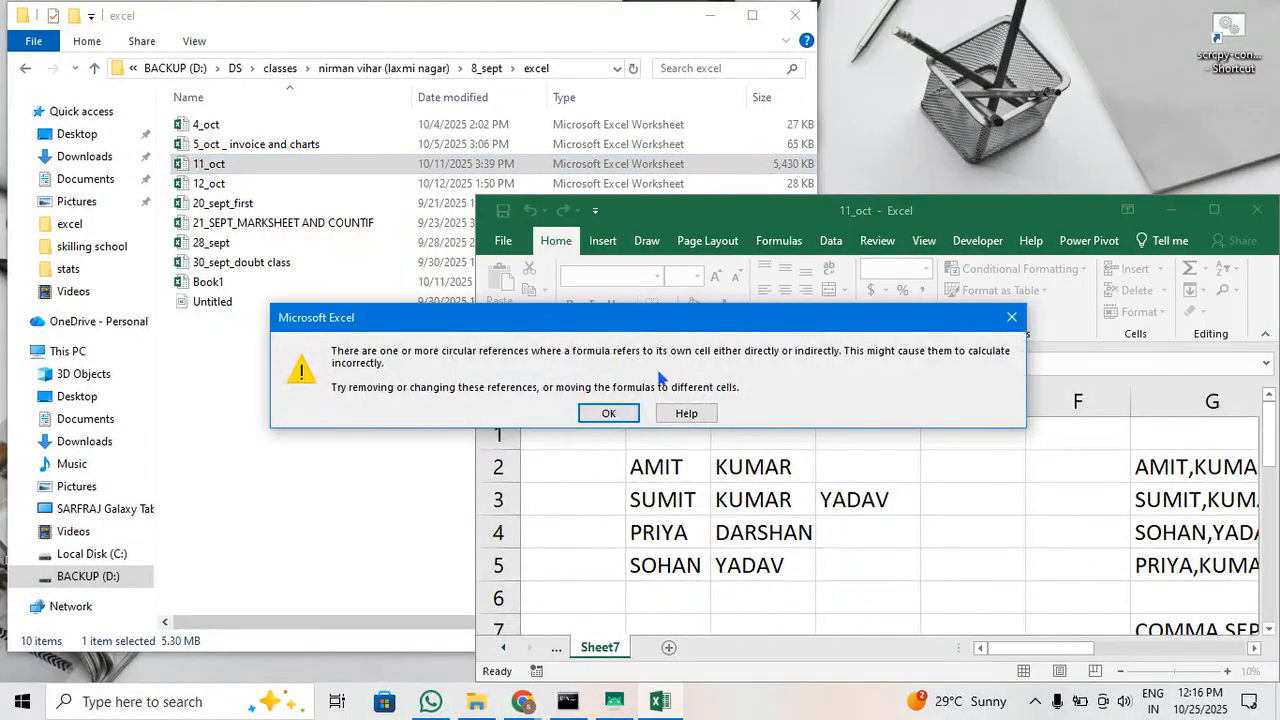
Dismiss the circular reference warning and browse the 11_oct workbook's sheets to reach the product table on Sheet4
click(600, 418)
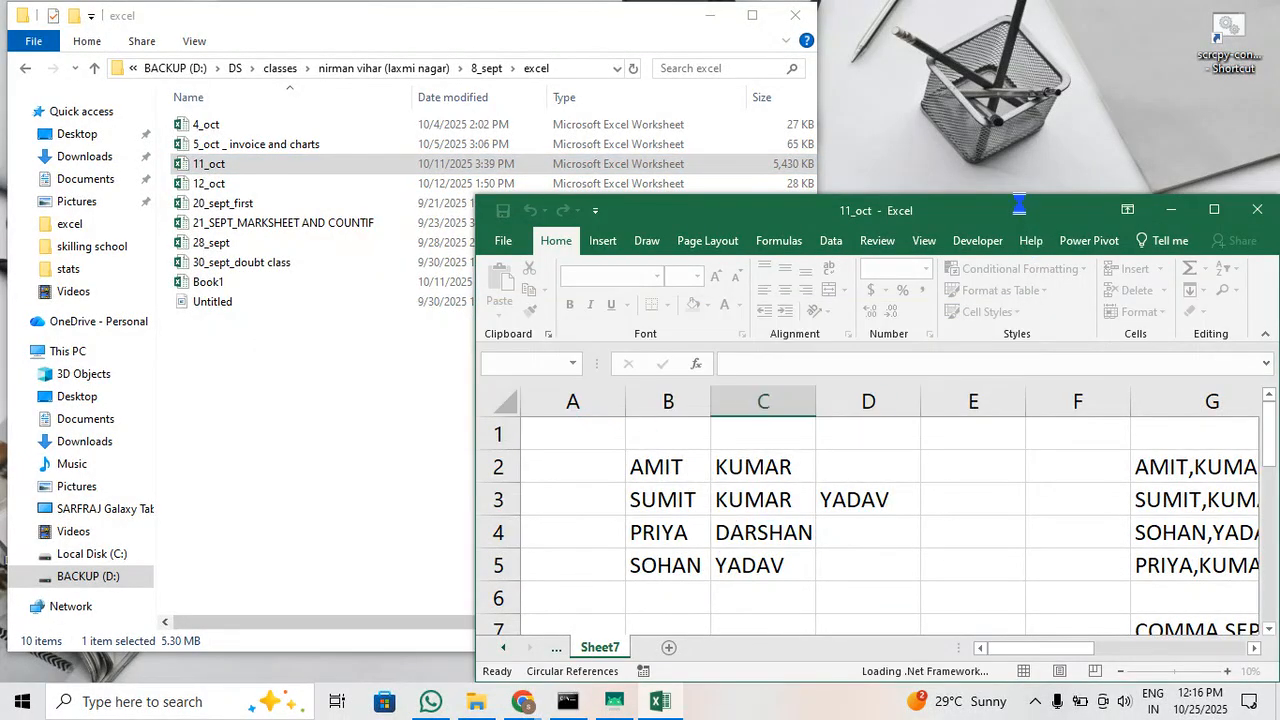
double_click(885, 193)
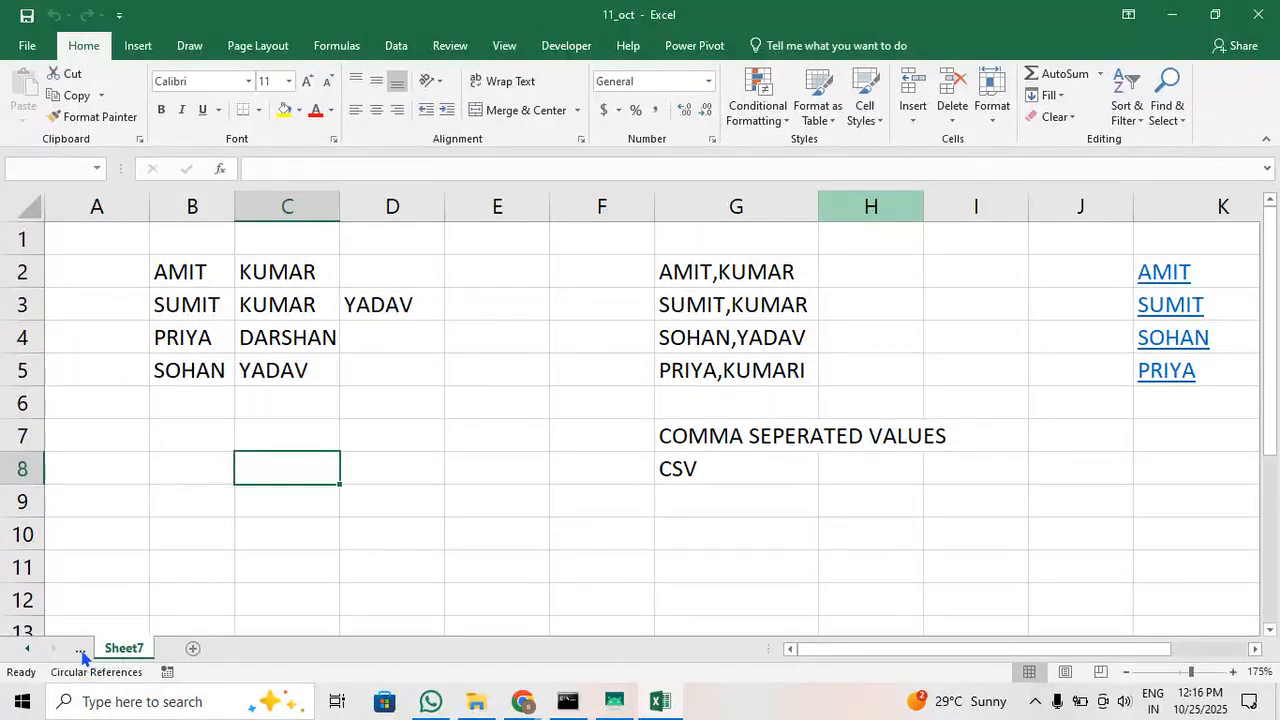
click(82, 656)
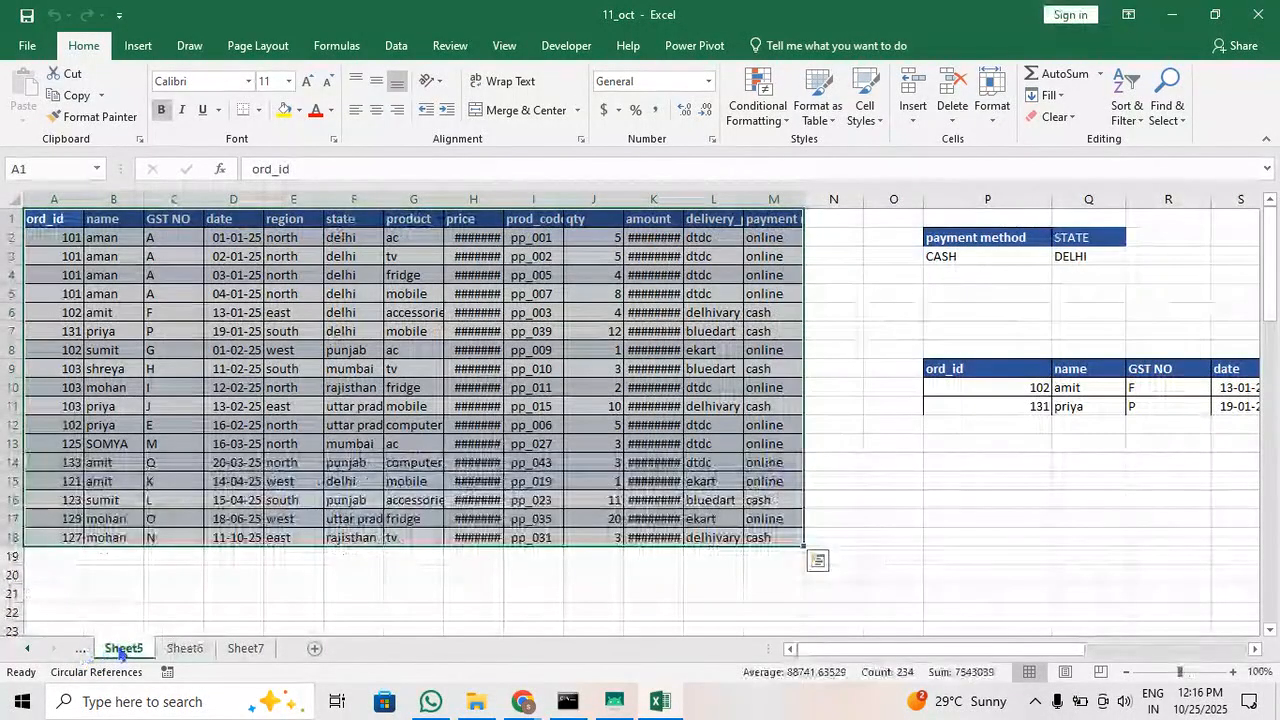
click(184, 648)
click(246, 648)
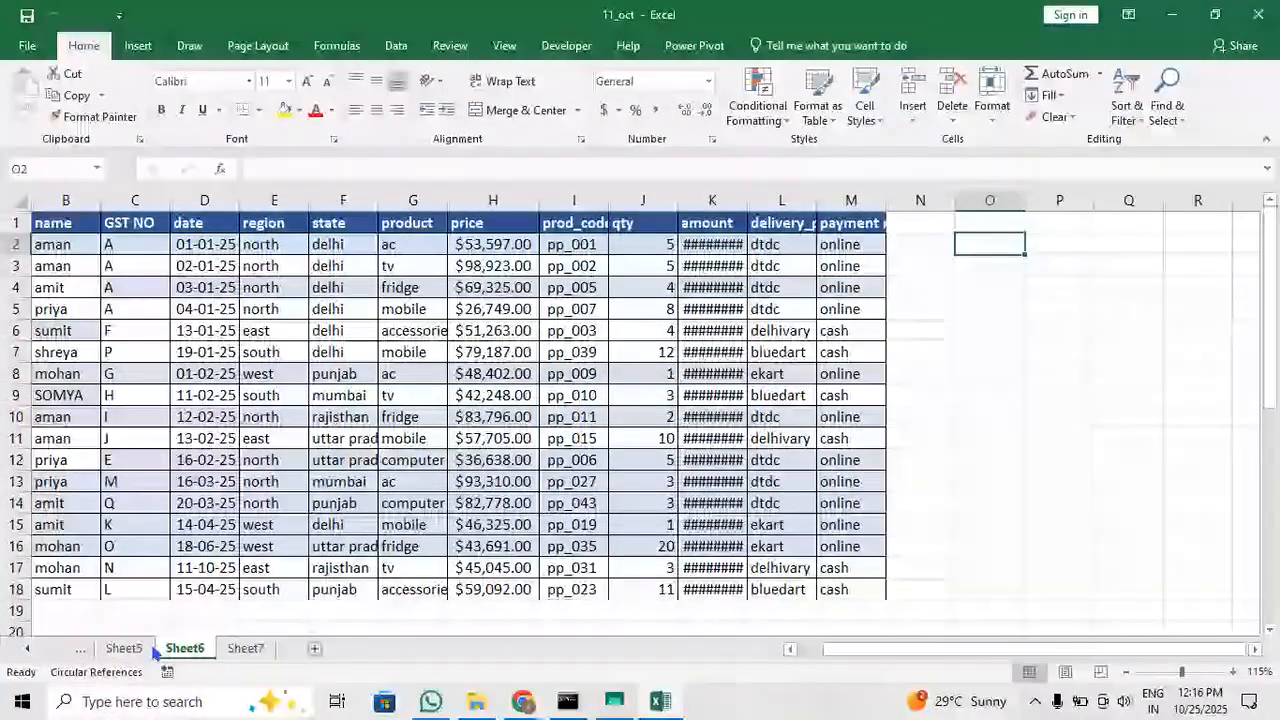
click(81, 649)
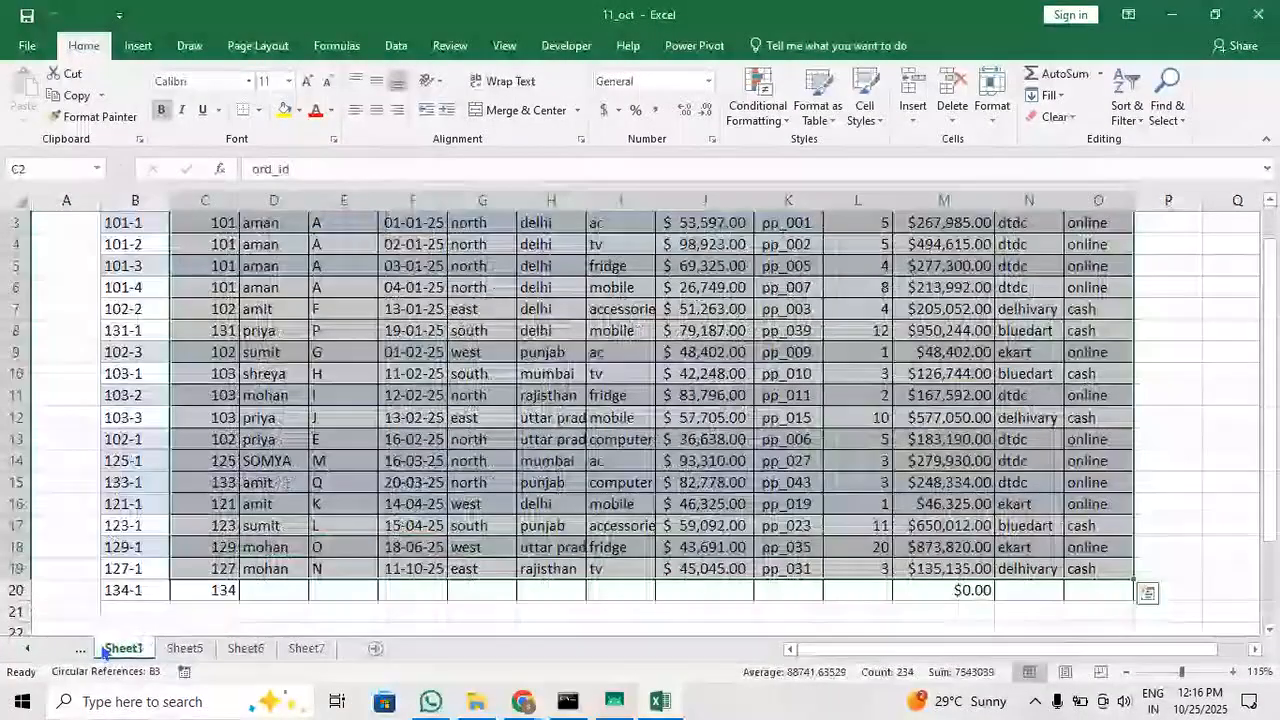
click(82, 649)
click(256, 331)
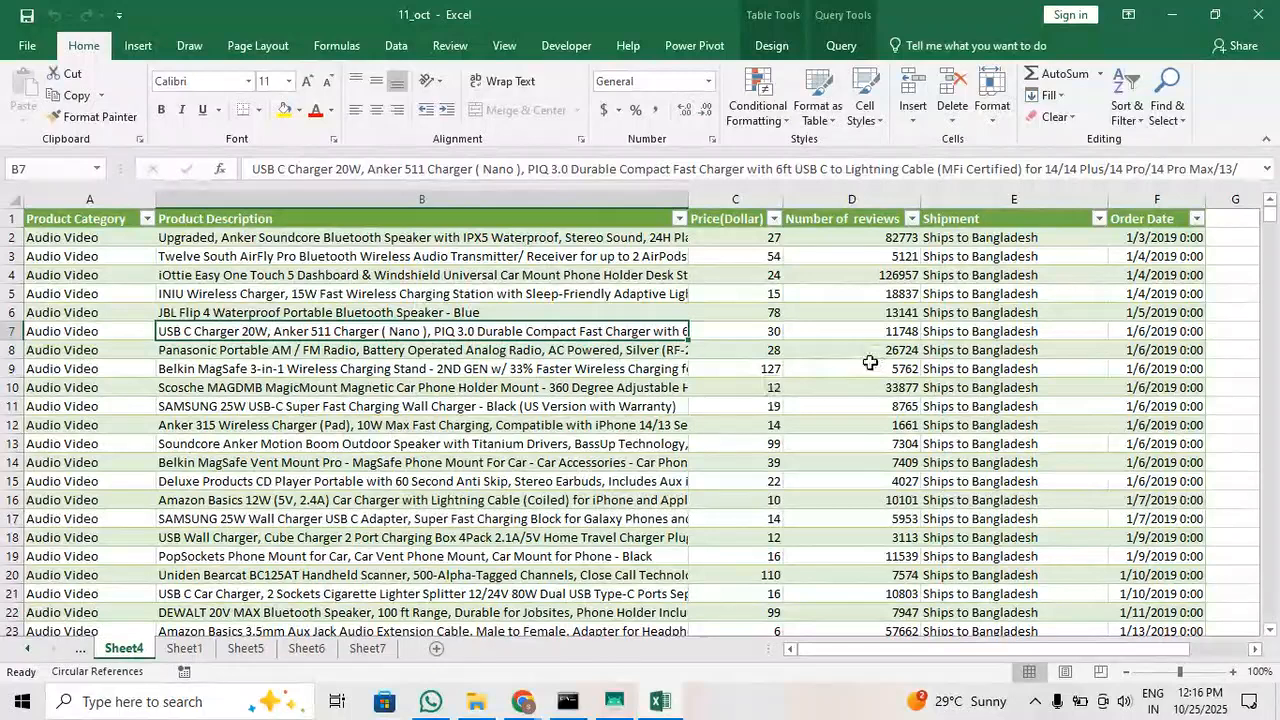
click(586, 387)
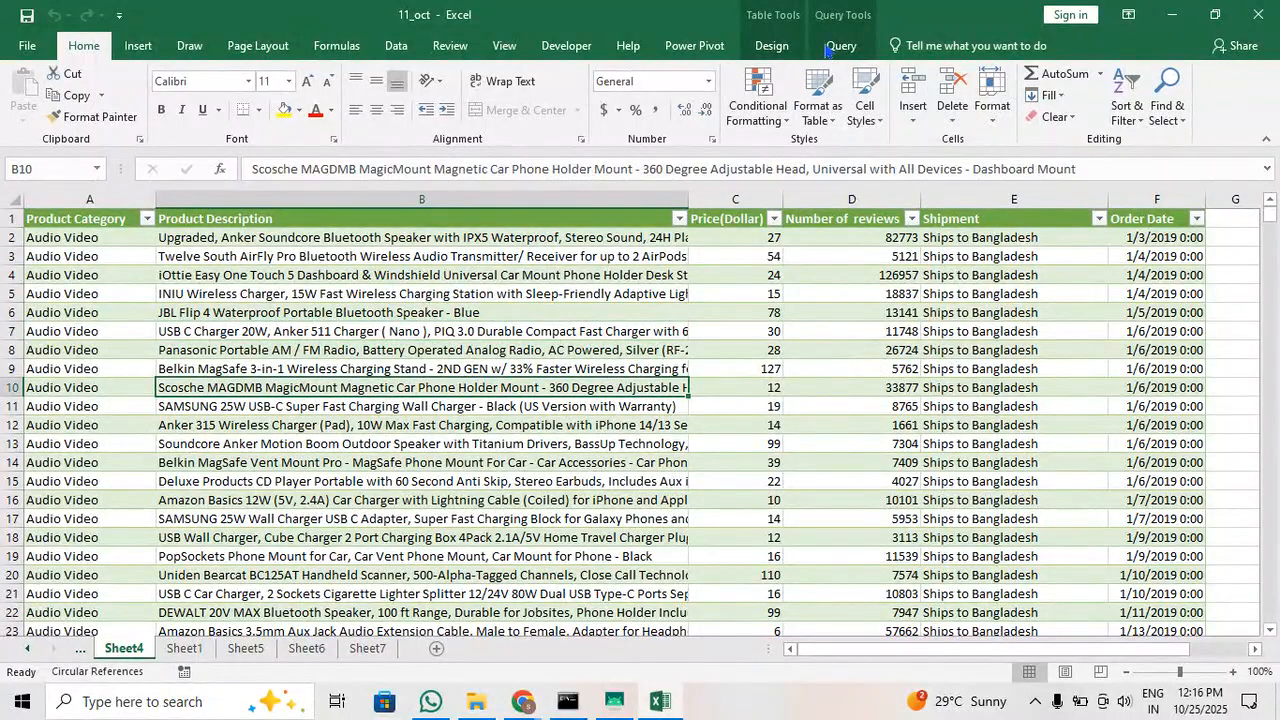
View the query commands for the product table on Sheet4 and its Load To import options
click(842, 46)
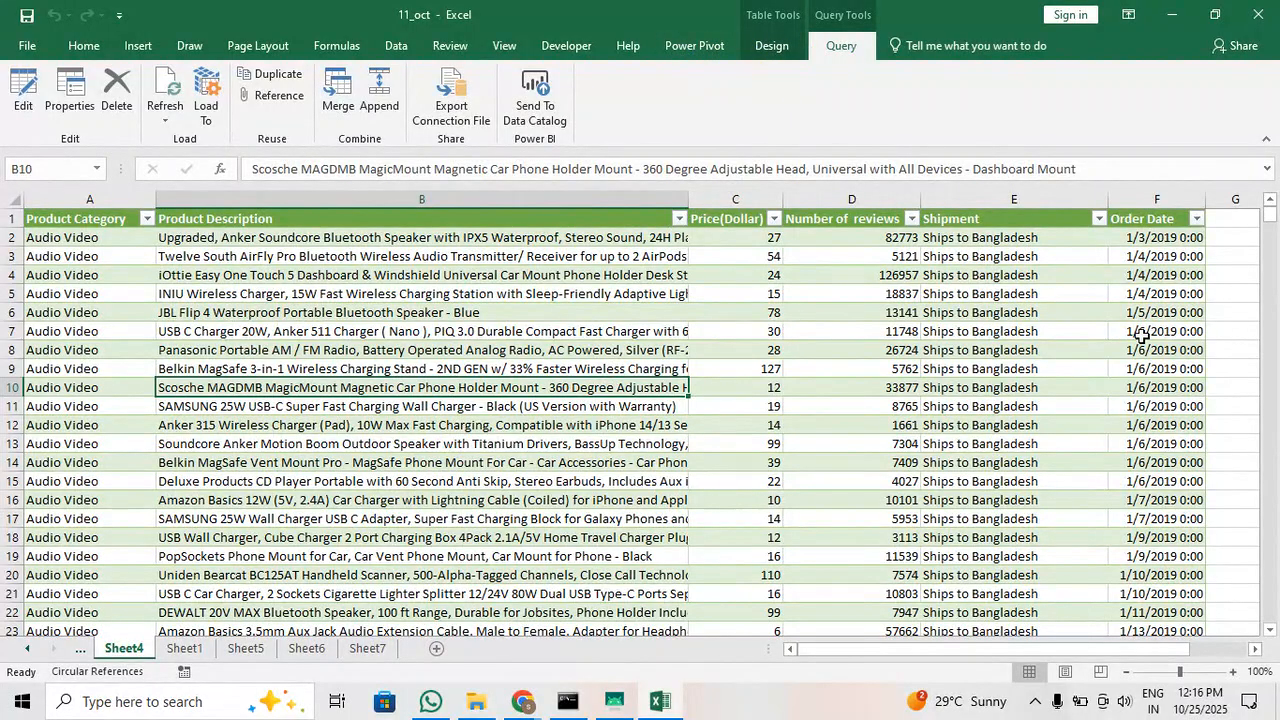
click(1239, 316)
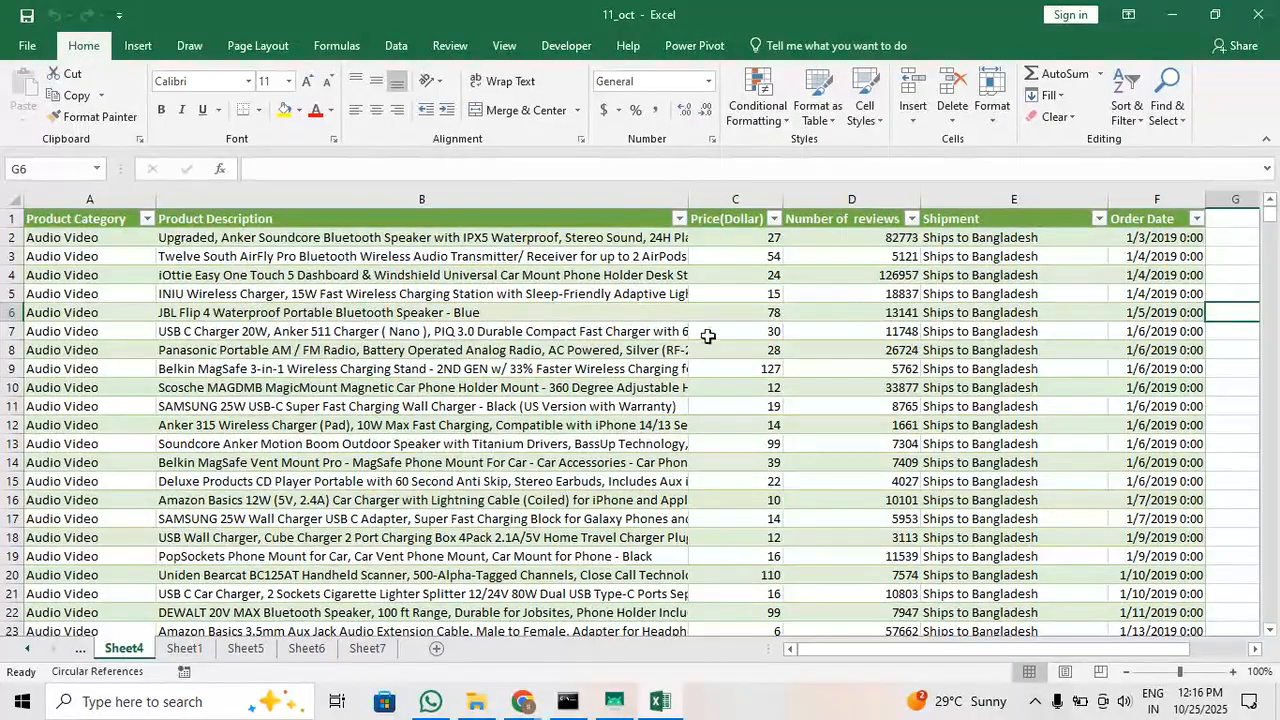
click(657, 334)
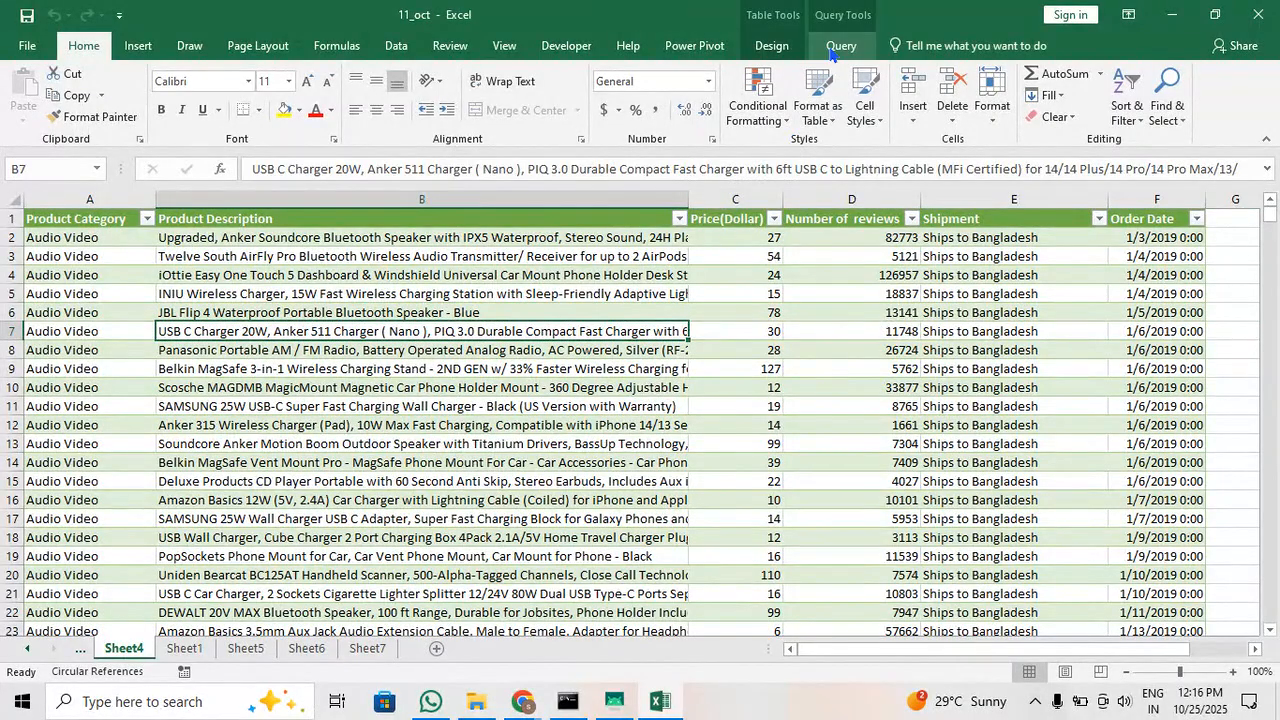
click(838, 46)
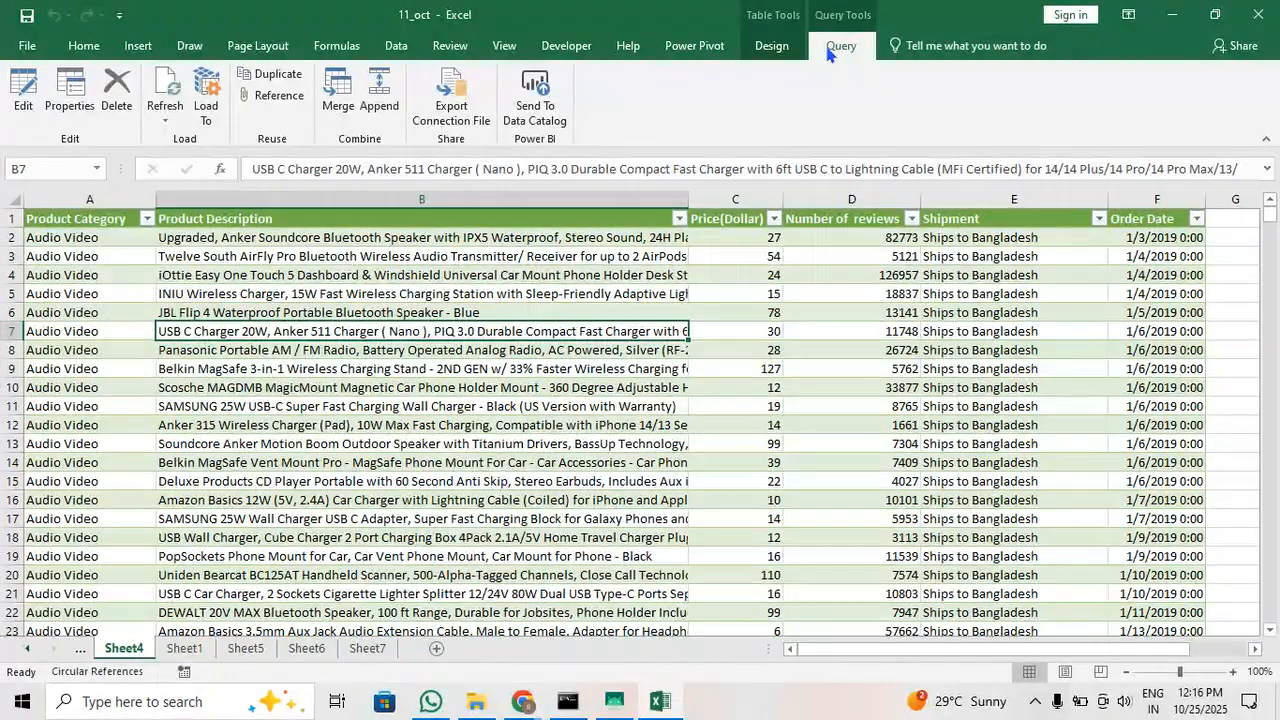
click(207, 108)
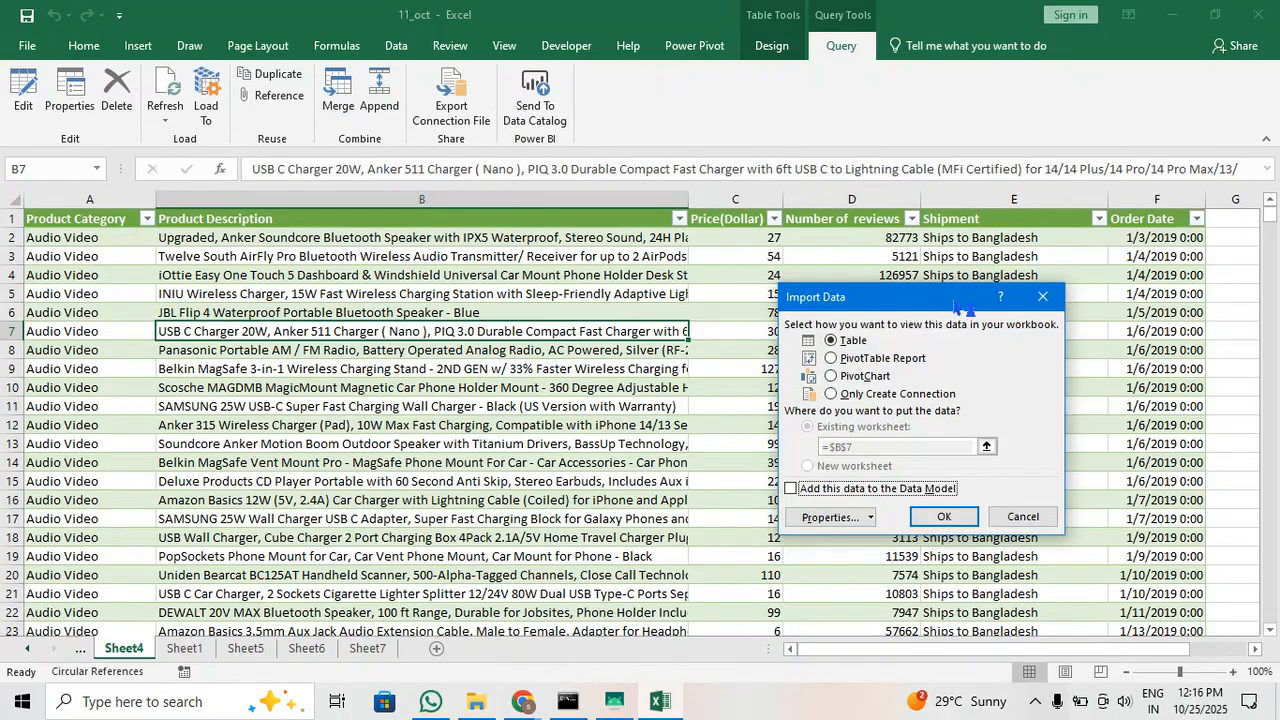
click(1042, 296)
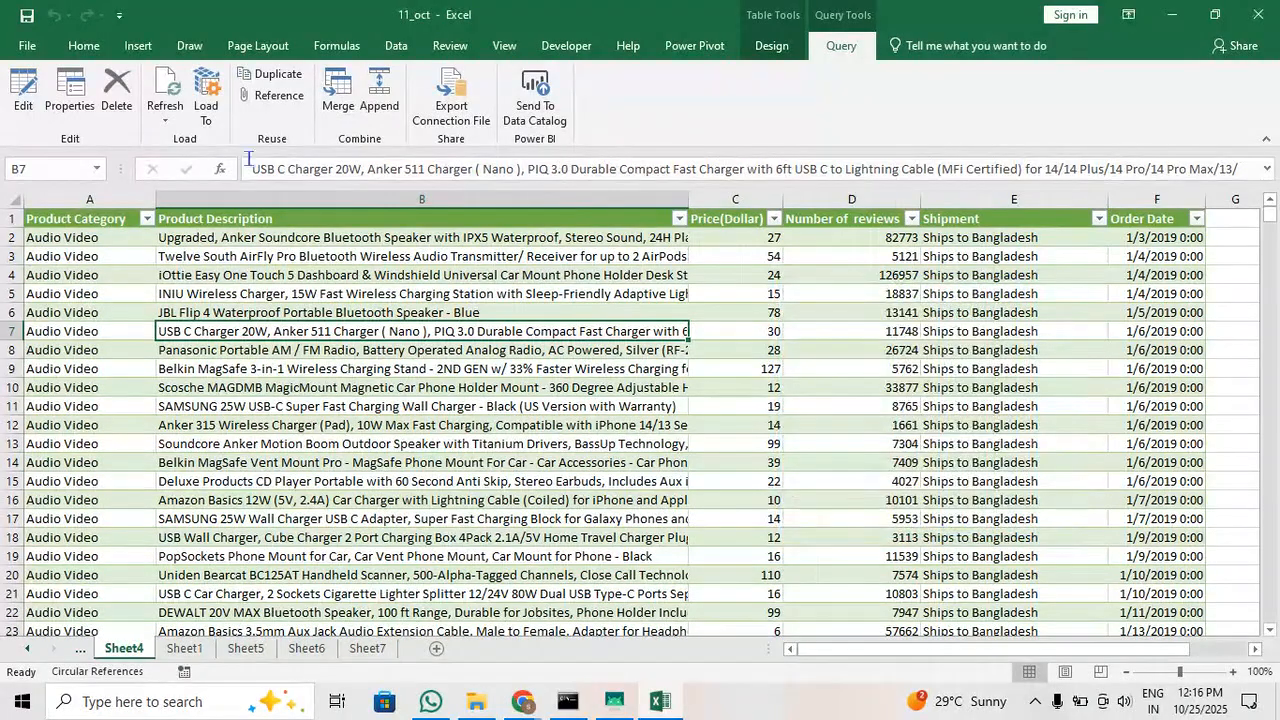
Inspect the Amazon_Data query's properties and its applied steps in the Power Query Editor
click(74, 112)
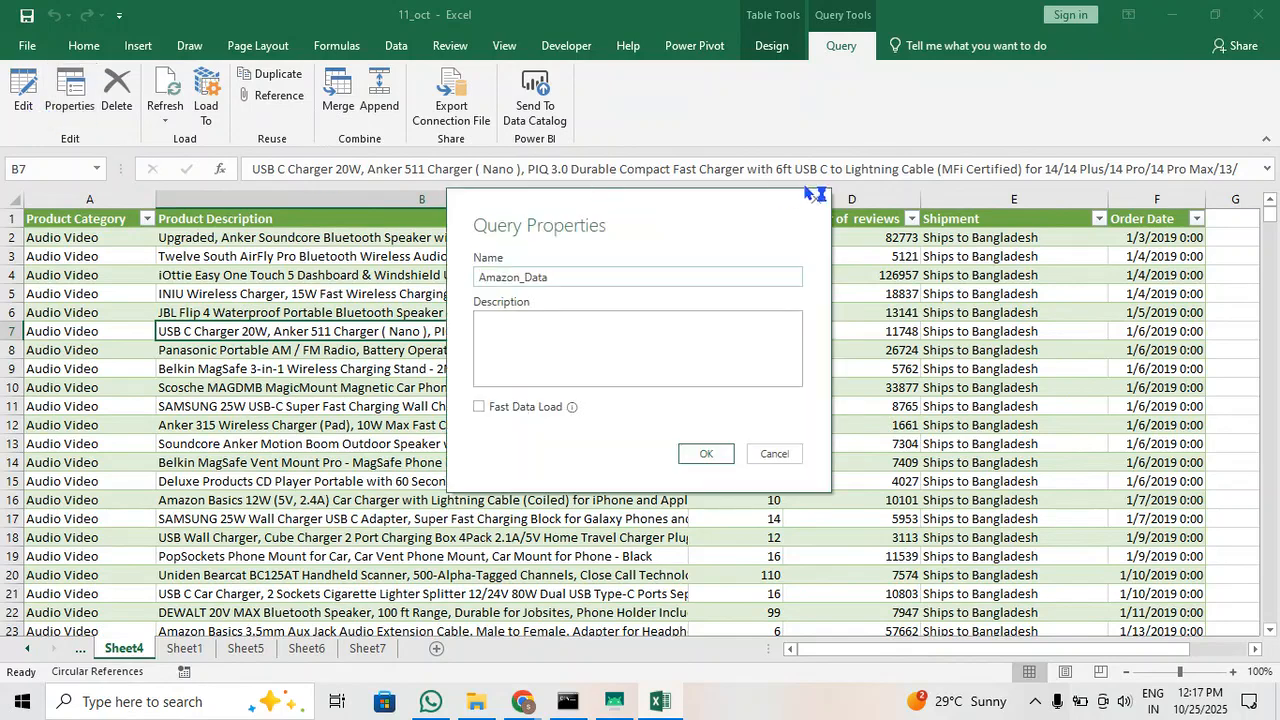
click(826, 204)
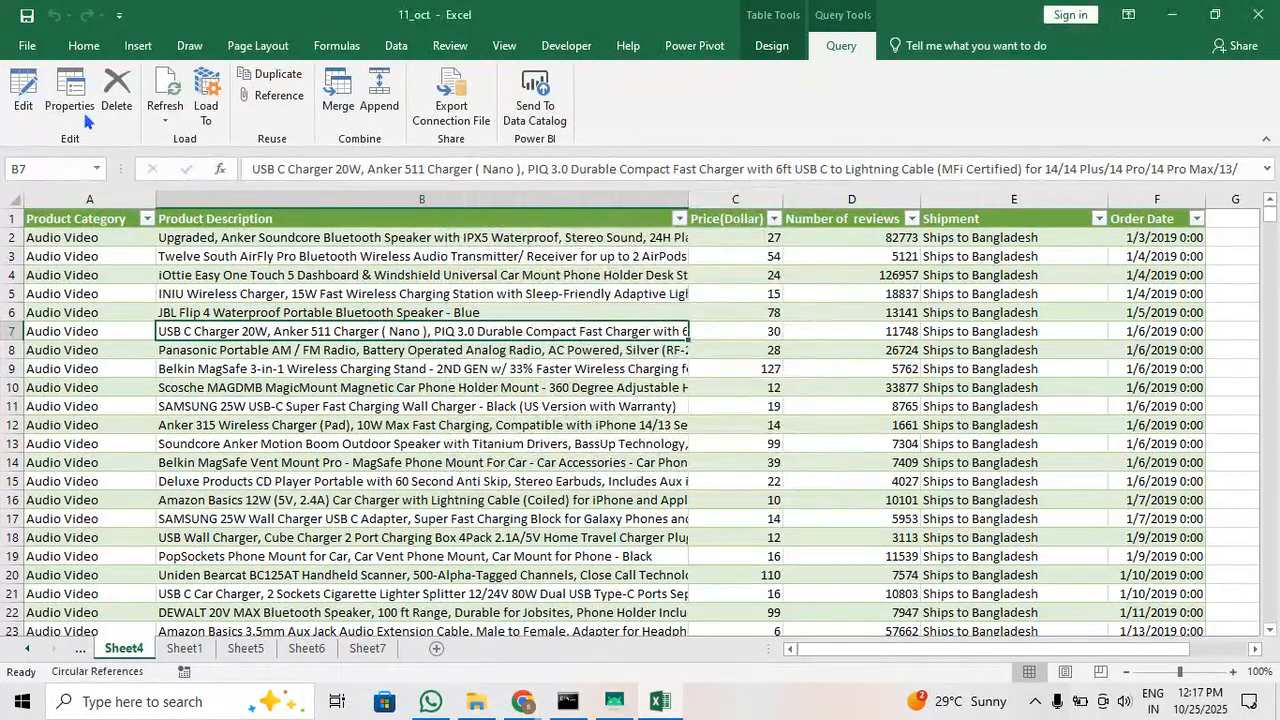
click(23, 95)
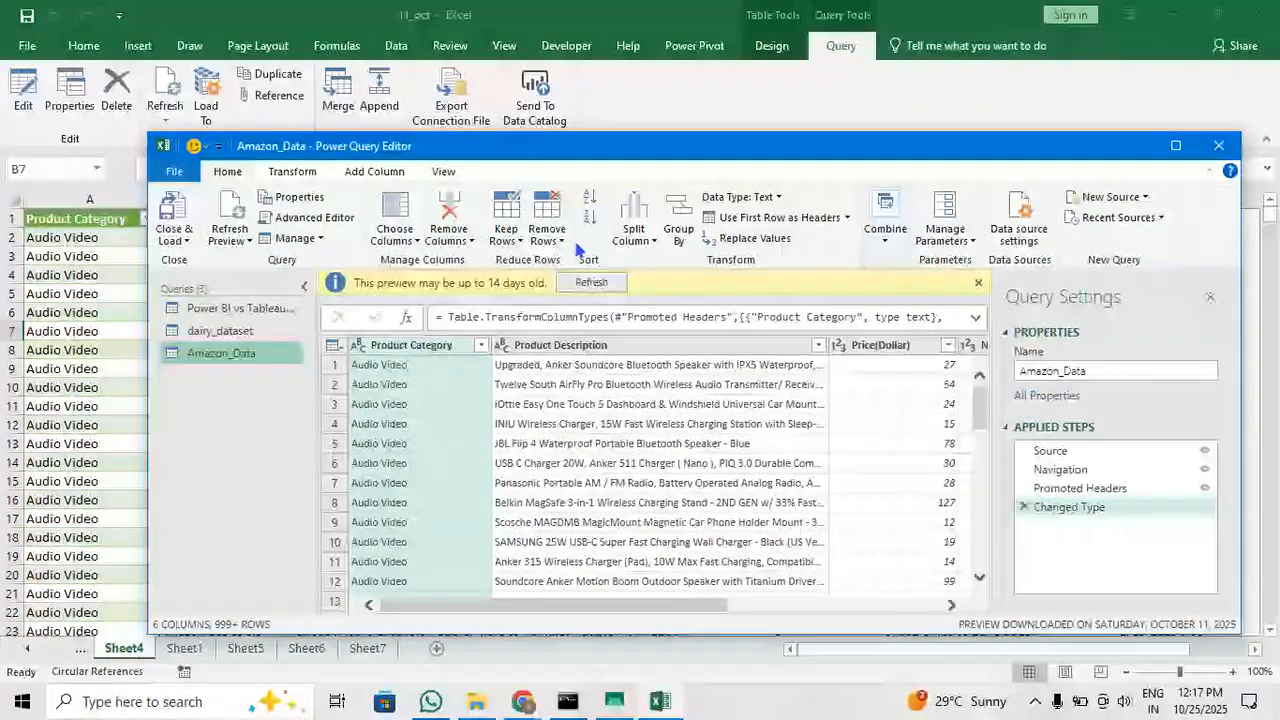
click(1215, 155)
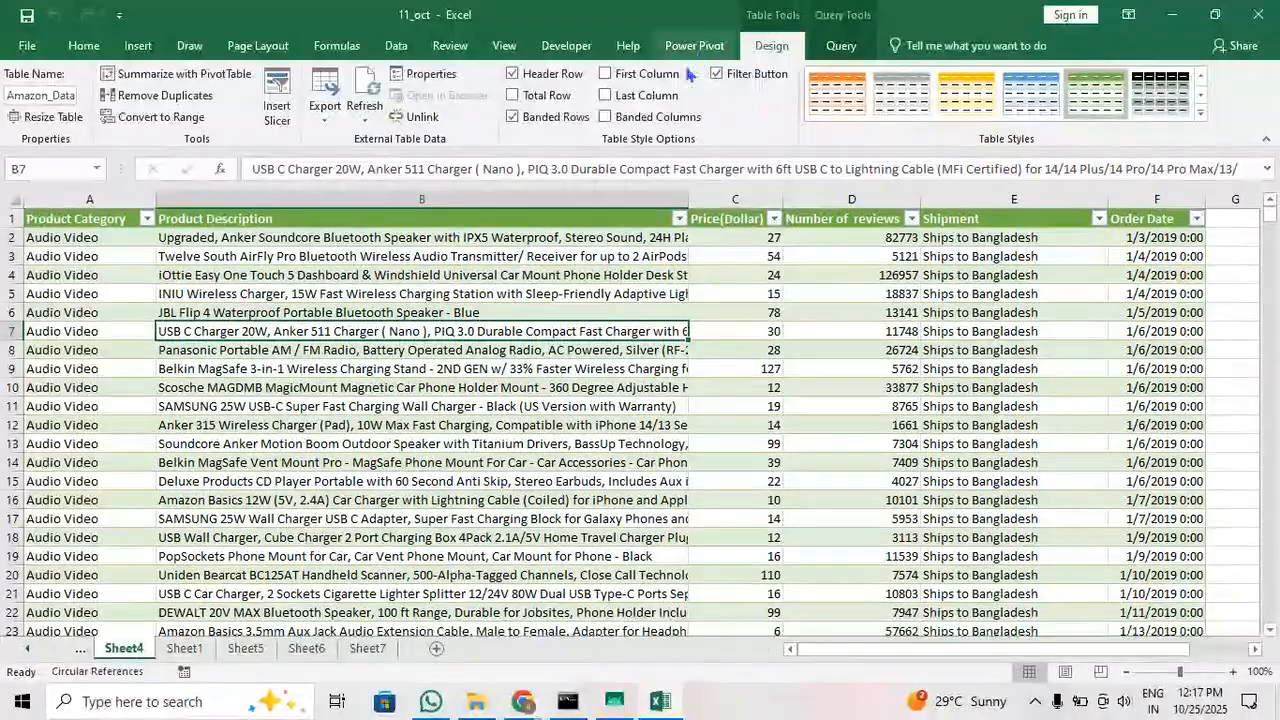
View the data import commands and close the 11_oct workbook without saving changes
click(1146, 372)
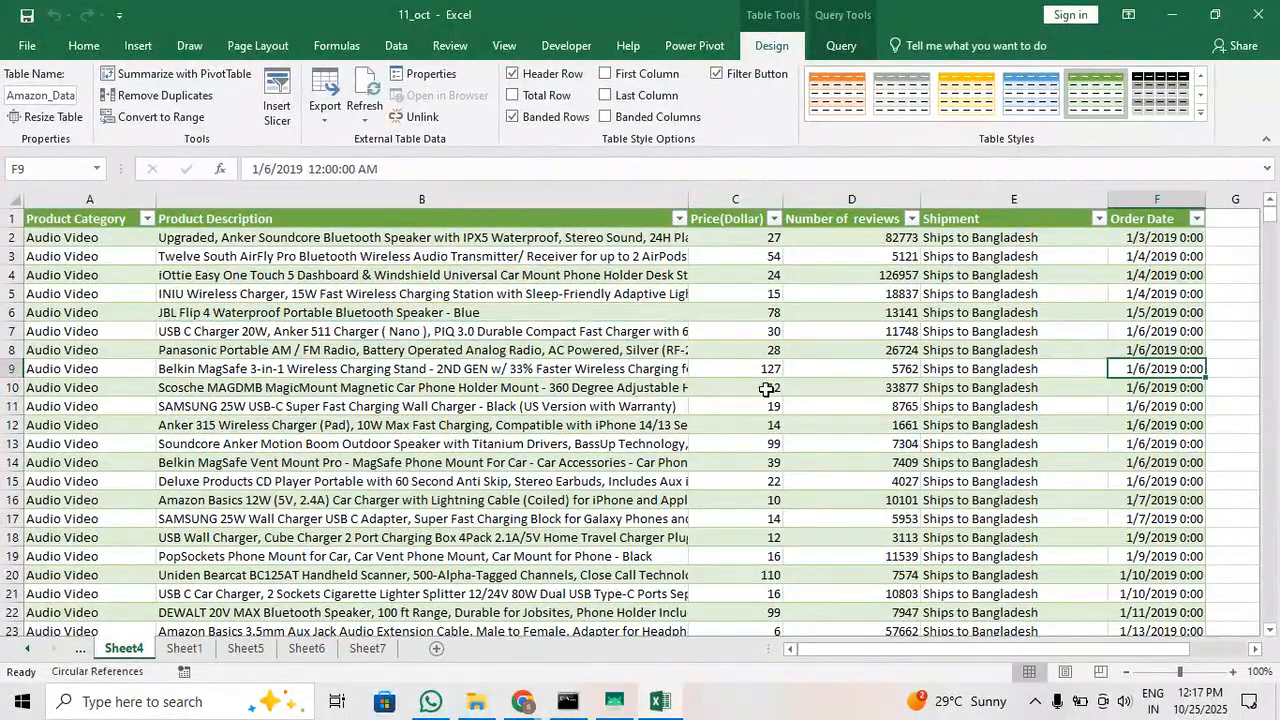
click(410, 50)
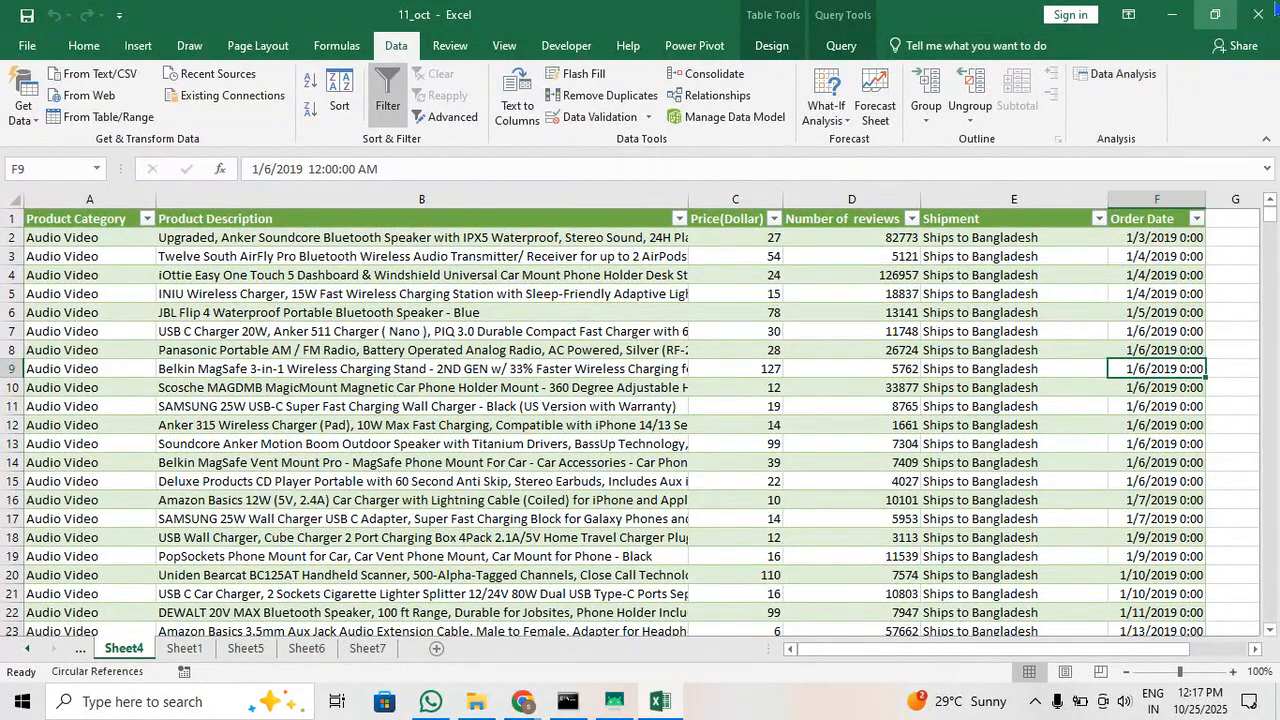
click(1258, 14)
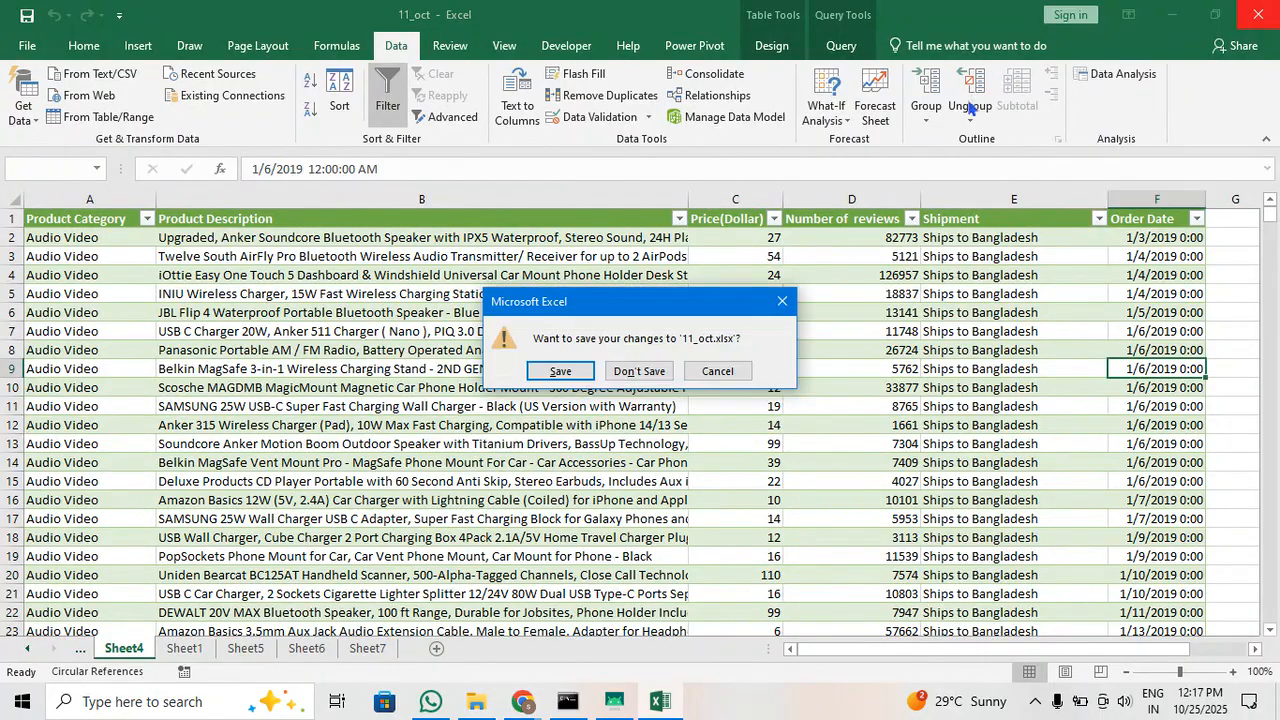
click(630, 371)
click(476, 701)
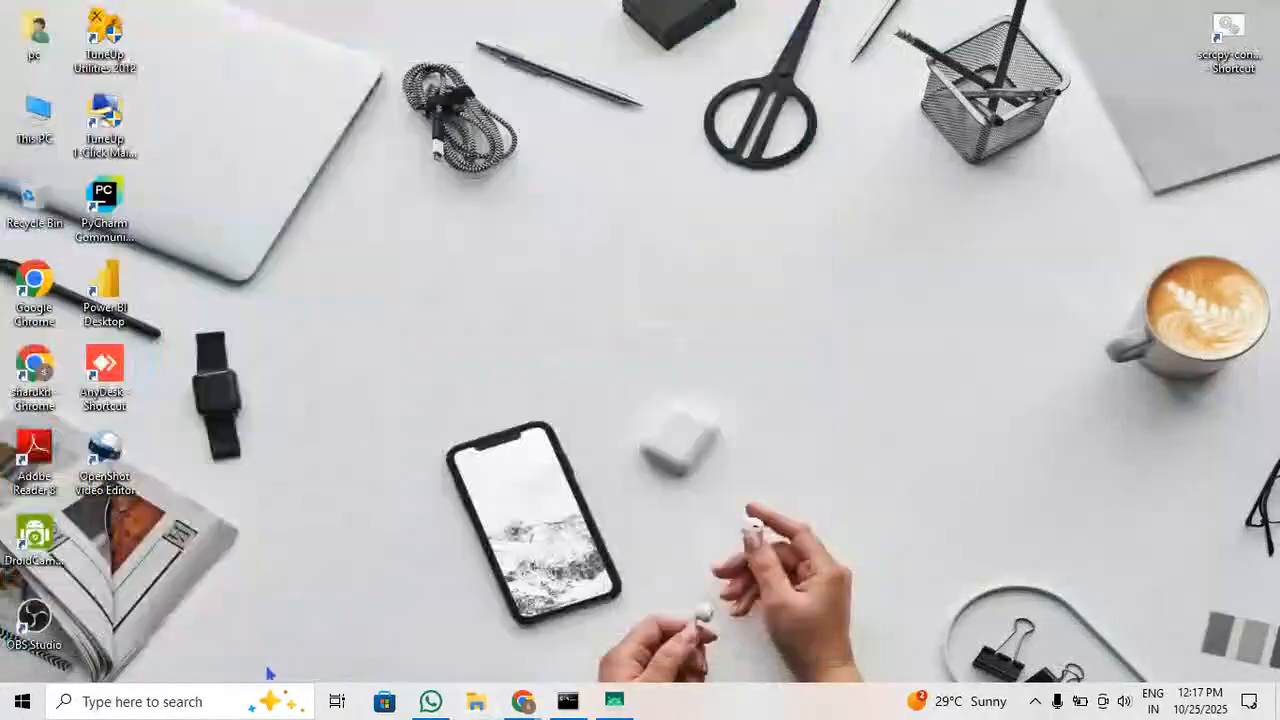
Launch Excel and open the recent workbook named electricity consumption
click(236, 700)
text(exc)
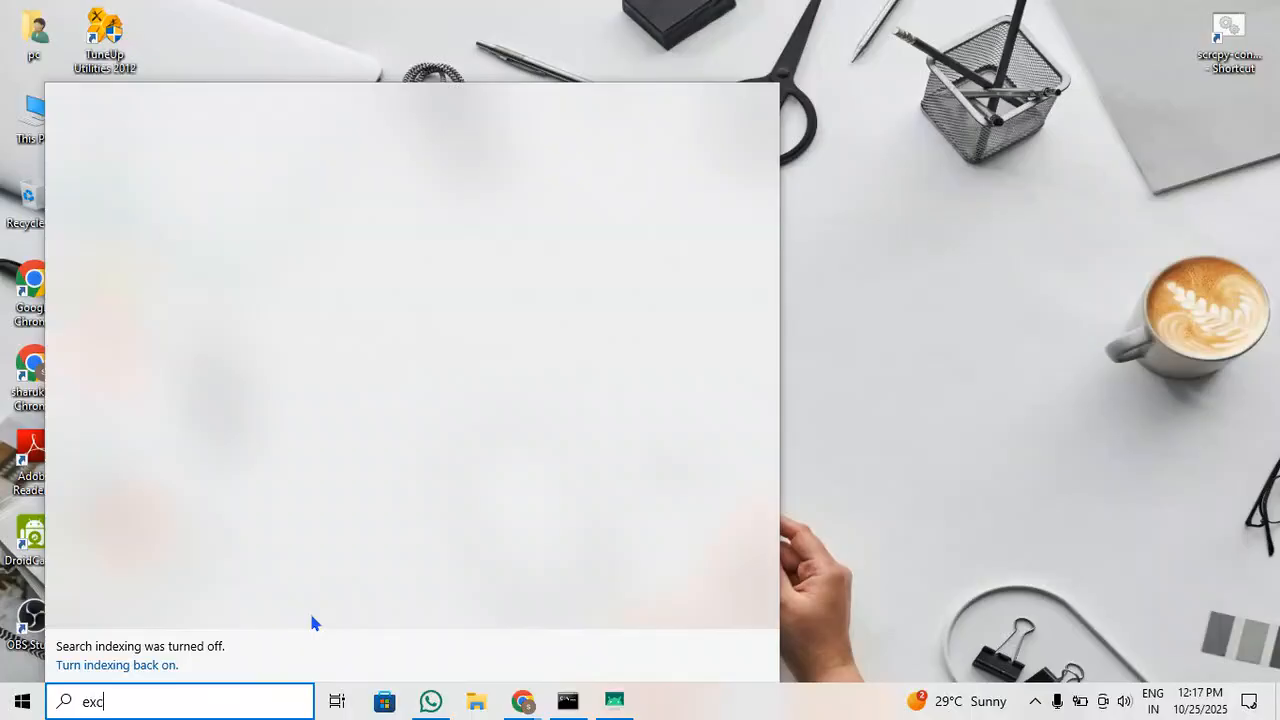
click(221, 207)
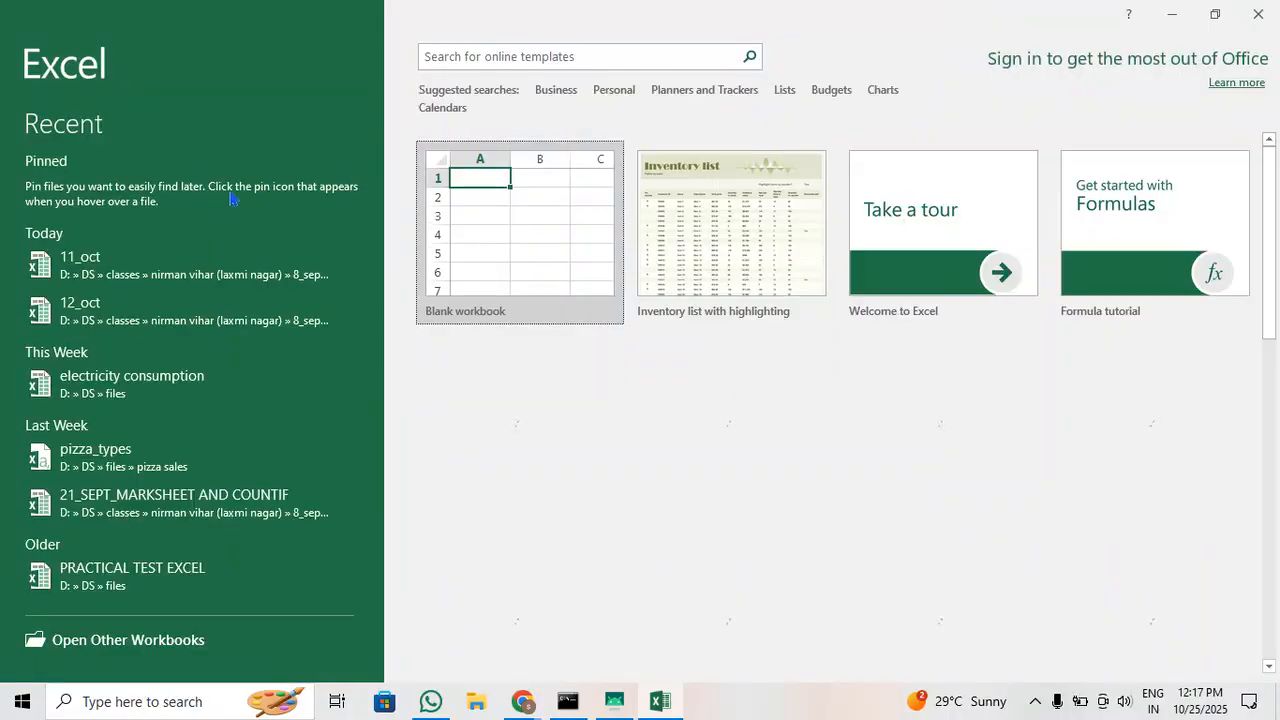
click(224, 385)
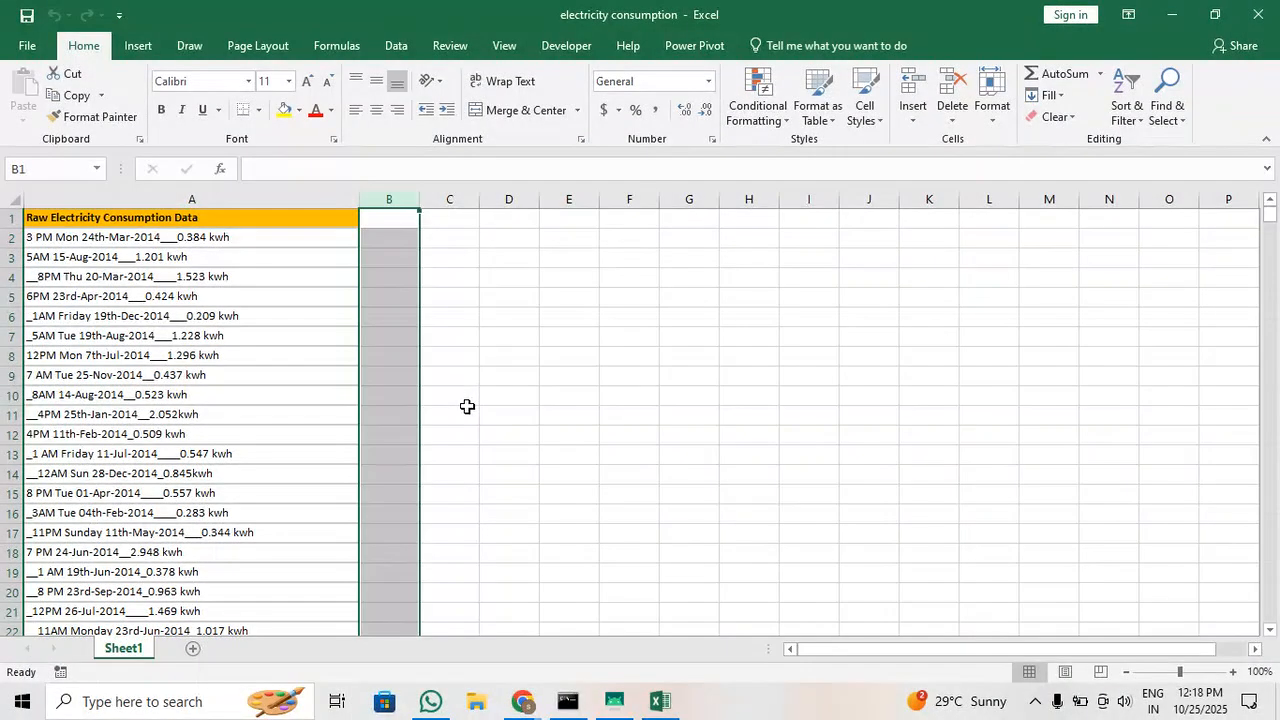
Look through the raw electricity consumption records in column A and close the workbook
scroll(466, 406, down, 4)
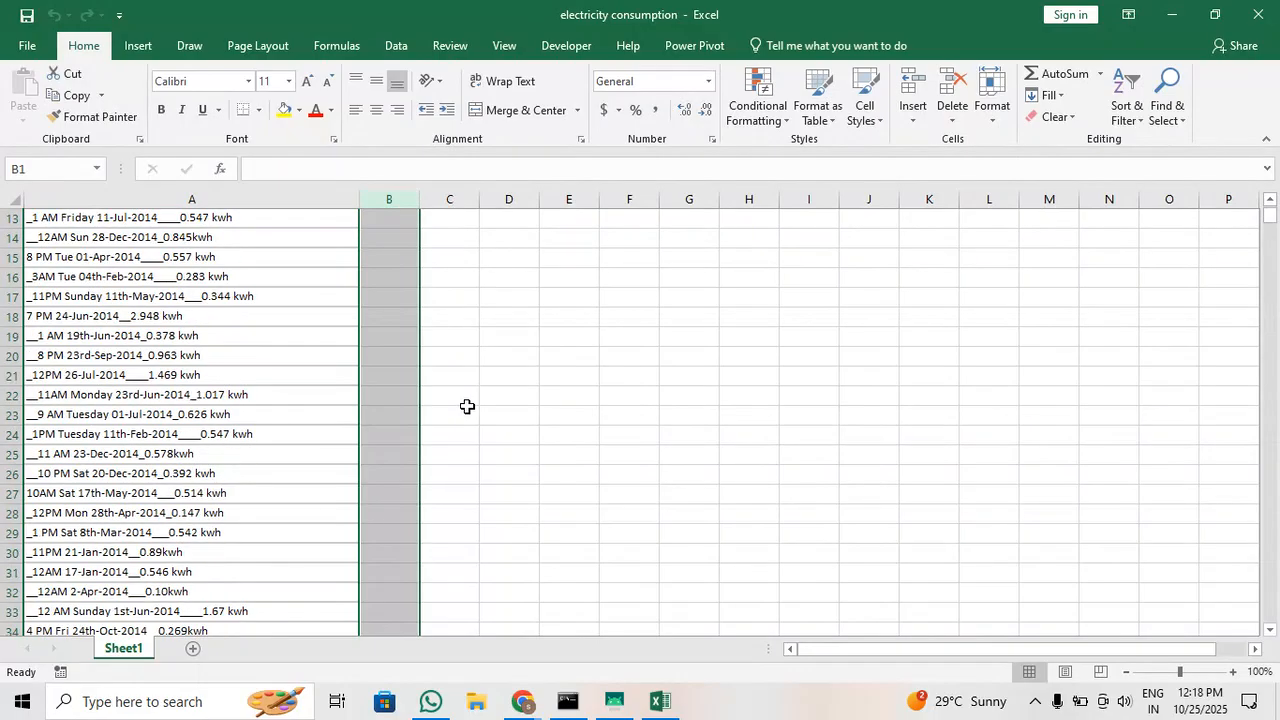
scroll(466, 406, up, 4)
scroll(400, 434, down, 6)
scroll(240, 485, down, 12)
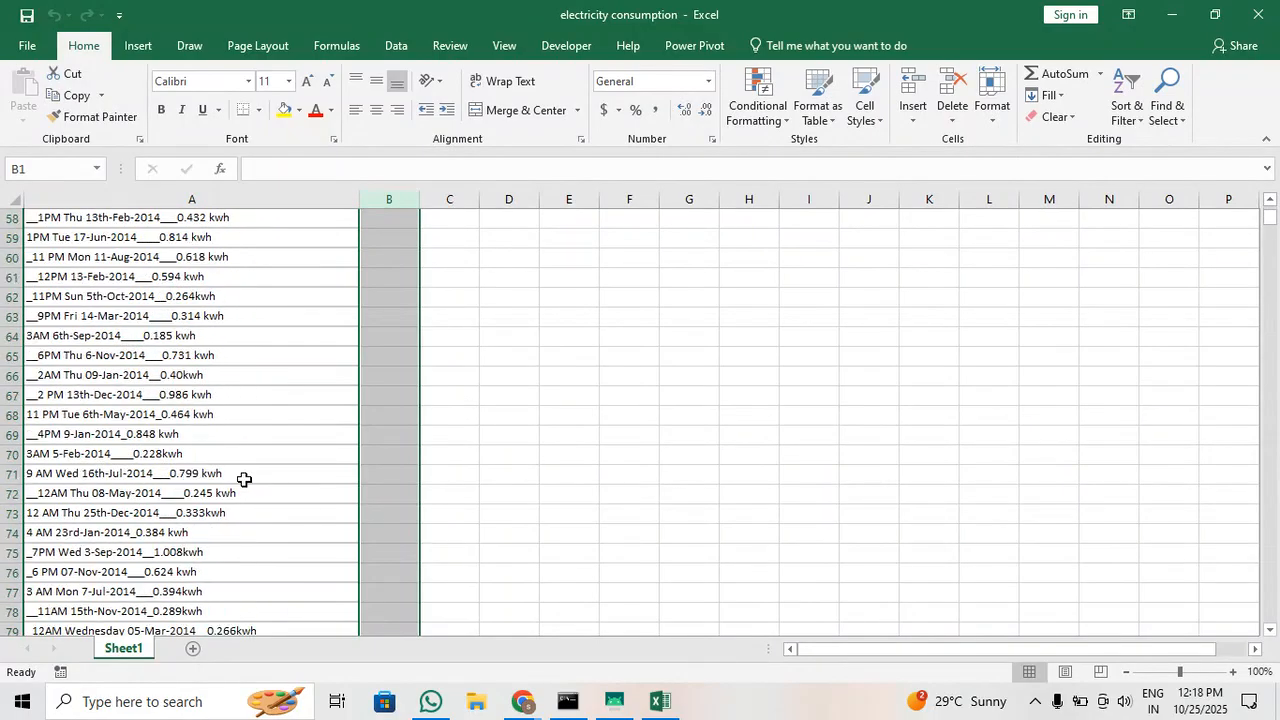
scroll(246, 480, up, 18)
key(alt+F4)
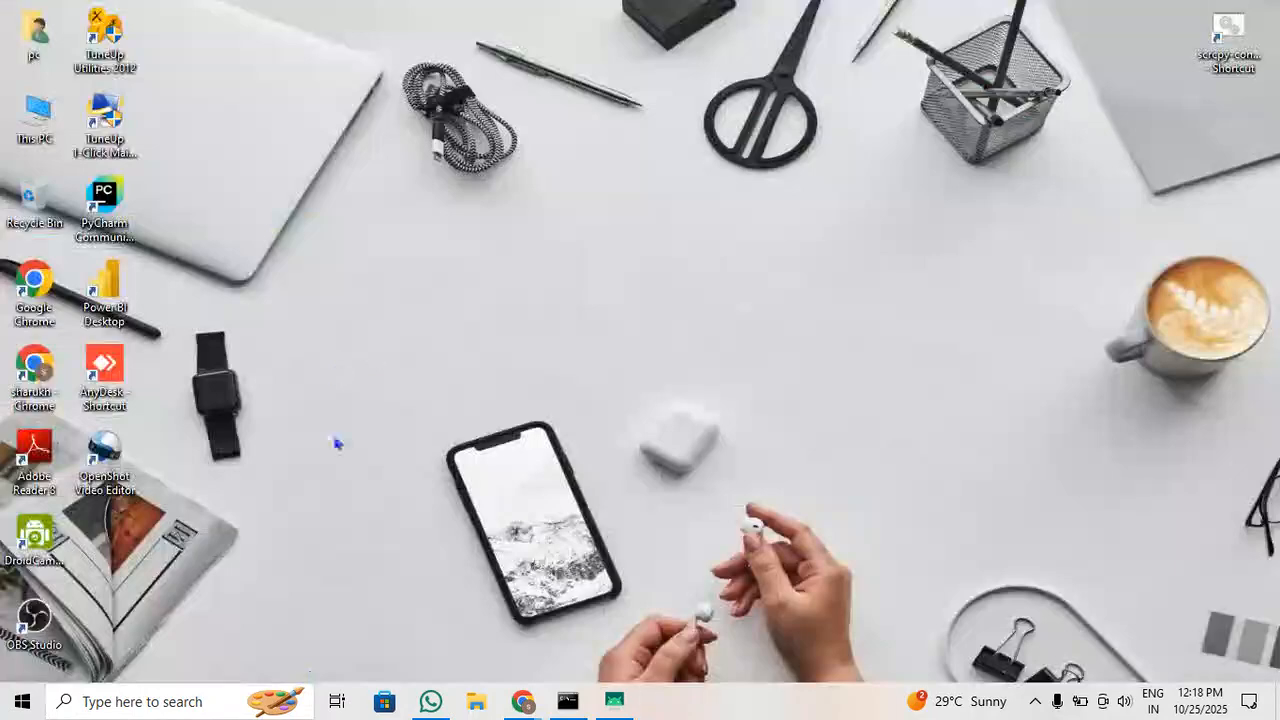
Launch Excel again and create a blank workbook
click(206, 697)
text(exc)
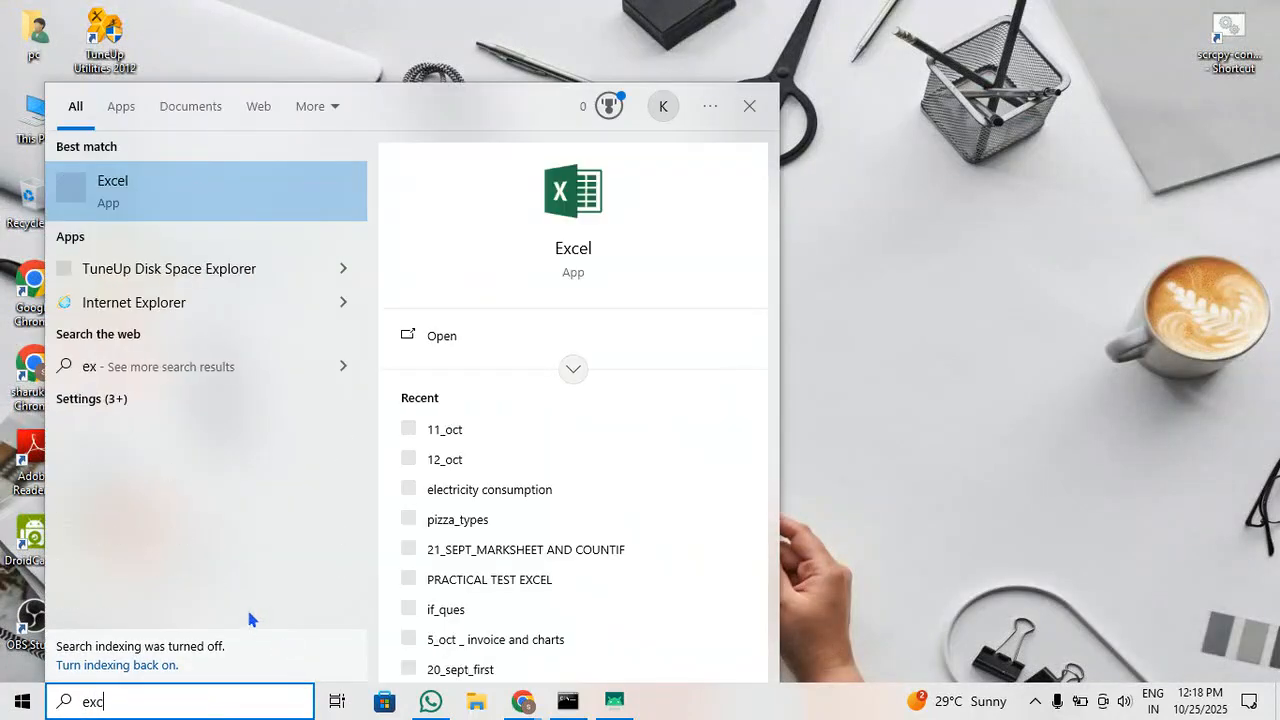
click(143, 207)
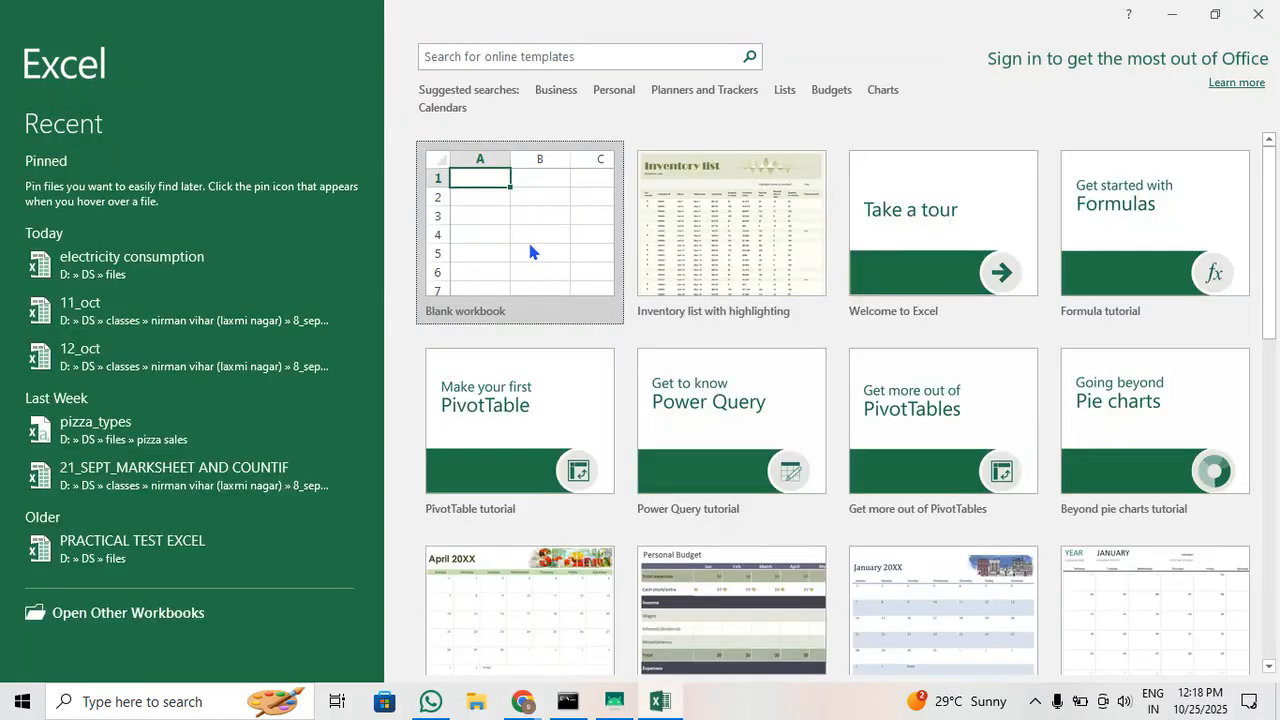
click(527, 238)
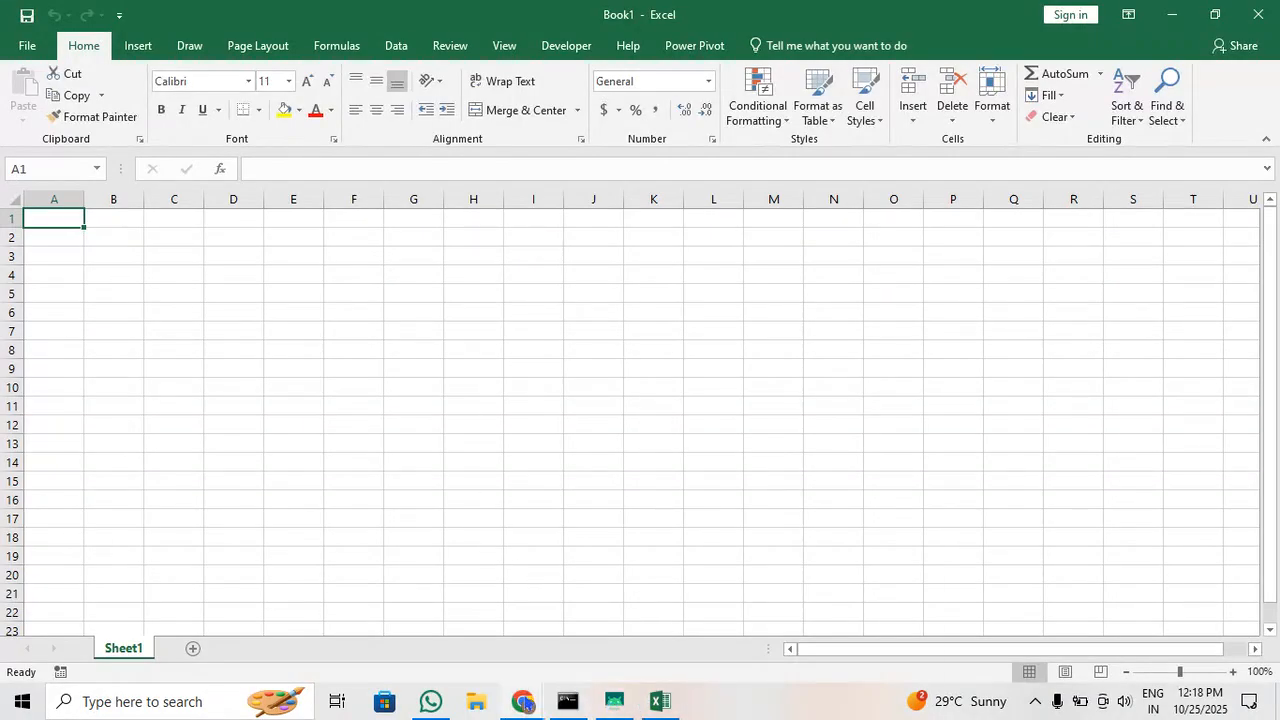
Switch to Chrome and check the screen sharing in the Google Meet call and the Ielevate training session
click(522, 701)
click(266, 640)
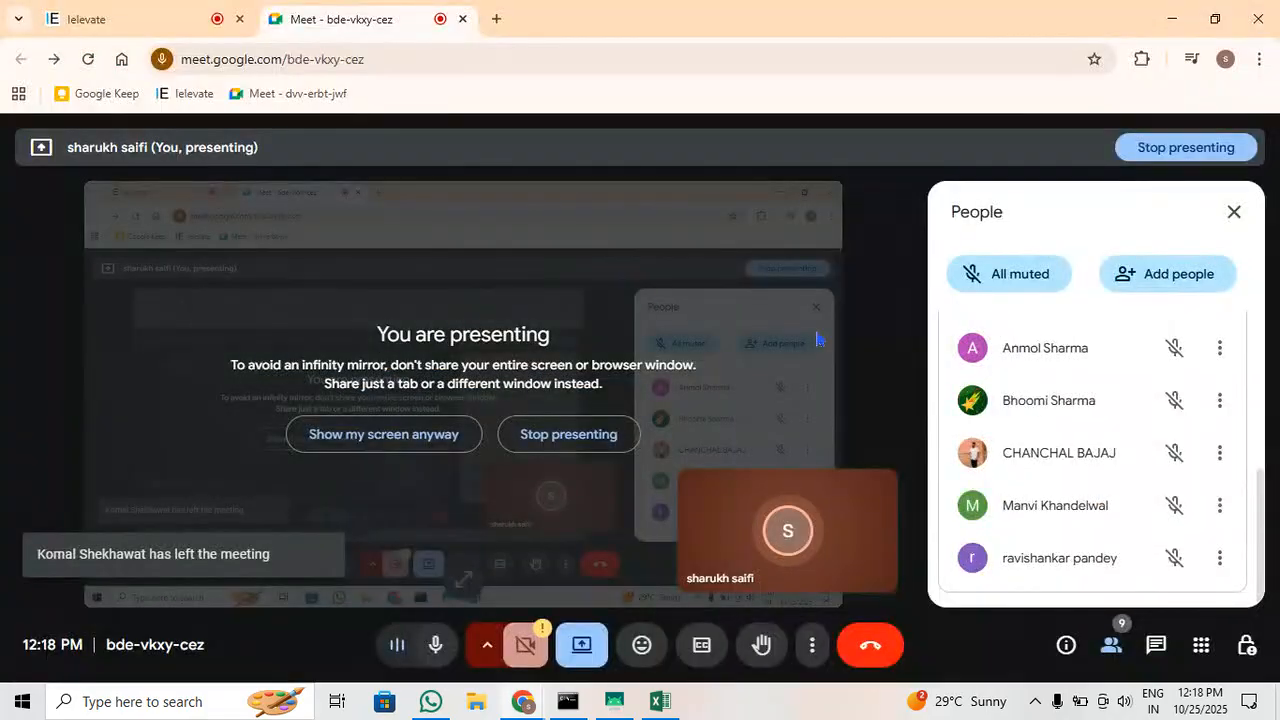
click(123, 14)
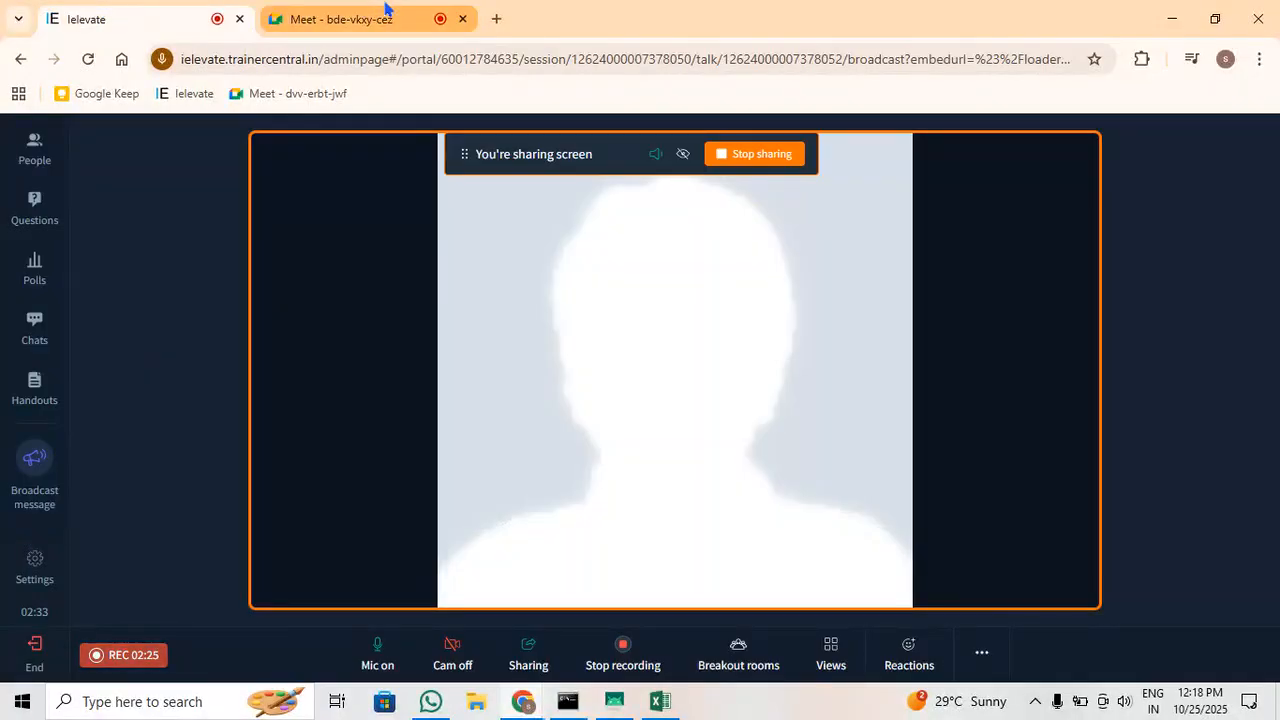
click(386, 14)
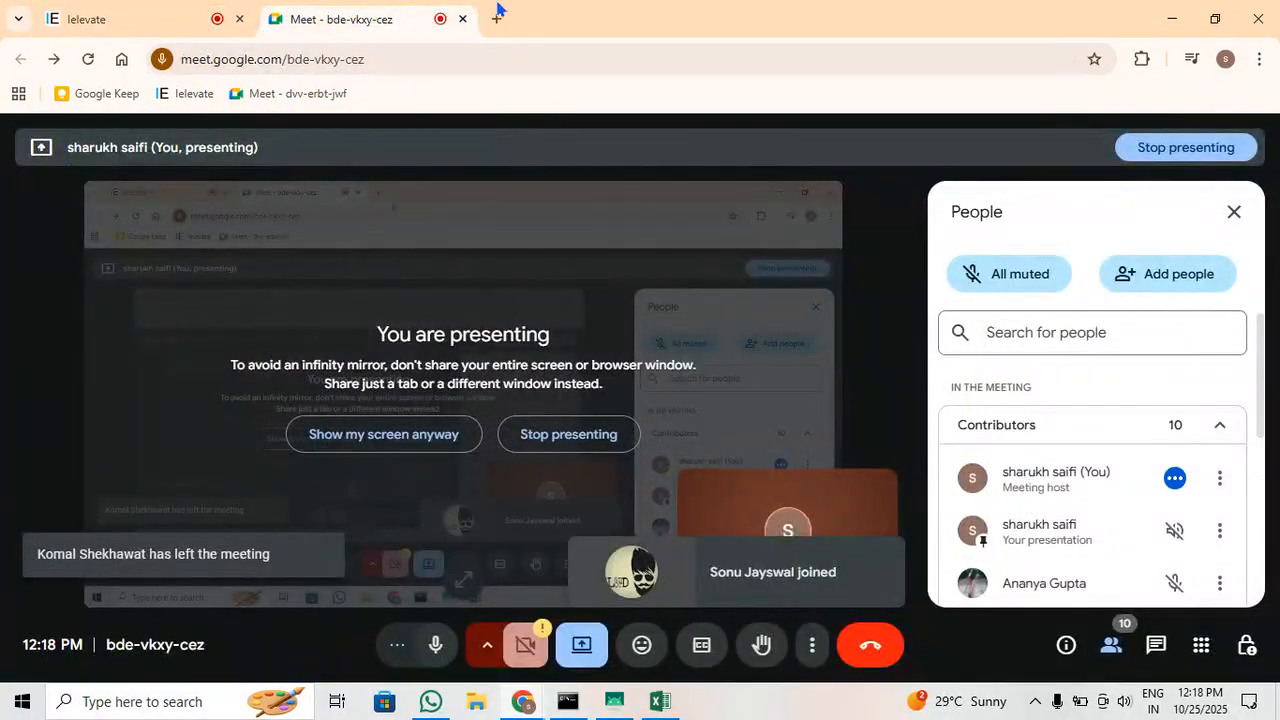
click(131, 8)
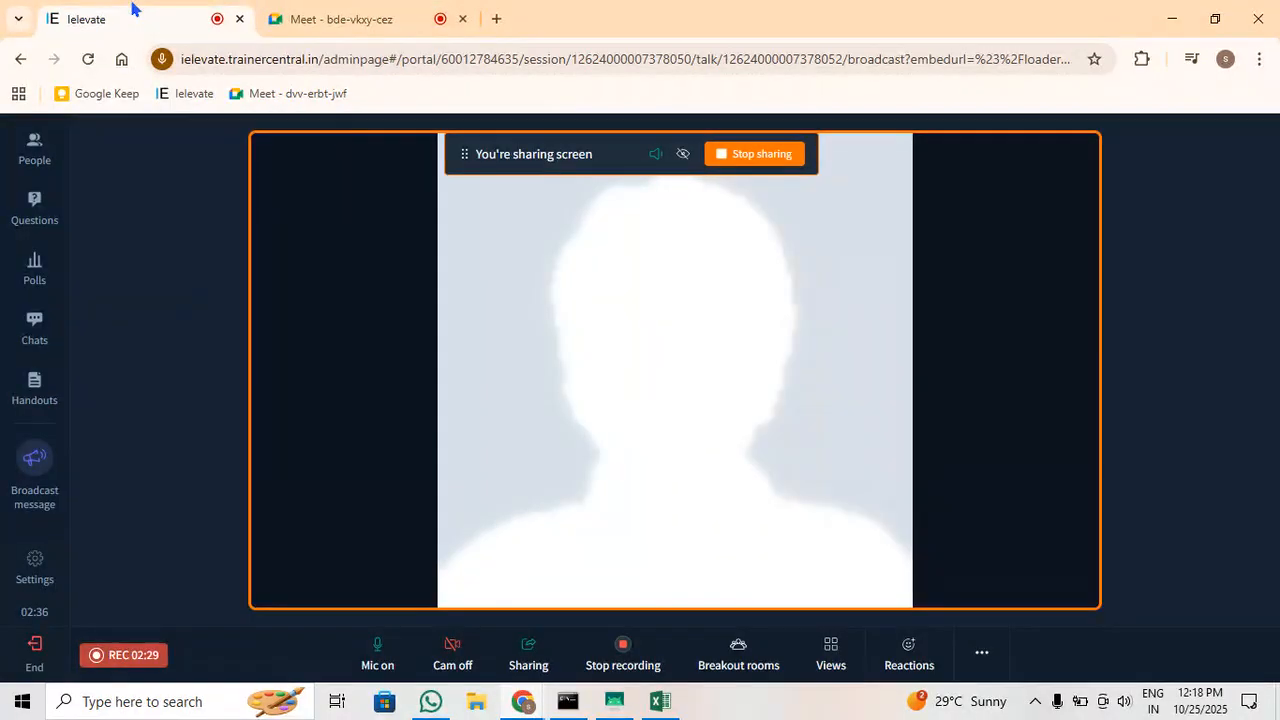
click(353, 10)
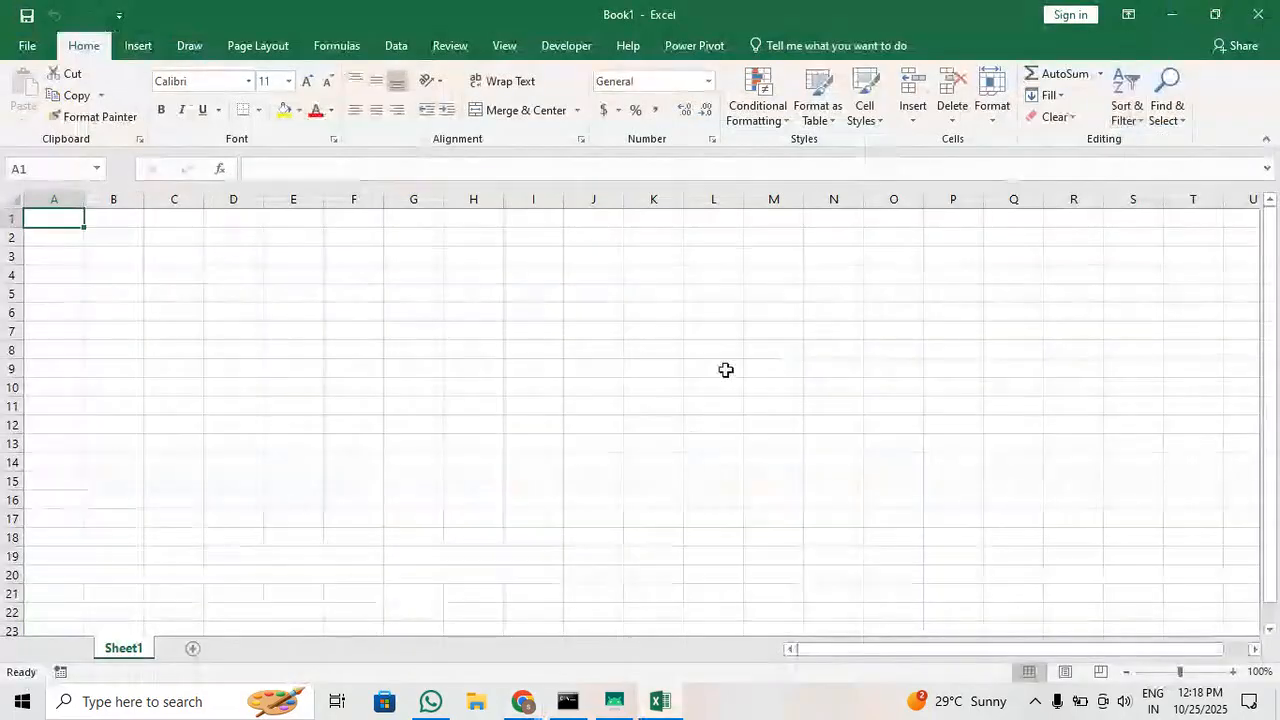
Switch to the blank Excel workbook, enter the label "total amount" in B1 and fit column B to it
click(1172, 18)
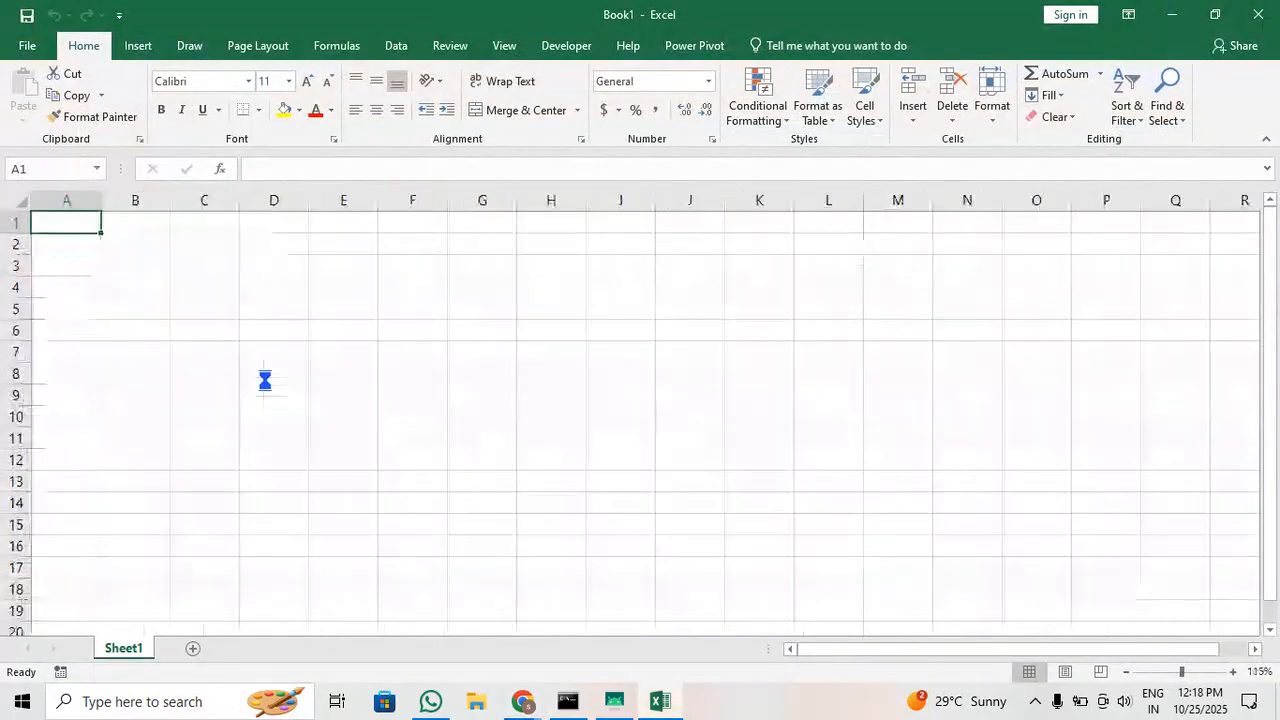
click(200, 249)
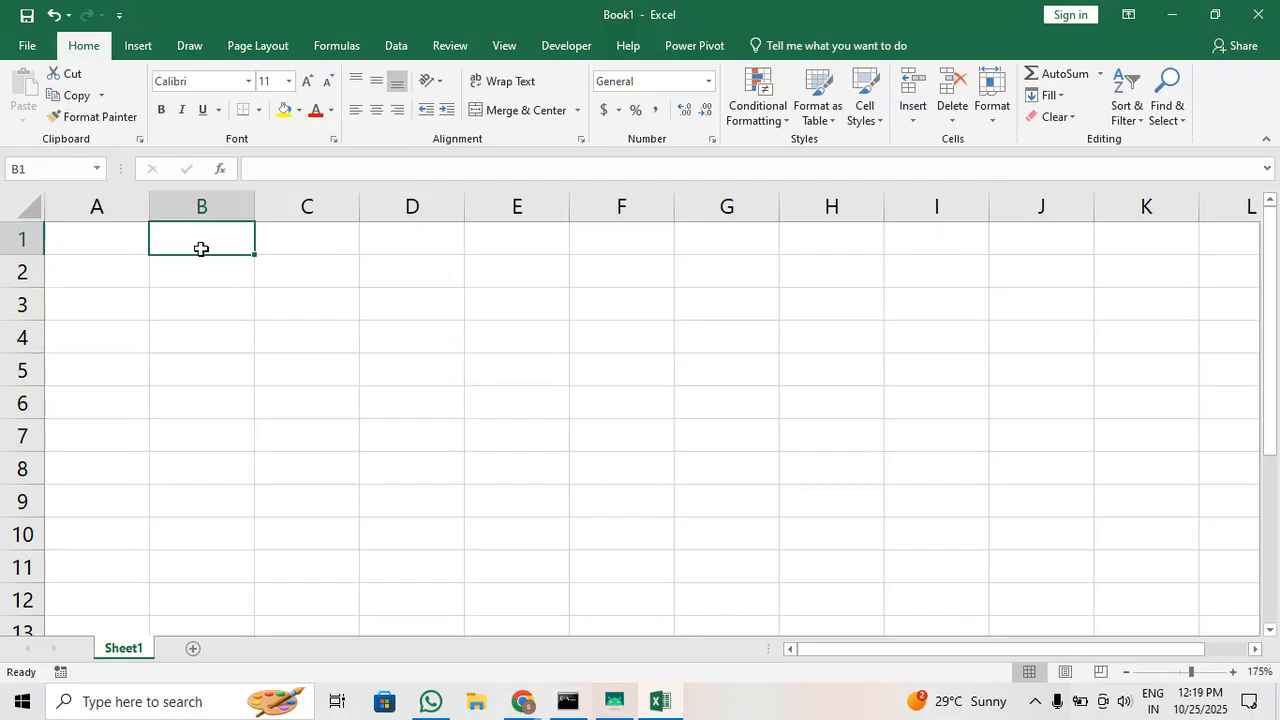
text(total)
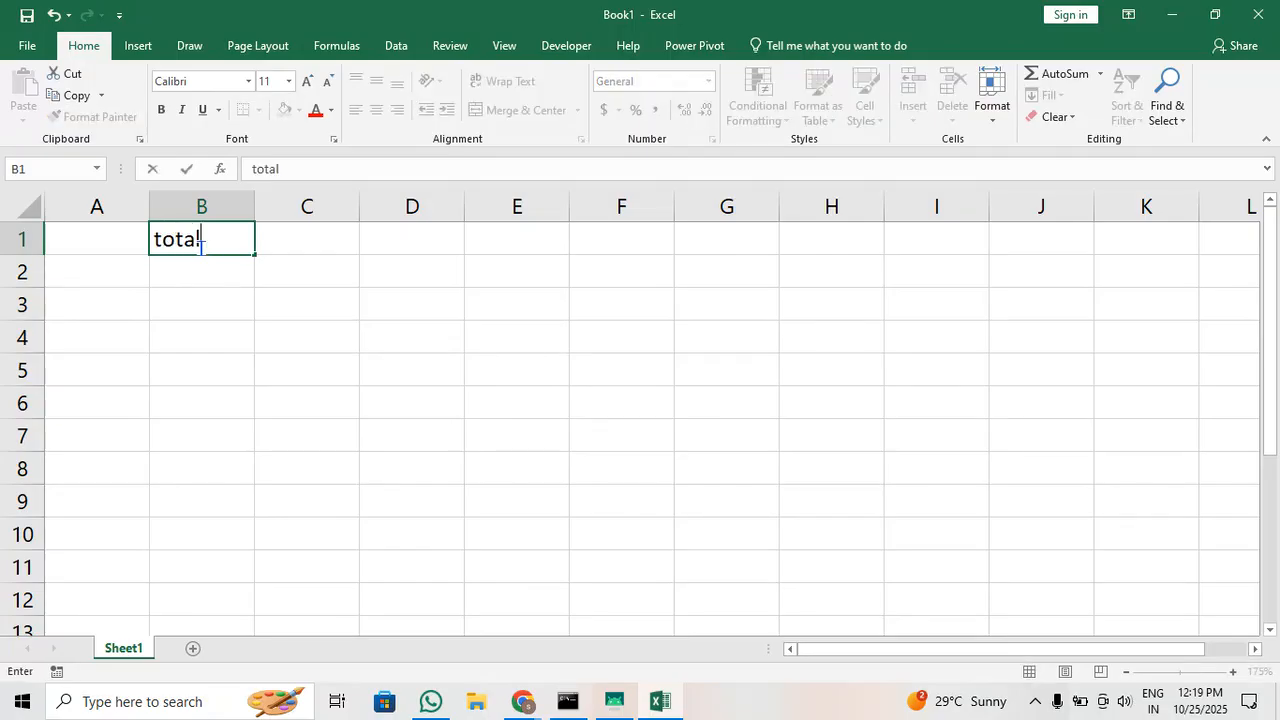
text( amount)
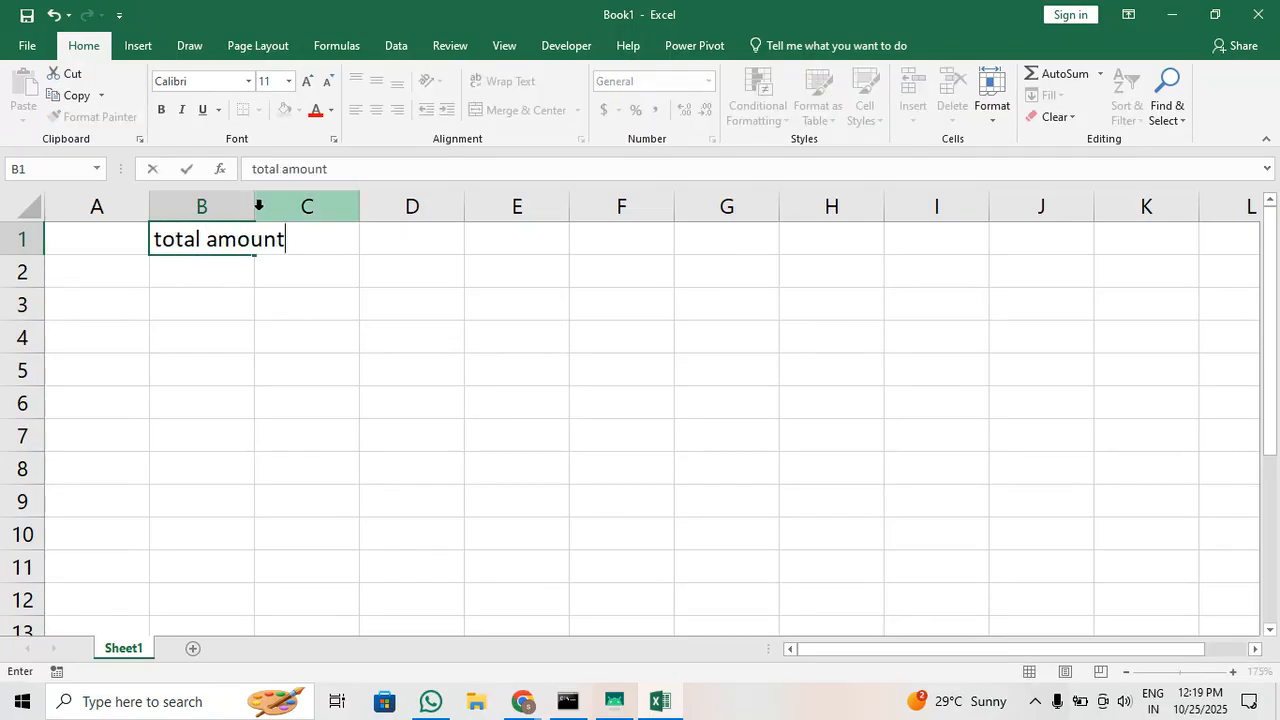
click(235, 258)
double_click(254, 205)
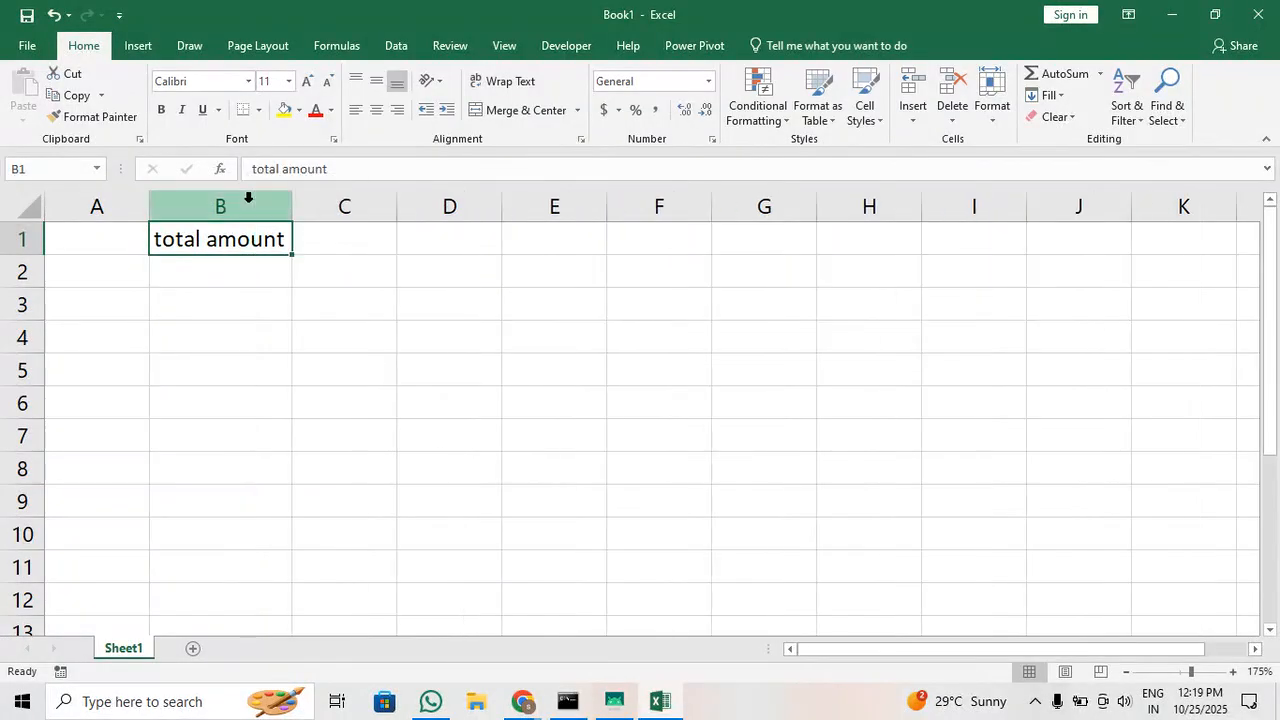
Enter 120000 in C1 as the total amount
click(347, 226)
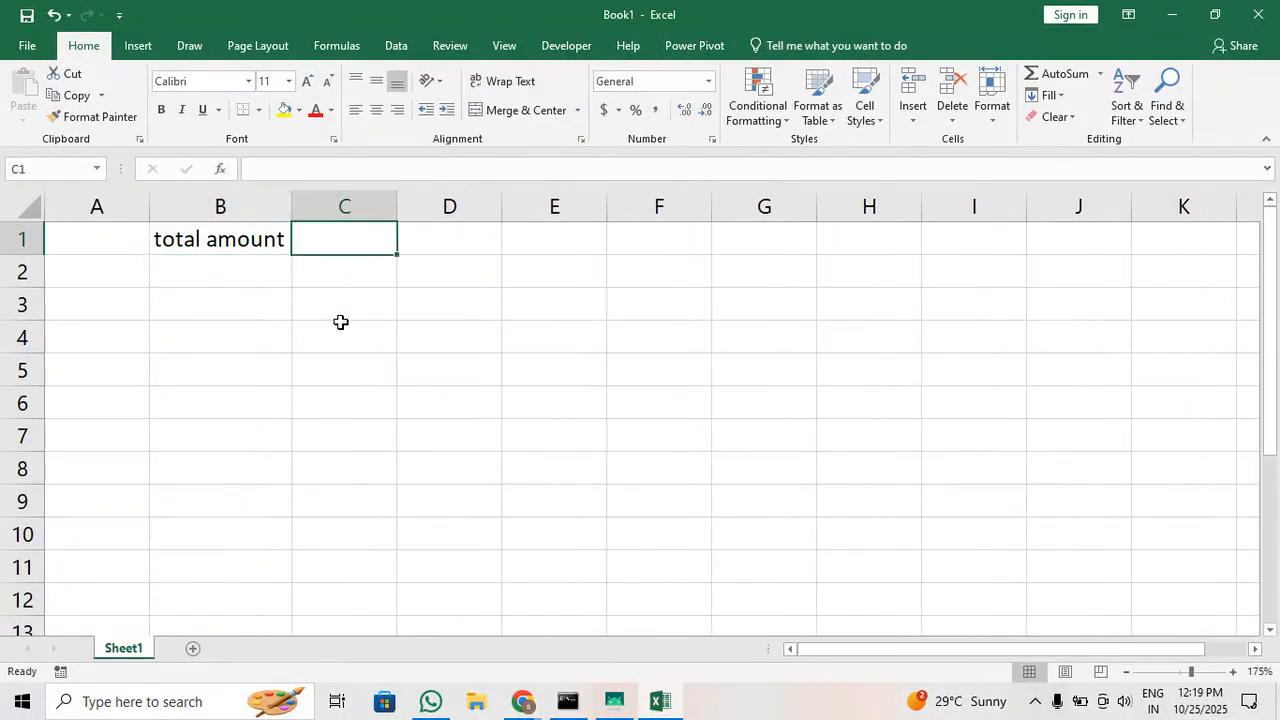
text(120)
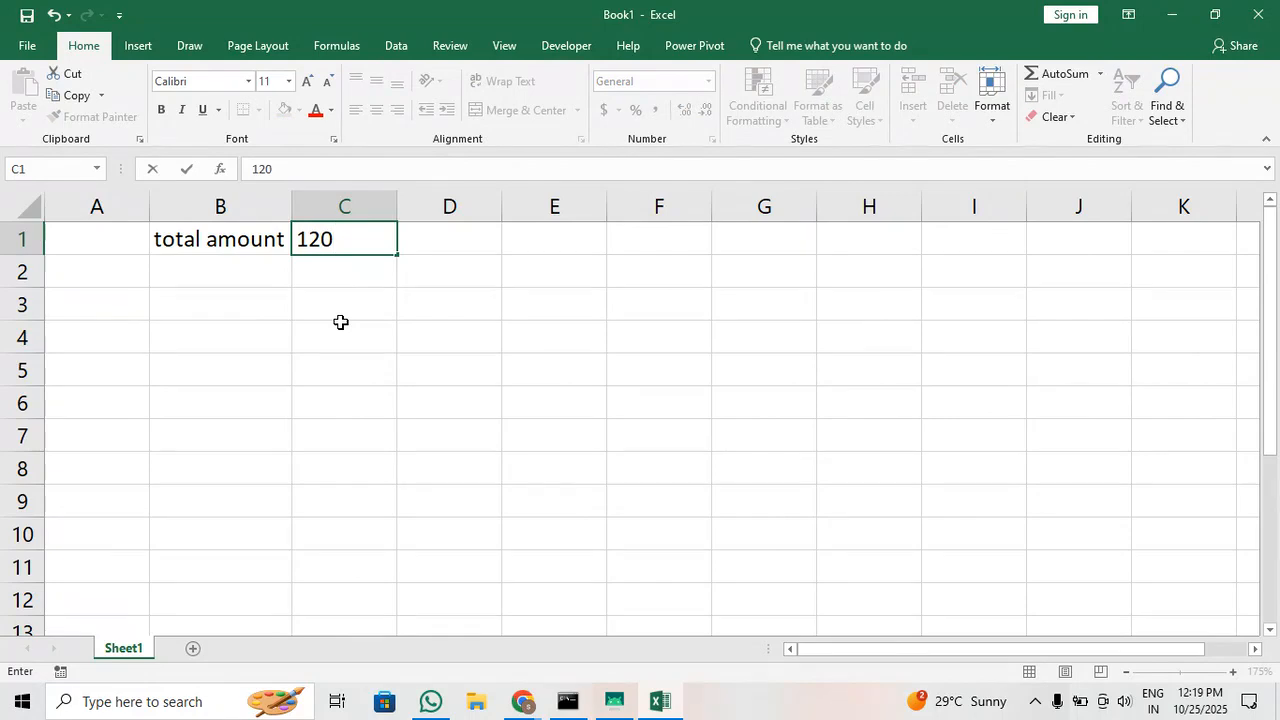
text(000)
key(Return)
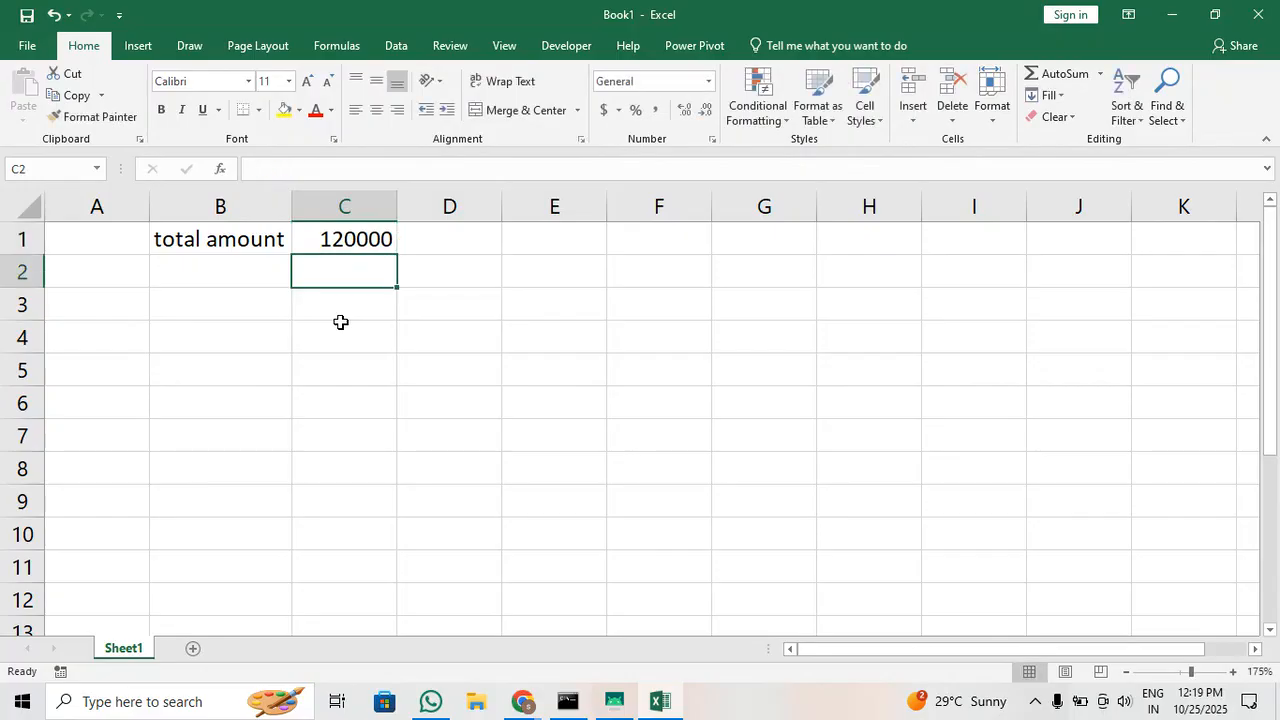
Enter the label "downpayment" in B2 with the value 25000 in C2
click(251, 281)
text(dow)
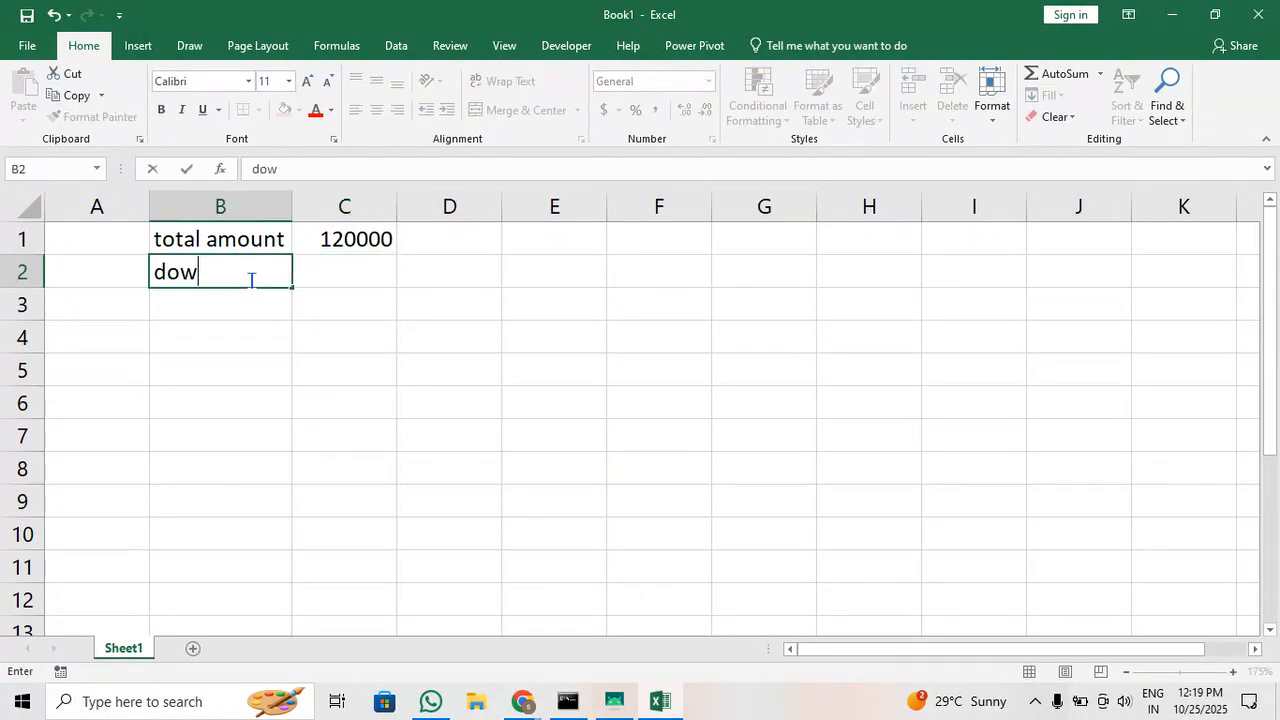
text(npayment)
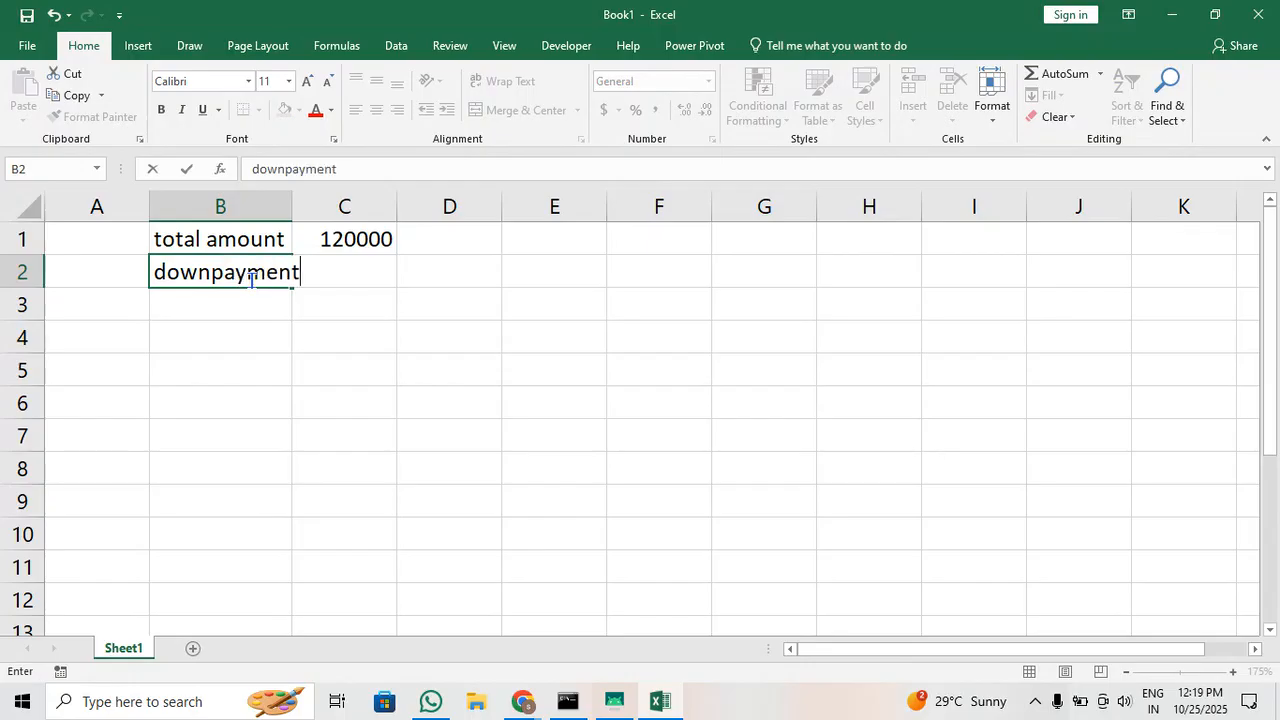
key(Tab)
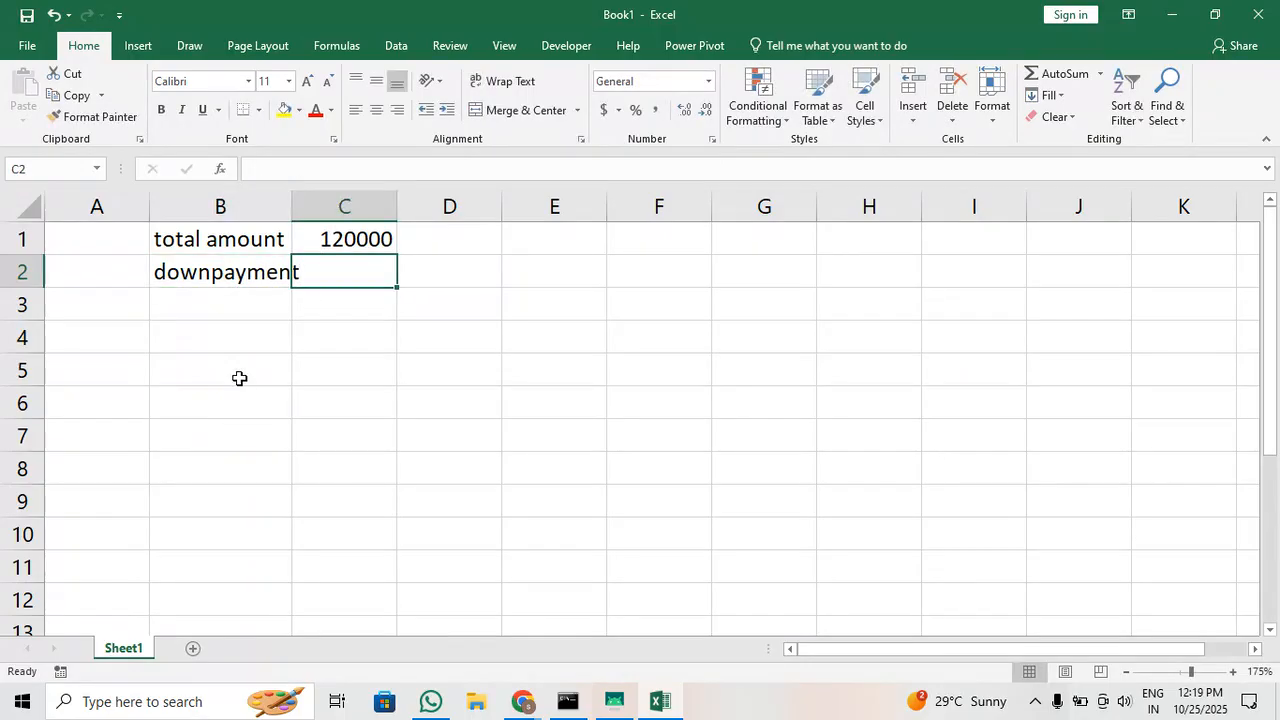
text(25000)
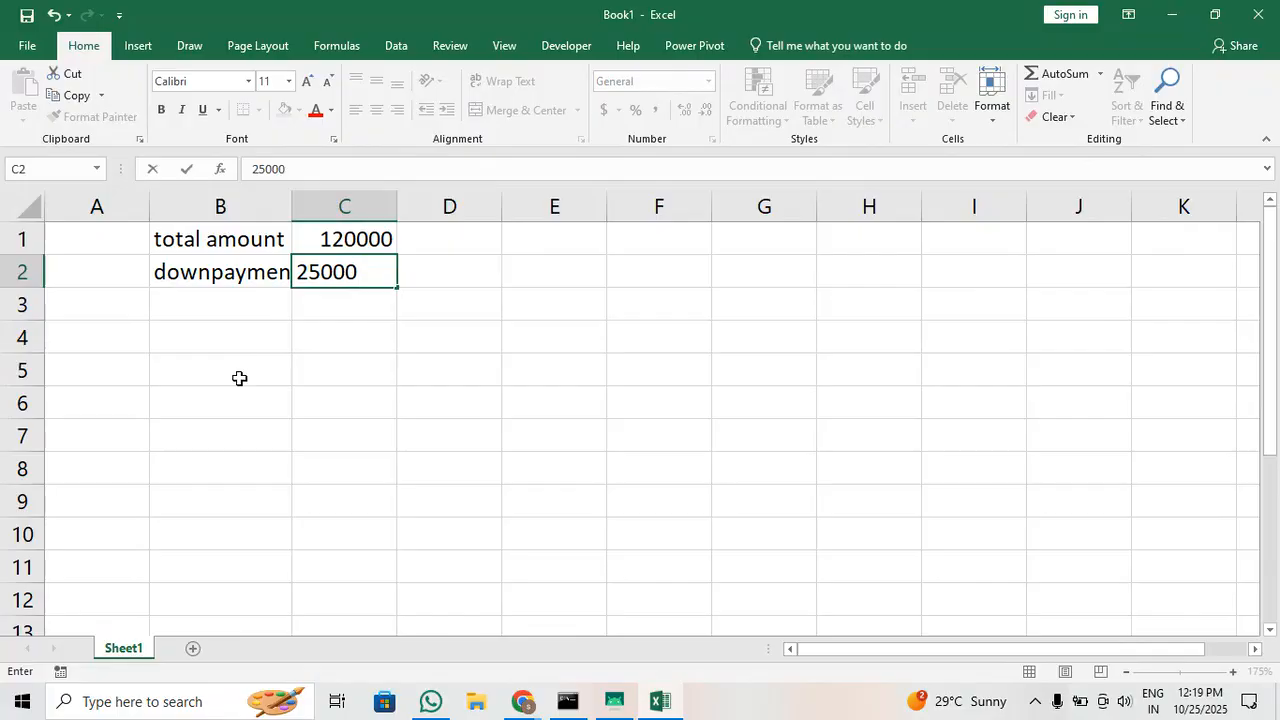
key(Return)
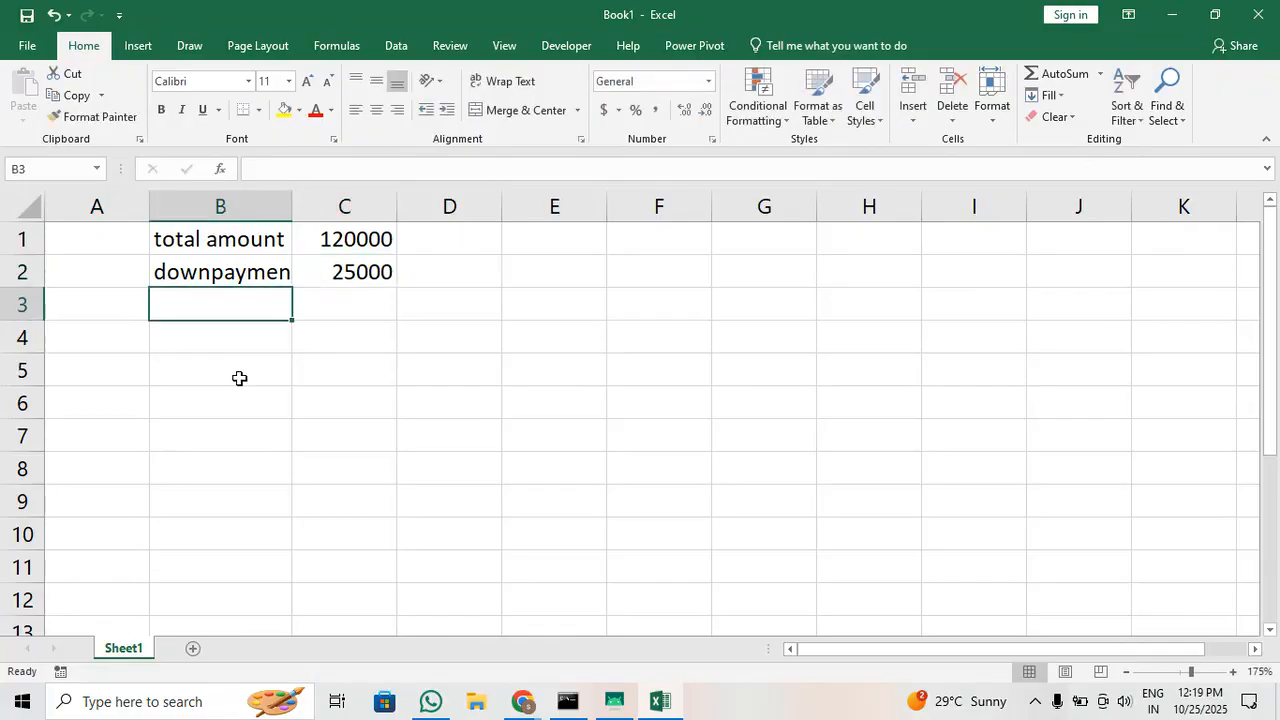
Enter the label "intrest" in B3 with the value 9 in C3, and fit column B to its contents
text(int)
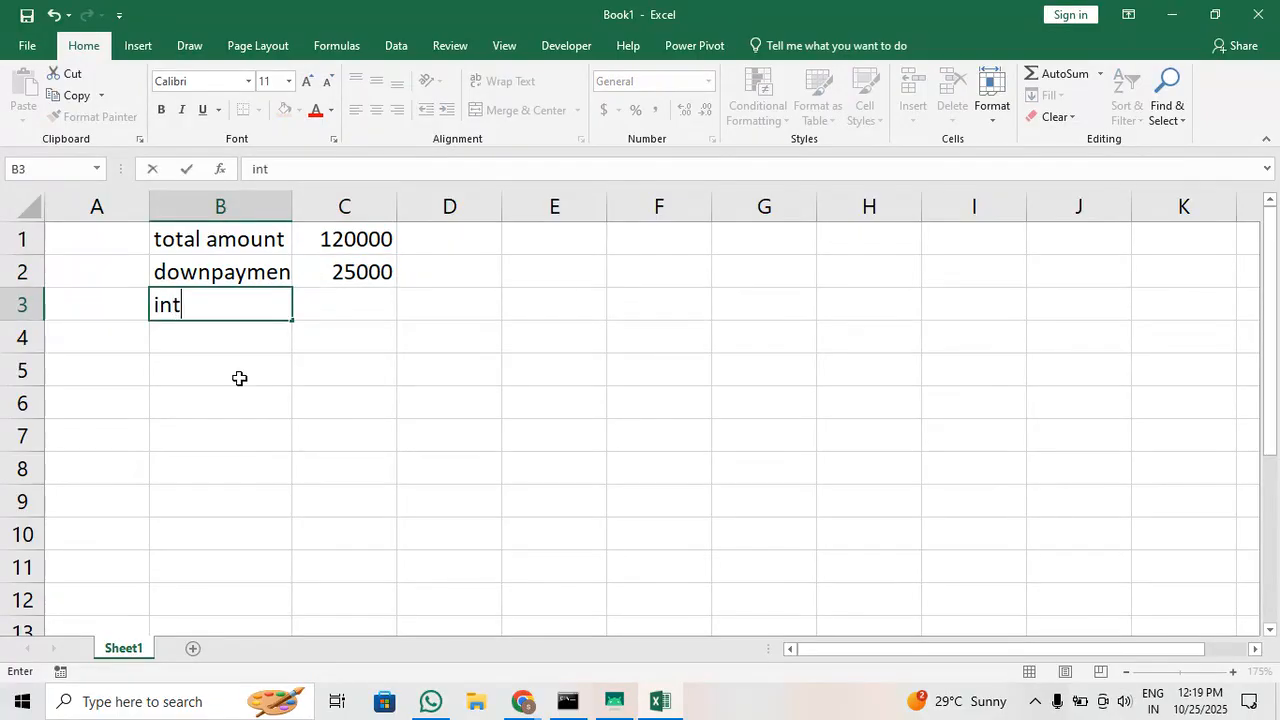
text(rest)
key(Tab)
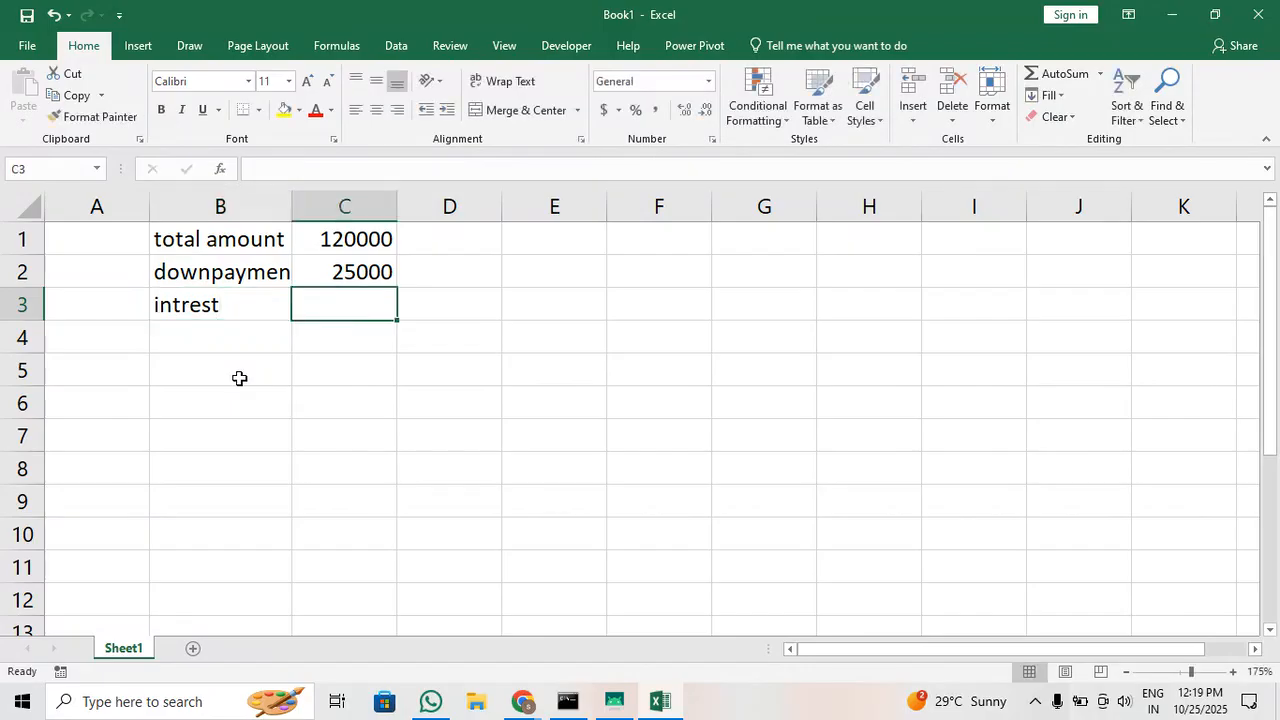
text(1)
key(BackSpace)
text(9)
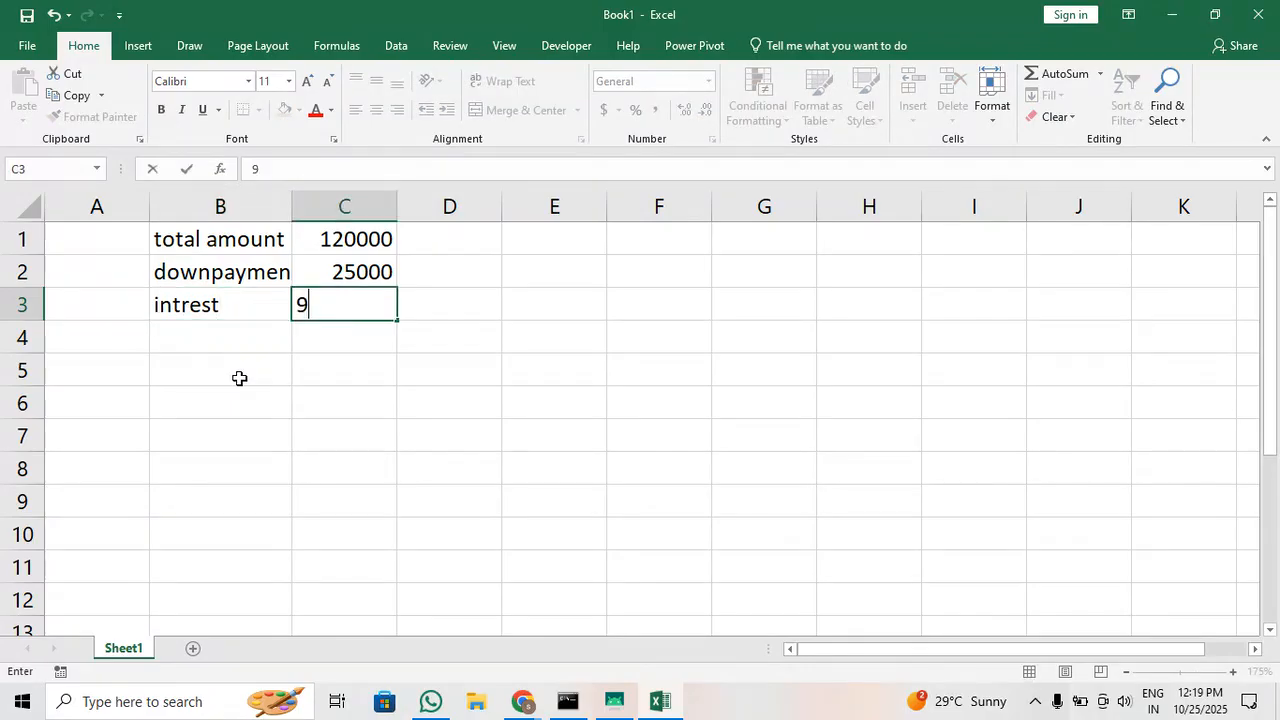
key(Return)
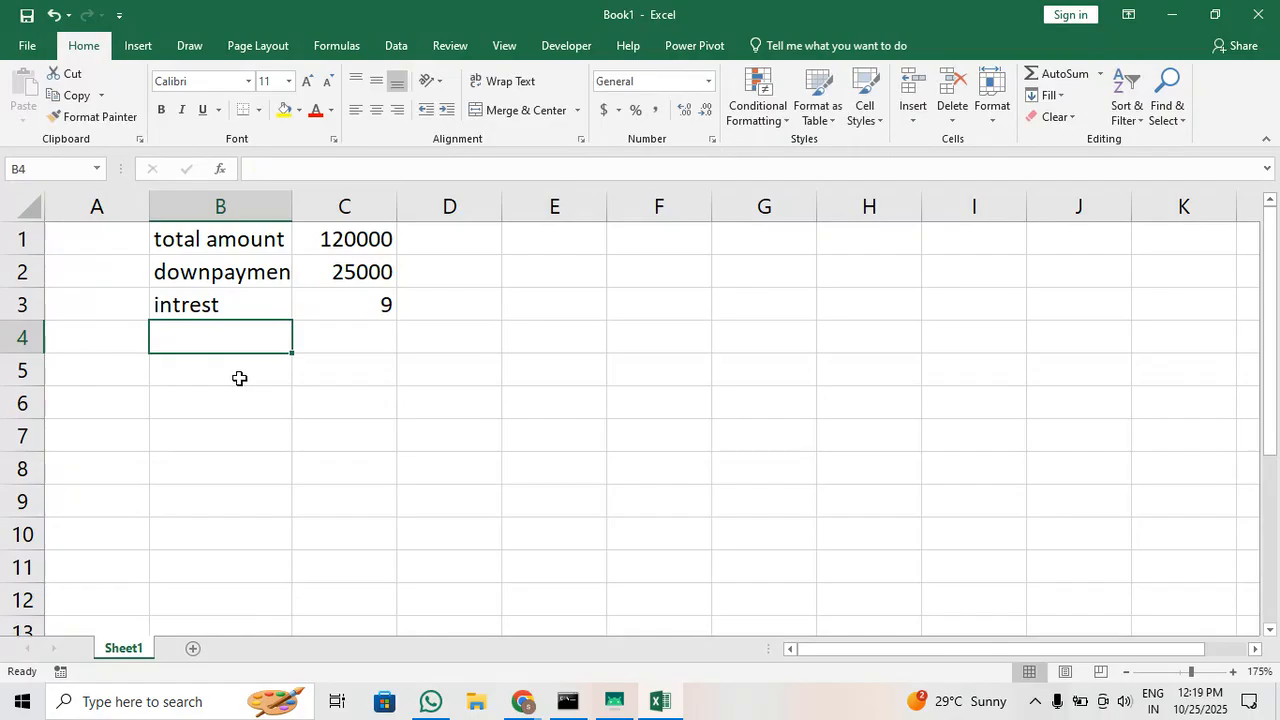
double_click(291, 206)
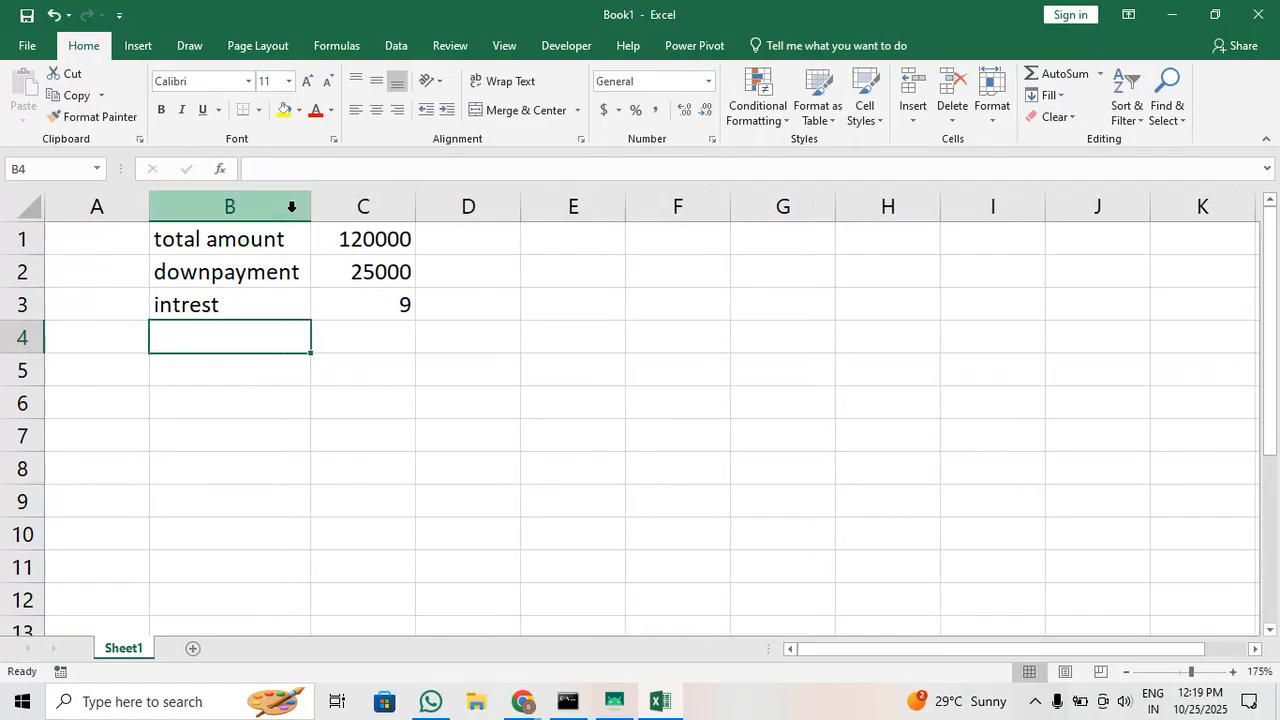
Enter the label "emi amount" in B5, leaving row 4 empty
click(273, 371)
text(emi)
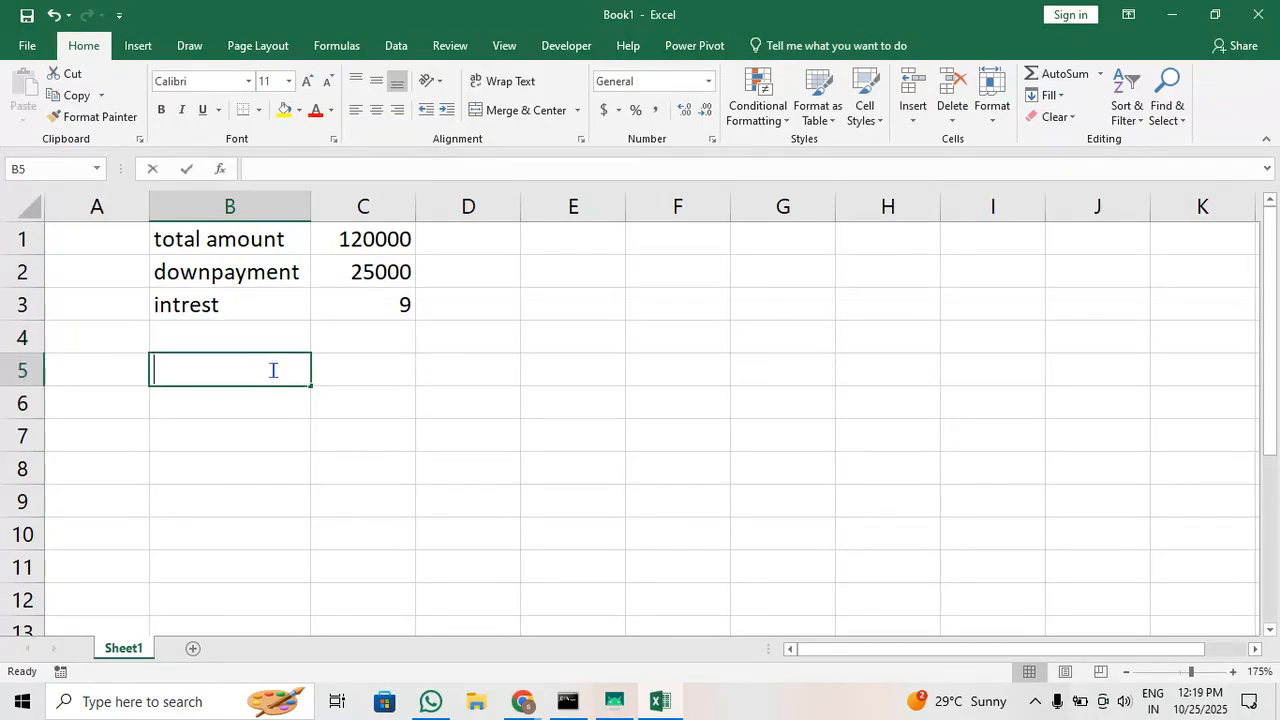
text( amount)
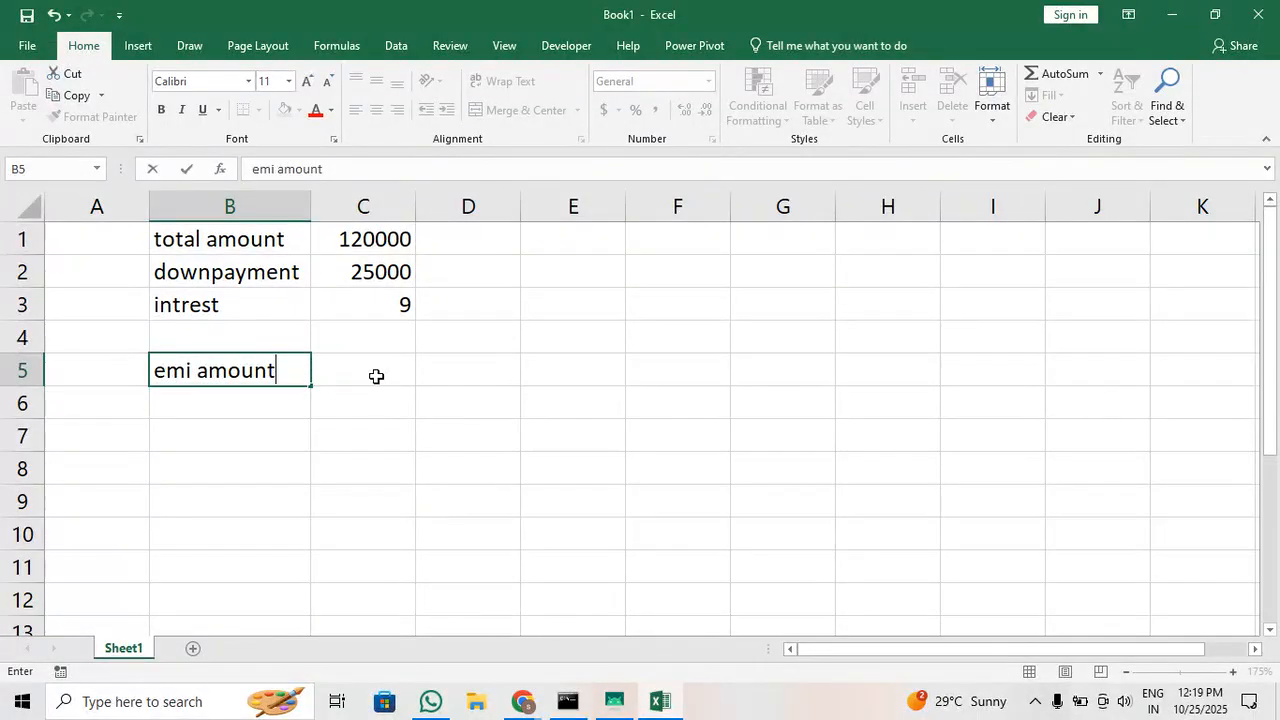
click(379, 374)
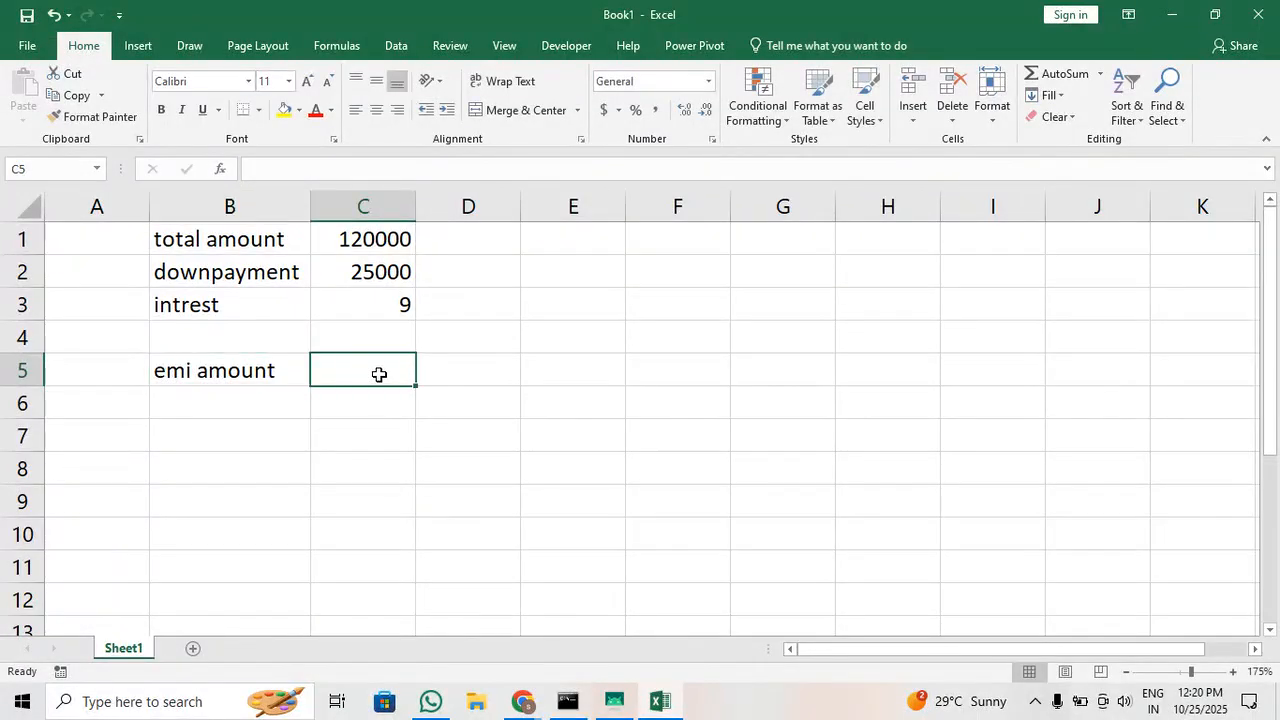
Insert a new row at row 4 and enter the label "period" in B4 with the value 24 in C4
right_click(26, 343)
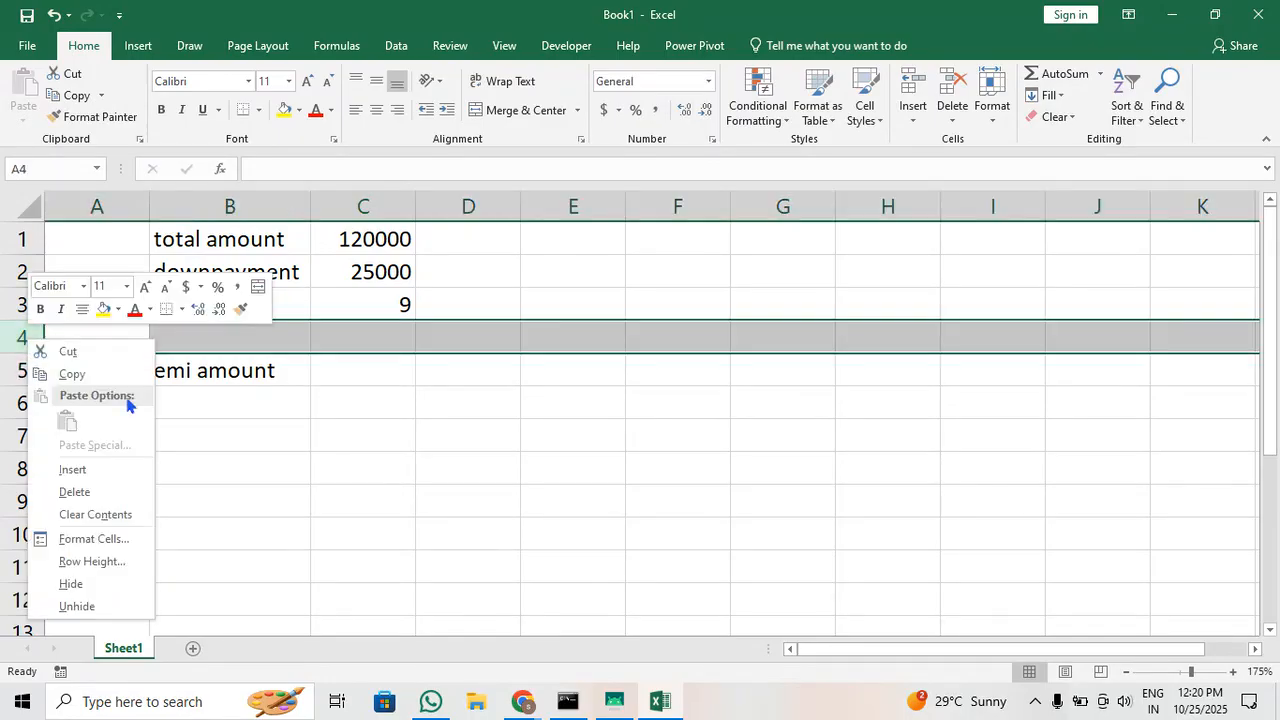
click(129, 471)
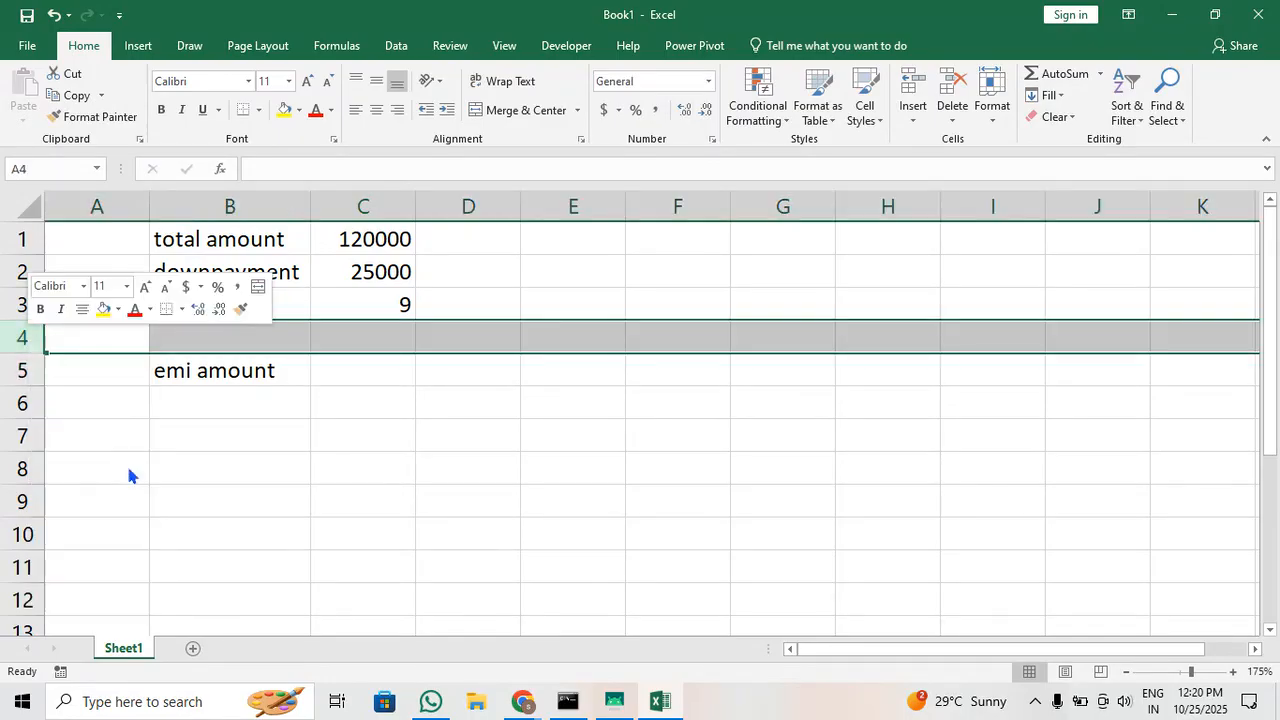
double_click(246, 337)
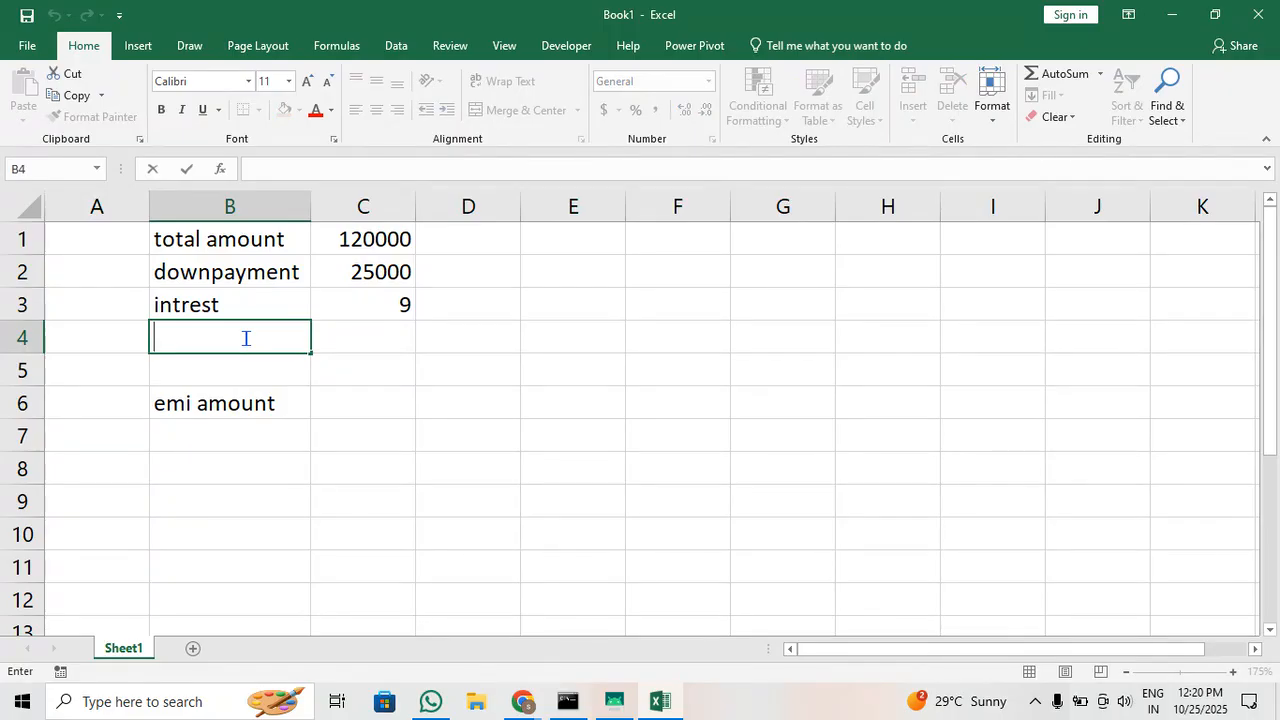
text(period)
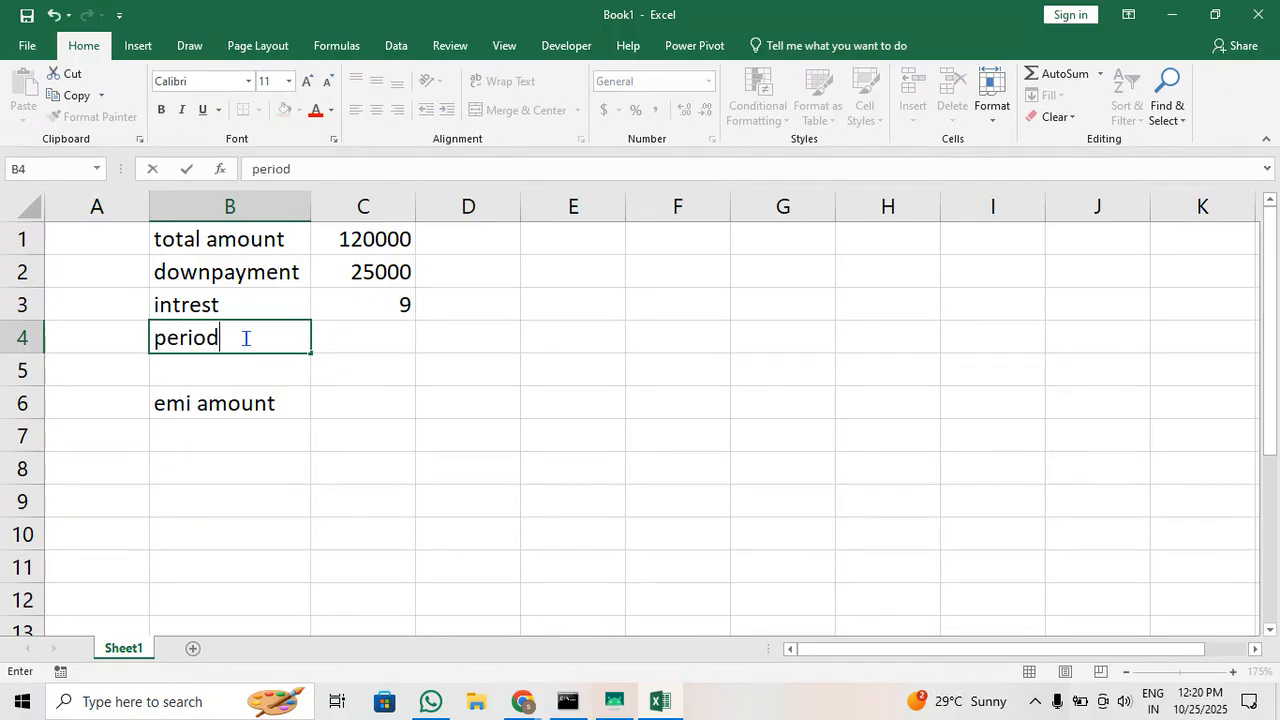
click(408, 340)
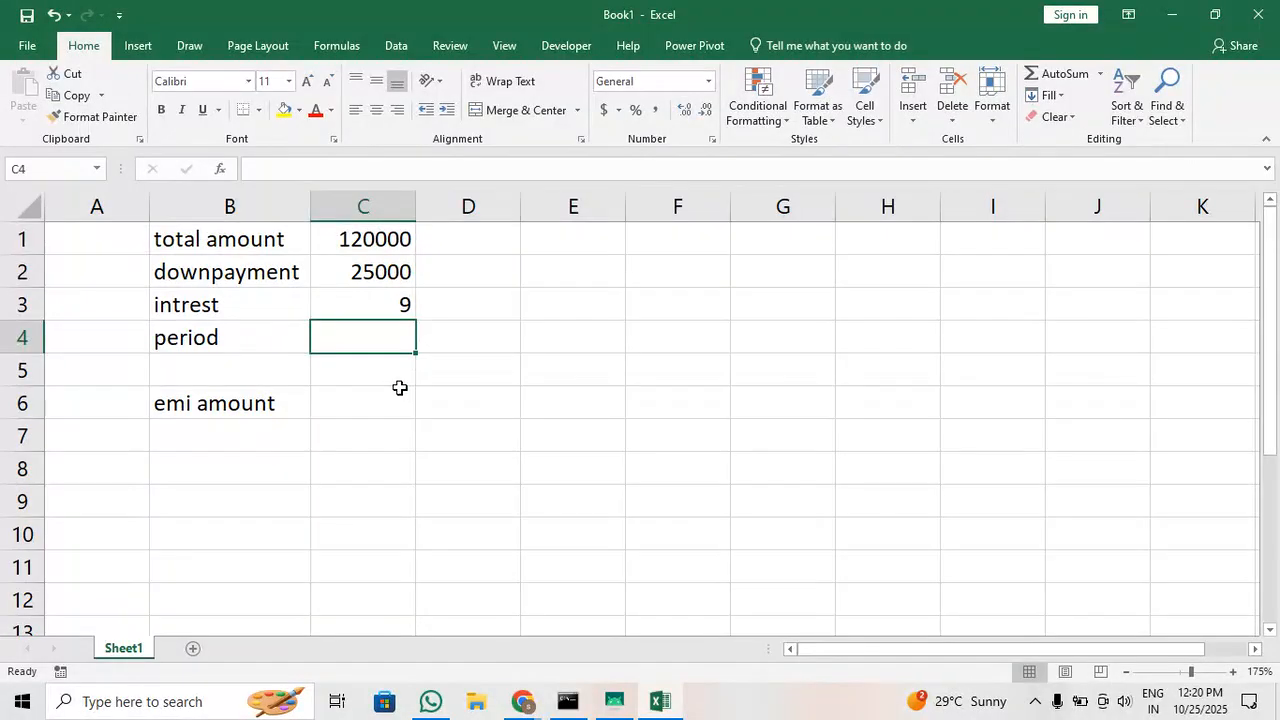
text(24)
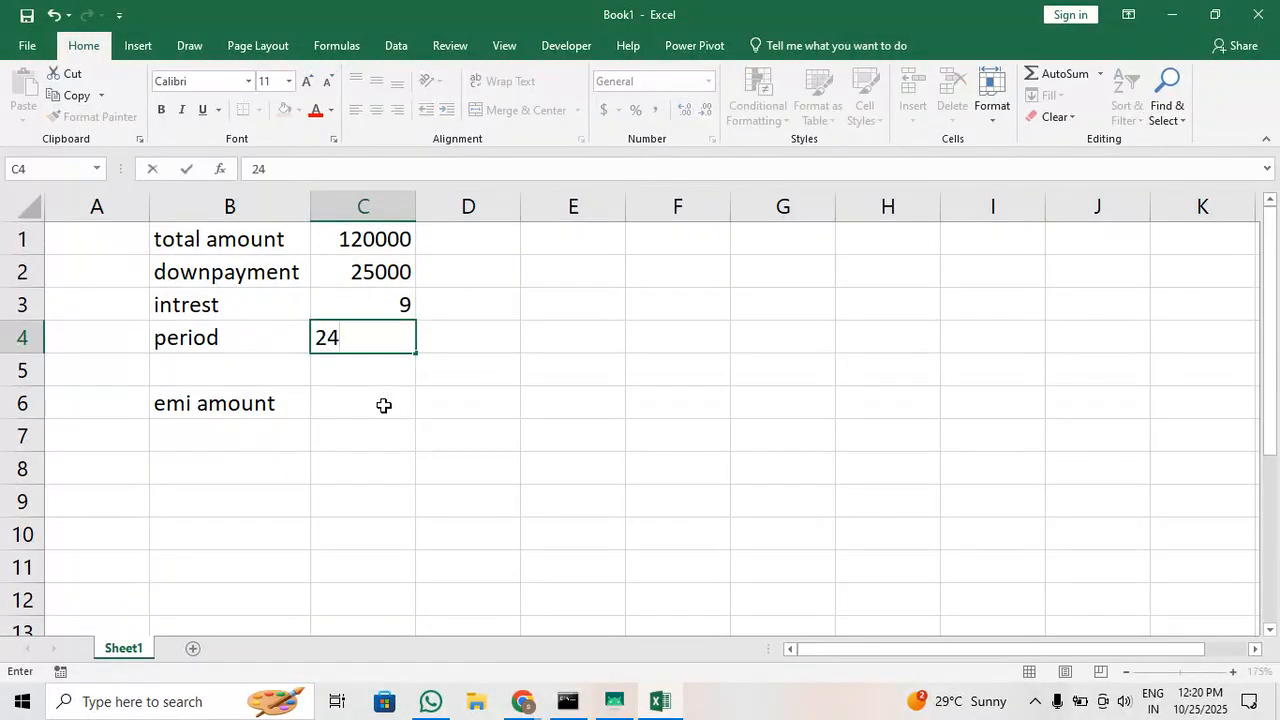
click(383, 404)
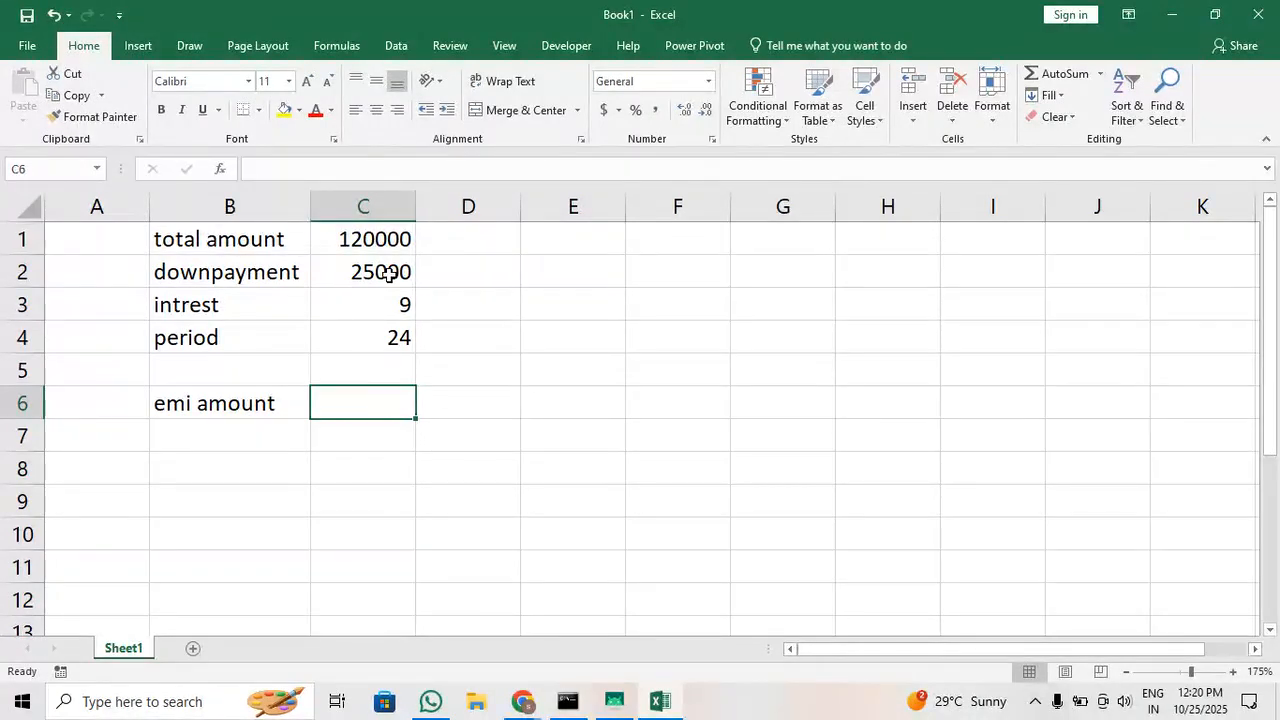
Fill cell C6 beside the emi amount label with a light orange theme colour
double_click(385, 405)
click(463, 380)
click(398, 404)
click(298, 111)
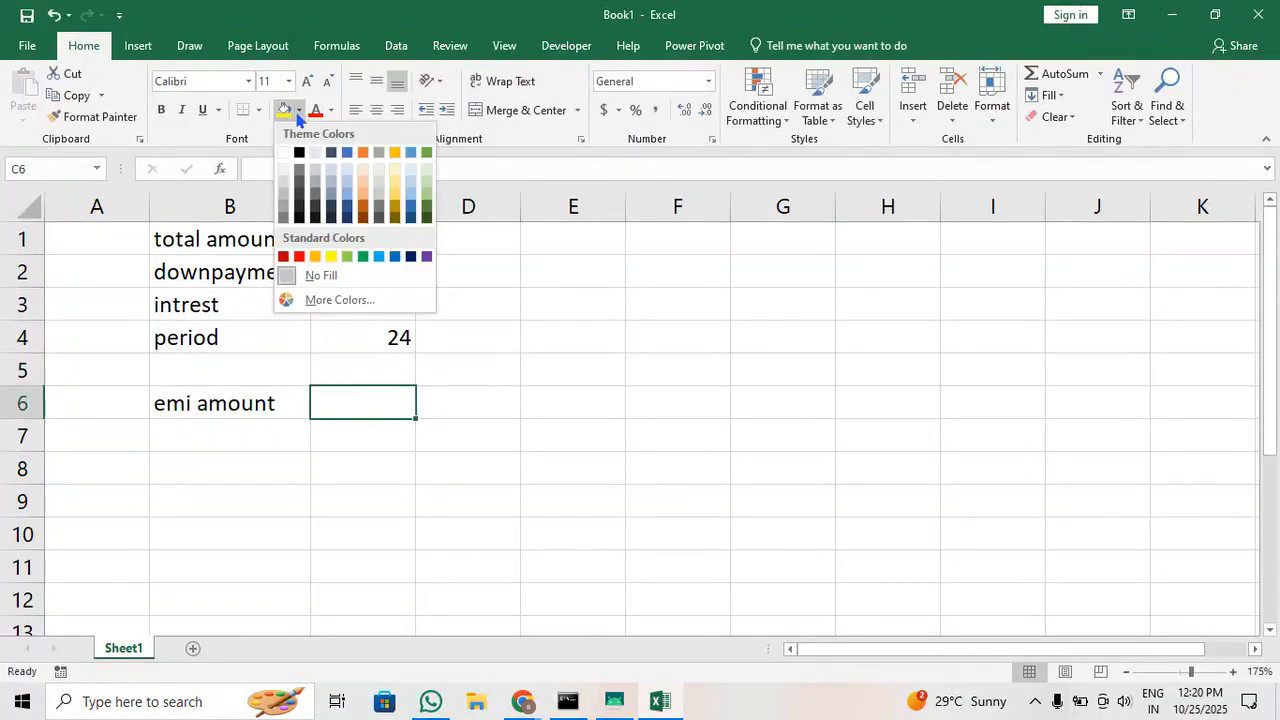
click(363, 190)
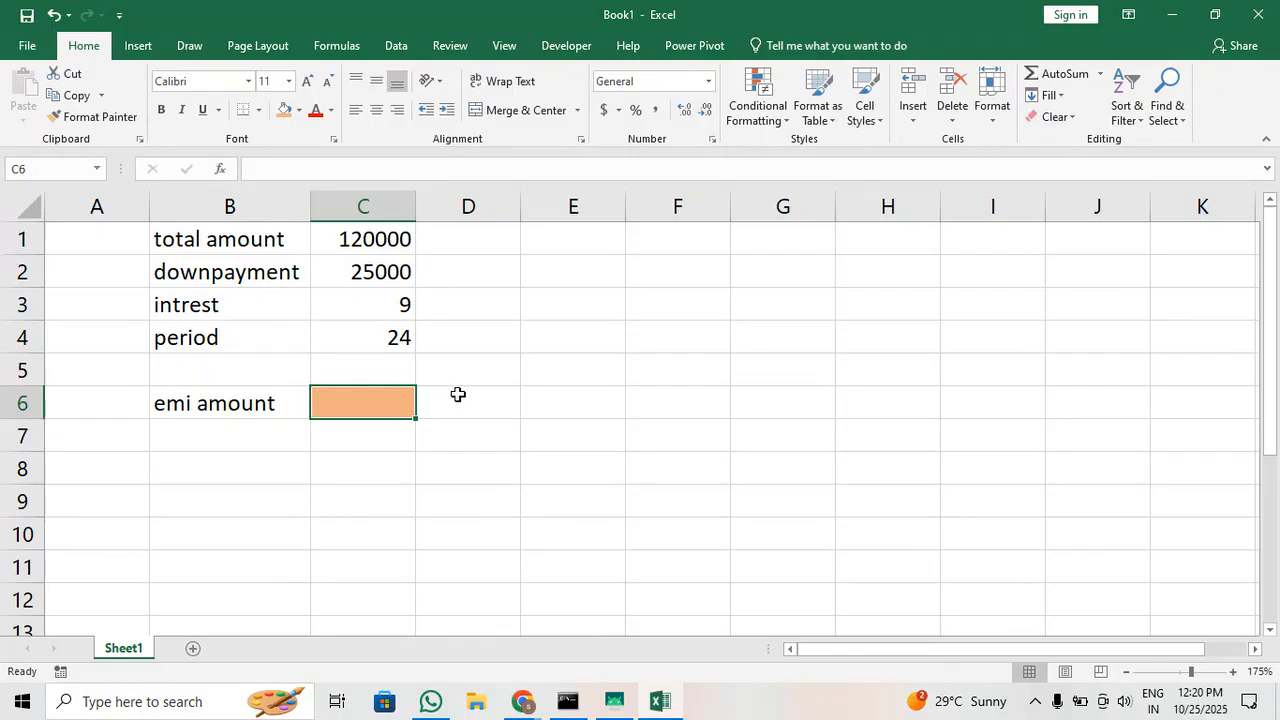
Enter the formula =C1-C2 in C6 to subtract the downpayment from the total amount
text(=)
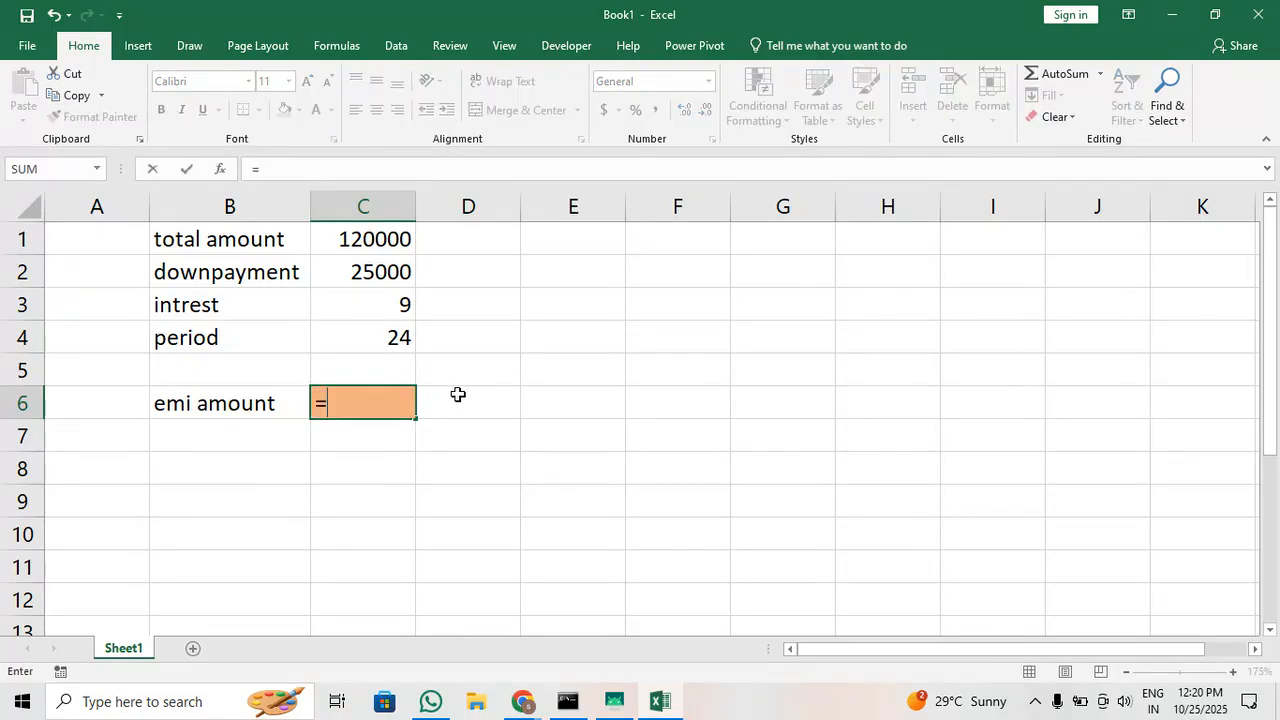
click(378, 239)
text(-)
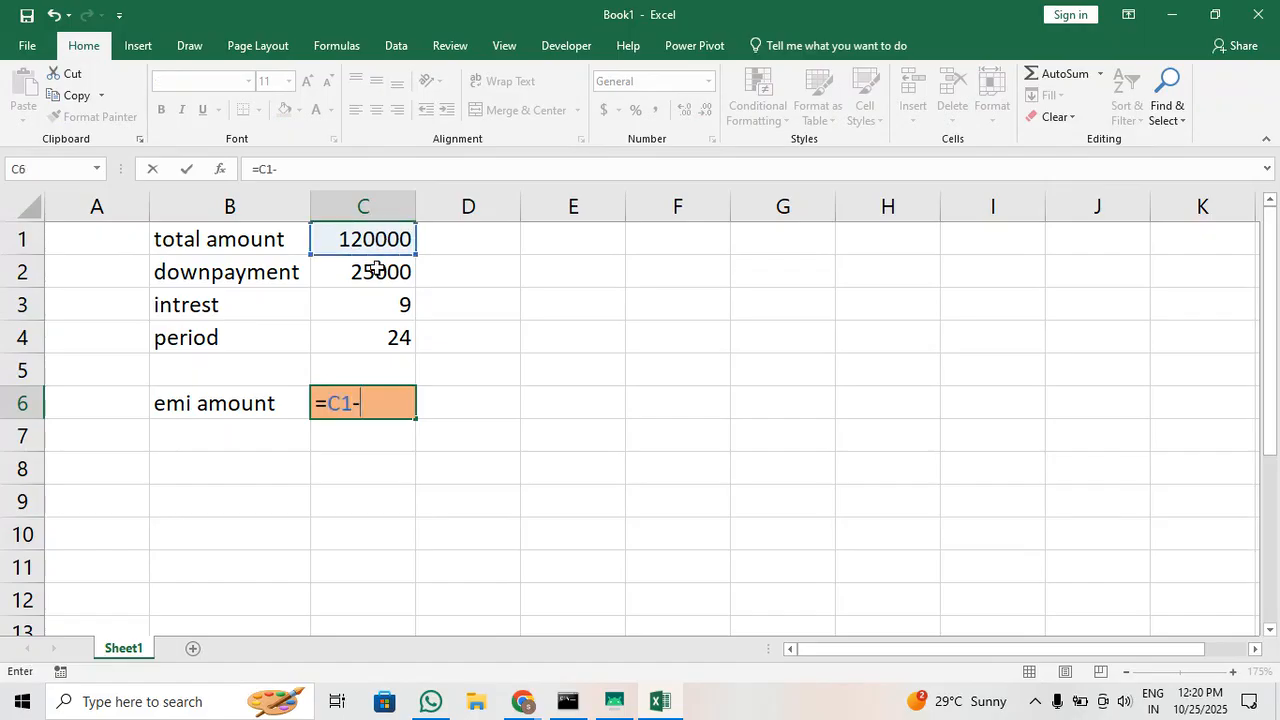
click(376, 270)
key(Return)
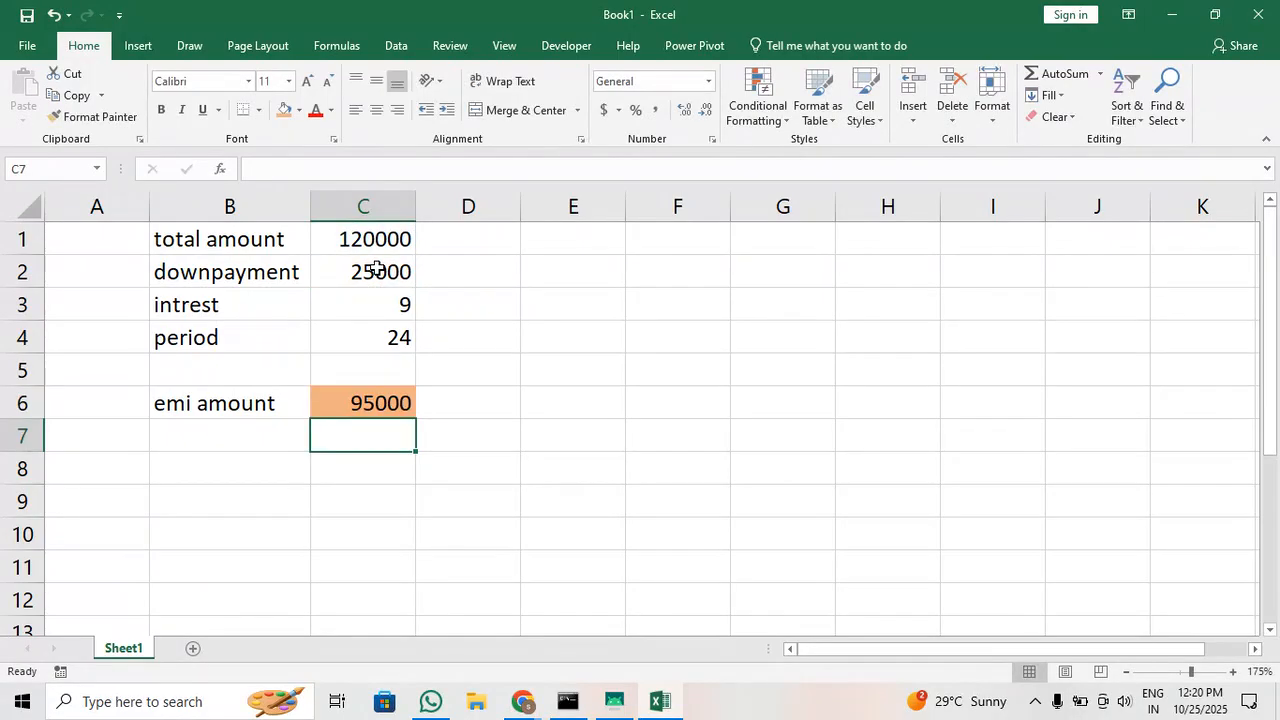
Change the formula in C6 to =(C1-C2)/C4, dividing the amount left after the downpayment by the period
click(383, 403)
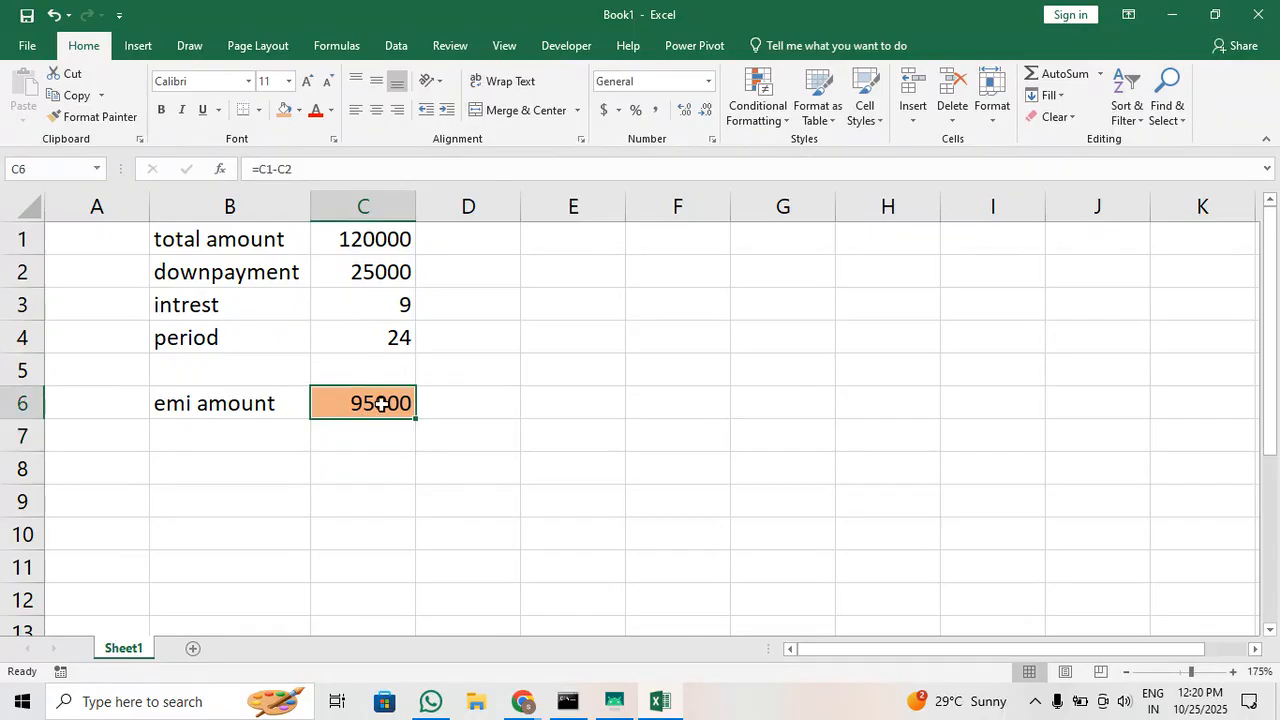
click(452, 168)
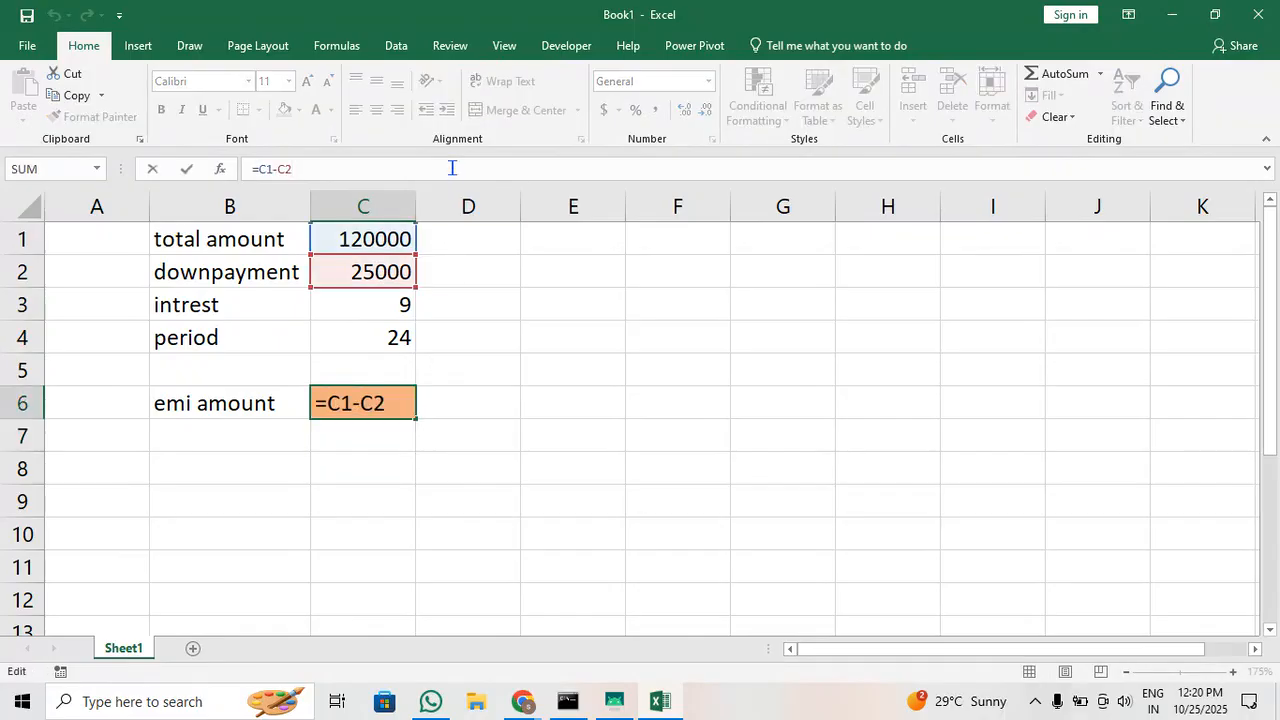
key(Left)
key(Left)
key(Left)
key(Home)
text(()
key(Right)
key(Right)
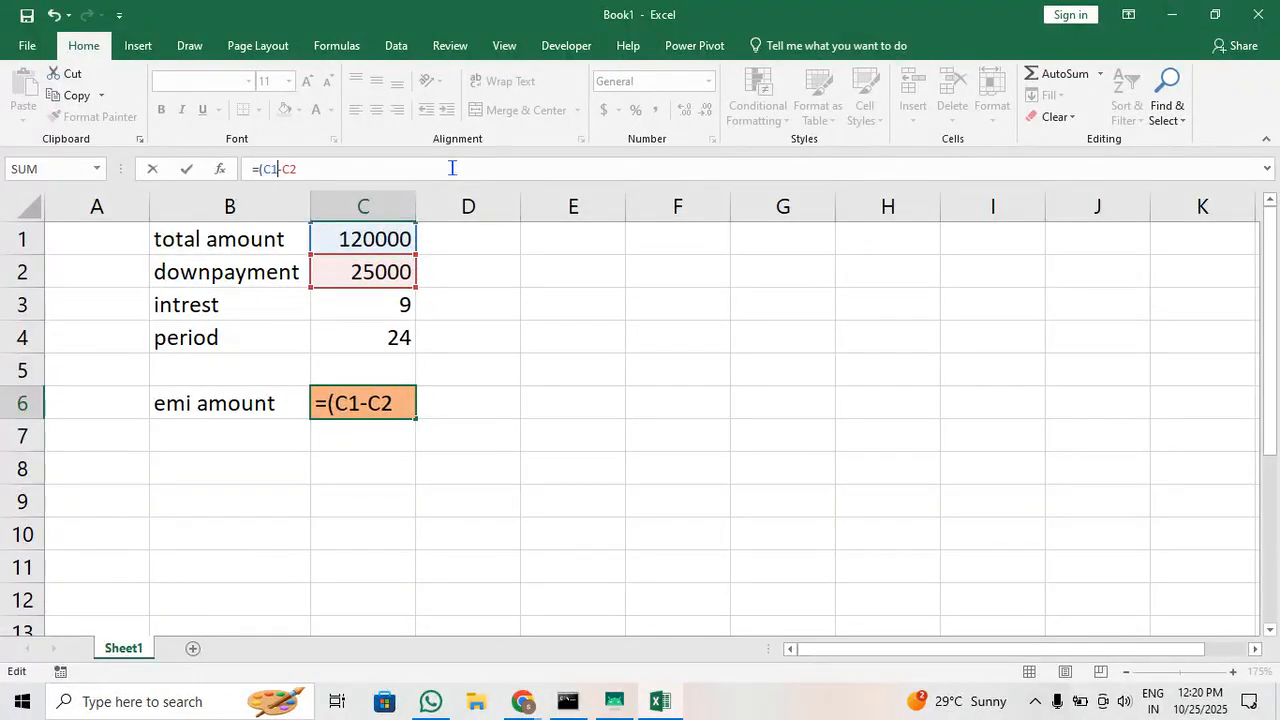
key(End)
text()/)
click(391, 337)
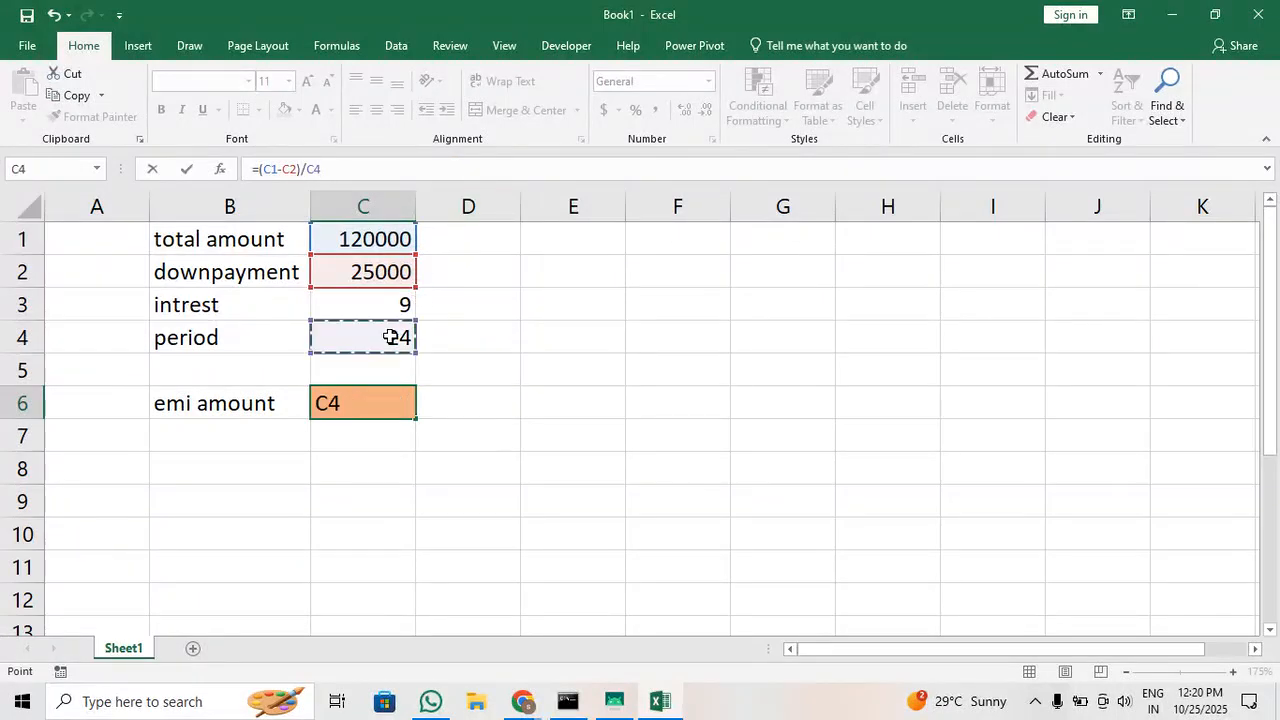
key(Return)
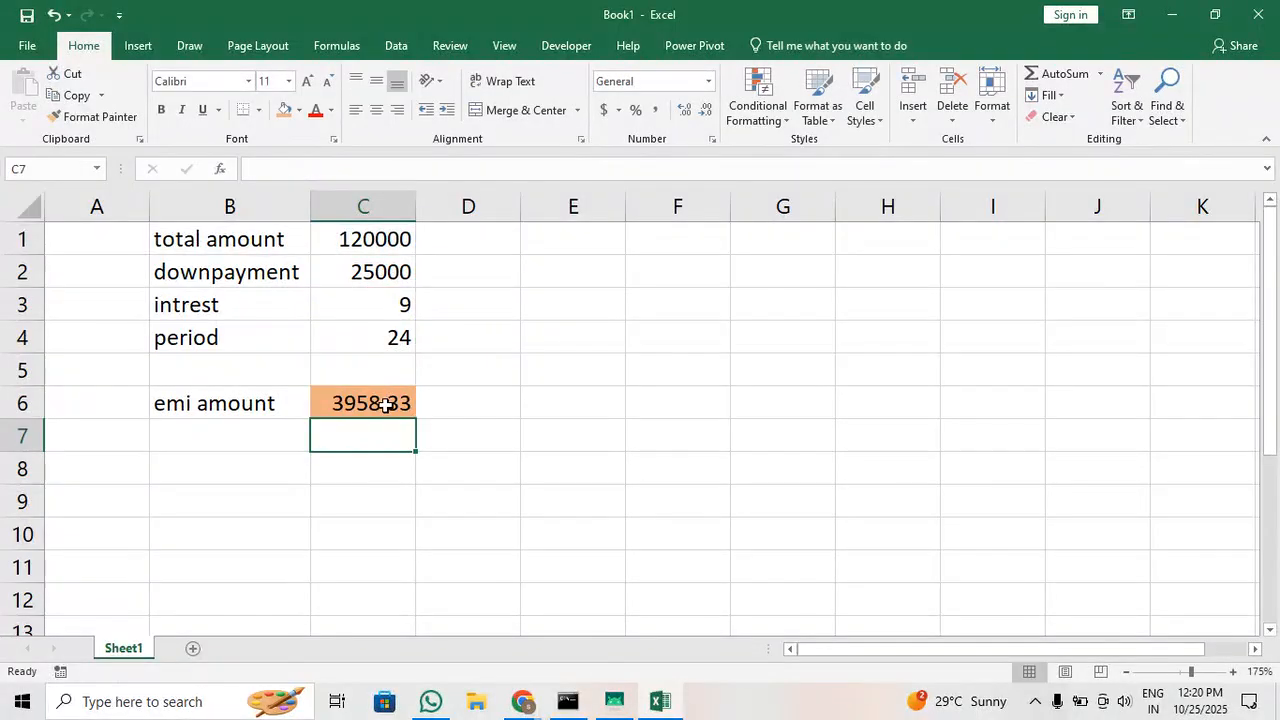
Multiply the emi amount formula in C6 by the interest cell, making it =(C1-C2)/C4 * C3
click(385, 404)
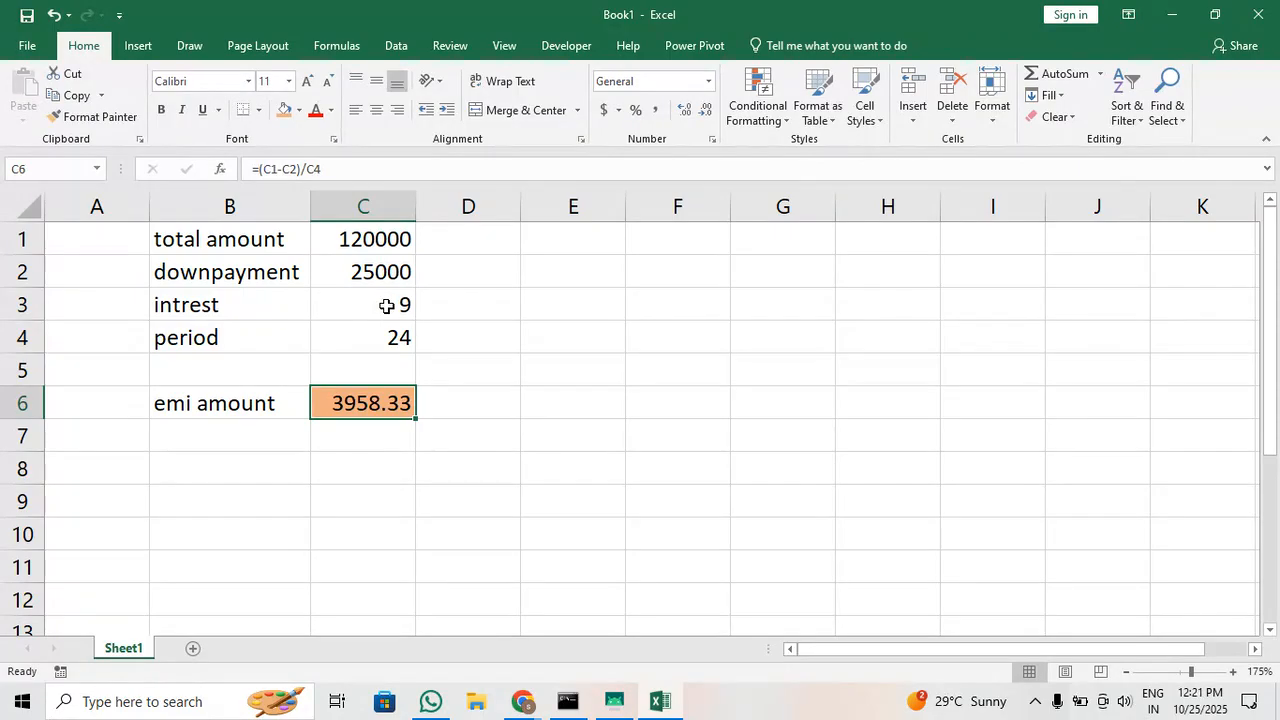
click(438, 179)
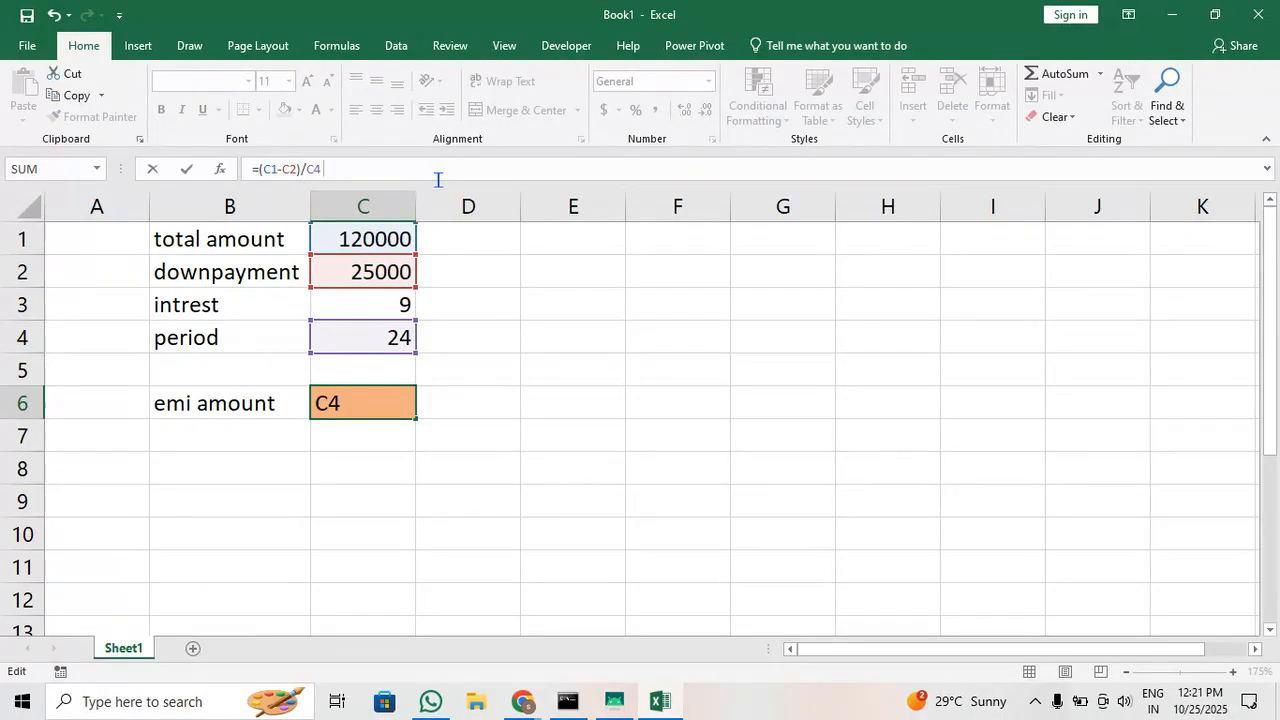
text(*)
click(398, 307)
key(Return)
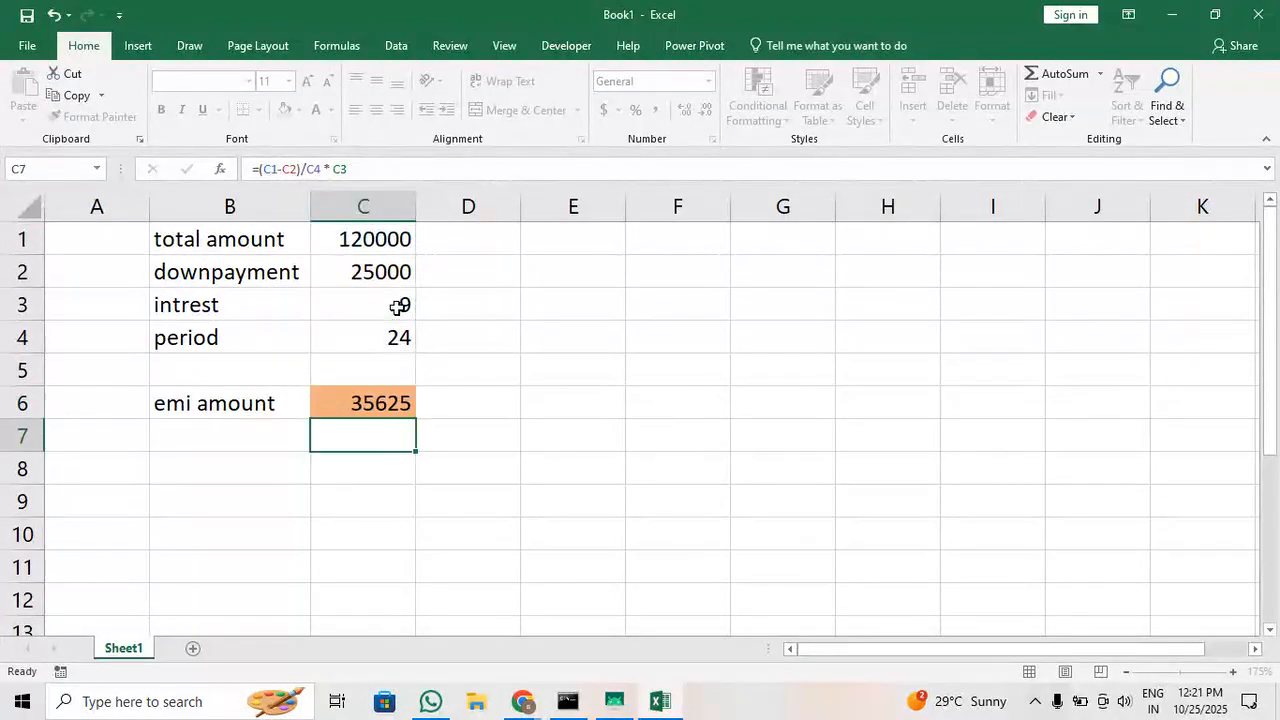
Set the interest value in C3 to 9%
click(398, 307)
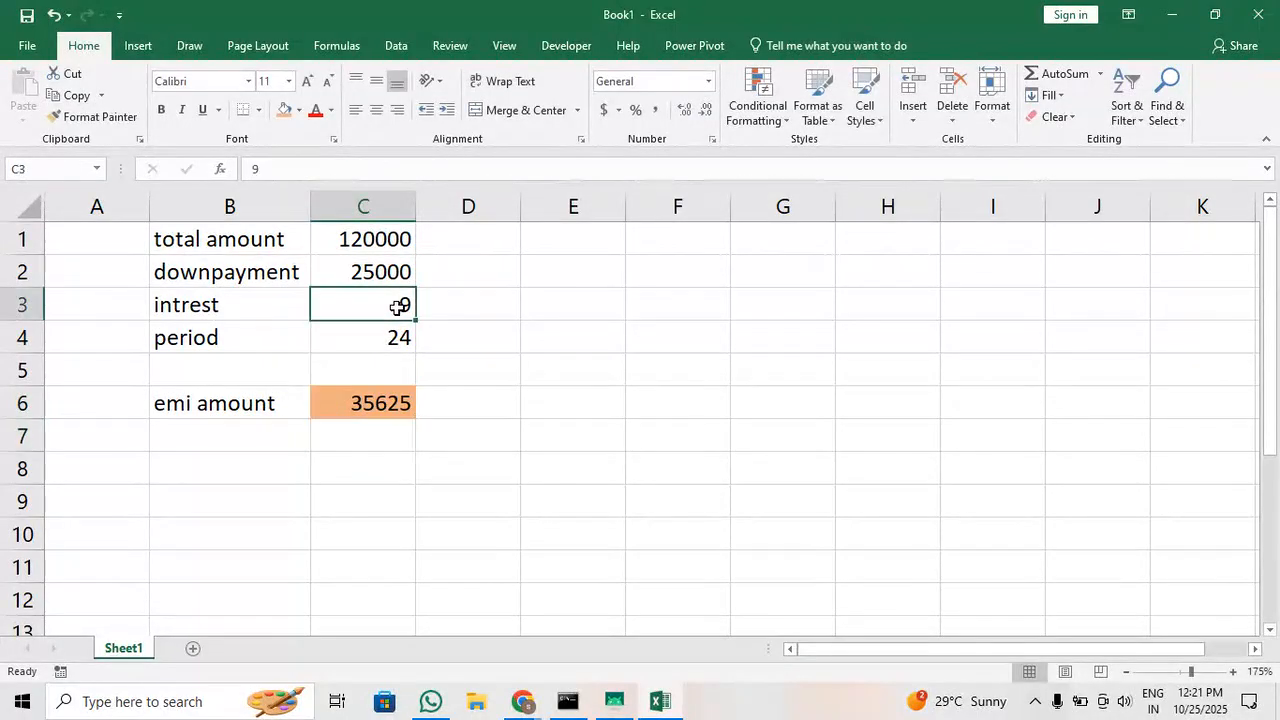
click(444, 170)
text(%)
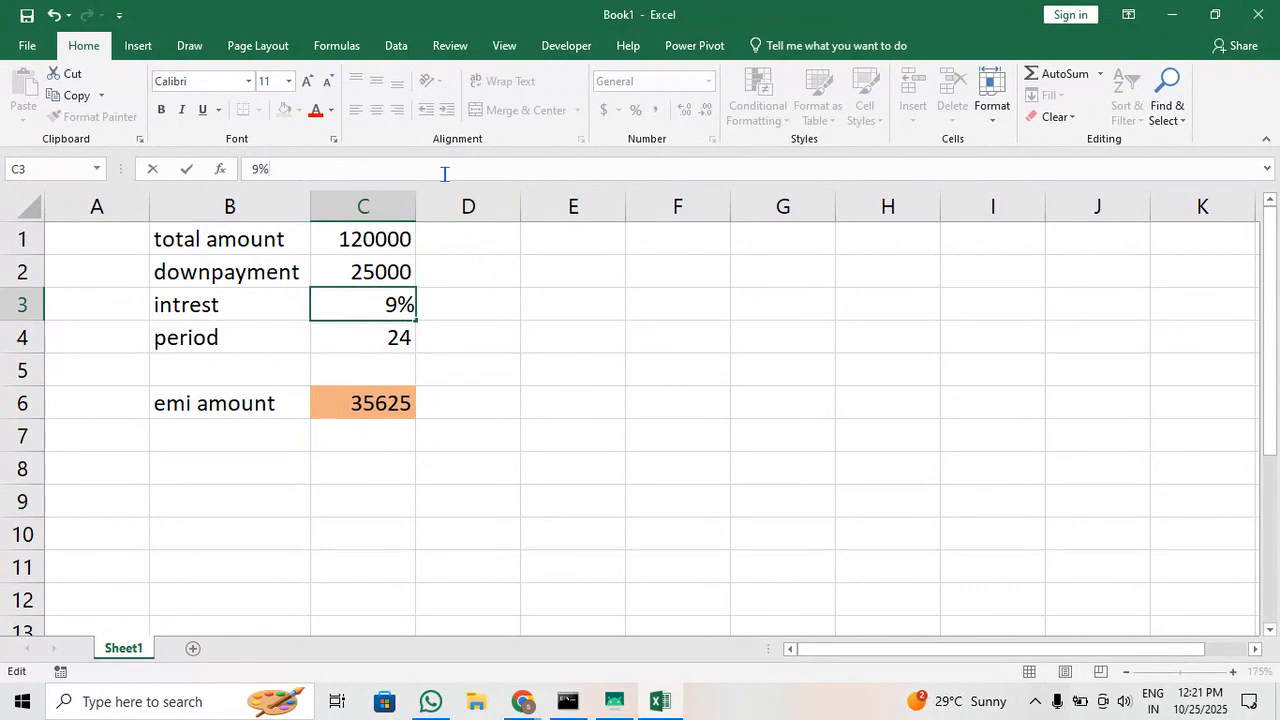
key(Return)
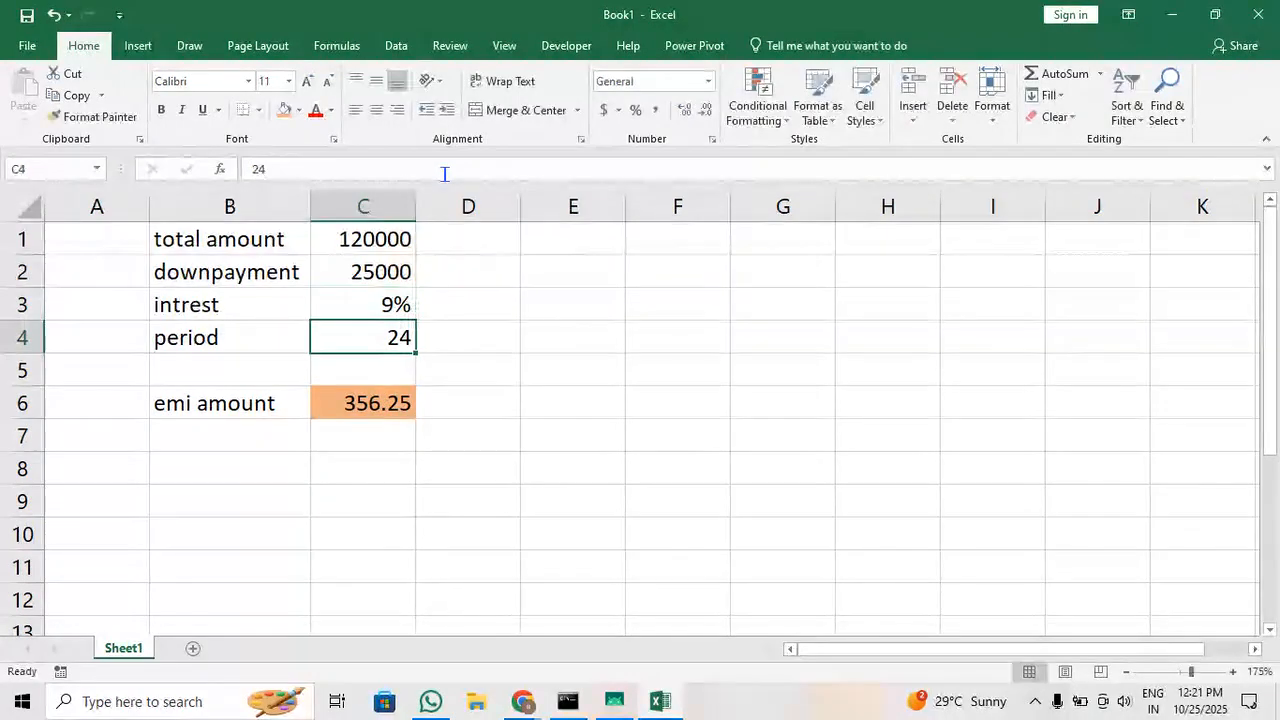
Remove the multiplication by C3 from the emi amount formula, leaving =(C1-C2)/C4 in C6
click(366, 410)
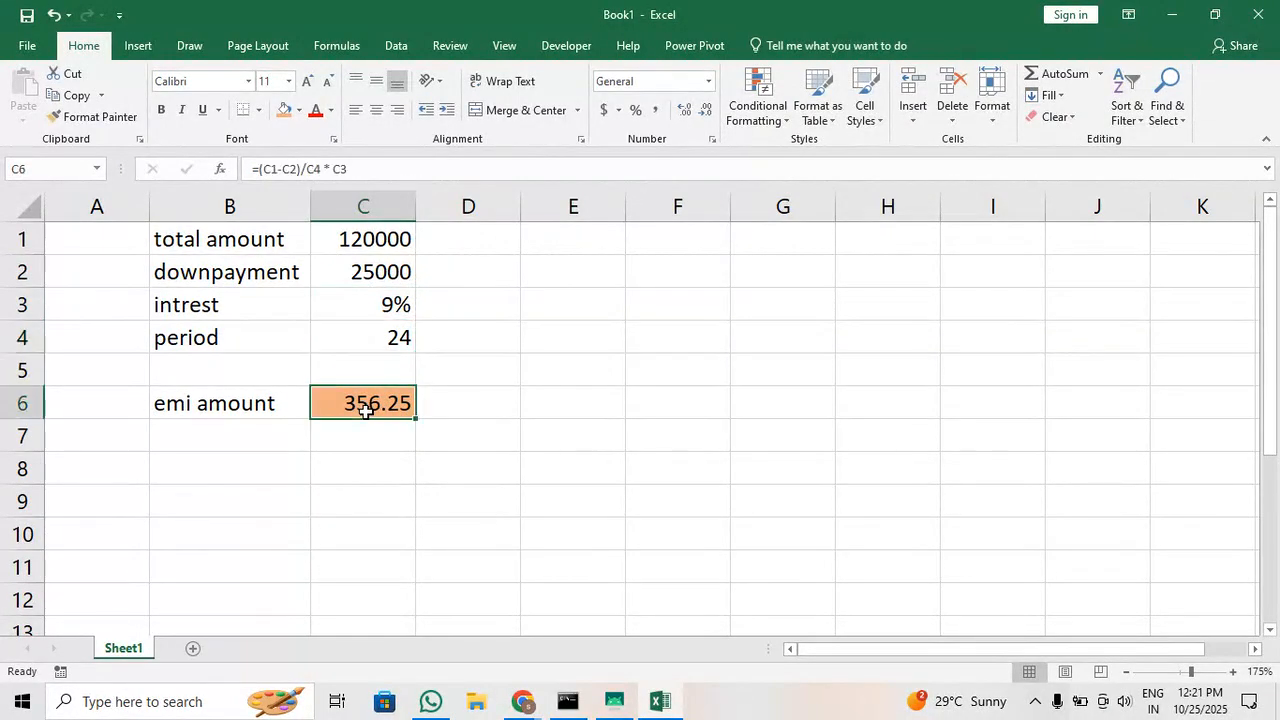
click(445, 177)
key(BackSpace)
key(BackSpace)
key(BackSpace)
key(BackSpace)
key(BackSpace)
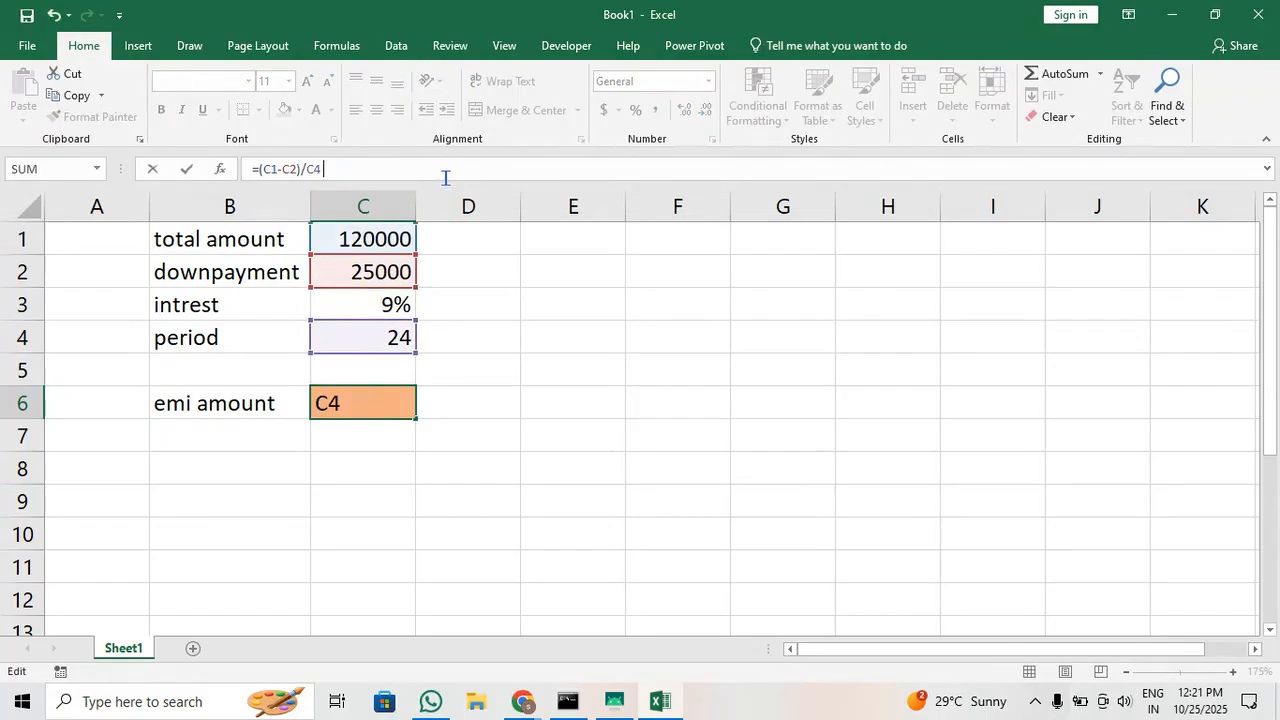
key(Return)
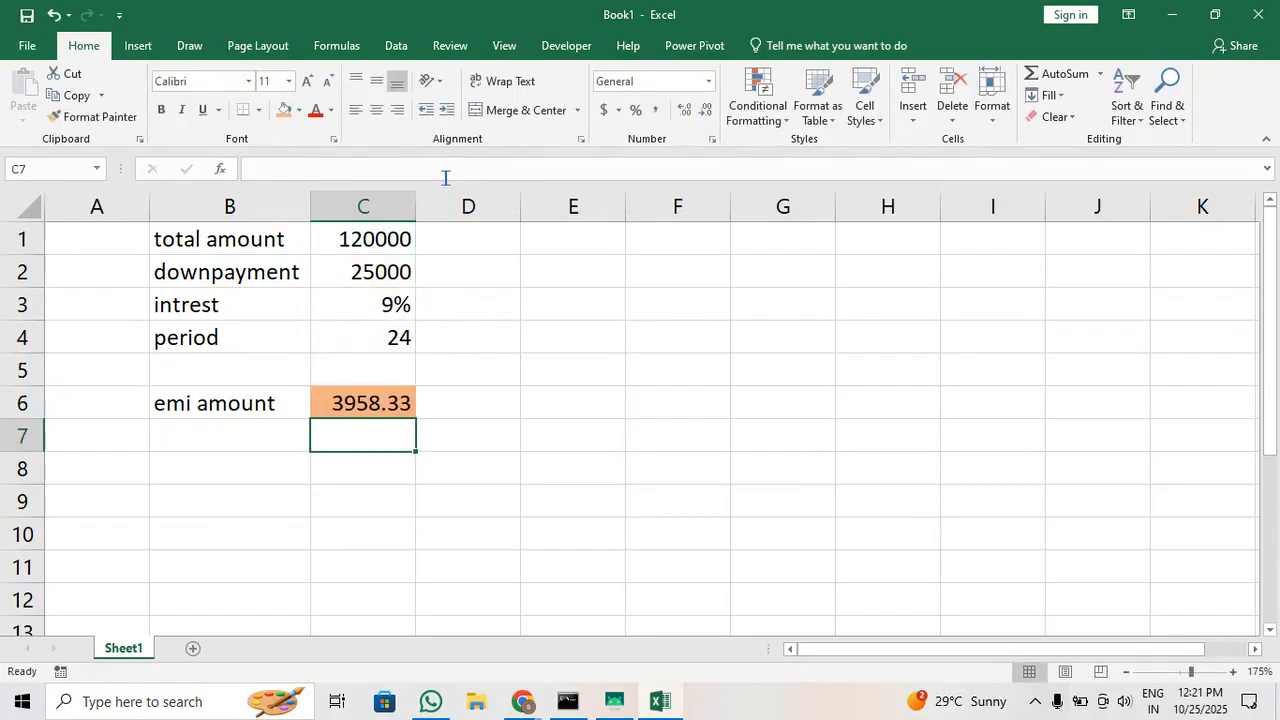
Remove the division by the period from the emi amount formula, leaving =(C1-C2) in C6
click(395, 398)
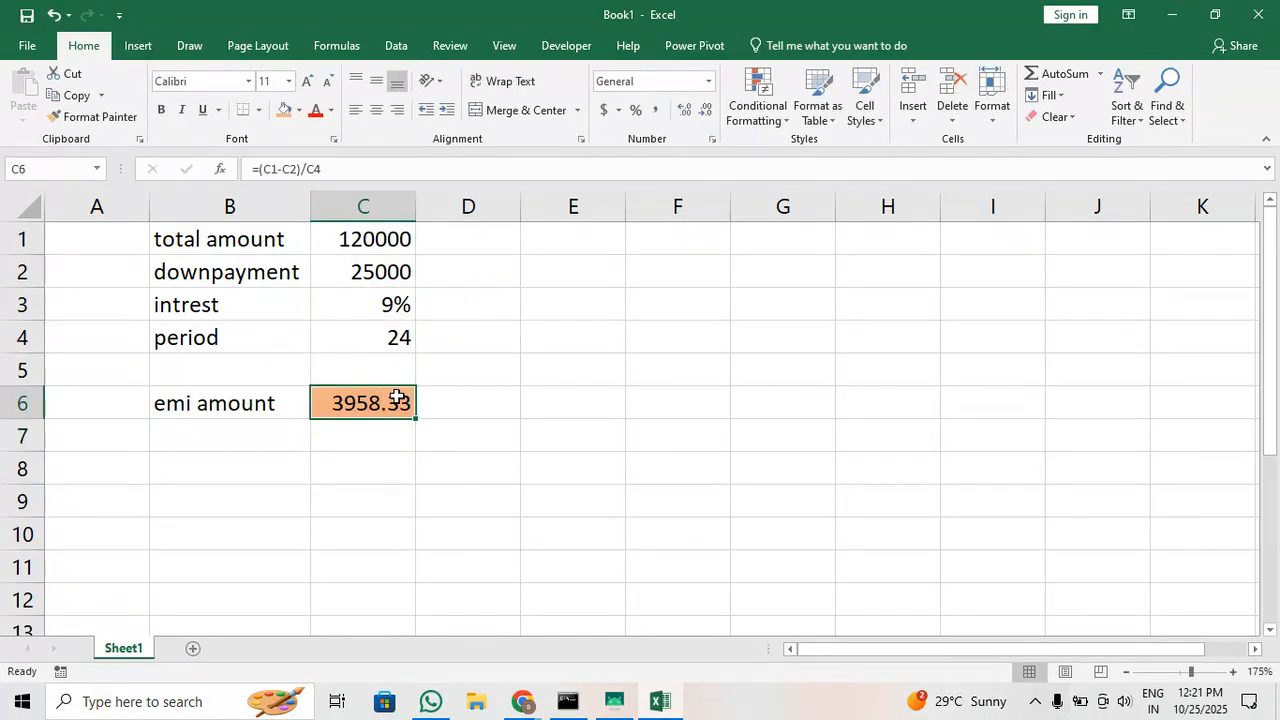
click(337, 179)
key(BackSpace)
key(BackSpace)
key(BackSpace)
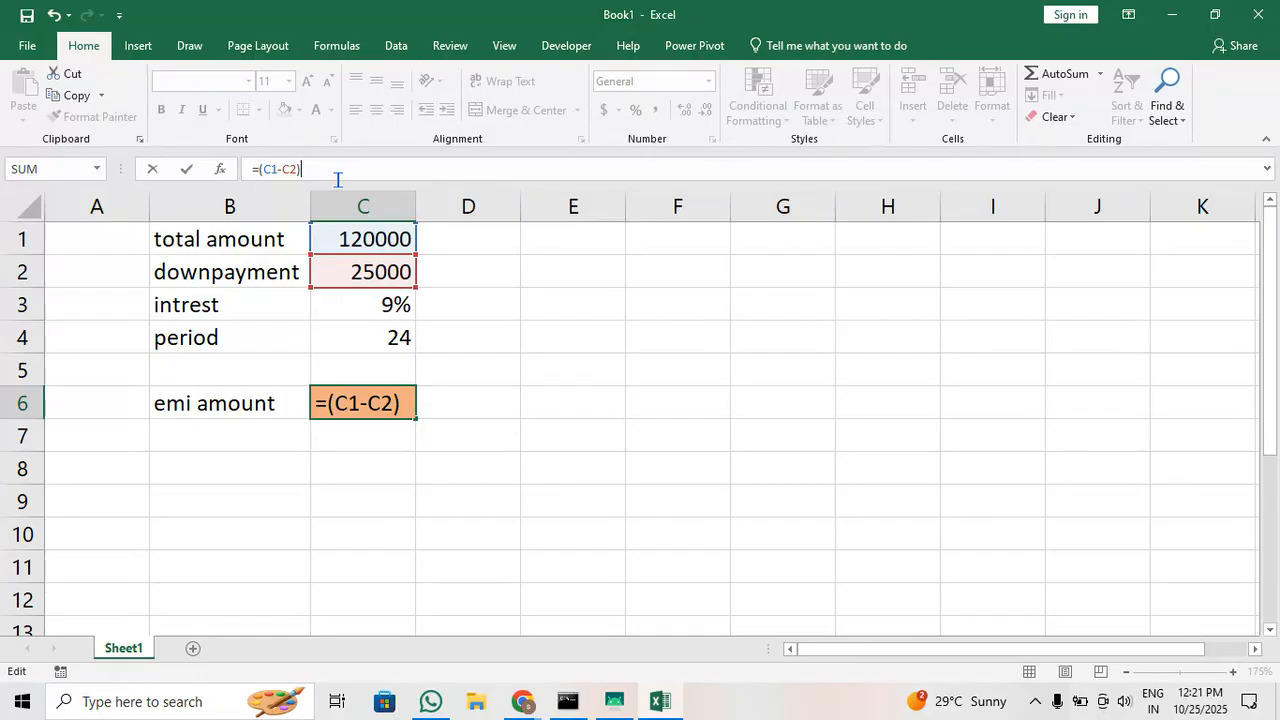
key(Return)
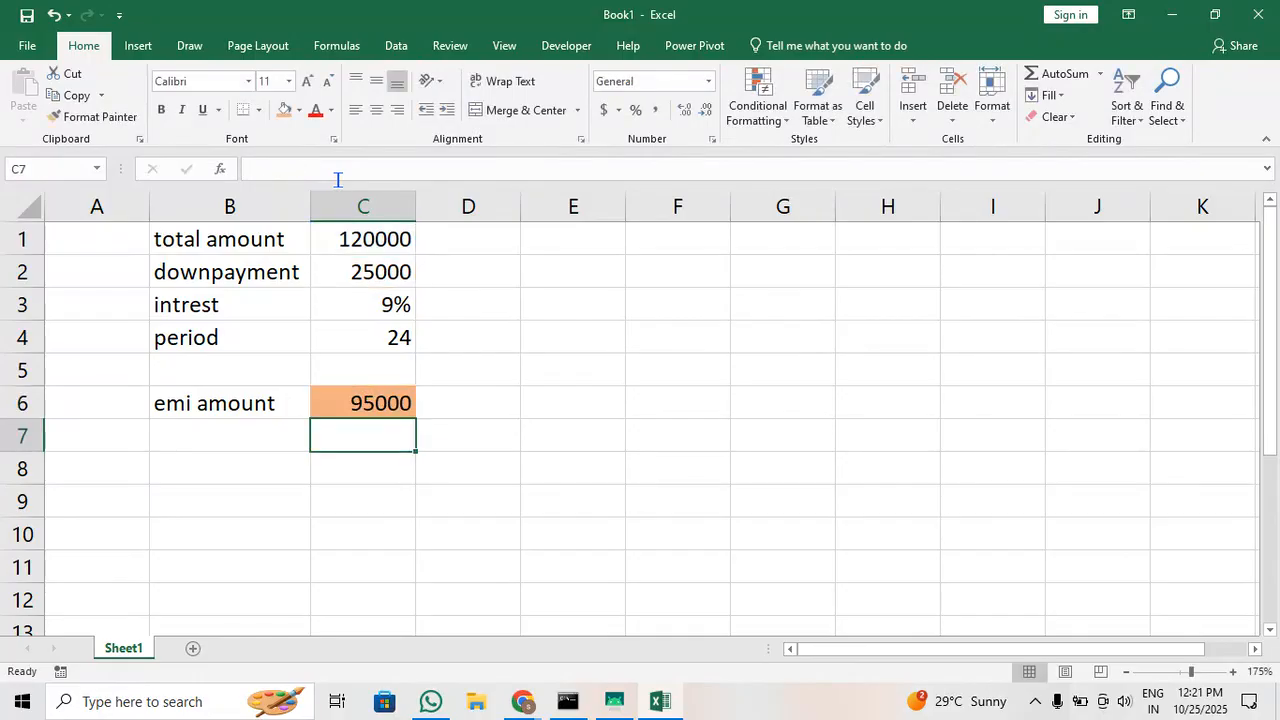
Divide the bracketed difference in C6 by the period cell, making the formula =(C1-C2)/C4
double_click(371, 401)
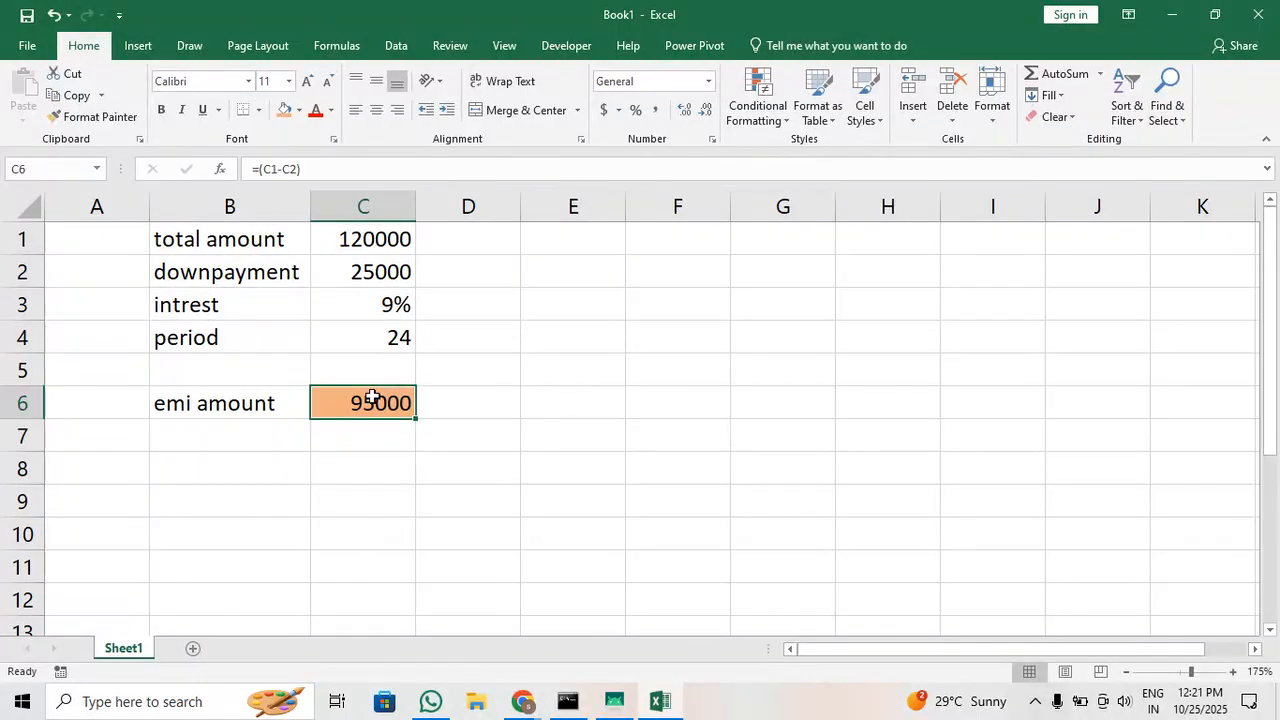
click(428, 179)
text(/)
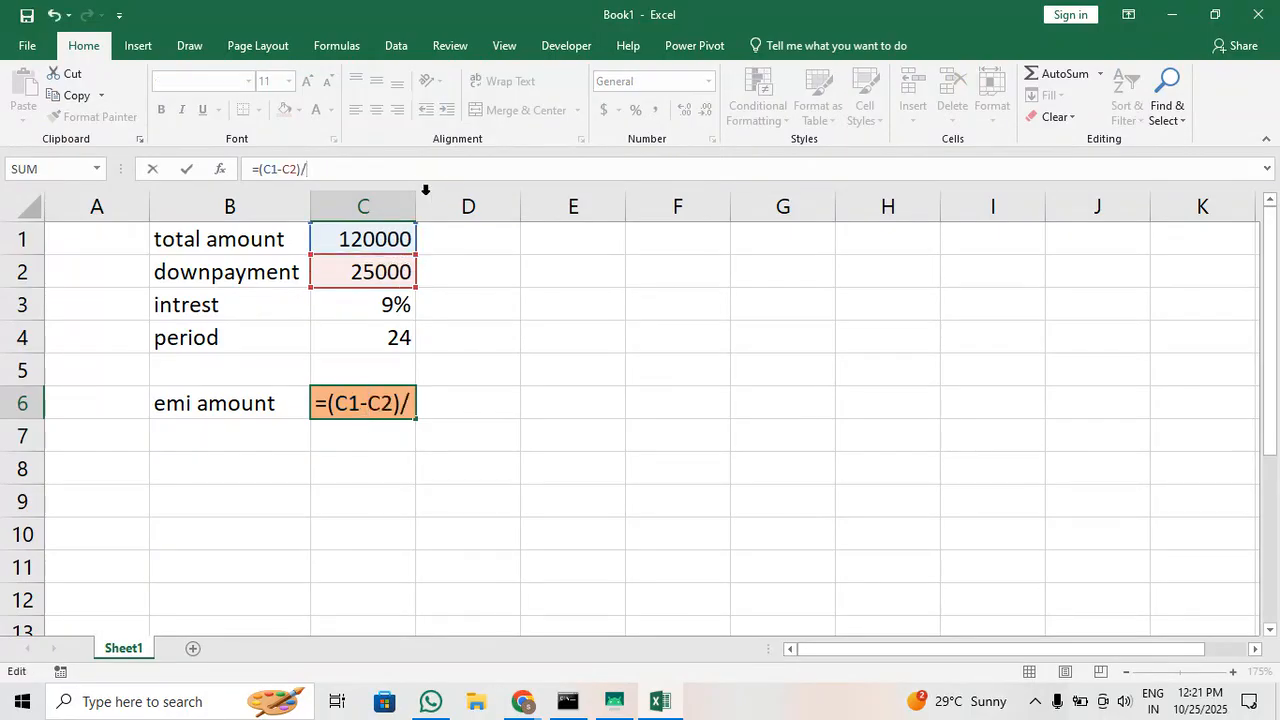
click(366, 342)
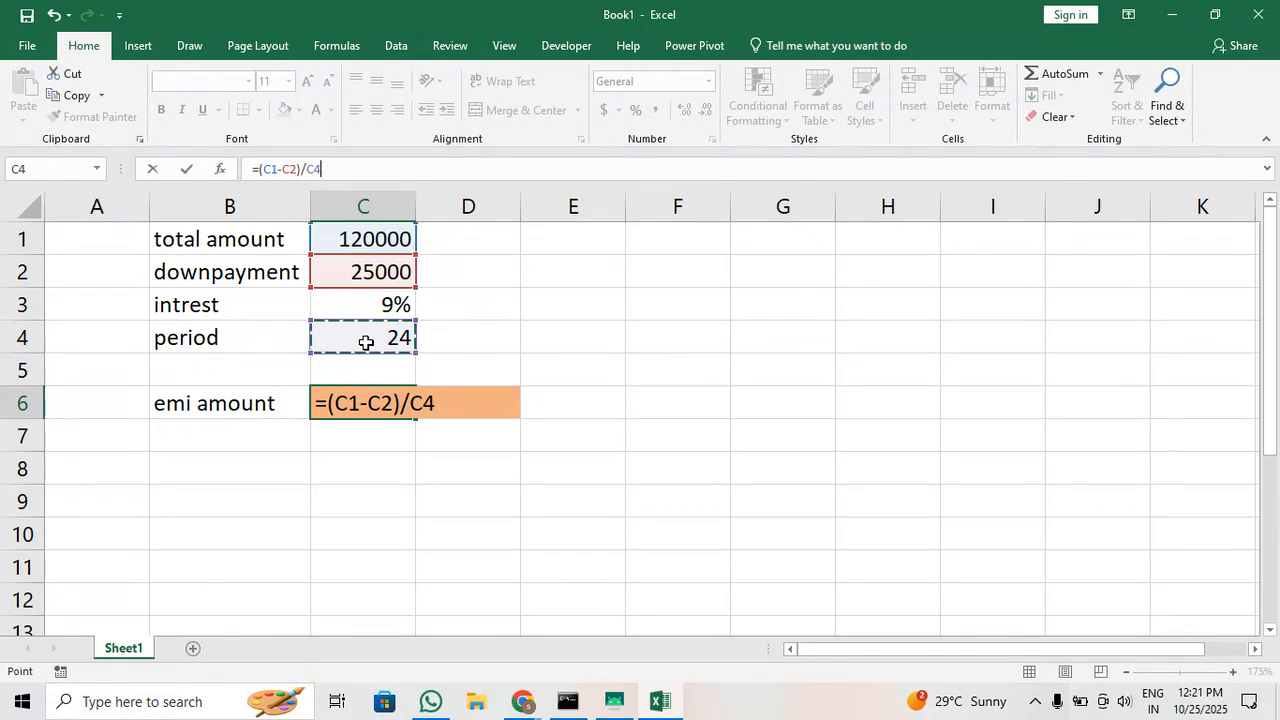
key(Return)
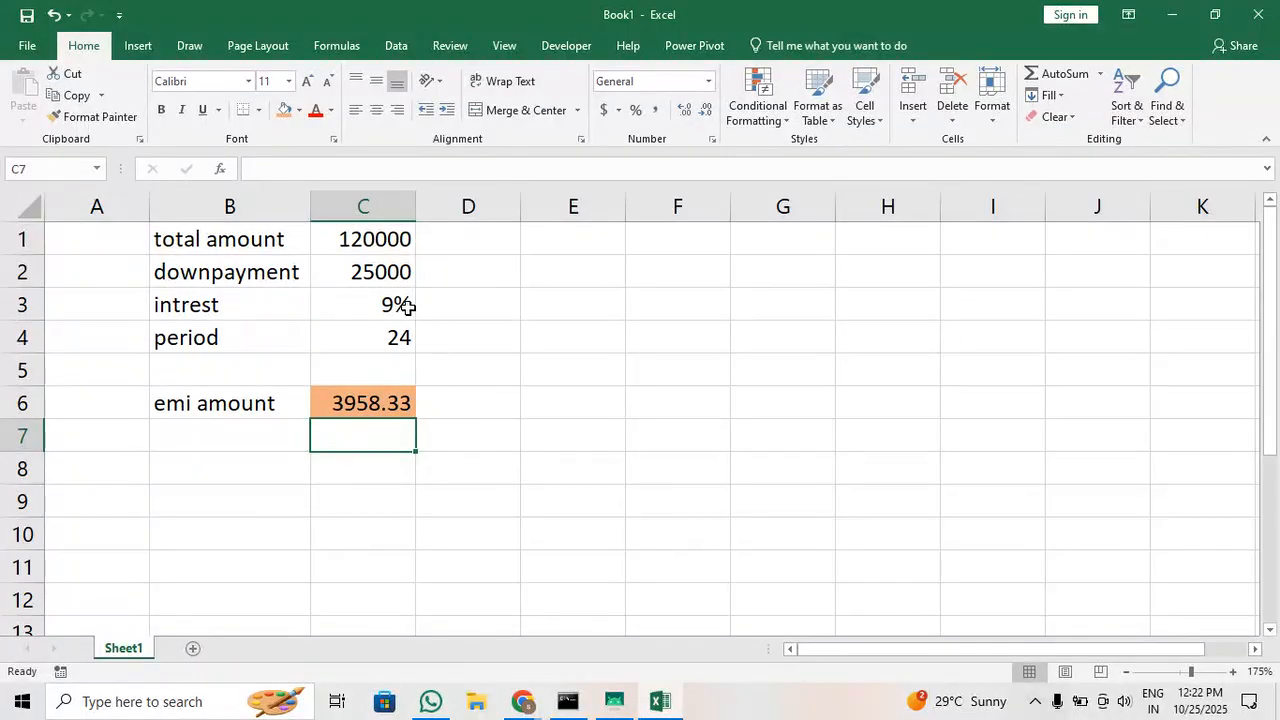
Add the interest cell as a multiplier to the C6 formula, making it =(C1-C2)/C4 * C3
click(353, 313)
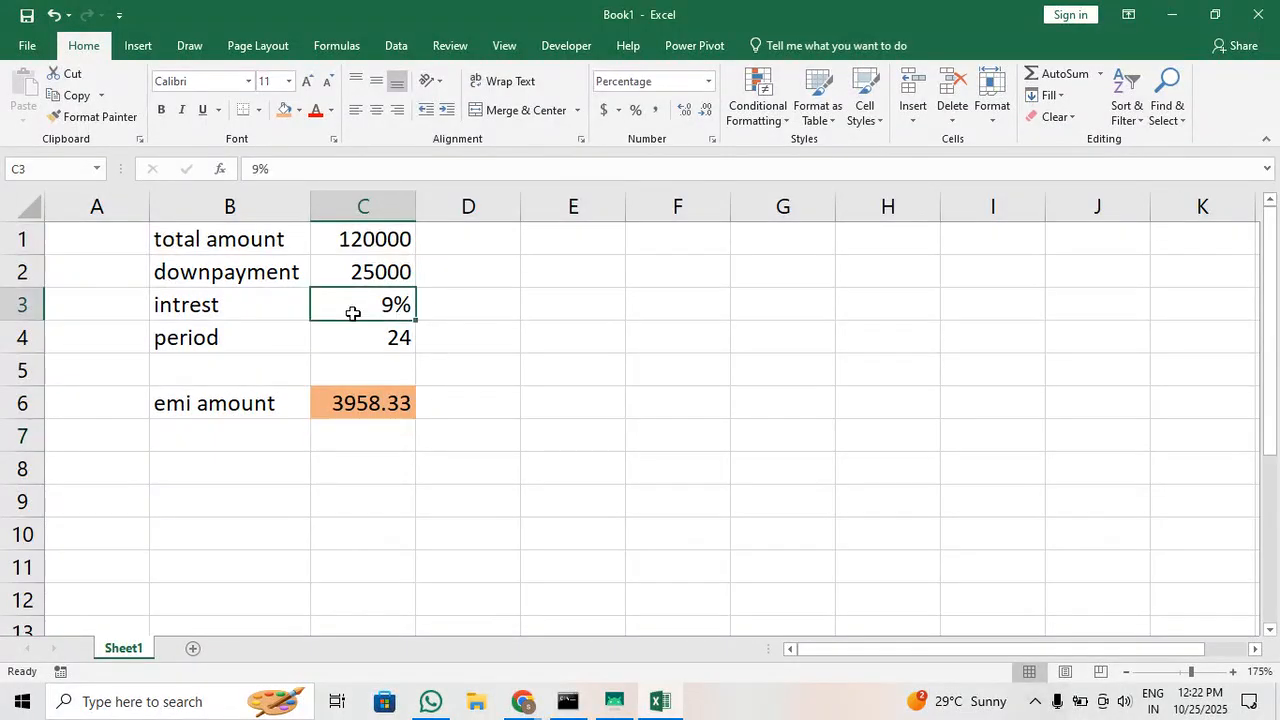
click(337, 401)
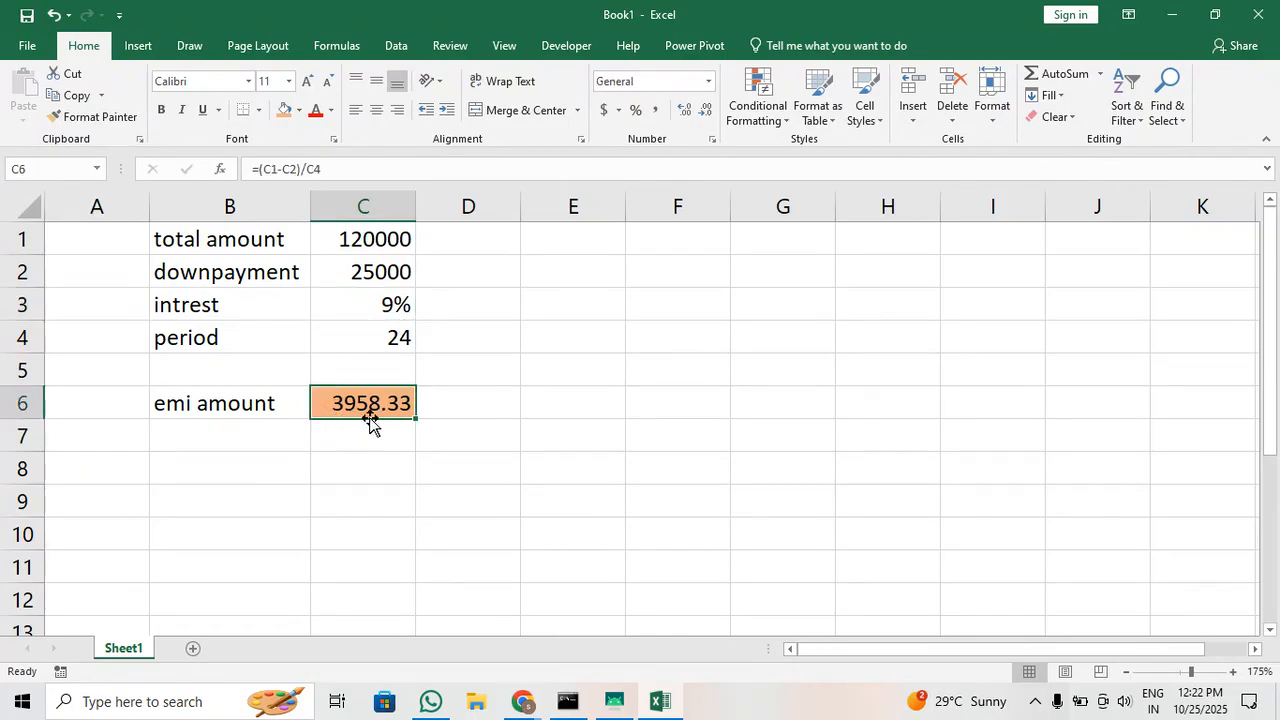
click(463, 176)
text(*)
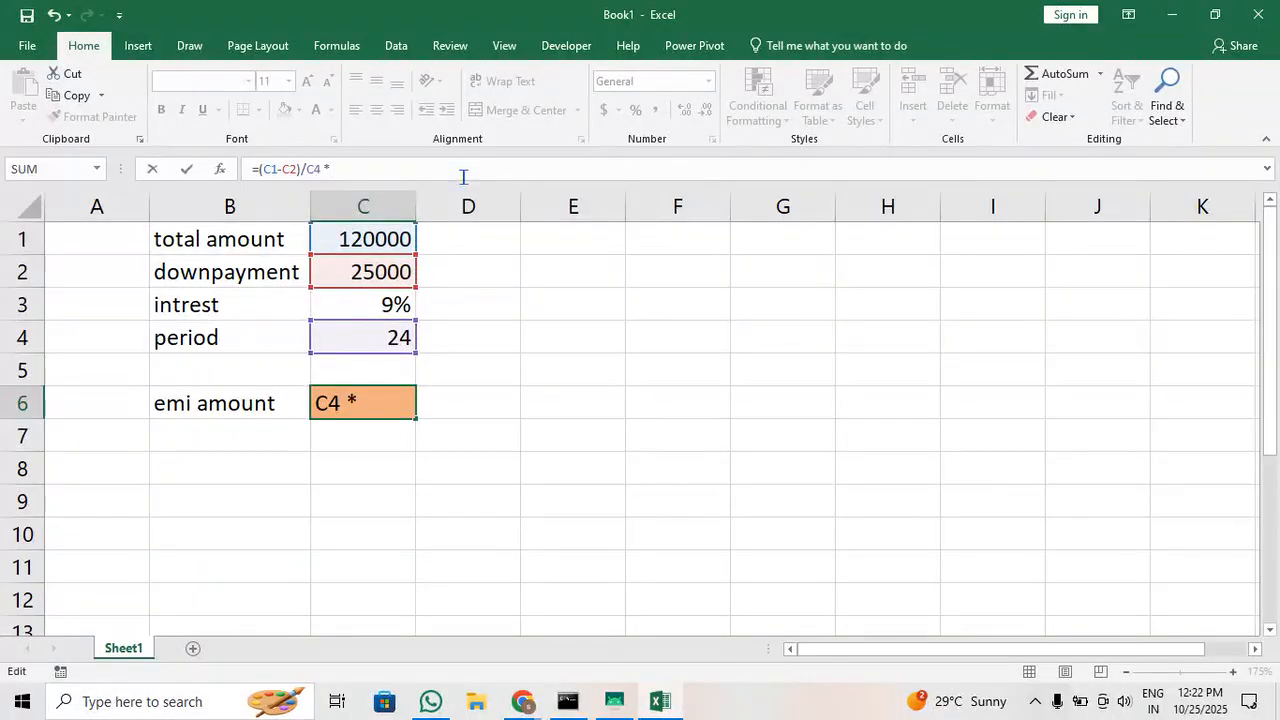
click(355, 300)
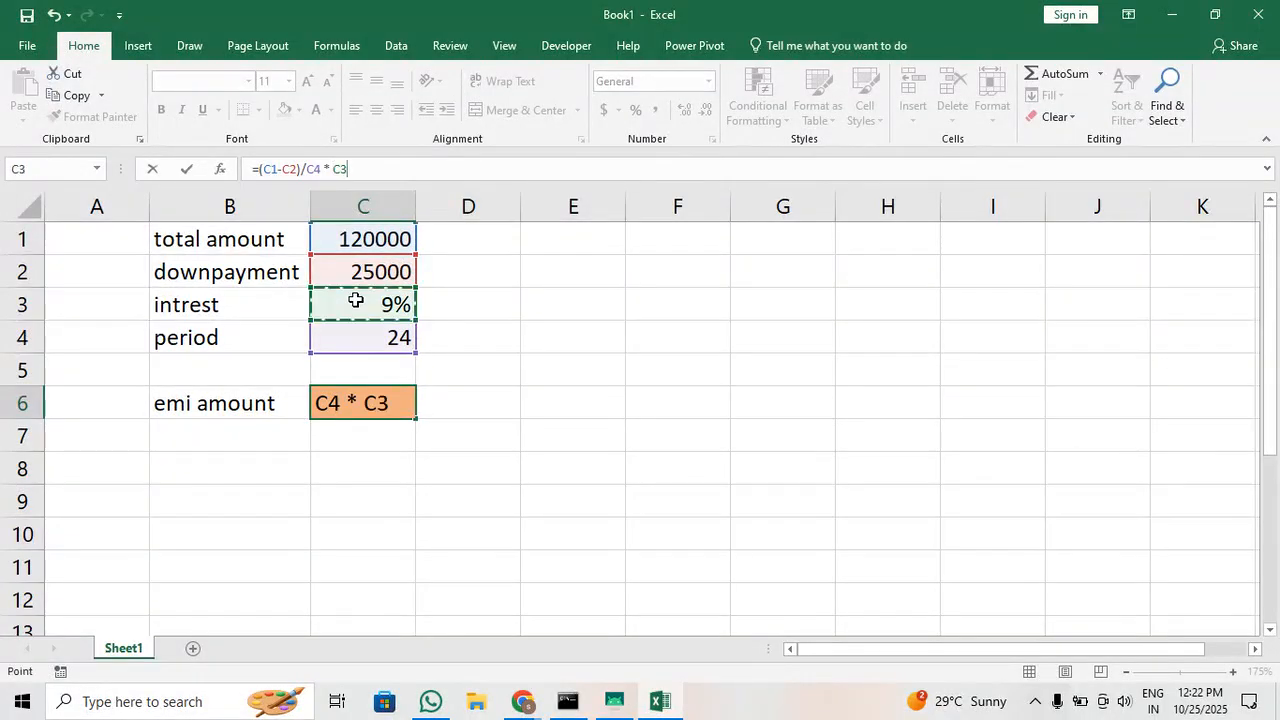
key(Return)
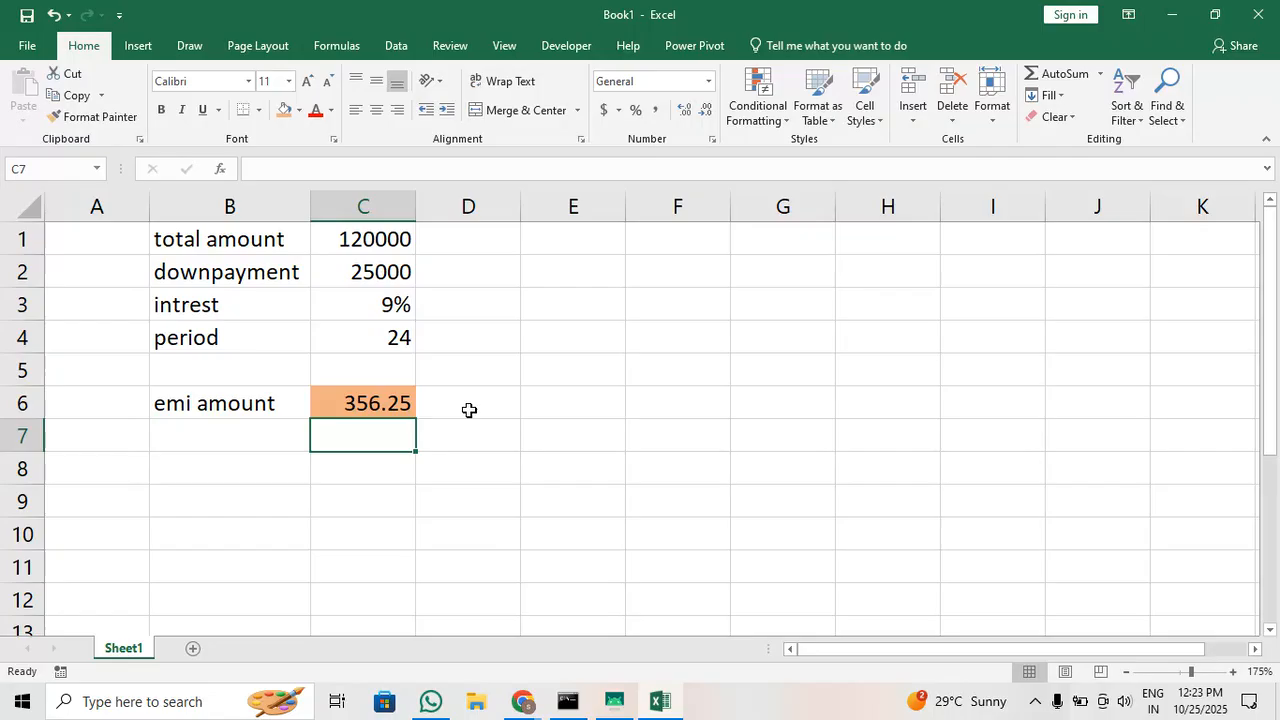
Append + (C1-C2) to the emi amount formula in C6, adding the principal left after the downpayment in brackets
click(398, 407)
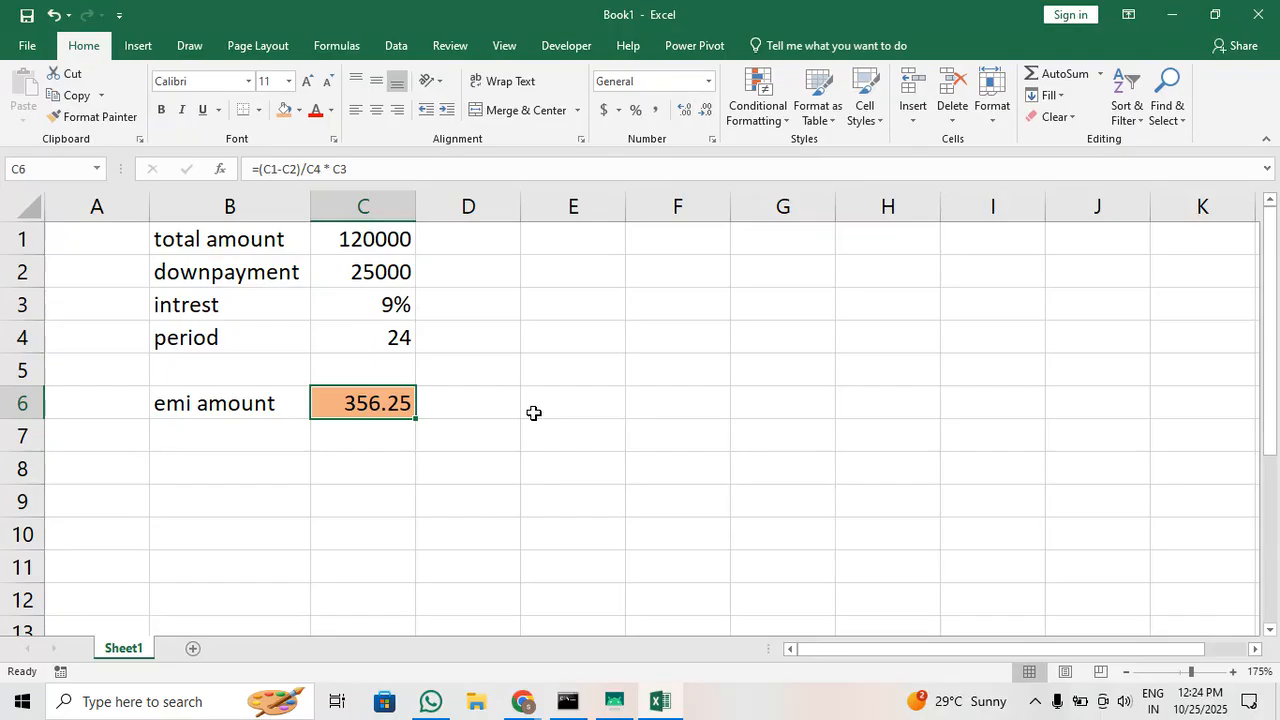
click(549, 171)
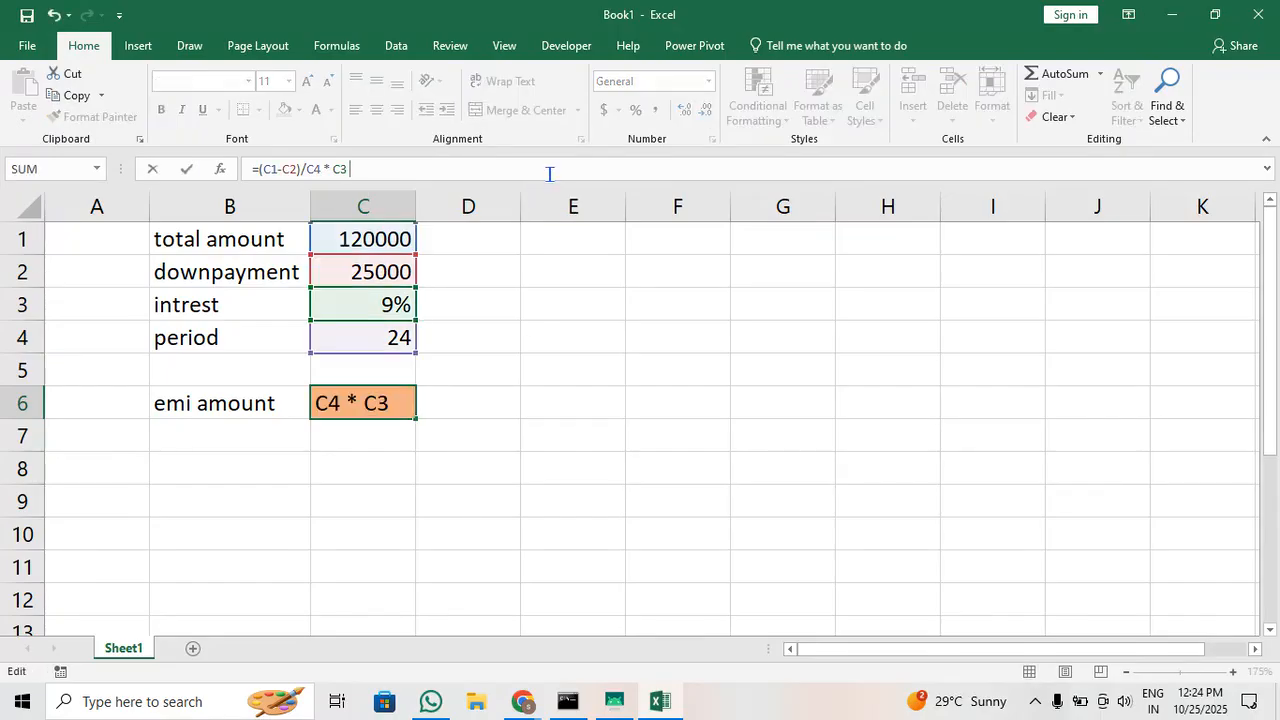
text(+)
click(376, 238)
text(-)
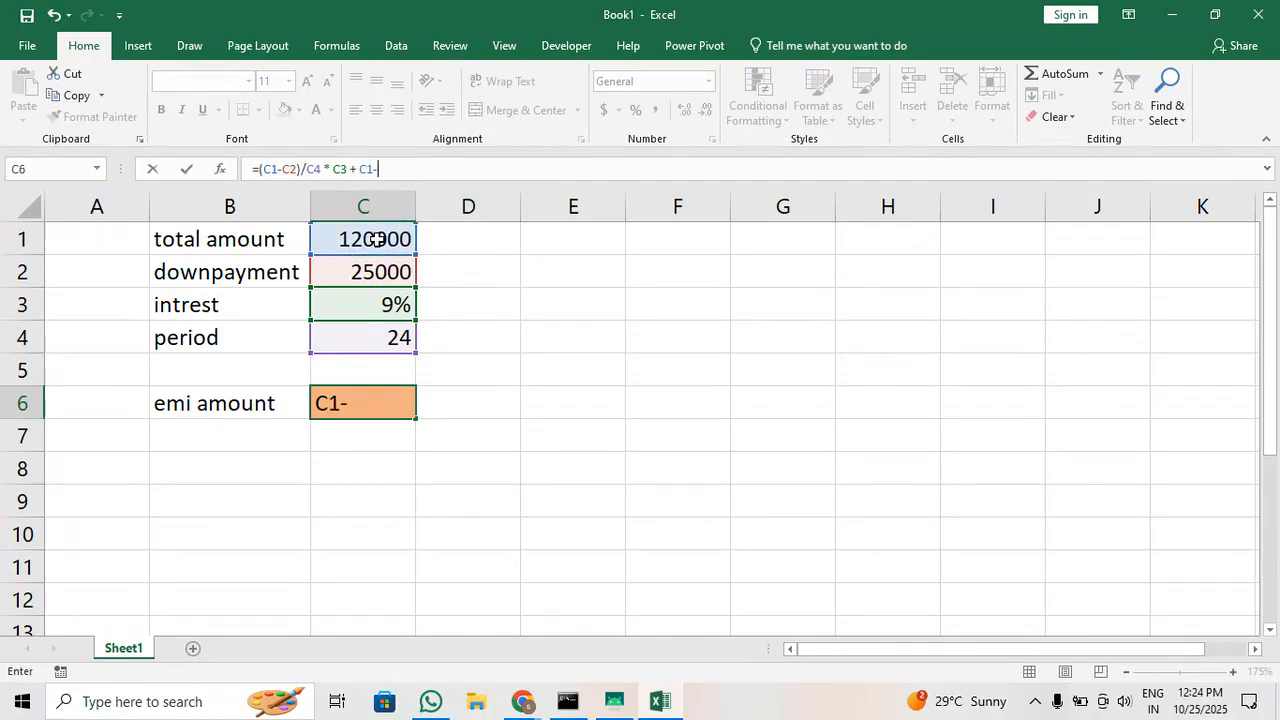
click(371, 276)
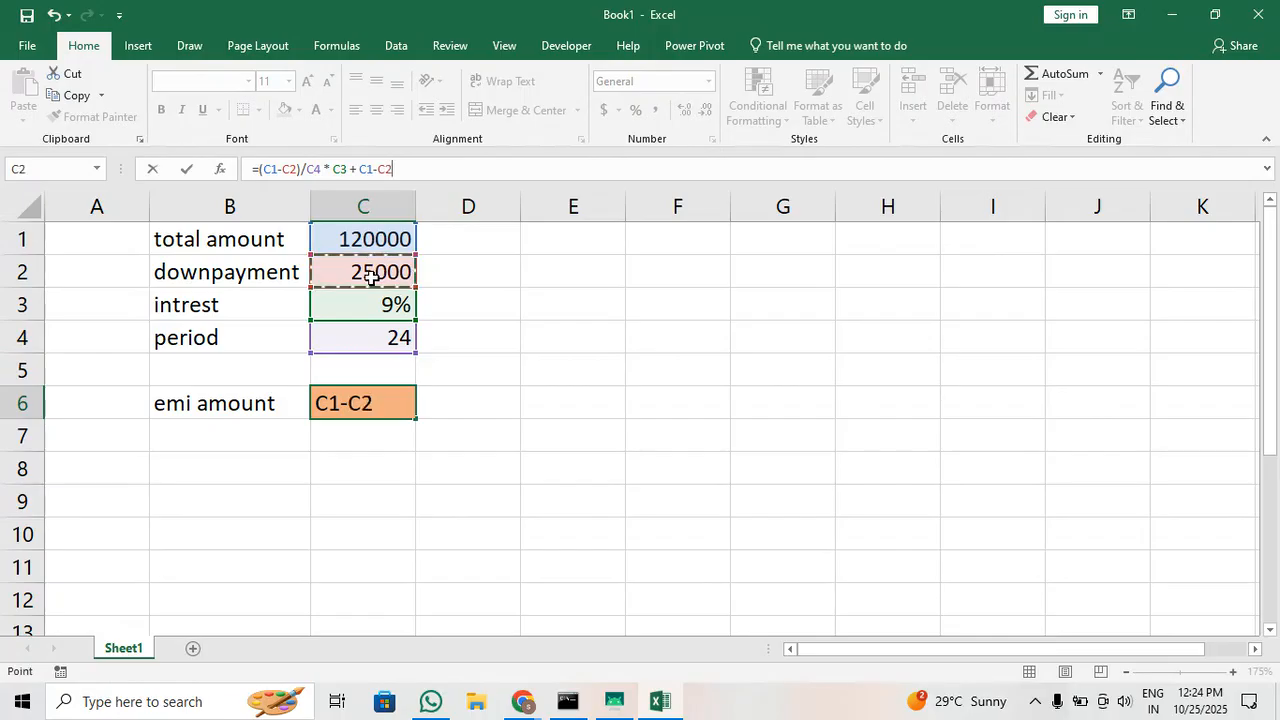
text())
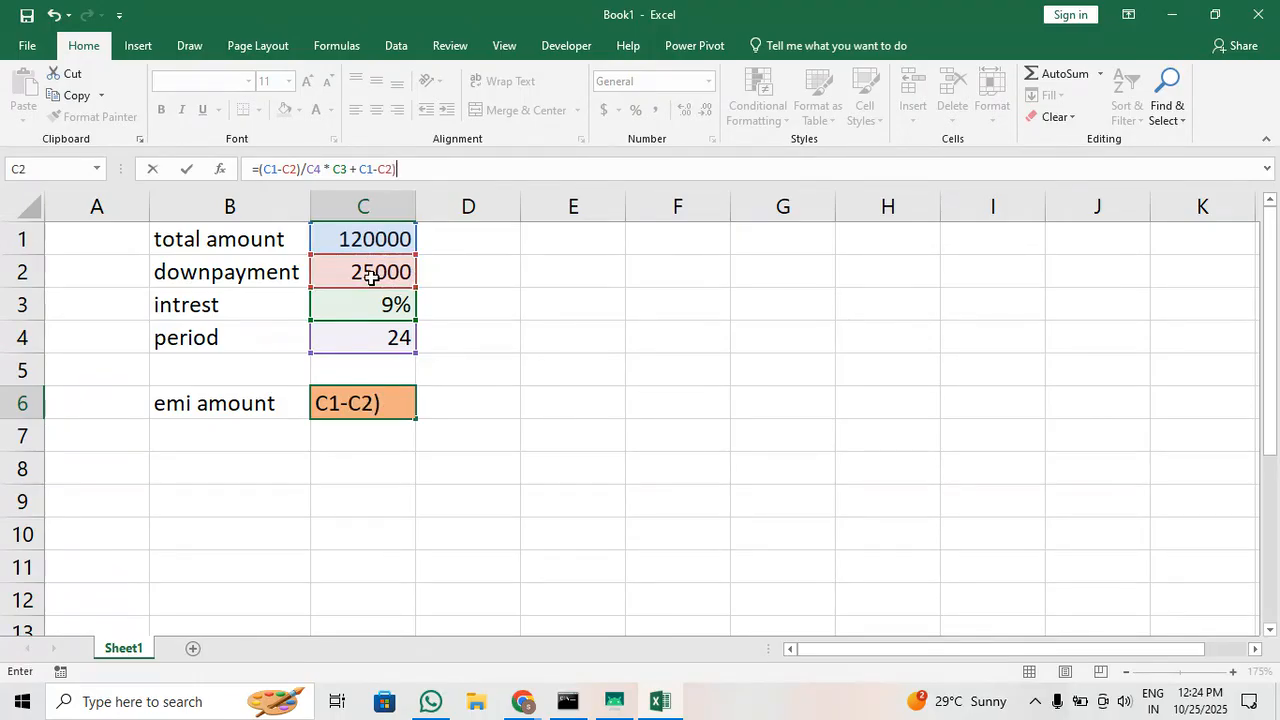
click(390, 170)
key(Left)
key(Left)
key(Left)
key(Left)
key(Left)
key(Left)
text(()
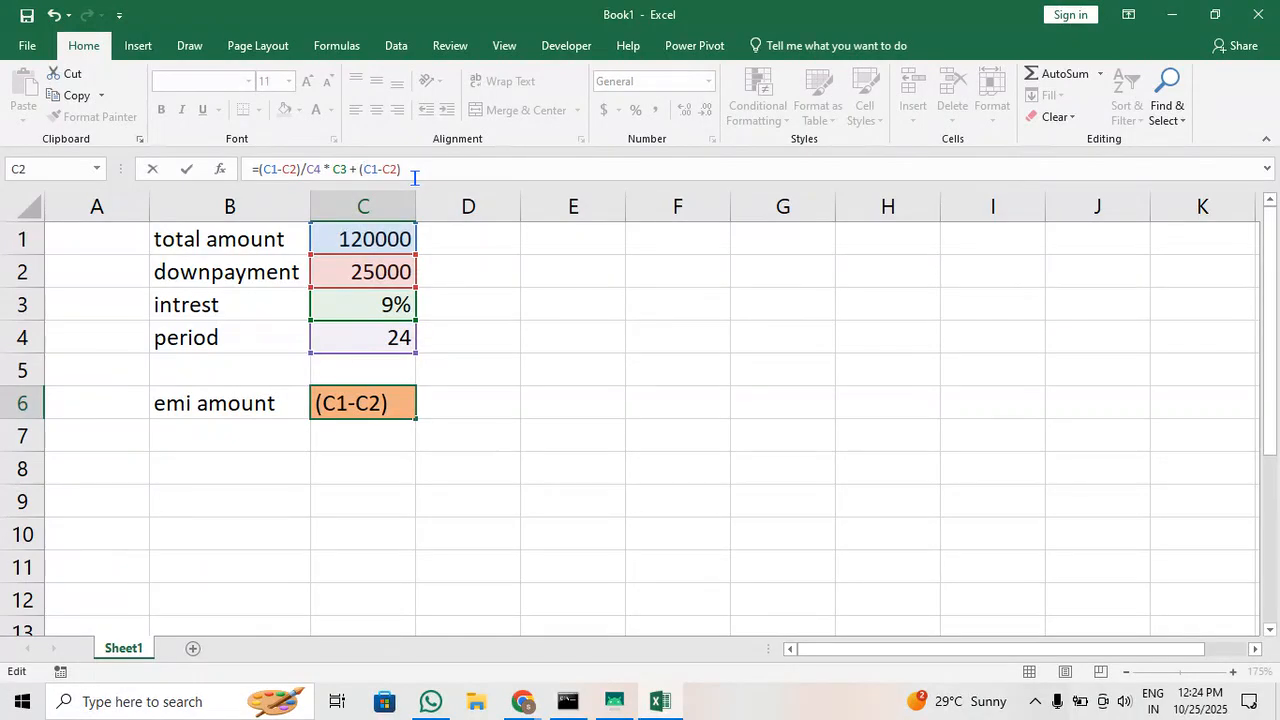
Divide the added principal term in C6 by the period, completing the formula as =(C1-C2)/C4 * C3 + (C1-C2)/C4
click(437, 178)
text(/)
click(360, 338)
key(Return)
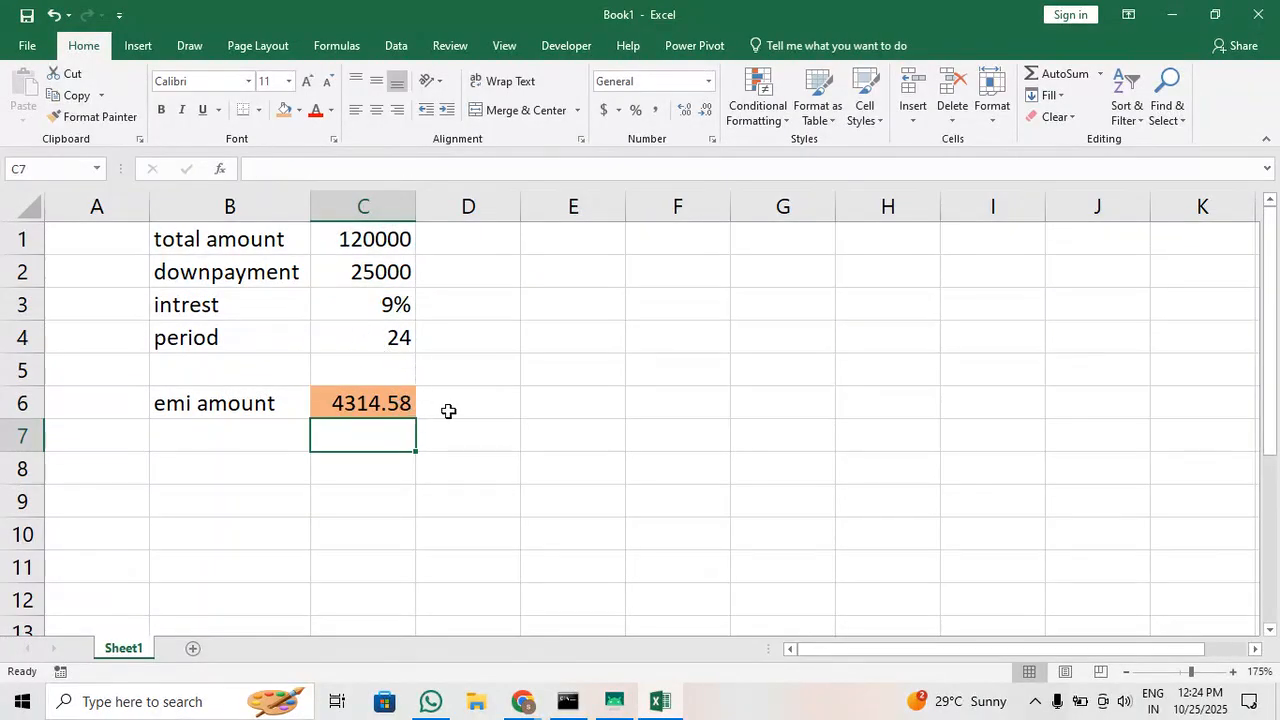
click(399, 408)
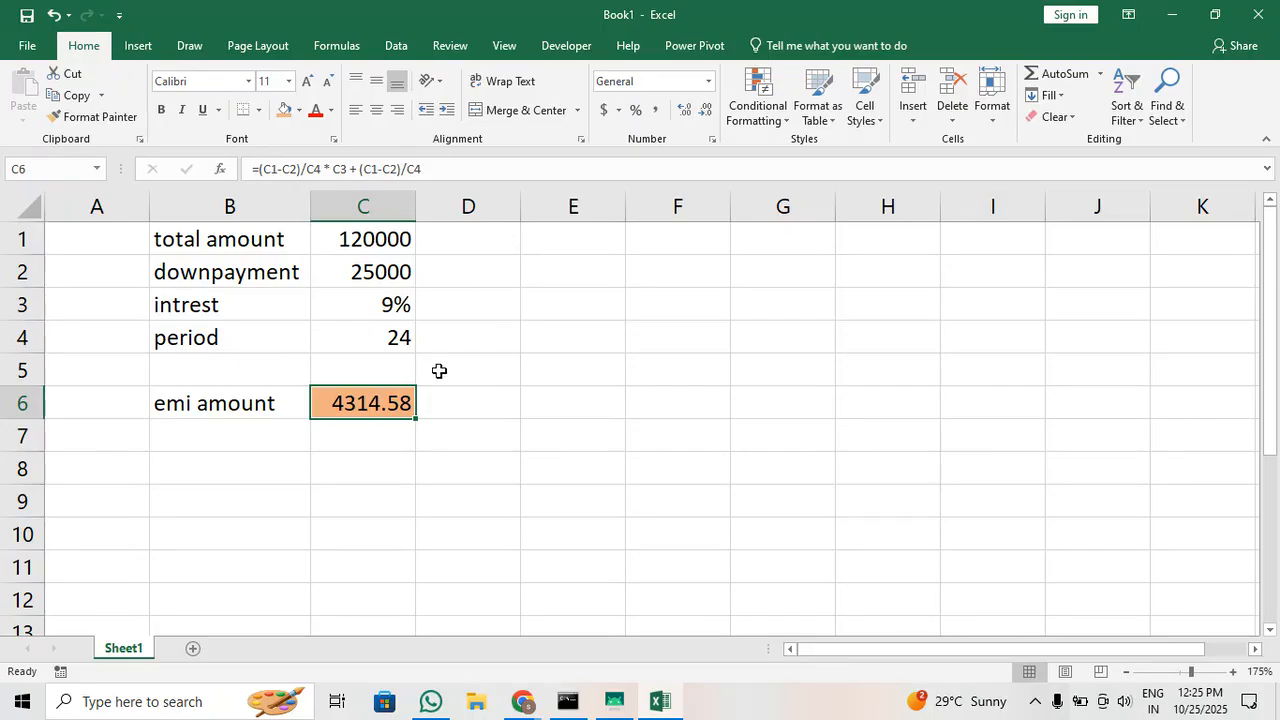
Switch to the Google Meet window, check through the list of participants, and return to the Excel workbook
mouse_move(530, 700)
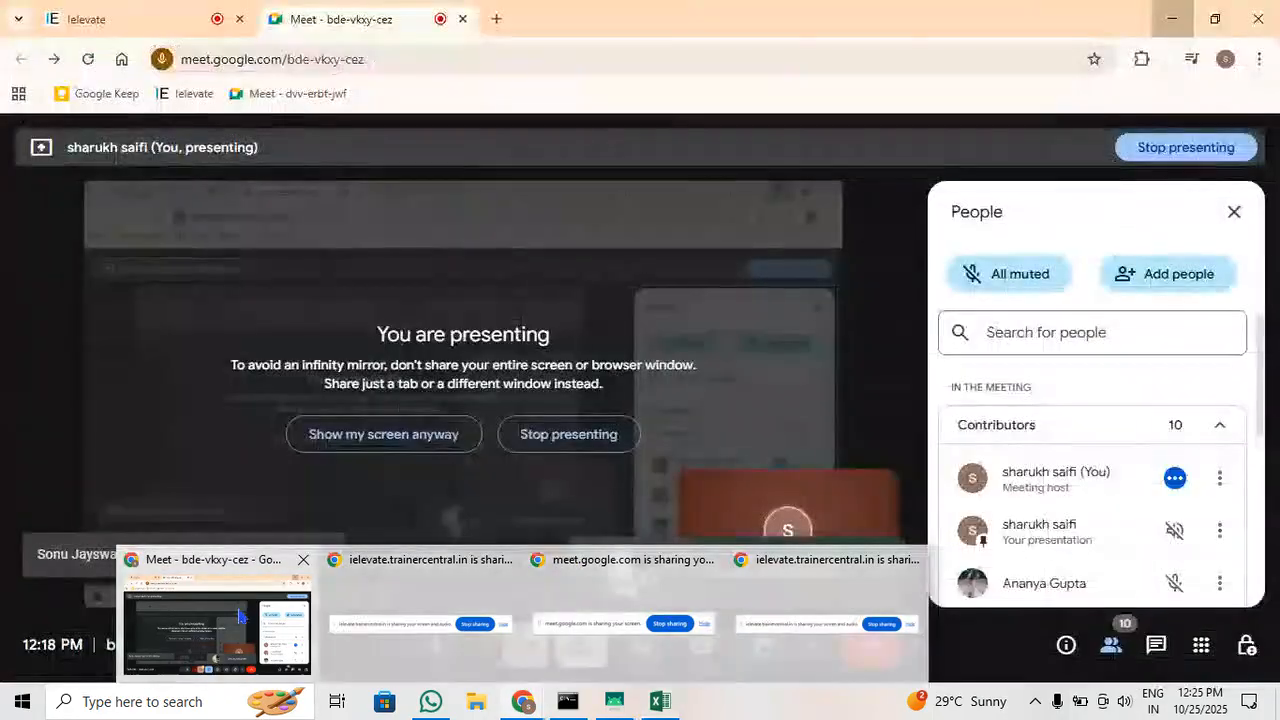
click(240, 615)
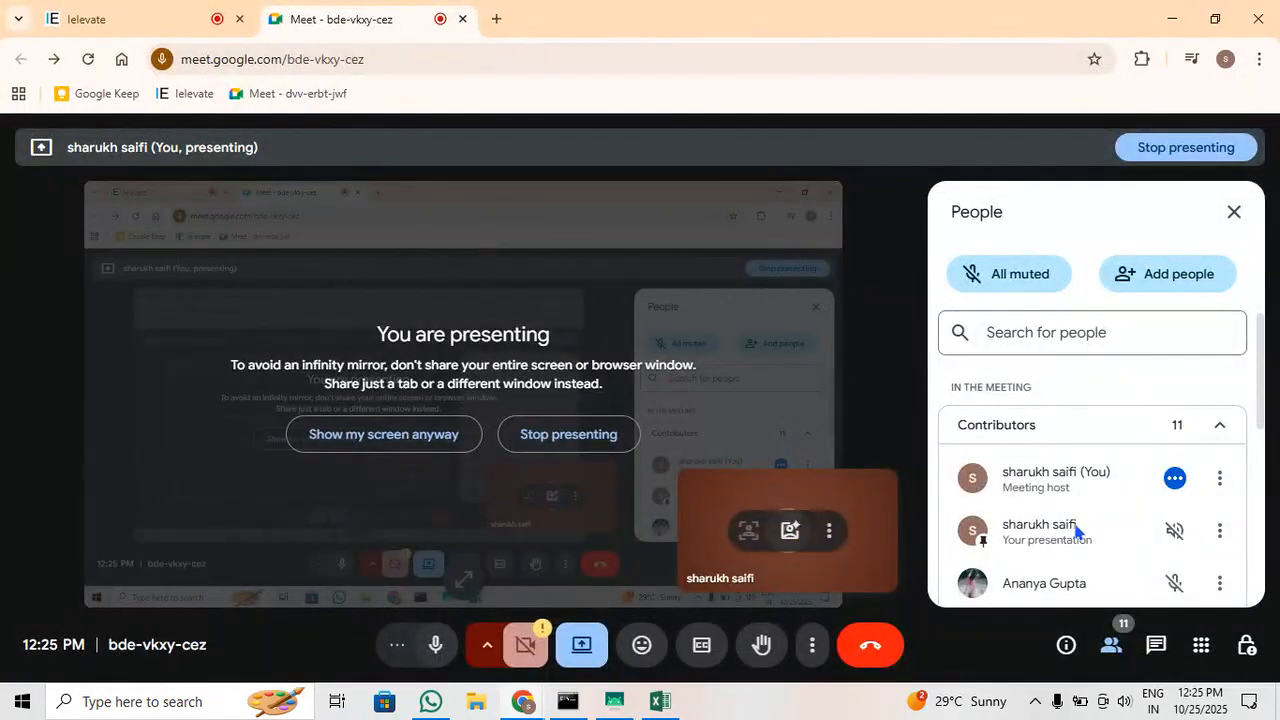
scroll(1076, 530, down, 5)
scroll(1076, 530, down, 4)
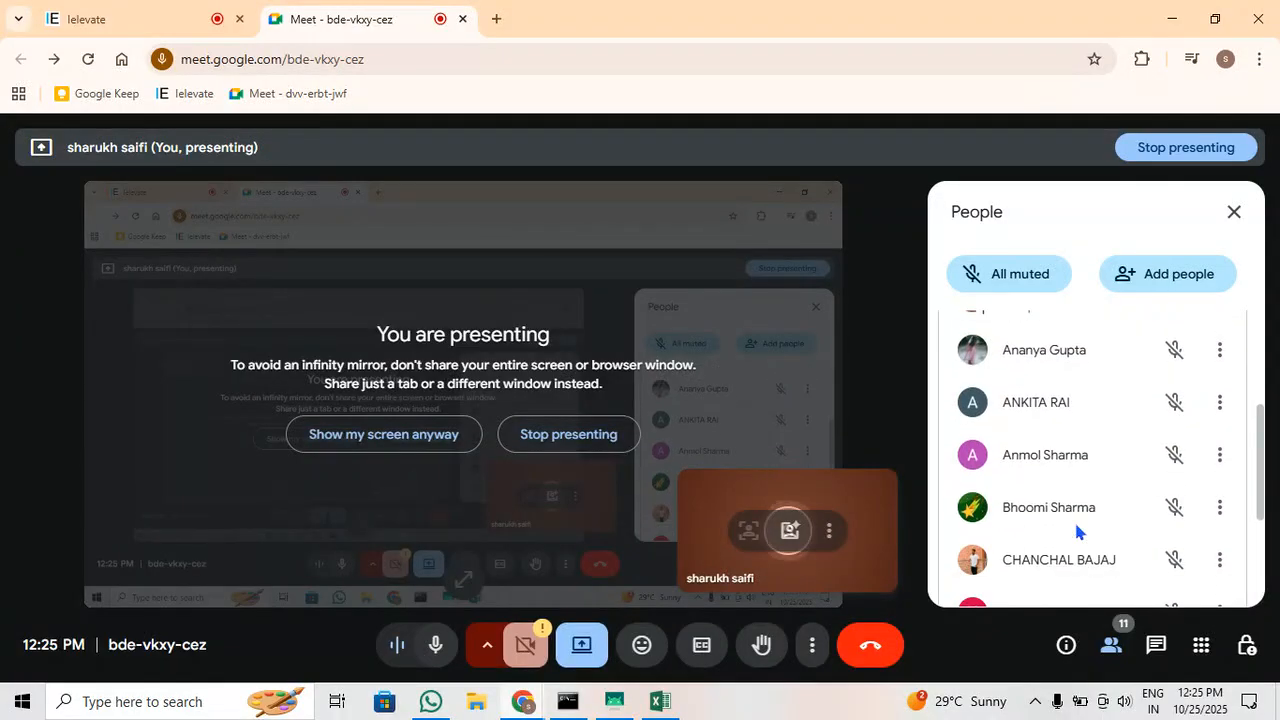
click(1165, 22)
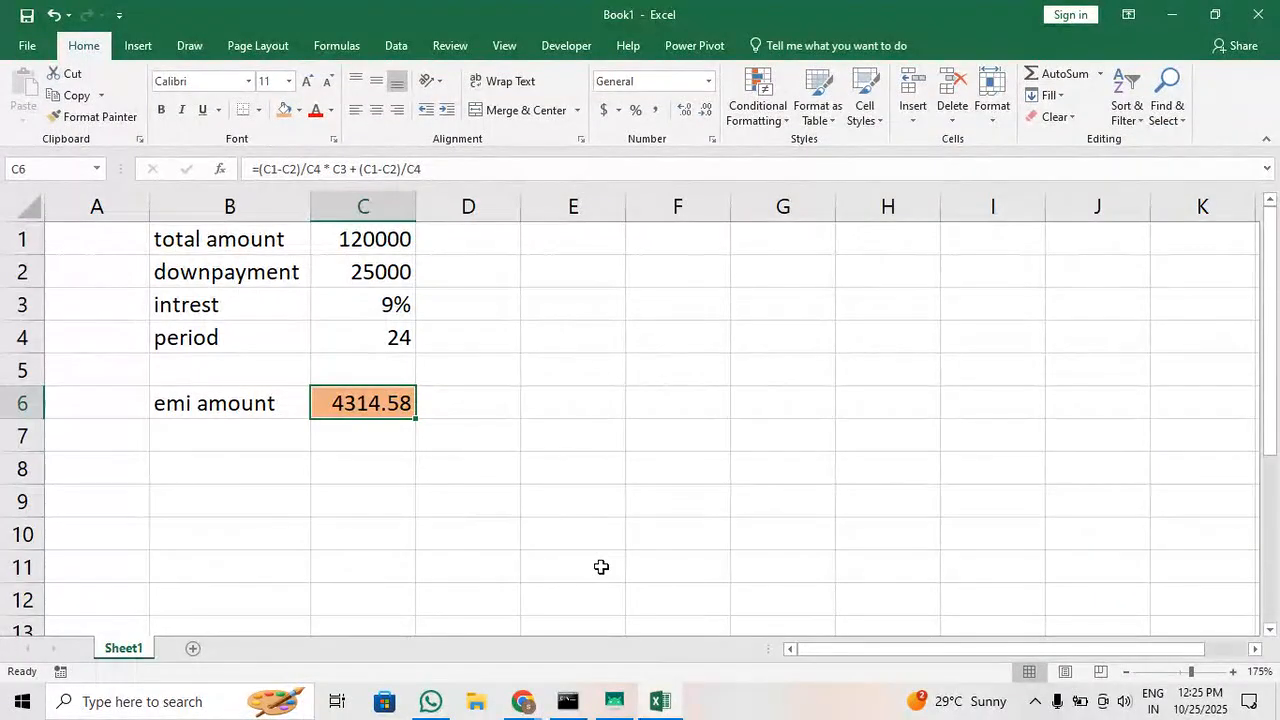
Check the Google Meet chat and the raised hands in the participant list, then return to the Excel workbook
mouse_move(525, 700)
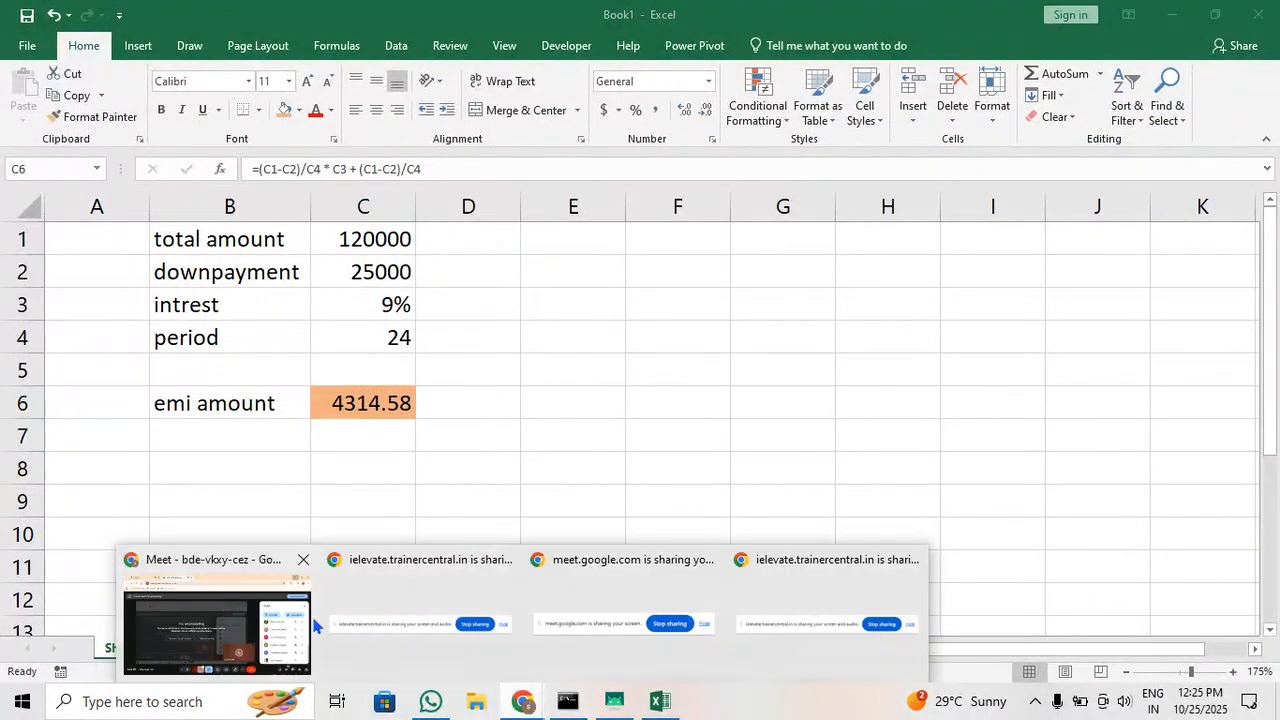
click(210, 610)
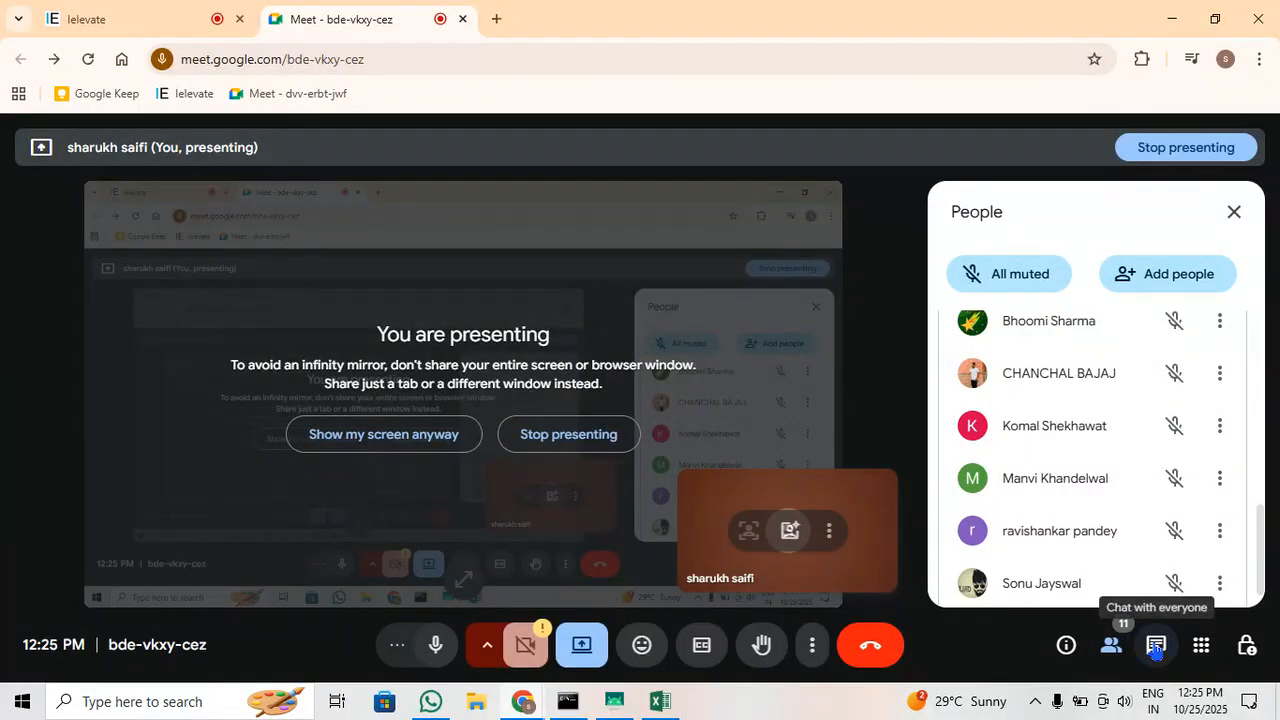
click(1156, 645)
click(1111, 645)
scroll(1134, 454, up, 5)
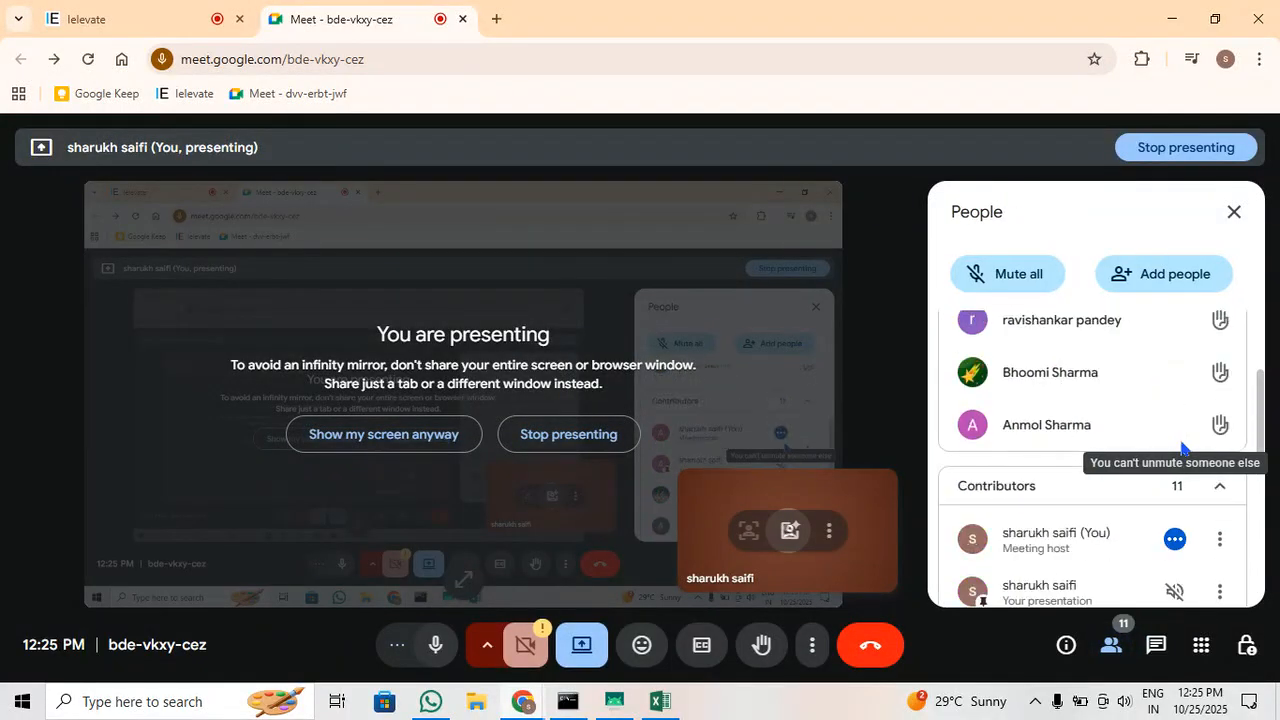
click(1162, 20)
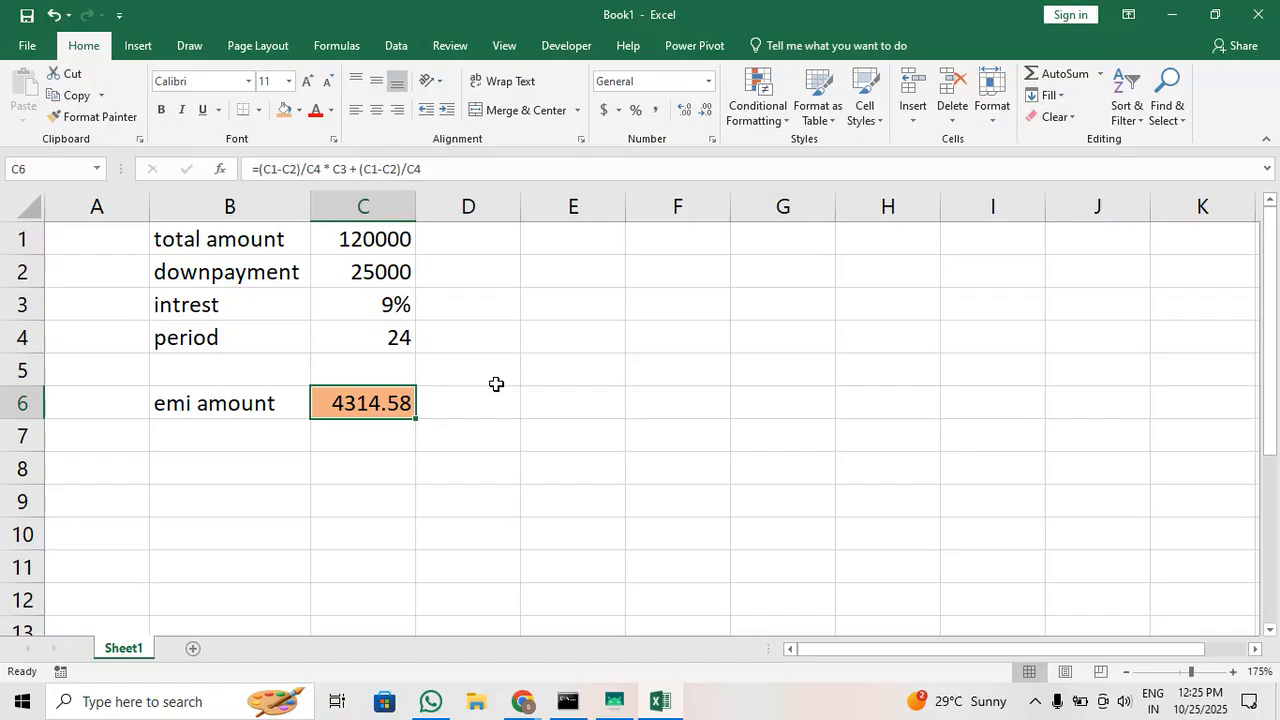
Insert a row above the intrest row, labelled "remaining amount" in B3, and fit column B to the label's width
right_click(24, 303)
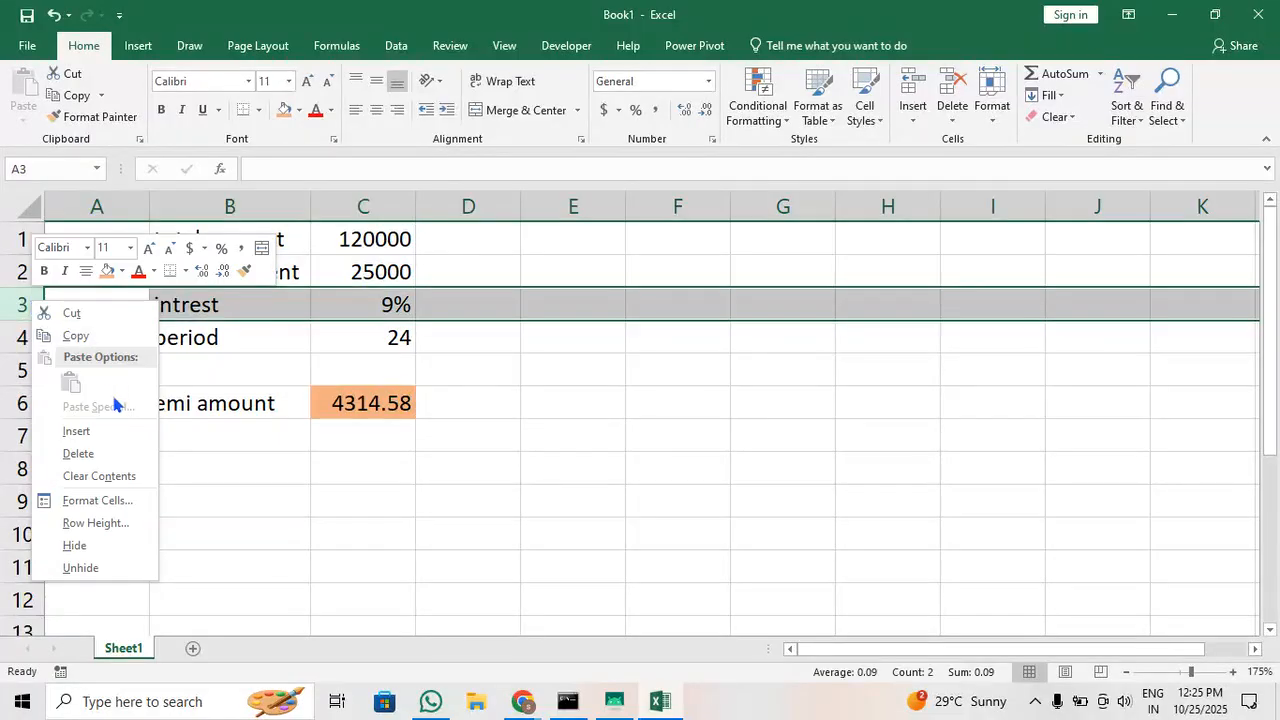
click(111, 431)
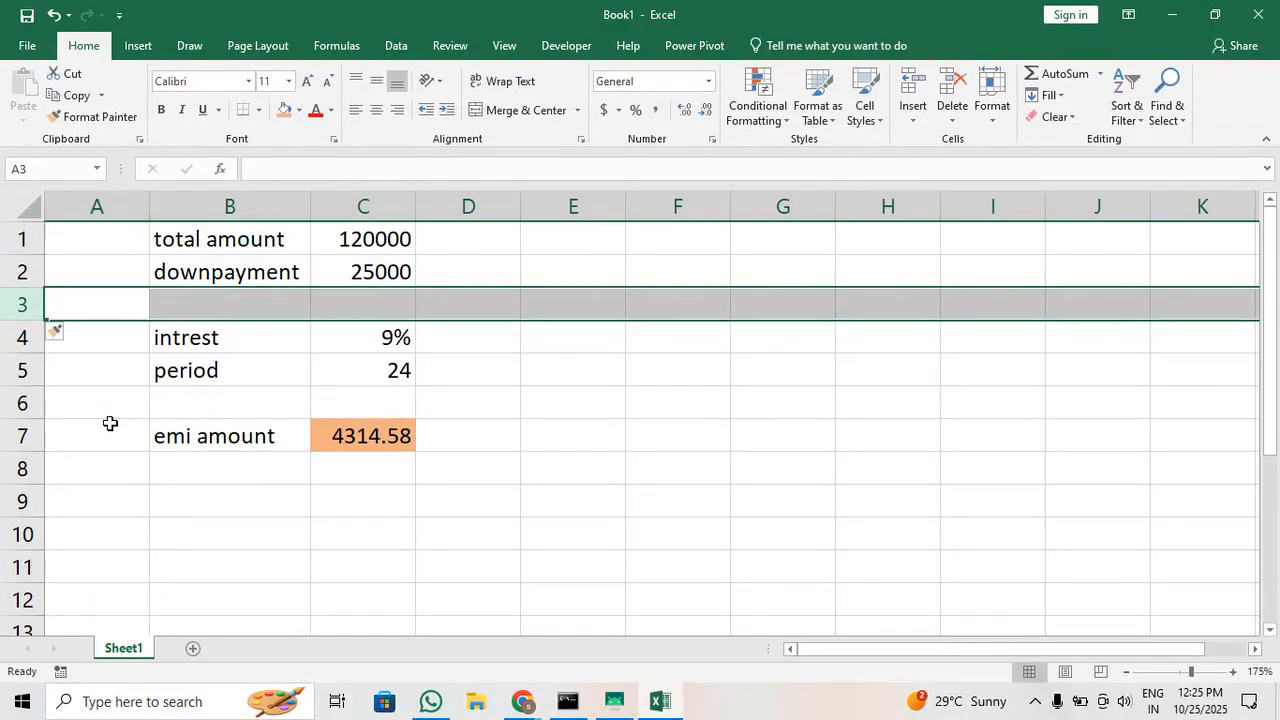
click(243, 309)
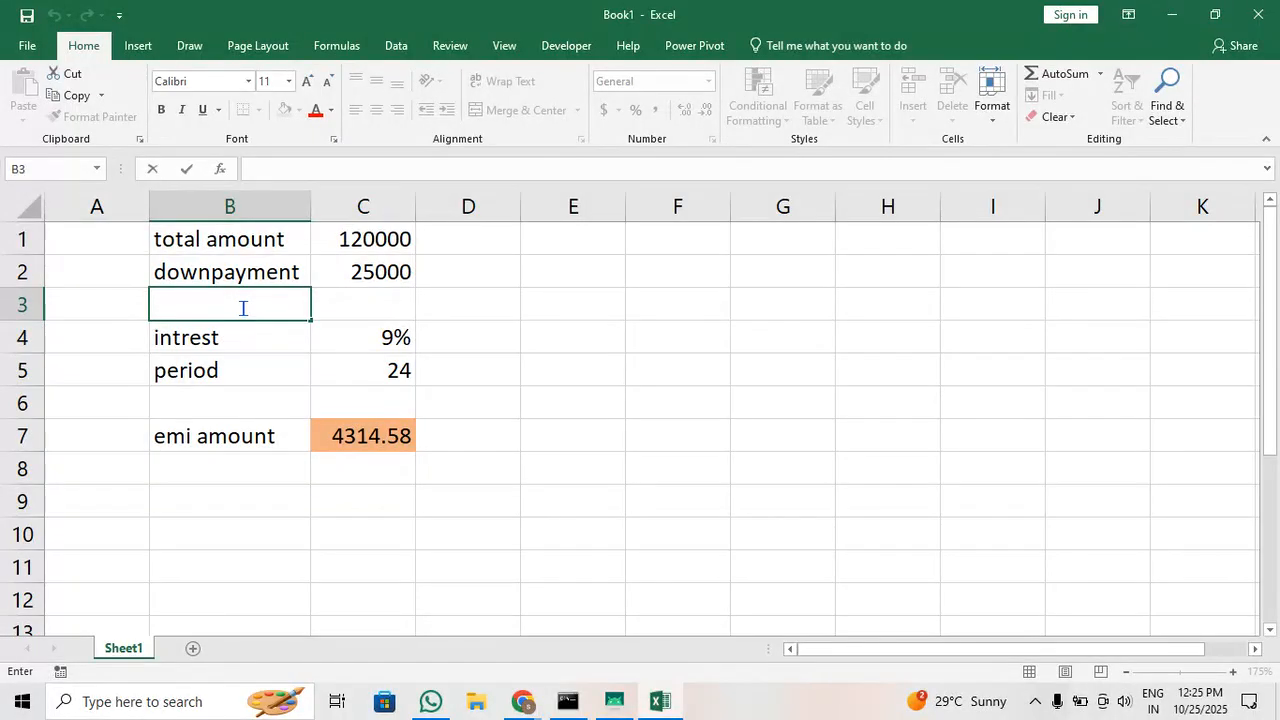
text(remai)
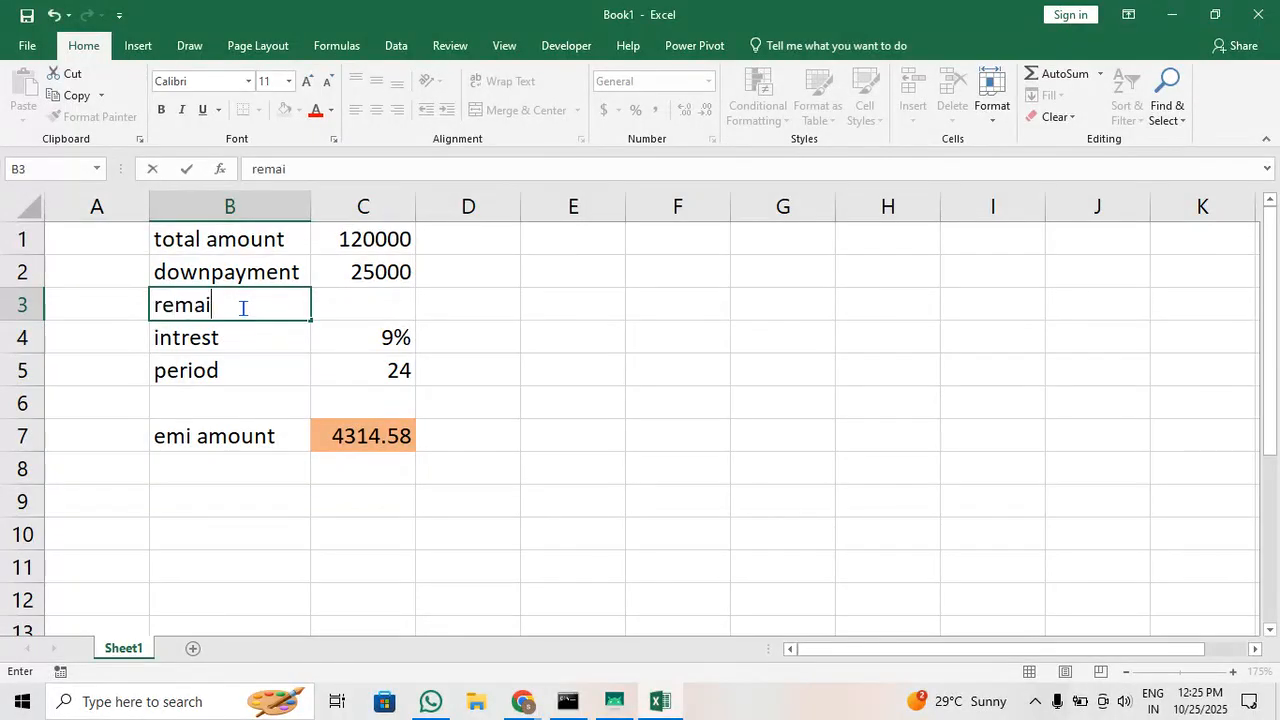
text(ning amount)
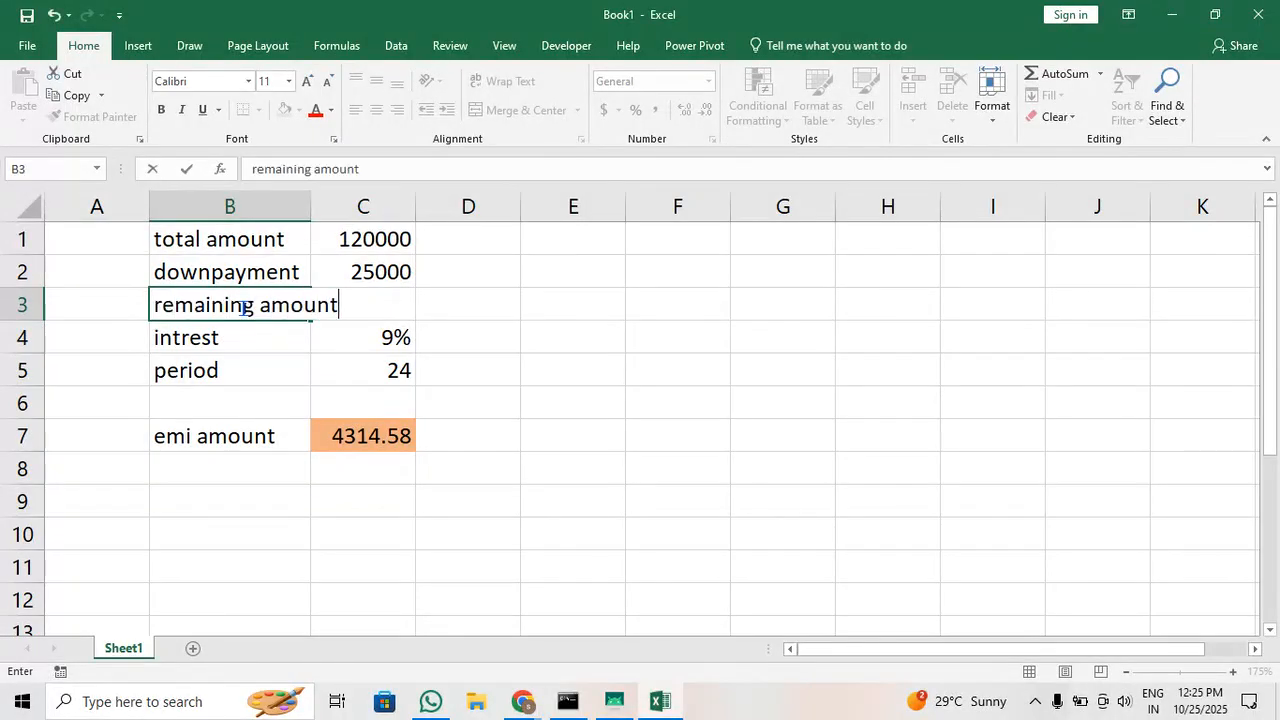
key(Tab)
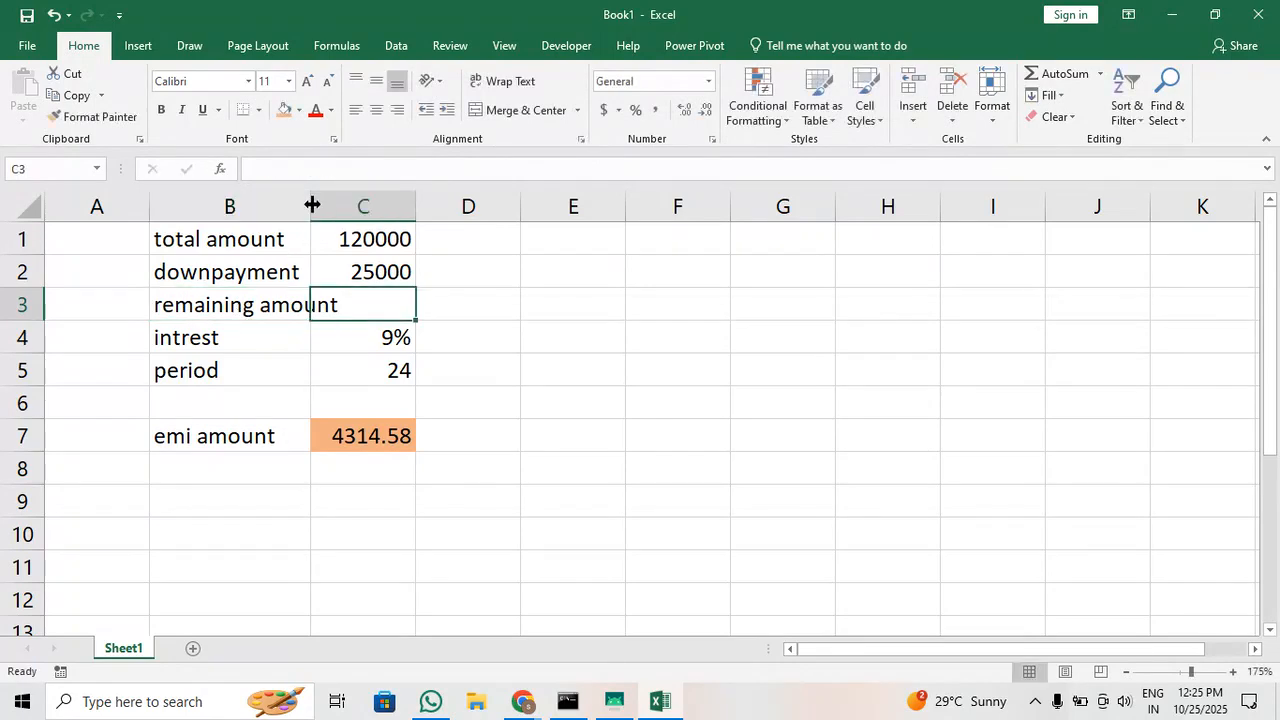
double_click(311, 206)
Reword the labels in column B: B2 as "down payment" and B5 as "period (months)"
click(216, 273)
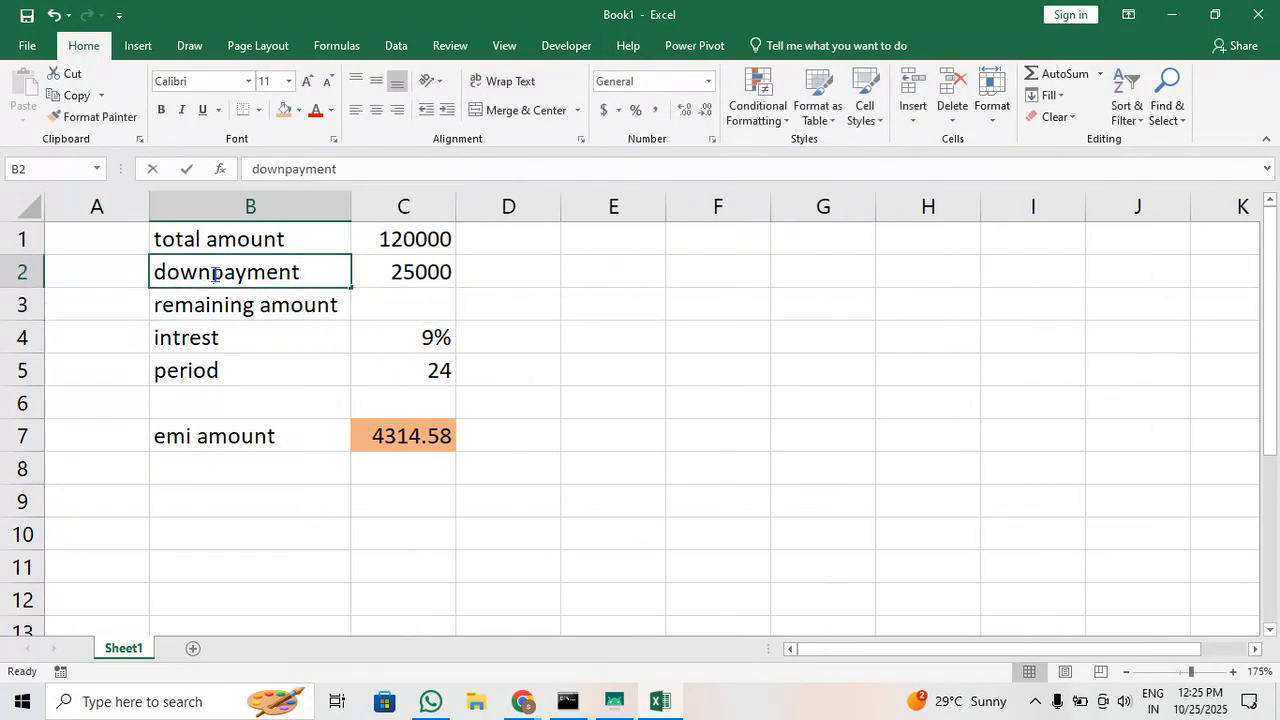
double_click(216, 273)
click(237, 379)
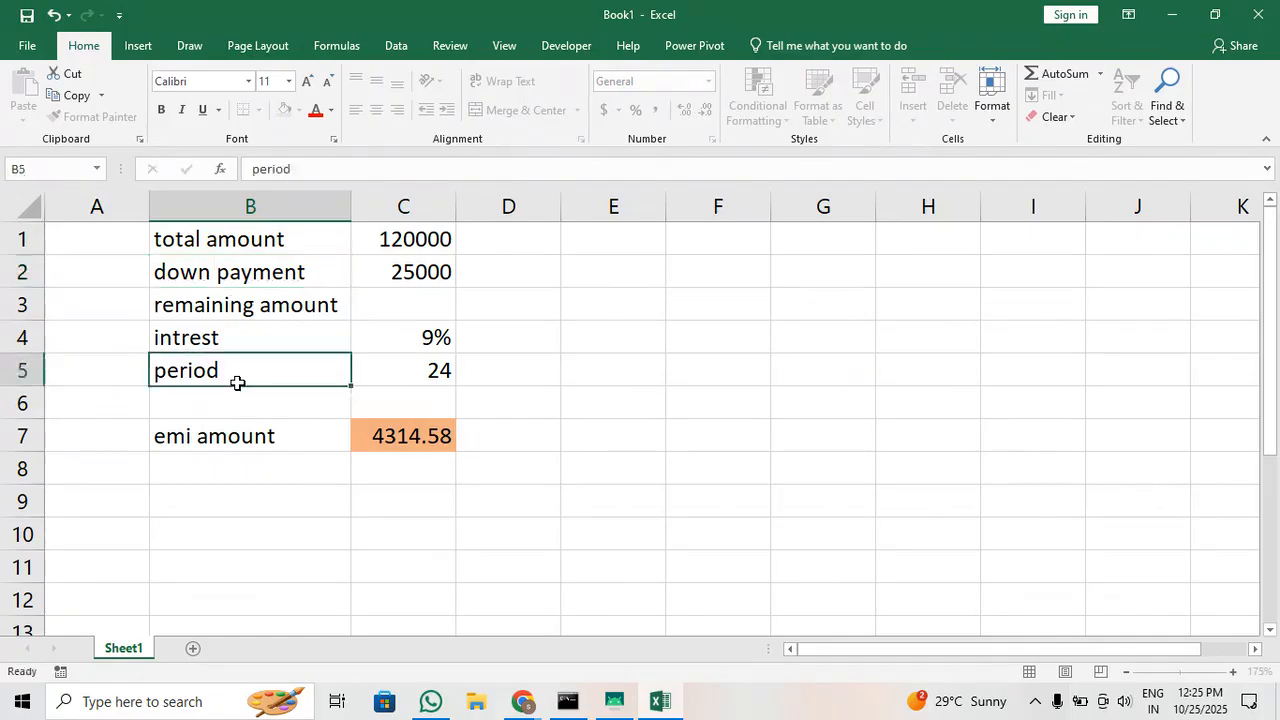
click(238, 389)
double_click(260, 375)
text((mo)
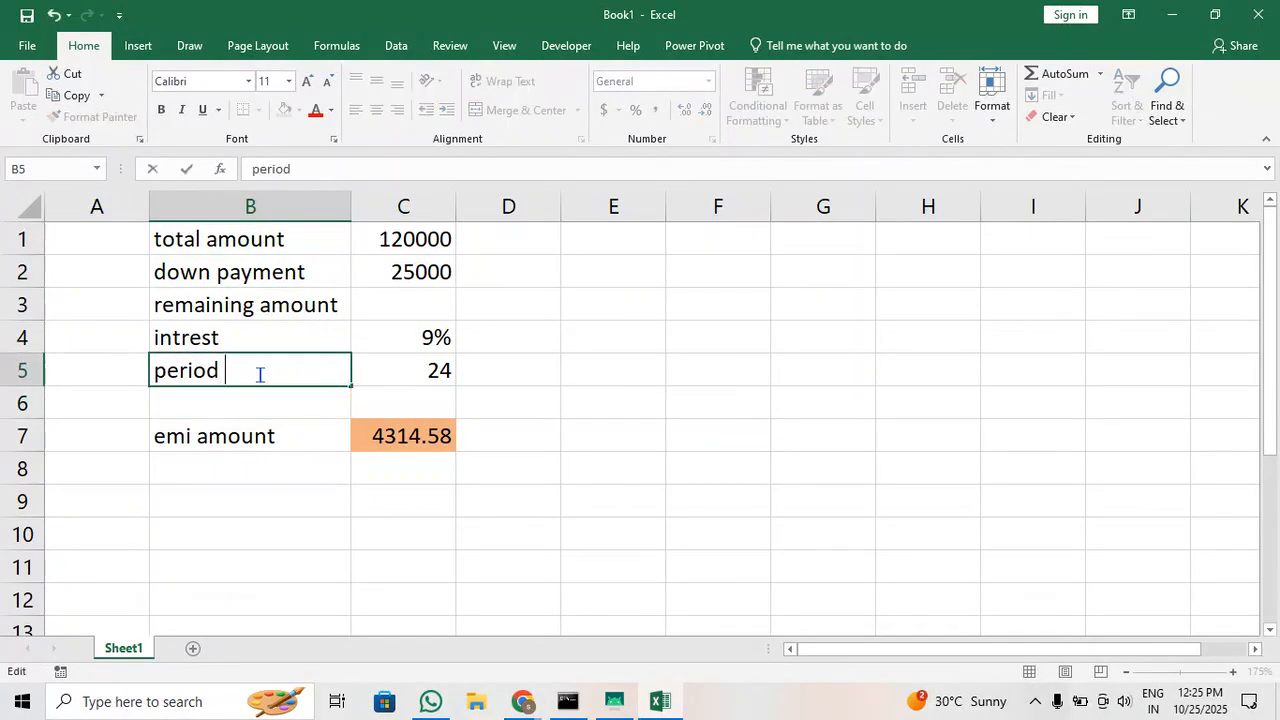
text(nths))
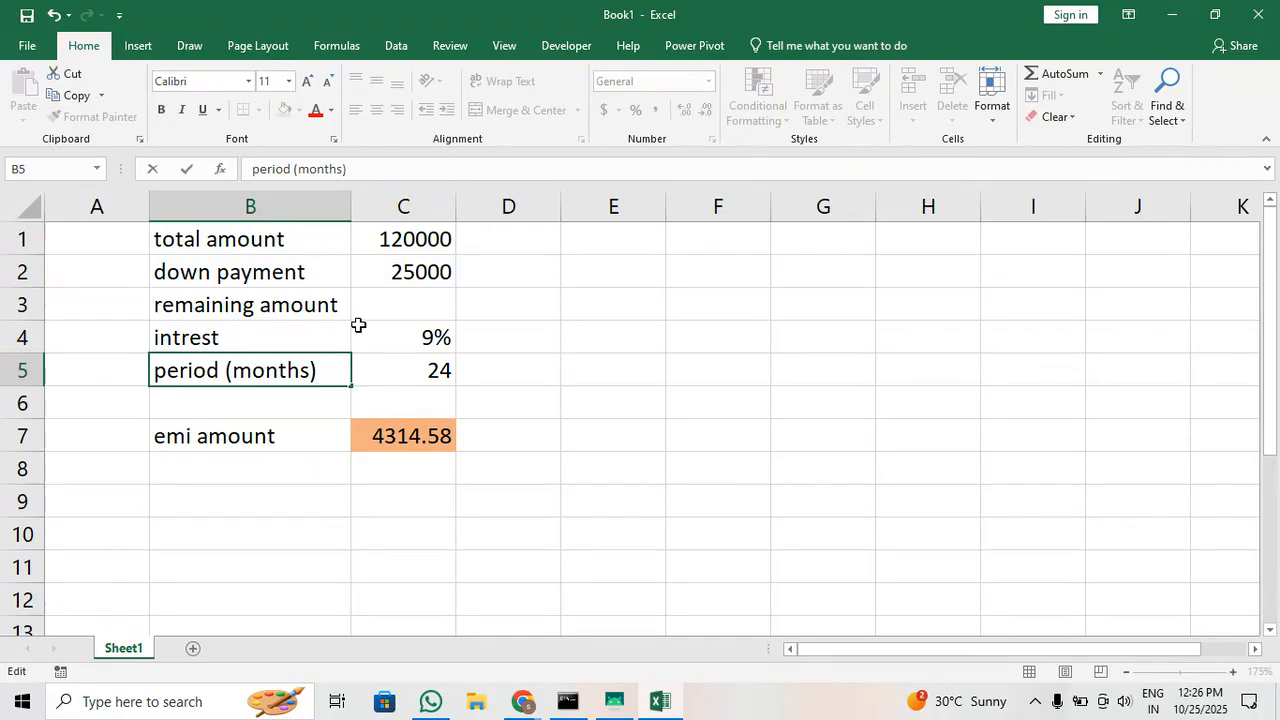
Calculate the remaining amount in C3 with the formula =C1-C2
click(420, 309)
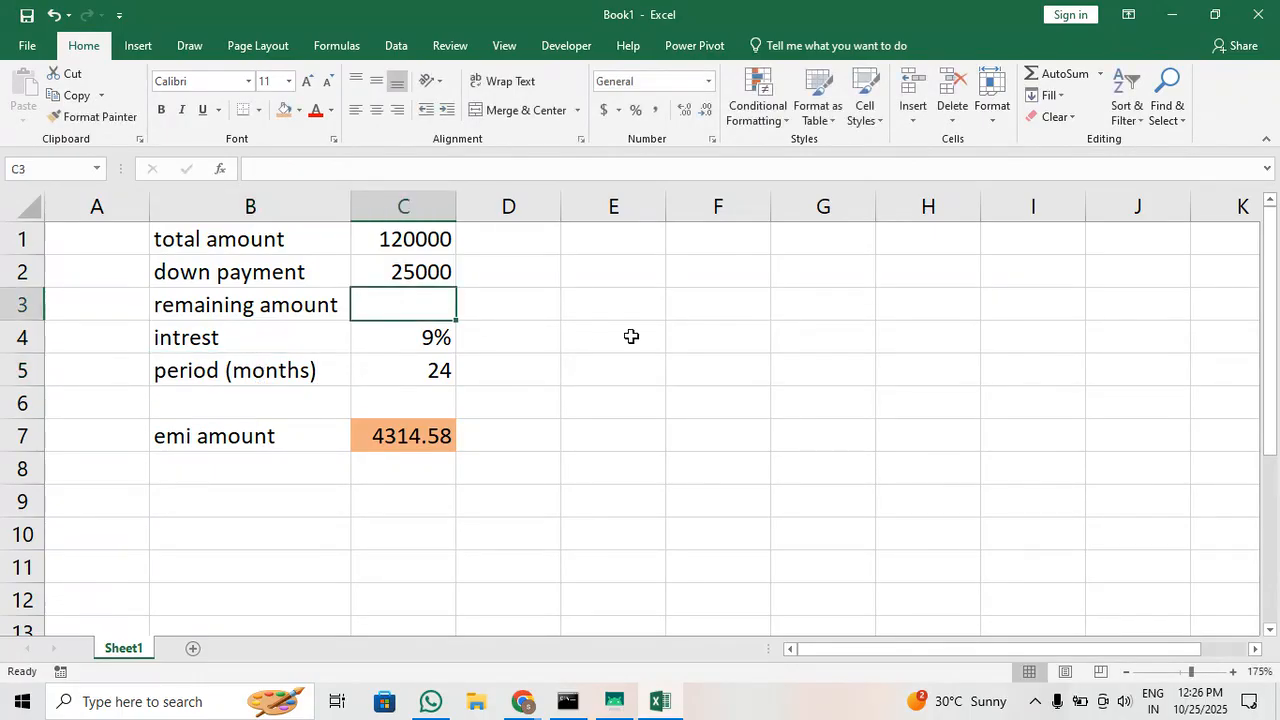
text(=)
key(Up)
key(Up)
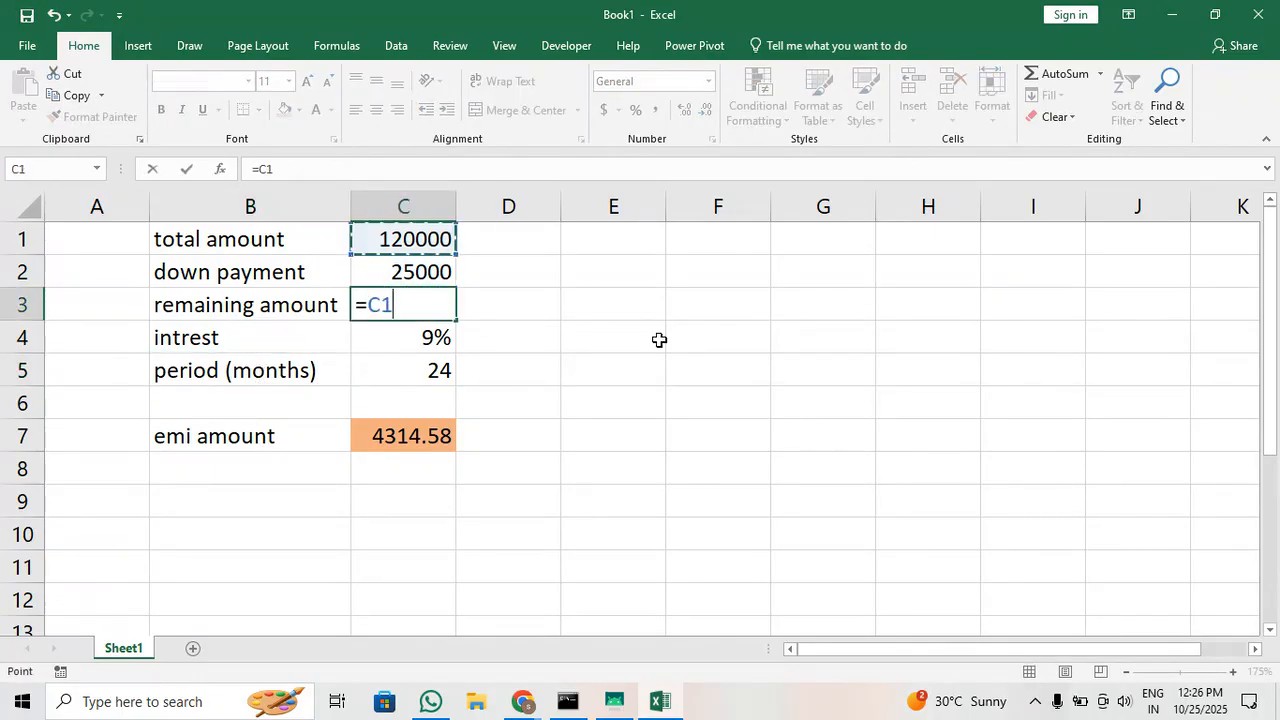
text(-)
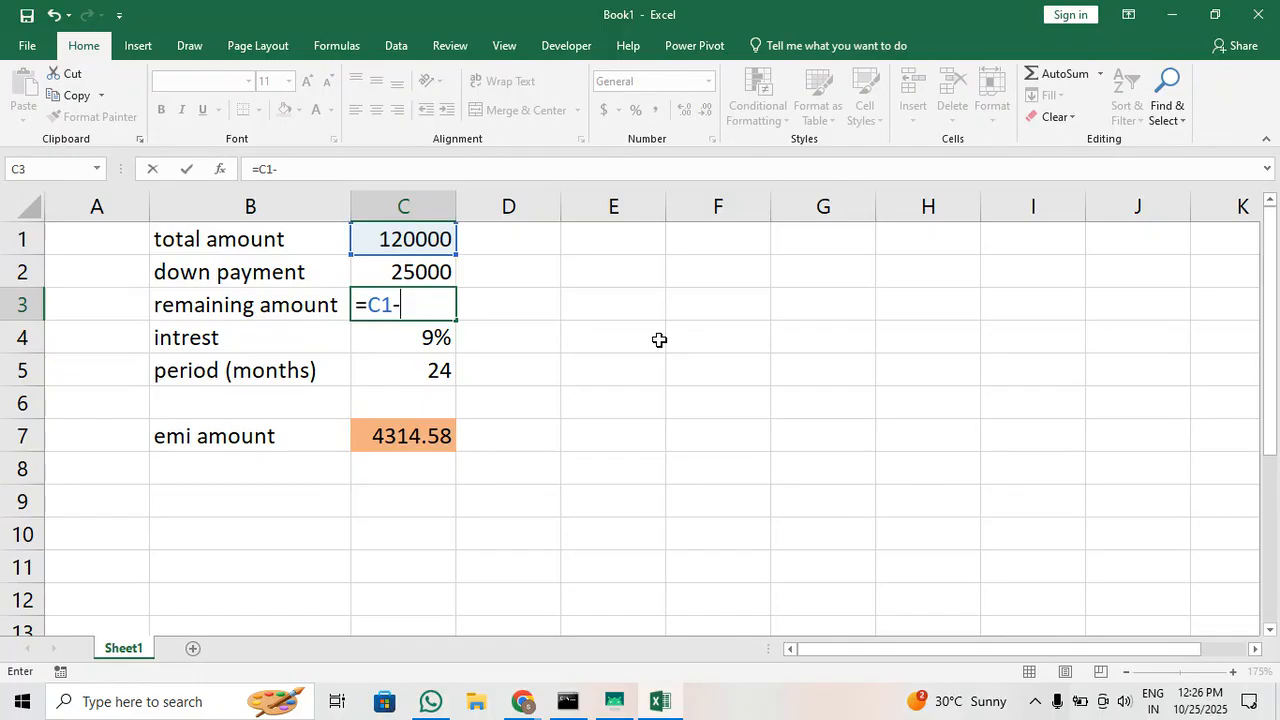
key(Up)
key(Return)
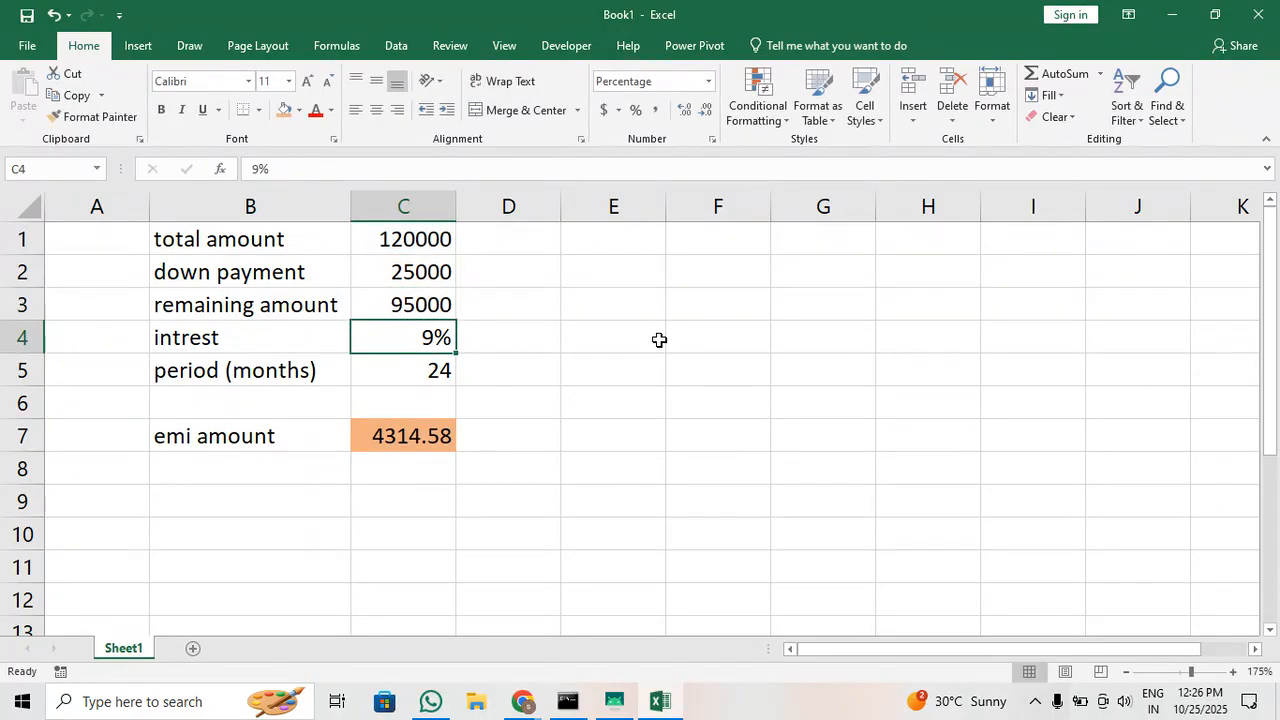
Clear the emi amount formula from C7 and go over the remaining amount, intrest and period cells
click(414, 434)
key(Delete)
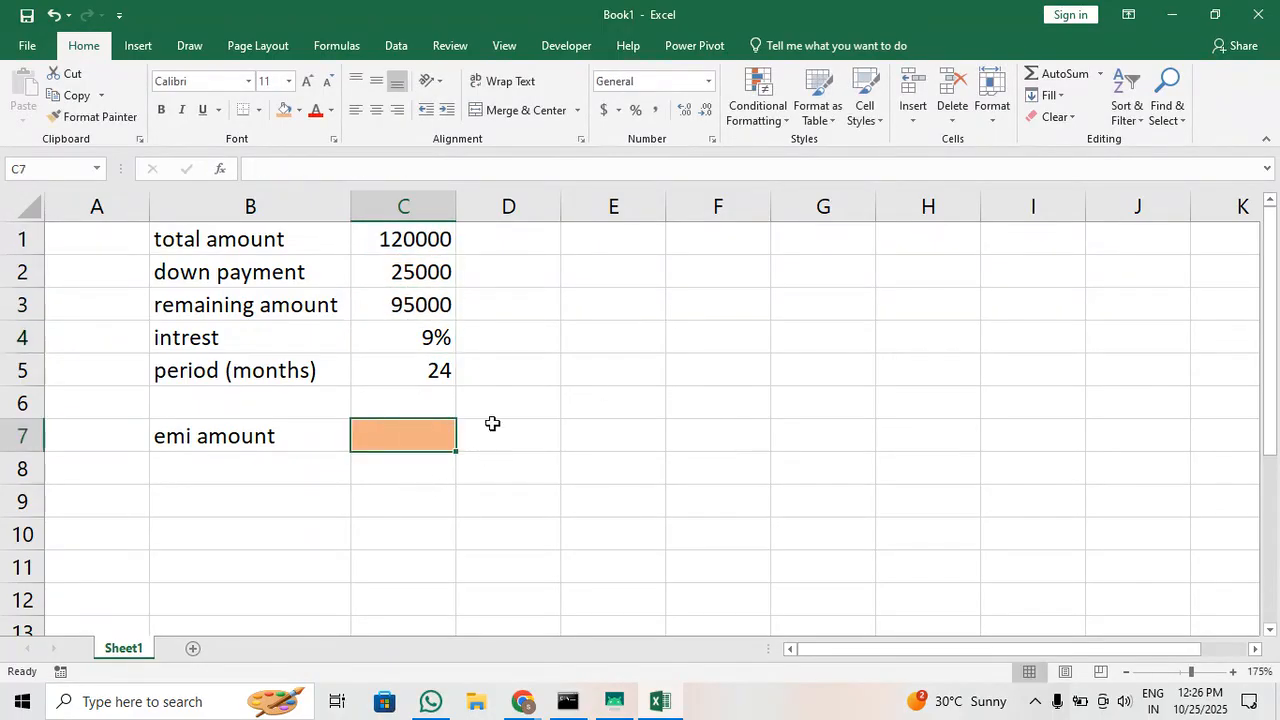
click(432, 309)
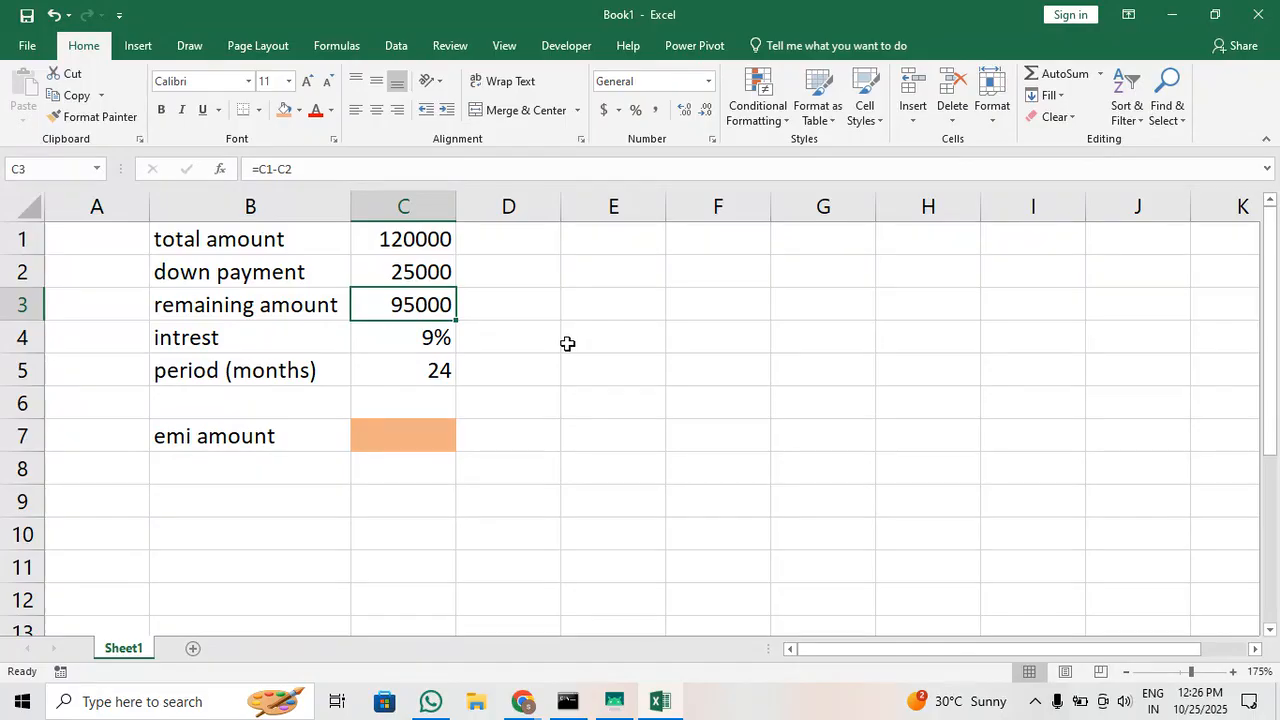
click(386, 336)
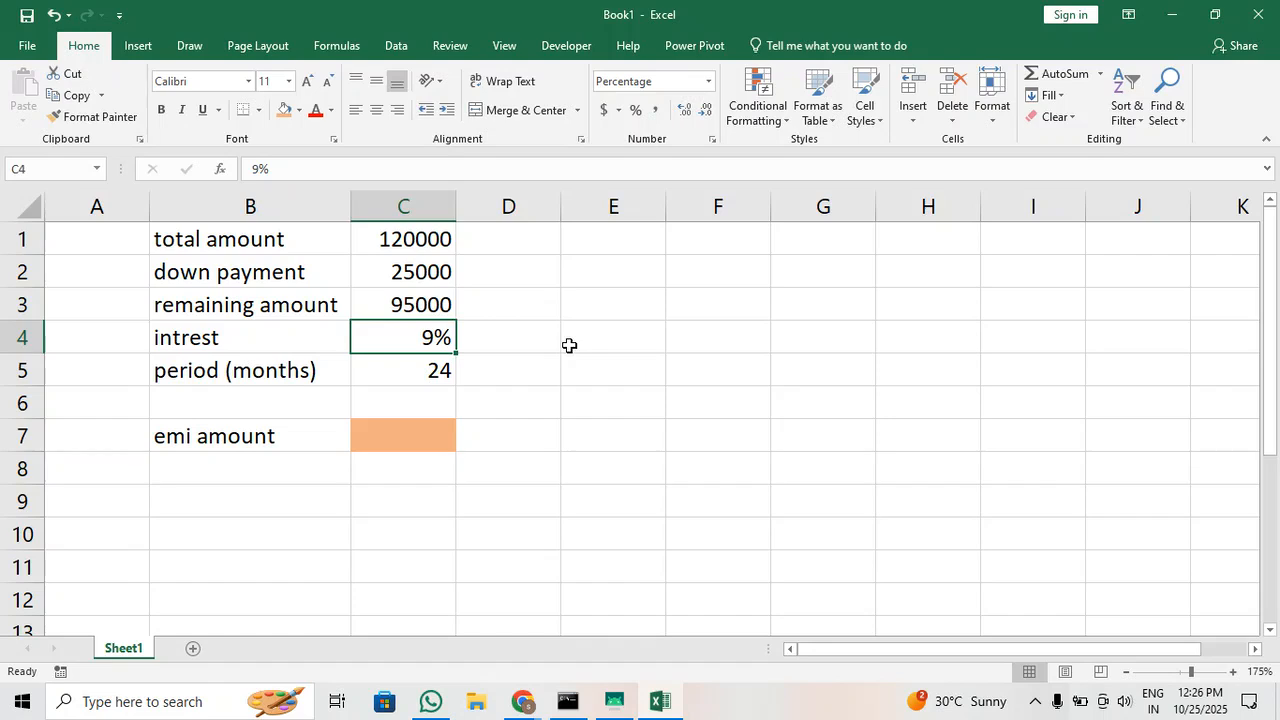
click(431, 373)
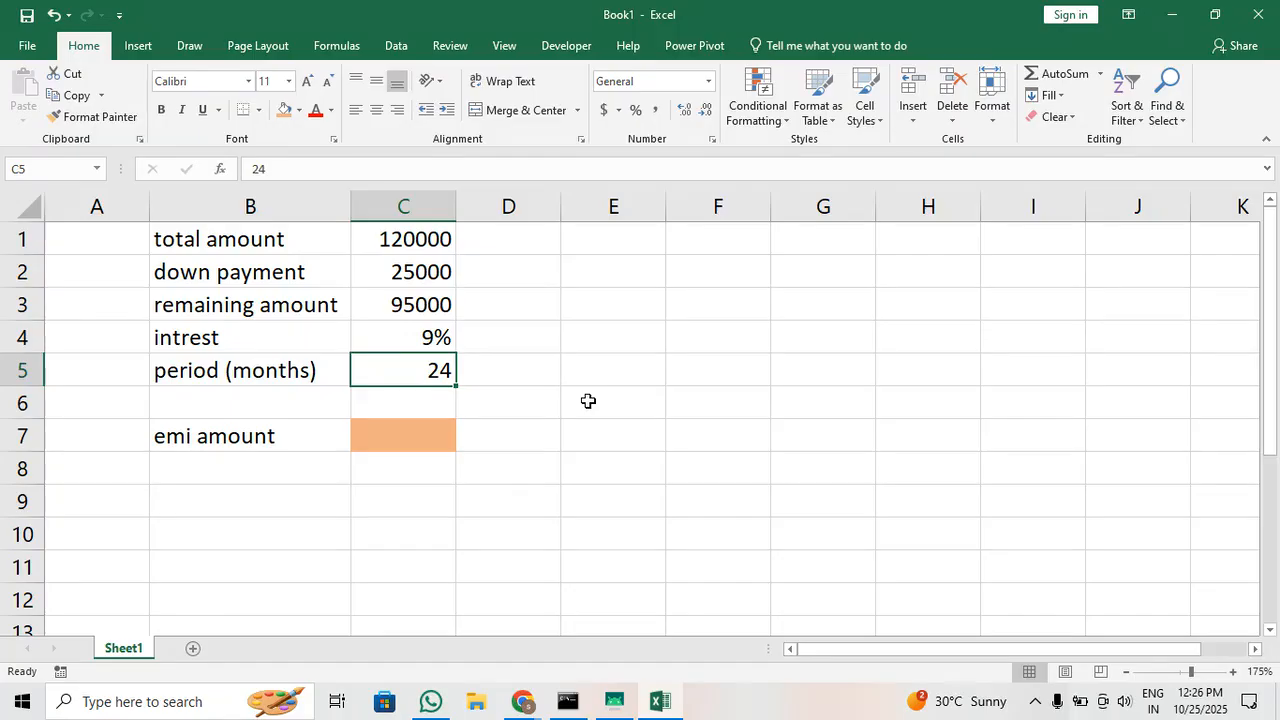
Enter =C3/C5 as the emi amount in C7, dividing the remaining amount by the period in months
click(391, 438)
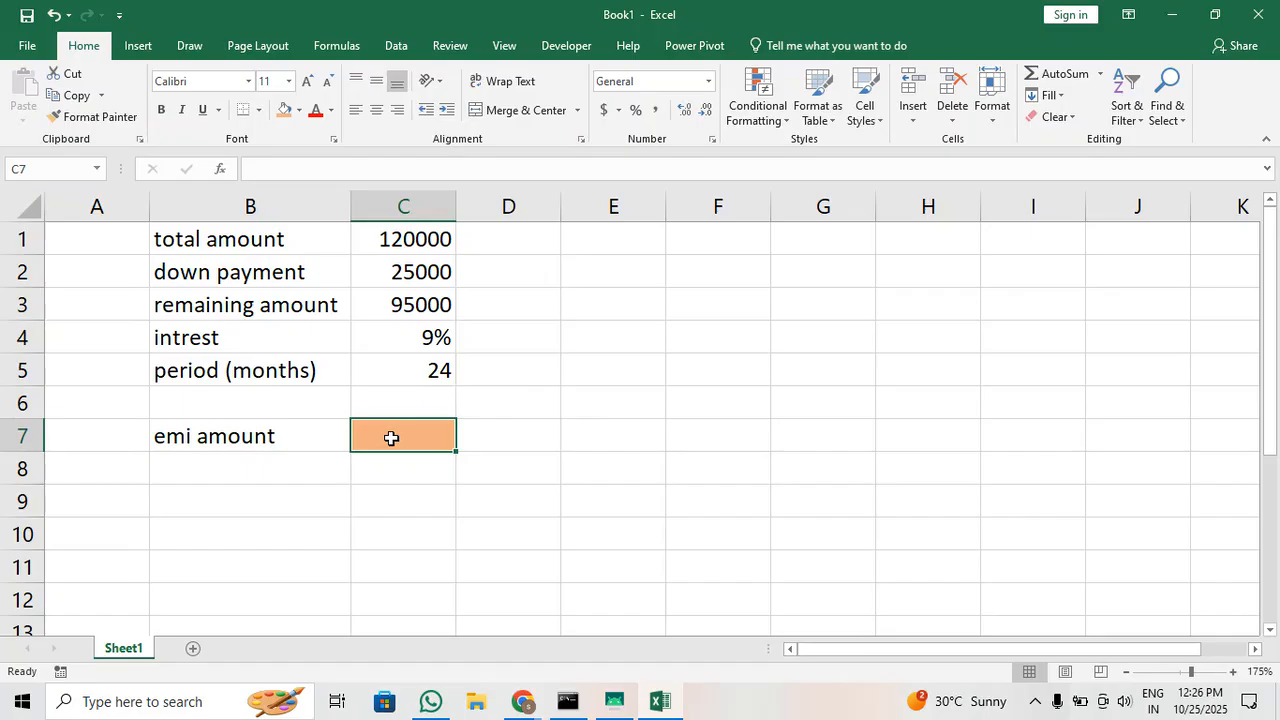
text(=)
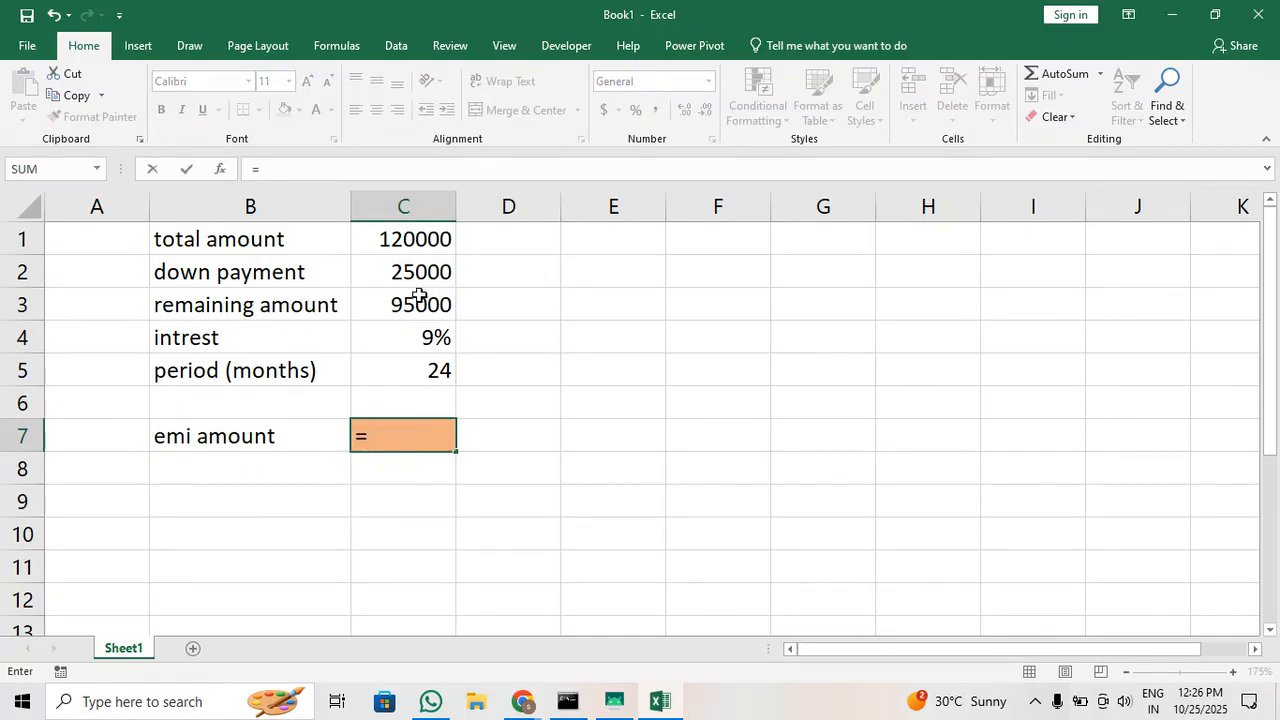
click(409, 303)
text(/)
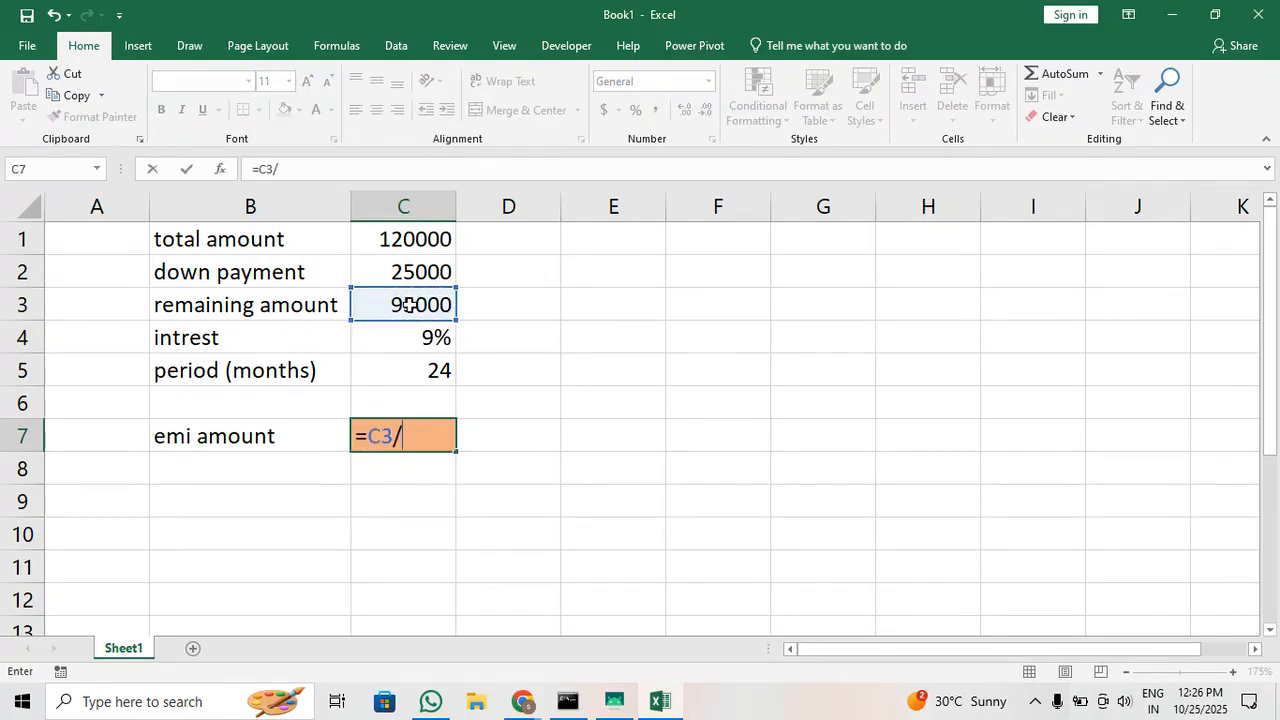
click(414, 371)
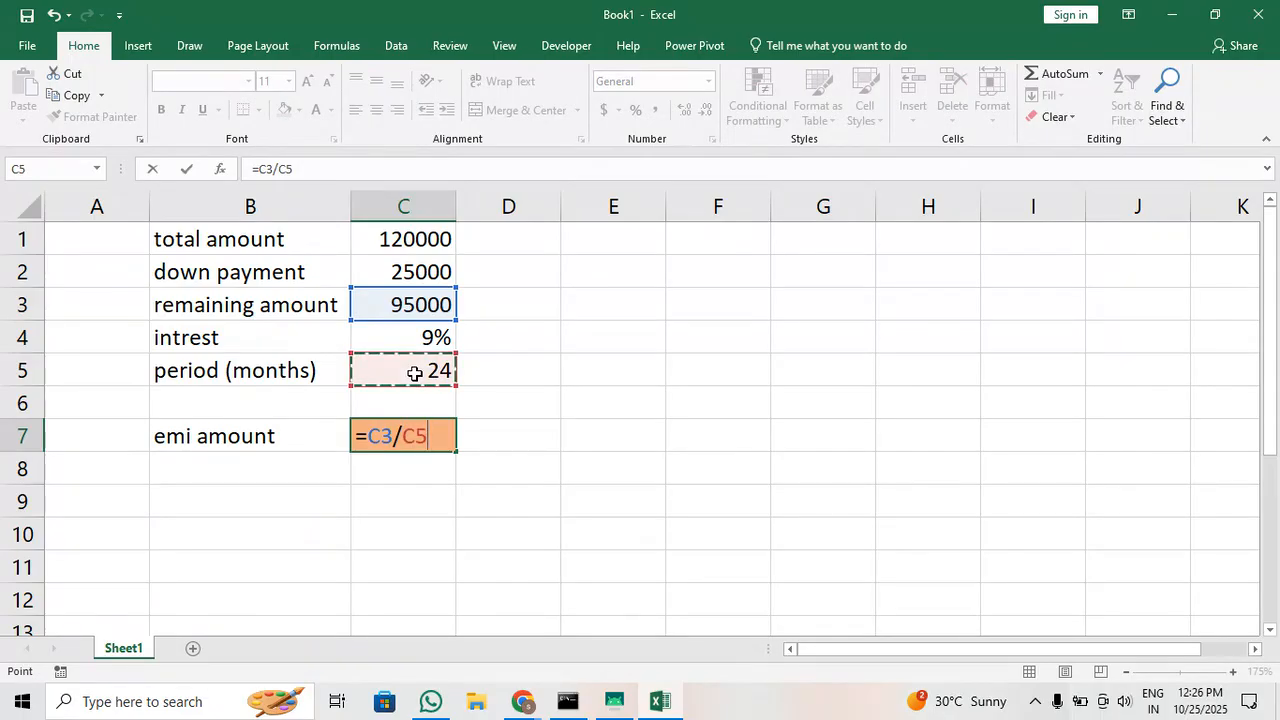
key(Return)
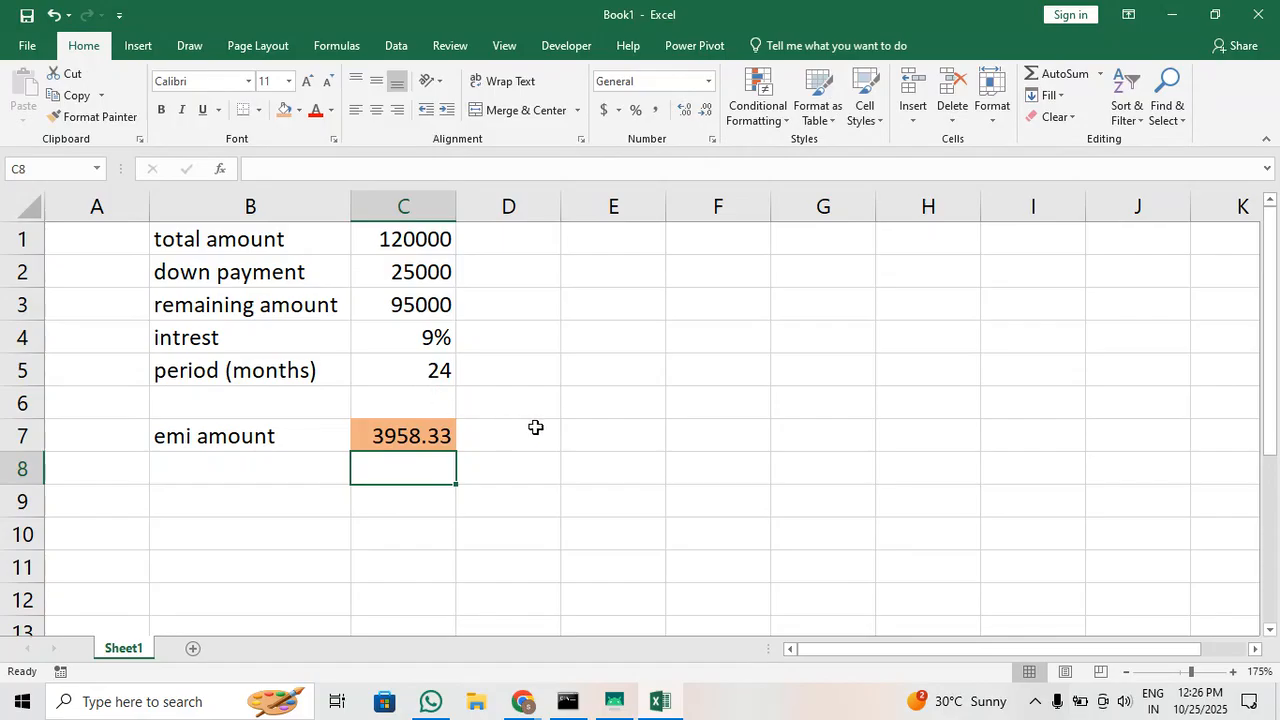
Review the remaining amount and period cells that feed the emi amount formula
click(444, 312)
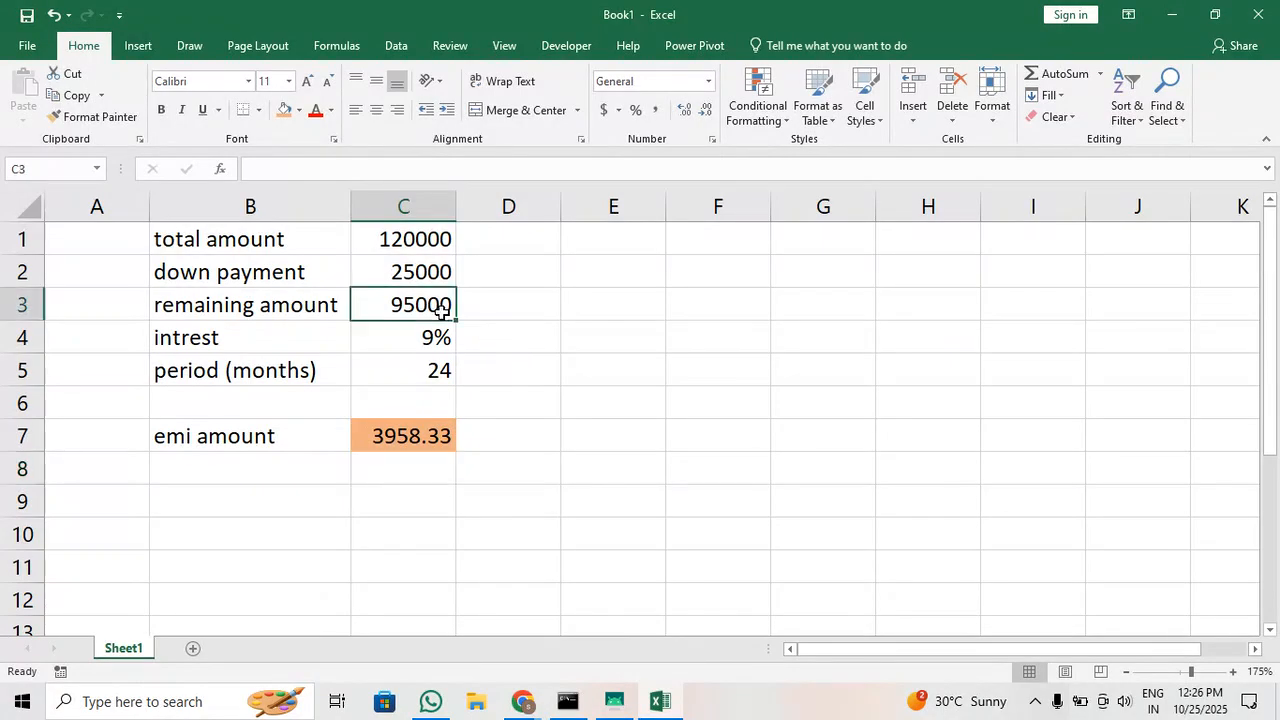
click(439, 383)
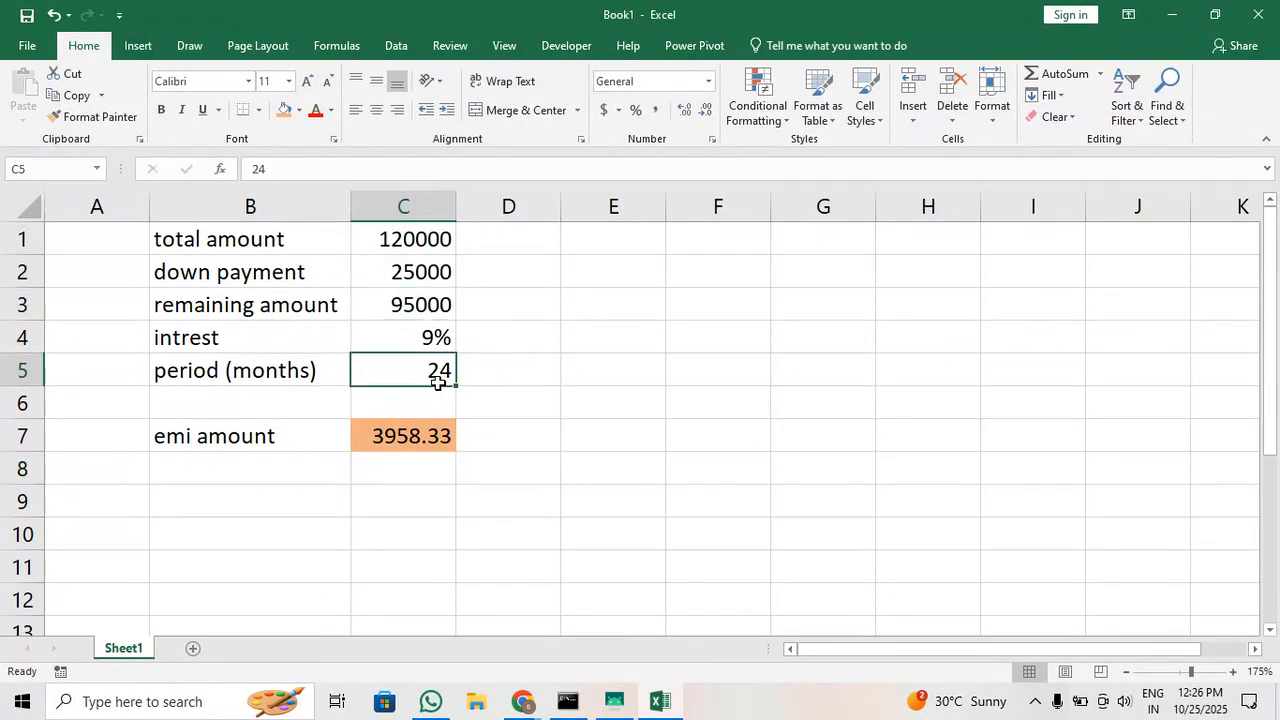
click(490, 439)
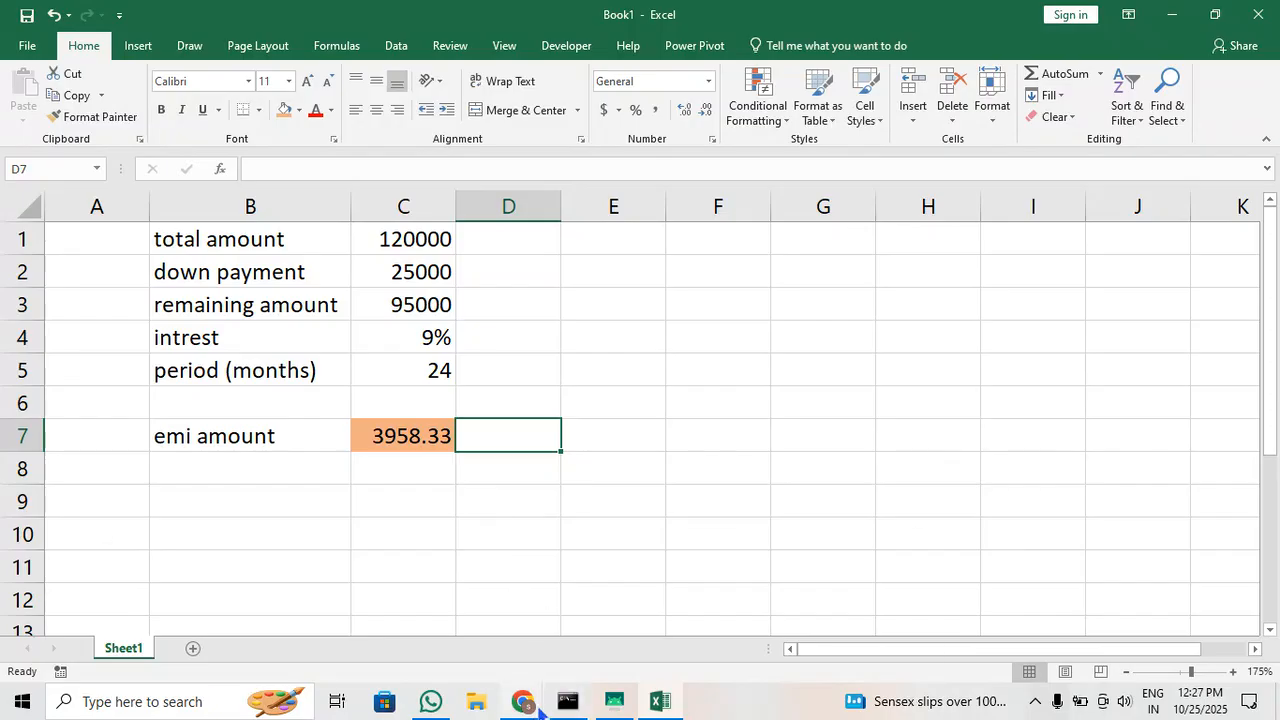
Switch to the Google Meet window to check the participants' raised hands
mouse_move(537, 706)
click(217, 622)
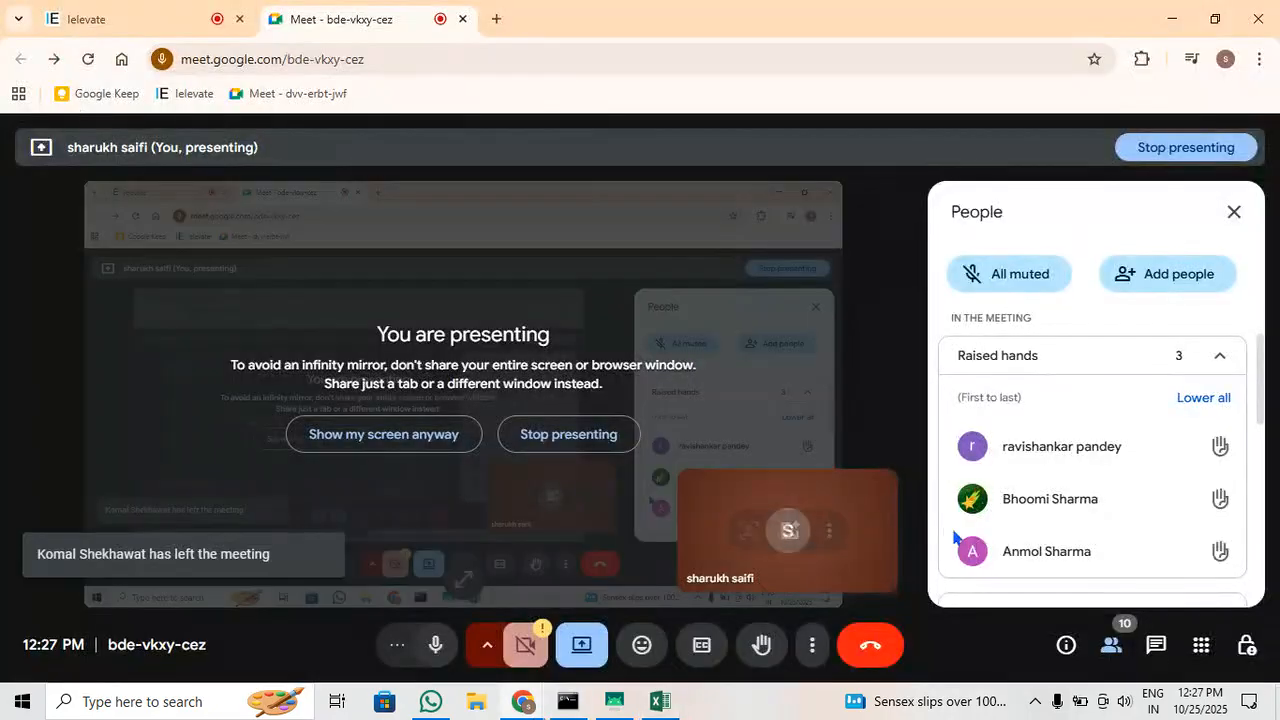
Lower all participants' raised hands in the Google Meet call and return to the Excel workbook
click(1206, 401)
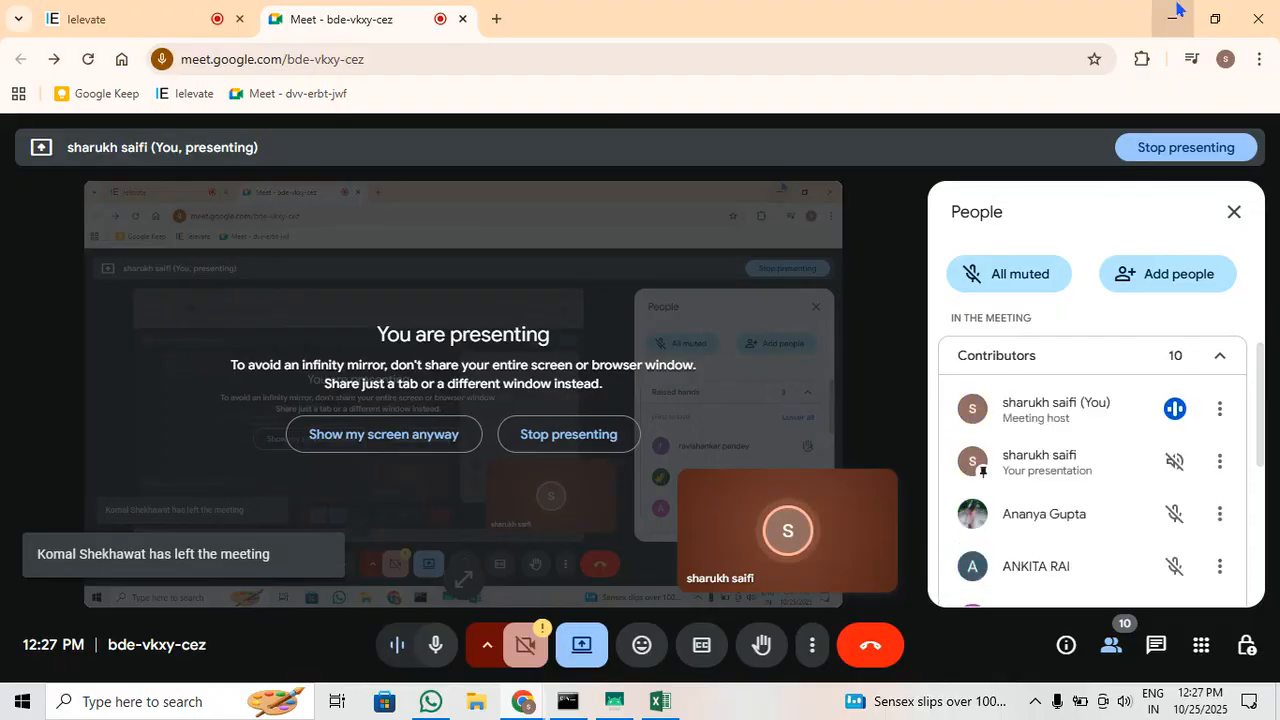
click(1172, 19)
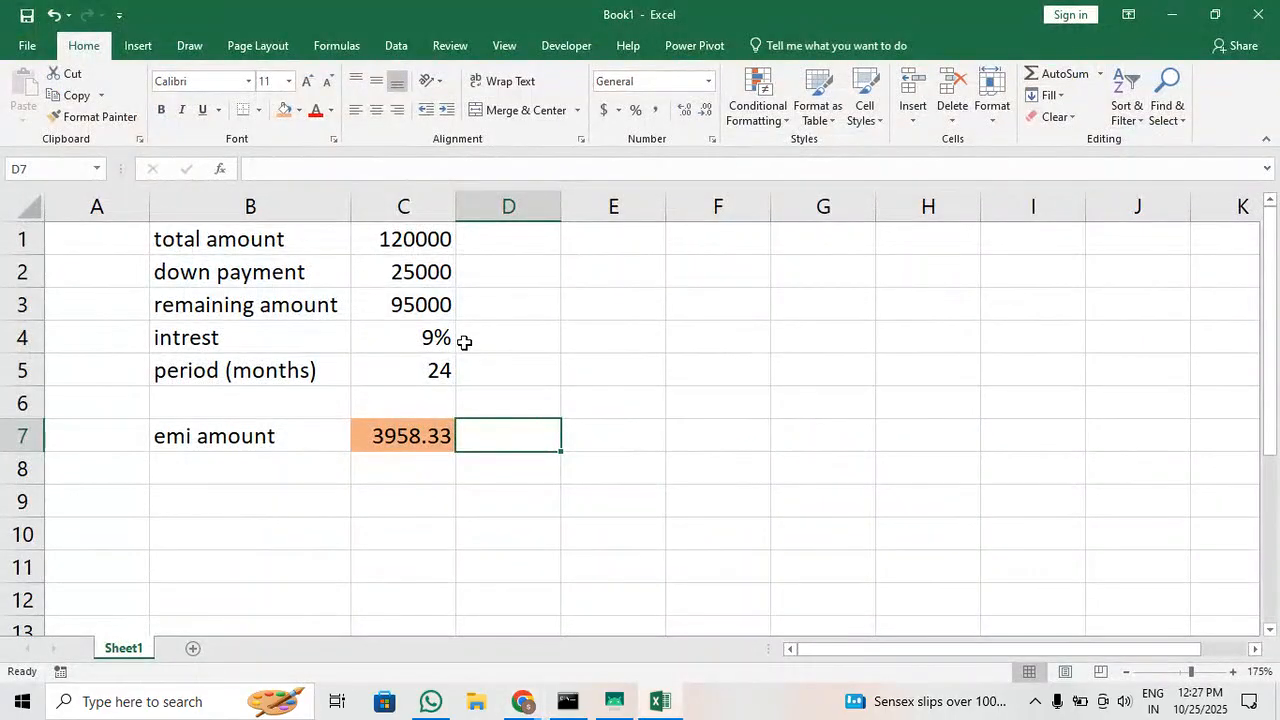
Enter =C3*C4 in D7, multiplying the remaining amount by the interest rate beside the emi amount
click(441, 299)
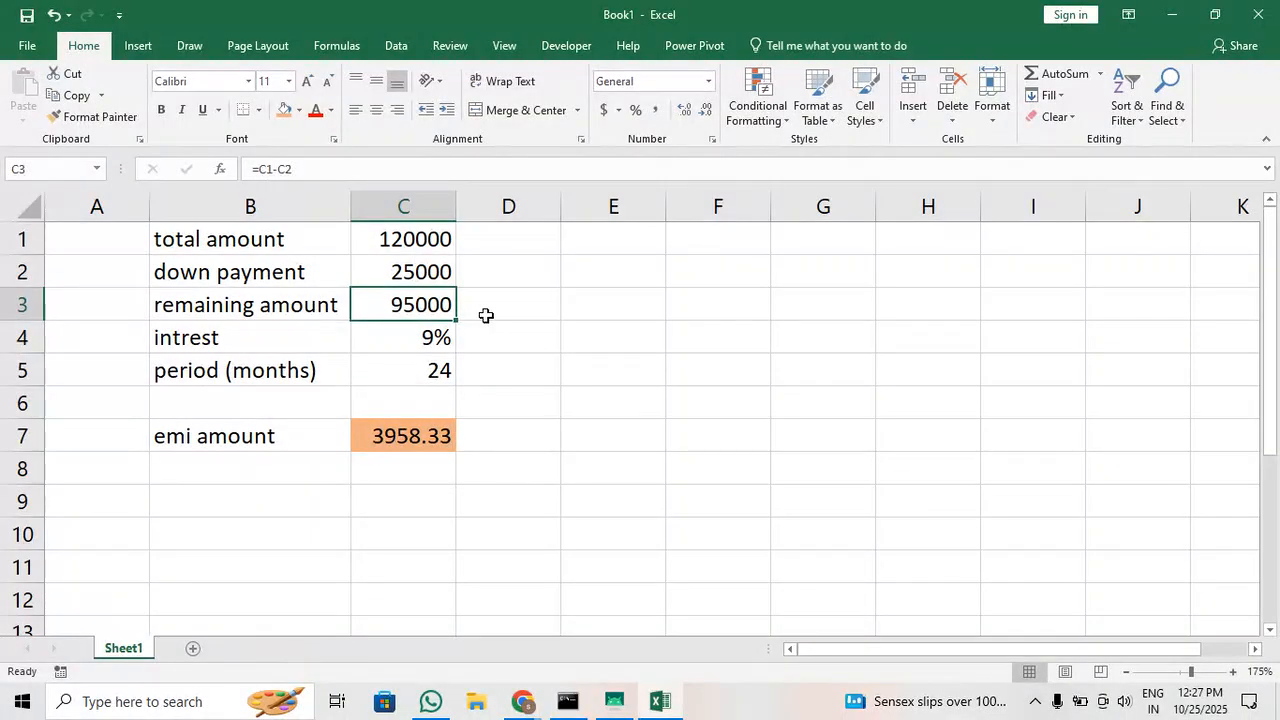
click(442, 341)
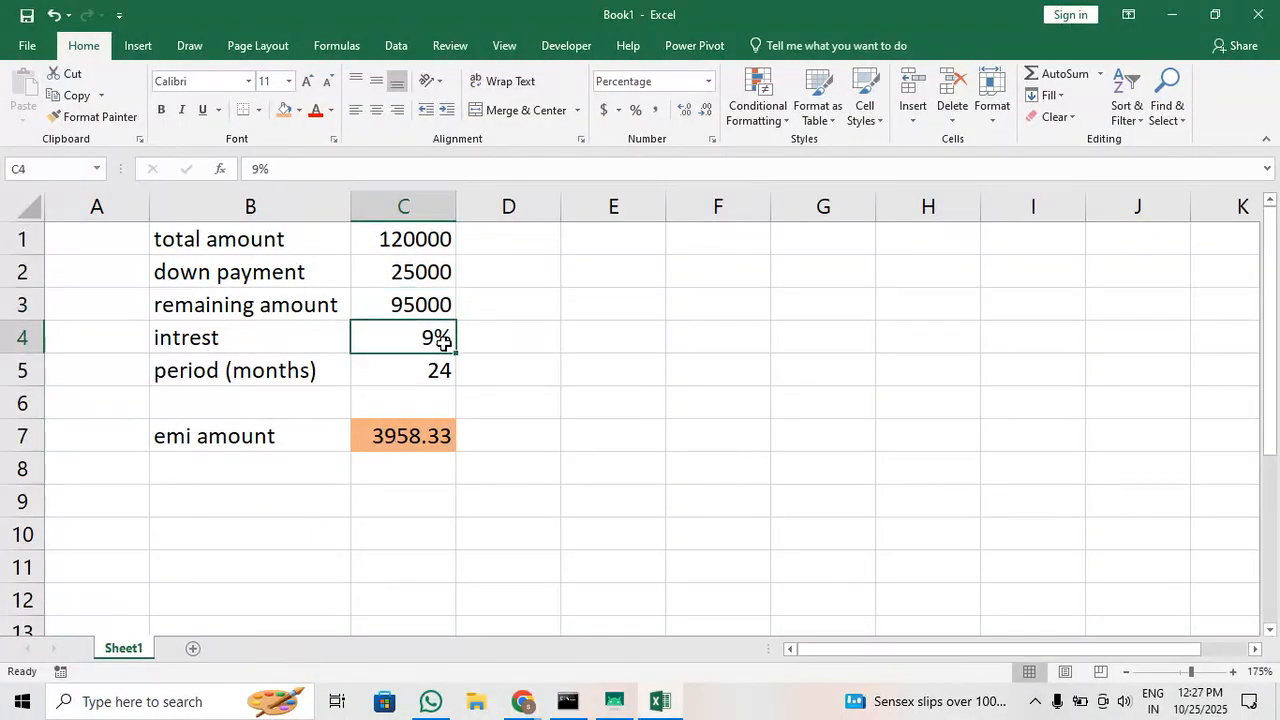
click(417, 437)
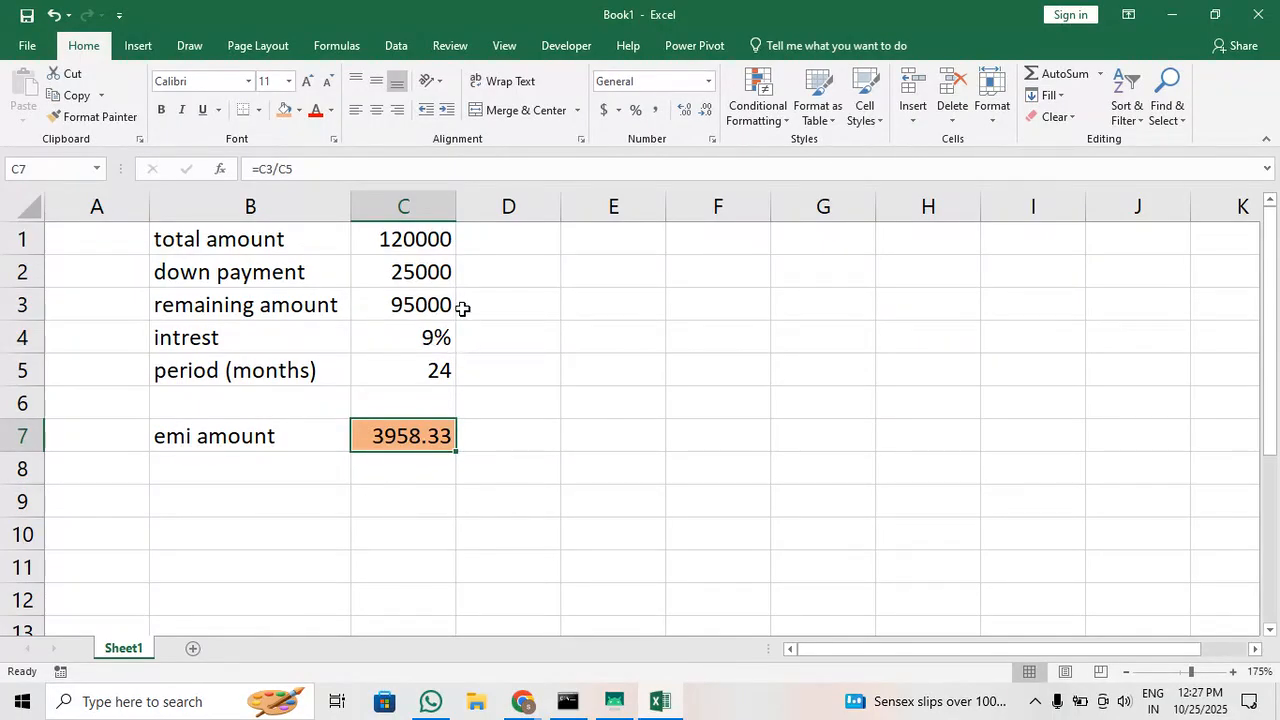
click(524, 441)
text(=)
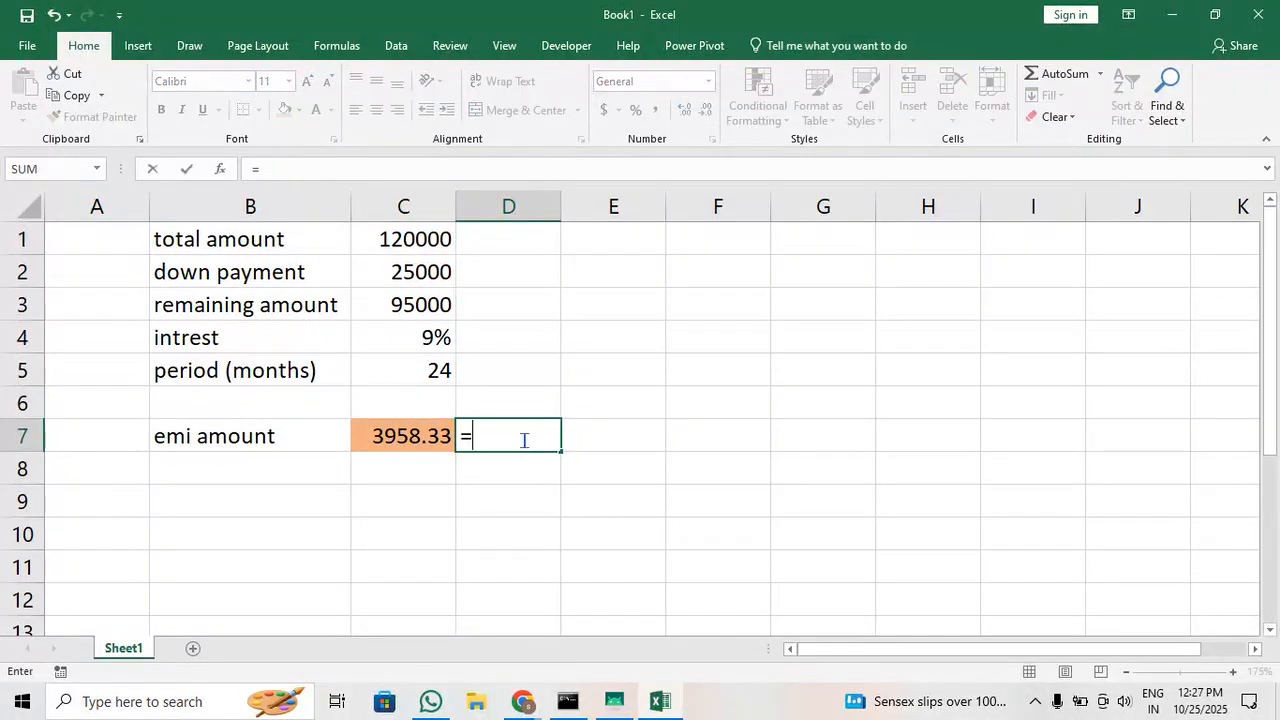
click(432, 310)
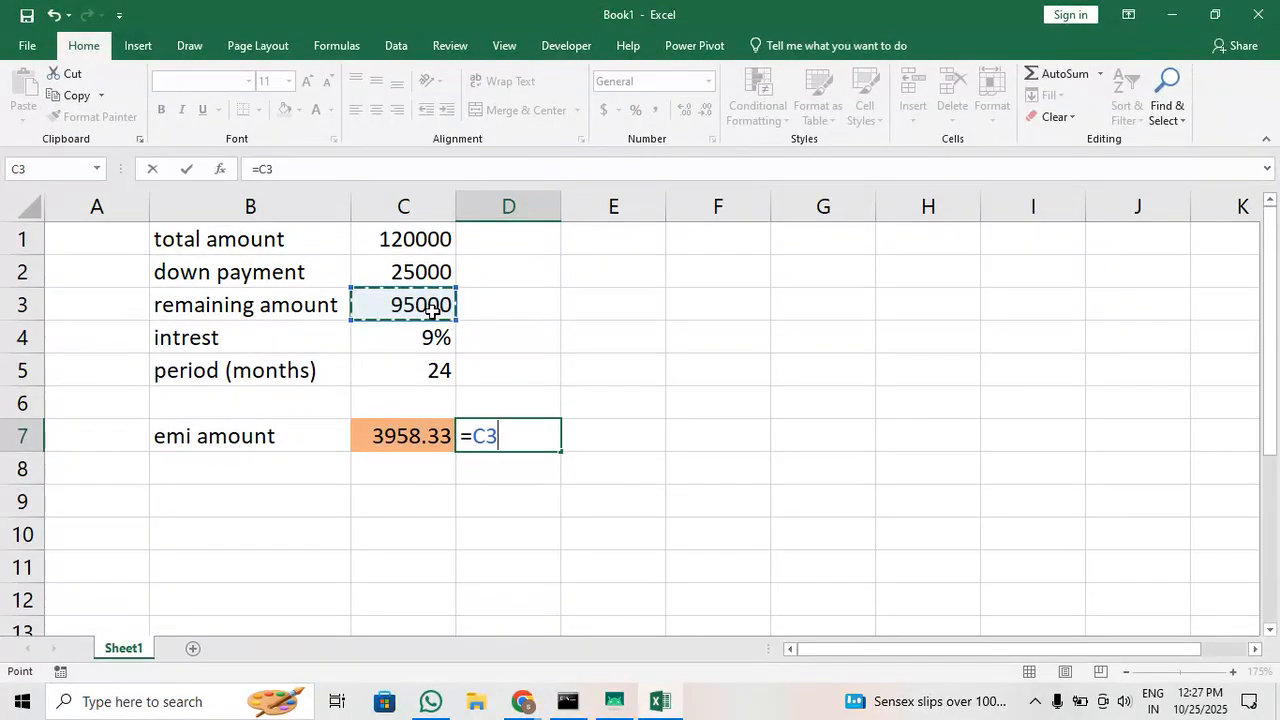
text(*)
click(432, 338)
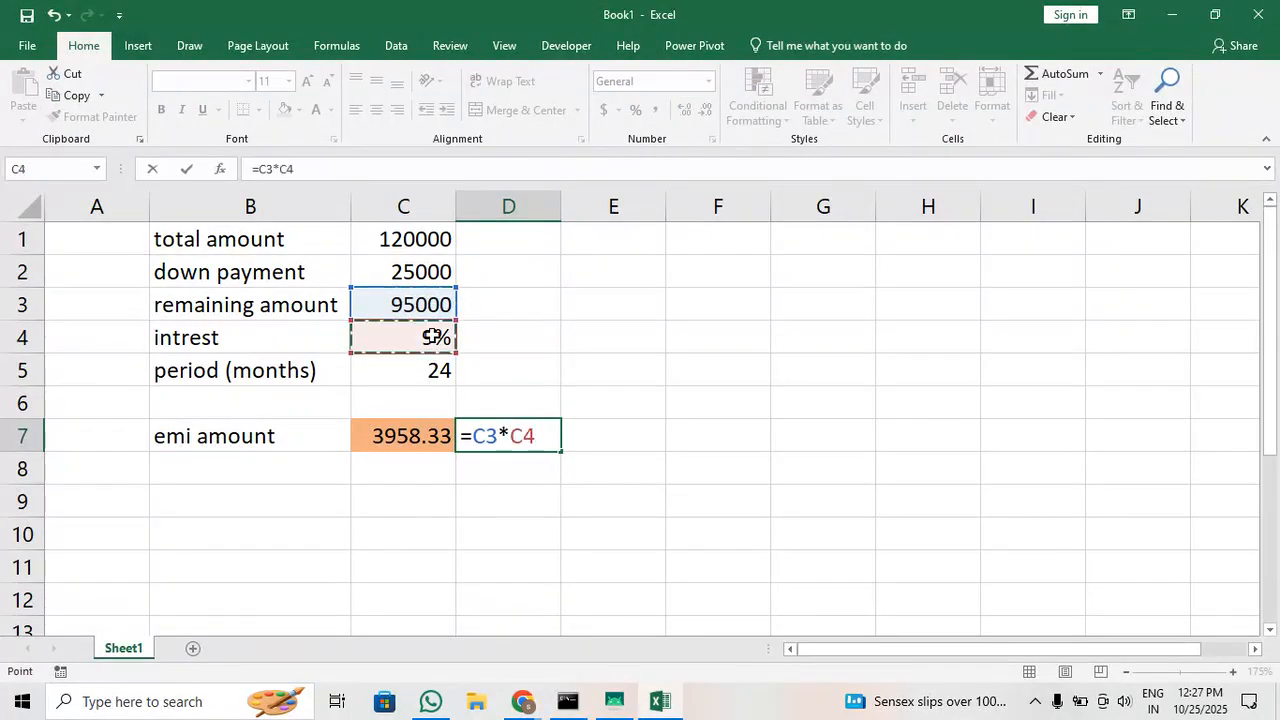
key(Return)
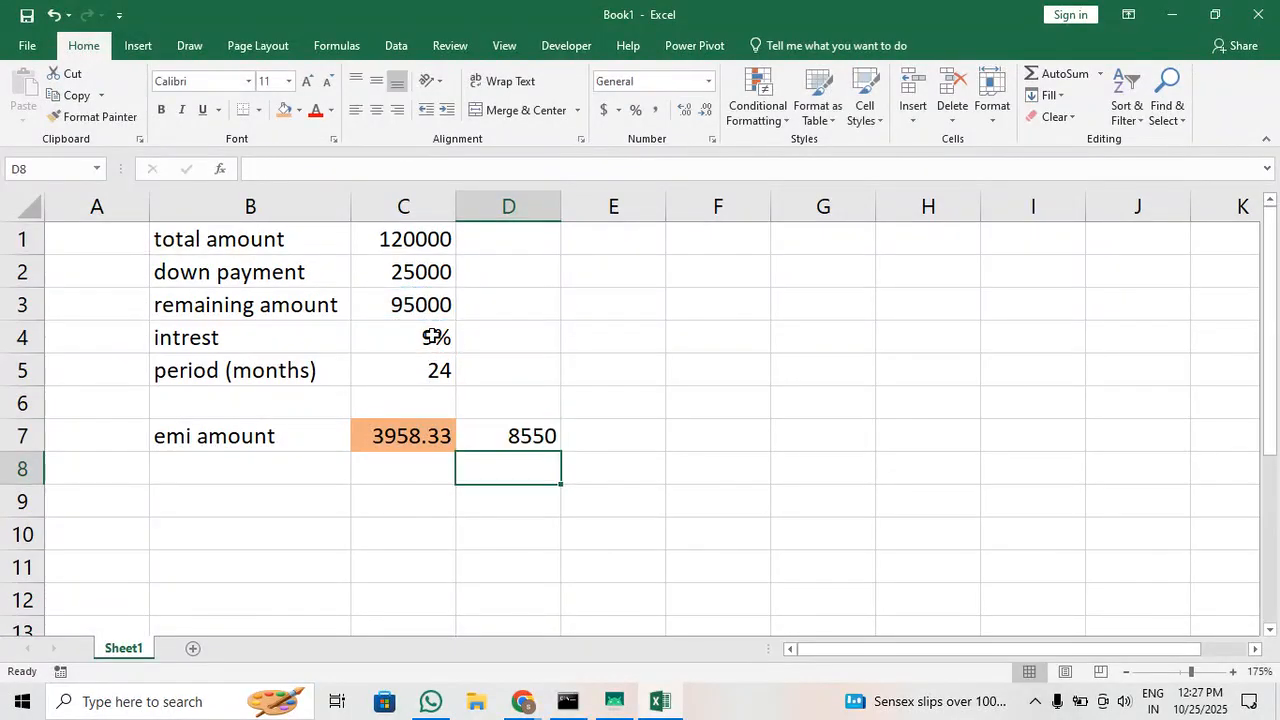
Extend the D7 formula to =C3*C4 / C5, dividing the interest by the period in months
click(513, 436)
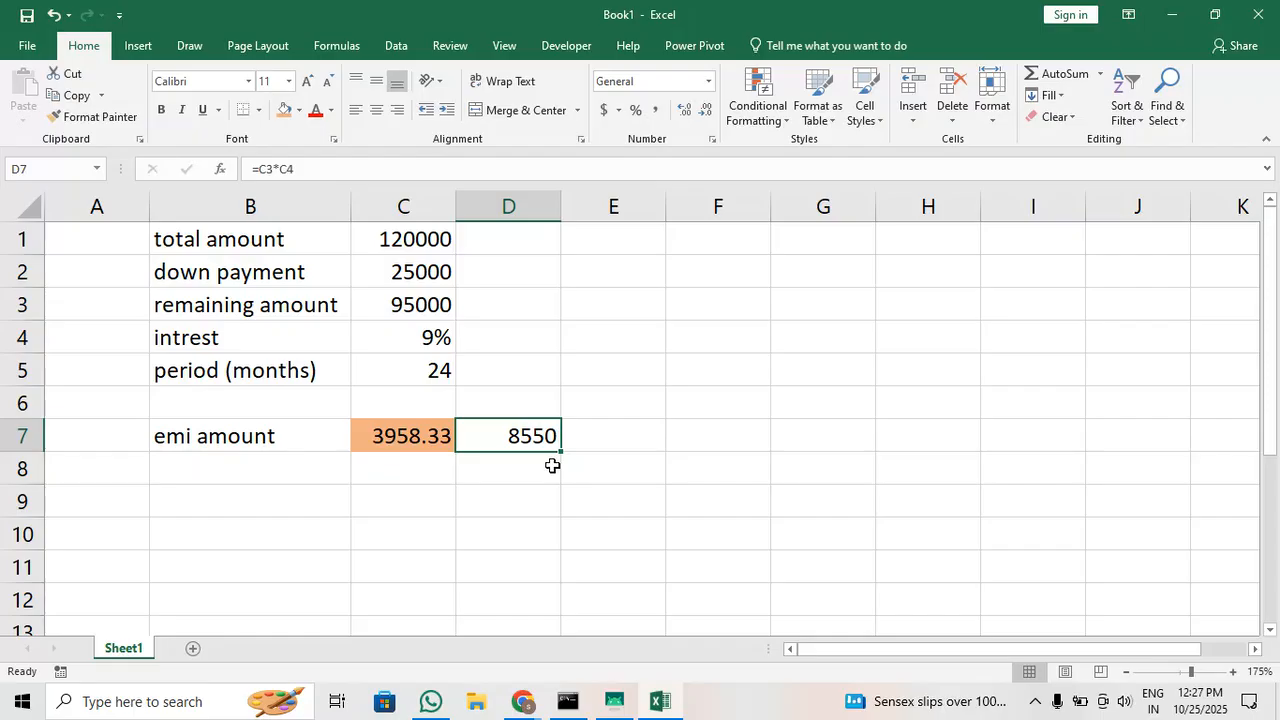
click(437, 450)
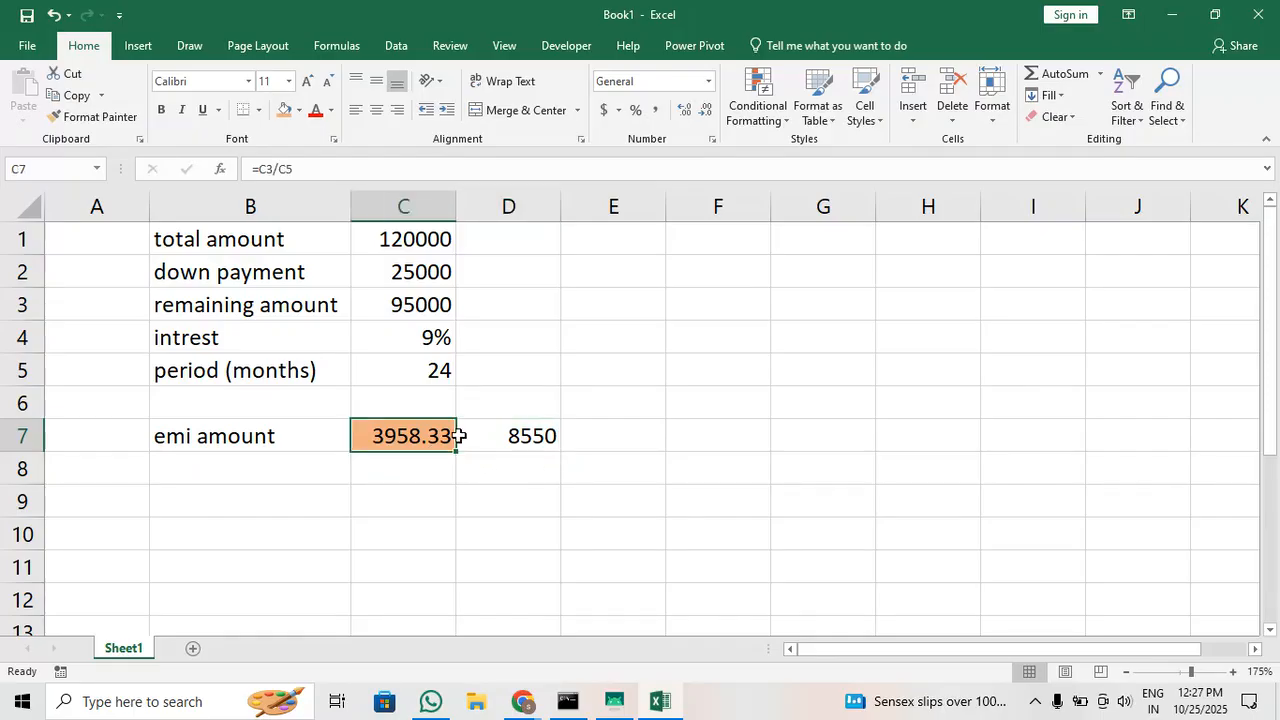
click(522, 433)
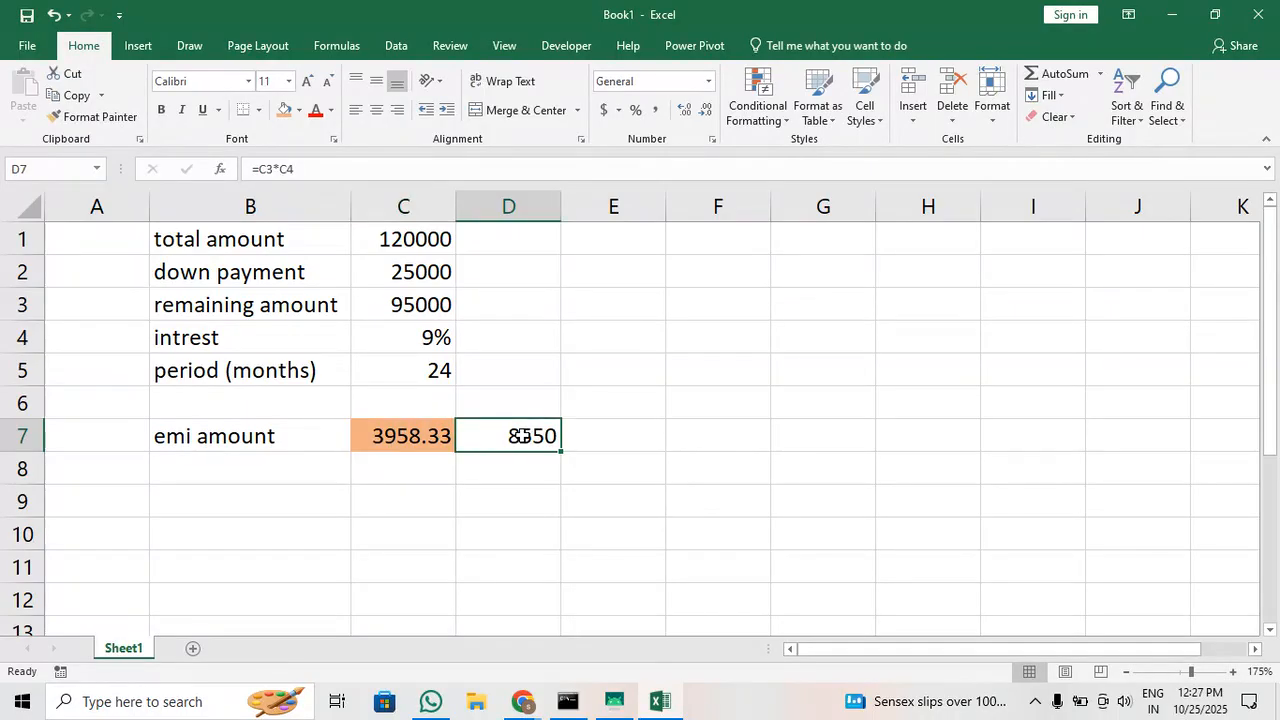
click(493, 171)
text(/)
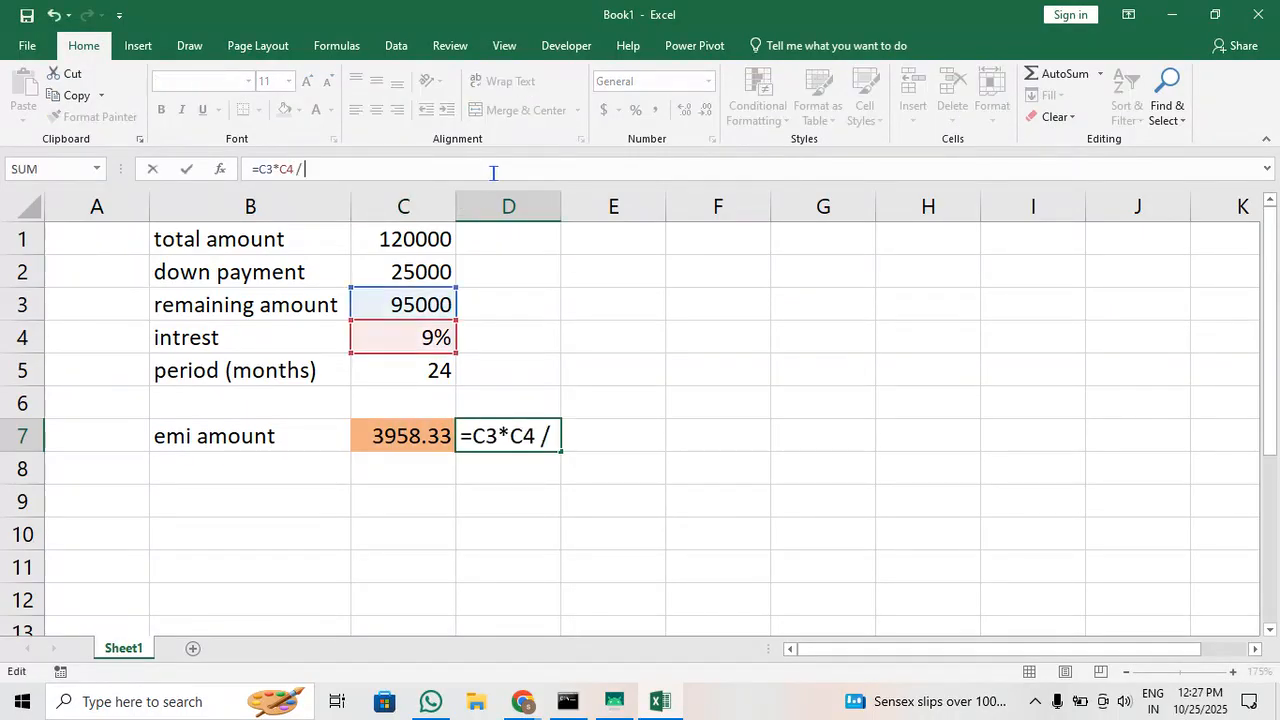
click(427, 370)
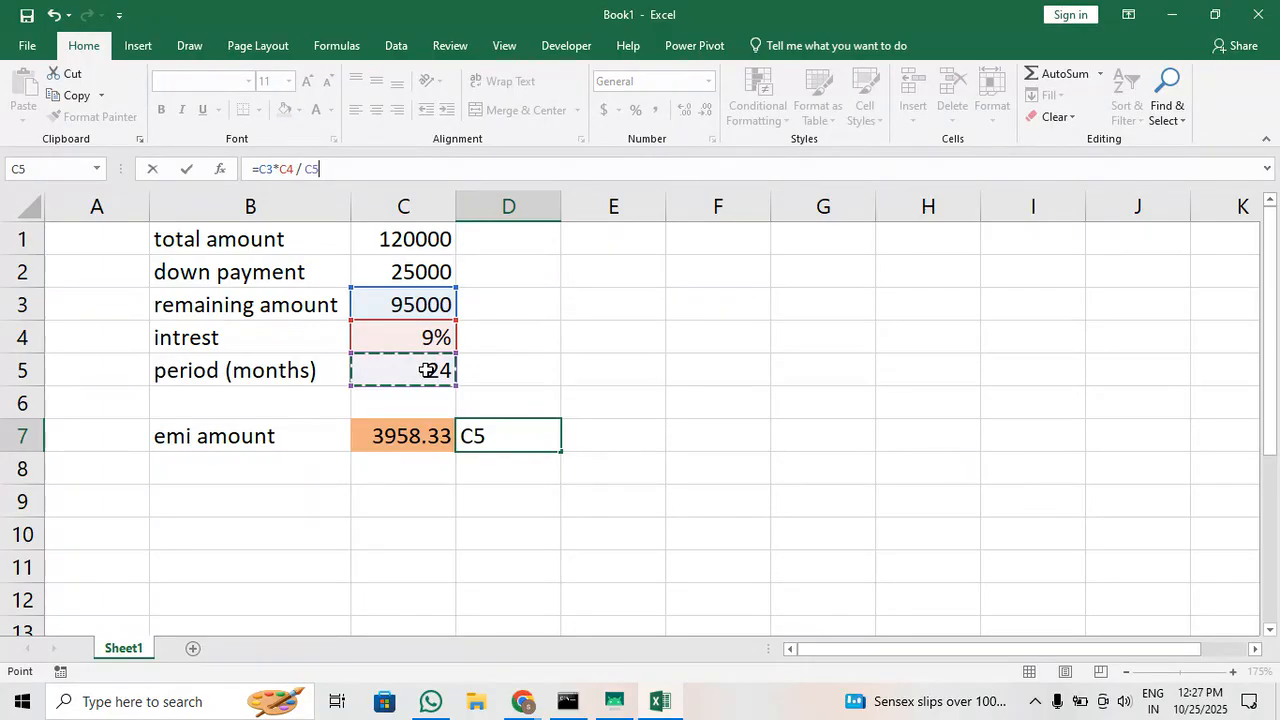
key(Return)
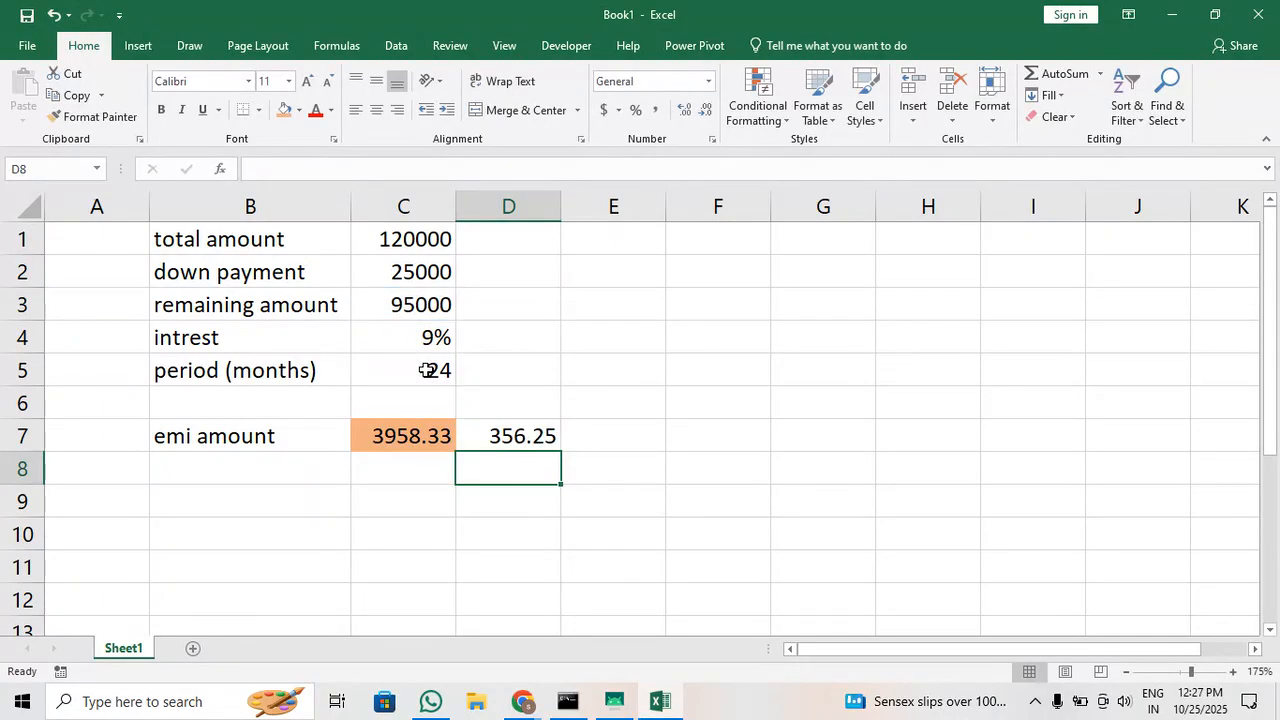
Copy the expression C3*C4 / C5 out of the D7 formula and clear that cell
click(488, 437)
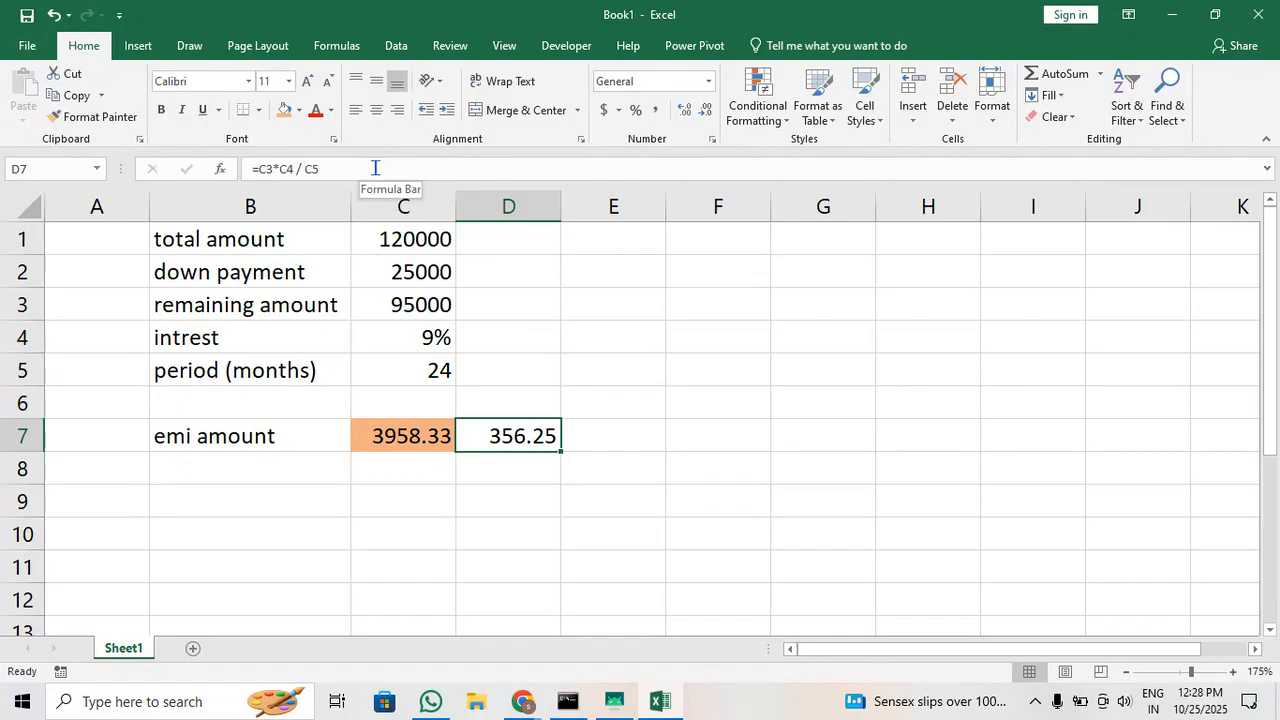
drag(372, 168, 258, 168)
key(ctrl+c)
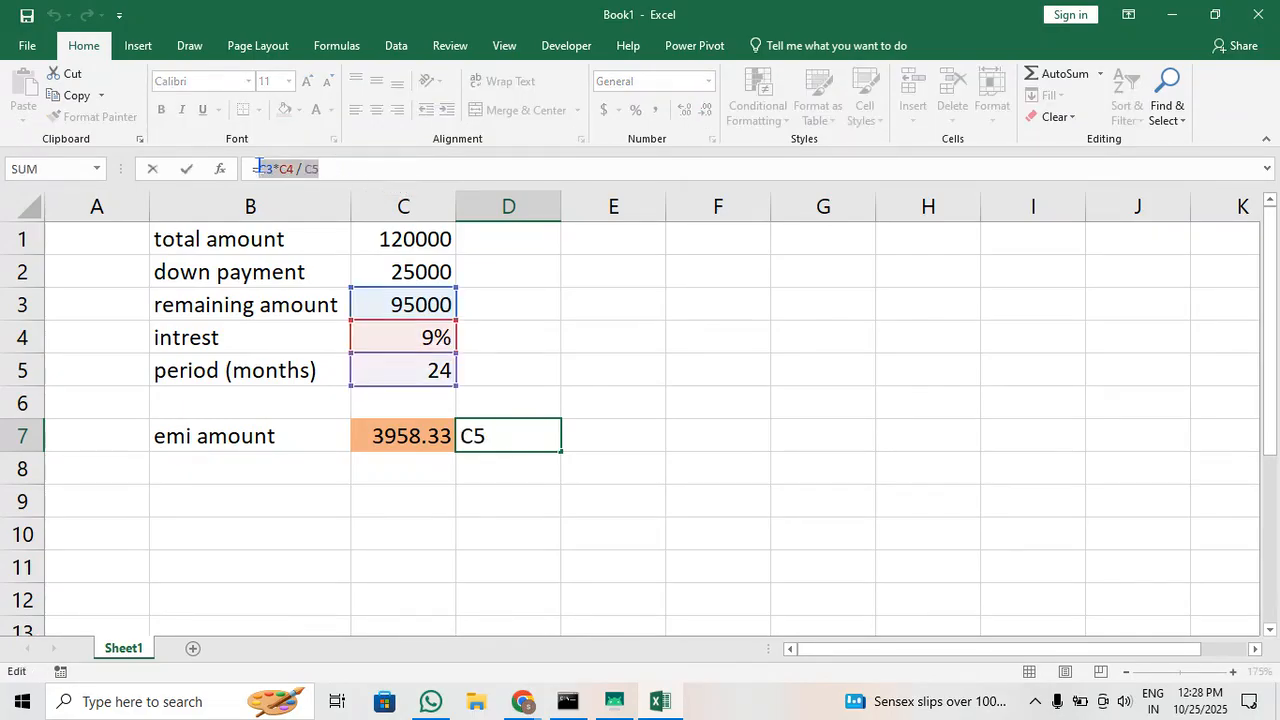
click(404, 438)
key(BackSpace)
key(BackSpace)
key(BackSpace)
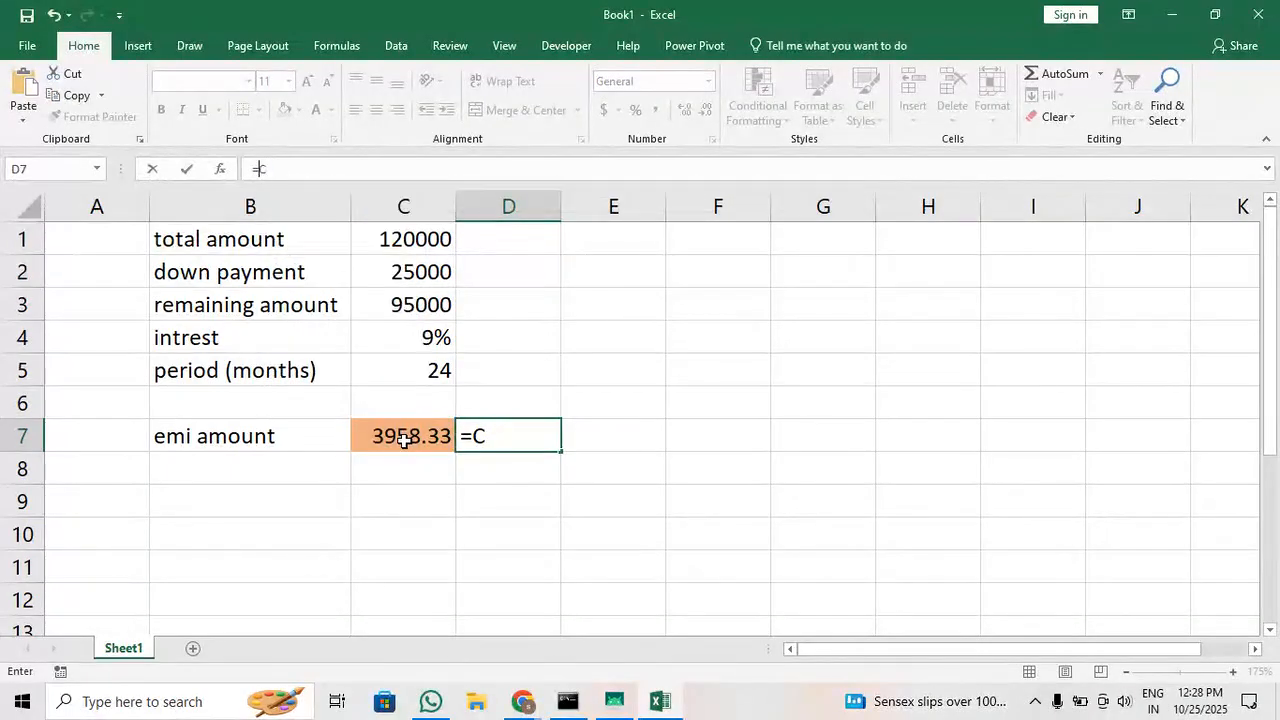
key(Return)
Add the copied monthly interest to the emi amount in C7, making the formula =C3/C5 + C3*C4 / C5
click(404, 438)
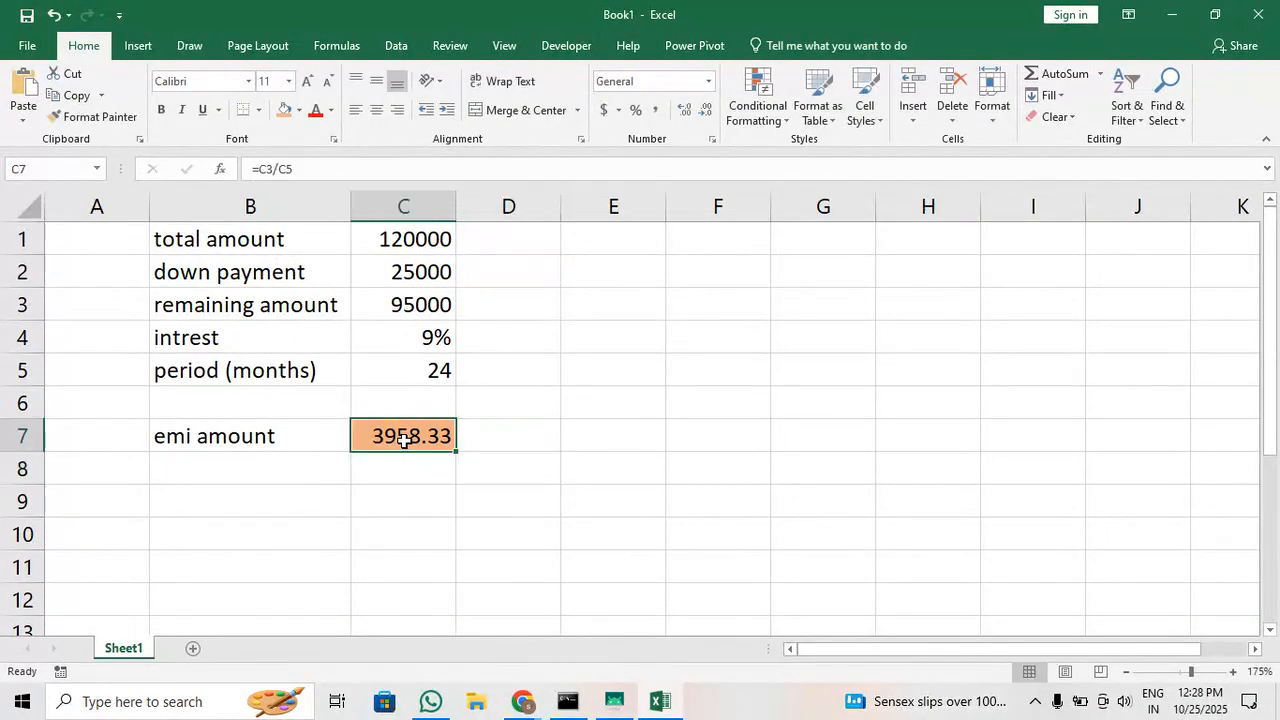
click(404, 166)
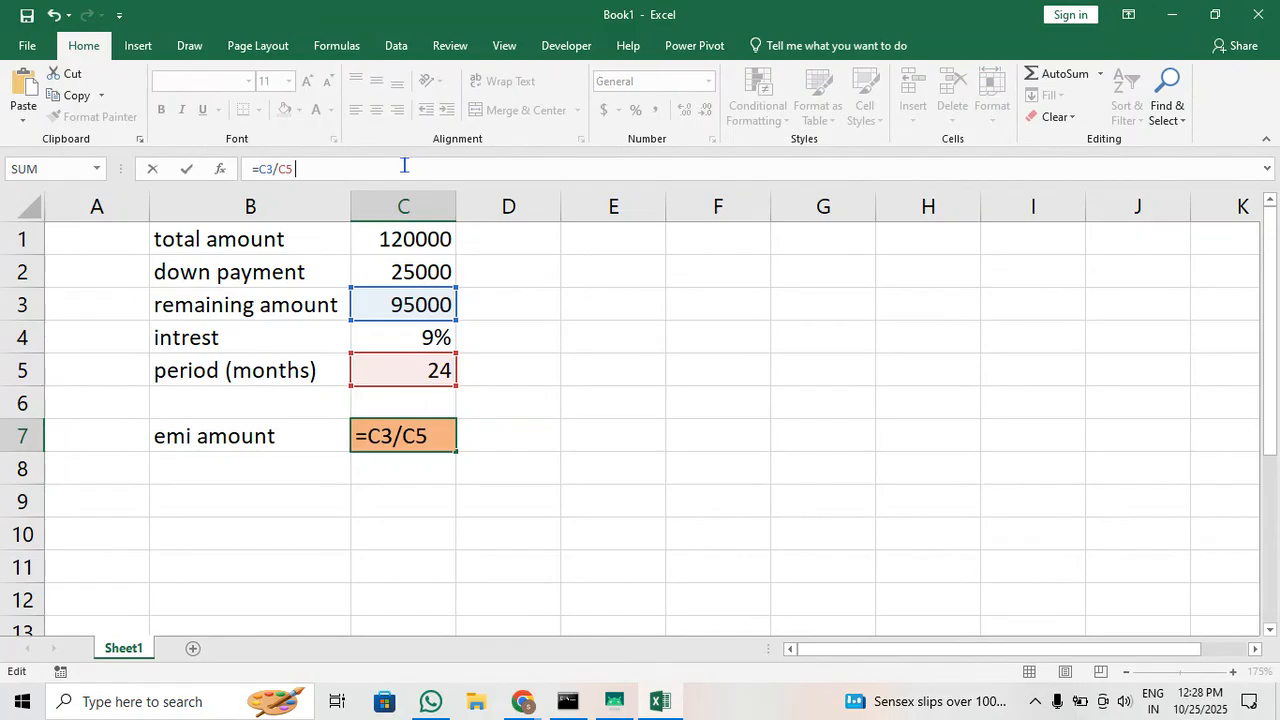
key(ctrl+v)
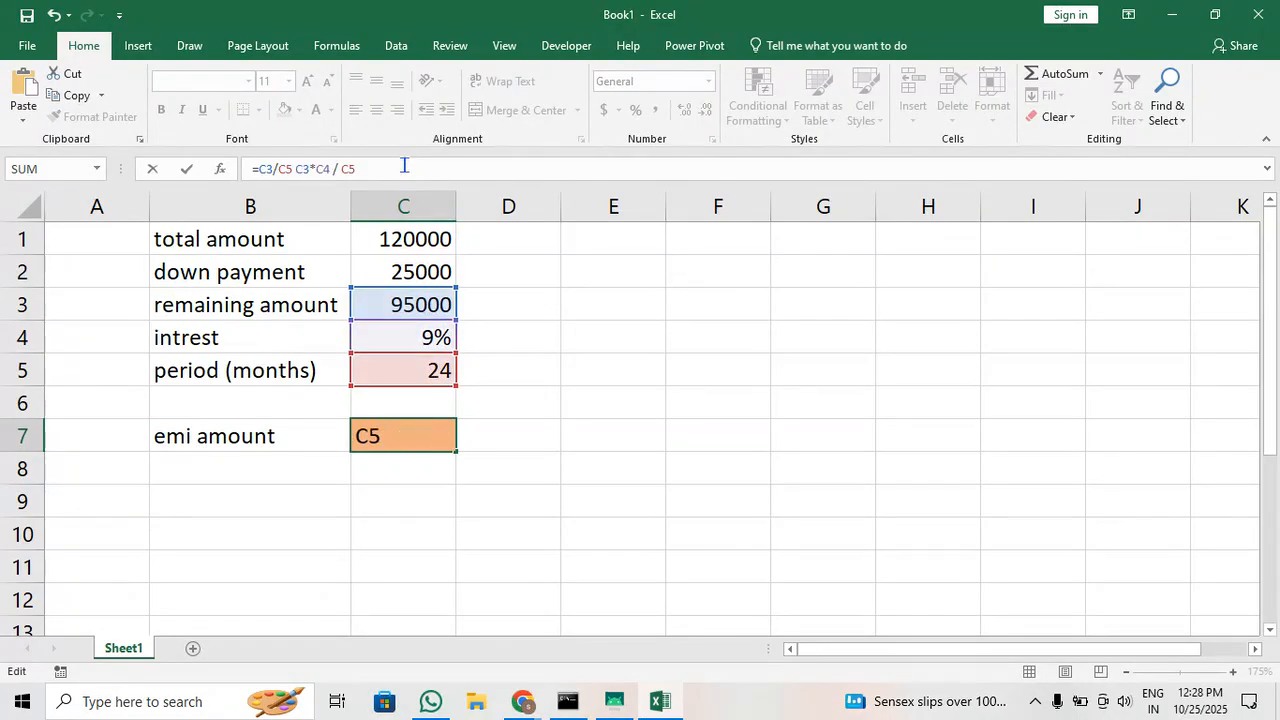
click(290, 168)
text(+)
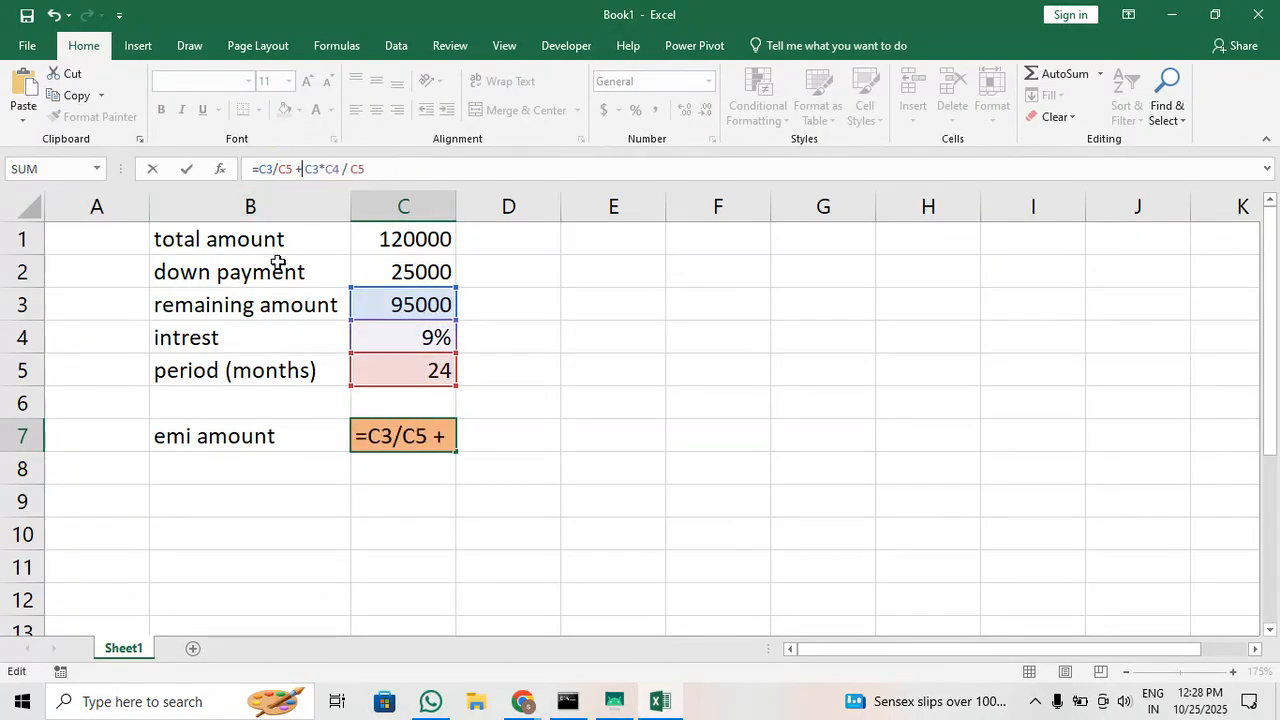
key(Return)
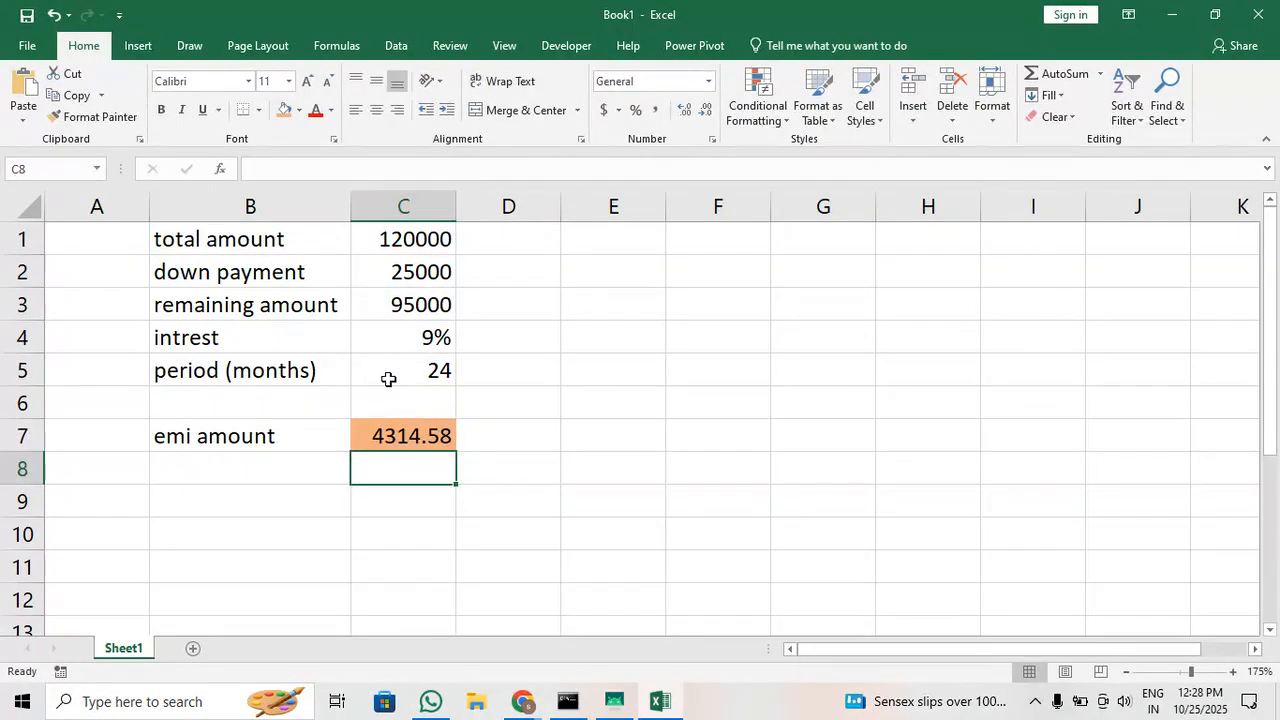
Review the emi amount formula in C7 together with the total amount and intrest cells
click(400, 437)
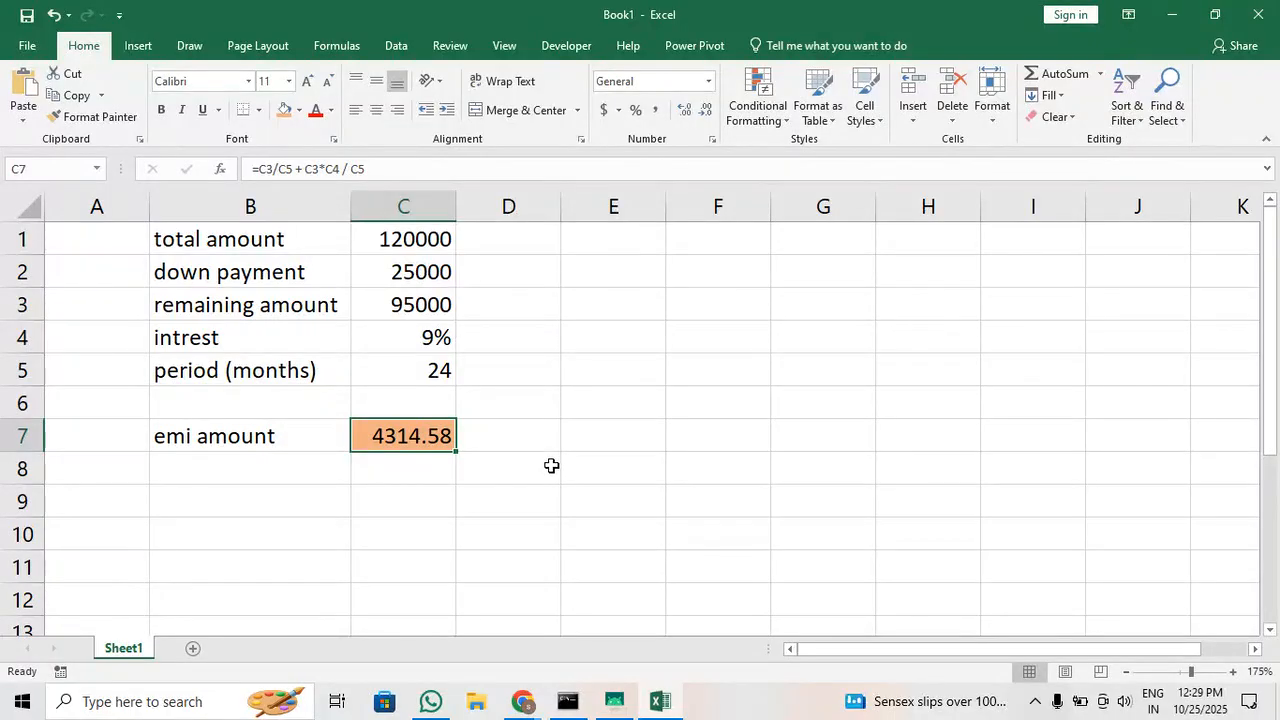
click(435, 244)
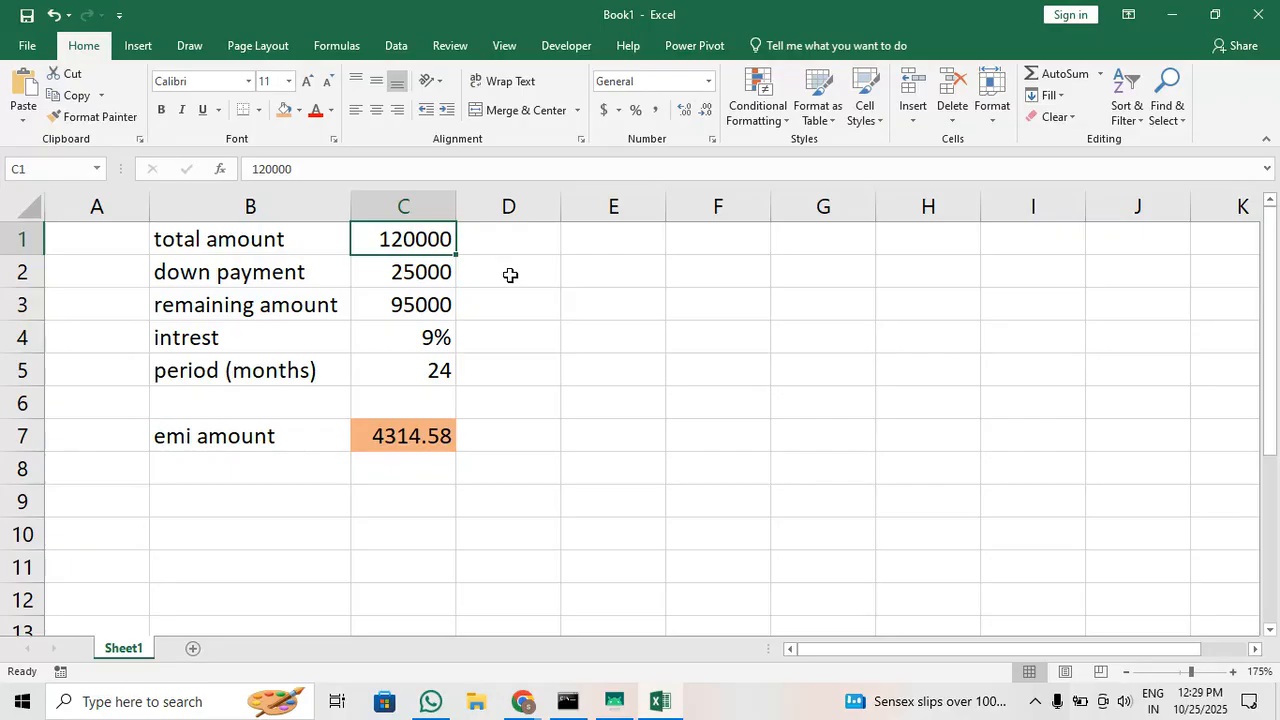
click(398, 437)
scroll(380, 490, down, 1)
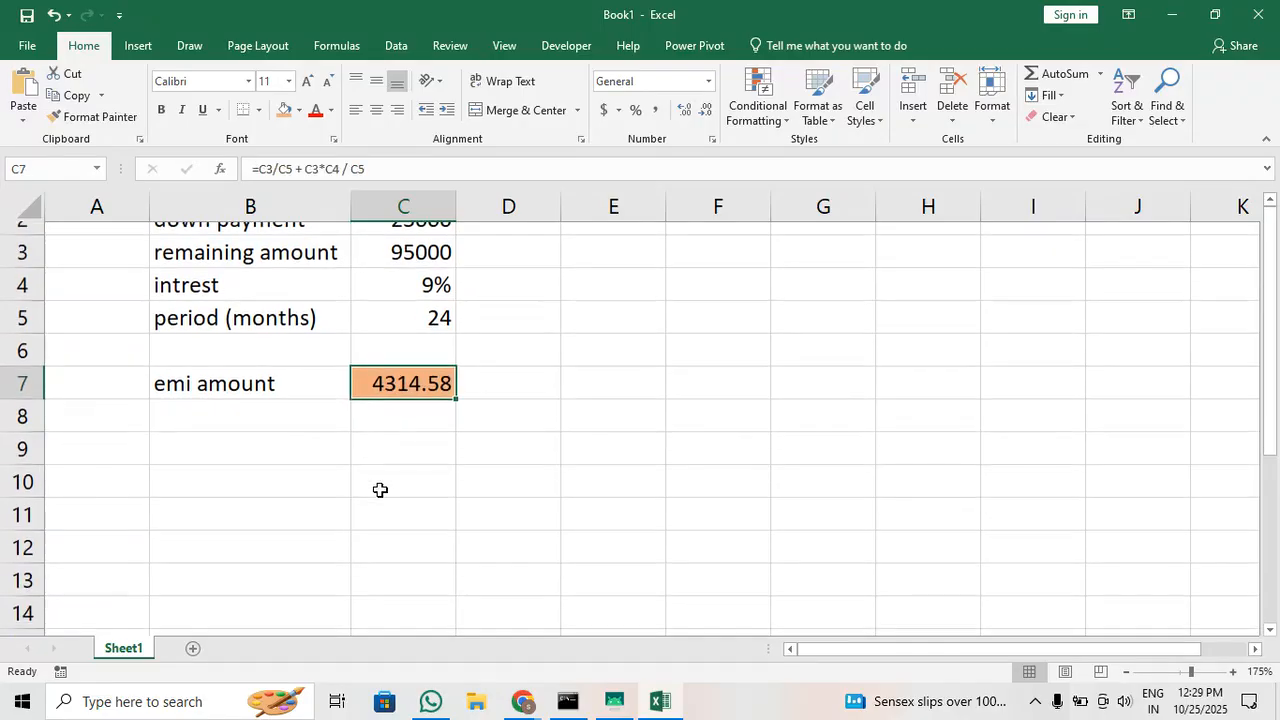
scroll(380, 490, up, 1)
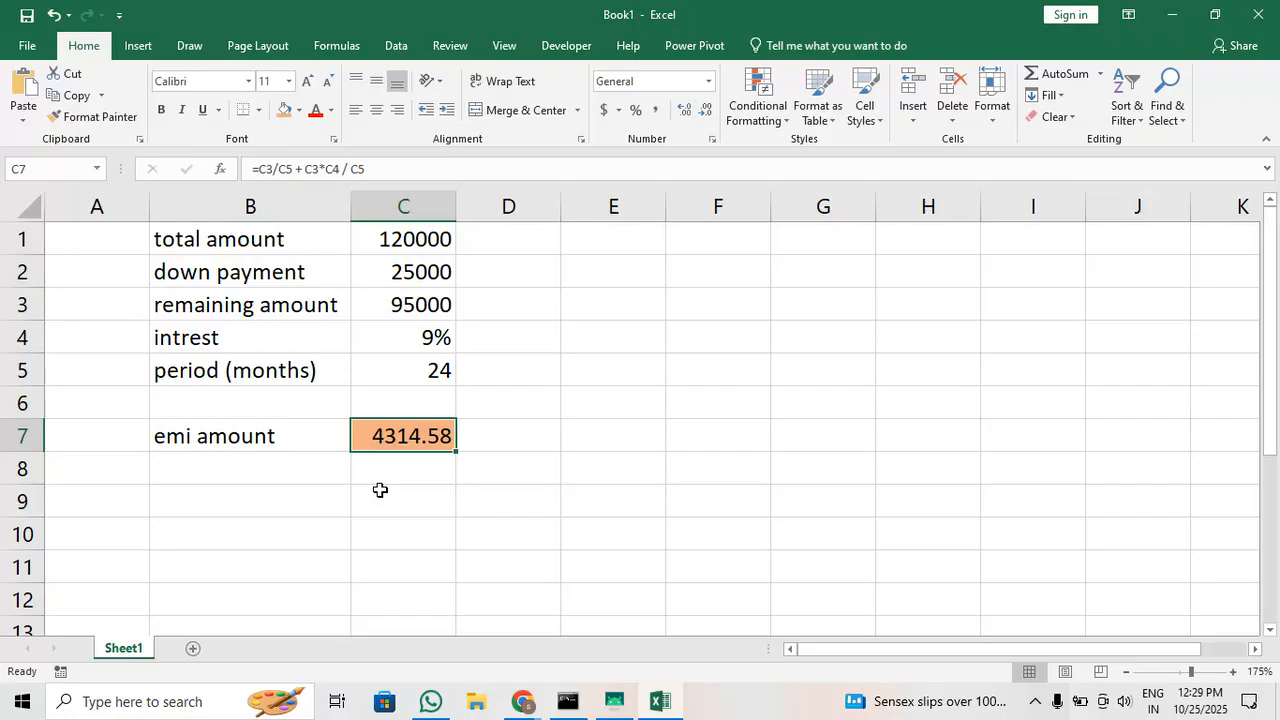
click(567, 394)
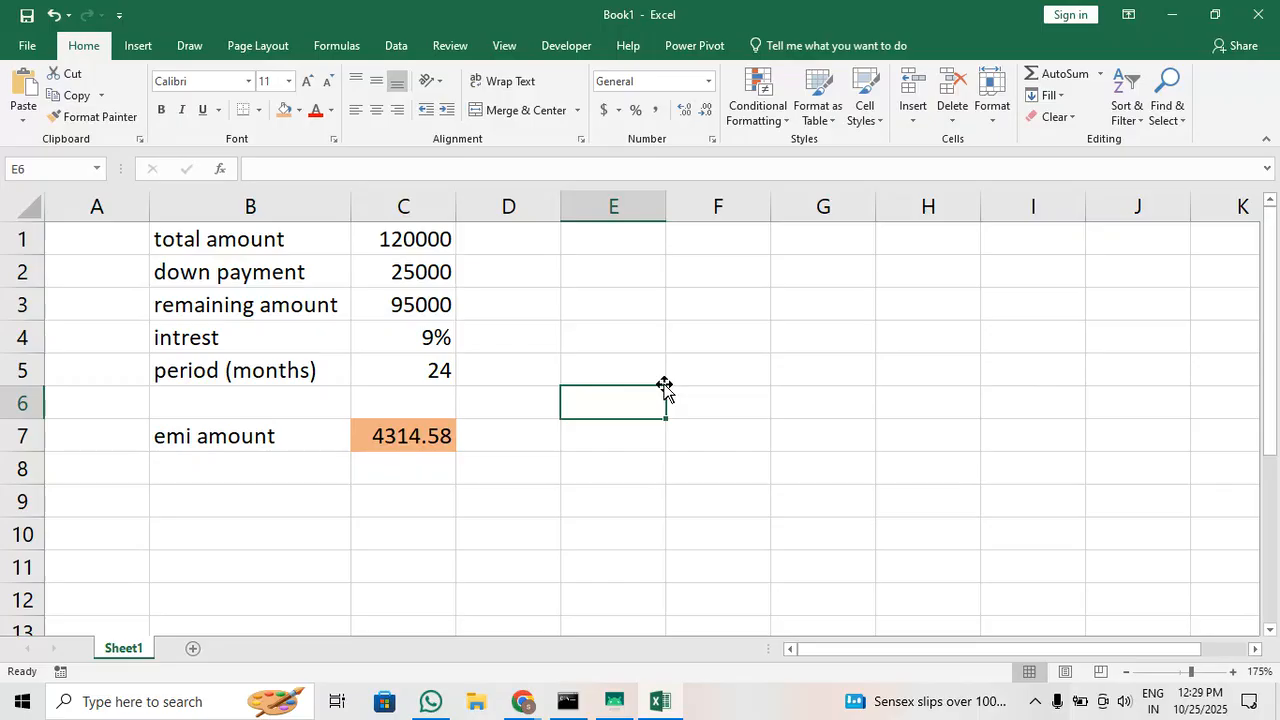
click(712, 346)
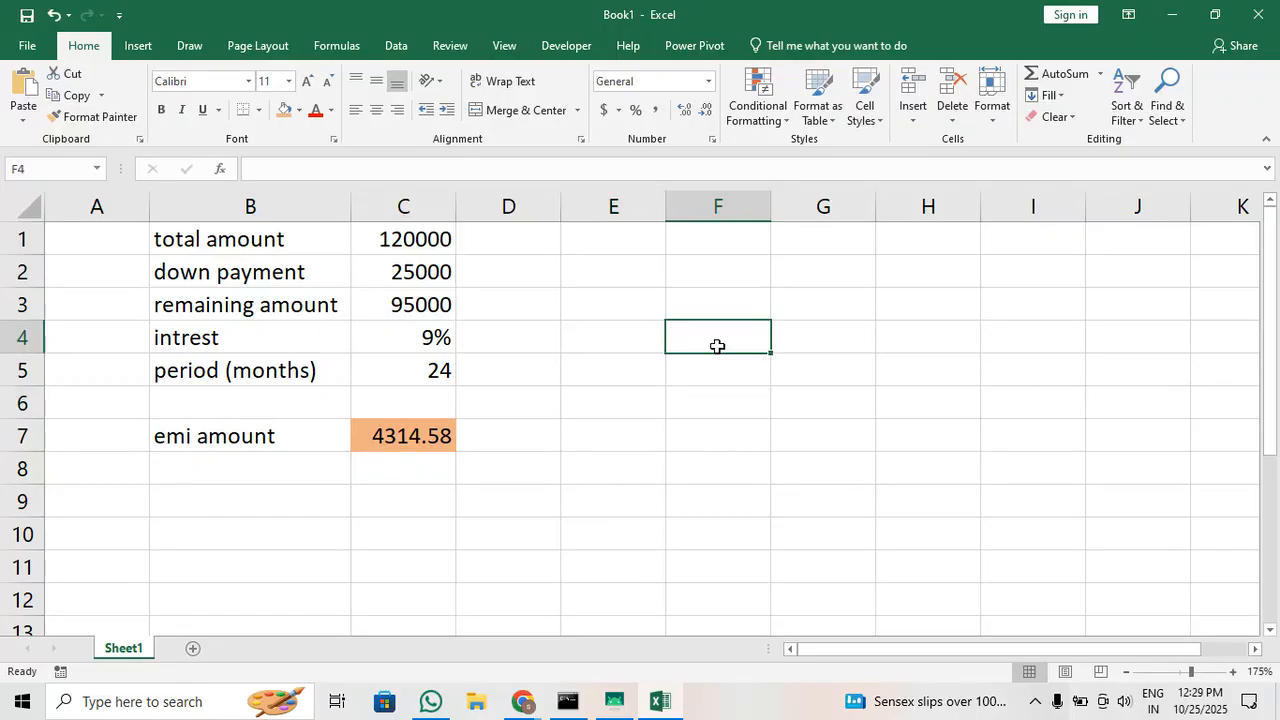
click(412, 342)
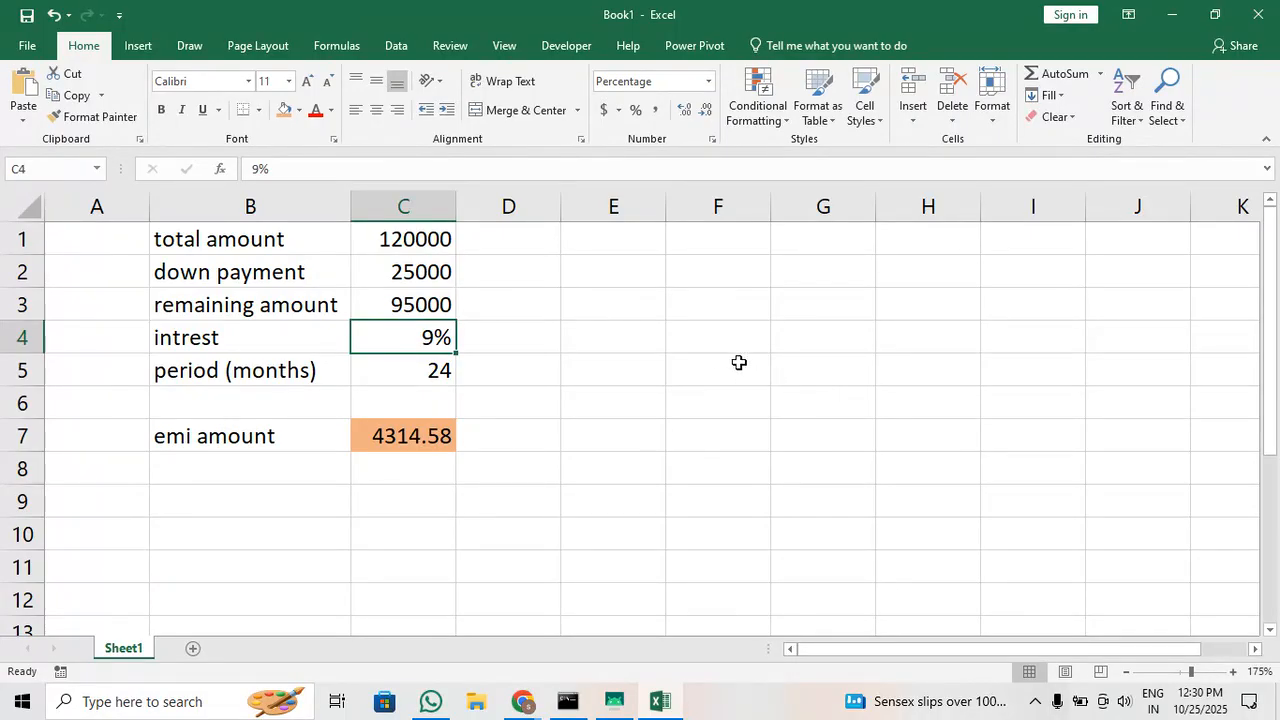
Merge and center cells G3:O3 and enter the heading months / period in them
drag(720, 309, 1268, 314)
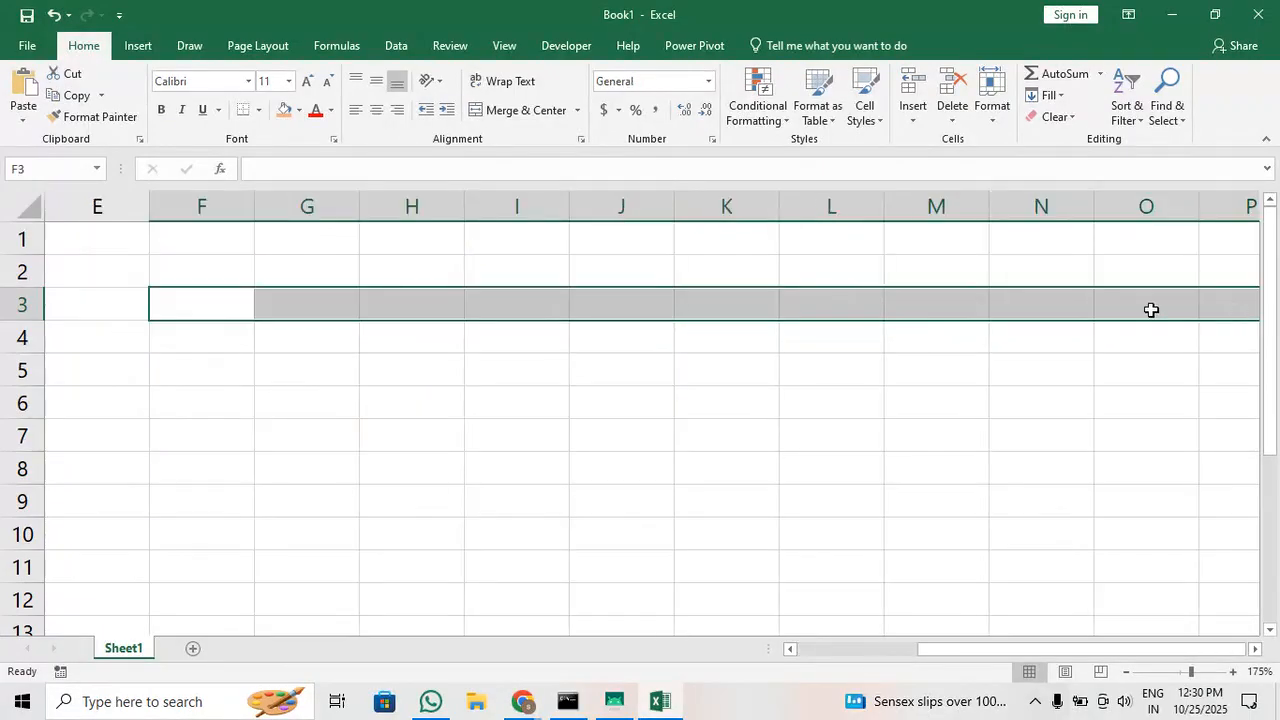
click(545, 313)
drag(332, 306, 1094, 289)
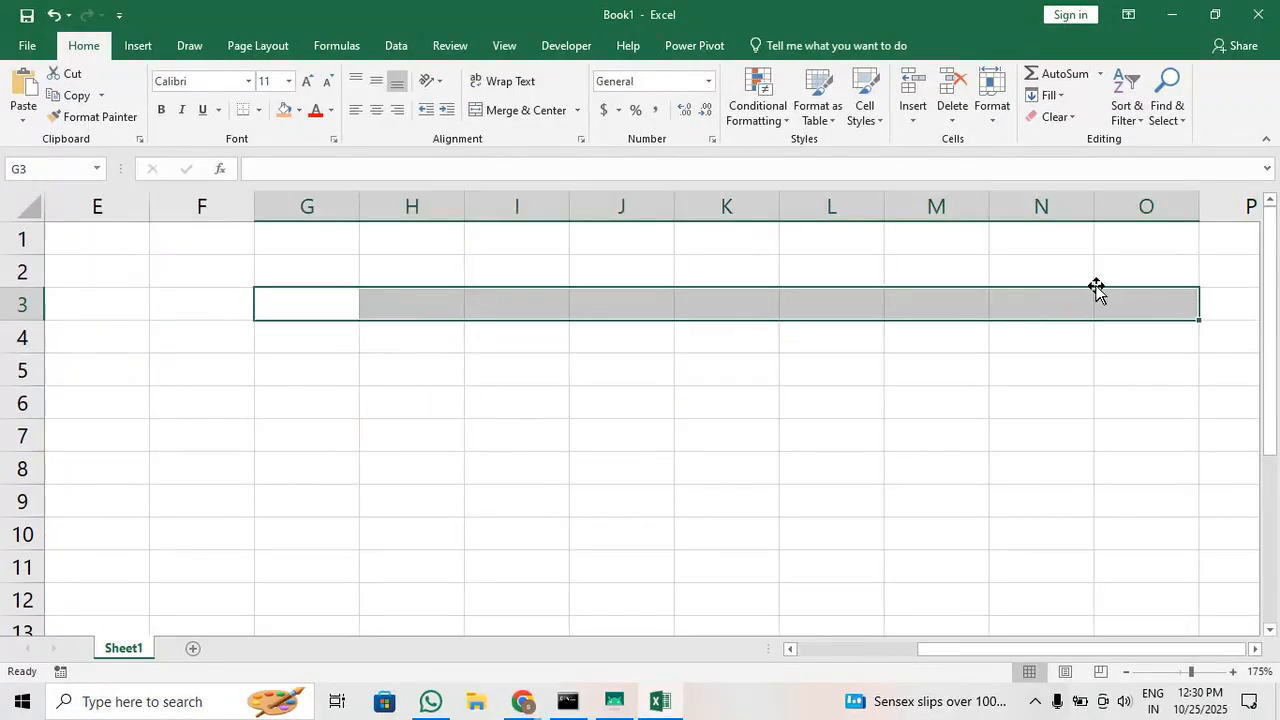
click(527, 109)
text(mont)
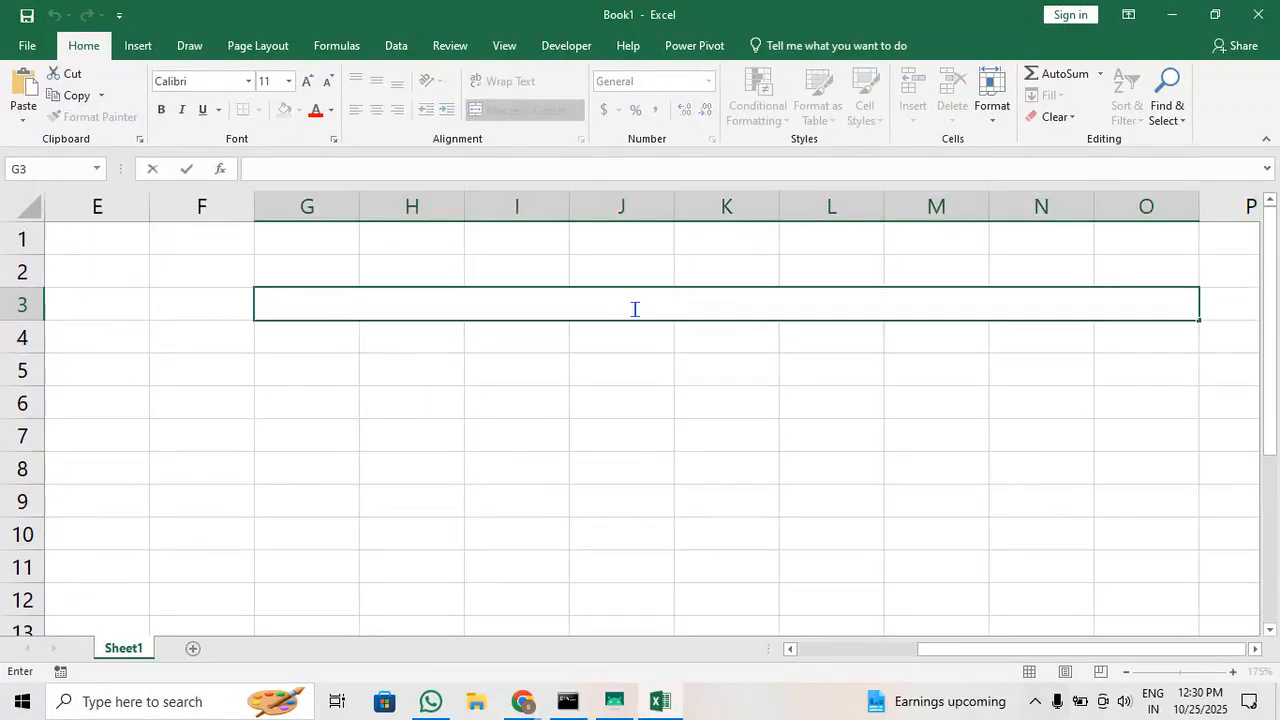
text(hs )
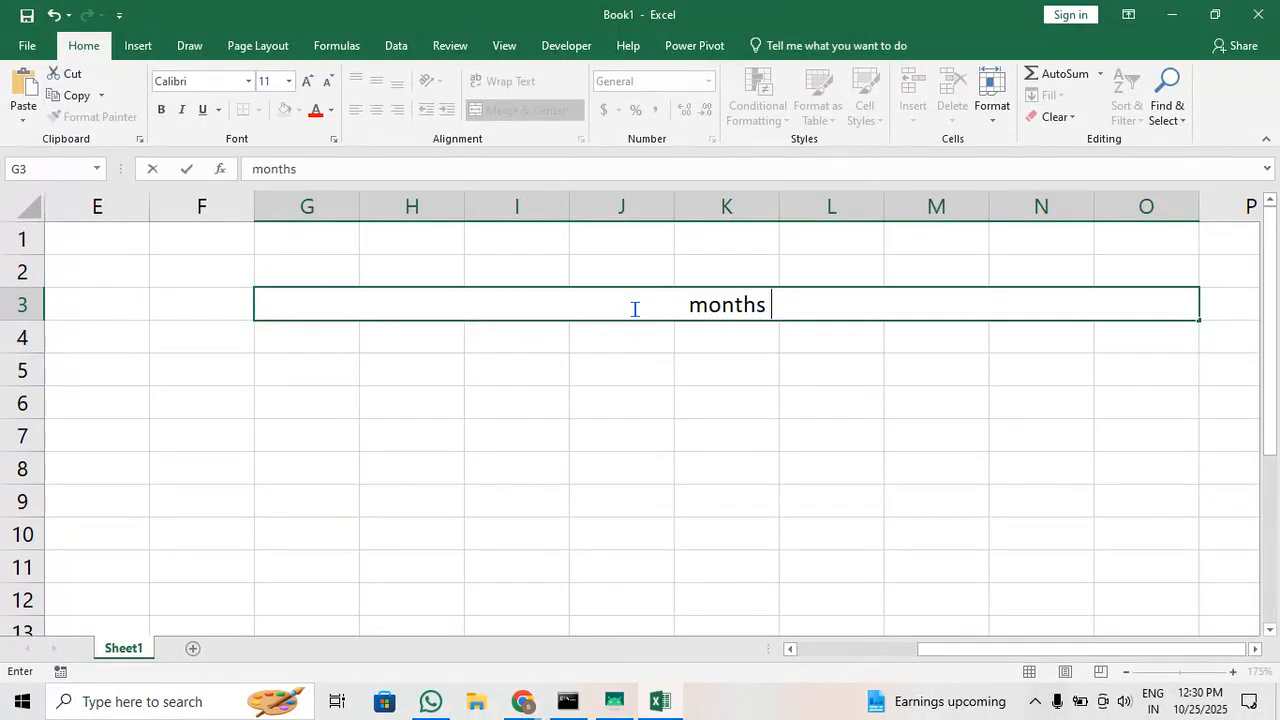
text(/ period)
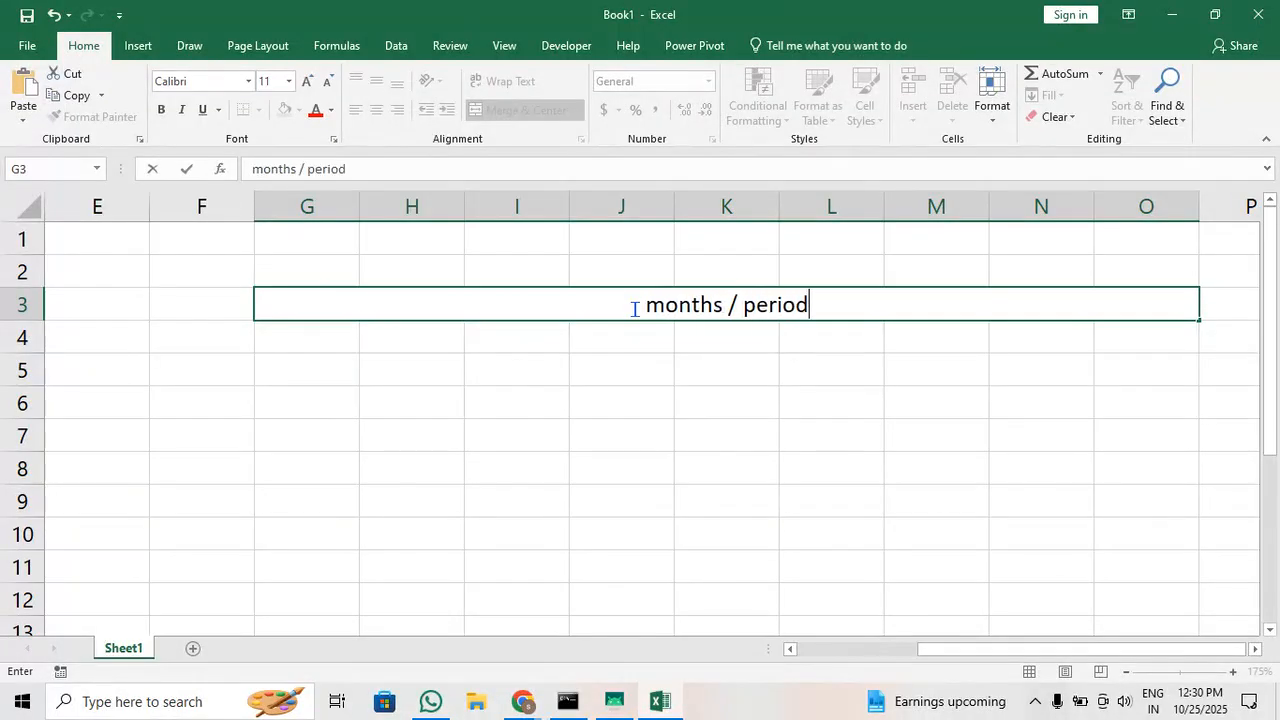
Merge and center cells F4:F16 beside the area under the months / period heading
drag(1008, 650, 846, 654)
click(706, 366)
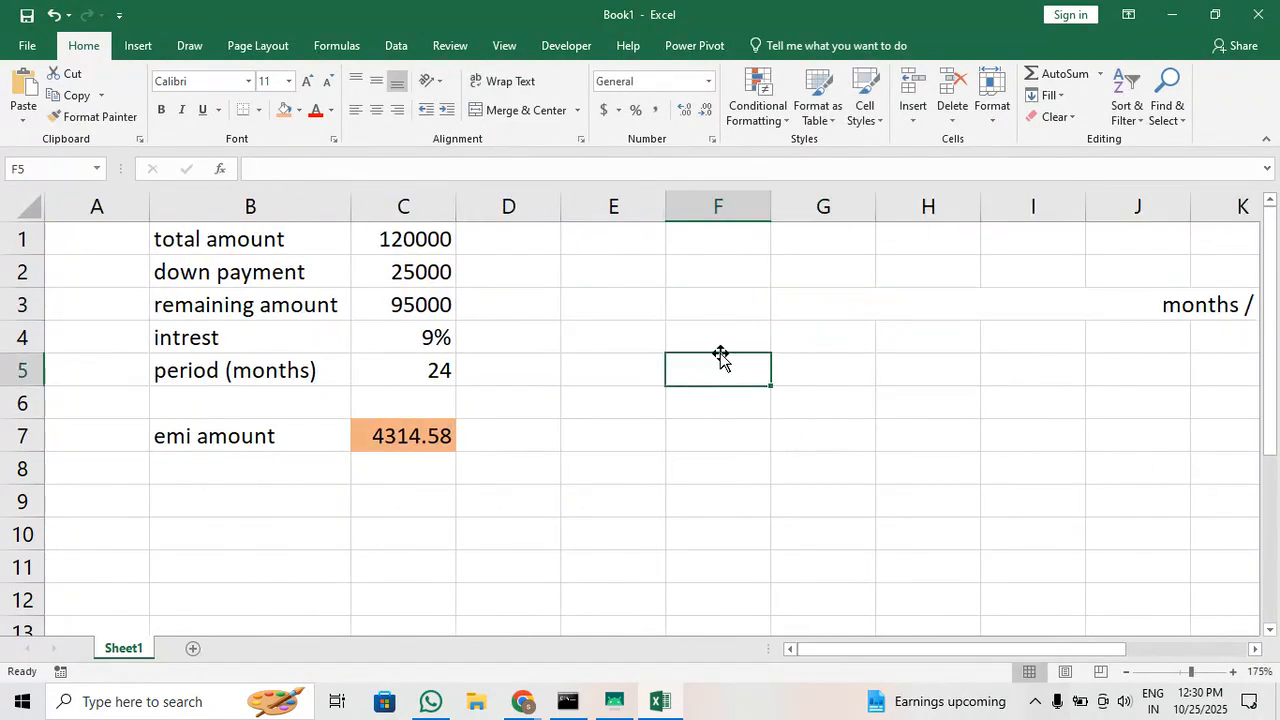
drag(720, 356, 733, 515)
scroll(726, 497, up, 2)
click(507, 110)
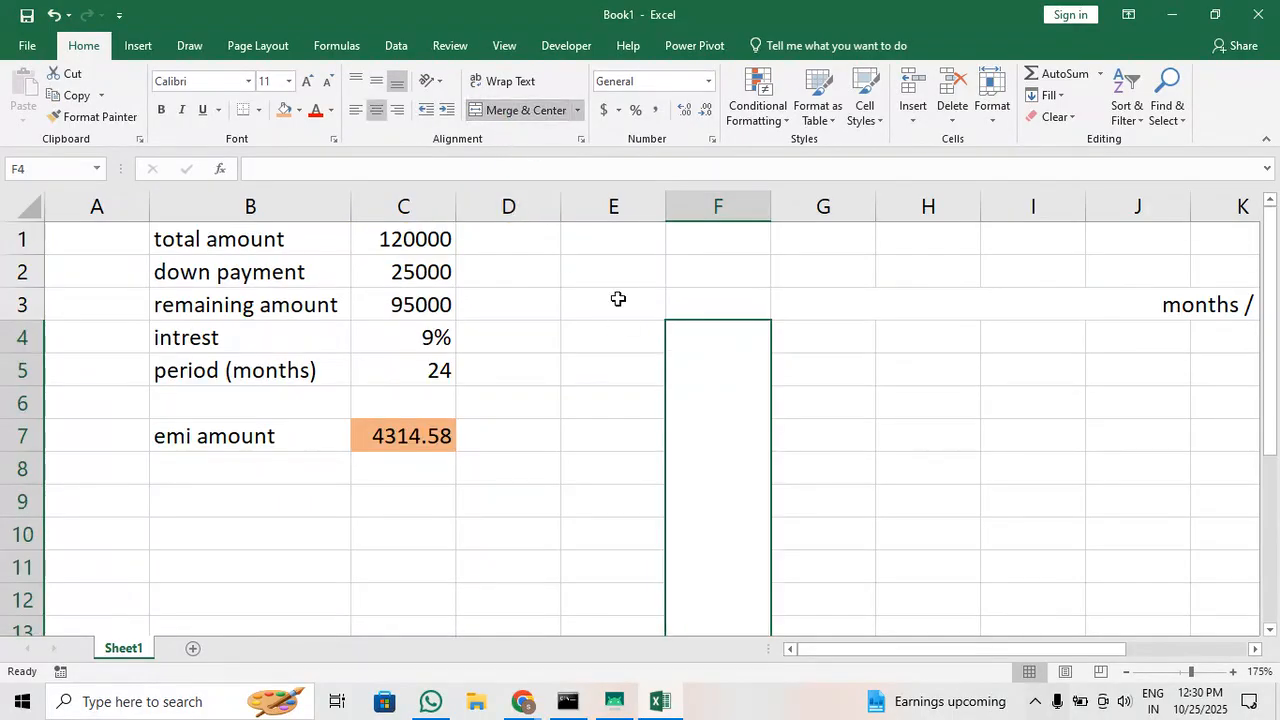
Enter the label down payment, written as two words, in the merged cell F4
double_click(722, 488)
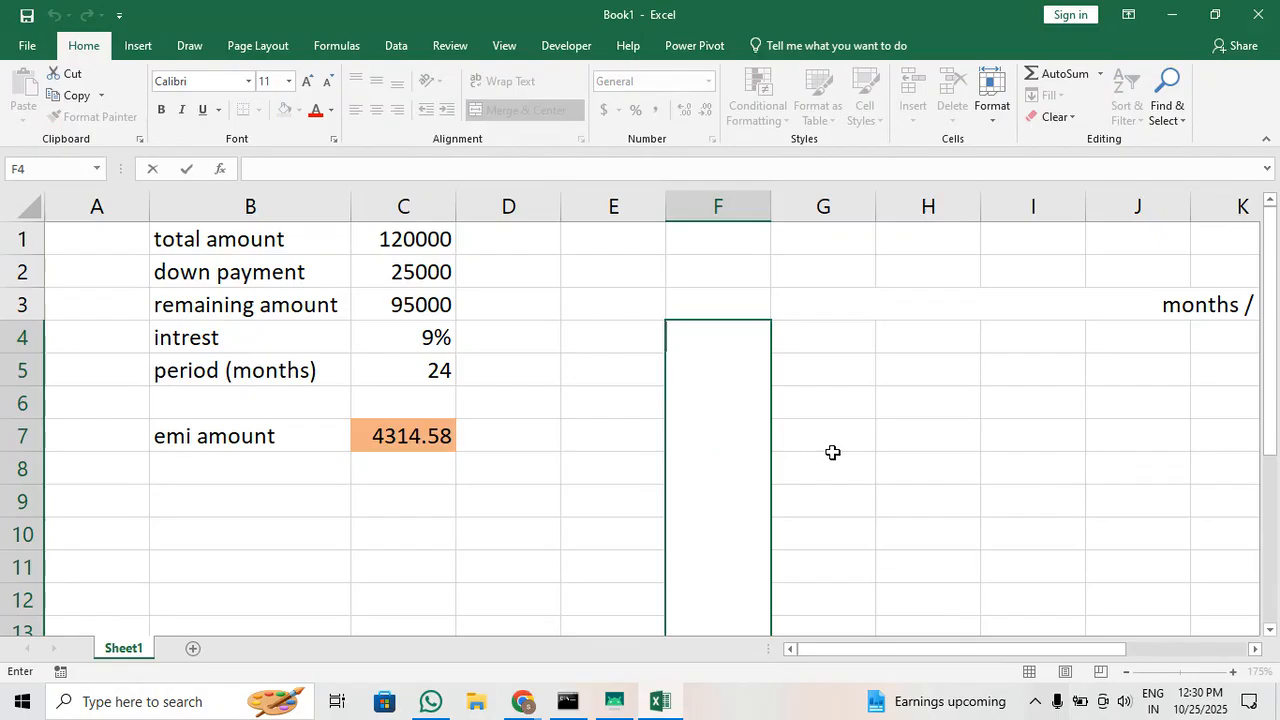
text(downpaym)
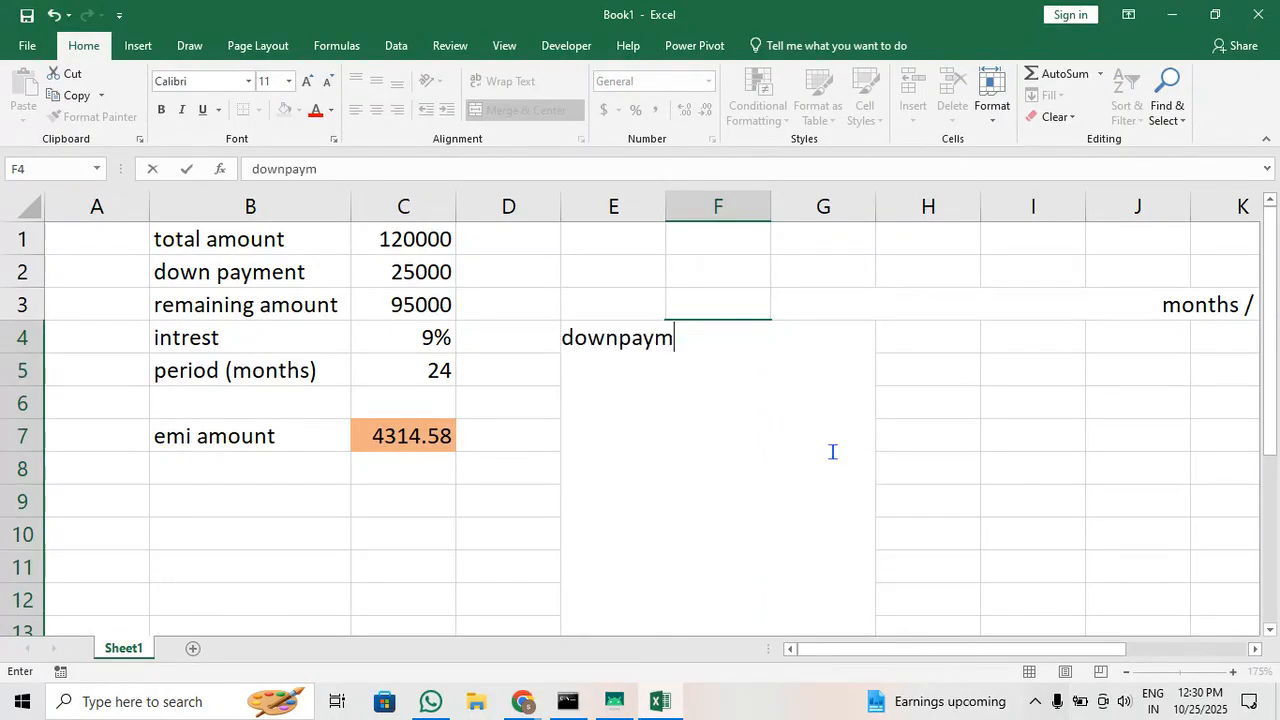
text(ent)
key(Left)
key(Left)
key(Right)
key(Right)
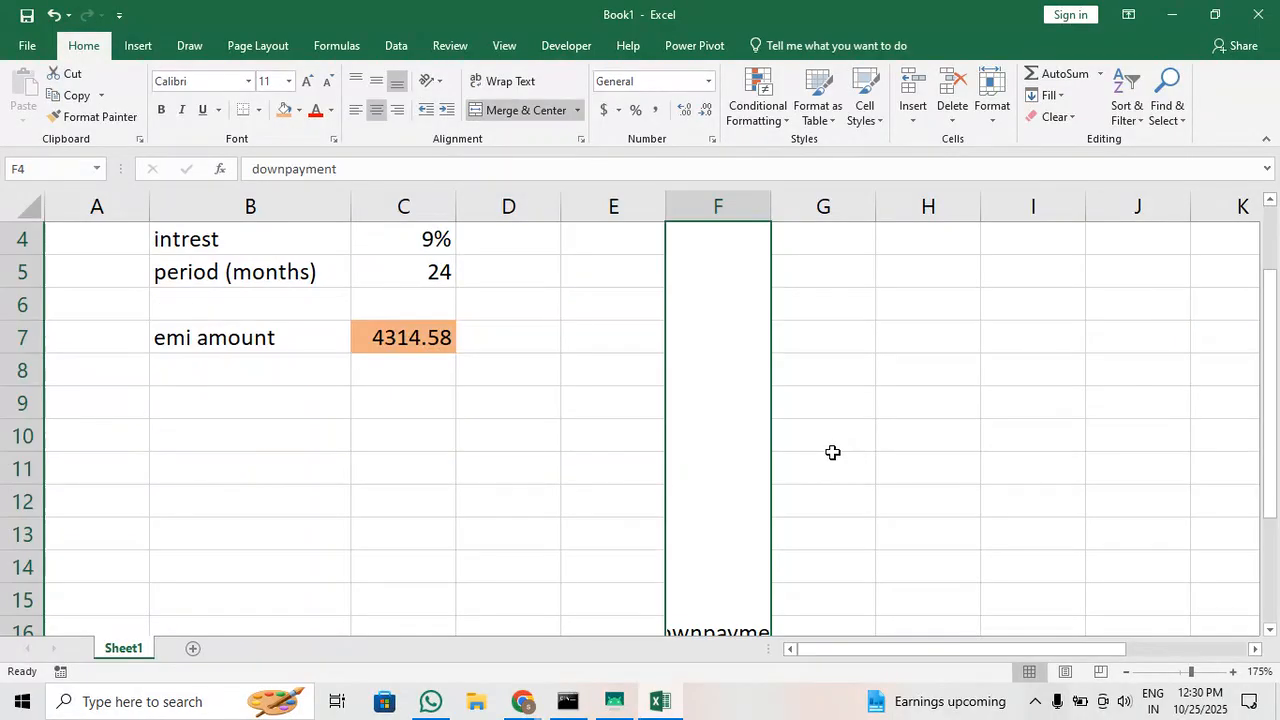
click(283, 169)
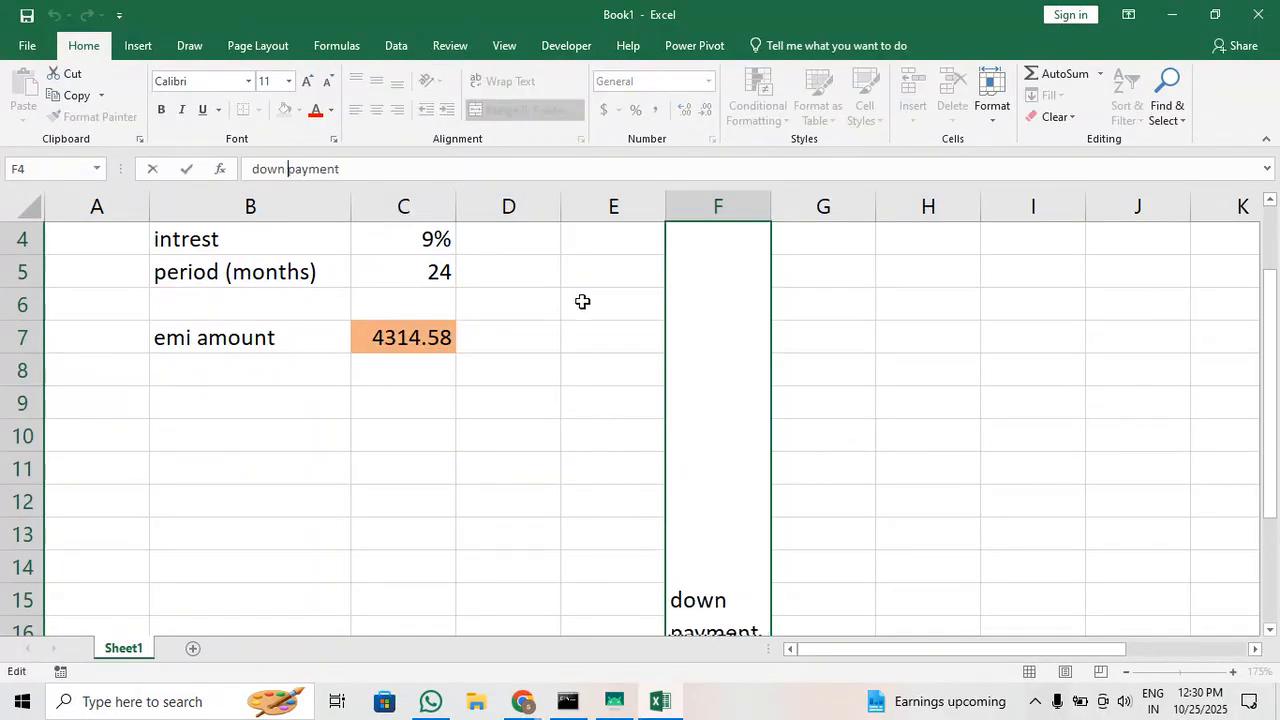
click(893, 380)
Rotate the down payment label upward and align it to the middle of its merged cell
click(730, 401)
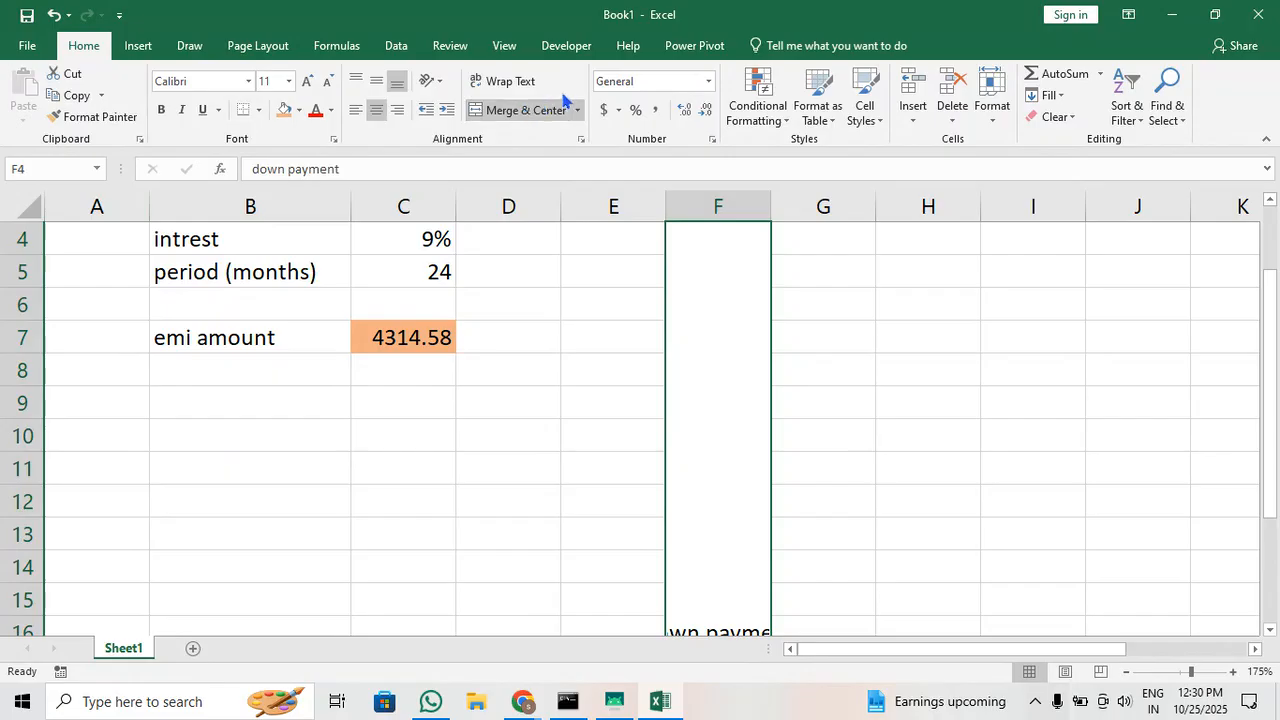
click(432, 80)
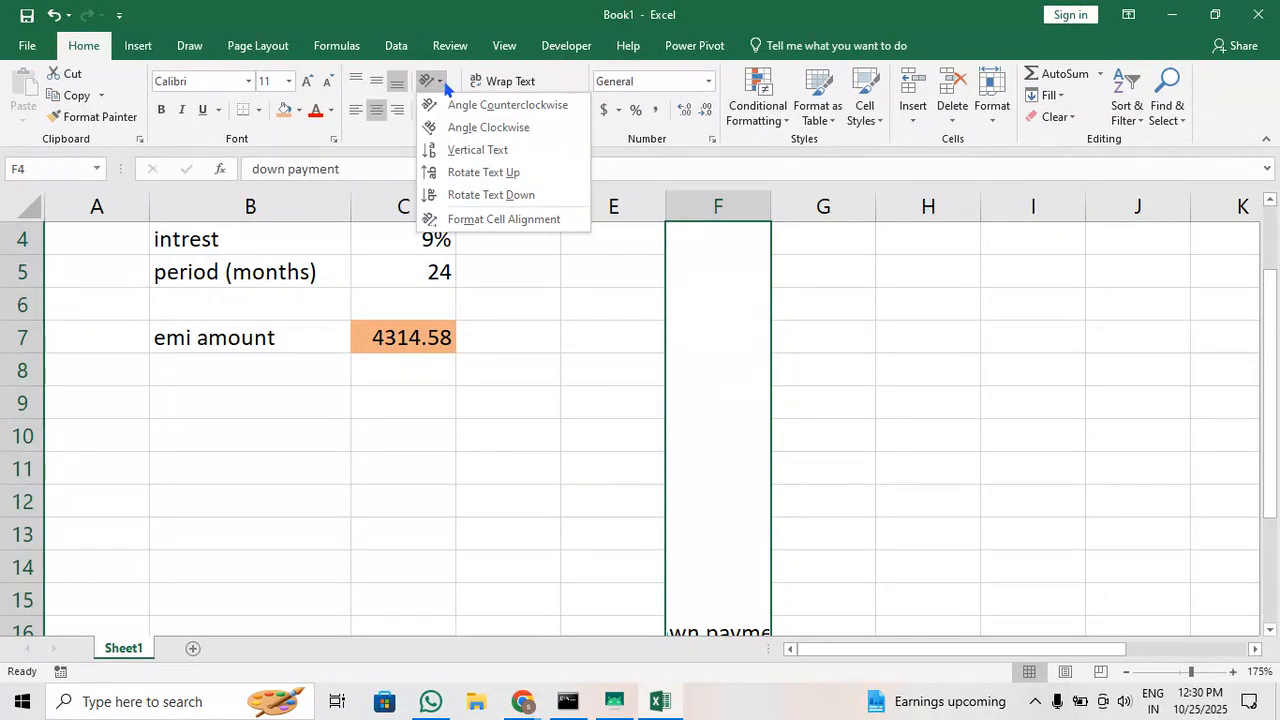
click(500, 171)
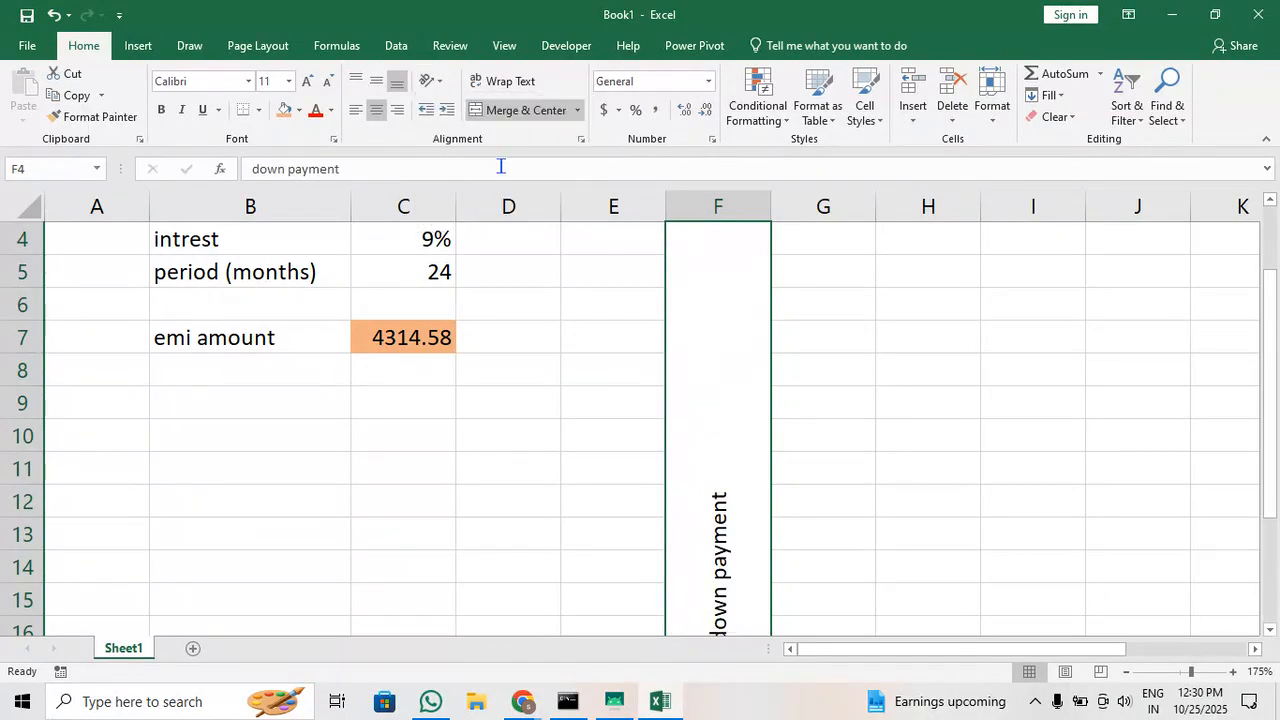
click(376, 80)
scroll(770, 360, up, 1)
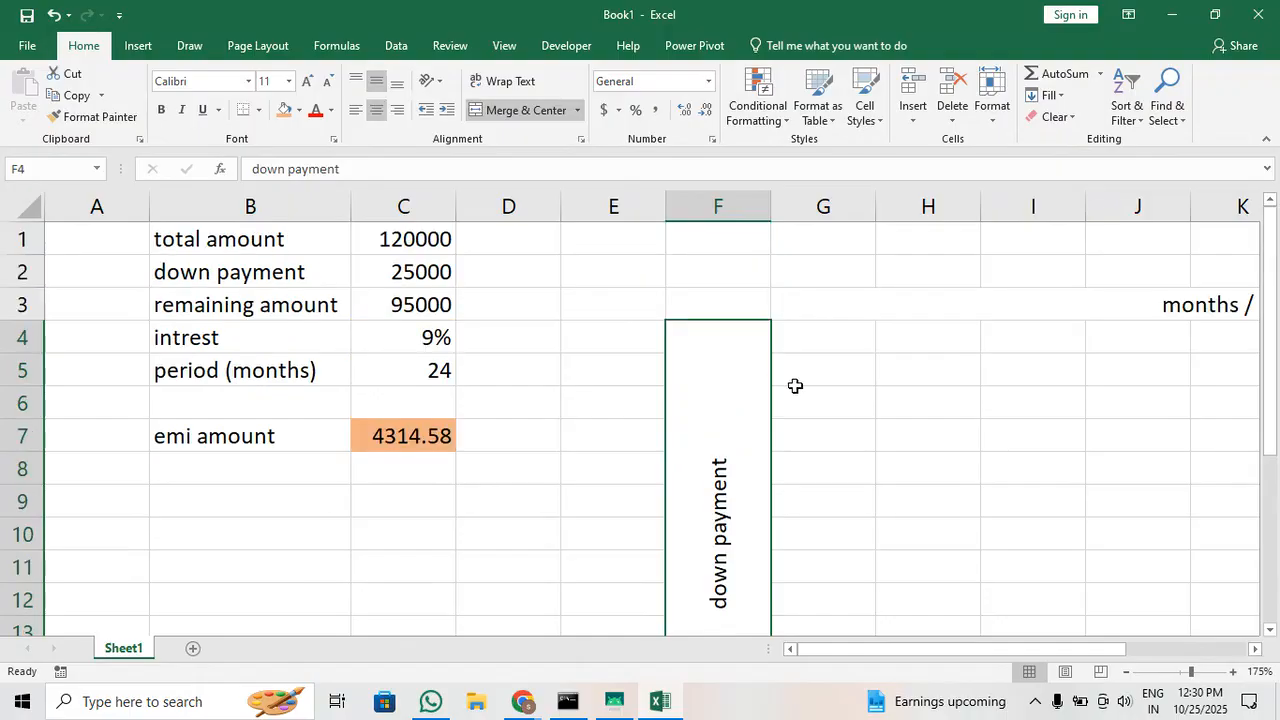
Apply all borders to the table range F3:O16
click(1020, 352)
click(808, 328)
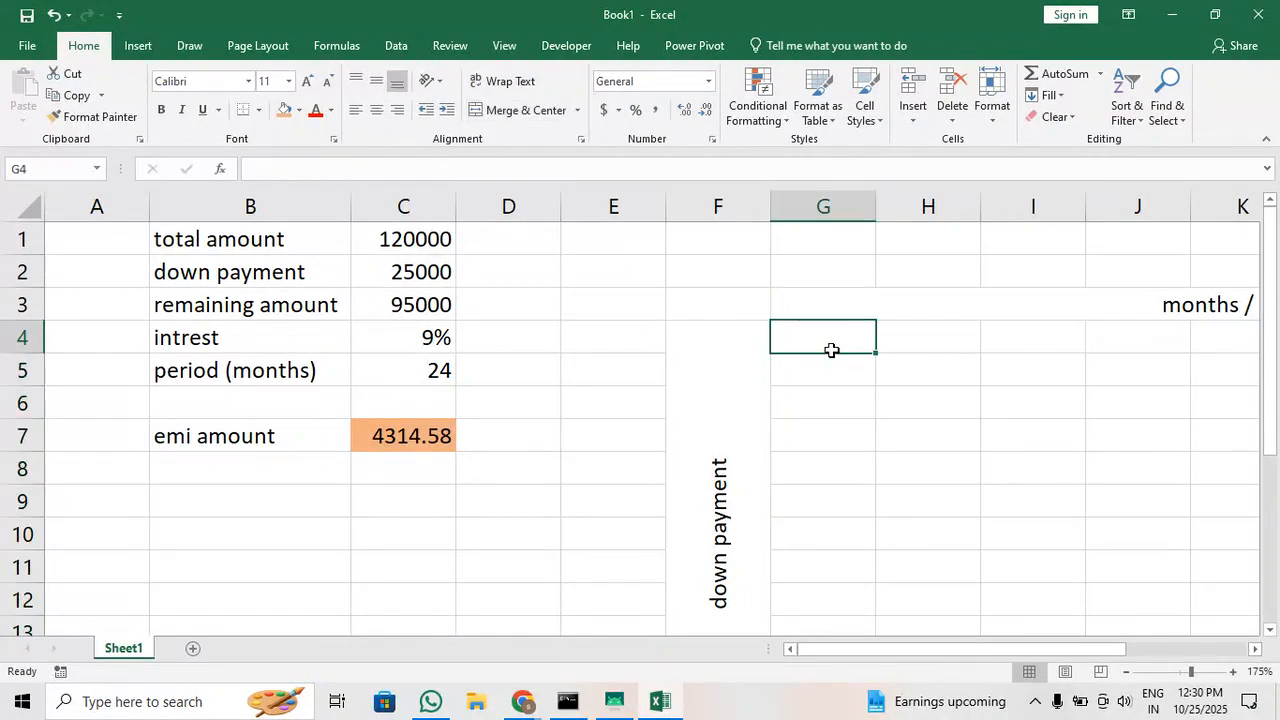
scroll(831, 350, down, 5)
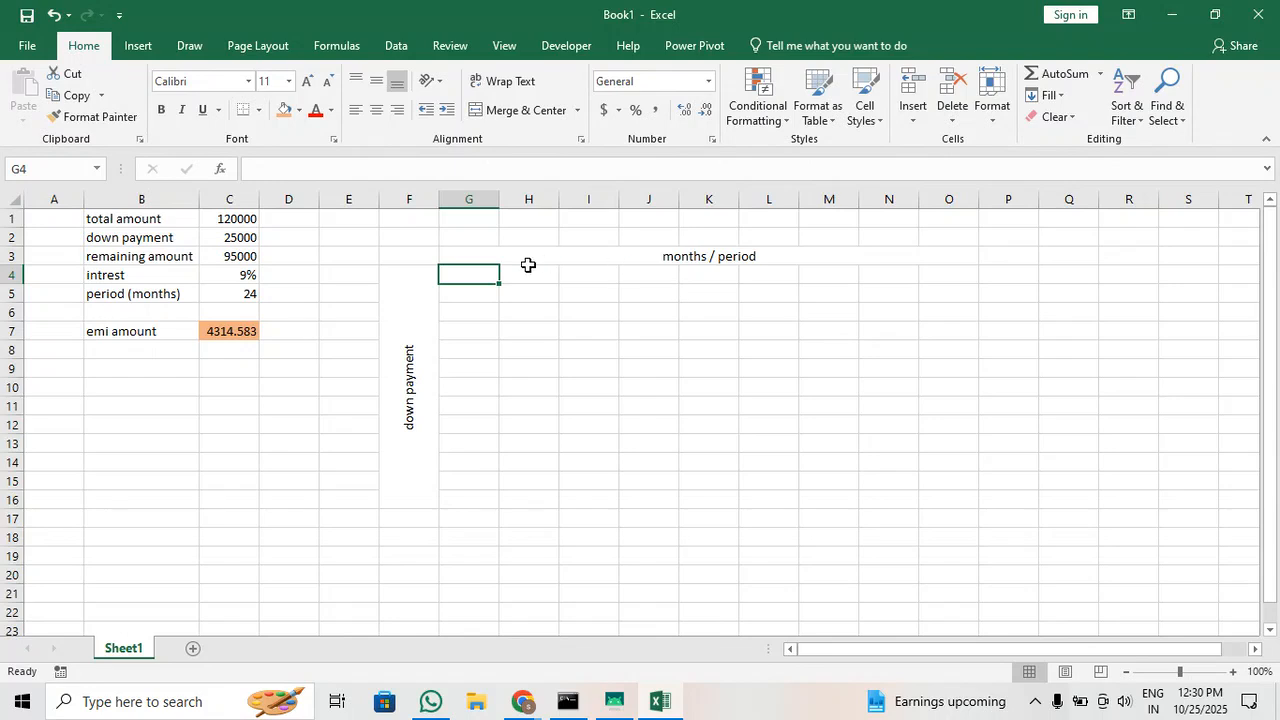
drag(411, 256, 757, 397)
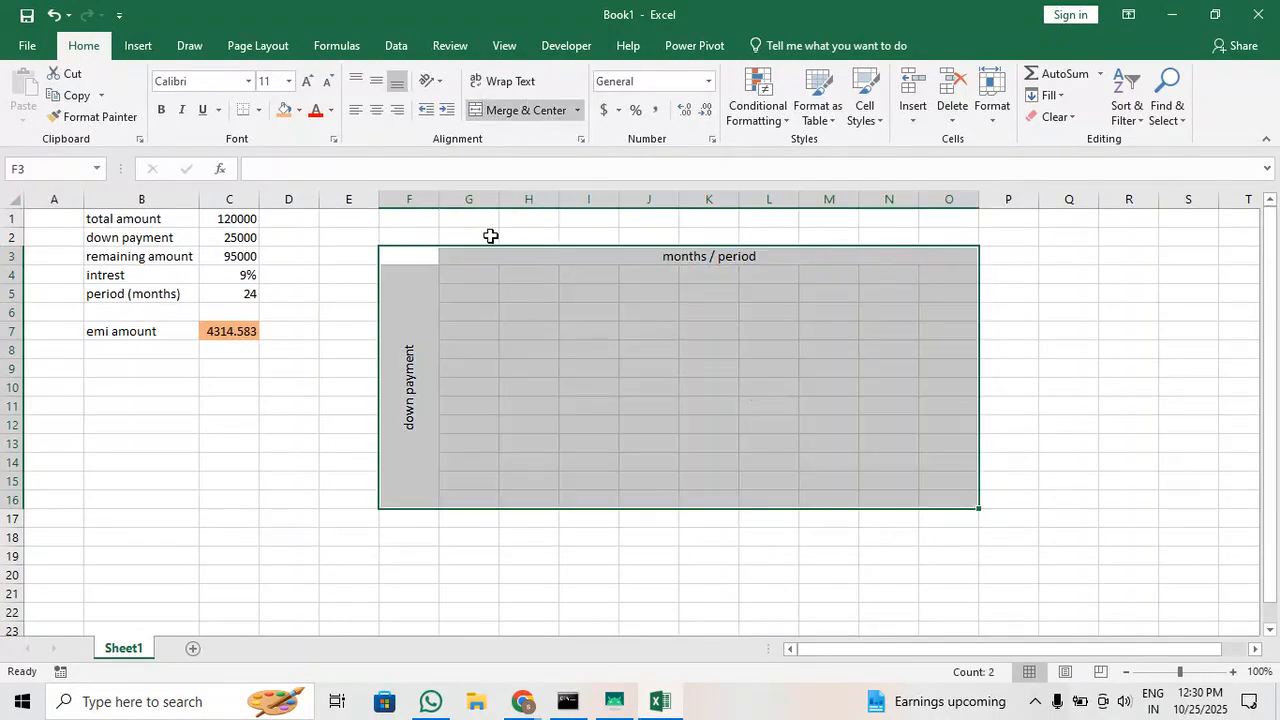
click(259, 110)
click(274, 268)
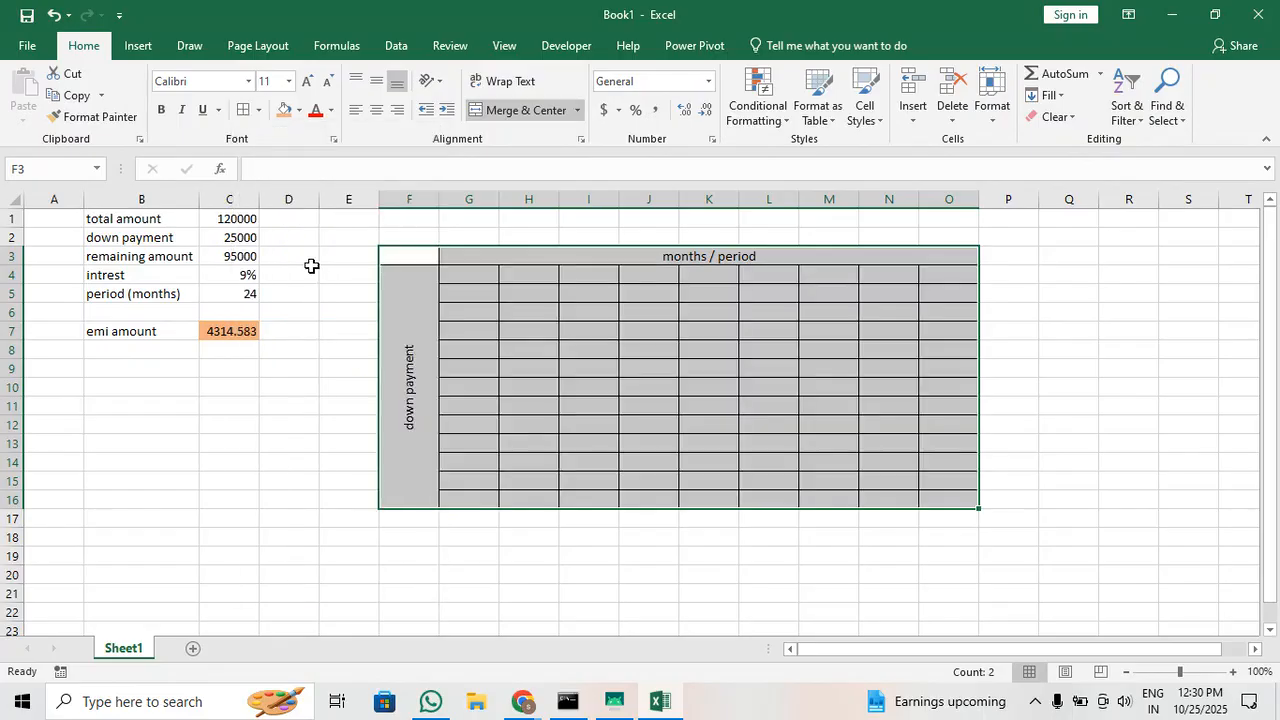
click(561, 342)
Link the table's corner cell F3 to the emi amount with the formula =C7
ctrl+scroll(640, 344, up, 3)
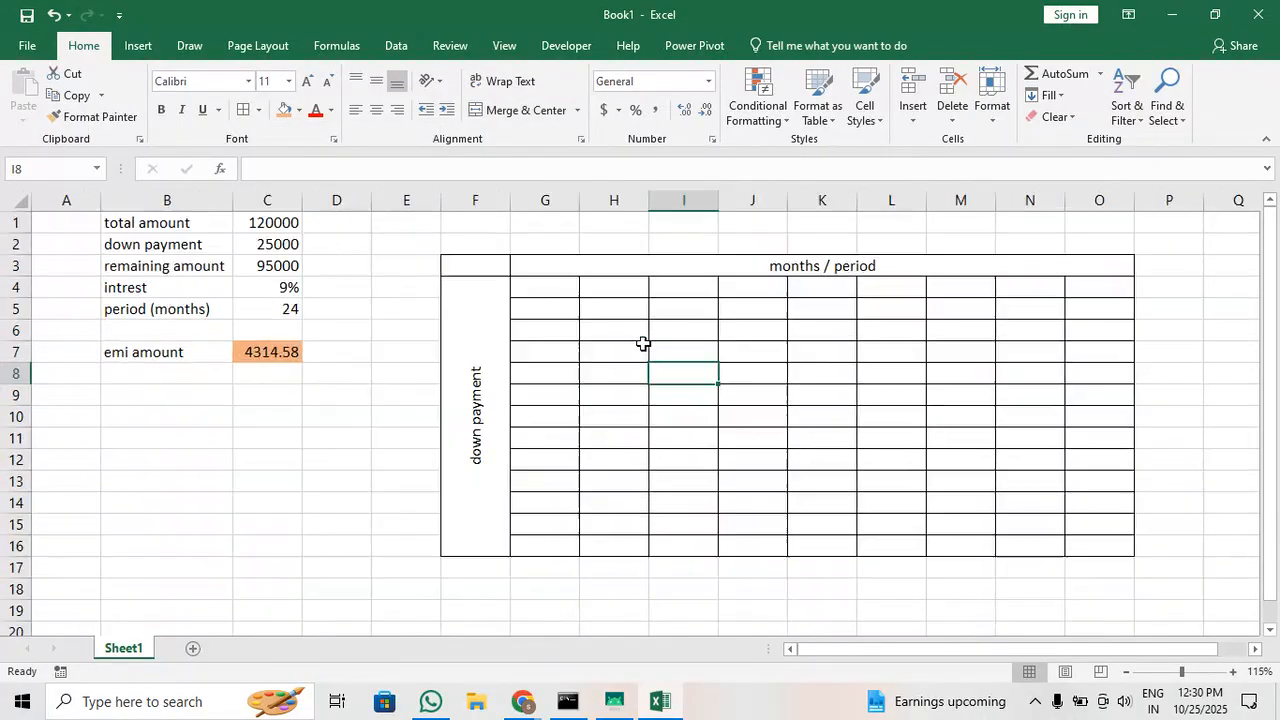
ctrl+scroll(643, 343, up, 1)
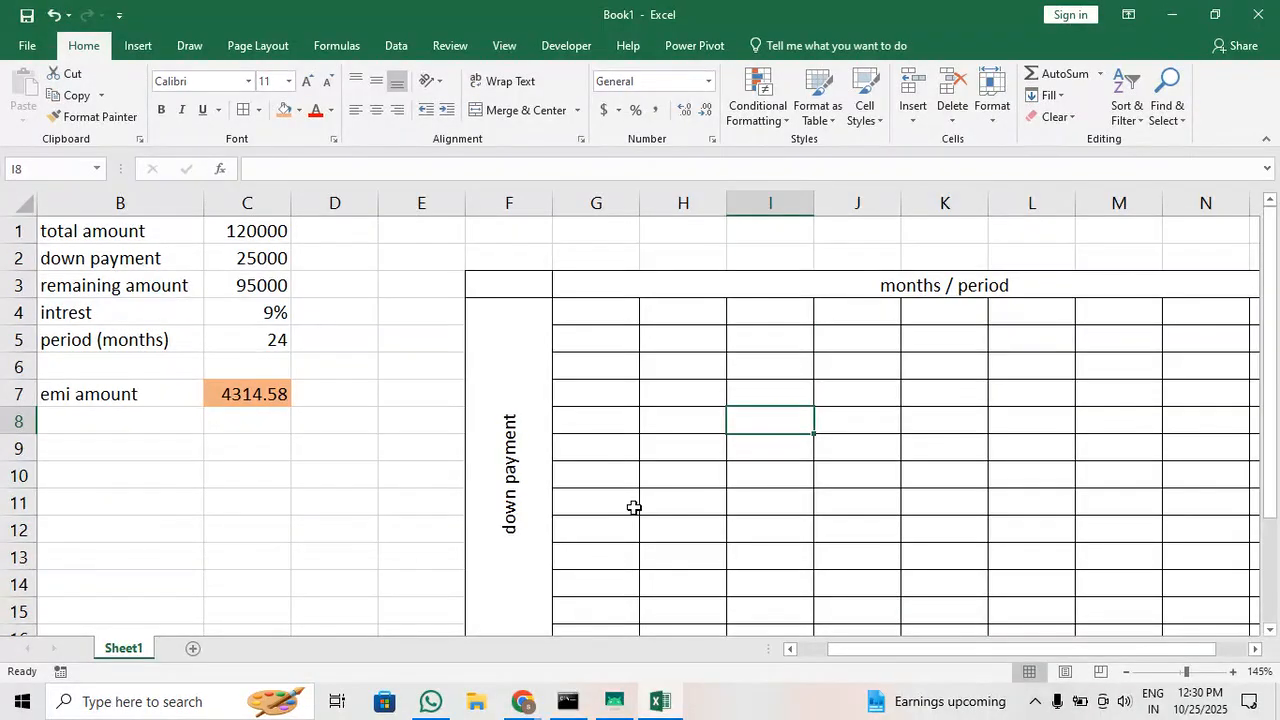
click(532, 481)
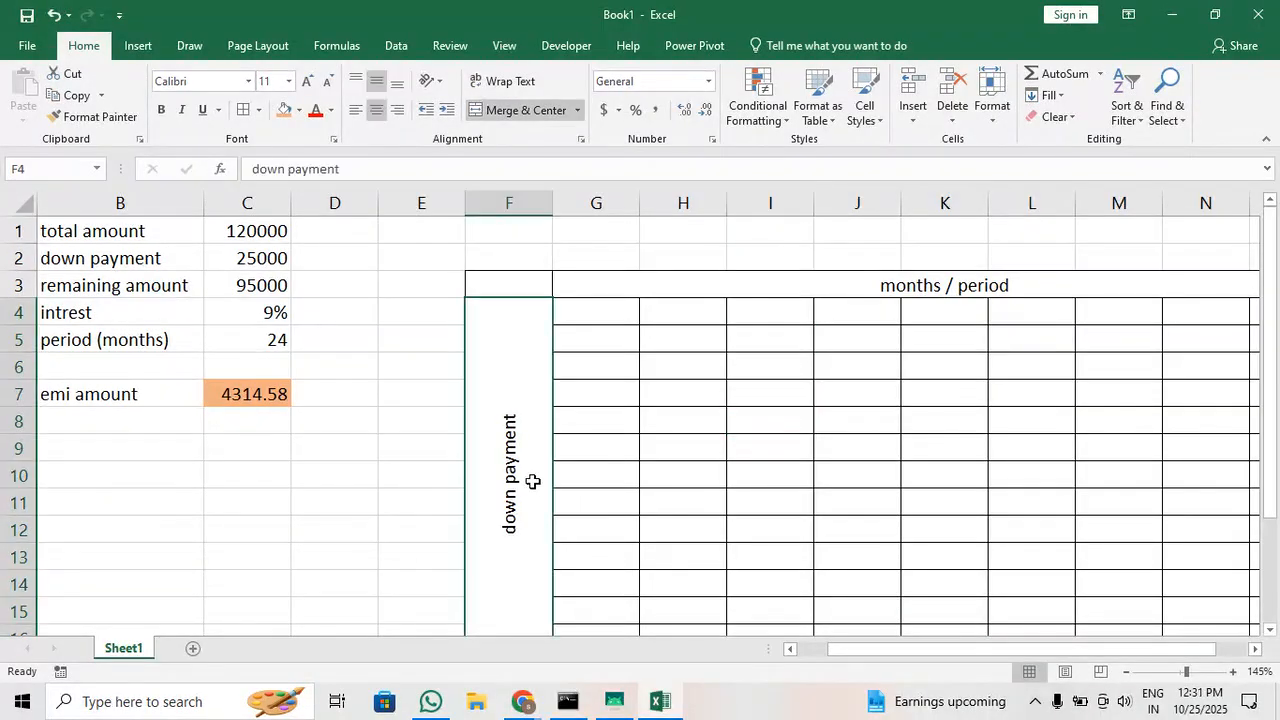
click(1031, 289)
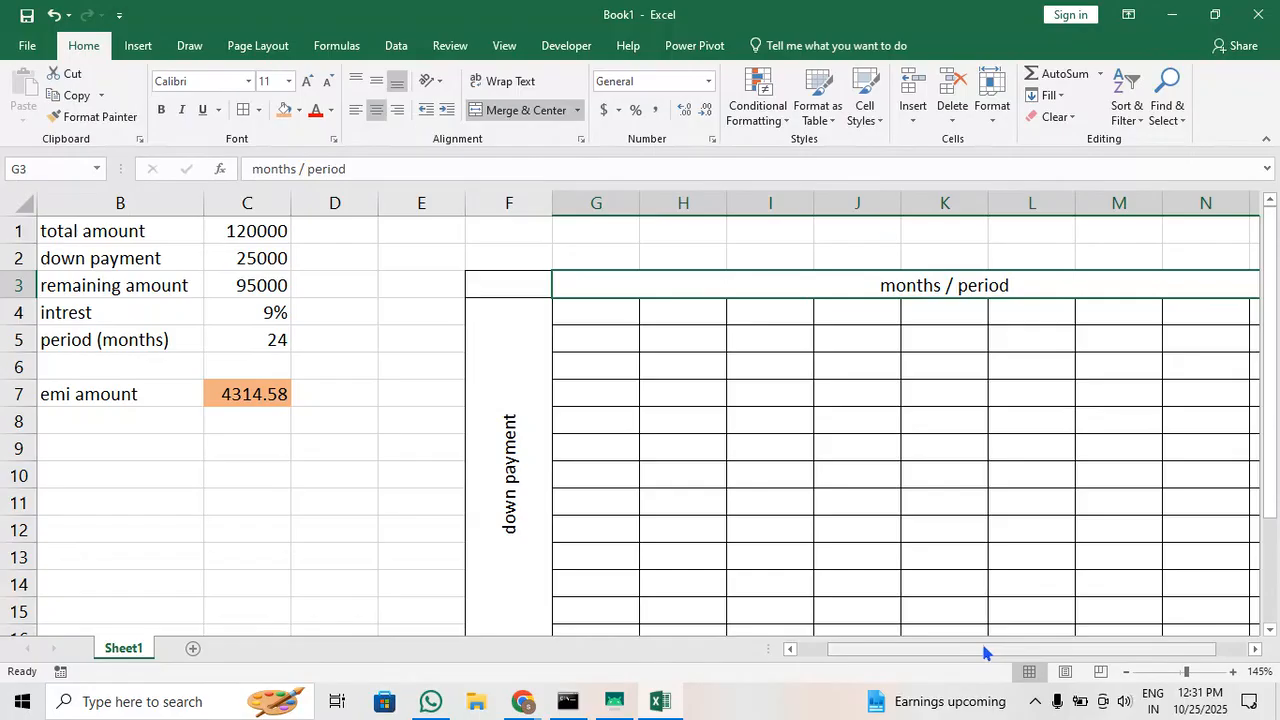
drag(990, 646, 915, 646)
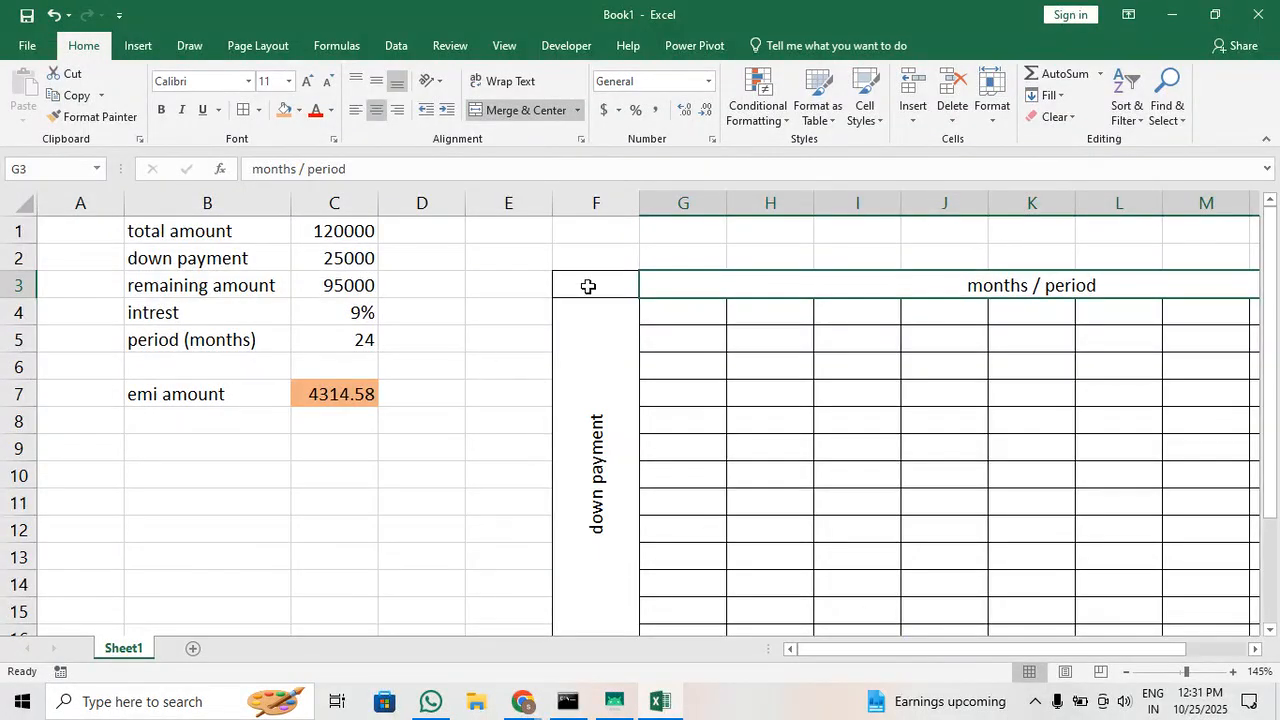
drag(586, 286, 806, 371)
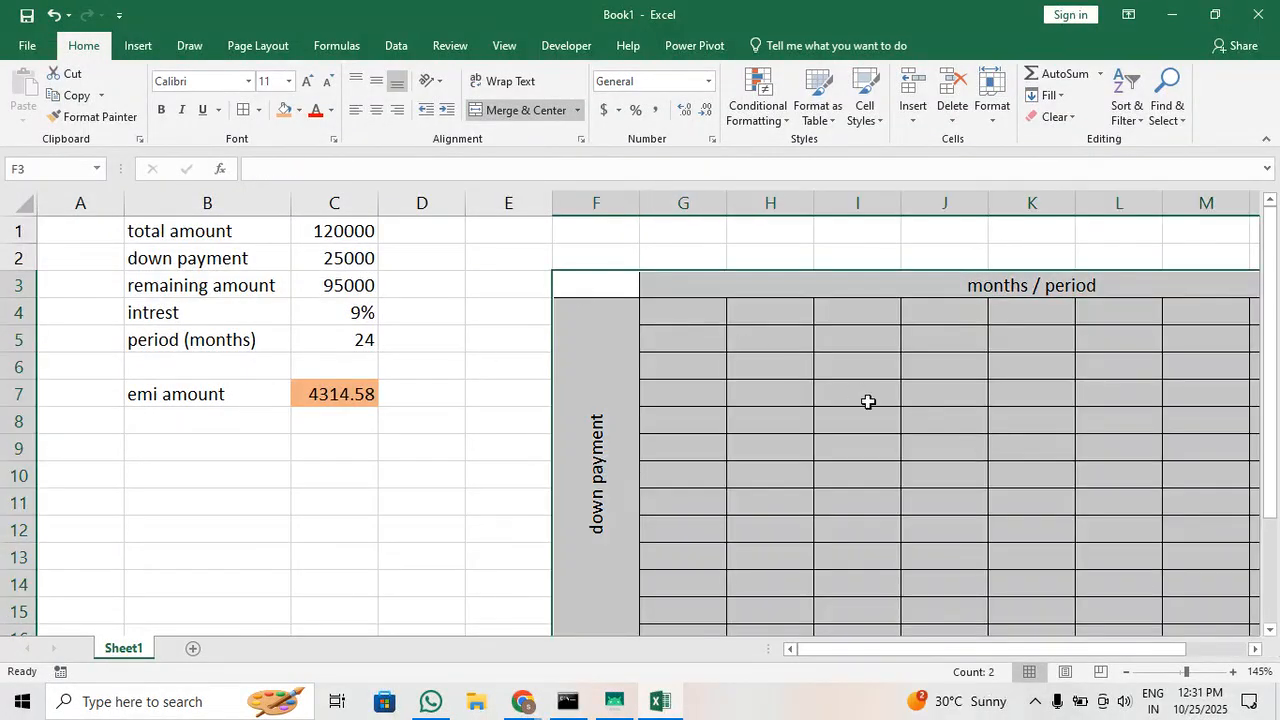
click(598, 286)
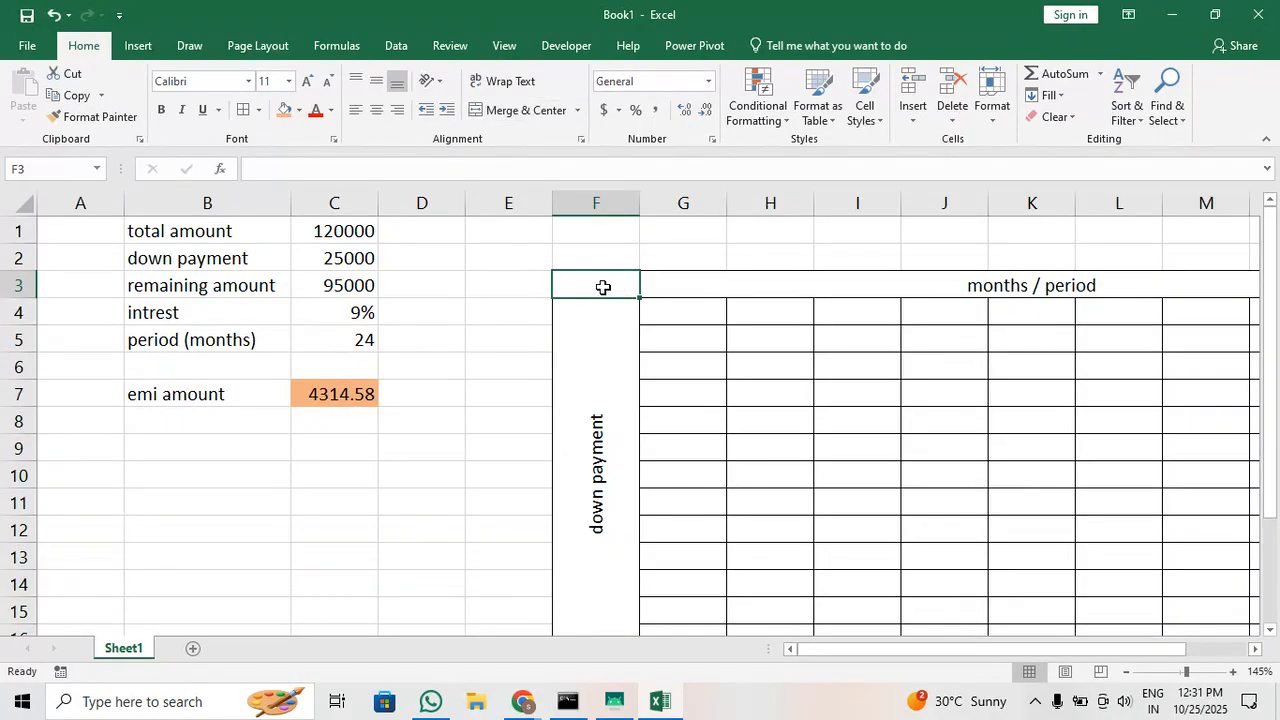
text(=)
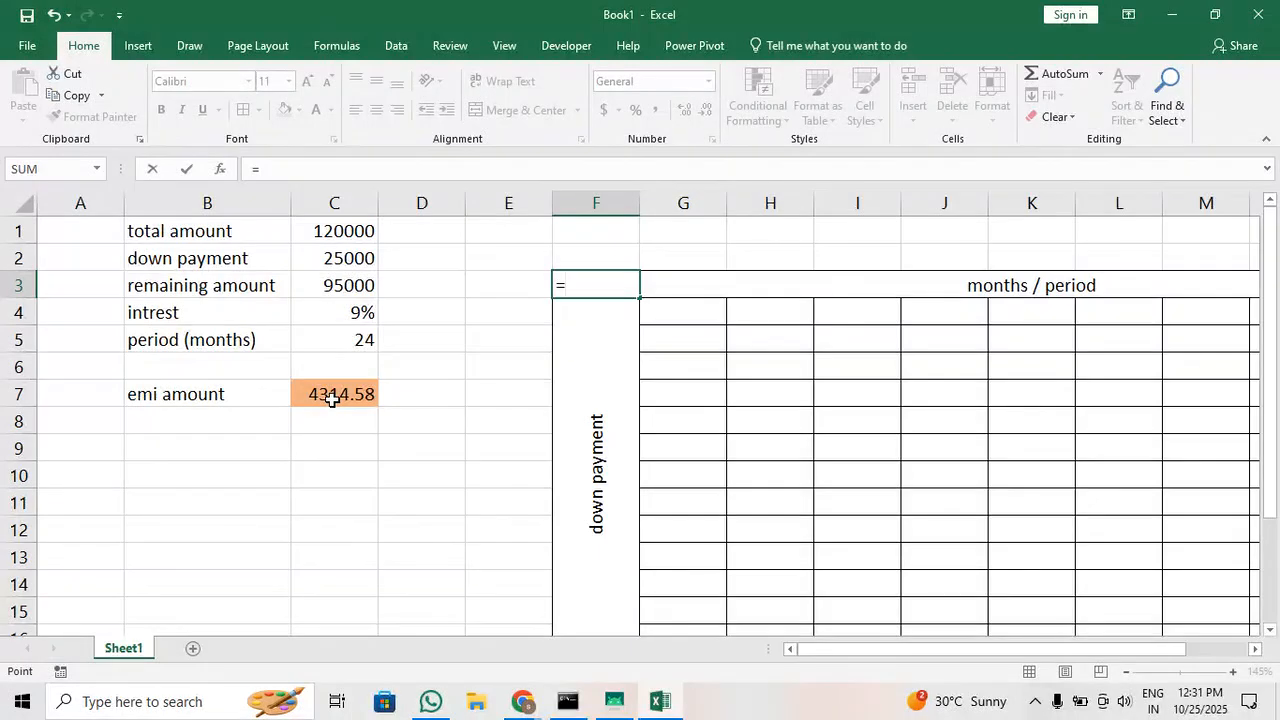
click(336, 395)
key(Return)
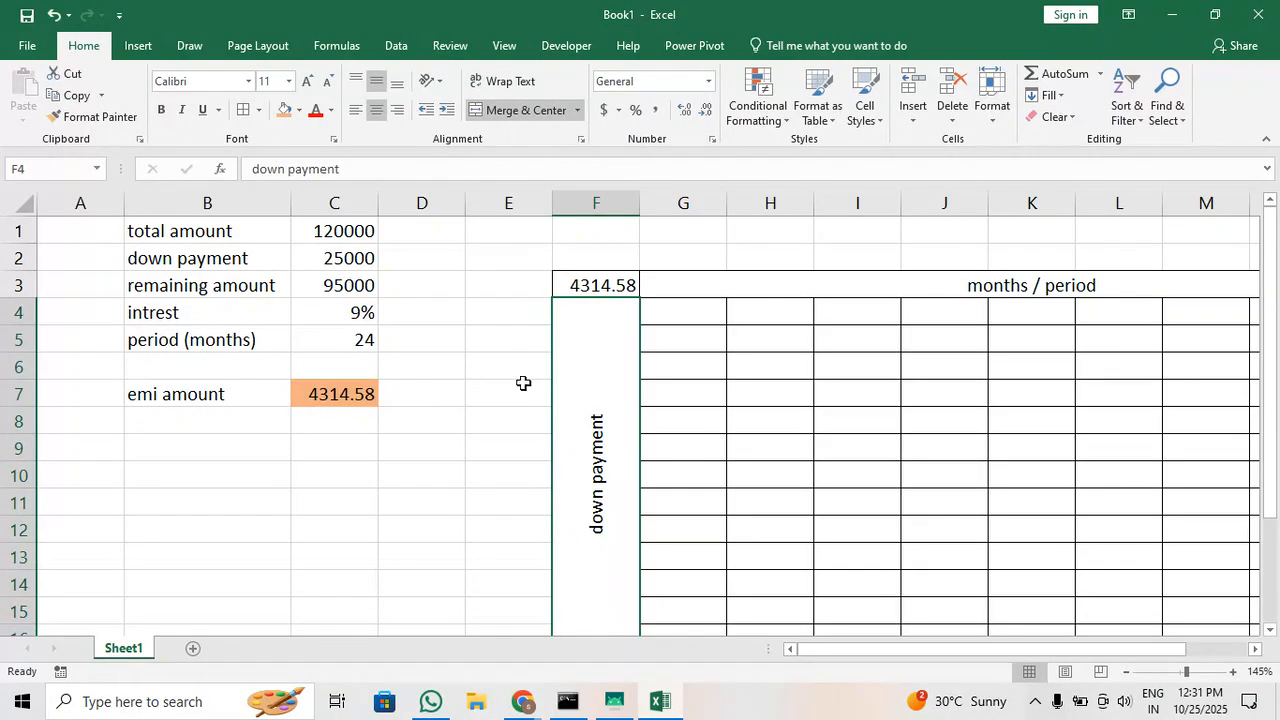
click(610, 291)
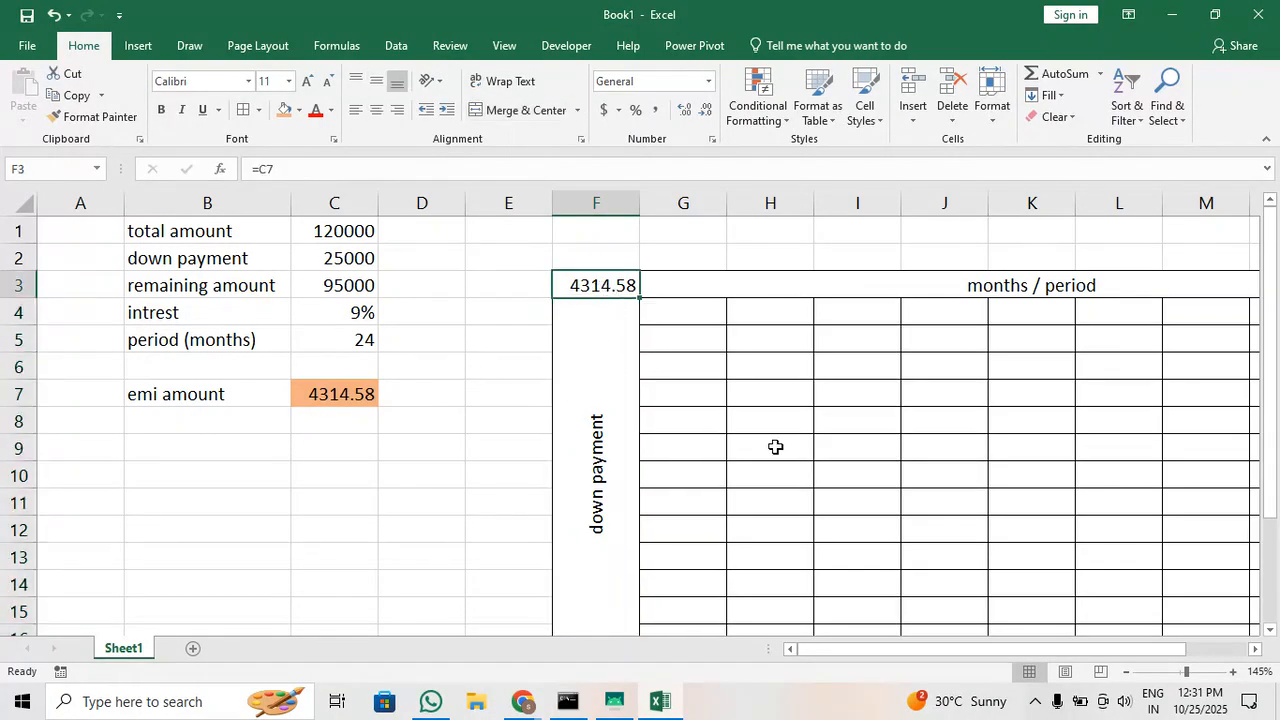
Enter the month periods 12, 18, 24, 30, 36, 42 and 48 across row 4, starting in G4
click(699, 316)
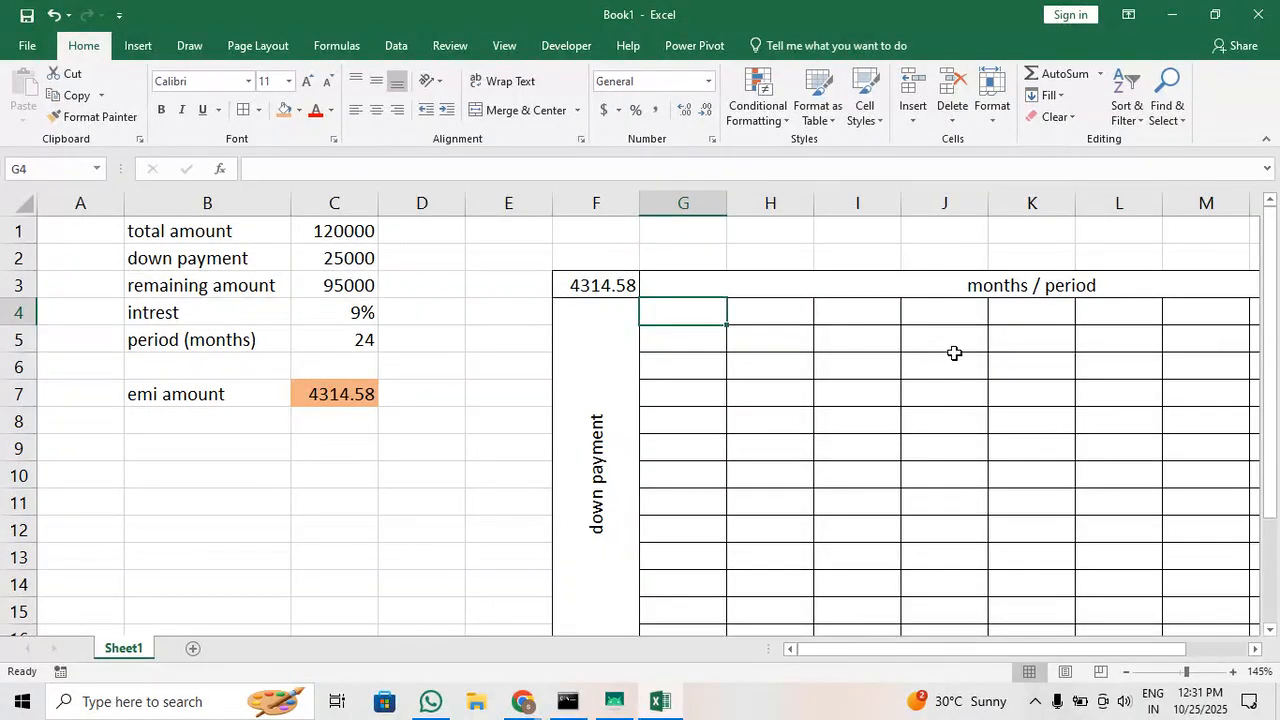
text(12)
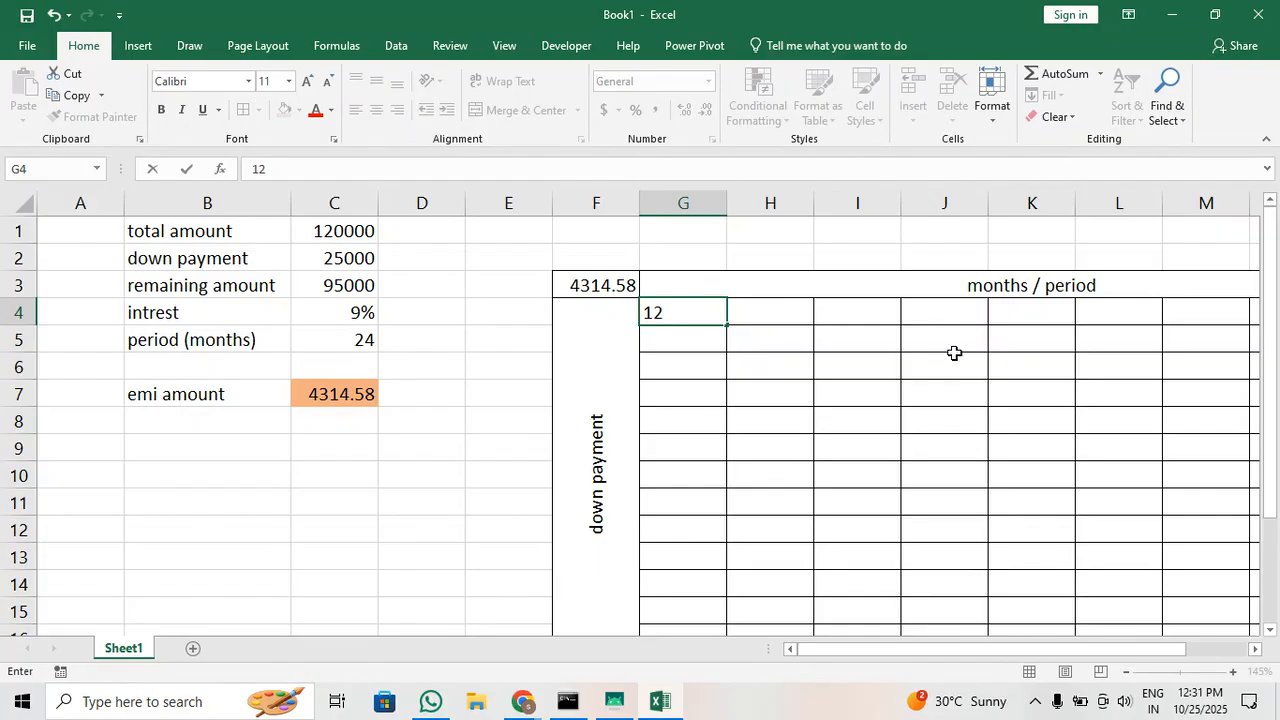
key(Tab)
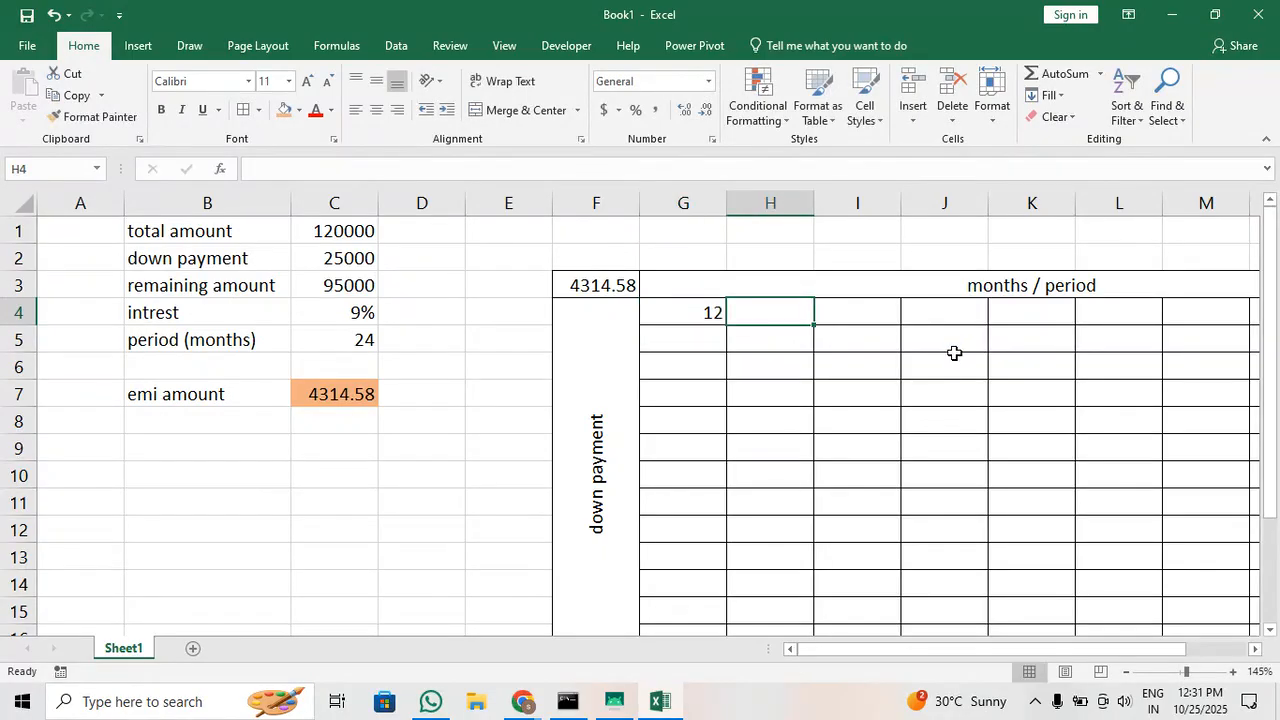
text(18)
key(Tab)
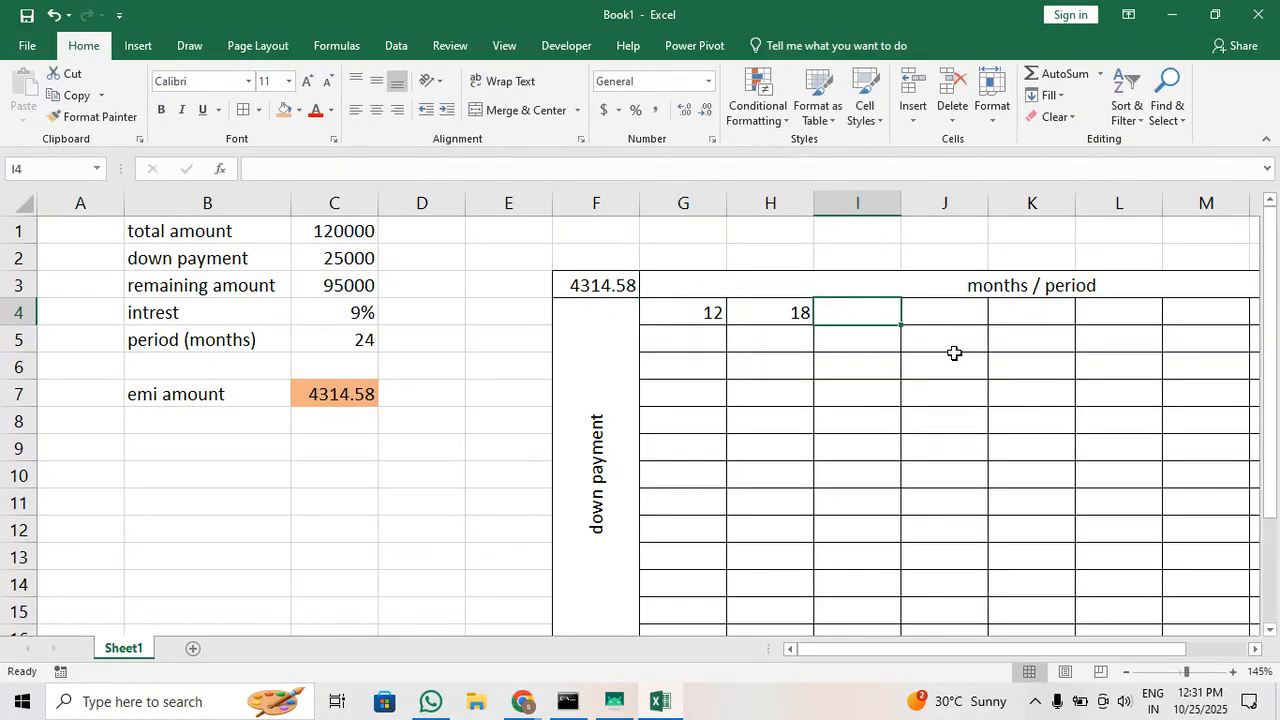
text(24)
key(Tab)
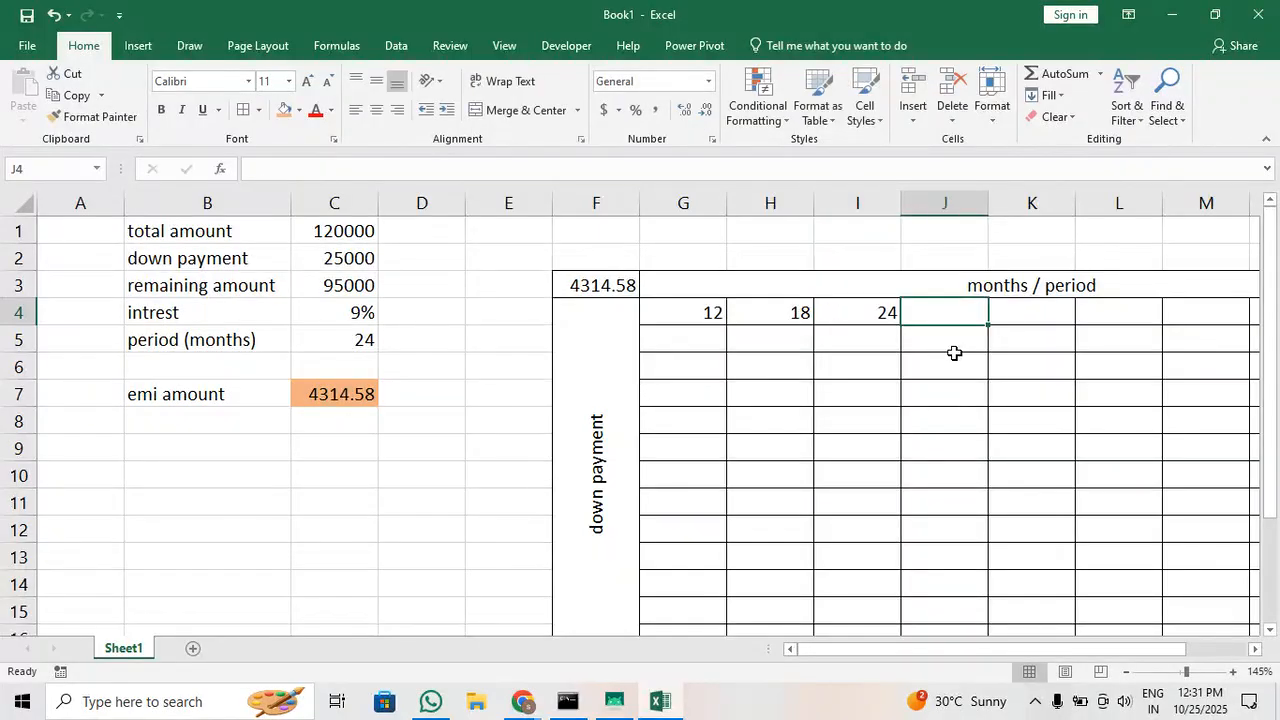
text(30)
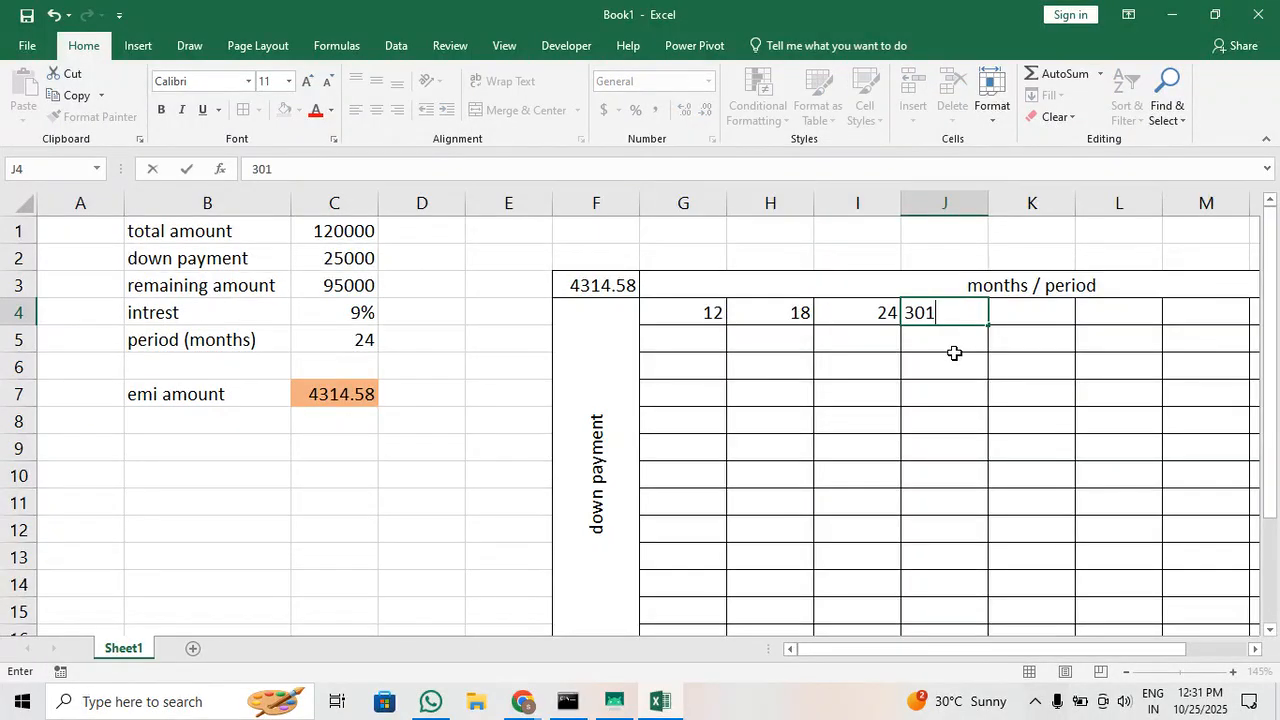
key(Tab)
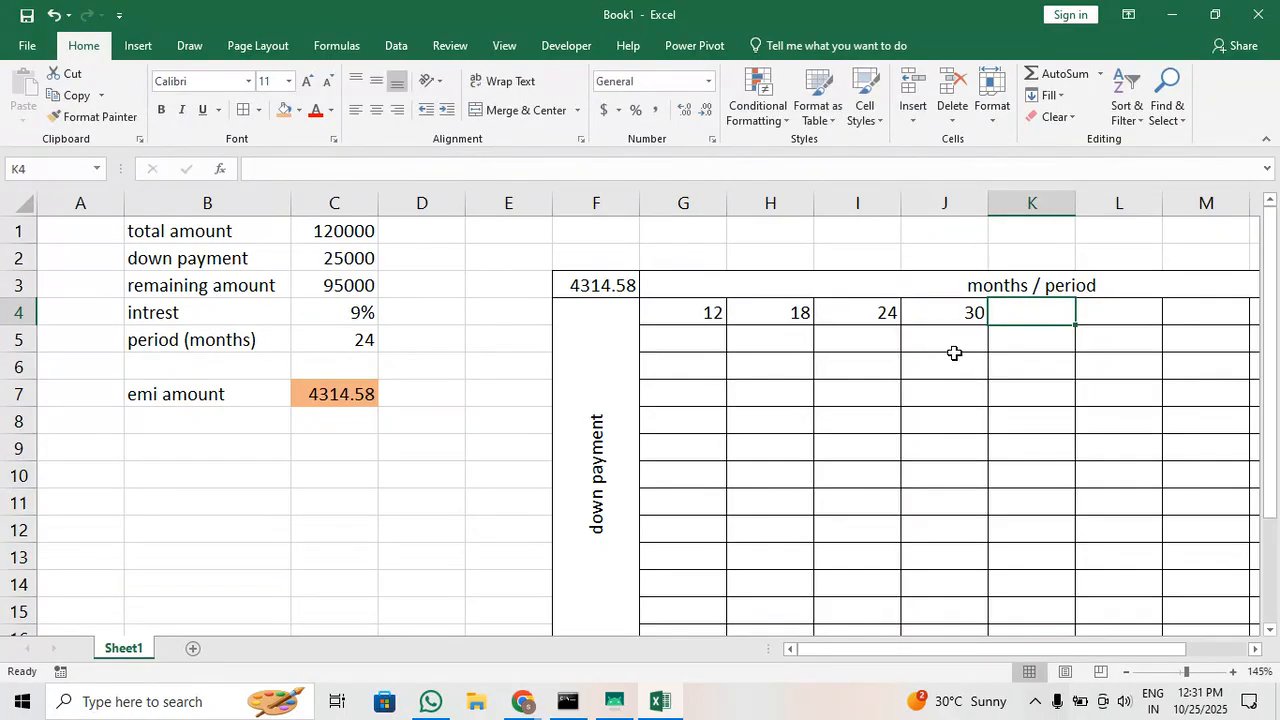
text(36)
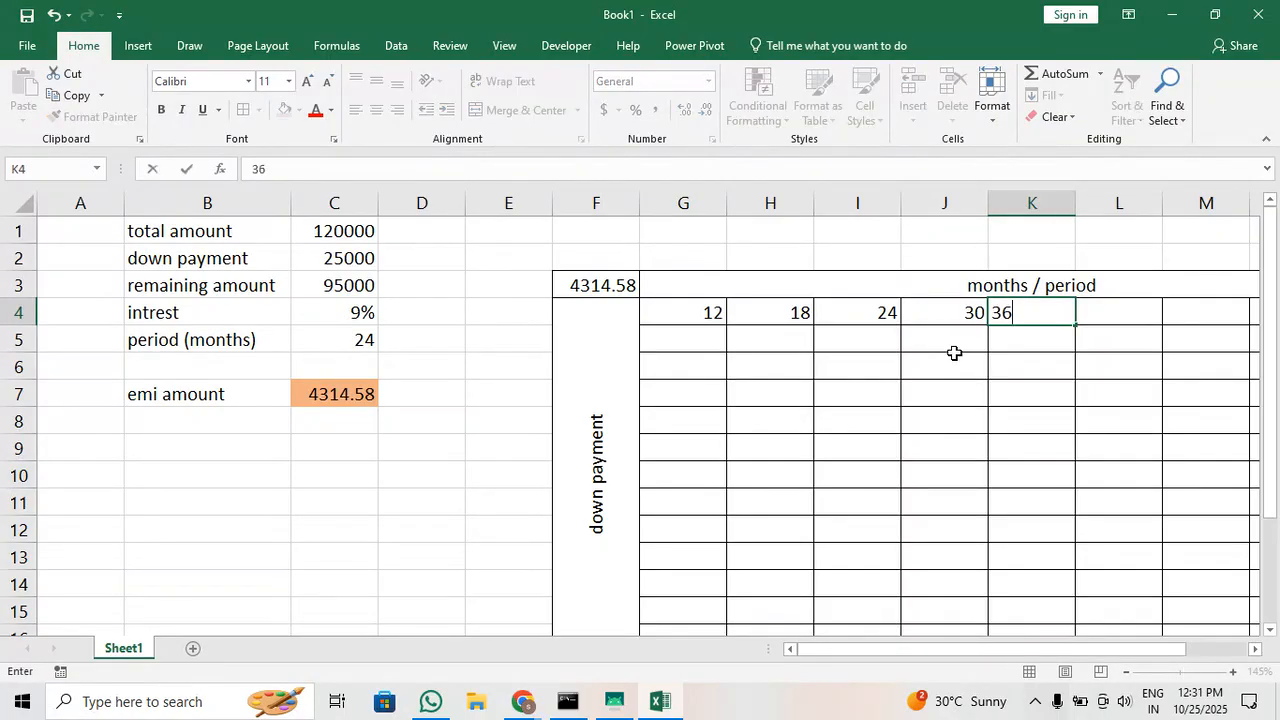
key(Tab)
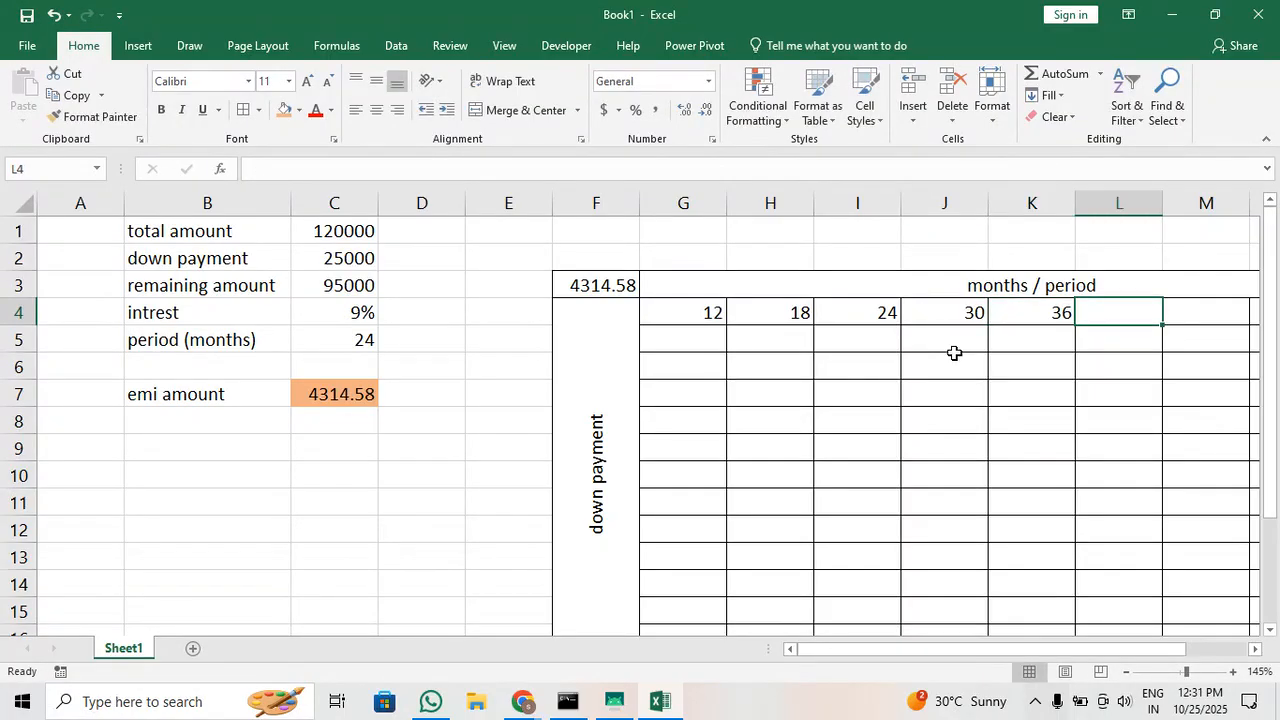
text(42)
key(Tab)
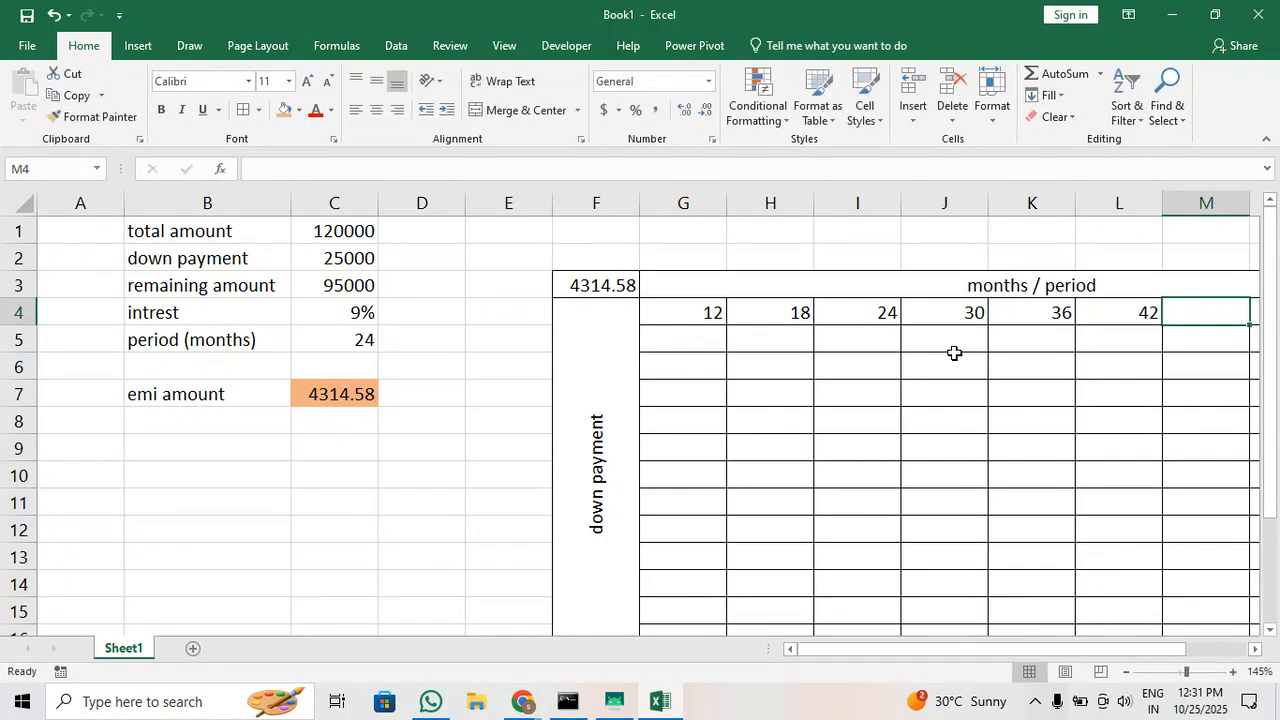
text(48)
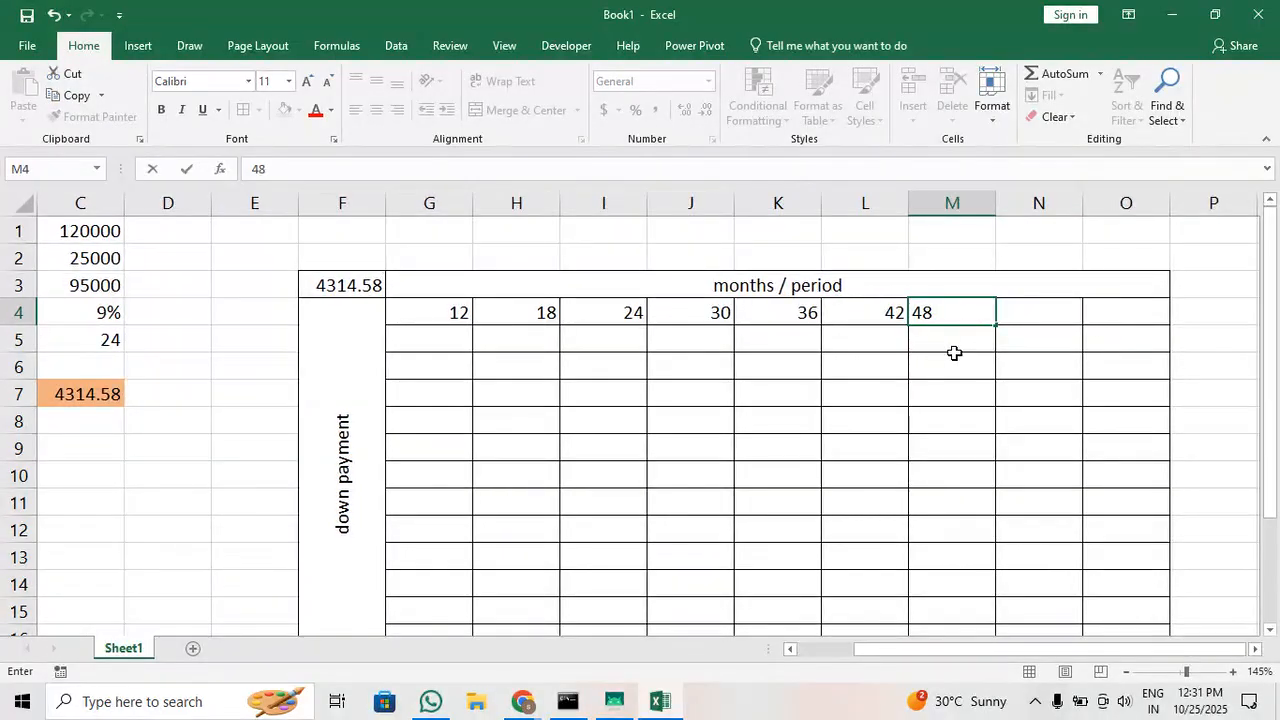
key(Tab)
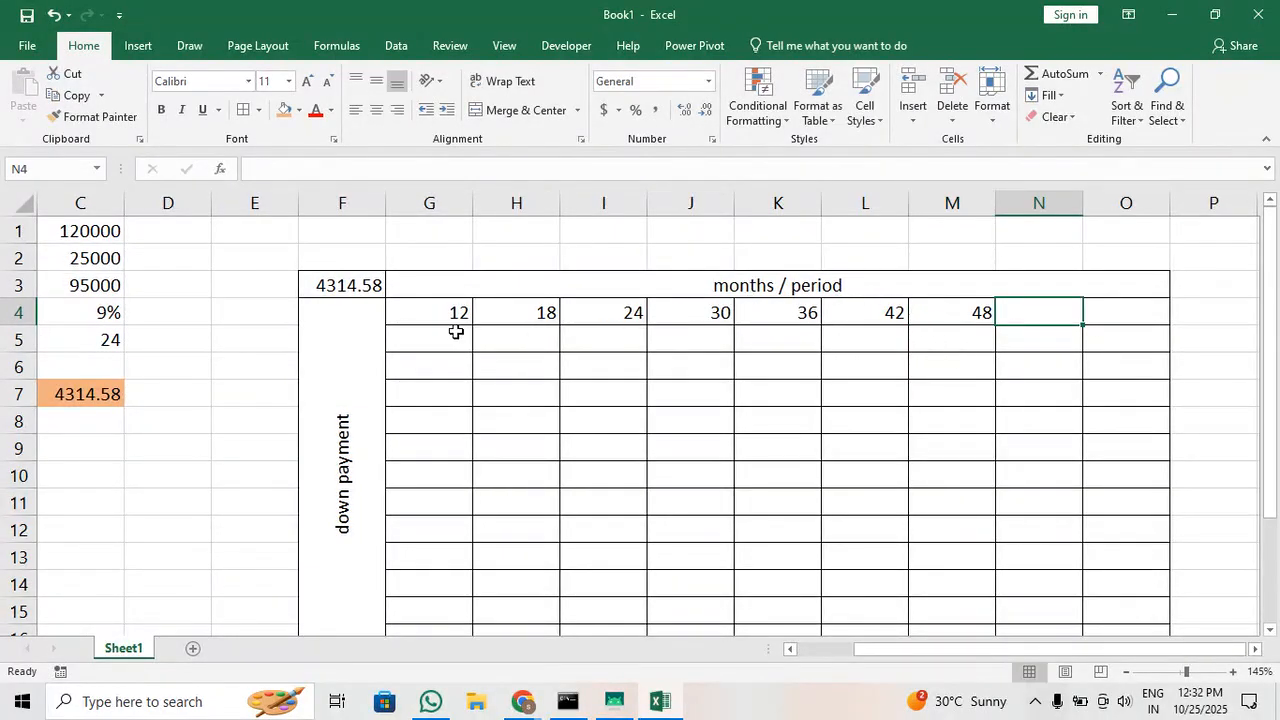
Move the row of month periods one column to the right so it starts in H4
drag(451, 314, 1023, 308)
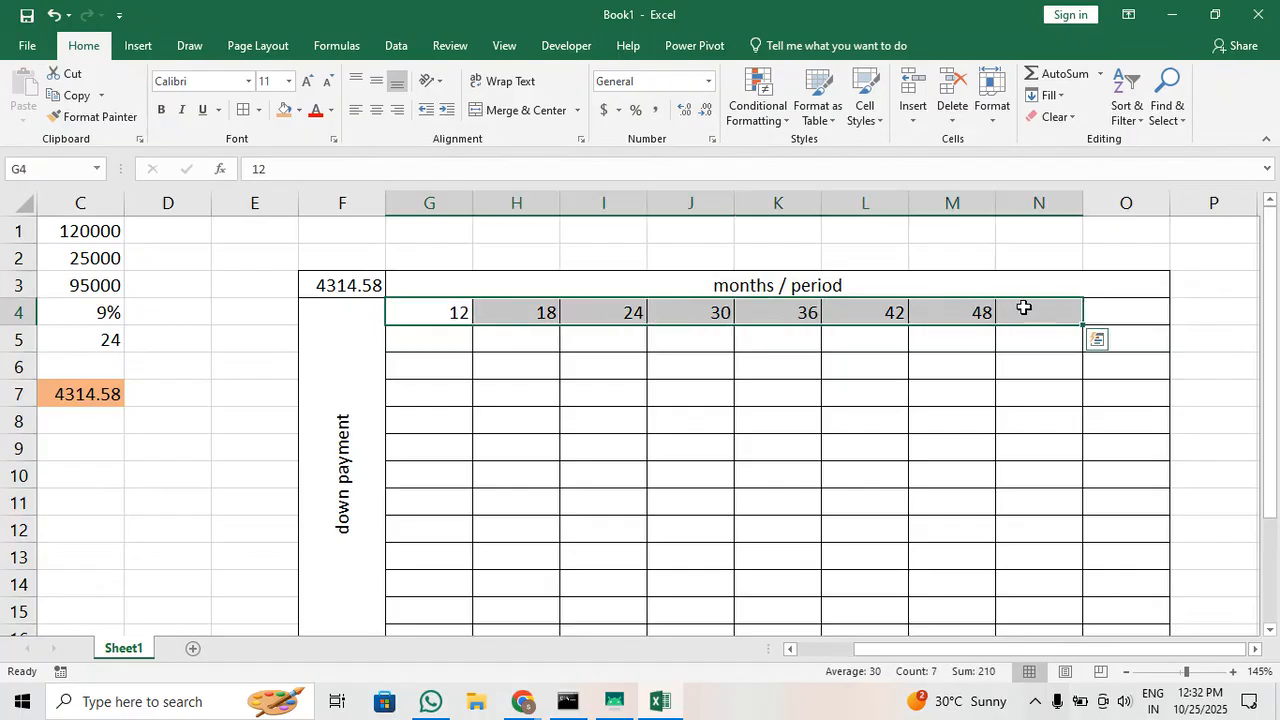
key(ctrl+c)
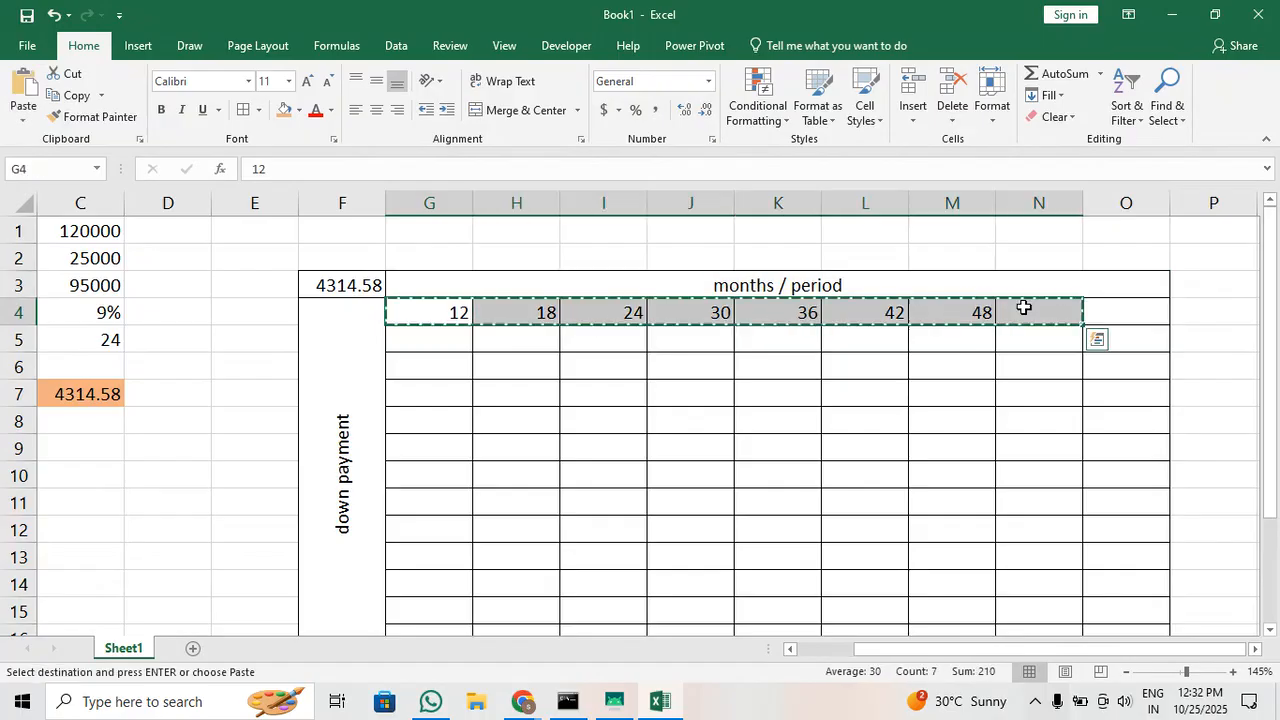
click(514, 310)
key(ctrl+v)
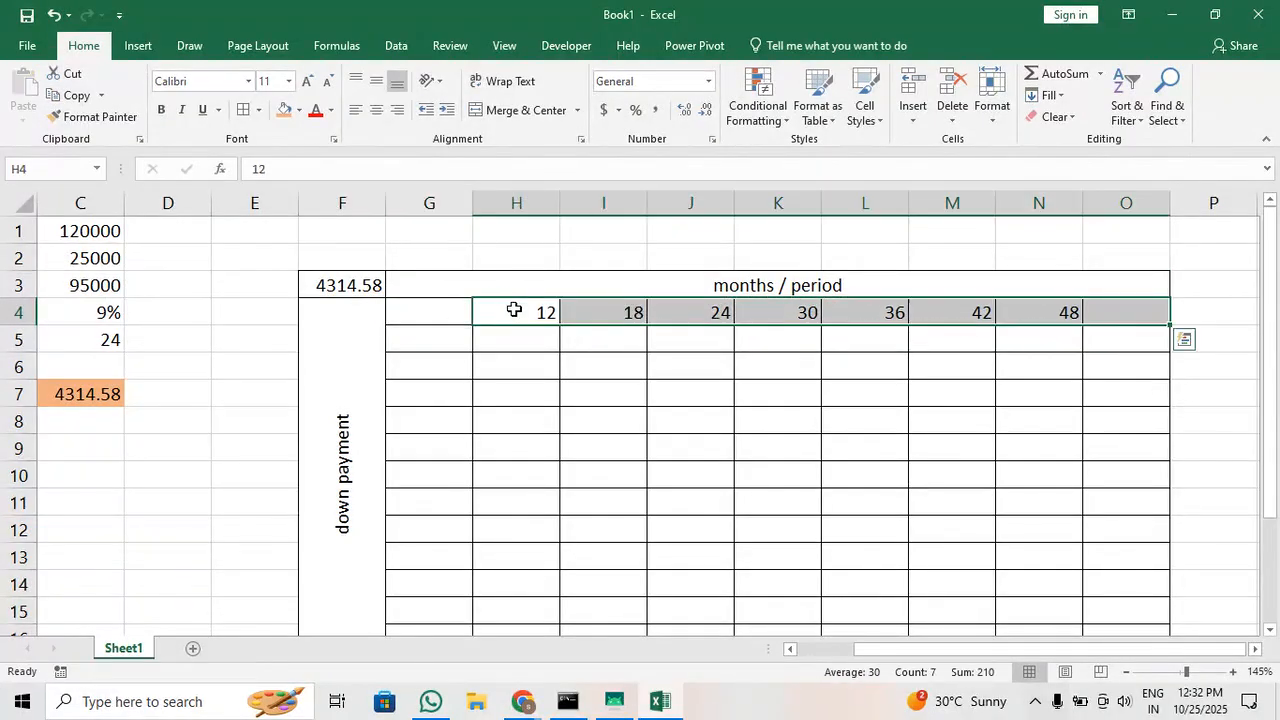
Complete the month periods with 6 in G4 and 54 in O4
click(450, 313)
text(6)
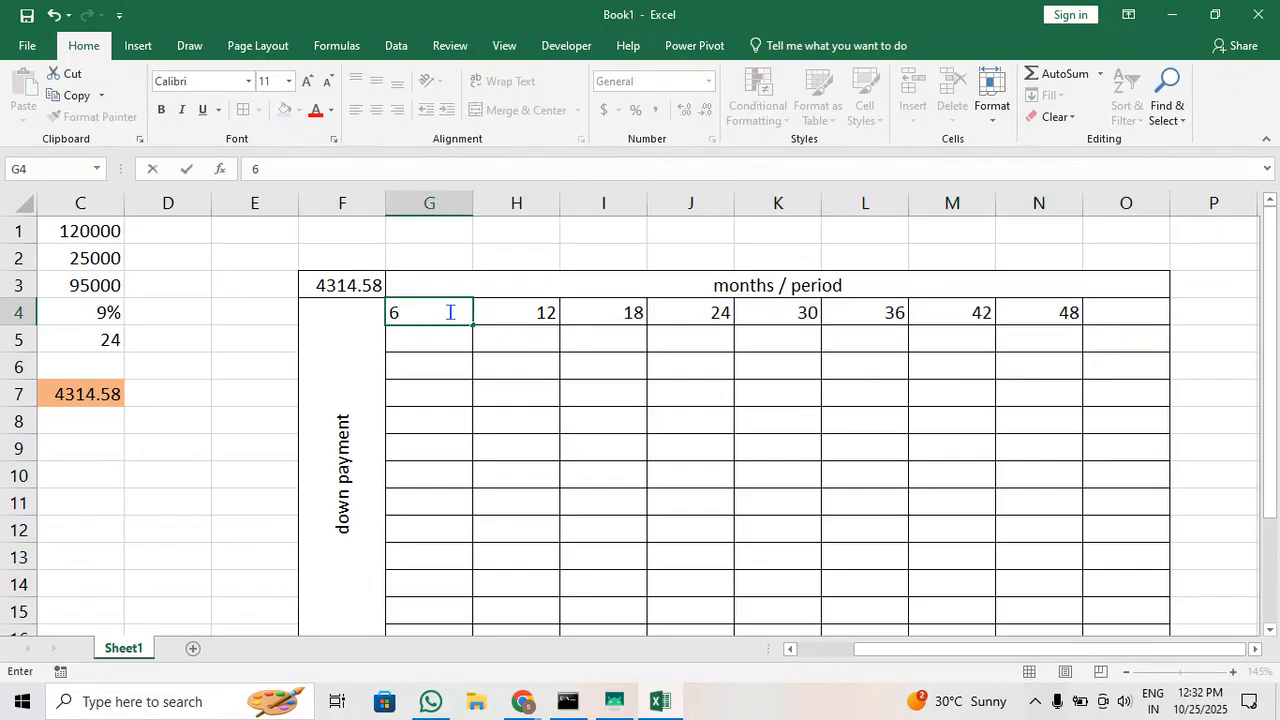
click(1131, 324)
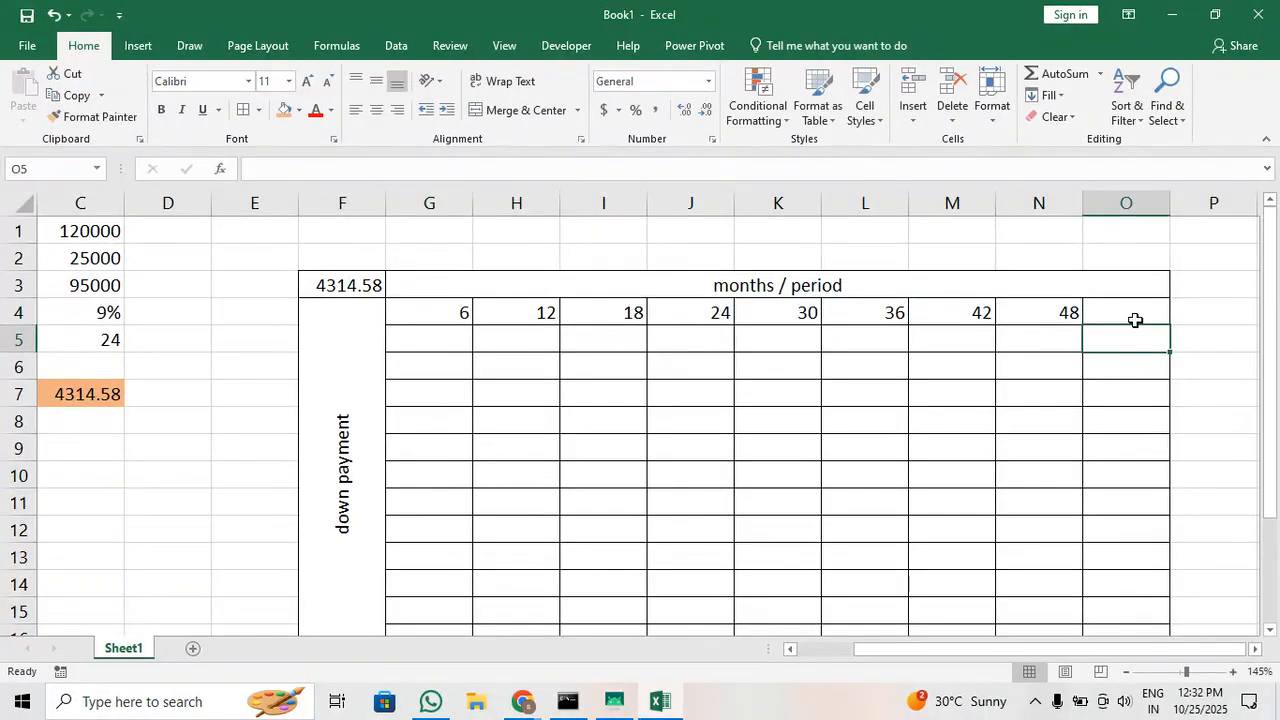
text(5)
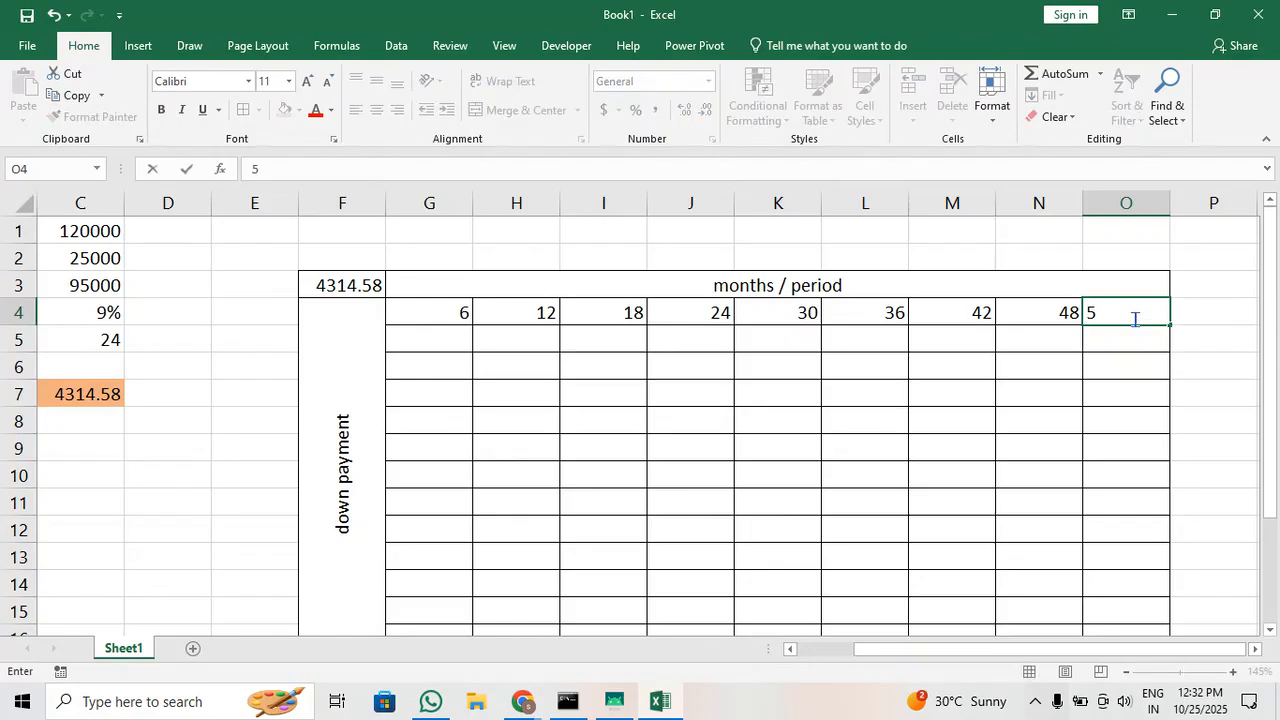
text(4)
click(1062, 384)
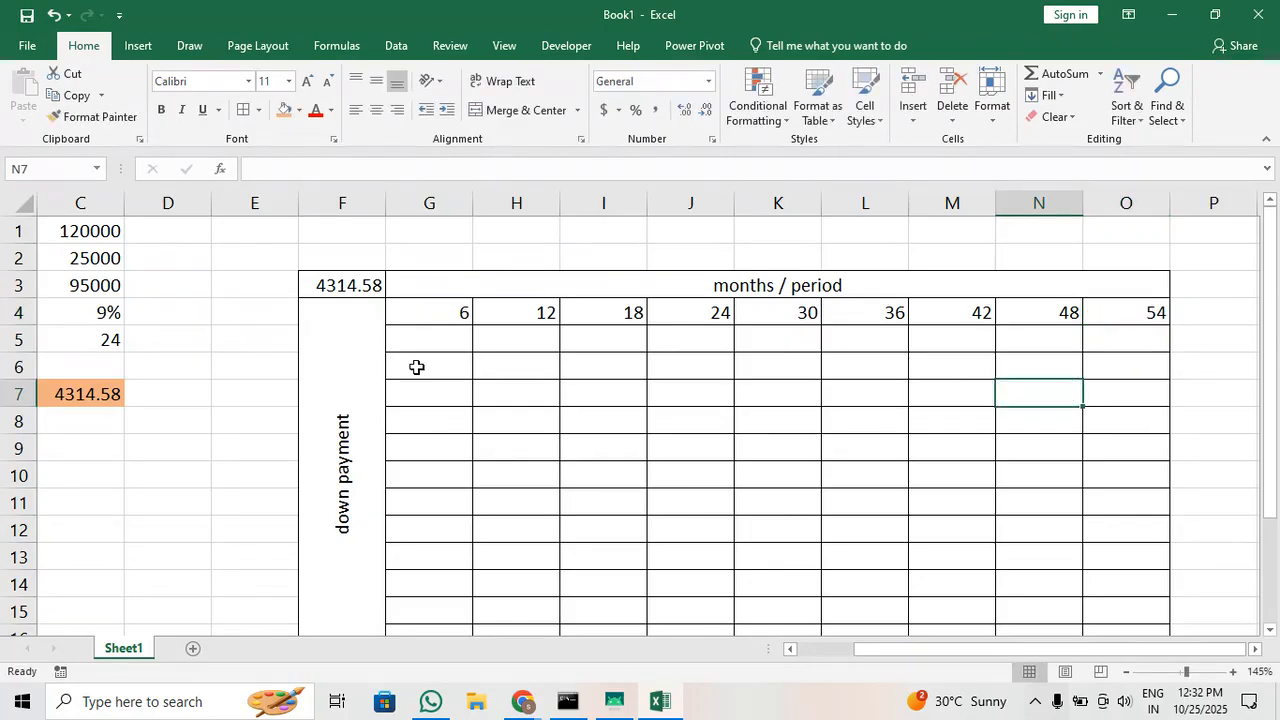
Move the merged months / period heading up one row so it starts in G2
scroll(415, 366, left, 3)
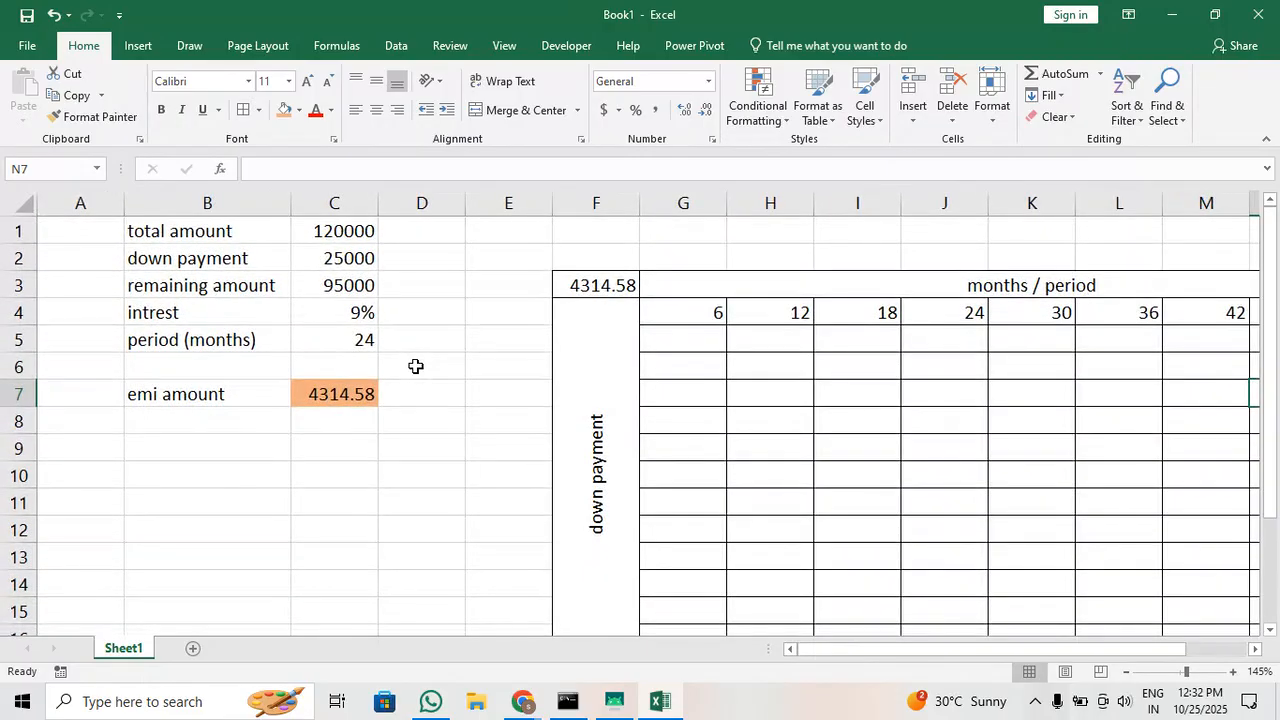
click(690, 346)
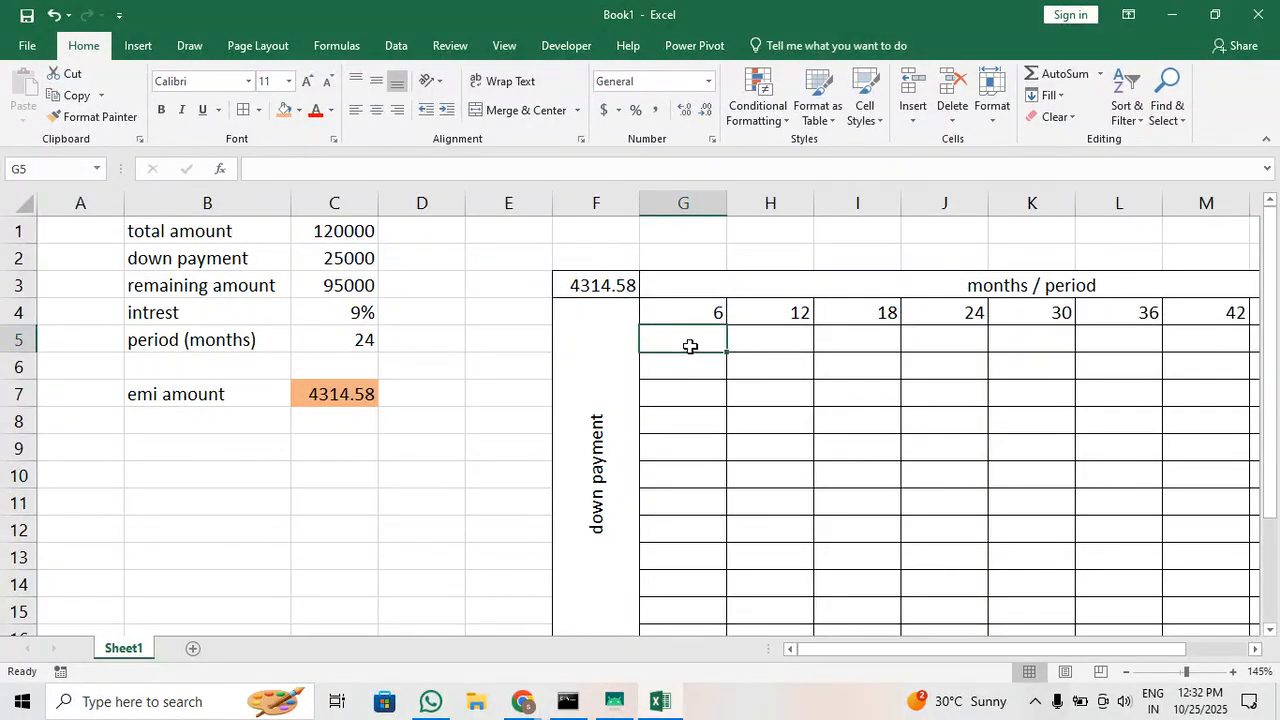
click(714, 291)
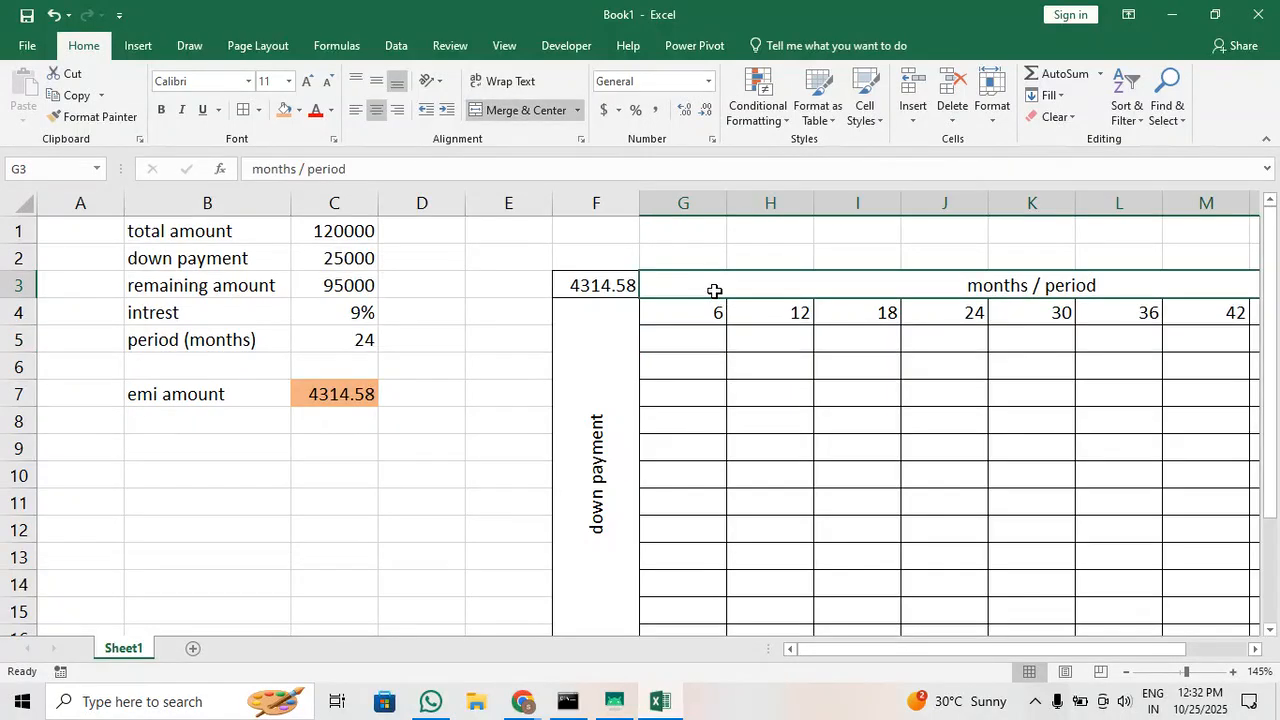
key(ctrl+c)
click(725, 262)
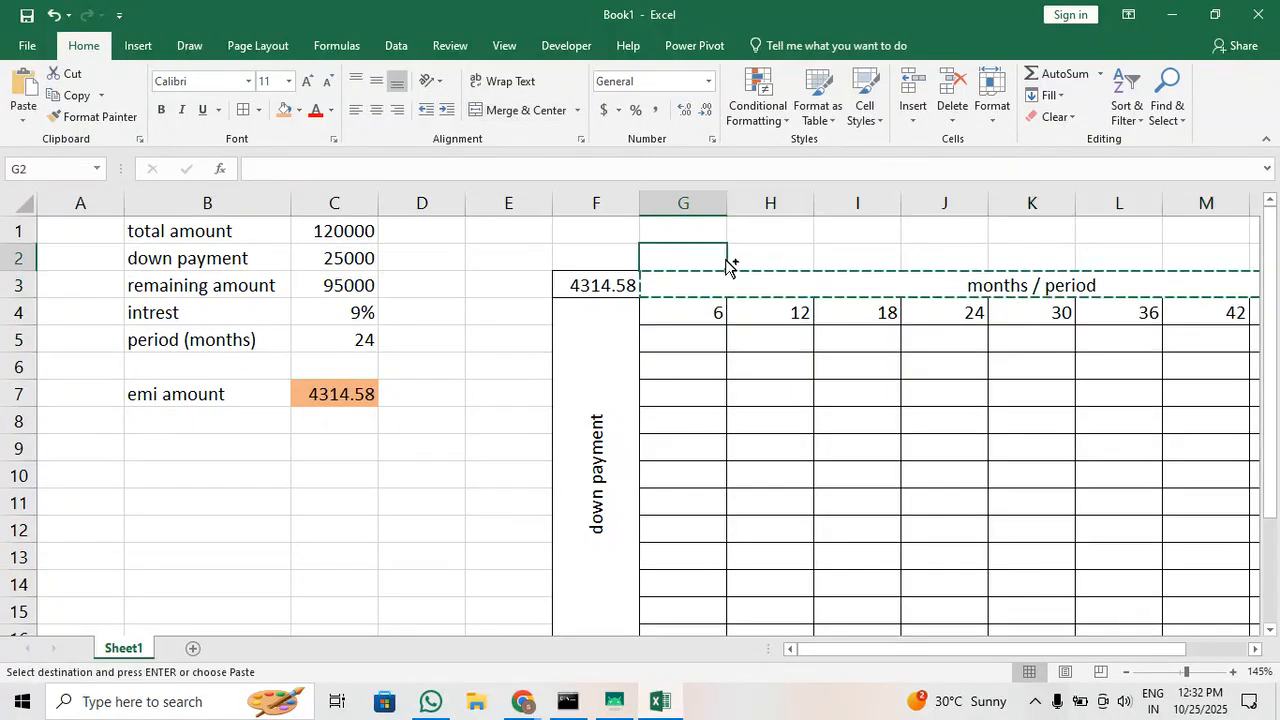
key(ctrl+v)
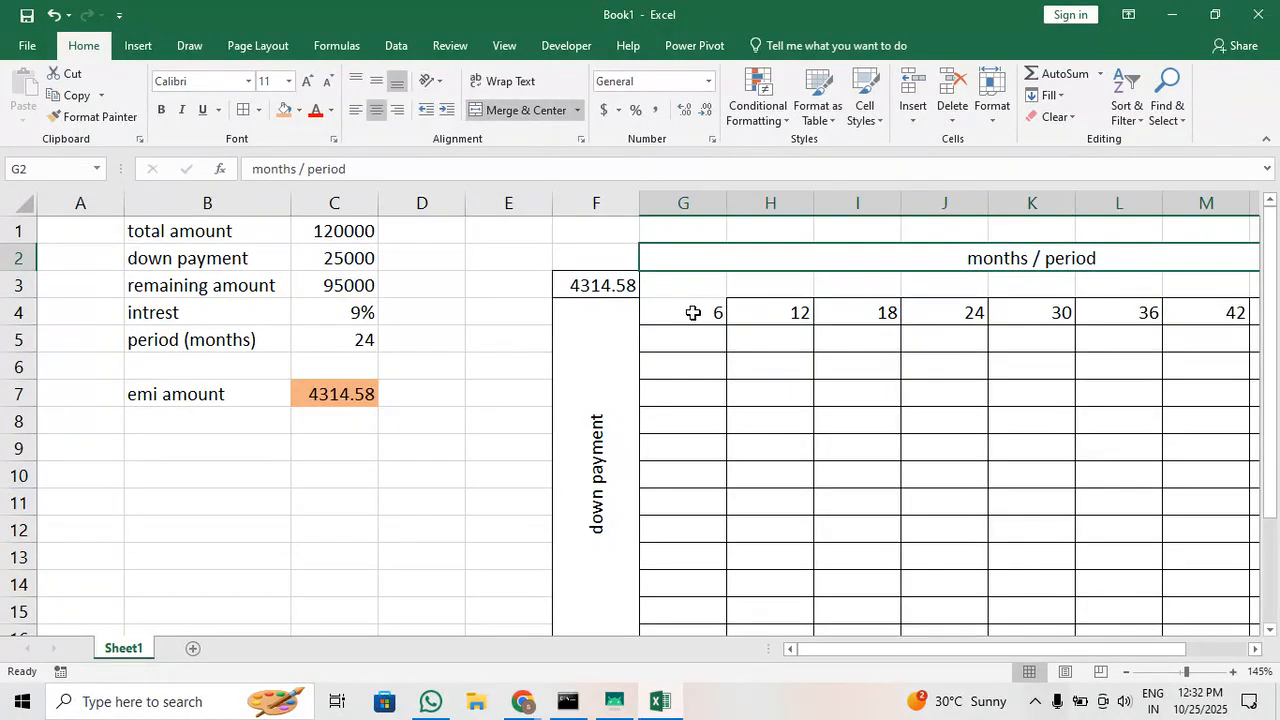
Move the month periods 6 to 54 from row 4 up to row 3, starting in G3 beside the corner formula
ctrl+scroll(693, 313, down, 3)
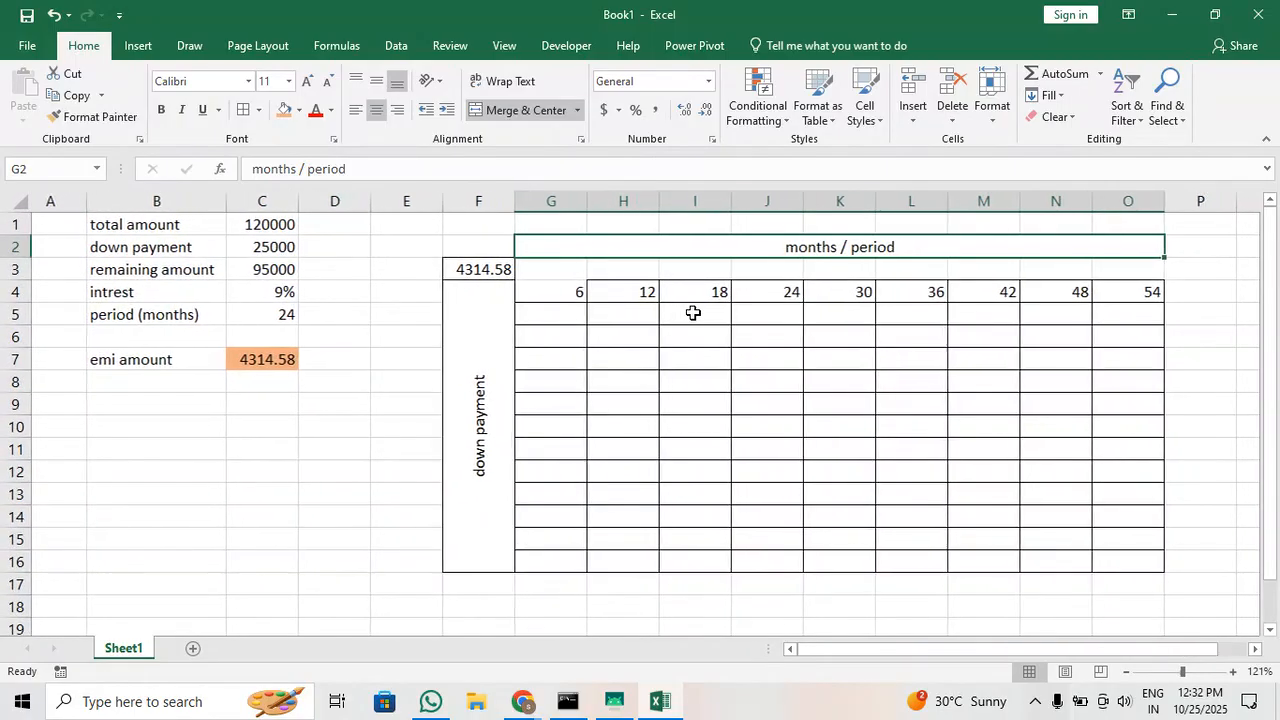
drag(598, 291, 1115, 285)
key(ctrl+c)
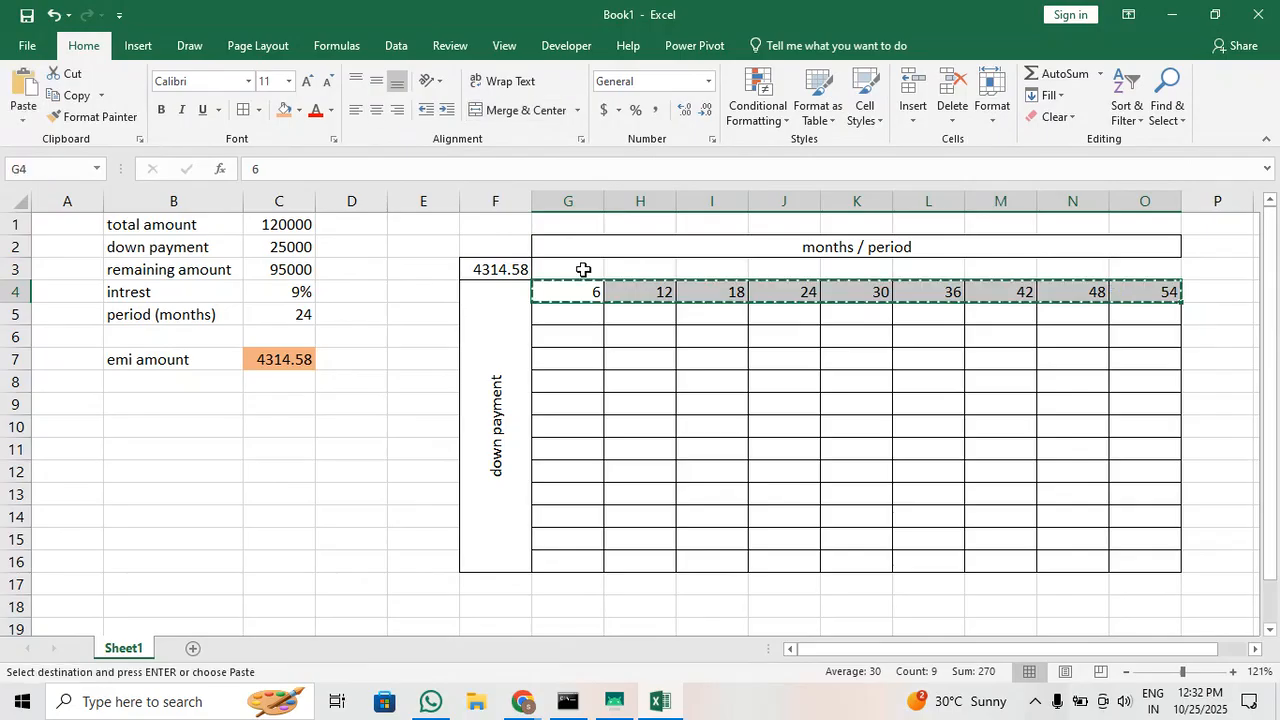
click(583, 269)
key(ctrl+v)
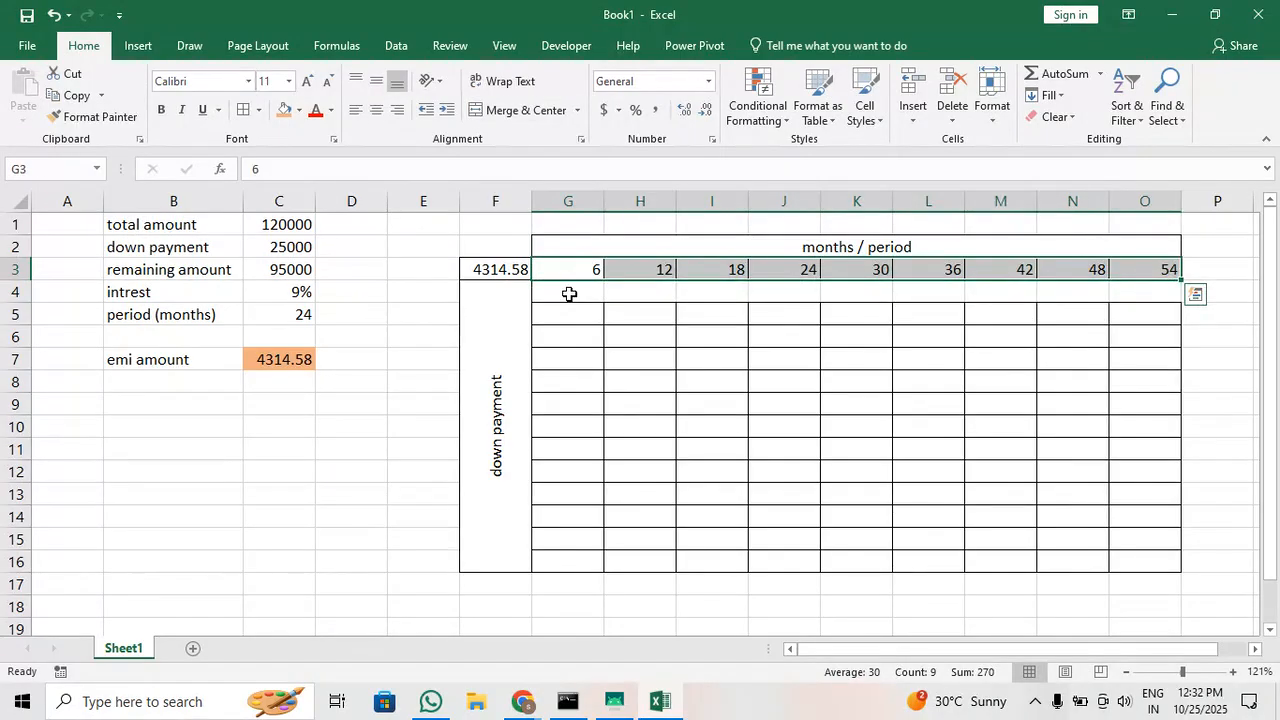
Move the merged down payment label from column F to E4:E16 and narrow column E
click(516, 327)
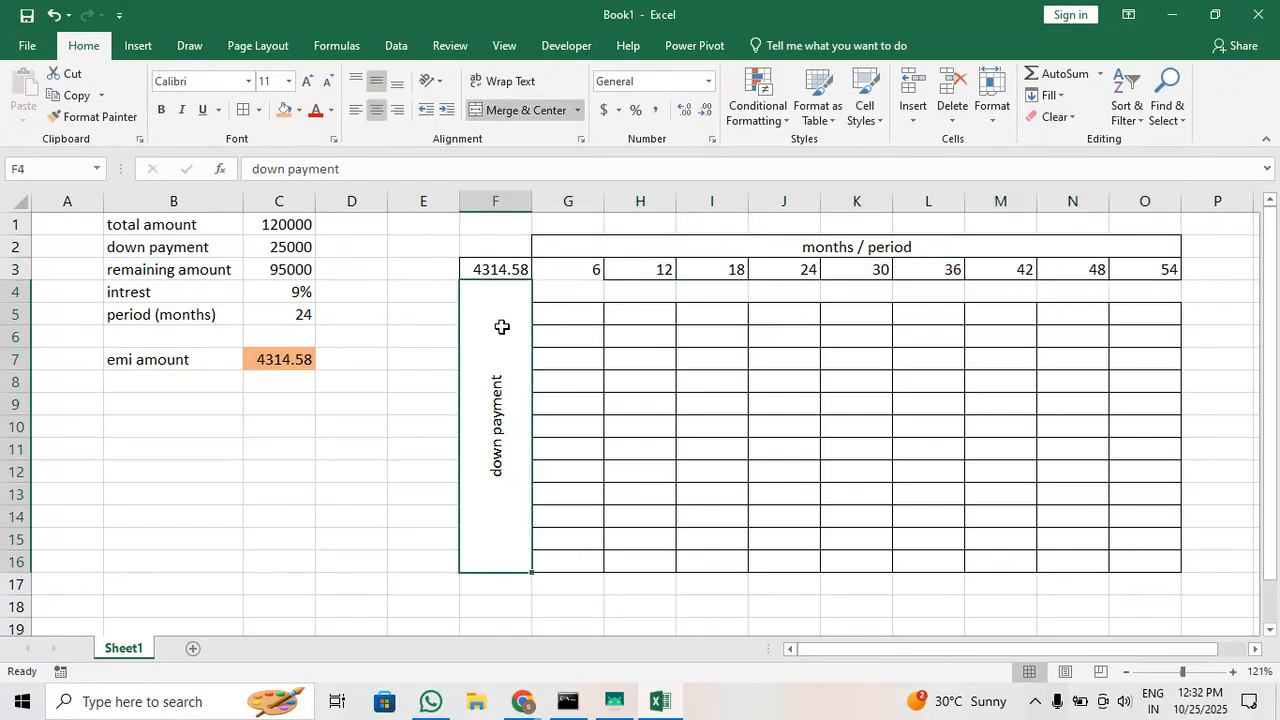
key(ctrl+x)
click(416, 306)
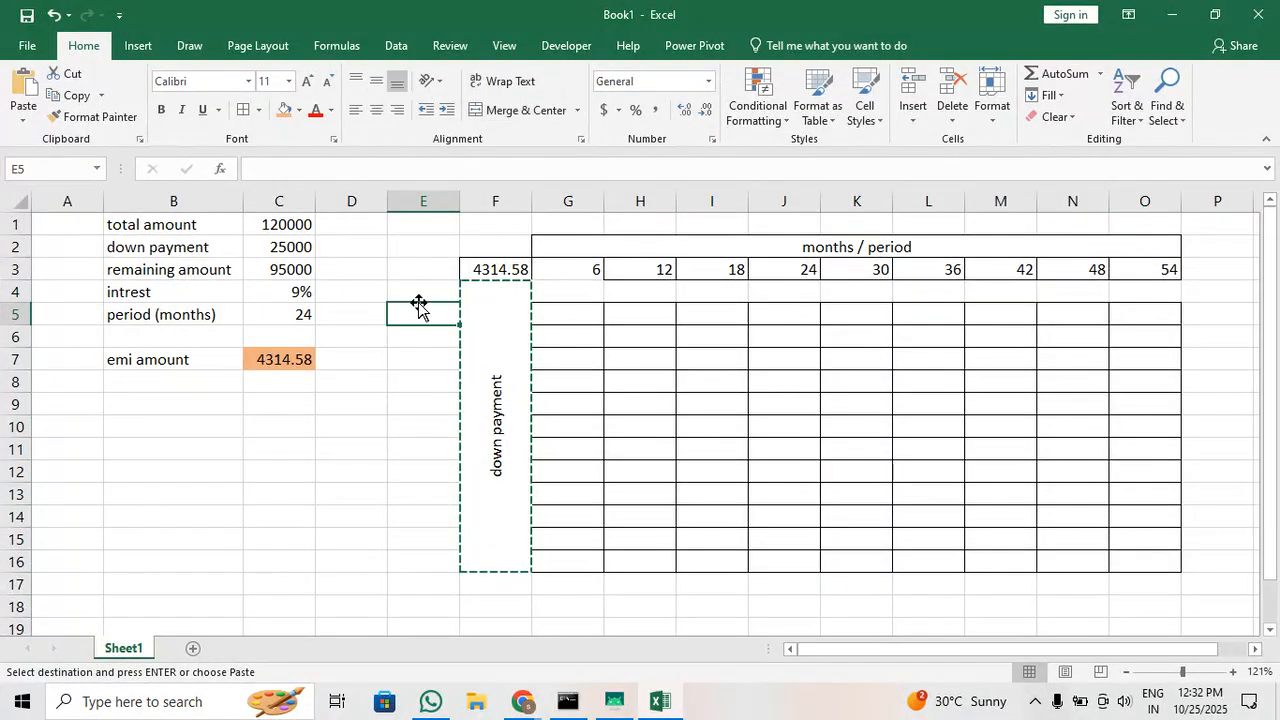
click(426, 293)
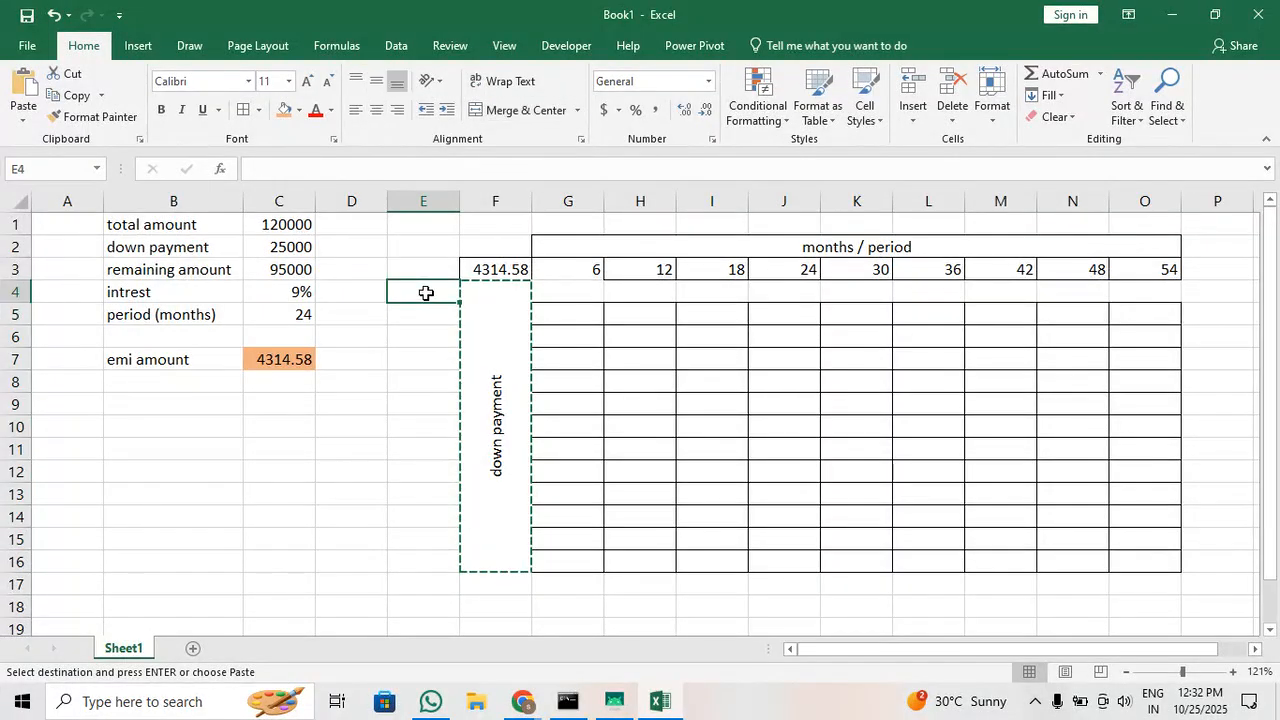
click(504, 291)
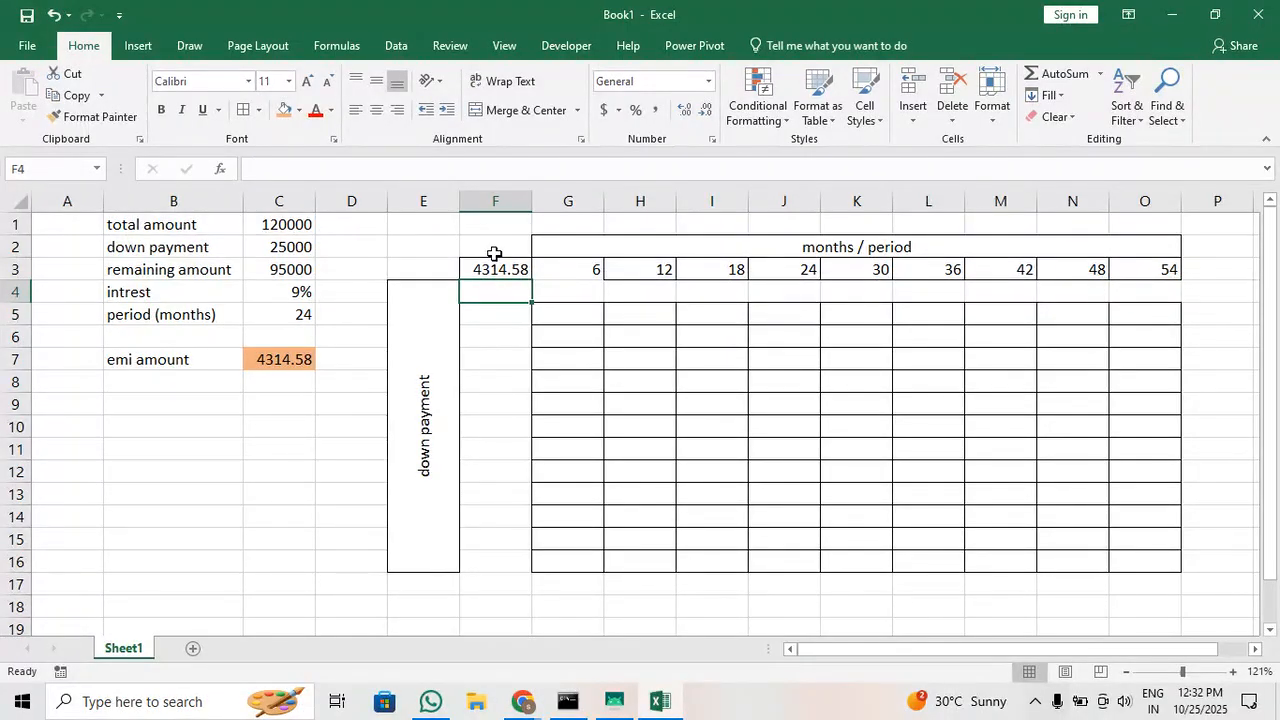
drag(460, 208, 432, 210)
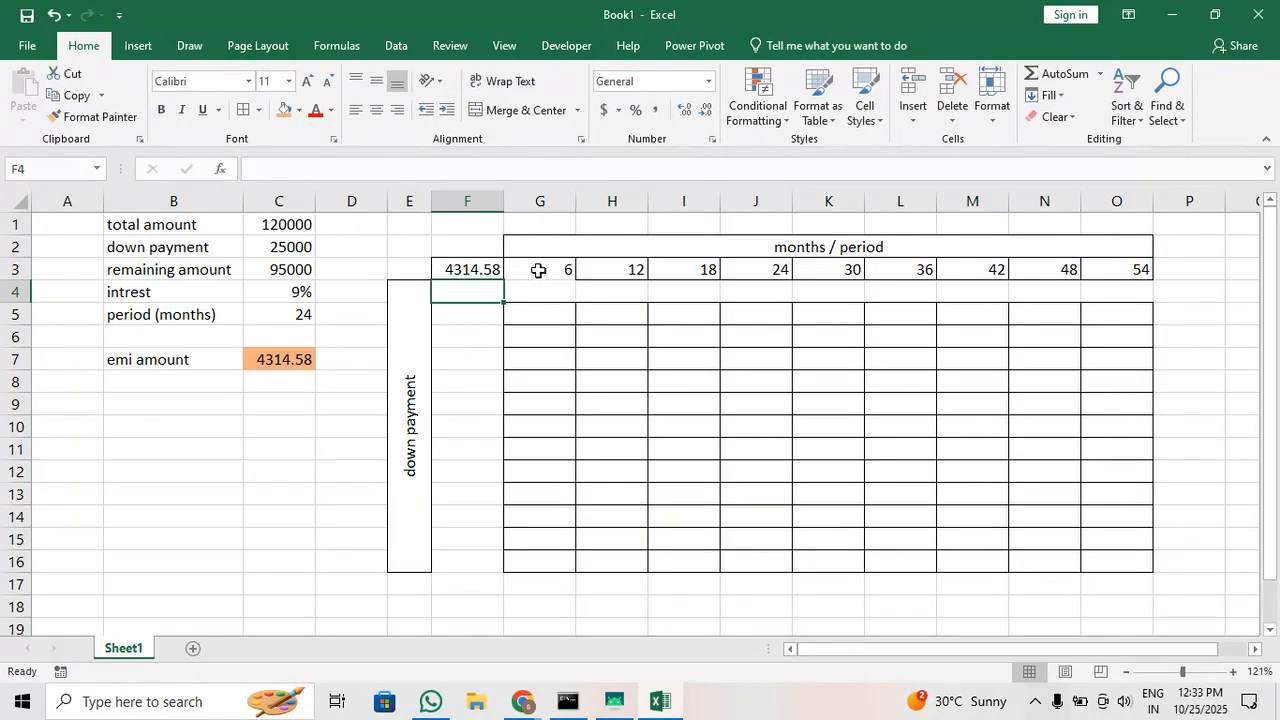
Apply all borders to G3:O8 and to the empty down payment cells F4:F16
drag(538, 270, 1106, 383)
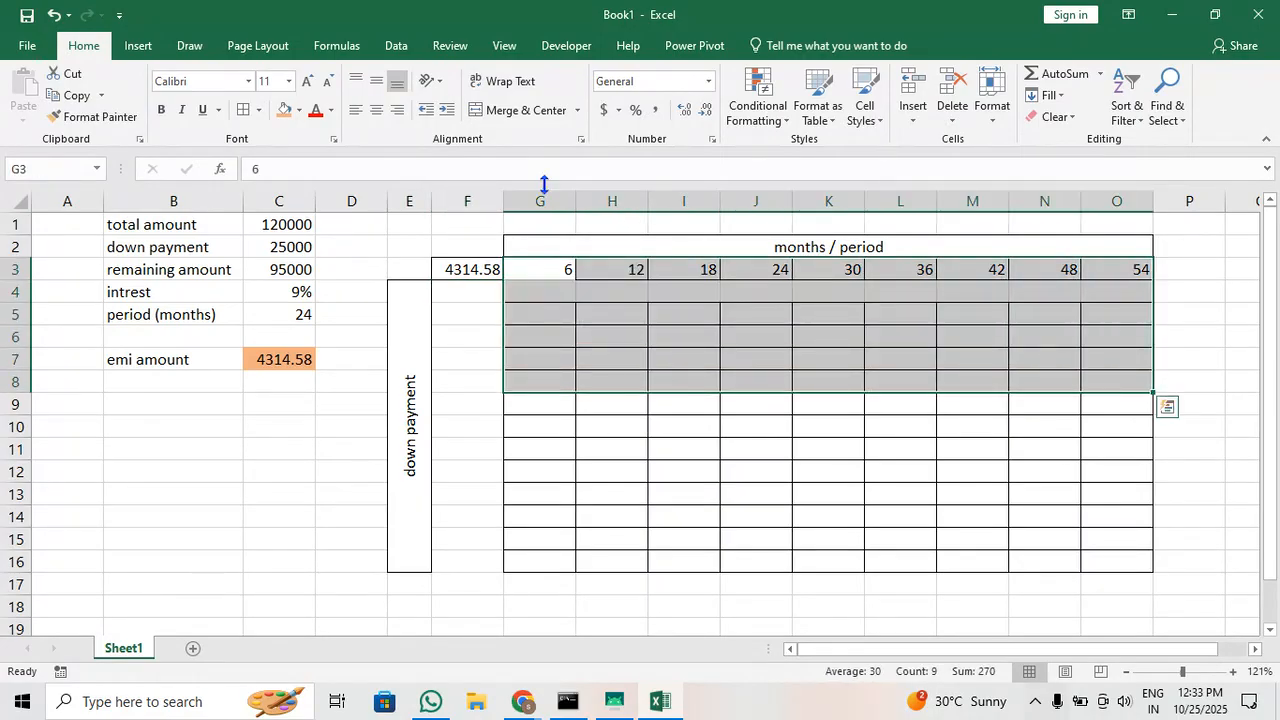
drag(491, 294, 491, 569)
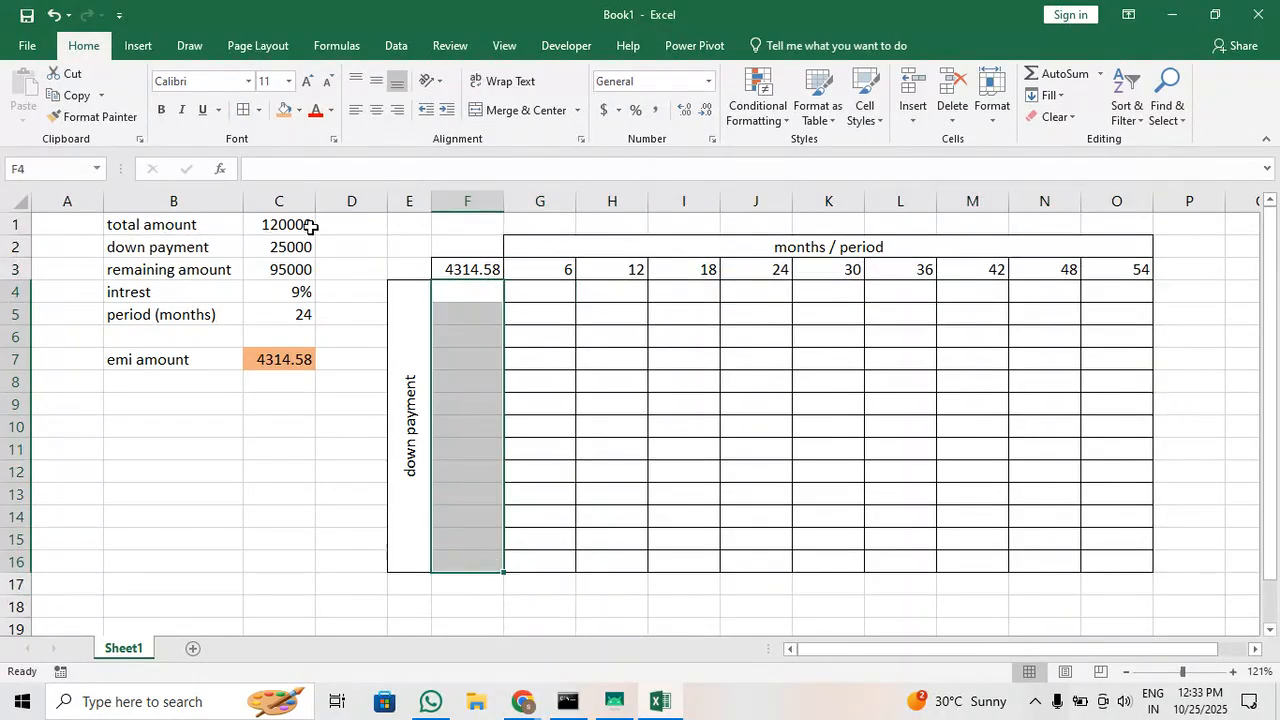
click(466, 298)
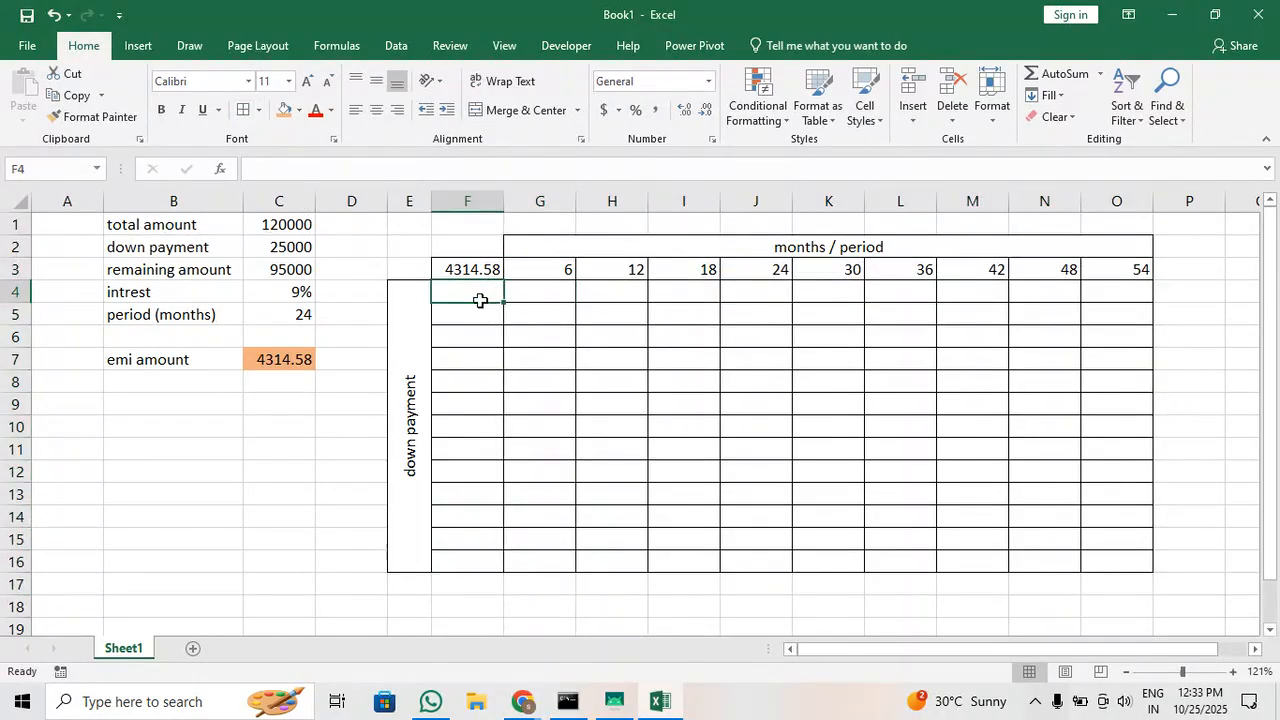
Enter the down payments 15000, 20000 and 25000 in F4:F6
ctrl+scroll(480, 300, up, 5)
scroll(480, 300, up, 1)
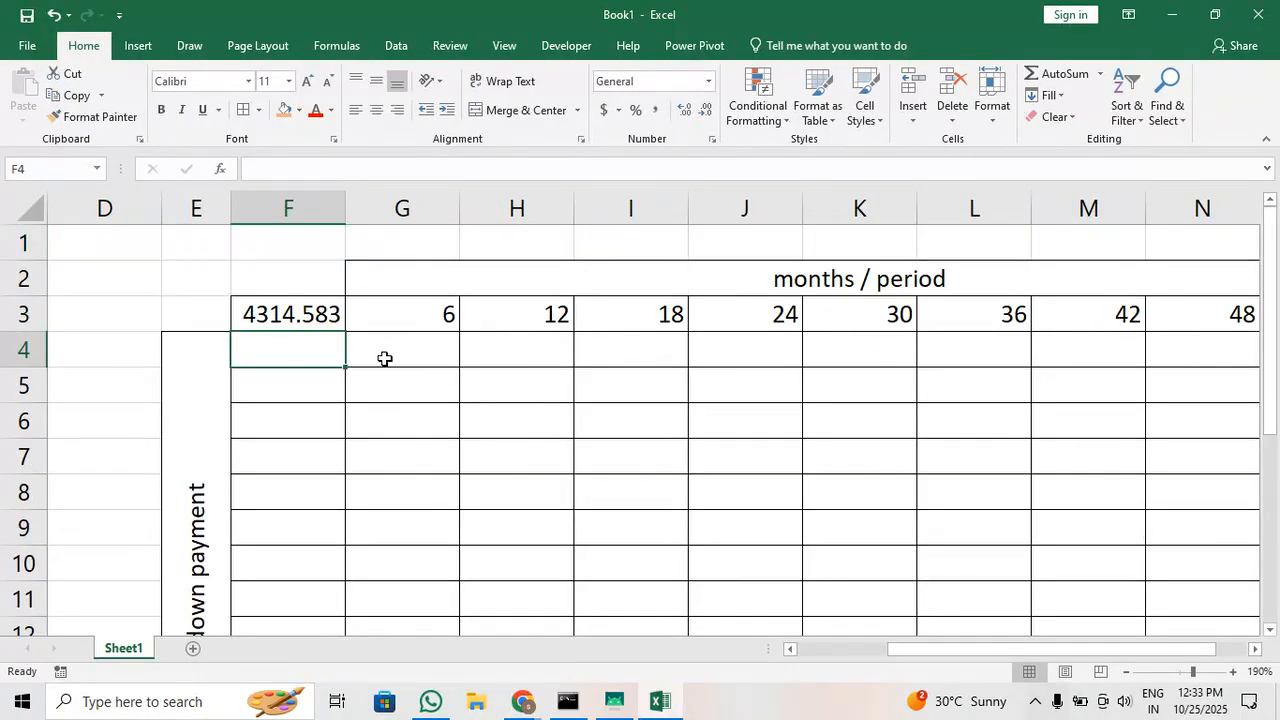
text(15000)
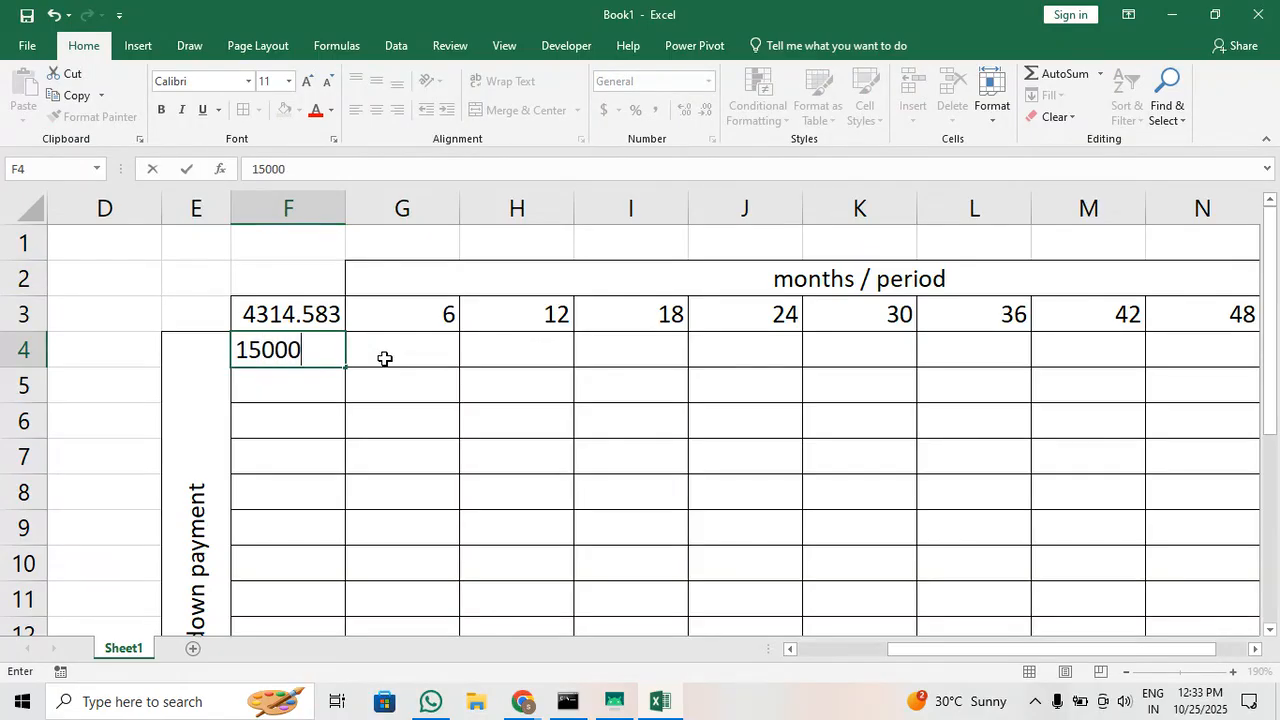
key(Return)
text(20000)
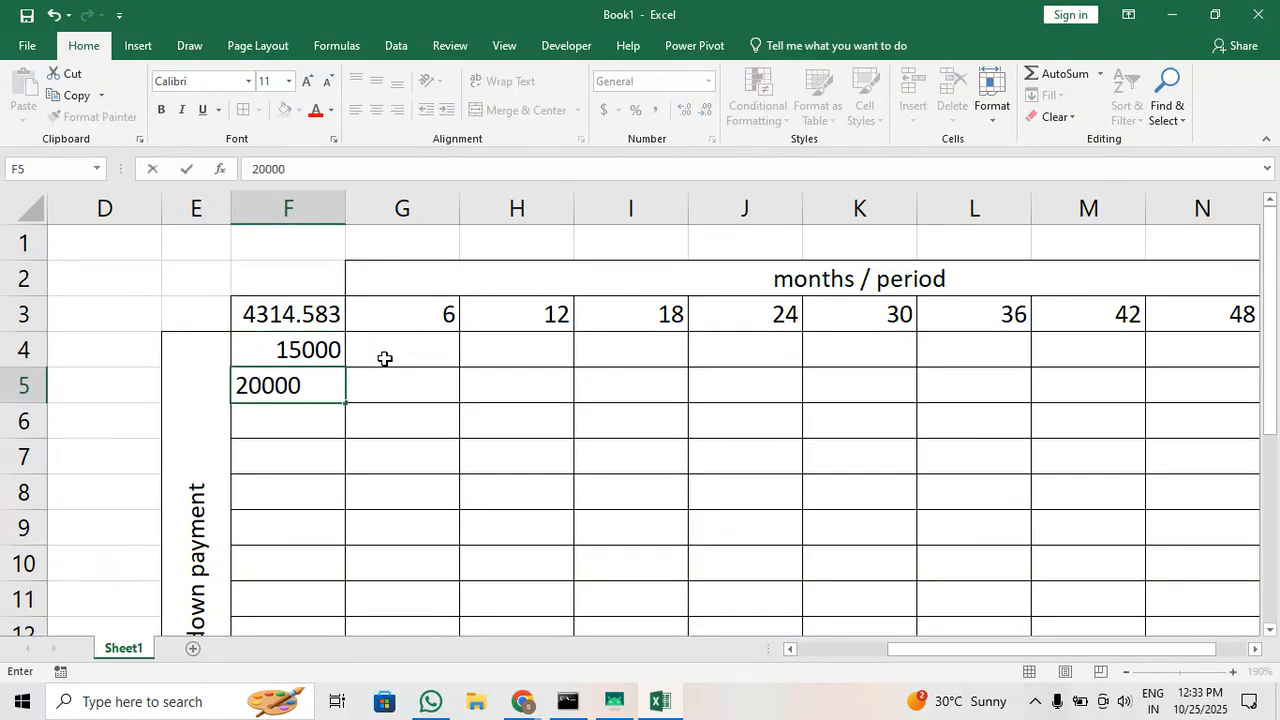
key(Return)
text(25000)
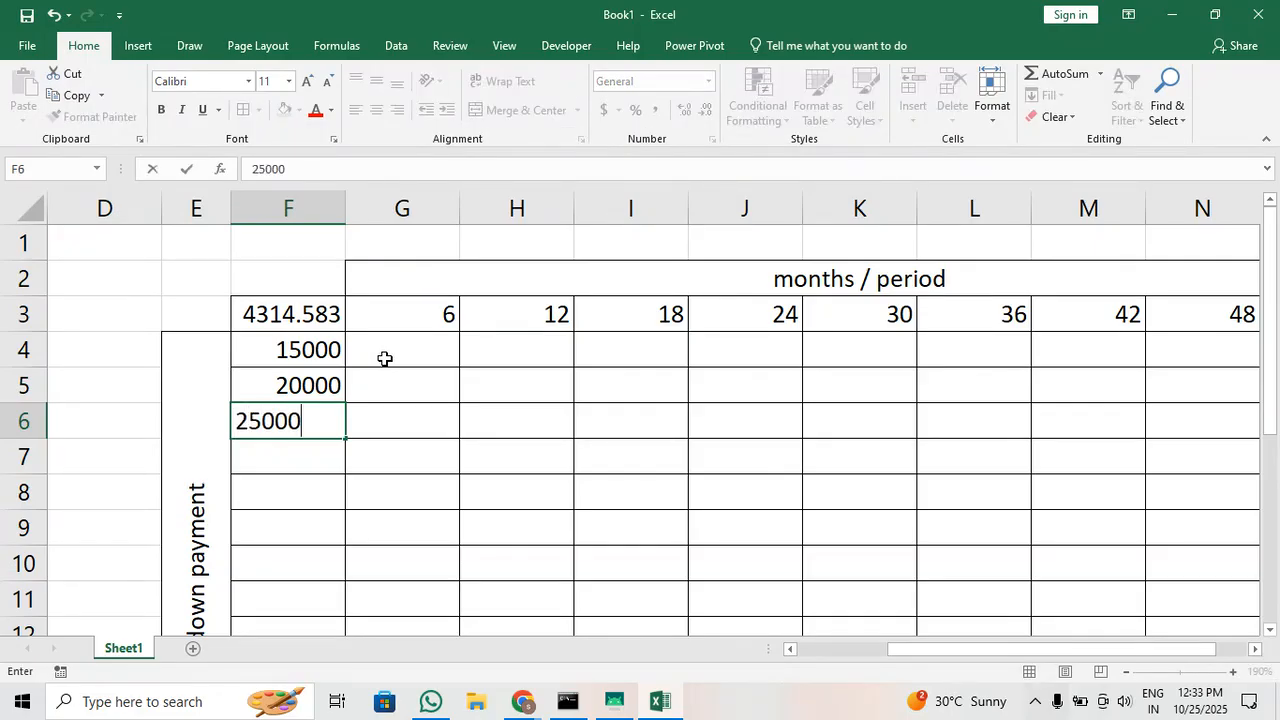
Extend the down payment series in steps of 5000 down to 75000 in F16
click(366, 480)
drag(286, 352, 329, 574)
click(540, 483)
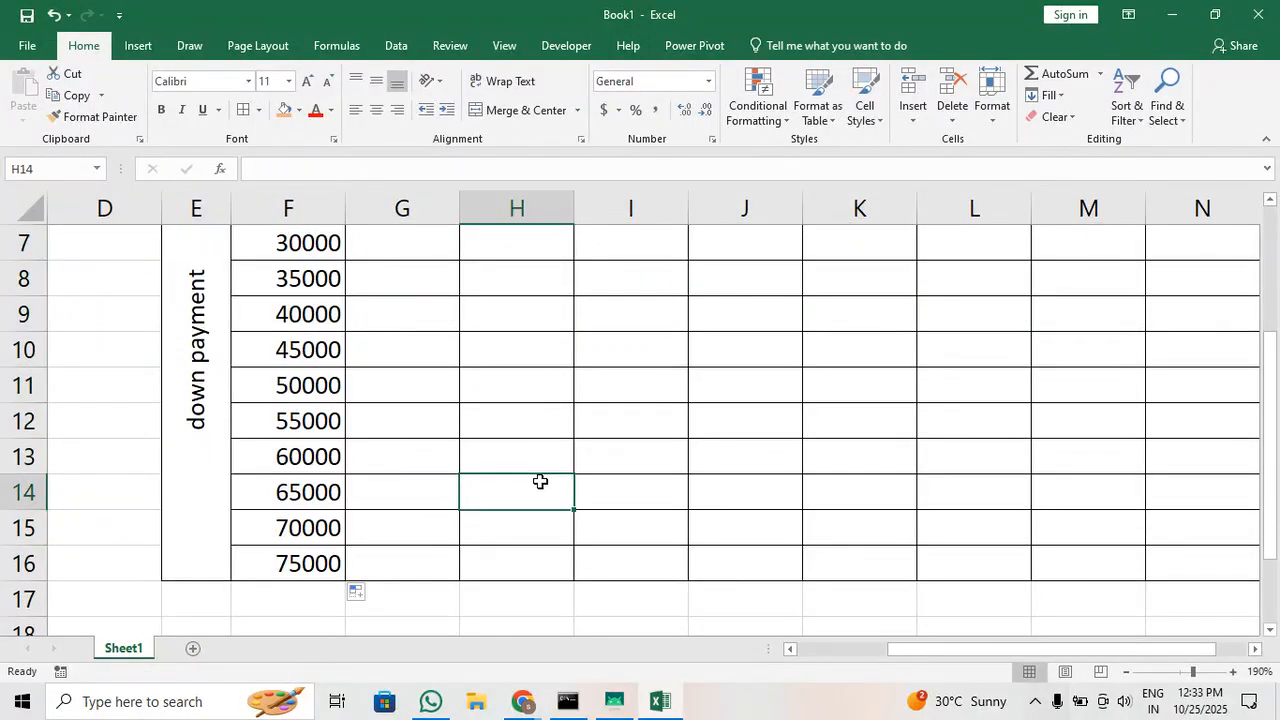
Fill the merged months / period heading and the merged down payment label with the same light blue
scroll(540, 481, down, 1)
scroll(540, 481, down, 1)
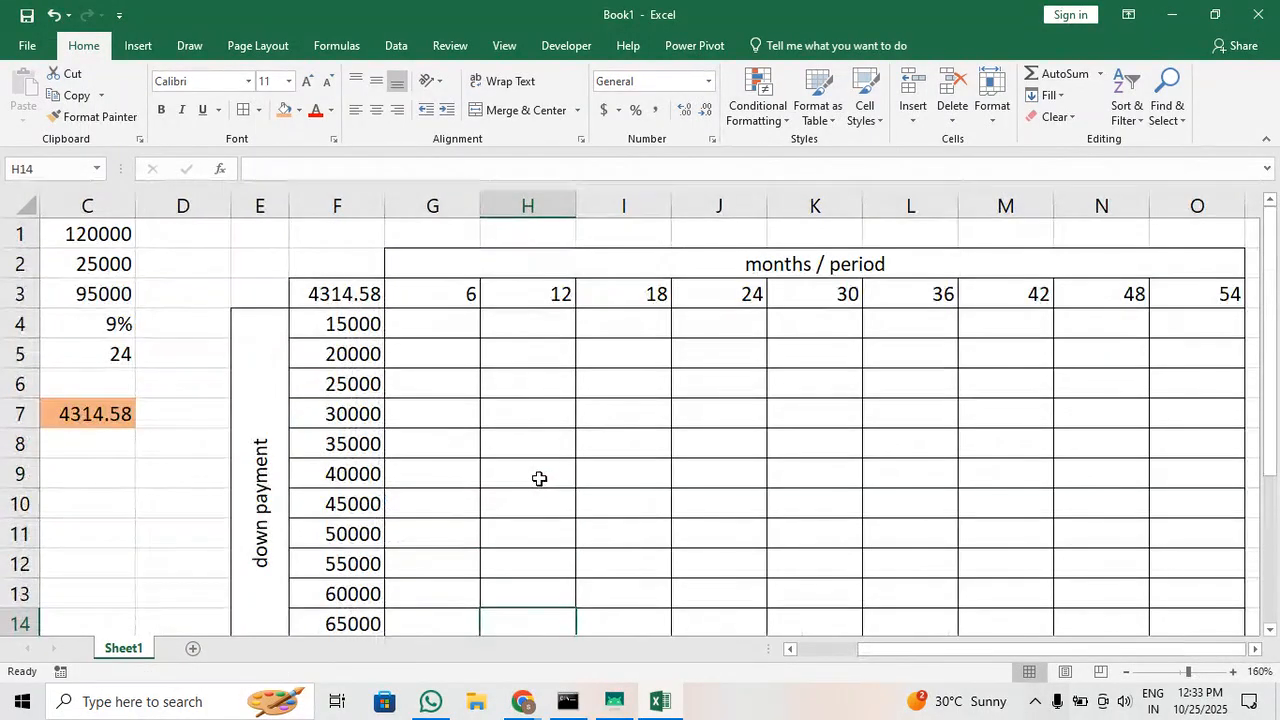
scroll(540, 481, down, 1)
scroll(540, 481, down, 1)
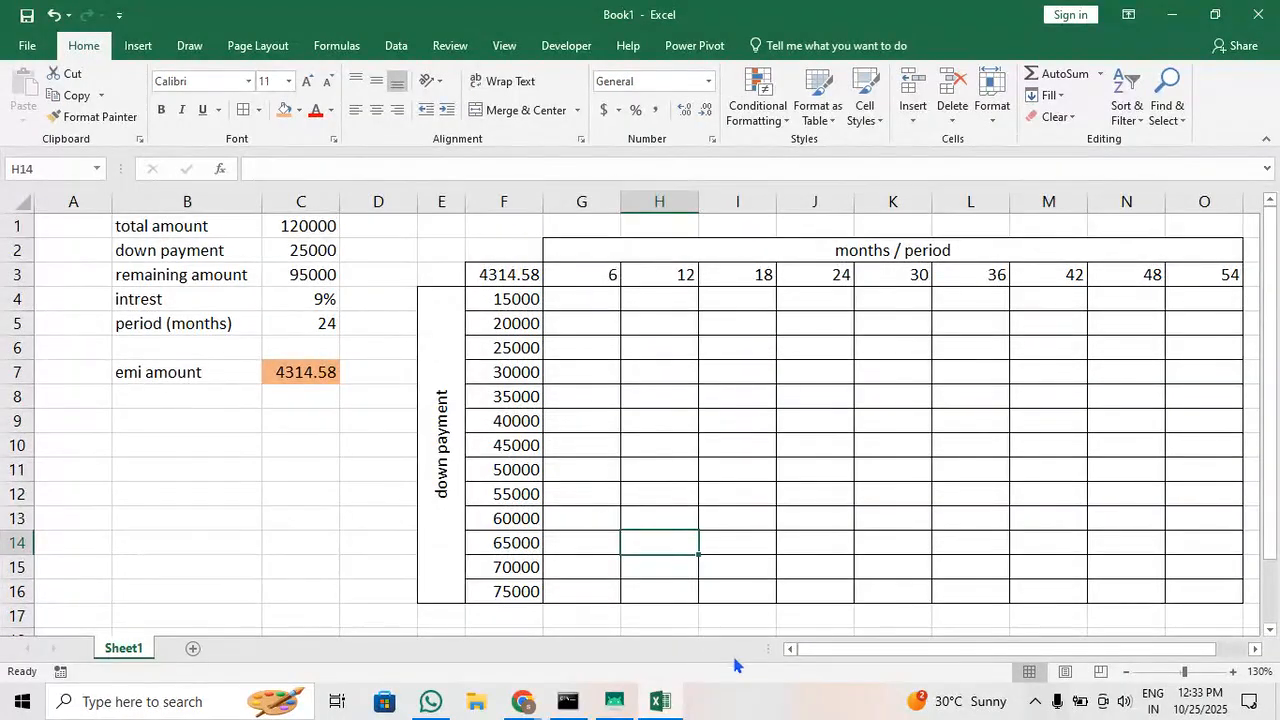
drag(836, 650, 862, 655)
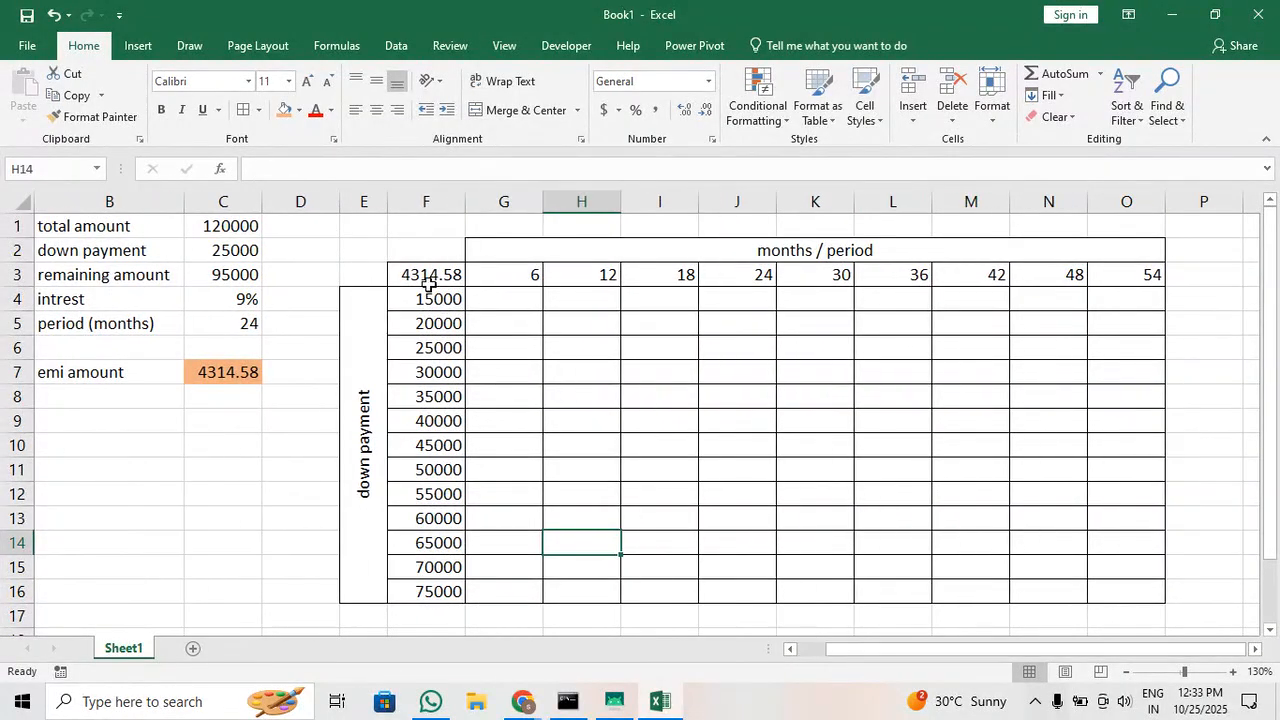
click(495, 281)
drag(495, 281, 997, 263)
click(913, 248)
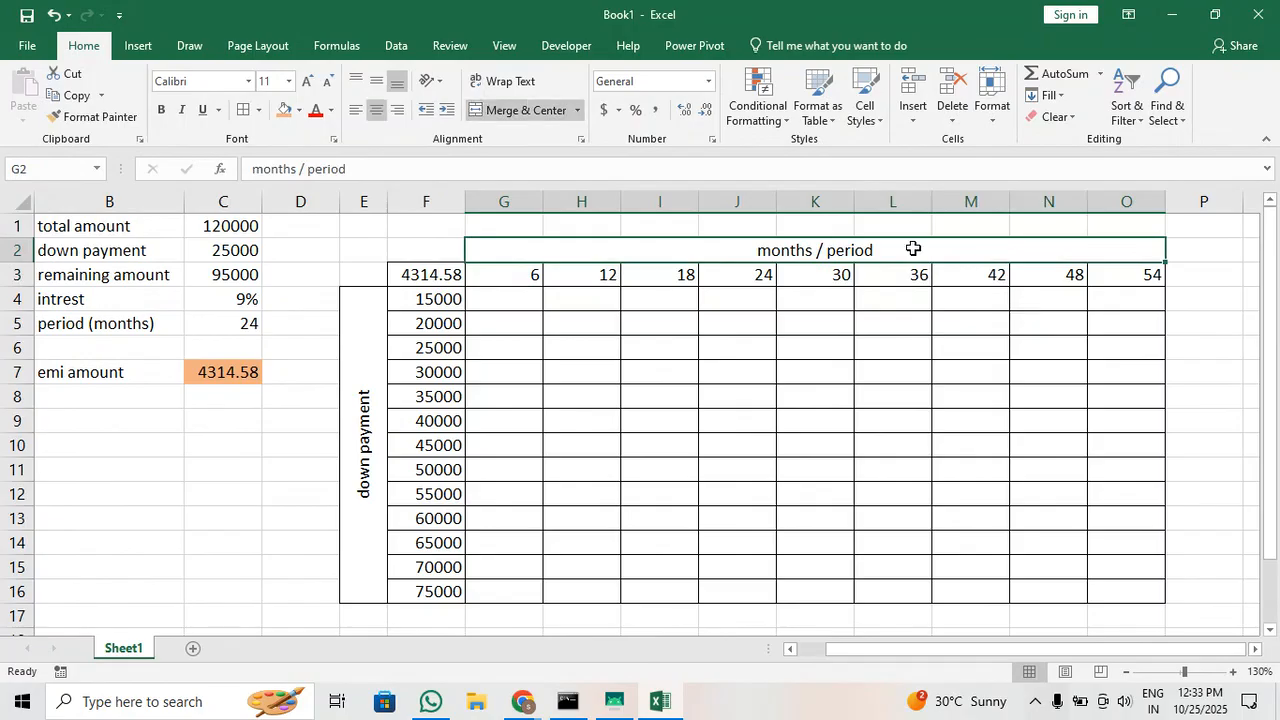
click(298, 110)
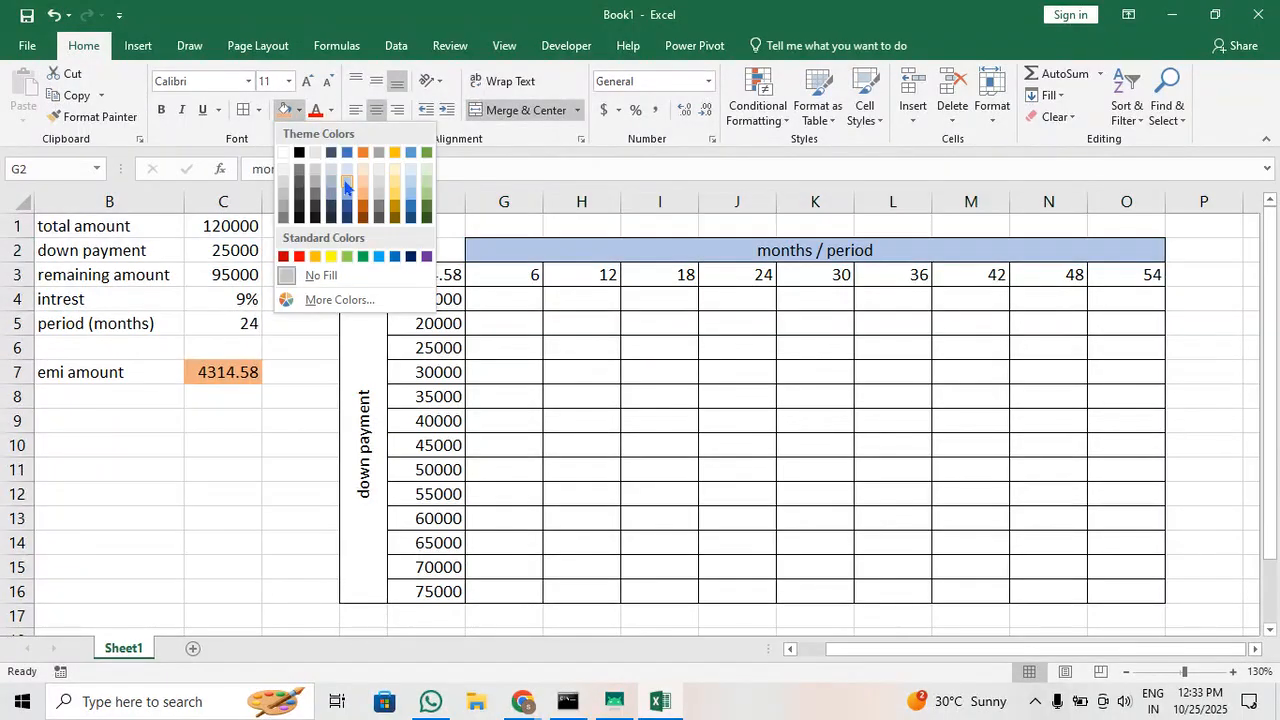
click(352, 186)
click(364, 352)
click(285, 110)
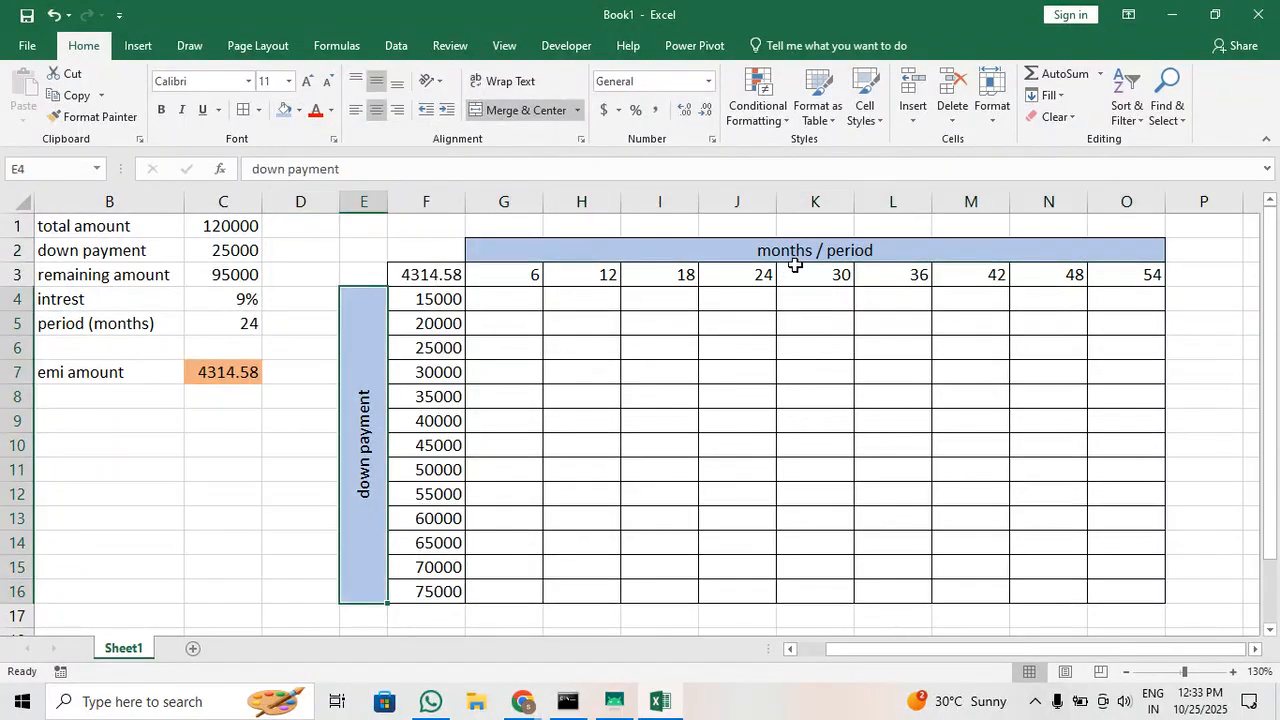
drag(511, 280, 1107, 277)
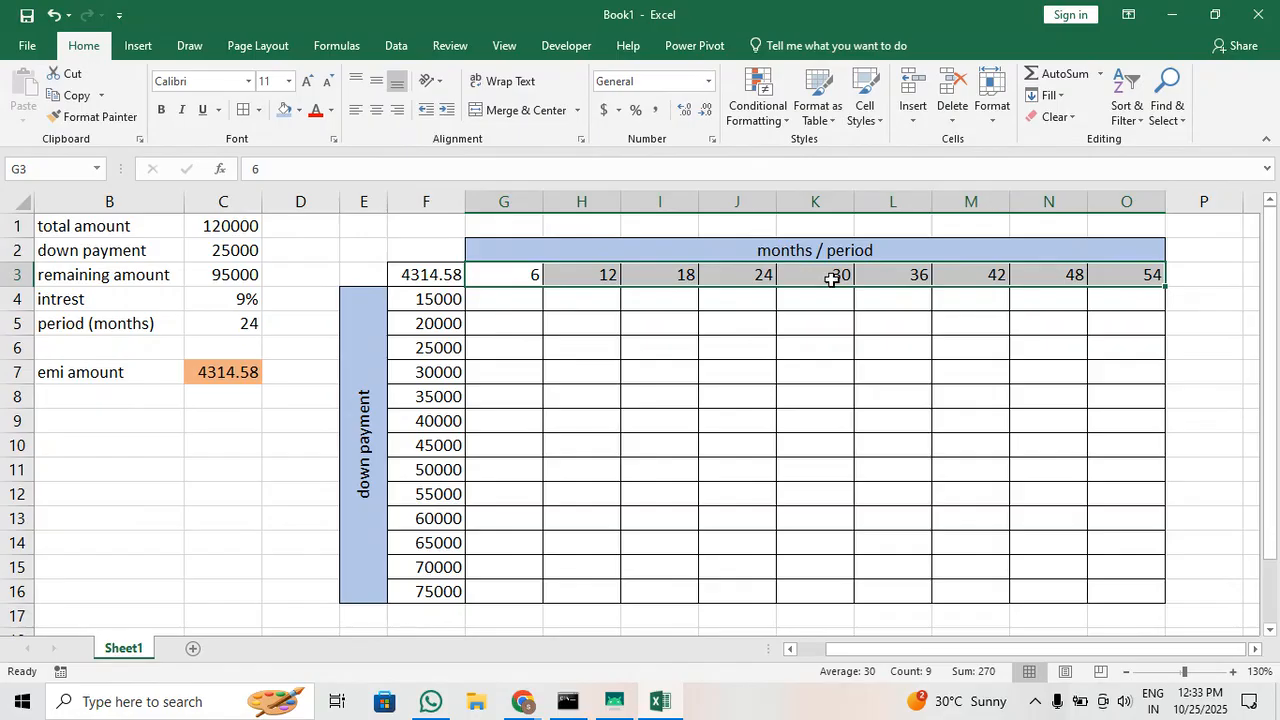
drag(432, 303, 428, 594)
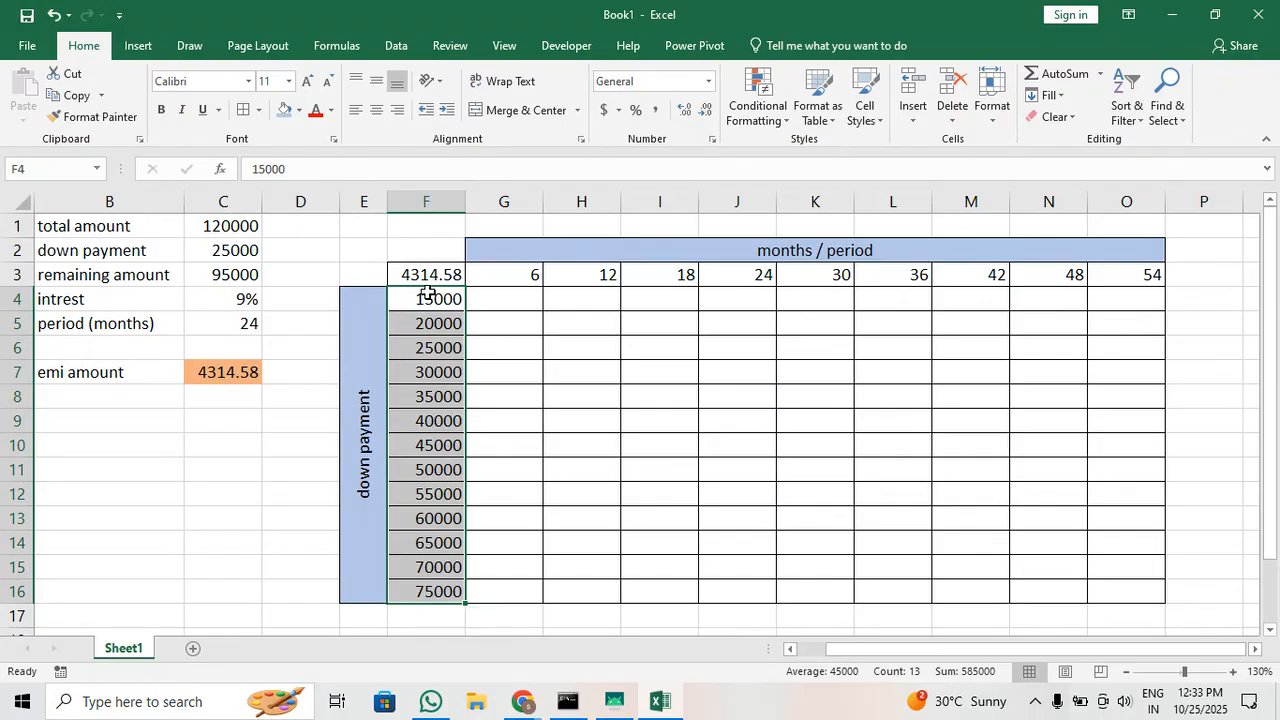
drag(417, 277, 1111, 597)
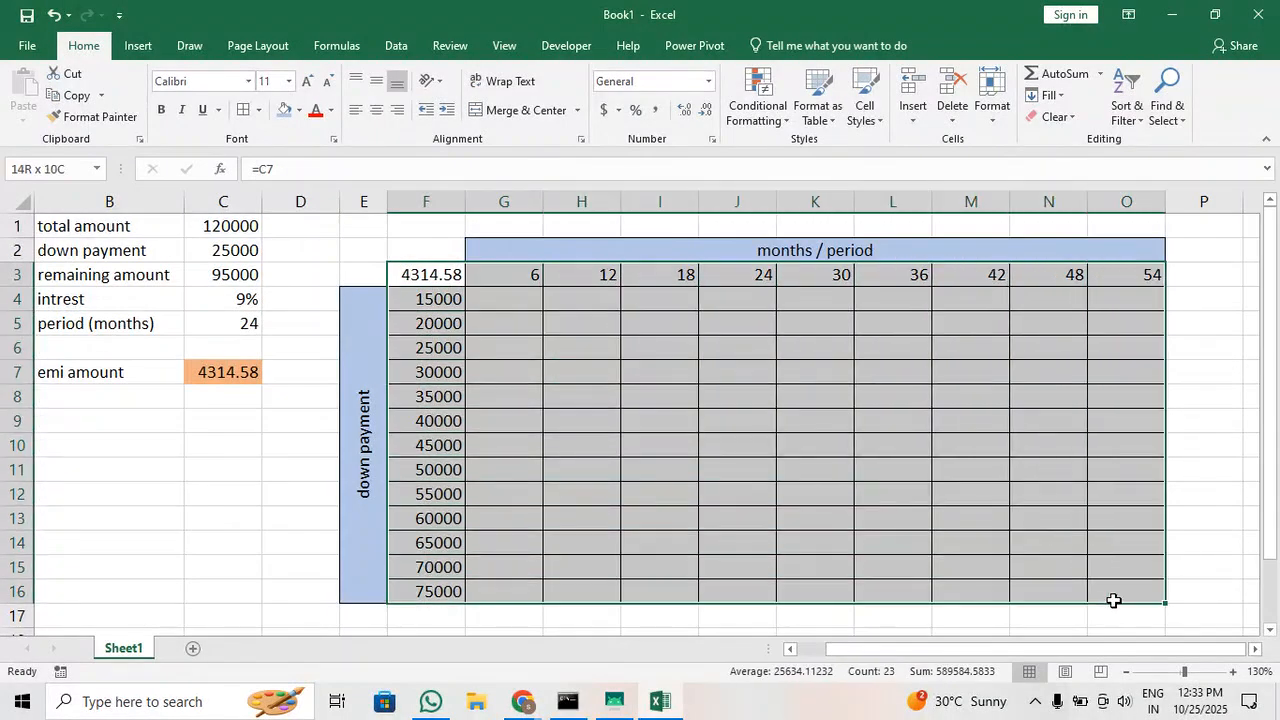
click(428, 270)
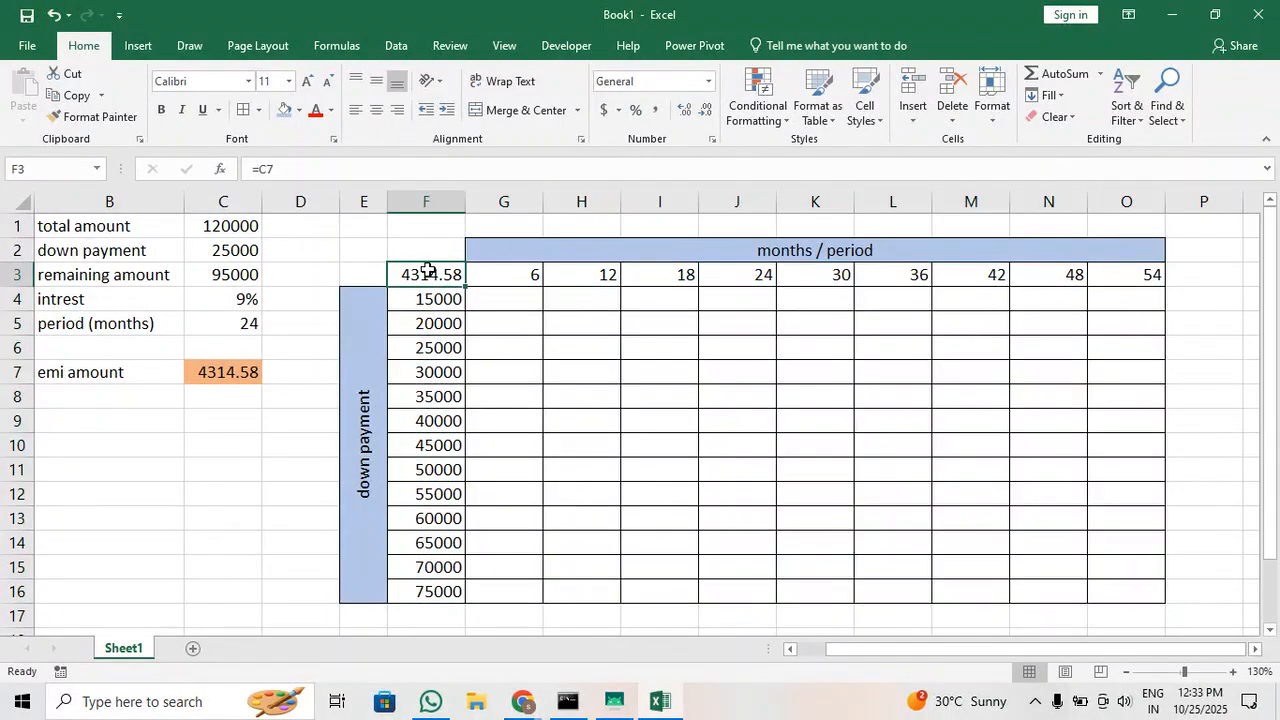
click(640, 392)
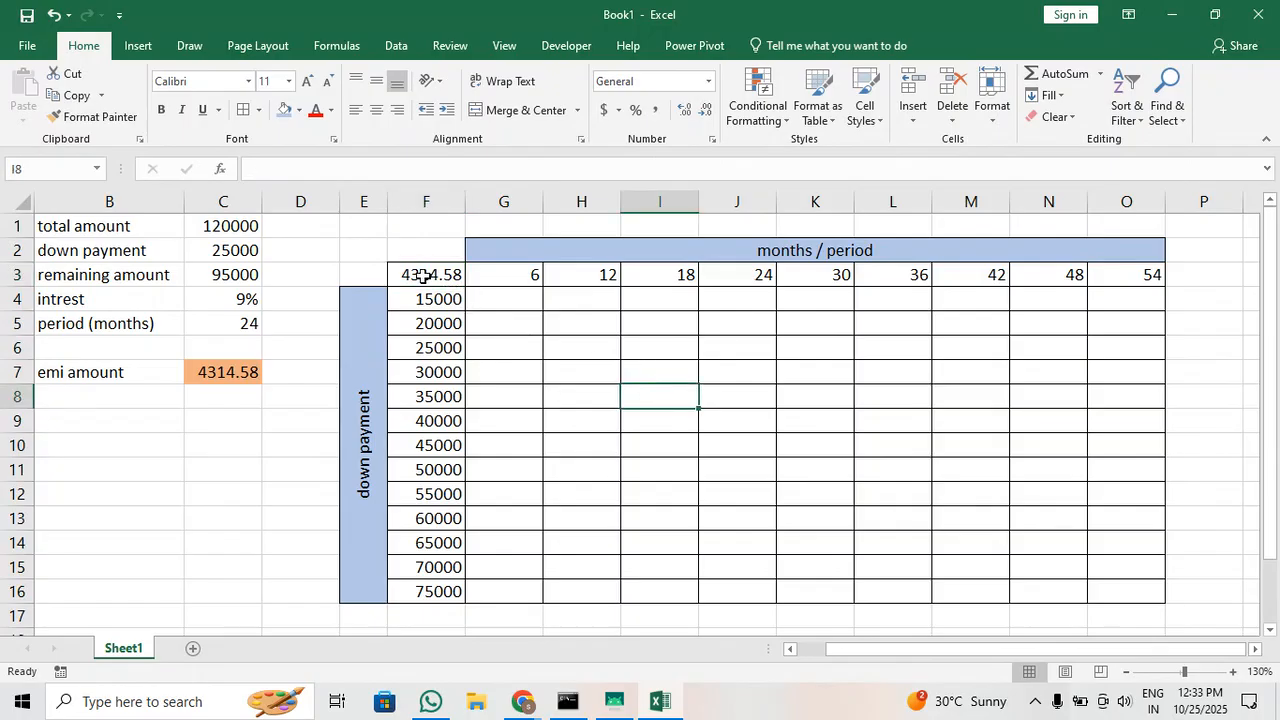
Set up a what-if data table on F3:O16 with C5 as row input cell and C2 as column input cell
drag(423, 277, 1114, 583)
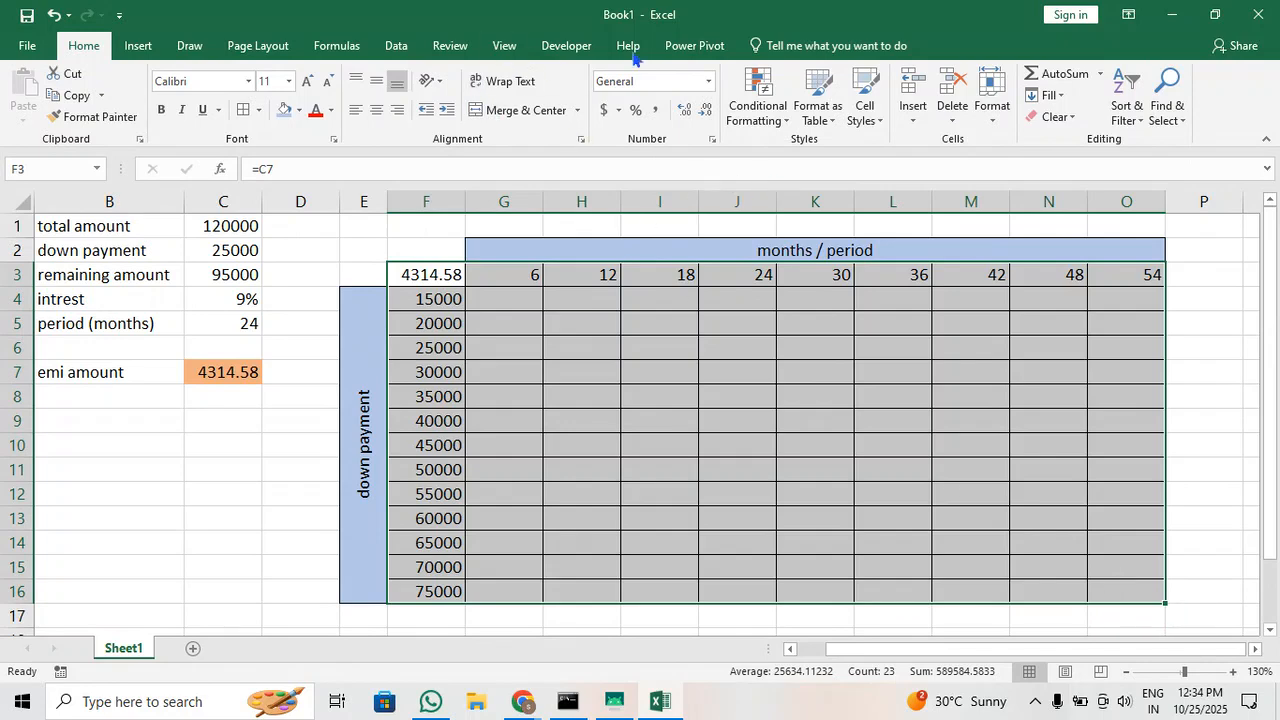
click(396, 46)
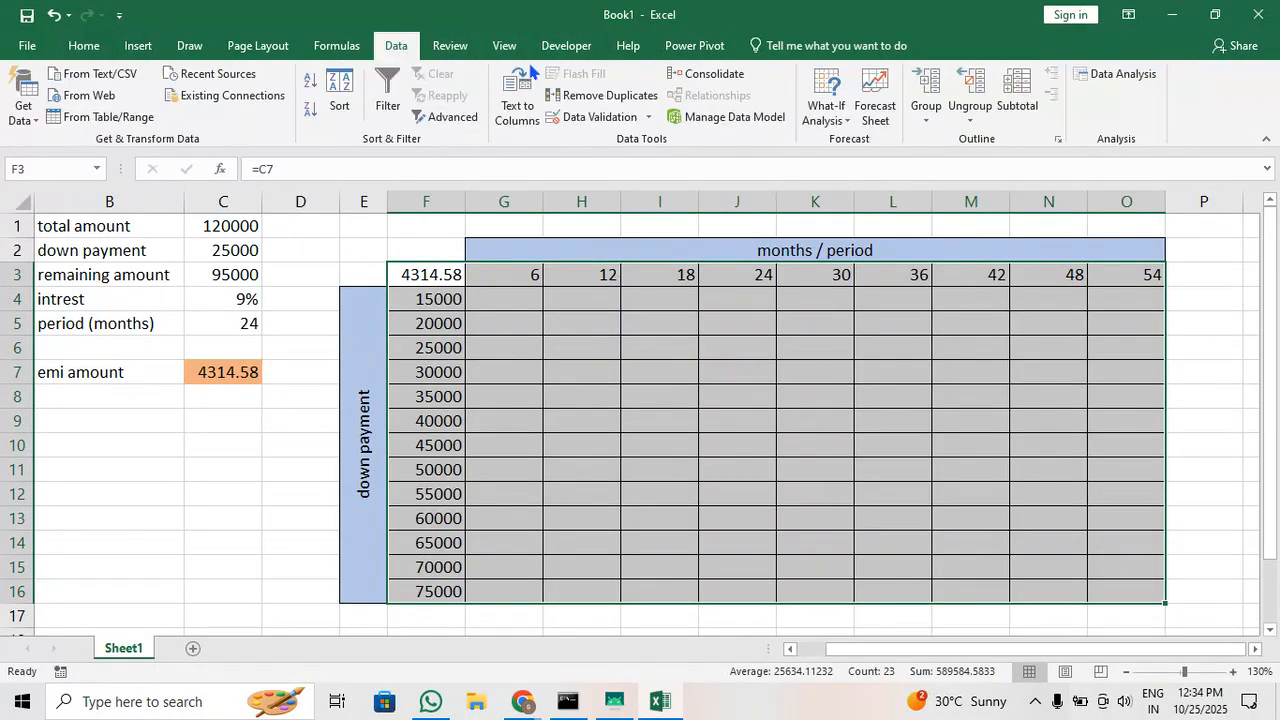
click(827, 118)
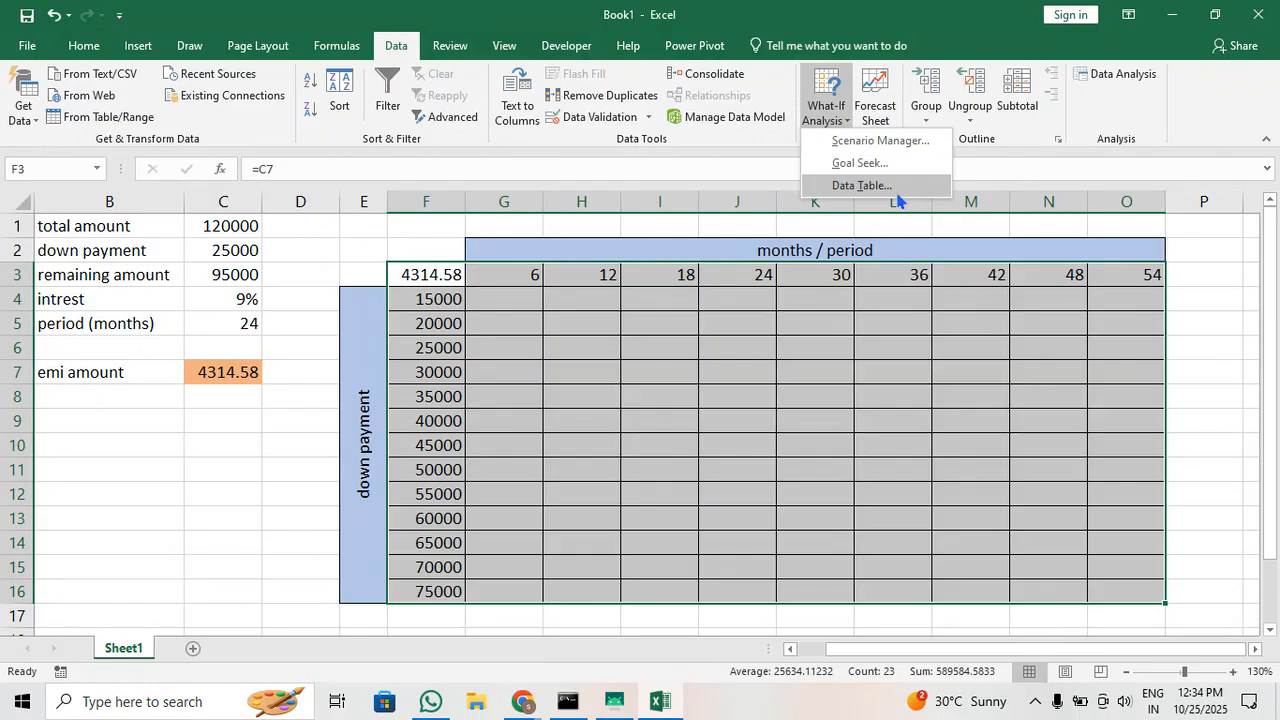
click(852, 186)
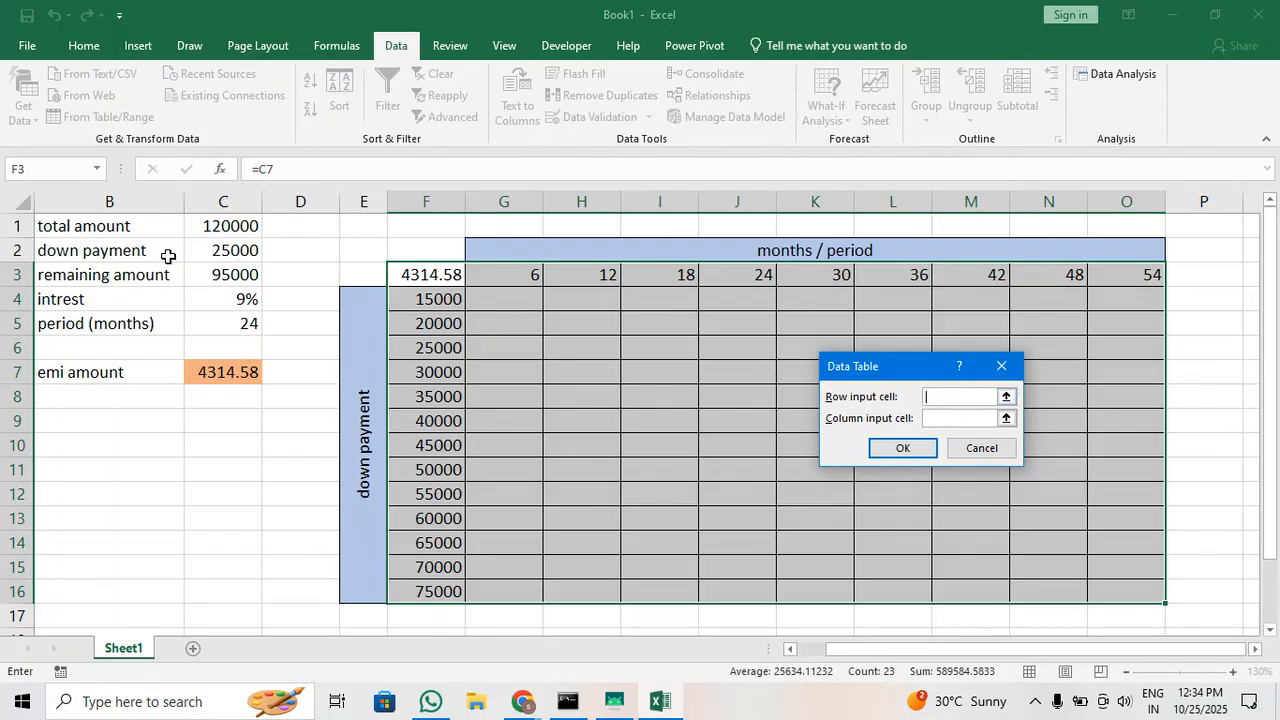
click(227, 321)
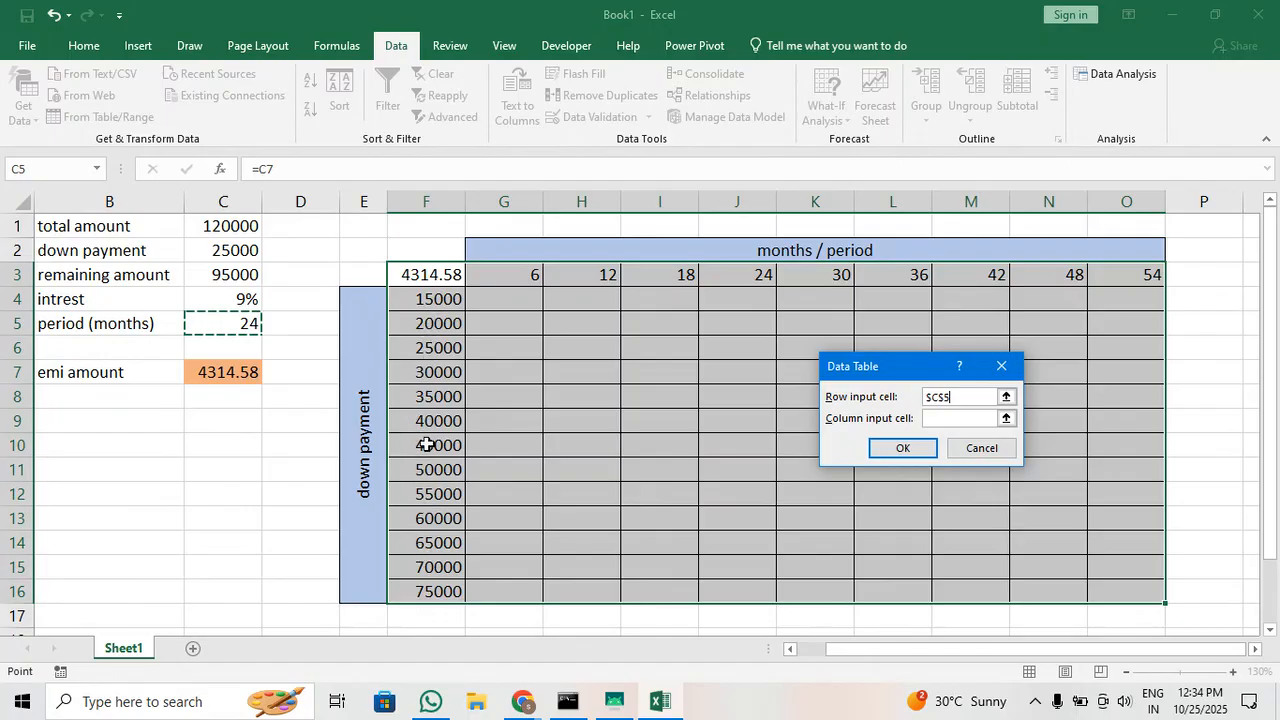
click(966, 417)
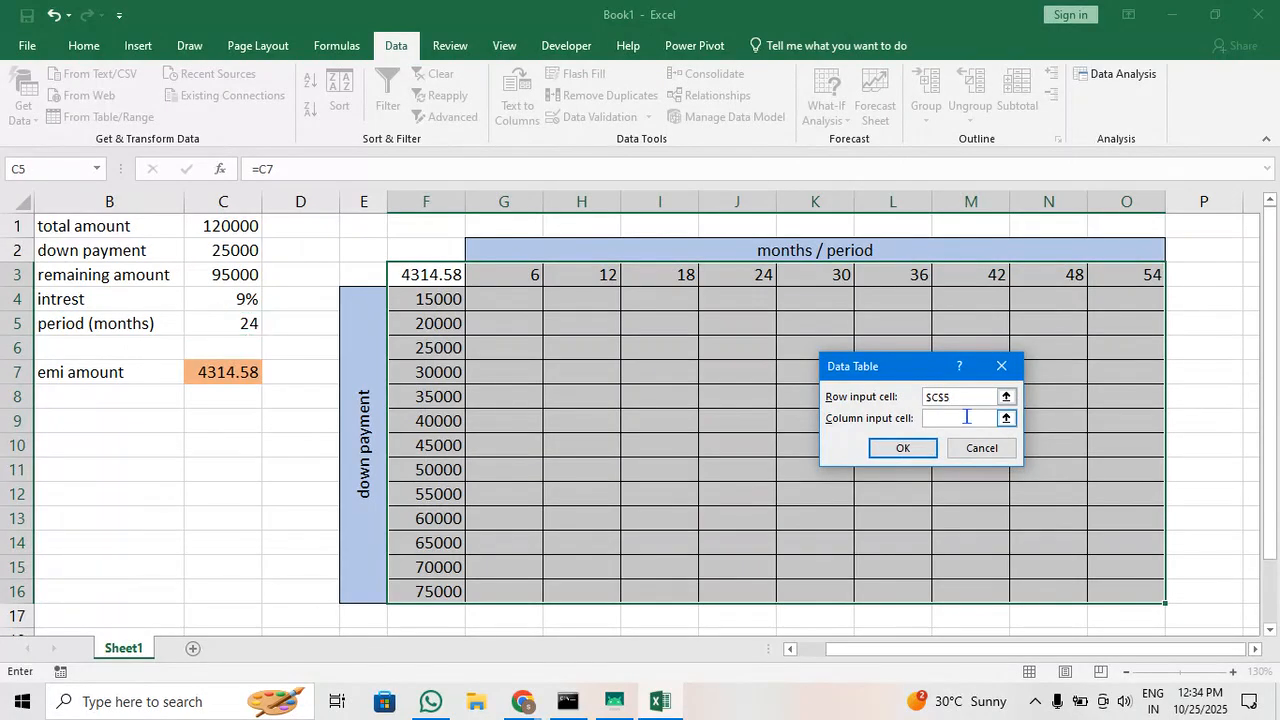
click(238, 250)
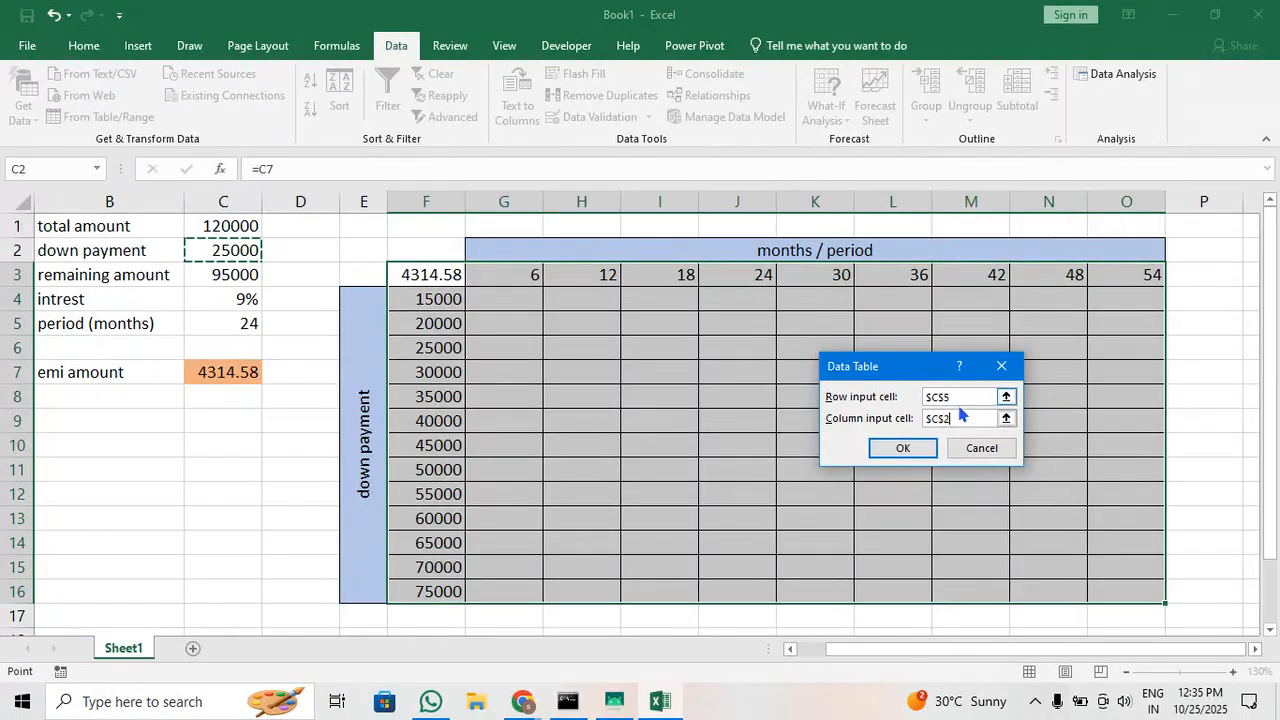
Generate the what-if data table and display its EMI results in G4:O16 in Number format with no decimals
click(903, 449)
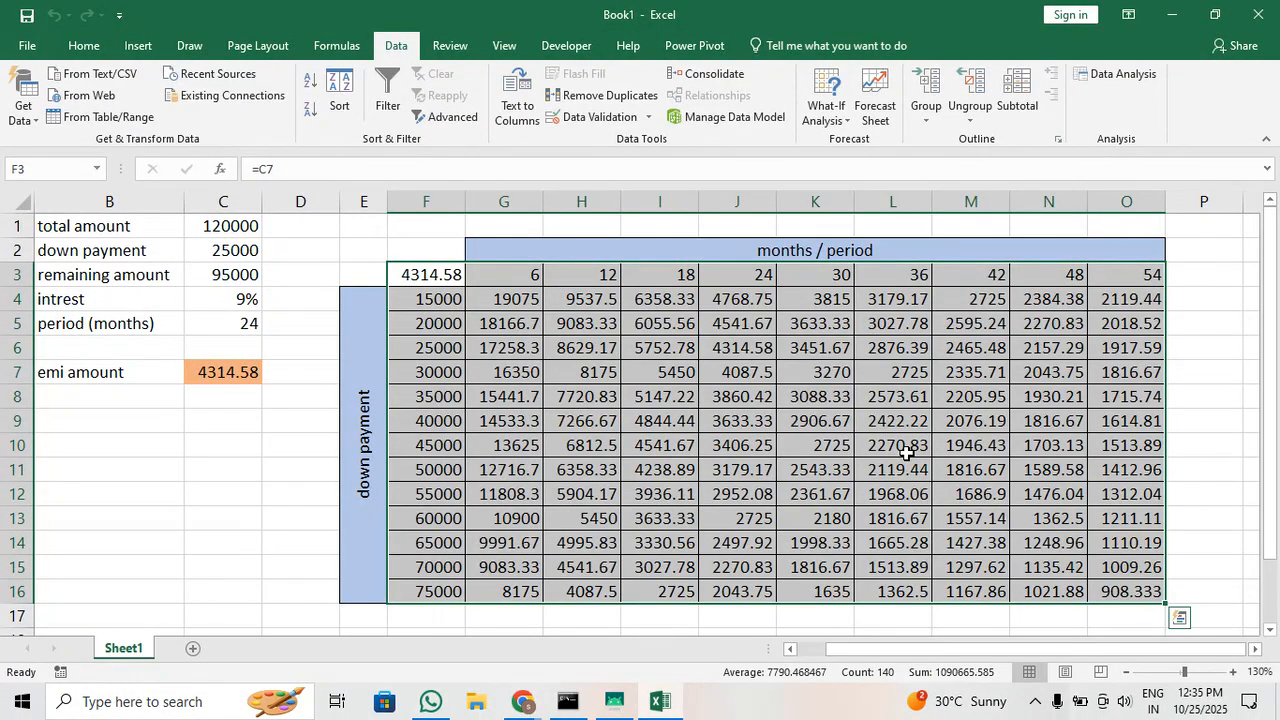
click(843, 476)
drag(511, 297, 1140, 590)
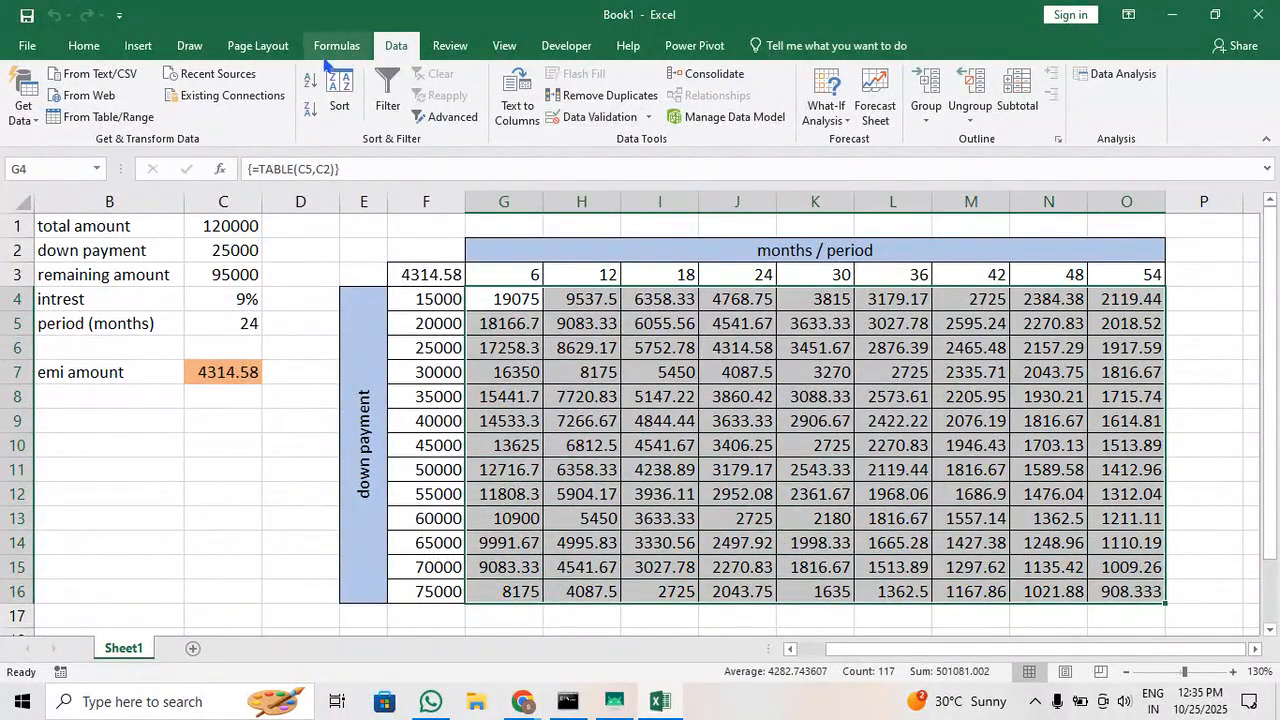
click(95, 52)
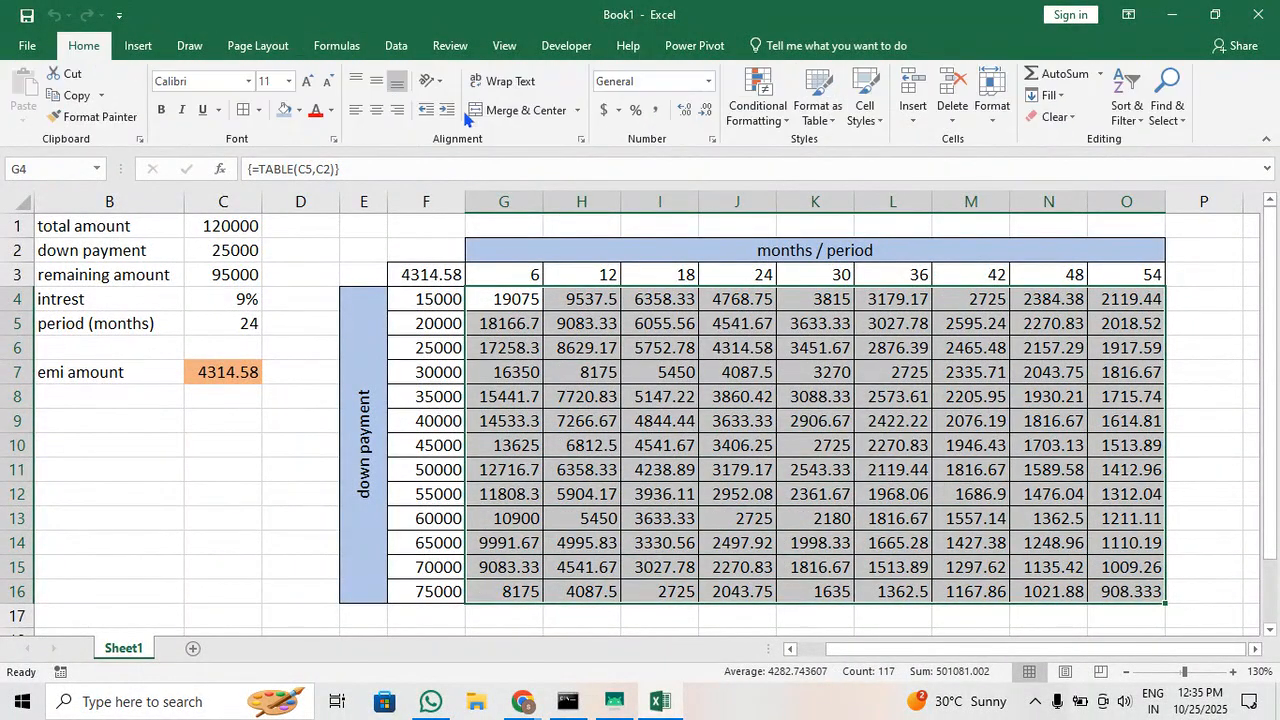
click(705, 110)
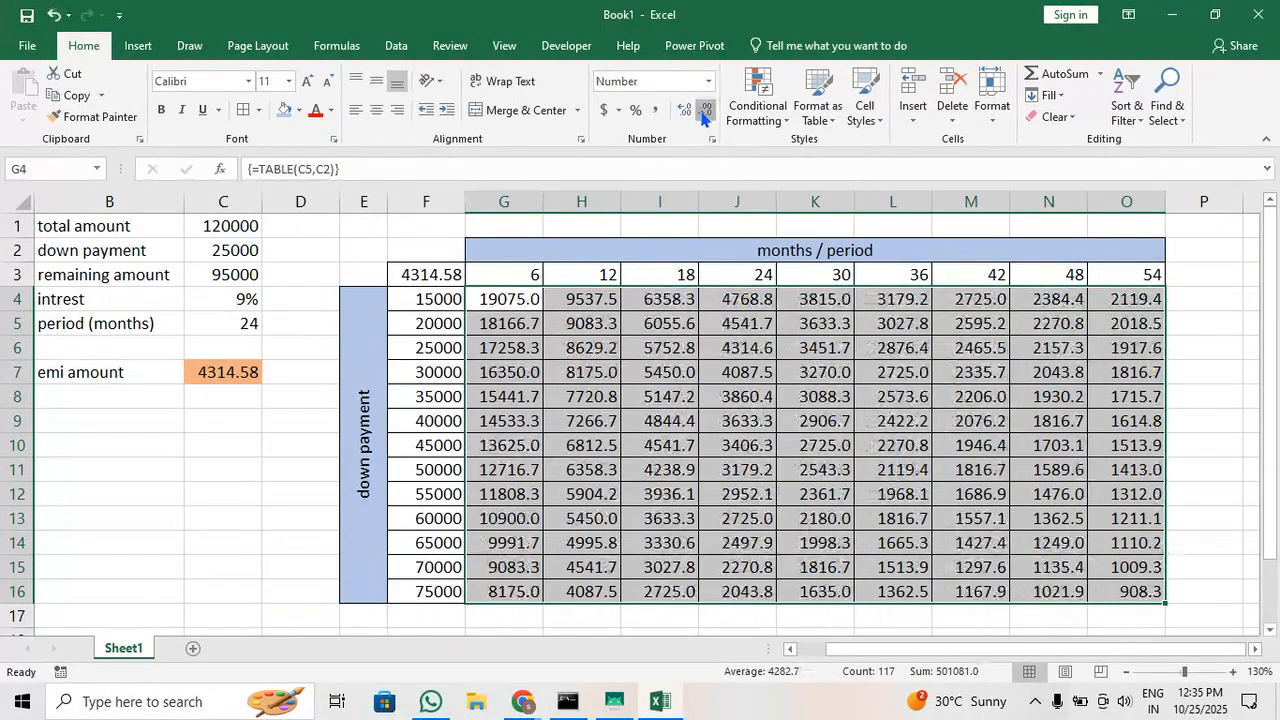
click(705, 112)
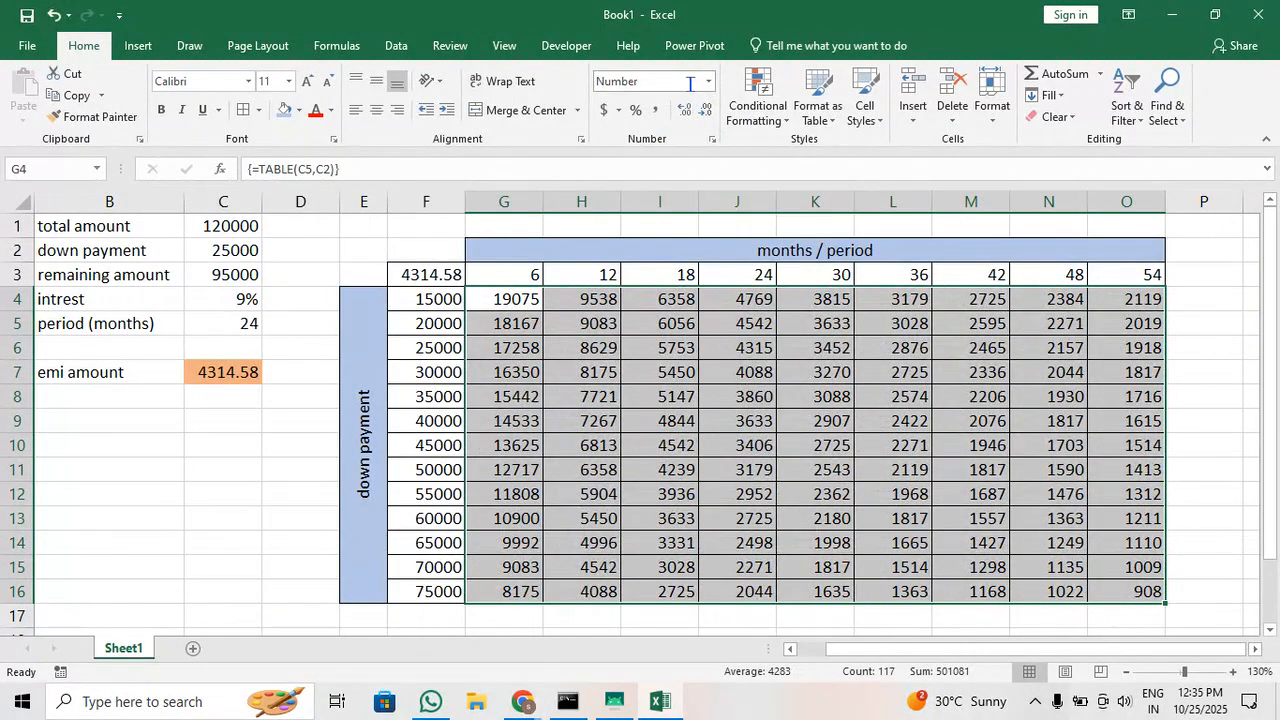
click(709, 82)
click(709, 150)
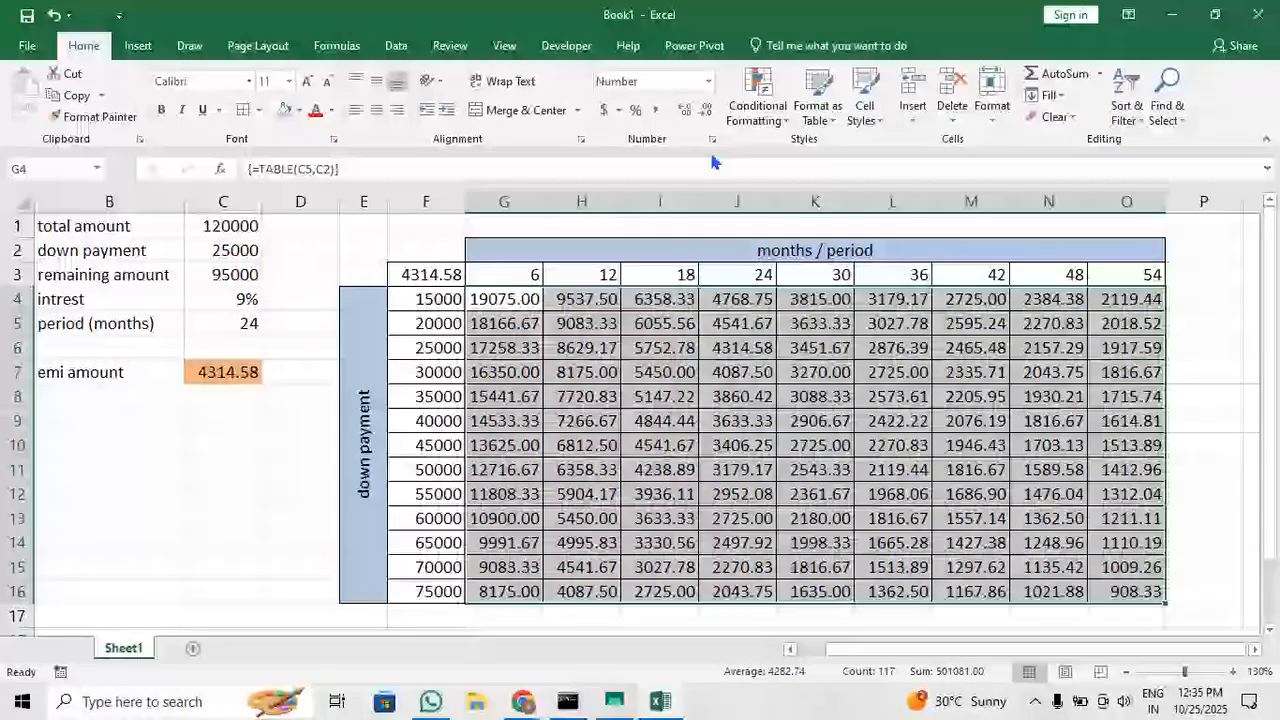
click(700, 112)
click(700, 112)
click(722, 442)
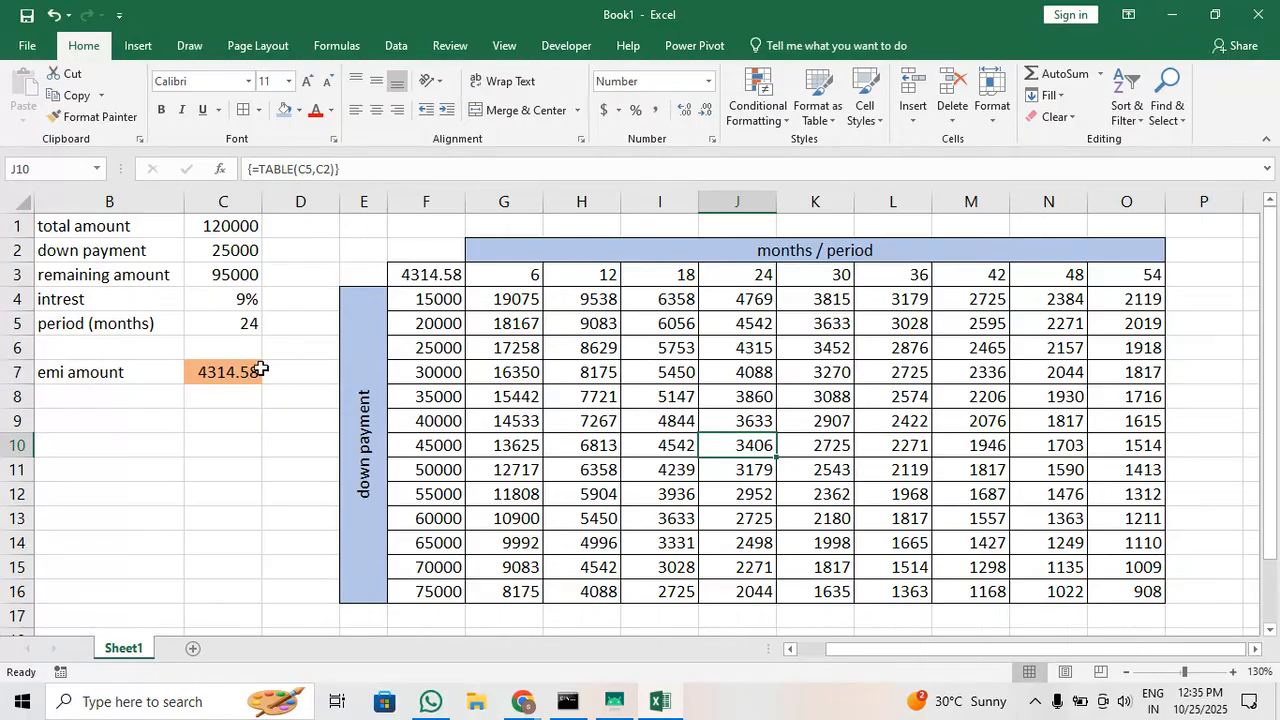
Clear the EMI reference in the table's corner cell F3, and restore it as =C7
click(428, 279)
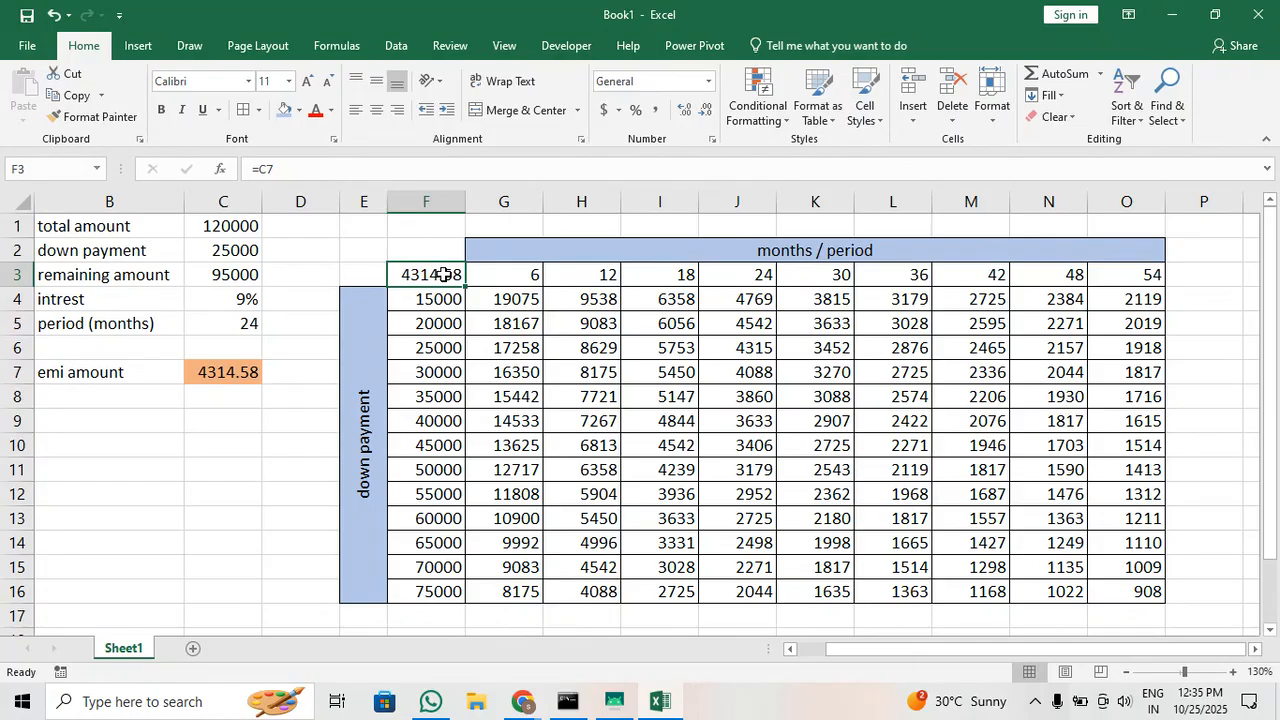
key(Delete)
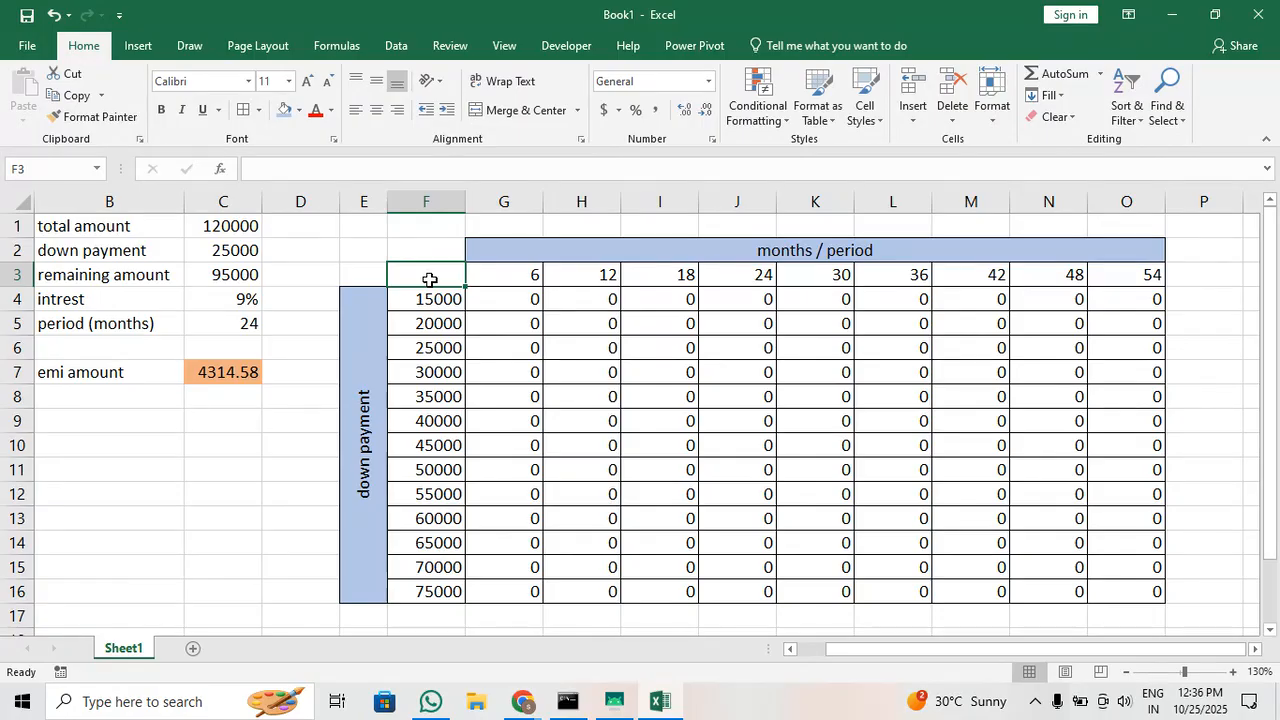
text(=C7)
key(ctrl+Return)
click(645, 378)
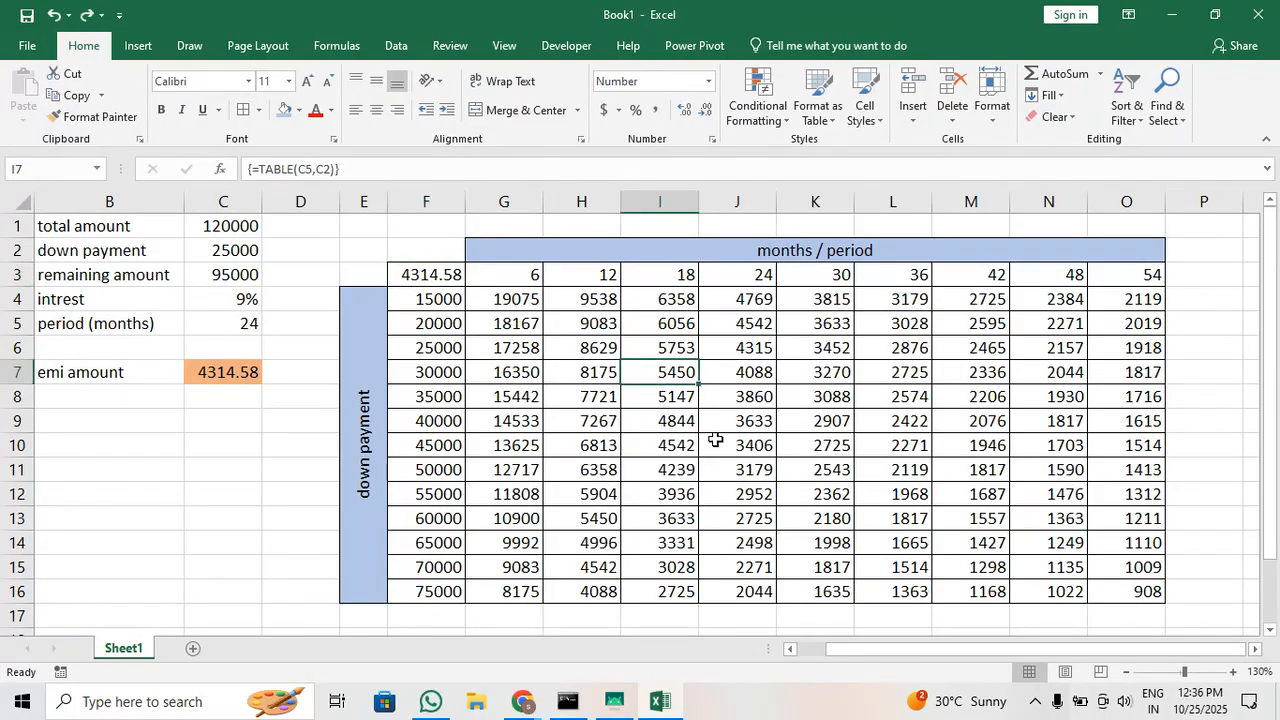
Examine the EMI for down payments of 20000 over 6 months, 50000 over 12 months and 70000 over 48 months
click(418, 330)
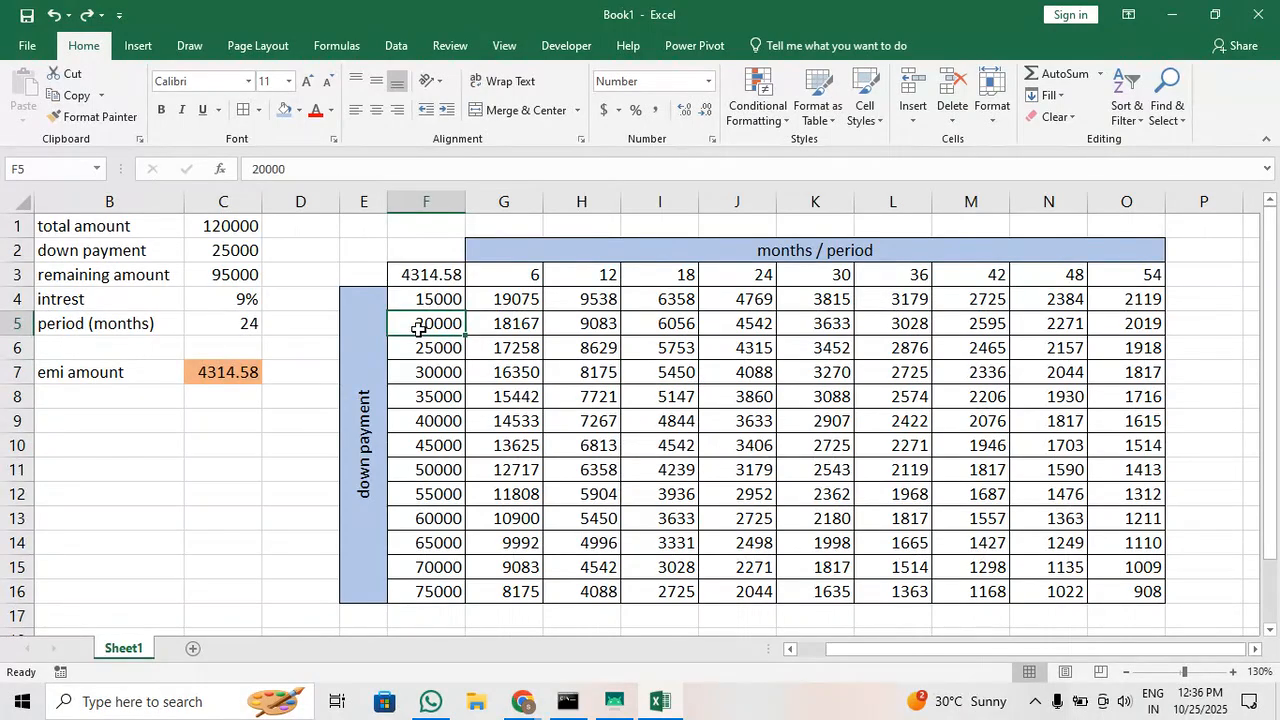
drag(418, 330, 500, 329)
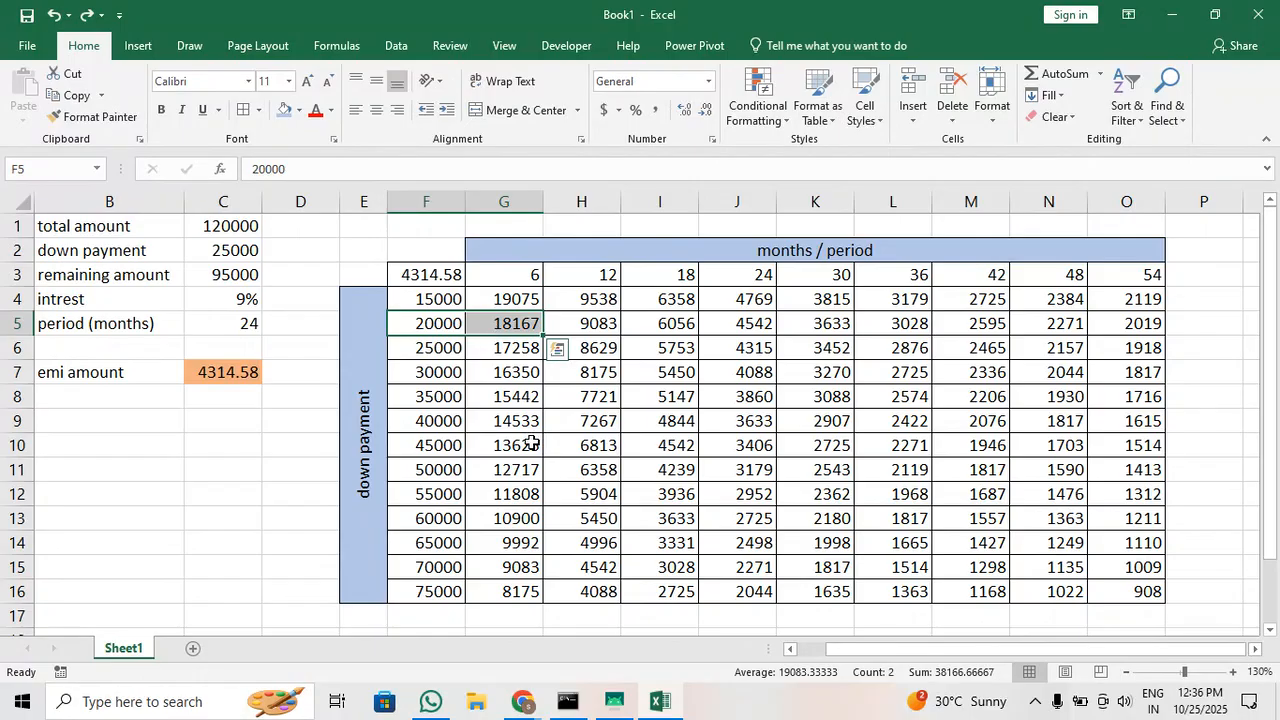
click(443, 469)
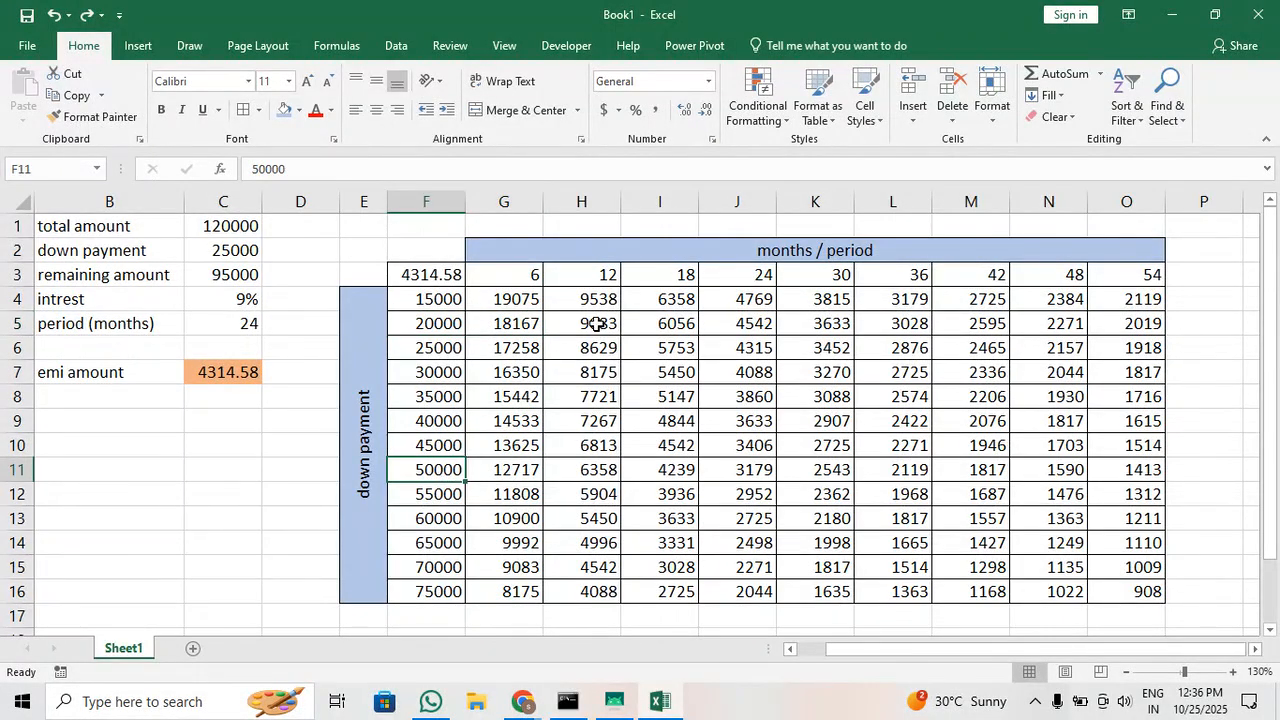
click(567, 473)
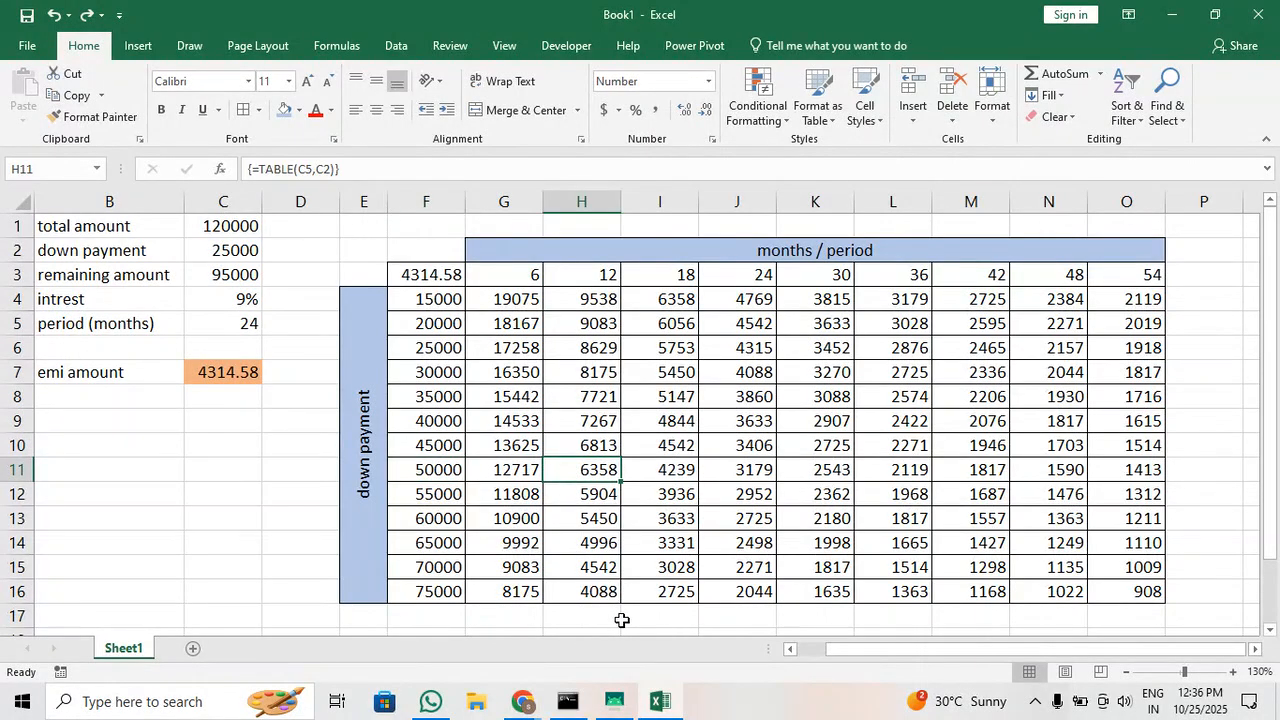
click(413, 570)
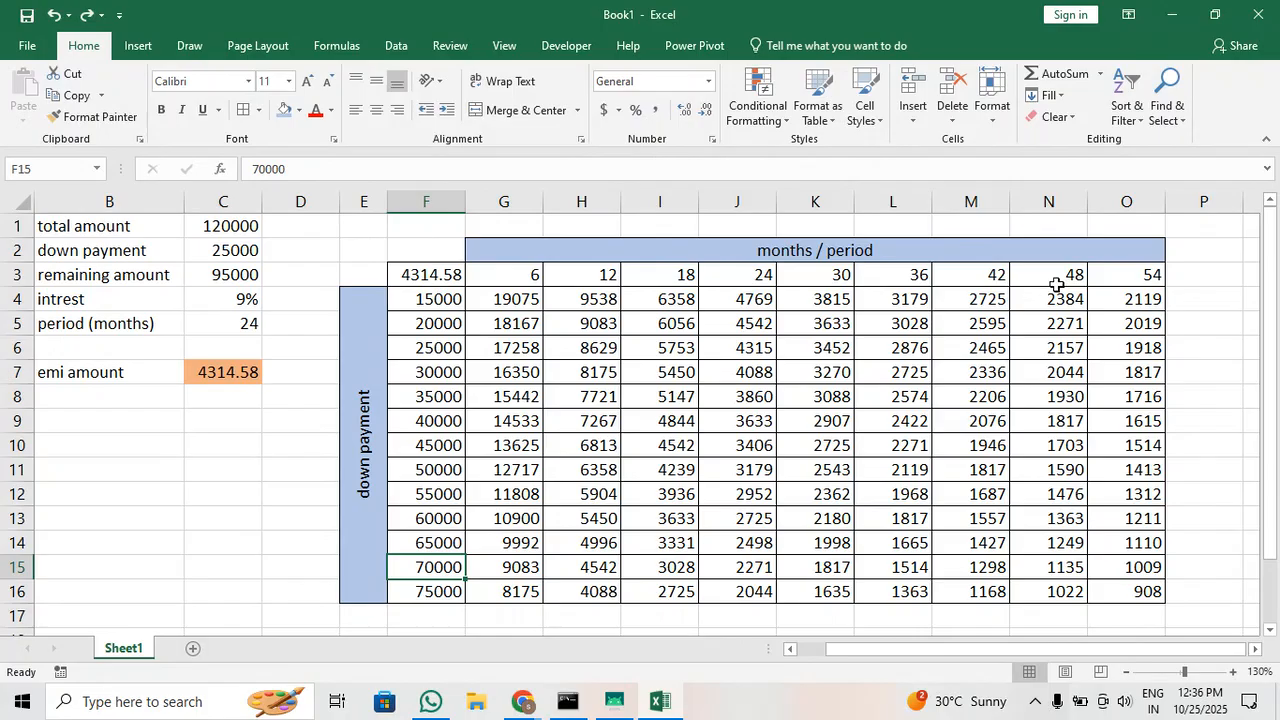
click(1040, 571)
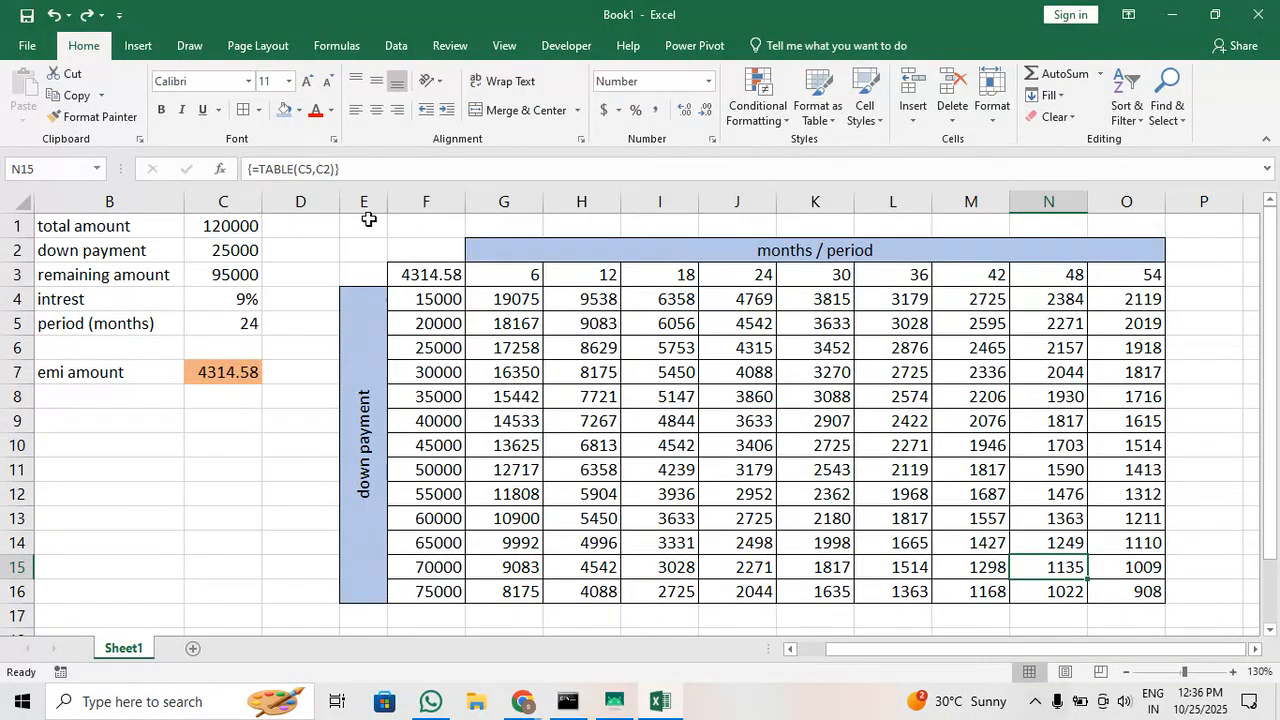
Narrow column E slightly and fill the down payments in F4:F16 and the months in G3:O3 with light green
drag(387, 205, 375, 207)
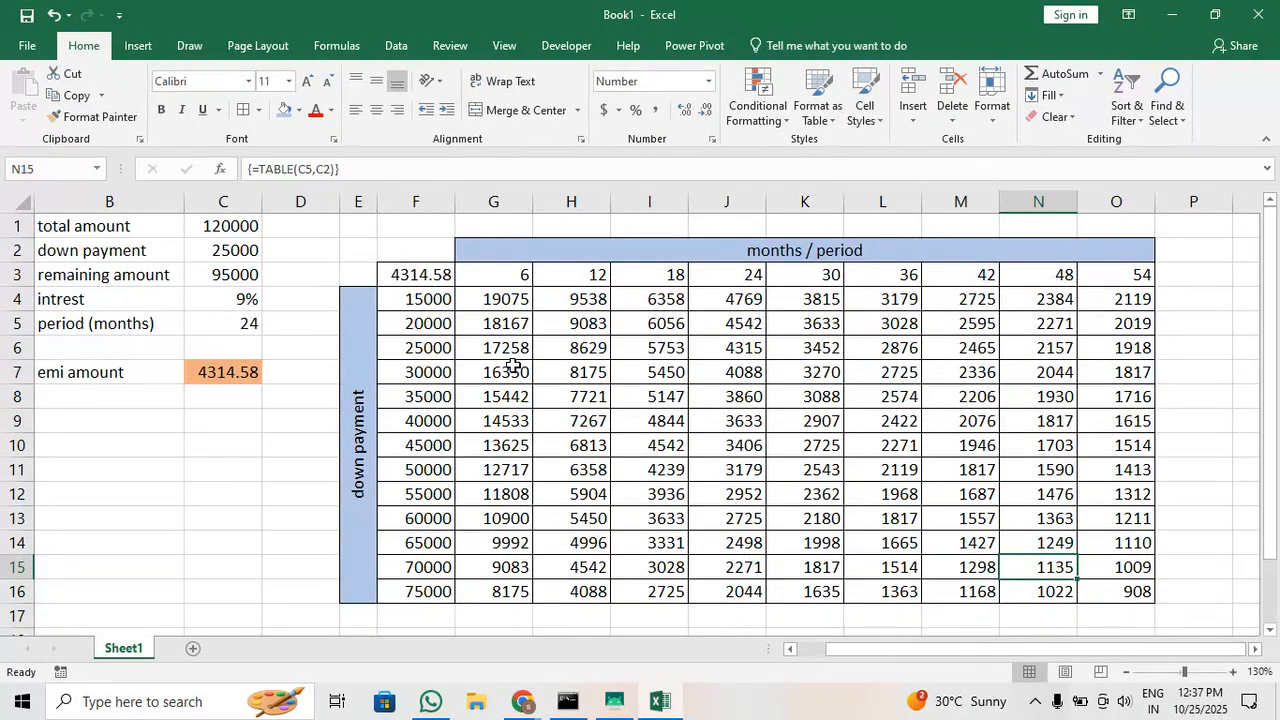
drag(415, 302, 407, 585)
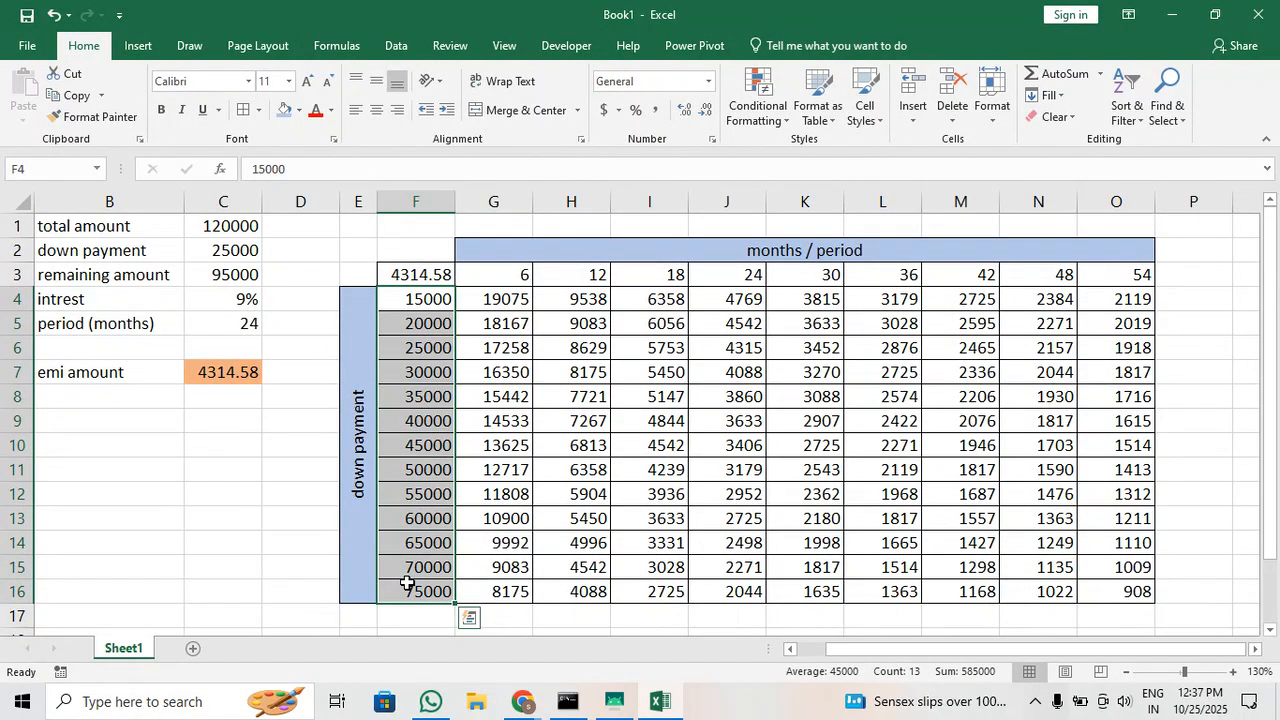
drag(496, 280, 1137, 268)
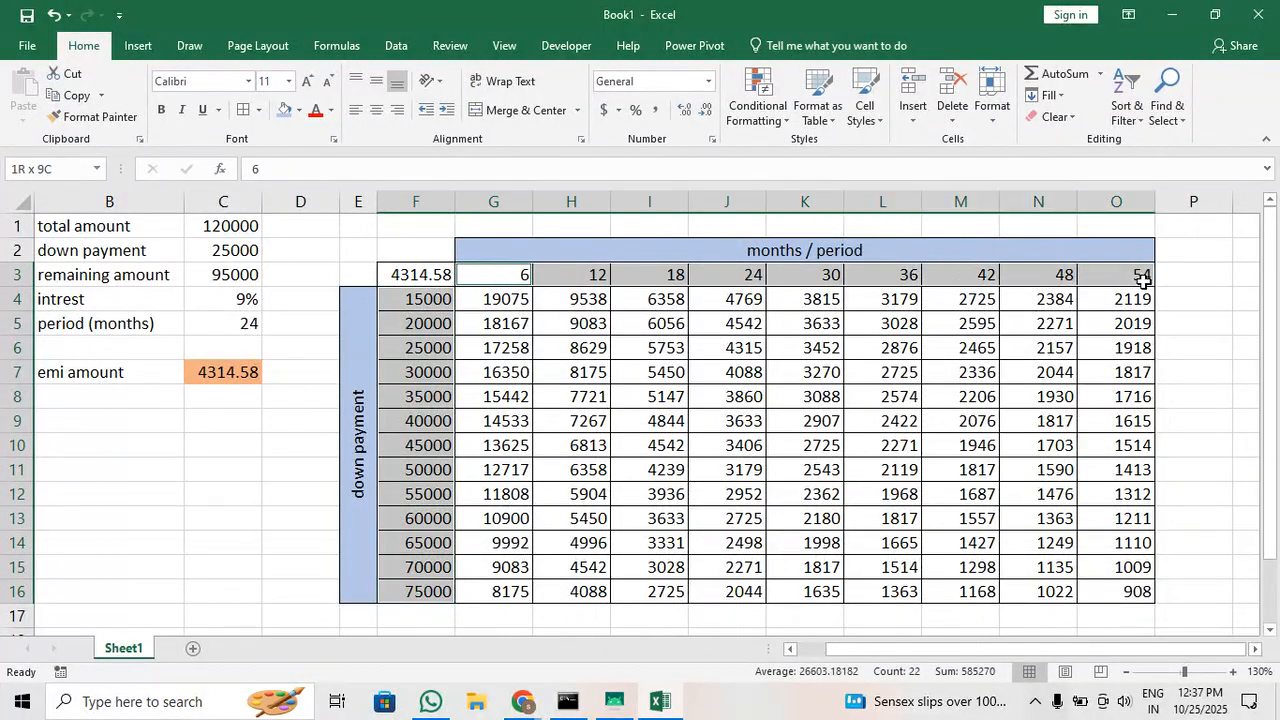
click(299, 110)
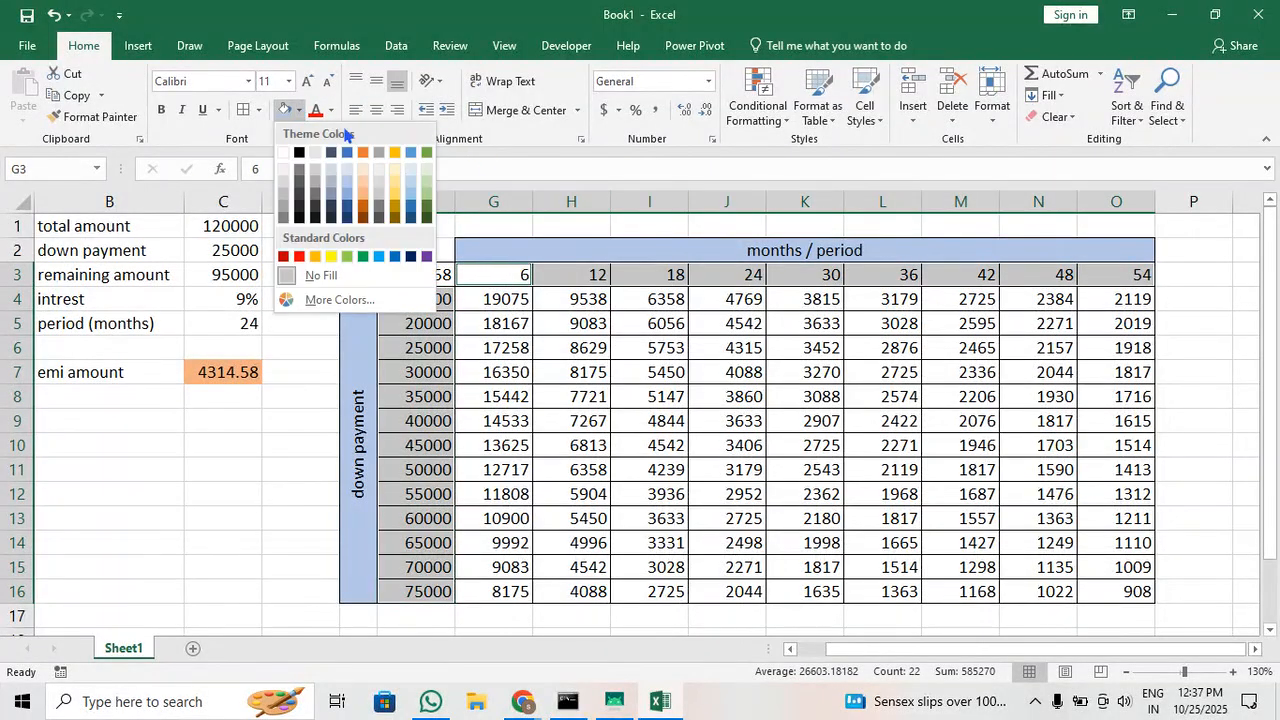
click(430, 204)
click(671, 443)
click(1203, 307)
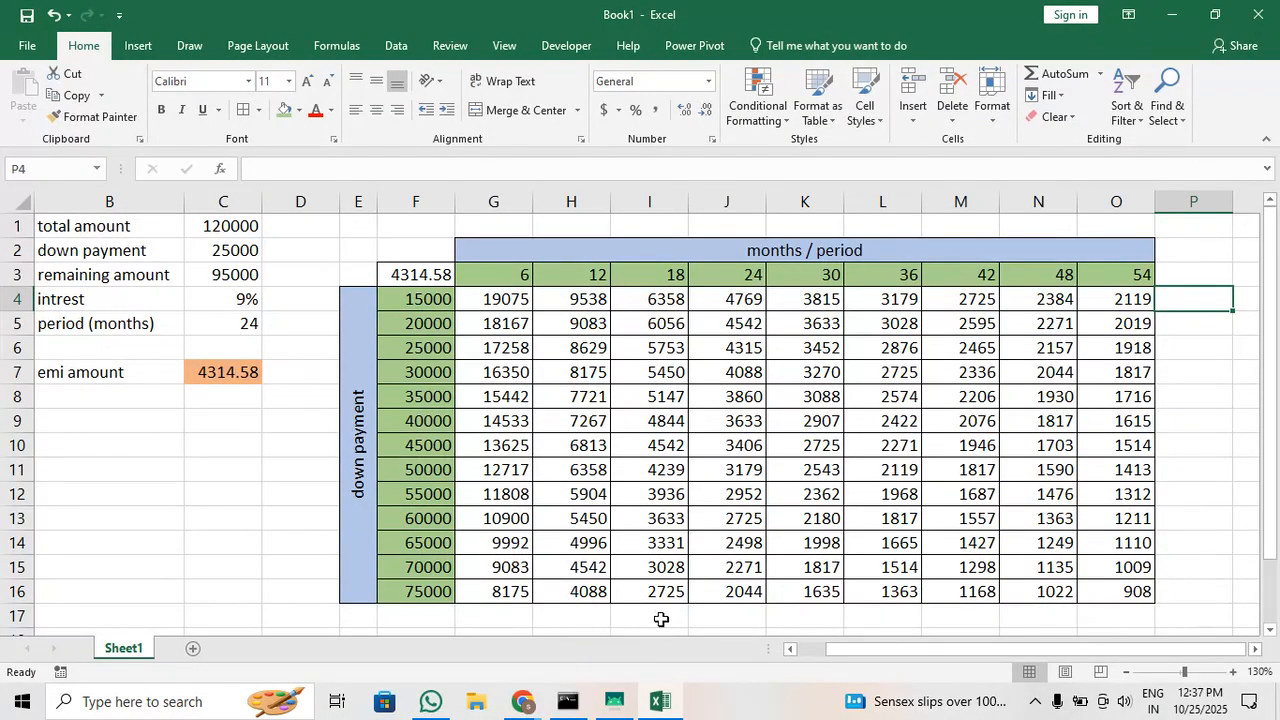
click(598, 563)
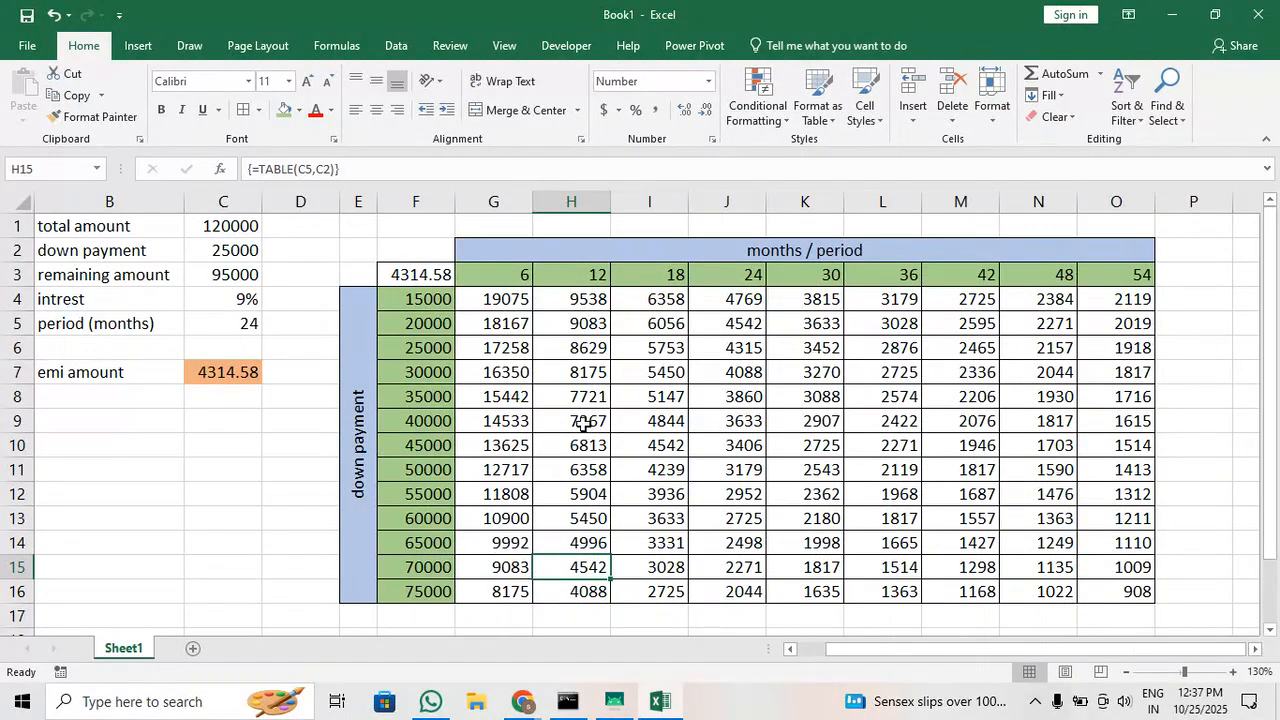
scroll(585, 437, down, 1)
scroll(585, 437, up, 1)
Minimise the workbook and open the DS\files folder on the BACKUP (D:) drive in a maximised File Explorer window
click(1172, 14)
click(129, 704)
click(932, 294)
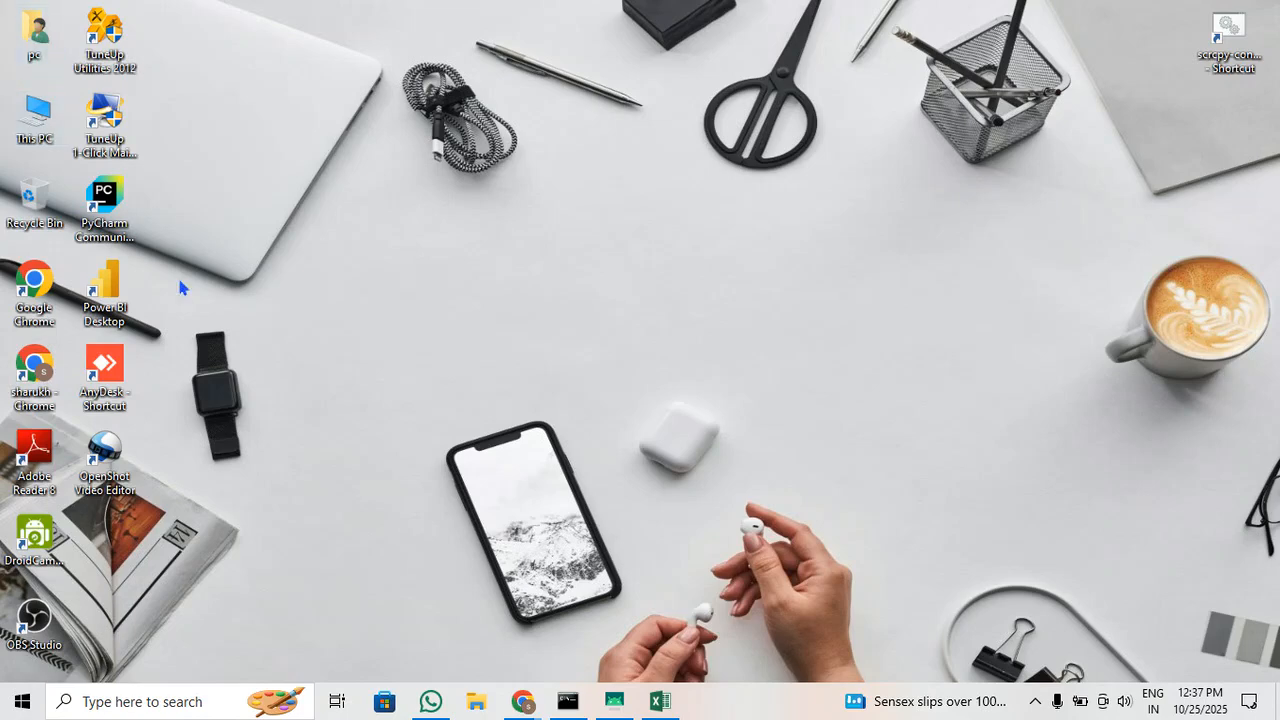
click(476, 701)
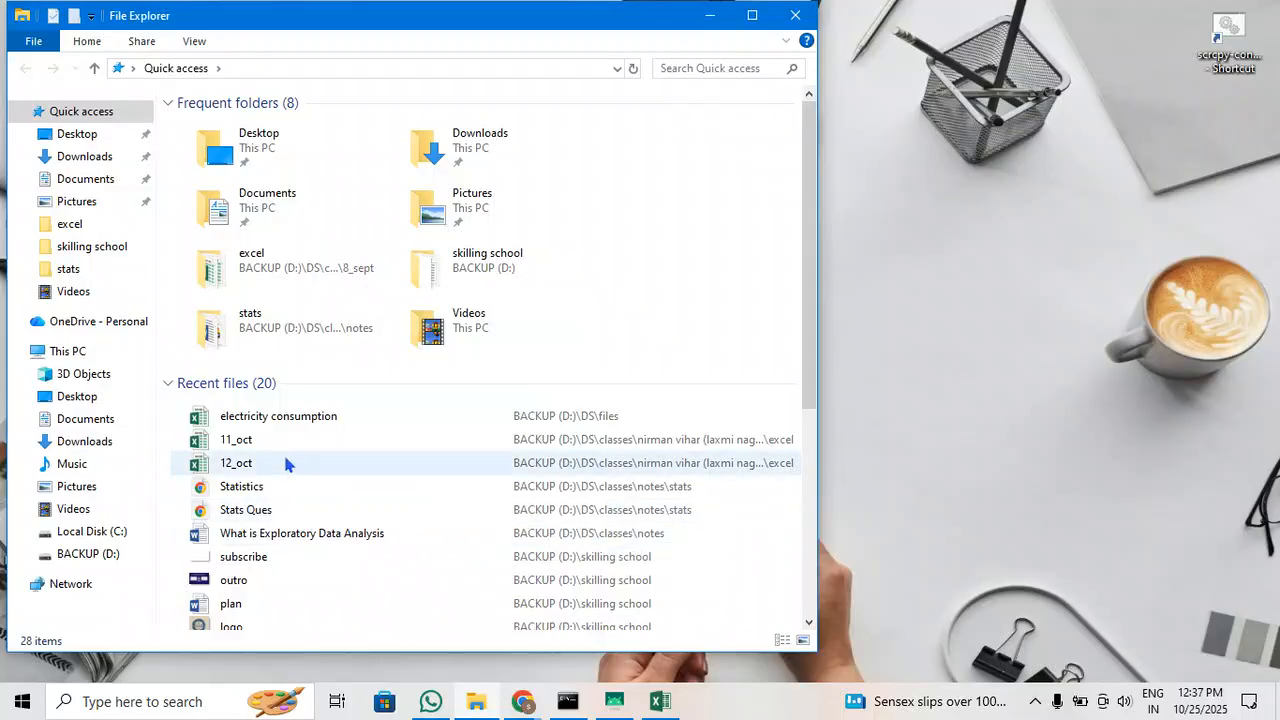
click(95, 554)
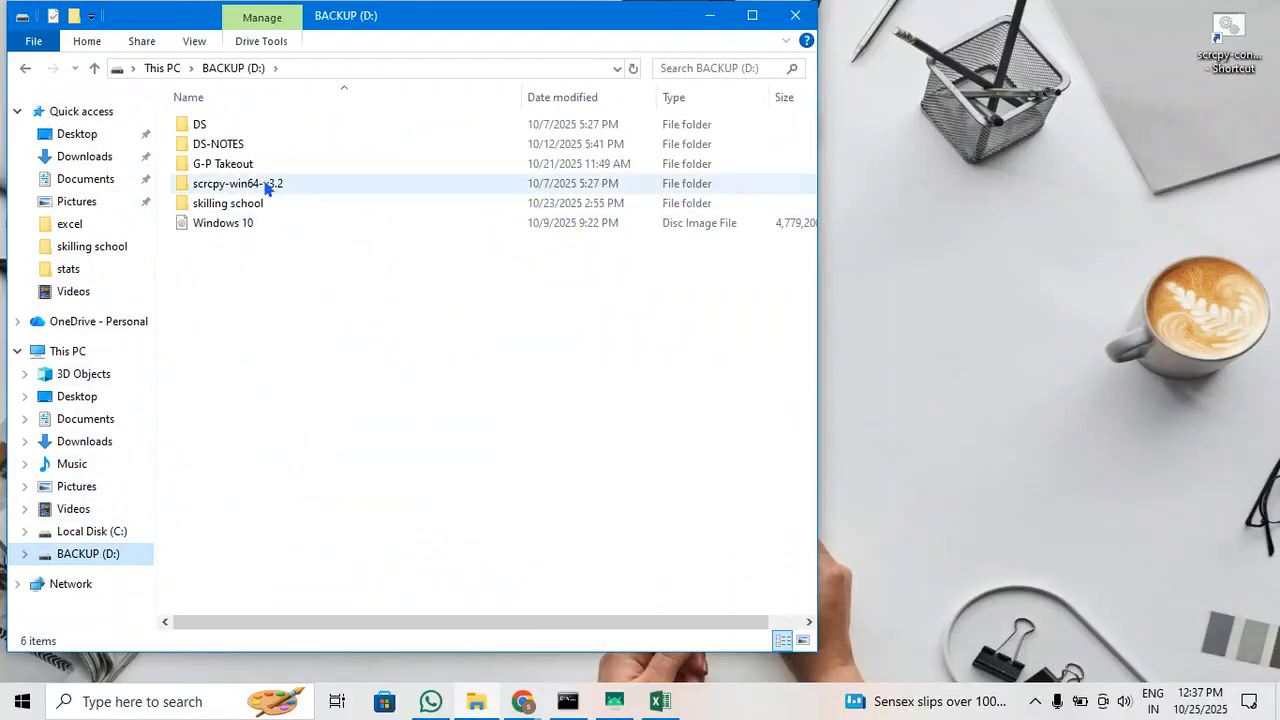
double_click(274, 127)
double_click(280, 139)
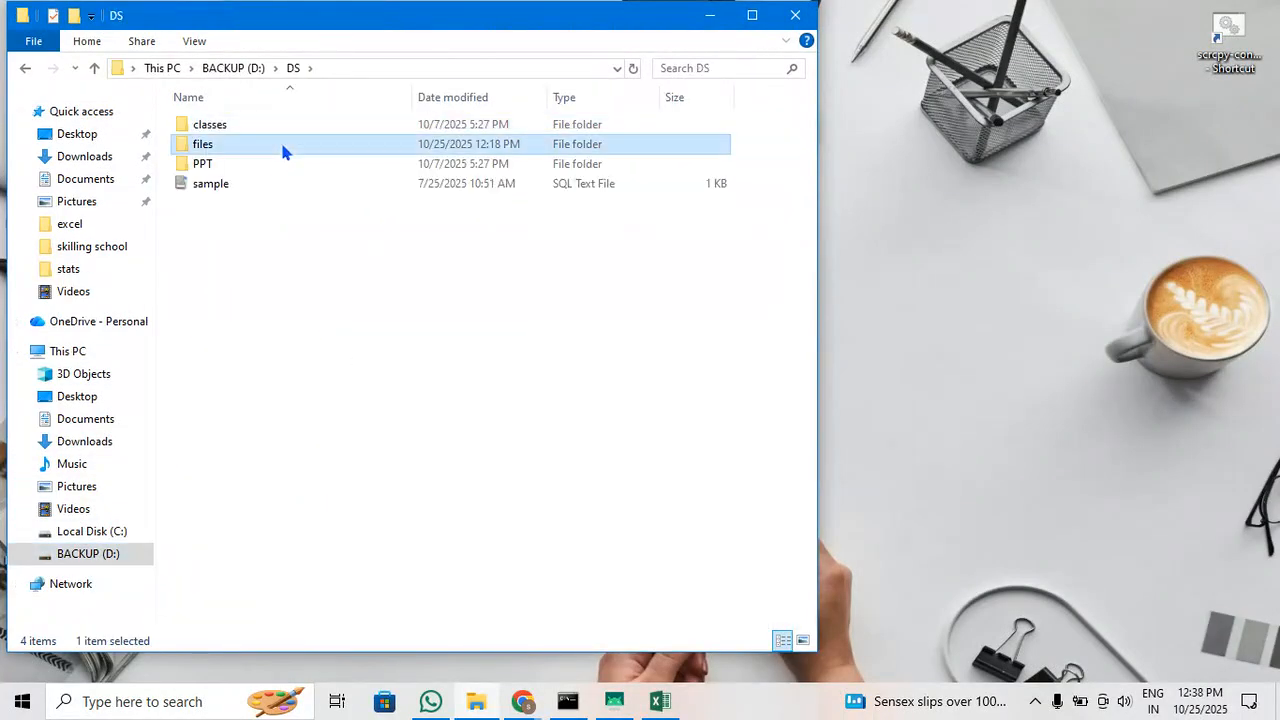
click(752, 15)
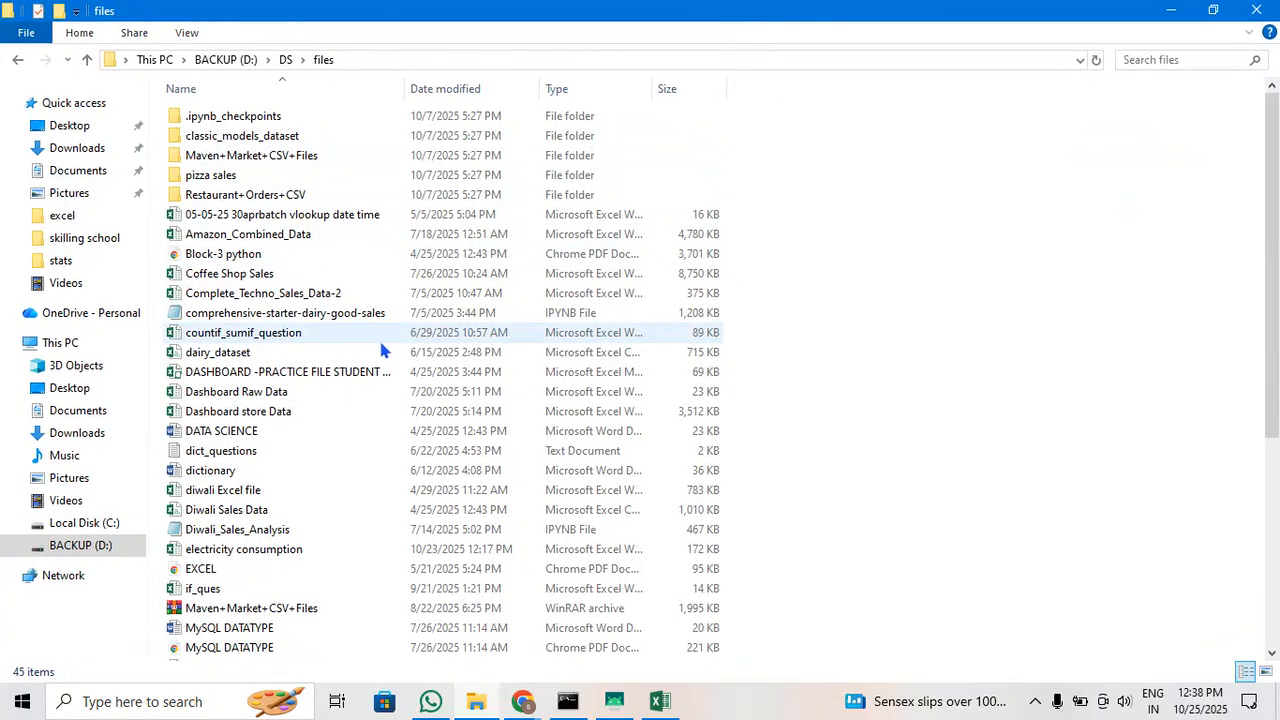
Find and open the workbook "diwali Excel file" in the files folder, and widen its User_ID column
scroll(381, 337, down, 1)
scroll(381, 337, down, 3)
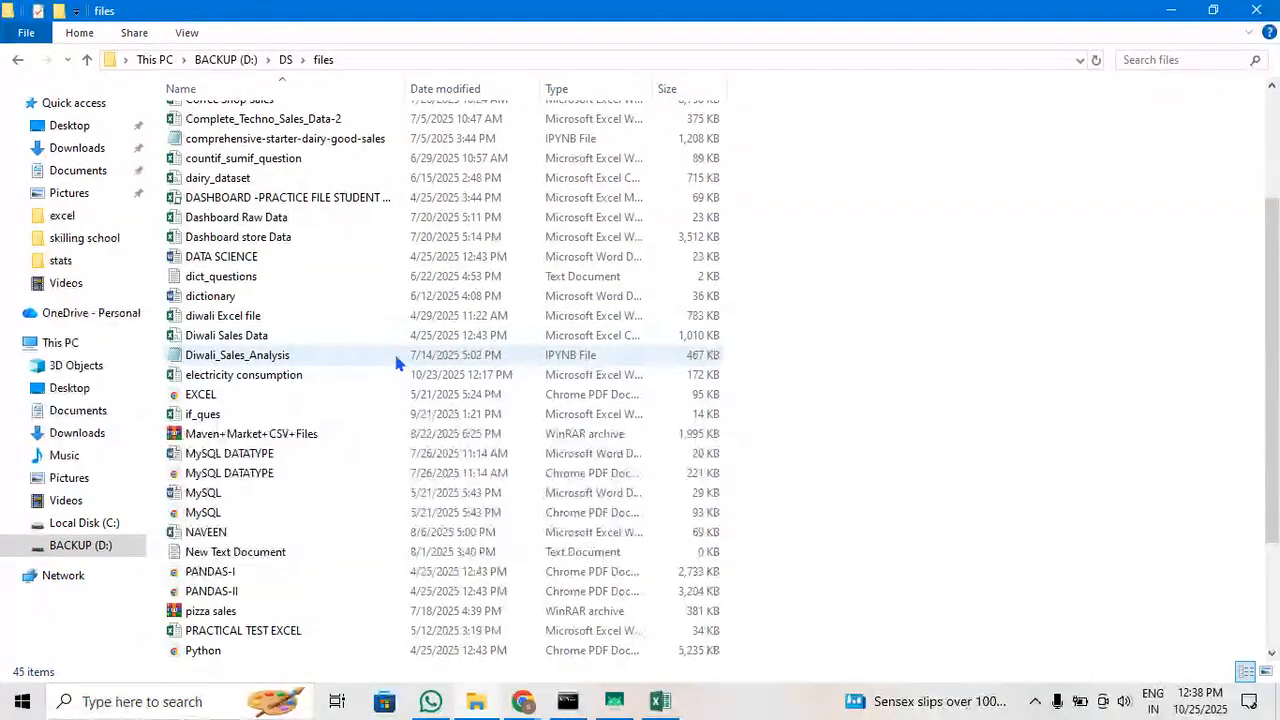
scroll(392, 368, down, 2)
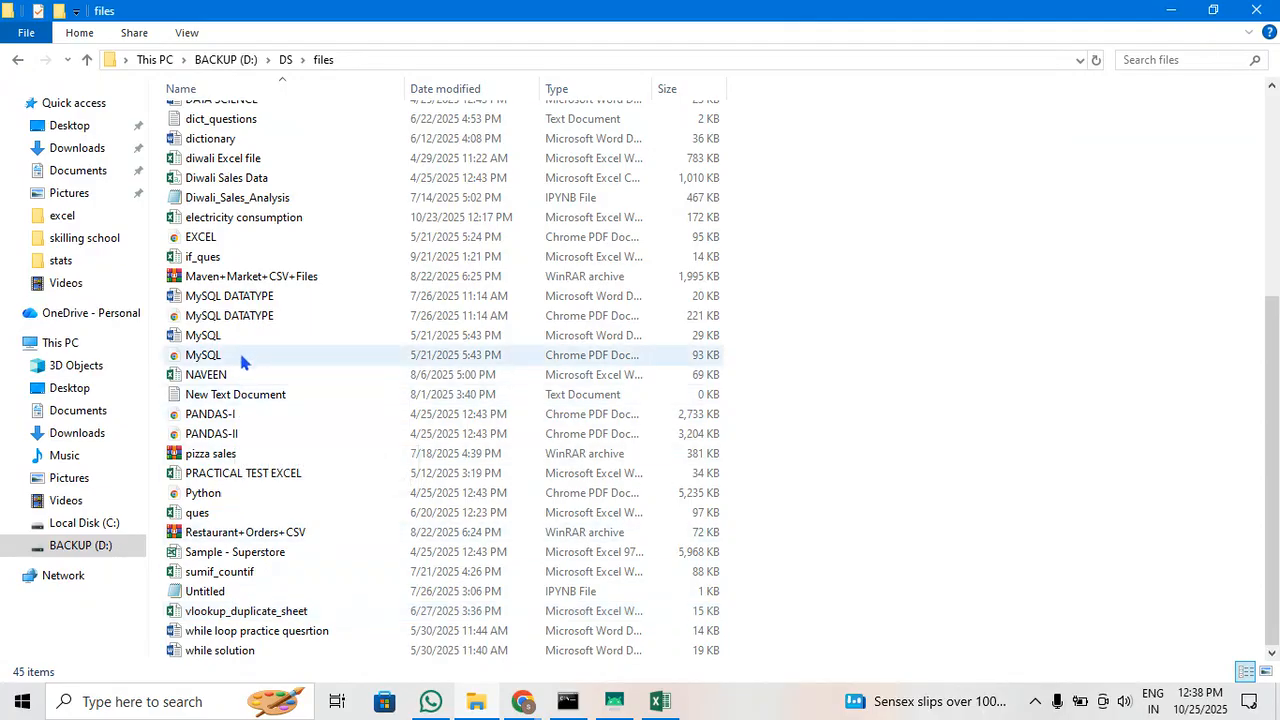
scroll(251, 308, up, 2)
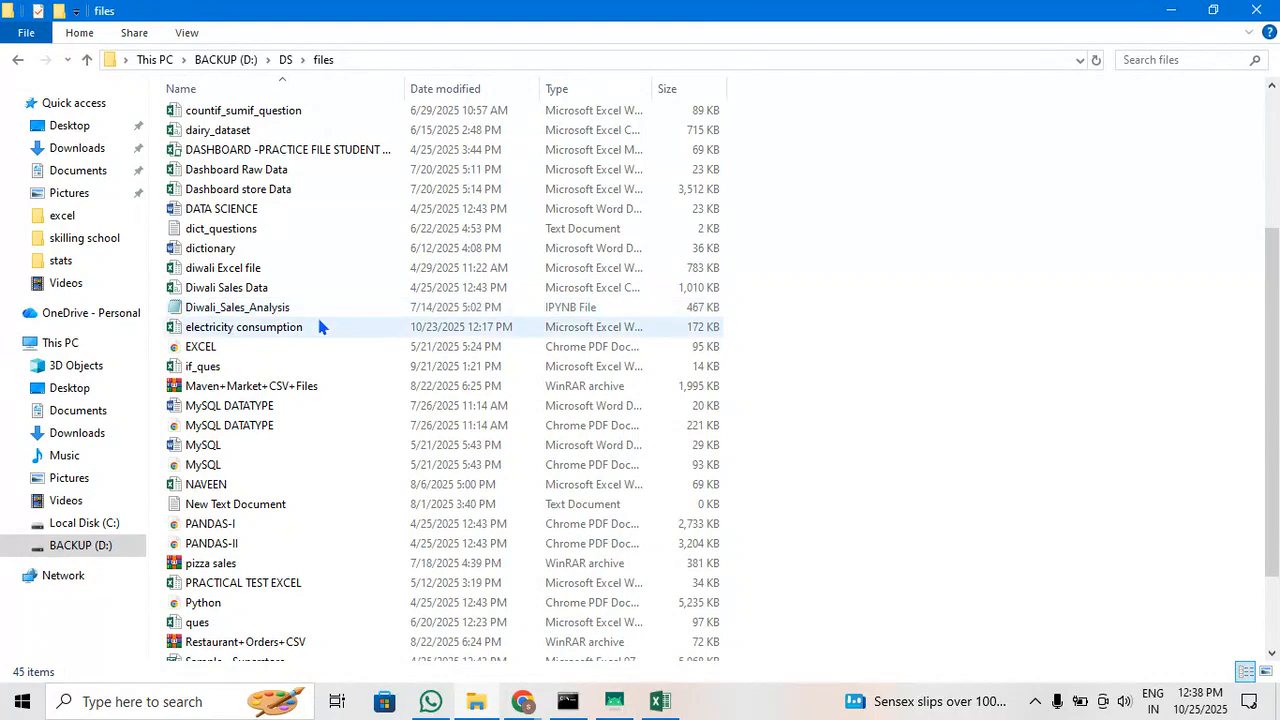
scroll(316, 300, up, 3)
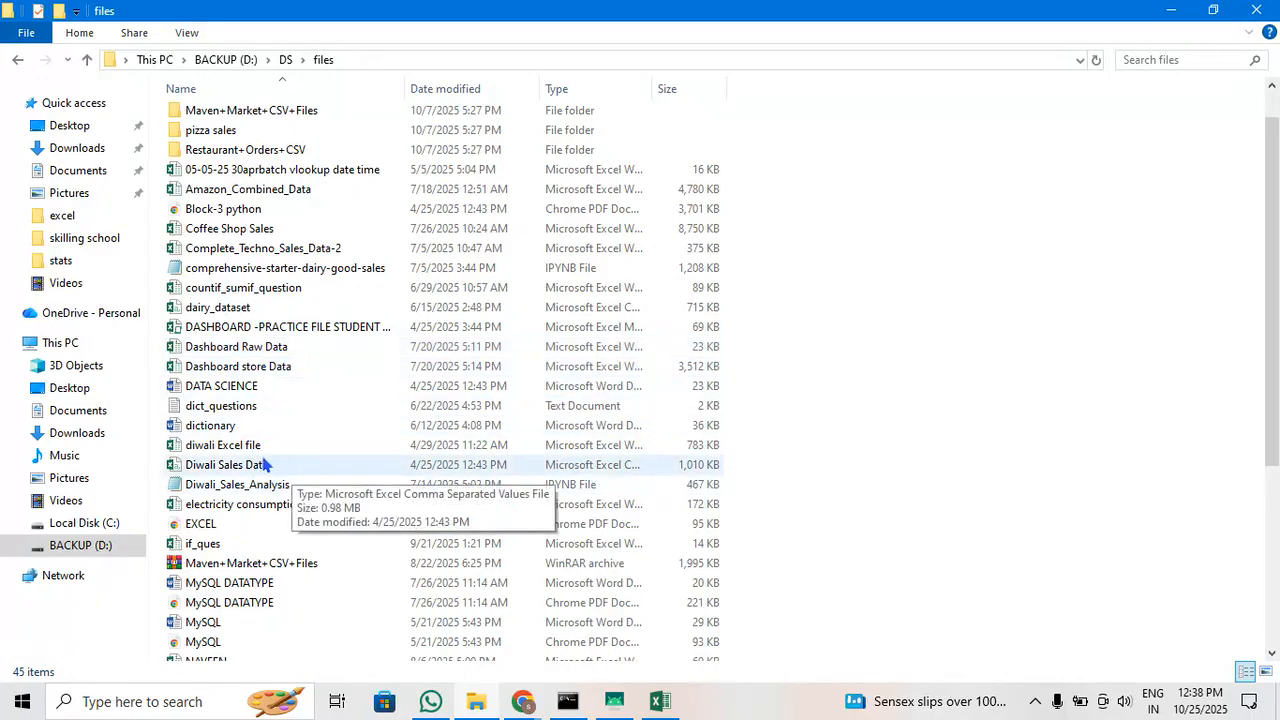
double_click(248, 450)
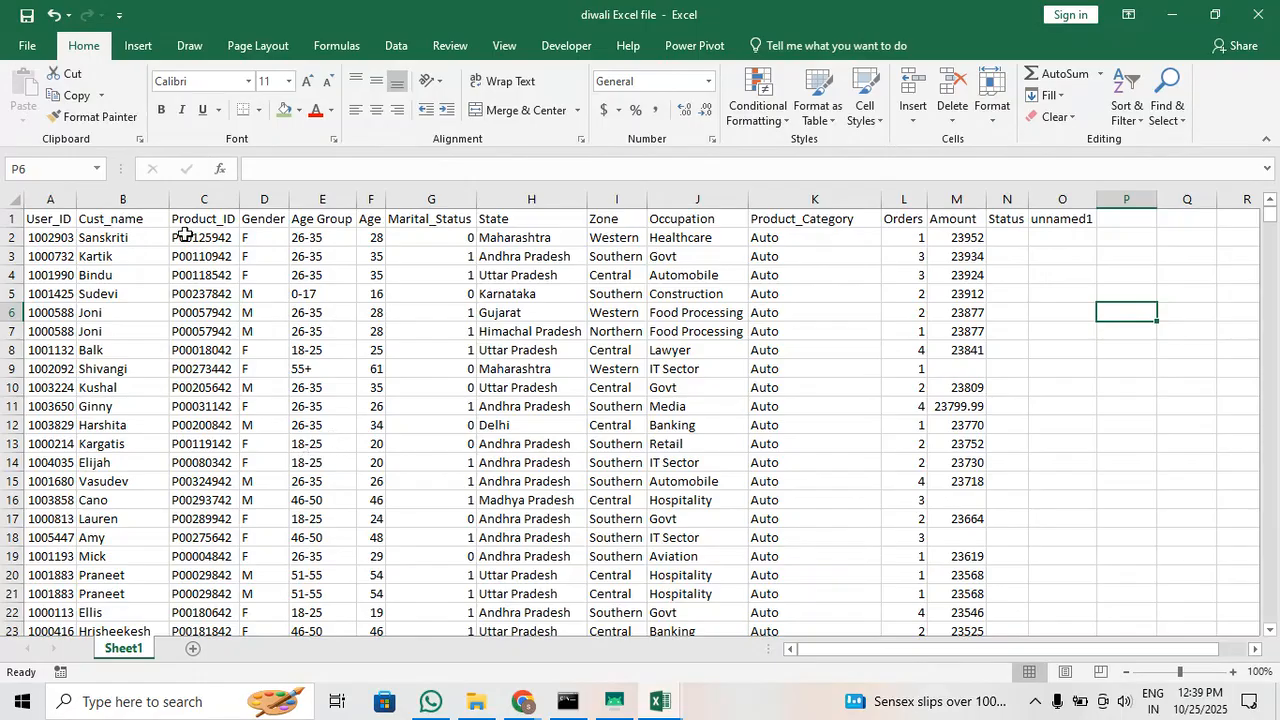
click(253, 369)
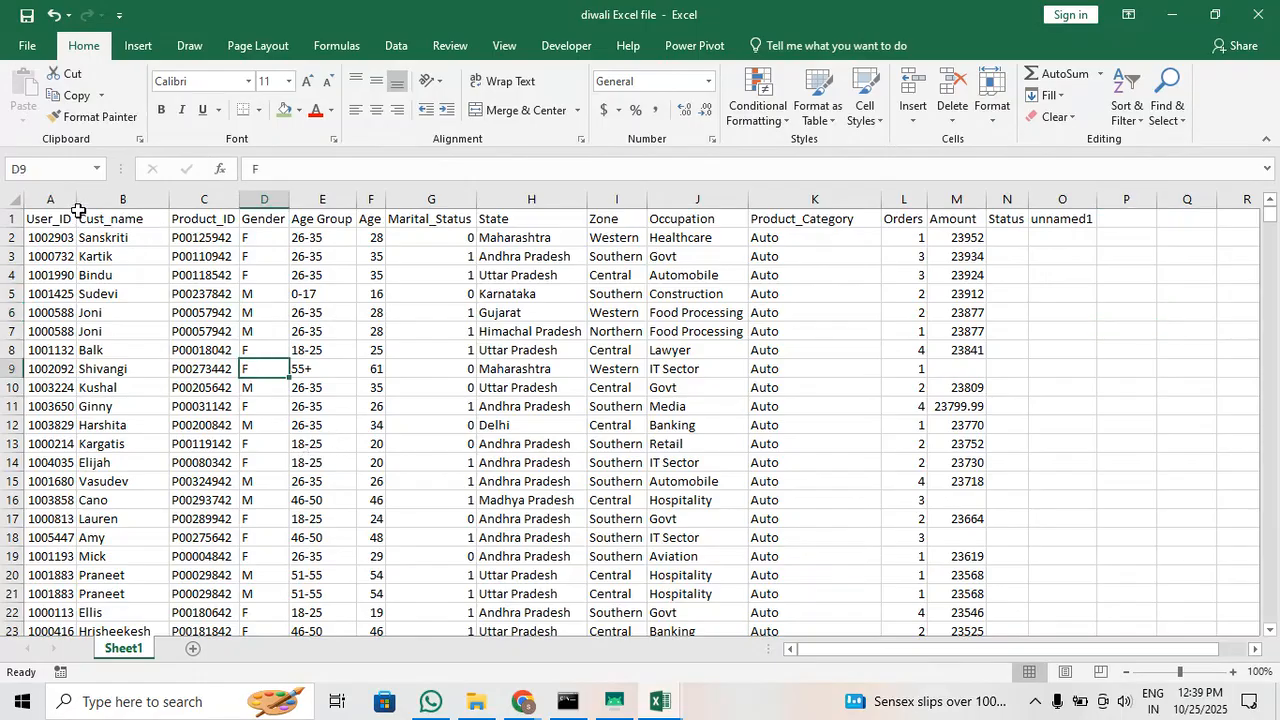
drag(76, 199, 97, 191)
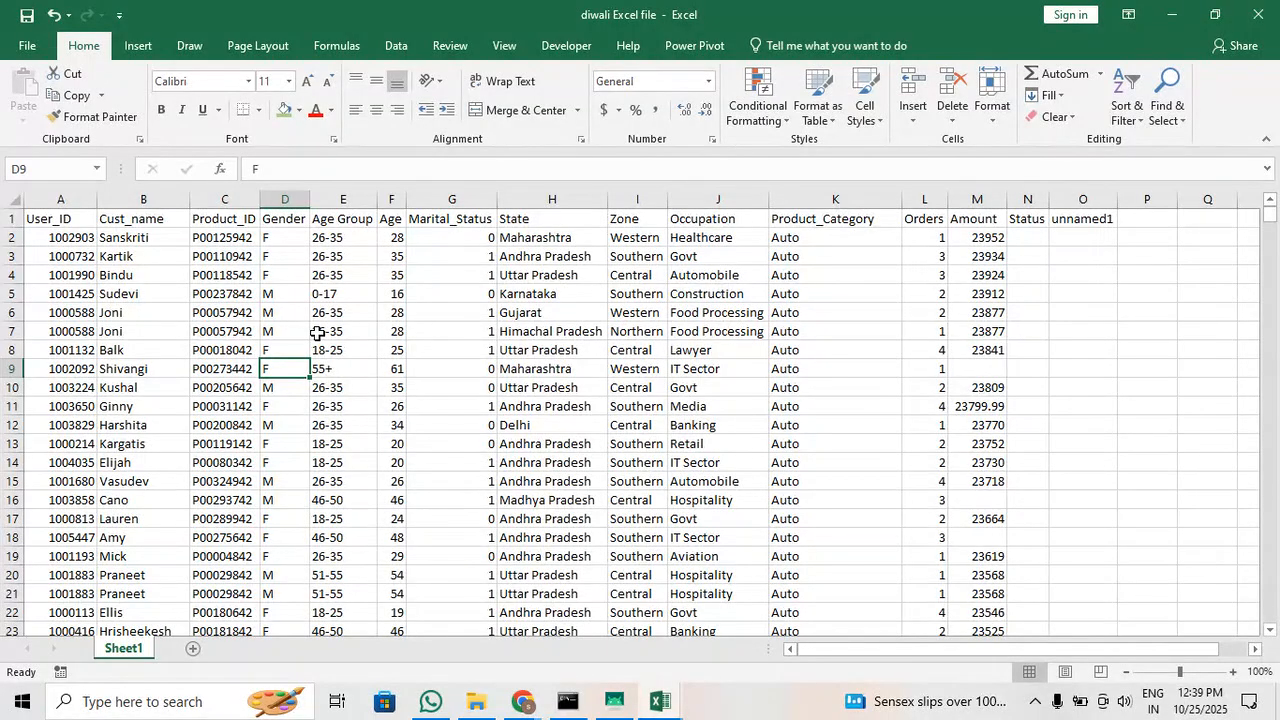
Examine the User_ID, Cust_name, Product_ID, Age Group and Gender columns of the sales data
click(61, 222)
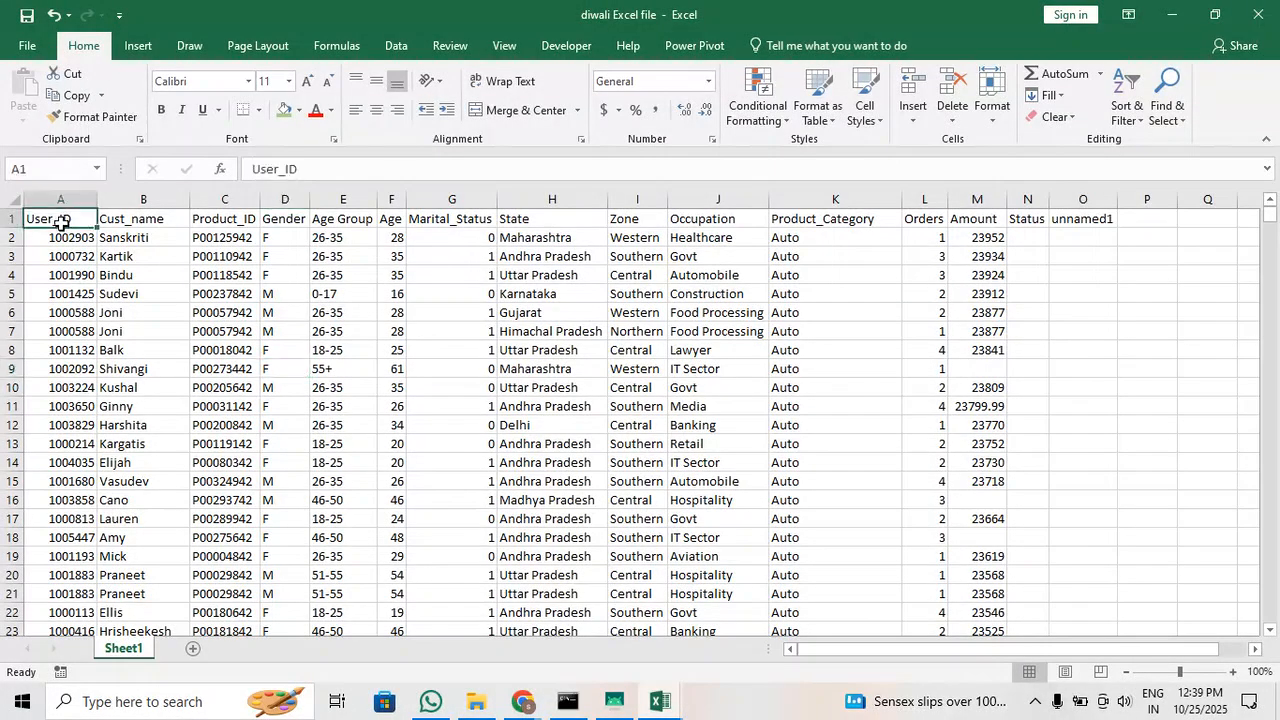
click(66, 334)
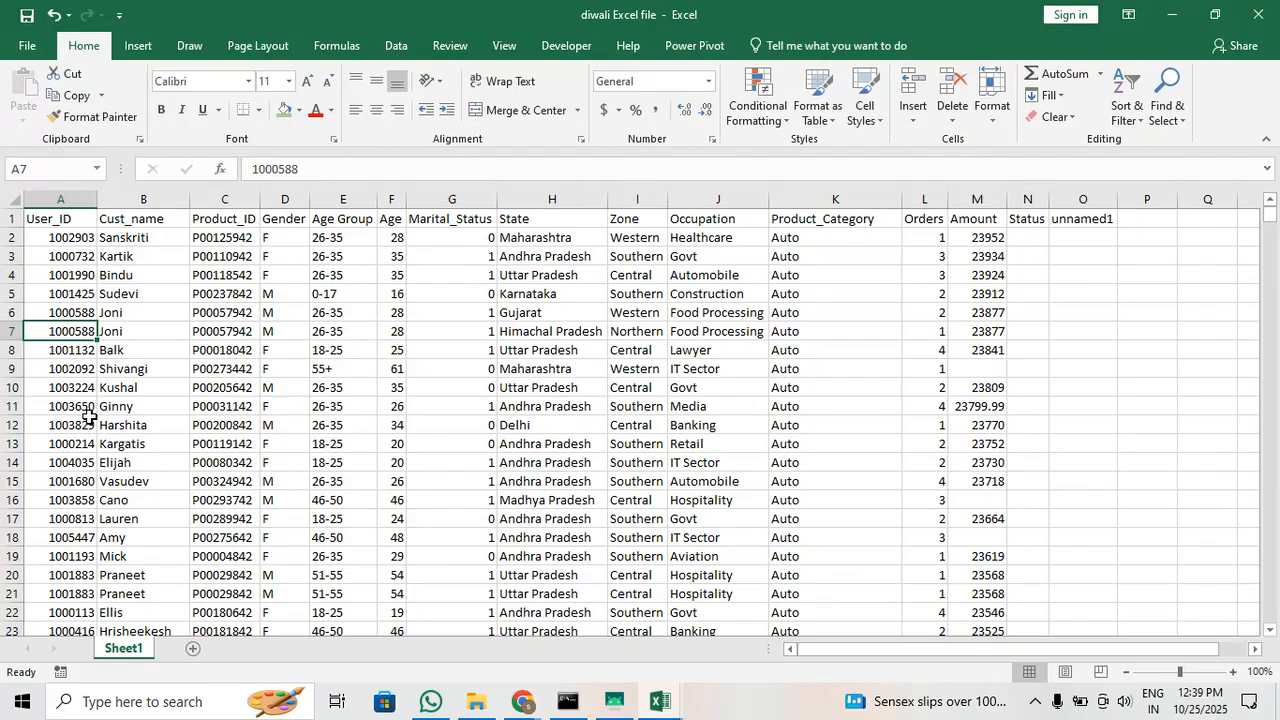
drag(170, 237, 135, 466)
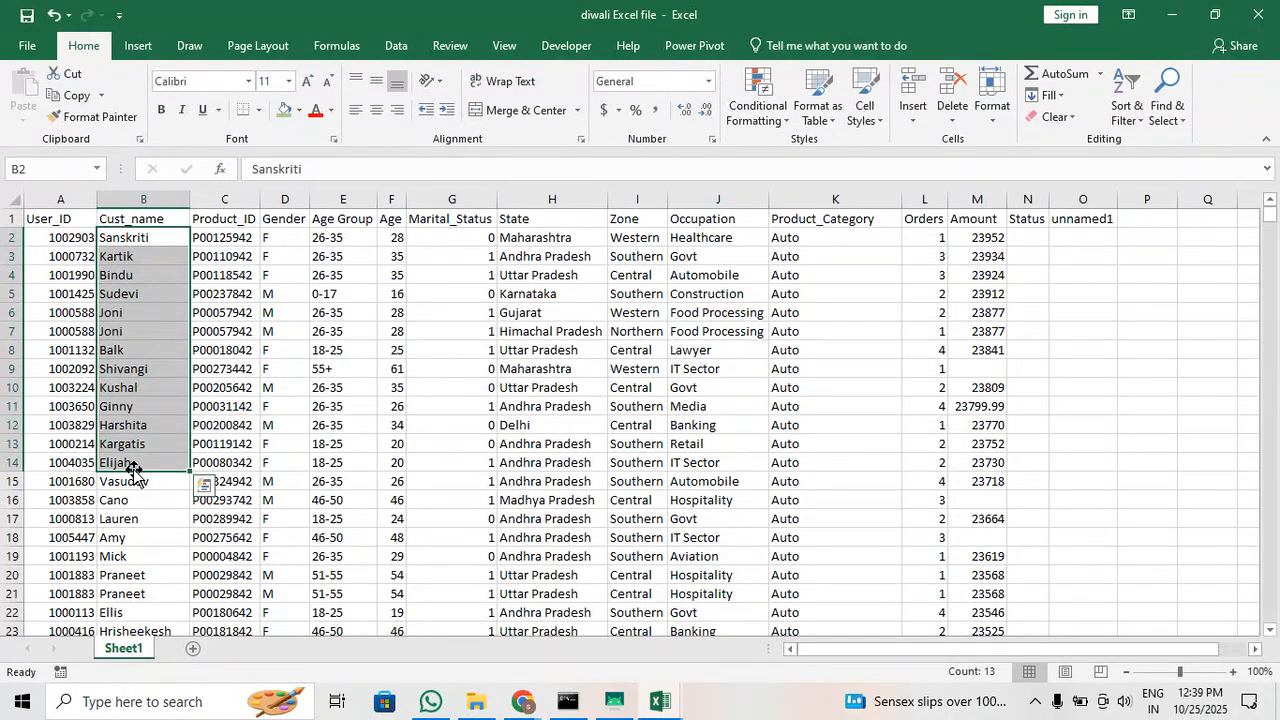
click(229, 252)
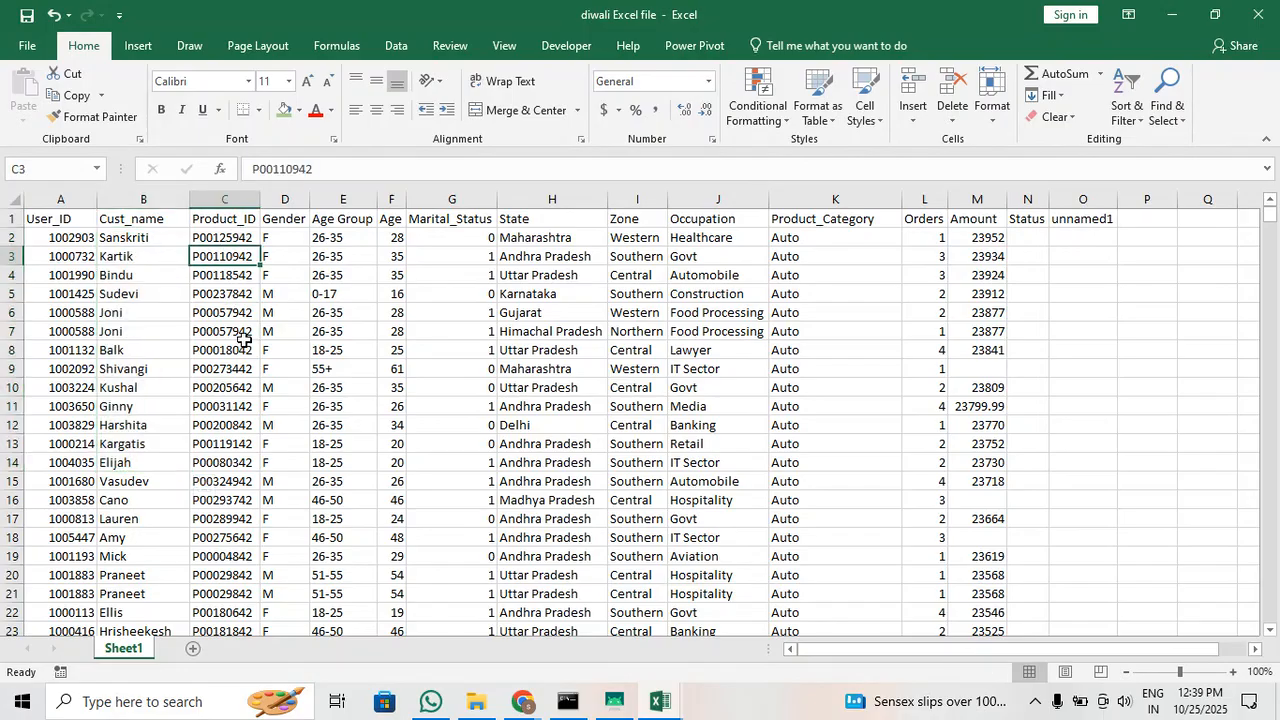
click(354, 245)
click(355, 296)
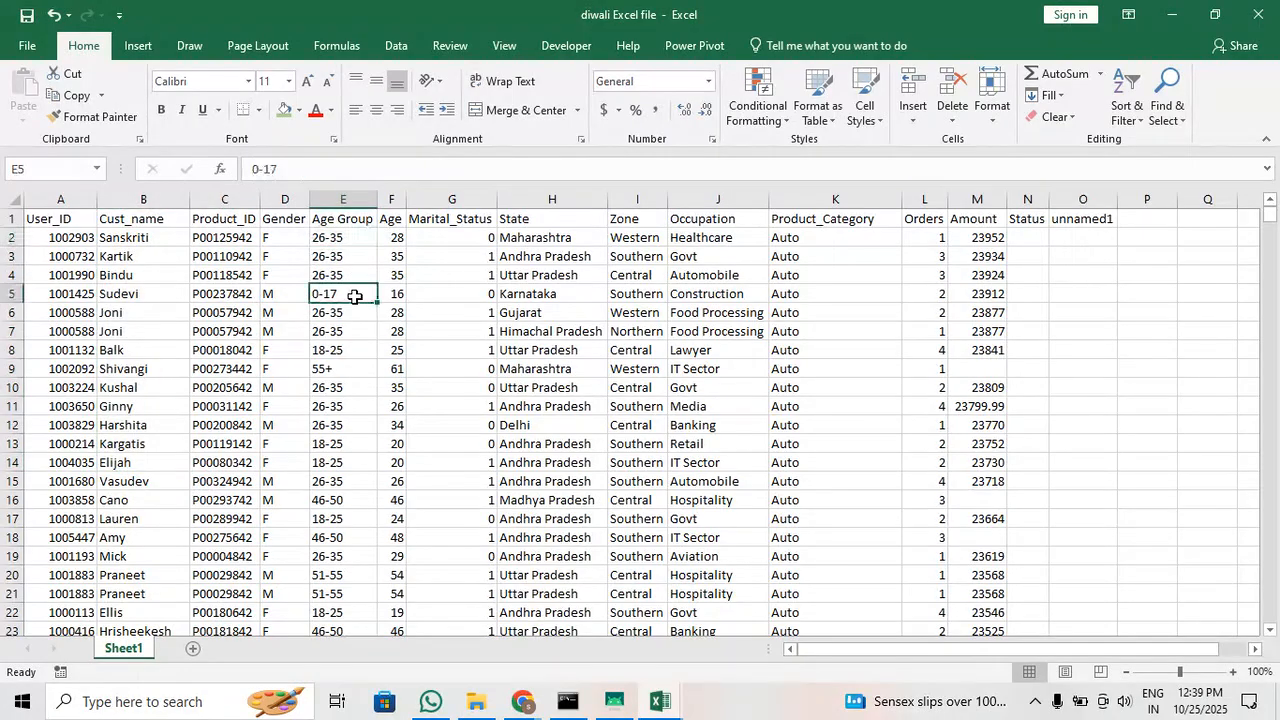
click(353, 199)
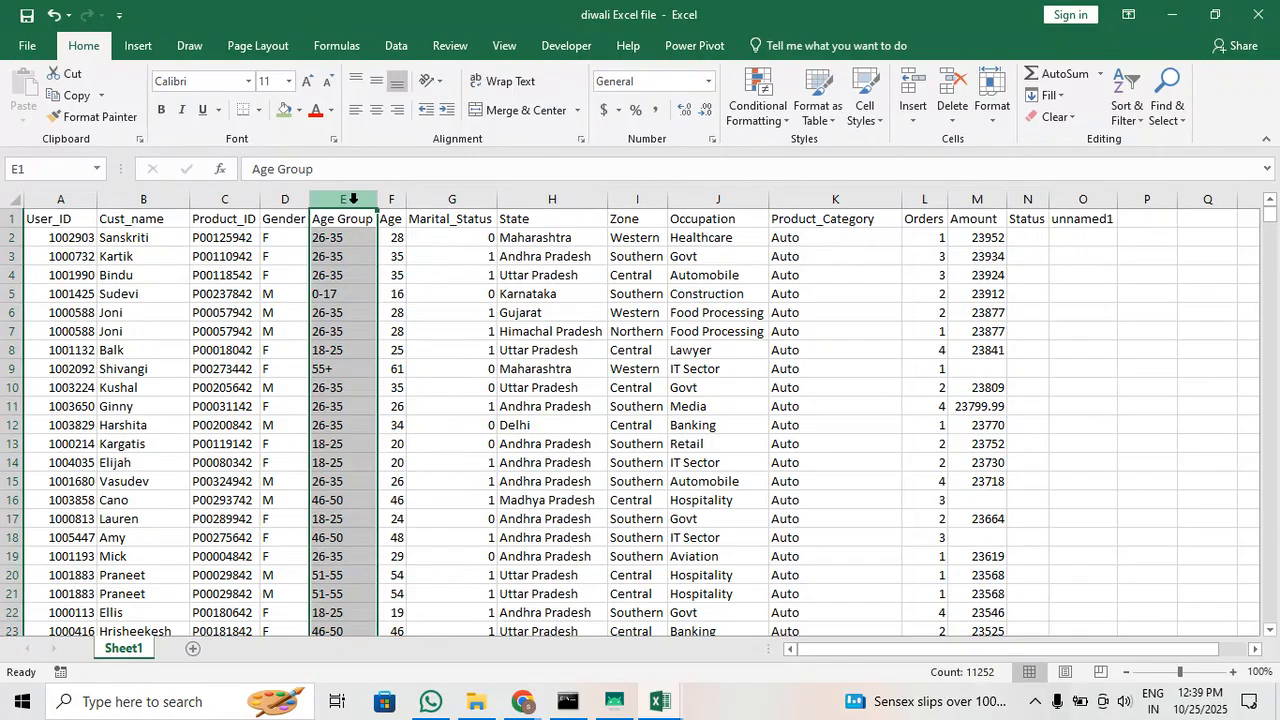
click(274, 241)
click(265, 331)
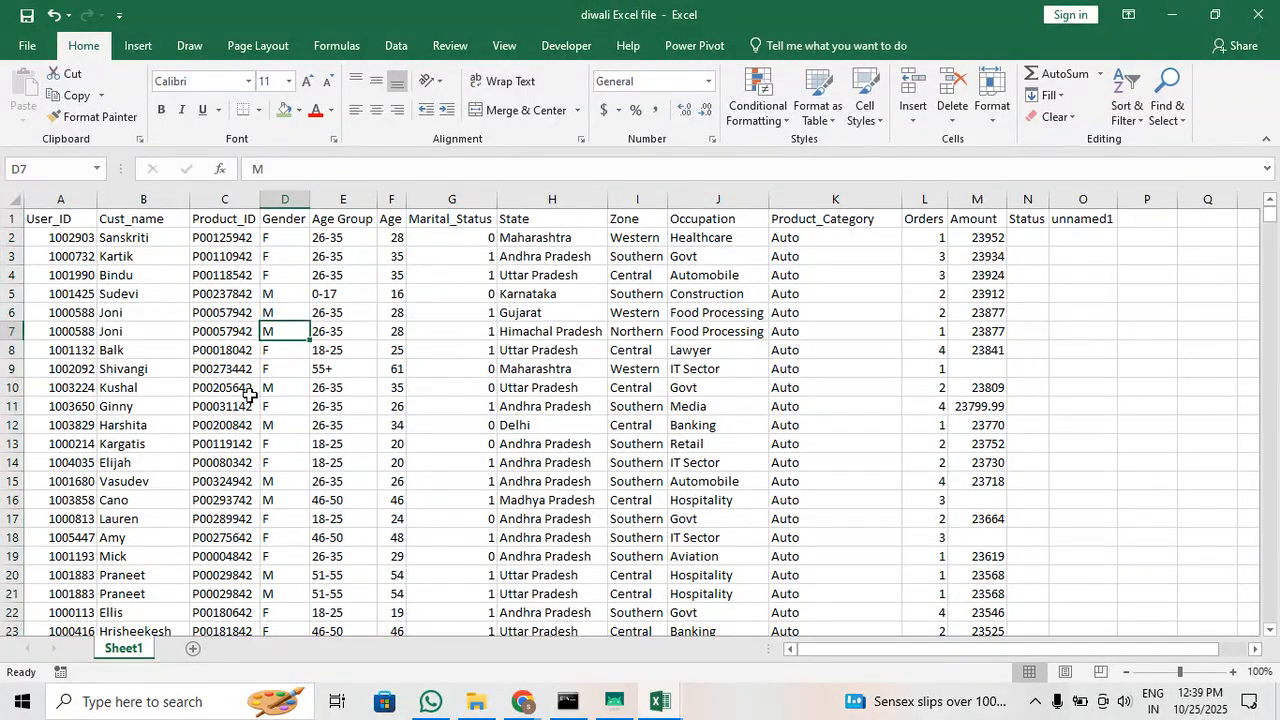
click(282, 410)
scroll(284, 414, down, 2)
scroll(284, 414, up, 2)
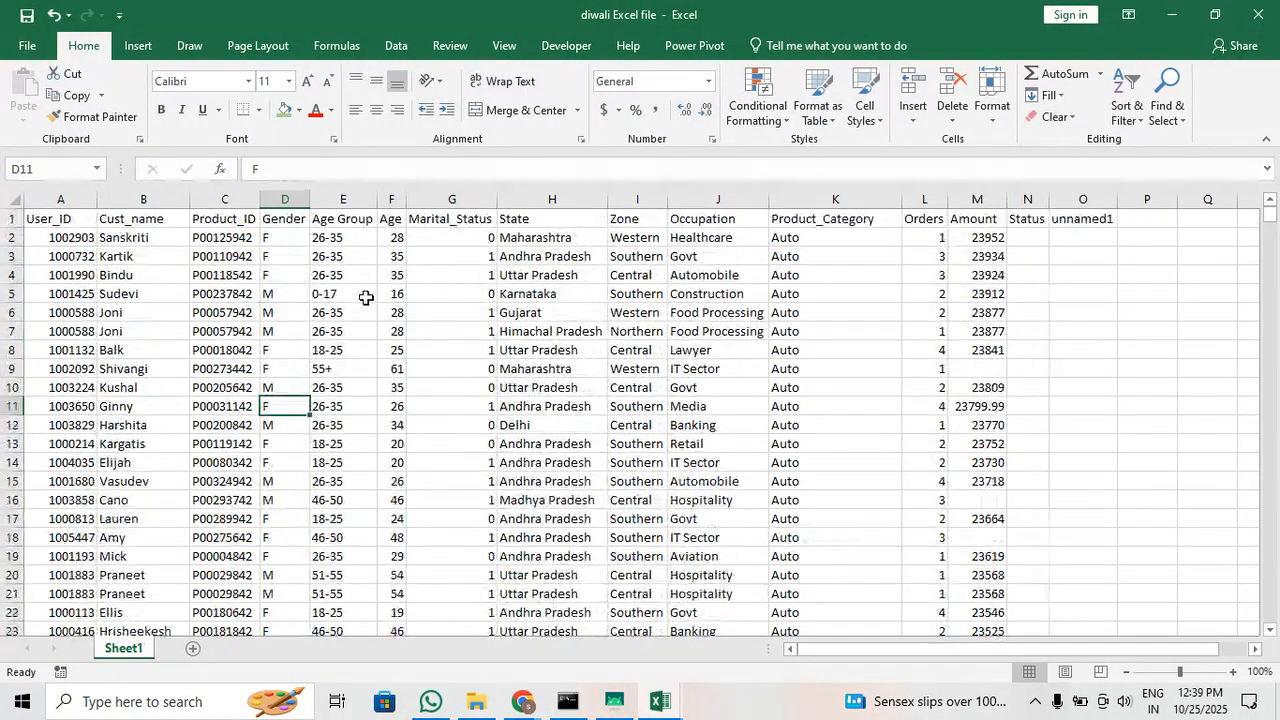
Review the entries in the Age Group, Age and Marital_Status columns
click(355, 250)
scroll(346, 311, down, 6)
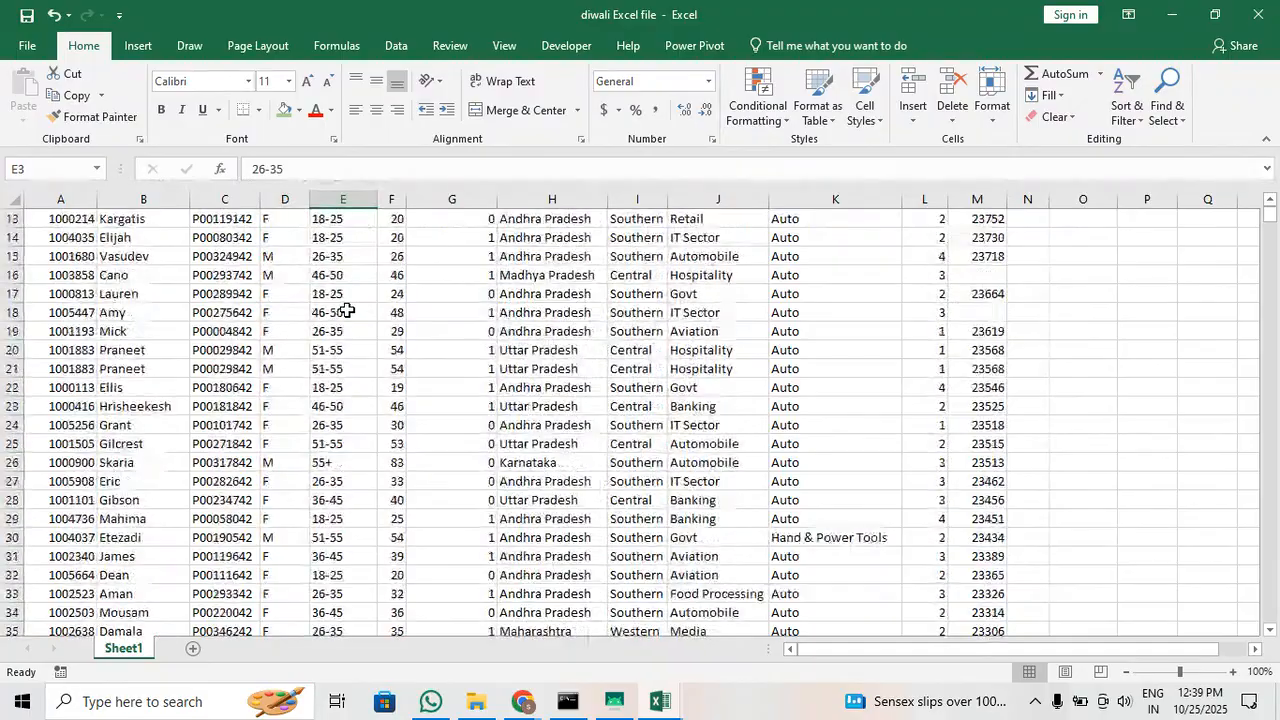
scroll(346, 311, up, 6)
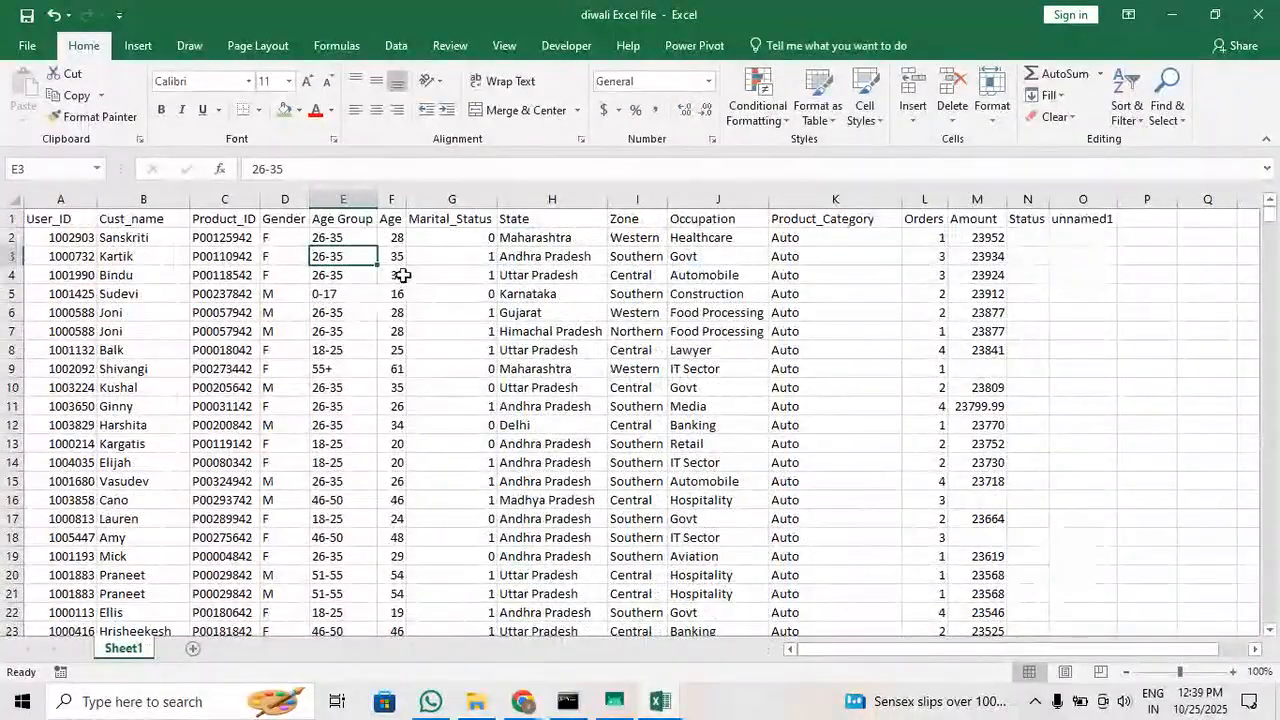
click(396, 256)
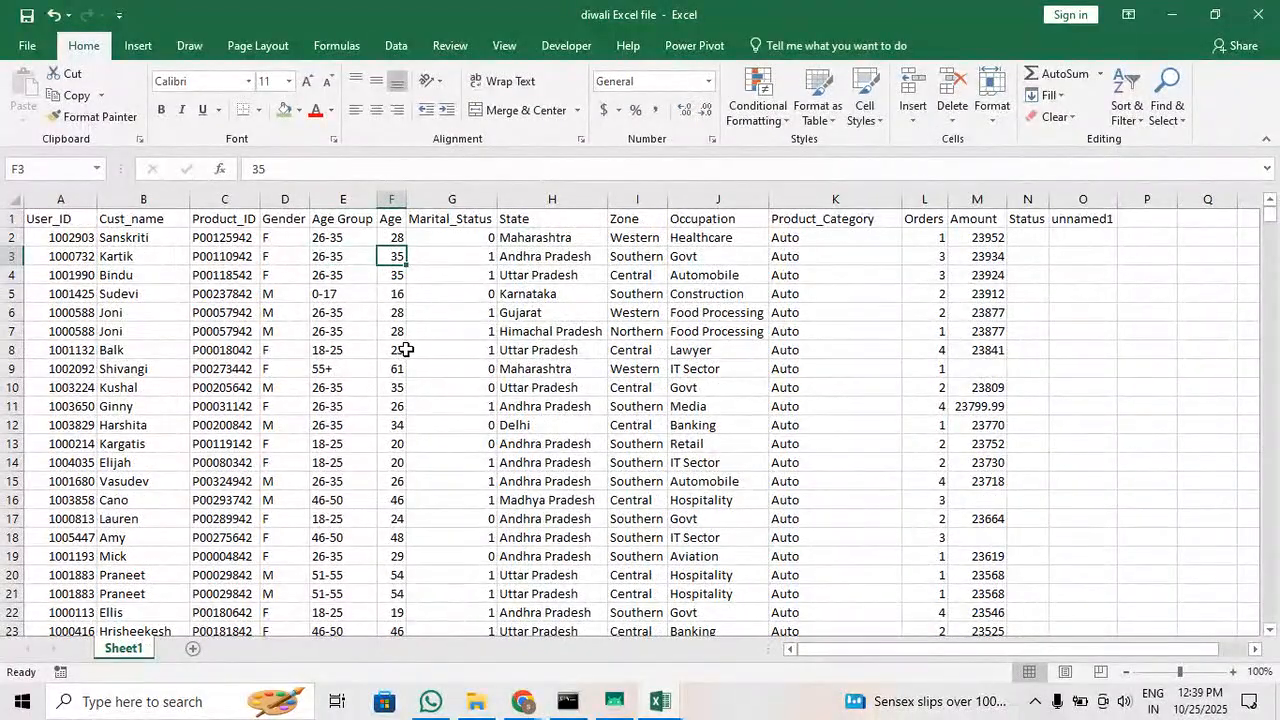
click(460, 238)
click(455, 294)
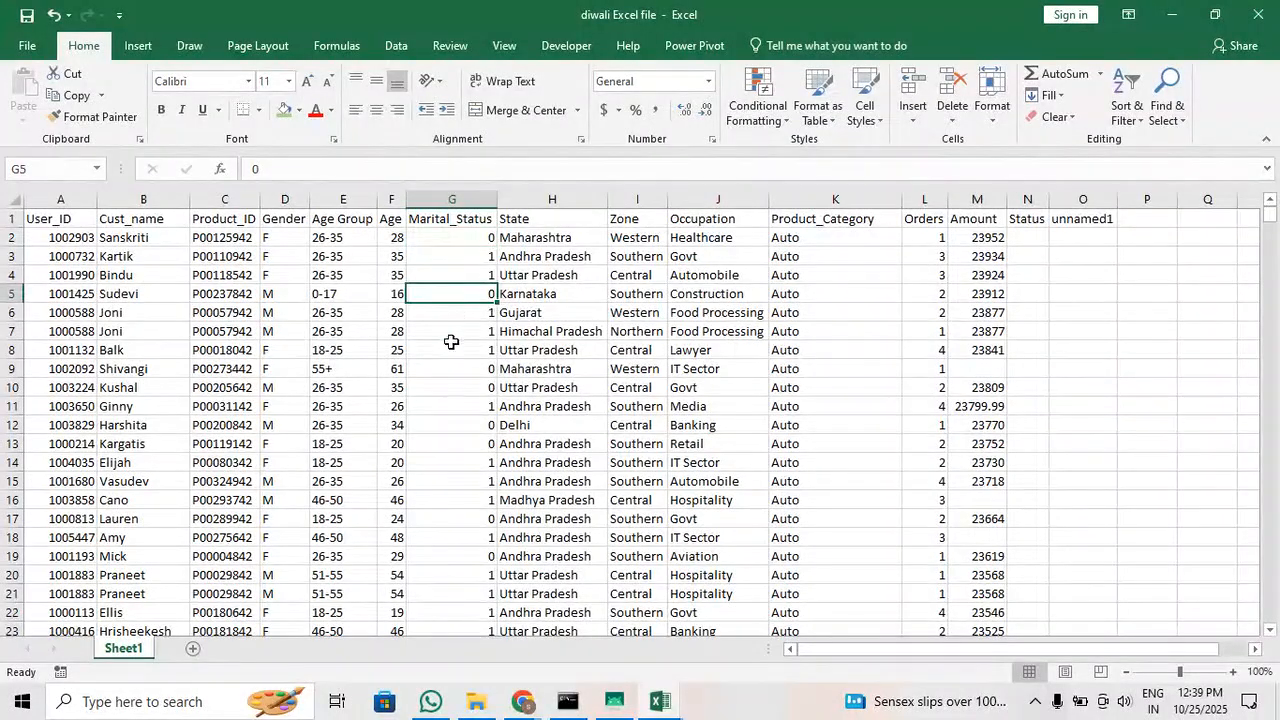
click(455, 350)
click(472, 425)
click(446, 518)
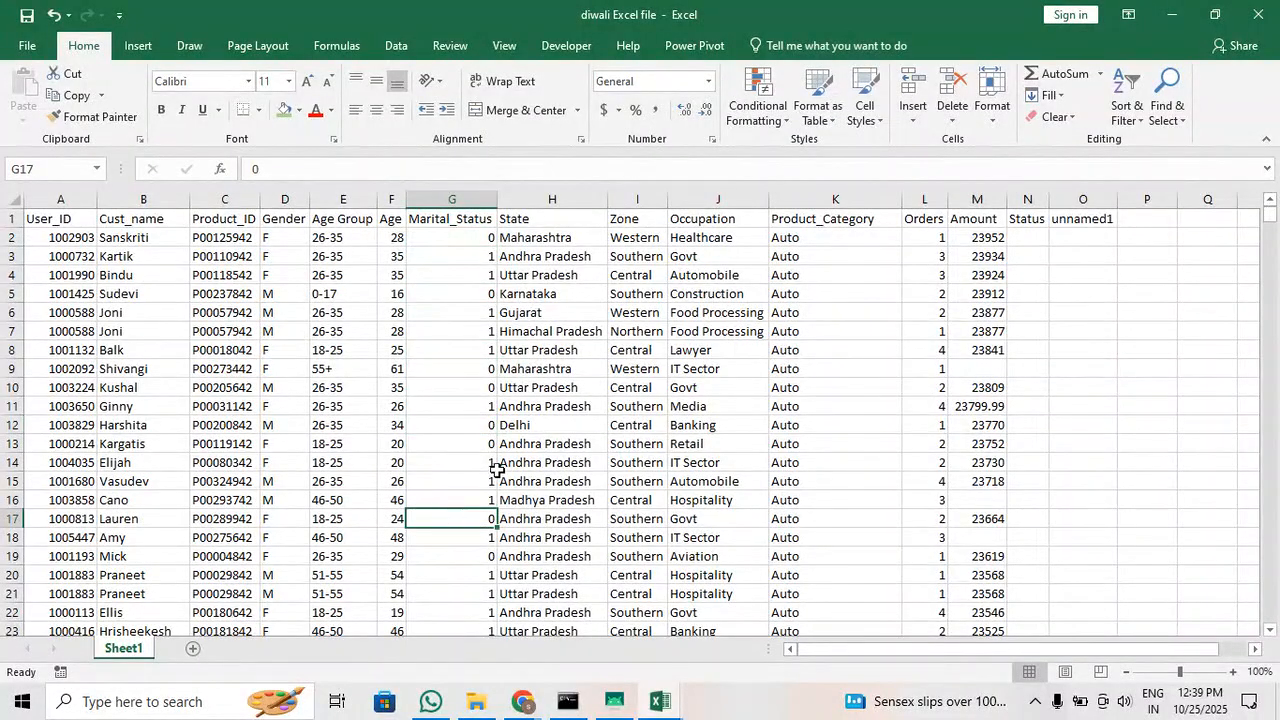
Look through the State, Zone and Occupation columns of the customer records
click(560, 257)
click(558, 313)
click(556, 368)
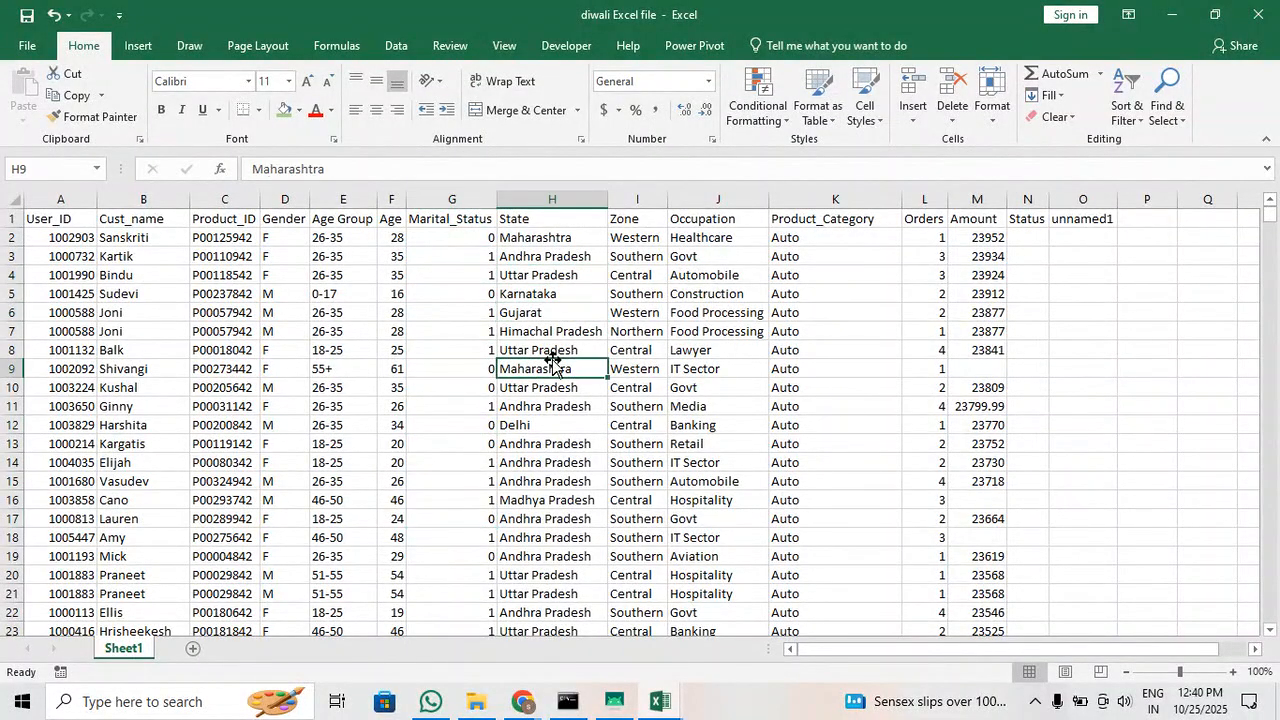
click(550, 440)
click(634, 274)
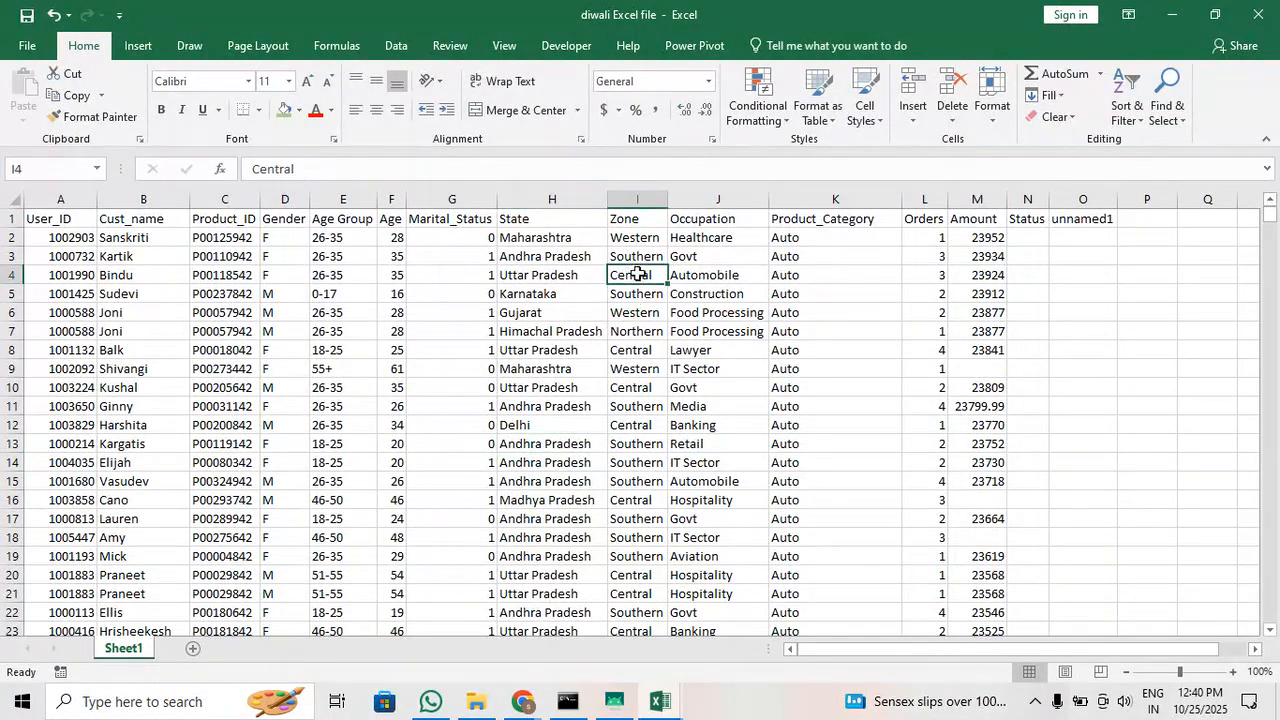
click(637, 312)
click(638, 366)
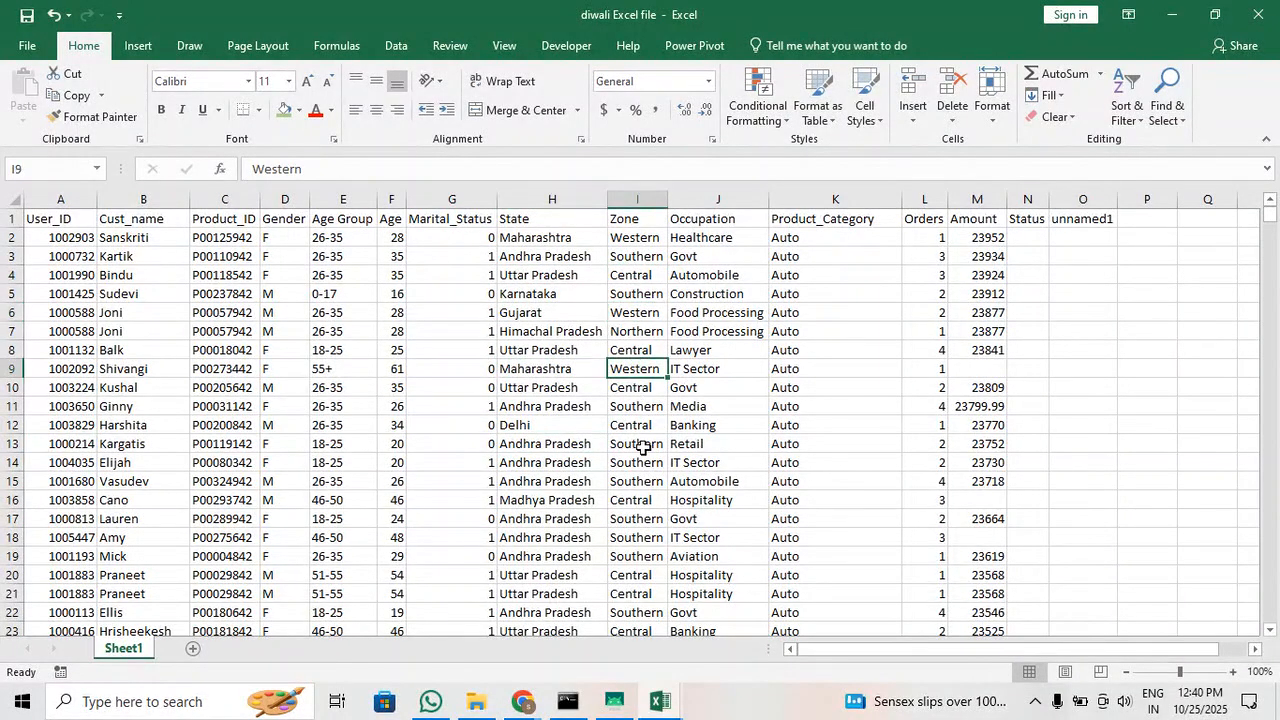
drag(750, 244, 710, 406)
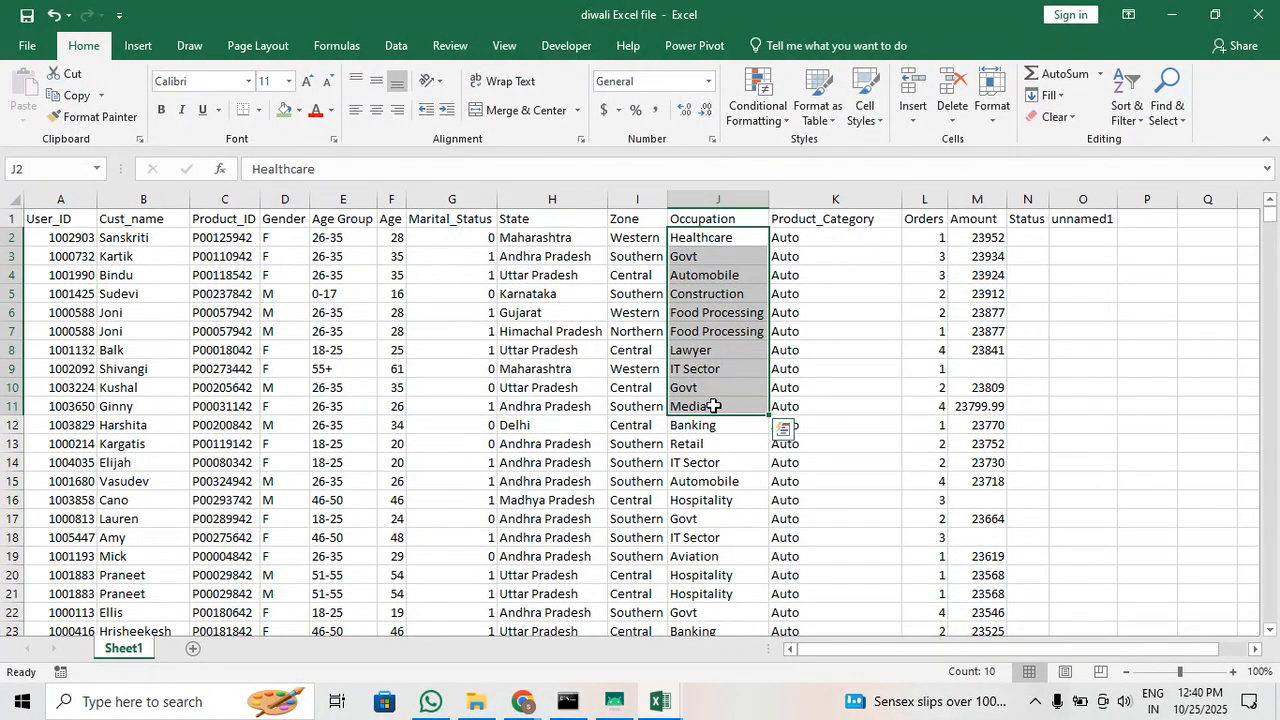
Browse the Product_Category column through the first hundred or so rows to see which categories occur, and return to the header row
click(849, 337)
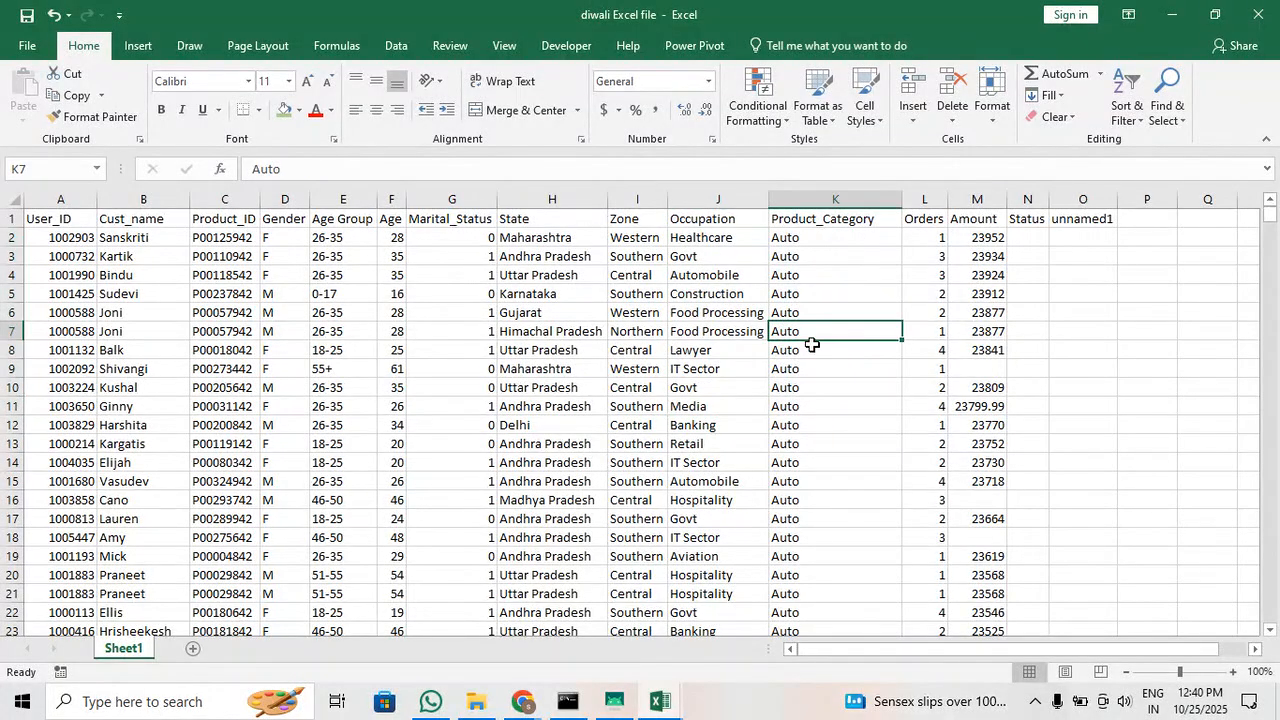
scroll(810, 427, down, 6)
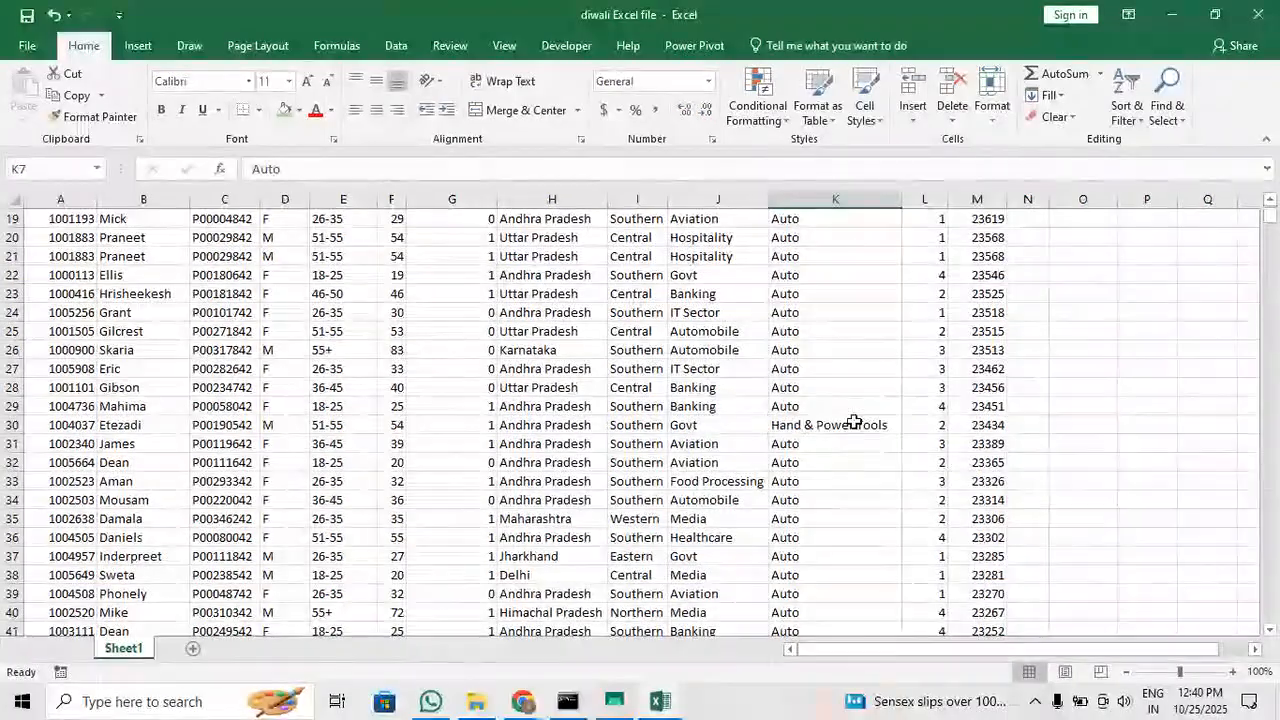
click(850, 425)
scroll(886, 499, down, 8)
scroll(886, 499, down, 10)
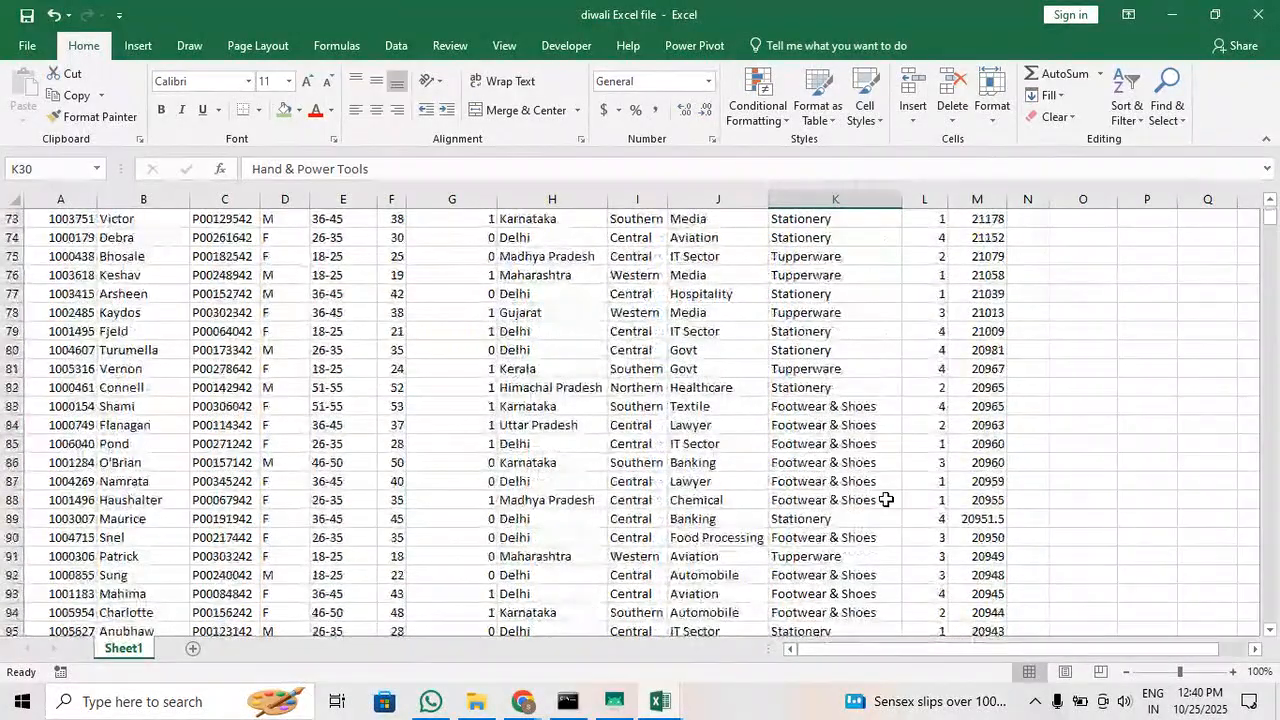
scroll(886, 499, down, 5)
scroll(886, 499, down, 8)
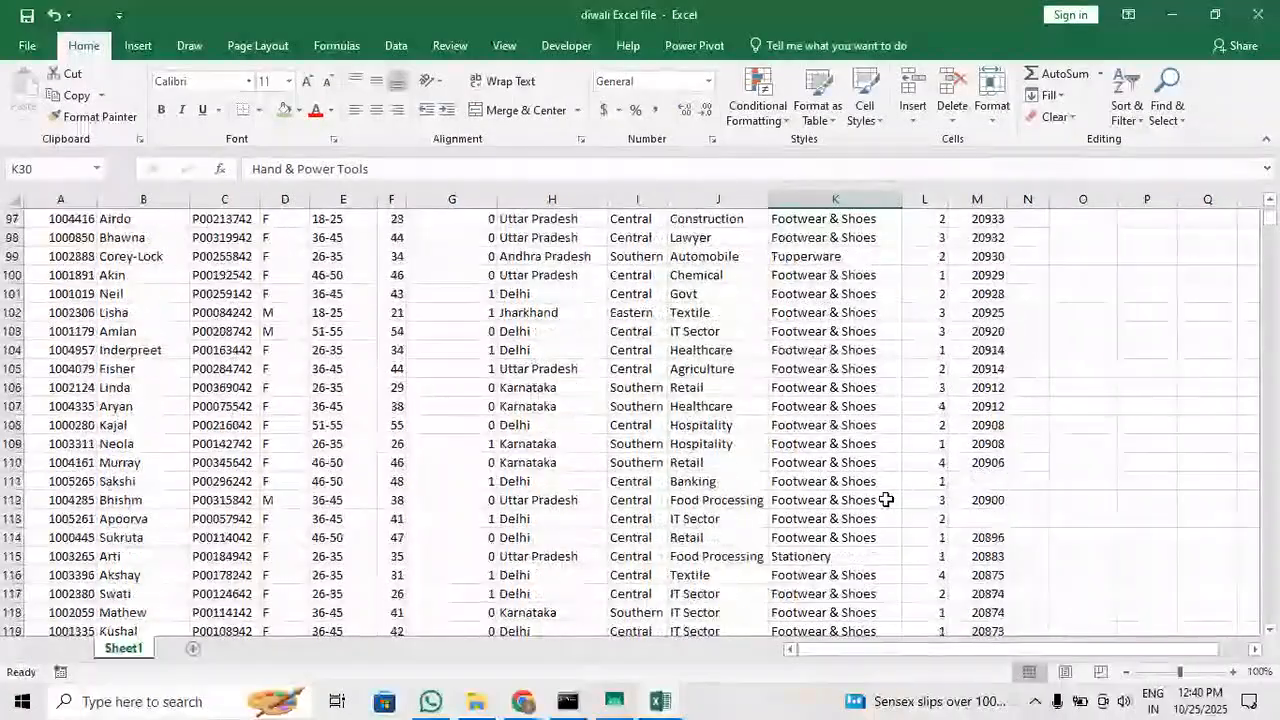
scroll(810, 480, up, 7)
scroll(894, 405, up, 20)
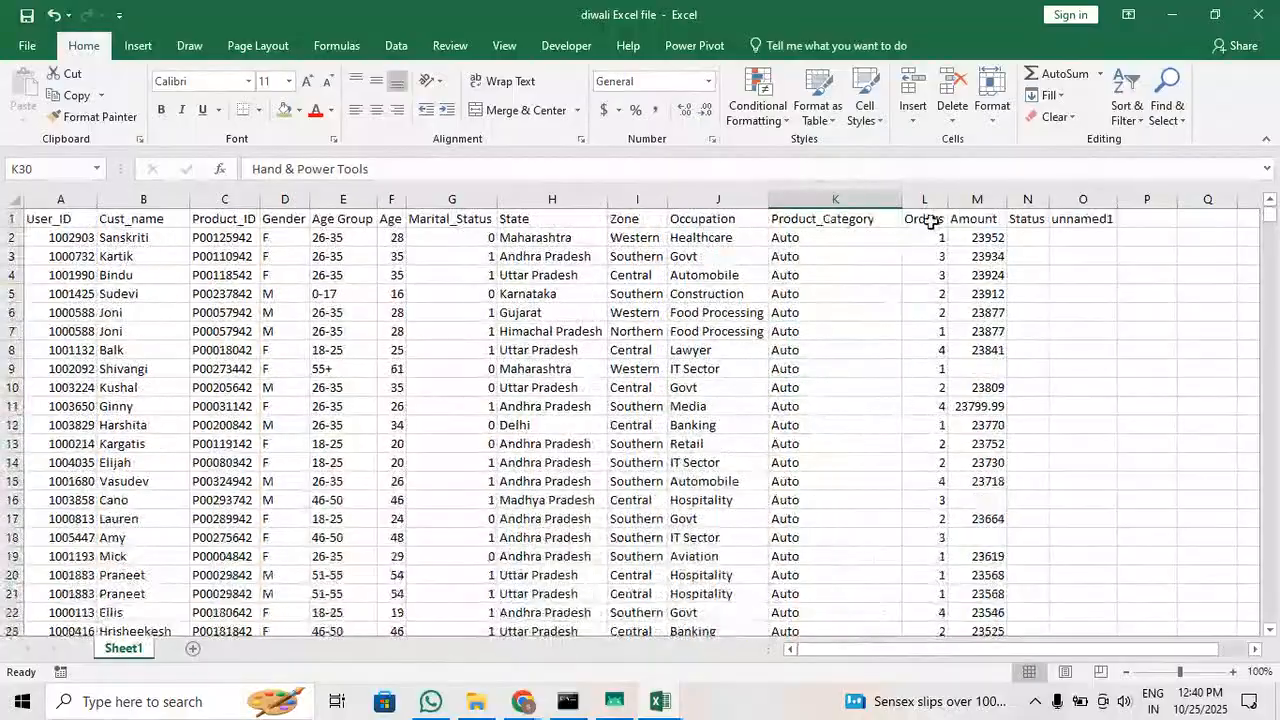
Widen the Orders, Amount, Status and Age columns slightly
drag(948, 199, 1040, 203)
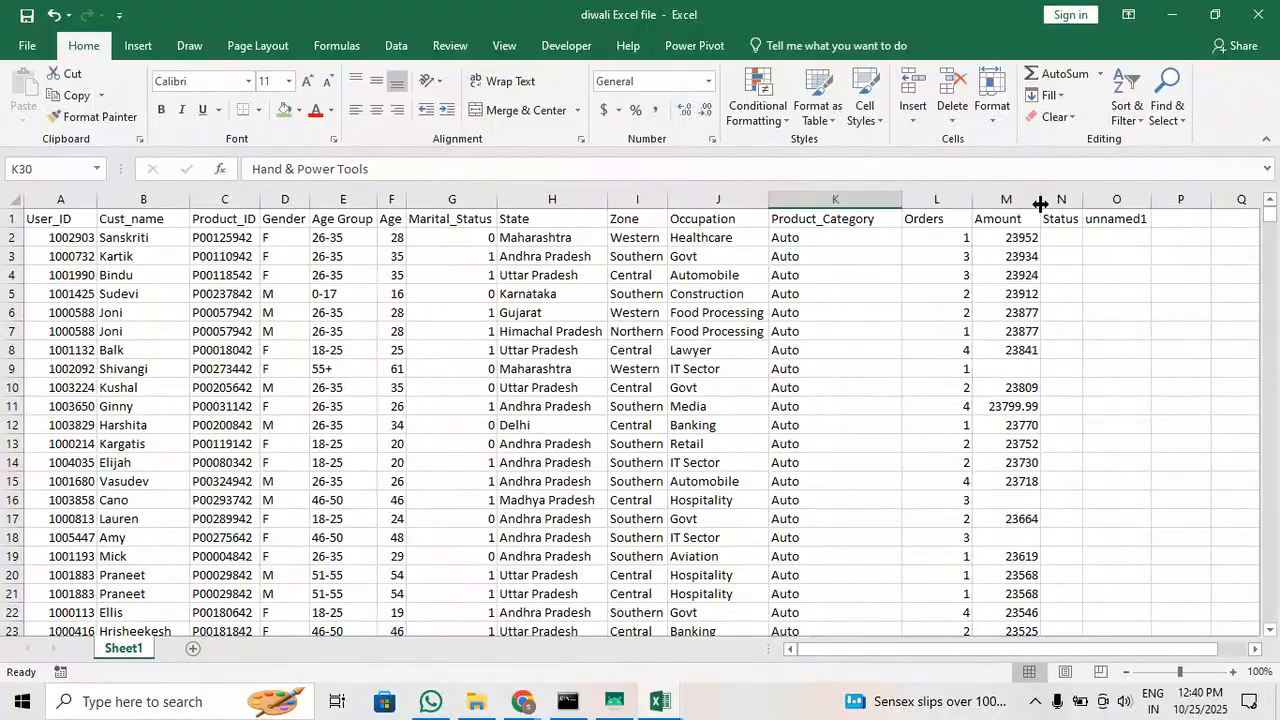
click(1027, 268)
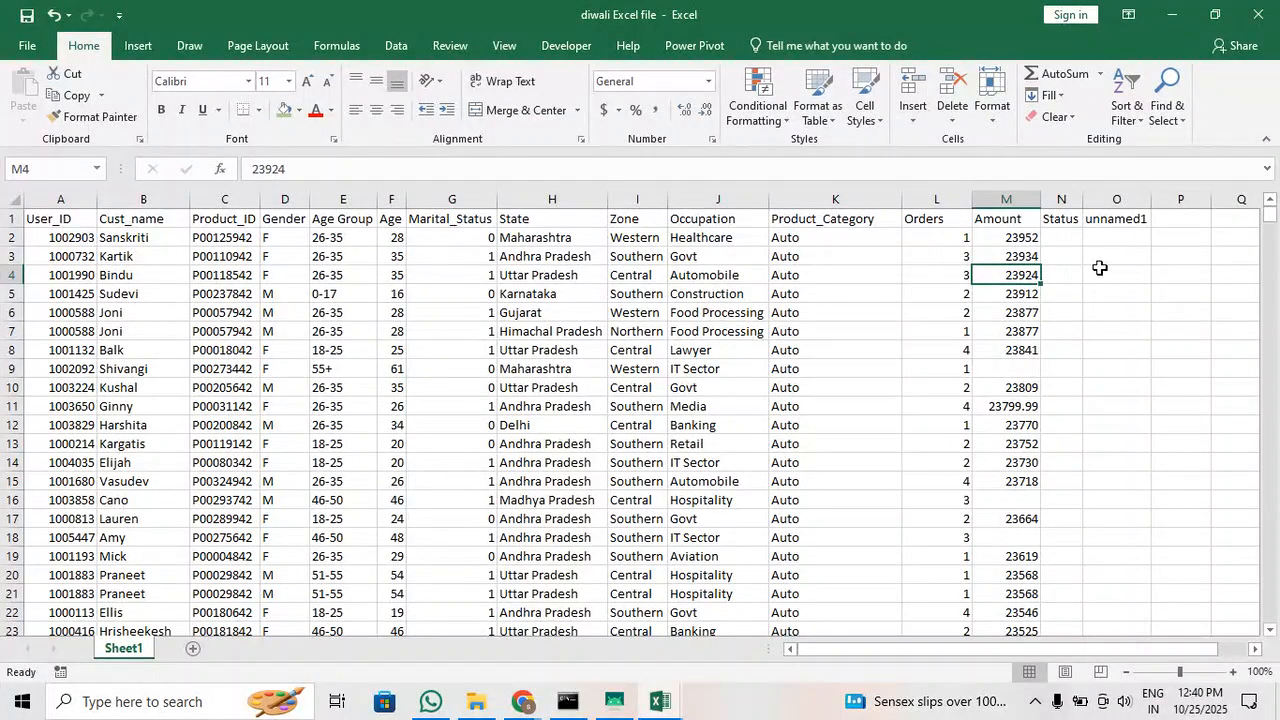
drag(1082, 197, 1093, 197)
click(1113, 191)
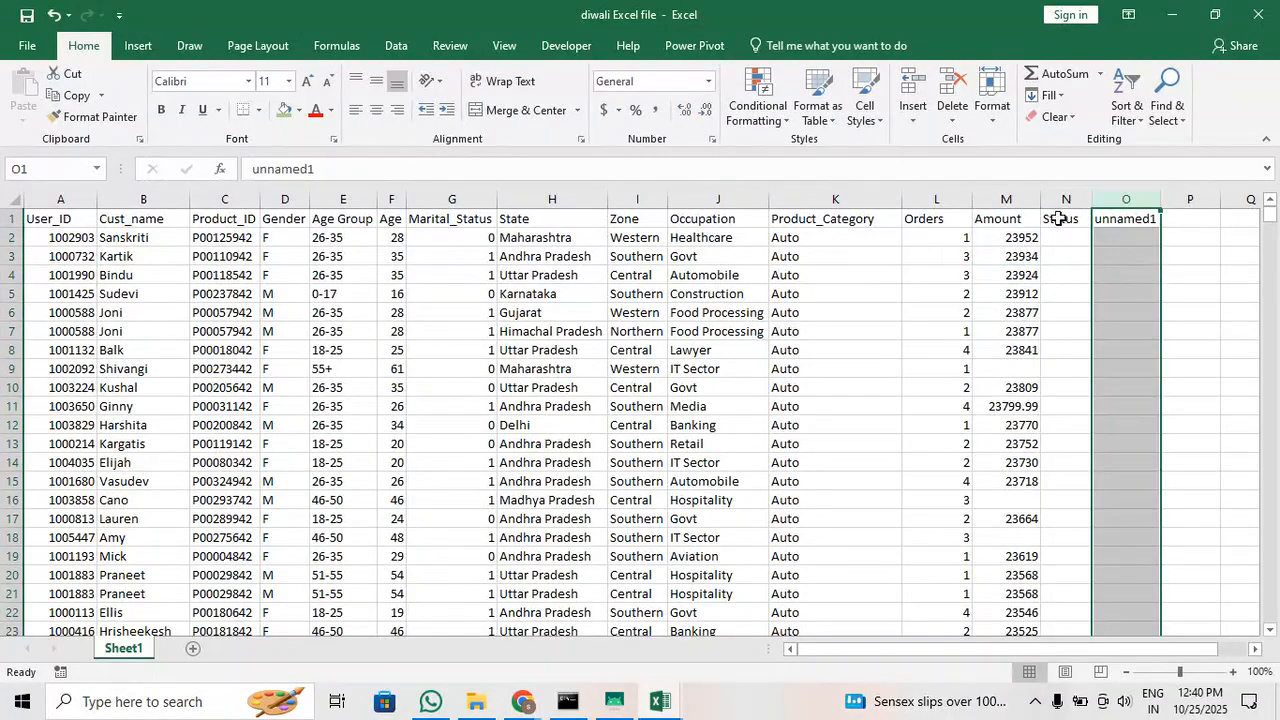
click(1064, 199)
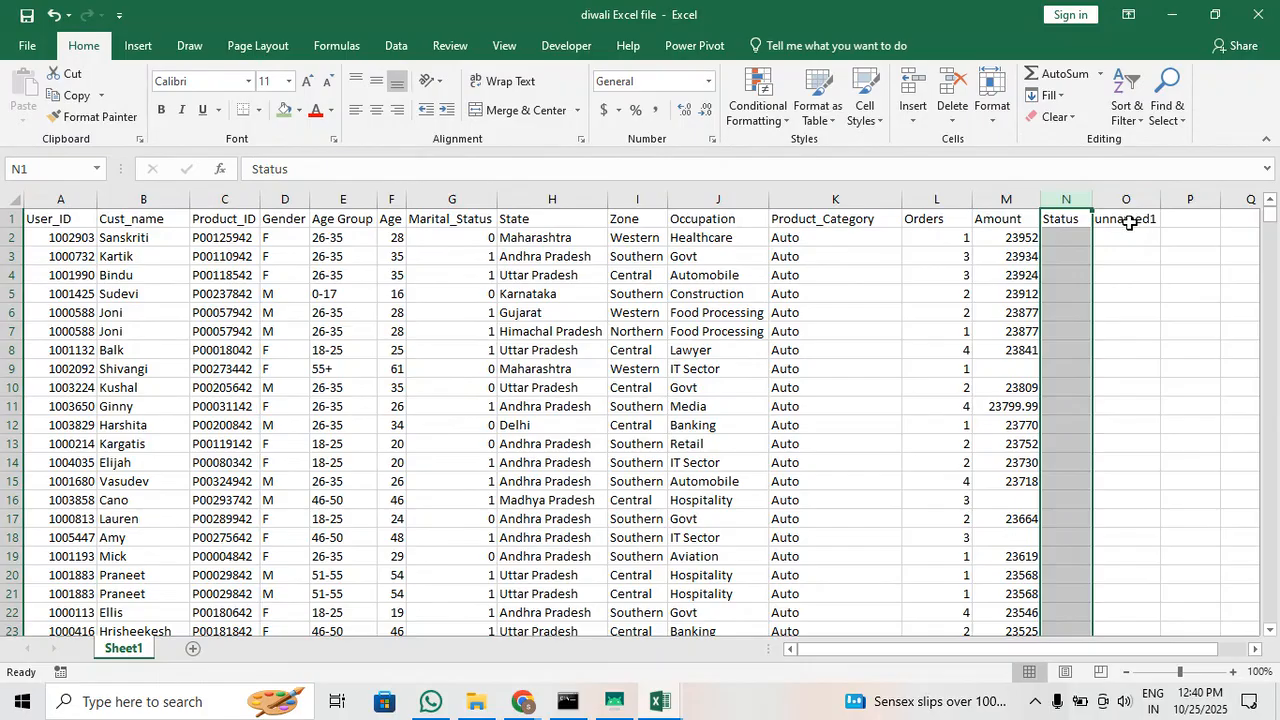
scroll(1107, 220, up, 1)
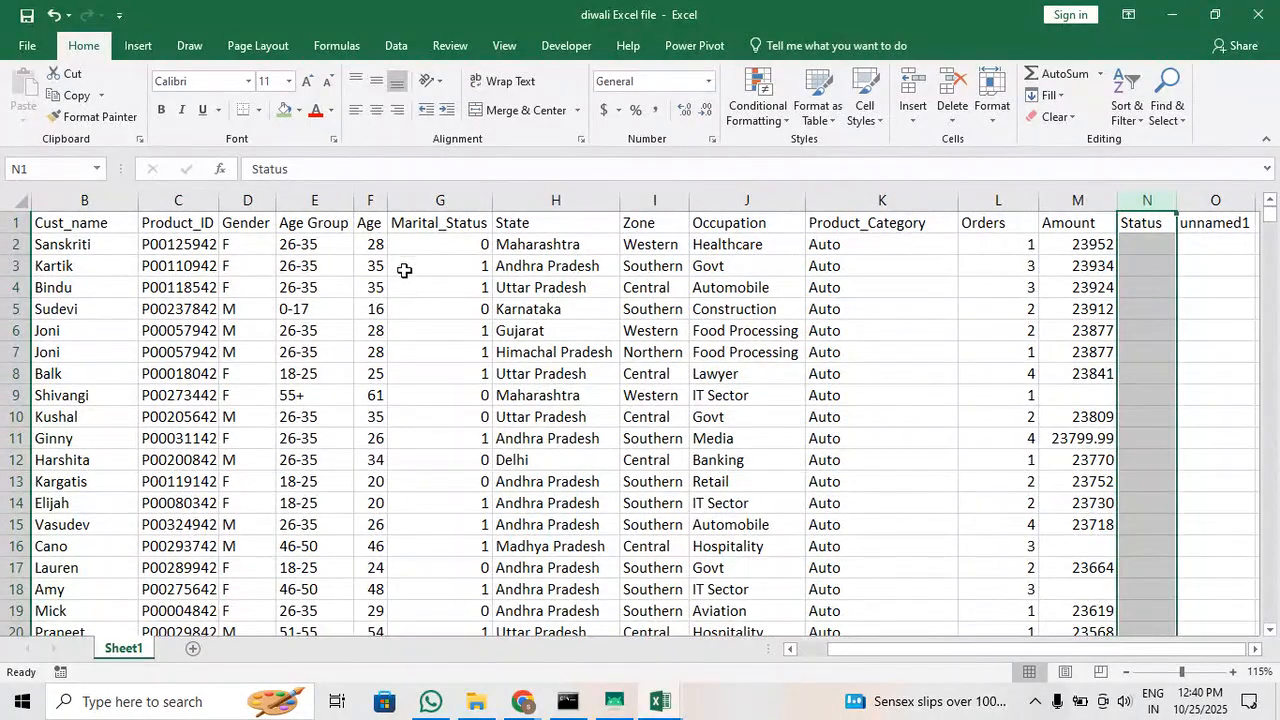
drag(387, 200, 402, 201)
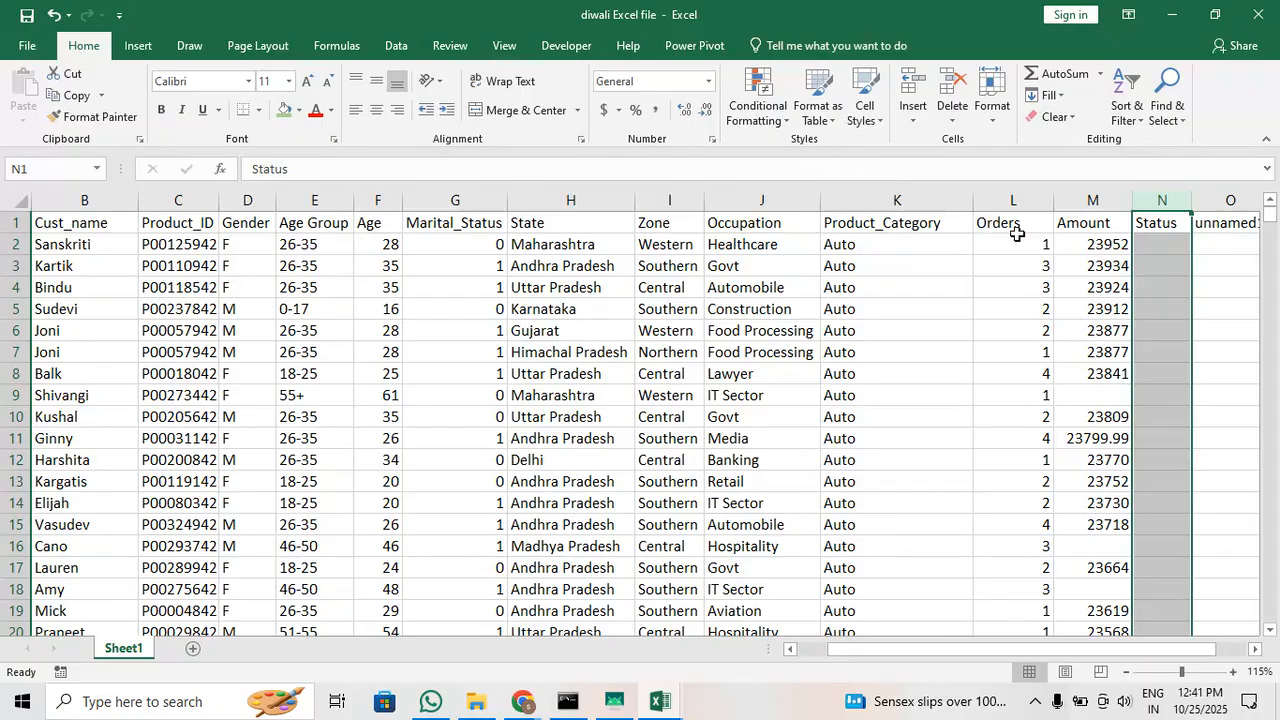
Clear the unnamed1 header in O1 and the Status header in N1
click(1234, 240)
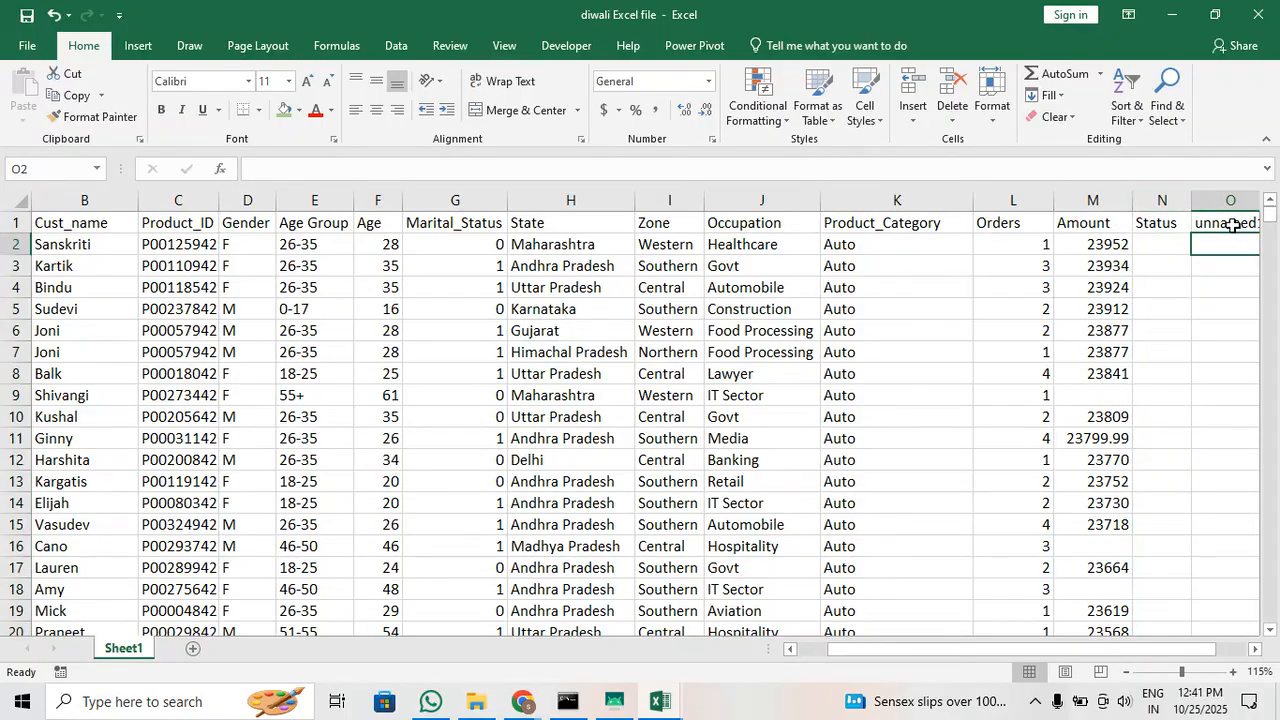
click(1233, 225)
key(Delete)
scroll(1233, 225, right, 3)
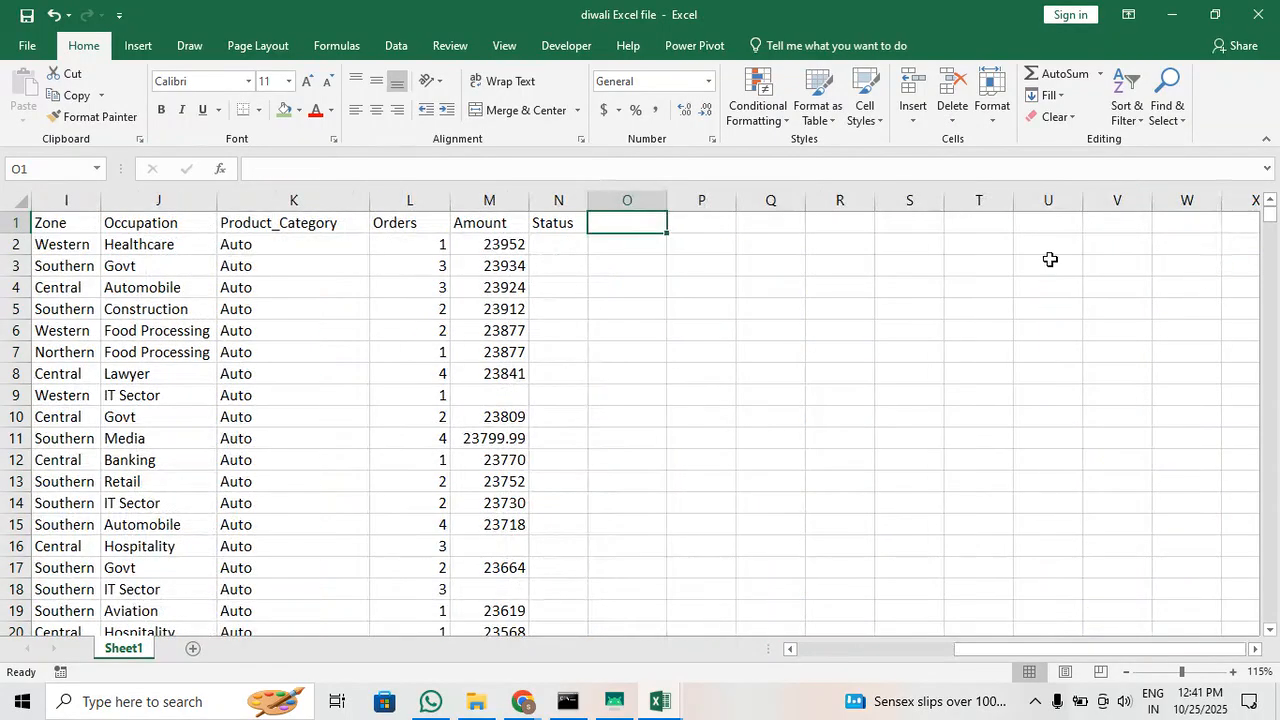
click(569, 224)
key(Delete)
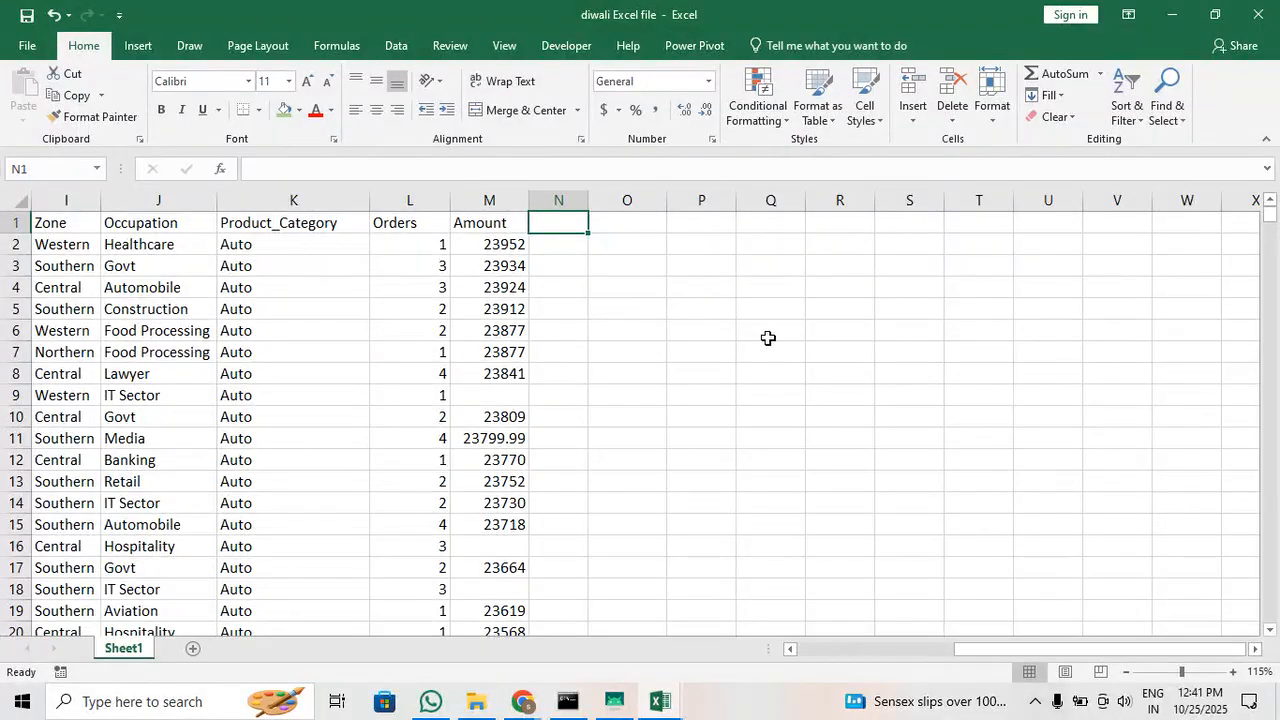
click(612, 328)
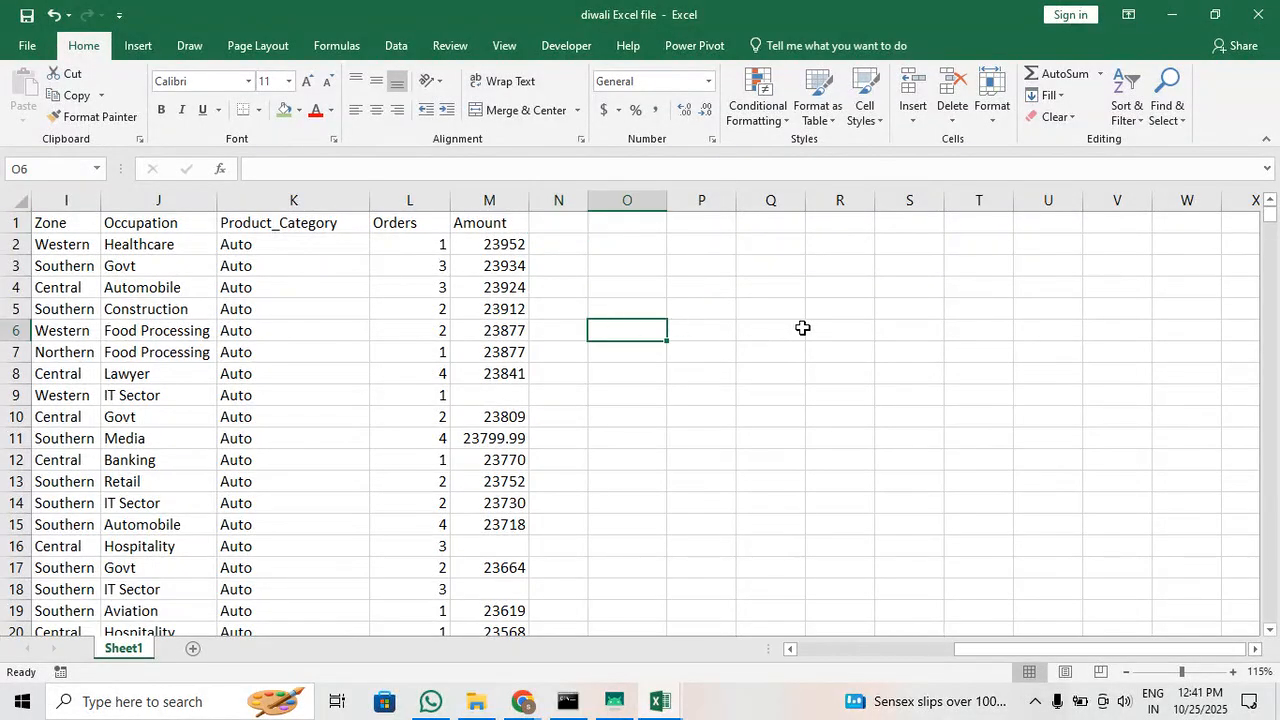
Return to the start of the data and select the entire Gender column
key(Left)
key(Left)
key(Left)
key(Left)
key(Left)
key(Left)
key(Left)
key(Left)
key(Left)
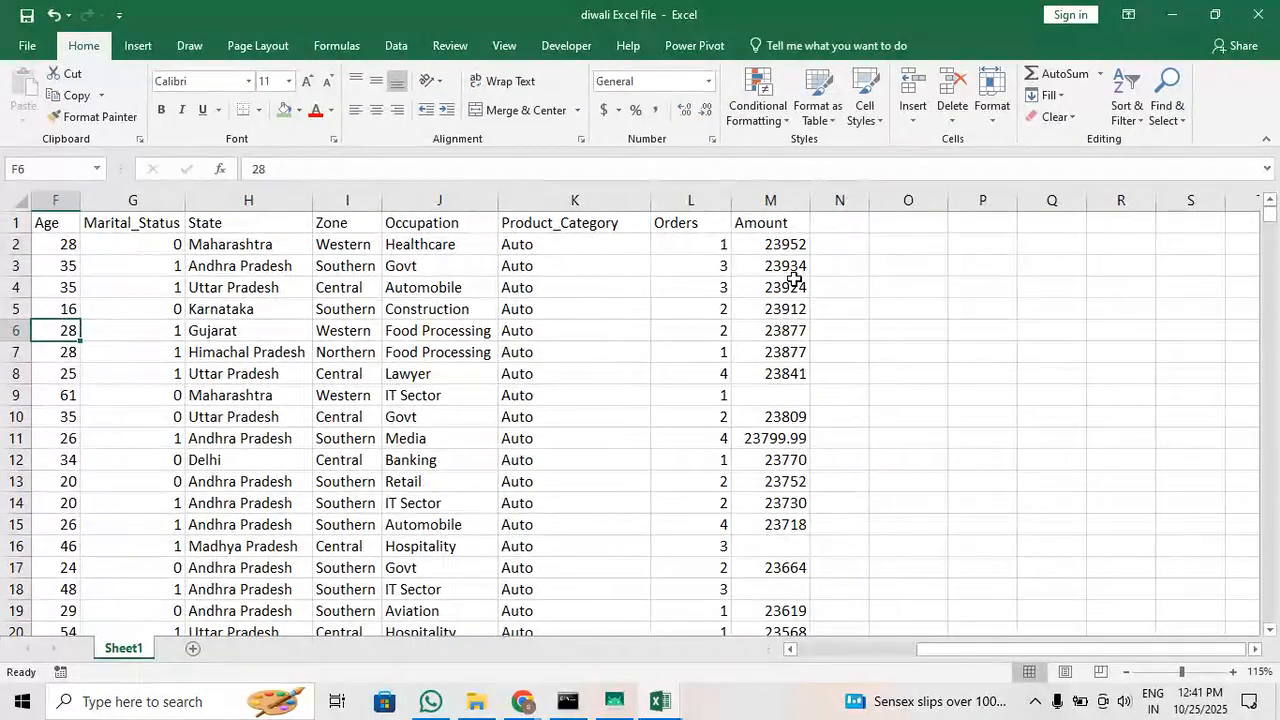
key(Left)
key(Left)
key(Left)
key(Left)
key(Left)
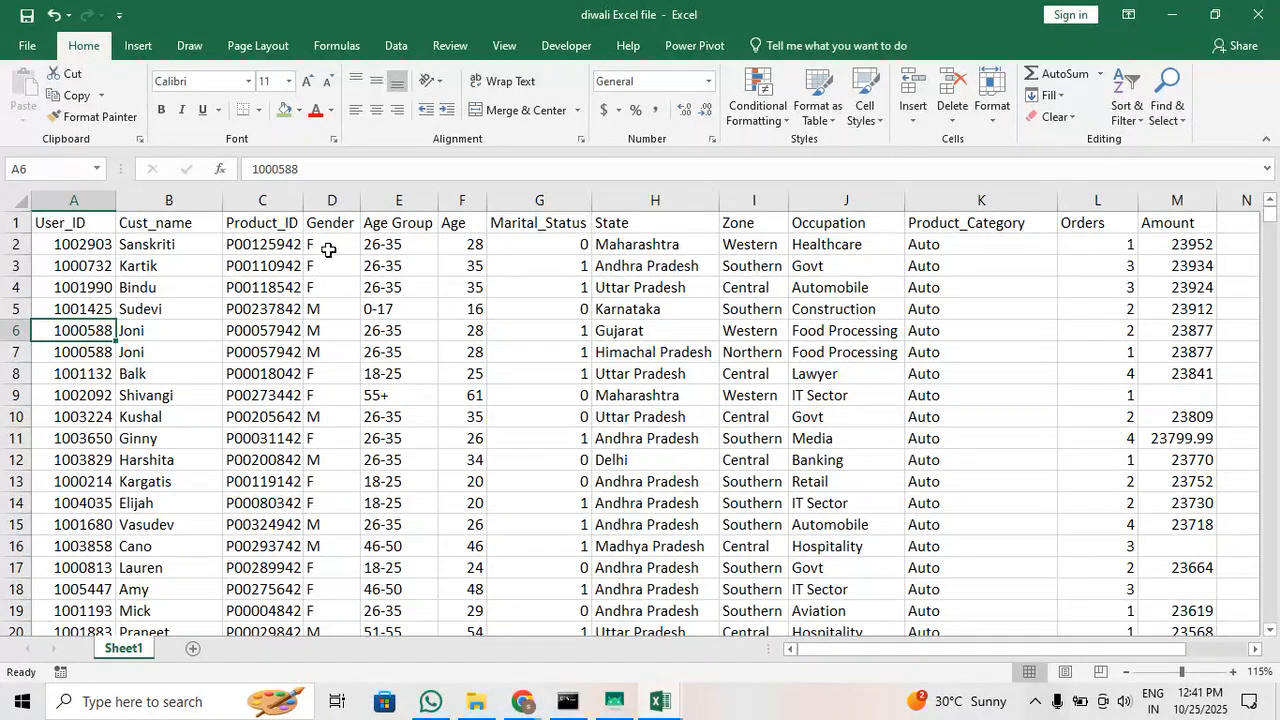
click(331, 204)
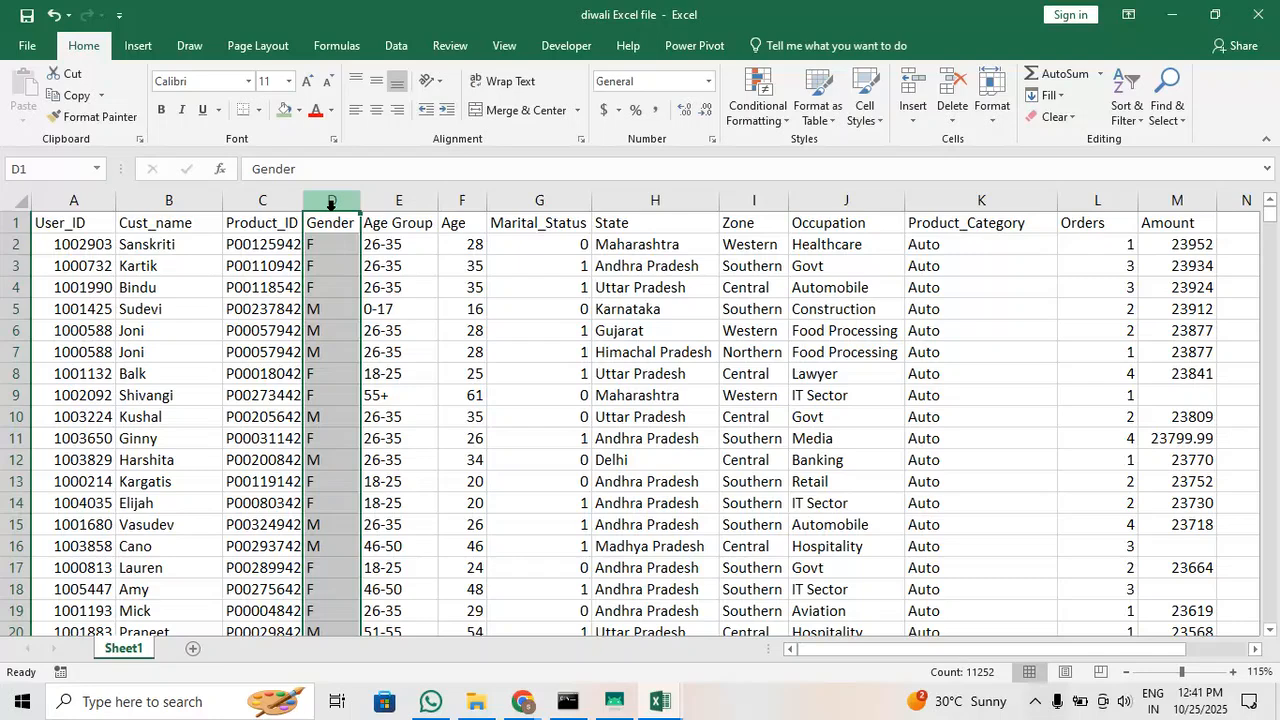
Check how far the Gender column's data extends by going to its last row and back to the header
click(328, 391)
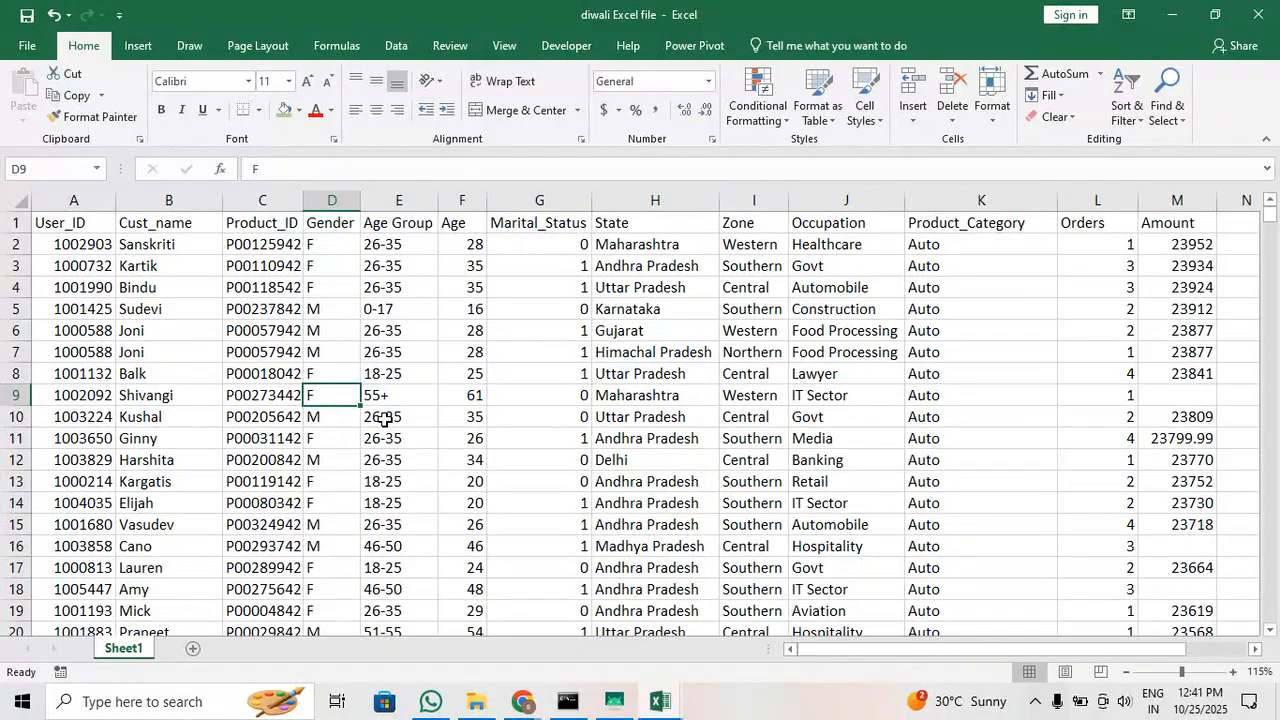
key(ctrl+Down)
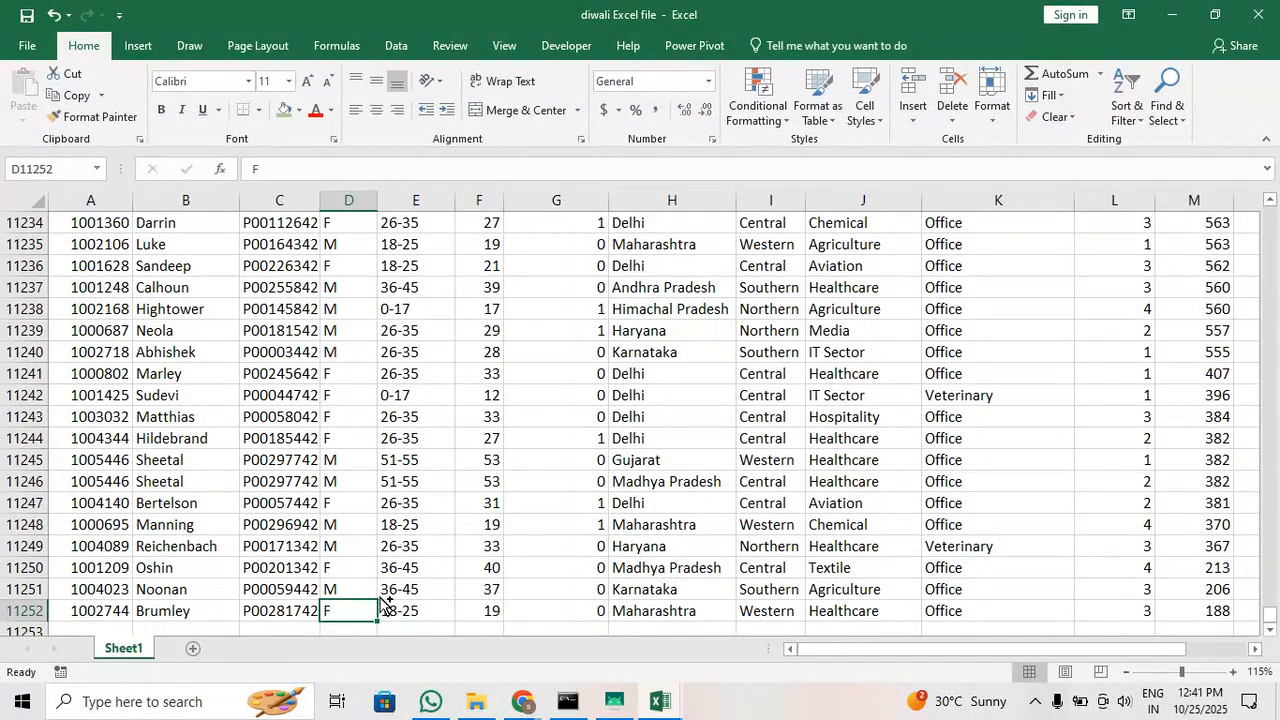
key(ctrl+Up)
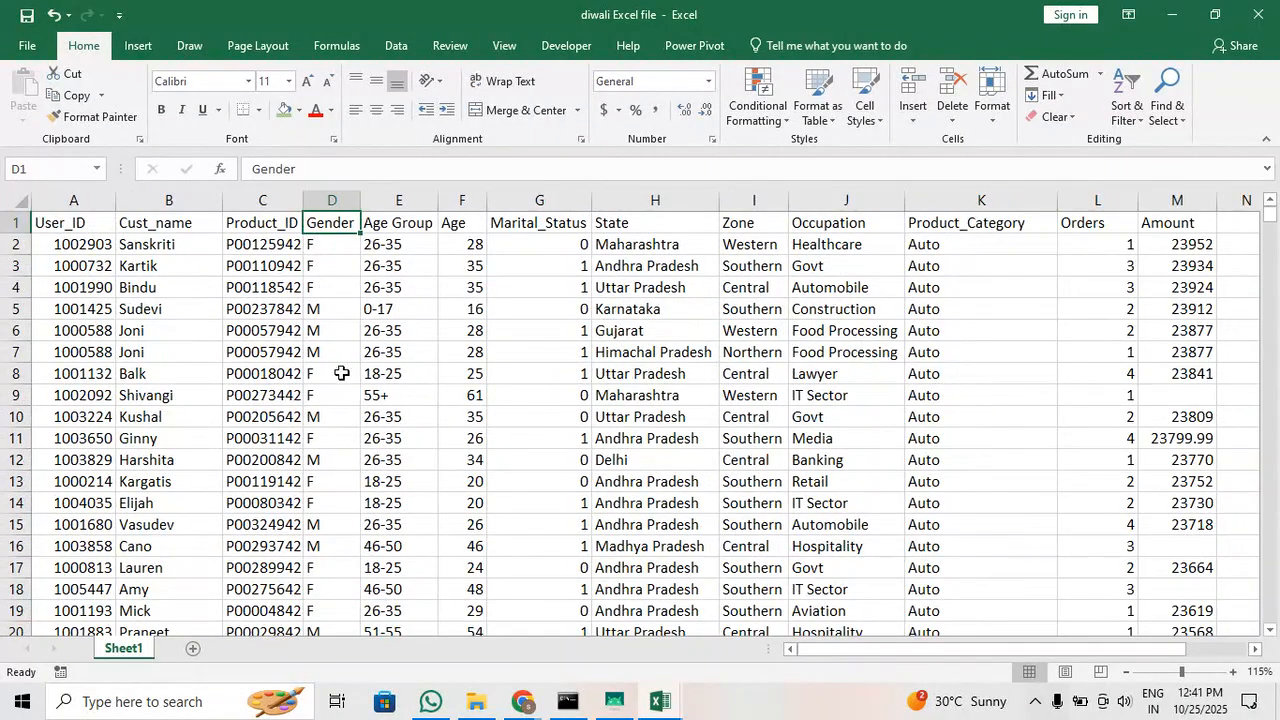
Select the entire Gender column and set up a find-and-replace with case matching turned on
click(330, 190)
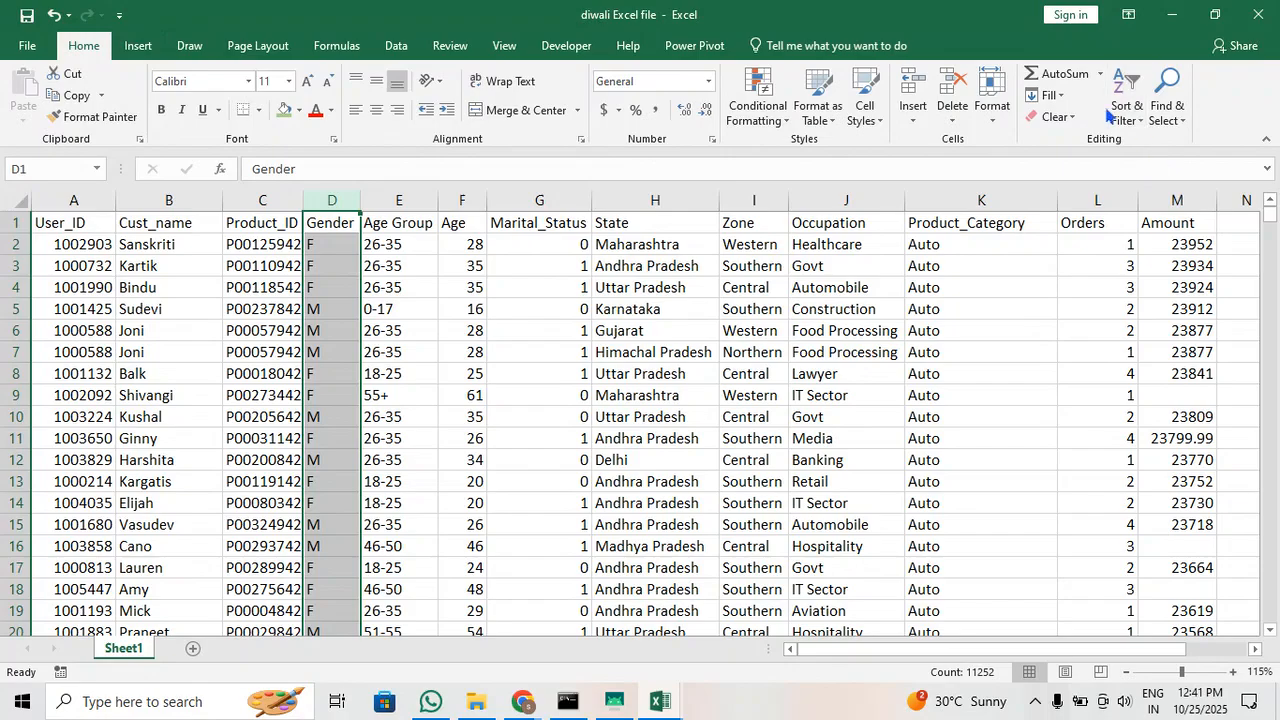
click(1172, 128)
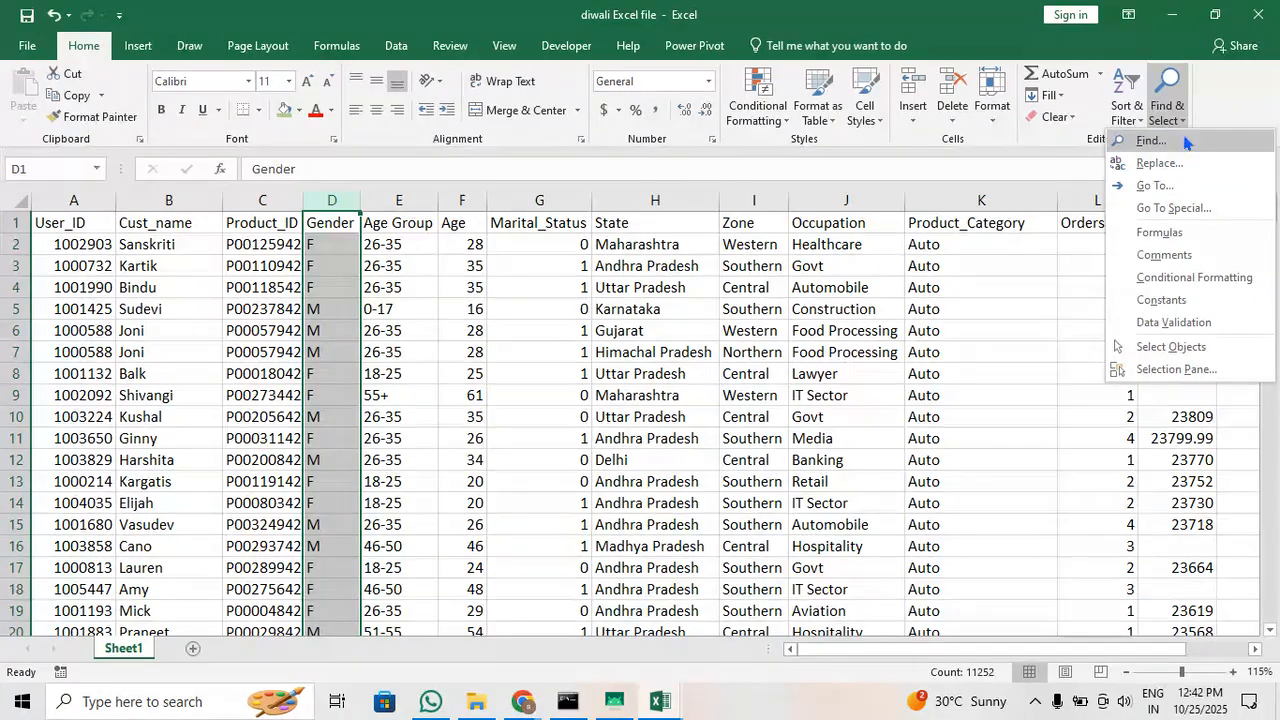
click(1183, 141)
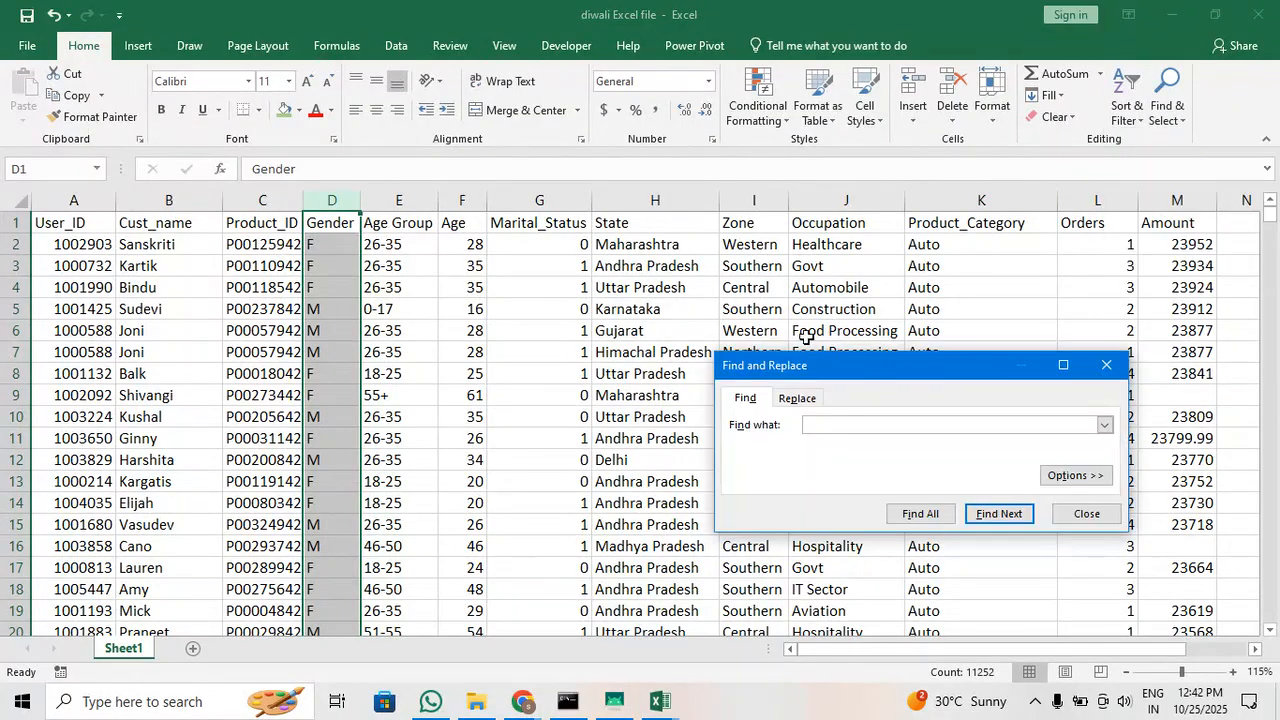
drag(881, 375, 701, 243)
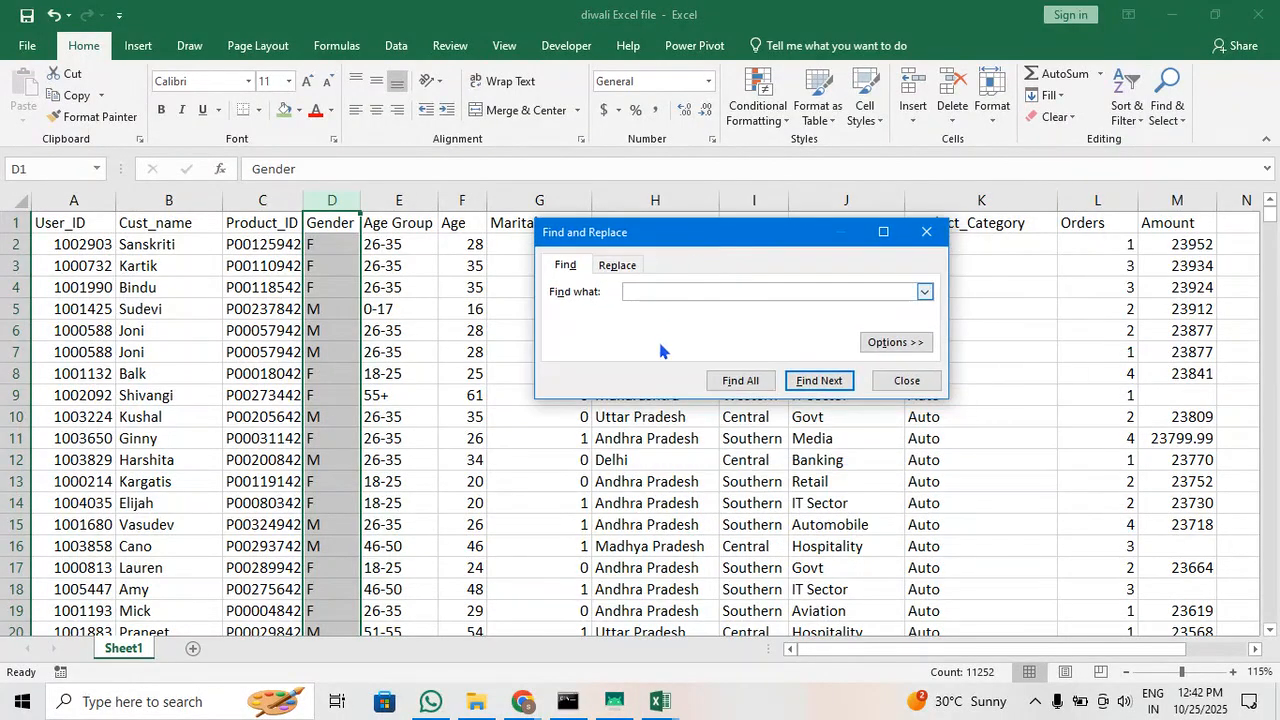
click(617, 266)
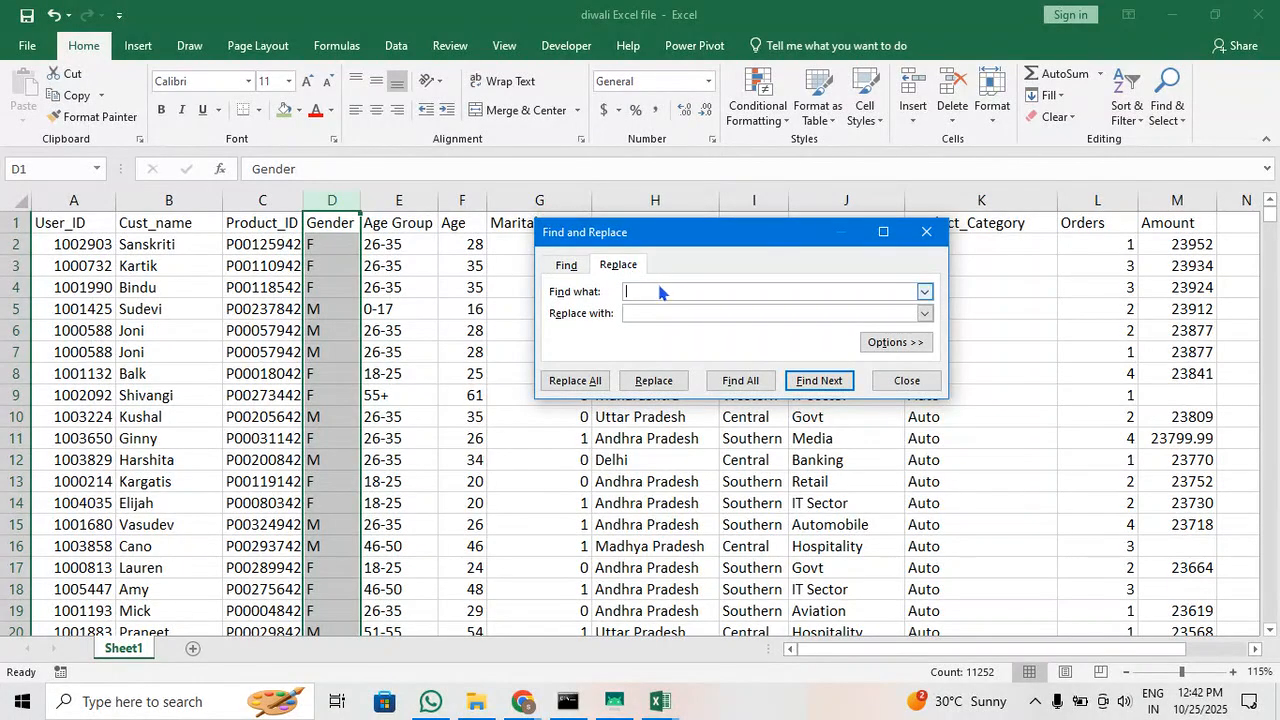
click(886, 345)
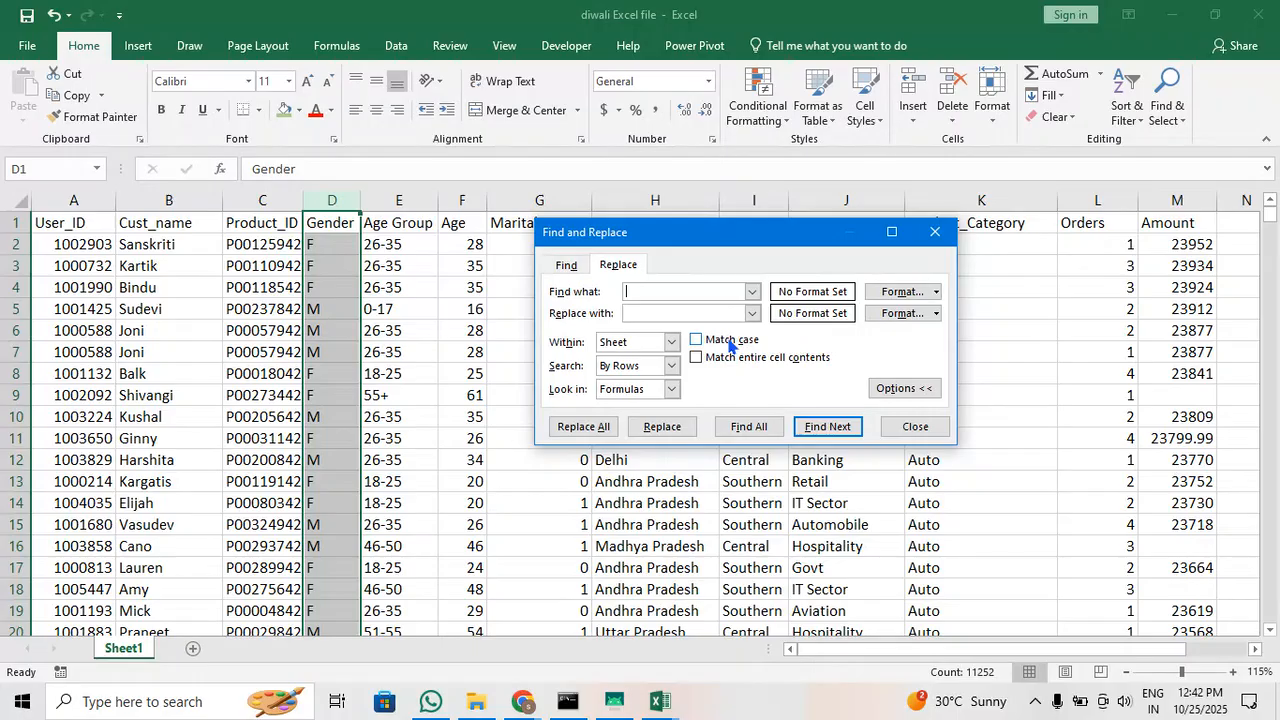
click(729, 343)
Replace every F in the Gender column with Female
click(652, 290)
text(F)
click(649, 312)
text(Female)
click(584, 427)
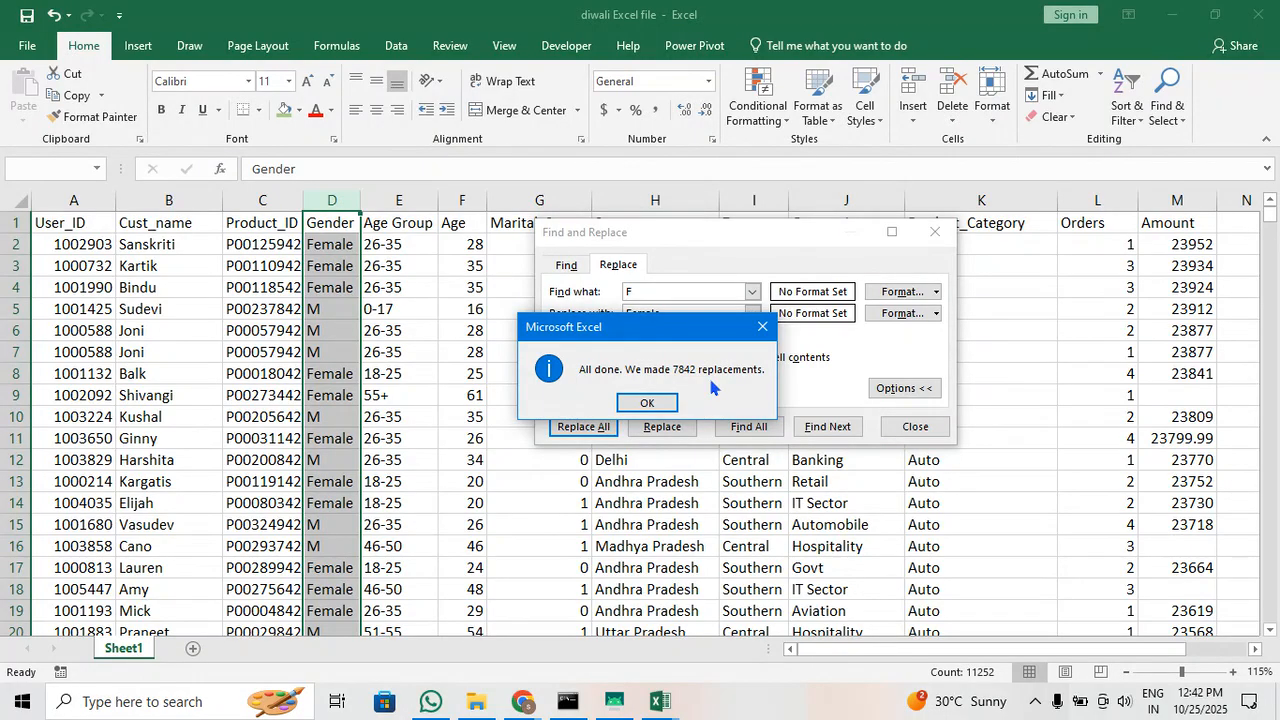
Switch to the Google Meet call in Chrome to check it, and return to the Excel workbook
click(528, 704)
click(200, 580)
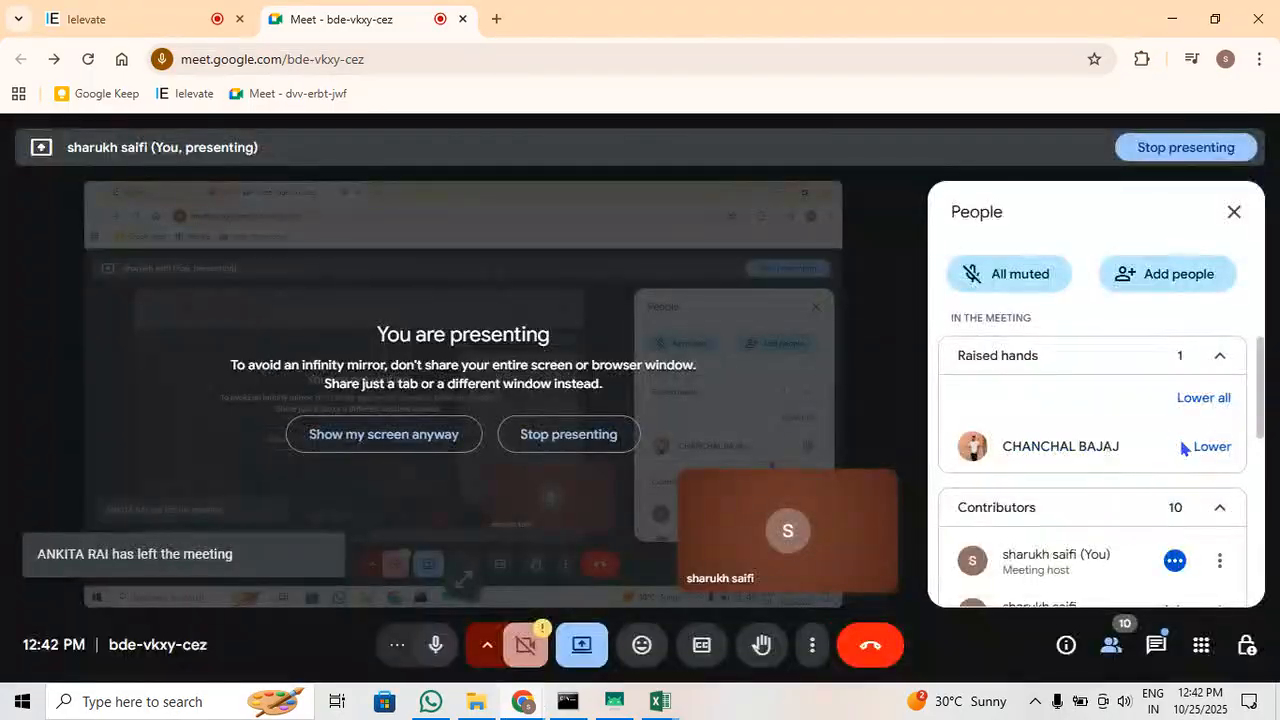
click(1172, 18)
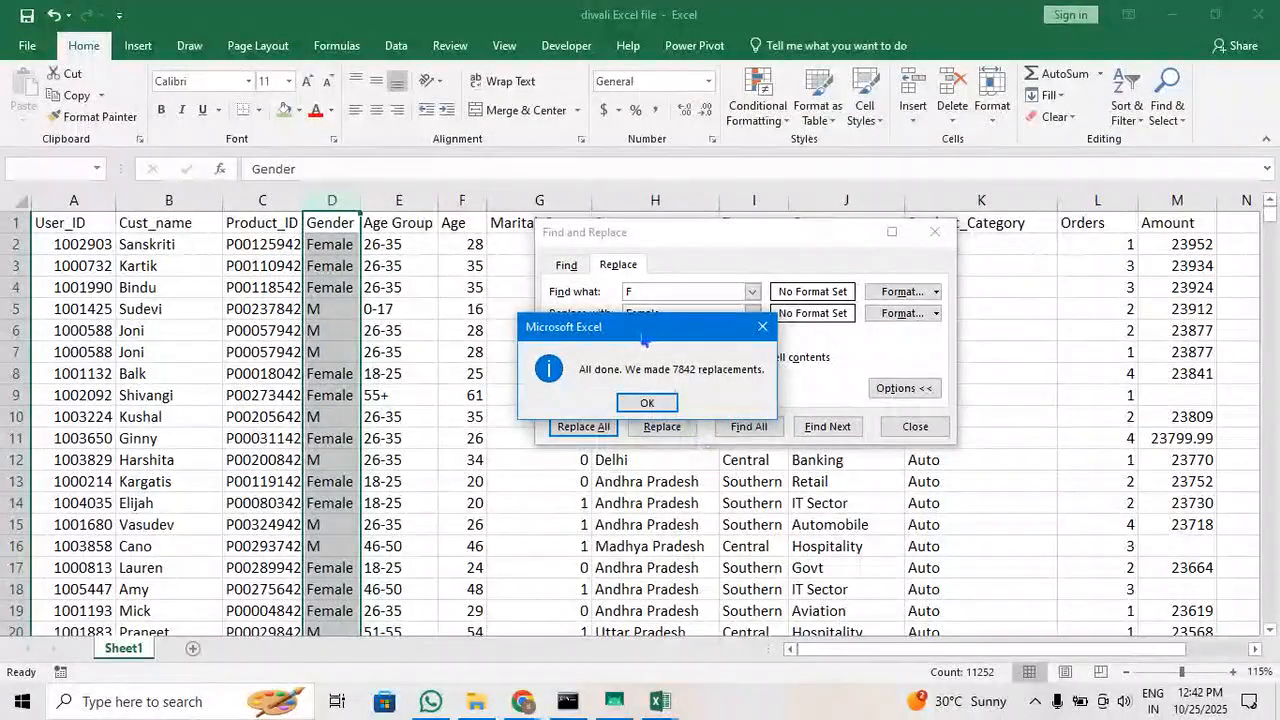
Dismiss the replacement message, replace every M in the Gender column with Male, and close Find and Replace
drag(641, 334, 658, 466)
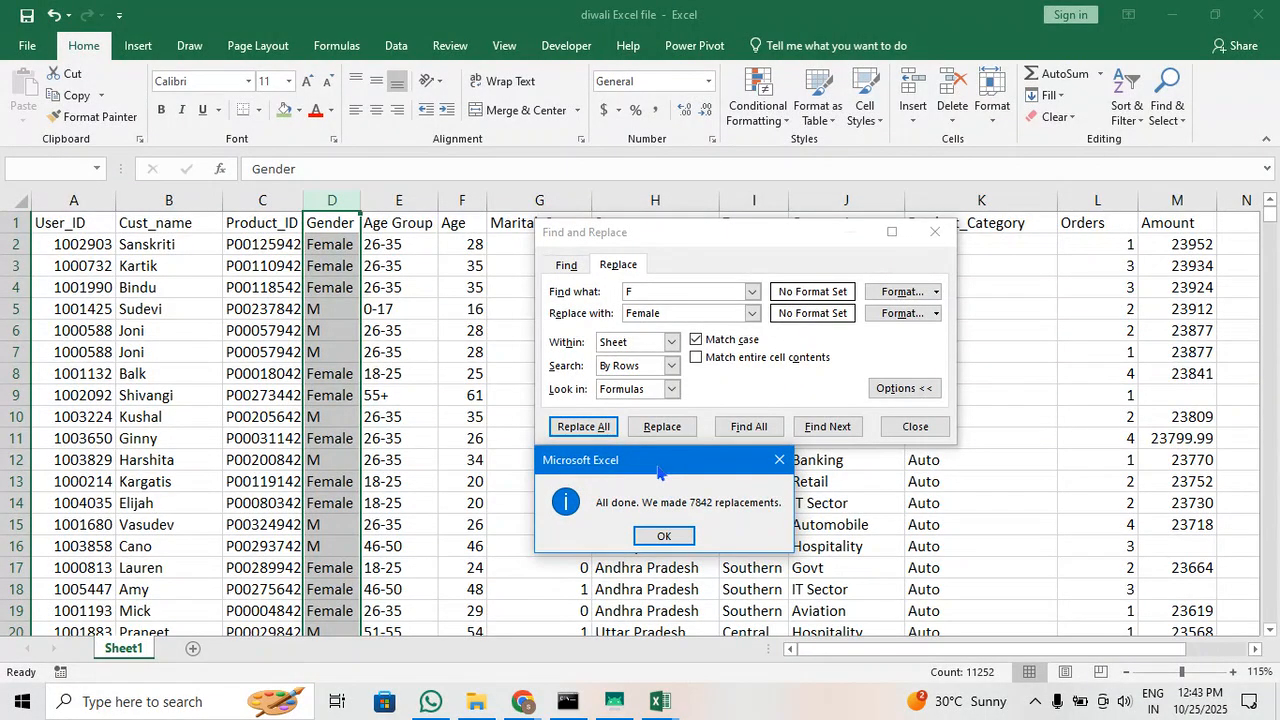
click(668, 536)
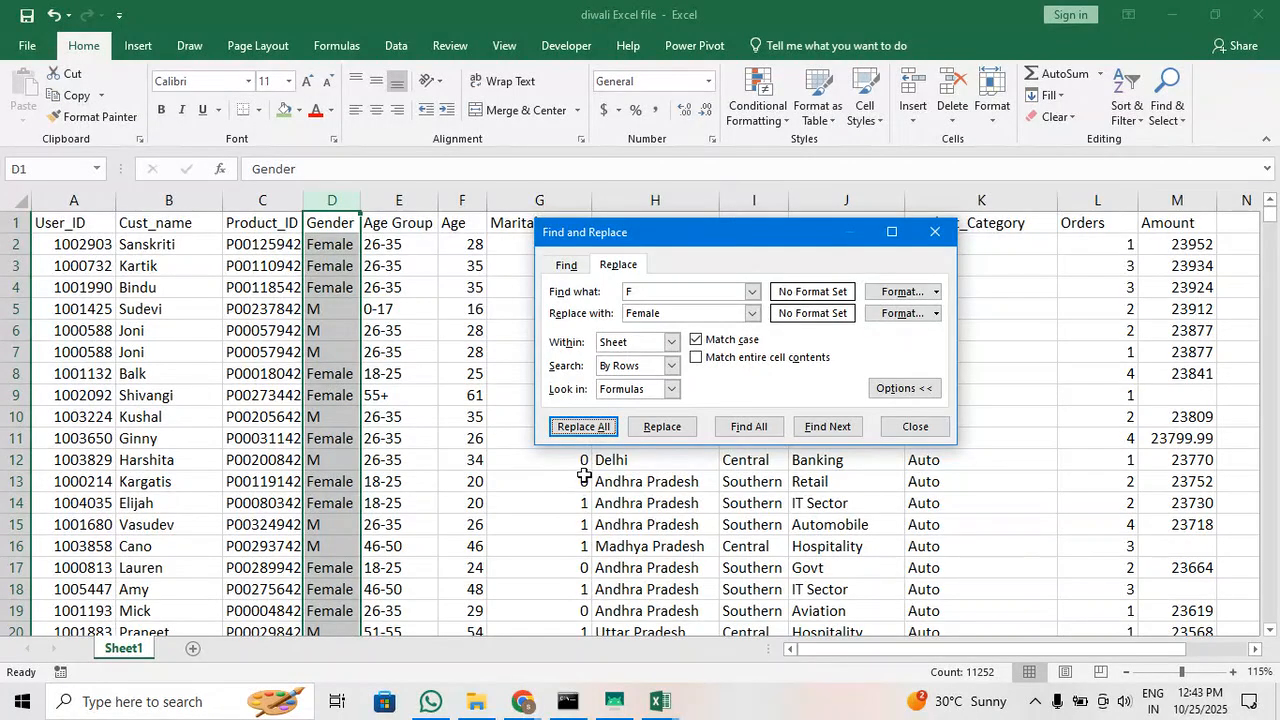
click(670, 293)
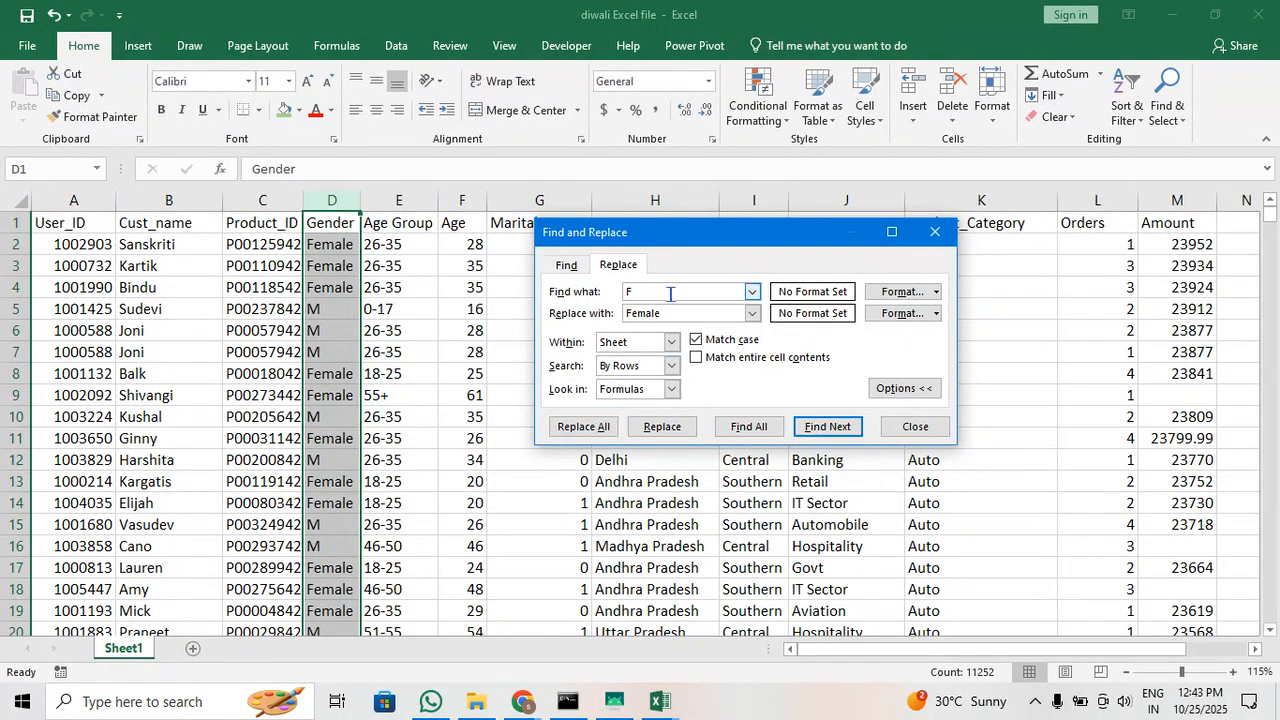
key(BackSpace)
text(M)
click(684, 312)
double_click(643, 318)
click(634, 318)
key(BackSpace)
key(BackSpace)
key(Delete)
text(M)
click(603, 426)
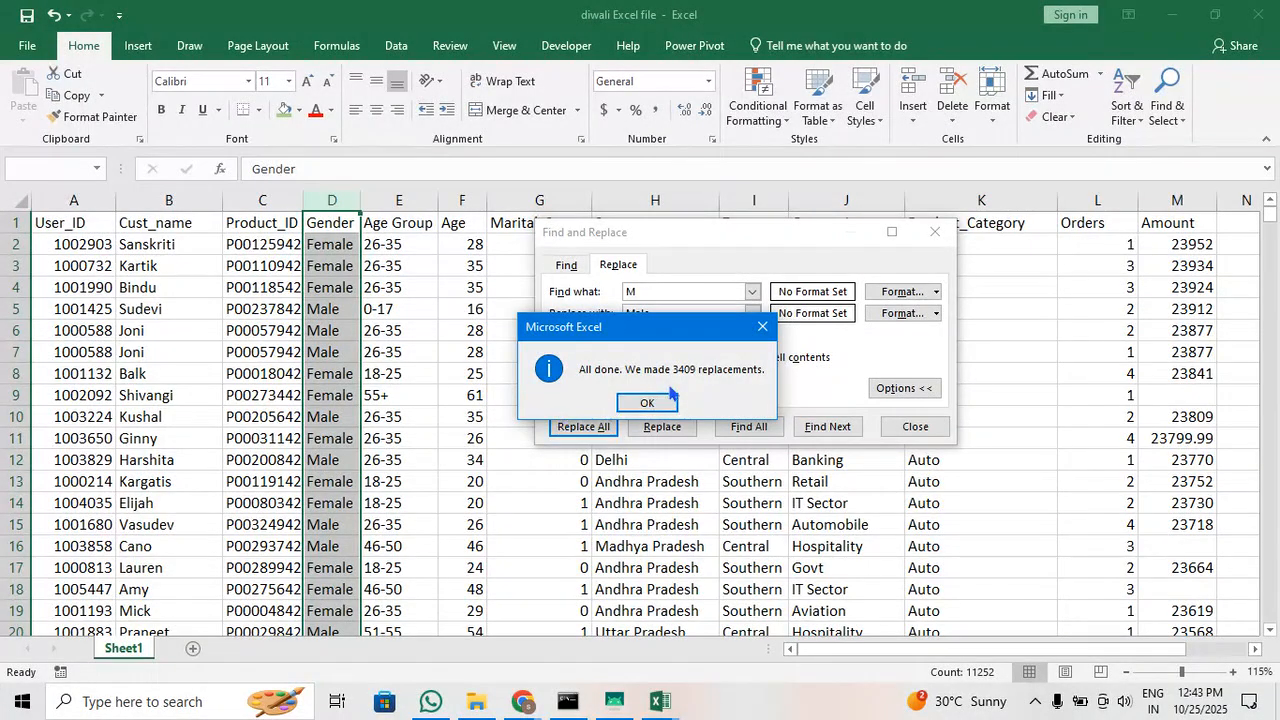
click(643, 402)
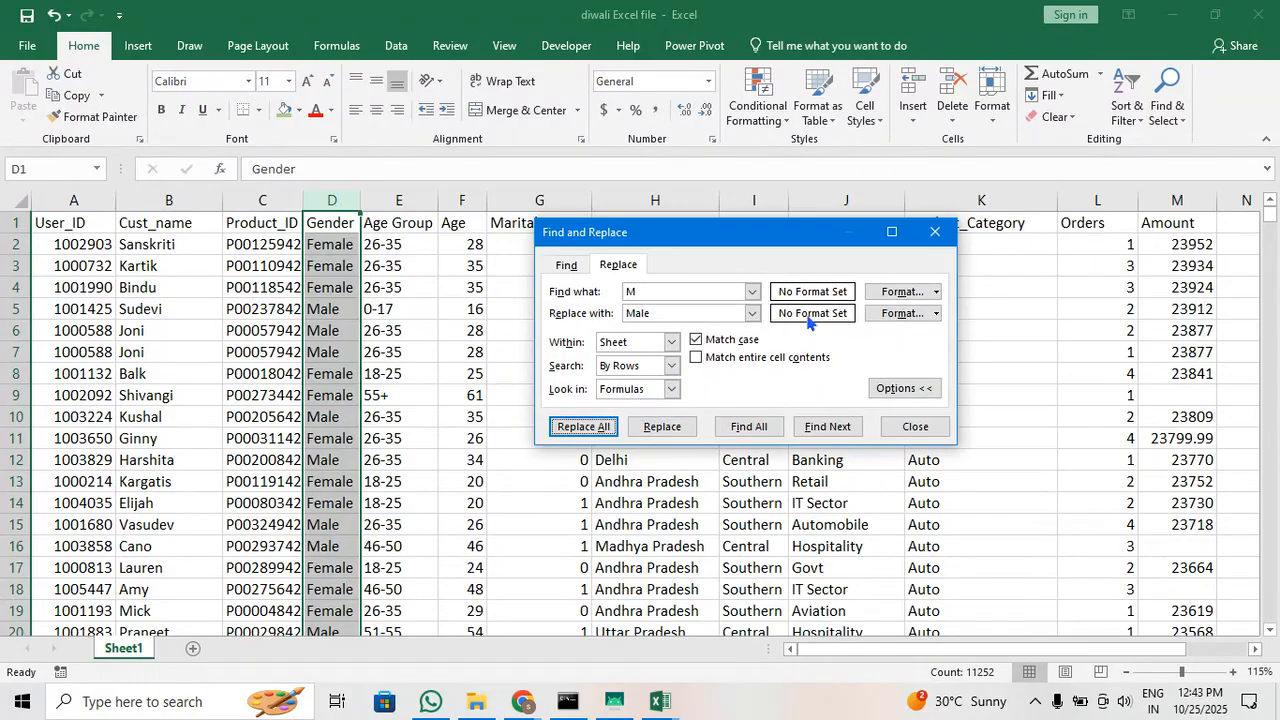
click(926, 242)
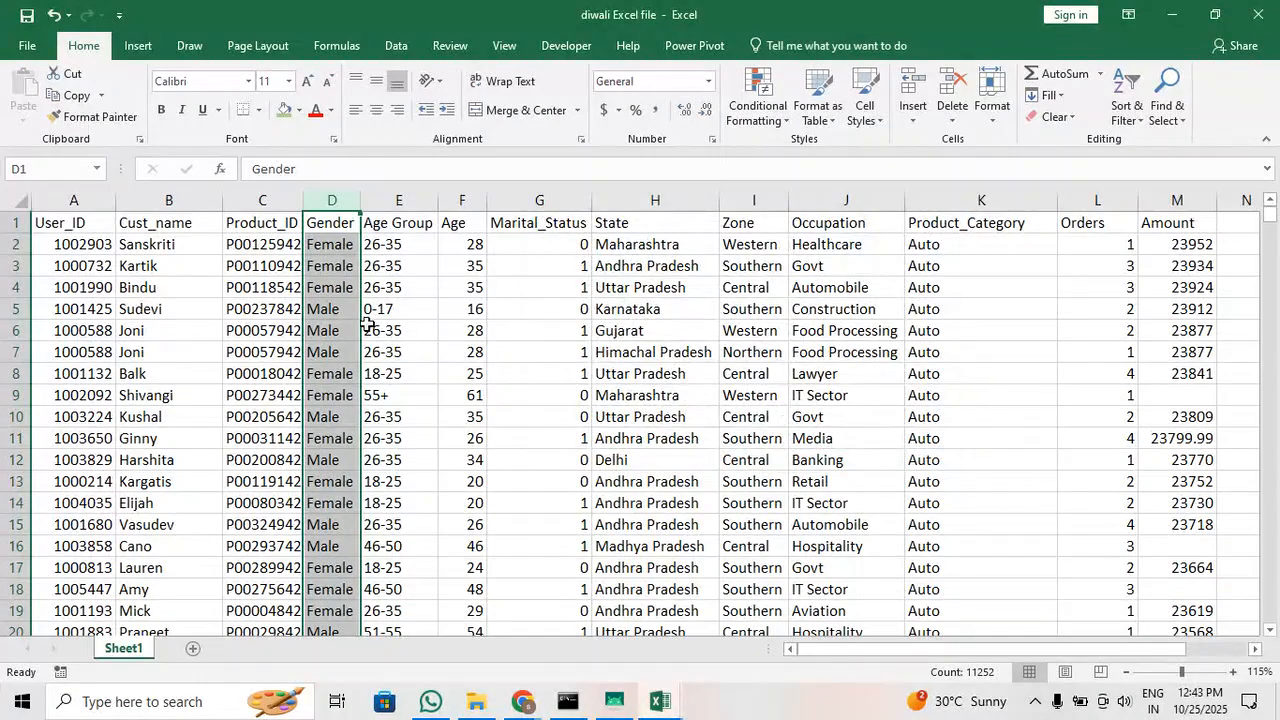
Check the replaced Gender values through the first forty or so rows and return to the header row
click(330, 311)
scroll(334, 320, down, 2)
scroll(334, 320, down, 13)
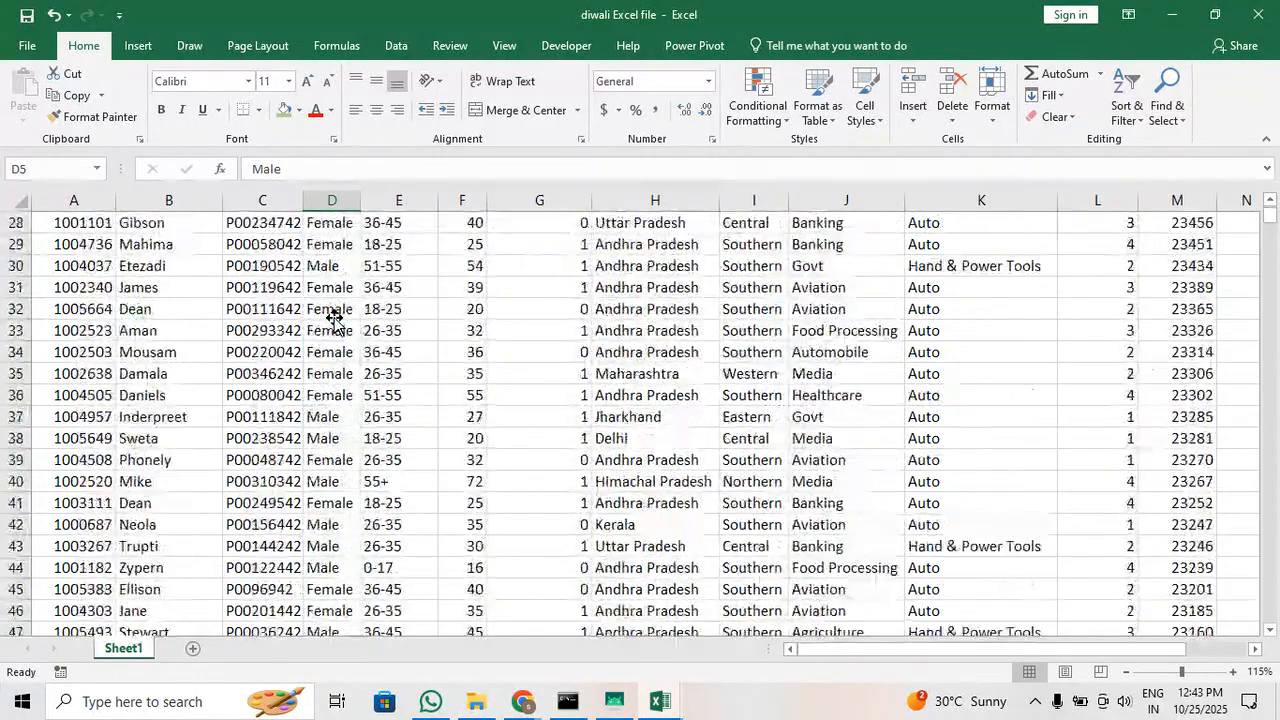
scroll(334, 320, up, 11)
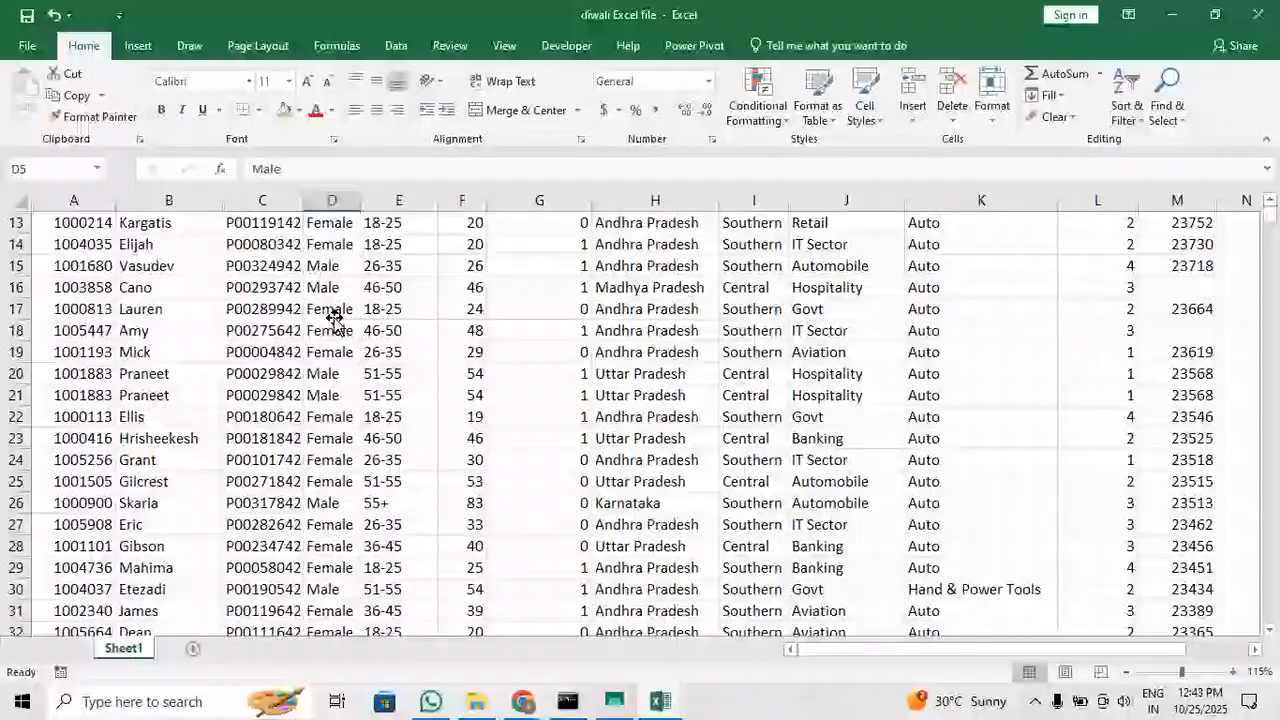
scroll(334, 318, up, 4)
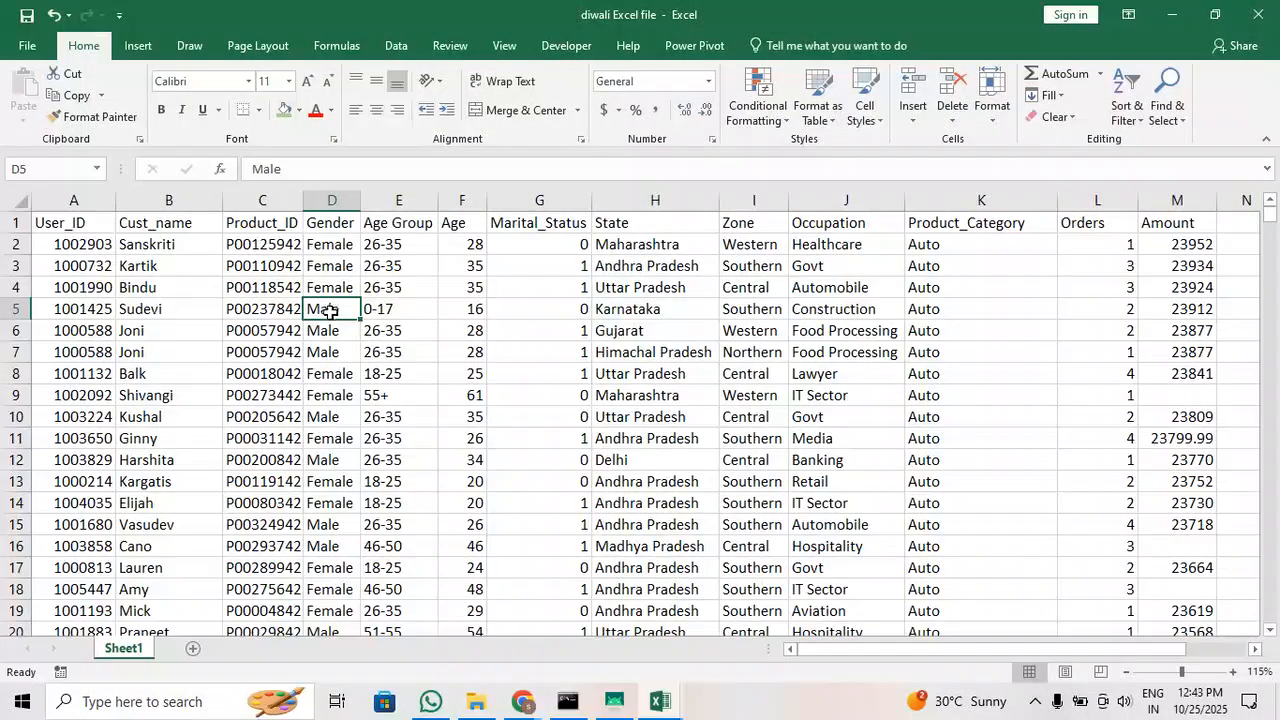
Add filters to the header row and check the distinct values listed in the Gender filter
click(1127, 118)
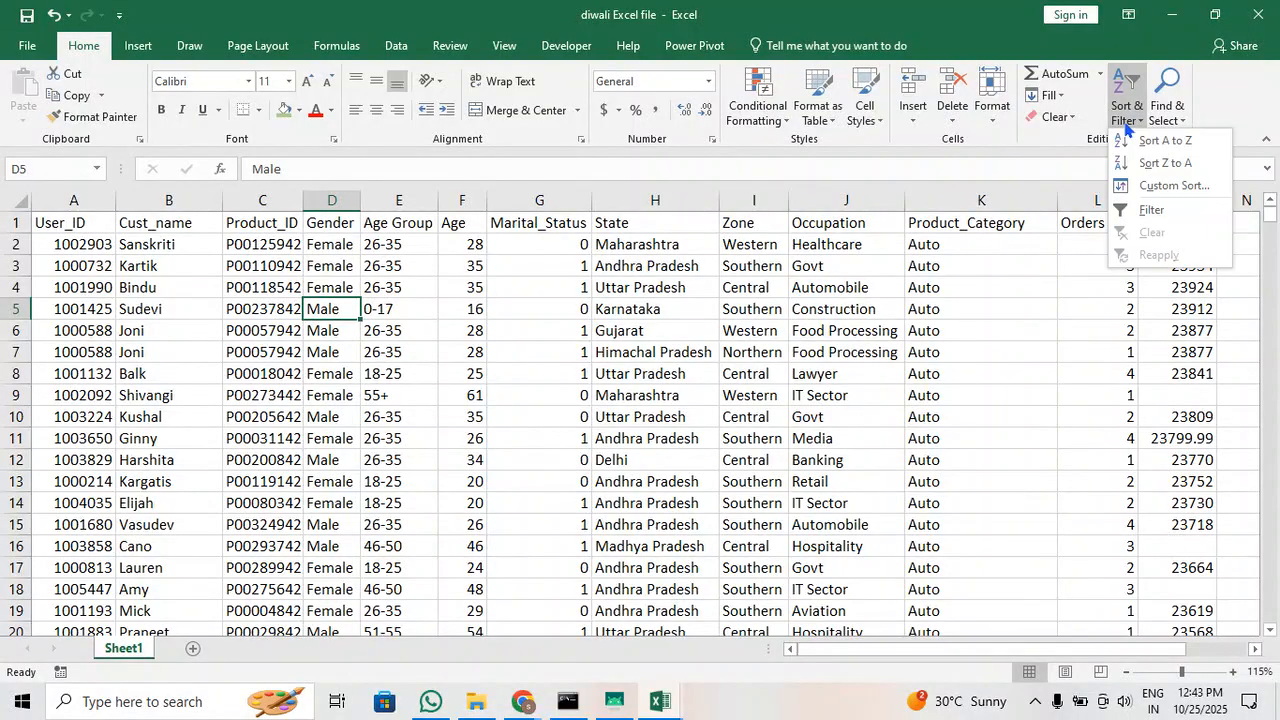
click(1145, 210)
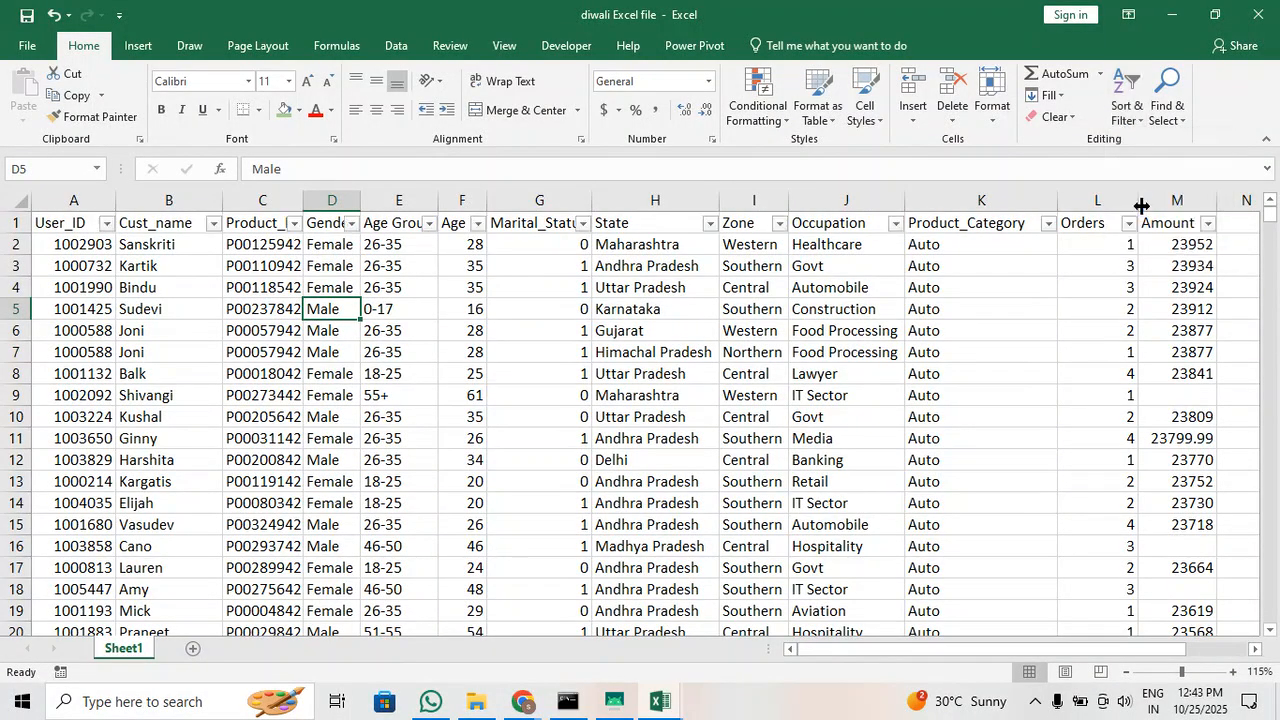
click(352, 223)
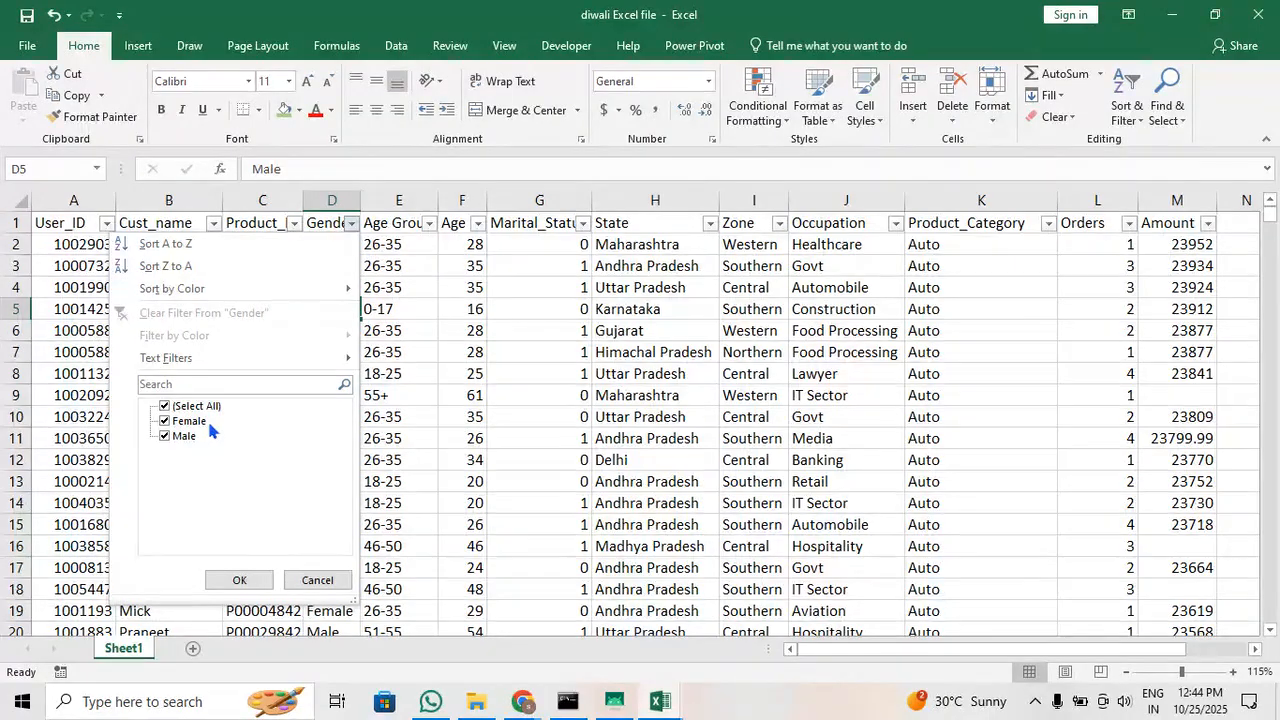
click(240, 582)
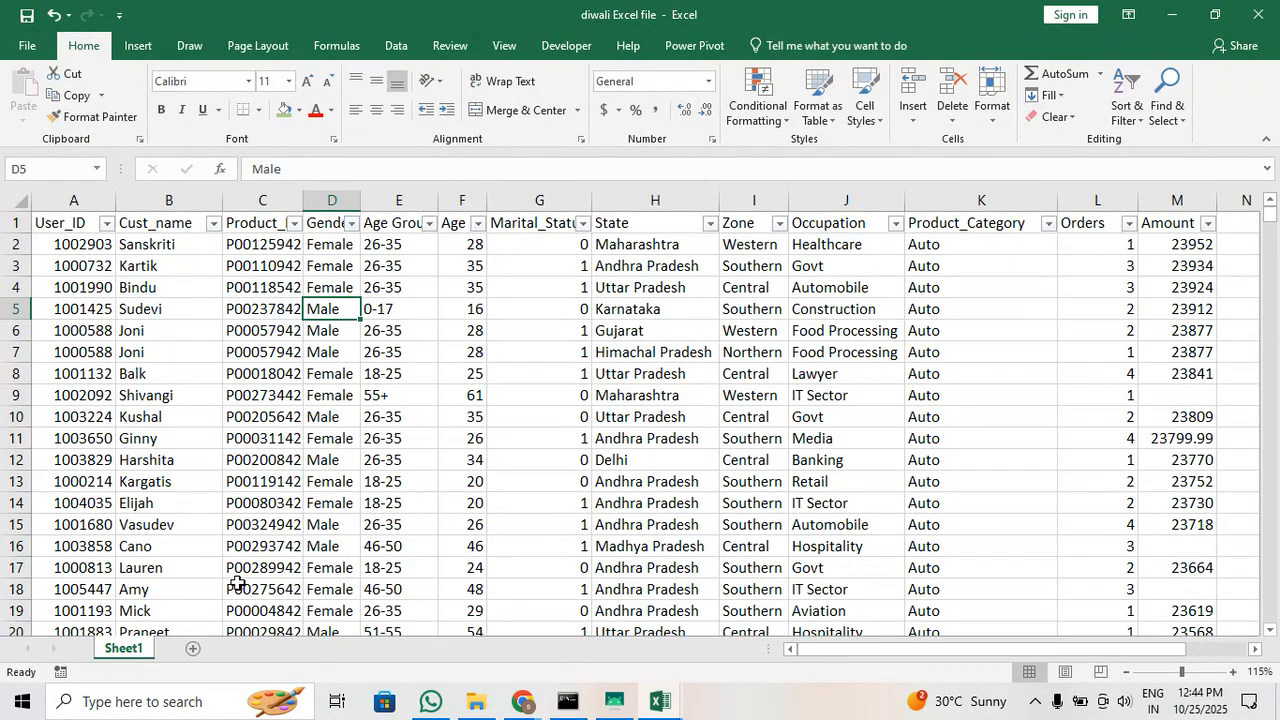
Examine the first values of the Age Group, Age and Marital_Status columns
drag(420, 258, 418, 380)
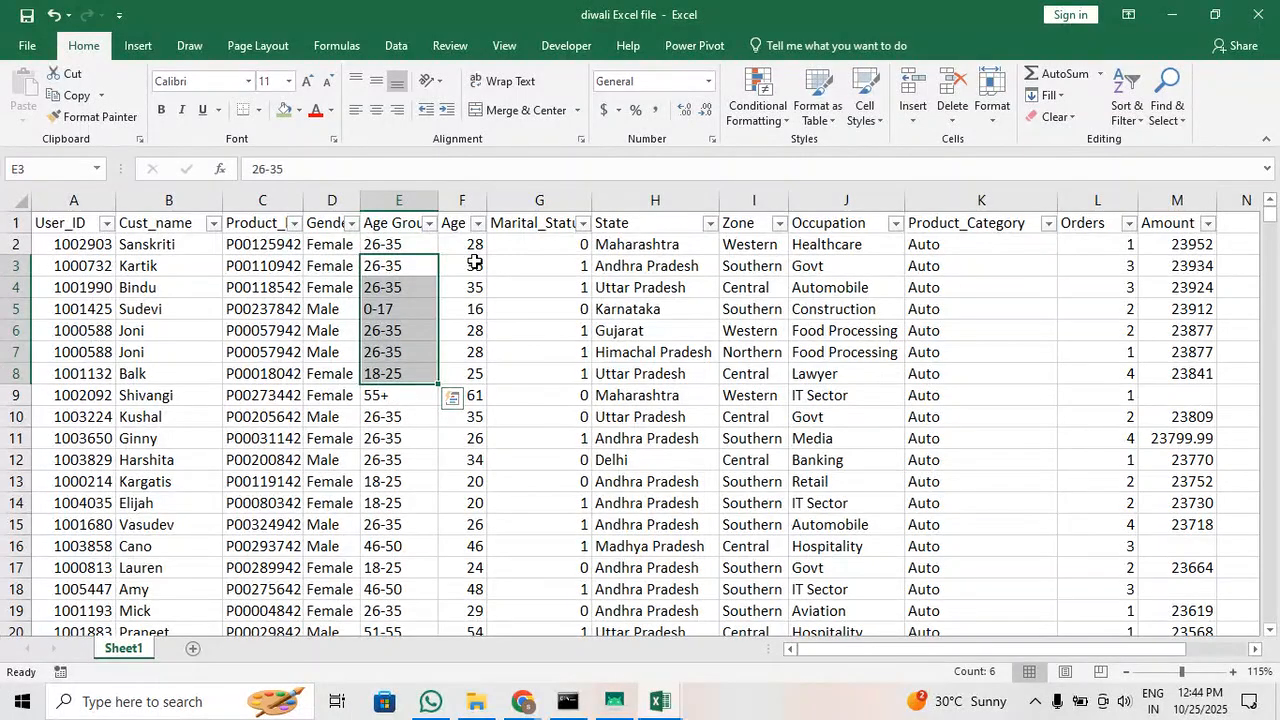
drag(470, 262, 470, 288)
click(540, 252)
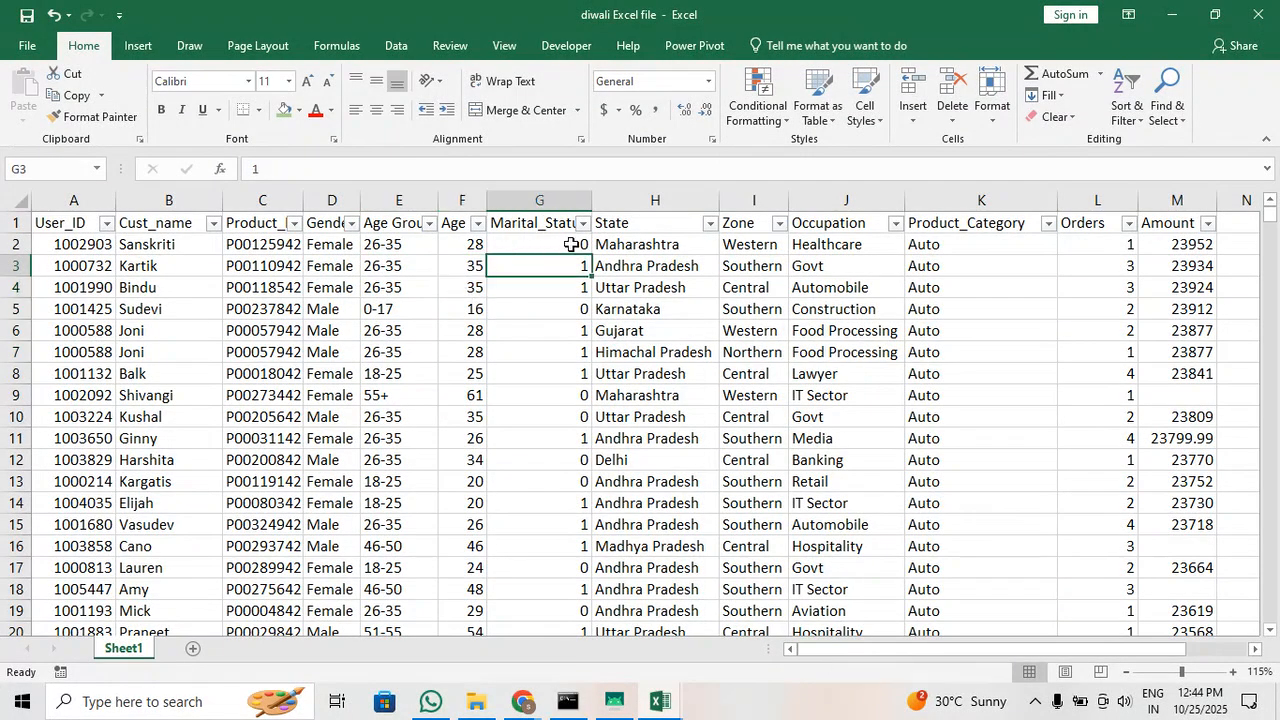
click(510, 308)
click(550, 395)
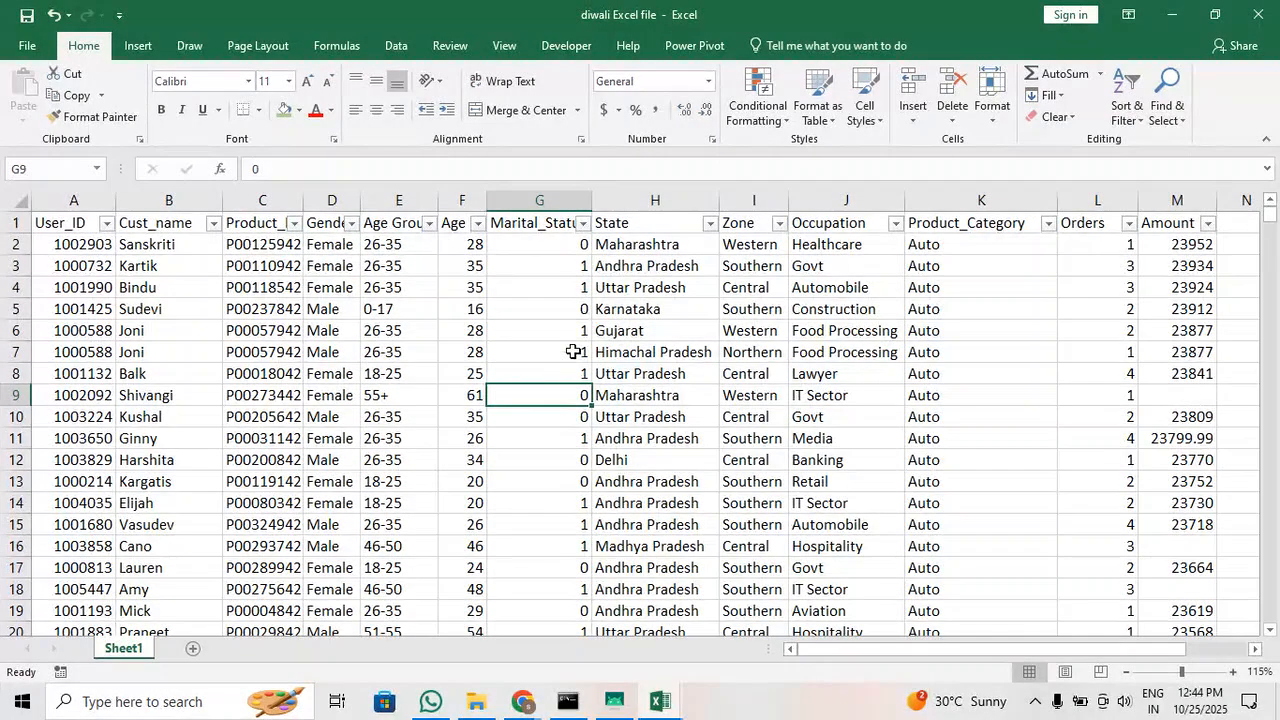
Widen the Marital_Status column slightly so its full header shows beside the filter arrow
click(553, 243)
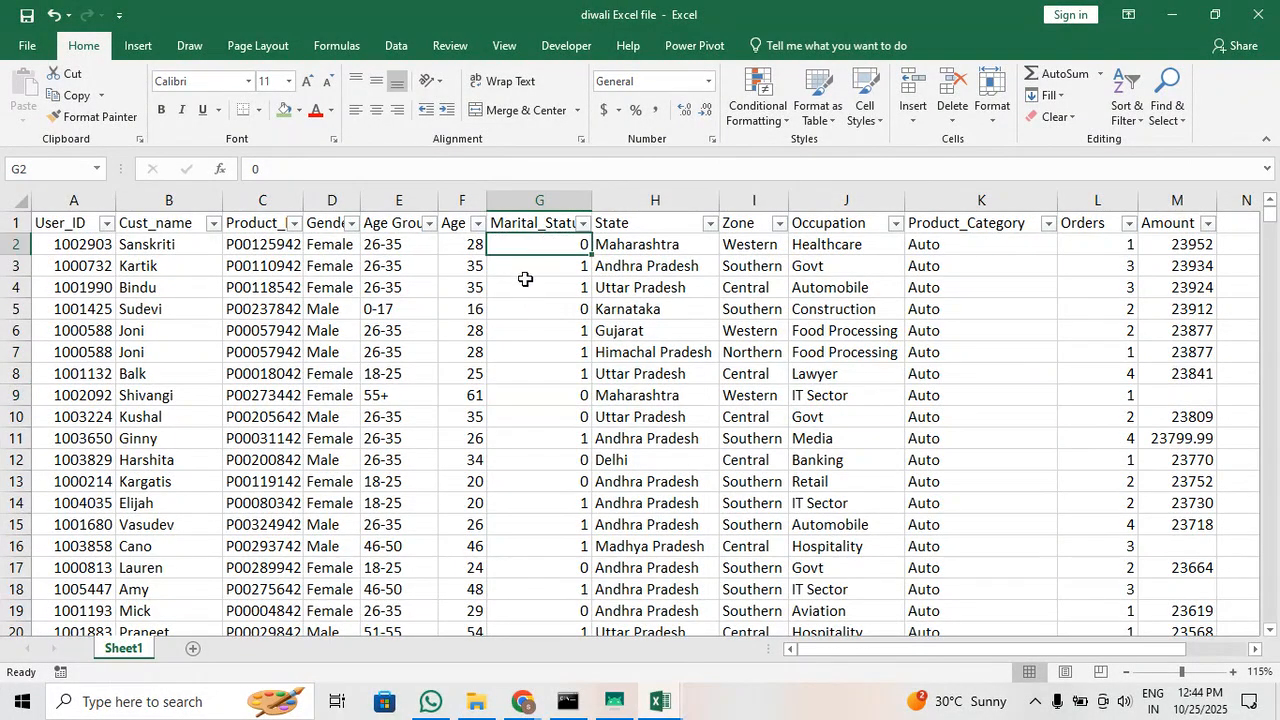
click(526, 224)
drag(595, 201, 613, 201)
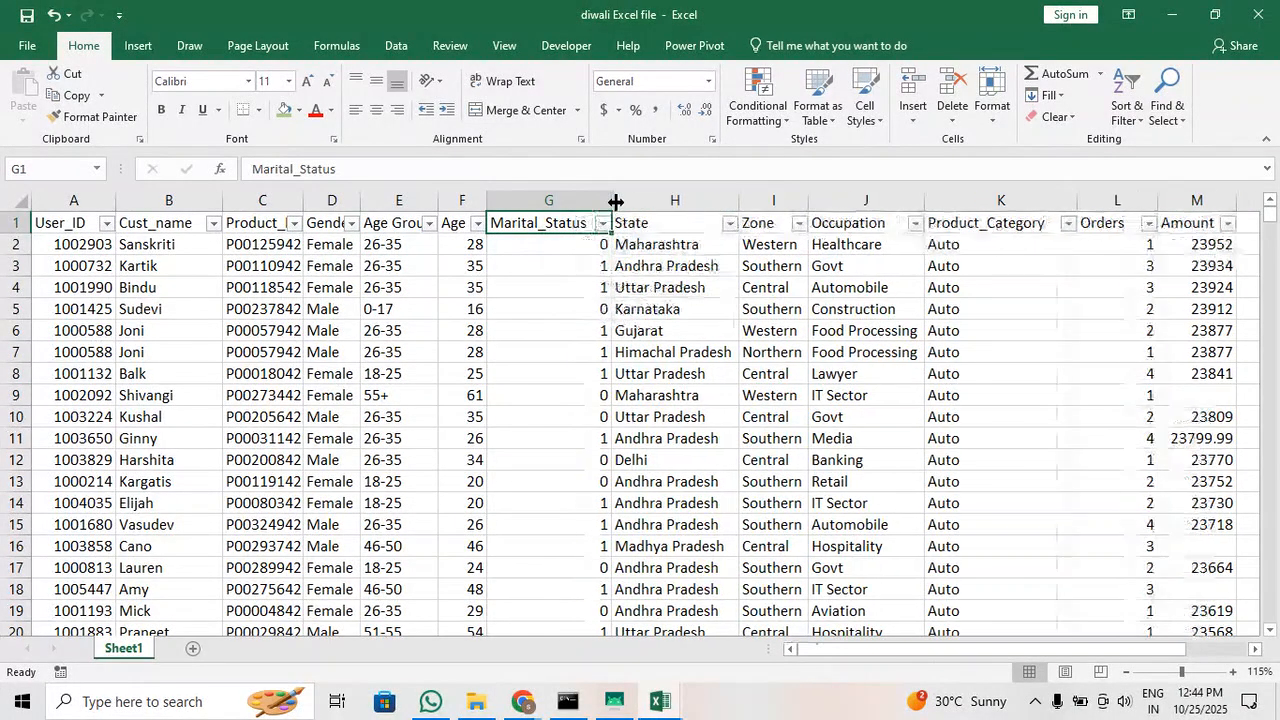
Replace every 0 in the Marital_Status column with Single
click(535, 250)
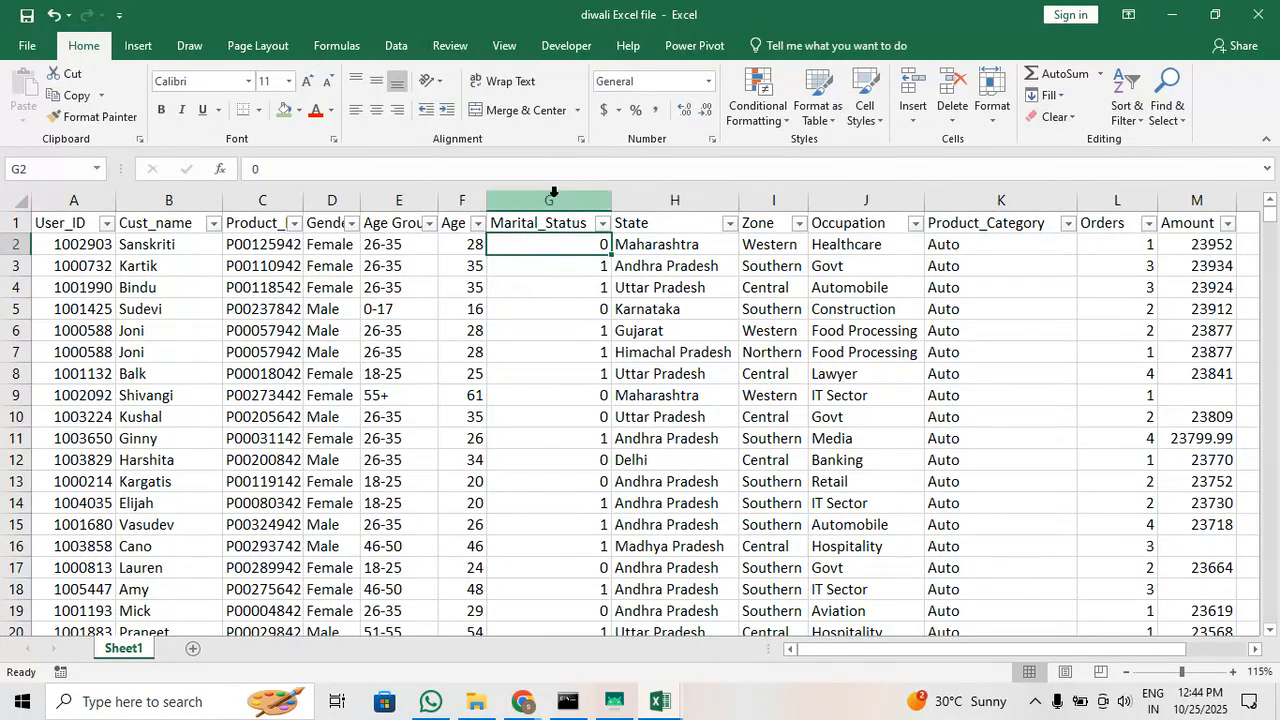
click(554, 192)
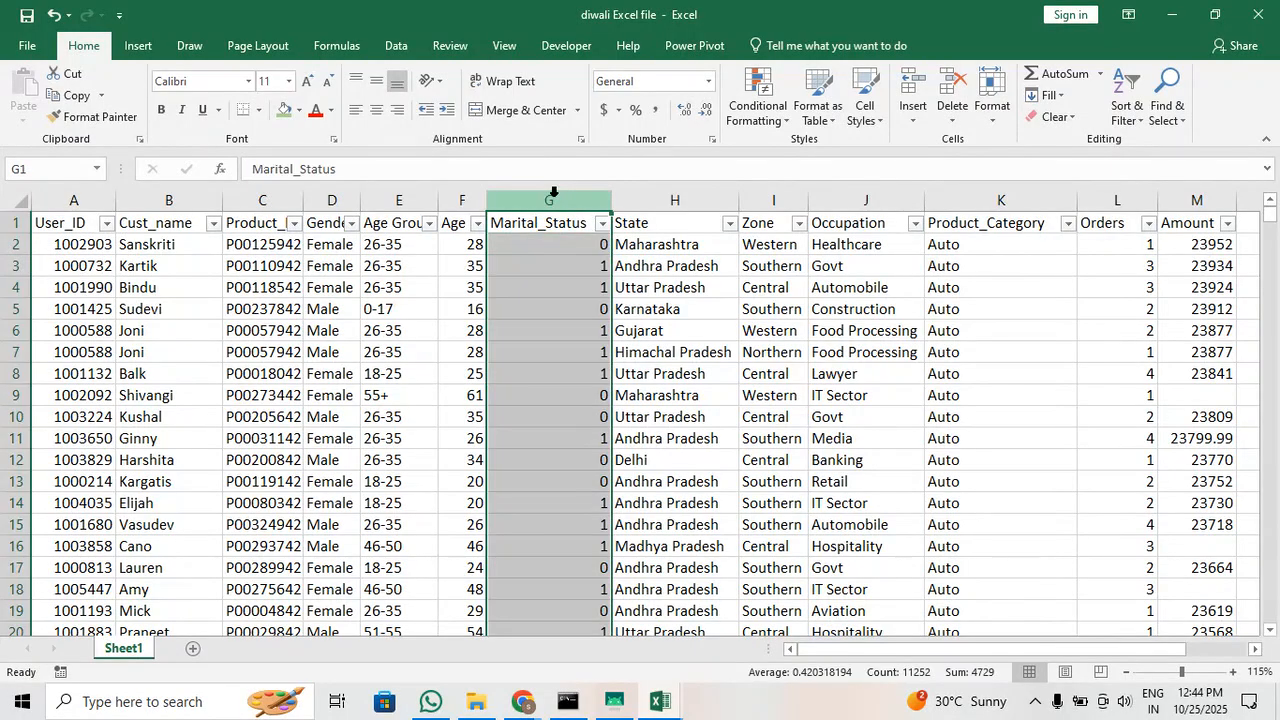
click(1168, 100)
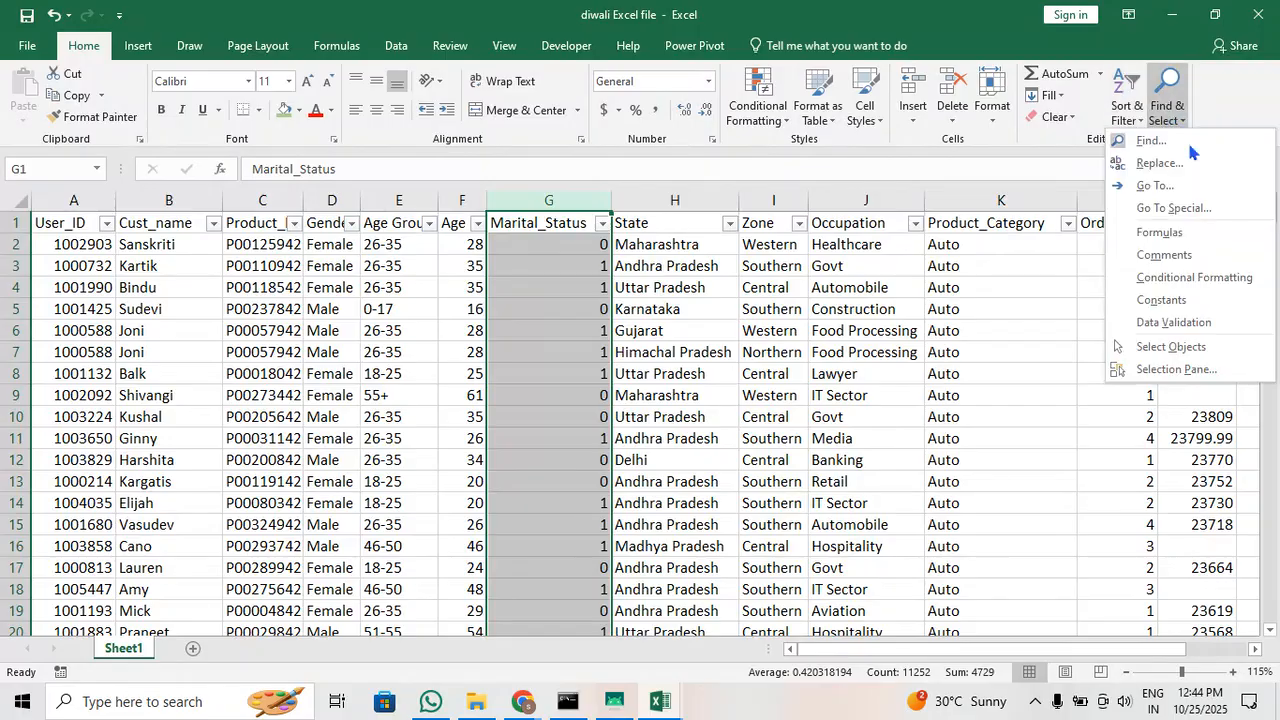
click(1160, 163)
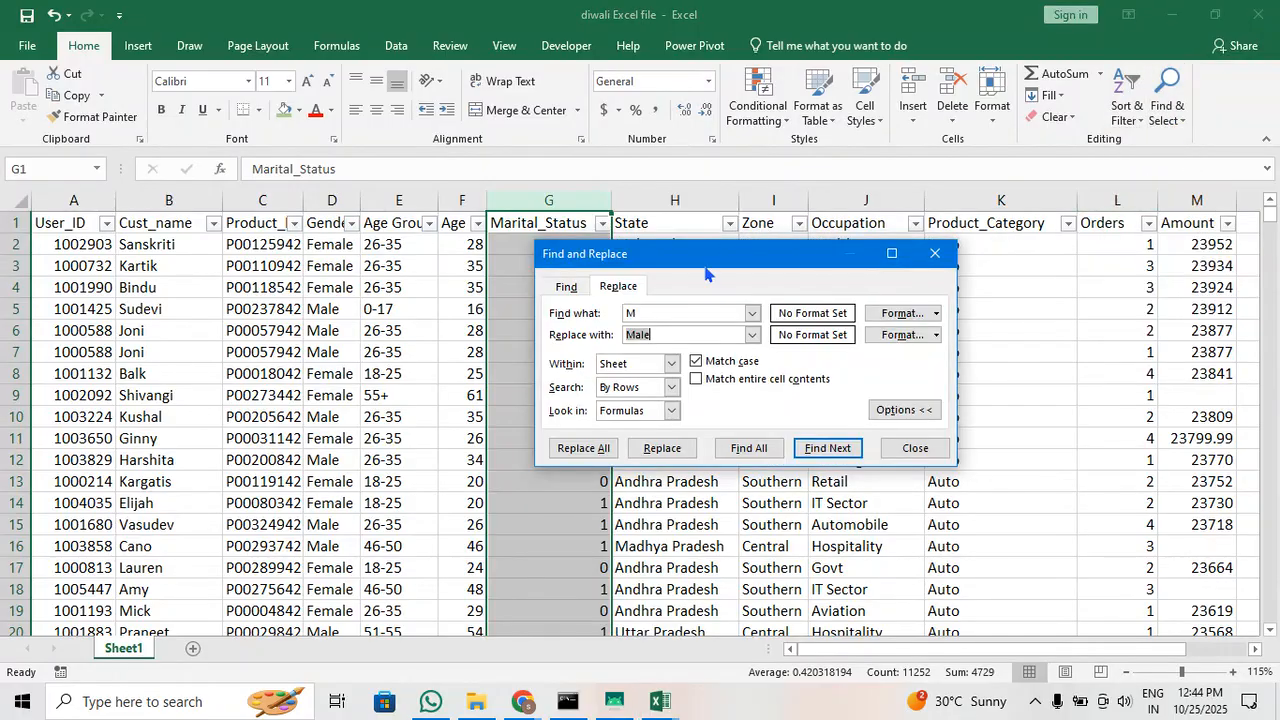
drag(706, 273, 844, 246)
click(822, 287)
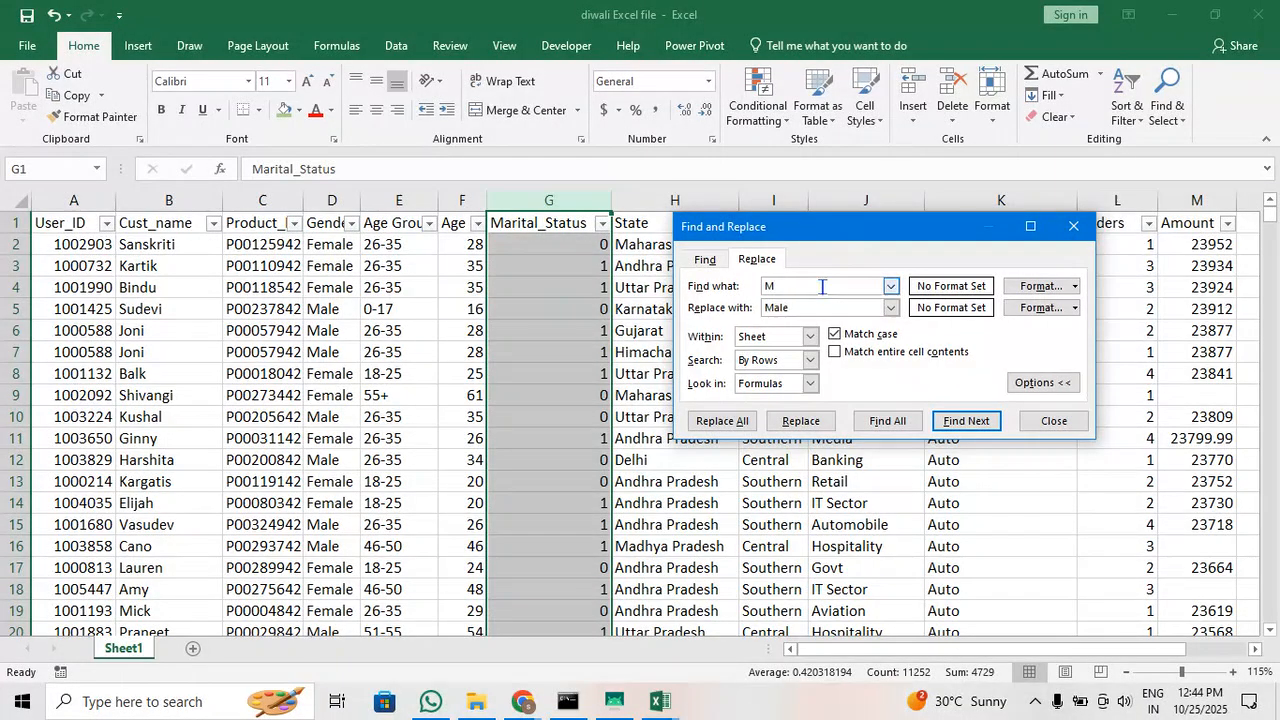
key(BackSpace)
text(0)
click(799, 307)
double_click(799, 307)
text(Single)
click(722, 421)
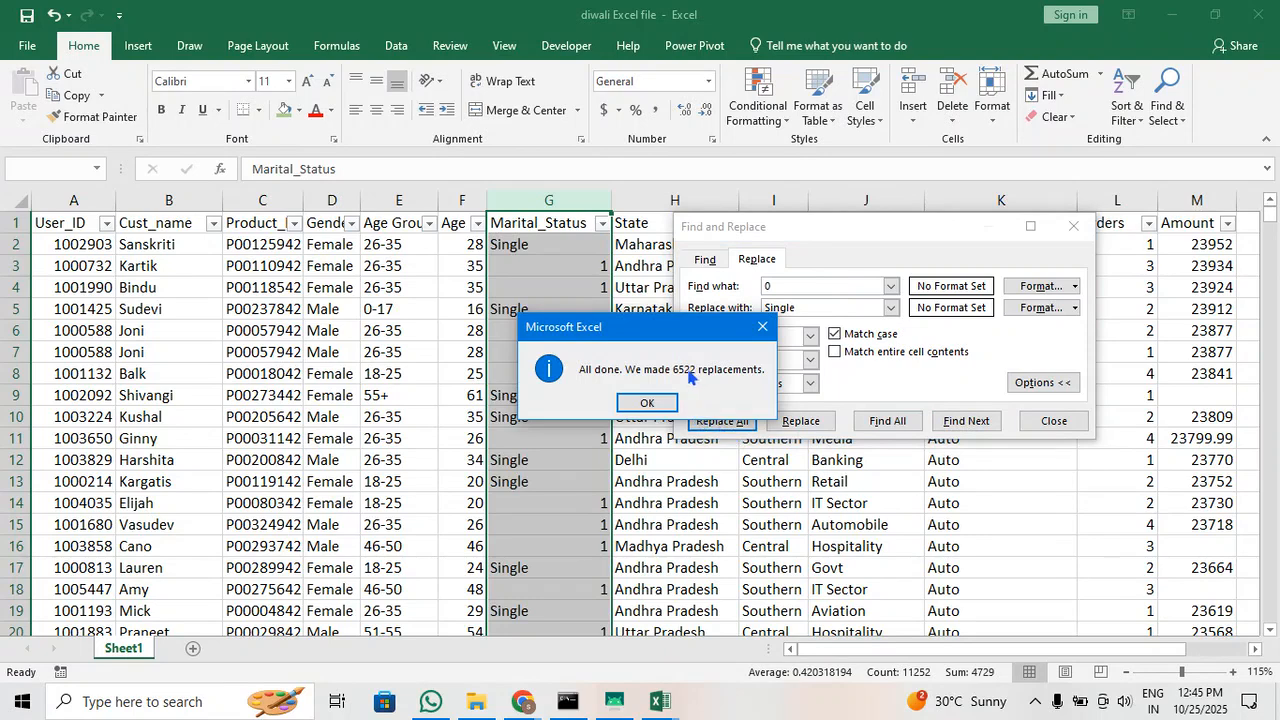
click(647, 403)
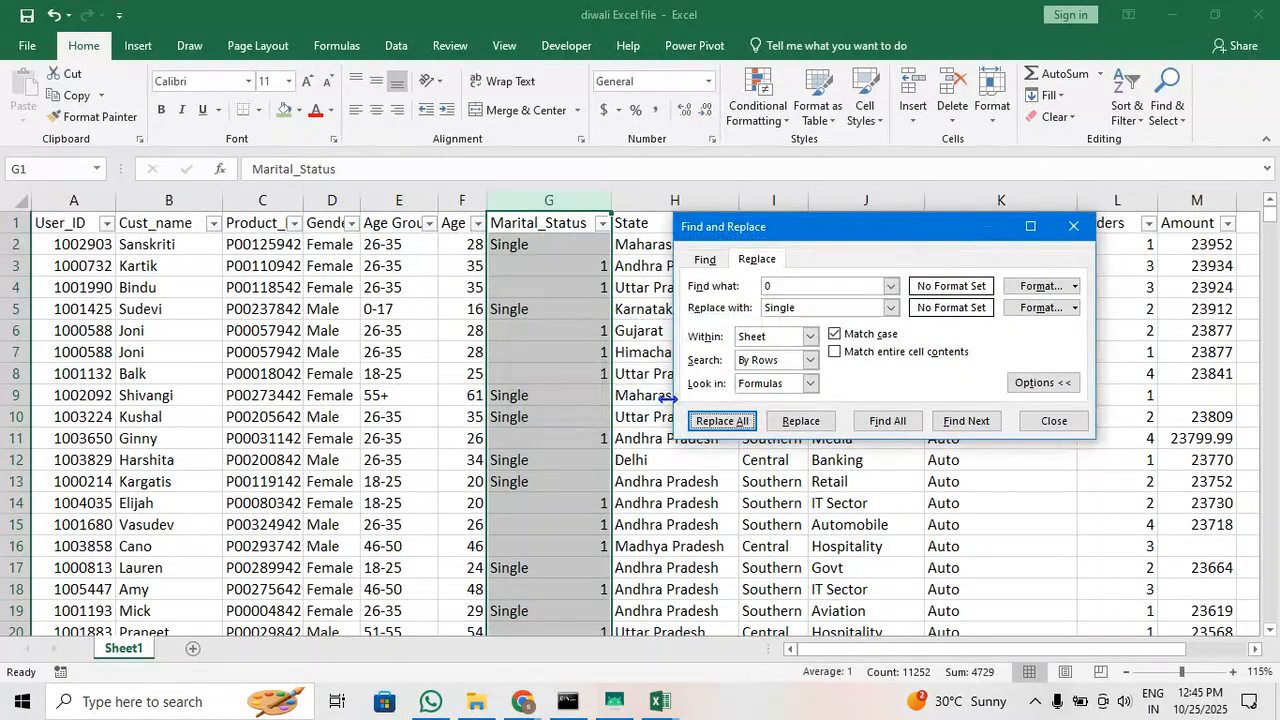
Replace every 1 in the Marital_Status column with Married and close the Find and Replace dialog
click(807, 286)
key(BackSpace)
text(1)
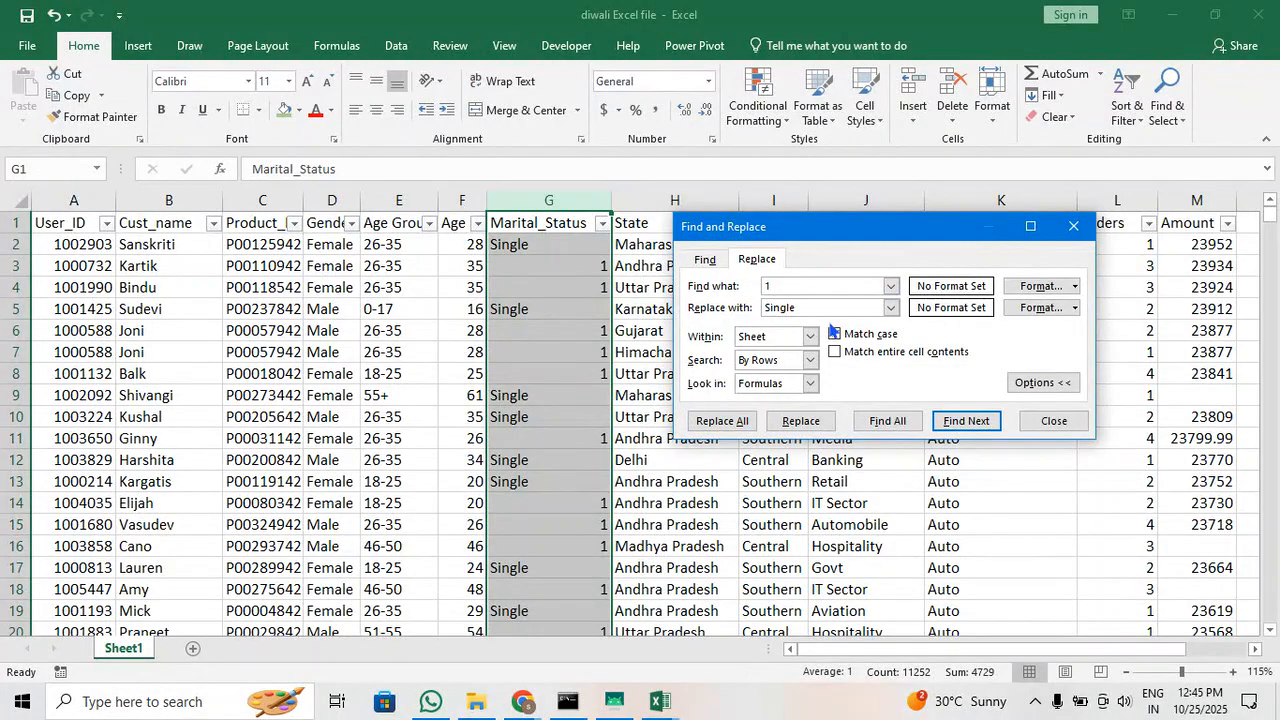
click(835, 333)
double_click(823, 310)
text(Married)
click(738, 420)
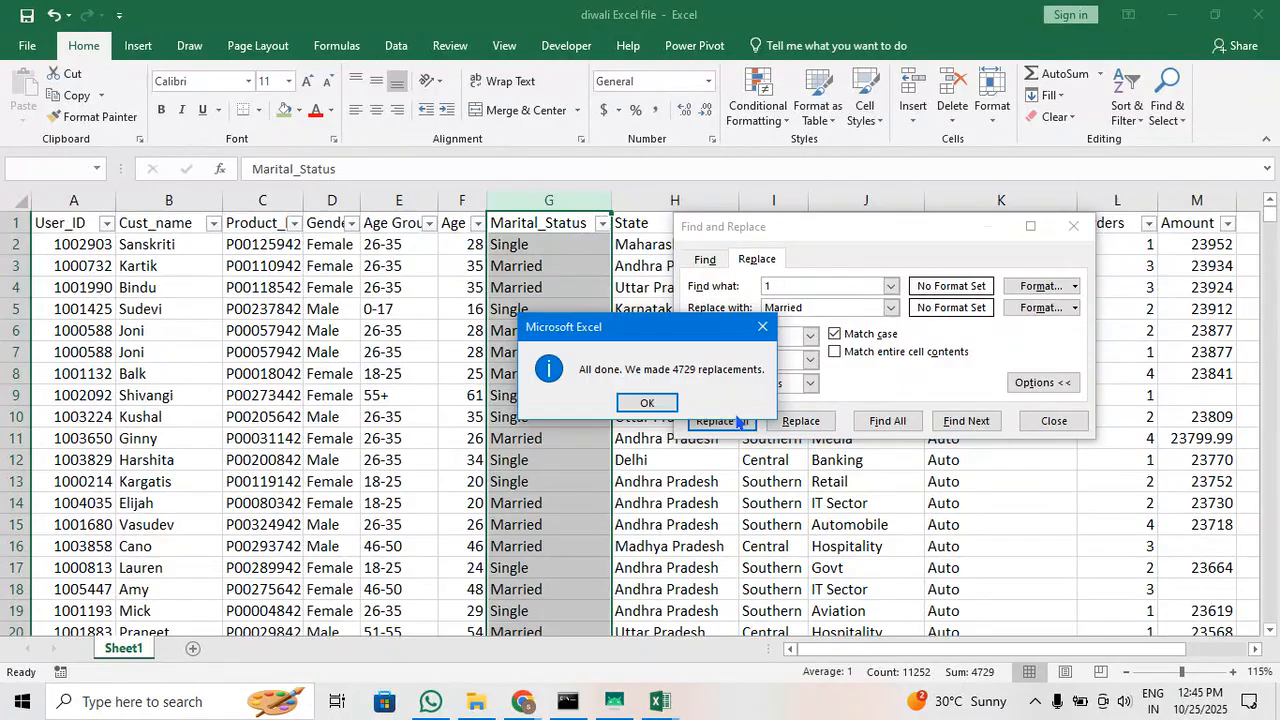
click(648, 403)
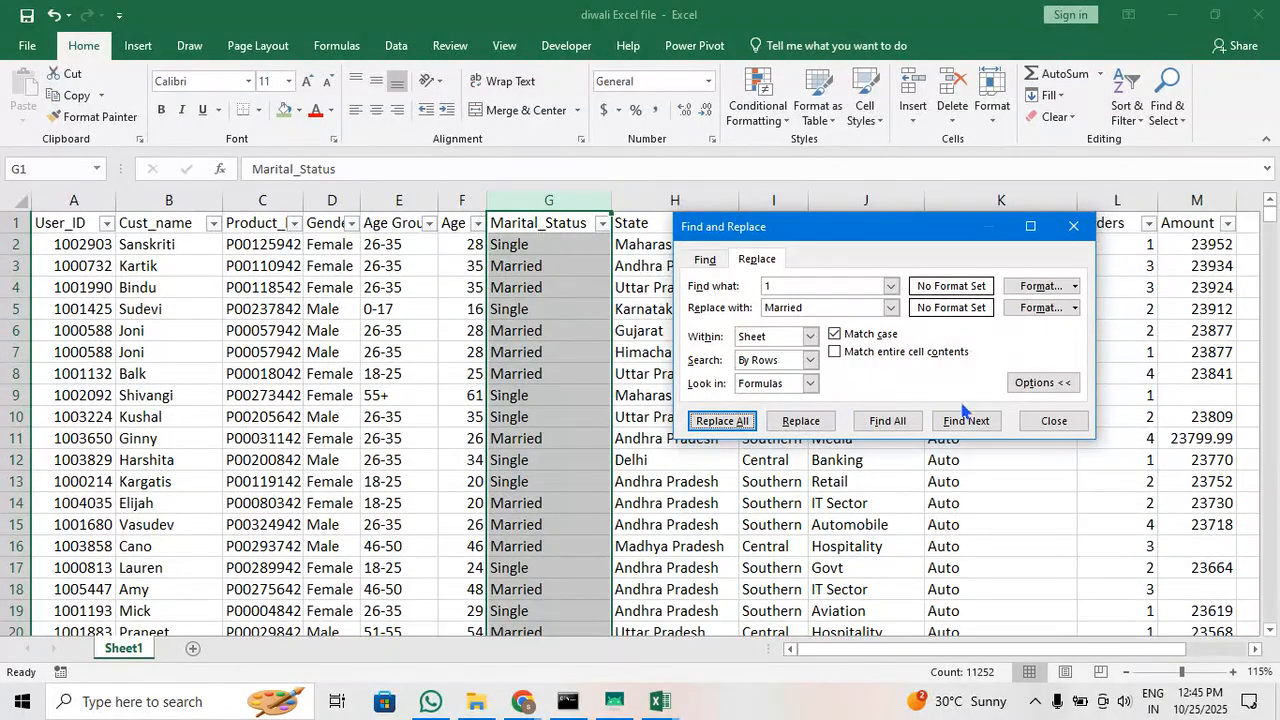
click(1073, 226)
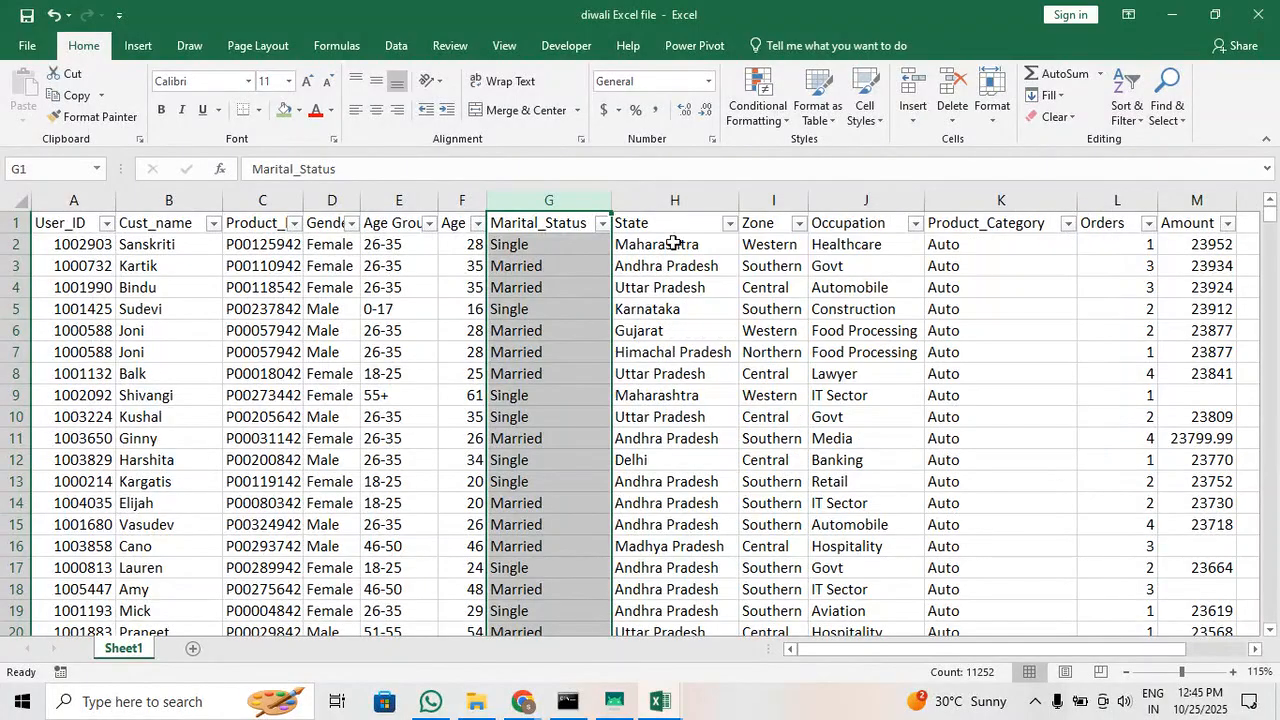
Check the distinct values listed in the Marital_Status and State filters
click(604, 225)
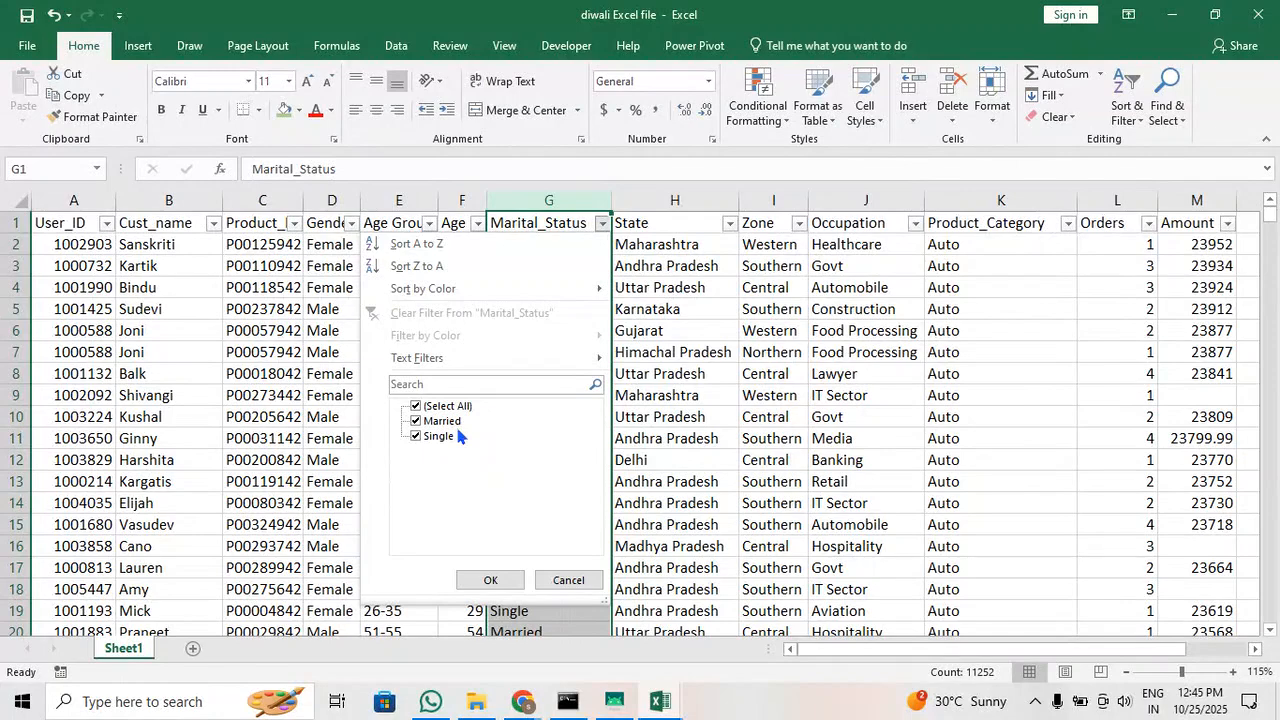
click(663, 346)
click(733, 225)
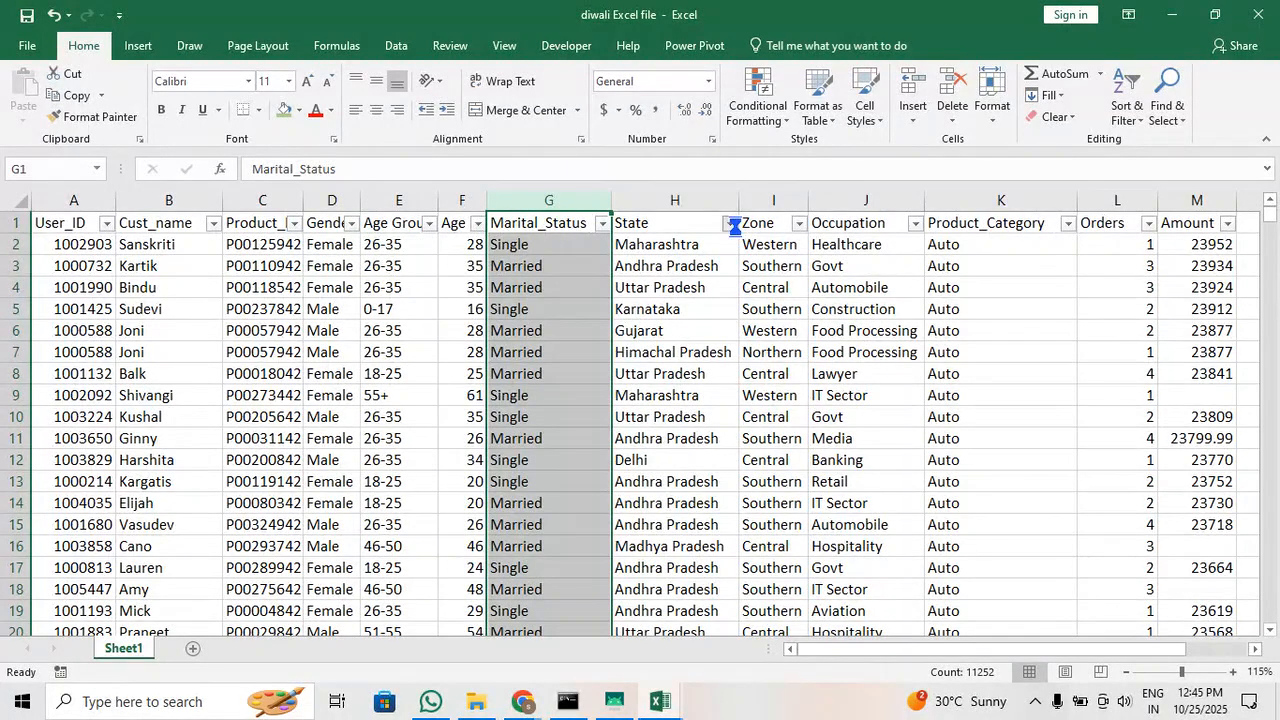
scroll(630, 470, down, 3)
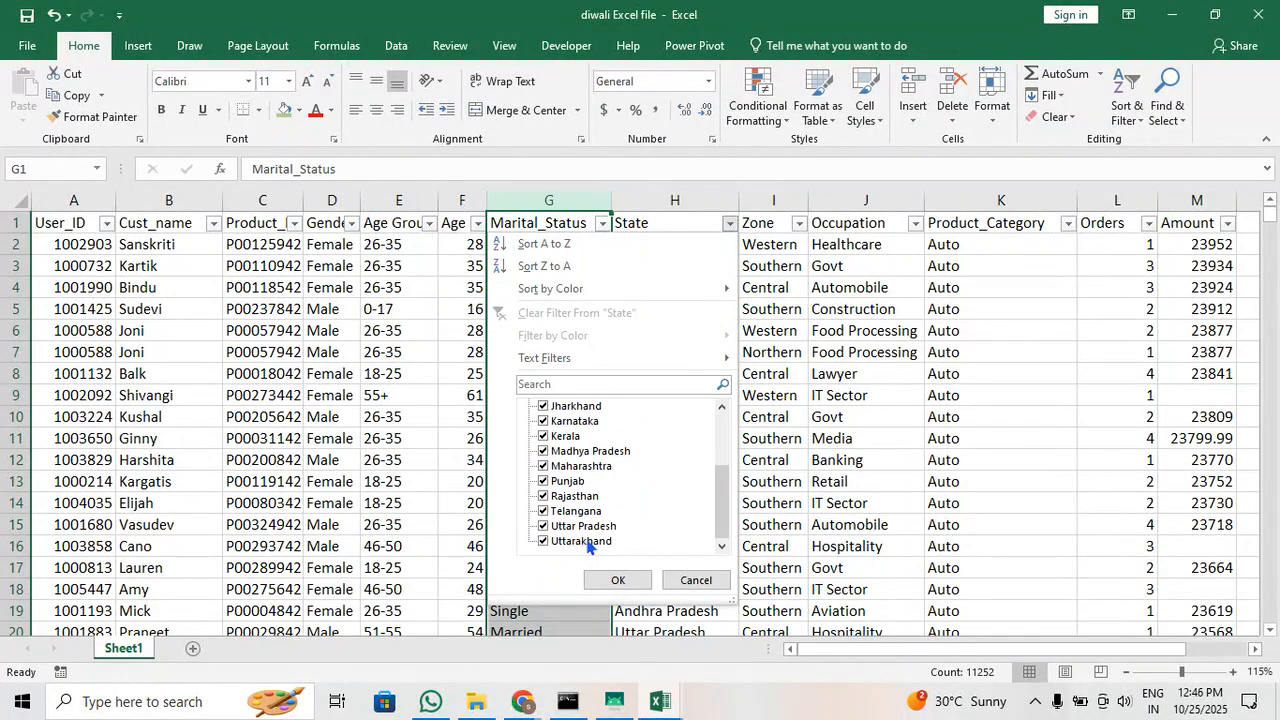
scroll(588, 546, up, 3)
scroll(588, 546, down, 3)
scroll(600, 504, up, 3)
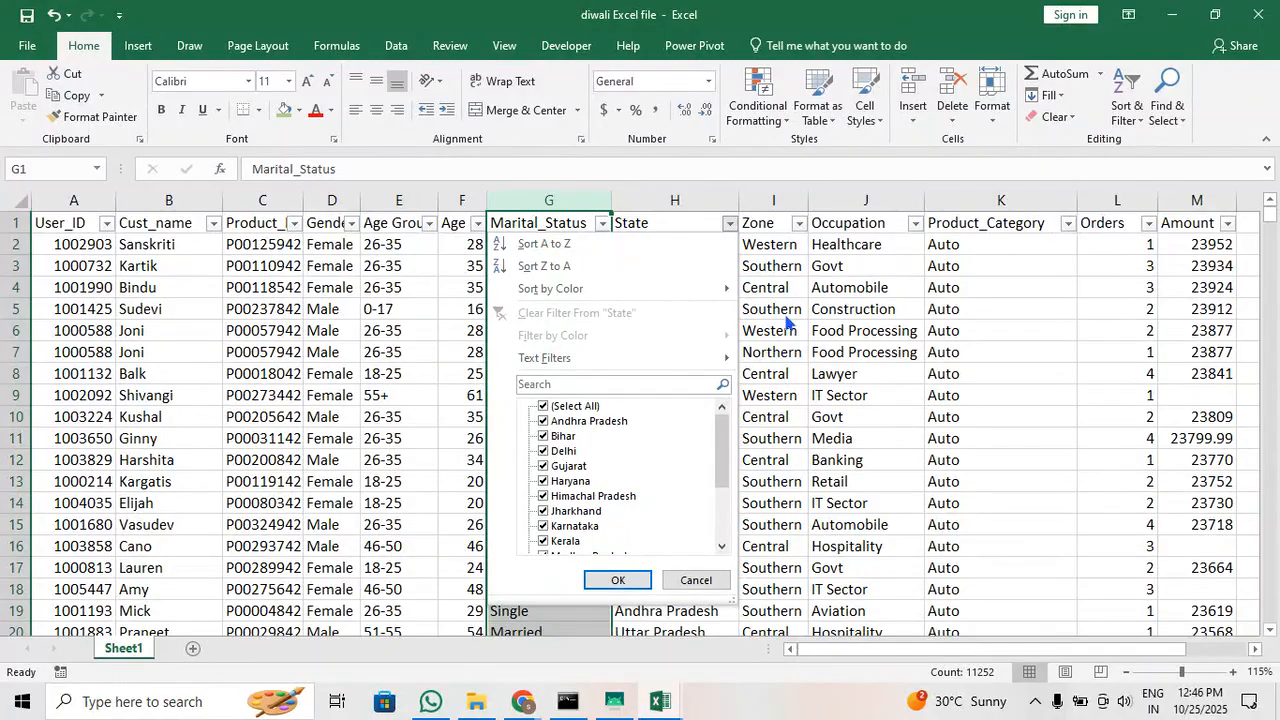
click(775, 262)
Review the distinct values in the Zone and Occupation filters without filtering anything out
click(799, 222)
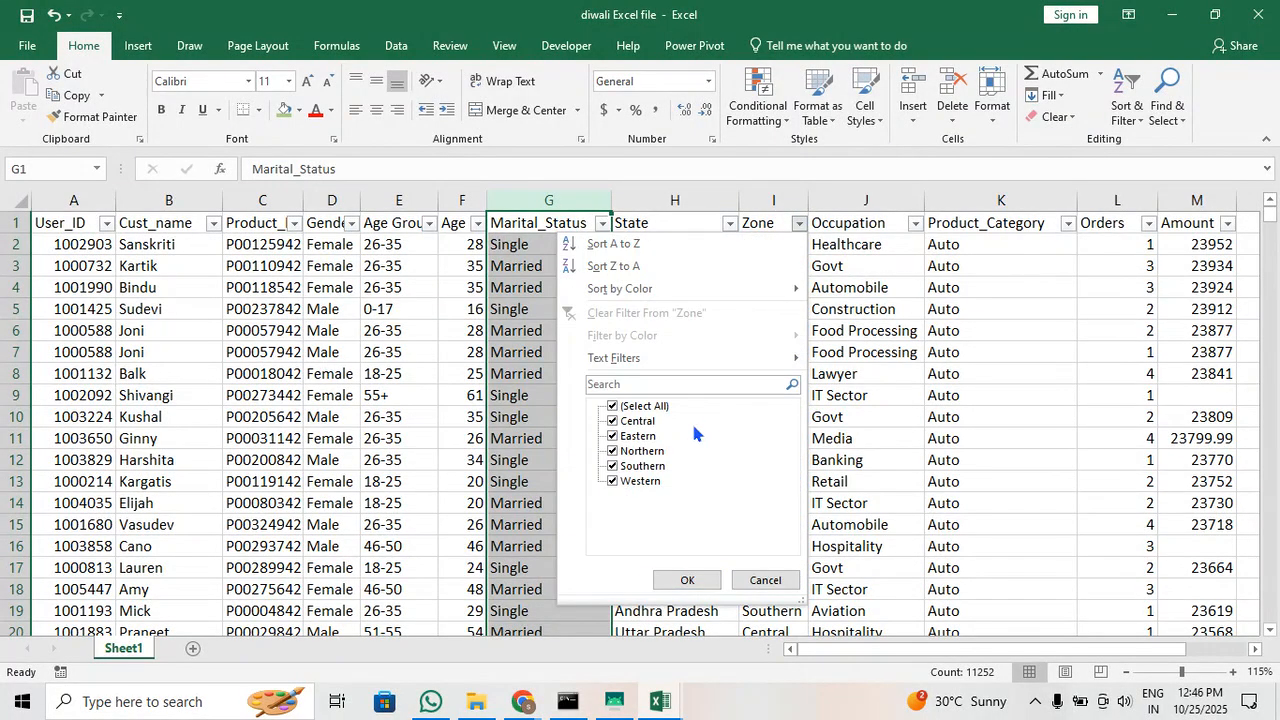
click(914, 223)
scroll(813, 505, down, 3)
scroll(815, 510, up, 3)
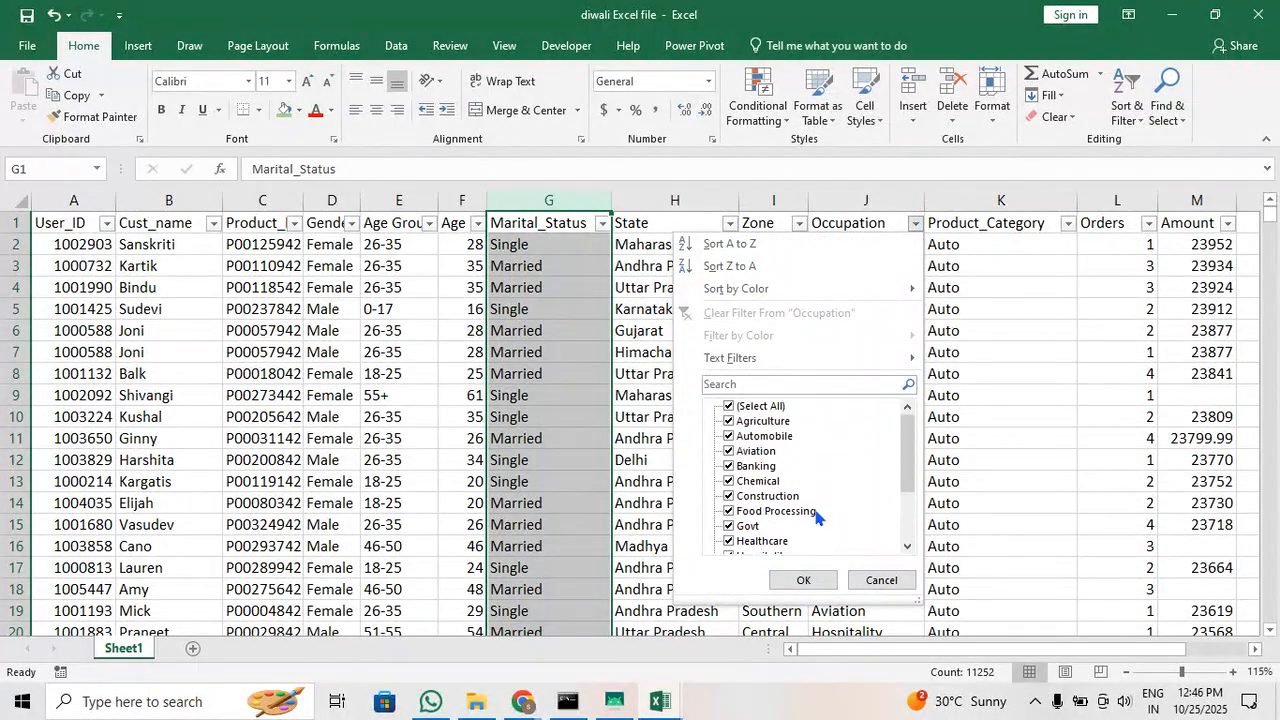
click(803, 580)
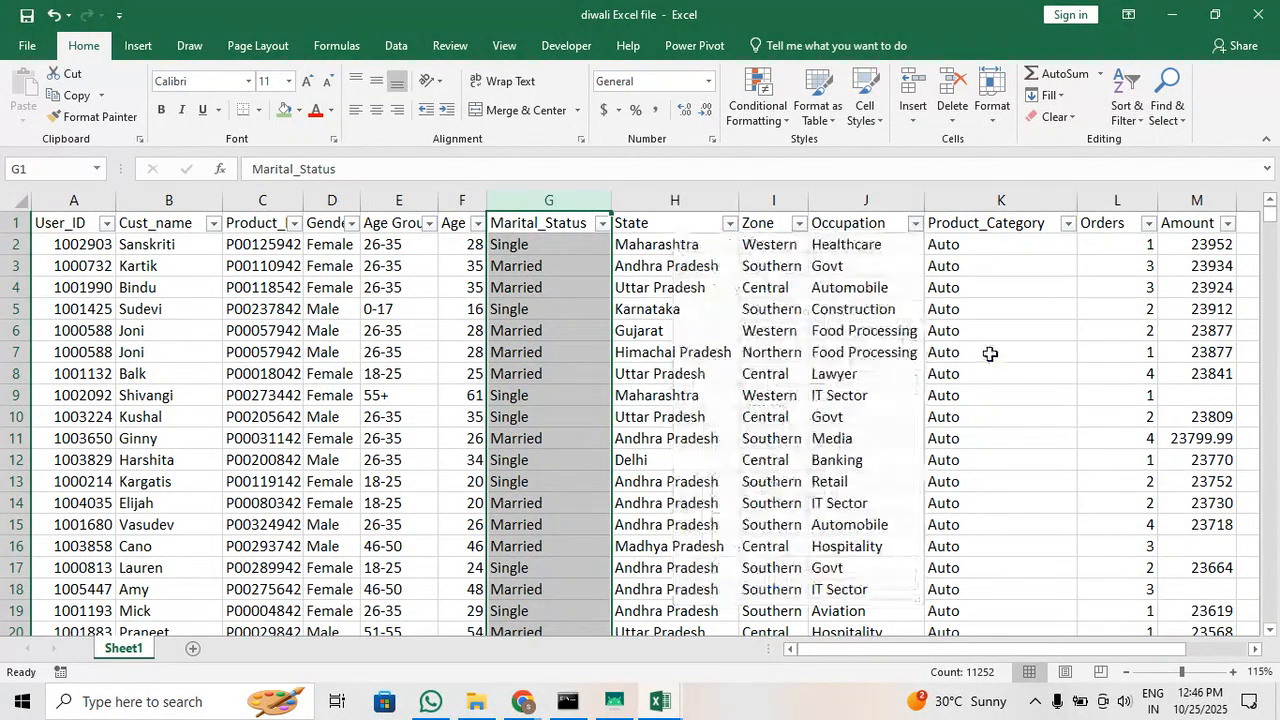
Review the distinct values in the Product_Category and Orders filters, leaving all values included
click(1068, 223)
scroll(945, 460, down, 3)
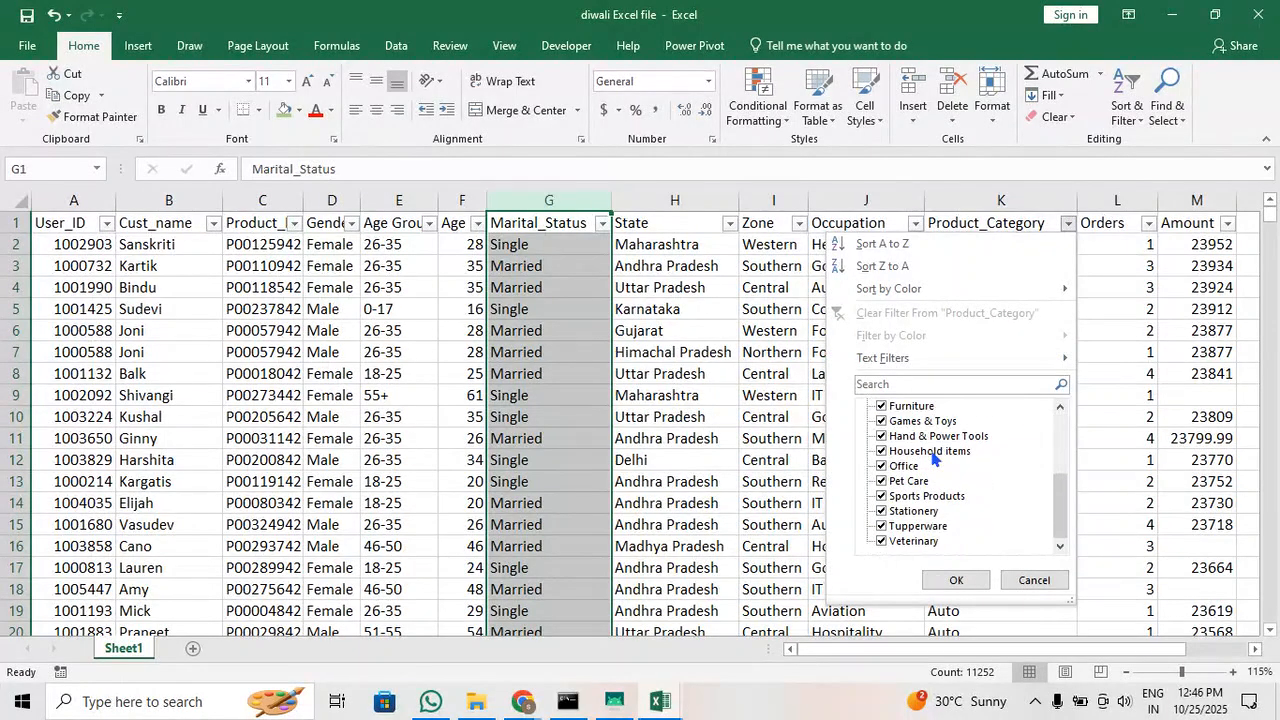
scroll(951, 465, up, 3)
click(956, 580)
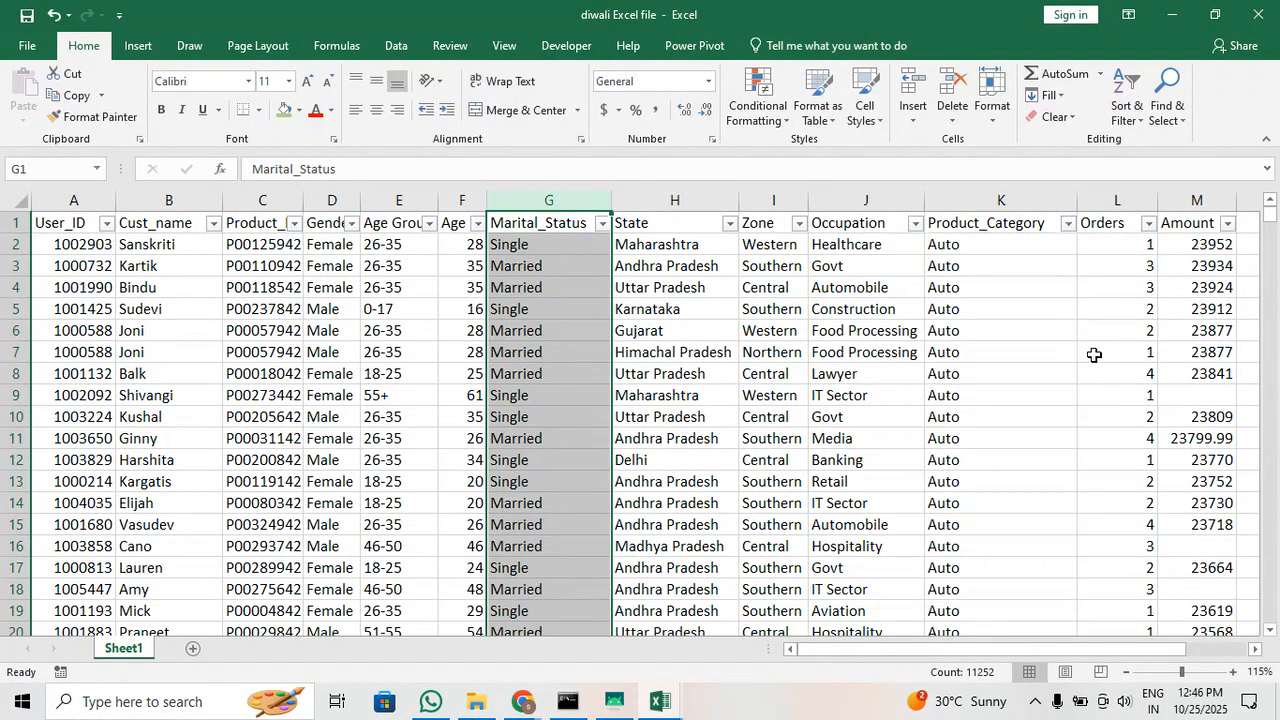
drag(869, 646, 924, 646)
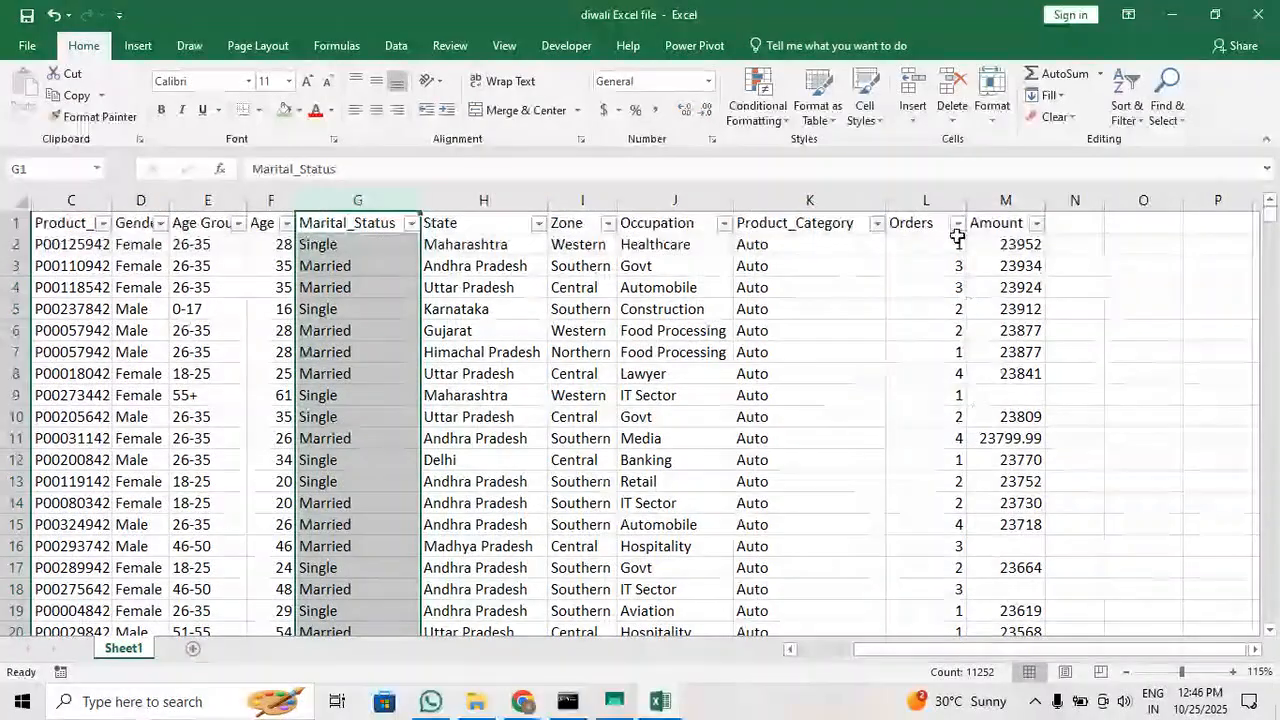
click(956, 232)
click(956, 222)
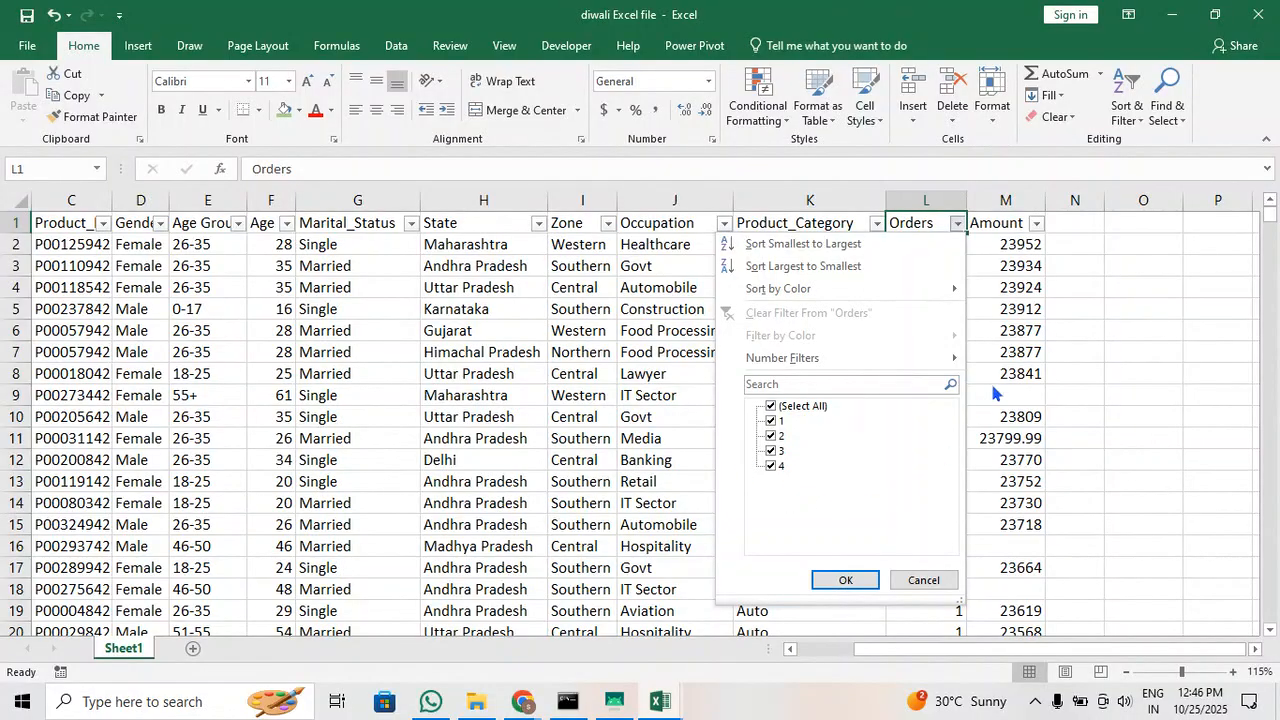
click(1012, 355)
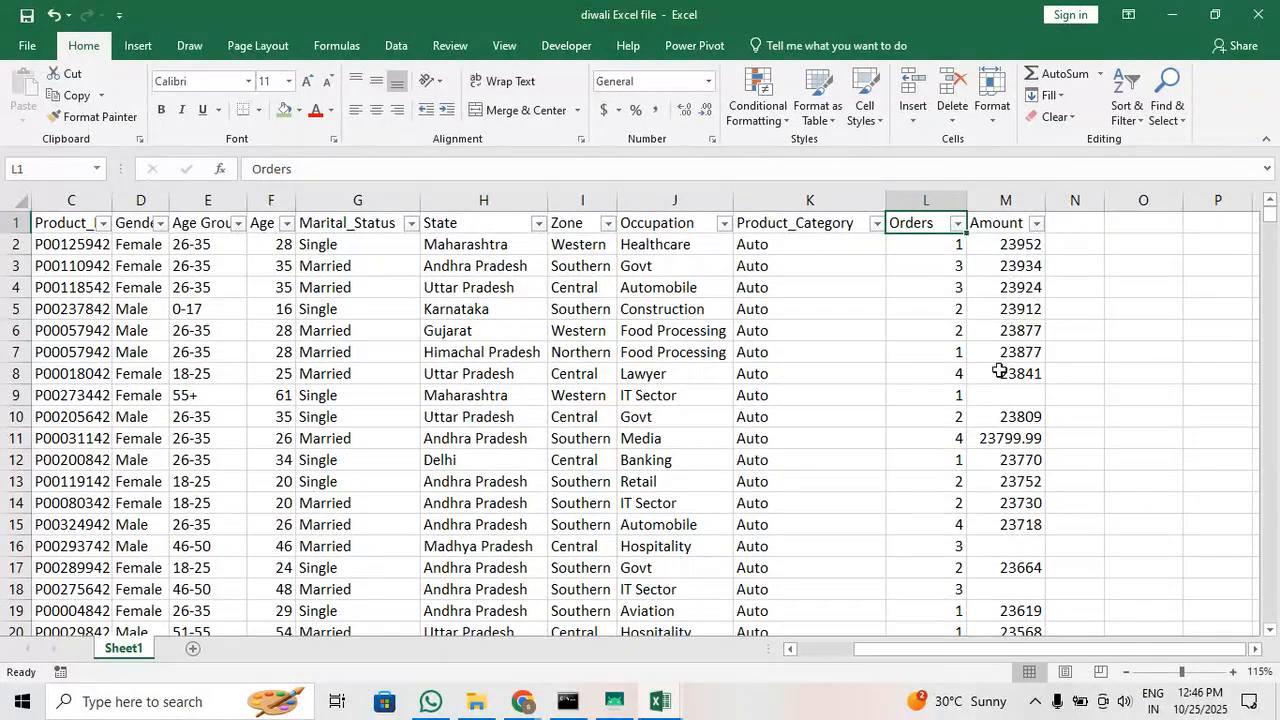
Inspect the Amount column's filter list through to its end for blank entries
click(1008, 393)
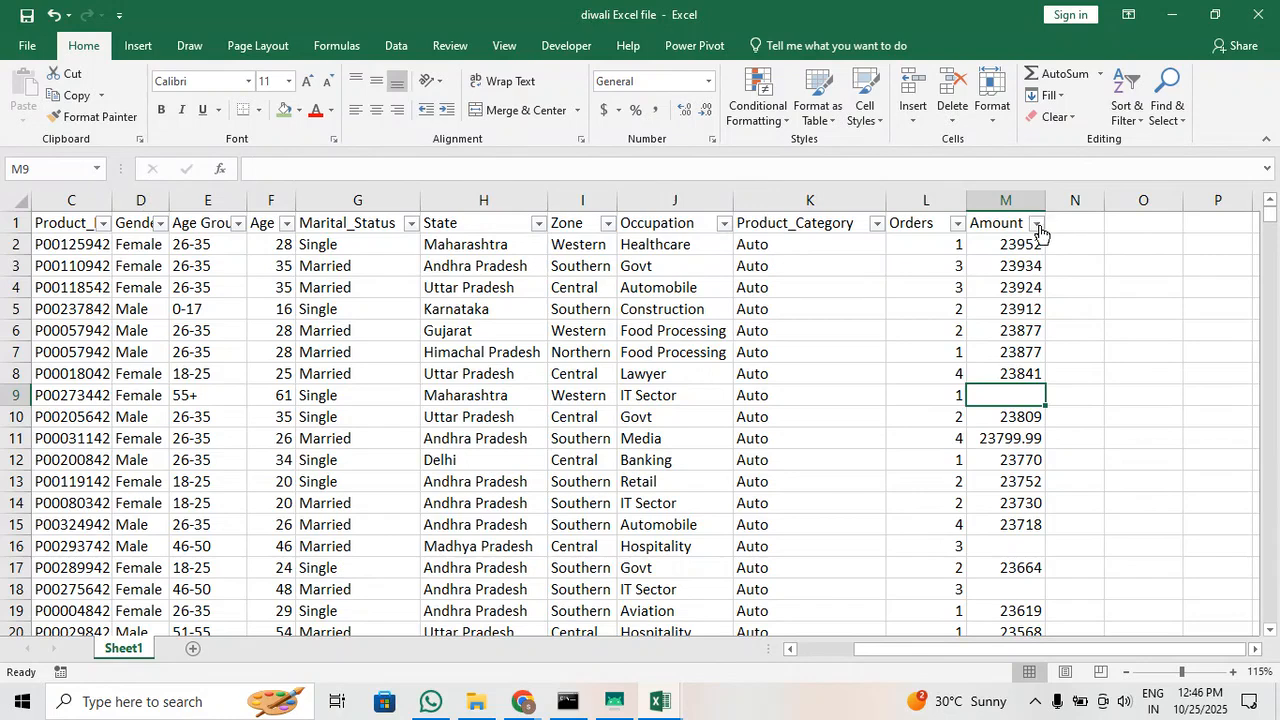
click(1037, 223)
scroll(930, 447, down, 10)
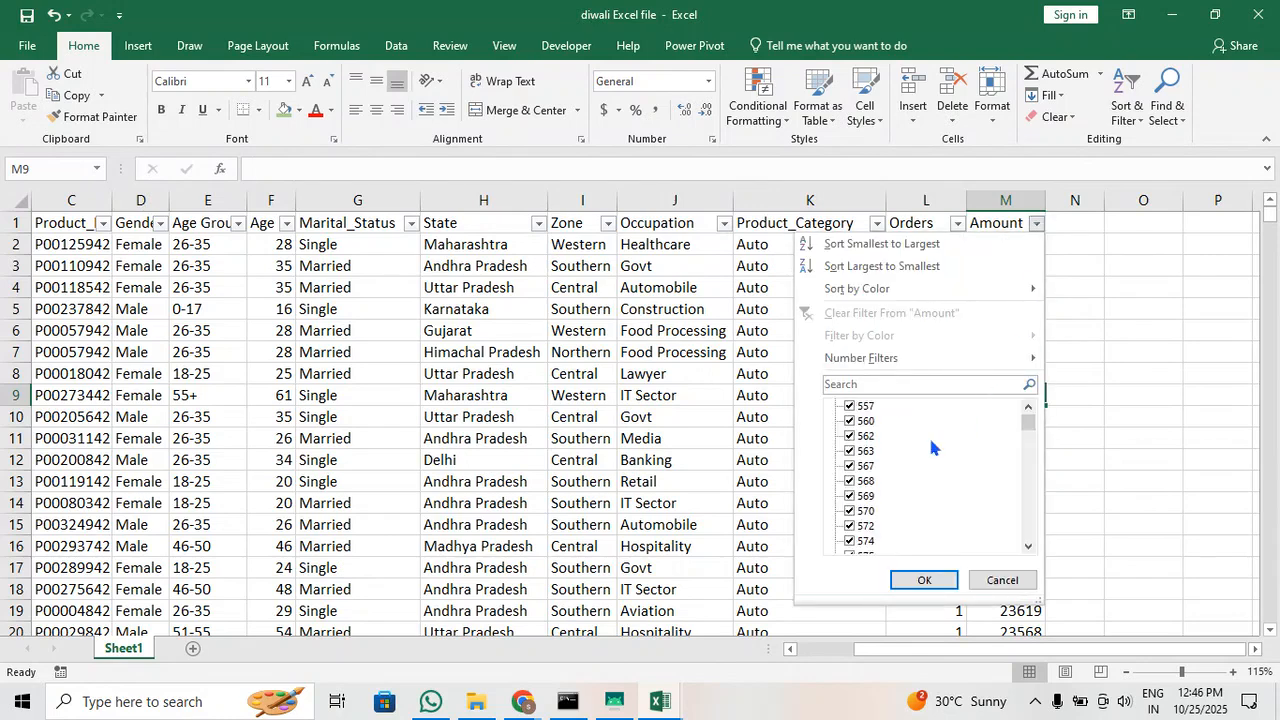
drag(1029, 425, 1033, 572)
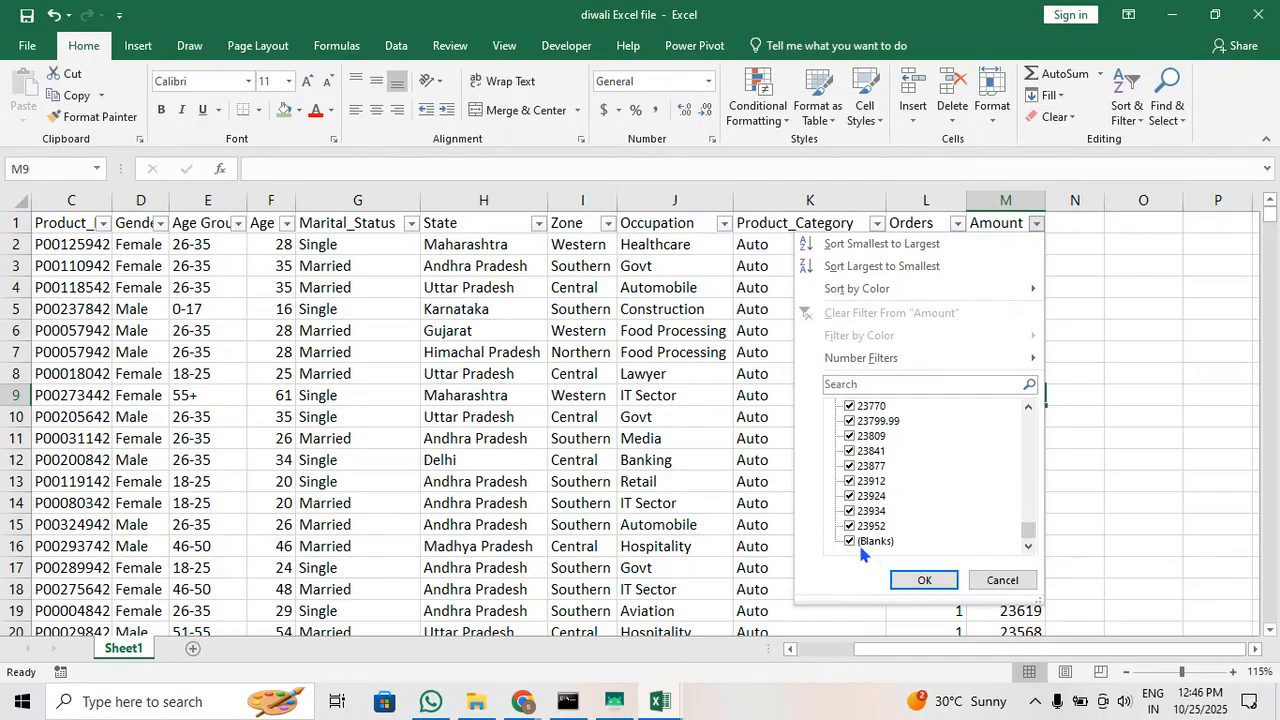
scroll(908, 515, up, 5)
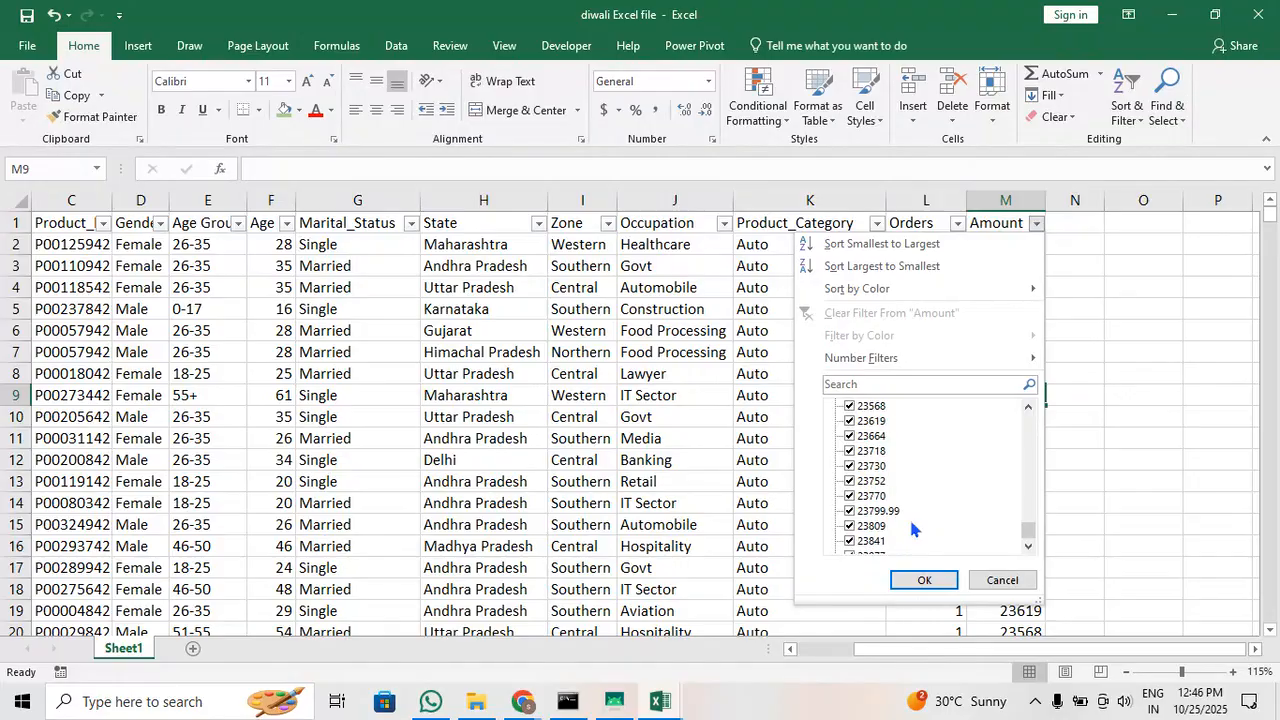
scroll(914, 522, up, 10)
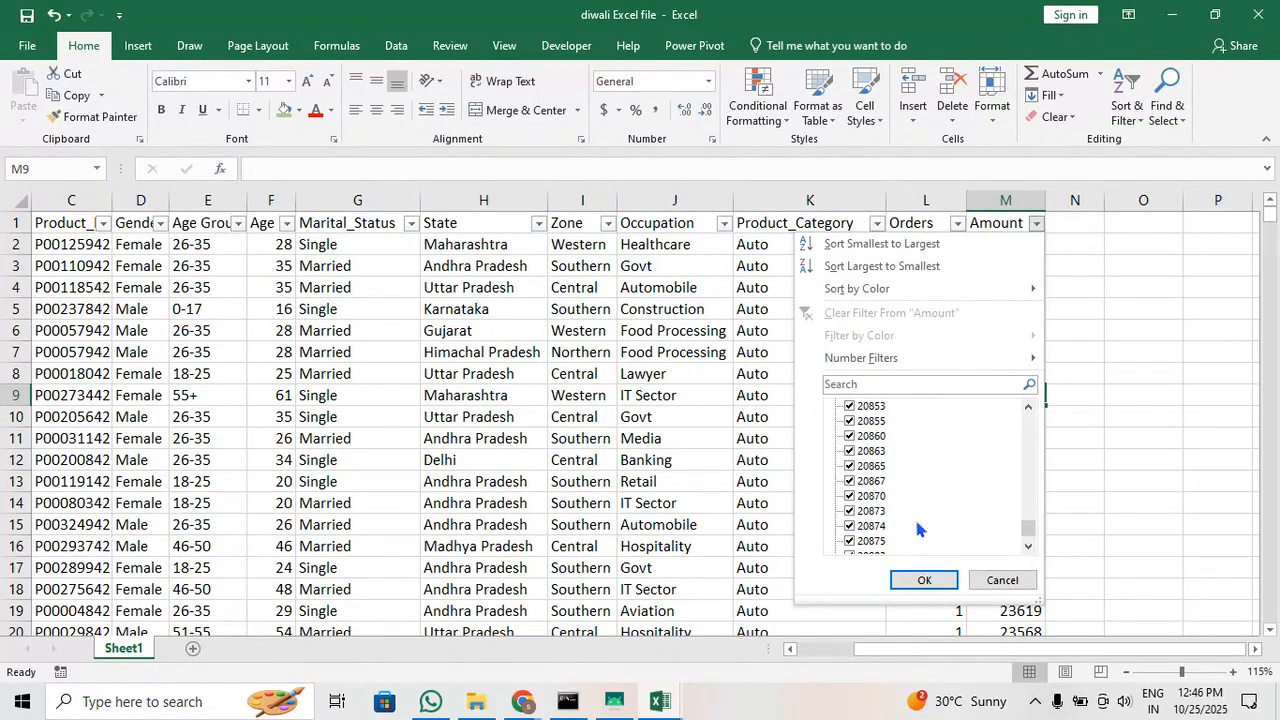
scroll(919, 529, up, 9)
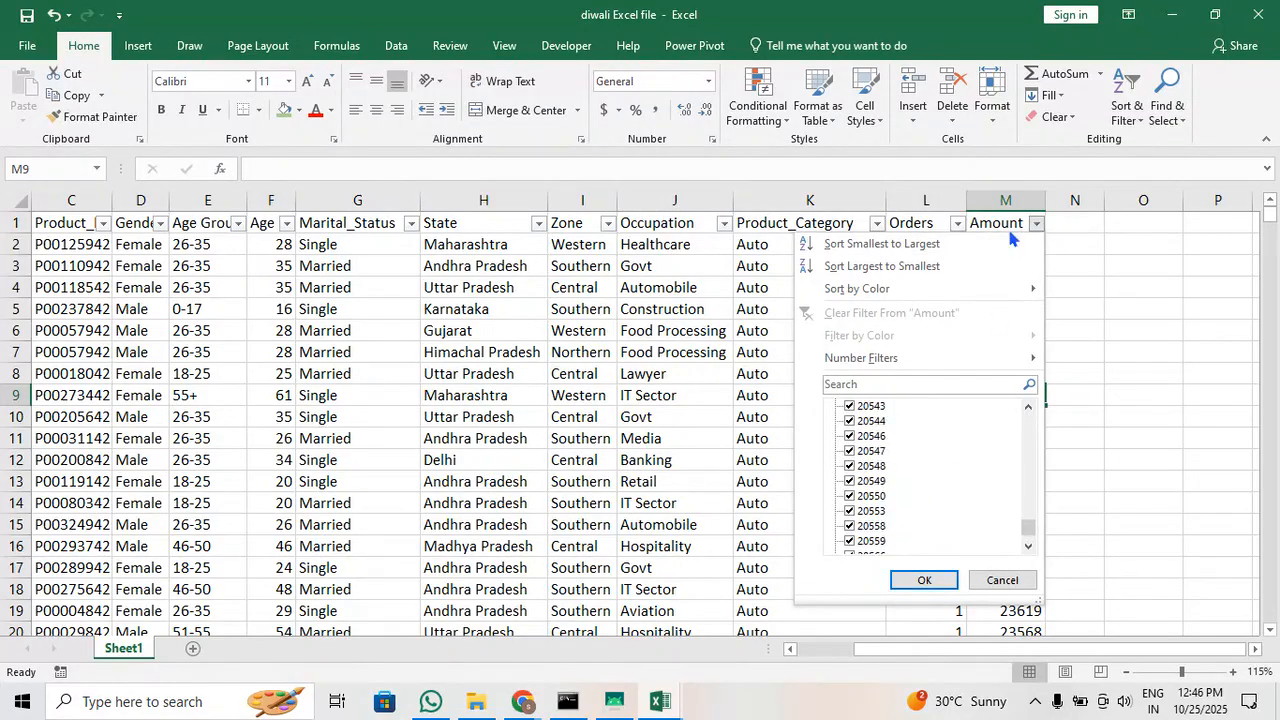
click(1139, 288)
Enter the note "Exploratory data analysis" in cell O2 beside the data
click(1159, 251)
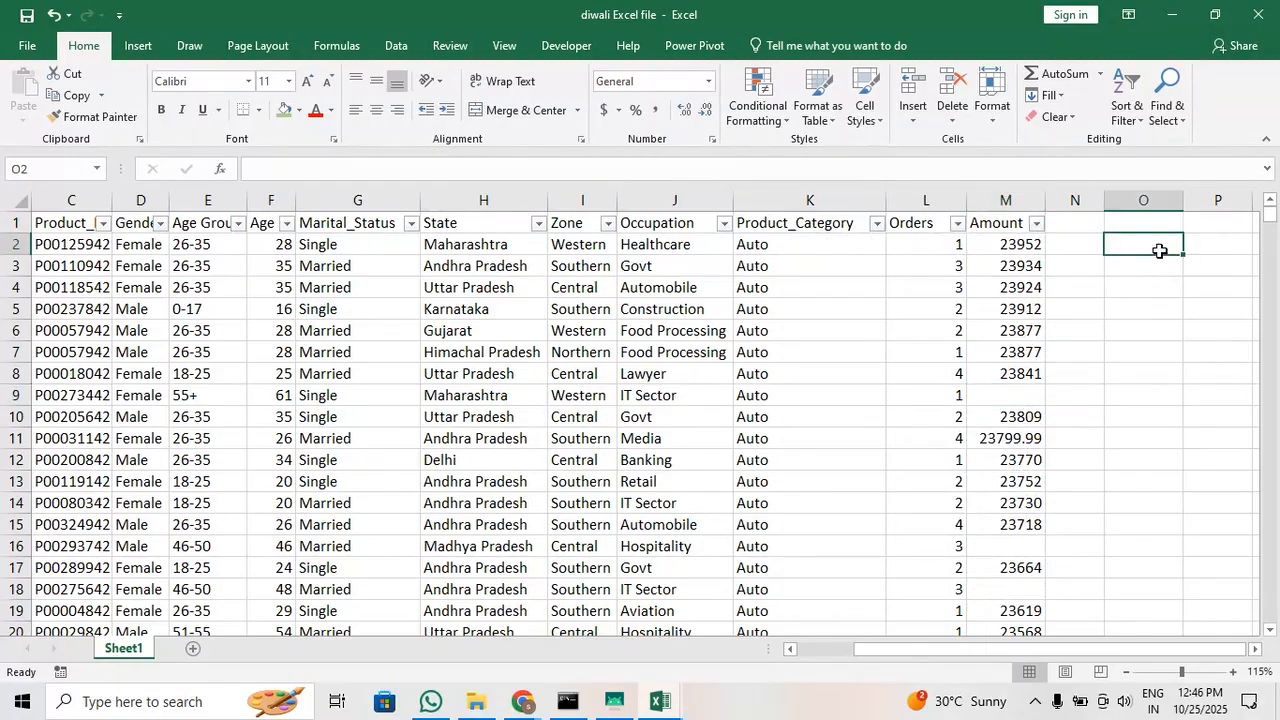
text(Ex)
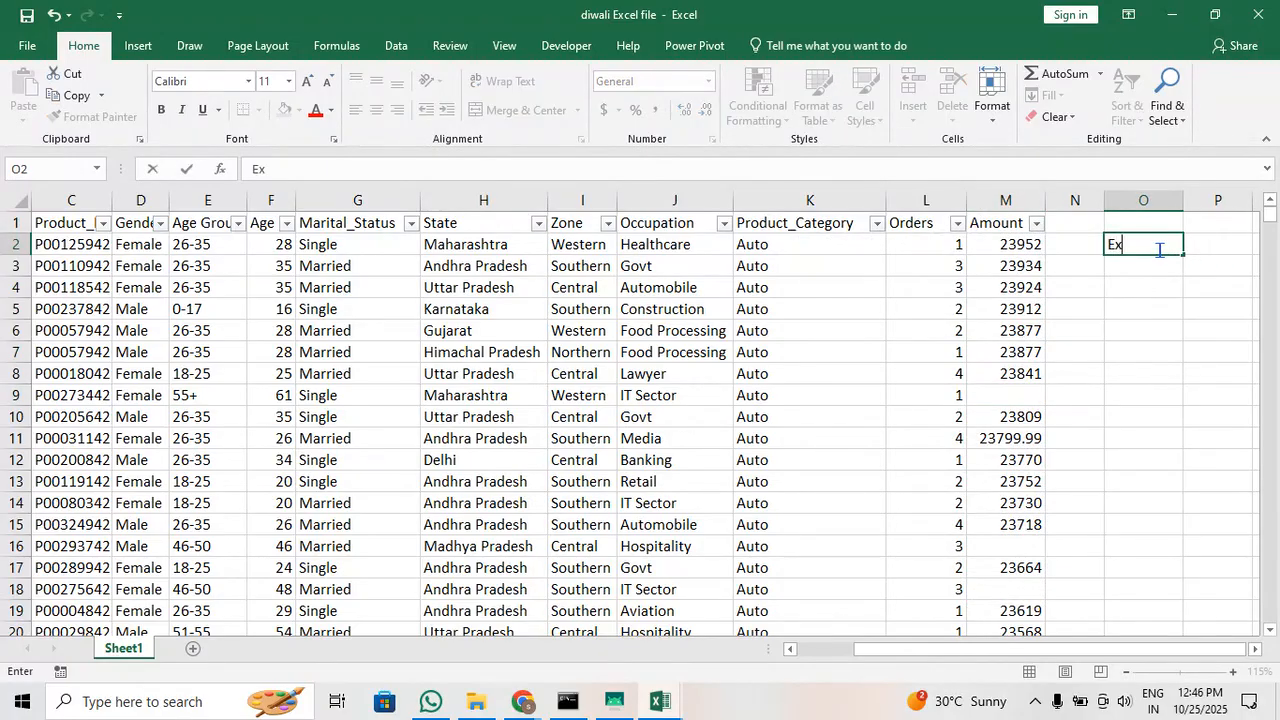
text(ploratory data analysis)
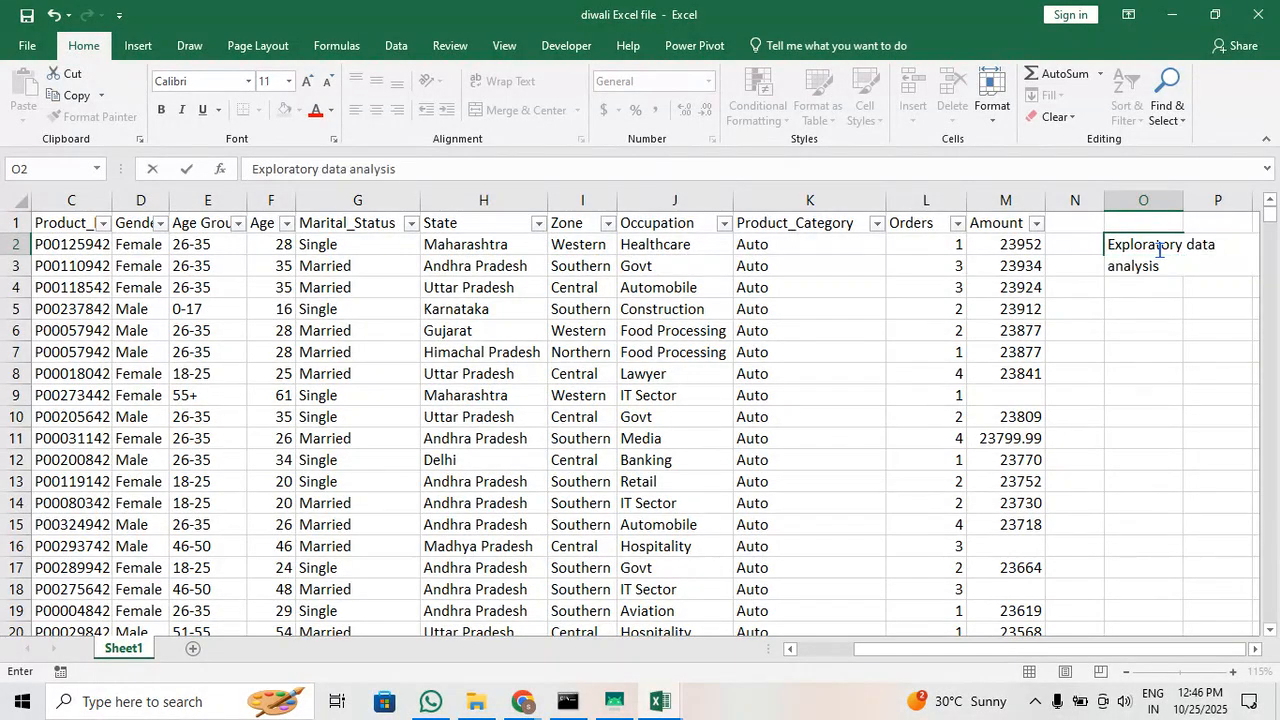
key(Tab)
click(1147, 292)
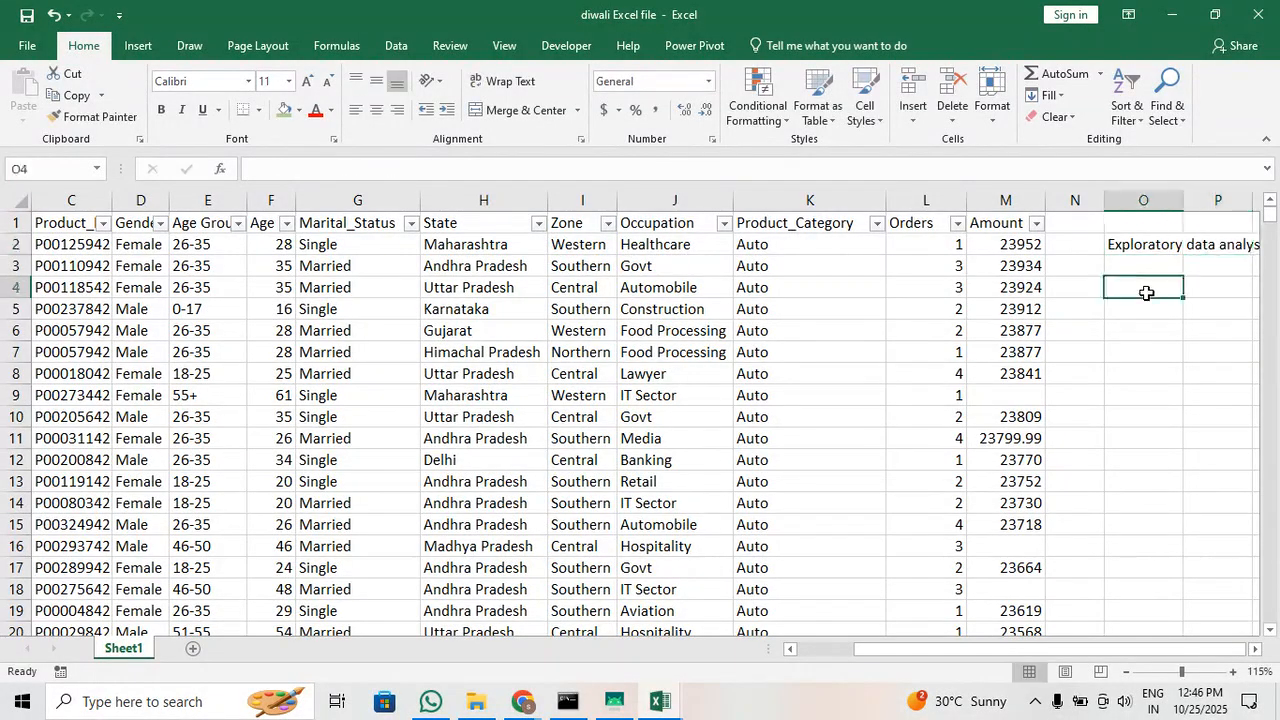
scroll(1147, 292, right, 5)
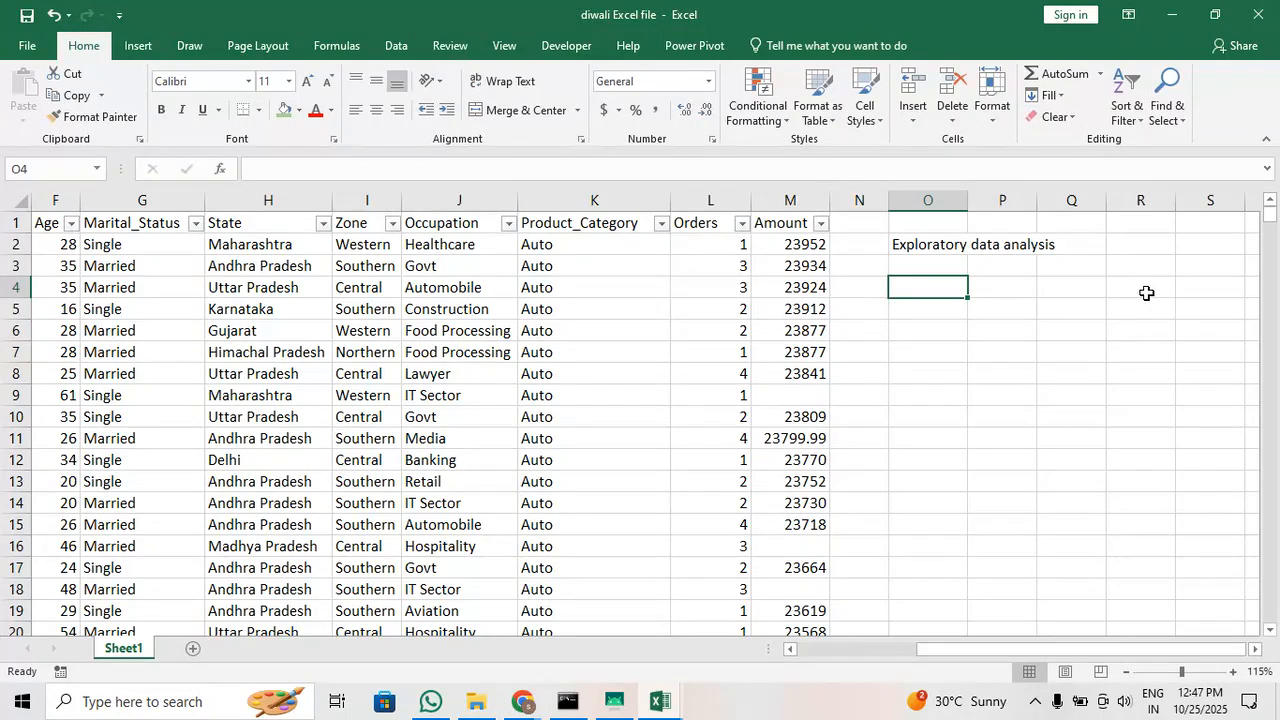
Enter the label "average / mean" in cell O4 below the exploratory data analysis note
click(782, 398)
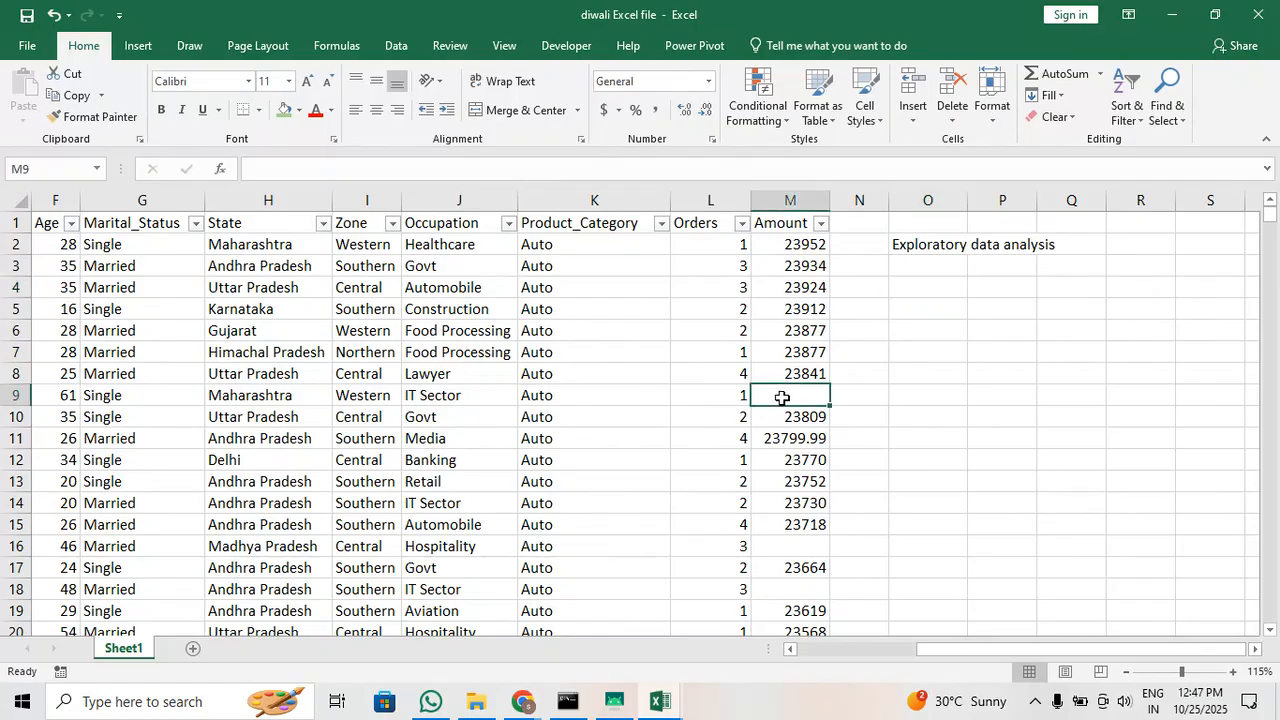
click(807, 547)
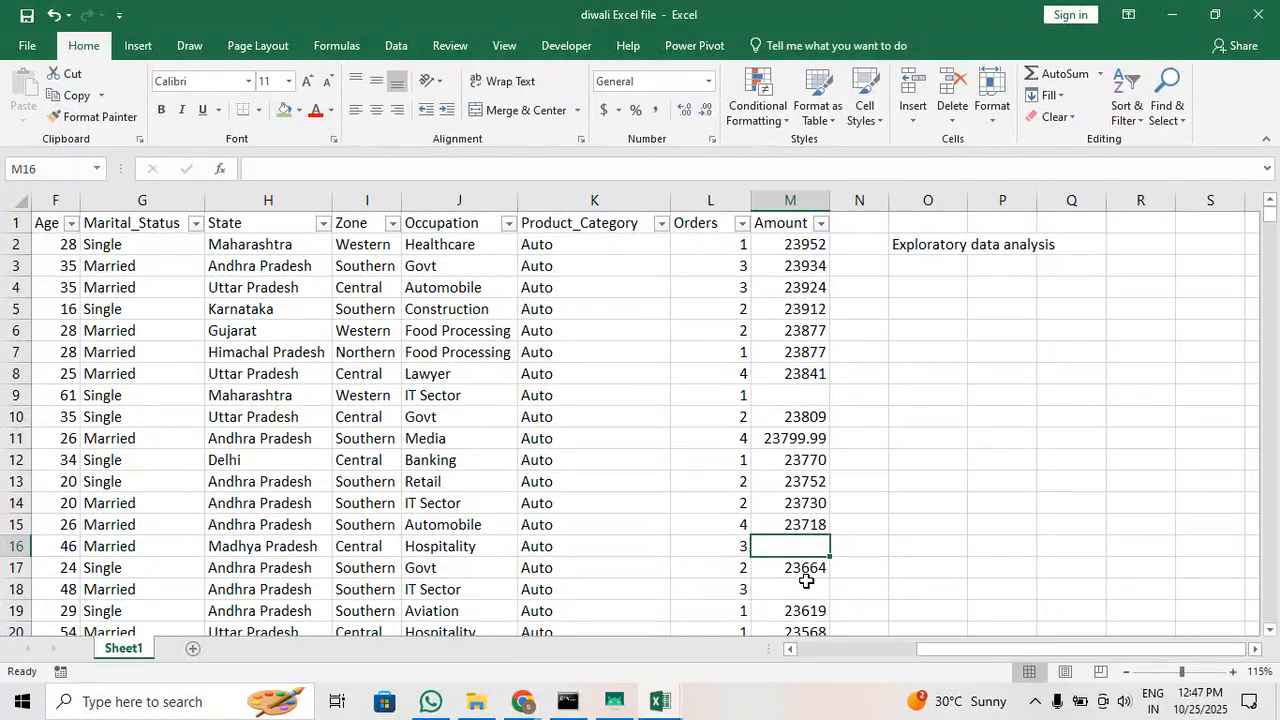
click(820, 400)
click(955, 280)
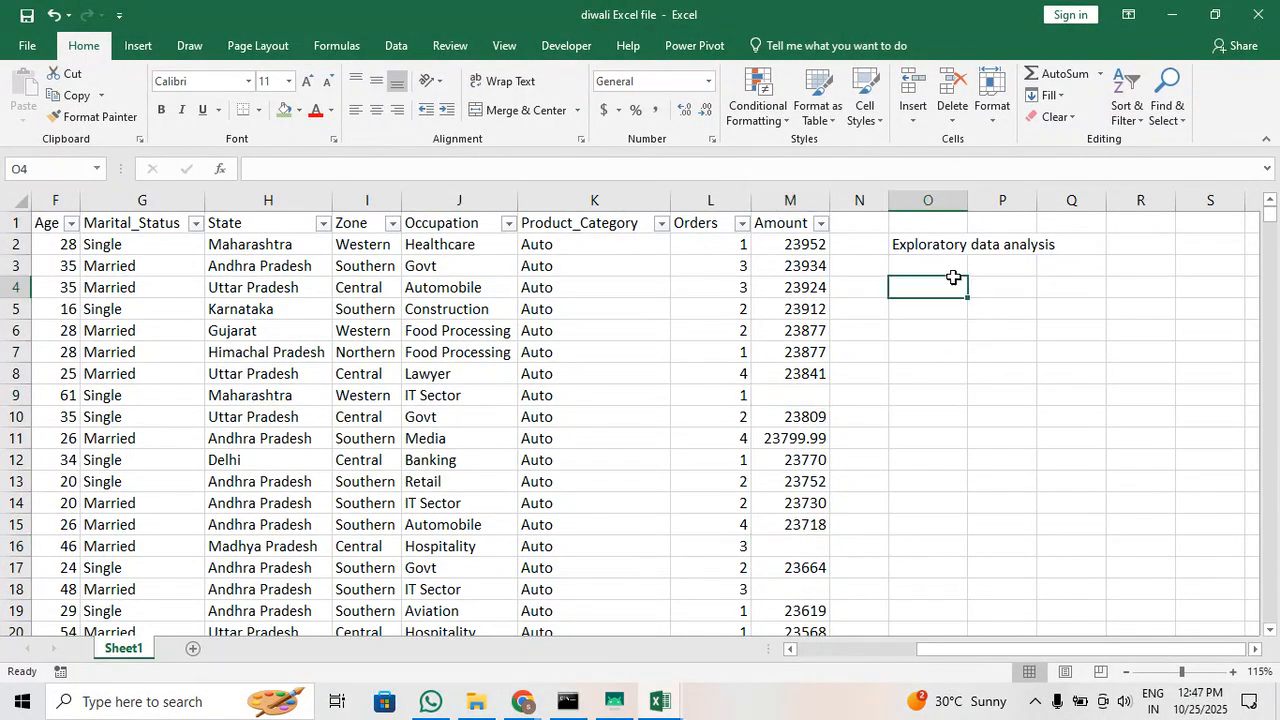
text(average)
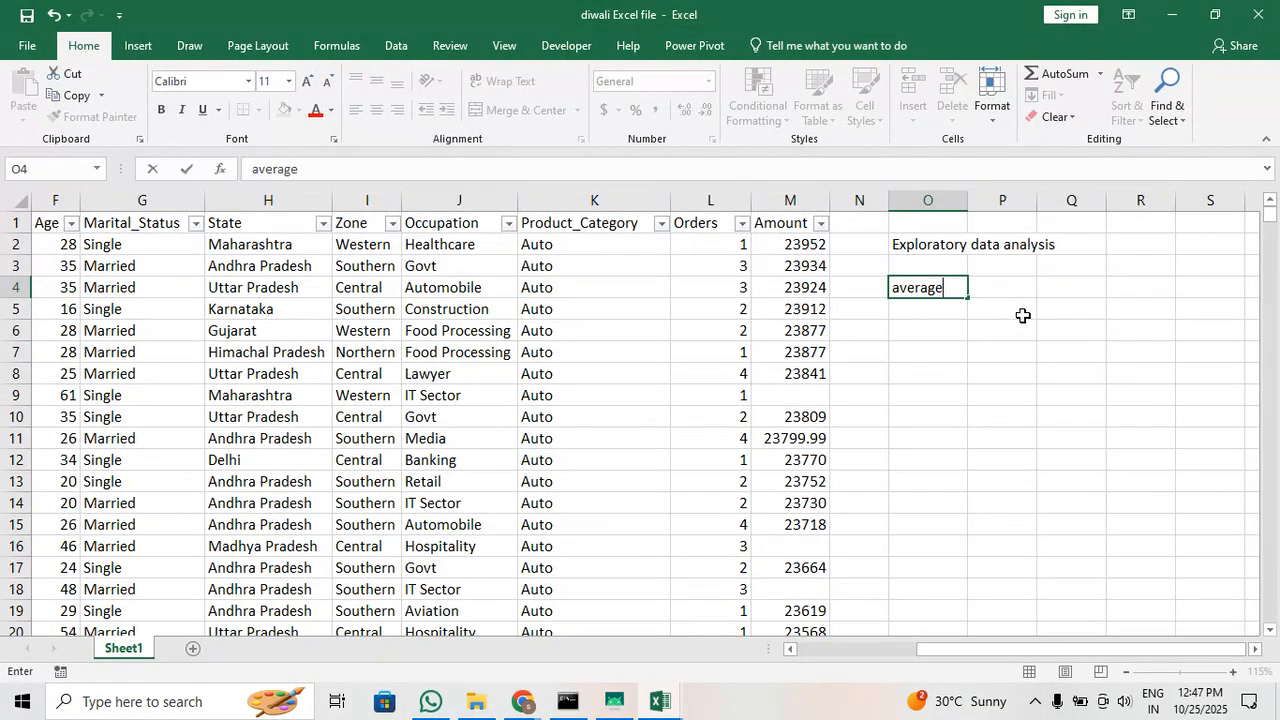
text( / mean)
key(Return)
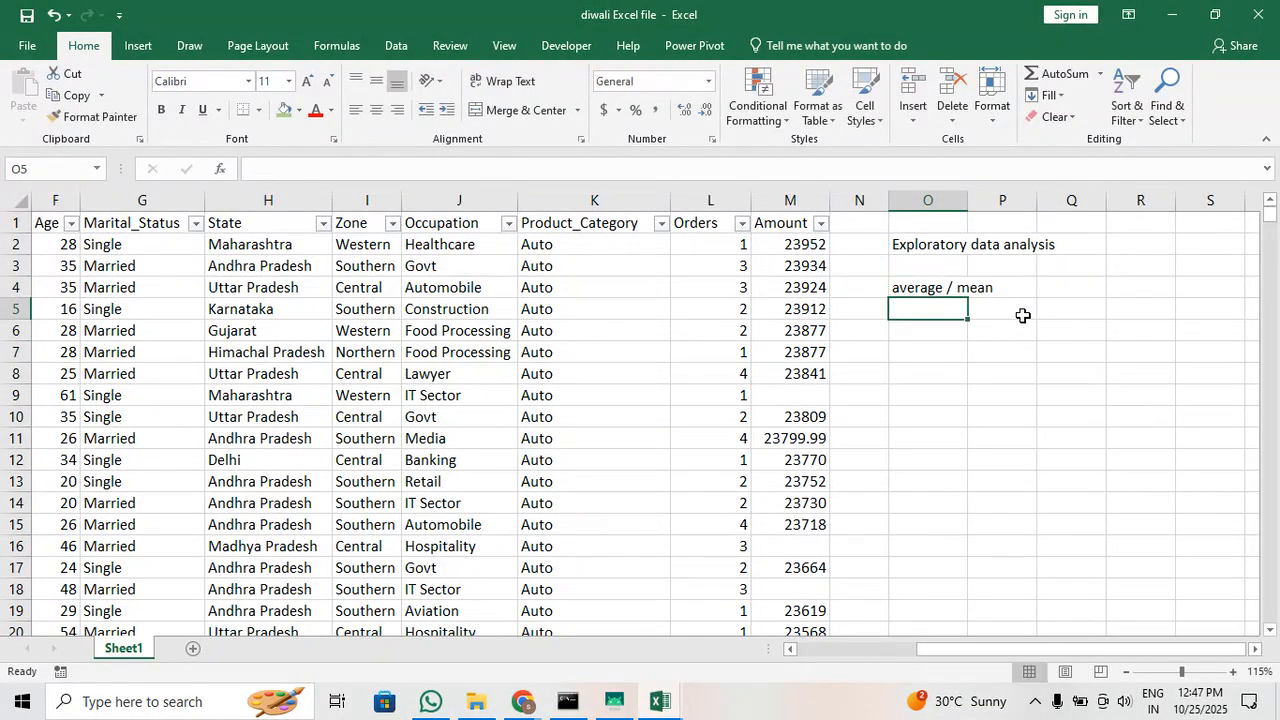
Calculate the mean of the Amount column in cell P5 with the formula =AVERAGE(M2:M11252)
click(793, 398)
click(789, 547)
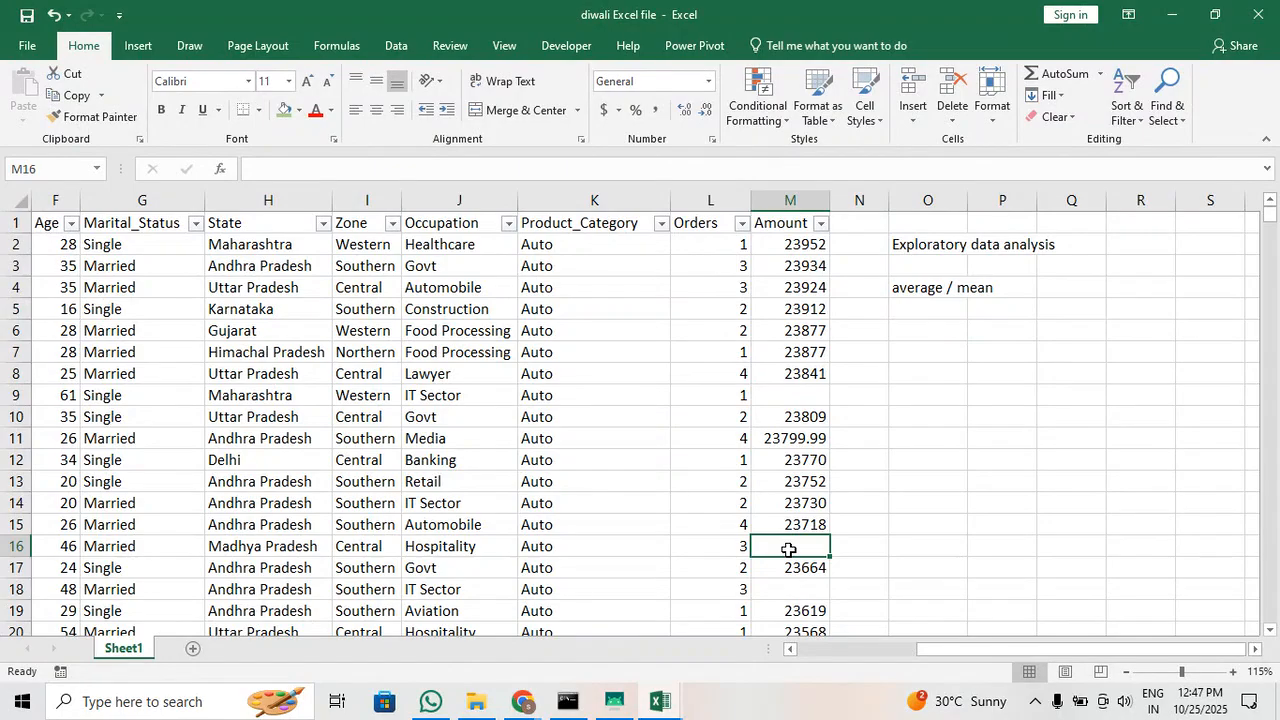
click(1036, 310)
text(=)
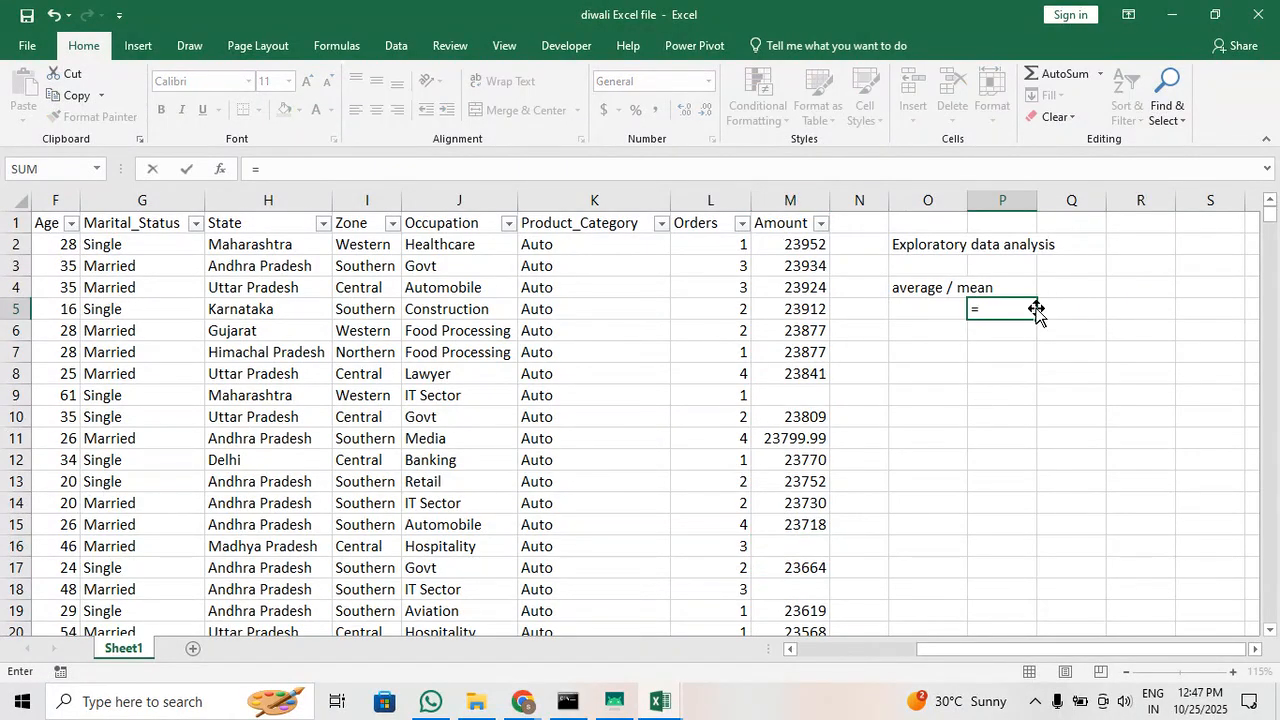
text(av)
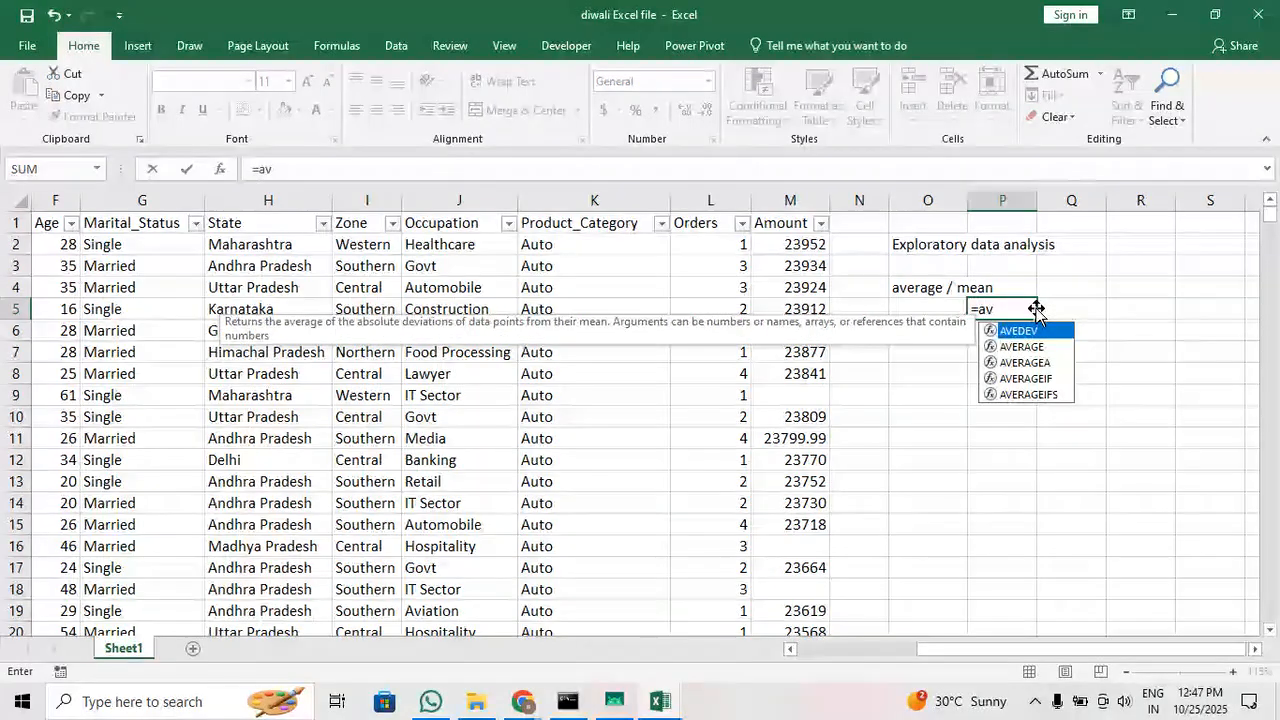
key(Down)
key(Tab)
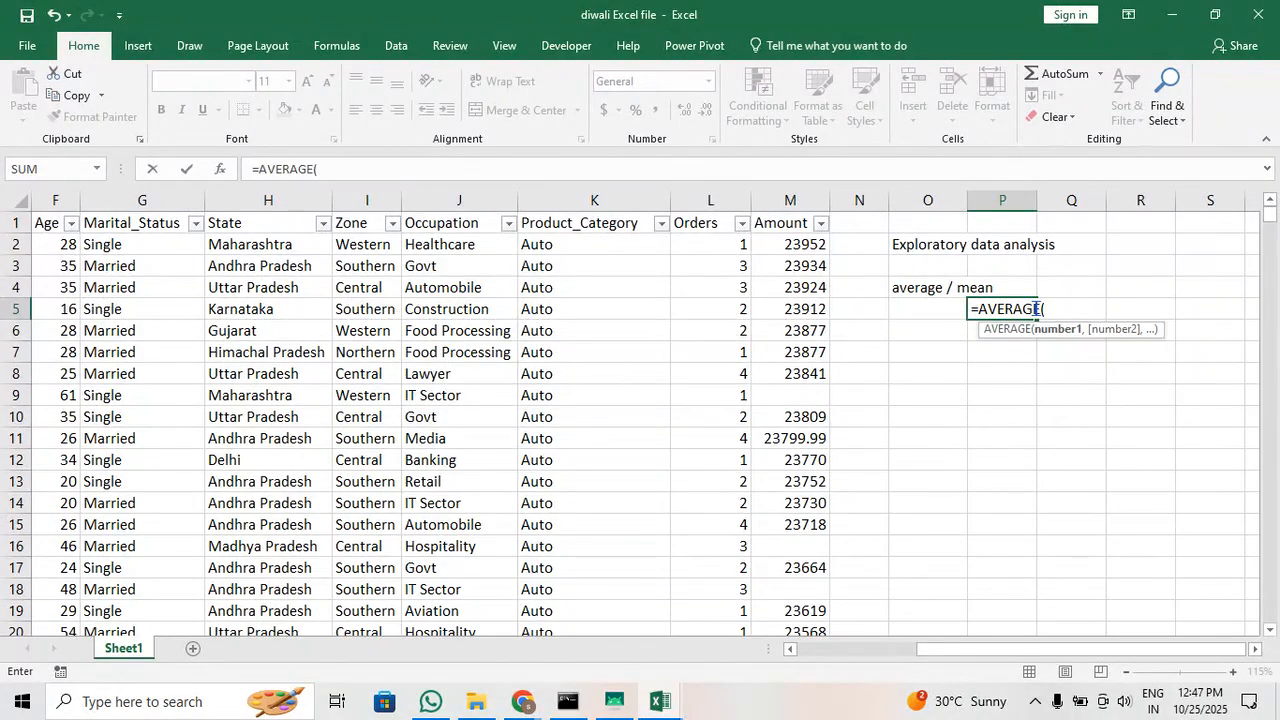
click(810, 246)
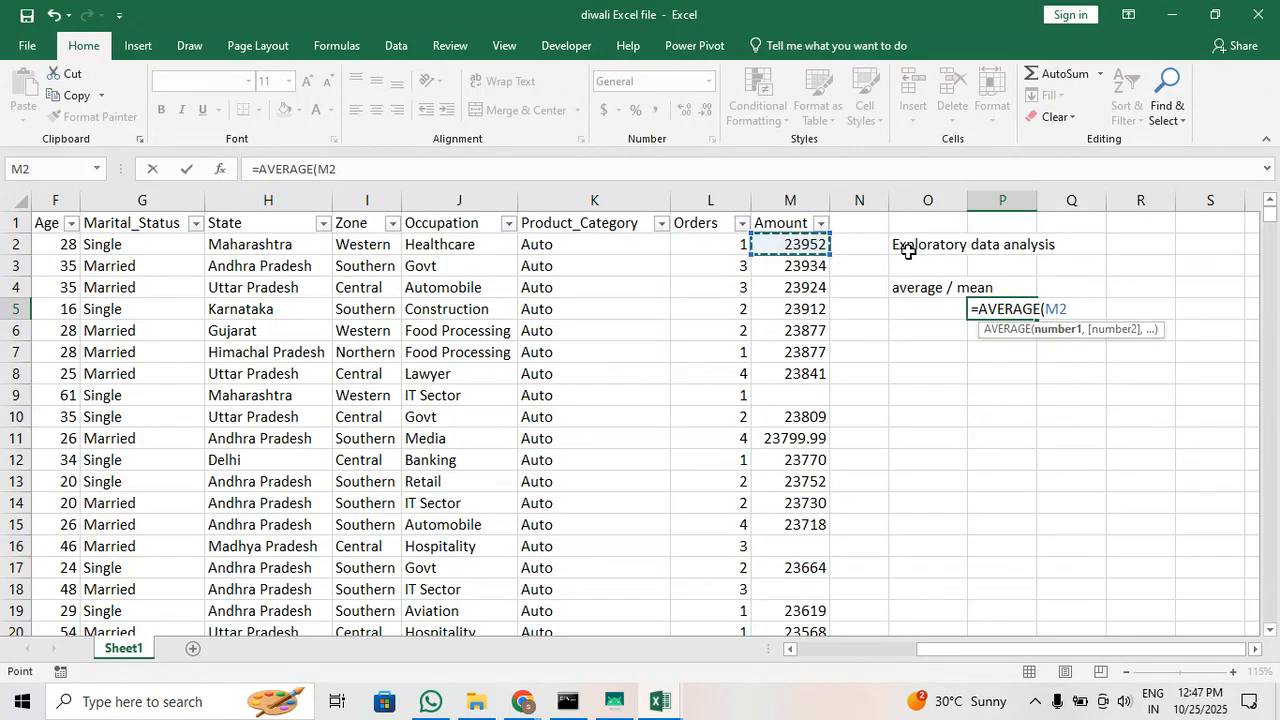
drag(810, 246, 812, 378)
key(ctrl+shift+Down)
key(ctrl+shift+Down)
key(ctrl+shift+Down)
key(ctrl+shift+Down)
key(ctrl+shift+Down)
key(ctrl+shift+Down)
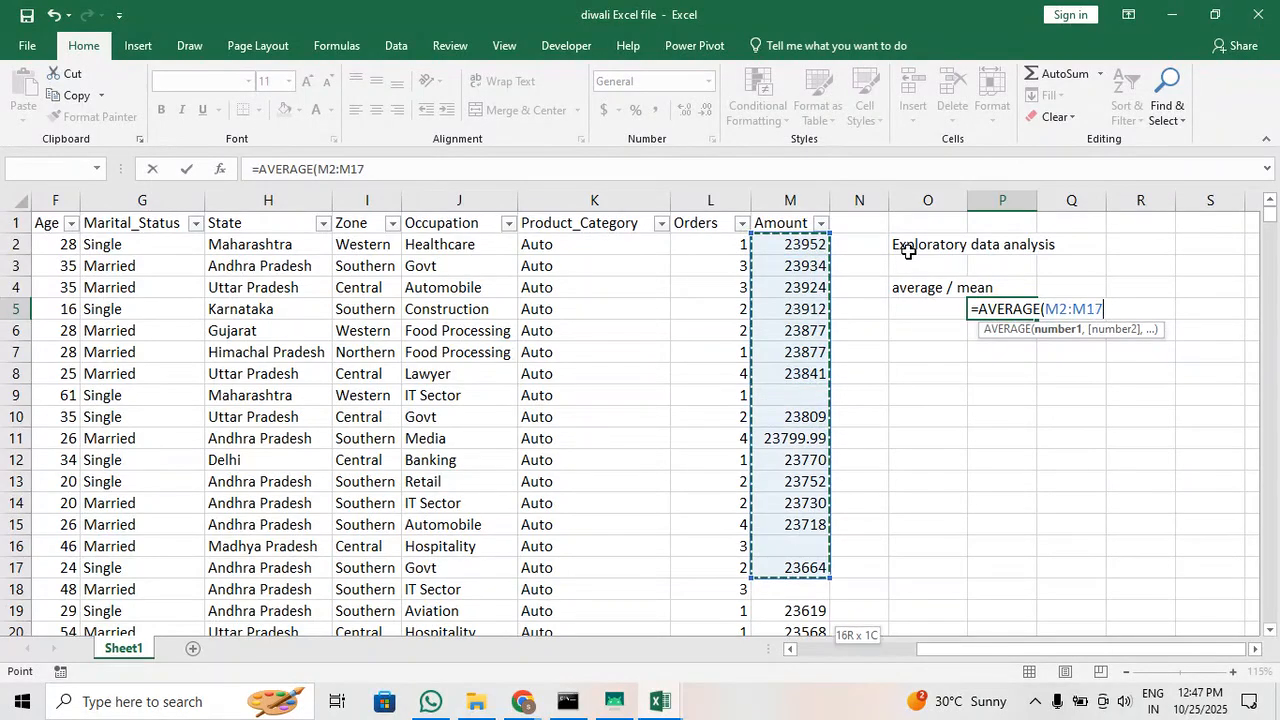
key(ctrl+shift+Down)
key(ctrl+shift+Down)
key(ctrl+shift+Down)
key(ctrl+shift+Down)
key(ctrl+shift+Down)
key(ctrl+shift+Down)
key(ctrl+shift+Down)
key(ctrl+shift+Down)
key(ctrl+shift+Down)
key(ctrl+shift+Down)
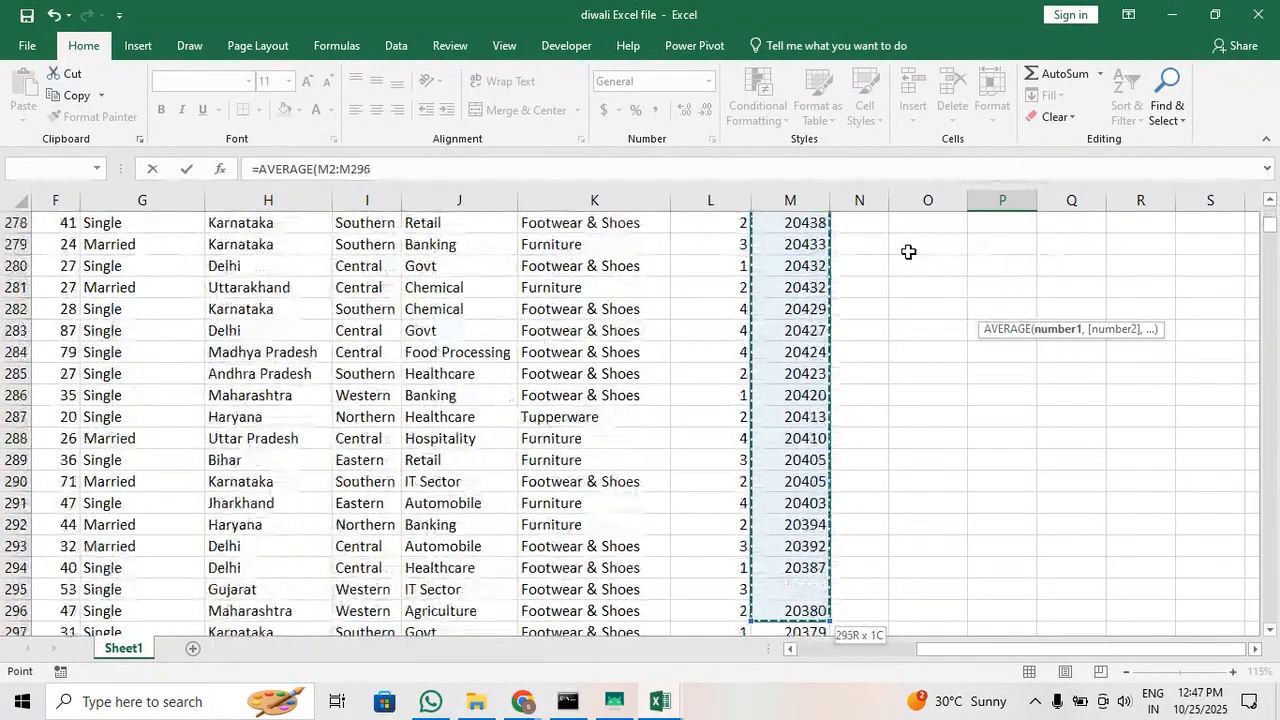
key(ctrl+shift+Down)
key(ctrl+shift+Down)
key(ctrl+shift+Down)
key(ctrl+shift+Down)
key(ctrl+shift+Down)
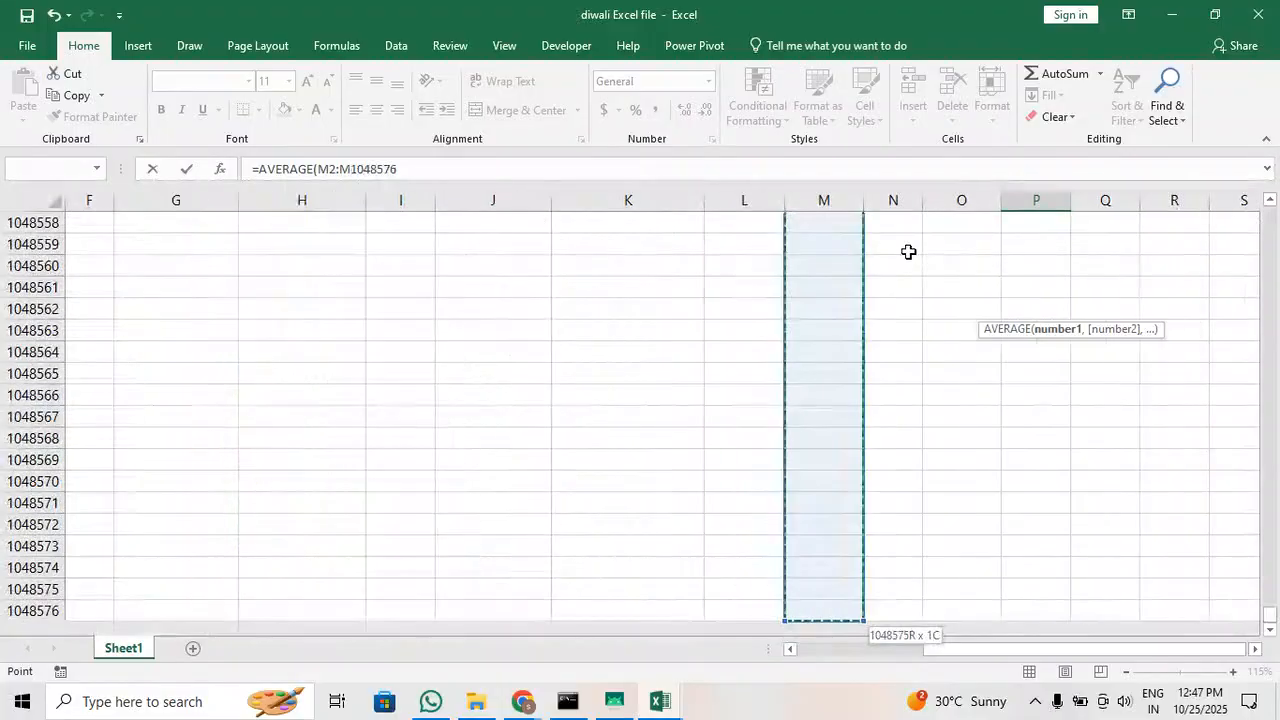
key(ctrl+shift+Up)
key(Return)
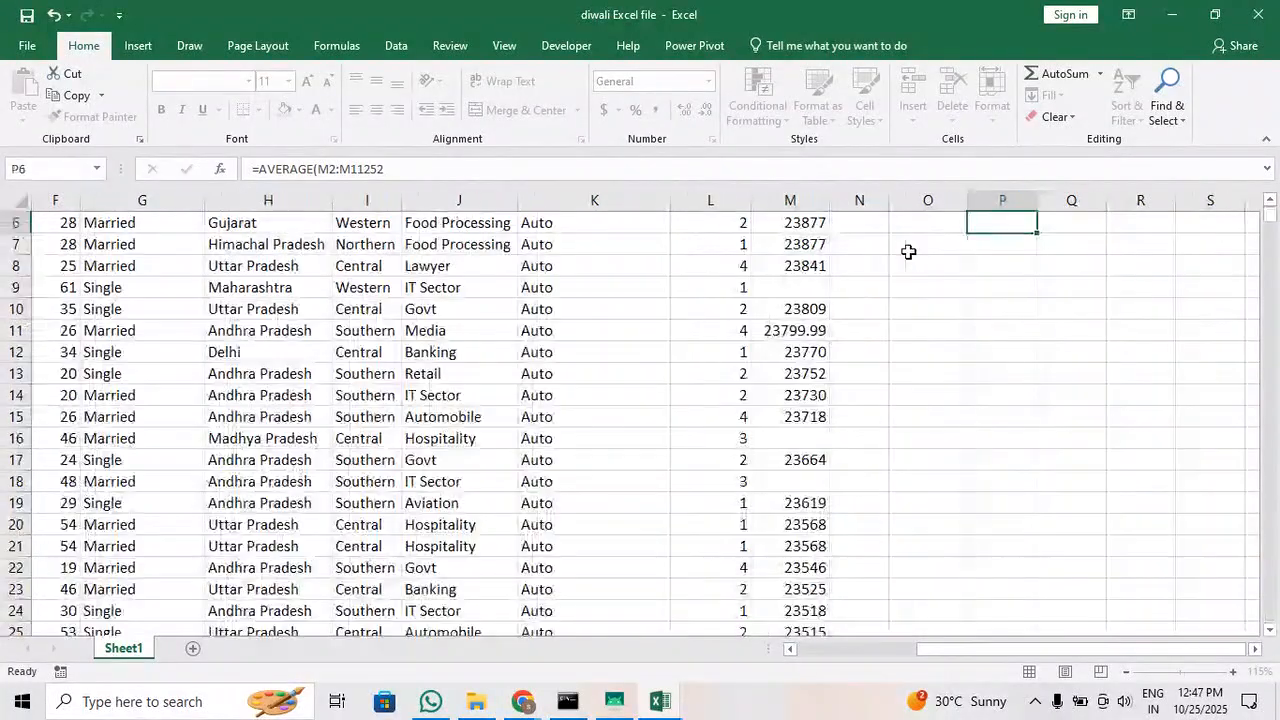
scroll(930, 255, up, 2)
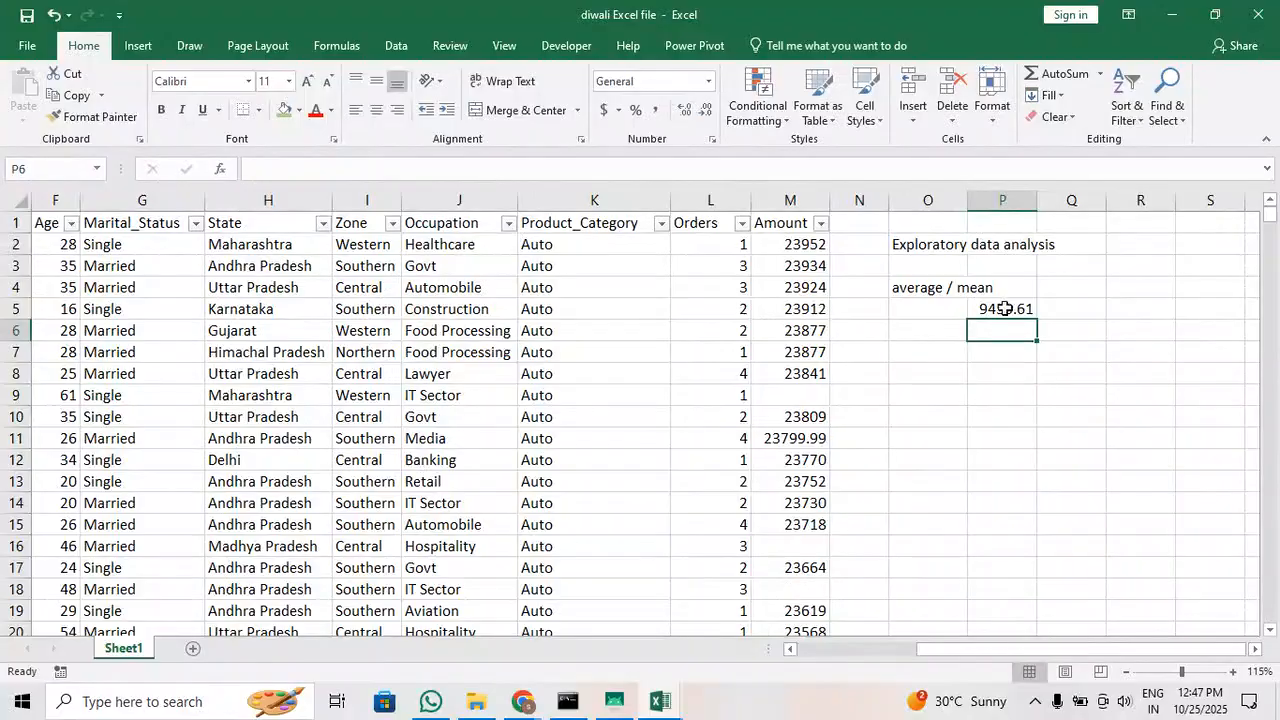
Copy the average from P5 into P7 as a plain value without its formula, and check the pasted number
click(1004, 308)
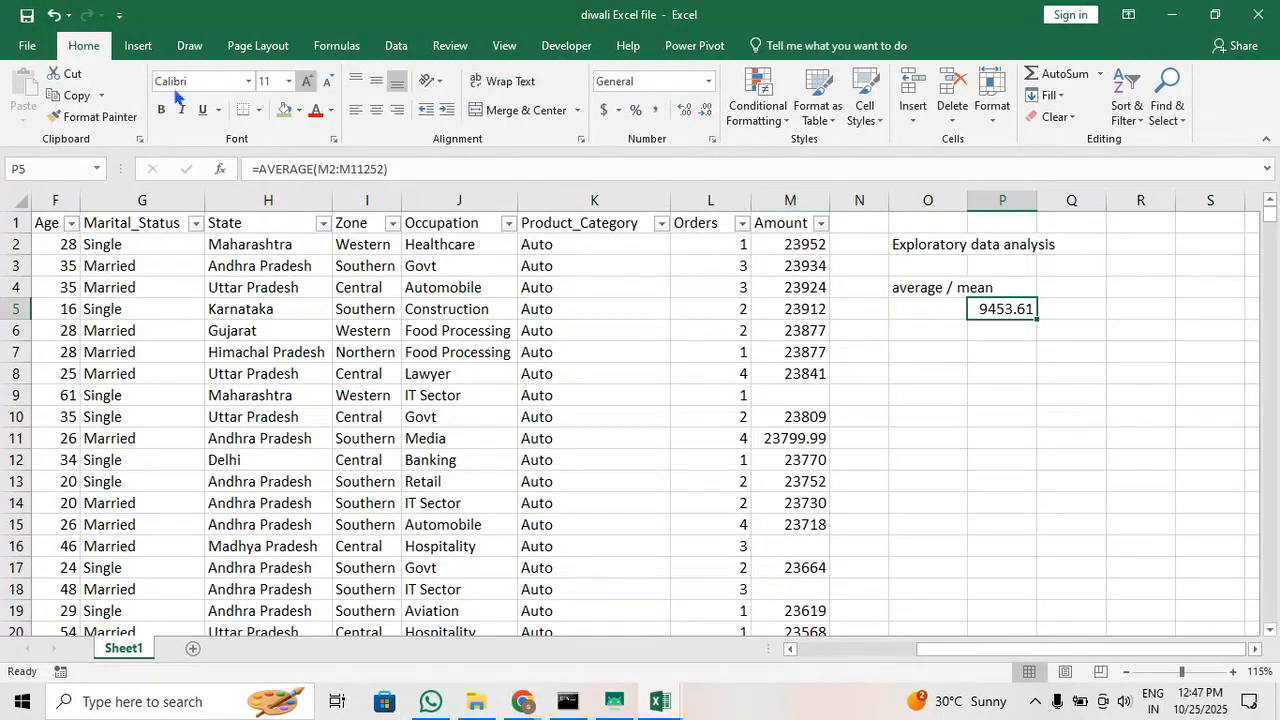
click(72, 95)
click(995, 345)
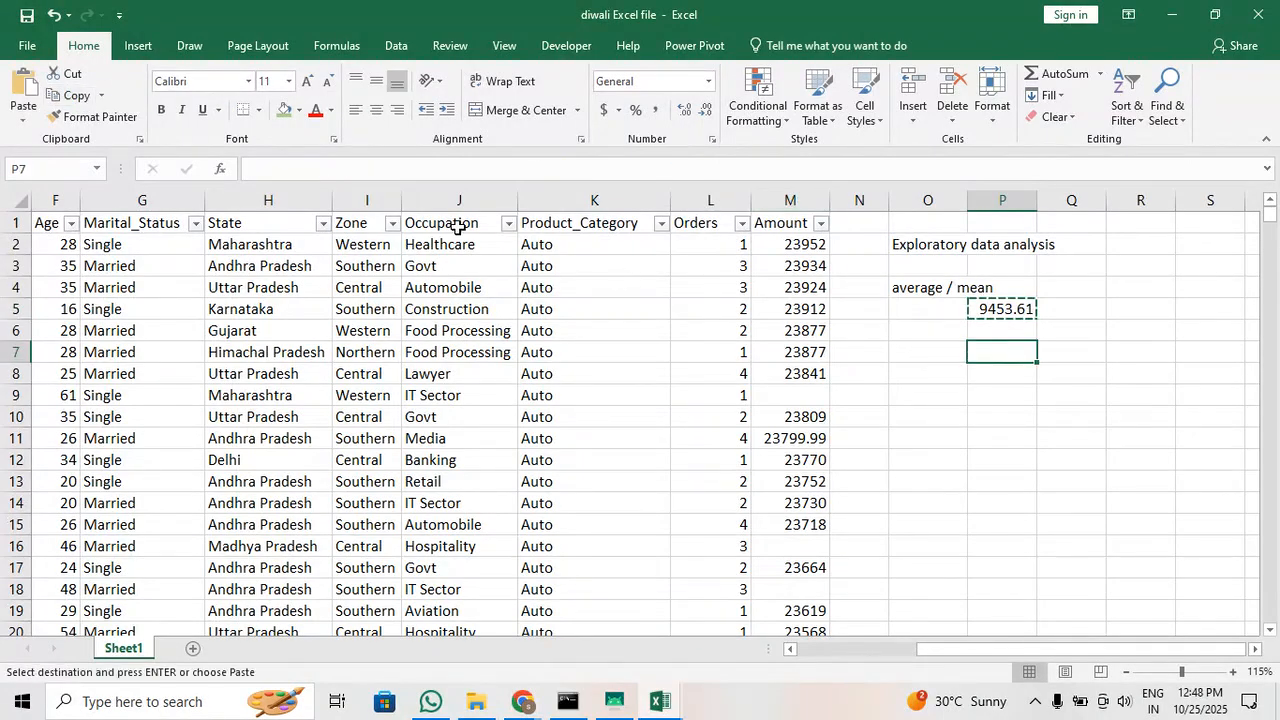
click(23, 120)
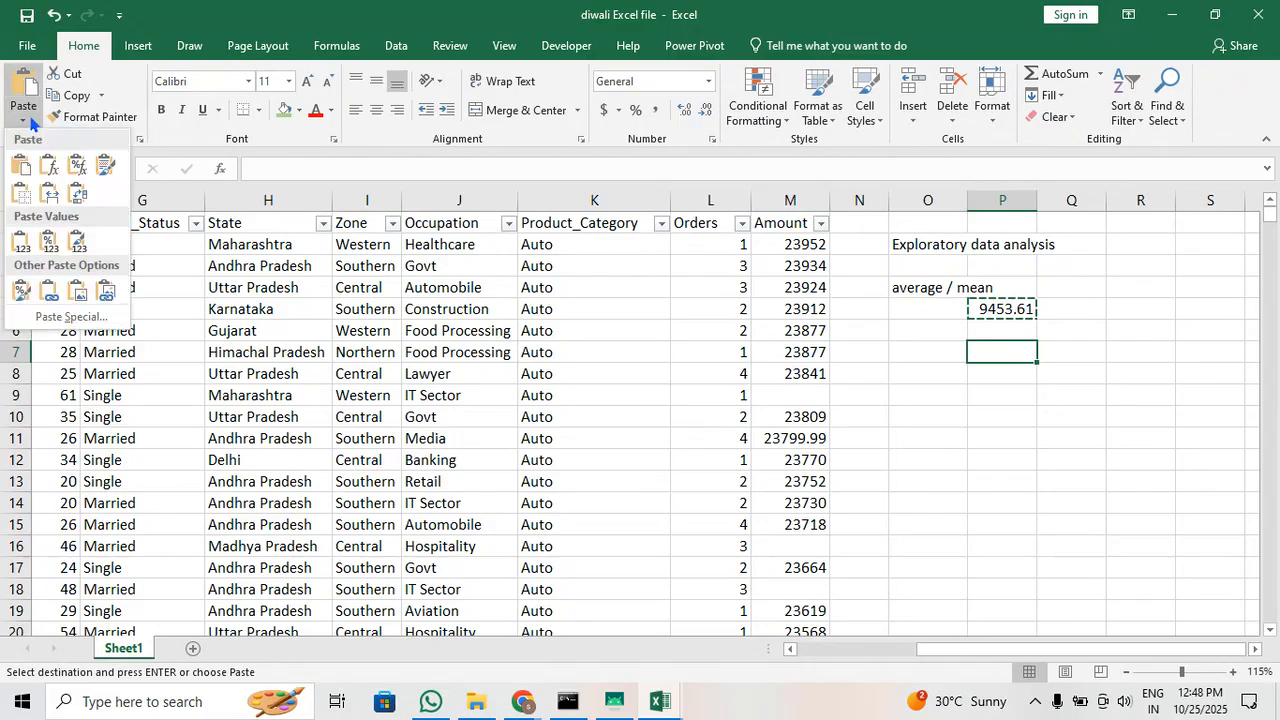
click(20, 240)
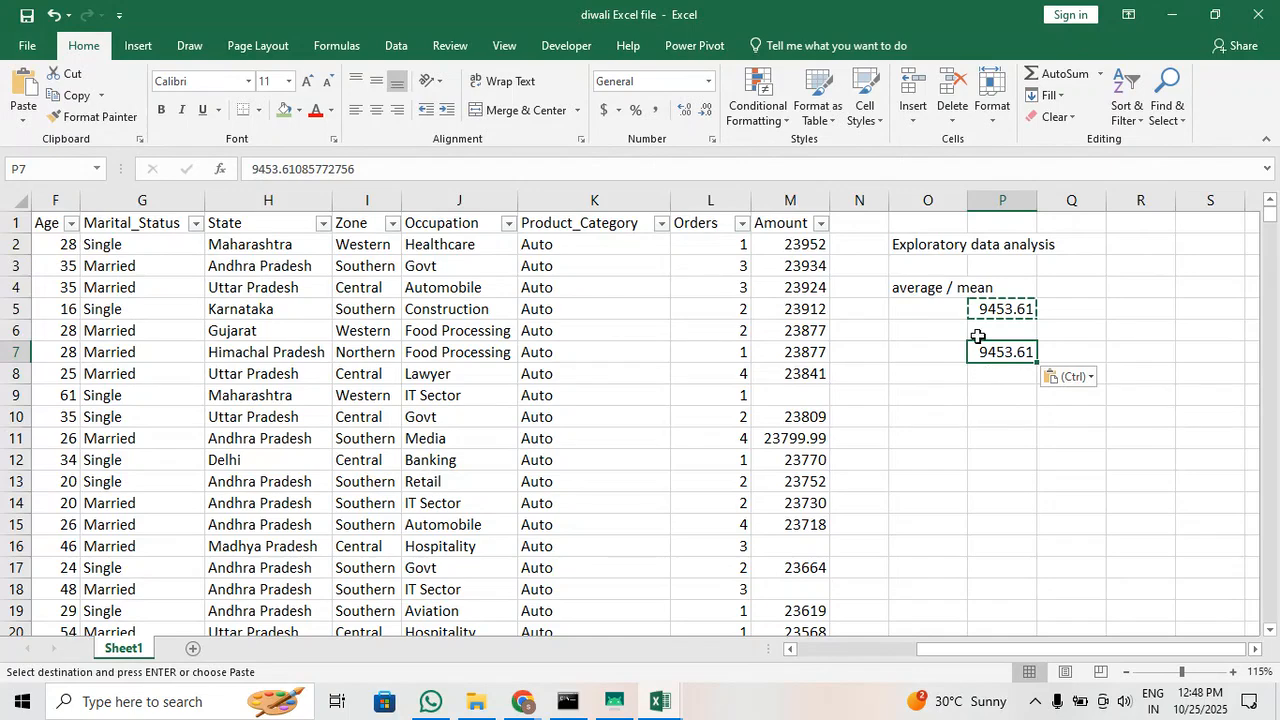
double_click(988, 352)
double_click(990, 350)
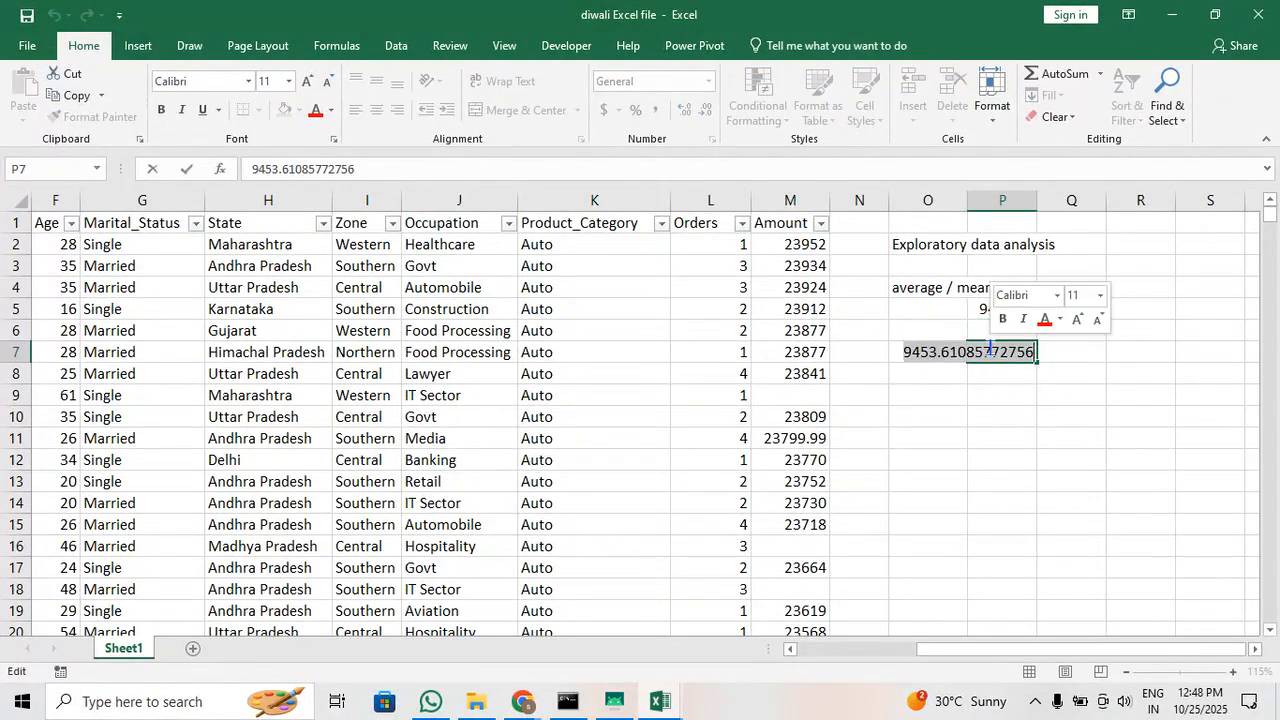
click(950, 370)
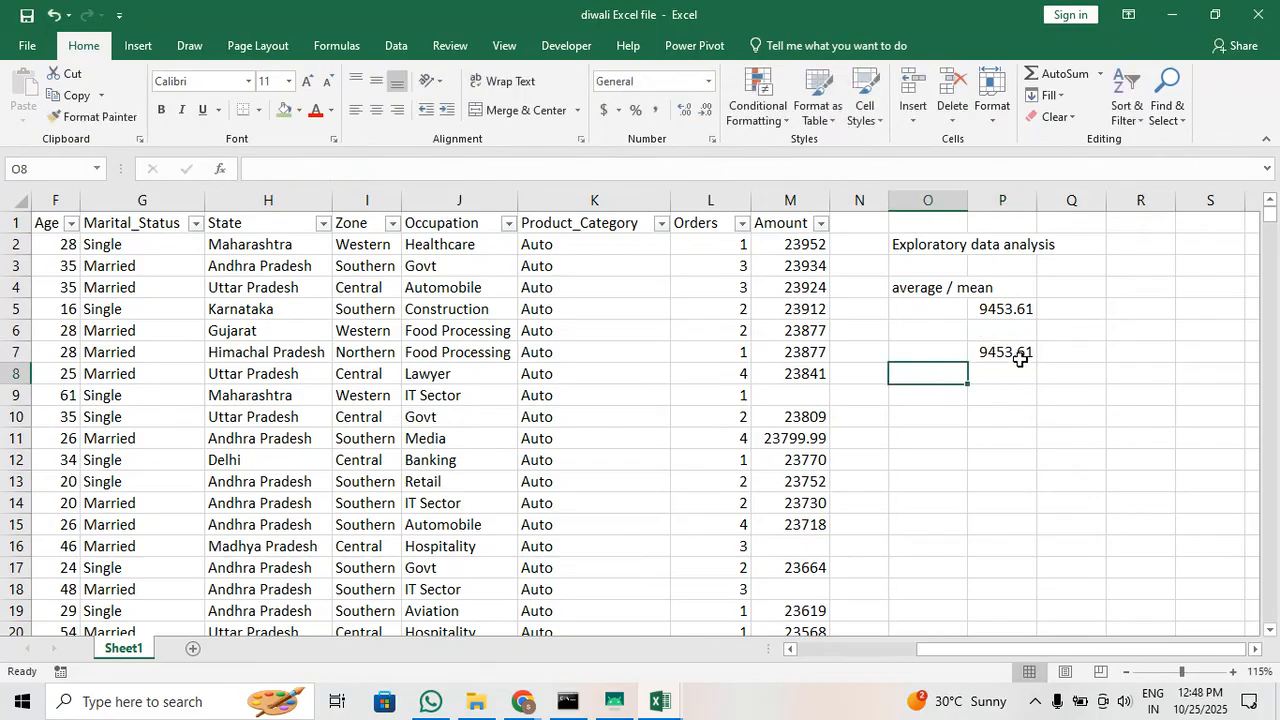
Copy the plain average in P7 and filter the Amount column to show only (Blanks)
click(1017, 354)
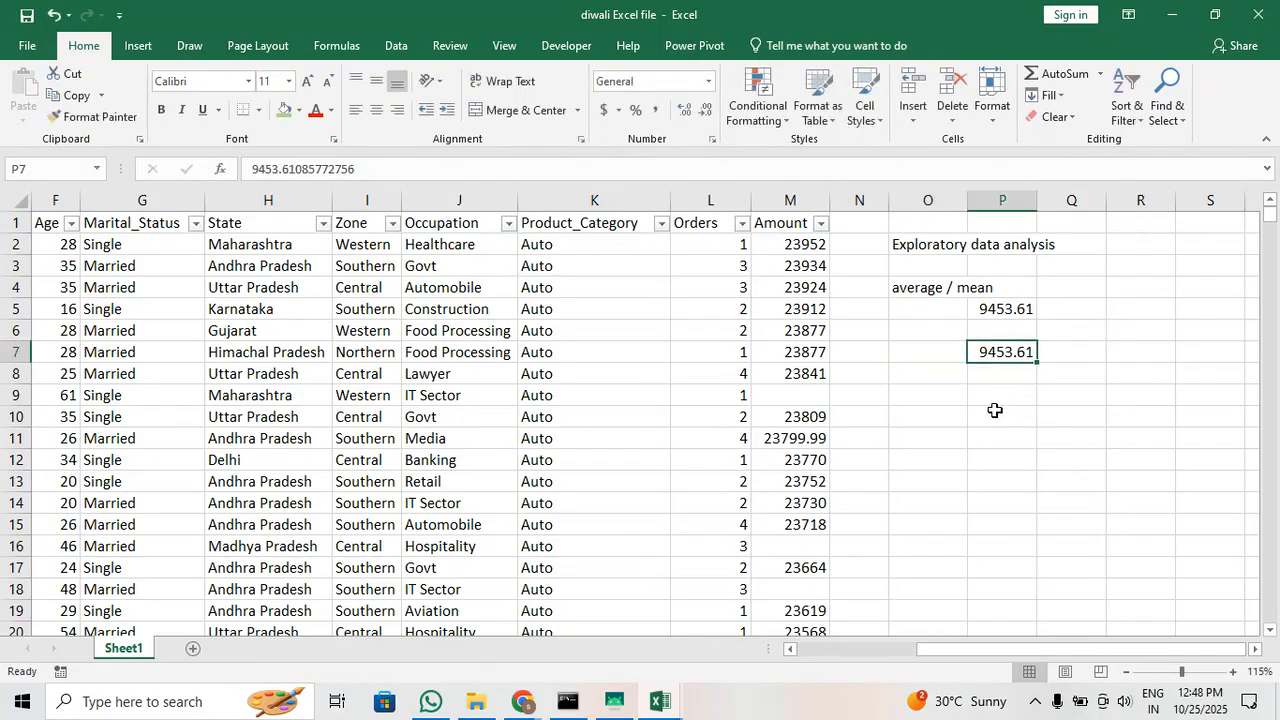
click(72, 95)
click(793, 202)
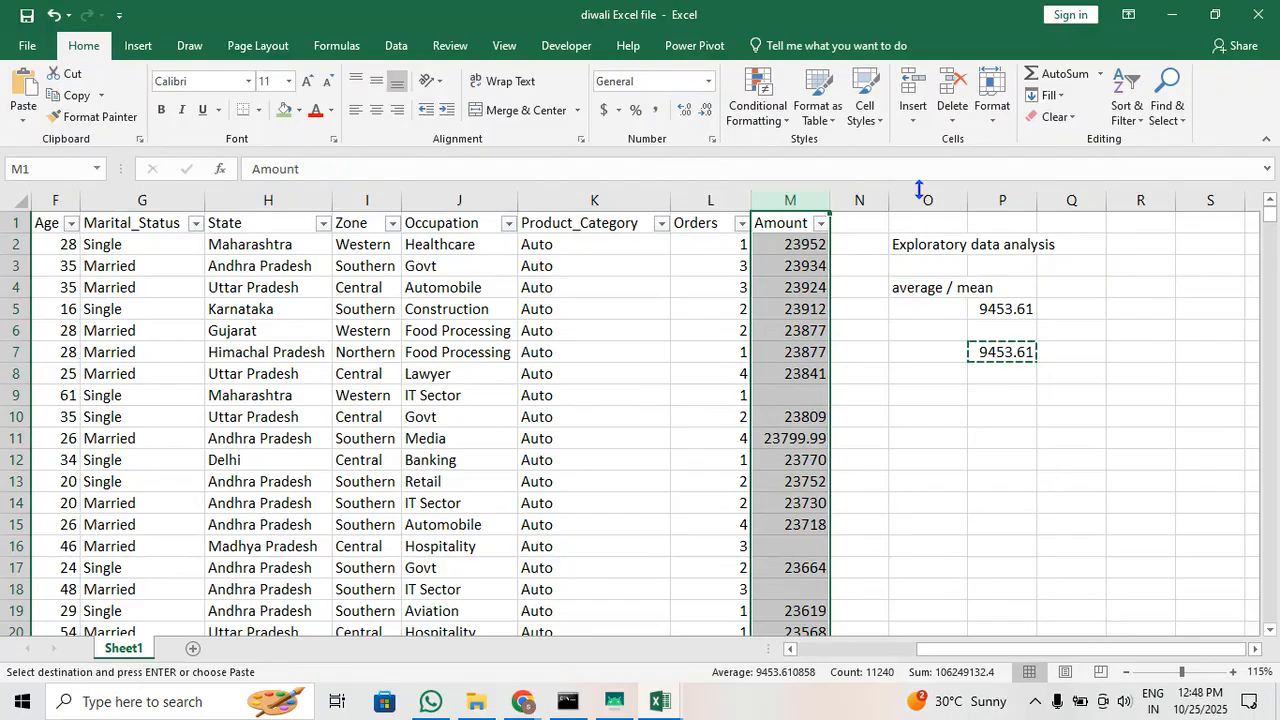
click(800, 284)
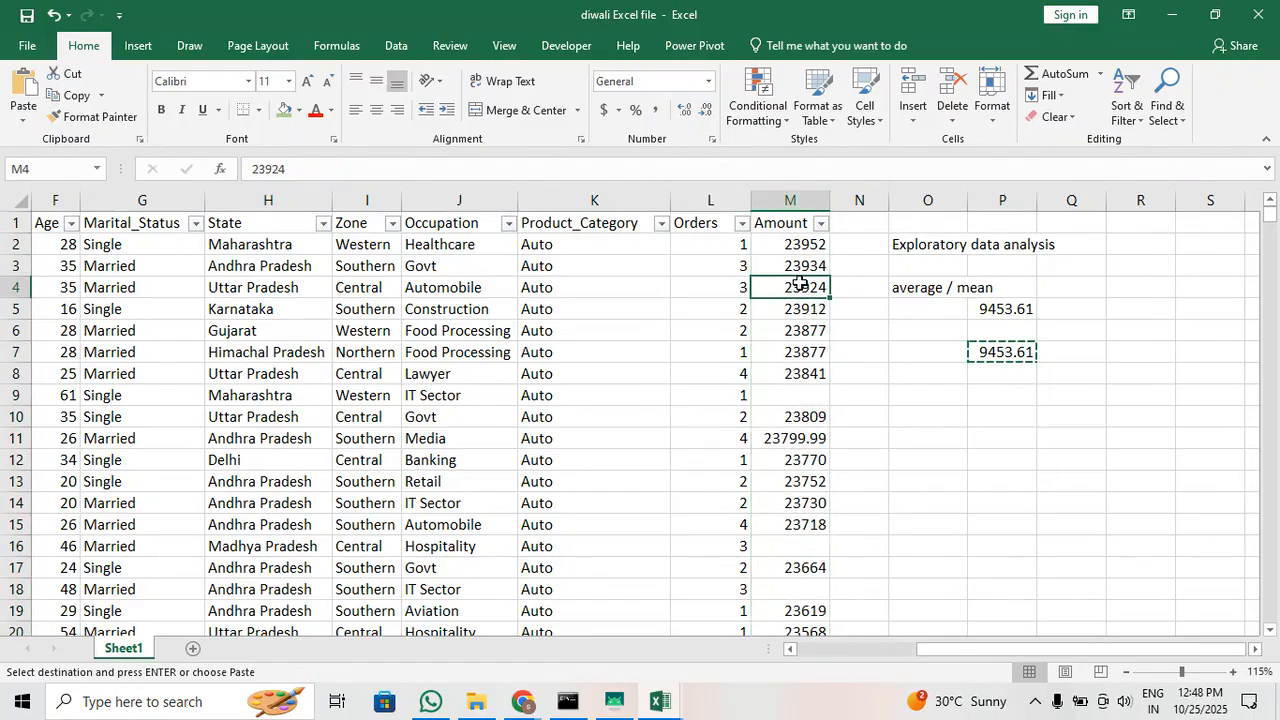
click(797, 196)
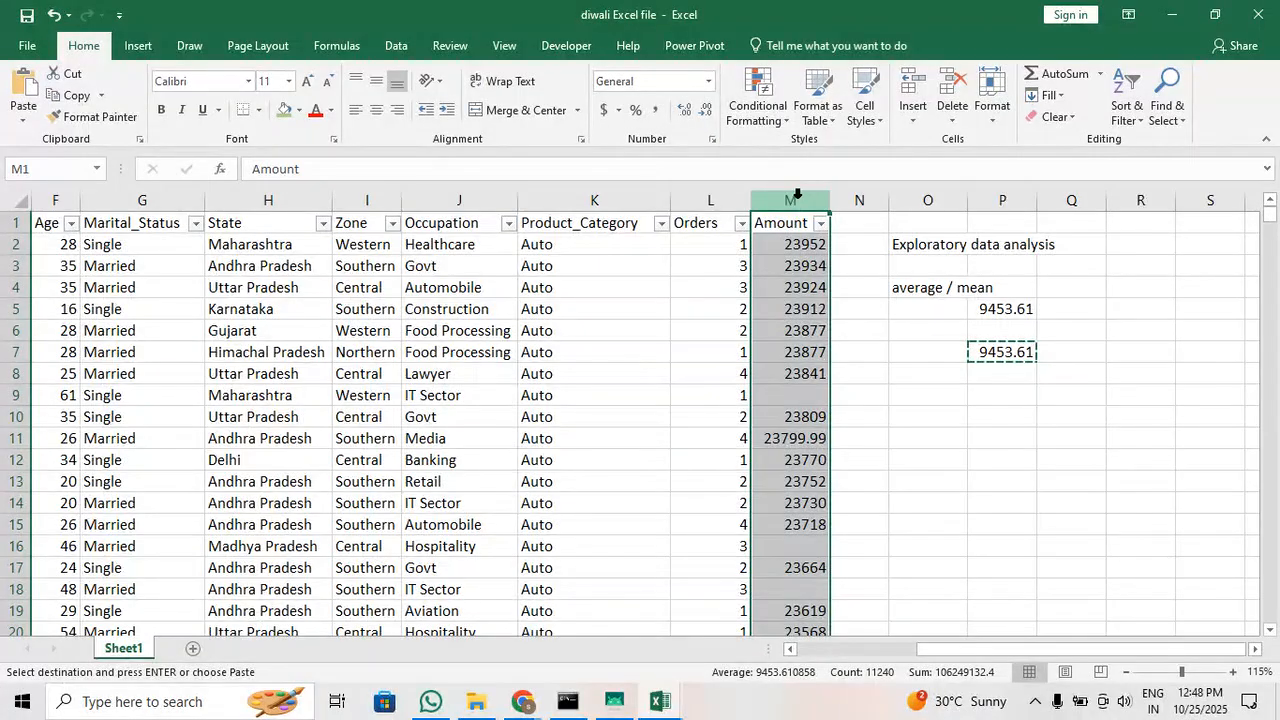
click(820, 223)
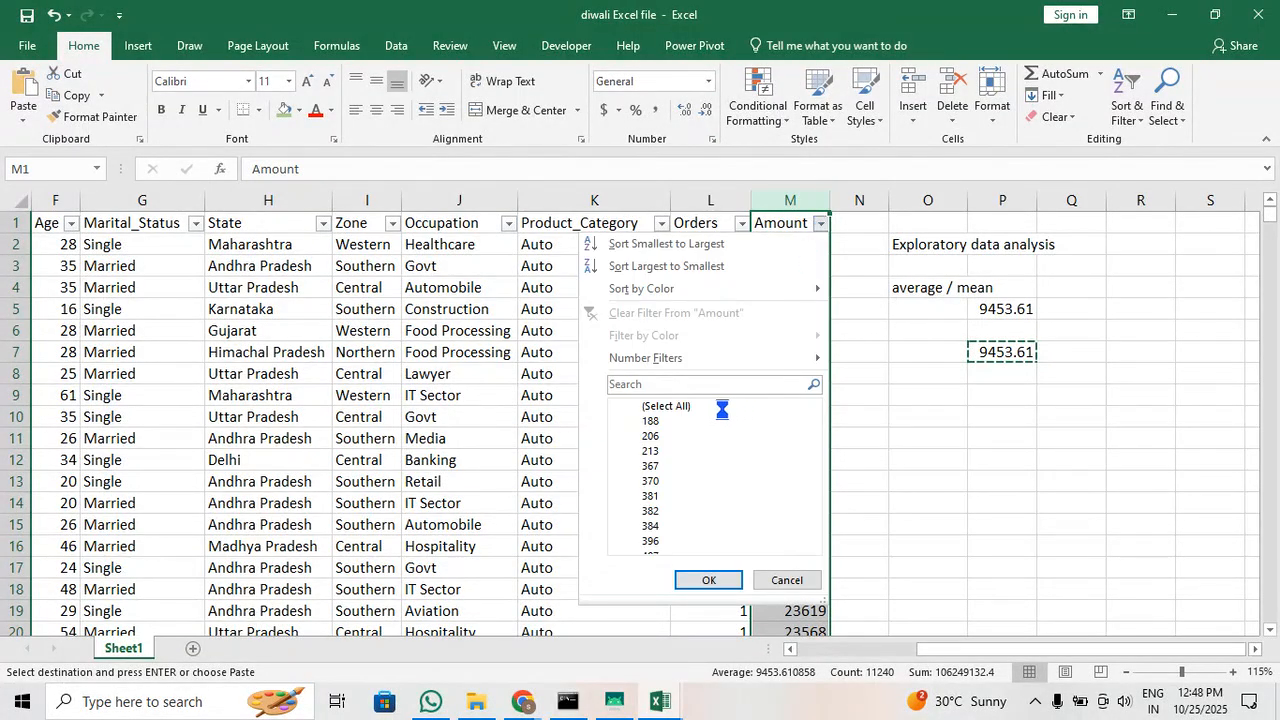
click(634, 407)
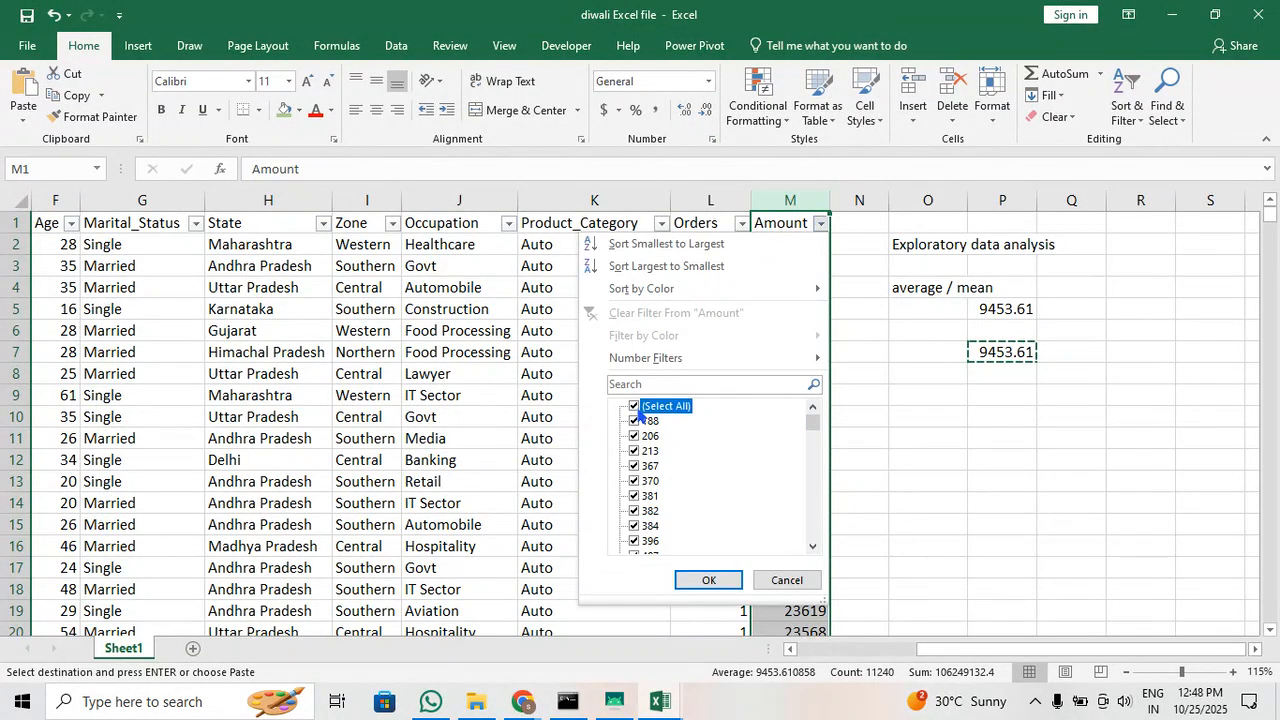
drag(814, 424, 814, 562)
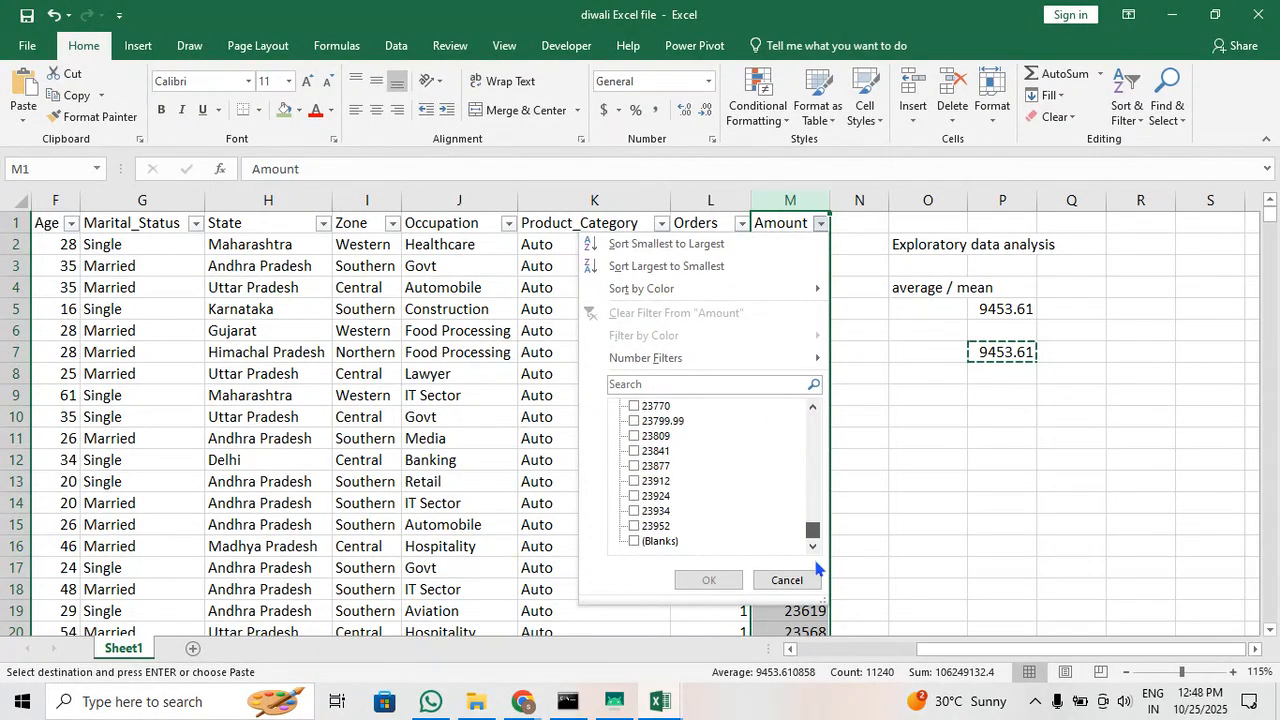
click(634, 541)
click(686, 576)
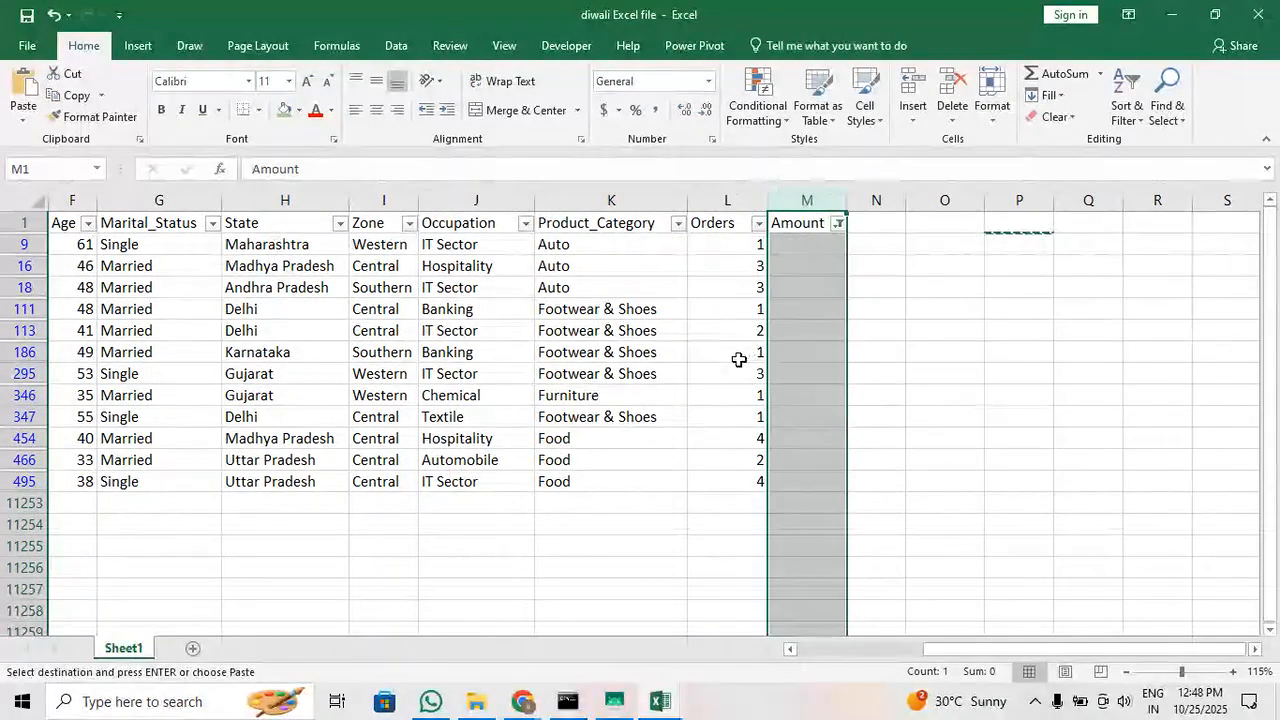
Replace all the empty Amount cells in the filtered rows with 9453.6, leaving the search text empty
click(737, 355)
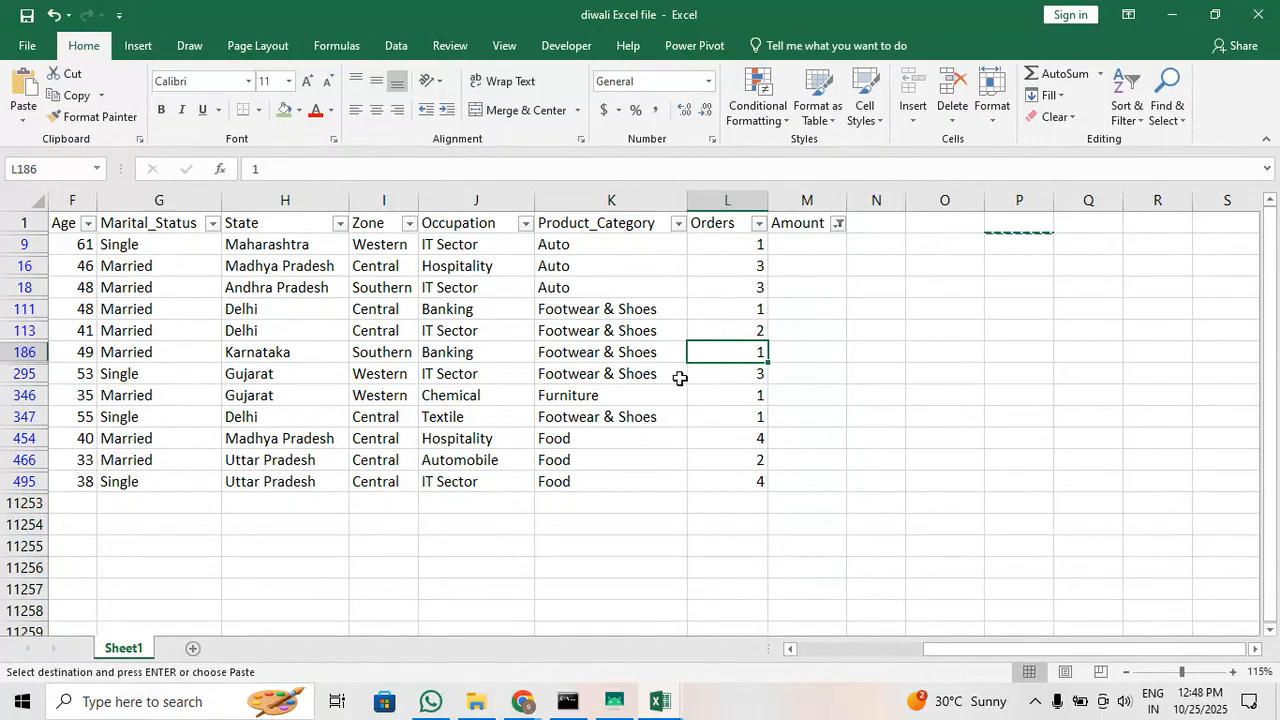
drag(814, 246, 803, 487)
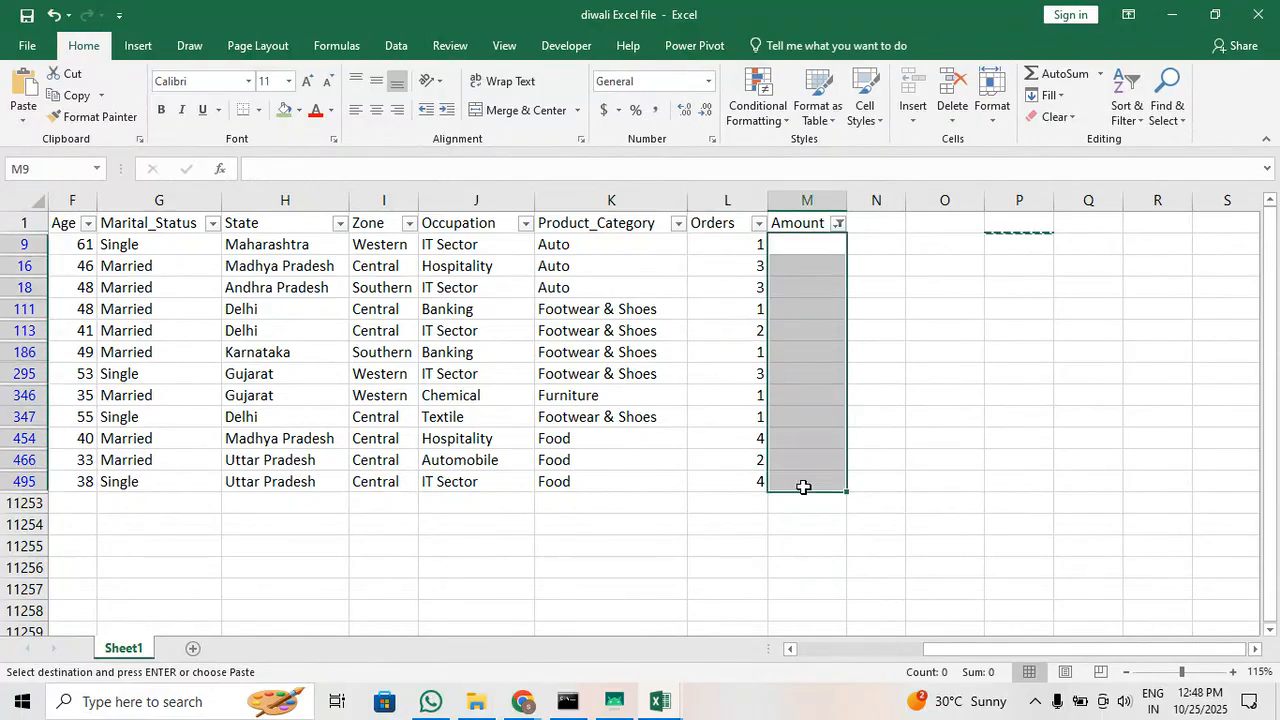
click(1136, 112)
click(1166, 108)
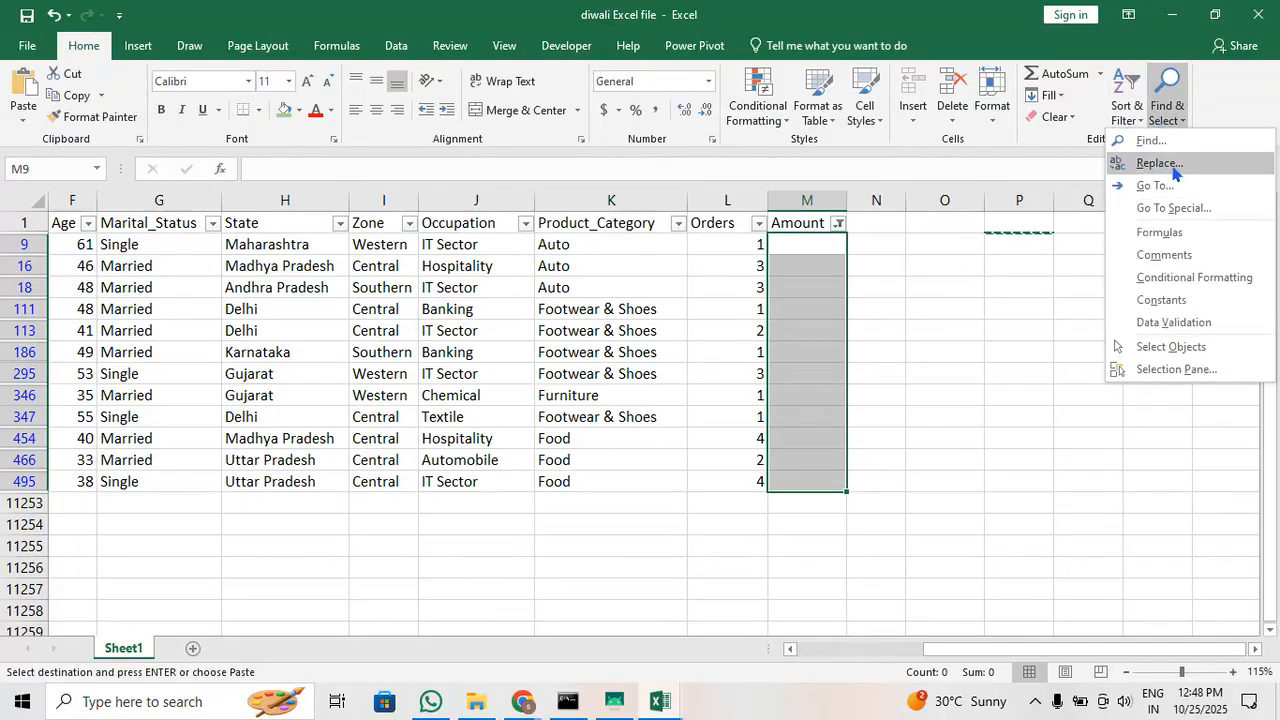
click(1160, 163)
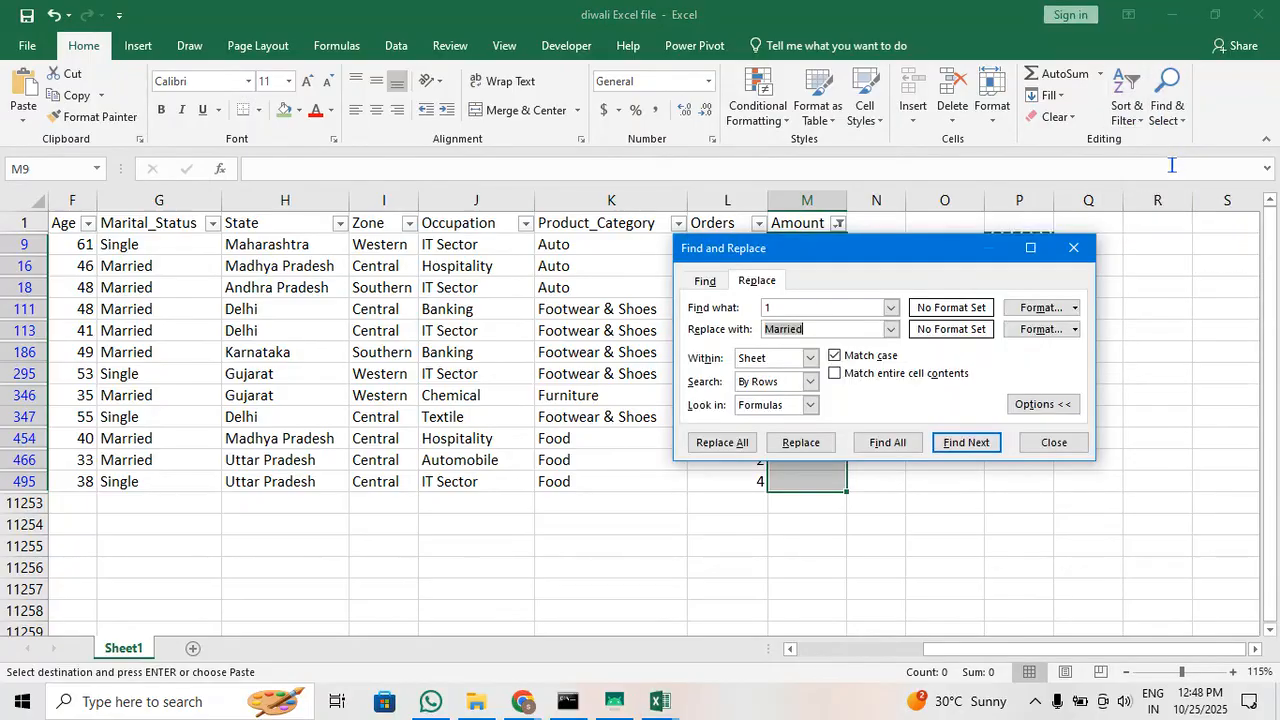
click(814, 307)
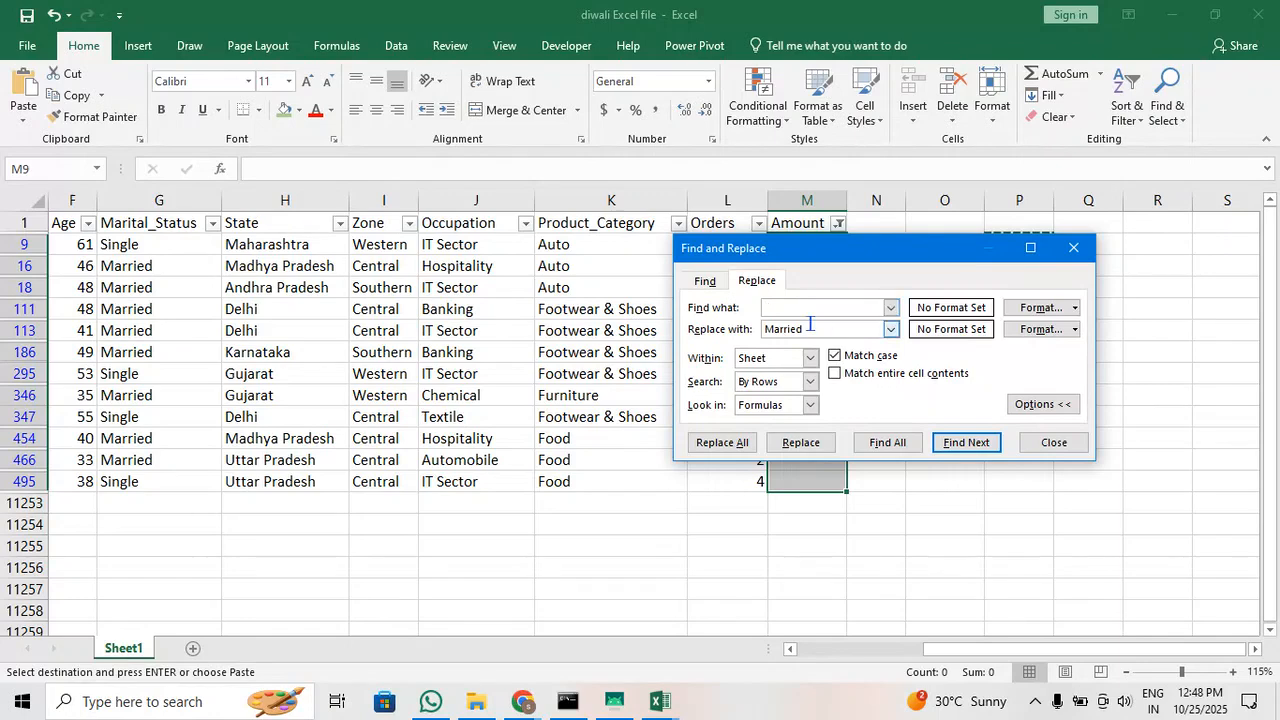
double_click(810, 326)
click(810, 326)
double_click(810, 326)
key(ctrl+v)
click(742, 446)
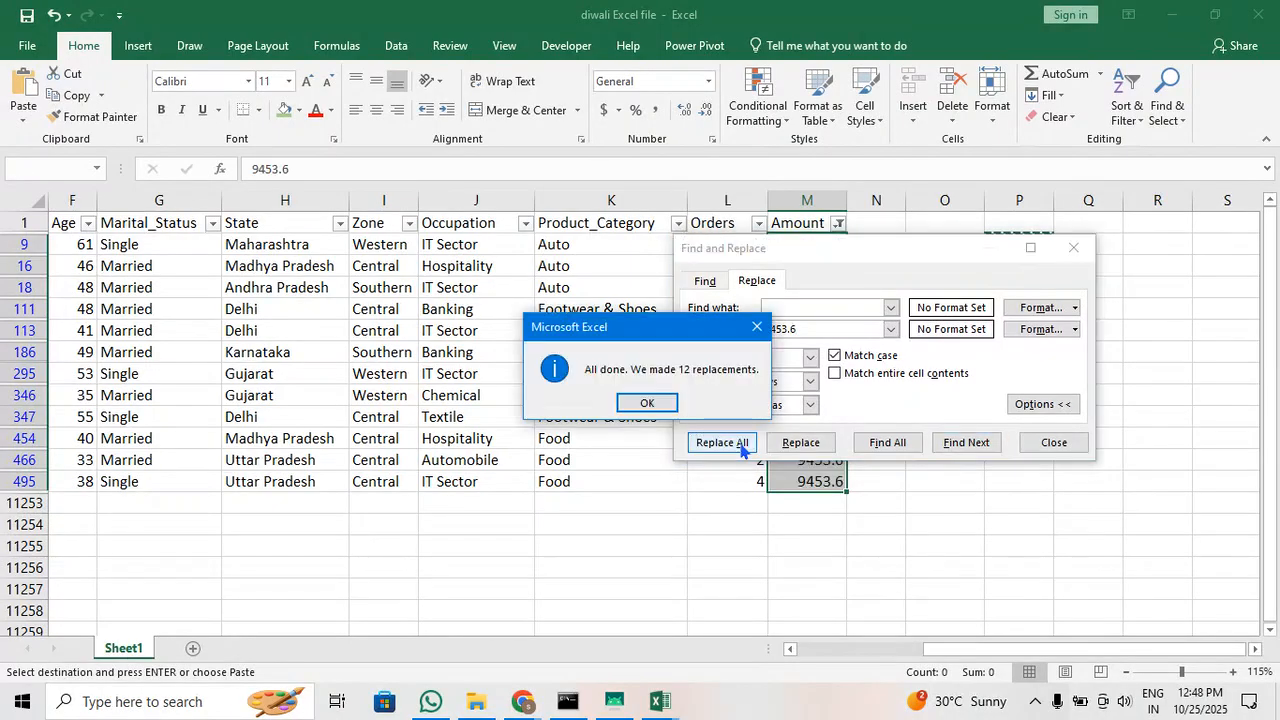
Close the replacement dialog and select all values in the Amount filter to show every row again
click(656, 408)
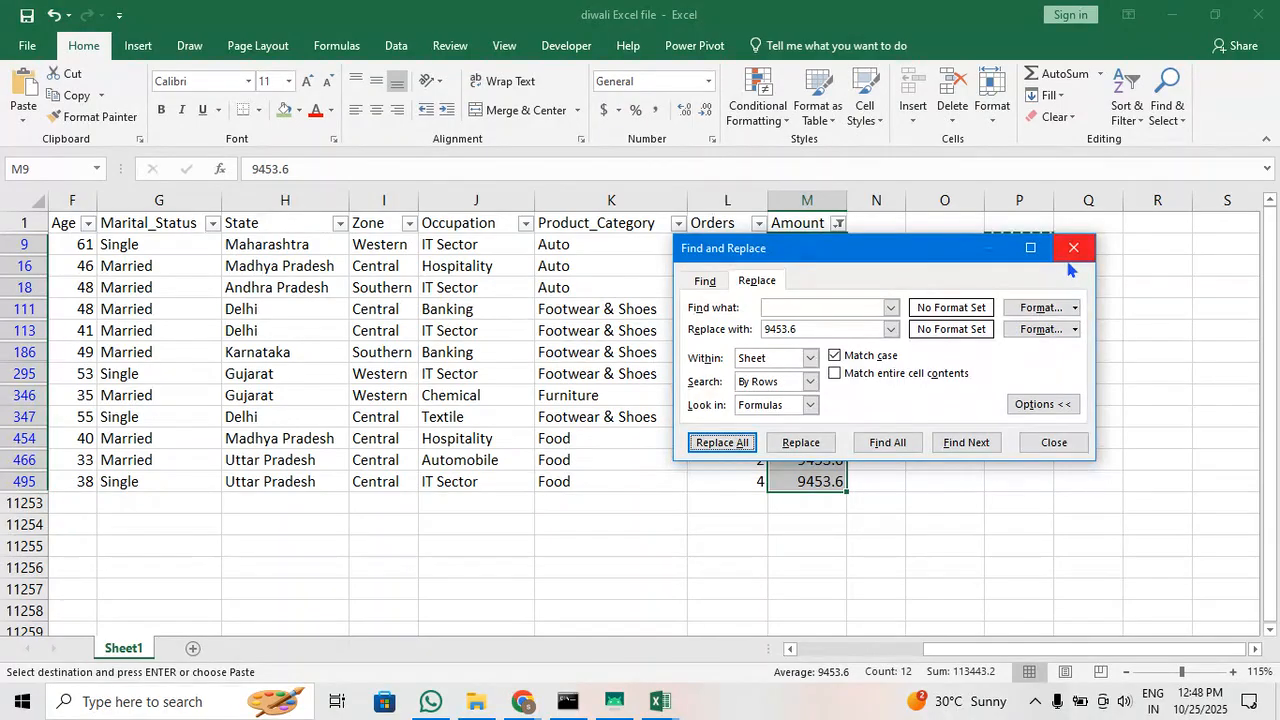
click(1068, 262)
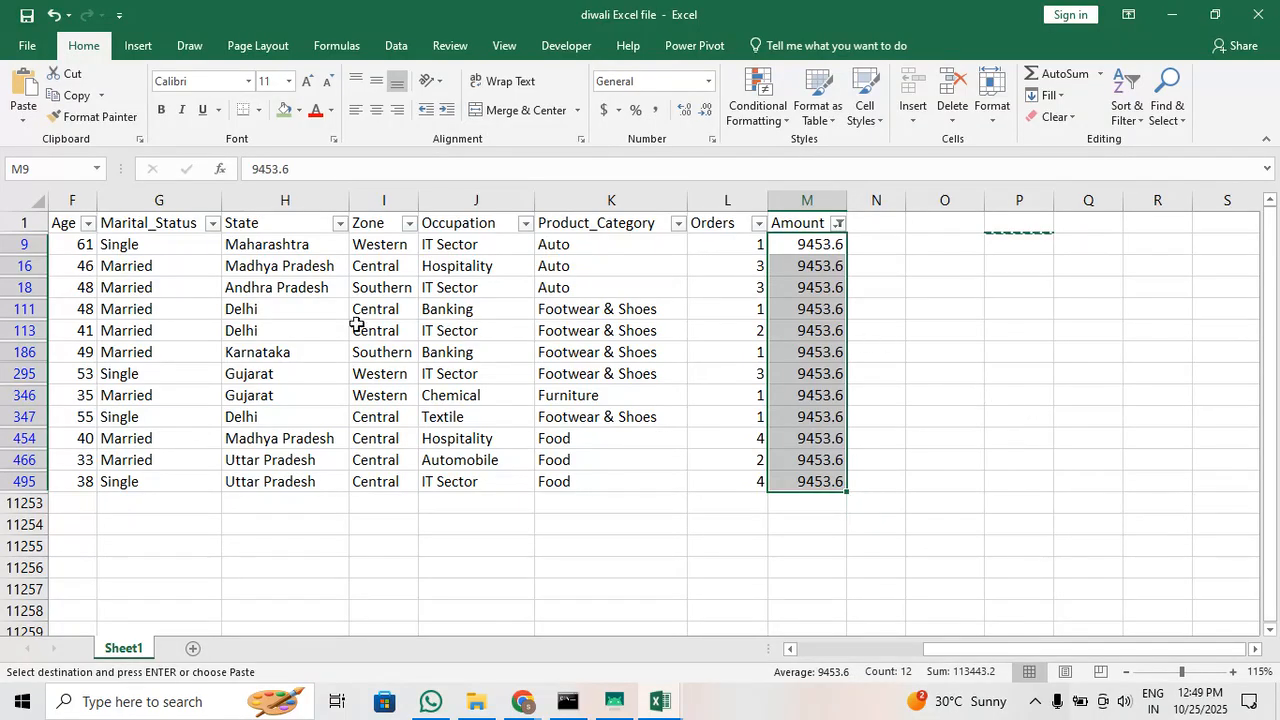
drag(64, 248, 797, 480)
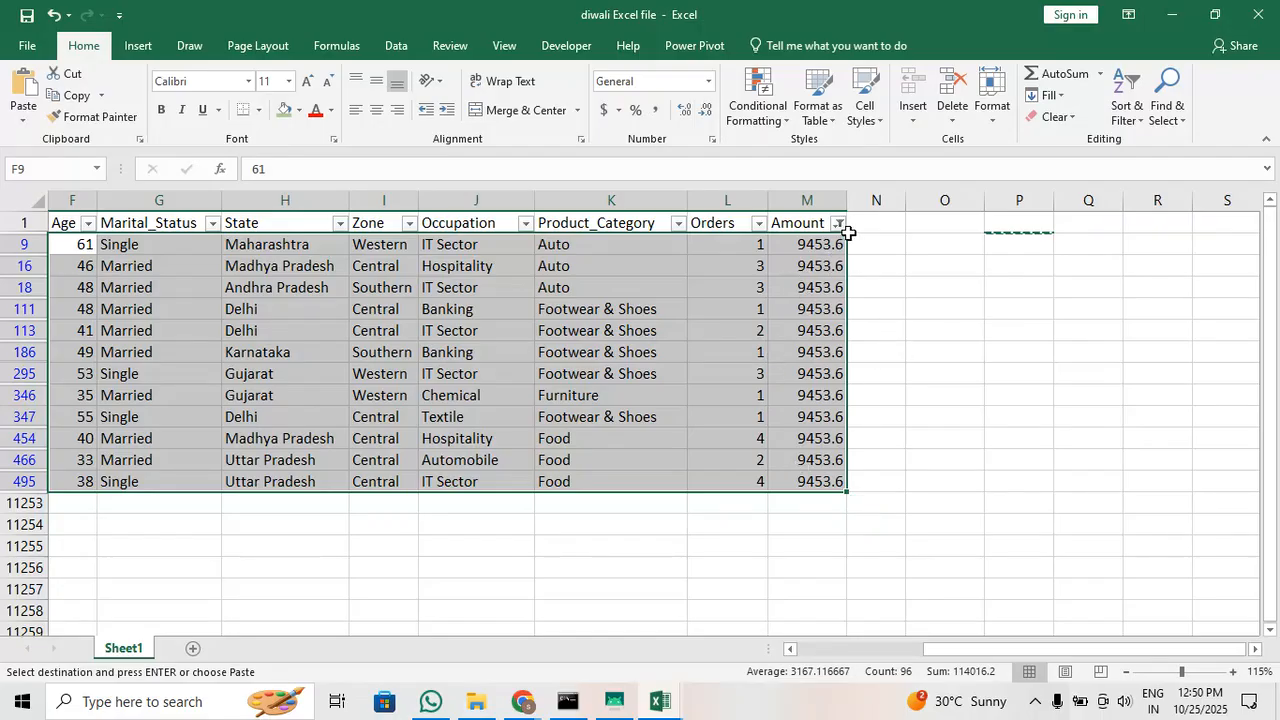
click(838, 223)
click(663, 407)
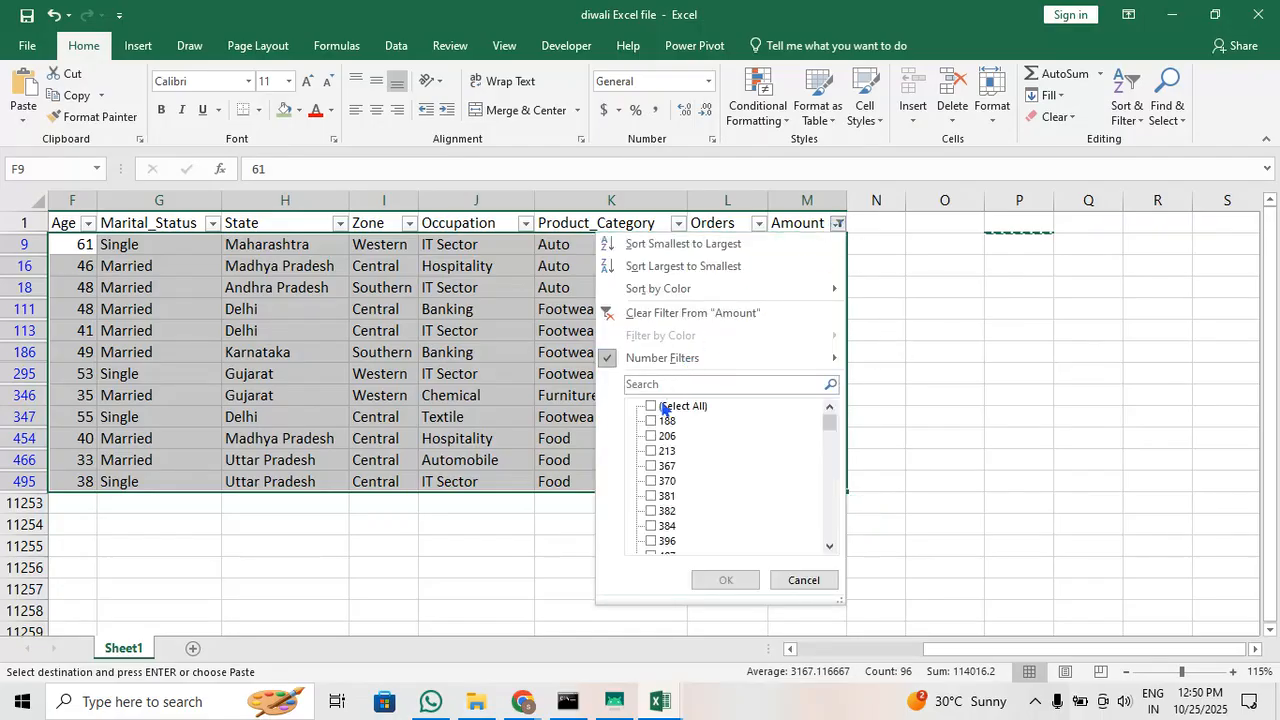
click(663, 407)
click(726, 580)
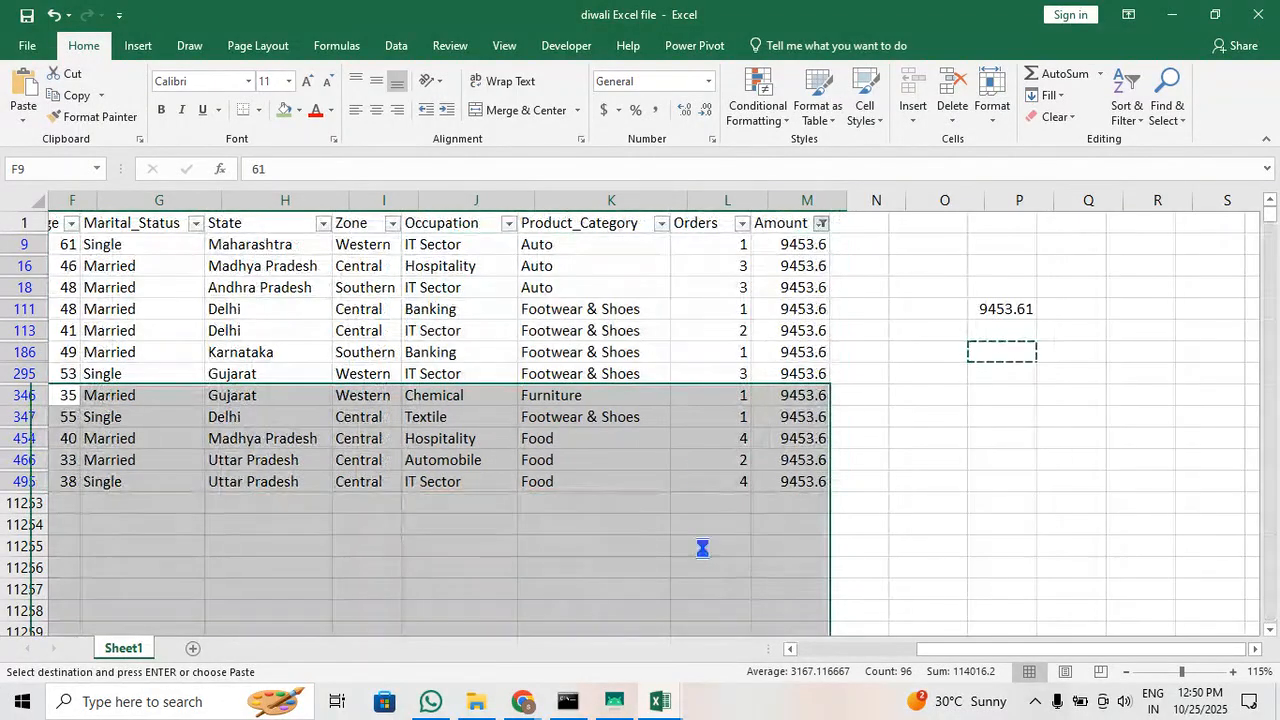
click(728, 290)
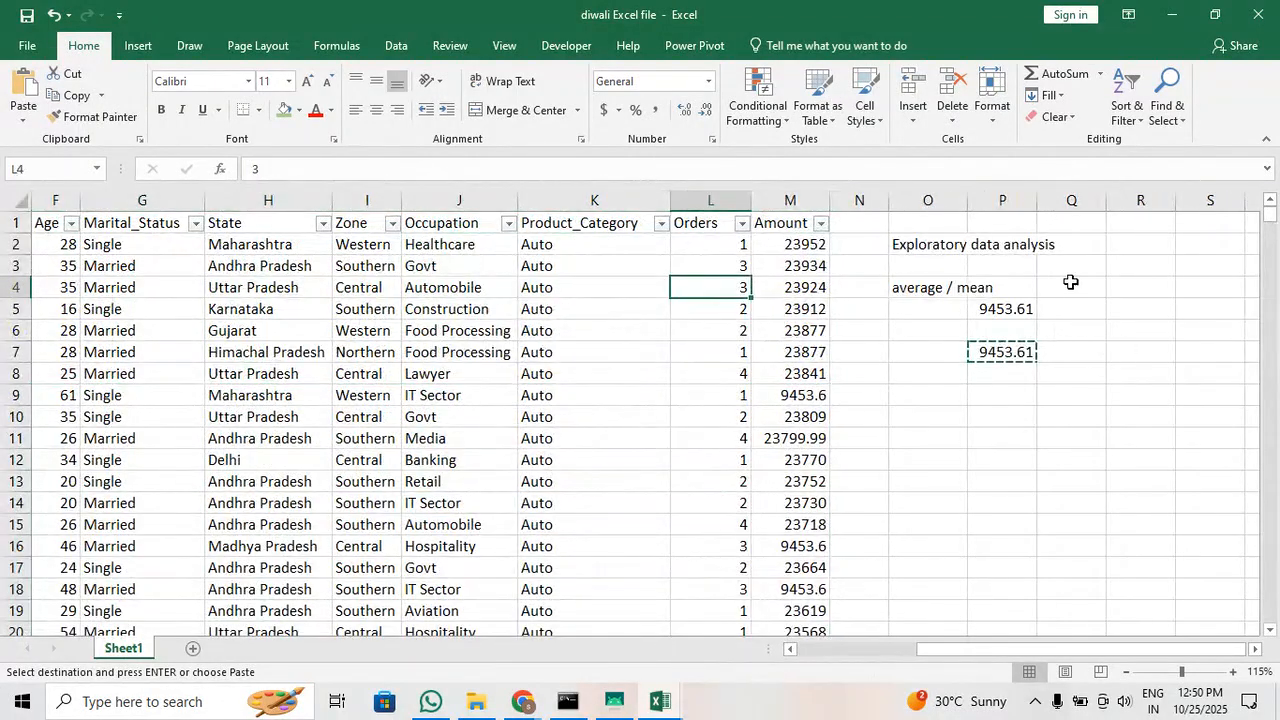
Delete the exploratory data analysis notes and average figures in O1:R10
drag(1148, 420, 925, 226)
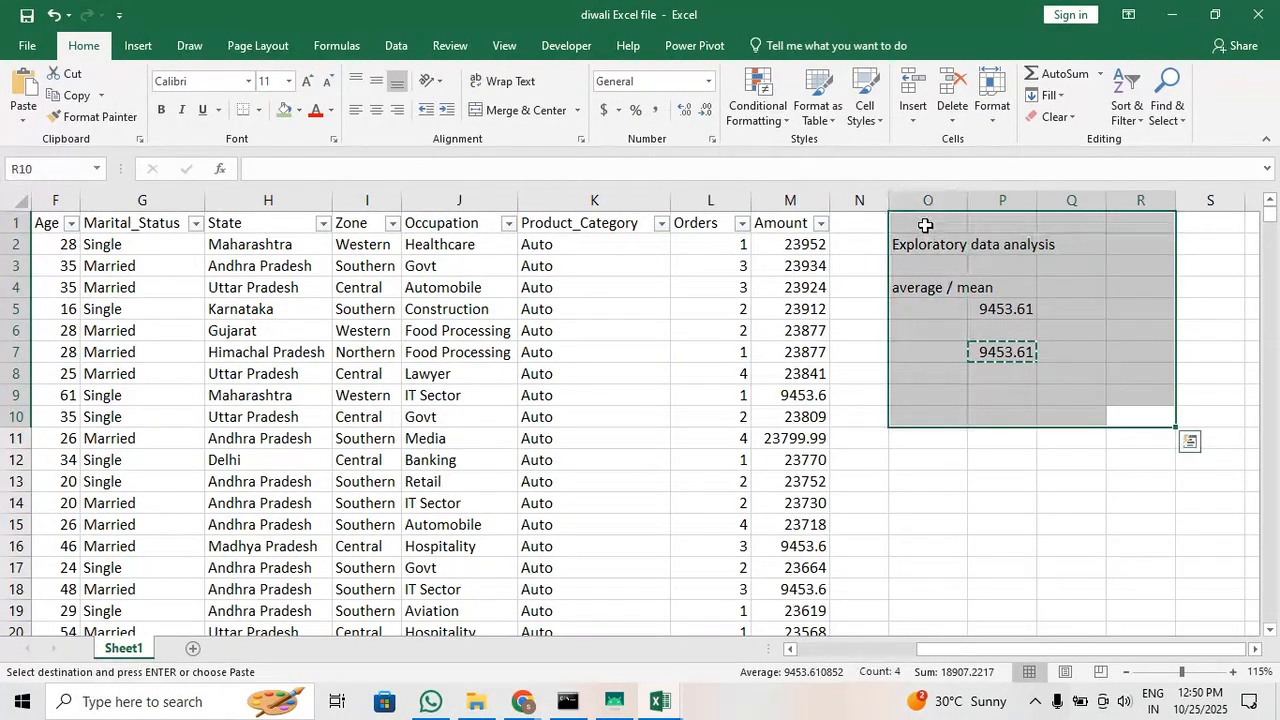
key(Delete)
click(1000, 354)
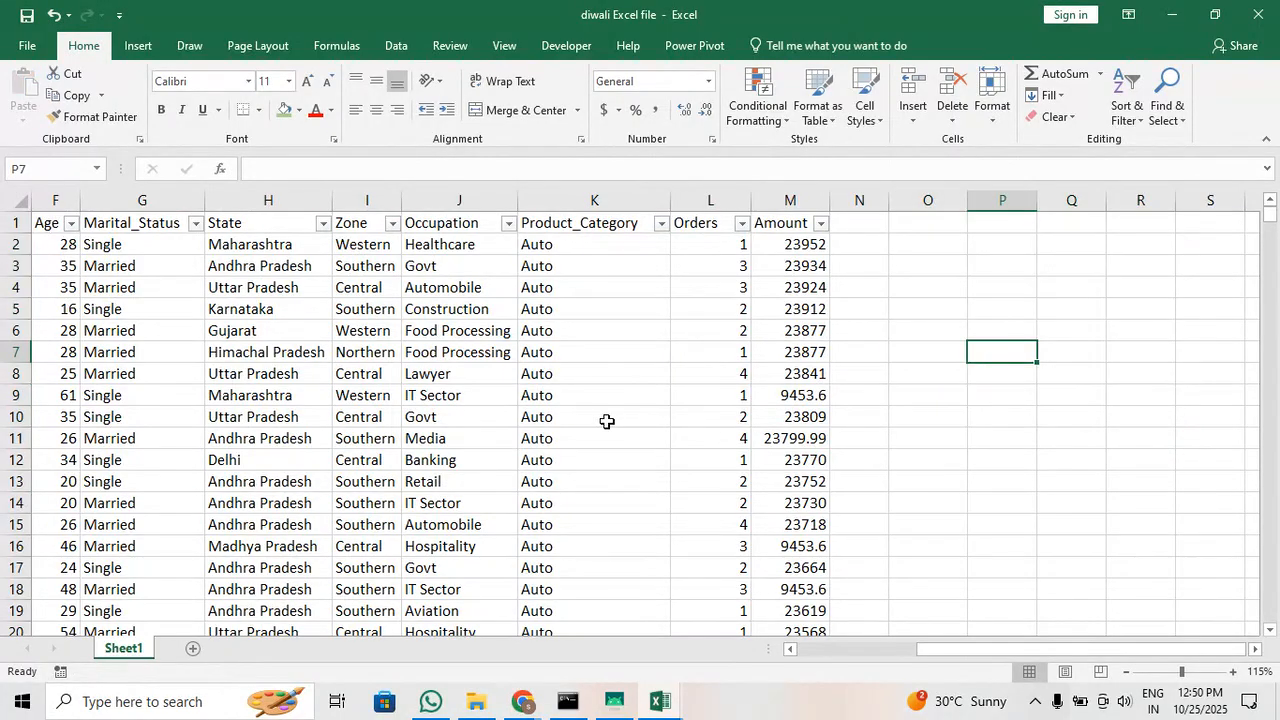
click(607, 421)
Examine the Amount column's filter list from the smallest to the largest values for remaining blank entries
drag(982, 649, 825, 655)
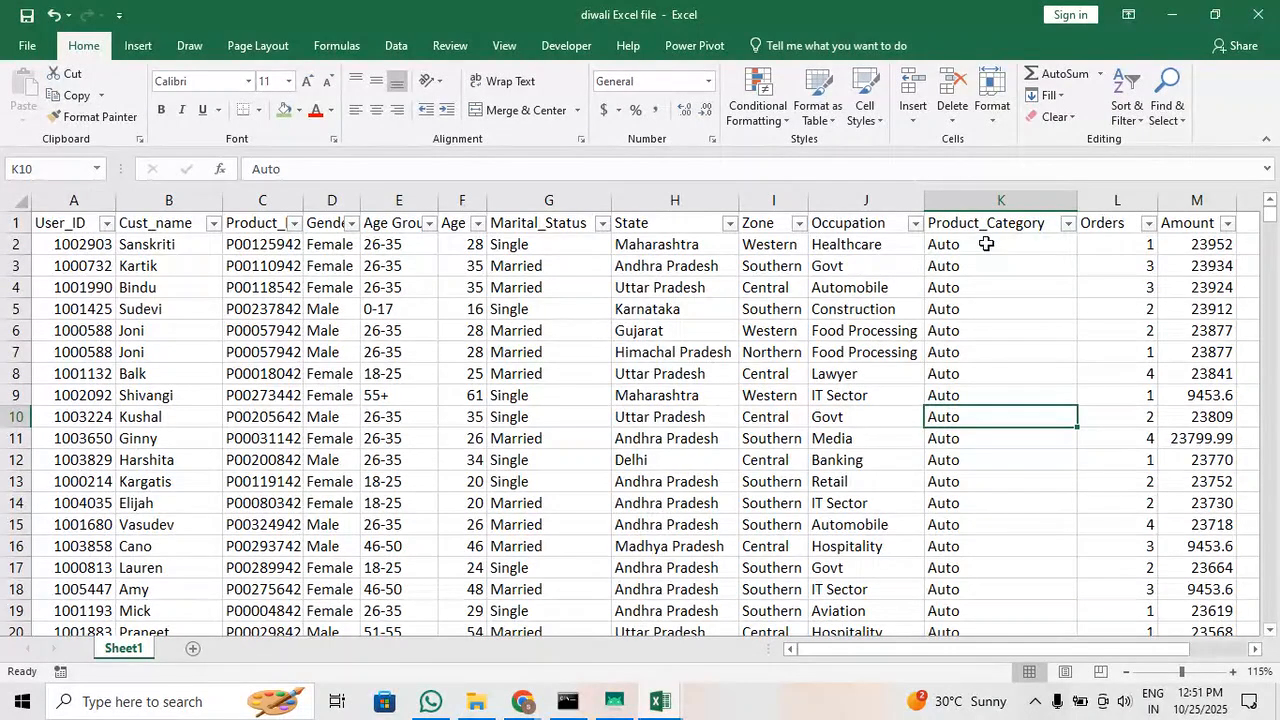
click(1212, 270)
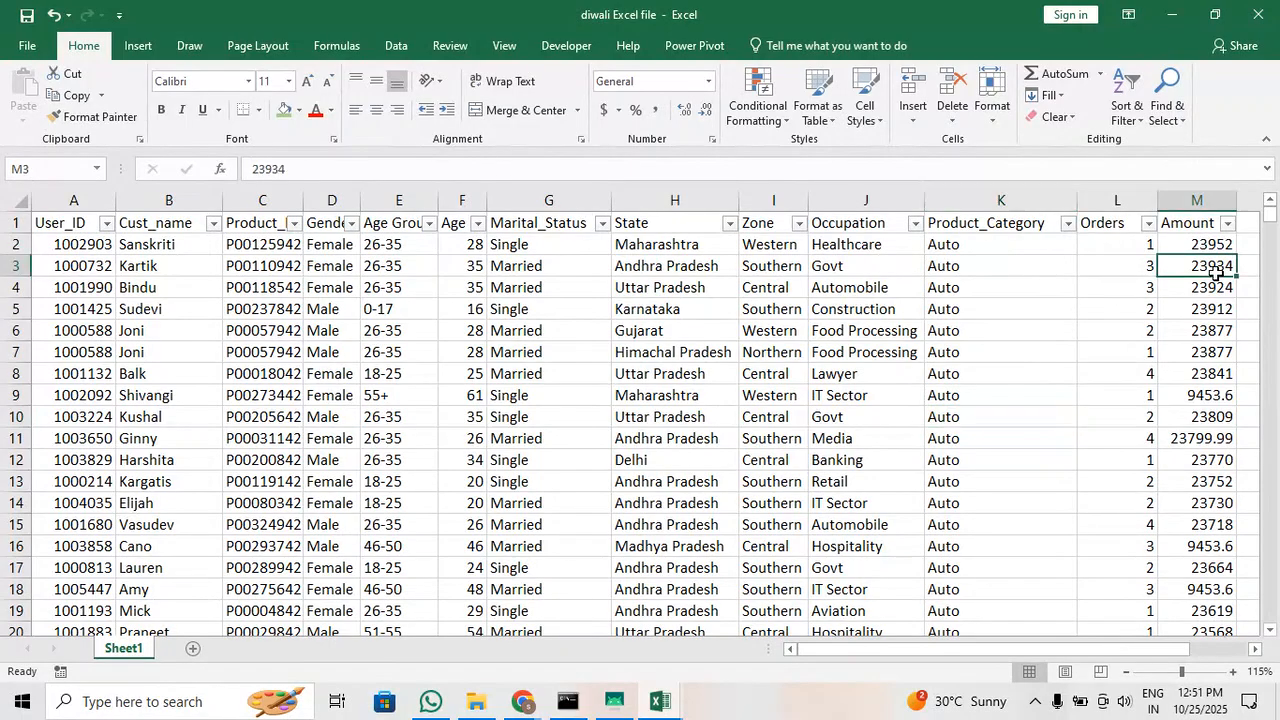
click(1227, 223)
scroll(1107, 425, down, 15)
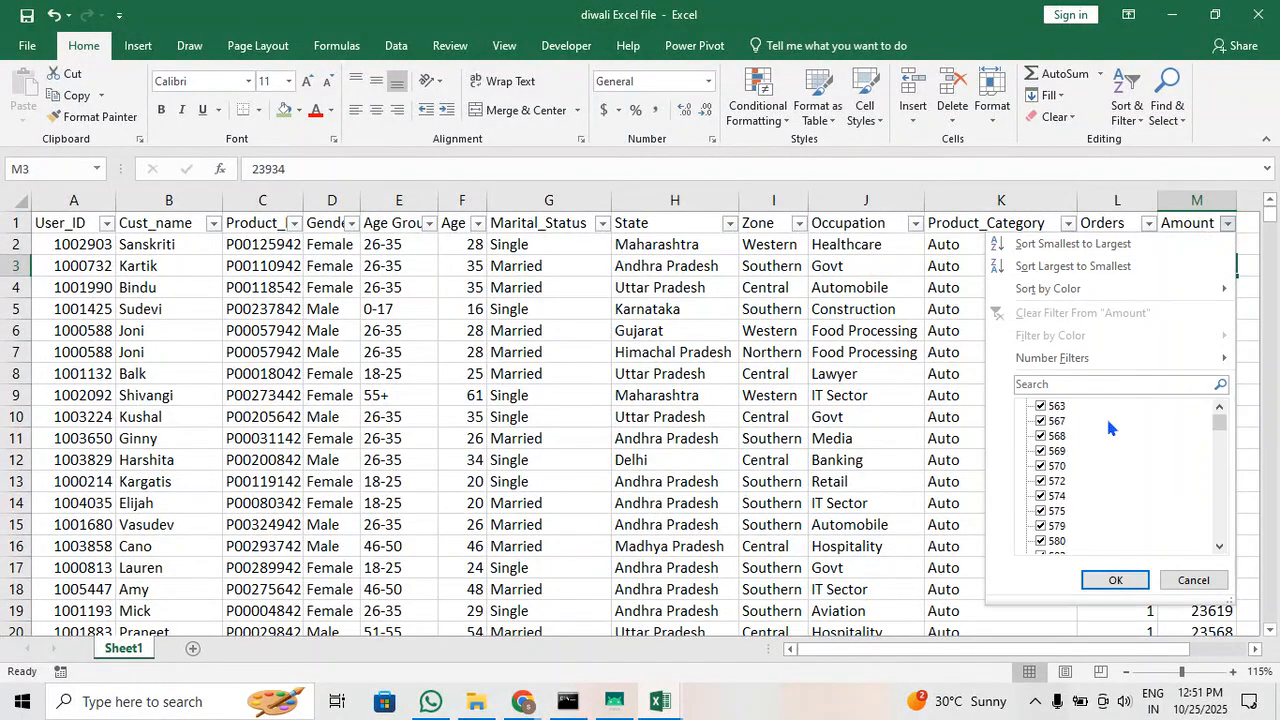
scroll(1108, 424, down, 10)
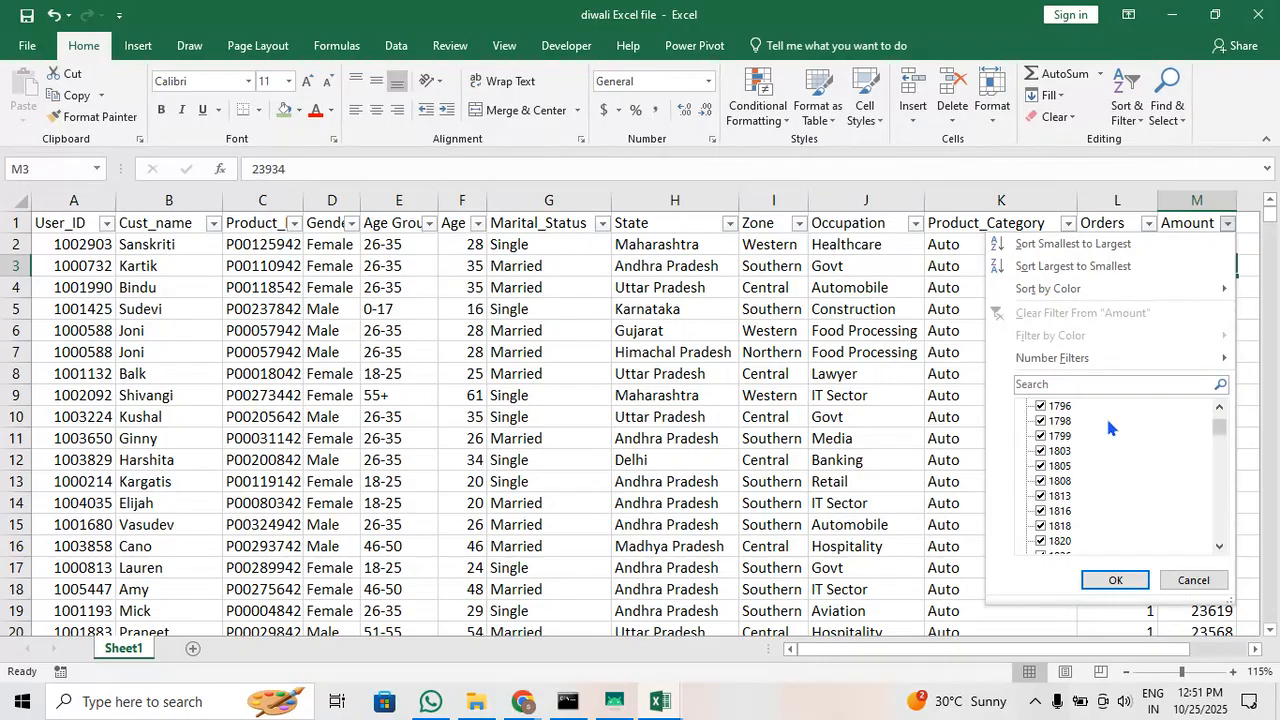
scroll(1107, 427, up, 15)
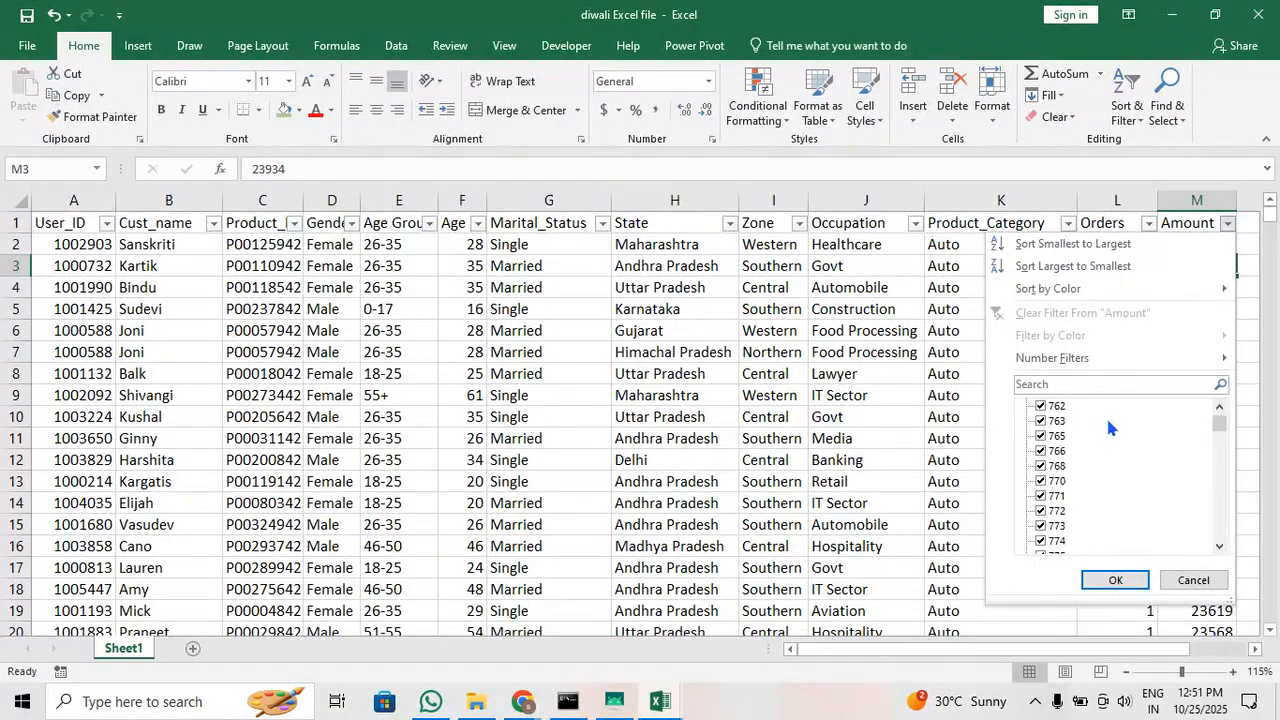
click(1115, 580)
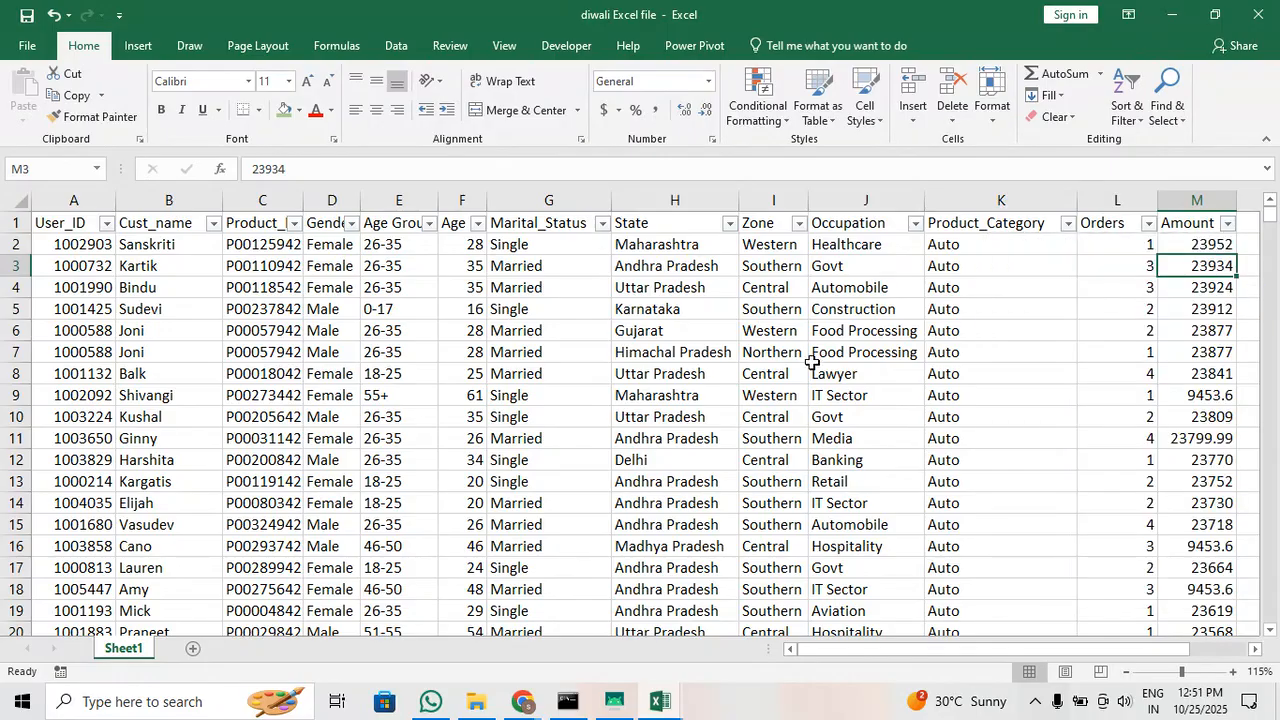
scroll(812, 362, right, 5)
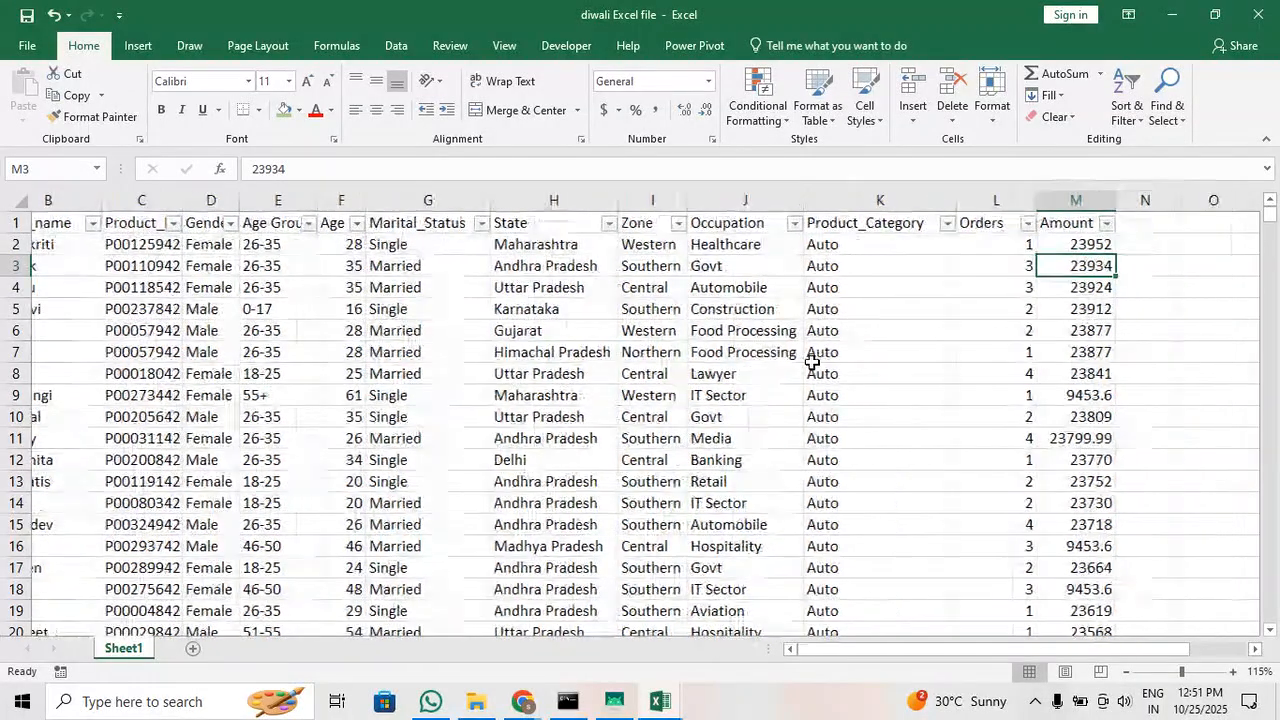
click(862, 222)
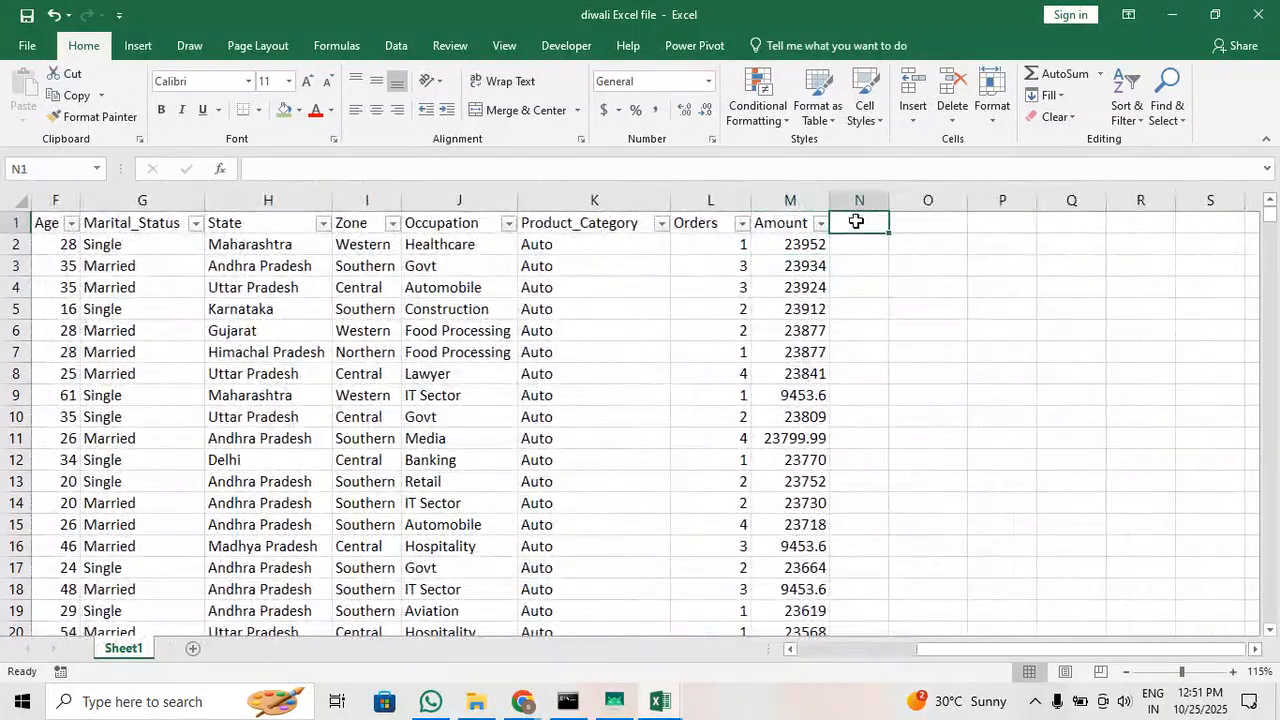
click(820, 223)
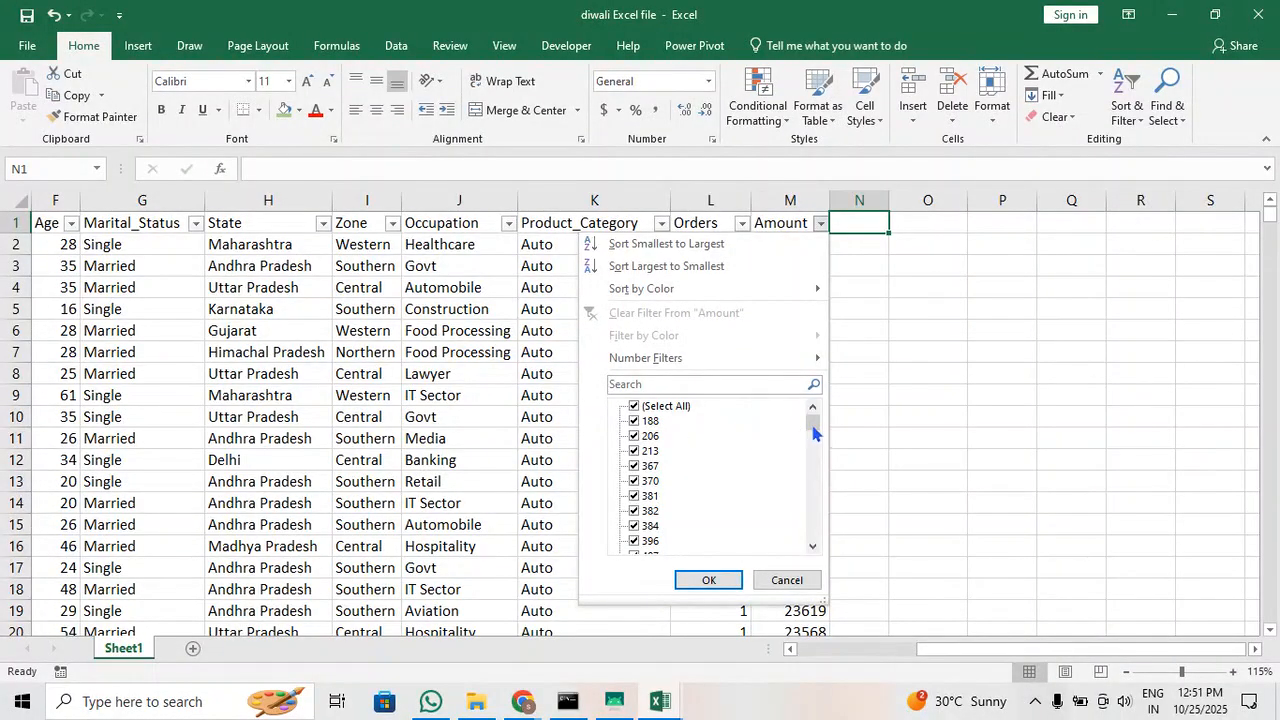
drag(815, 432, 810, 558)
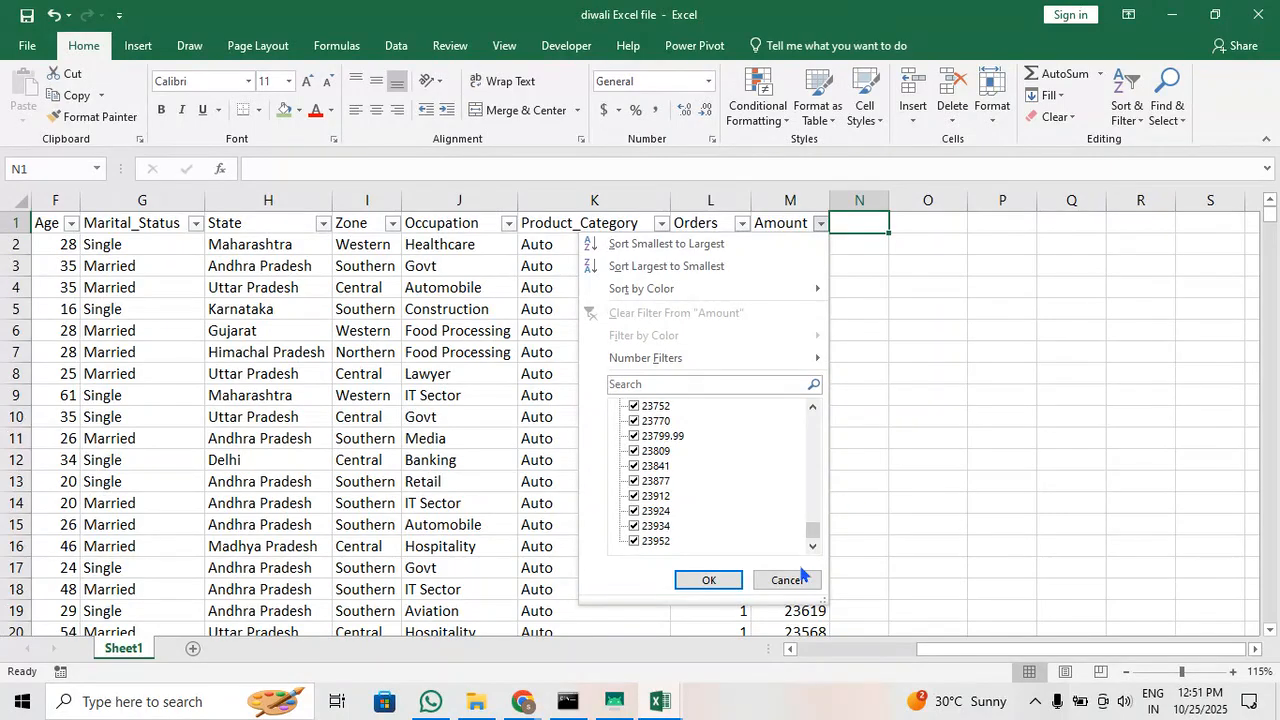
Add a new column header "payment method" in cell N1, next to Amount
click(864, 222)
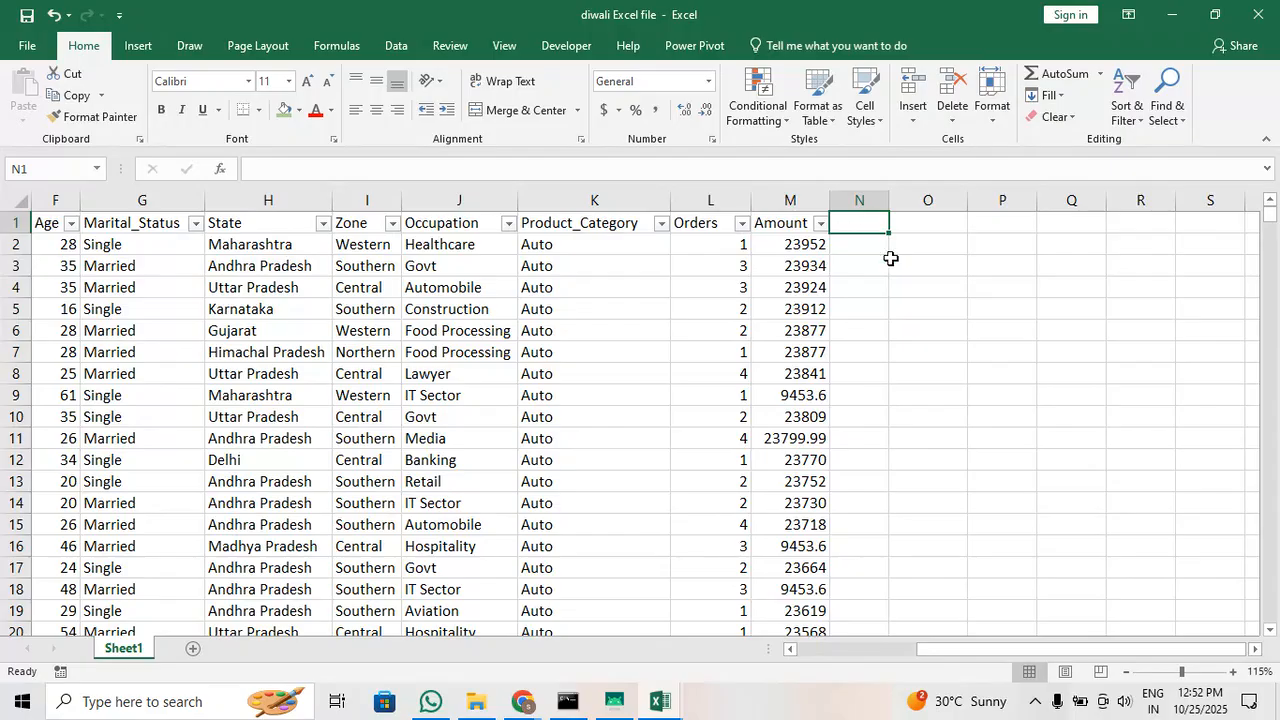
text(cate)
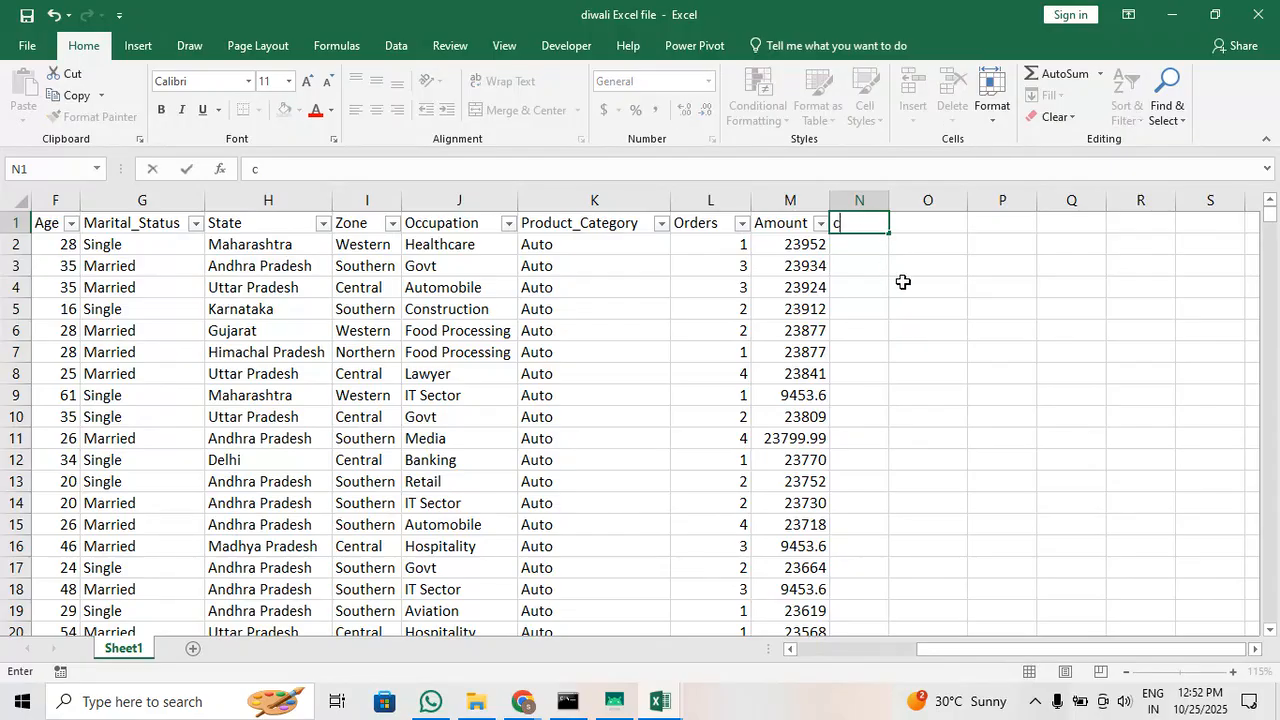
key(BackSpace)
key(BackSpace)
key(BackSpace)
key(BackSpace)
text(payment)
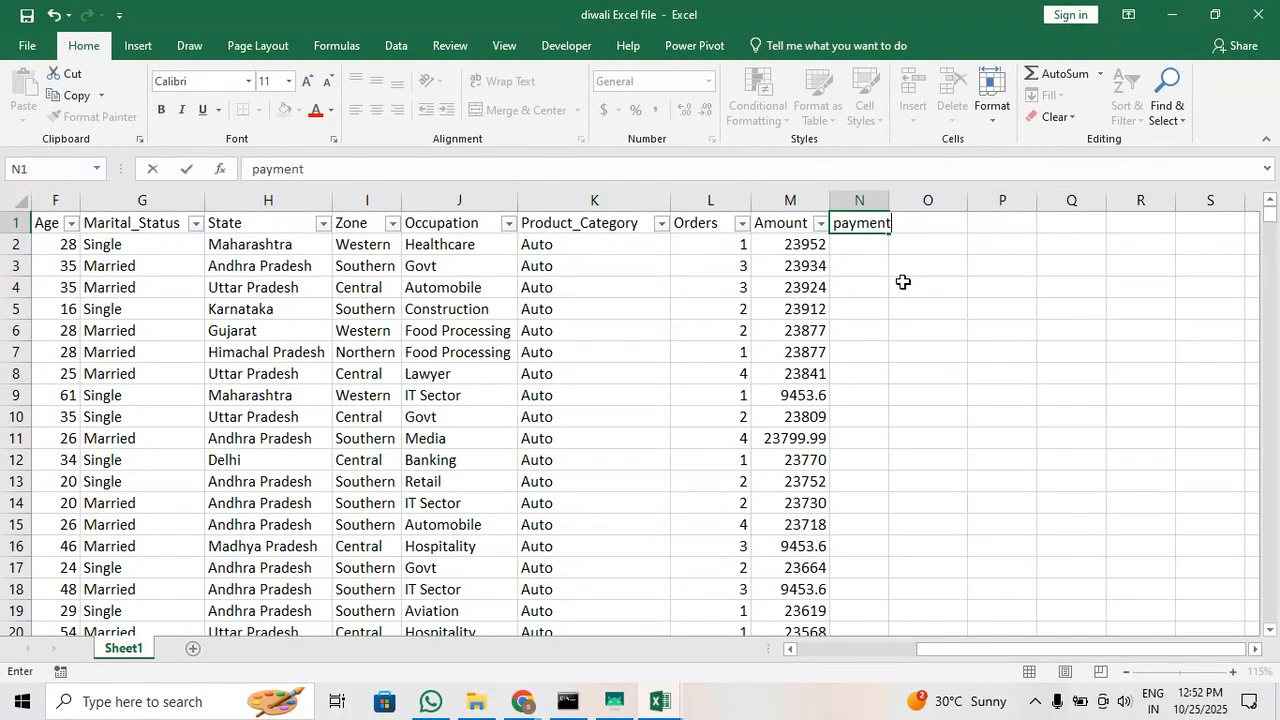
text( method)
key(Return)
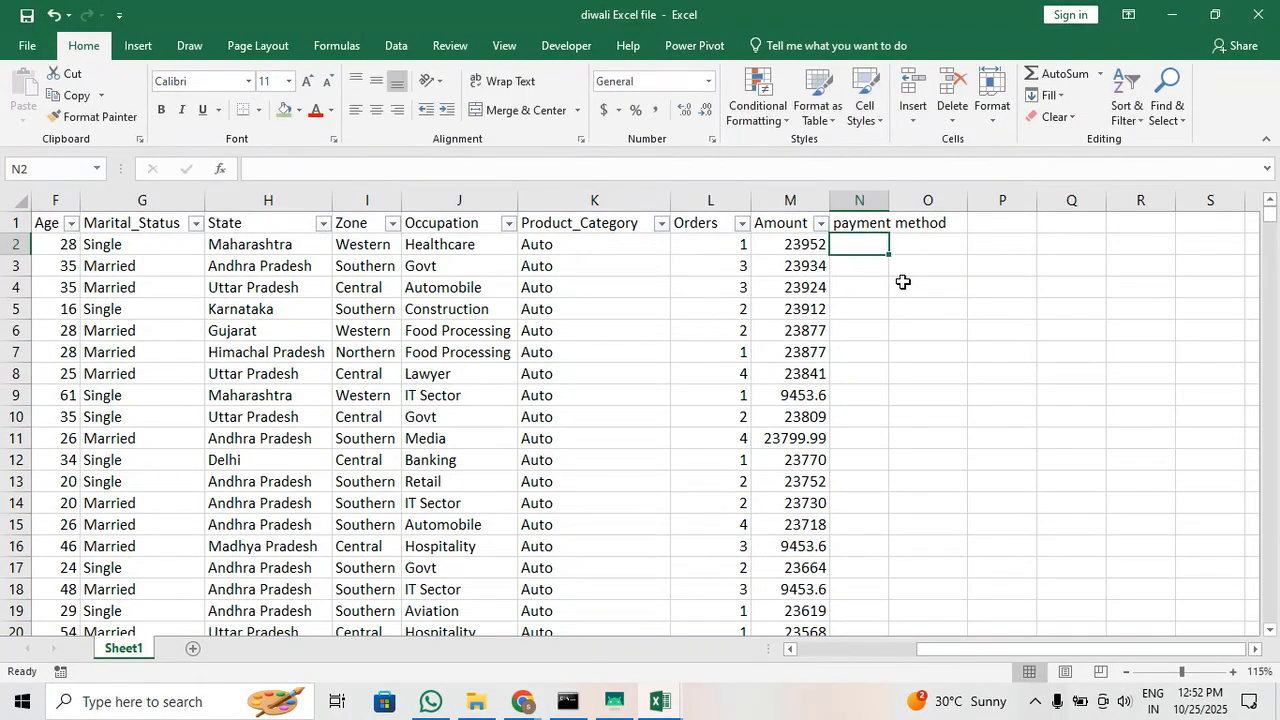
Begin an IF formula in N2 that returns "CASH" when the amount in M2 is below 2000
text(=)
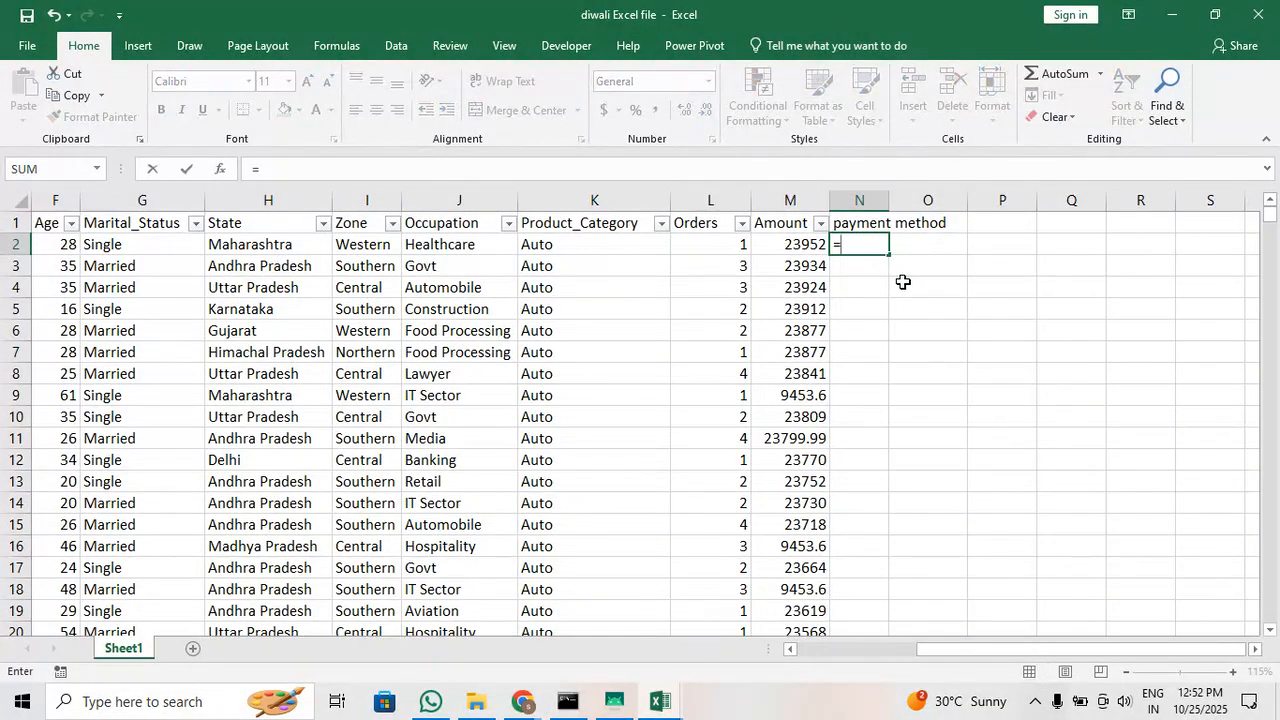
text(if)
key(Tab)
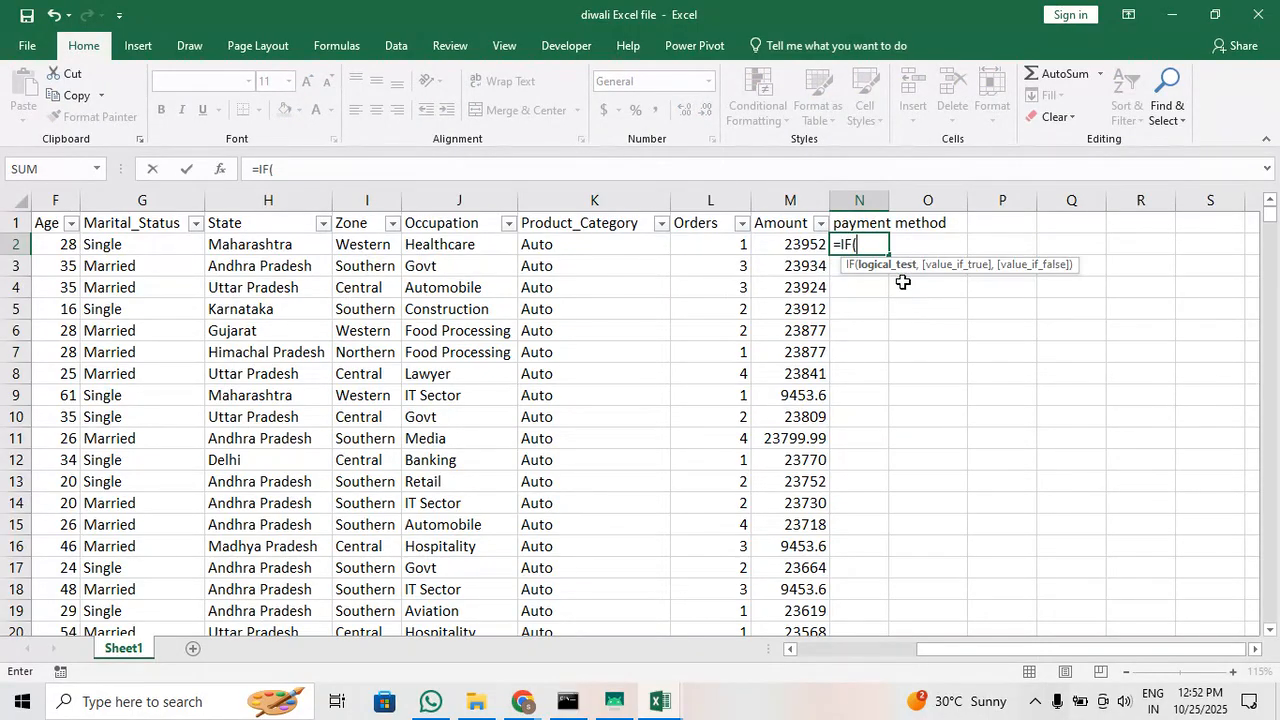
key(Left)
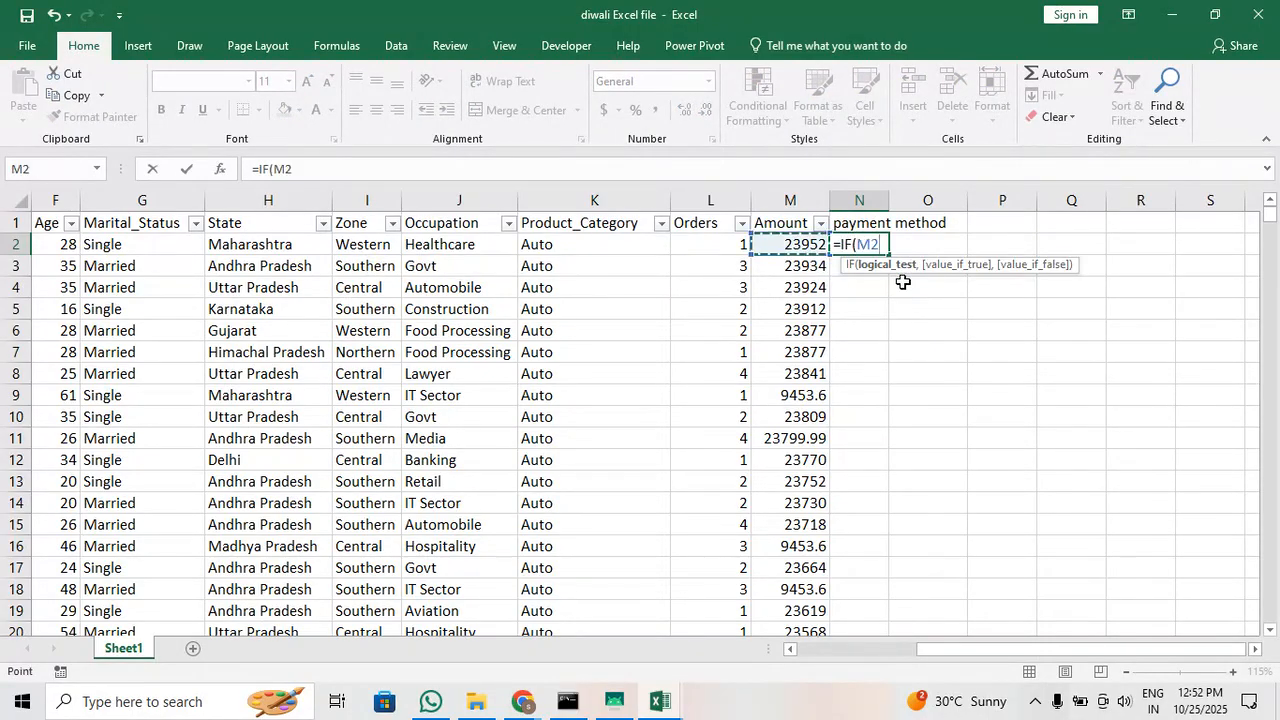
text(<2000,)
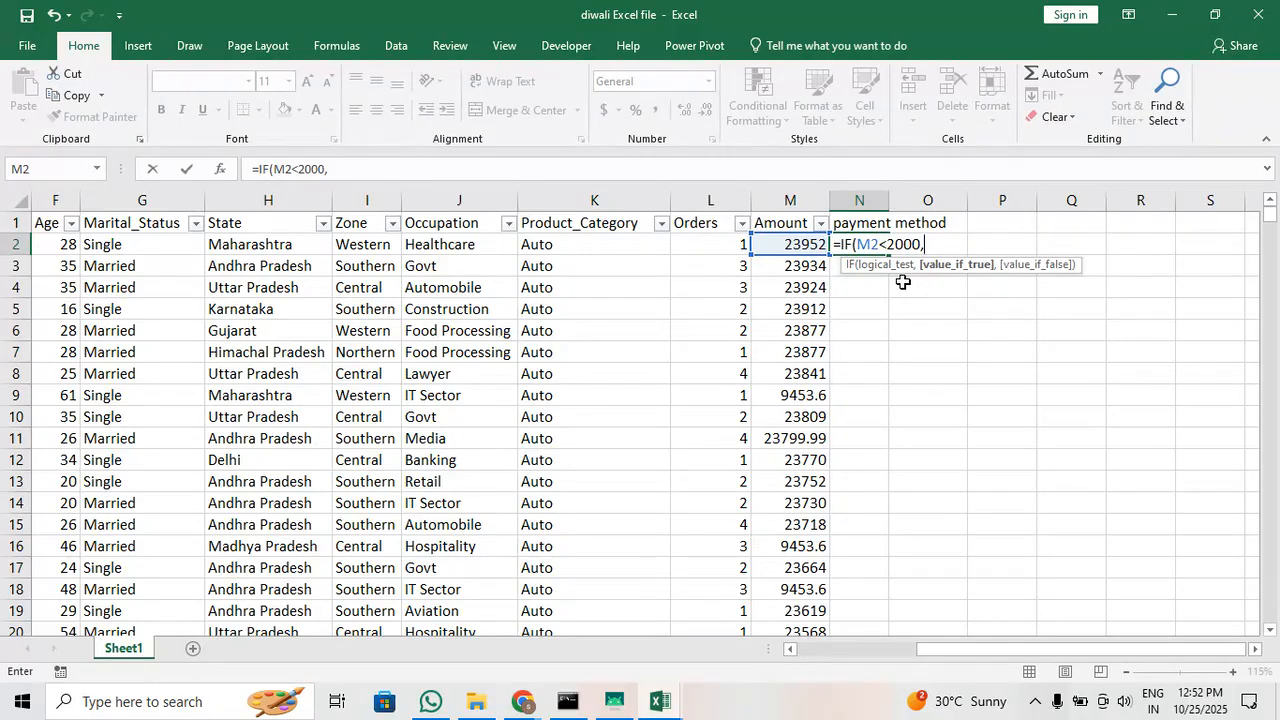
text("CASH",)
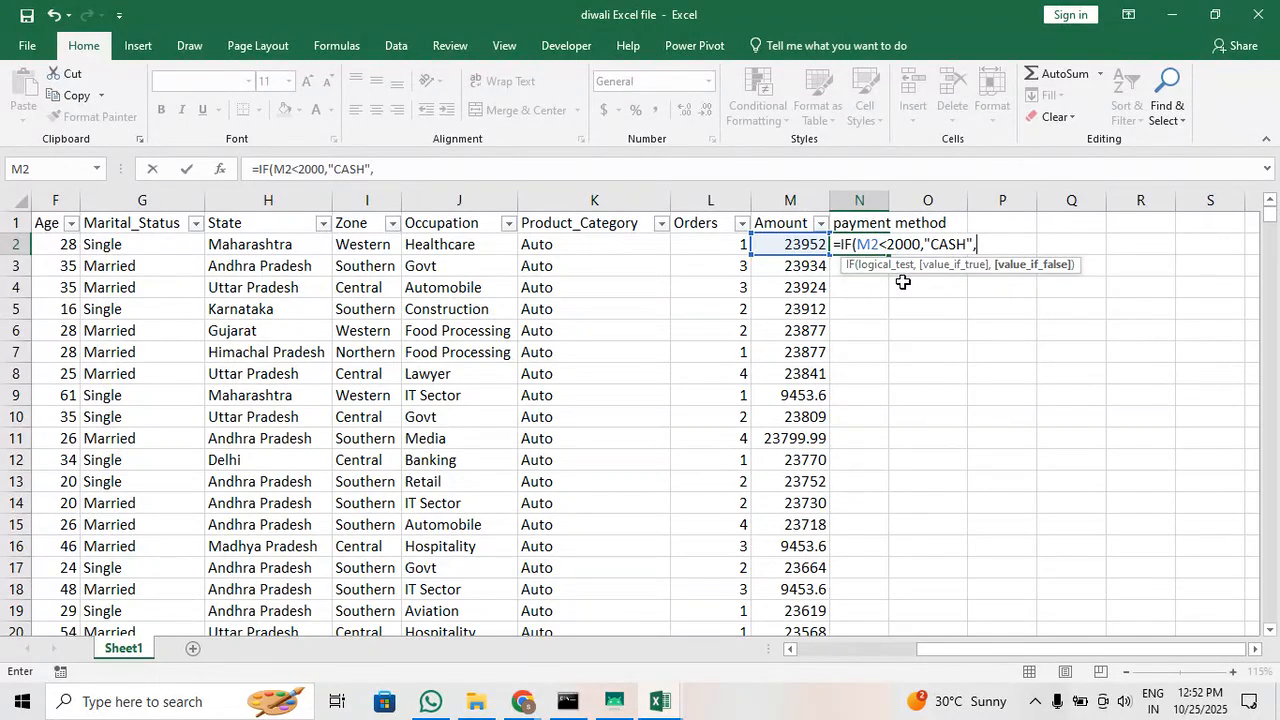
text(if)
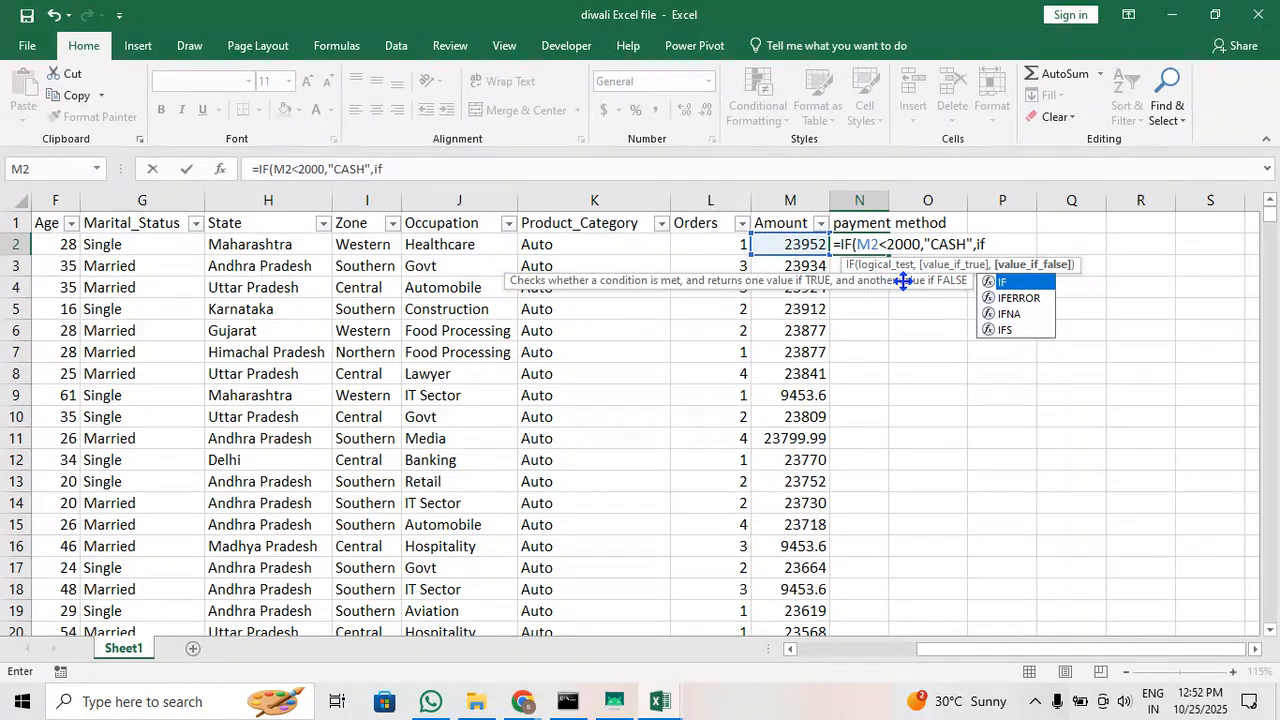
Nest a second IF in the N2 formula that returns "Bank Transfer" when M2 is below 10000
key(Tab)
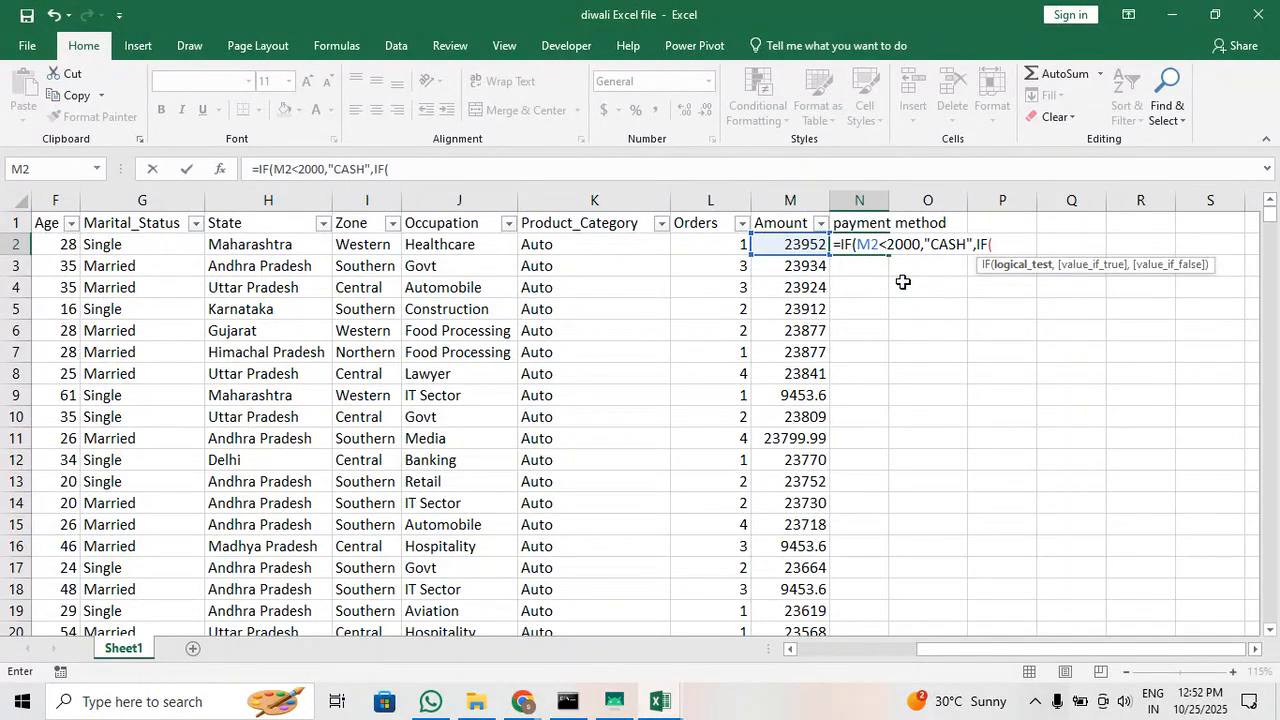
key(Left)
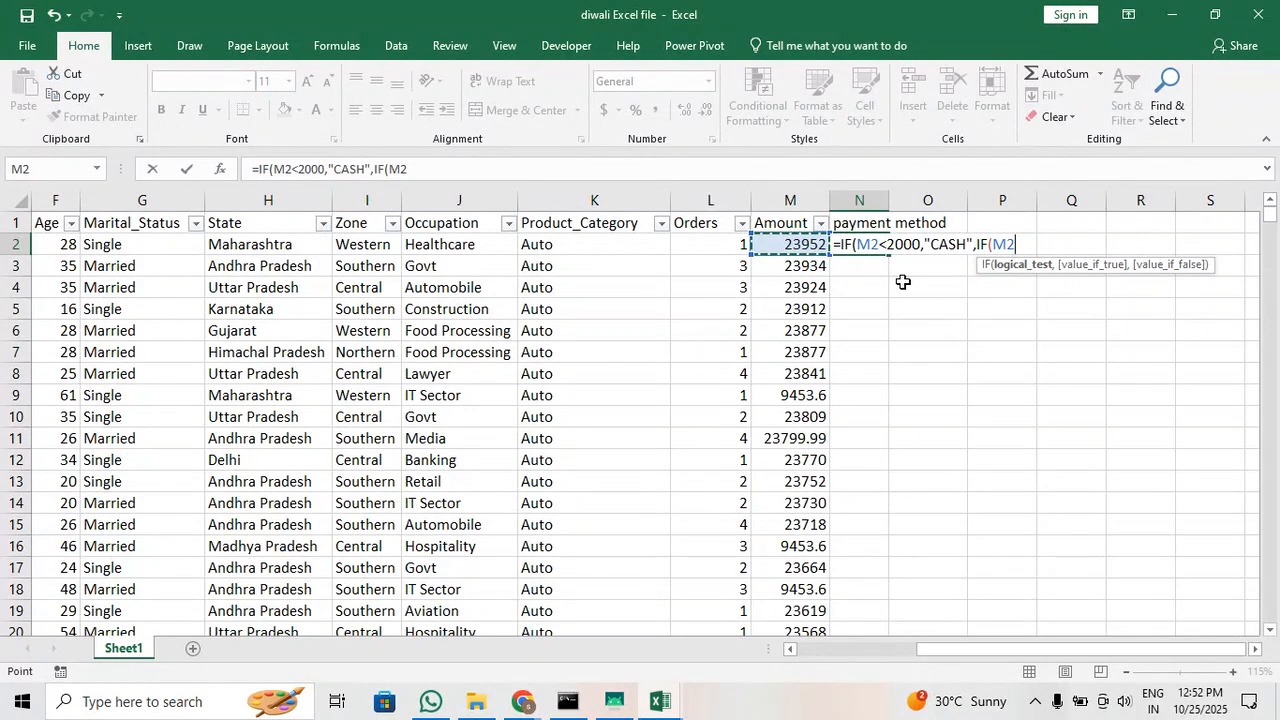
text(<1000)
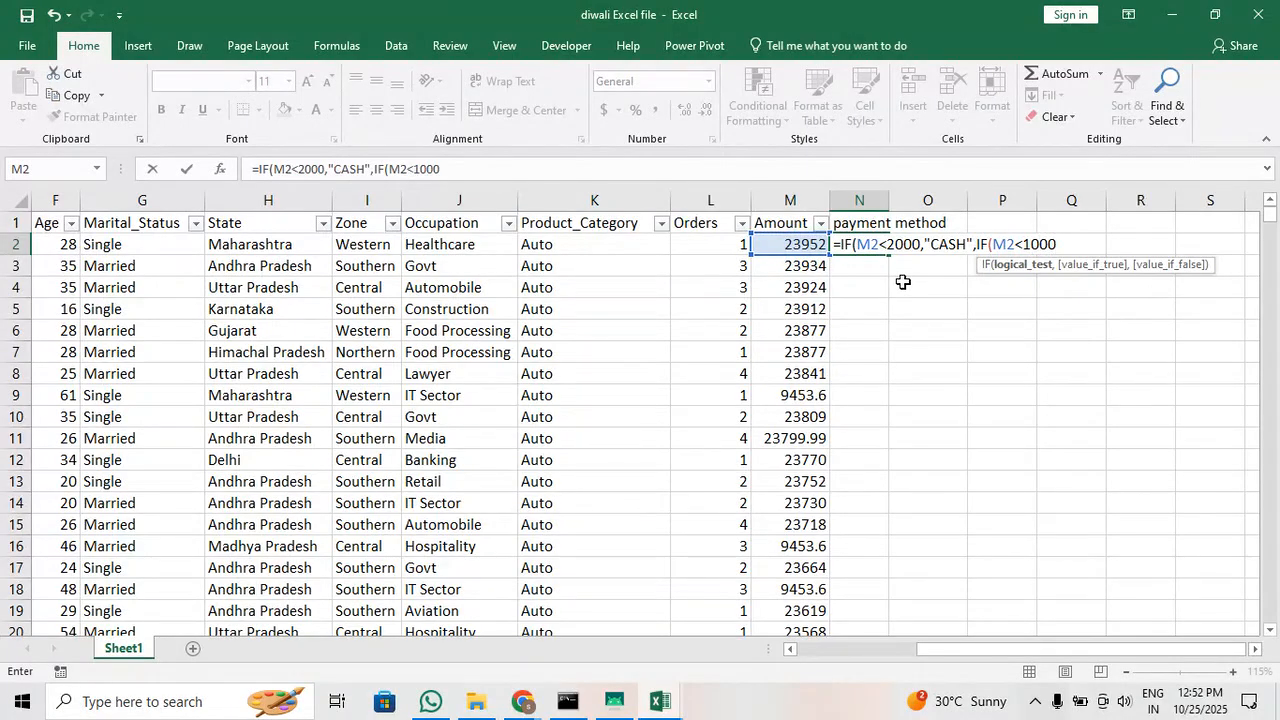
text(0,)
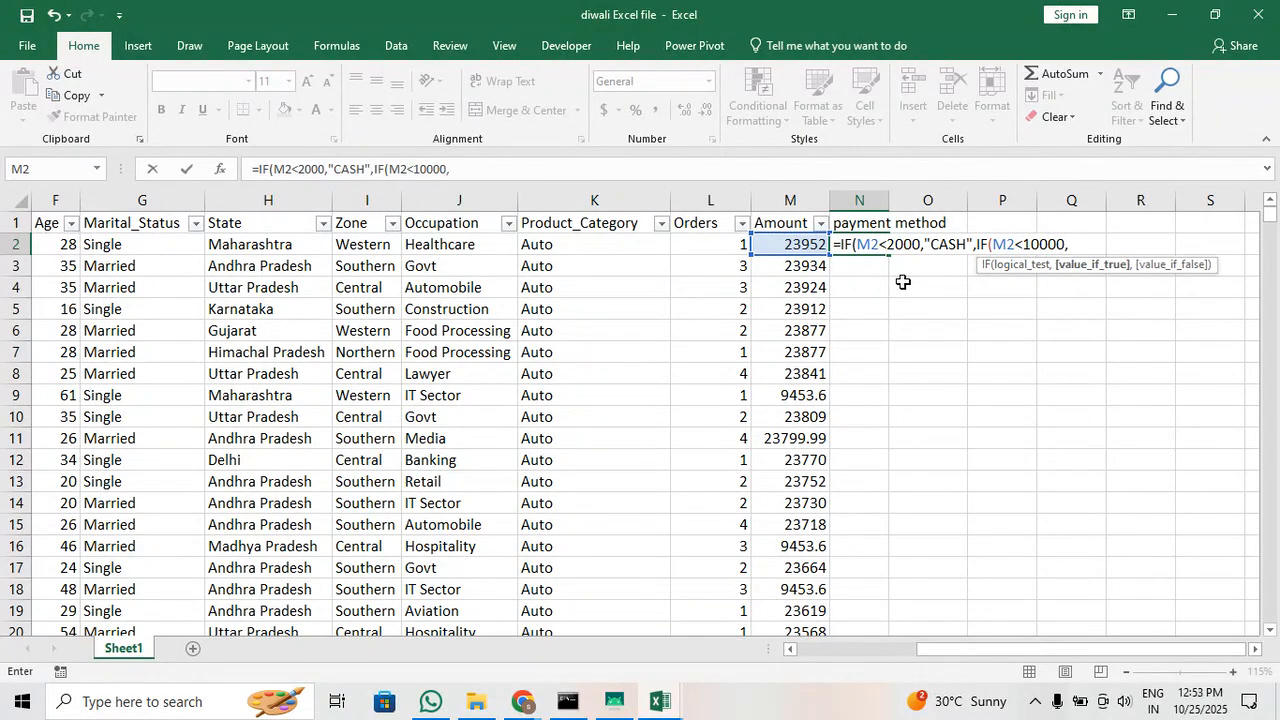
text(")
text(B)
key(BackSpace)
text(Bank Transfer")
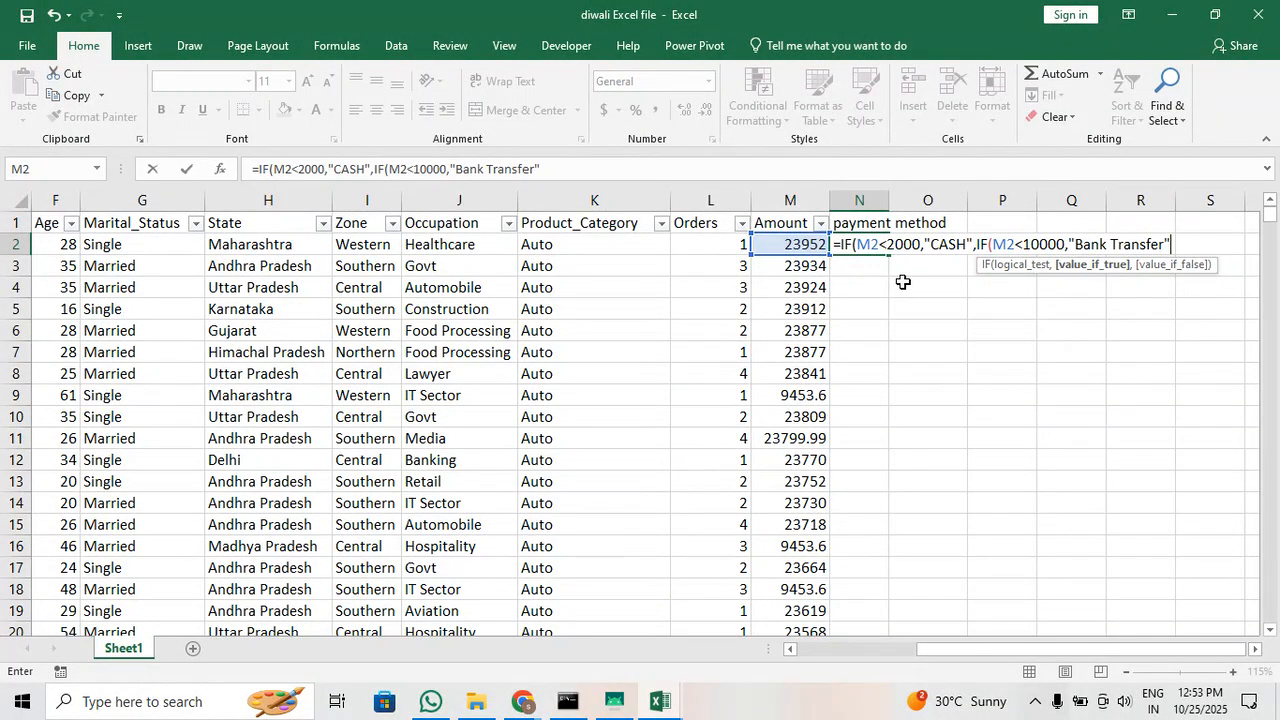
text(,)
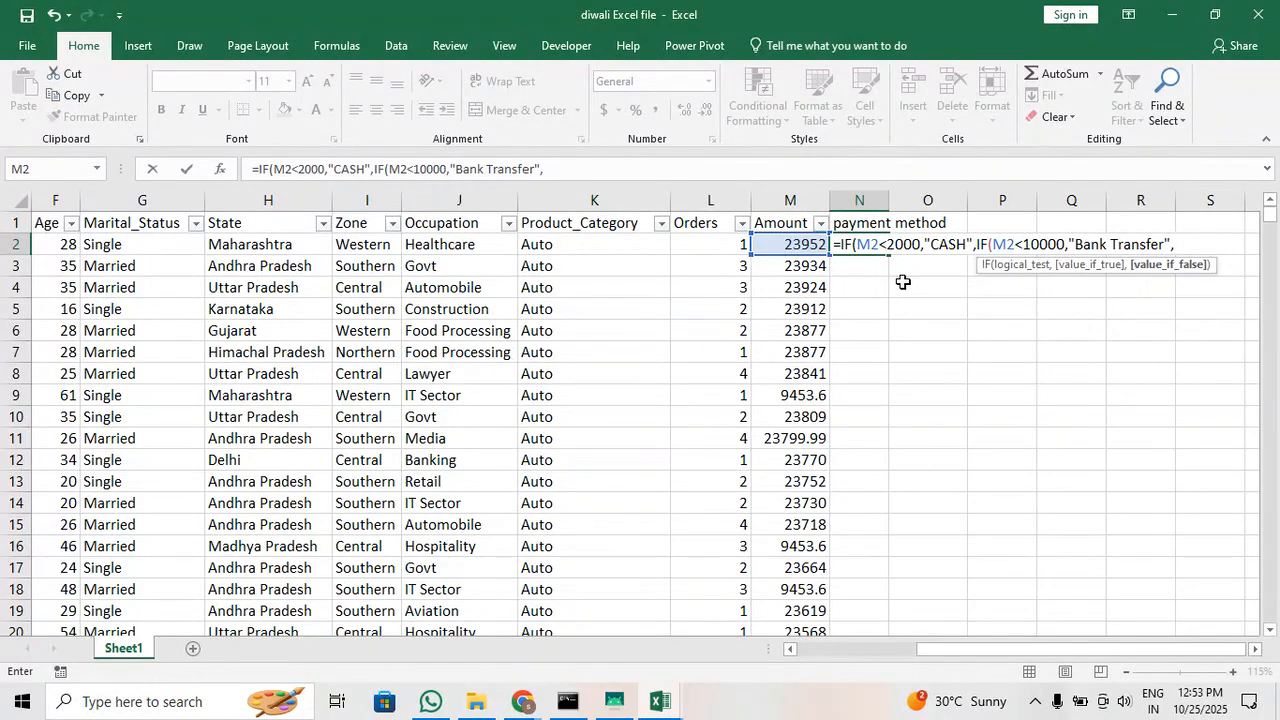
text("R)
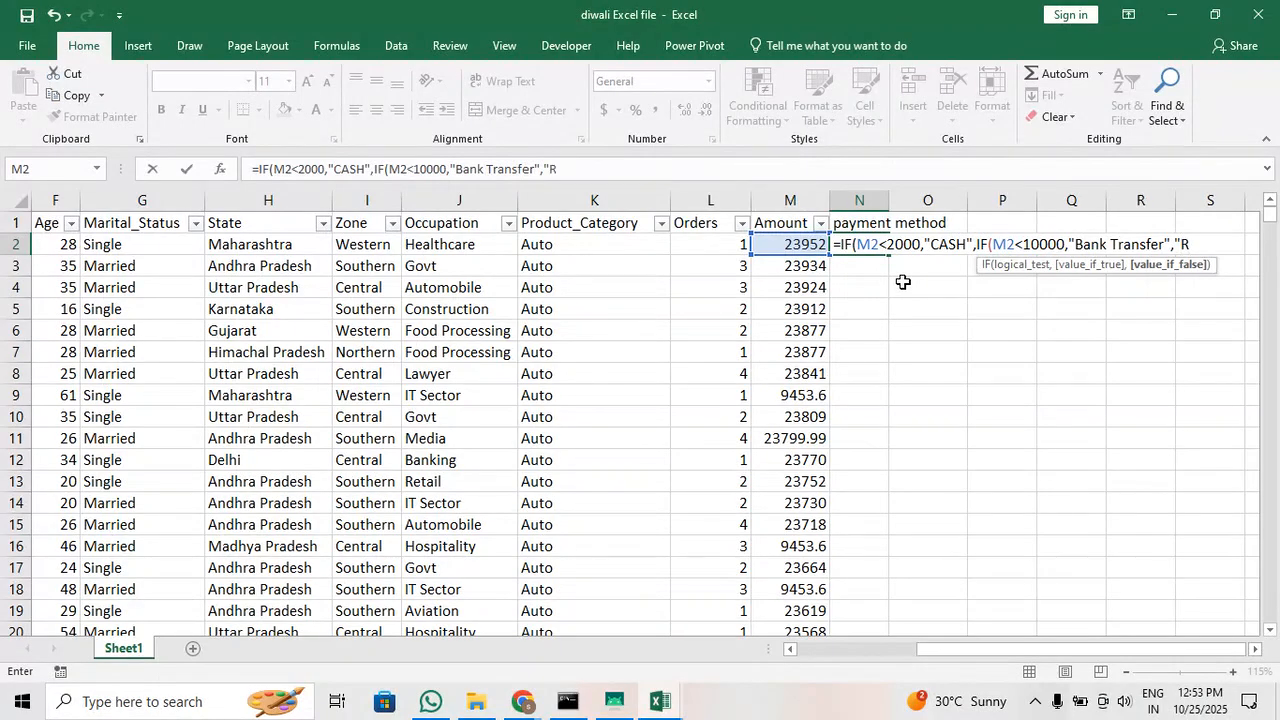
Complete the N2 formula with "NEFT" as the remaining result and fill it down the payment method column
key(BackSpace)
text(NEFT")))
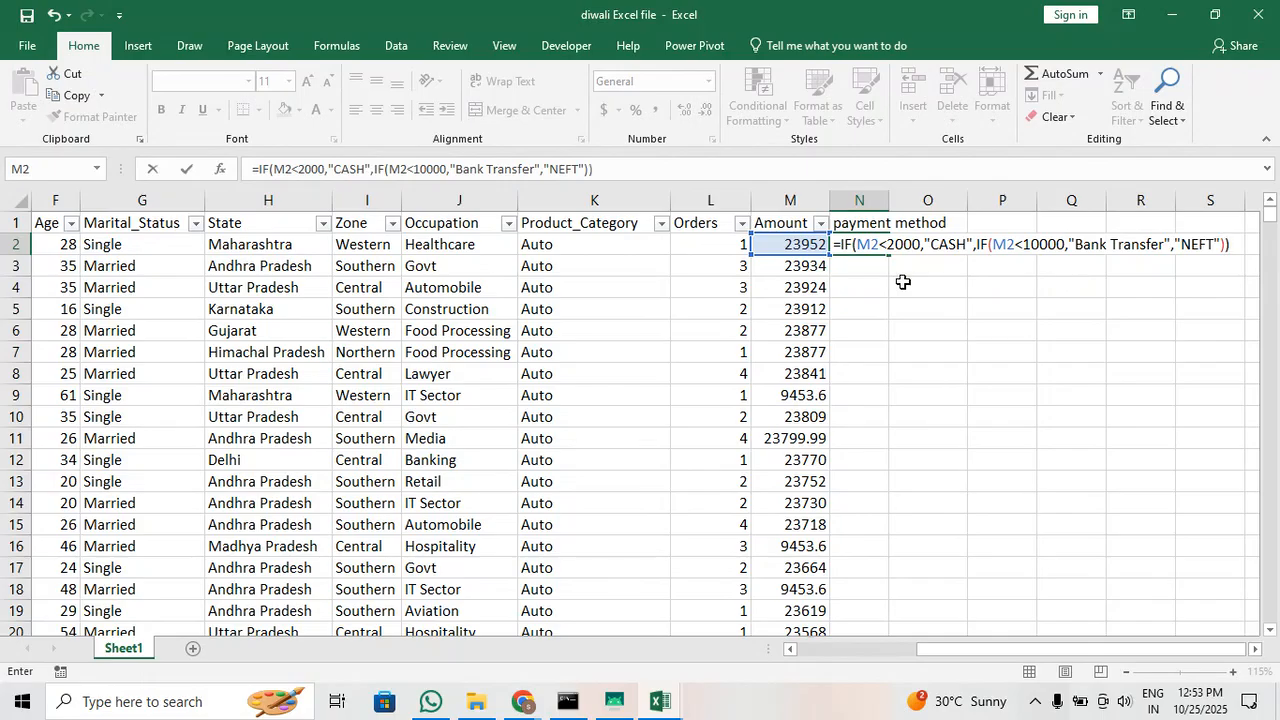
key(Return)
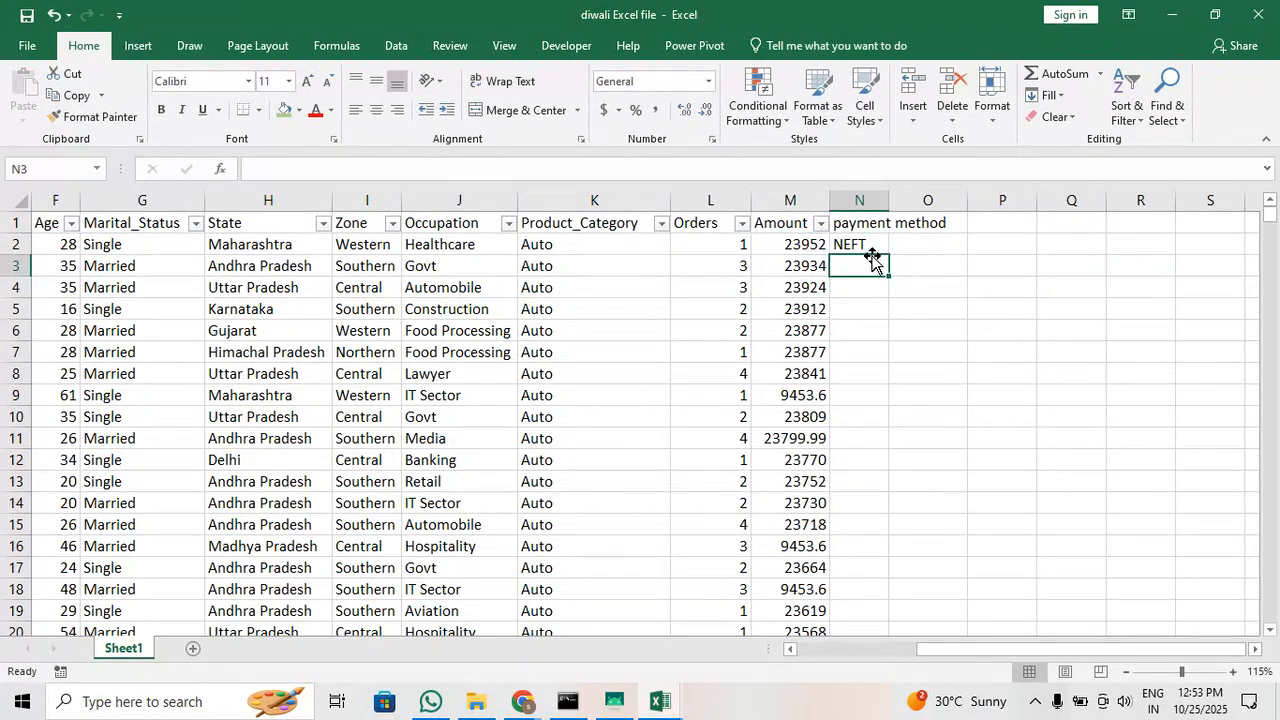
click(880, 248)
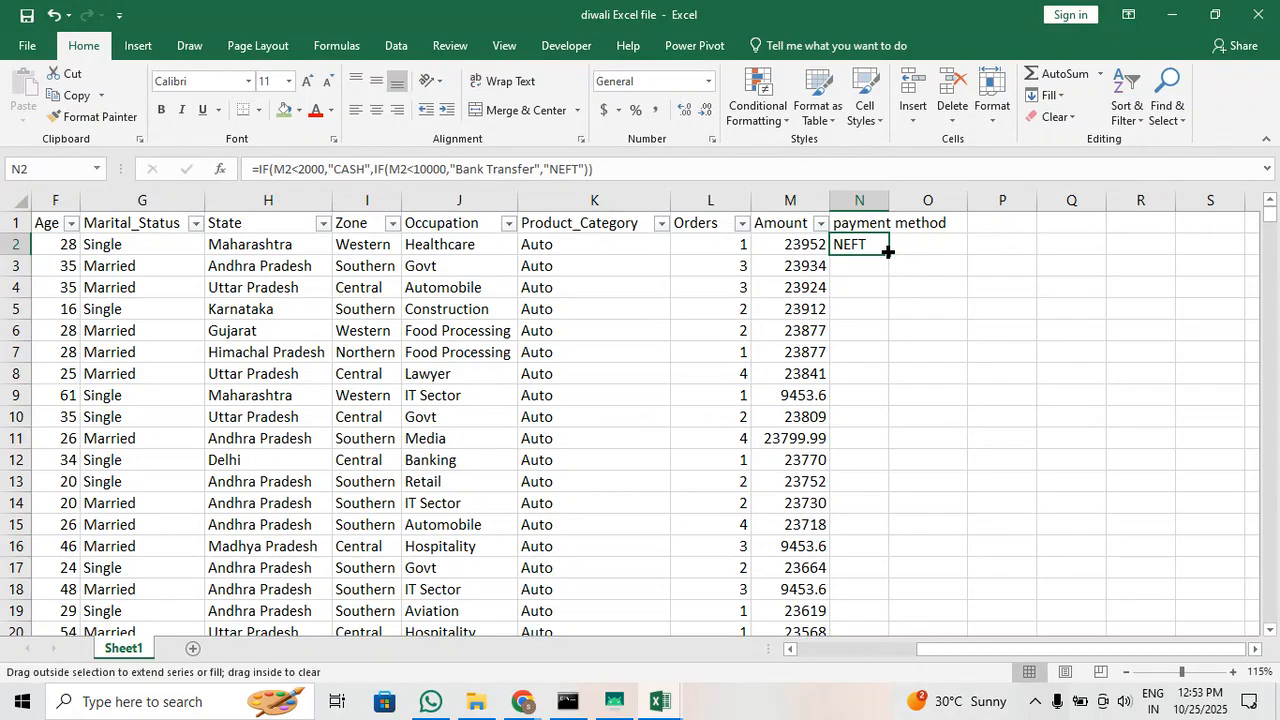
double_click(887, 251)
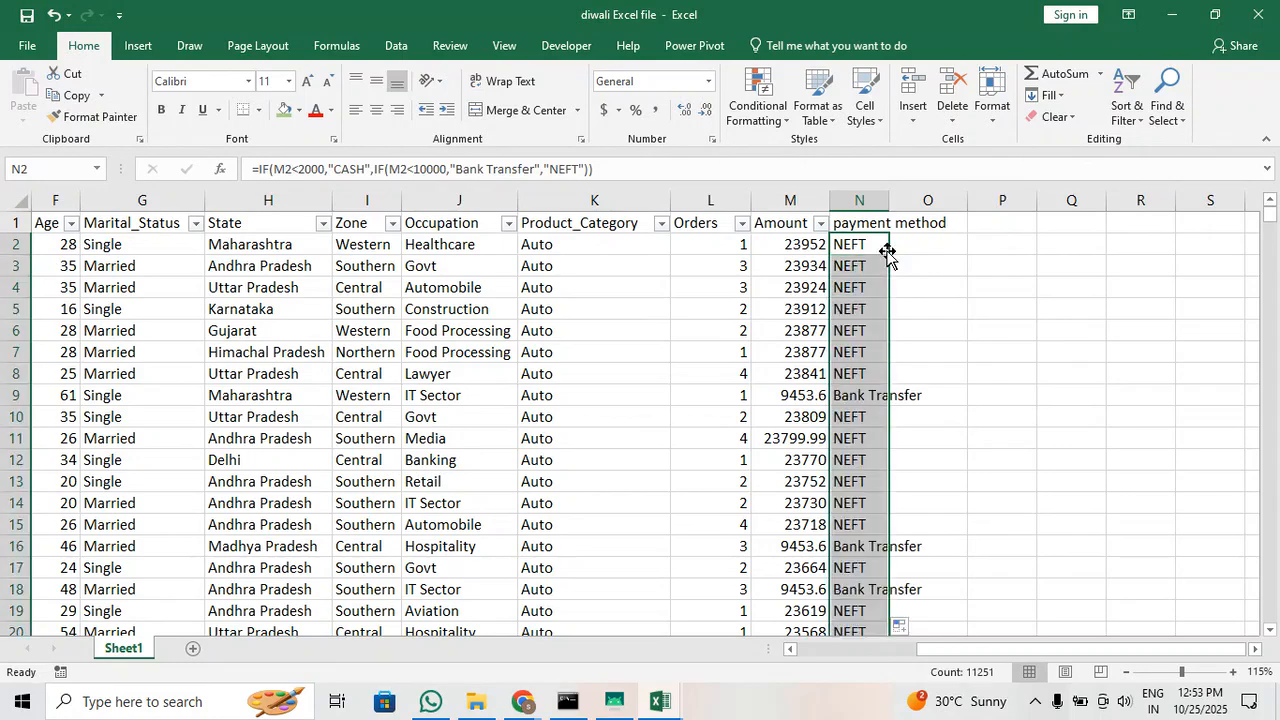
Turn the header filters off and on again so they include the payment method column
click(855, 221)
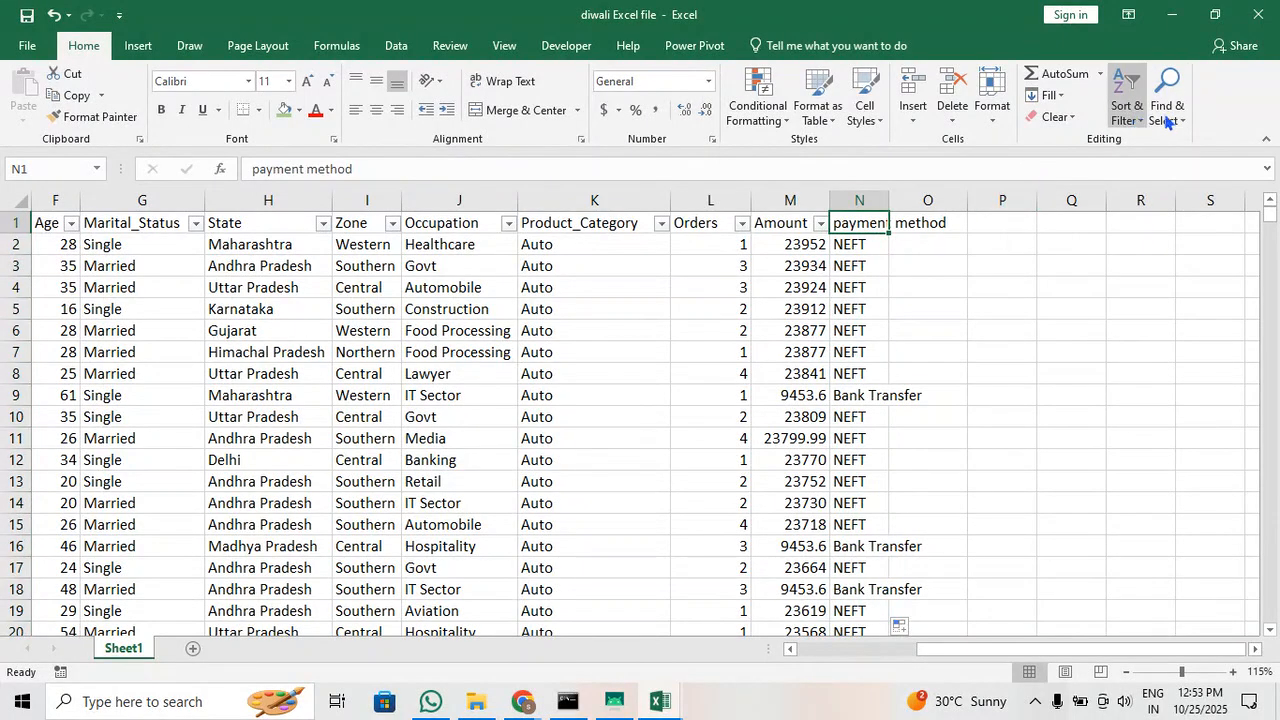
click(1133, 114)
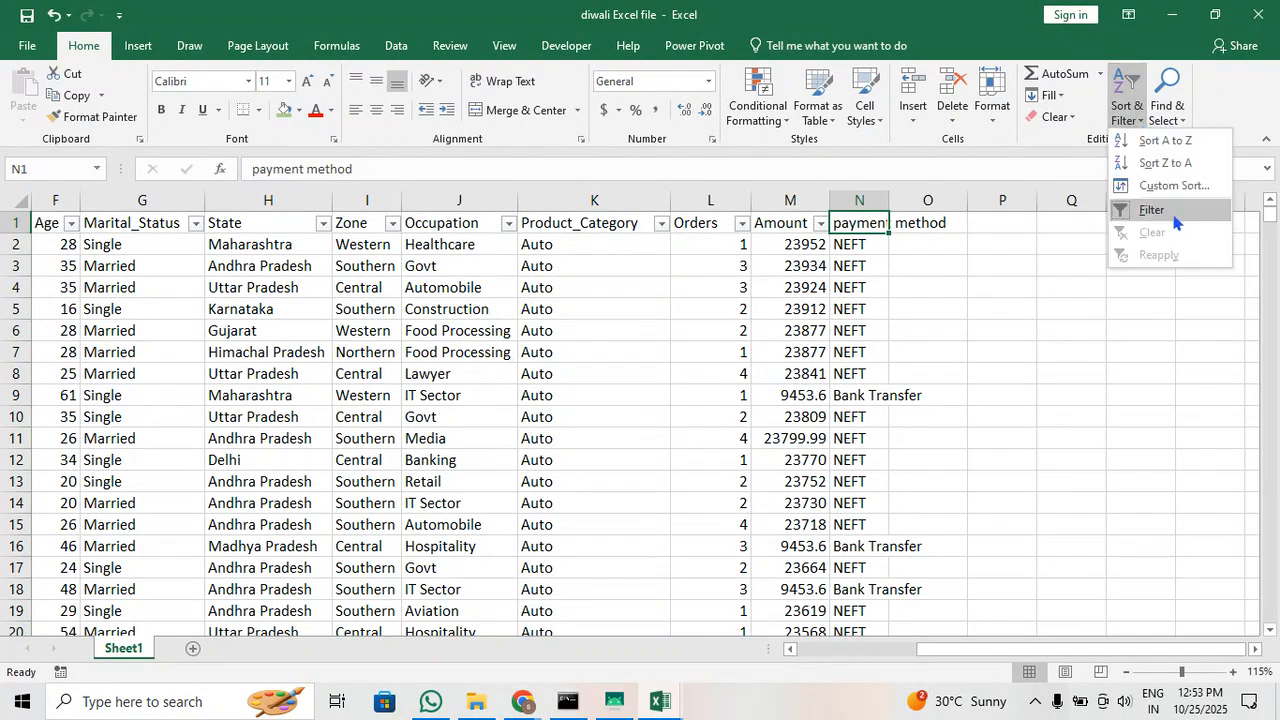
click(1174, 216)
click(1130, 119)
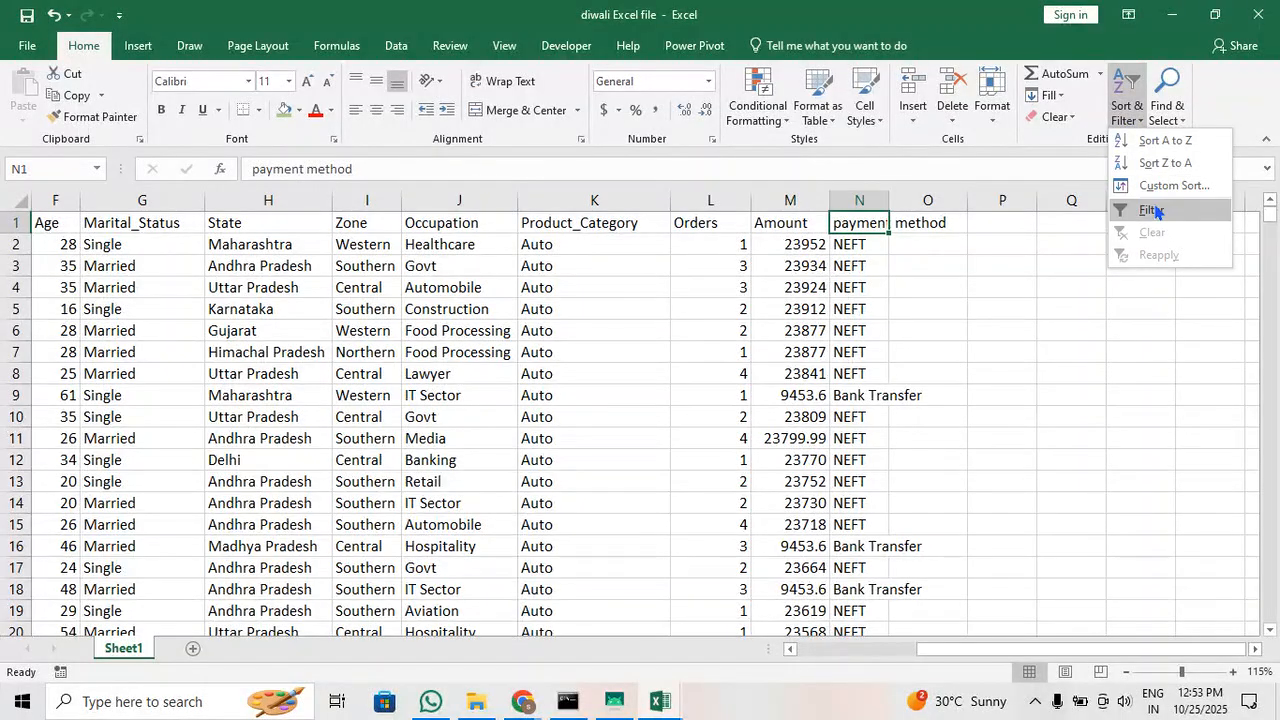
click(1152, 210)
Filter the payment method column to CASH only and check the amounts of the matching rows
click(880, 223)
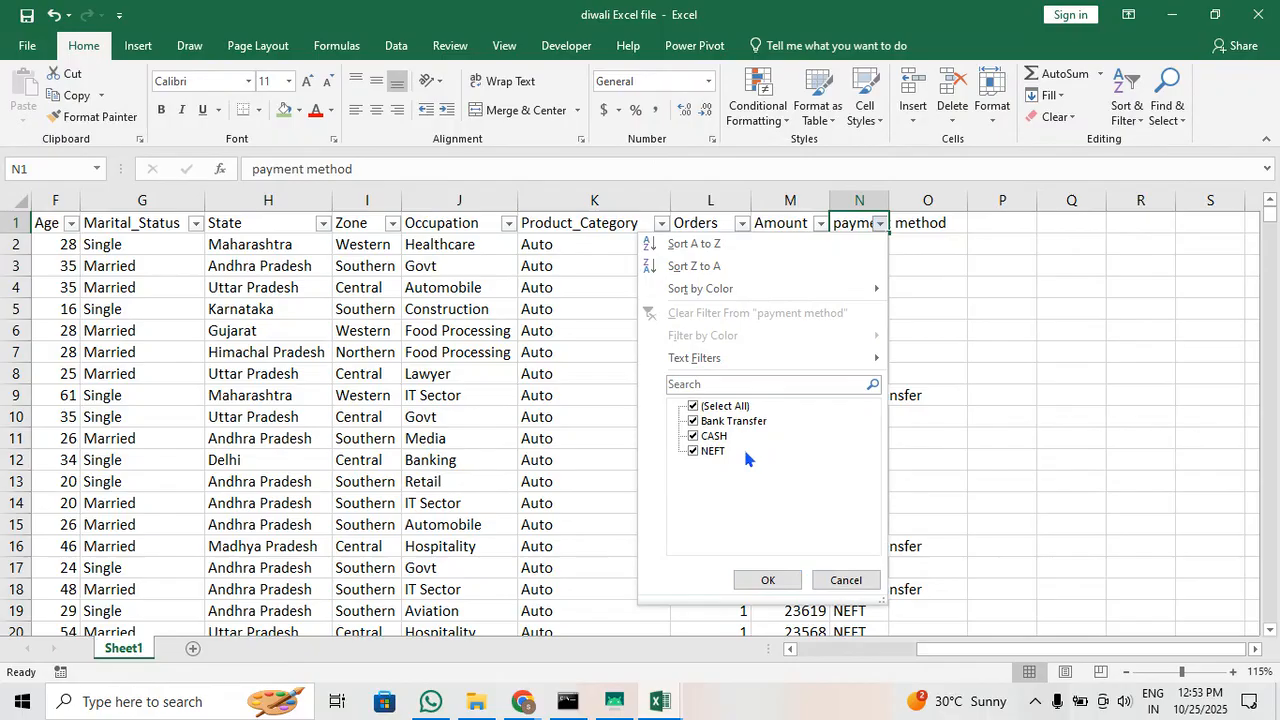
click(697, 410)
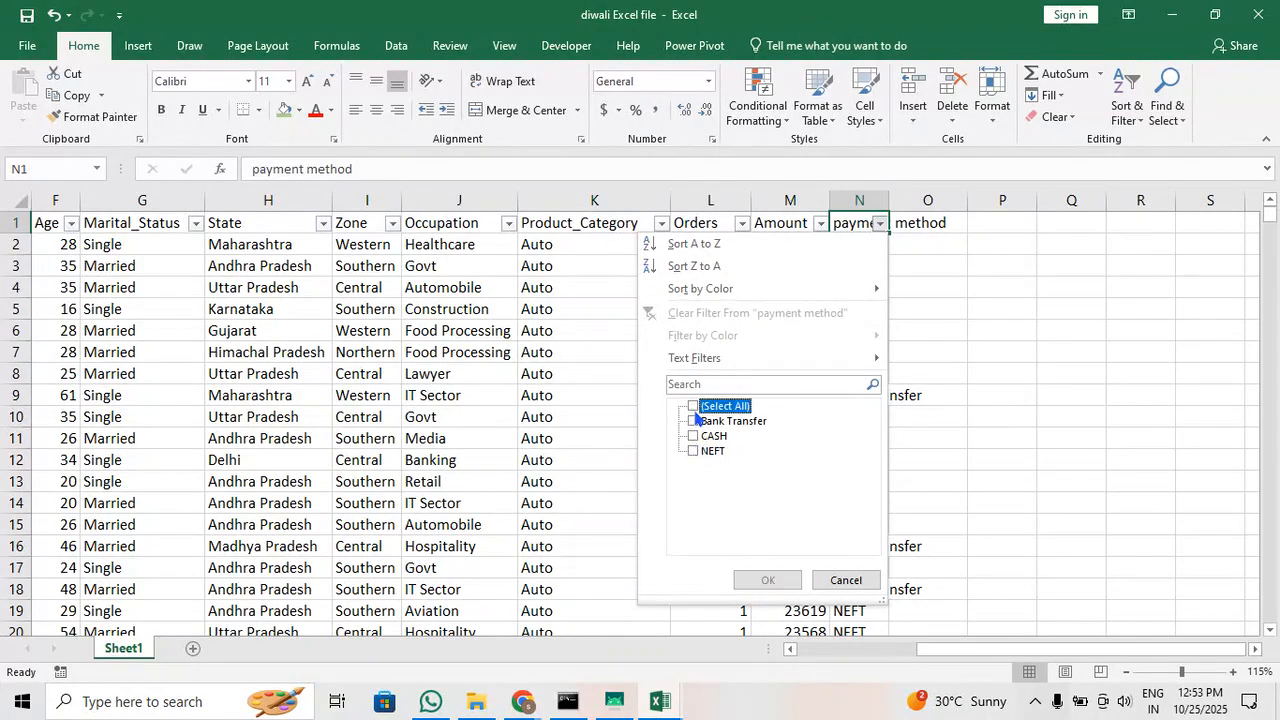
click(694, 436)
click(767, 580)
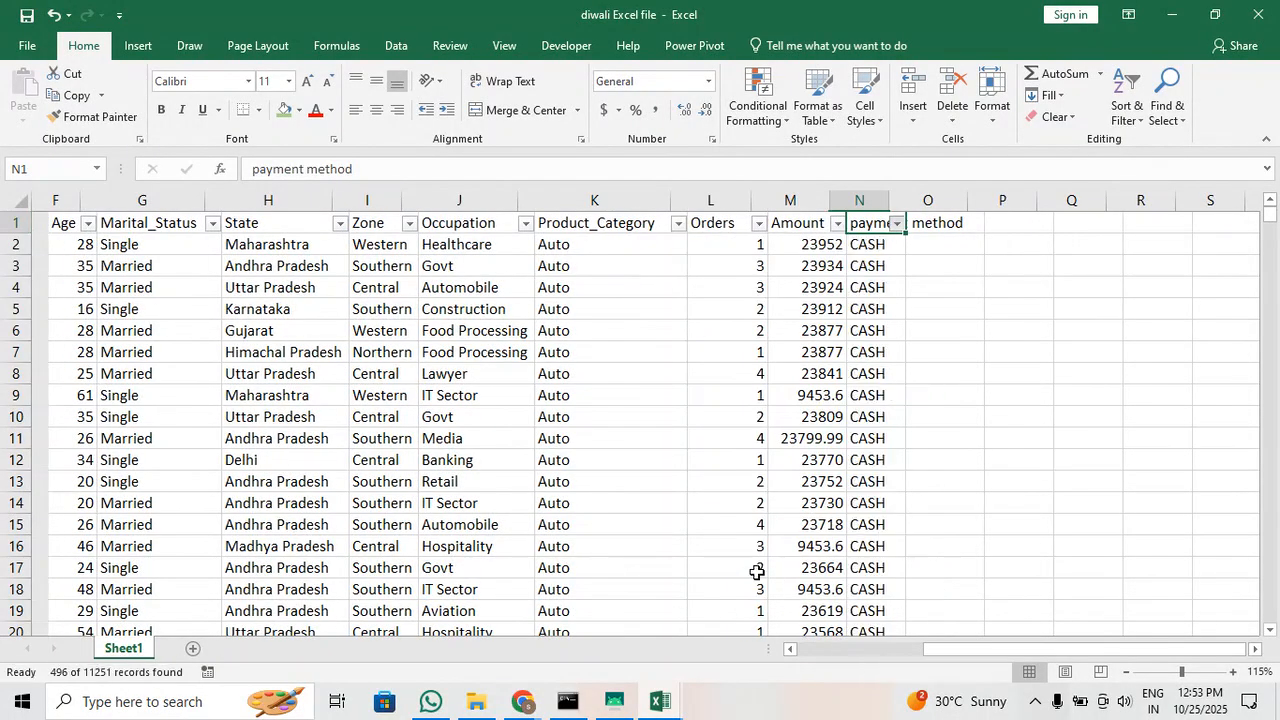
scroll(760, 425, down, 5)
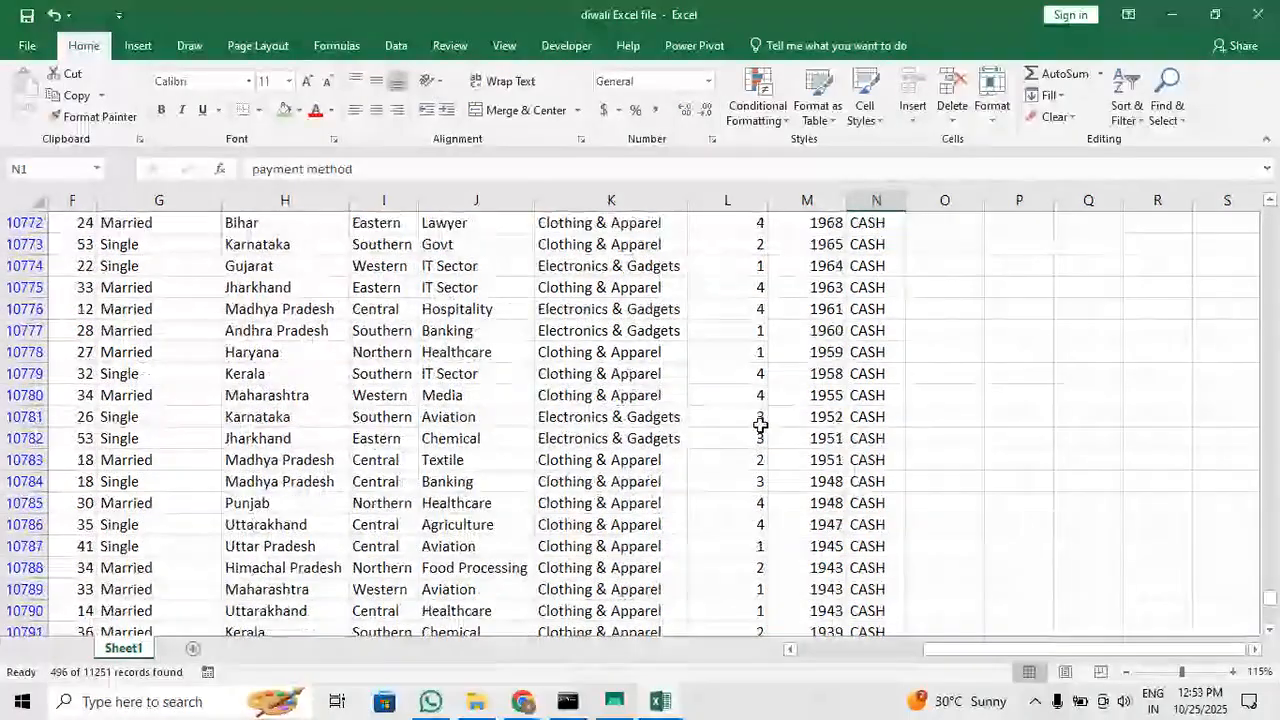
scroll(760, 425, down, 16)
scroll(760, 425, up, 20)
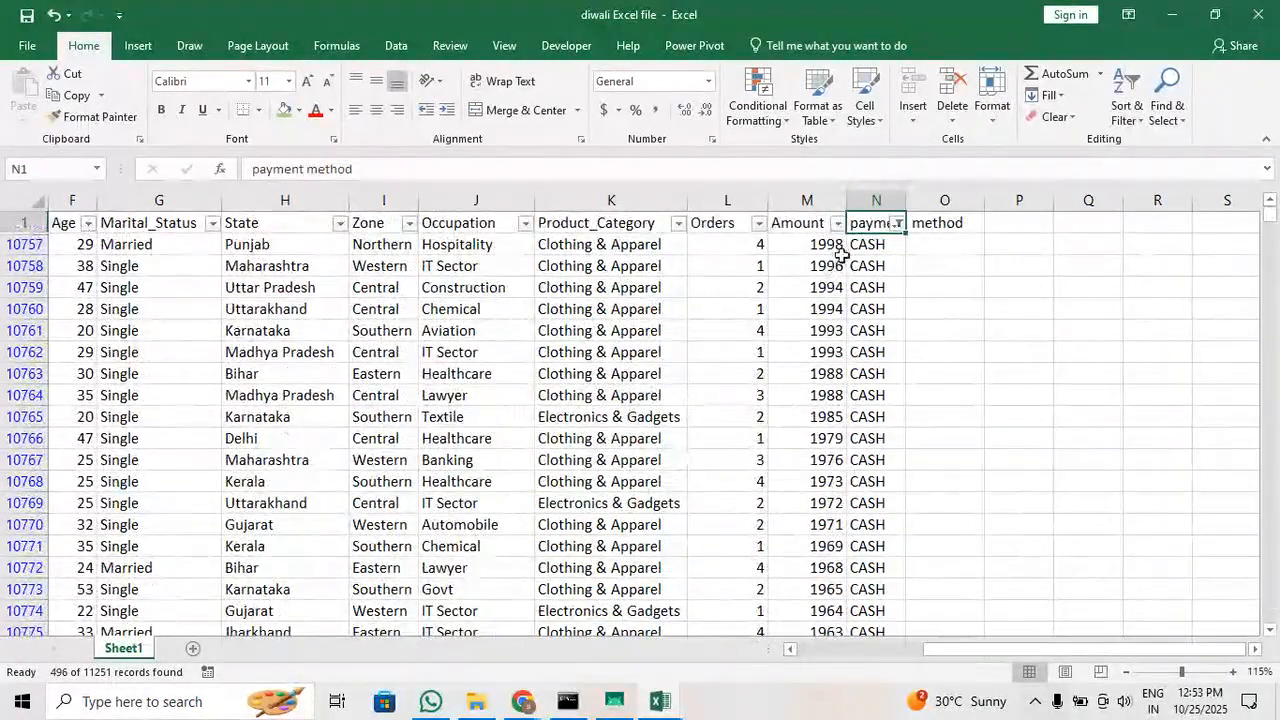
Reselect all values in the payment method filter to show every row, and check the amount in M9
click(898, 223)
click(709, 406)
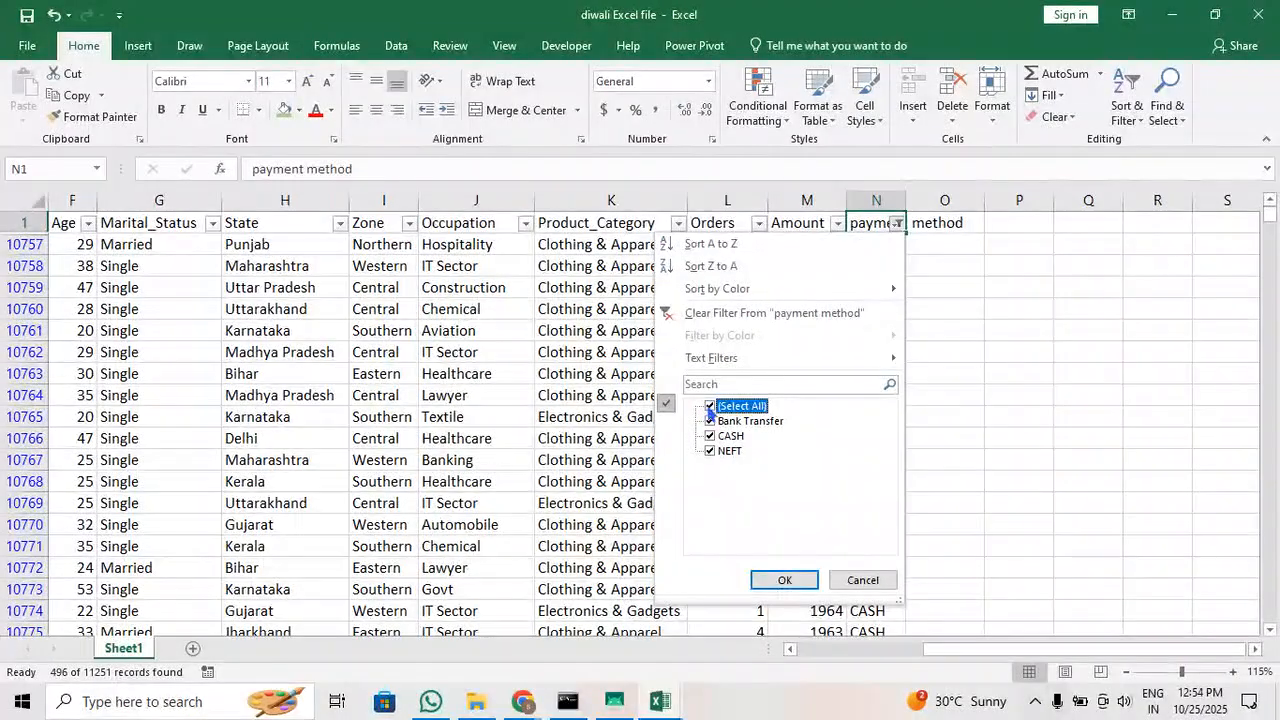
click(784, 580)
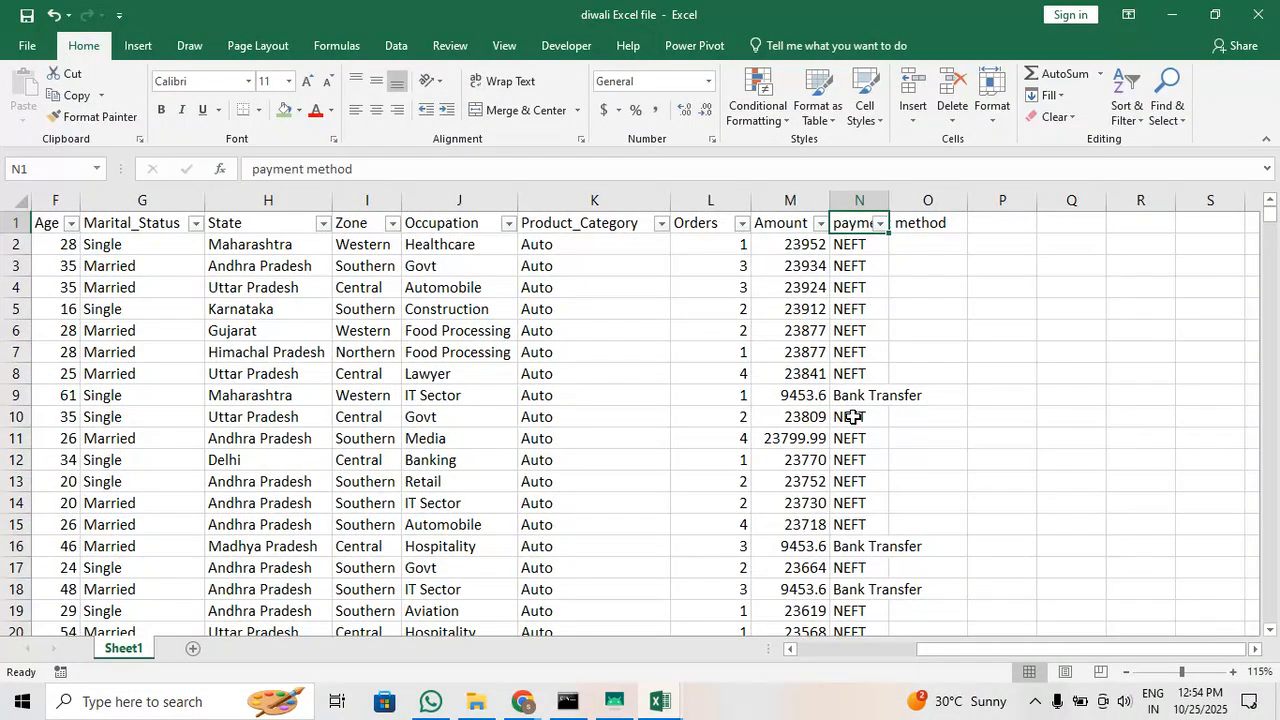
click(800, 398)
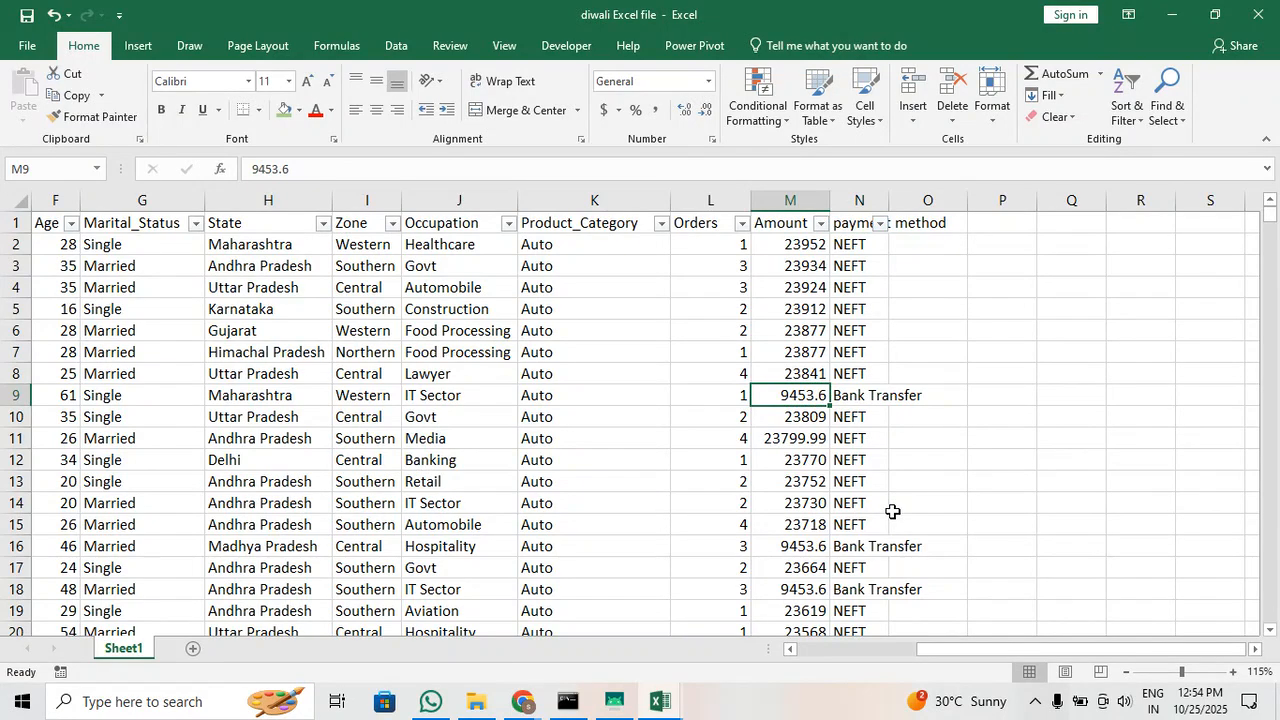
Widen the payment method column to fit its entries and slightly widen the Amount column
drag(888, 200, 958, 200)
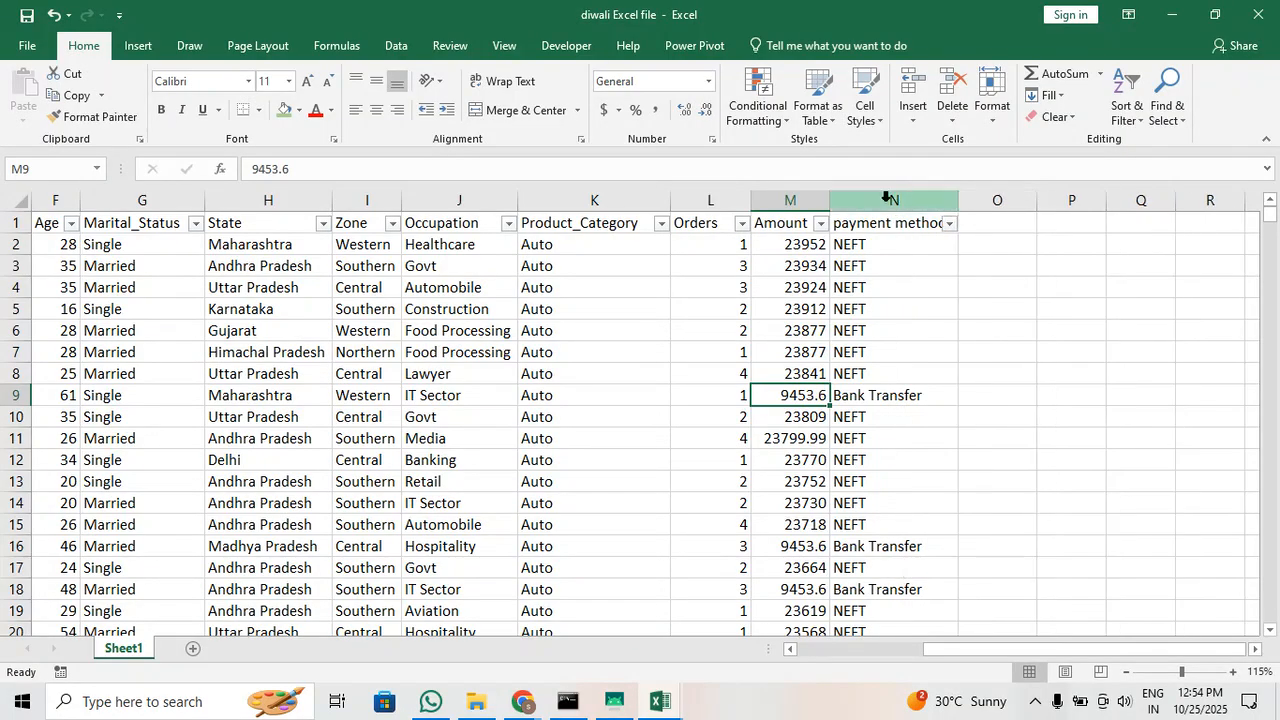
drag(829, 200, 838, 199)
click(1047, 335)
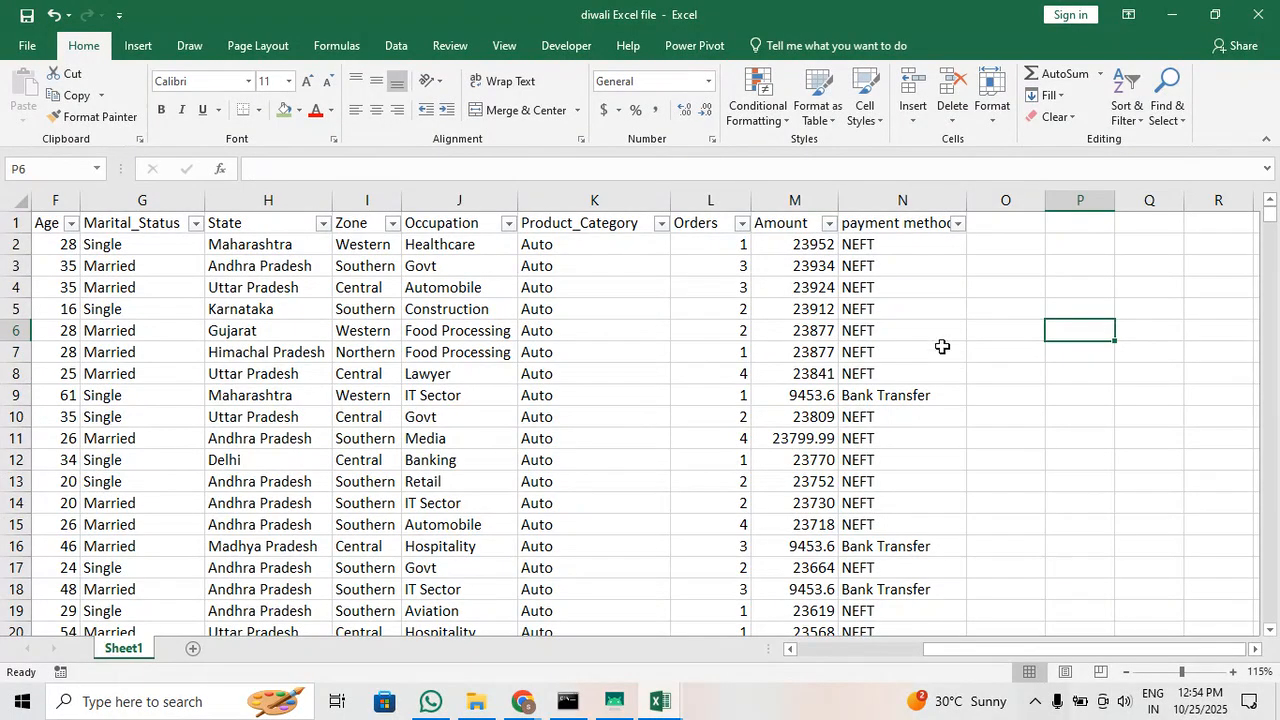
Rename Sheet1 as "Data" and add a new blank worksheet after it
drag(995, 660, 808, 655)
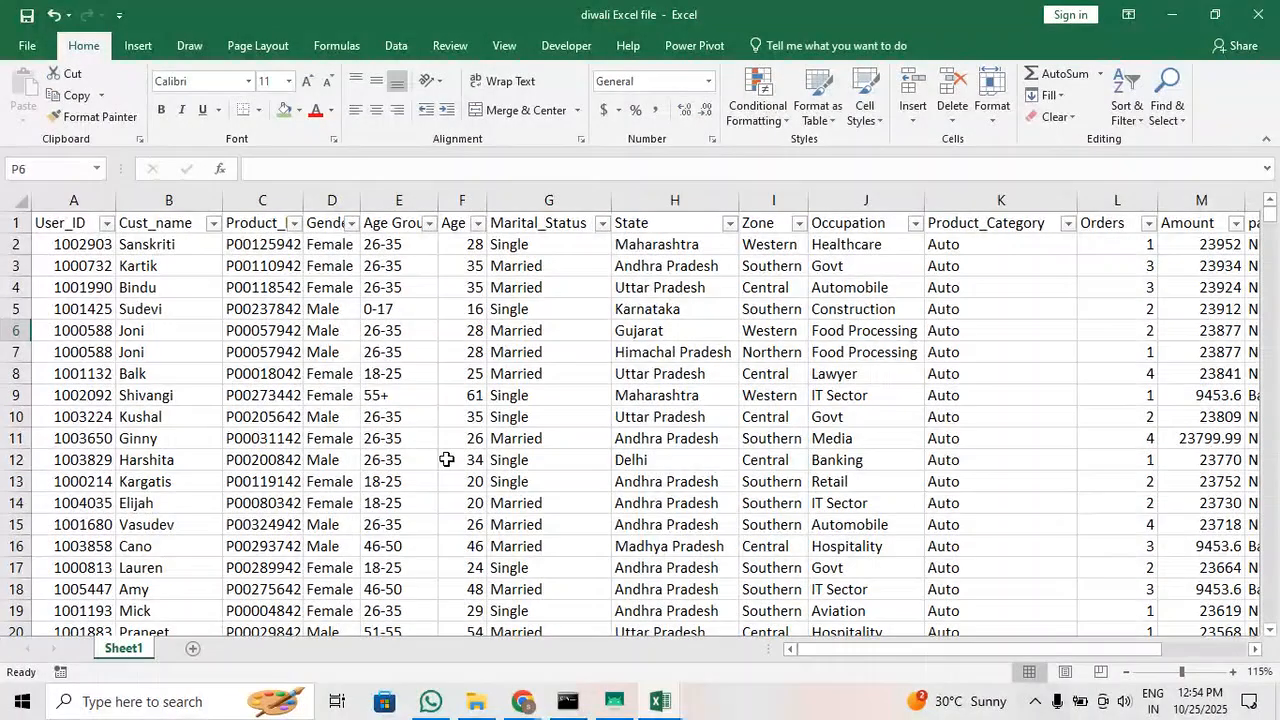
double_click(127, 648)
text(Data)
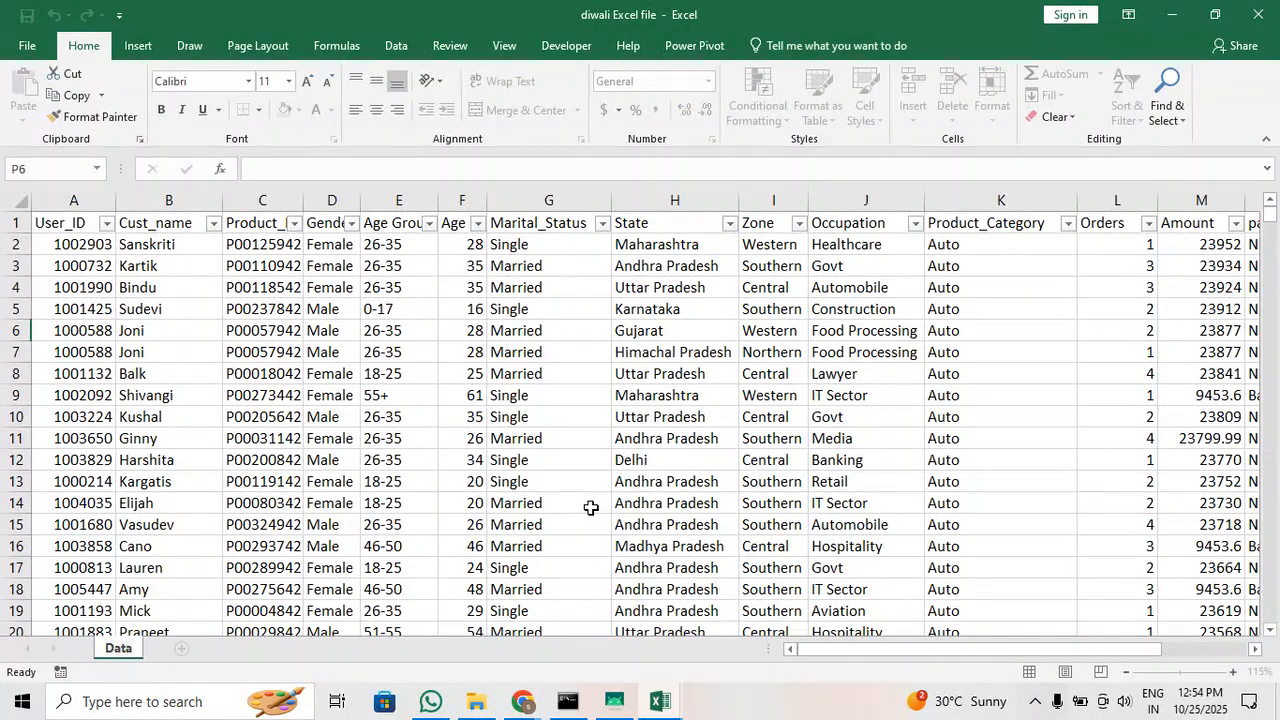
key(Return)
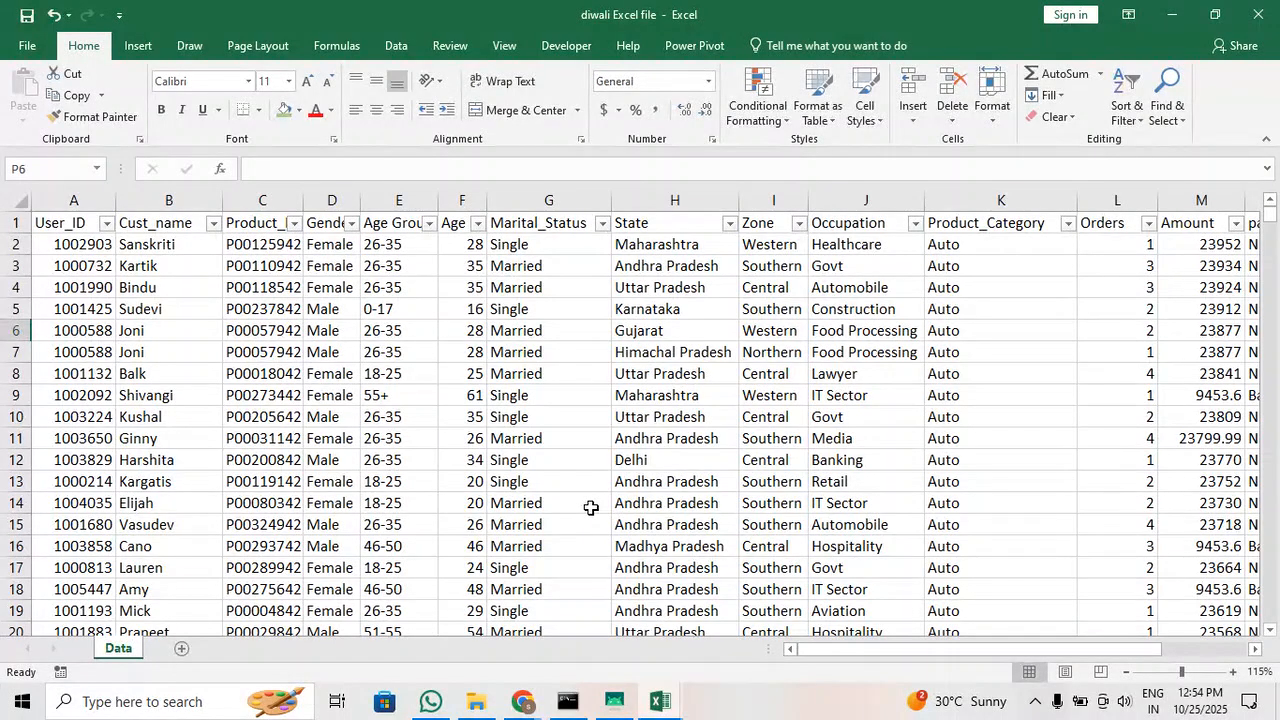
click(183, 648)
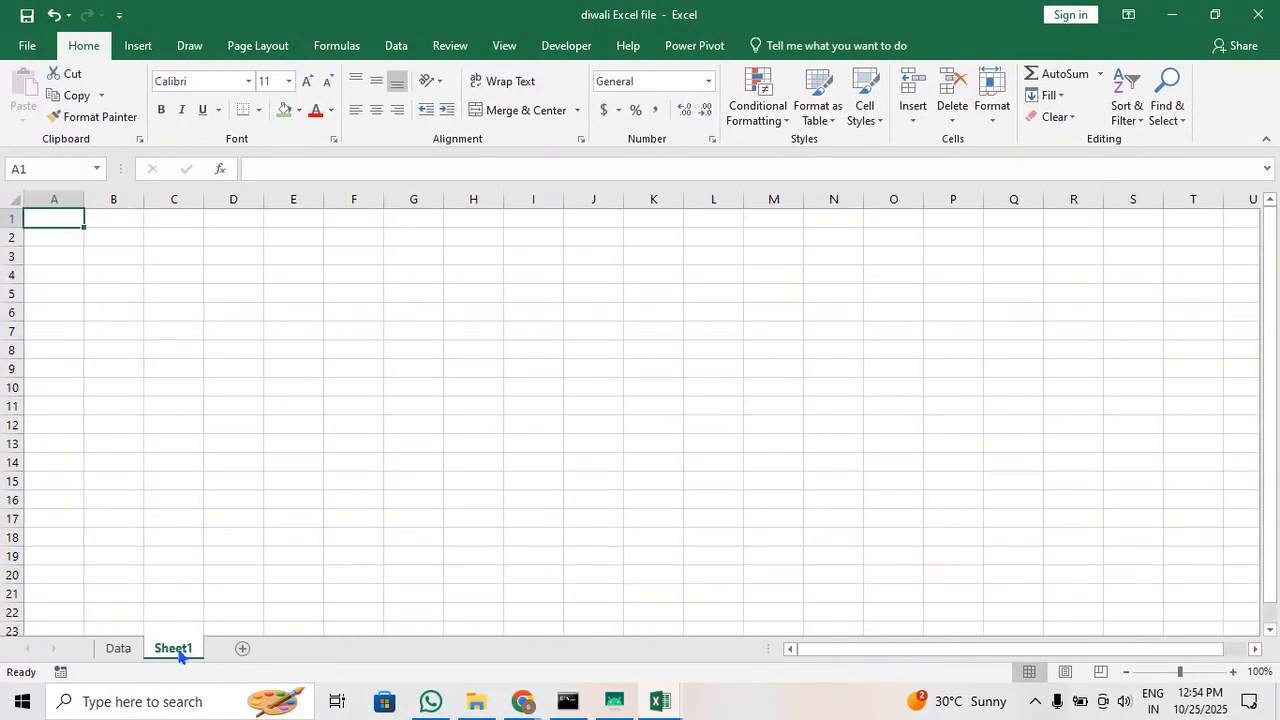
Fill the header row A1:N1 of the Data sheet with green
click(118, 650)
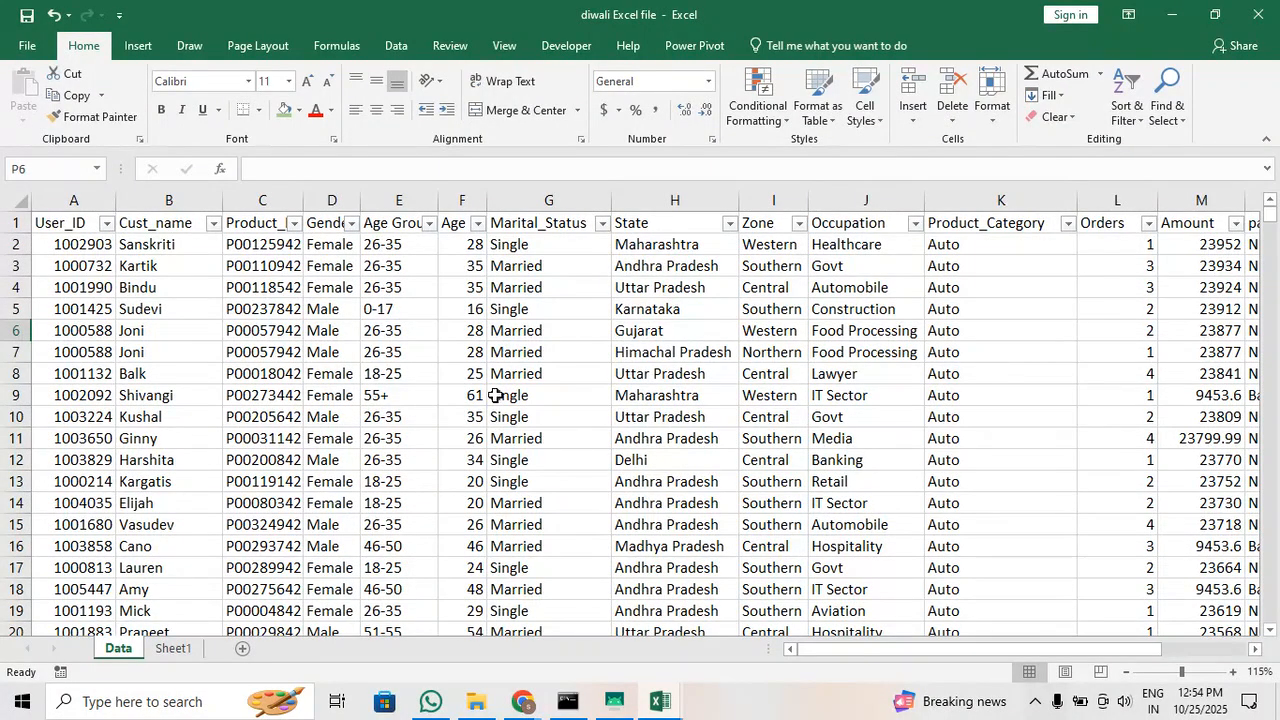
drag(50, 224, 980, 229)
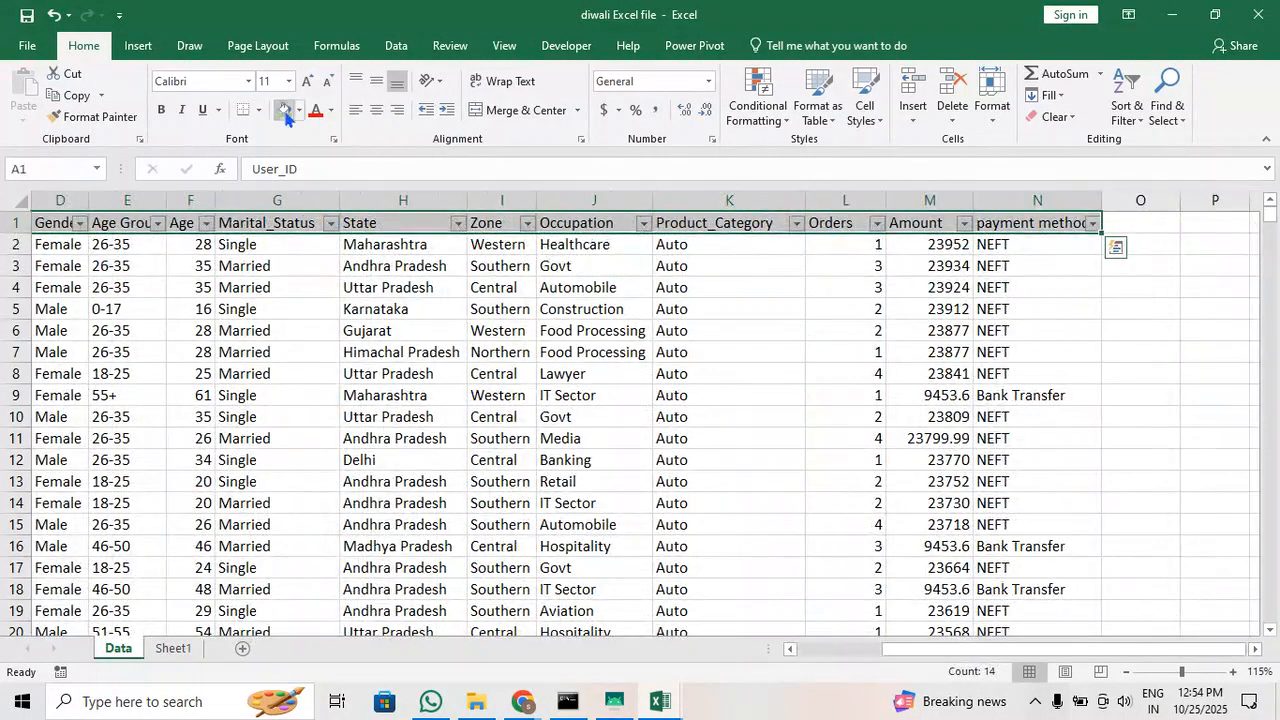
click(287, 112)
click(686, 481)
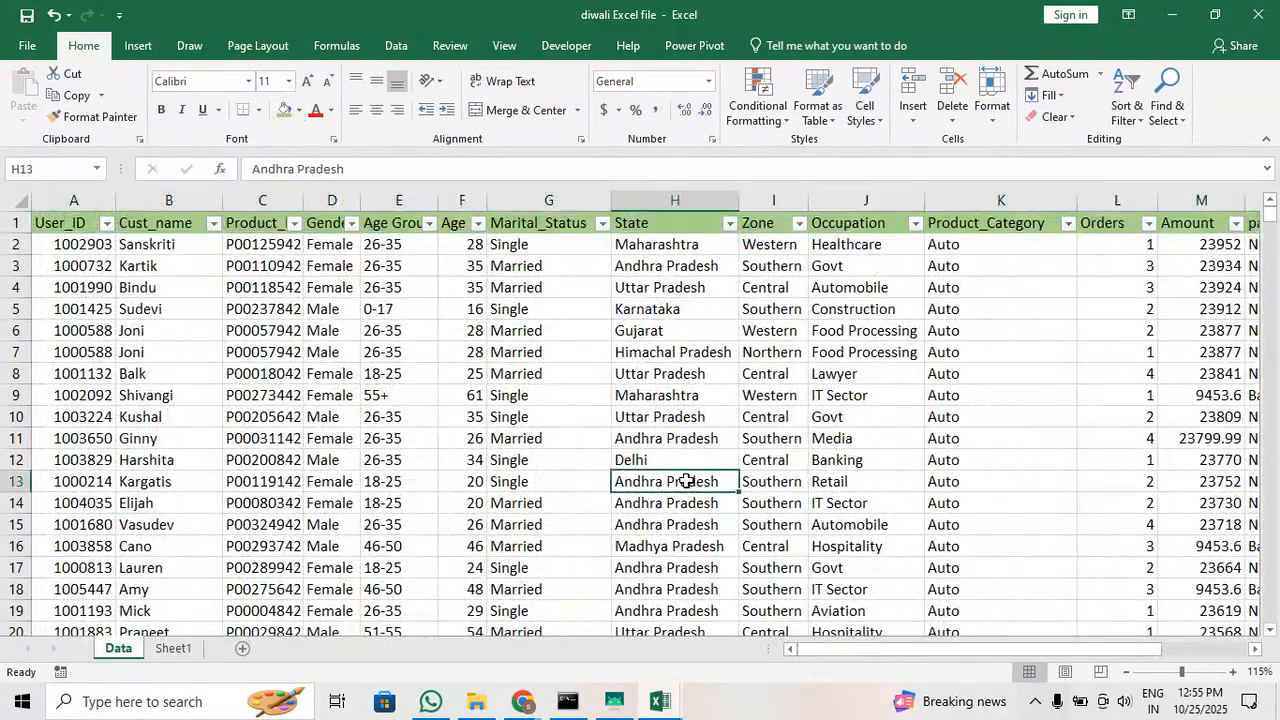
Rename the blank Sheet1 worksheet as "report"
click(176, 650)
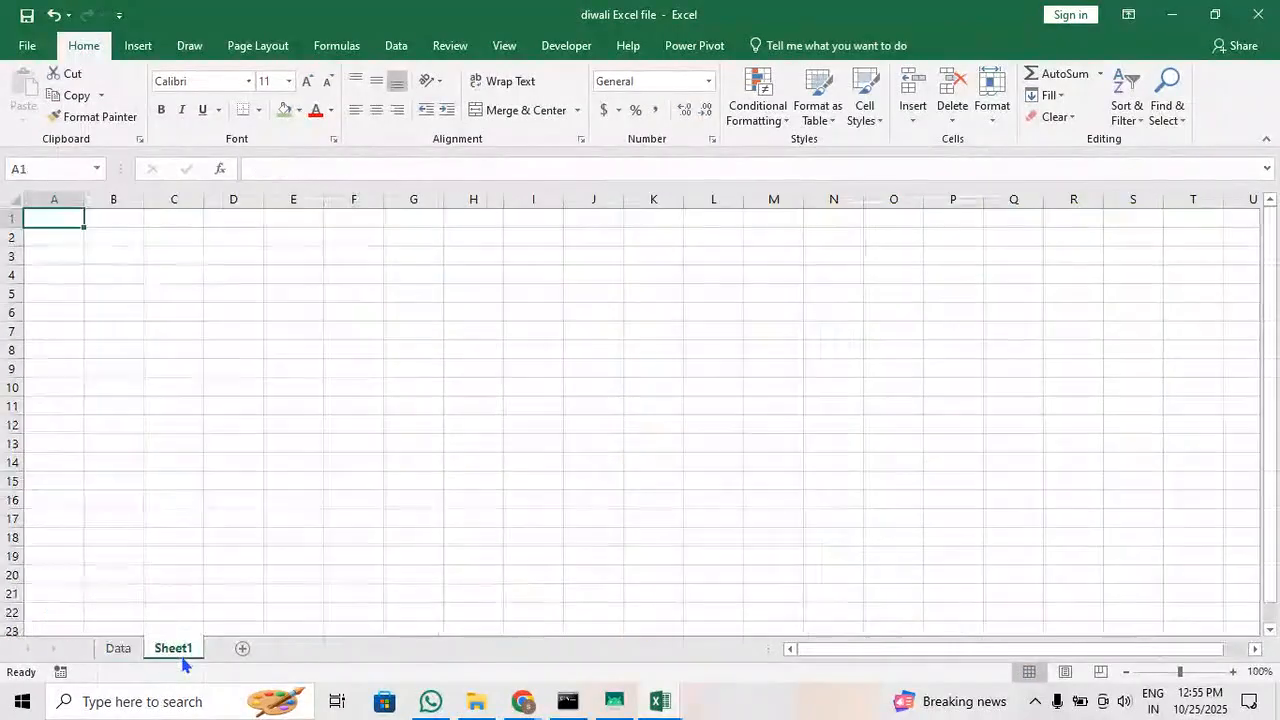
double_click(182, 656)
text(report)
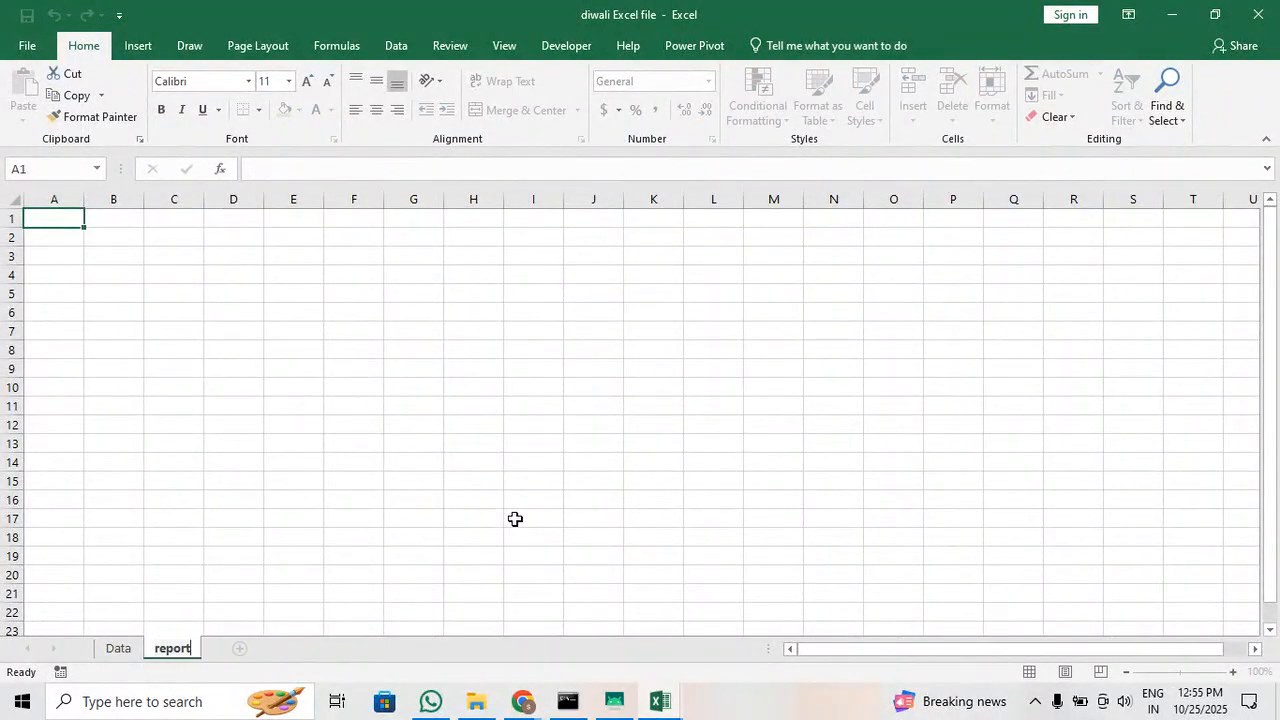
key(Return)
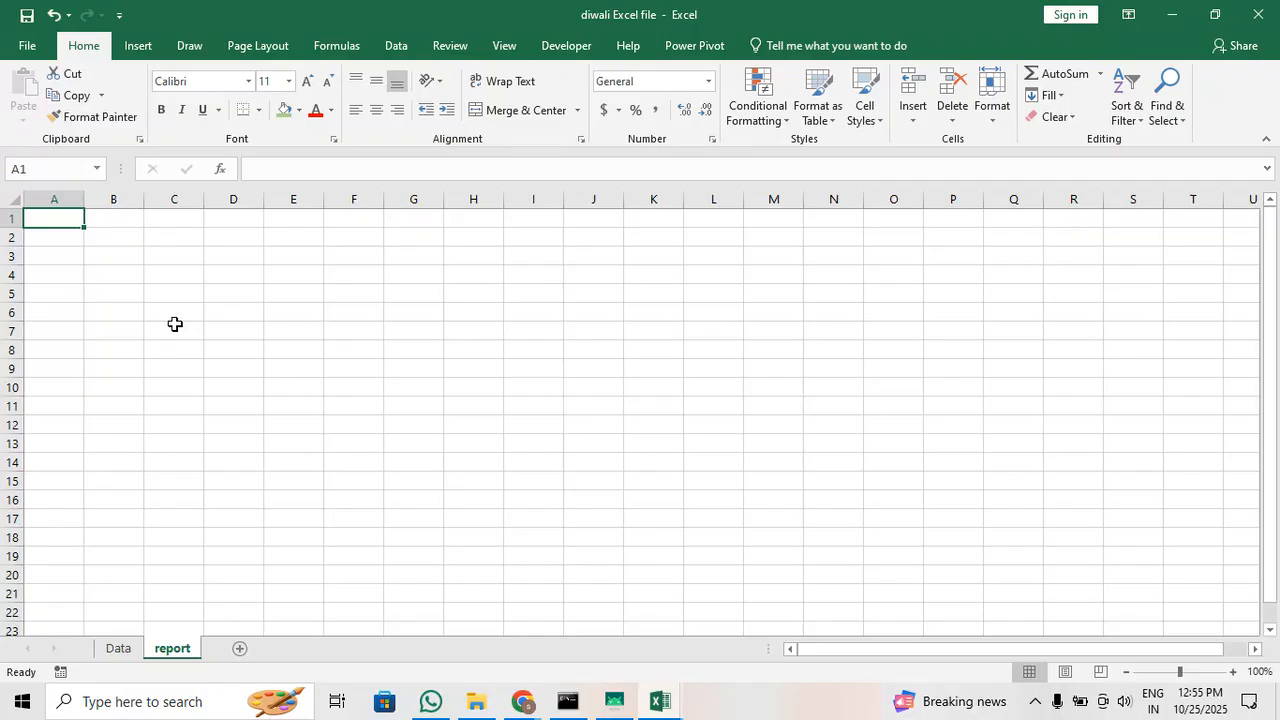
Merge and center A1:R2 on the report sheet and enter the title "ABC COMPANY DIWALI SALES DATA"
scroll(175, 324, up, 1)
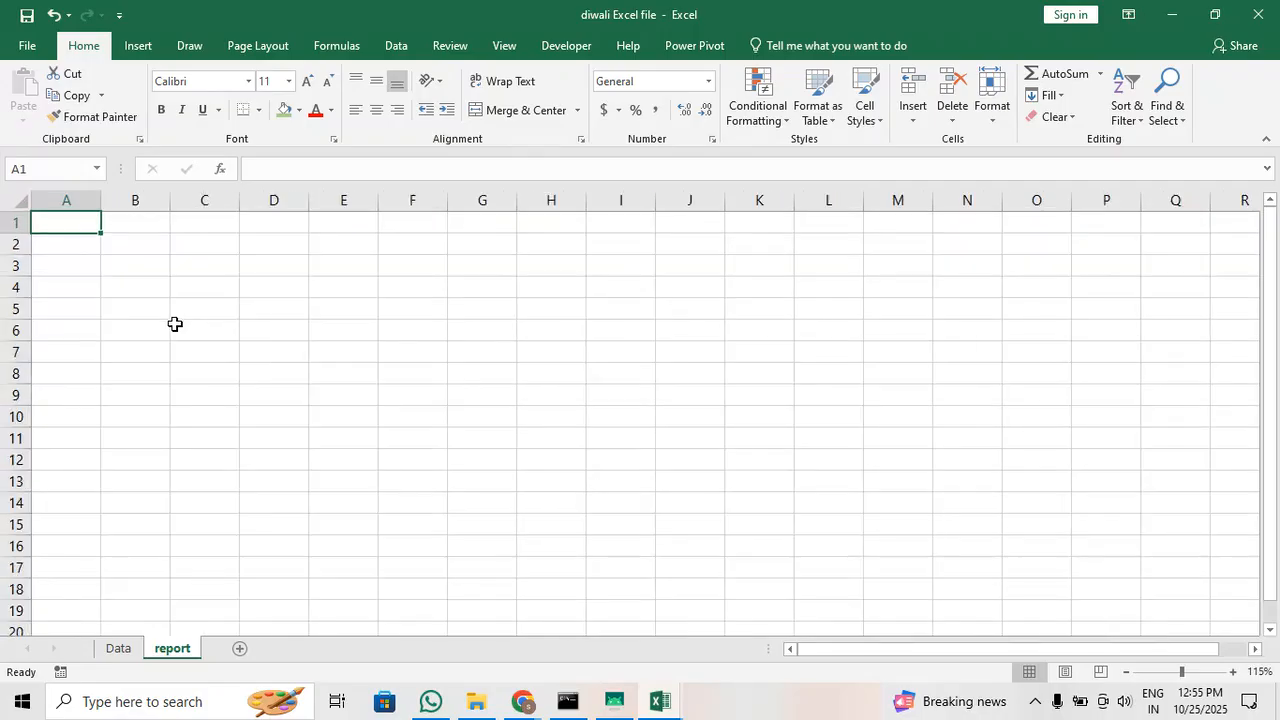
drag(50, 223, 1225, 250)
click(497, 111)
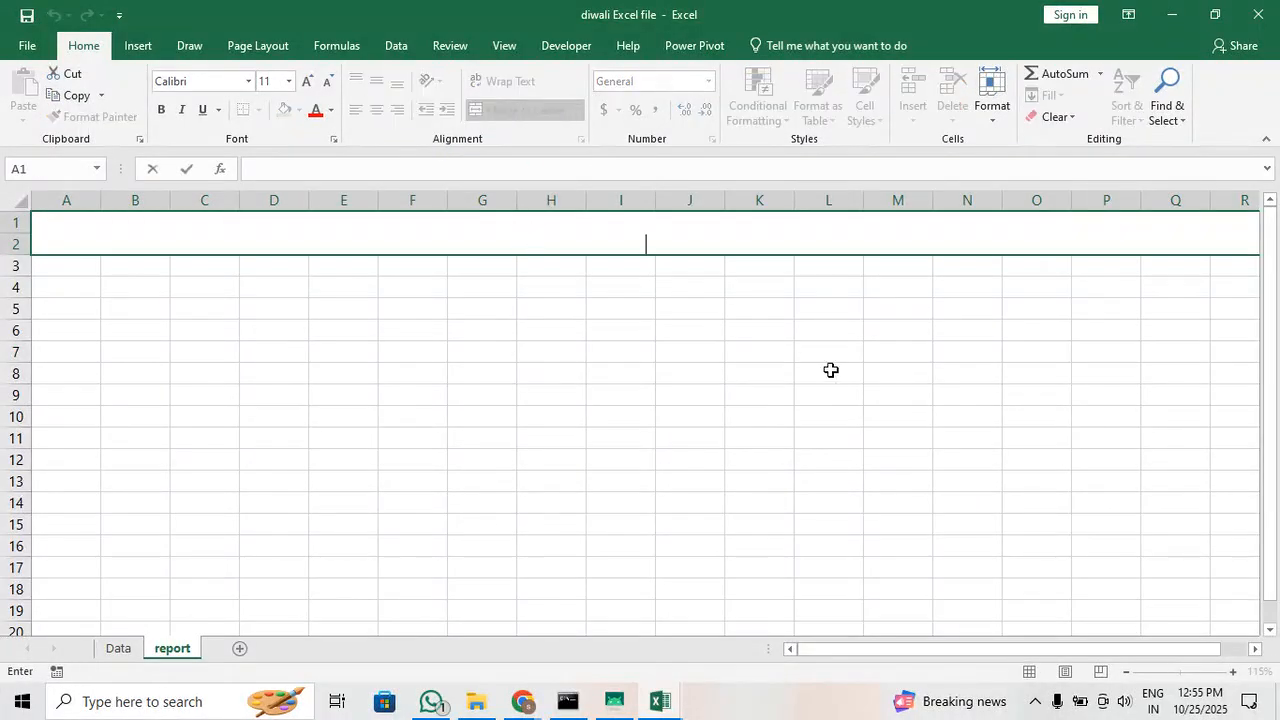
text(ABC COMPANY )
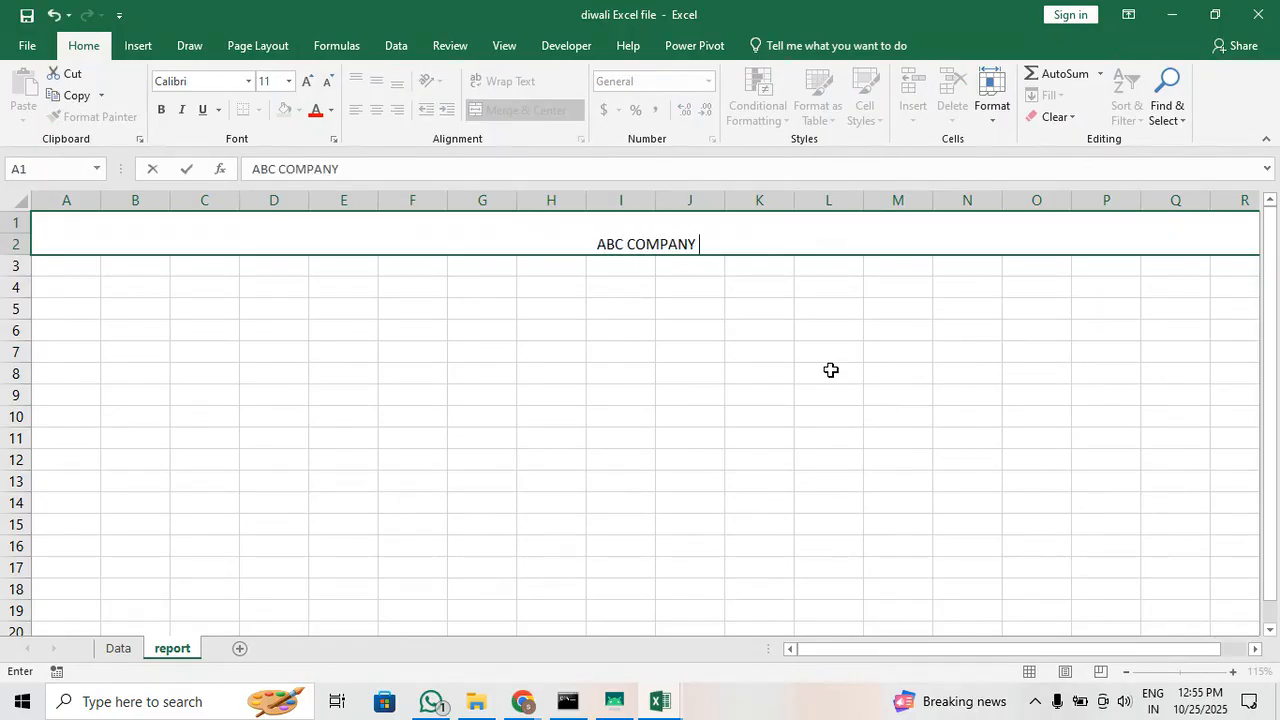
text(DIWALI S)
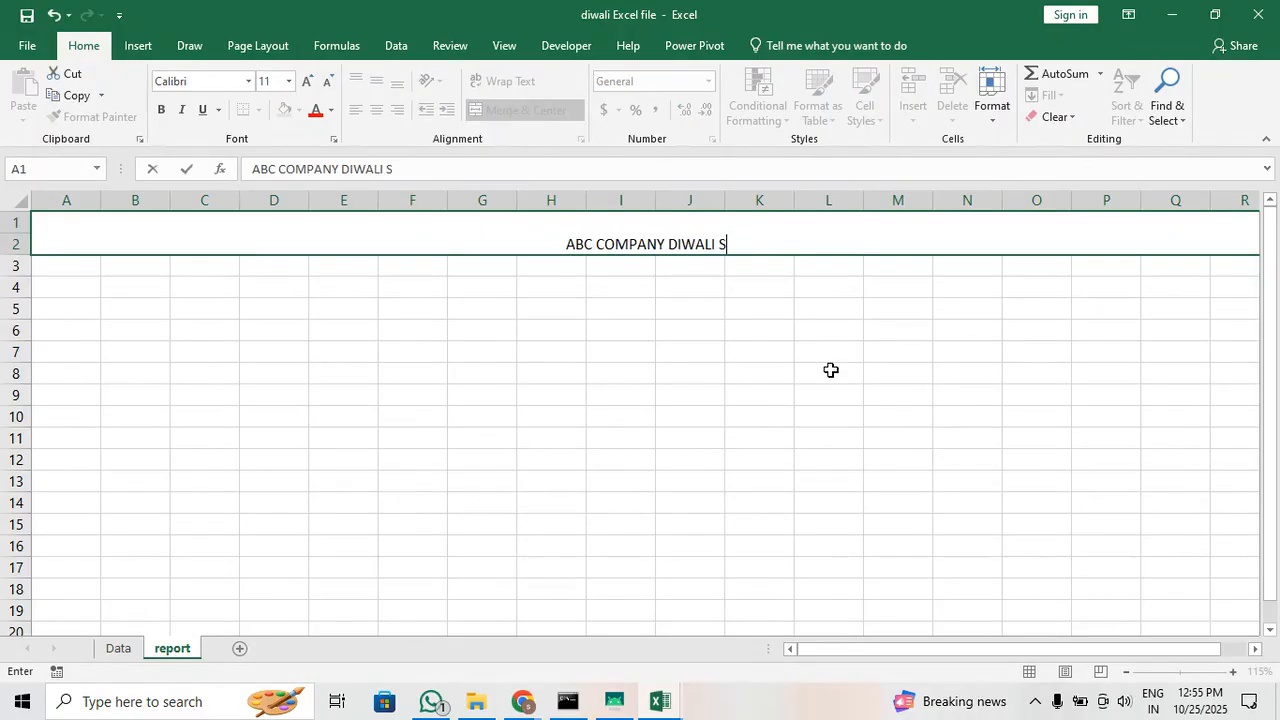
text(ALES DATA)
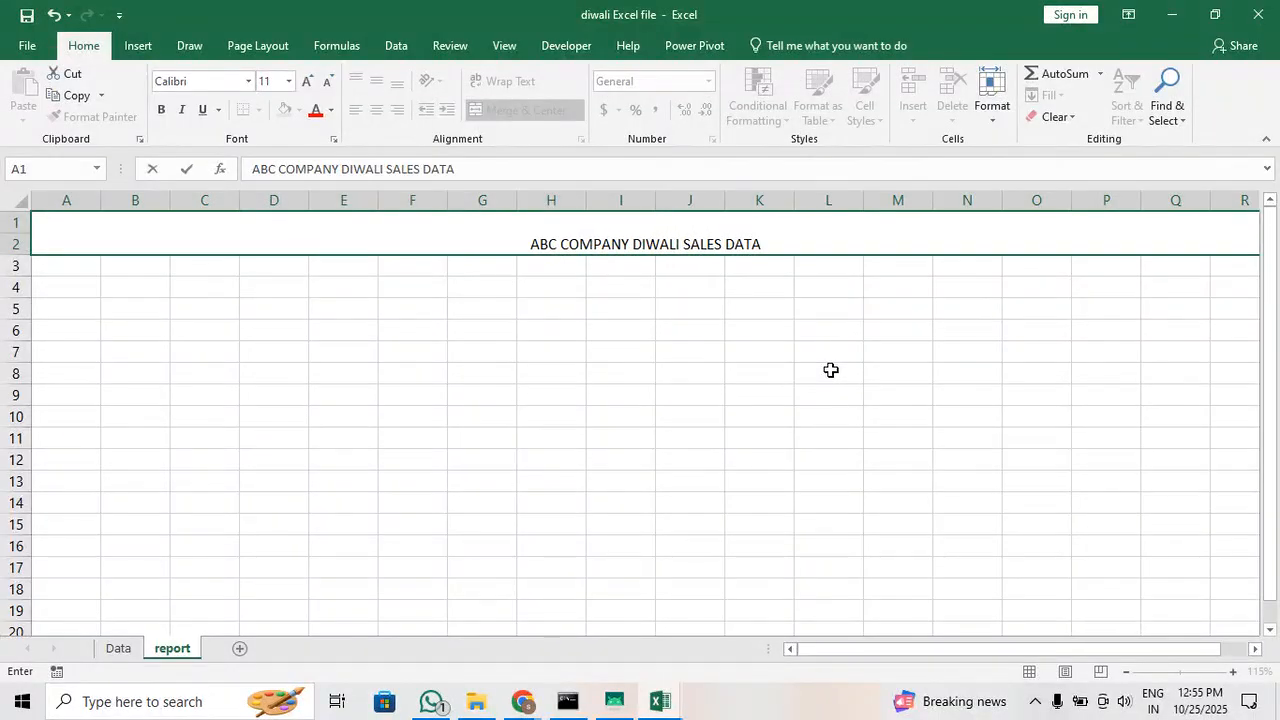
key(Return)
click(729, 243)
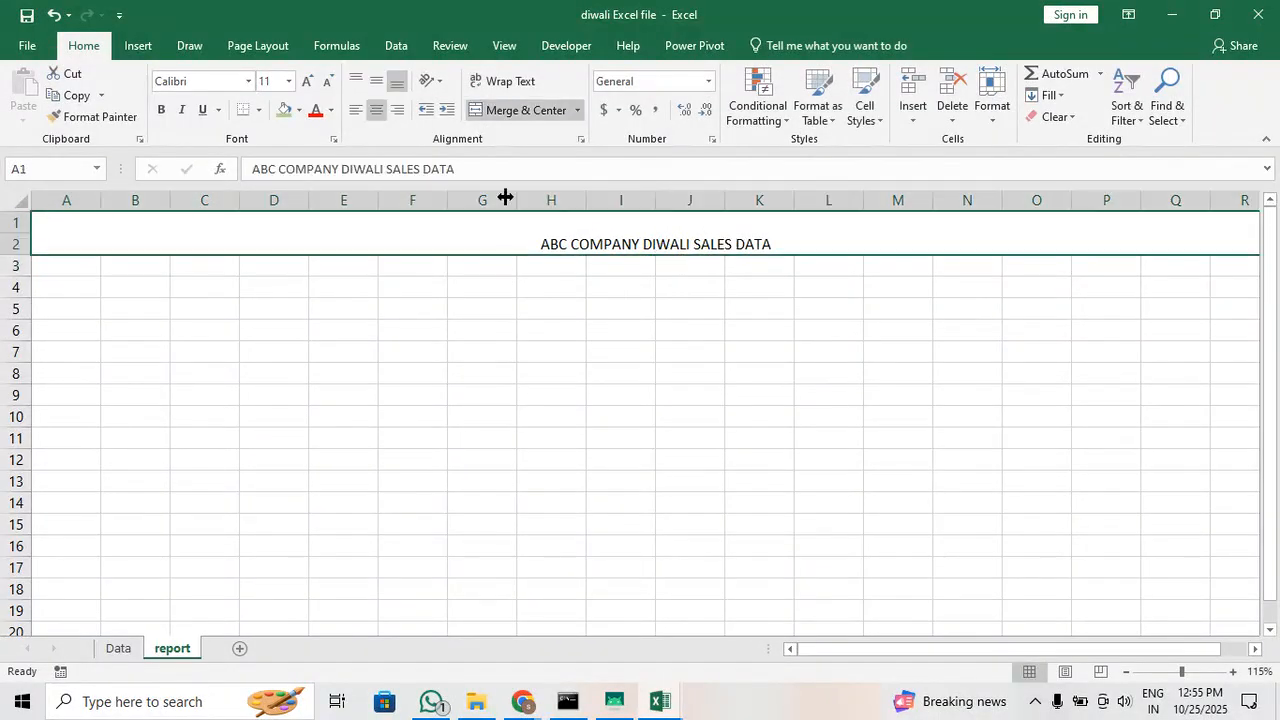
Format the report title with middle vertical alignment, bold, font size 22 and underline
click(384, 85)
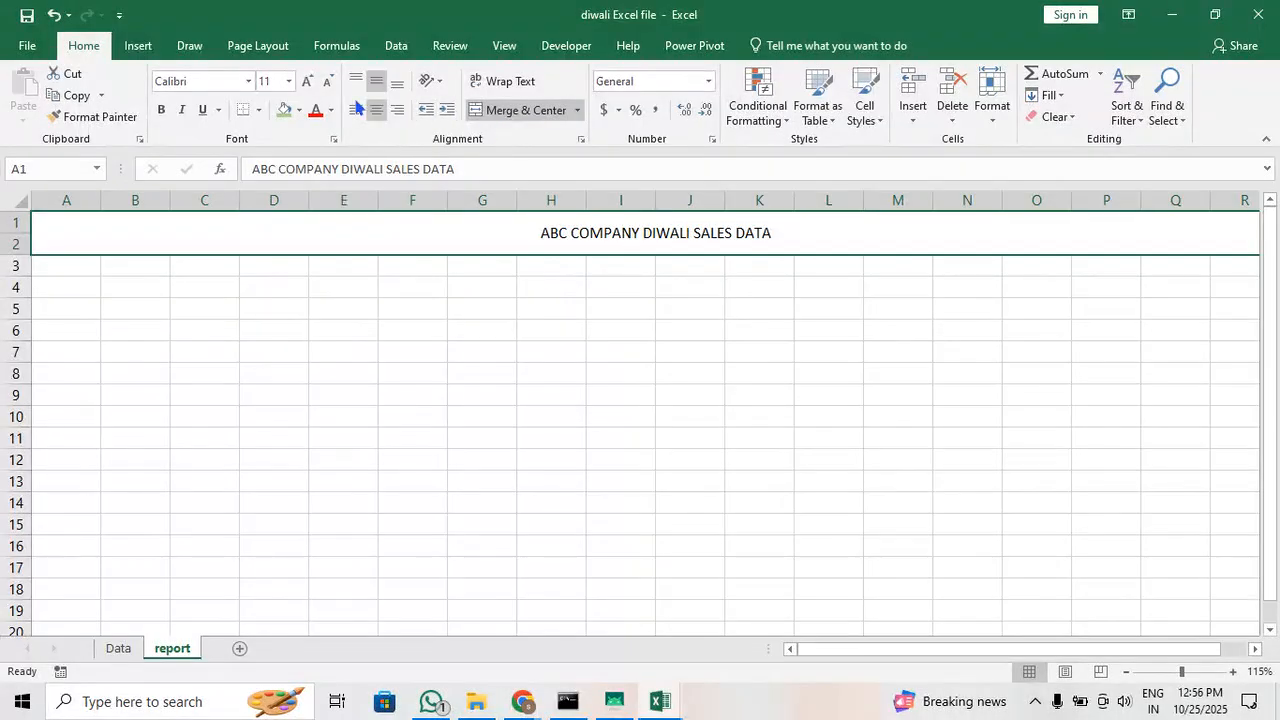
click(161, 110)
click(307, 81)
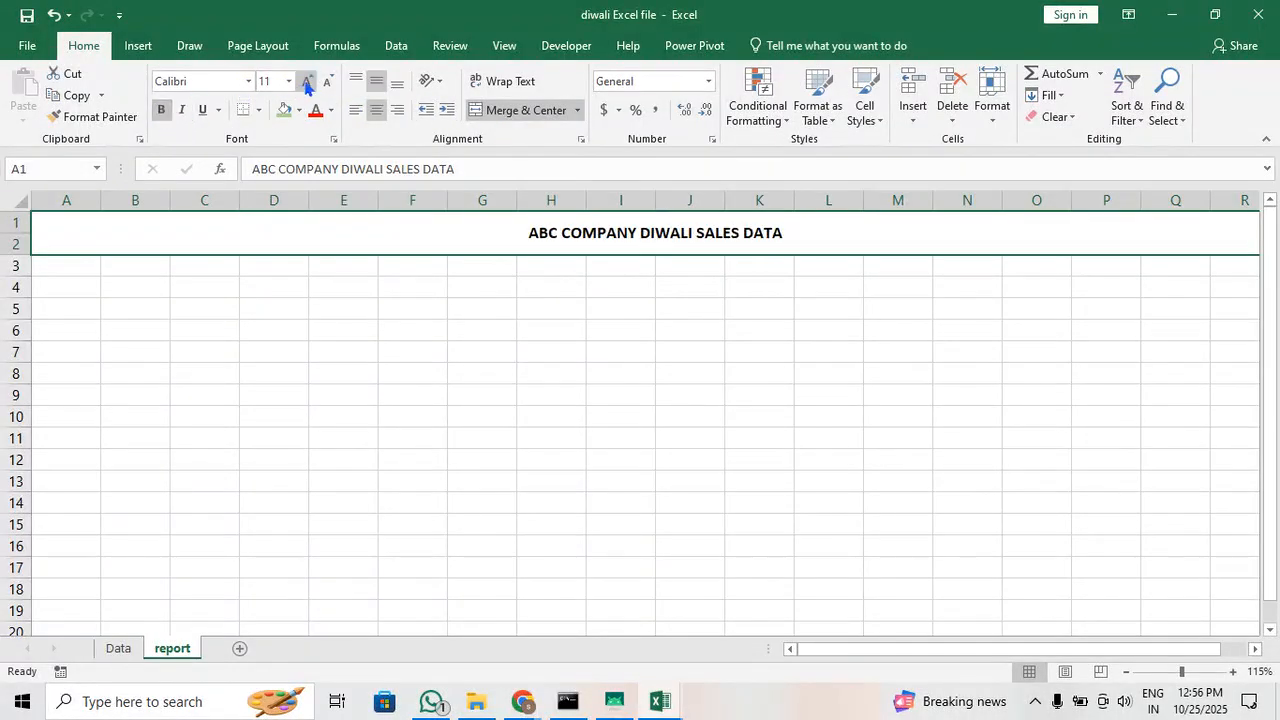
click(307, 81)
click(307, 81)
click(307, 81)
click(307, 81)
click(307, 81)
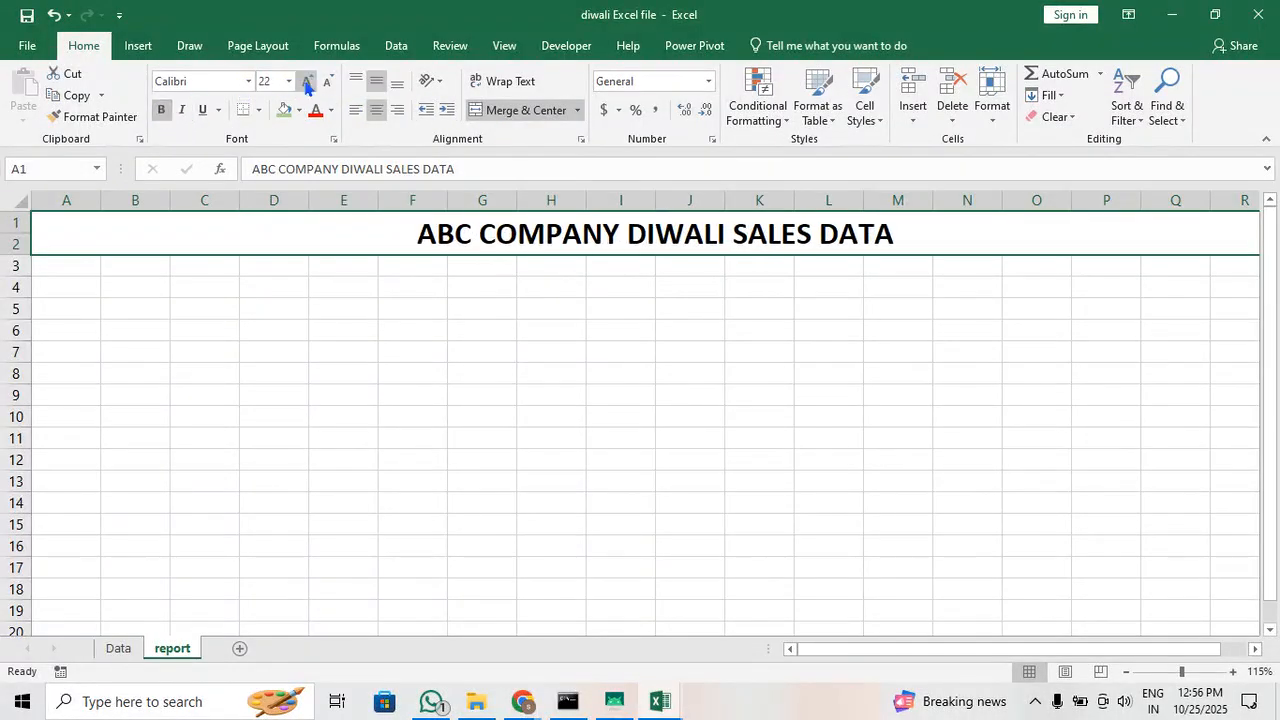
click(527, 457)
click(522, 237)
click(201, 110)
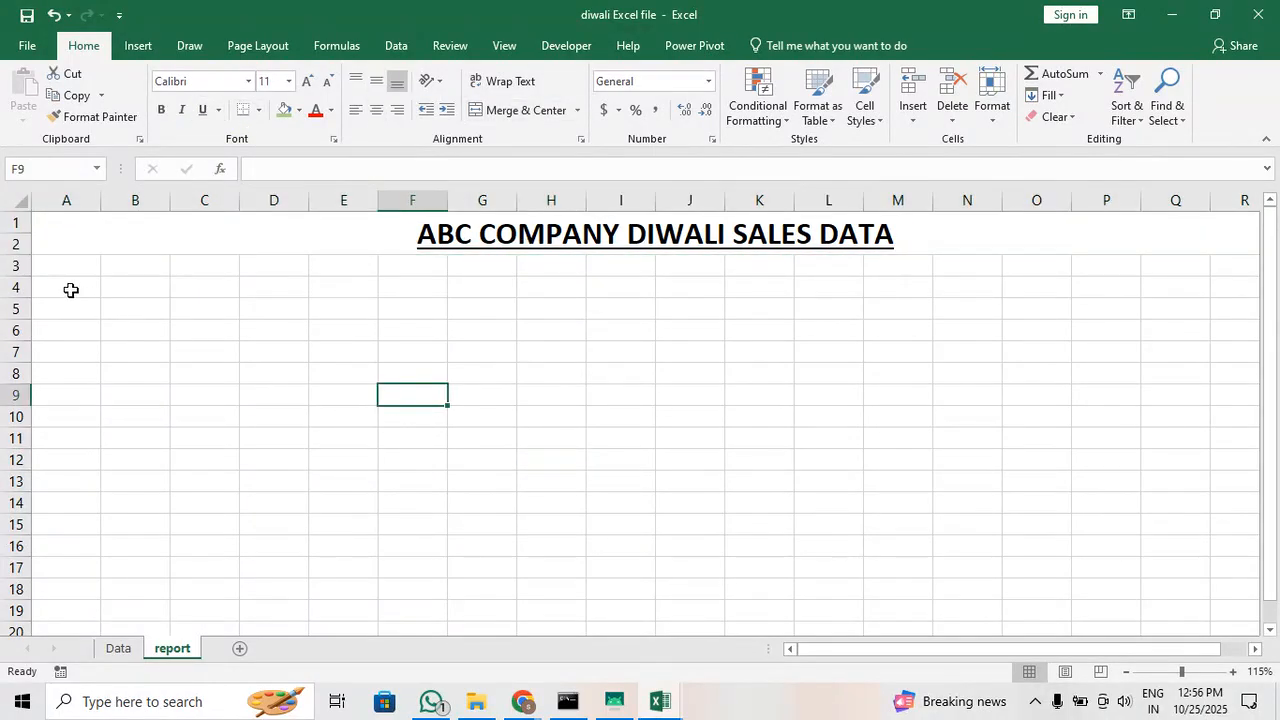
drag(62, 273, 220, 522)
drag(369, 266, 505, 503)
drag(688, 270, 850, 466)
click(1067, 280)
drag(1067, 278, 1209, 423)
click(1147, 497)
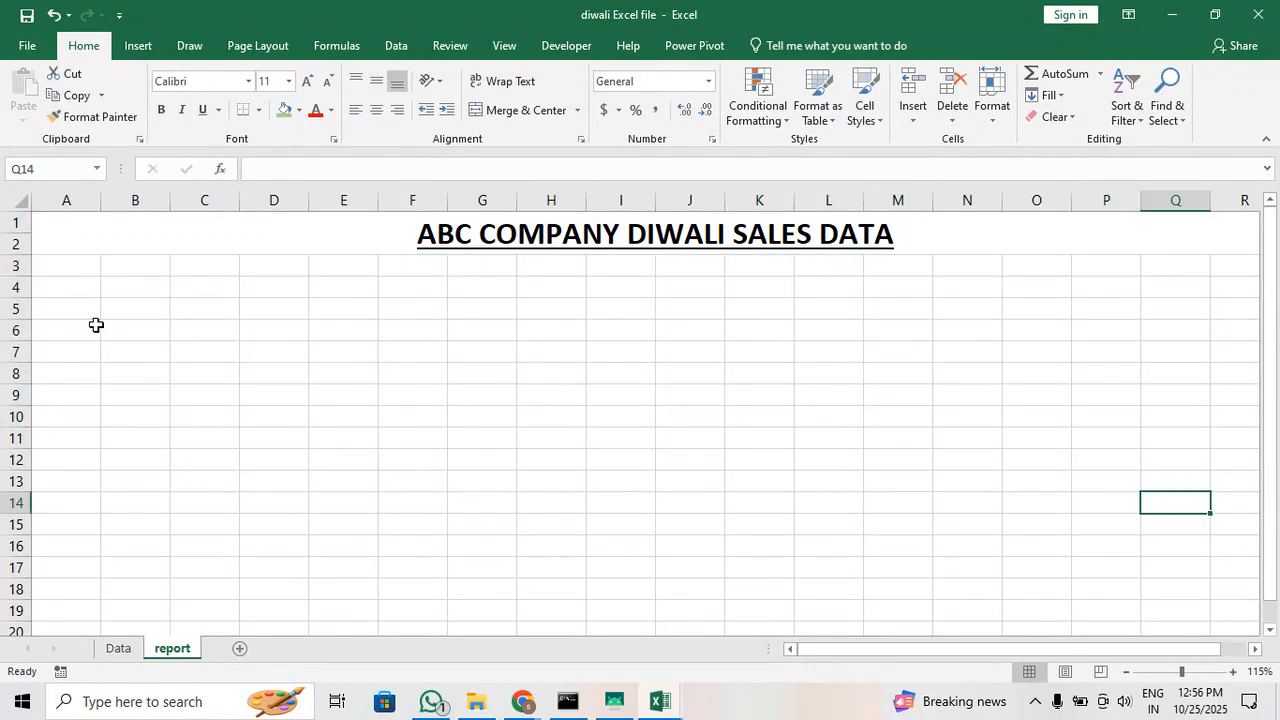
Select cell A5 on the report sheet as the pivot table location
click(61, 298)
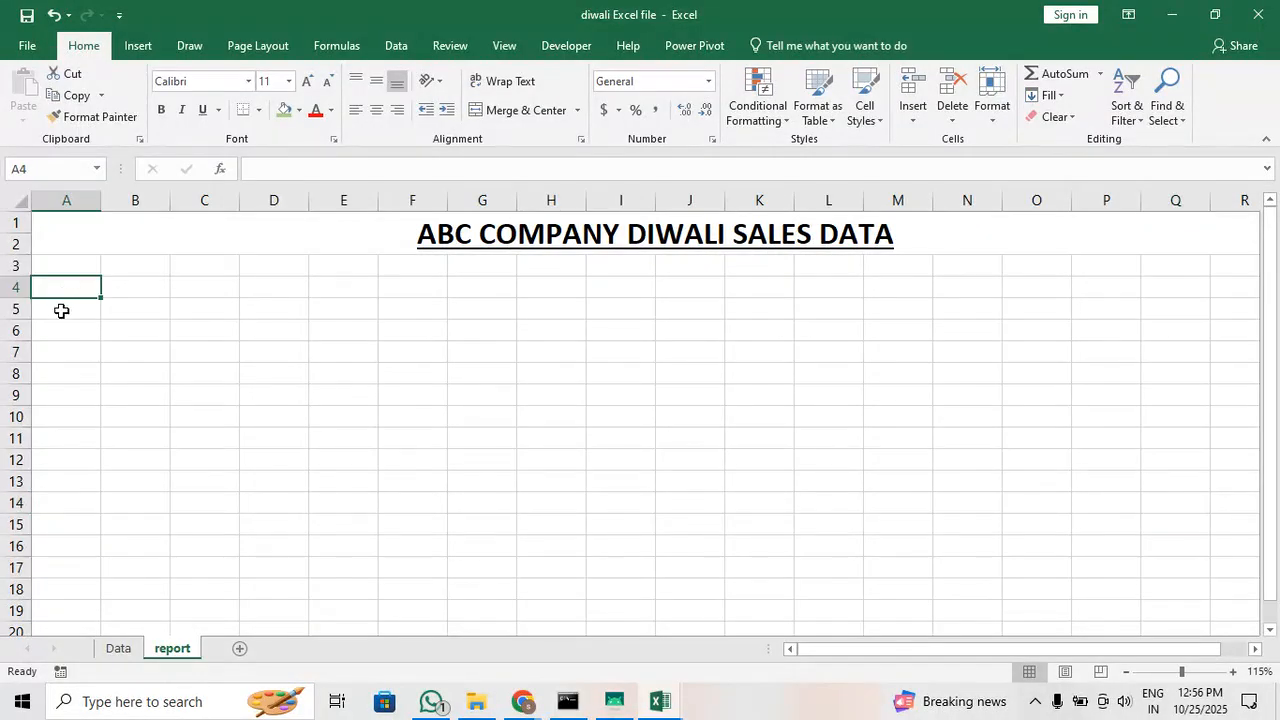
click(62, 312)
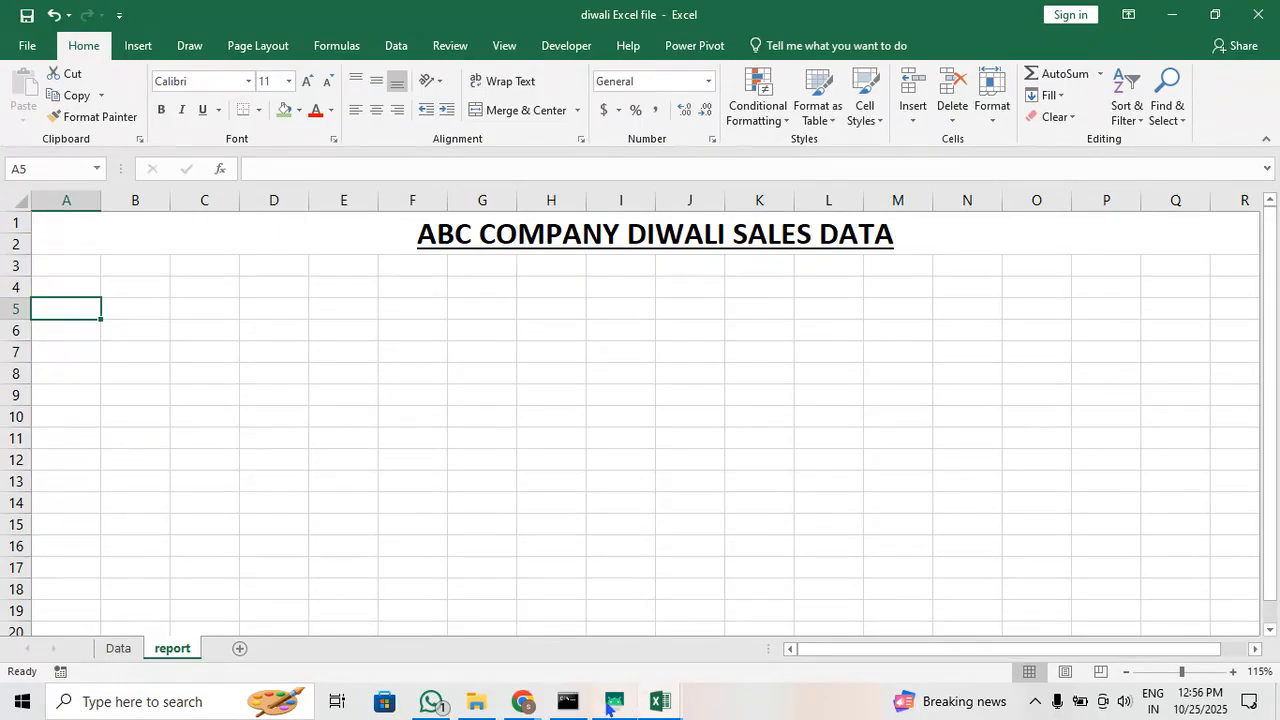
Switch to Chrome to check the Google Meet call and return to the Excel workbook
mouse_move(522, 701)
click(257, 665)
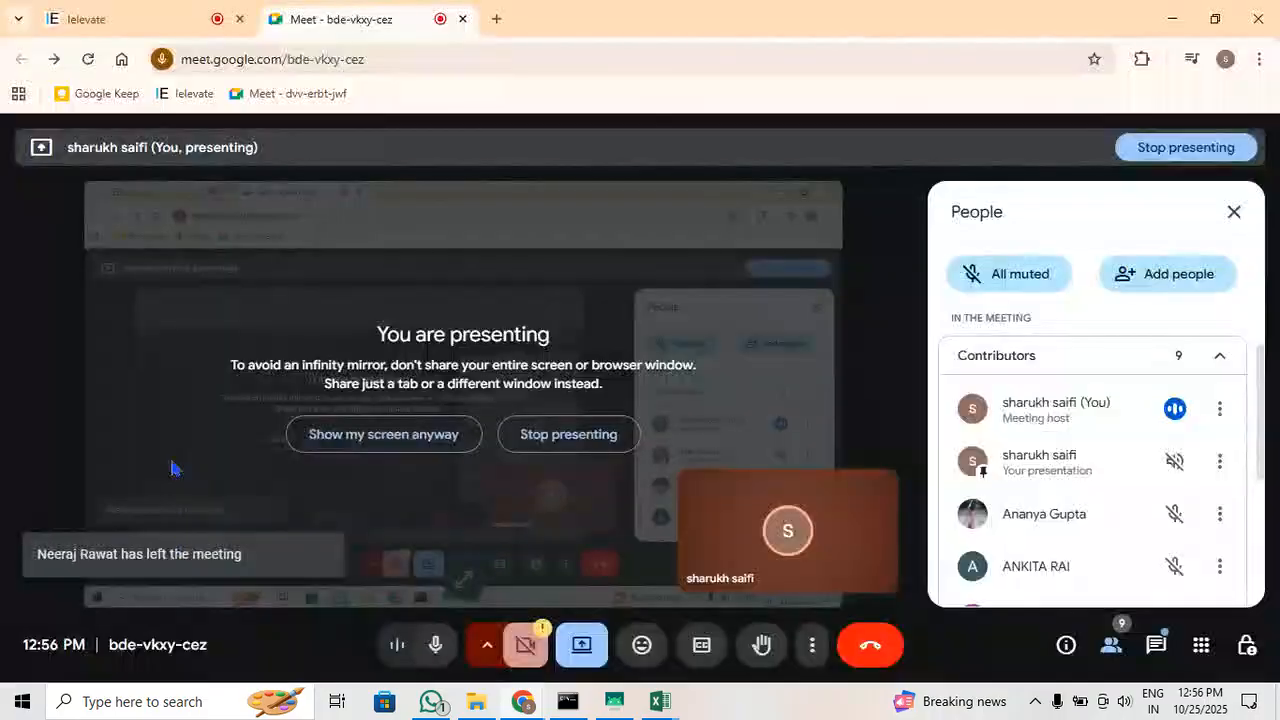
click(110, 18)
click(340, 18)
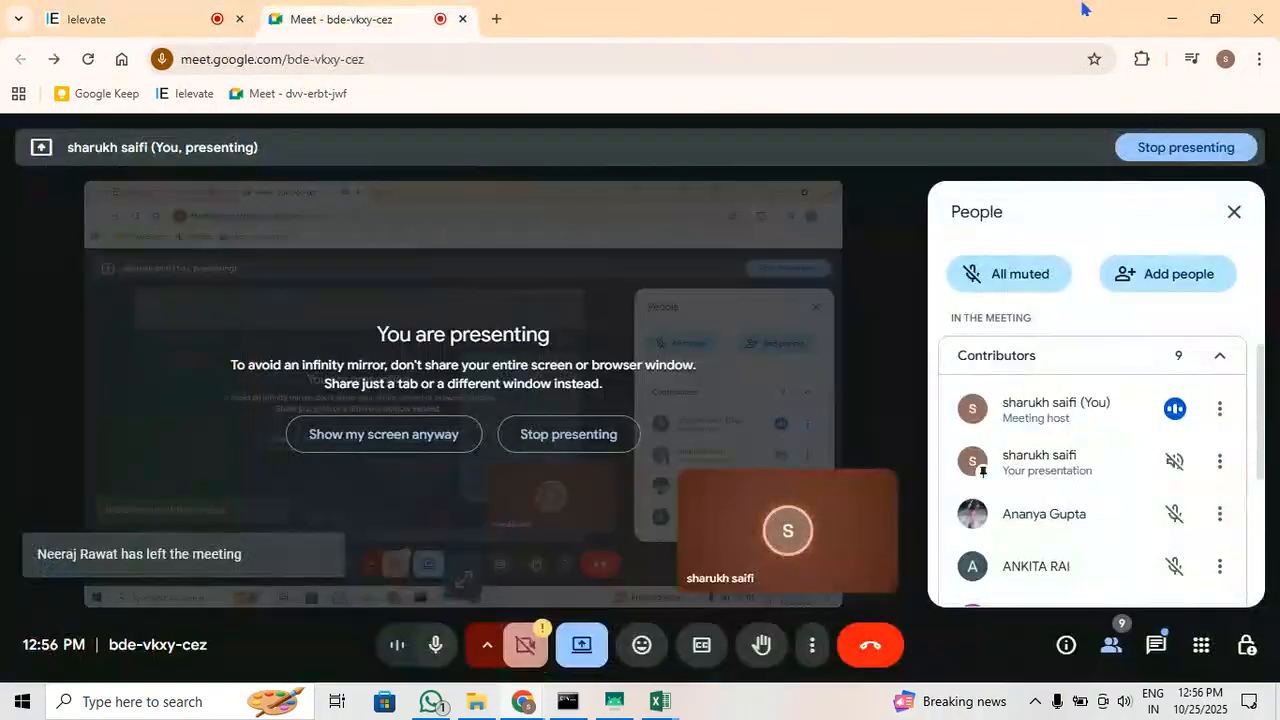
click(1172, 18)
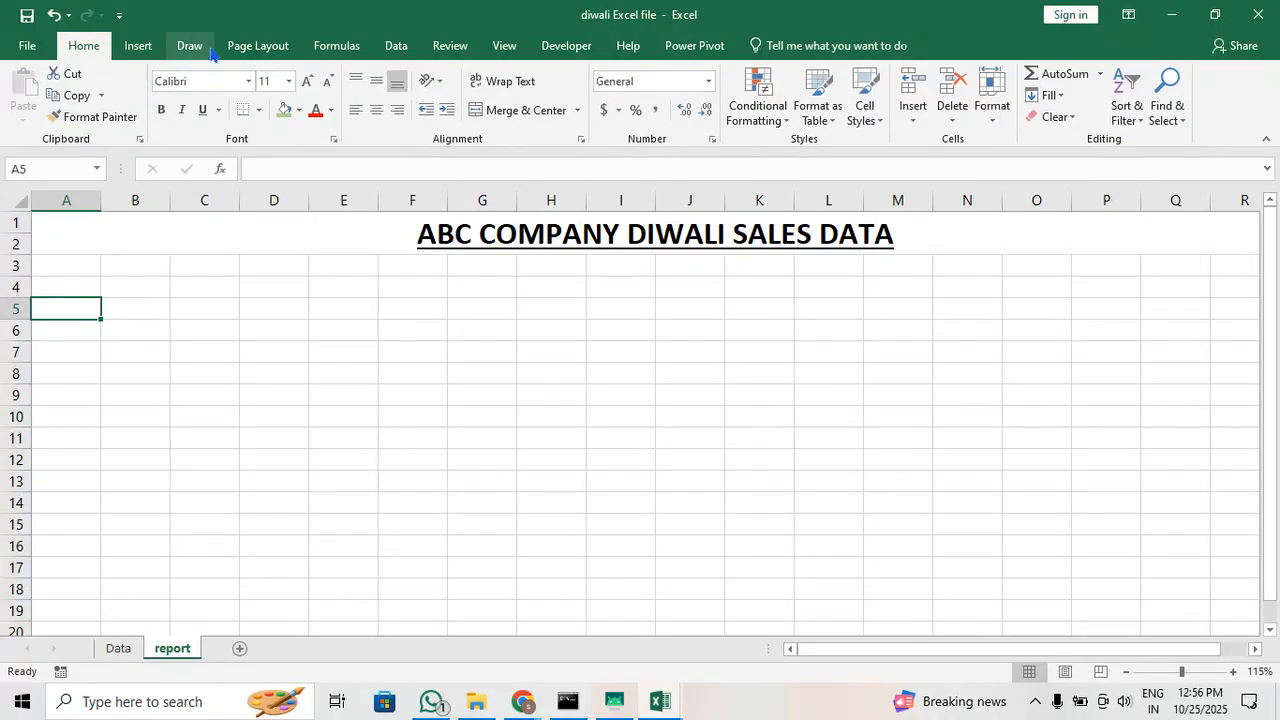
Create a PivotTable from Data!$A$1:$N$11252, placed in the existing worksheet at report!$A$5
click(140, 46)
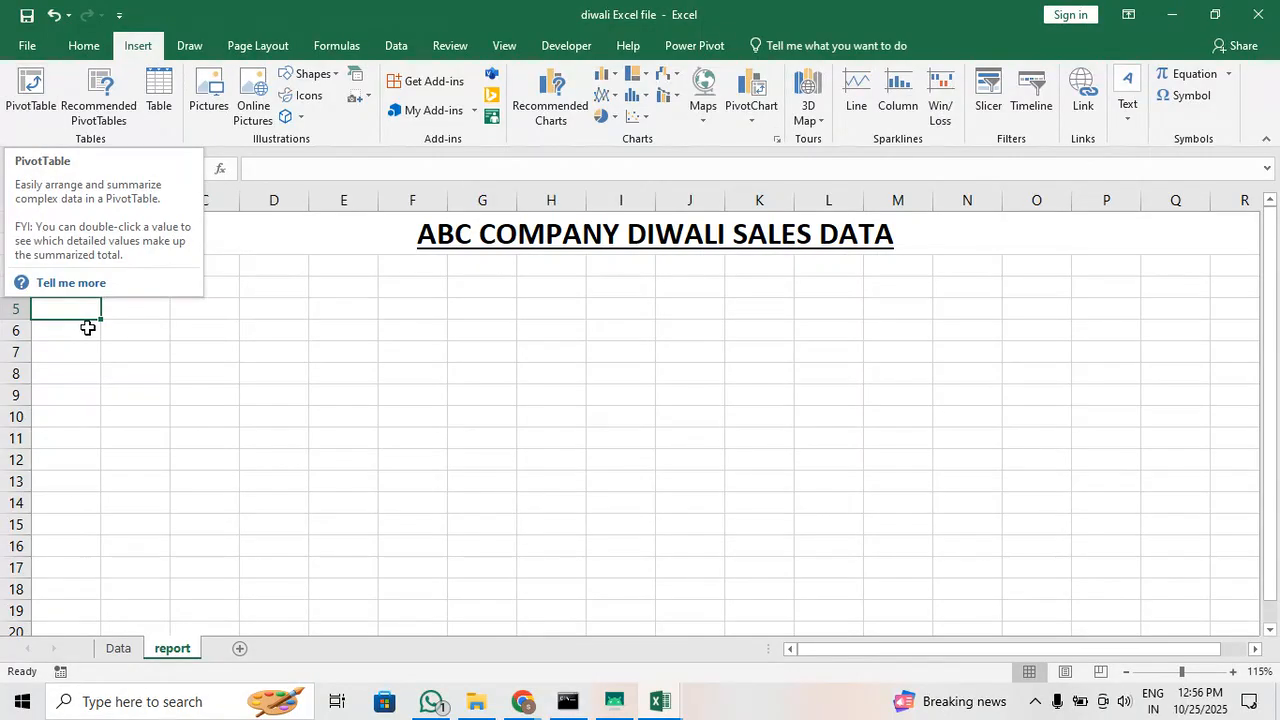
click(14, 98)
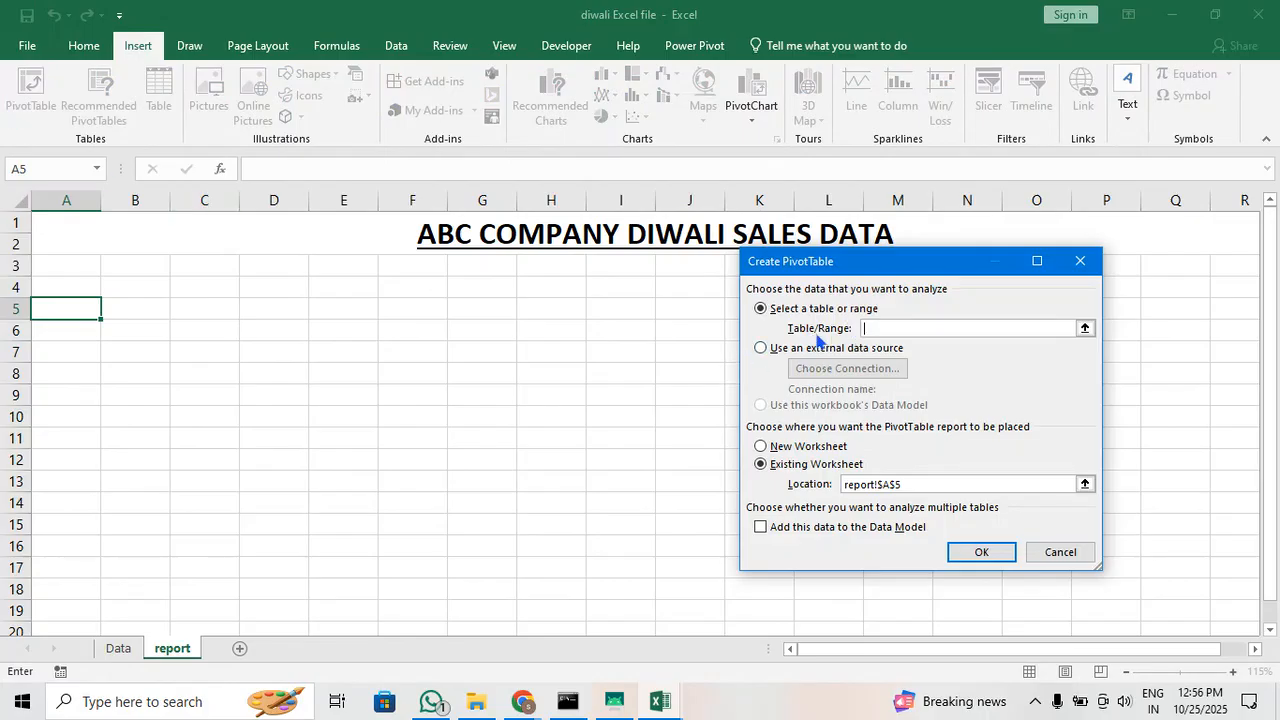
click(139, 659)
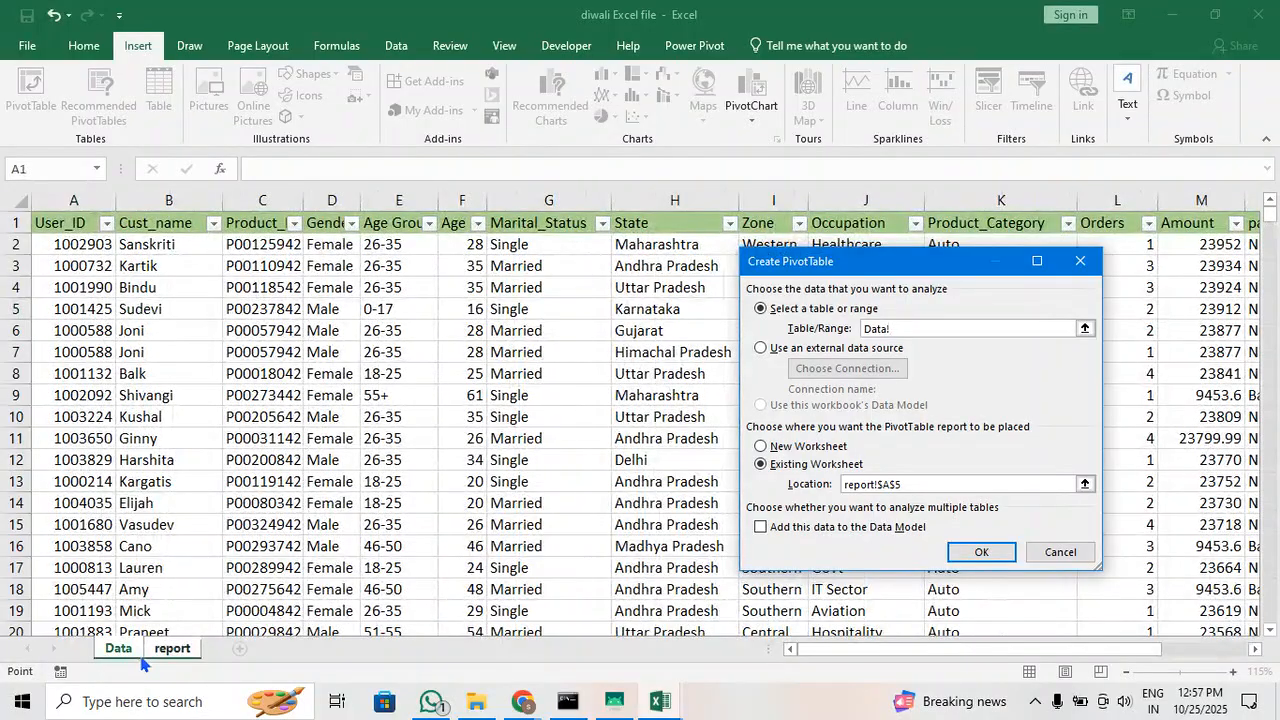
click(176, 360)
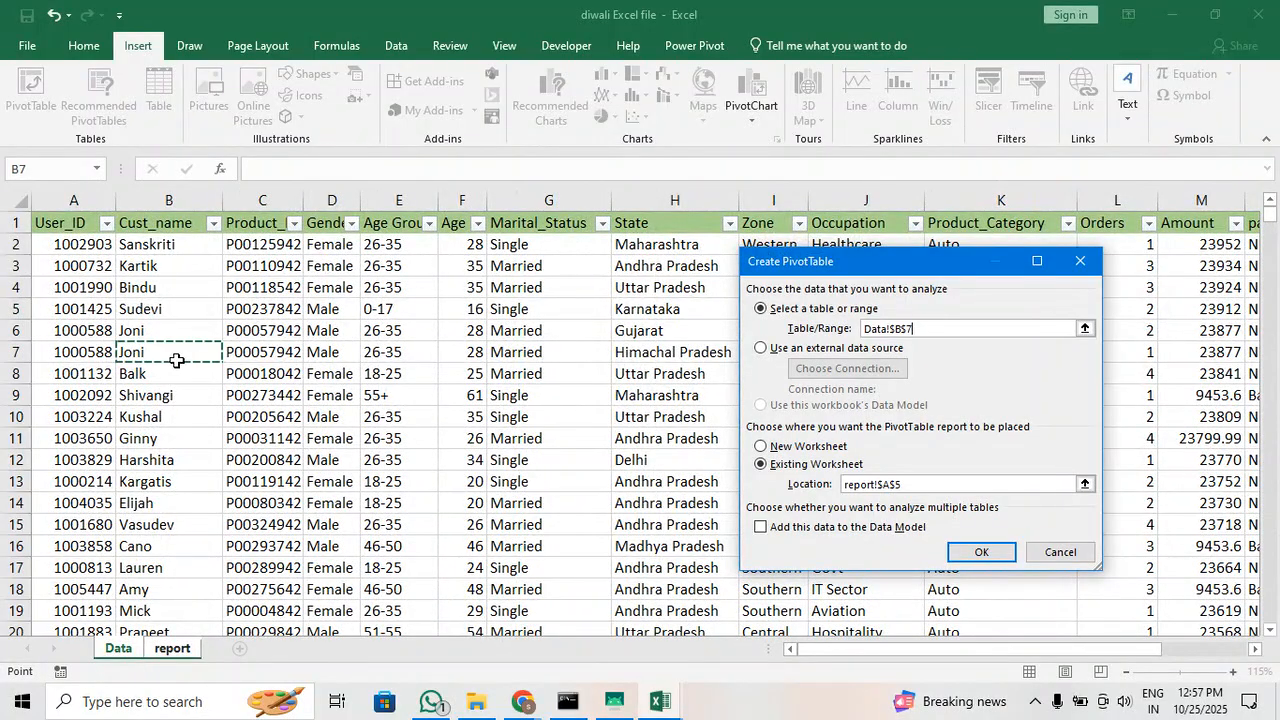
key(ctrl+a)
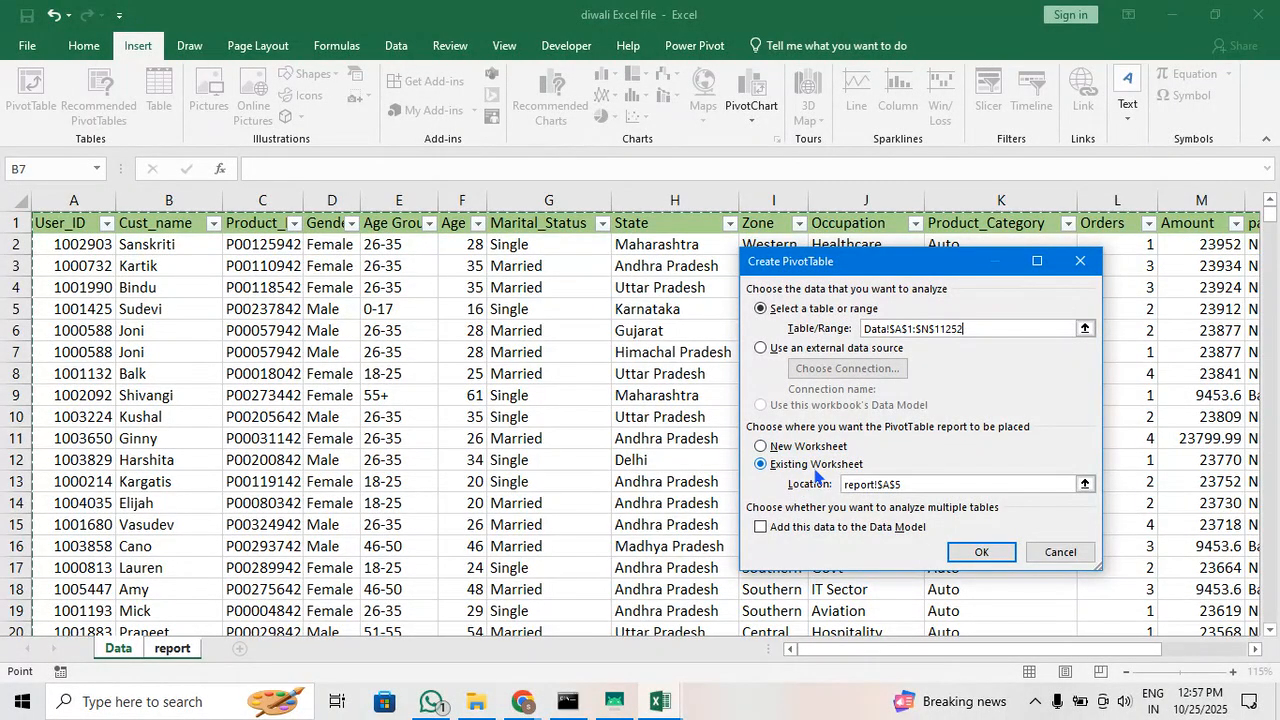
click(913, 485)
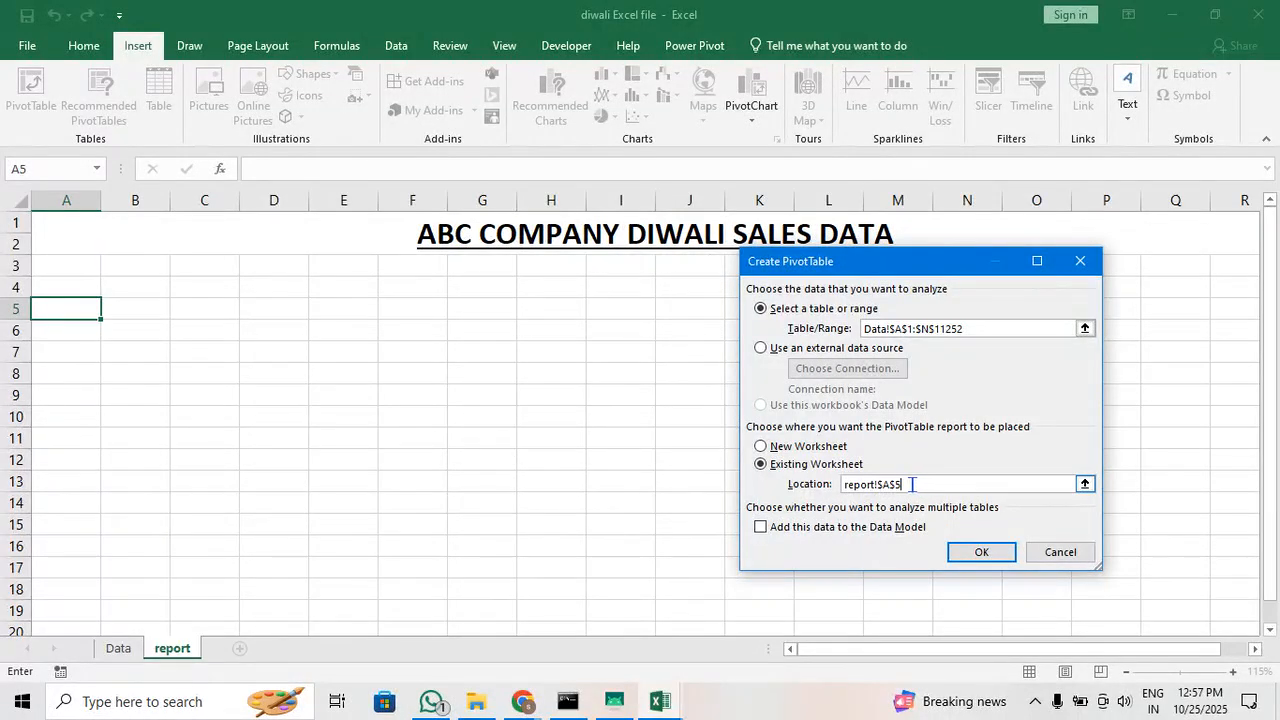
click(980, 552)
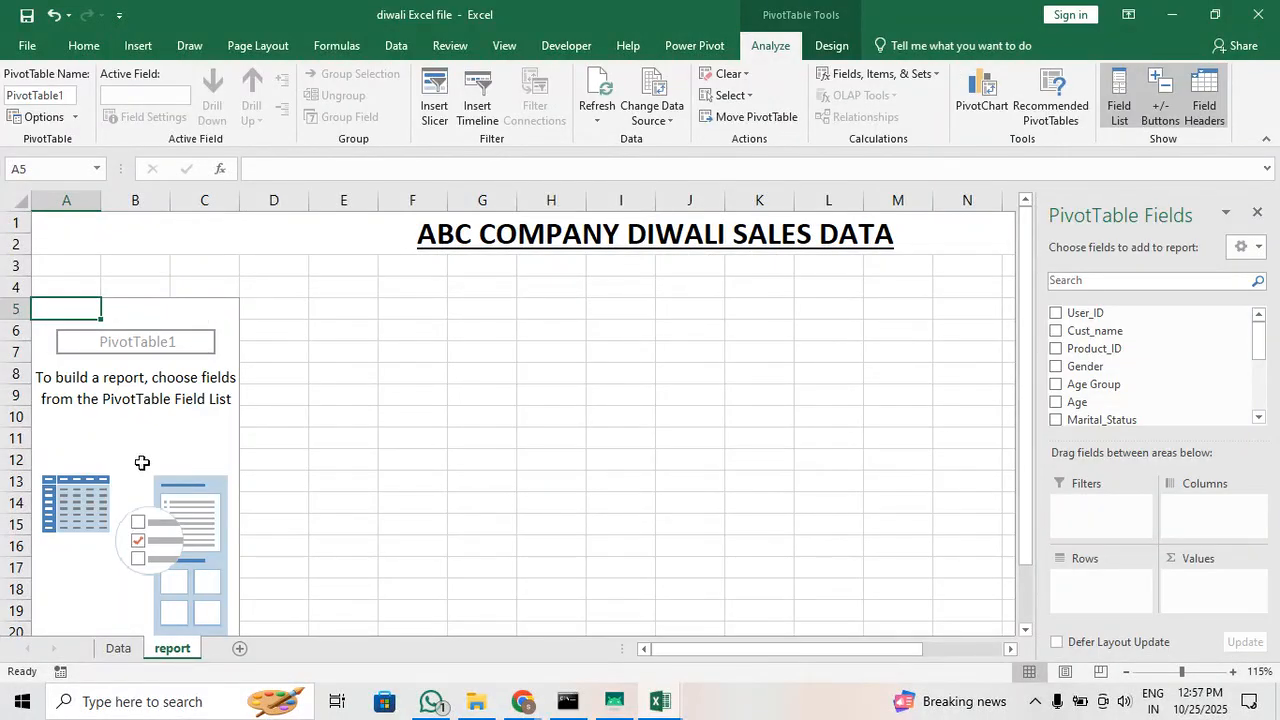
Review the fields available in the PivotTable field list, from User_ID through payment method
scroll(142, 462, down, 3)
scroll(142, 462, up, 3)
drag(1186, 443, 1186, 473)
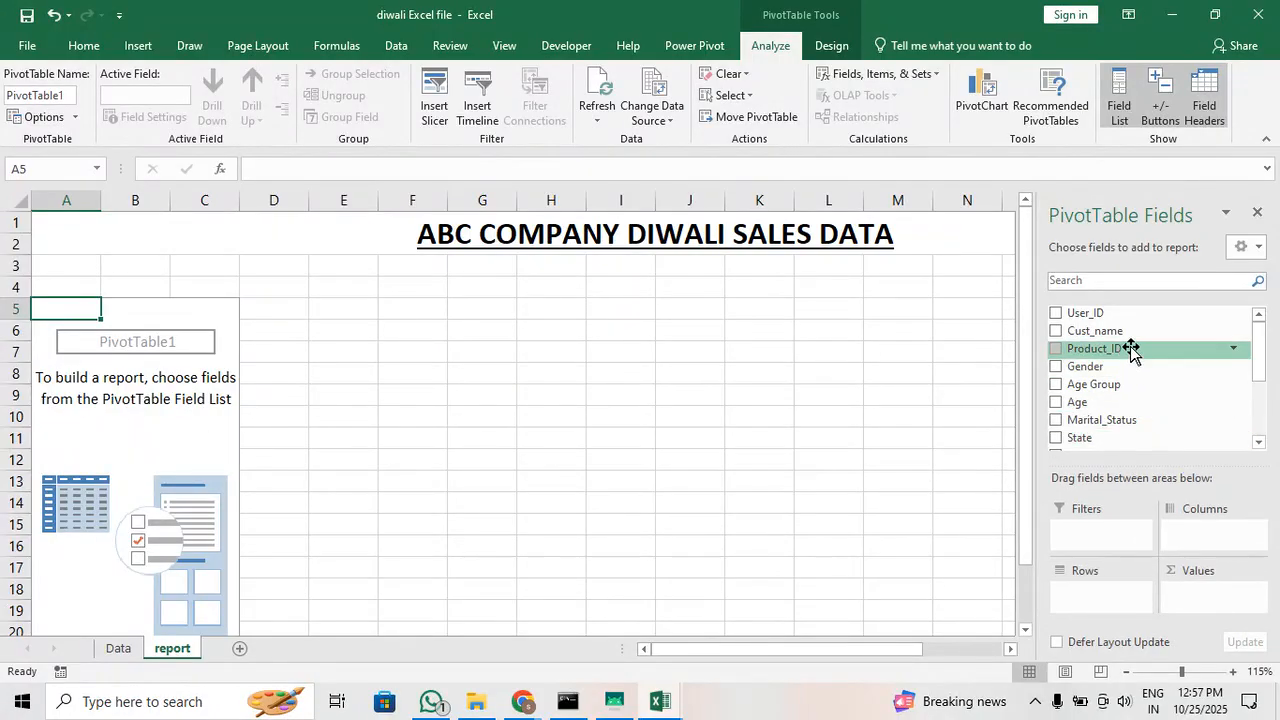
scroll(1155, 383, down, 2)
scroll(1155, 383, down, 1)
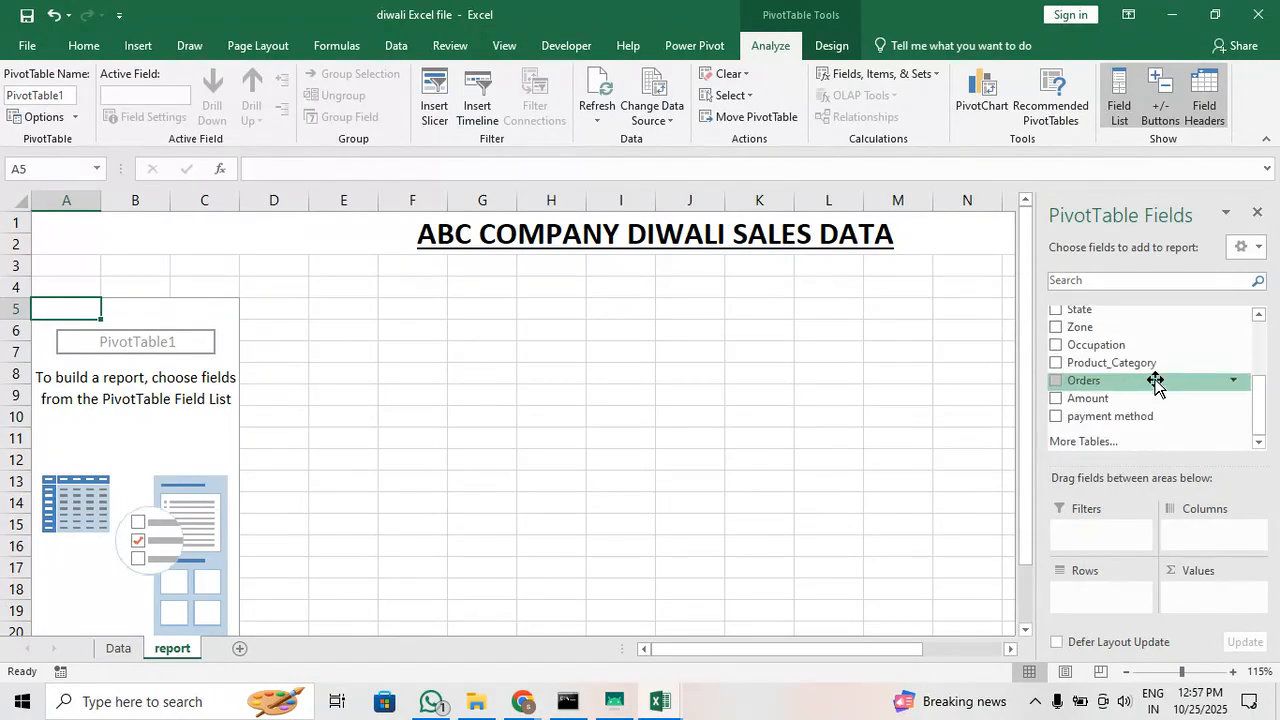
scroll(1155, 383, up, 3)
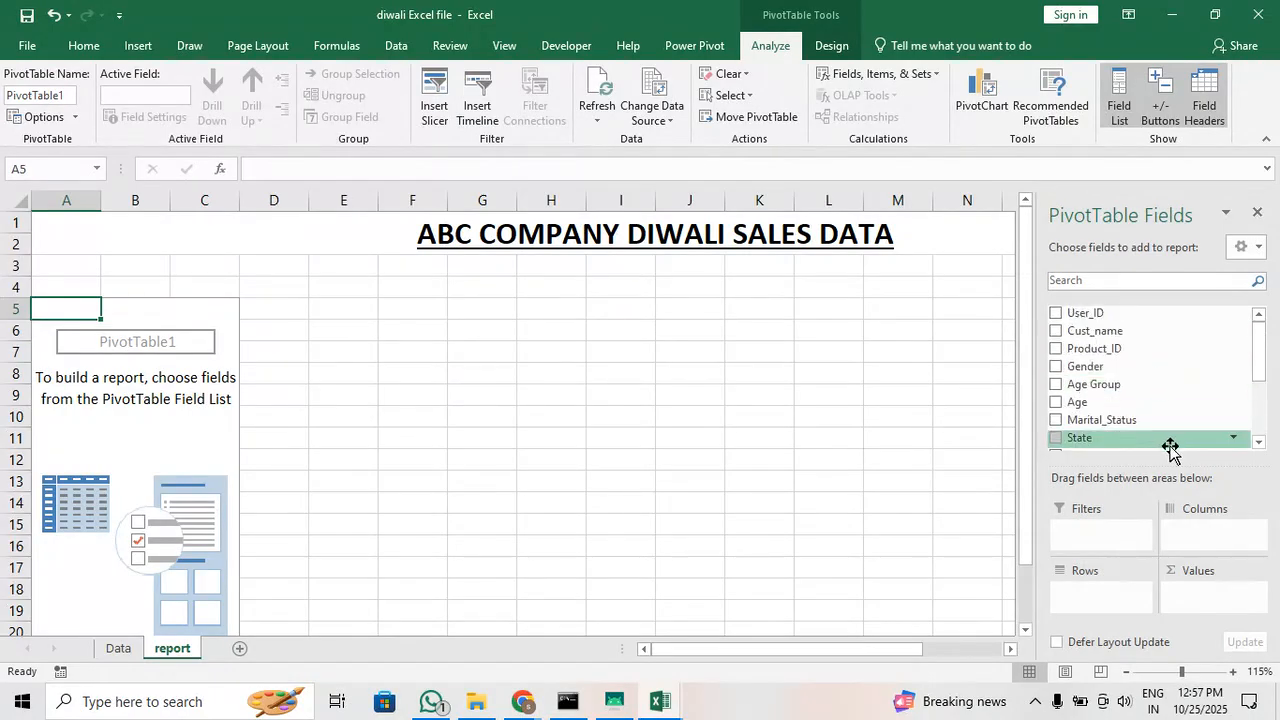
drag(1172, 465, 1172, 442)
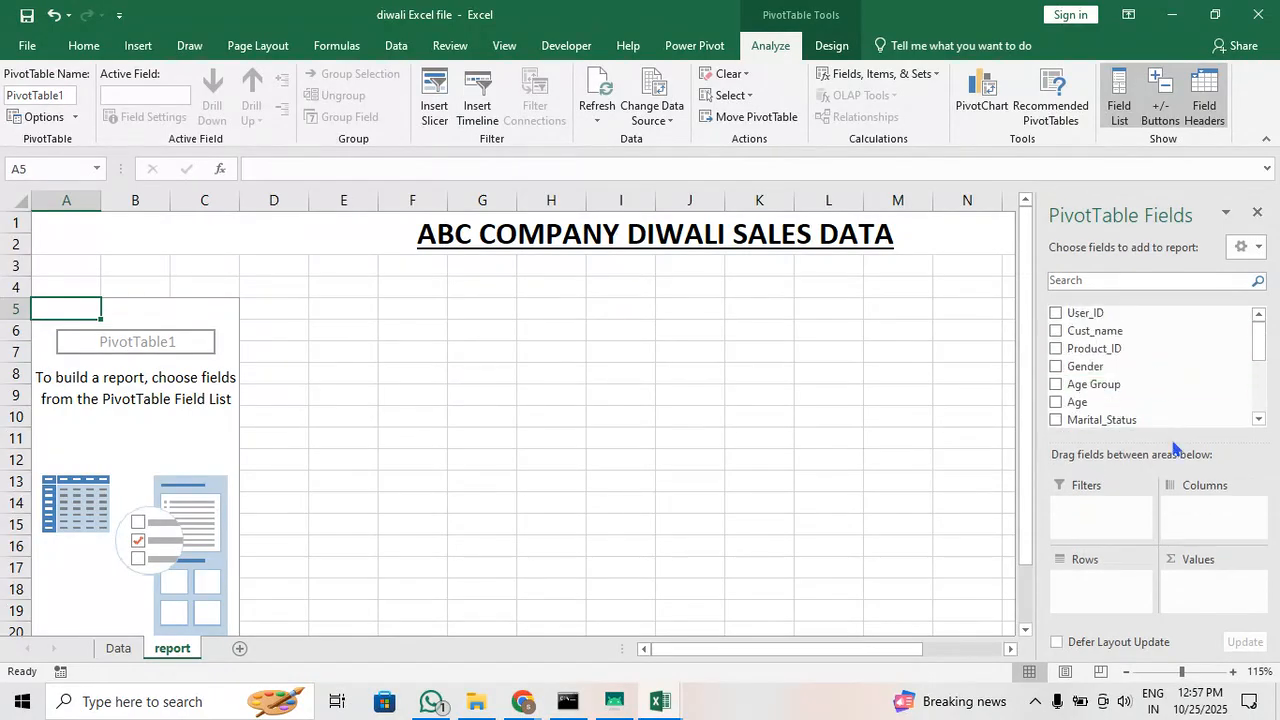
Add Gender as the pivot table's row field and remove it again
click(1056, 367)
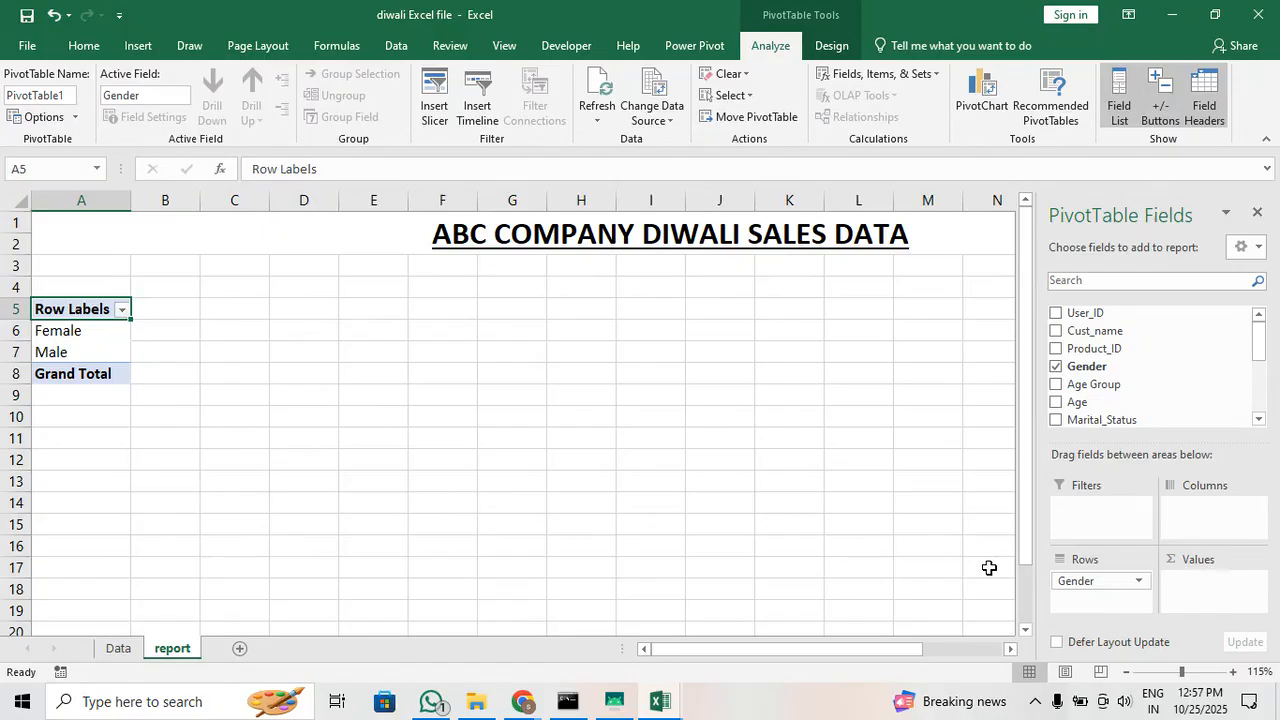
click(1055, 366)
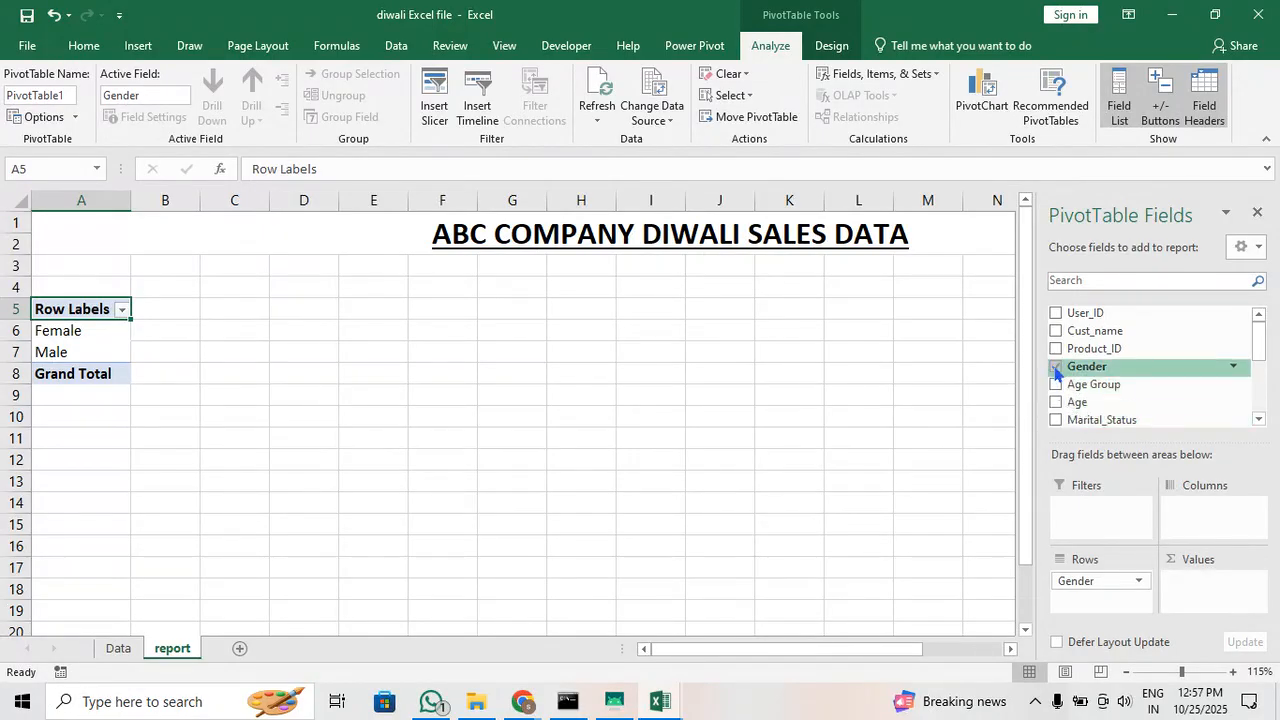
Place the Marital_Status field in the pivot table's Rows area
scroll(1131, 398, down, 1)
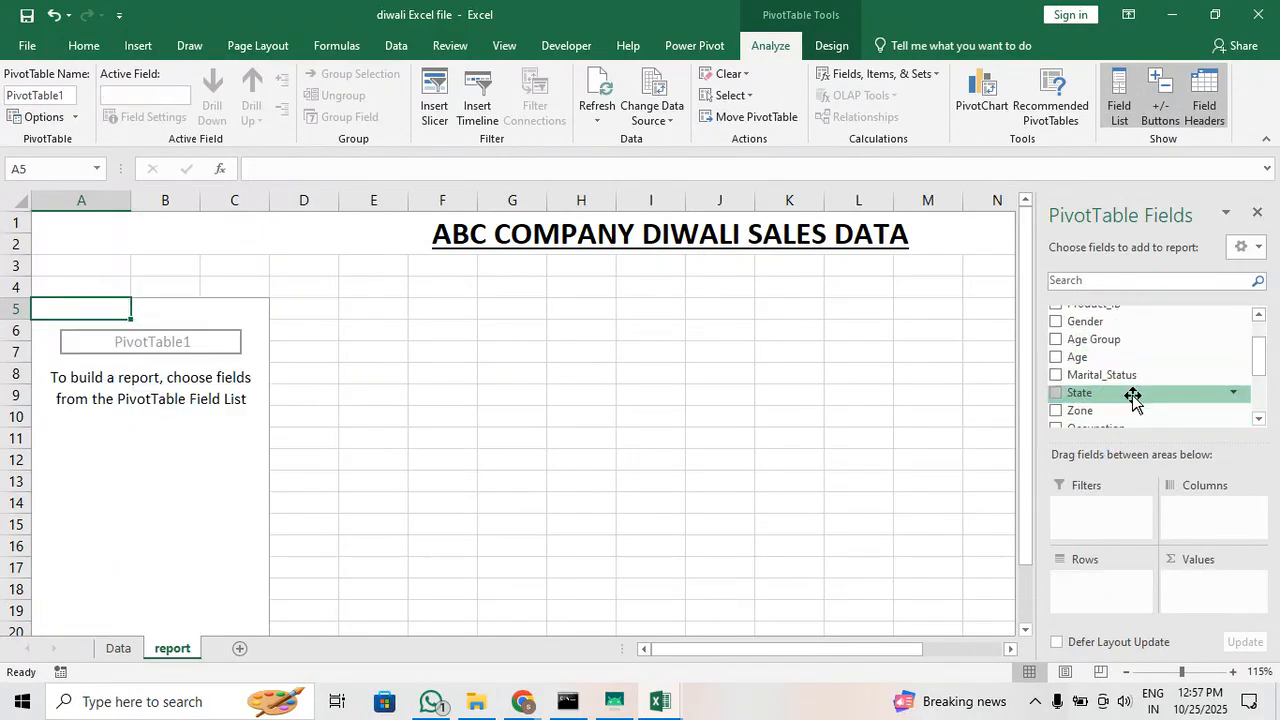
drag(1087, 374, 1145, 601)
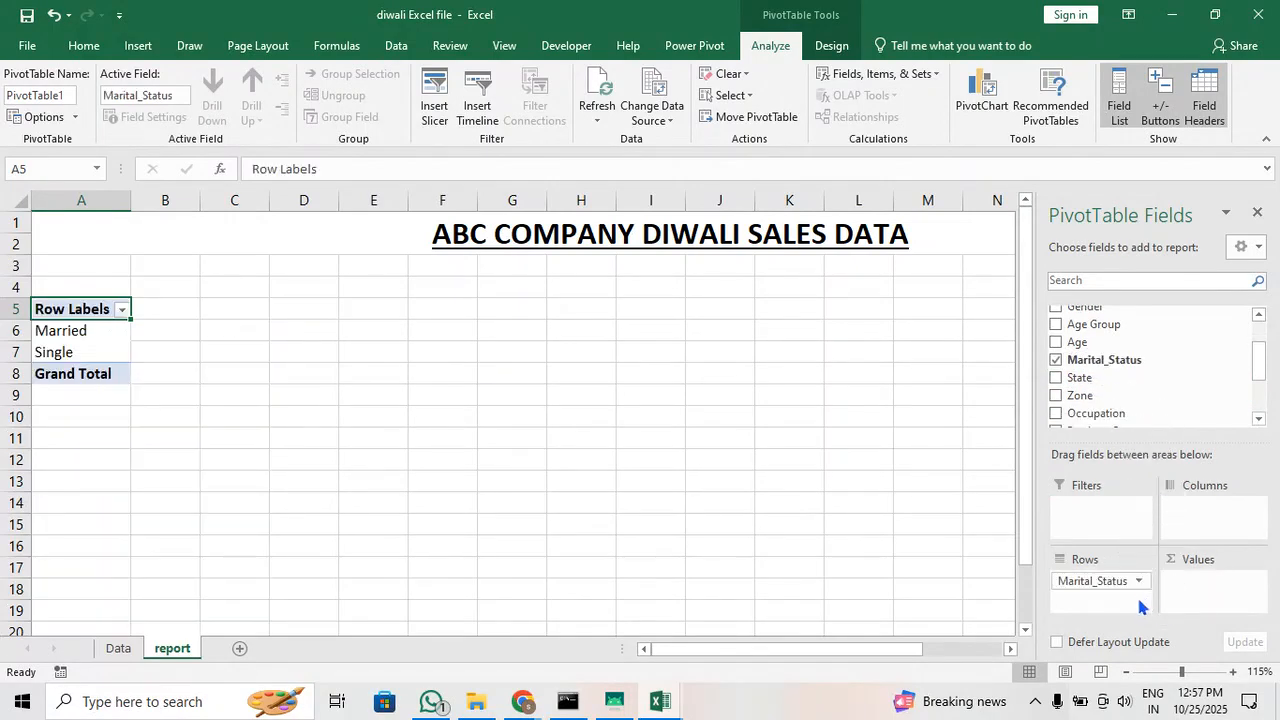
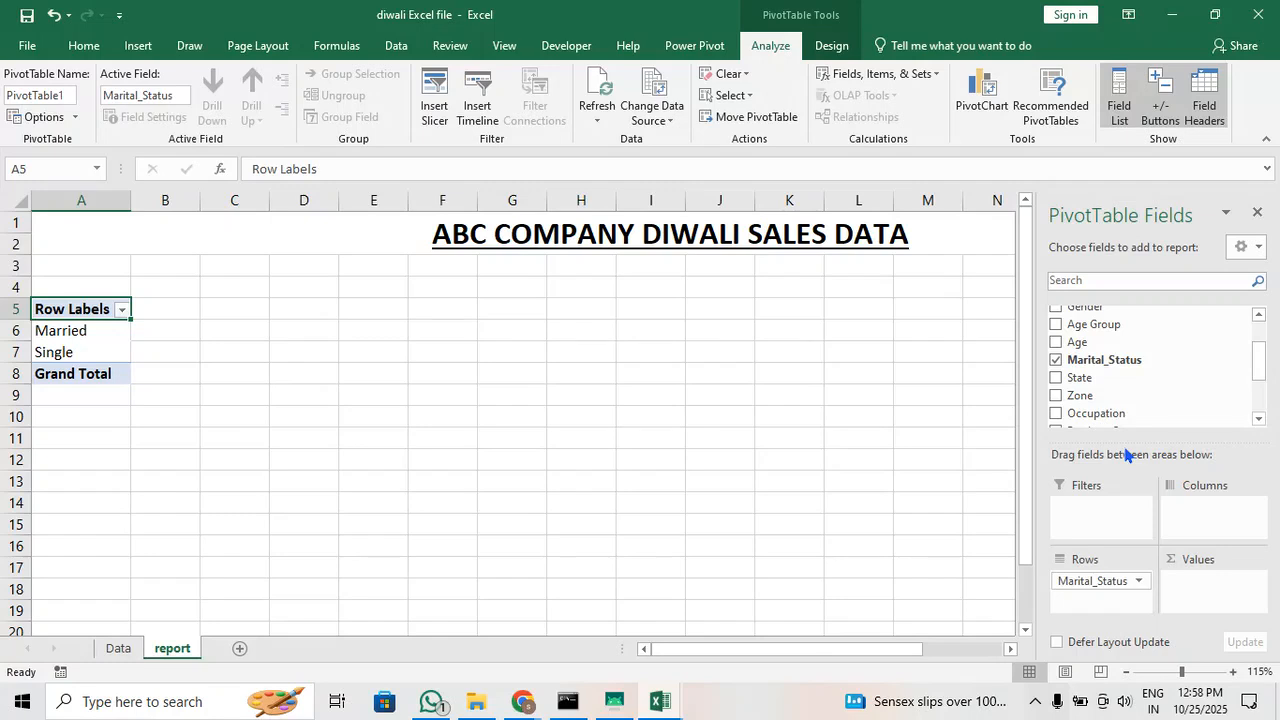
Replace Marital_Status with Zone as the pivot table's row field, briefly trying Occupation in between
click(1057, 360)
scroll(1113, 370, down, 1)
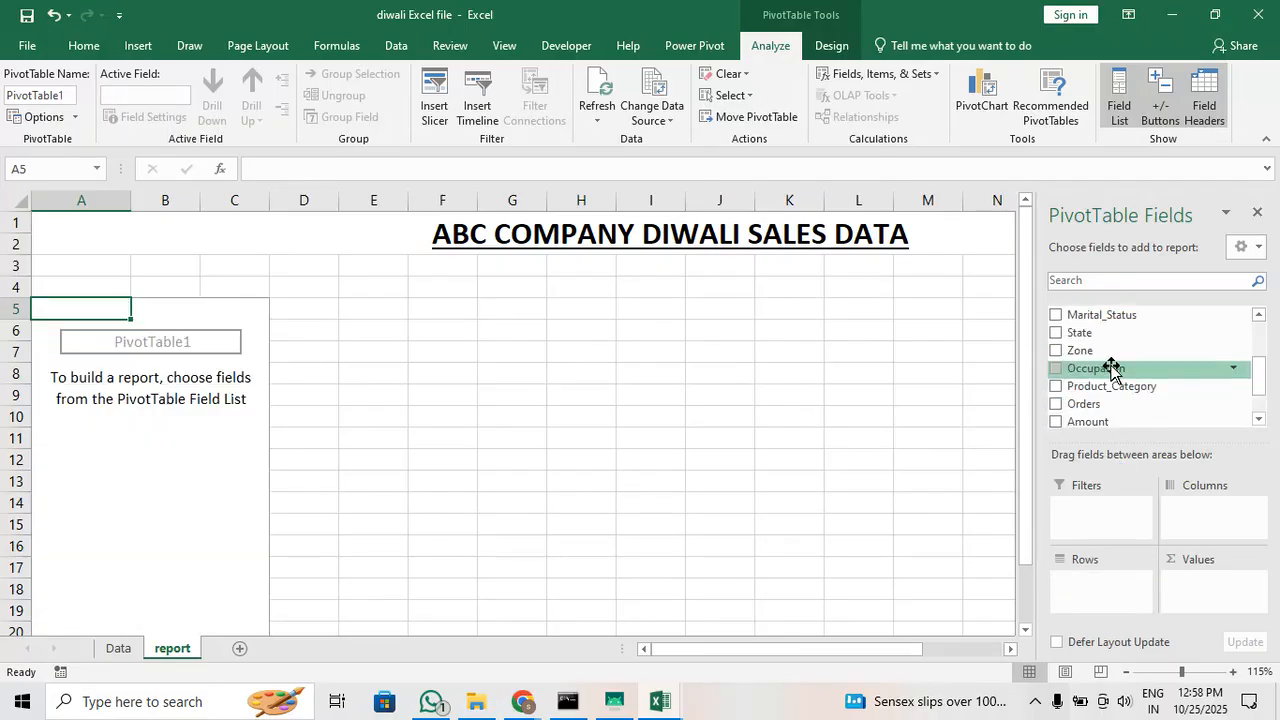
click(1057, 370)
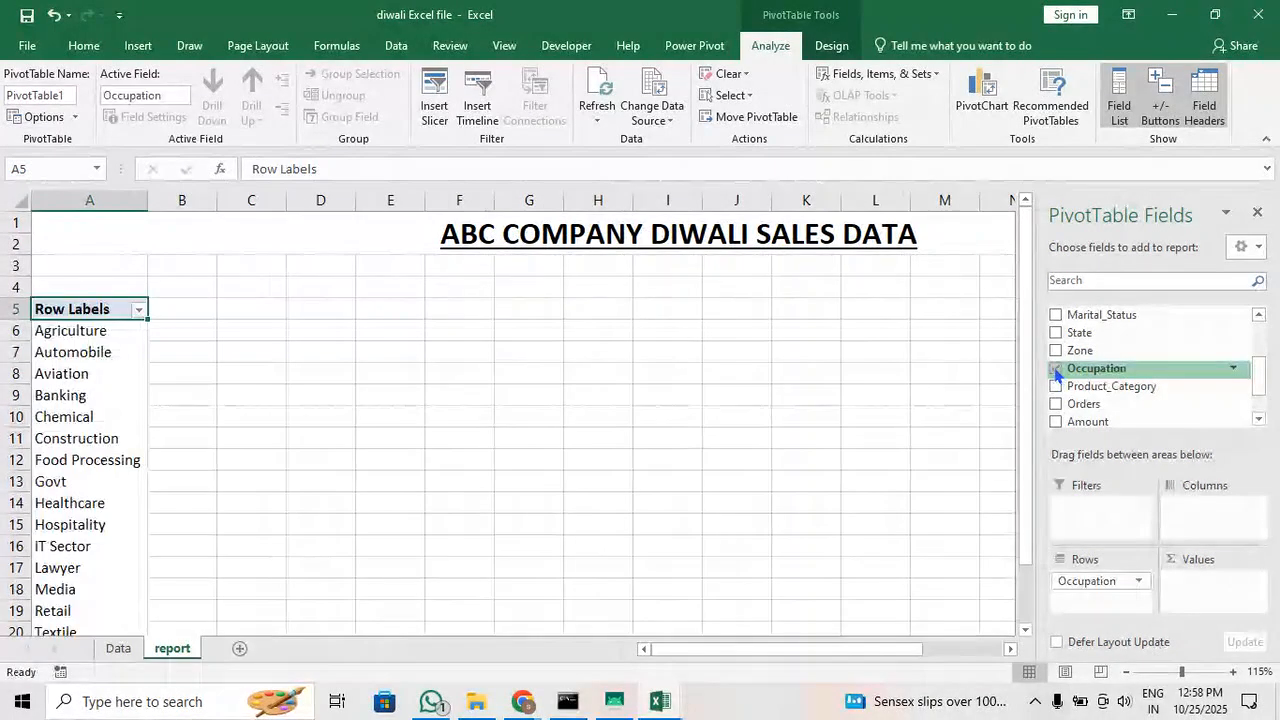
click(1055, 368)
click(1056, 351)
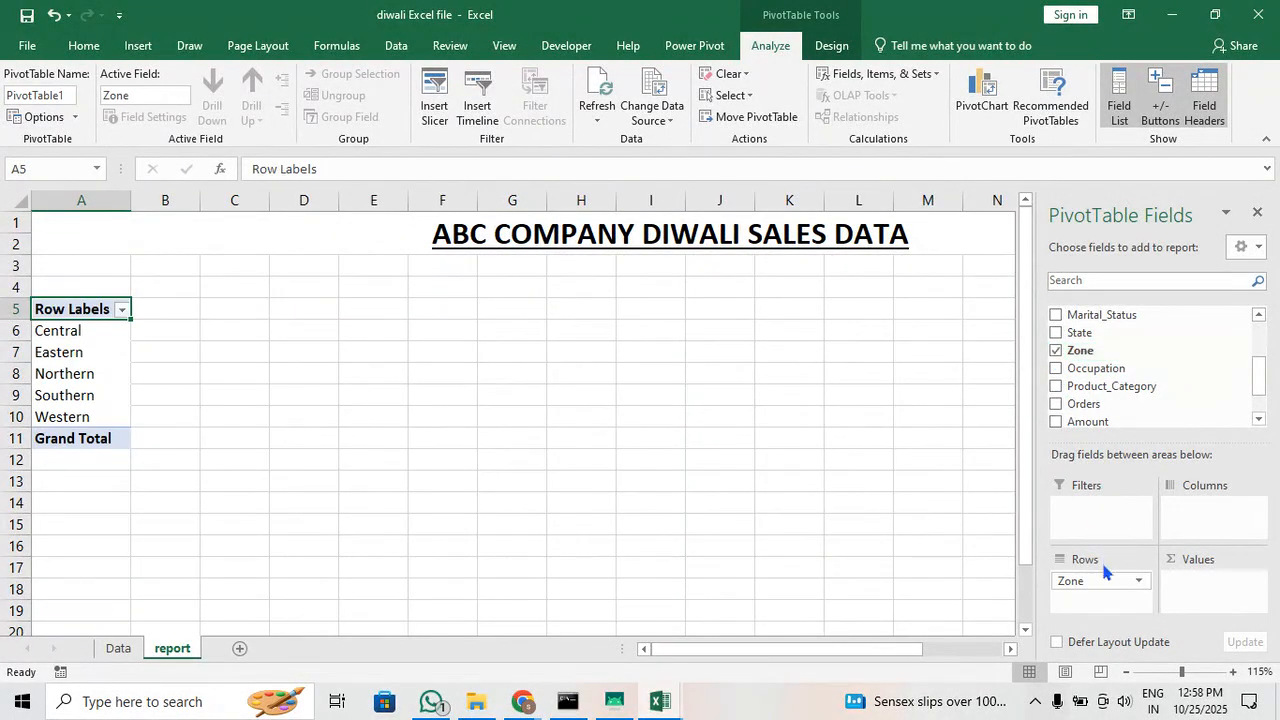
Place the Product_Category field in the pivot table's Columns area and narrow column B
scroll(1106, 411, up, 1)
scroll(1106, 411, down, 1)
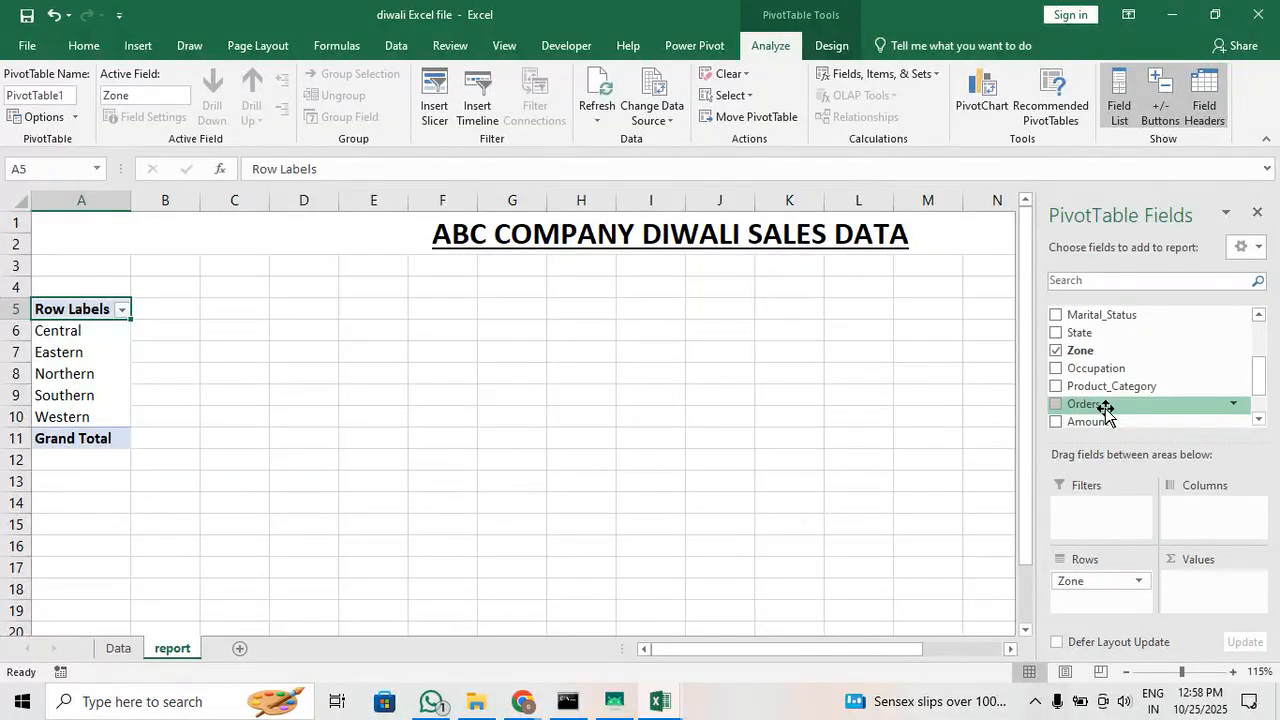
scroll(1133, 390, down, 1)
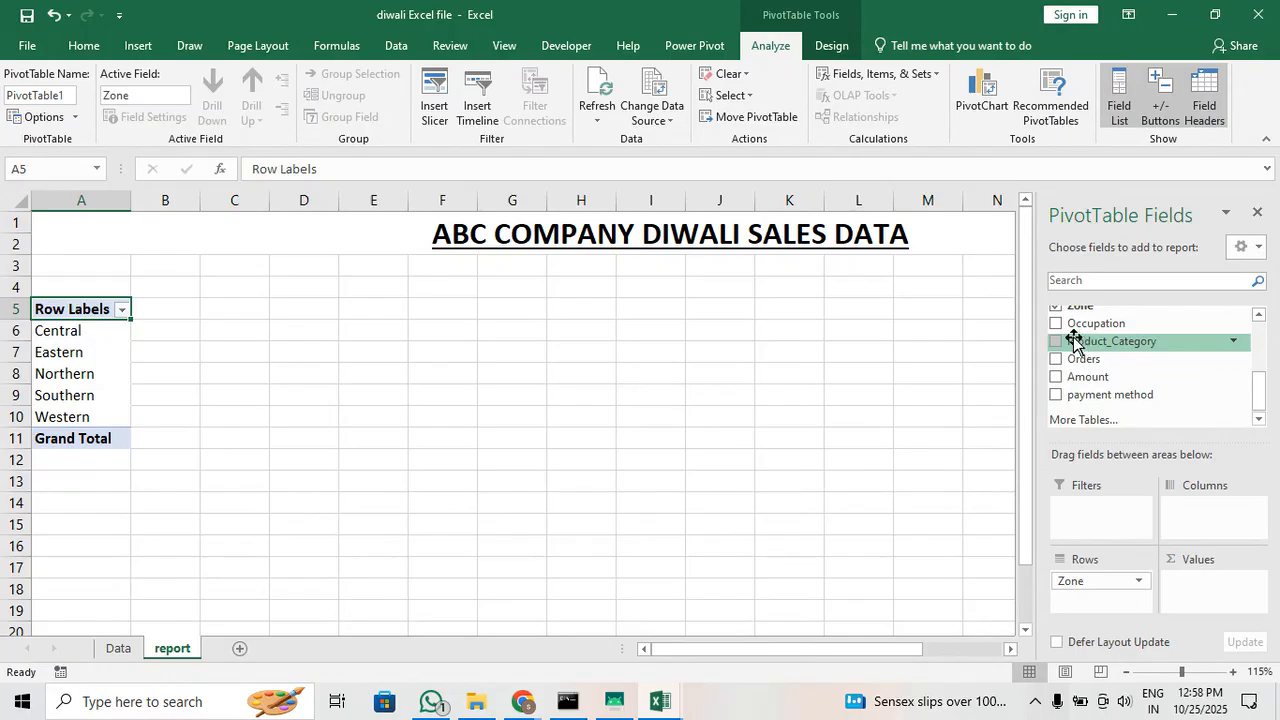
drag(1073, 341, 1210, 510)
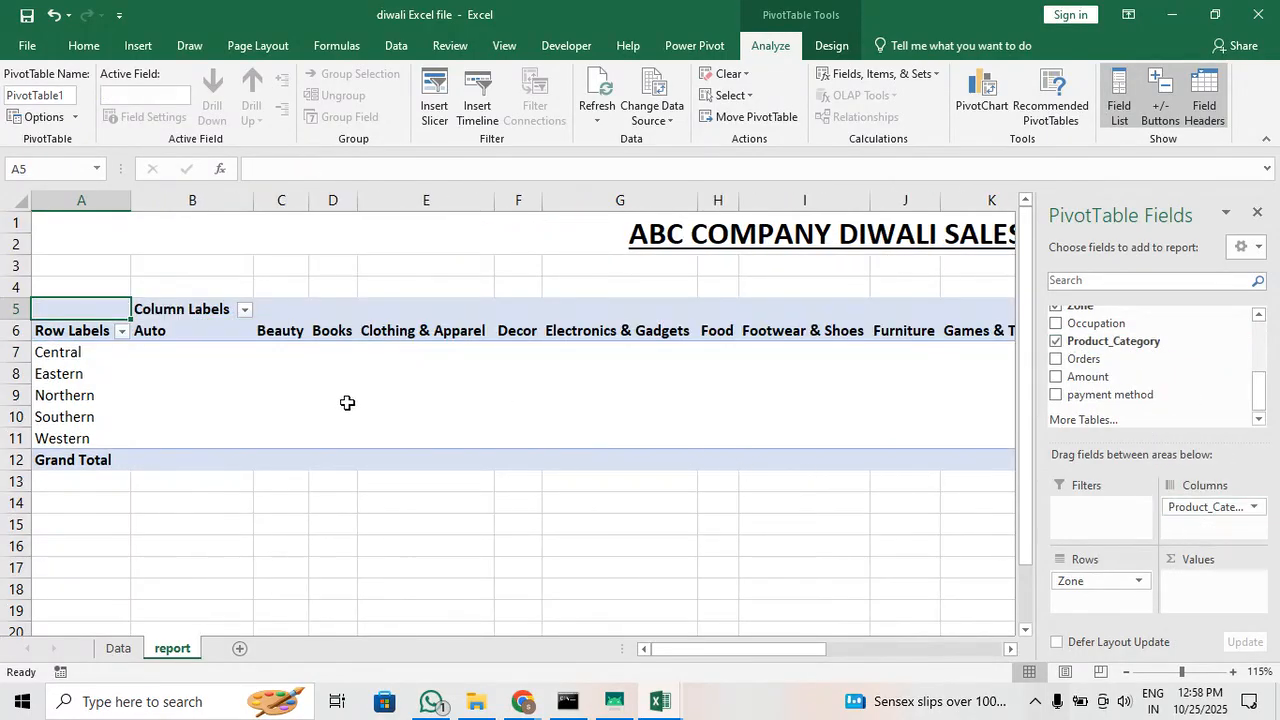
drag(254, 205, 210, 205)
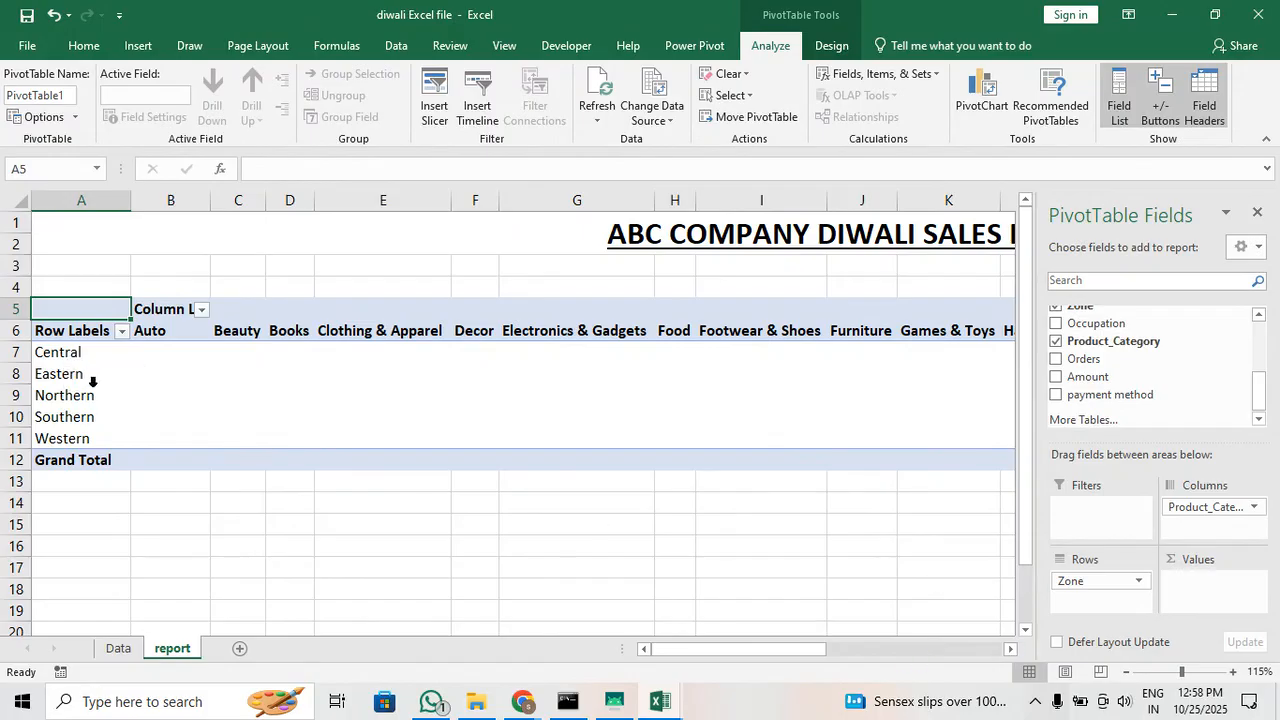
Examine the zone row labels and the product category column headings from Beauty through Footwear & Shoes
click(80, 372)
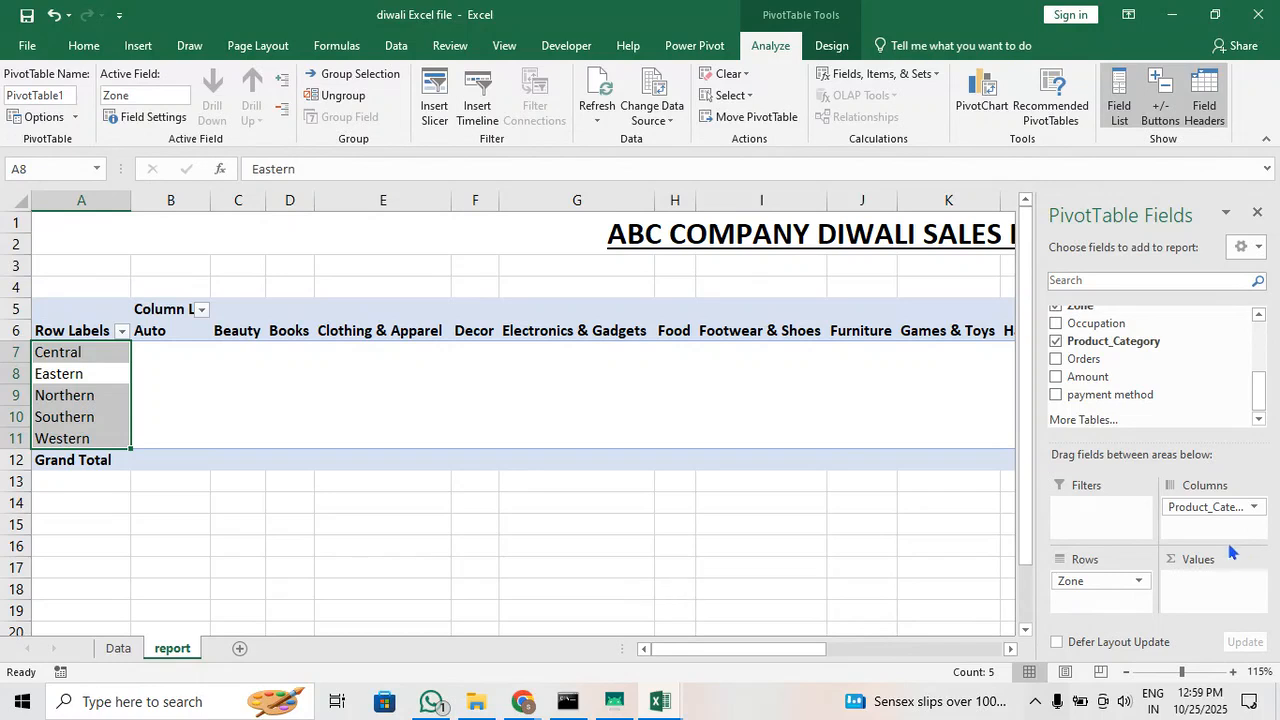
click(238, 331)
click(278, 331)
click(414, 336)
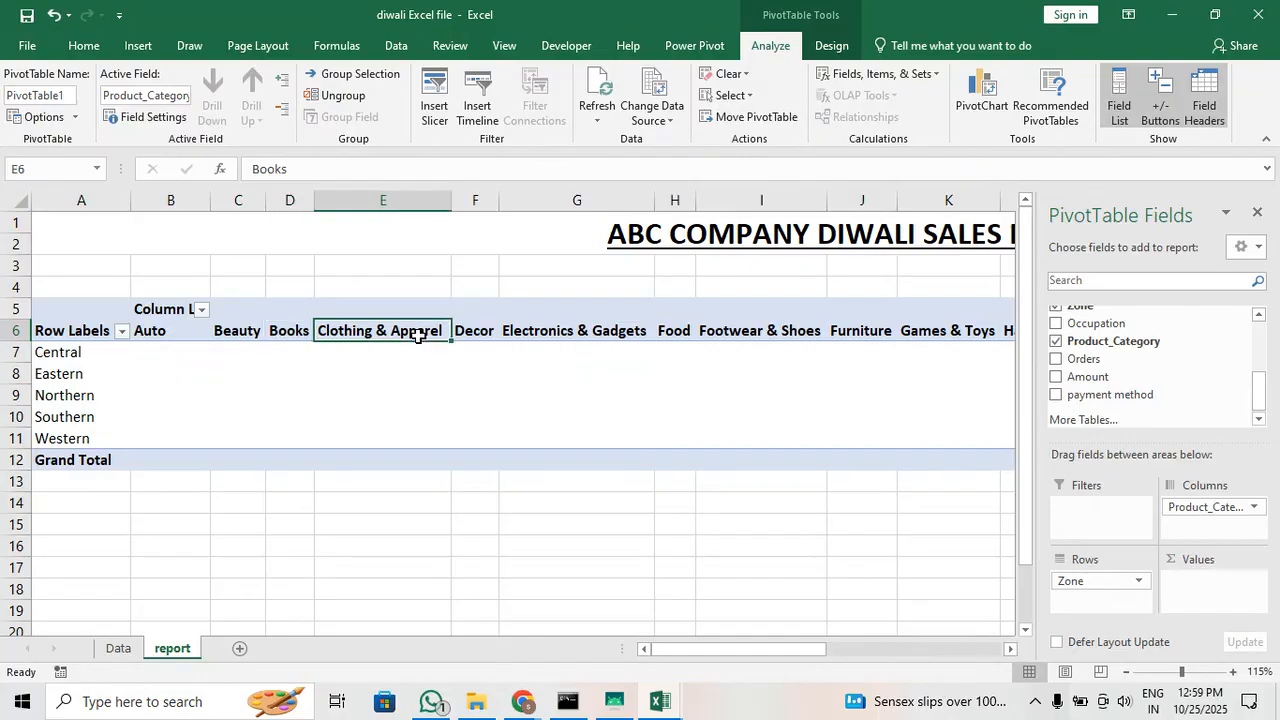
click(462, 323)
click(597, 334)
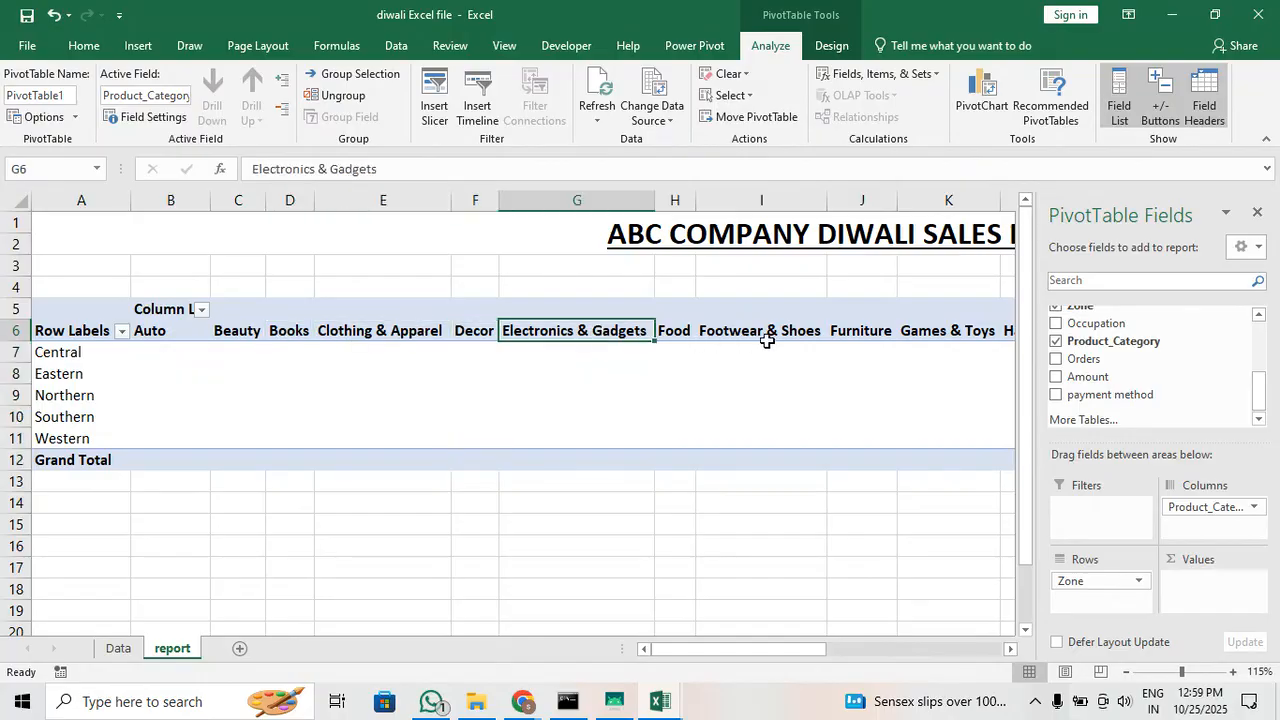
click(772, 334)
drag(690, 650, 540, 590)
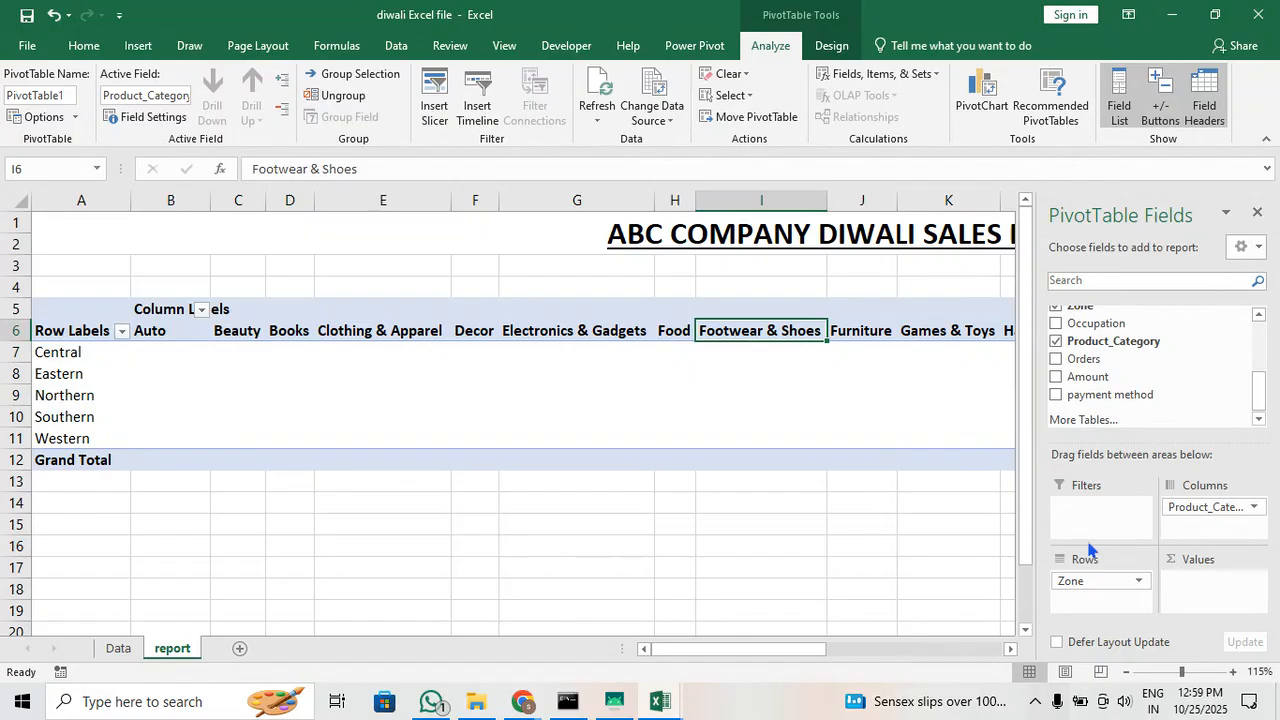
Swap the pivot layout so that Product_Category is in Rows and Zone is in Columns
drag(1082, 580, 1118, 580)
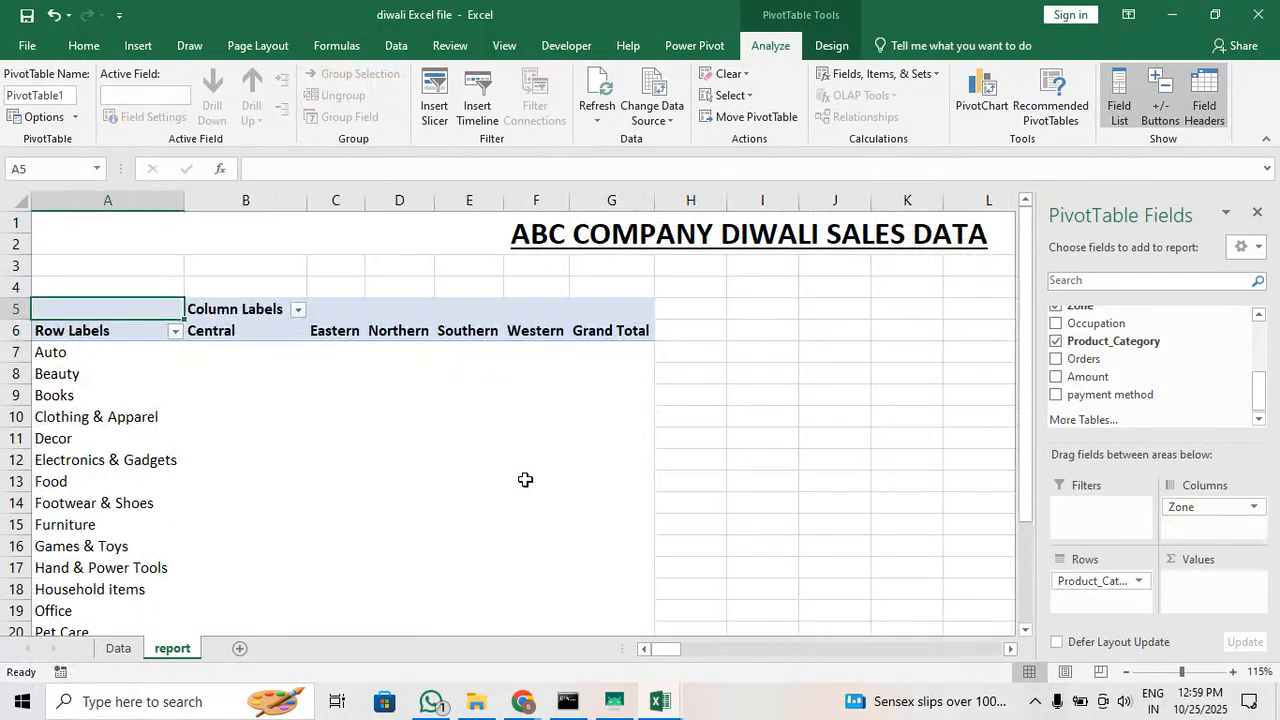
scroll(427, 440, down, 3)
scroll(427, 440, up, 2)
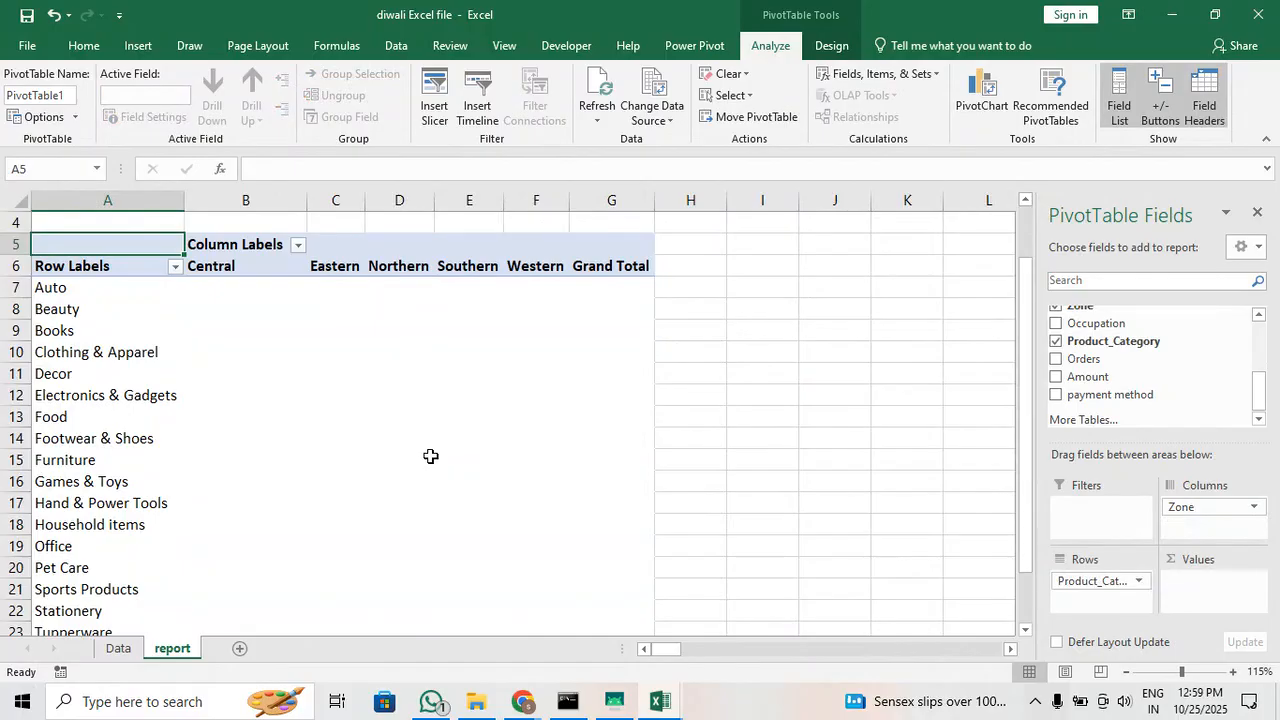
scroll(430, 456, up, 1)
Narrow column B and try to delete the Column Labels caption in cell B5
drag(296, 201, 261, 206)
click(220, 309)
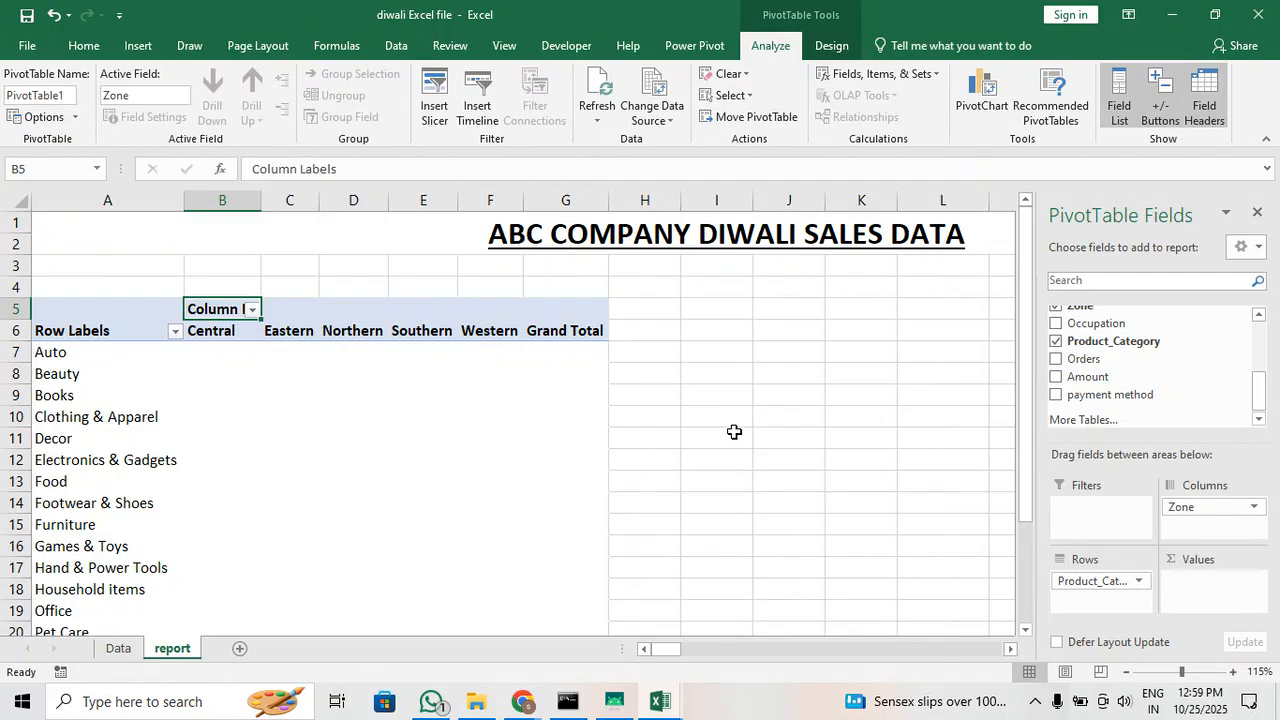
key(Delete)
click(655, 403)
Blank out the pivot table's Row Labels caption in A6 and Column Labels caption in B5
click(99, 328)
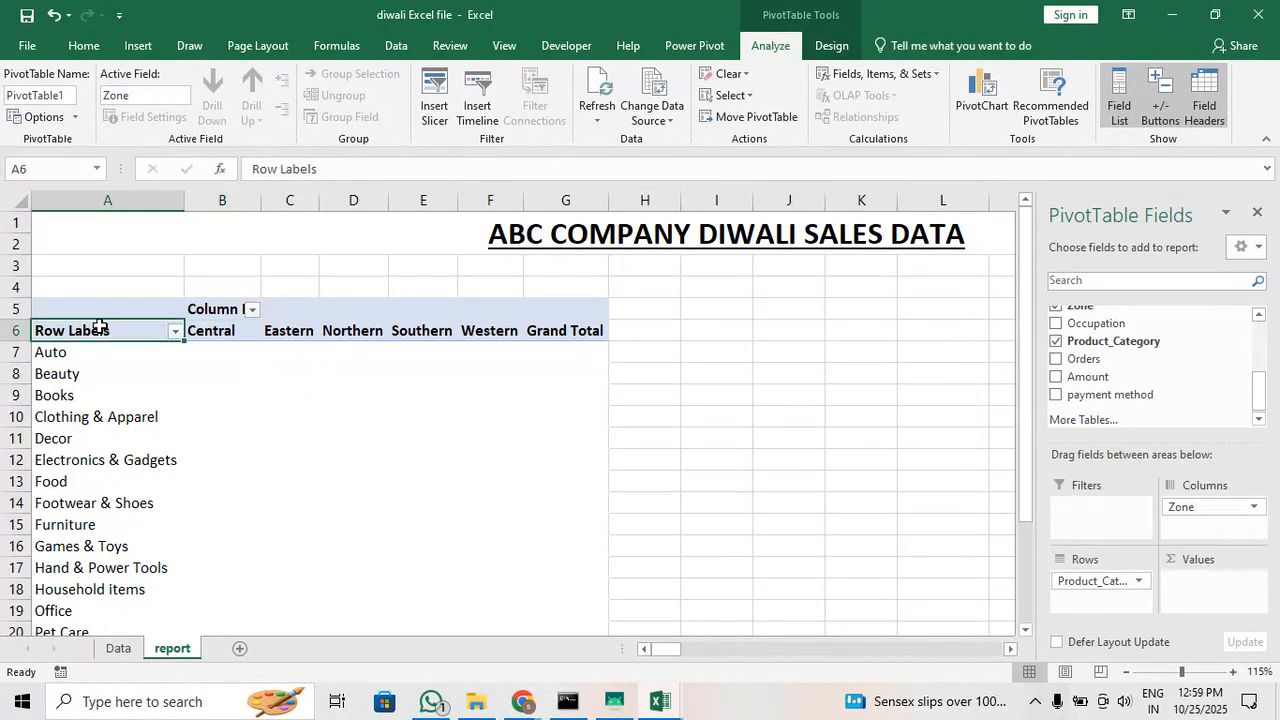
drag(328, 169, 200, 164)
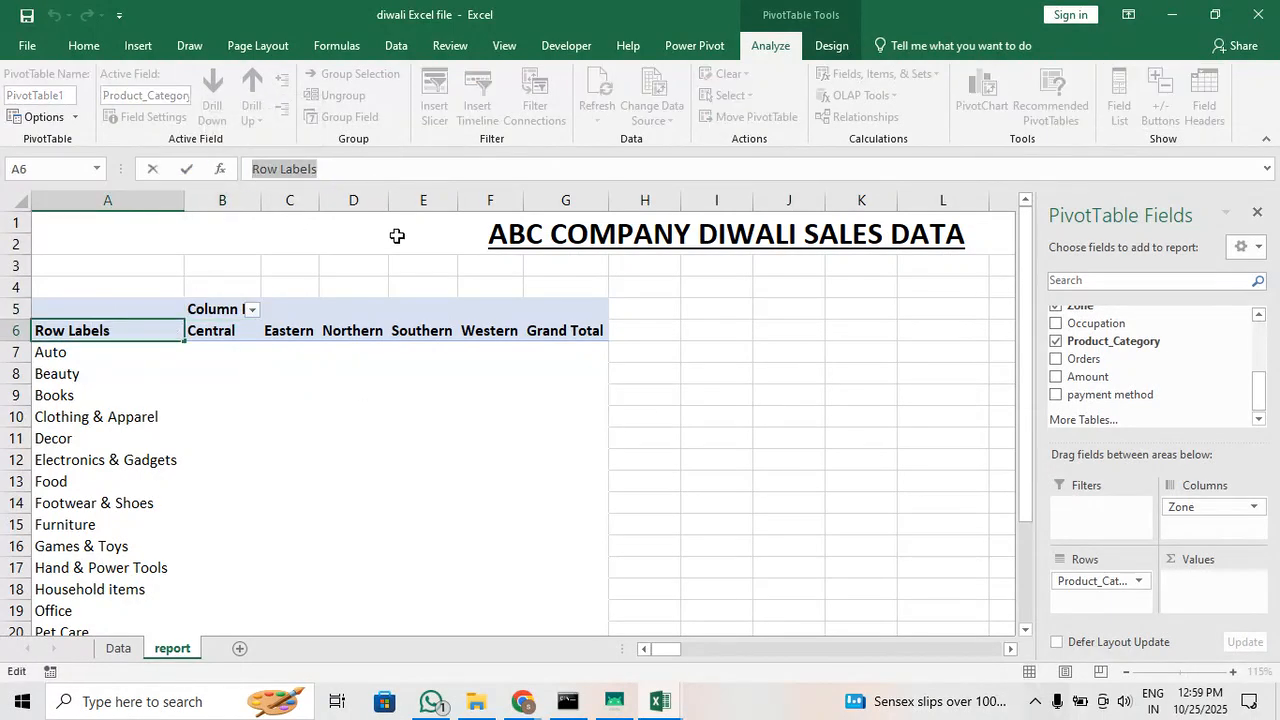
key(BackSpace)
click(289, 352)
click(200, 306)
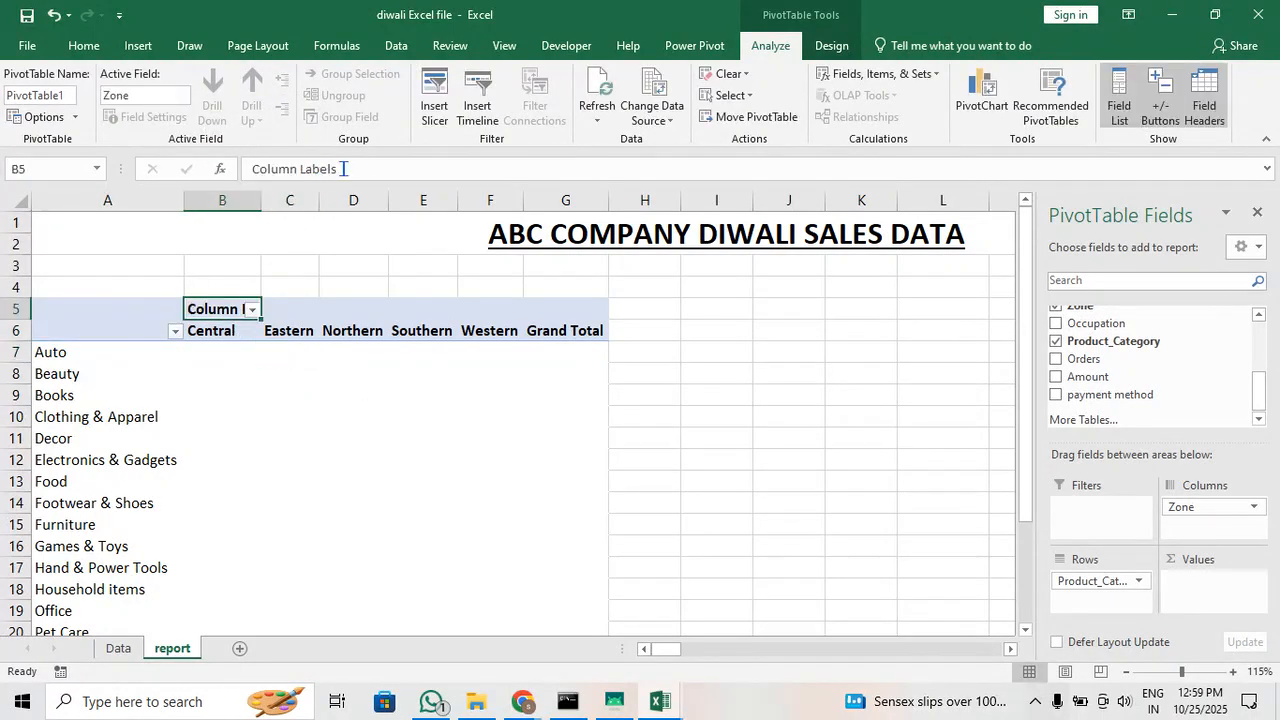
drag(343, 169, 250, 168)
key(BackSpace)
click(300, 395)
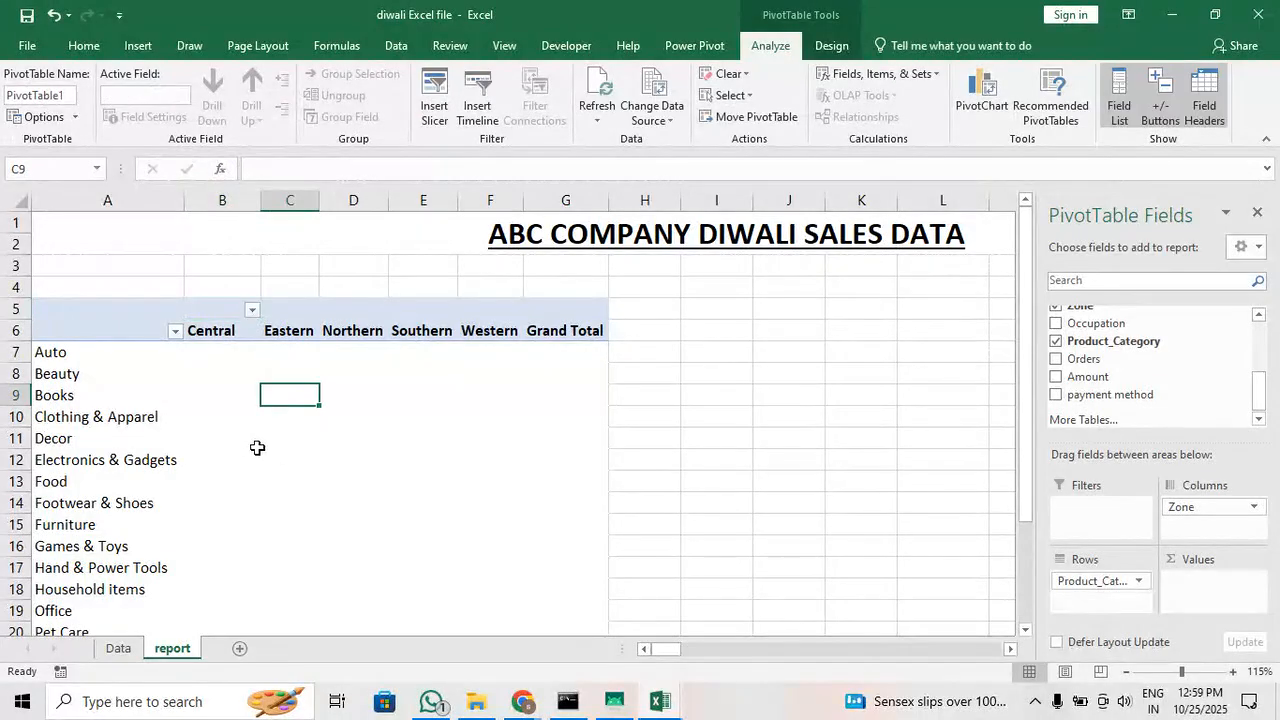
click(255, 413)
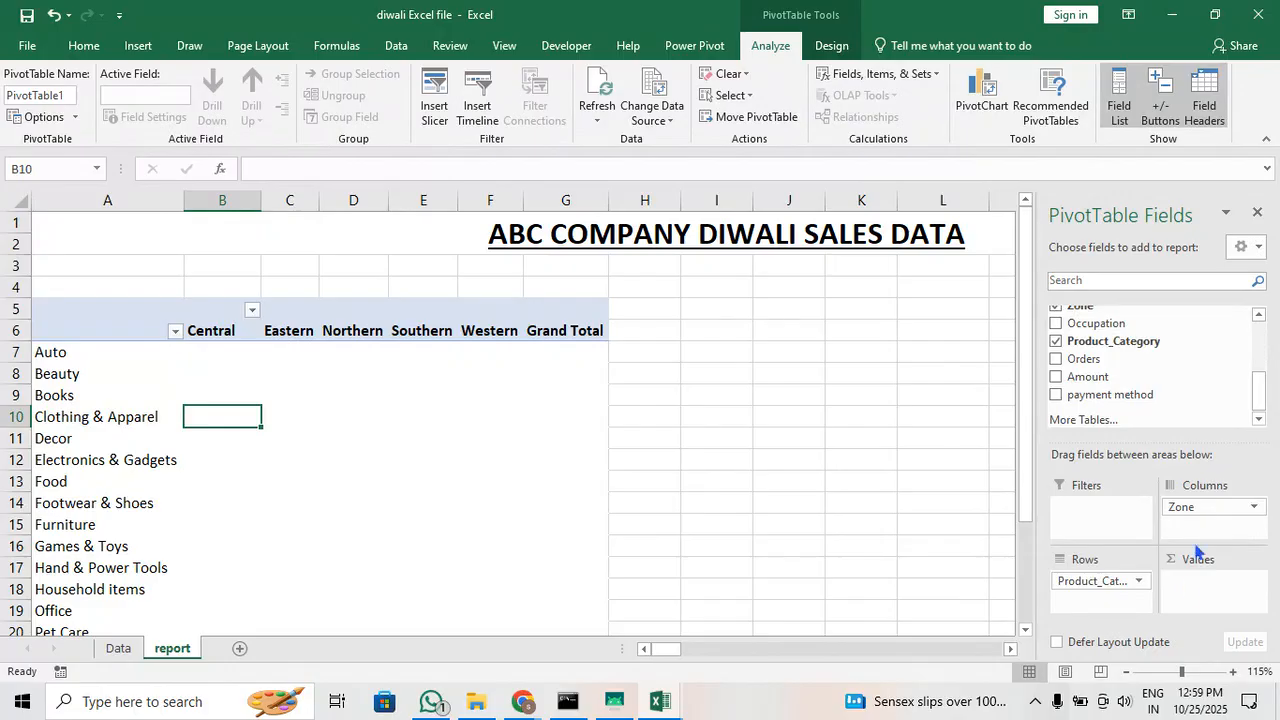
Review the numeric columns on the Data sheet and add Orders to the report pivot table's Values area as a sum
click(118, 648)
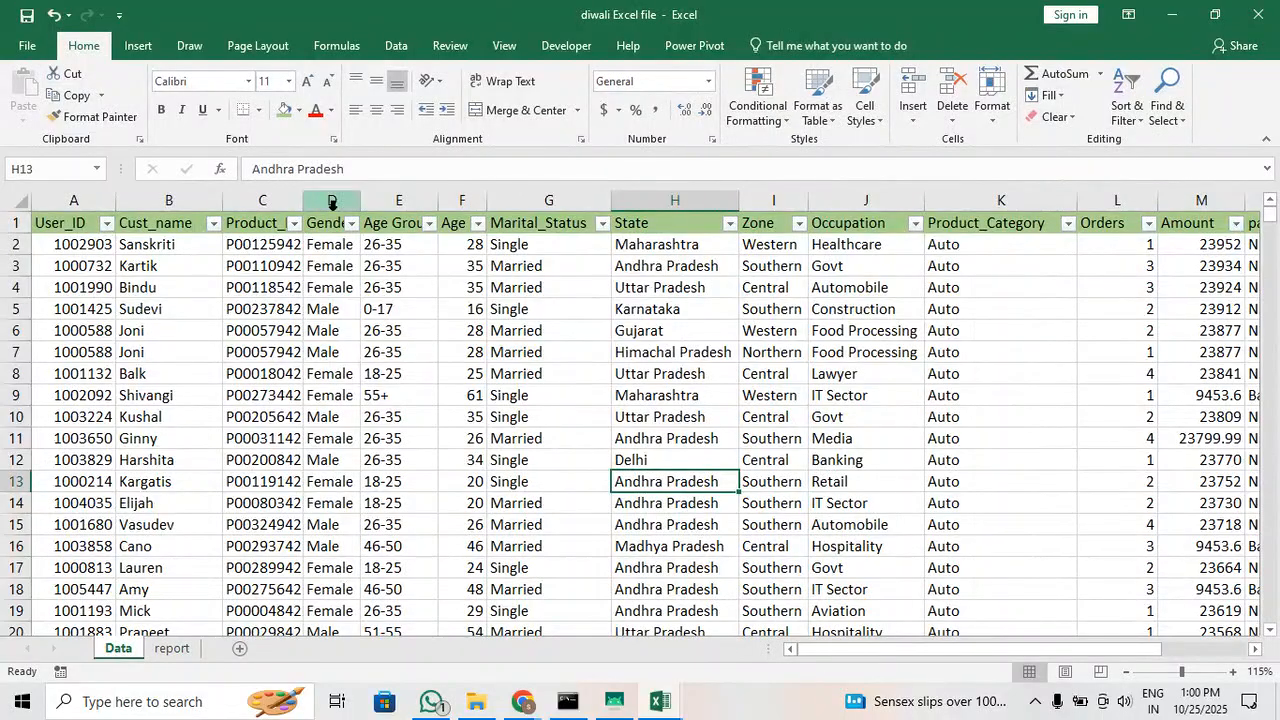
drag(470, 252, 449, 423)
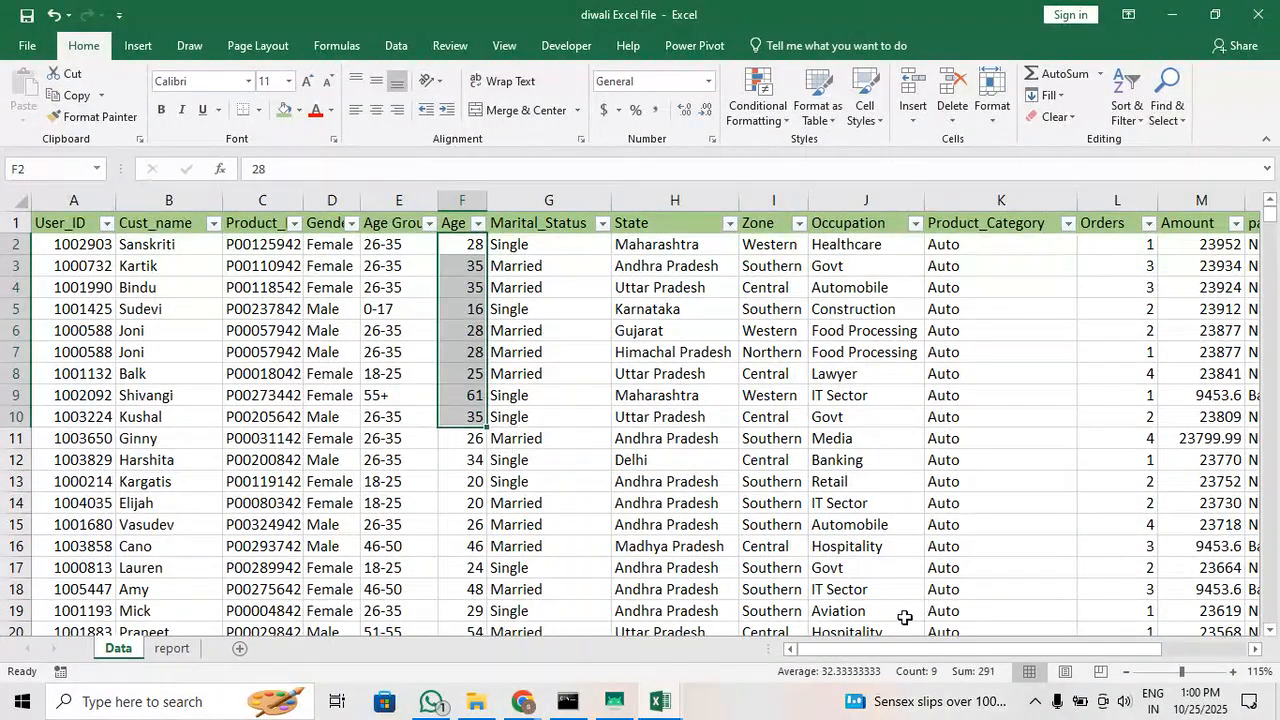
drag(932, 655, 1024, 665)
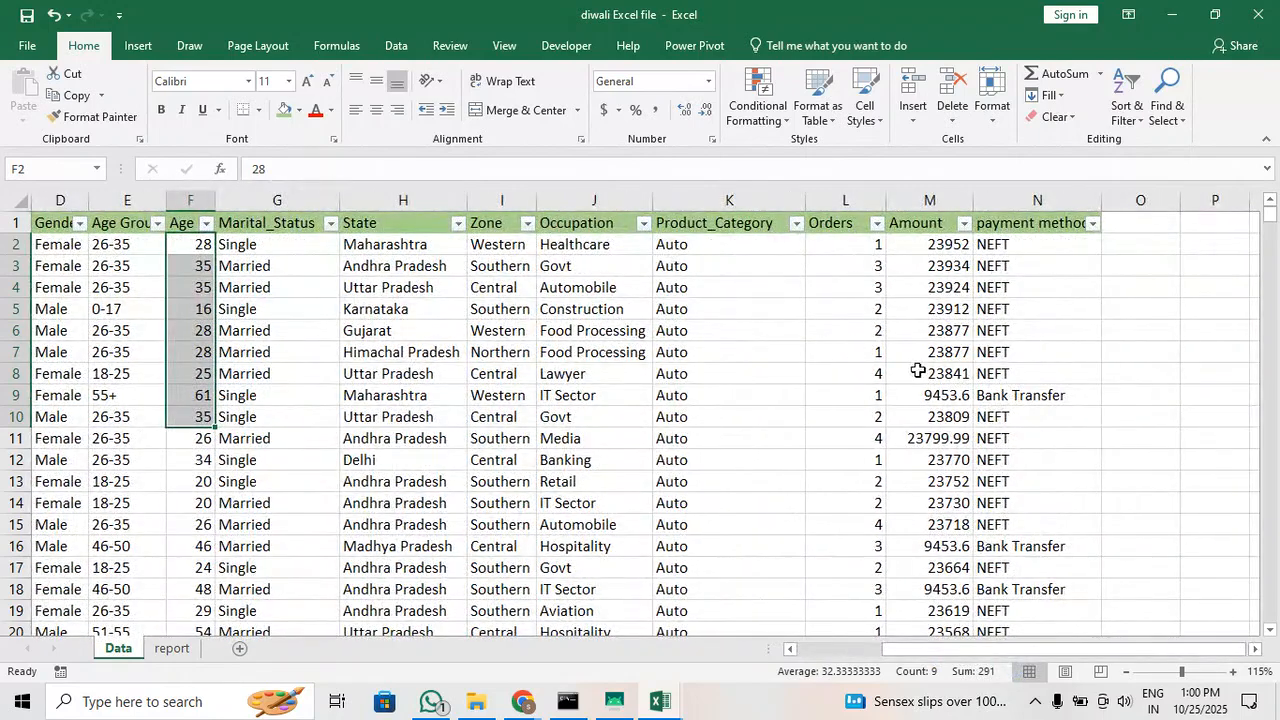
click(171, 650)
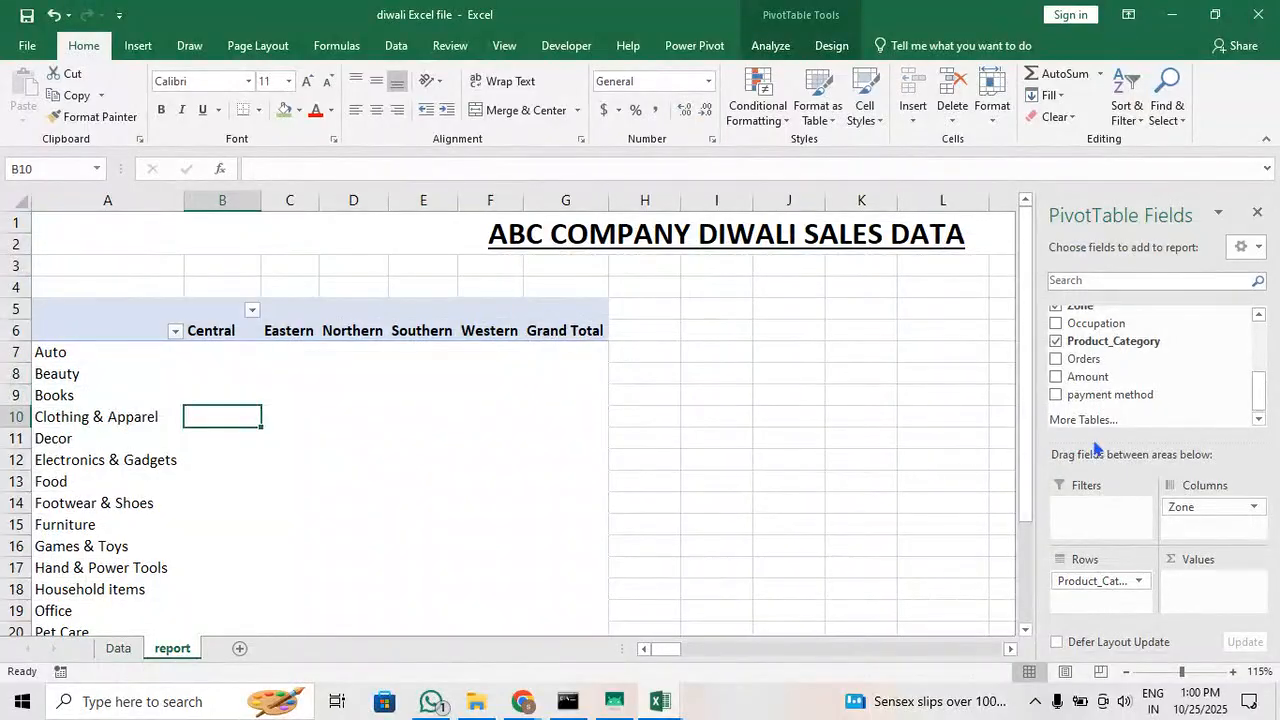
drag(1080, 358, 1222, 600)
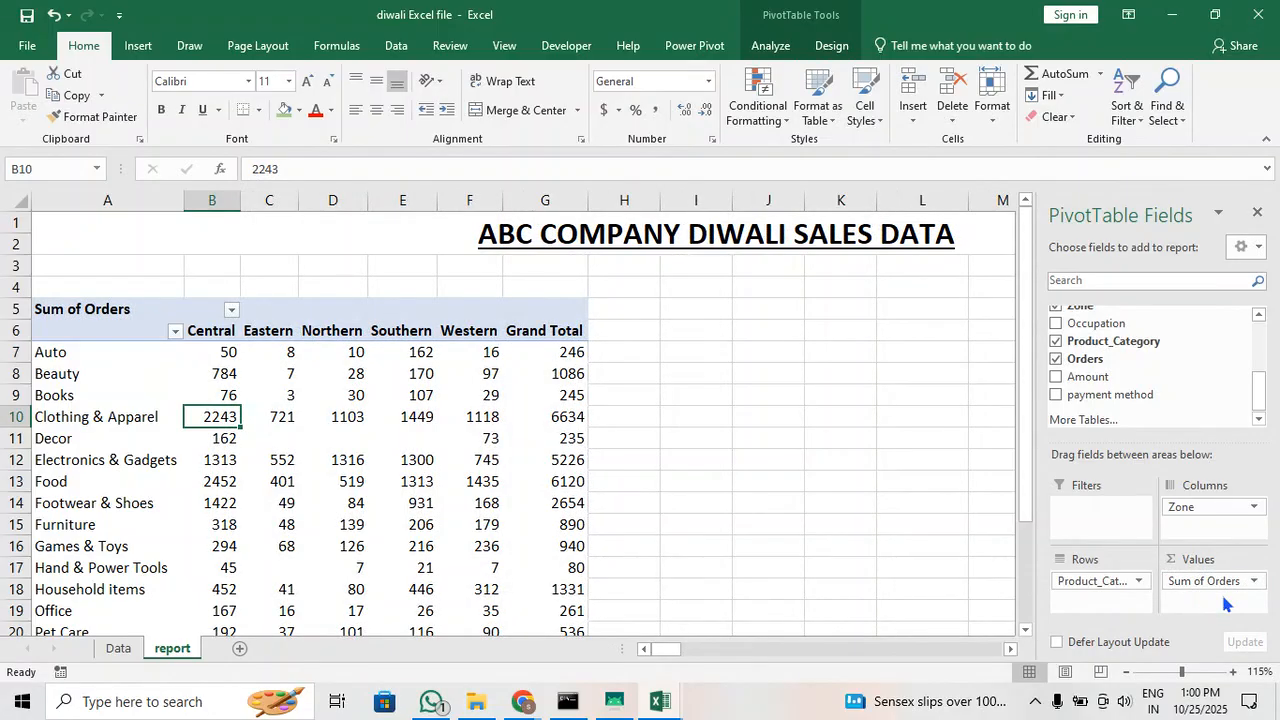
Examine the summed orders per zone for the Auto and Books categories and the Central zone's column down to its grand total
click(54, 350)
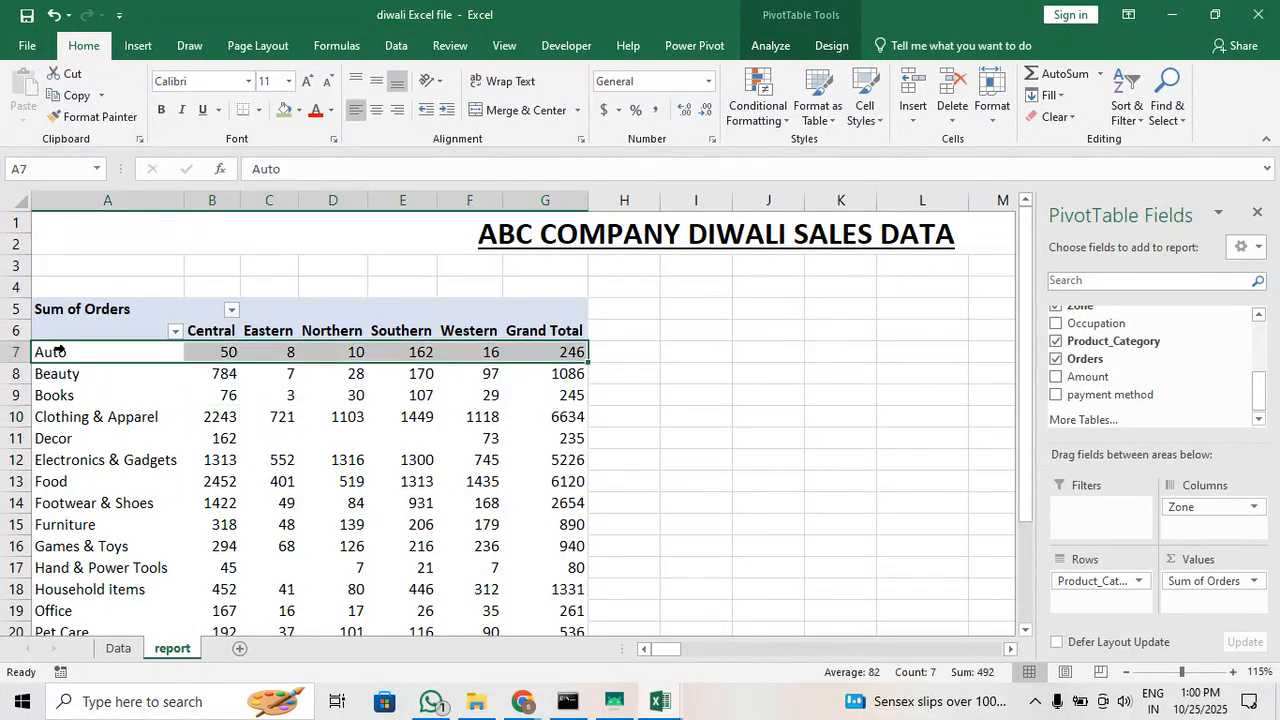
click(212, 350)
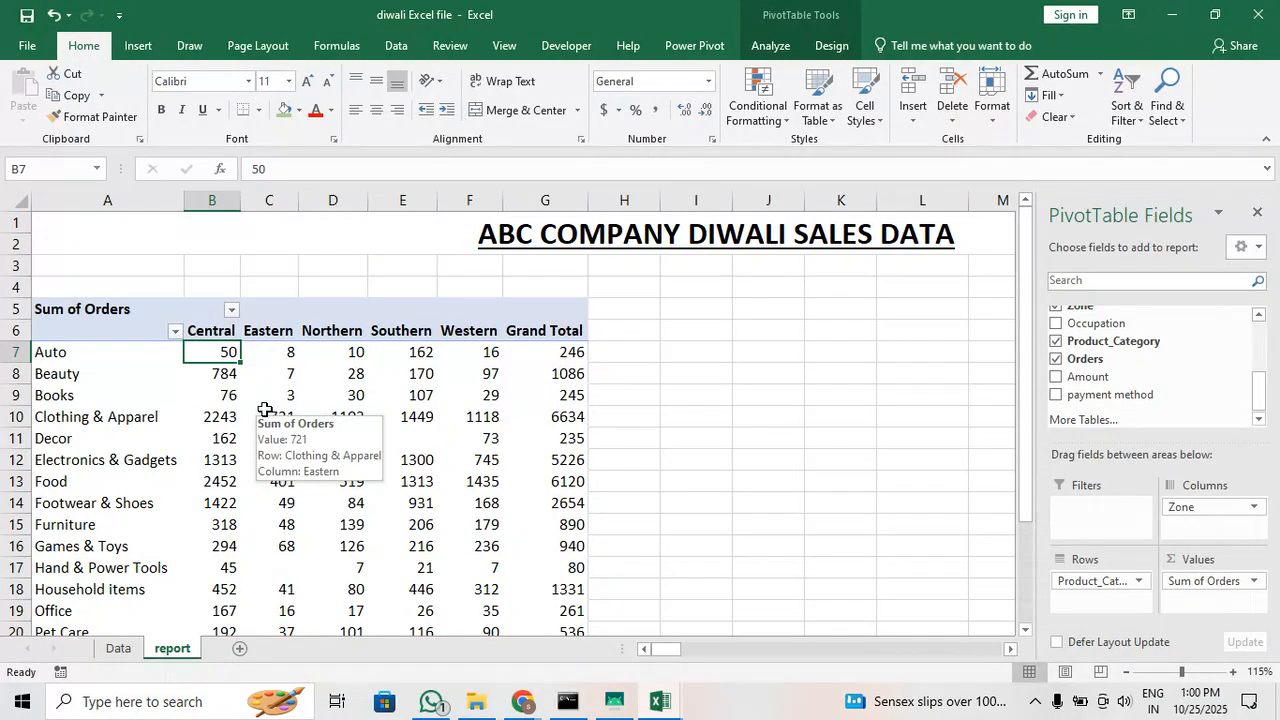
click(280, 357)
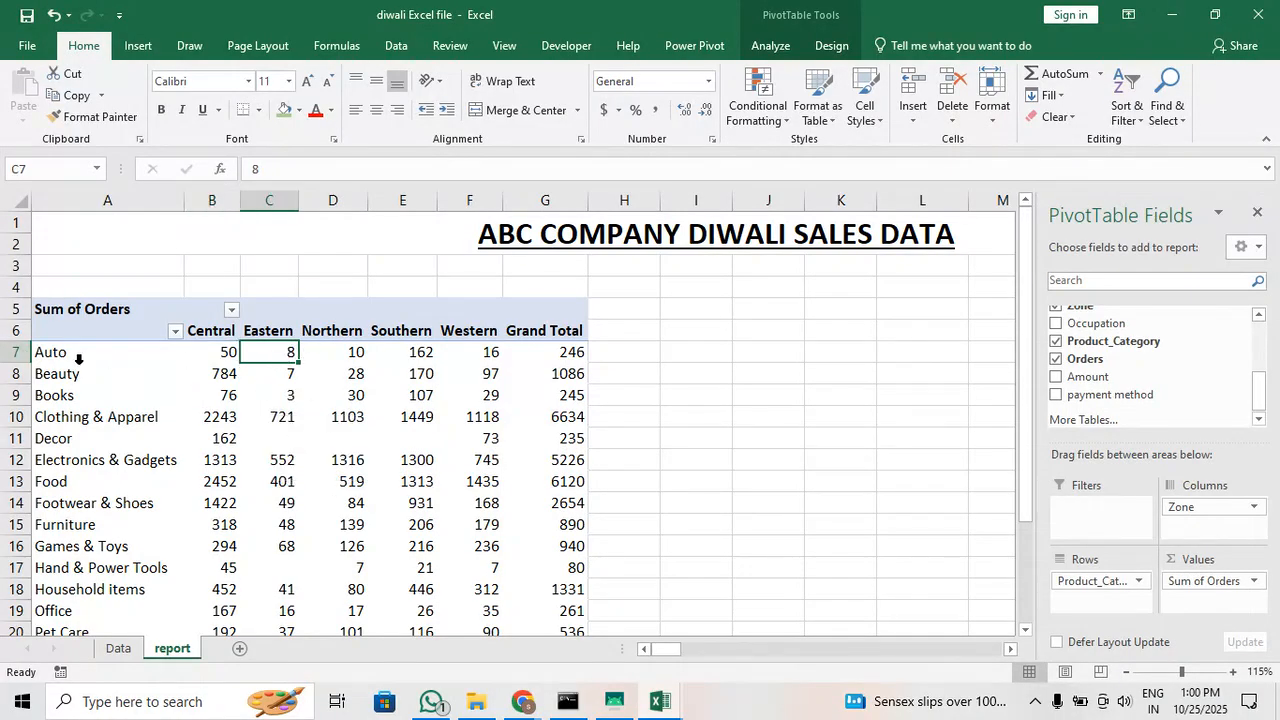
click(337, 360)
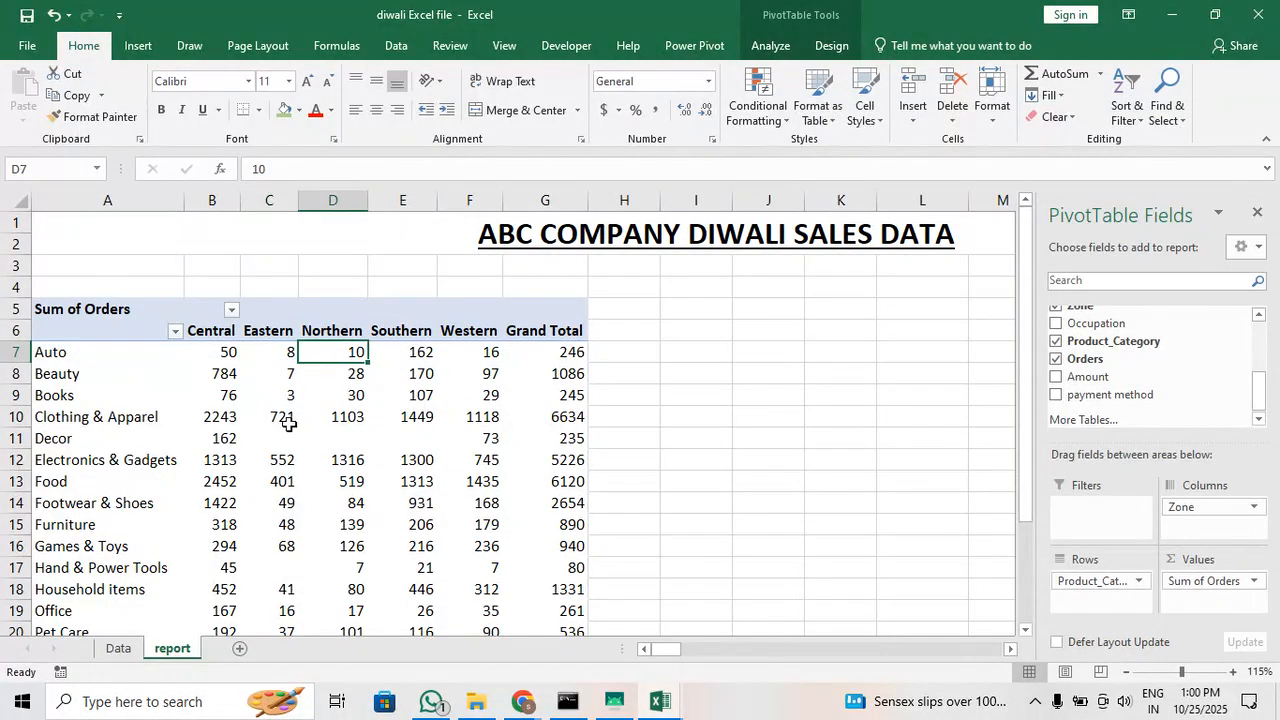
click(91, 402)
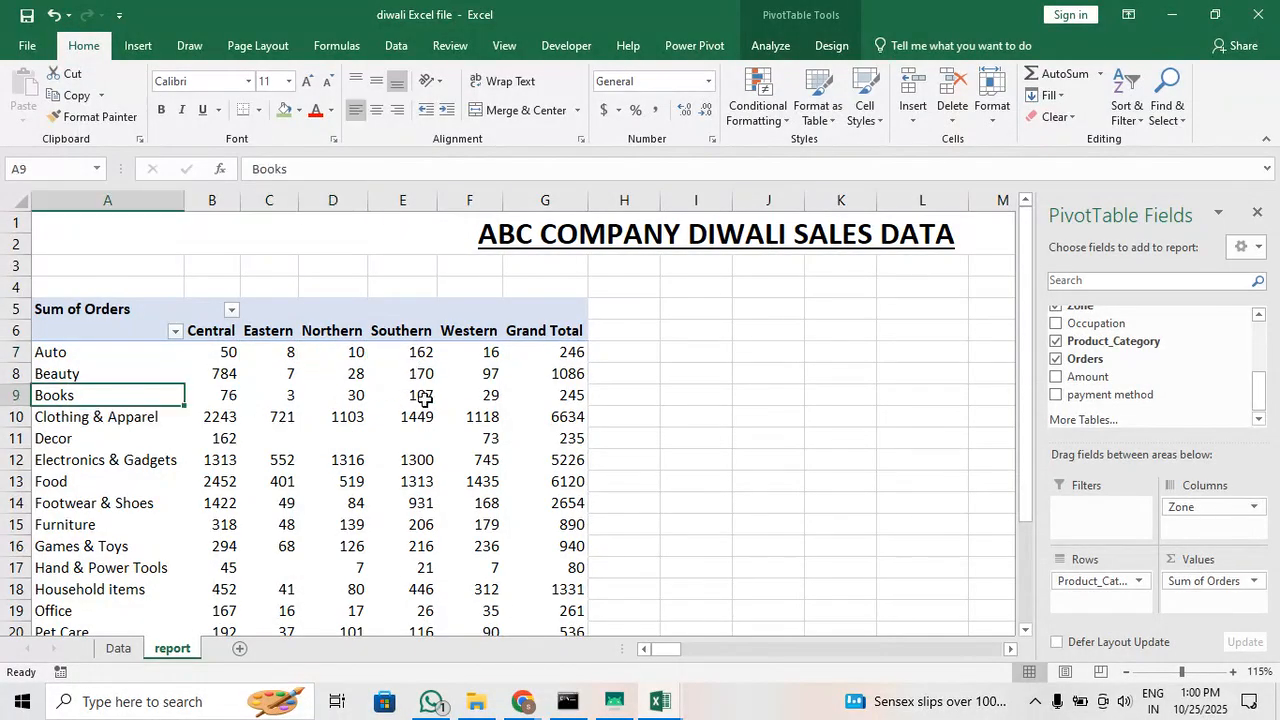
click(408, 400)
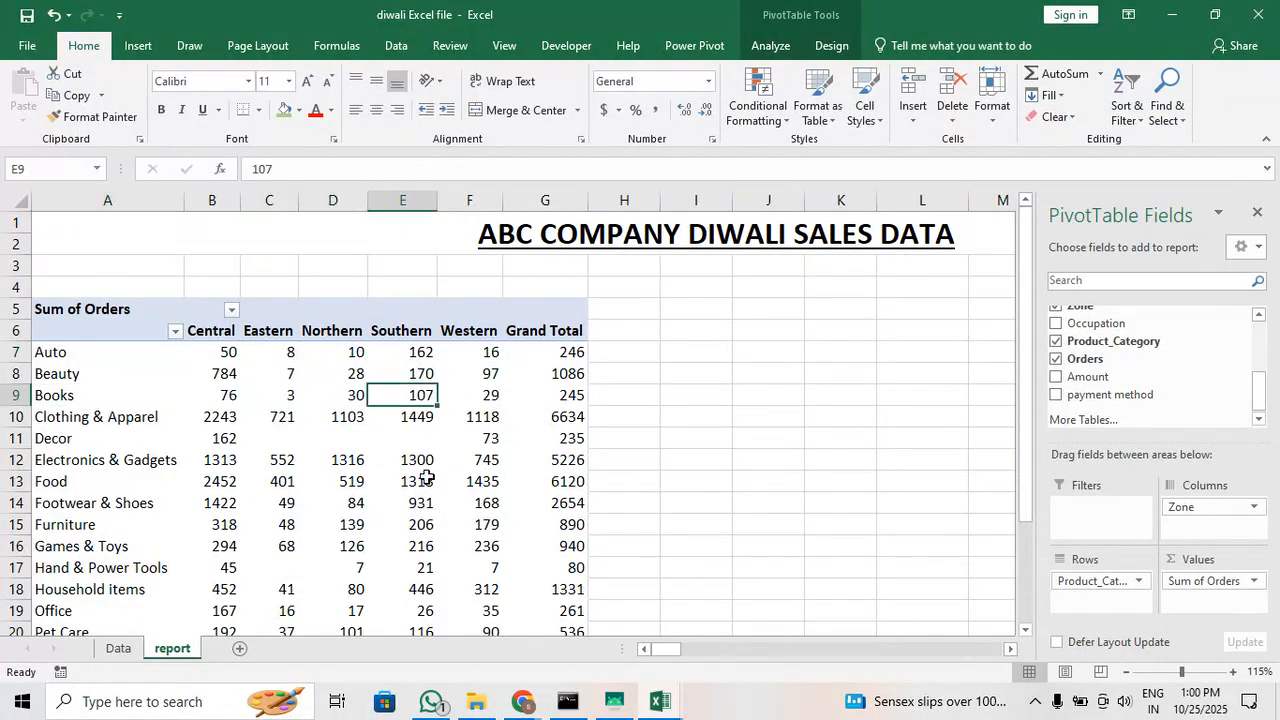
click(40, 398)
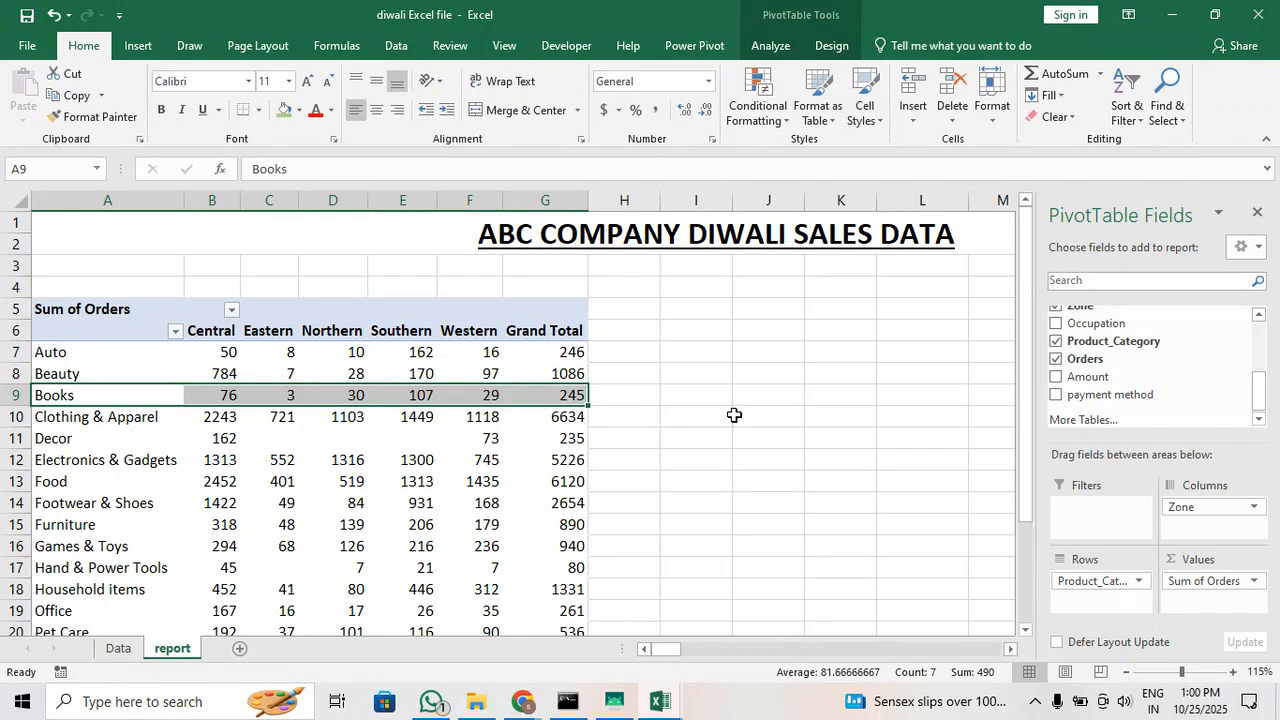
click(220, 318)
scroll(240, 509, down, 5)
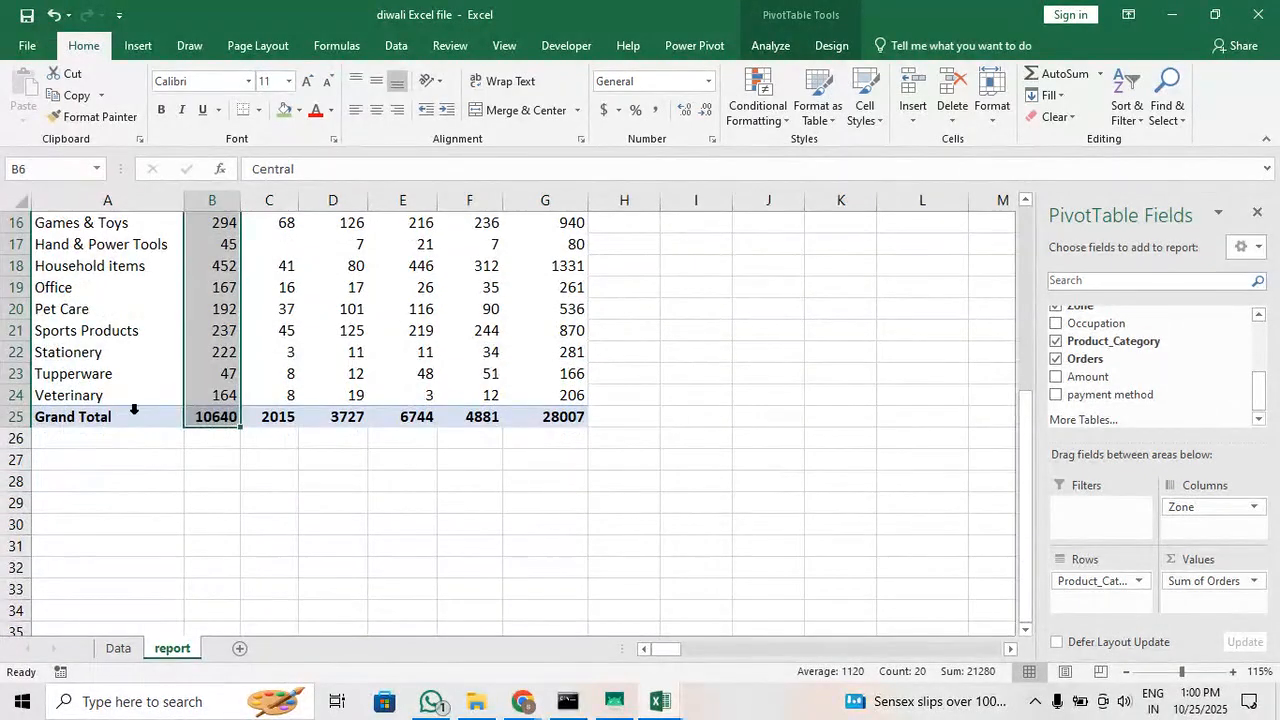
scroll(214, 434, up, 1)
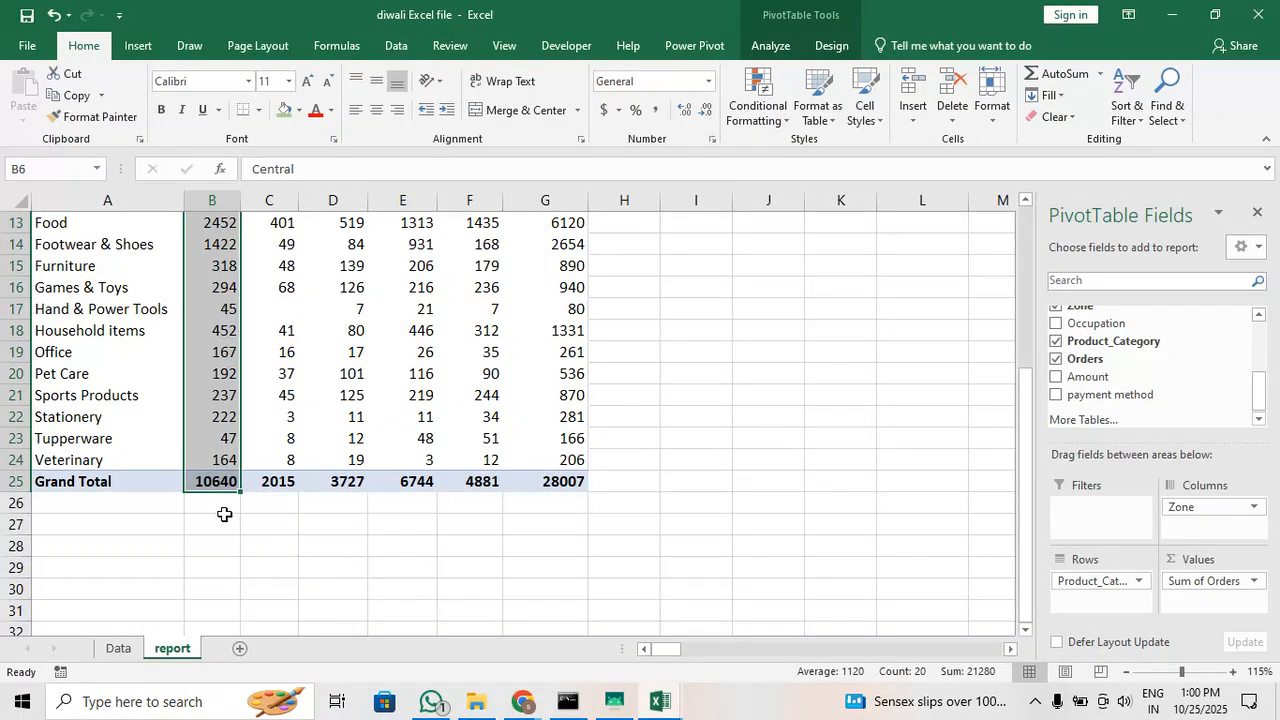
scroll(224, 514, up, 4)
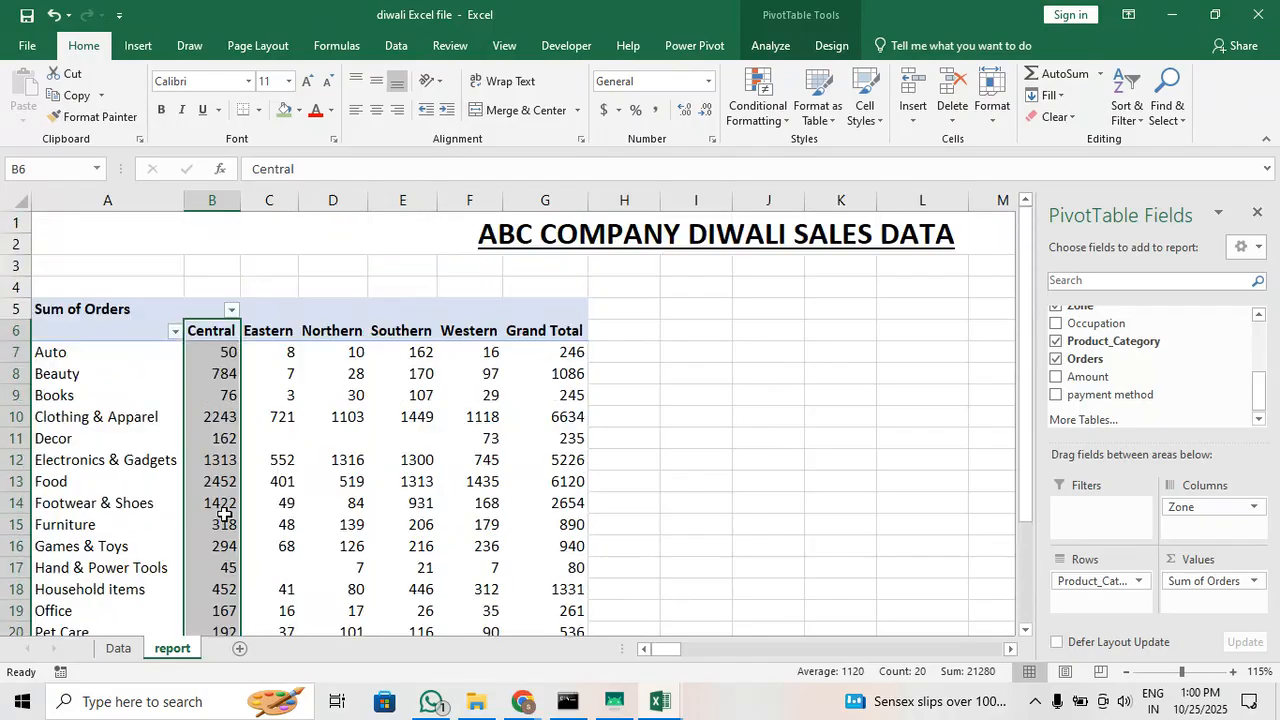
click(89, 357)
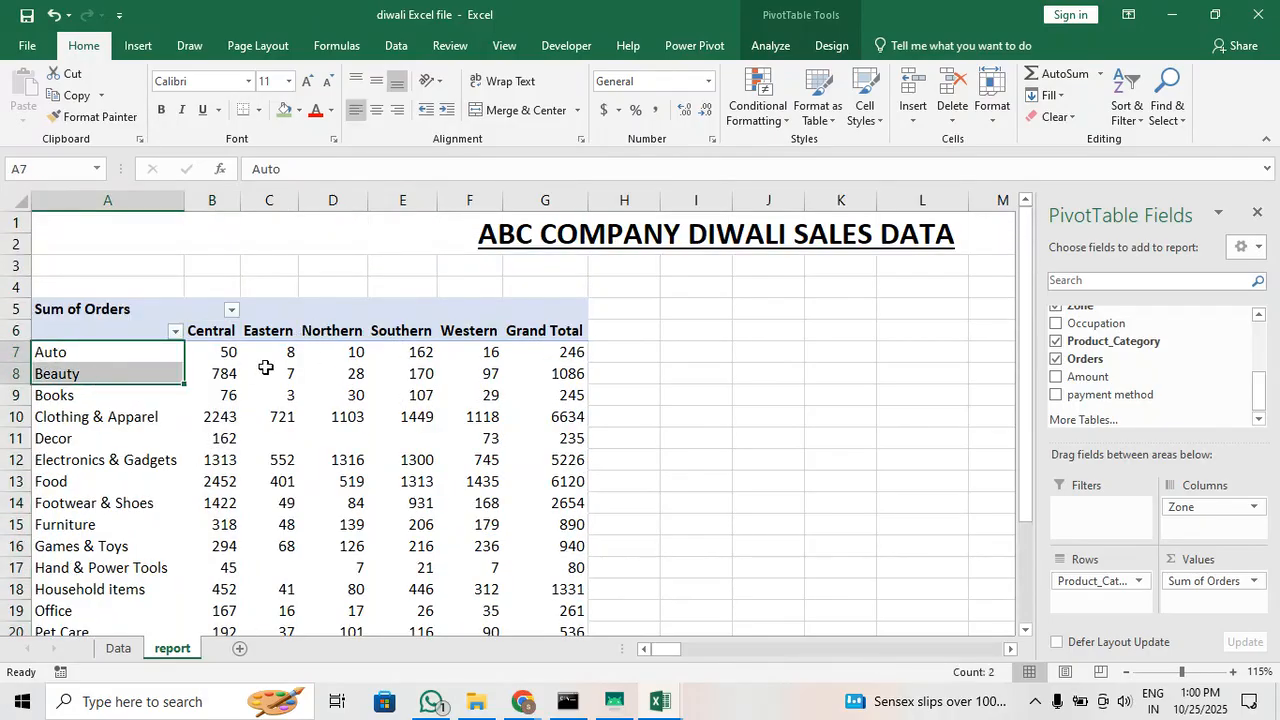
Examine the Beauty row's summed orders across the zones, the overall grand total, and the product category list
drag(268, 372, 545, 377)
scroll(460, 424, down, 4)
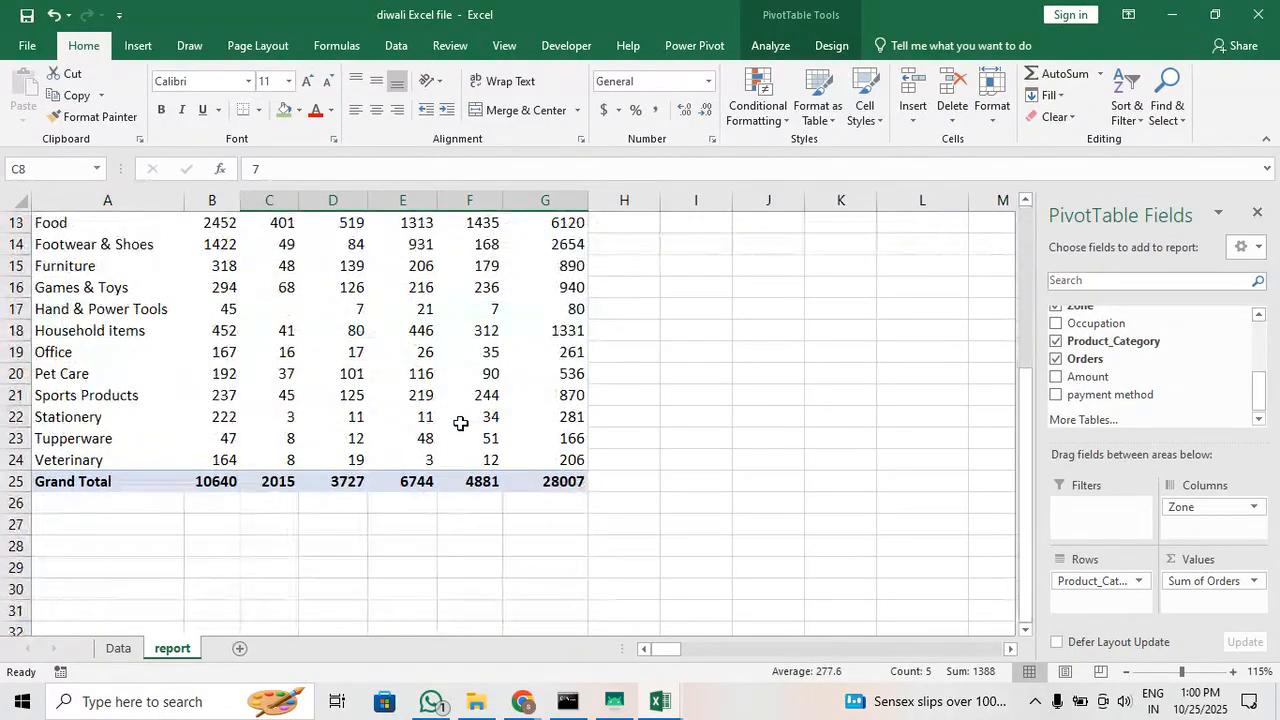
click(556, 481)
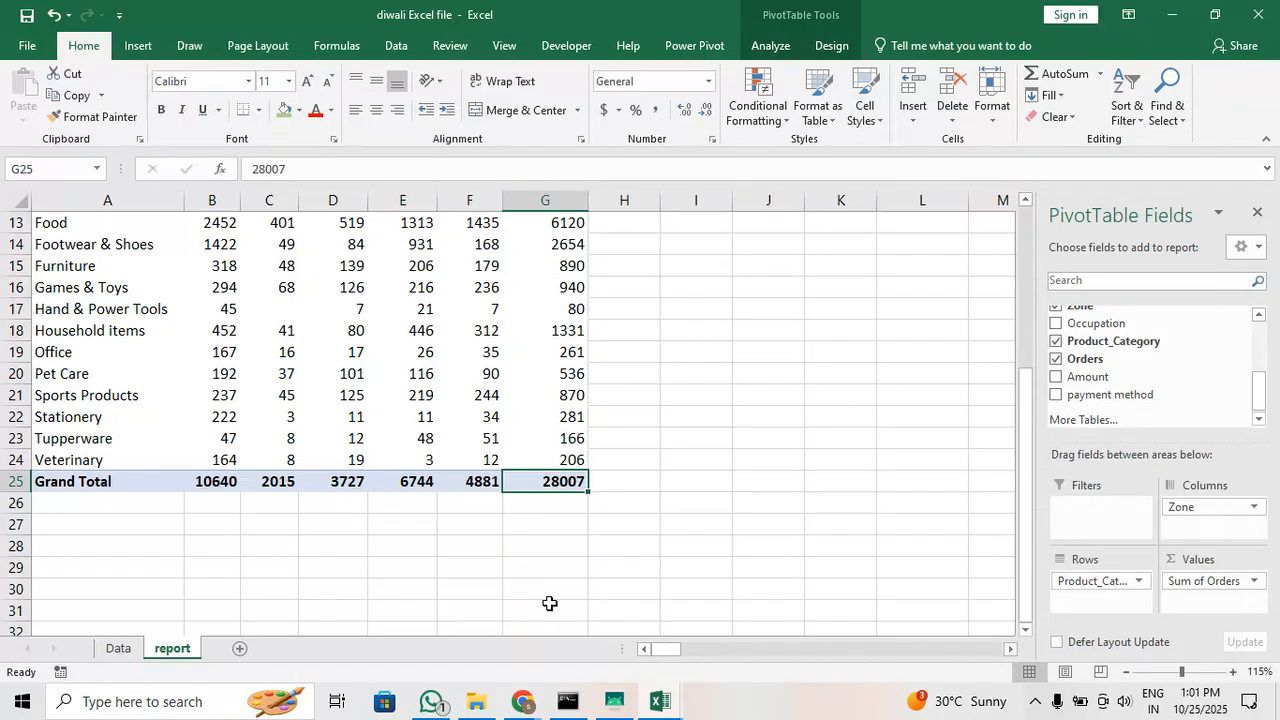
scroll(443, 486, up, 3)
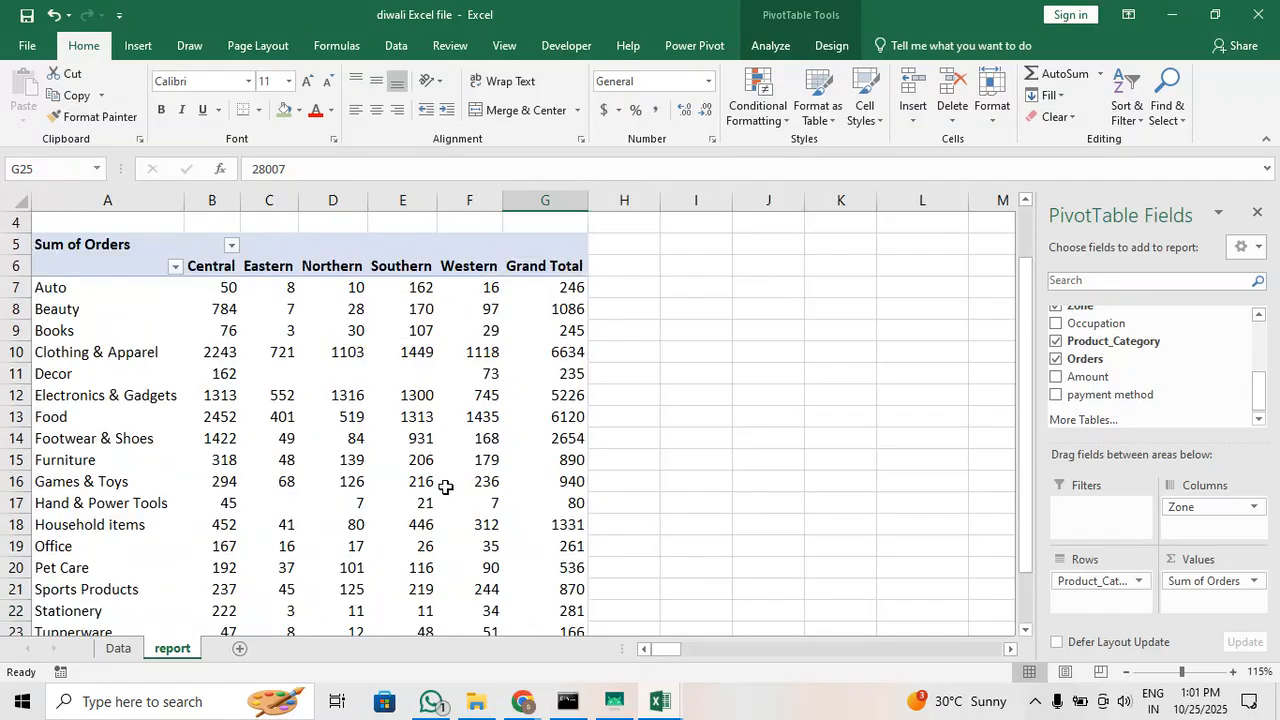
scroll(441, 487, down, 1)
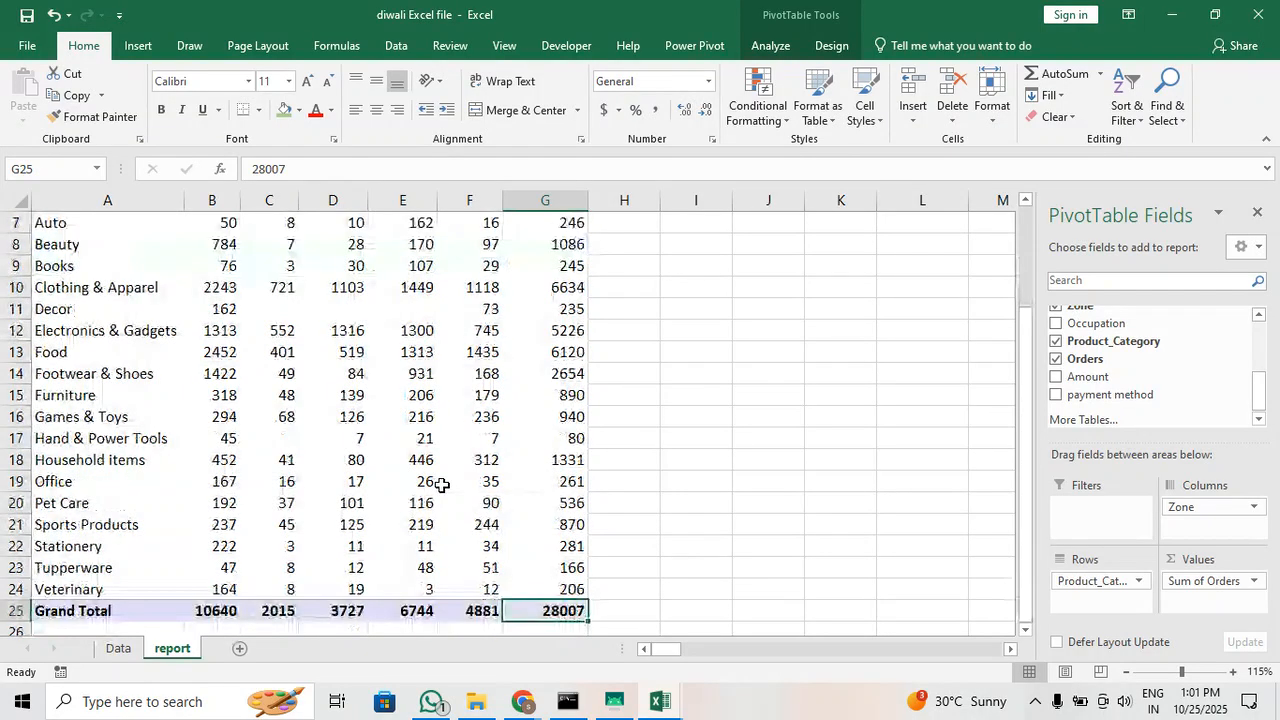
scroll(441, 487, up, 1)
click(79, 236)
click(152, 300)
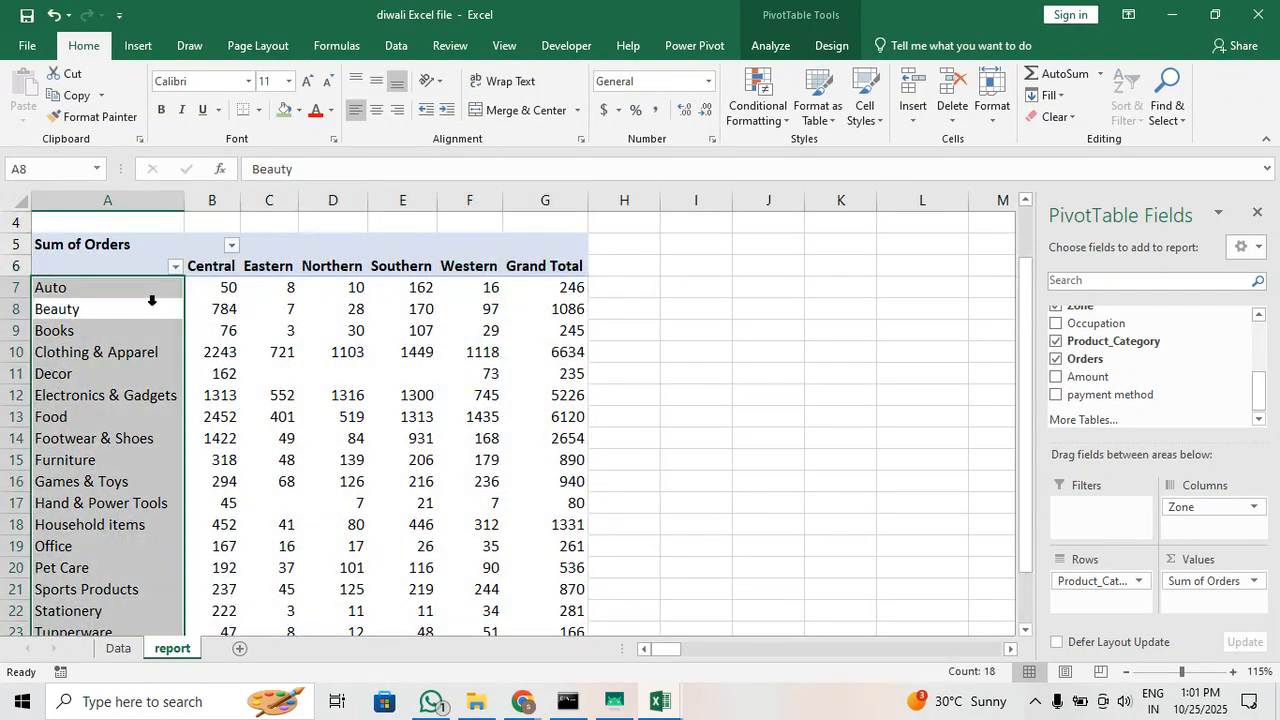
click(397, 521)
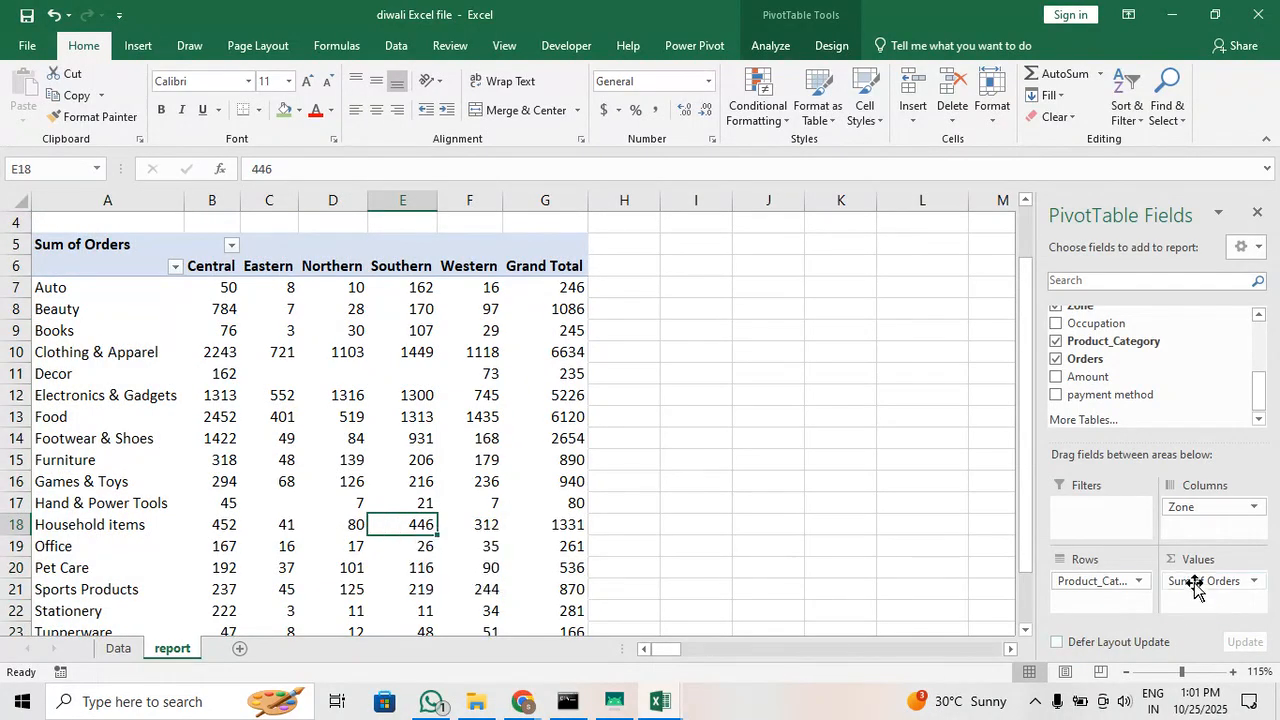
Open the value field settings for Sum of Orders and look through the calculation types from Count to Varp
click(1251, 581)
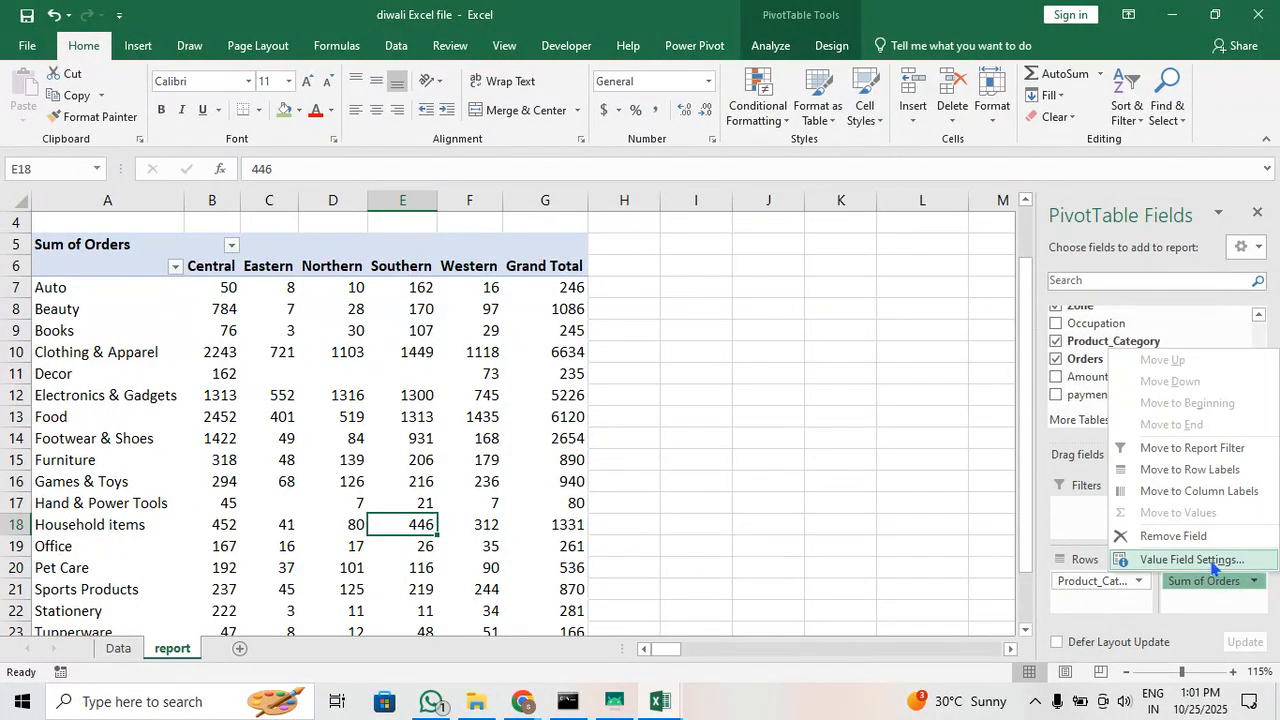
click(1158, 562)
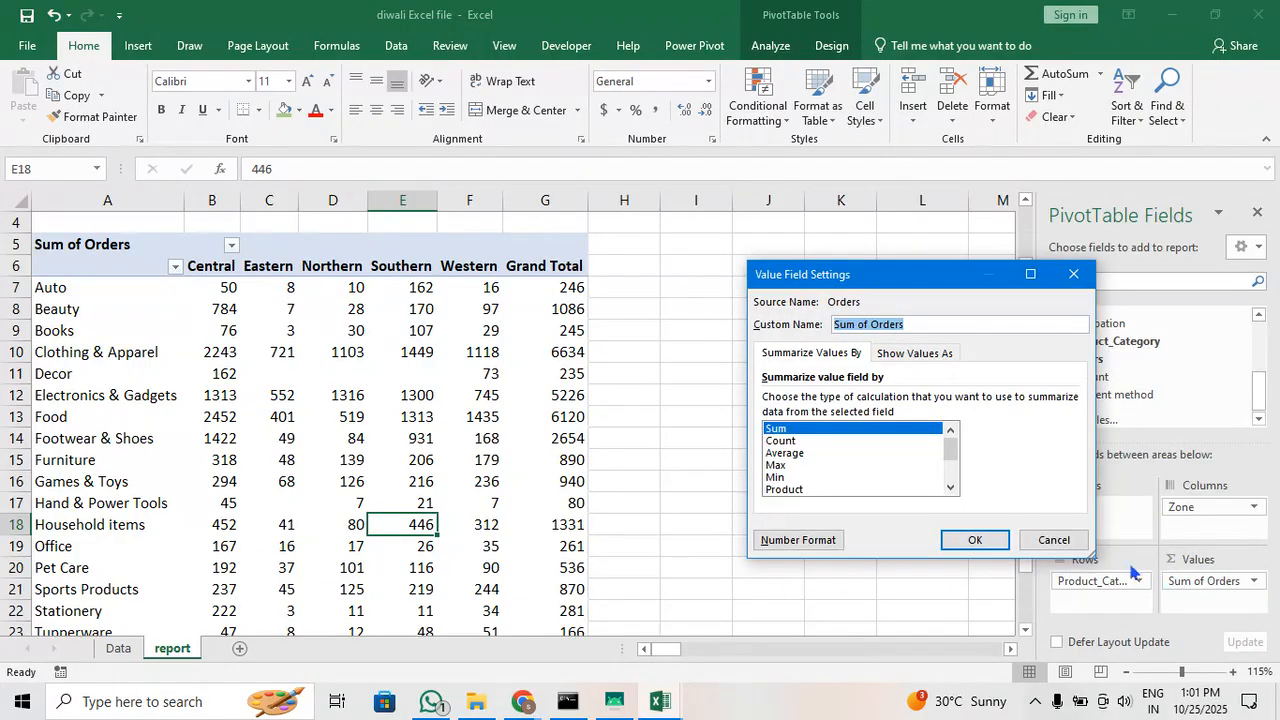
drag(908, 286, 828, 246)
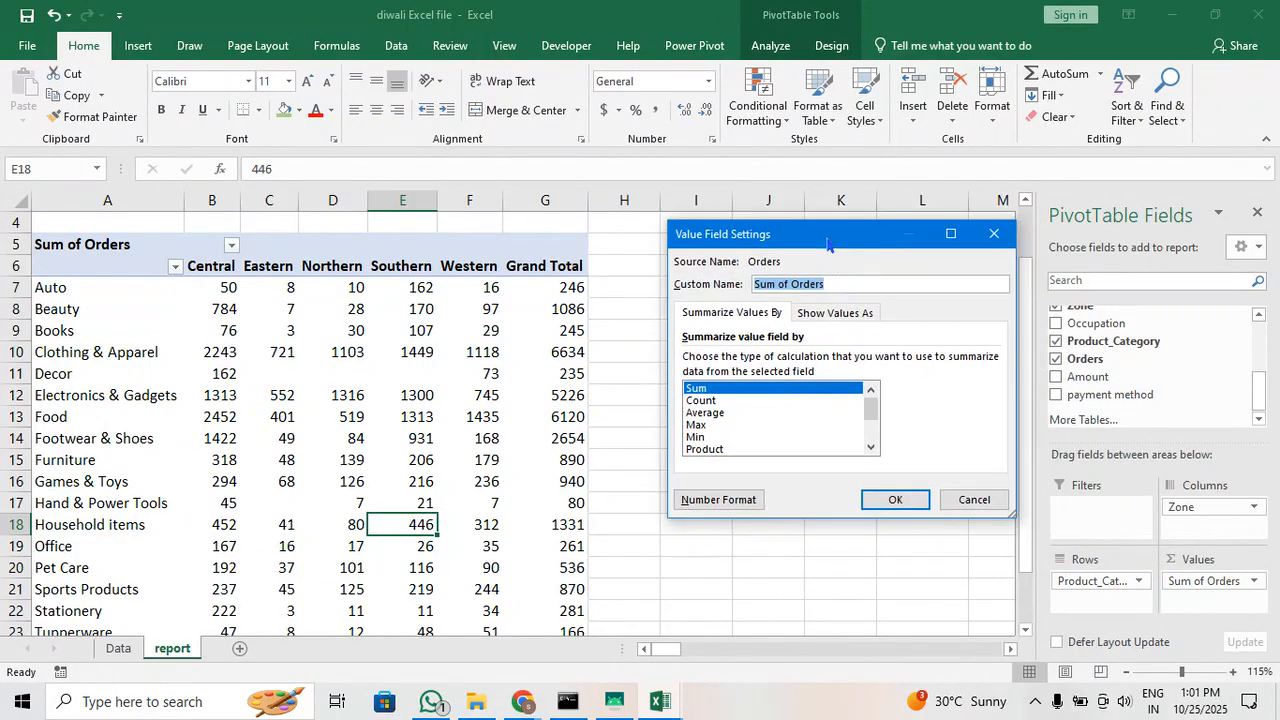
click(711, 405)
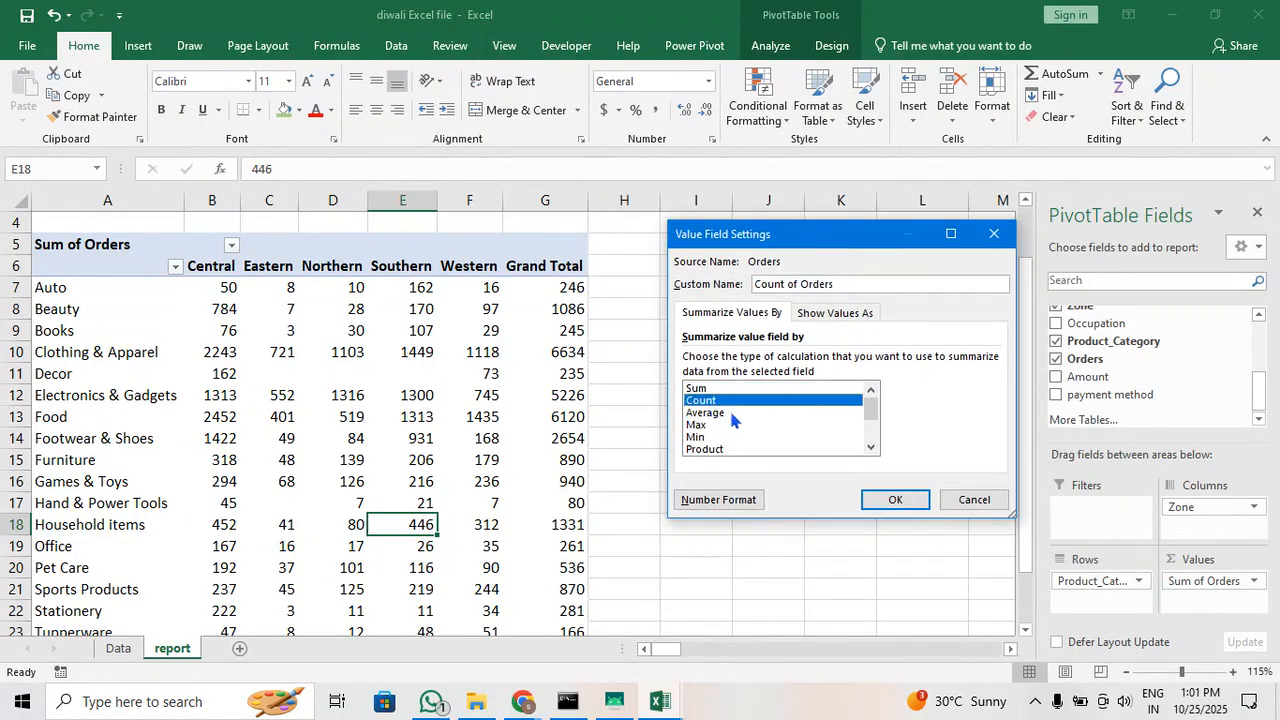
click(731, 419)
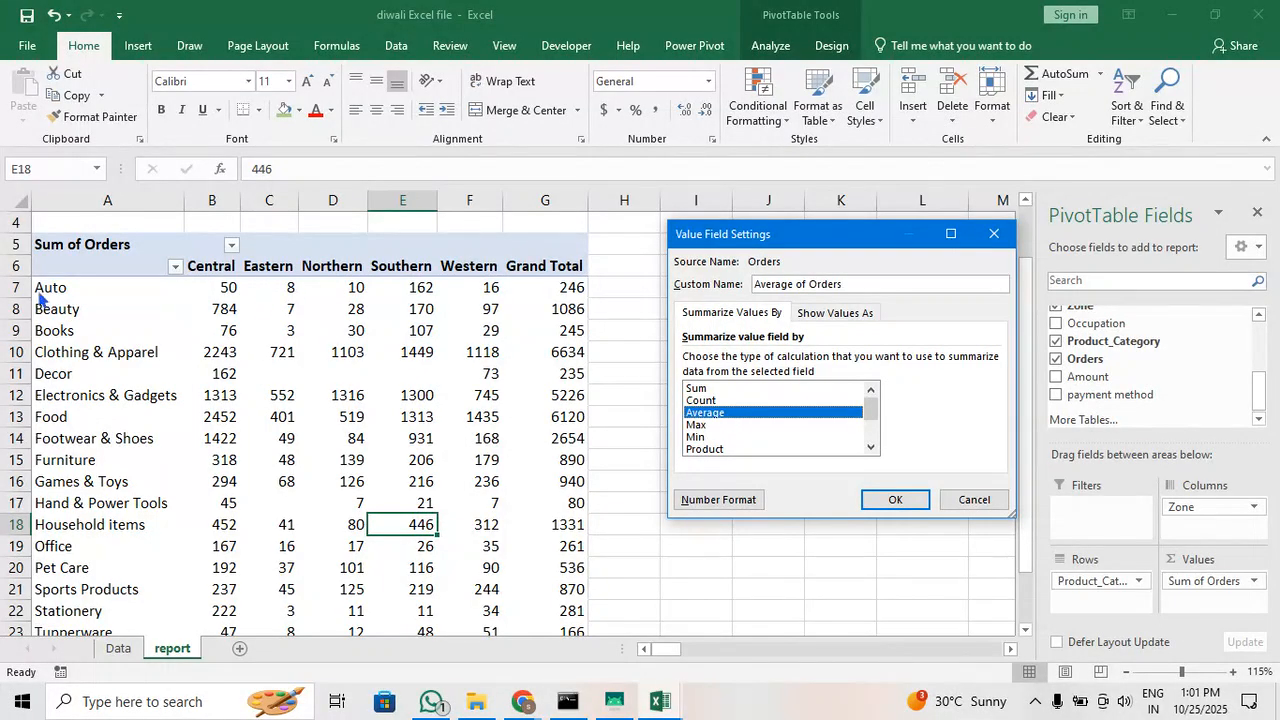
click(697, 425)
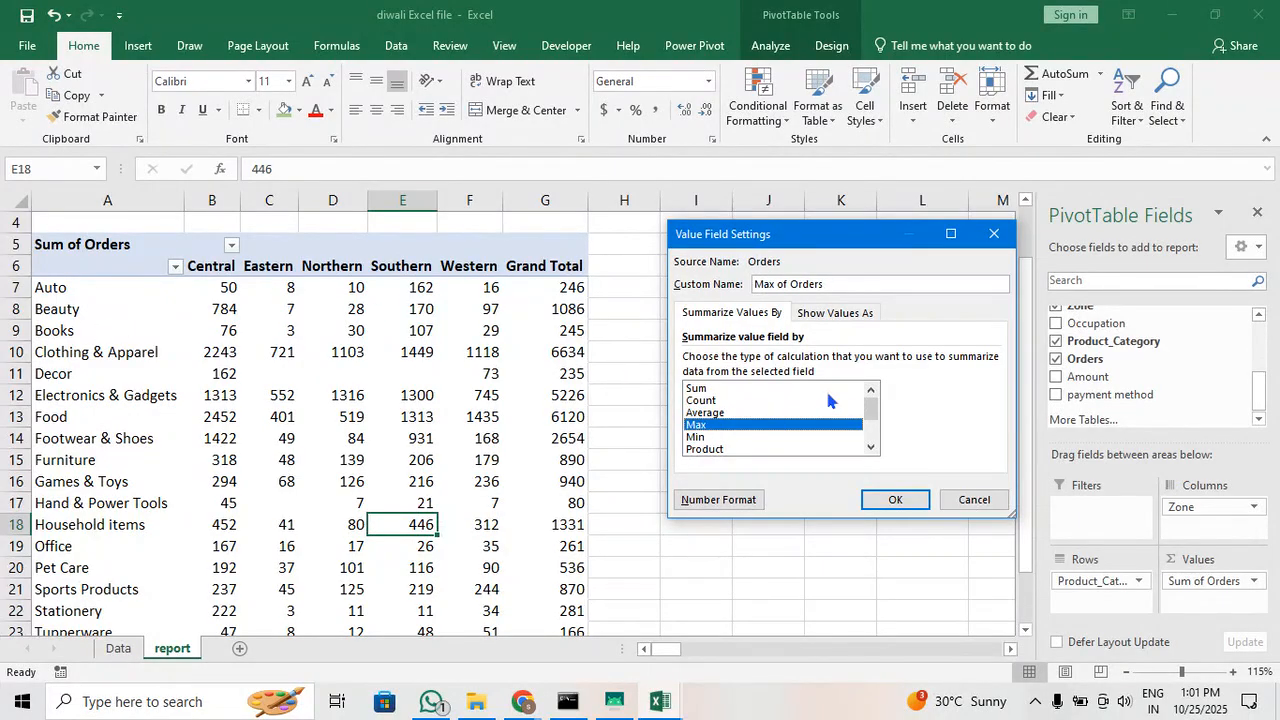
click(727, 439)
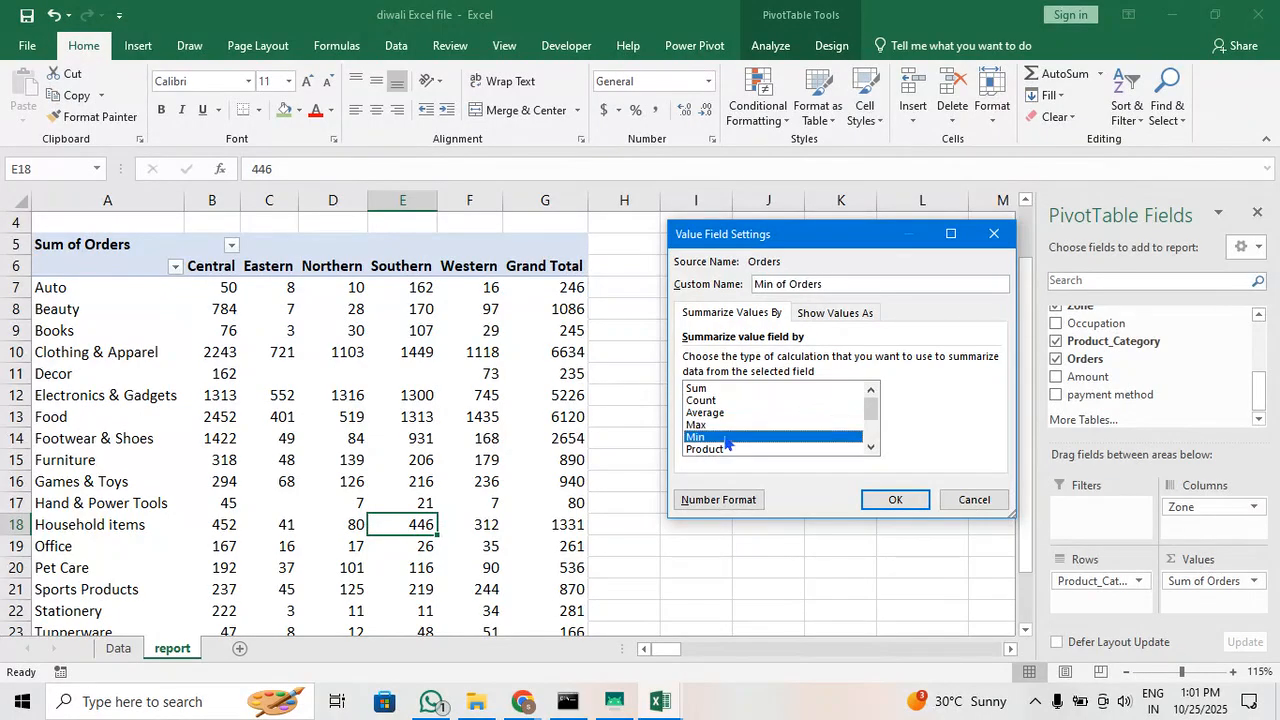
scroll(727, 441, down, 1)
click(733, 414)
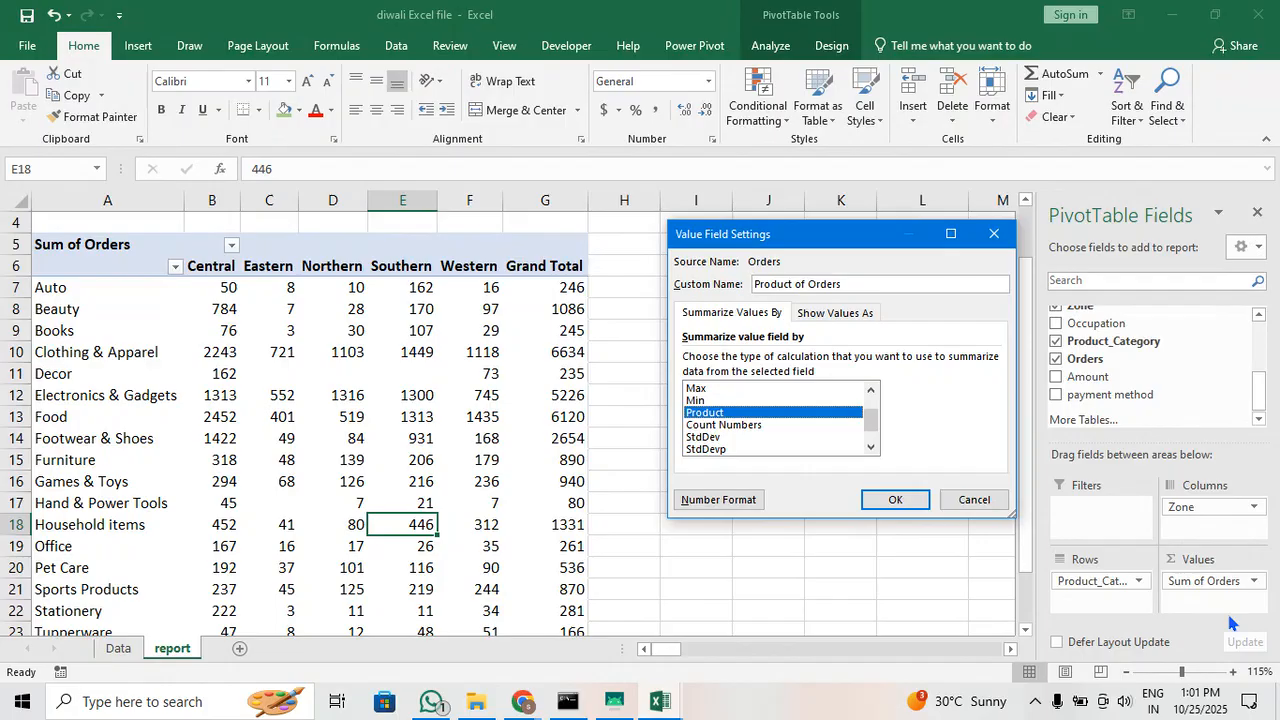
click(749, 427)
click(755, 440)
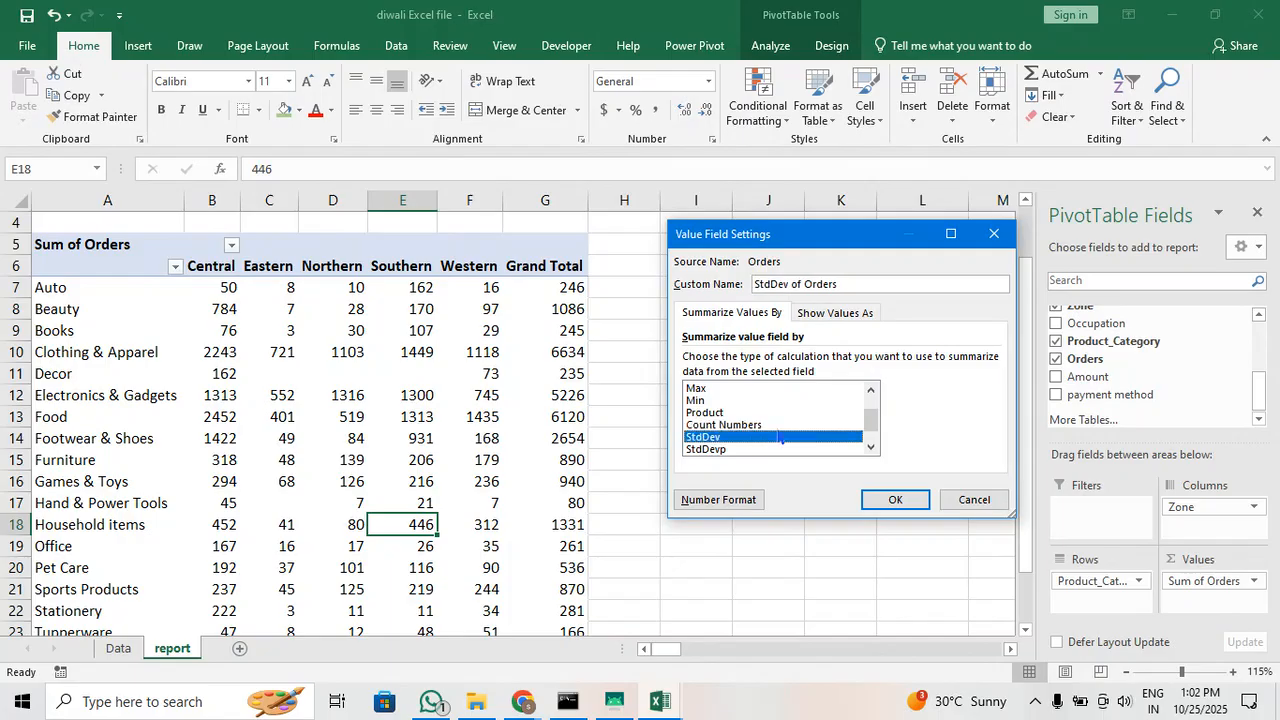
scroll(775, 435, down, 1)
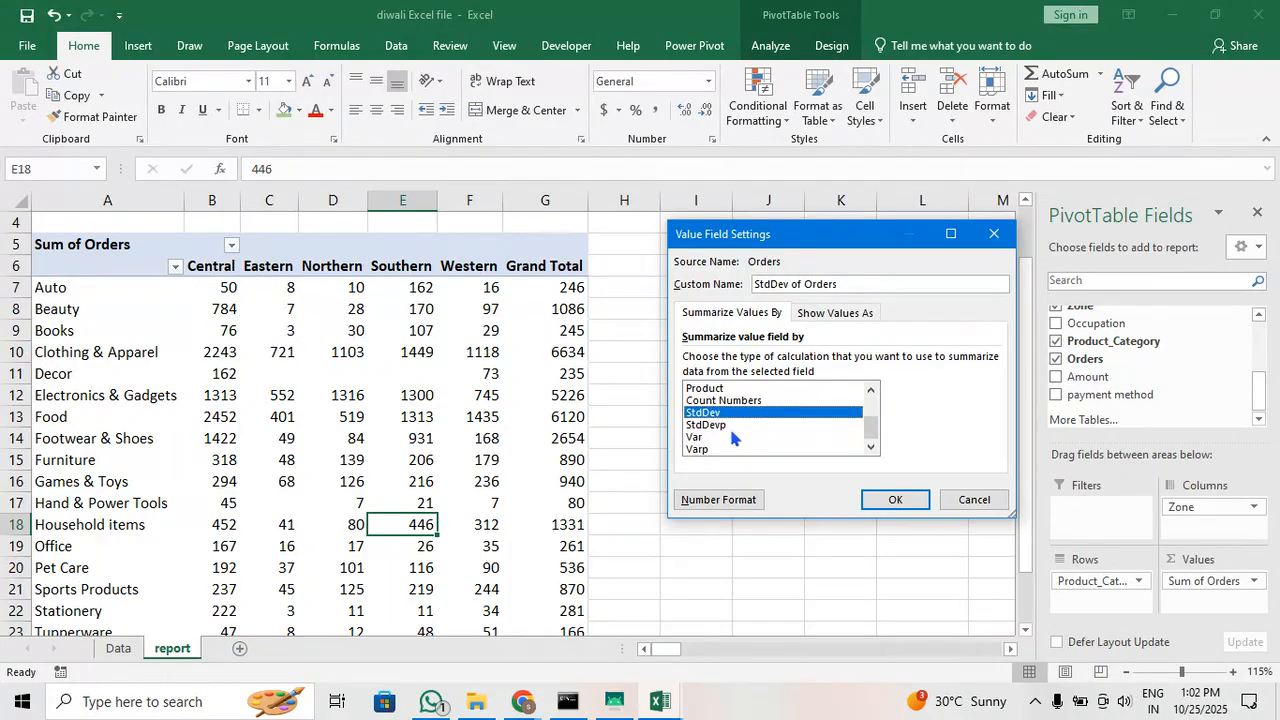
click(725, 426)
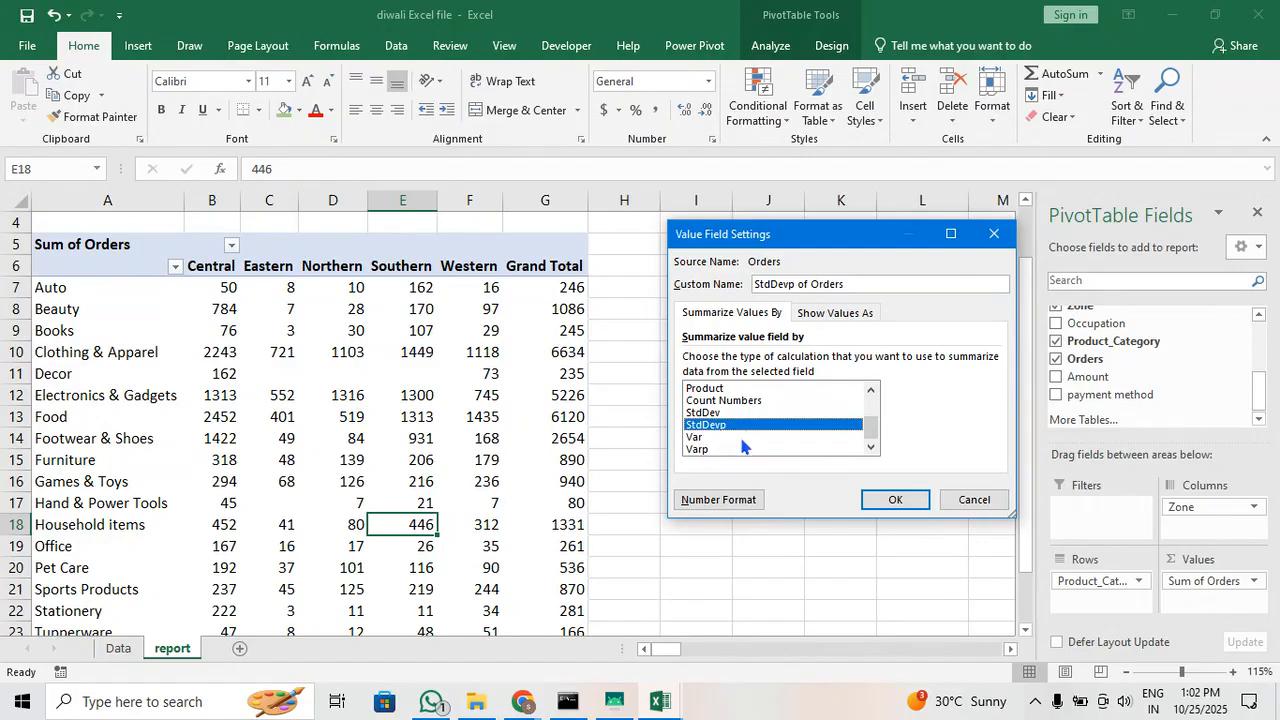
click(741, 437)
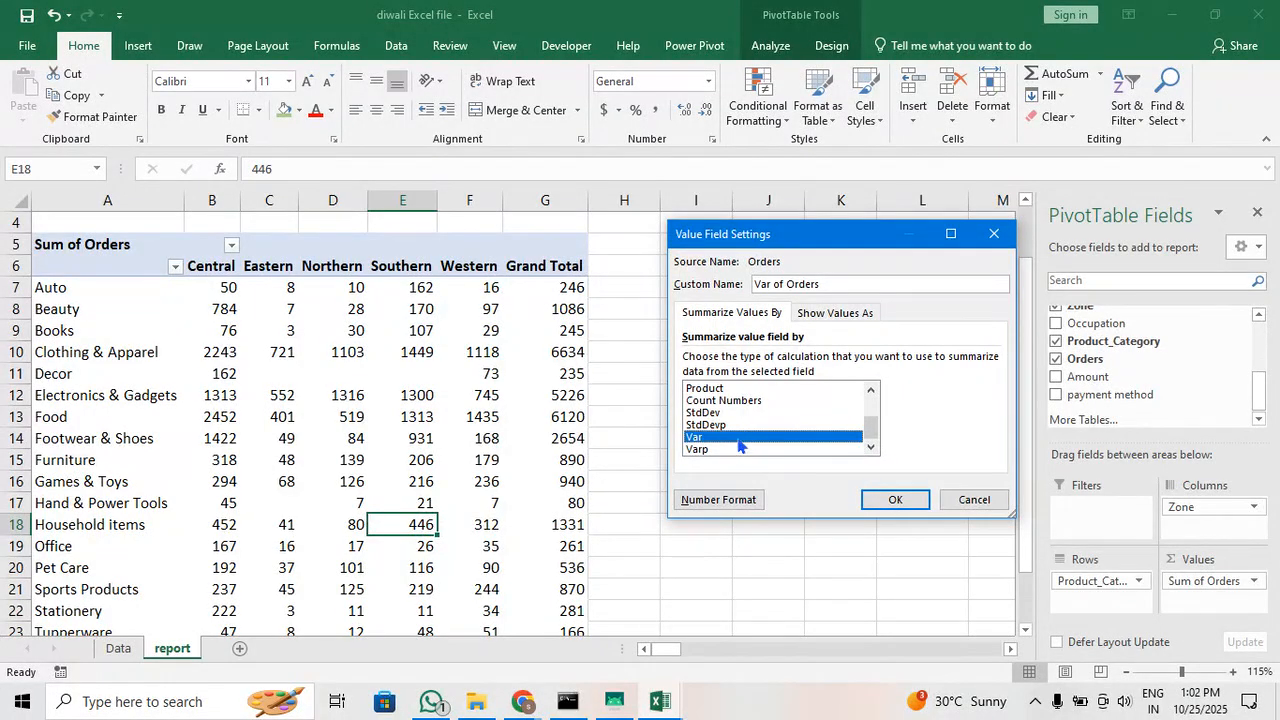
click(734, 449)
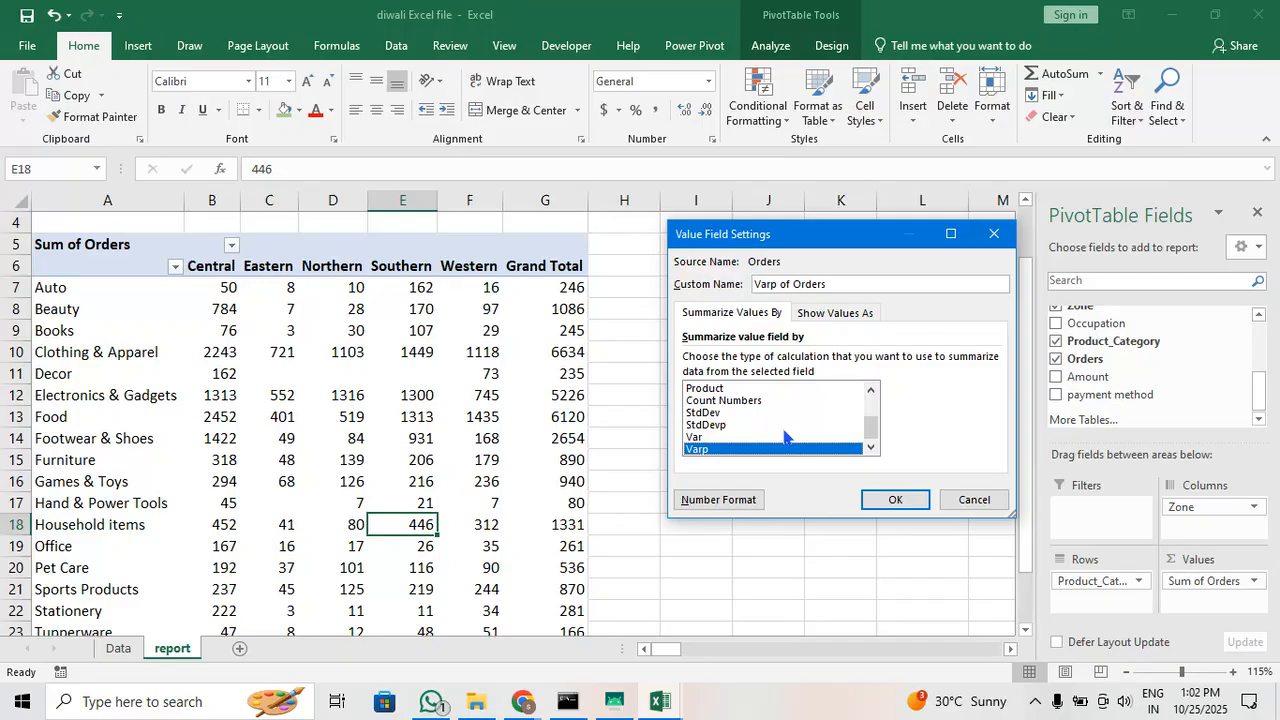
Compare the Var, StdDevp and Varp calculation types, and summarize the Orders value field by Average
scroll(783, 449, up, 1)
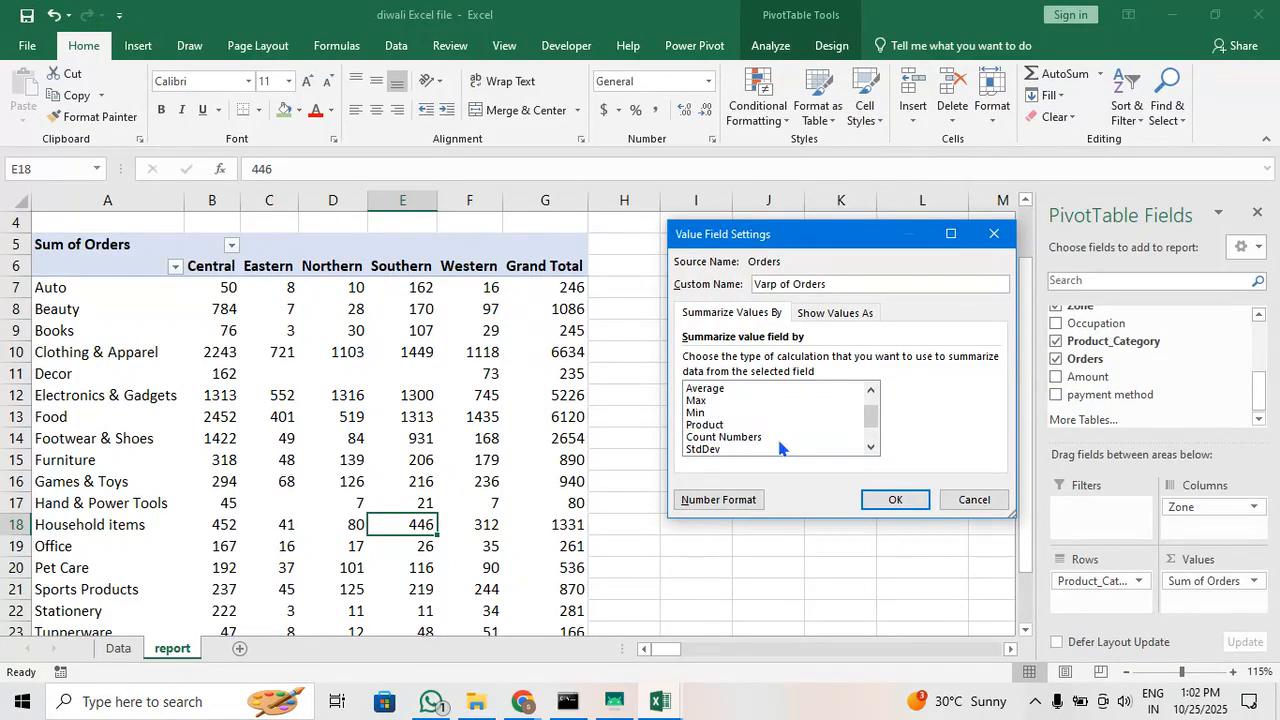
scroll(783, 449, down, 1)
click(777, 439)
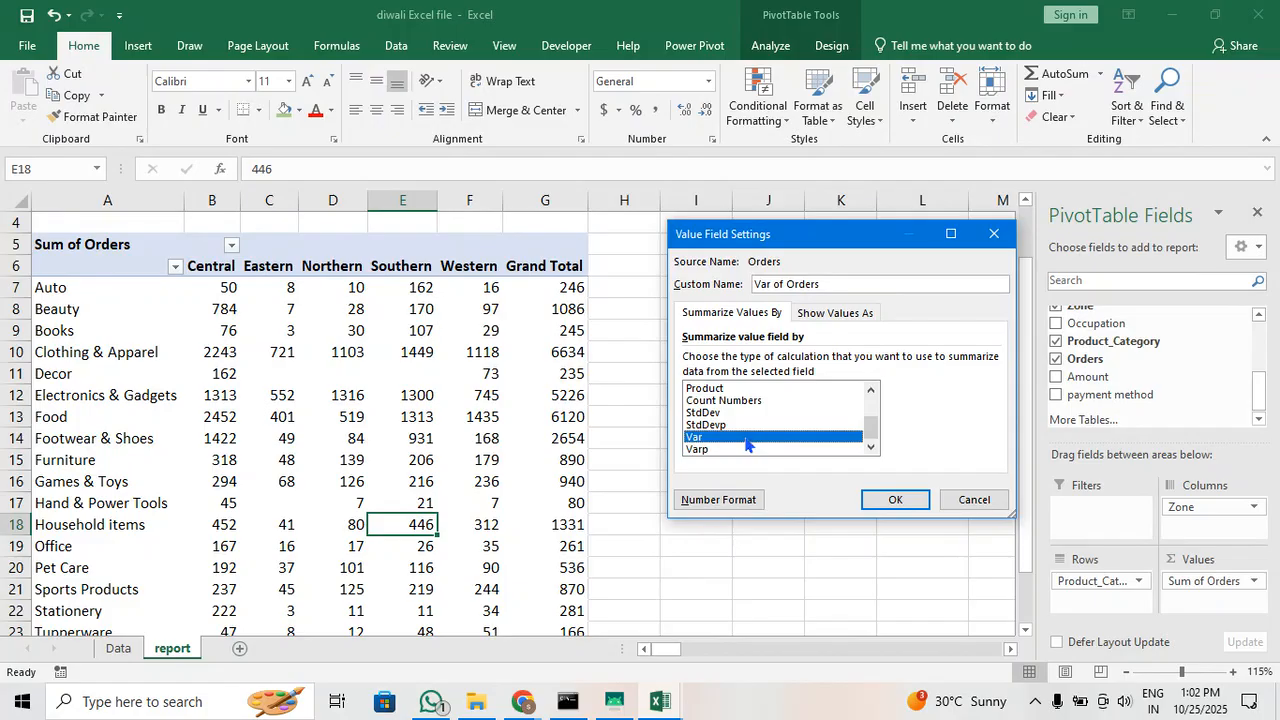
click(766, 425)
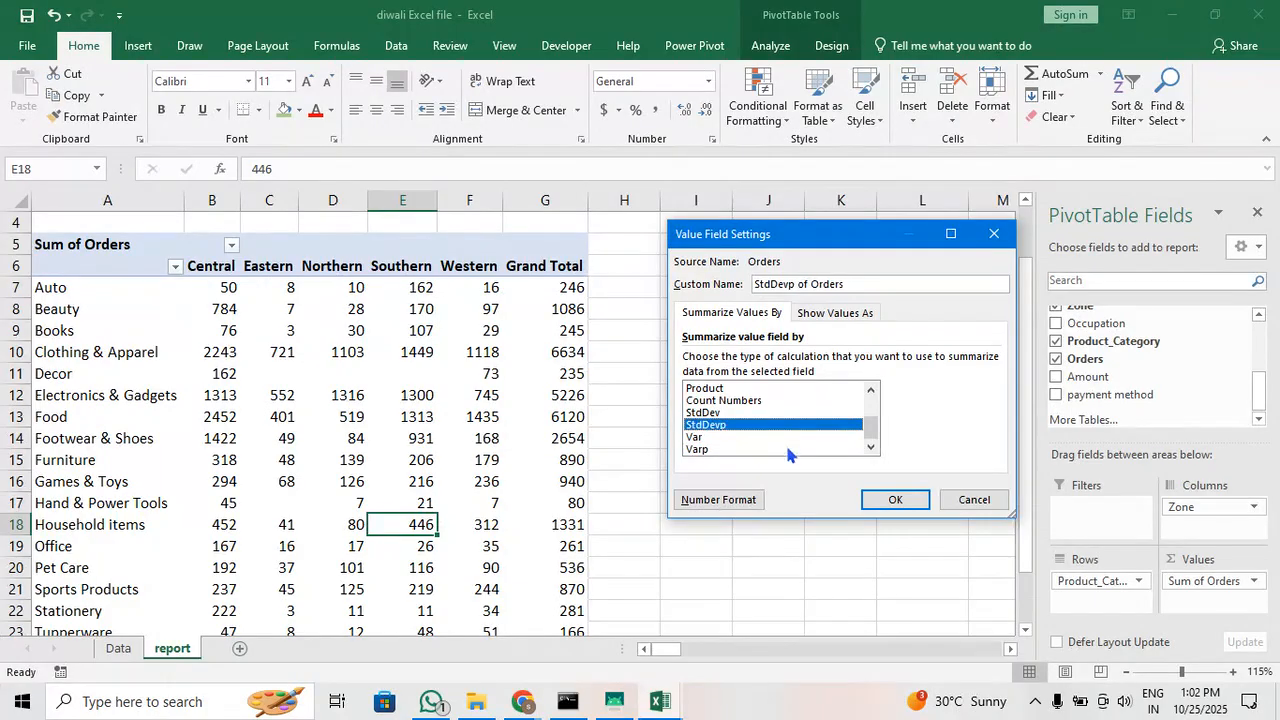
click(779, 449)
scroll(777, 450, up, 2)
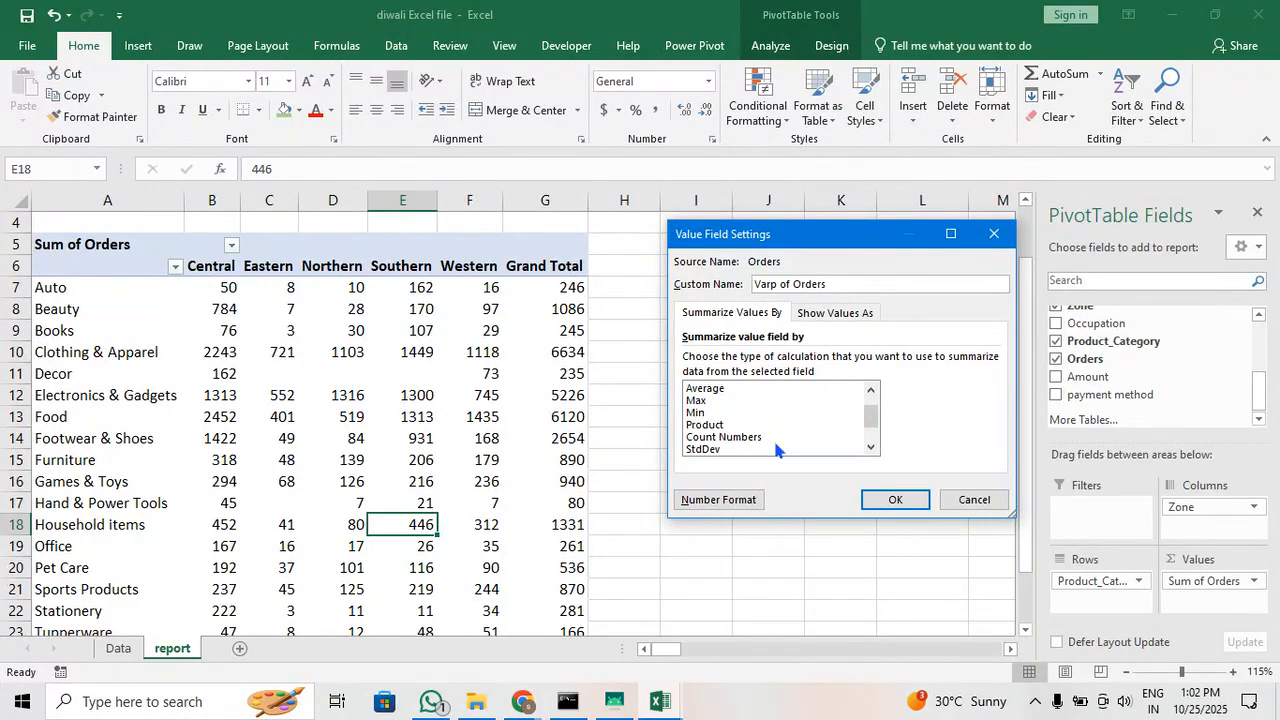
click(708, 413)
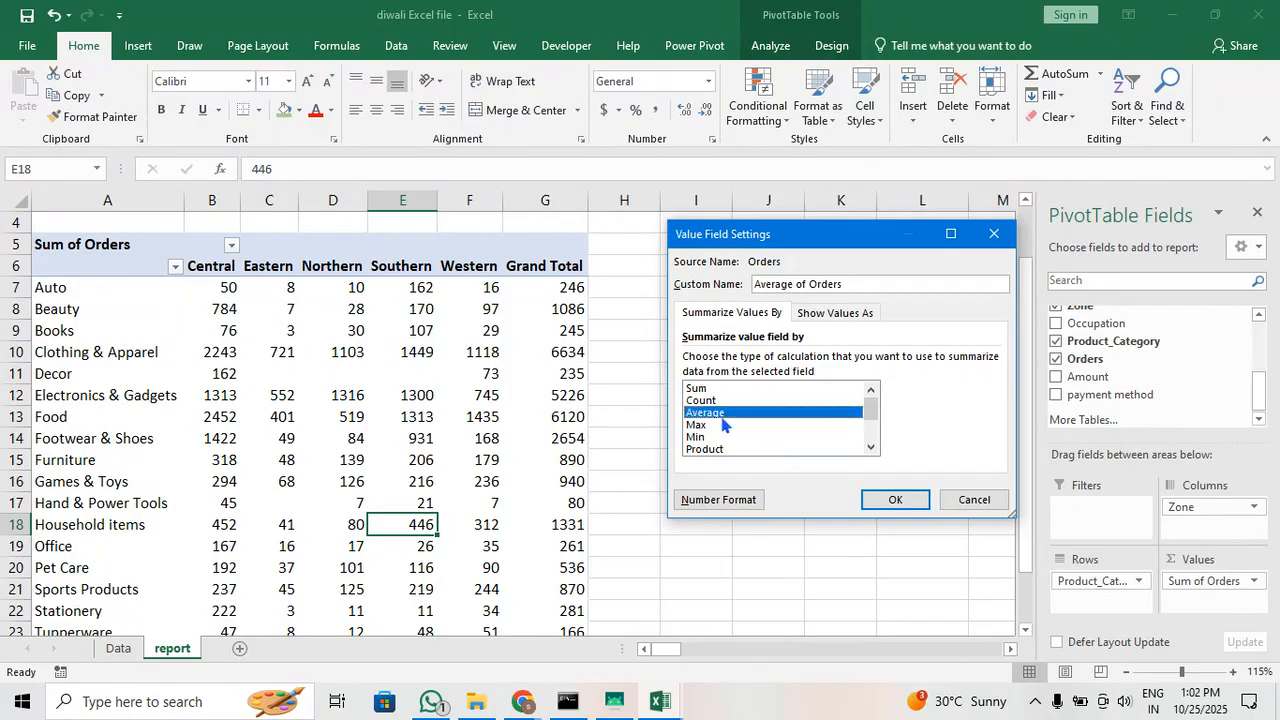
click(892, 499)
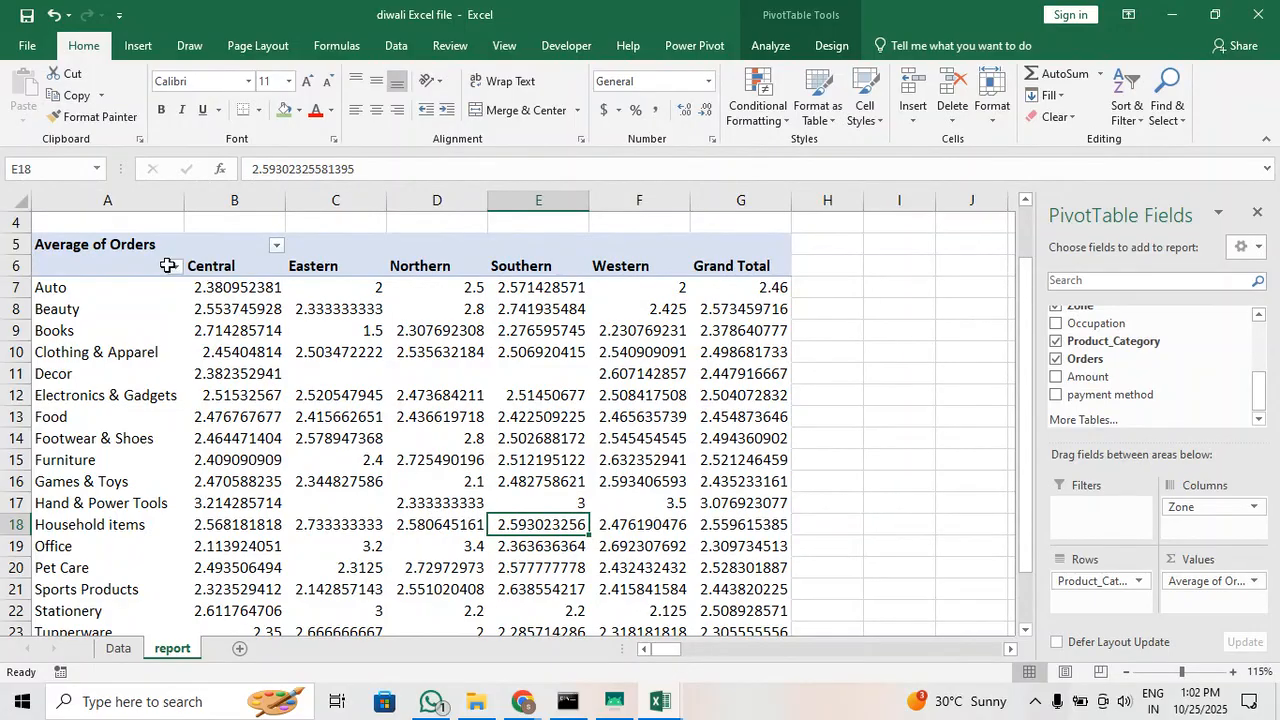
Format all the pivot table's average values in B7:G25 with no decimal places
click(240, 290)
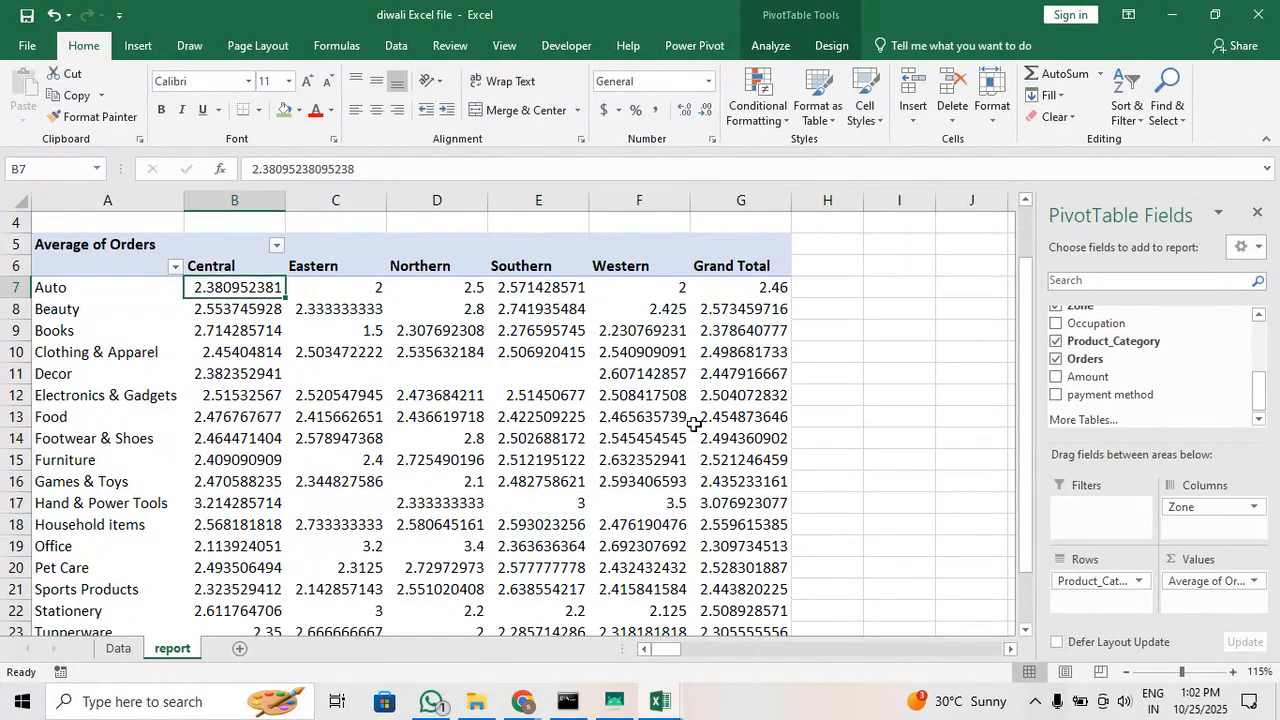
key(shift+Right)
key(shift+Right)
key(shift+Right)
key(shift+Right)
key(shift+Right)
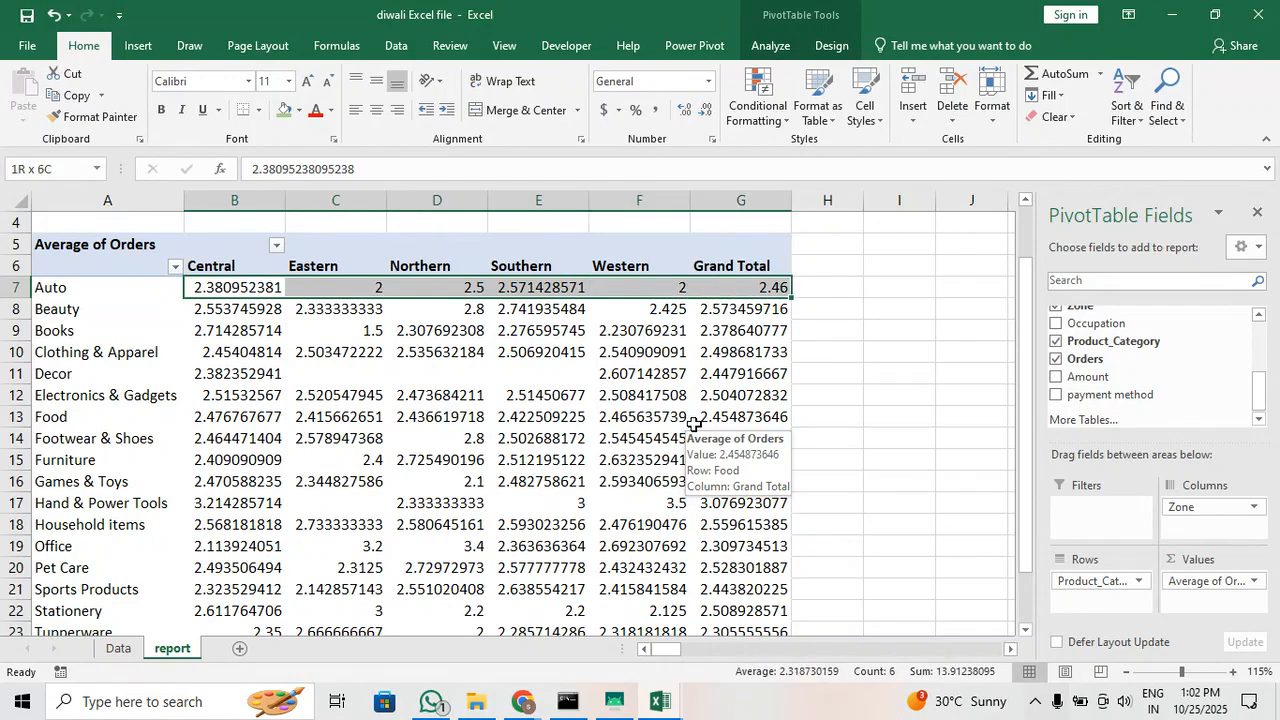
key(ctrl+shift+Down)
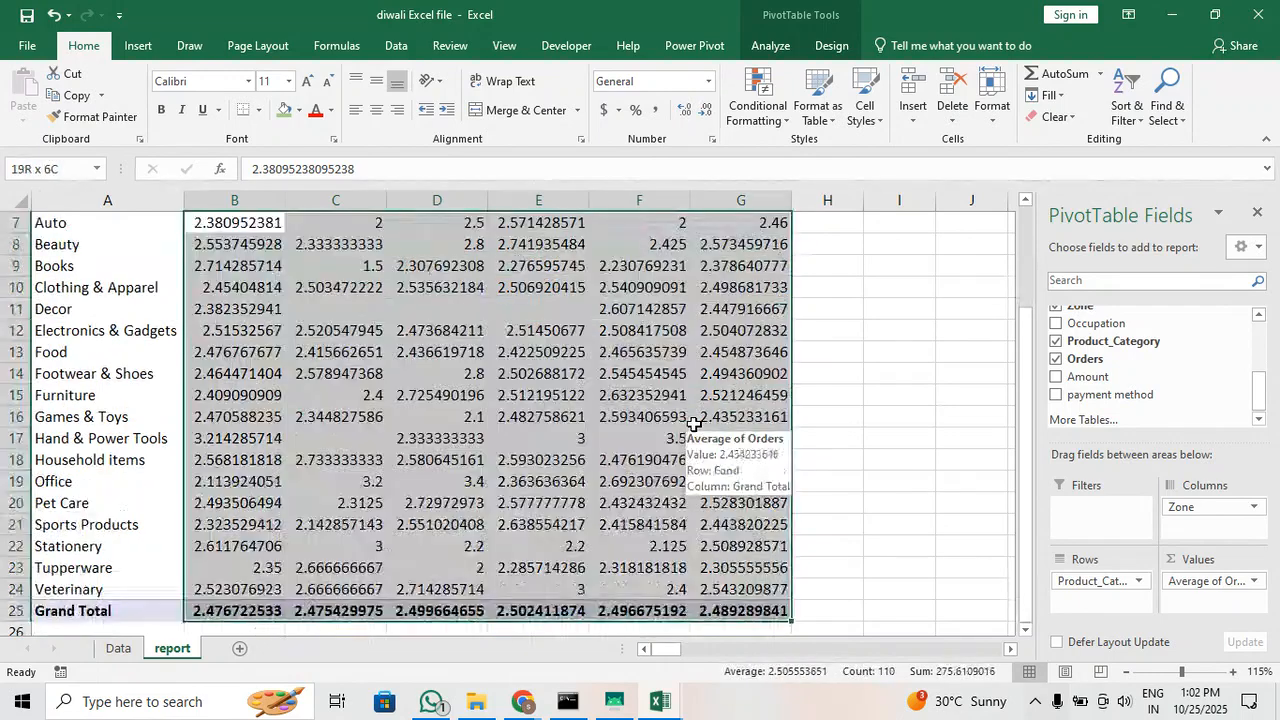
click(703, 112)
click(703, 112)
click(703, 112)
click(703, 112)
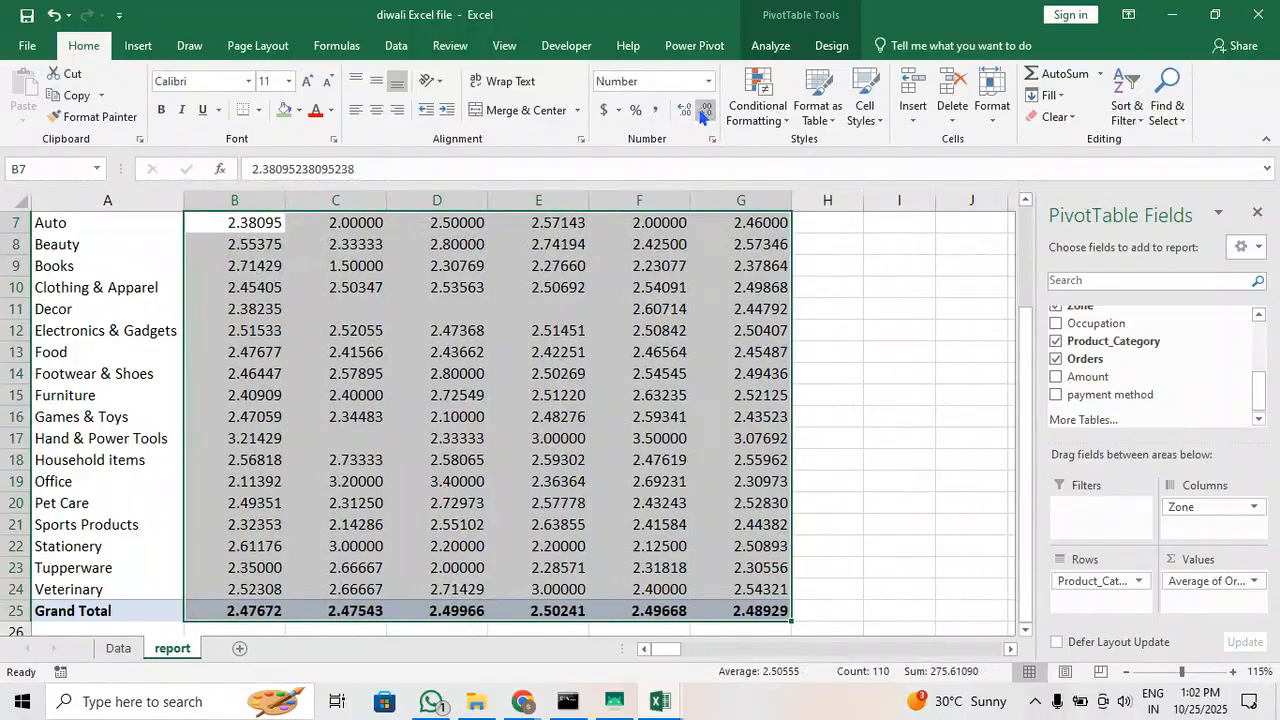
click(703, 112)
click(703, 112)
click(703, 112)
click(703, 112)
click(703, 112)
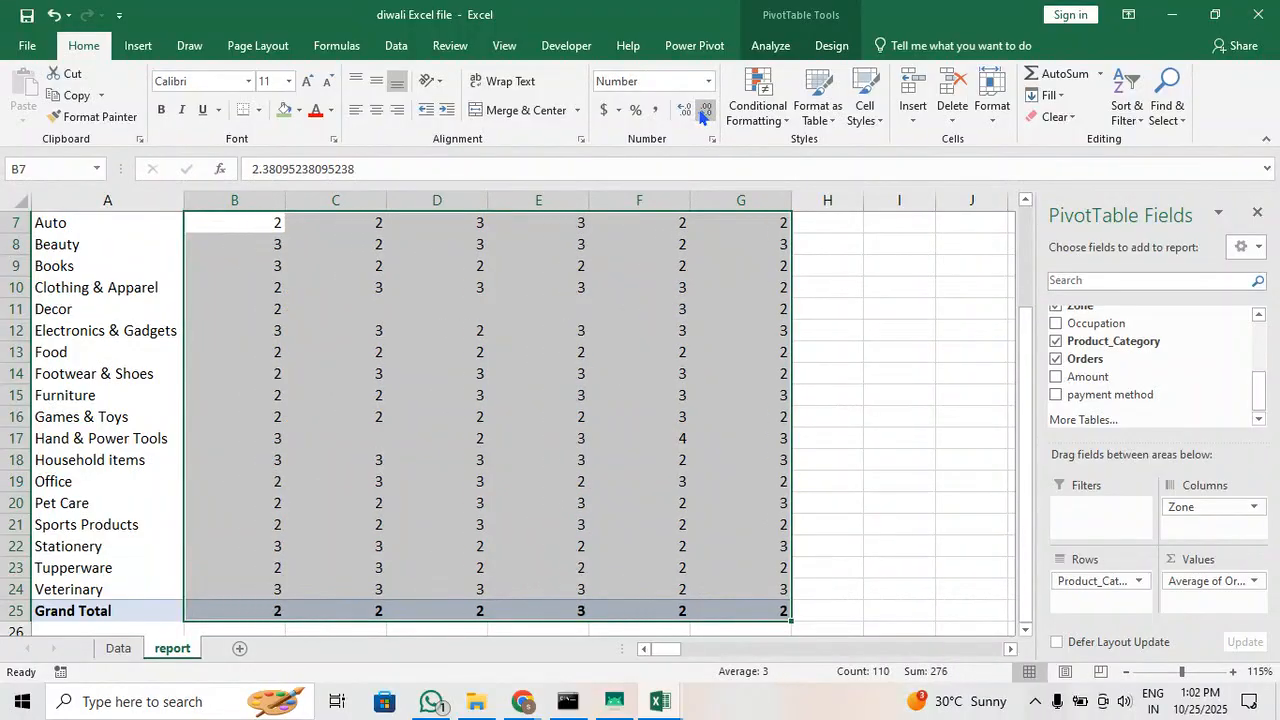
Narrow columns B through G of the pivot table, leaving column E slightly wider for the Southern heading
scroll(686, 329, up, 2)
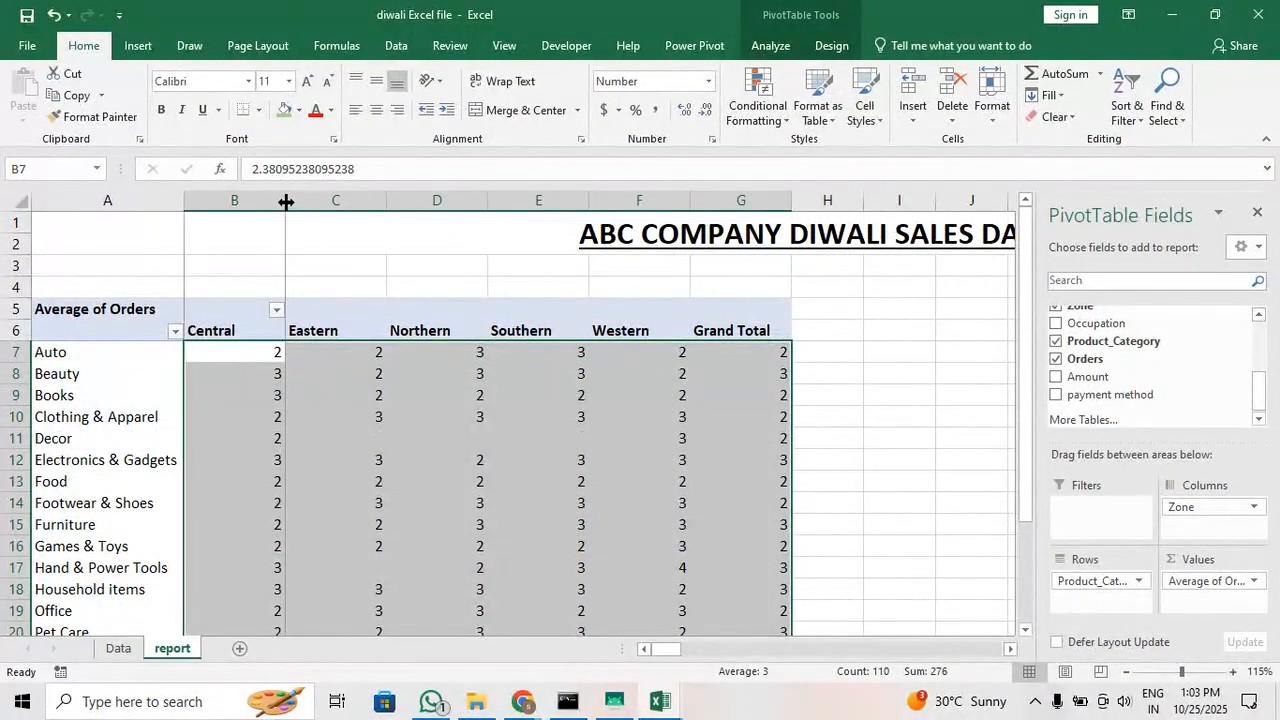
drag(286, 202, 245, 202)
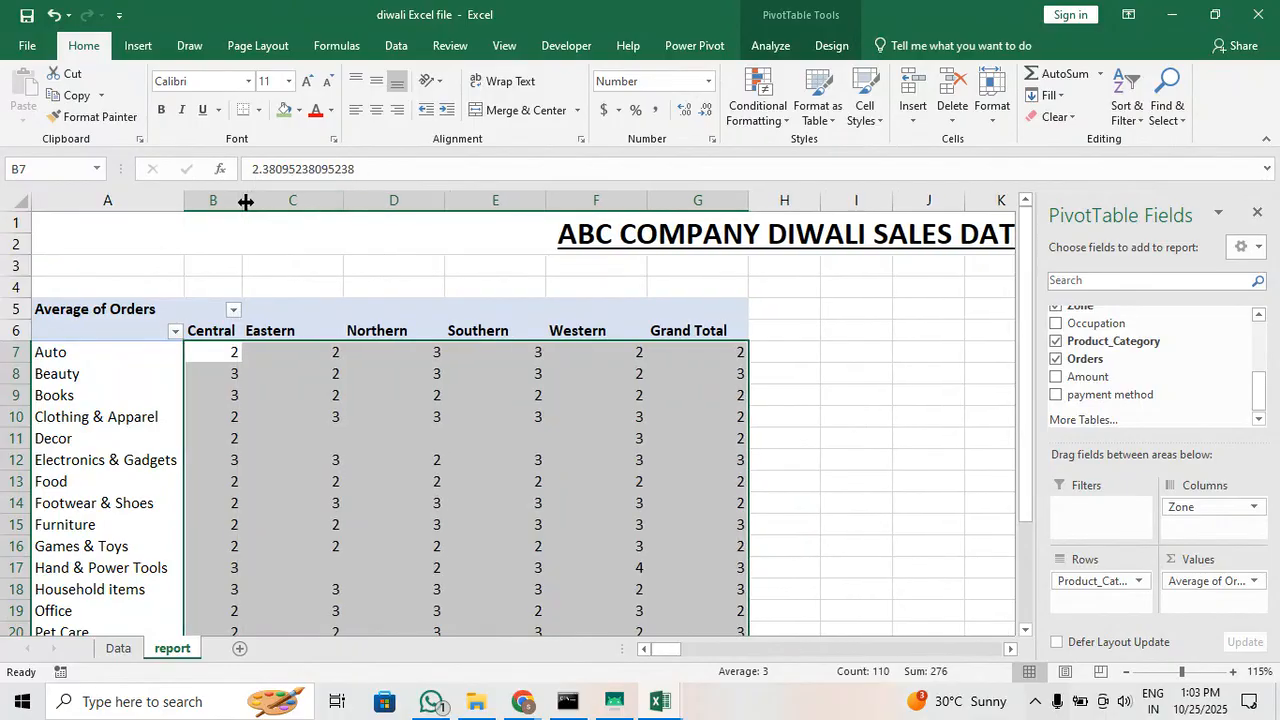
drag(344, 190, 297, 190)
drag(399, 198, 362, 200)
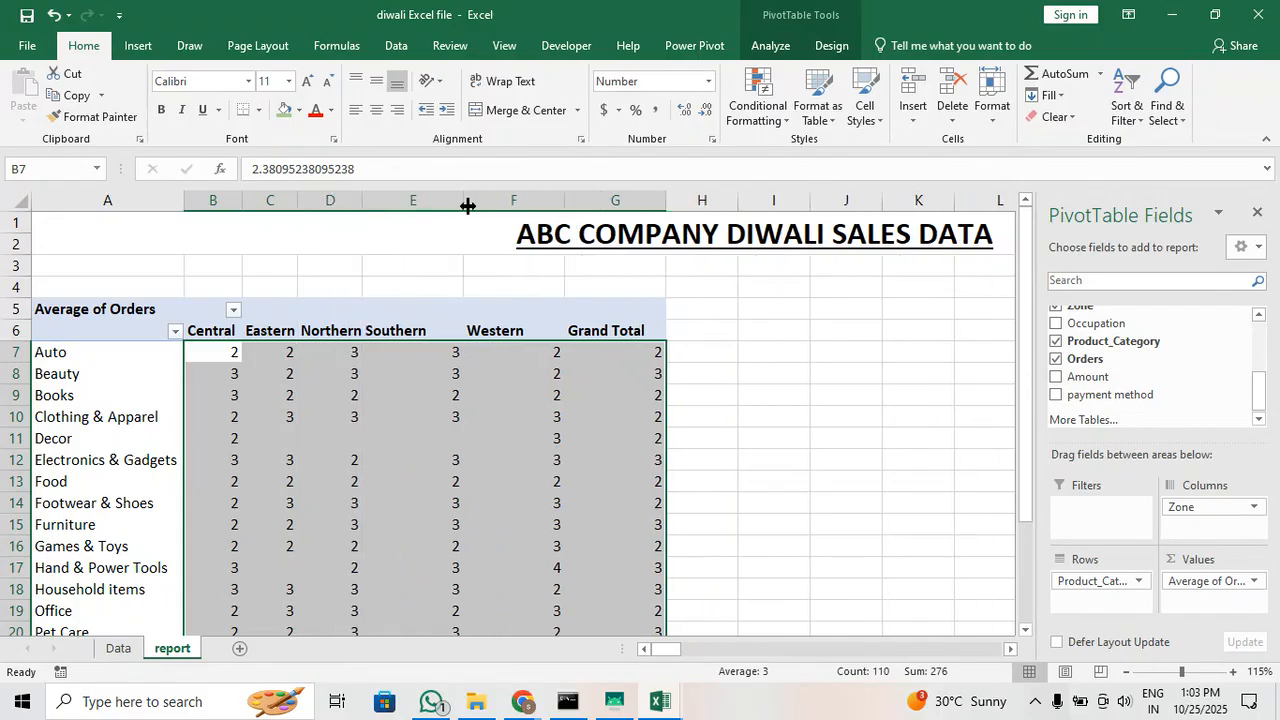
drag(465, 200, 410, 200)
drag(510, 200, 466, 200)
drag(567, 200, 508, 203)
click(601, 415)
scroll(601, 415, down, 1)
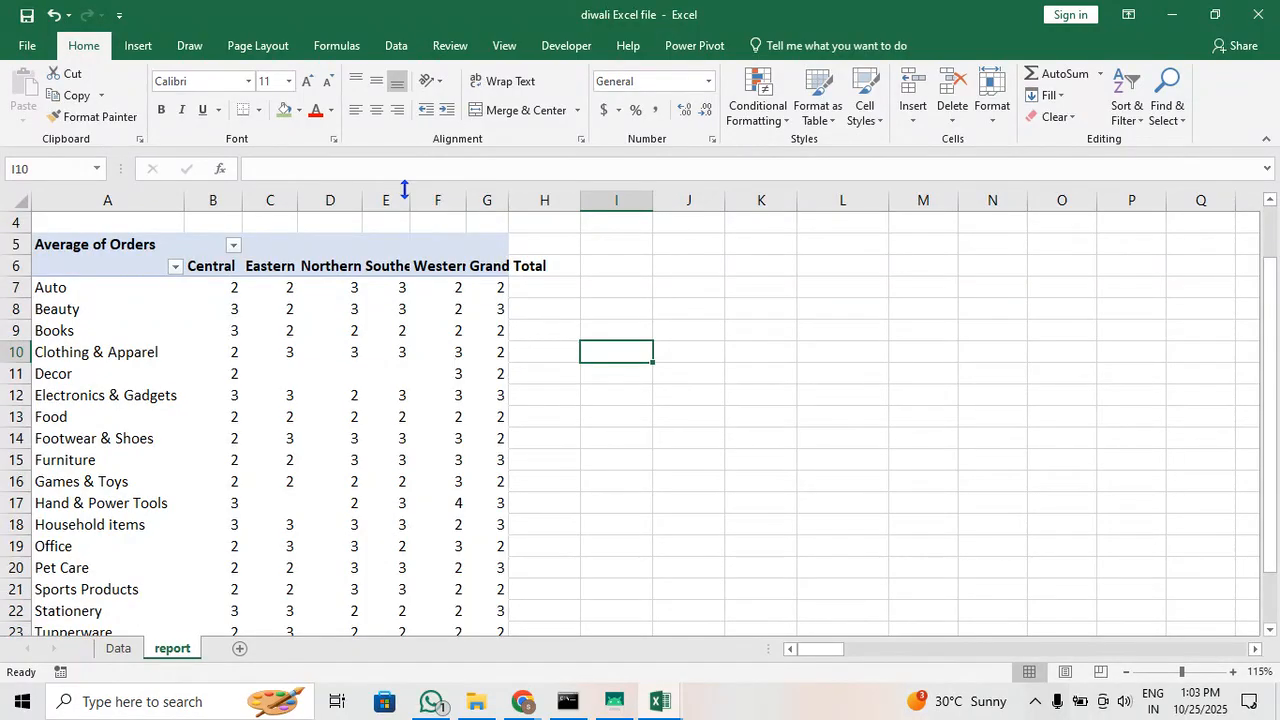
drag(410, 199, 420, 199)
Widen column E to fit the Southern heading, and check the Beauty row's average for the Central zone
drag(471, 337, 508, 352)
click(110, 318)
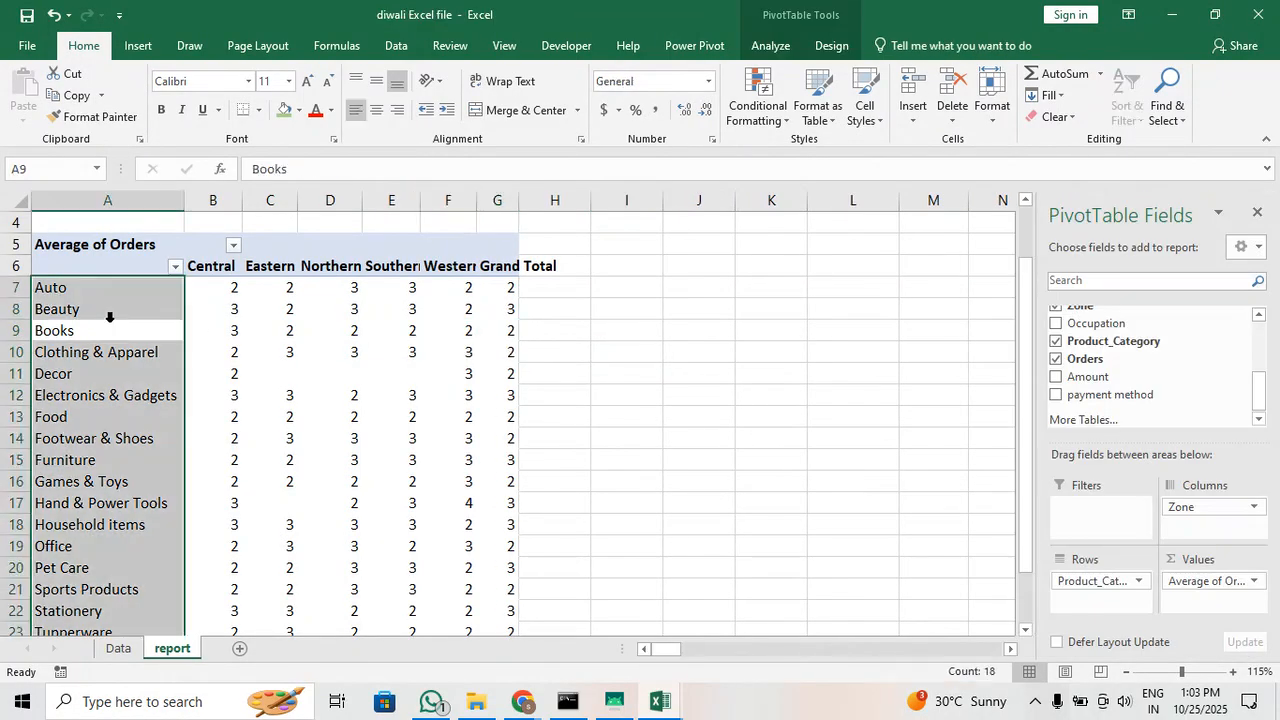
click(103, 316)
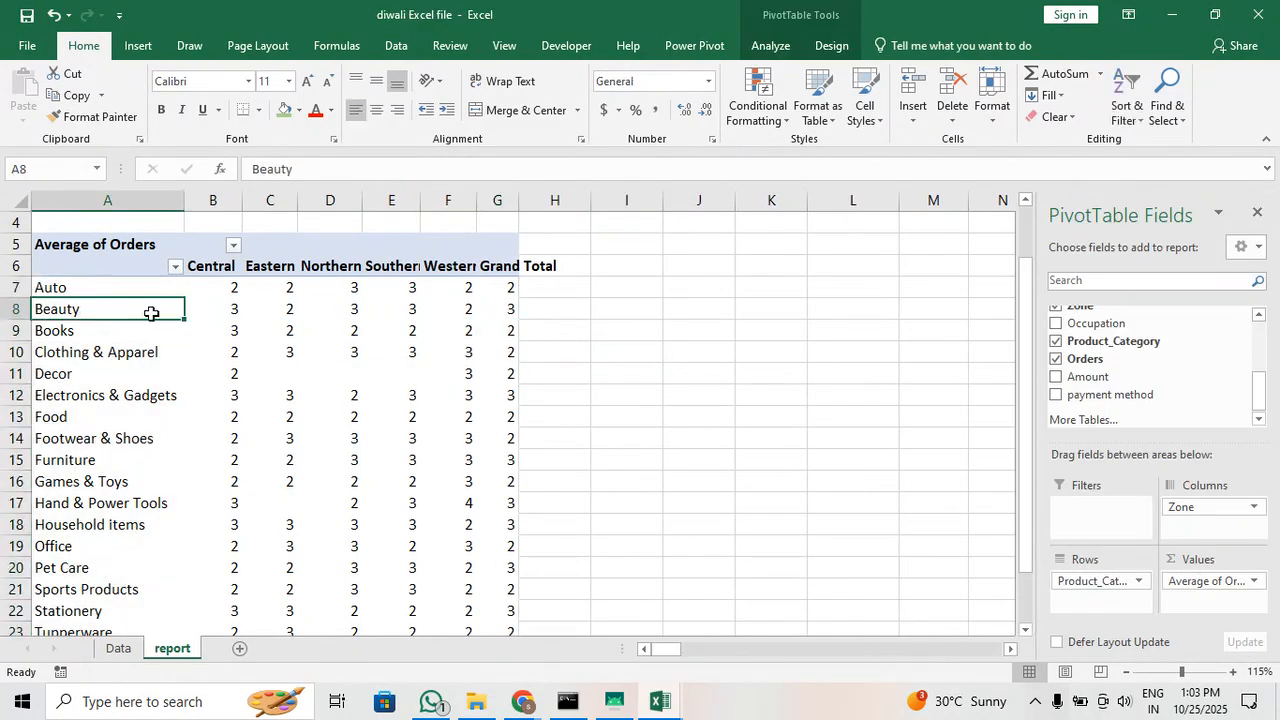
click(234, 308)
mouse_move(463, 409)
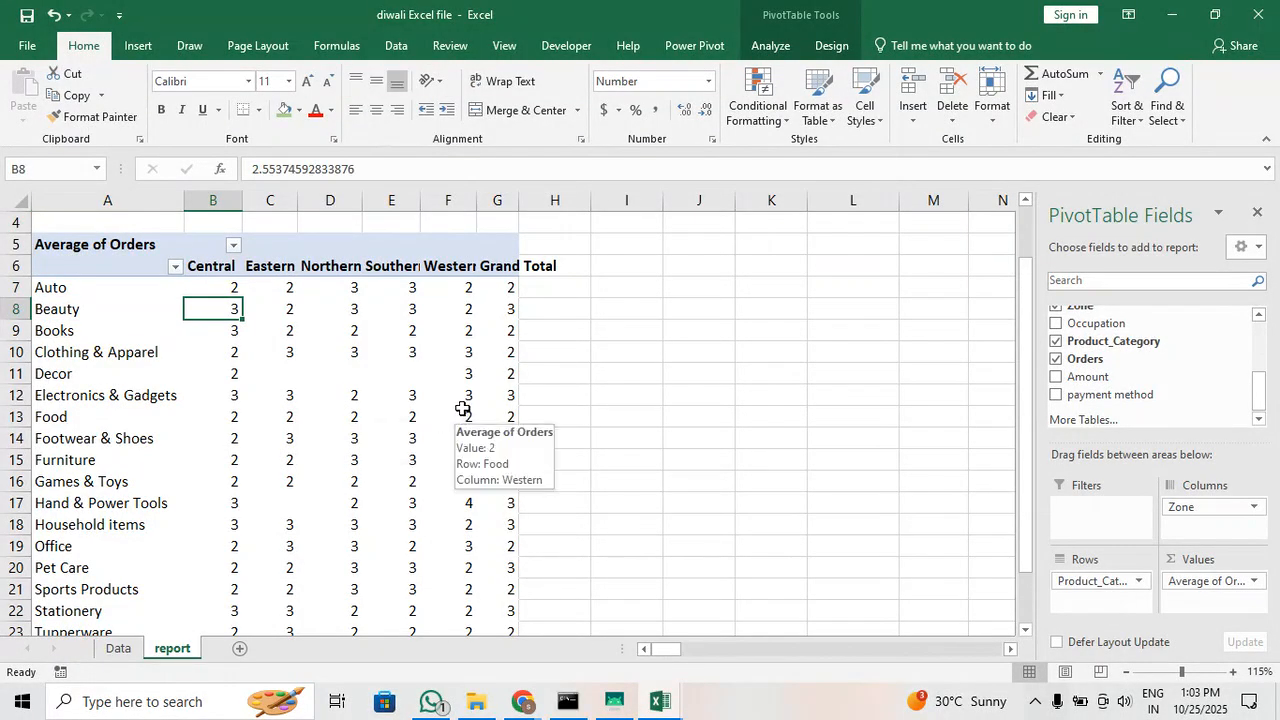
scroll(365, 411, up, 1)
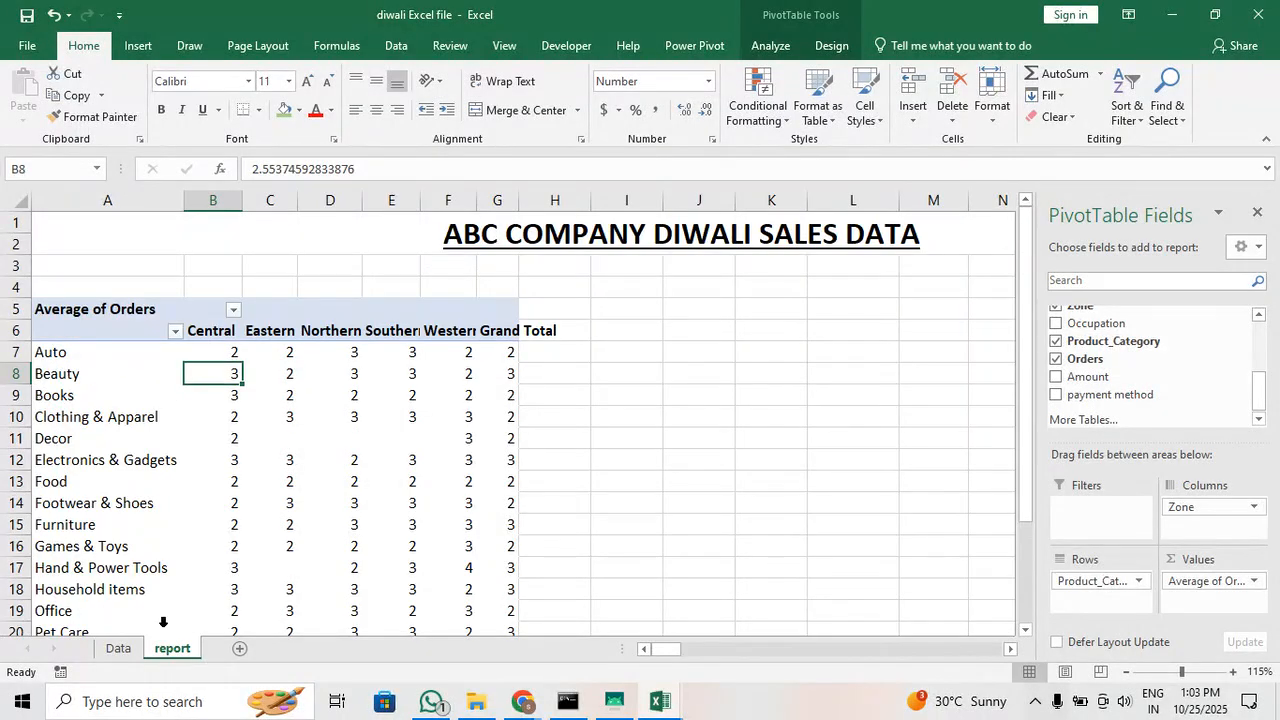
Review the source records on the Data sheet back to the User_ID column, and return to the report sheet
click(118, 648)
click(350, 330)
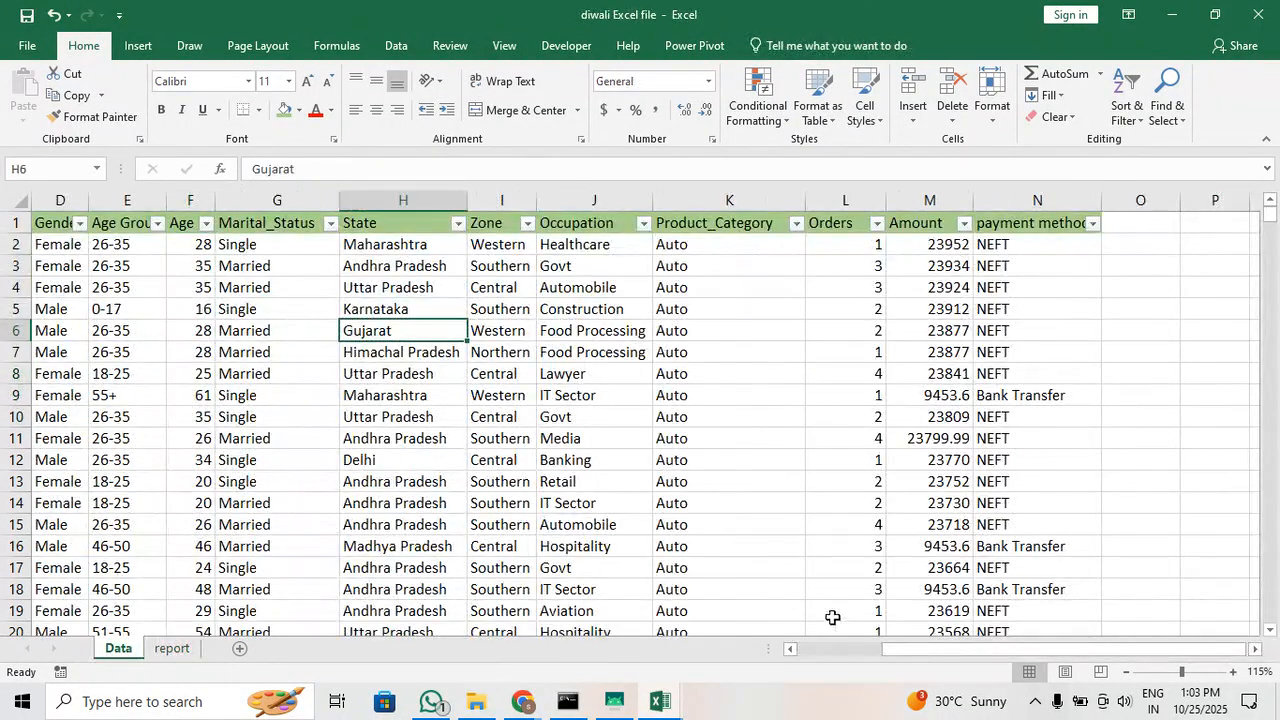
drag(884, 648, 750, 651)
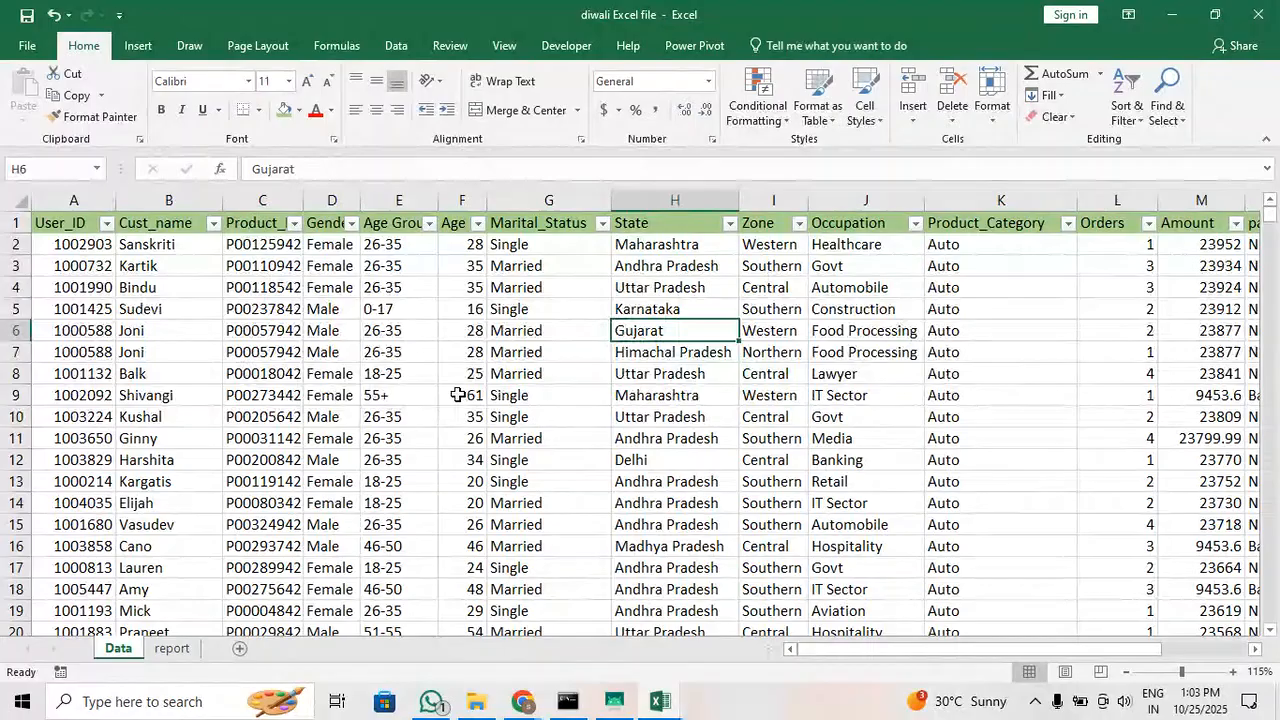
click(172, 648)
Widen column G of the pivot table to fit the Grand Total heading
mouse_move(336, 411)
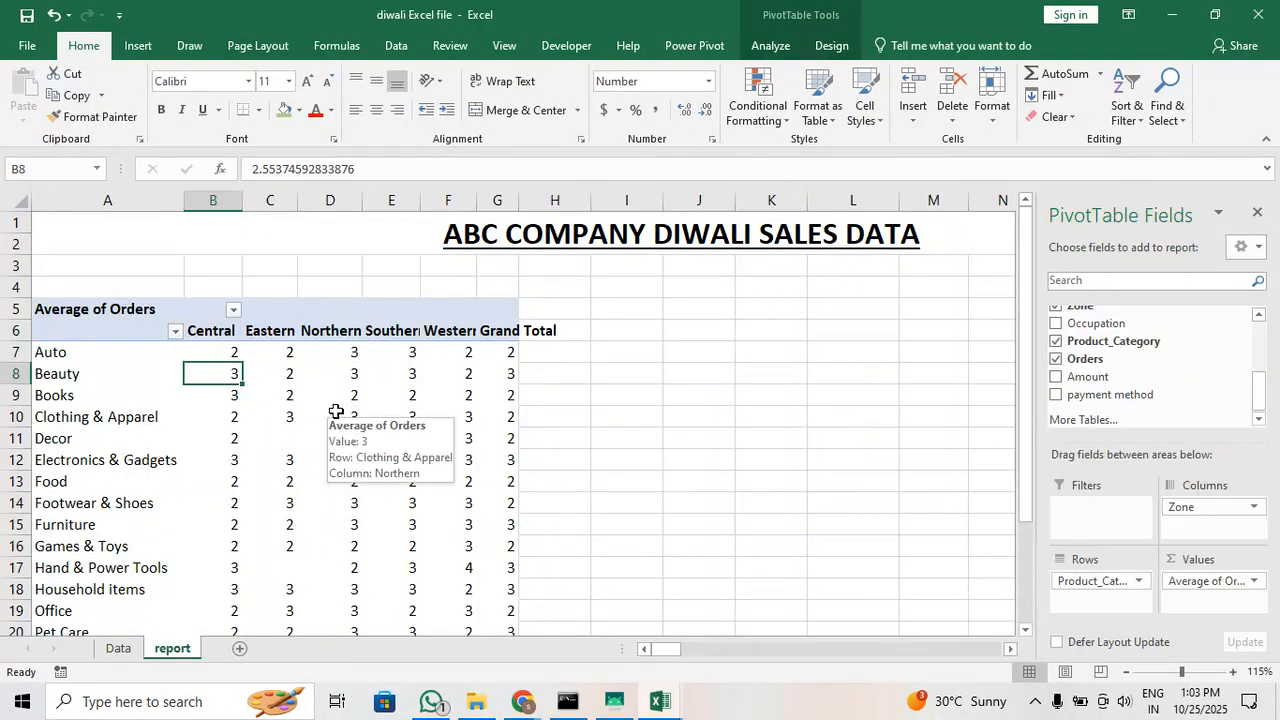
click(277, 352)
drag(519, 206, 561, 208)
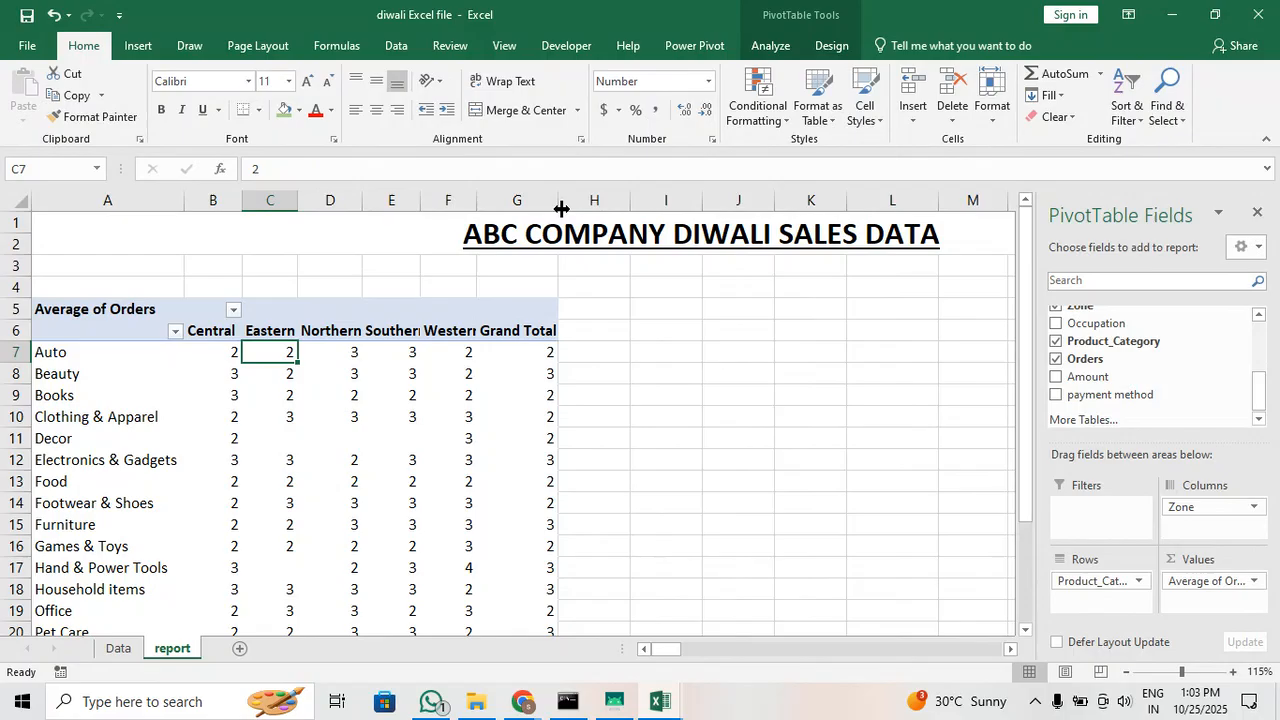
click(367, 357)
Examine the Auto row's averages across the zones, the whole Central column and the overall Grand Total average
drag(231, 352, 440, 345)
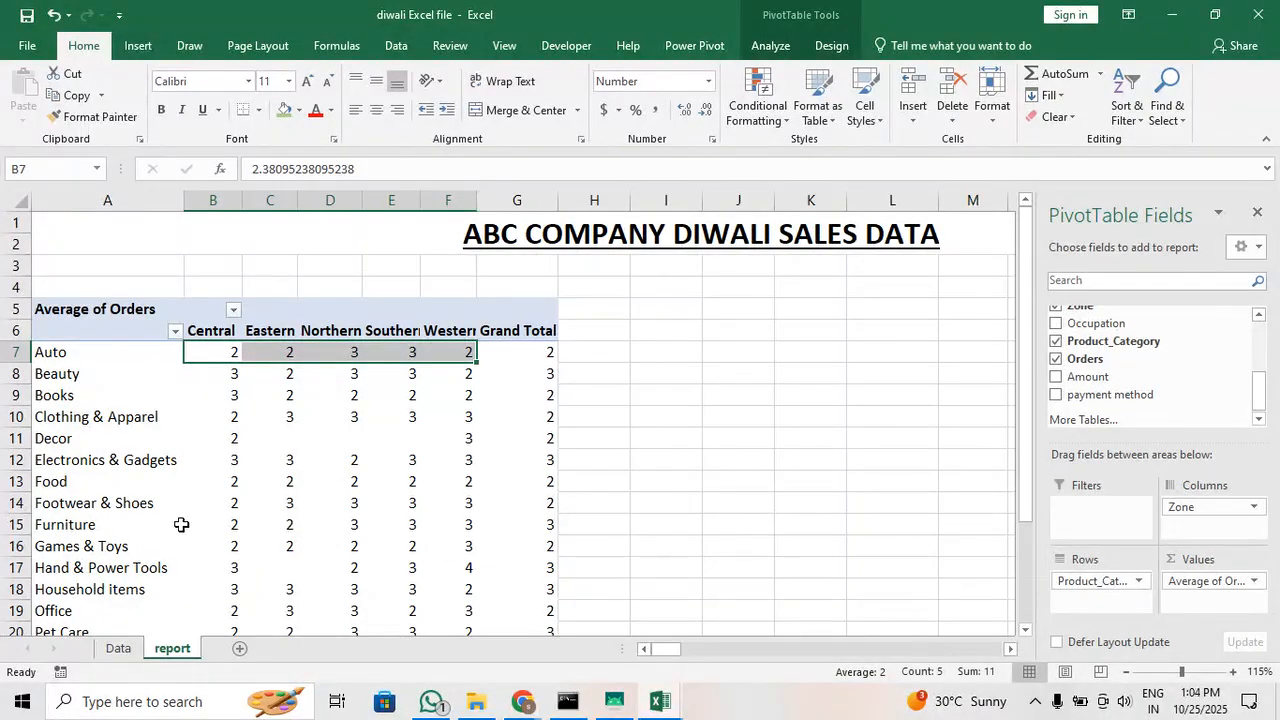
click(235, 331)
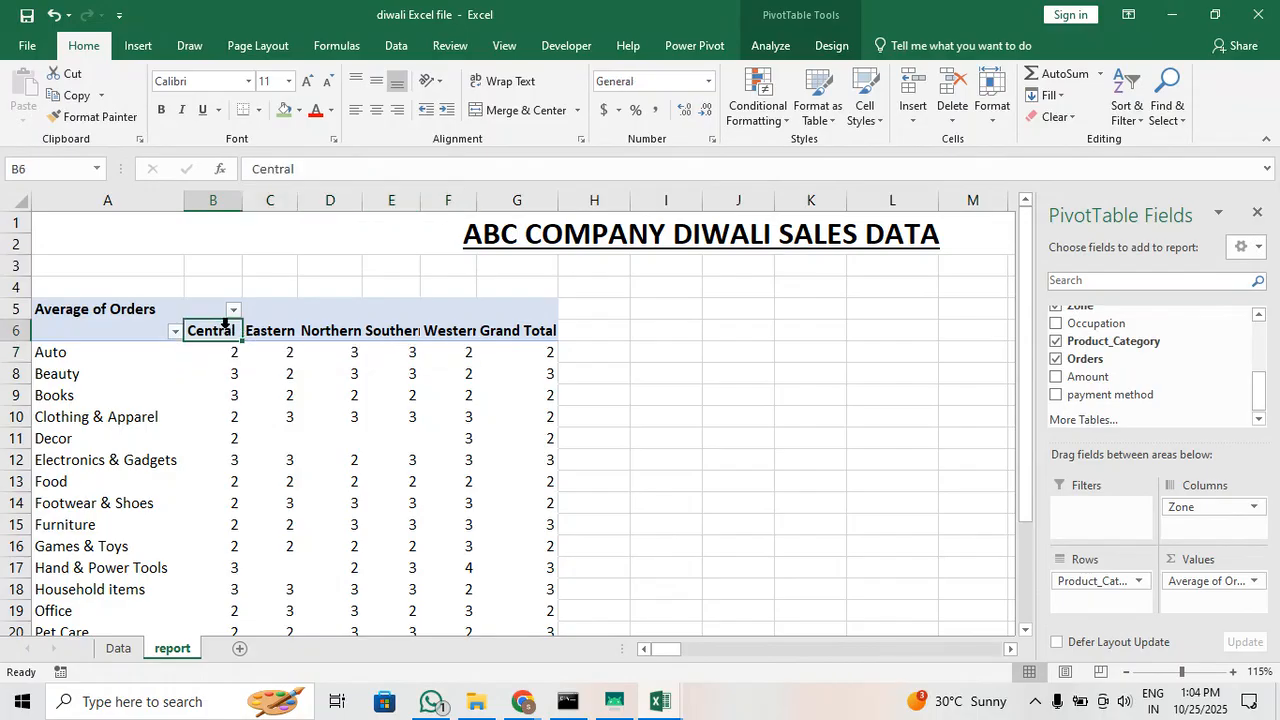
click(229, 322)
scroll(263, 514, down, 5)
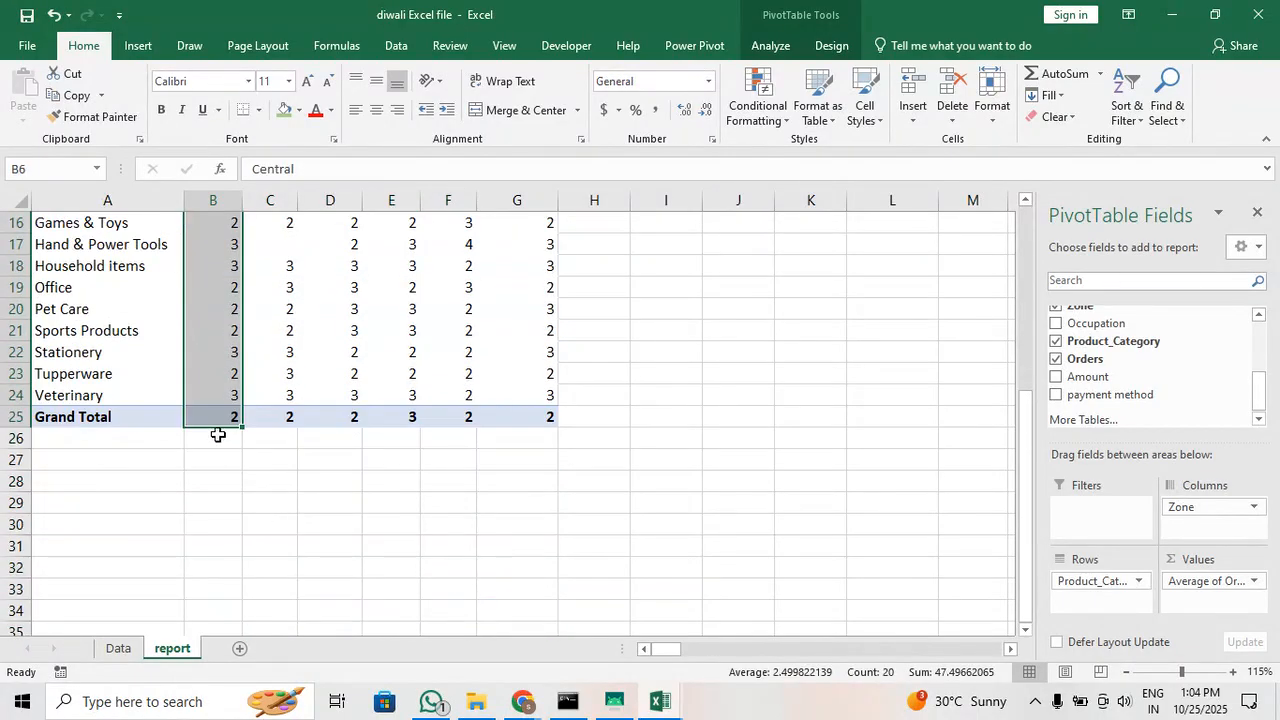
scroll(218, 435, up, 3)
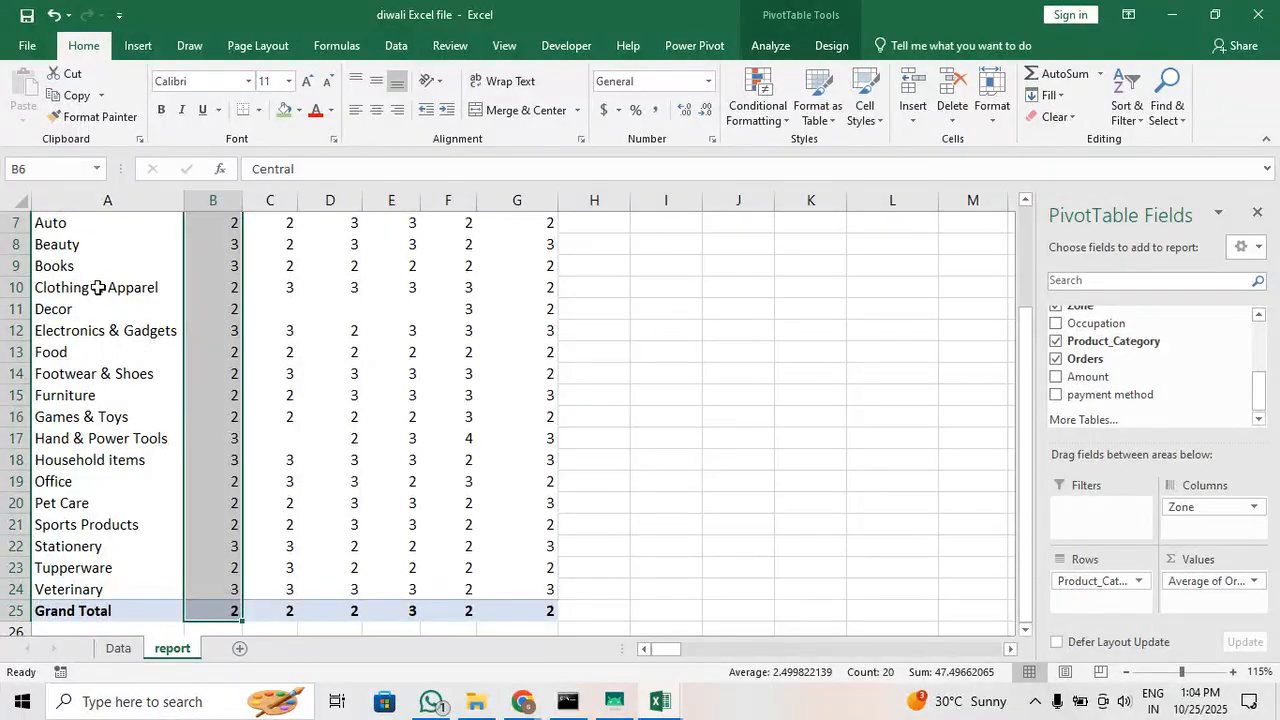
click(97, 287)
click(343, 244)
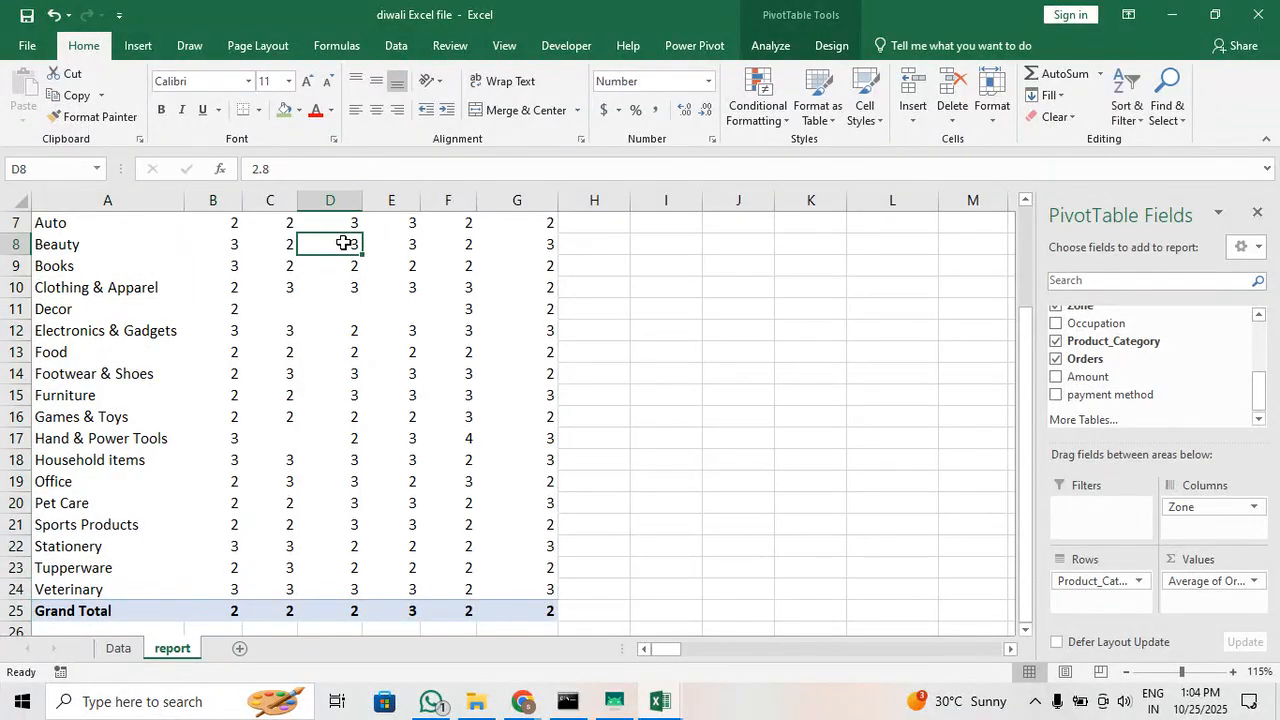
click(530, 610)
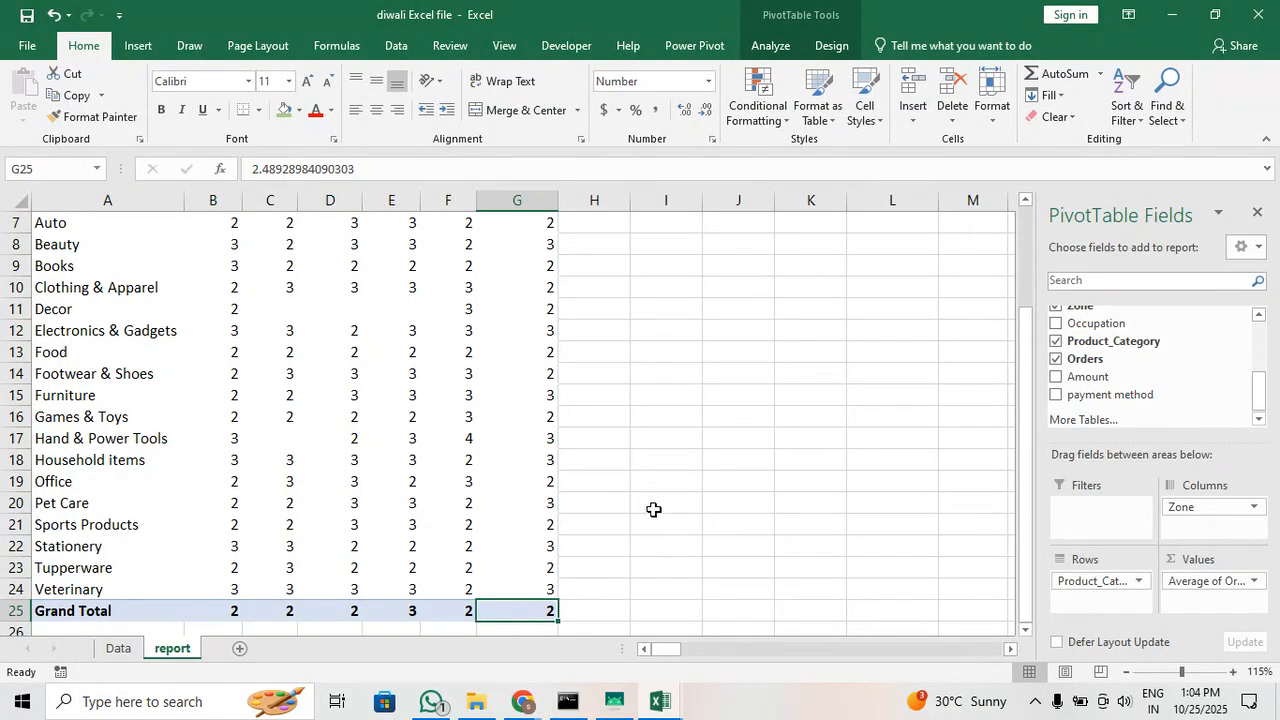
scroll(477, 457, up, 2)
Display the pivot table's averages in B7:G25 with two decimal places, reduce them to one, and check the Veterinary row's Eastern average
drag(225, 352, 533, 610)
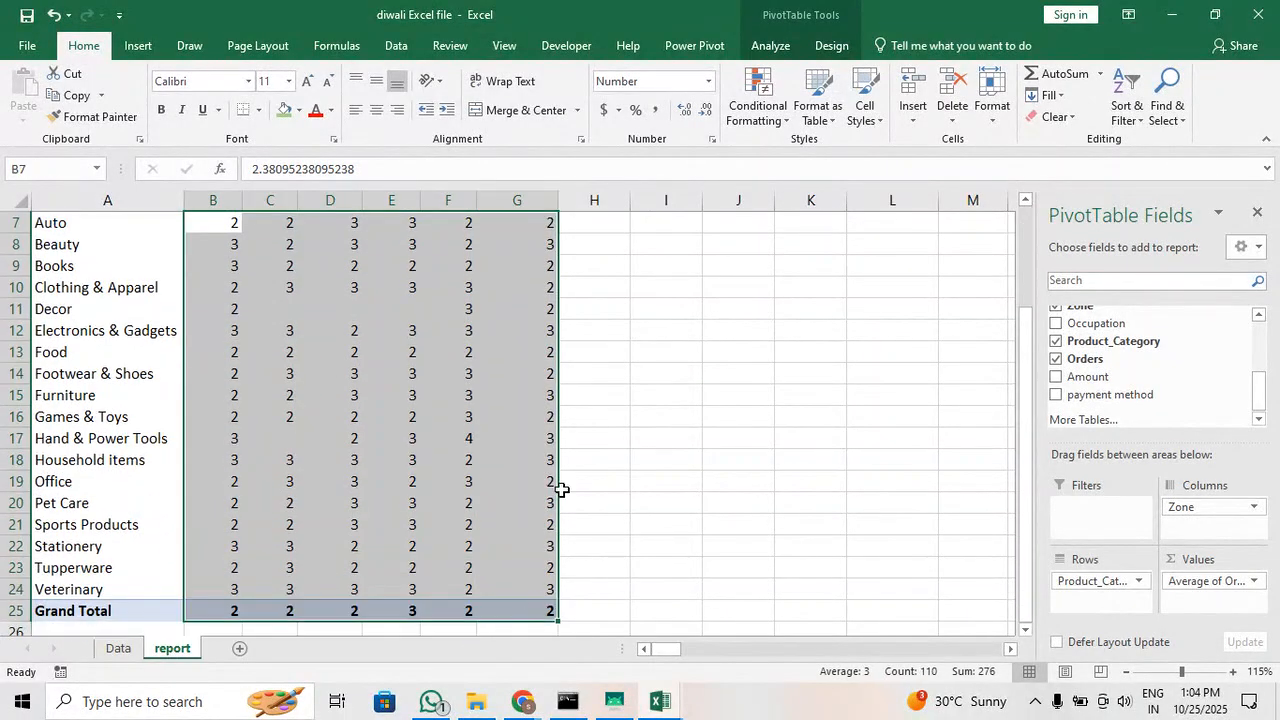
click(686, 112)
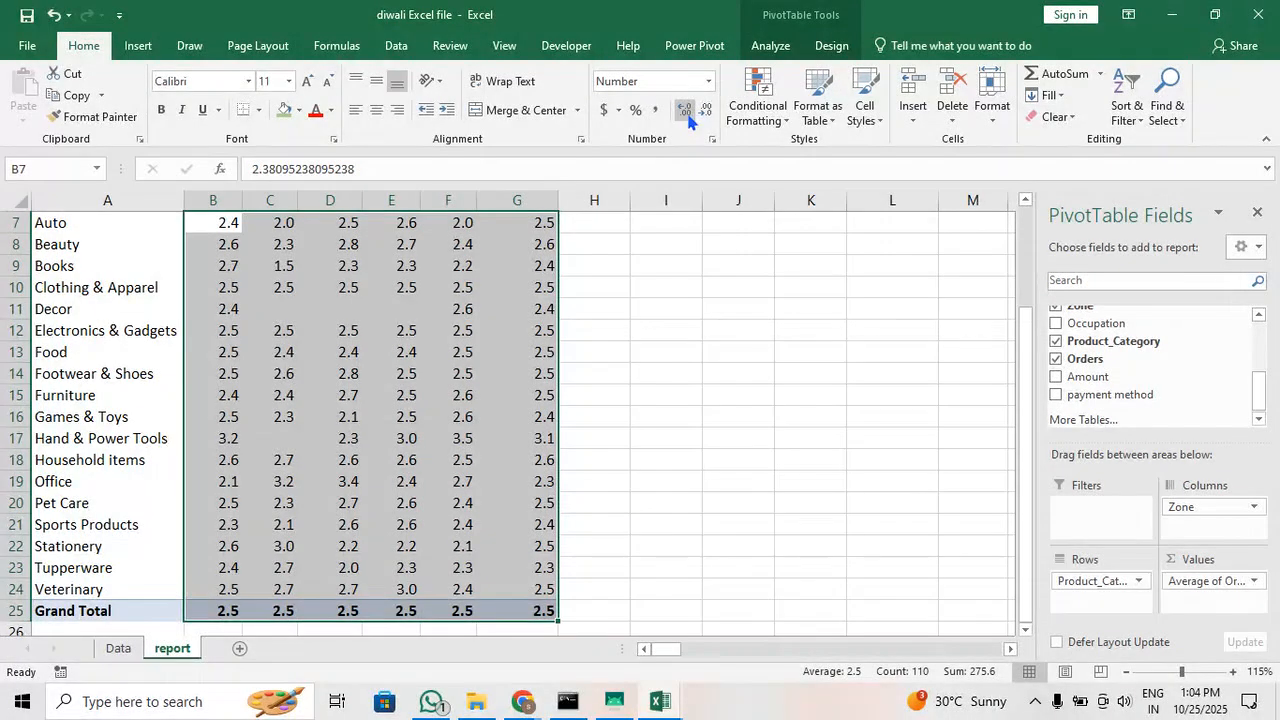
click(686, 112)
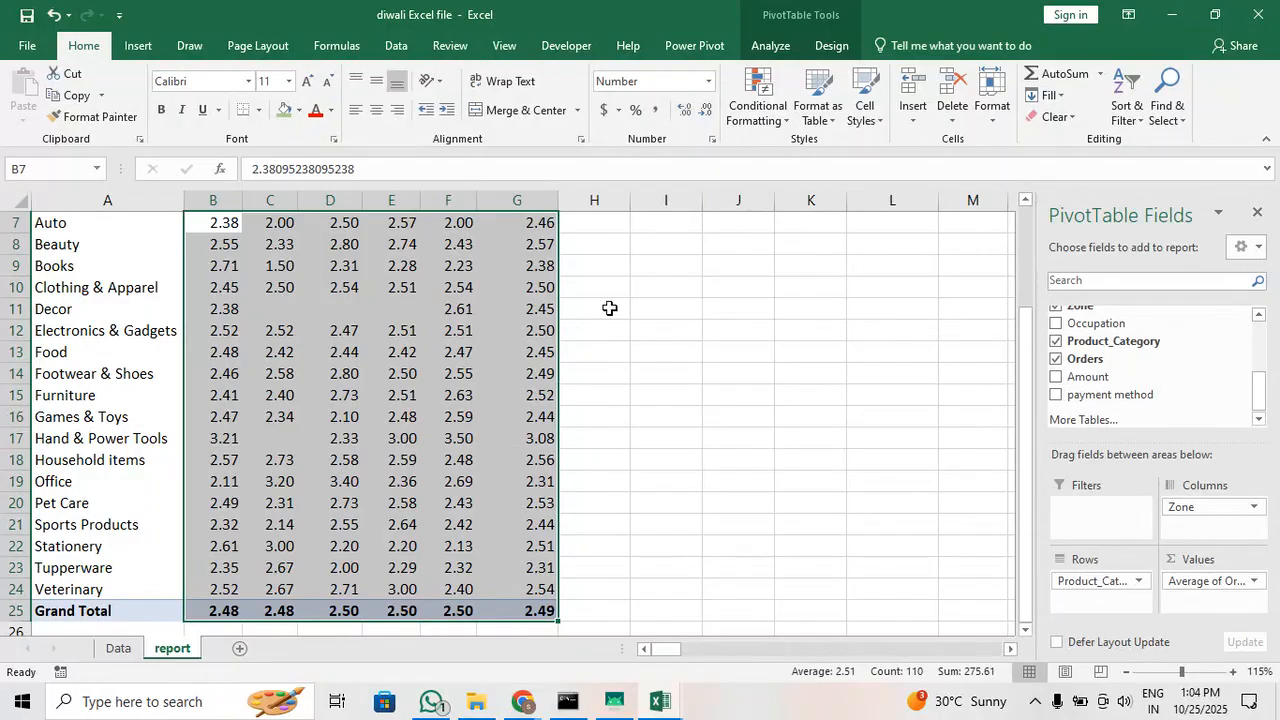
click(706, 112)
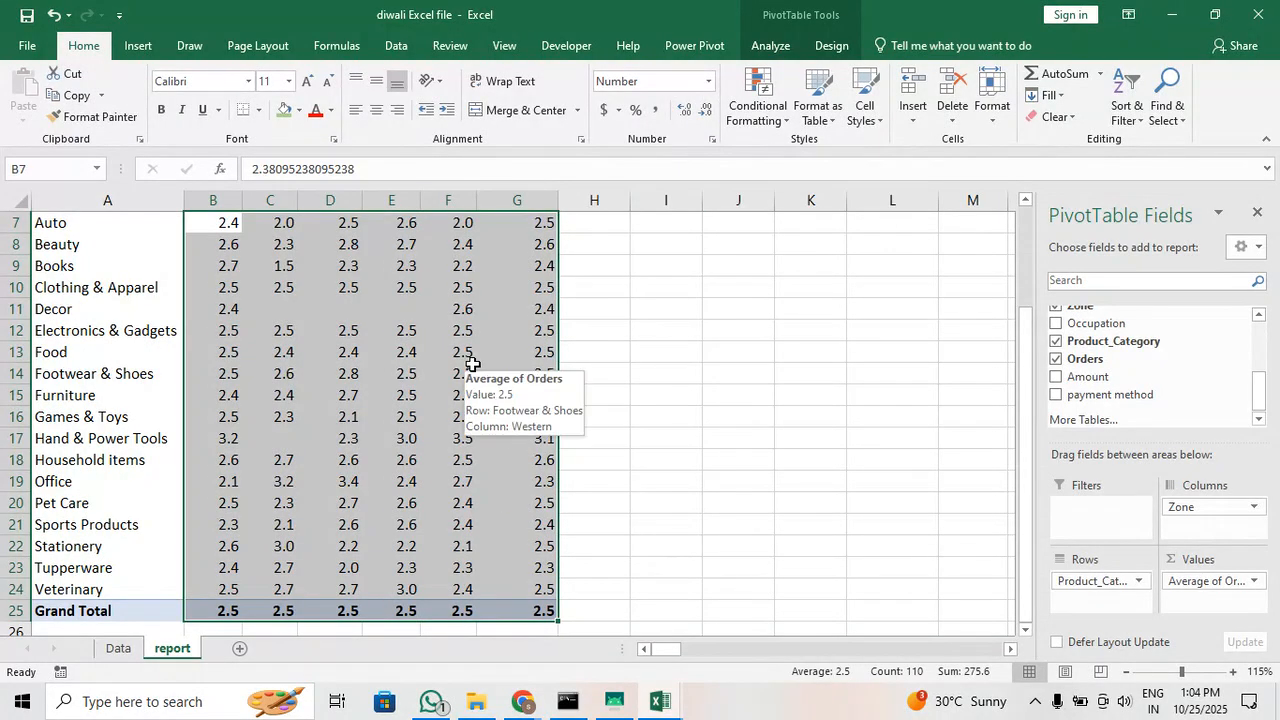
click(290, 589)
mouse_move(327, 569)
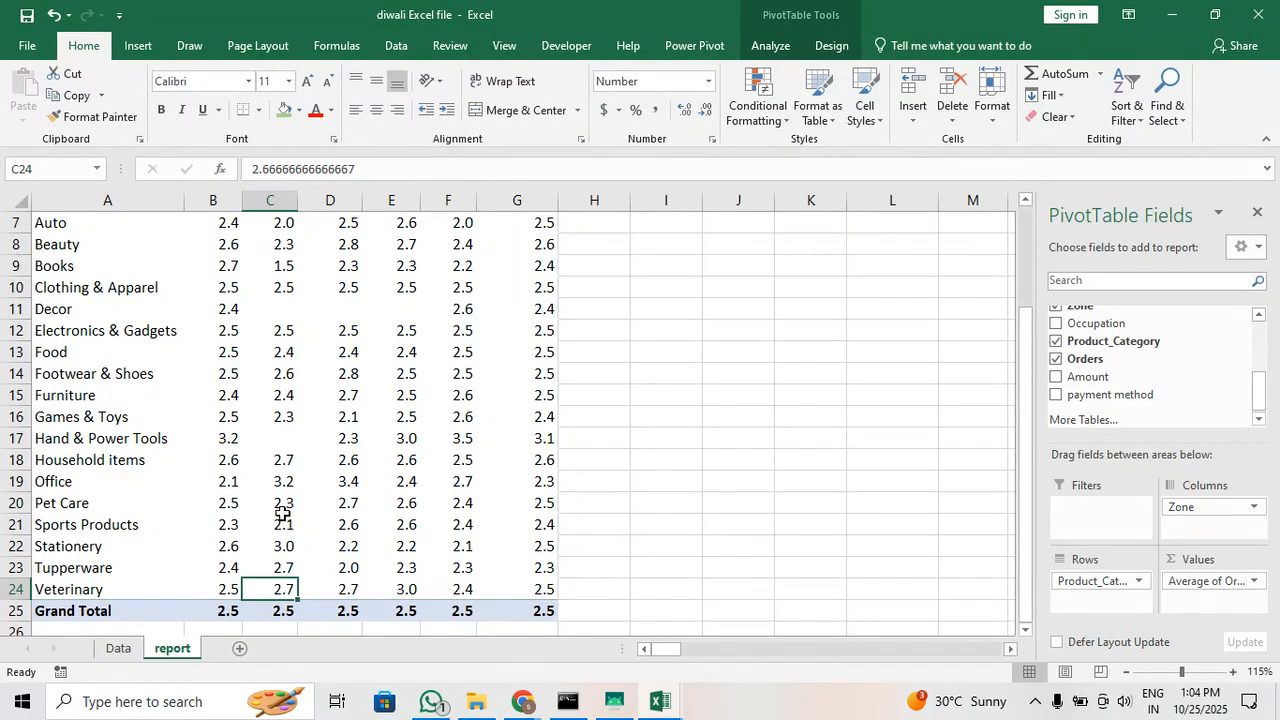
mouse_move(283, 511)
scroll(283, 510, up, 2)
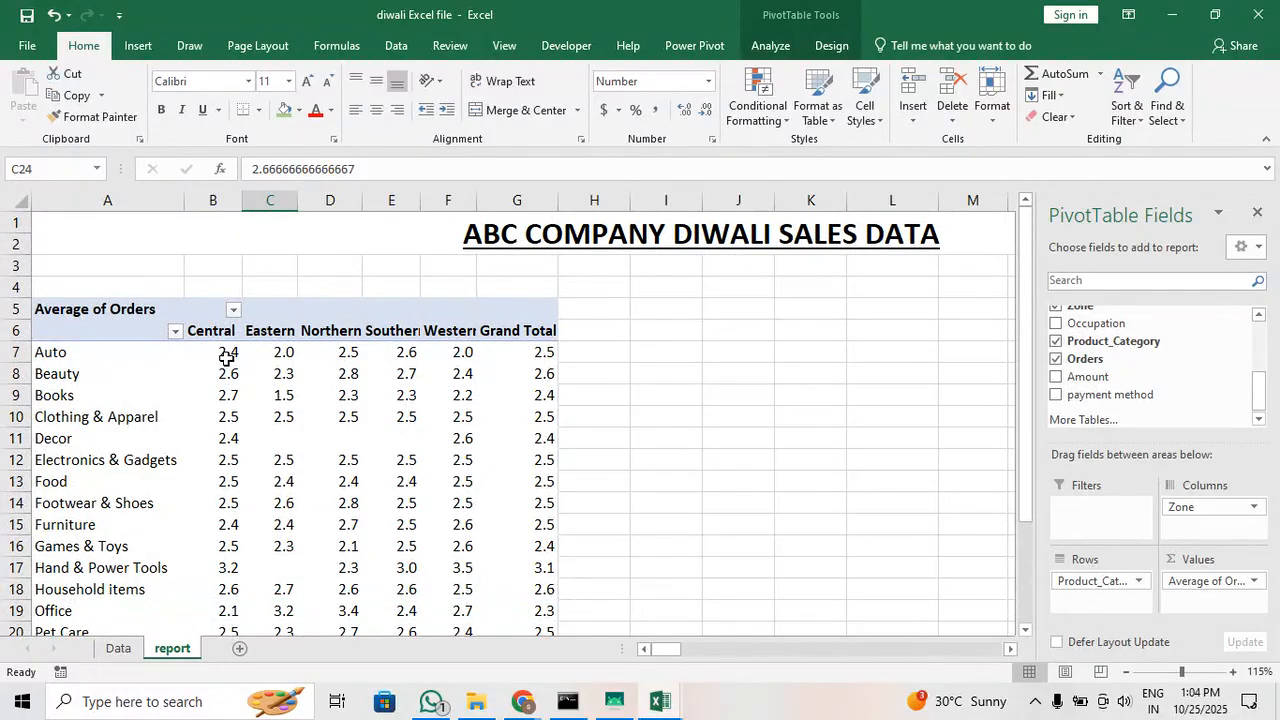
Remove the decimal place from the average values in B7:G25 so they show as whole numbers
drag(225, 352, 528, 617)
scroll(491, 363, up, 2)
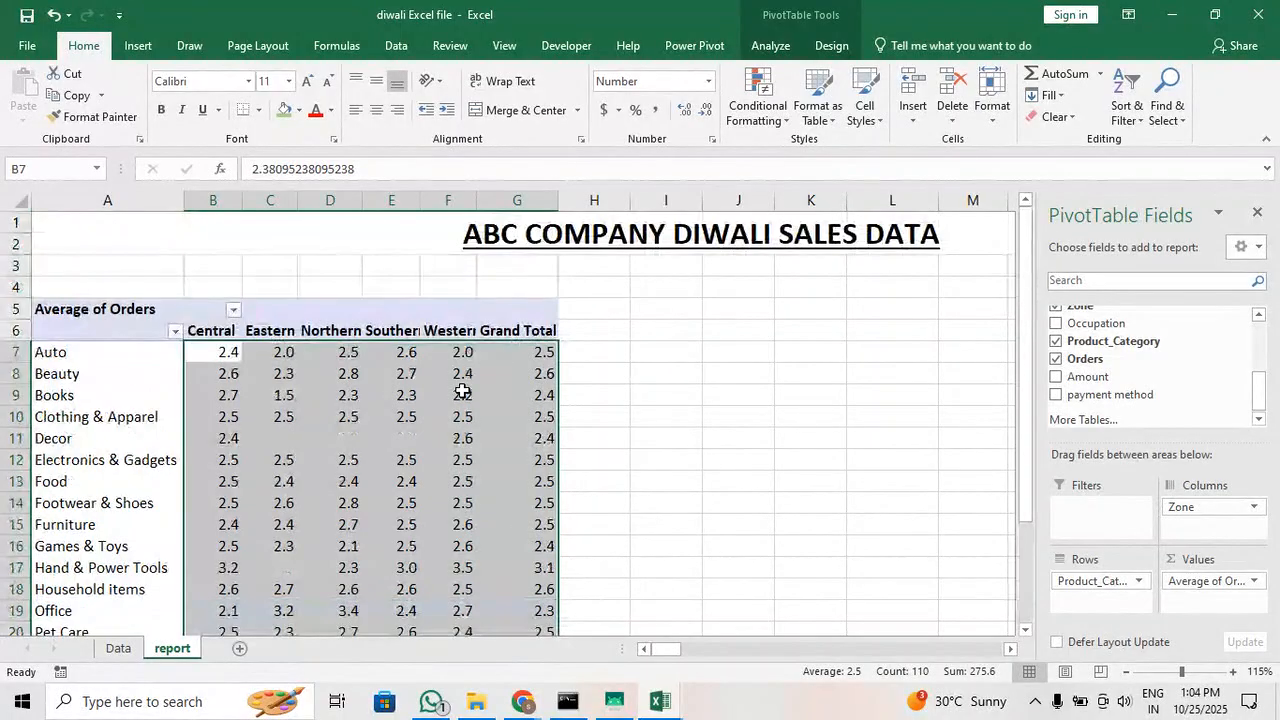
click(707, 113)
scroll(451, 409, down, 3)
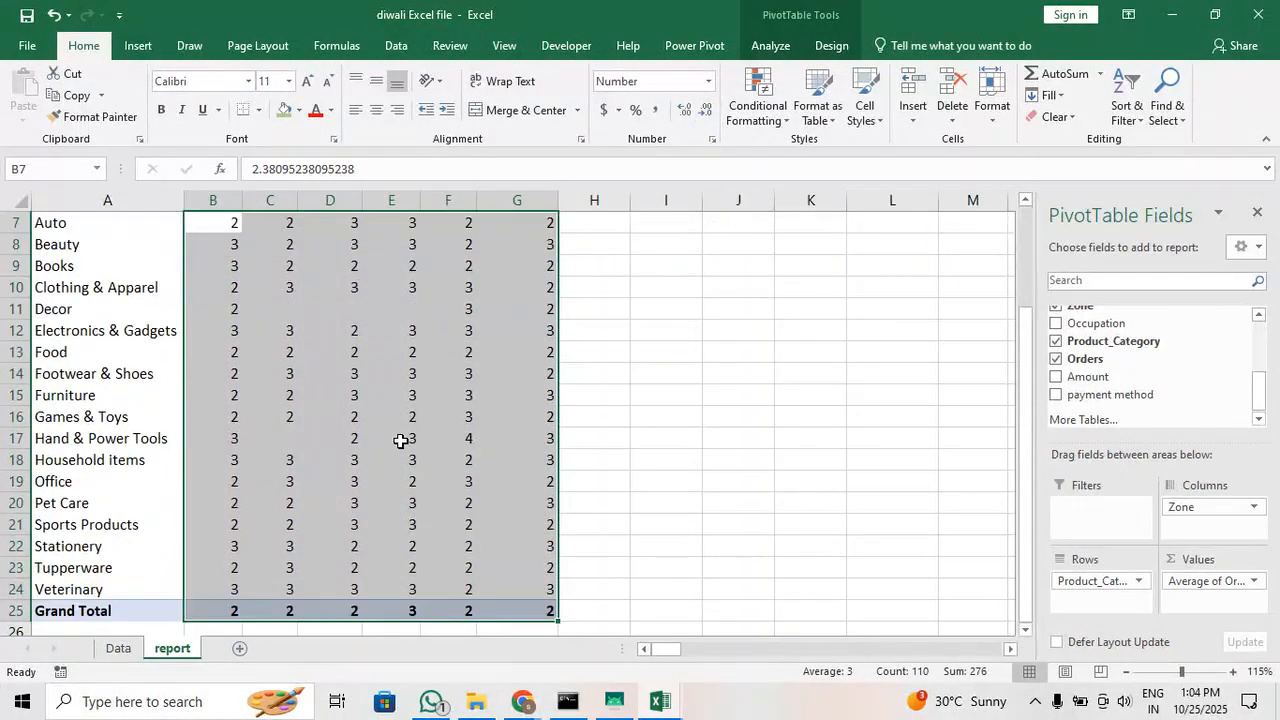
click(400, 440)
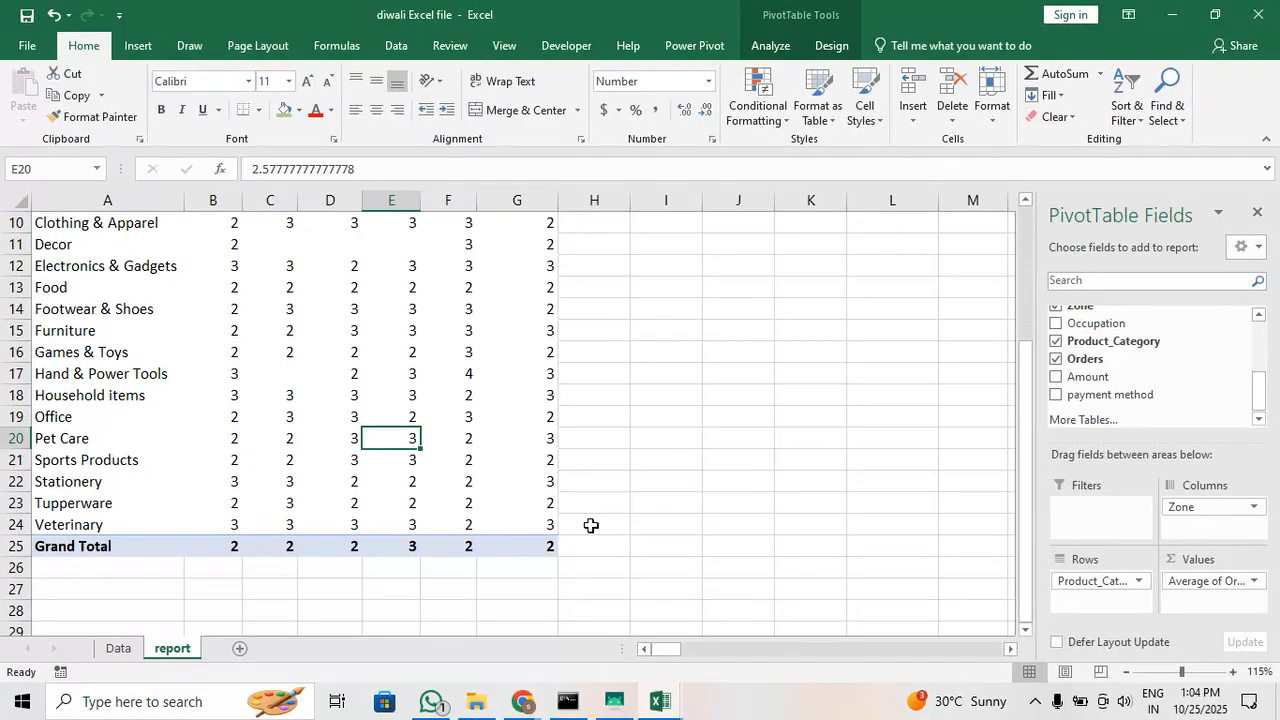
Add the Marital_Status field to the pivot table's columns beneath Zone
click(290, 522)
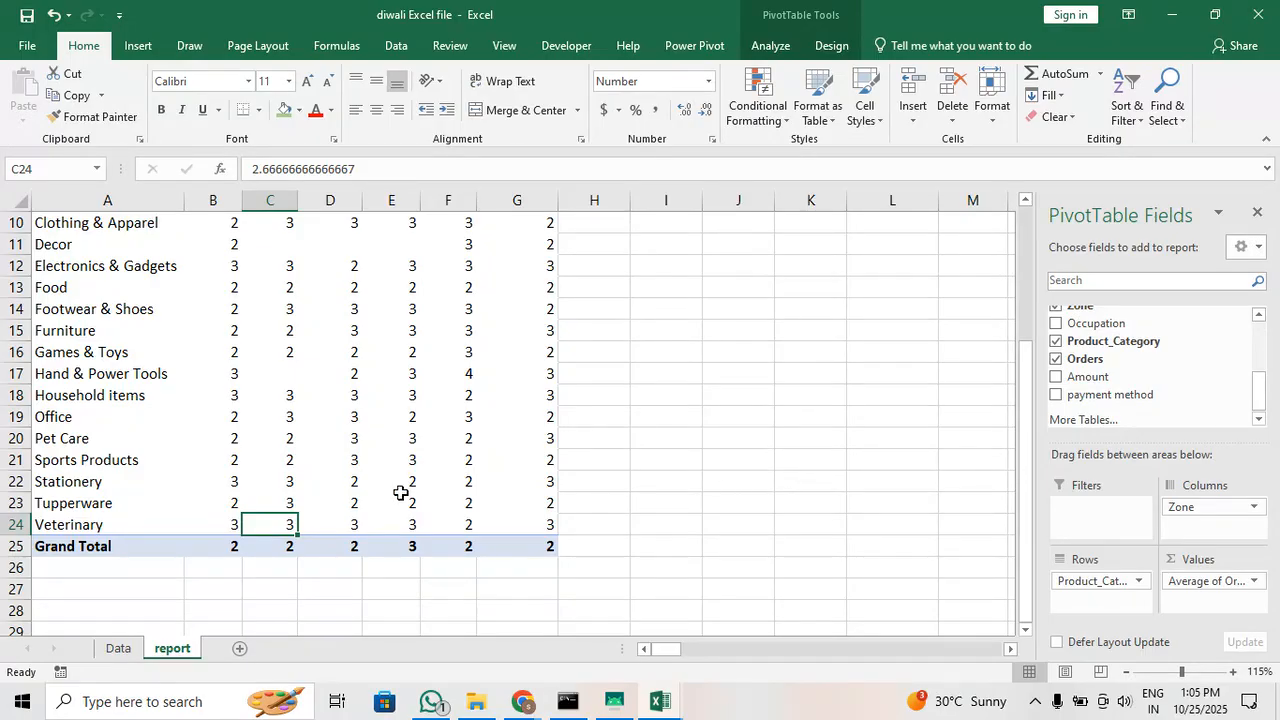
mouse_move(360, 457)
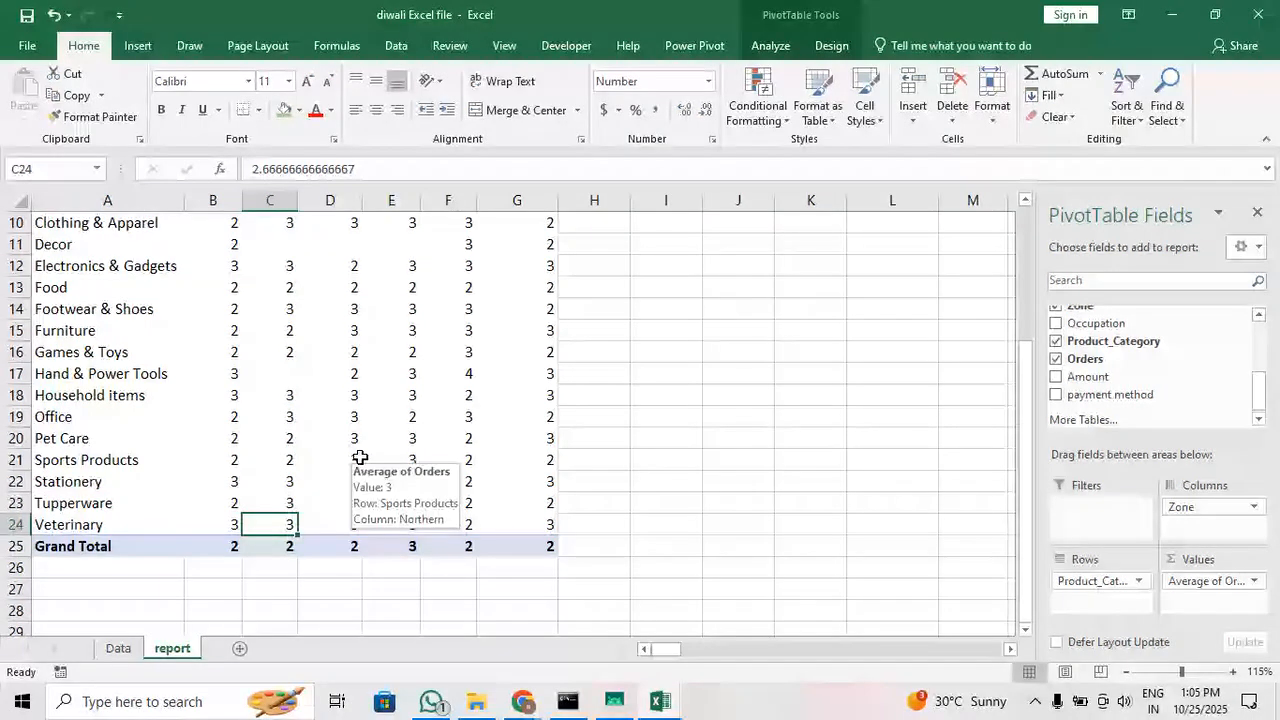
scroll(360, 457, up, 3)
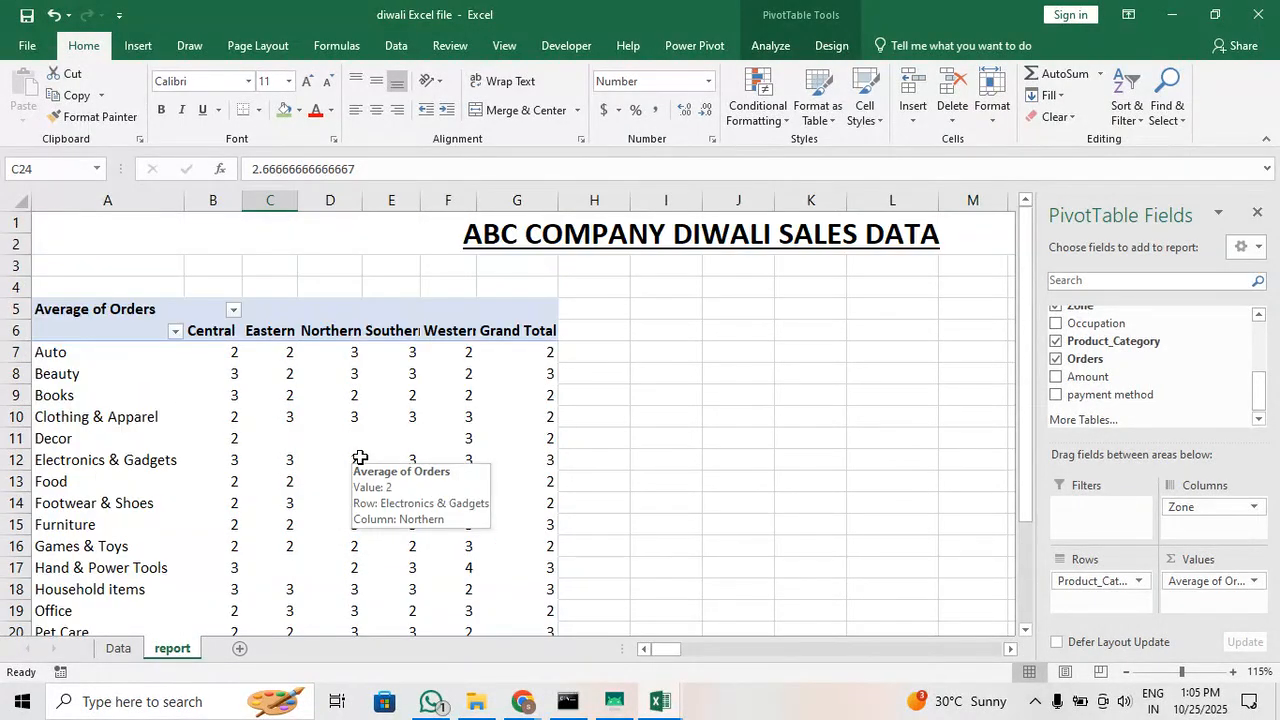
scroll(1105, 350, up, 3)
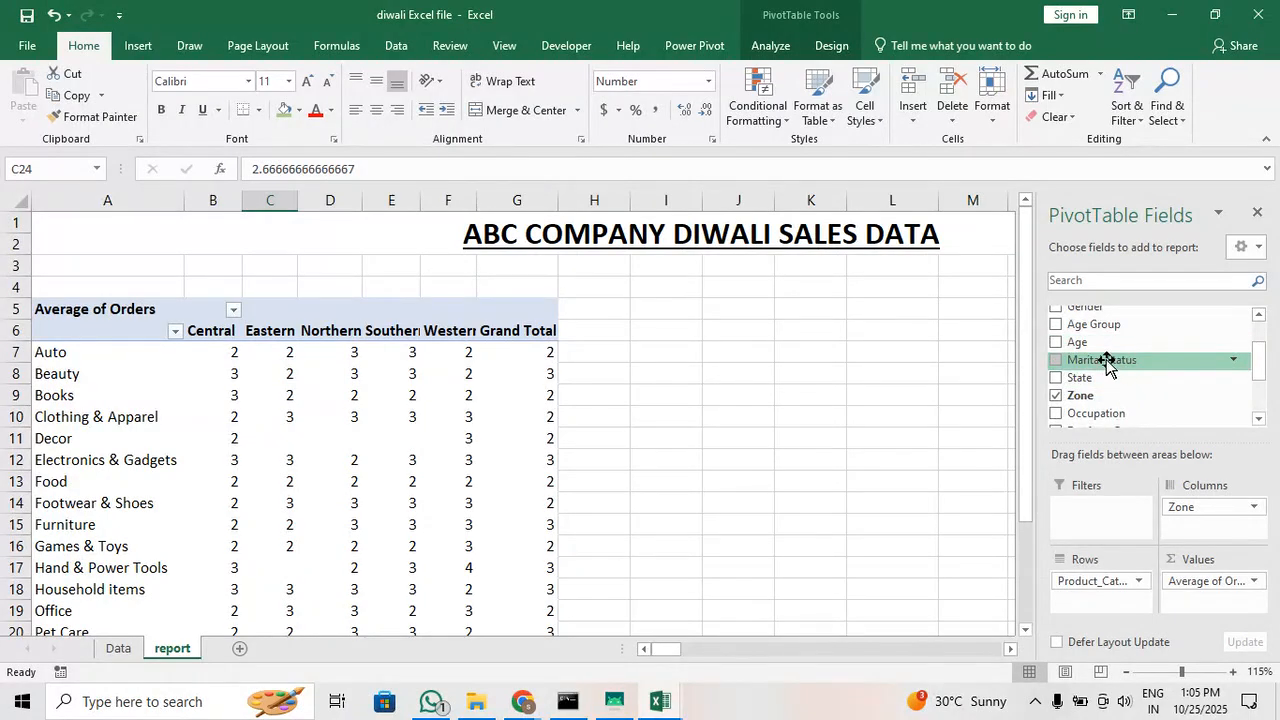
drag(1065, 365, 1218, 530)
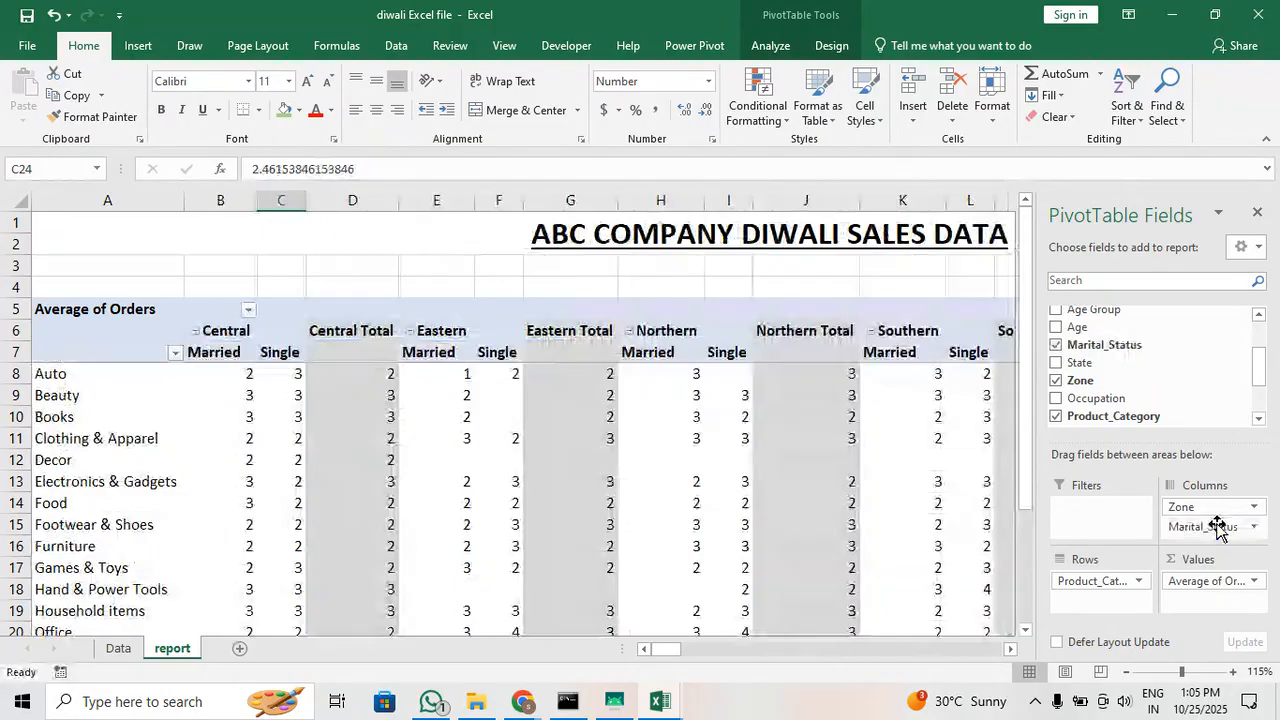
Examine the Auto row's married and single averages under the Central and Eastern zones
scroll(640, 290, down, 1)
click(262, 266)
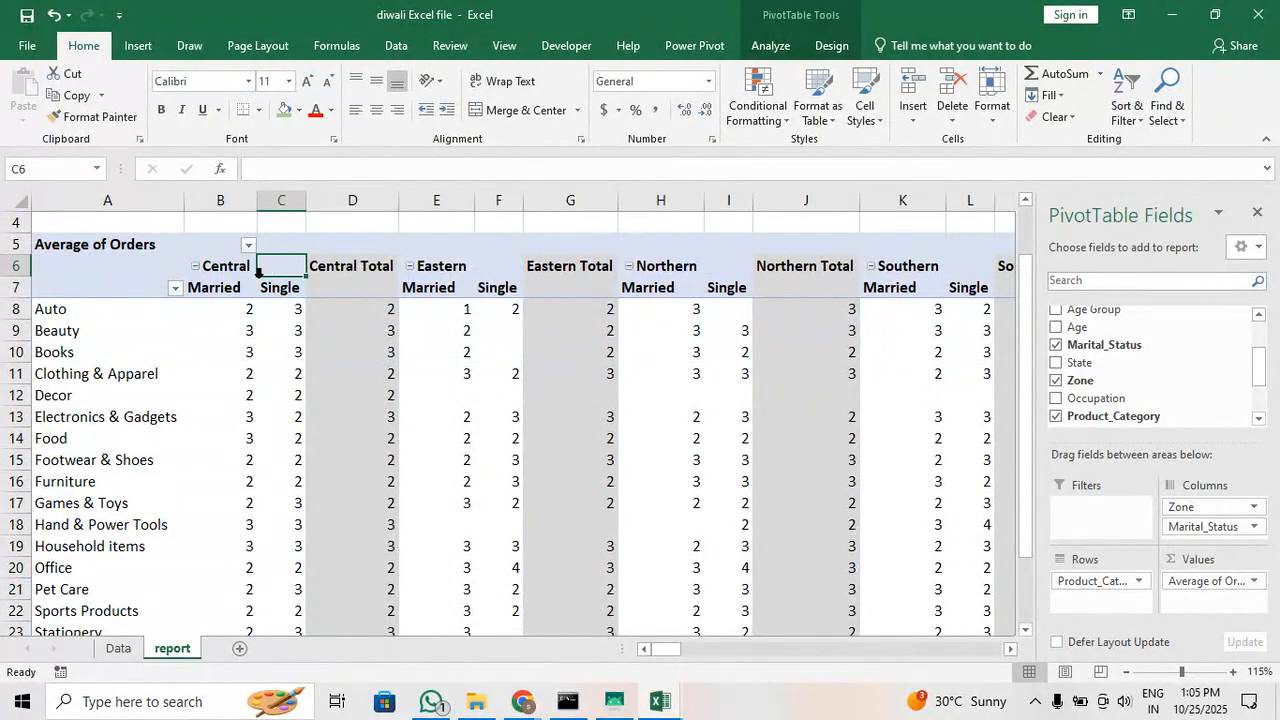
click(235, 289)
click(232, 312)
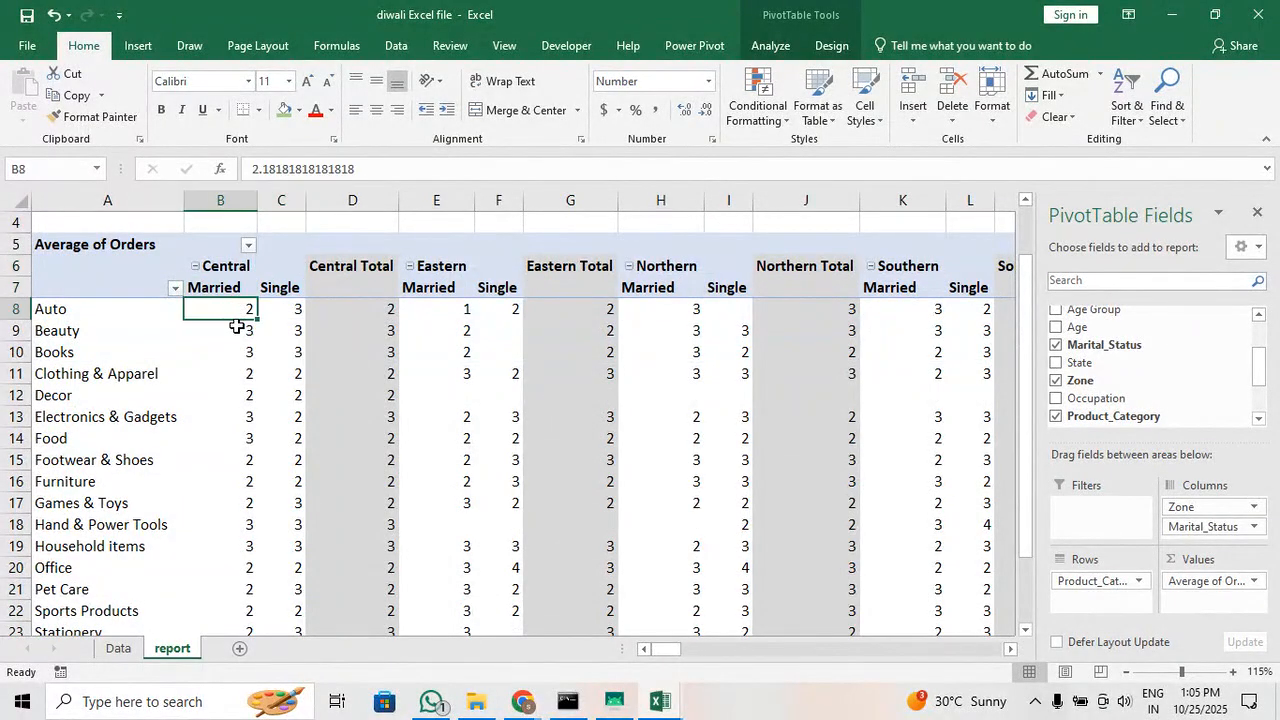
click(283, 309)
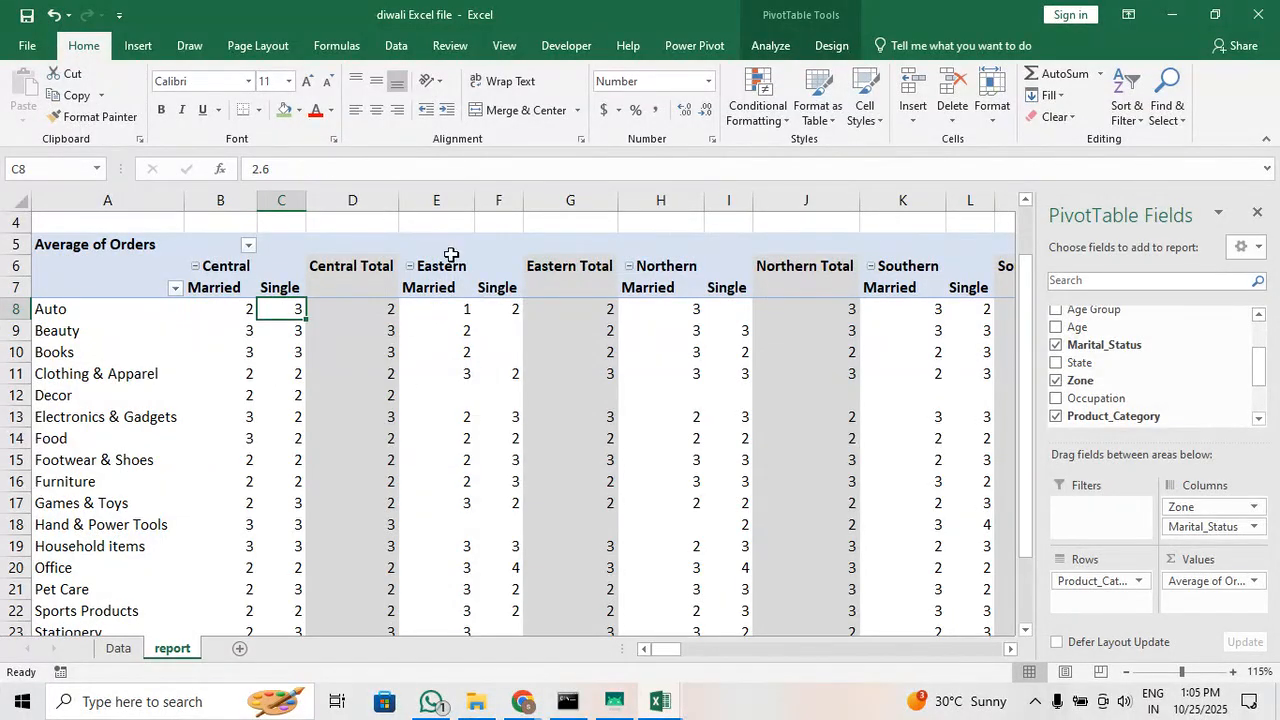
click(439, 305)
click(509, 314)
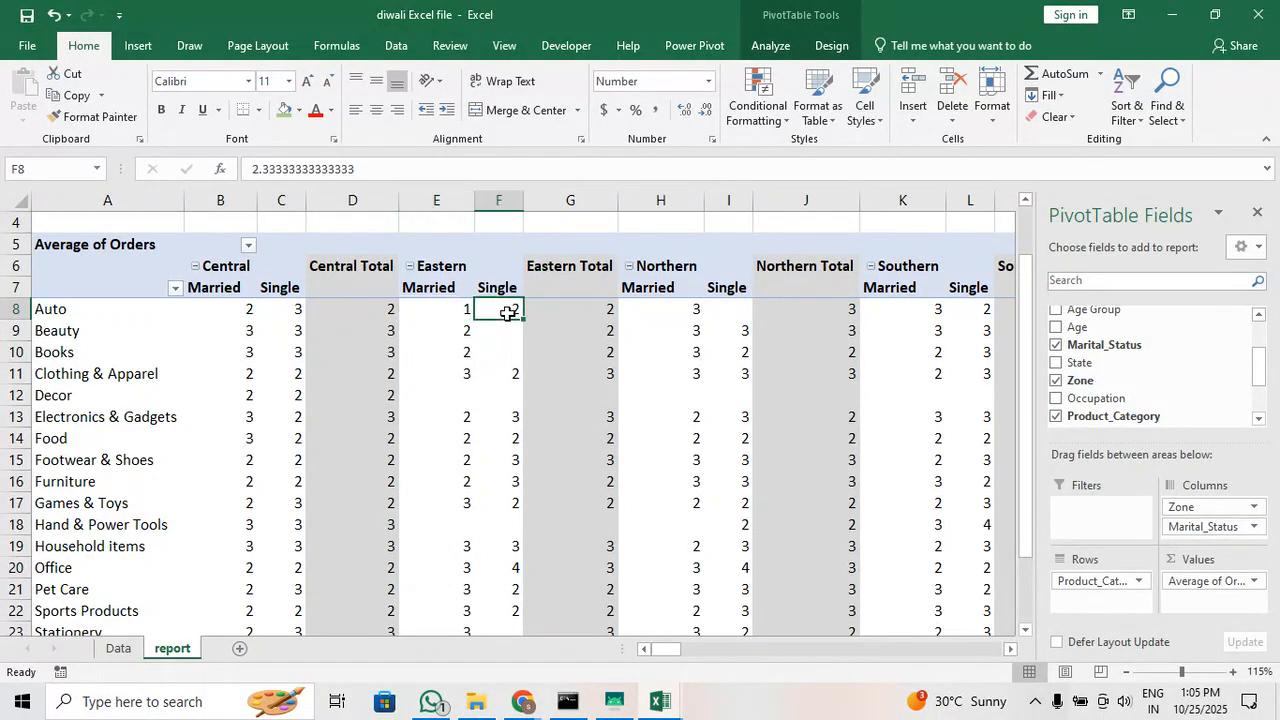
mouse_move(591, 413)
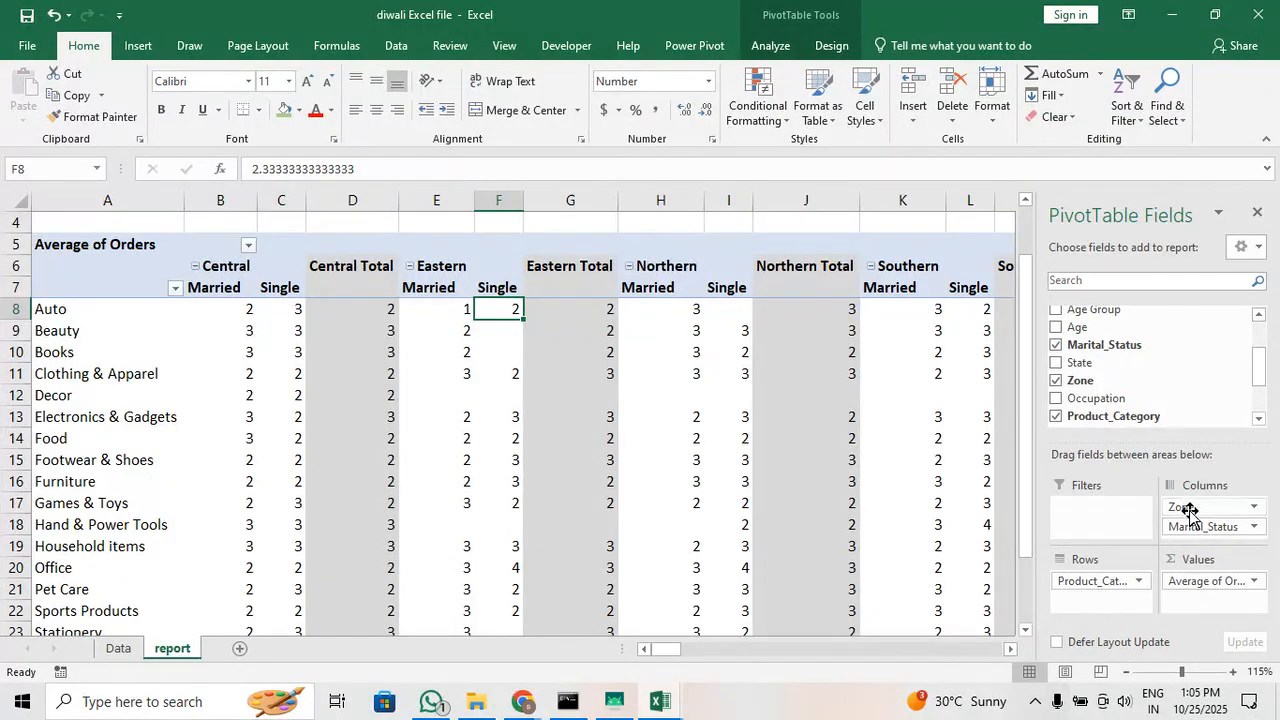
Move the Marital_Status field from the pivot table's columns to its rows, above Product_Category
drag(1196, 530, 1108, 578)
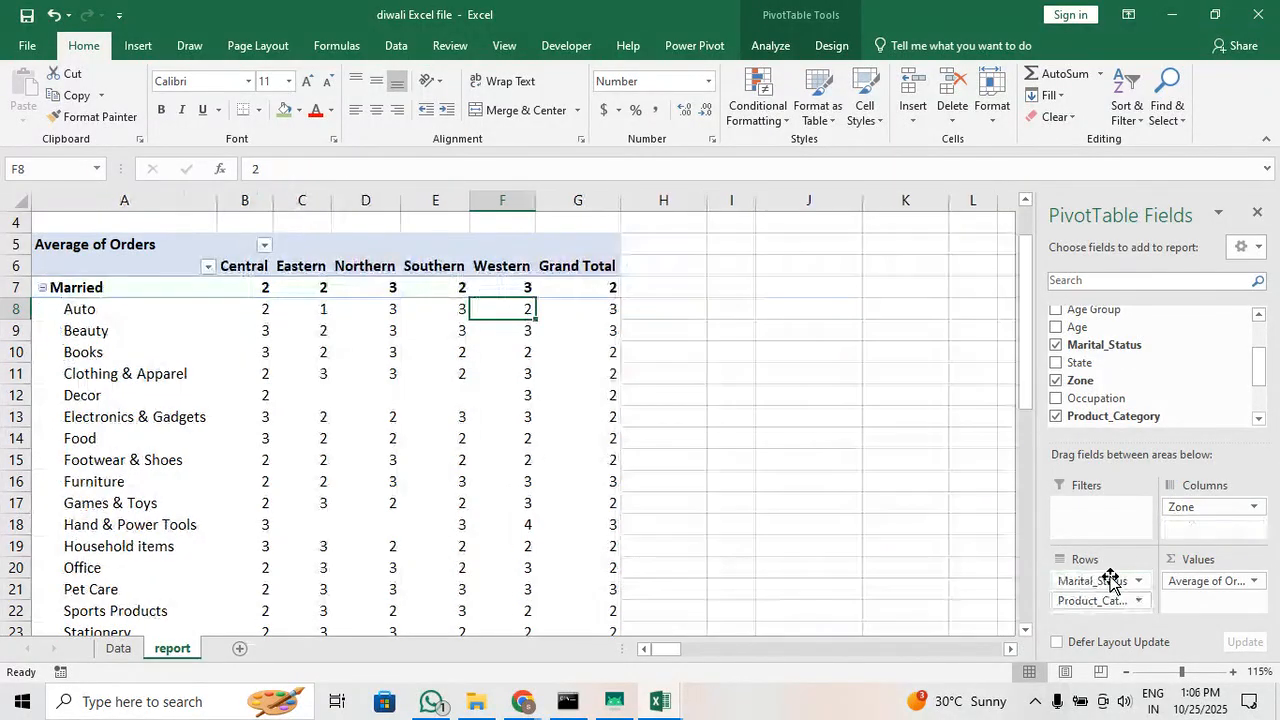
scroll(167, 383, up, 1)
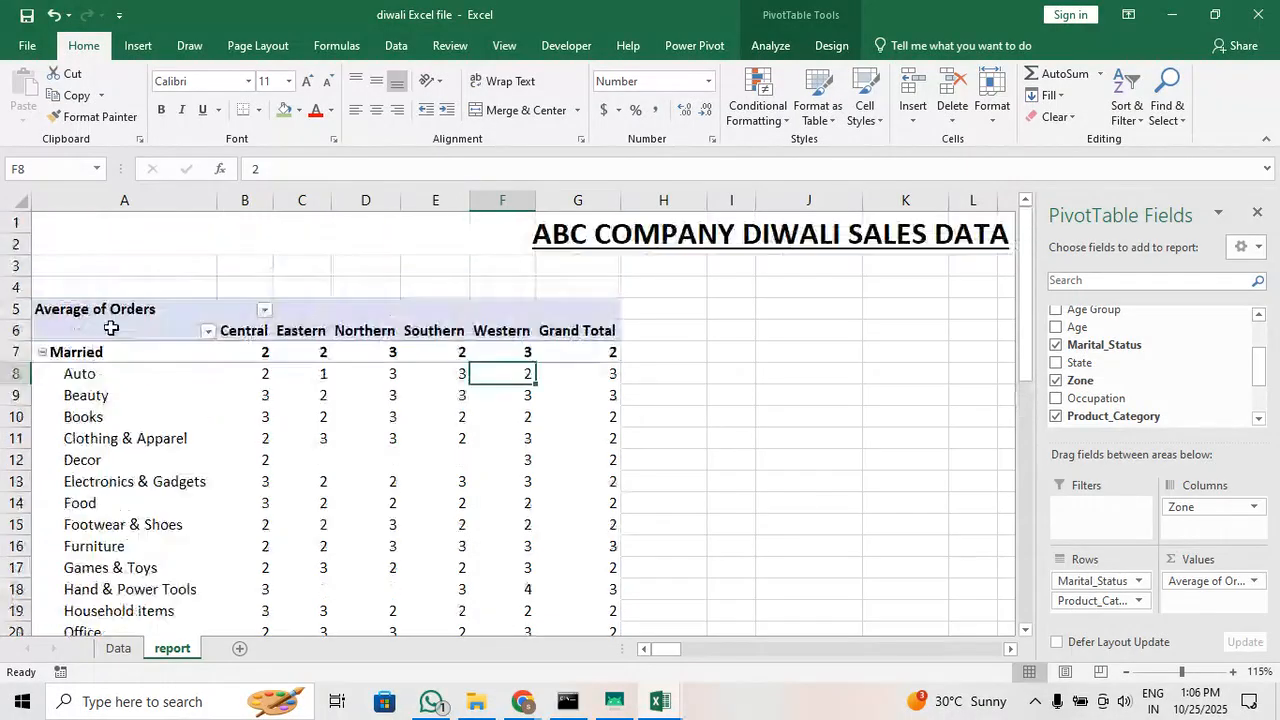
Examine the average orders per product category and zone within the Married and Single groups of the pivot table
click(118, 351)
click(115, 375)
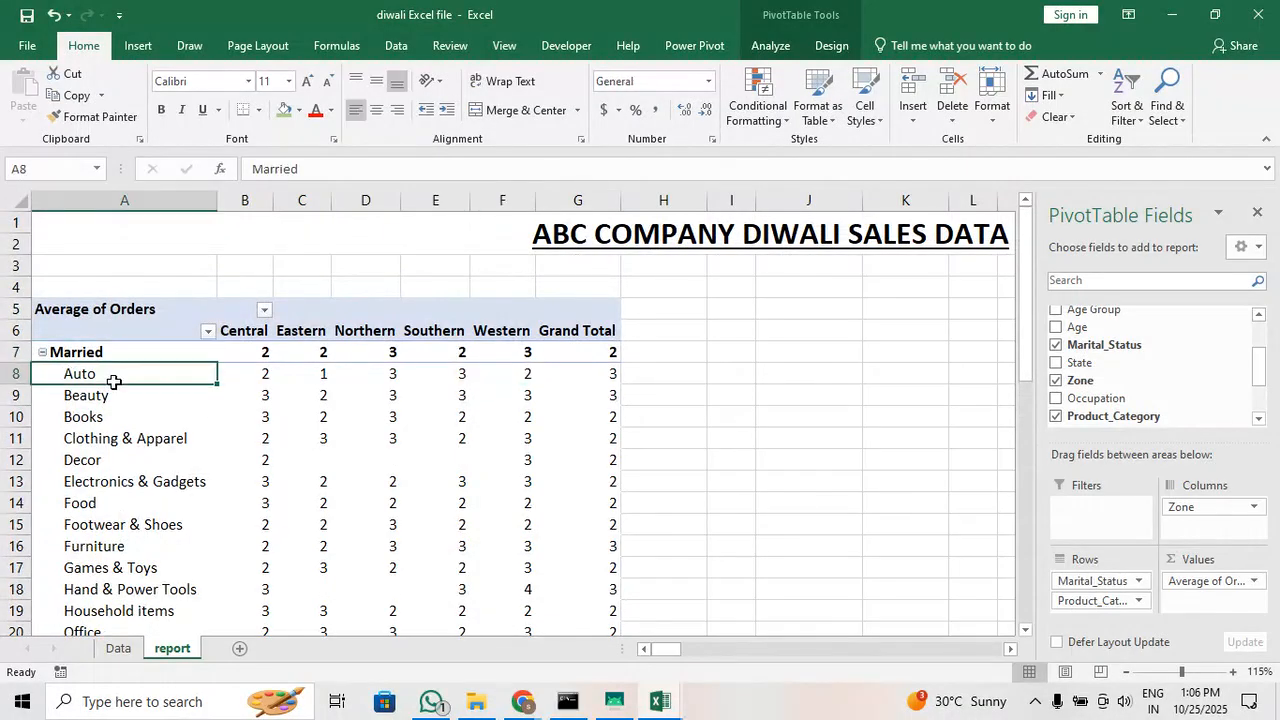
click(109, 471)
click(256, 480)
click(371, 503)
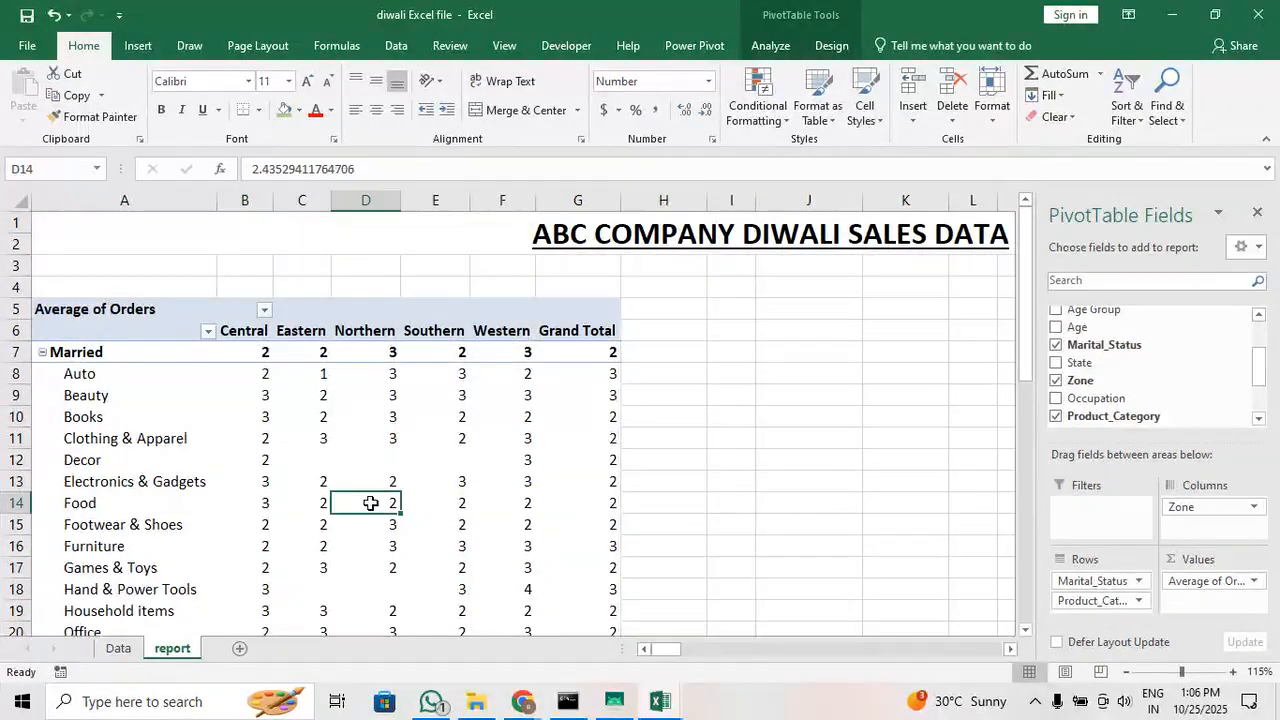
click(486, 534)
click(440, 464)
scroll(376, 478, down, 6)
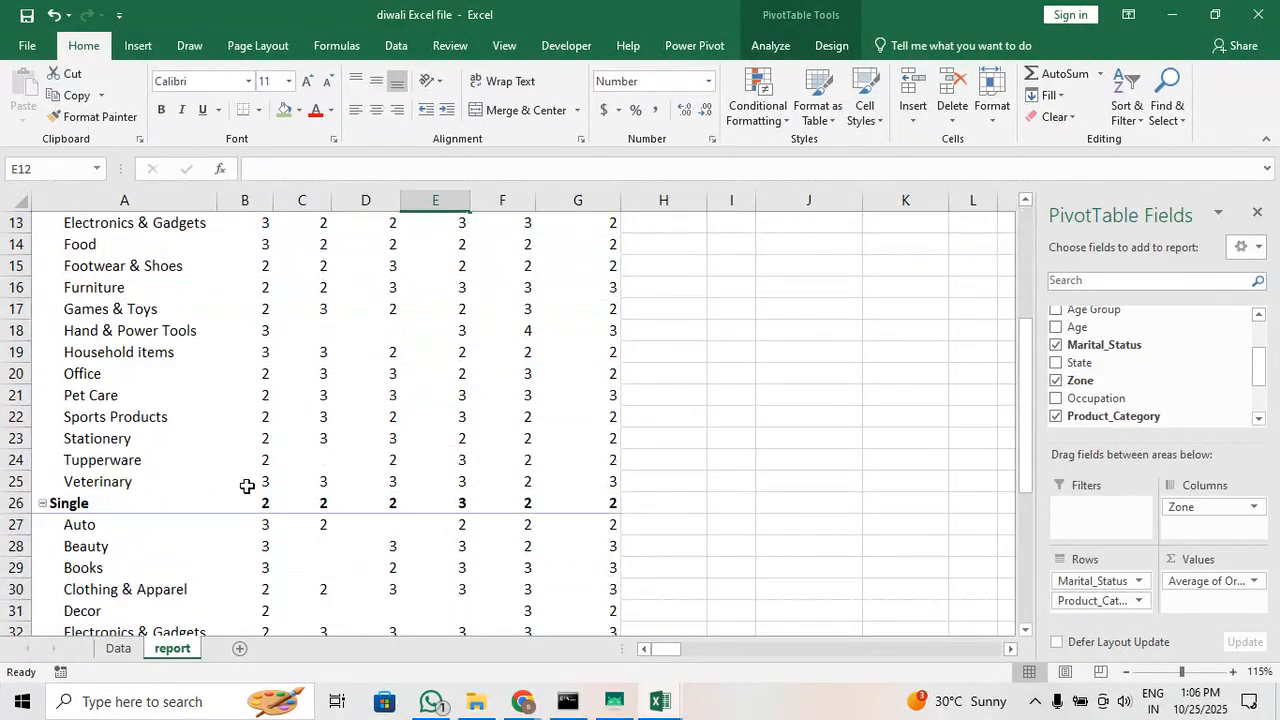
click(86, 440)
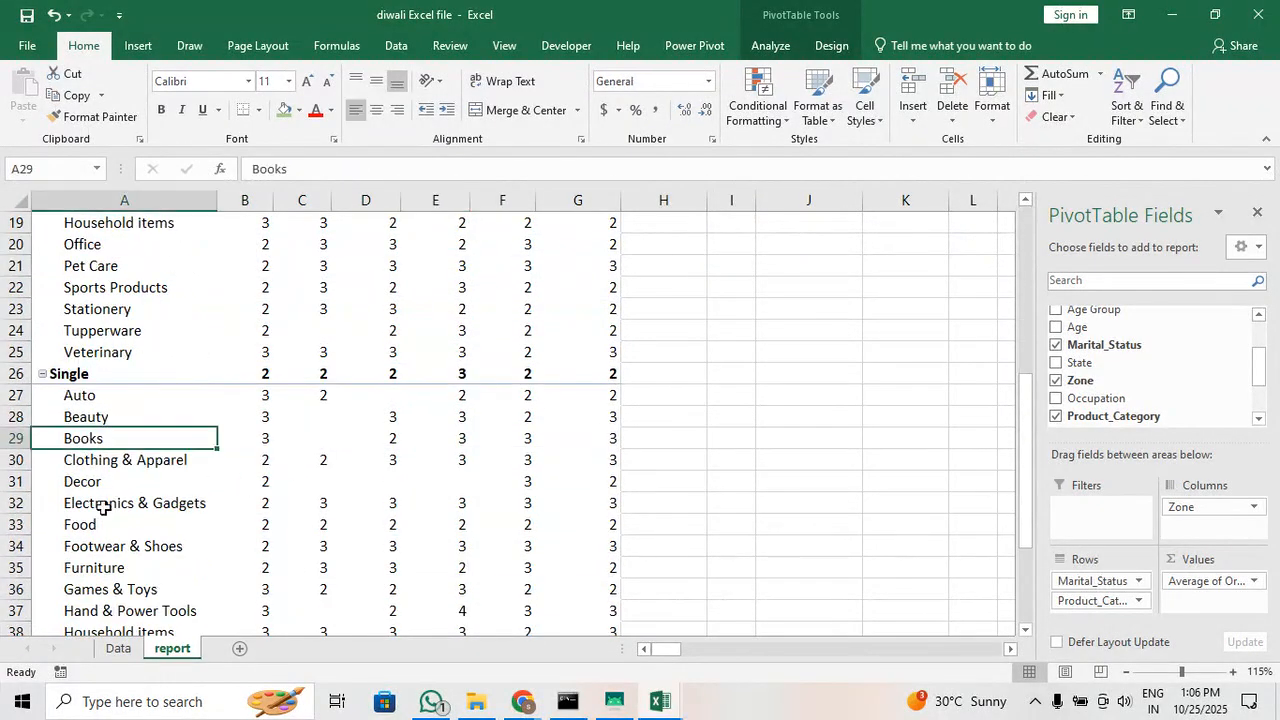
click(100, 525)
click(94, 568)
click(452, 541)
click(496, 484)
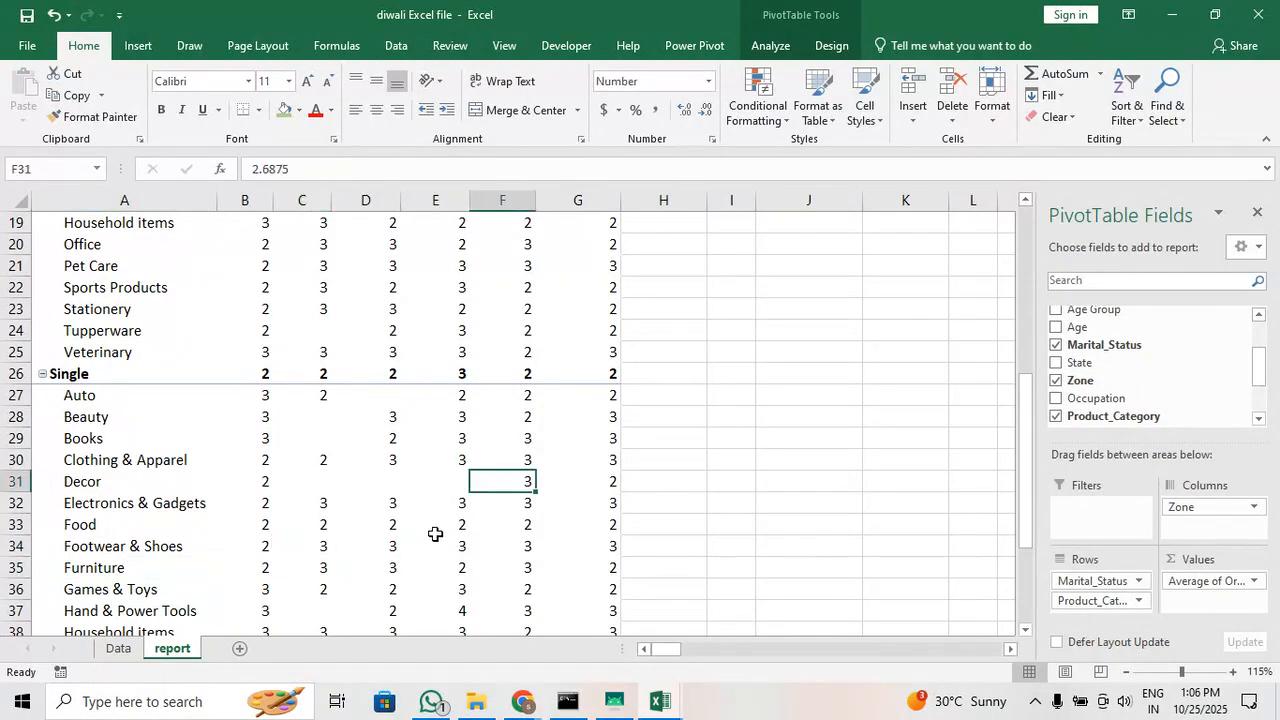
scroll(430, 535, down, 4)
scroll(70, 483, up, 3)
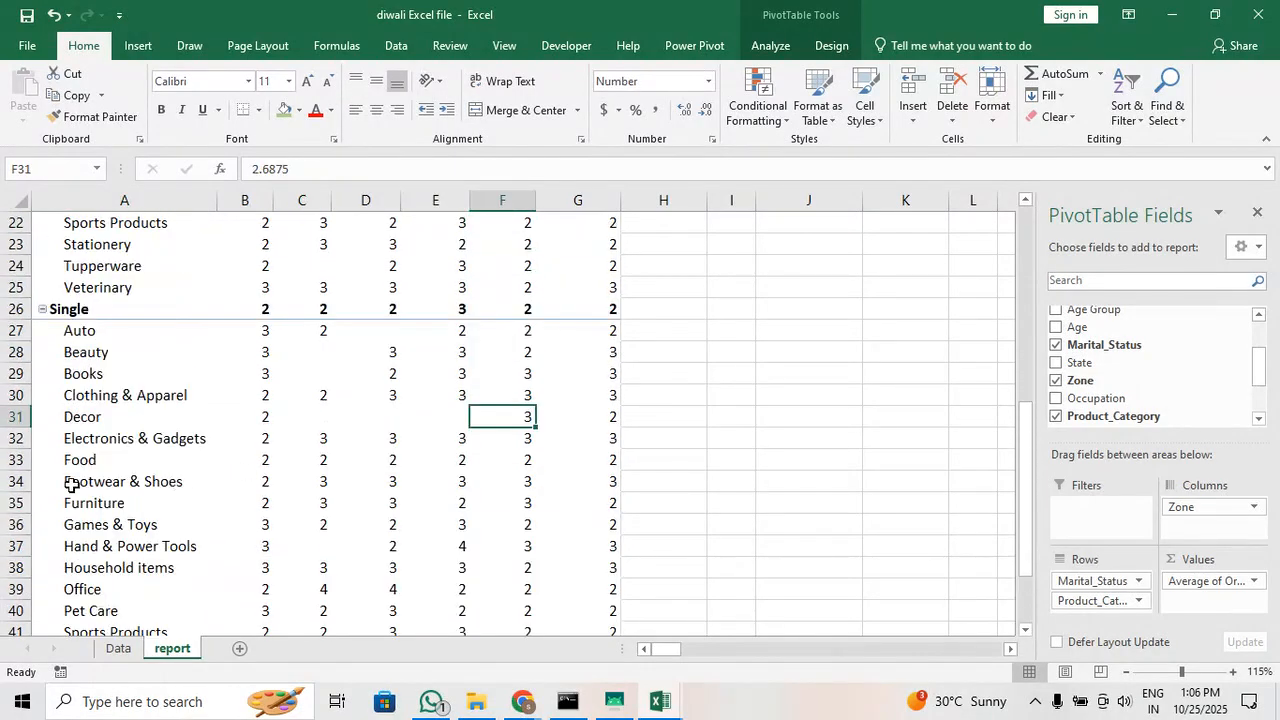
Collapse the Single and Married groups in the pivot table so only their summary rows show
click(44, 310)
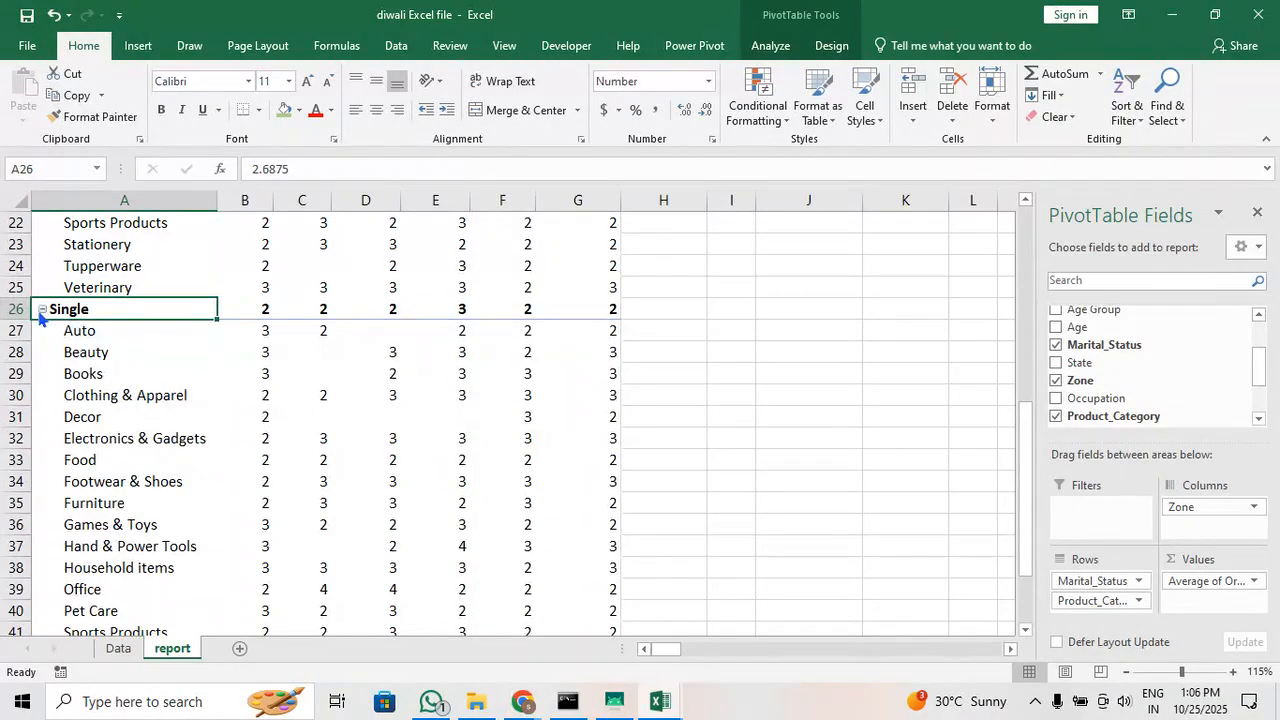
scroll(47, 312, up, 3)
scroll(47, 312, up, 2)
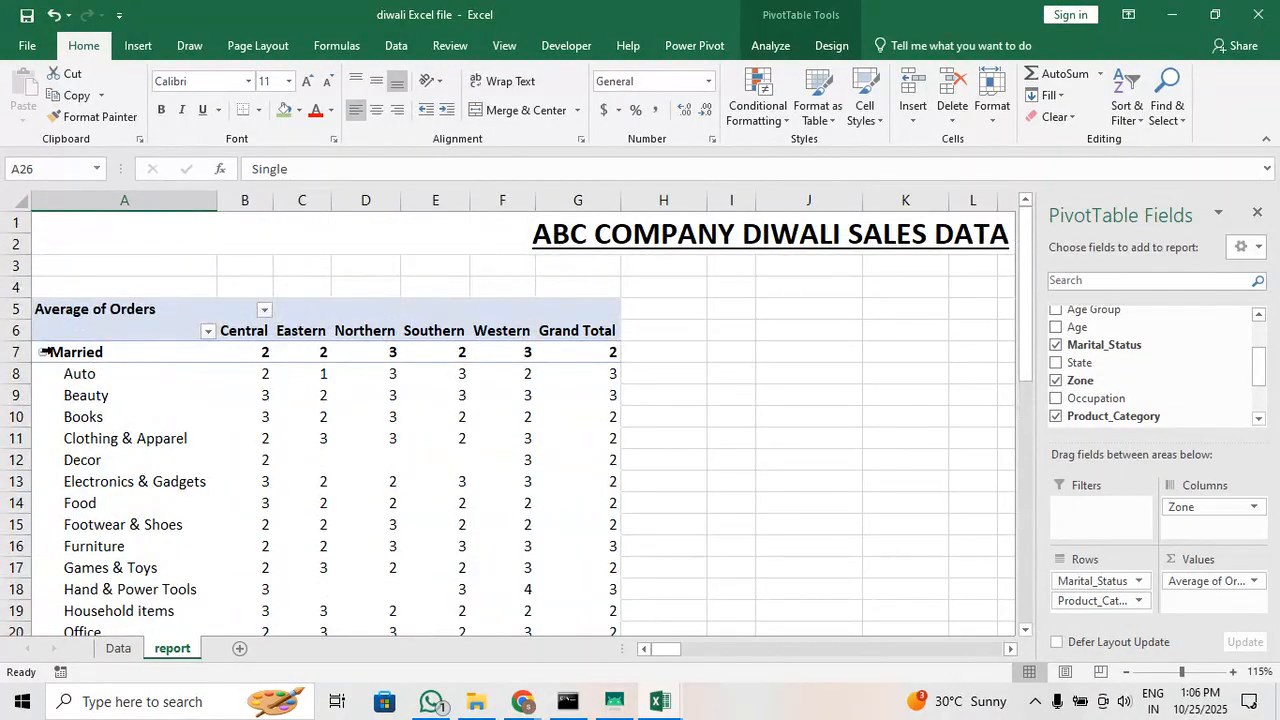
click(43, 358)
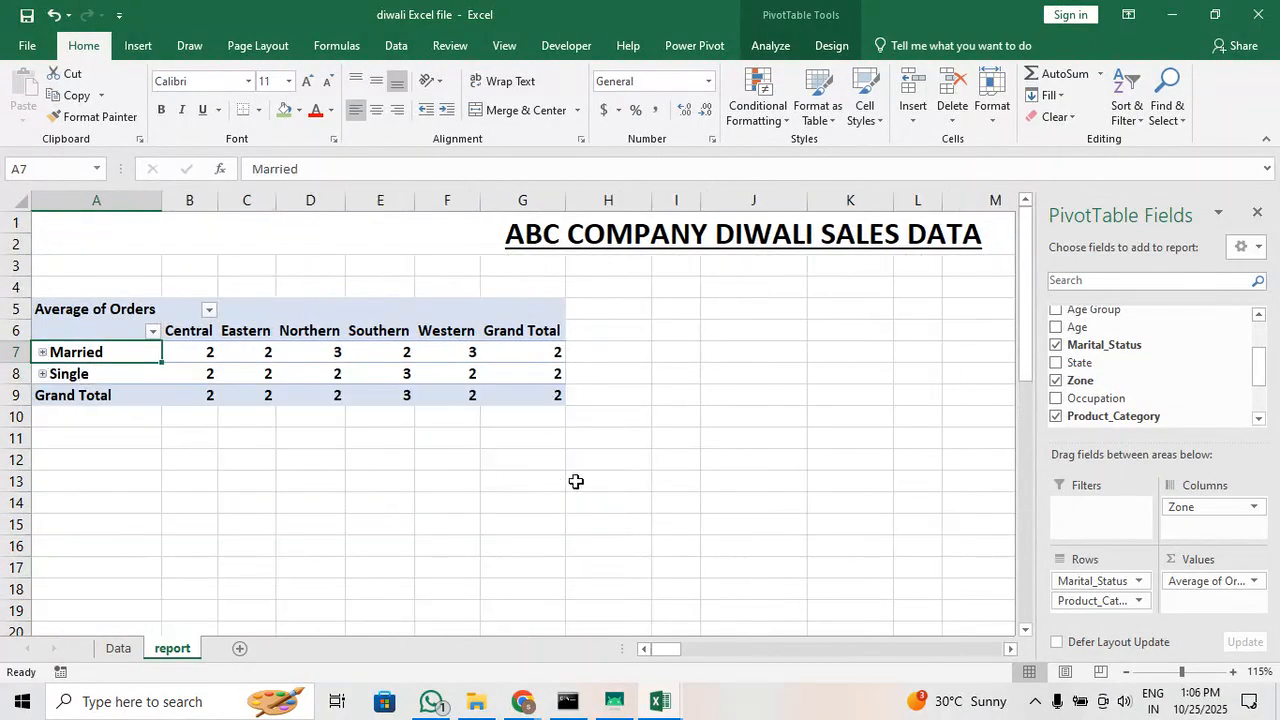
scroll(134, 330, down, 1)
click(120, 312)
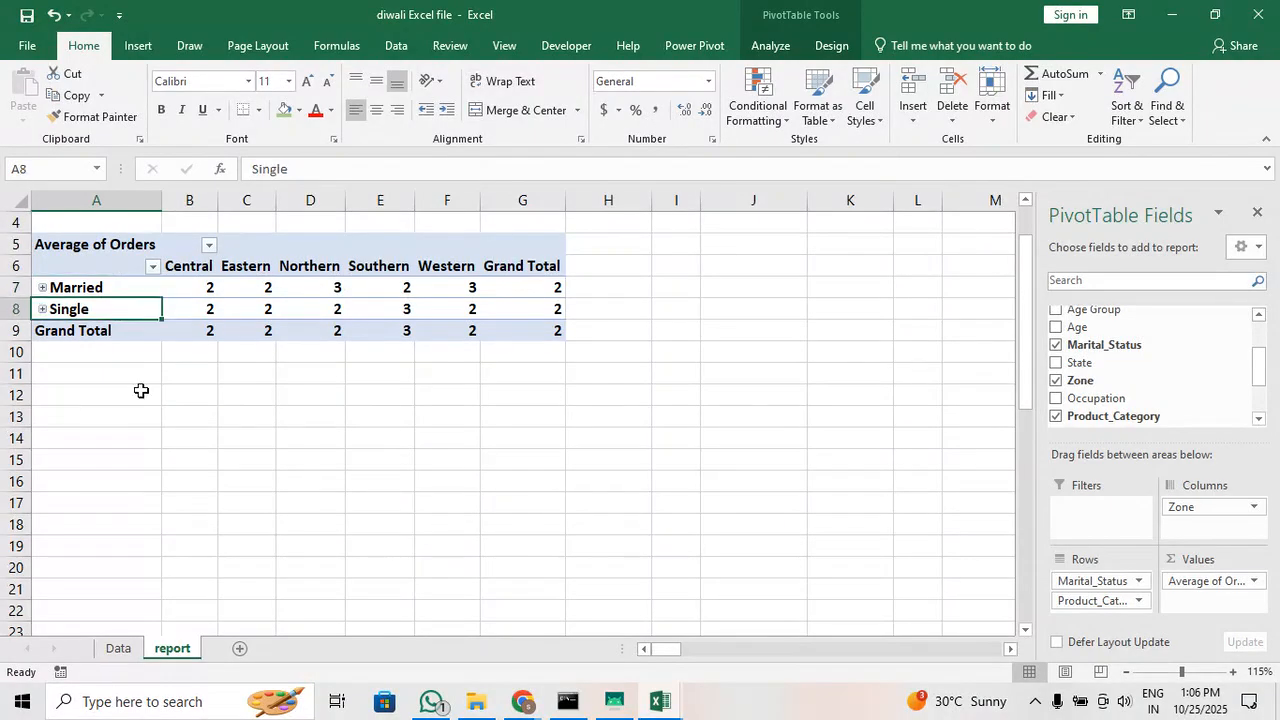
click(140, 394)
click(159, 311)
scroll(639, 518, up, 1)
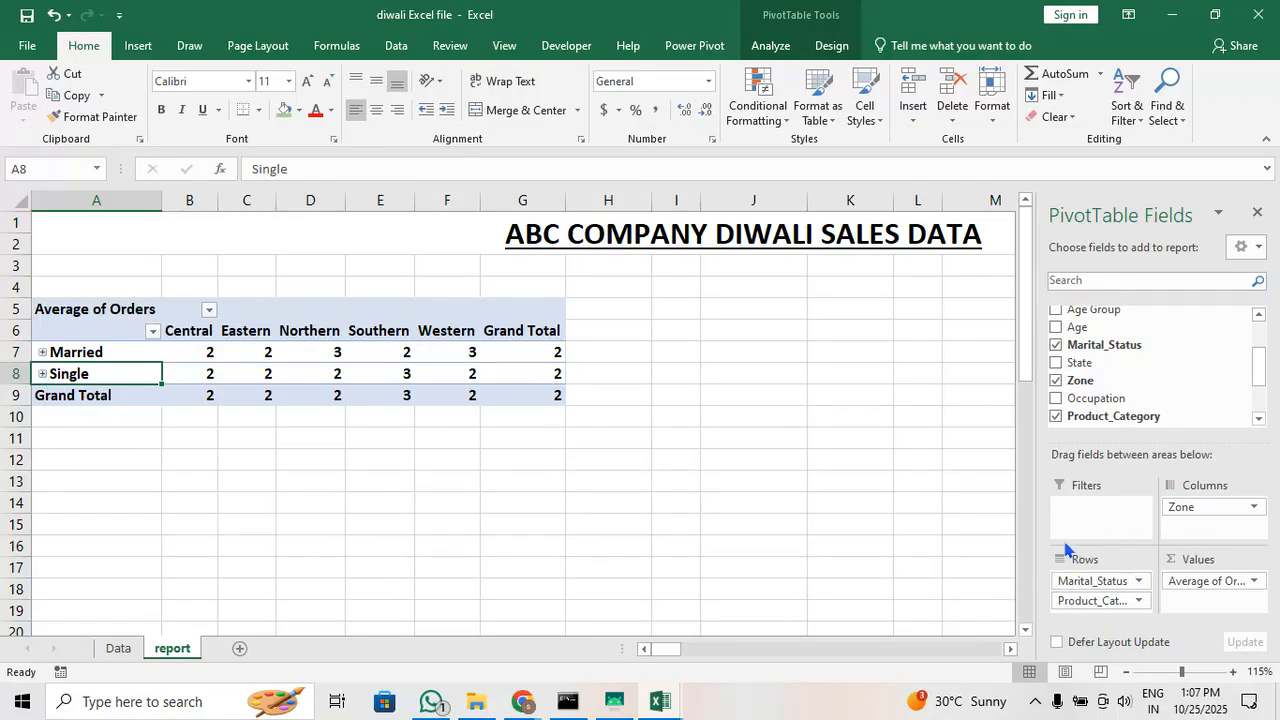
Move the Marital_Status field from the pivot table's rows to its report filters
drag(1093, 586, 1106, 515)
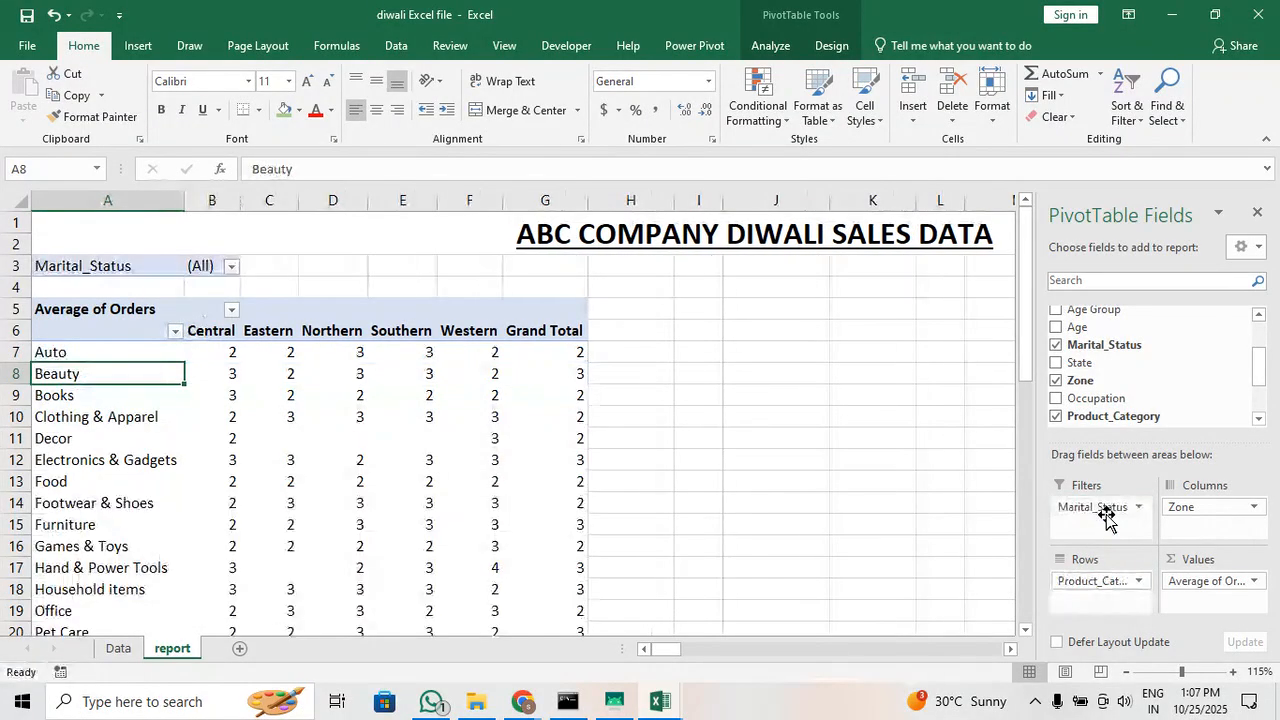
click(73, 262)
click(204, 265)
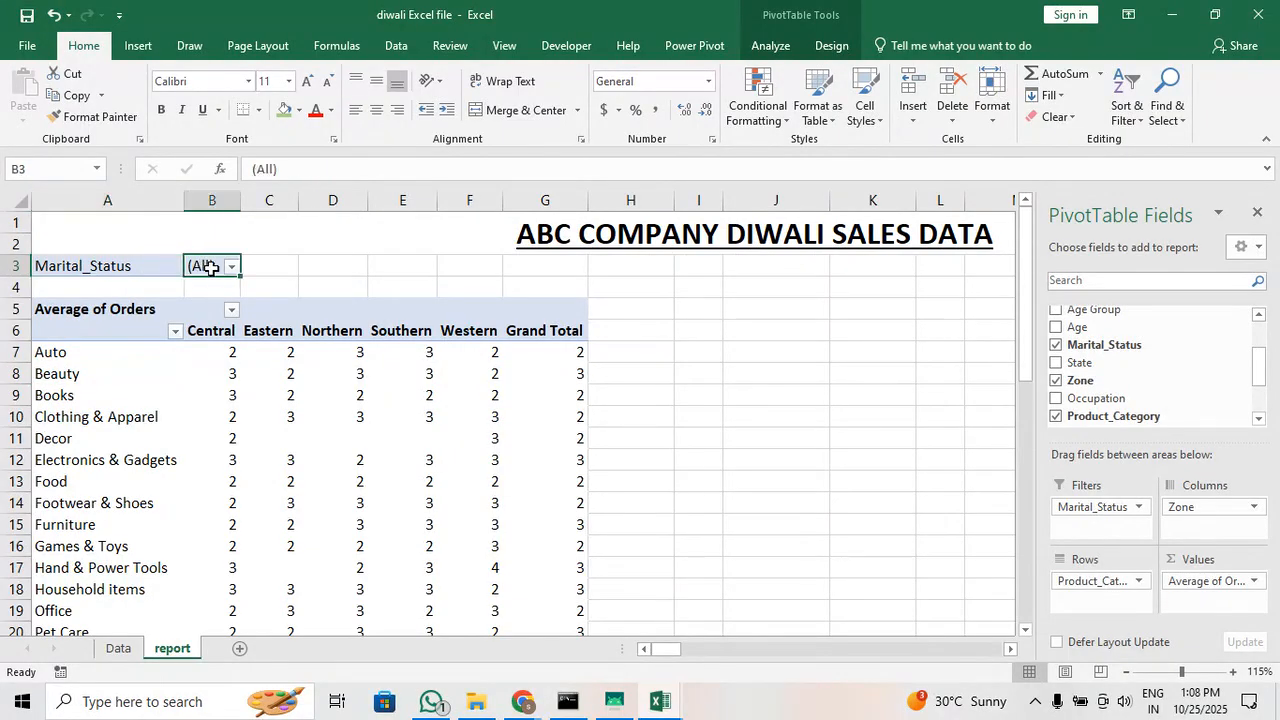
scroll(191, 377, down, 4)
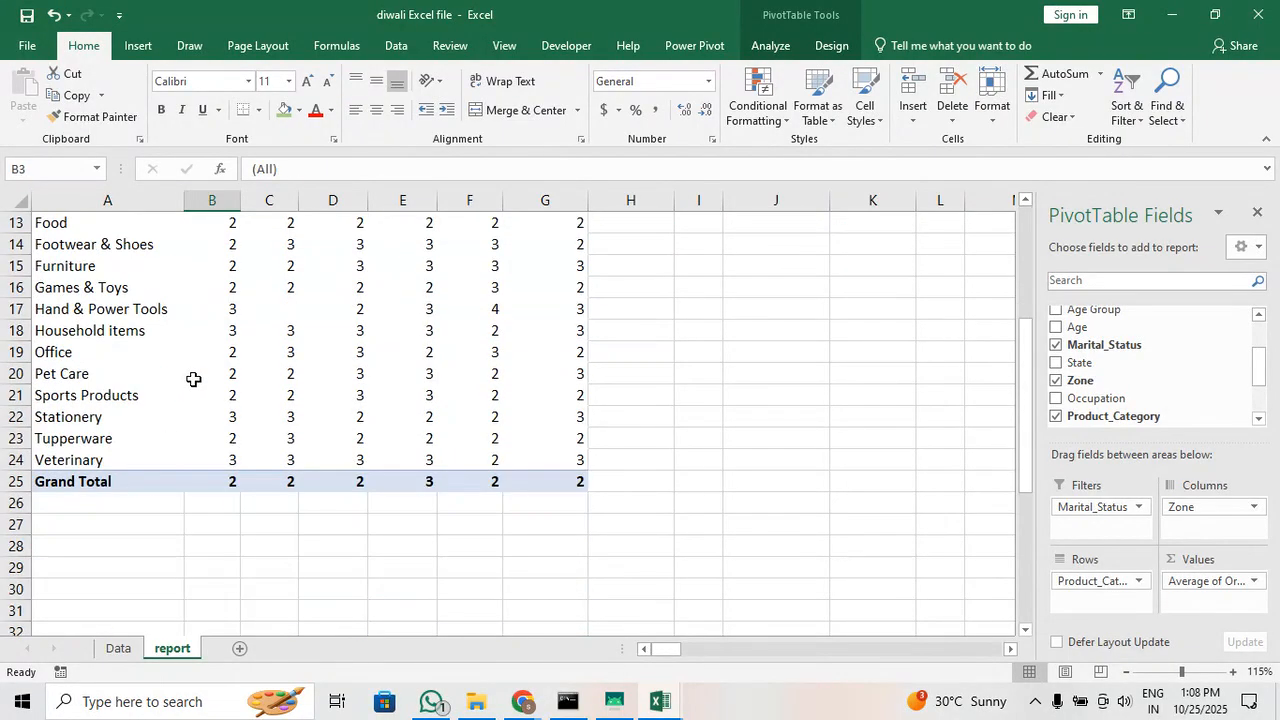
scroll(180, 380, up, 4)
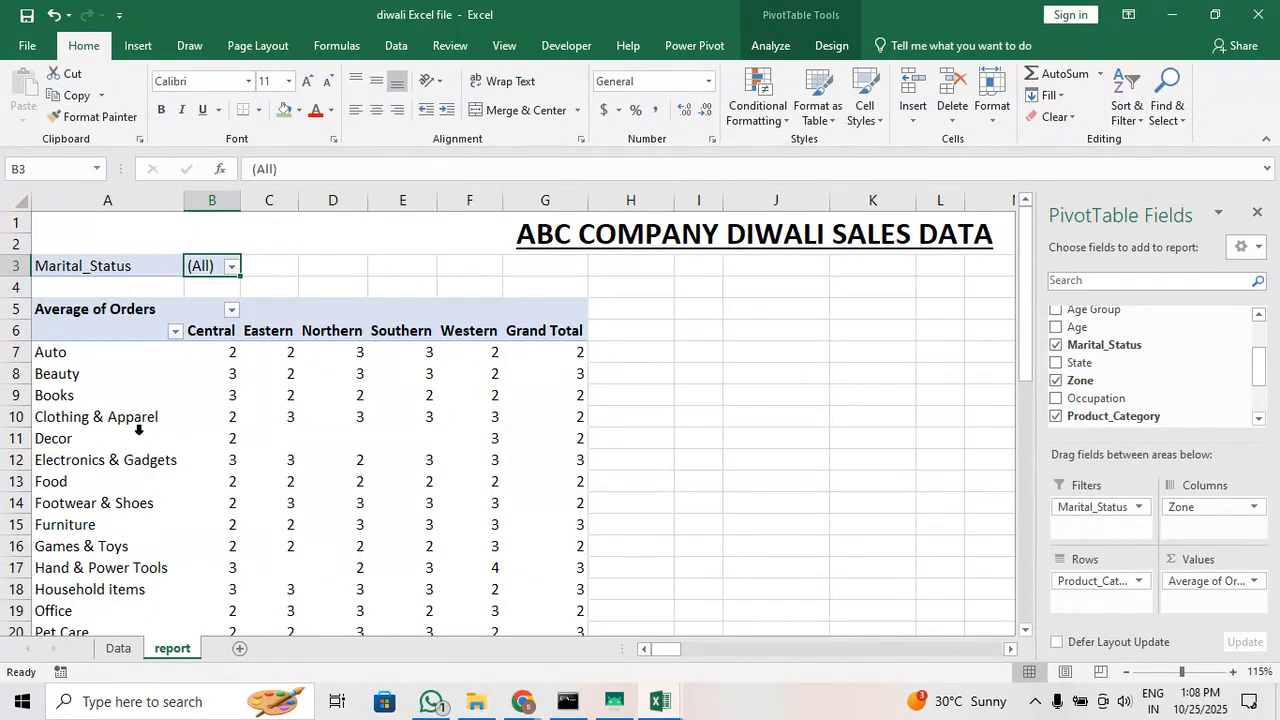
Change the summary calculation of the pivot table's Orders value field to Sum
click(1247, 584)
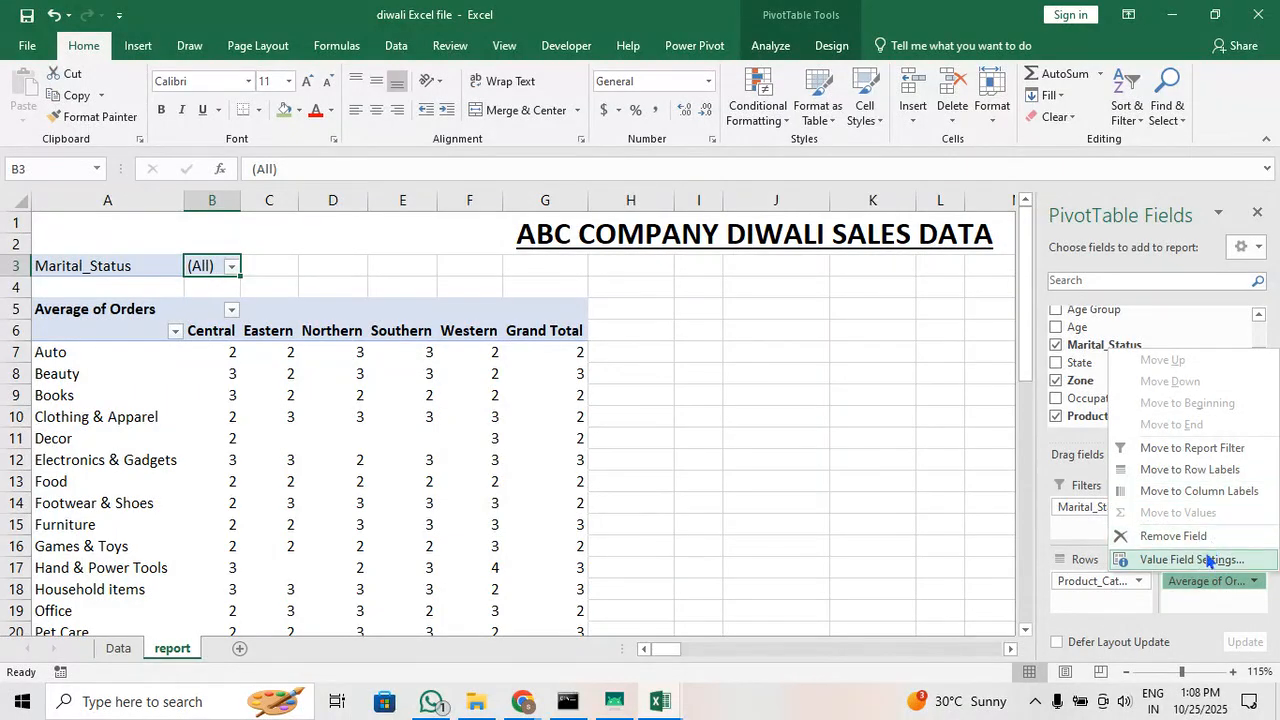
click(1210, 560)
click(725, 390)
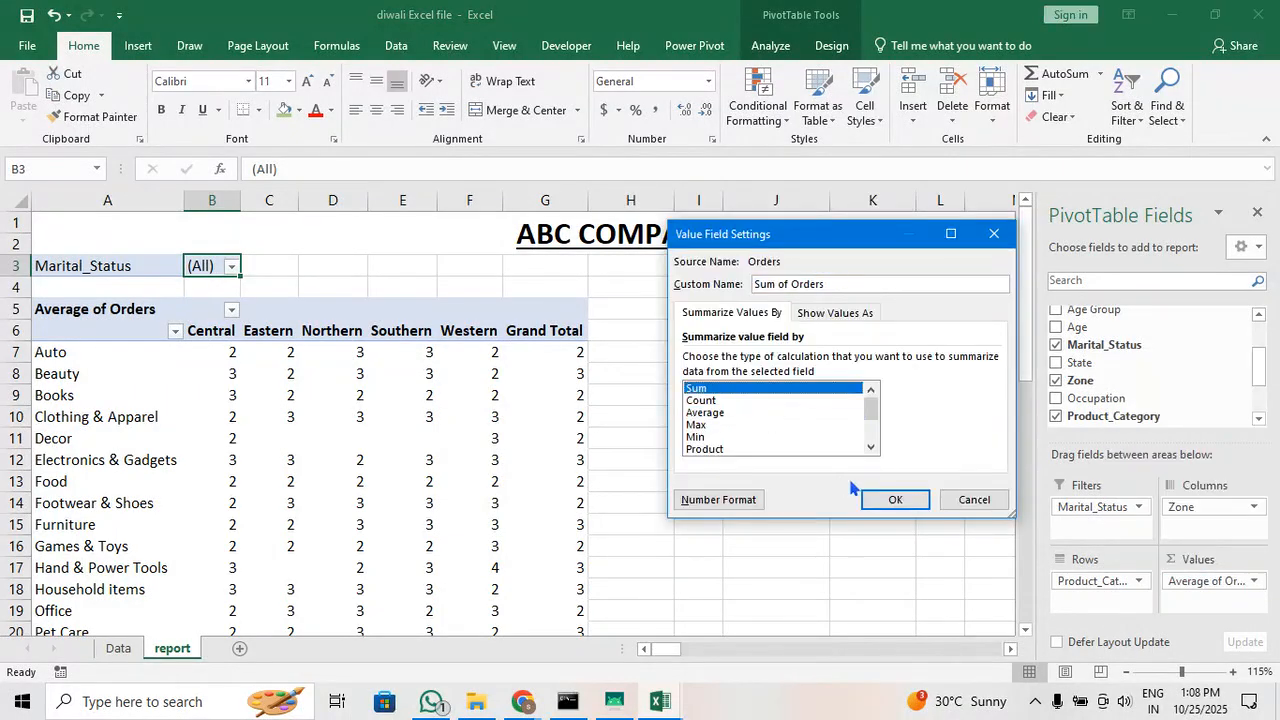
click(886, 497)
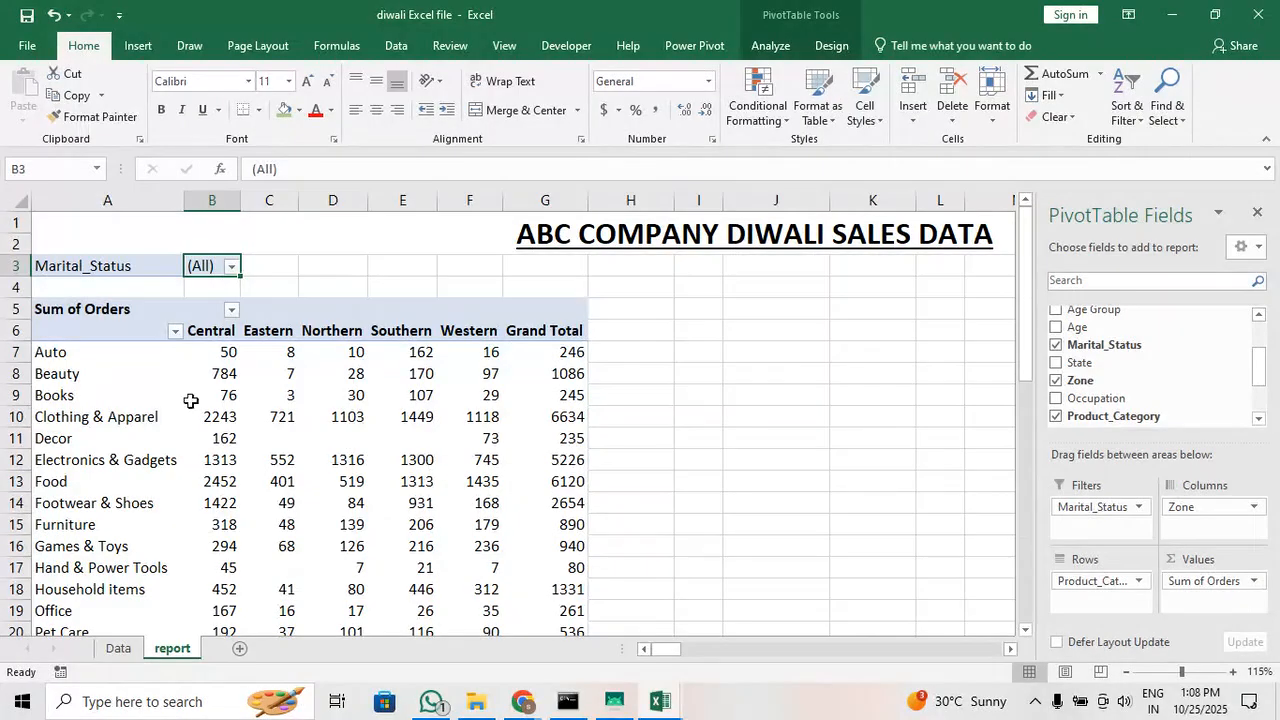
click(104, 378)
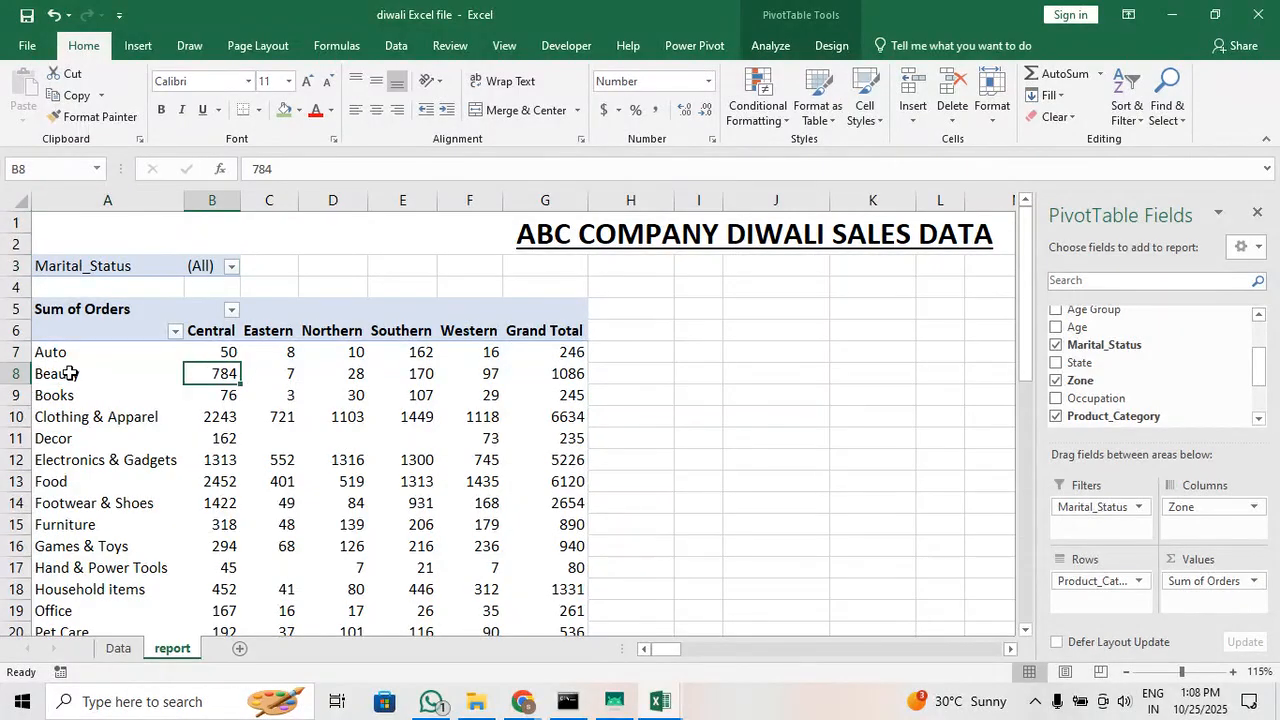
click(84, 396)
click(295, 398)
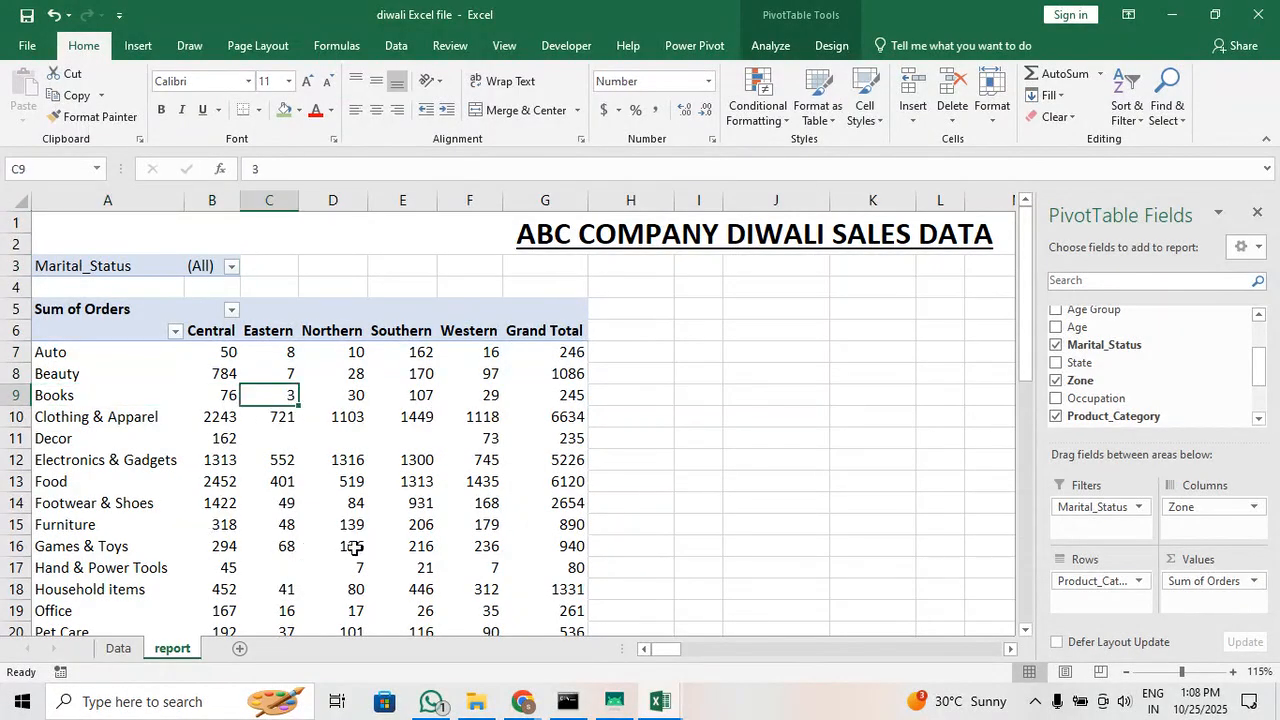
scroll(385, 547, down, 1)
scroll(385, 547, up, 1)
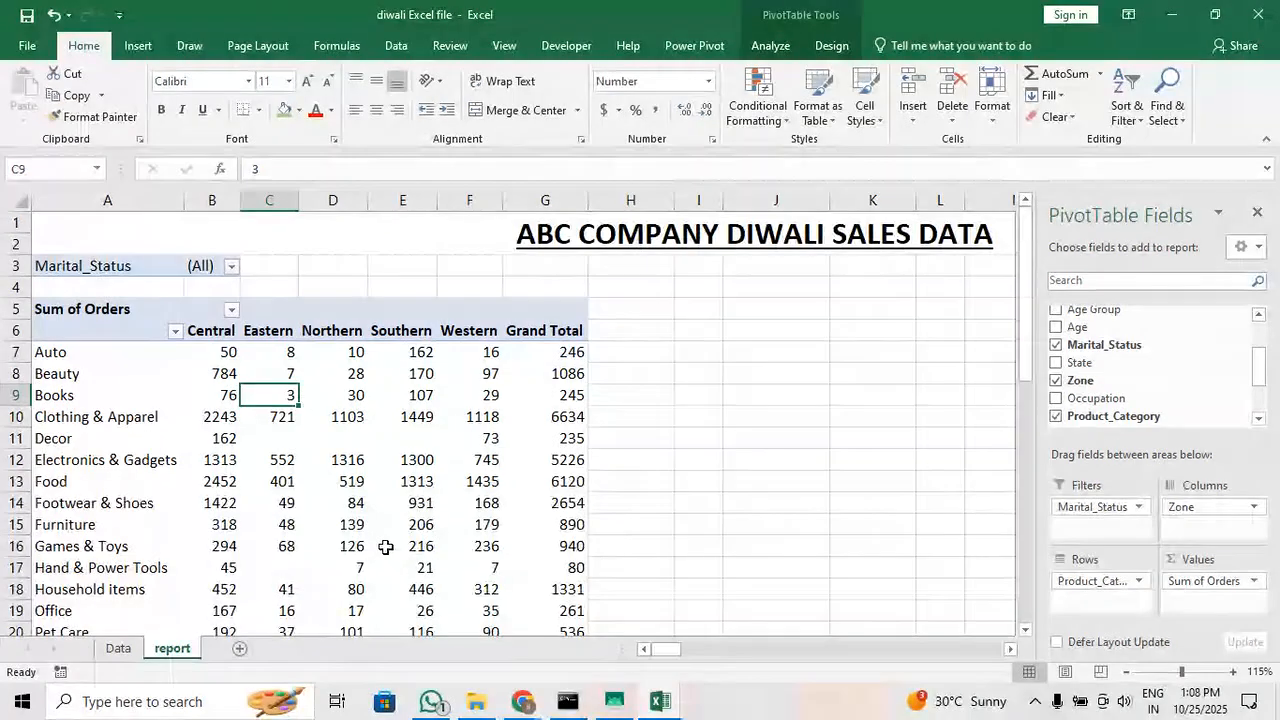
Filter the pivot table's Marital_Status report filter to Married
click(231, 267)
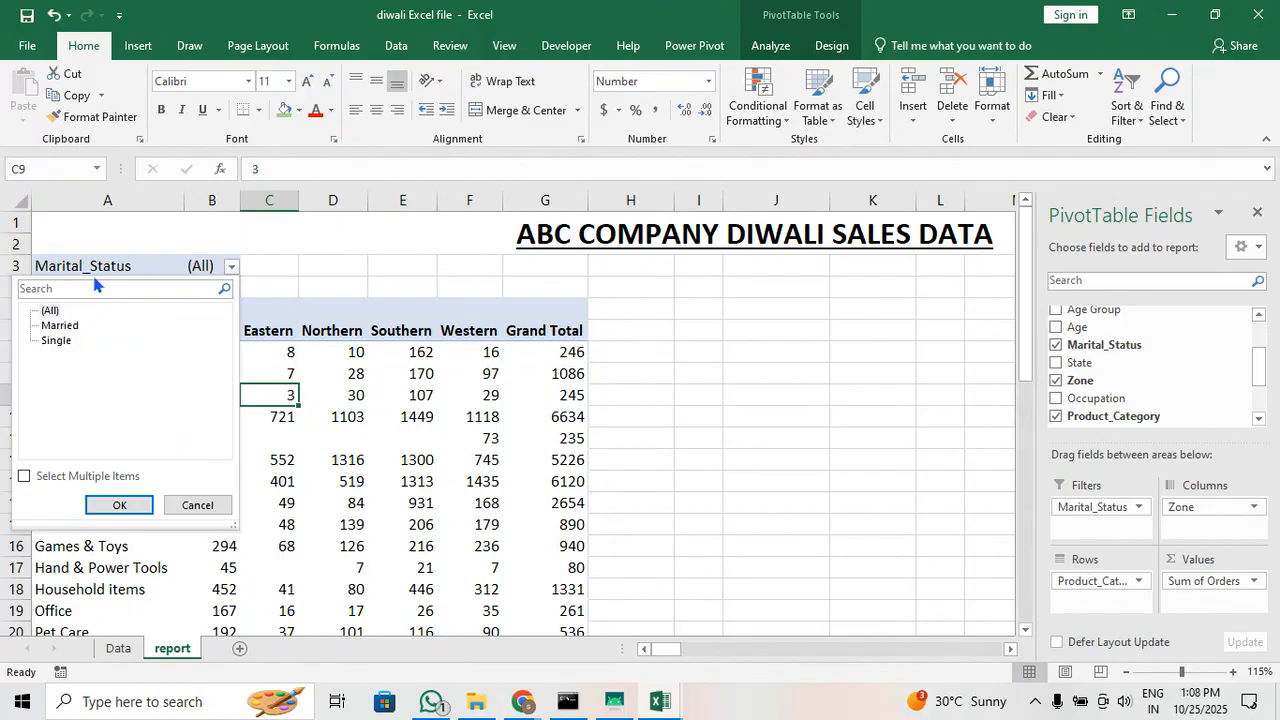
click(68, 328)
click(117, 506)
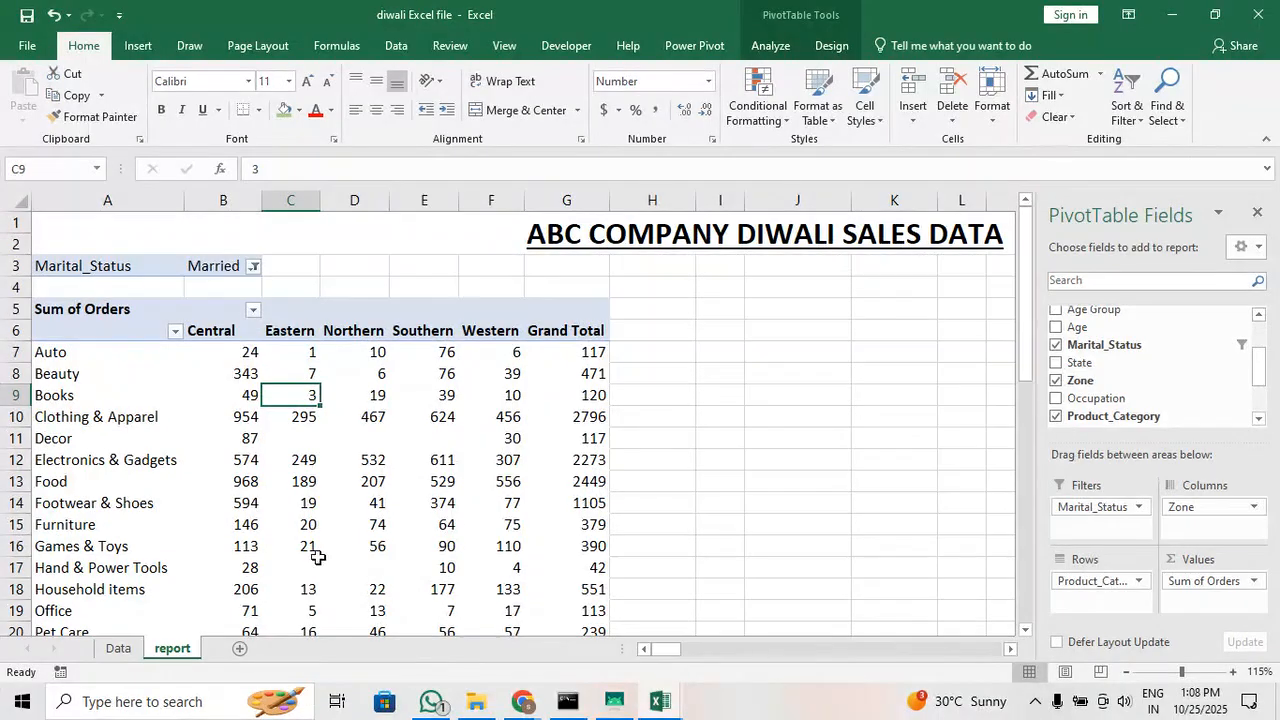
click(357, 484)
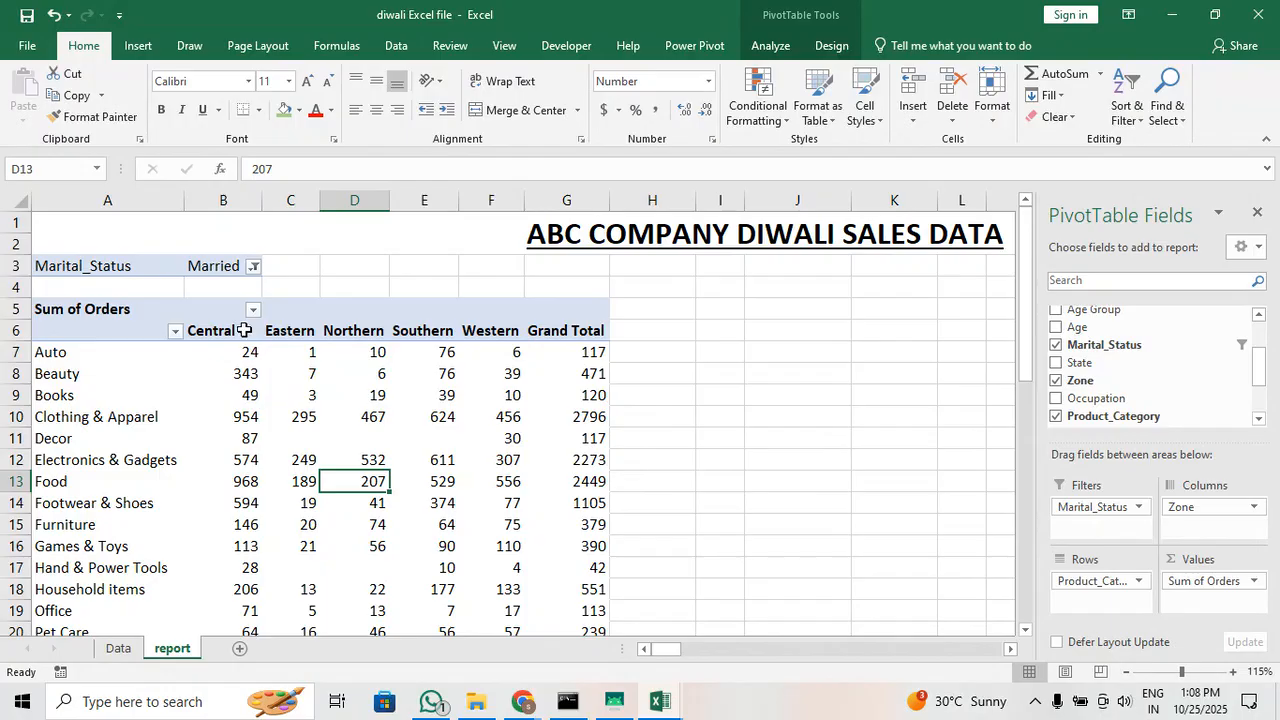
Switch the Marital_Status report filter to Single
click(254, 266)
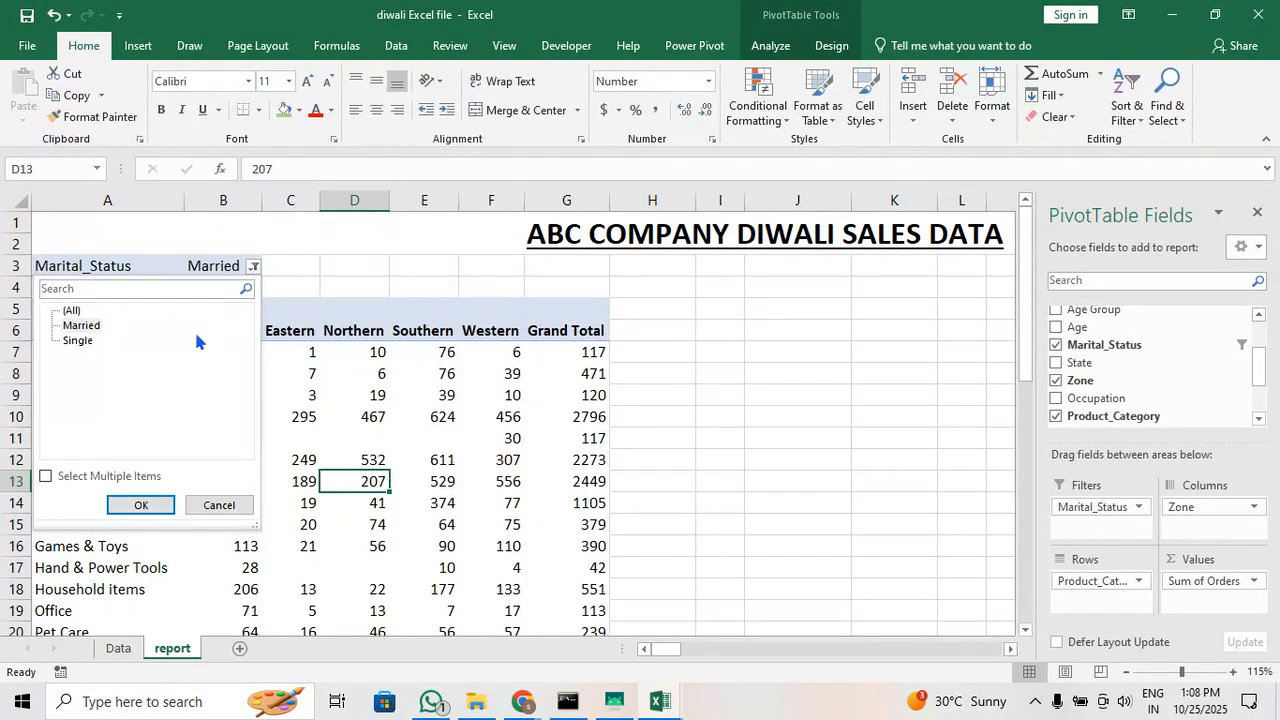
click(84, 341)
click(137, 505)
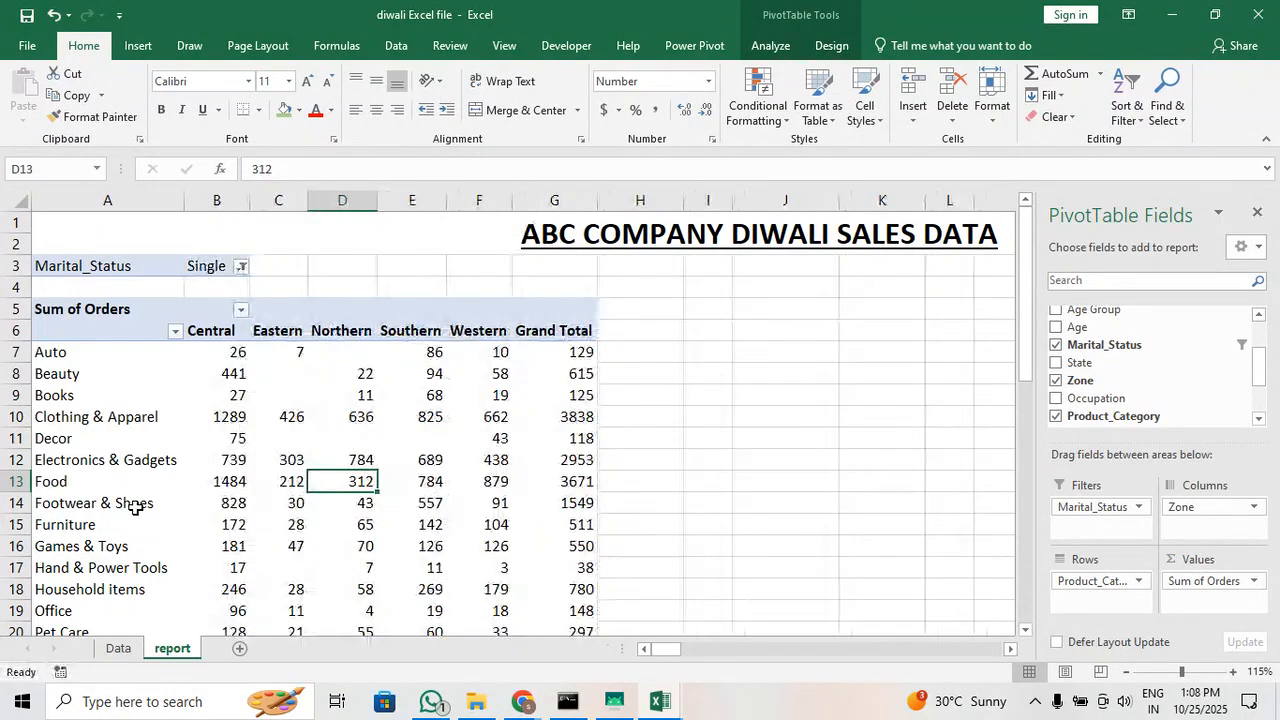
Reset the Marital_Status report filter to (All) and look over the whole pivot table down to its Grand Total row
mouse_move(502, 444)
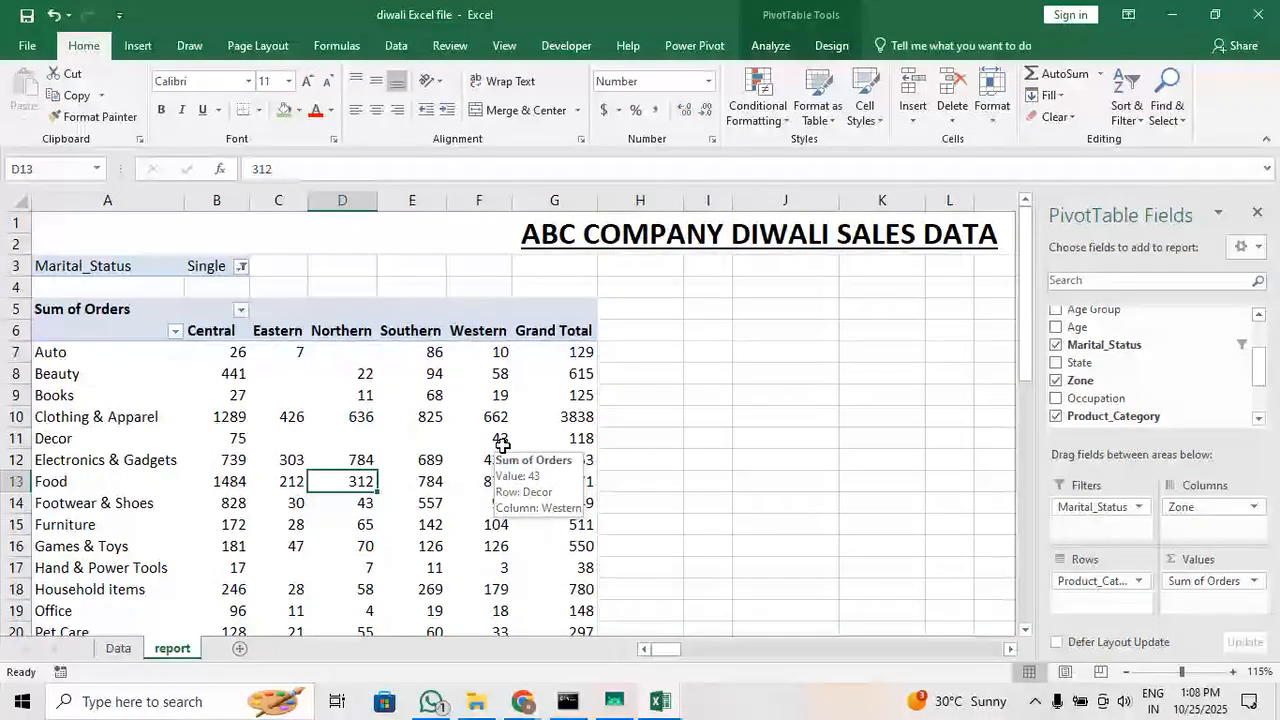
click(241, 266)
click(61, 313)
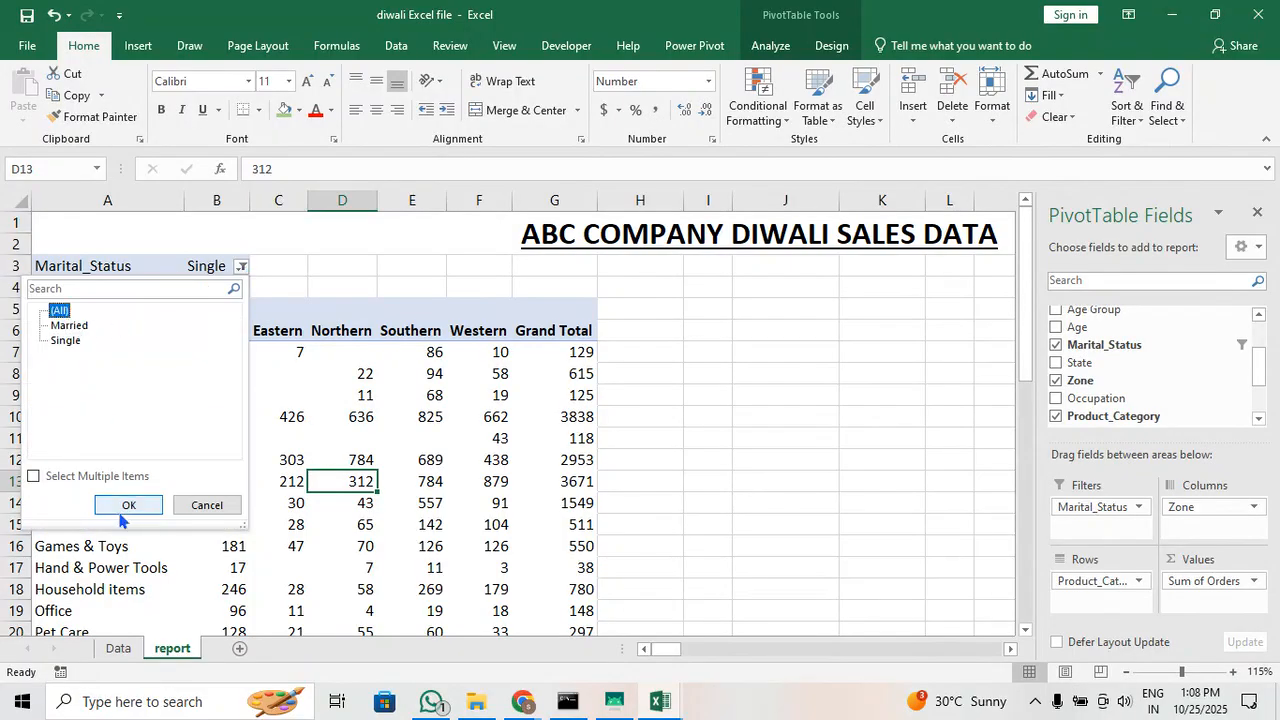
click(129, 505)
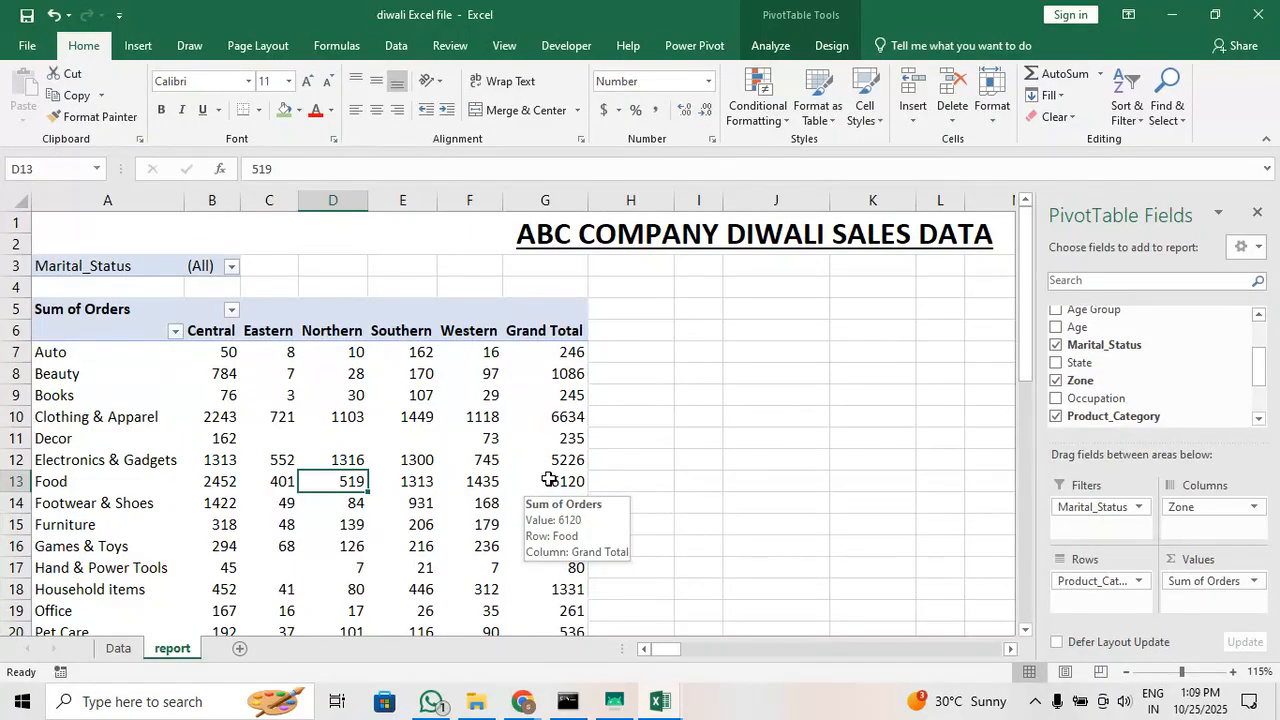
scroll(549, 479, down, 2)
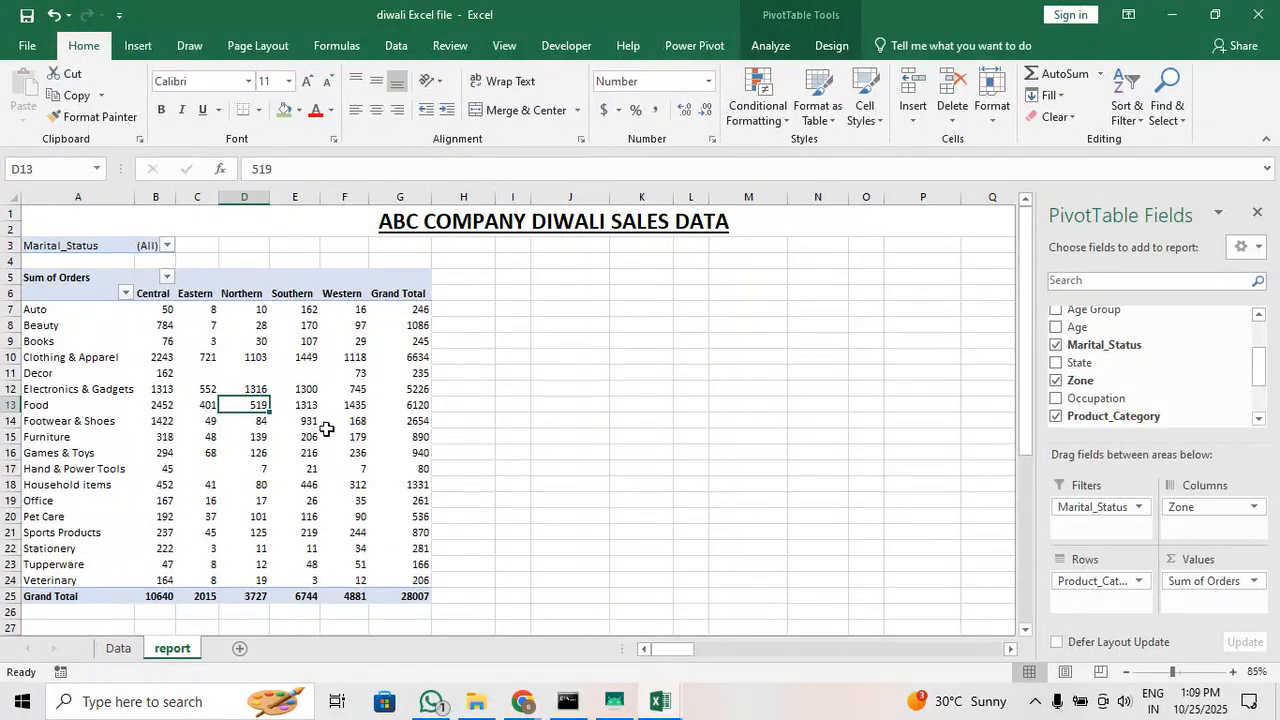
scroll(411, 457, up, 2)
drag(674, 649, 658, 650)
scroll(459, 545, up, 2)
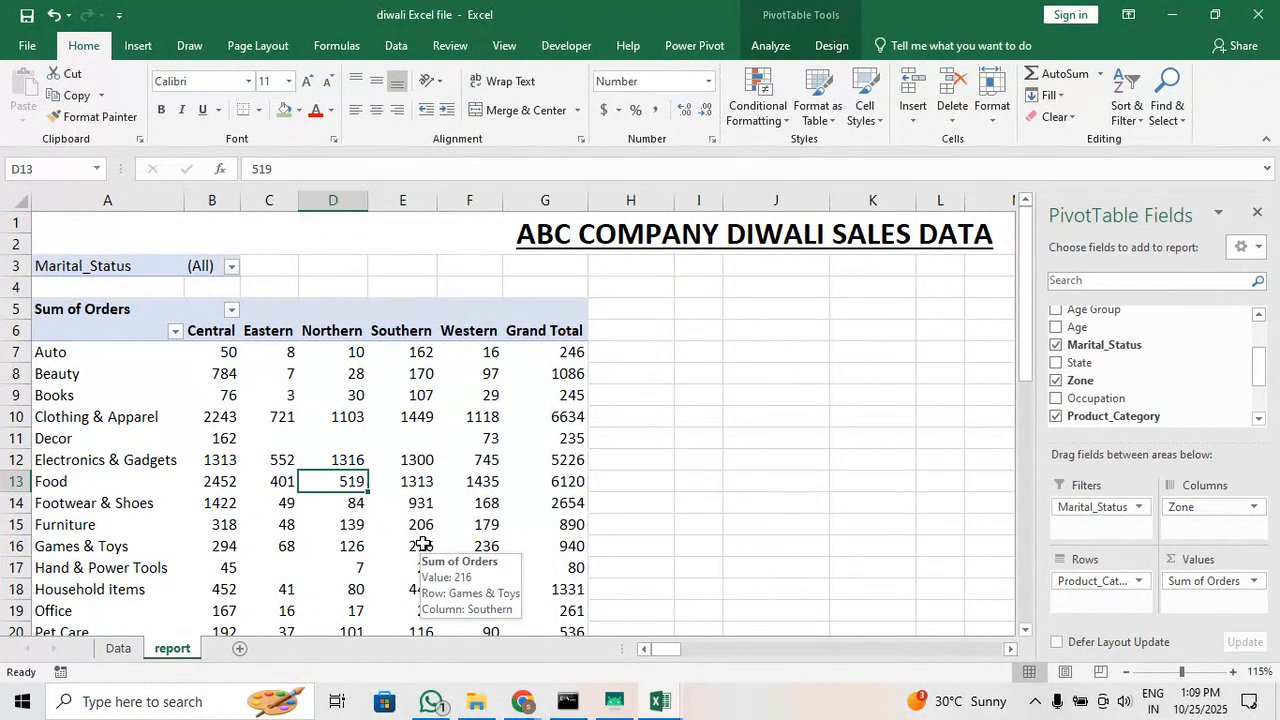
Set the Marital_Status report filter to Married and look over the order sums by category and zone
click(232, 268)
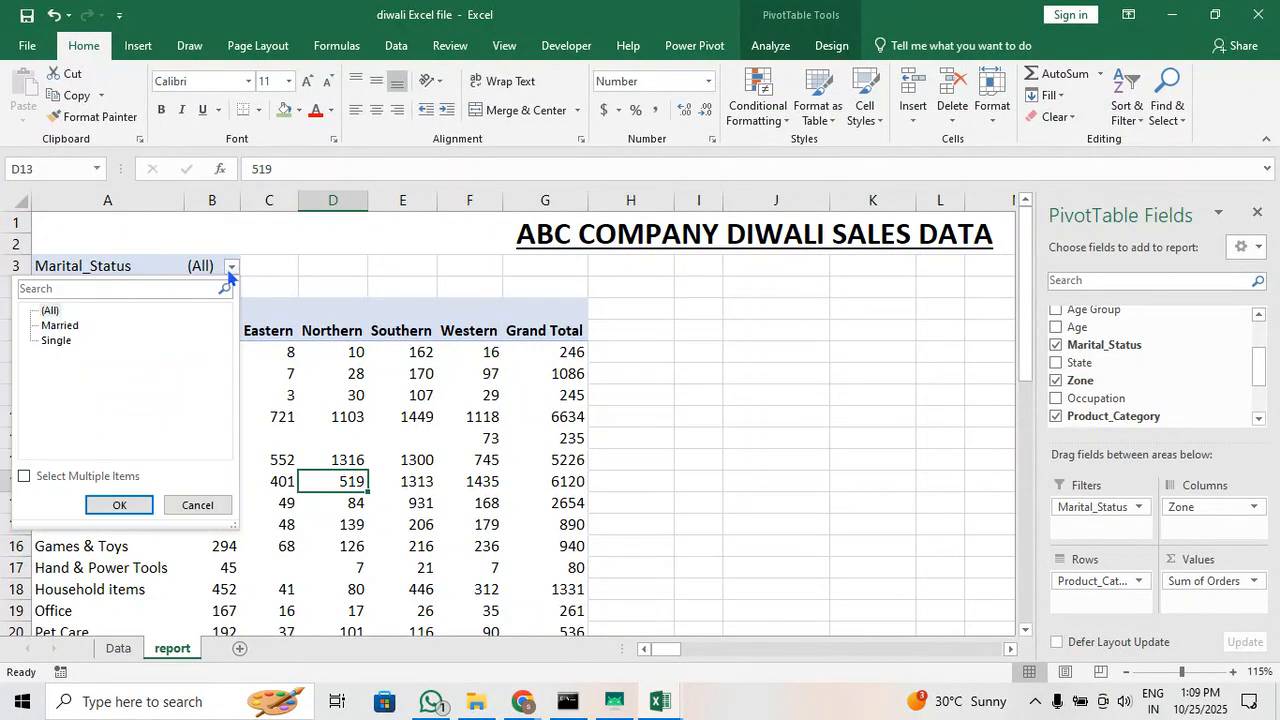
click(60, 325)
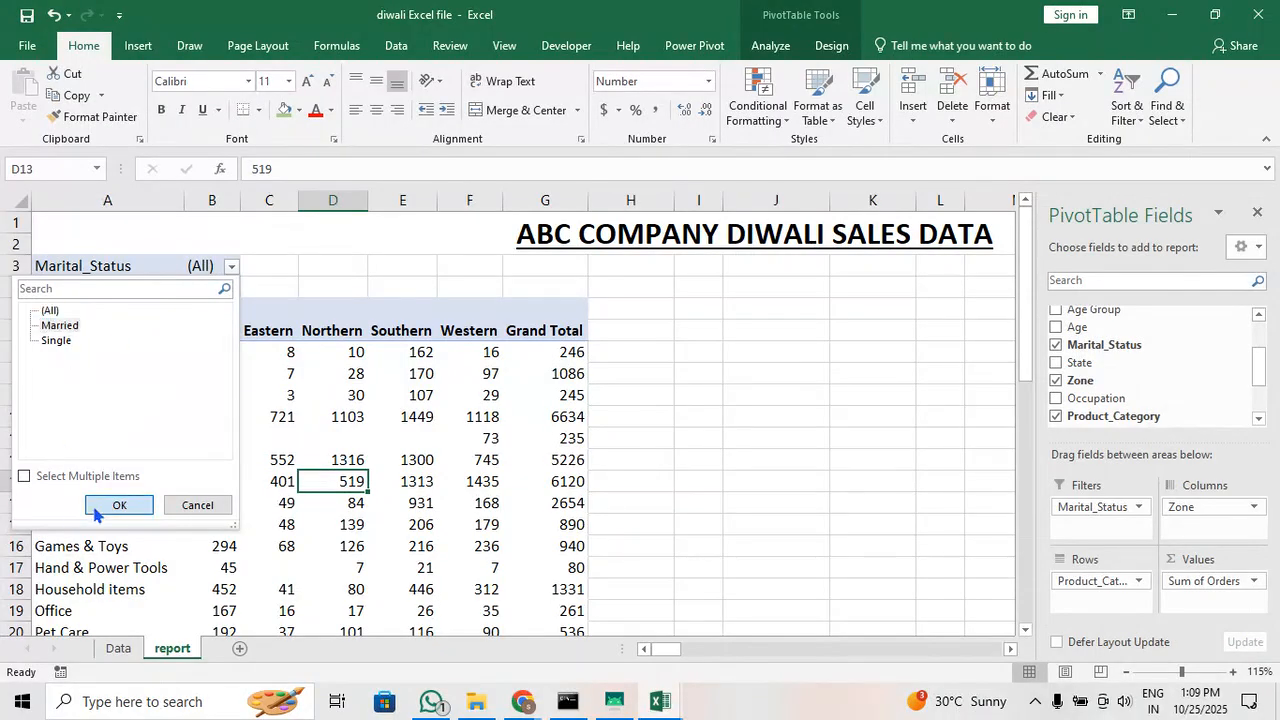
click(106, 504)
click(720, 470)
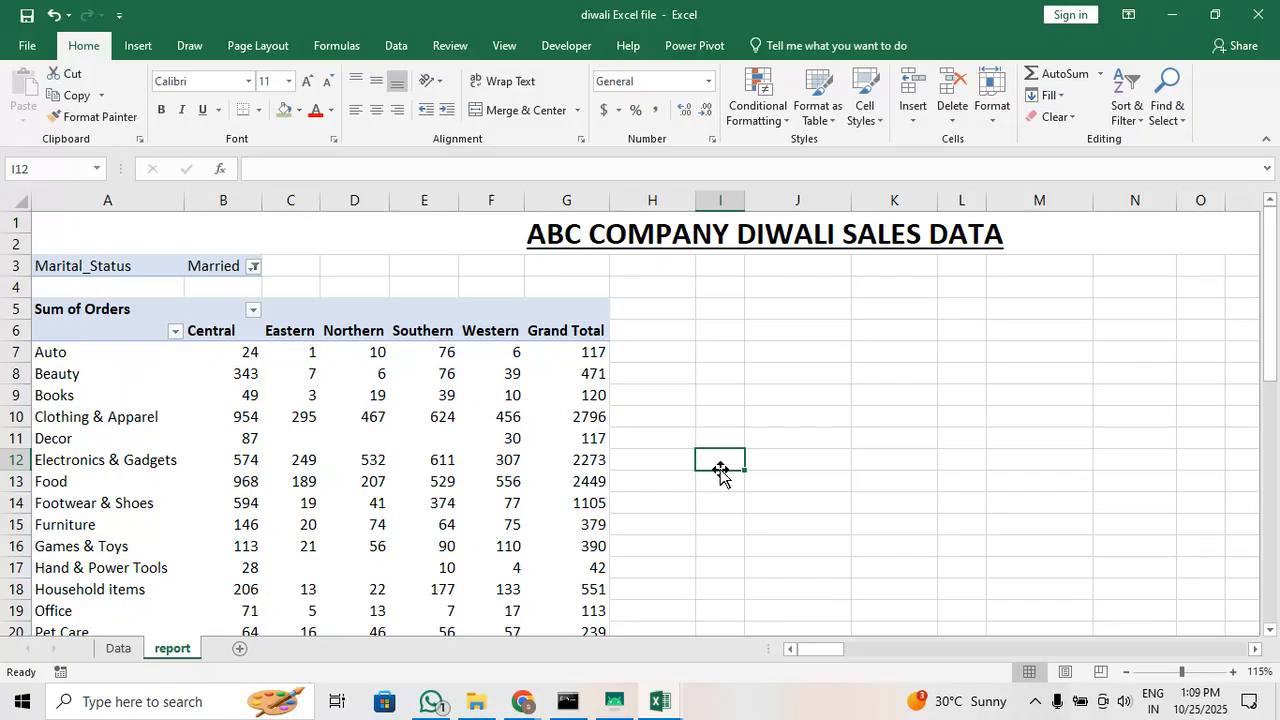
click(345, 410)
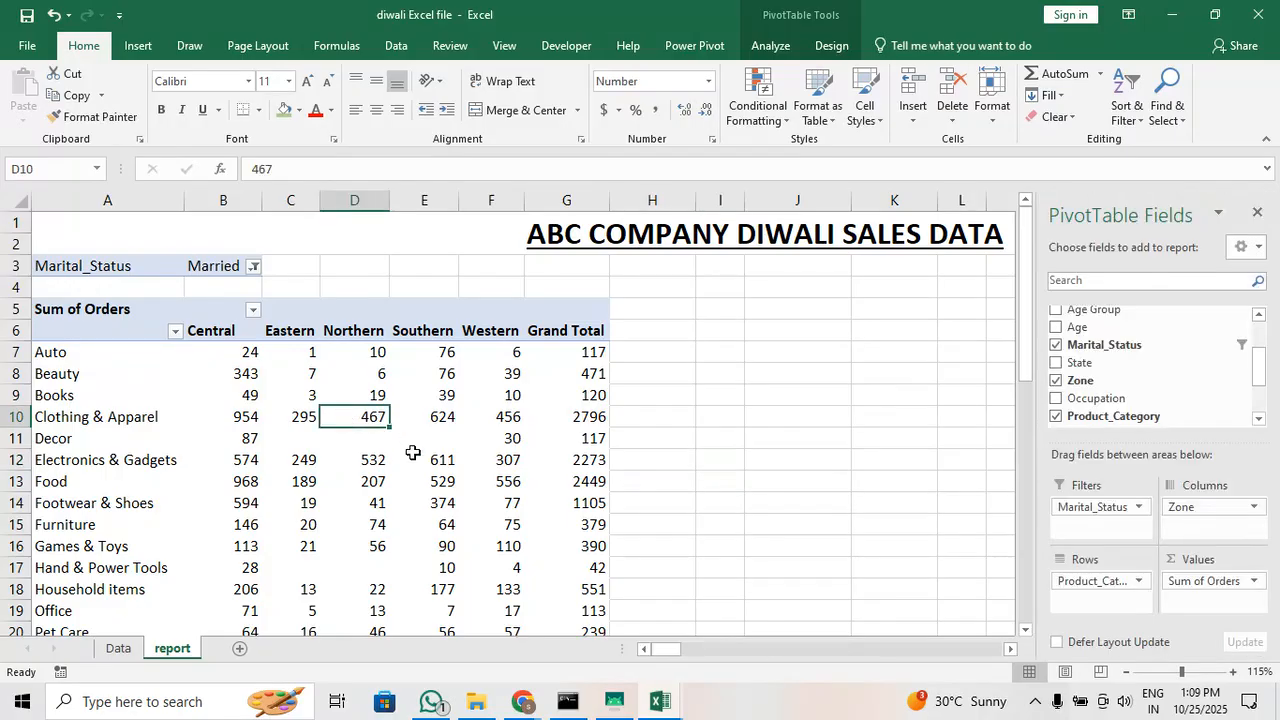
mouse_move(413, 453)
click(505, 397)
click(360, 449)
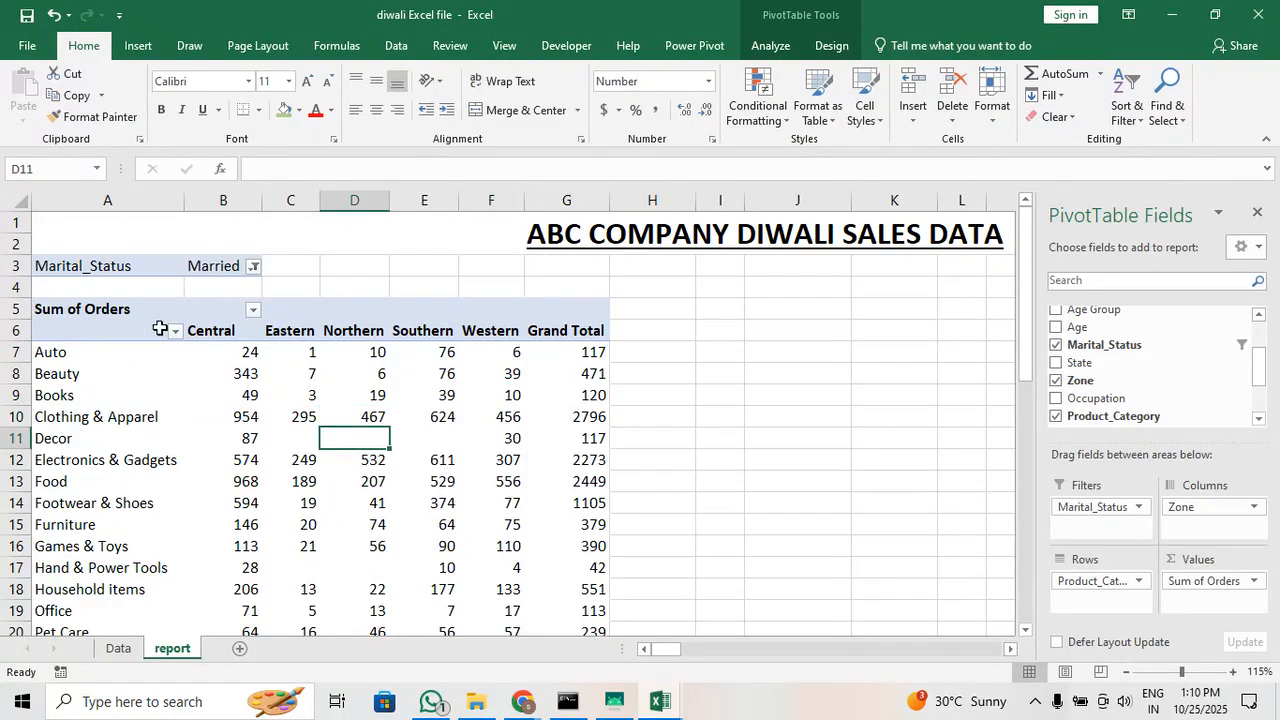
Reset the pivot table's Marital_Status report filter to (All)
click(254, 266)
click(76, 312)
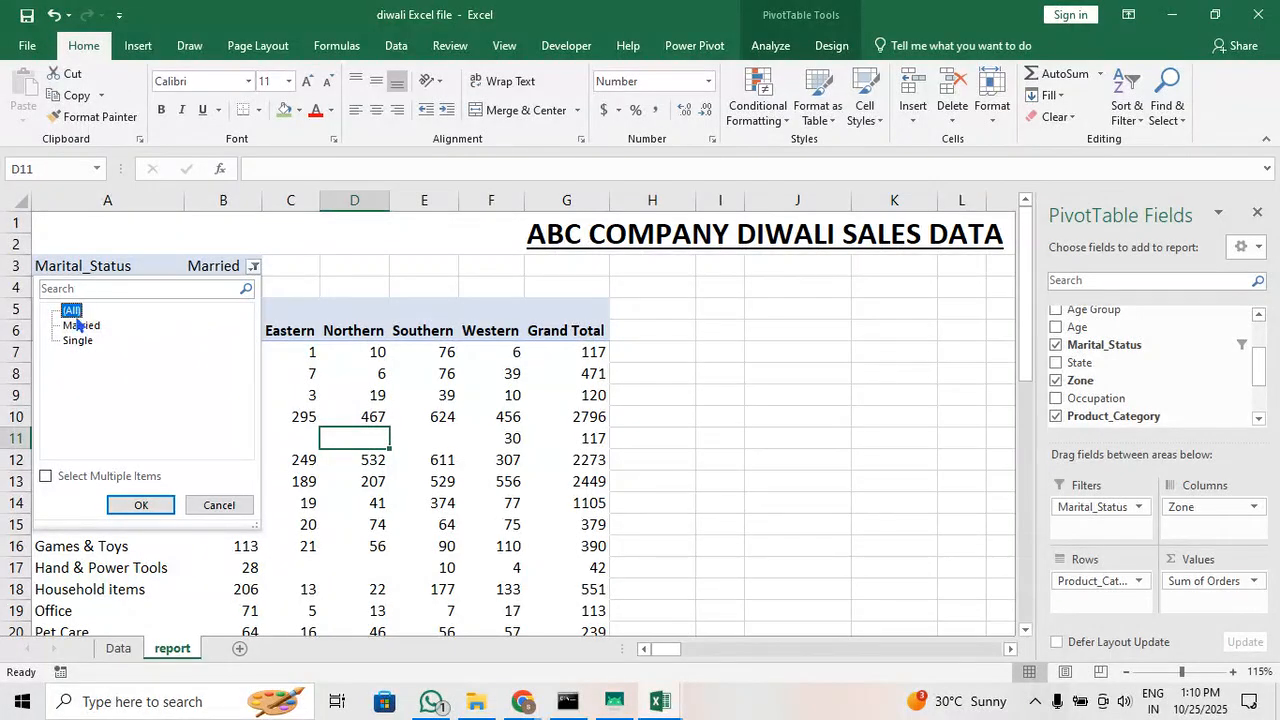
click(140, 504)
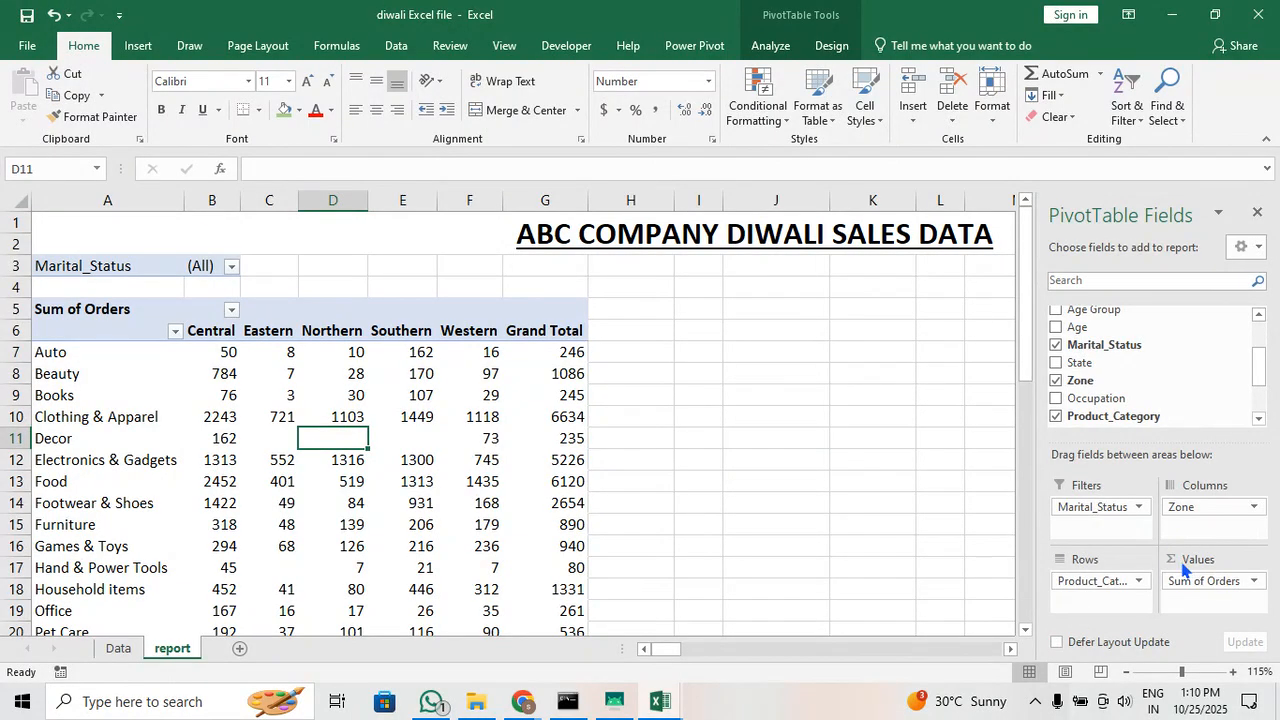
Empty the pivot table layout by removing the Marital_Status, Product_Category, Zone and Sum of Orders fields
click(1103, 508)
click(1136, 466)
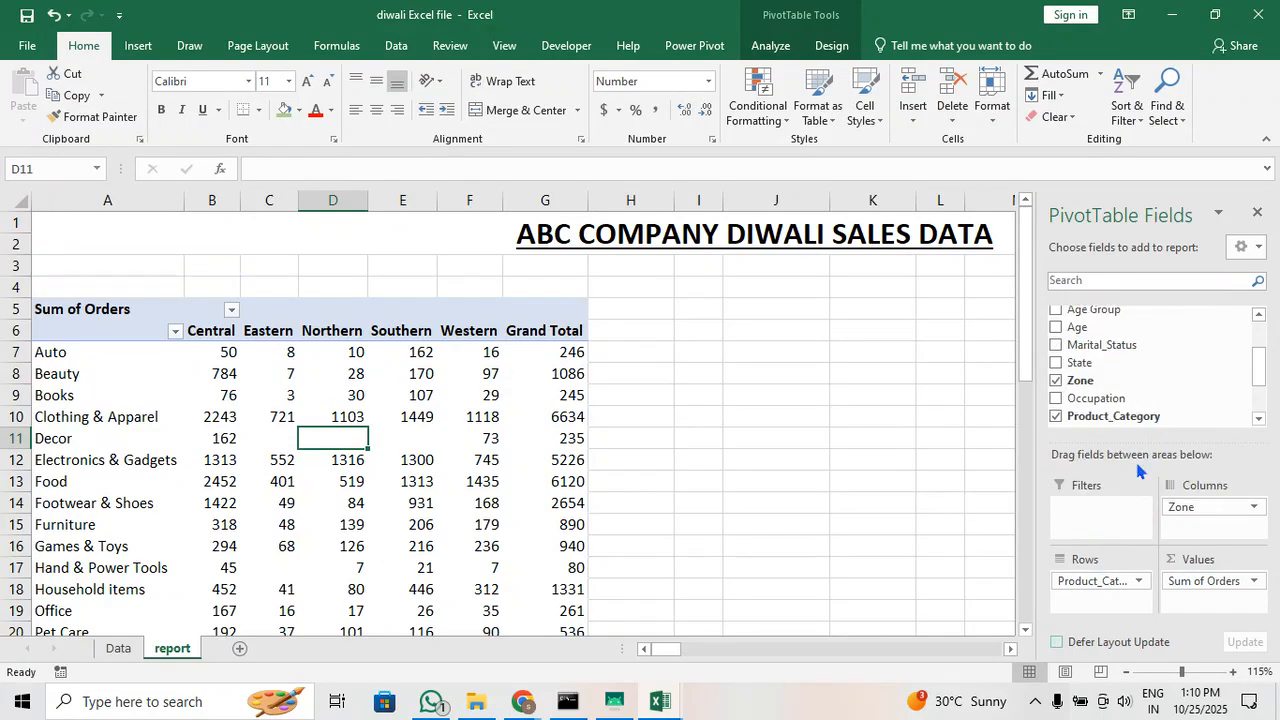
click(1130, 580)
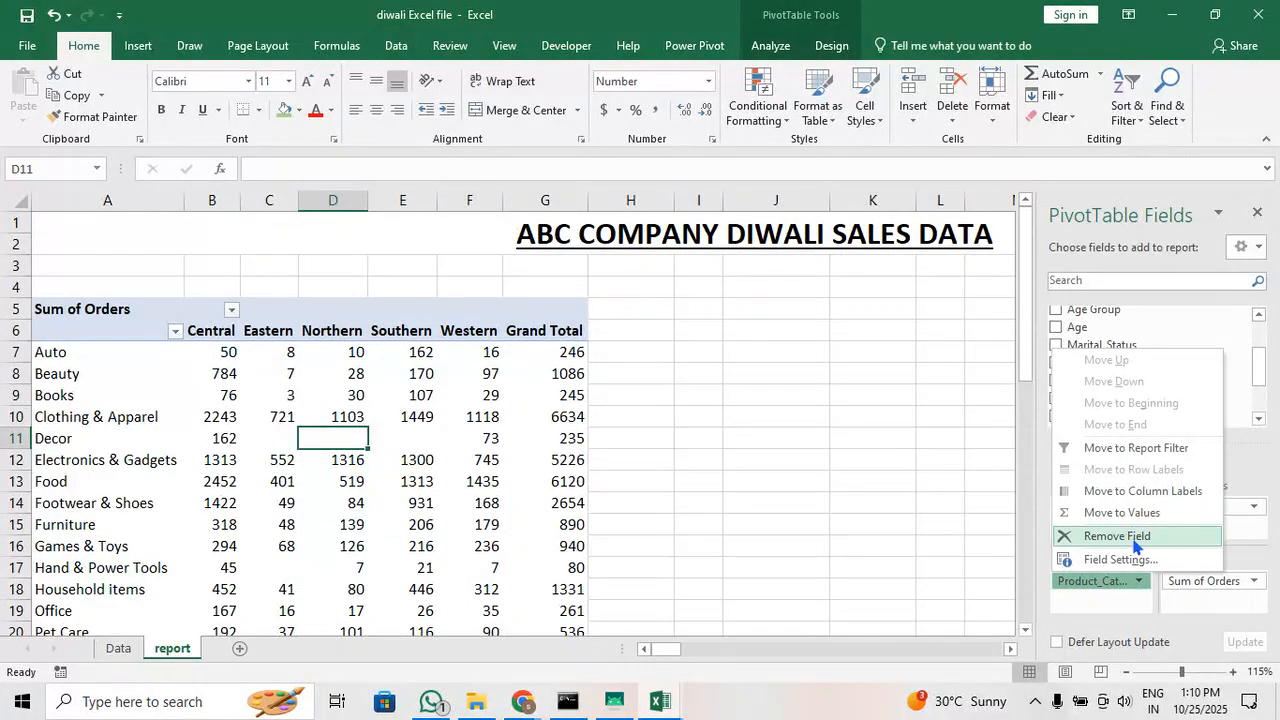
click(1133, 537)
click(1190, 506)
click(1175, 463)
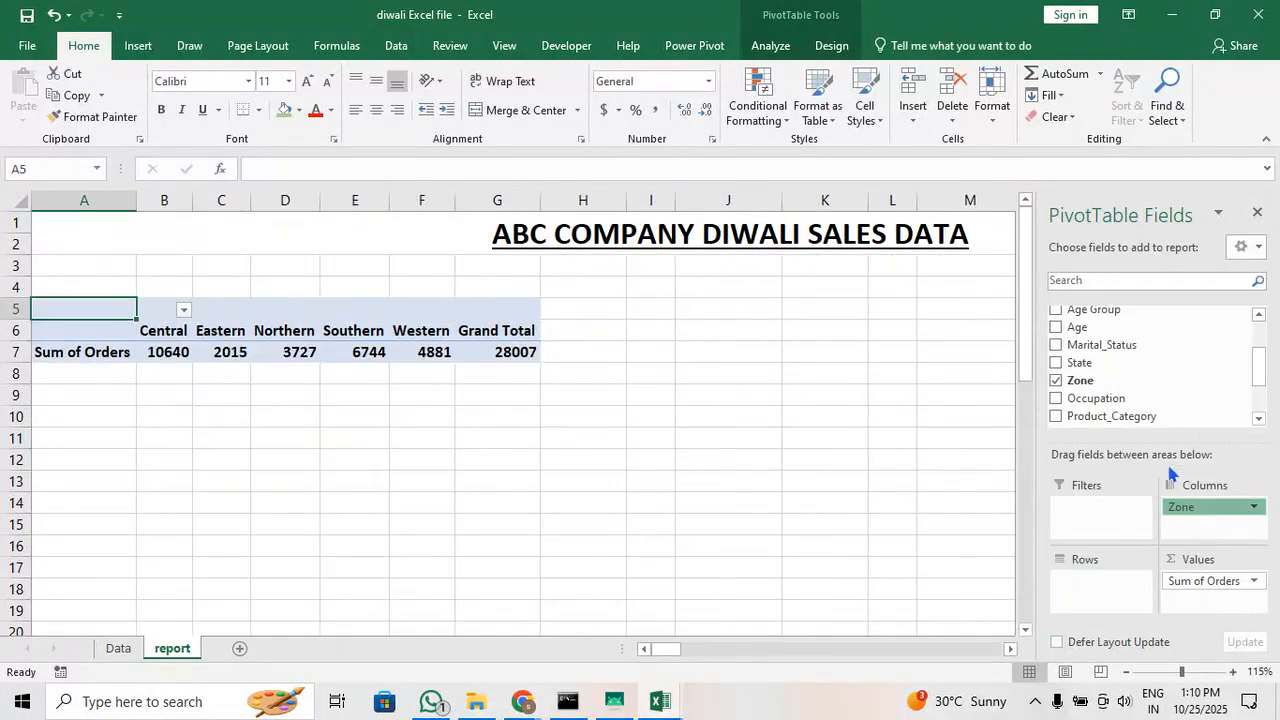
click(1181, 584)
click(1177, 536)
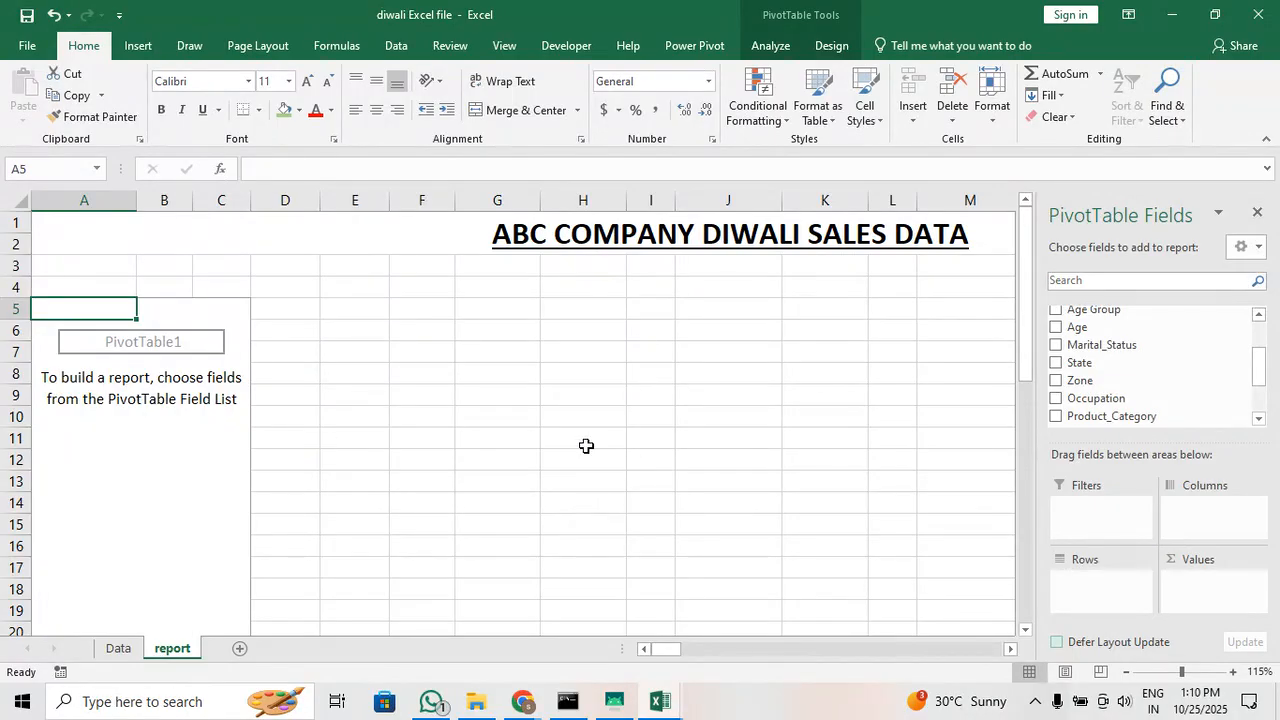
Rebuild the pivot table with Age Group as rows, Gender as columns and the sum of Amount as values
scroll(1147, 428, up, 1)
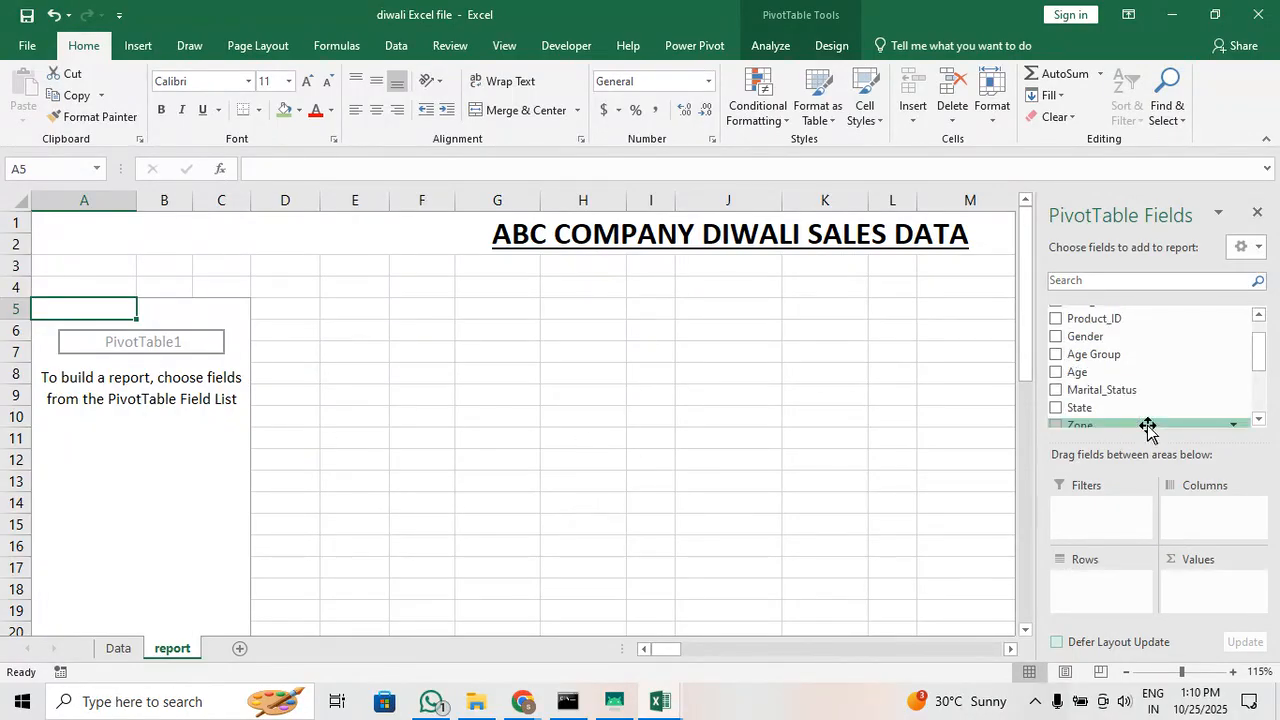
scroll(1140, 425, up, 1)
drag(1100, 383, 1106, 599)
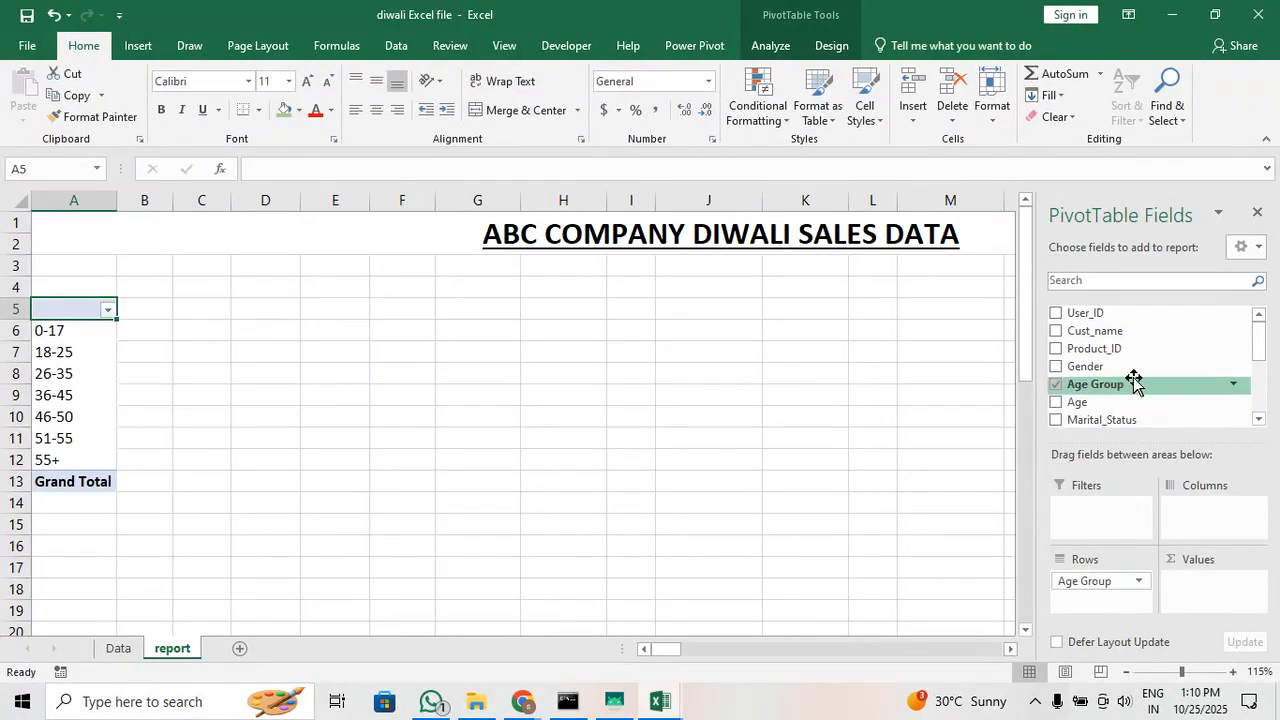
drag(1088, 366, 1195, 505)
scroll(1171, 385, down, 5)
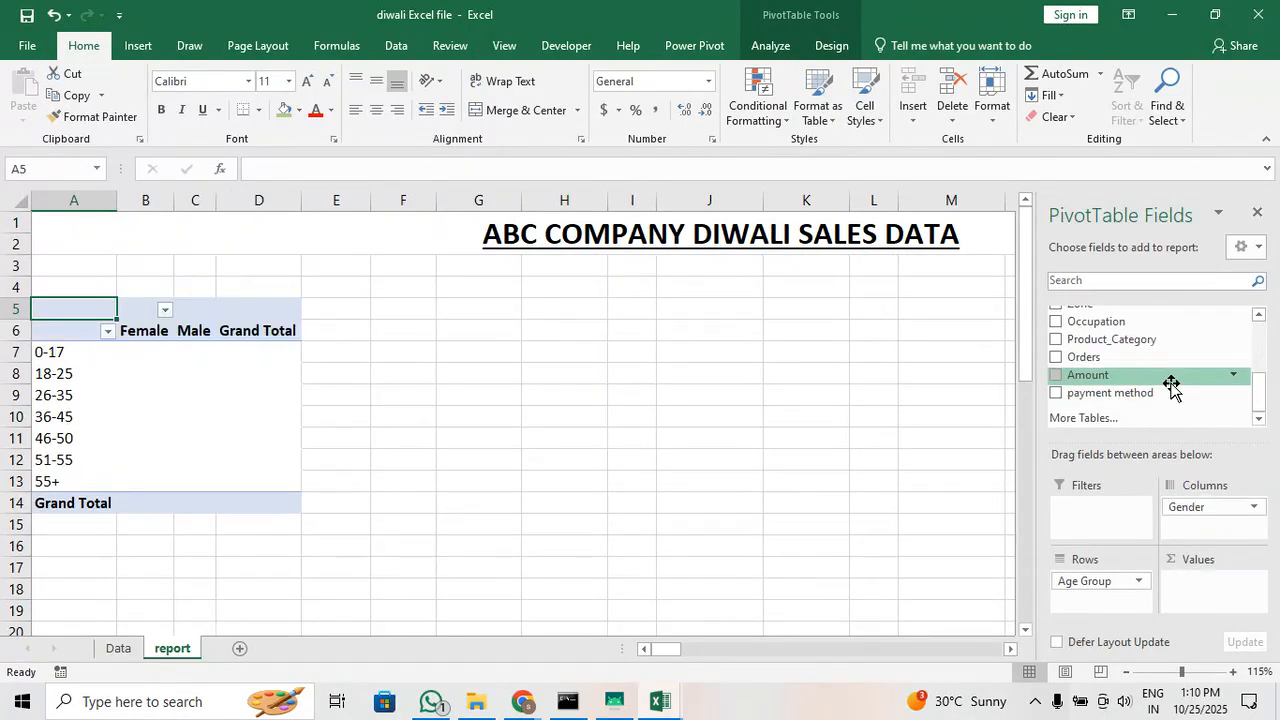
drag(1102, 378, 1193, 585)
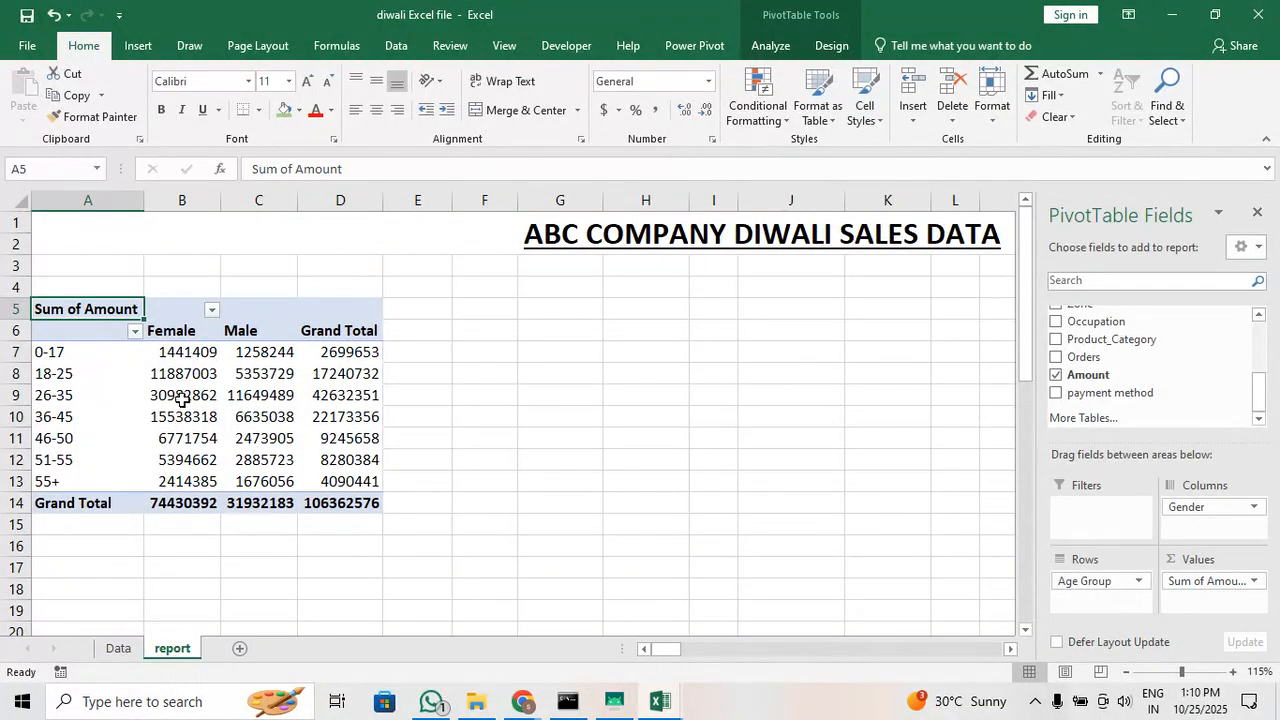
click(55, 350)
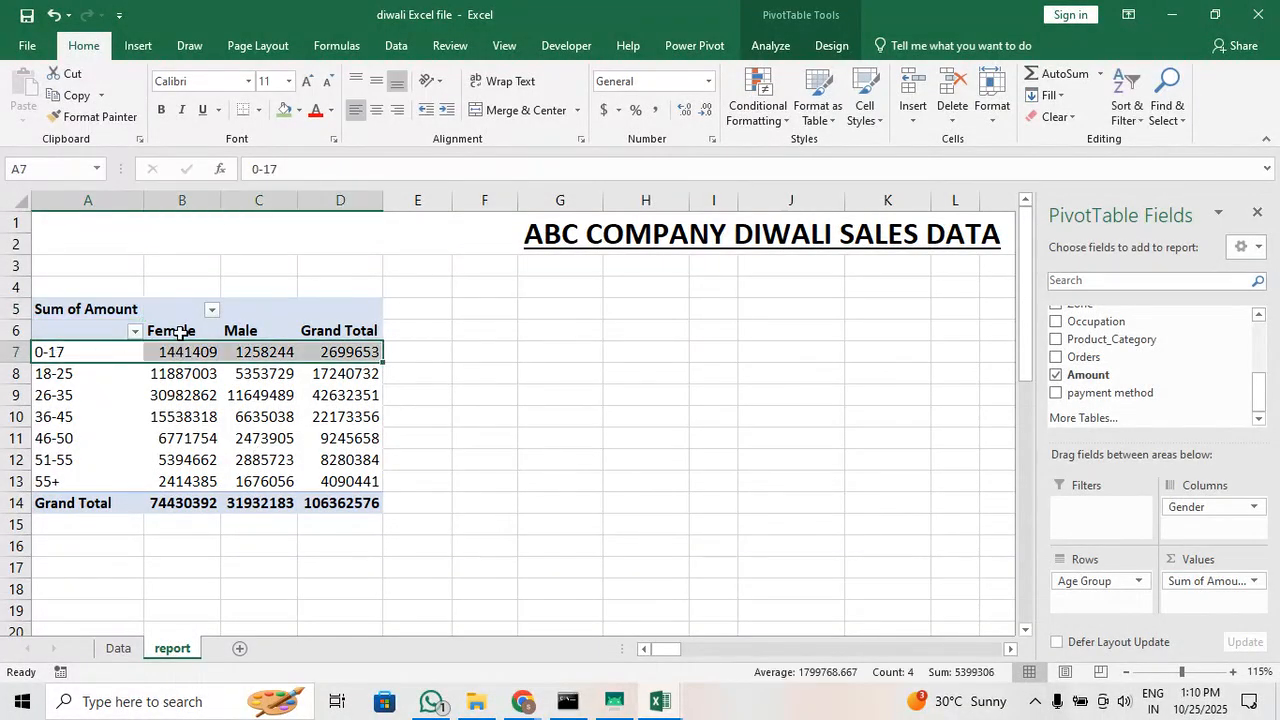
mouse_move(310, 371)
Rename the pivot heading in A5 to "Sum of Amount gender wise according to their age group" and wrap its text
click(97, 297)
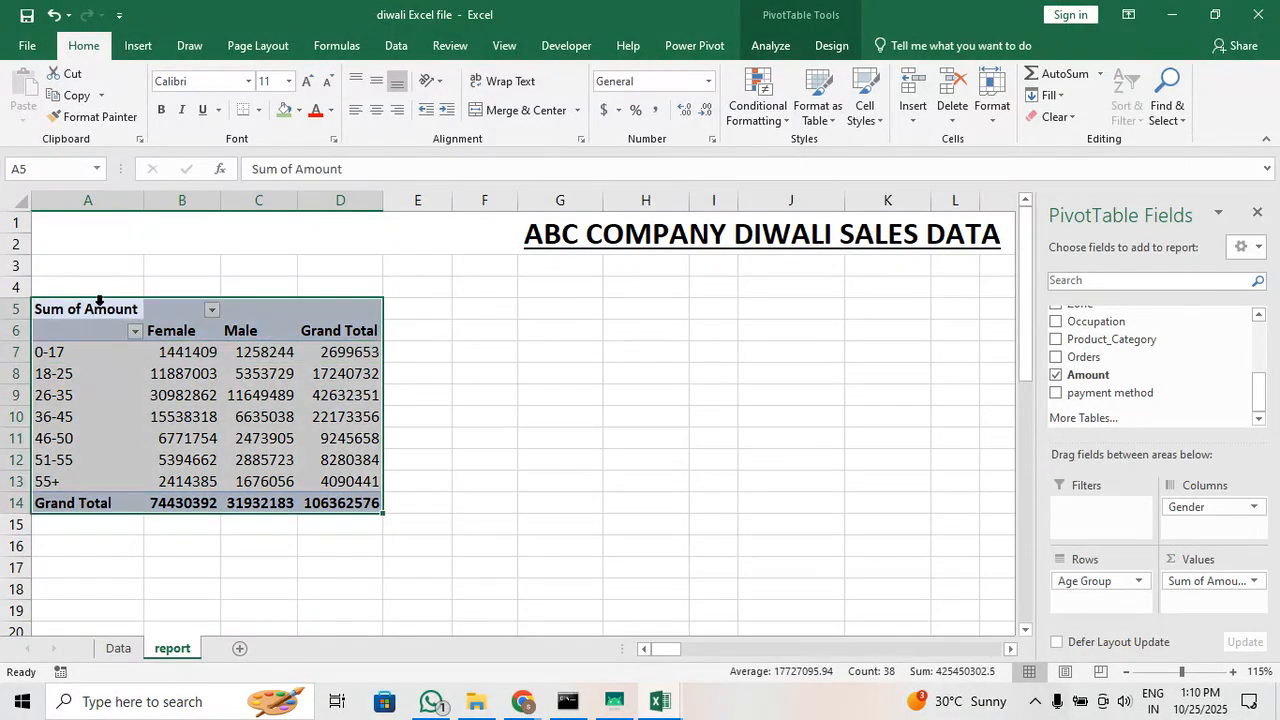
click(108, 310)
click(390, 177)
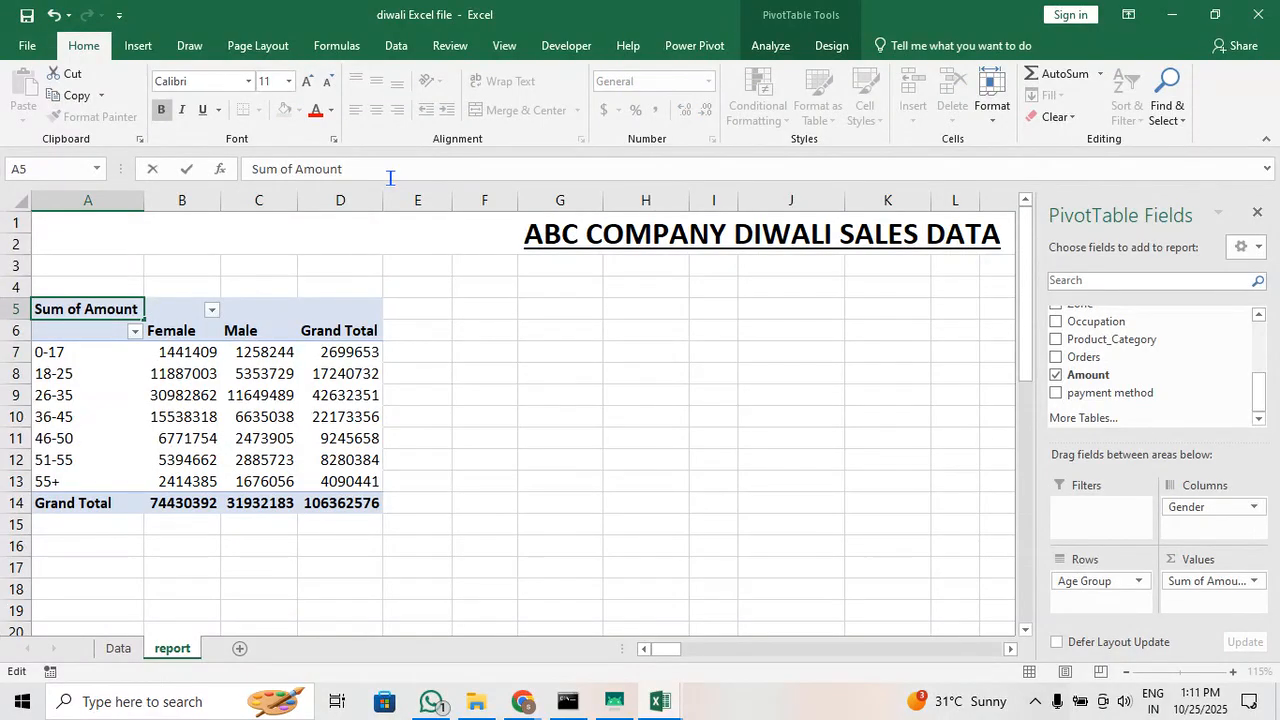
text(GENDER)
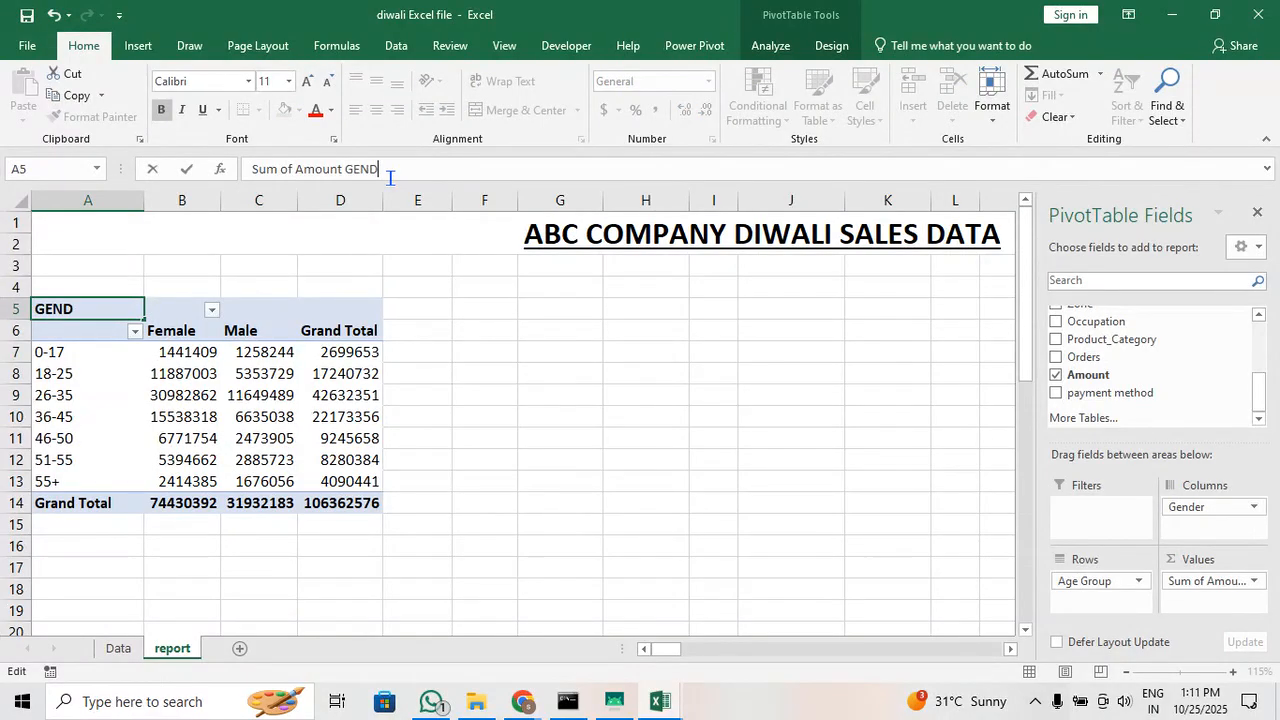
key(BackSpace)
key(BackSpace)
key(BackSpace)
key(BackSpace)
key(BackSpace)
text(gender wise according to th)
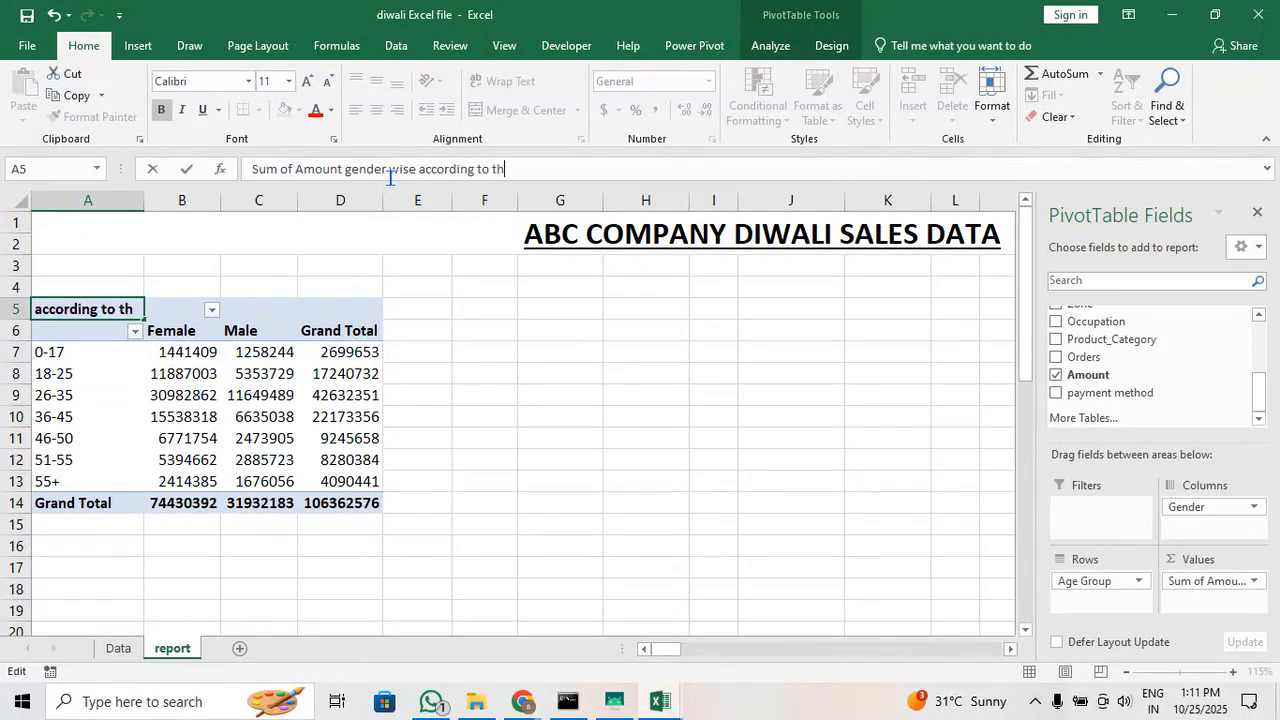
text(eir a)
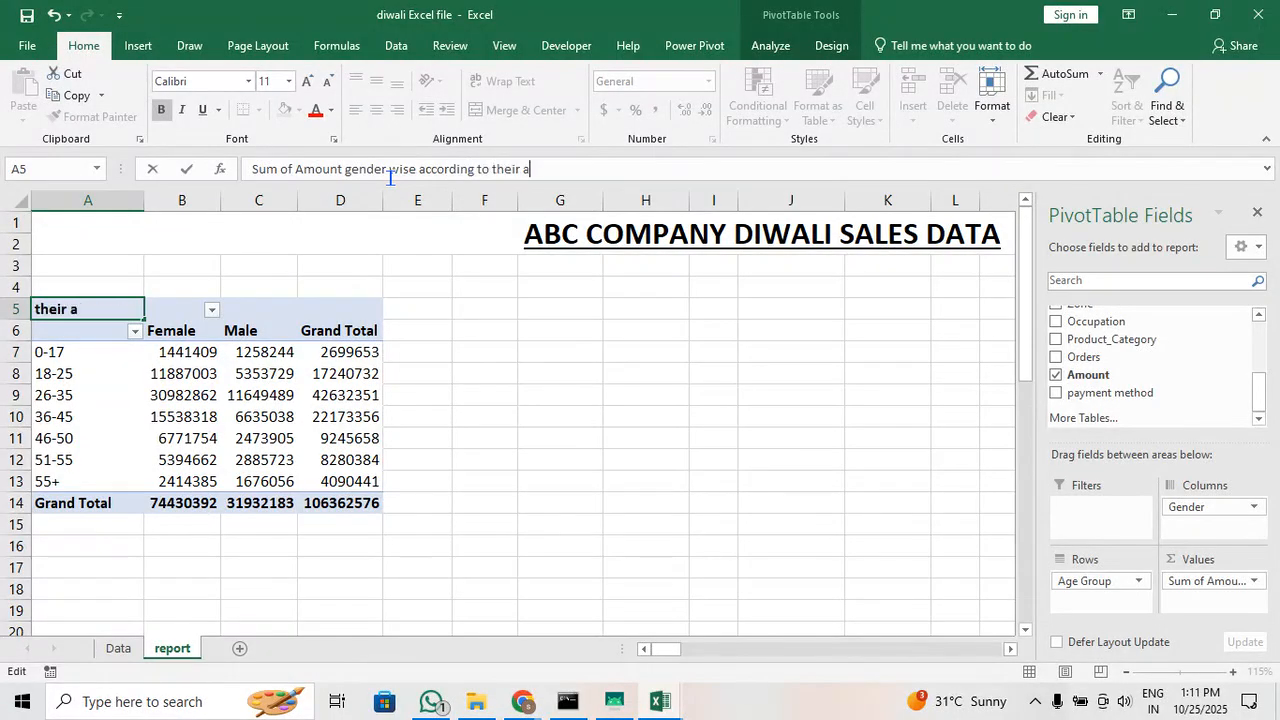
text(ge group)
key(Return)
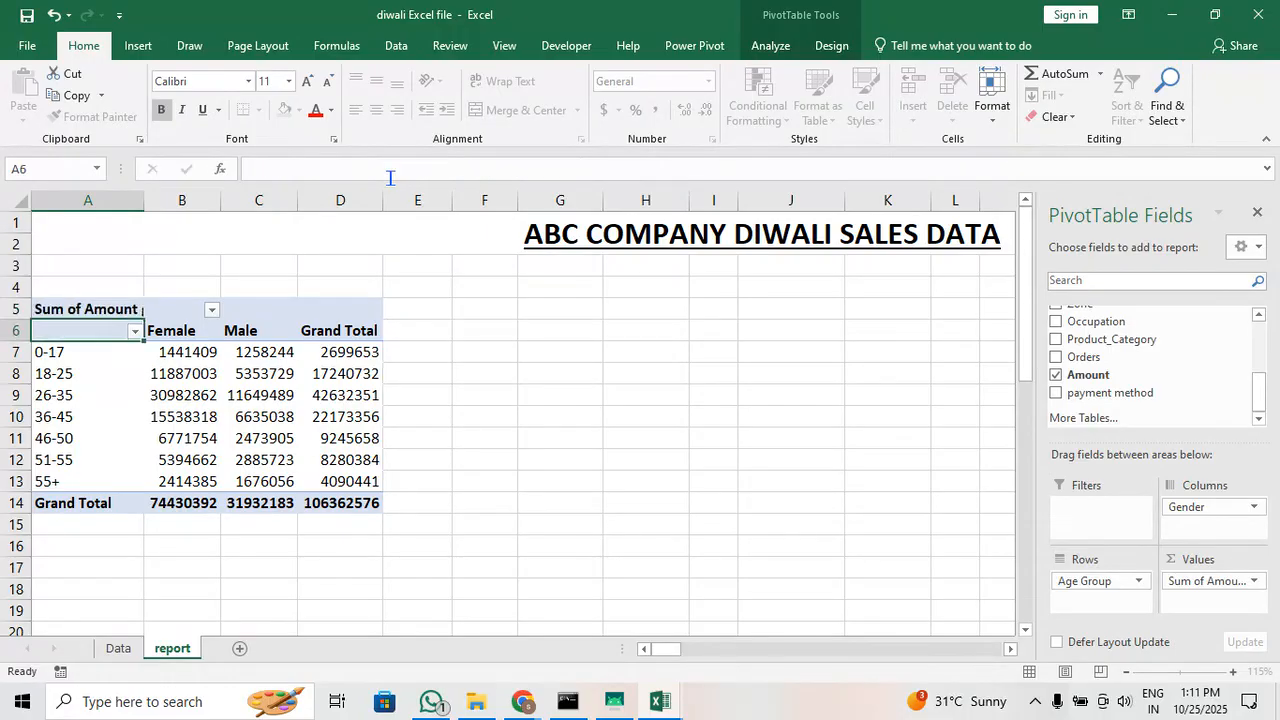
click(115, 306)
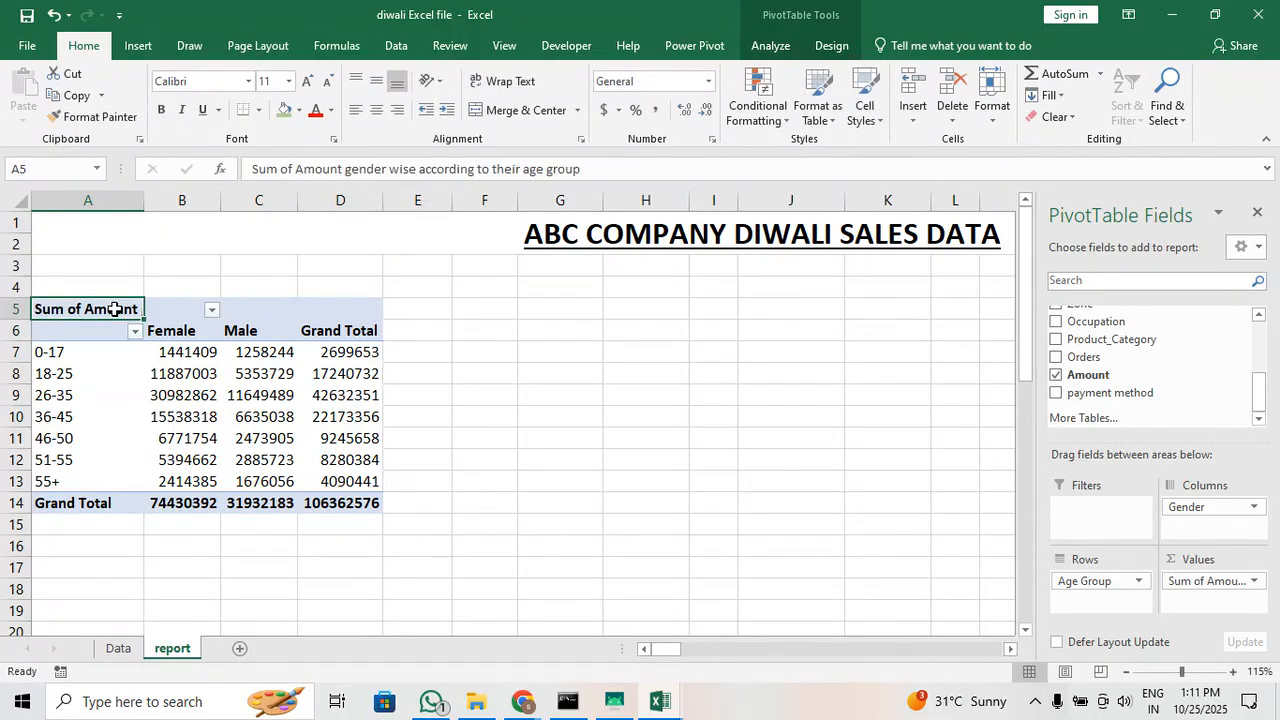
click(491, 82)
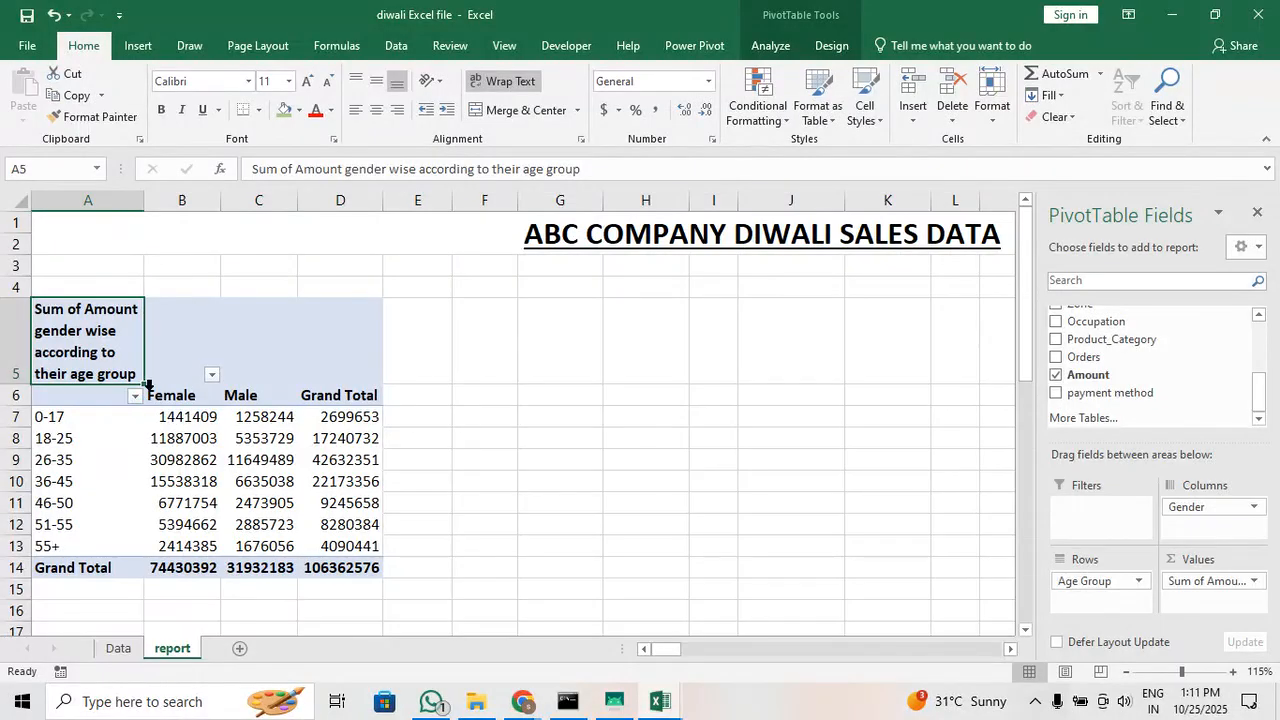
Try to merge and center the pivot heading across cells A5:D5
drag(128, 328, 323, 326)
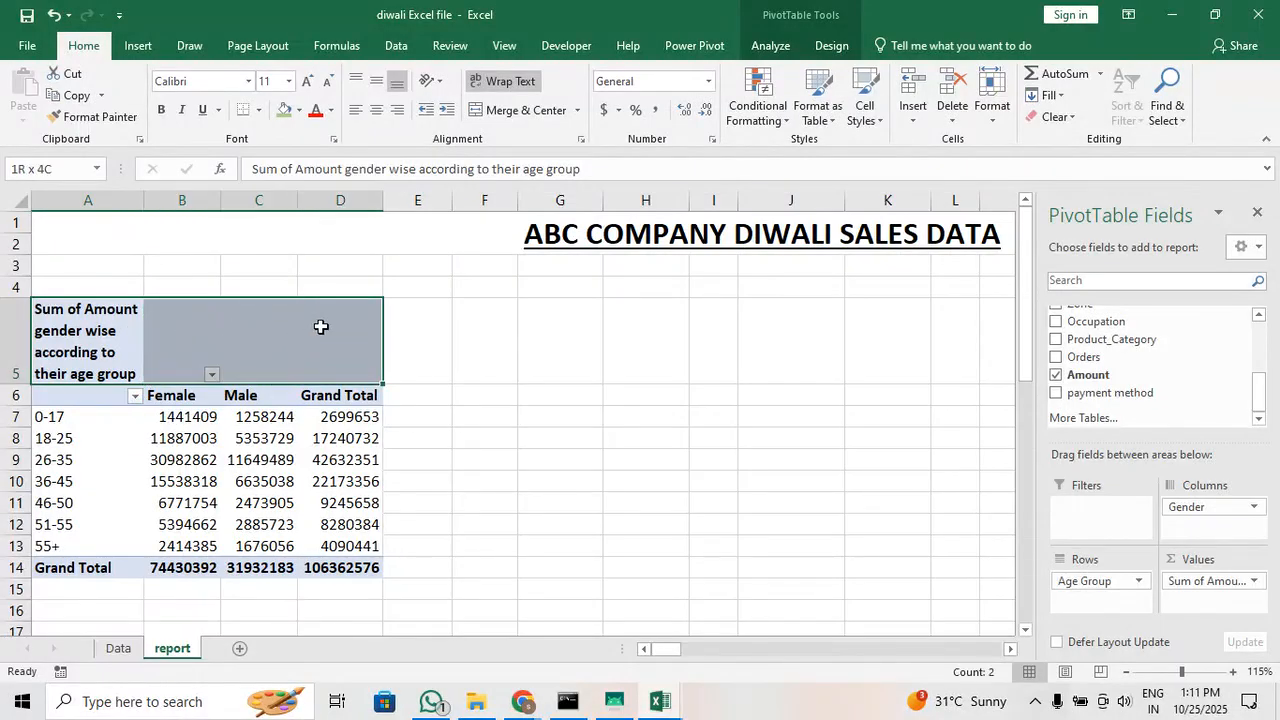
click(505, 110)
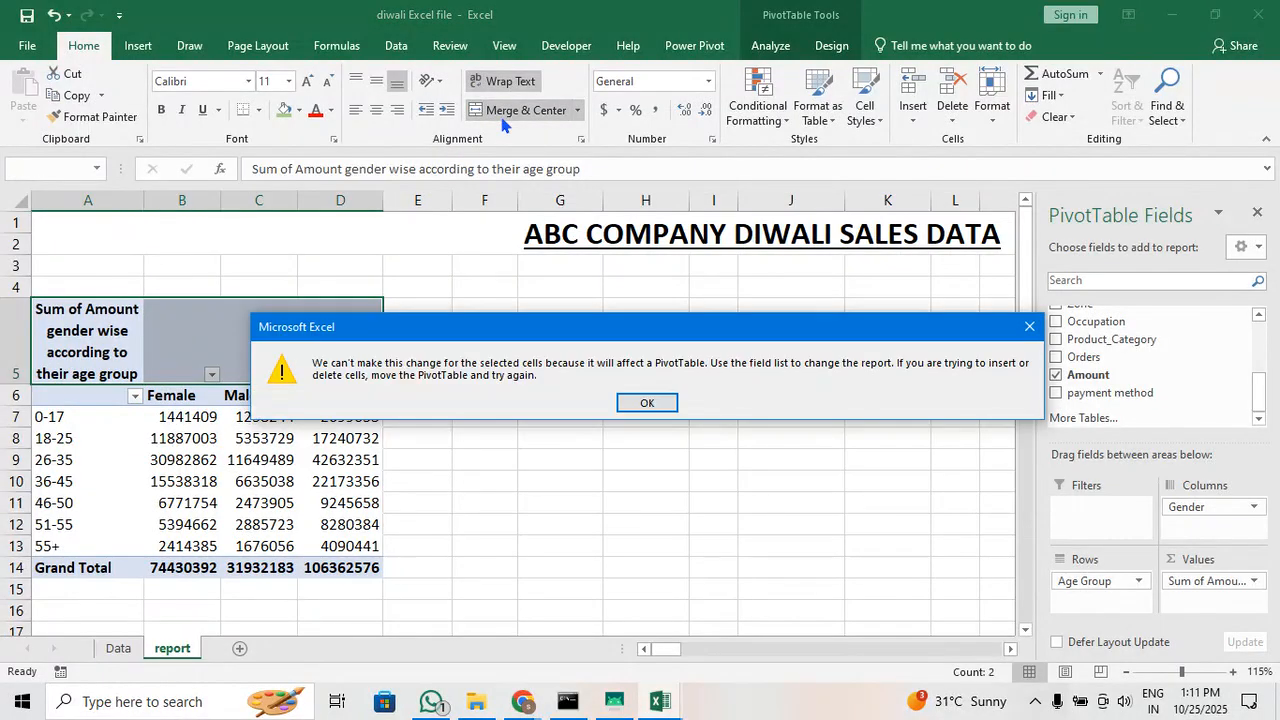
click(648, 402)
click(212, 374)
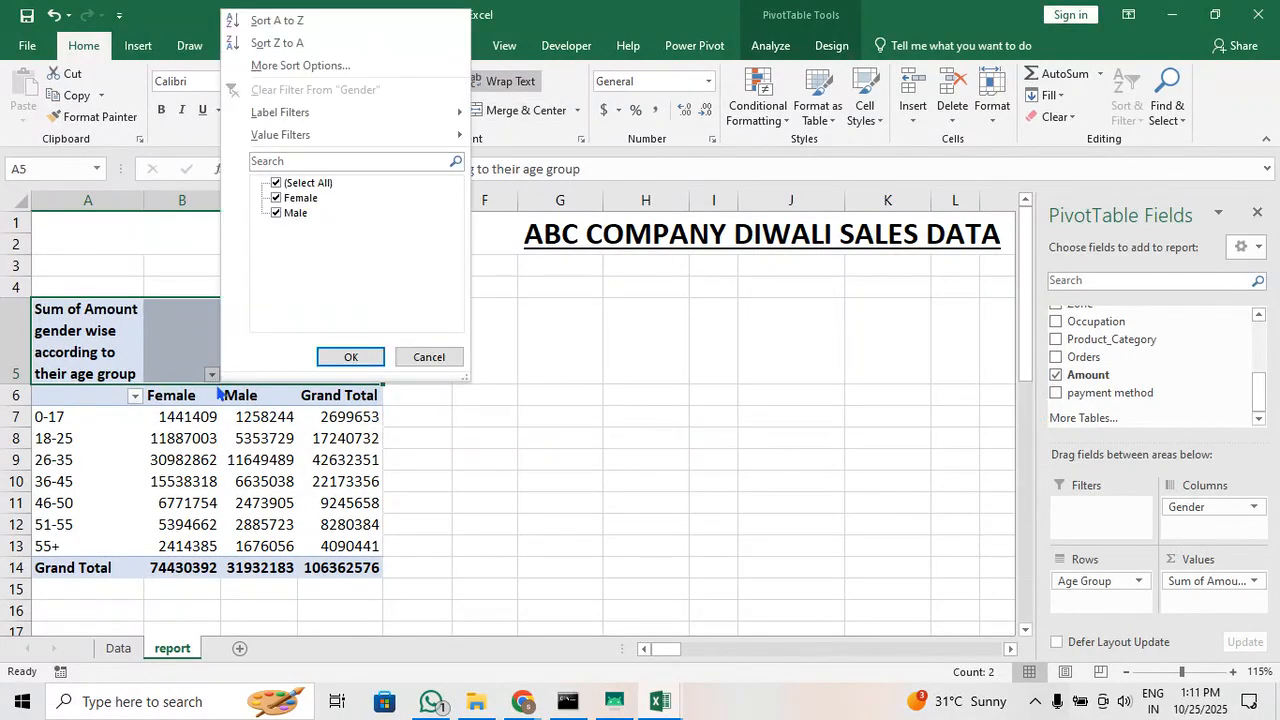
key(Escape)
click(198, 370)
click(262, 340)
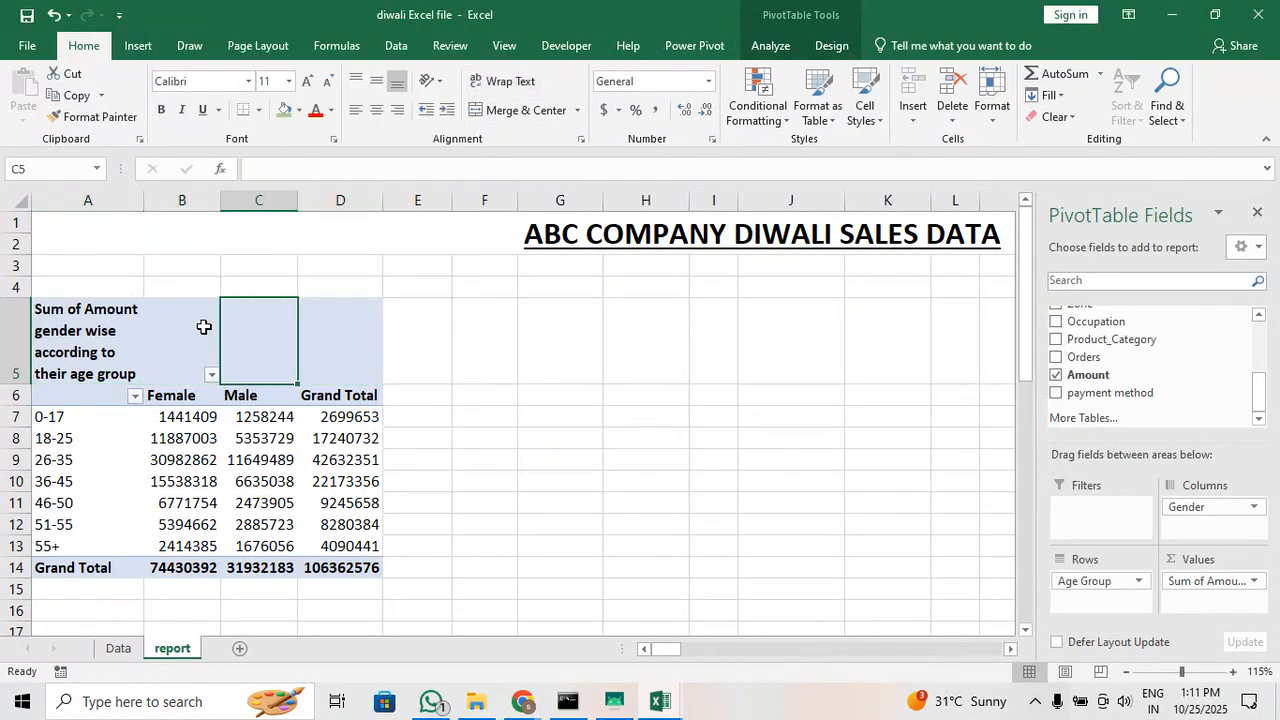
Move the heading text from A5 to cell A4 above the pivot table, leaving x as the value field's name in A5
click(118, 314)
double_click(112, 372)
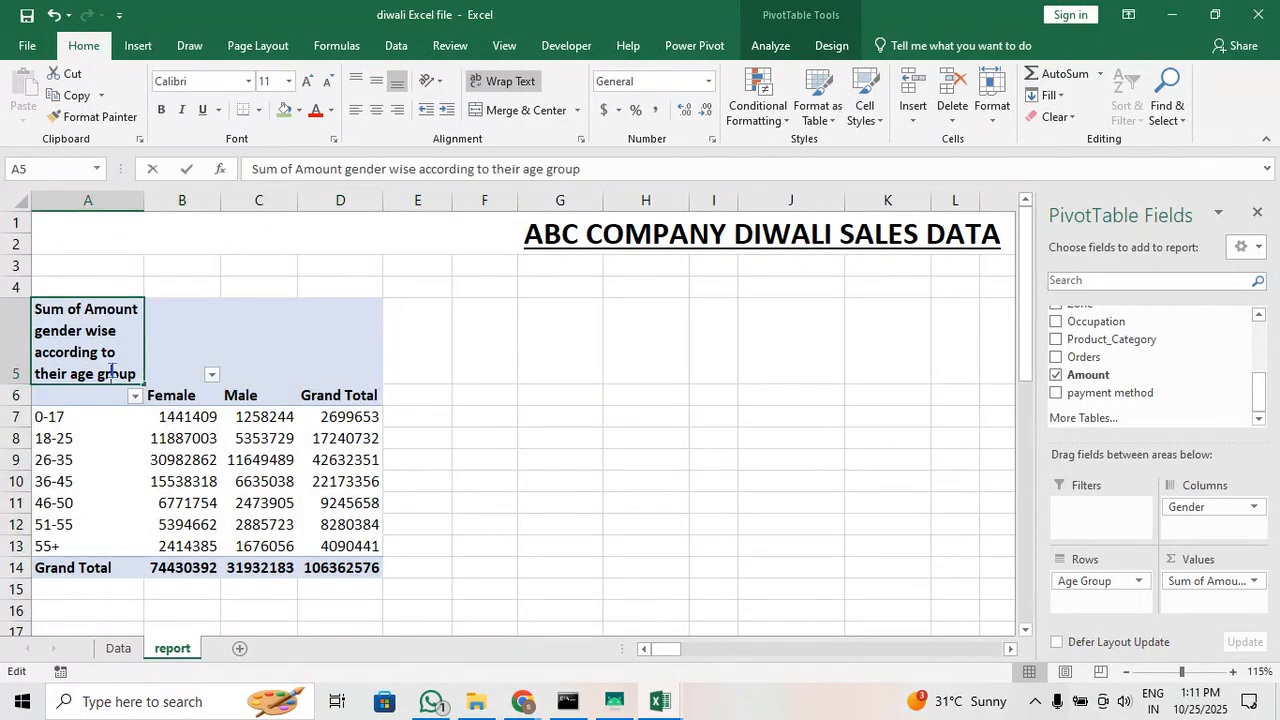
key(ctrl+a)
key(ctrl+c)
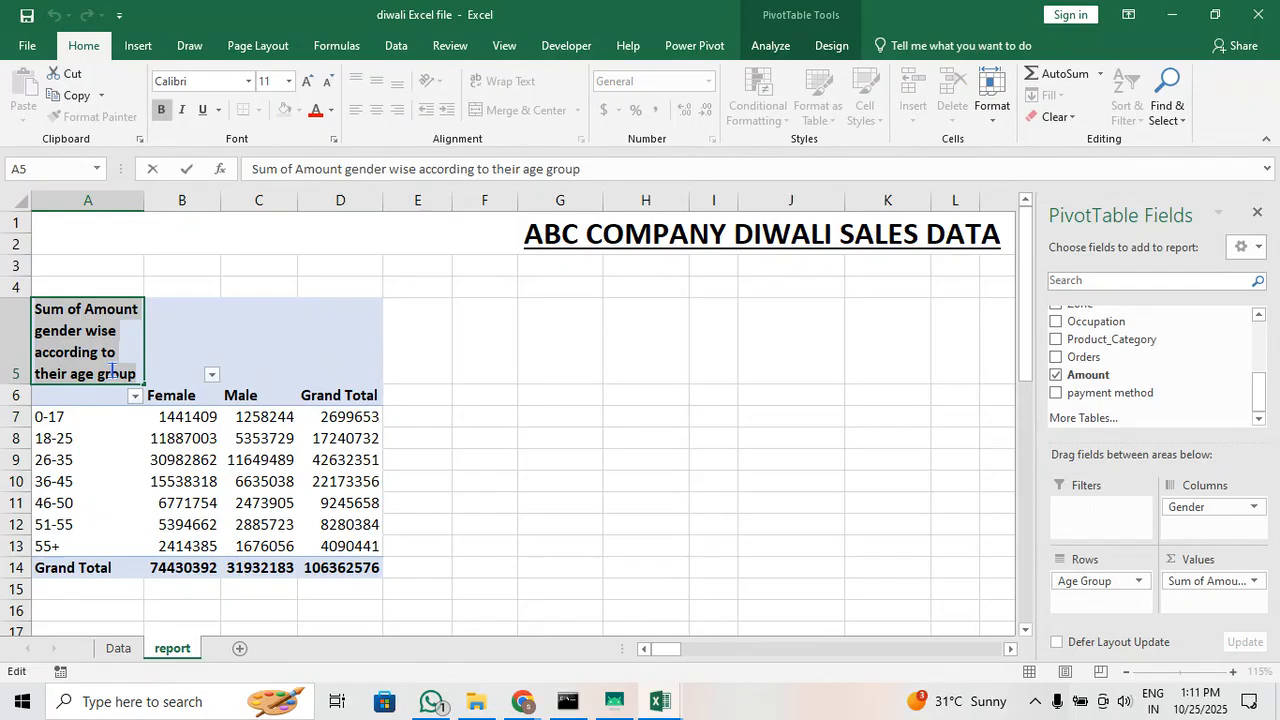
key(BackSpace)
text(x)
click(75, 283)
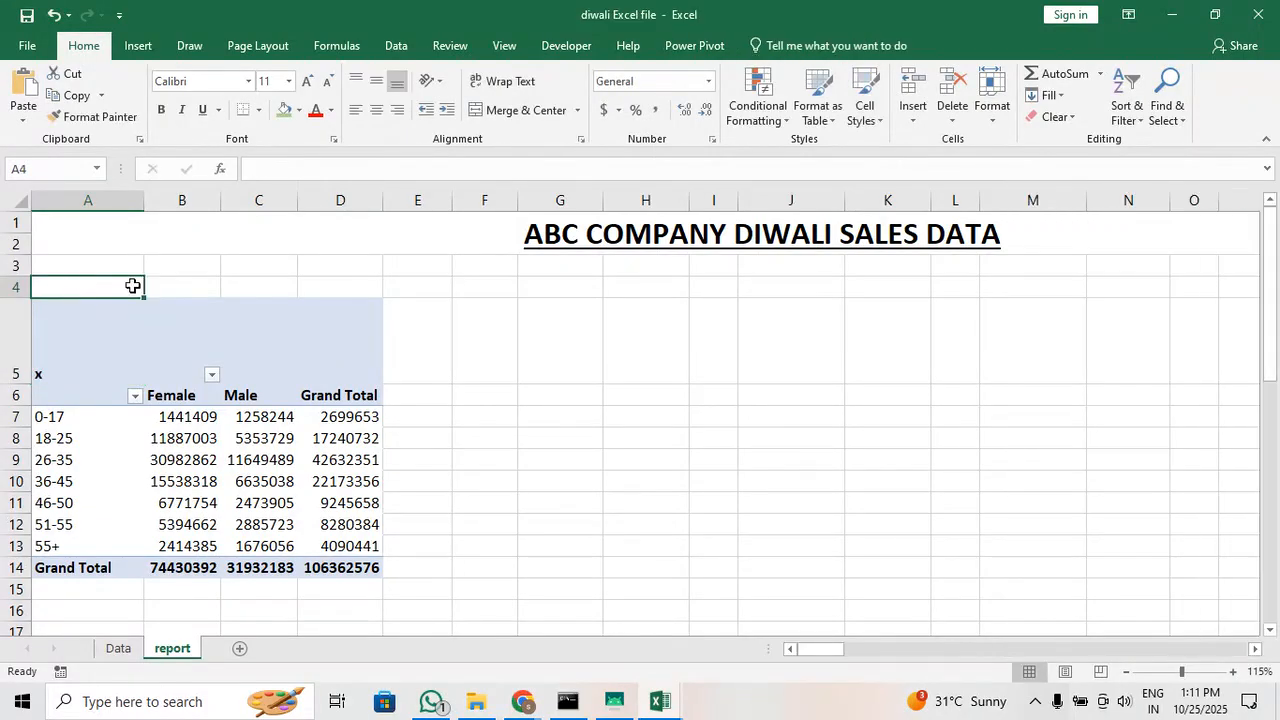
key(ctrl+v)
Try to delete the x from the pivot heading cell A5
click(67, 309)
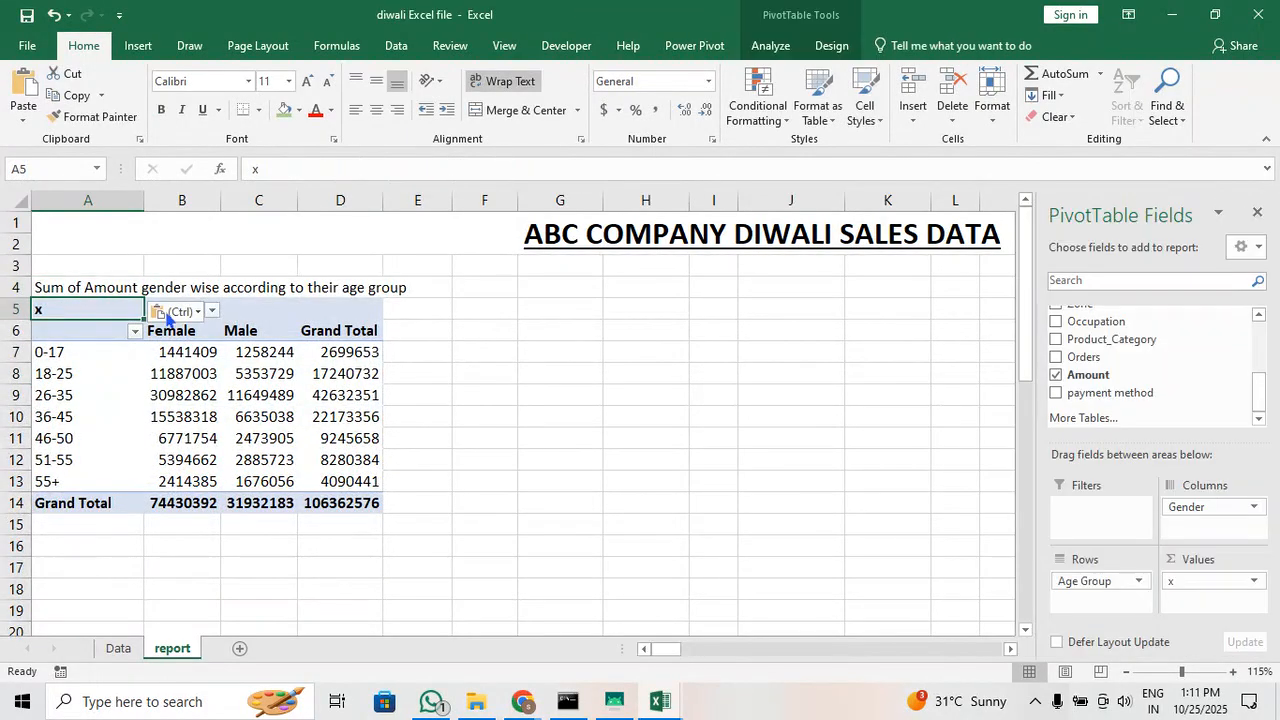
key(Delete)
click(659, 403)
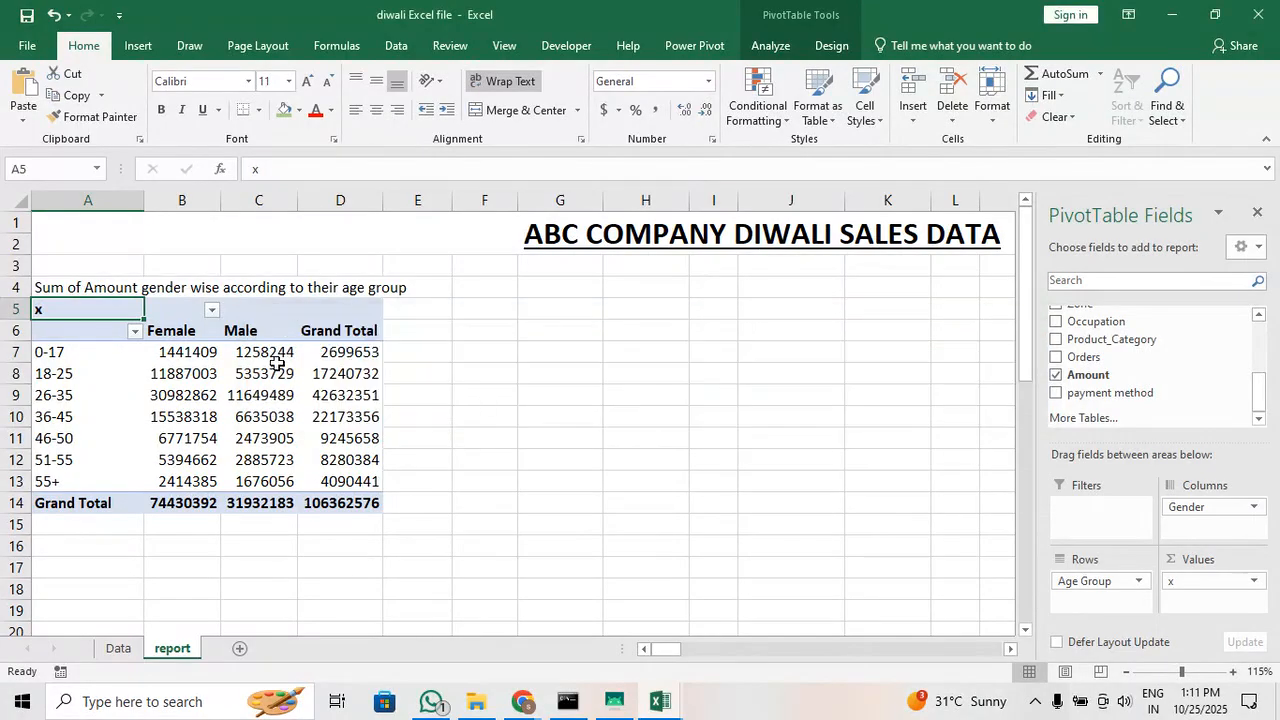
key(ctrl+Down)
click(98, 308)
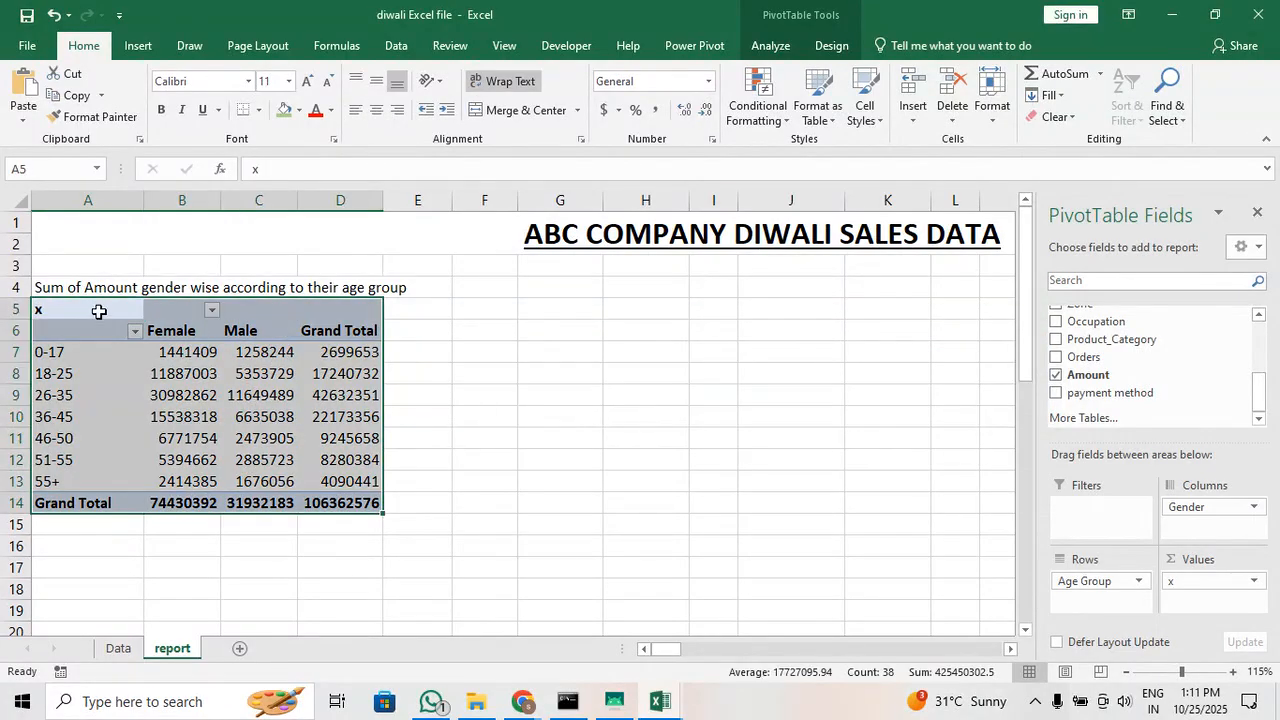
key(Up)
Replace the x in cell A5 with a blank-looking name that the pivot table accepts
click(107, 308)
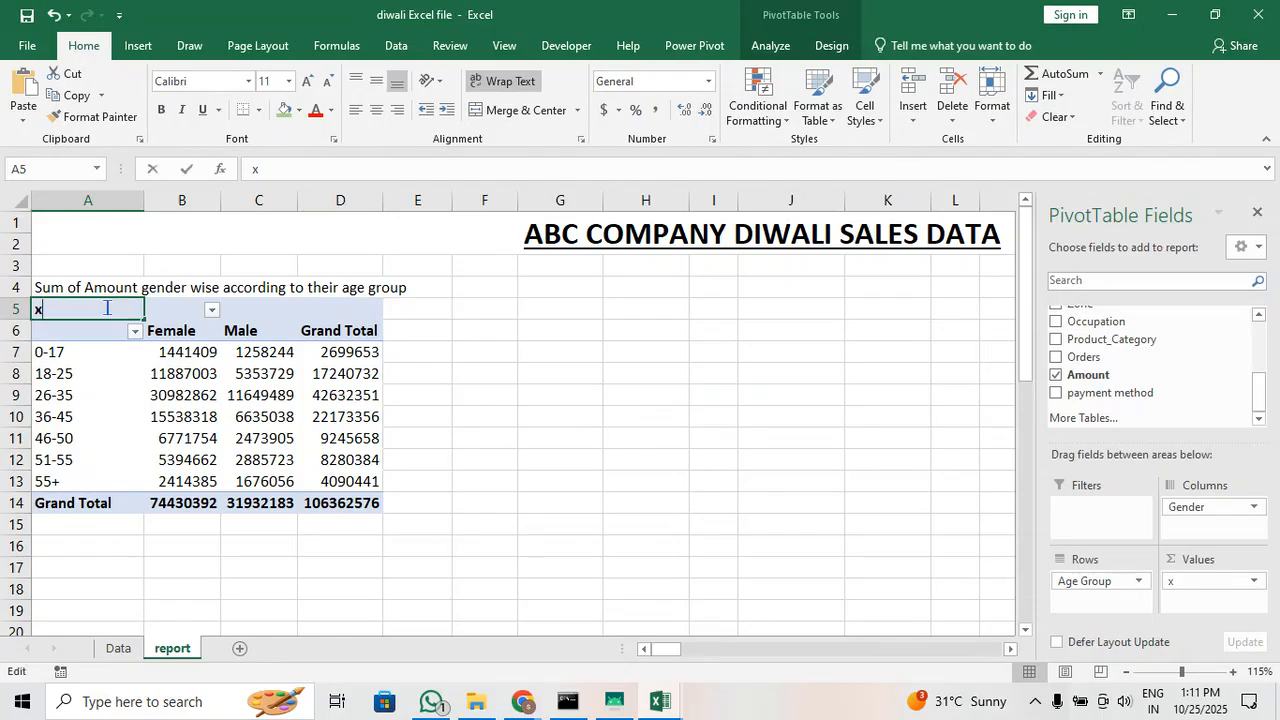
key(BackSpace)
key(Return)
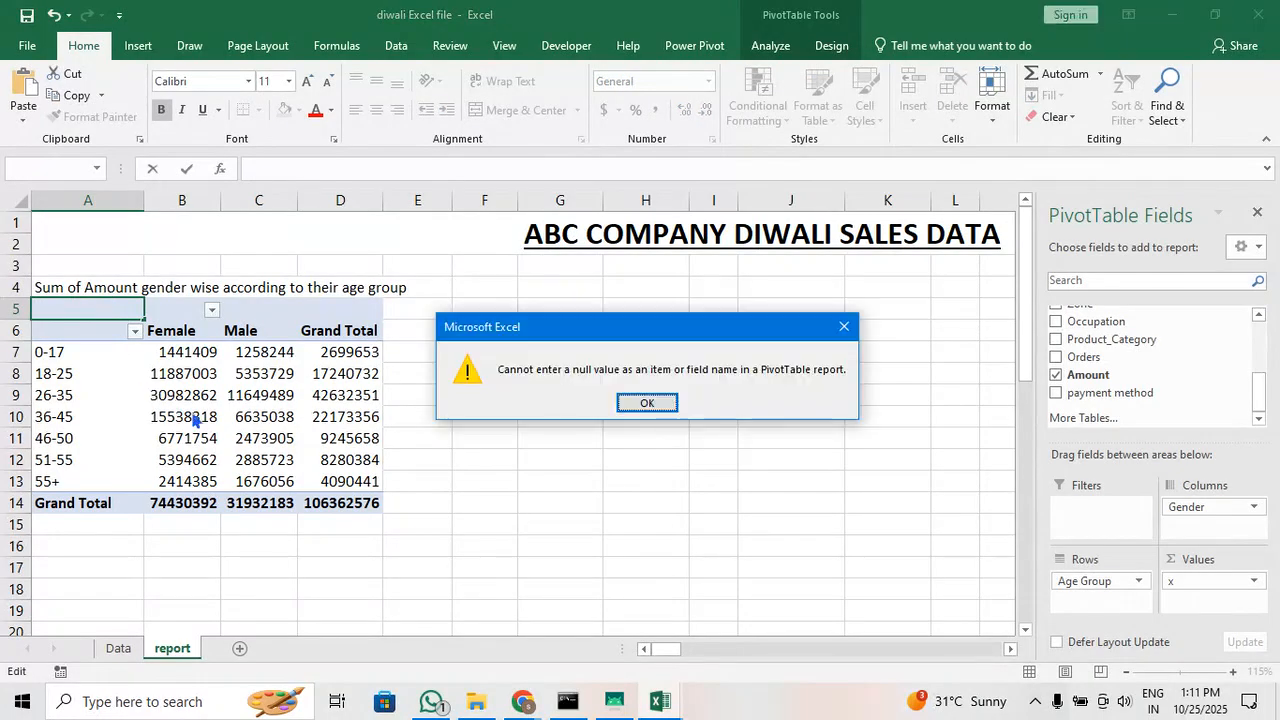
click(631, 403)
click(432, 443)
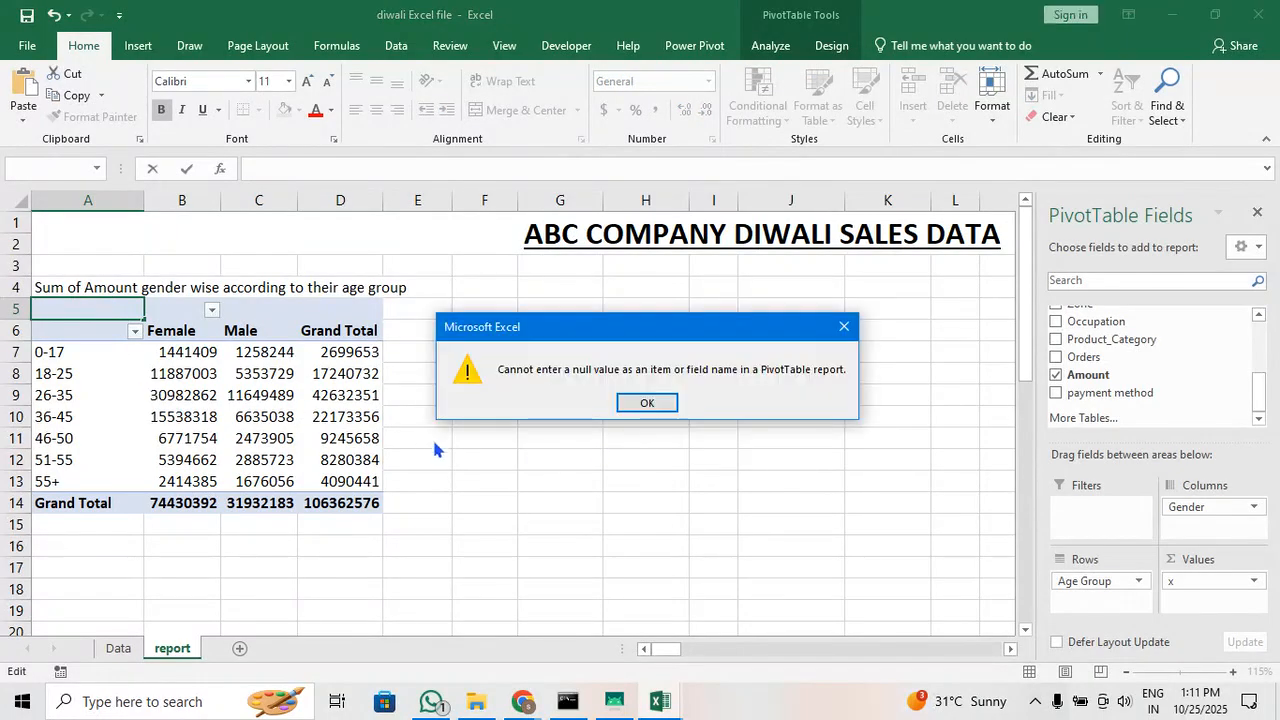
click(640, 404)
key(Return)
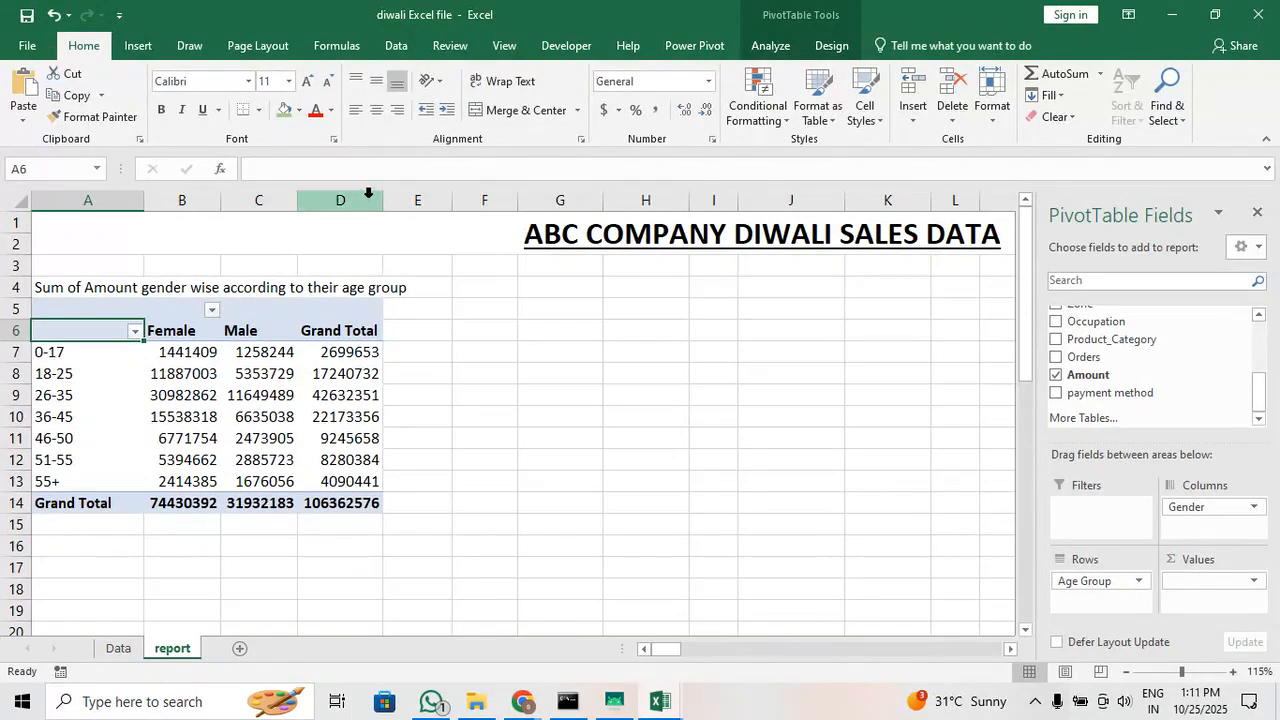
Format the pivot table's amounts and grand totals in B7:D14 as Currency
mouse_move(382, 197)
mouse_down()
mouse_move(397, 197)
mouse_move(382, 199)
mouse_up()
drag(177, 350, 362, 500)
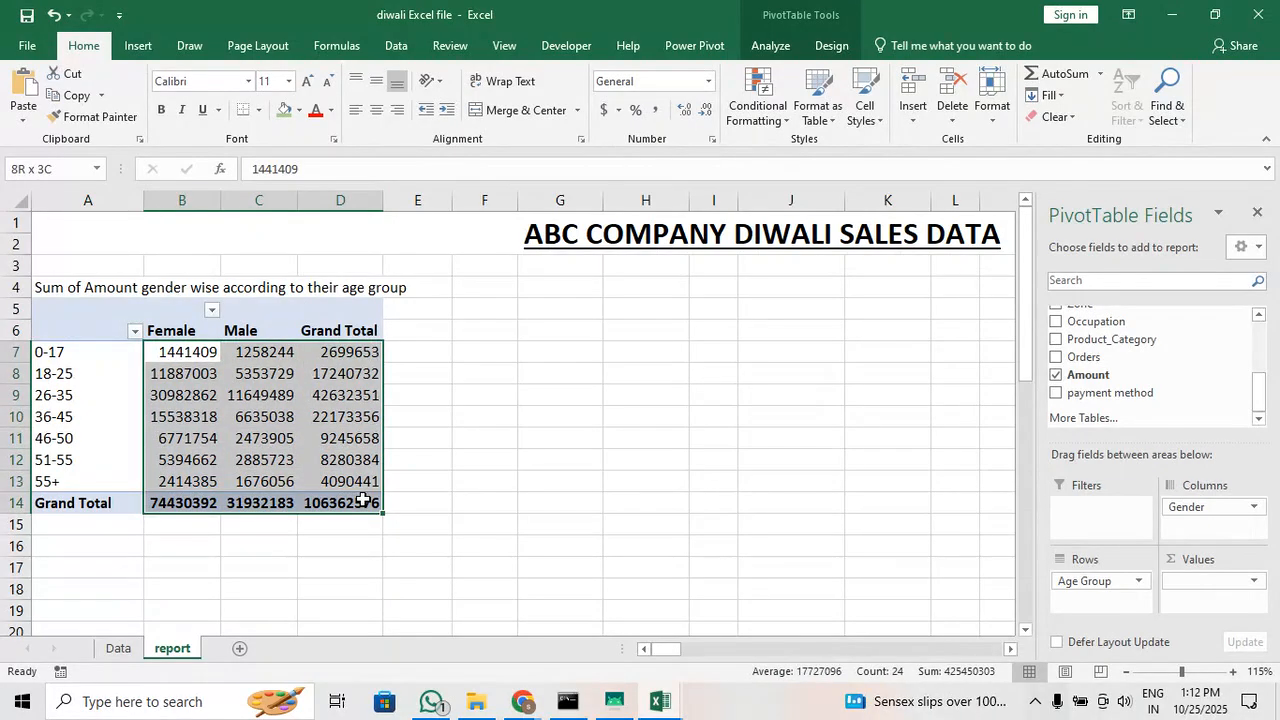
click(708, 83)
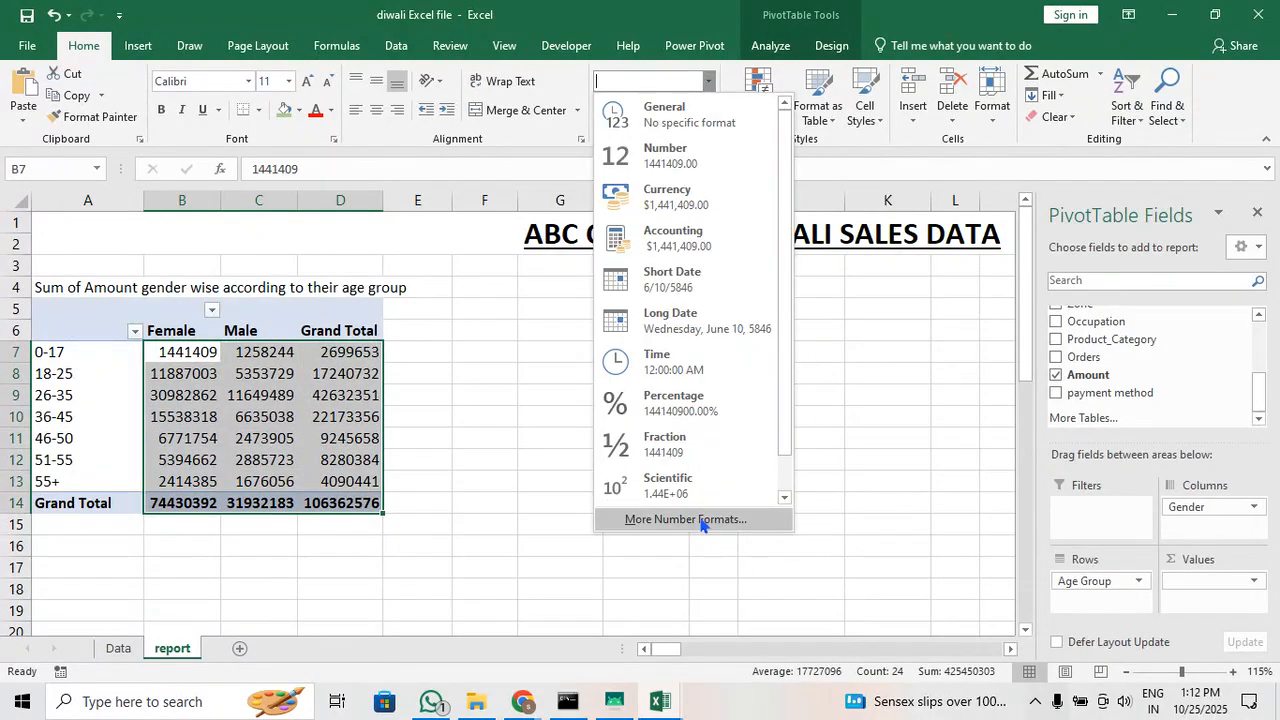
click(680, 197)
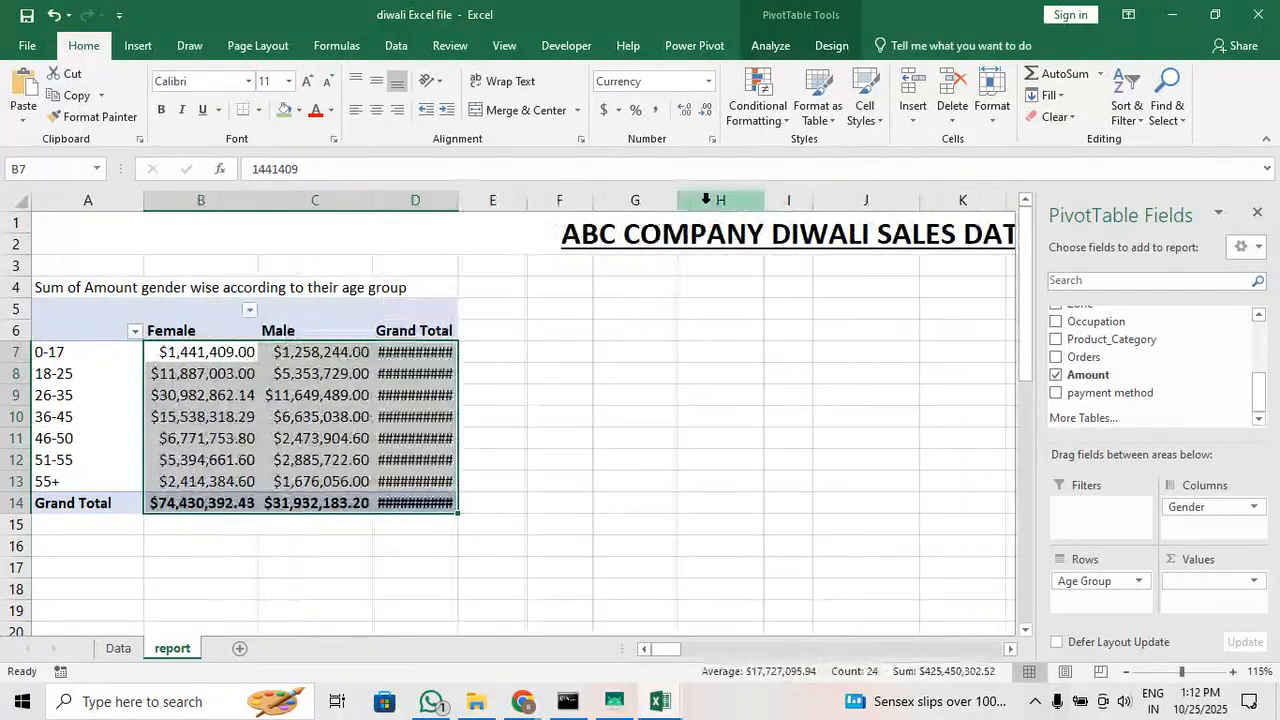
Format the pivot table's amounts and grand totals in B7:D14 as Accounting with the ₹ Kannada currency symbol
click(618, 110)
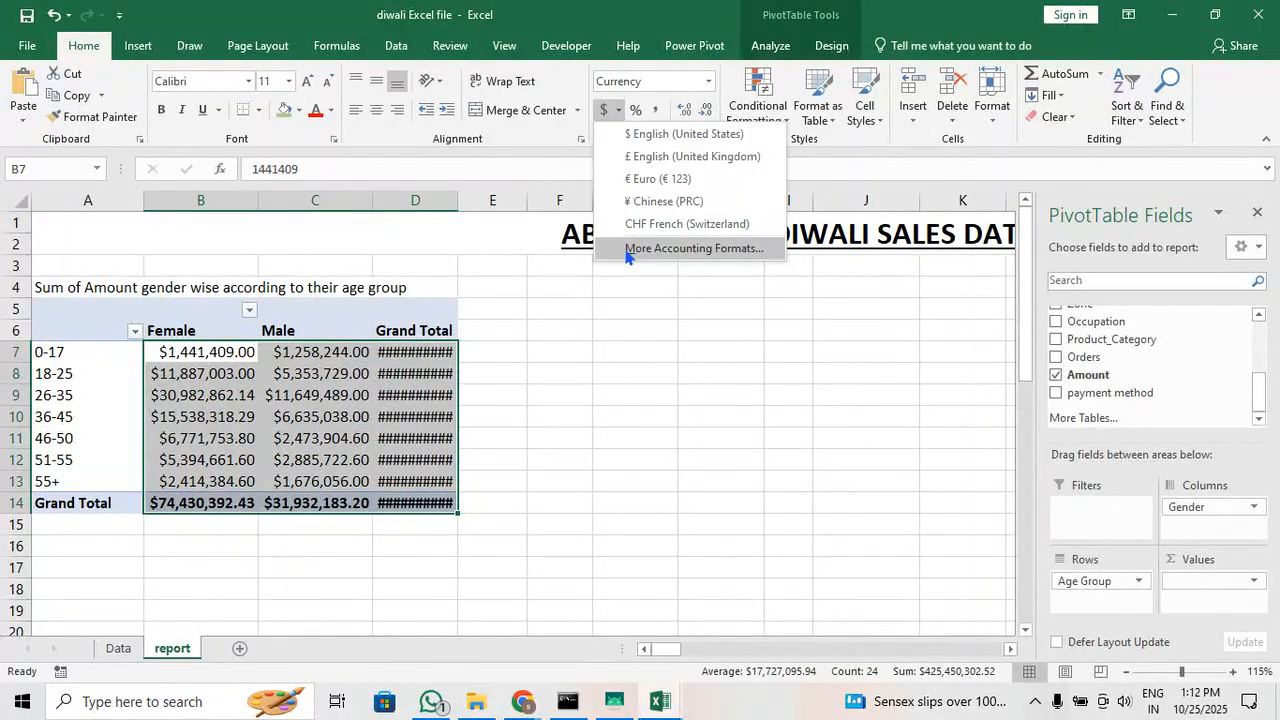
click(628, 247)
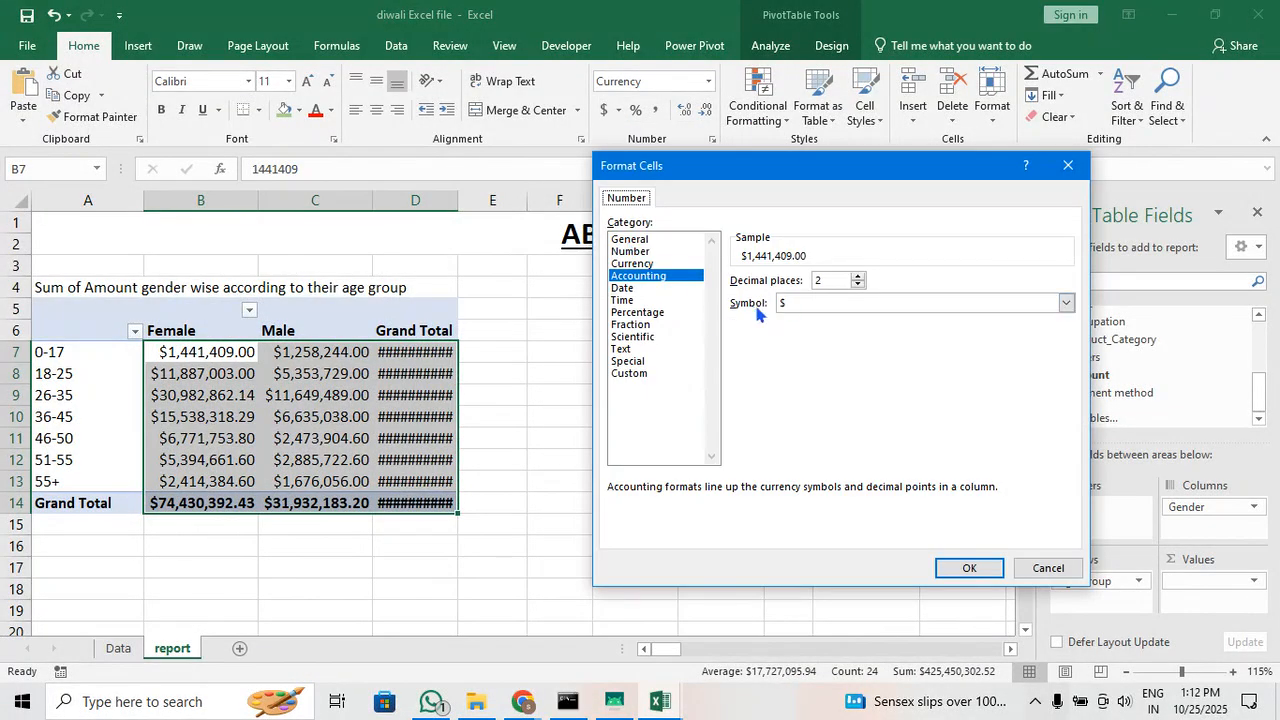
click(786, 306)
scroll(808, 347, down, 2)
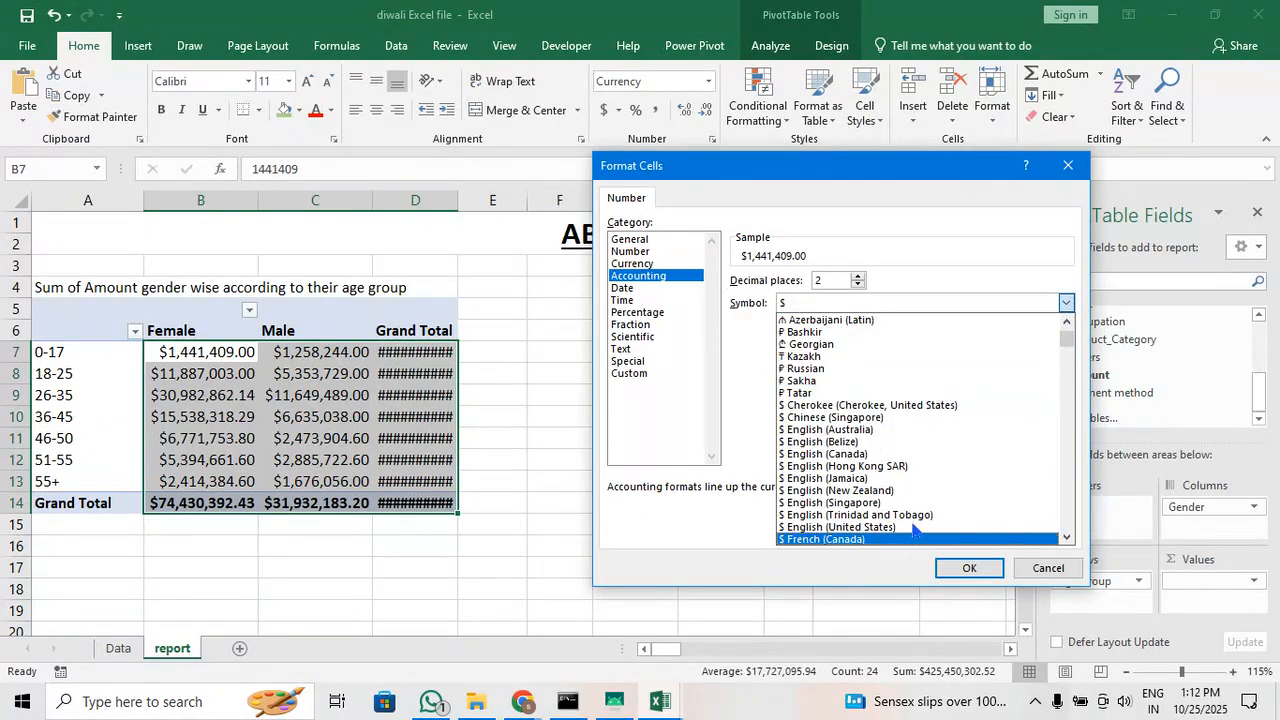
scroll(936, 465, down, 8)
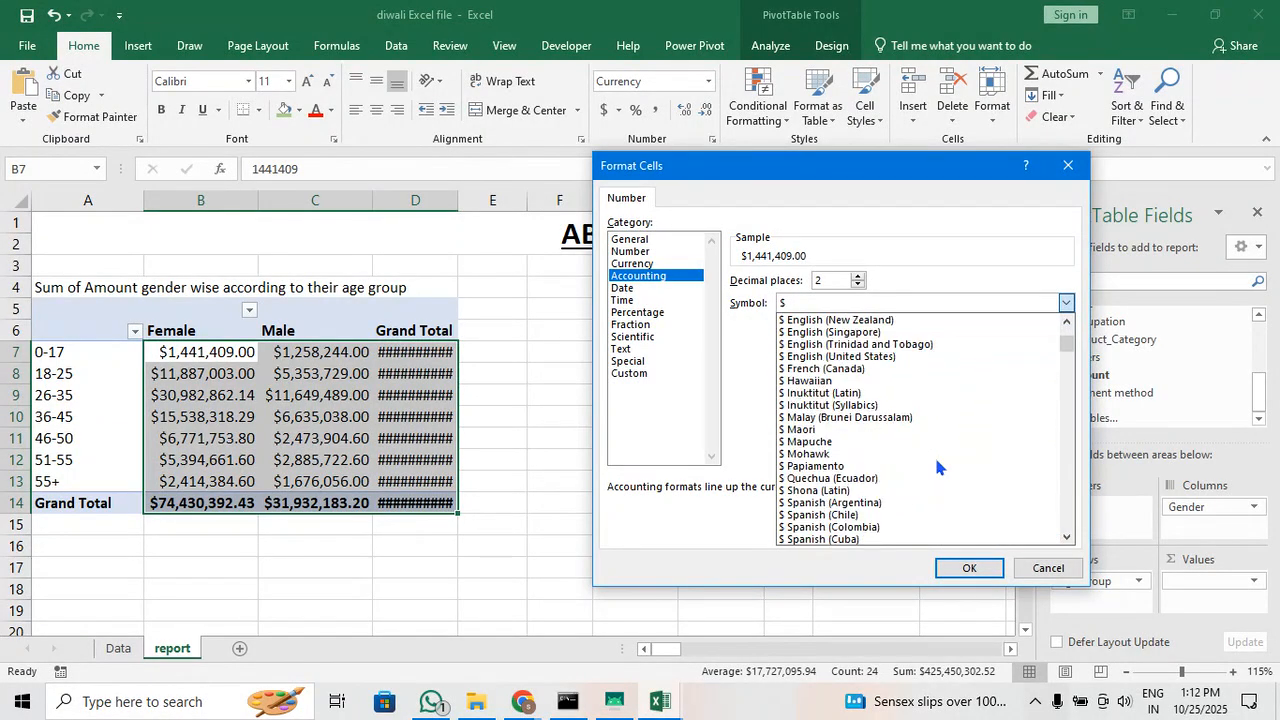
scroll(936, 462, down, 10)
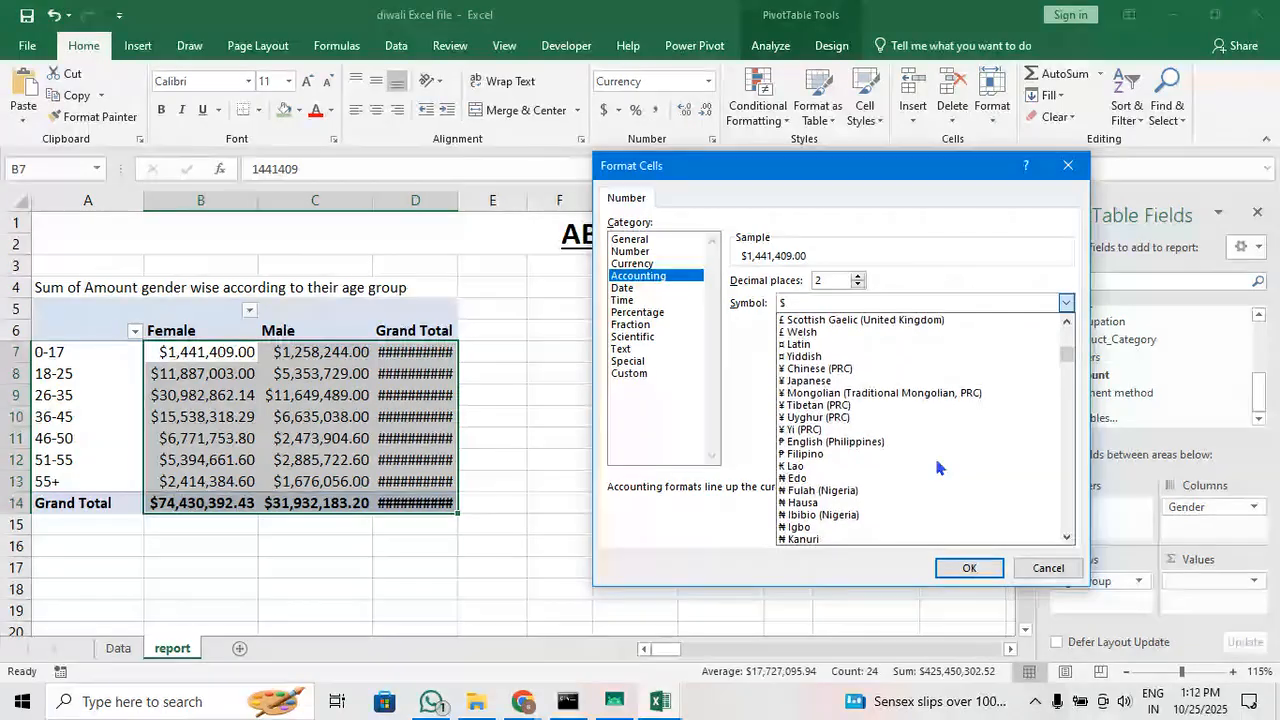
scroll(936, 462, down, 8)
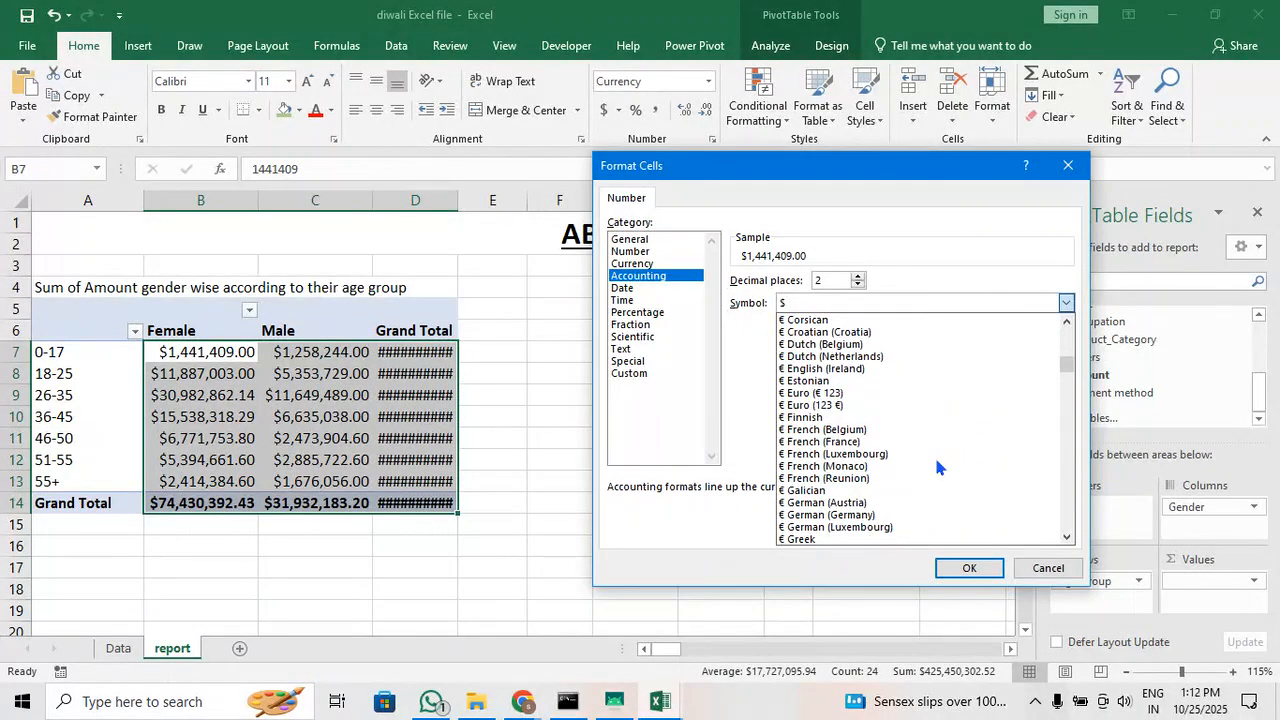
click(1066, 537)
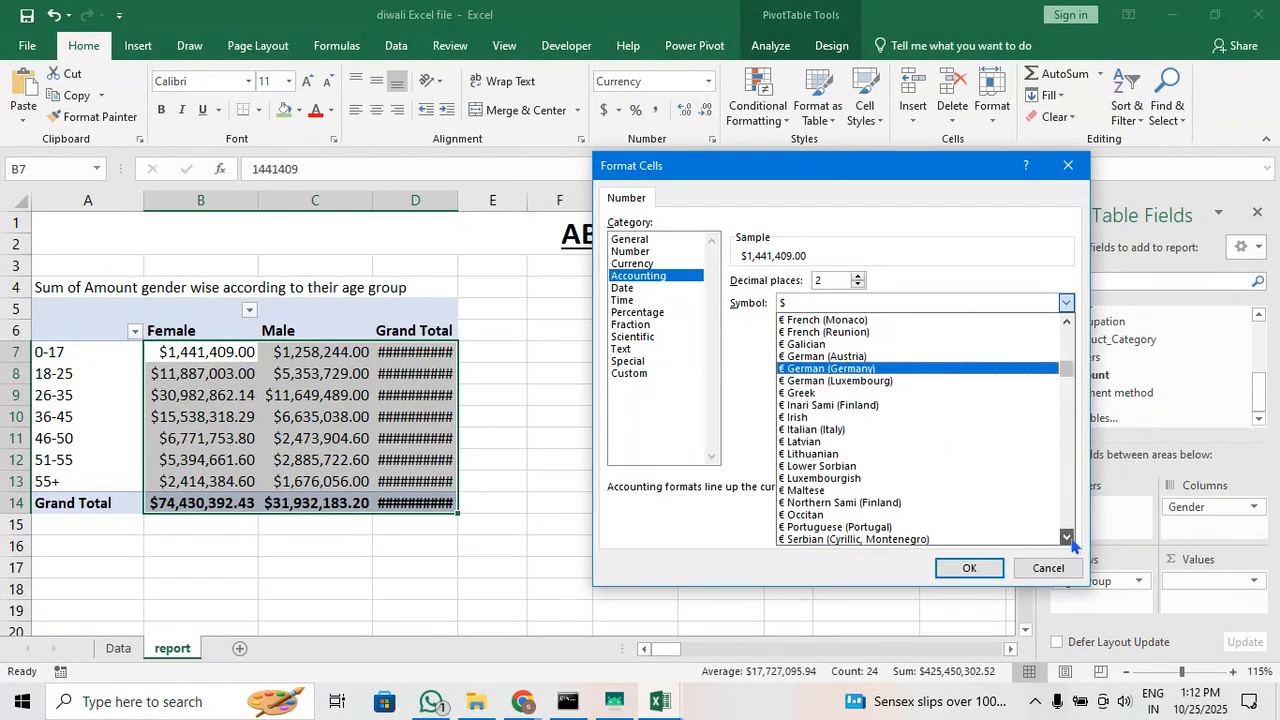
drag(1070, 541, 1070, 541)
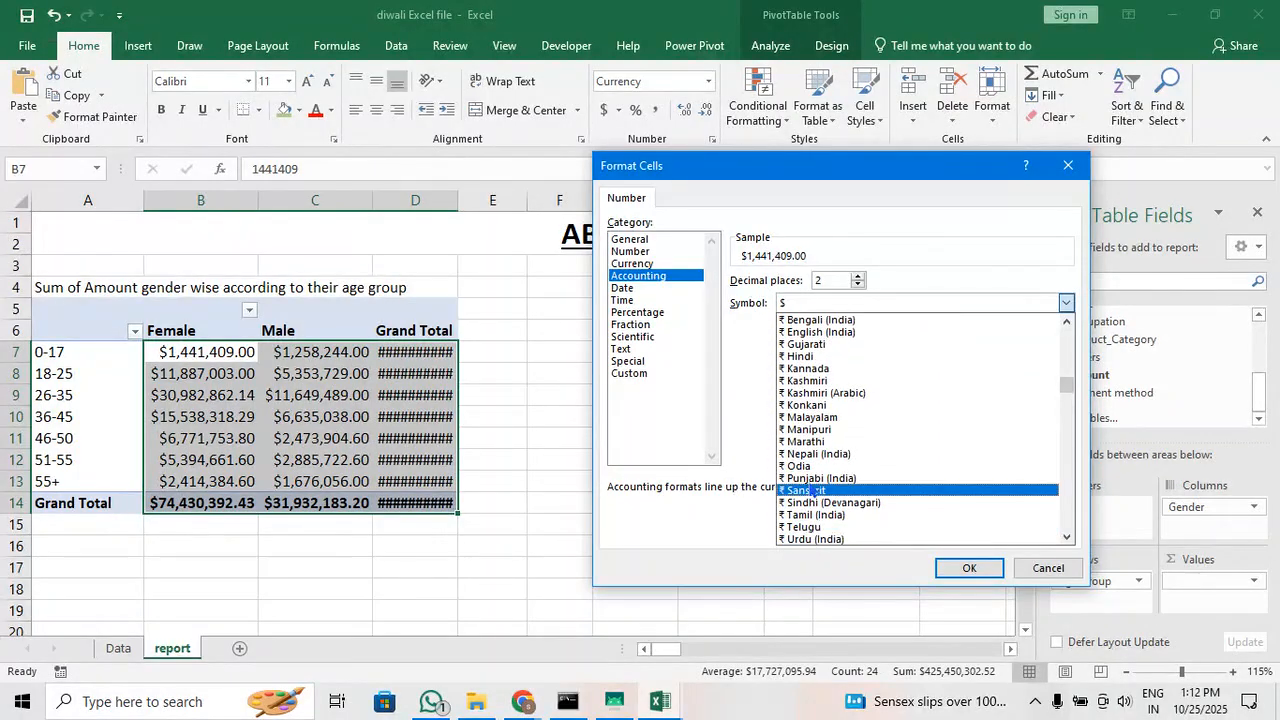
click(828, 374)
click(831, 304)
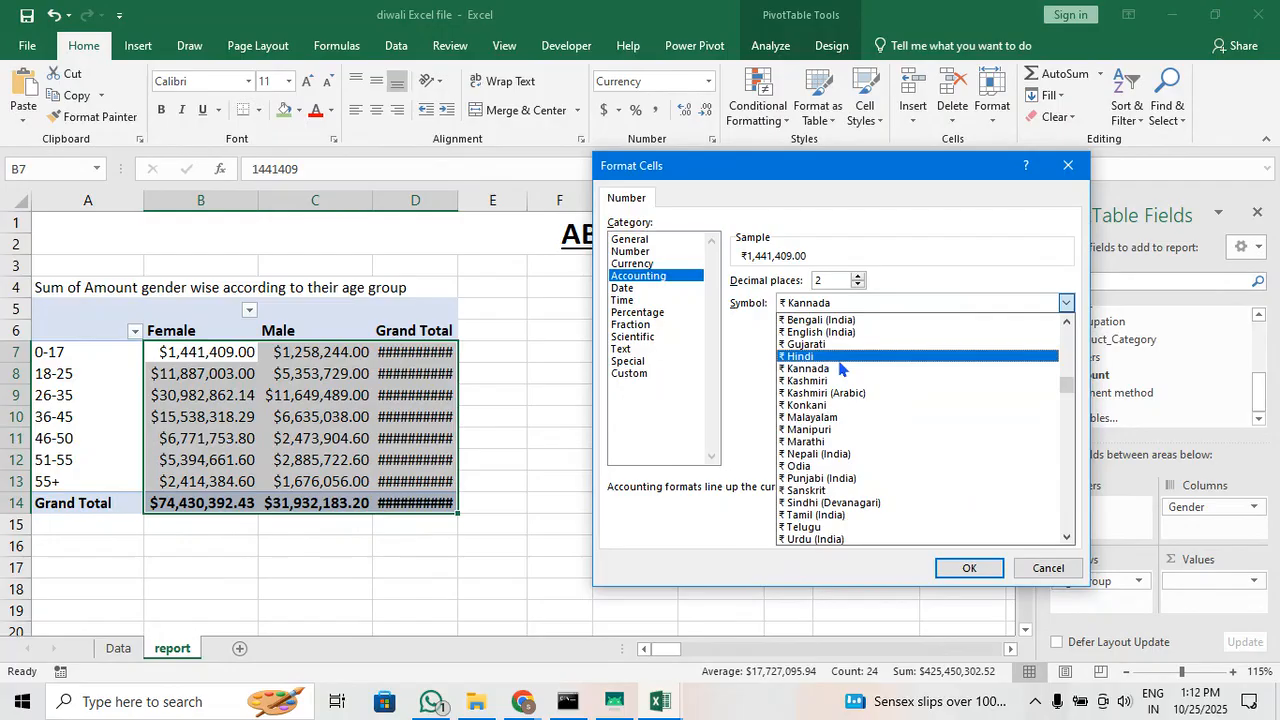
click(842, 366)
click(969, 567)
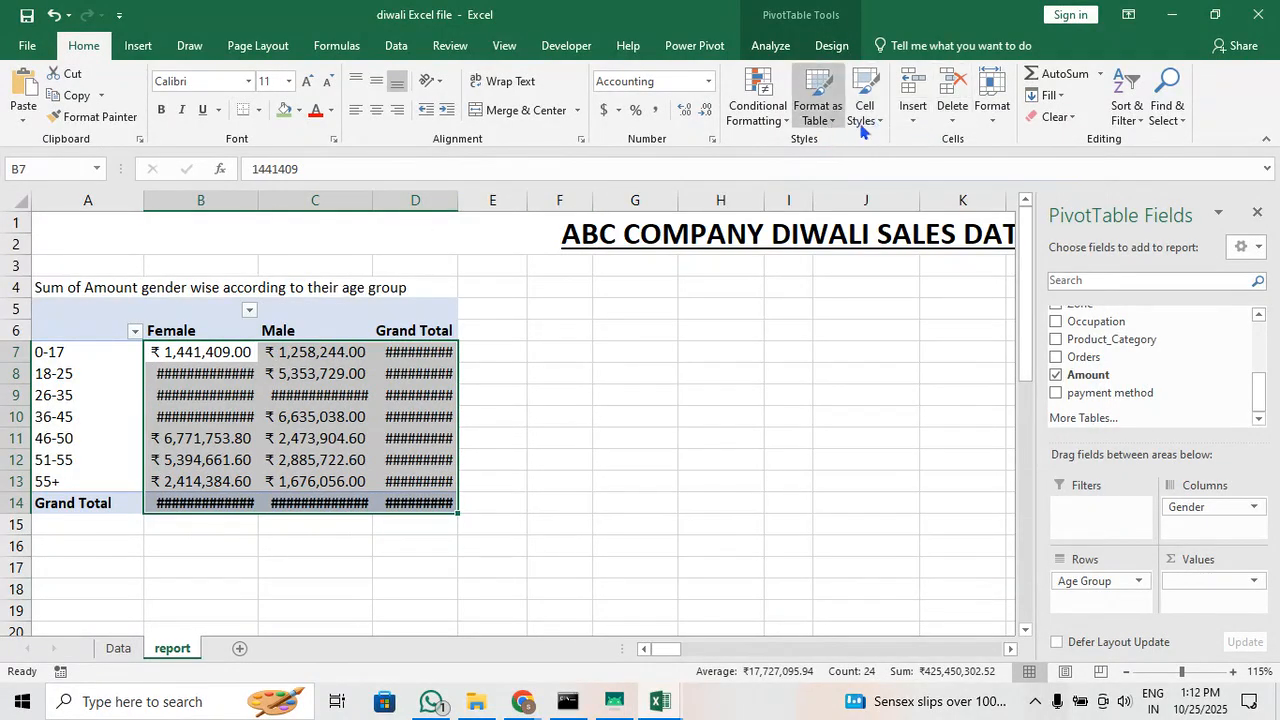
AutoFit the widths of columns B to D to the pivot table's formatted amounts
click(988, 128)
click(1070, 229)
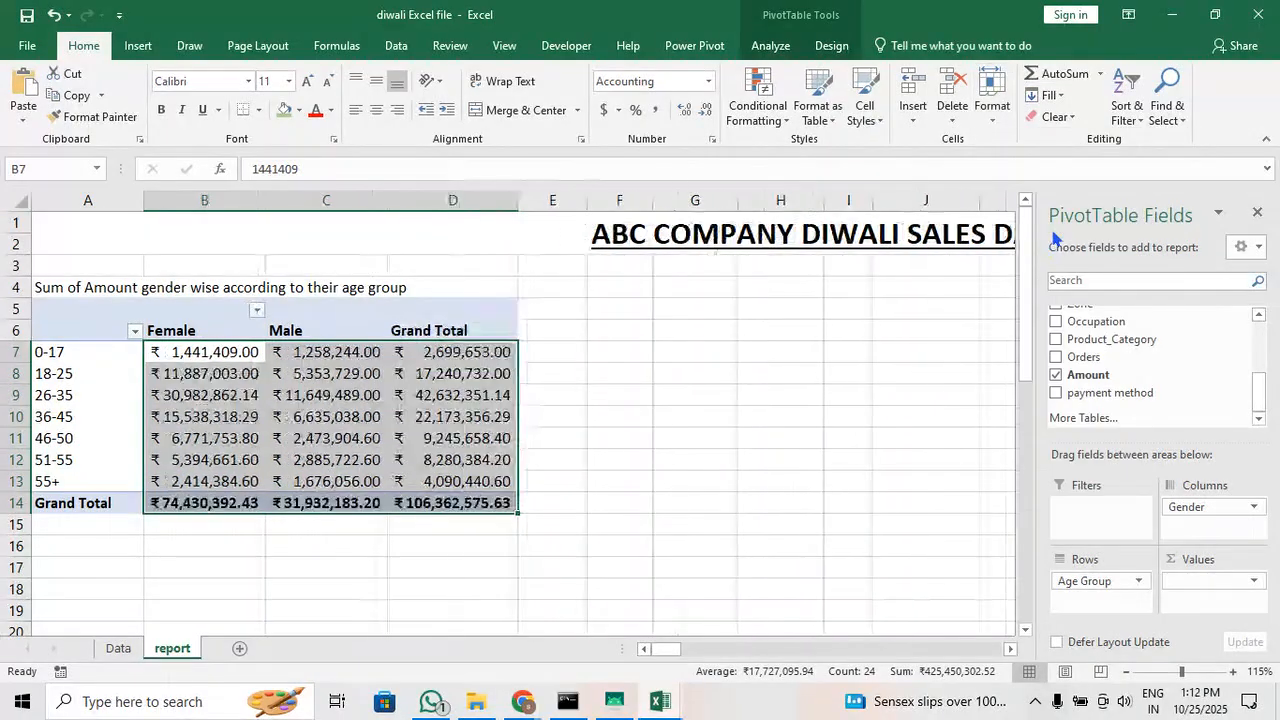
click(569, 434)
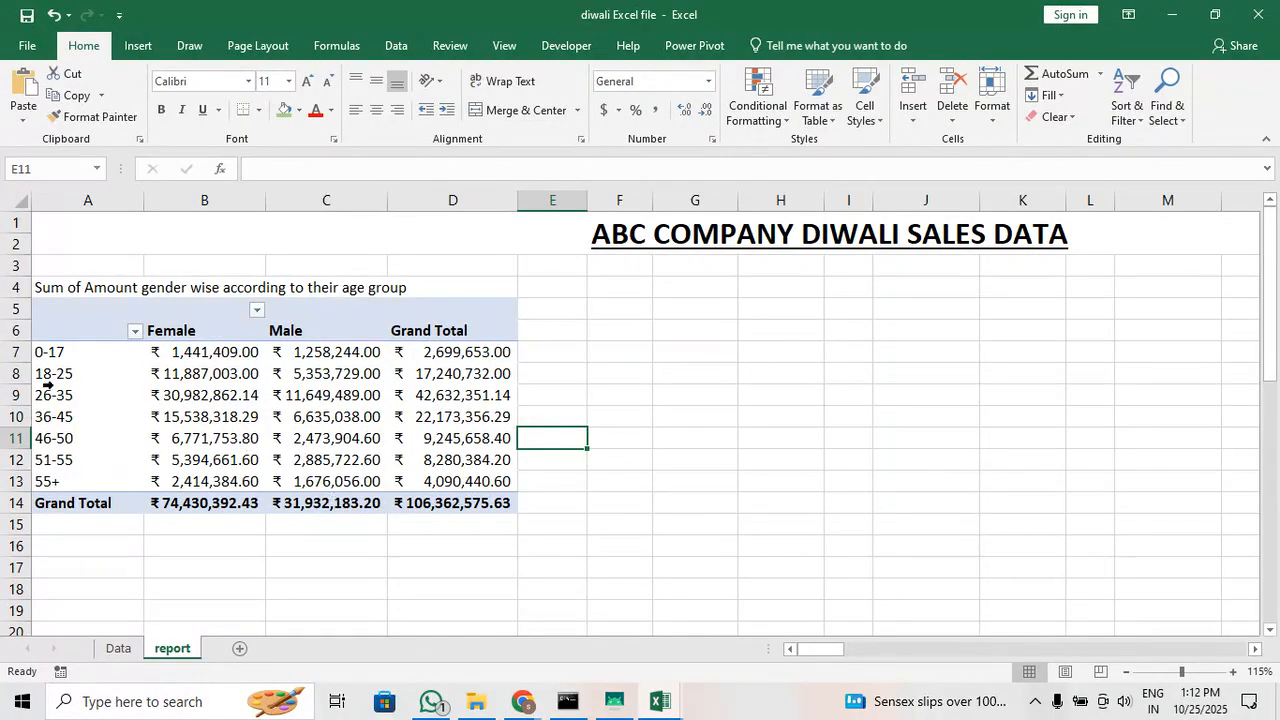
Label the pivot table's row heading in cell A6 as Age Group
click(66, 330)
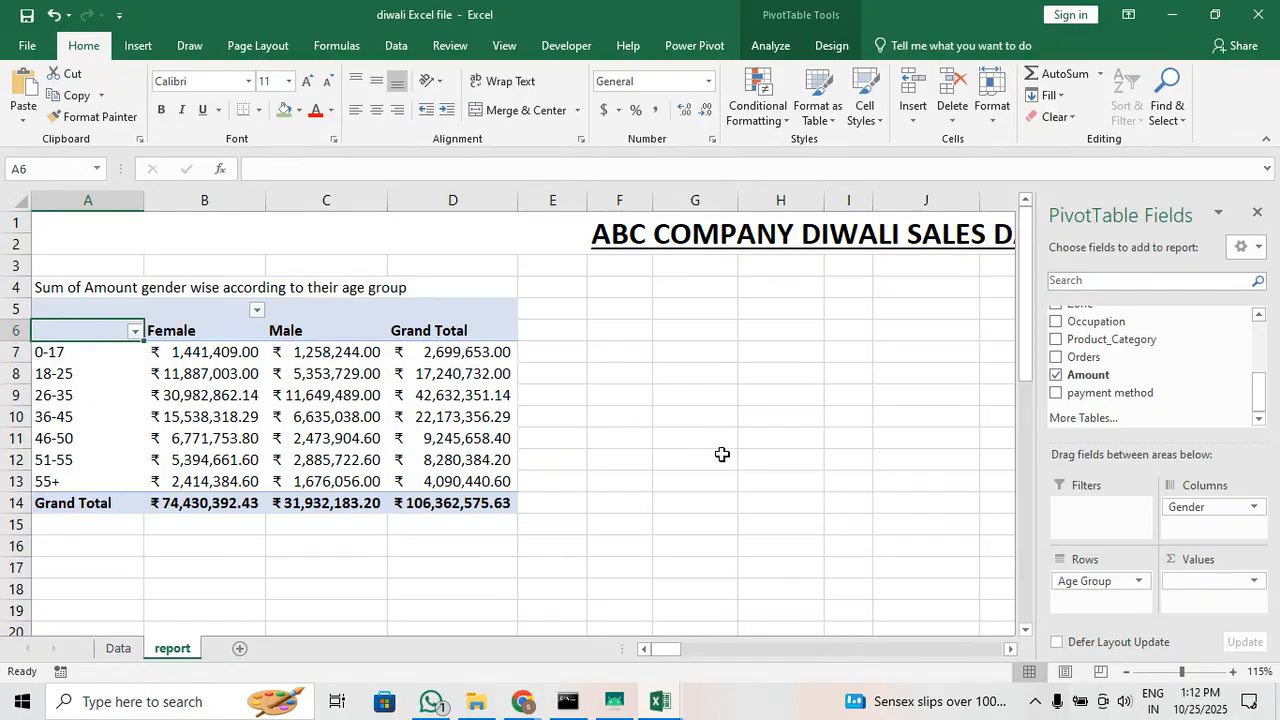
text(Age)
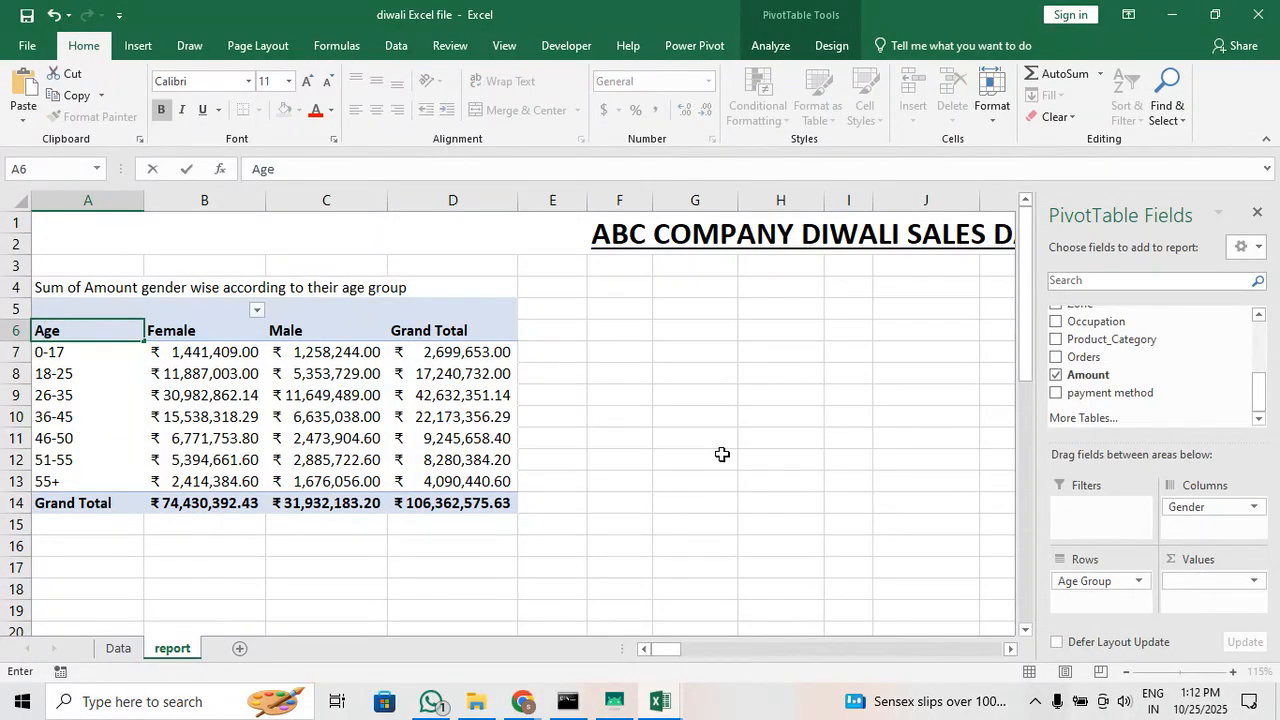
text(D)
key(BackSpace)
text(Group)
key(Tab)
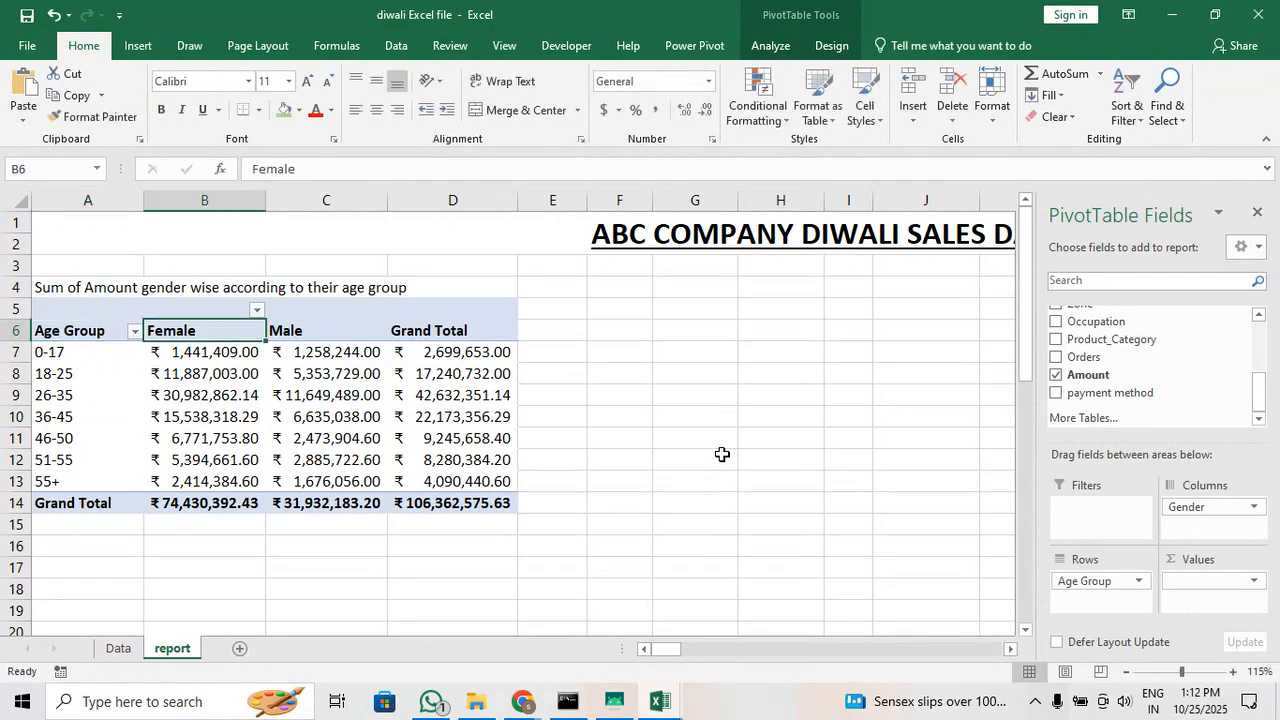
key(Tab)
key(Tab)
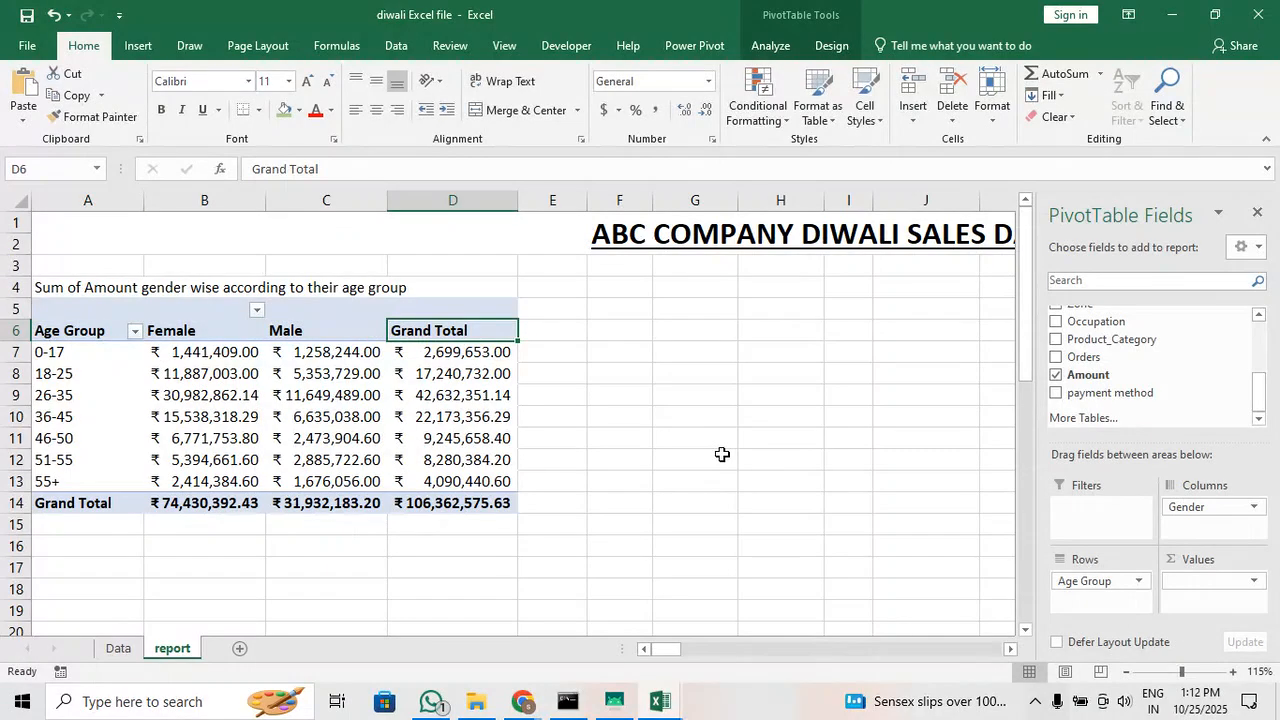
key(Down)
key(Down)
key(Down)
key(Down)
key(Down)
key(Down)
key(Down)
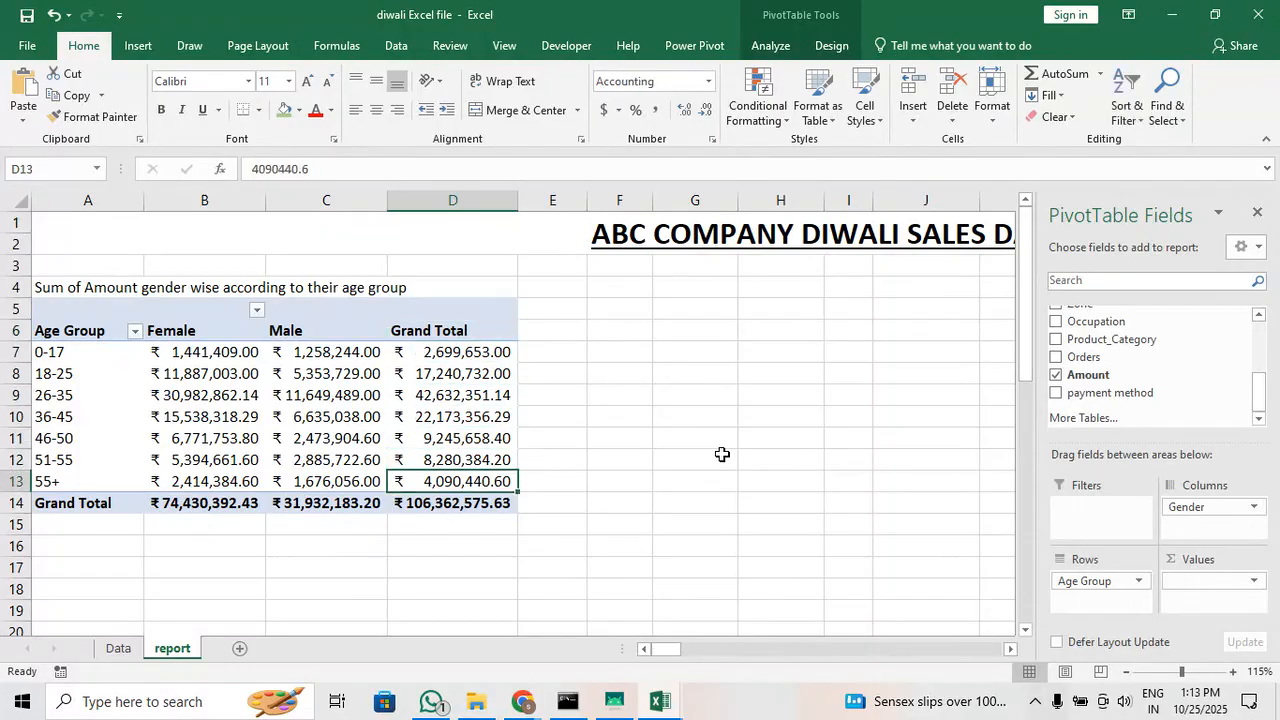
click(665, 438)
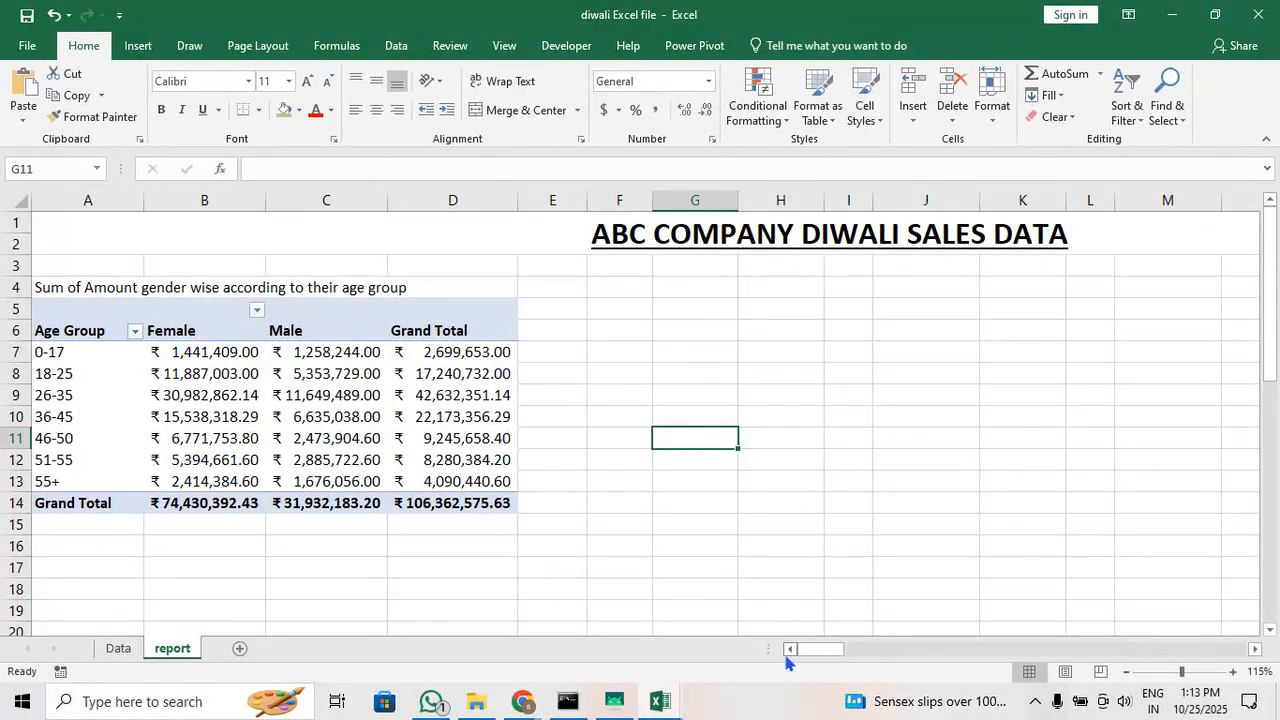
mouse_move(802, 649)
mouse_down()
mouse_move(830, 656)
mouse_move(783, 654)
mouse_up()
Change the gender in cell D6 of the Data sheet to Female
mouse_move(440, 442)
click(118, 648)
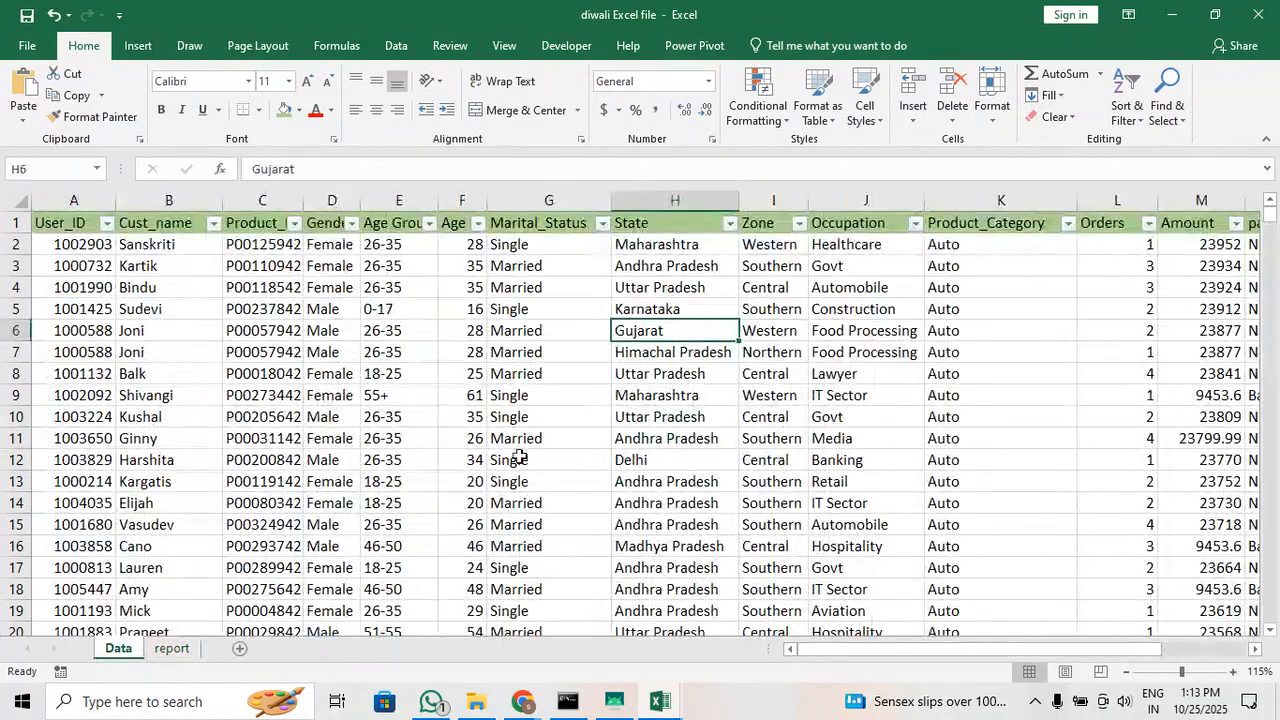
click(325, 330)
double_click(325, 330)
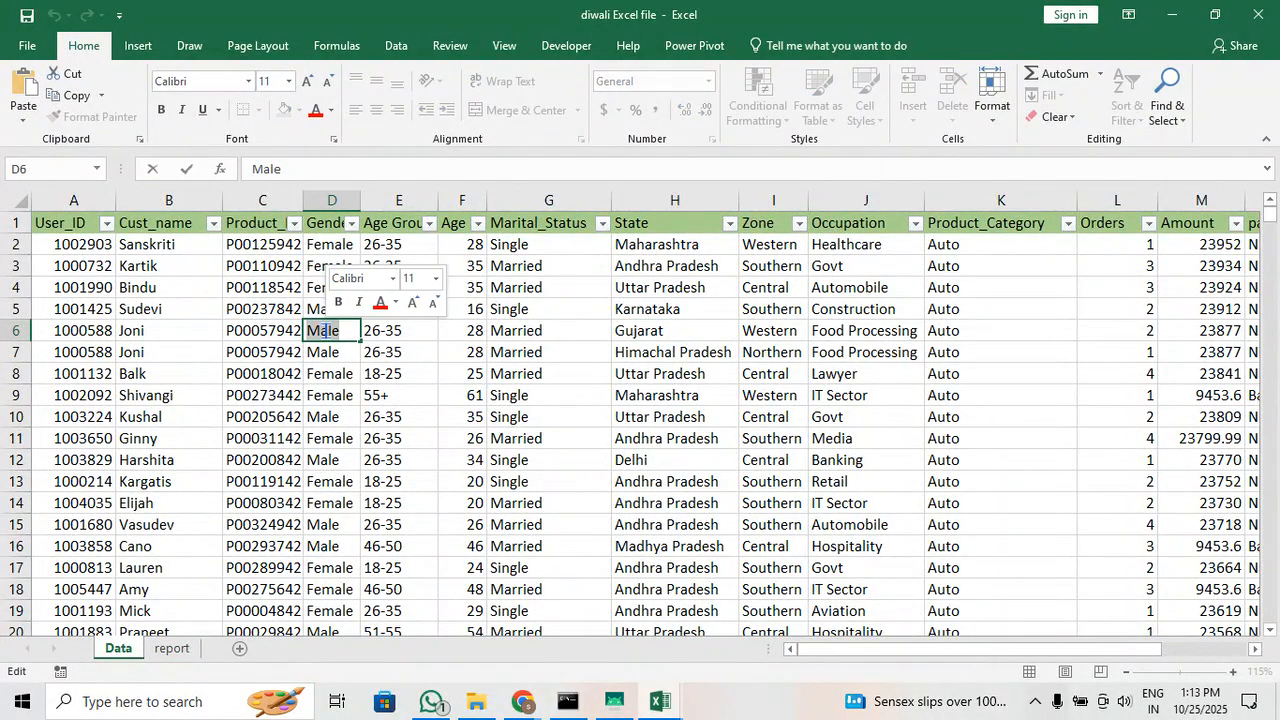
text(female)
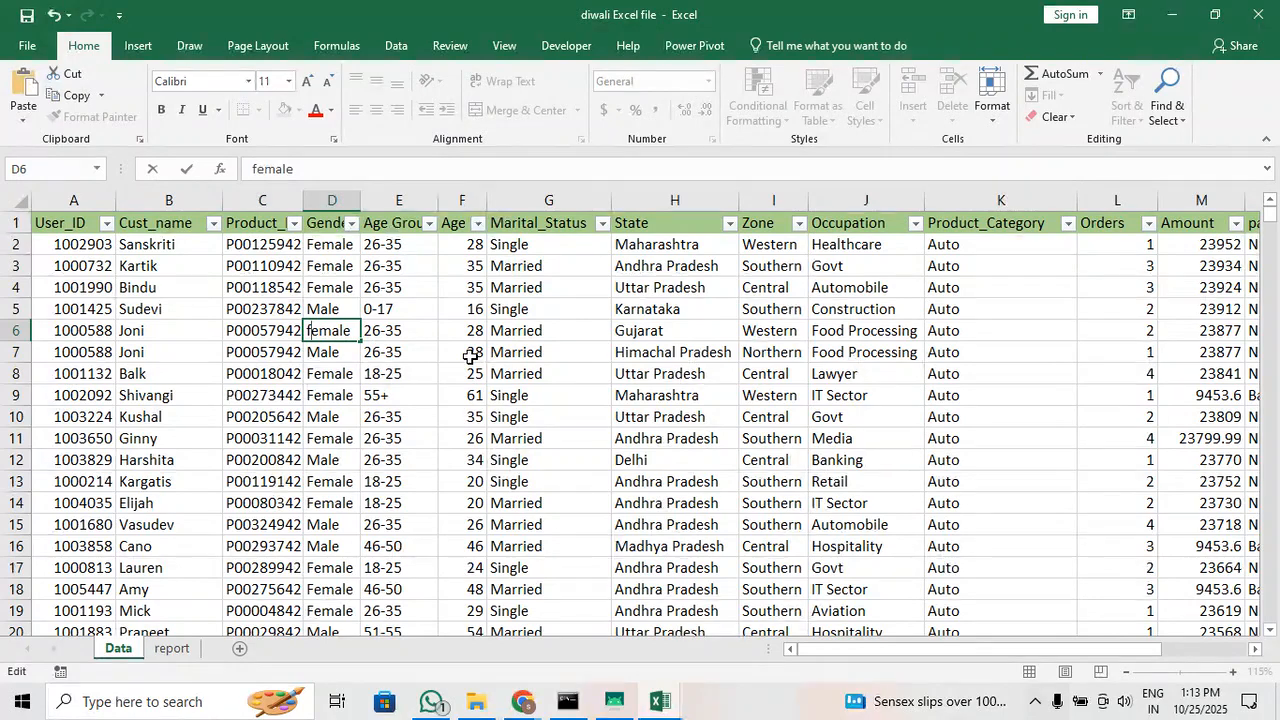
key(BackSpace)
text(F)
key(Return)
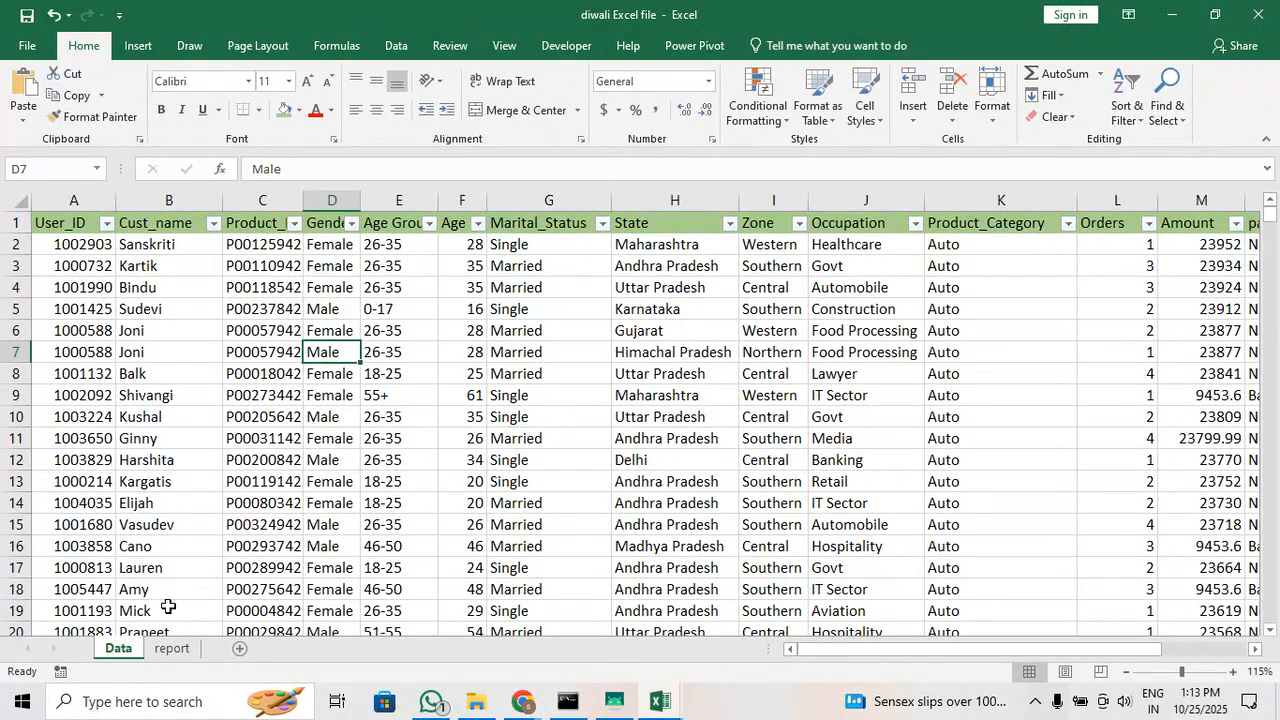
Refresh the pivot table on the report sheet with the edited source data
click(171, 648)
click(285, 445)
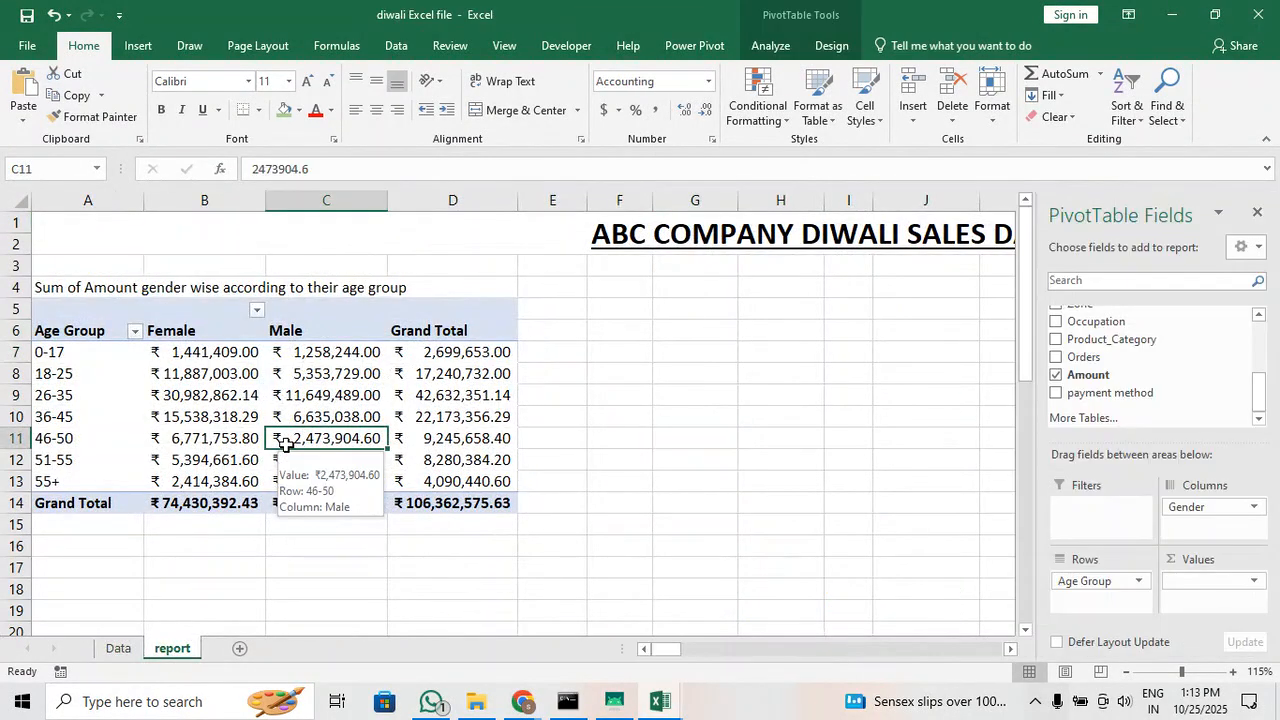
click(770, 45)
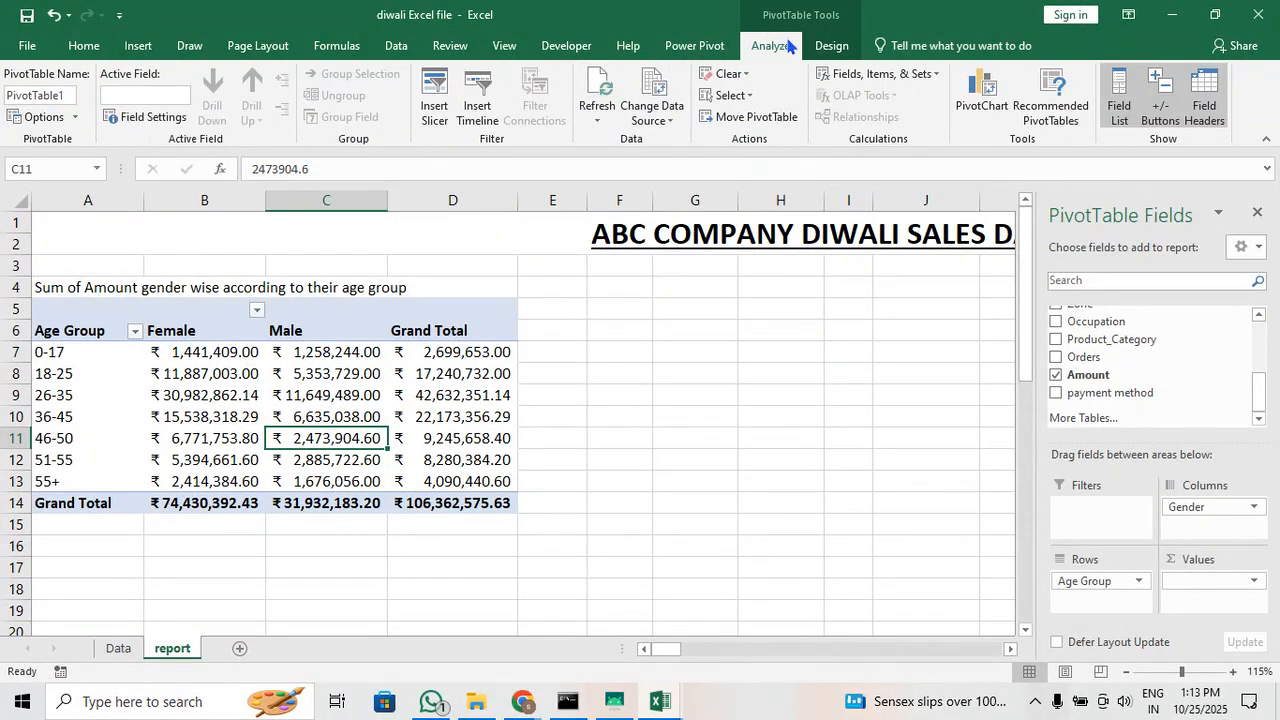
click(605, 97)
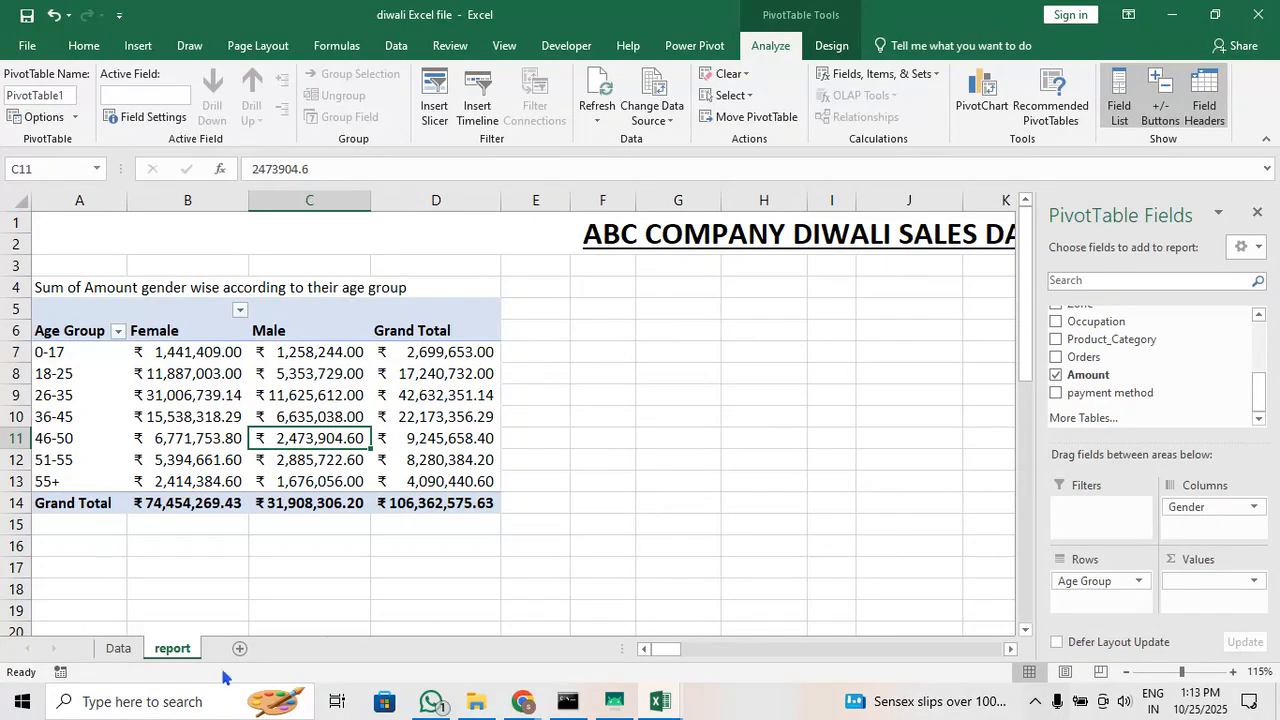
Review the refreshed age group and gender amounts on the report sheet against the records on the Data sheet
mouse_move(324, 469)
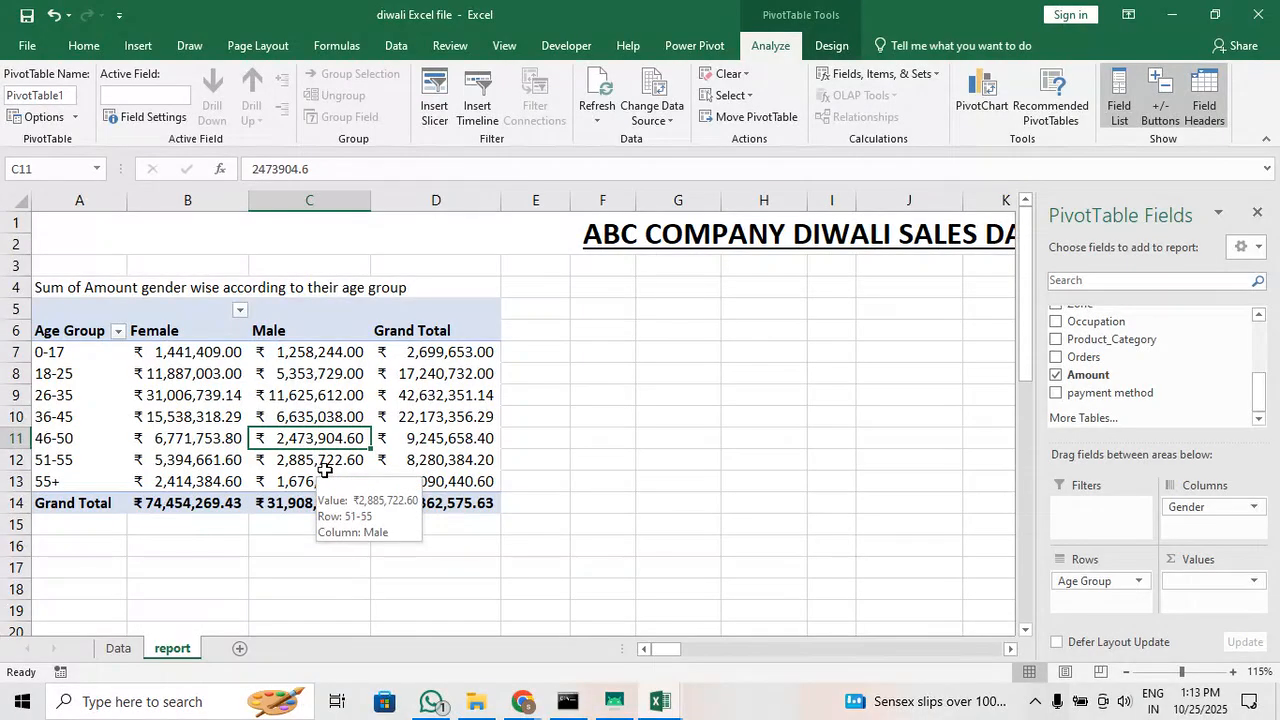
click(362, 416)
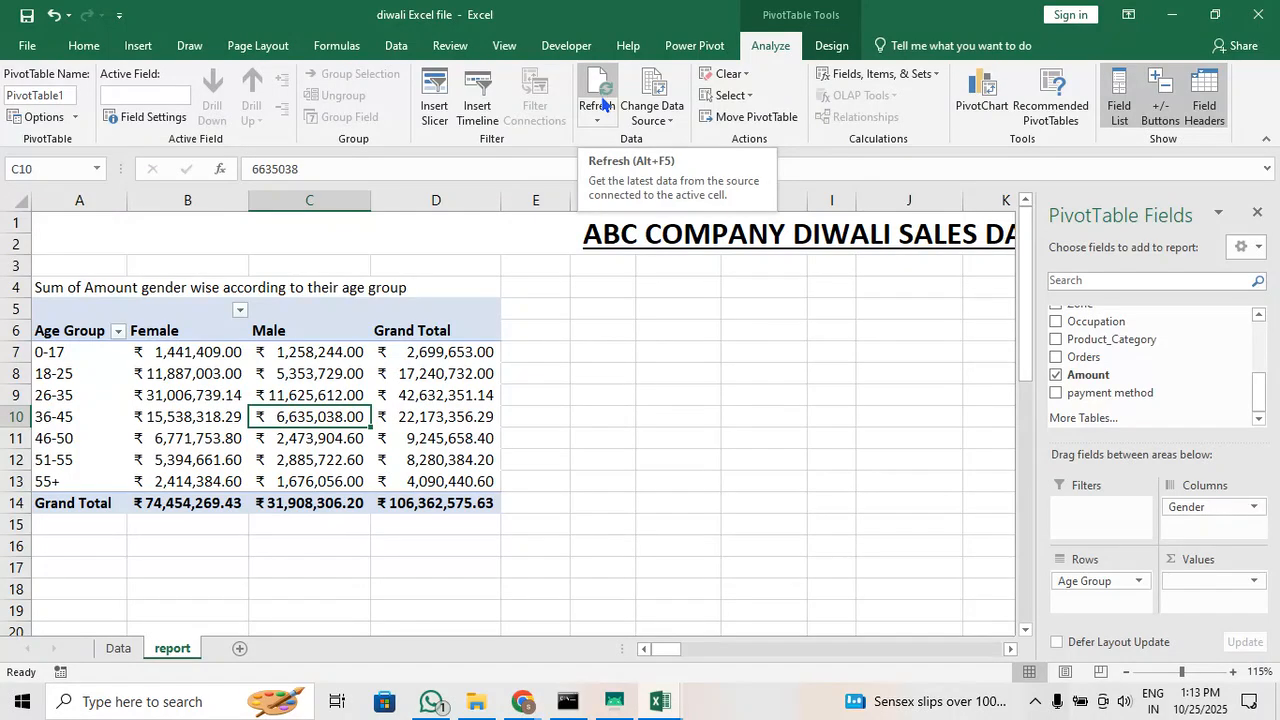
click(528, 399)
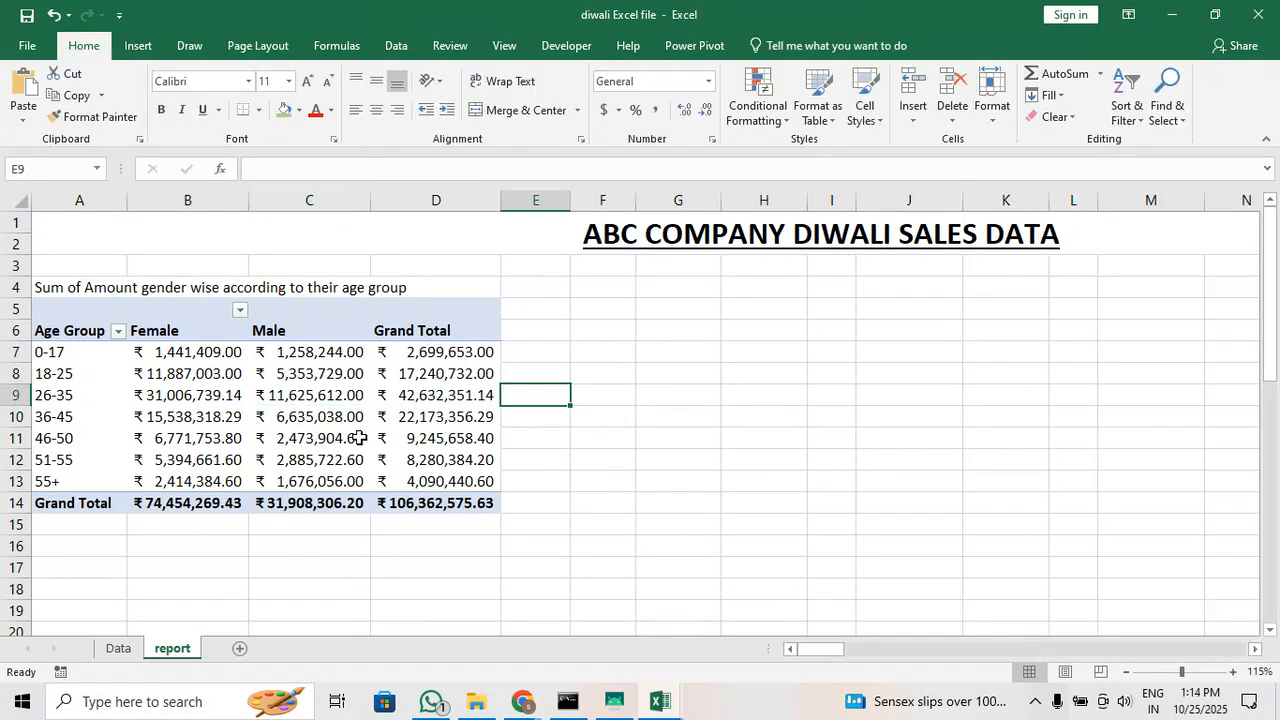
click(358, 438)
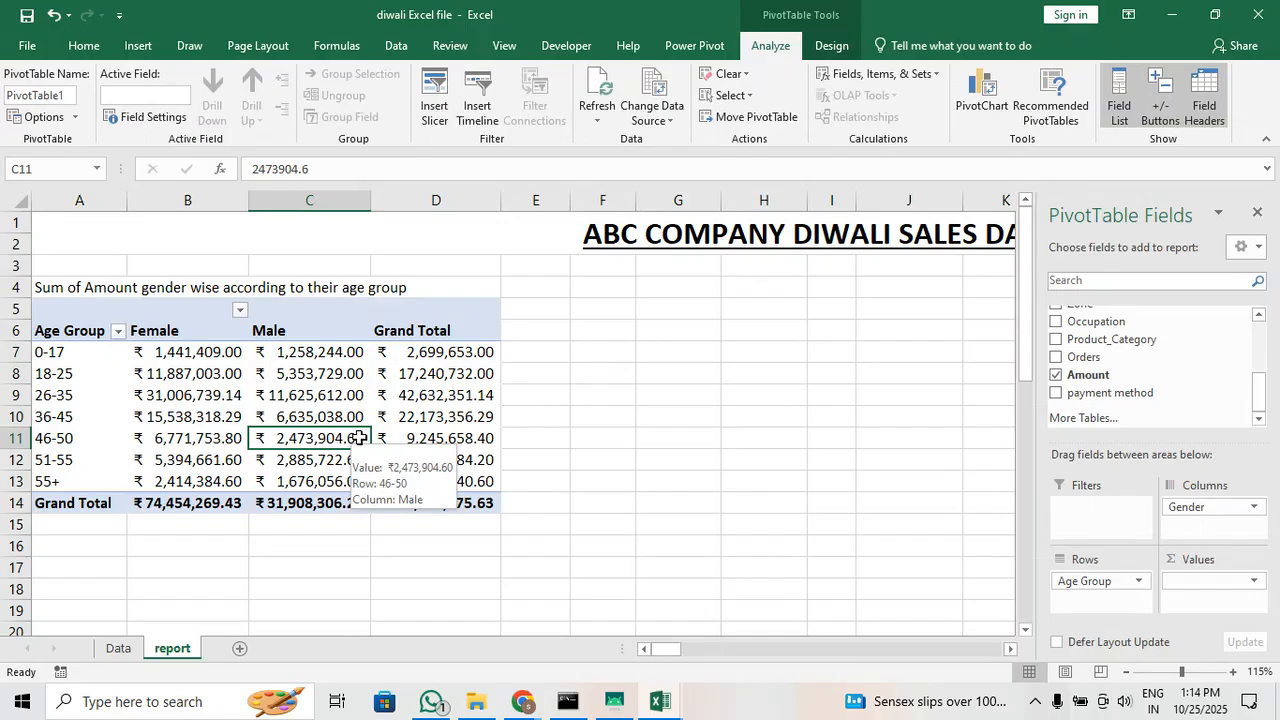
click(116, 650)
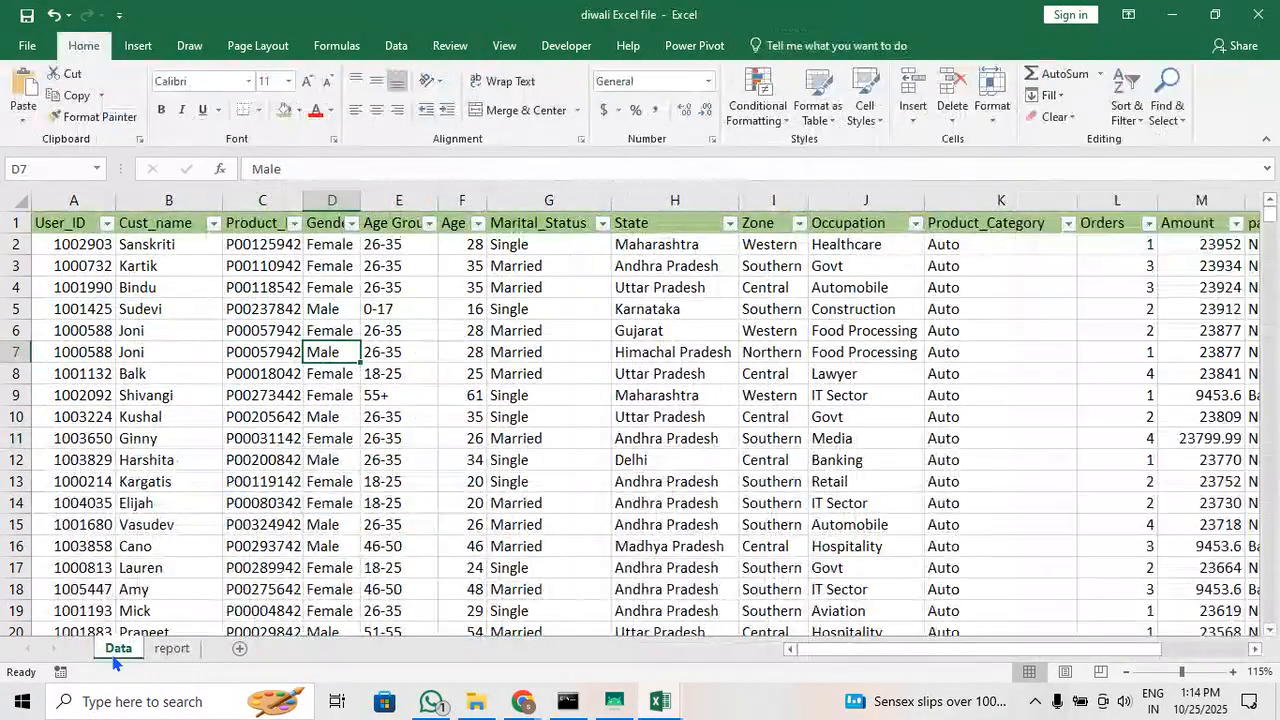
click(866, 432)
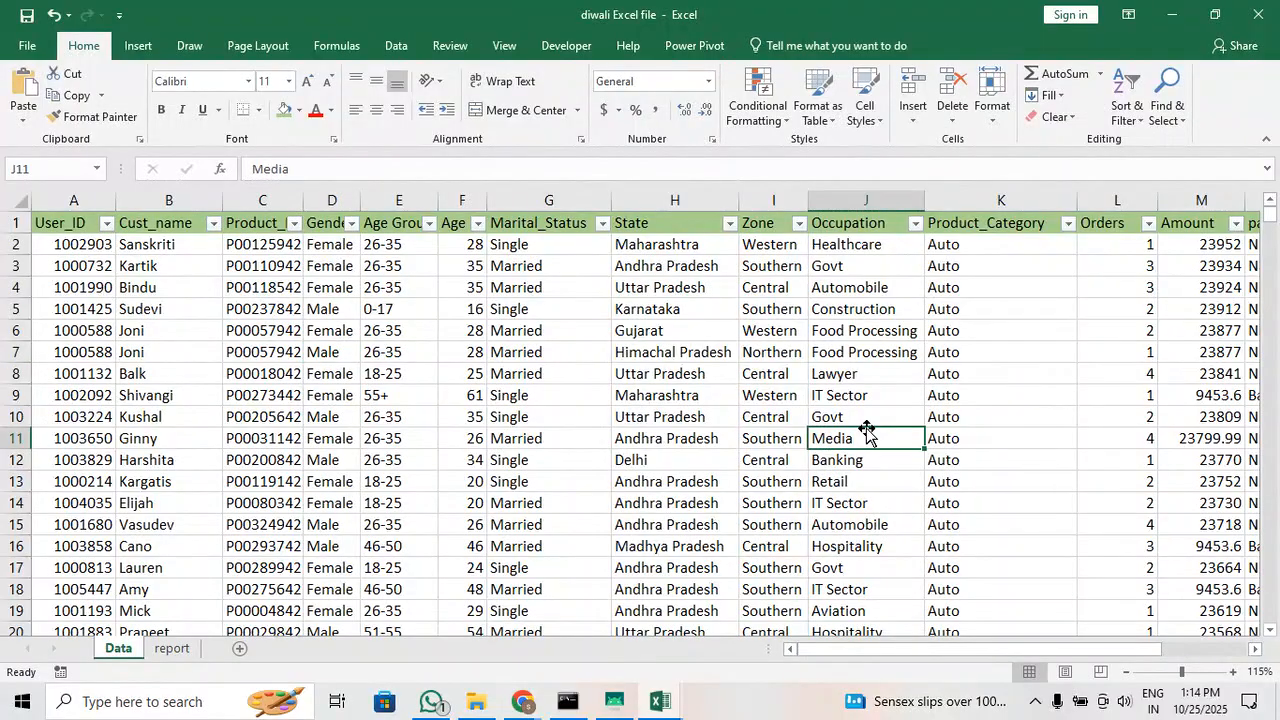
click(166, 648)
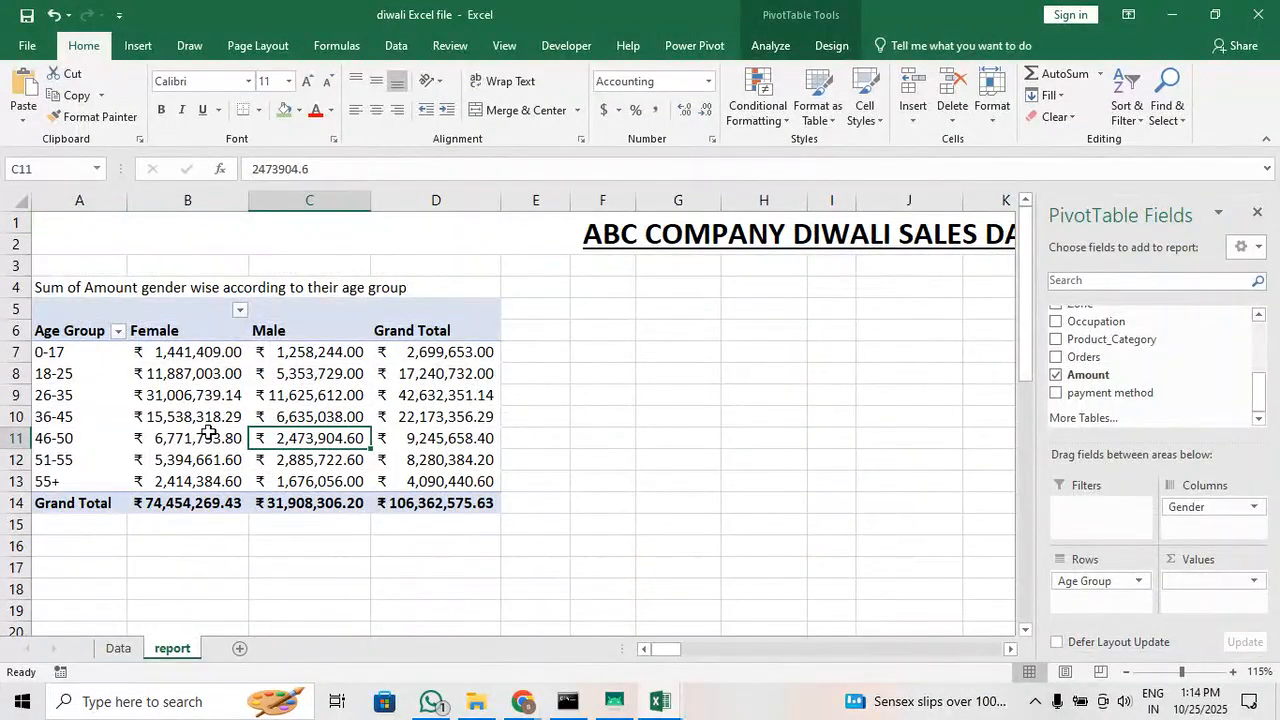
click(396, 377)
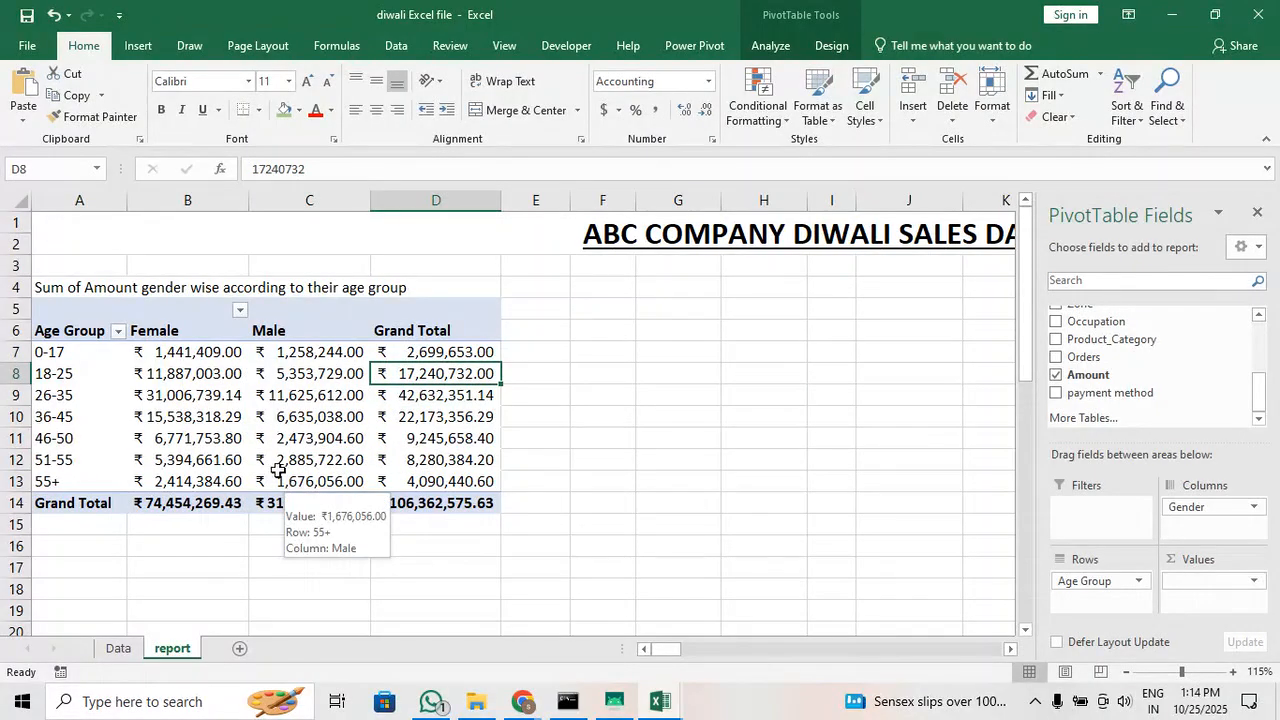
click(292, 438)
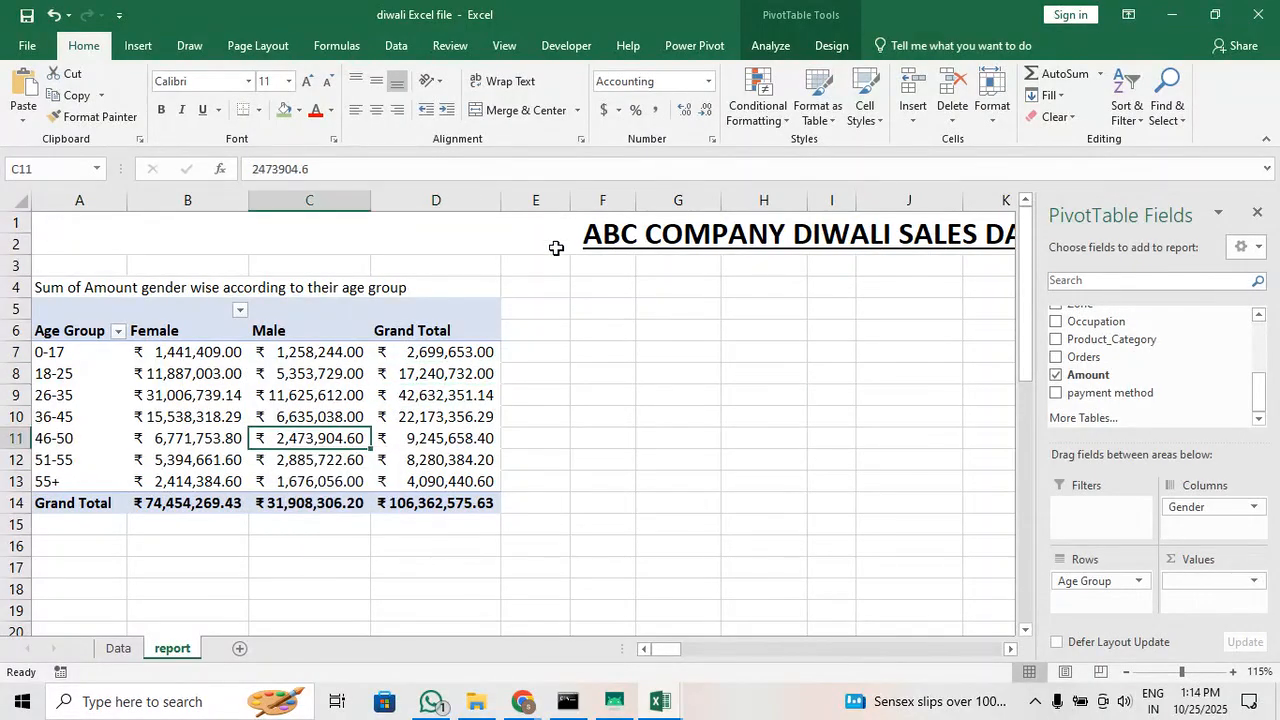
click(785, 45)
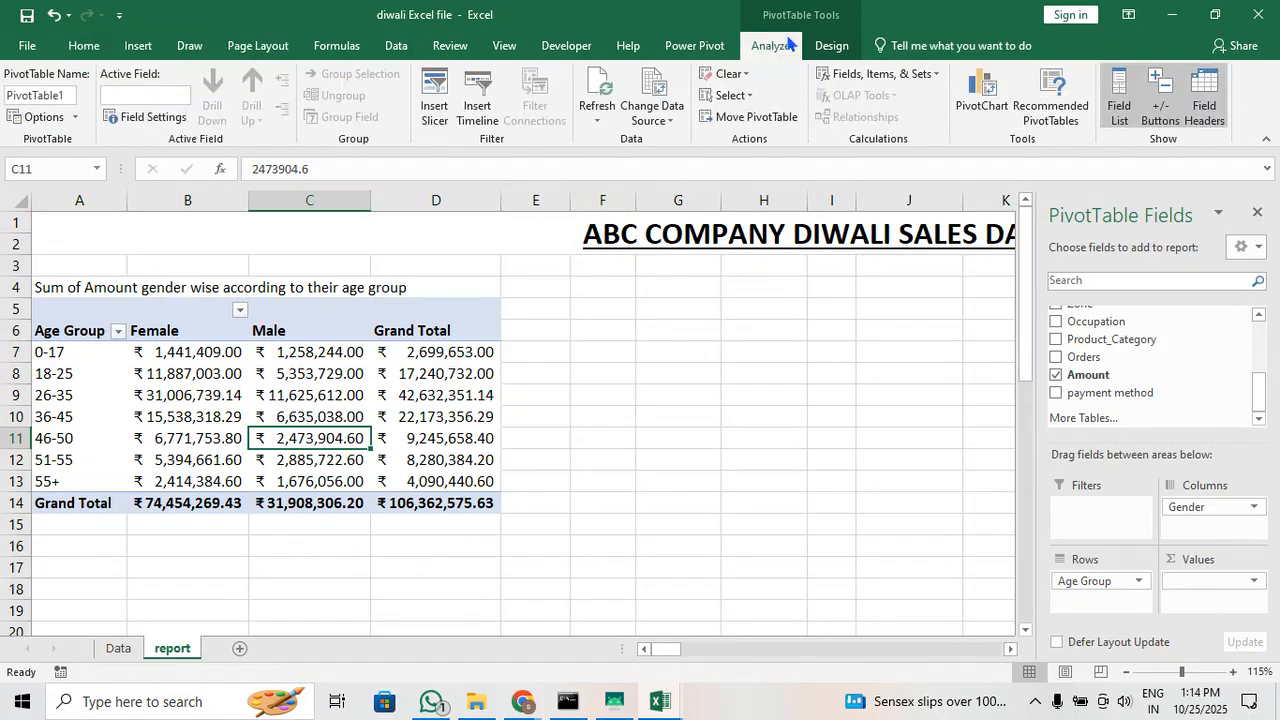
Refresh the age group pivot table once more and deselect it by selecting an empty cell on the report sheet
click(592, 90)
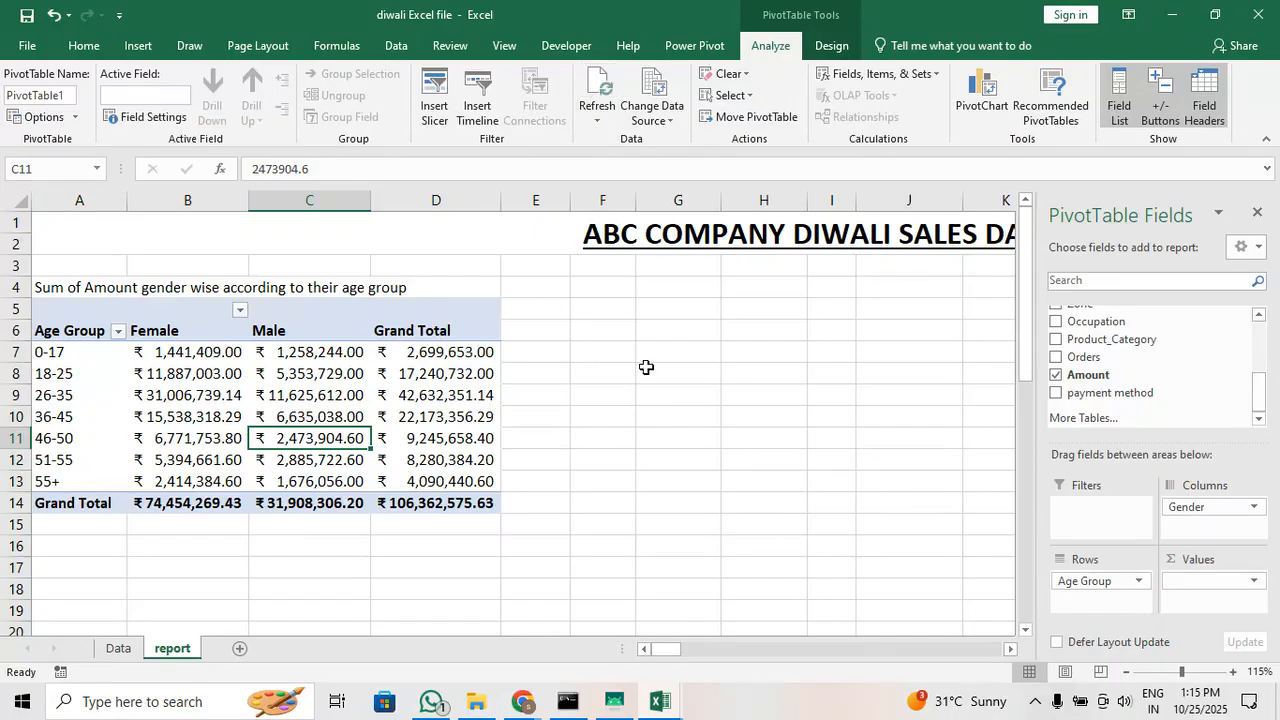
click(588, 372)
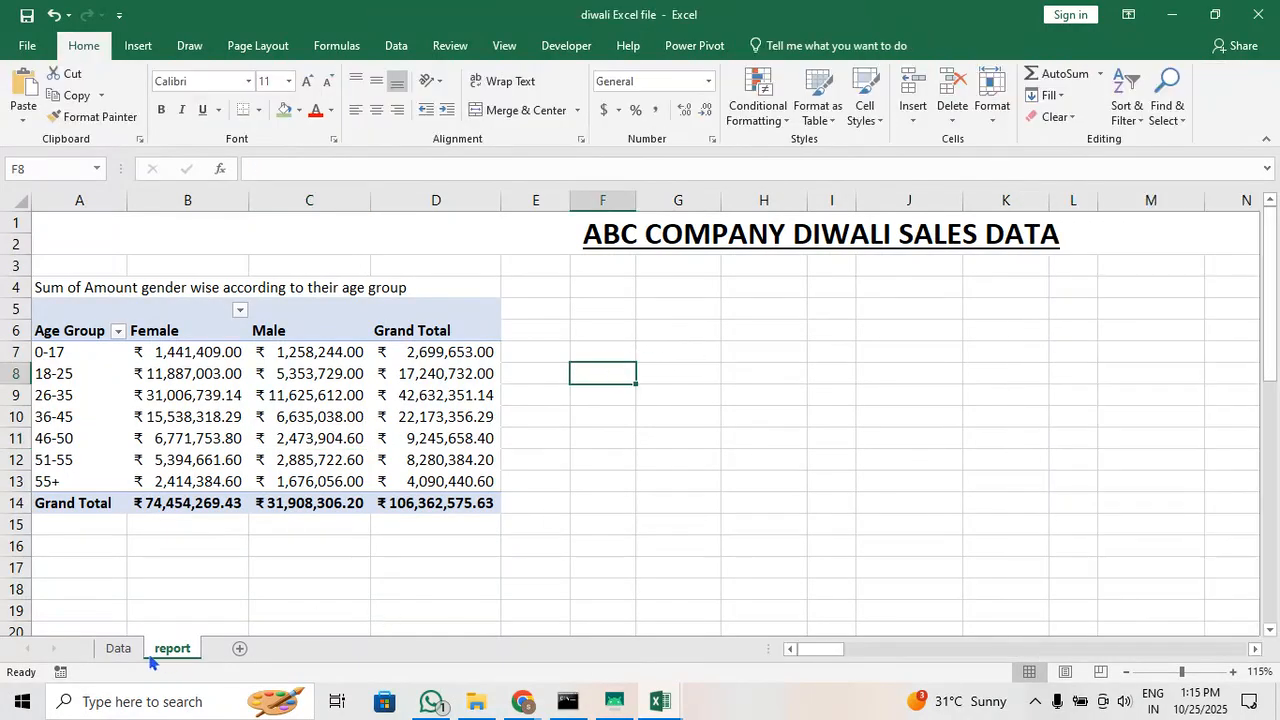
Create a pivot table from the Data sheet's range A1:N11252, placed on the existing report sheet at cell F5
click(118, 648)
click(311, 305)
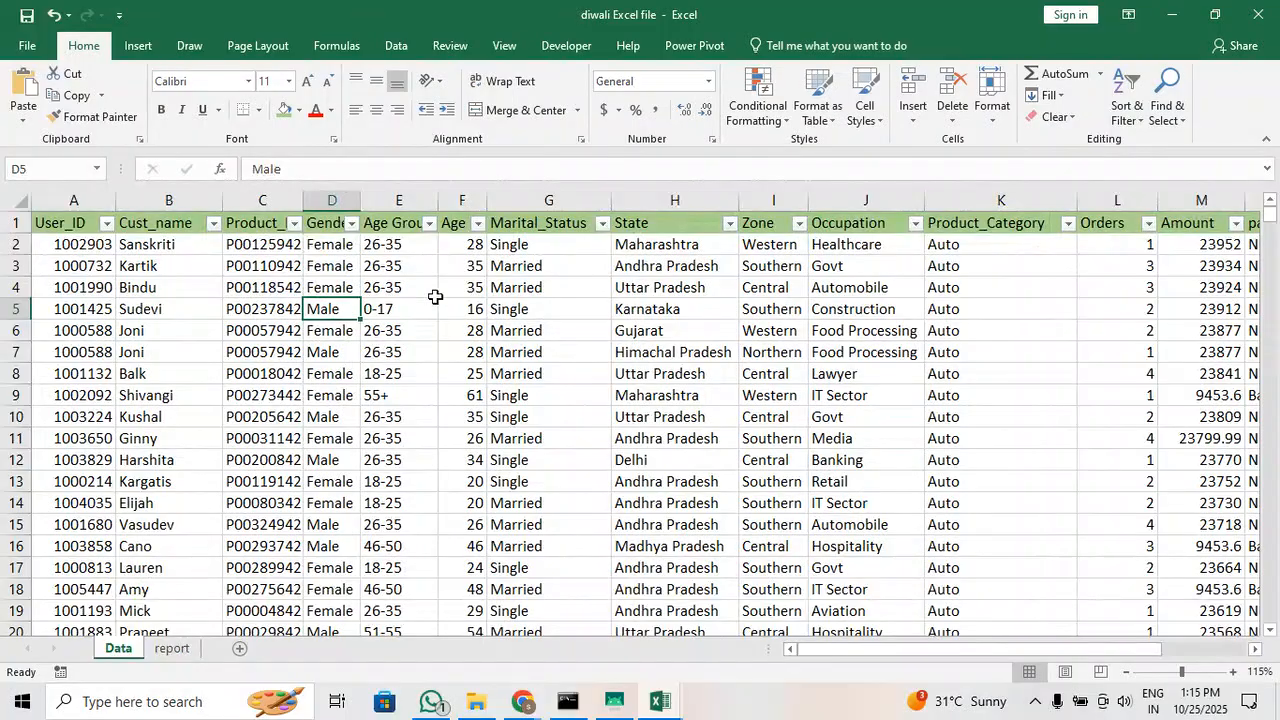
click(138, 45)
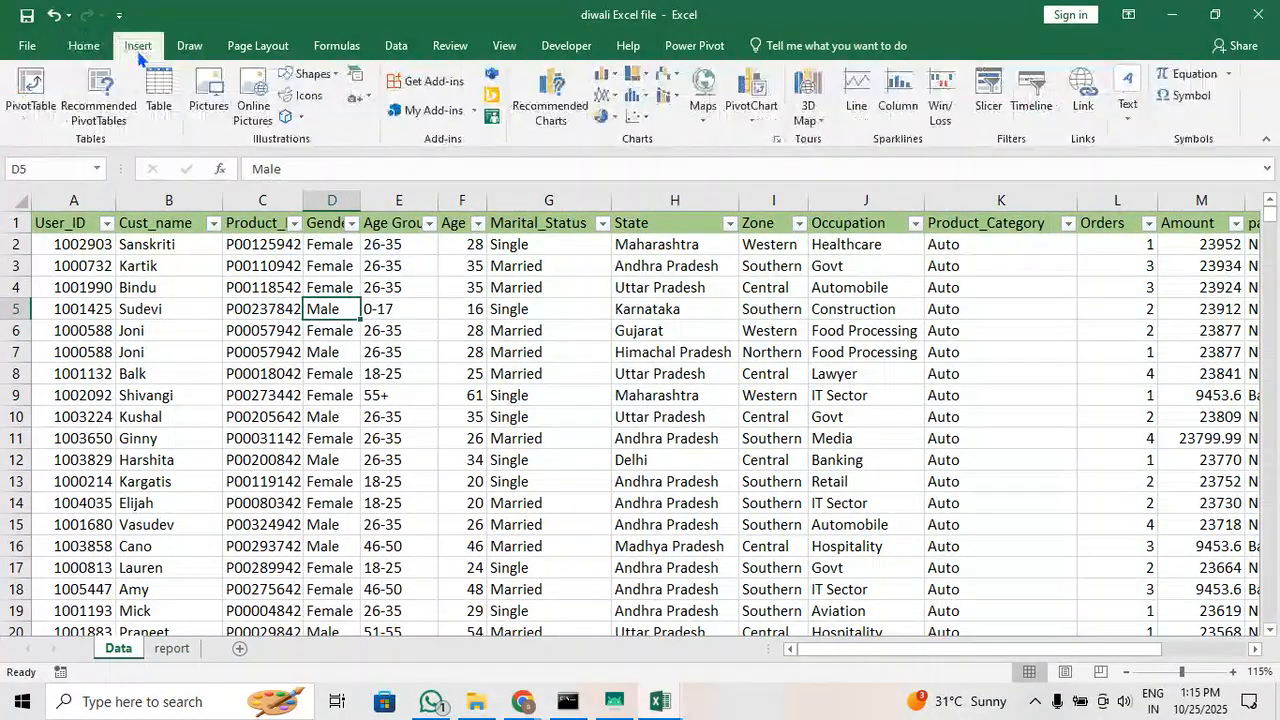
click(24, 100)
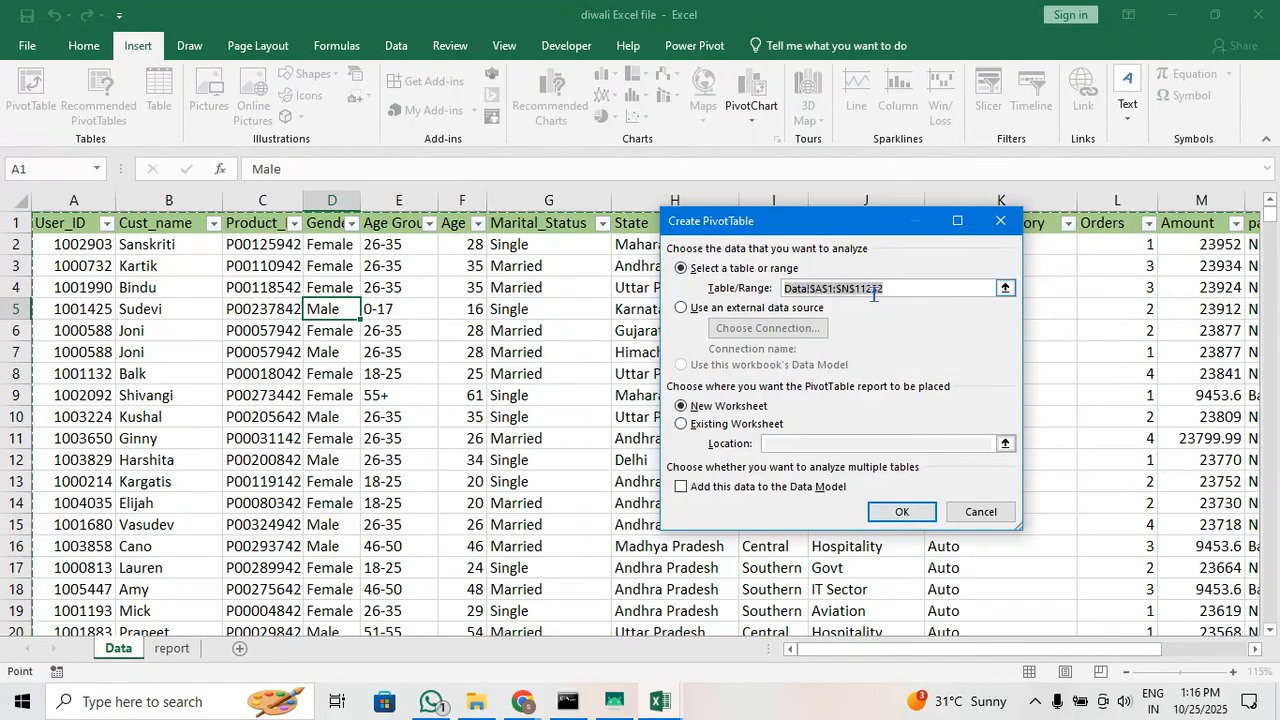
click(762, 428)
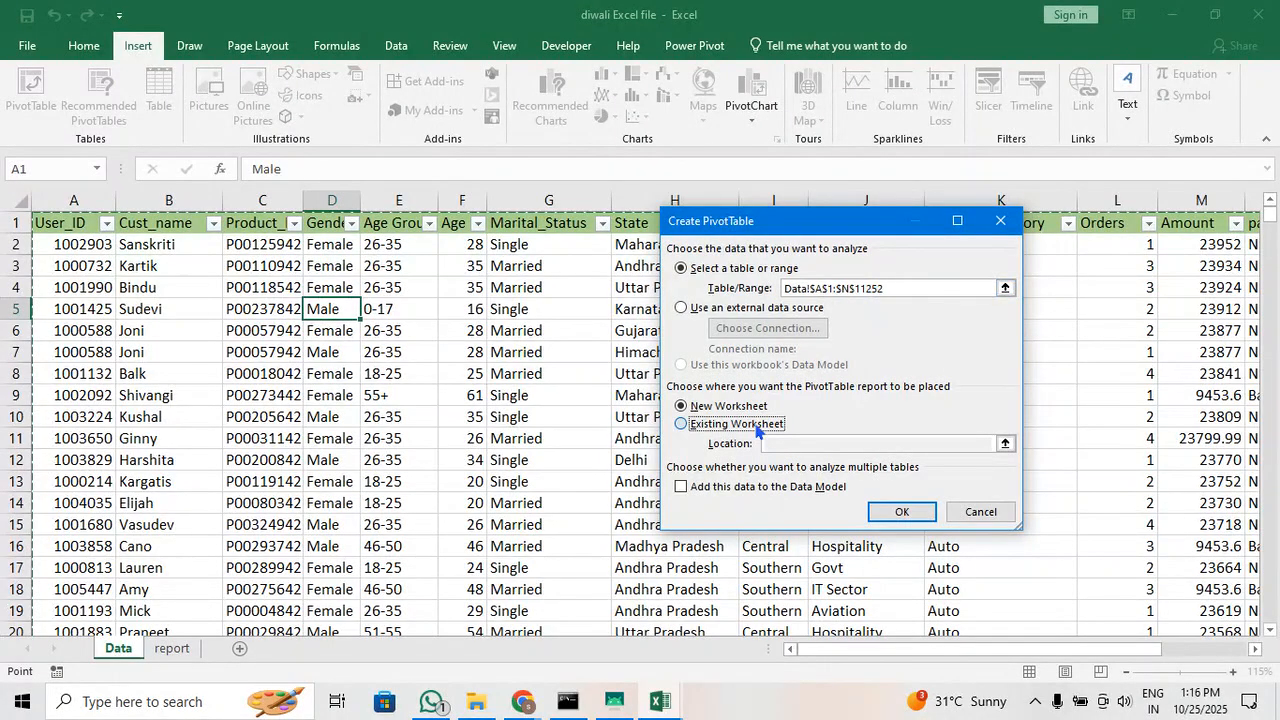
click(786, 440)
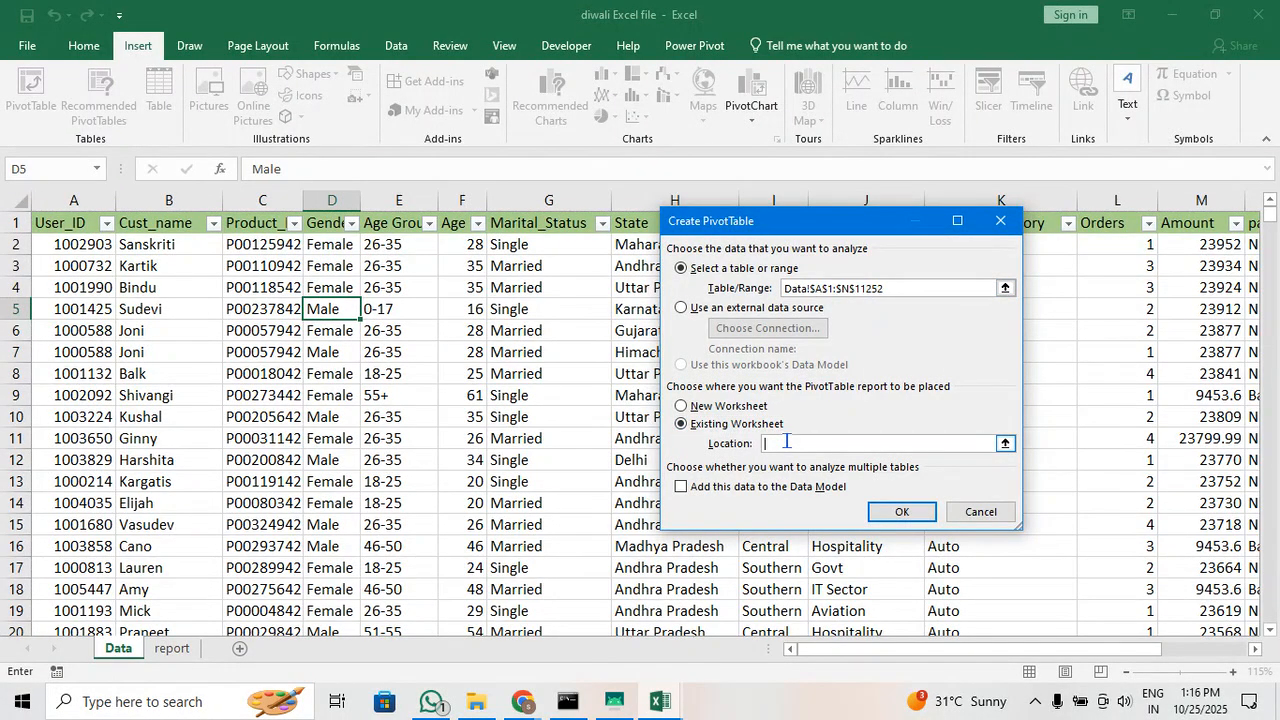
click(1005, 443)
click(186, 652)
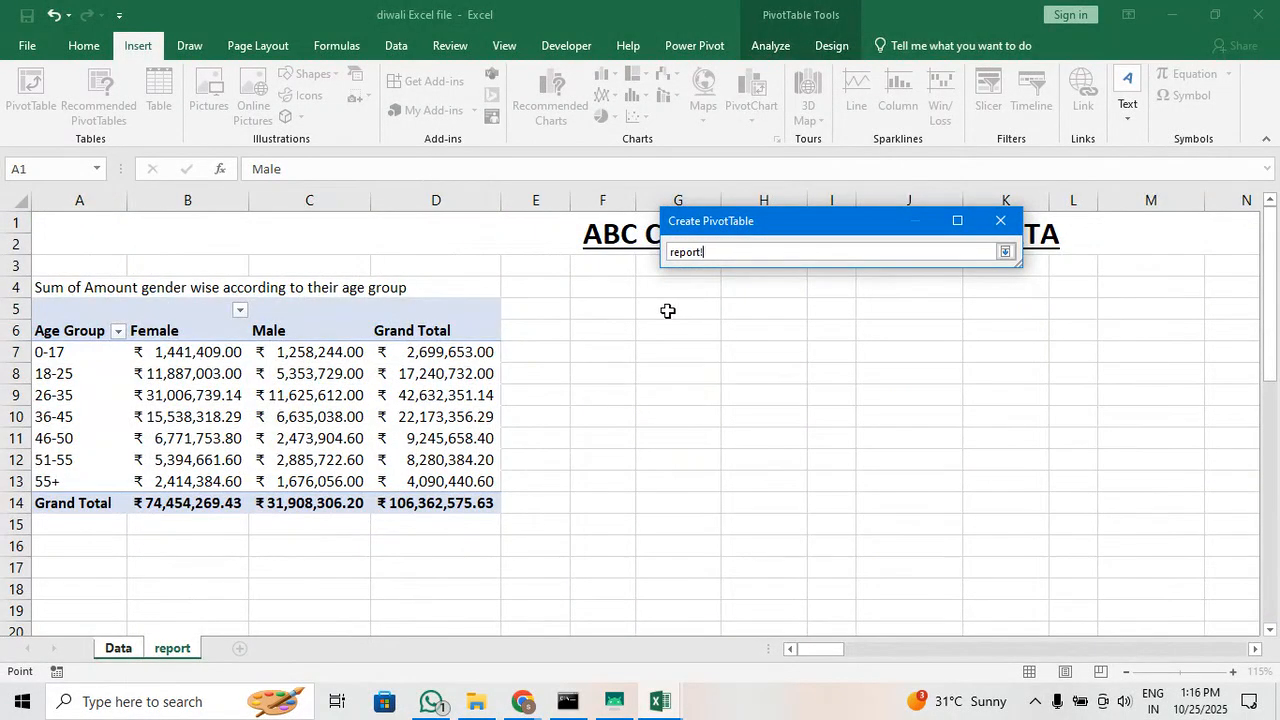
click(620, 311)
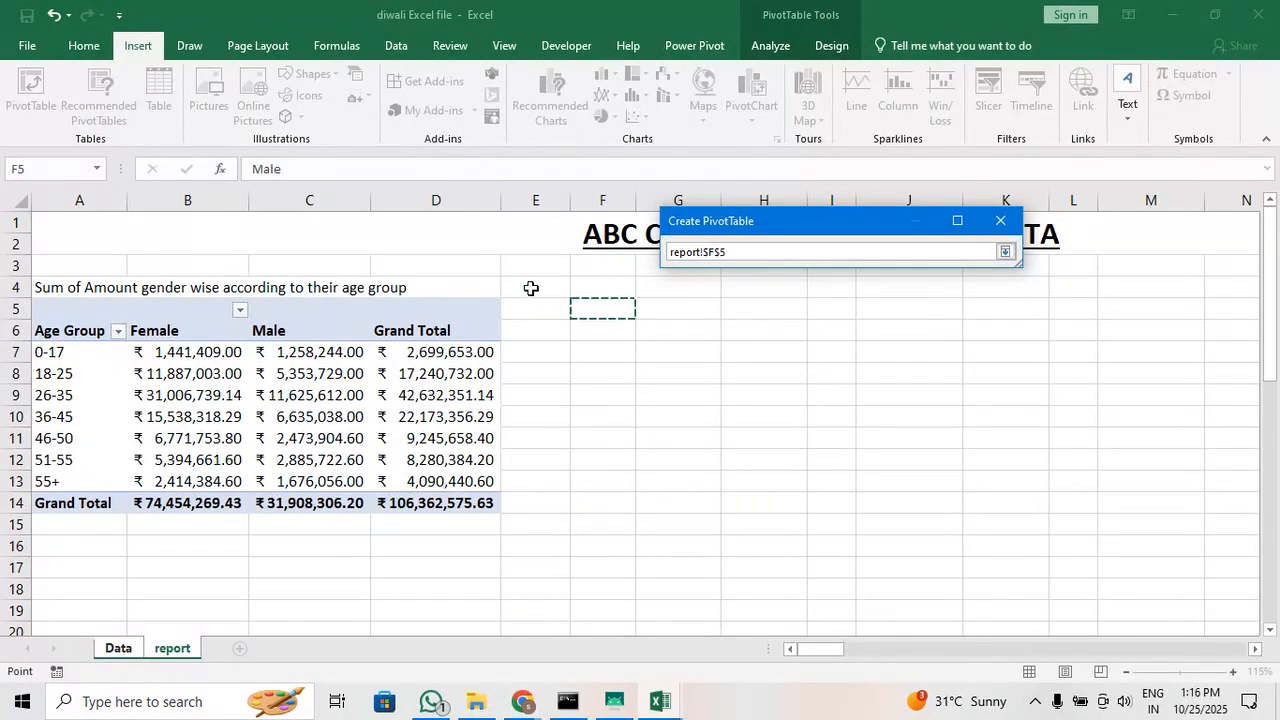
key(Return)
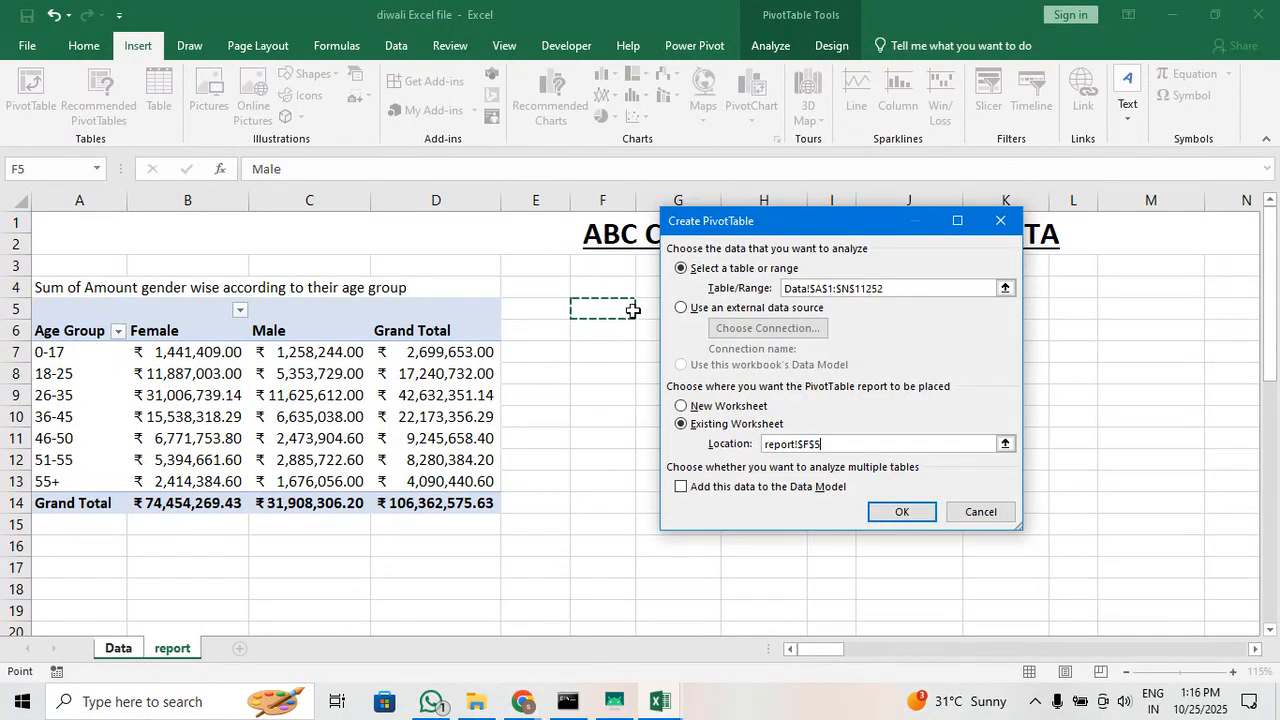
click(903, 515)
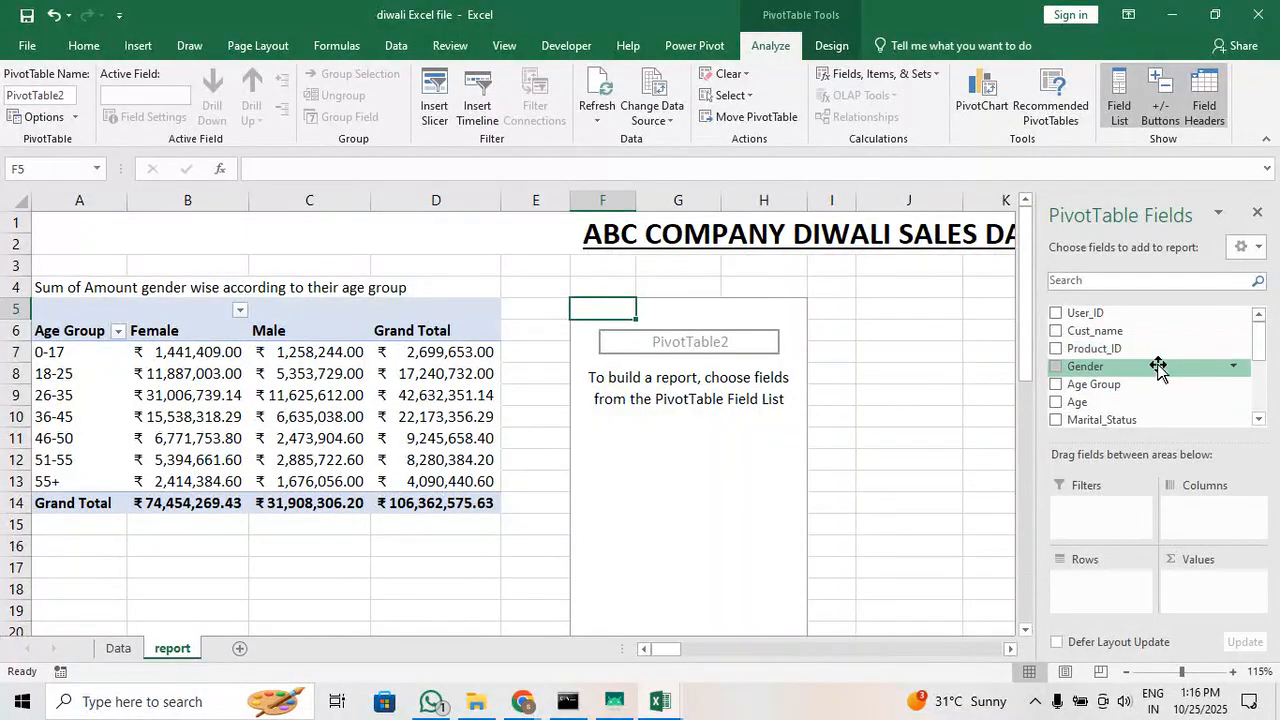
click(678, 345)
click(586, 346)
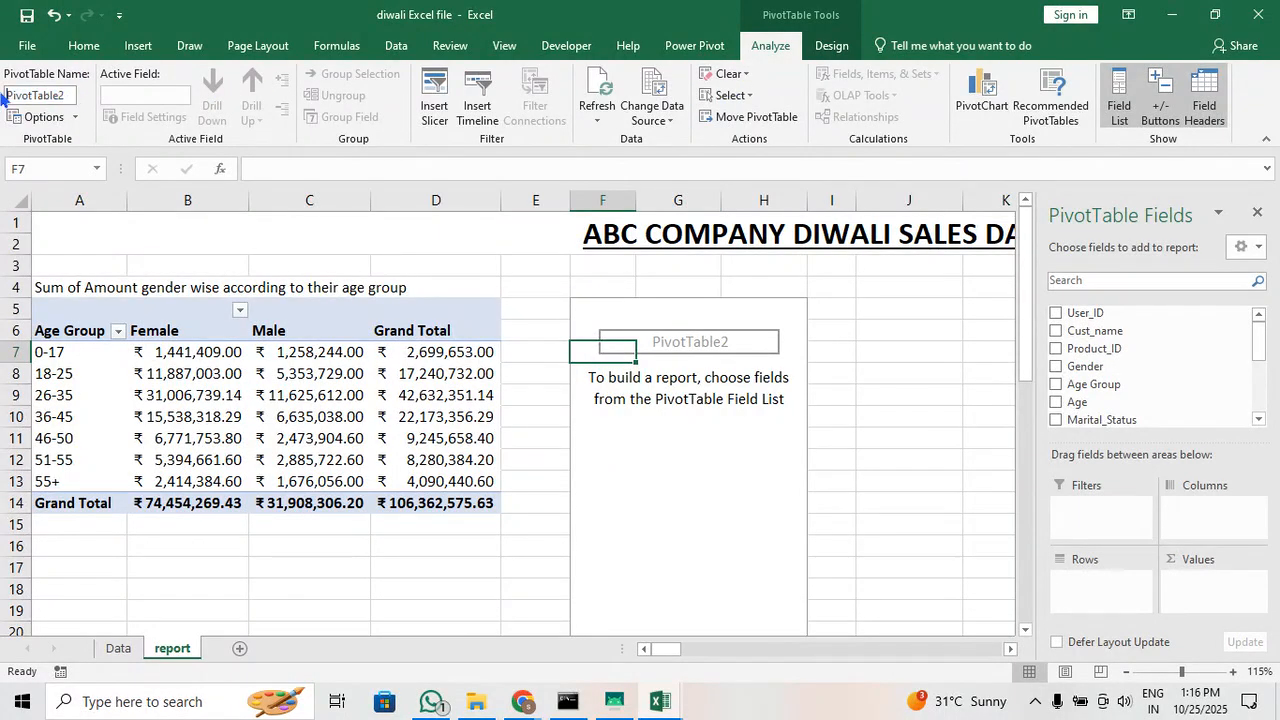
drag(4, 95, 88, 100)
click(586, 309)
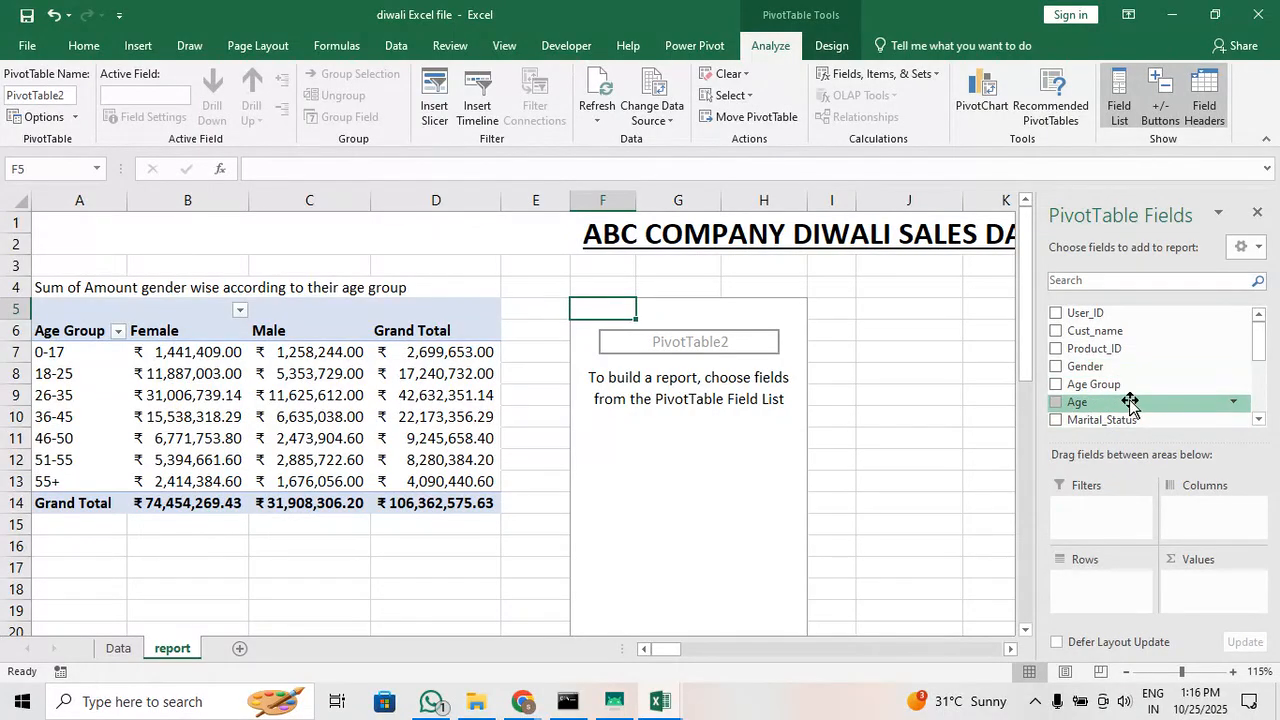
scroll(1179, 377, down, 1)
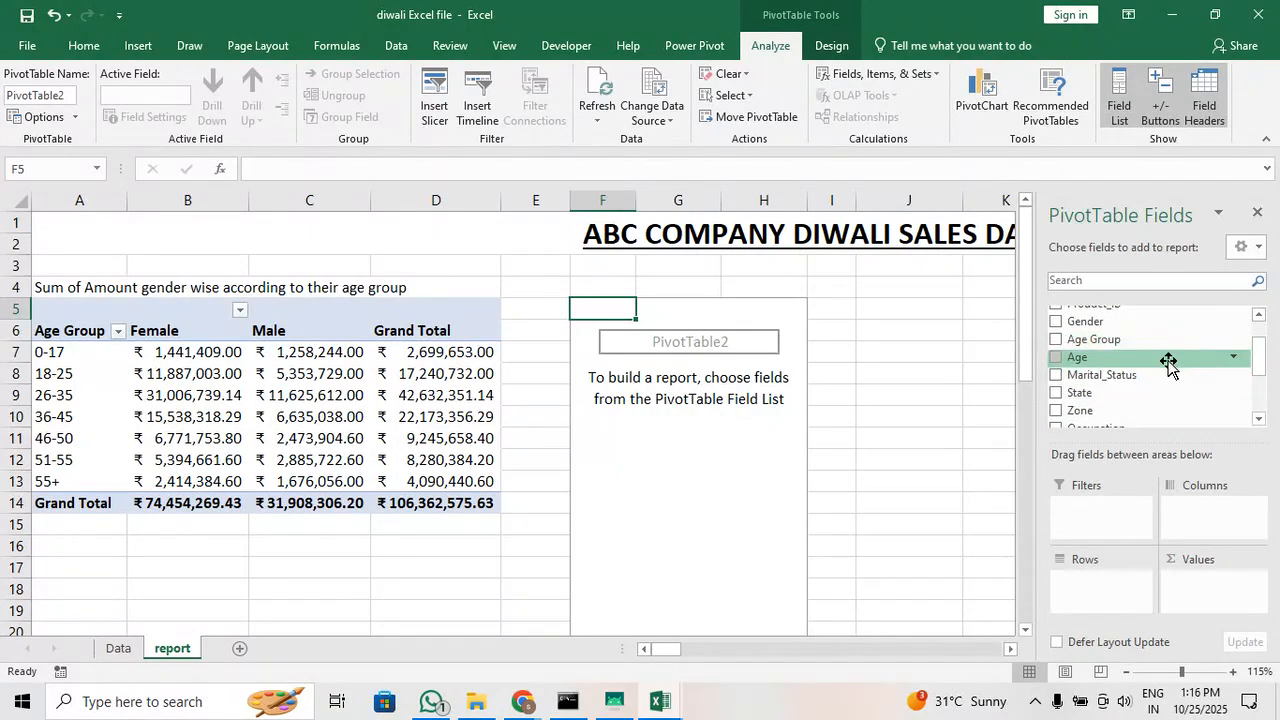
scroll(1170, 363, down, 1)
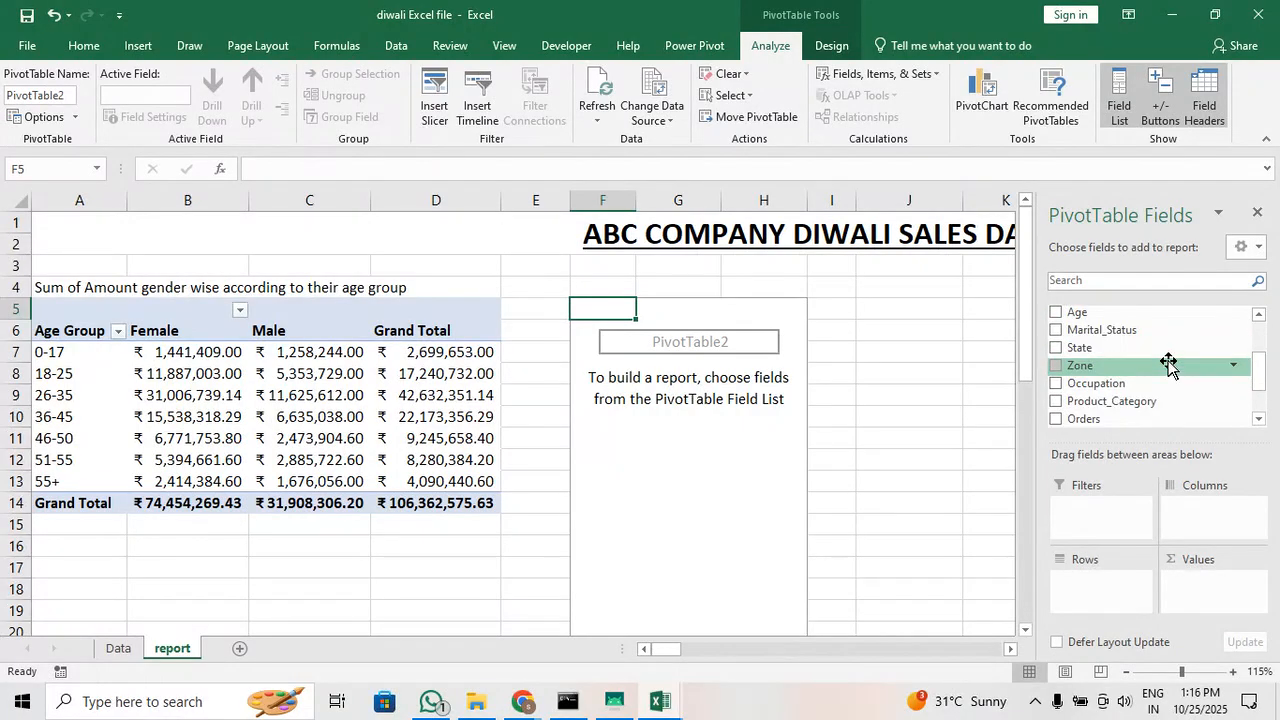
click(1055, 388)
scroll(707, 436, down, 3)
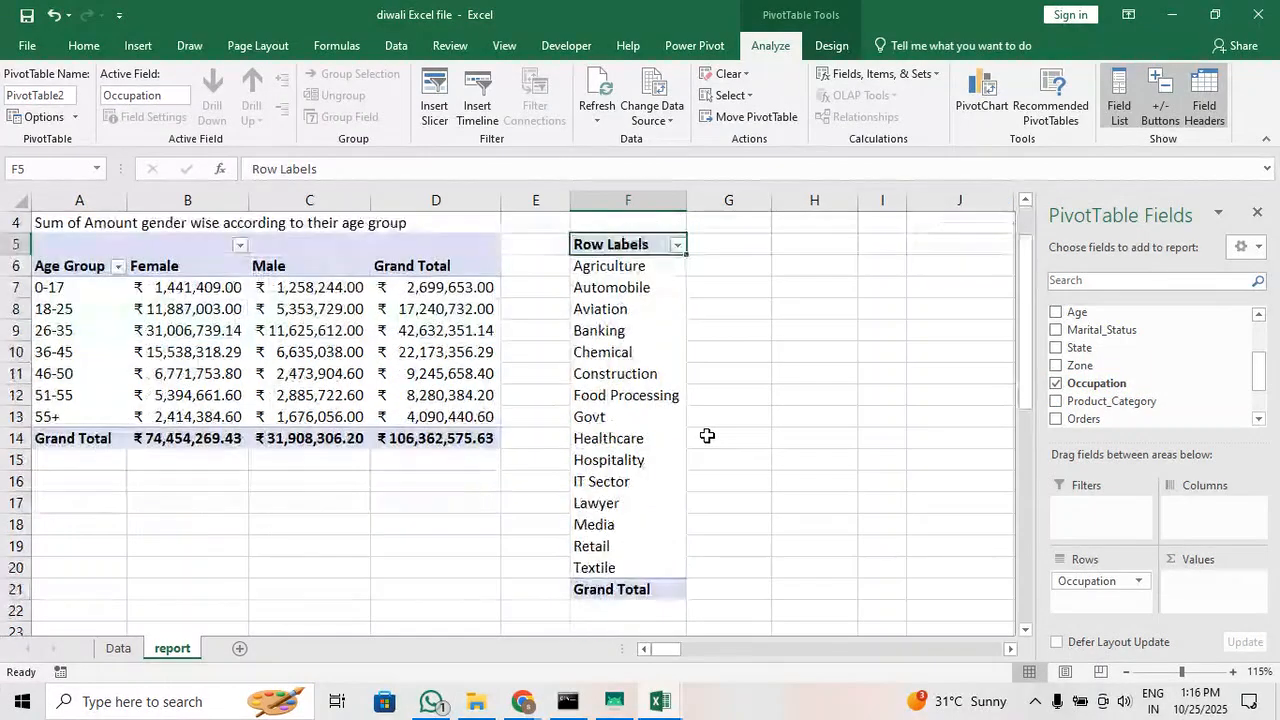
scroll(707, 436, up, 3)
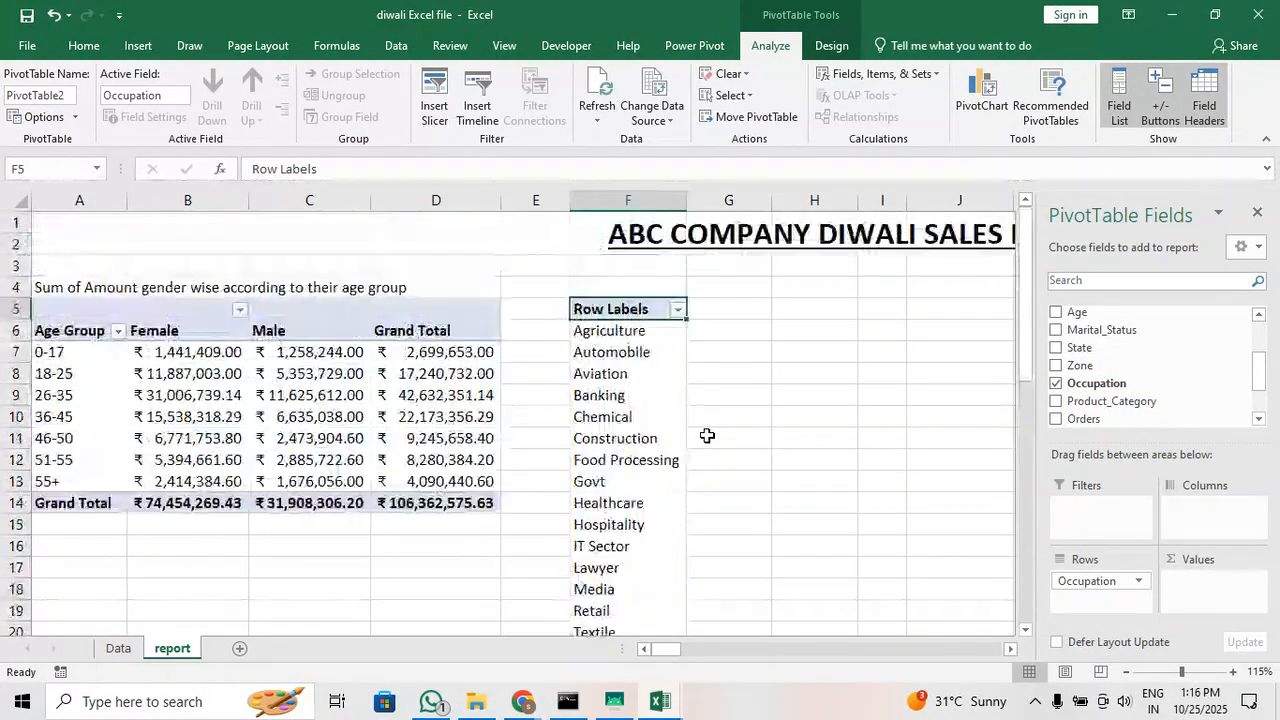
click(1056, 384)
Set Product_Category as the new pivot table's row field, with the sums of Amount and Orders as its values
drag(1098, 401, 1110, 590)
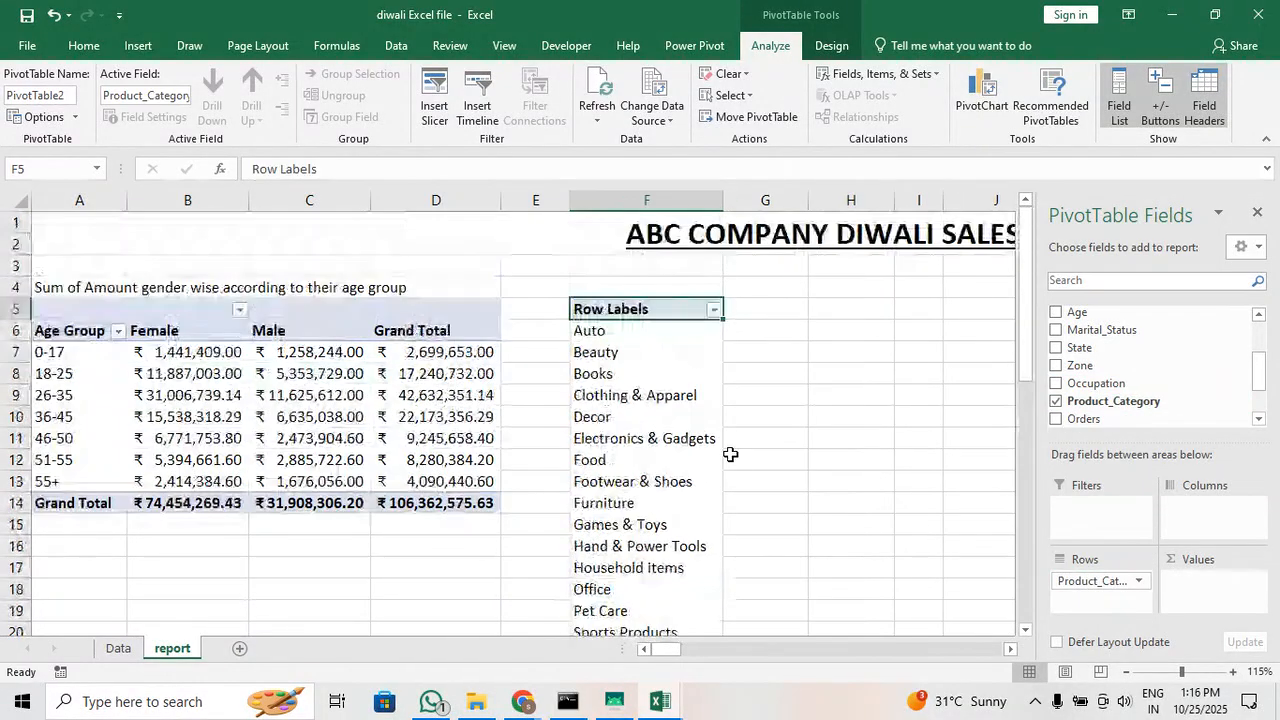
scroll(731, 454, down, 2)
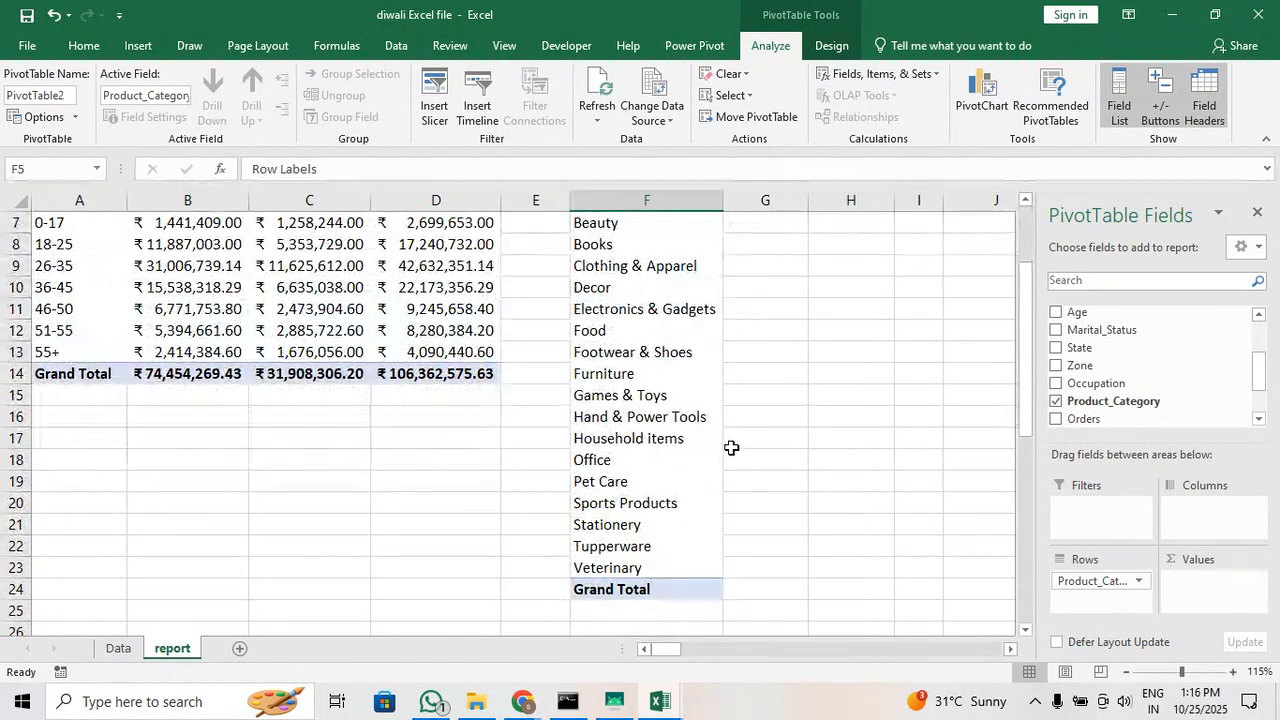
scroll(731, 424, up, 2)
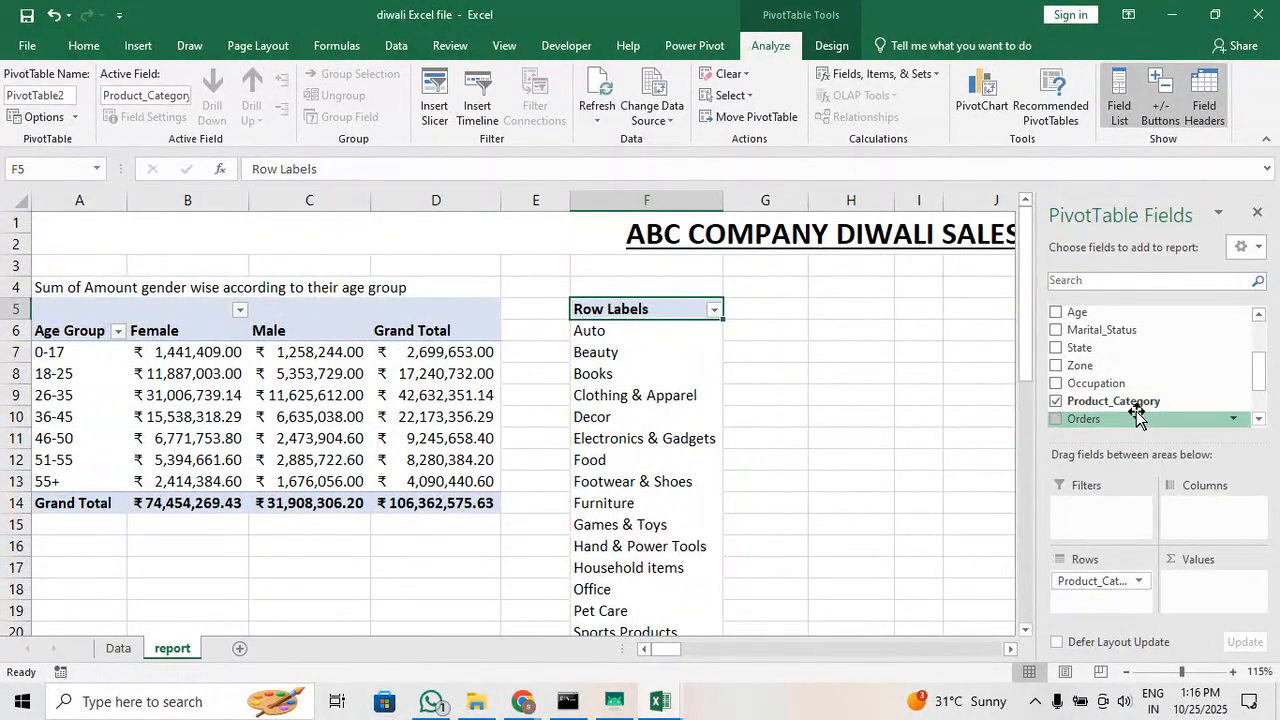
scroll(1133, 418, down, 1)
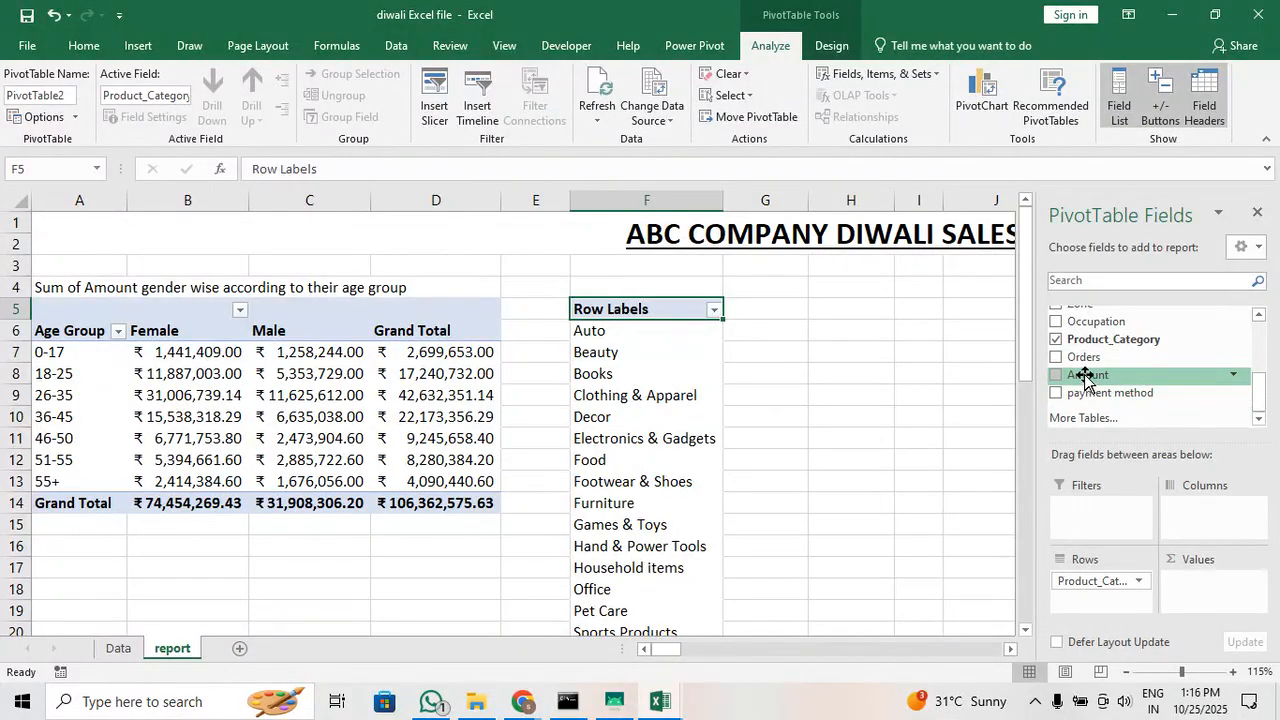
drag(1087, 380, 1205, 588)
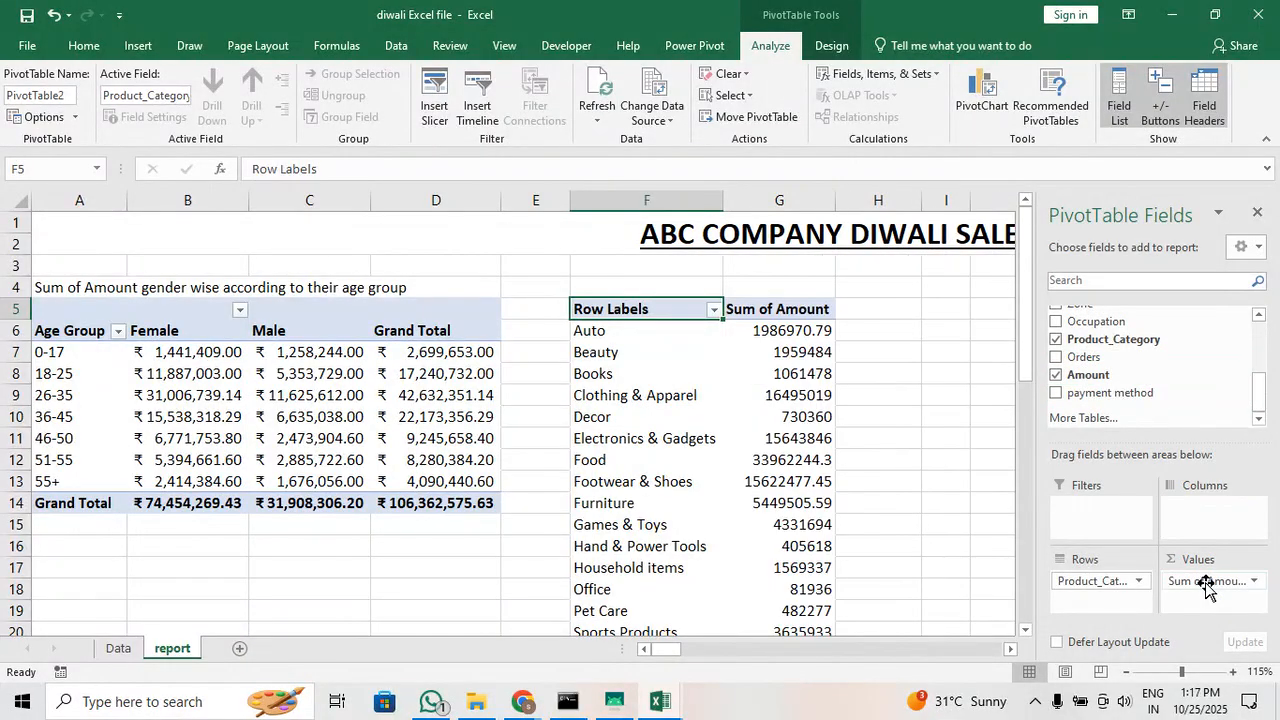
drag(1084, 357, 1218, 618)
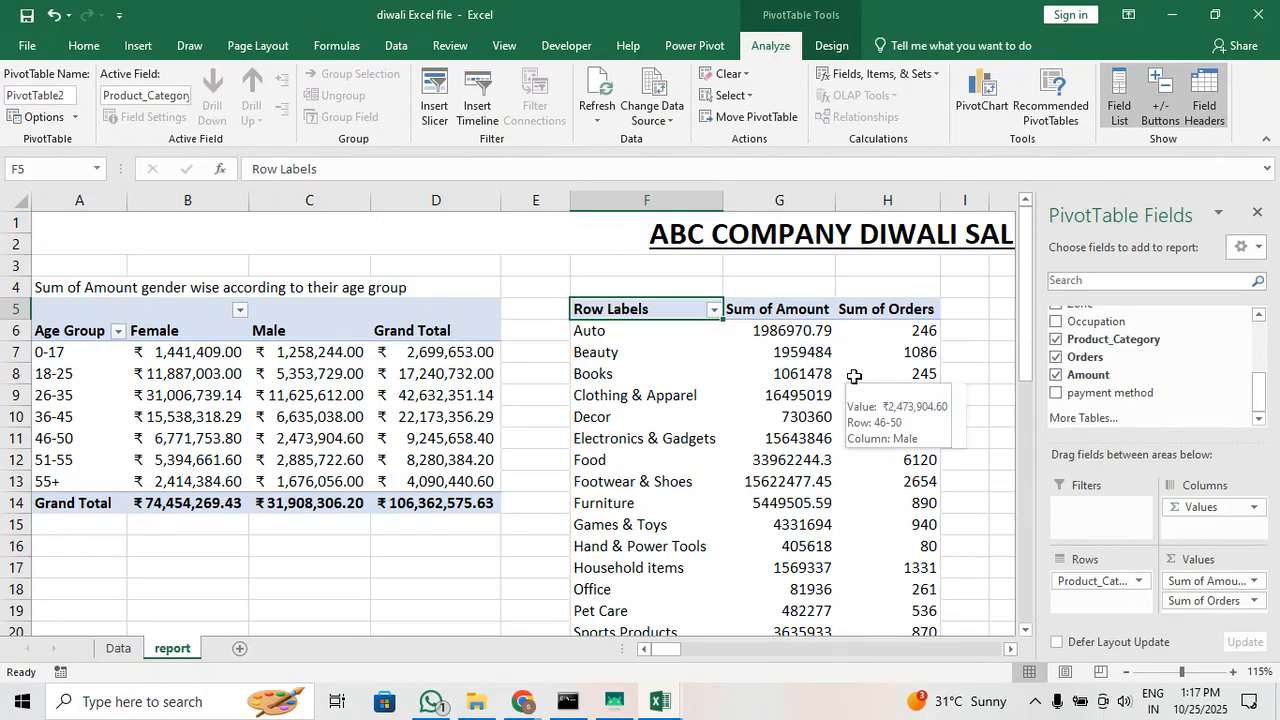
click(615, 354)
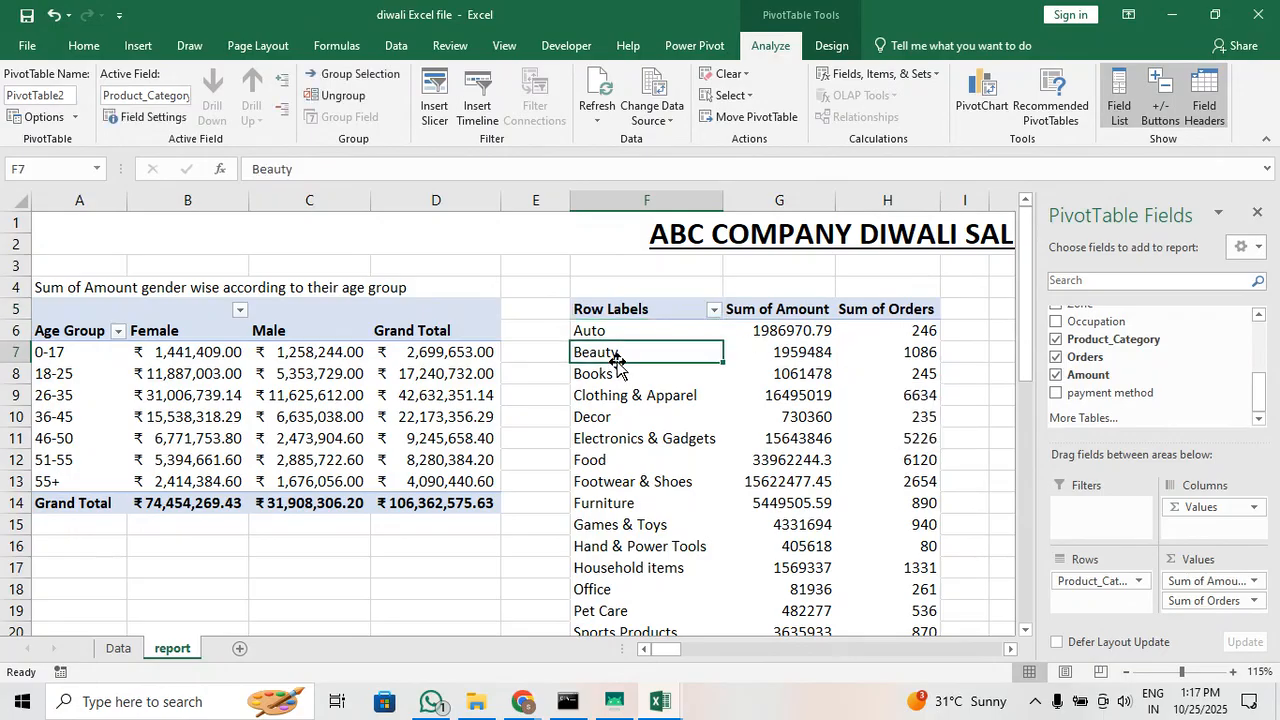
click(788, 355)
click(887, 355)
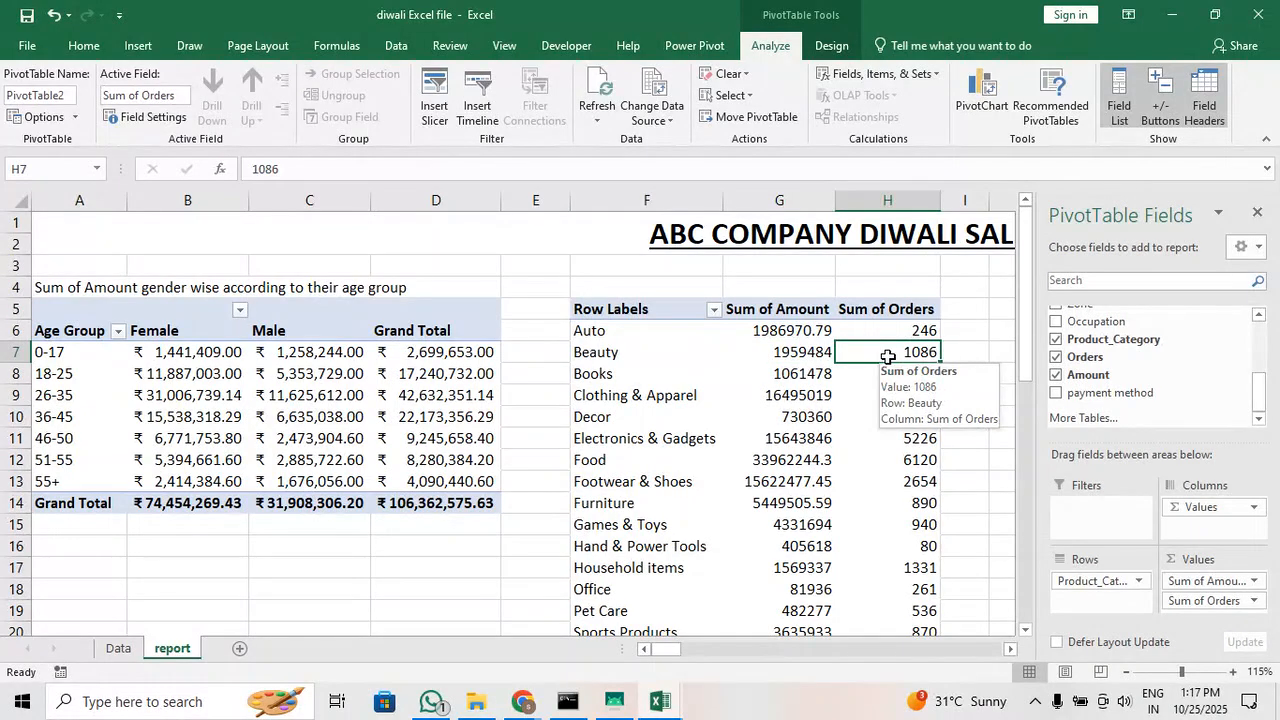
Format the amounts and orders in cells G6:H24 as Accounting with the ₹ Hindi currency symbol
scroll(887, 357, down, 1)
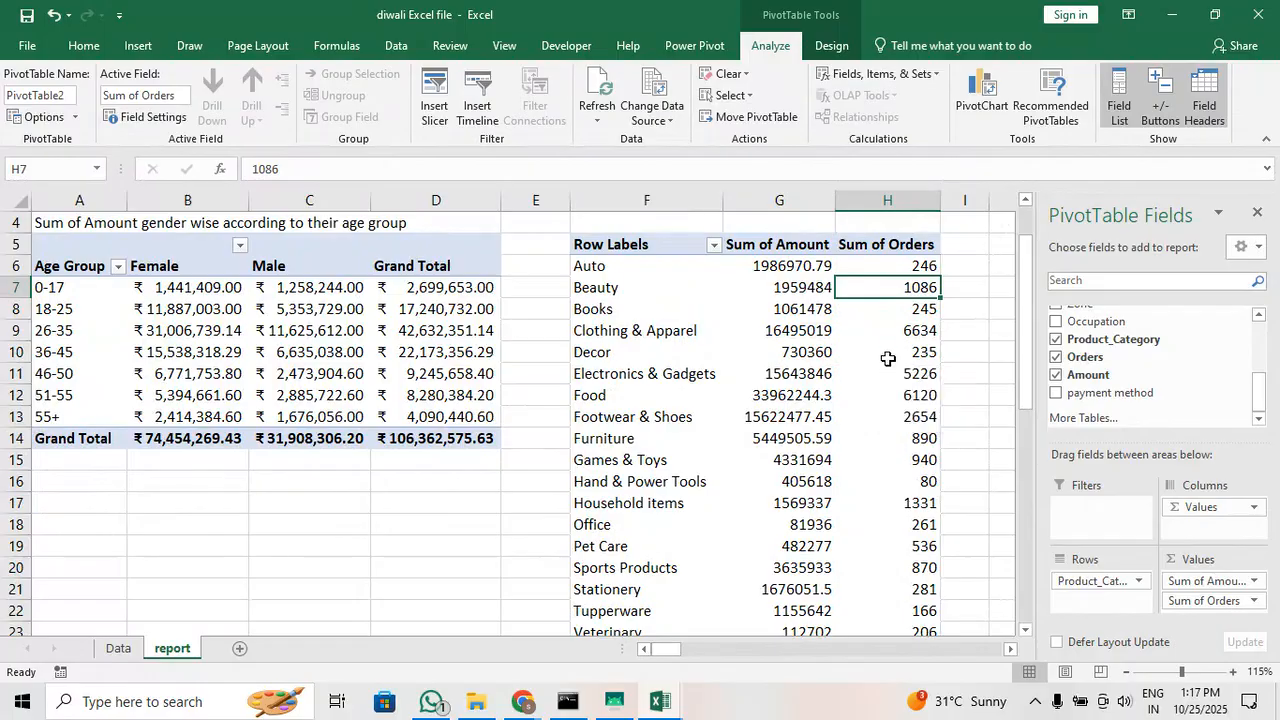
scroll(843, 384, down, 1)
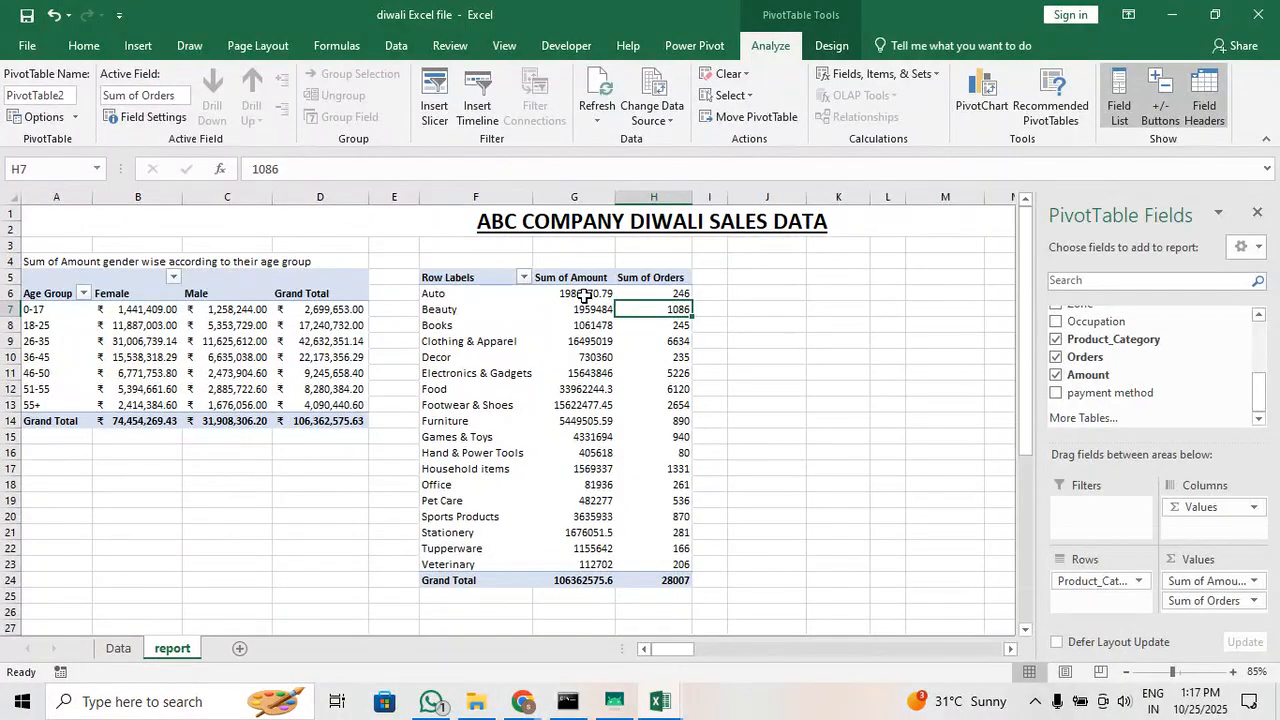
drag(585, 296, 670, 578)
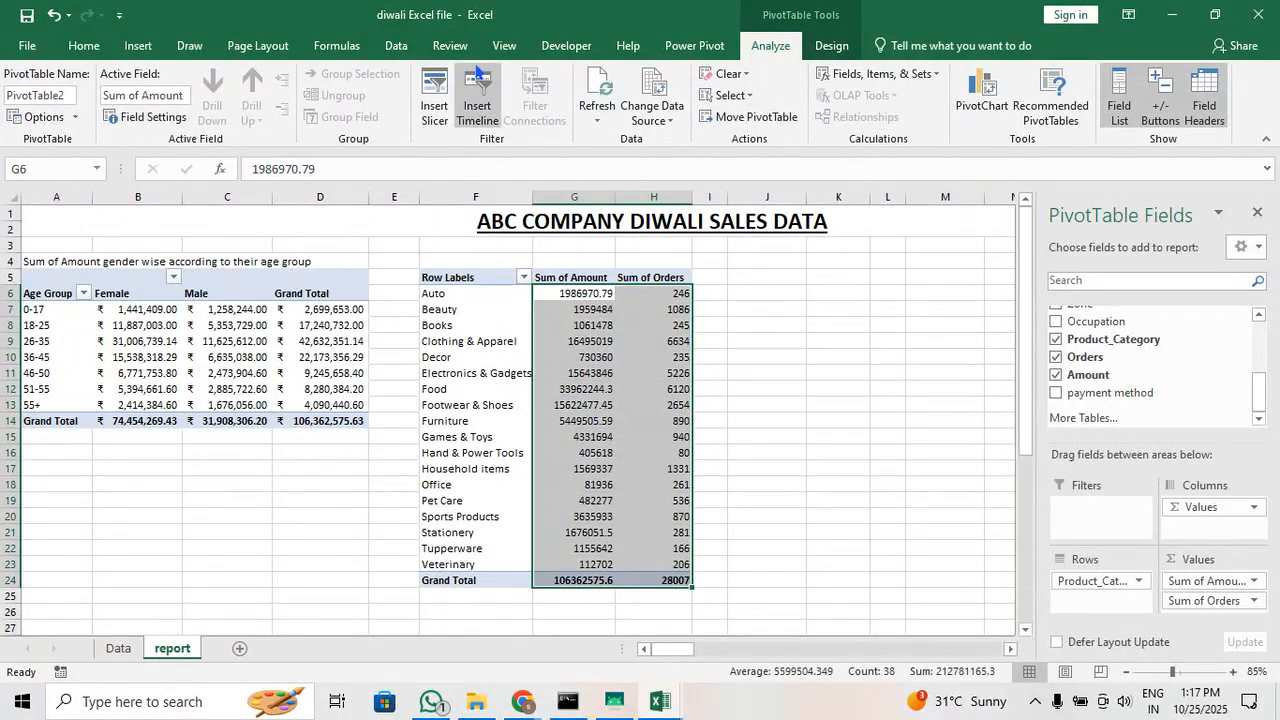
click(84, 47)
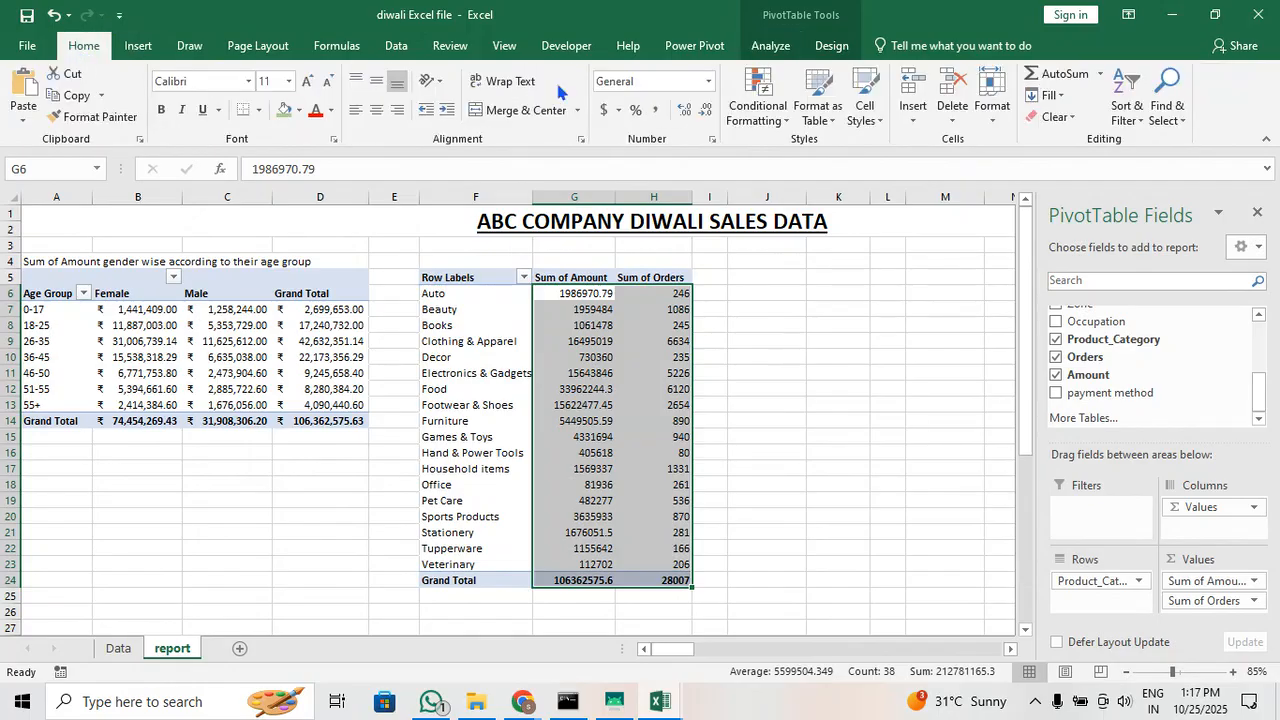
click(708, 110)
click(708, 110)
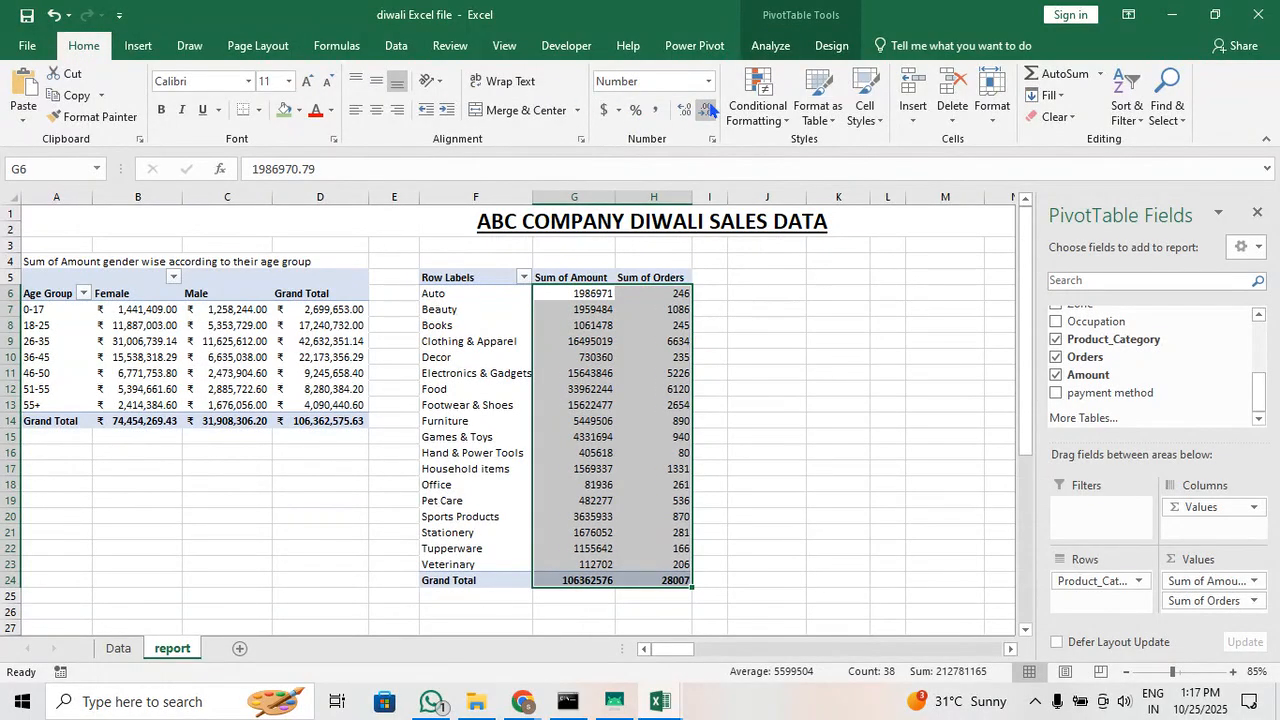
click(605, 110)
click(619, 110)
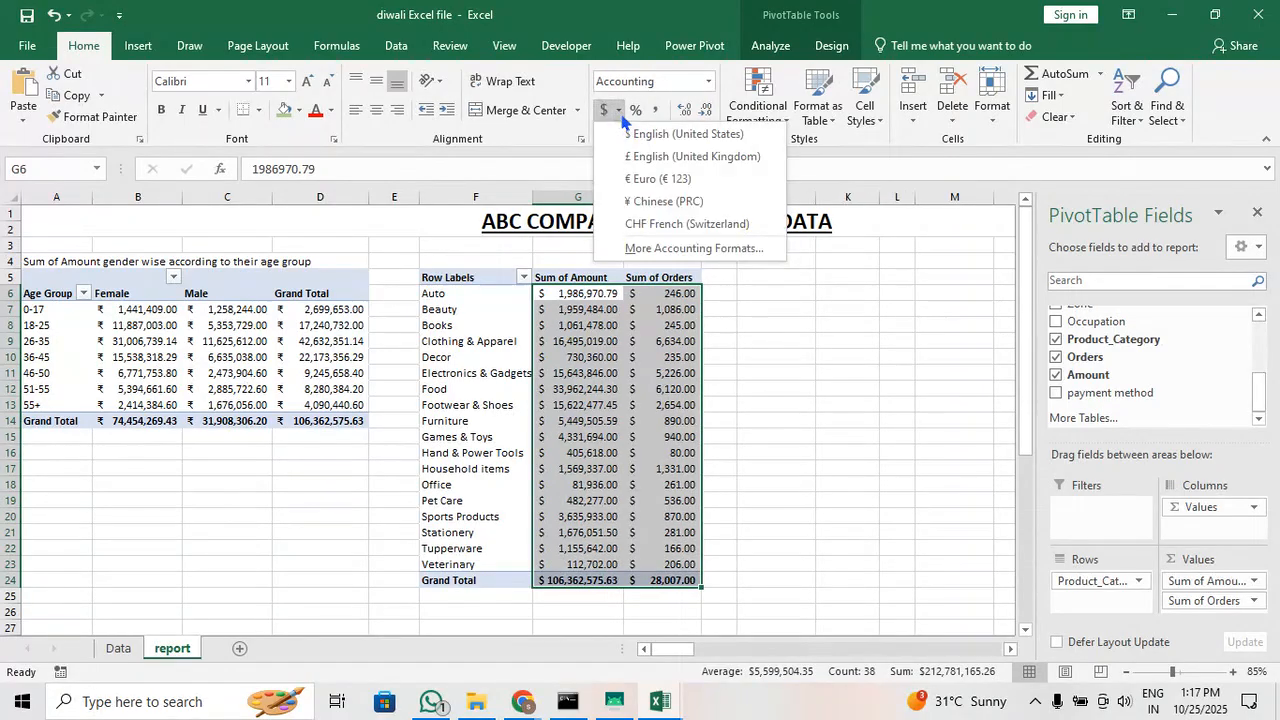
click(670, 247)
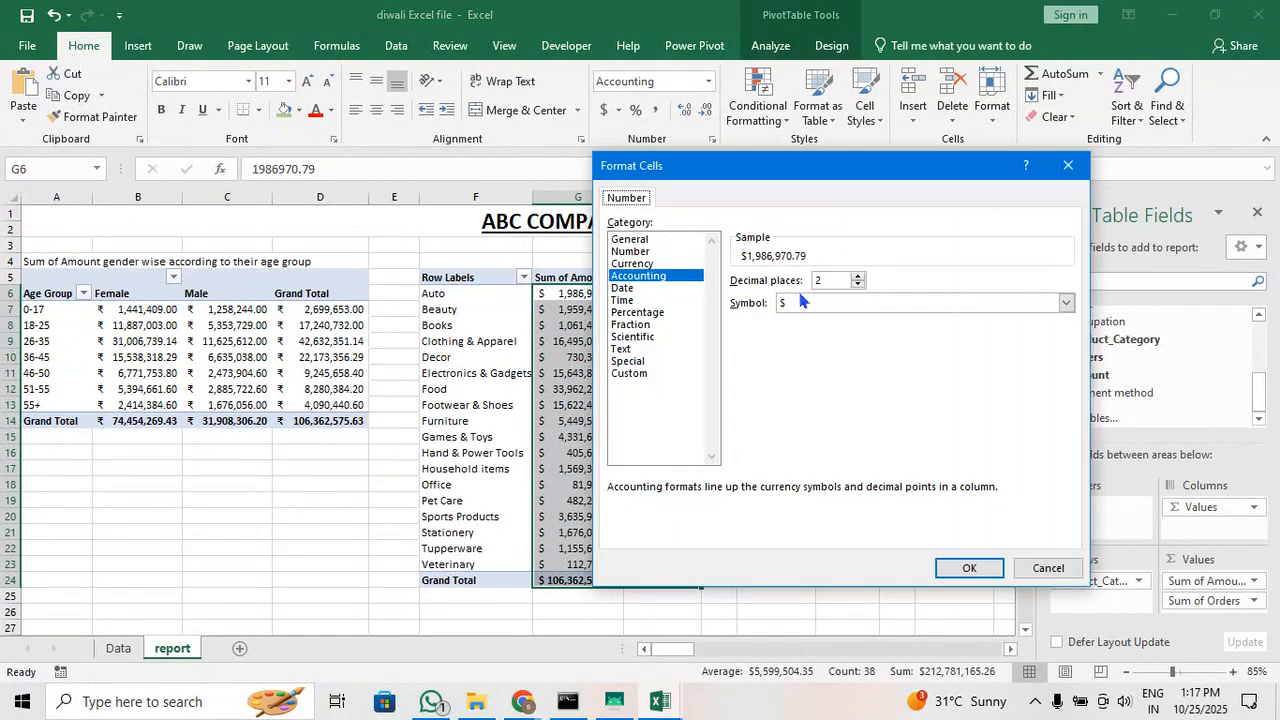
click(803, 302)
key(h)
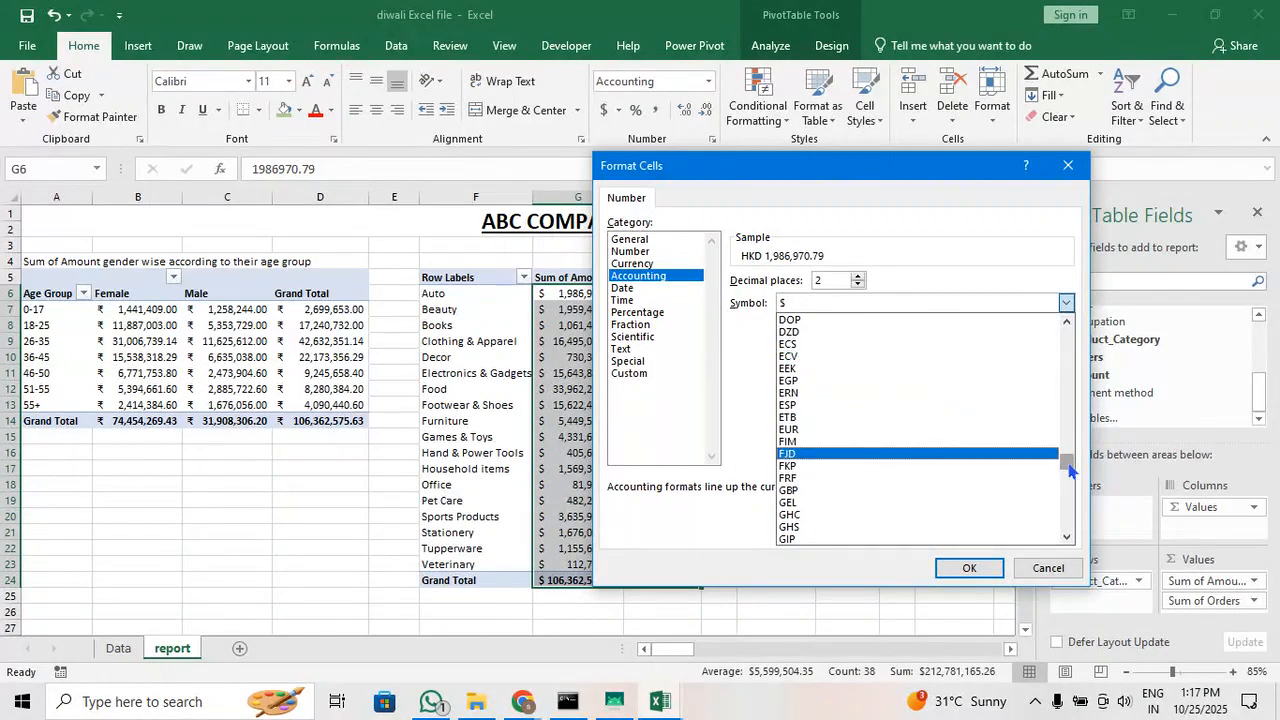
drag(1068, 460, 1075, 392)
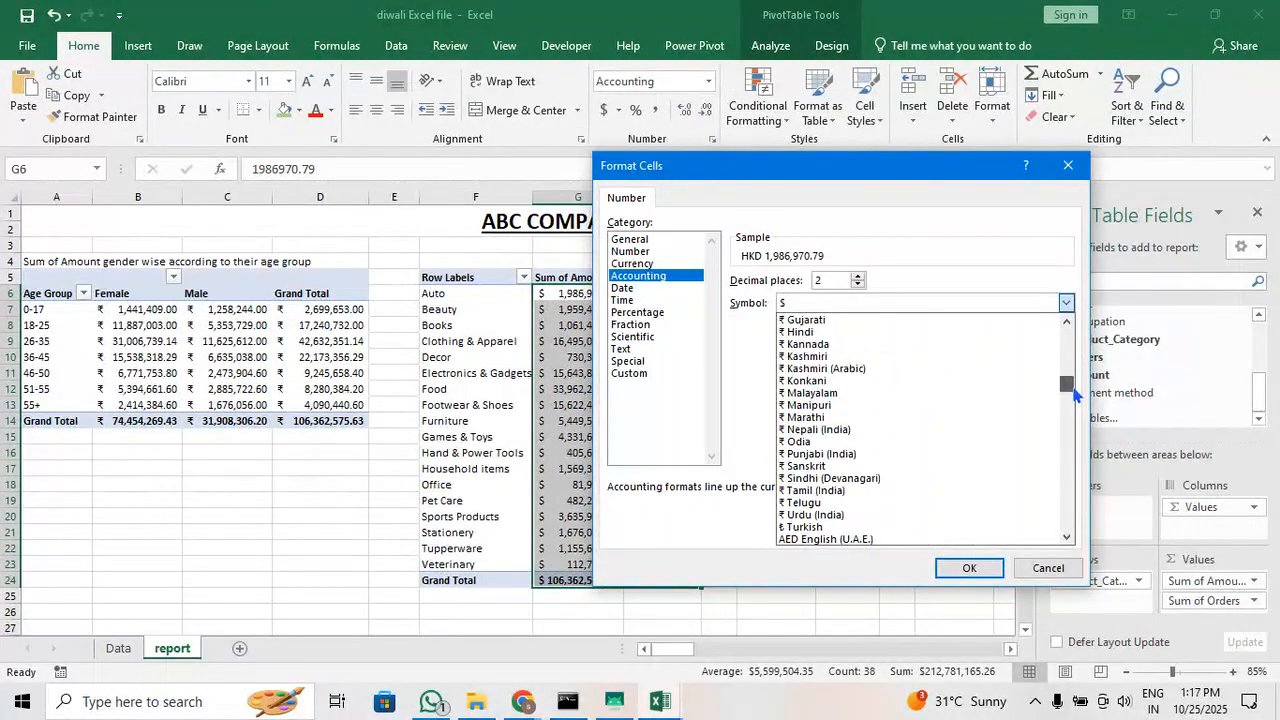
click(877, 332)
click(947, 567)
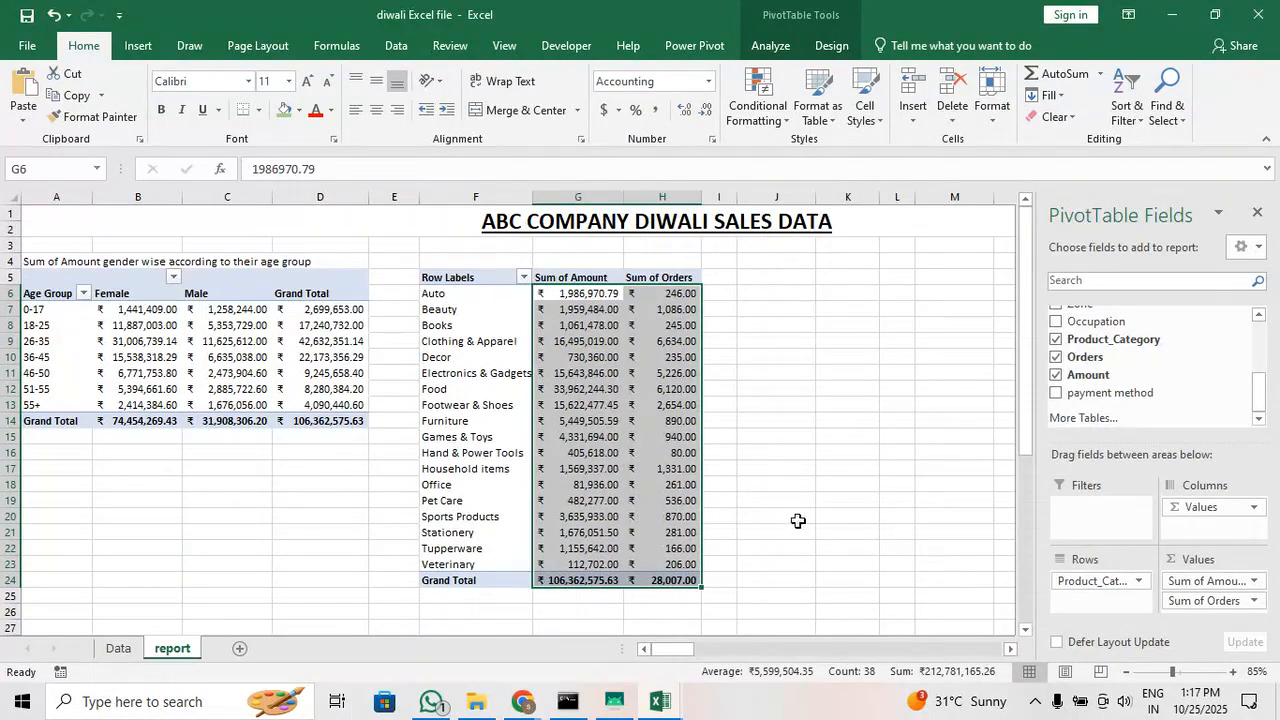
Rename the Row Labels header in cell F5 of the product category pivot table as Product_Category
click(745, 468)
ctrl+scroll(670, 436, up, 3)
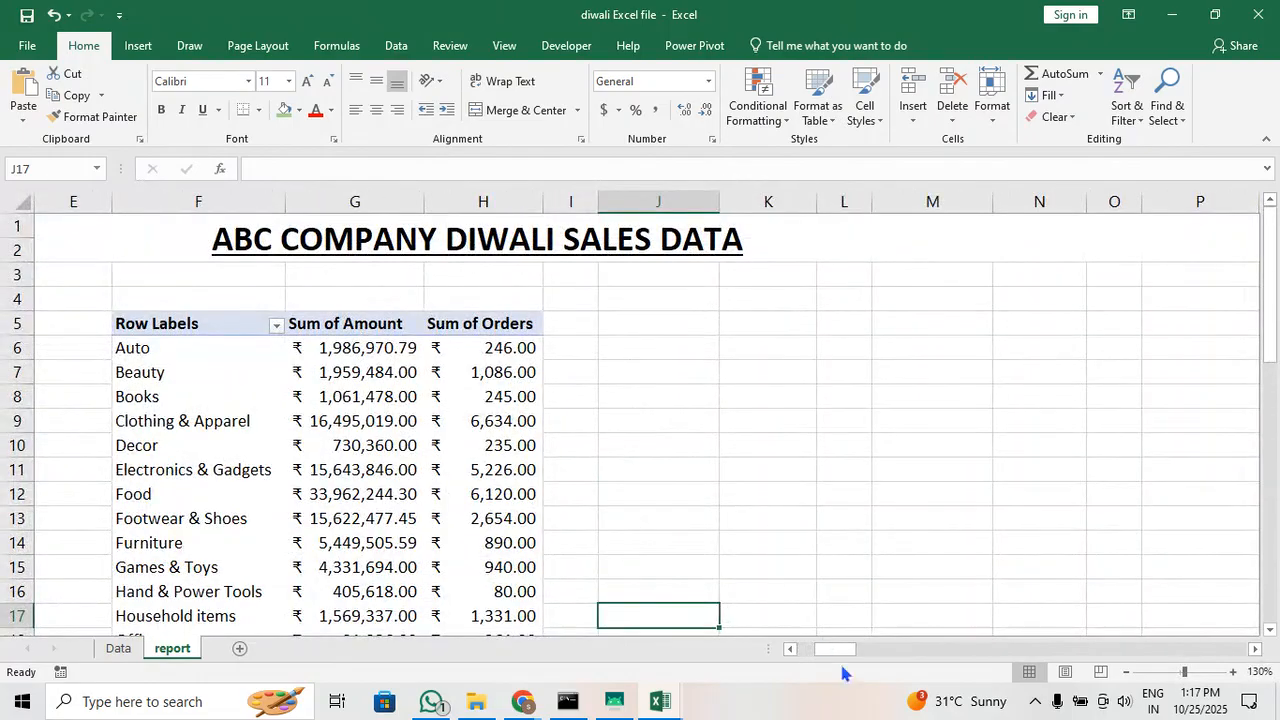
drag(841, 646, 821, 647)
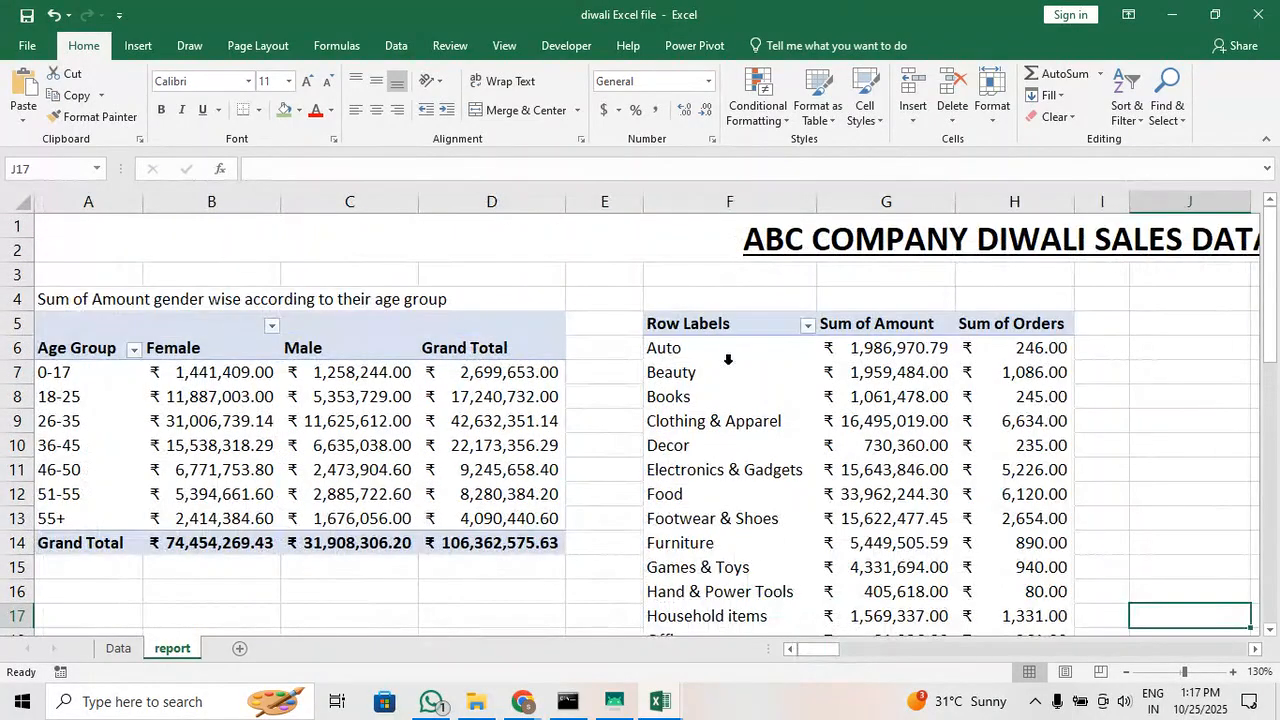
click(728, 328)
double_click(729, 323)
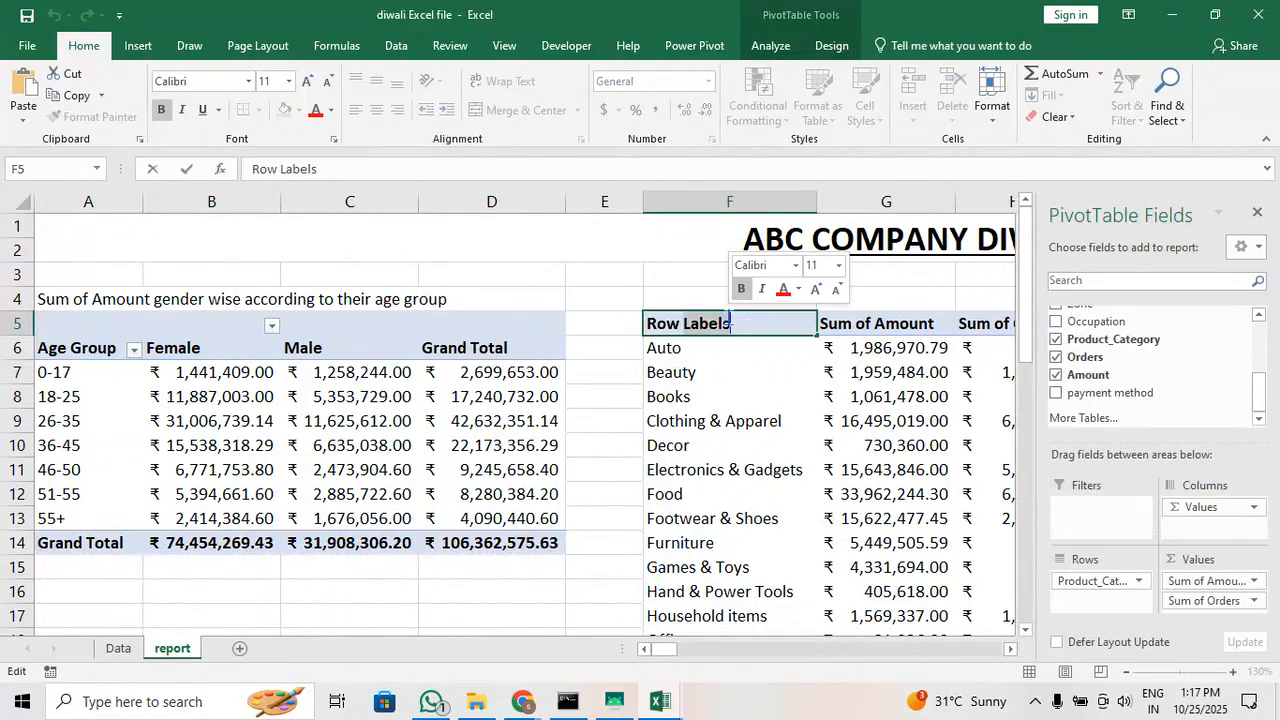
key(BackSpace)
key(BackSpace)
key(BackSpace)
key(BackSpace)
key(BackSpace)
key(BackSpace)
key(BackSpace)
key(BackSpace)
key(BackSpace)
key(BackSpace)
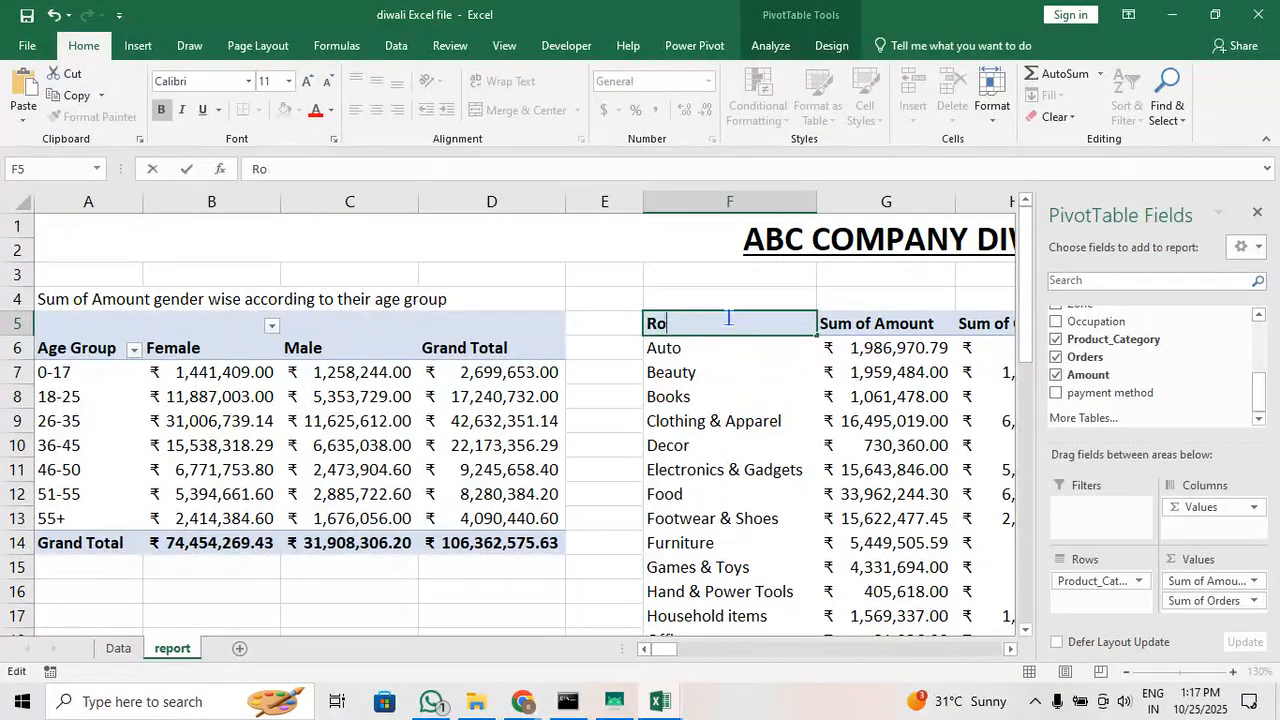
text(pet Carepro)
text(duct_Category)
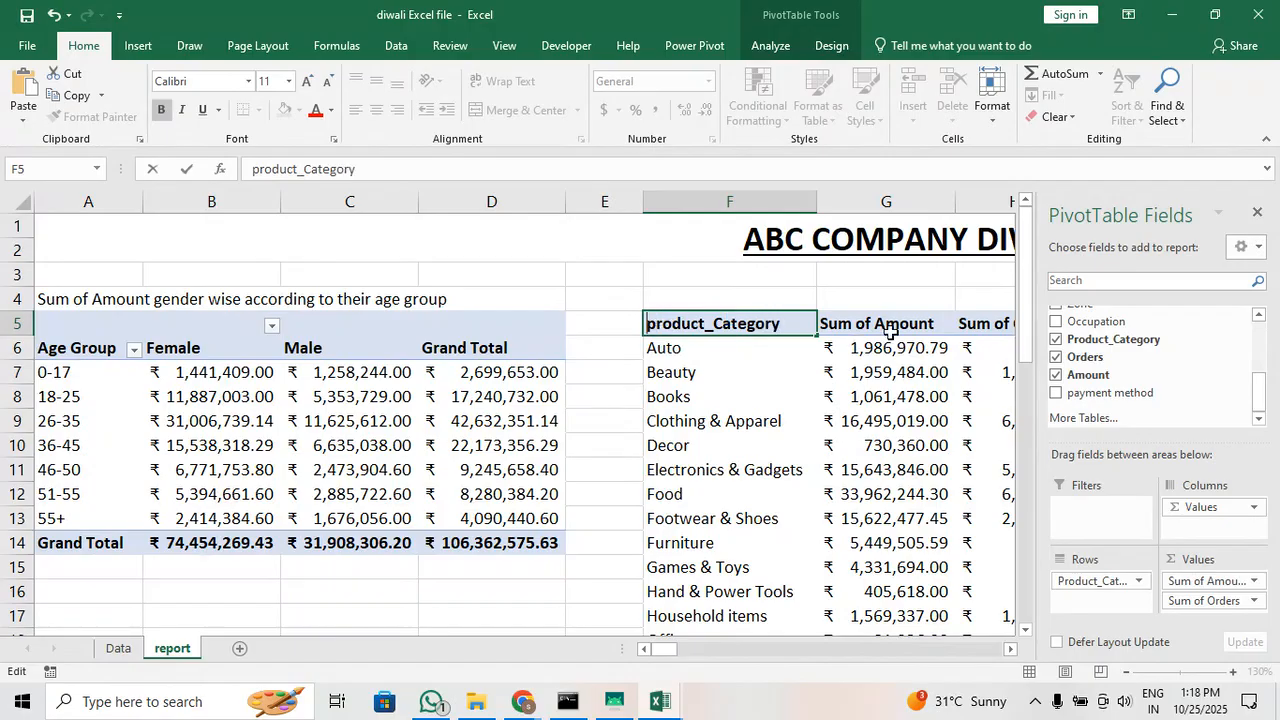
key(Return)
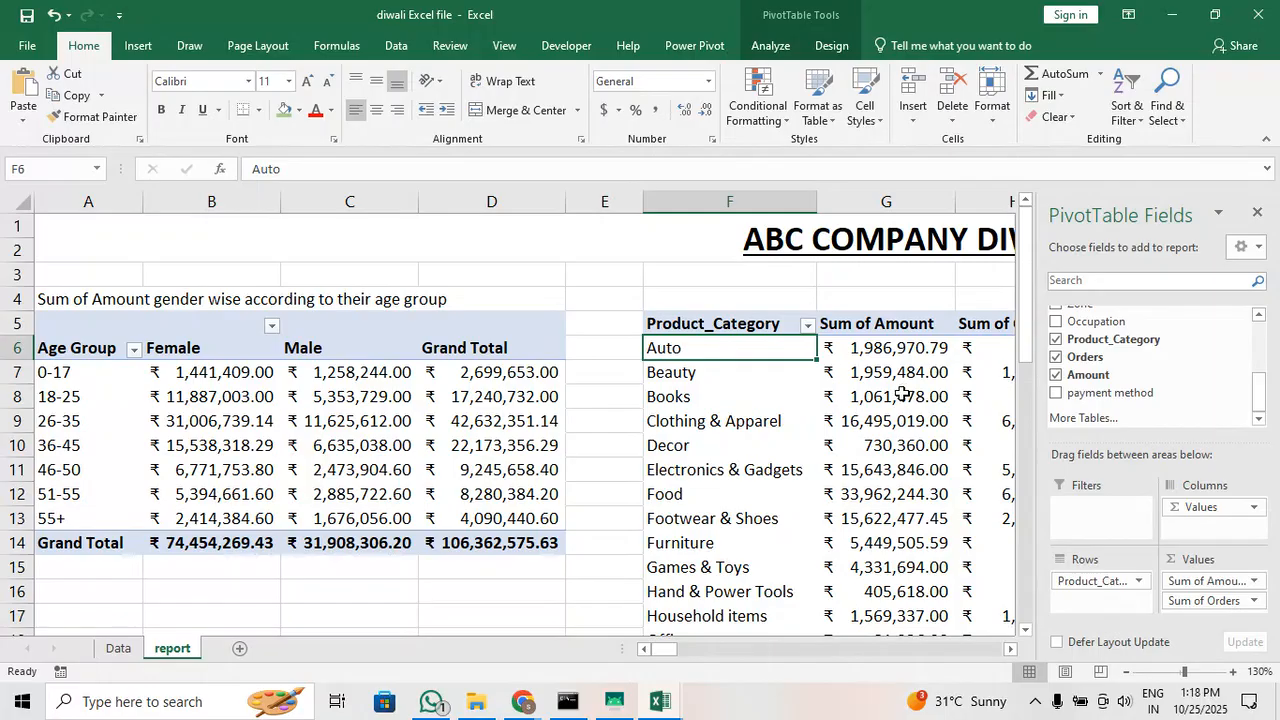
scroll(831, 373, down, 2)
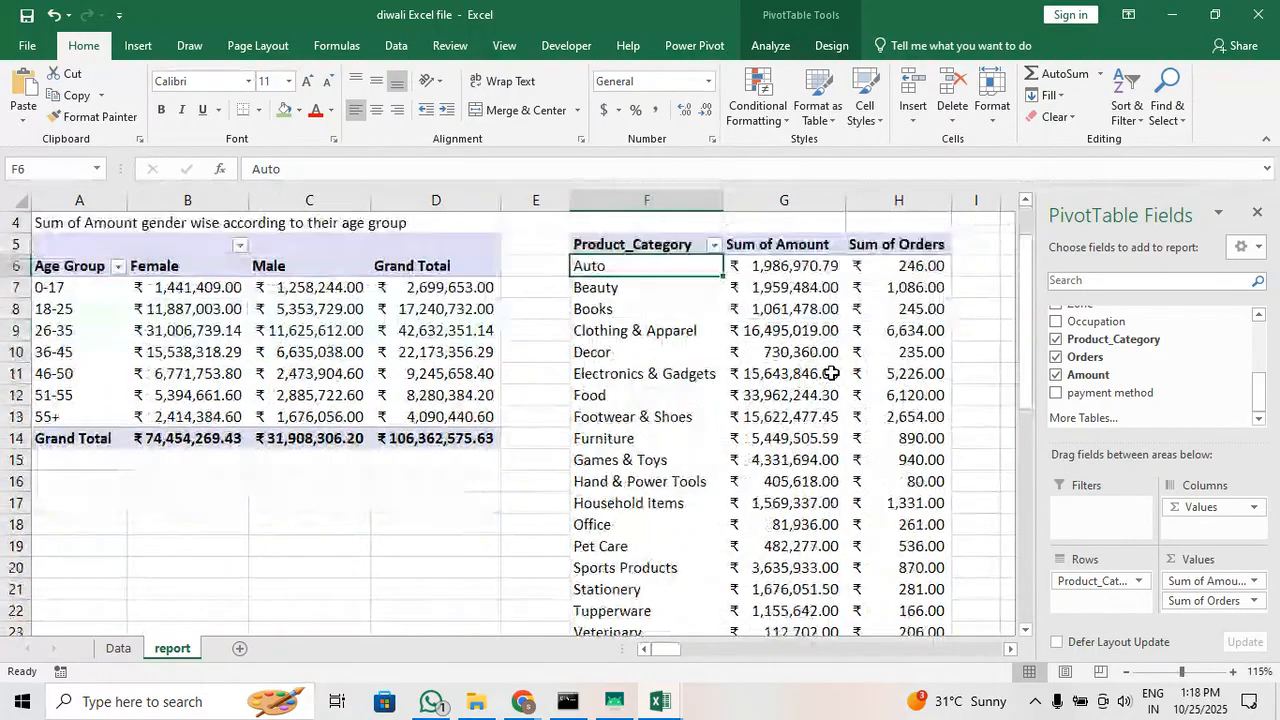
scroll(831, 373, up, 1)
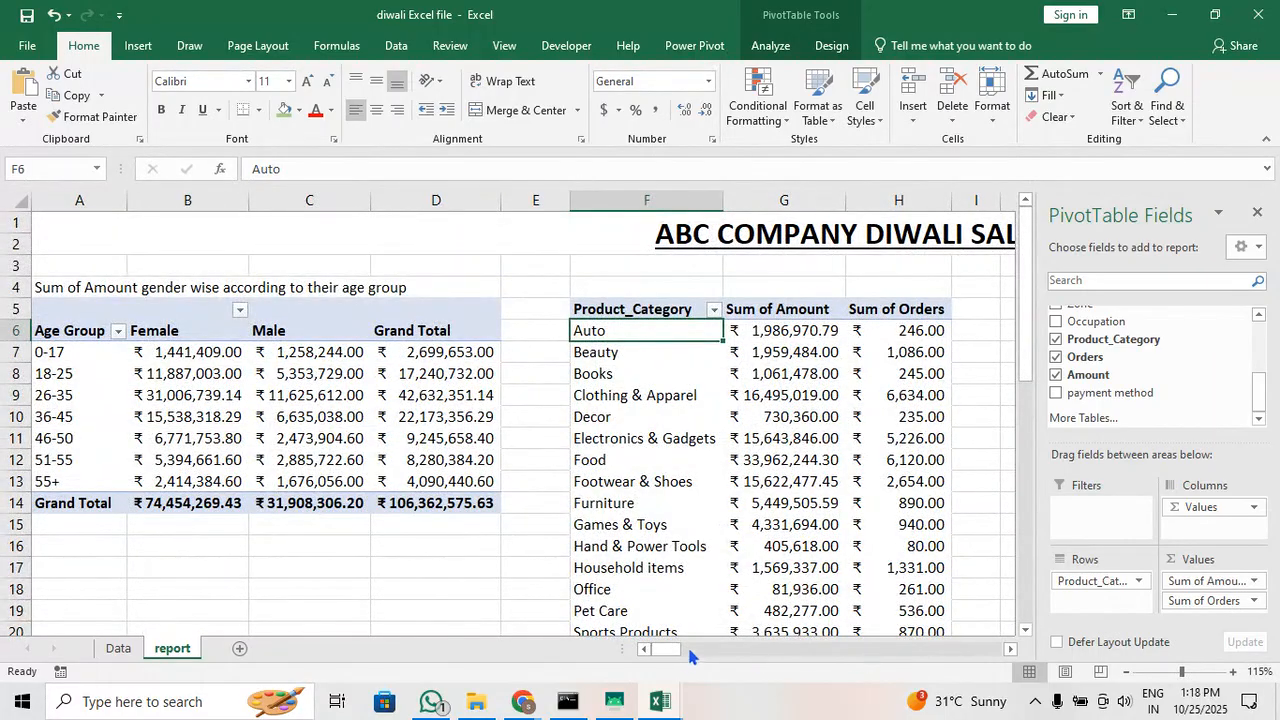
drag(662, 650, 690, 657)
click(384, 305)
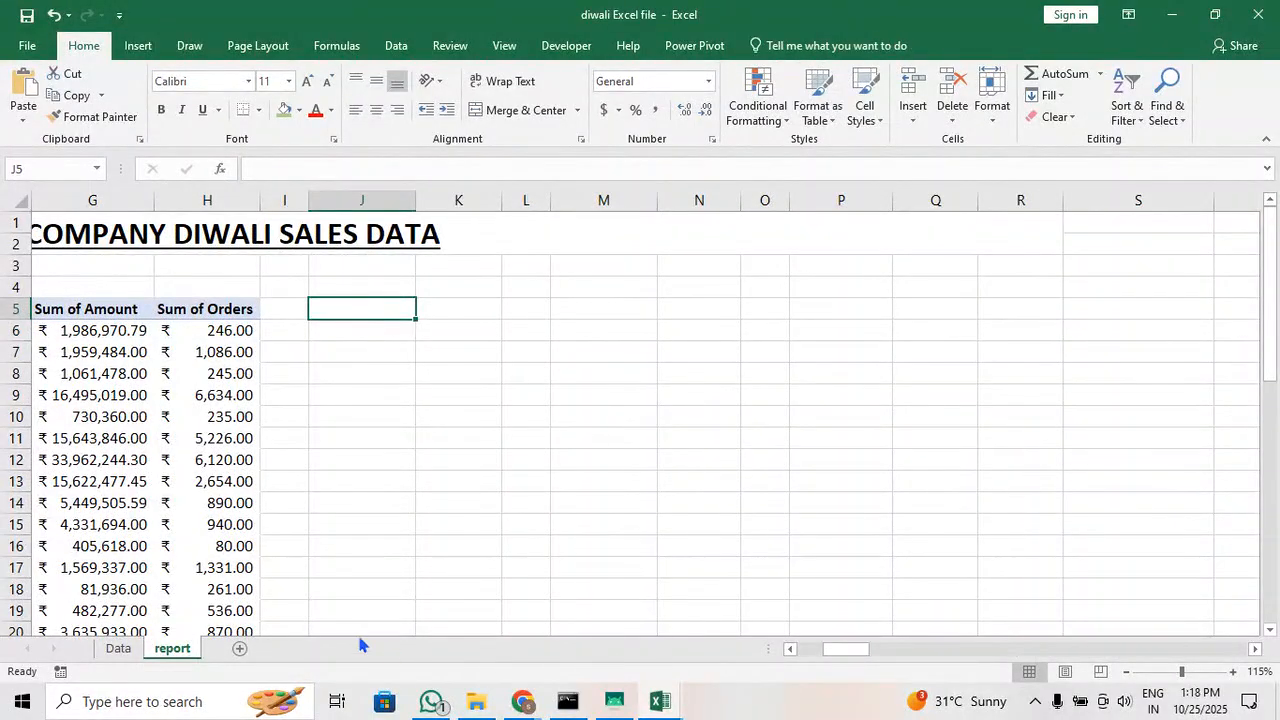
click(118, 648)
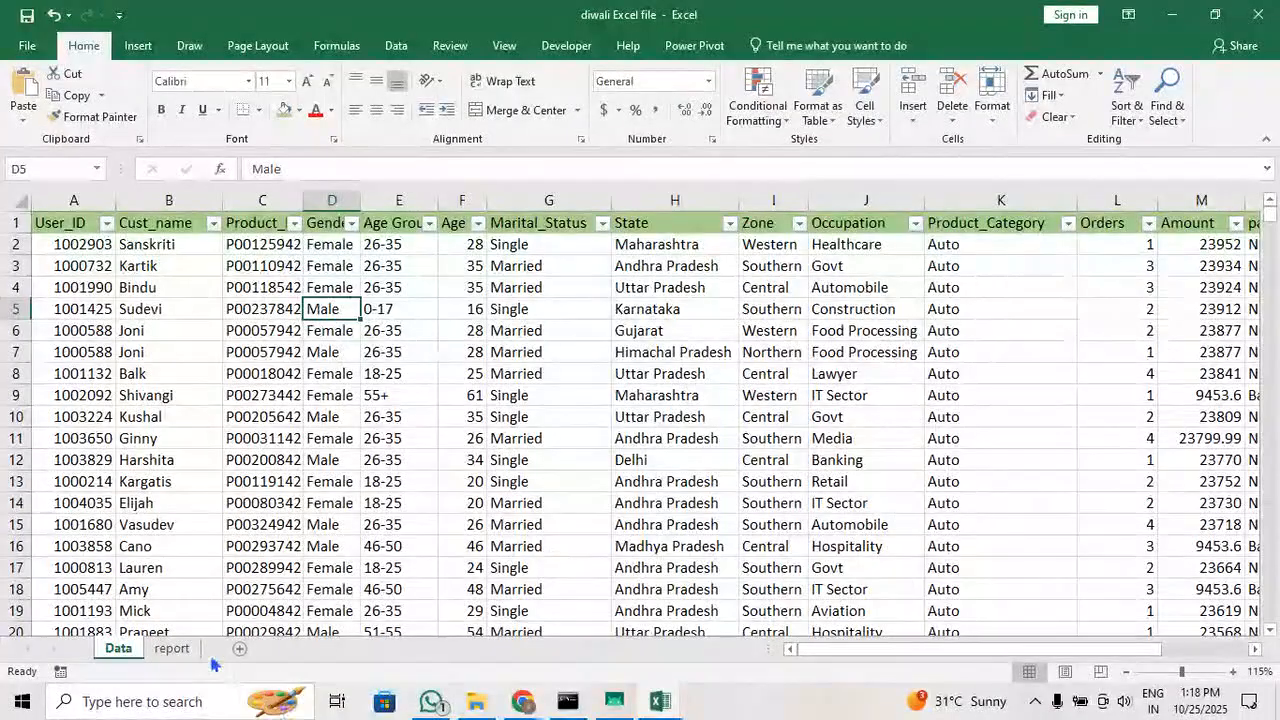
click(172, 650)
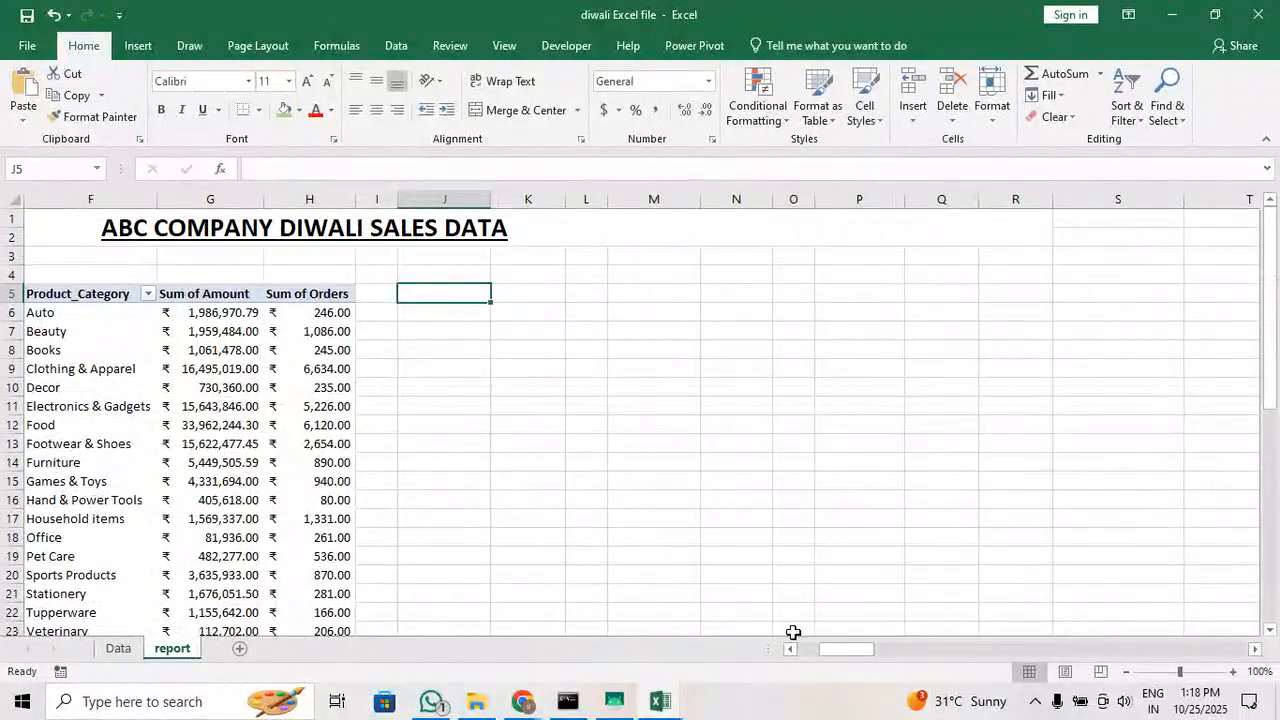
Unmerge the report's title, merge and center it across A1:M2 instead, and make its font one size larger
click(826, 652)
drag(826, 652, 806, 652)
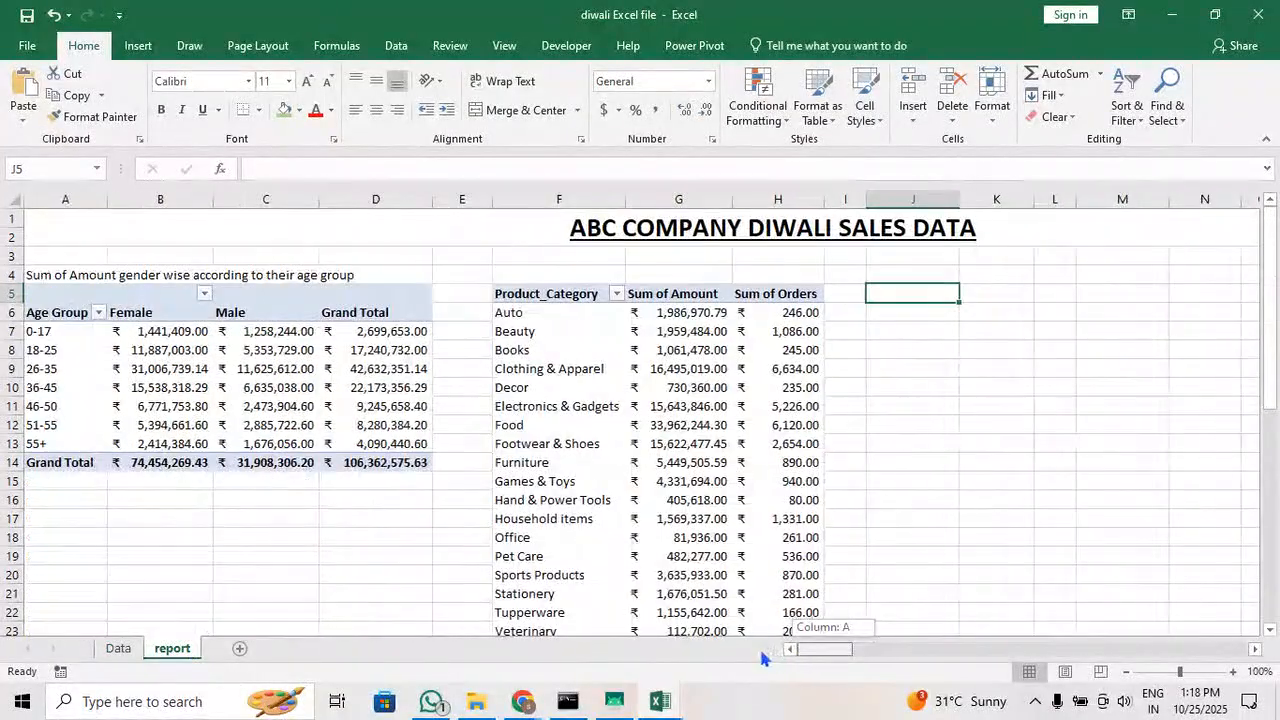
click(1028, 233)
click(522, 110)
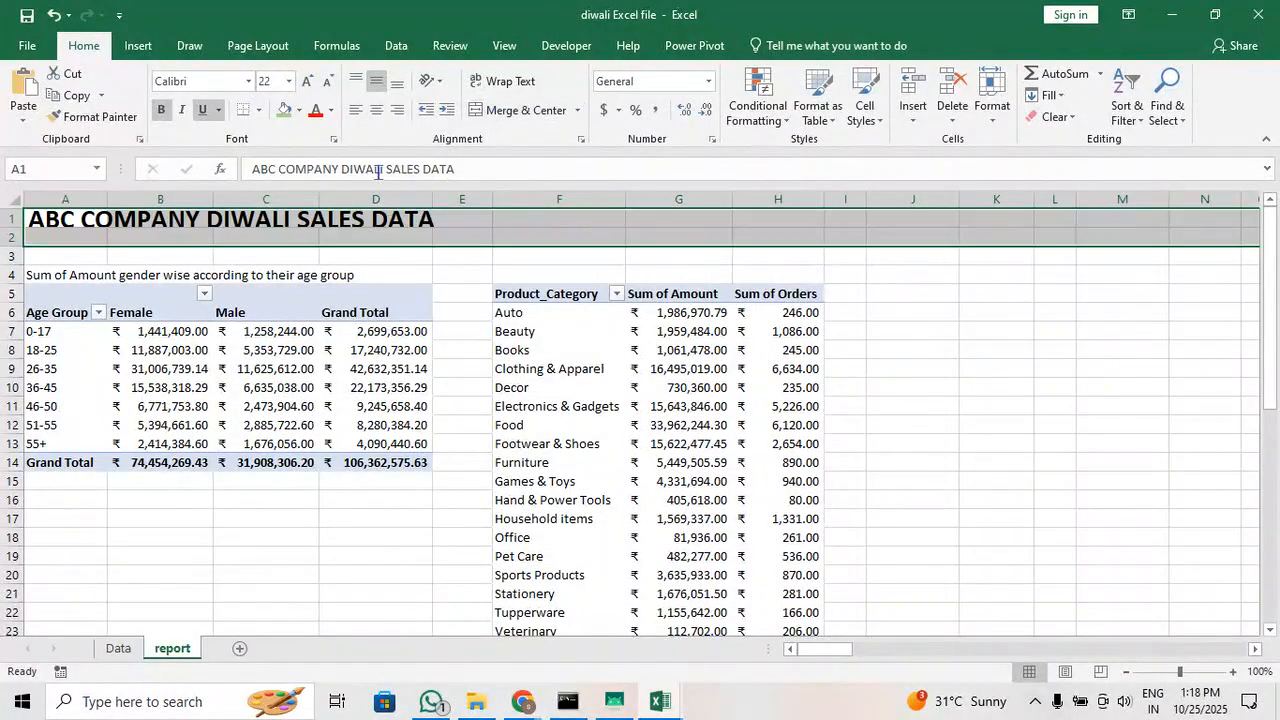
click(801, 239)
drag(86, 218, 1136, 241)
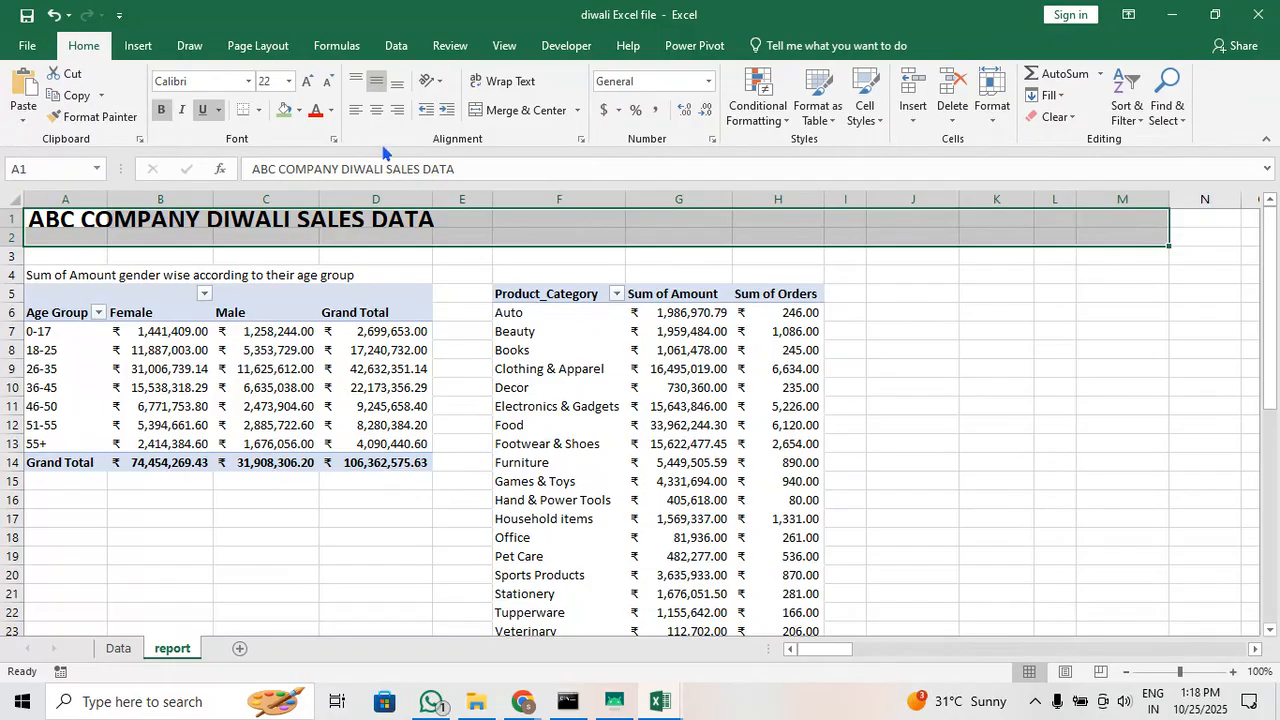
click(381, 111)
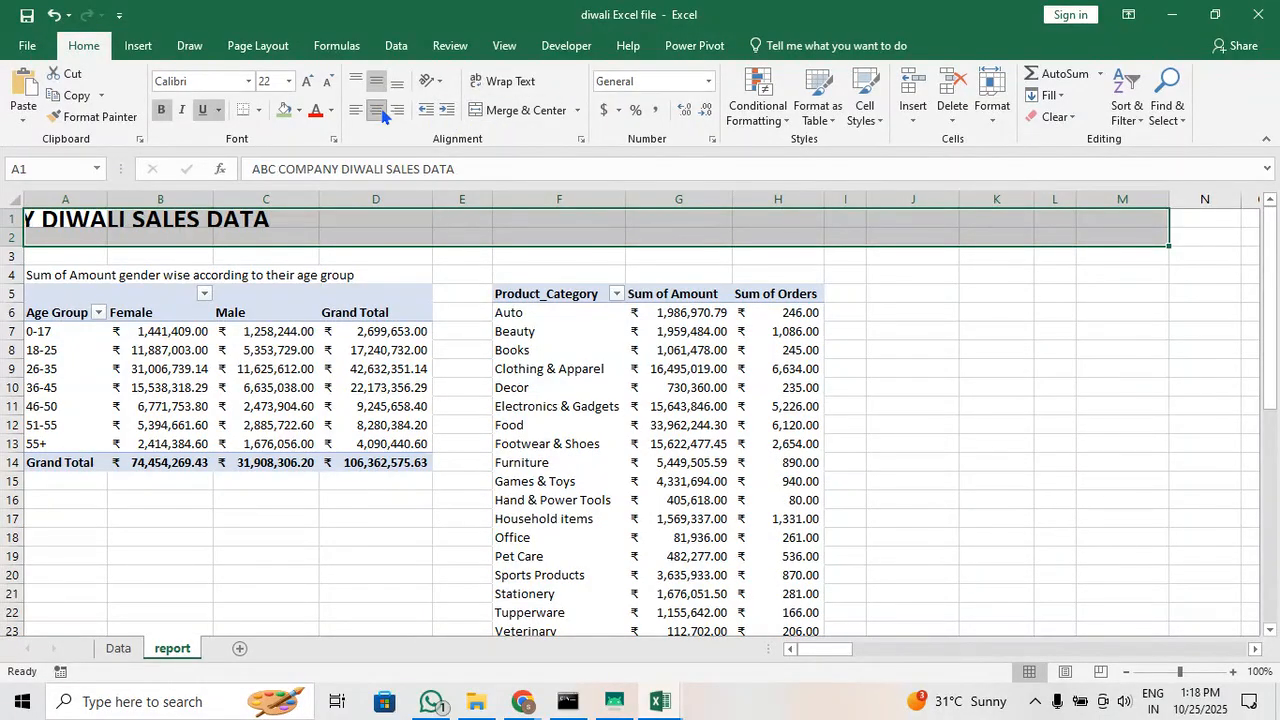
click(381, 111)
click(525, 110)
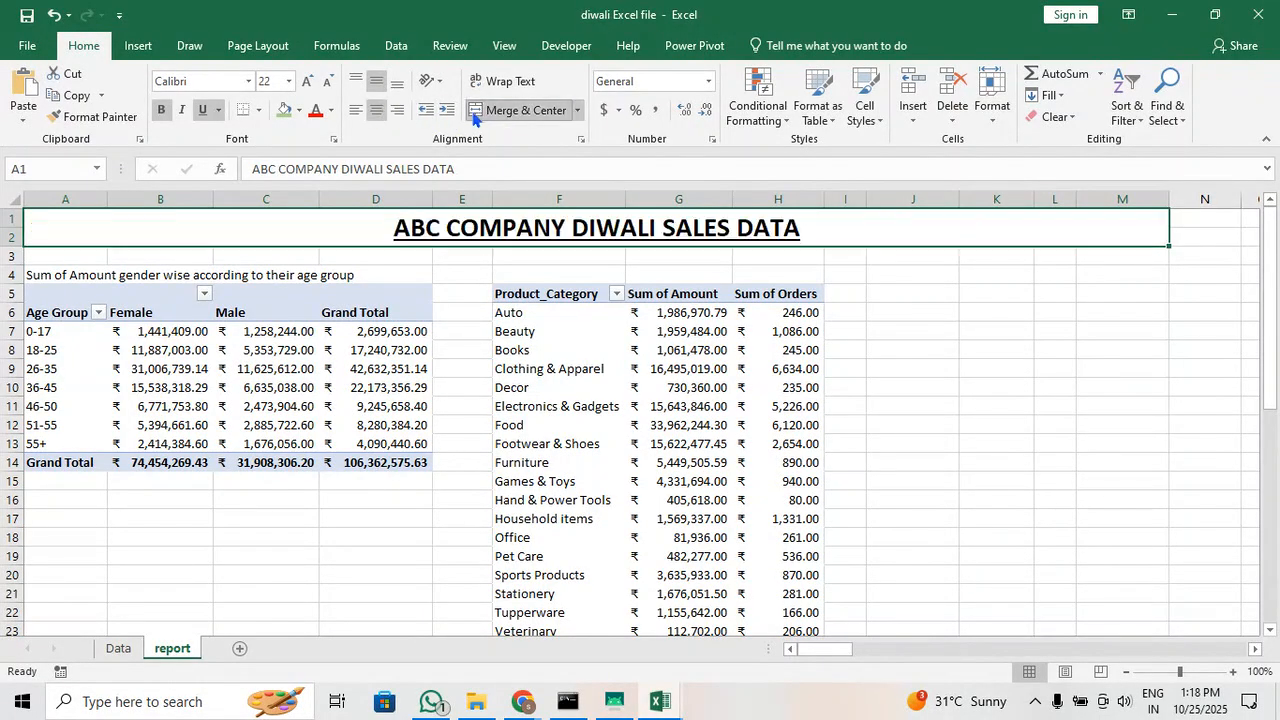
click(307, 81)
click(947, 316)
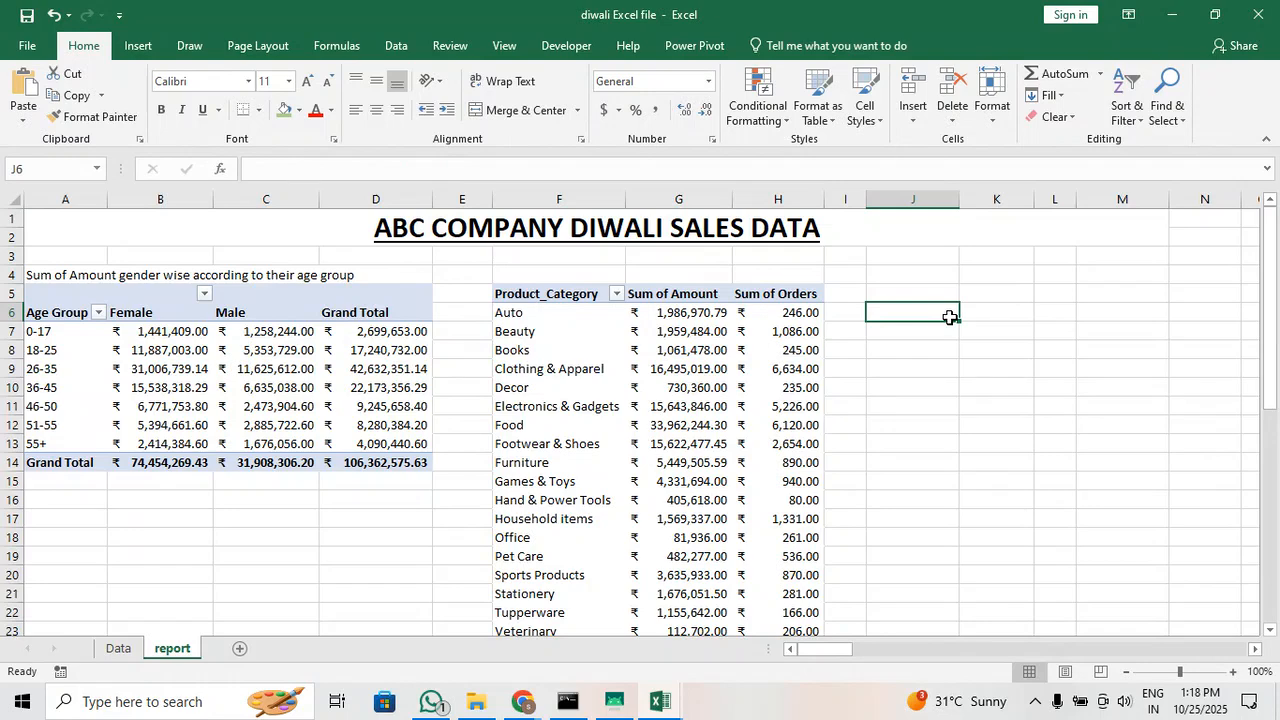
Format the order sums in H6:H24 as Number with no decimal places
scroll(815, 320, down, 1)
drag(797, 258, 800, 594)
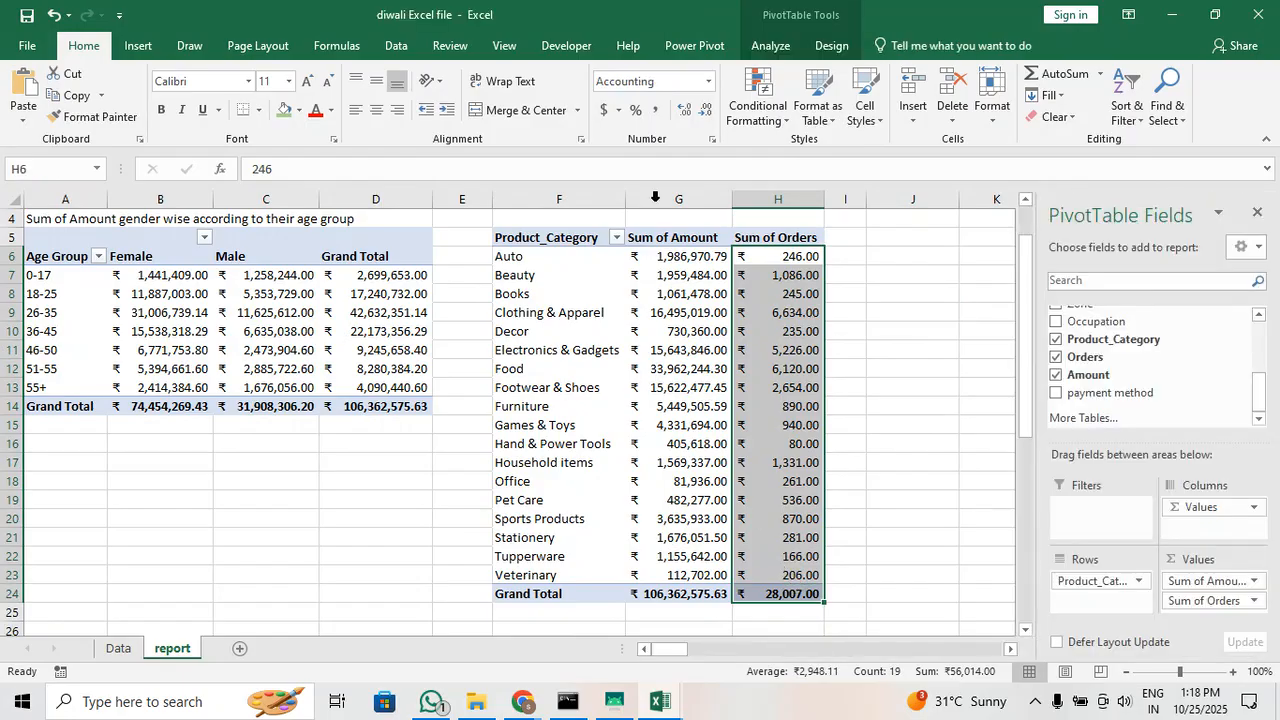
click(707, 86)
click(728, 152)
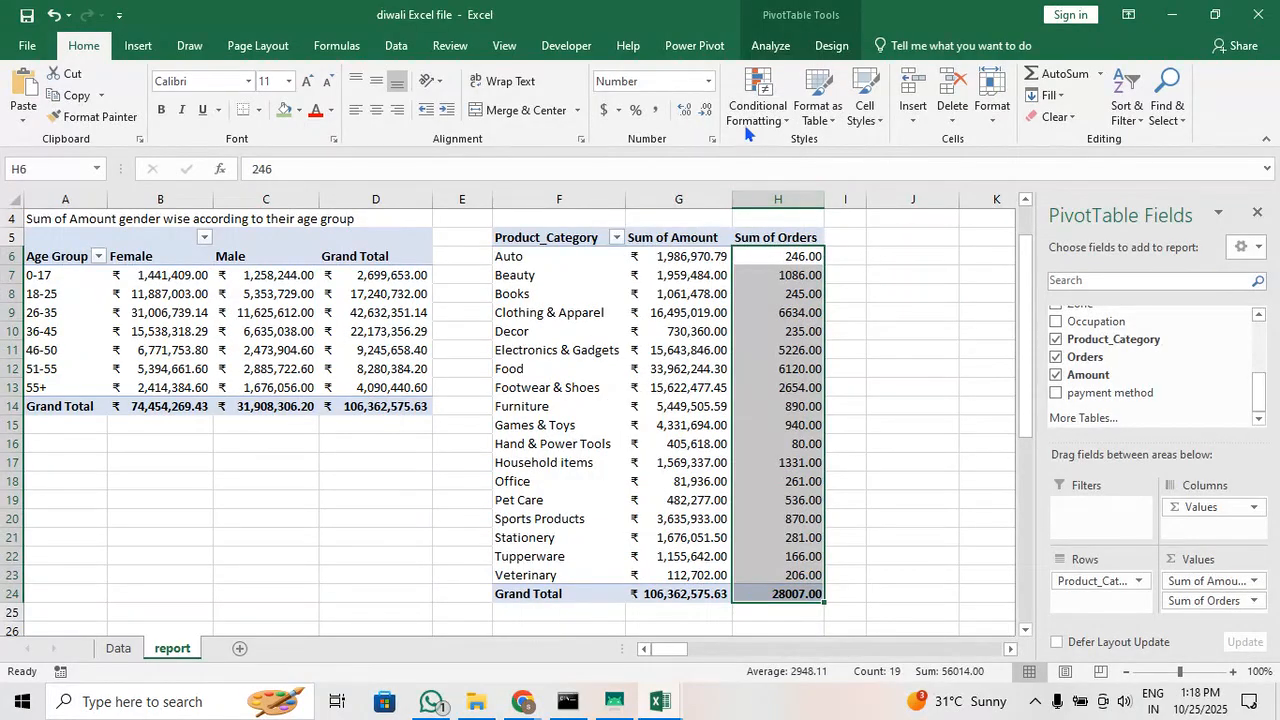
click(704, 110)
click(704, 110)
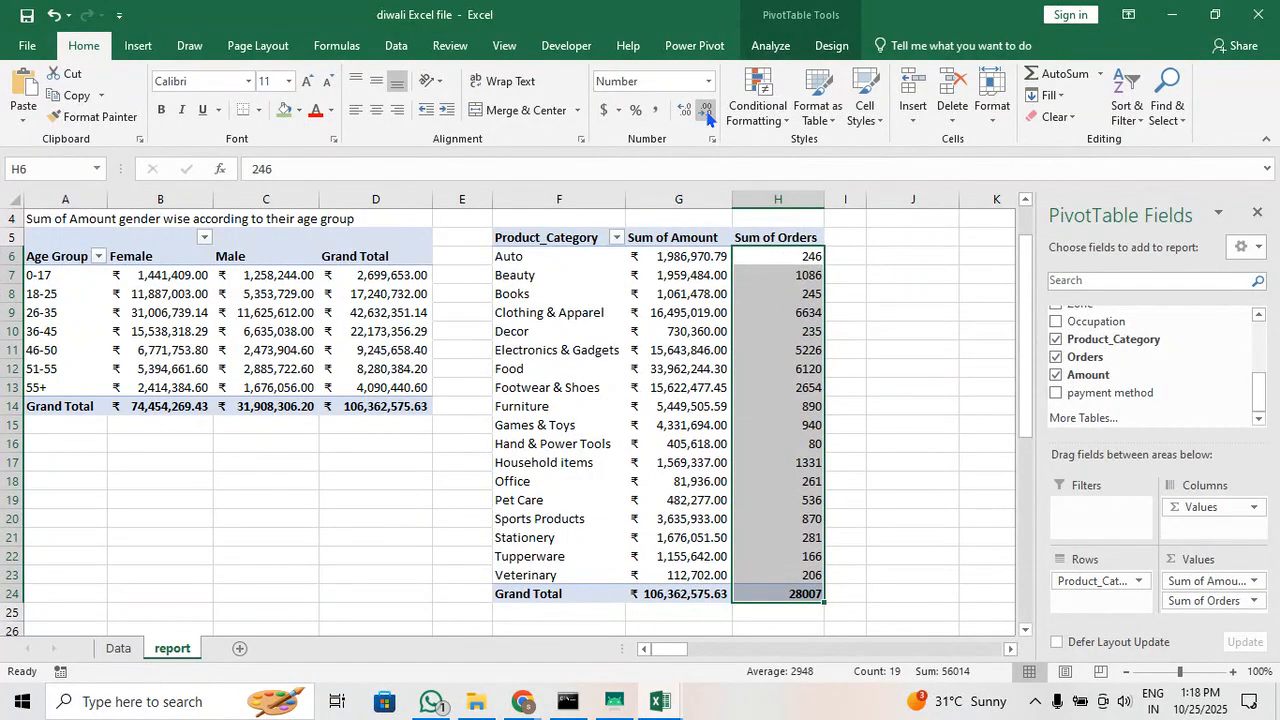
click(885, 328)
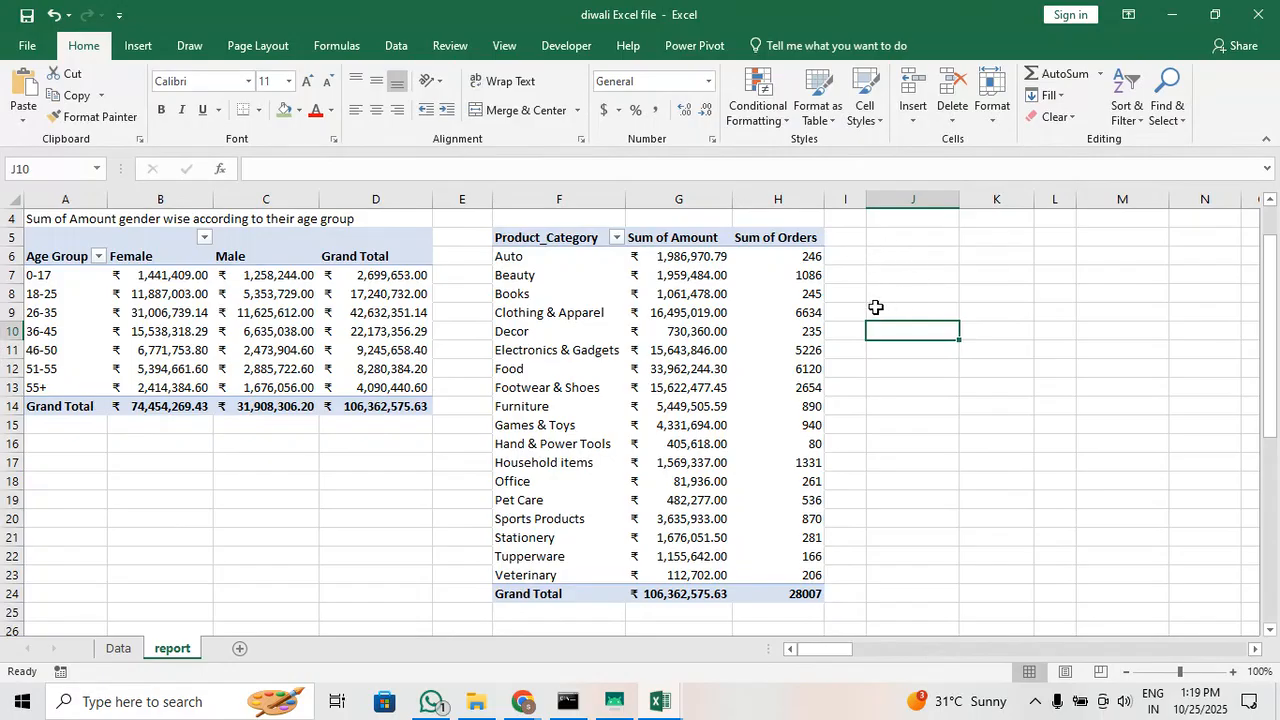
Create a pivot table from the Data sheet's range A1:N11252, placed on the existing report sheet at cell J5
scroll(837, 333, up, 1)
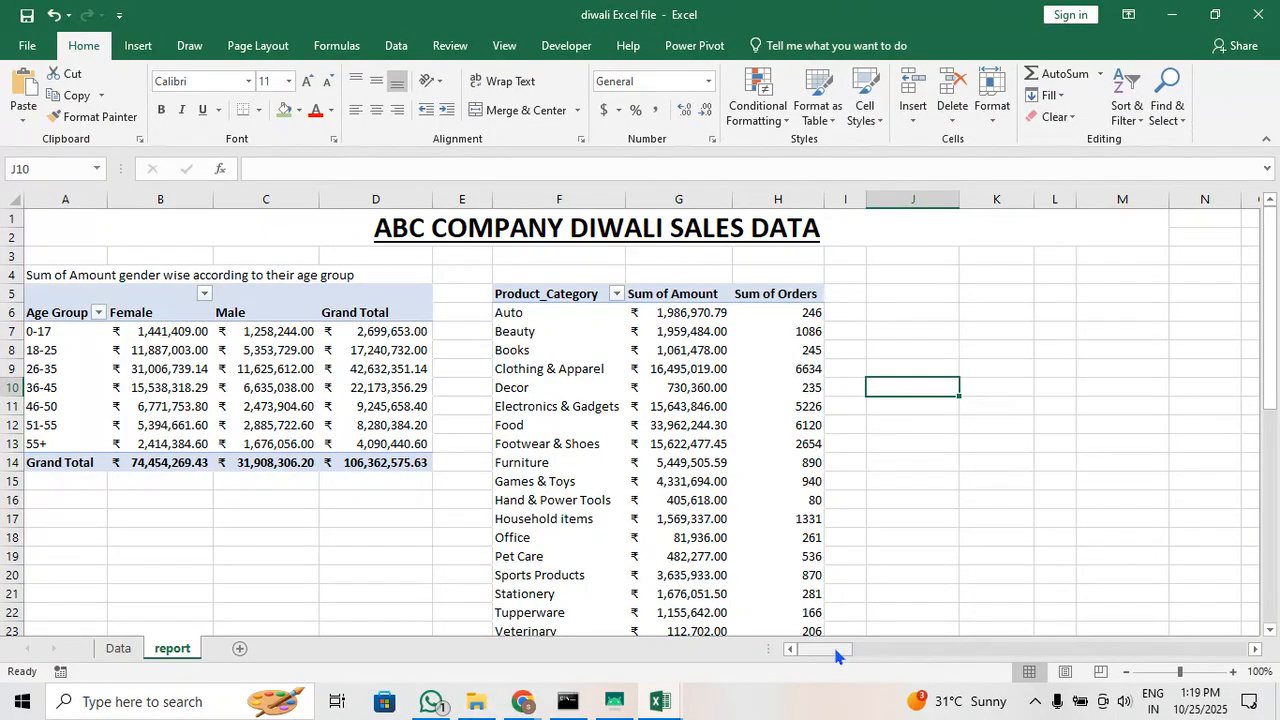
click(911, 290)
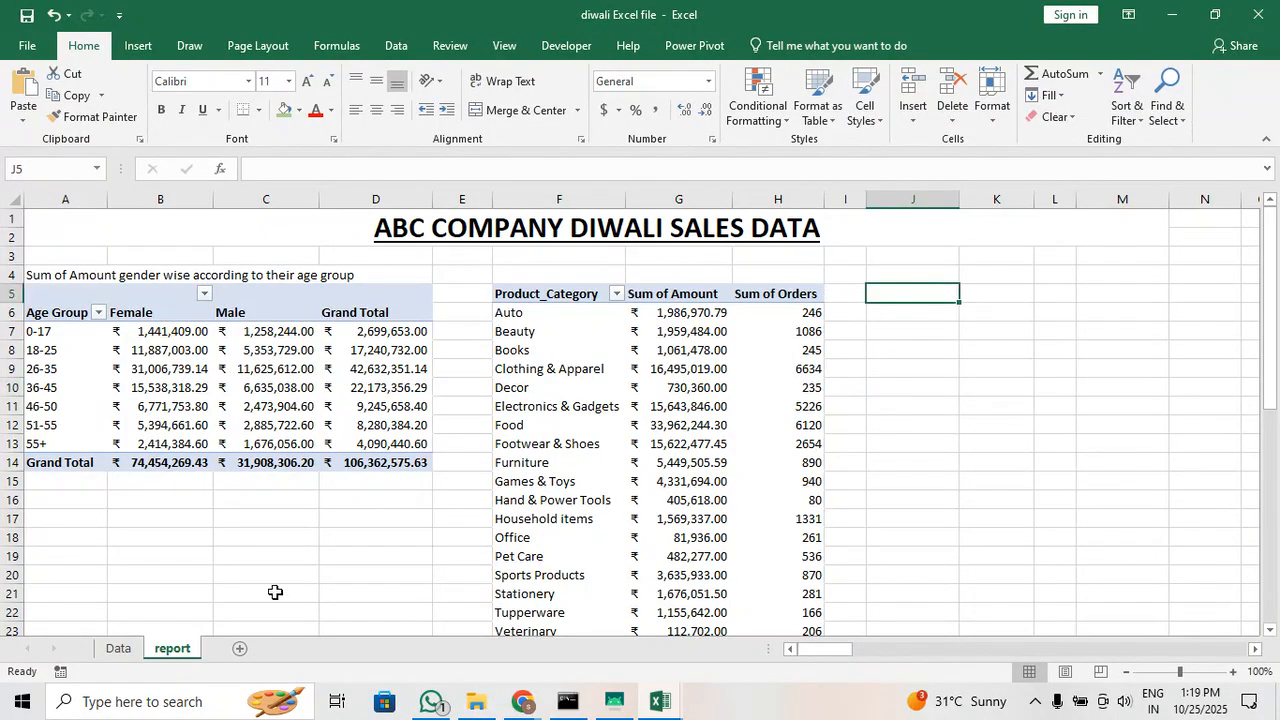
click(118, 648)
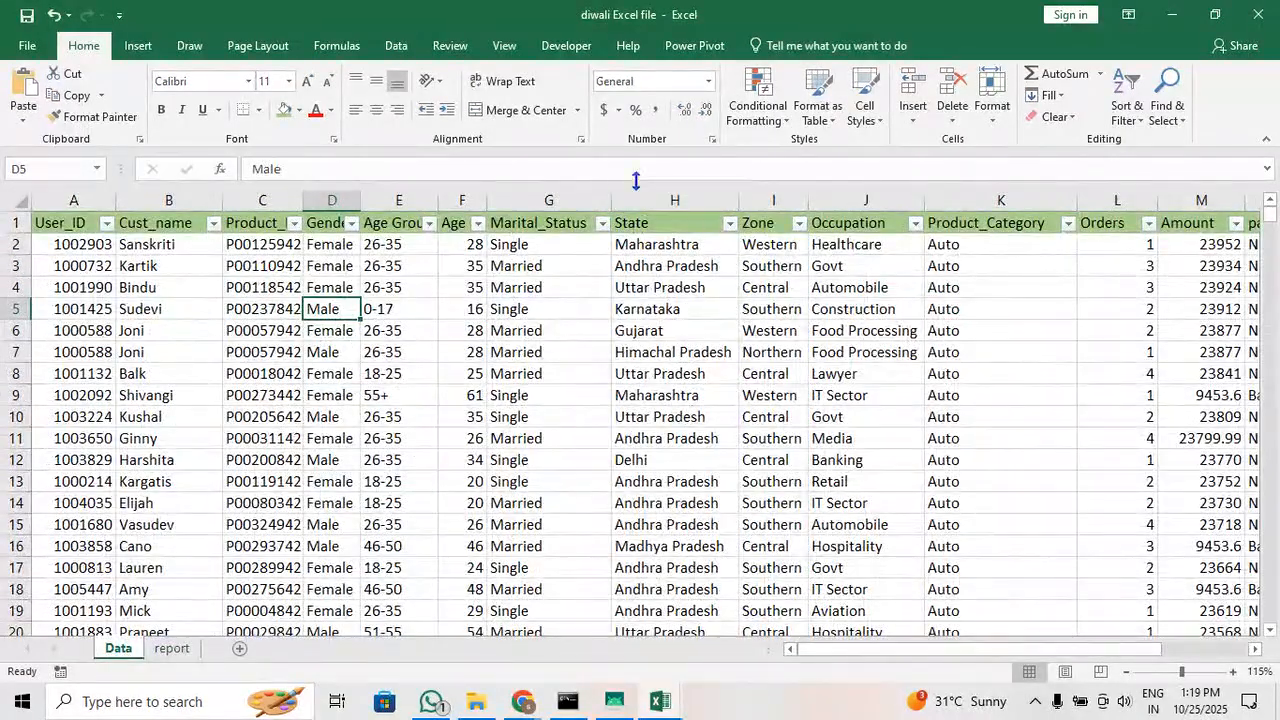
click(138, 45)
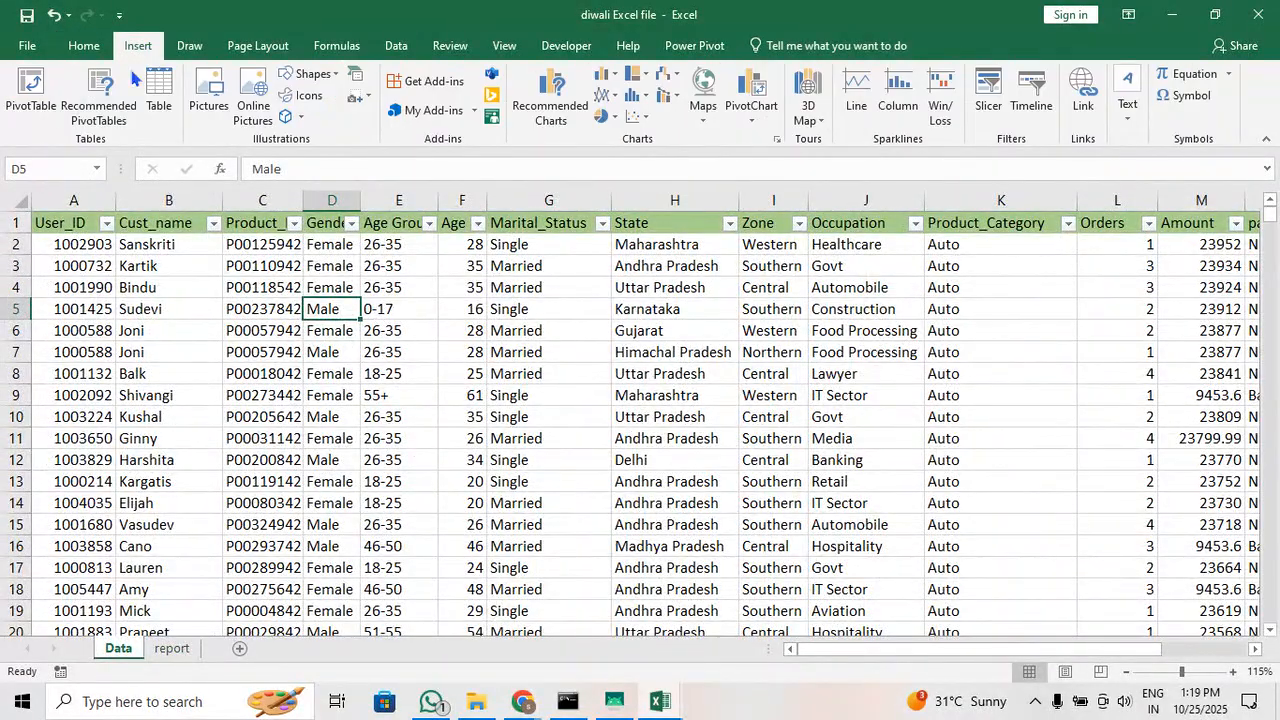
click(49, 109)
click(727, 430)
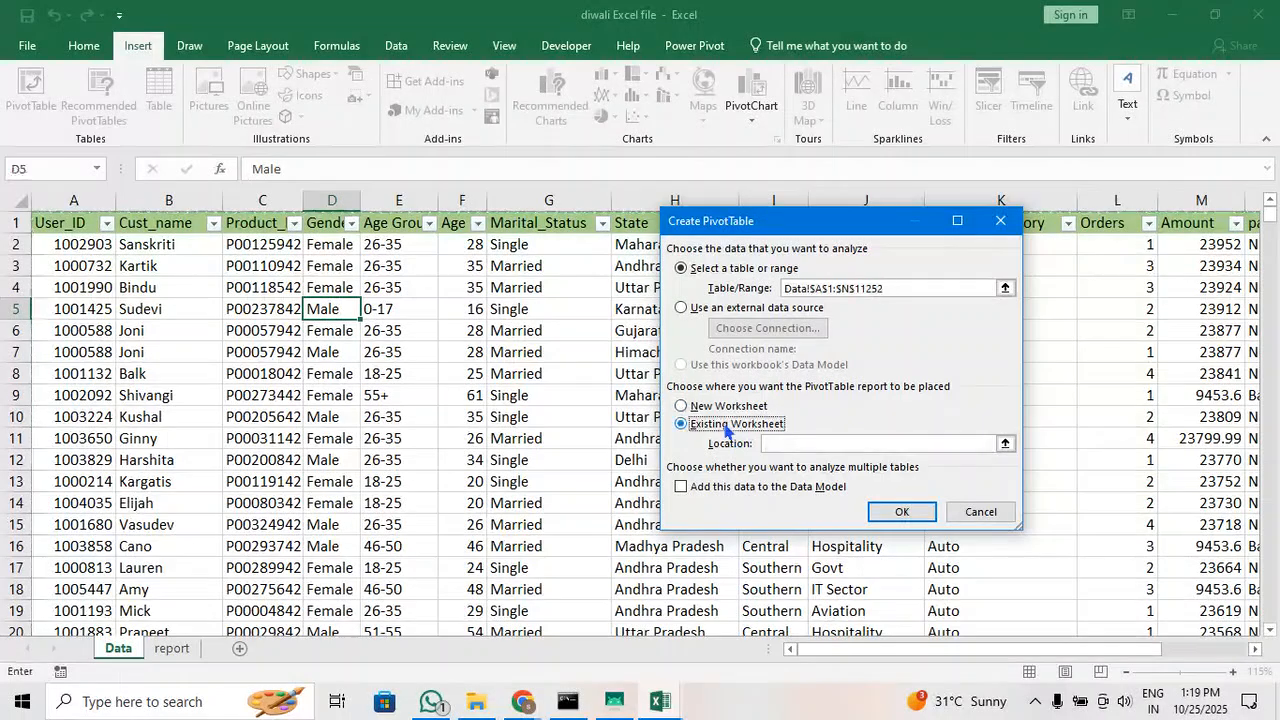
click(1005, 443)
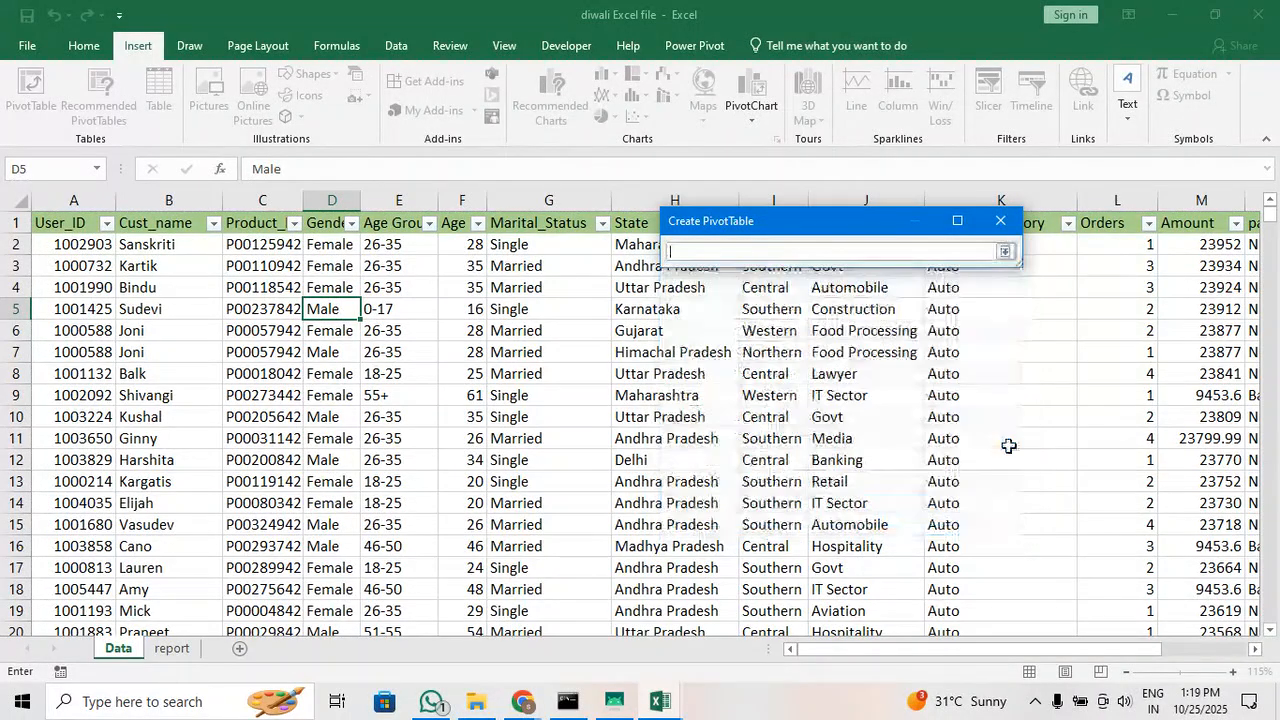
click(172, 649)
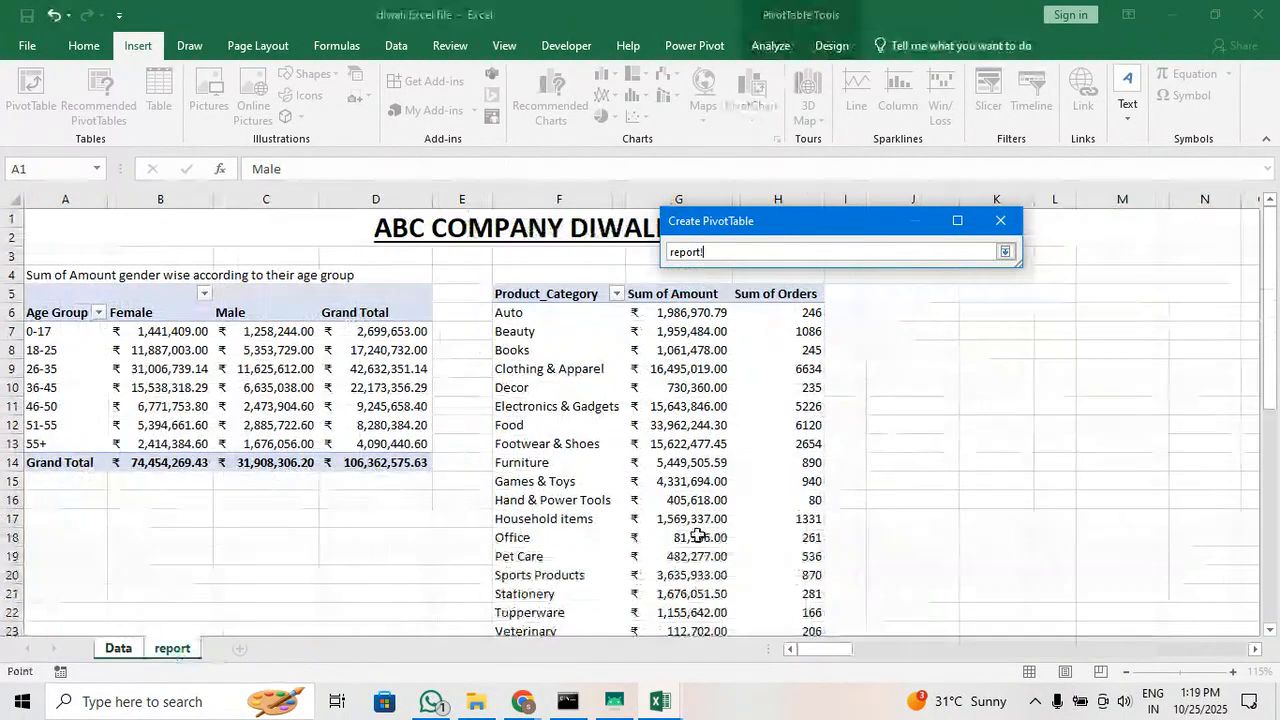
click(933, 296)
key(Return)
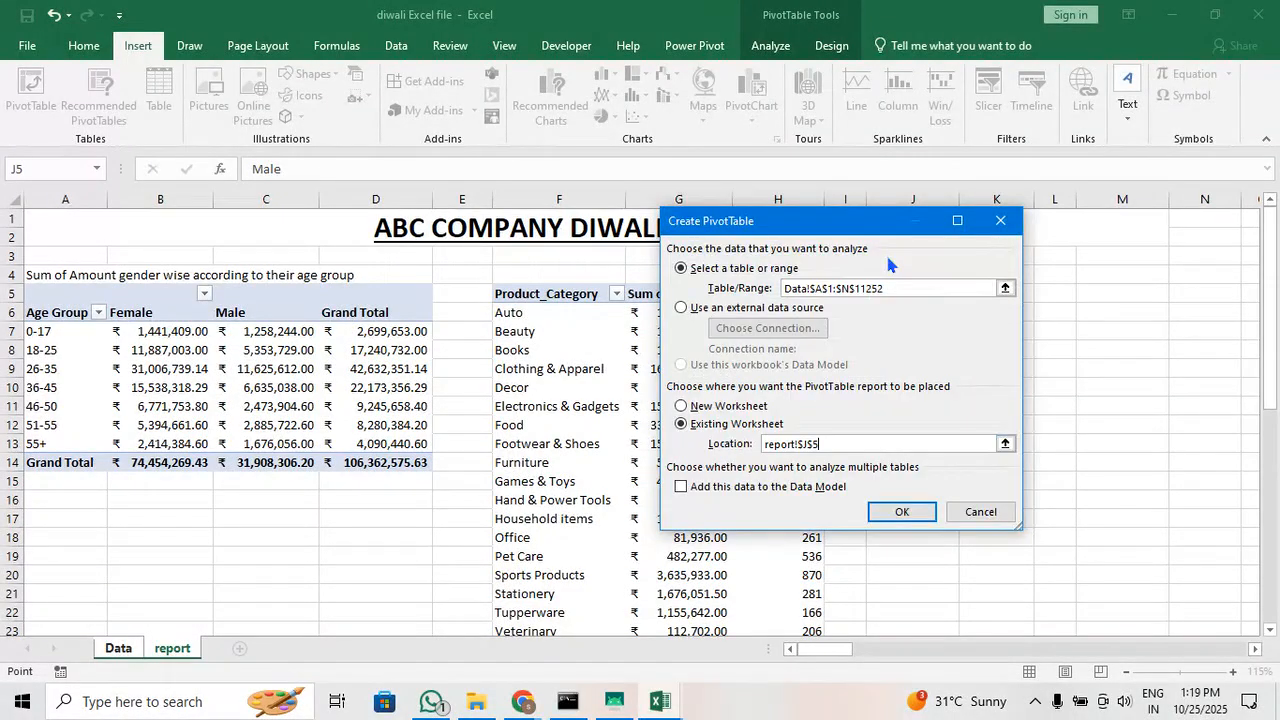
key(Return)
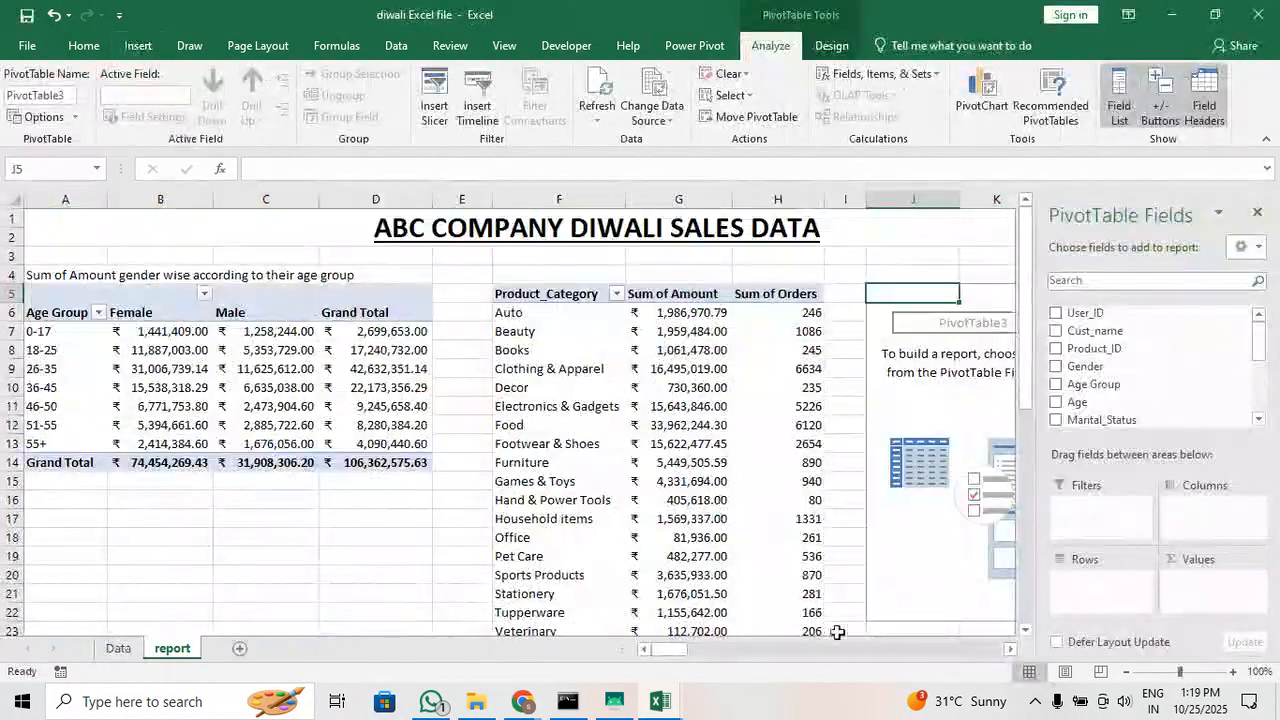
Set Occupation as the row field of the new pivot table at J5
drag(666, 649, 686, 649)
scroll(1229, 391, down, 4)
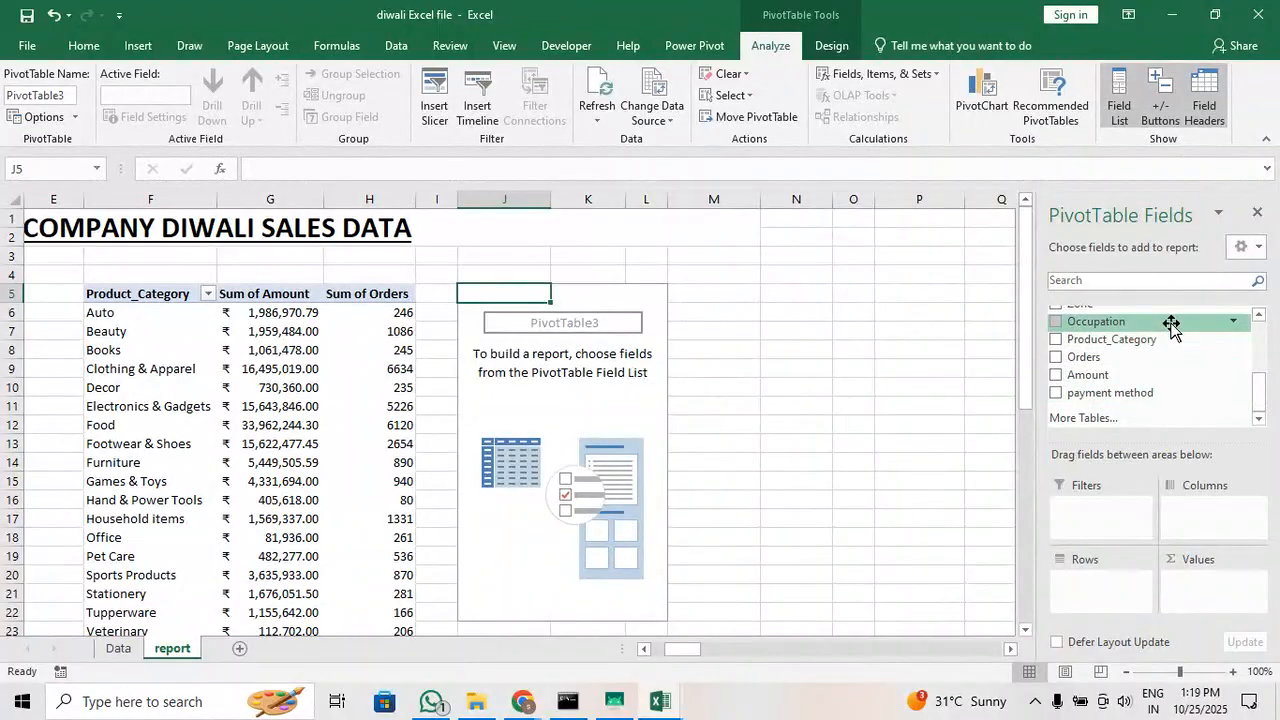
scroll(1171, 327, up, 1)
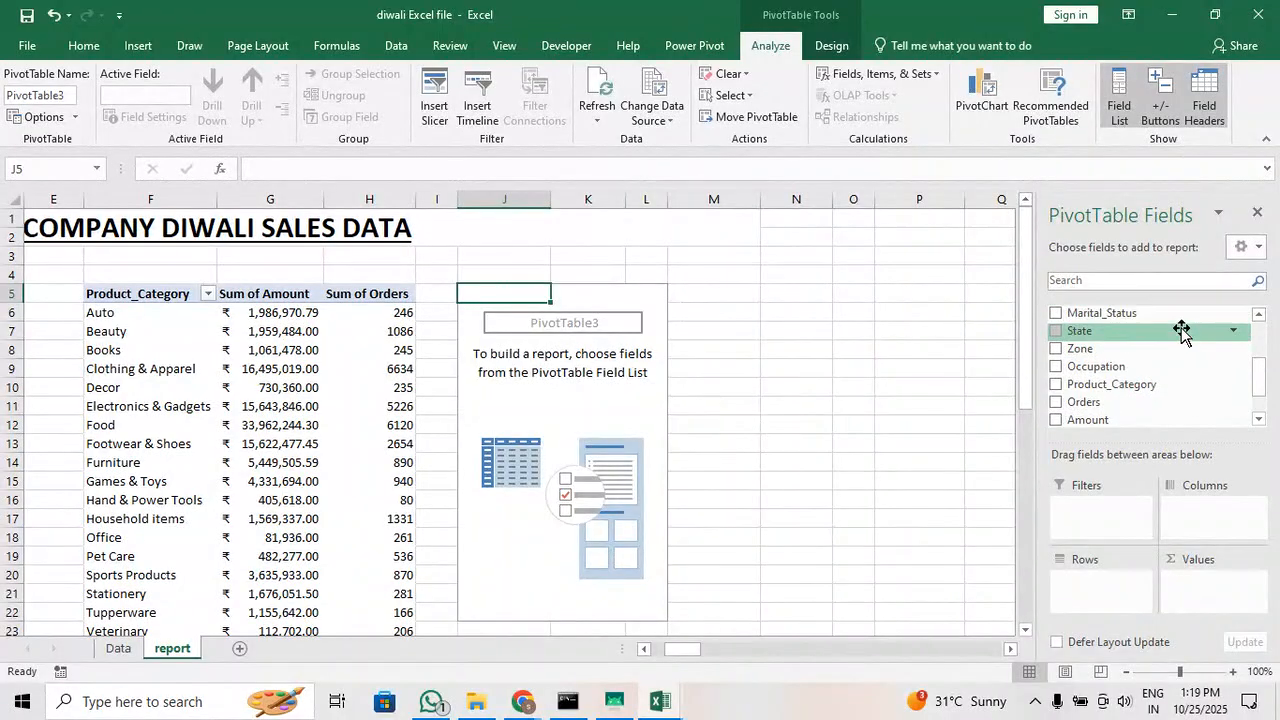
click(1058, 368)
scroll(612, 367, down, 2)
scroll(612, 367, up, 2)
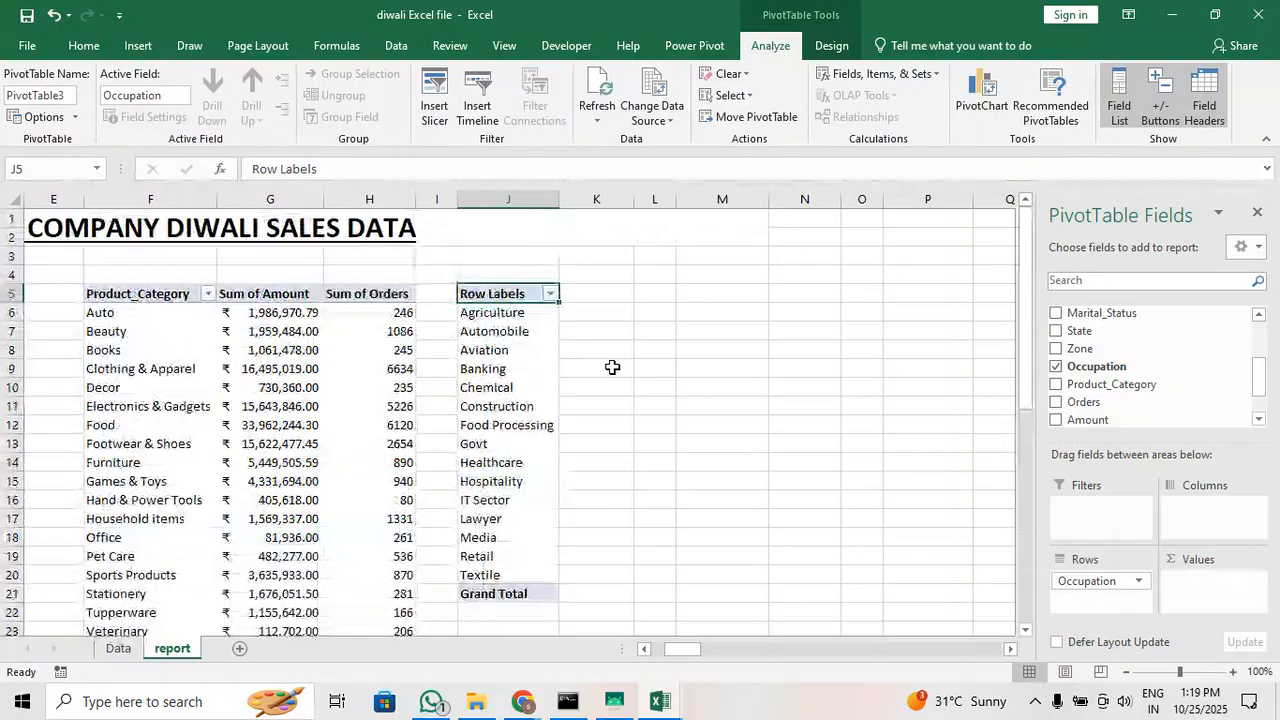
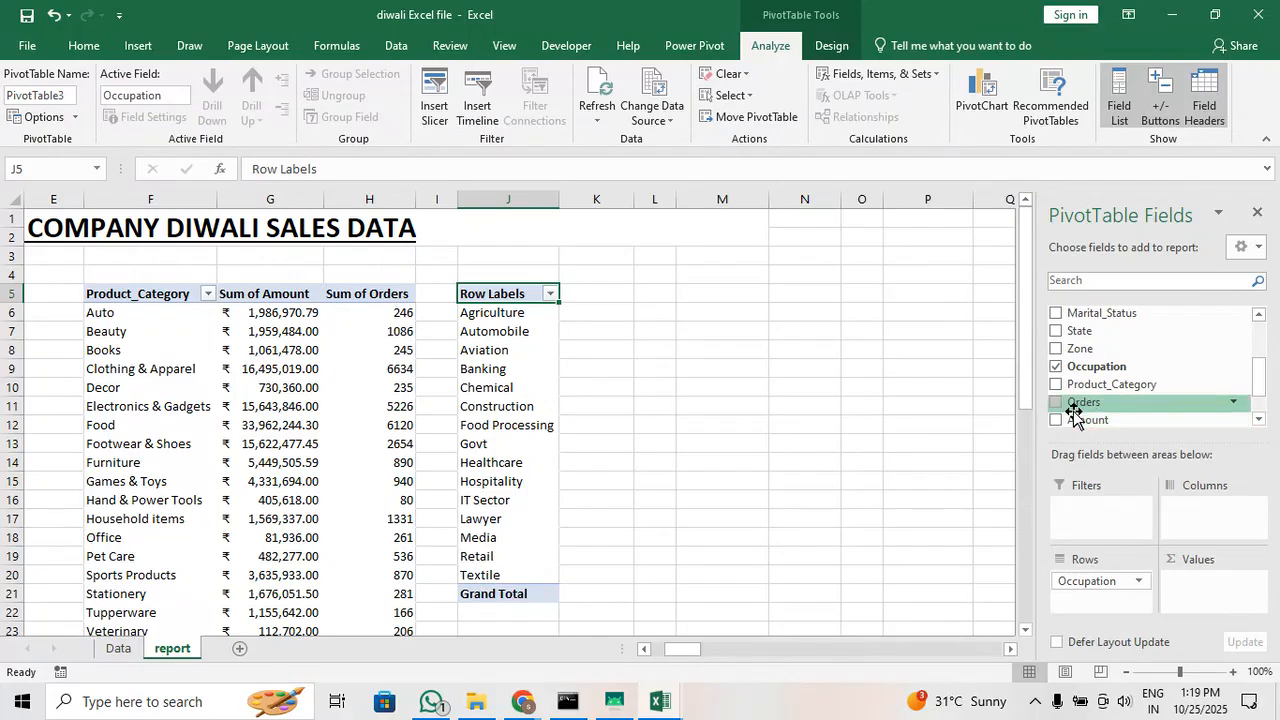
Add Amount and Orders as values in the Occupation pivot table, and remove Sum of Orders
drag(1076, 418, 1228, 602)
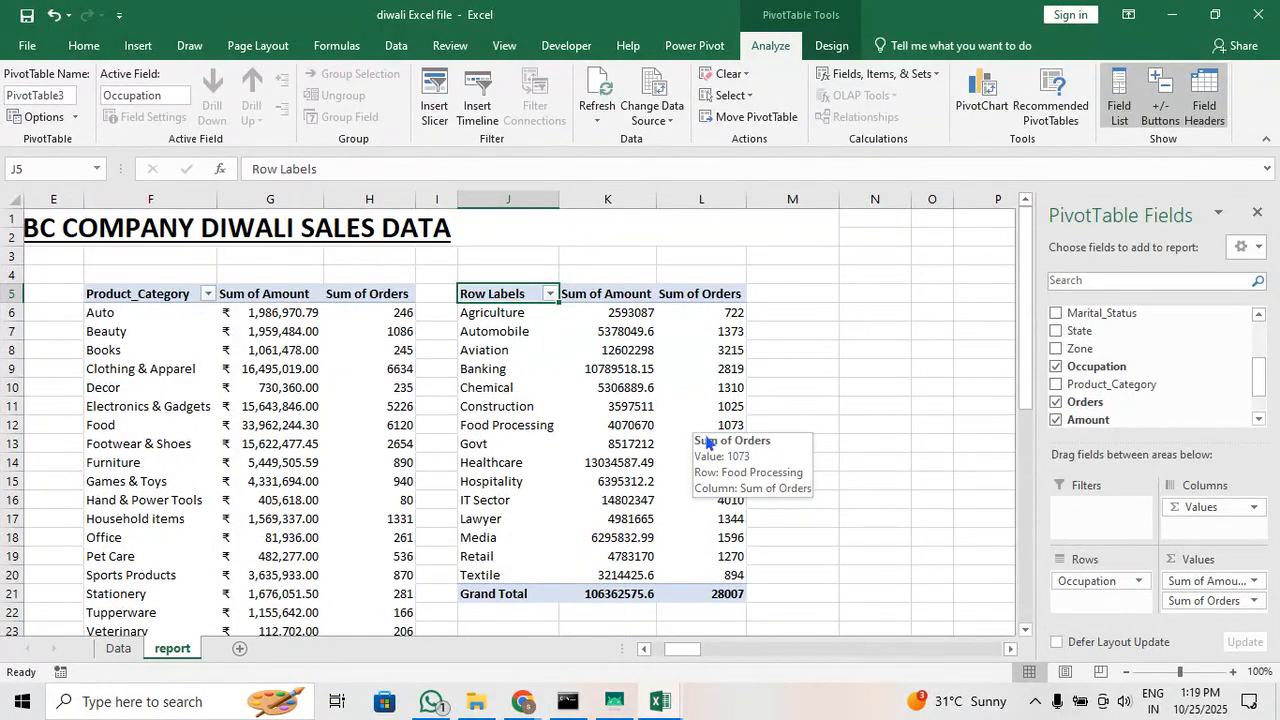
click(1185, 601)
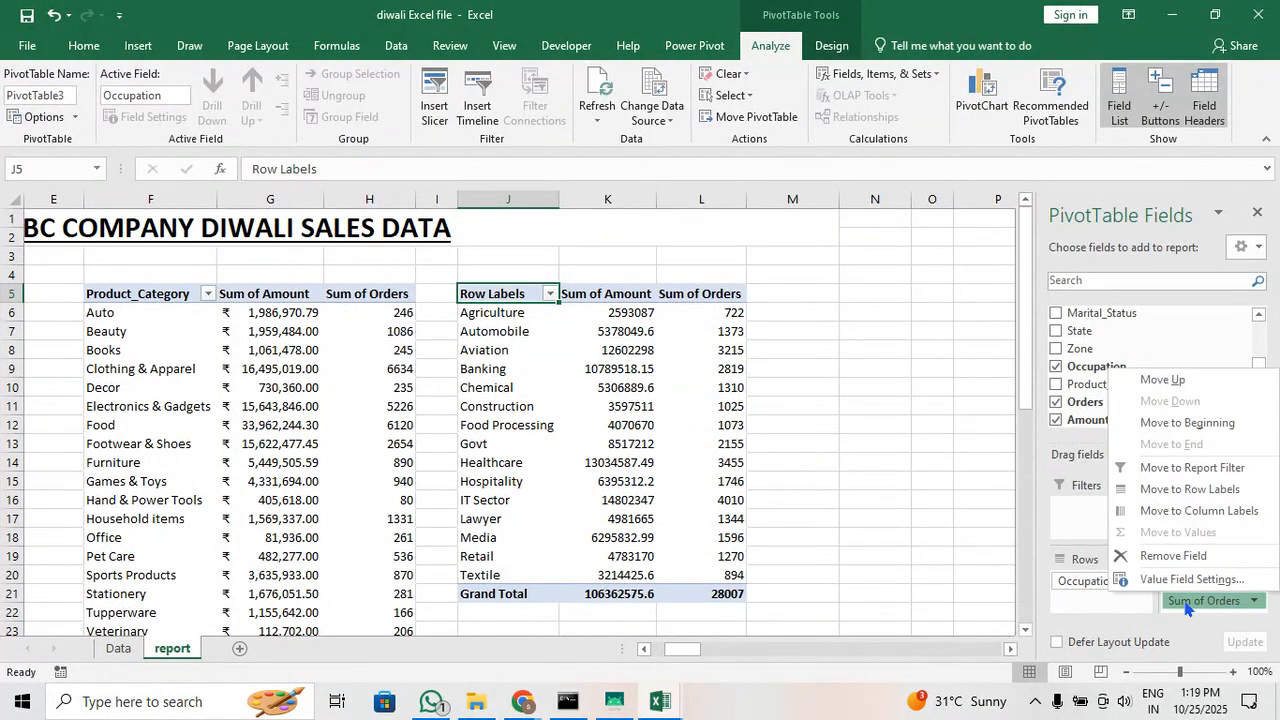
click(1170, 556)
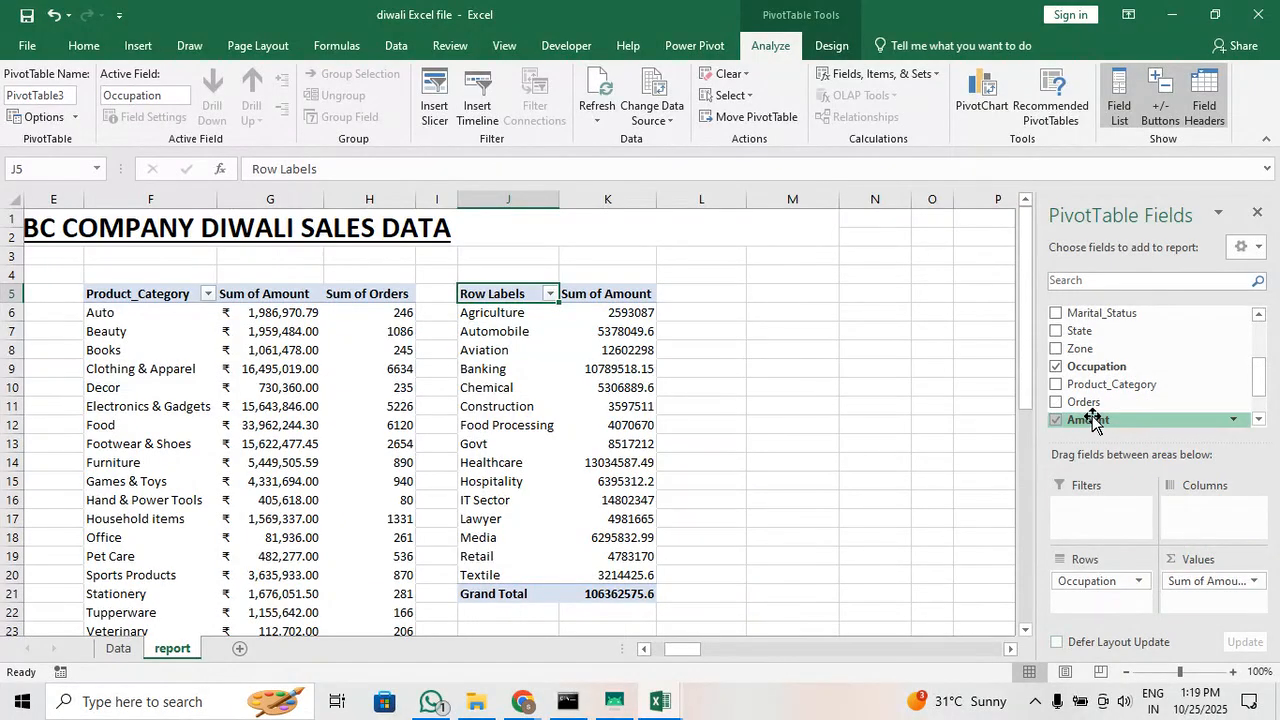
Add Amount a second time to the pivot table's values and summarize the first Amount field by Average
drag(1093, 420, 1213, 598)
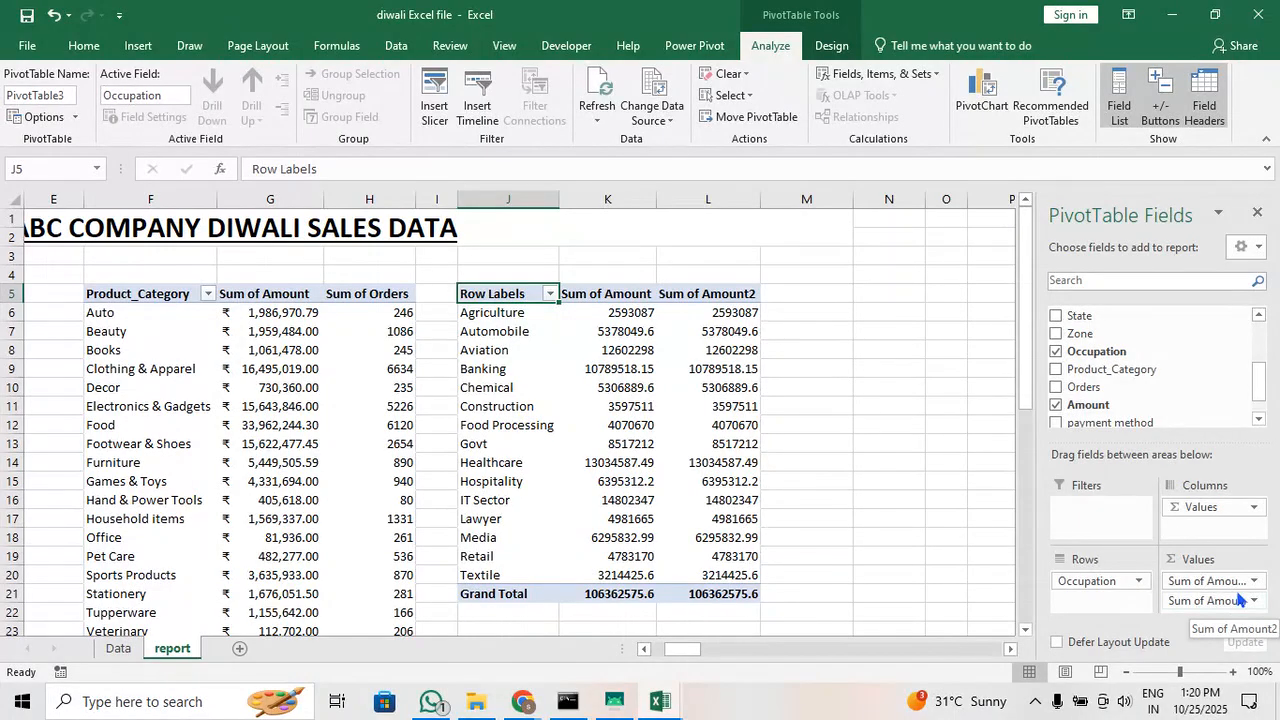
click(1242, 582)
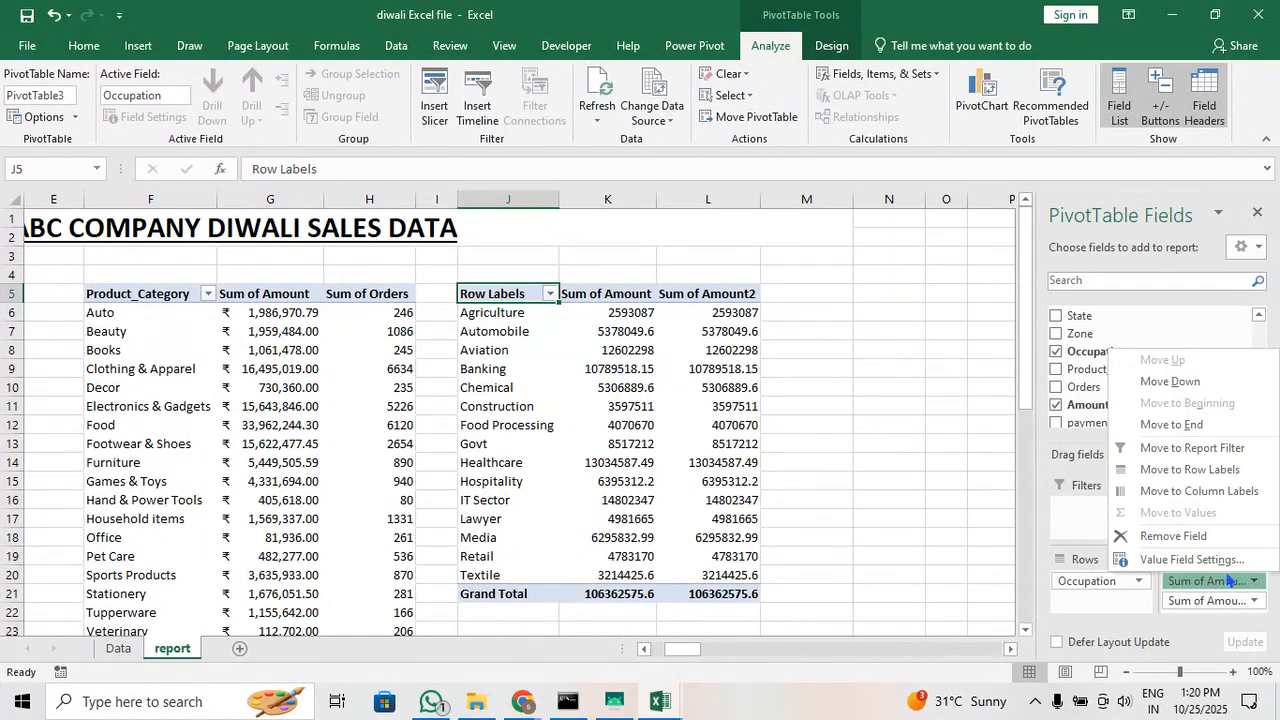
click(1219, 565)
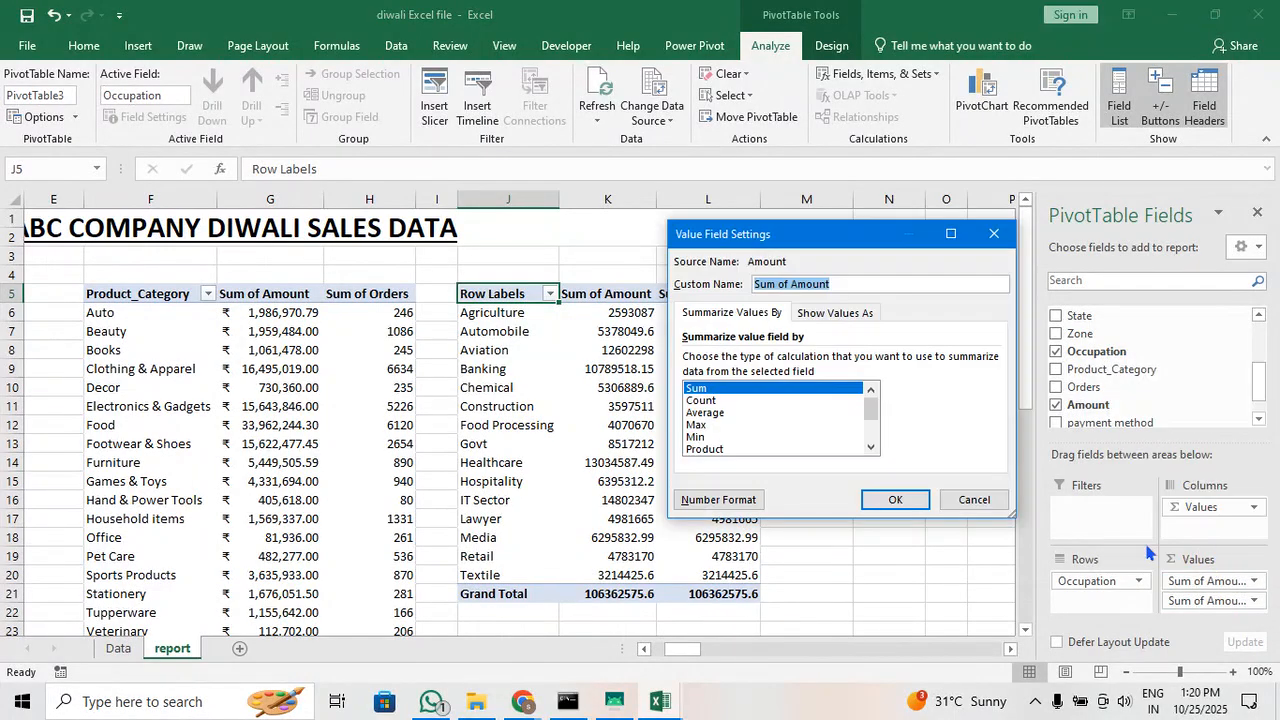
click(720, 413)
click(874, 500)
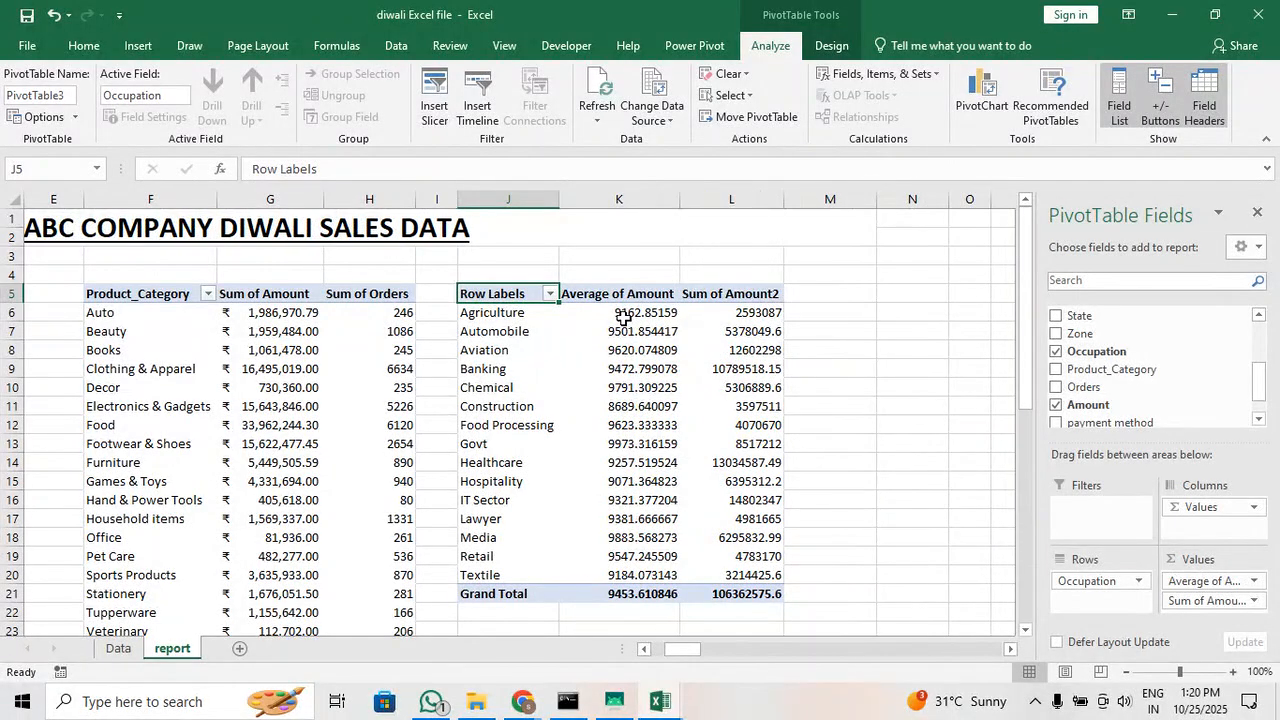
Format both value columns of the Occupation pivot table, including totals, as Accounting with the ₹ Punjabi (India) symbol and no decimal places
drag(612, 313, 770, 596)
click(88, 44)
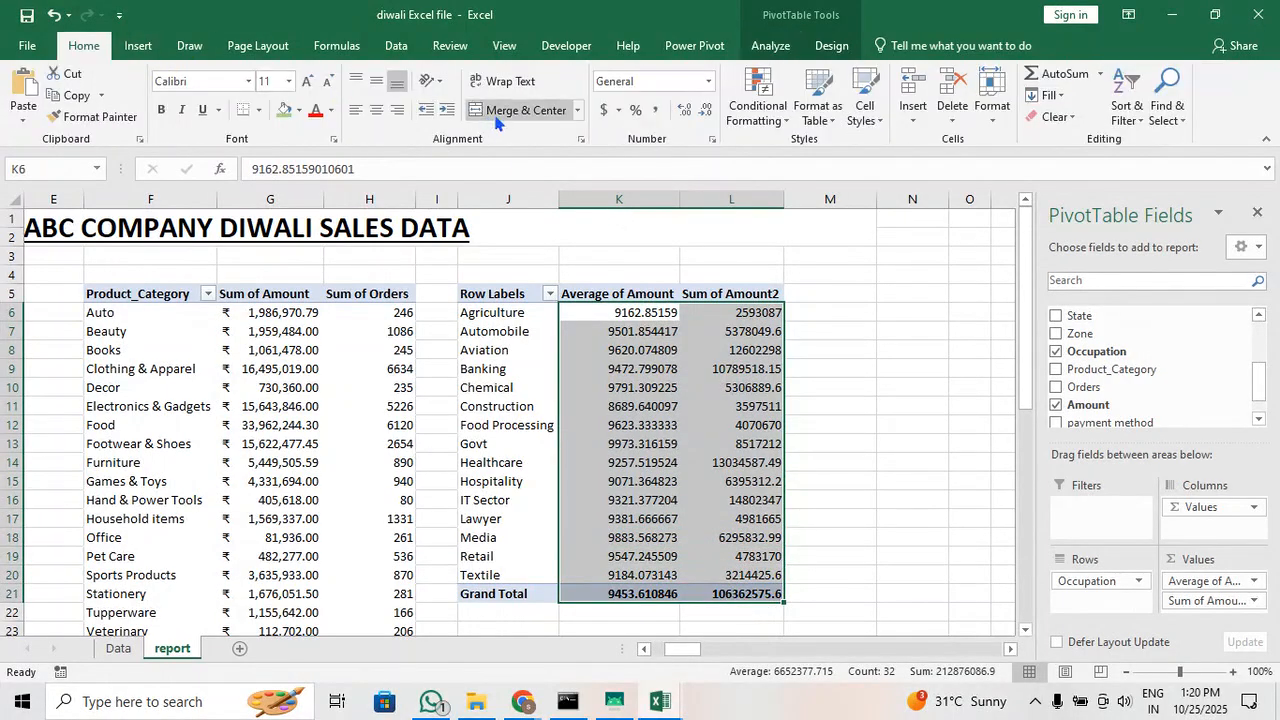
click(620, 110)
click(648, 248)
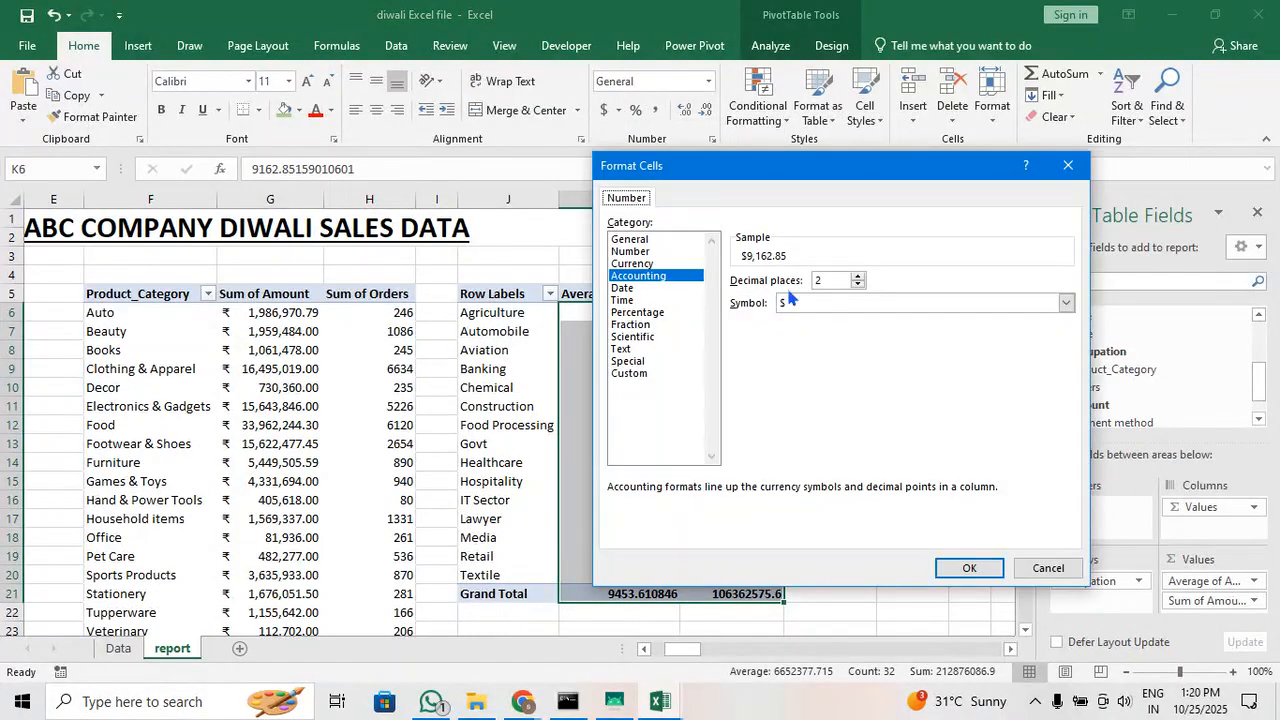
click(800, 302)
scroll(880, 430, down, 10)
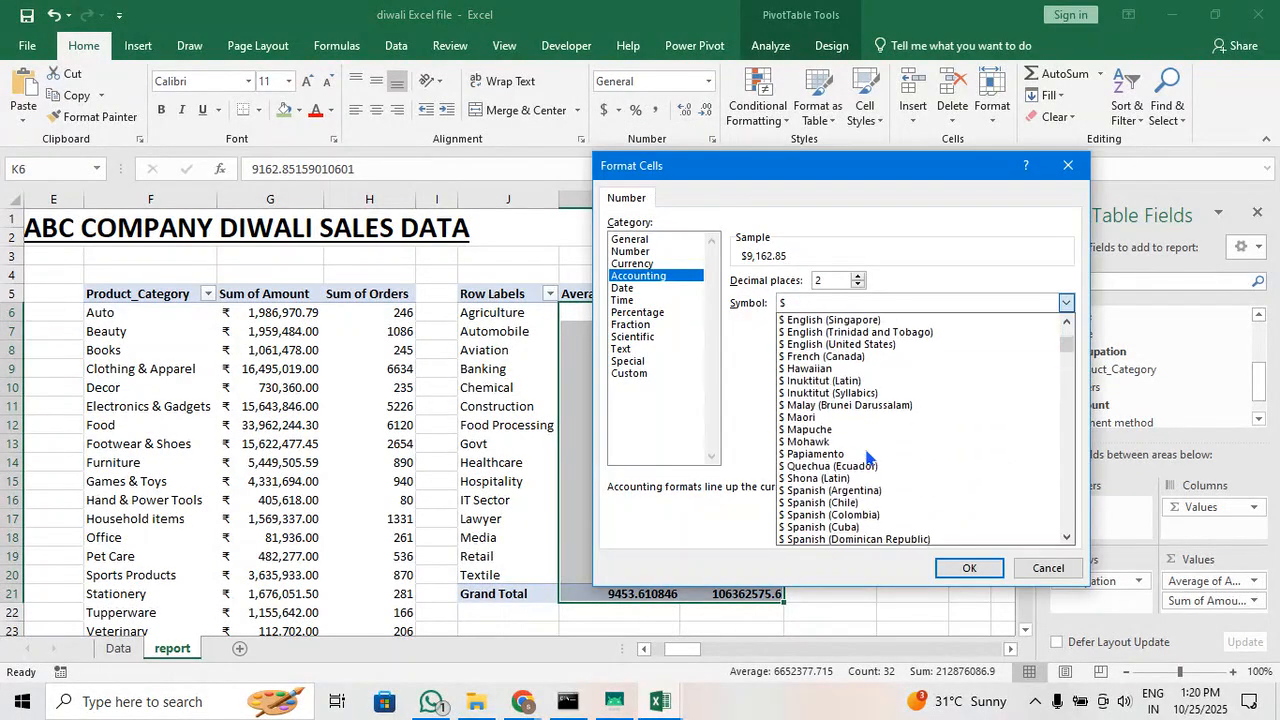
scroll(915, 364, down, 10)
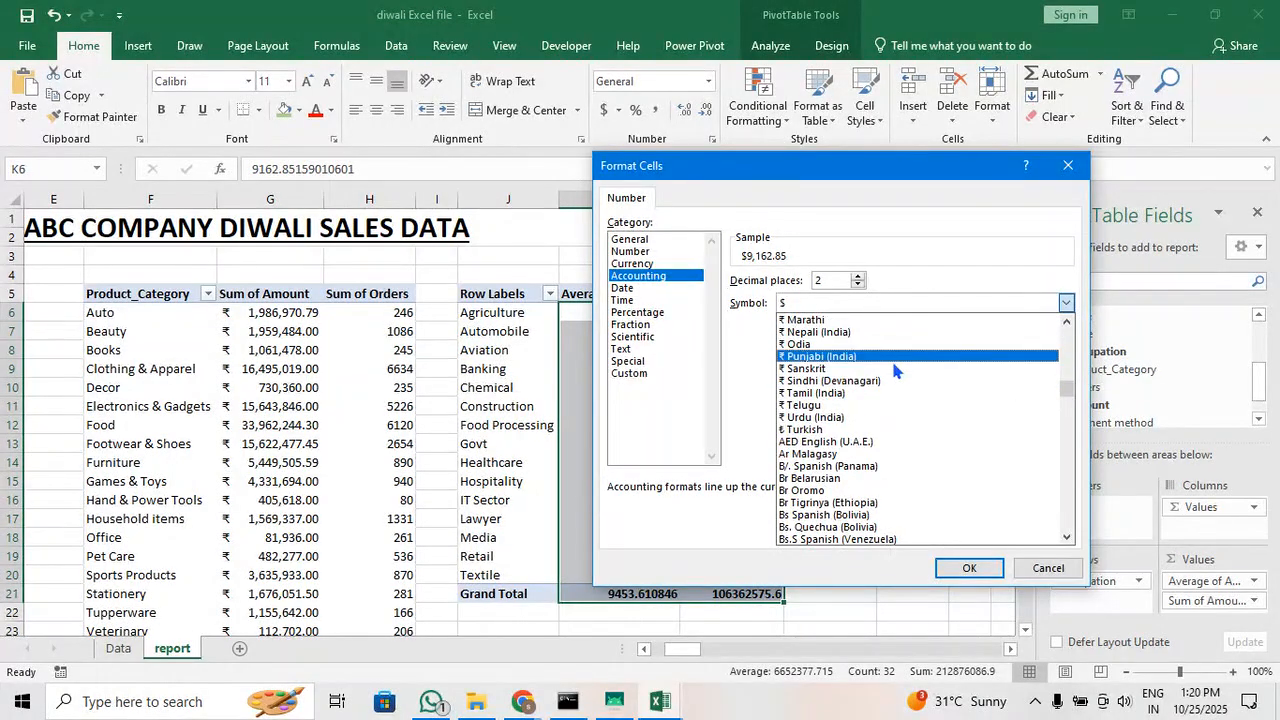
click(905, 358)
click(966, 567)
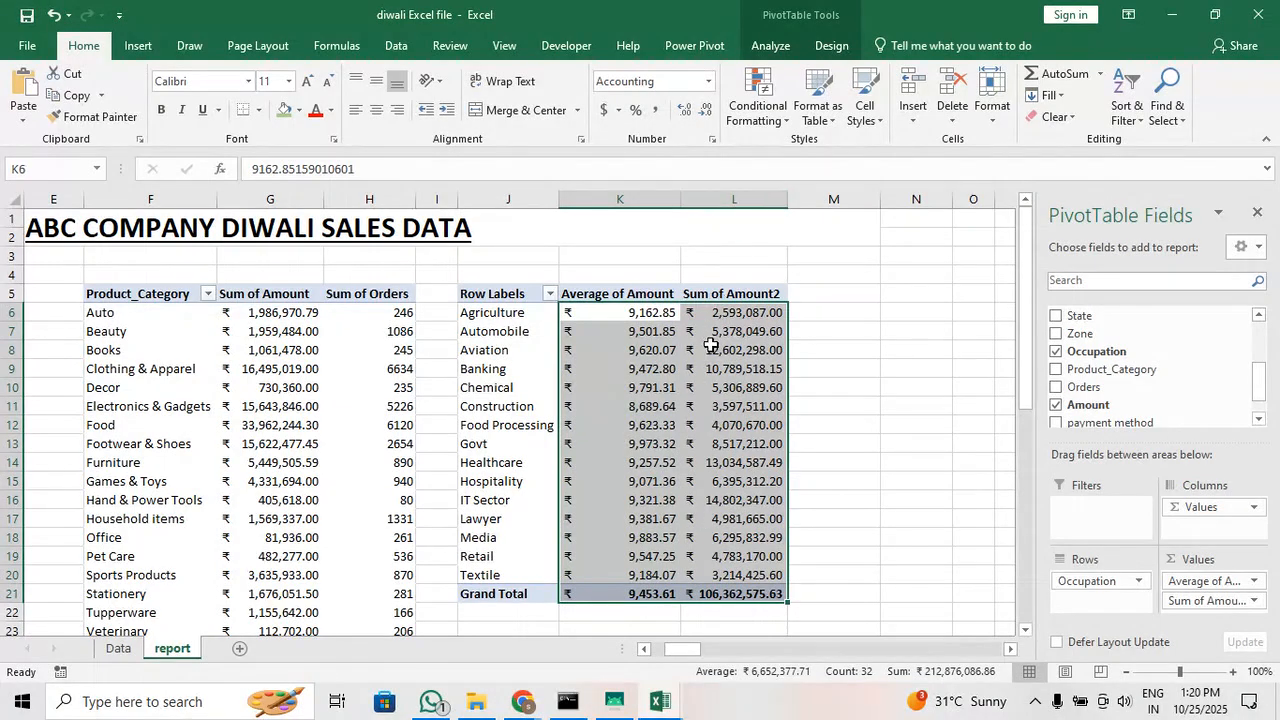
click(705, 109)
click(705, 109)
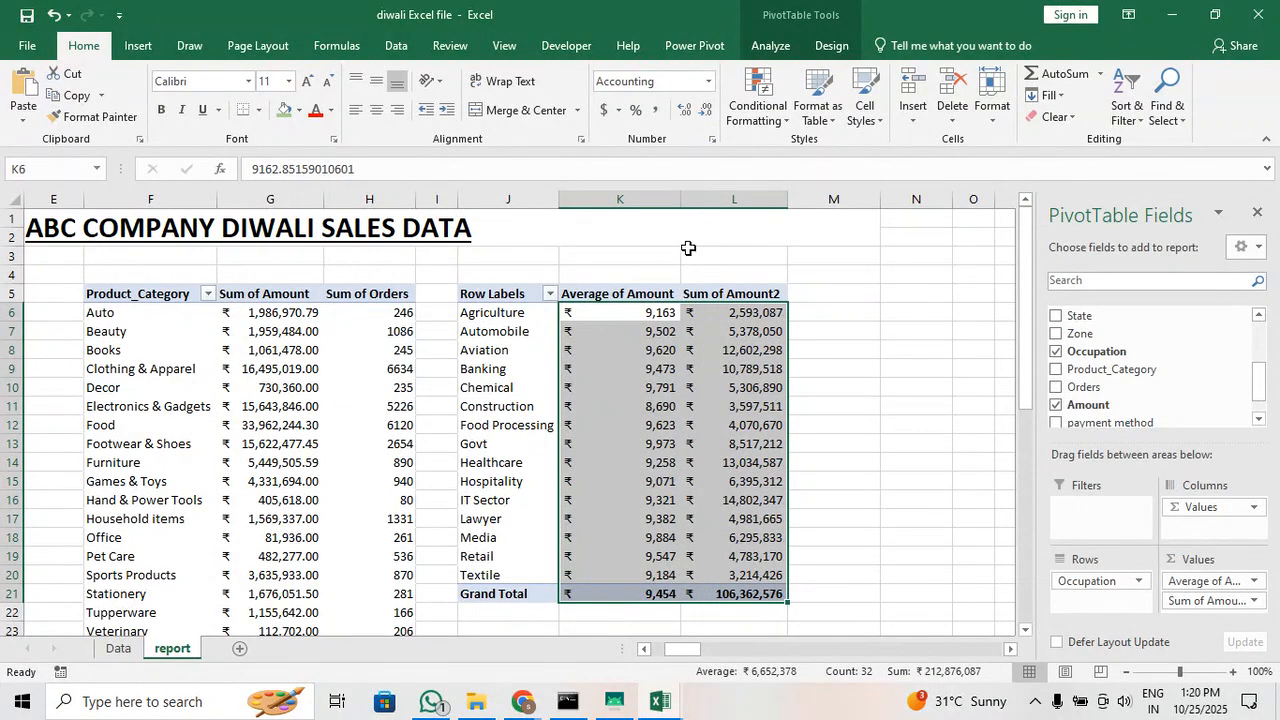
Rename the Average of Amount column header in K5 to "Average Amount"
double_click(660, 293)
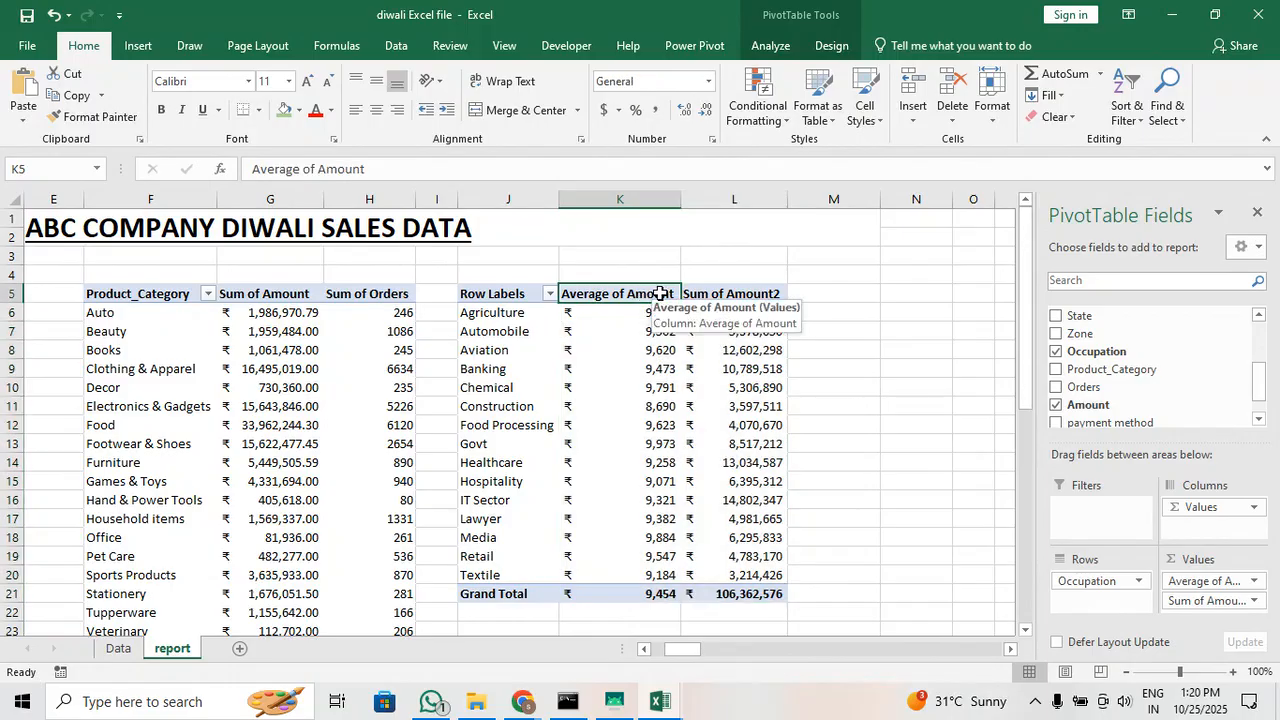
click(992, 234)
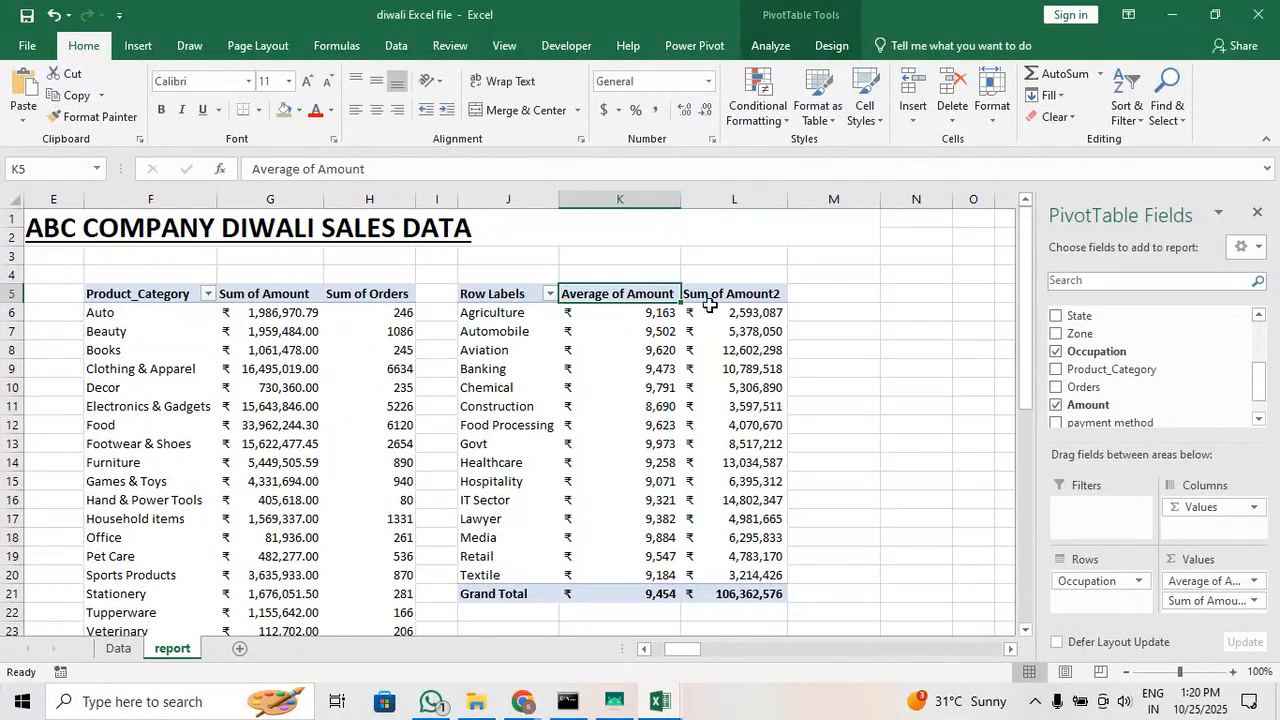
click(422, 169)
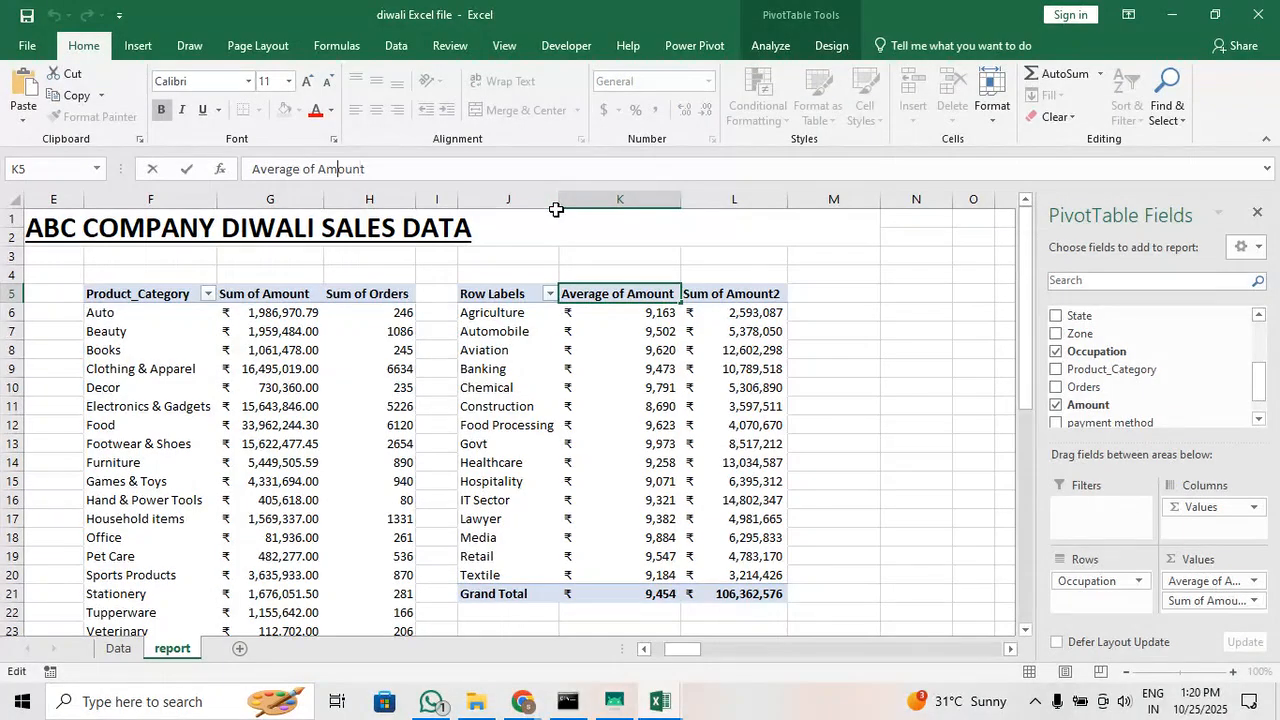
key(BackSpace)
key(BackSpace)
key(BackSpace)
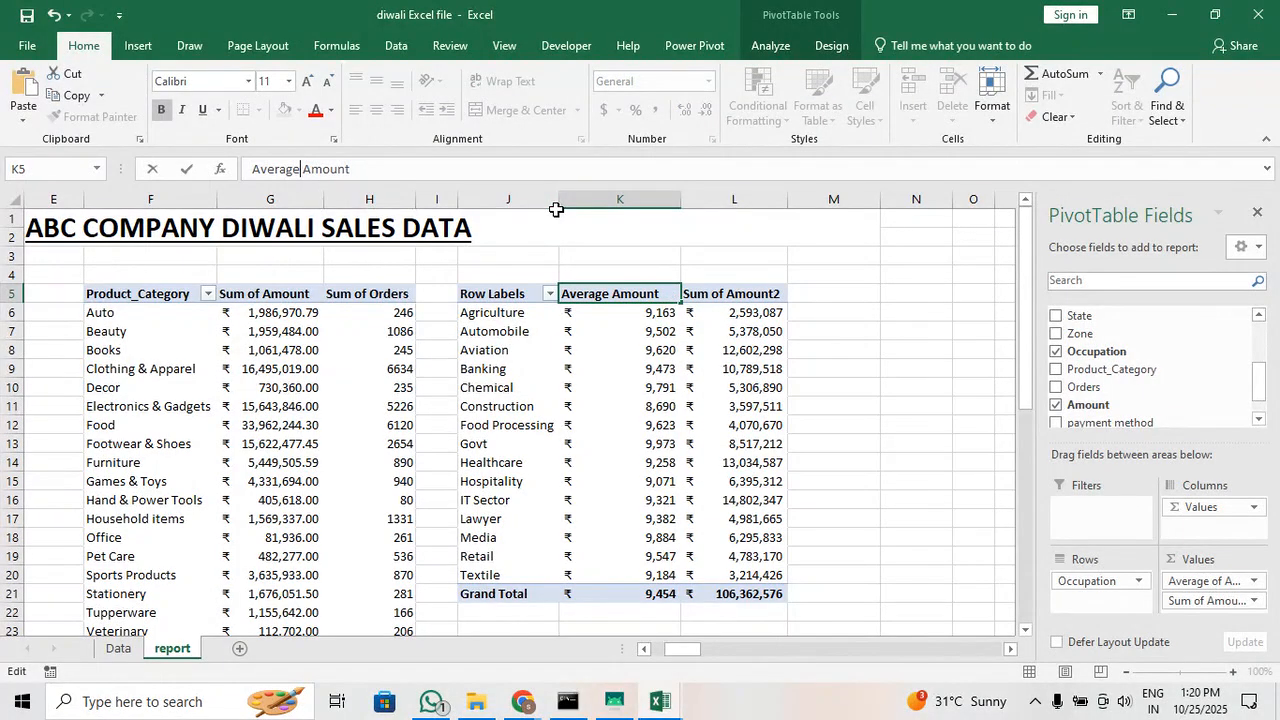
Rename the Sum of Amount2 column header in L5 to "Total Amount"
click(740, 295)
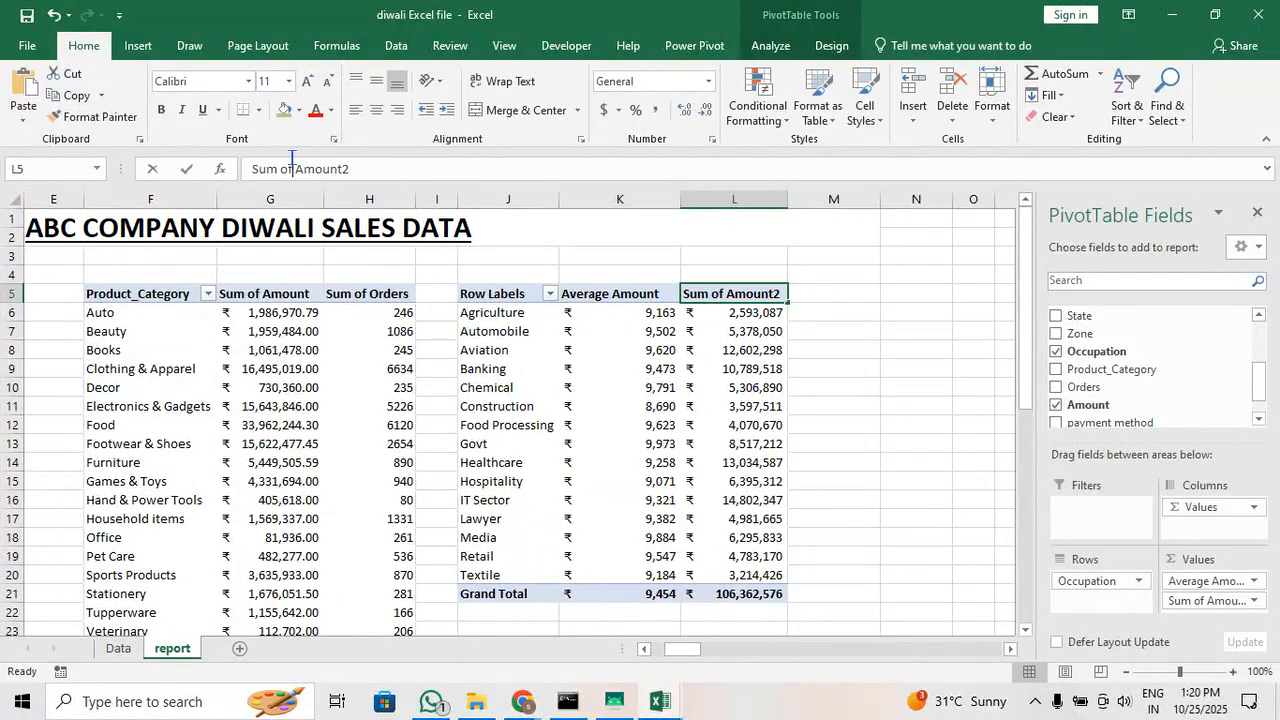
click(291, 157)
key(BackSpace)
key(BackSpace)
key(BackSpace)
key(BackSpace)
key(BackSpace)
key(BackSpace)
key(BackSpace)
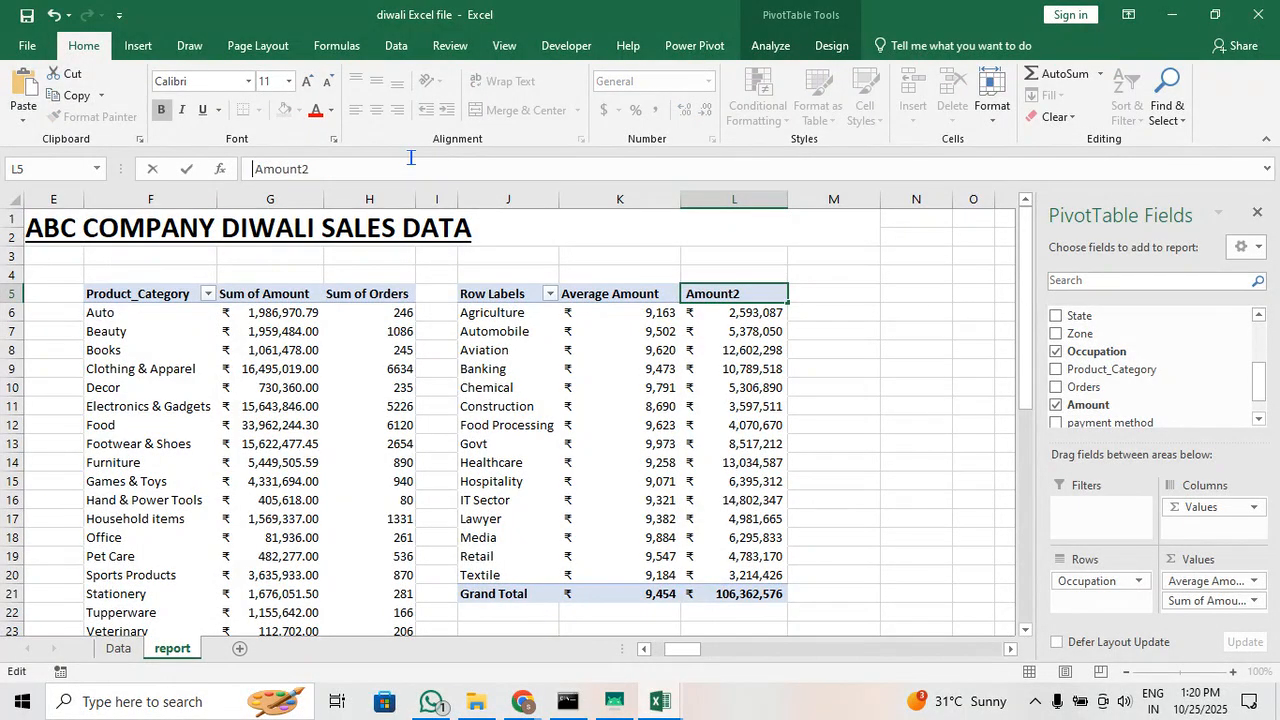
text(To )
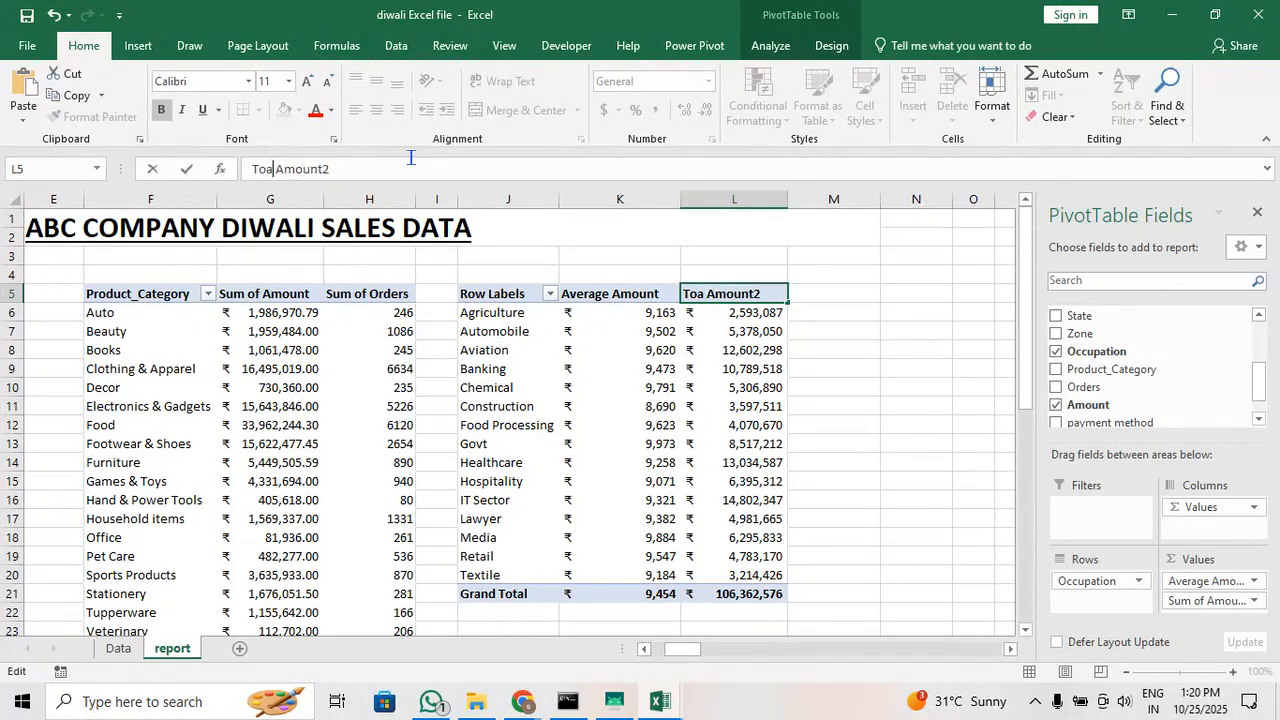
text(tal)
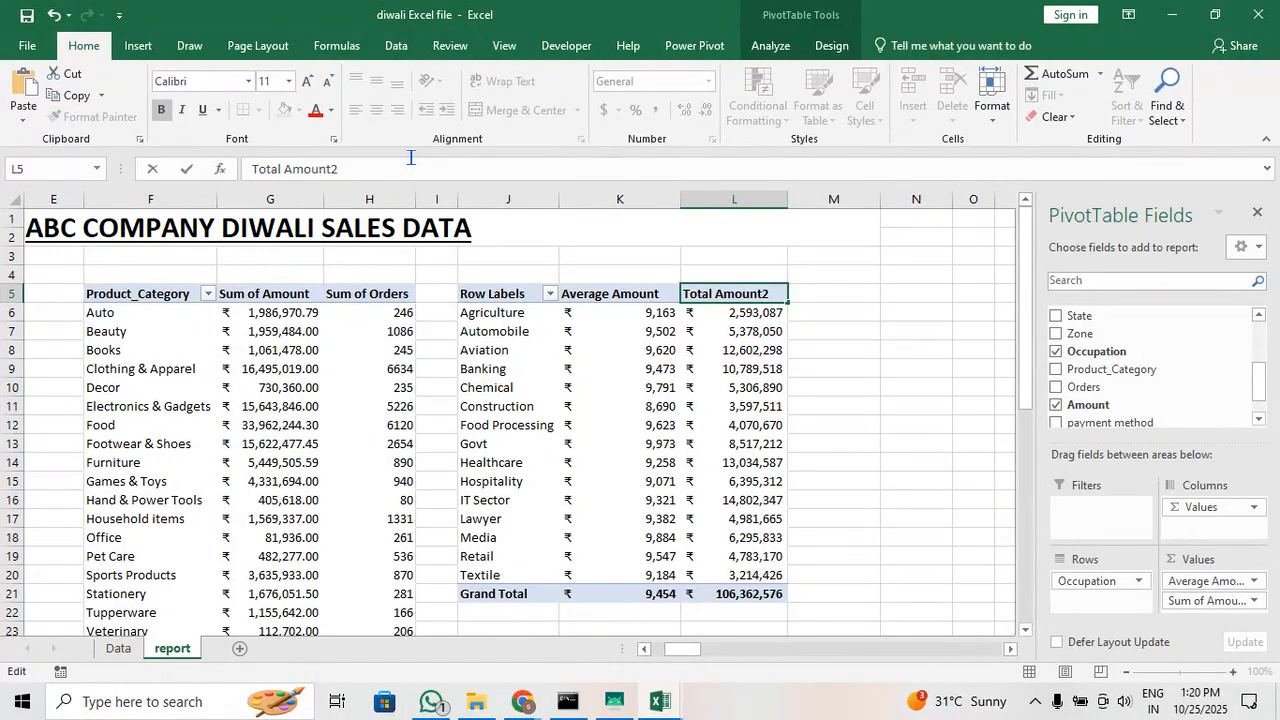
key(Return)
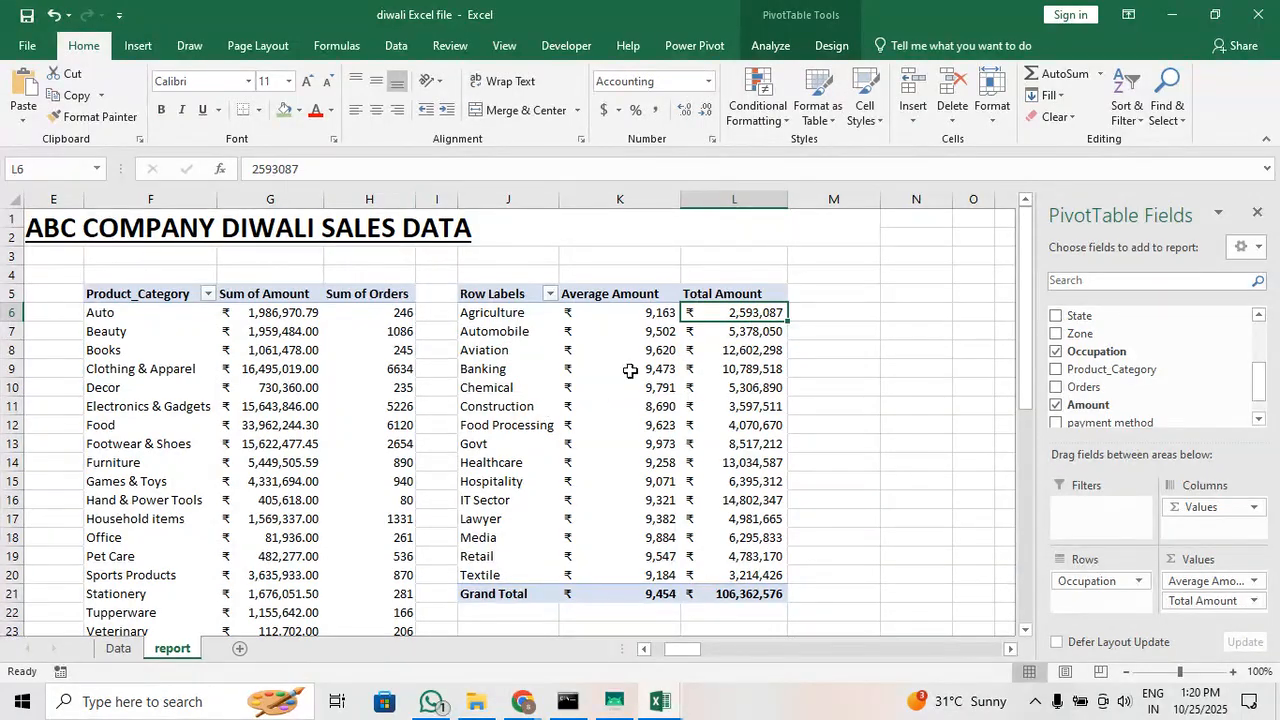
Center the Average Amount and Total Amount values, including the grand totals, horizontally and vertically
drag(622, 315, 610, 601)
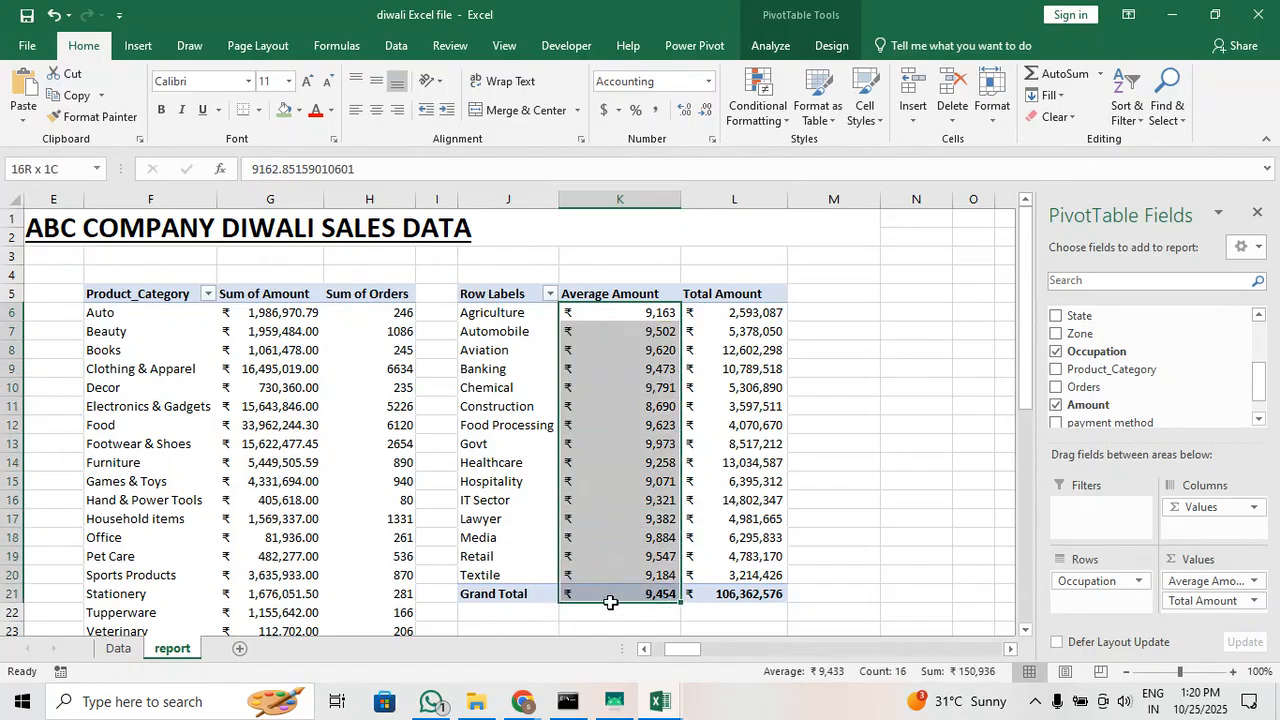
click(747, 481)
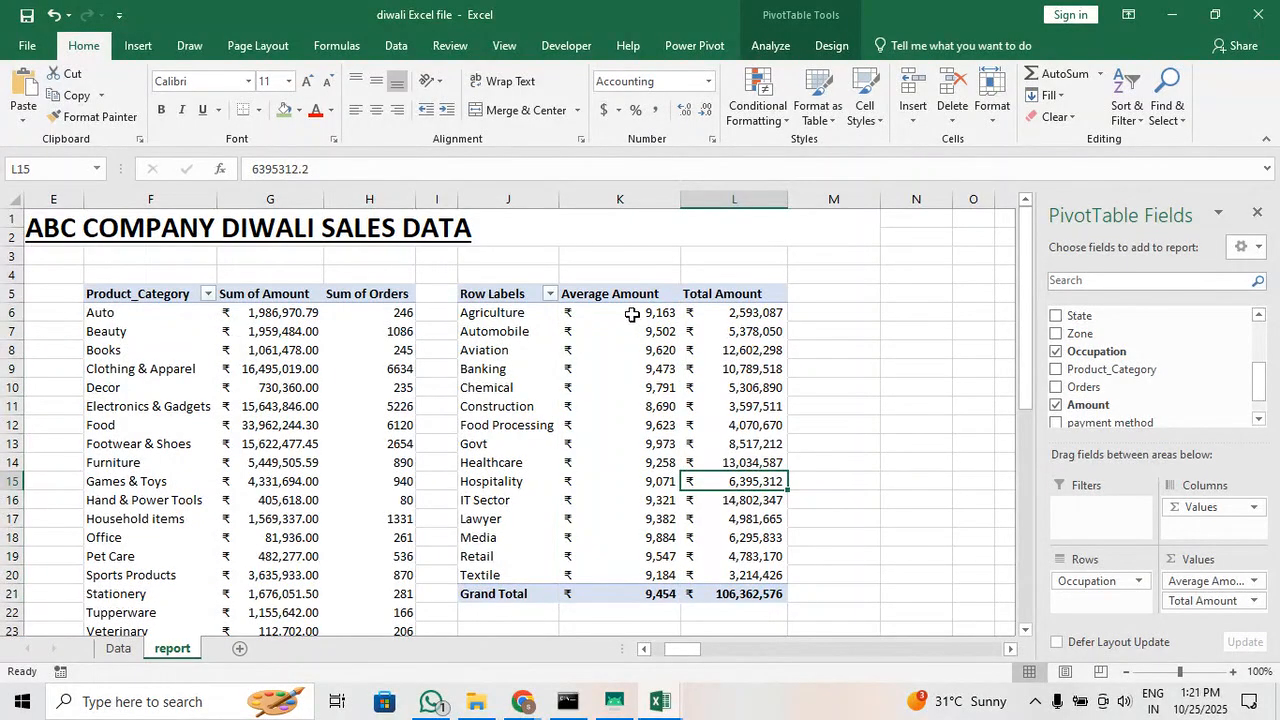
drag(630, 312, 762, 594)
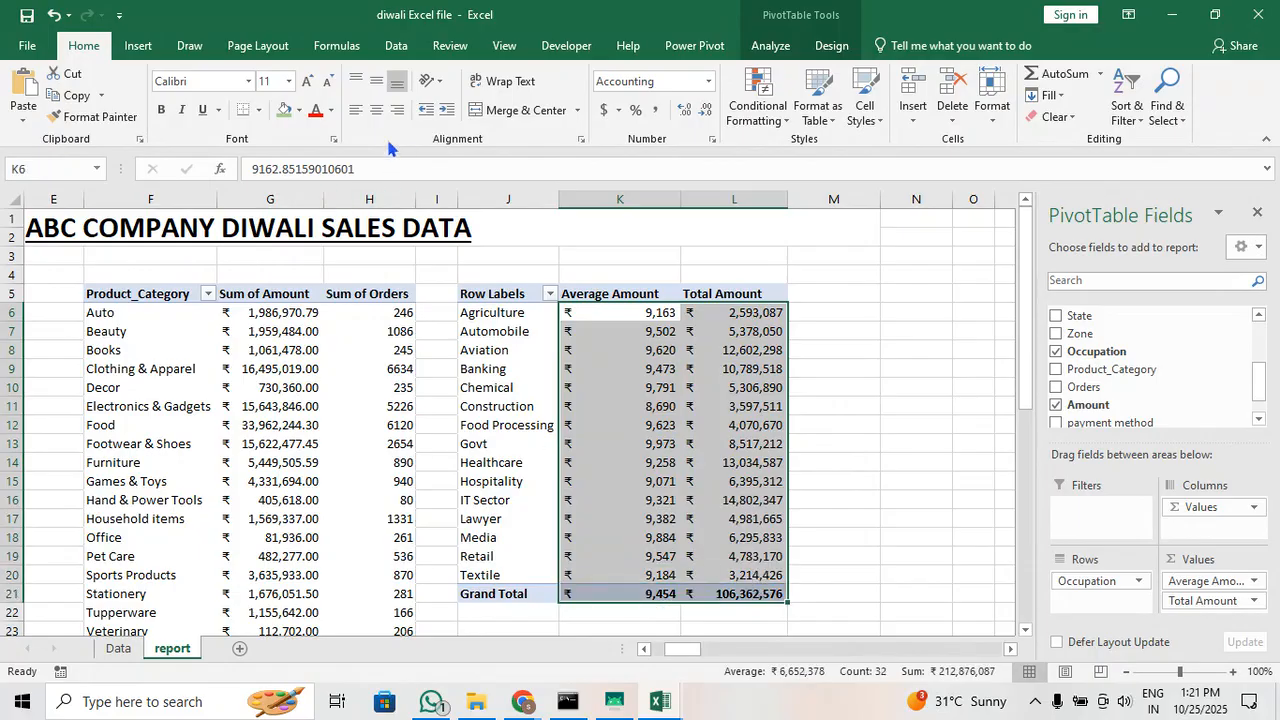
click(375, 84)
click(694, 442)
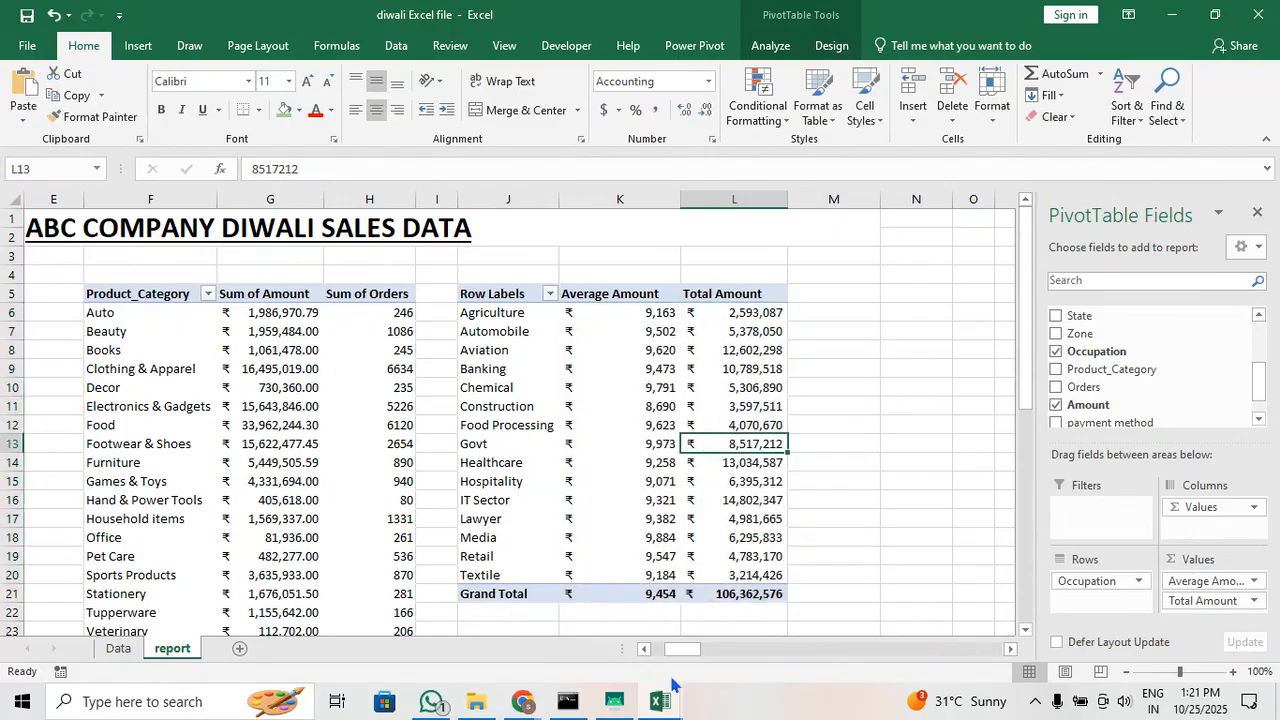
Apply all borders to the whole Occupation pivot table, from the header row to the grand total
mouse_move(679, 649)
mouse_down()
mouse_move(664, 650)
mouse_move(690, 652)
mouse_up()
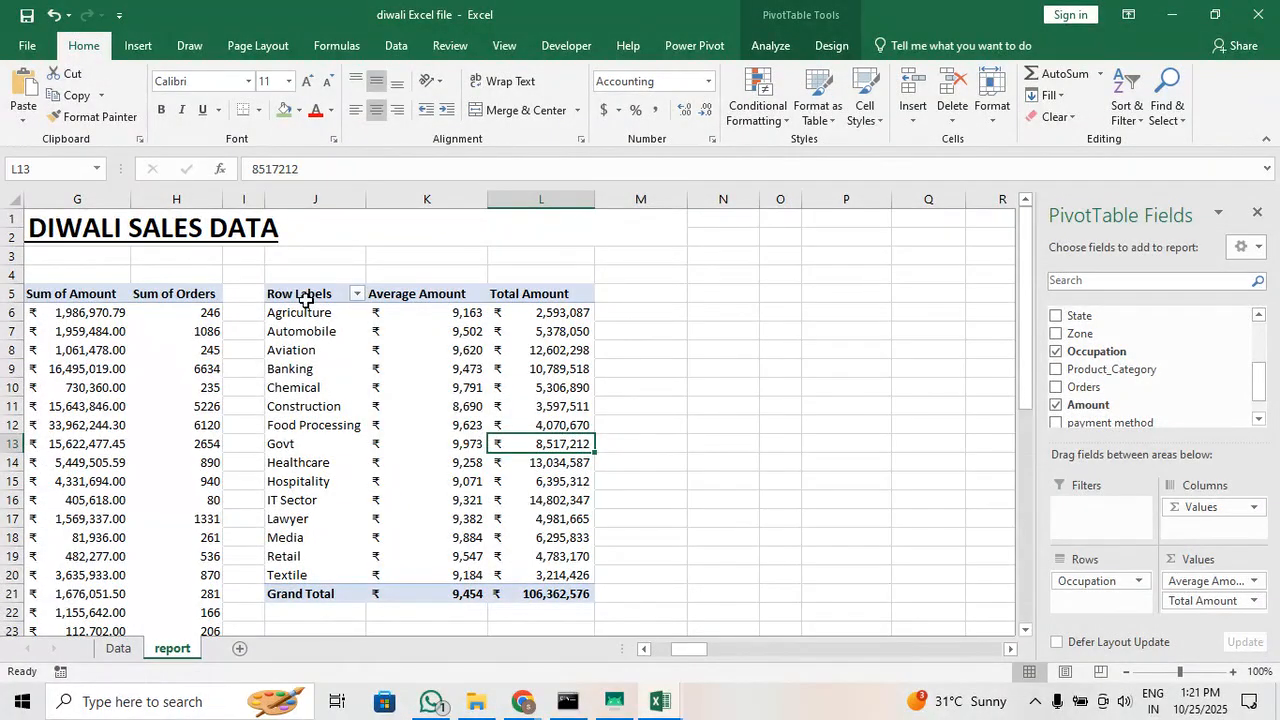
drag(305, 299, 529, 591)
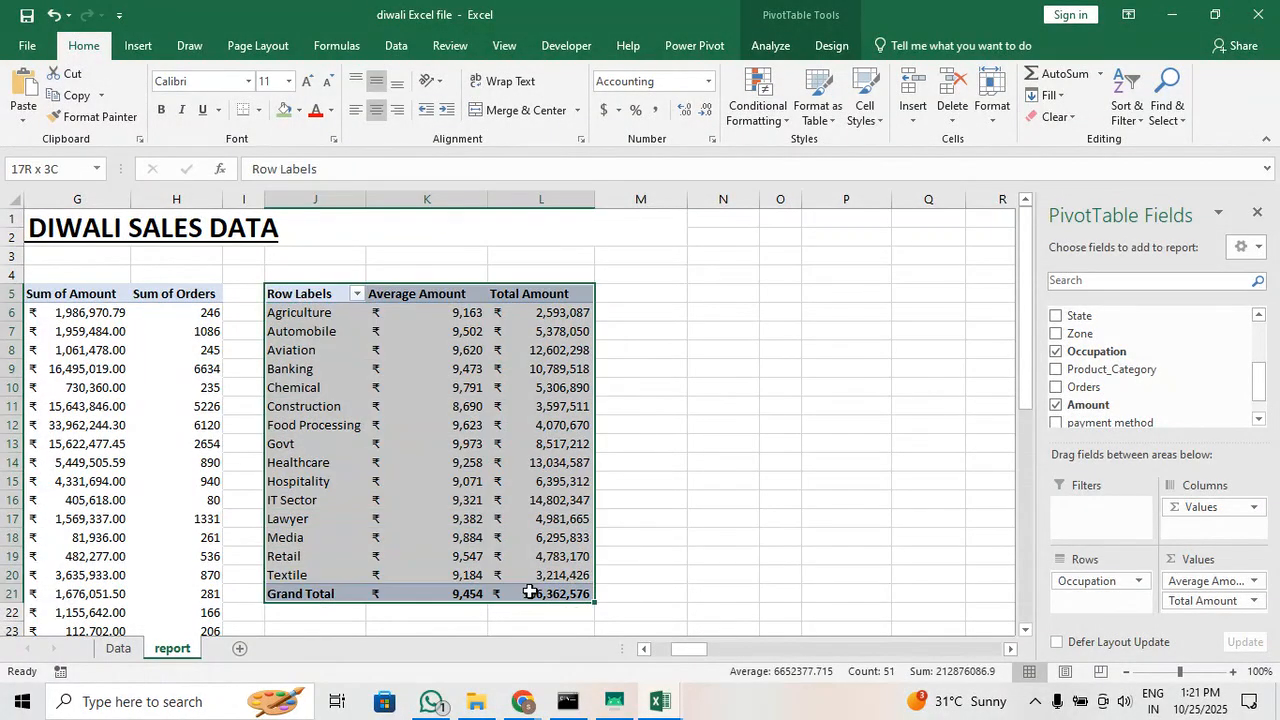
click(257, 112)
click(307, 270)
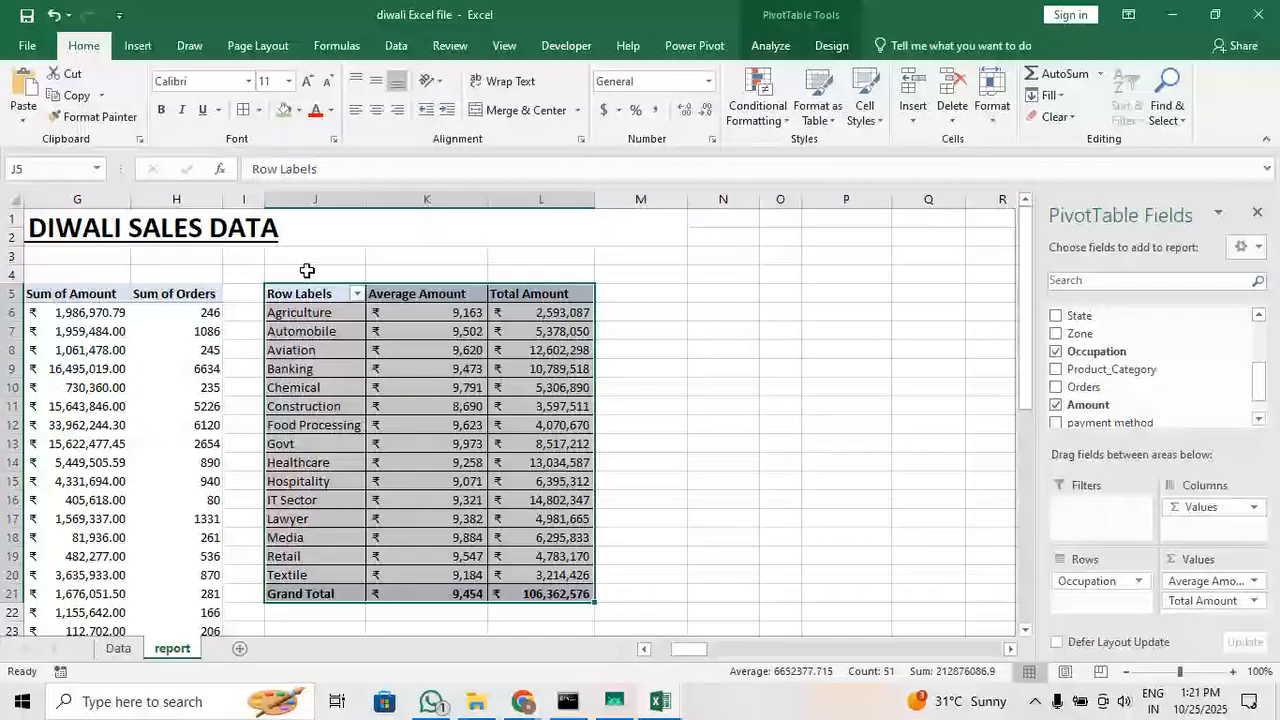
click(555, 425)
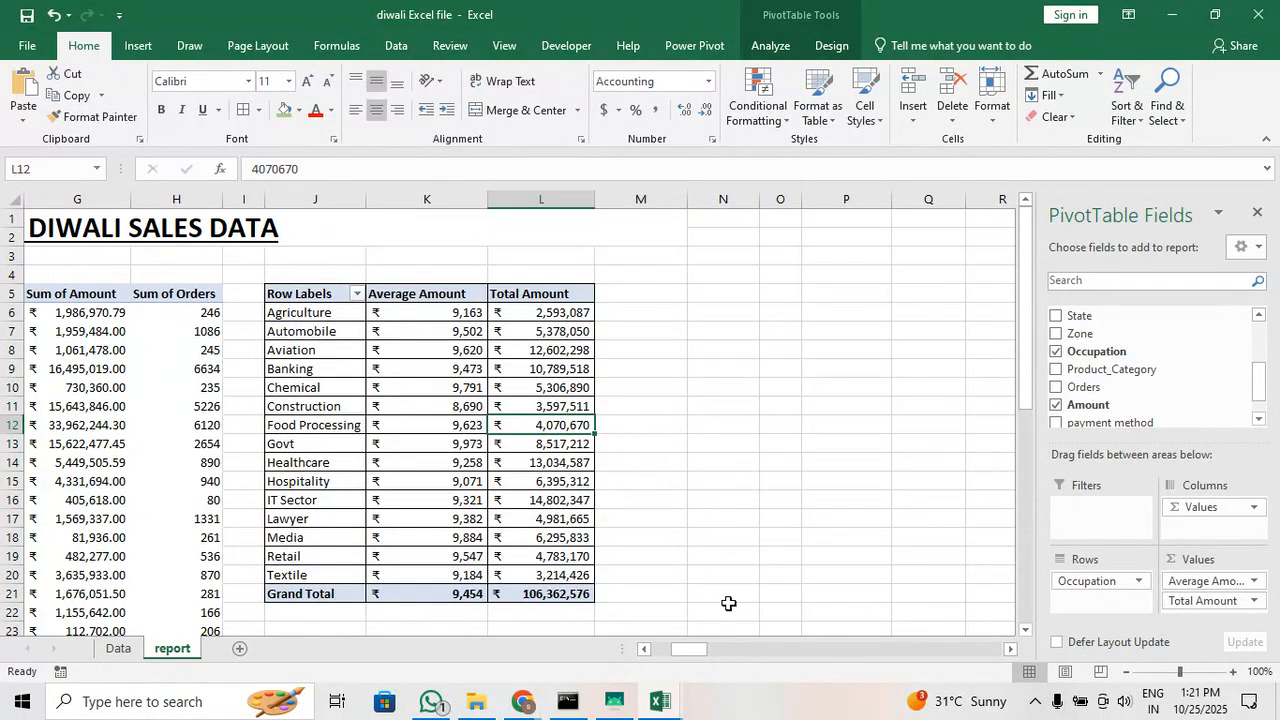
Remove all borders from the Occupation pivot table
drag(273, 293, 538, 587)
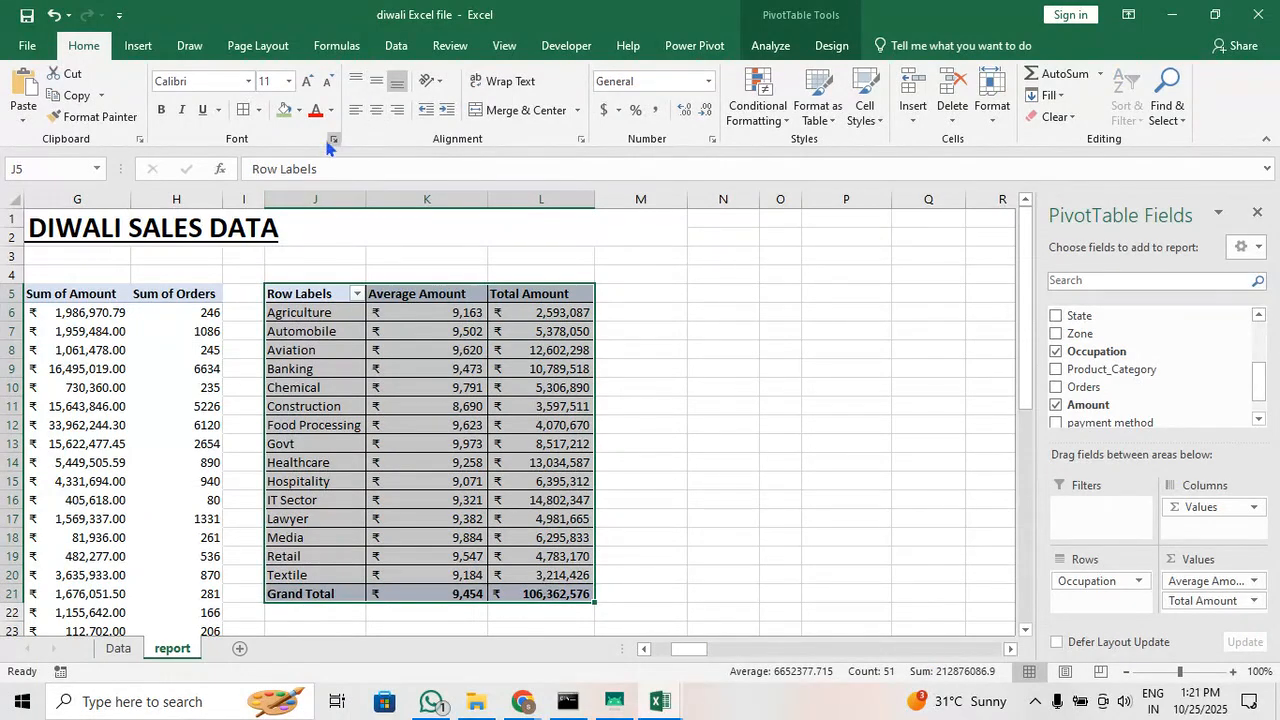
click(259, 110)
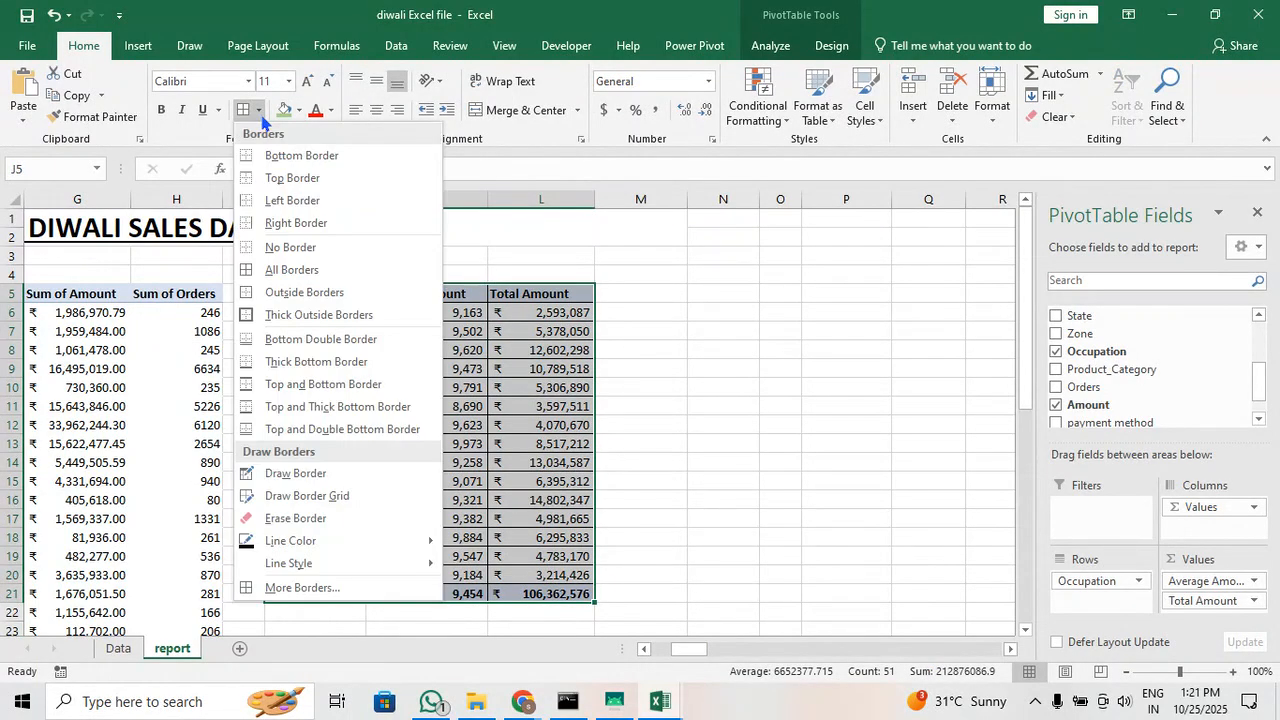
click(324, 246)
click(542, 442)
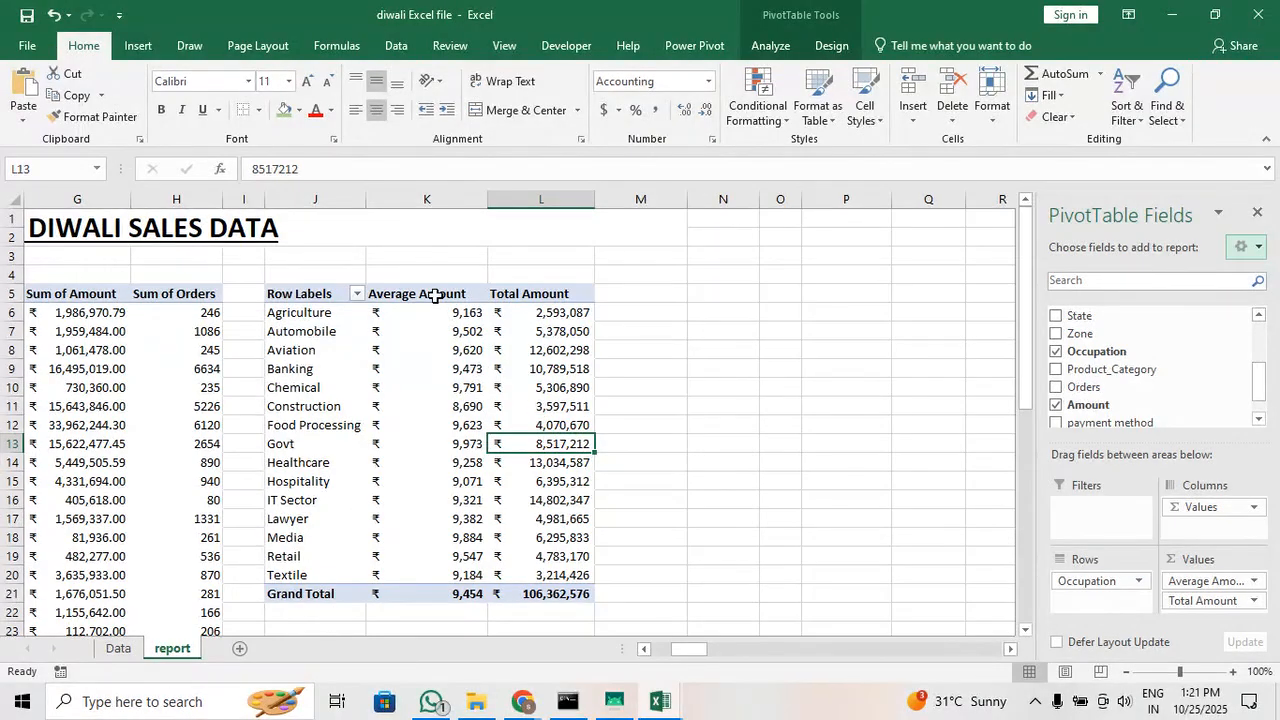
drag(435, 295, 432, 595)
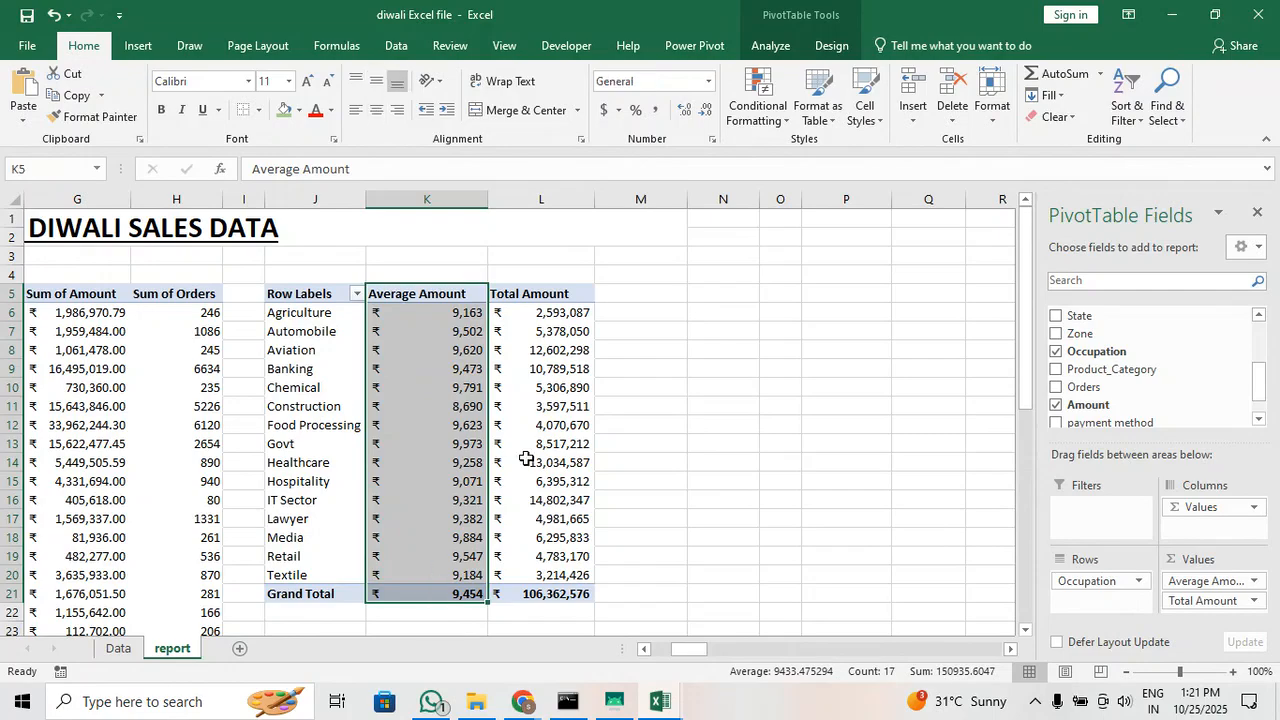
drag(700, 650, 620, 648)
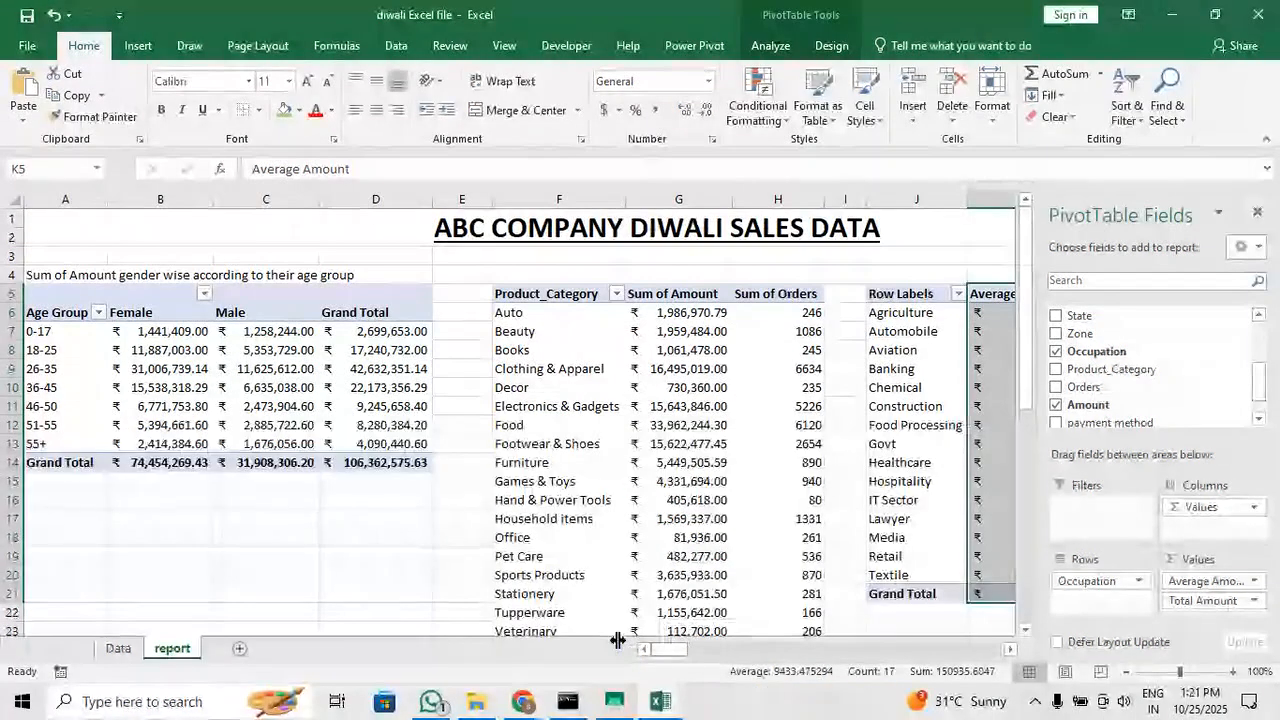
Create a pivot table from the Data sheet's range $A$1:$N$11252 in the existing report sheet at cell A17
click(55, 515)
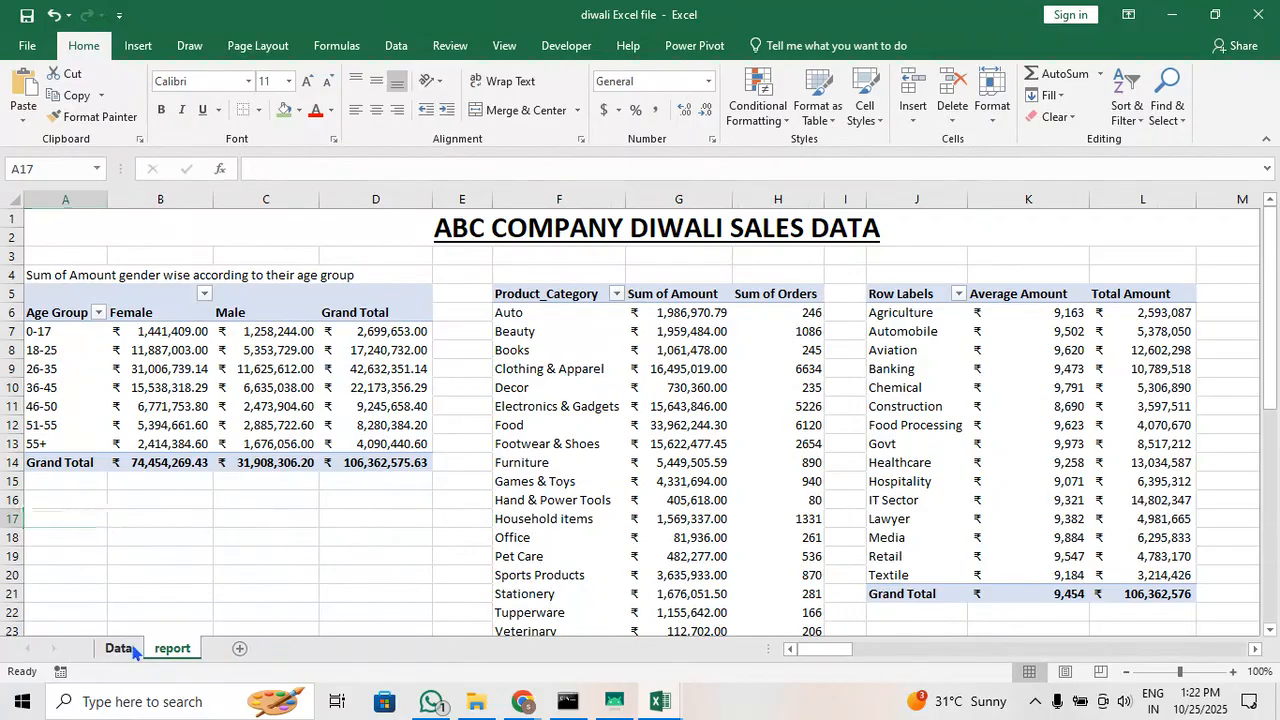
click(118, 648)
click(140, 46)
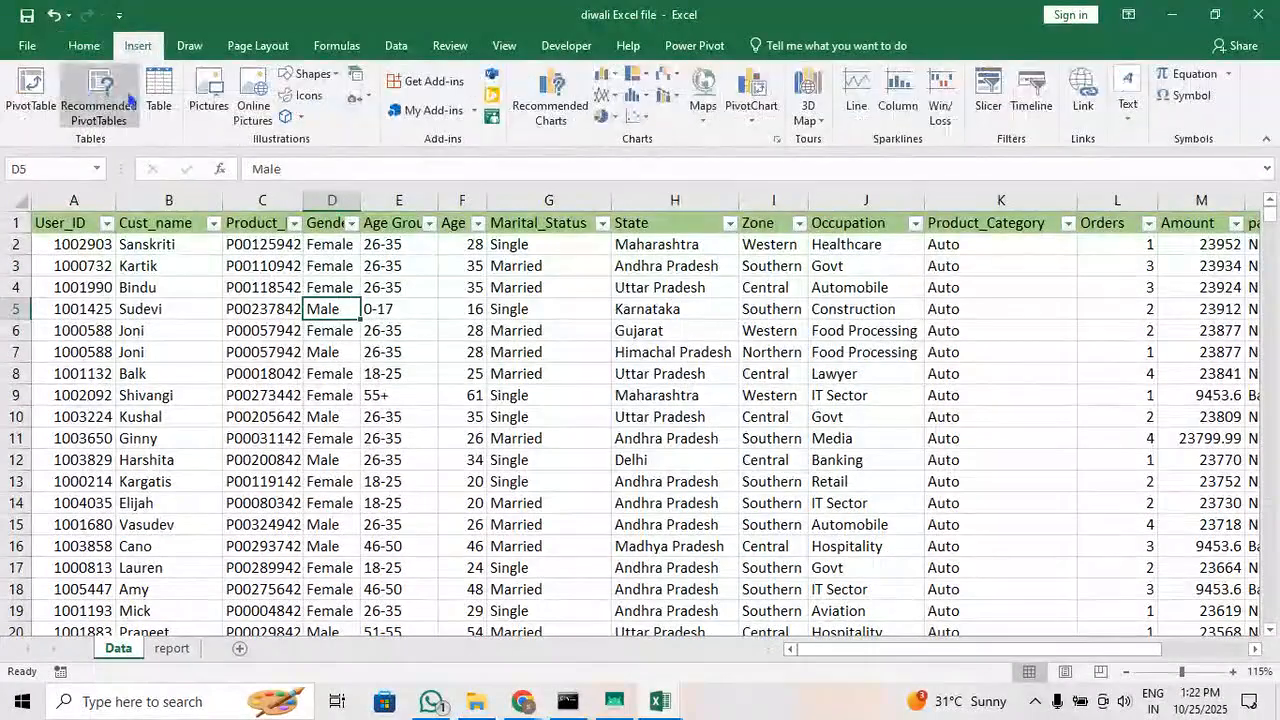
click(31, 95)
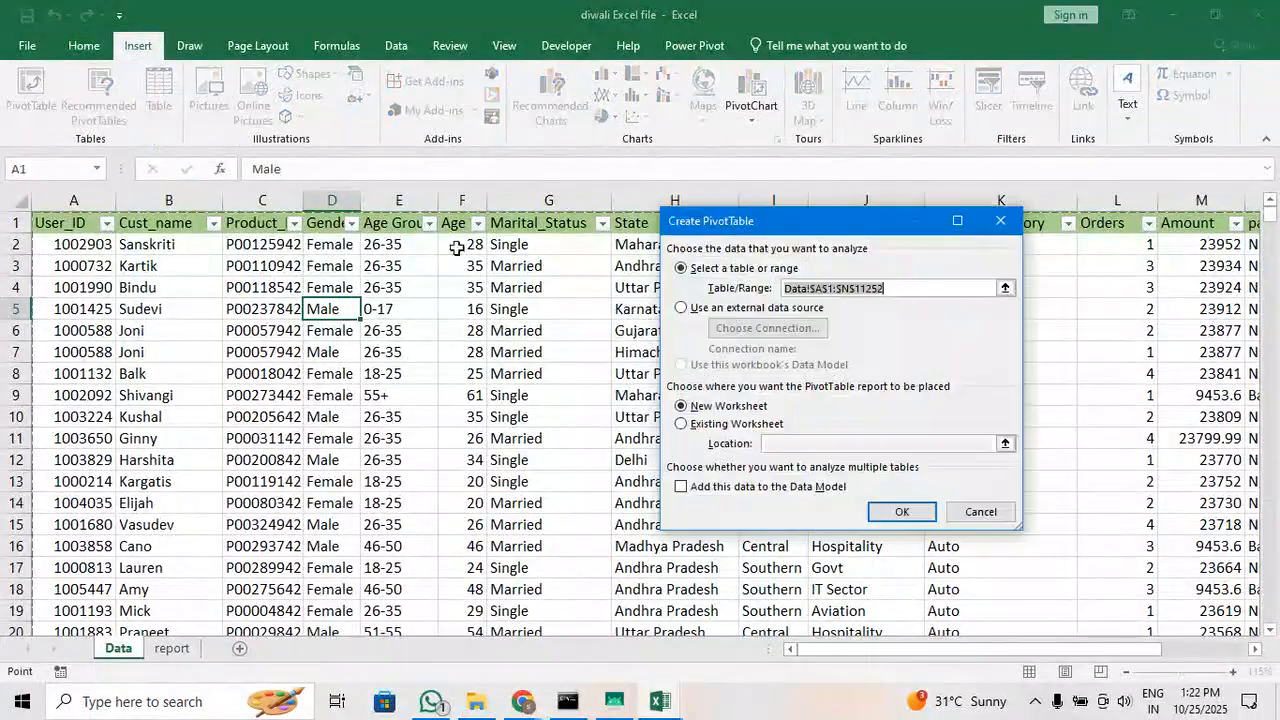
click(720, 424)
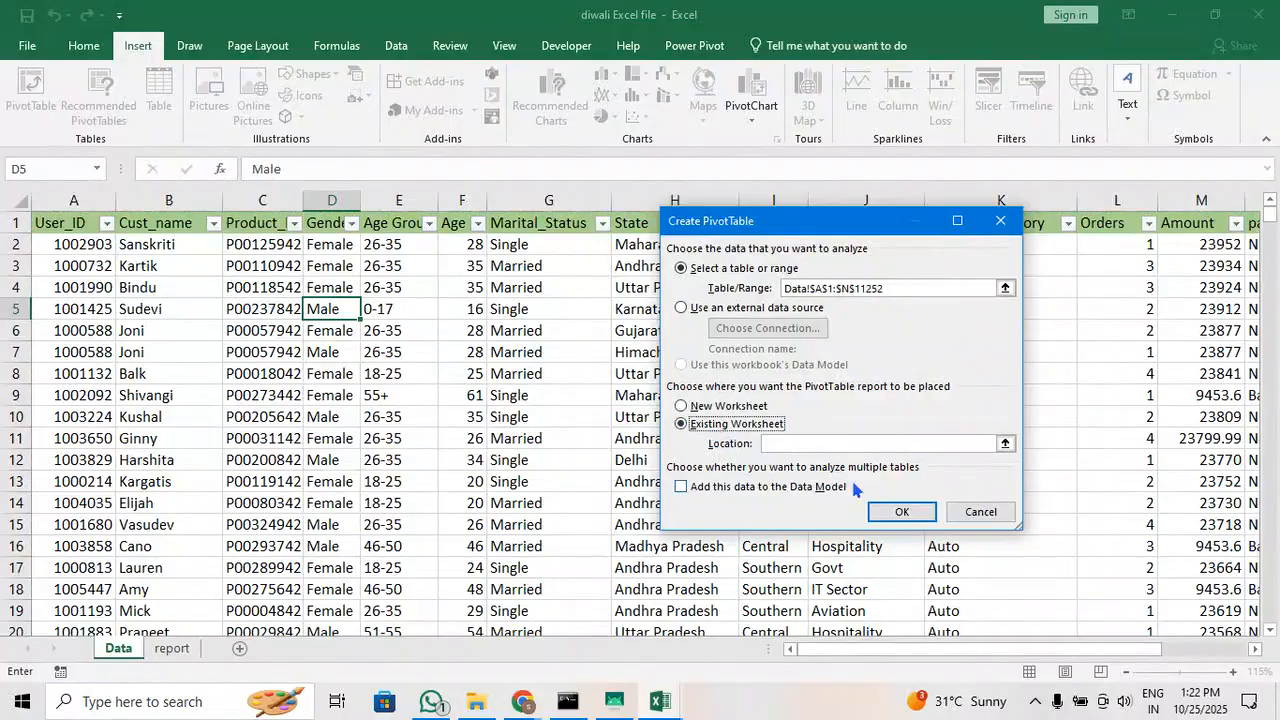
click(172, 648)
click(51, 512)
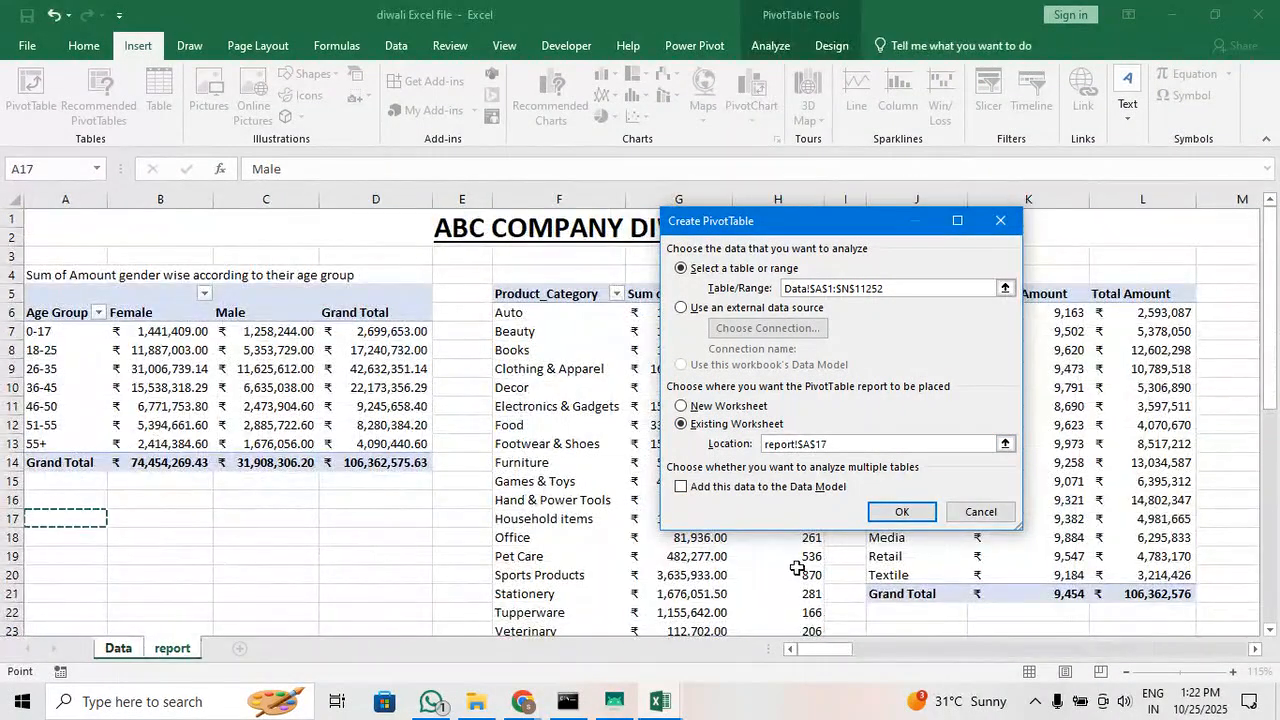
click(893, 515)
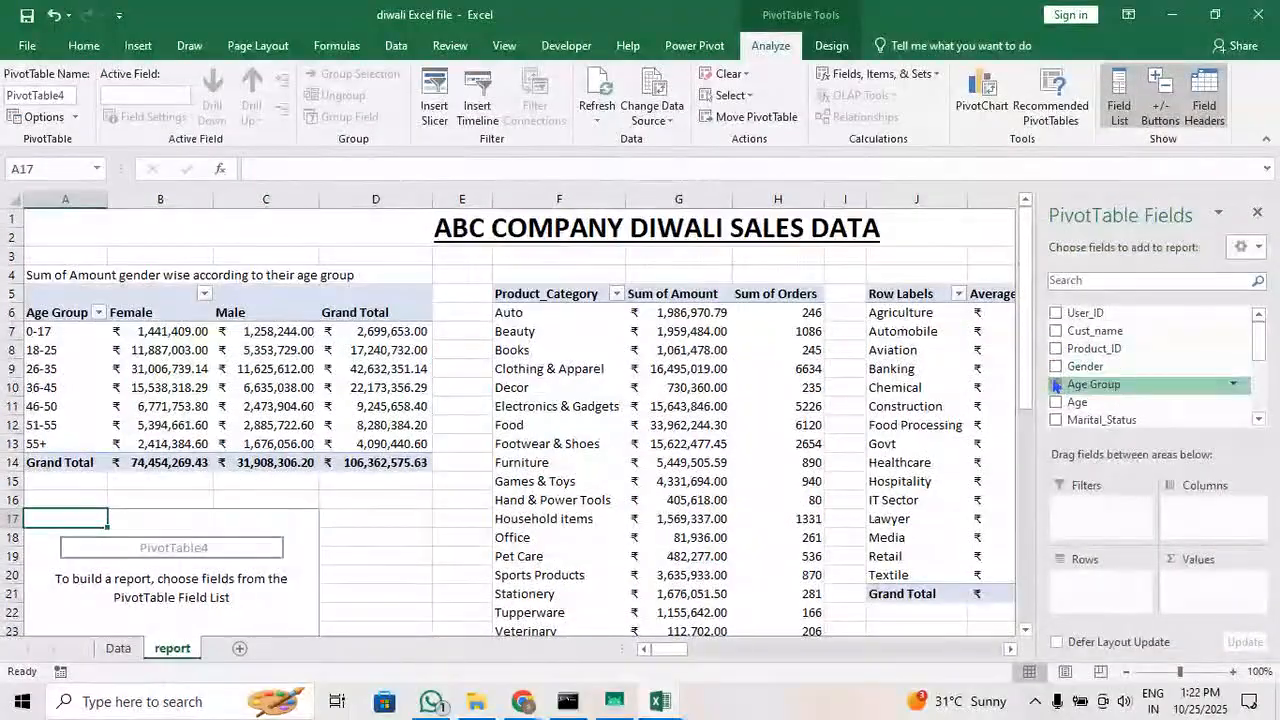
Set up the new pivot table with Gender as rows and the sum of Amount as values
click(1055, 384)
click(1055, 367)
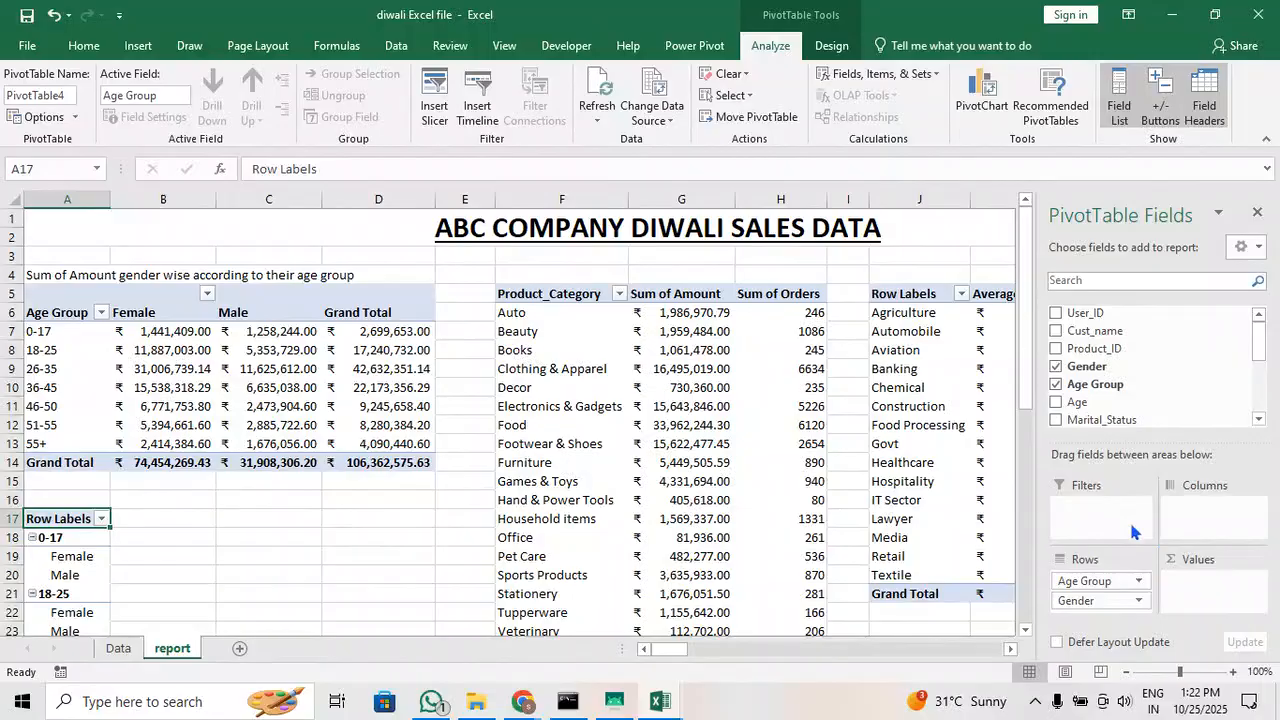
click(1055, 384)
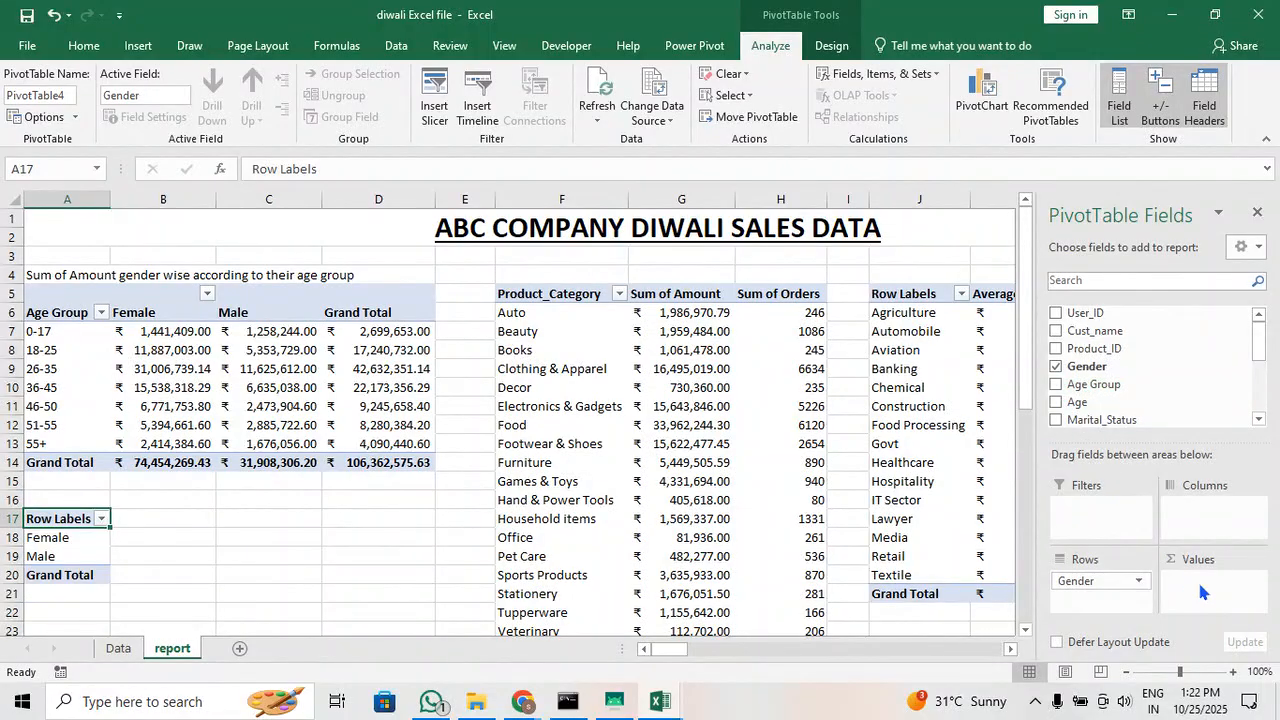
scroll(1150, 400, down, 3)
drag(1100, 376, 1200, 592)
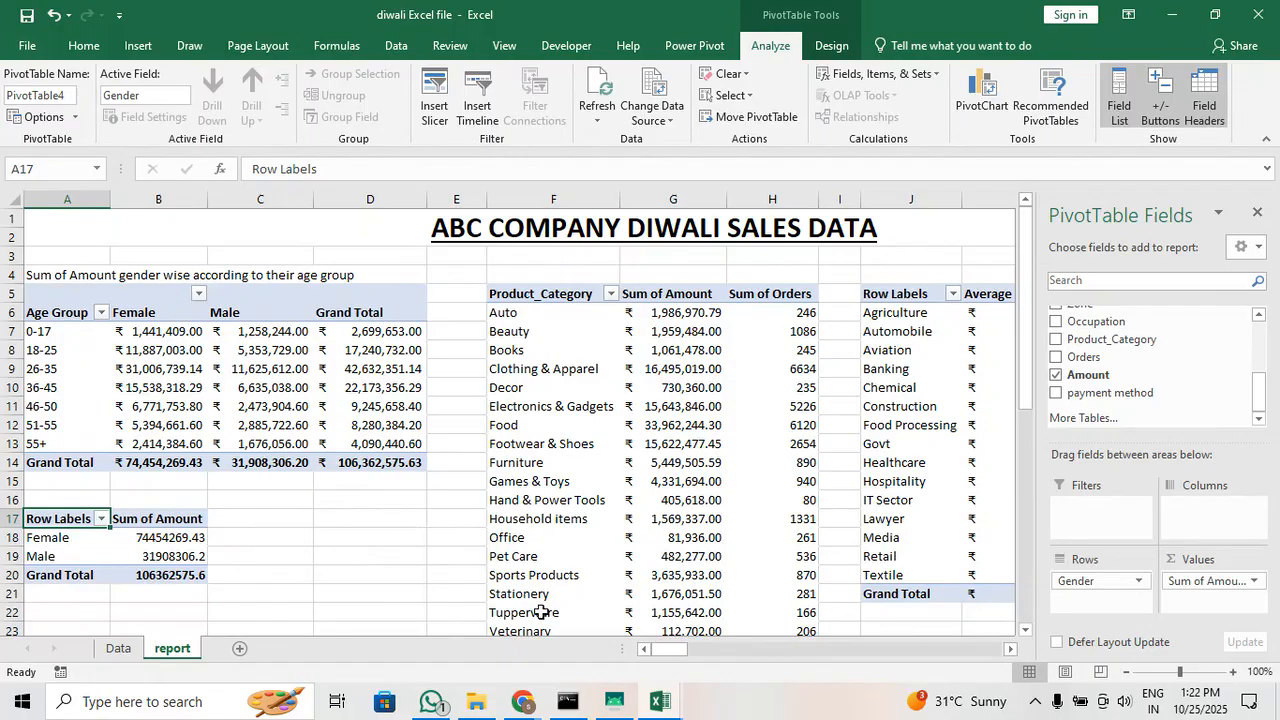
Add the Amount field once more to the values of the Occupation pivot table, after Total Amount
mouse_move(676, 651)
mouse_down()
mouse_move(723, 655)
mouse_move(684, 651)
mouse_up()
click(615, 443)
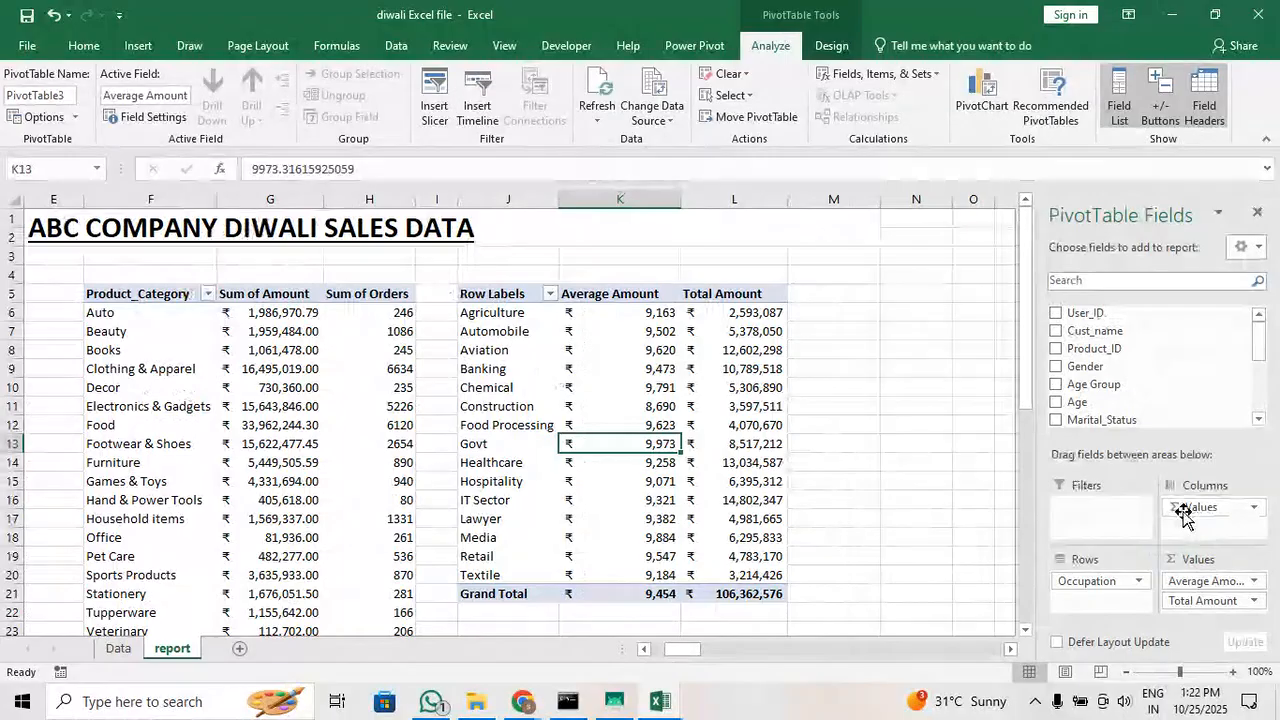
click(745, 314)
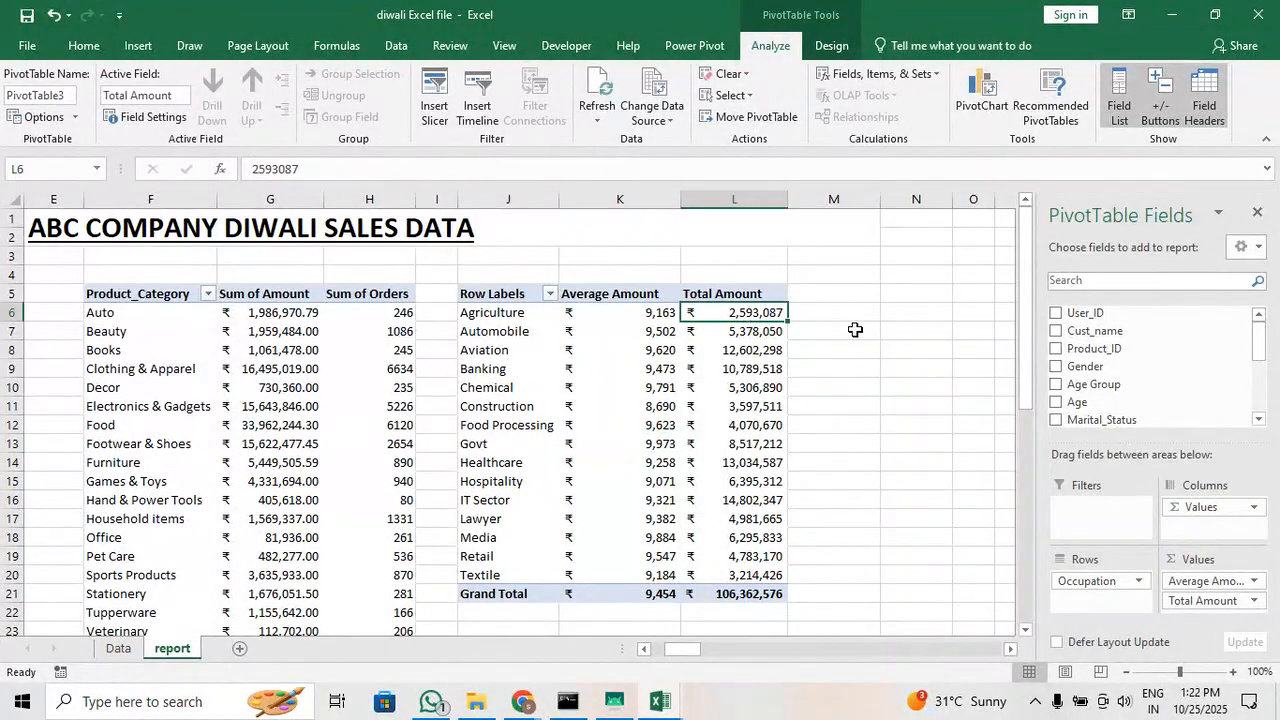
scroll(1103, 405, down, 3)
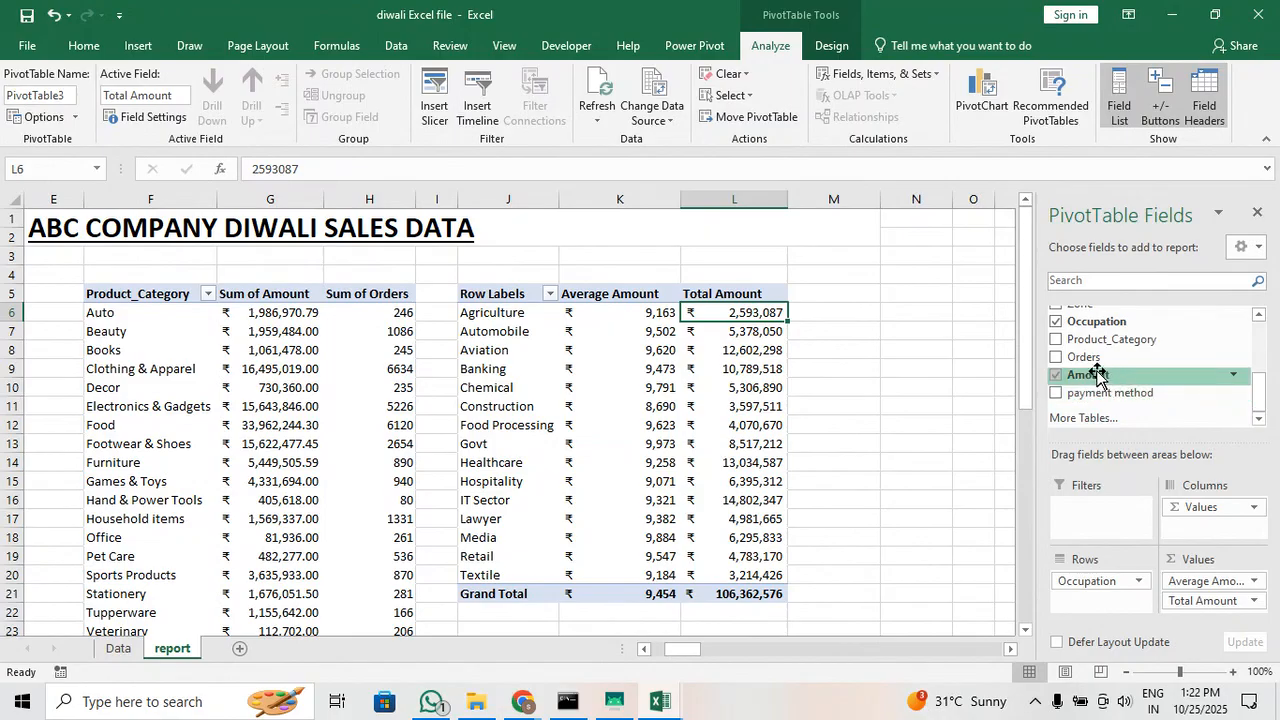
drag(1097, 378, 1222, 605)
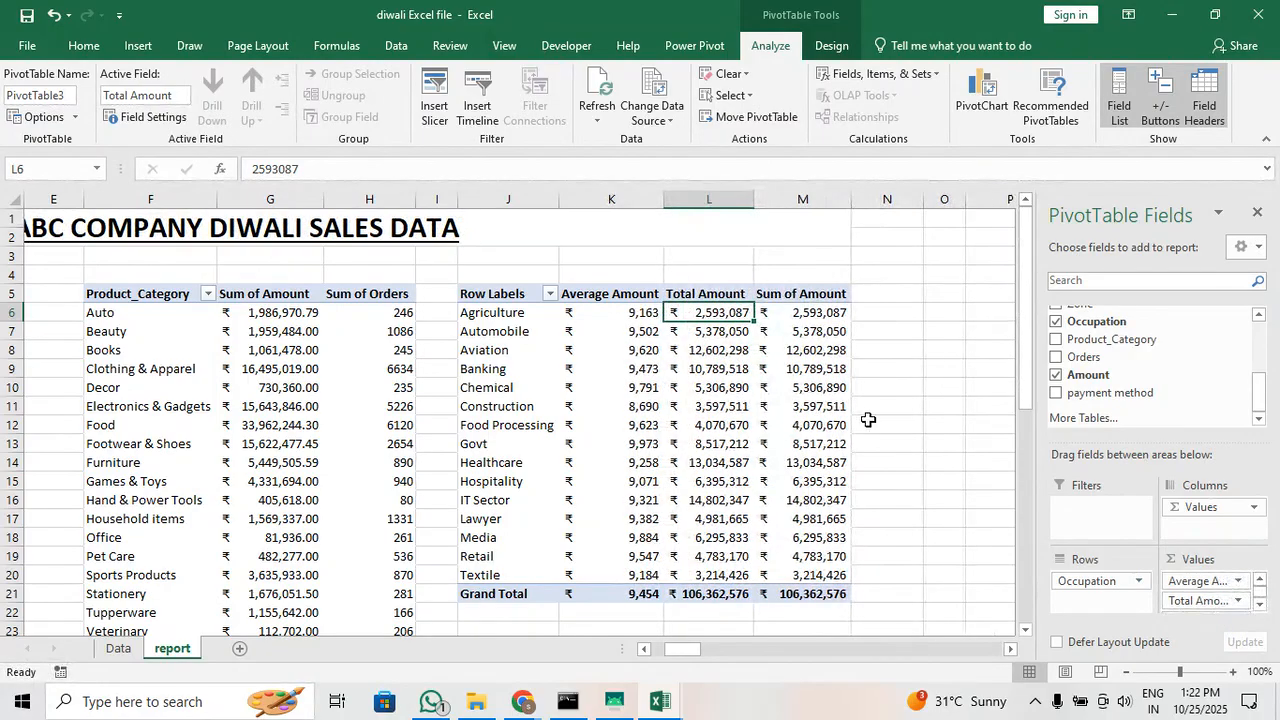
Show the added Sum of Amount column of the Occupation pivot table as % of Grand Total
drag(820, 312, 820, 595)
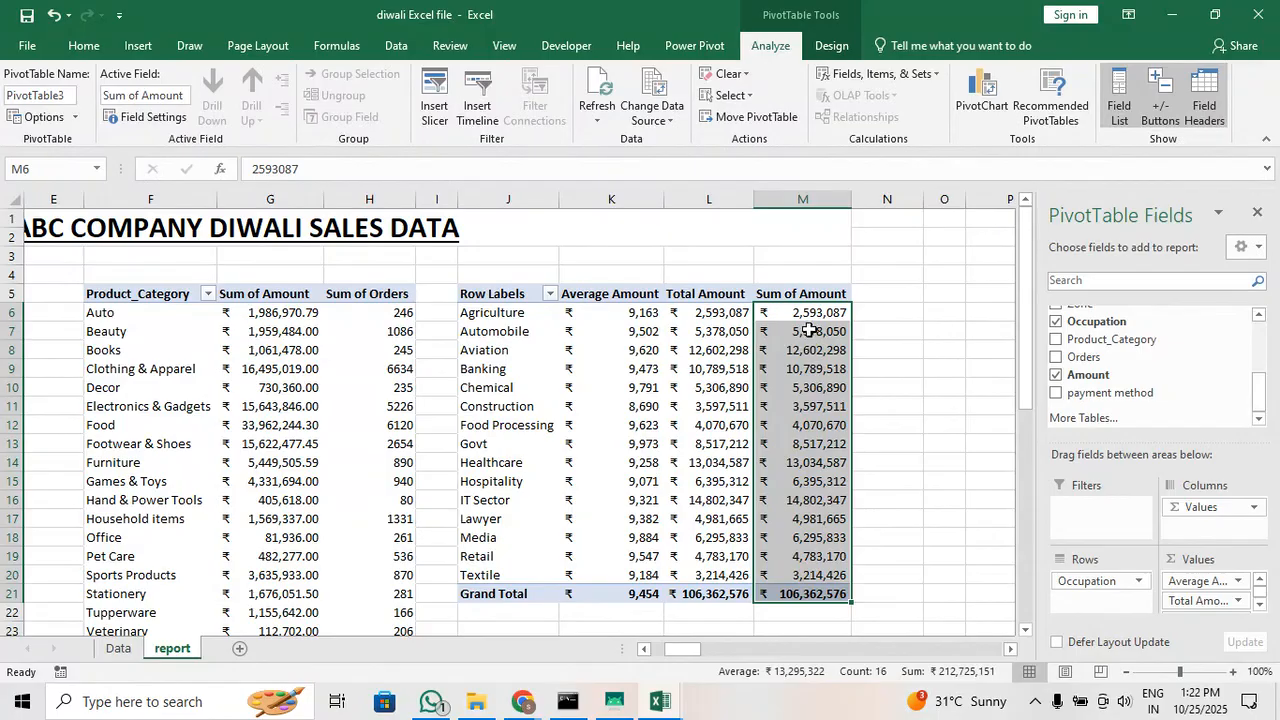
right_click(826, 316)
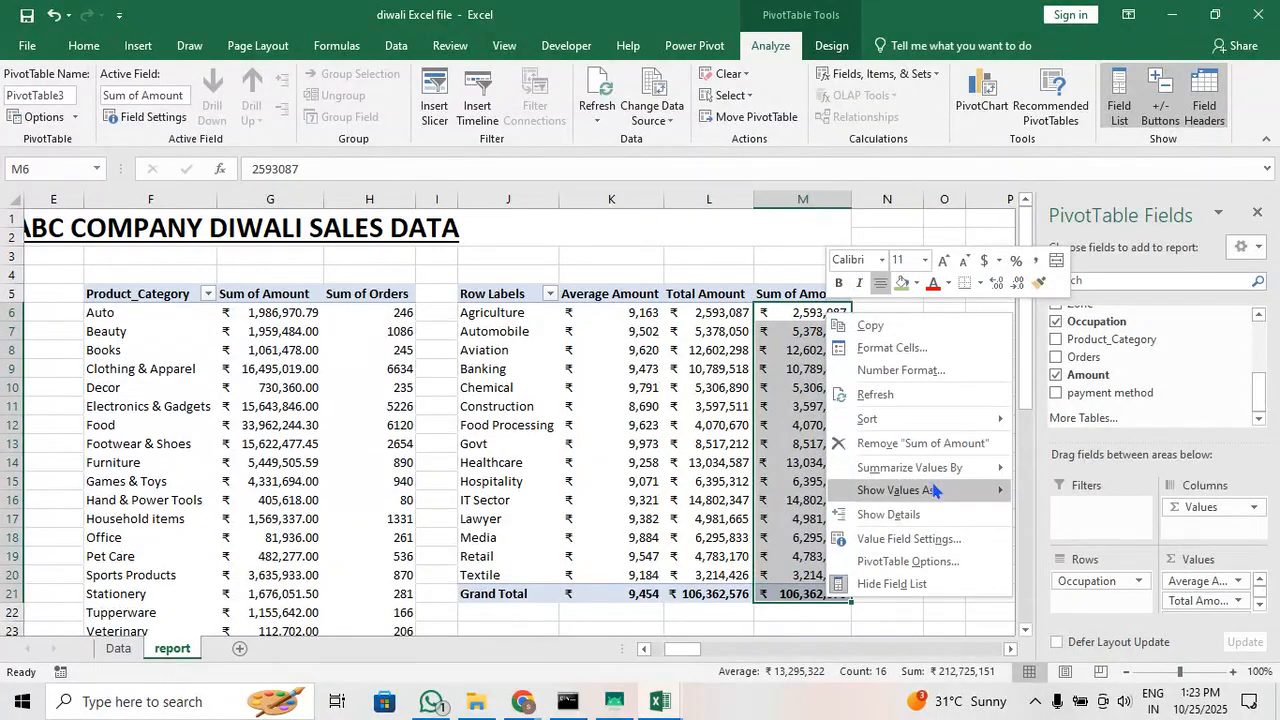
mouse_move(943, 479)
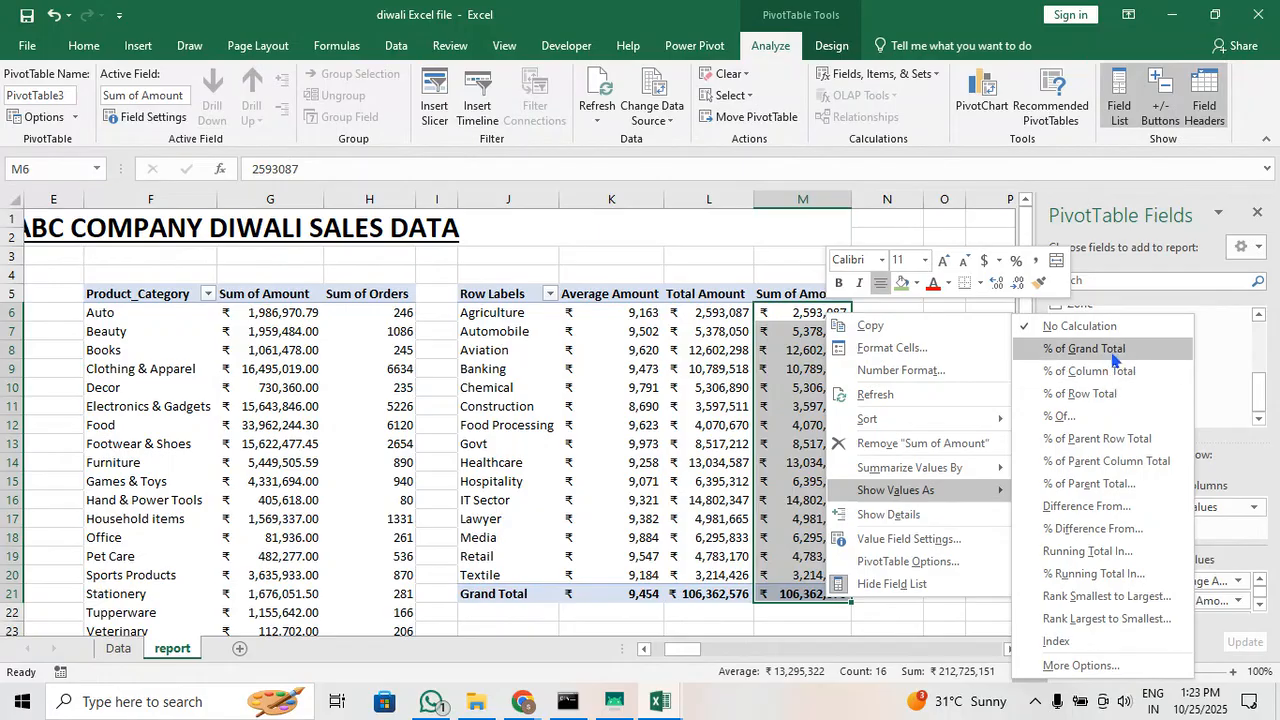
click(1112, 353)
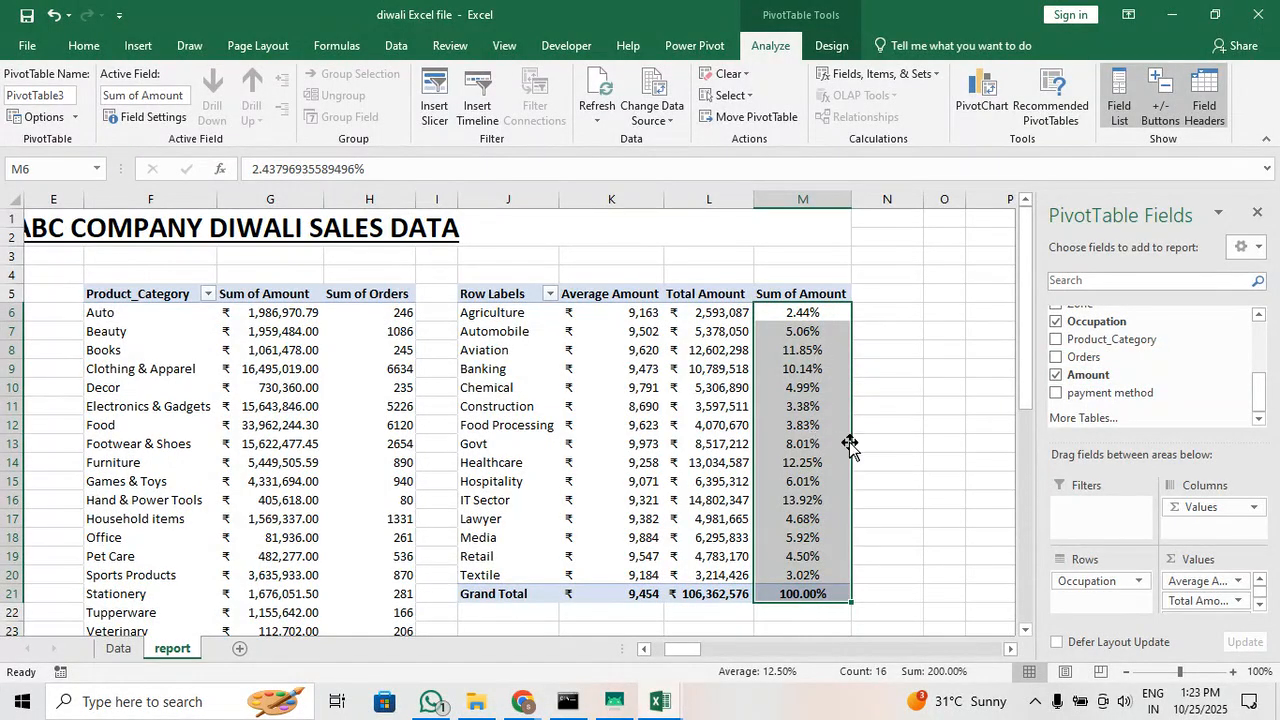
Compare the percentage shares of the IT Sector, Agriculture and Textile rows in the Occupation pivot table
click(817, 409)
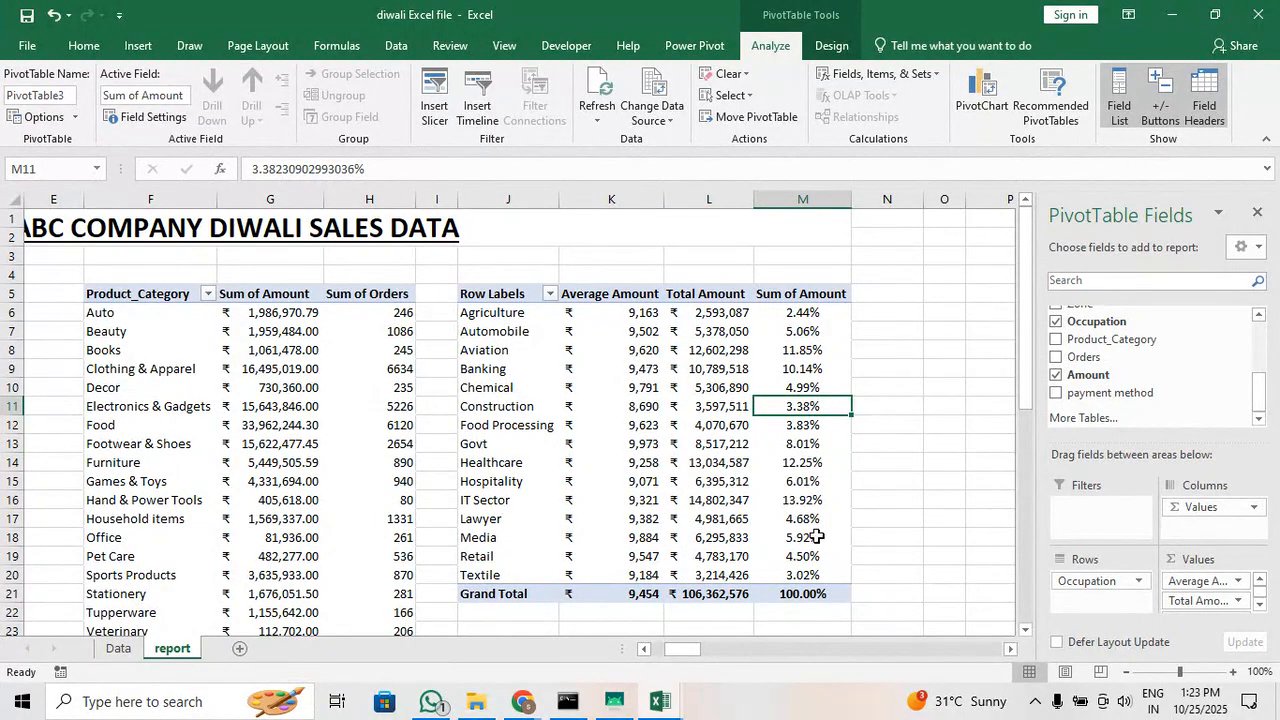
drag(834, 502, 500, 503)
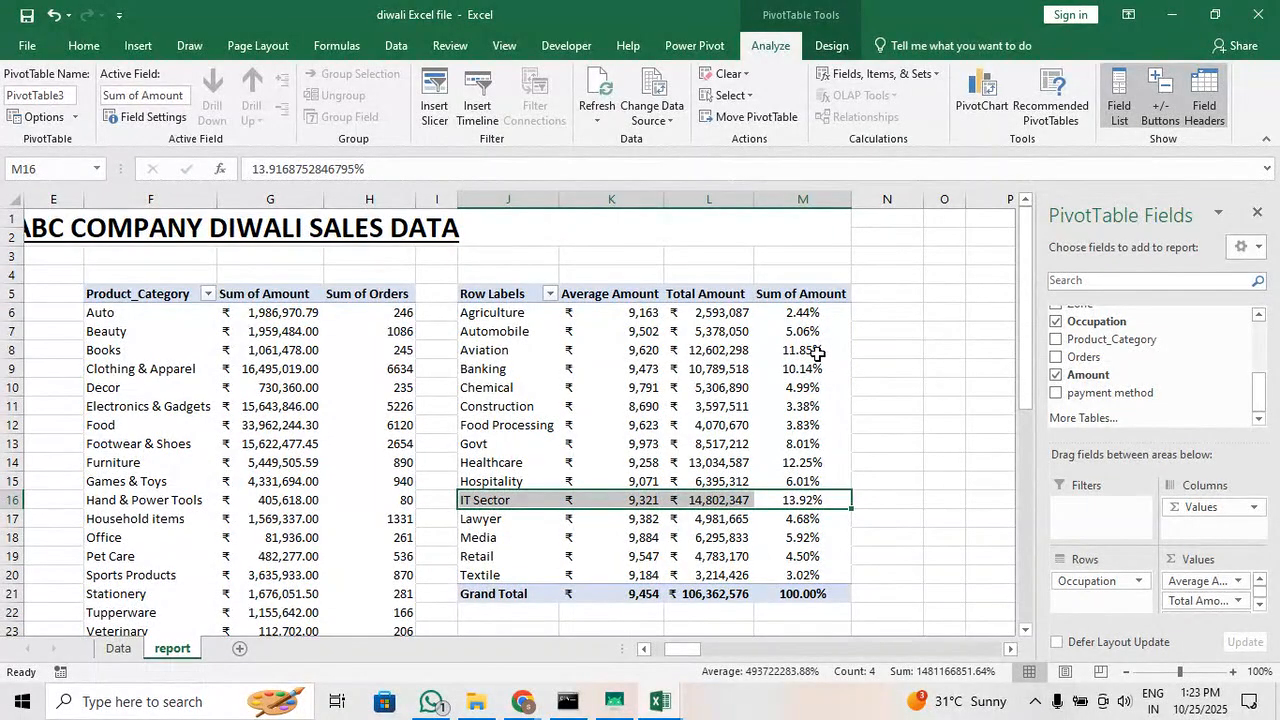
drag(820, 316, 495, 314)
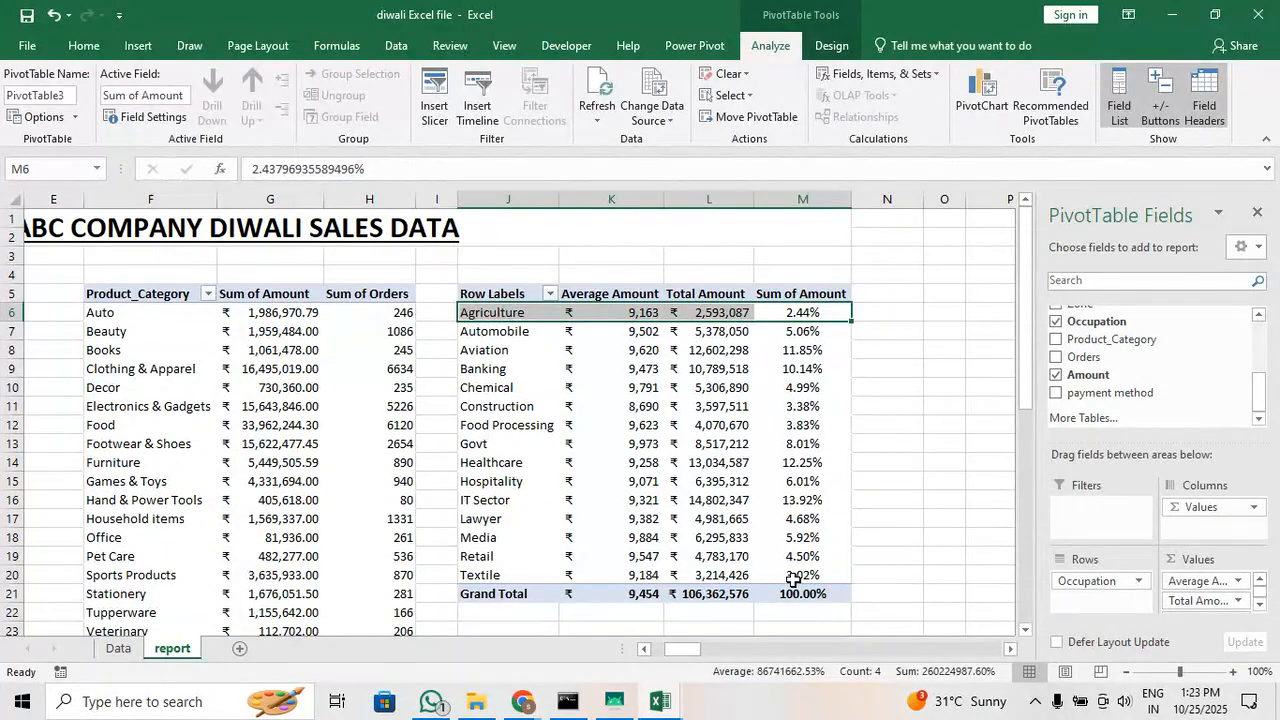
drag(790, 578, 440, 571)
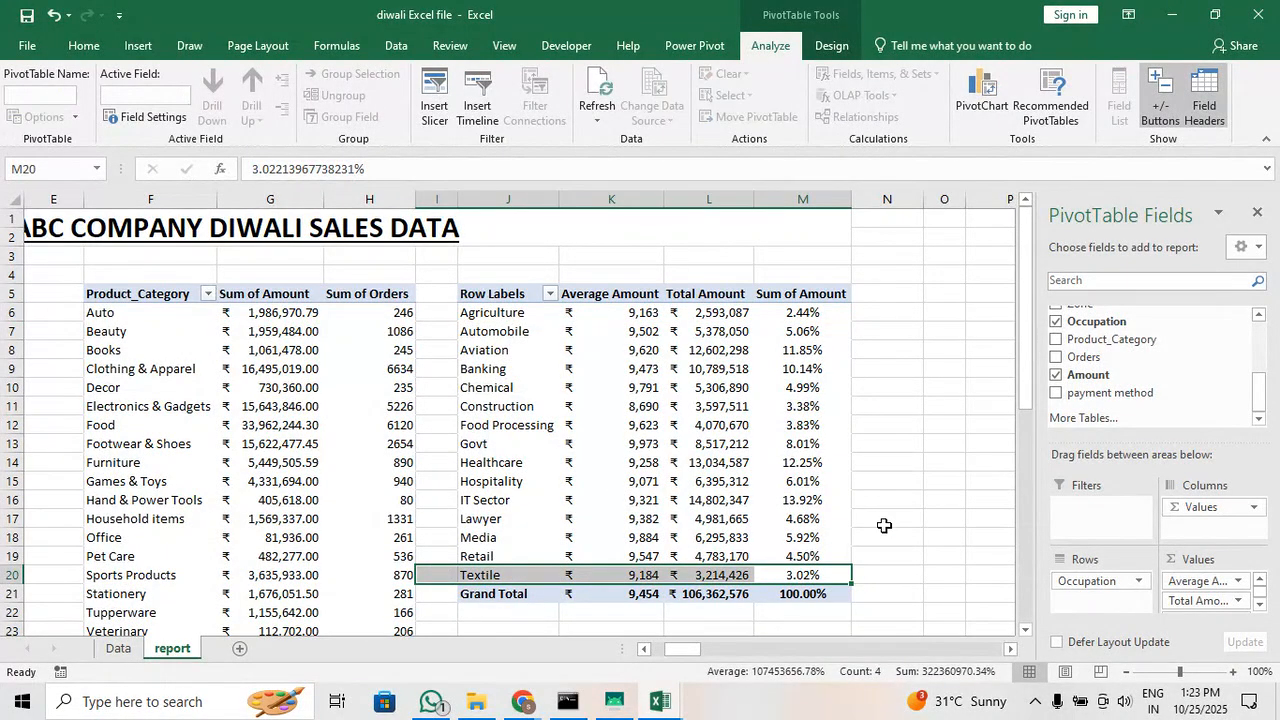
click(828, 310)
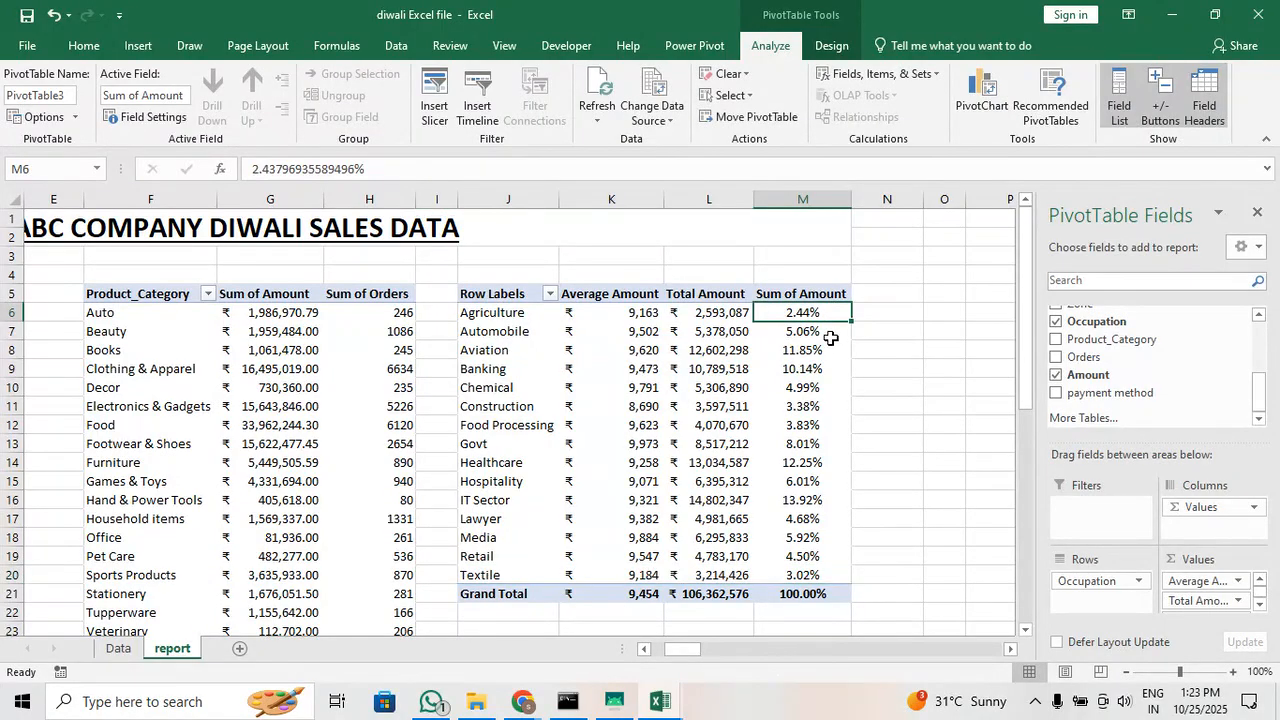
Summarize the percentage column of the Occupation pivot table by StdDev instead of Sum
drag(815, 312, 818, 594)
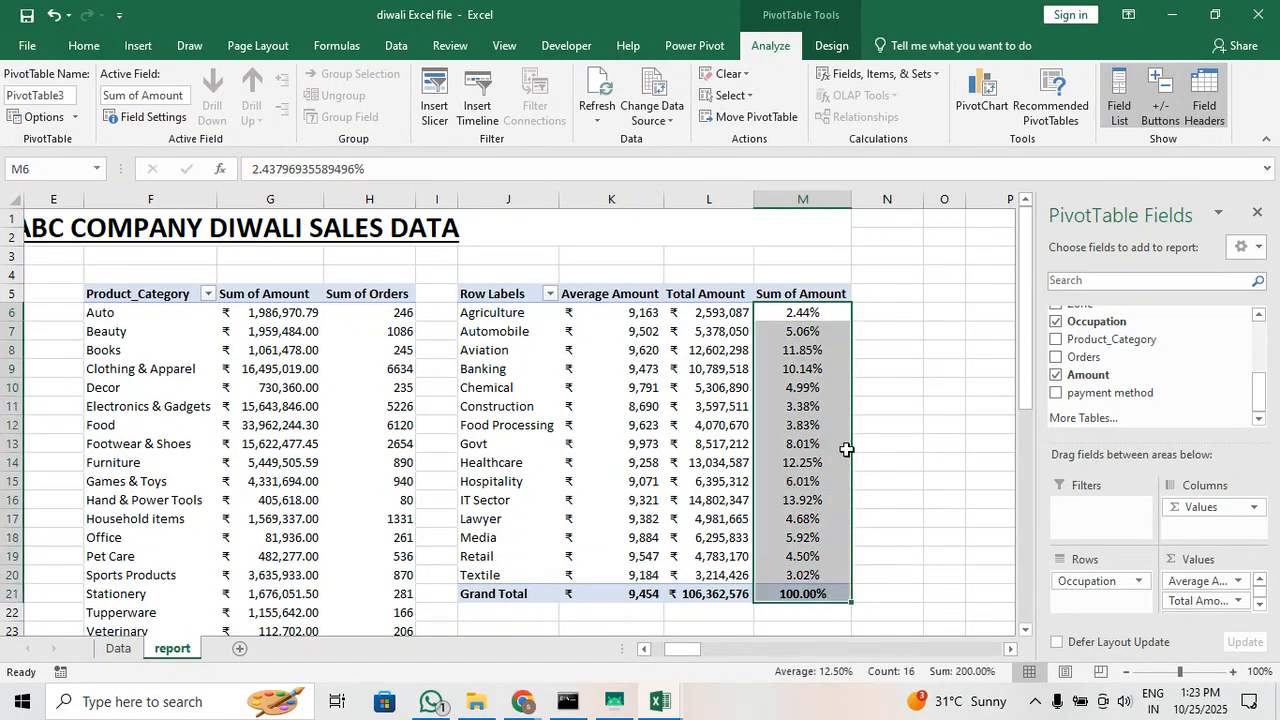
right_click(815, 368)
mouse_move(946, 522)
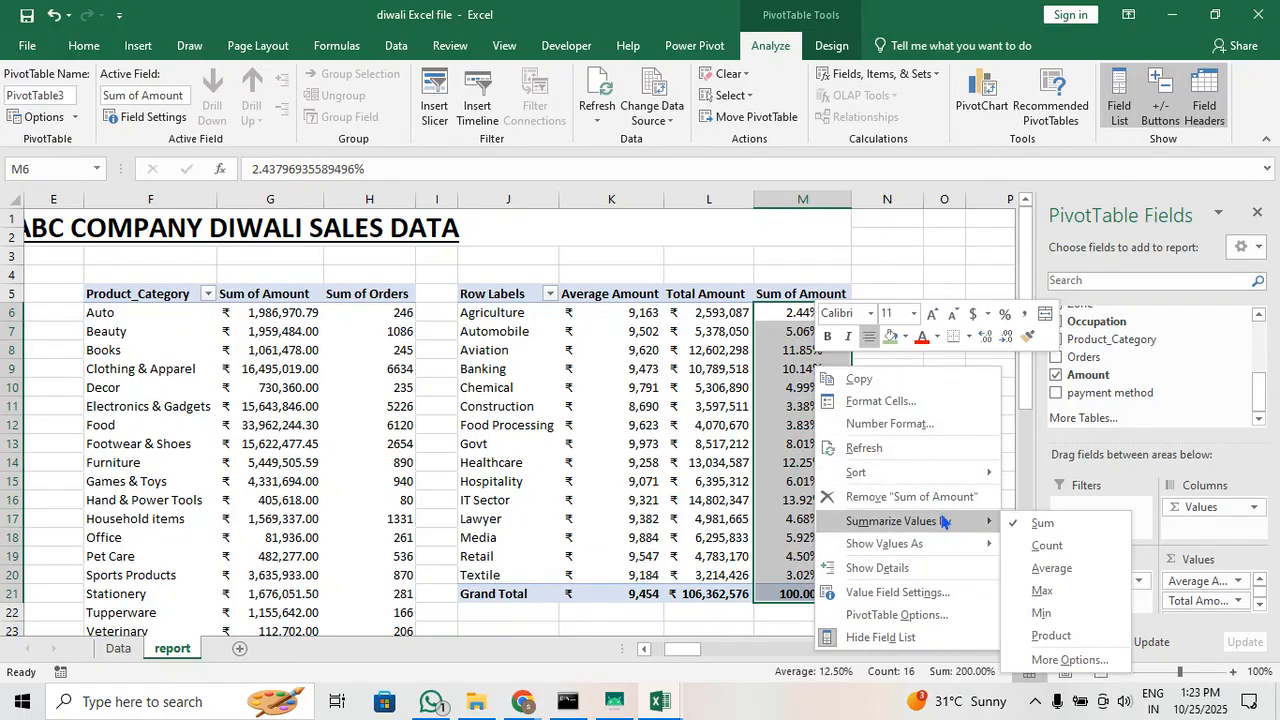
click(1069, 659)
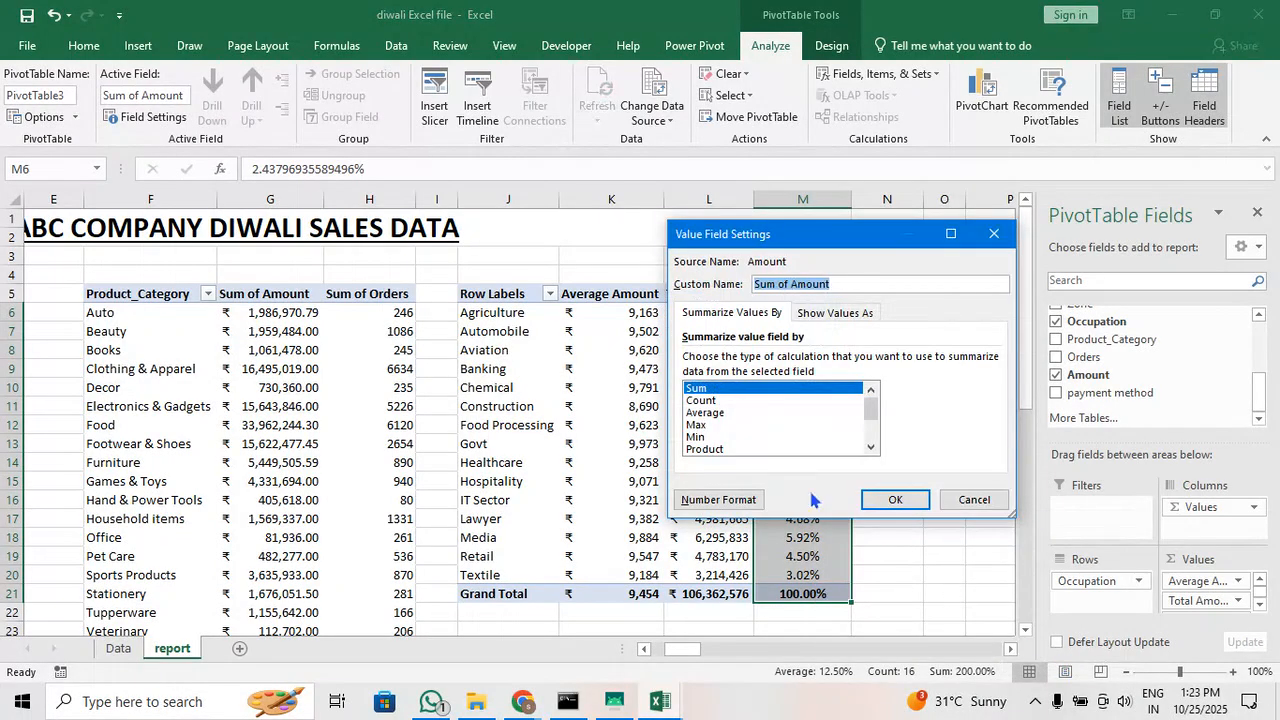
scroll(749, 449, down, 2)
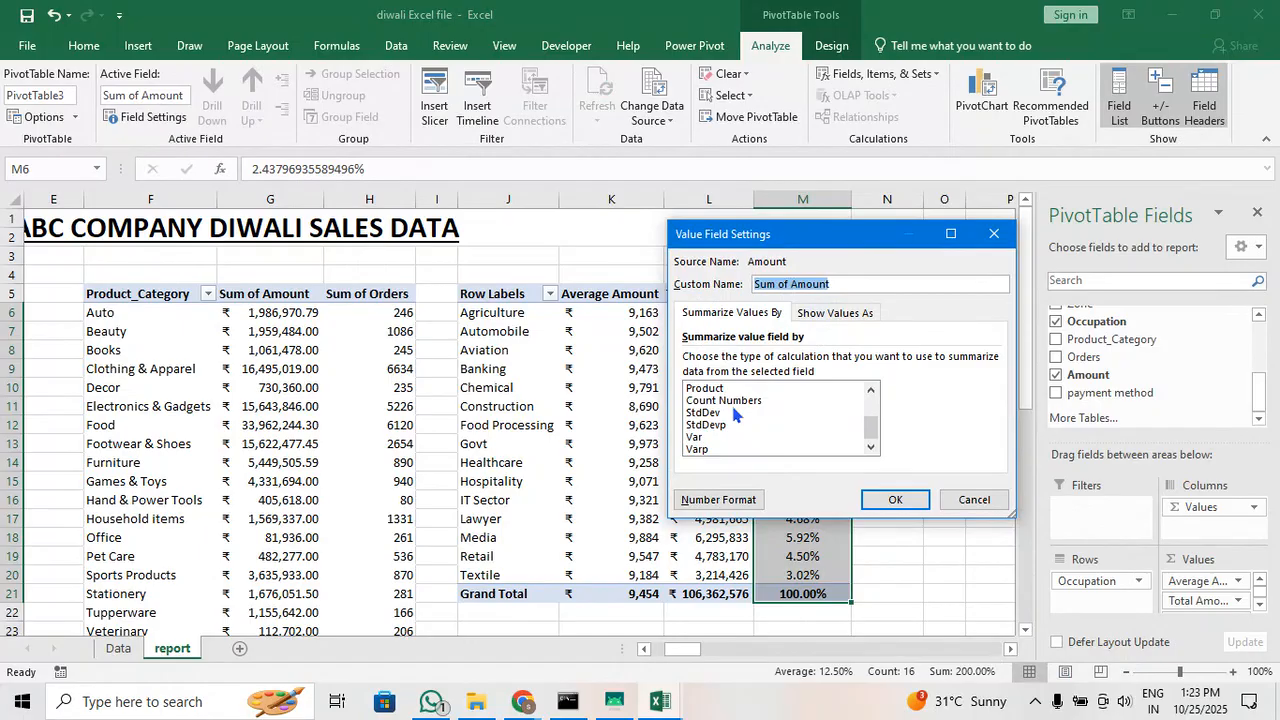
click(738, 413)
click(903, 505)
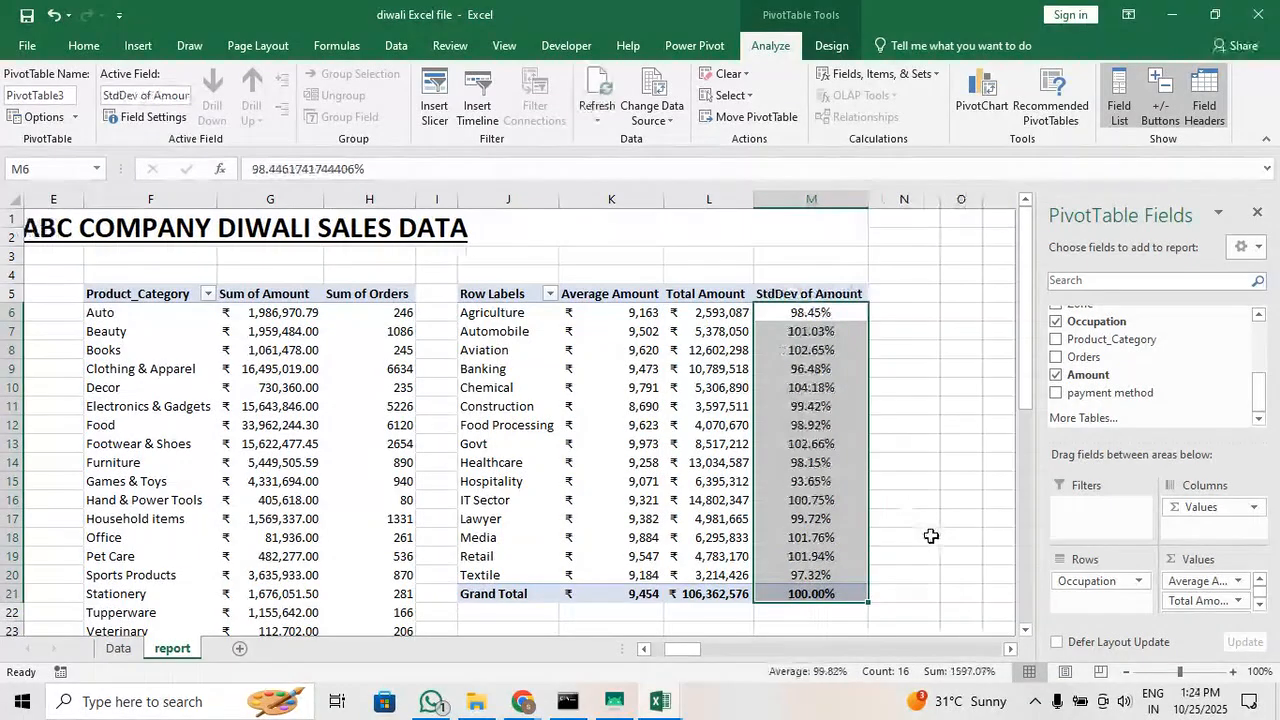
Show the StdDev of Amount values with No Calculation instead of as a percentage
right_click(841, 368)
mouse_move(940, 543)
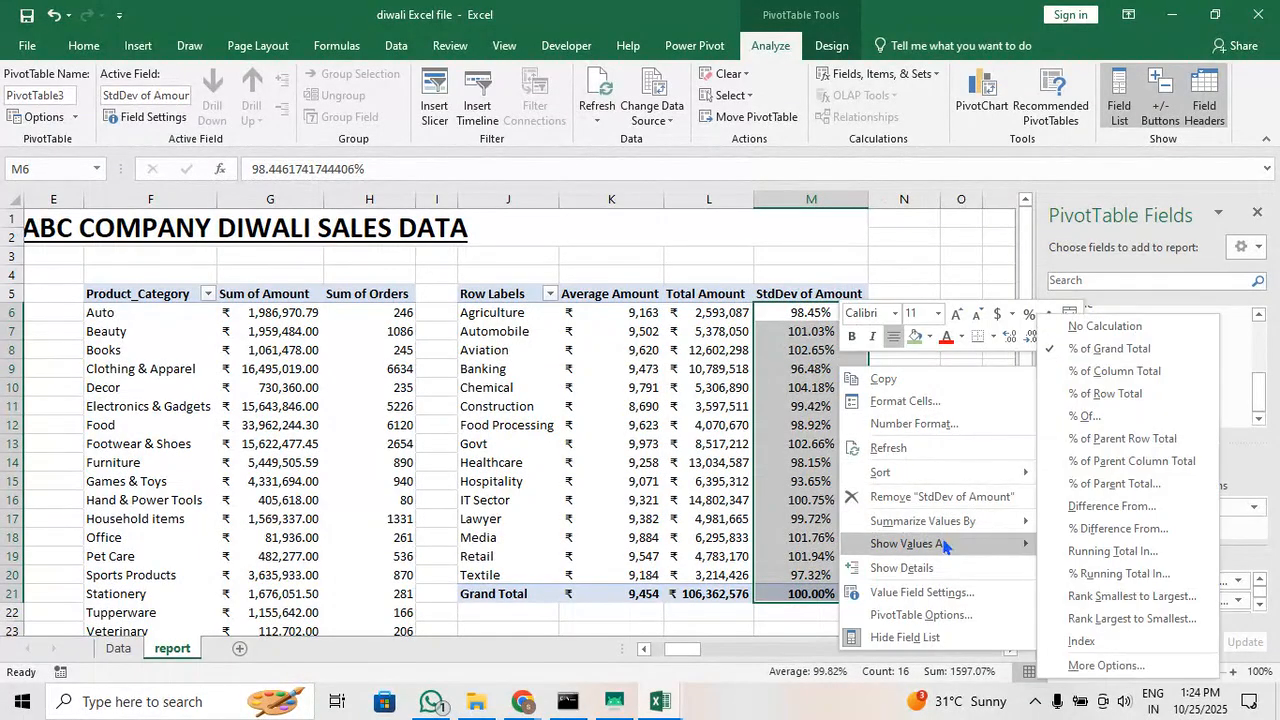
click(1104, 326)
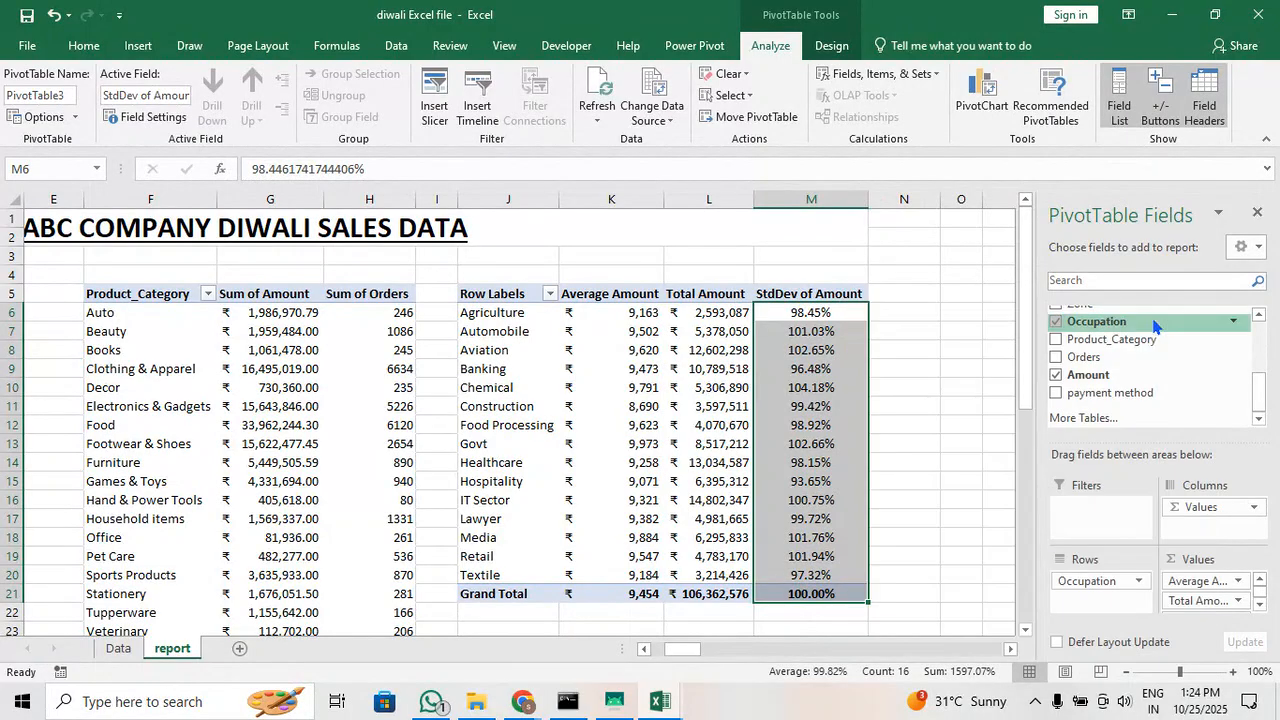
click(822, 387)
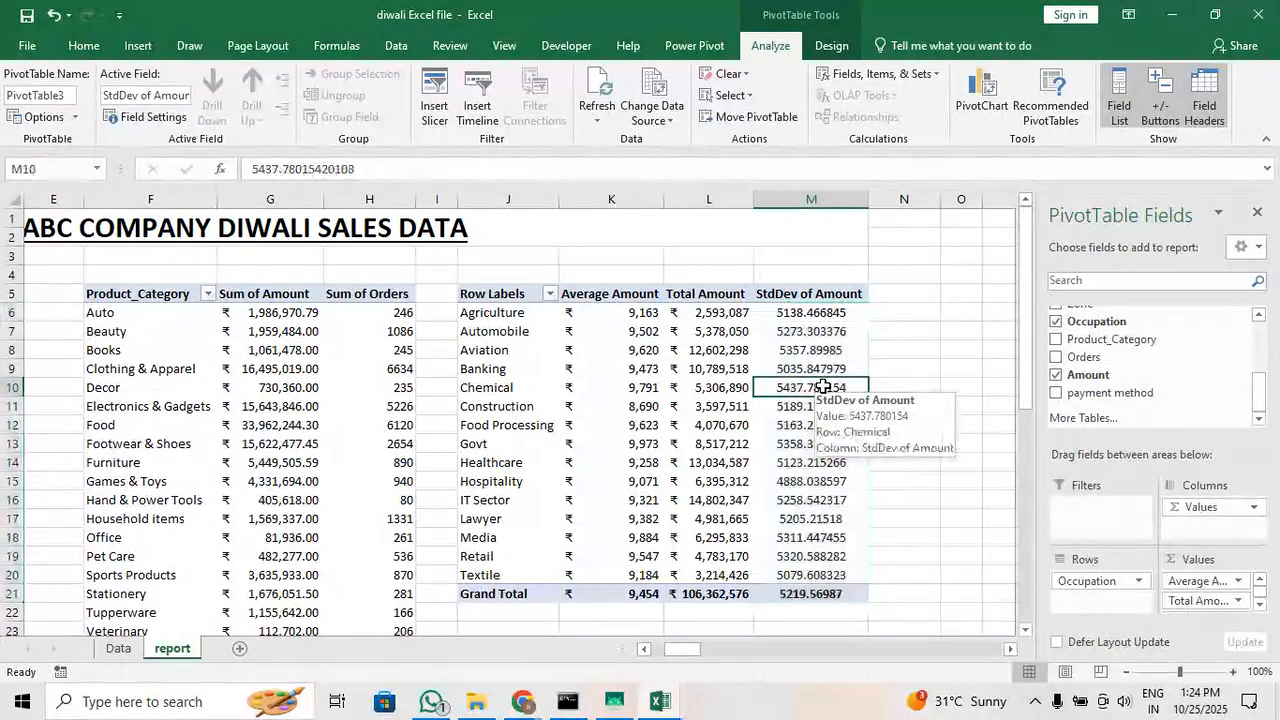
Summarize the StdDev of Amount column by Sum again
drag(843, 313, 843, 578)
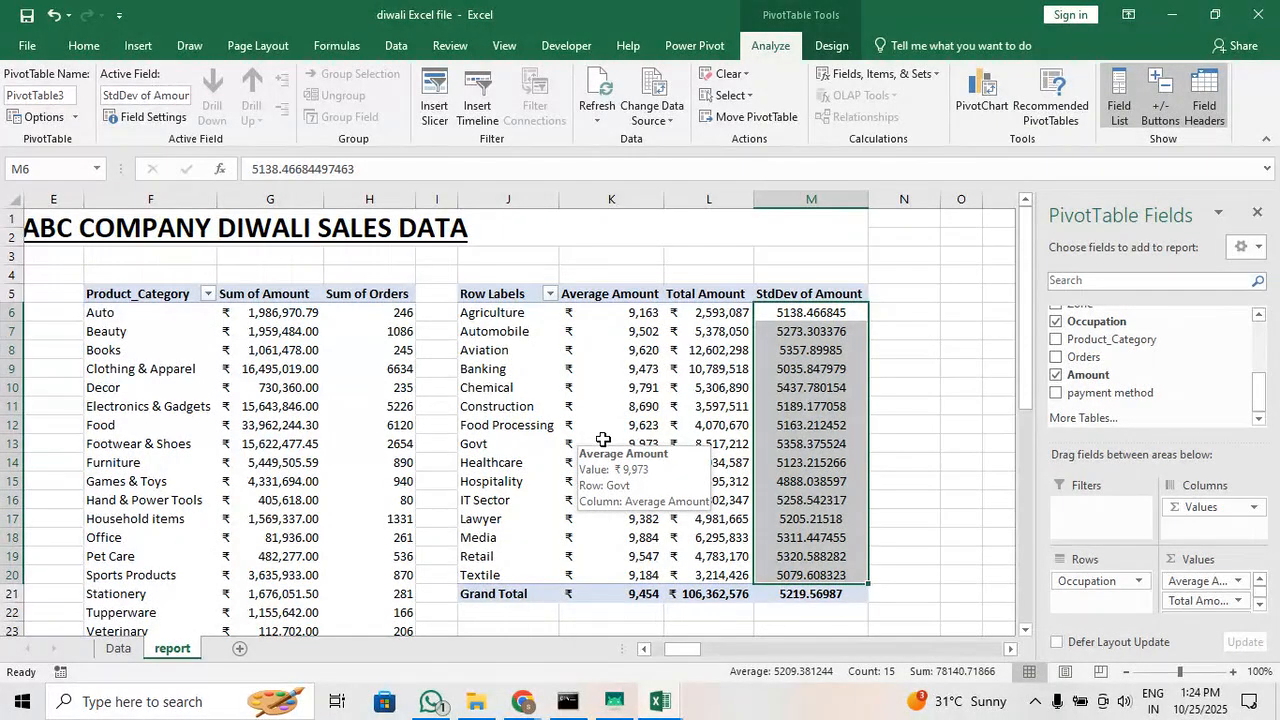
right_click(829, 328)
mouse_move(970, 486)
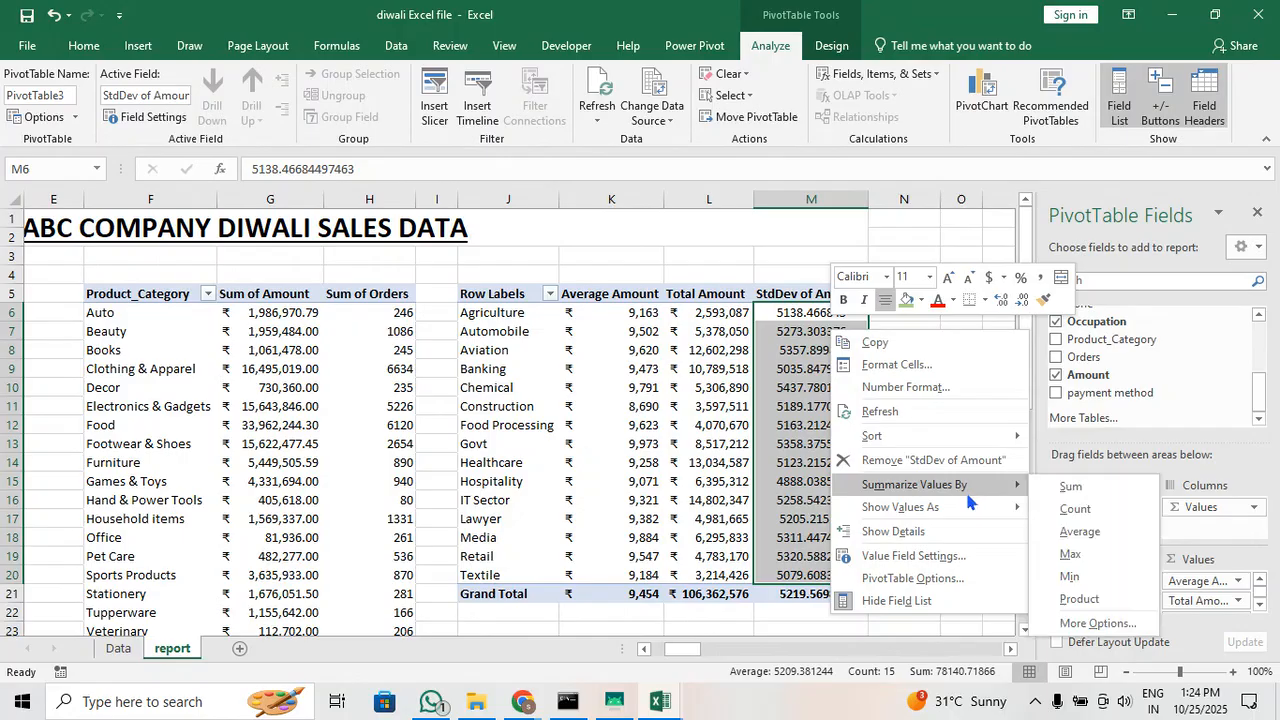
click(1112, 495)
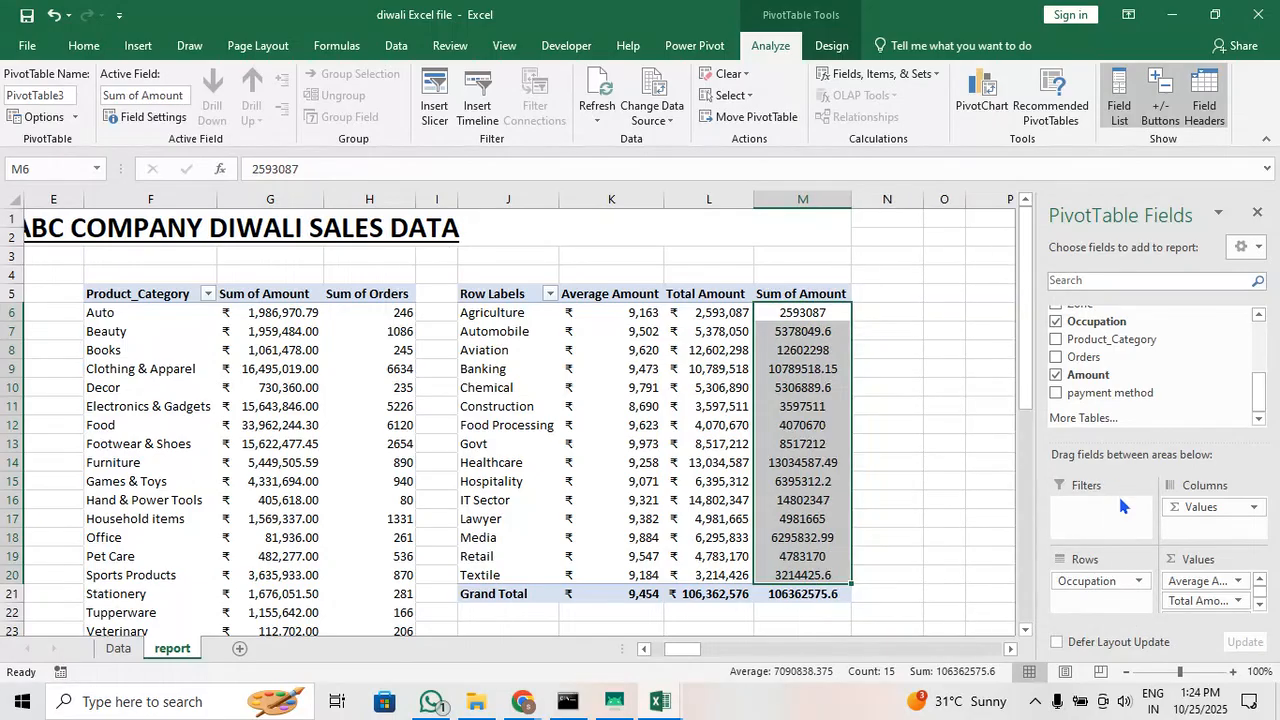
Show the Sum of Amount values in the Occupation pivot table as % of Grand Total
right_click(809, 359)
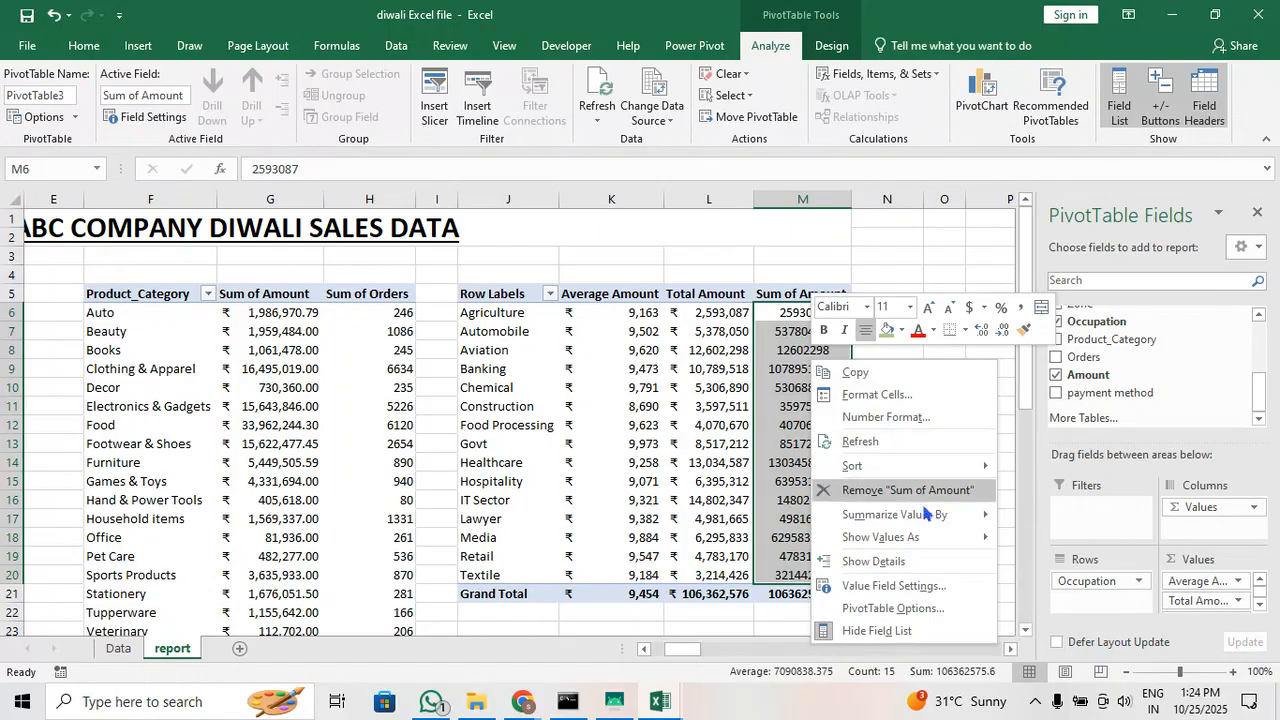
mouse_move(937, 540)
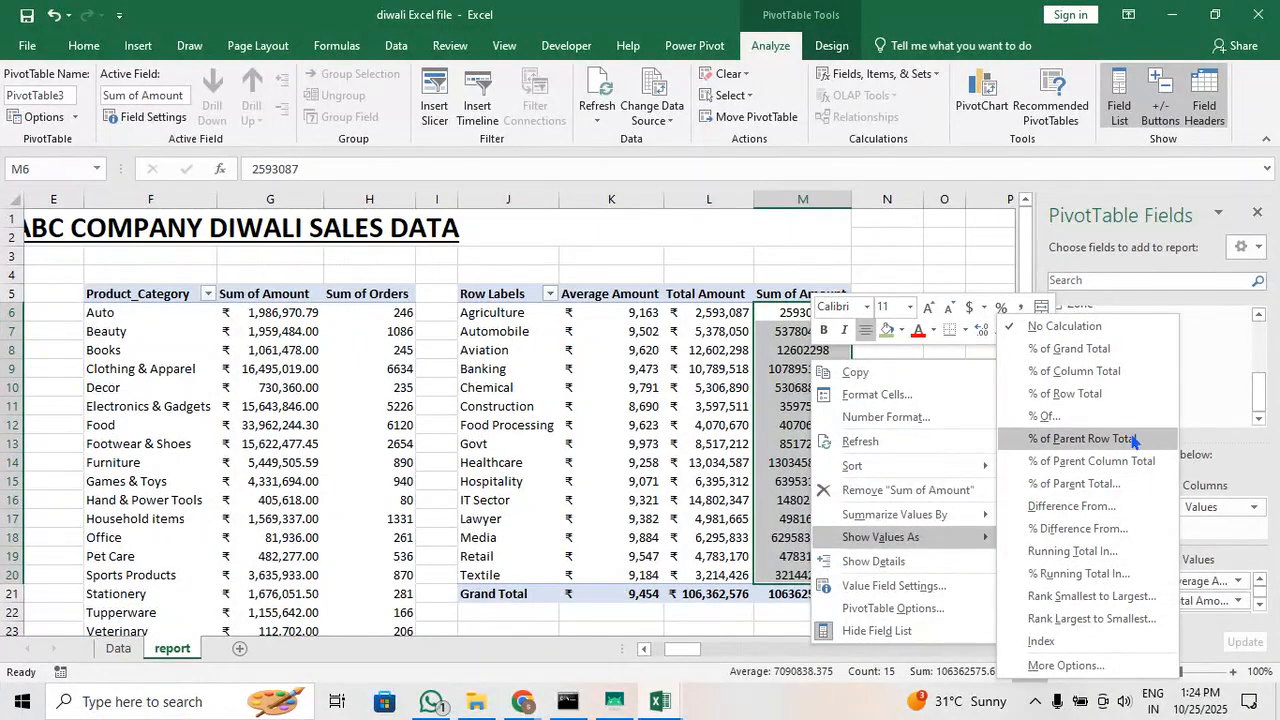
click(1117, 355)
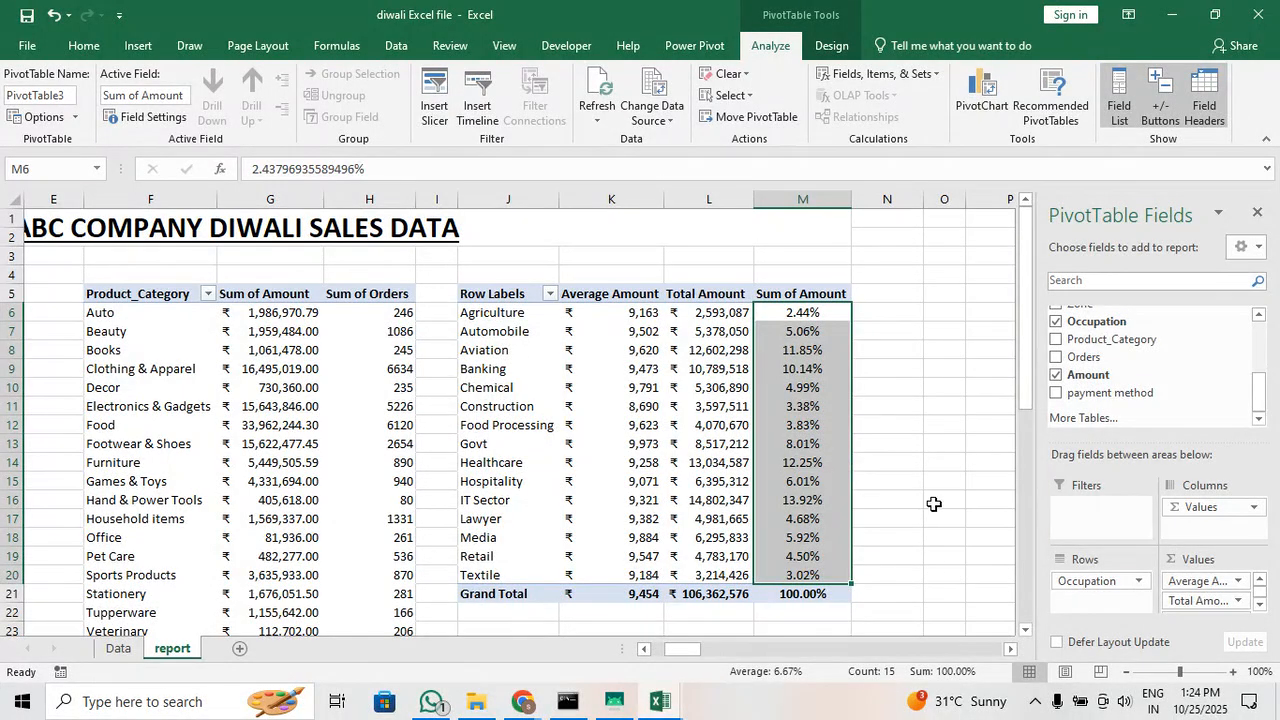
click(866, 464)
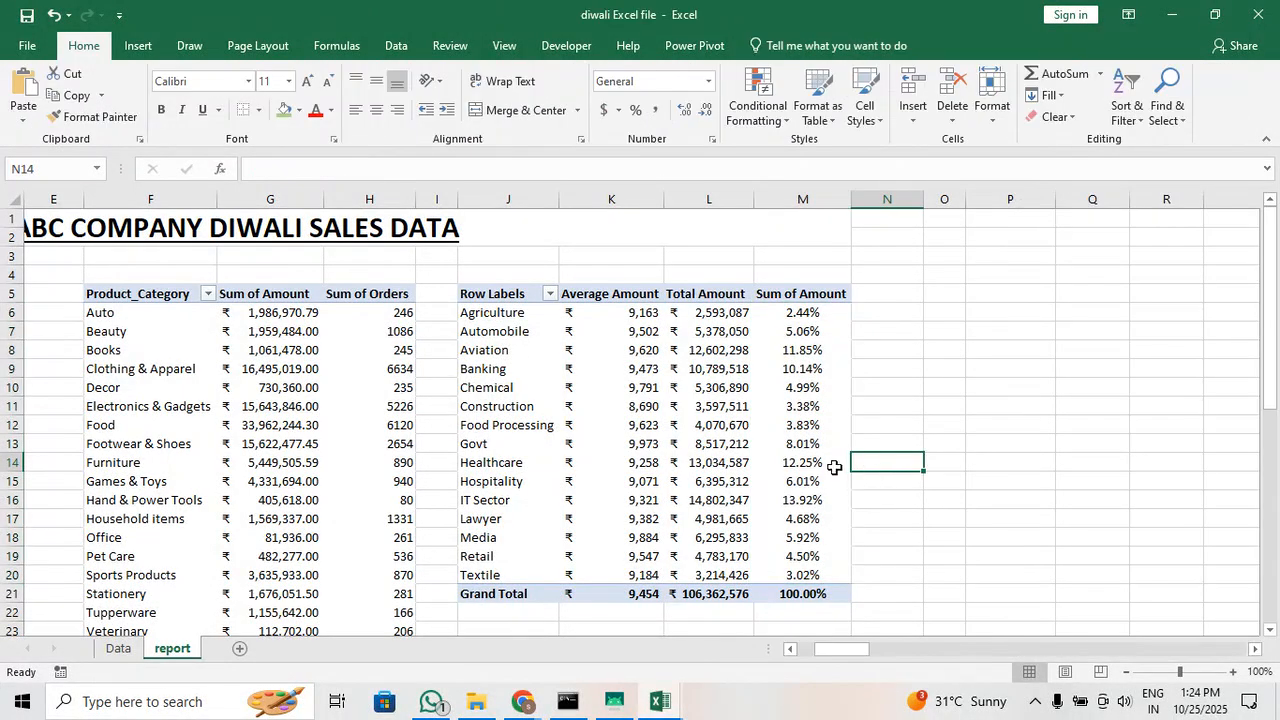
click(836, 463)
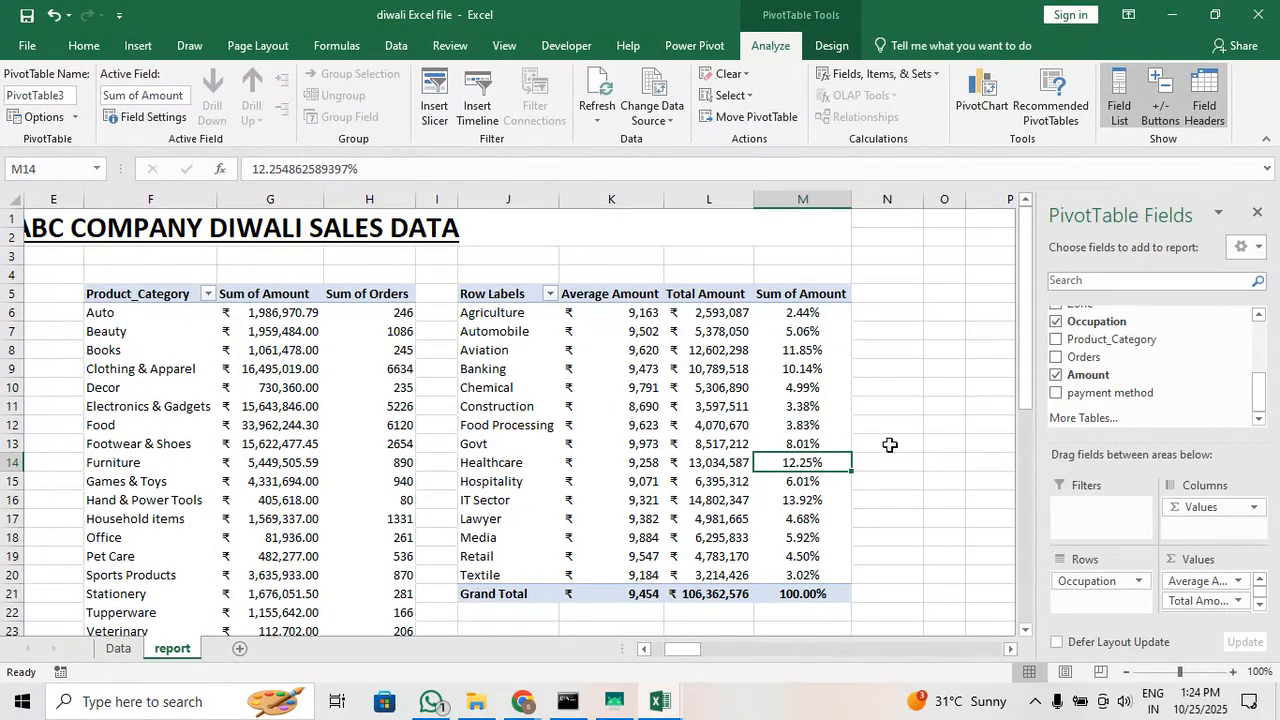
Review the Summarize Values By and Show Values As settings of the Sum of Amount field without changing them
right_click(810, 396)
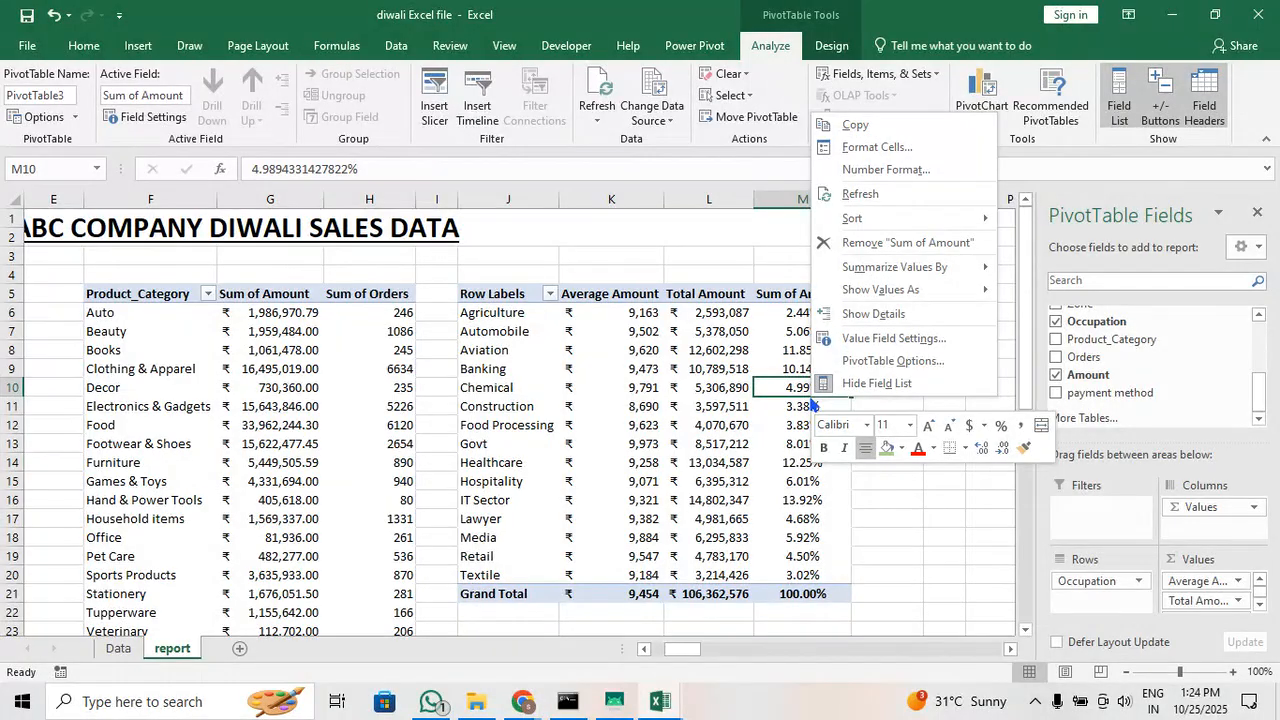
mouse_move(940, 290)
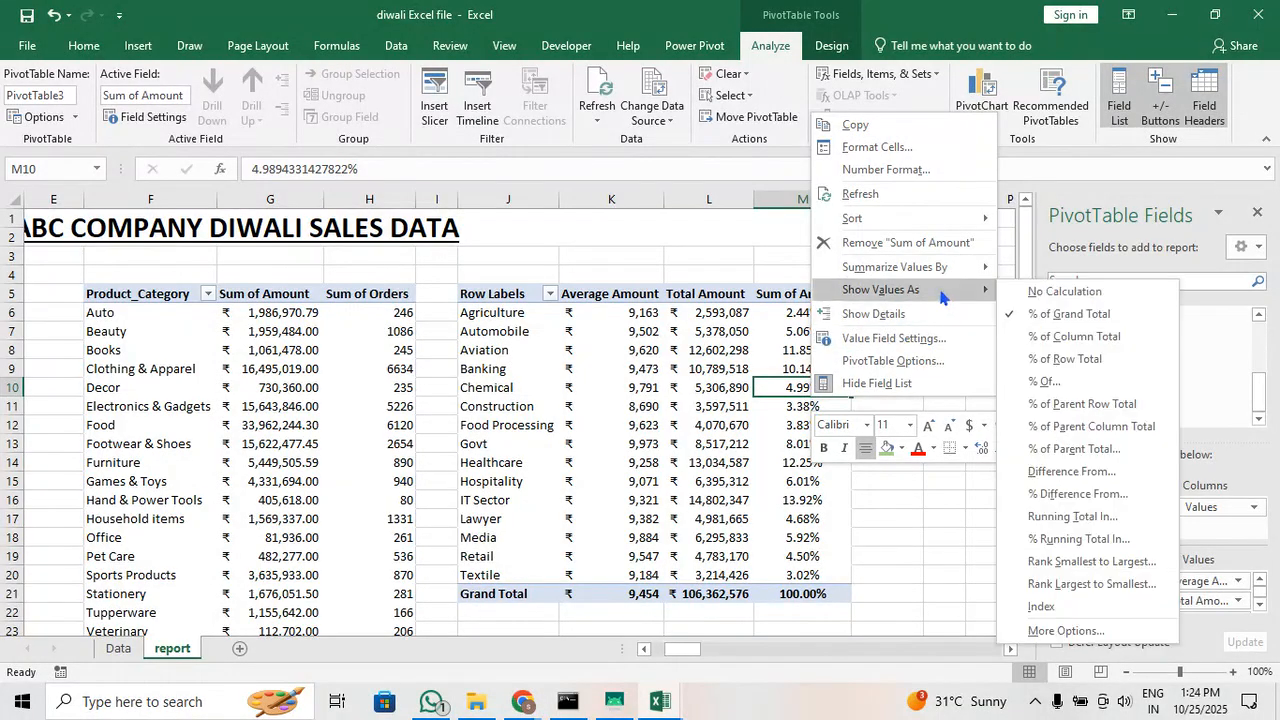
click(1060, 631)
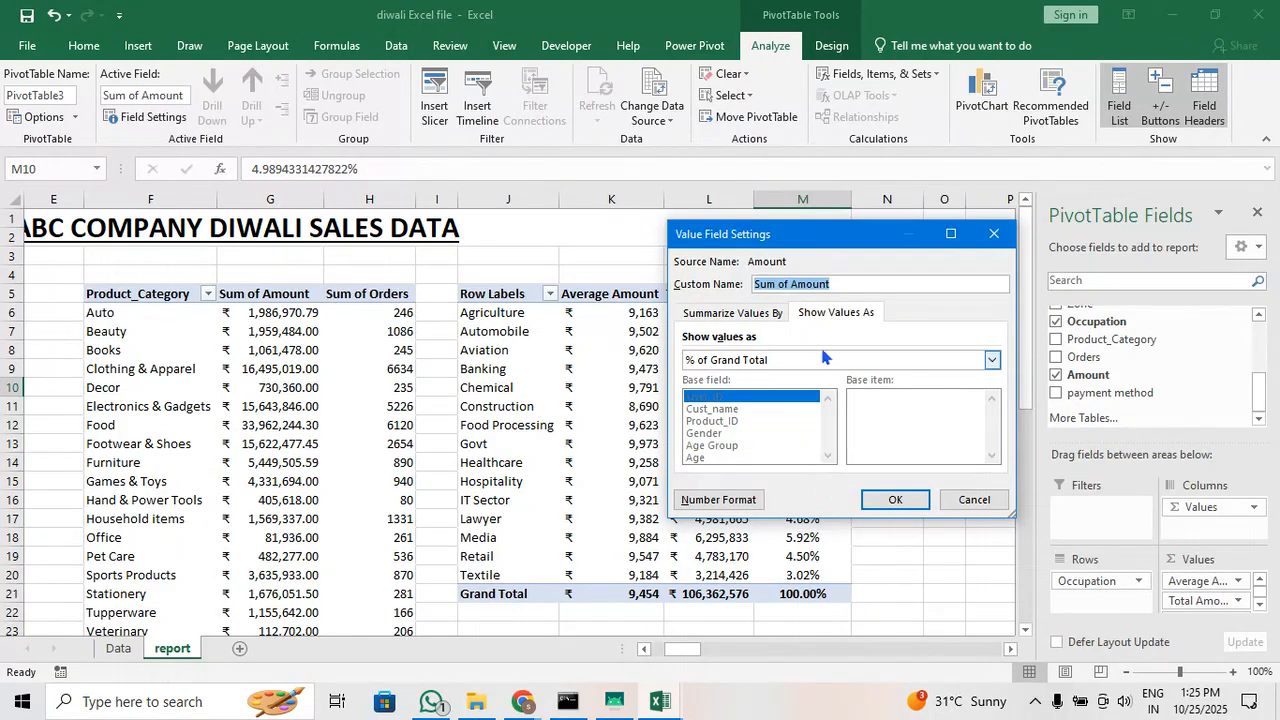
click(773, 313)
click(833, 313)
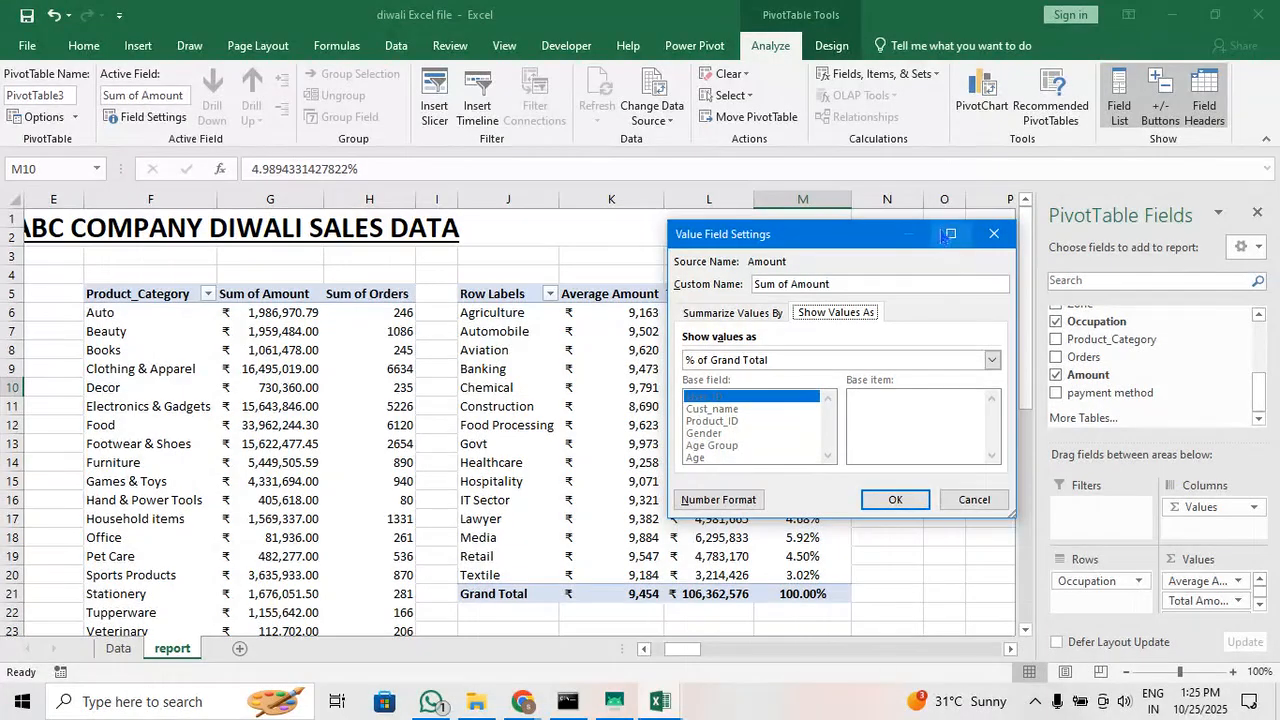
click(994, 234)
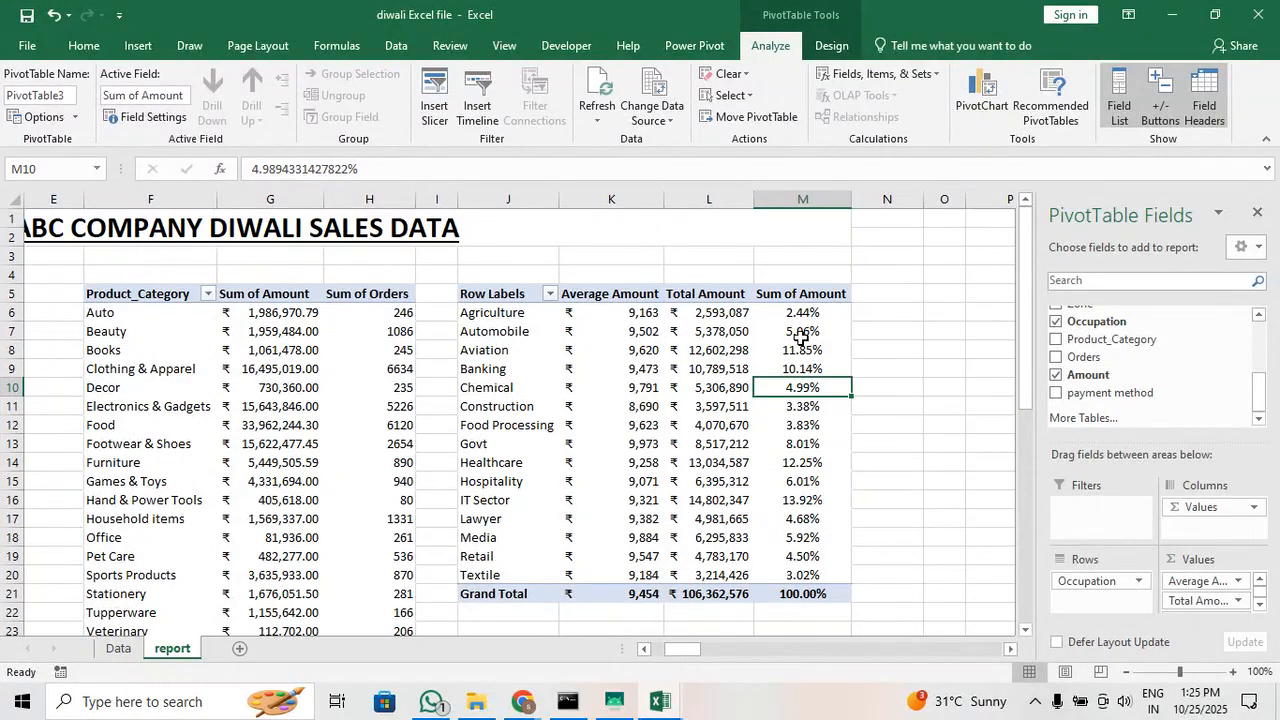
right_click(779, 372)
mouse_move(914, 493)
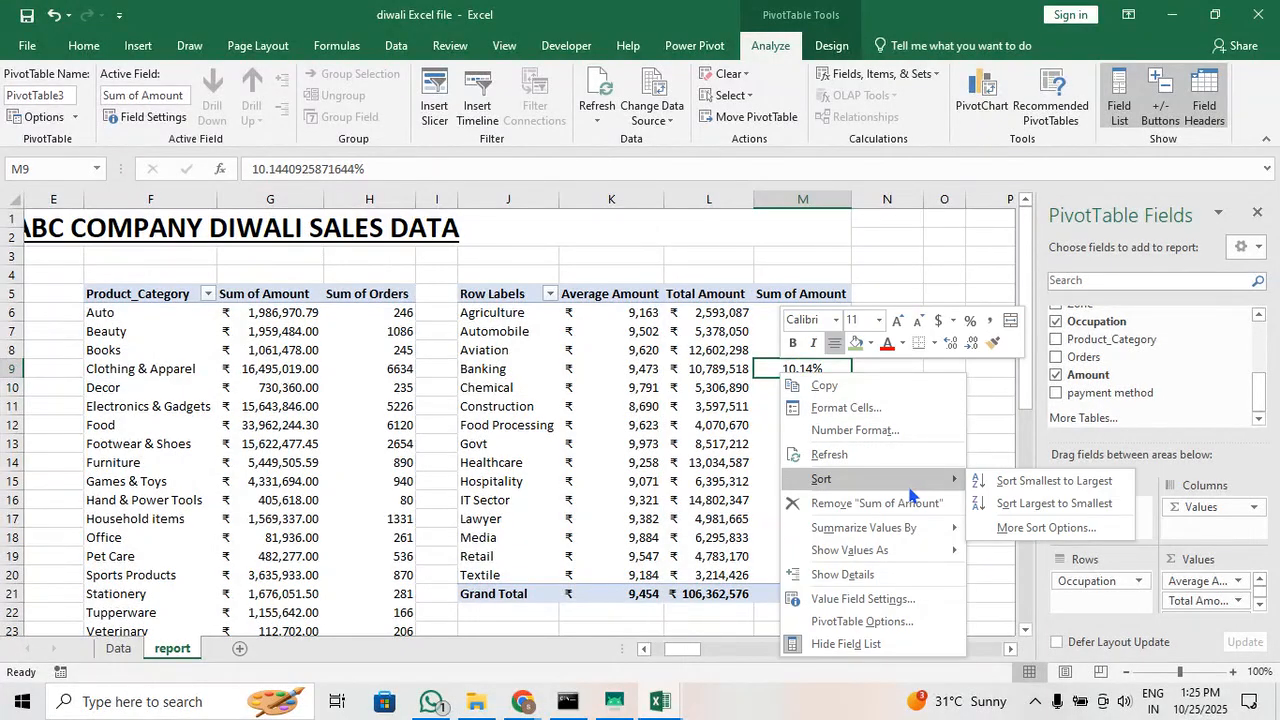
click(1024, 528)
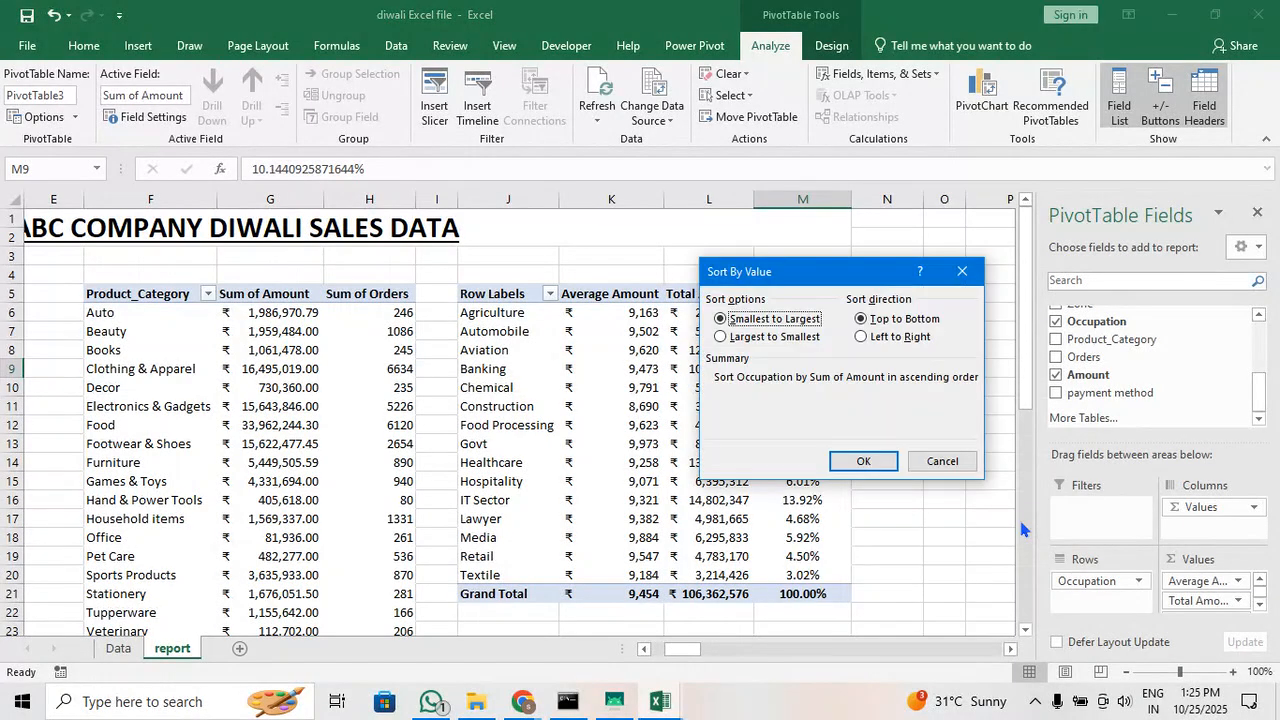
click(942, 461)
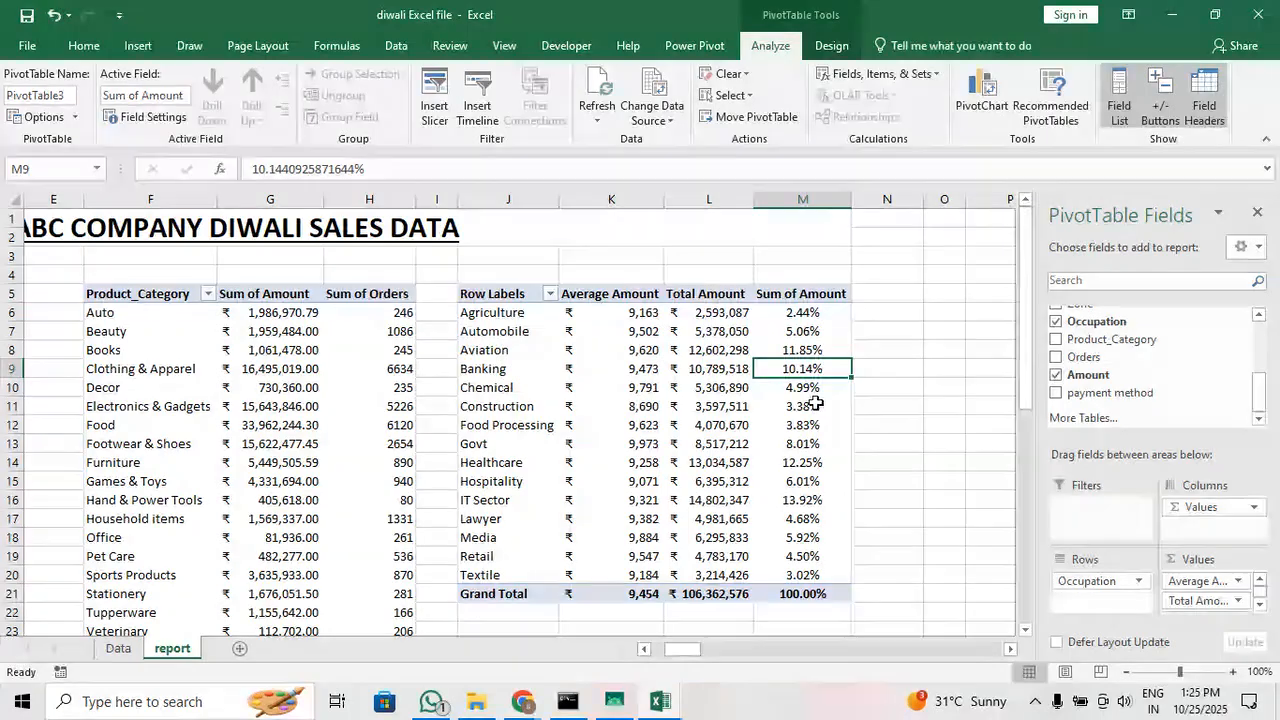
Sort the Occupation pivot table by the percentage column from largest to smallest
right_click(797, 348)
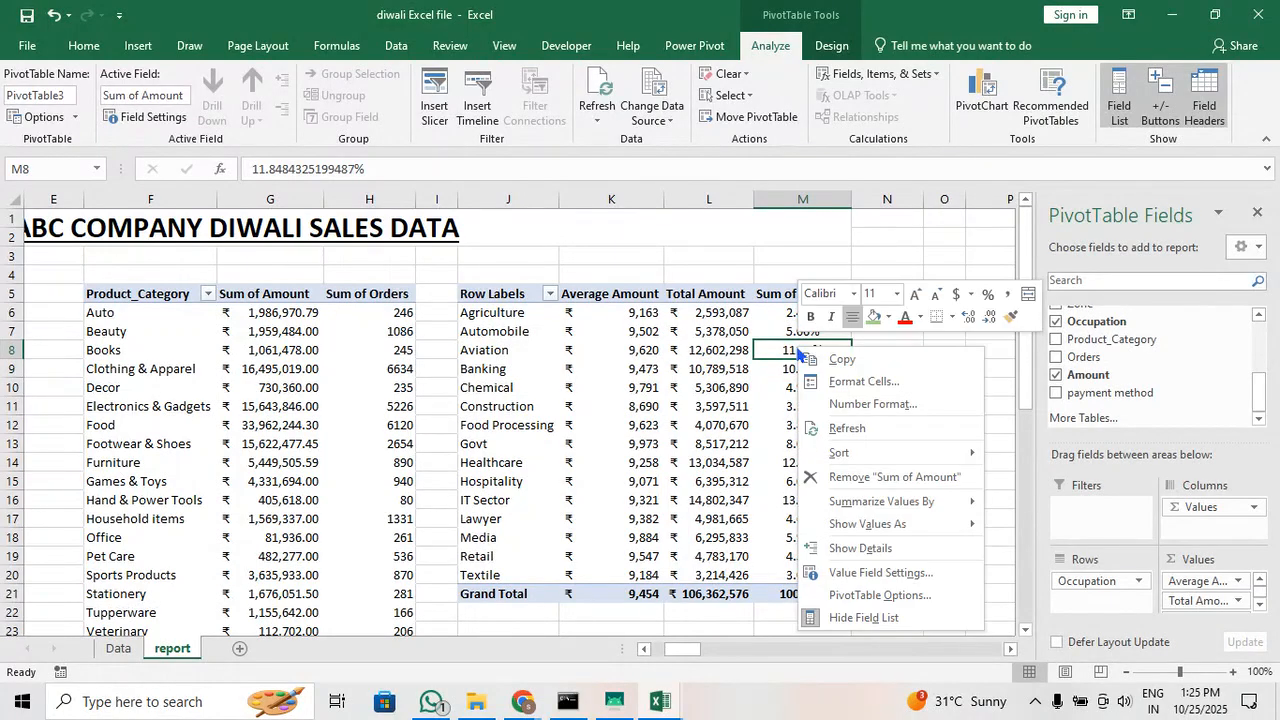
mouse_move(931, 452)
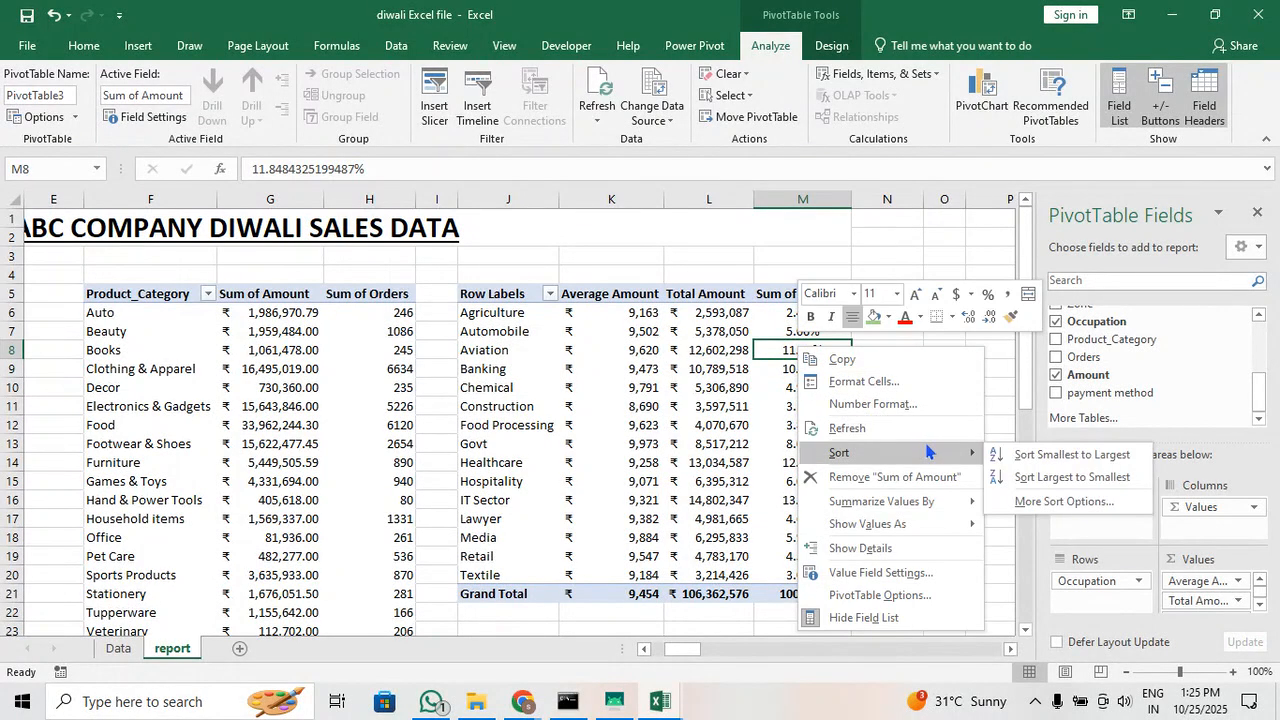
click(1075, 477)
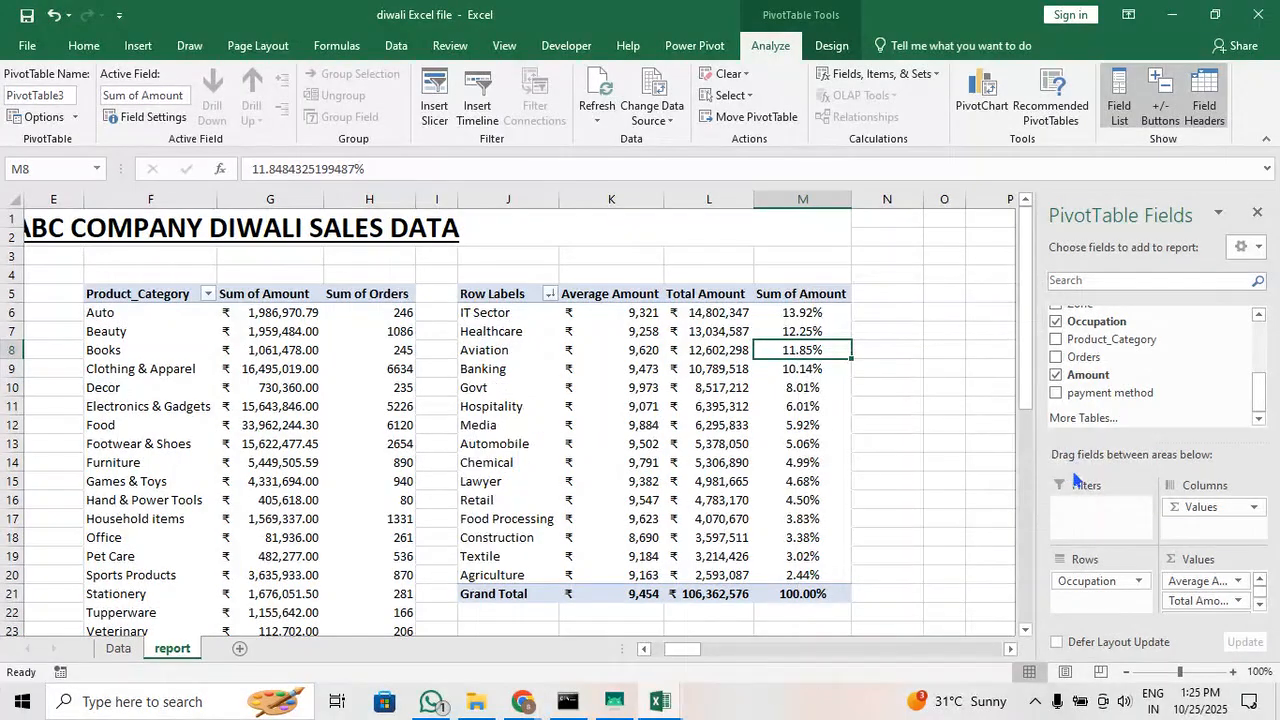
click(836, 314)
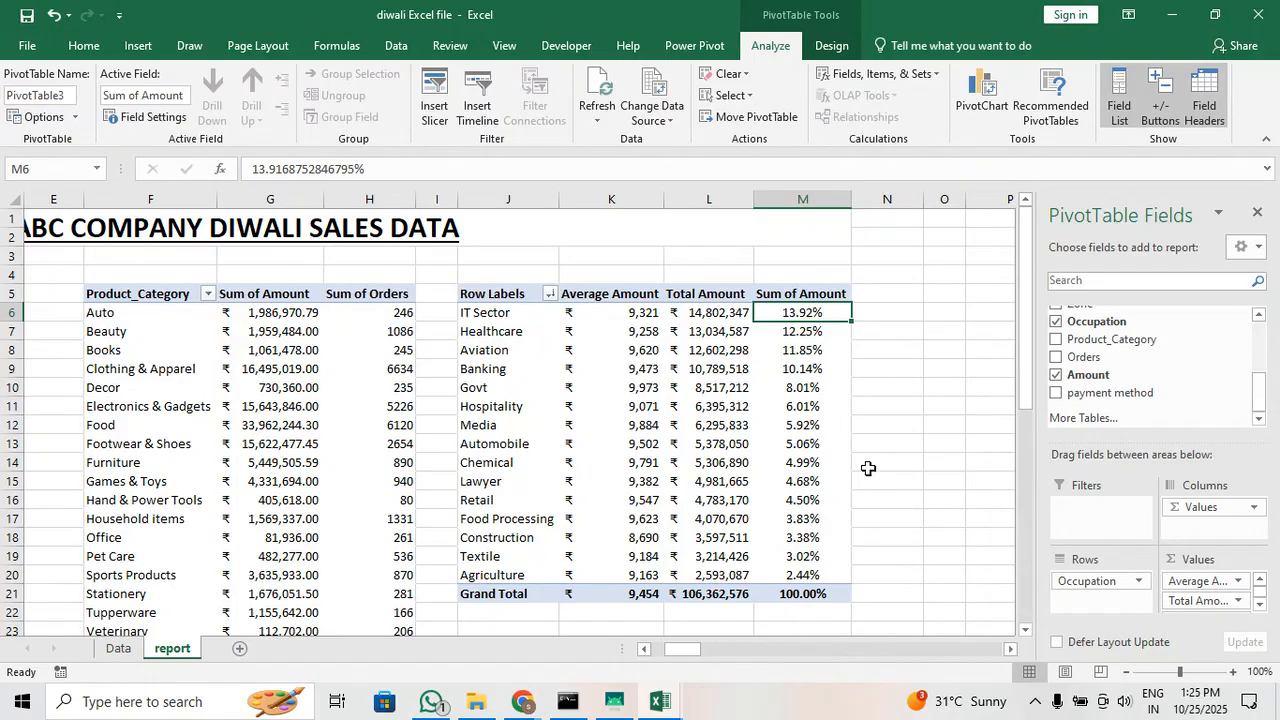
Look over the Occupation pivot table's layout and format options and its label and value filter choices
right_click(816, 354)
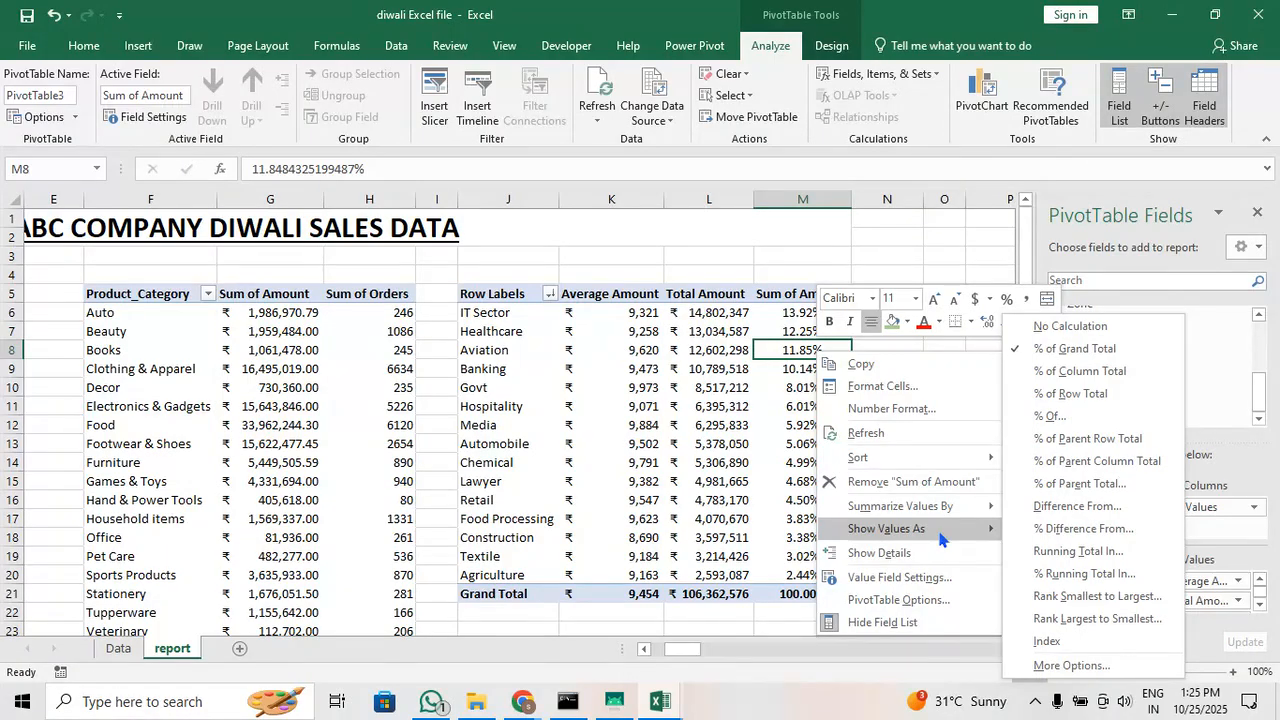
click(950, 600)
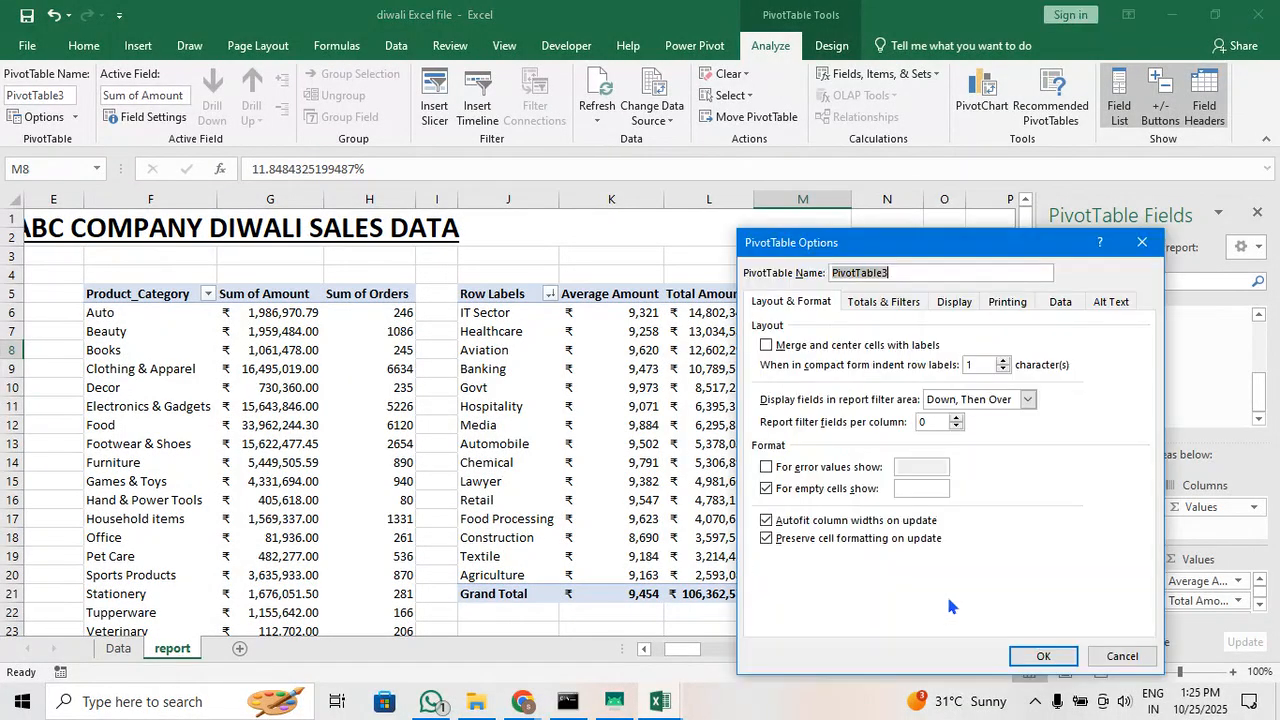
click(1143, 241)
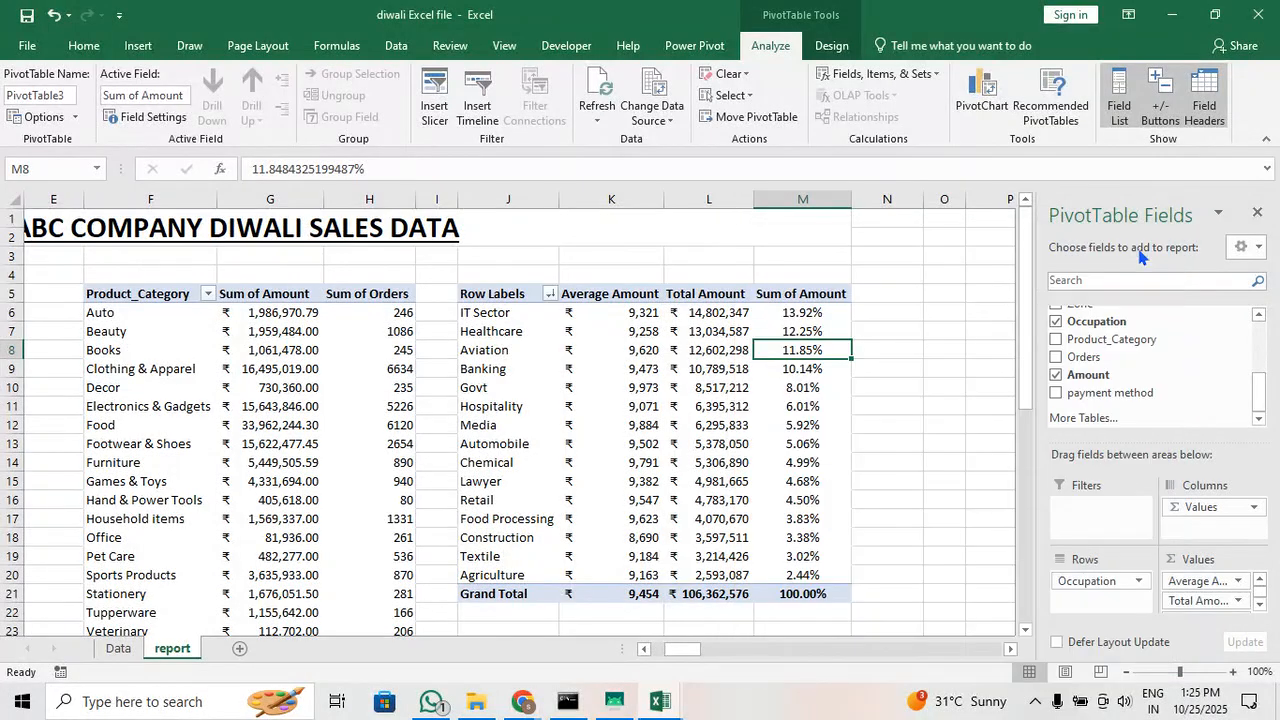
click(549, 294)
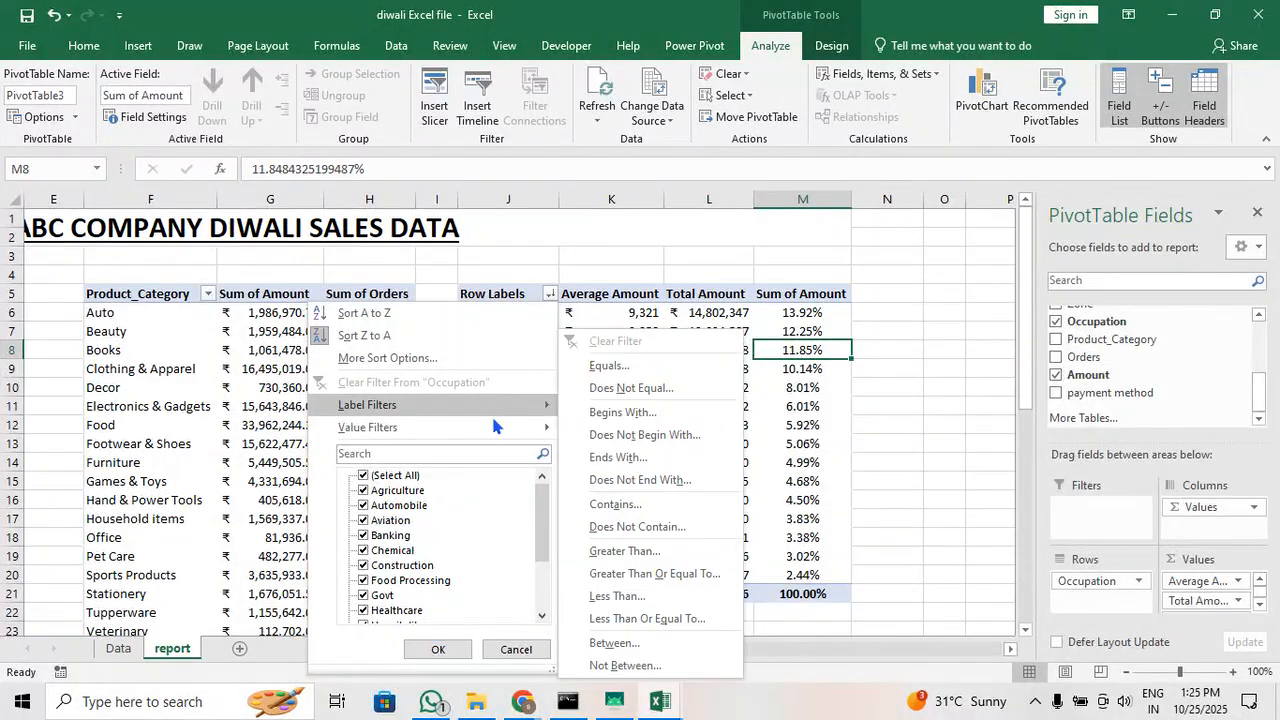
mouse_move(494, 431)
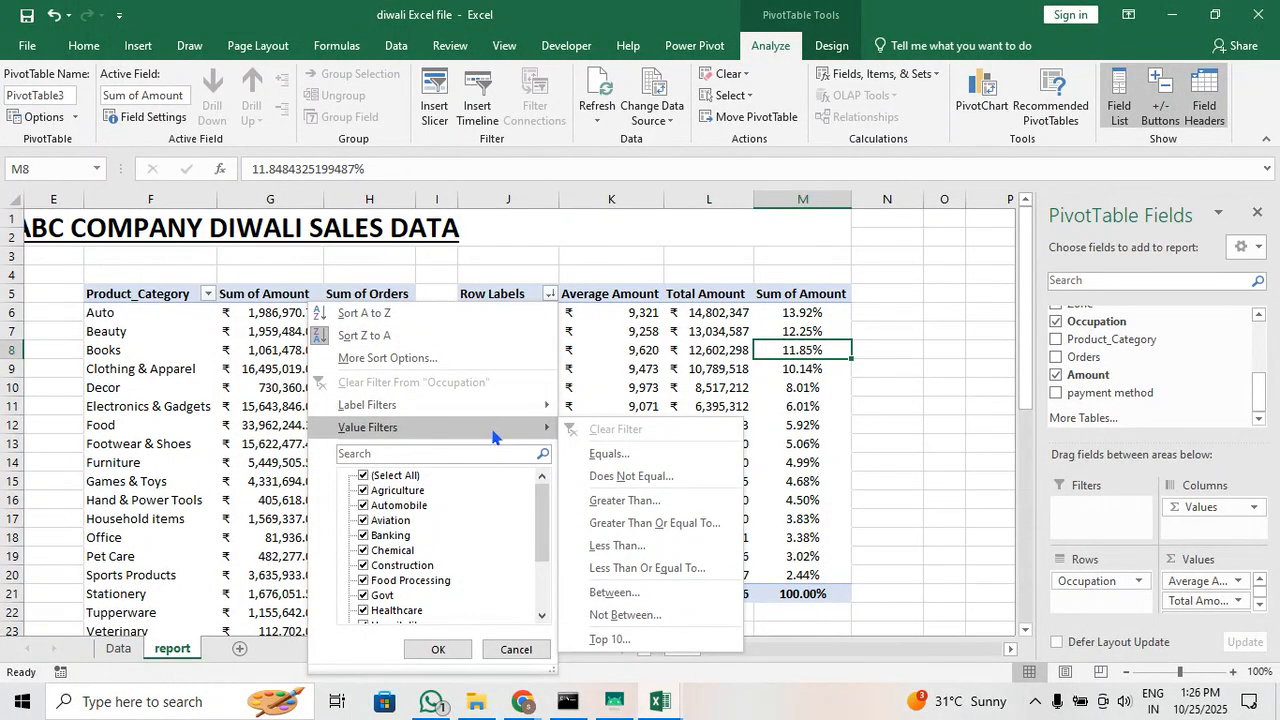
click(640, 350)
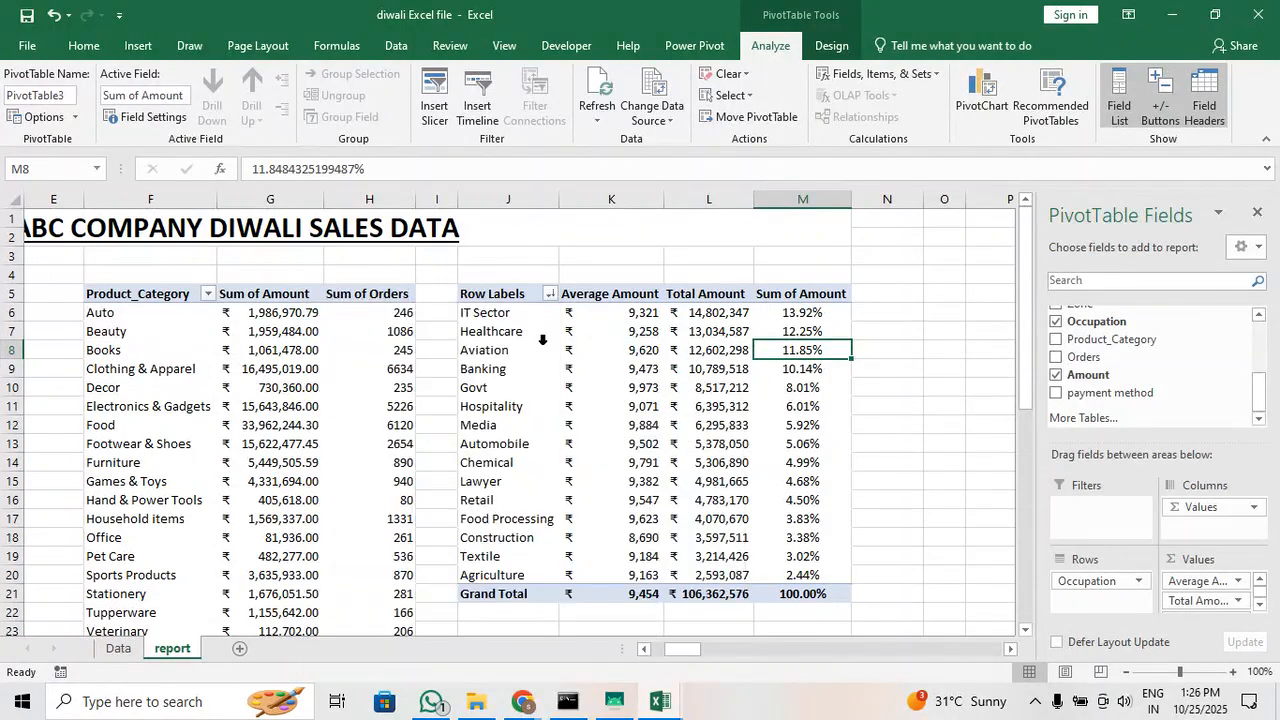
Rename the Sum of Amount header of the Occupation pivot table to "percentage total"
click(810, 293)
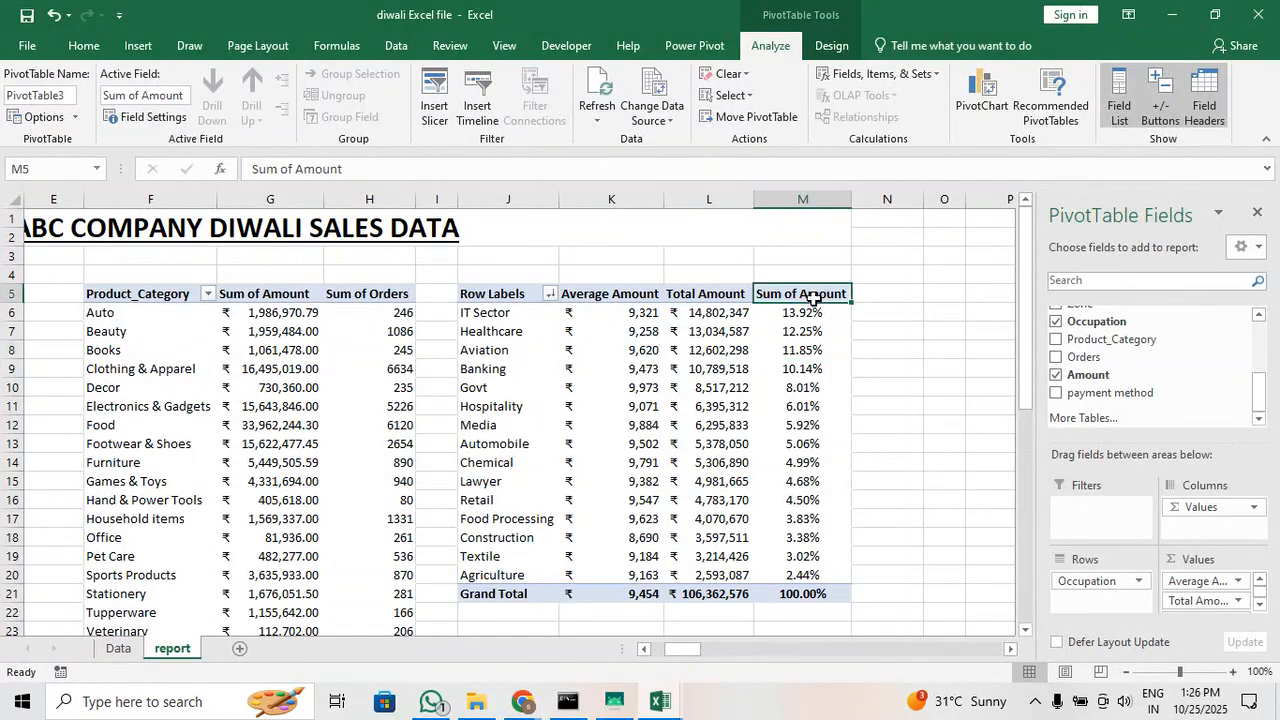
double_click(813, 297)
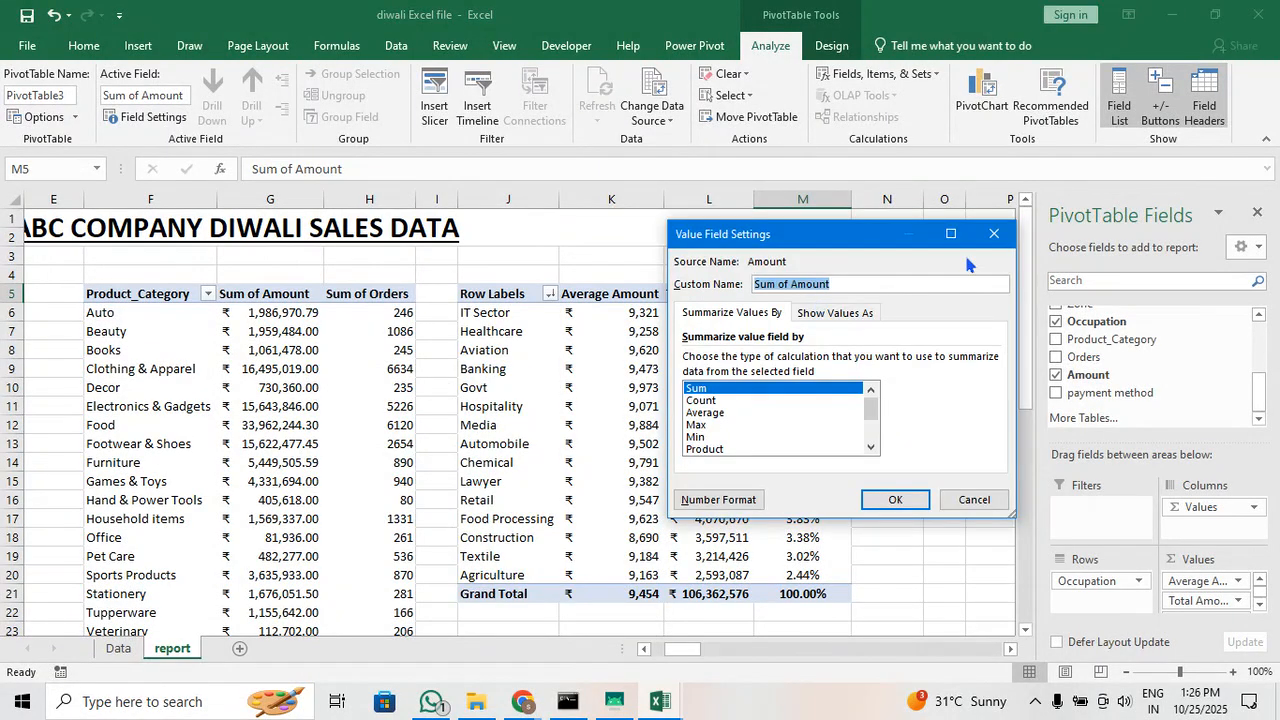
click(998, 231)
drag(468, 165, 193, 162)
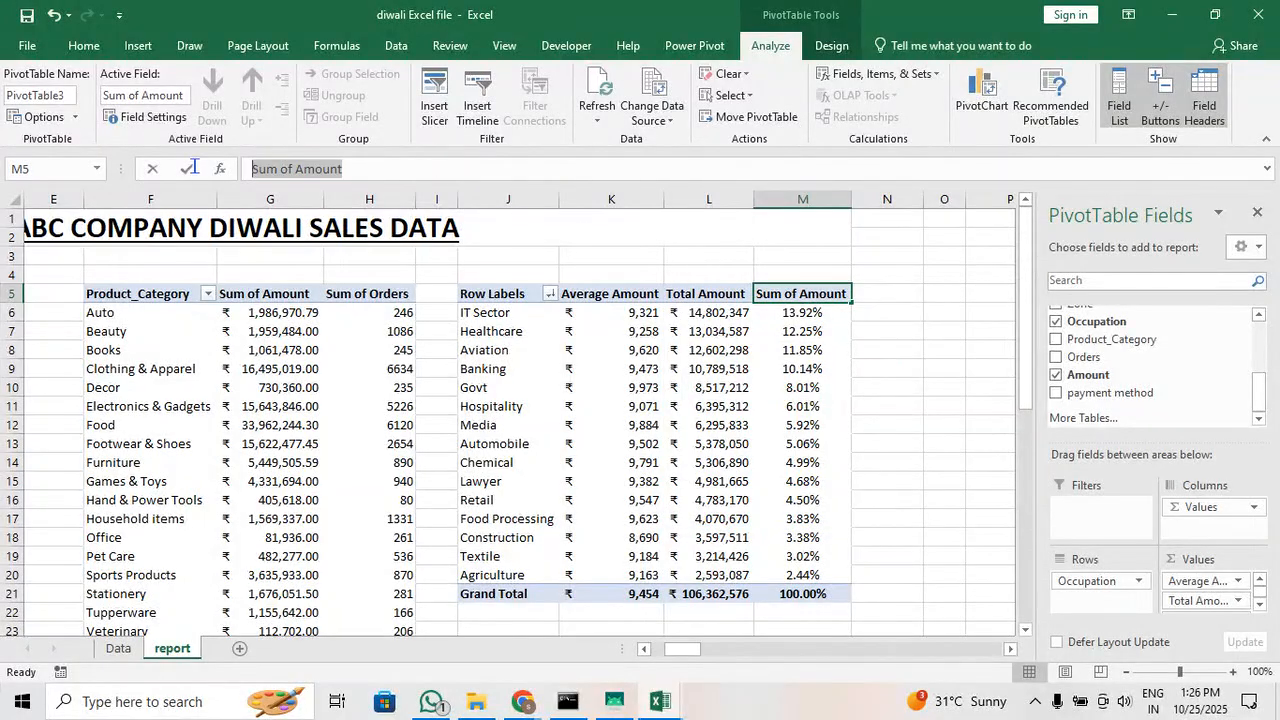
text(pe rcentage)
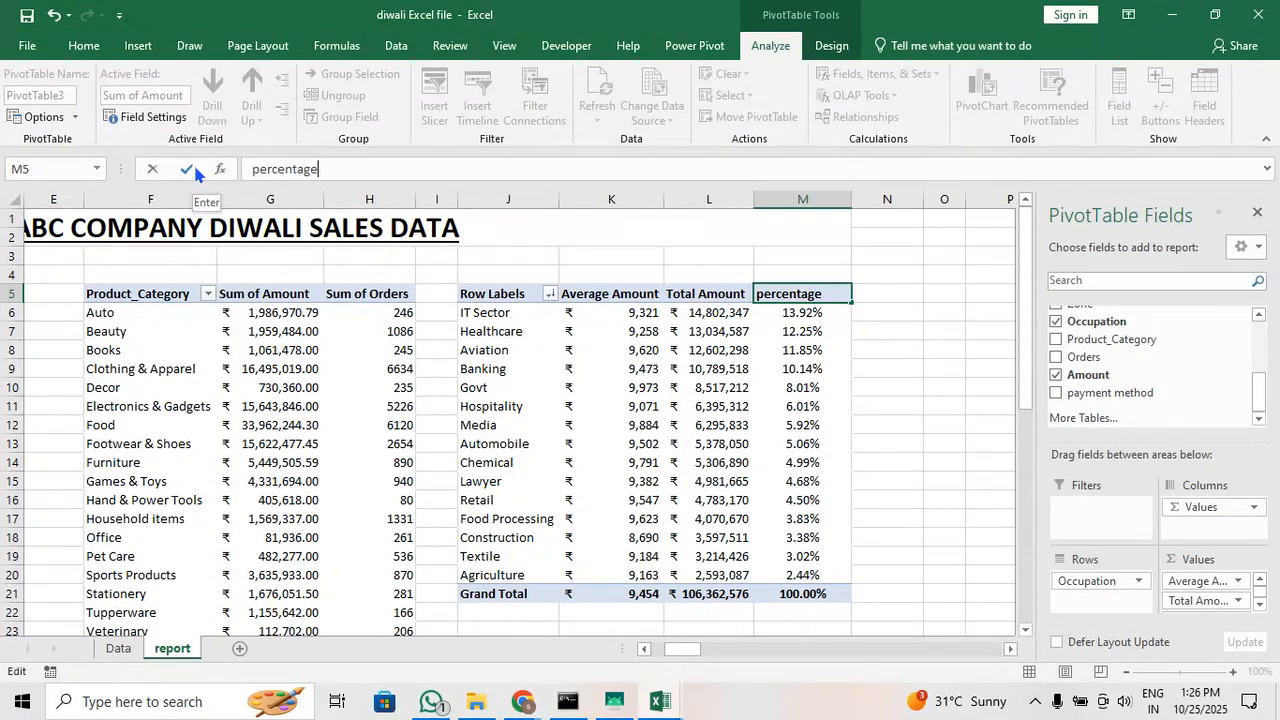
text( tota)
key(BackSpace)
key(BackSpace)
text(tal)
key(Return)
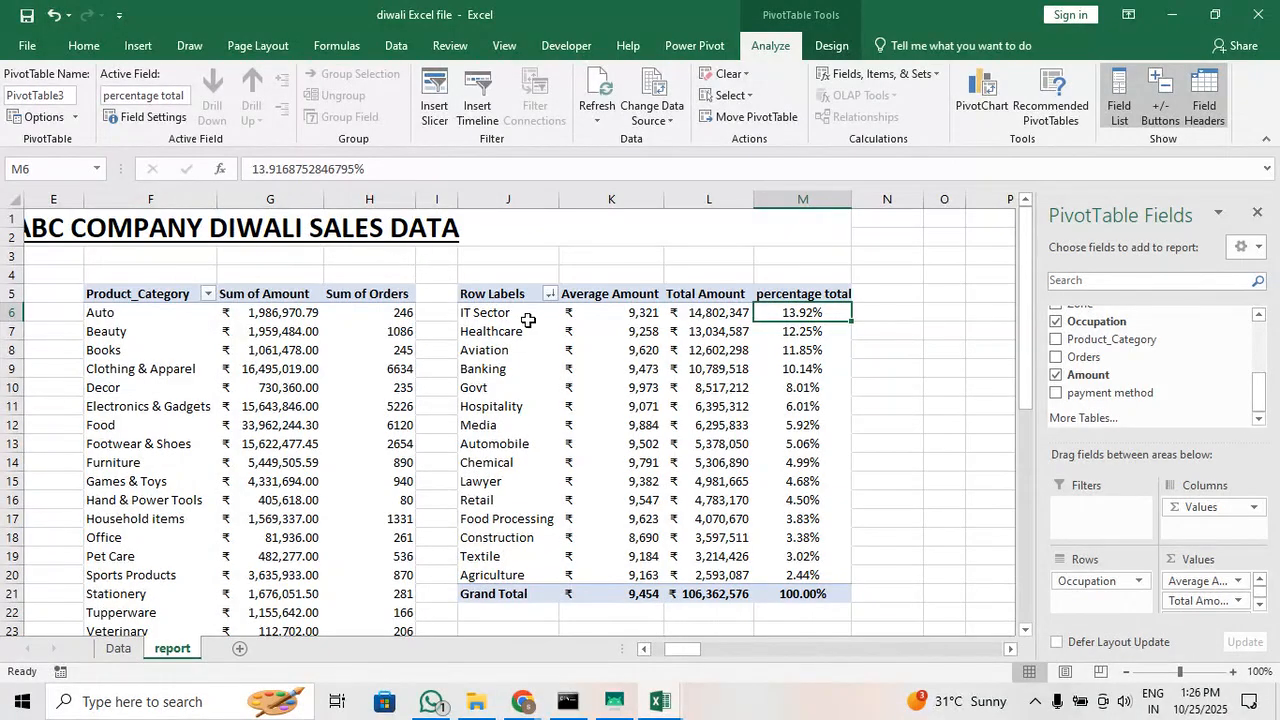
Filter the Occupation pivot table to the top 5 items by Average Amount and select the remaining occupation rows
click(500, 294)
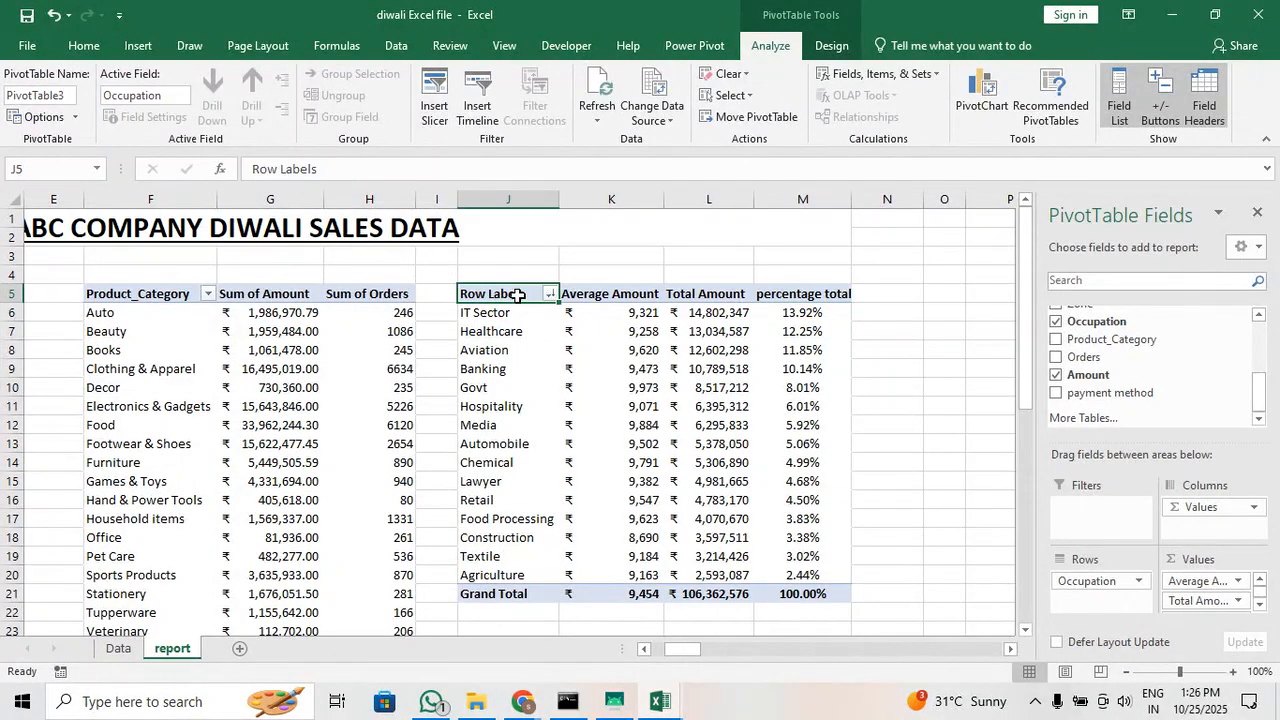
click(549, 294)
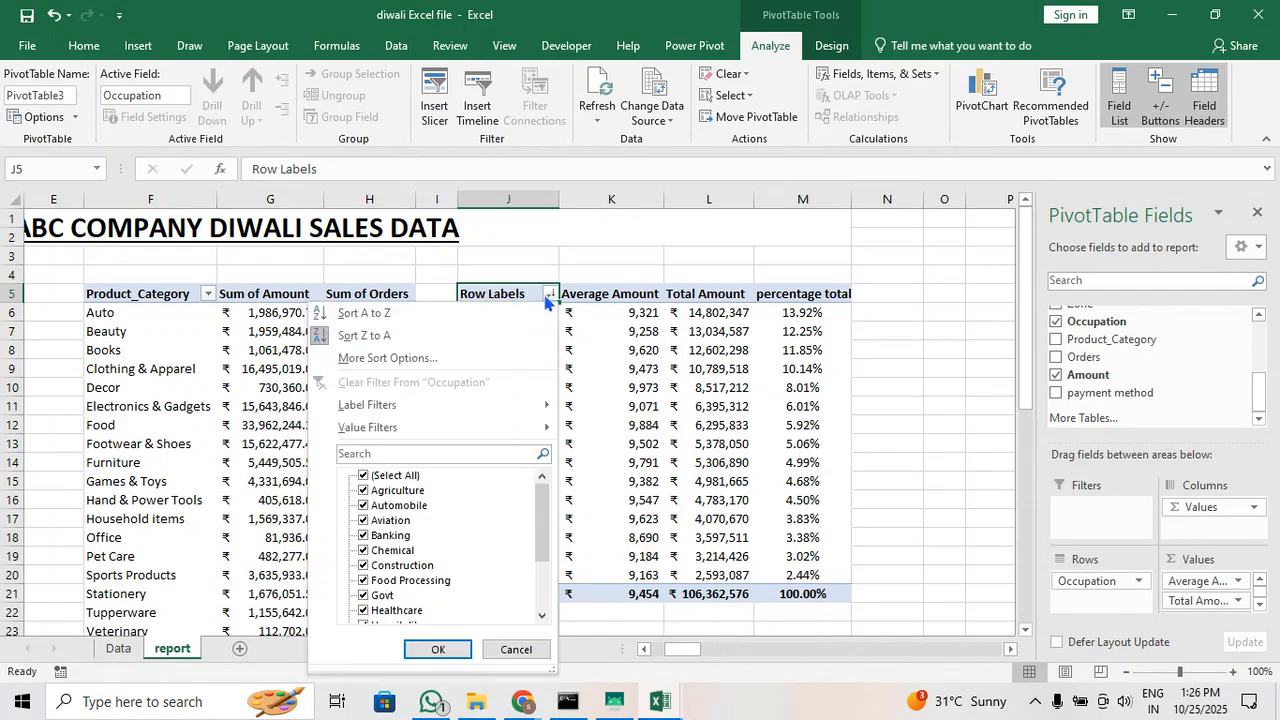
mouse_move(496, 430)
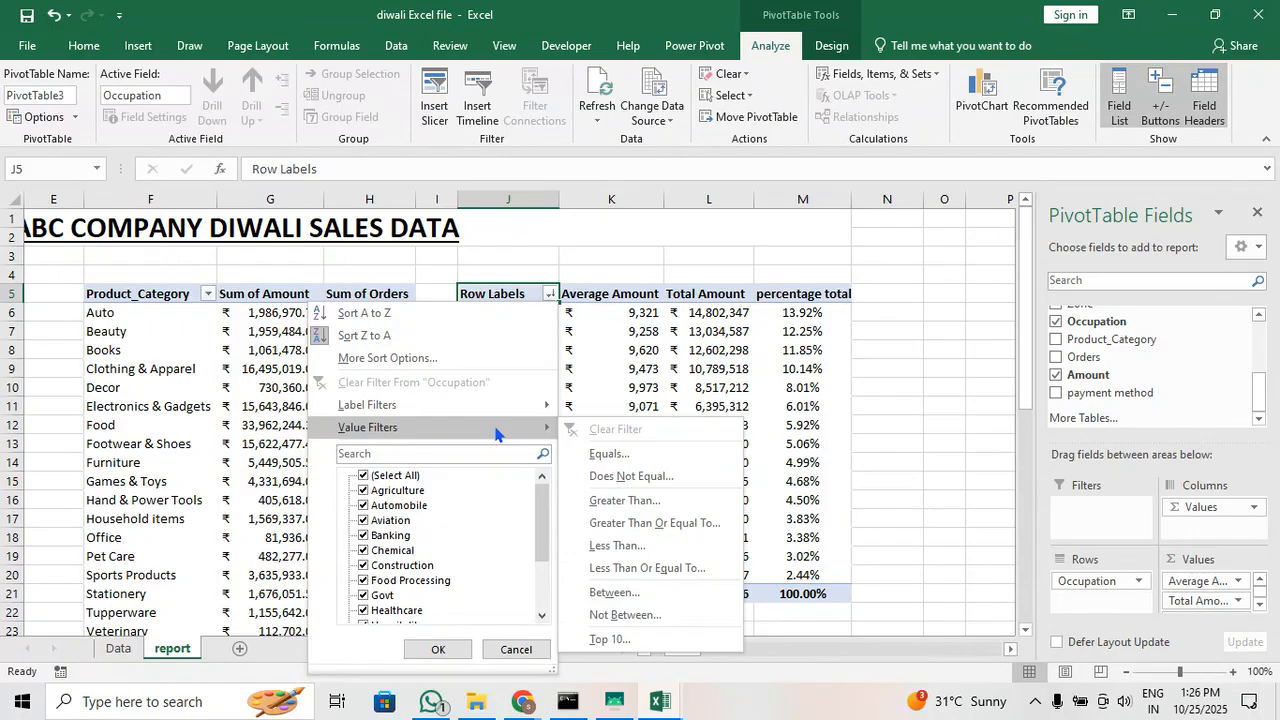
click(659, 643)
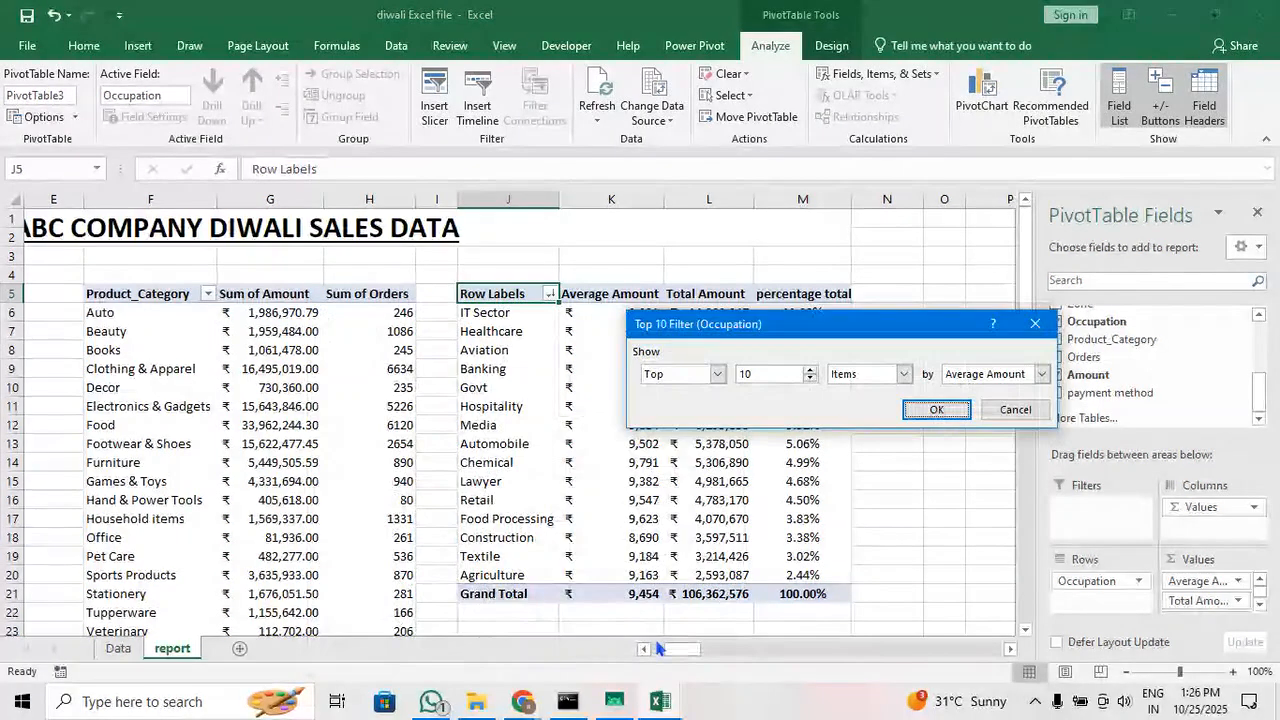
drag(753, 374, 730, 374)
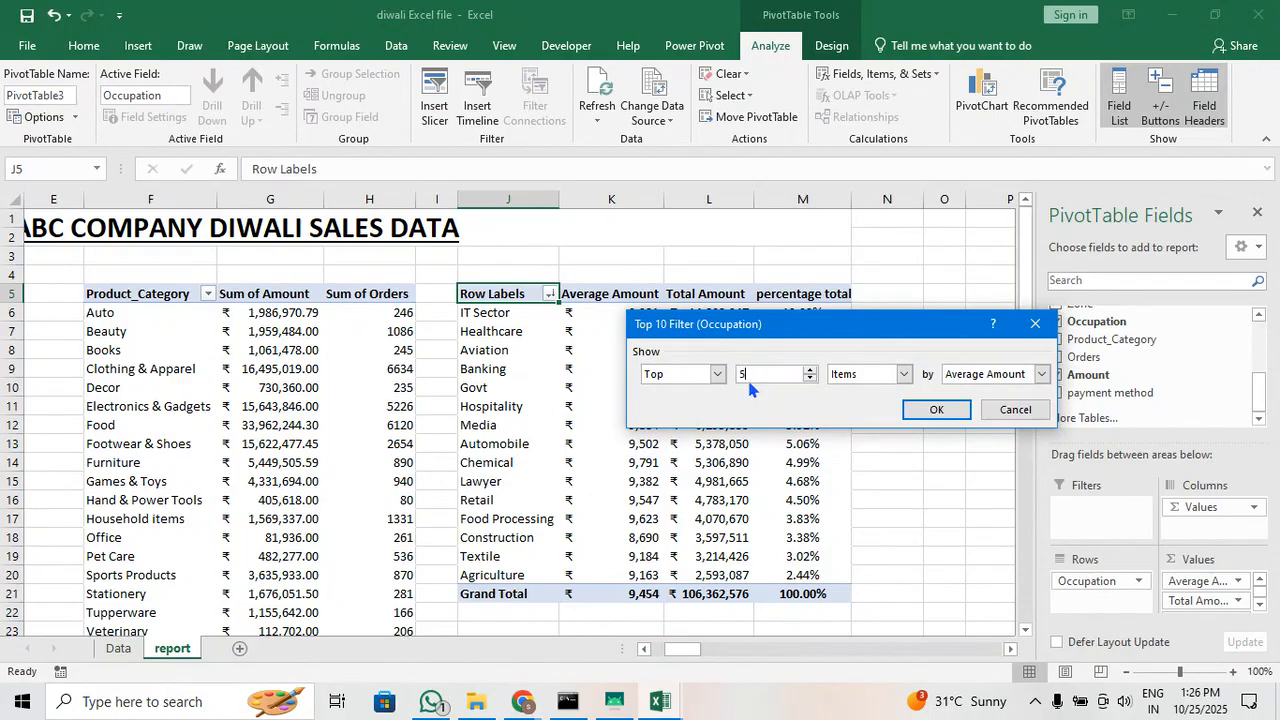
click(936, 412)
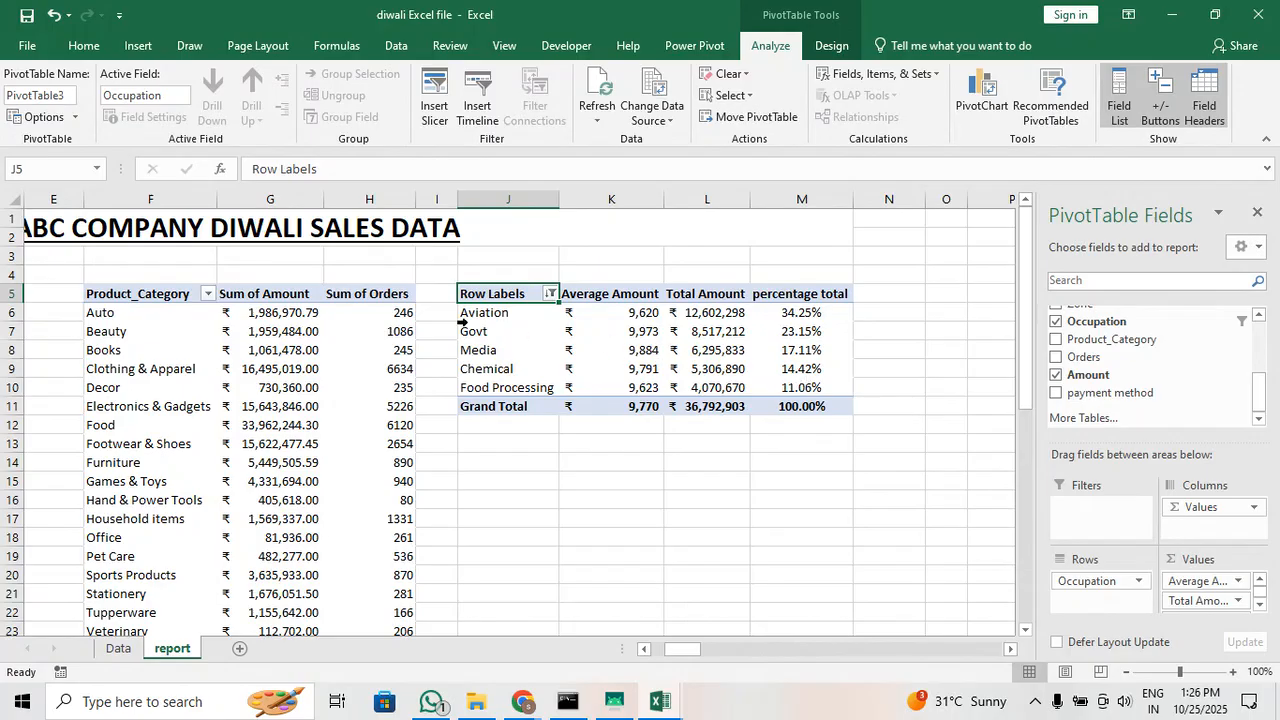
drag(507, 315, 800, 378)
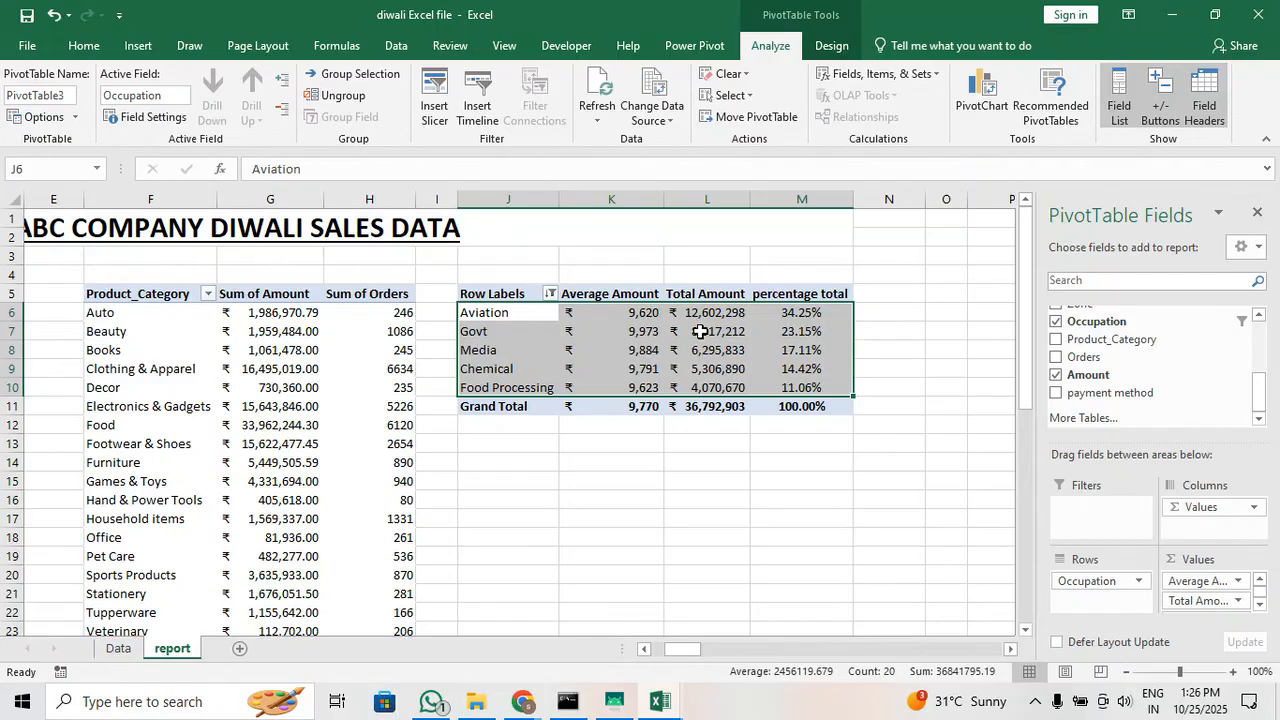
Change the Occupation pivot table's top 5 items filter to rank by percentage total and select the filtered rows
click(706, 315)
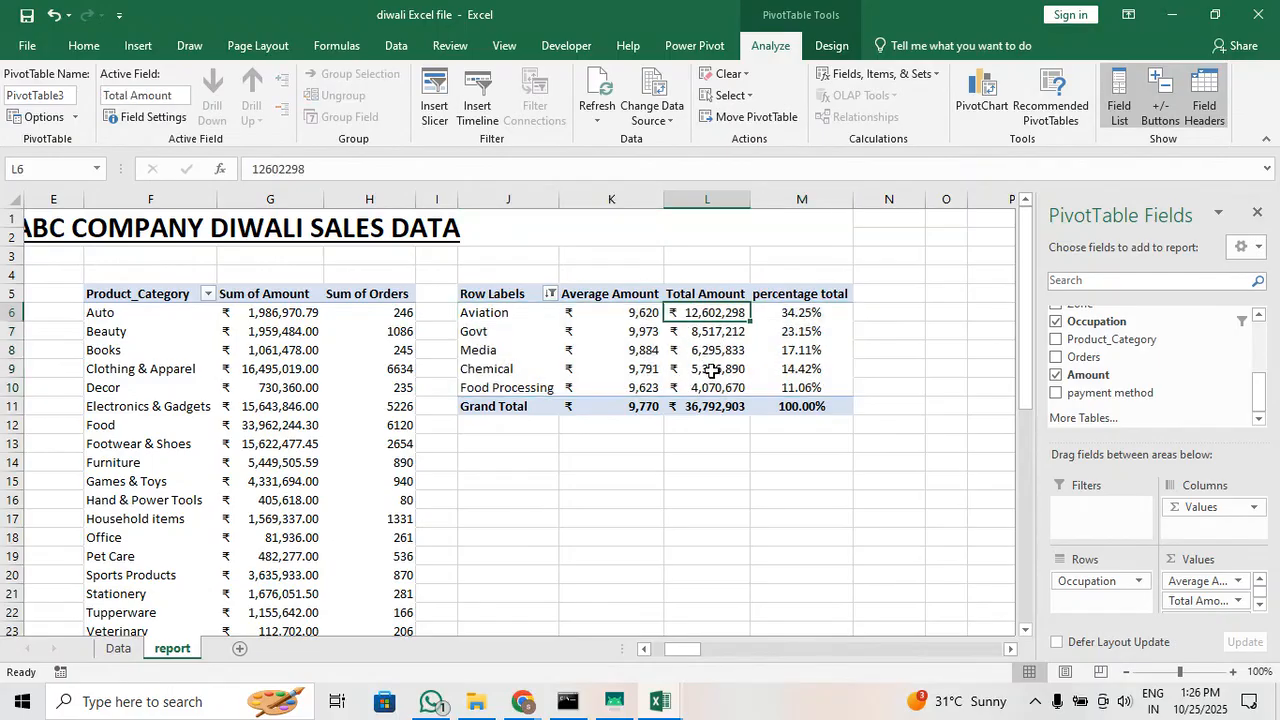
click(550, 294)
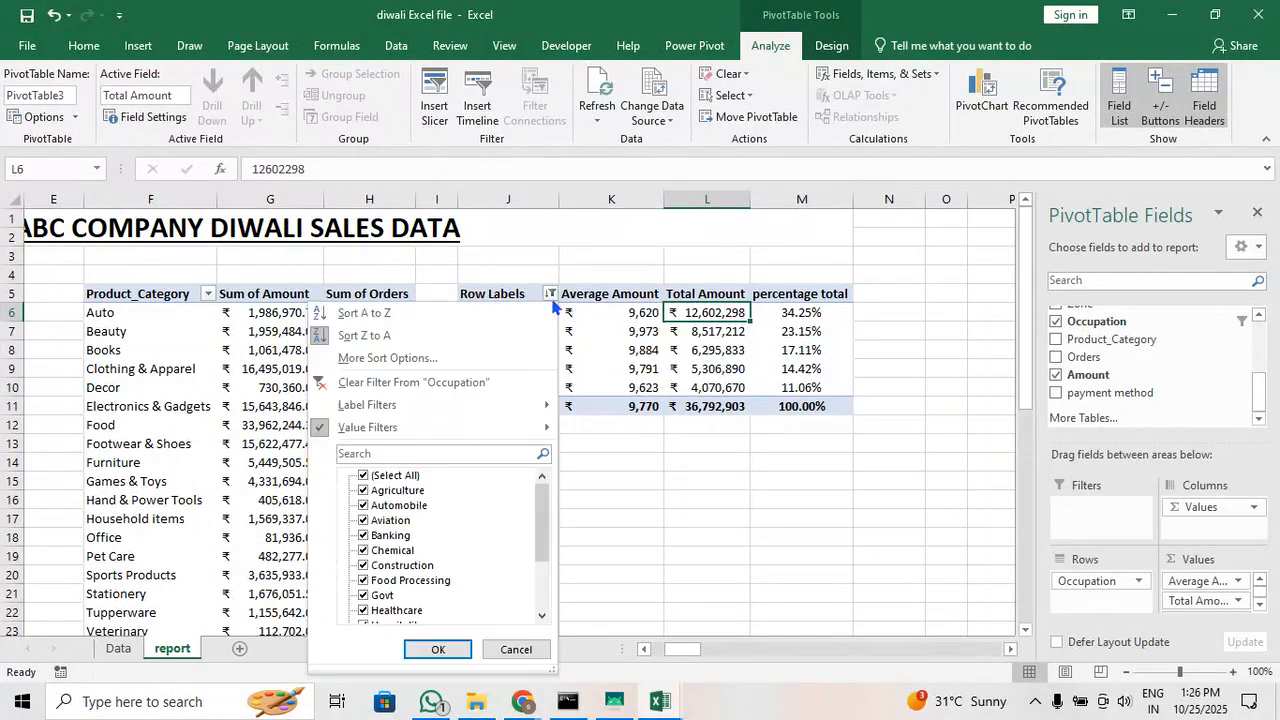
mouse_move(462, 430)
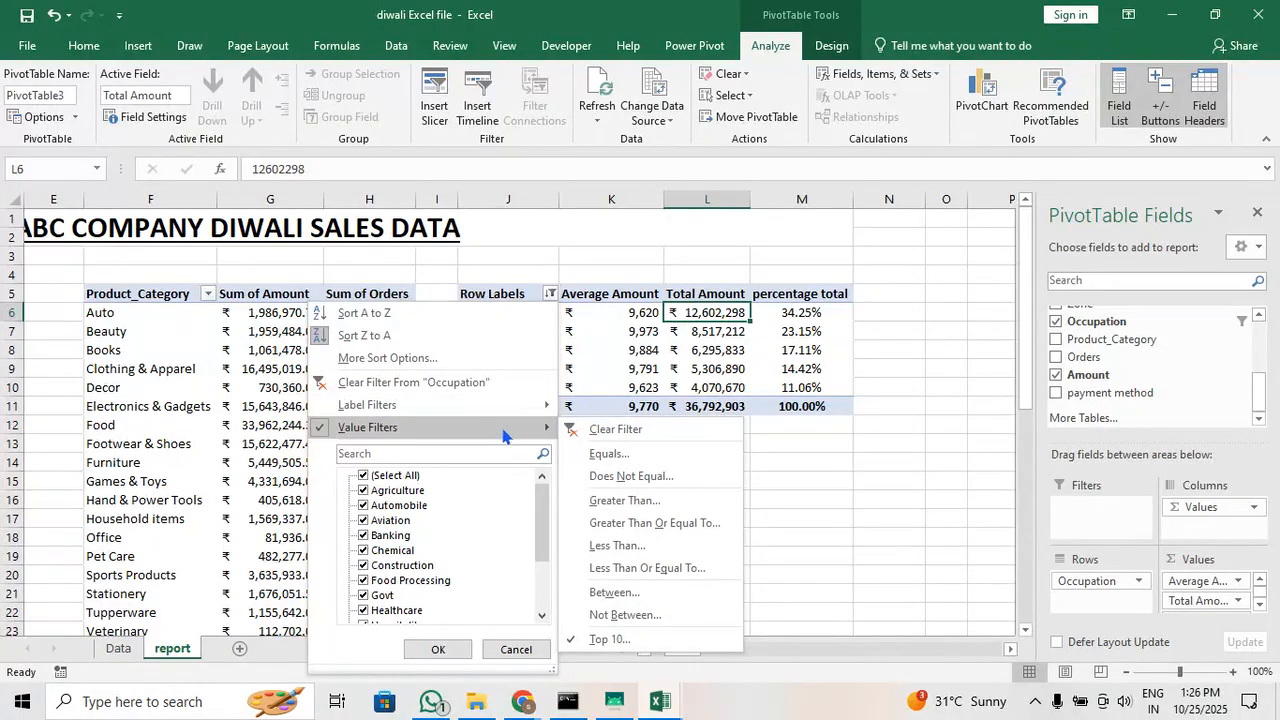
mouse_move(527, 414)
click(667, 639)
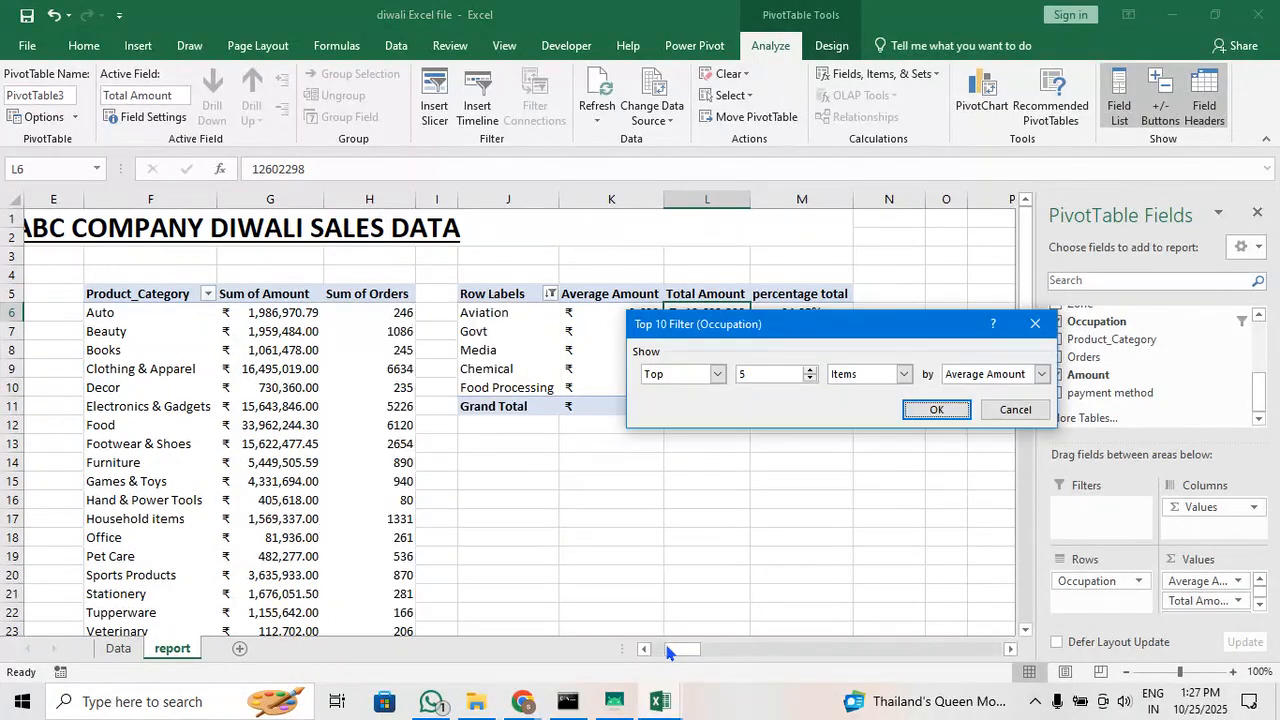
drag(873, 337, 711, 453)
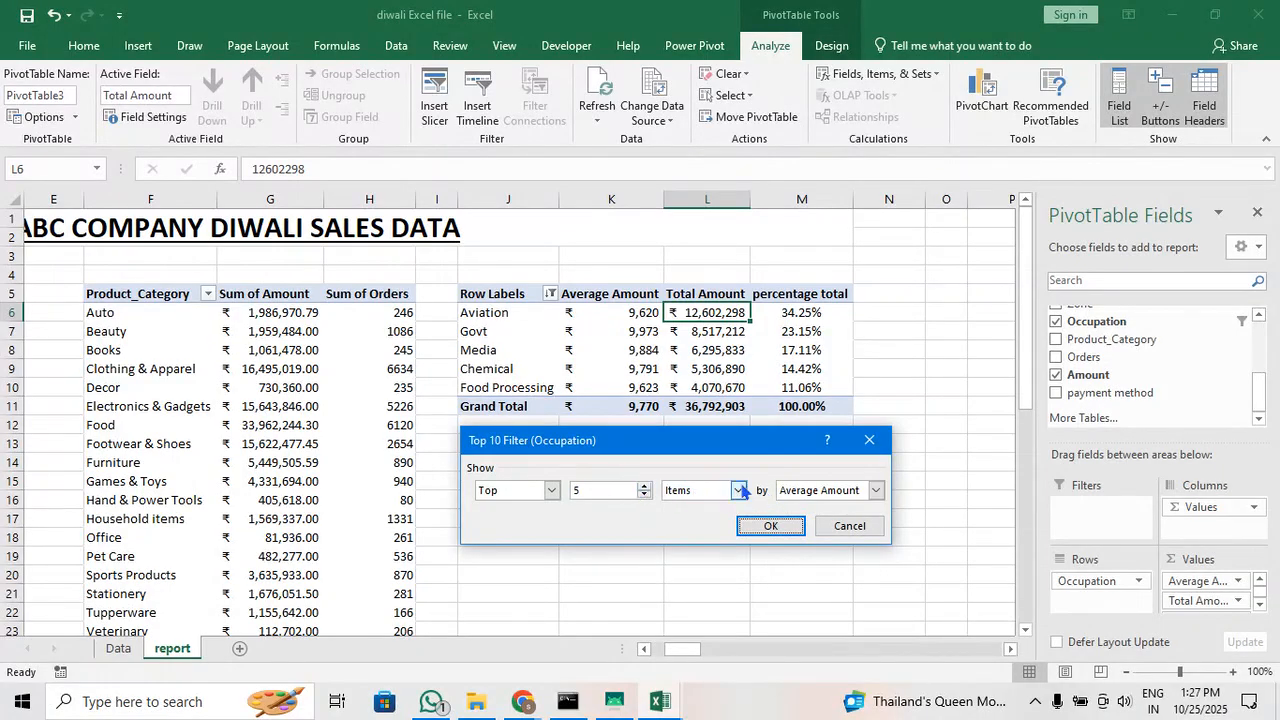
click(873, 491)
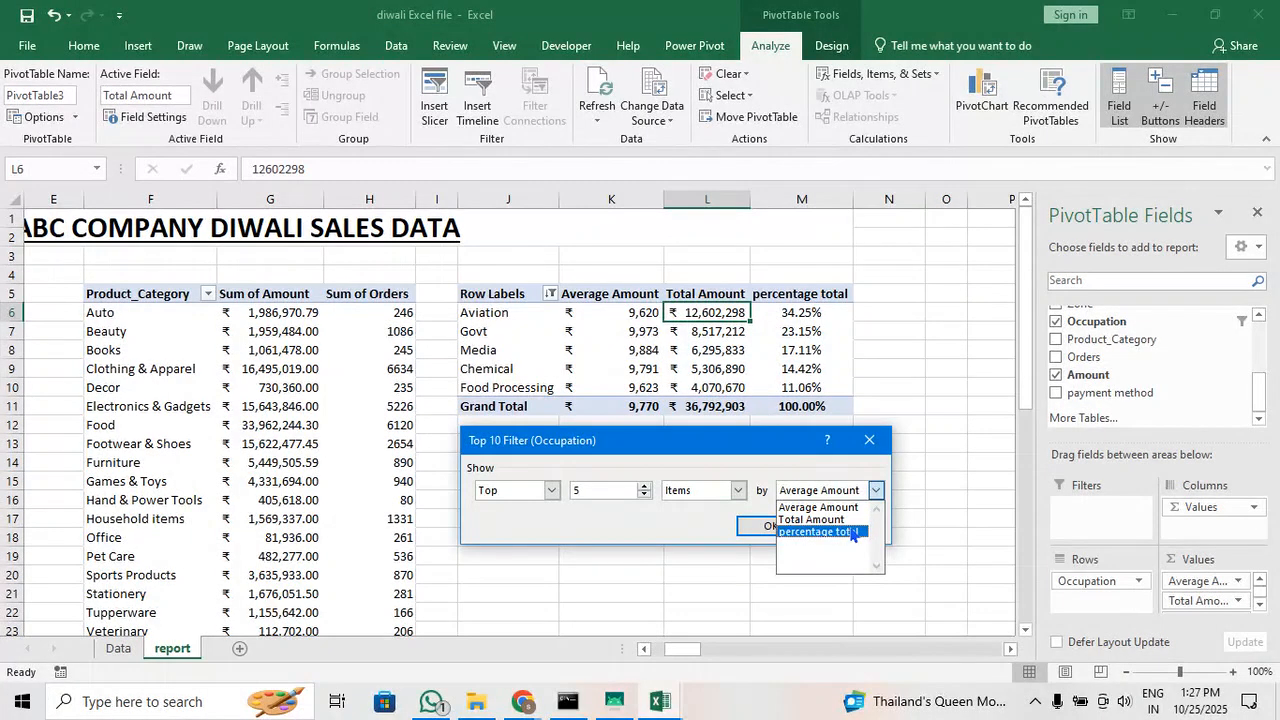
click(852, 532)
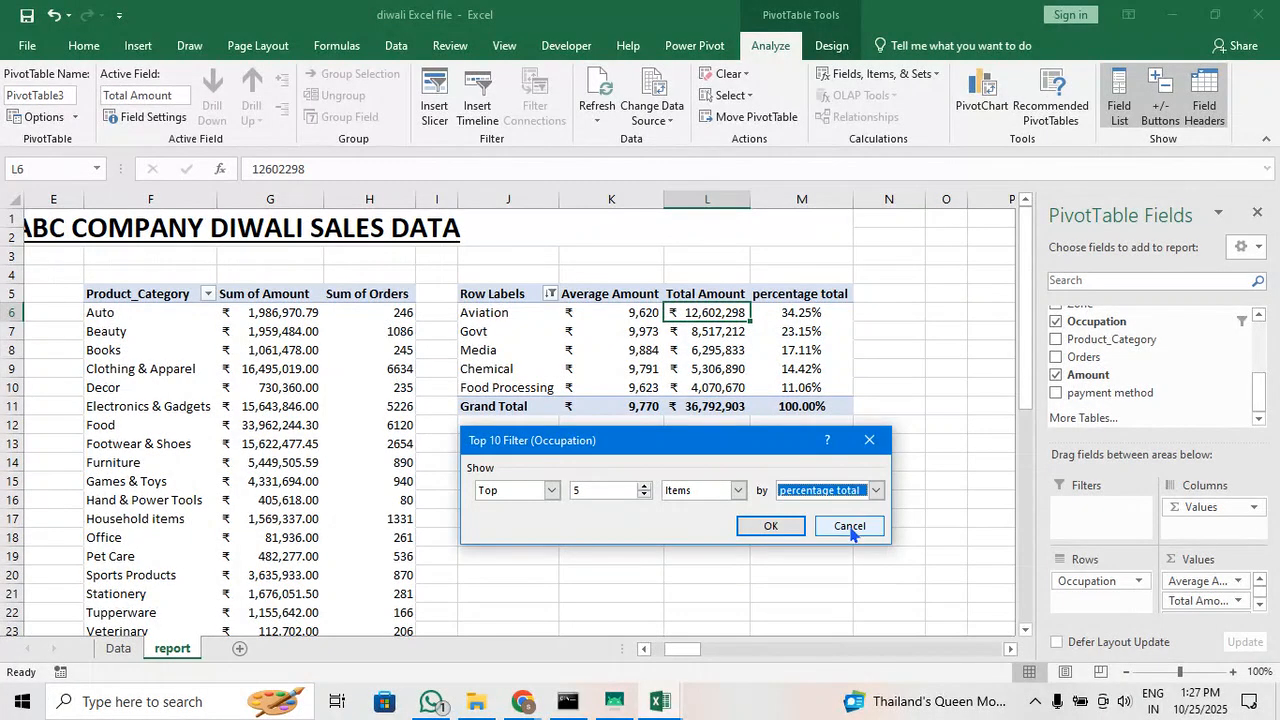
click(770, 527)
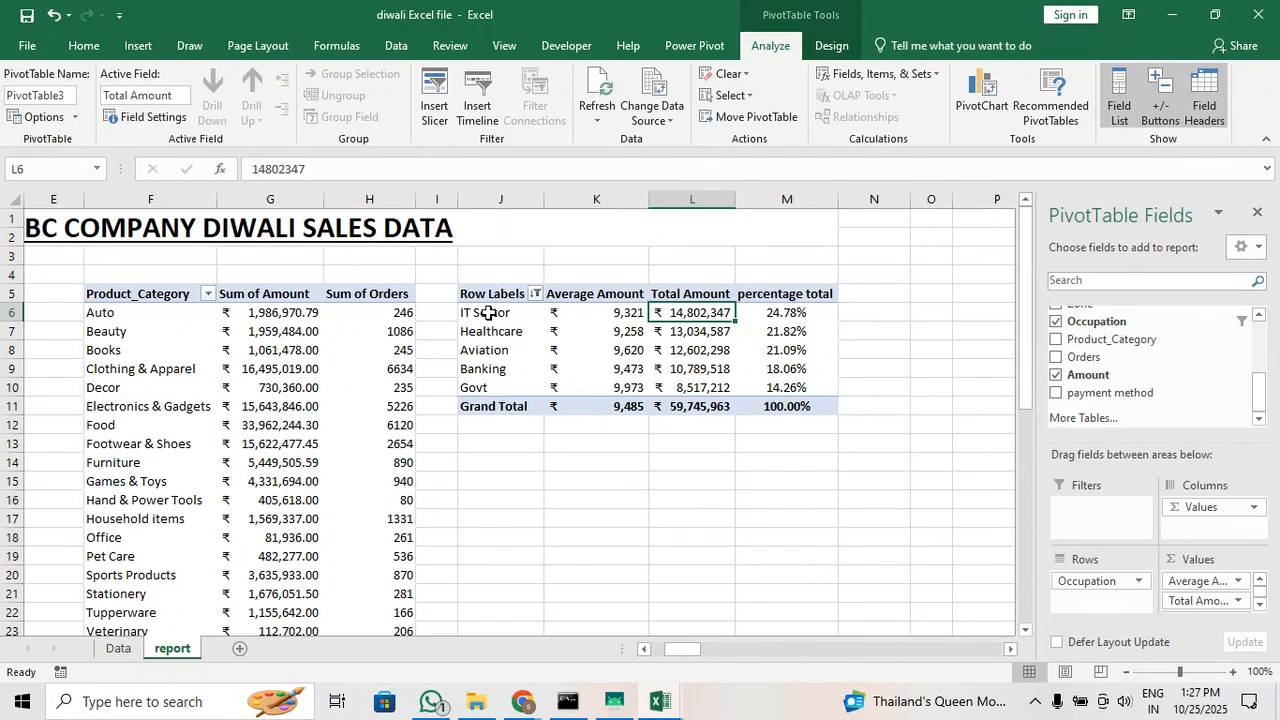
drag(481, 311, 484, 372)
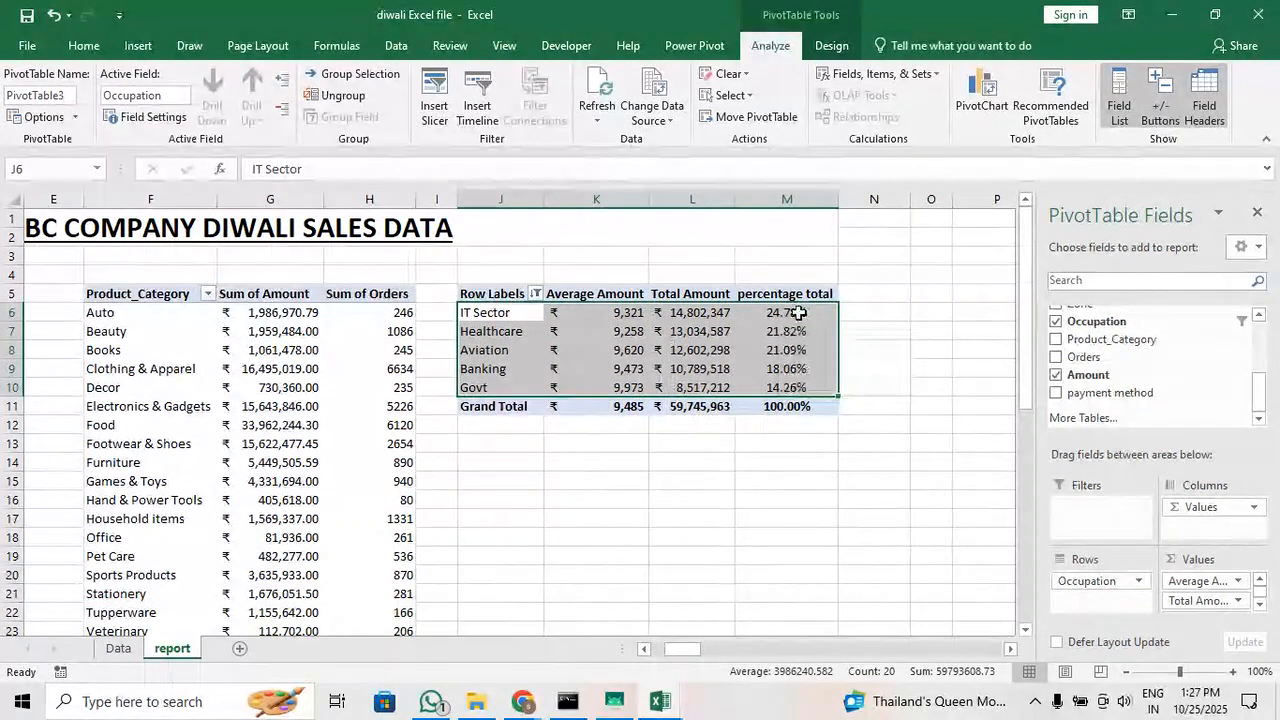
click(781, 406)
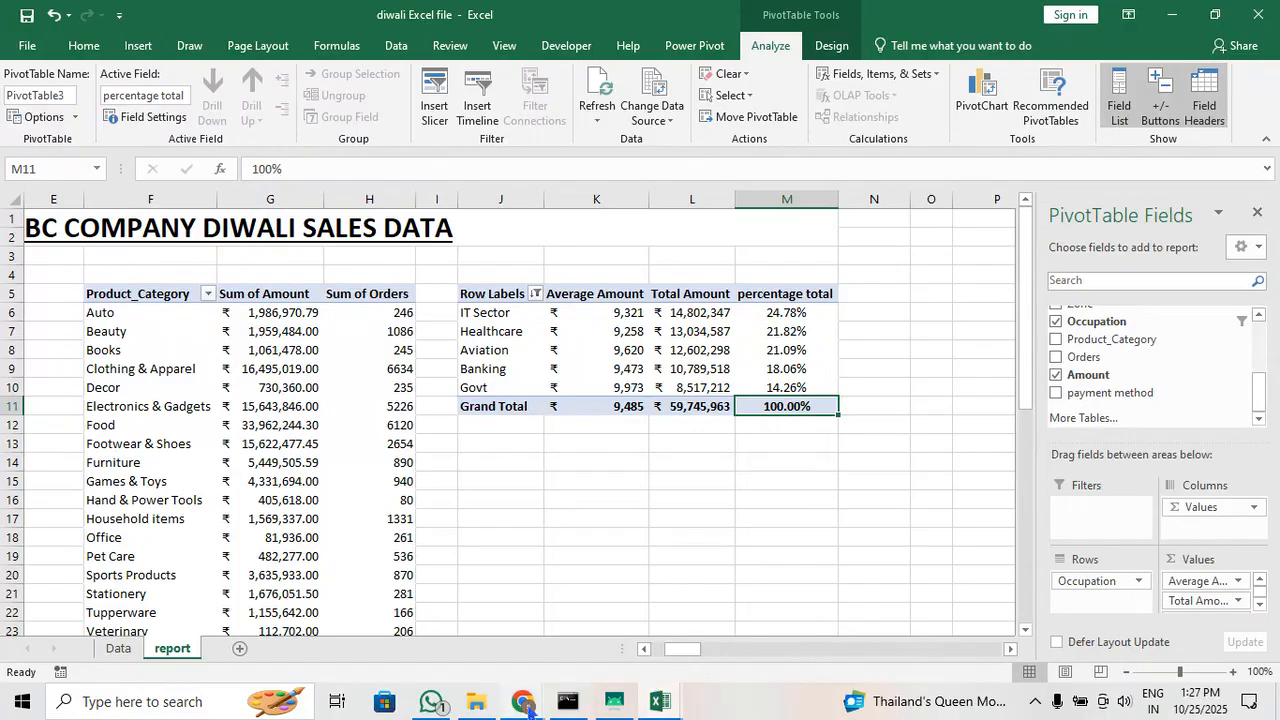
Switch to the Google Meet call in Chrome, admit the waiting participant, and return to the Excel workbook
mouse_move(528, 705)
click(280, 626)
scroll(1060, 509, up, 3)
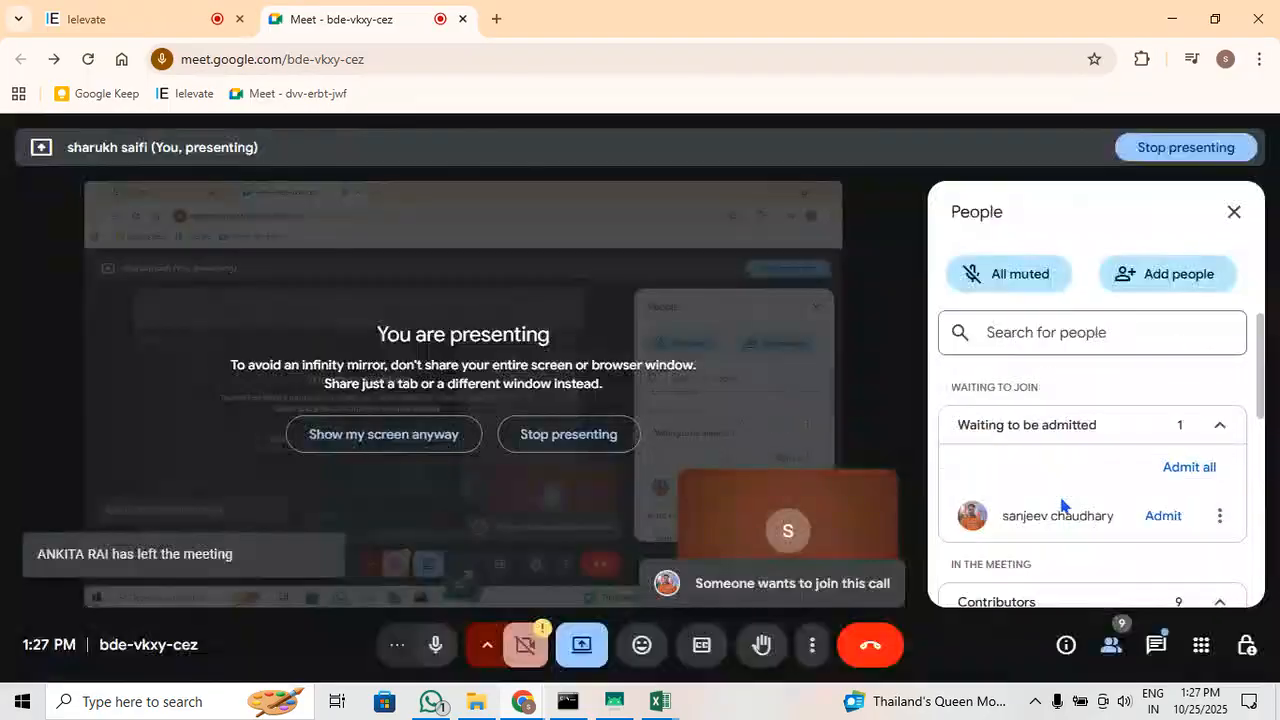
click(1162, 517)
click(1172, 18)
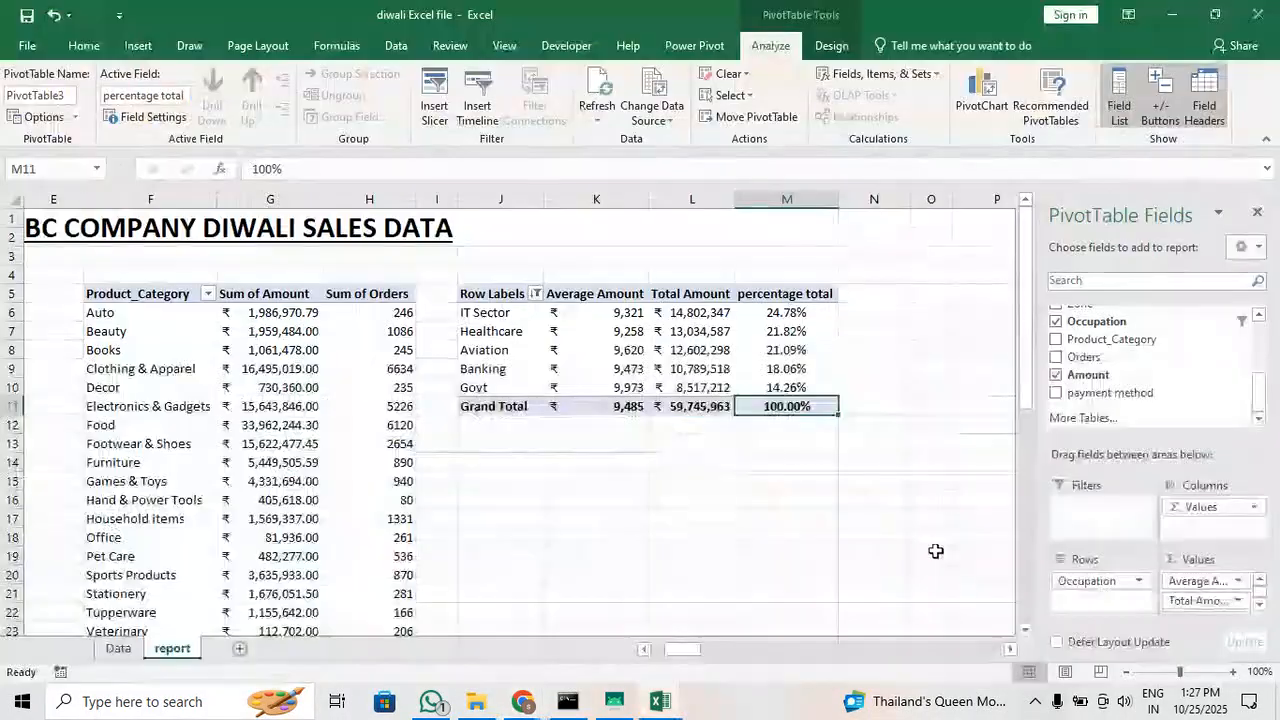
Delete the small gender pivot table below the age group pivot table on the report sheet
drag(684, 650, 638, 649)
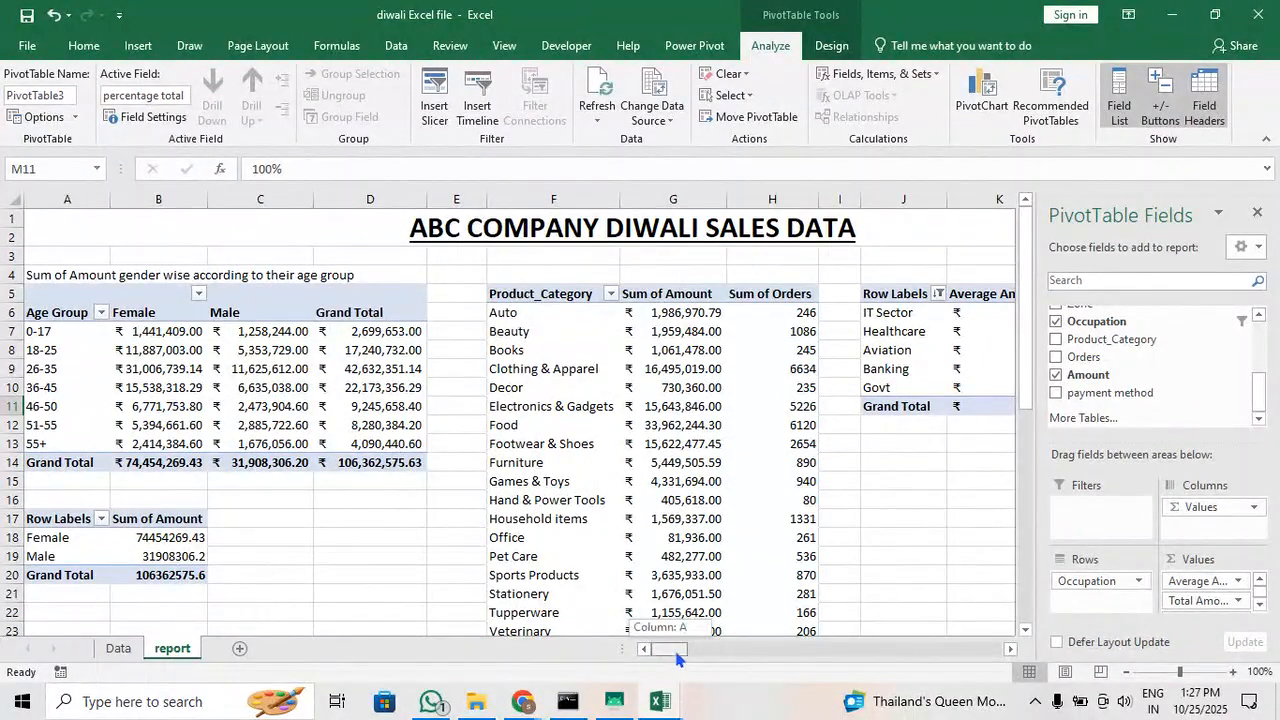
mouse_move(677, 657)
mouse_down()
mouse_move(692, 652)
mouse_move(655, 651)
mouse_up()
drag(170, 573, 40, 518)
key(Delete)
click(400, 553)
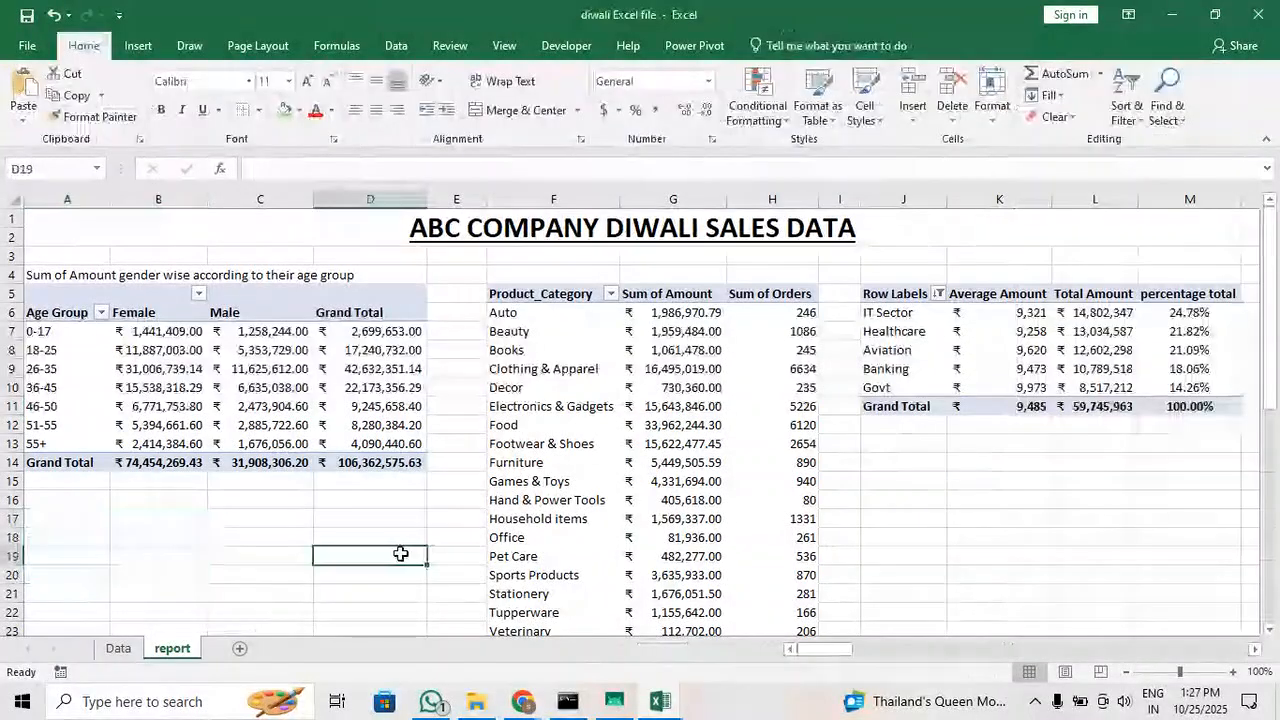
Remove the percentage total field from the values of the Occupation pivot table
click(960, 368)
mouse_move(670, 650)
mouse_down()
mouse_move(722, 650)
mouse_move(684, 650)
mouse_up()
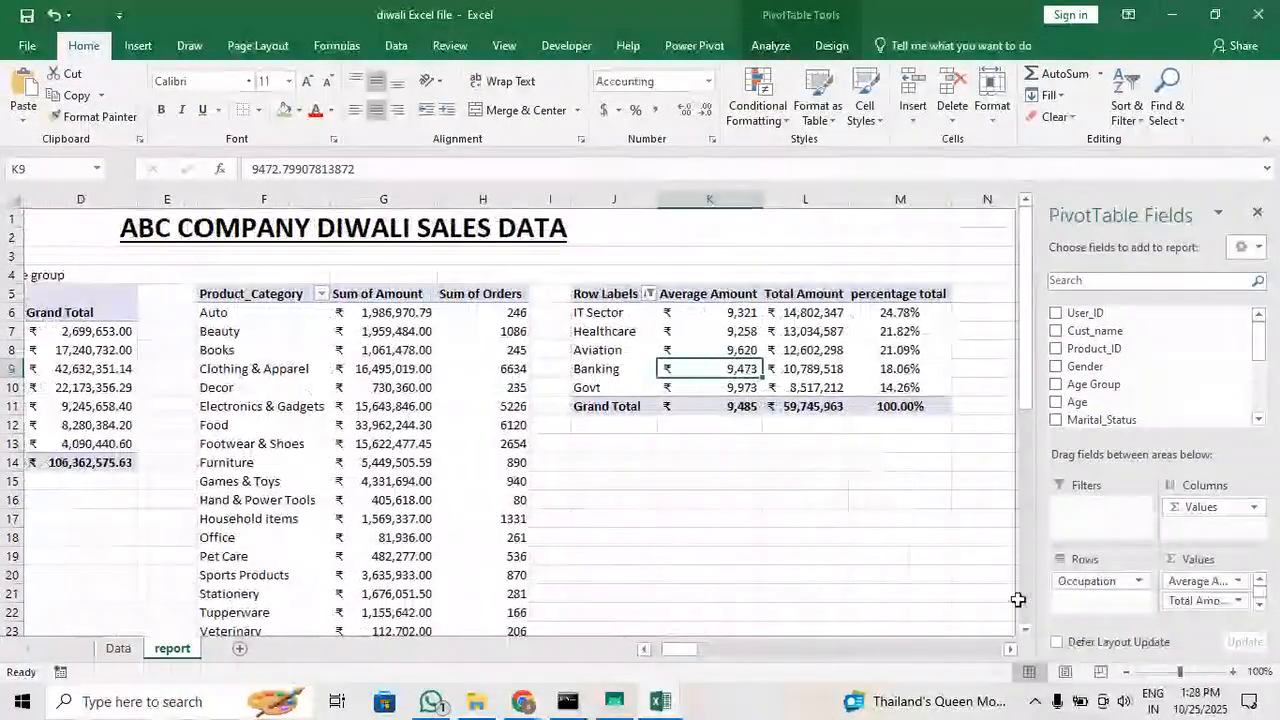
scroll(1210, 595, down, 1)
click(1205, 603)
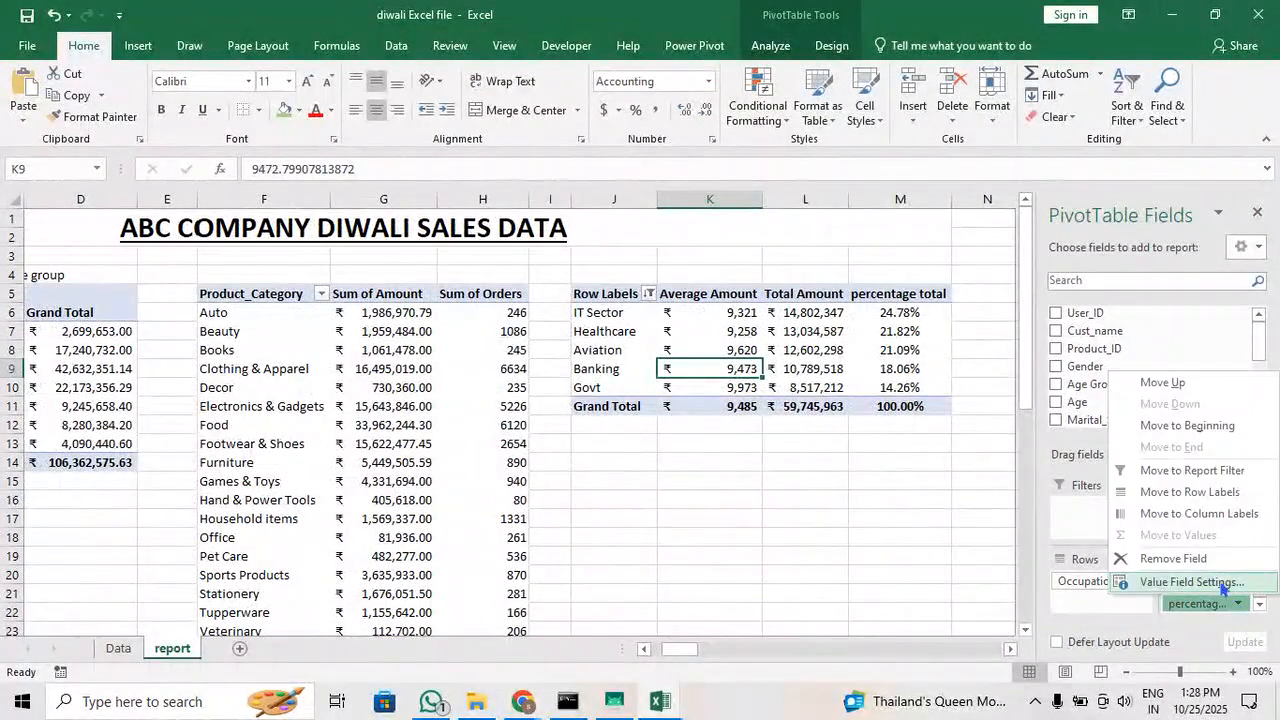
click(1173, 558)
click(748, 331)
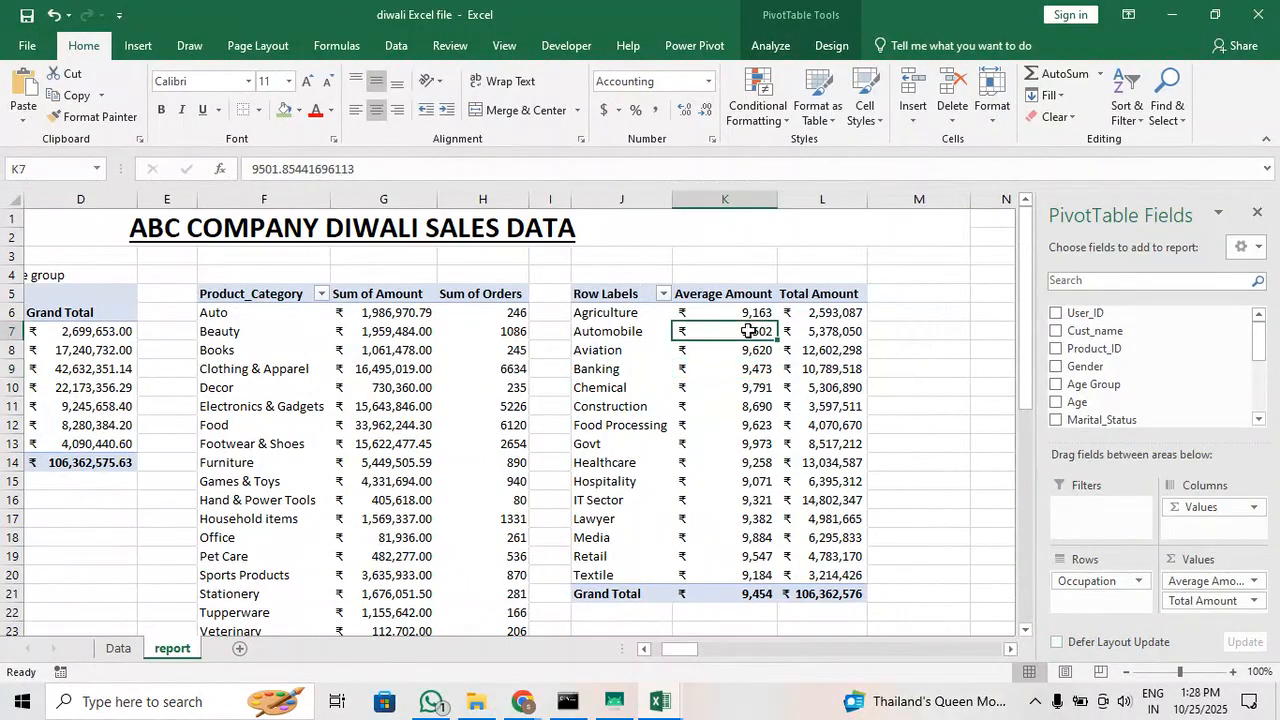
Add the Amount field again as a third value, Sum of Amount, in the Occupation pivot table
click(830, 331)
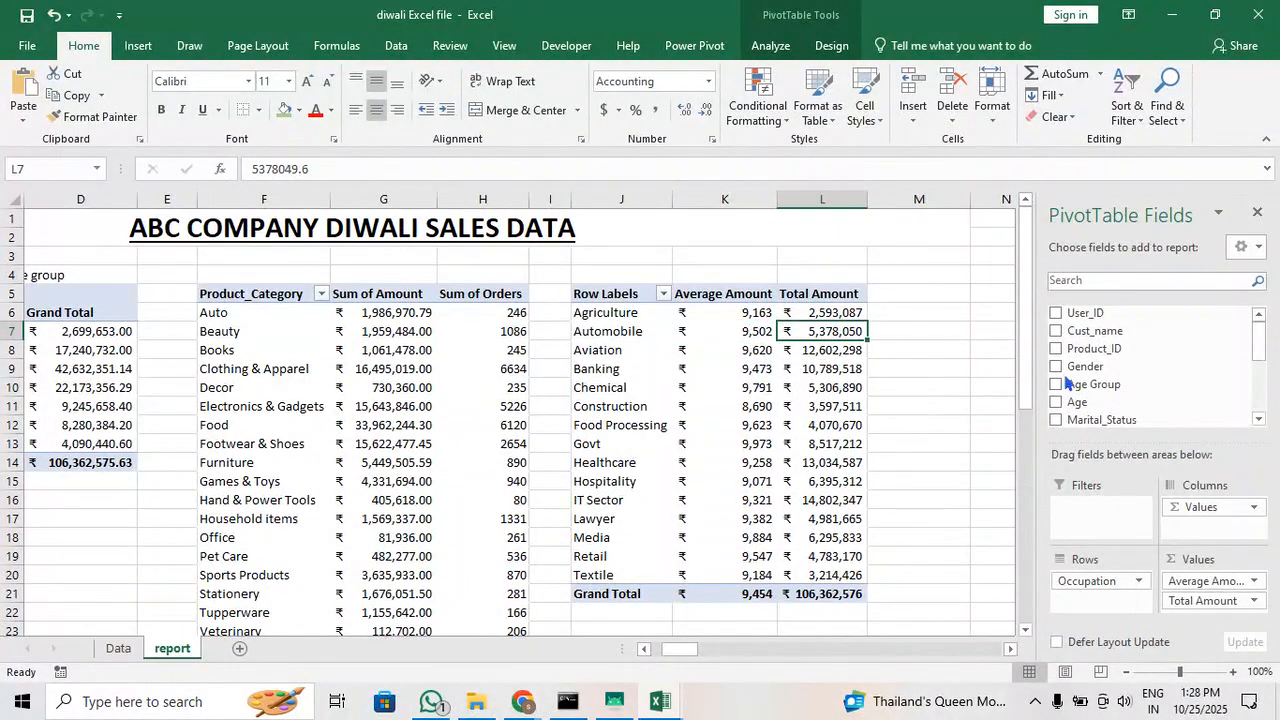
scroll(1068, 382, down, 3)
drag(1090, 375, 1218, 612)
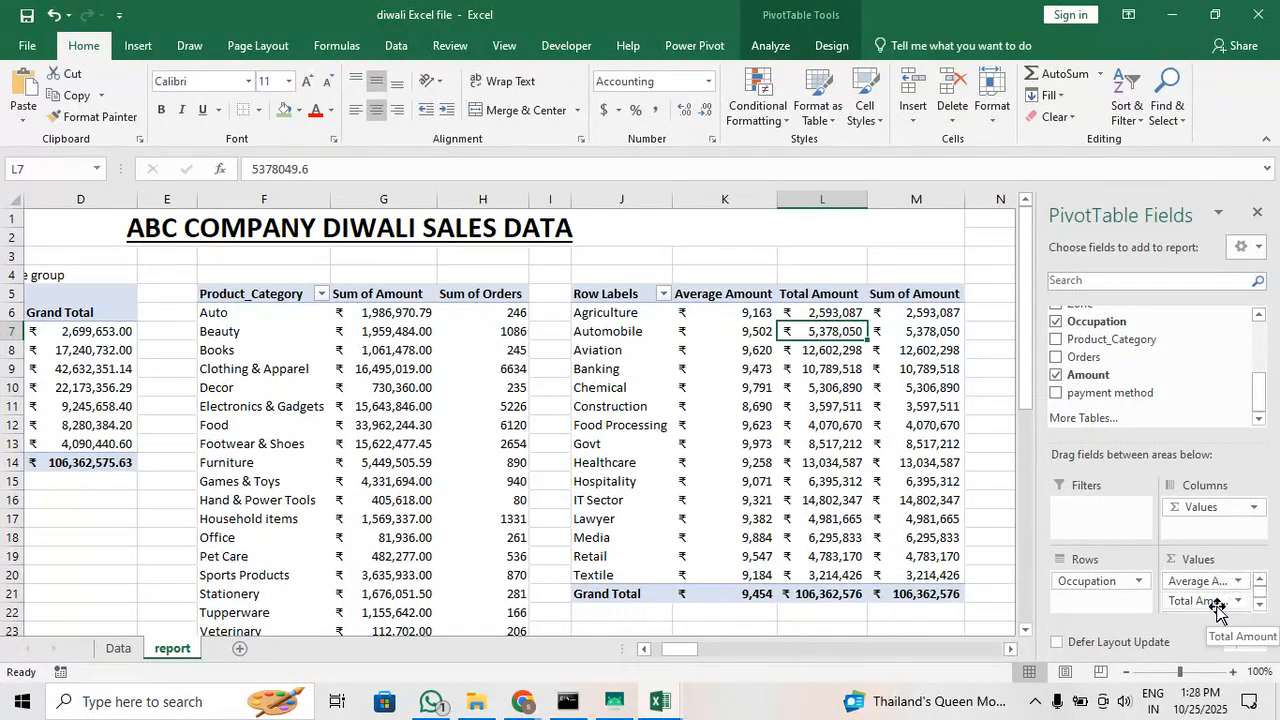
click(928, 390)
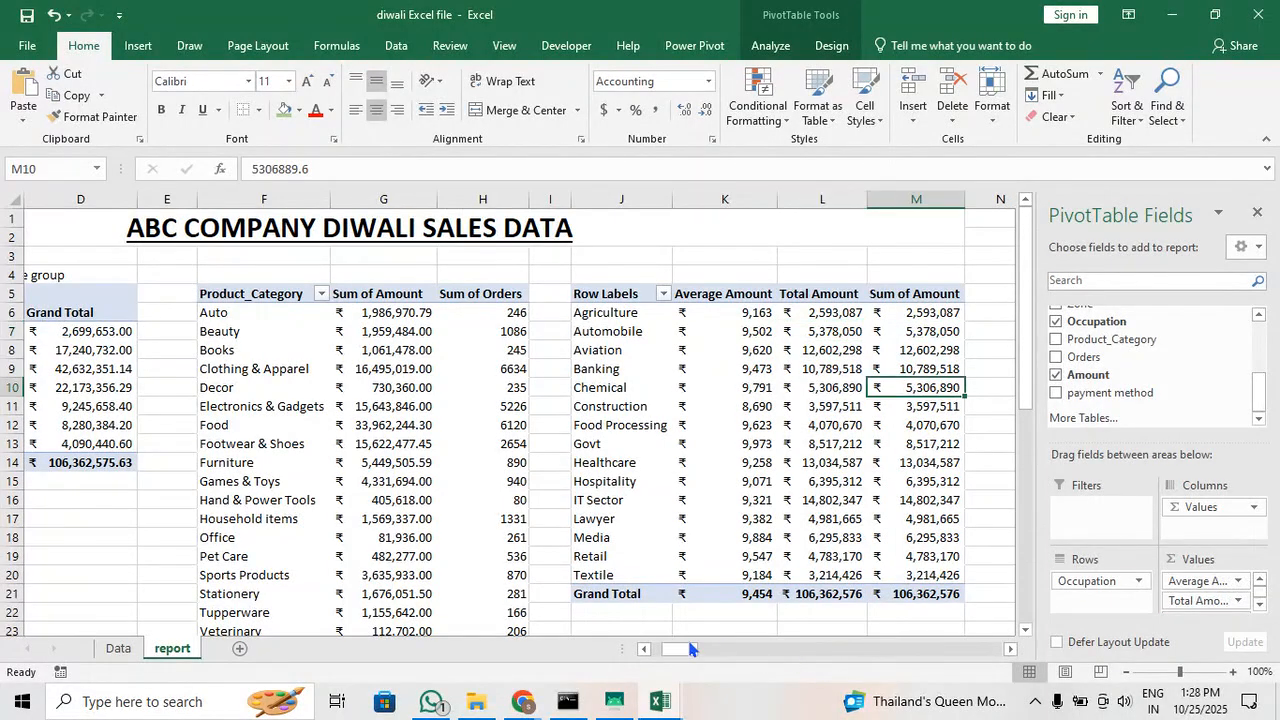
drag(686, 655, 692, 652)
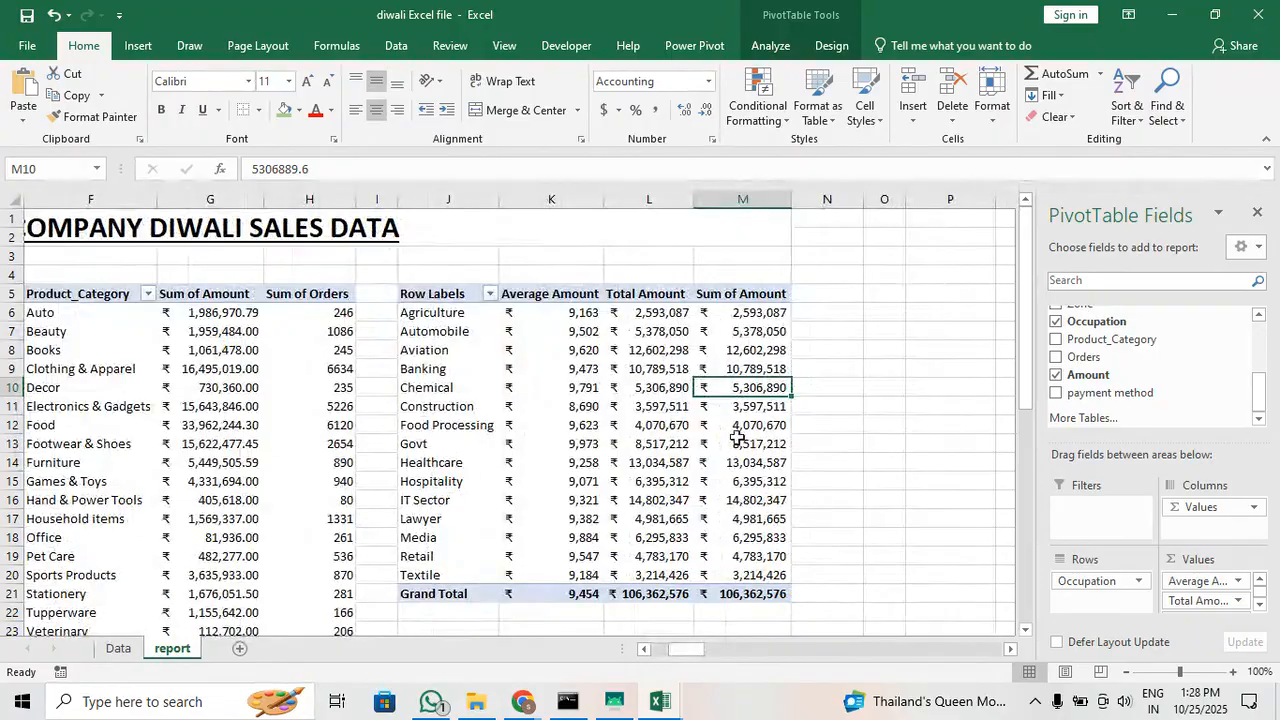
Show the Sum of Amount values in the Occupation pivot table as % of Grand Total and select that column's values
right_click(765, 348)
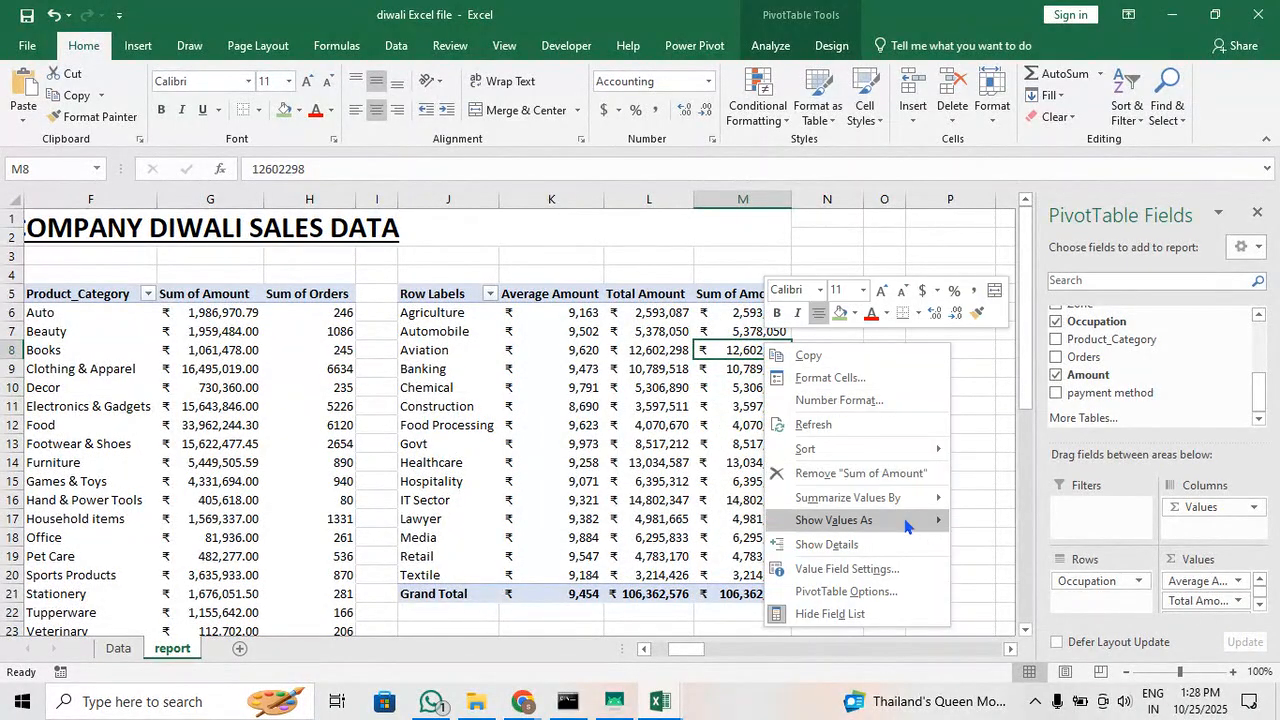
mouse_move(898, 527)
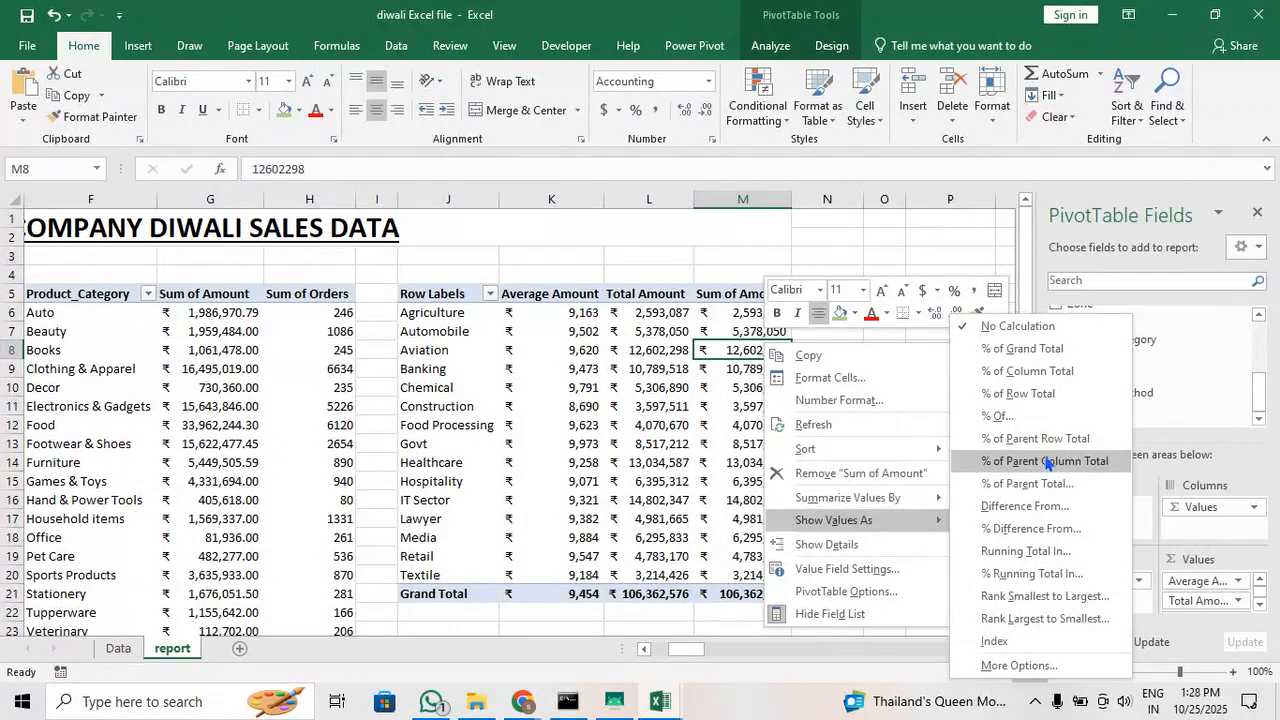
click(1074, 356)
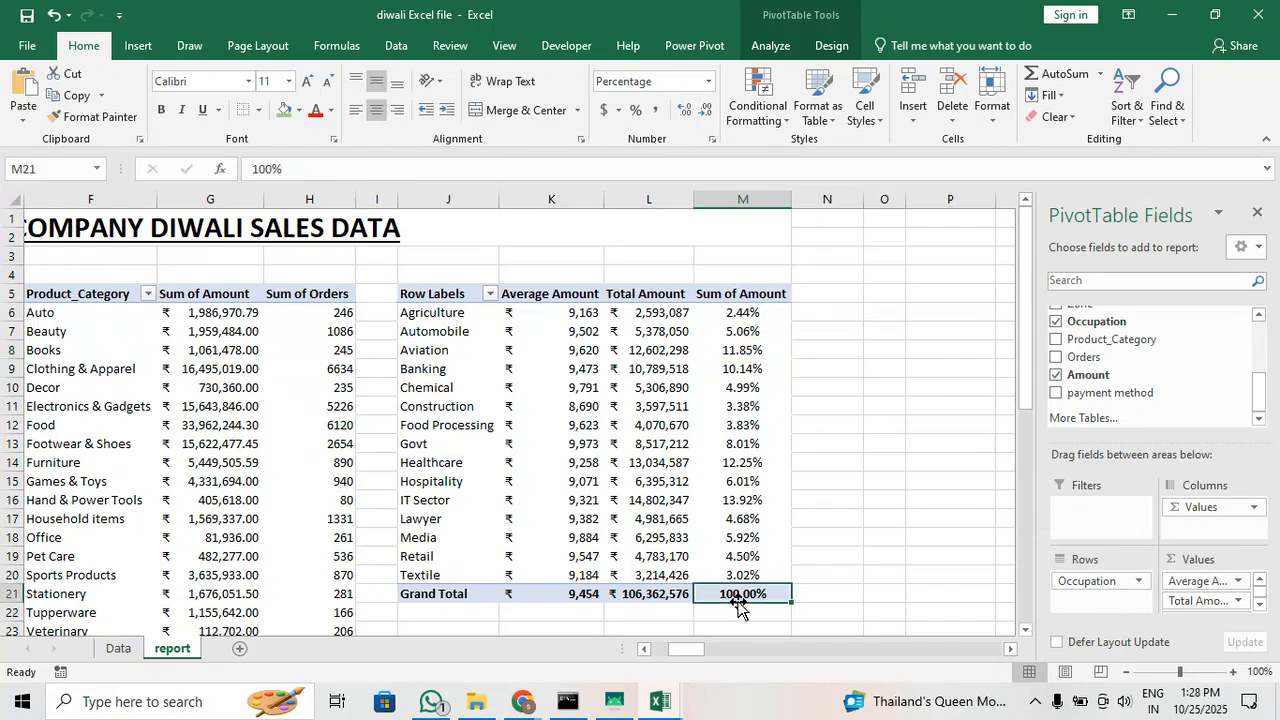
drag(768, 313, 752, 592)
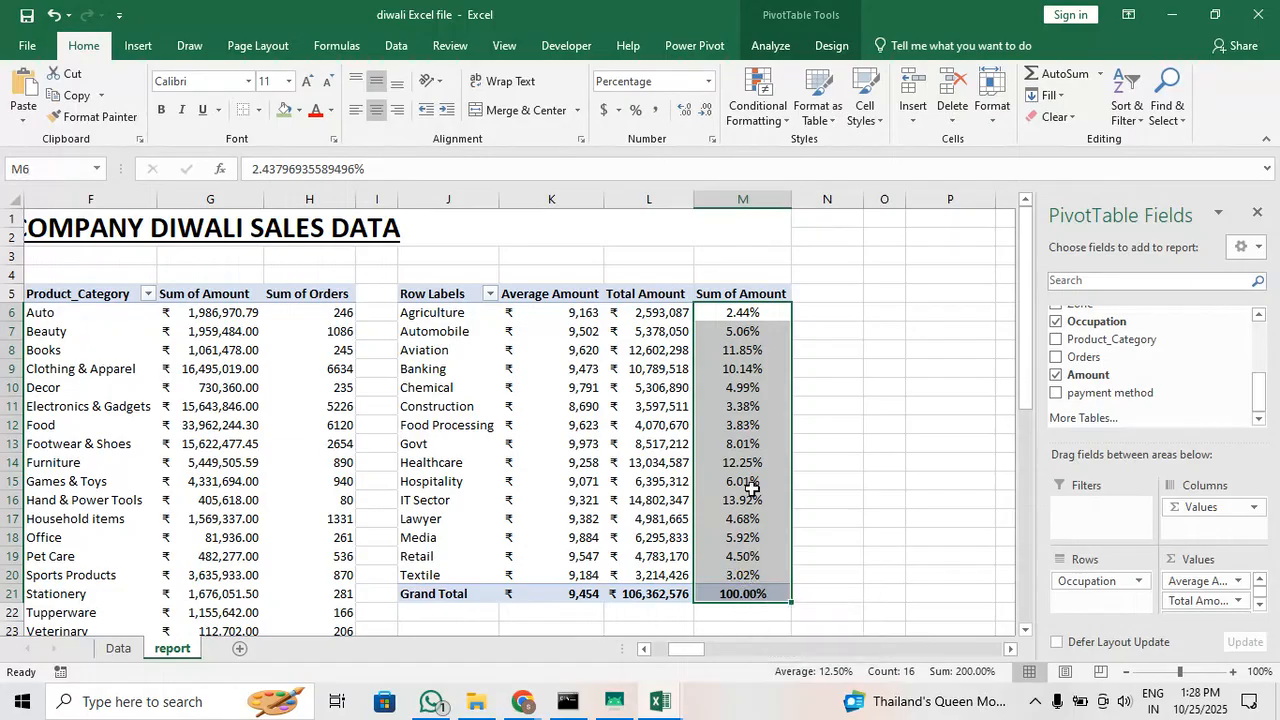
Sort the Occupation pivot table by the Sum of Amount percentages from largest to smallest
right_click(764, 350)
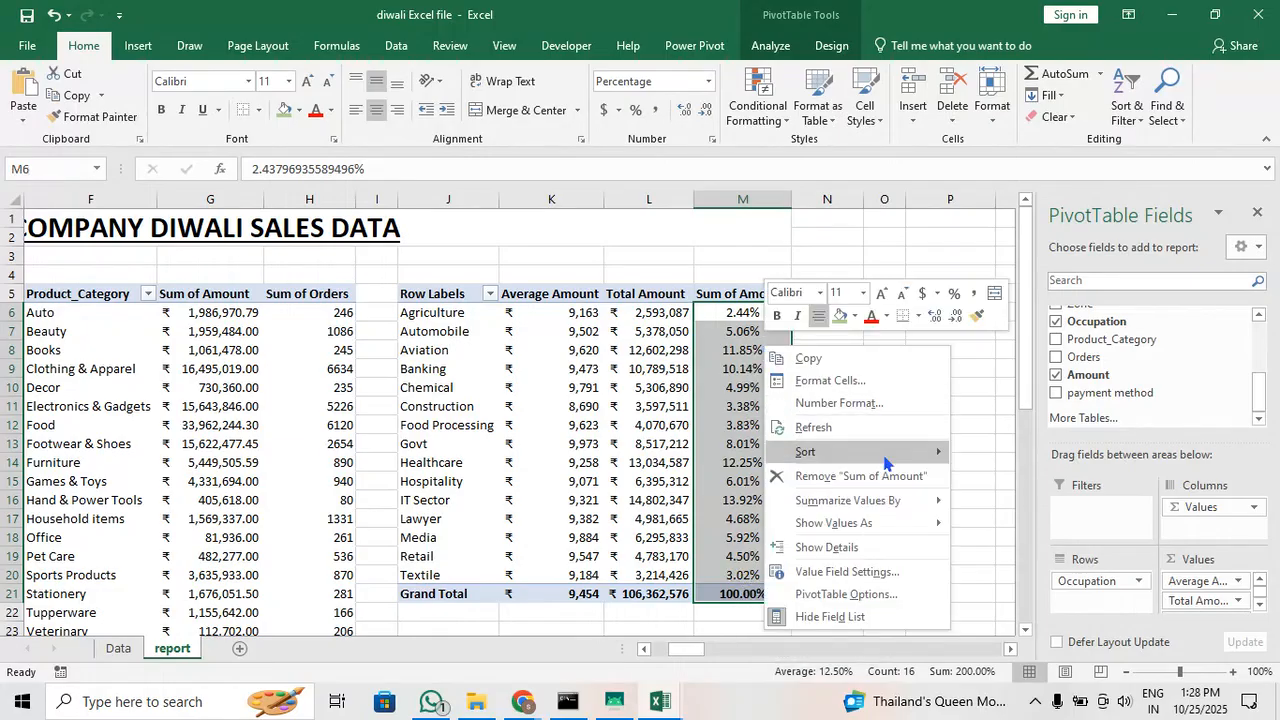
mouse_move(884, 462)
click(720, 379)
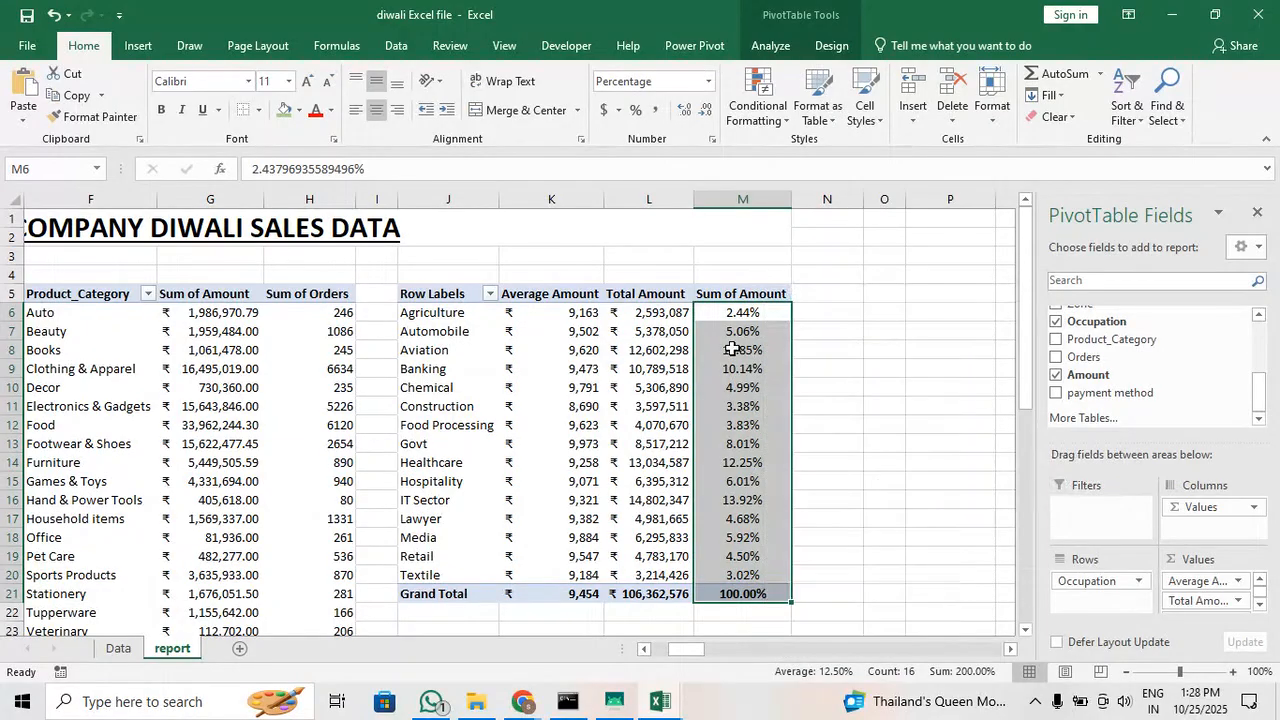
right_click(734, 350)
click(727, 372)
click(728, 370)
right_click(728, 370)
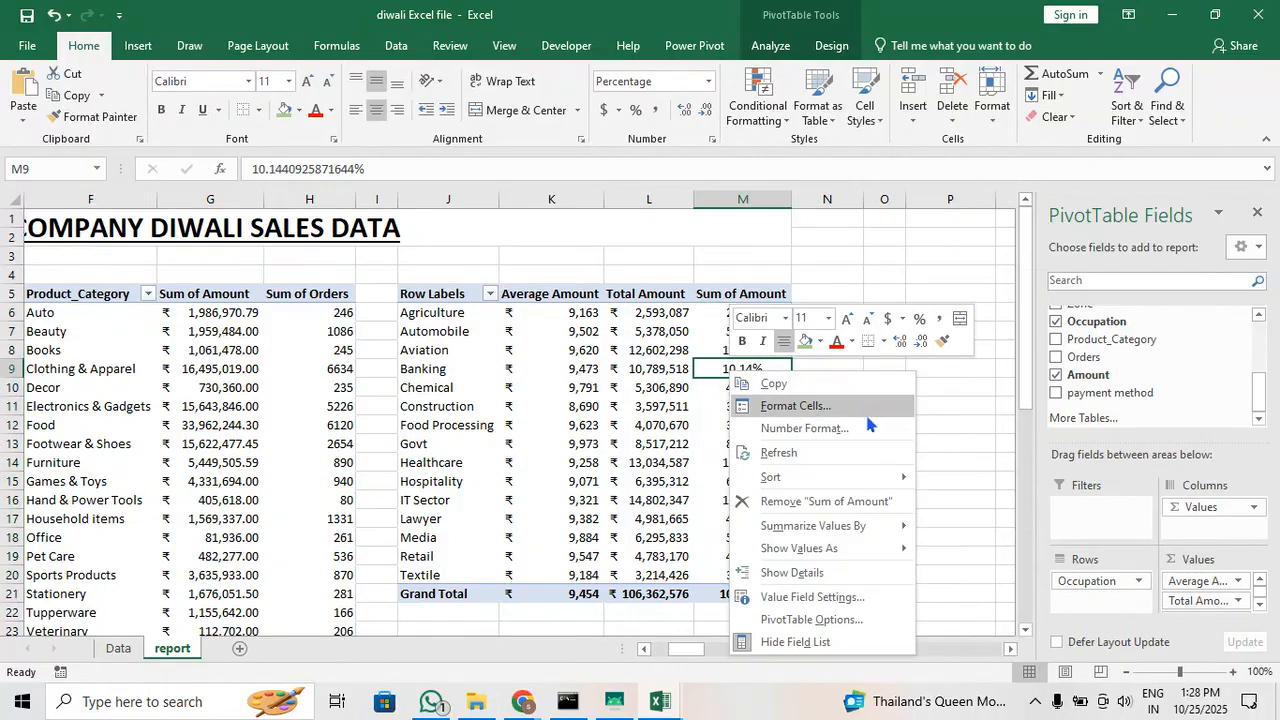
mouse_move(880, 476)
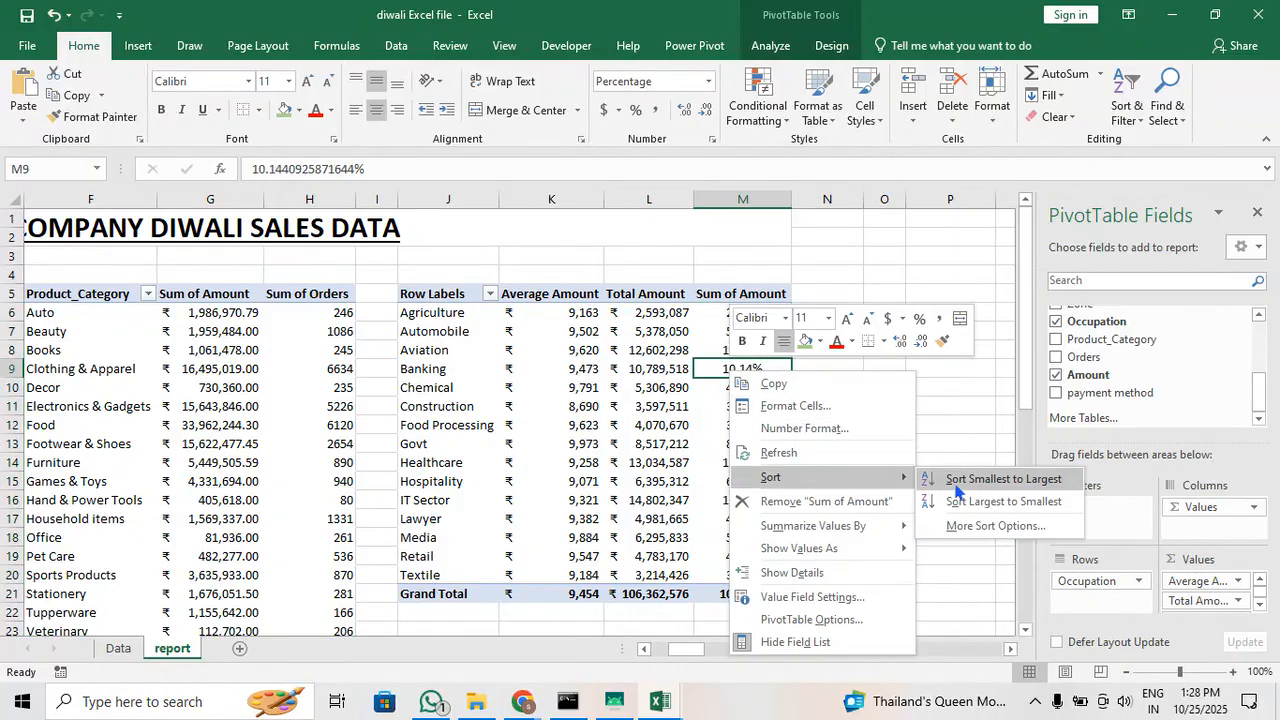
click(995, 510)
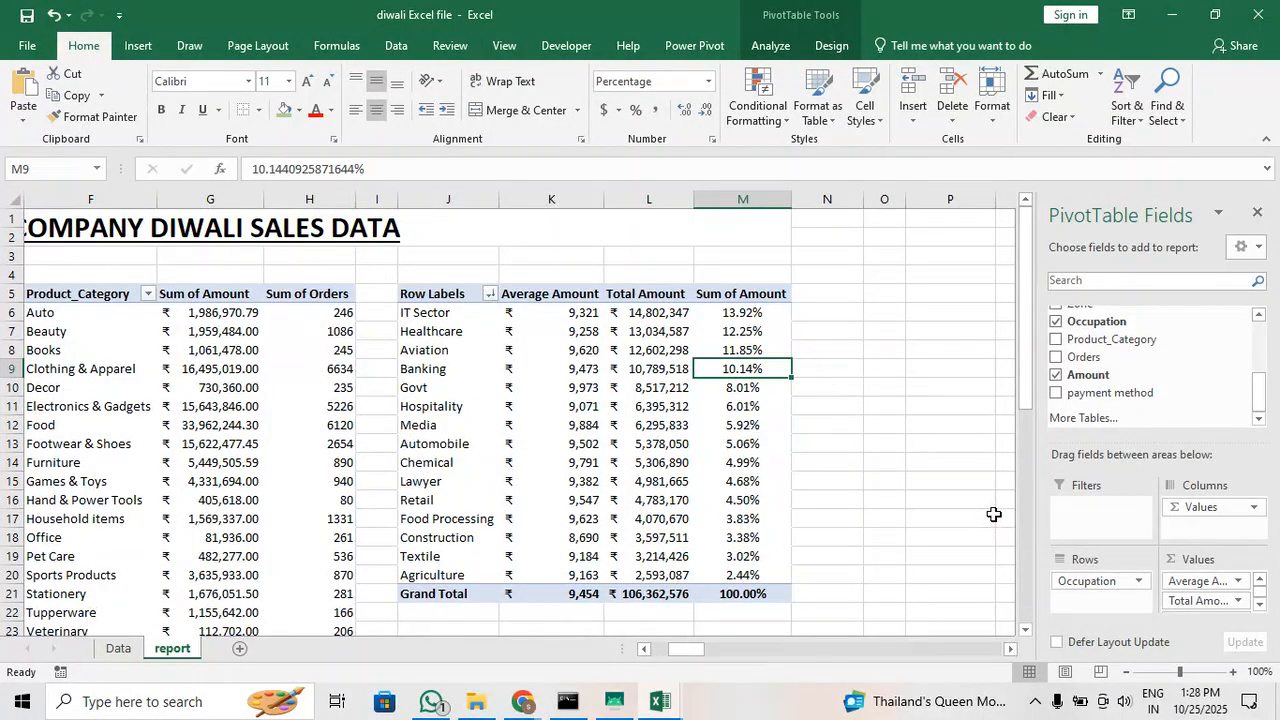
Examine the leading occupations and compare their Total Amount values with their Sum of Amount percentages
drag(452, 317, 739, 389)
click(707, 460)
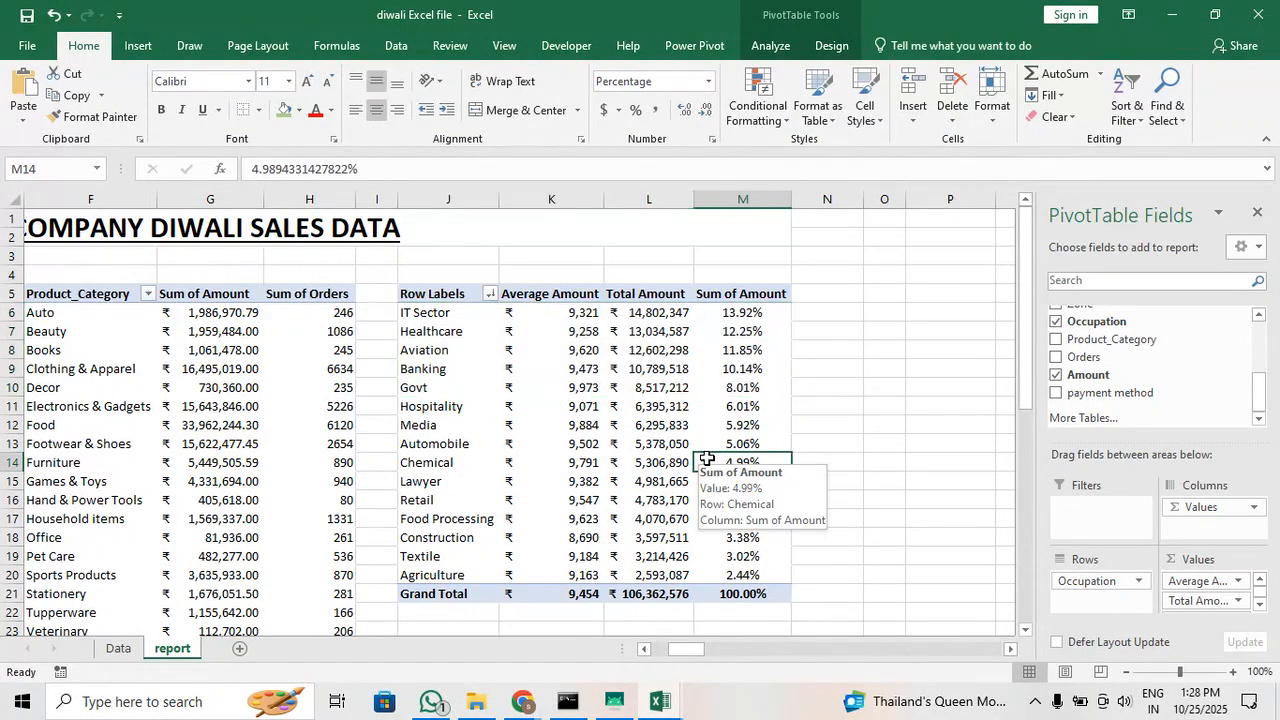
click(659, 312)
drag(659, 312, 666, 455)
drag(760, 306, 776, 443)
Filter the Occupation pivot table to the top 5 items by Sum of Amount
click(613, 368)
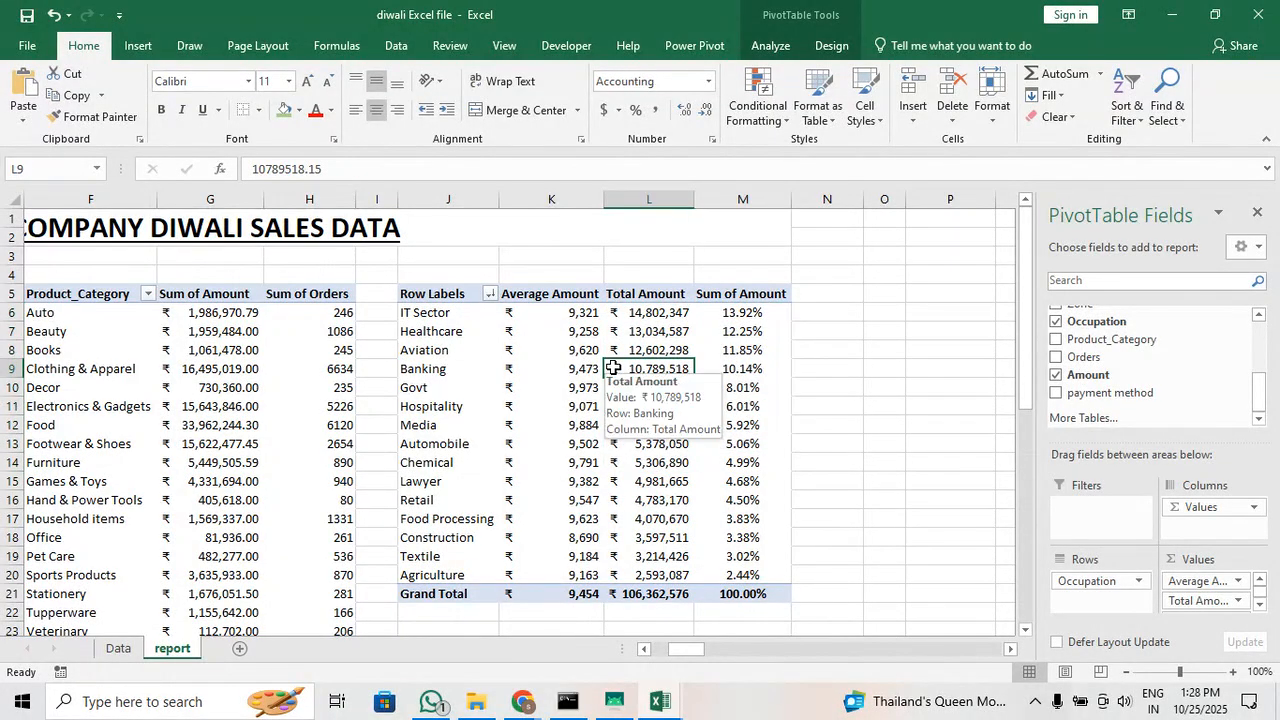
click(489, 293)
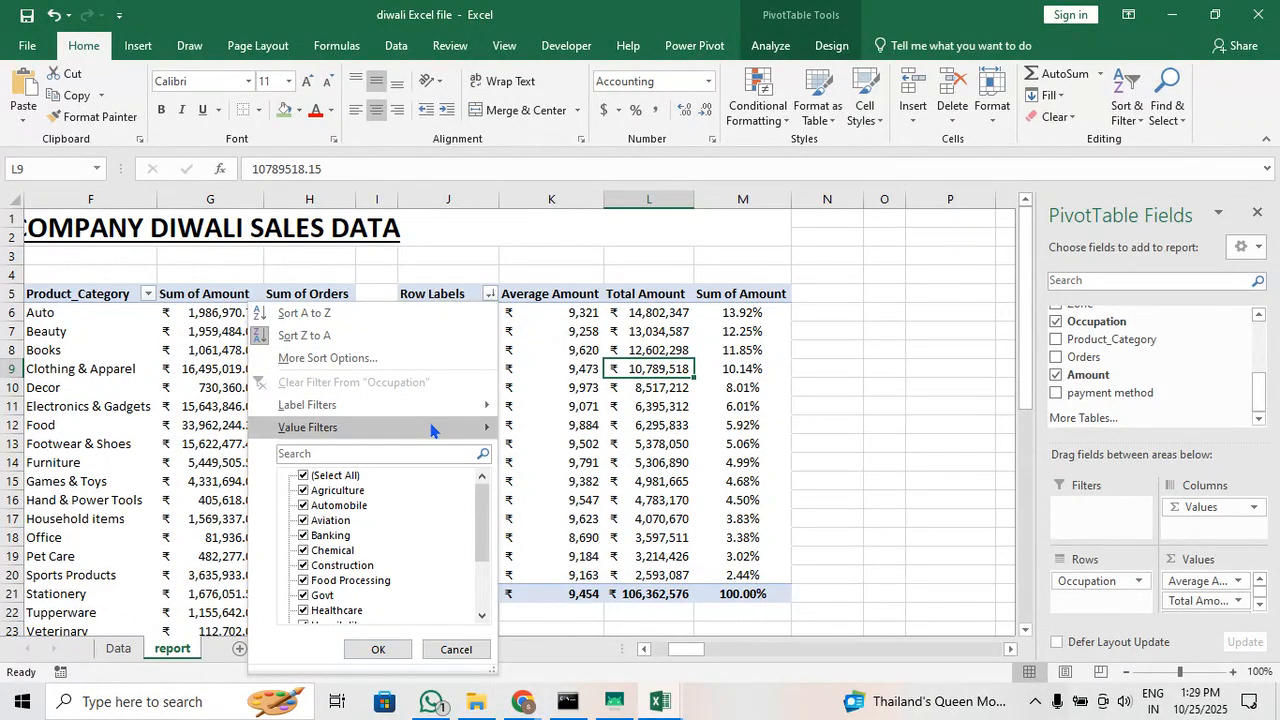
mouse_move(431, 430)
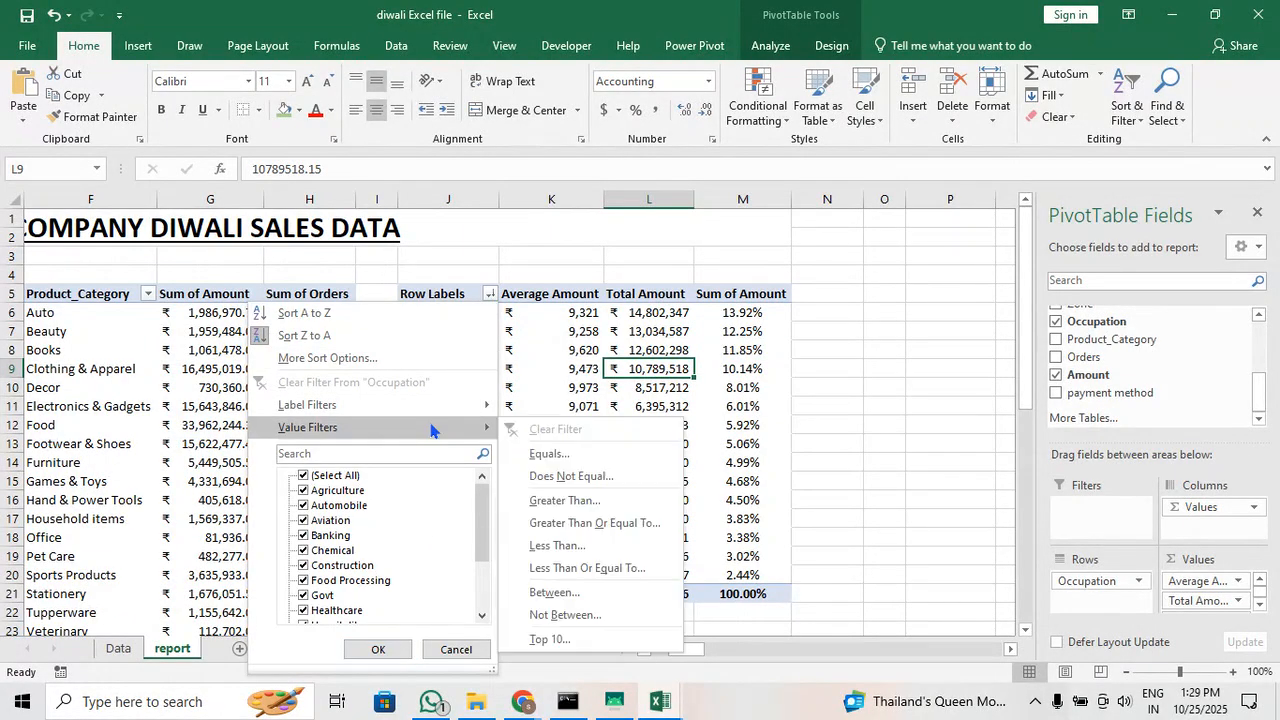
click(578, 641)
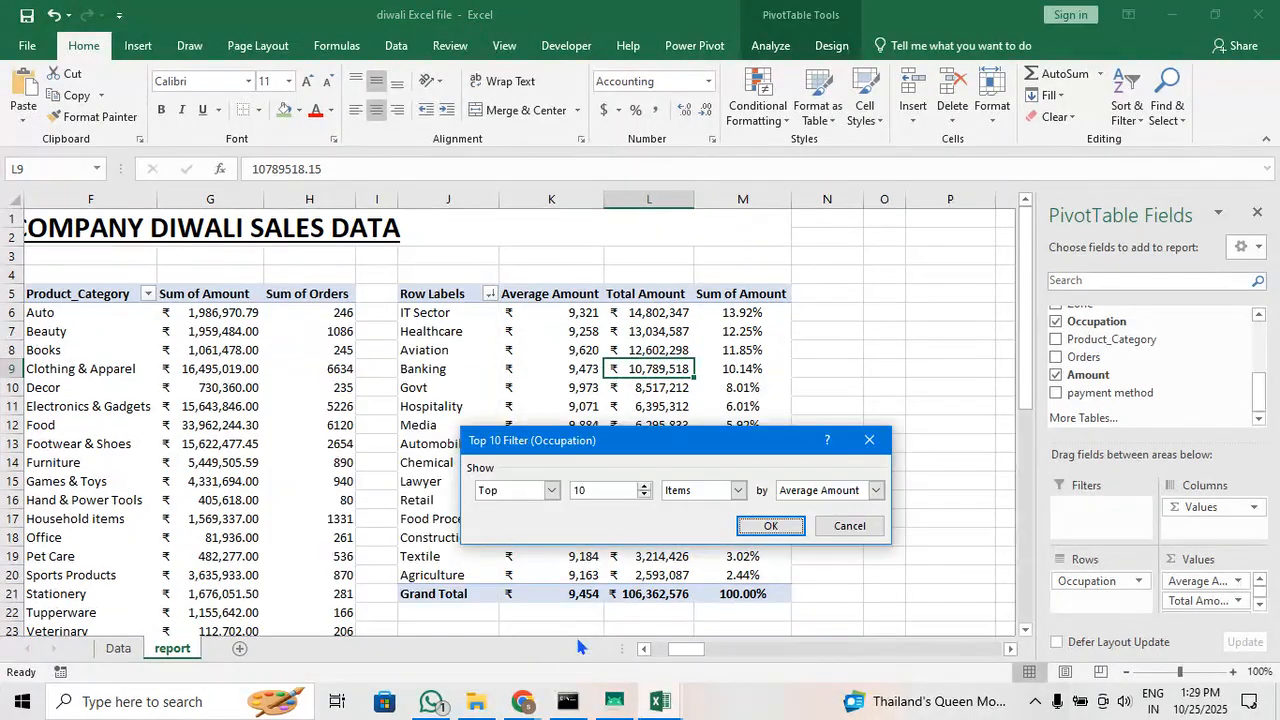
click(552, 490)
click(552, 490)
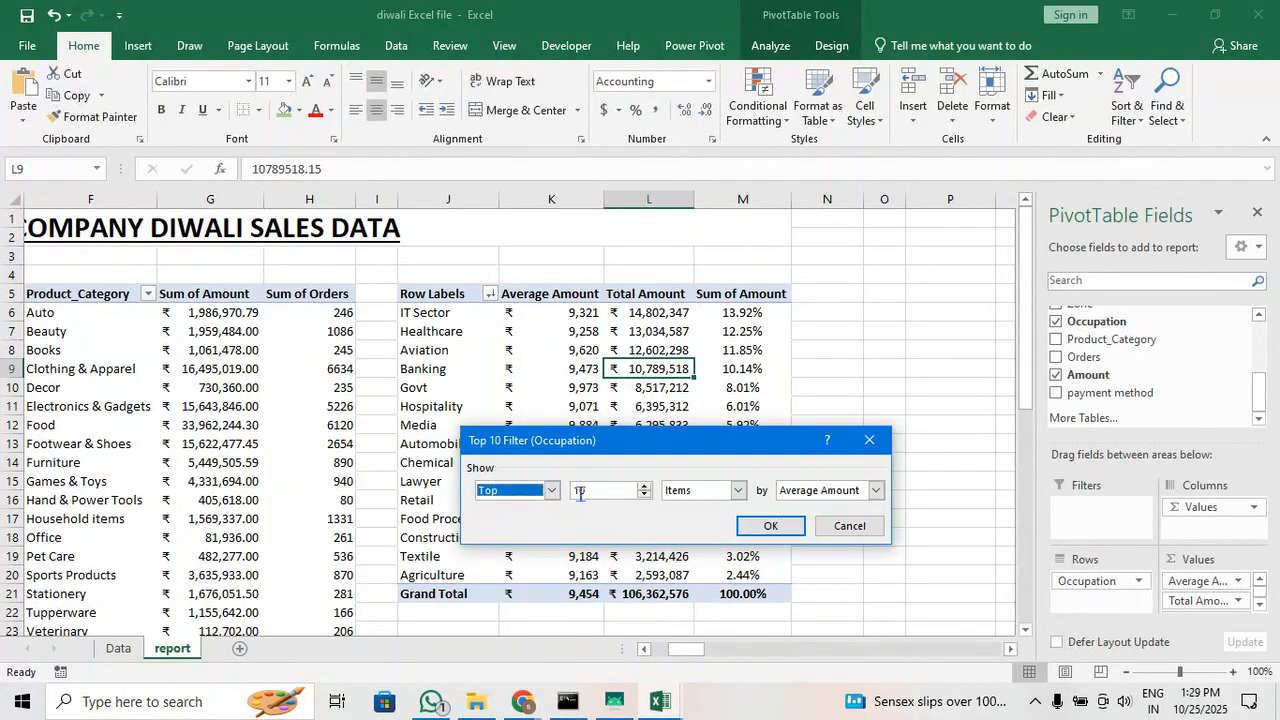
click(580, 491)
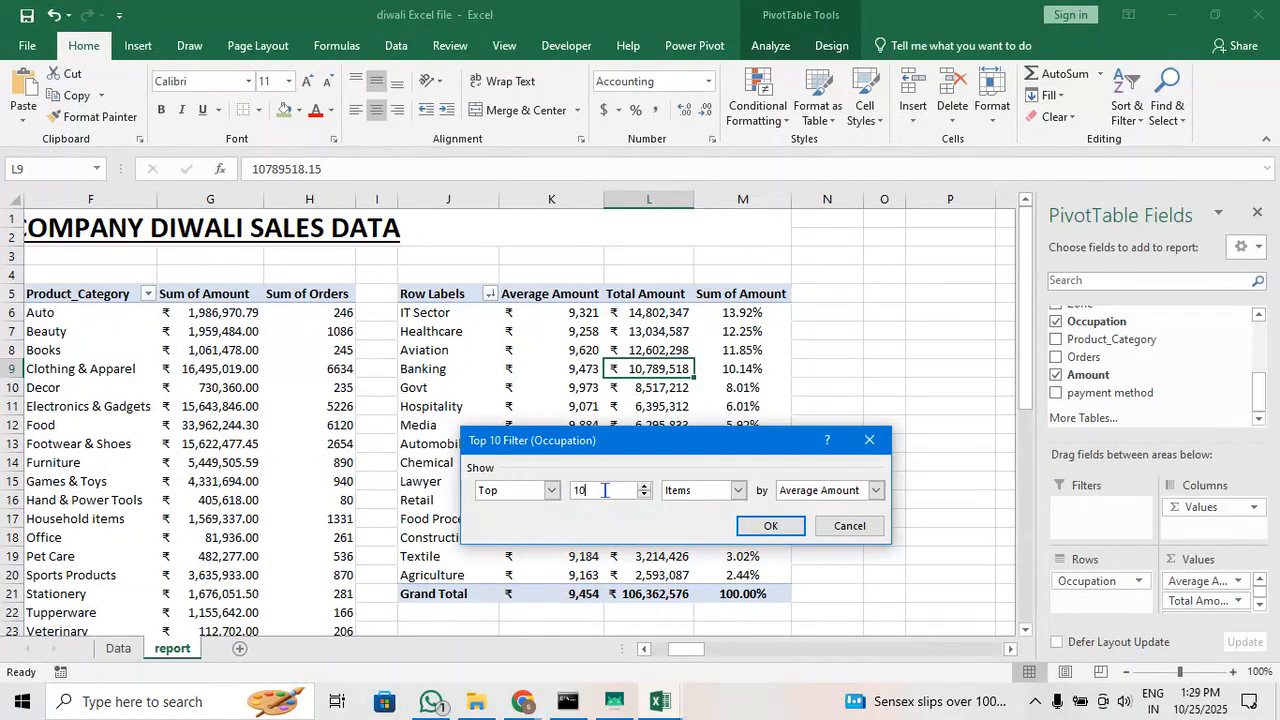
drag(603, 491, 557, 486)
key(BackSpace)
text(5)
click(875, 490)
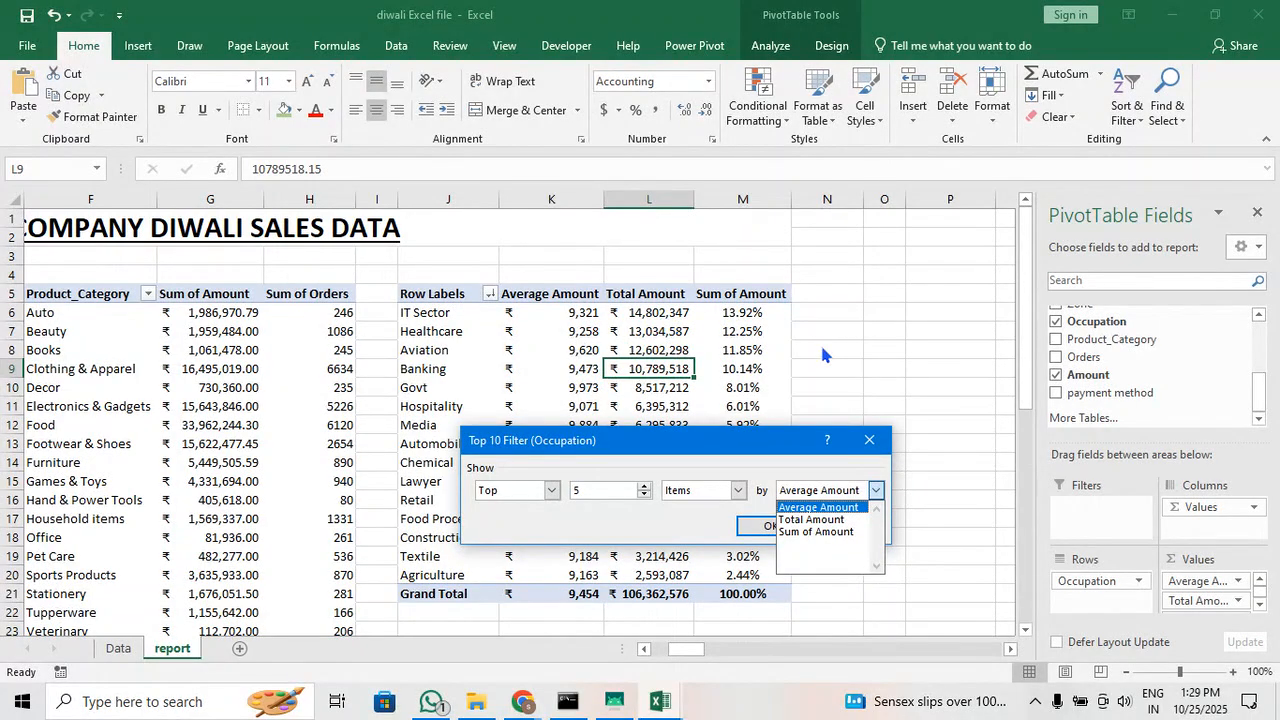
click(813, 535)
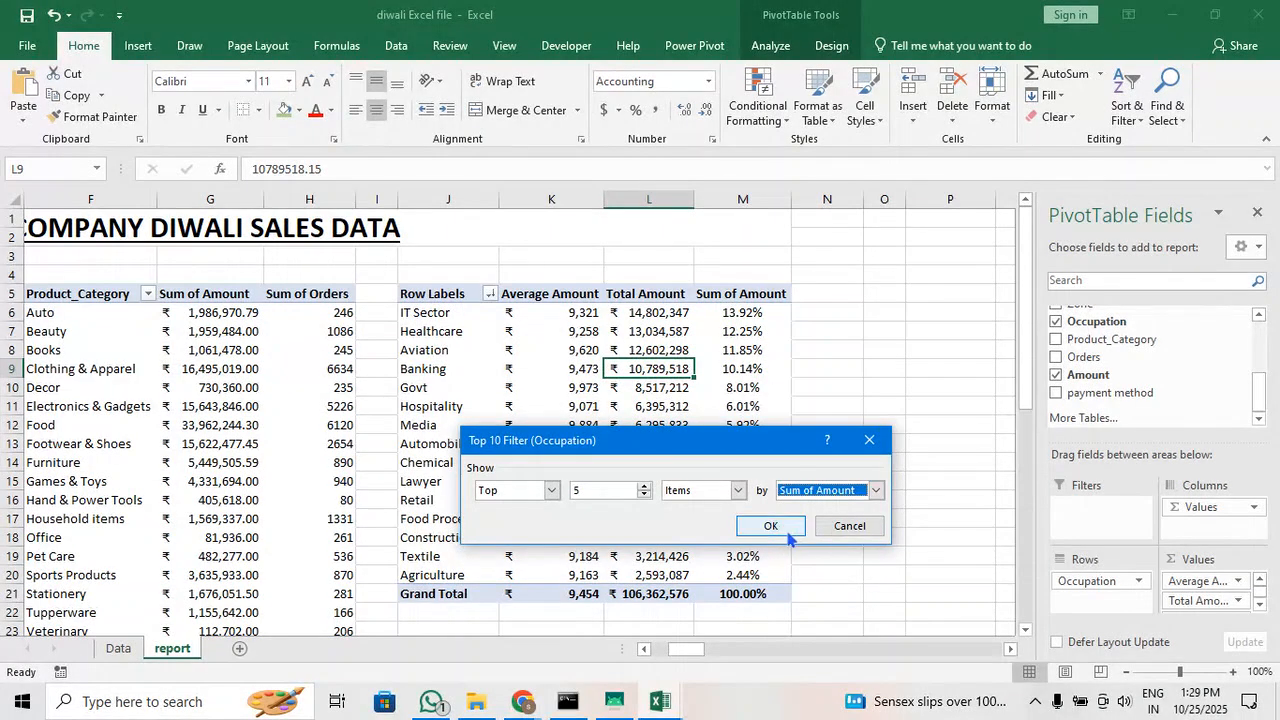
click(770, 526)
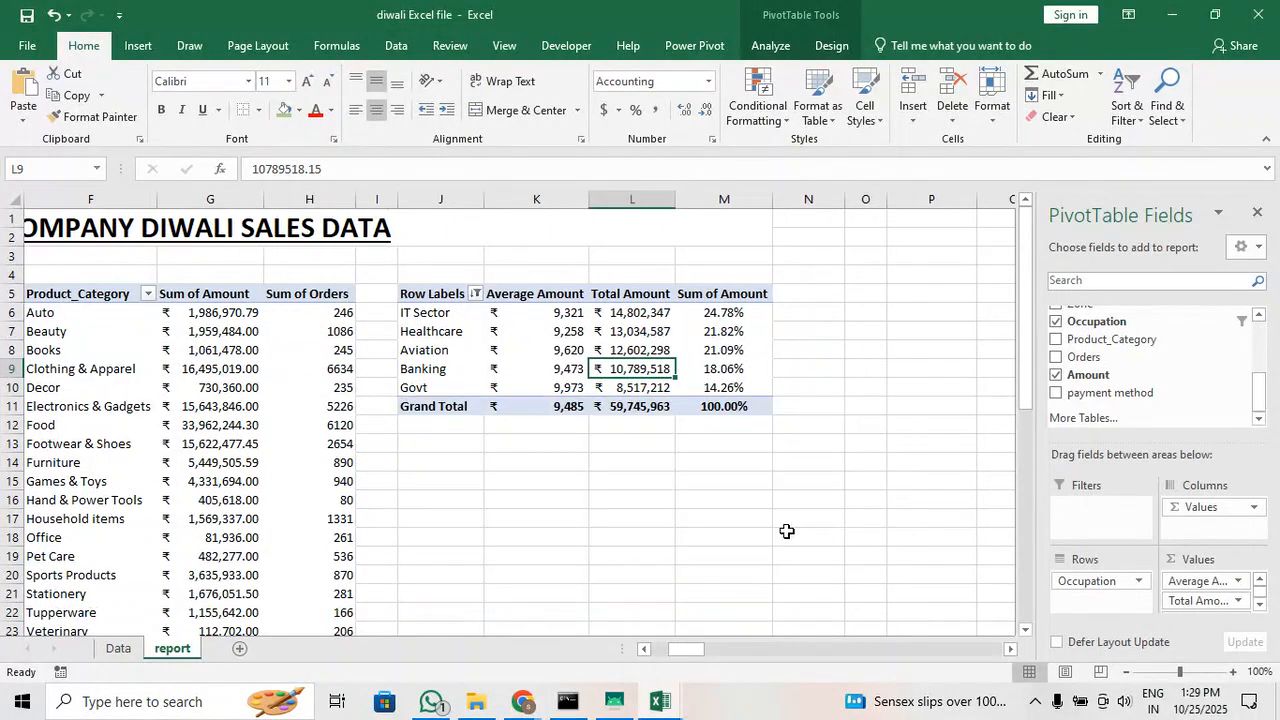
Rename the Sum of Amount column header in the occupation table to "percentage Grand Total"
click(723, 293)
double_click(390, 168)
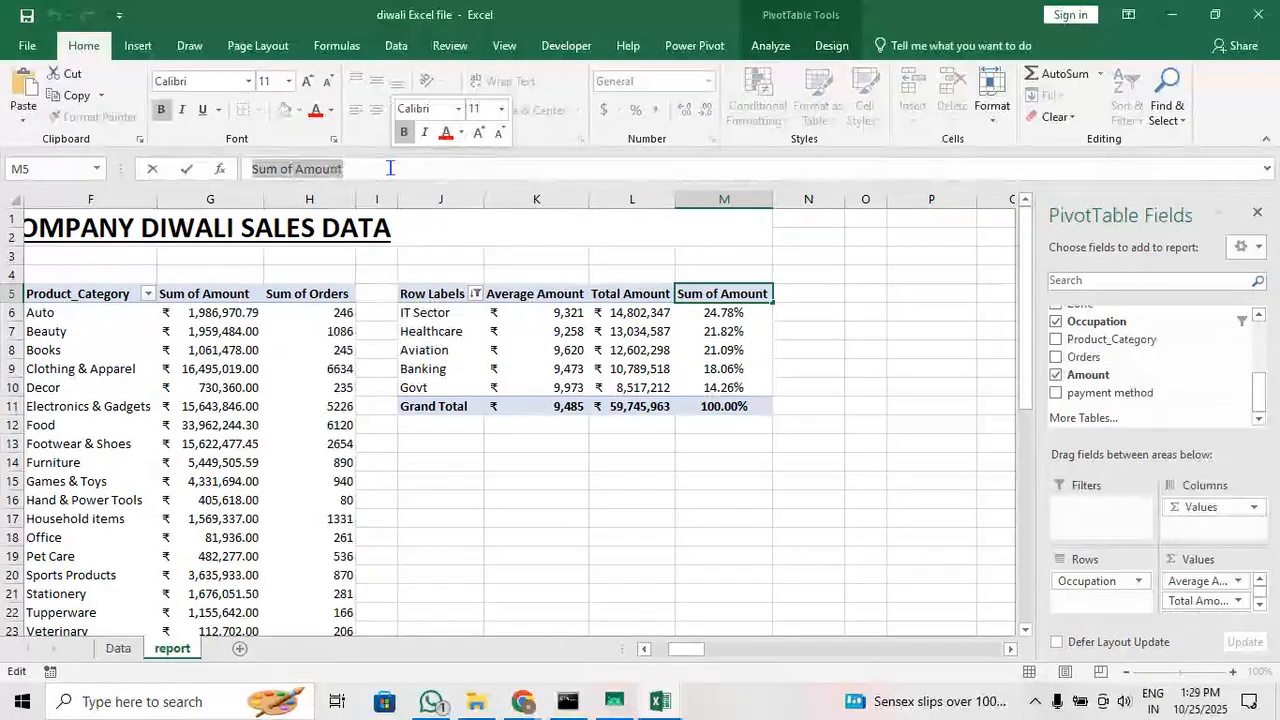
text(percentage Grand )
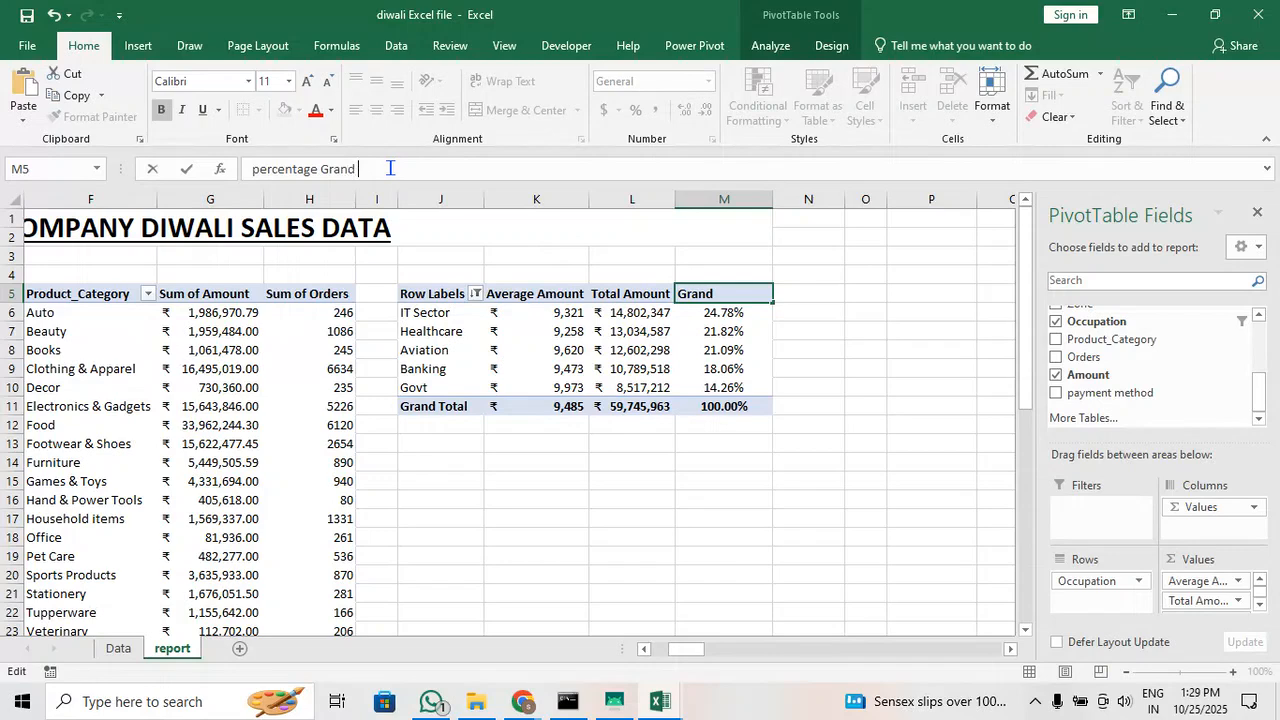
text(Total)
key(Return)
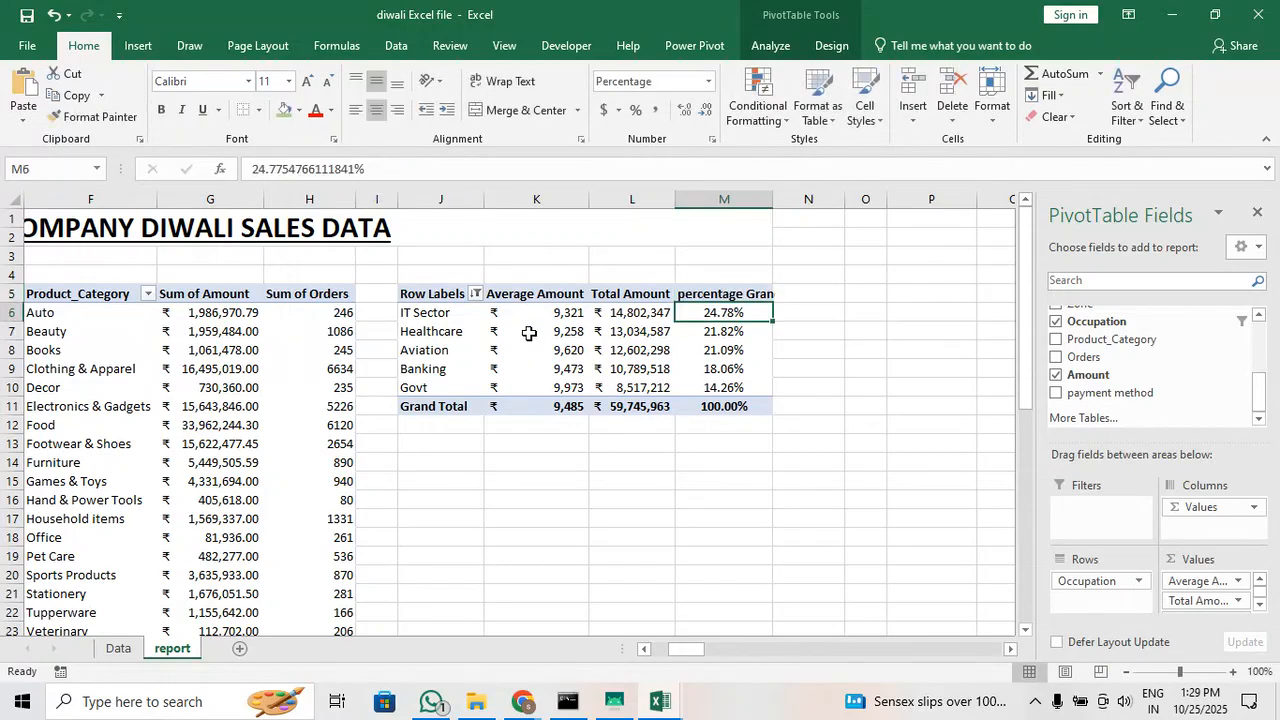
Review the filtered occupations' percentage, total and average values, and look over the age-group and product-category tables
drag(440, 312, 715, 387)
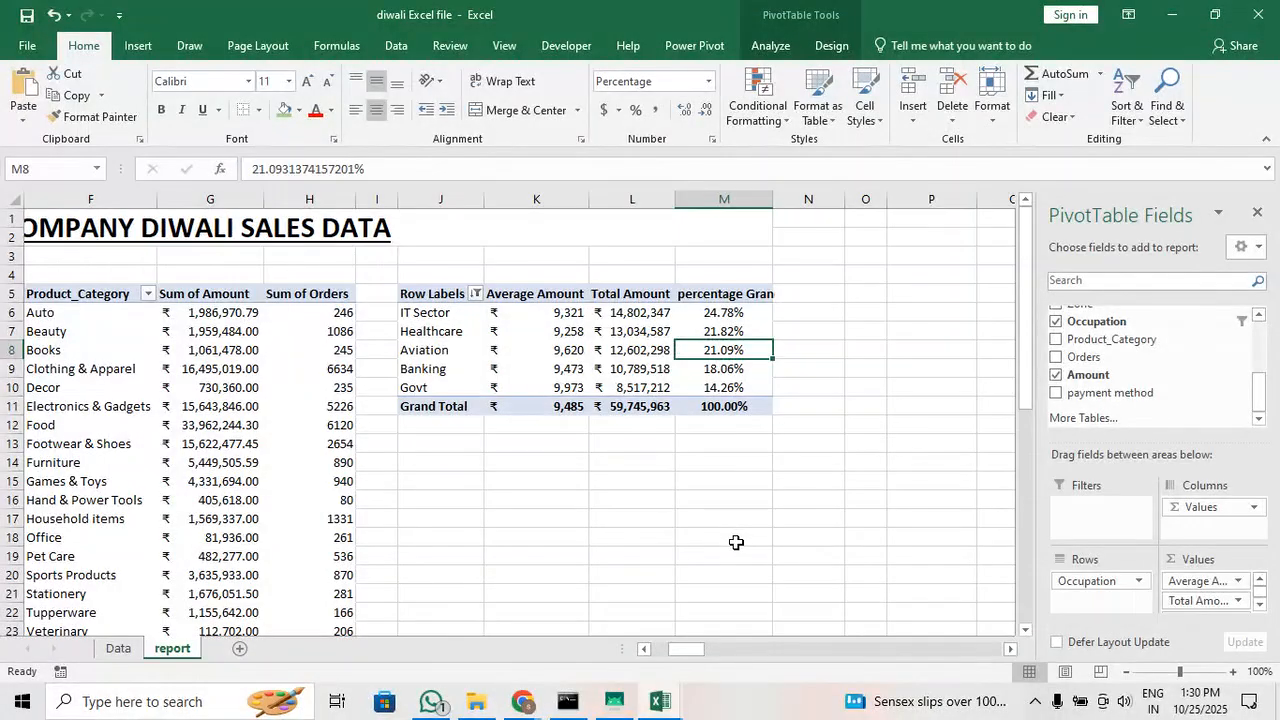
drag(726, 316, 724, 390)
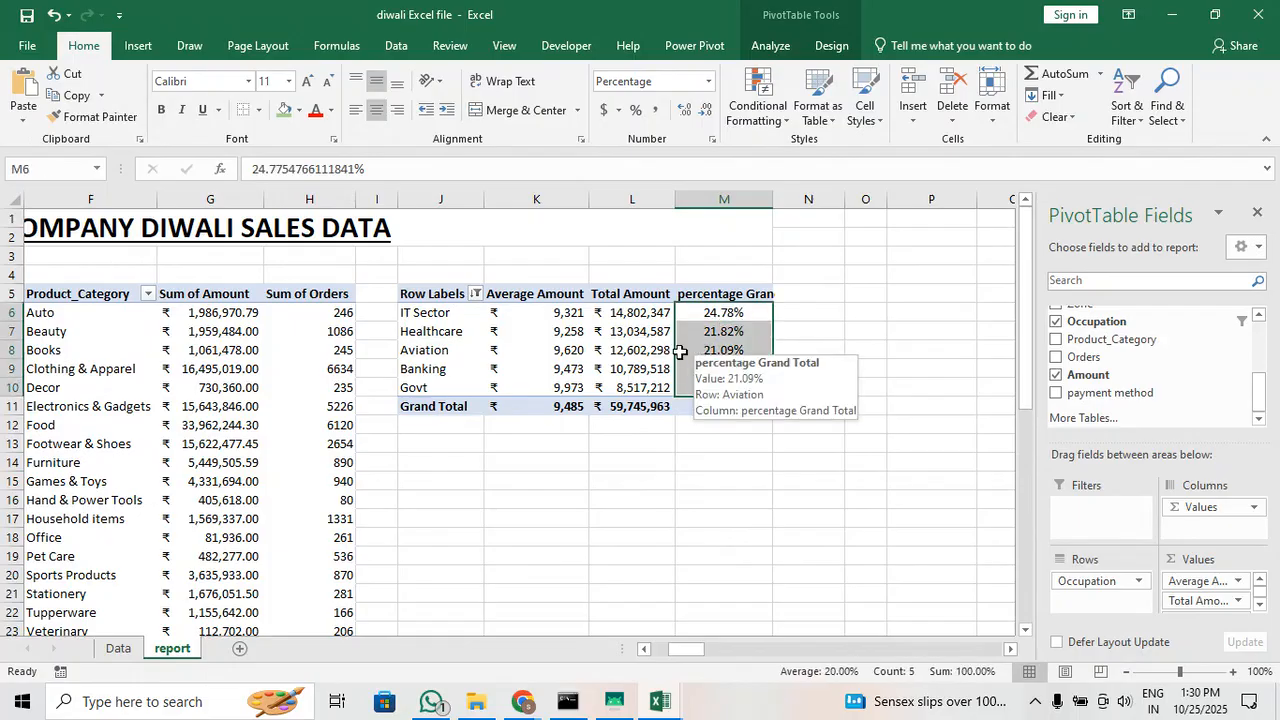
drag(624, 315, 640, 388)
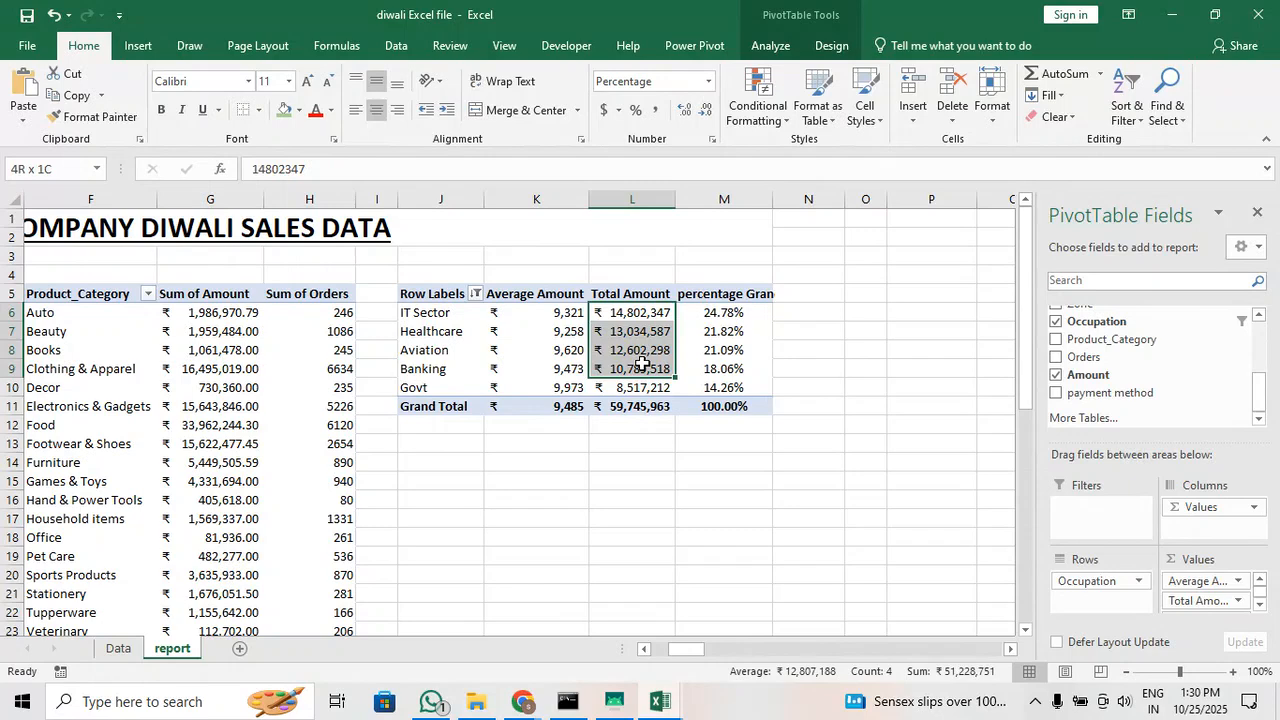
click(557, 314)
drag(557, 314, 590, 398)
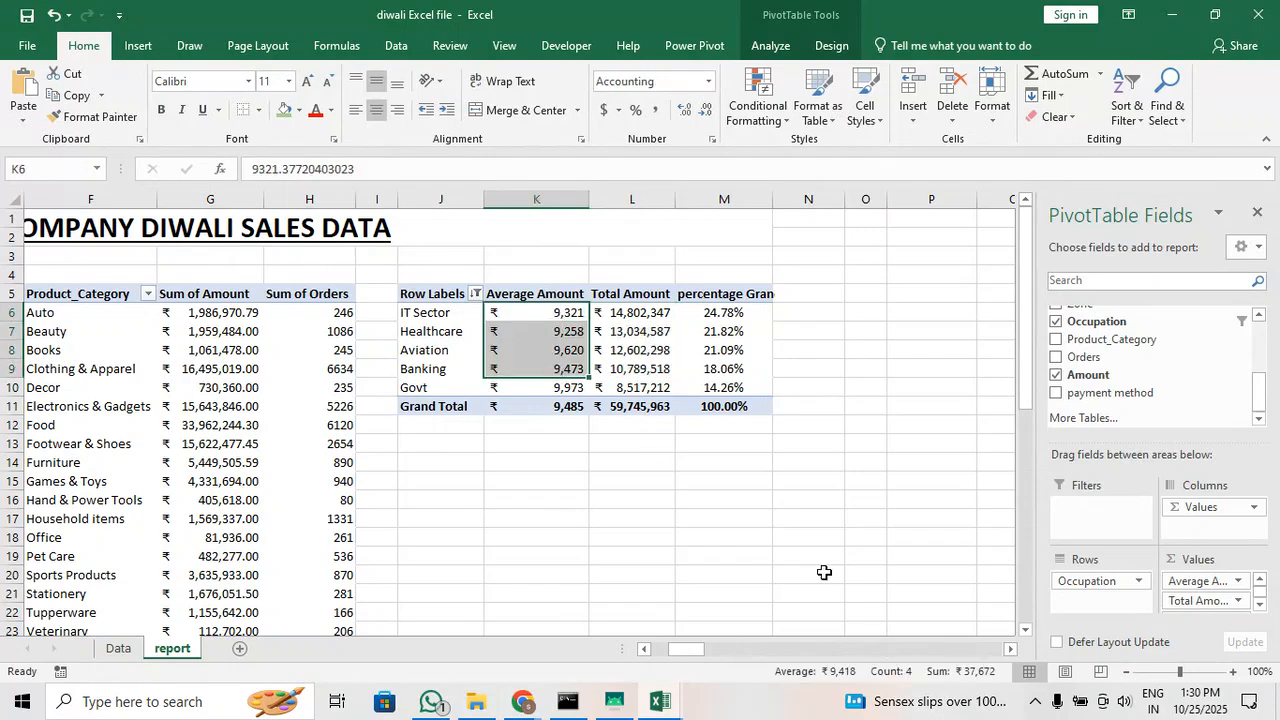
click(808, 537)
drag(857, 648, 778, 642)
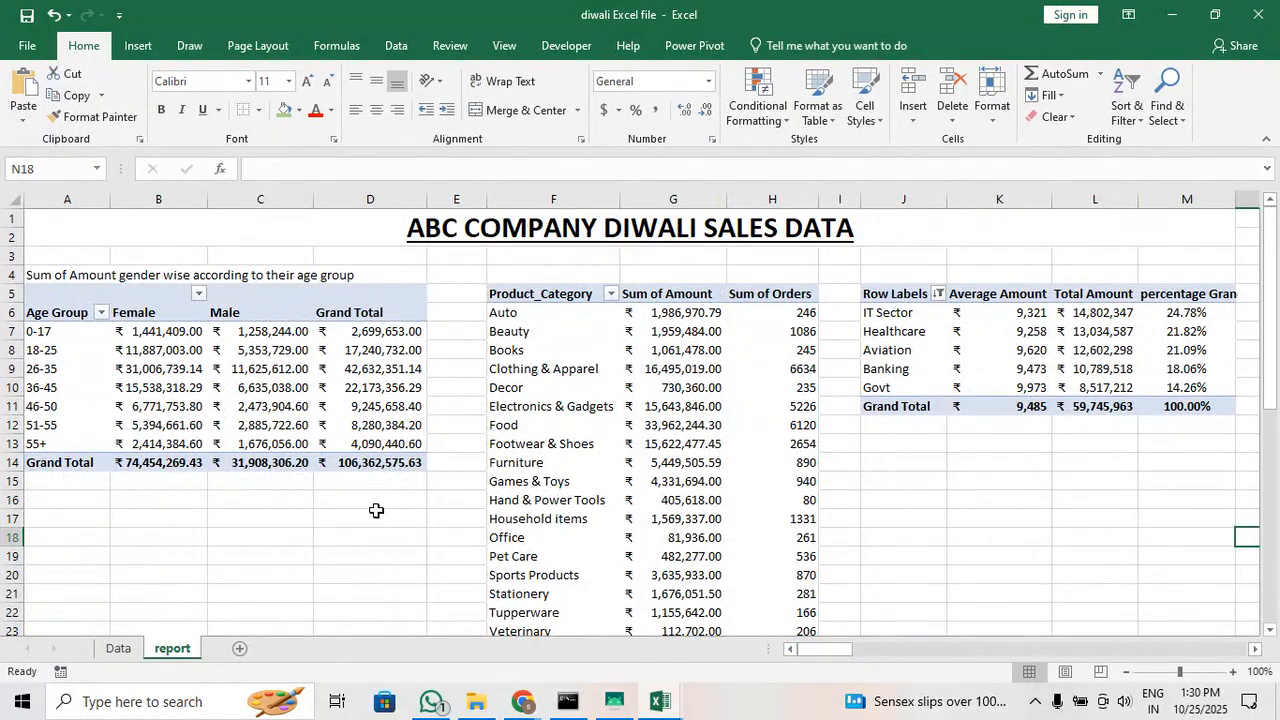
click(65, 368)
click(537, 360)
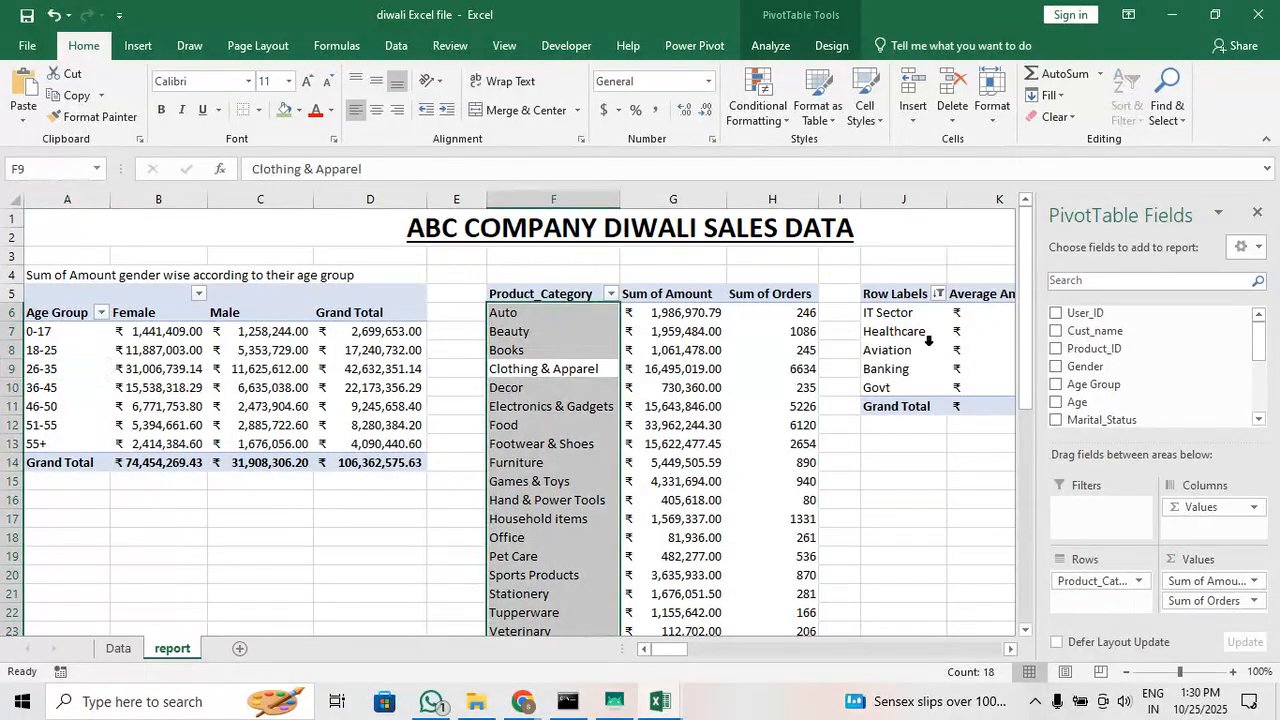
Rename the occupation table's Row Labels header to "Occupations"
click(905, 294)
double_click(905, 294)
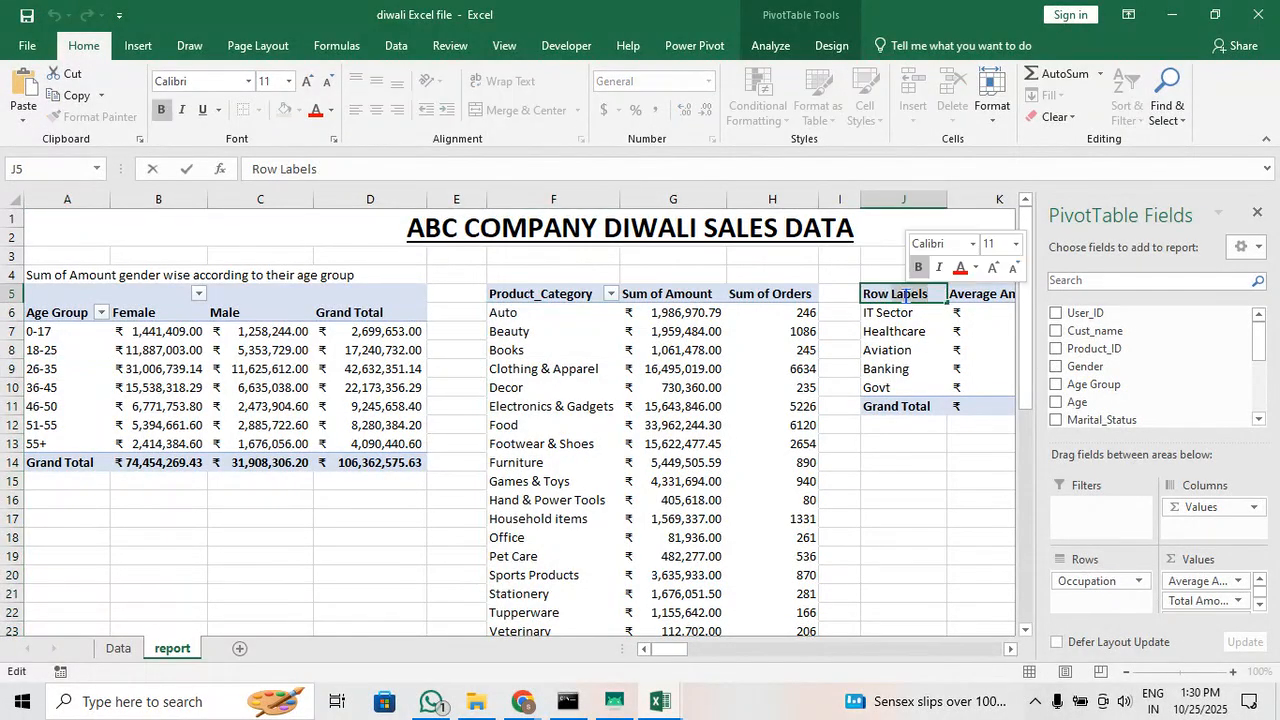
key(BackSpace)
key(BackSpace)
key(BackSpace)
key(BackSpace)
key(BackSpace)
key(BackSpace)
key(BackSpace)
key(BackSpace)
key(BackSpace)
key(BackSpace)
text(O)
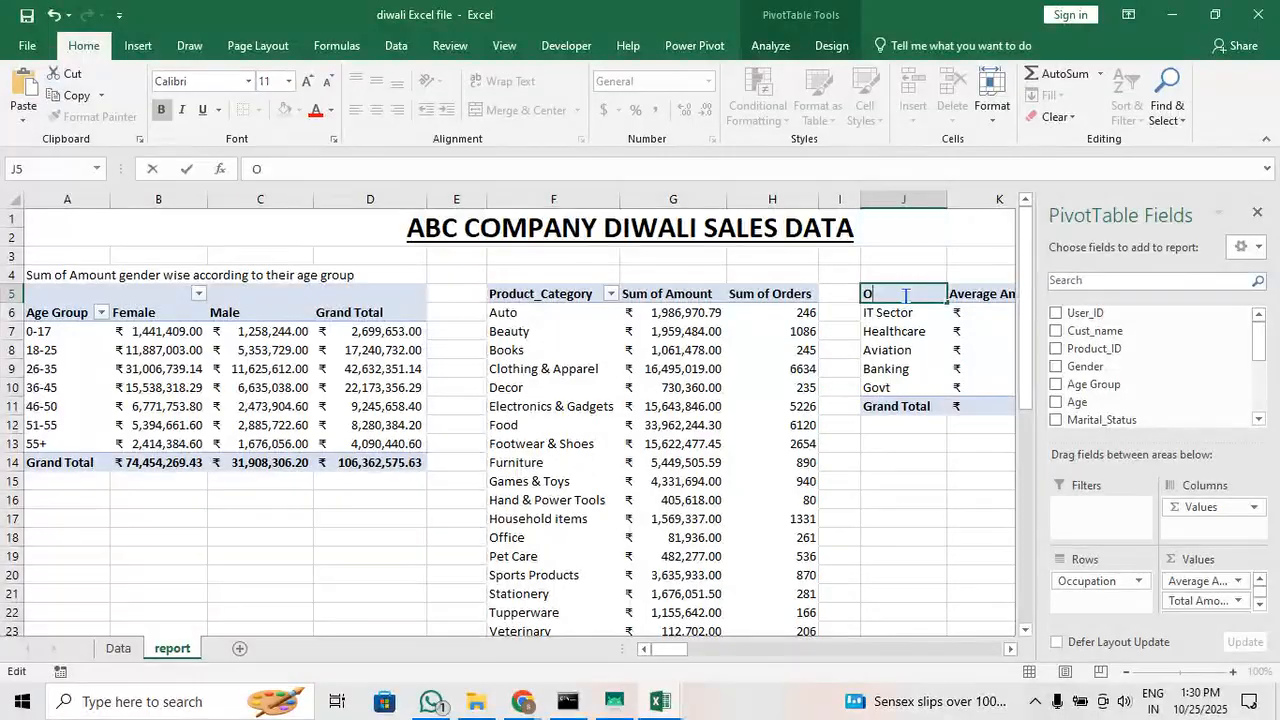
text(ccupations)
click(906, 497)
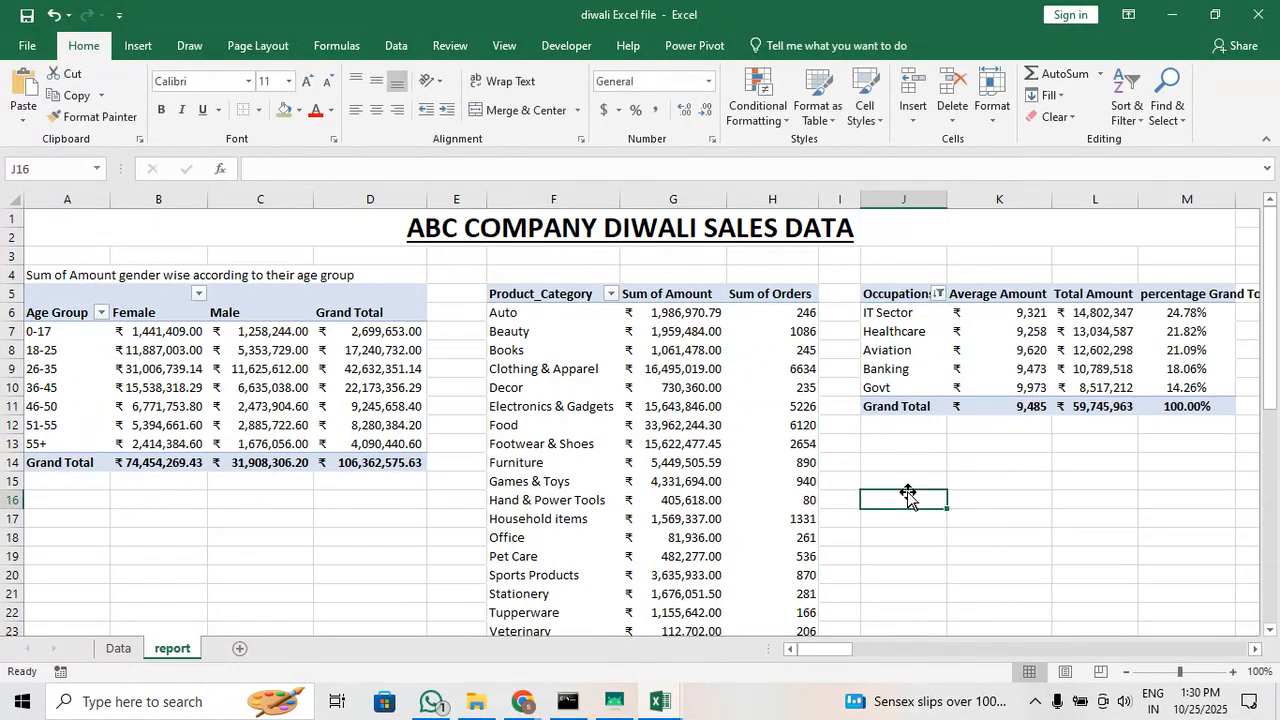
Look through the pivot fields and the report sheet's existing tables for a further summary and free space
mouse_move(840, 650)
mouse_down()
mouse_move(855, 650)
mouse_move(836, 650)
mouse_up()
click(983, 366)
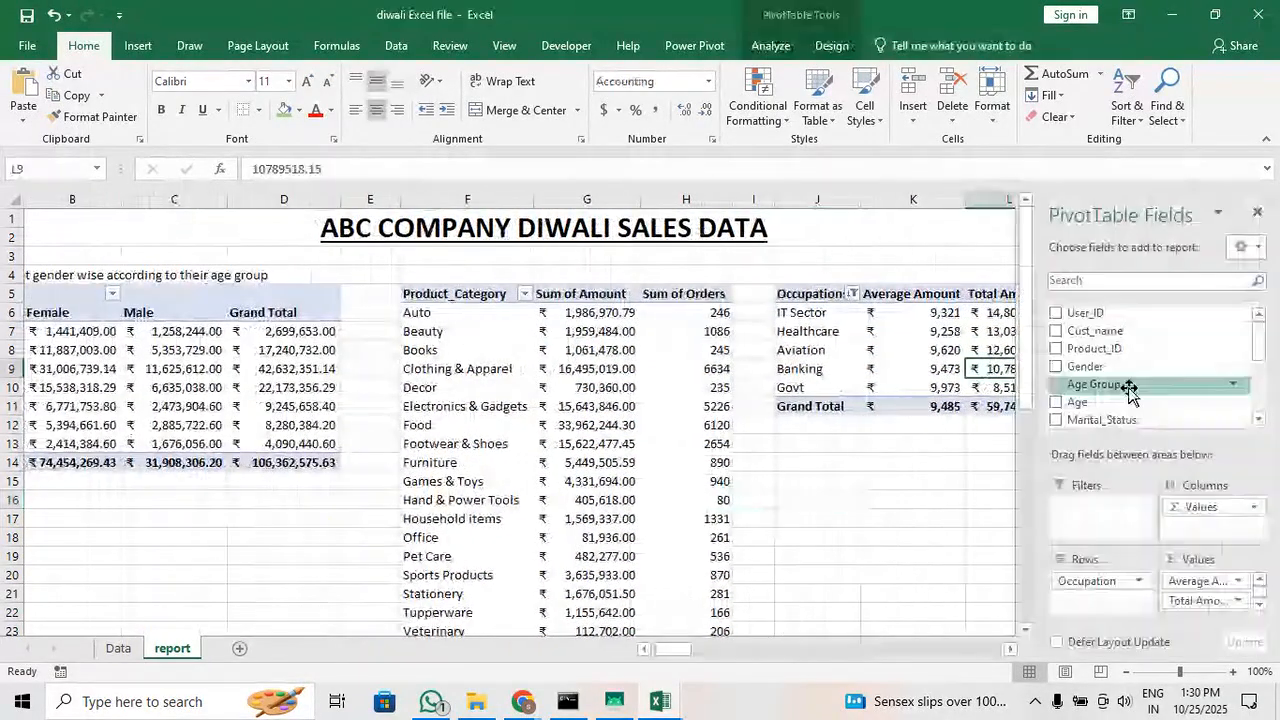
click(602, 444)
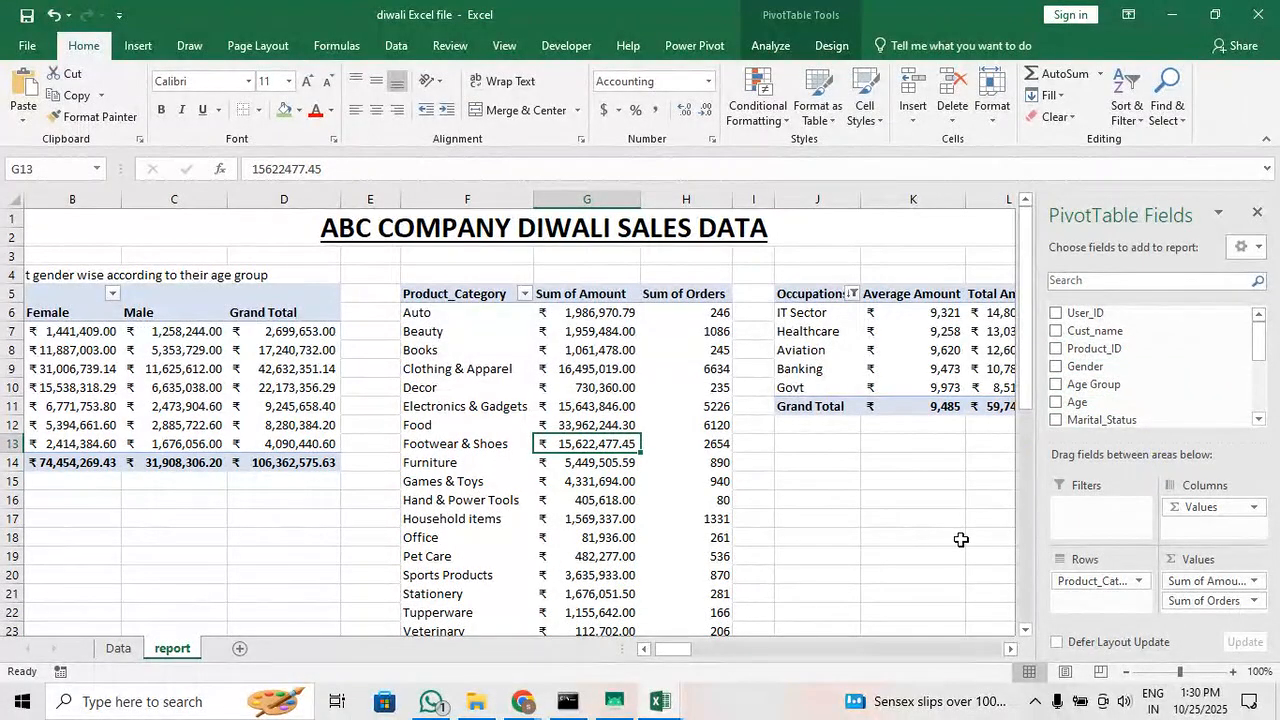
scroll(1155, 397, down, 1)
scroll(1160, 400, down, 2)
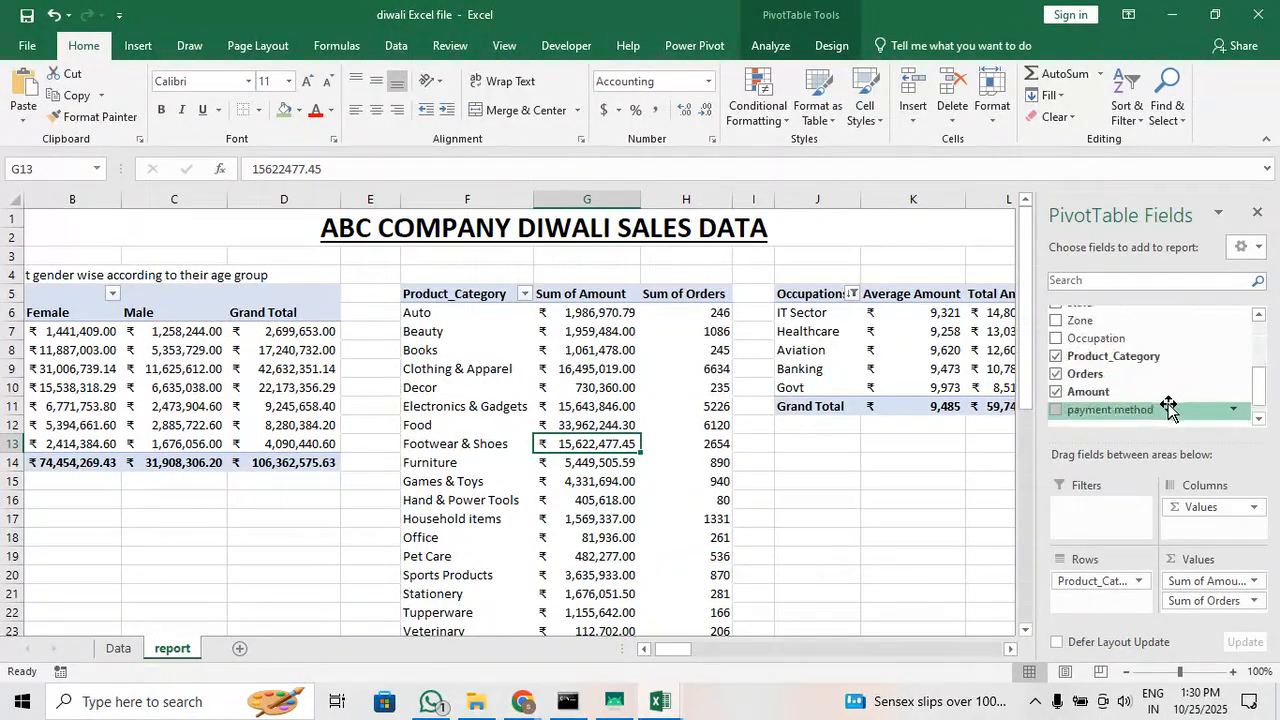
scroll(1168, 404, up, 3)
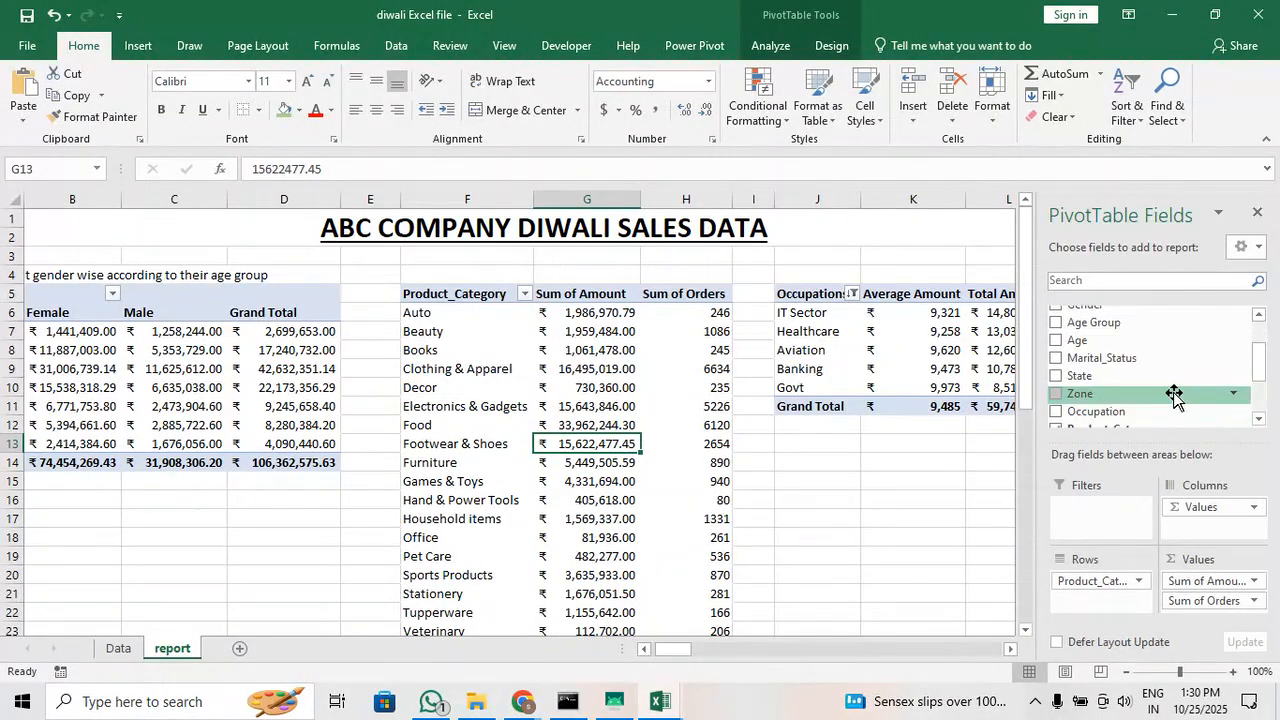
click(845, 593)
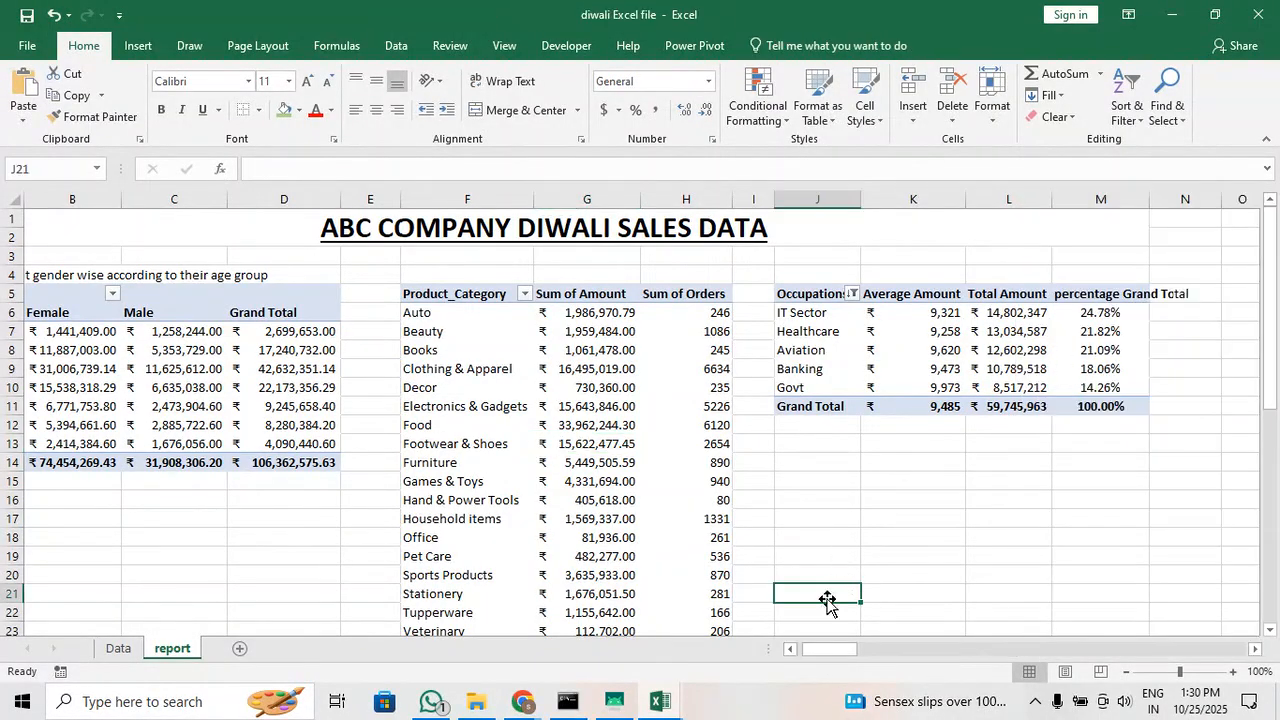
scroll(835, 660, left, 1)
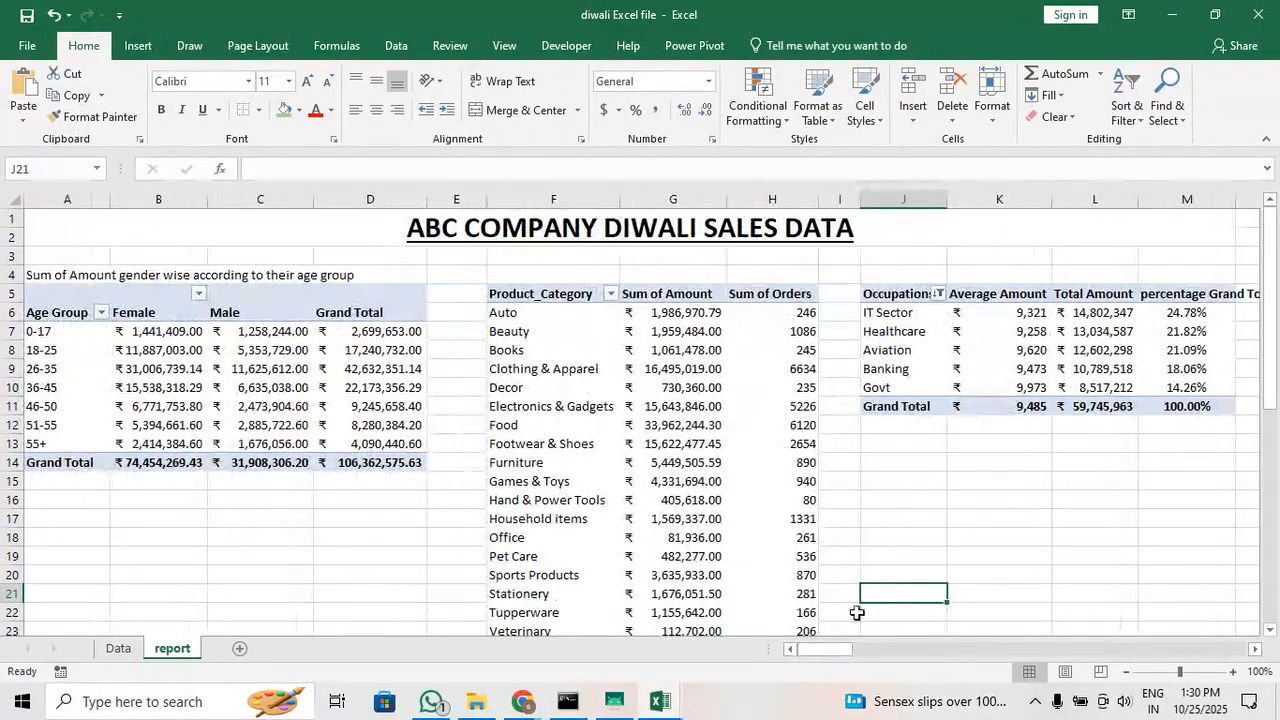
scroll(962, 539, down, 1)
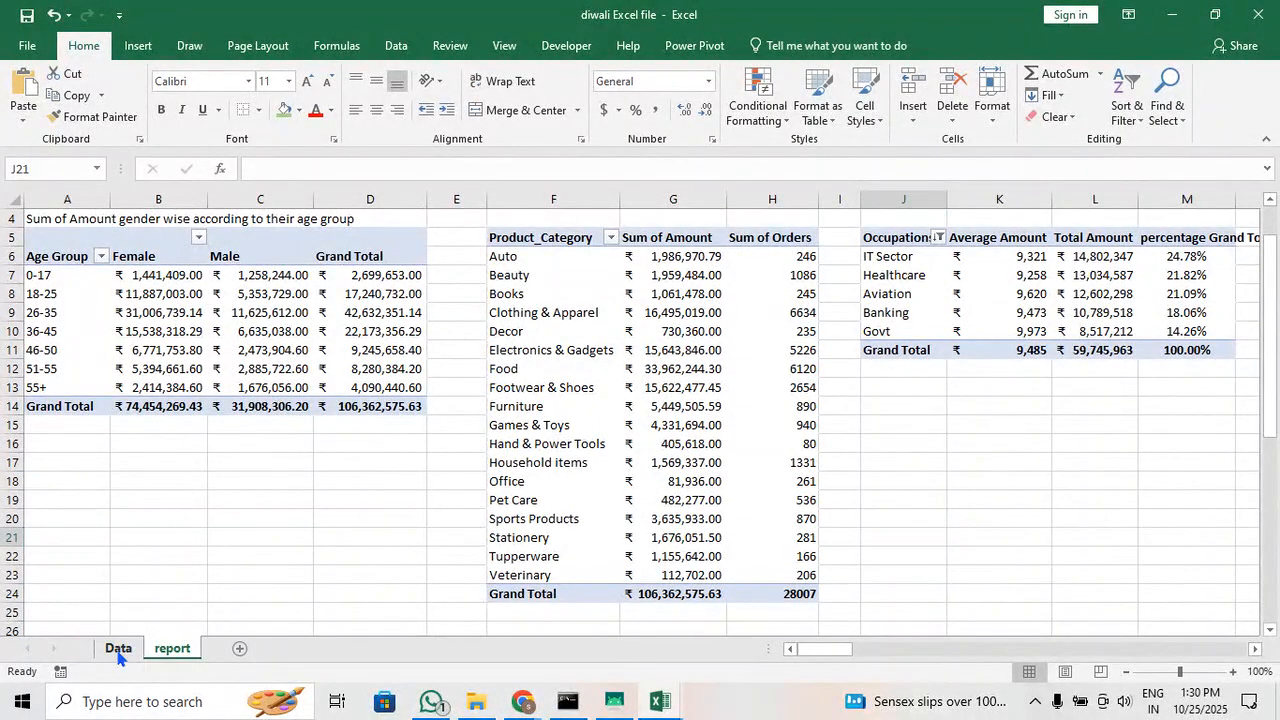
Create a pivot table from the Data sheet's range at cell A17 of the report sheet, with Cust_name as the row field
click(118, 648)
click(138, 45)
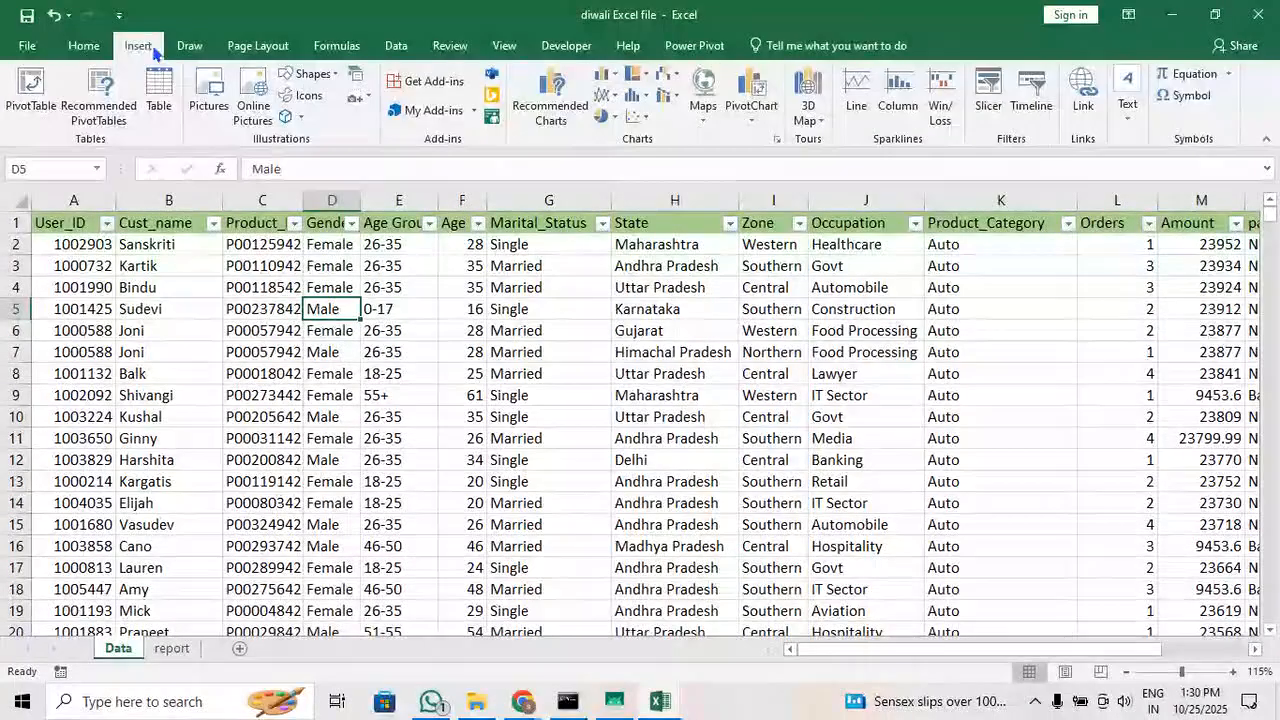
click(38, 100)
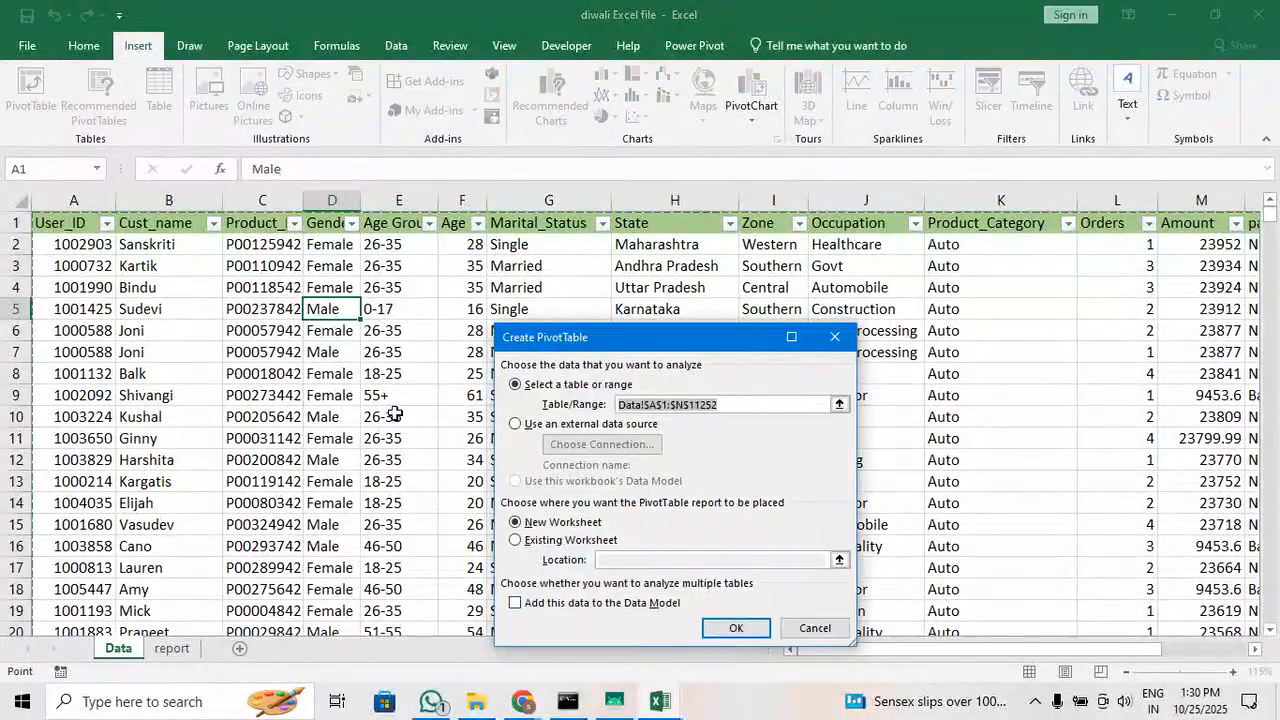
click(562, 541)
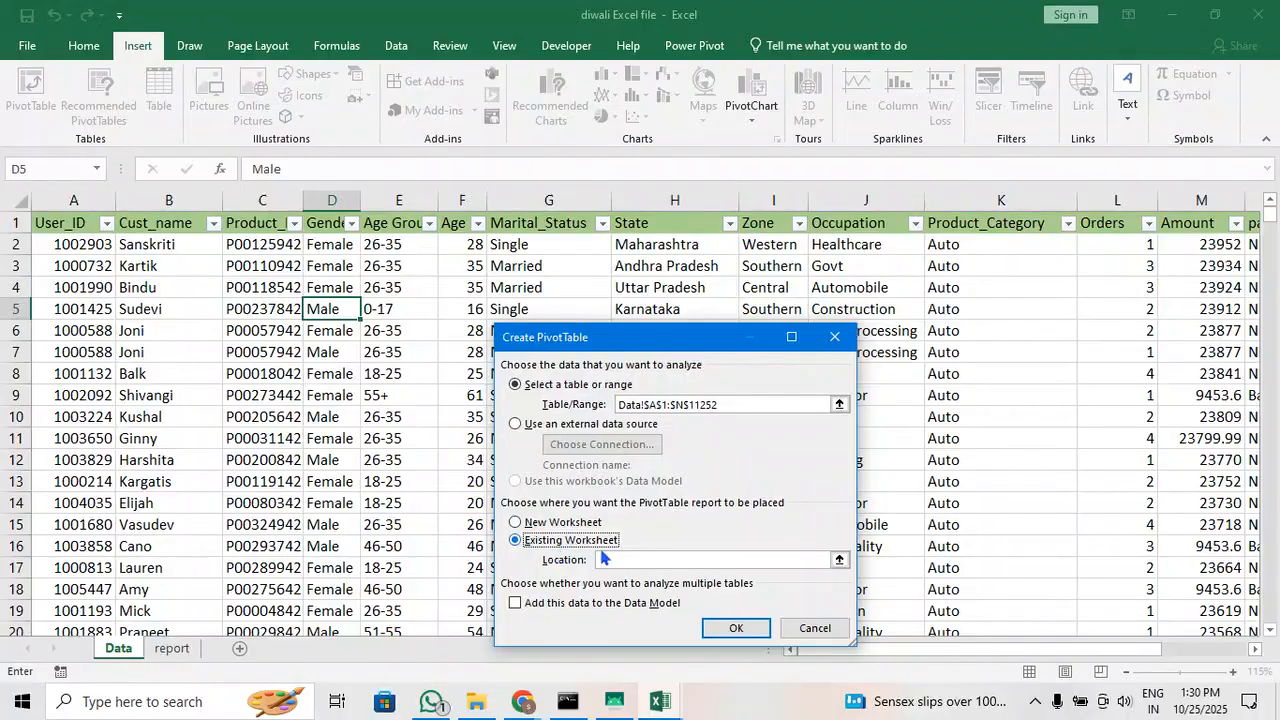
click(171, 648)
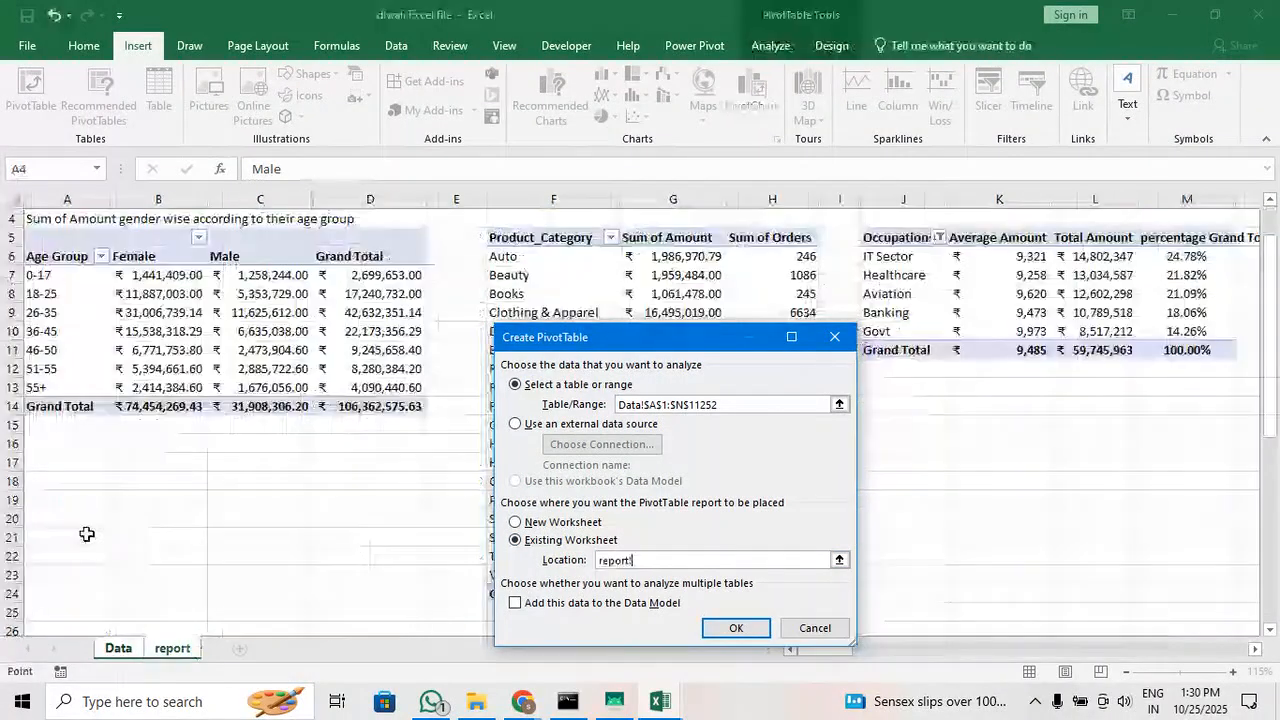
click(60, 464)
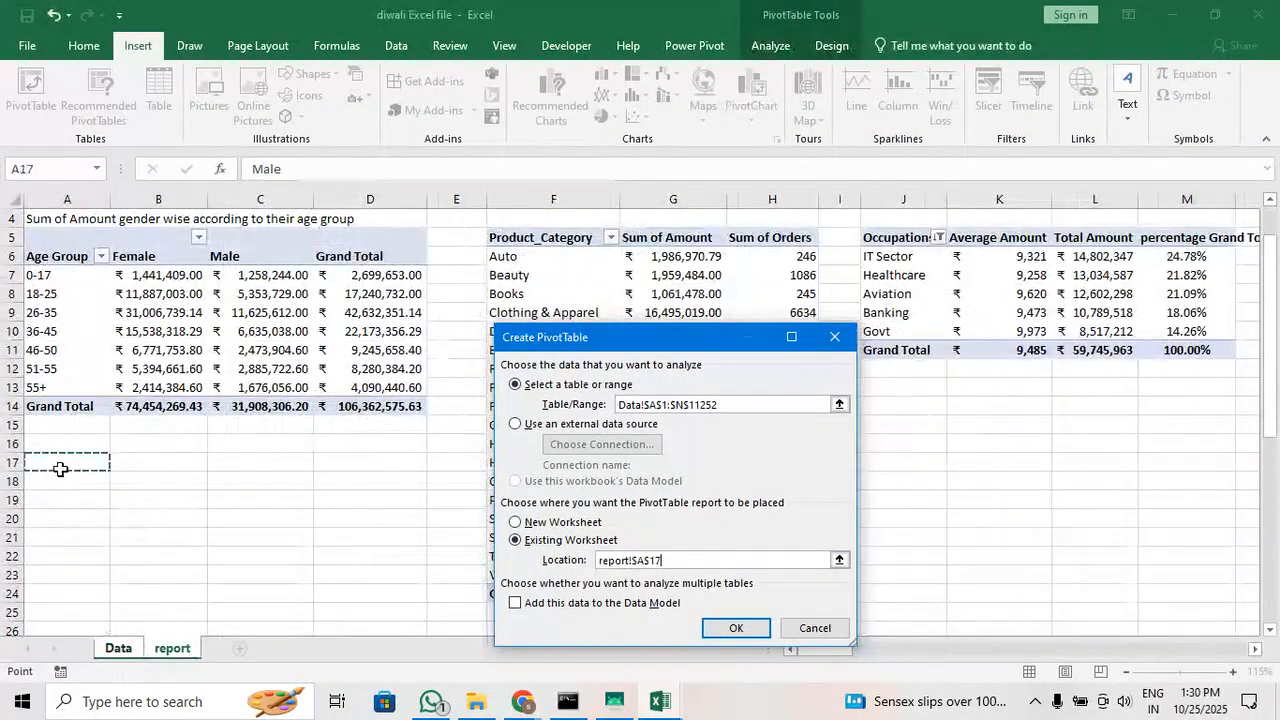
click(737, 632)
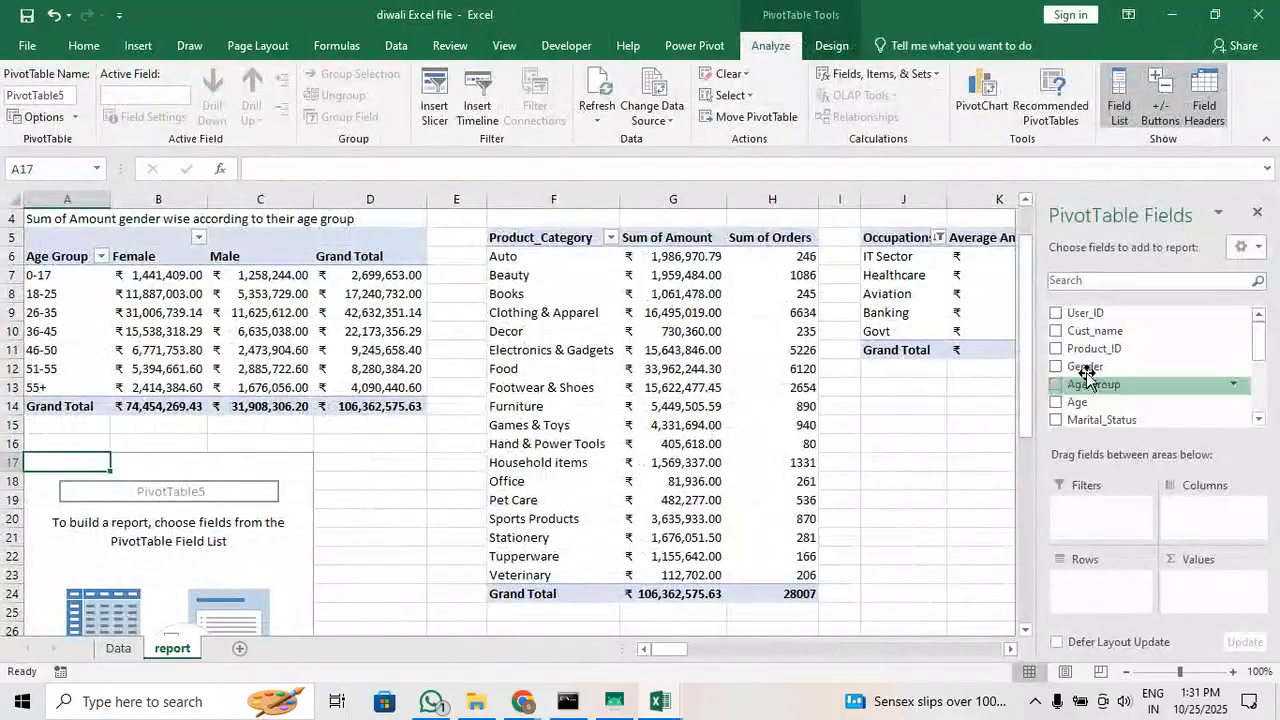
drag(1097, 333, 1135, 588)
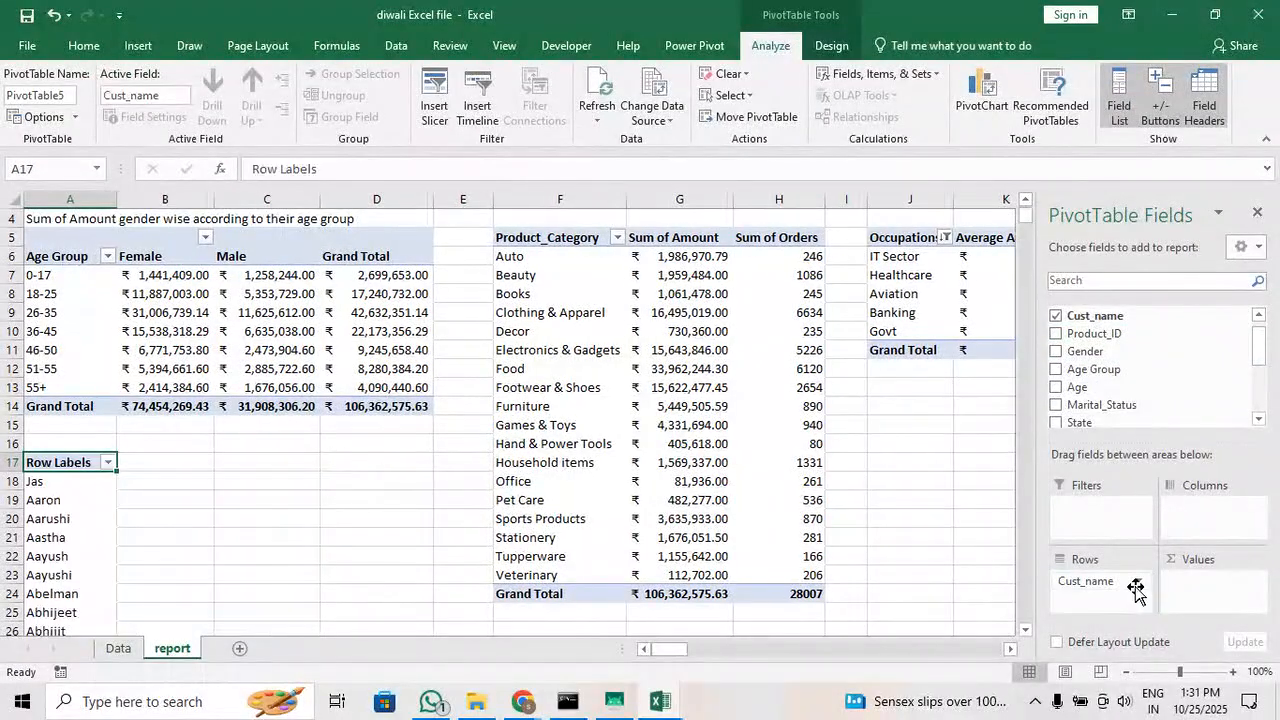
Add Orders as a summed value in the customer pivot table and sort the customers by it from largest to smallest
scroll(1120, 410, down, 3)
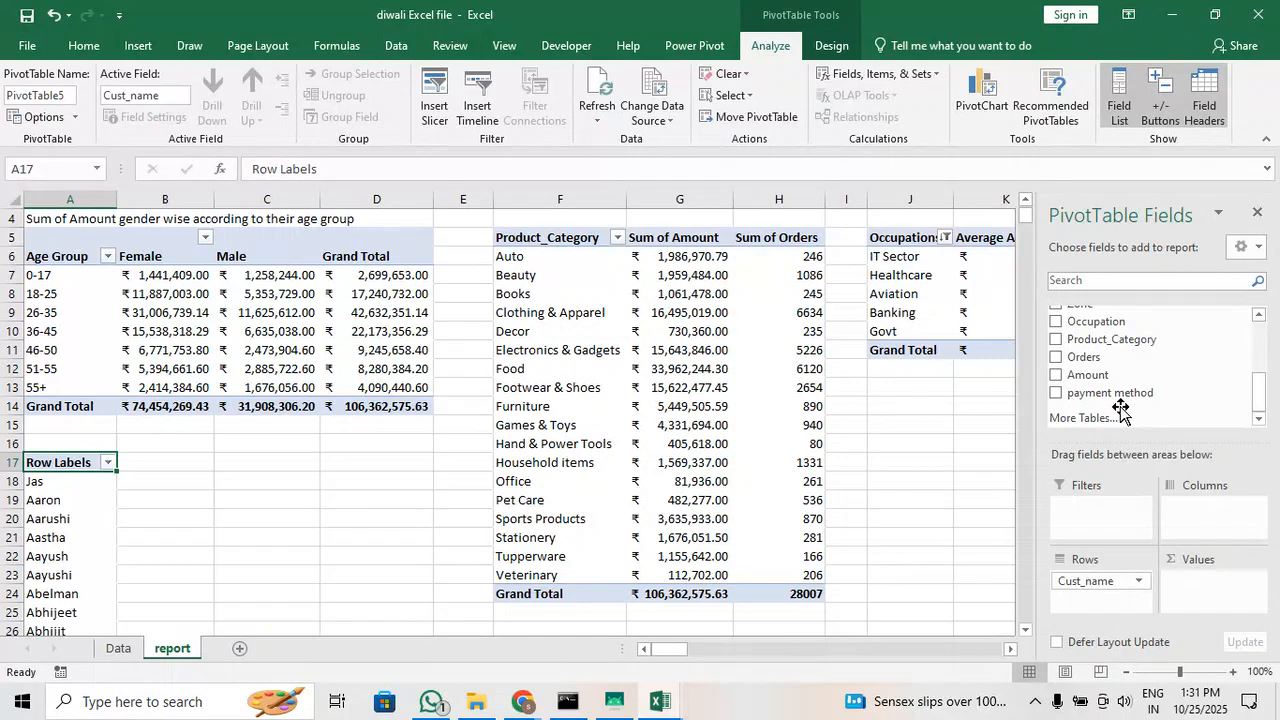
drag(1095, 358, 1217, 592)
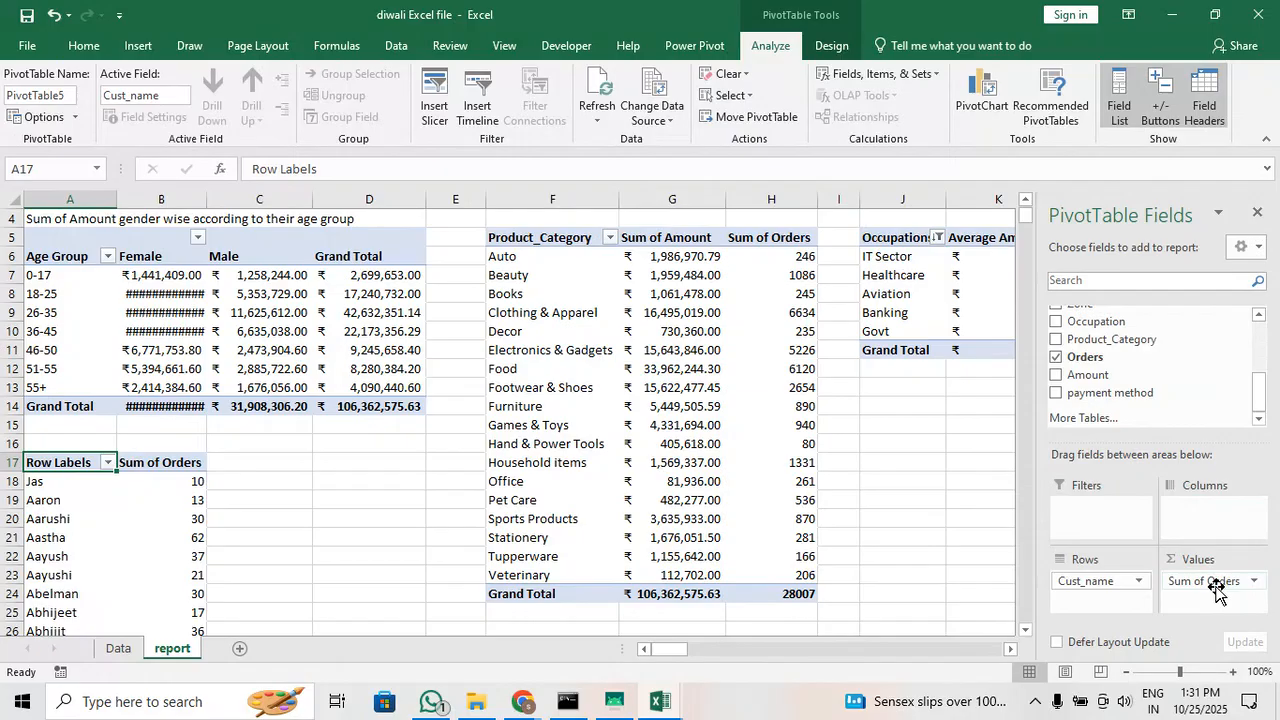
scroll(154, 466, down, 1)
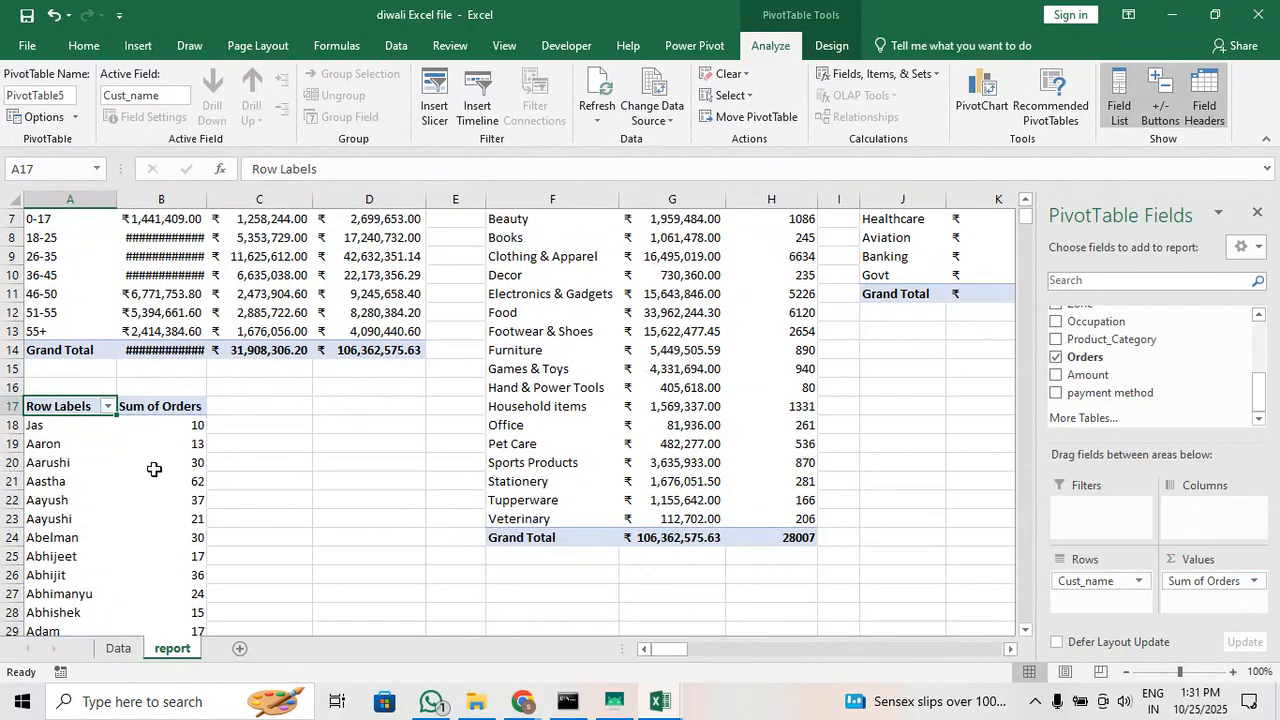
right_click(170, 445)
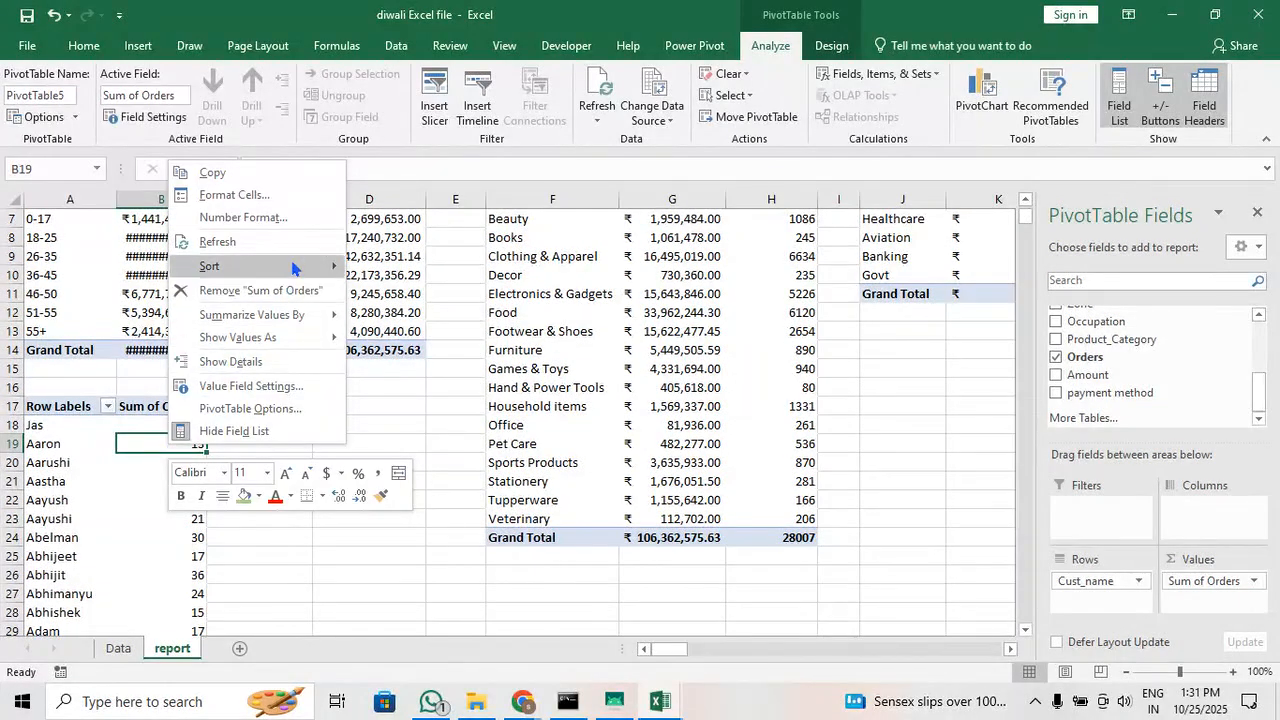
mouse_move(297, 266)
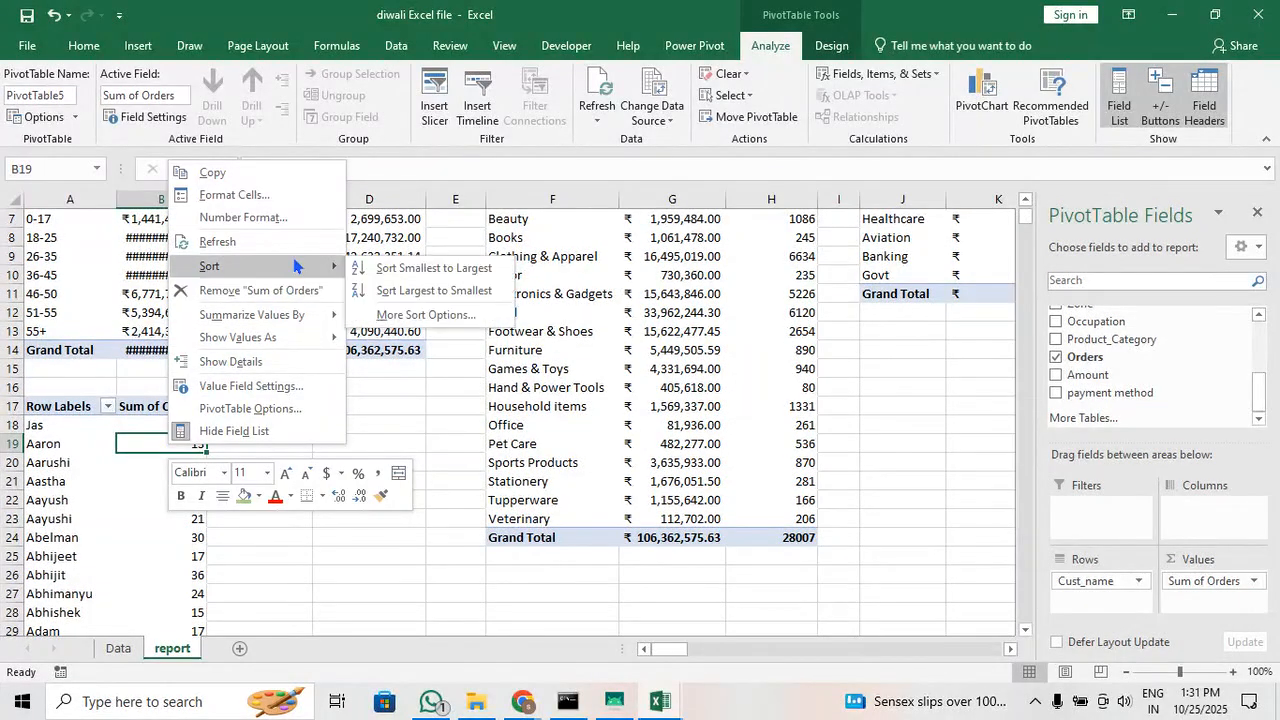
click(455, 287)
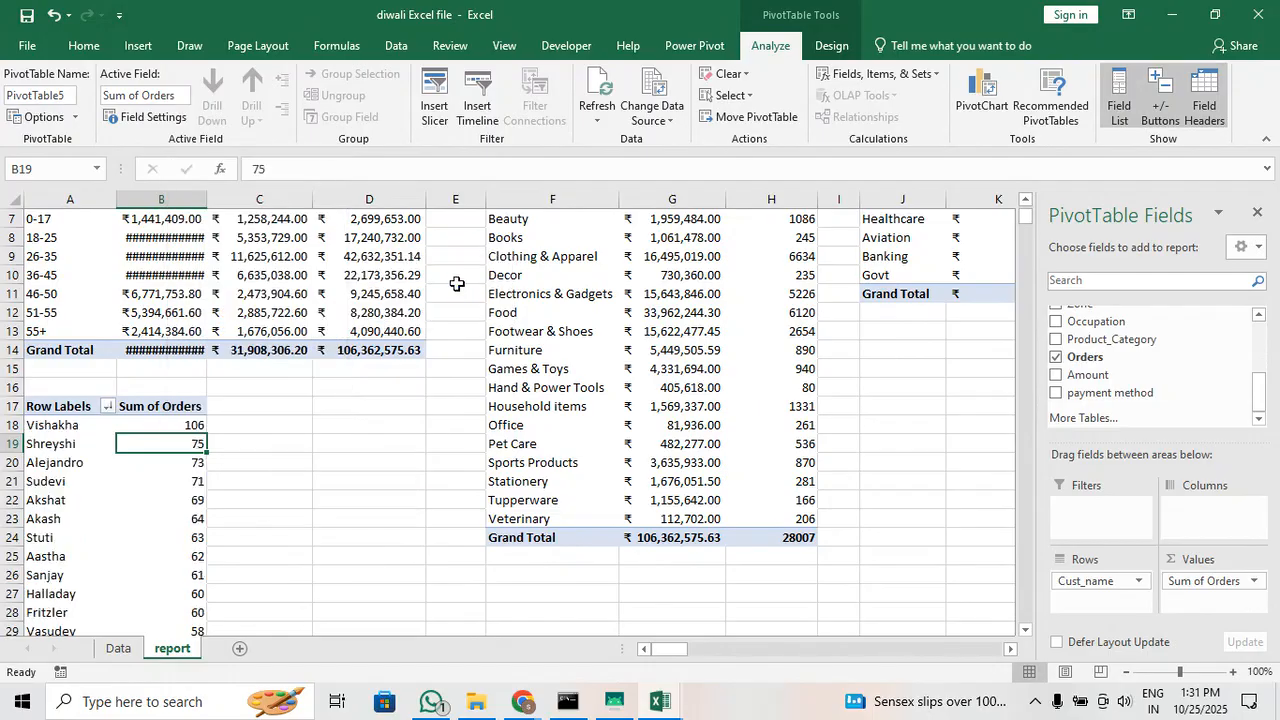
Filter the customer pivot table to the top 5 items by Sum of Orders
click(78, 429)
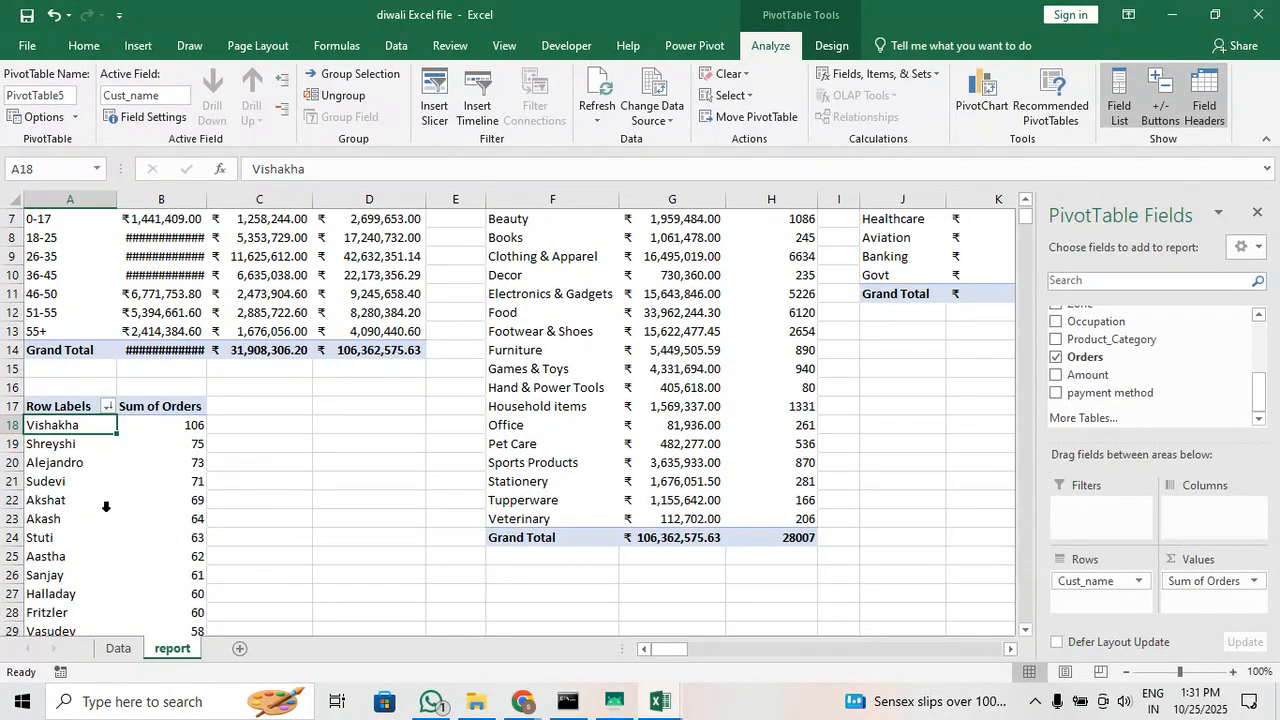
scroll(106, 506, down, 11)
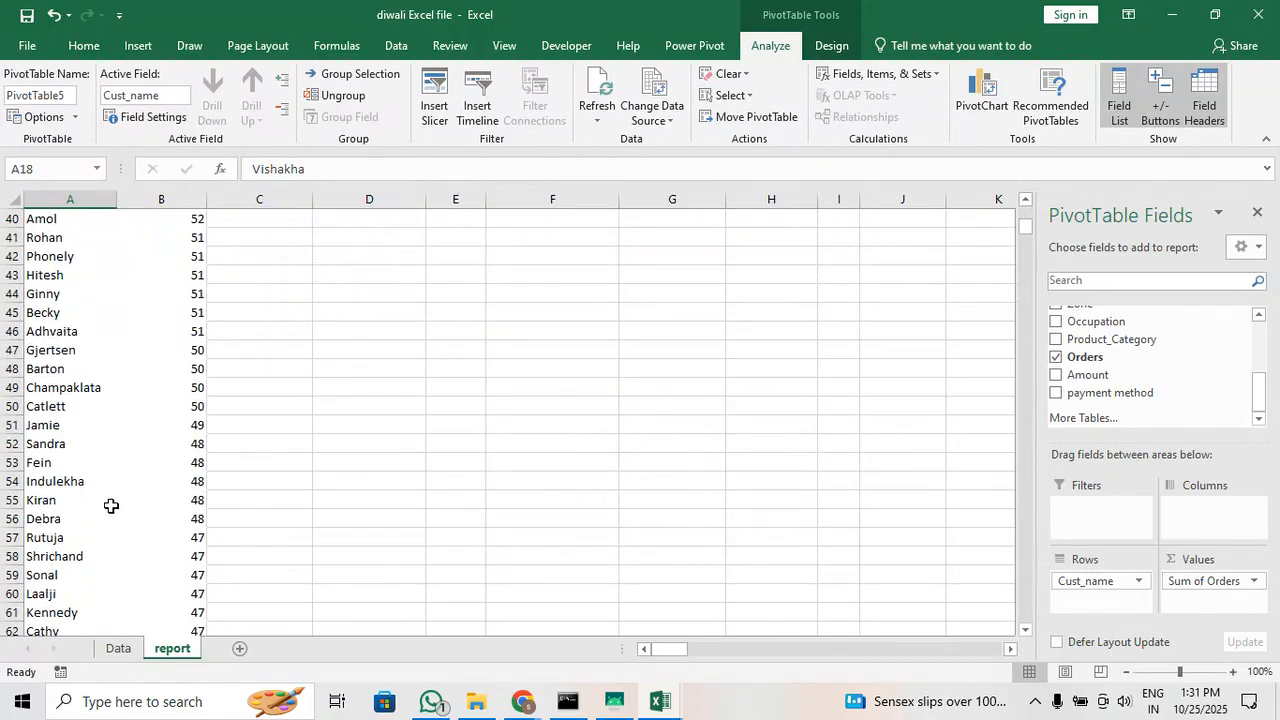
scroll(111, 506, down, 20)
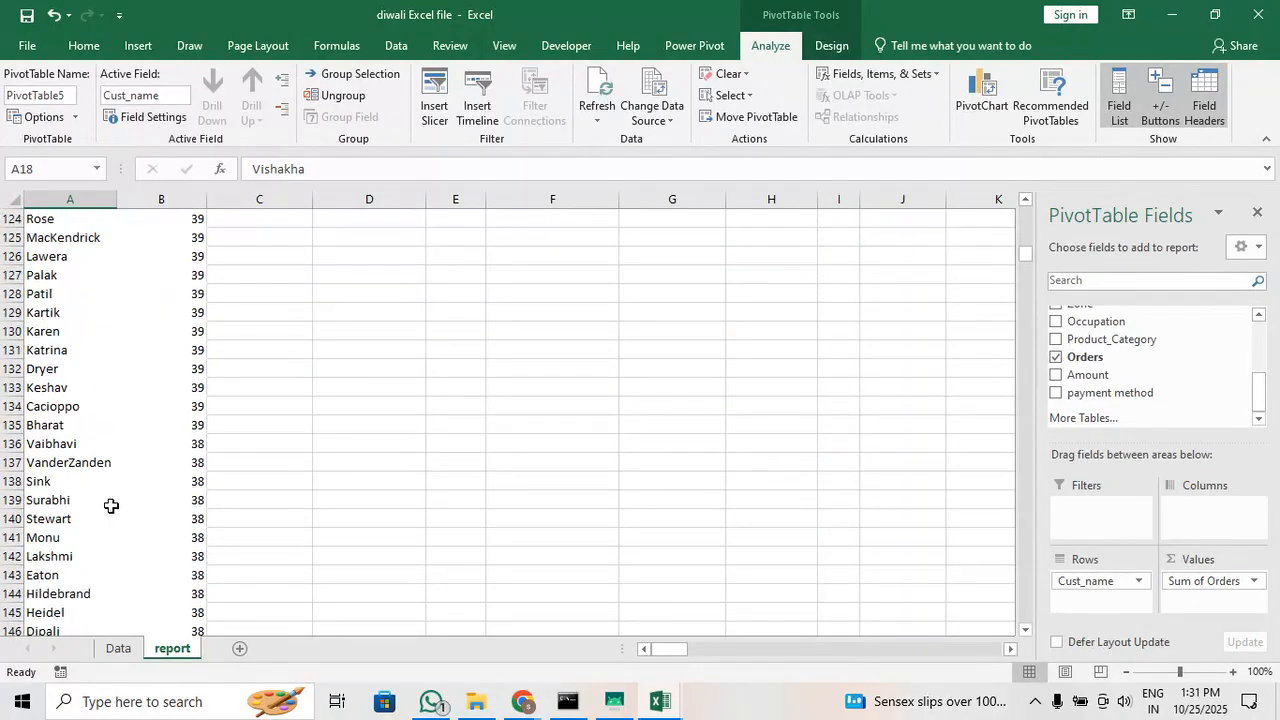
scroll(111, 506, down, 16)
scroll(111, 506, up, 17)
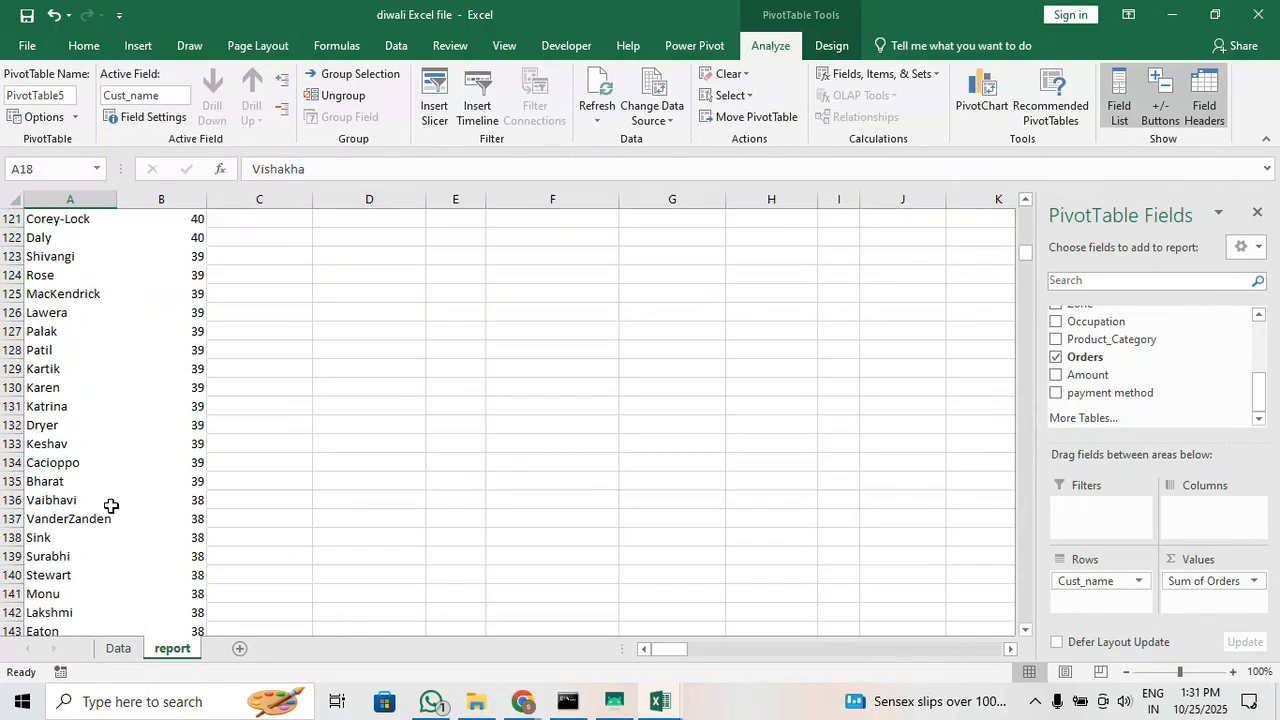
scroll(111, 506, up, 20)
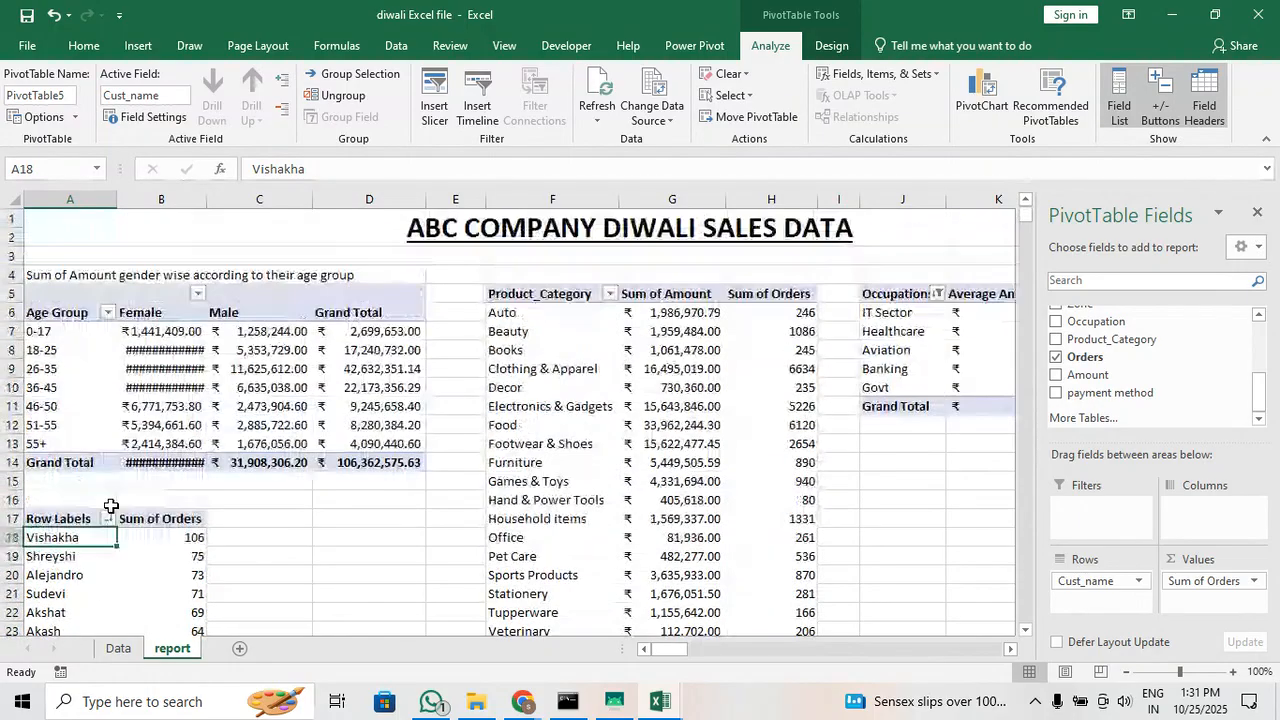
click(108, 518)
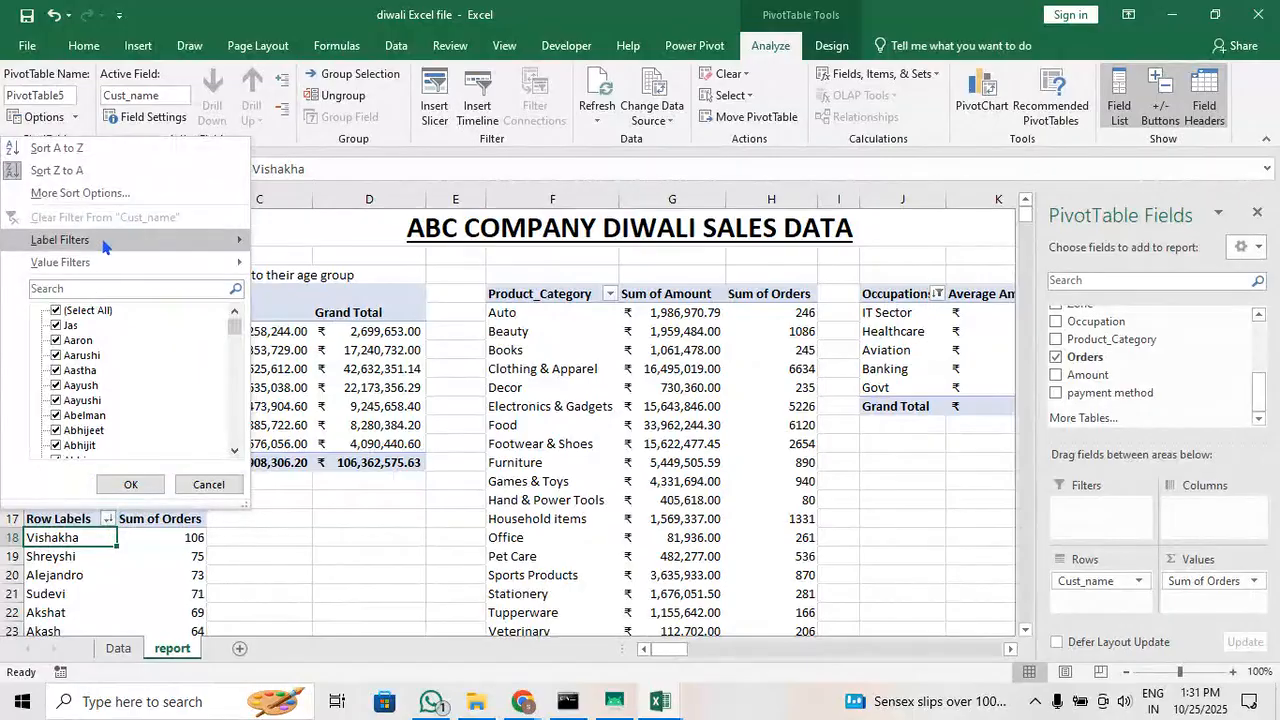
mouse_move(145, 262)
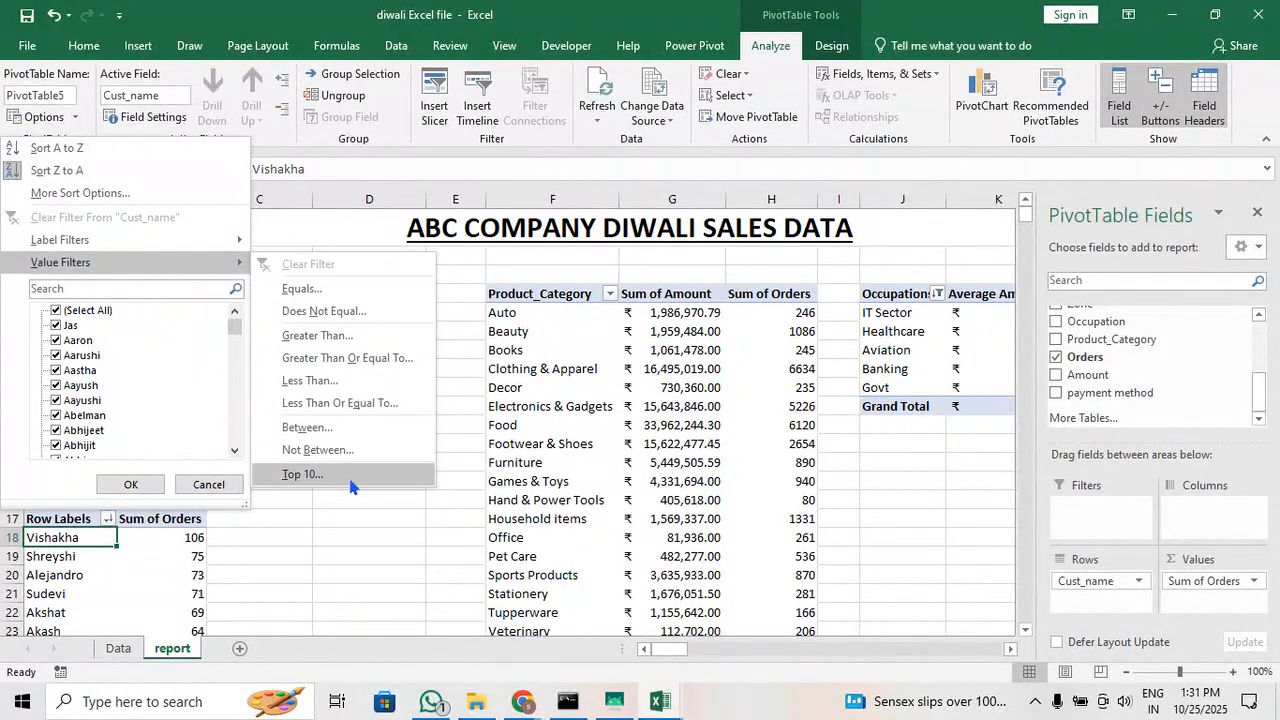
click(303, 474)
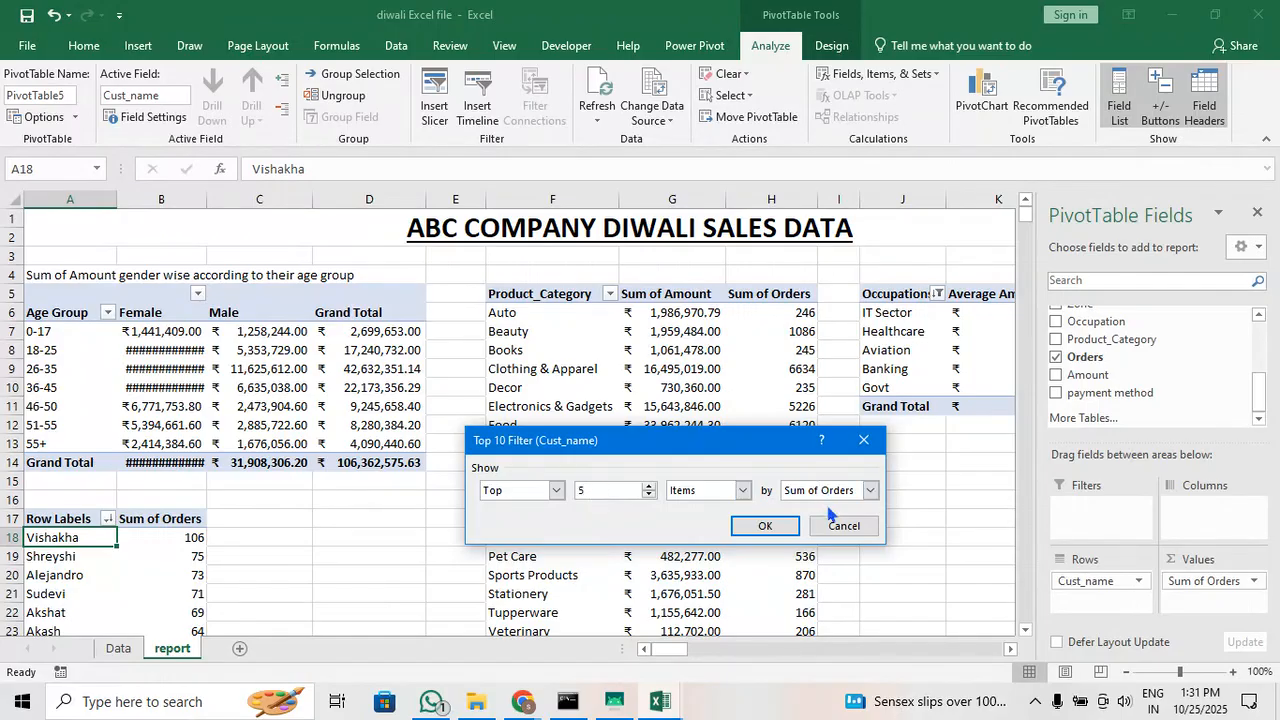
click(765, 528)
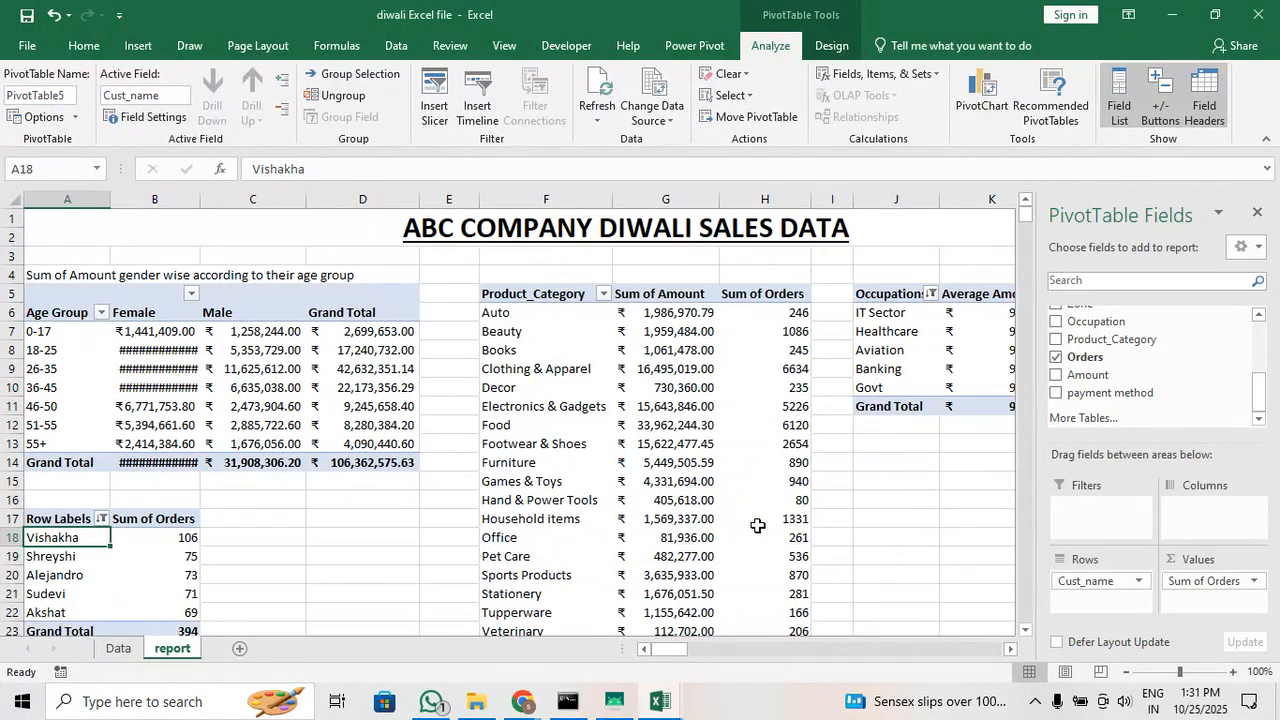
Add Amount as a second summed value in the top-customers pivot table
scroll(243, 600, down, 1)
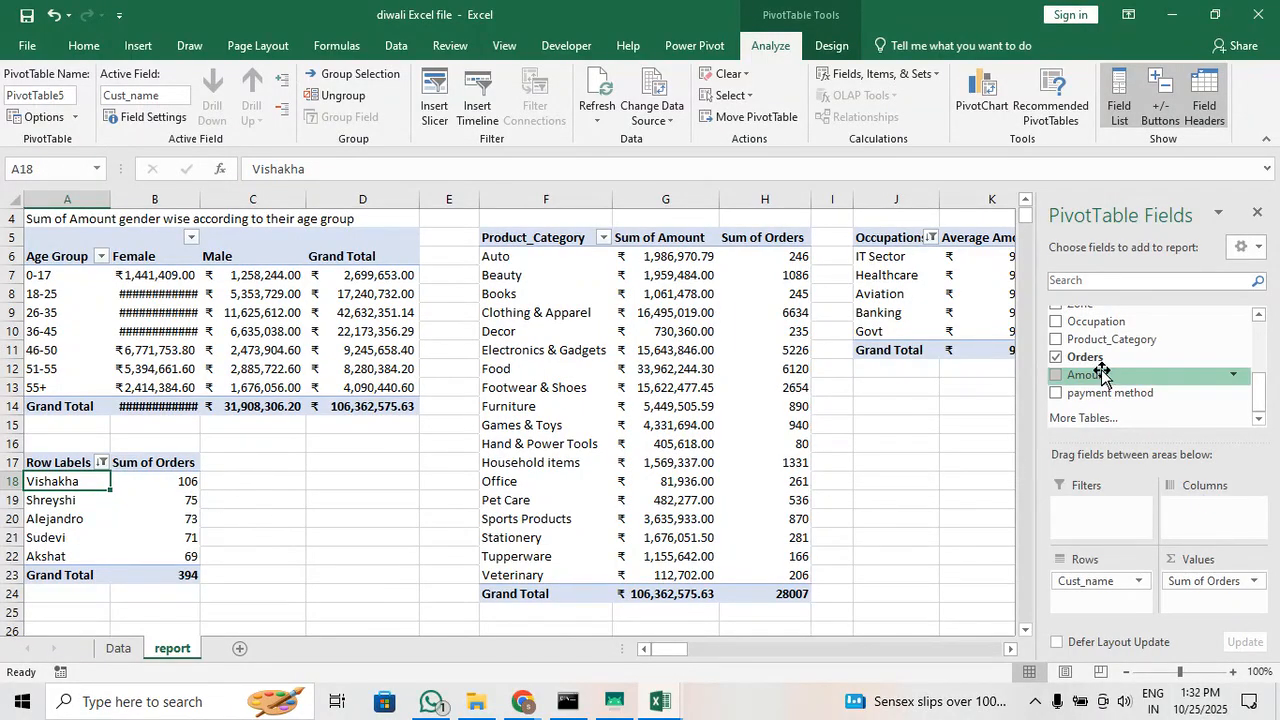
drag(1104, 375, 1237, 605)
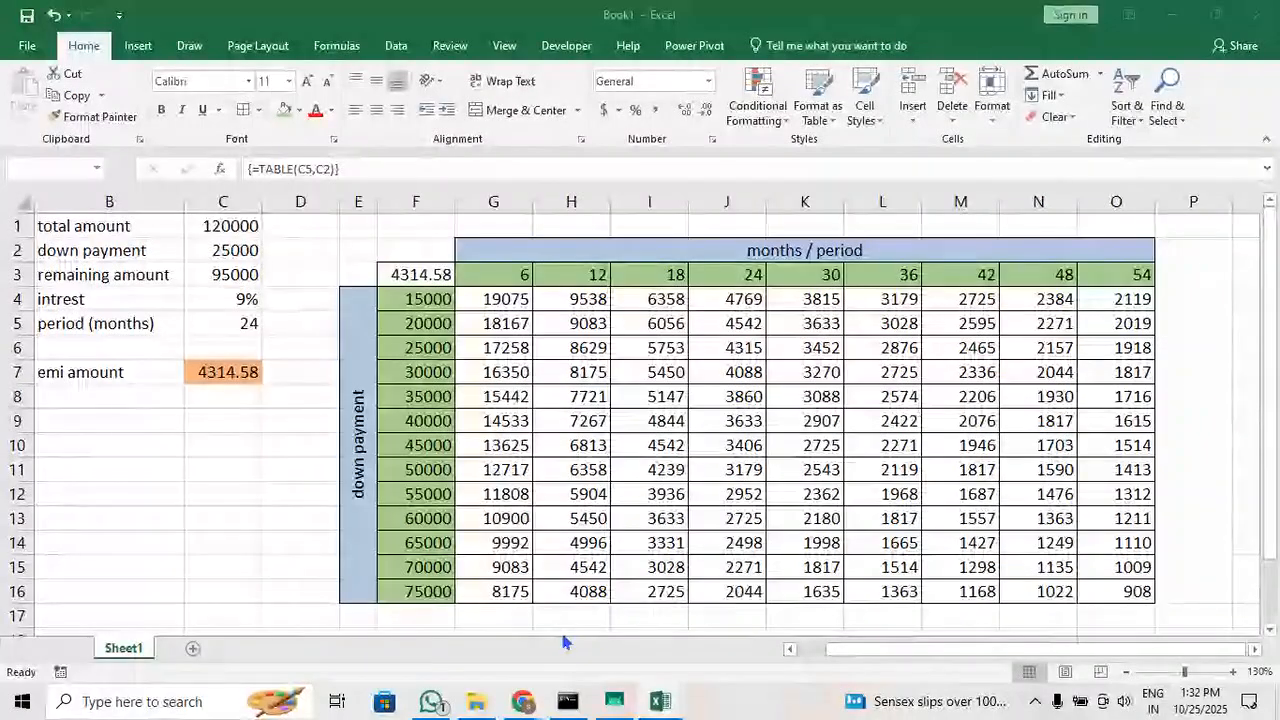
mouse_move(660, 700)
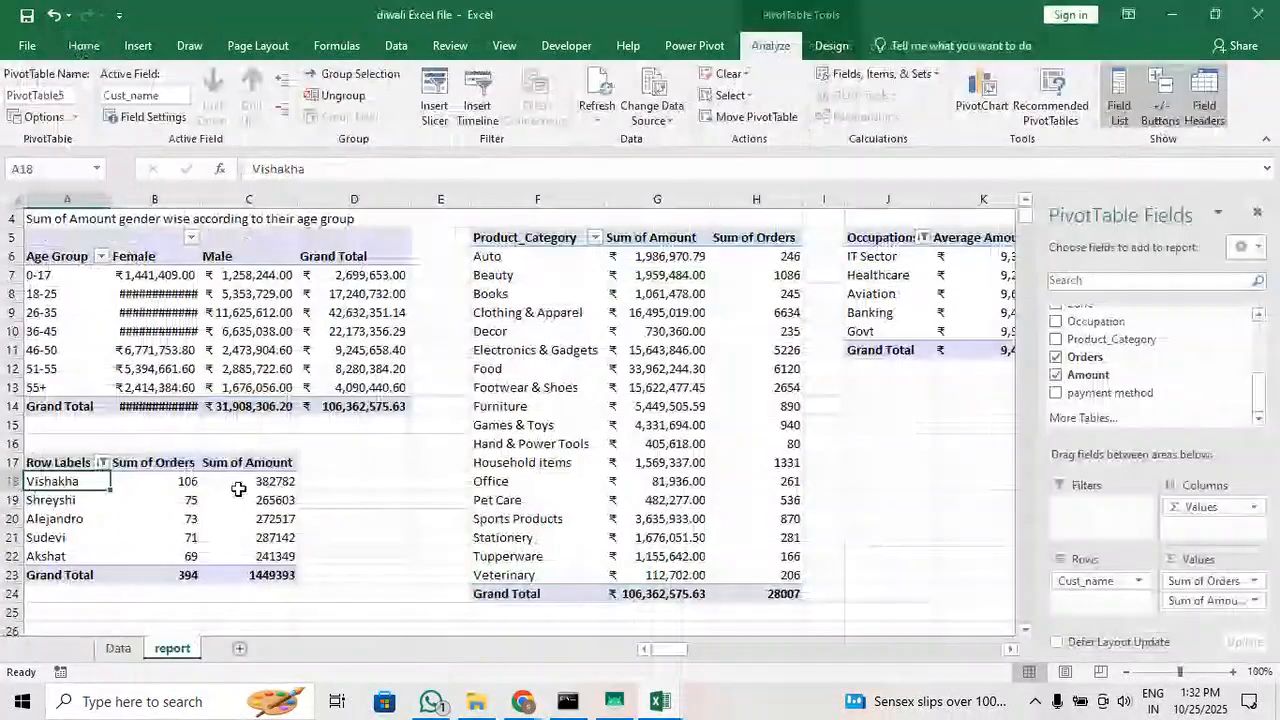
click(238, 488)
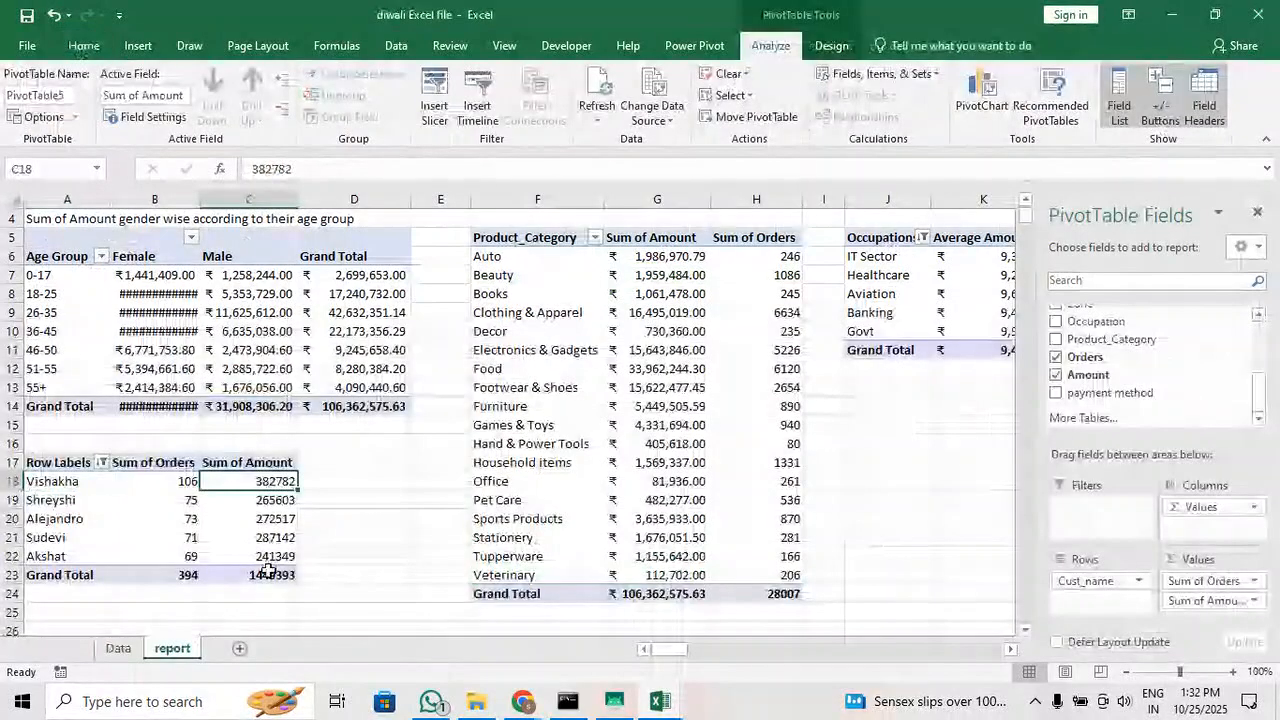
Format the customer table's Sum of Amount values and grand total as Accounting with the ₹ Kannada symbol and no decimal places
click(268, 572)
drag(268, 568, 270, 480)
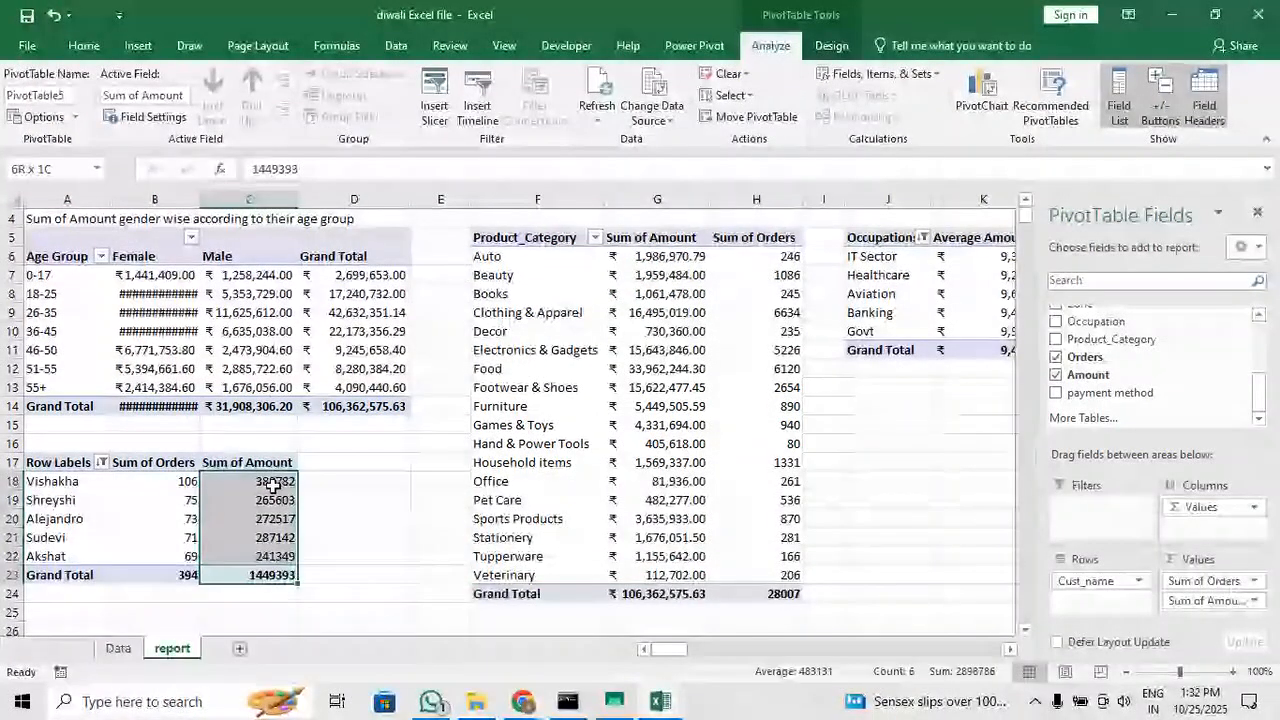
click(84, 45)
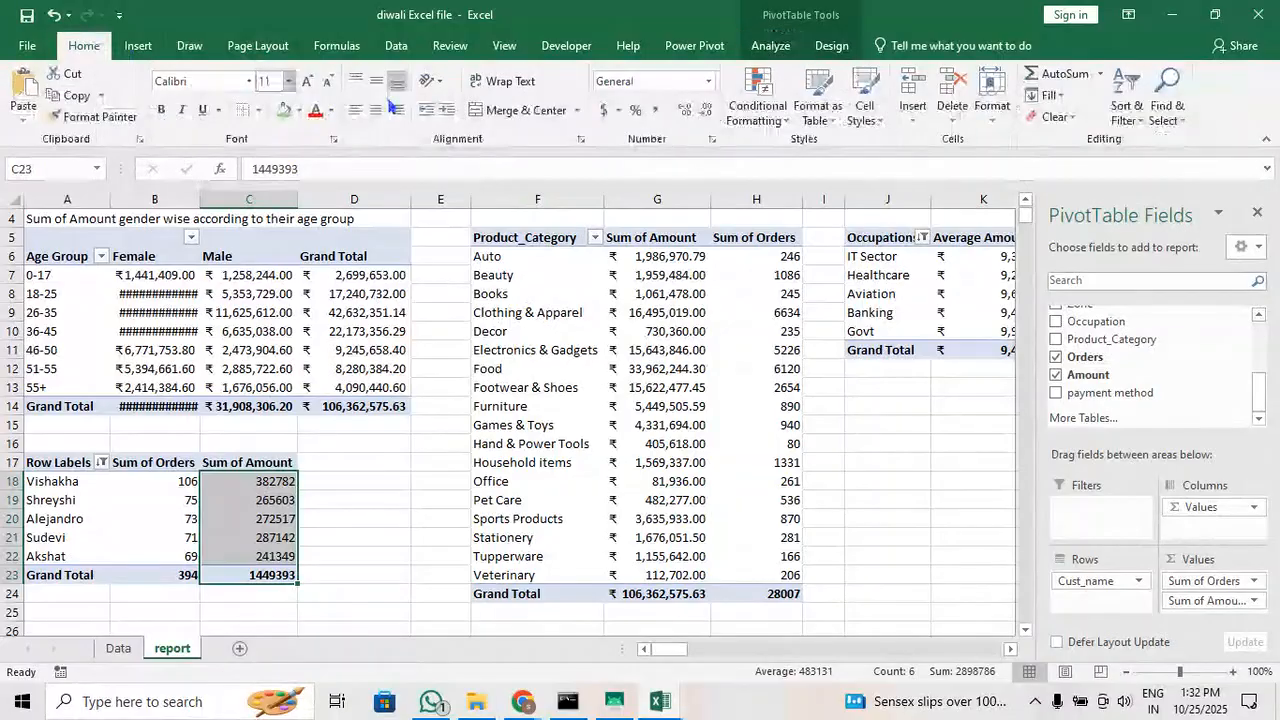
click(619, 110)
click(675, 257)
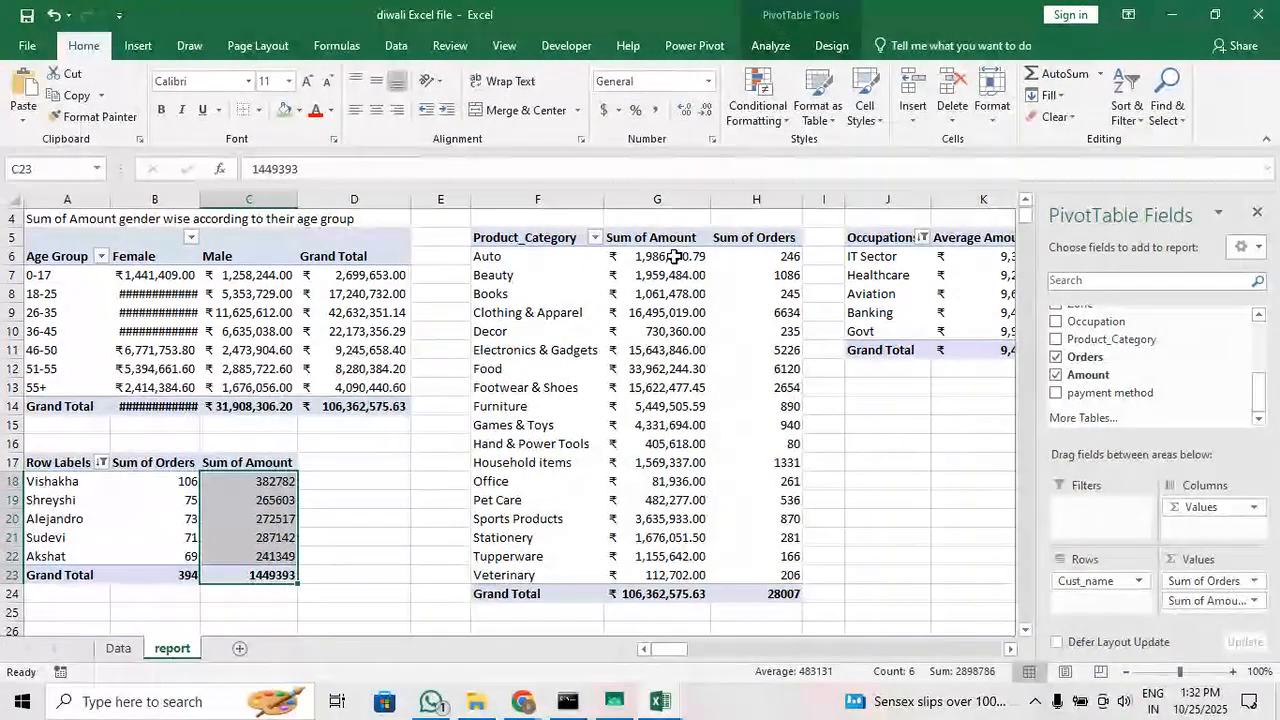
click(612, 391)
scroll(690, 540, down, 15)
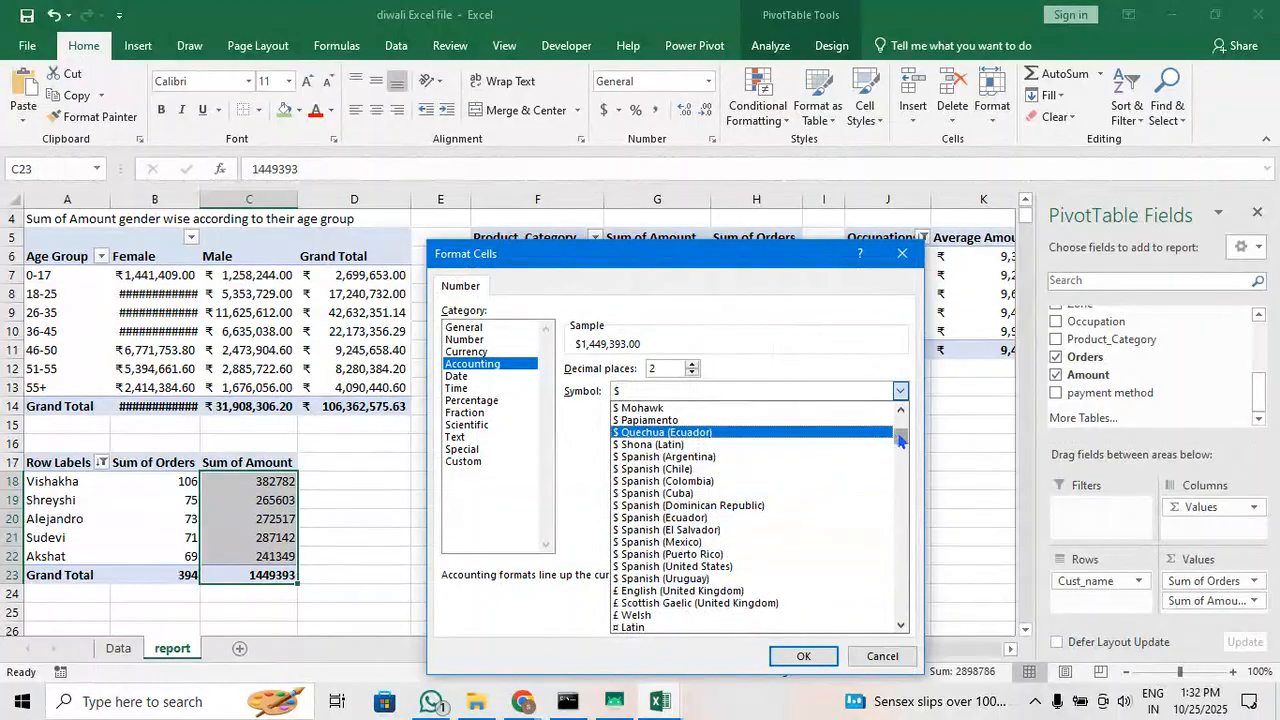
mouse_move(901, 440)
mouse_down()
mouse_move(903, 512)
mouse_move(901, 465)
mouse_up()
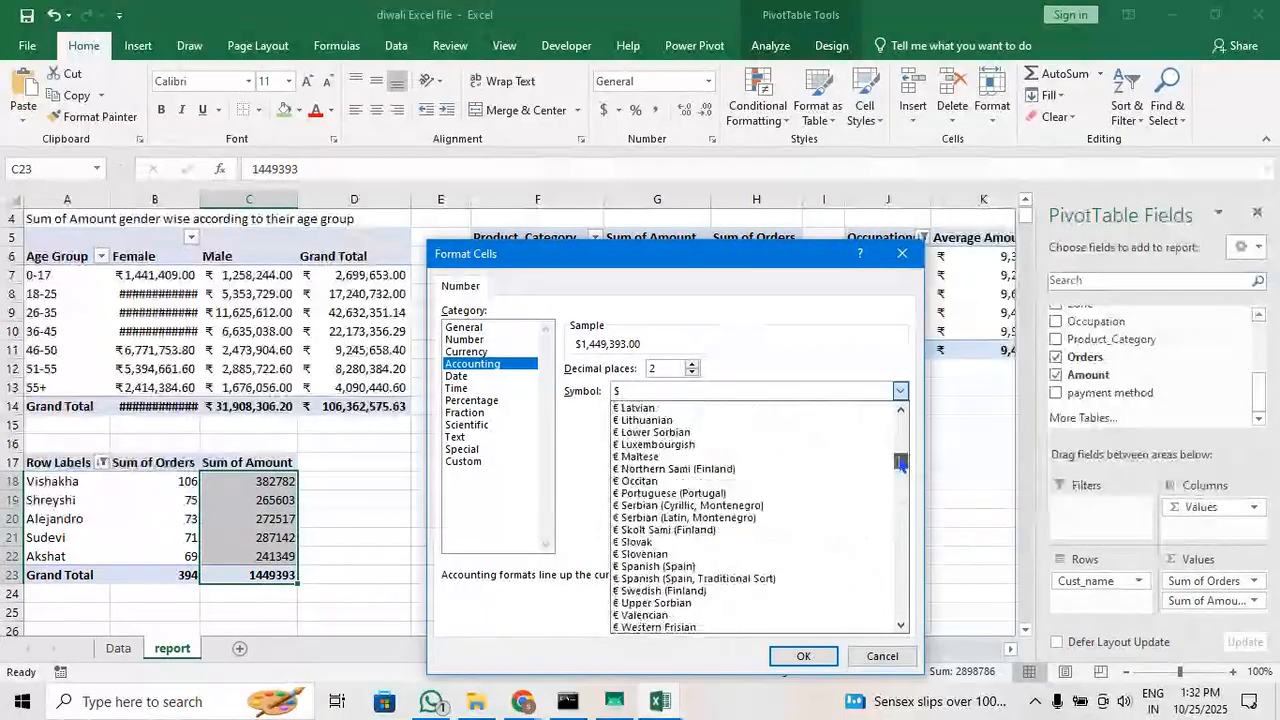
scroll(666, 580, down, 3)
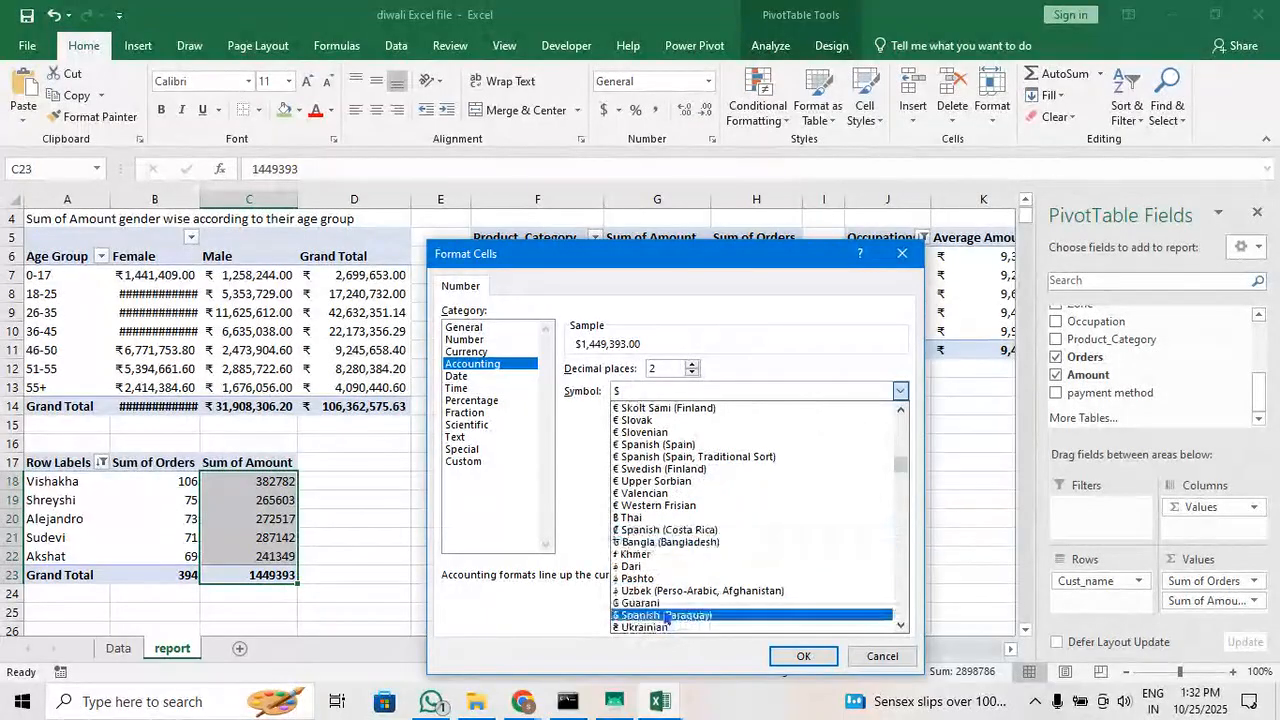
scroll(666, 600, down, 5)
click(668, 588)
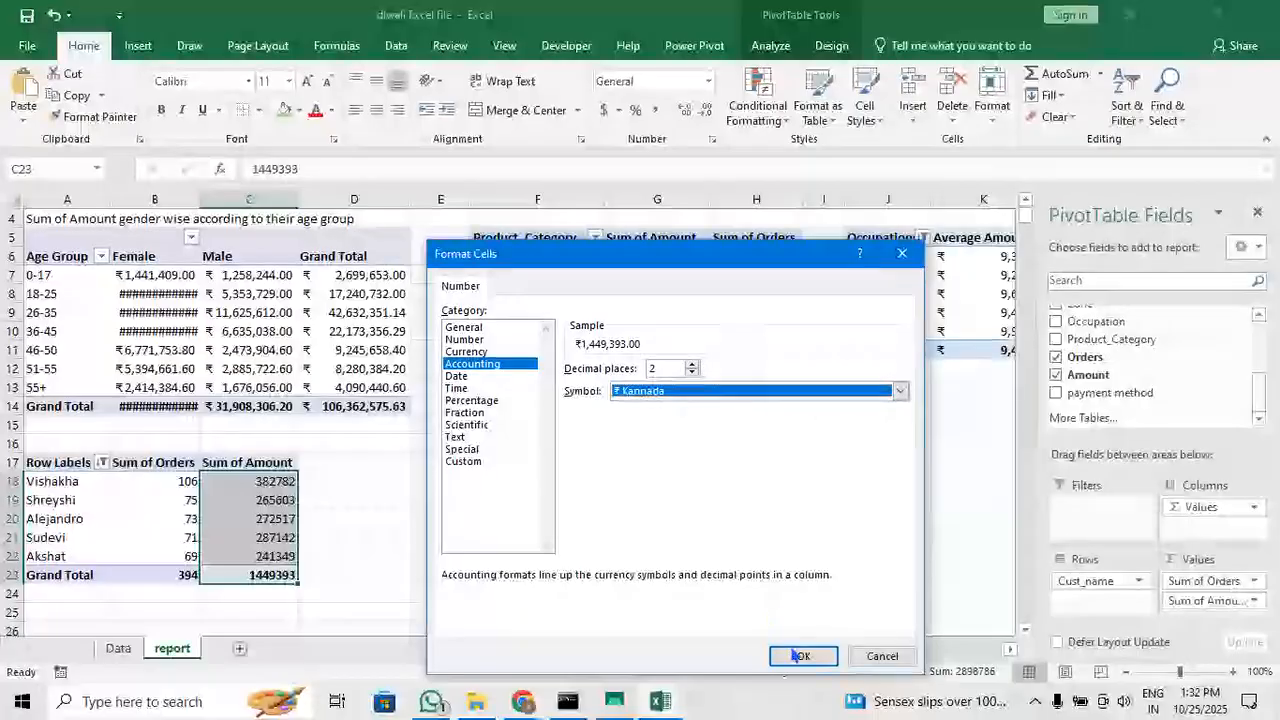
click(800, 655)
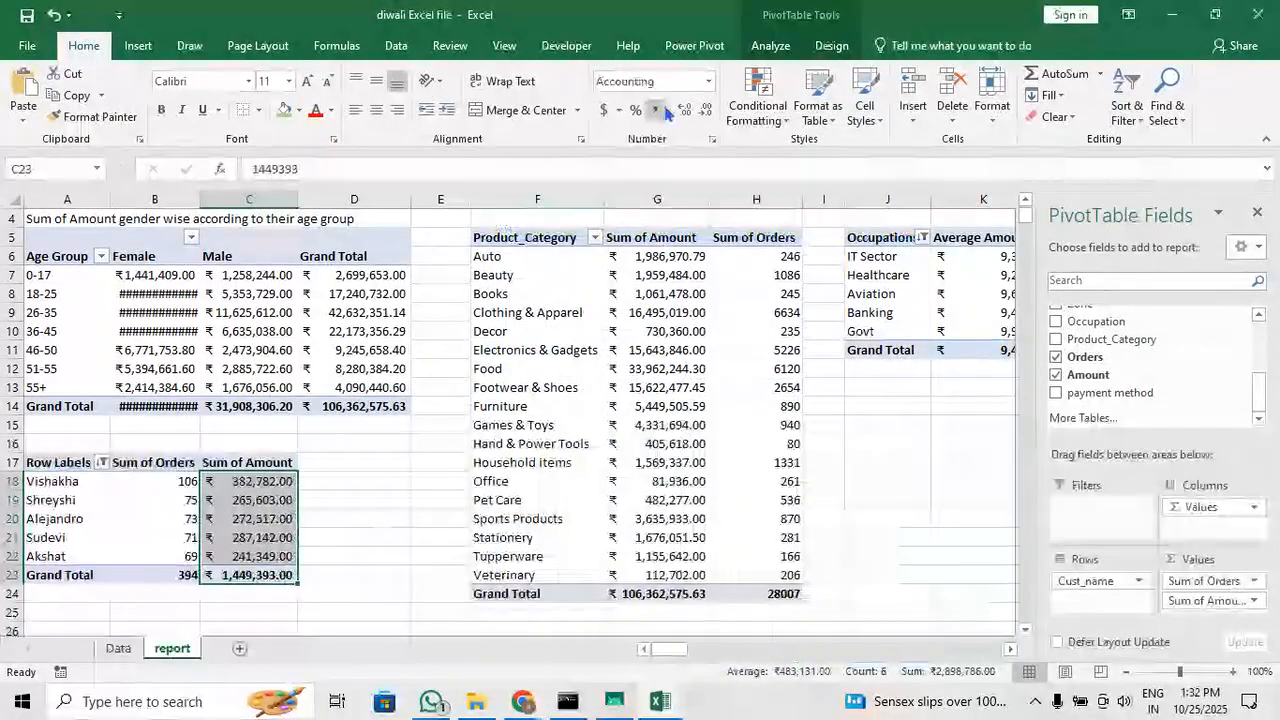
click(705, 110)
click(705, 110)
click(398, 483)
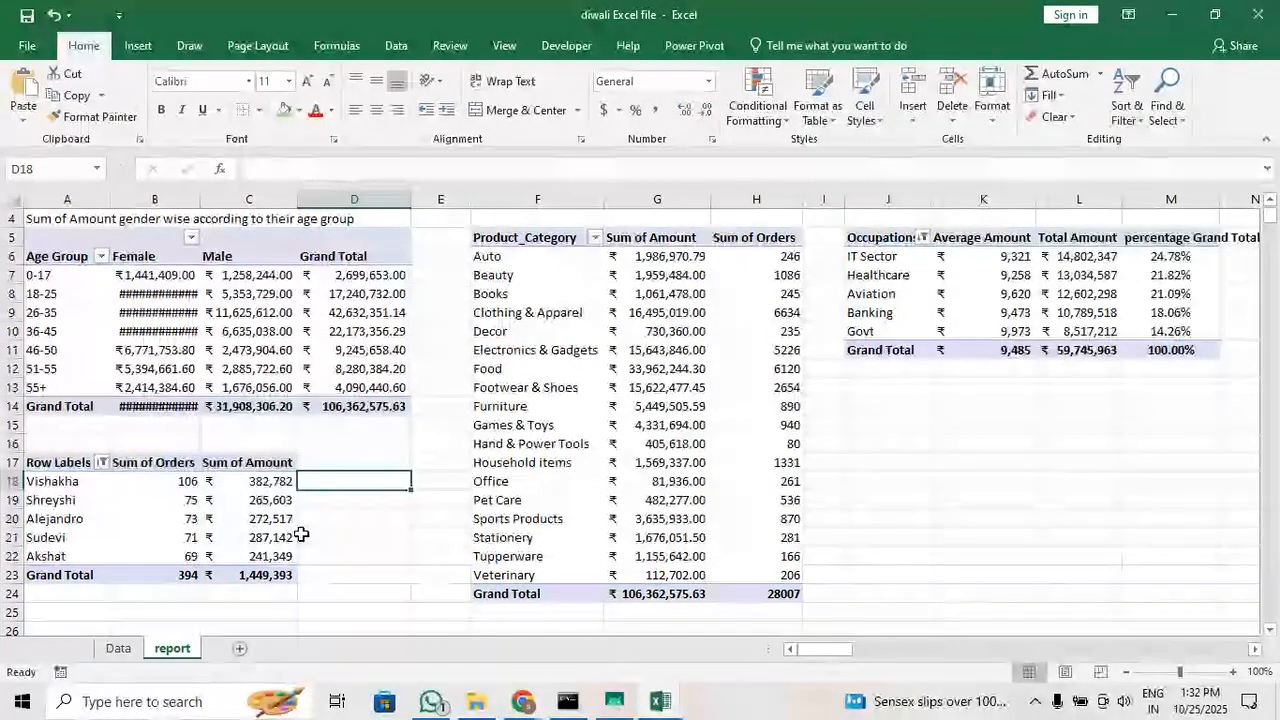
Look over the report sheet's tables, the free space below the occupation table and the pivot field list for another summary
click(251, 531)
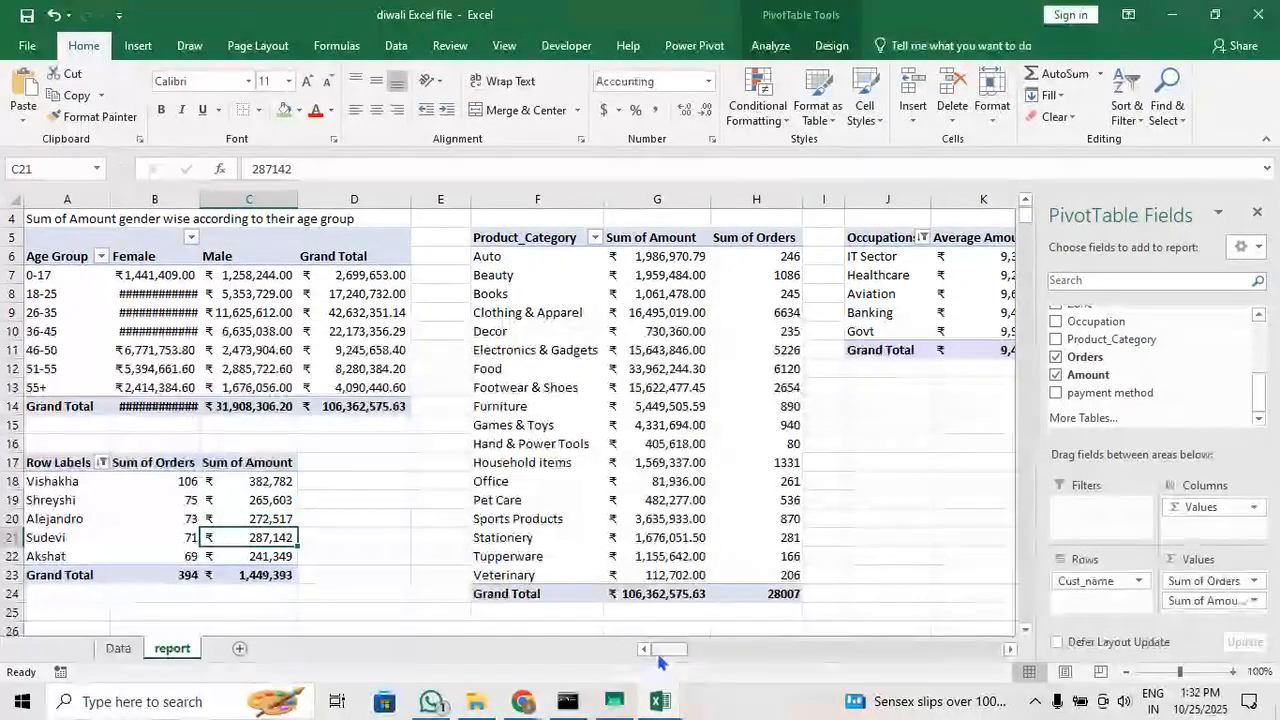
drag(669, 649, 676, 651)
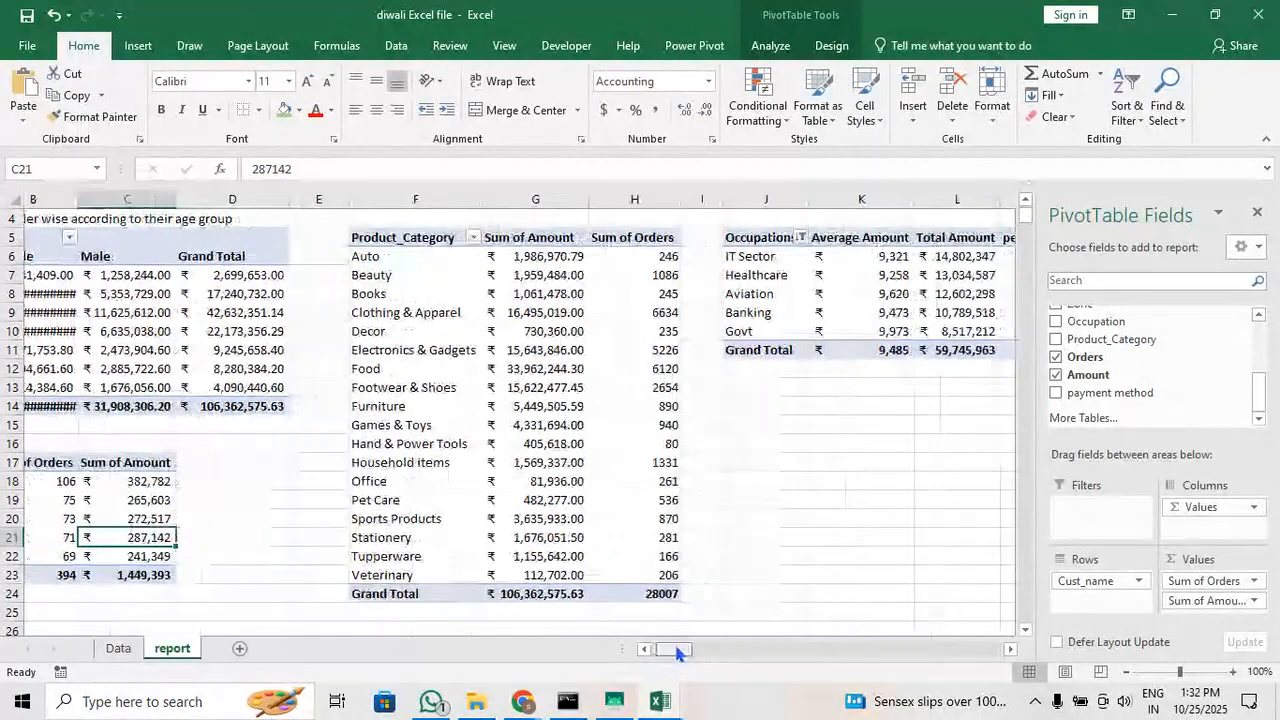
click(783, 406)
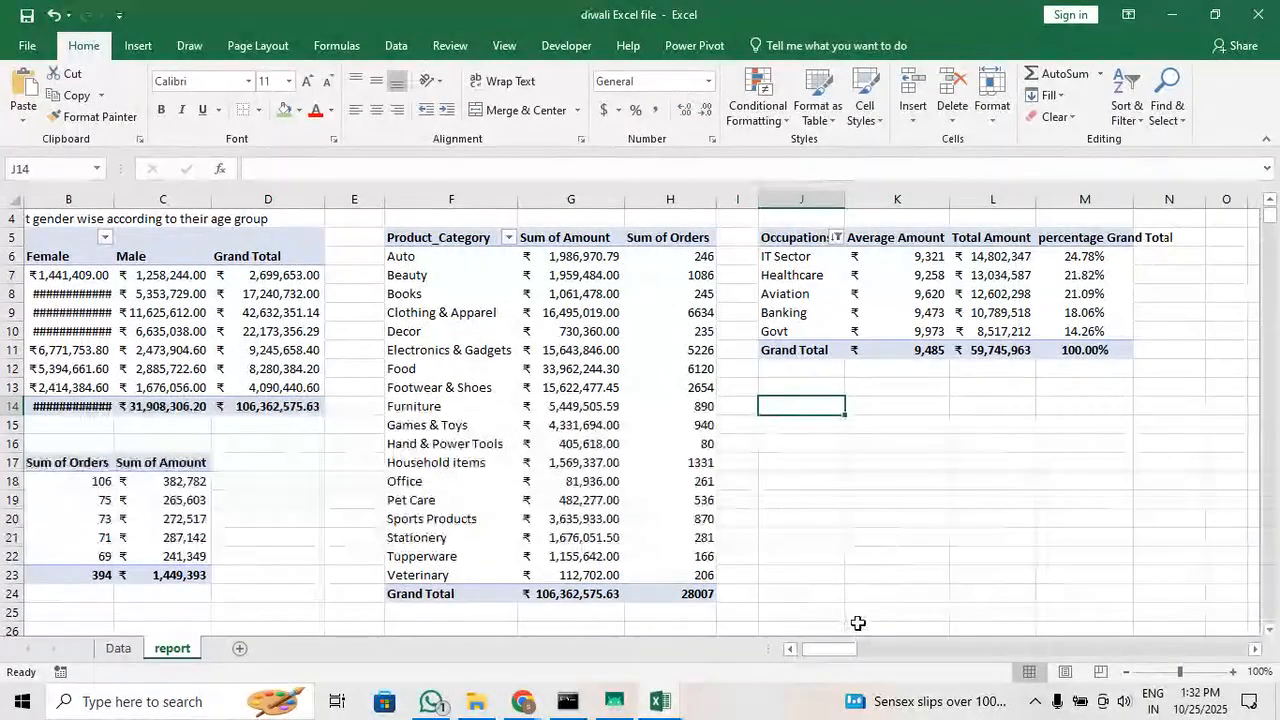
mouse_move(837, 647)
mouse_down()
mouse_move(811, 660)
mouse_move(829, 656)
mouse_up()
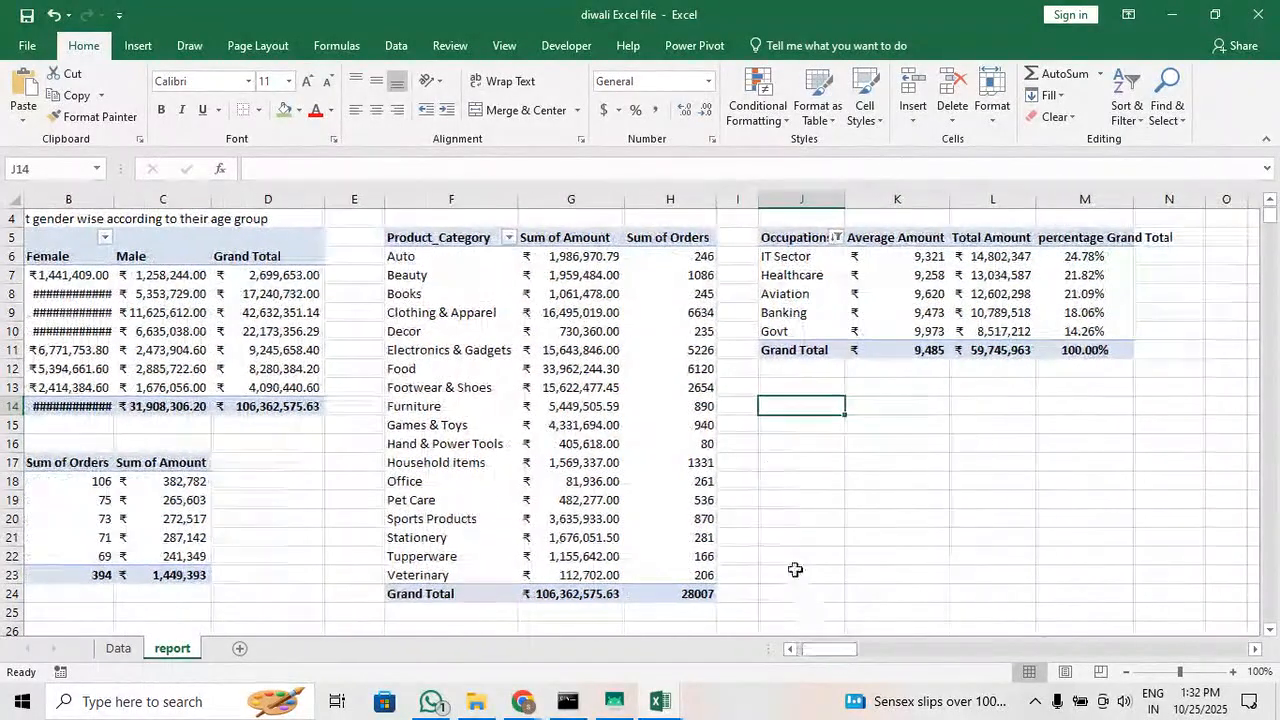
click(820, 332)
scroll(1124, 428, down, 3)
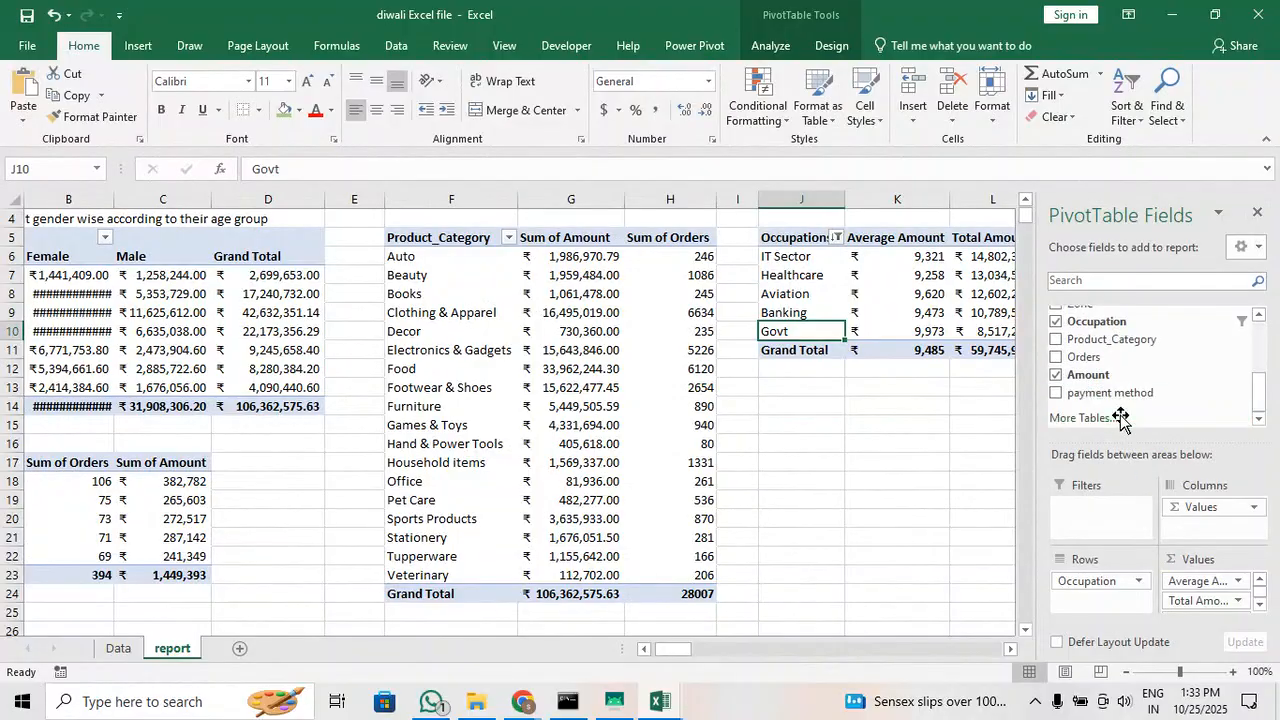
scroll(1120, 418, up, 1)
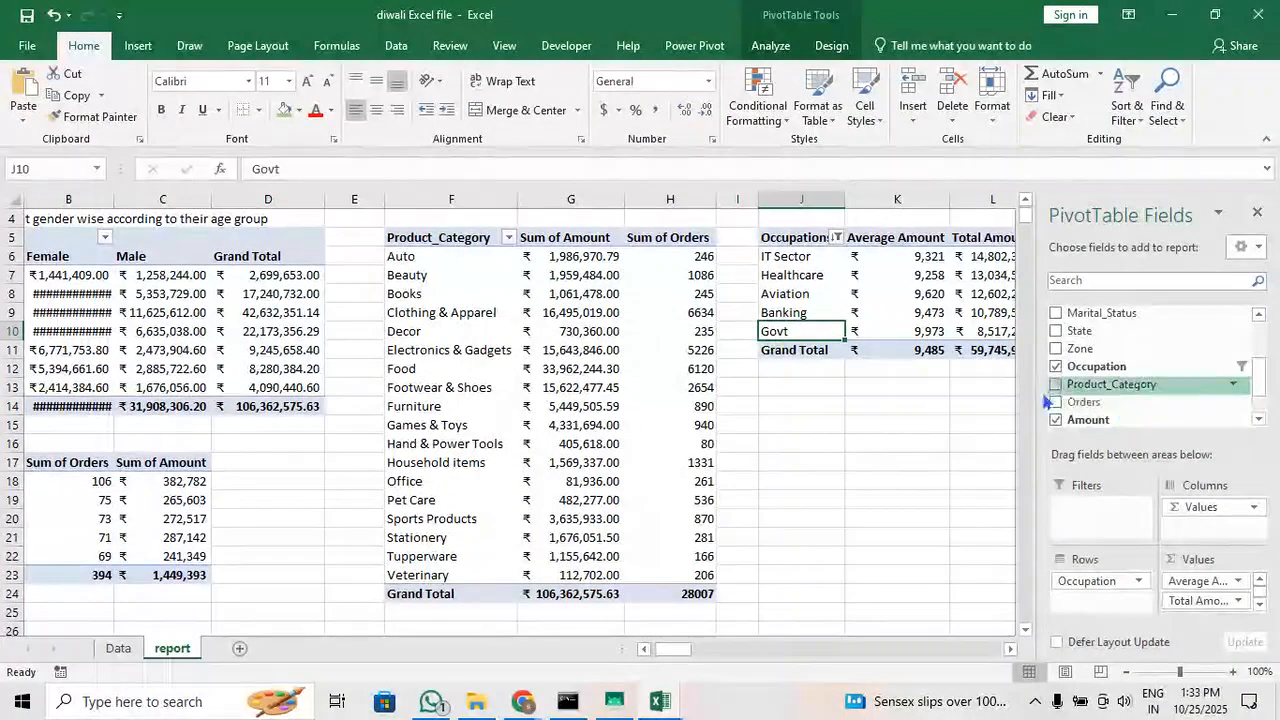
scroll(1145, 378, up, 1)
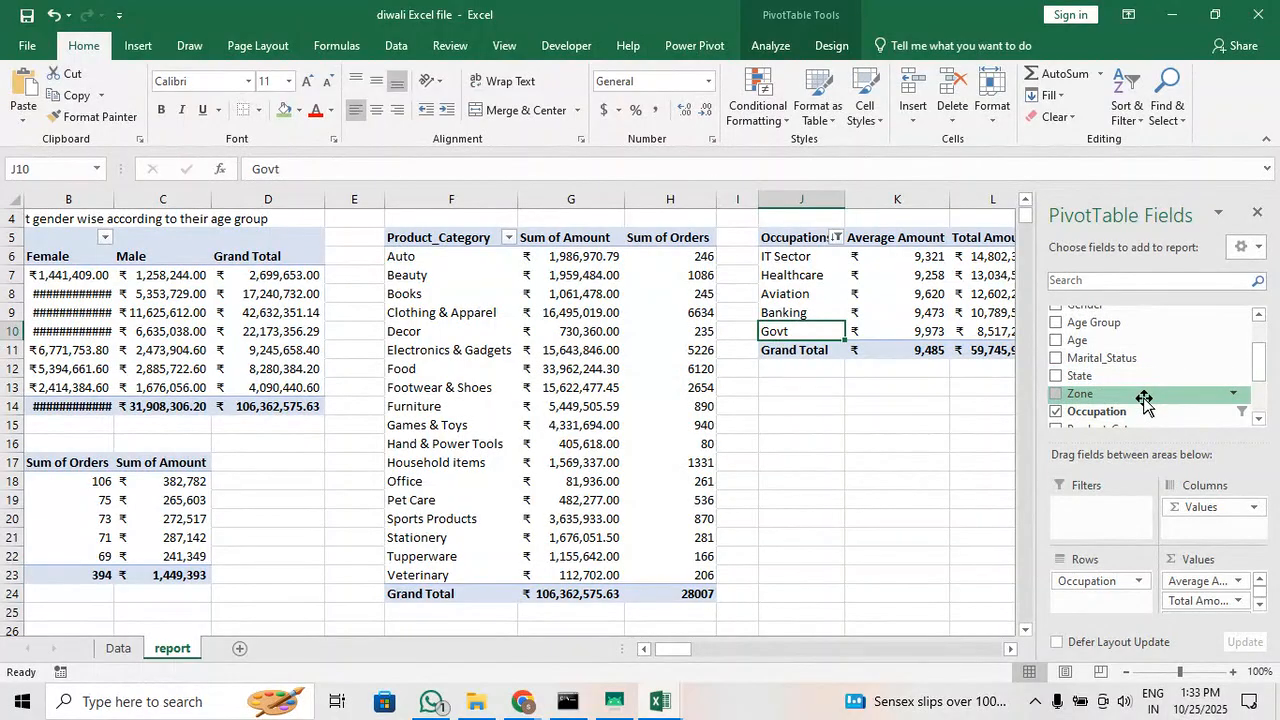
Look over the report sheet's pivot tables and the heading rows above the age-group, product category and occupation tables
scroll(1144, 400, up, 2)
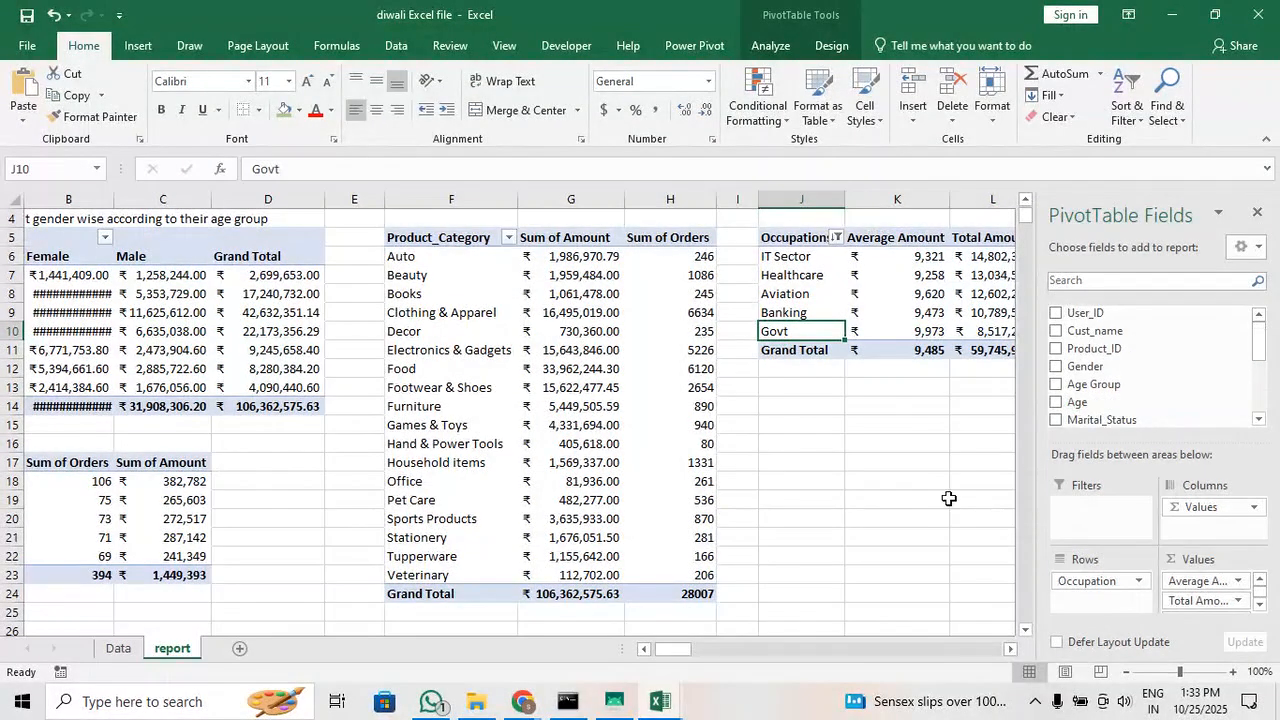
scroll(870, 526, up, 1)
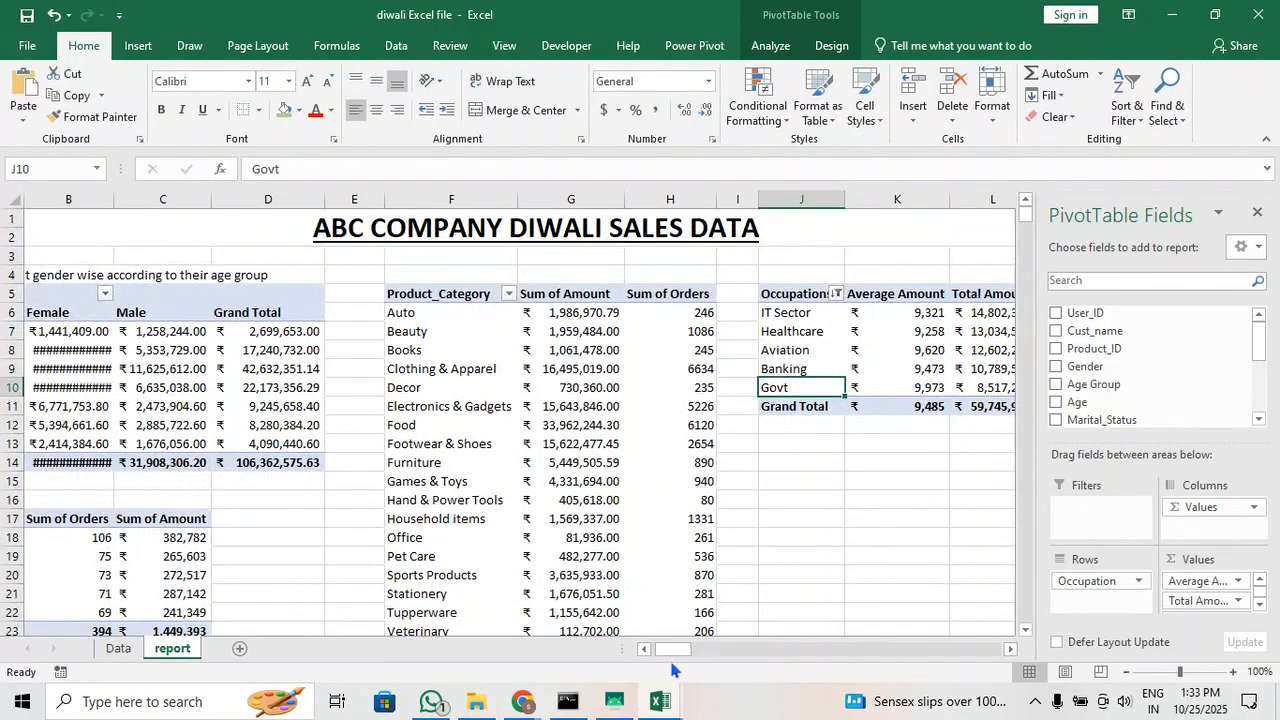
drag(672, 649, 684, 654)
click(711, 570)
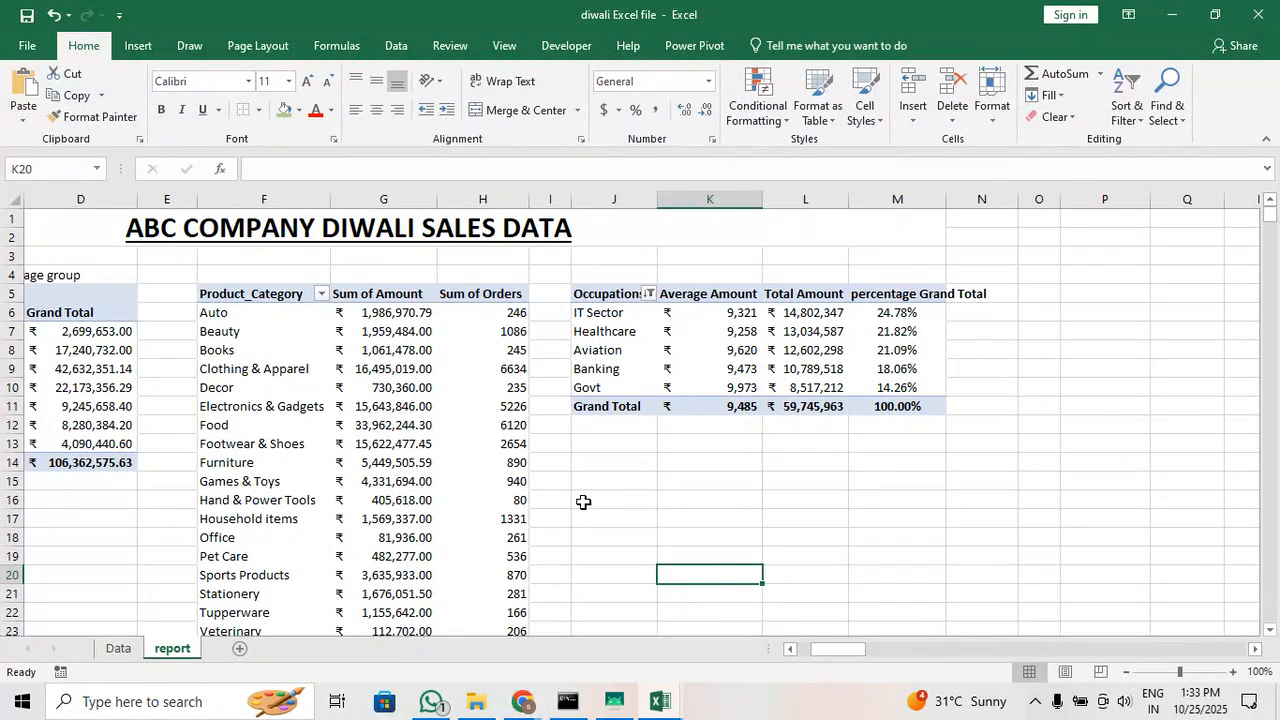
click(851, 632)
drag(836, 648, 823, 648)
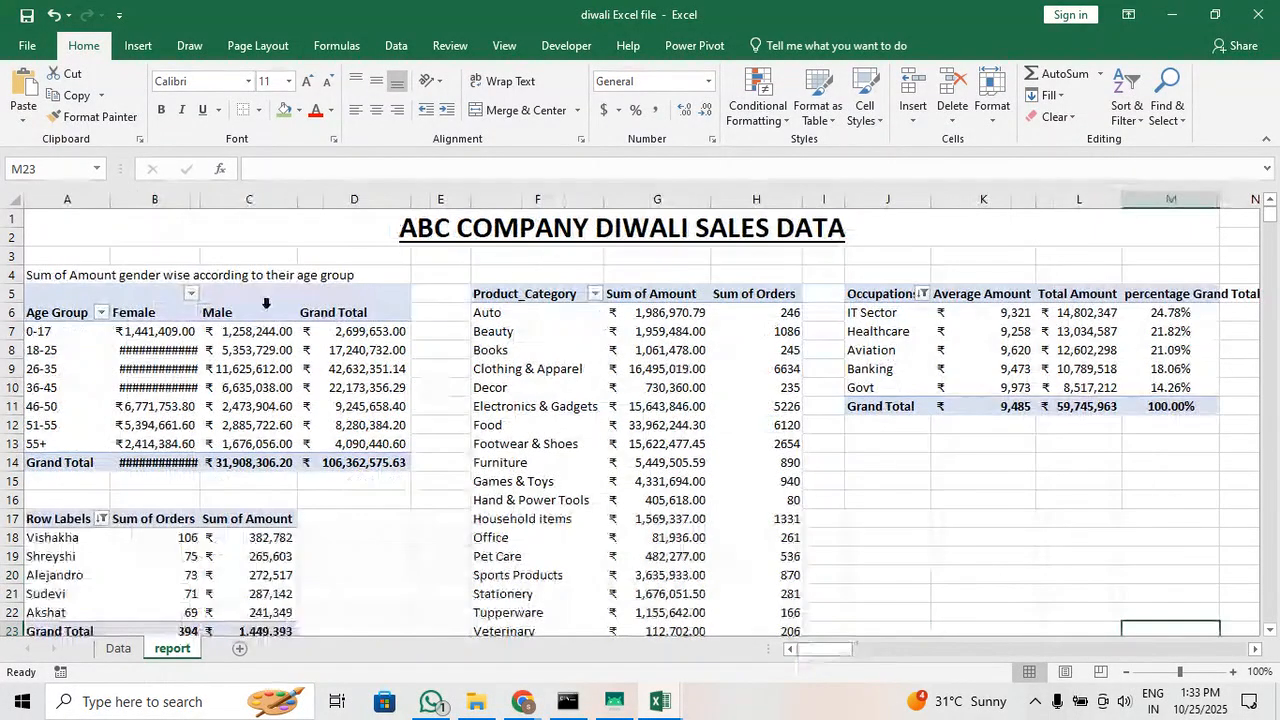
drag(57, 277, 320, 287)
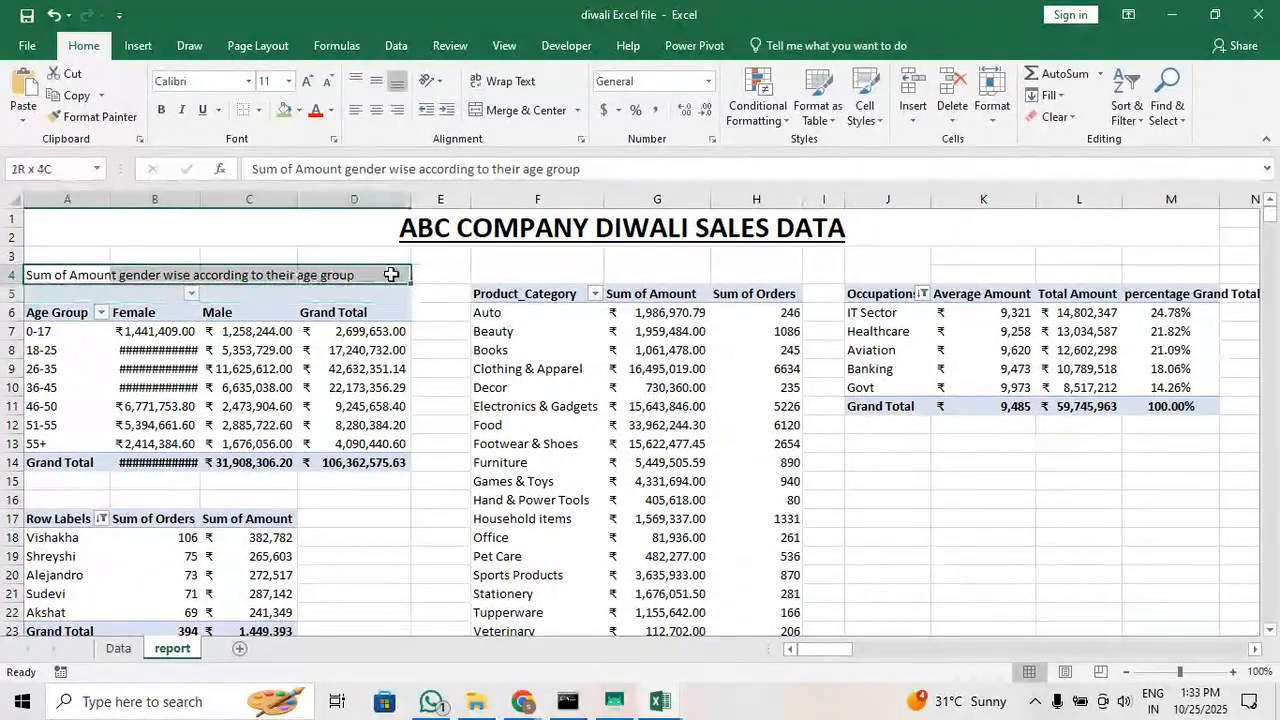
drag(506, 292, 785, 277)
click(882, 279)
drag(882, 279, 1034, 269)
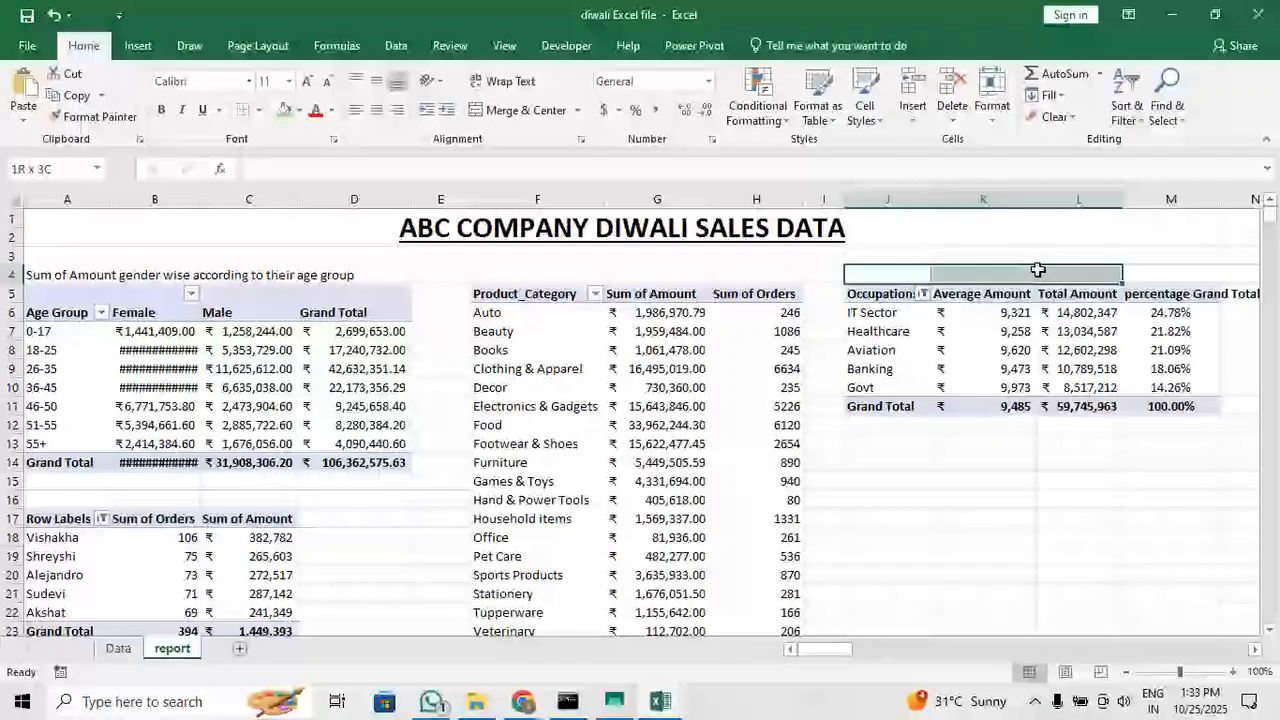
Merge and center cells A16:C16 above the customer pivot table and enter the heading "TOP 5 customers"
drag(70, 500, 230, 509)
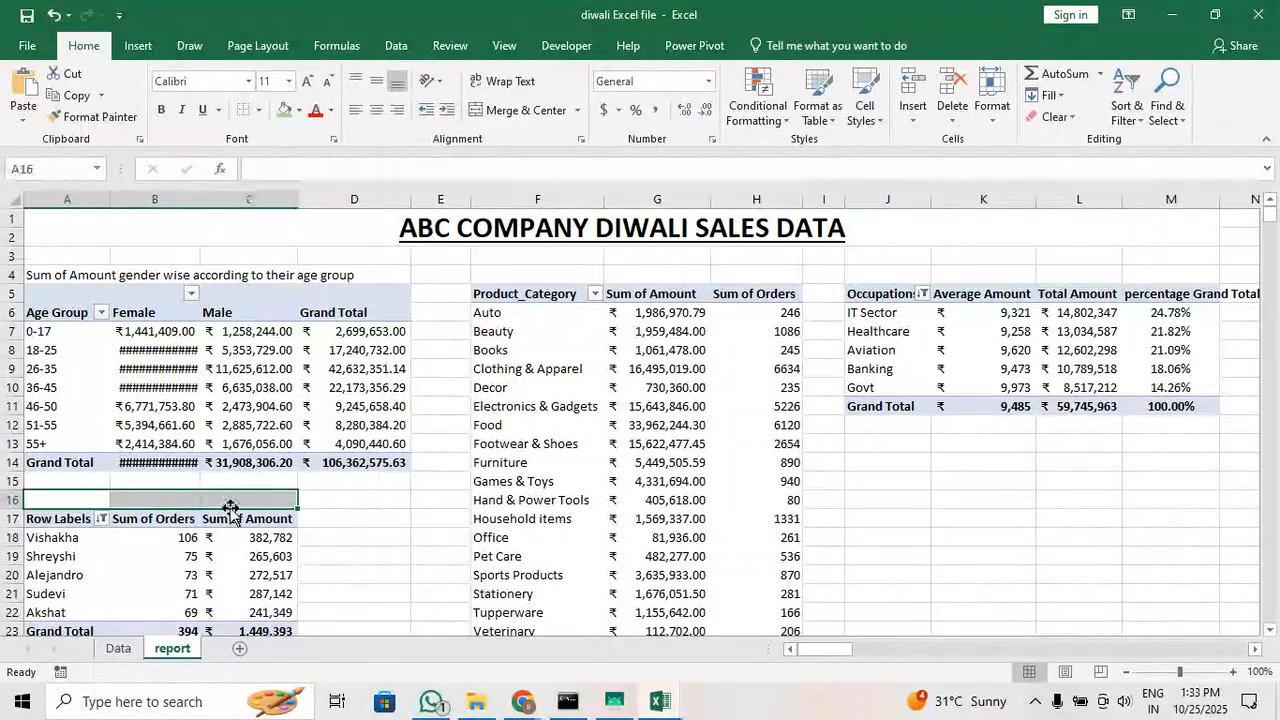
click(508, 118)
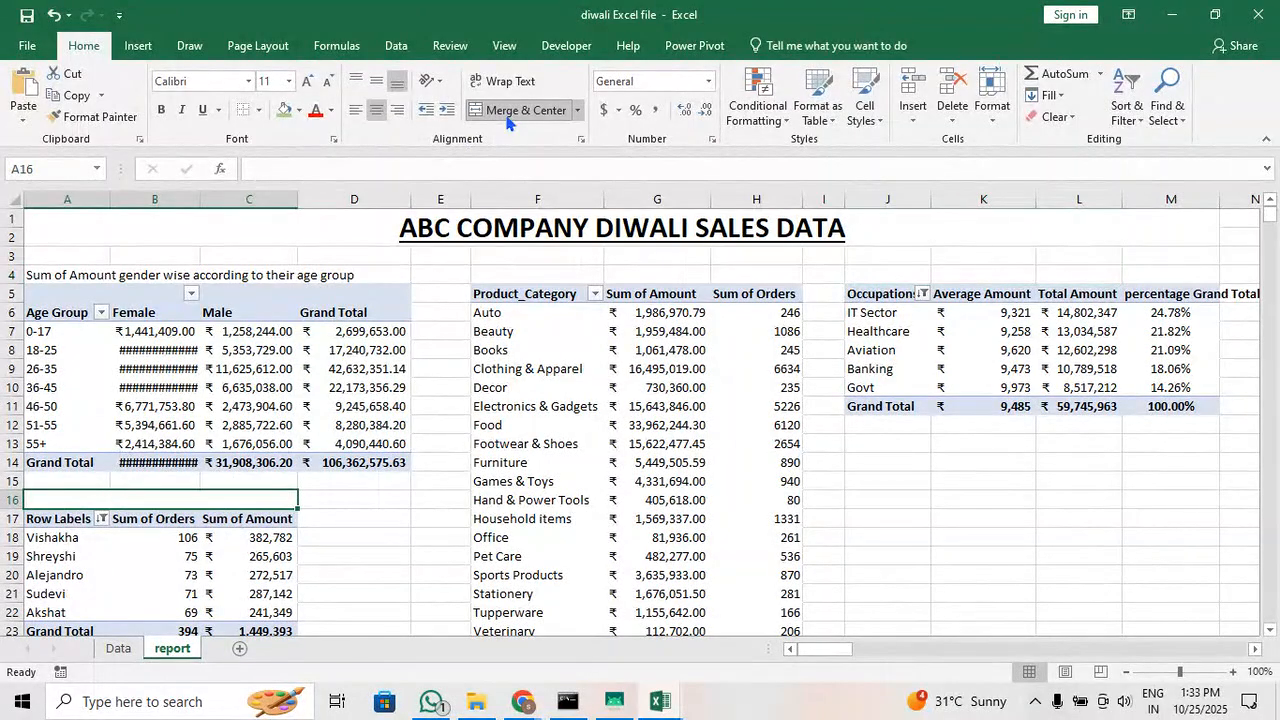
text(top)
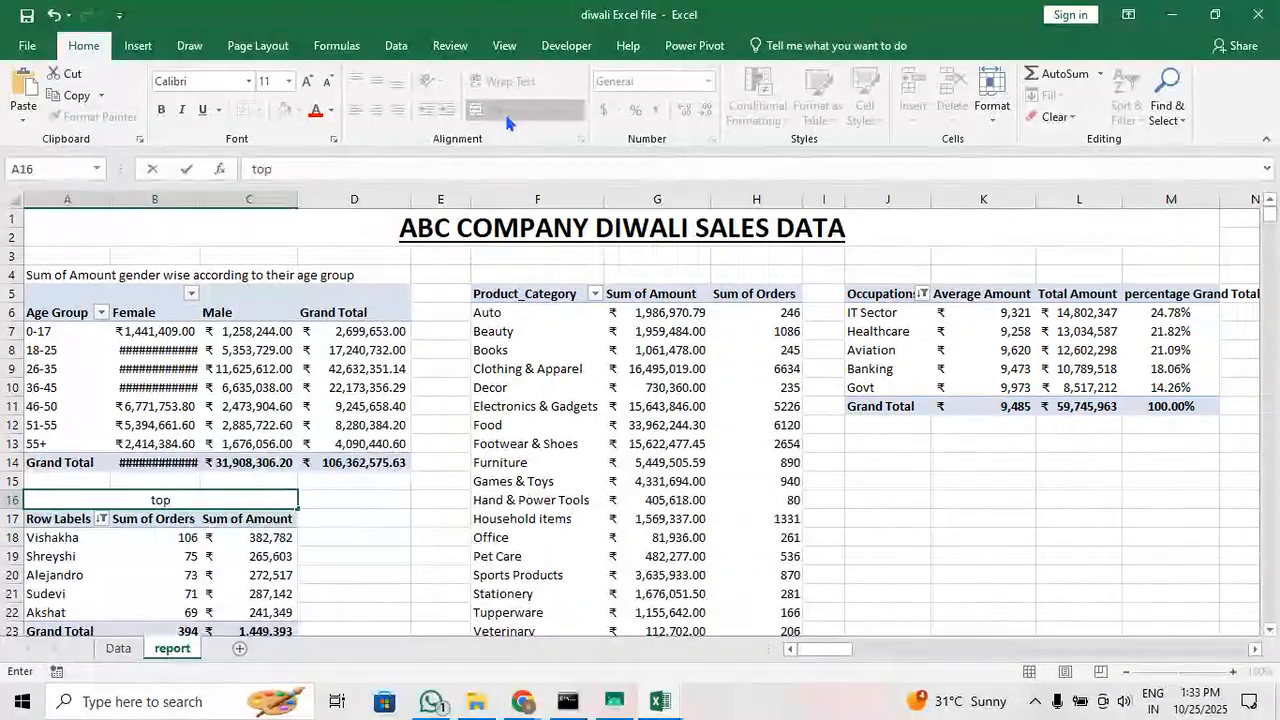
key(BackSpace)
key(BackSpace)
key(BackSpace)
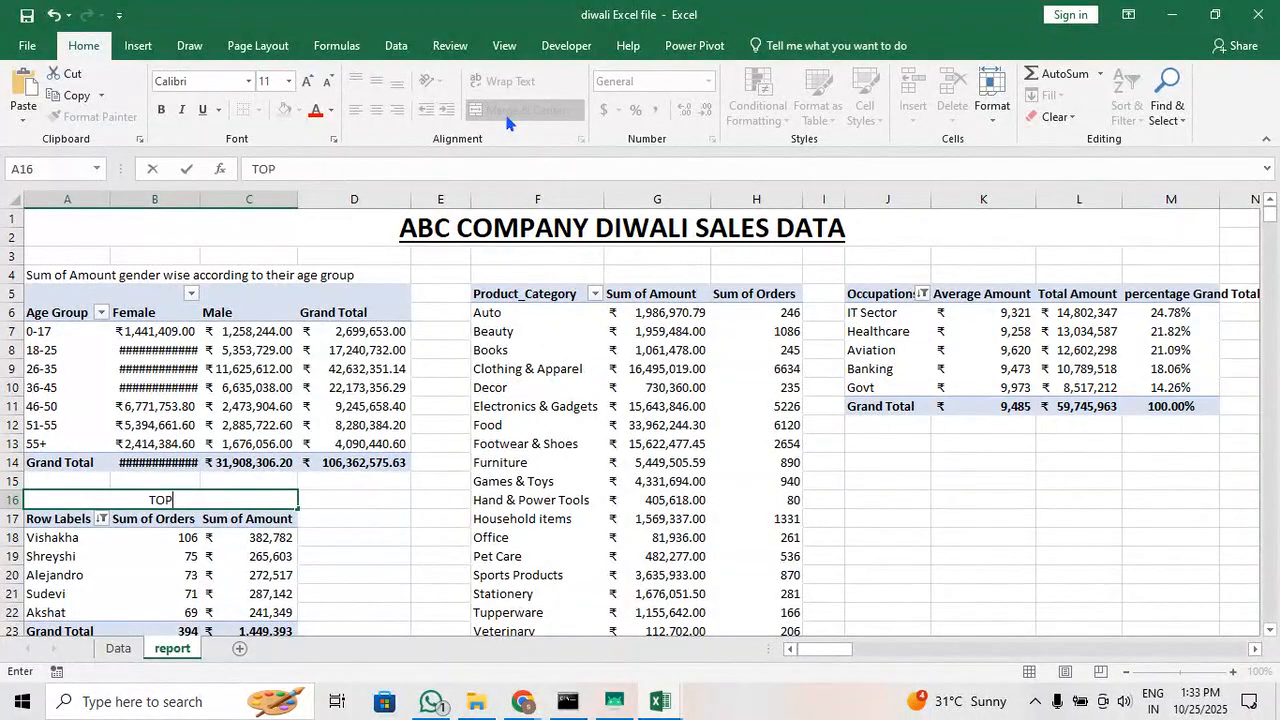
text(TOP 5 customers)
key(Return)
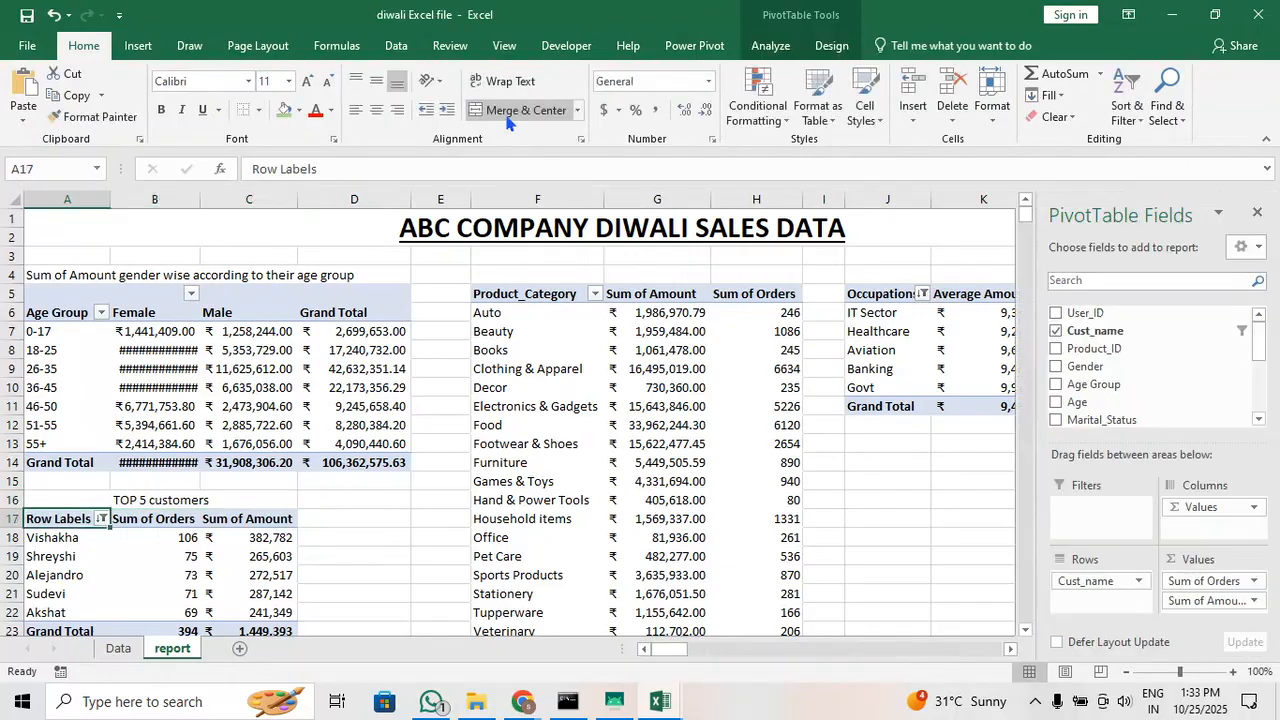
Fill the "TOP 5 customers" heading with the light blue theme color that matches the pivot table header
click(253, 502)
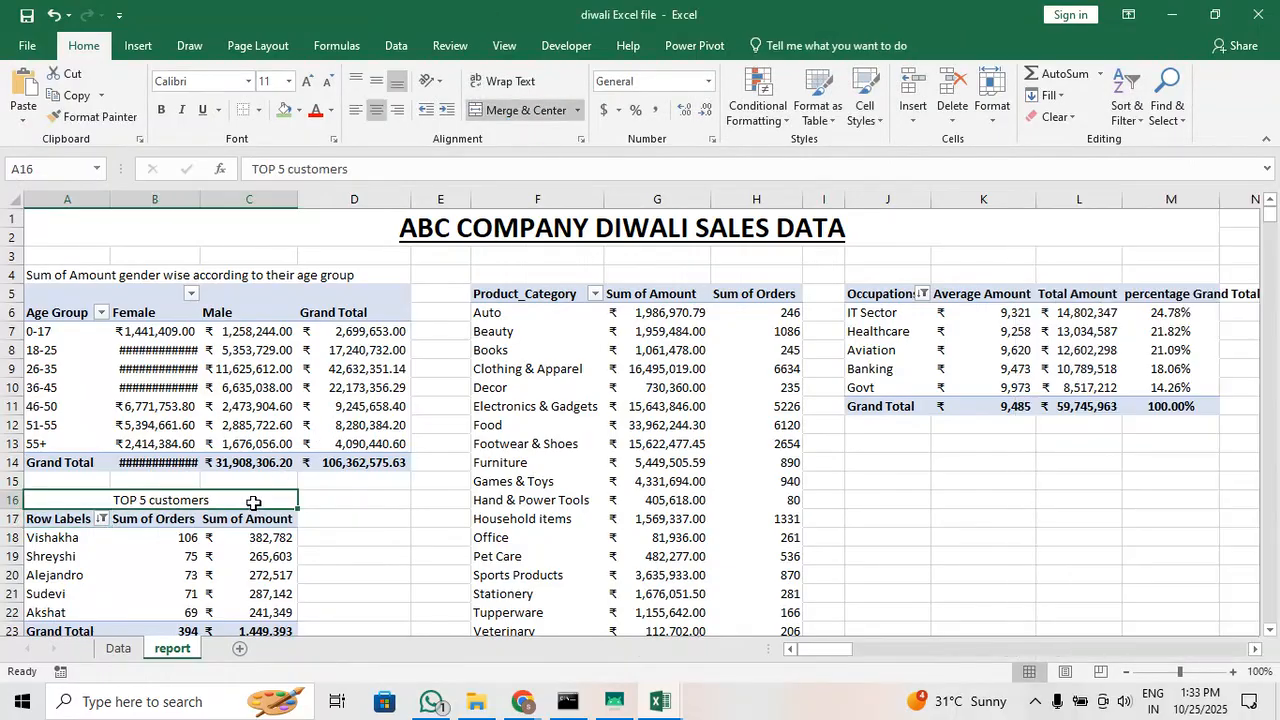
click(299, 111)
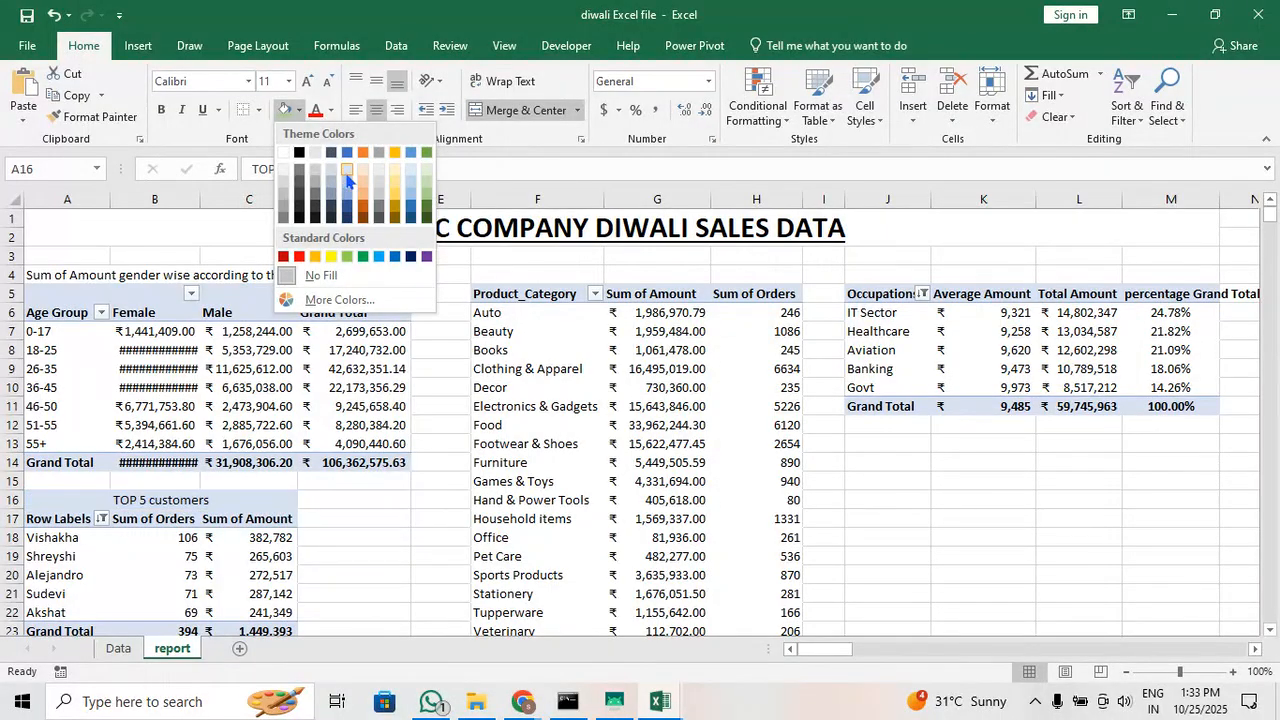
click(348, 178)
click(342, 521)
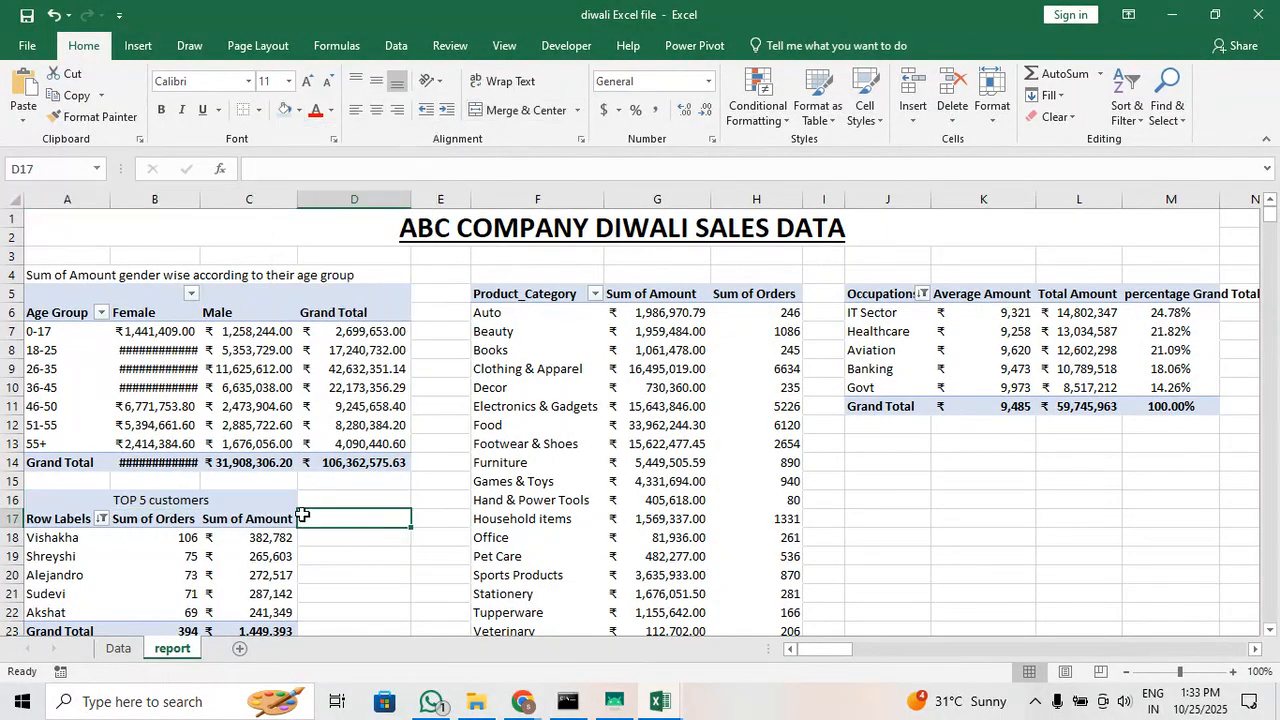
Clear the PivotTable style from the occupation table
click(930, 340)
click(963, 352)
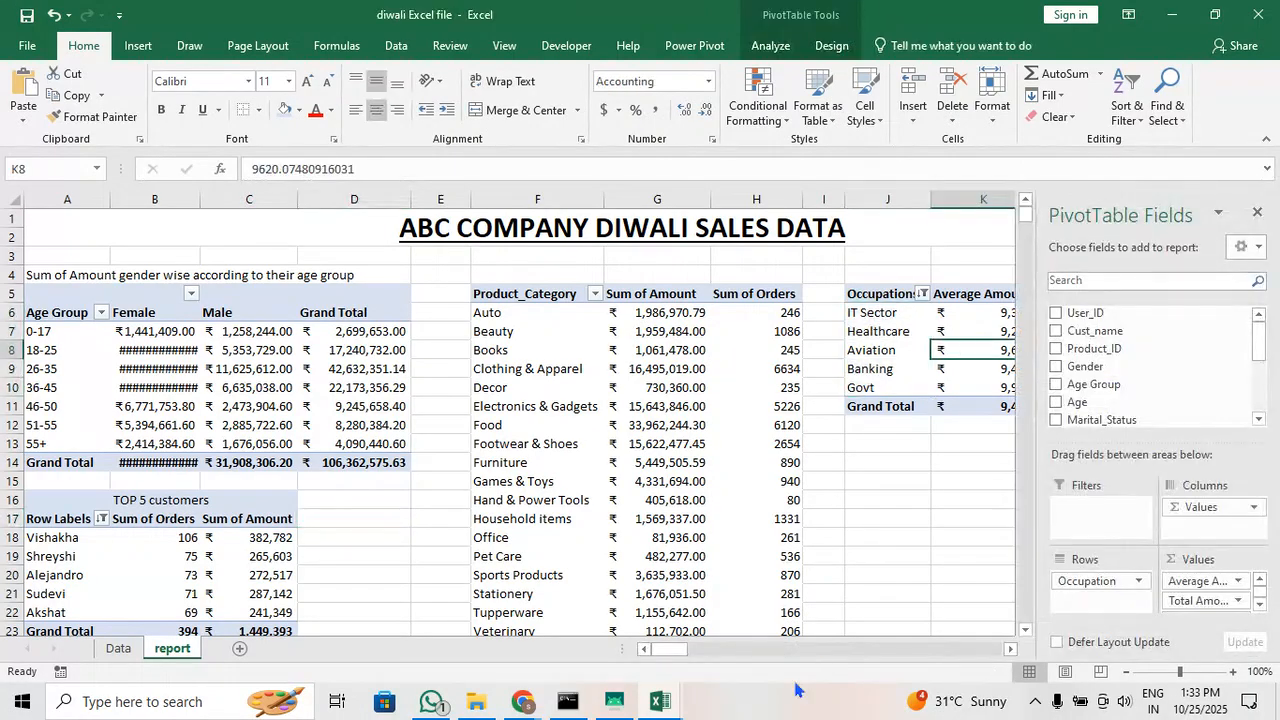
mouse_move(681, 655)
mouse_down()
mouse_move(720, 651)
mouse_move(690, 655)
mouse_up()
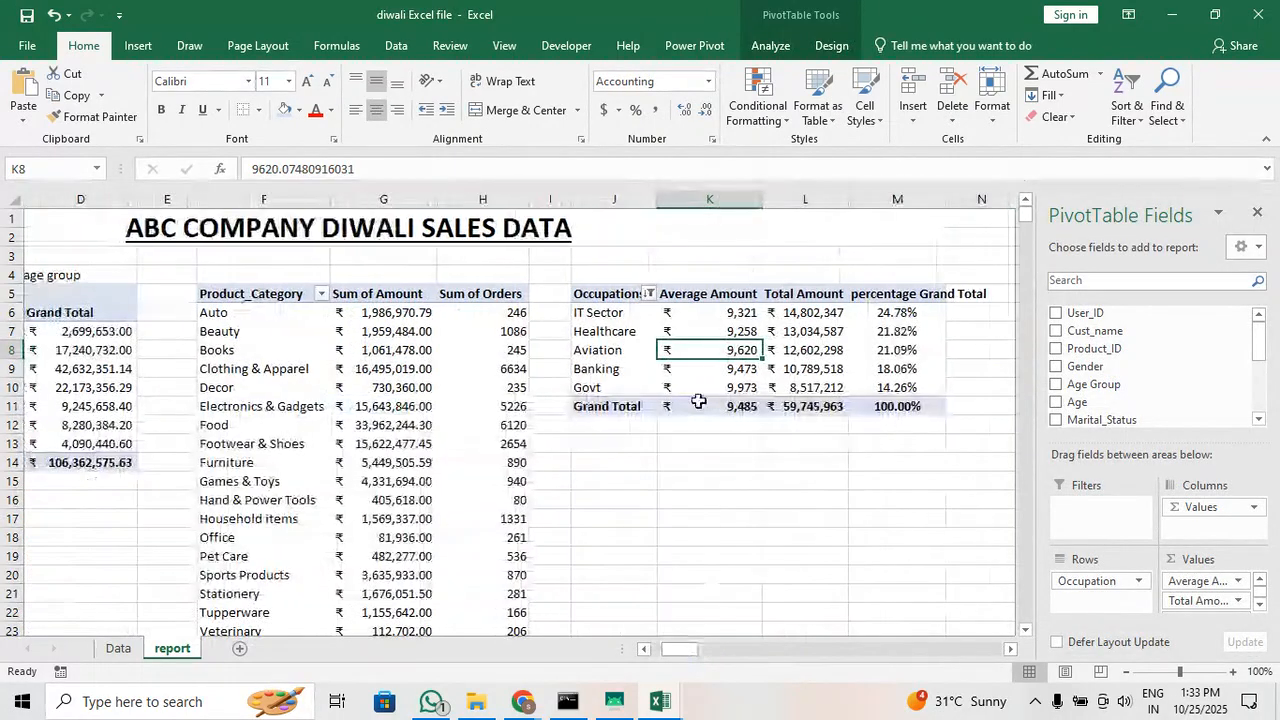
click(830, 46)
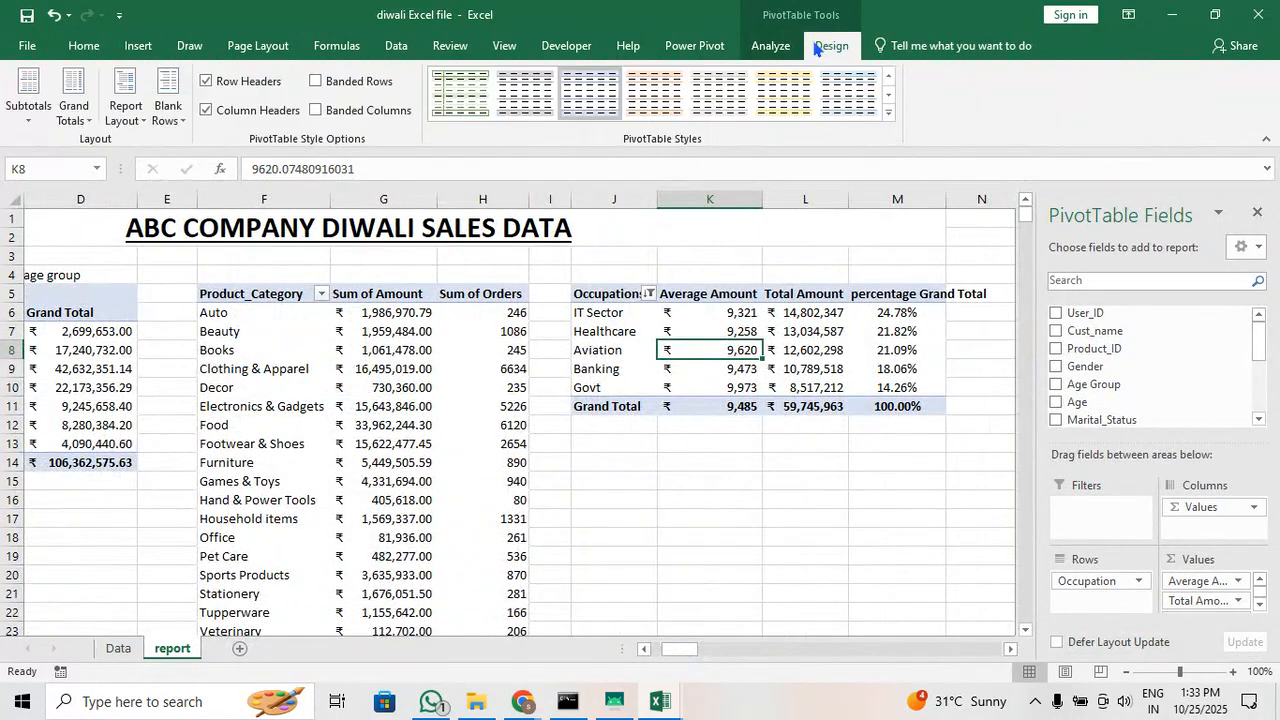
click(888, 112)
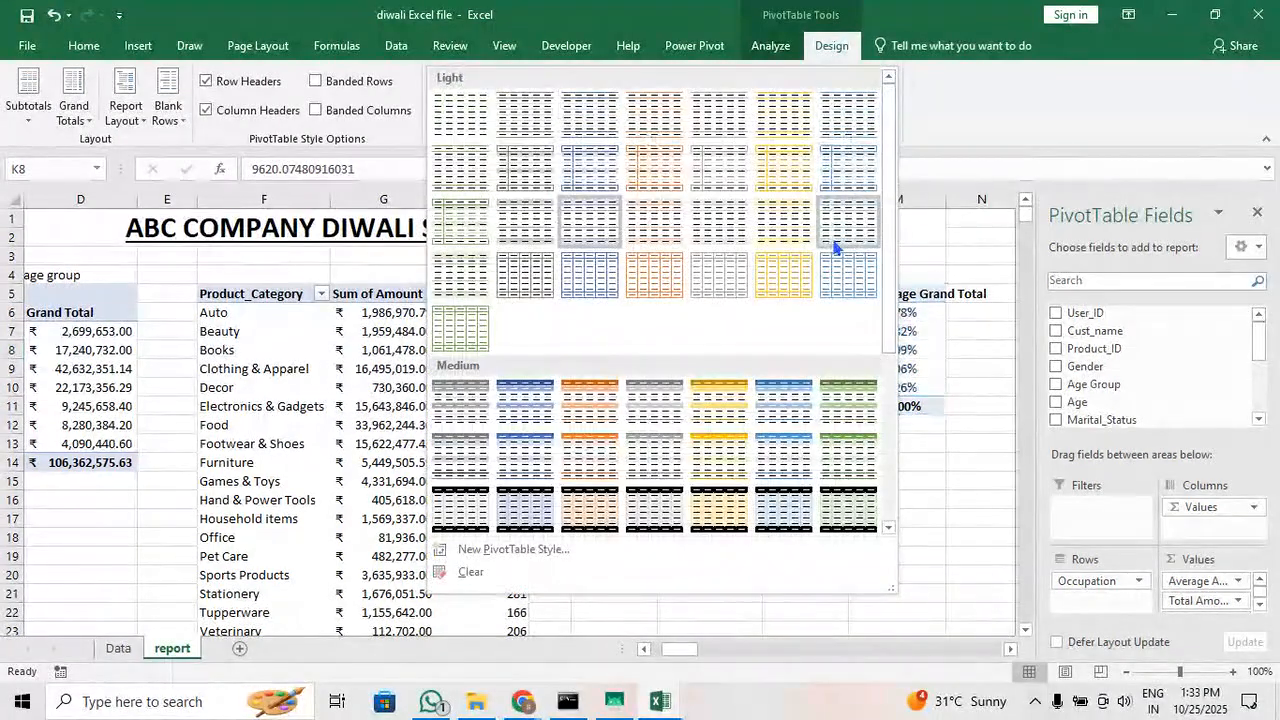
click(690, 648)
drag(690, 648, 700, 648)
click(888, 115)
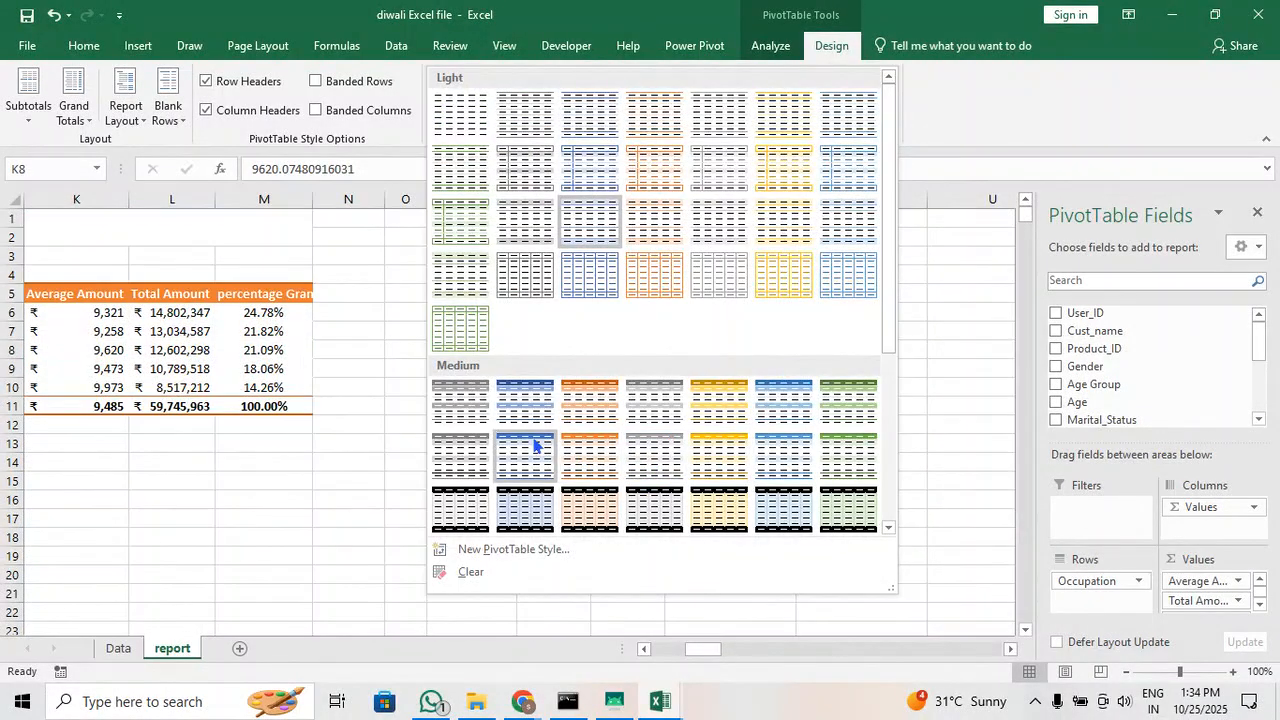
scroll(507, 400, down, 5)
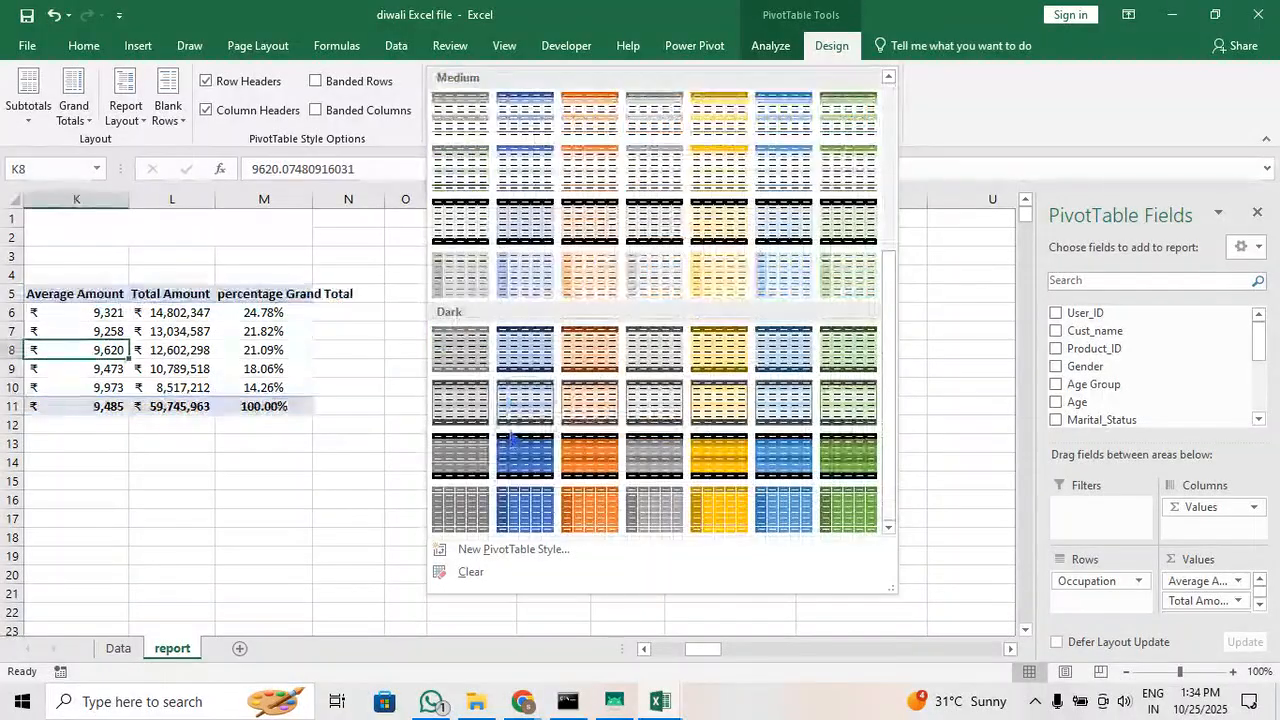
click(528, 571)
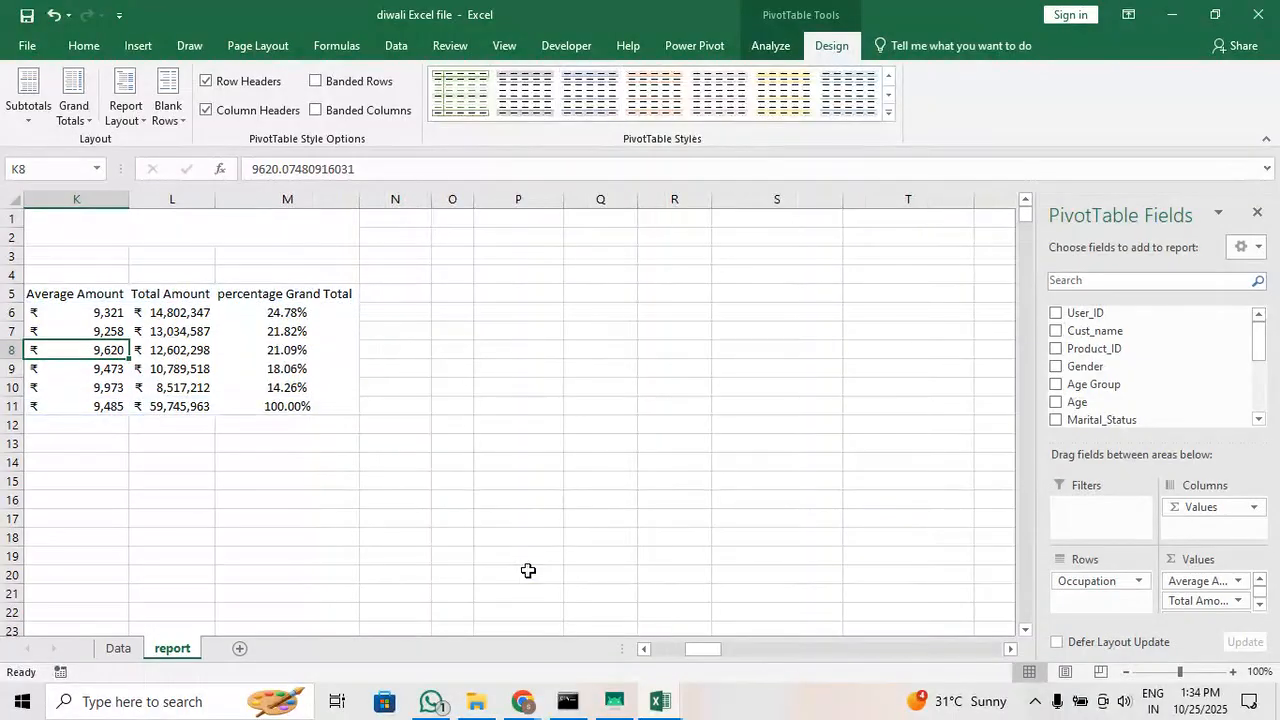
click(888, 112)
scroll(634, 471, down, 3)
click(541, 548)
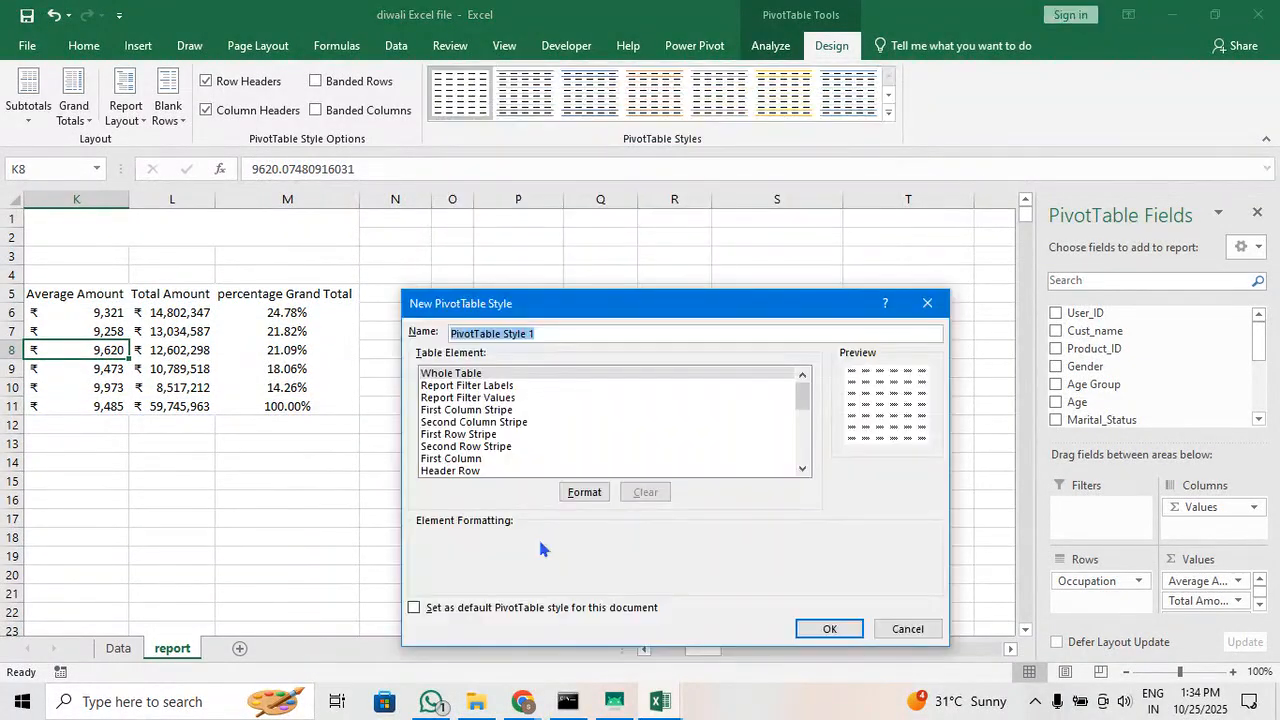
click(493, 377)
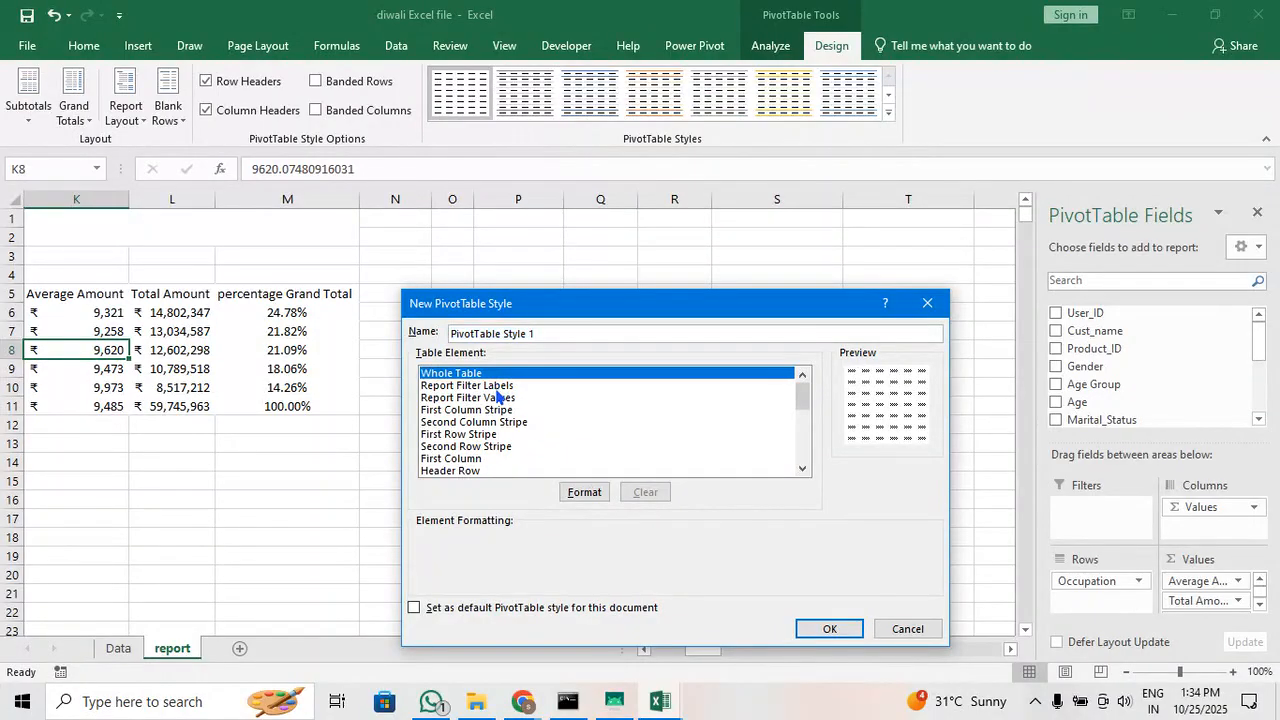
click(495, 386)
scroll(487, 432, down, 2)
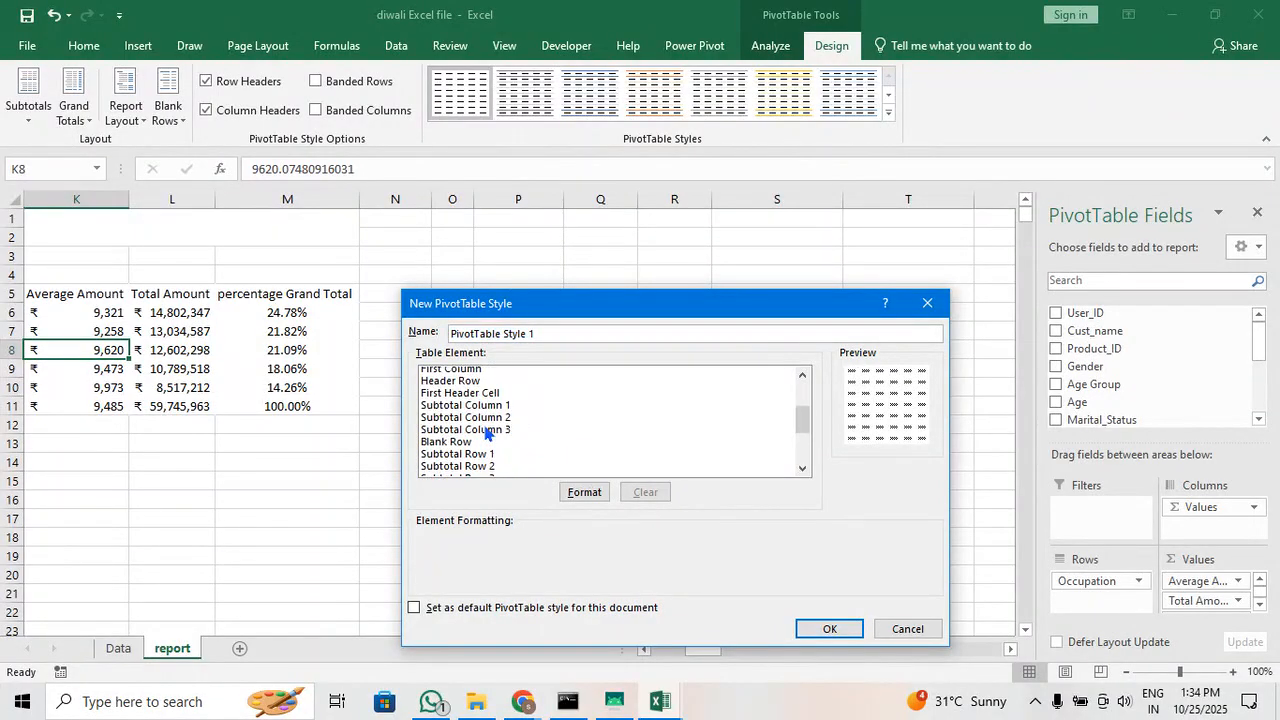
scroll(478, 421, up, 1)
click(477, 415)
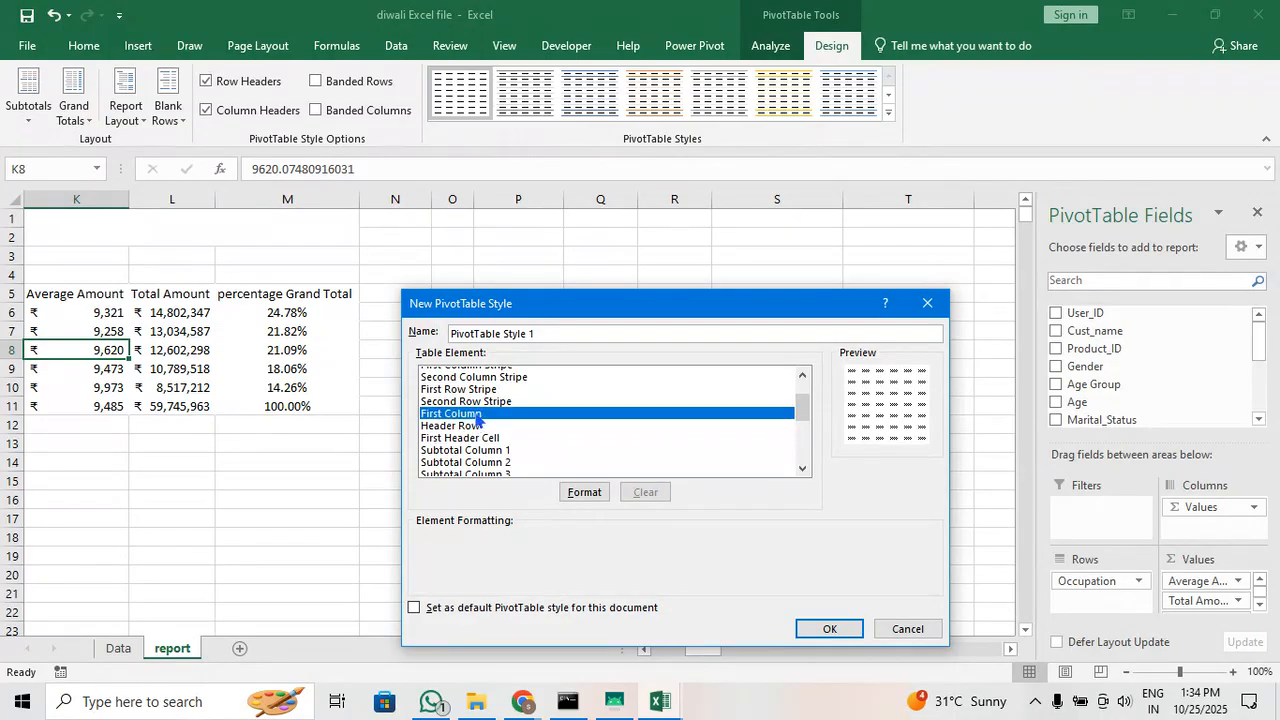
click(485, 428)
click(496, 451)
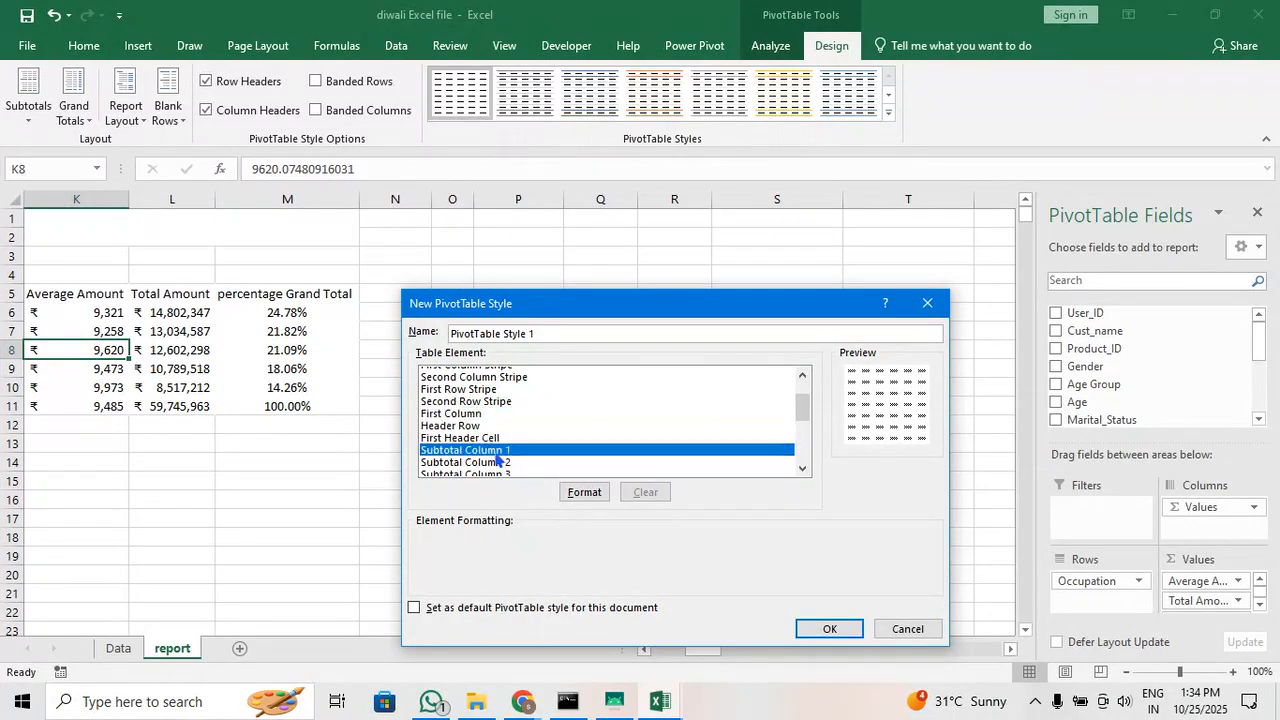
scroll(494, 452, down, 2)
click(490, 448)
scroll(490, 452, down, 2)
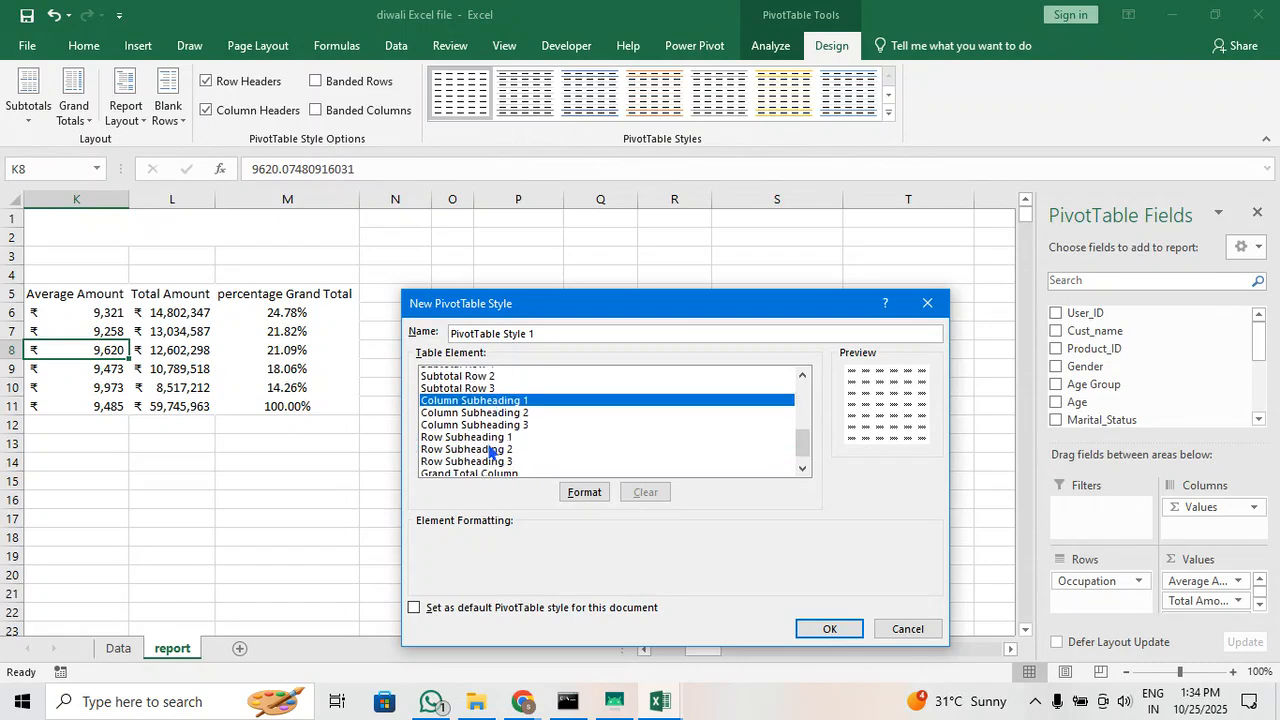
click(440, 472)
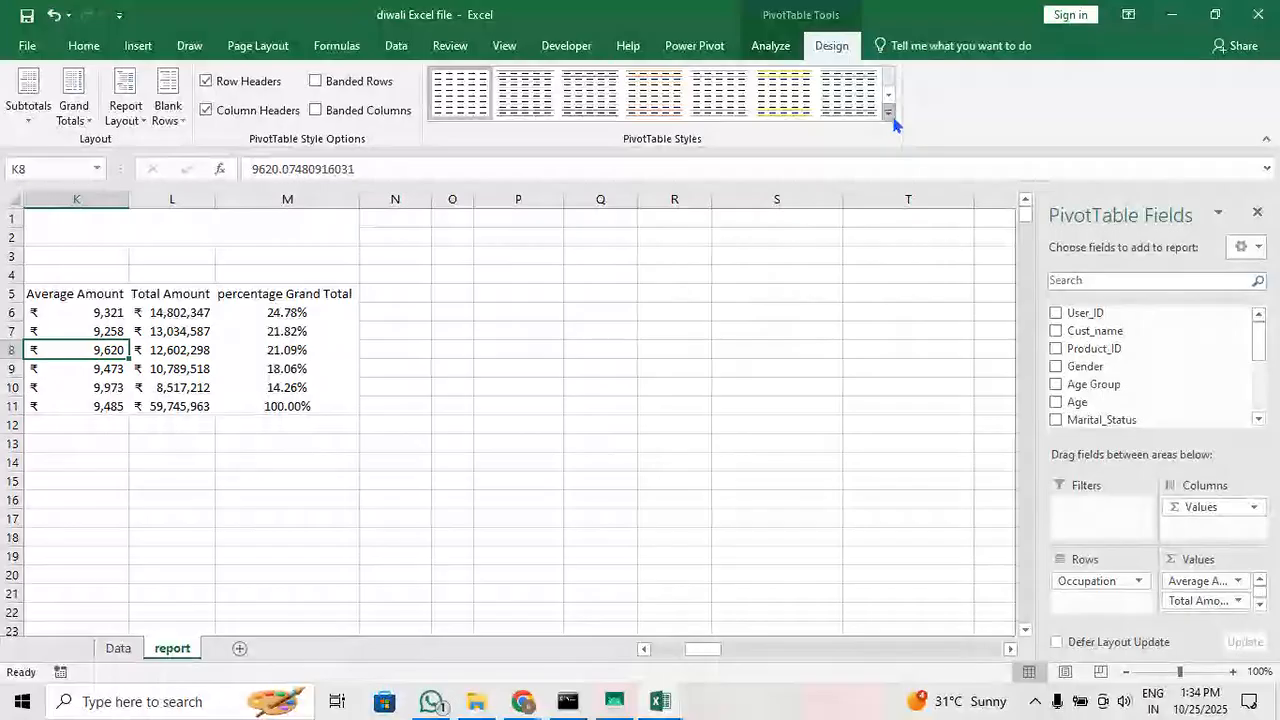
Apply the Light PivotTable style with blue text and blue borders around all cells to the occupation table
click(888, 113)
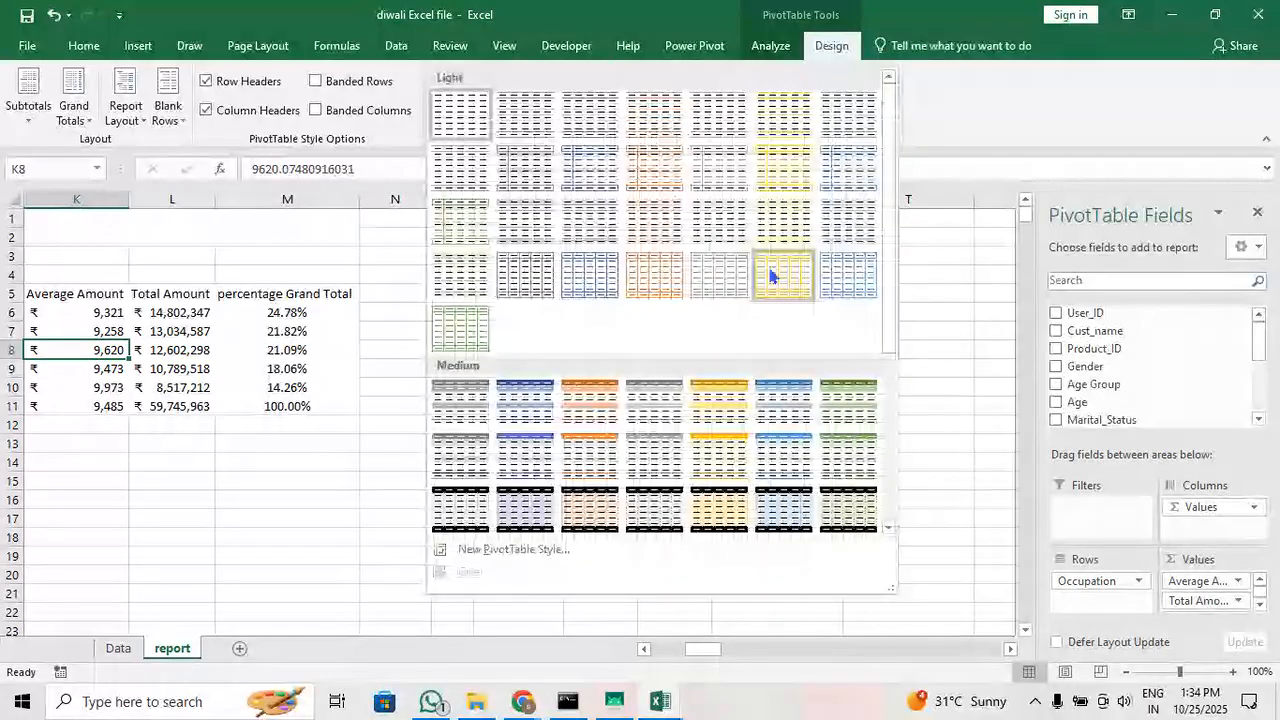
click(717, 267)
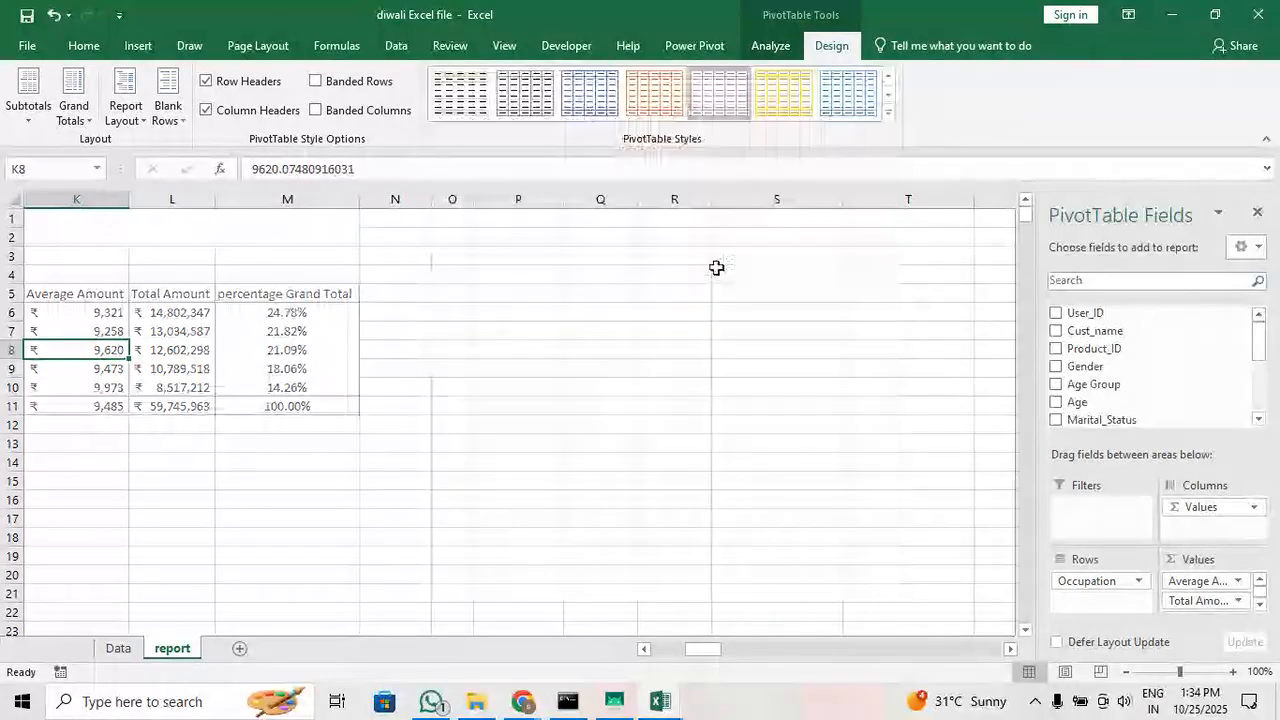
click(866, 118)
scroll(781, 120, up, 5)
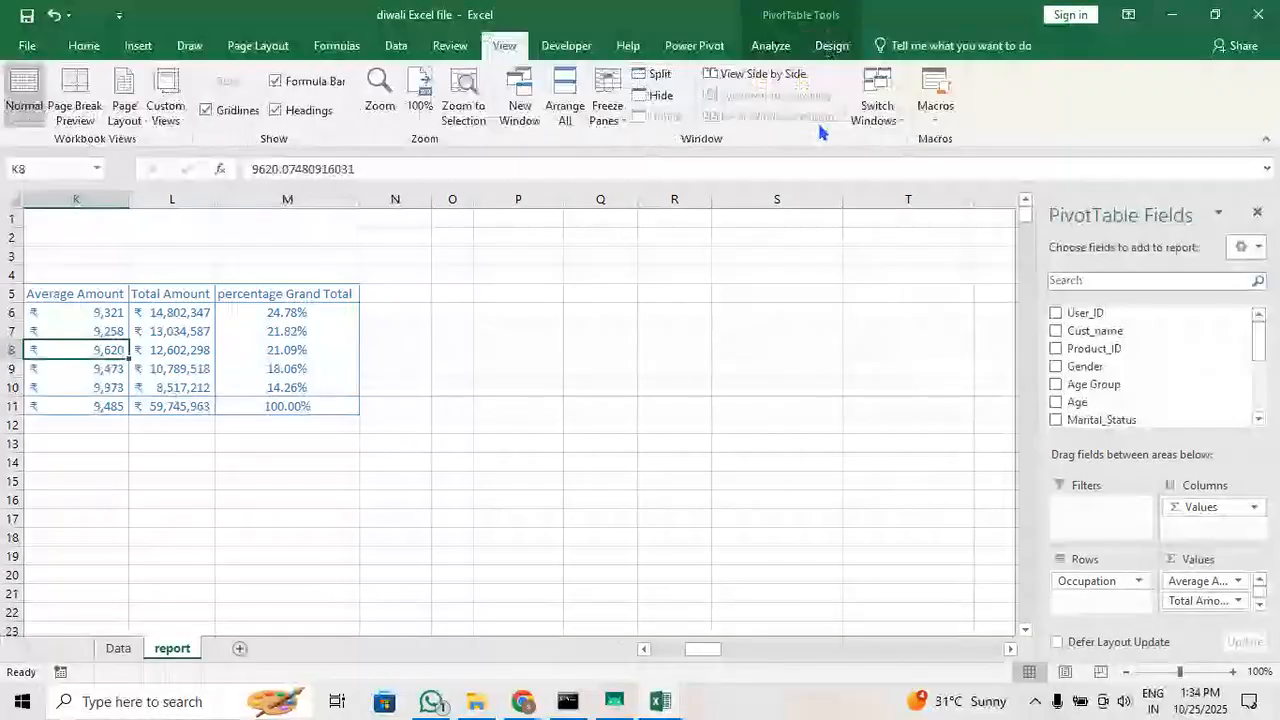
scroll(818, 126, down, 5)
Preview other Light, Medium and Dark PivotTable styles on the occupation table
click(886, 114)
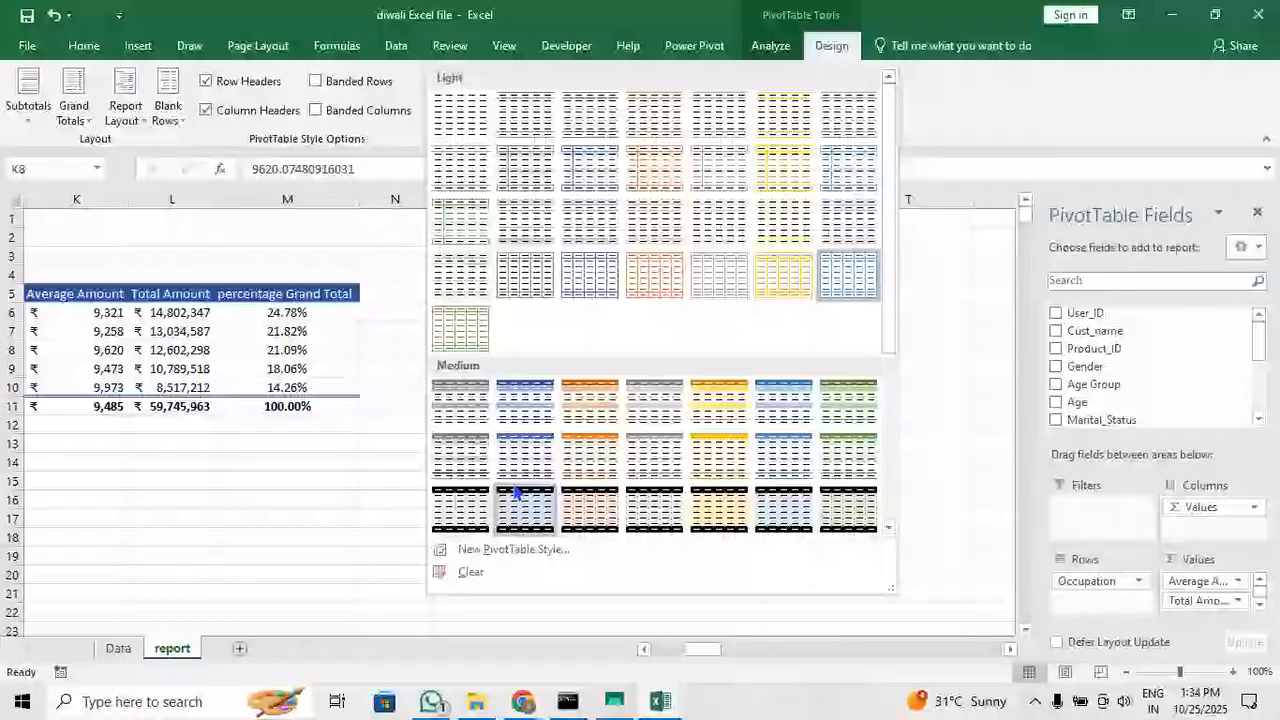
scroll(517, 493, down, 3)
scroll(535, 400, up, 1)
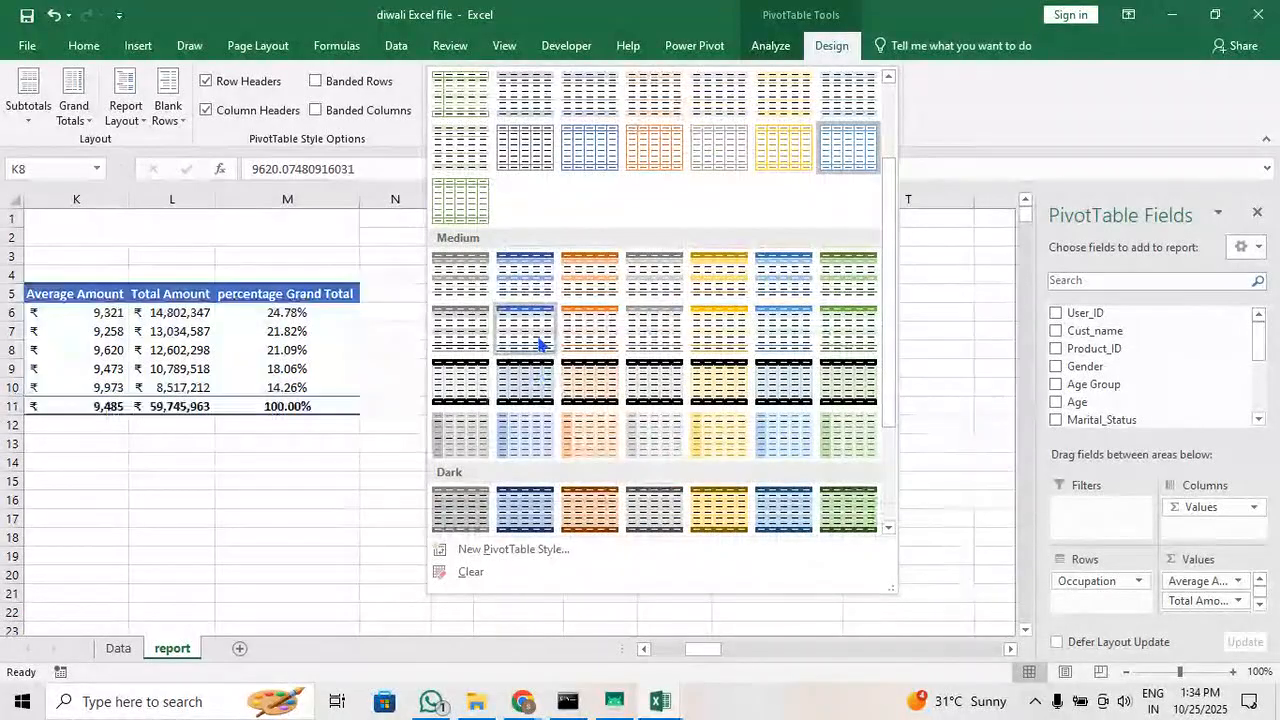
scroll(550, 350, down, 3)
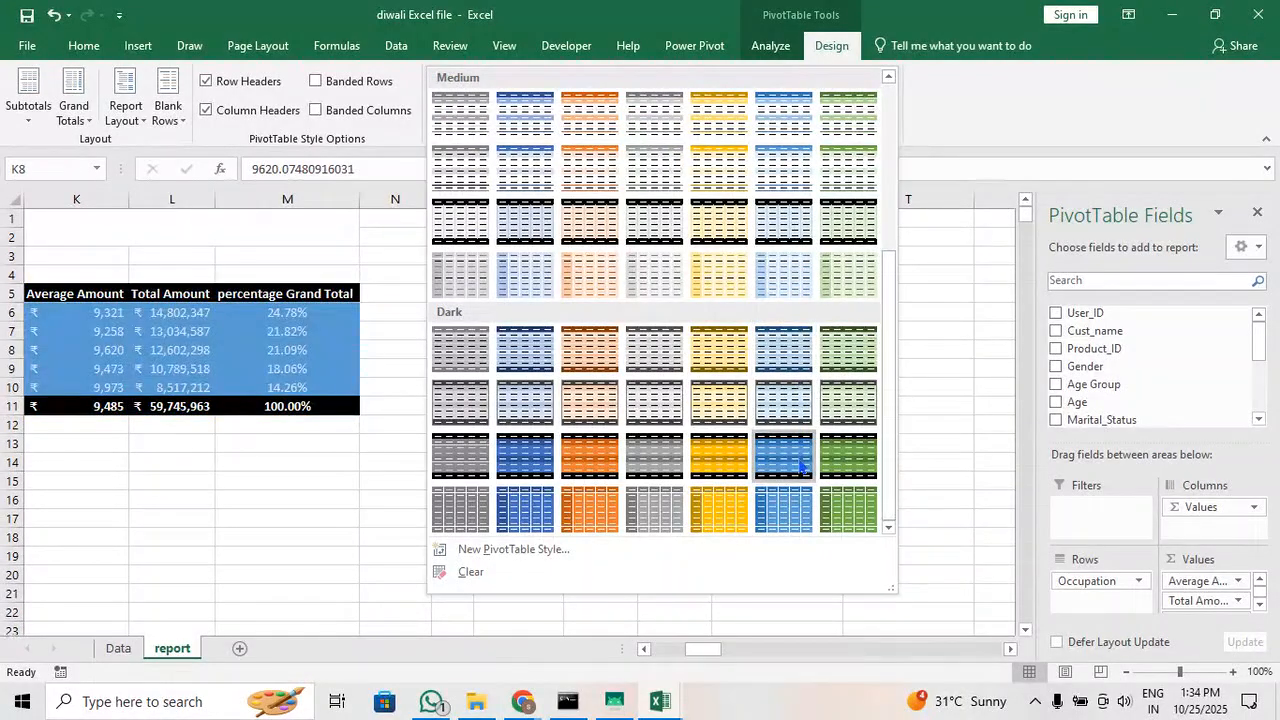
scroll(800, 465, up, 4)
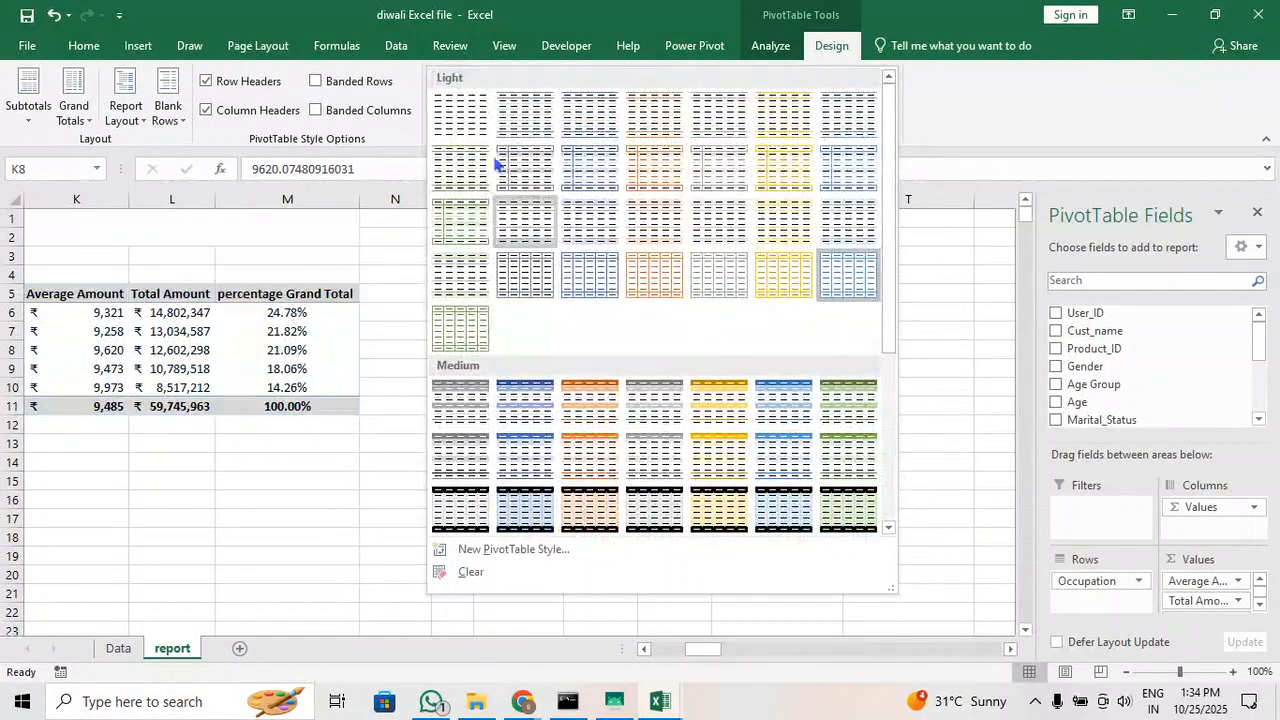
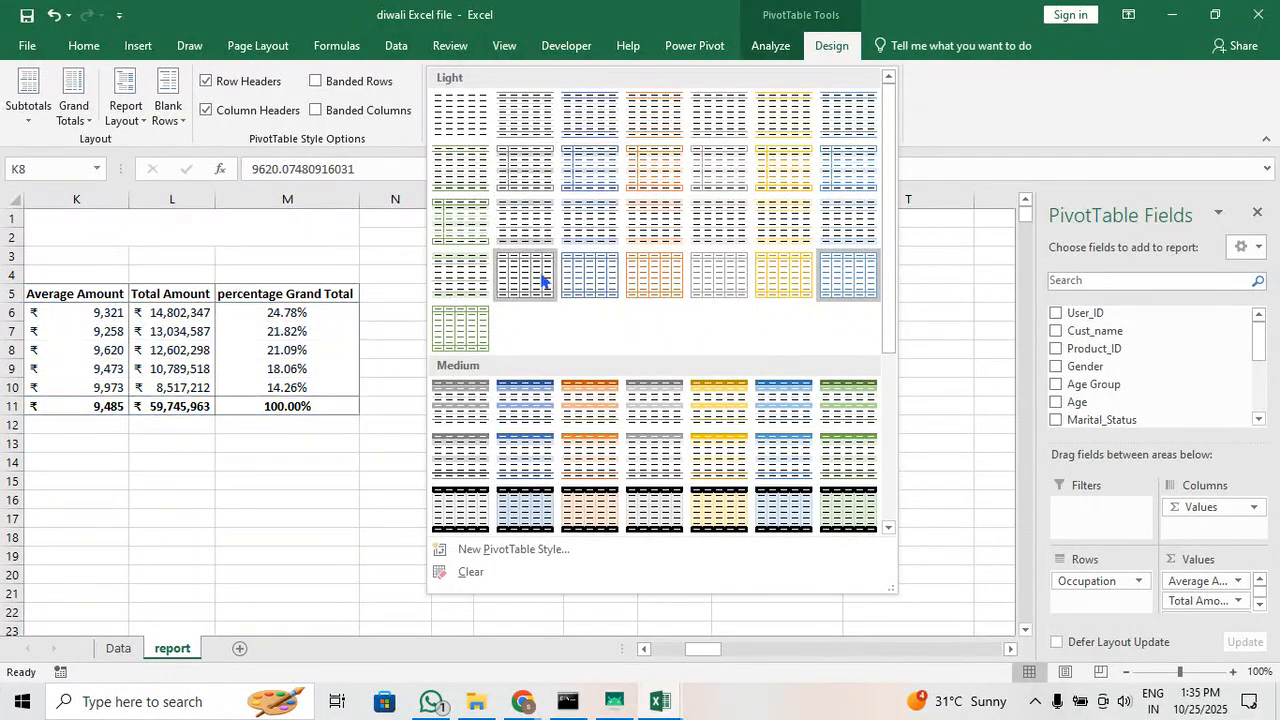
Apply the Medium PivotTable style with a dark blue header row to the occupation table
scroll(568, 289, down, 3)
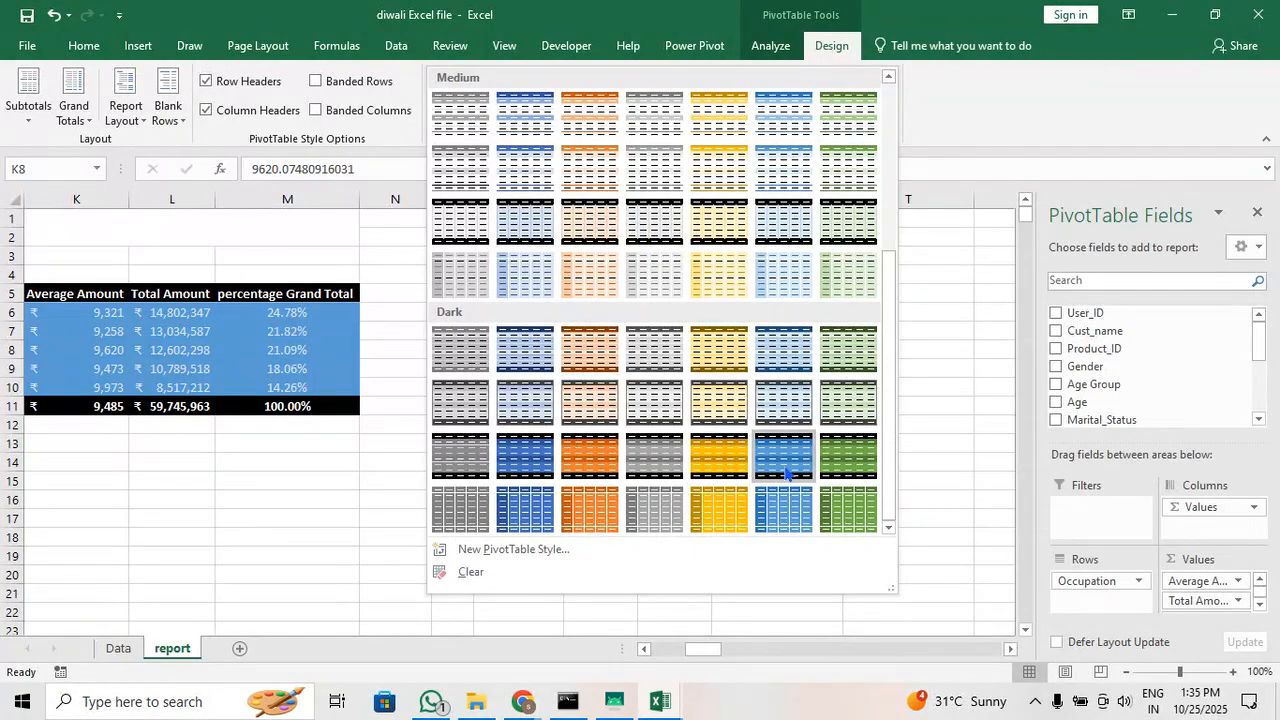
scroll(720, 343, up, 5)
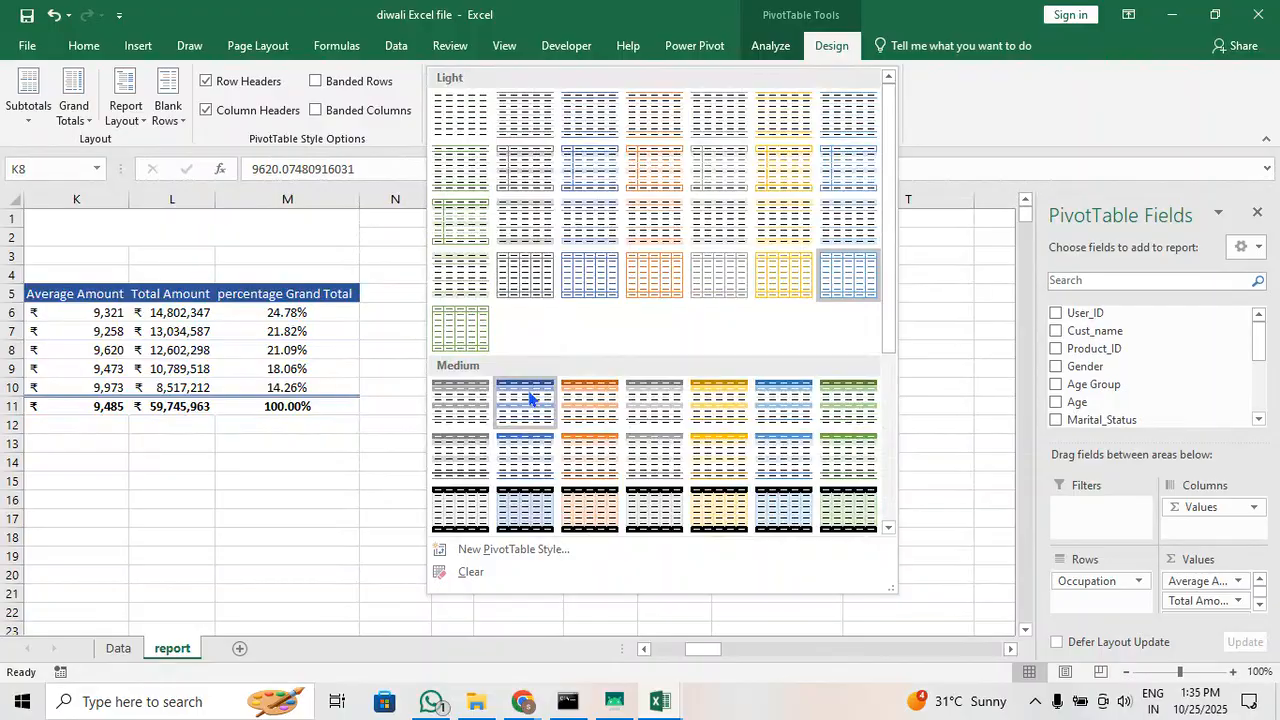
click(529, 396)
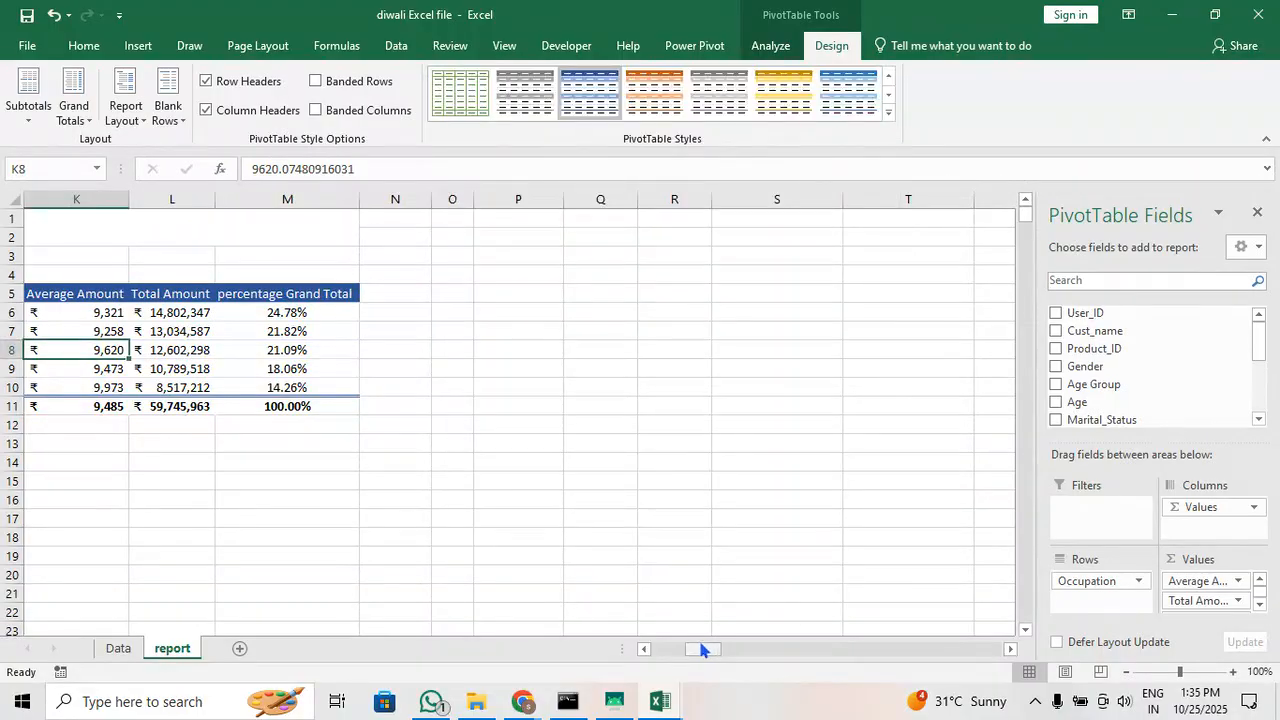
drag(706, 652, 679, 652)
click(730, 511)
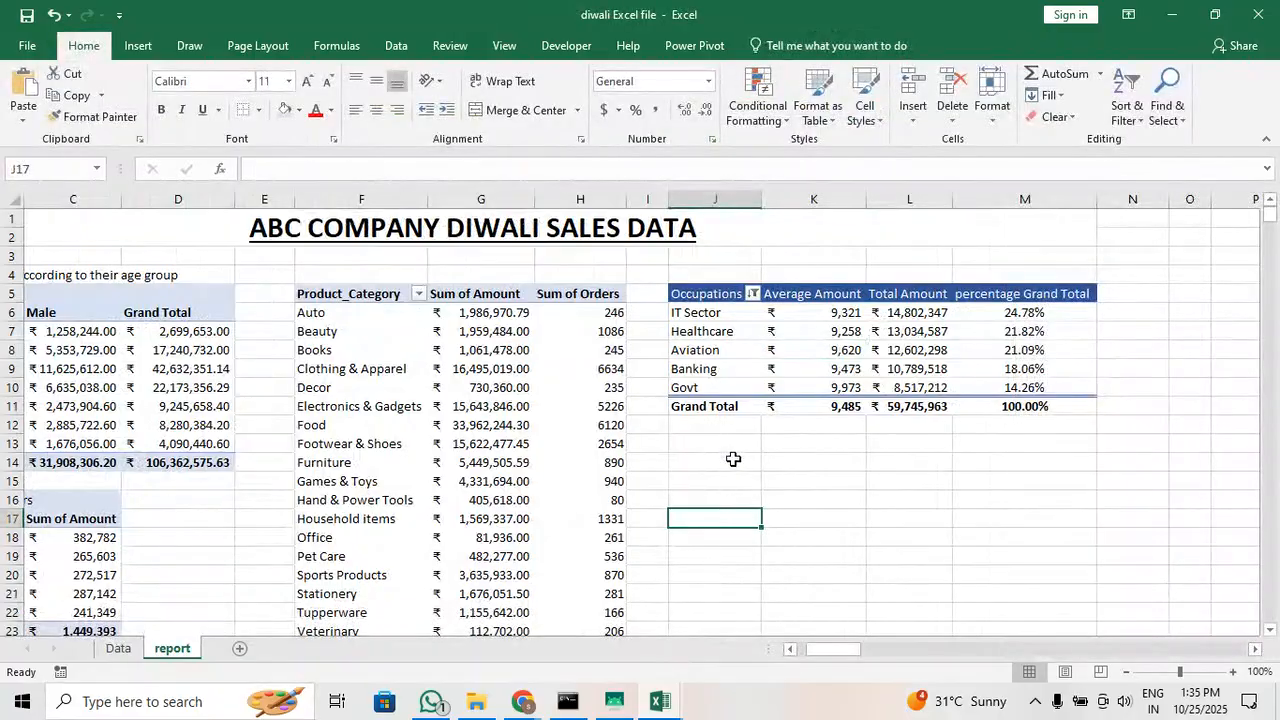
click(724, 477)
click(730, 463)
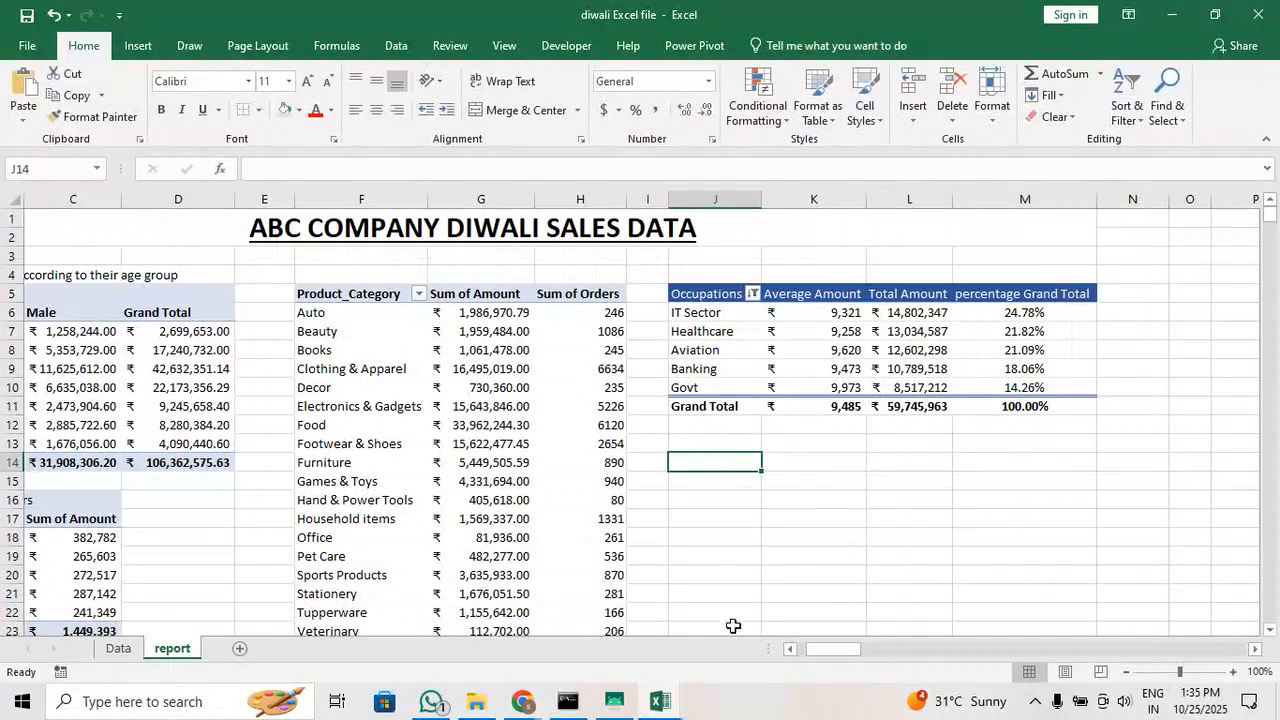
Create a PivotTable from the Data sheet range A1:N11252, placed on the existing report sheet at cell J14
click(118, 648)
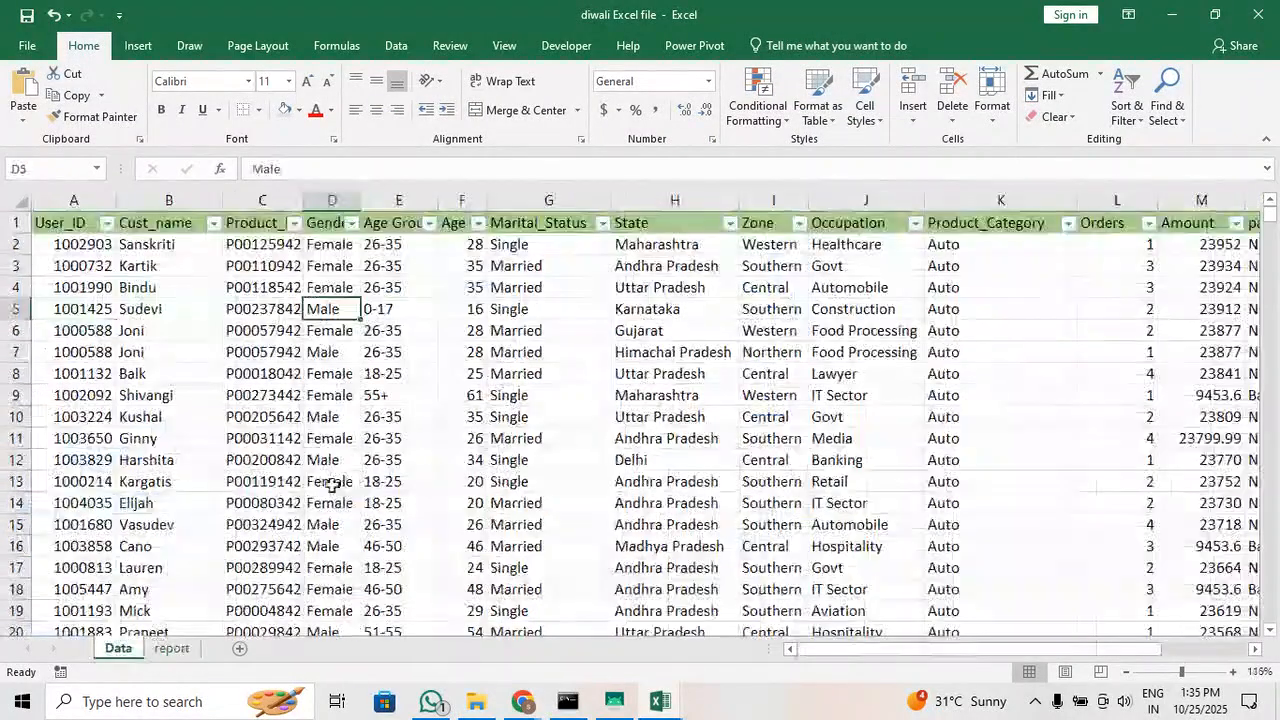
click(138, 45)
click(32, 90)
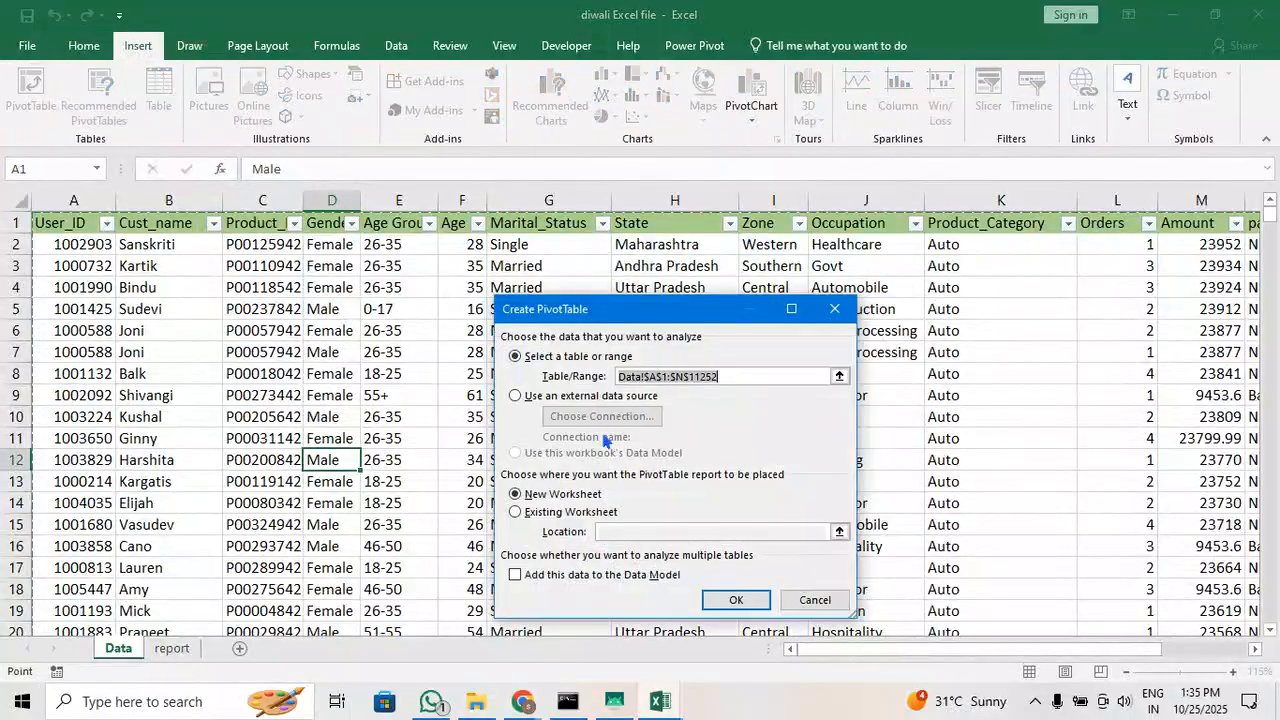
click(560, 512)
click(643, 533)
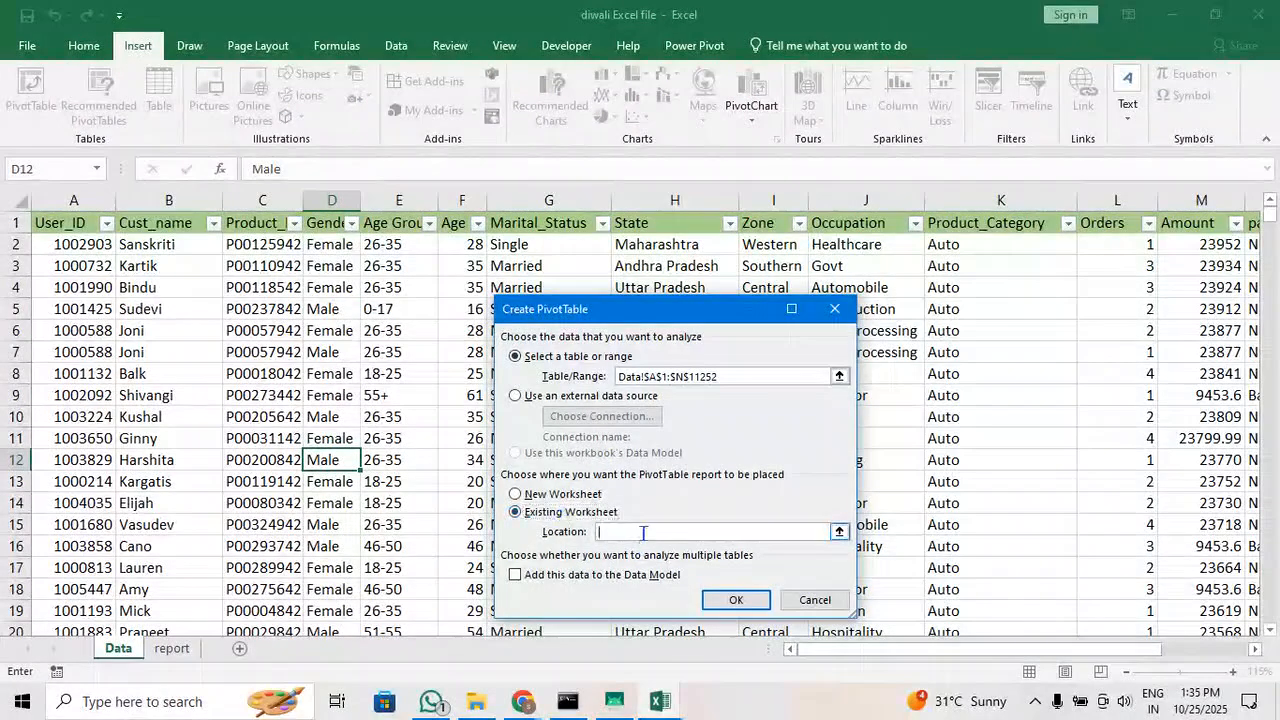
click(840, 532)
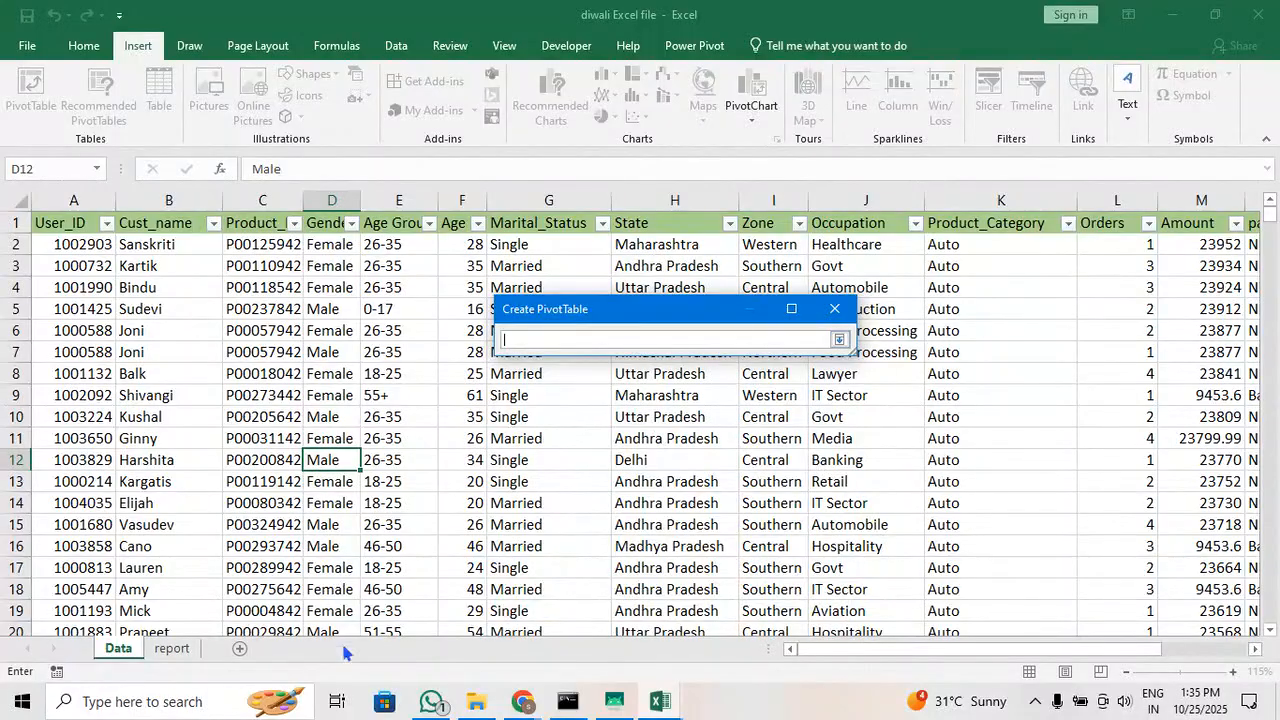
click(171, 648)
click(702, 476)
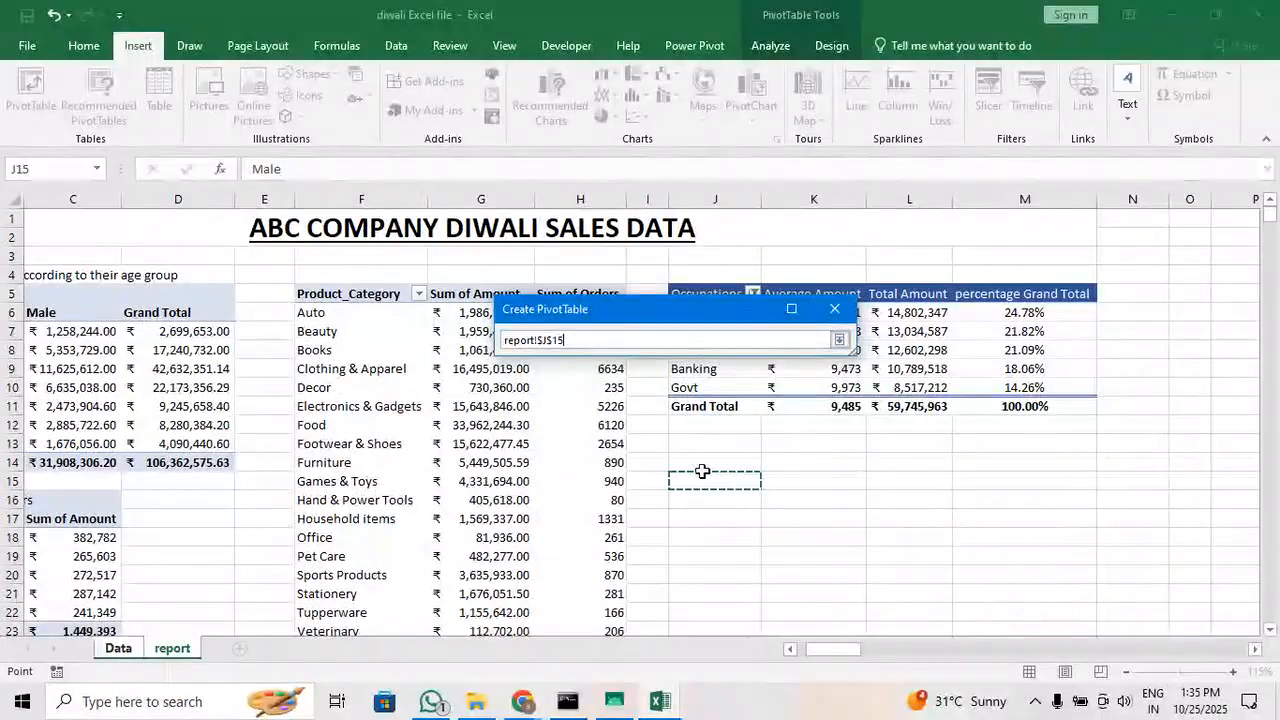
click(721, 458)
key(Return)
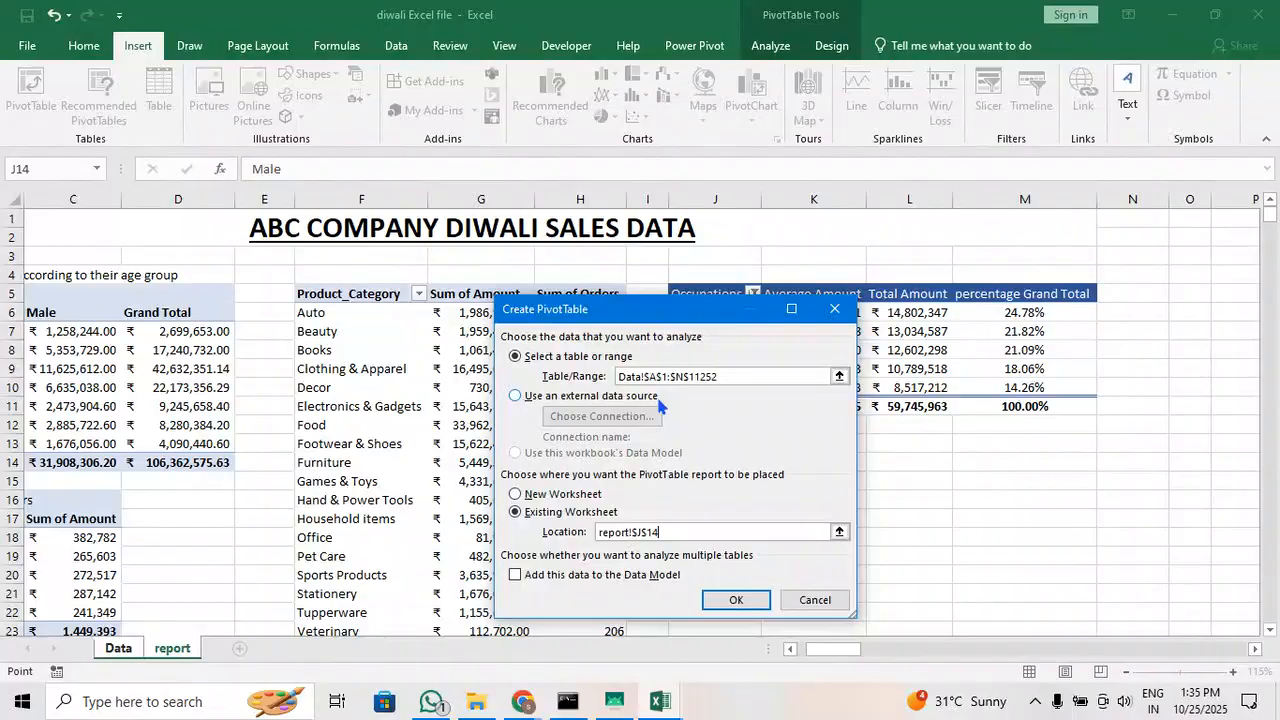
click(735, 598)
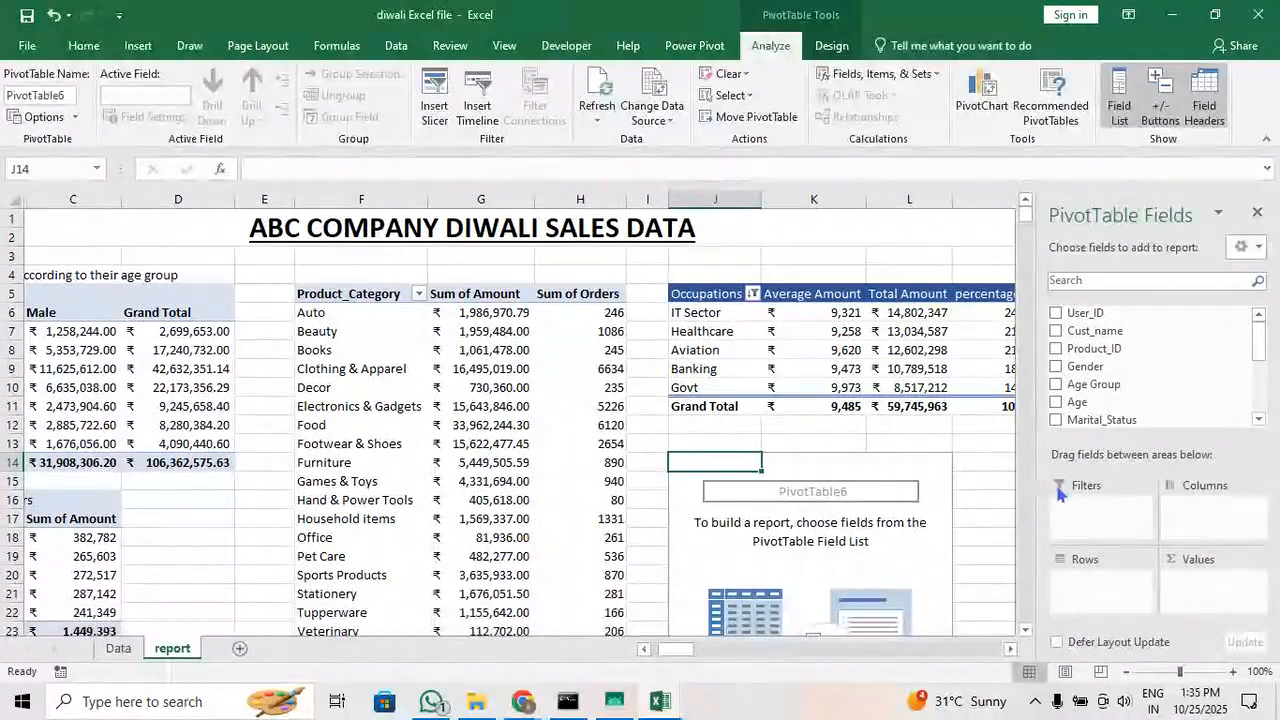
Set Zone as the row field and payment method as the column field of the new PivotTable
scroll(1128, 366, down, 3)
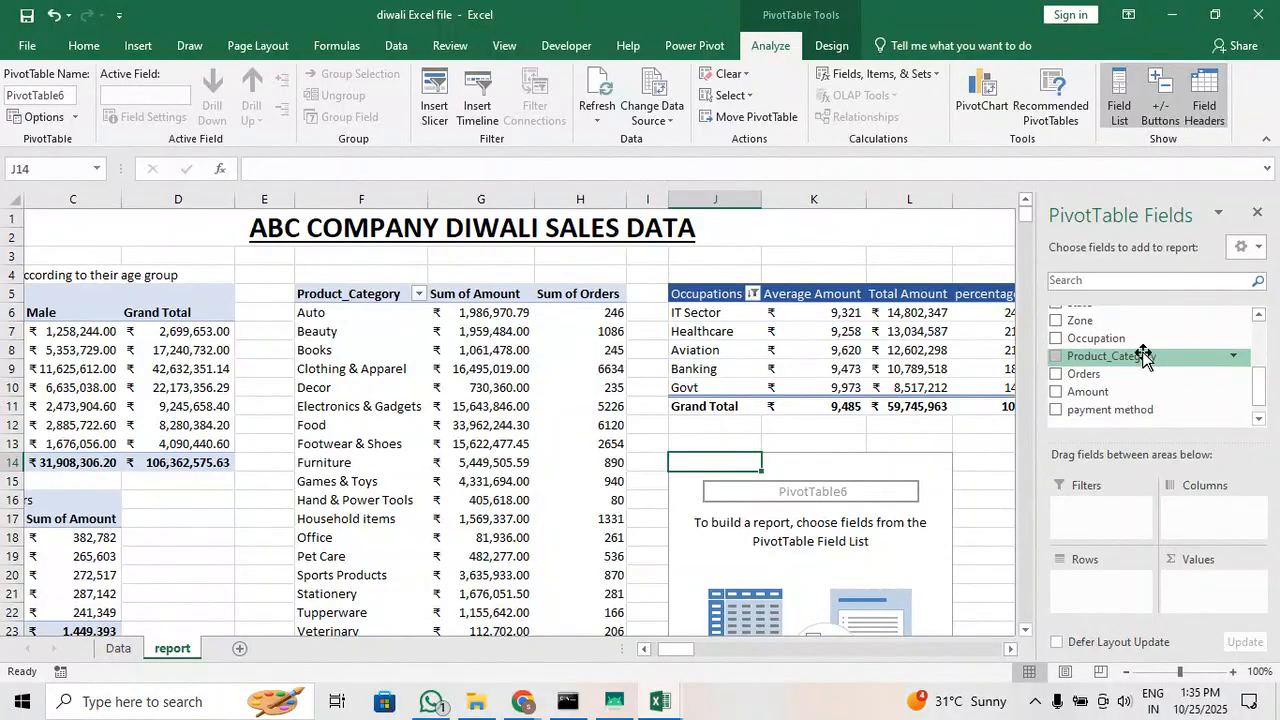
scroll(1143, 405, up, 1)
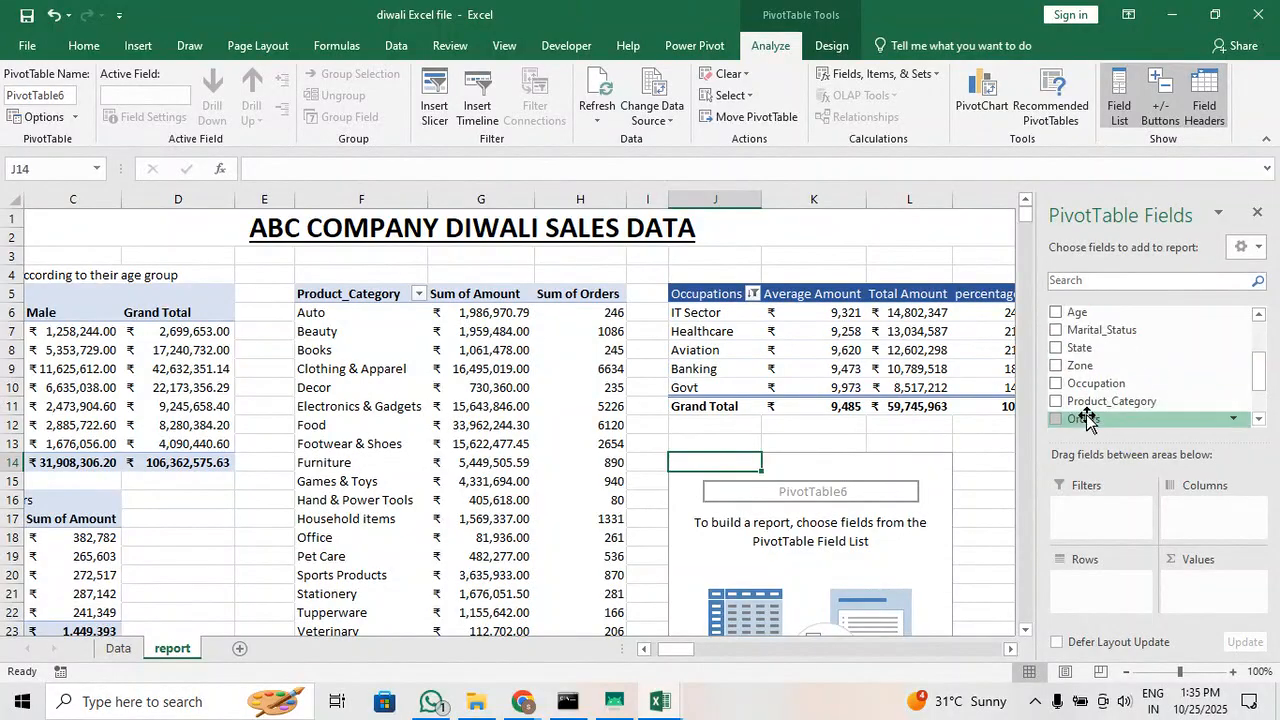
click(1062, 366)
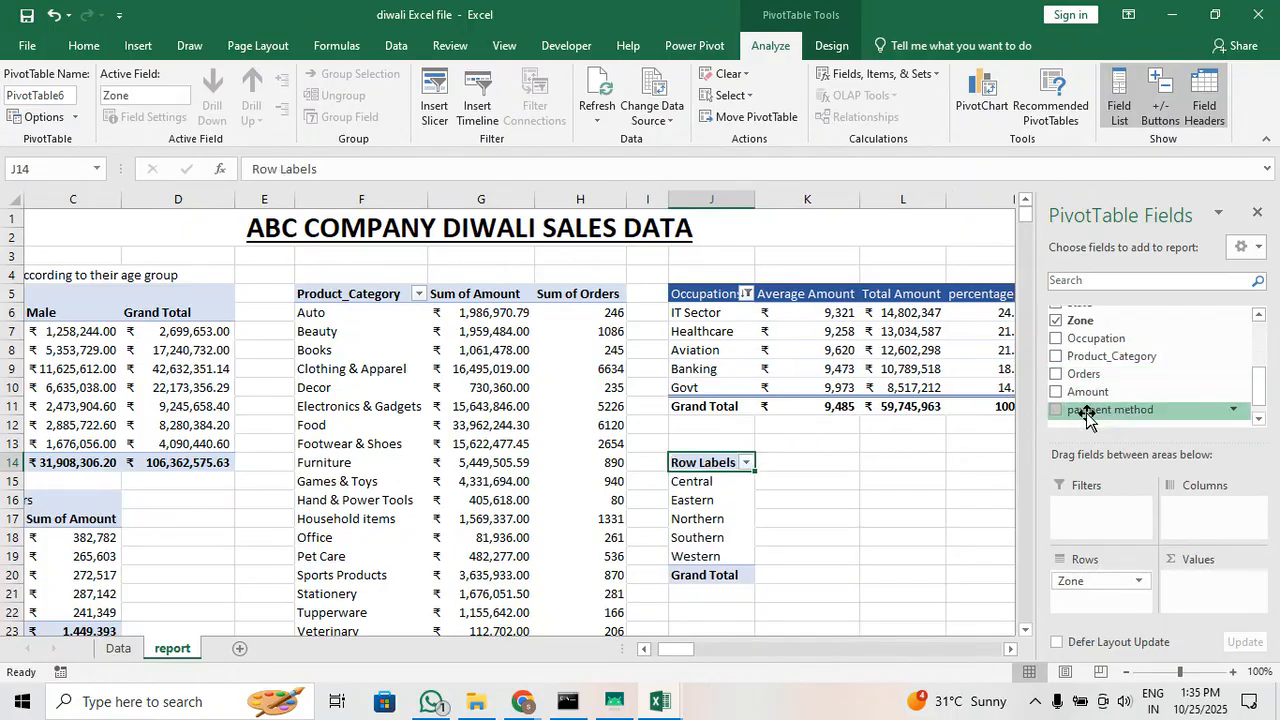
drag(1090, 405, 1215, 525)
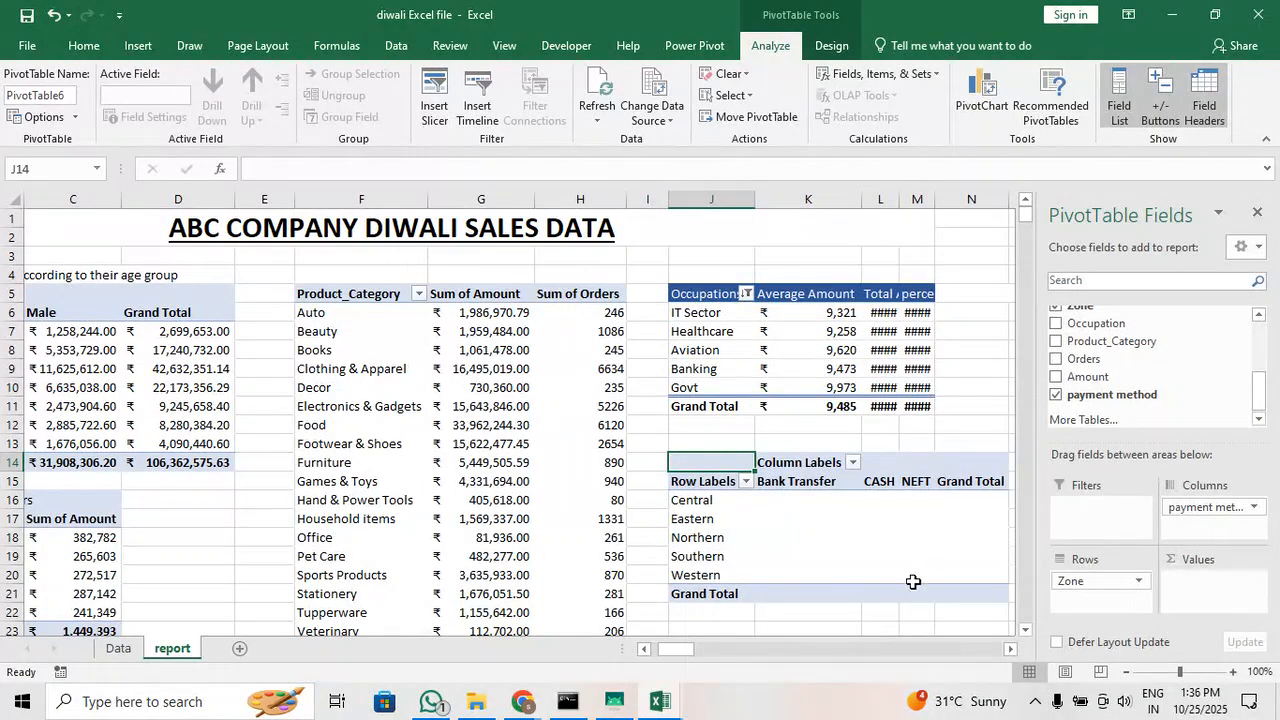
Delete the stray text "otal" from cell O5 beside the occupation table
mouse_move(665, 650)
mouse_down()
mouse_move(690, 650)
mouse_move(678, 657)
mouse_up()
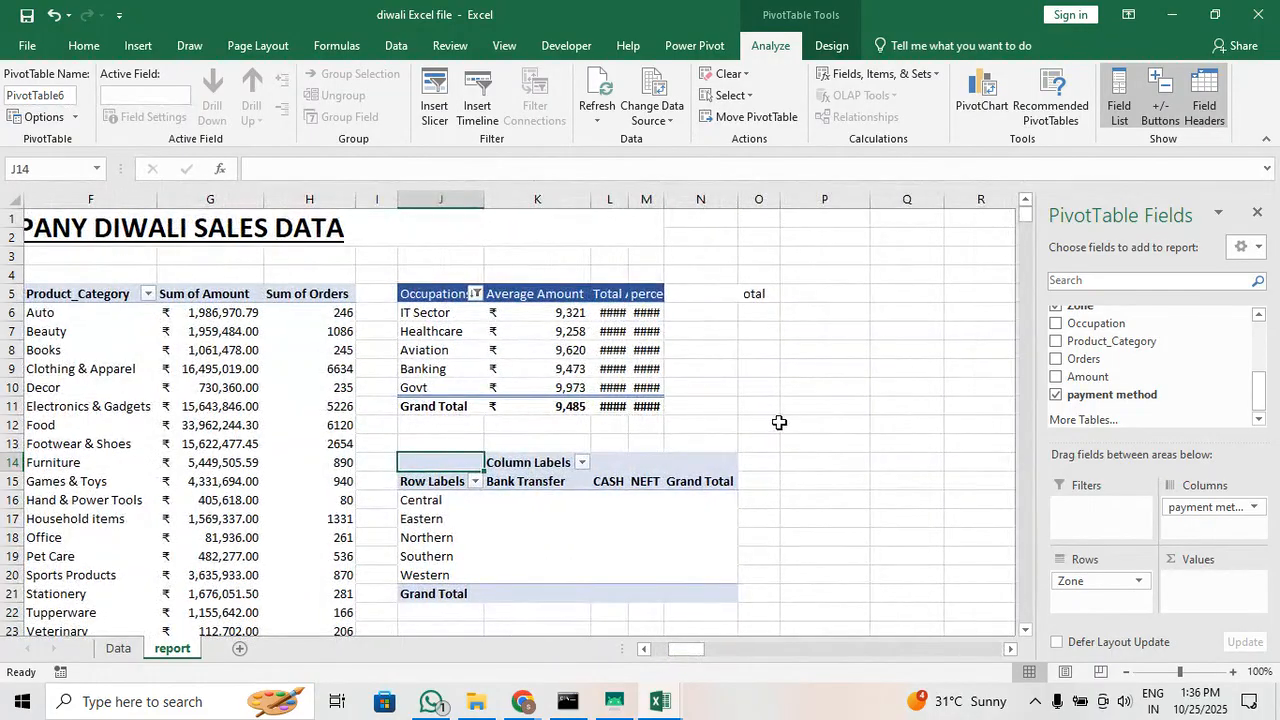
click(722, 299)
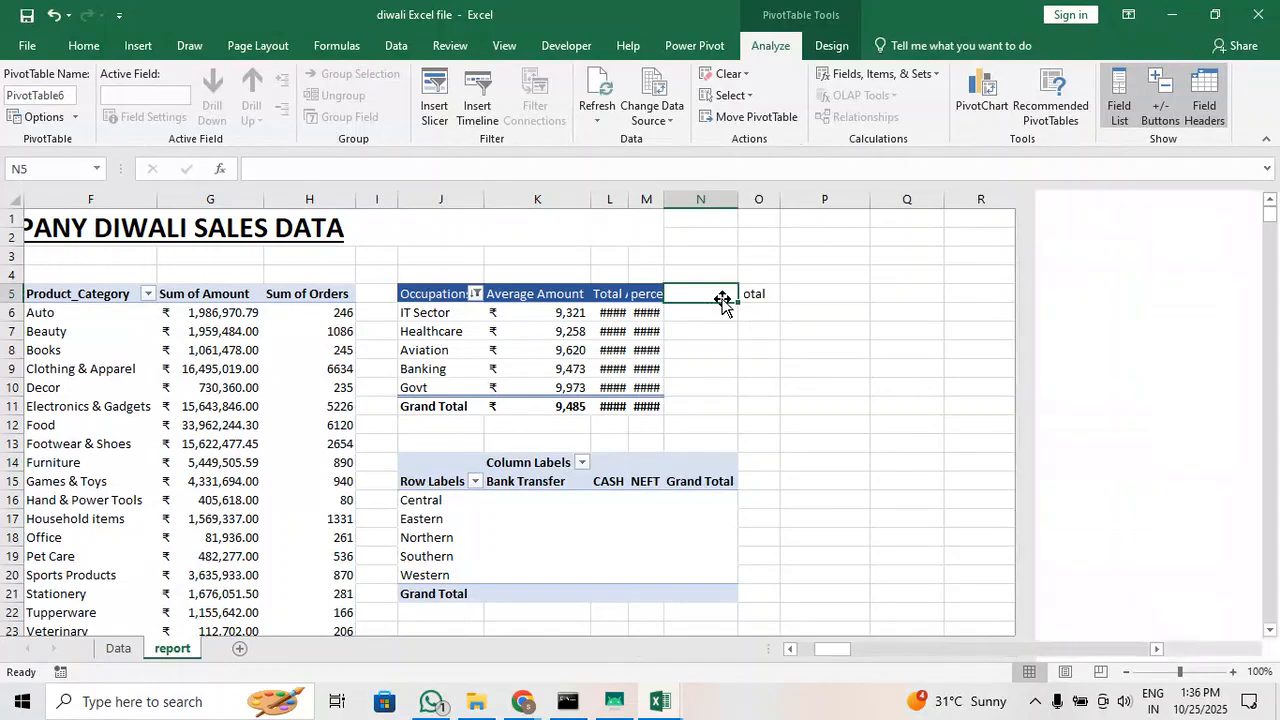
click(752, 294)
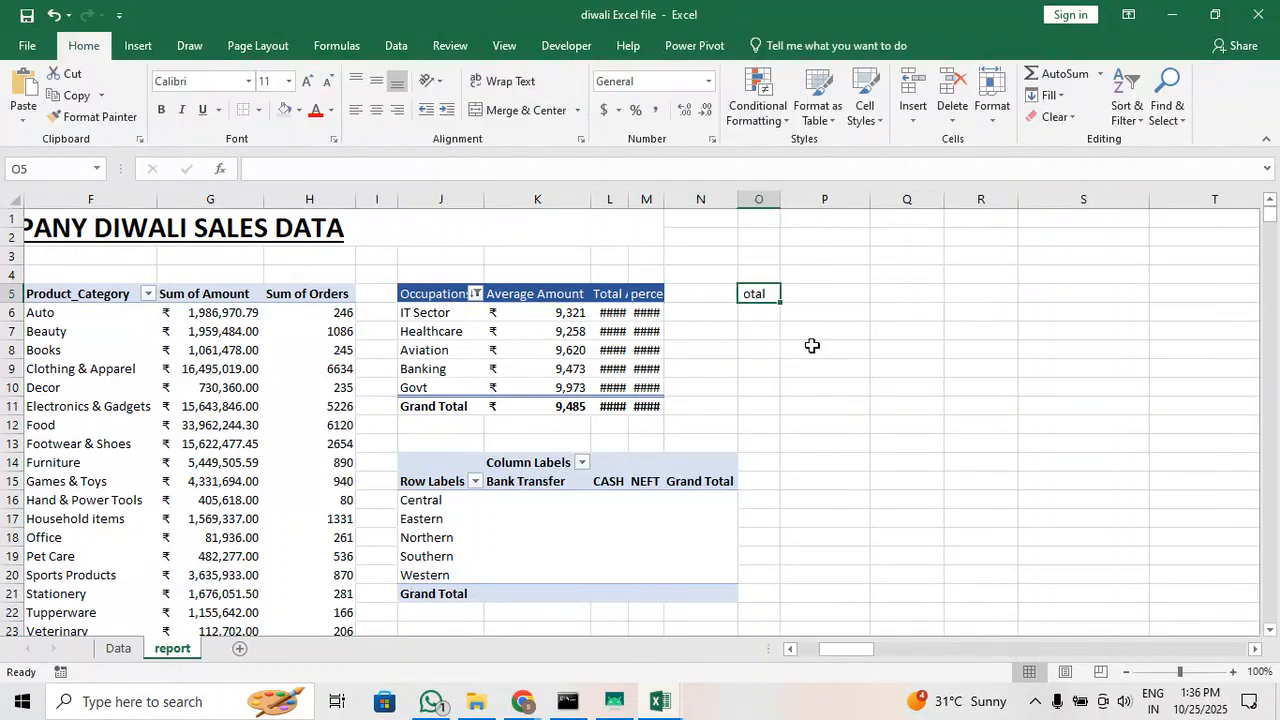
click(818, 300)
click(766, 293)
Add the Amount field as summed values to the zone and payment method PivotTable
click(678, 520)
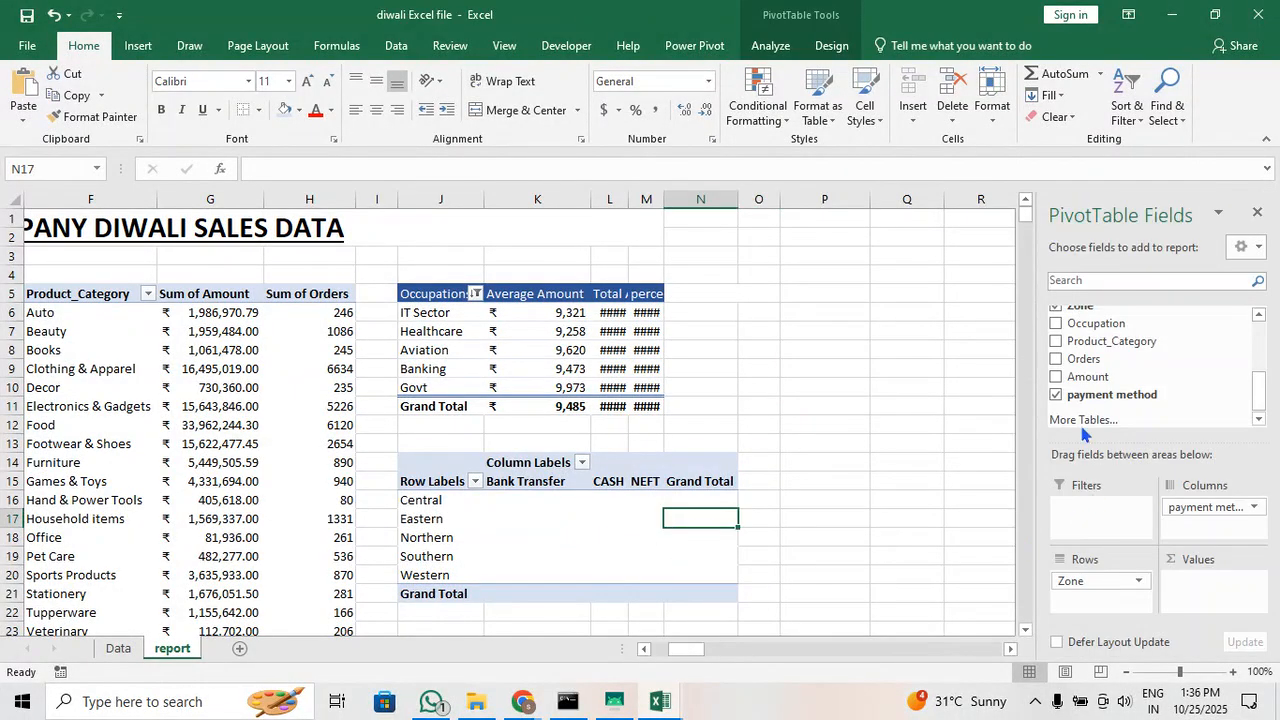
drag(1087, 376, 1200, 588)
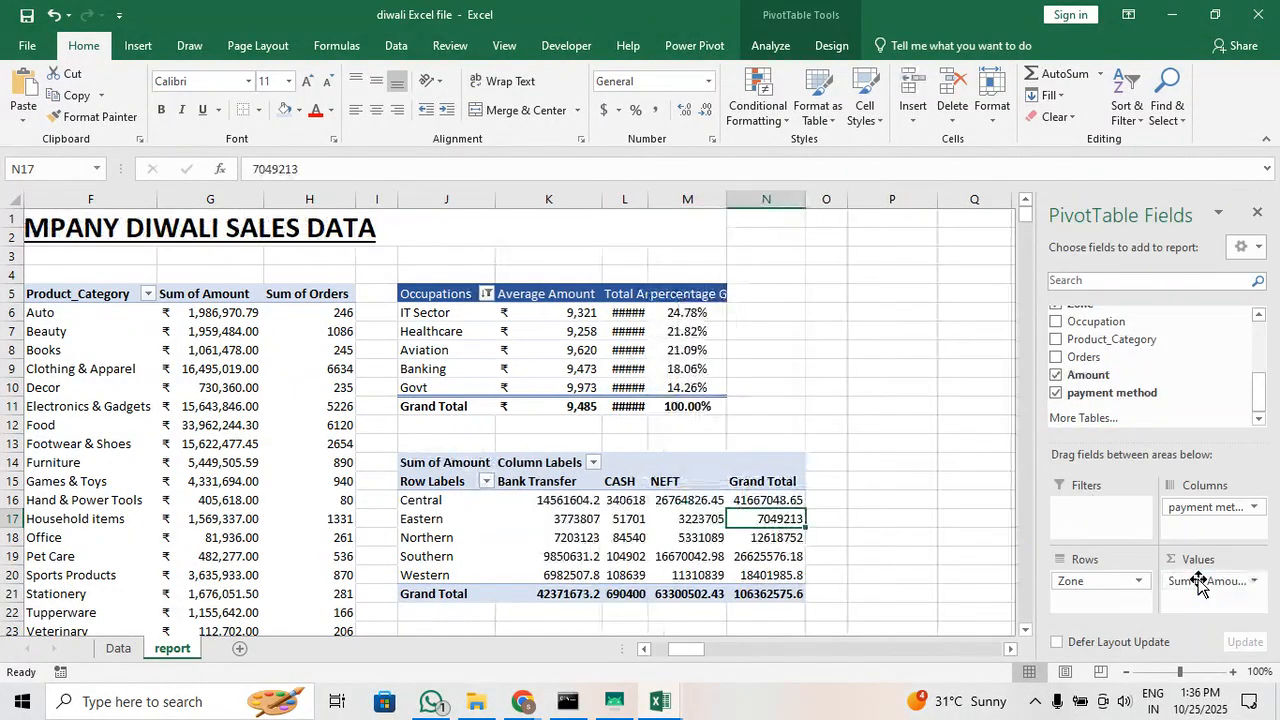
Format the zone table's amounts, including grand totals, as Accounting with the ₹ Konkani symbol and no decimal places
drag(580, 502, 735, 596)
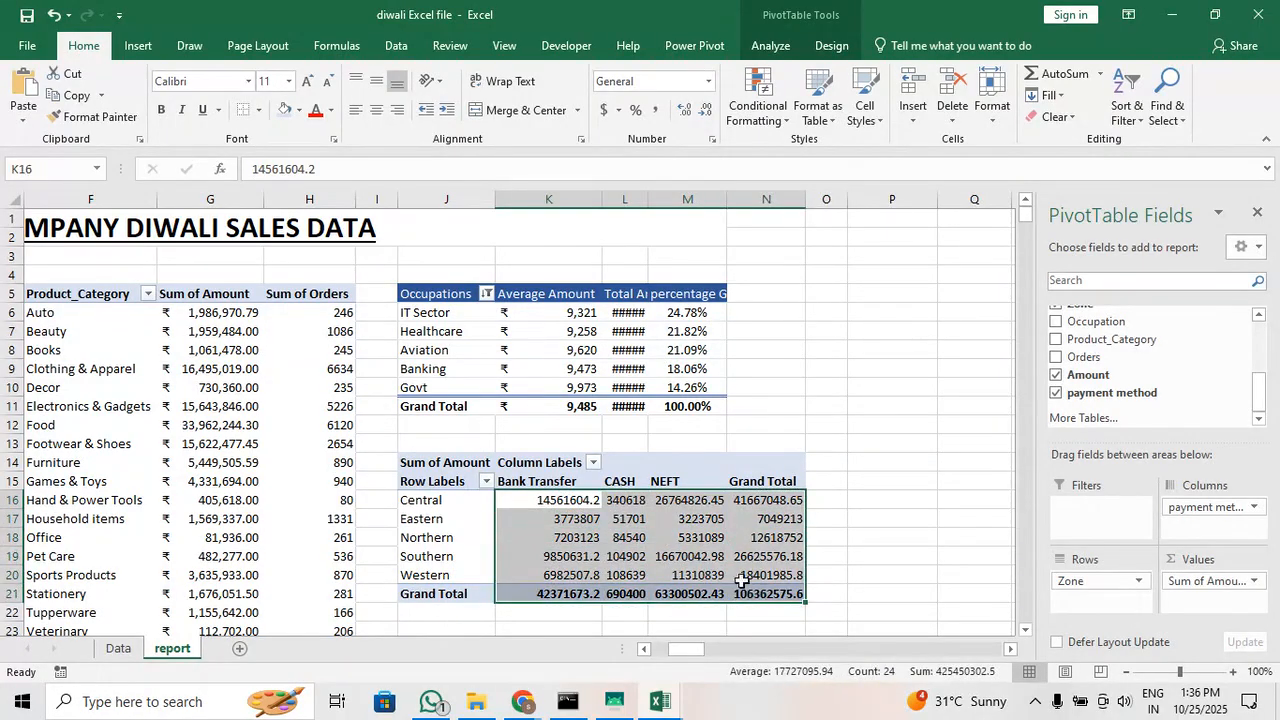
click(617, 113)
click(704, 254)
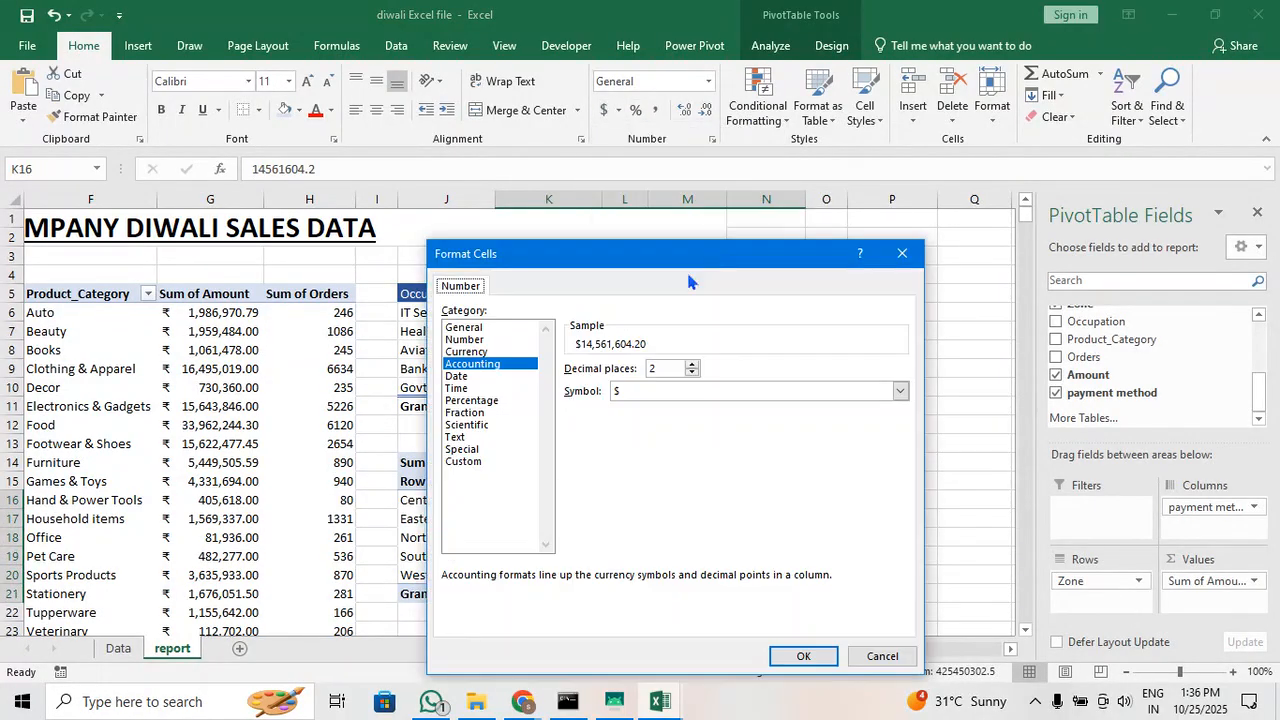
click(675, 396)
scroll(709, 514, down, 2)
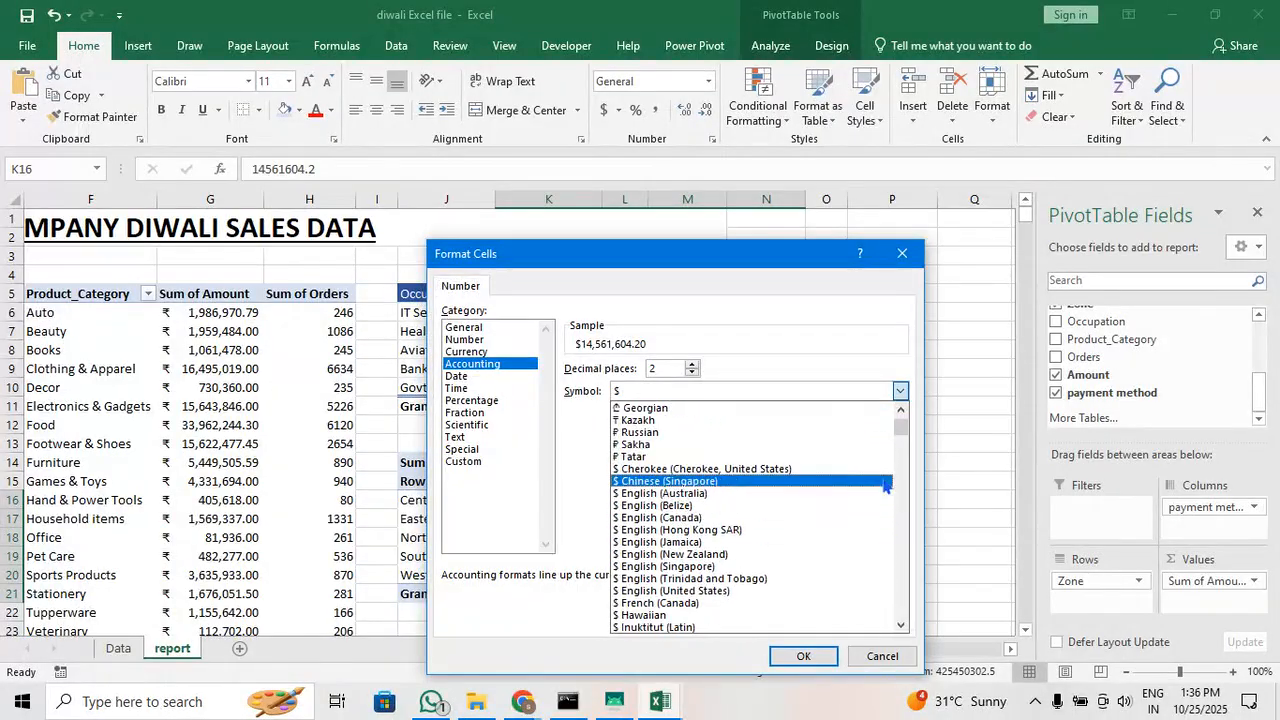
click(916, 437)
click(899, 391)
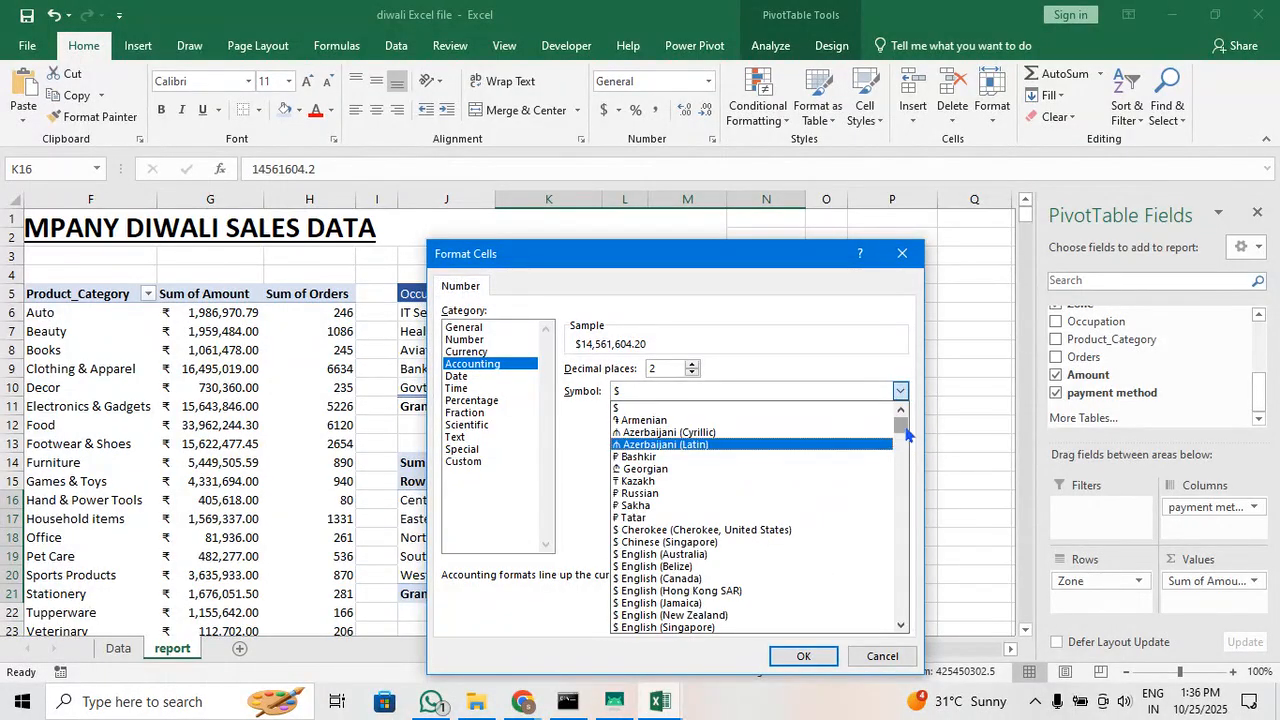
drag(901, 420, 903, 478)
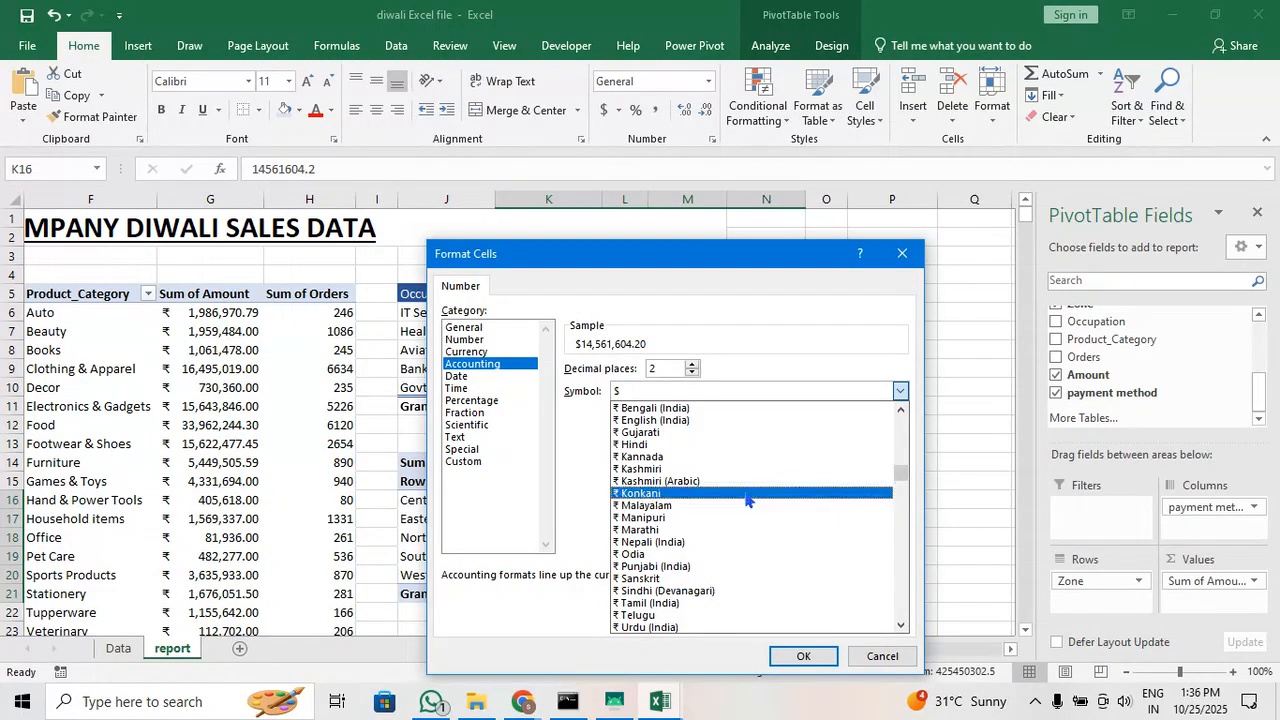
click(745, 490)
click(803, 657)
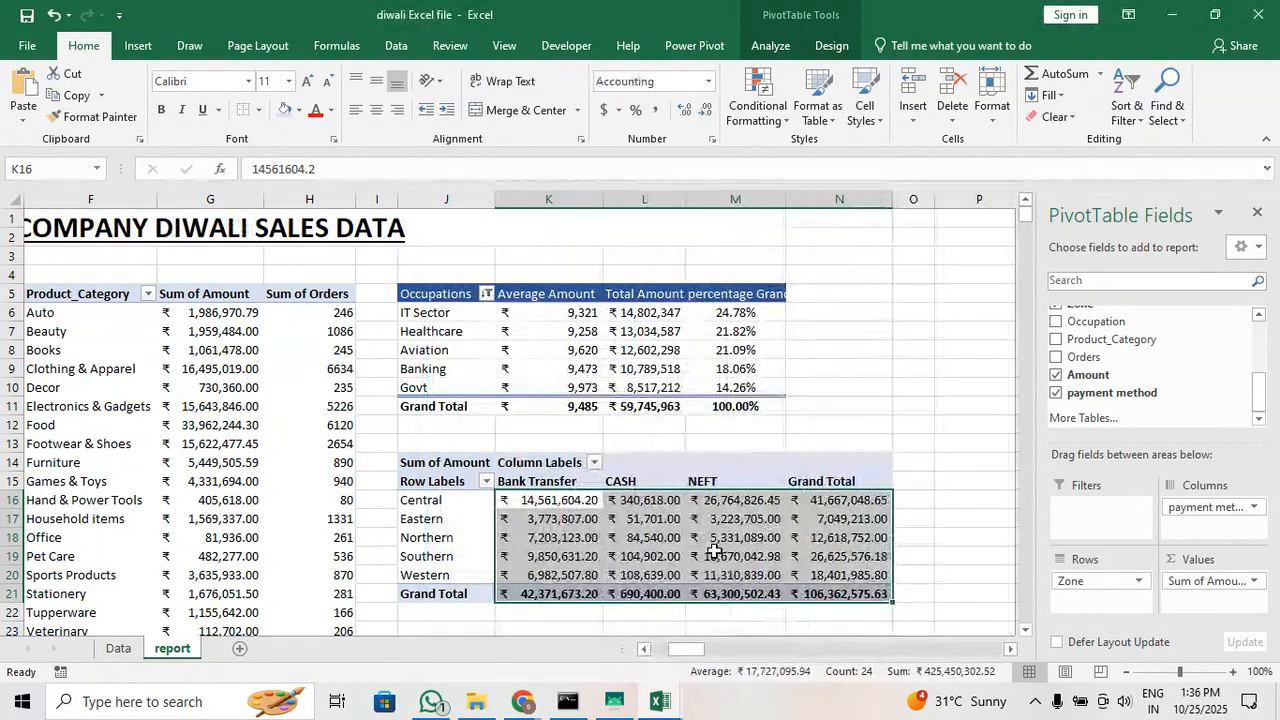
double_click(701, 115)
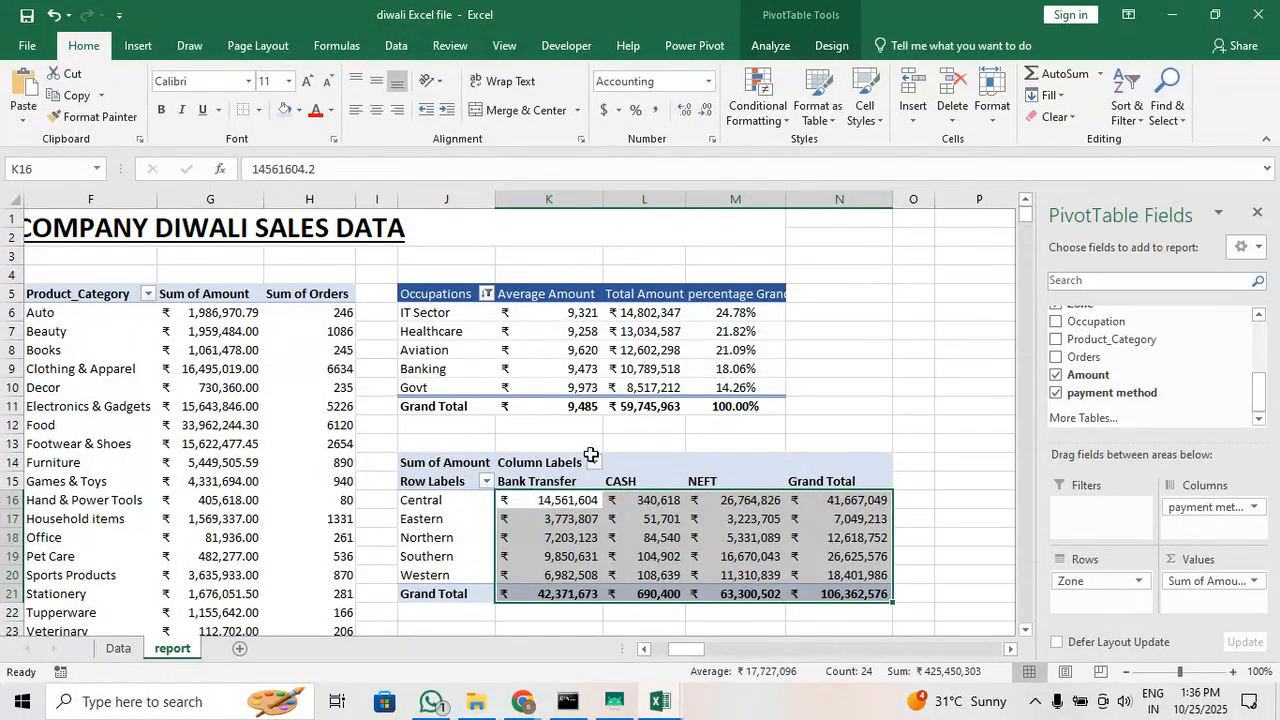
Narrow columns K to N to fit the zone table, keeping column L wide enough for the occupation totals
double_click(598, 196)
drag(598, 196, 584, 194)
drag(668, 199, 664, 200)
drag(762, 200, 755, 205)
drag(858, 204, 844, 200)
drag(757, 197, 758, 197)
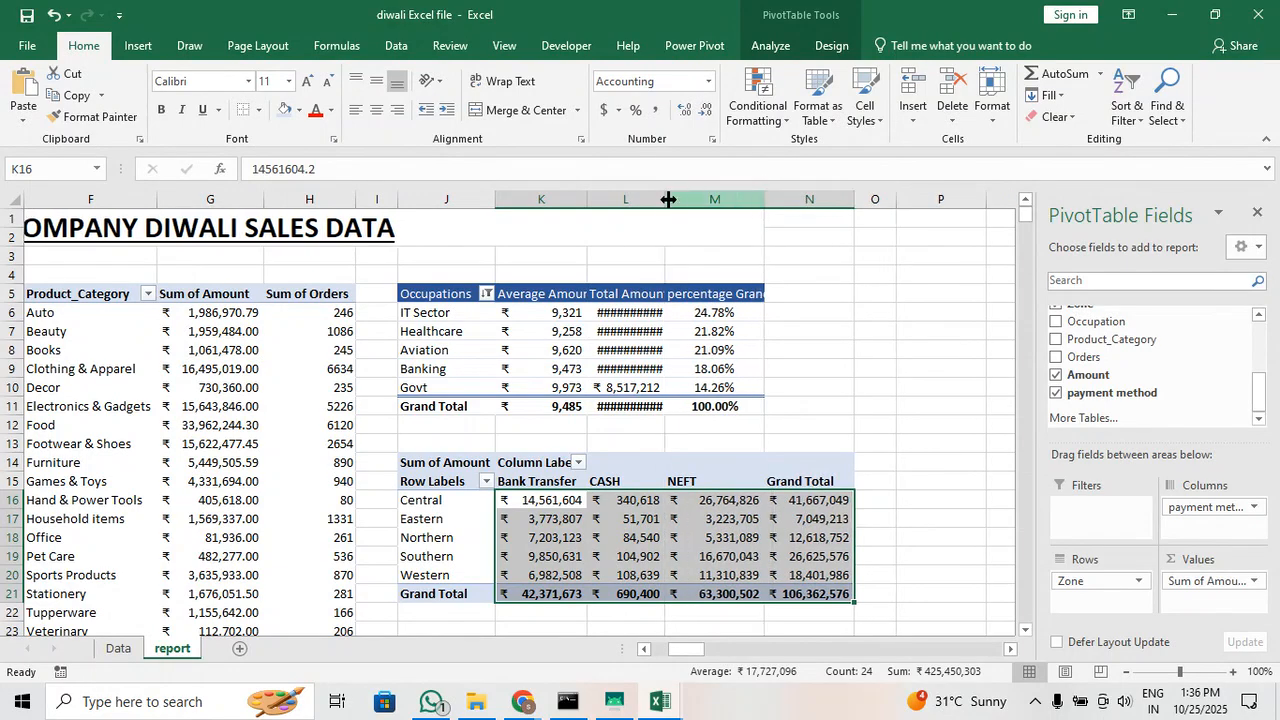
drag(666, 199, 677, 199)
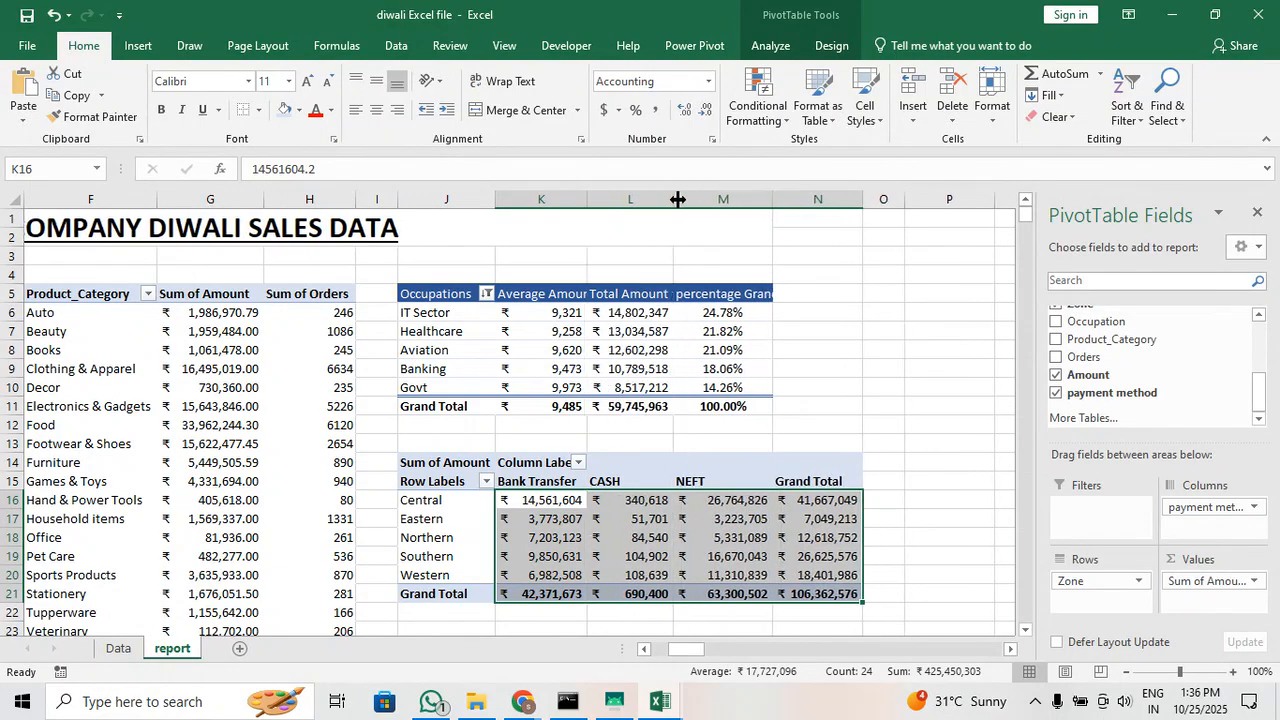
click(851, 360)
Move the TOP 5 customers table with its title from A16:C23 to cell M27
drag(834, 651, 829, 655)
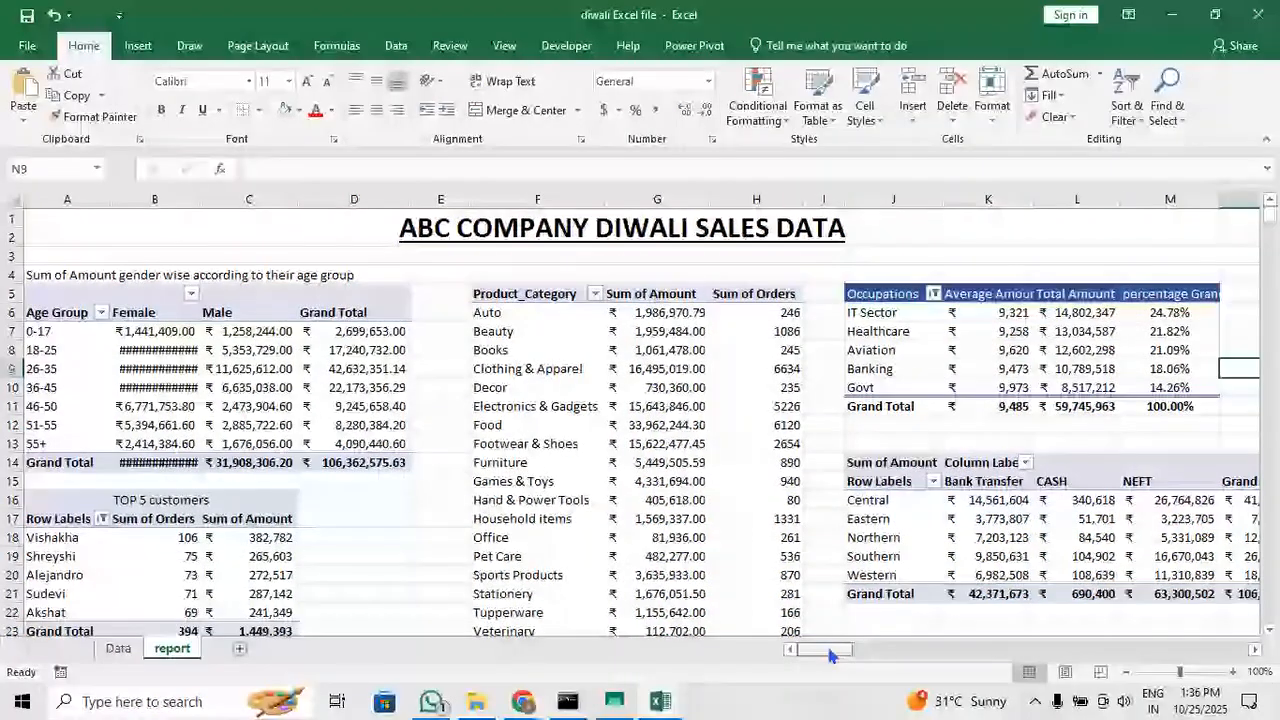
click(446, 533)
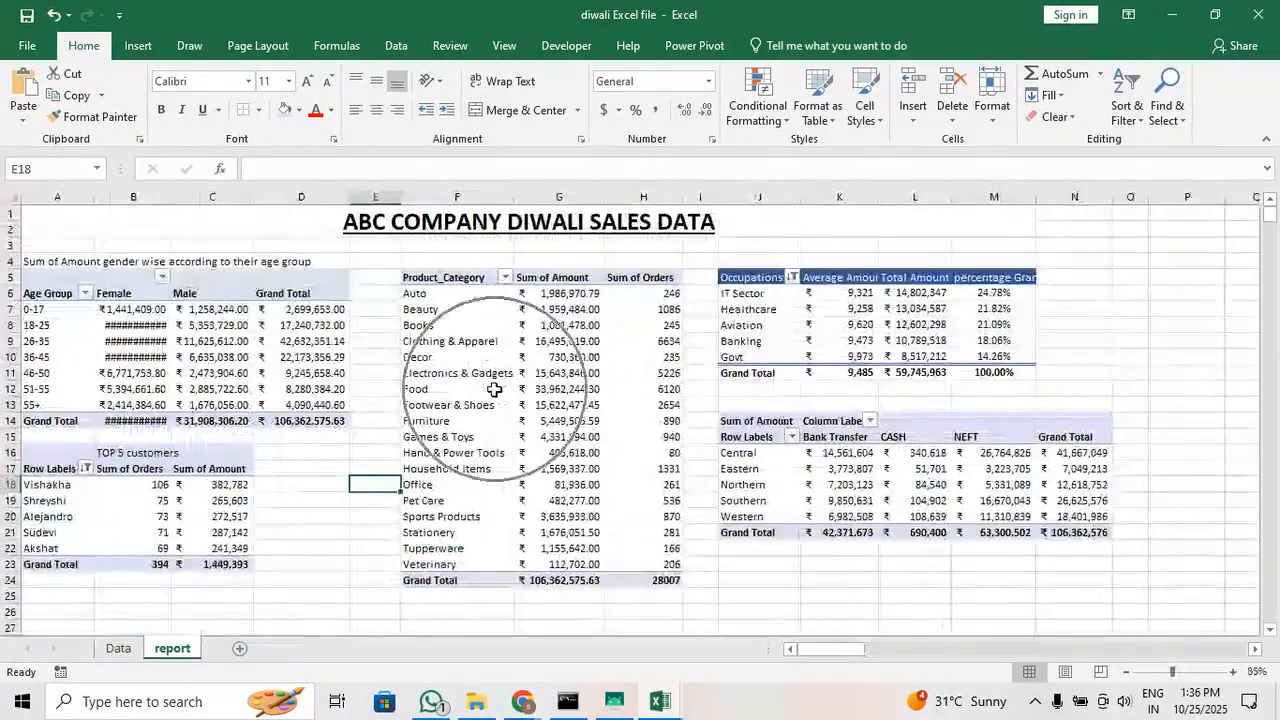
ctrl+scroll(492, 392, down, 1)
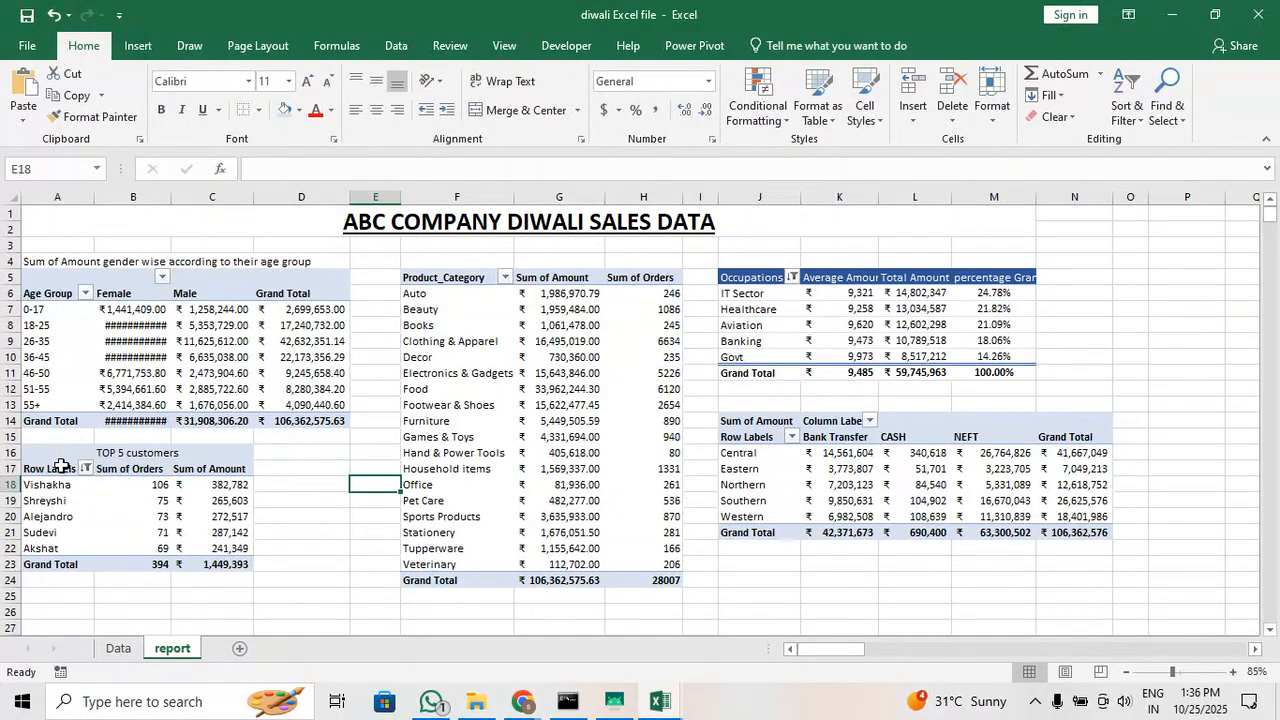
scroll(97, 470, down, 1)
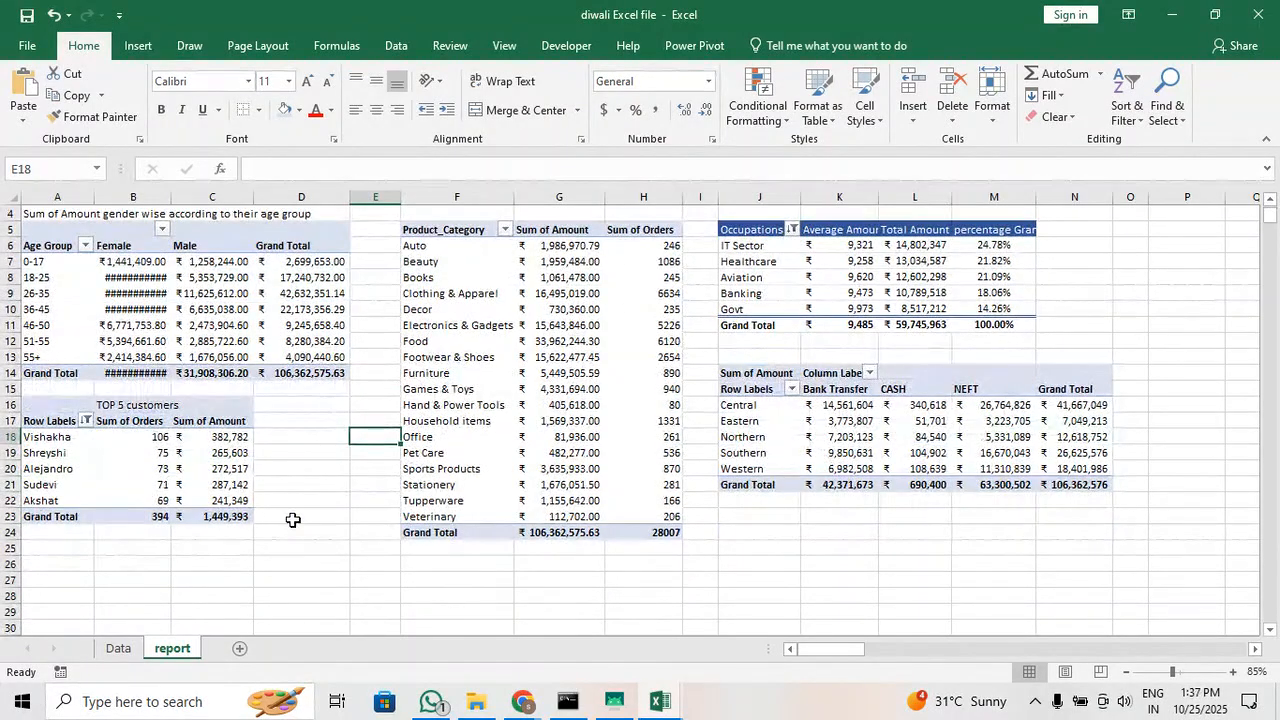
scroll(330, 494, down, 1)
drag(40, 357, 211, 468)
key(ctrl+c)
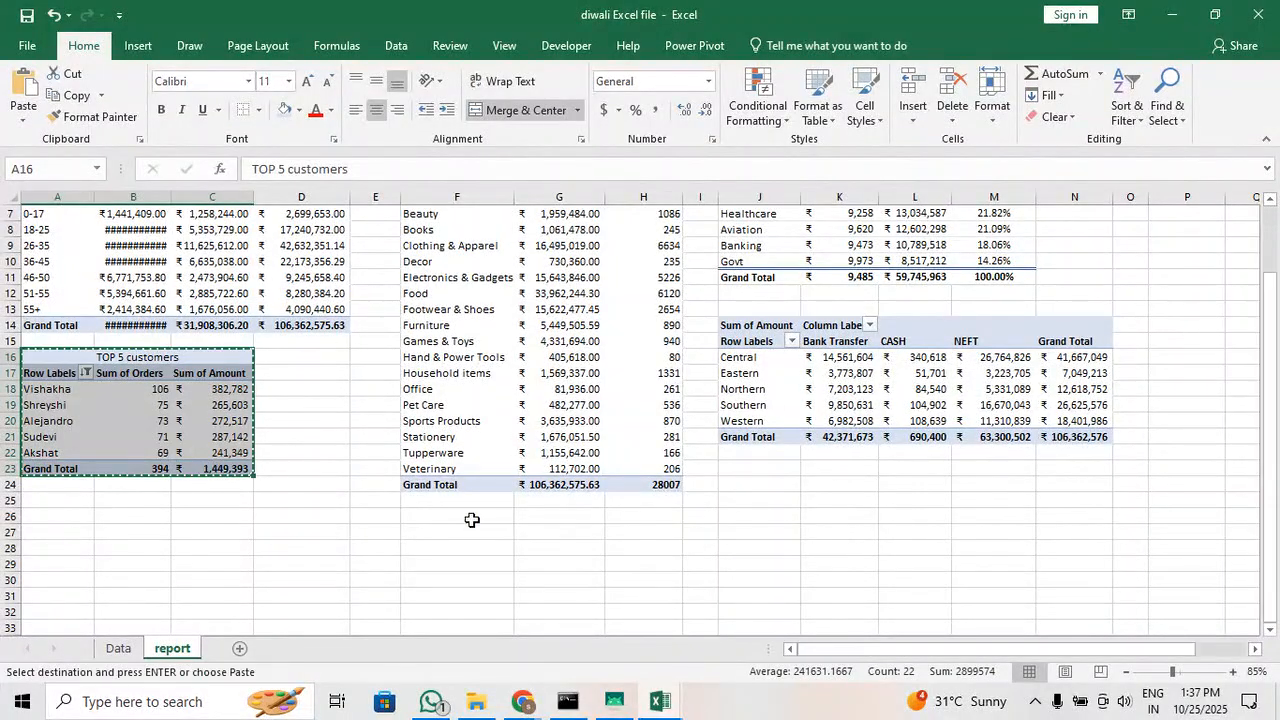
click(997, 531)
key(ctrl+v)
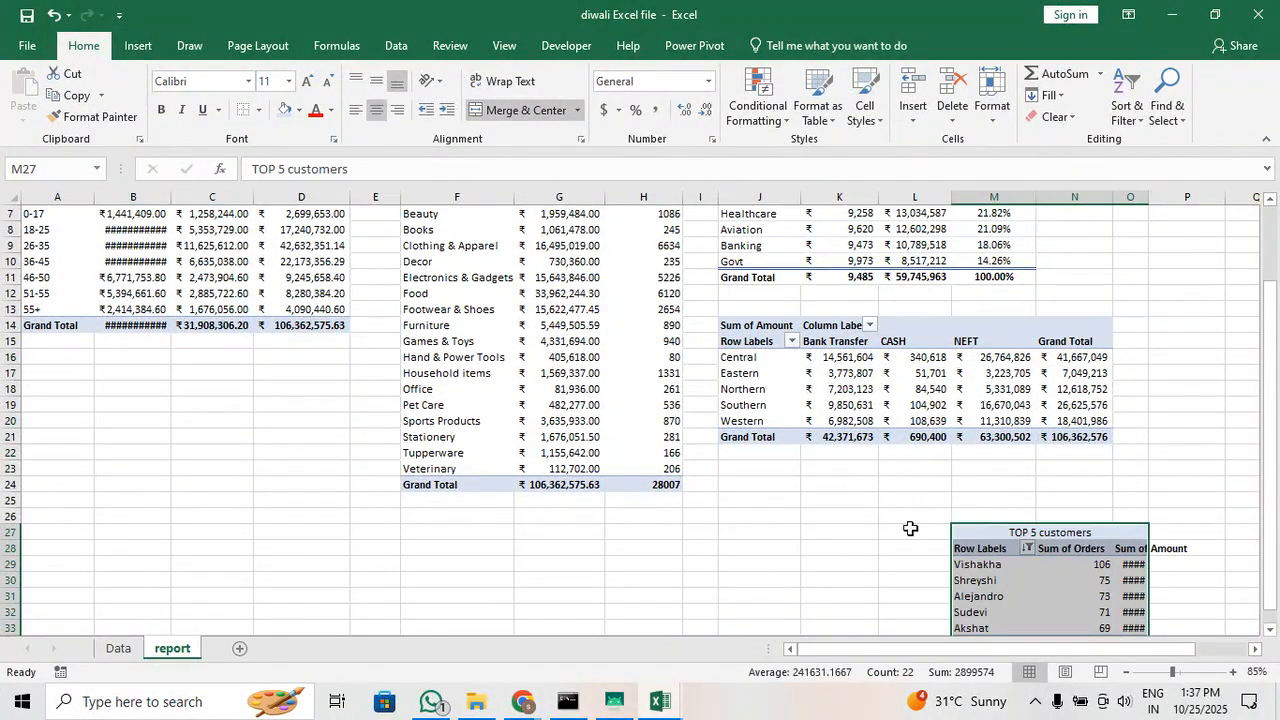
Relocate the Product_Category PivotTable from F5:H24 to cell A17, below the age group table
scroll(680, 535, up, 2)
click(460, 285)
drag(460, 285, 645, 580)
key(ctrl+c)
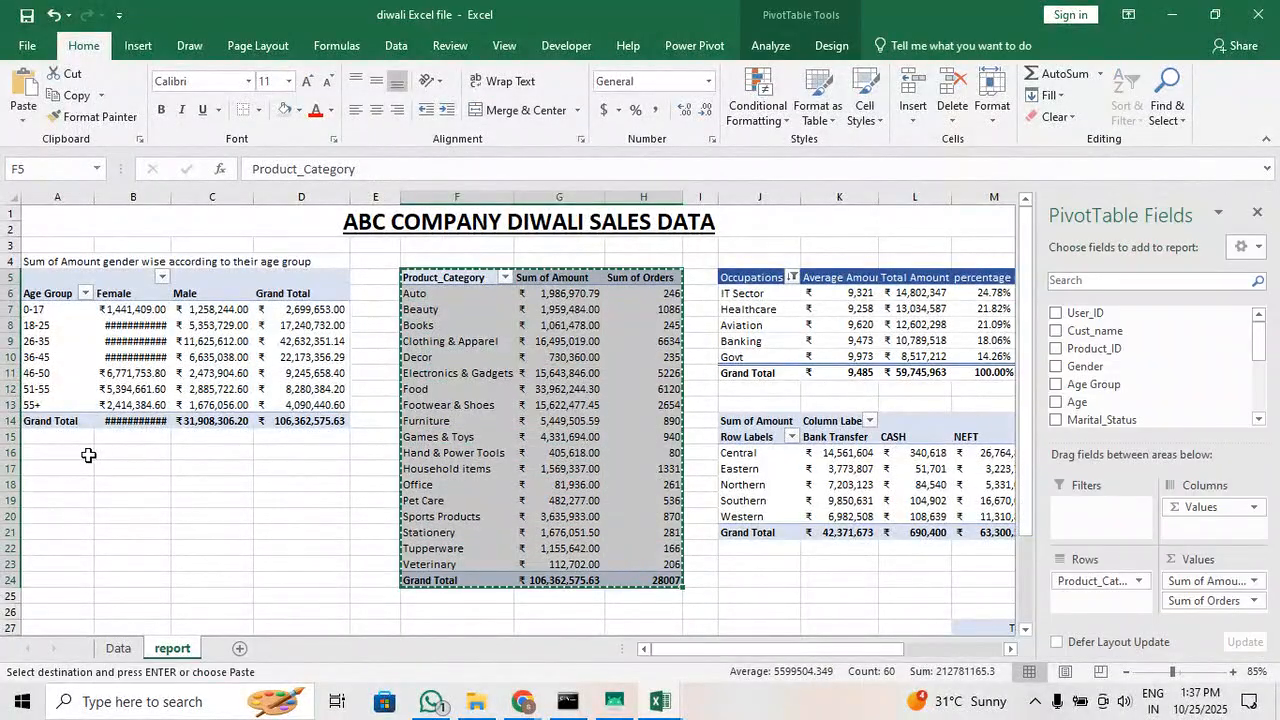
click(52, 466)
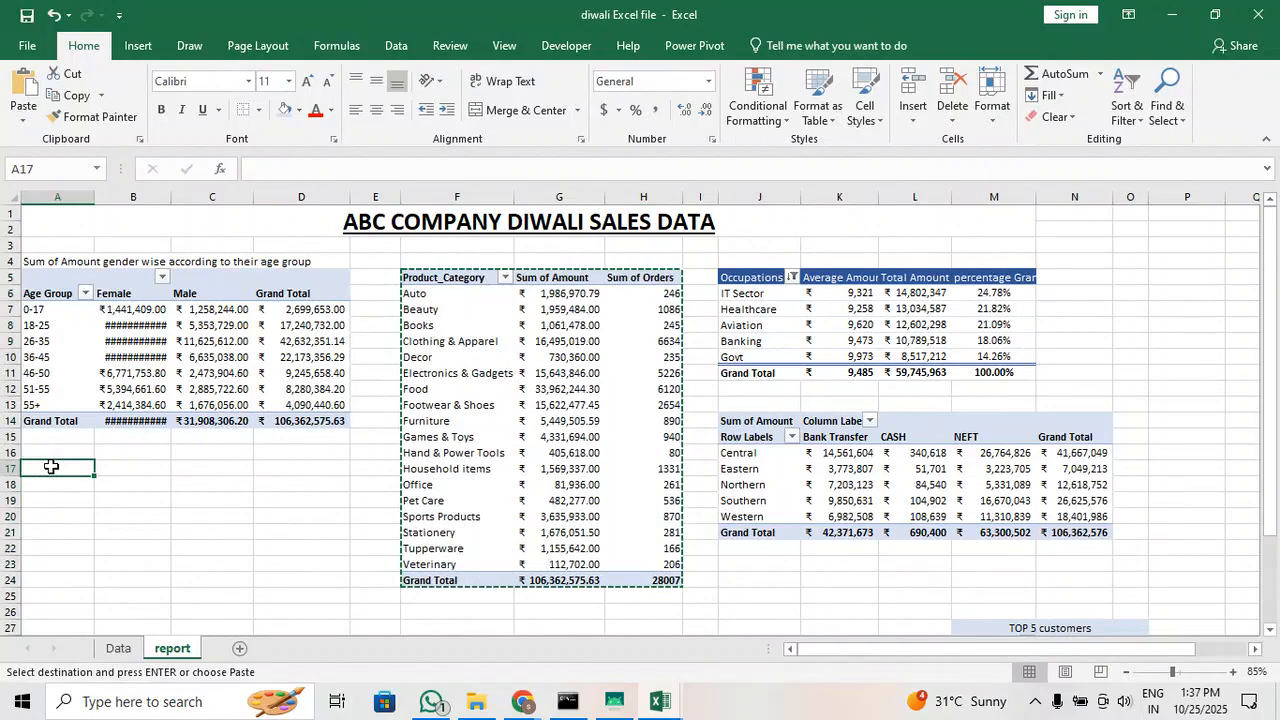
key(ctrl+v)
scroll(643, 422, down, 2)
scroll(843, 477, up, 2)
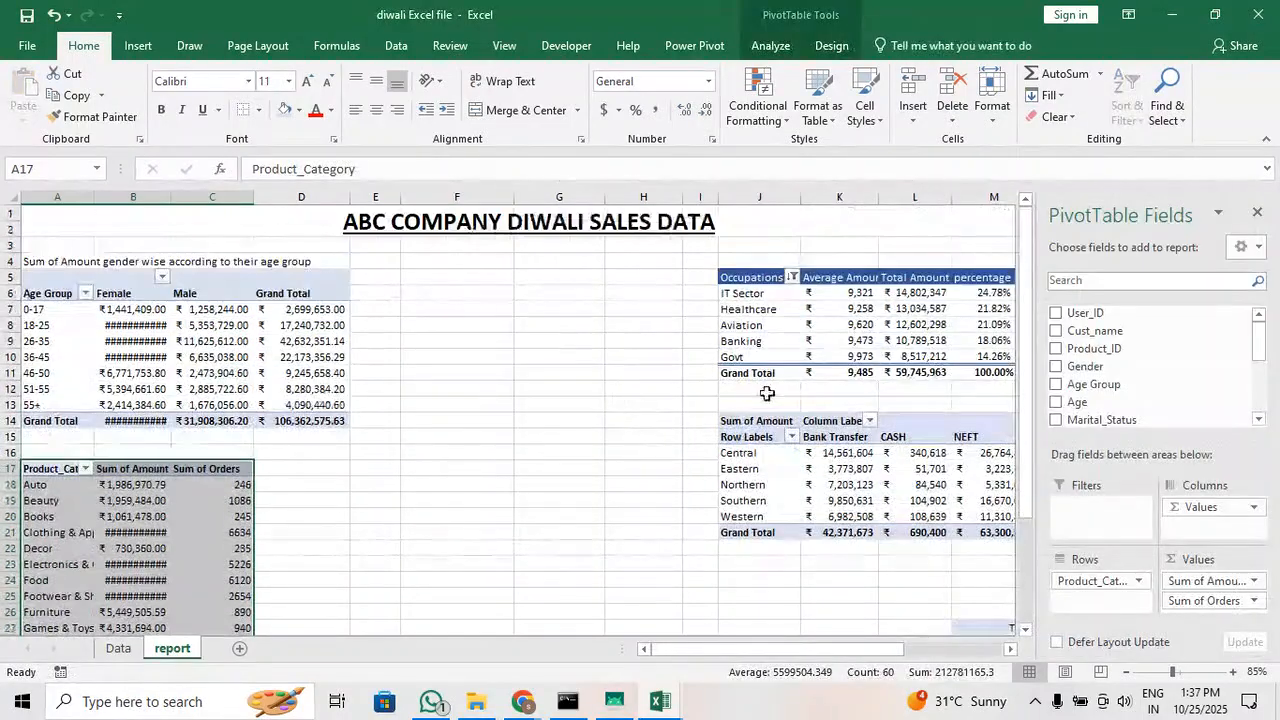
Move the occupations and zone PivotTables together from J5:N21 to cell F5
drag(743, 280, 938, 532)
key(ctrl+x)
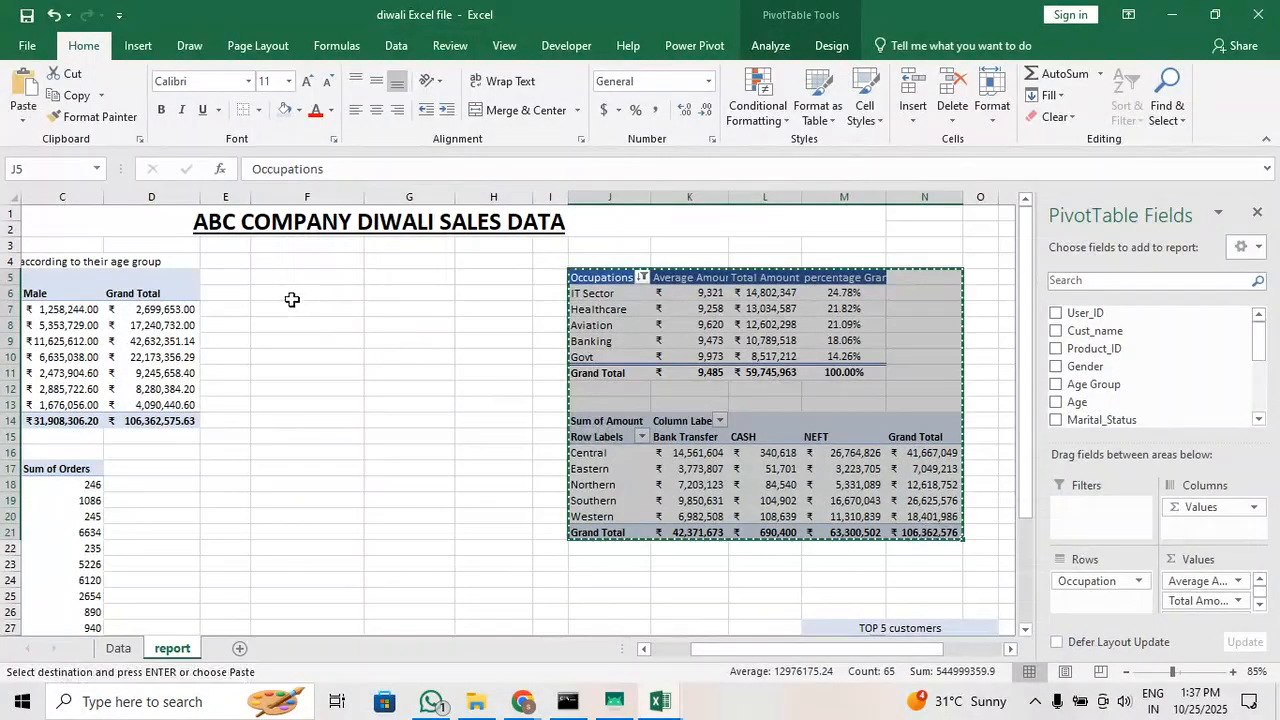
click(261, 275)
key(Return)
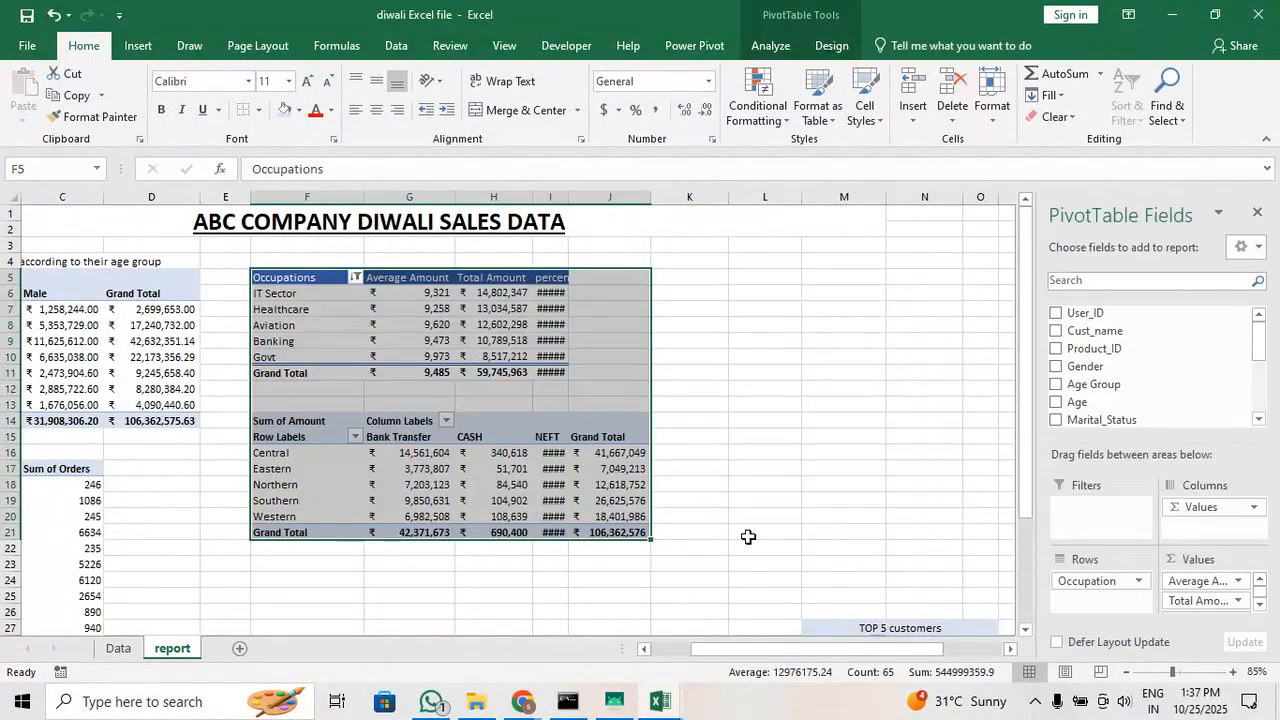
Move the TOP 5 customers table with its title from M27 to cell K5
click(846, 503)
scroll(846, 503, down, 2)
drag(831, 532, 968, 614)
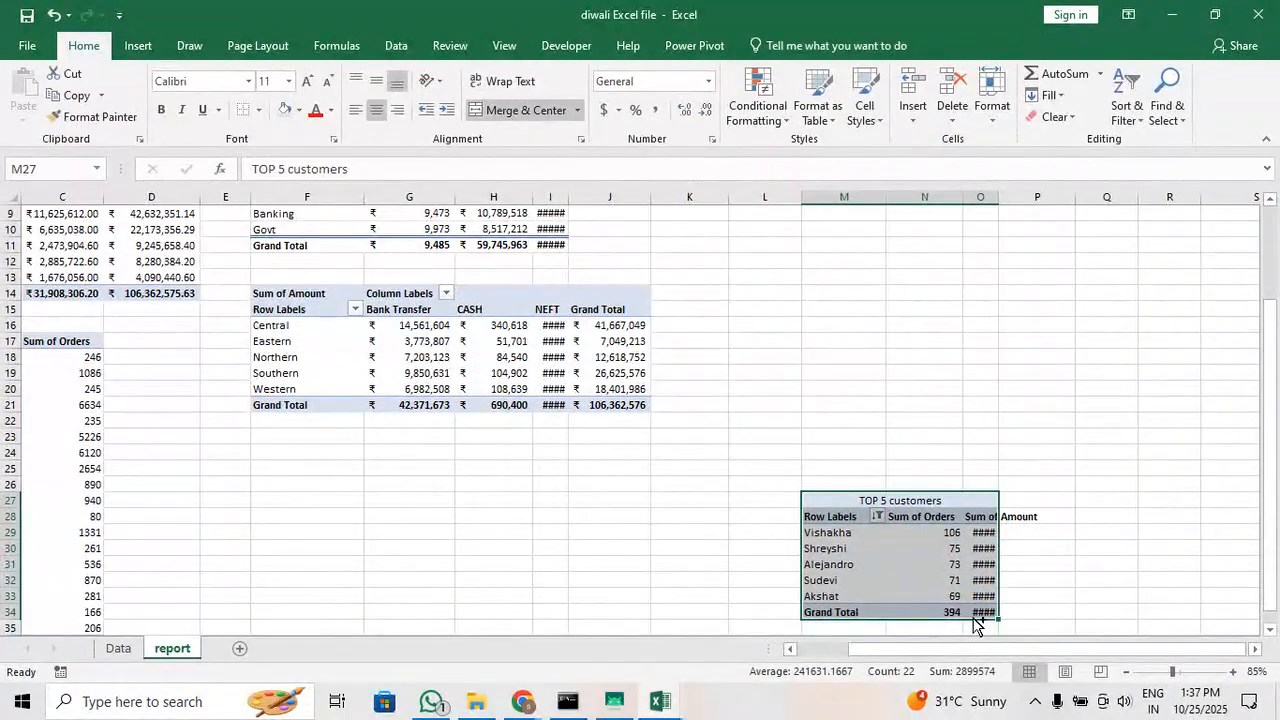
key(ctrl+x)
scroll(749, 514, up, 3)
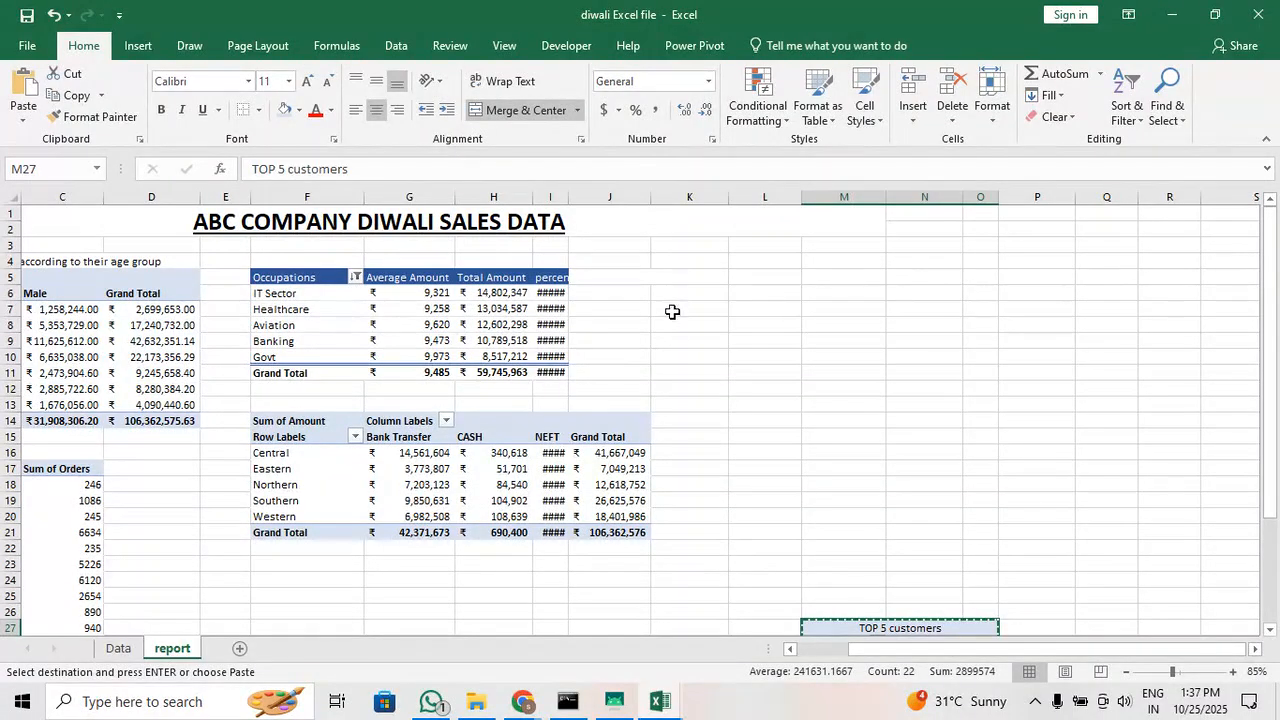
click(663, 283)
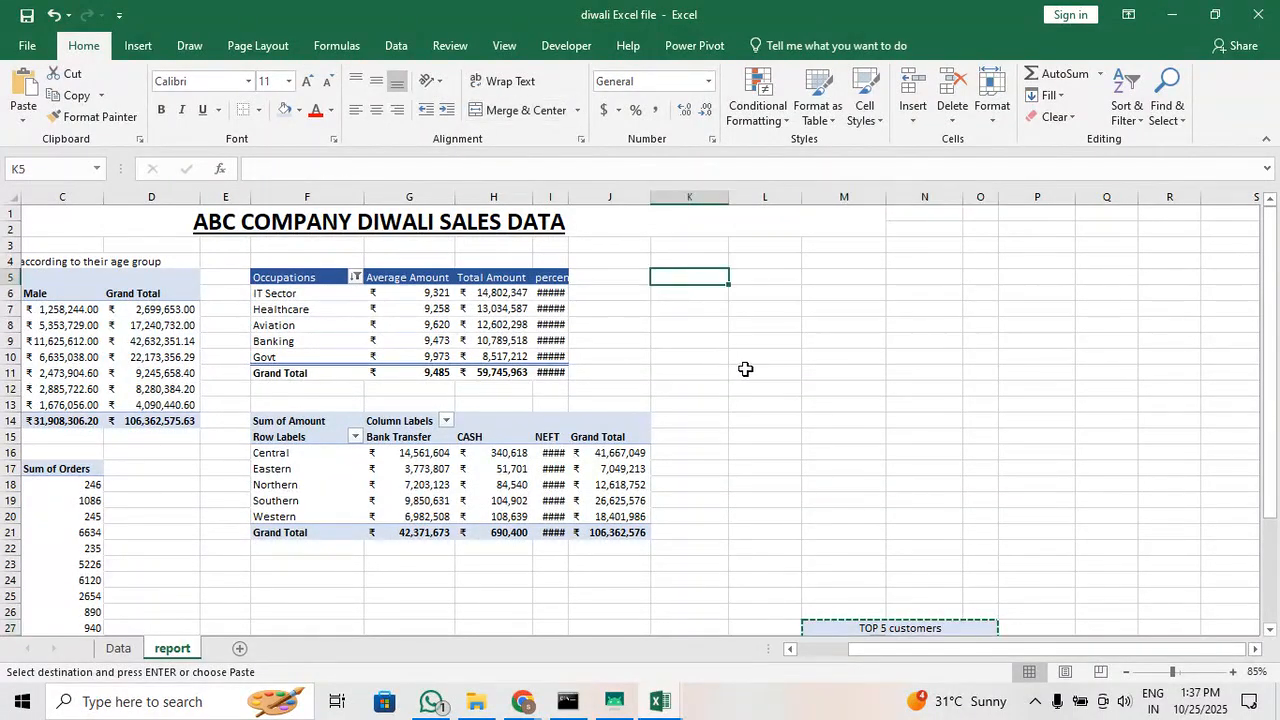
key(ctrl+v)
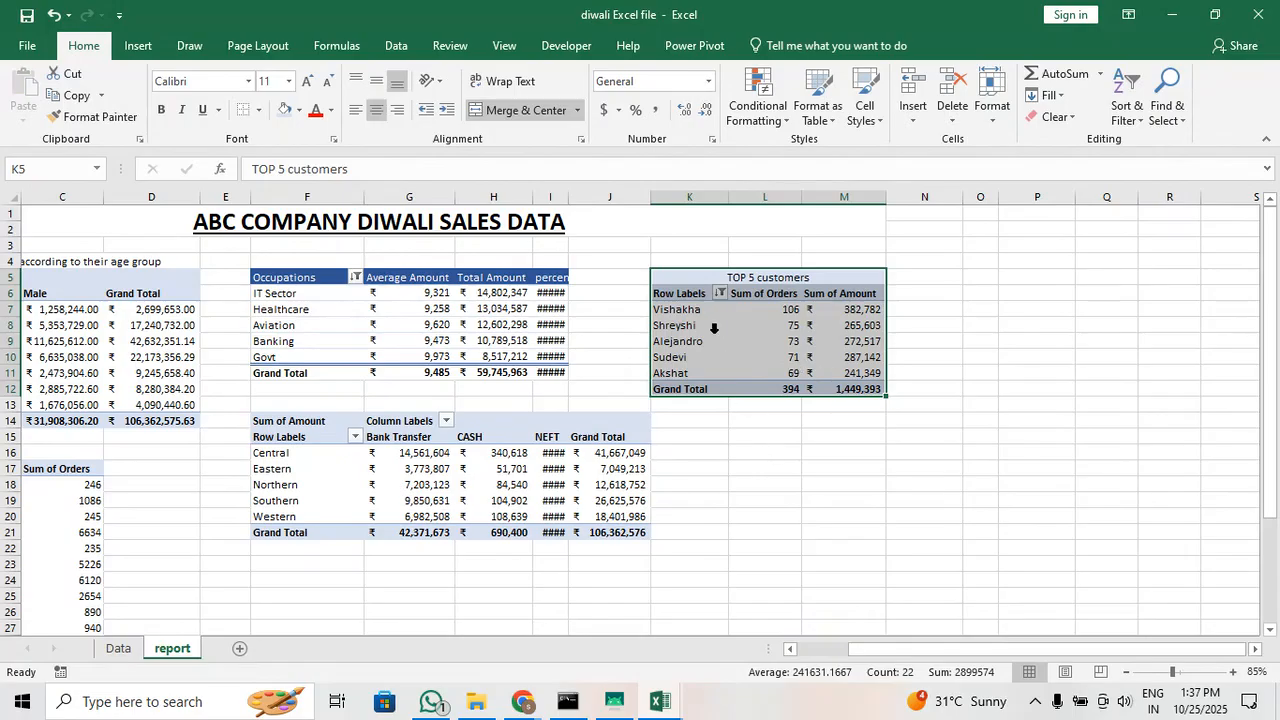
Shift the TOP 5 customers table up one row to start at K4, allowing the merged cells to unmerge
key(ctrl+x)
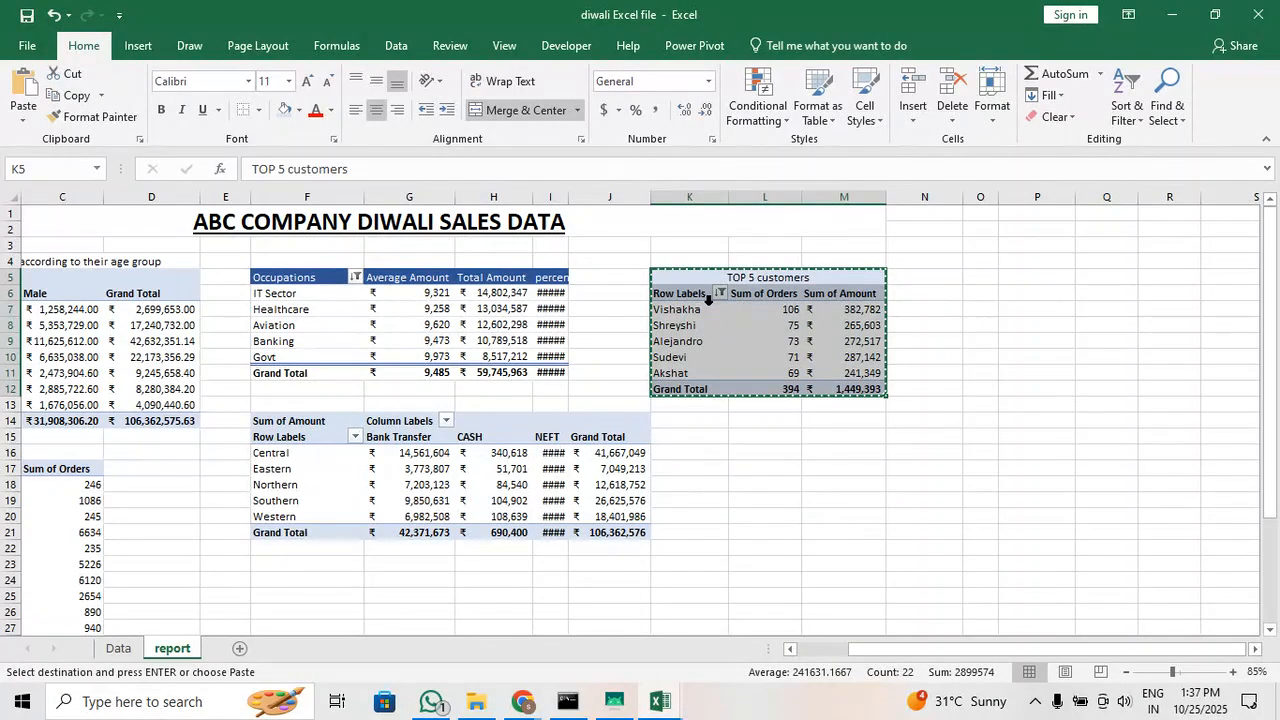
click(664, 261)
key(ctrl+v)
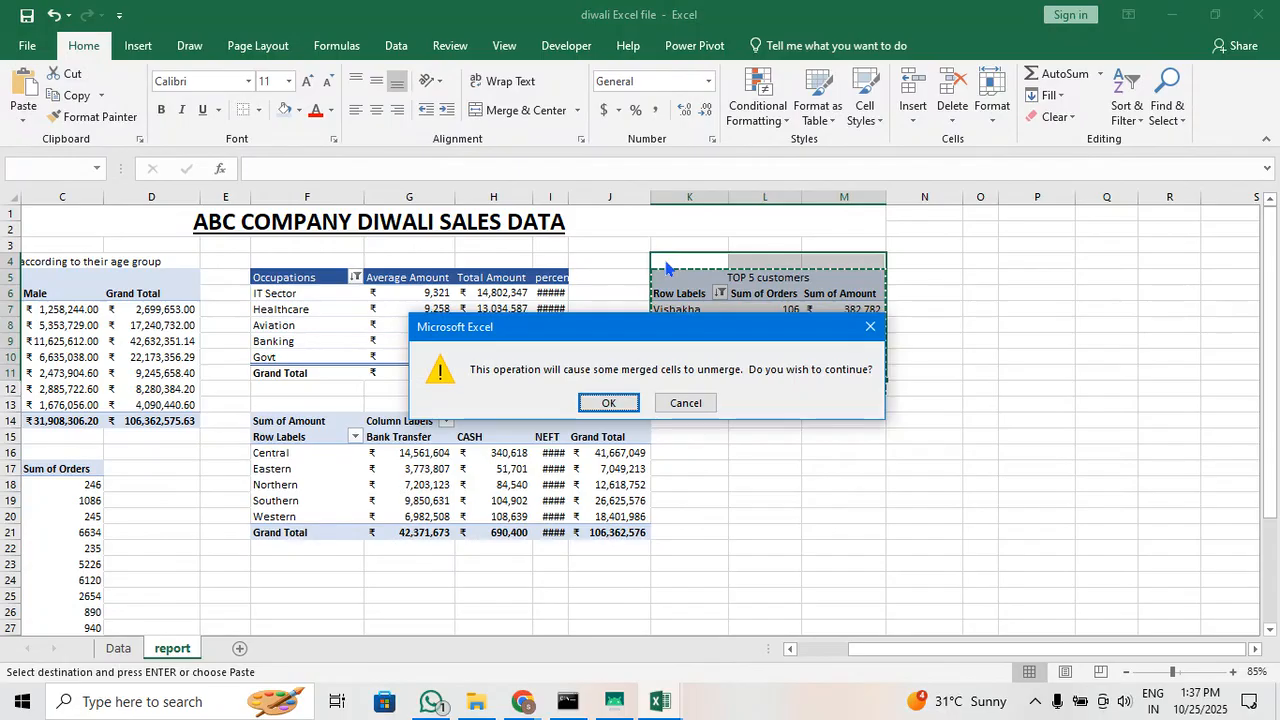
click(594, 401)
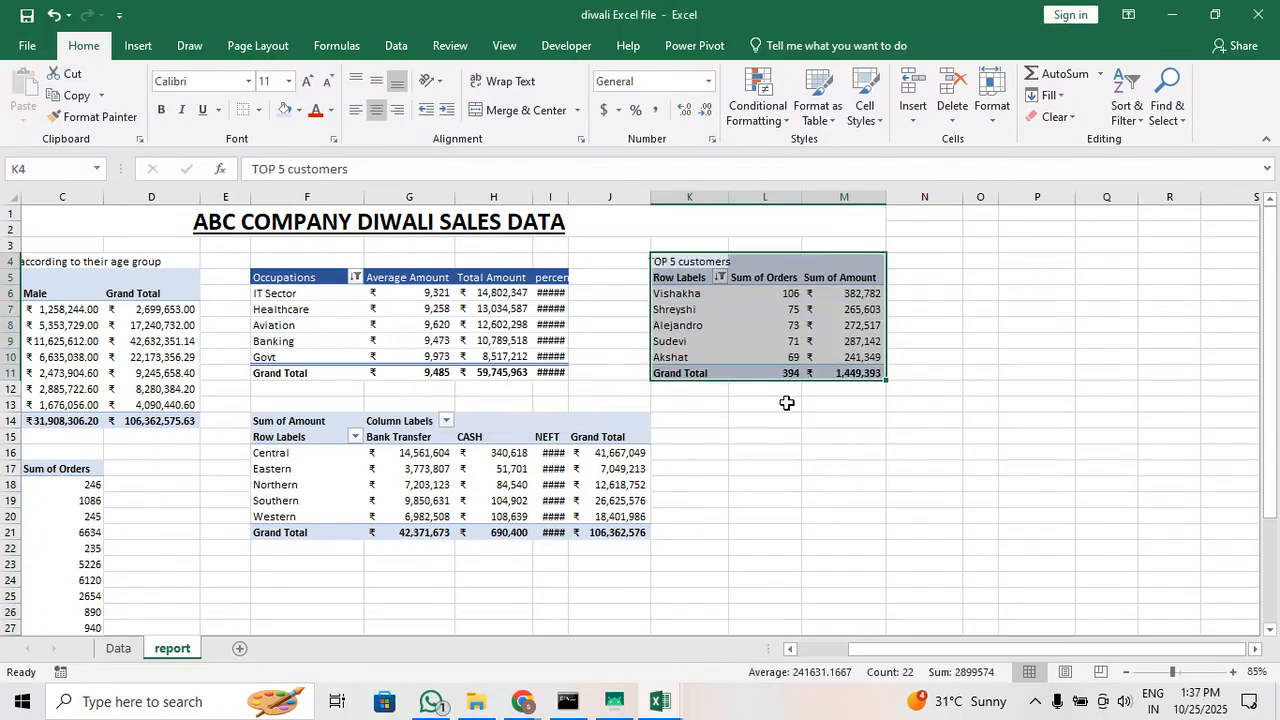
click(792, 434)
Merge and center the TOP 5 customers title across K4:M4
drag(697, 257, 835, 261)
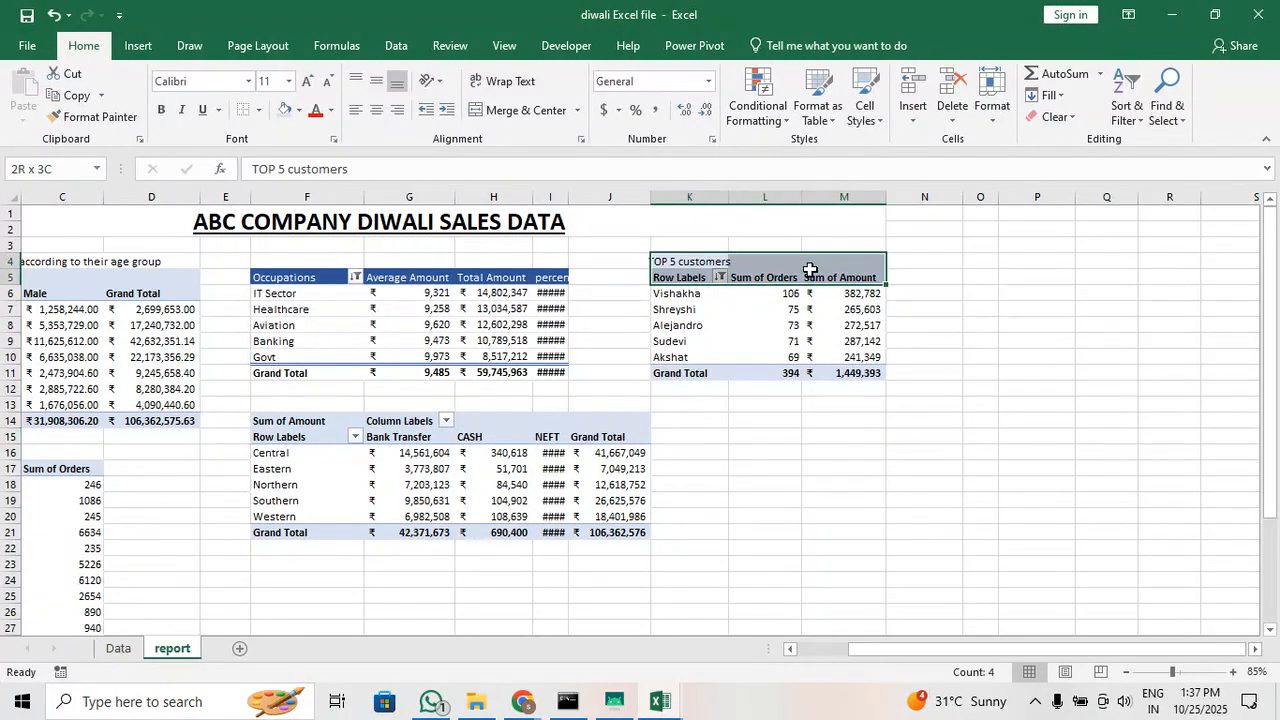
click(520, 110)
click(717, 442)
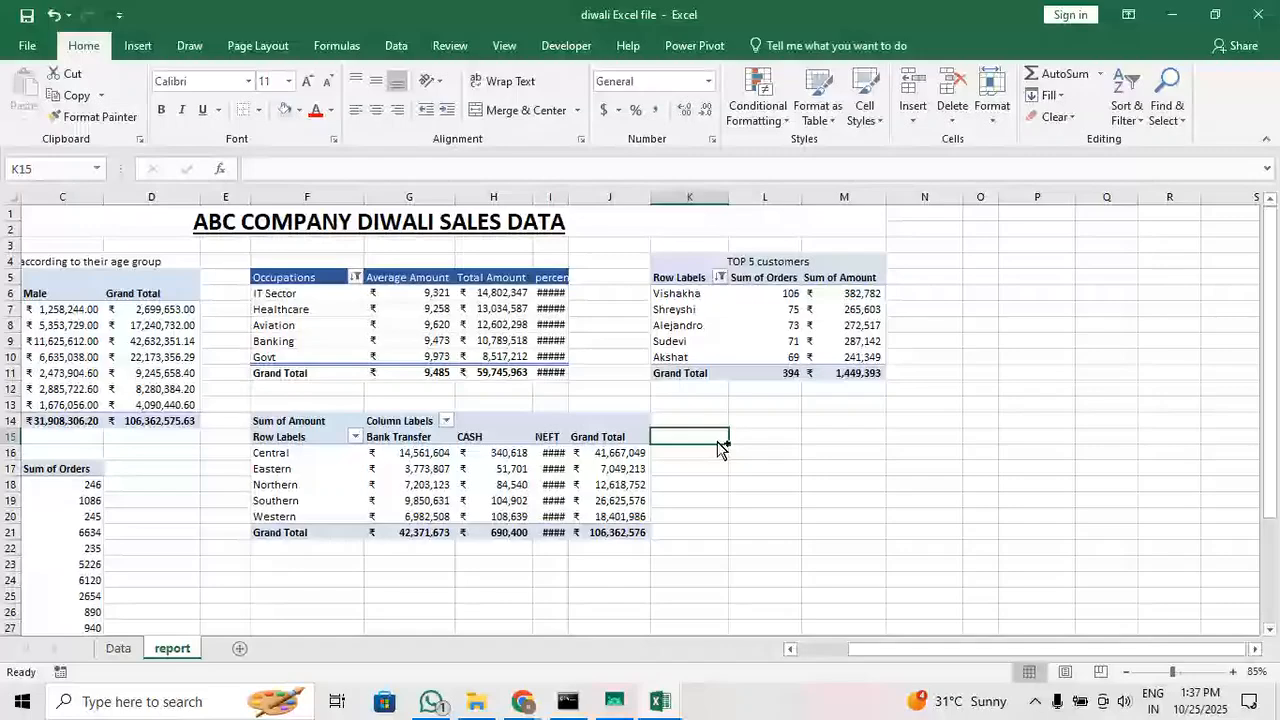
Widen column I so the occupation percentages and the zone table's NEFT amounts fit
scroll(900, 650, left, 3)
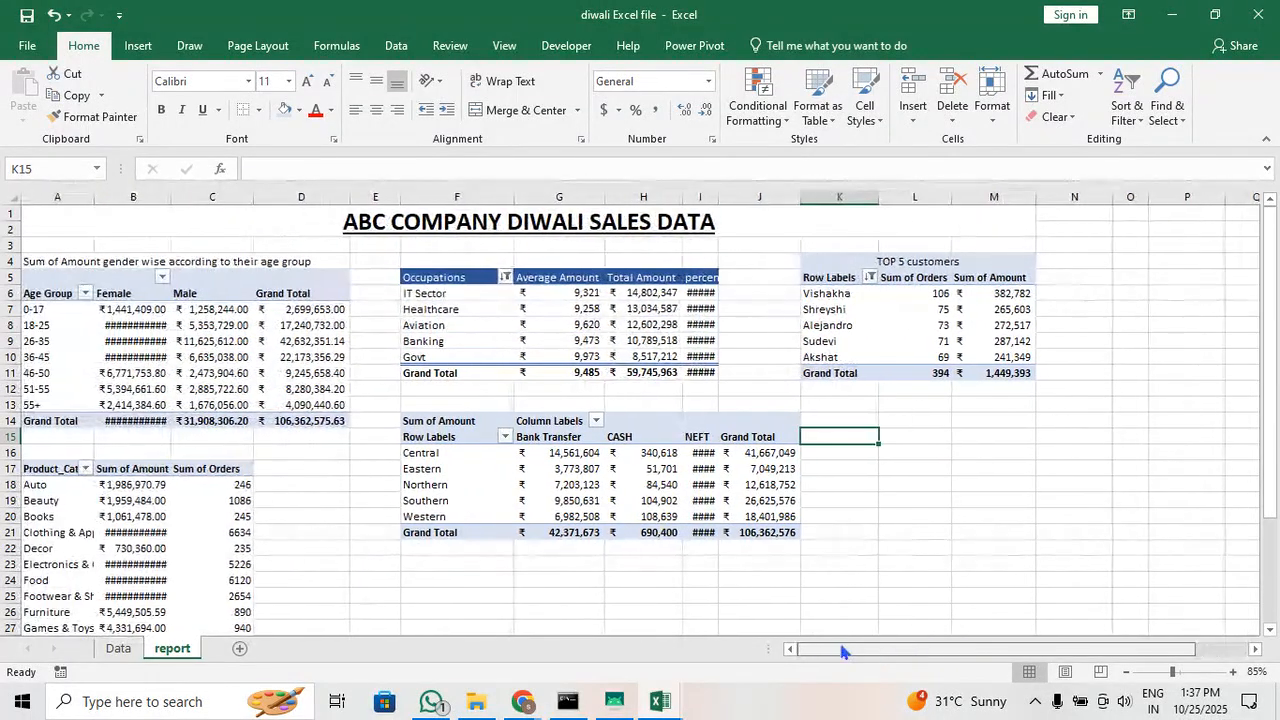
scroll(538, 490, up, 2)
scroll(538, 490, up, 2)
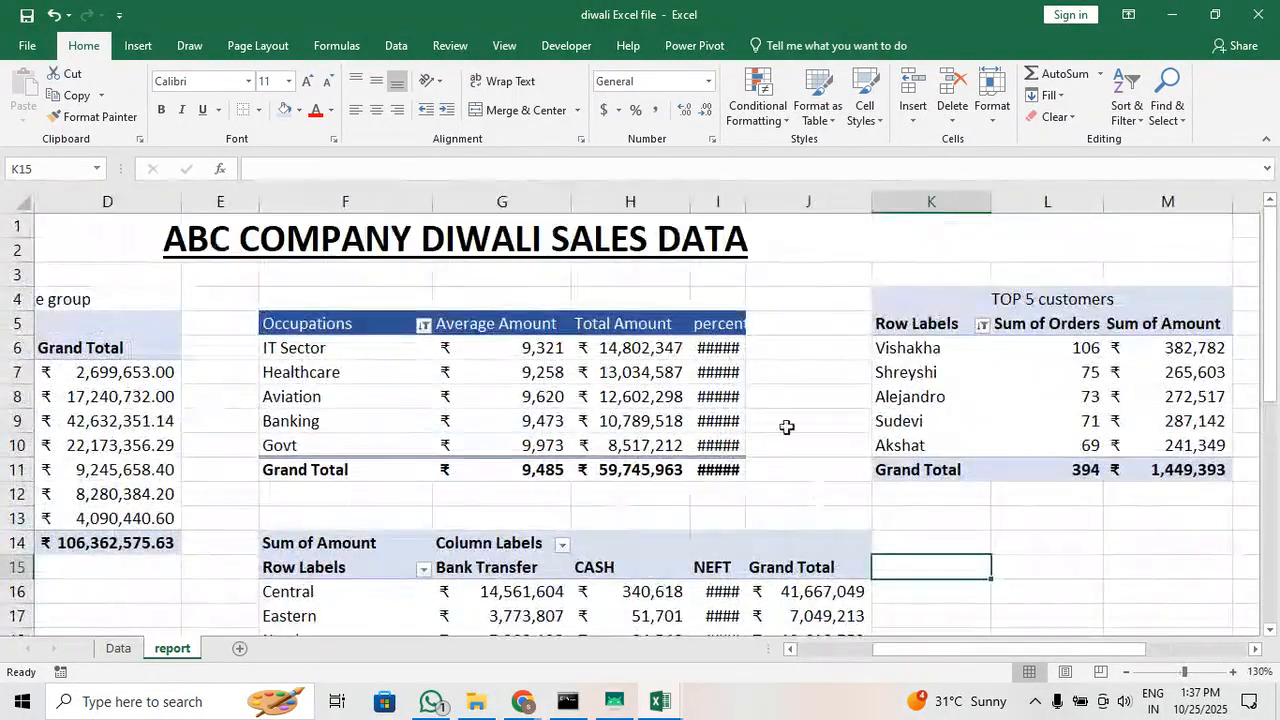
drag(758, 205, 779, 205)
drag(779, 205, 820, 206)
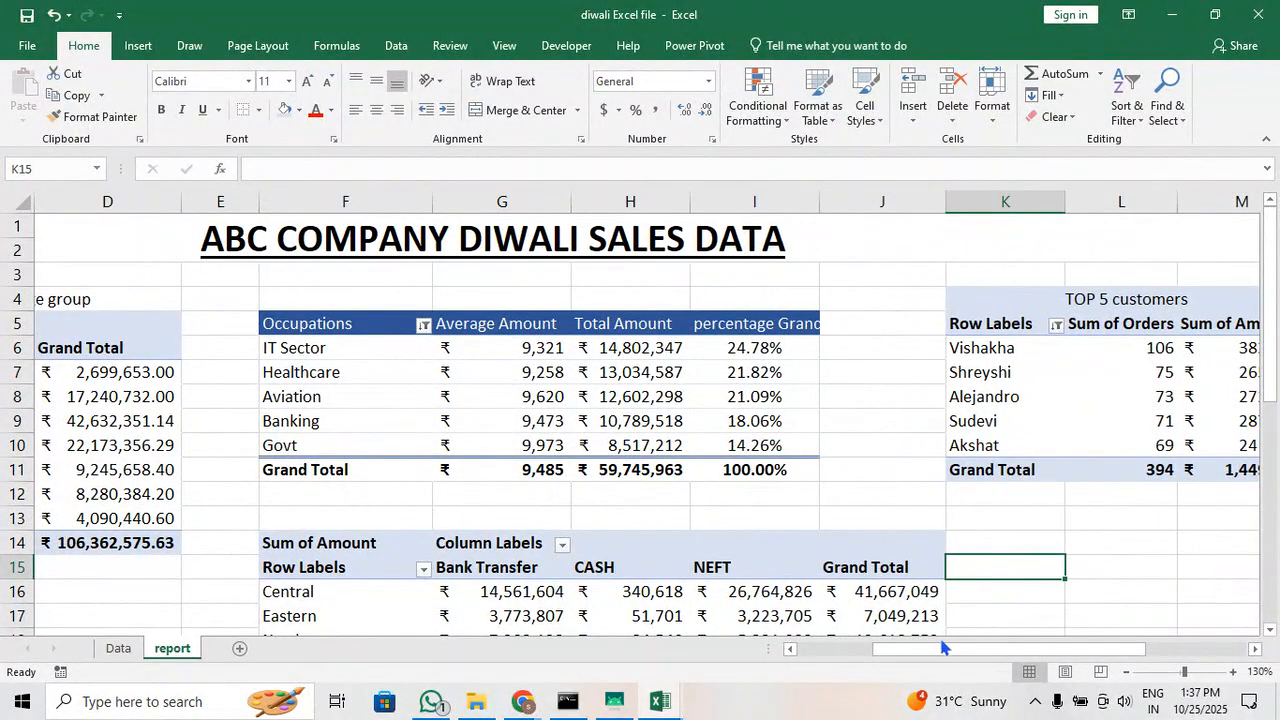
Widen columns B and C to fit the Female and Male amounts in the age group table
drag(942, 648, 855, 648)
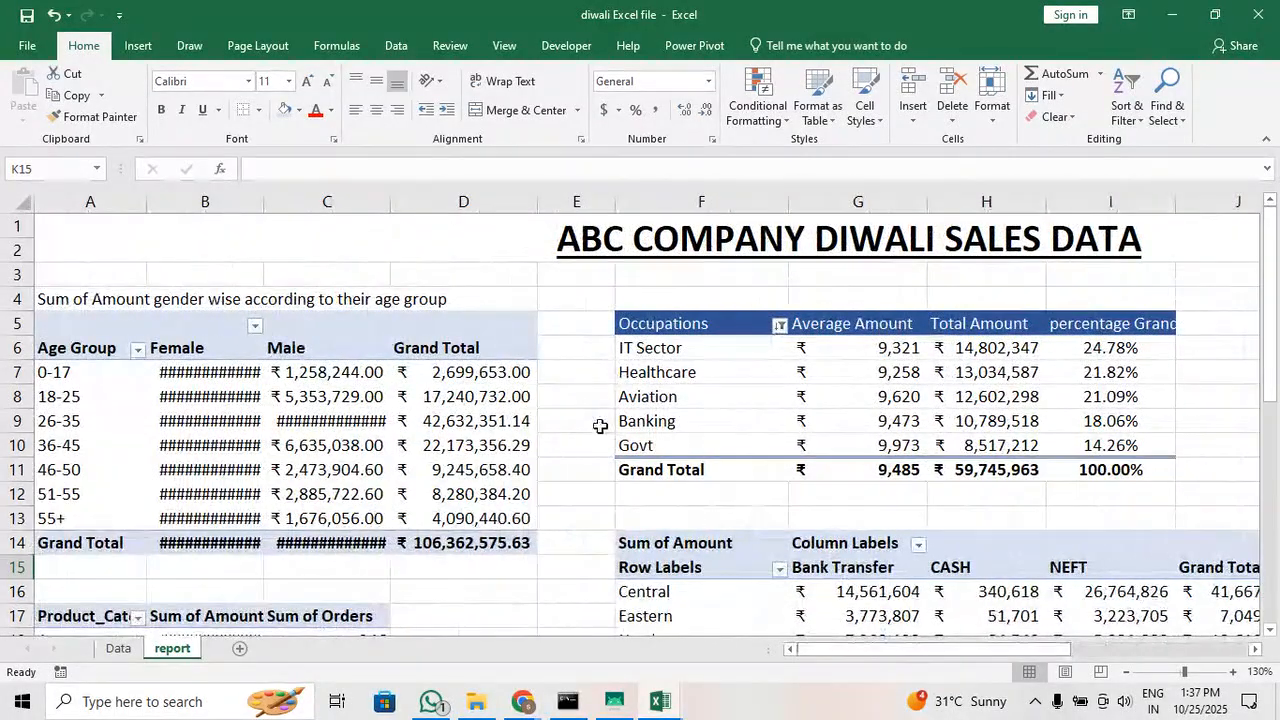
drag(267, 211, 293, 209)
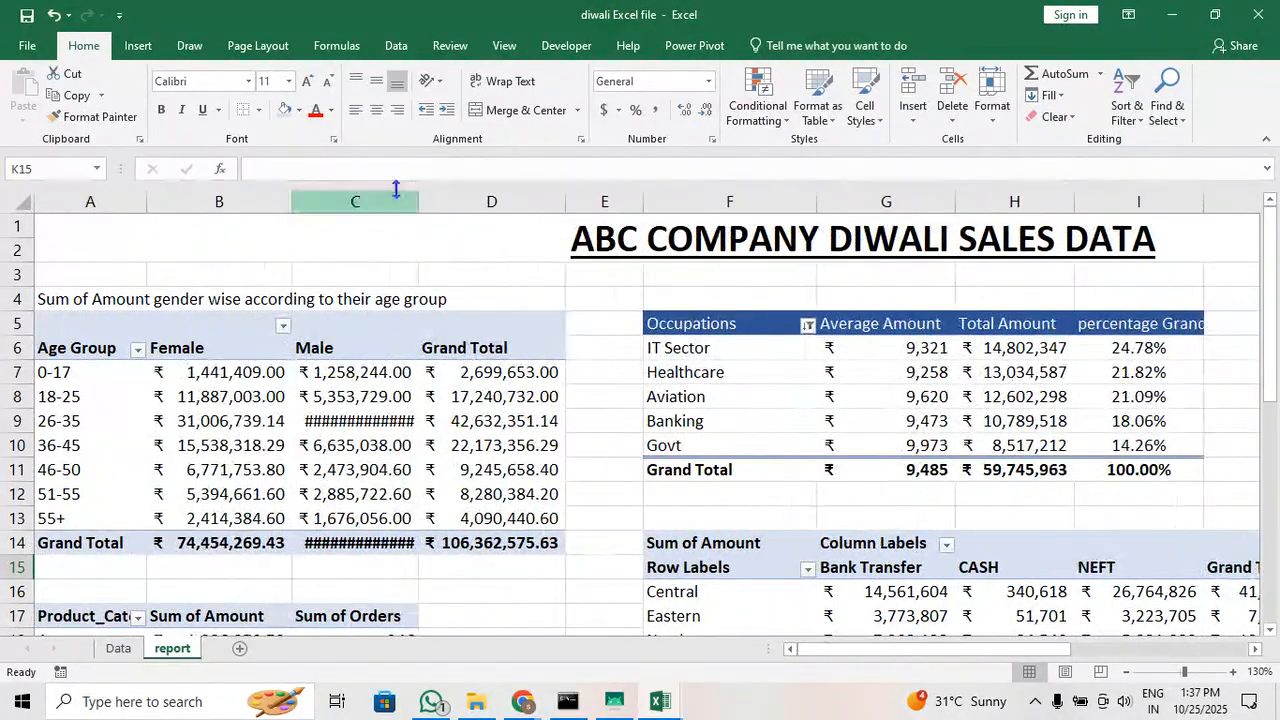
drag(453, 203, 447, 203)
scroll(651, 400, down, 3)
scroll(675, 440, up, 1)
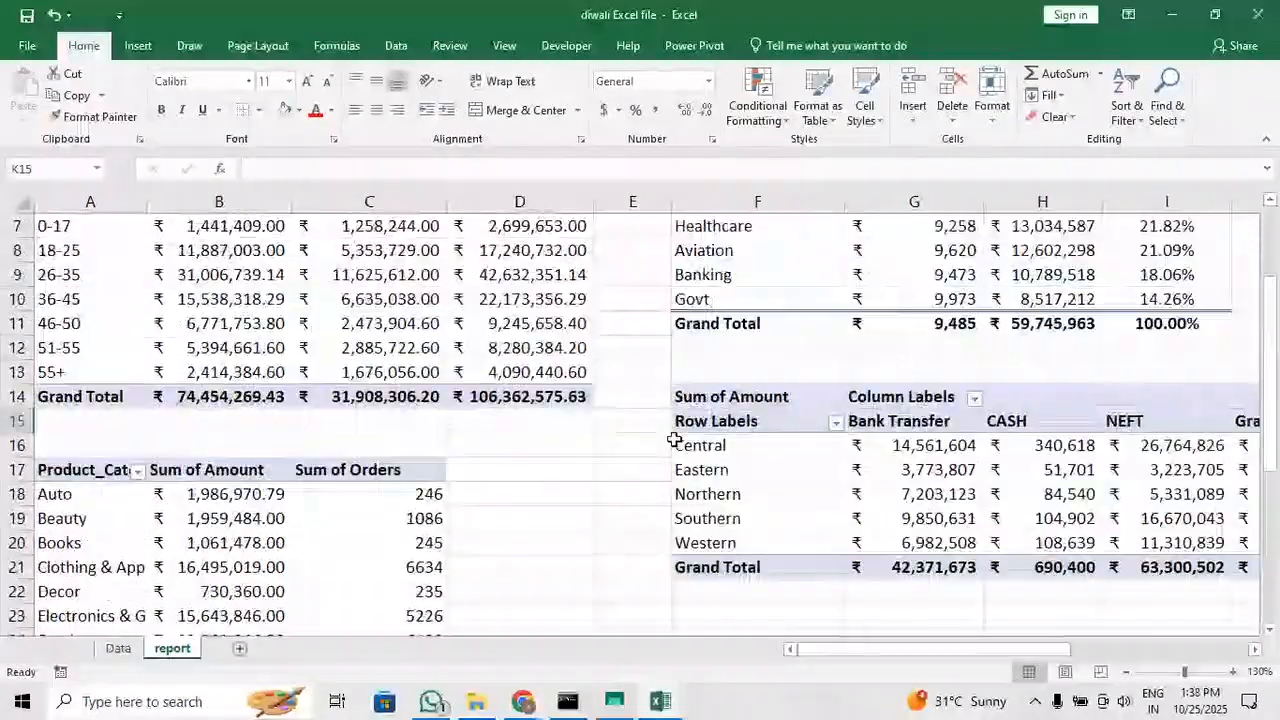
Narrow column E to tighten the gap between the age group and occupations tables
scroll(675, 440, up, 2)
ctrl+scroll(675, 440, down, 2)
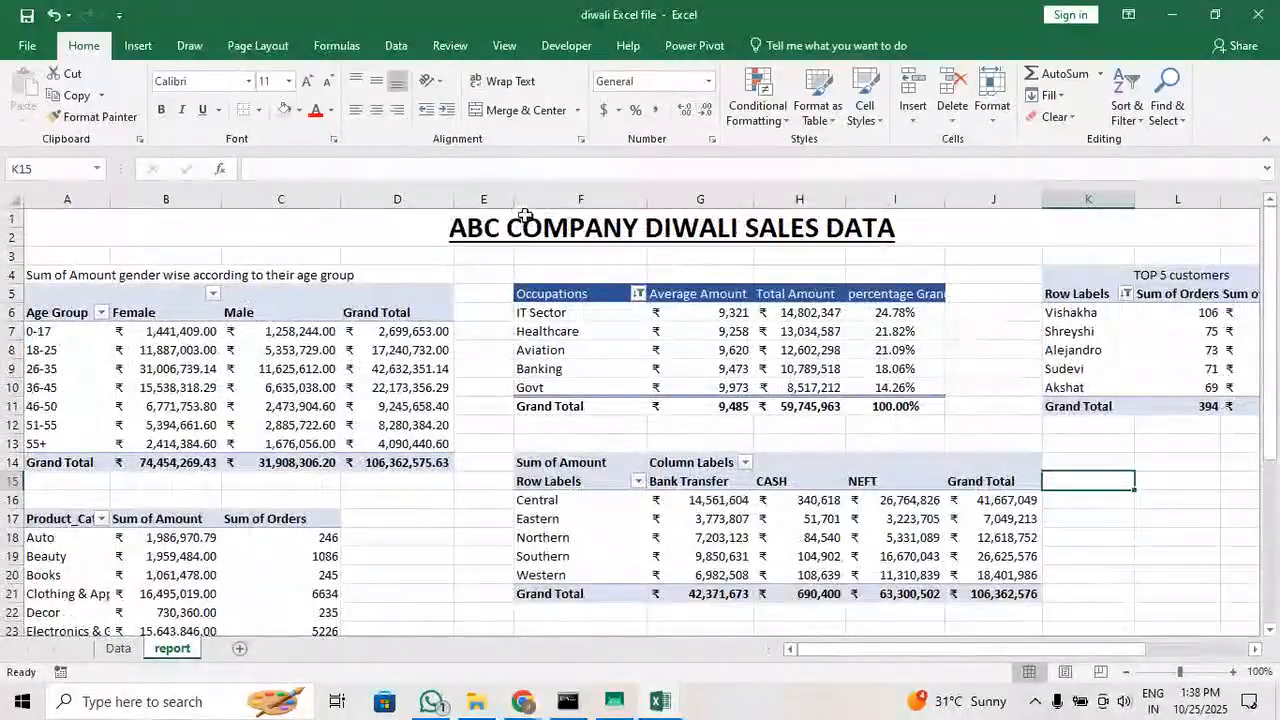
drag(516, 203, 482, 203)
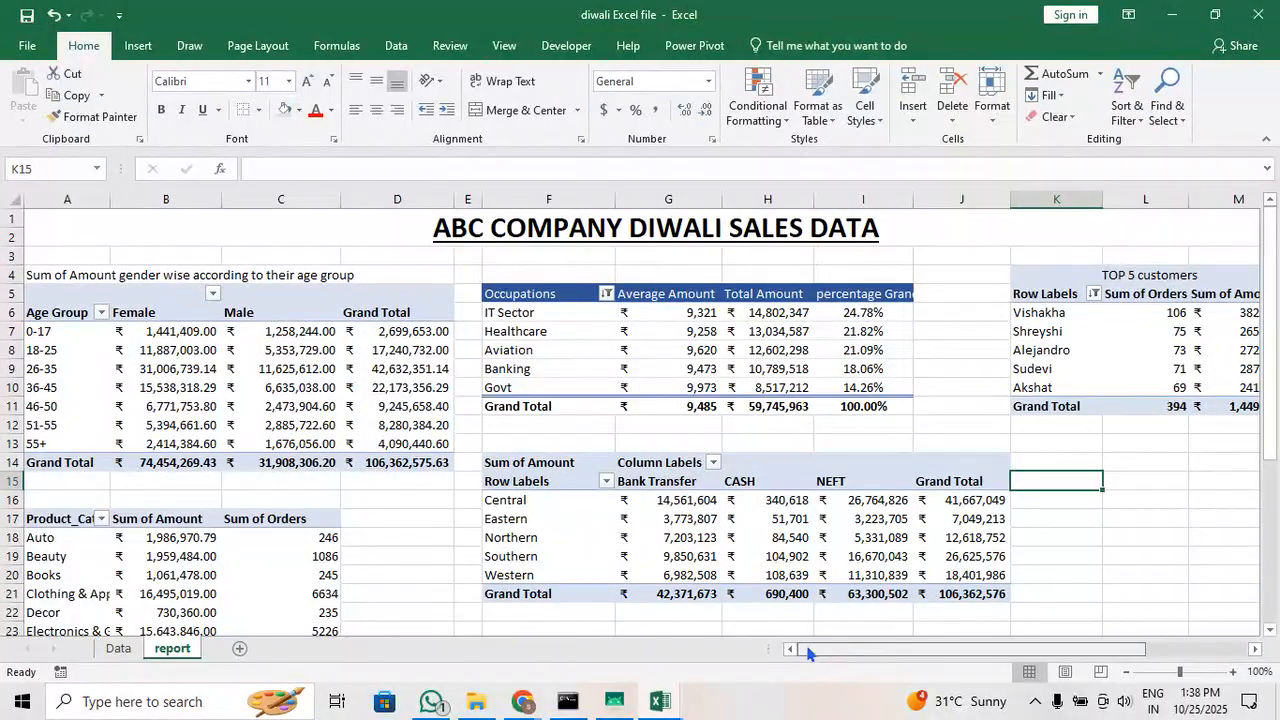
click(1100, 522)
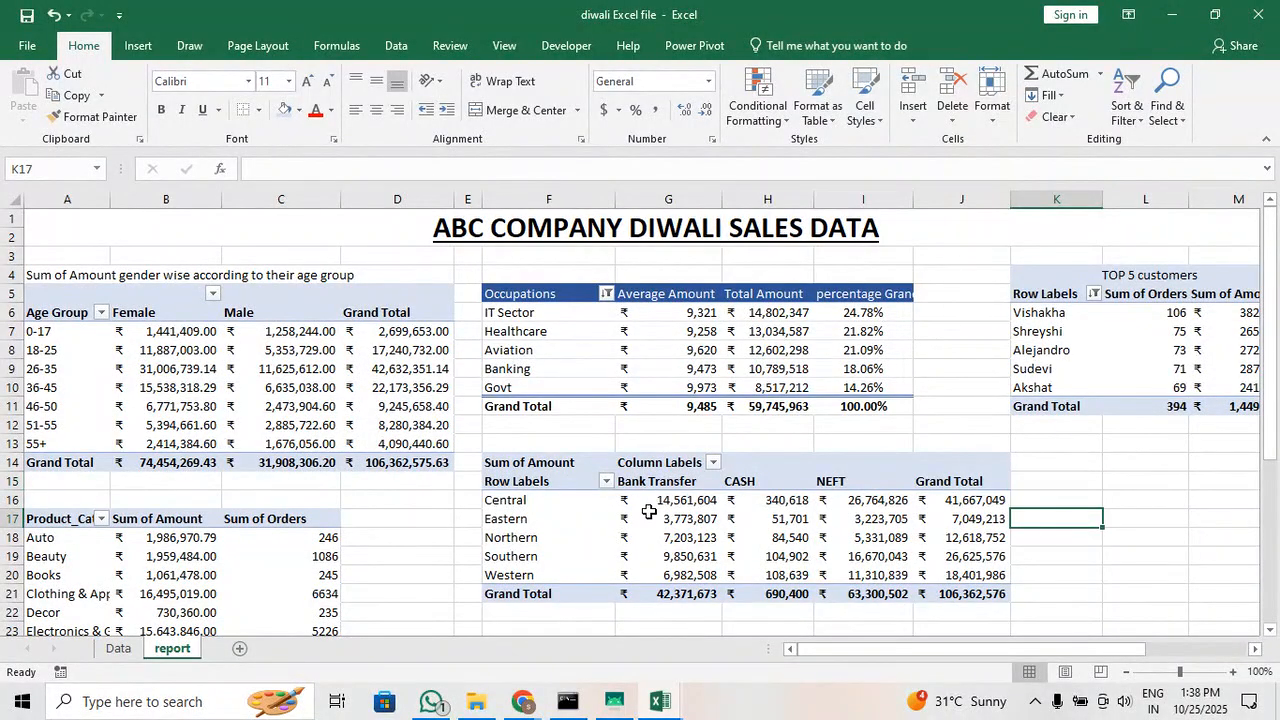
scroll(646, 508, down, 1)
scroll(527, 604, down, 2)
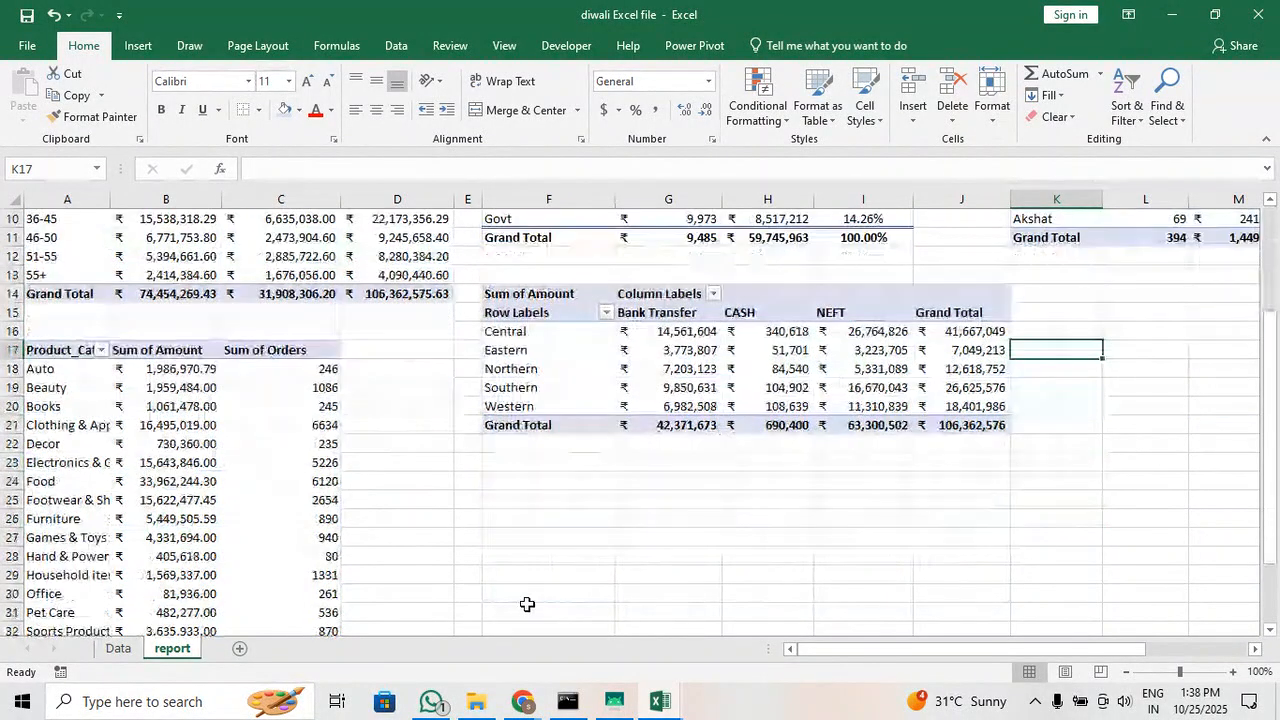
scroll(527, 604, up, 3)
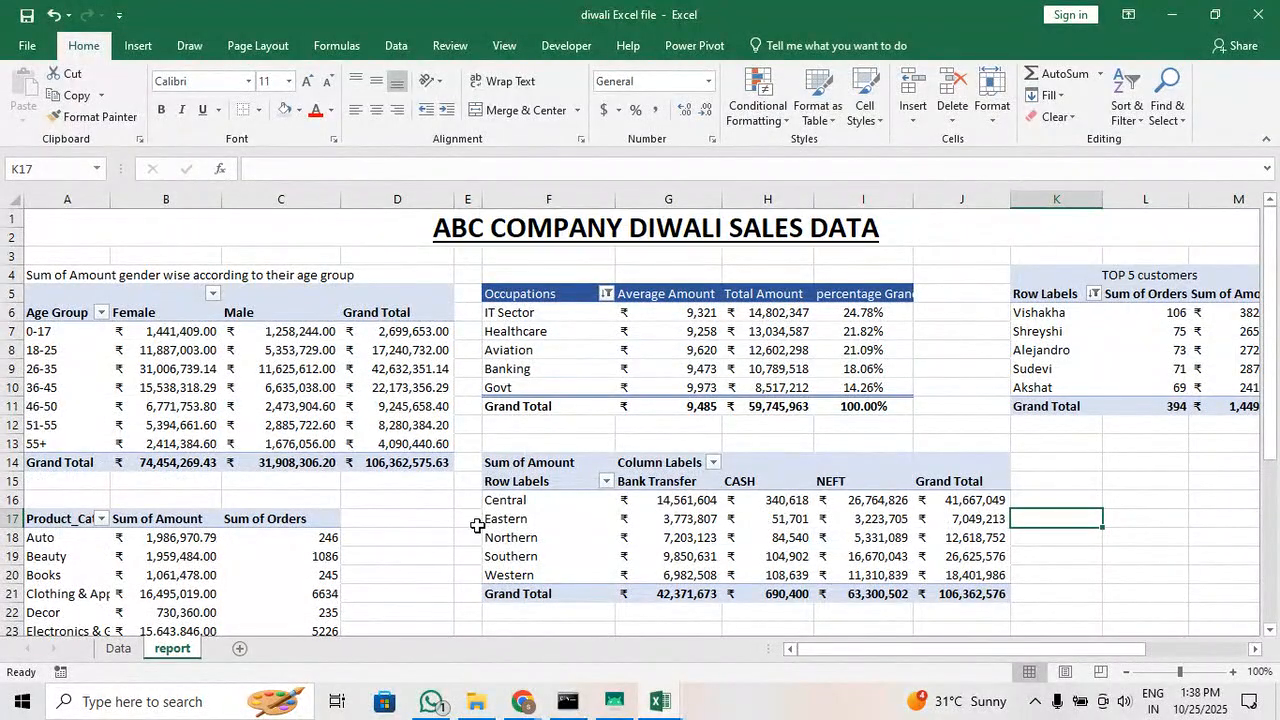
Select the Southern zone's Bank Transfer amount in cell G19 and hide the PivotTable field list
mouse_move(423, 450)
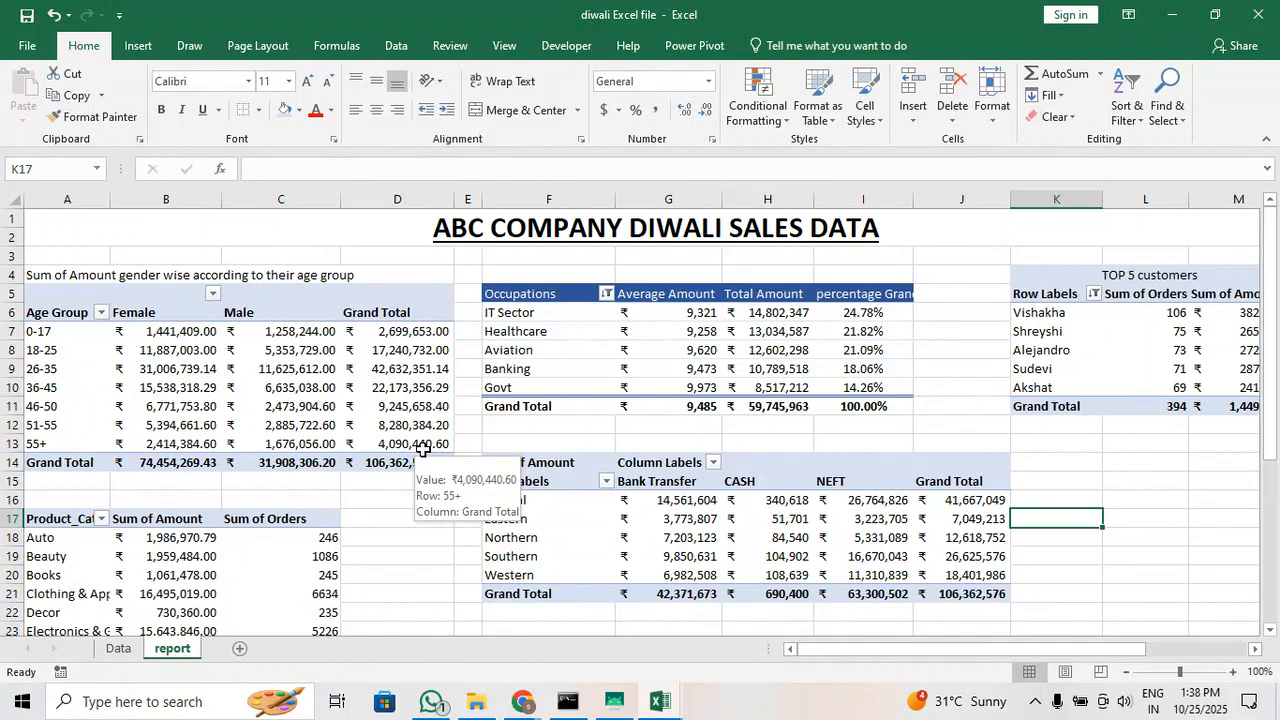
click(137, 46)
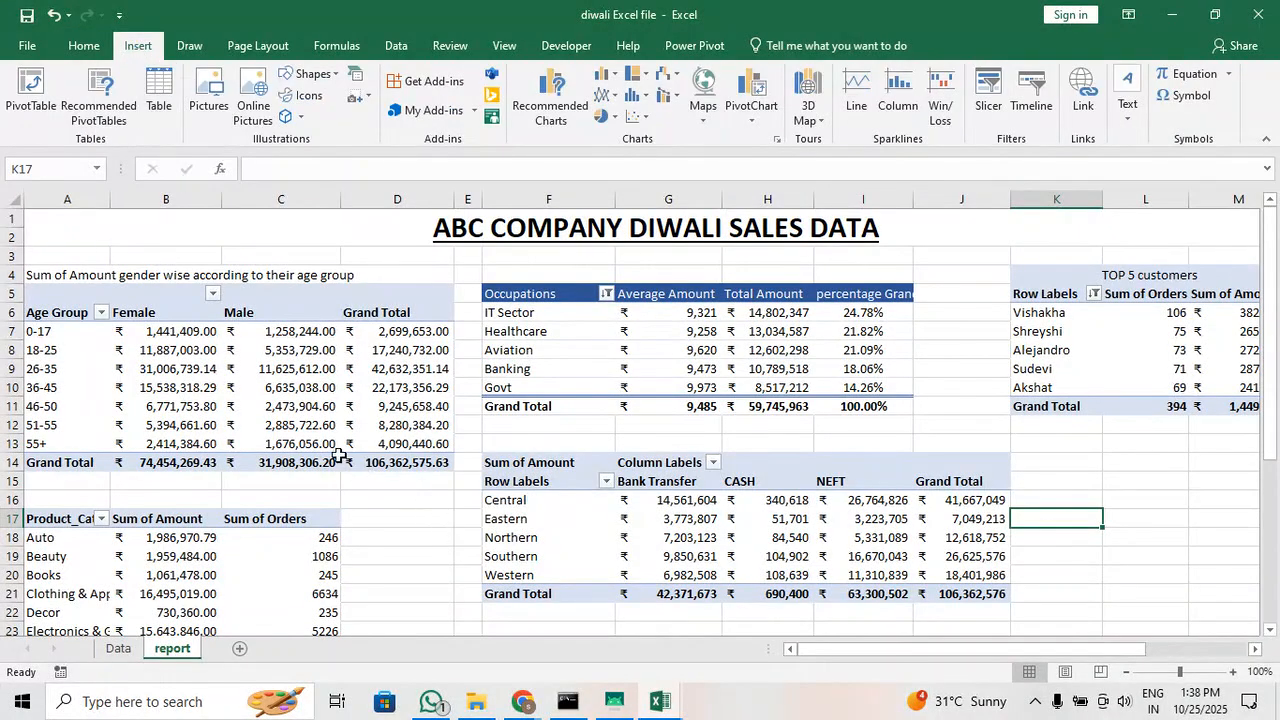
click(294, 349)
click(663, 550)
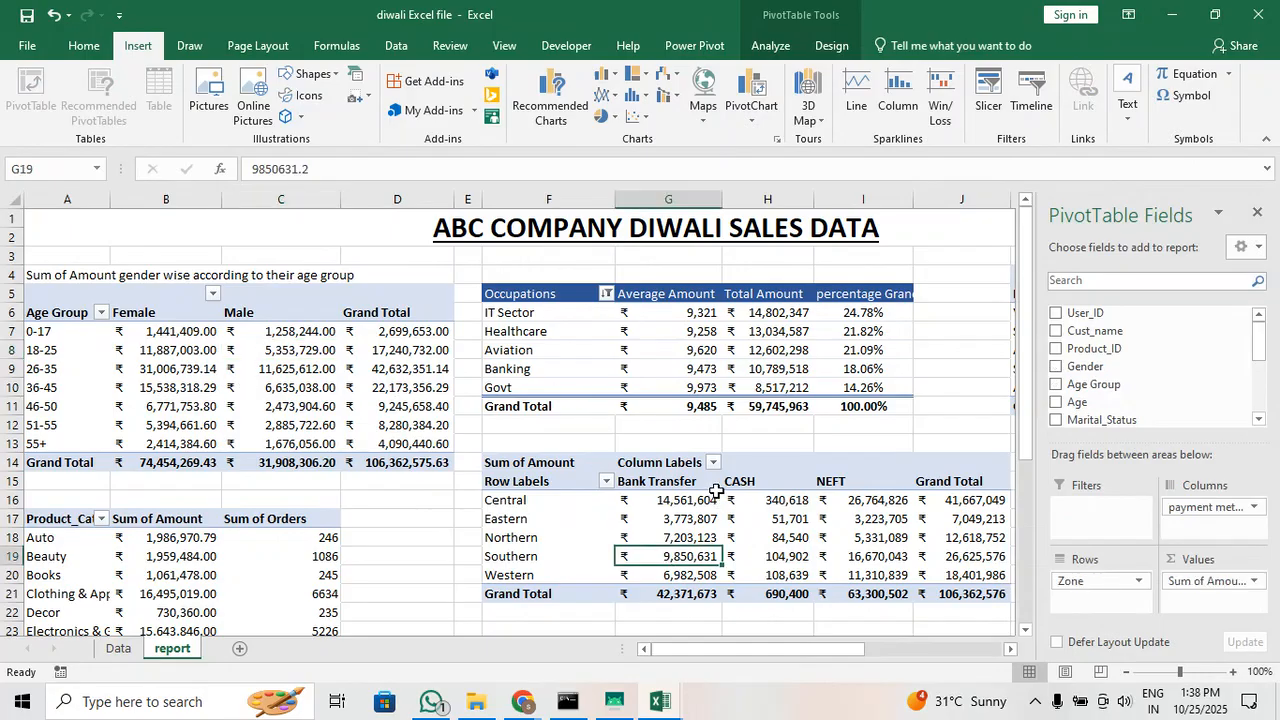
click(1257, 212)
mouse_move(737, 511)
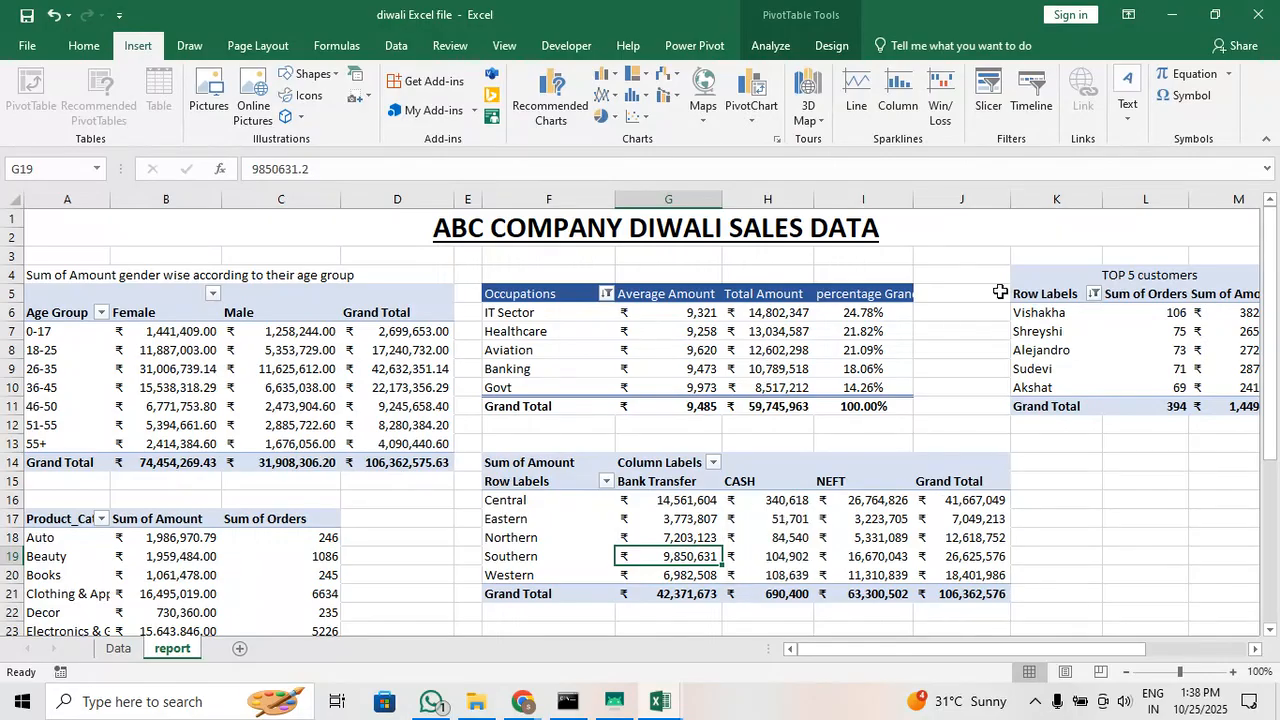
Center the Sum of Orders values in cells L6:L11 of the TOP 5 customers table
drag(1166, 307, 1172, 406)
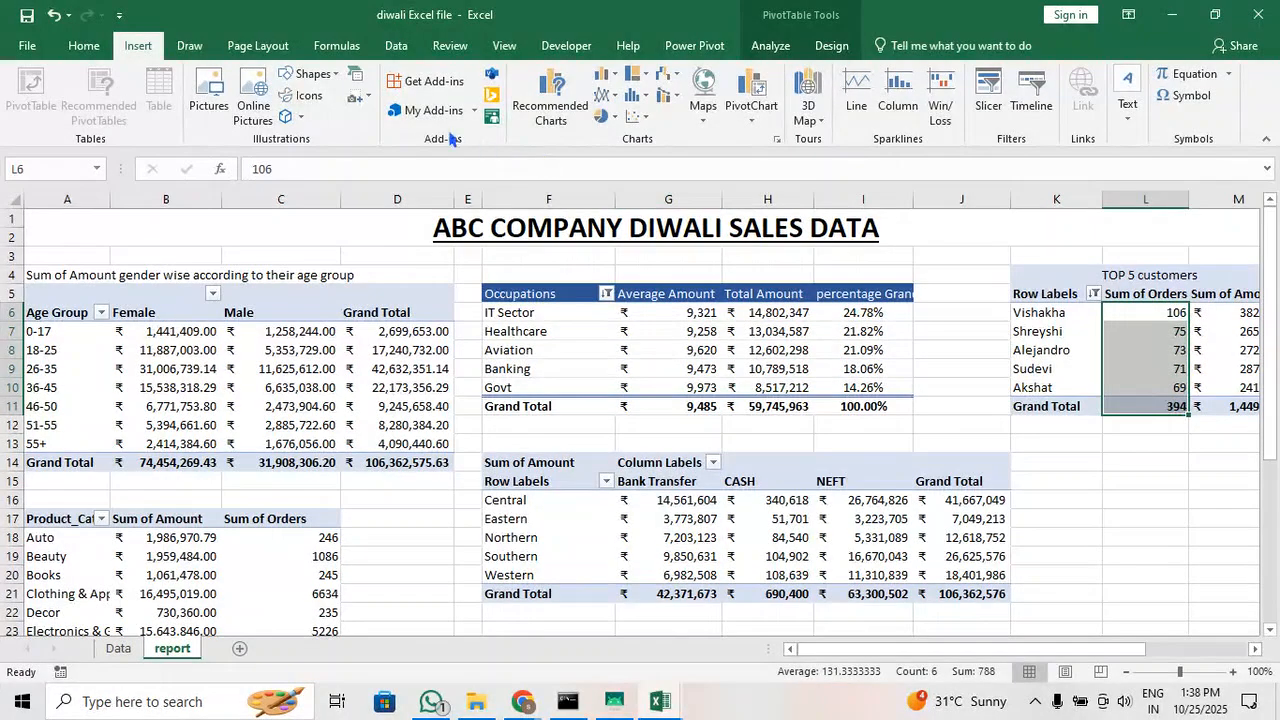
click(106, 48)
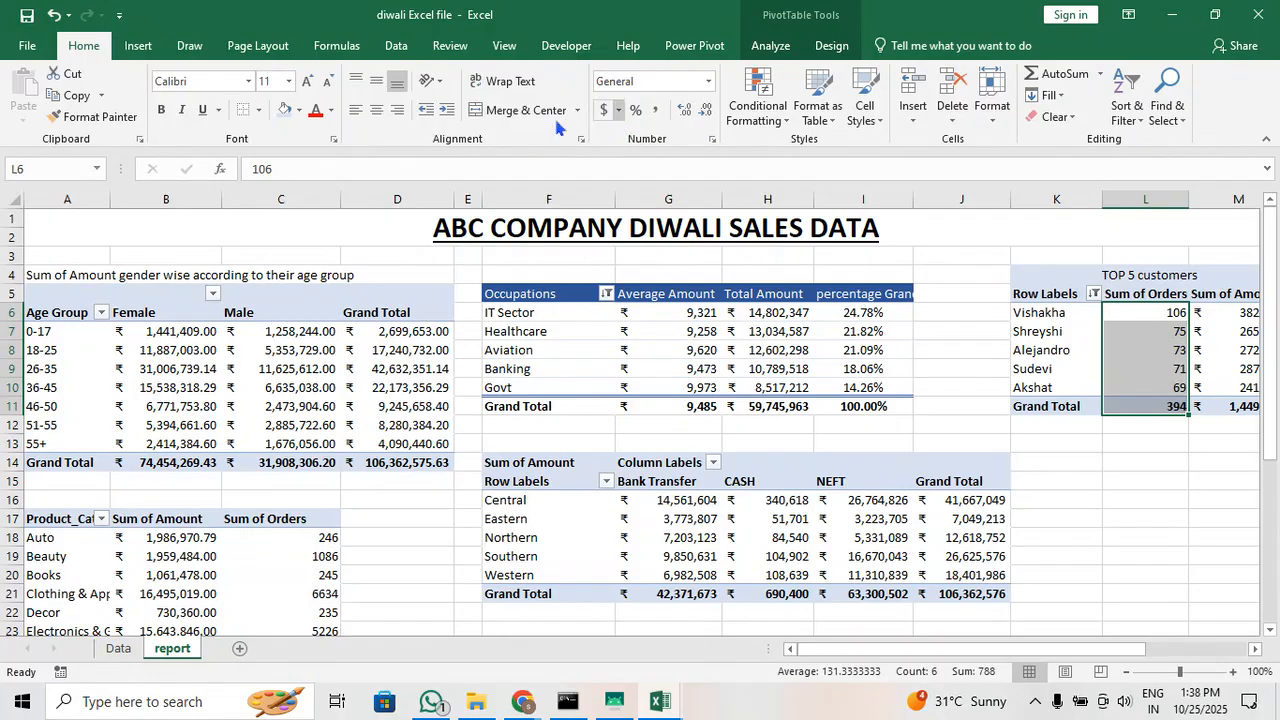
click(378, 112)
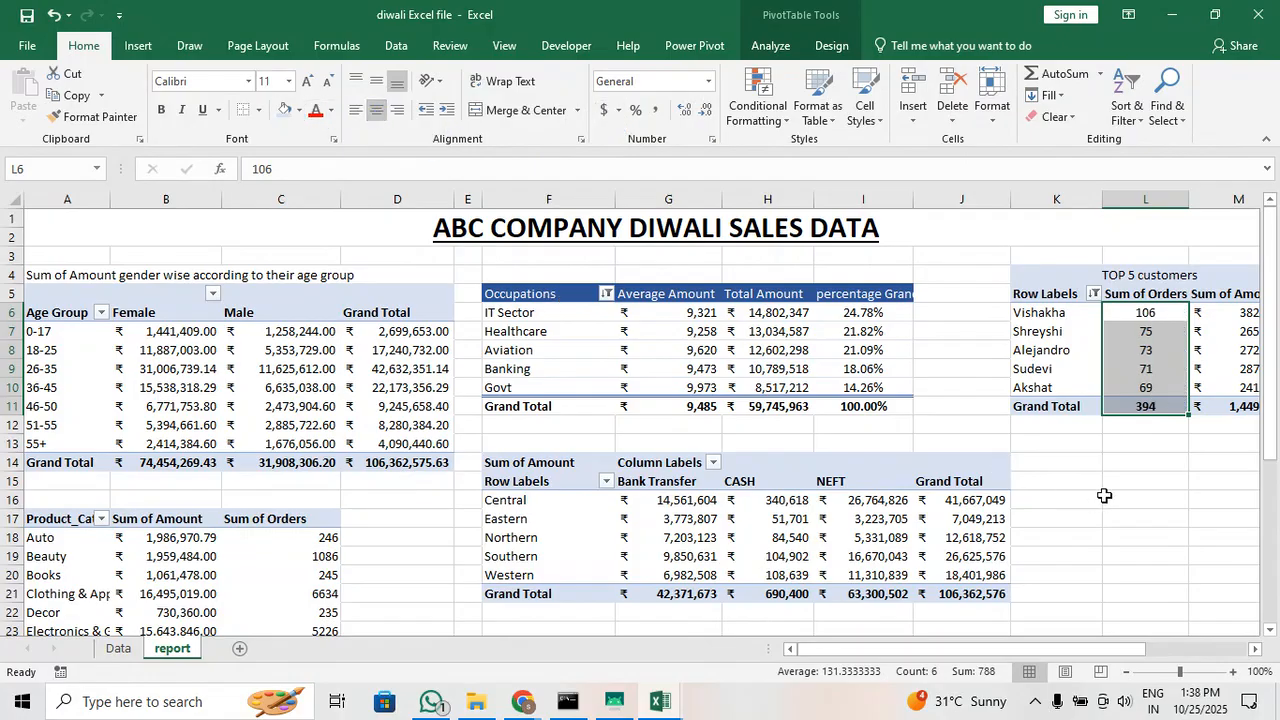
click(1110, 497)
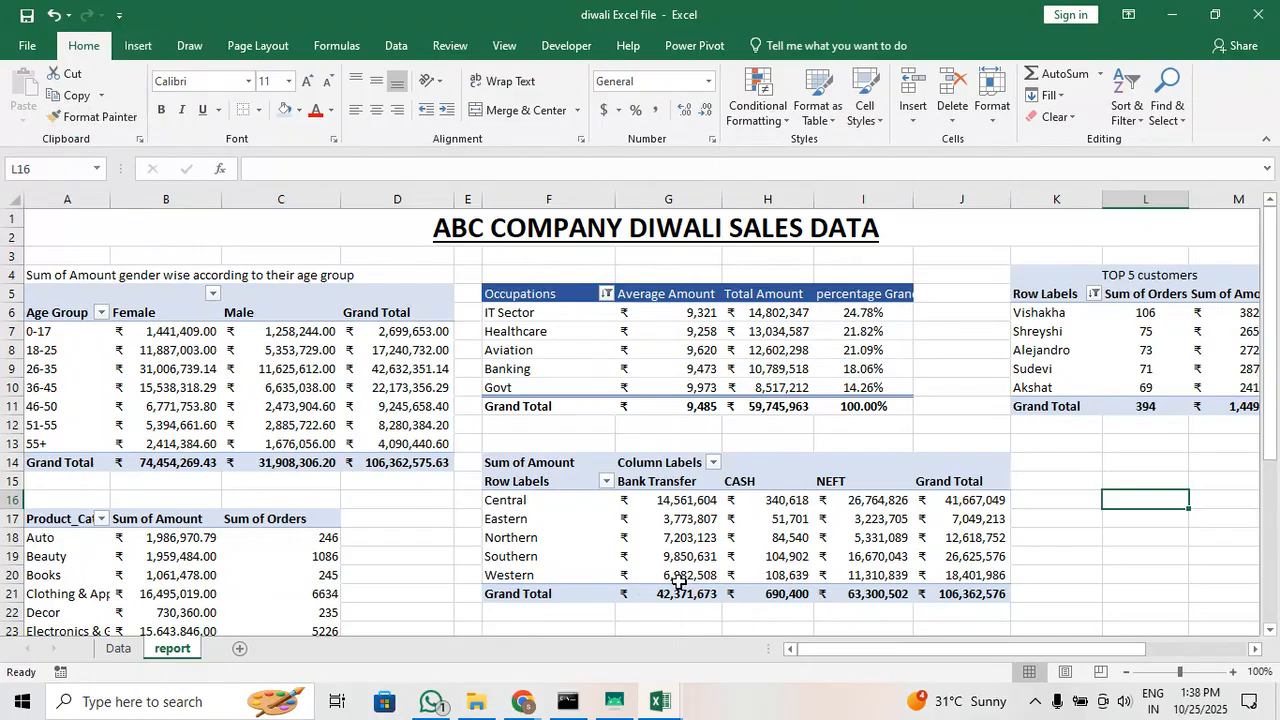
Insert a Marital_Status slicer for the age group pivot table
click(274, 389)
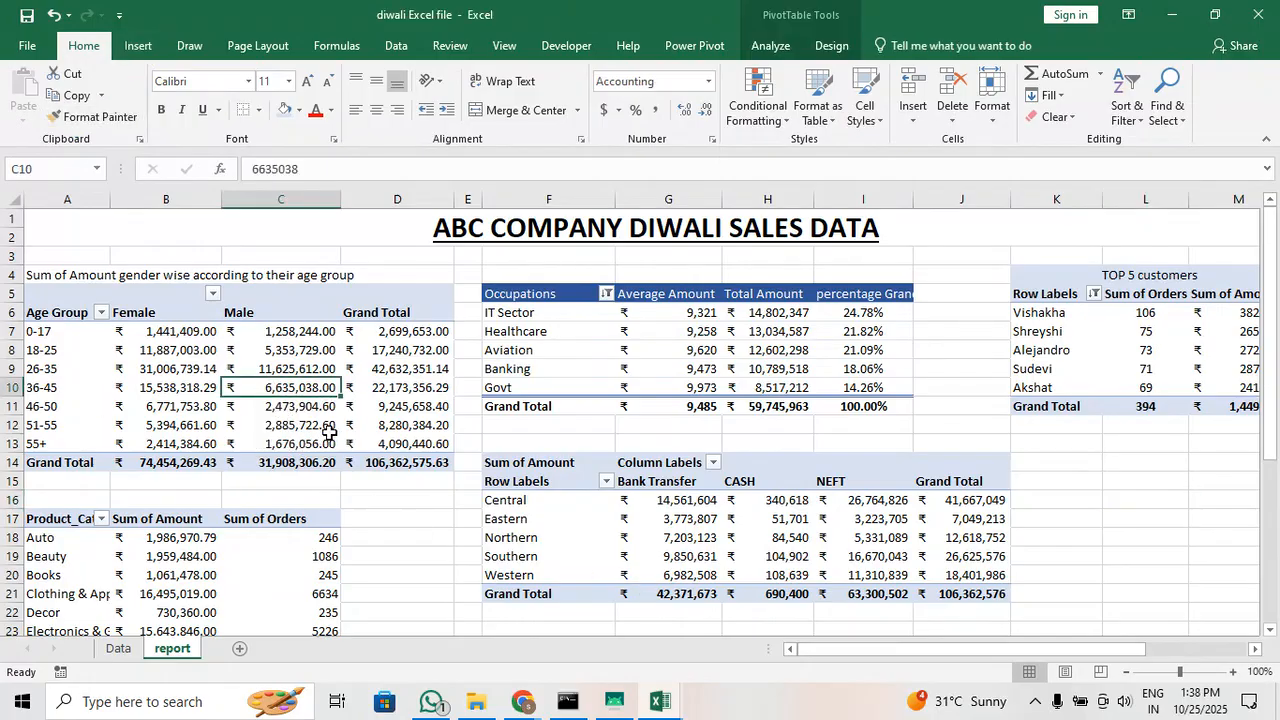
click(300, 406)
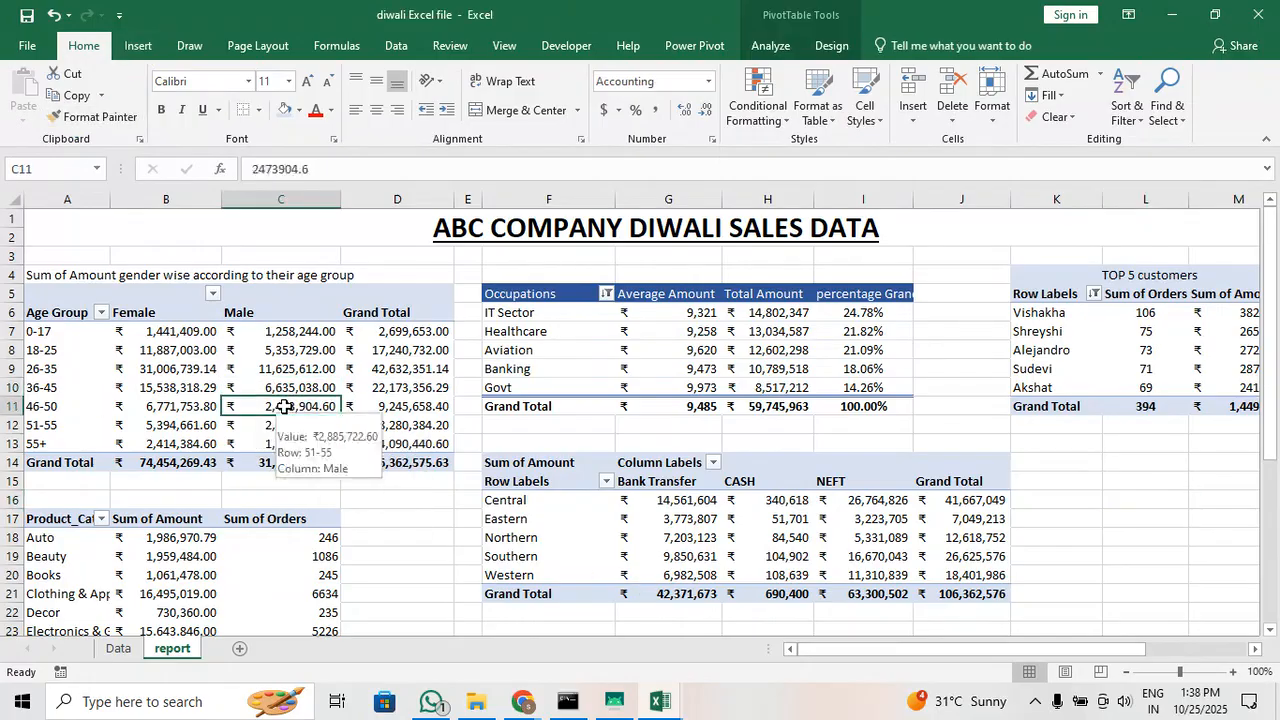
click(140, 47)
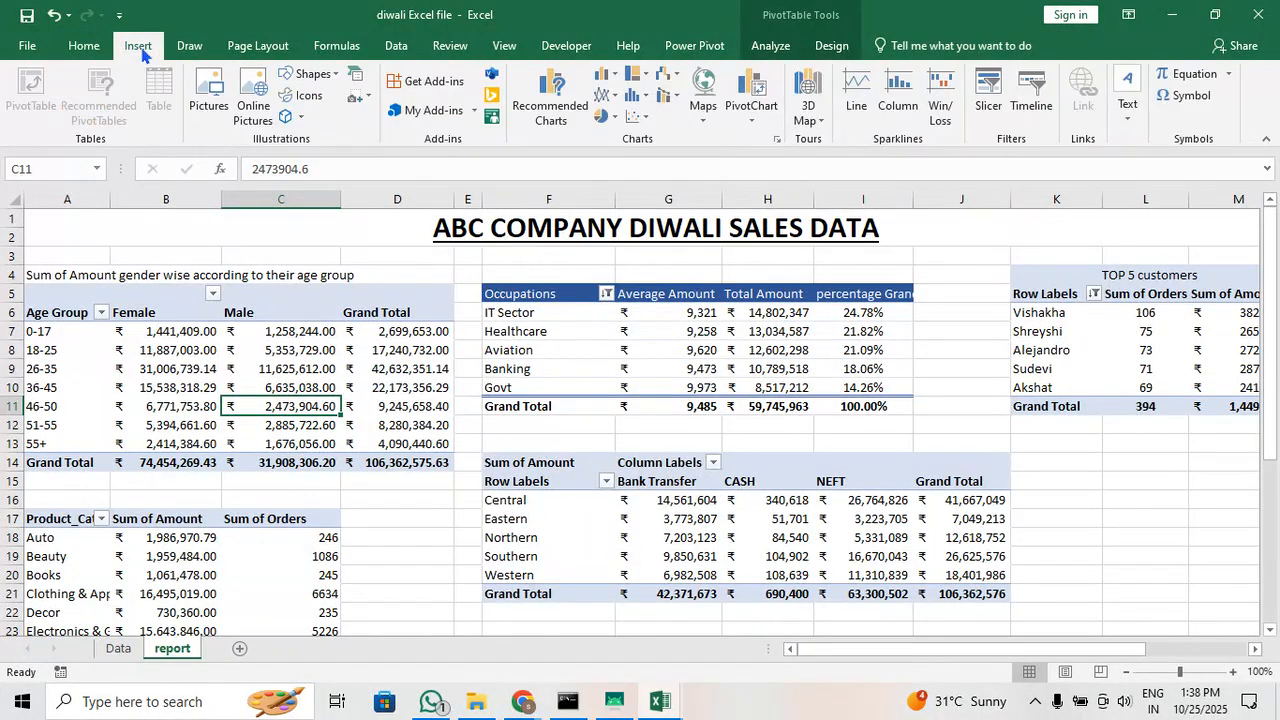
click(988, 106)
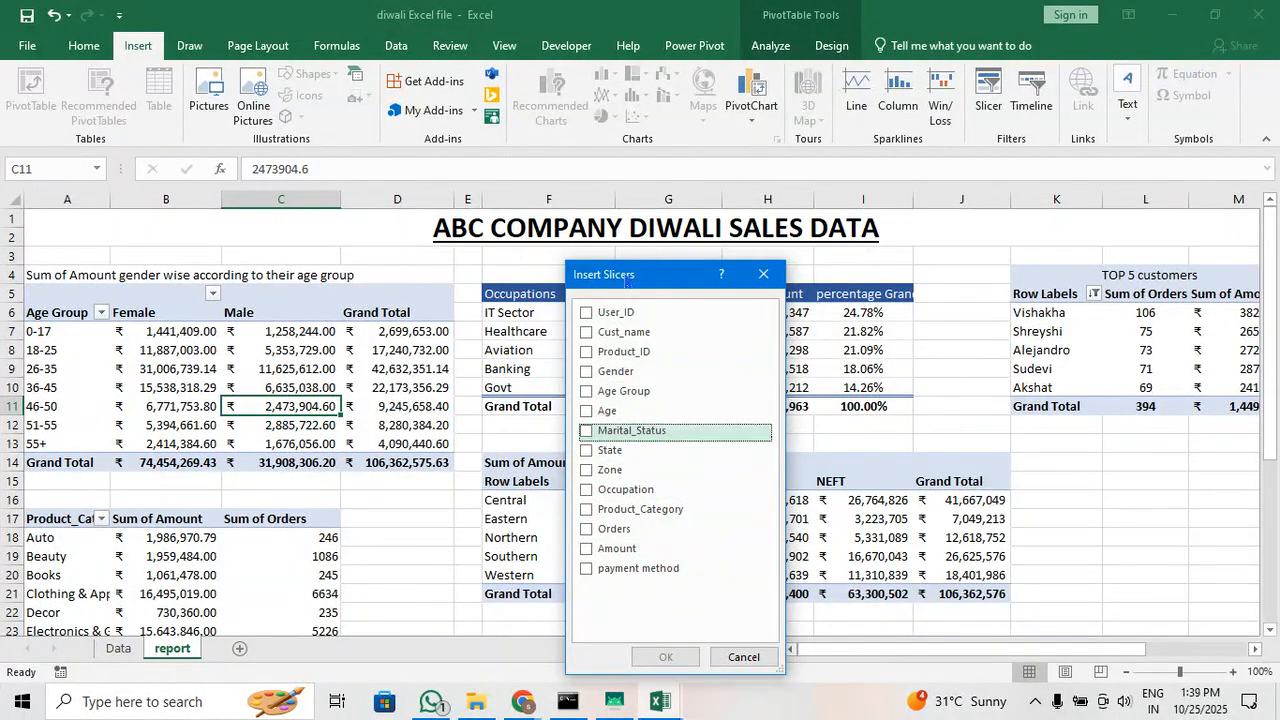
drag(624, 281, 595, 161)
click(557, 304)
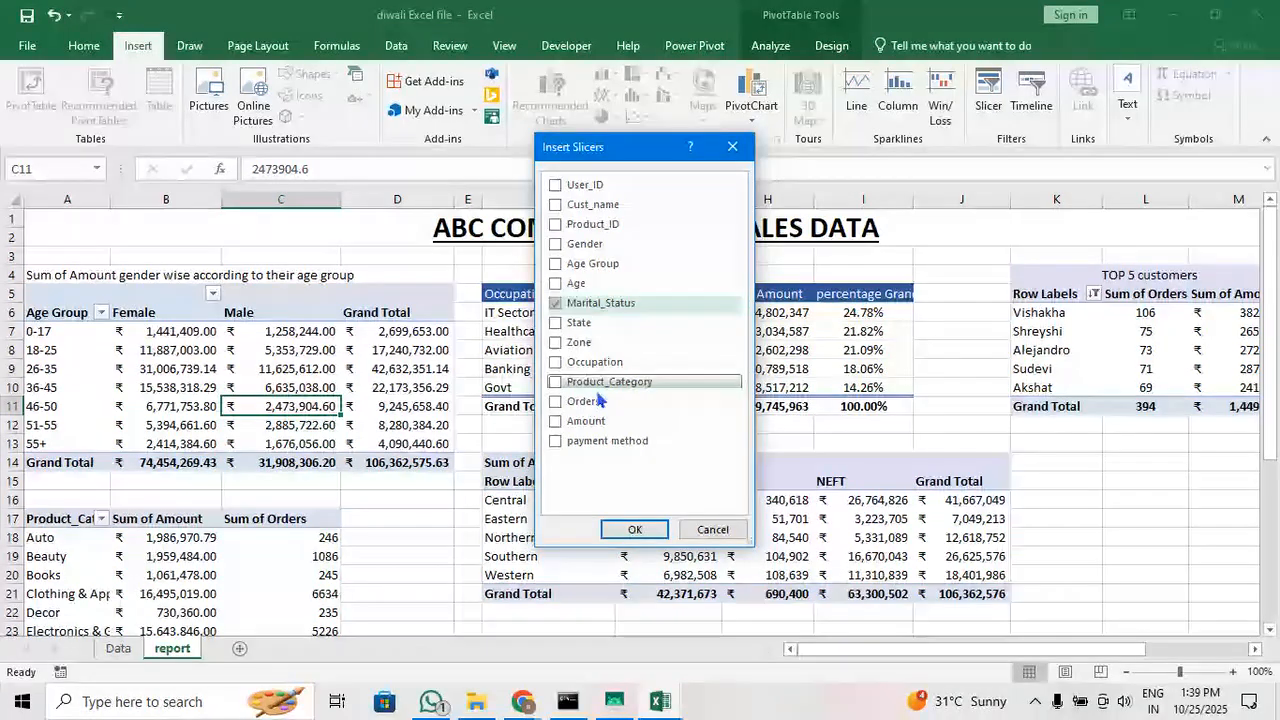
click(632, 530)
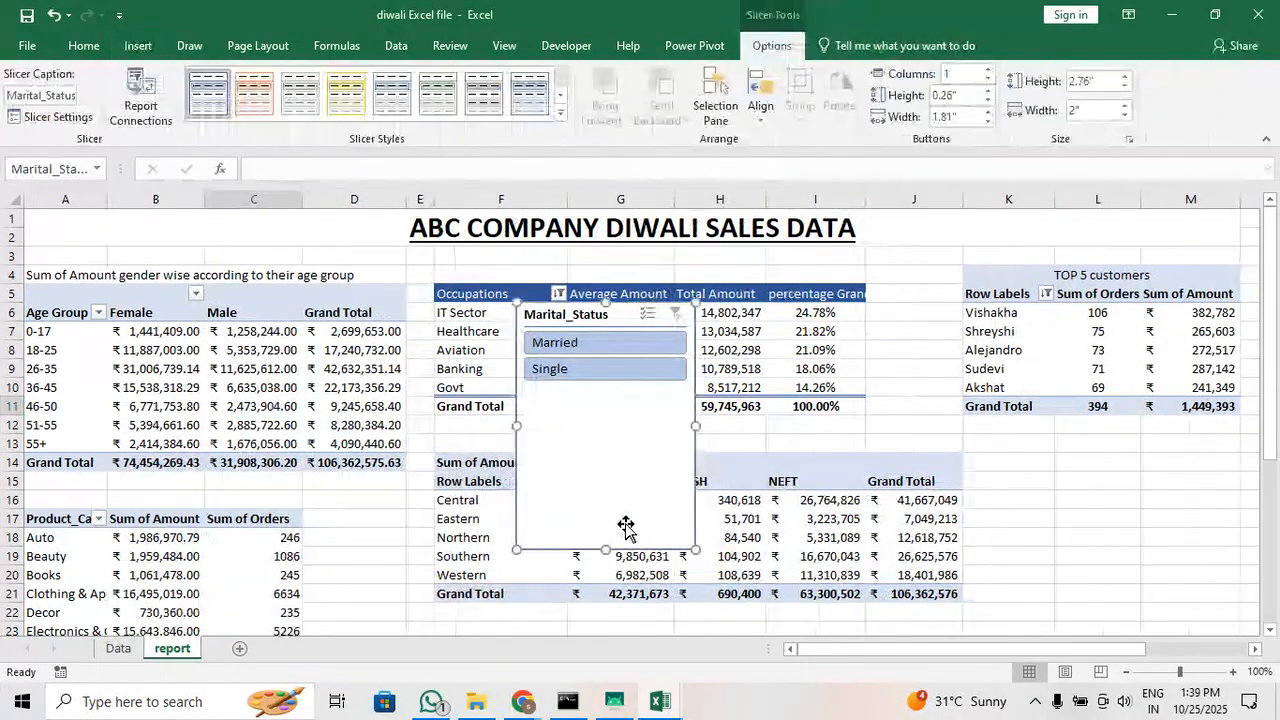
Place the Marital_Status slicer below the TOP 5 customers table, with its buttons in two columns and its height reduced to 0.69"
drag(654, 341, 701, 353)
drag(609, 317, 408, 316)
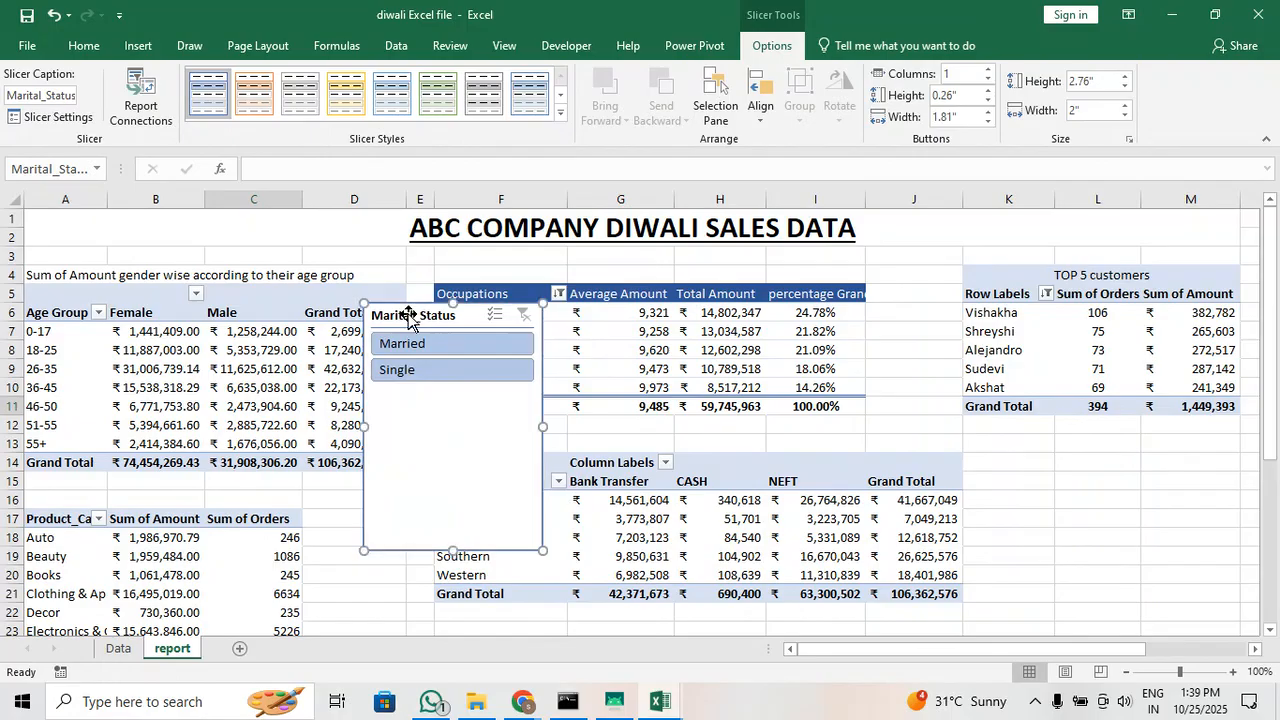
drag(457, 553, 472, 400)
drag(435, 304, 1022, 470)
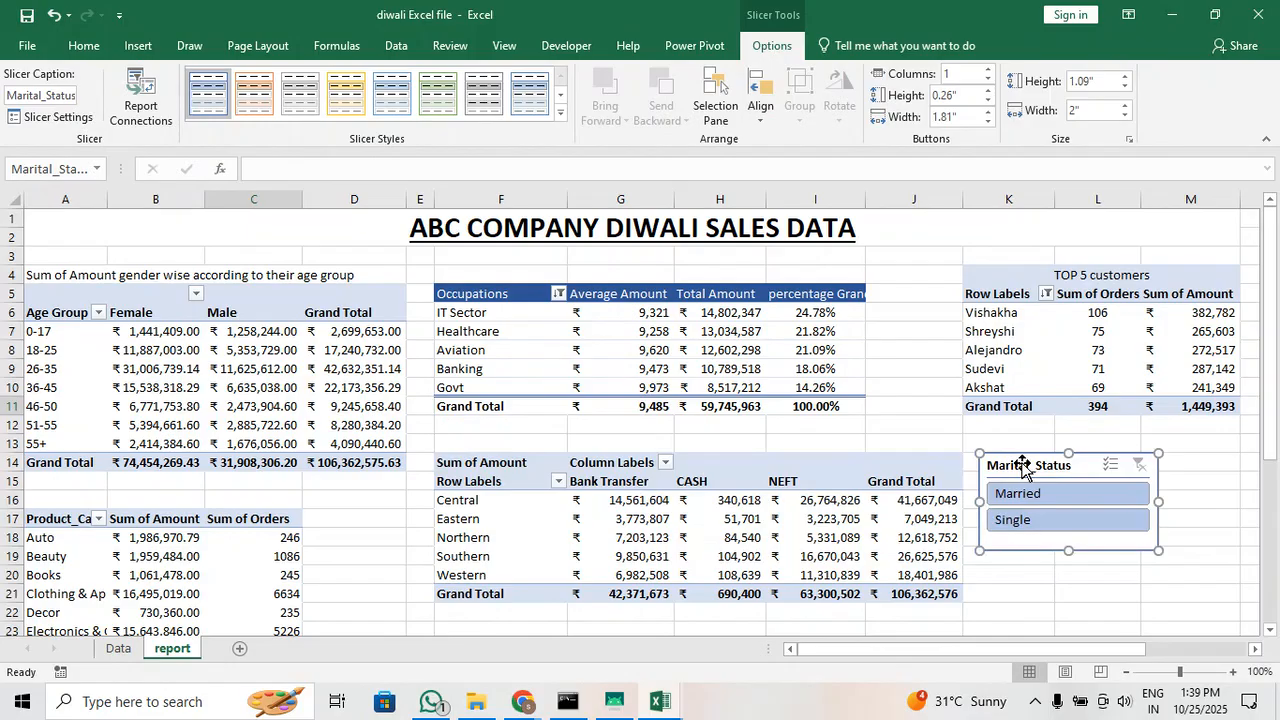
click(988, 73)
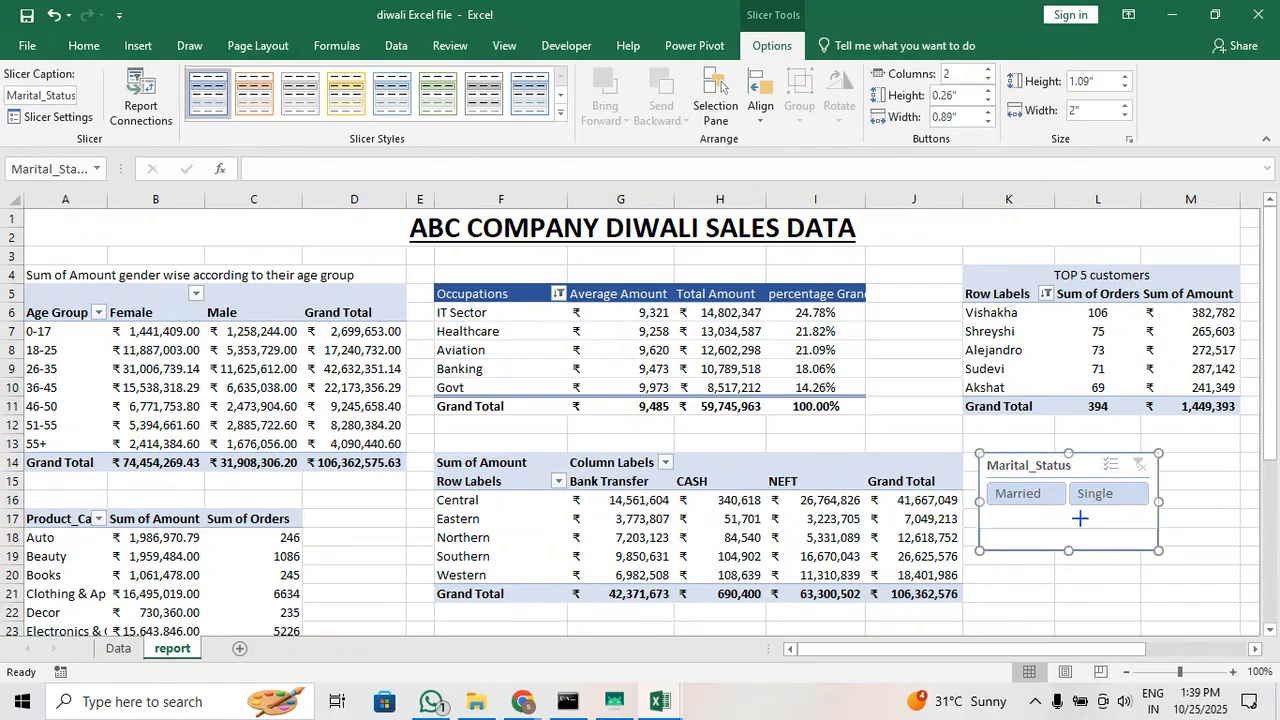
drag(1079, 550, 1080, 514)
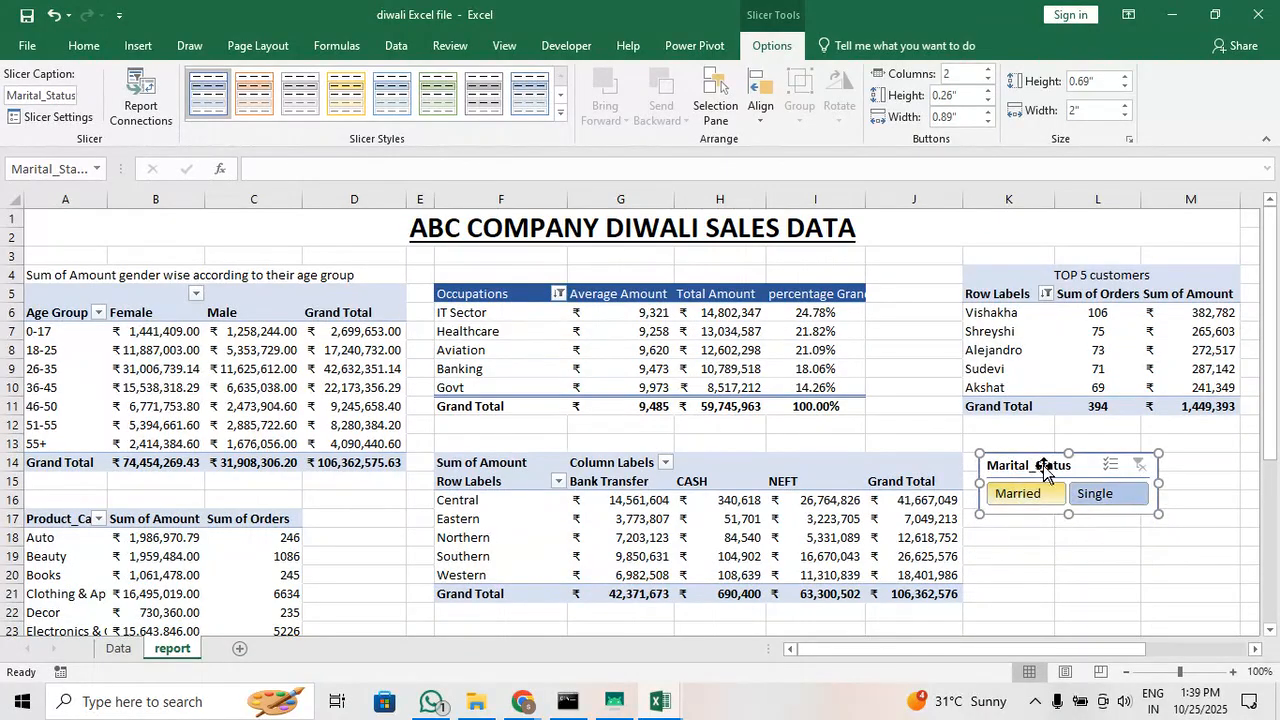
Reposition the Marital_Status slicer beside the zone table, around rows 18 to 21 of columns K to M
drag(1044, 463, 1150, 472)
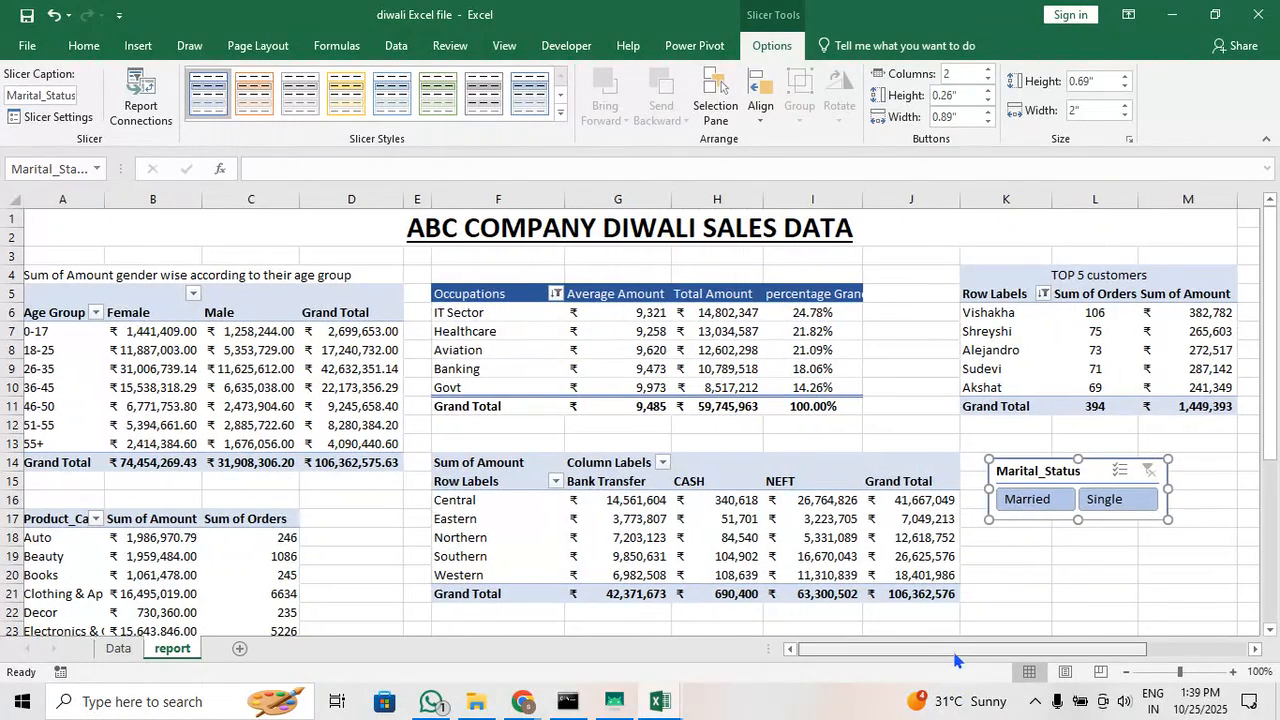
scroll(955, 660, right, 2)
drag(991, 466, 392, 551)
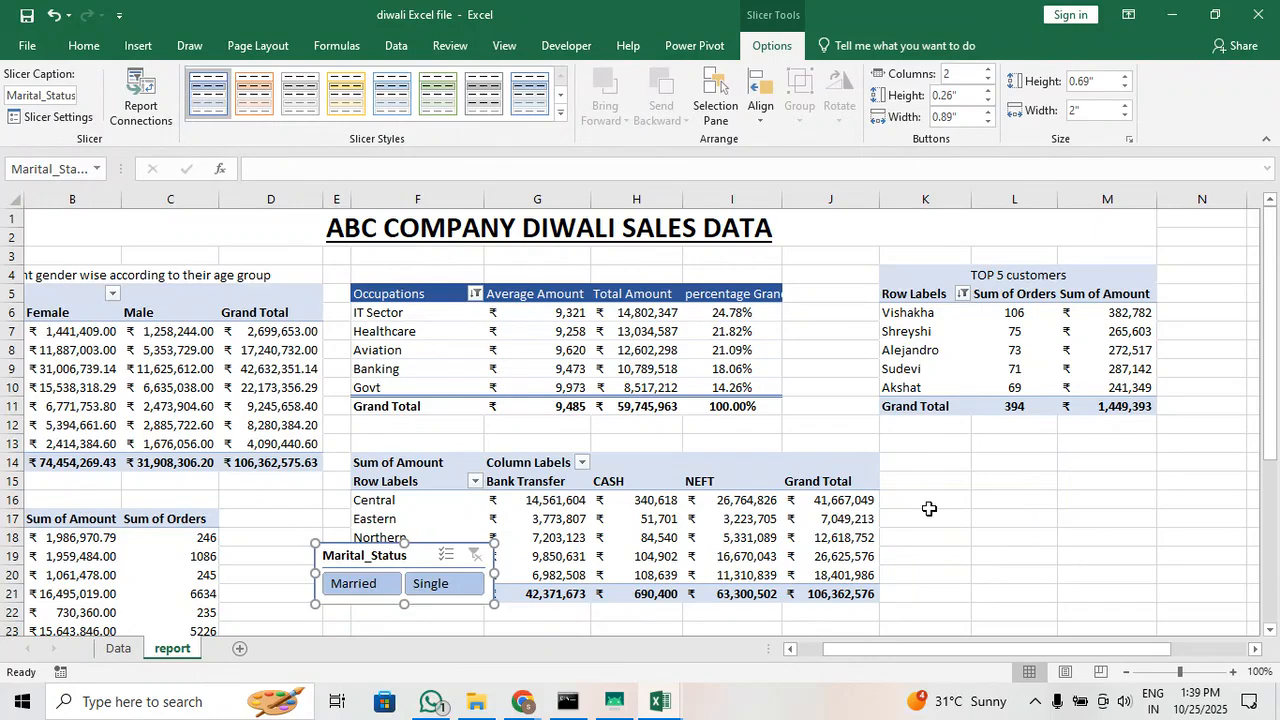
click(928, 503)
scroll(928, 503, down, 3)
drag(383, 384, 978, 366)
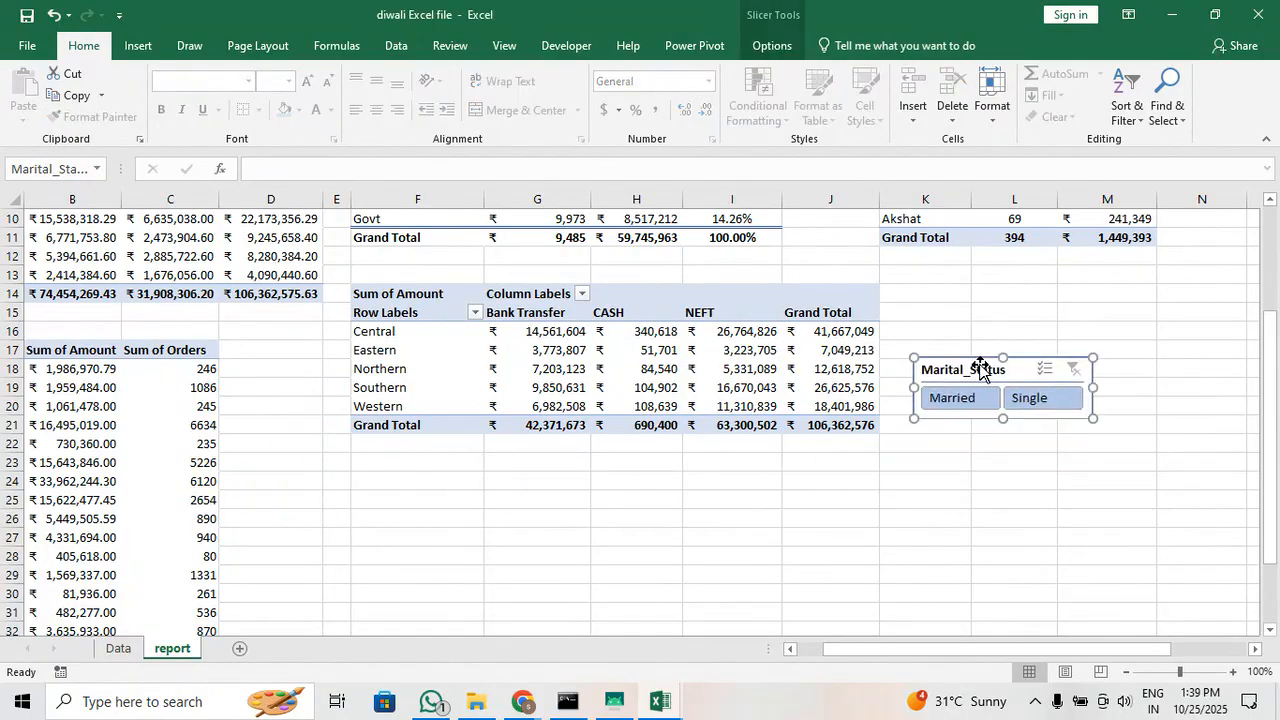
click(990, 297)
scroll(988, 298, up, 3)
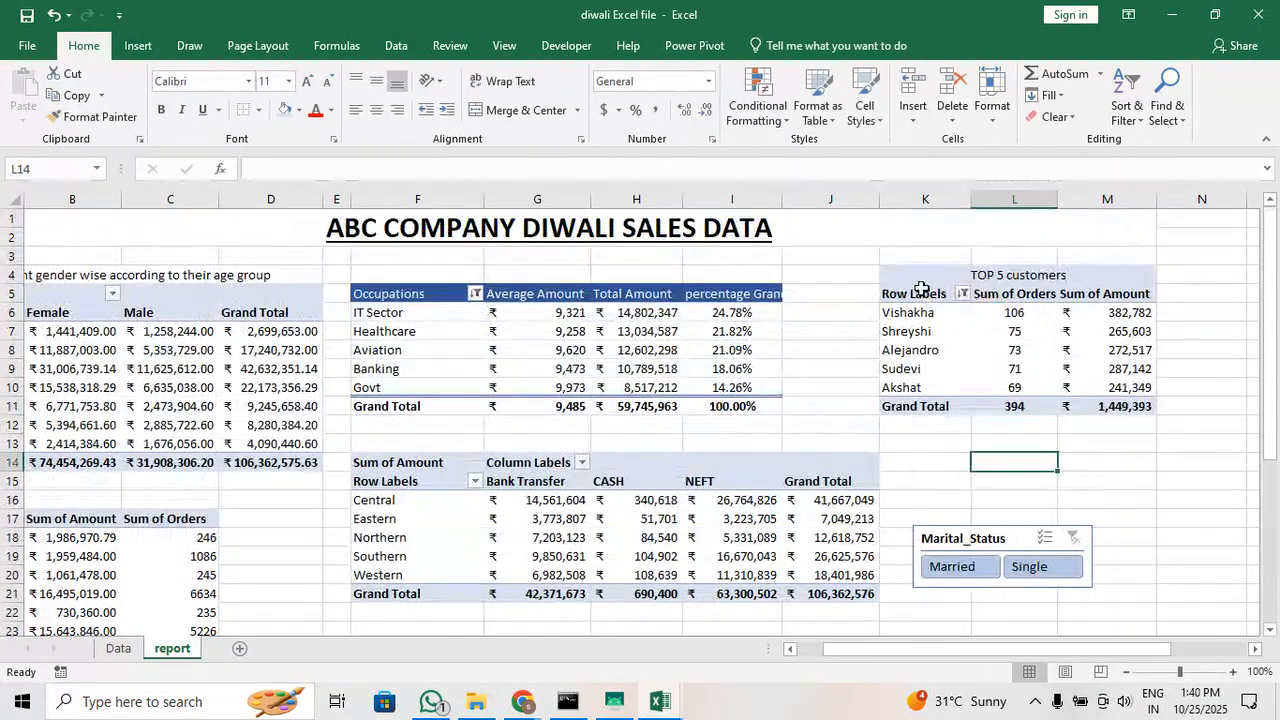
Move the TOP 5 customers table, including its heading, to cell F23 below the zone table
drag(913, 284, 1093, 403)
key(ctrl+c)
scroll(343, 463, down, 3)
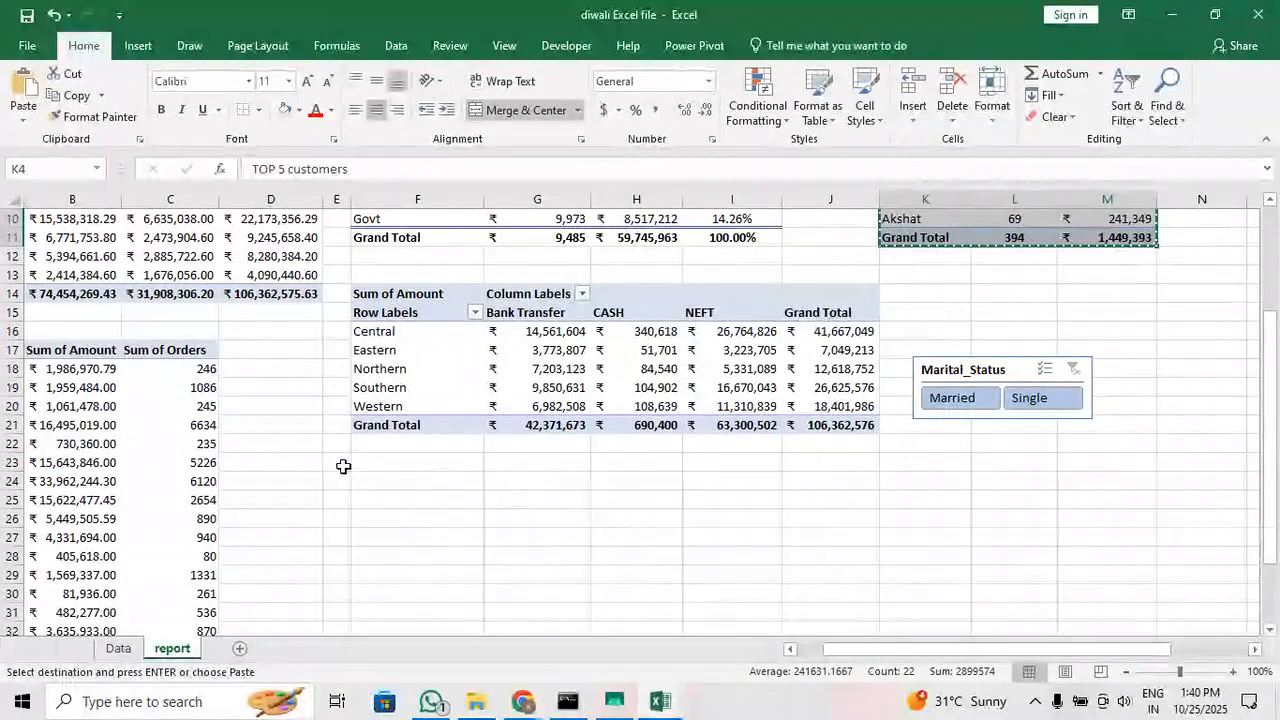
click(369, 458)
key(ctrl+v)
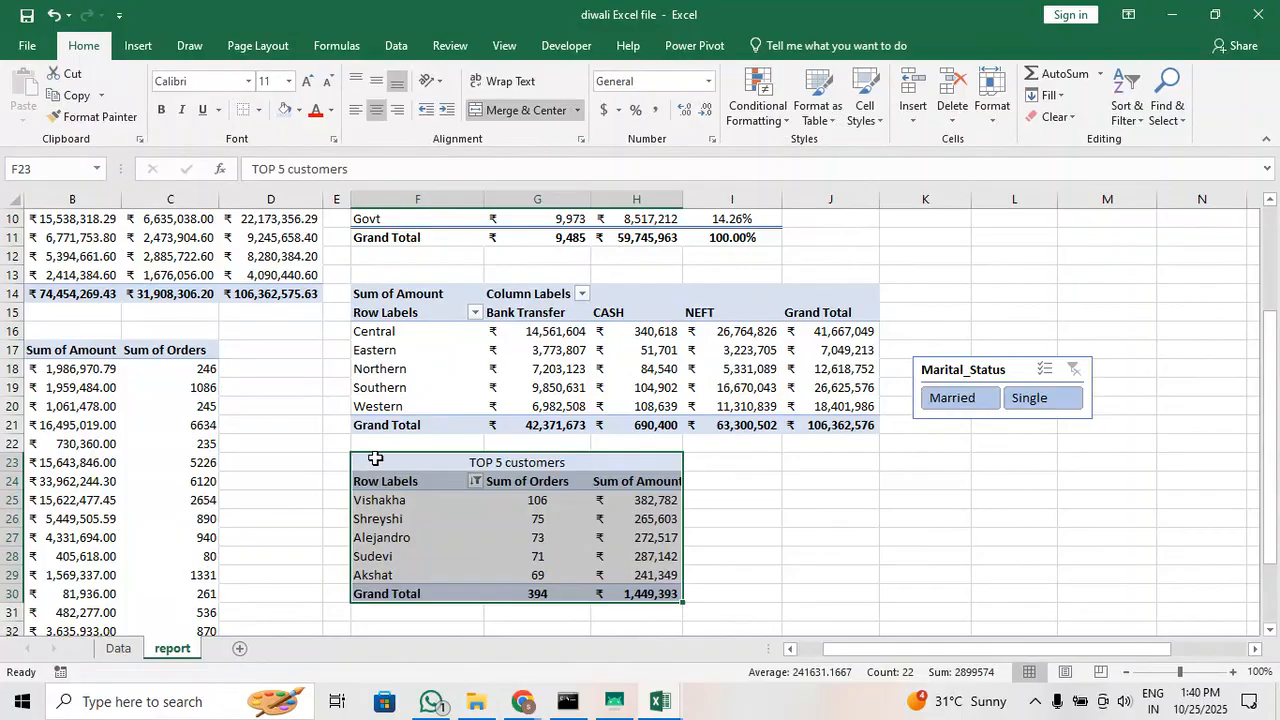
click(794, 551)
Move the Marital_Status slicer up beside the Occupations table, starting at column J in row 5
scroll(949, 545, up, 2)
scroll(949, 545, up, 1)
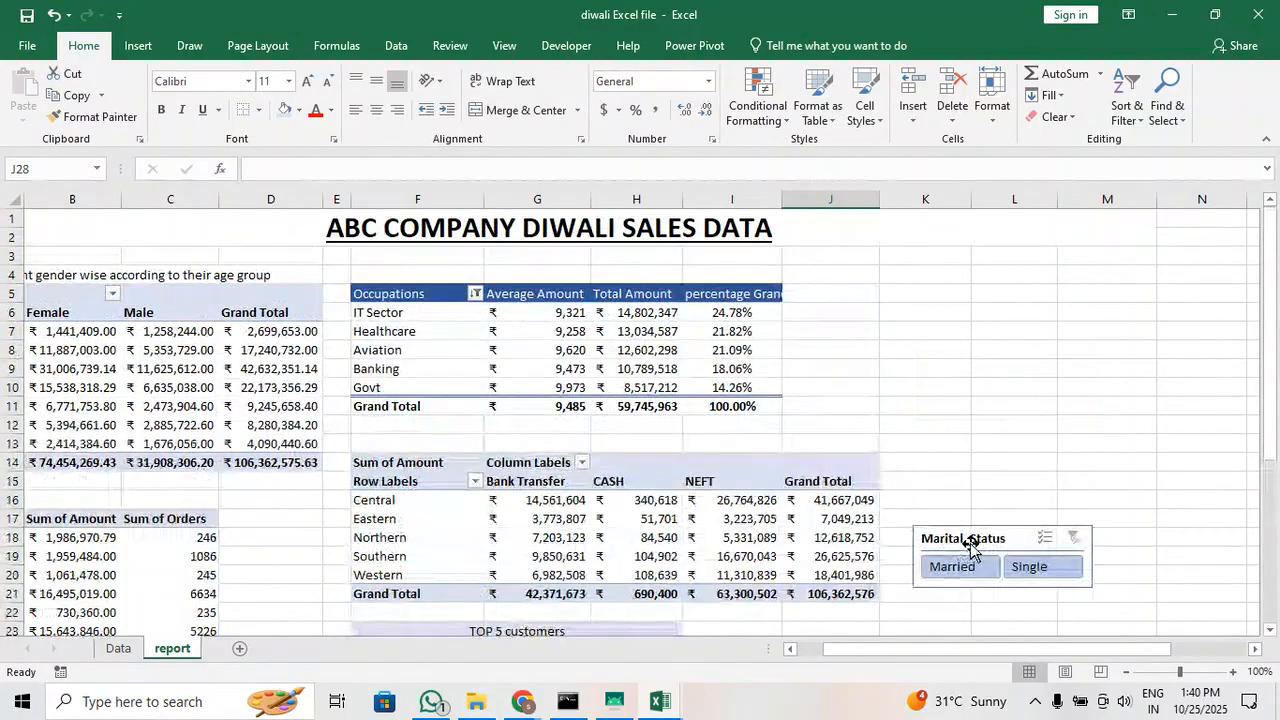
drag(965, 540, 851, 291)
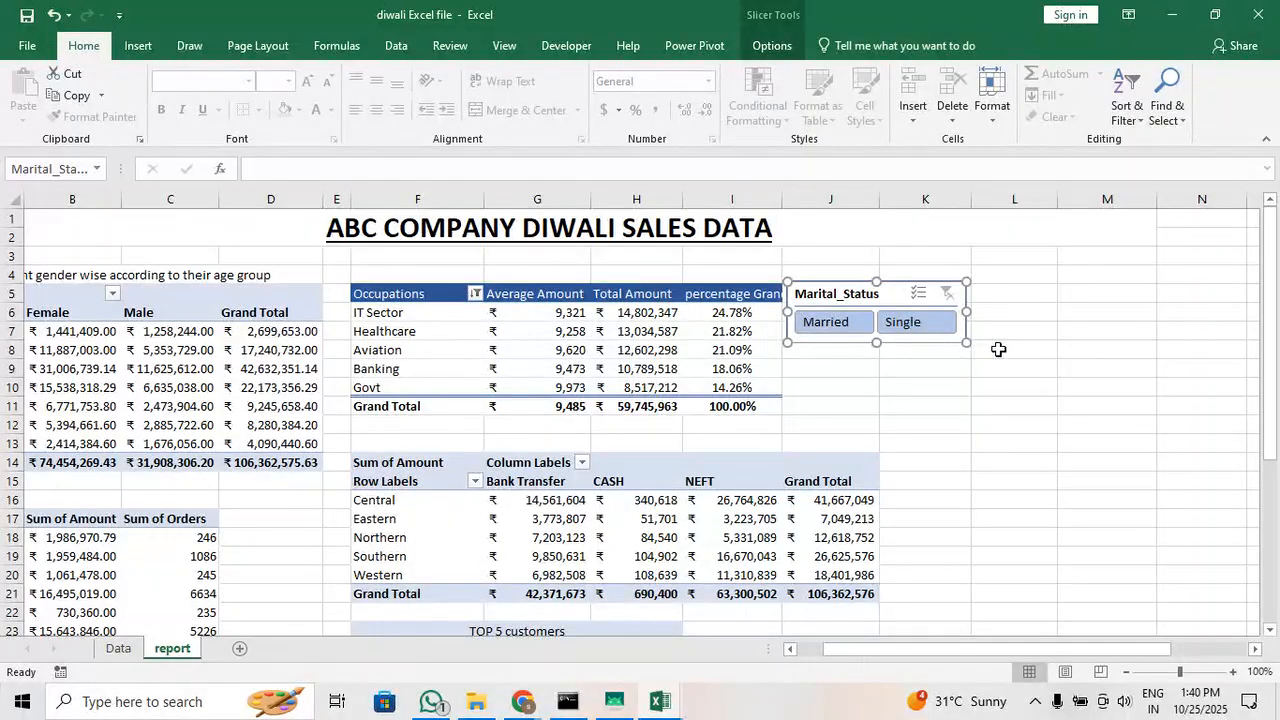
click(998, 349)
Filter the age group table alternately by Married and Single with the slicer, and clear the filter
click(836, 324)
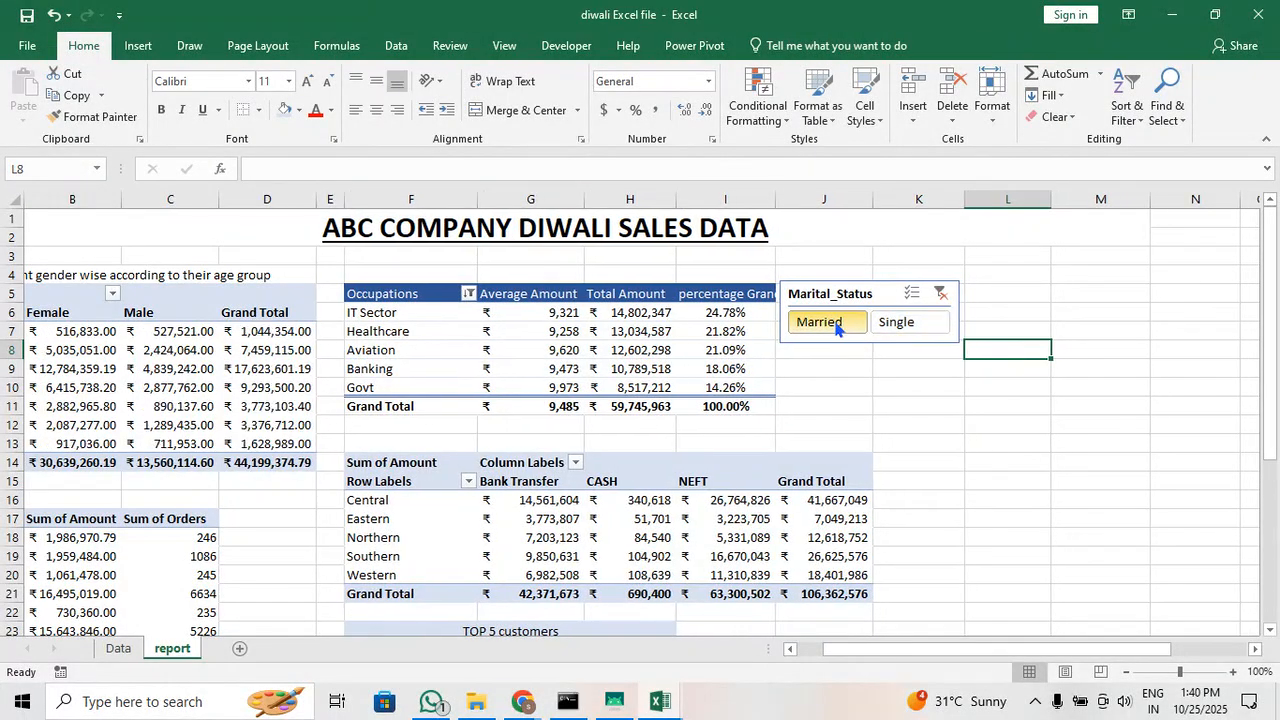
drag(865, 648, 837, 655)
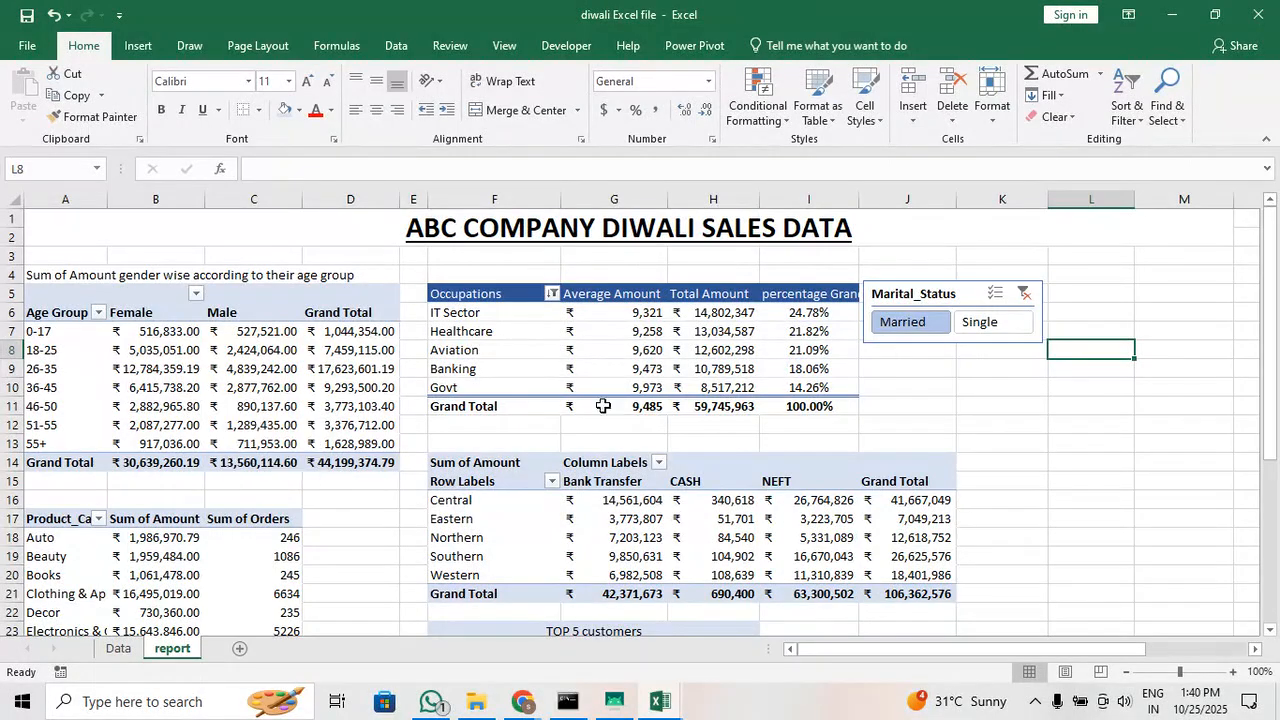
click(970, 330)
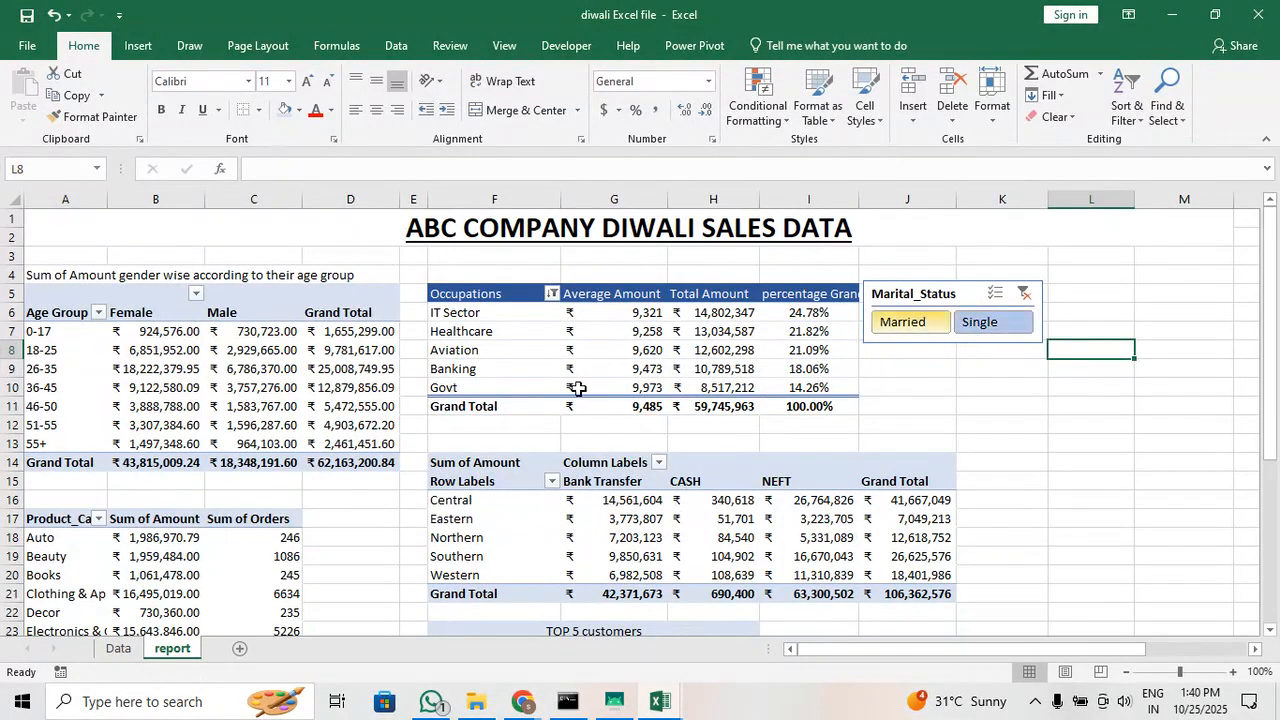
click(912, 331)
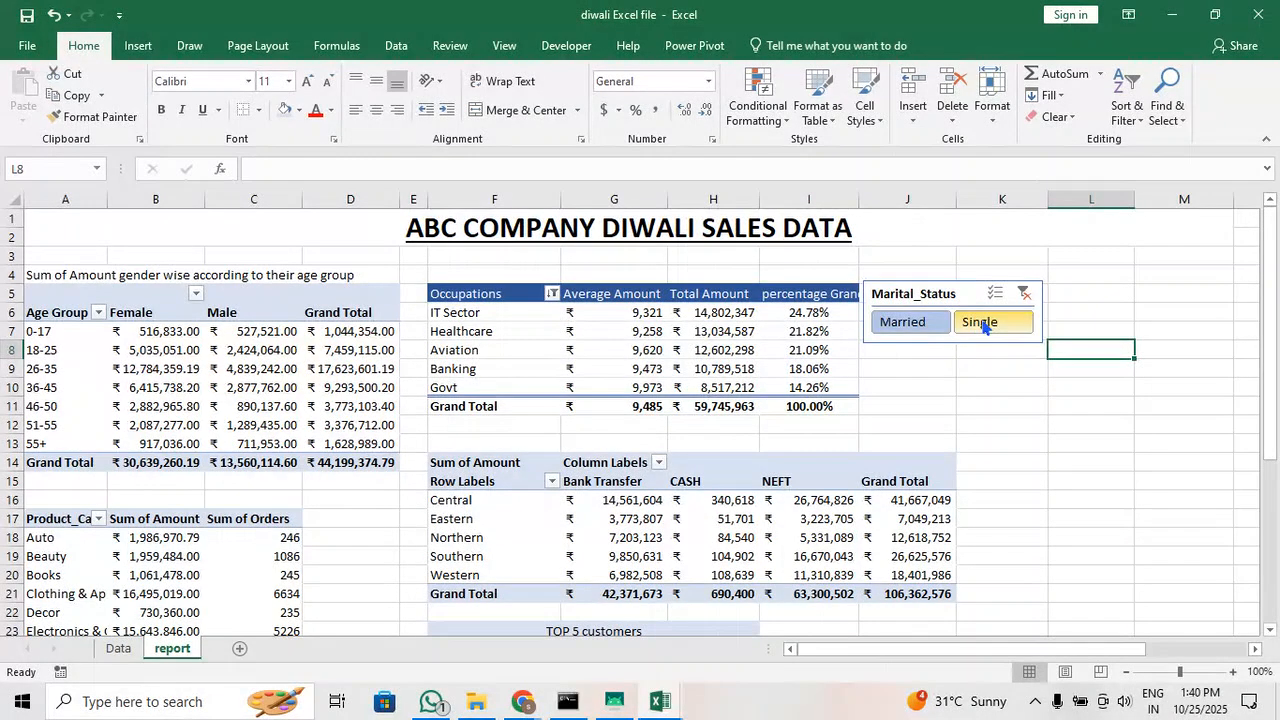
click(984, 322)
click(935, 320)
click(975, 322)
click(1024, 293)
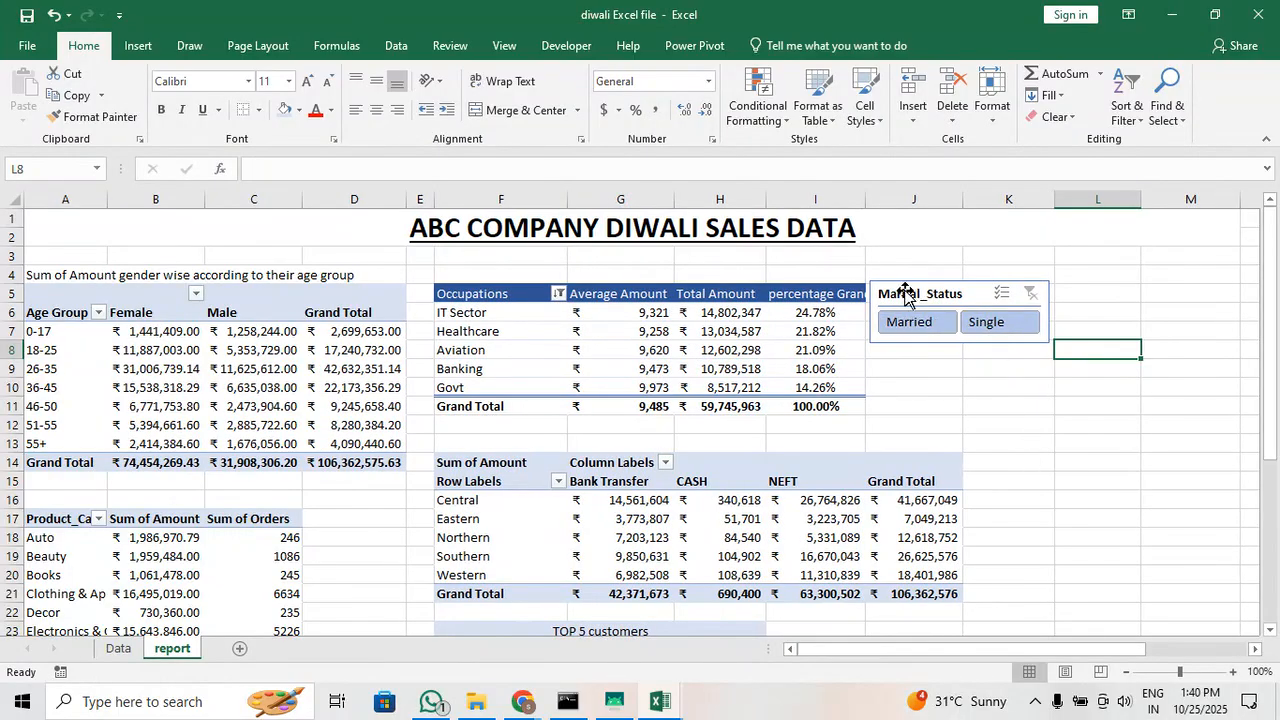
Connect the Marital_Status slicer to PivotTable2, PivotTable3, PivotTable5 and PivotTable6 in addition to PivotTable1 through its report connections
scroll(551, 528, down, 1)
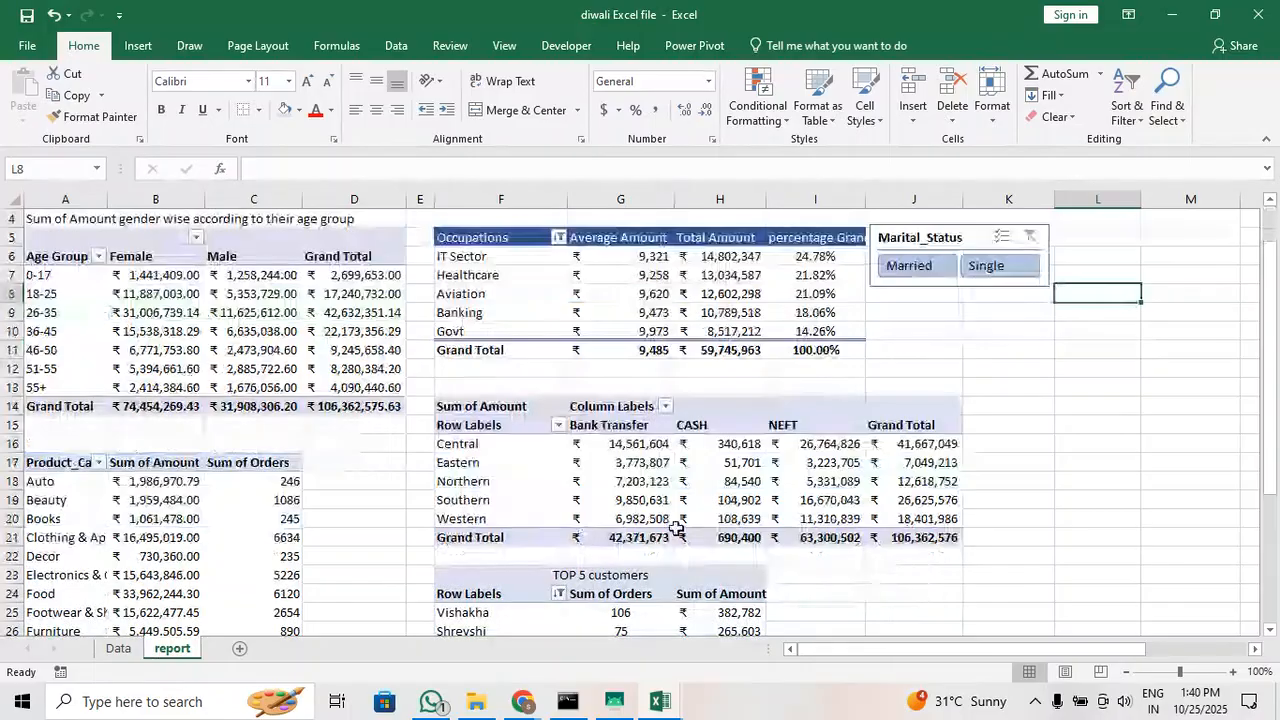
scroll(754, 510, up, 1)
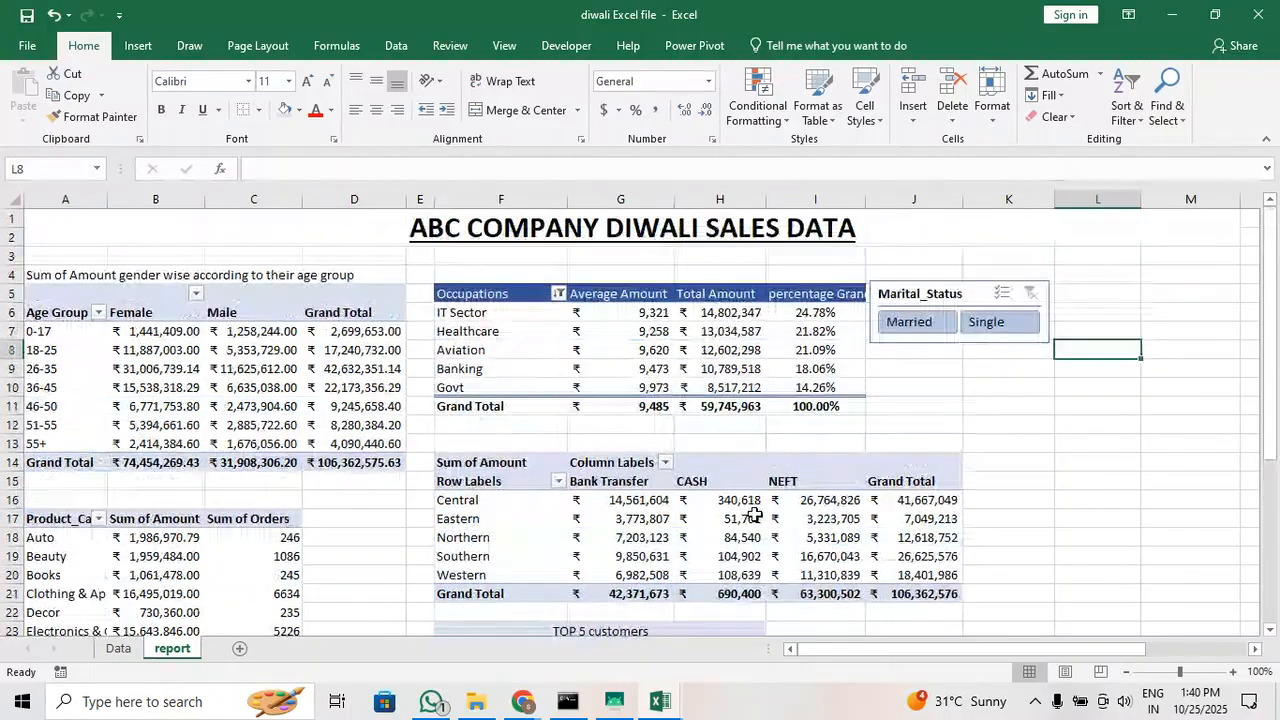
click(920, 294)
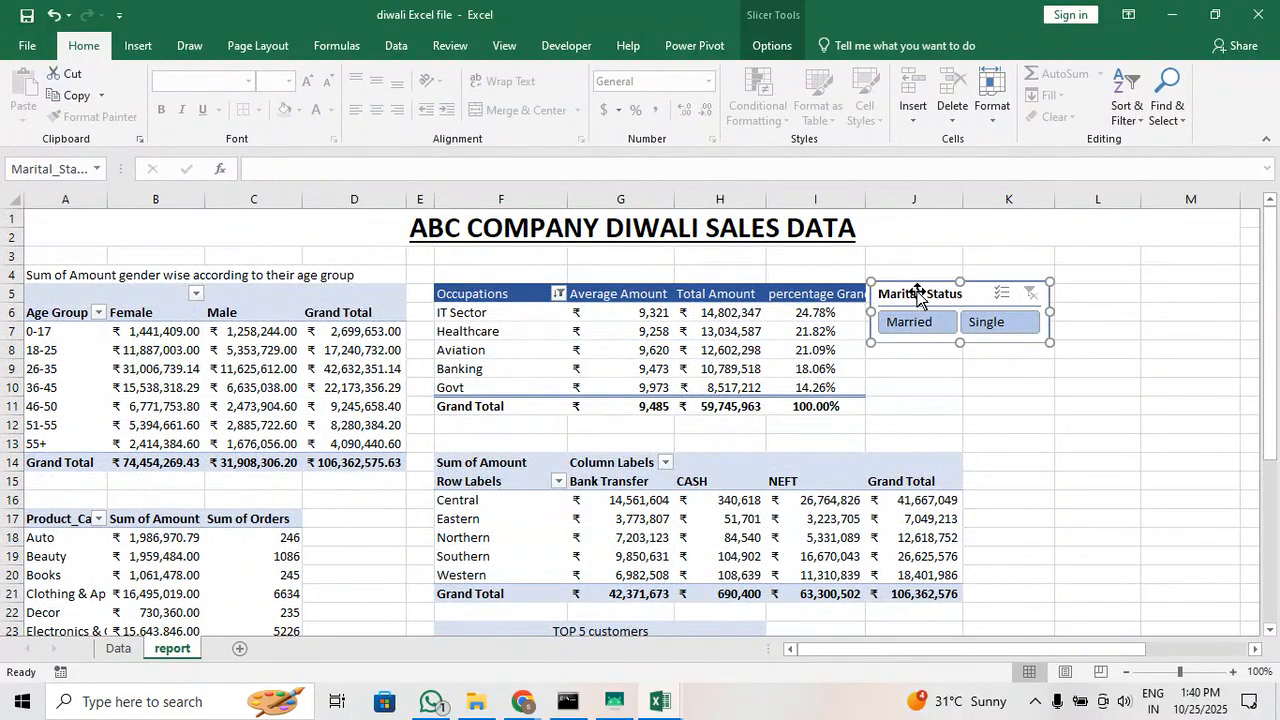
right_click(918, 297)
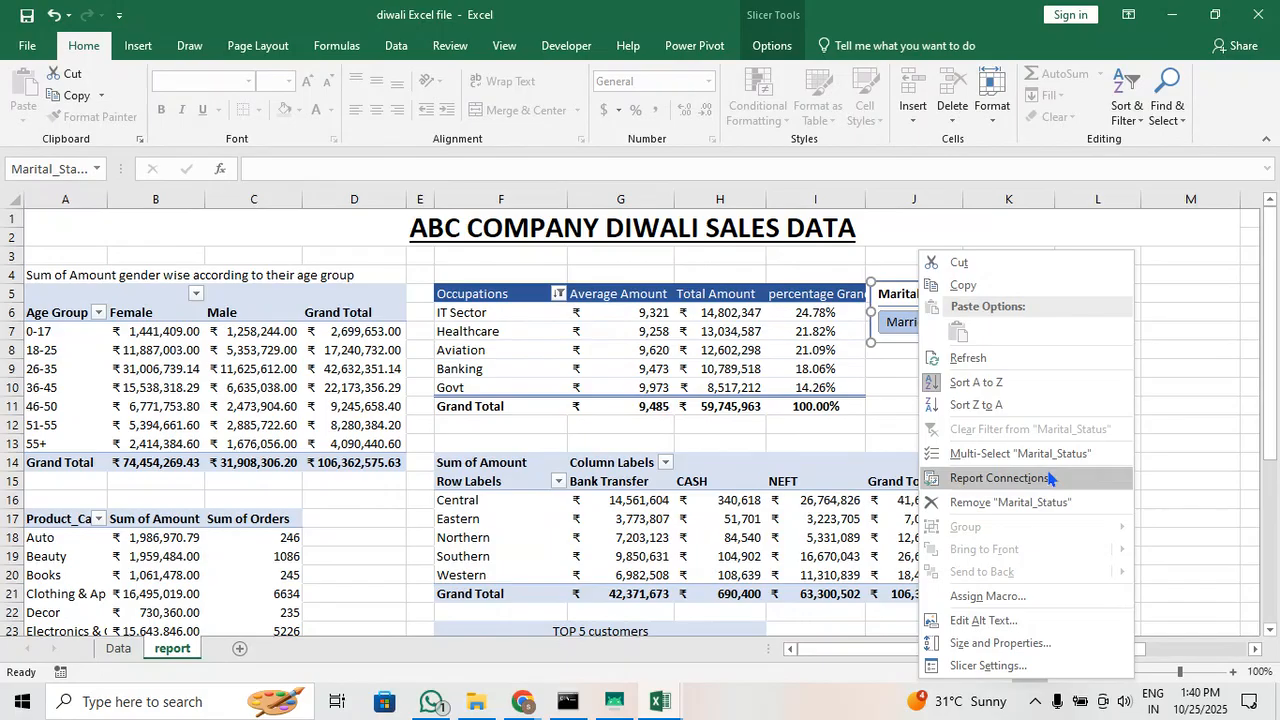
click(1000, 478)
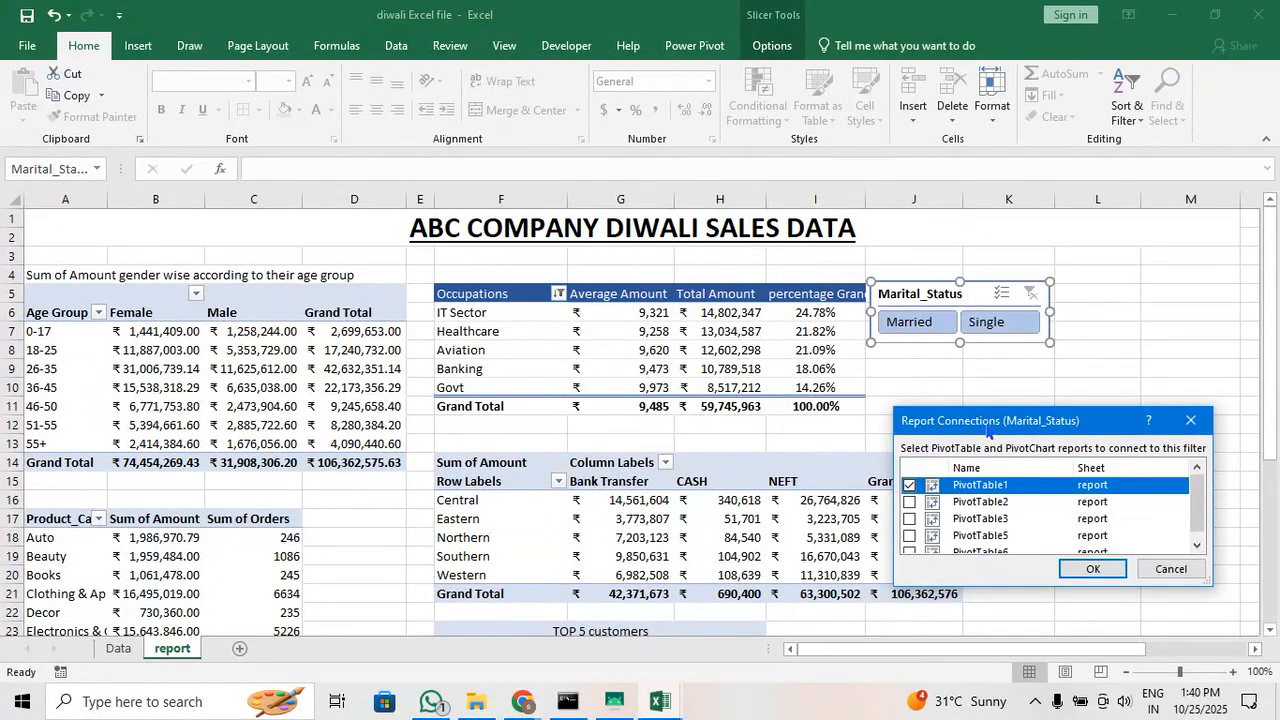
drag(990, 428, 967, 299)
drag(971, 457, 980, 508)
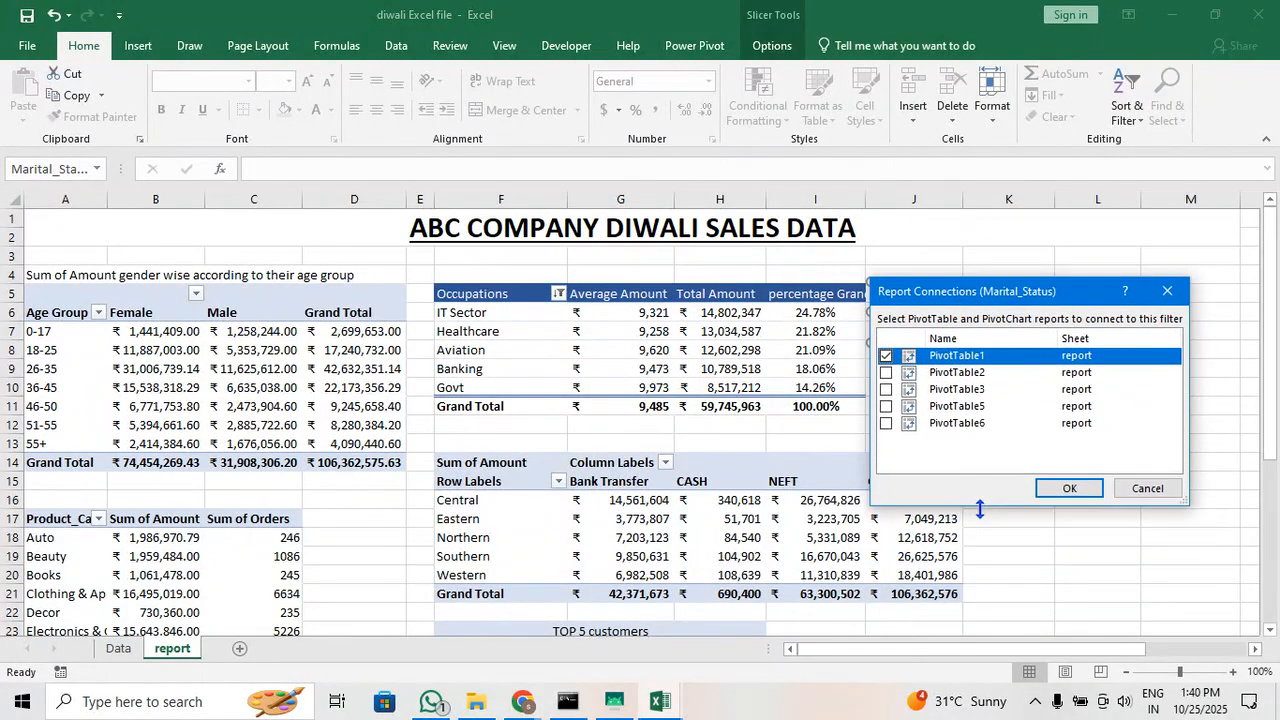
click(887, 424)
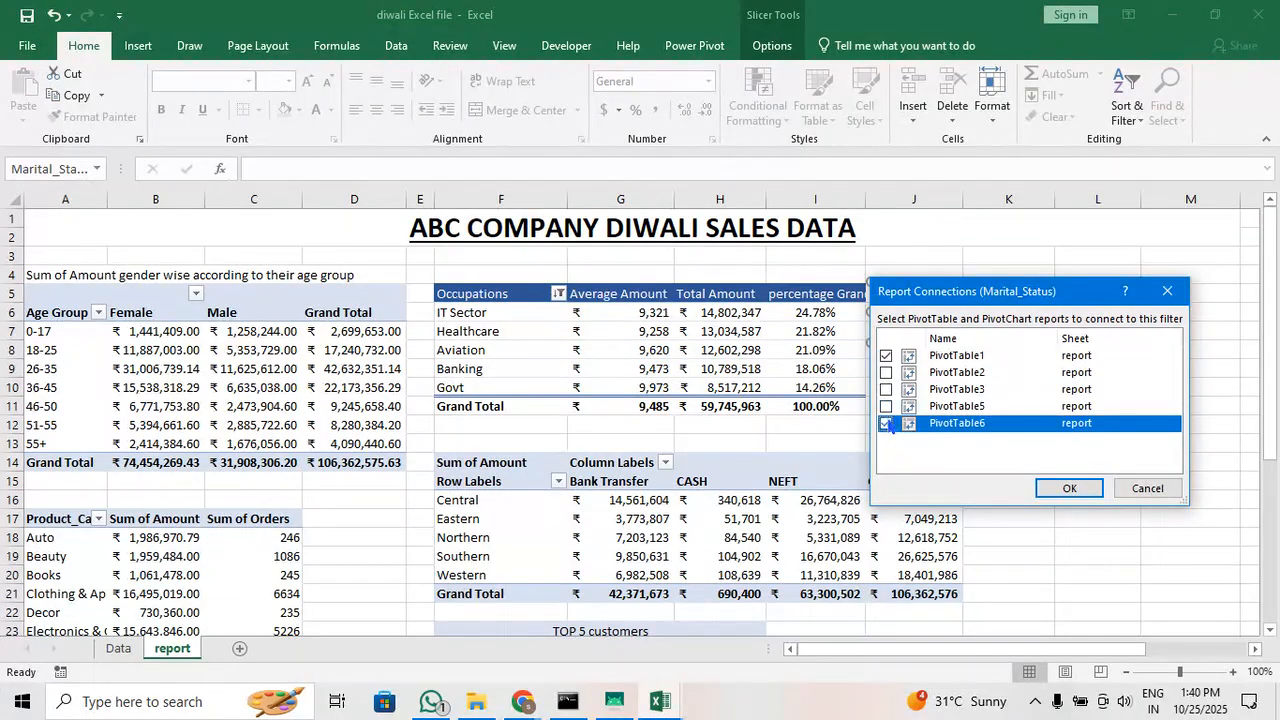
click(887, 407)
click(886, 389)
click(886, 372)
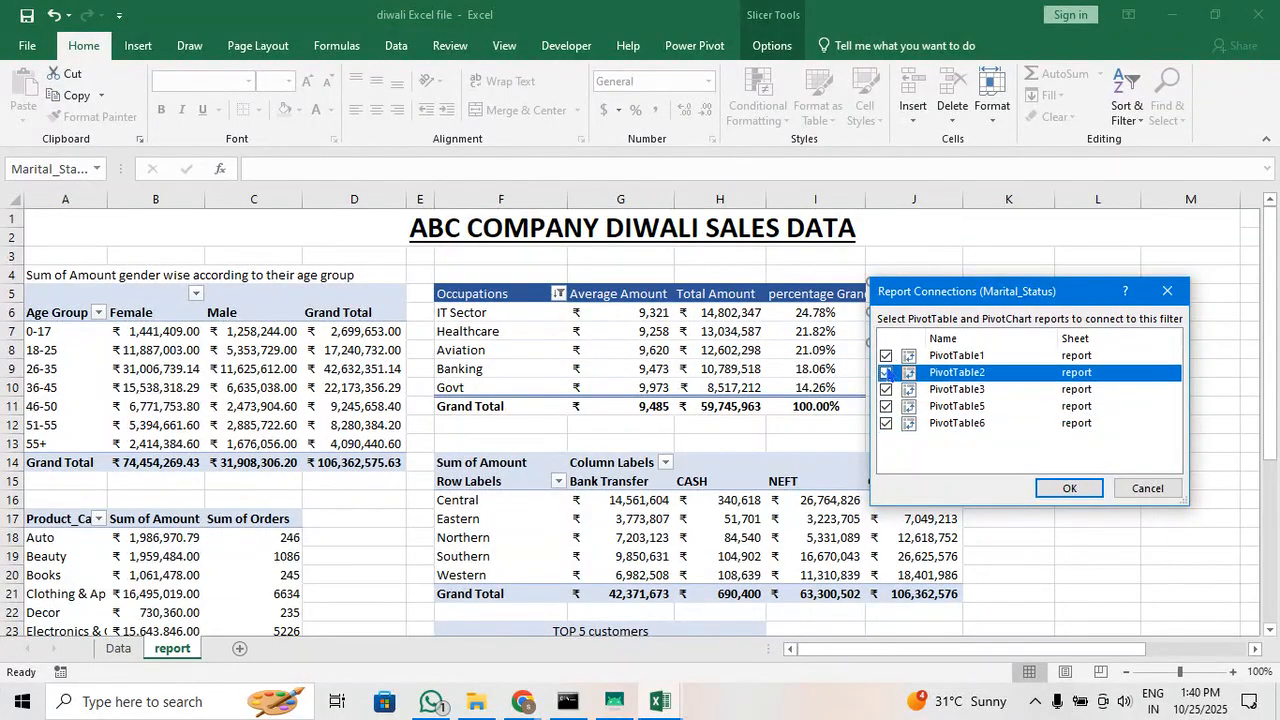
click(1057, 489)
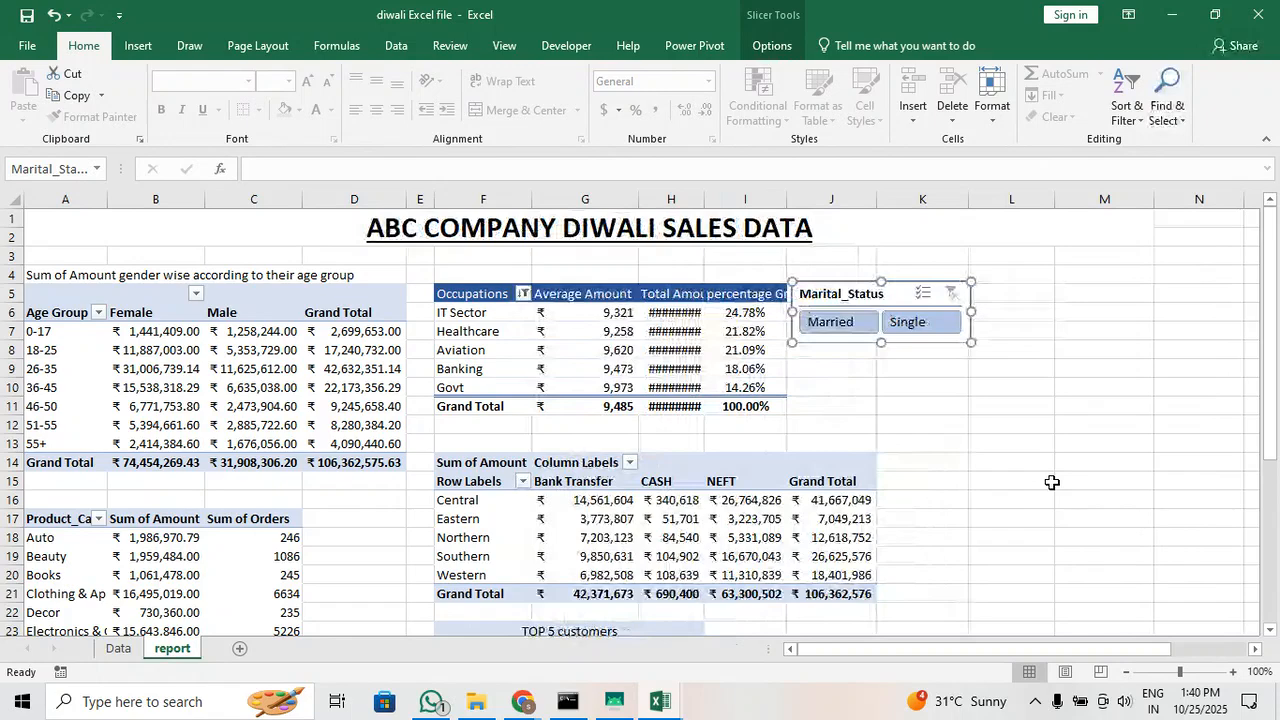
Filter all connected pivot tables by Married and then by Single, widening column H each time so its total amounts fit
drag(705, 199, 725, 199)
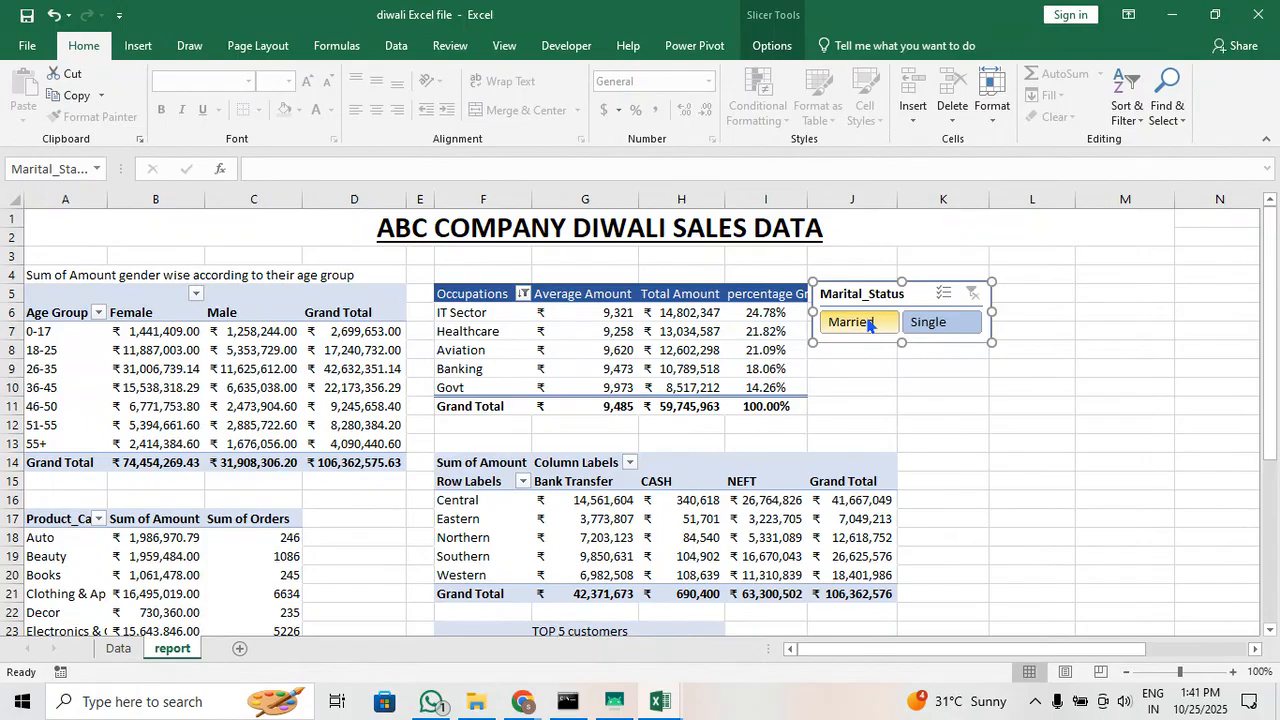
click(197, 367)
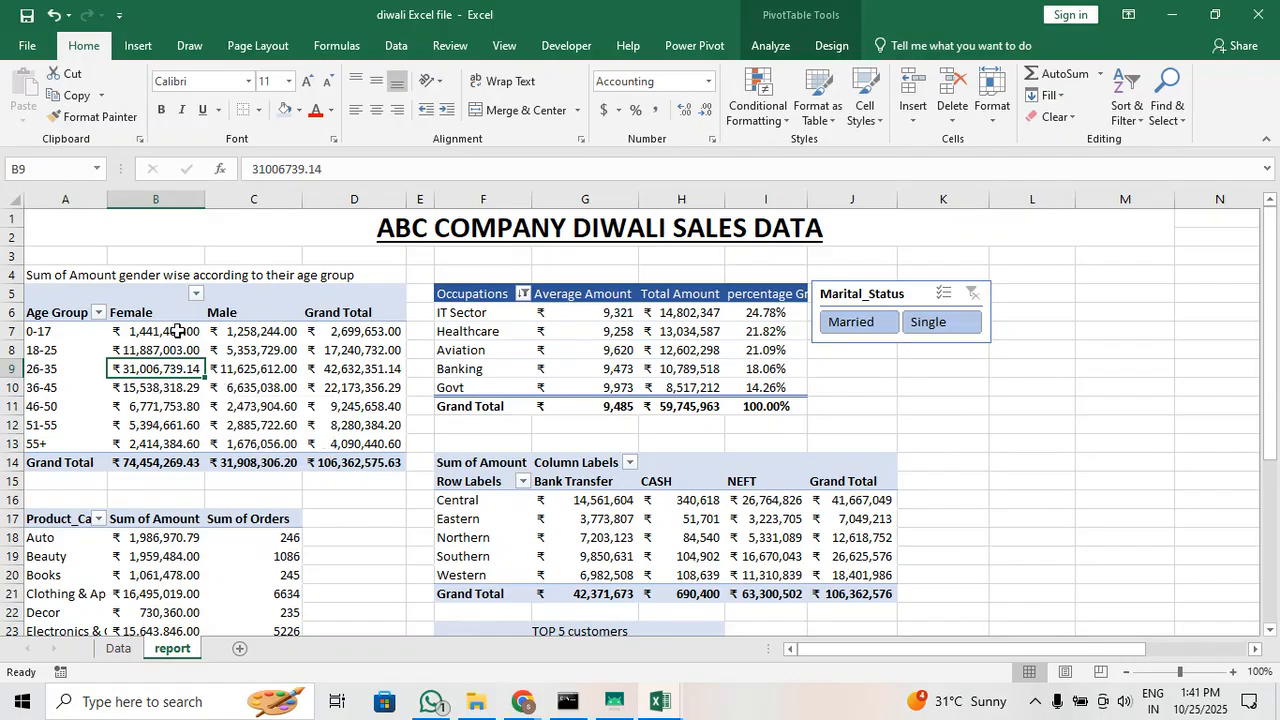
click(848, 322)
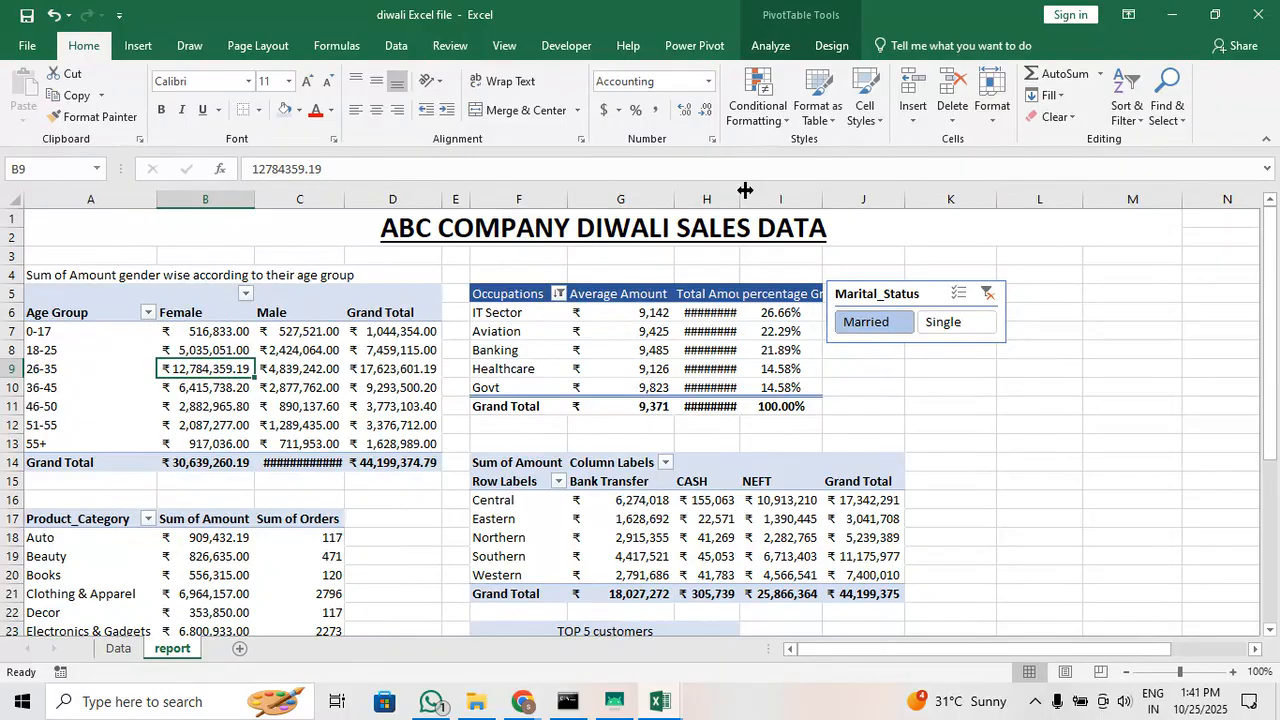
drag(745, 190, 755, 190)
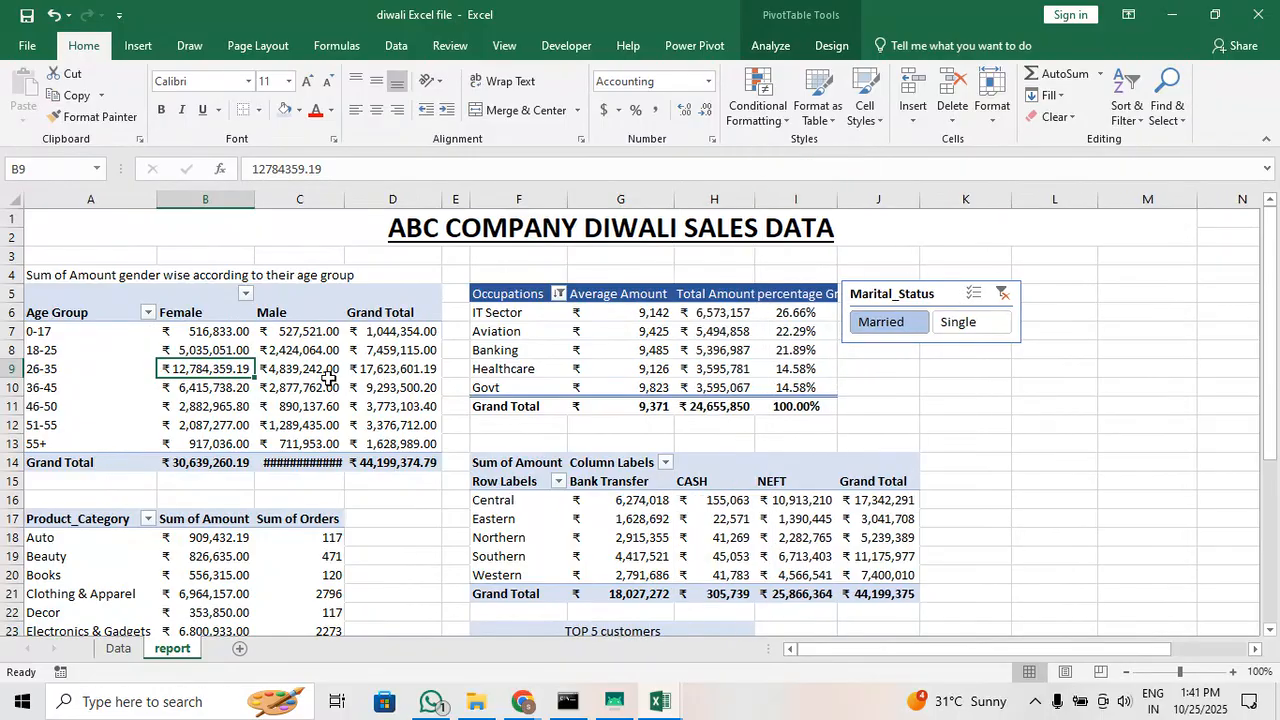
click(966, 333)
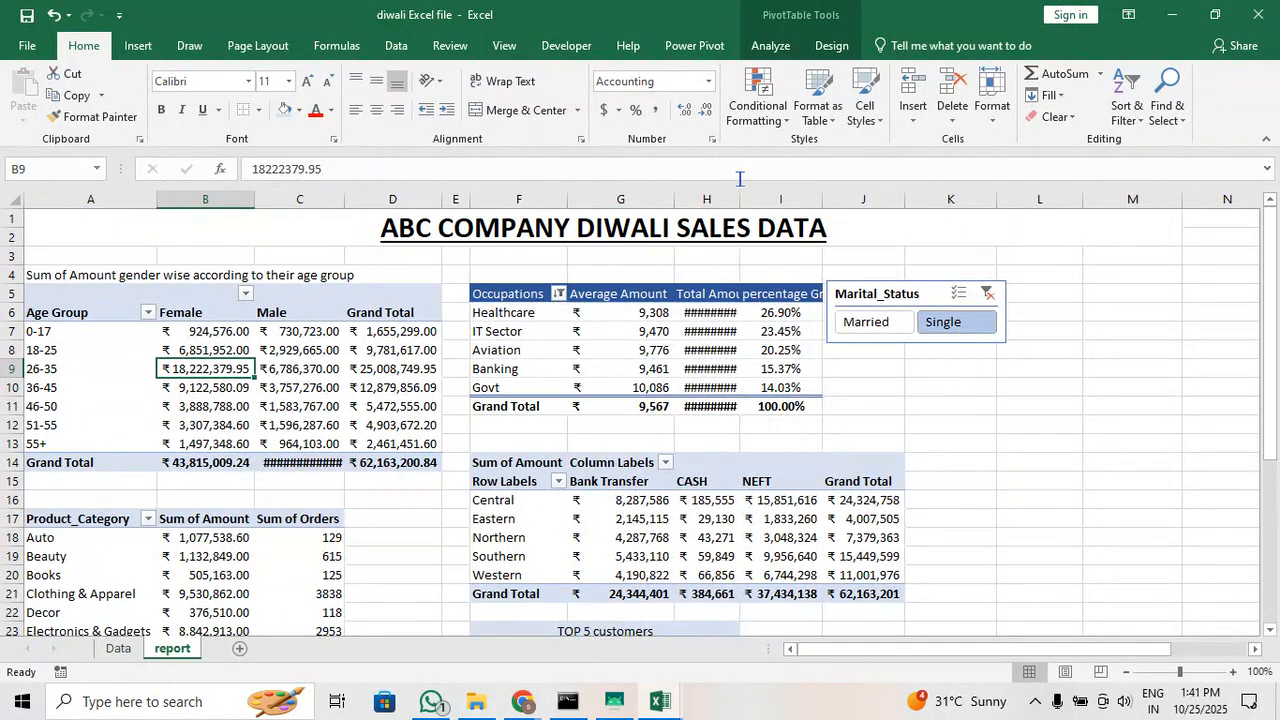
drag(741, 194, 757, 194)
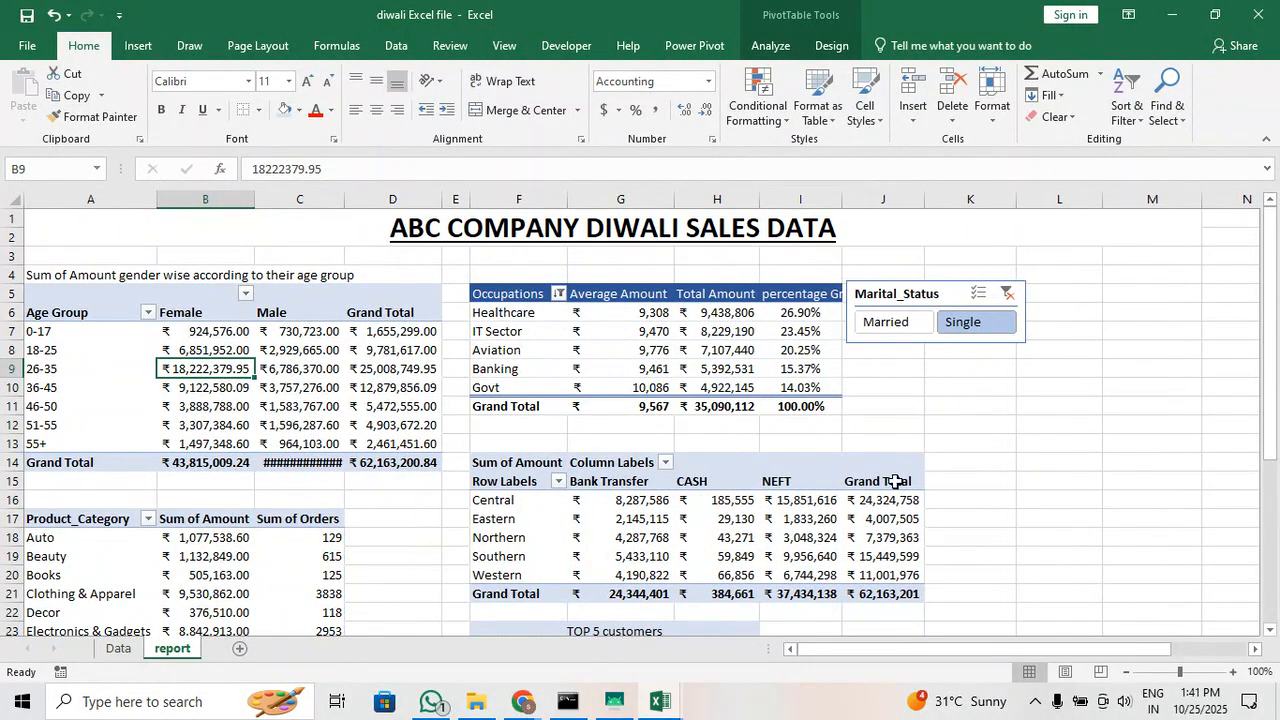
Move the Marital_Status slicer down beside the TOP 5 customers table, around rows 24 to 27 of columns I to K
scroll(895, 481, down, 2)
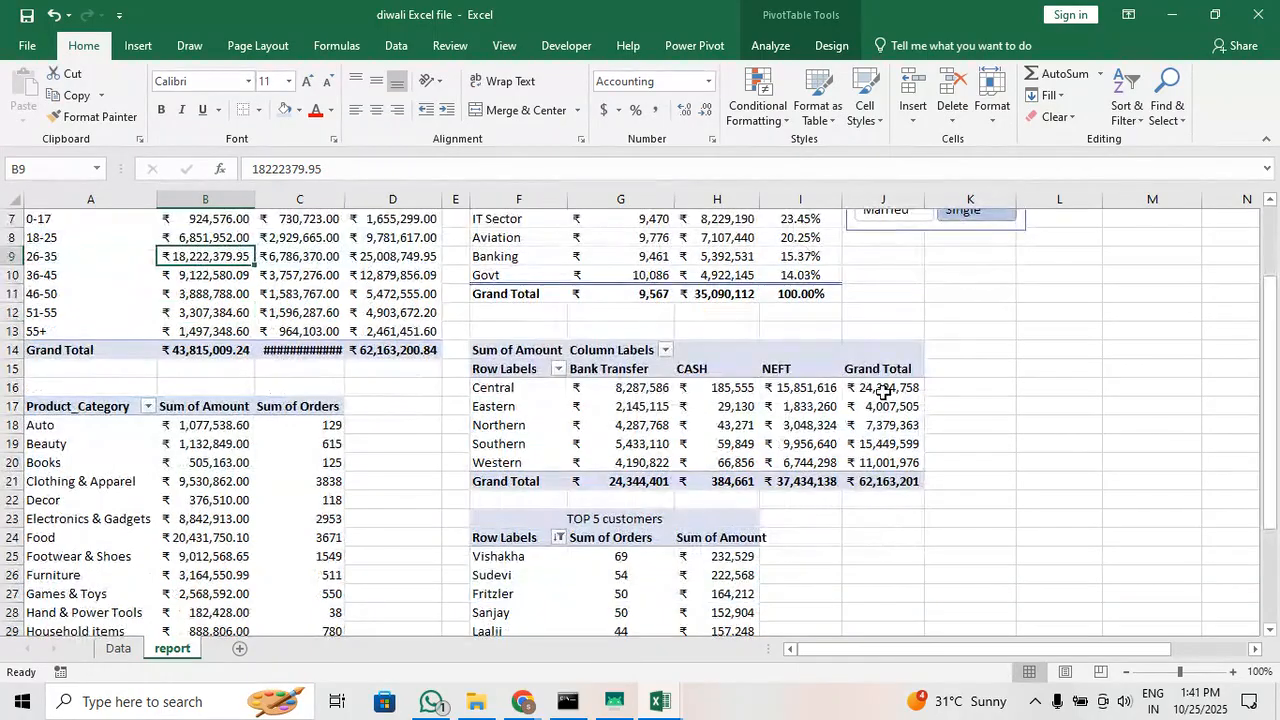
scroll(895, 481, up, 2)
drag(903, 334, 909, 600)
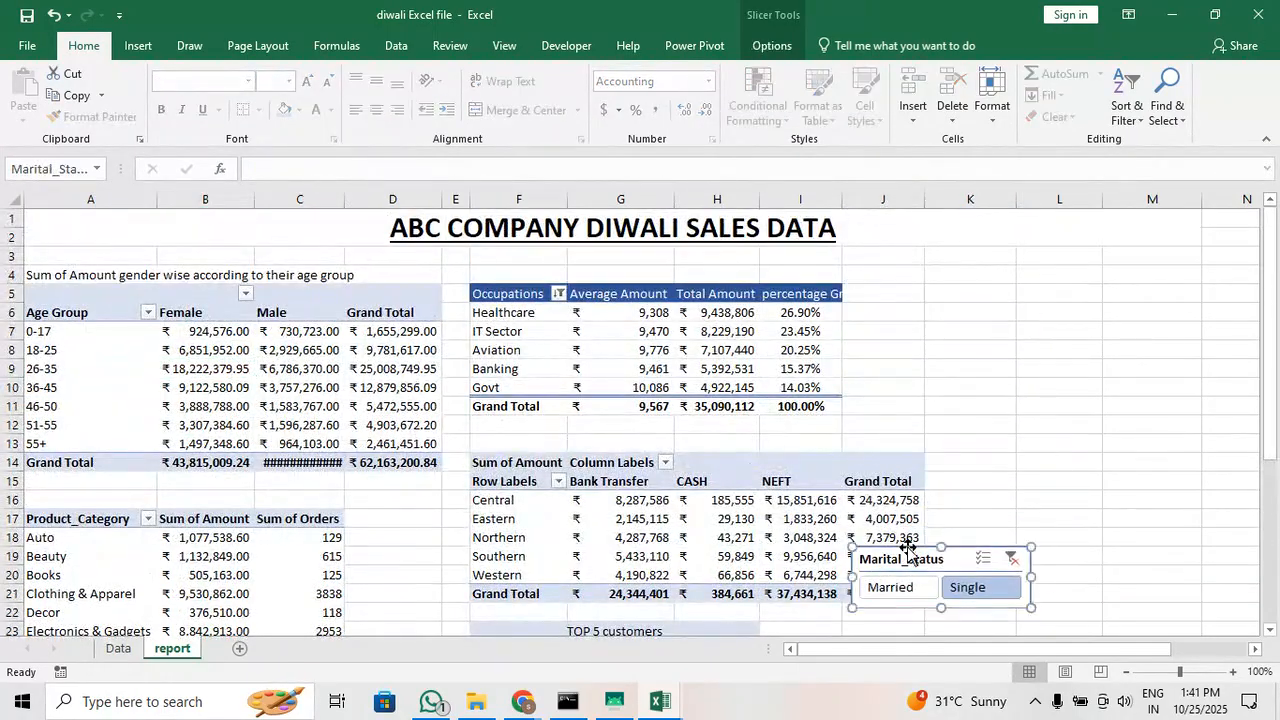
click(973, 515)
scroll(973, 515, down, 2)
drag(933, 445, 875, 540)
click(1036, 575)
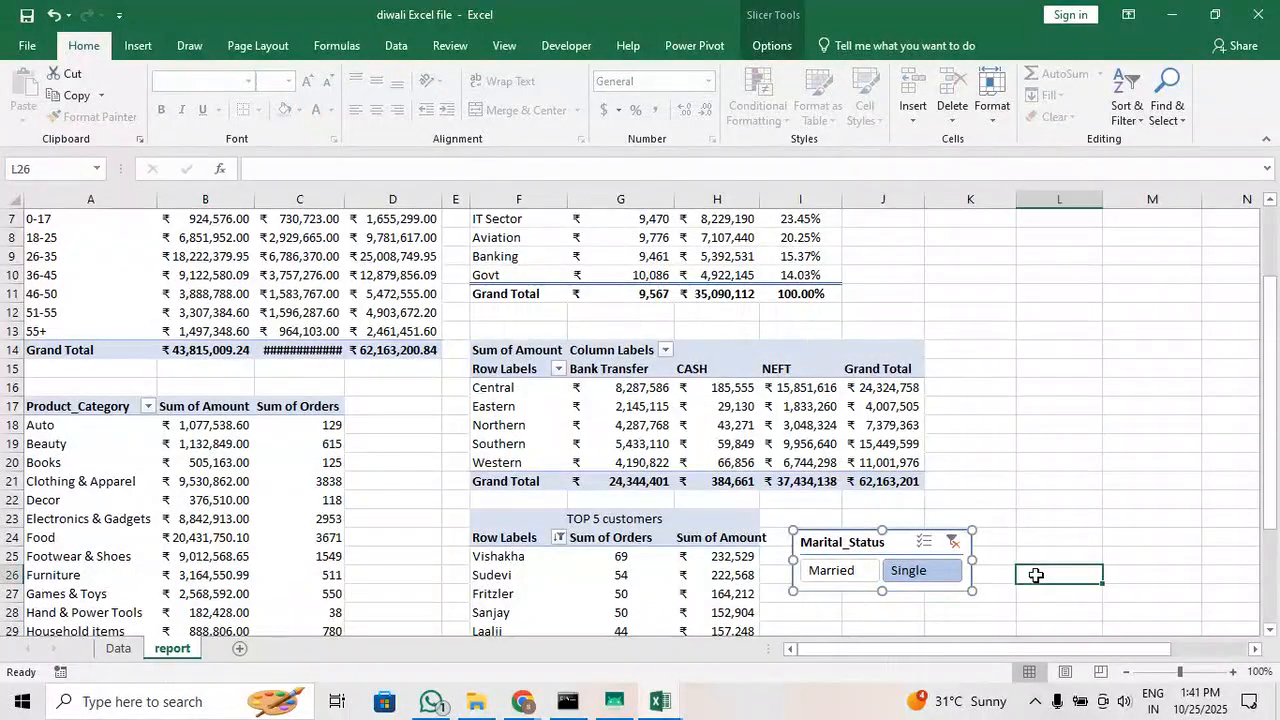
Switch the slicer filter to Married and back to Single to compare the TOP 5 customers and product category tables
scroll(934, 529, down, 3)
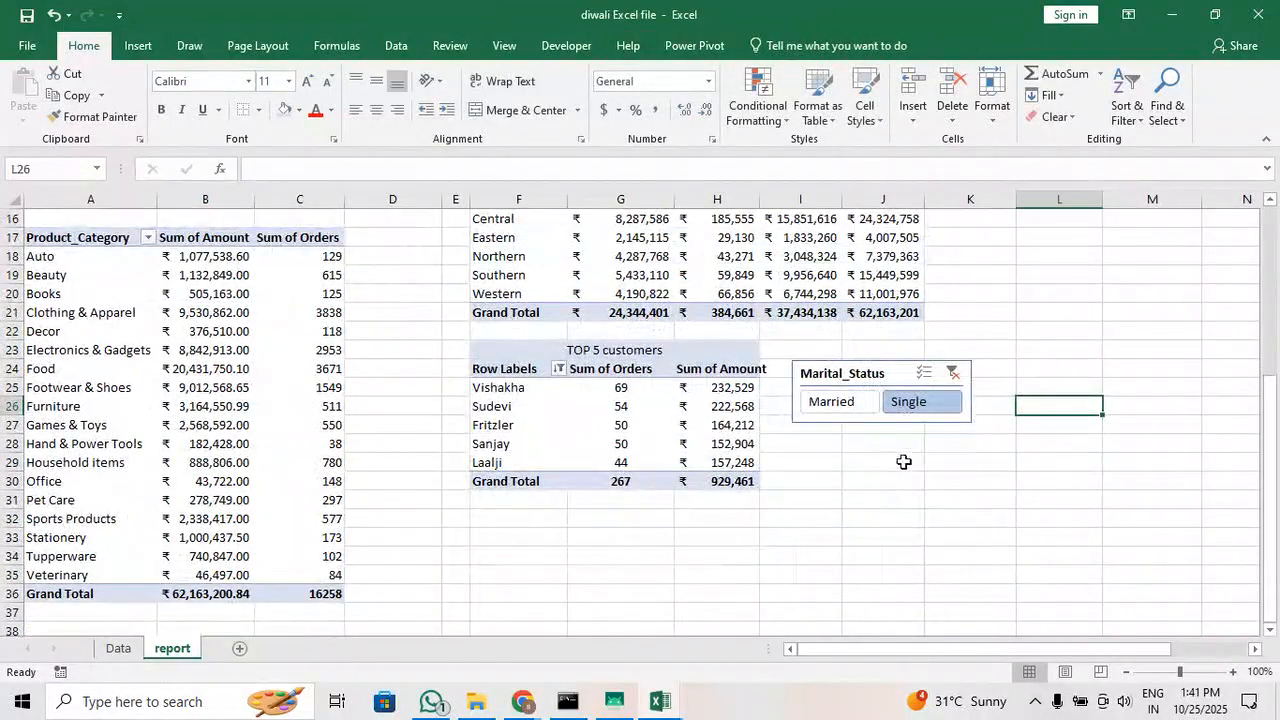
click(843, 415)
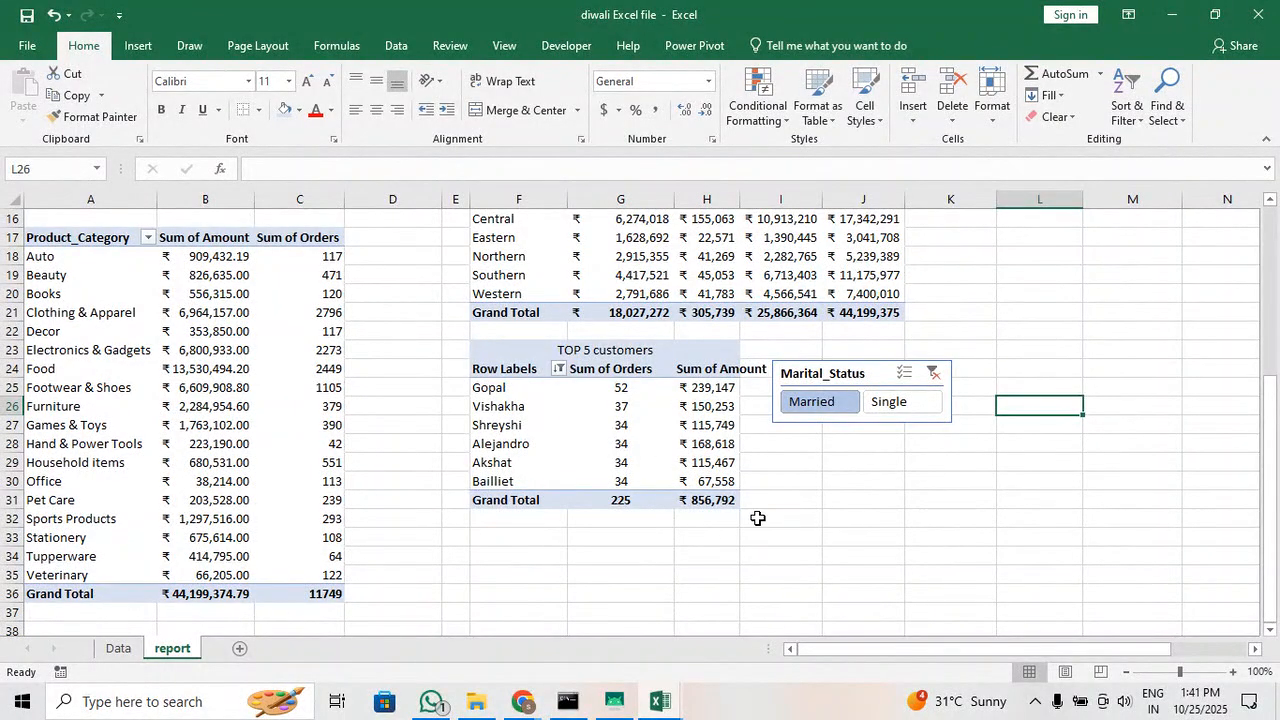
click(888, 401)
Move the Marital_Status slicer back up beside the Occupations table, starting at column J in row 5
scroll(776, 452, up, 2)
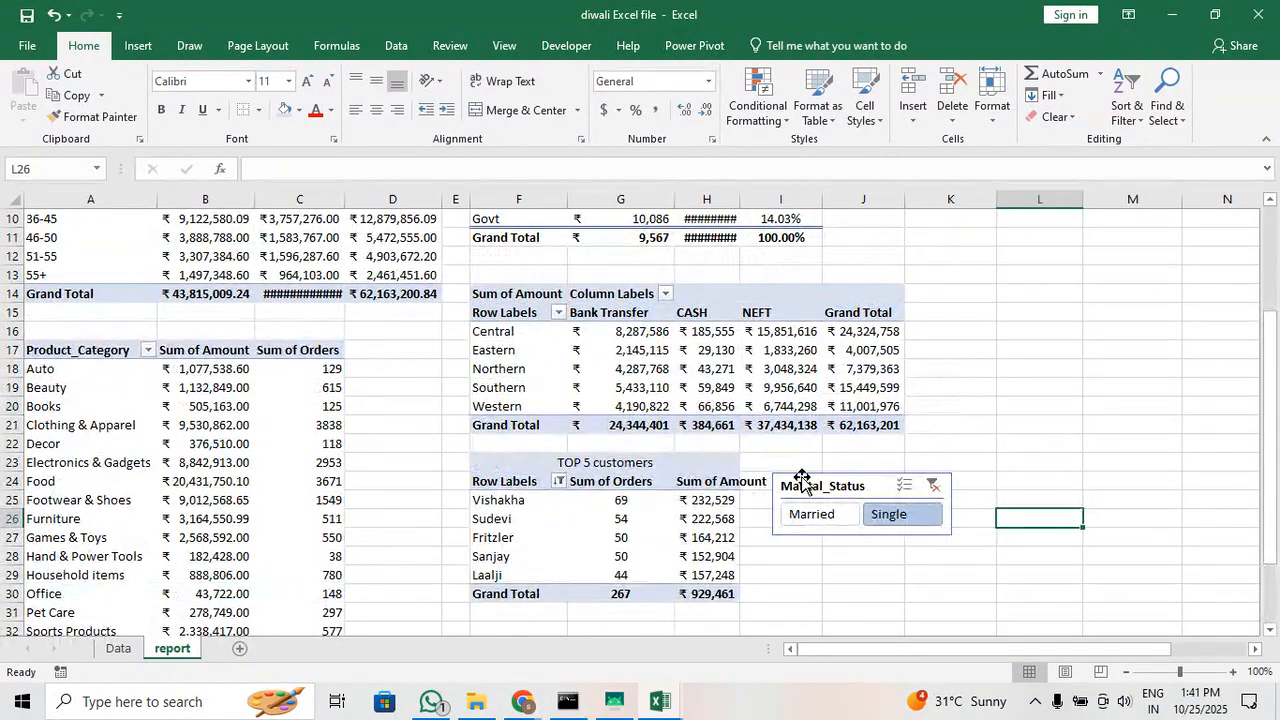
drag(810, 484, 896, 250)
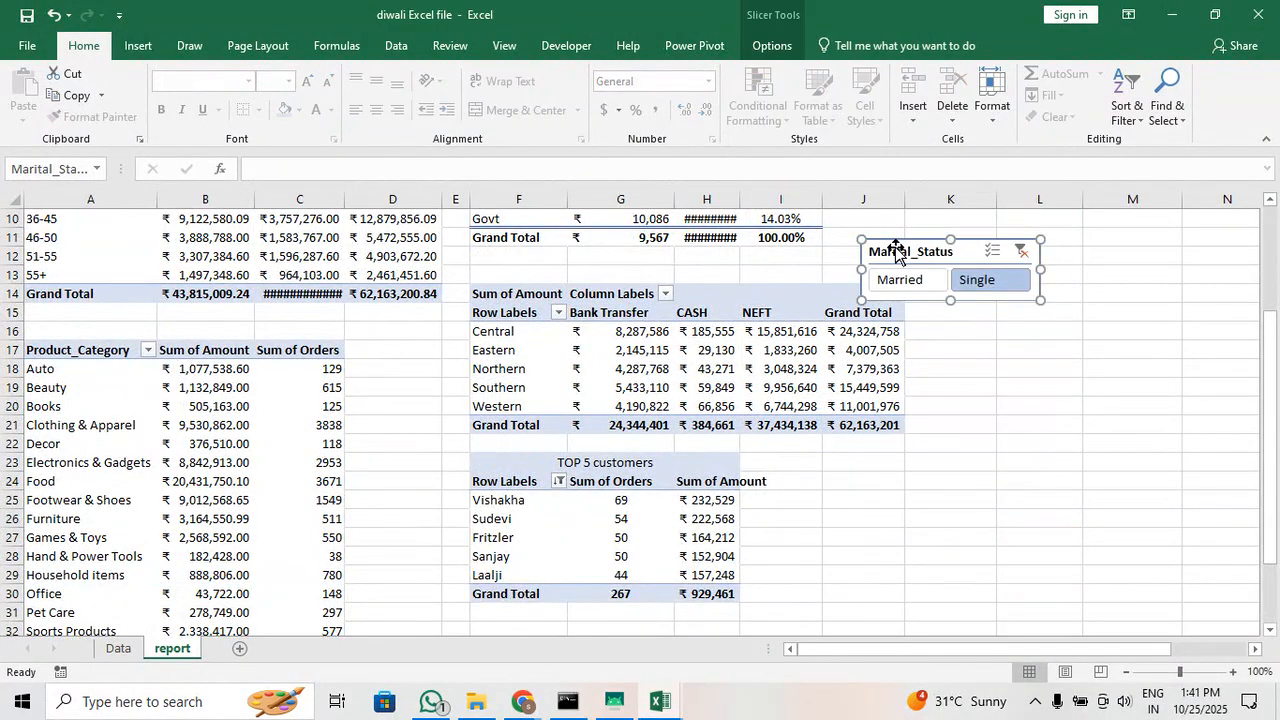
click(966, 391)
scroll(965, 391, up, 3)
drag(936, 420, 913, 298)
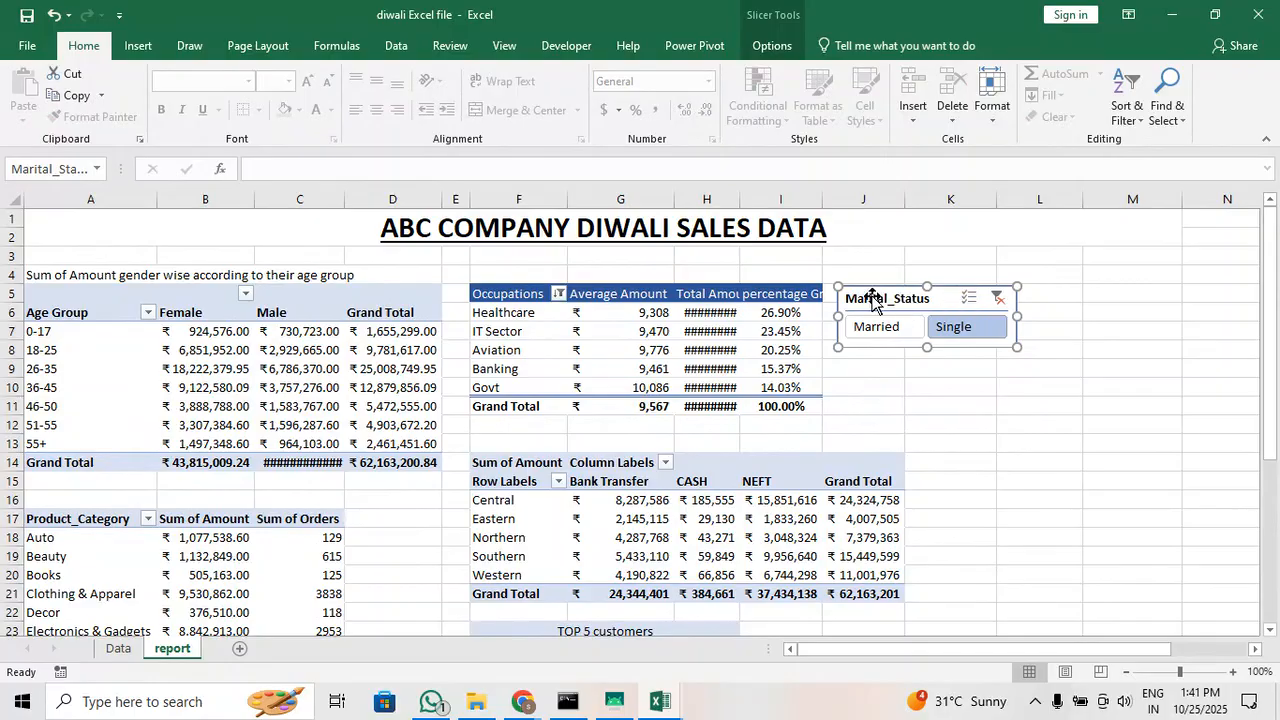
Review which pivot tables are linked in the slicer's report connections, and clear the Marital_Status filter
right_click(872, 300)
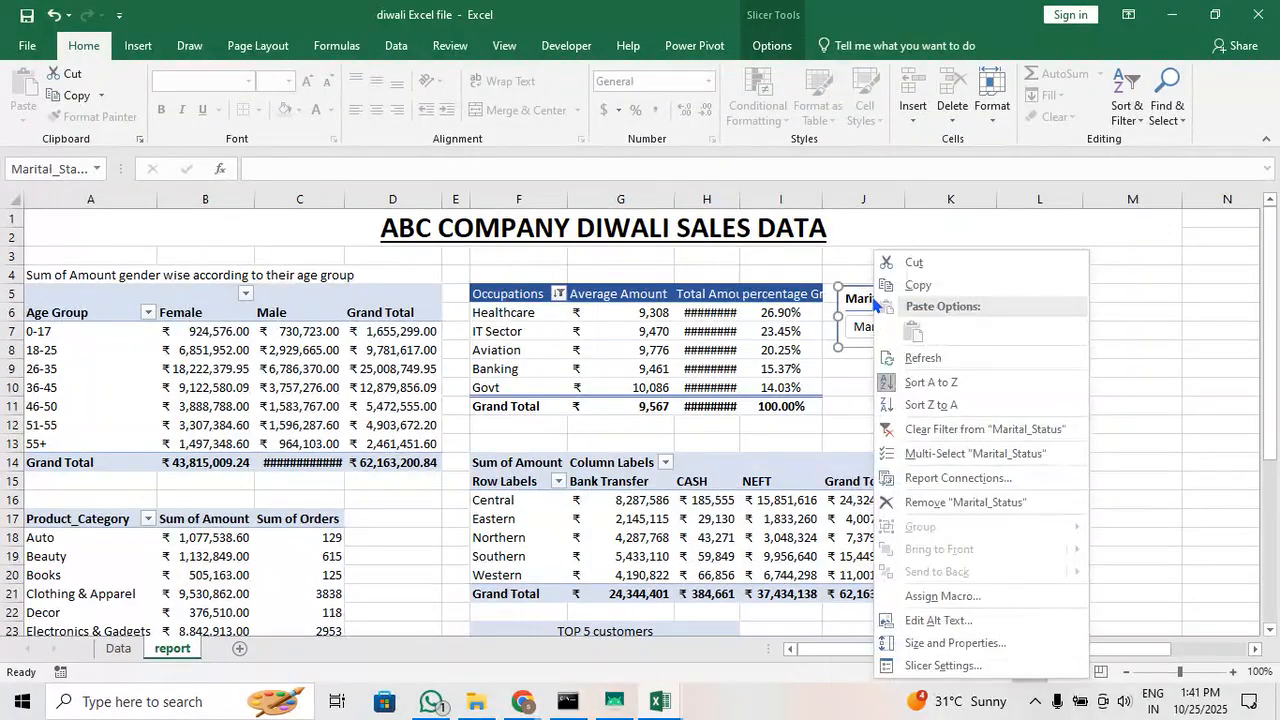
click(987, 481)
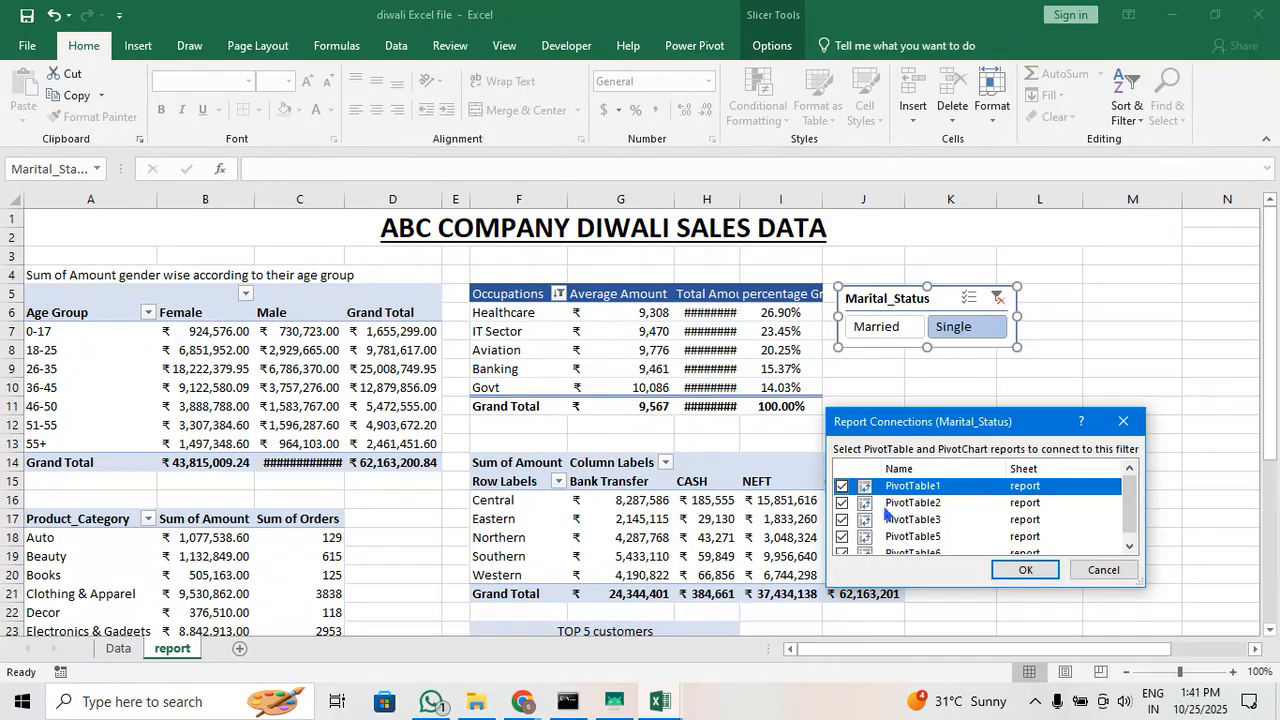
scroll(860, 525, down, 1)
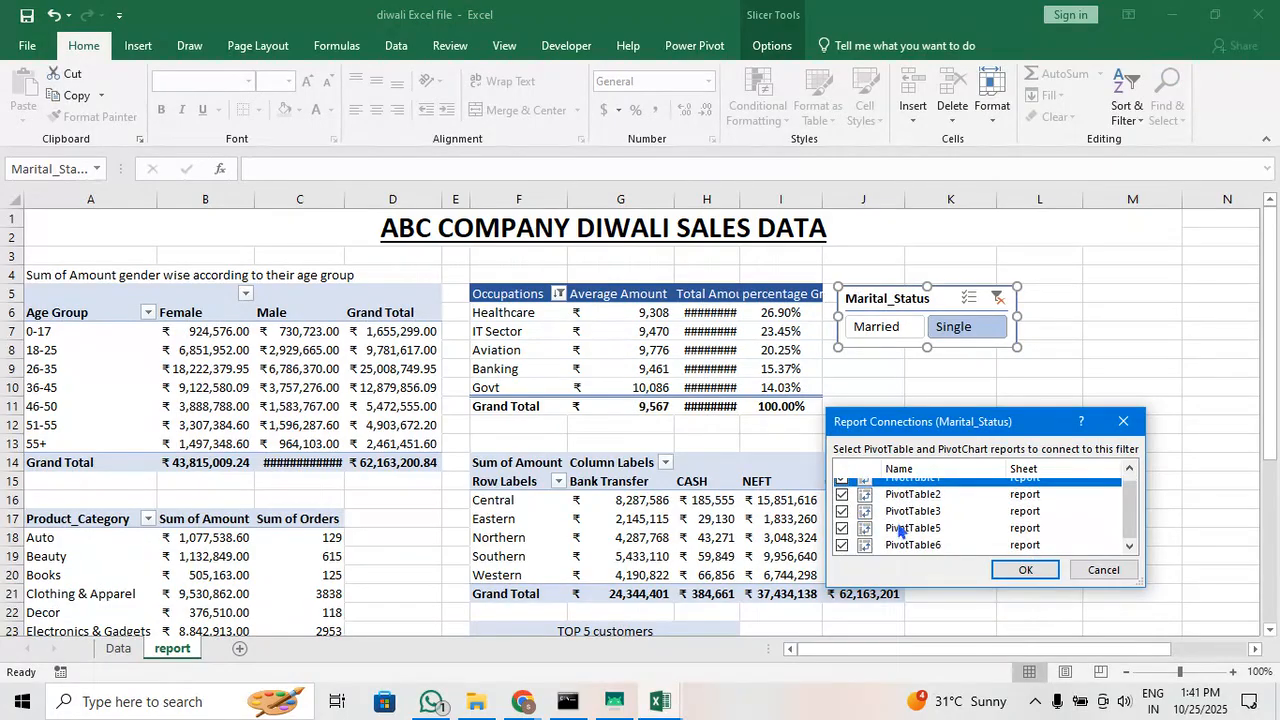
click(1004, 577)
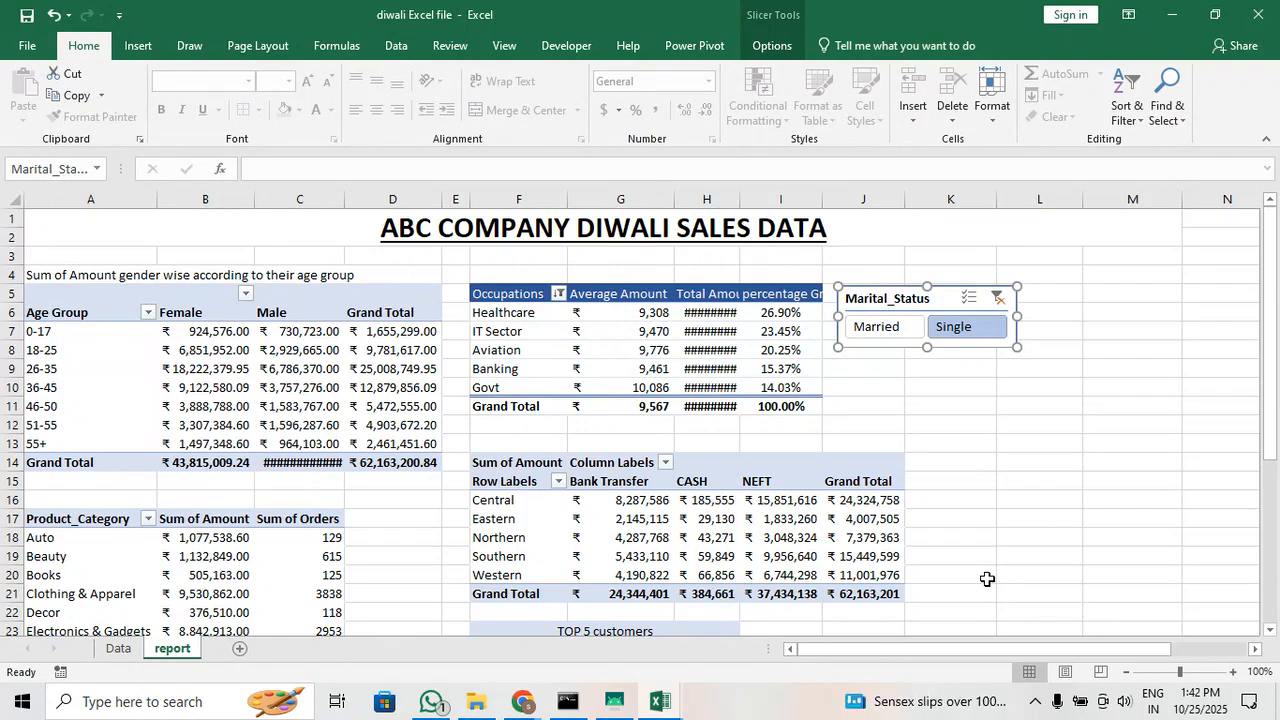
click(998, 298)
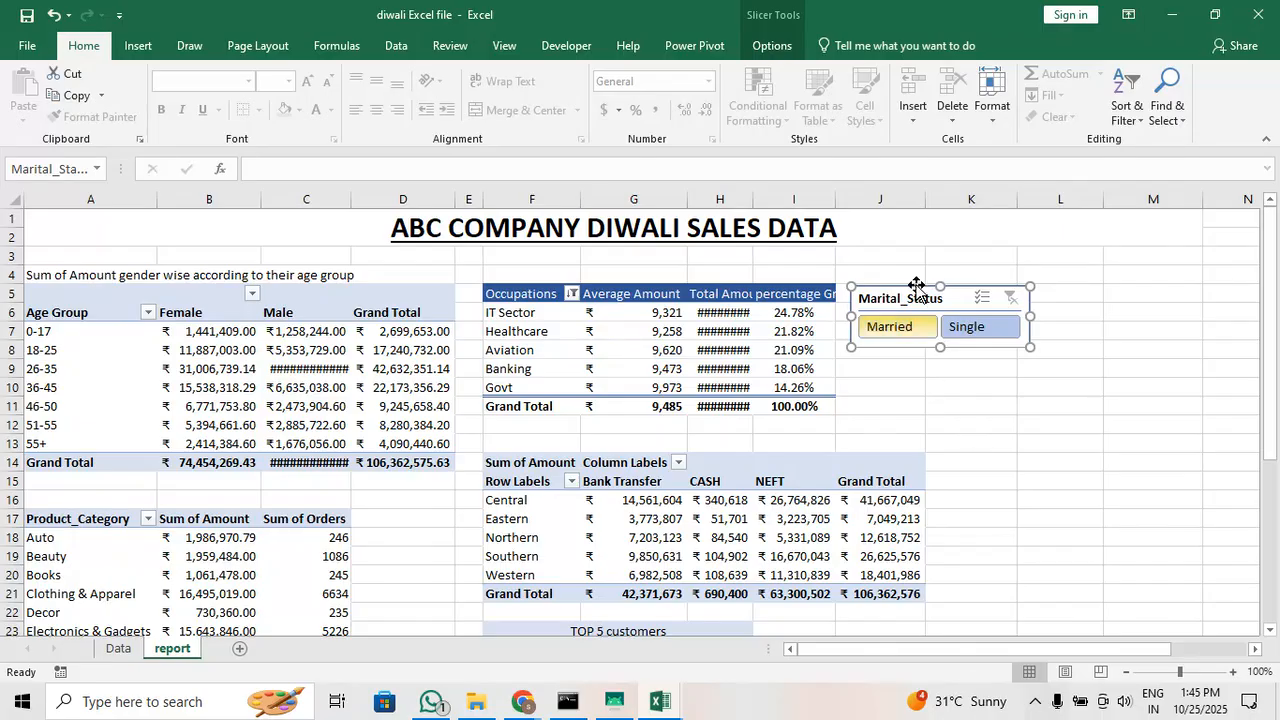
Insert a State slicer for the zone and payment method table, and place it below the Marital_Status slicer, starting at column K in row 9
click(980, 443)
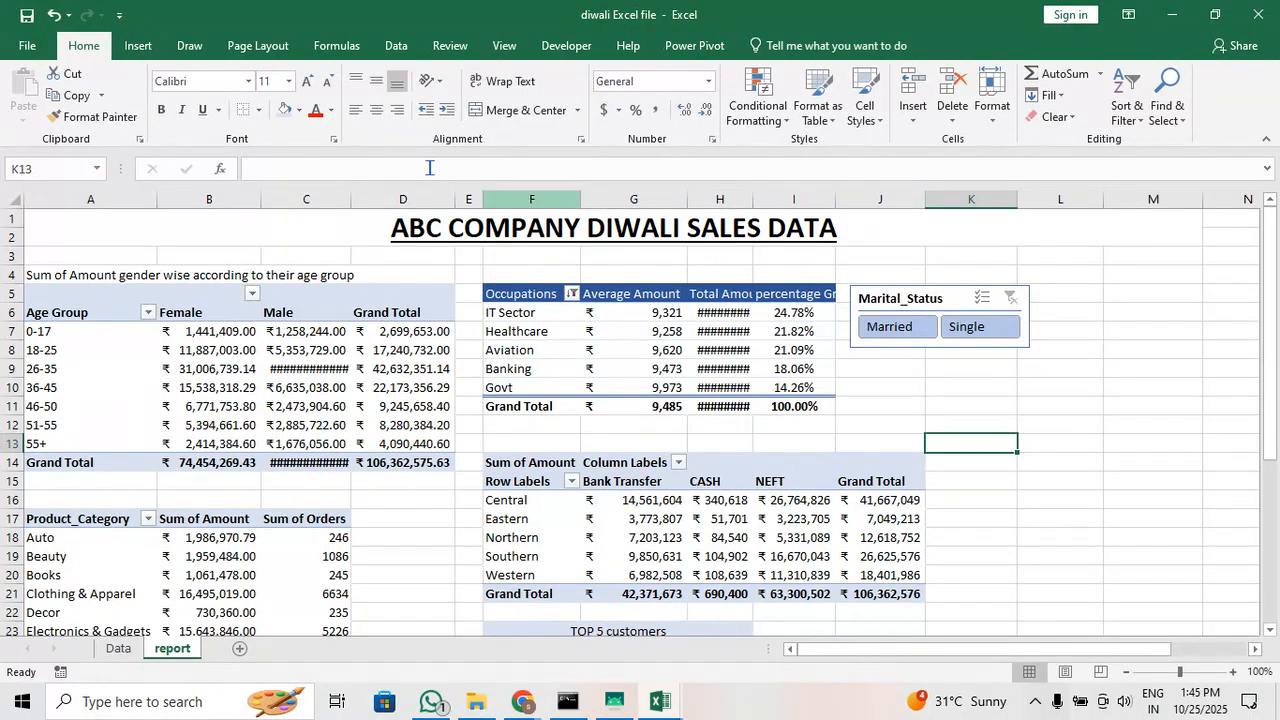
click(143, 50)
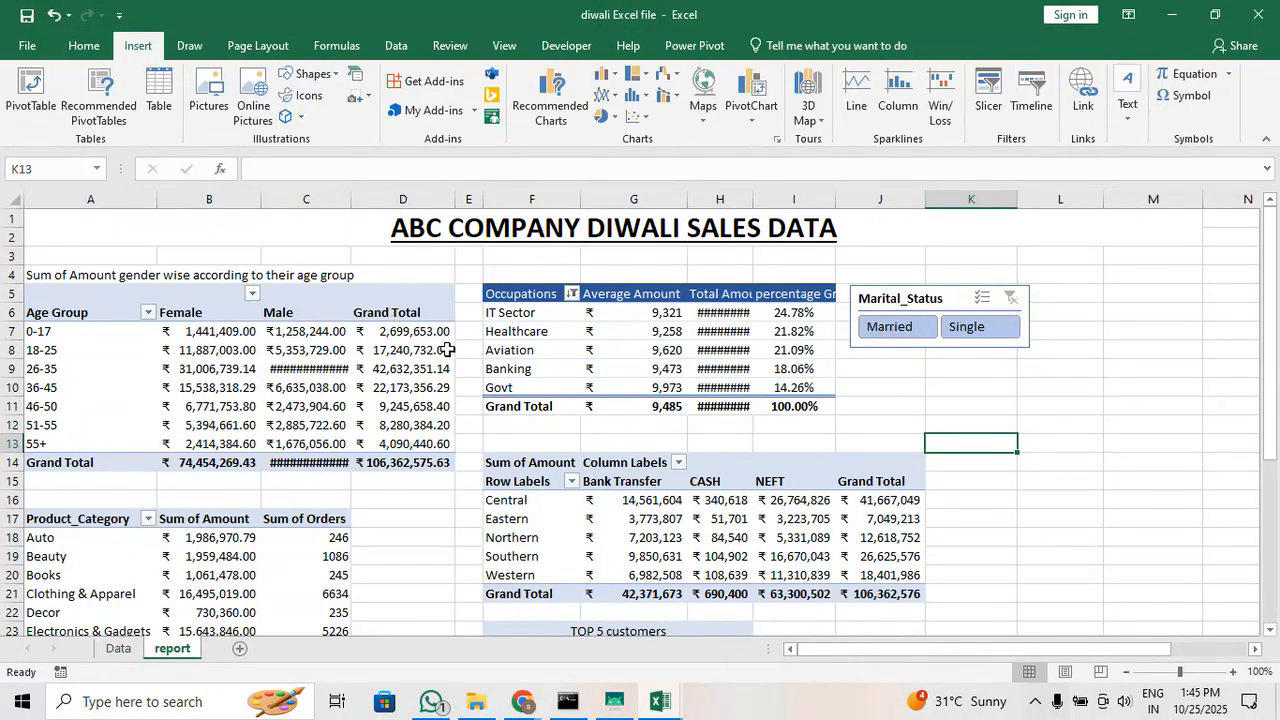
click(633, 535)
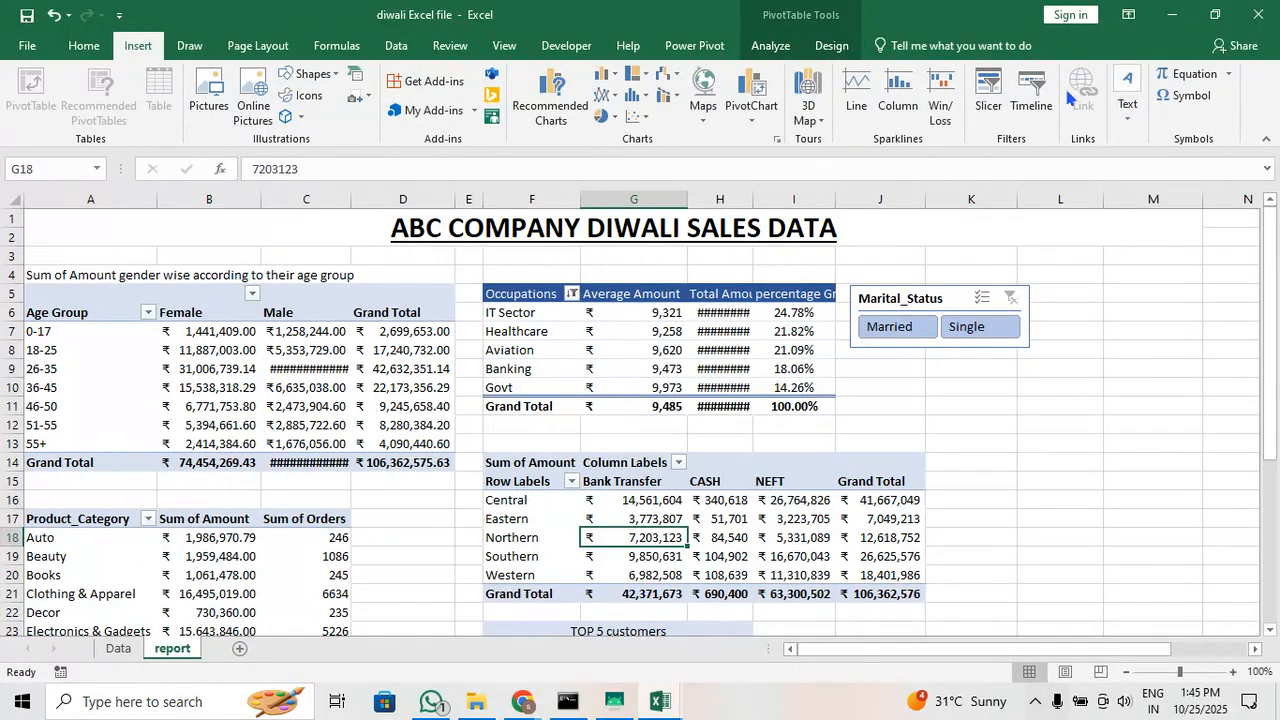
click(996, 118)
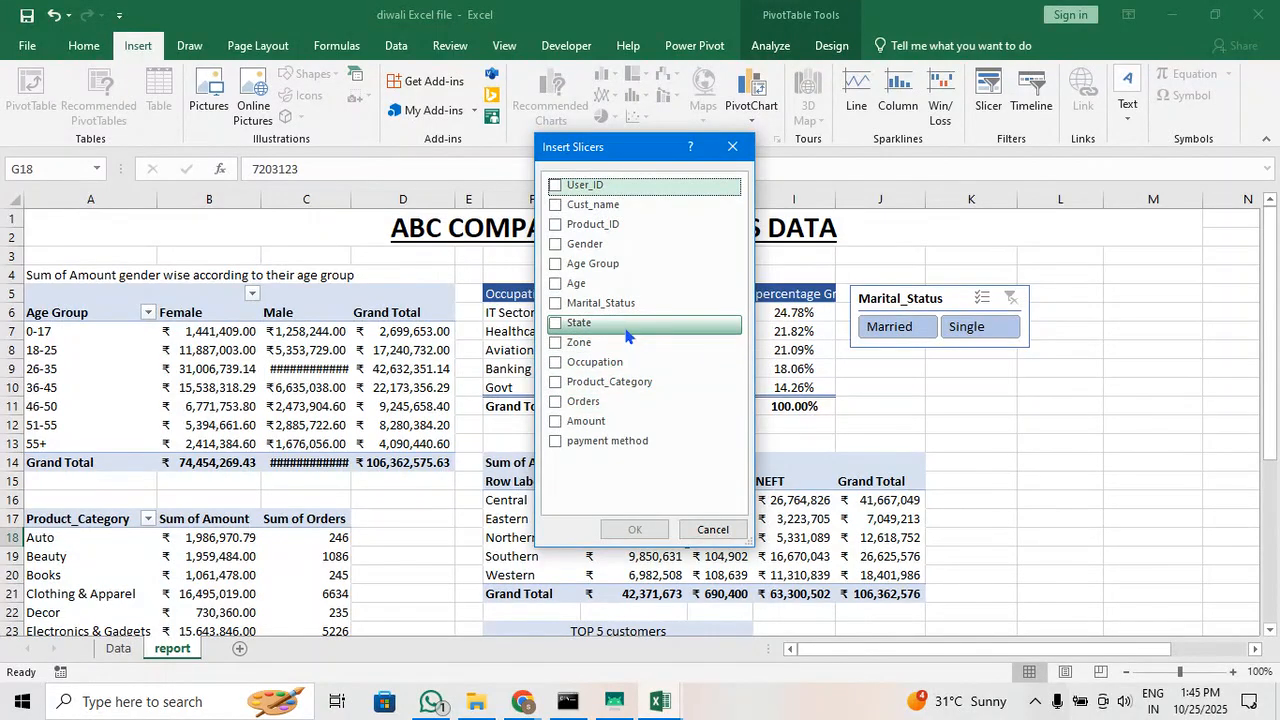
click(556, 329)
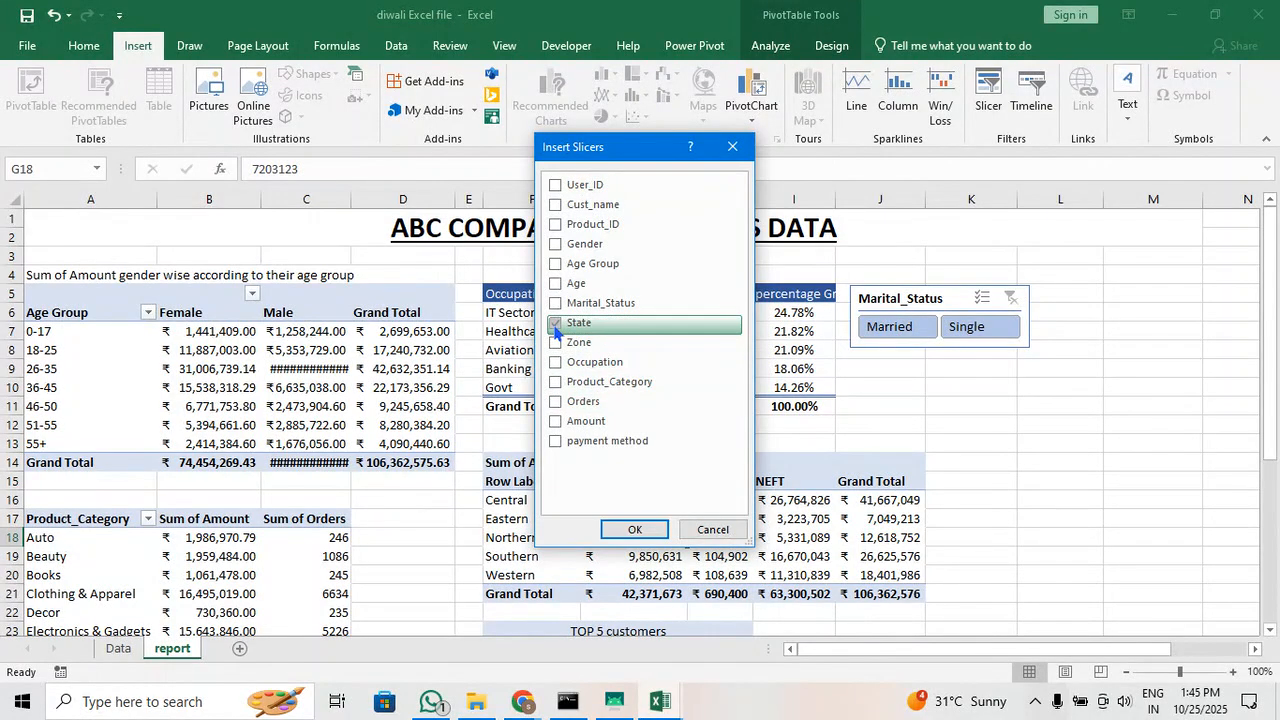
click(630, 528)
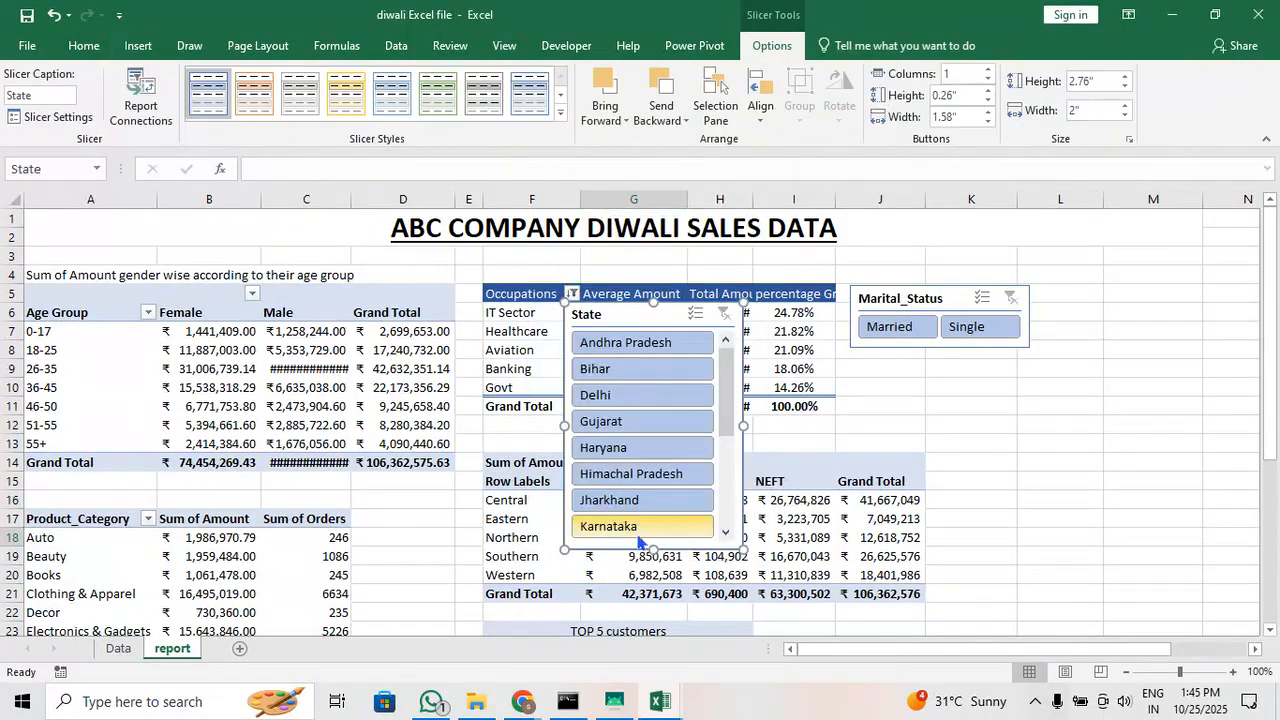
drag(627, 316, 993, 388)
scroll(993, 388, down, 1)
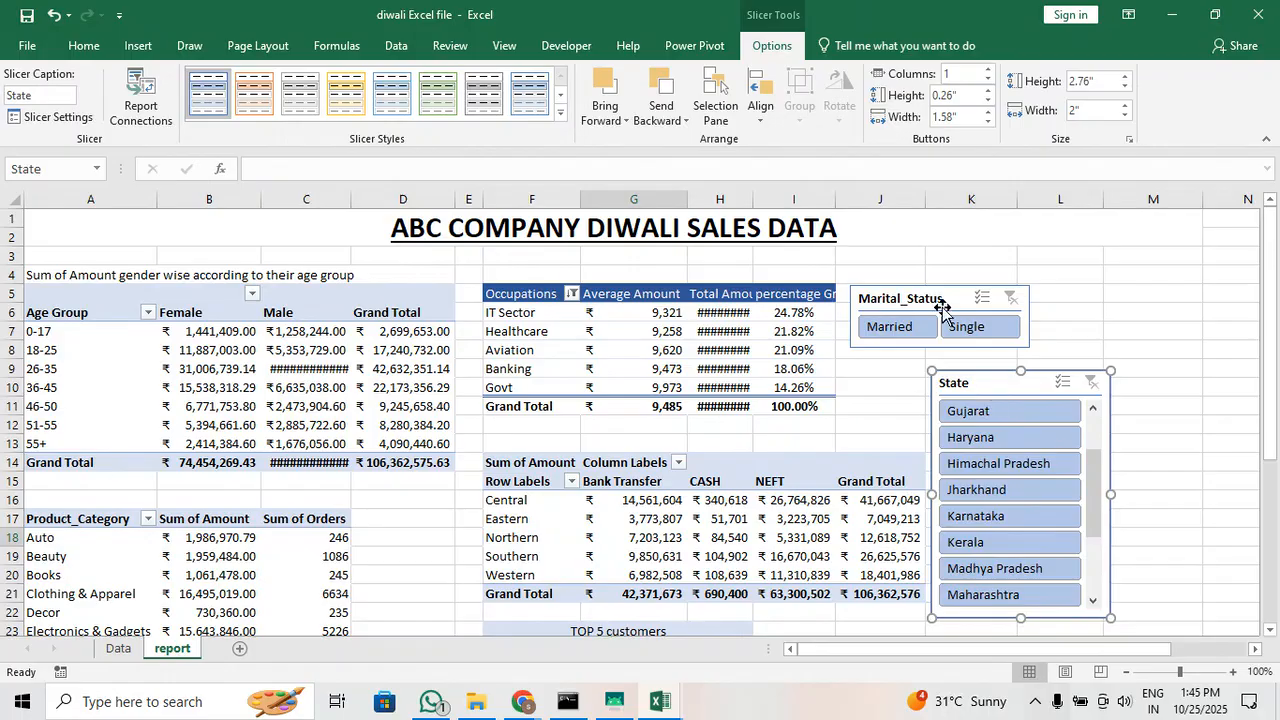
Align the Marital_Status slicer directly above the State slicer, and lengthen the State slicer to fit every state down to Uttarakhand
drag(942, 308, 1003, 302)
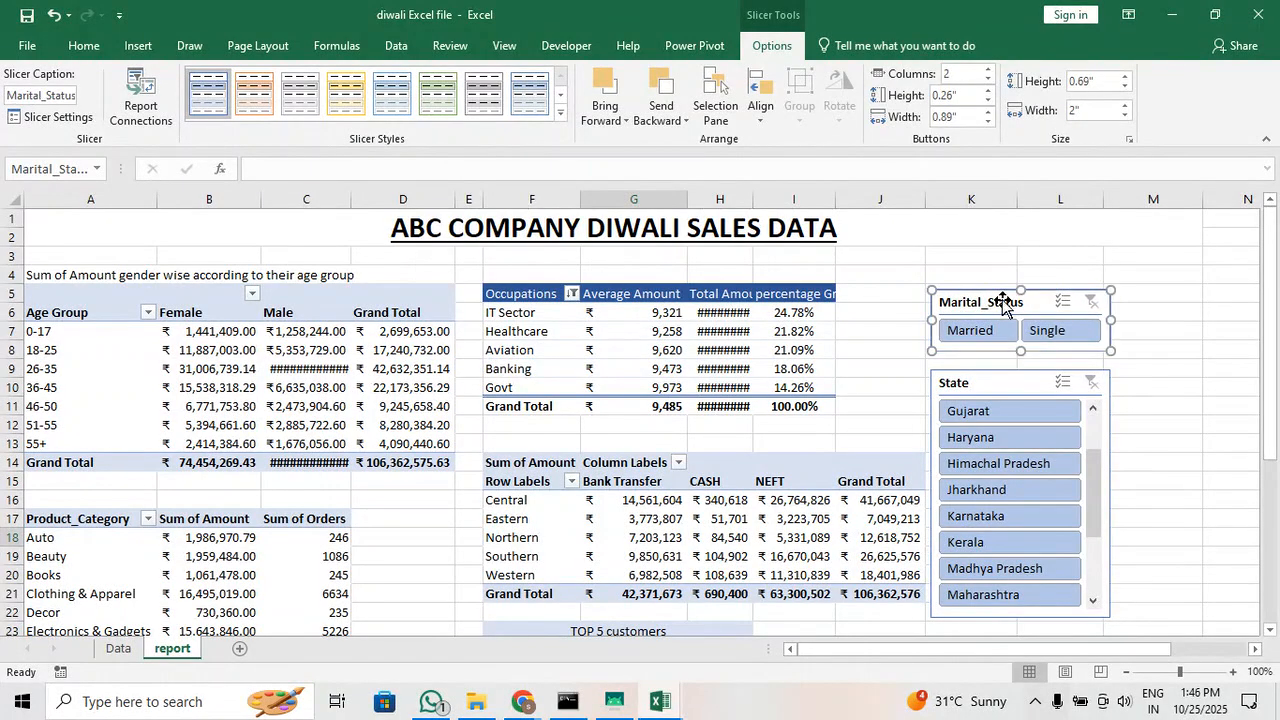
click(1134, 494)
scroll(1134, 491, down, 4)
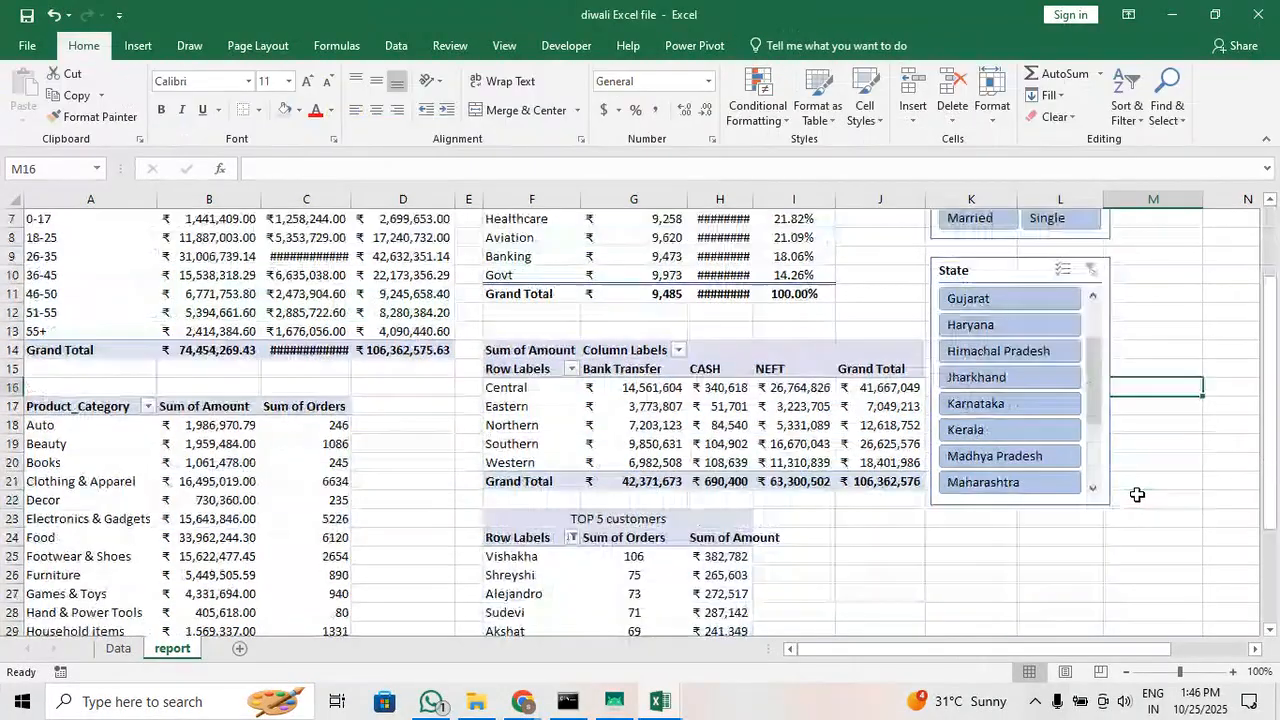
click(1026, 399)
drag(1020, 392, 1022, 633)
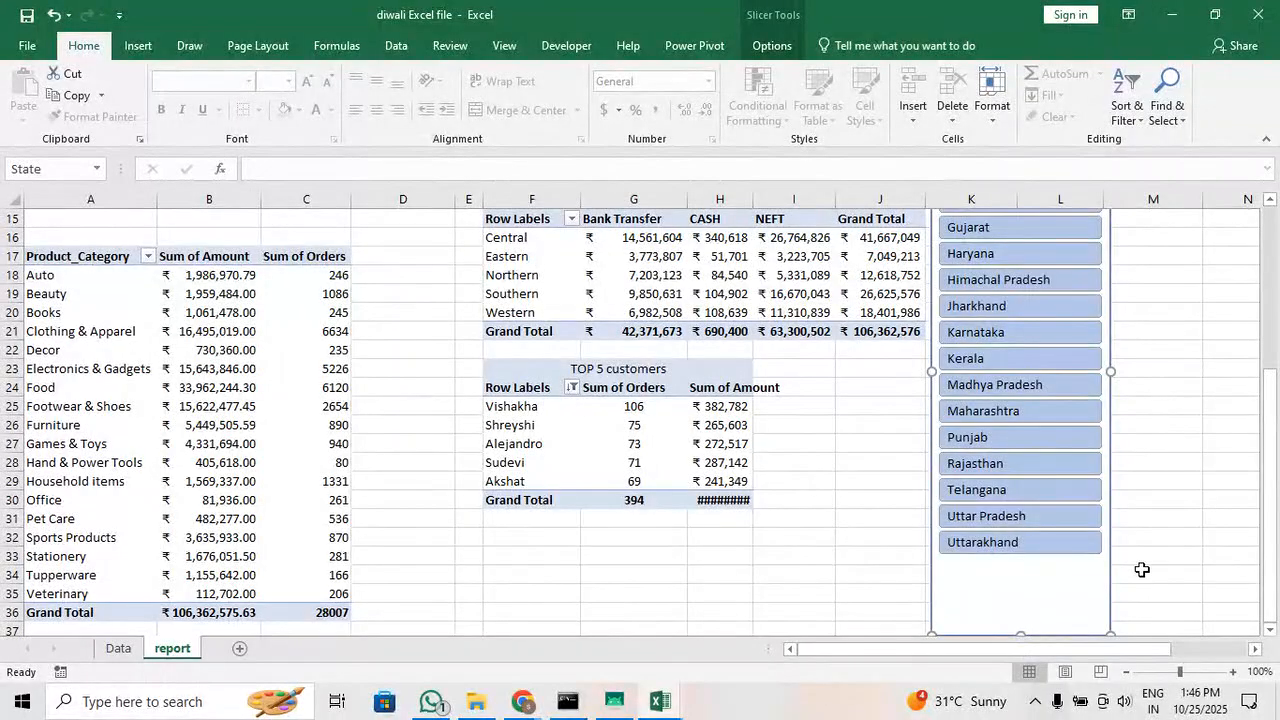
drag(1017, 634, 1017, 546)
click(1145, 478)
scroll(1145, 478, up, 5)
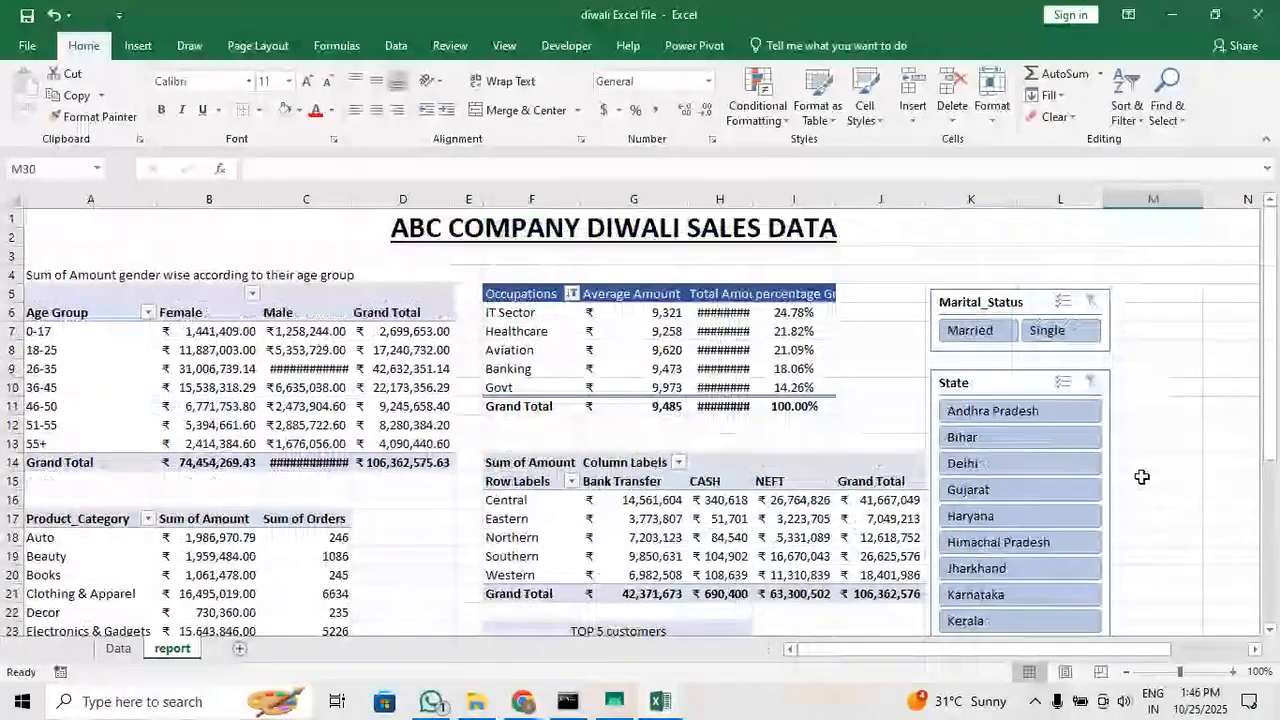
Filter the zone and payment method table by single states such as Andhra Pradesh, Bihar and Delhi, and clear the State filter
click(966, 380)
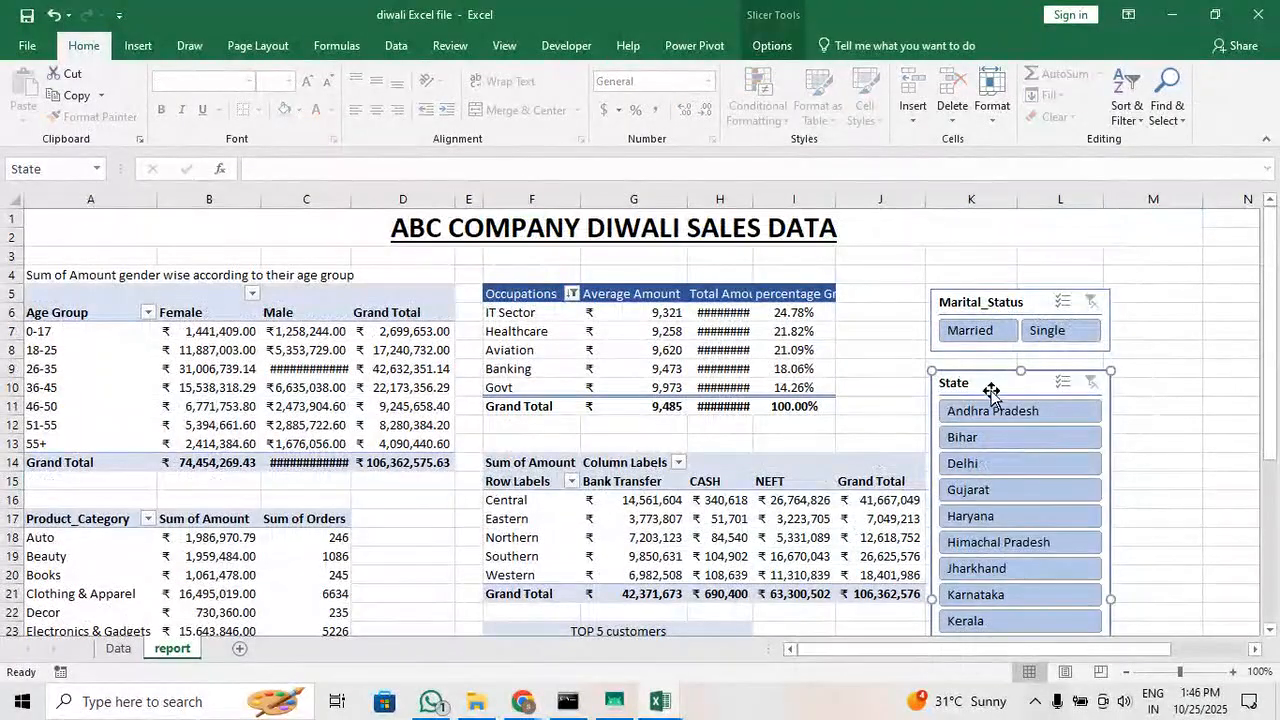
click(993, 409)
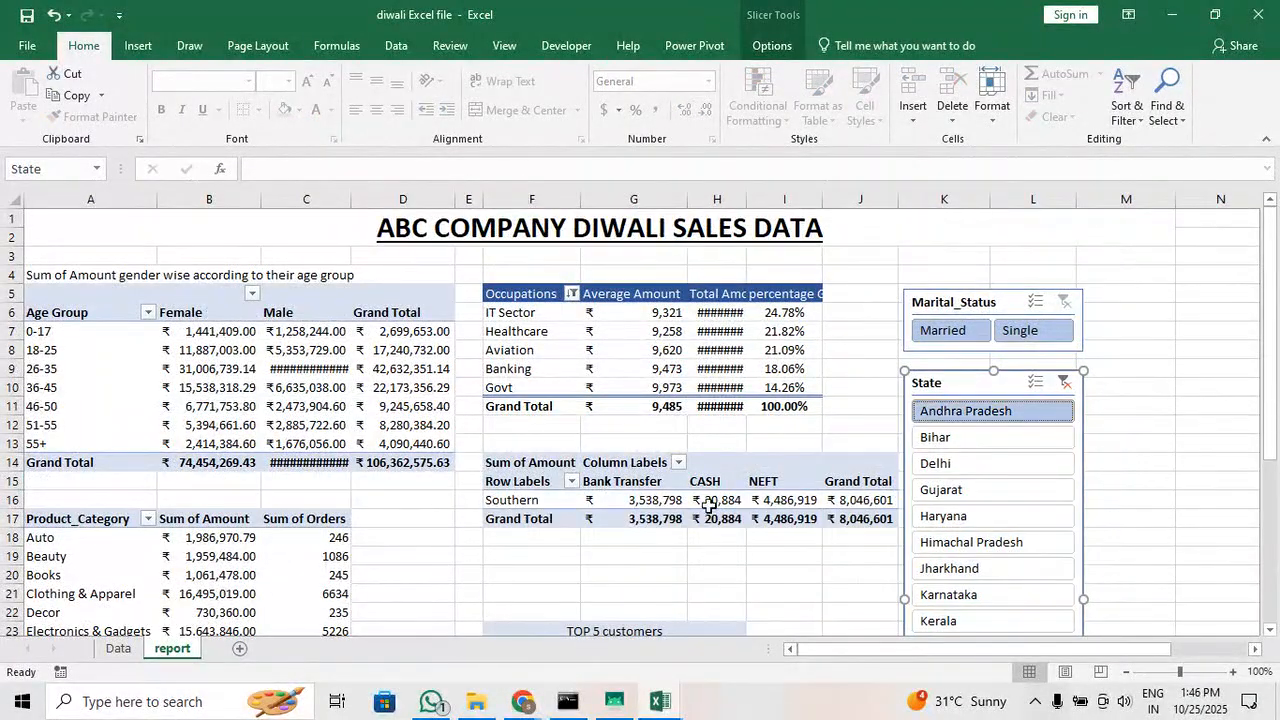
click(945, 440)
click(961, 465)
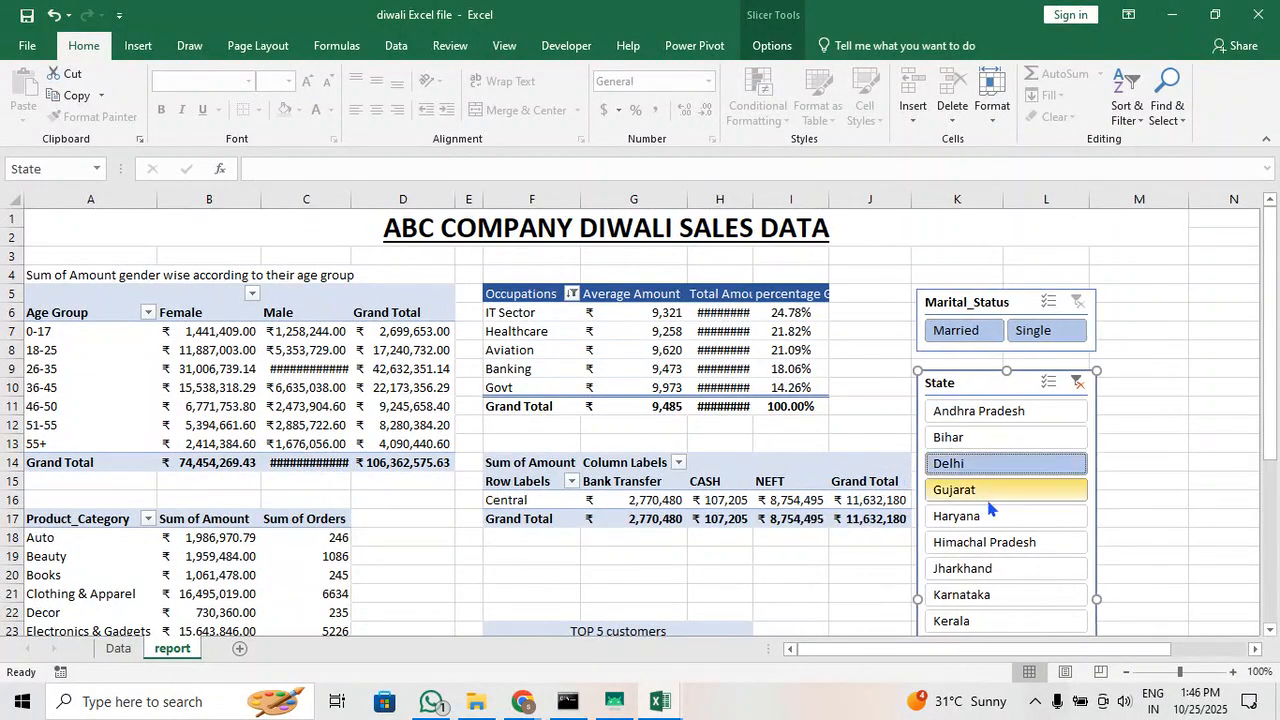
click(945, 489)
click(945, 515)
click(950, 568)
click(988, 438)
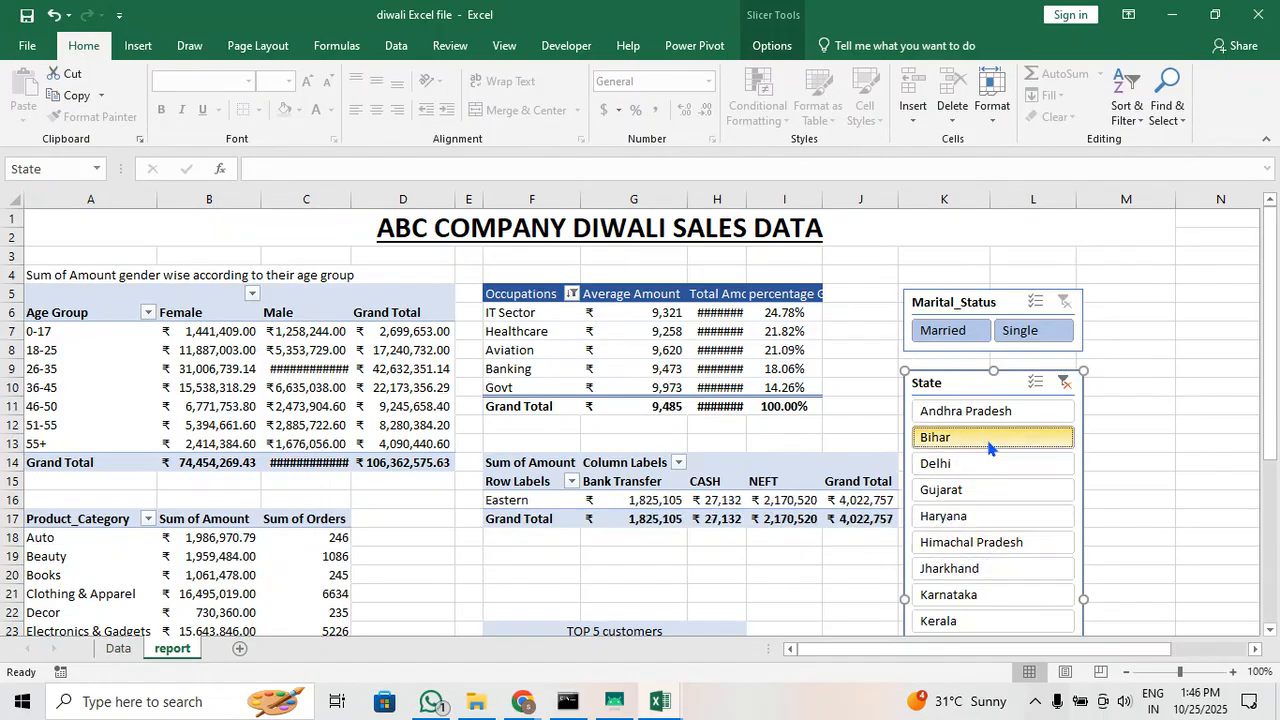
click(1012, 411)
click(1064, 383)
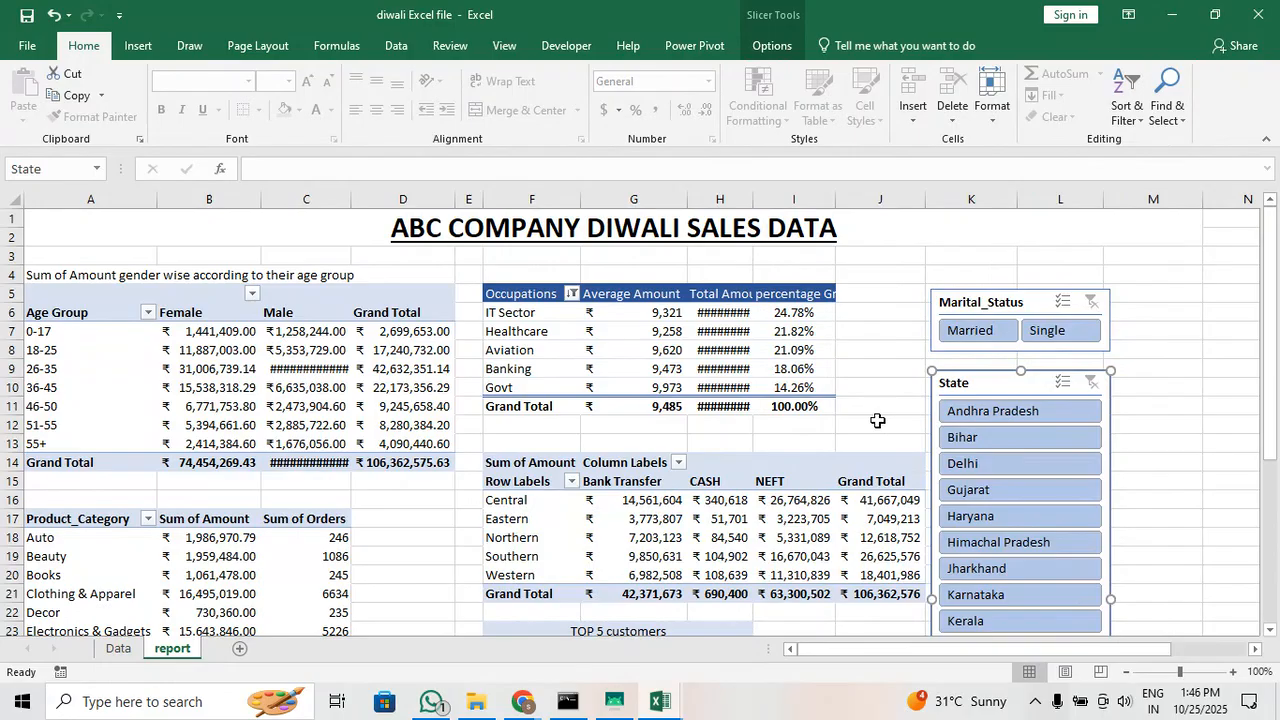
Connect the State slicer to PivotTable1, PivotTable2, PivotTable3 and PivotTable5 as well, through its report connections
right_click(958, 380)
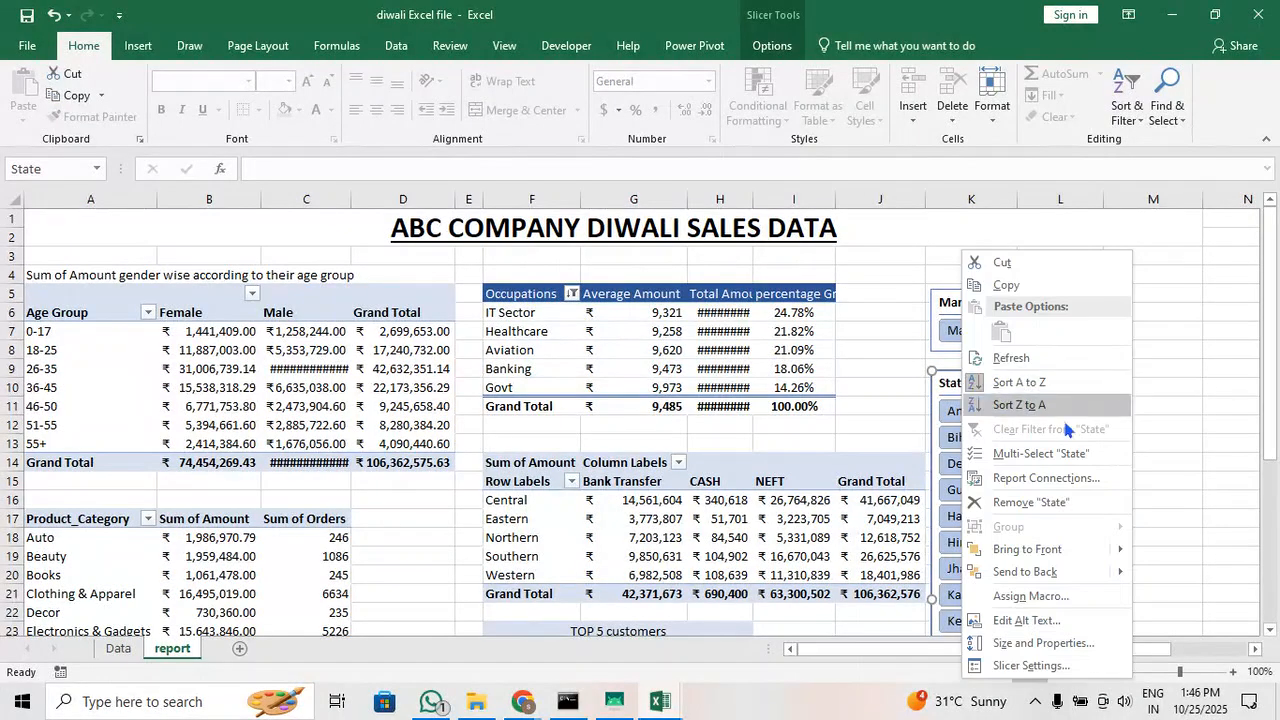
click(1045, 478)
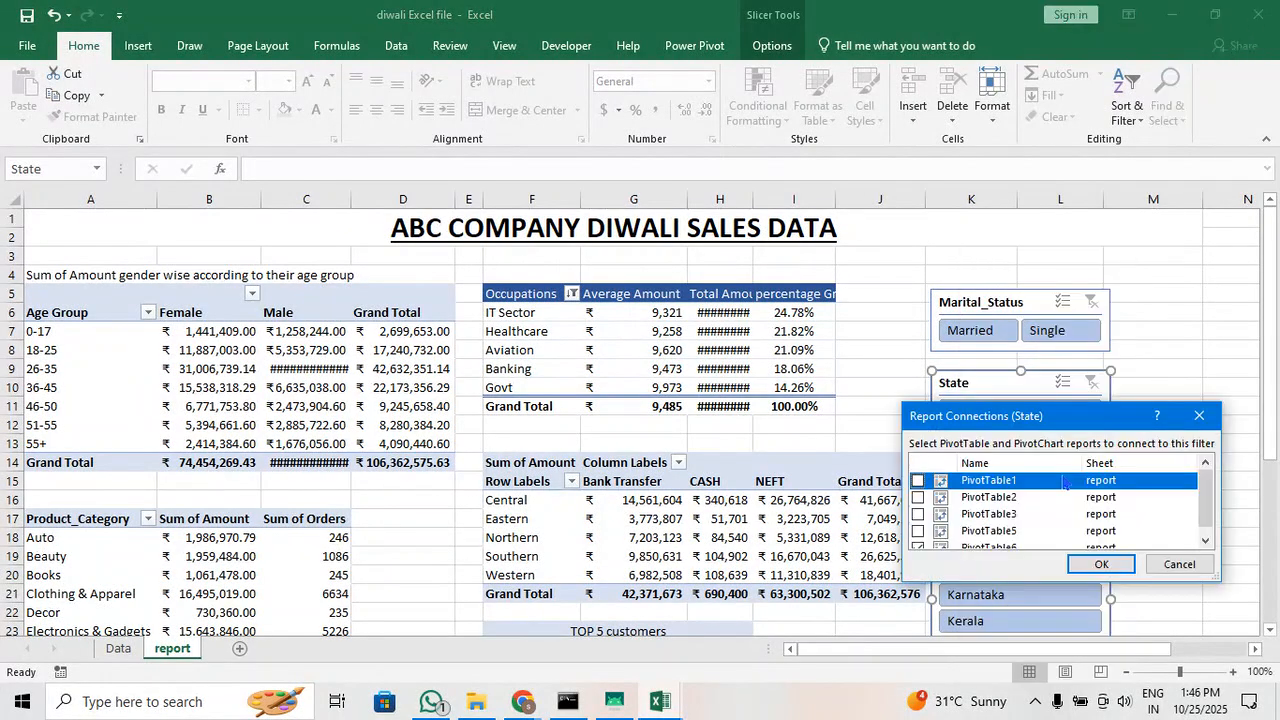
click(917, 497)
click(917, 514)
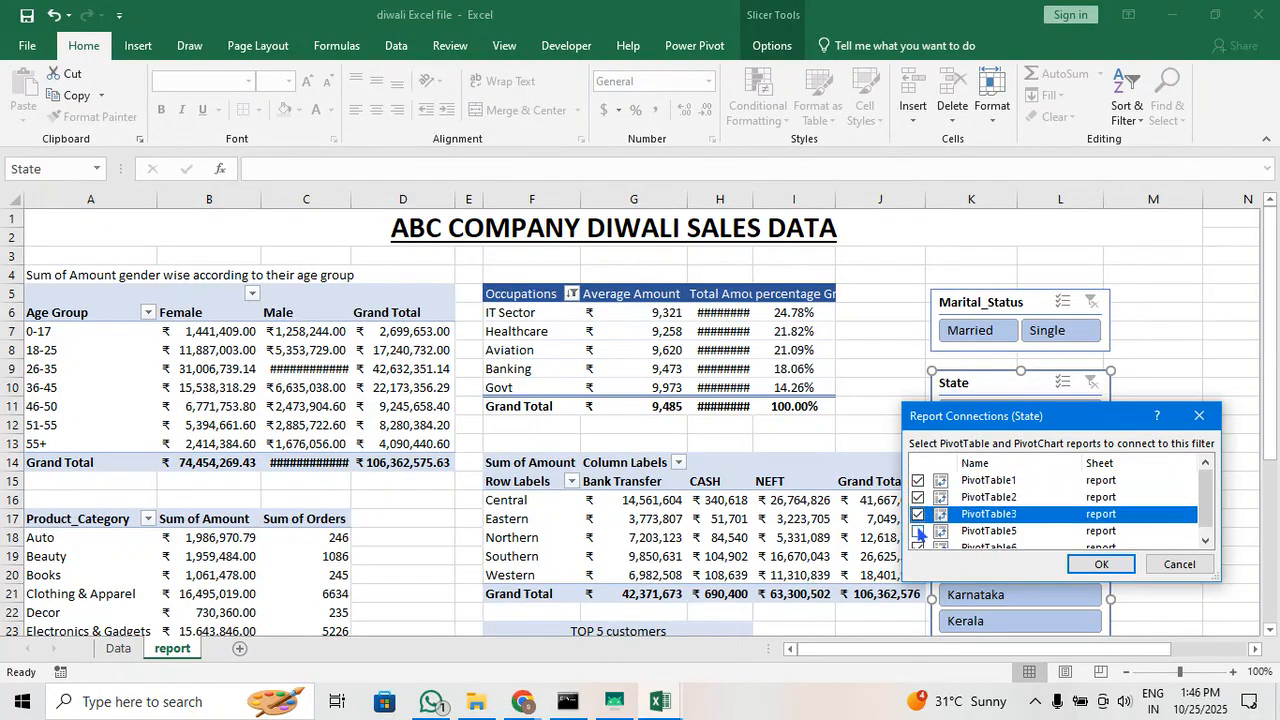
click(917, 531)
click(917, 539)
click(1075, 568)
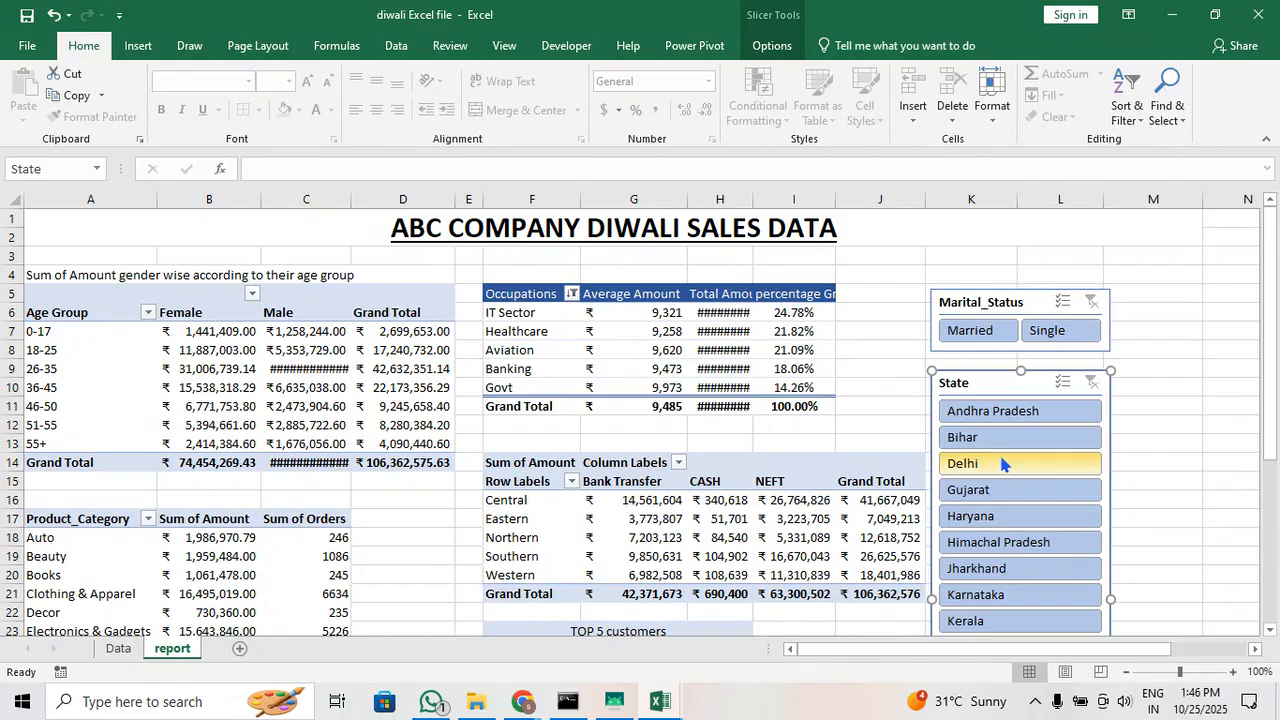
Widen column H slightly and filter the connected pivot tables to Delhi with the State slicer
drag(753, 199, 766, 200)
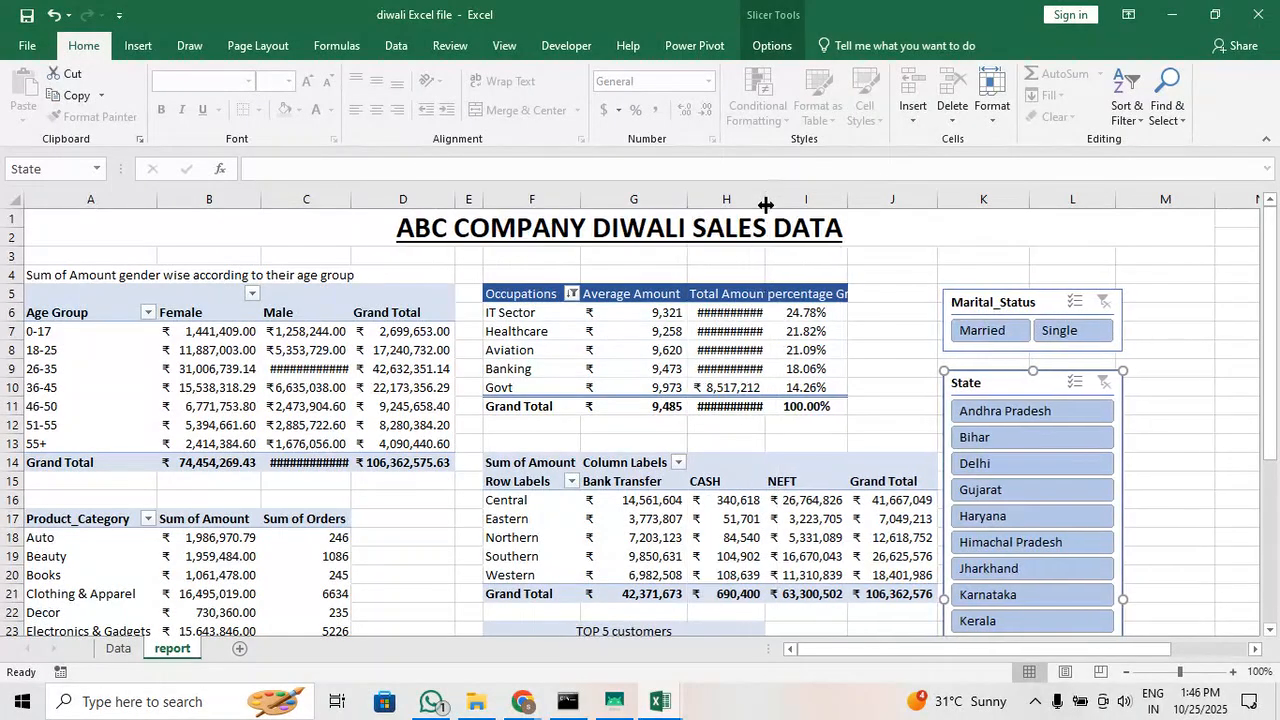
click(1025, 465)
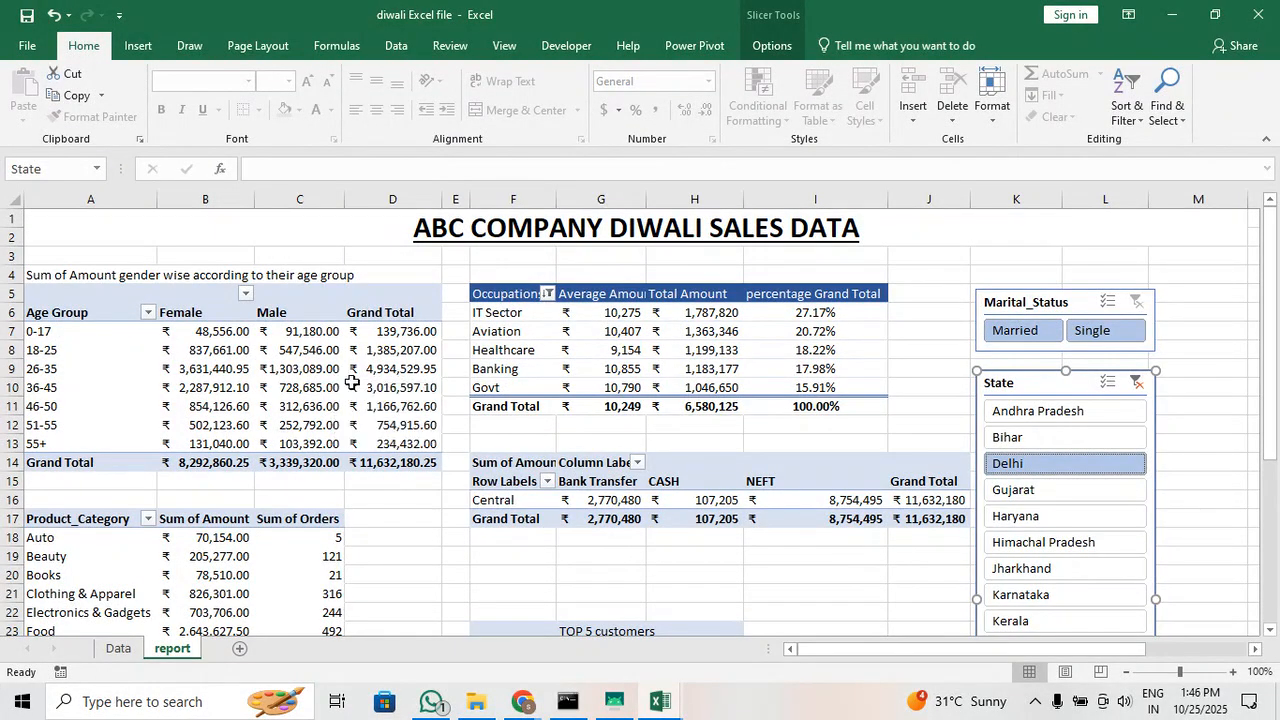
click(409, 552)
Examine the product category amounts and the TOP 5 customers table for Delhi
scroll(409, 552, down, 4)
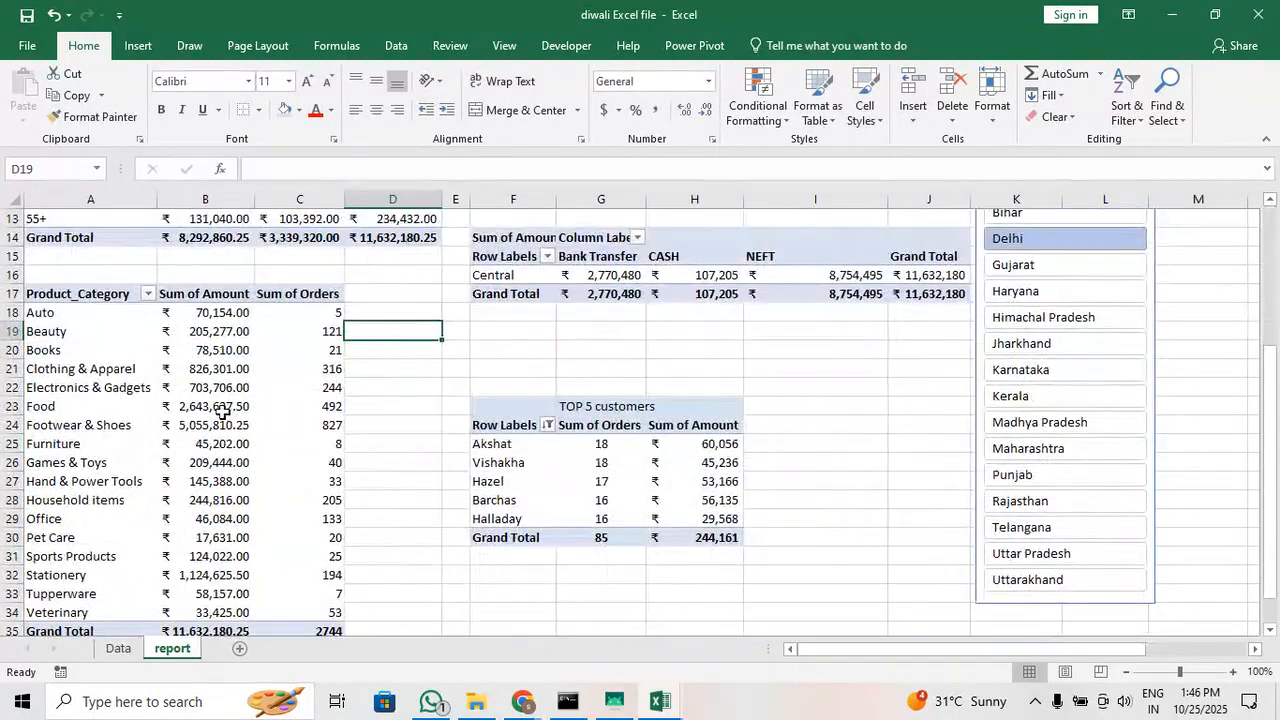
mouse_move(222, 416)
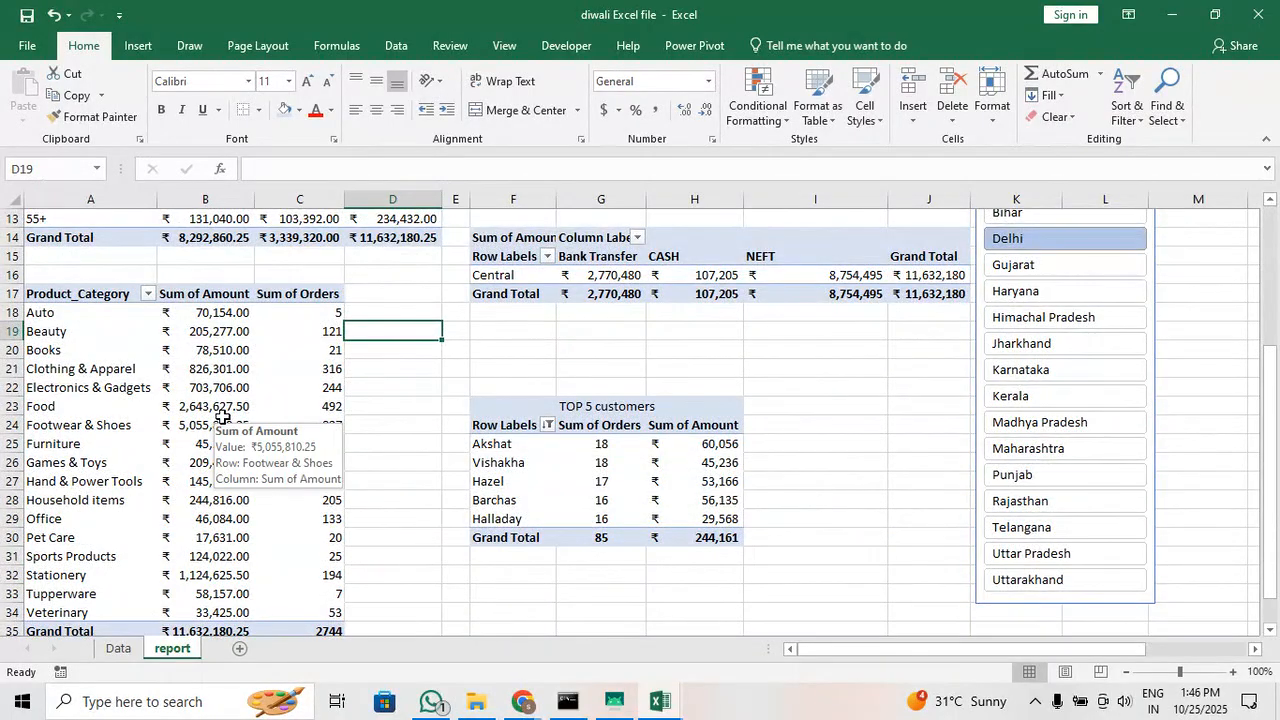
click(204, 330)
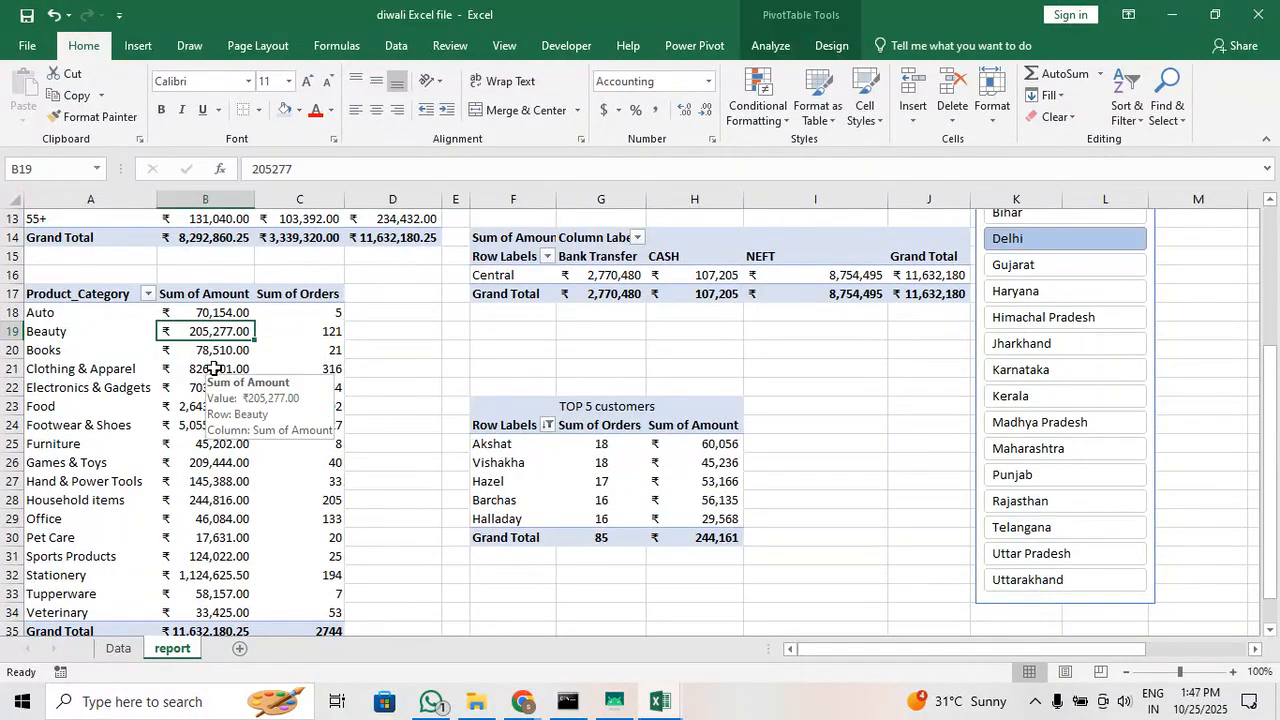
click(213, 368)
click(212, 408)
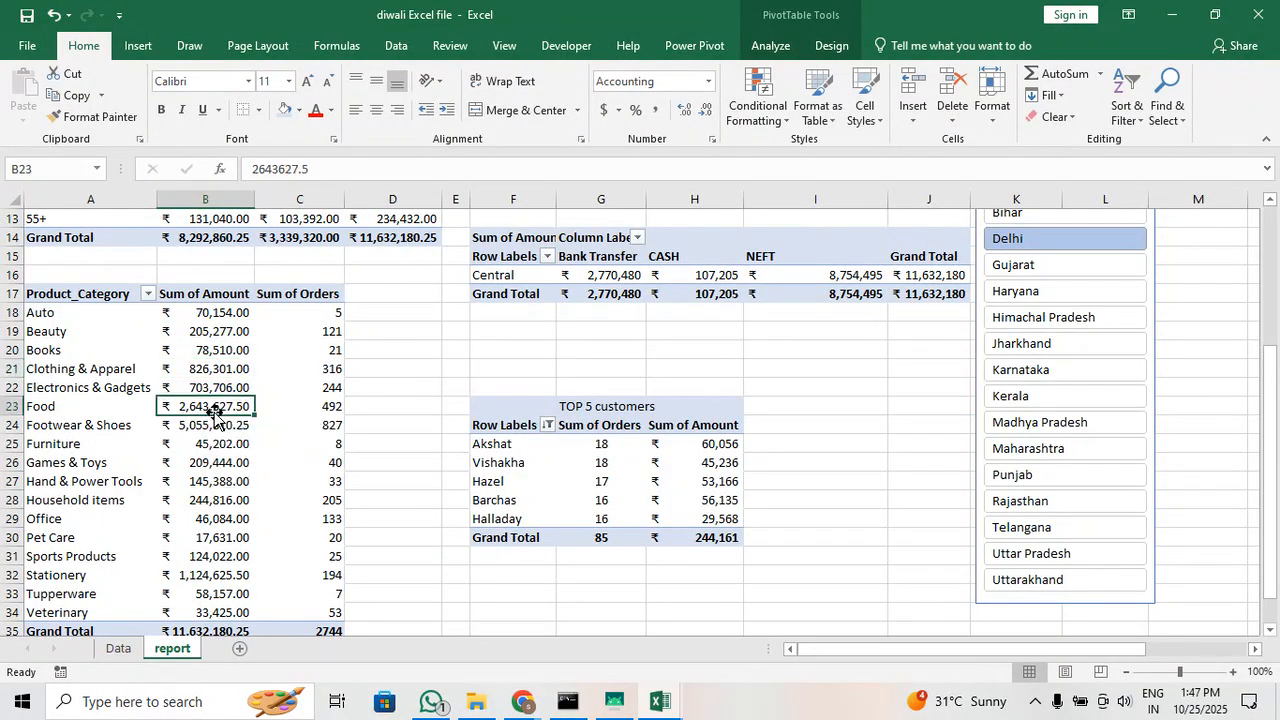
click(488, 463)
click(558, 498)
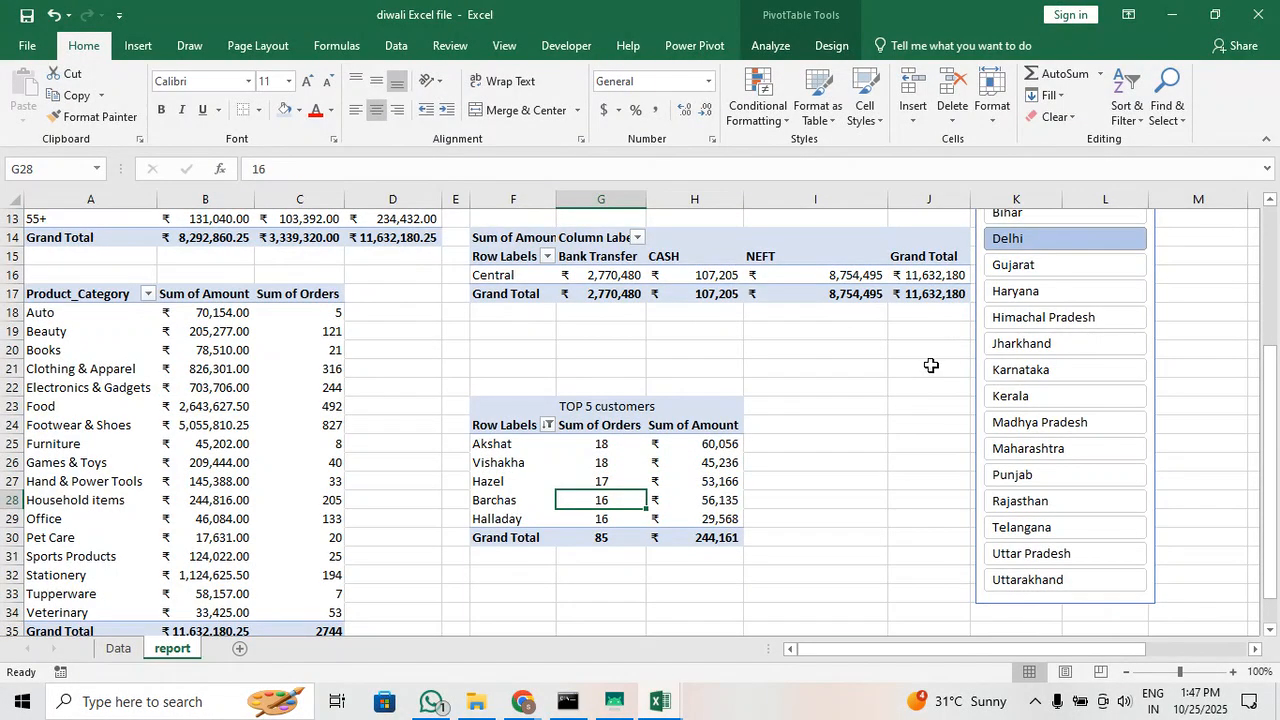
scroll(932, 364, up, 4)
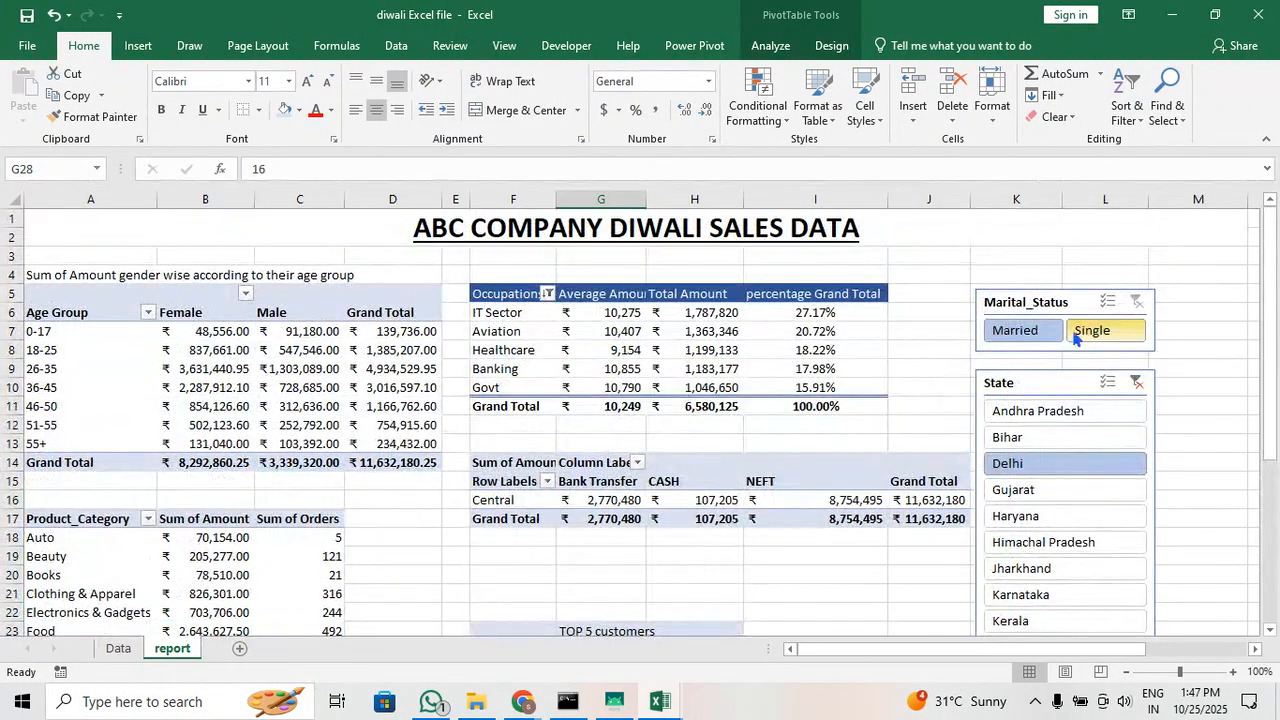
Filter the Delhi report to Married in the Marital_Status slicer, and review the age group, product category and TOP 5 customers tables
click(1080, 328)
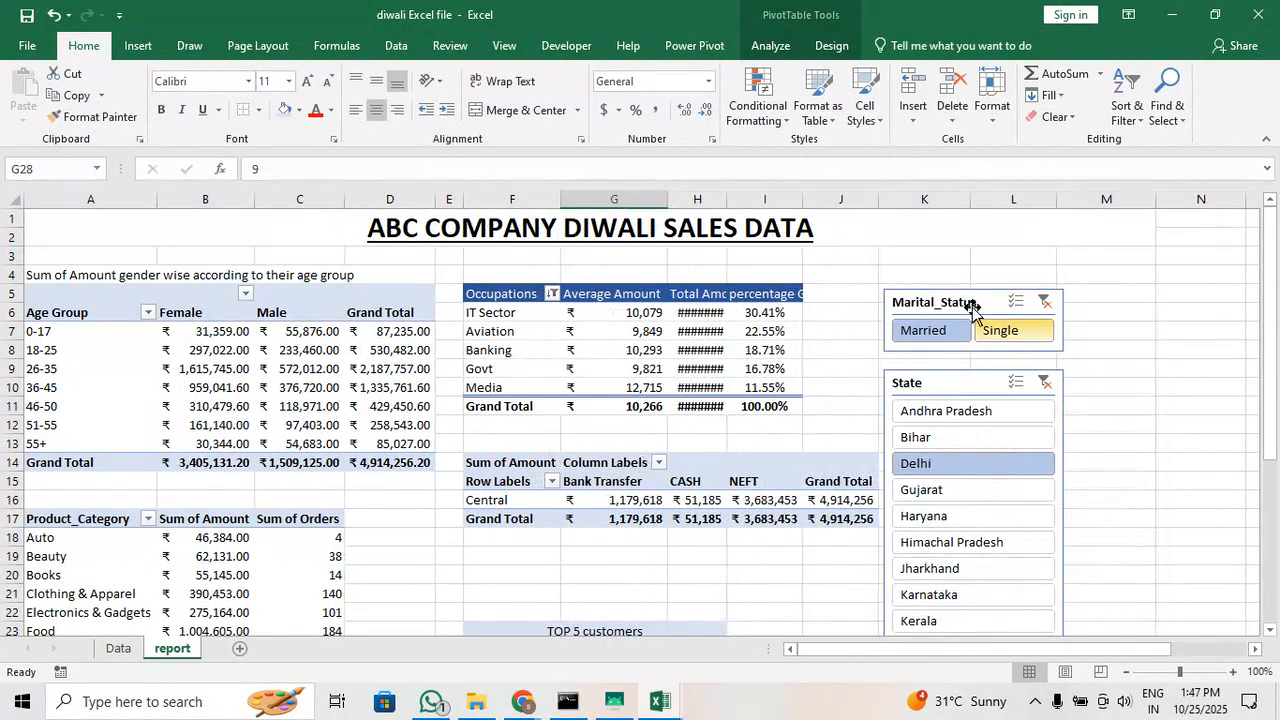
scroll(473, 585, down, 2)
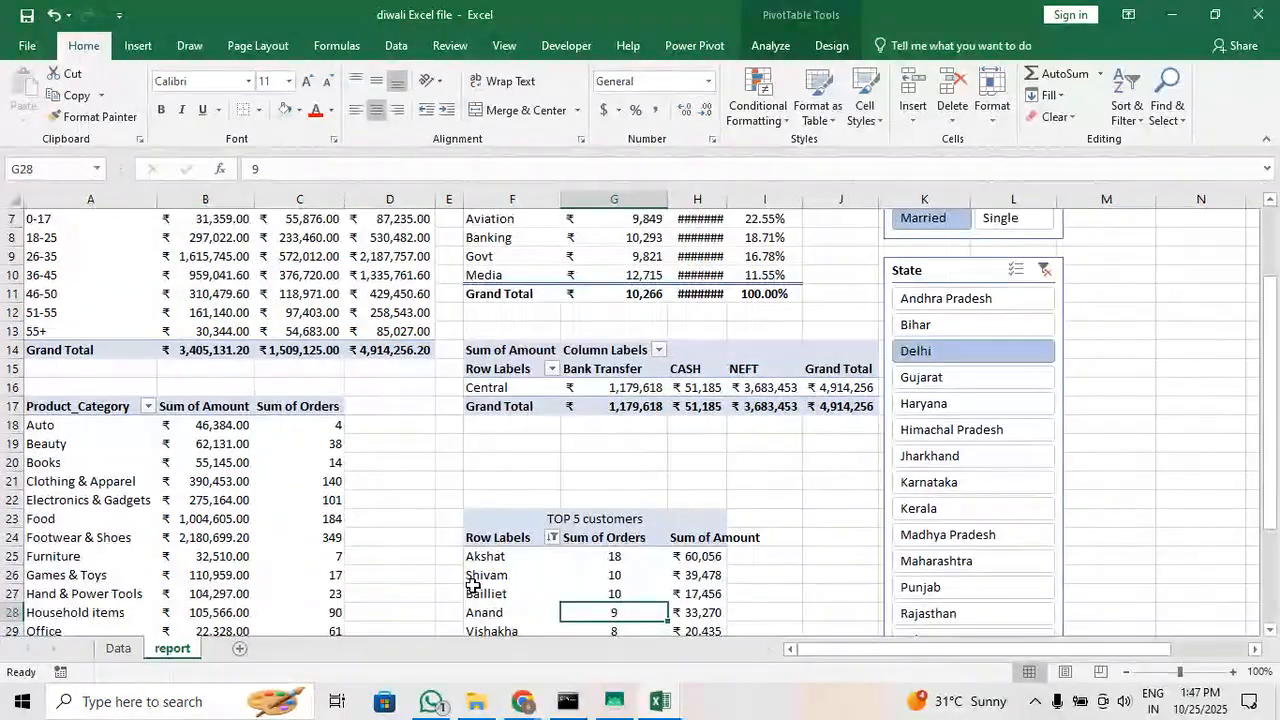
scroll(427, 455, up, 2)
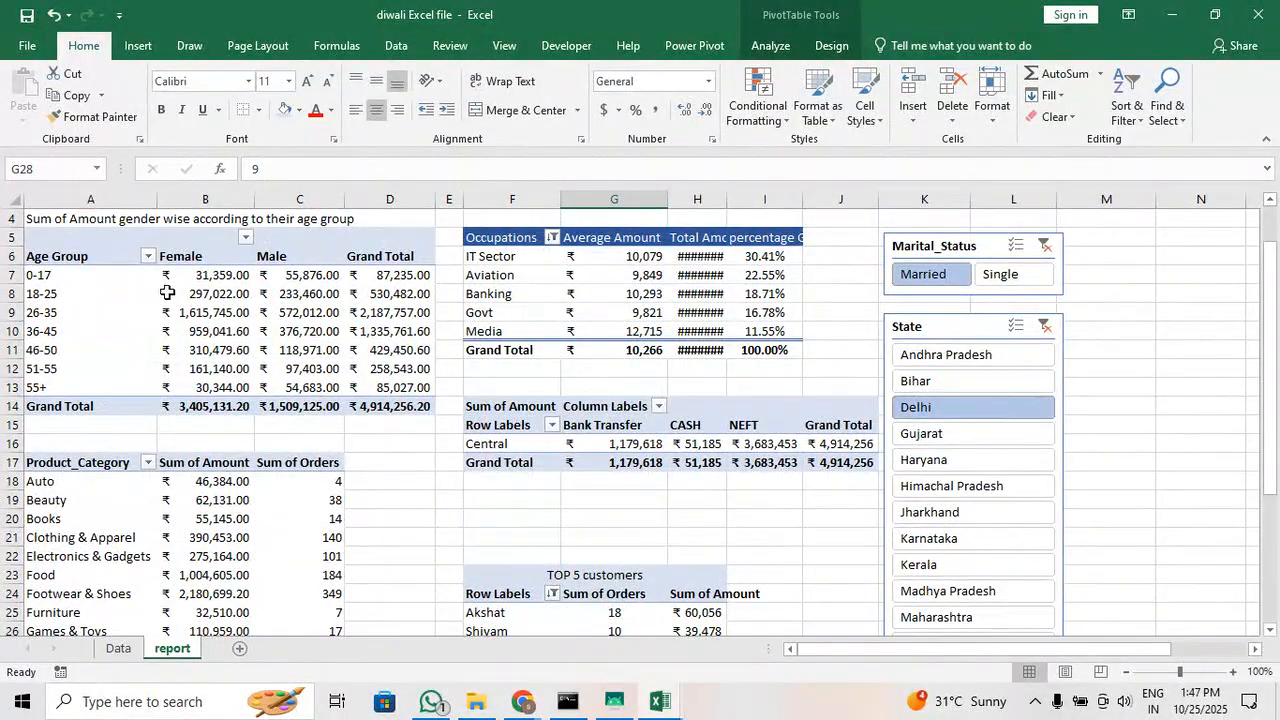
scroll(467, 518, down, 3)
scroll(500, 508, down, 1)
scroll(529, 498, up, 1)
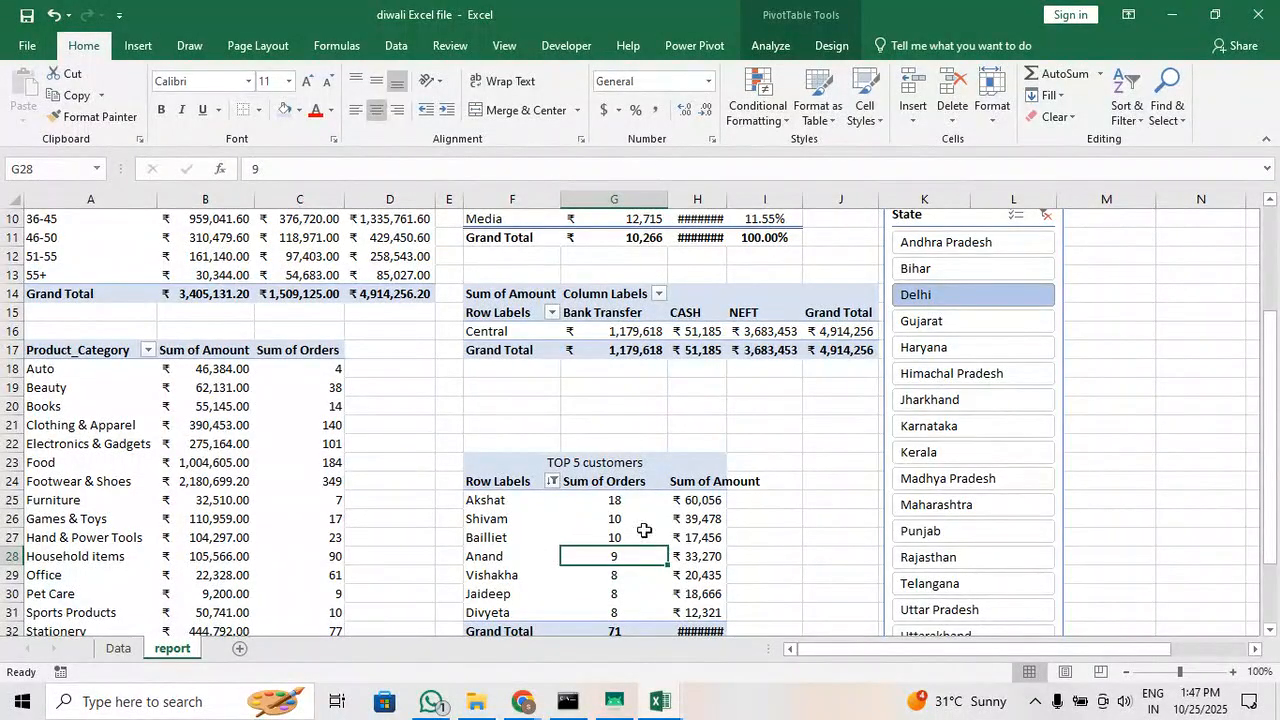
scroll(712, 530, up, 2)
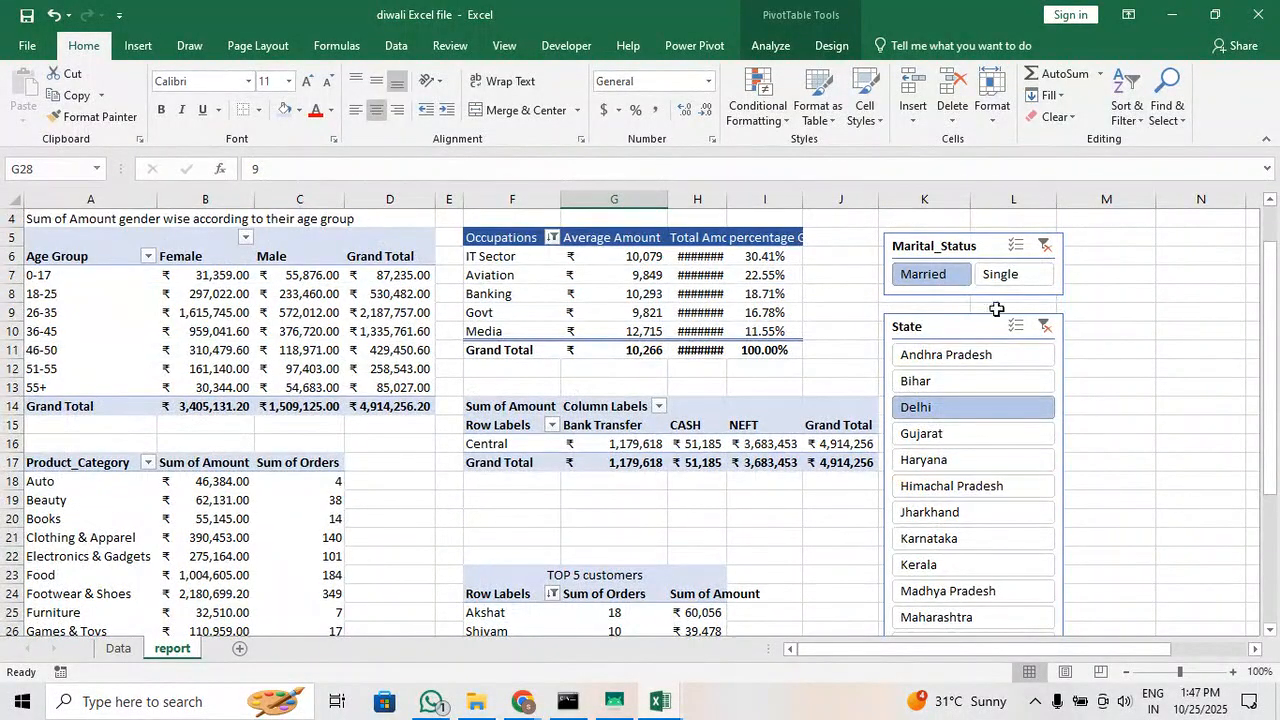
Switch the Marital_Status filter to Single and back to Married for comparison, and clear the filters of both slicers
click(1008, 280)
scroll(757, 537, down, 2)
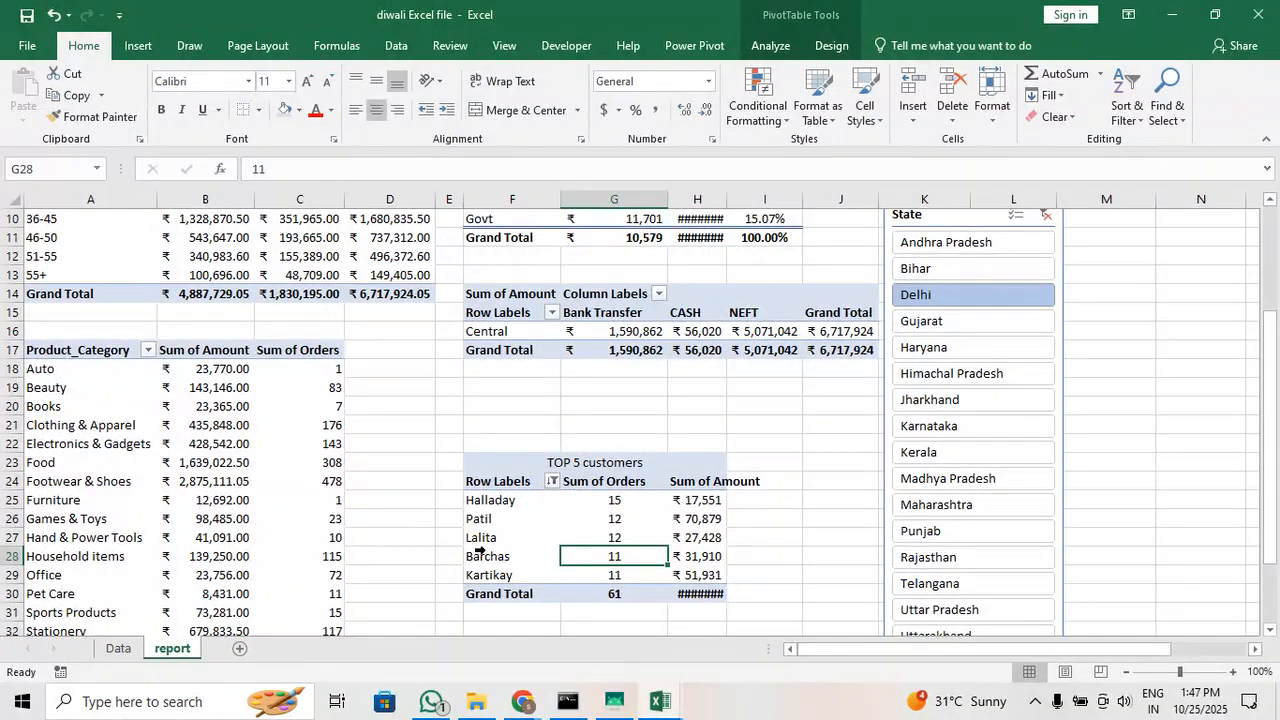
scroll(450, 555, up, 3)
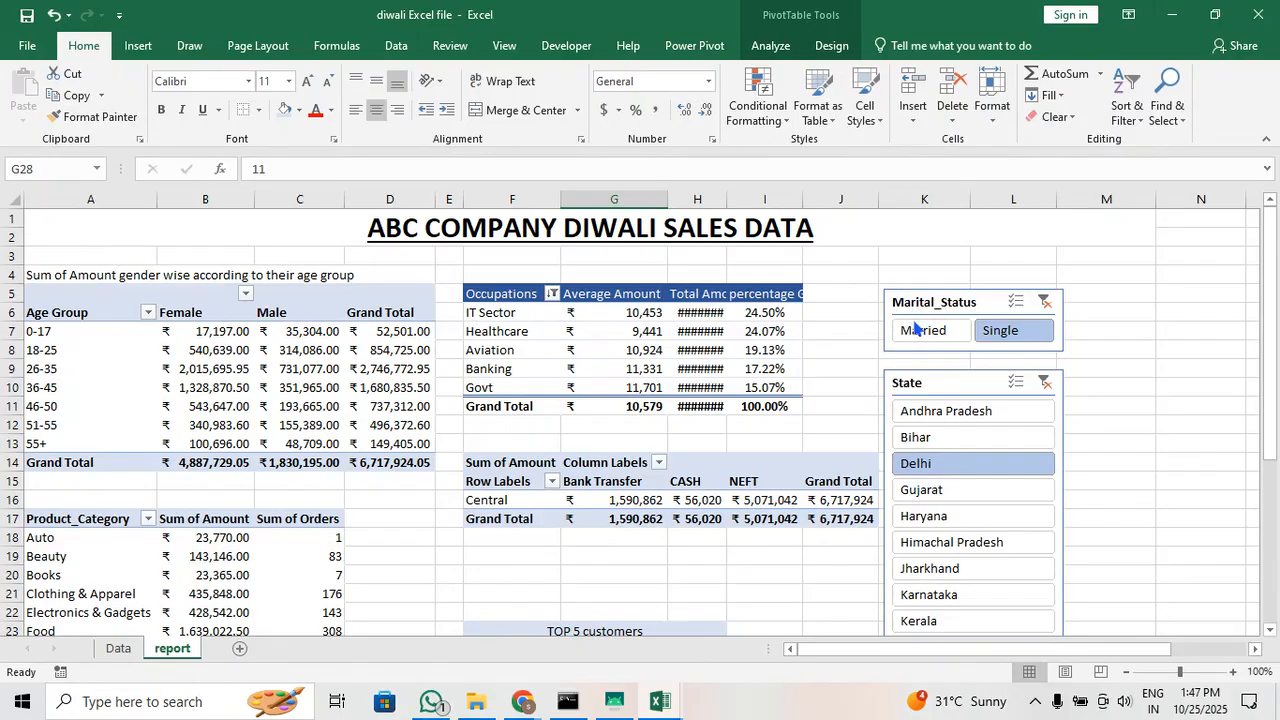
click(922, 330)
click(1042, 303)
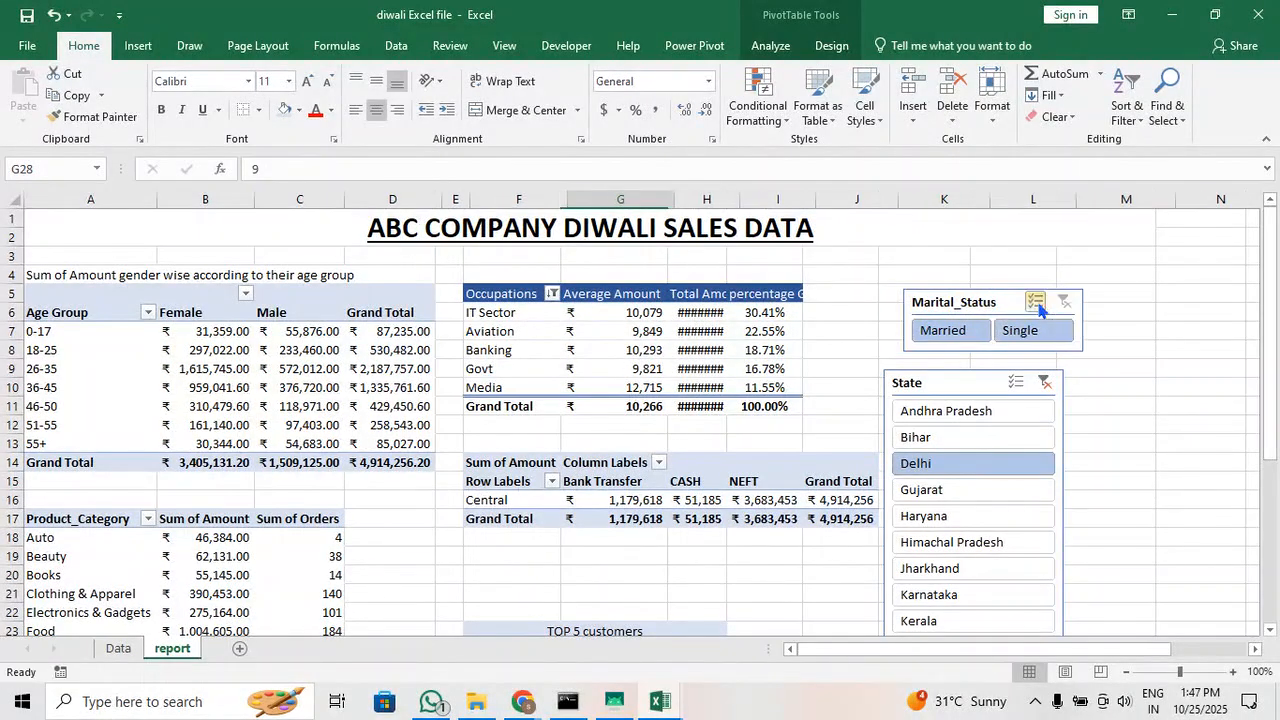
click(1064, 383)
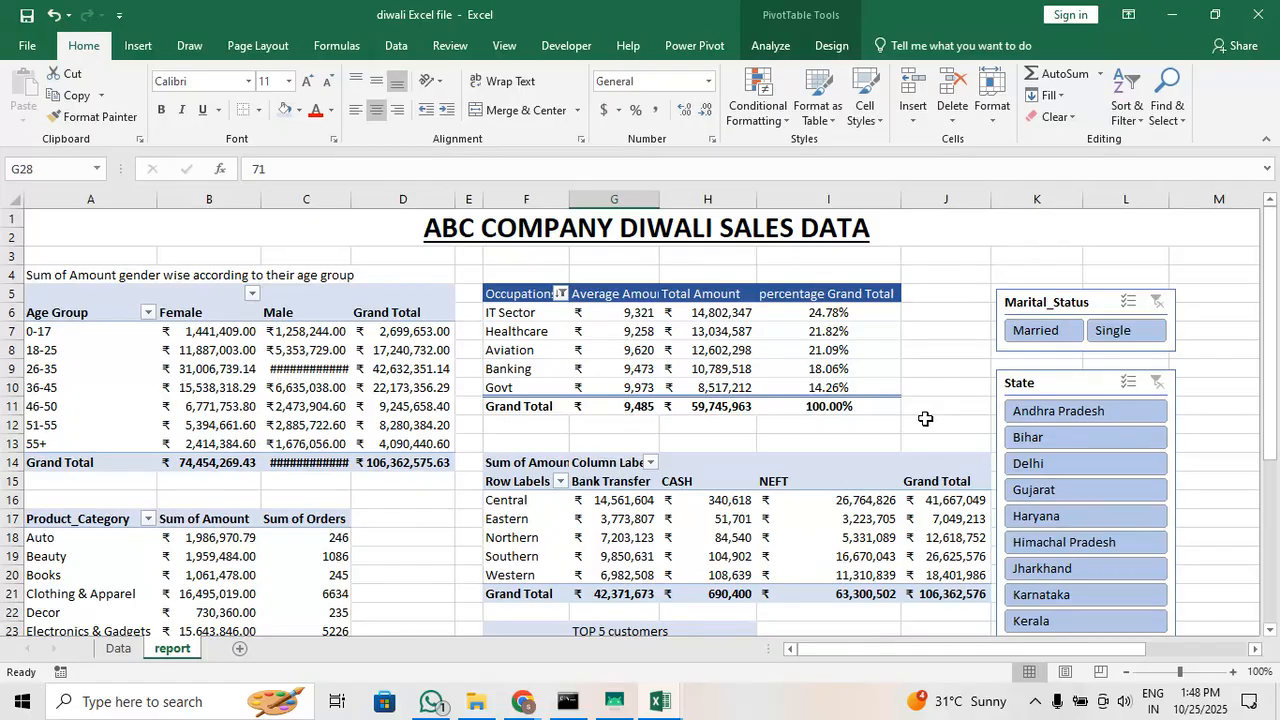
Widen column C until the Male amounts in the age group table fit in full
drag(210, 333, 312, 448)
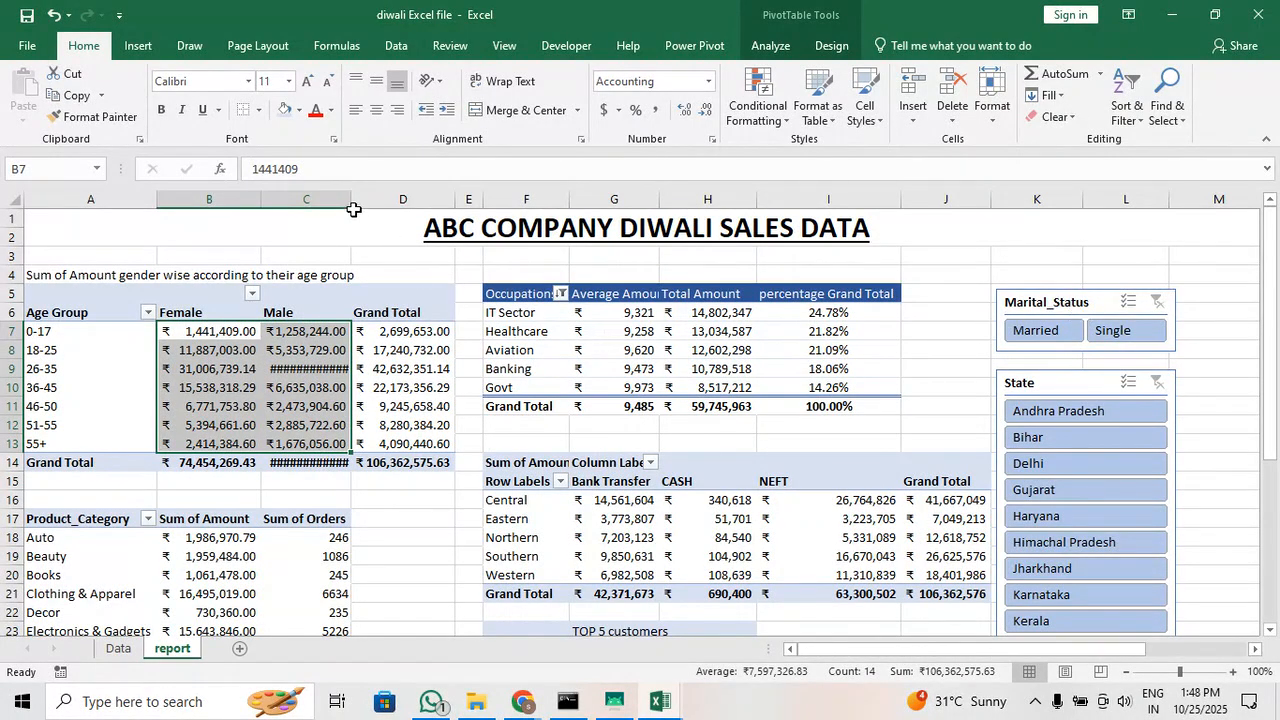
drag(351, 206, 363, 206)
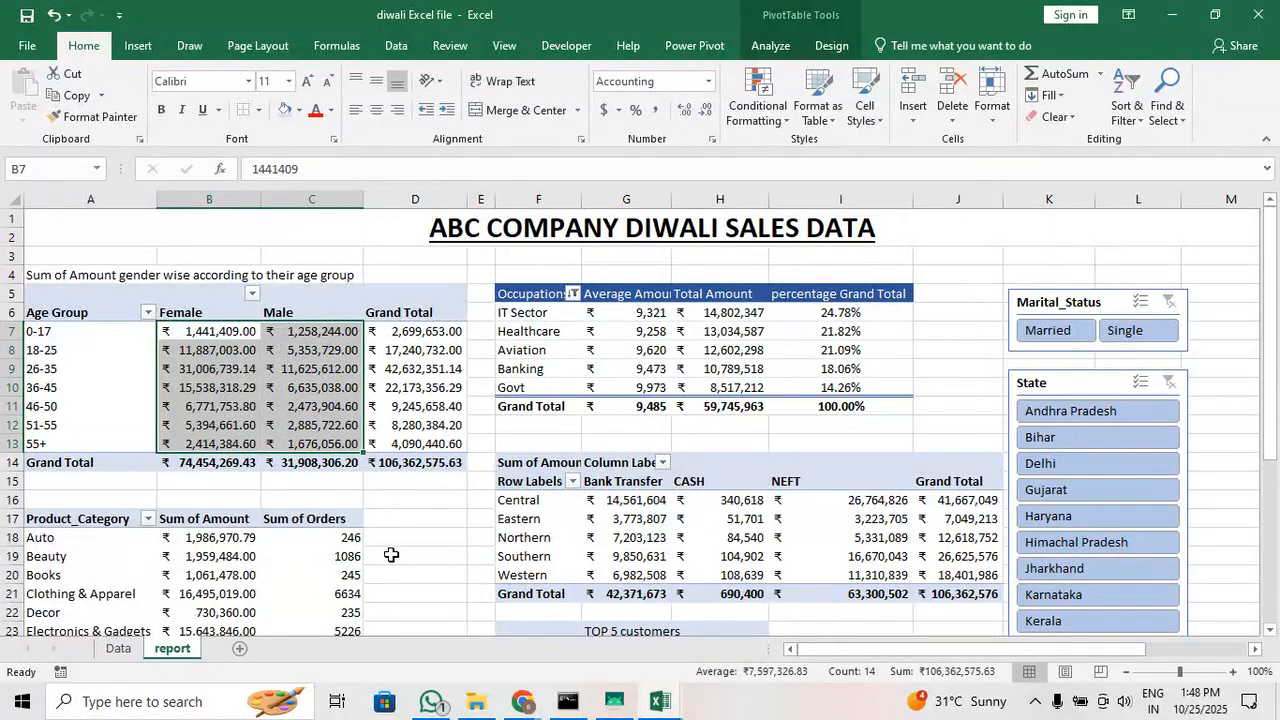
click(390, 555)
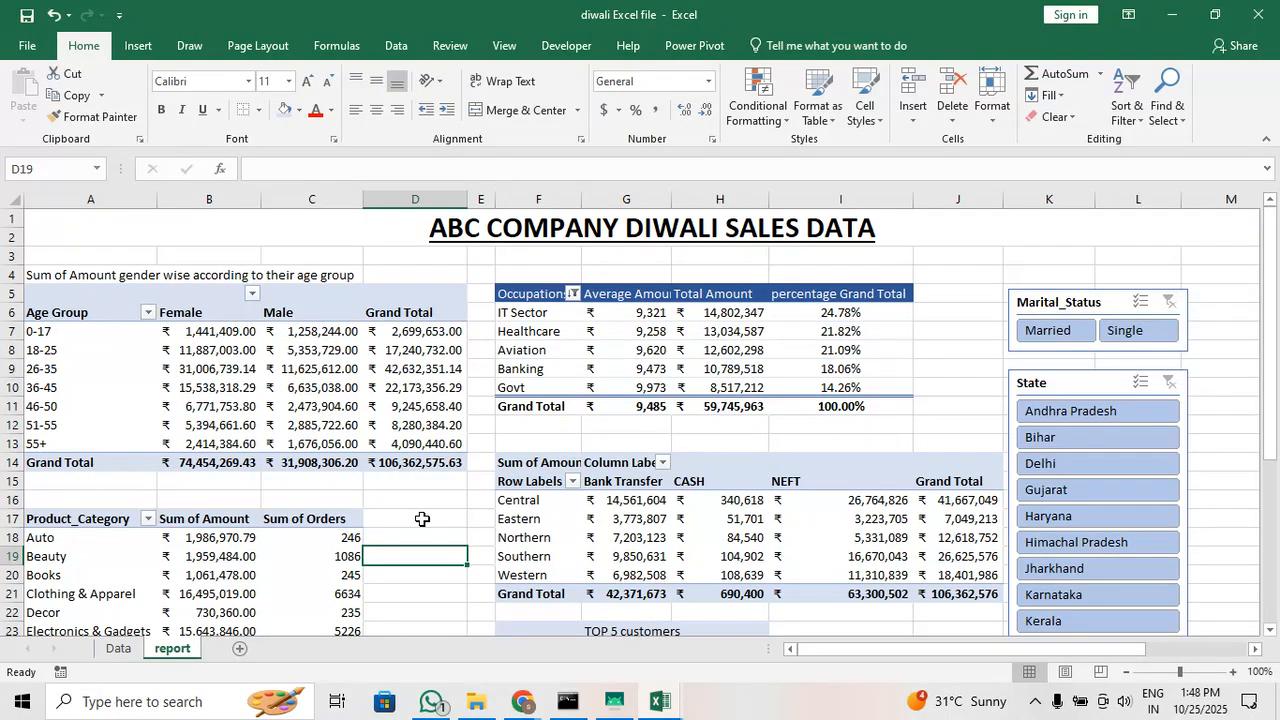
Examine the Sum of Orders values in the TOP 5 customers table by selecting G25:G29
scroll(410, 505, down, 4)
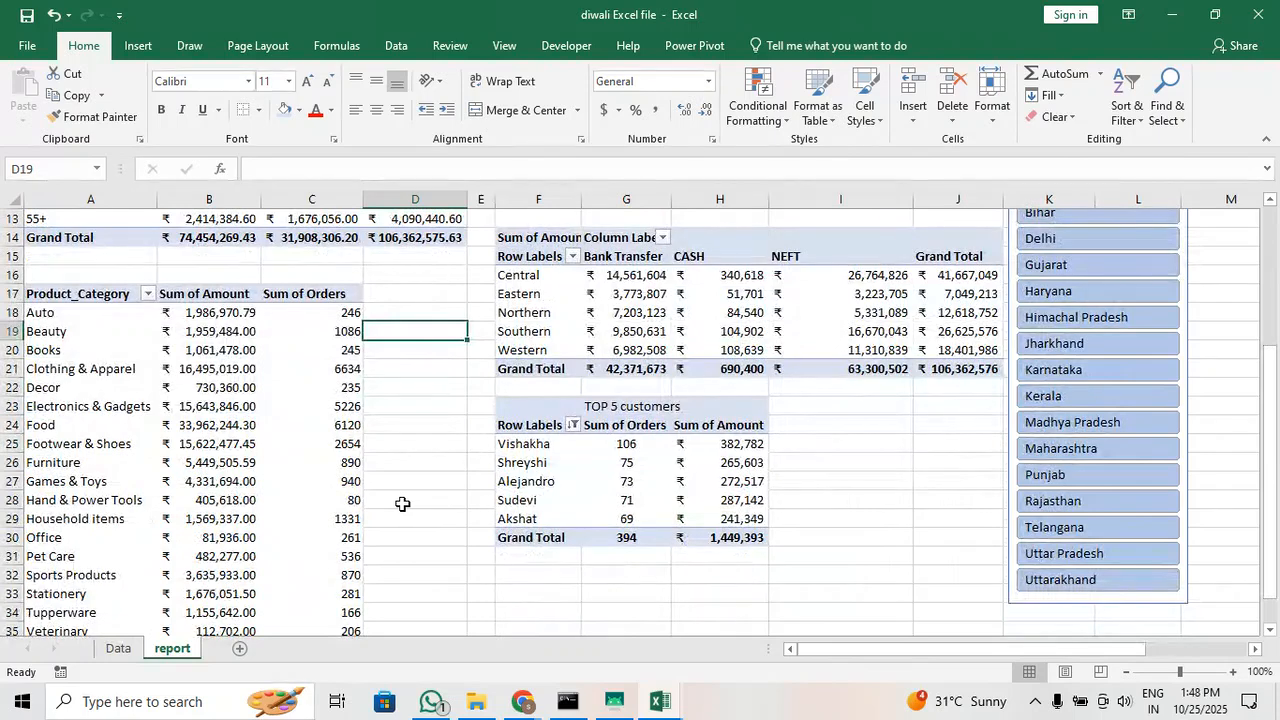
drag(618, 447, 622, 517)
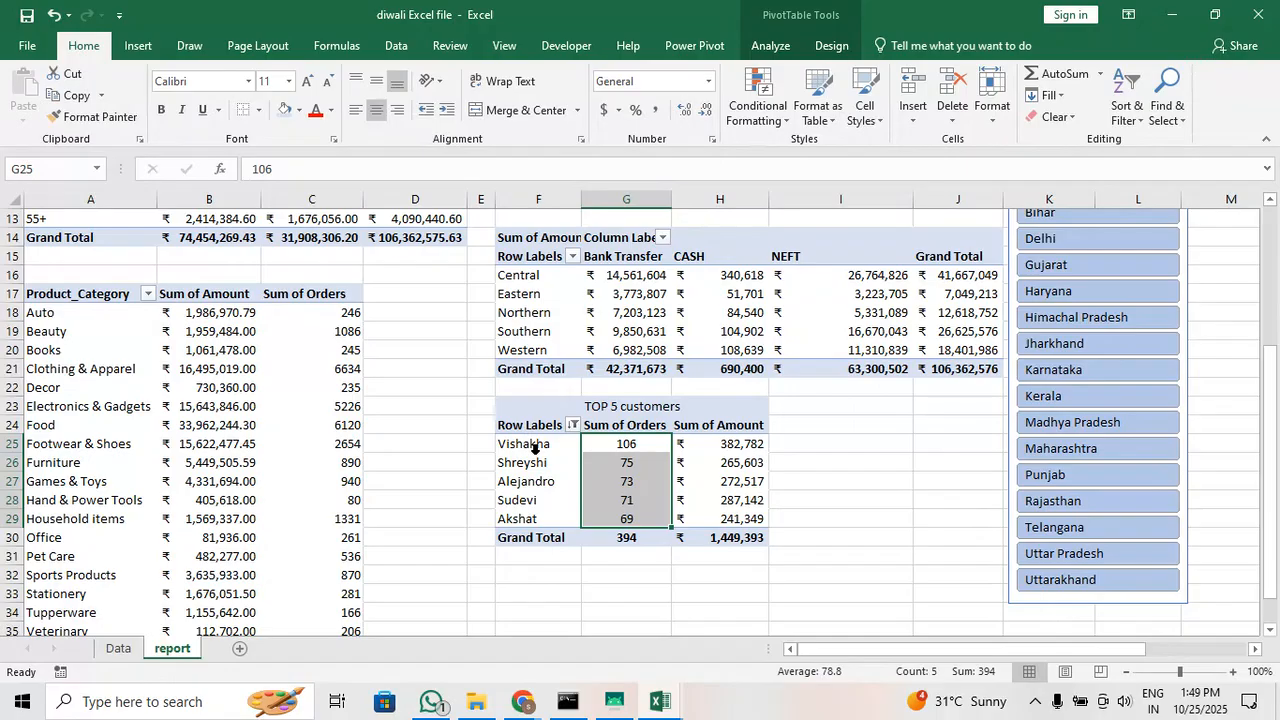
Review the report from the title to the TOP 5 customers table, and select F4:I4 above the occupations table
scroll(535, 447, up, 2)
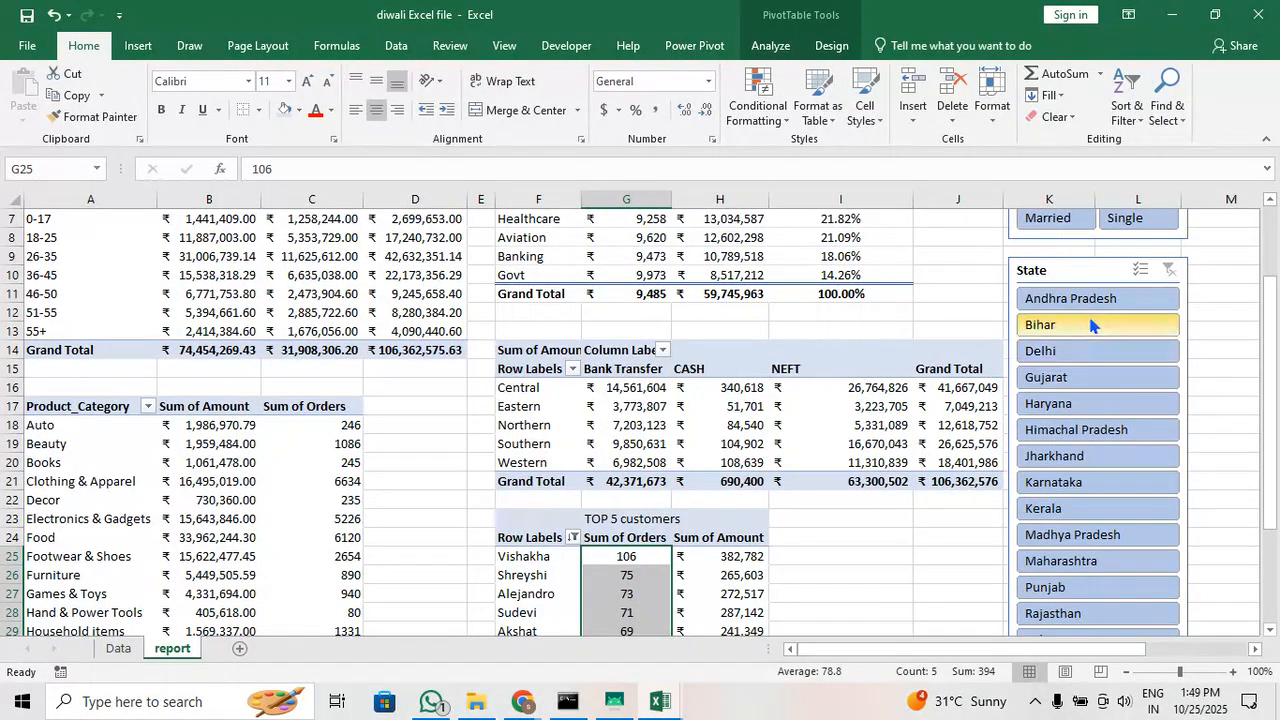
scroll(1090, 325, up, 2)
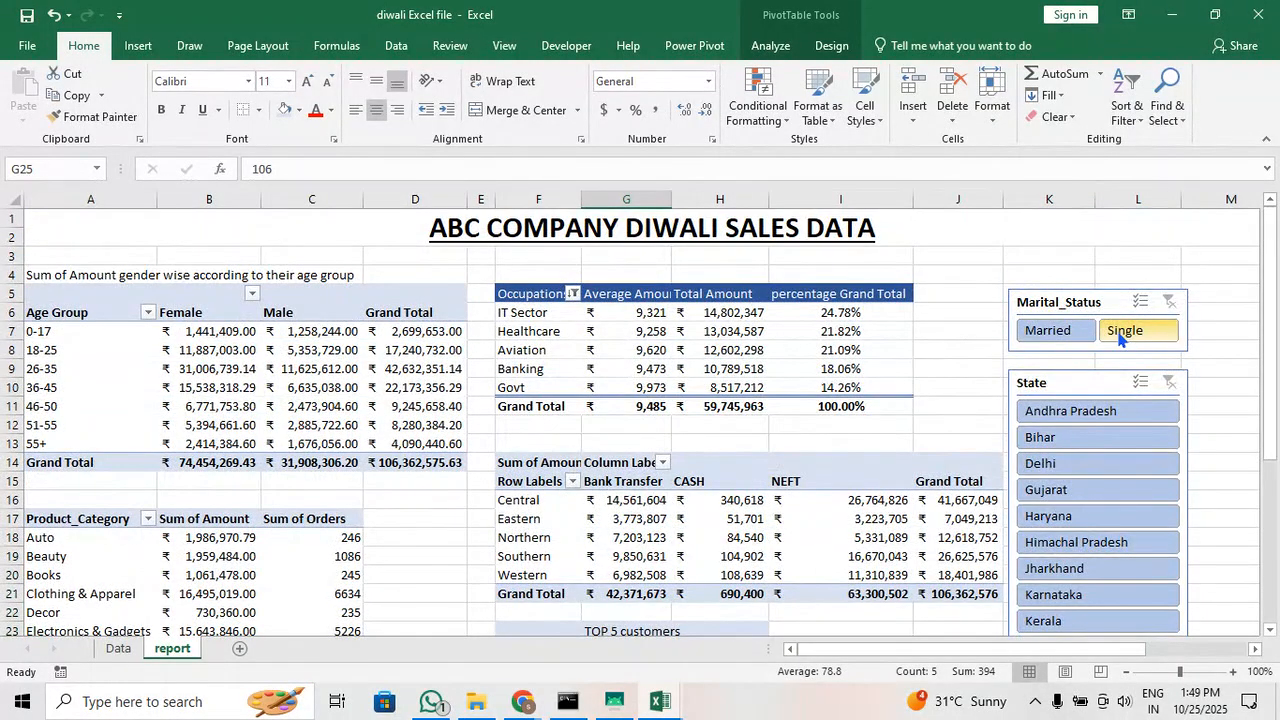
scroll(929, 434, down, 4)
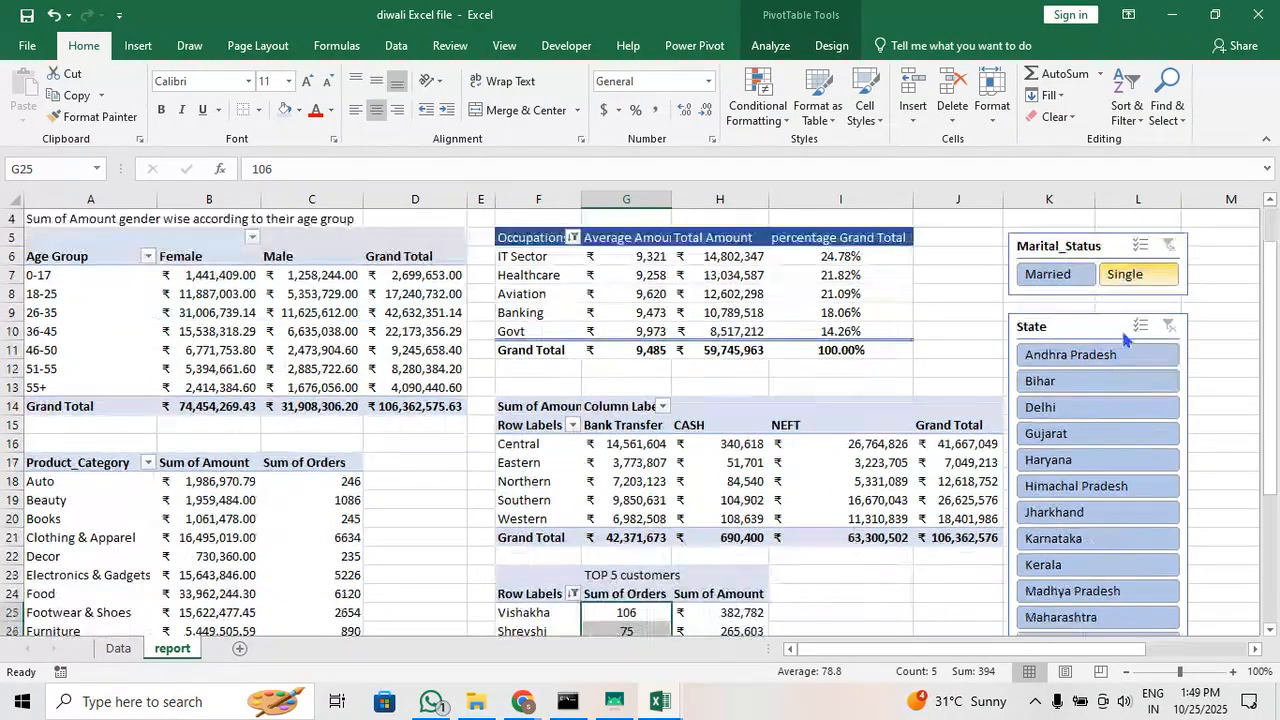
click(830, 463)
scroll(830, 463, up, 4)
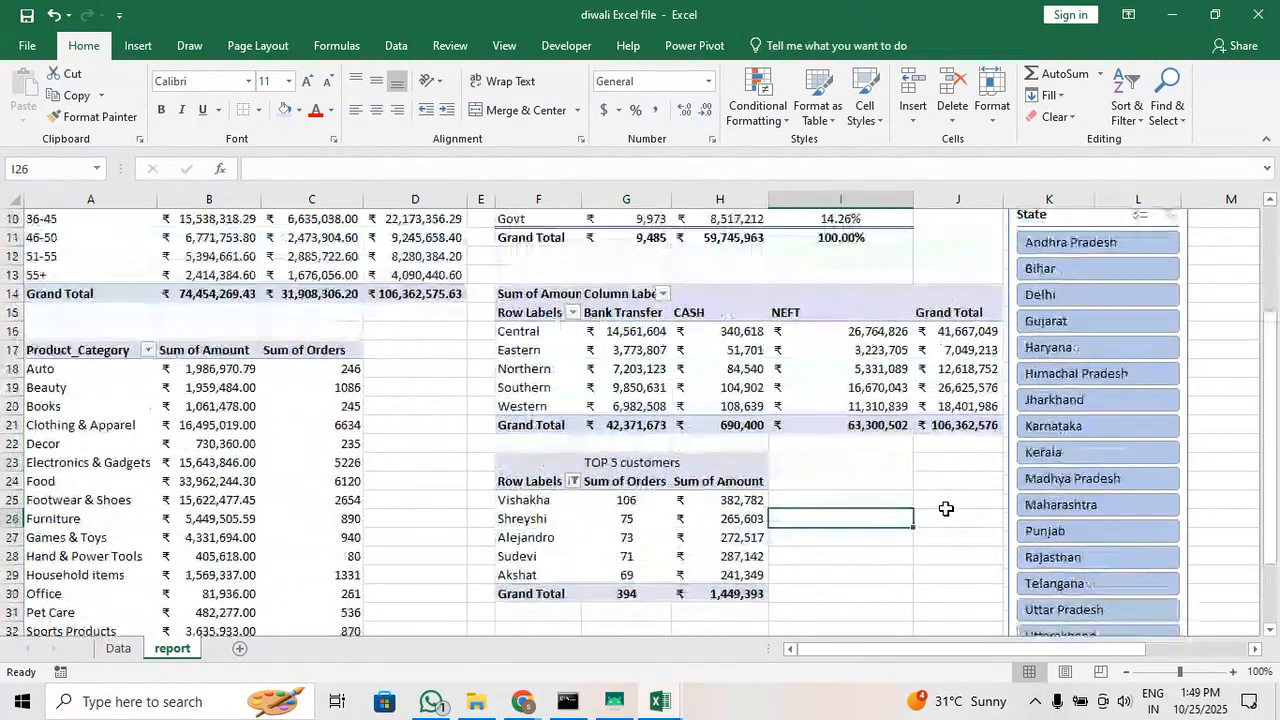
click(957, 424)
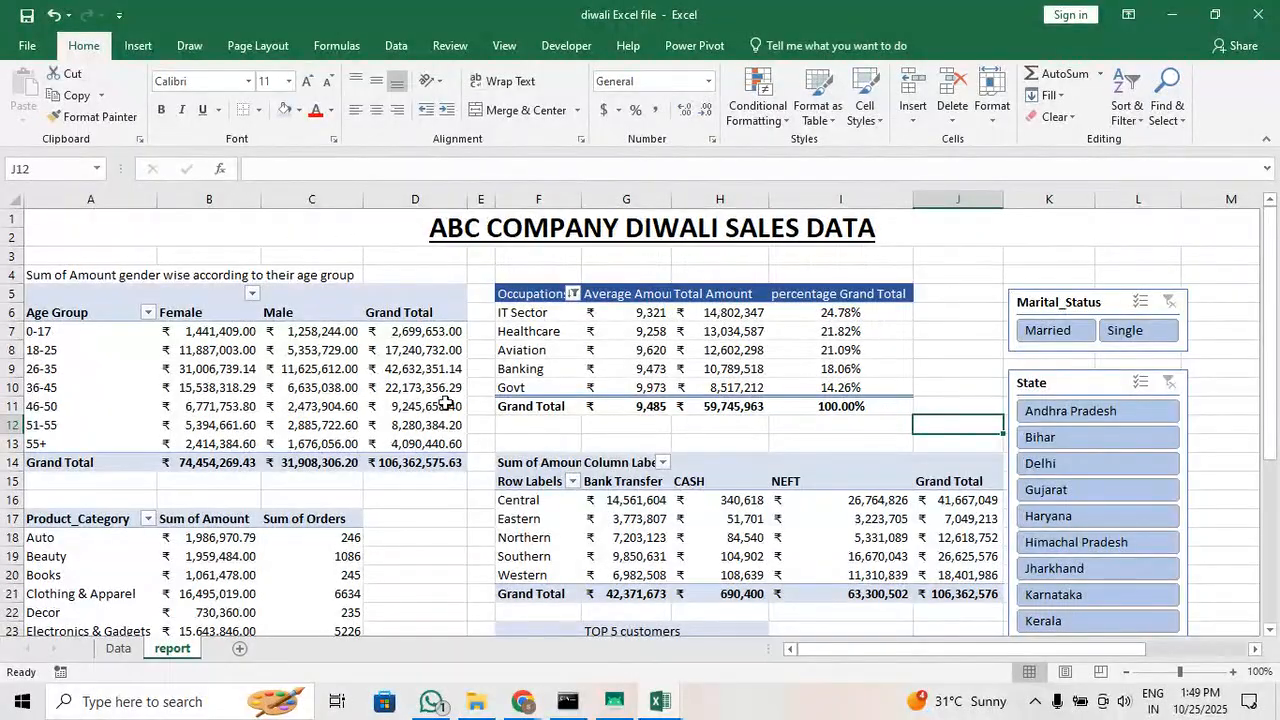
click(527, 280)
drag(527, 280, 910, 280)
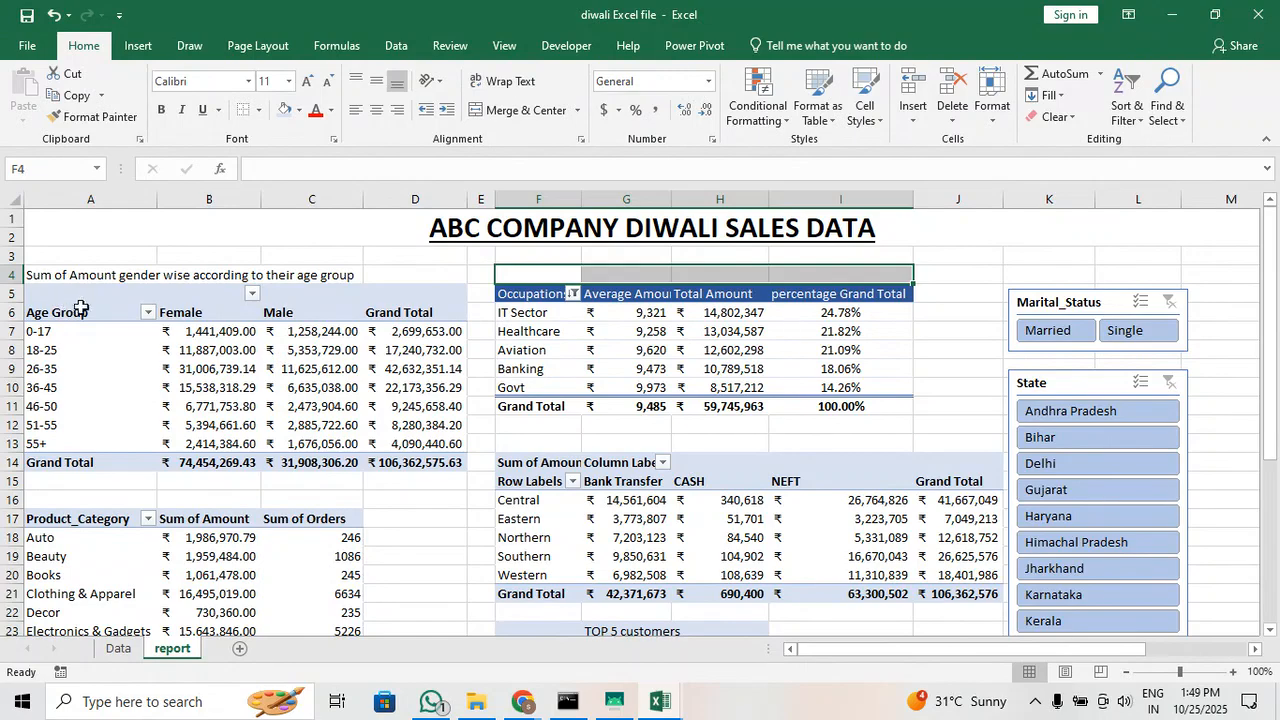
Try orange and gray styles on the State slicer, and give the State and Marital_Status slicers the light-blue style from the Dark group
click(1030, 388)
click(768, 47)
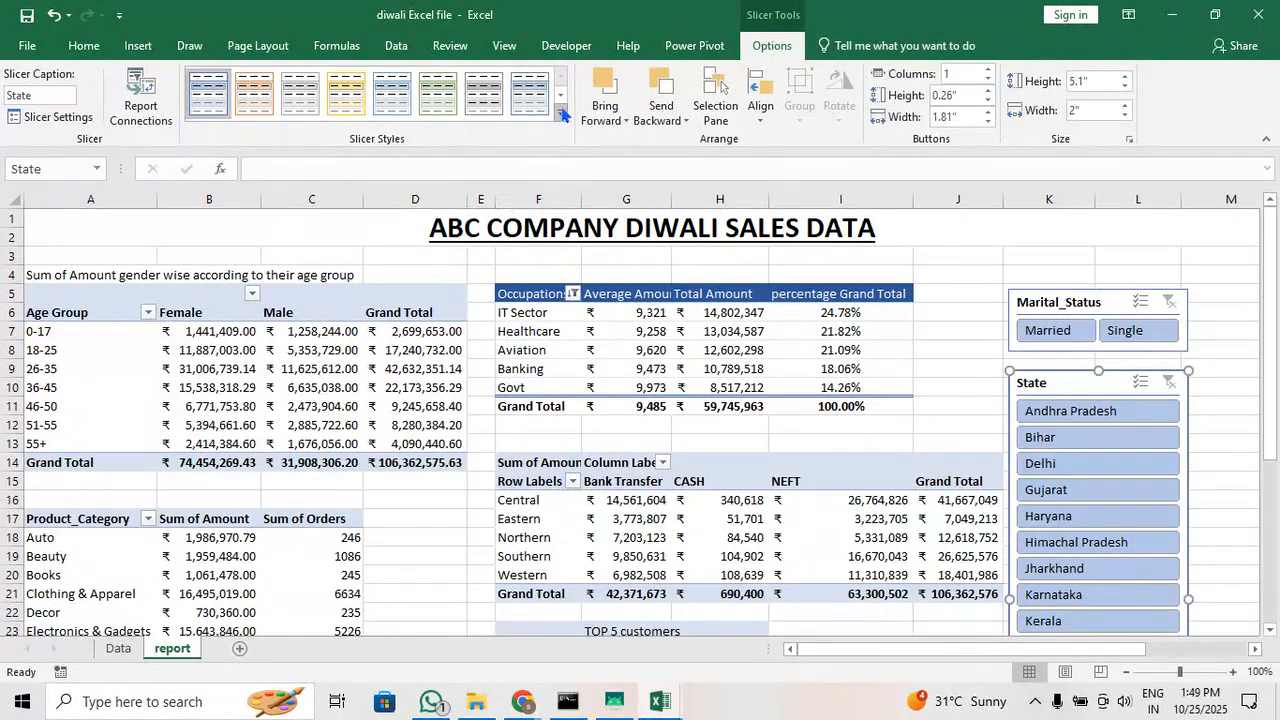
click(560, 114)
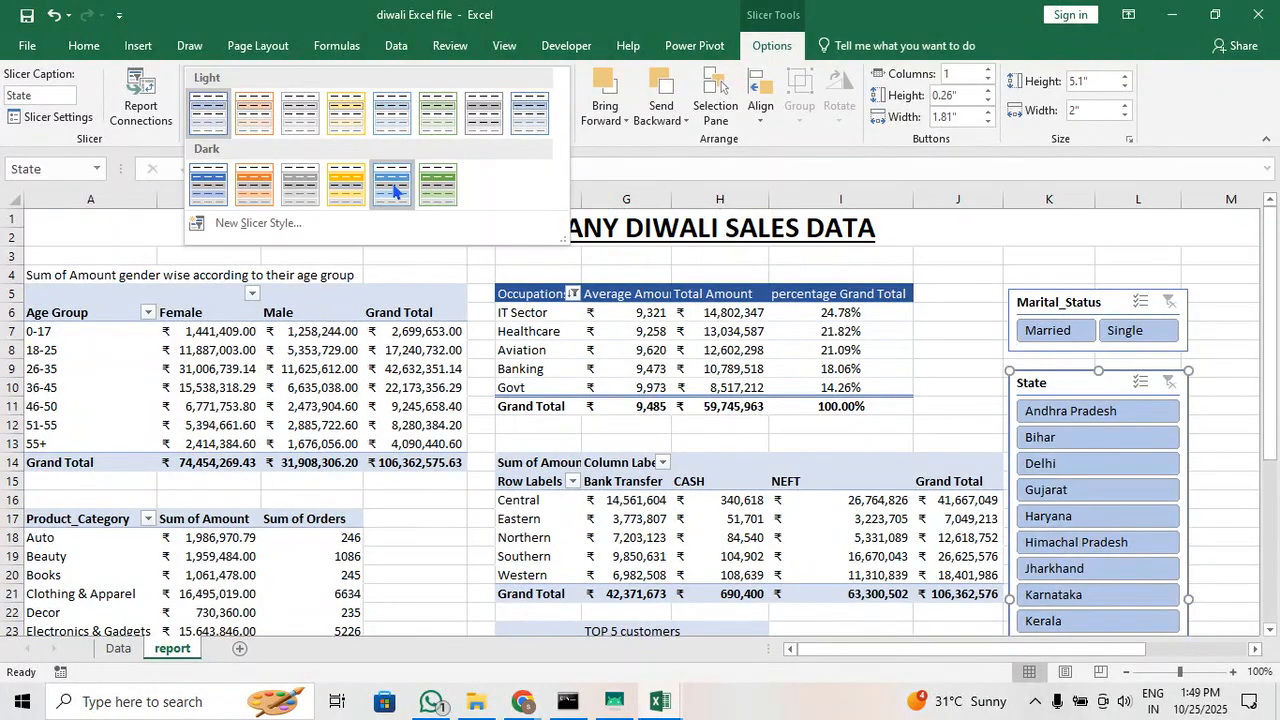
click(530, 114)
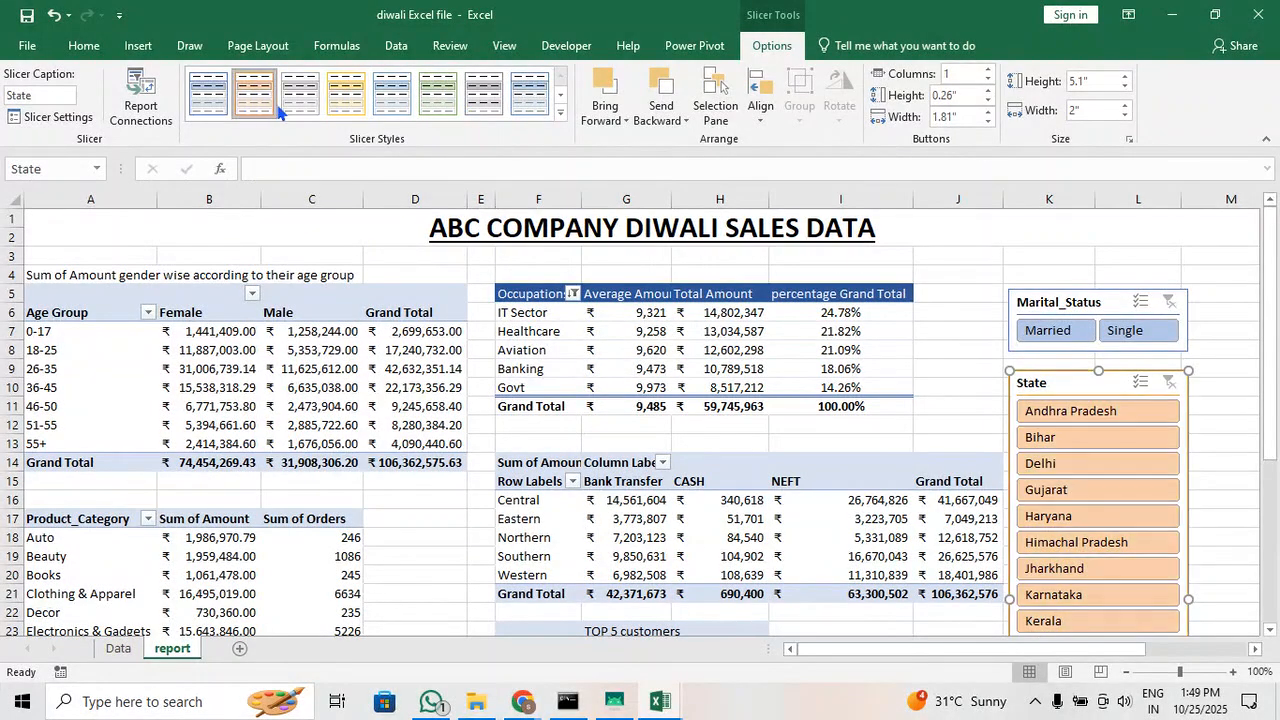
click(560, 112)
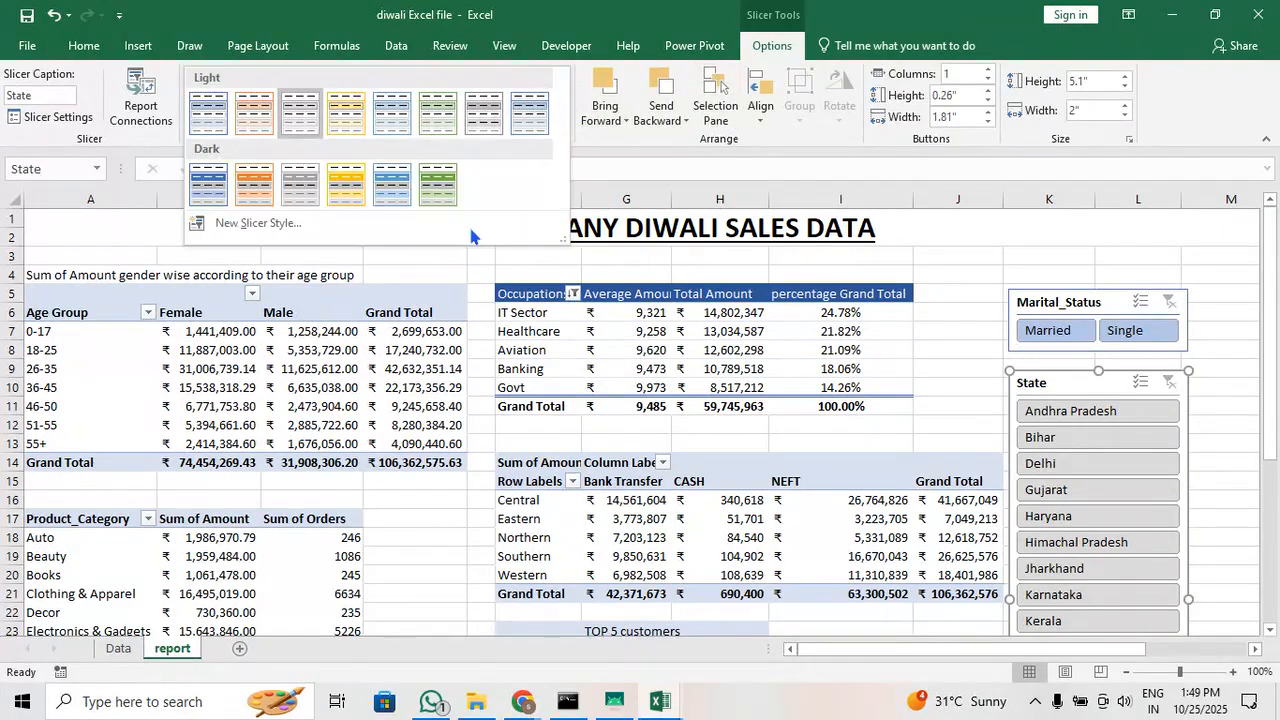
click(292, 197)
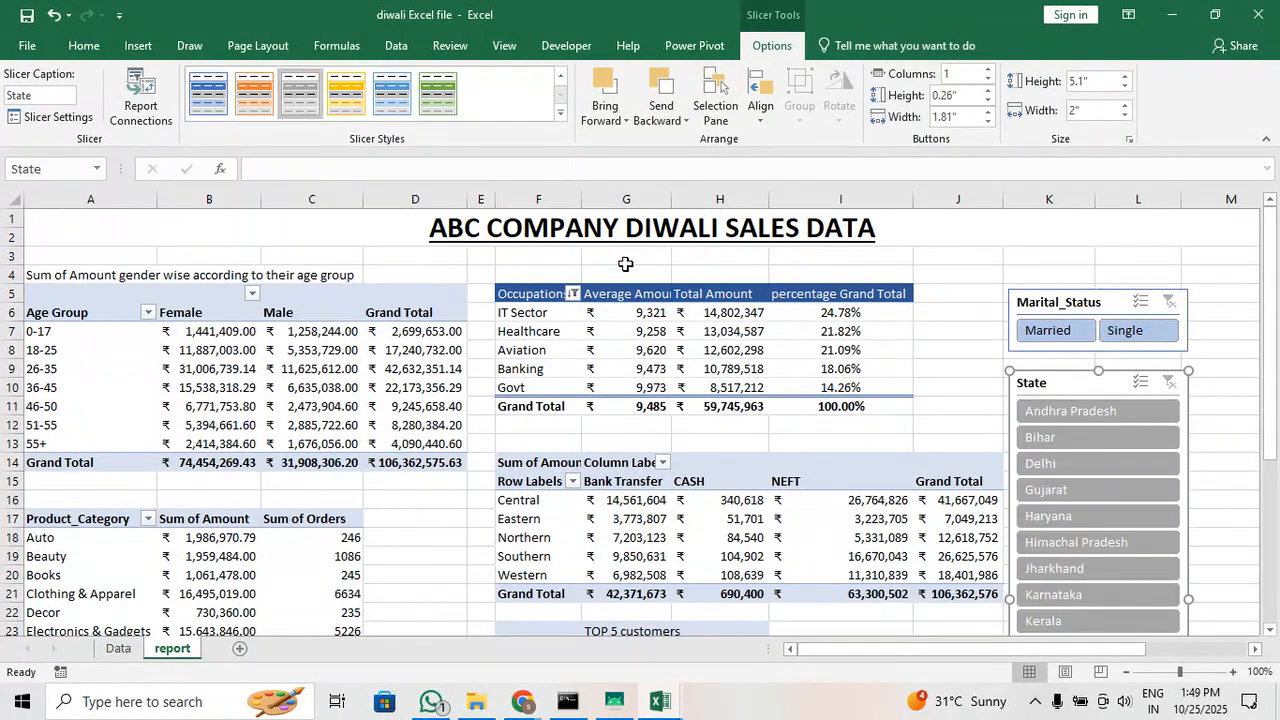
click(404, 104)
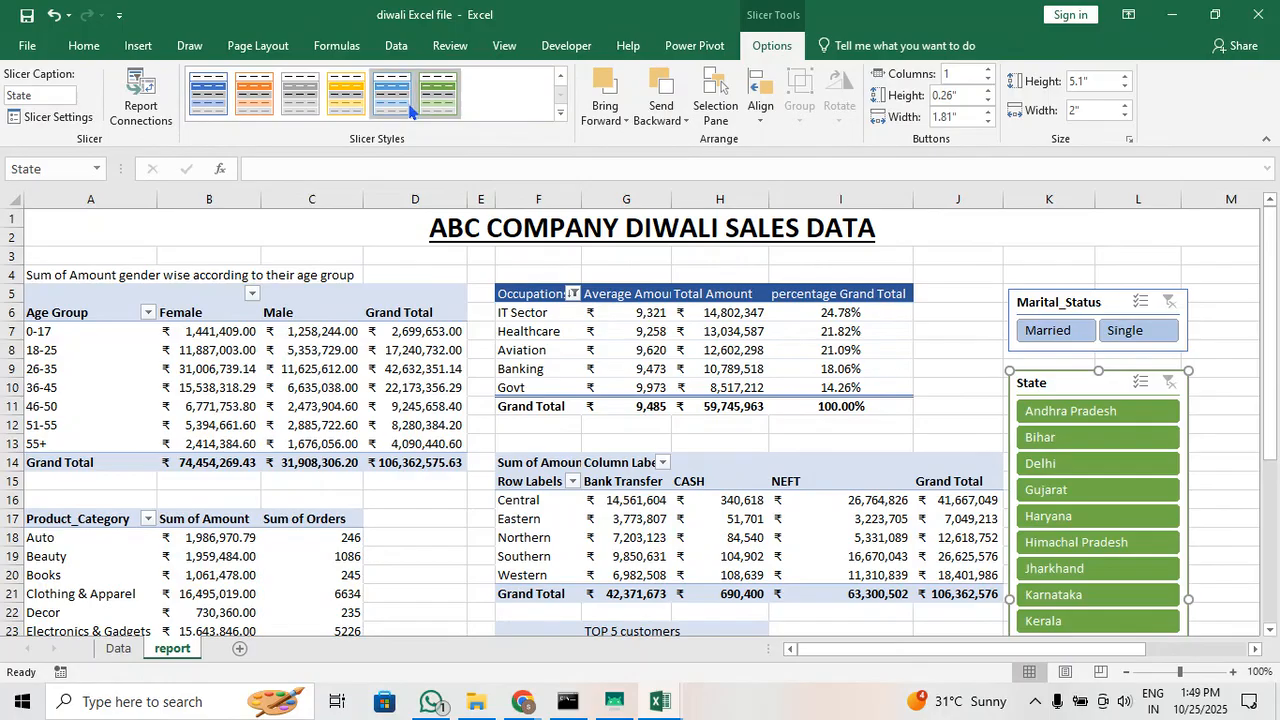
click(1050, 300)
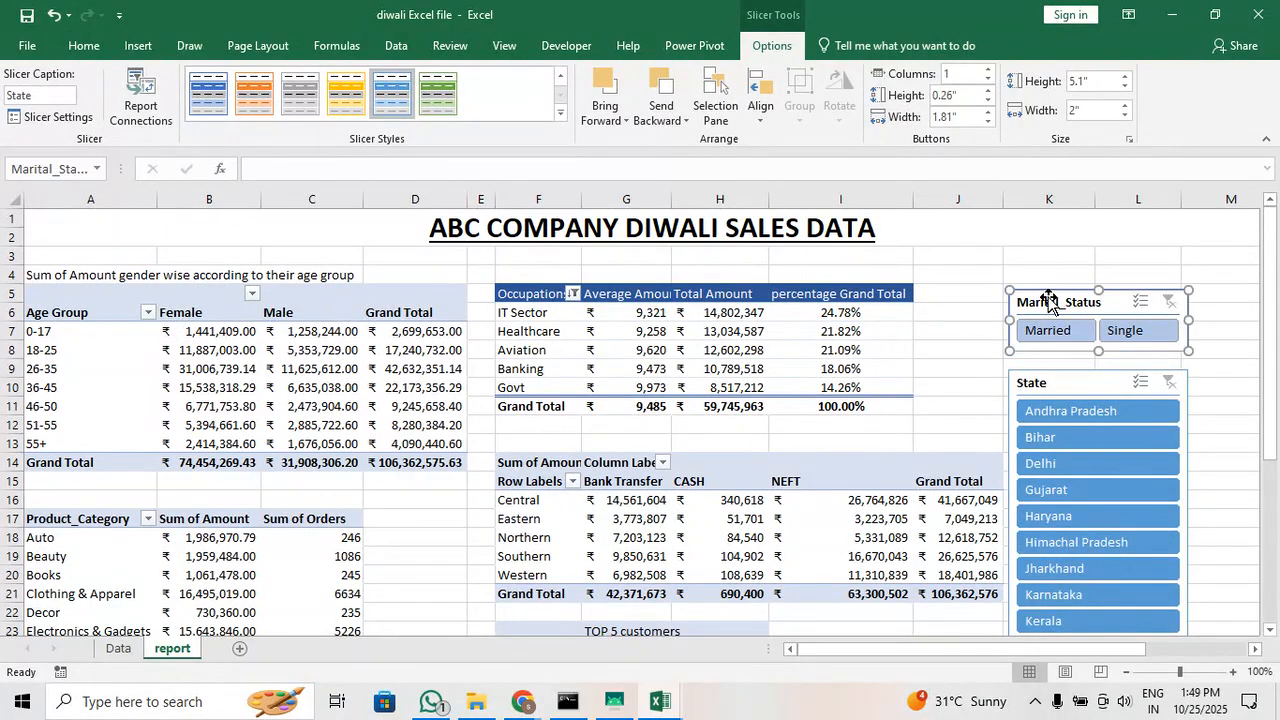
click(977, 320)
Examine how the report splits across pages in Page Layout view, and return to Normal view
scroll(978, 323, down, 2)
scroll(917, 291, down, 1)
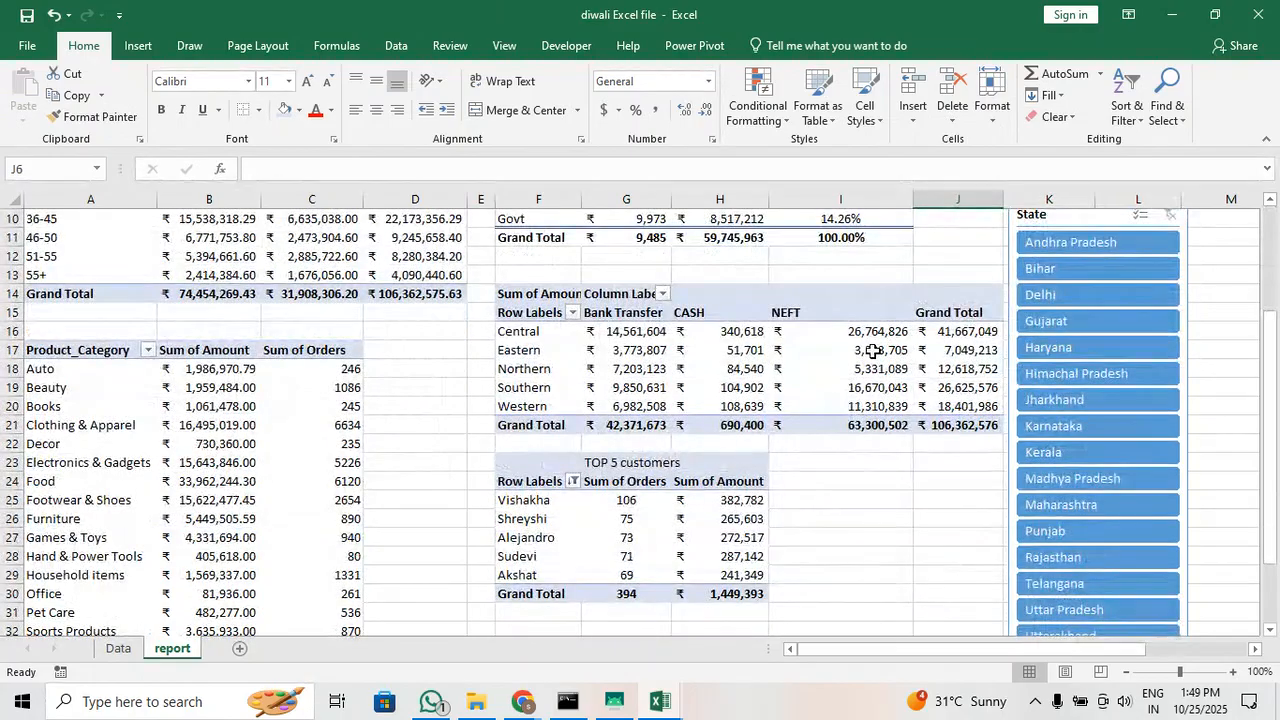
scroll(860, 343, down, 3)
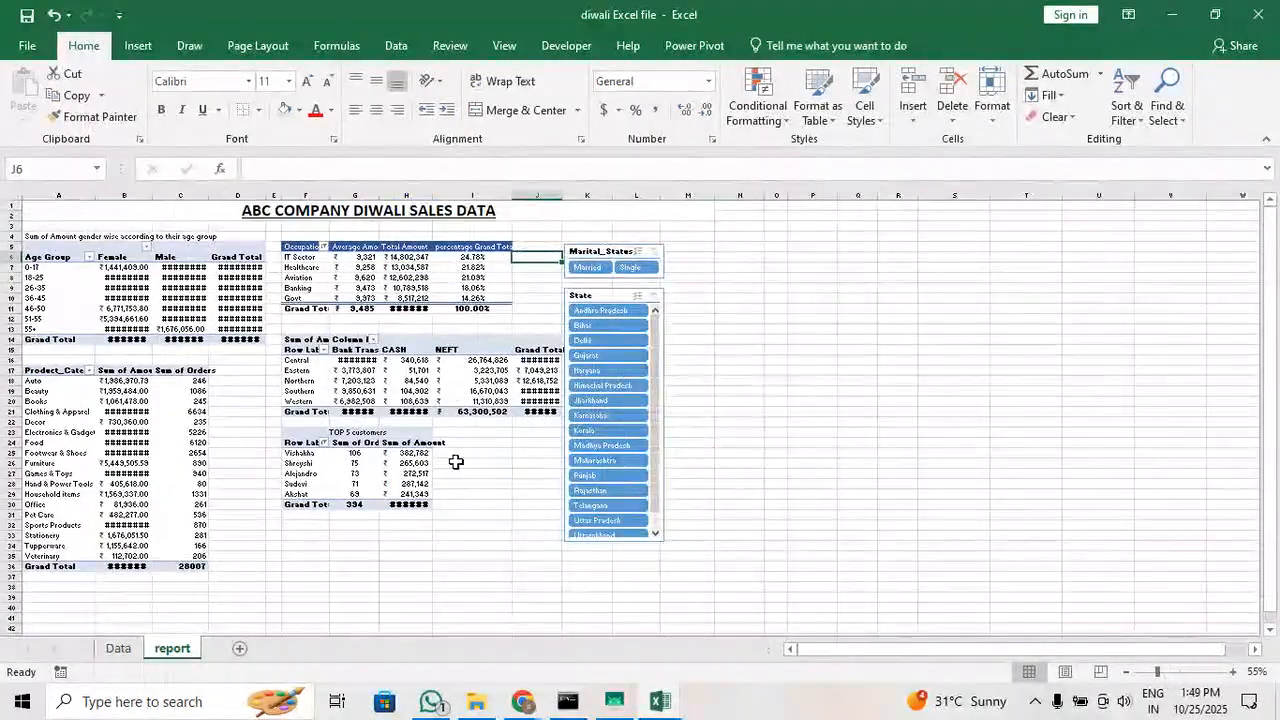
scroll(456, 462, up, 4)
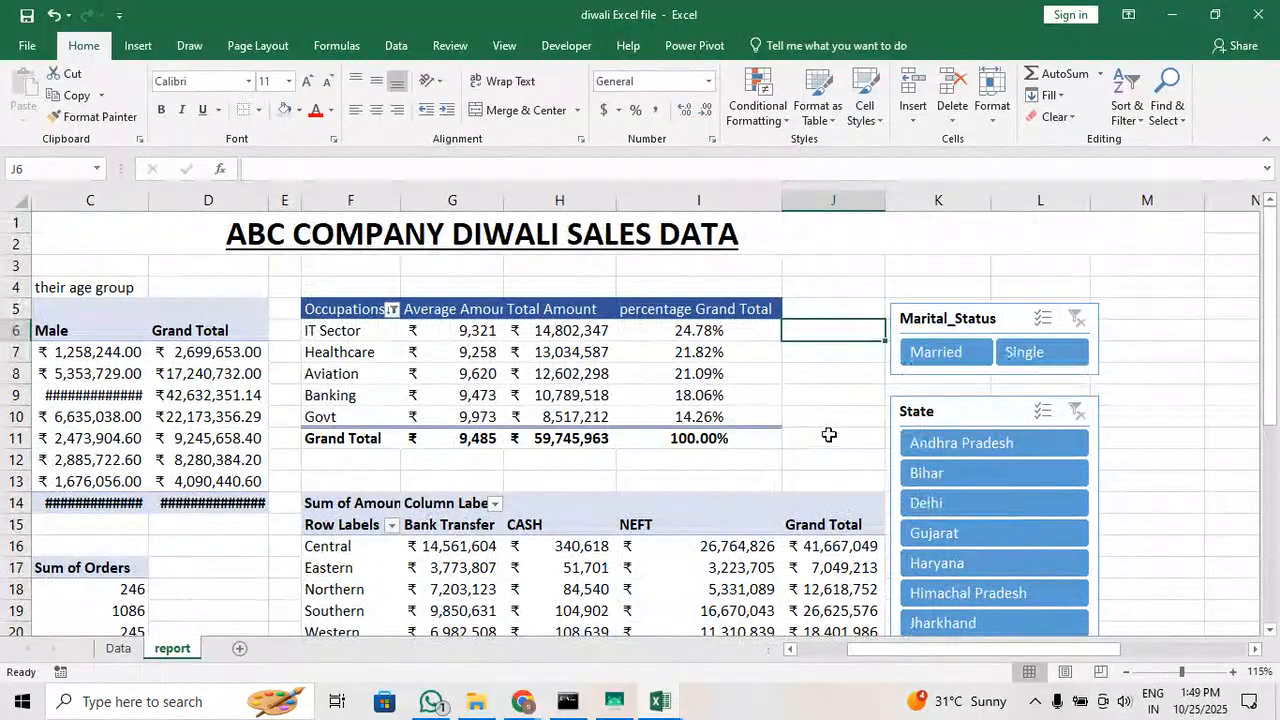
click(1066, 672)
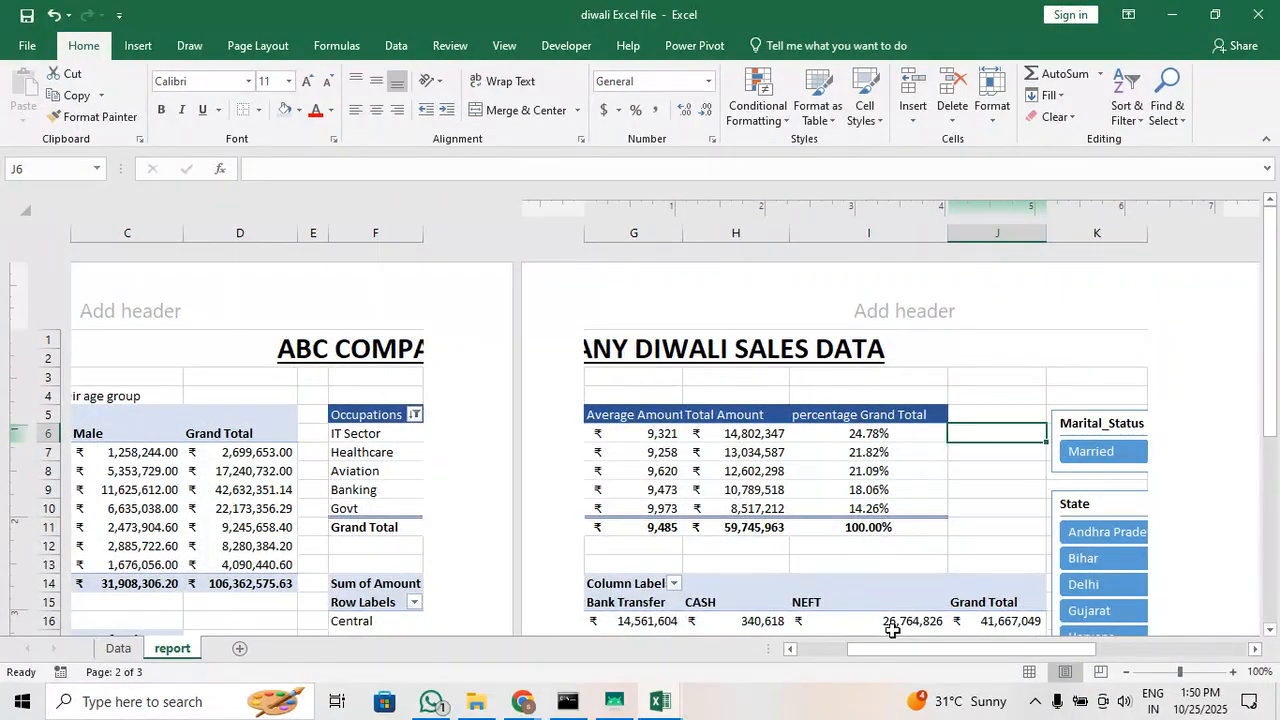
drag(894, 646, 842, 646)
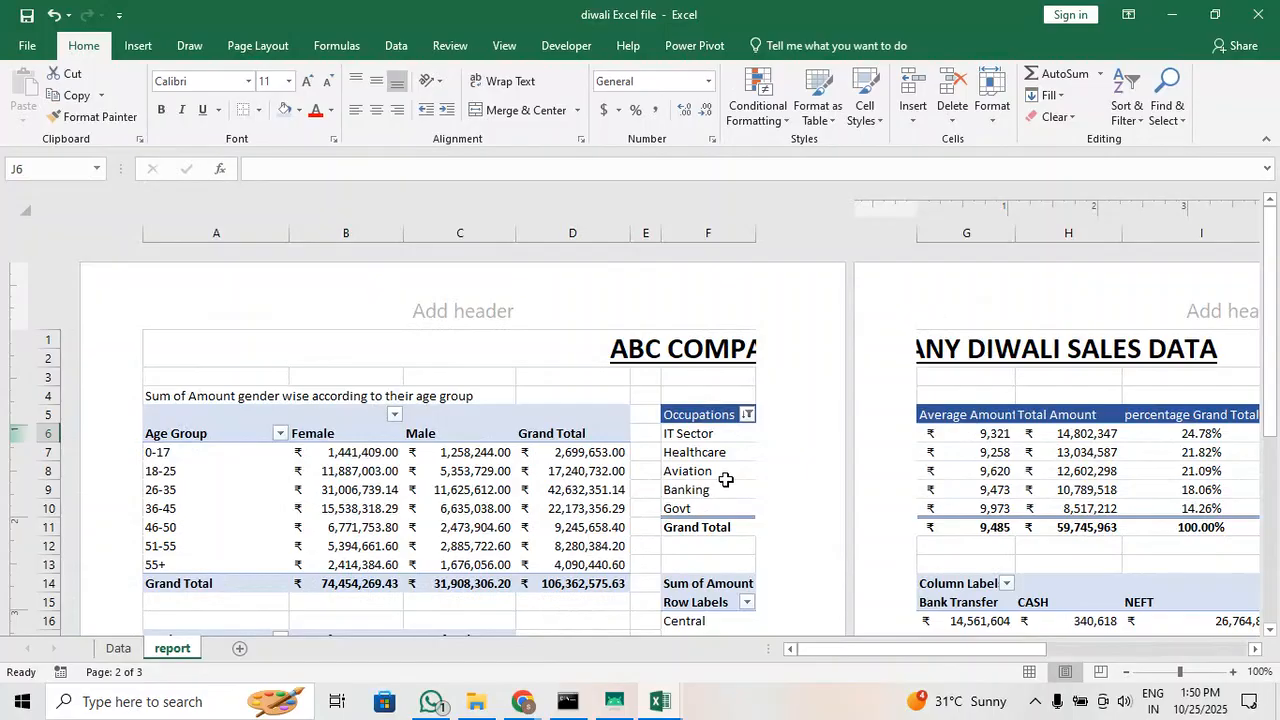
ctrl+scroll(707, 469, down, 1)
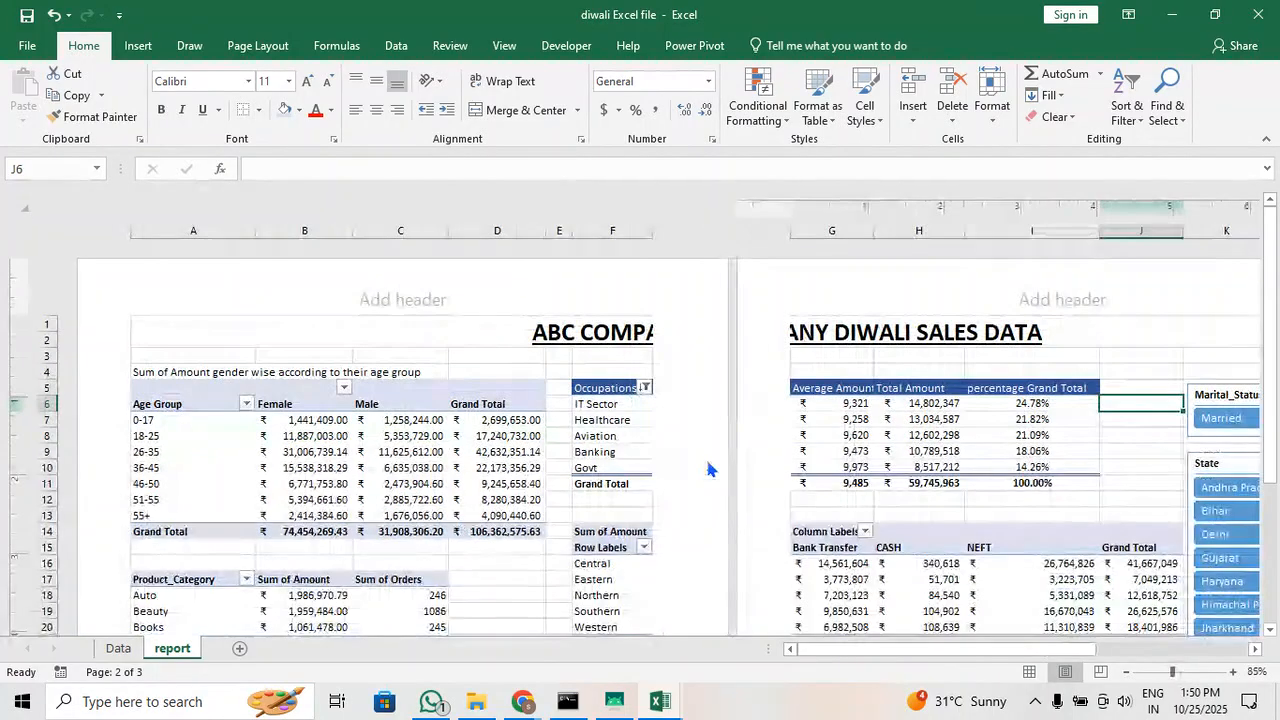
scroll(663, 458, down, 7)
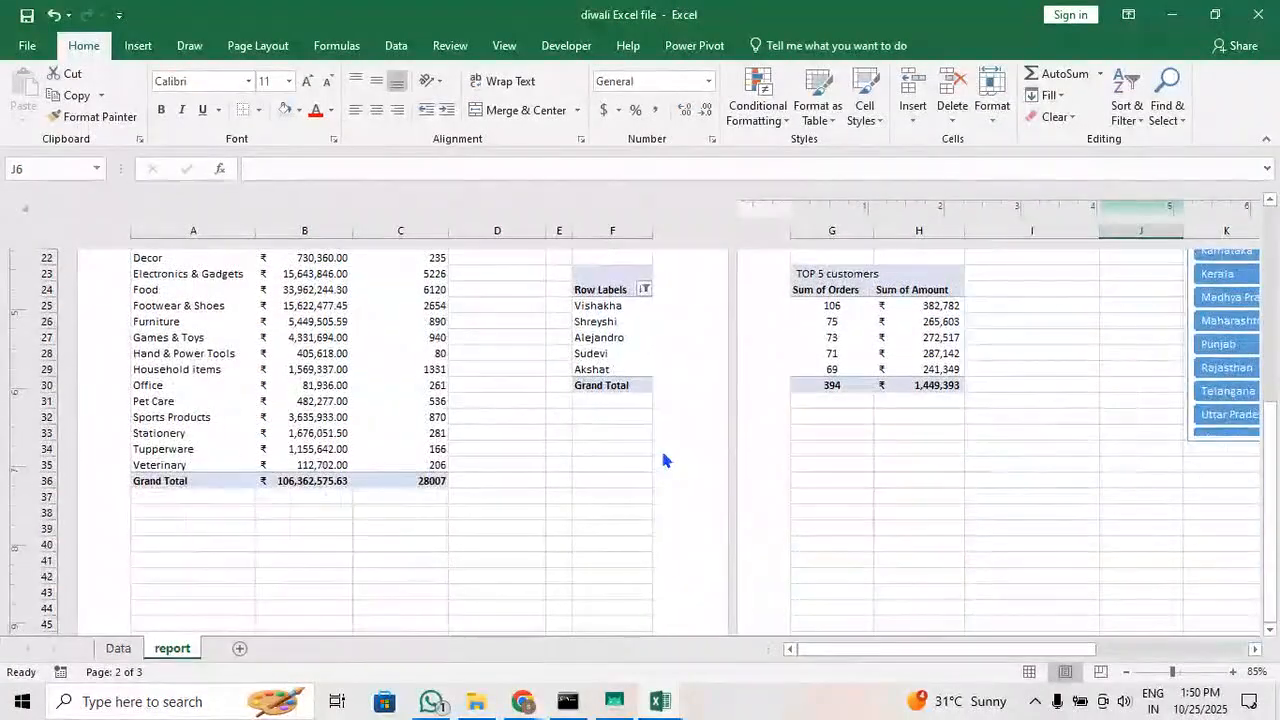
scroll(663, 460, down, 4)
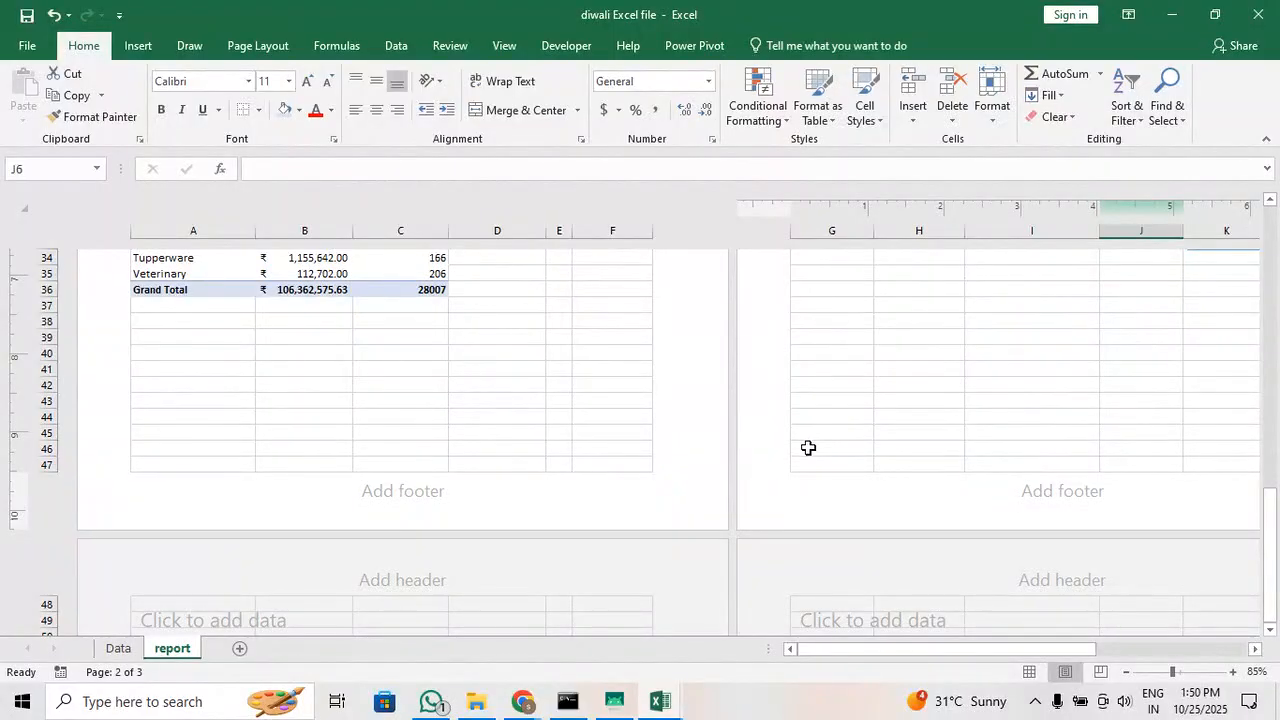
scroll(790, 420, up, 6)
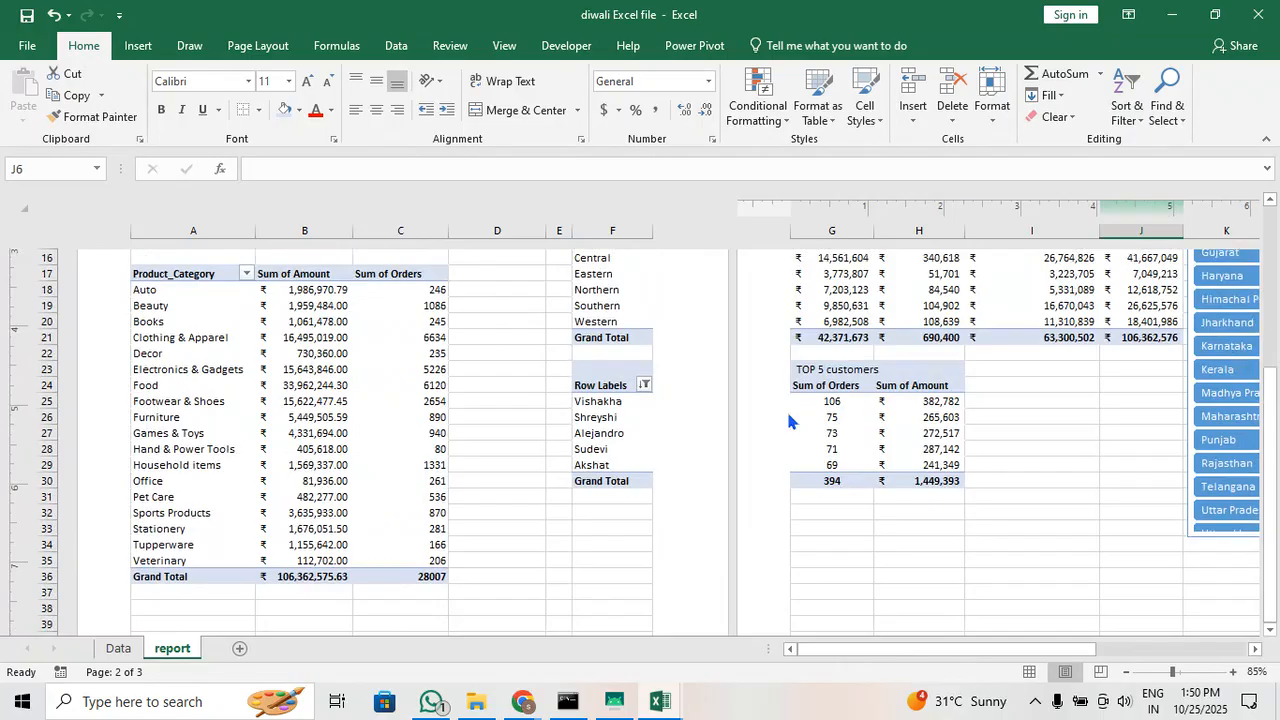
scroll(788, 420, up, 5)
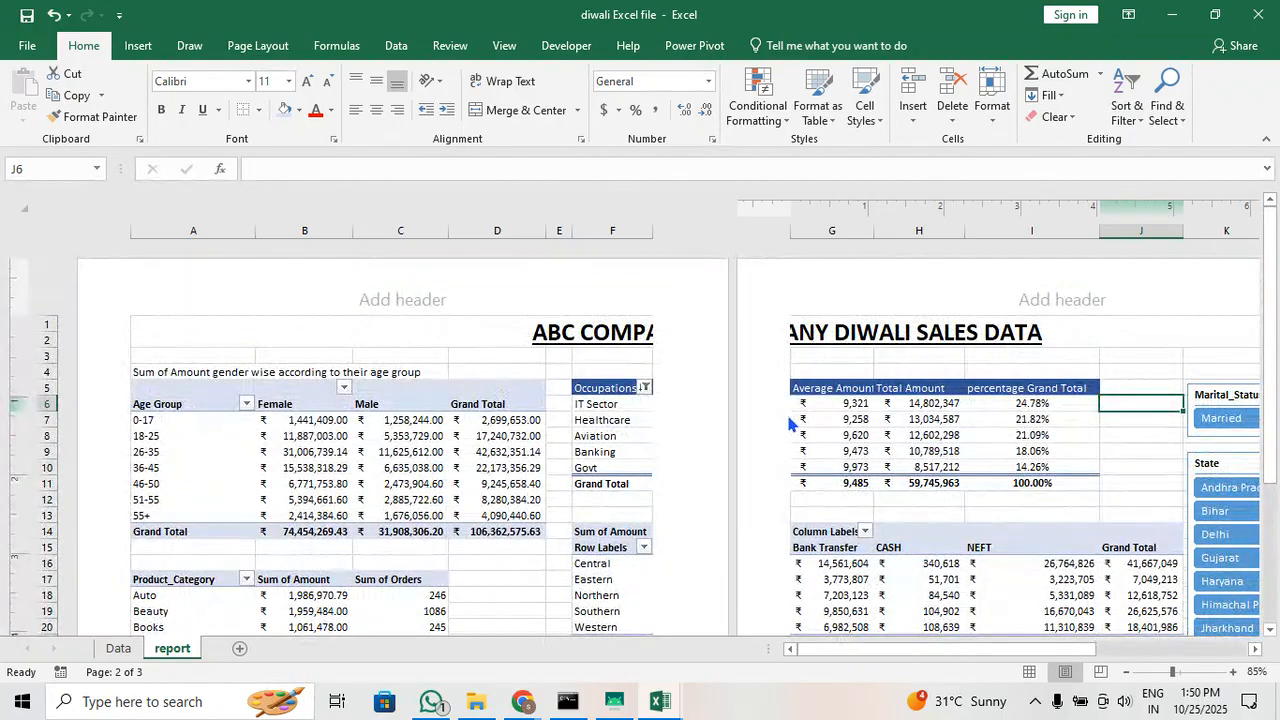
click(1029, 671)
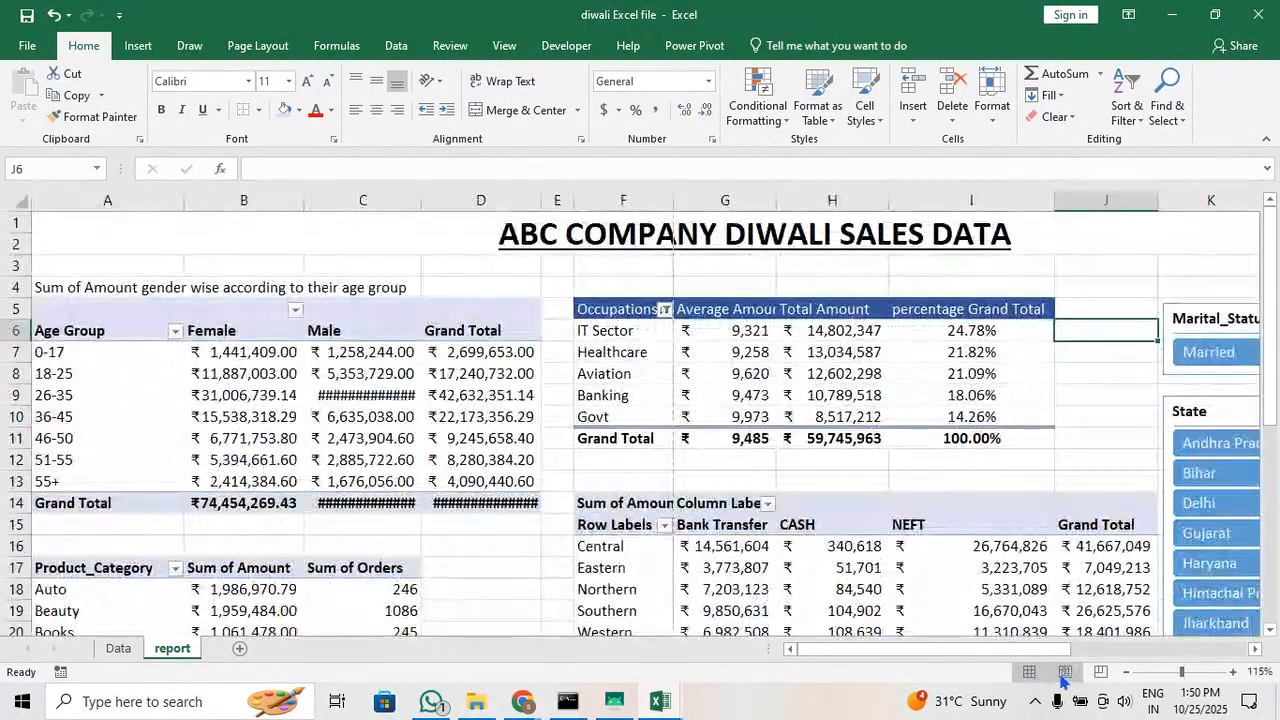
Check in Page Layout view how the page break cuts the occupations table F5:I11, and return to Normal view with E15 selected
click(1064, 672)
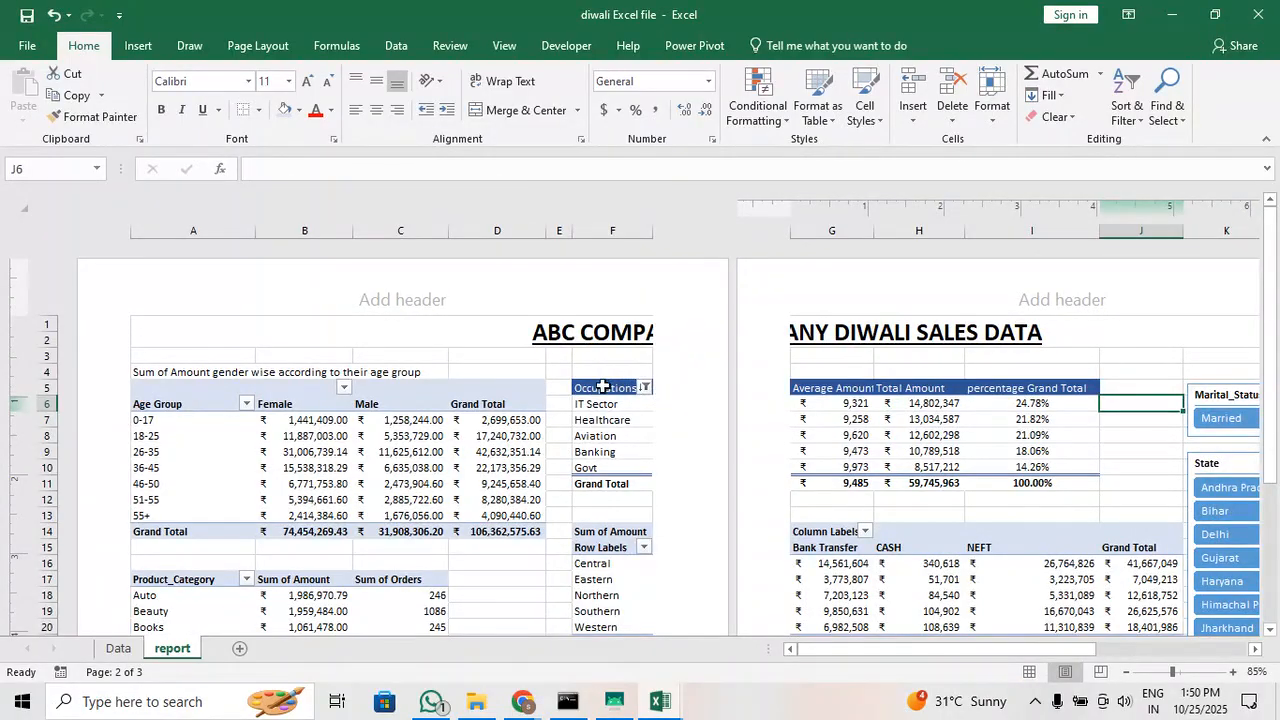
drag(603, 386, 1051, 480)
scroll(563, 474, down, 3)
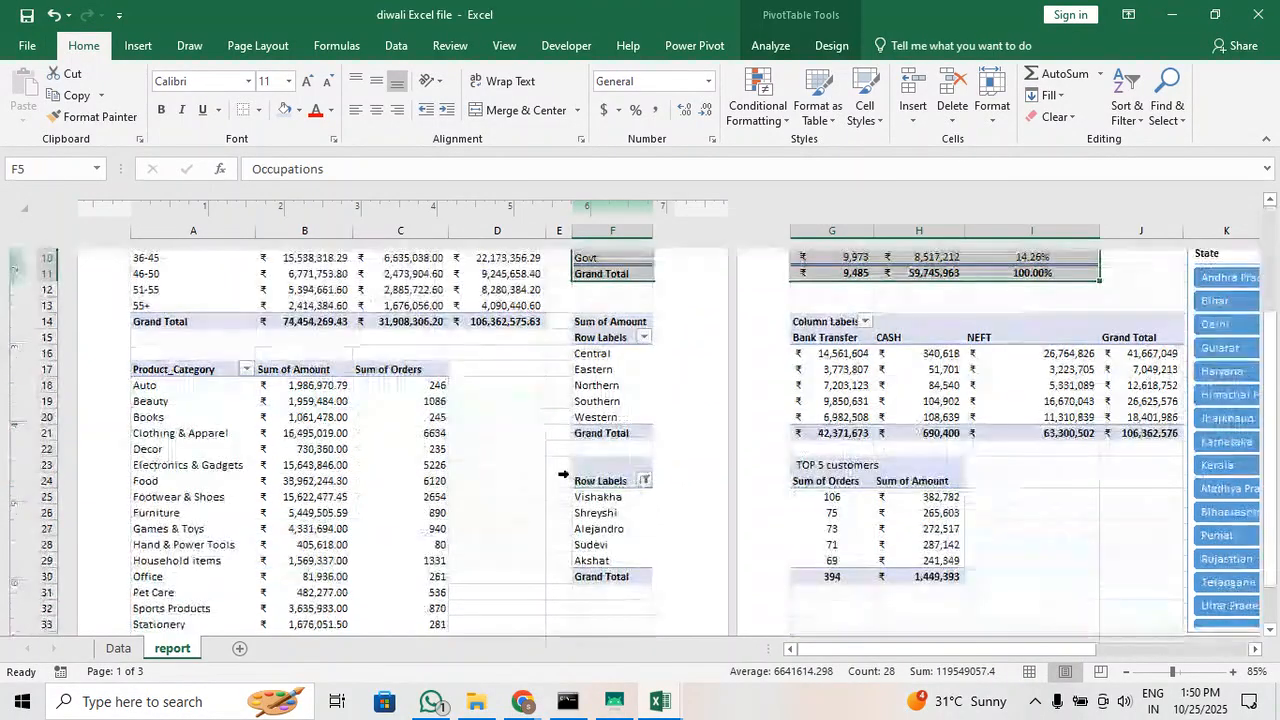
scroll(563, 474, down, 4)
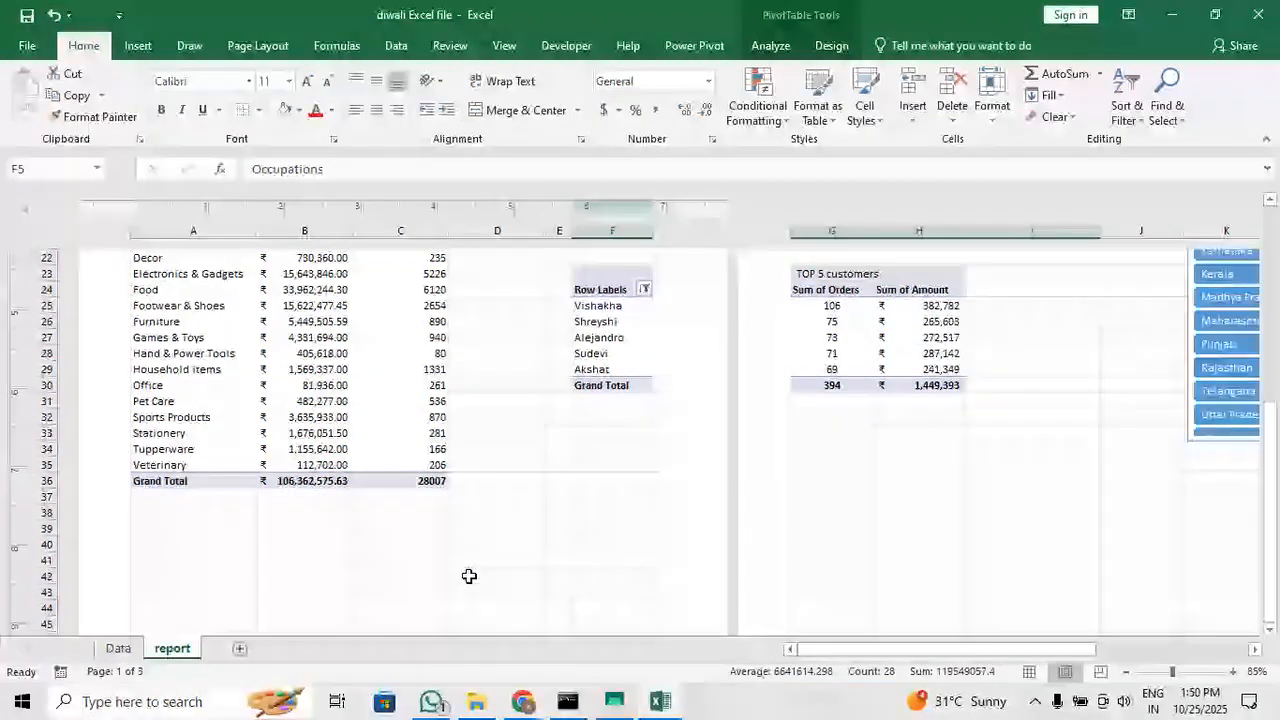
scroll(469, 576, up, 8)
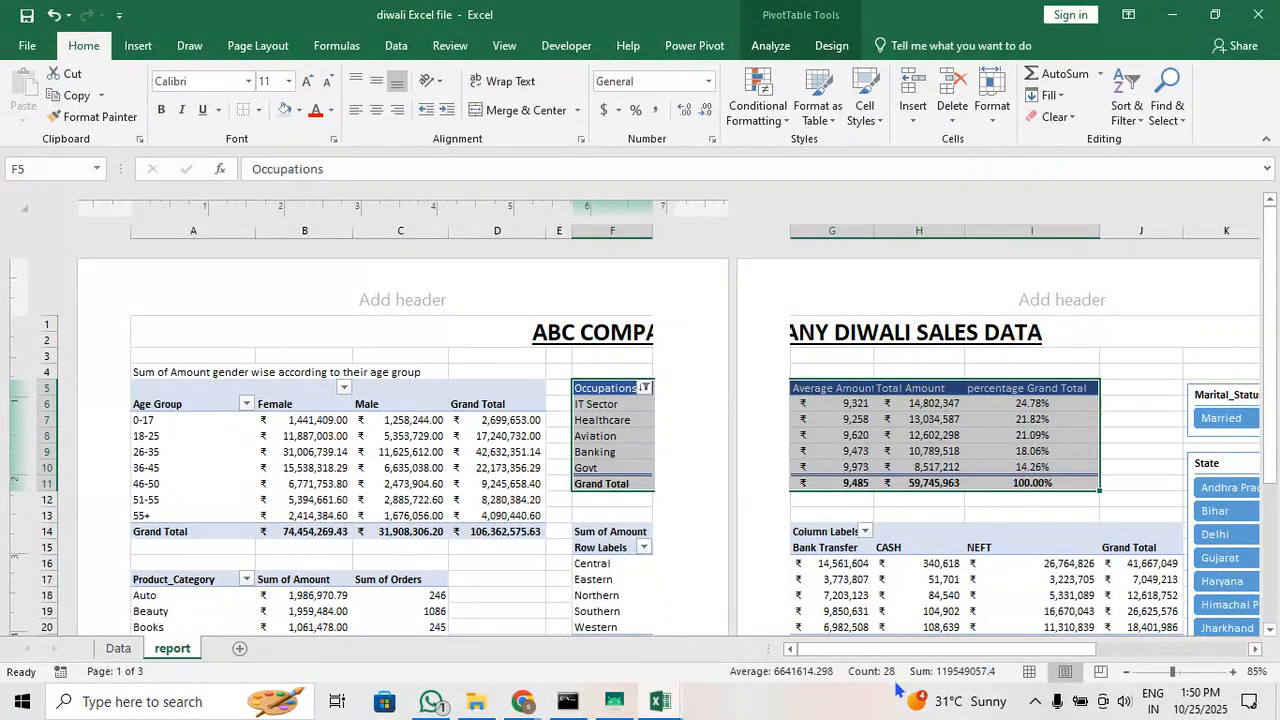
click(1029, 671)
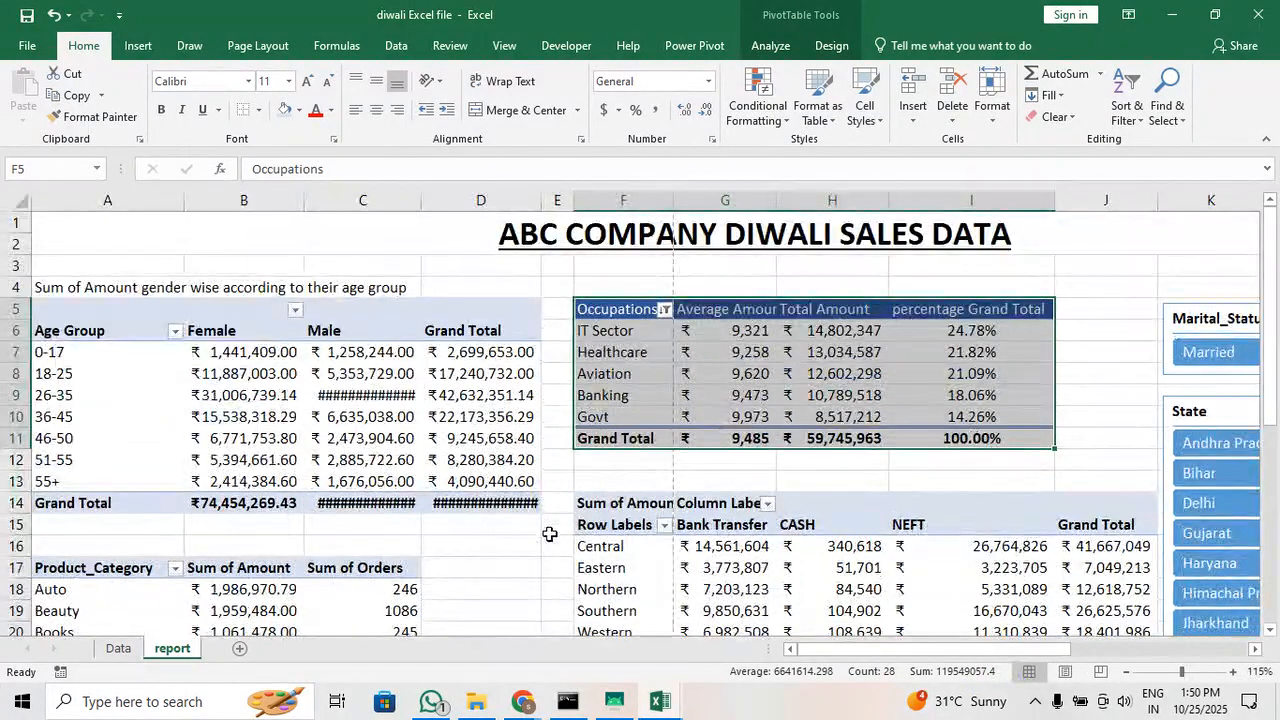
click(553, 527)
scroll(682, 535, down, 2)
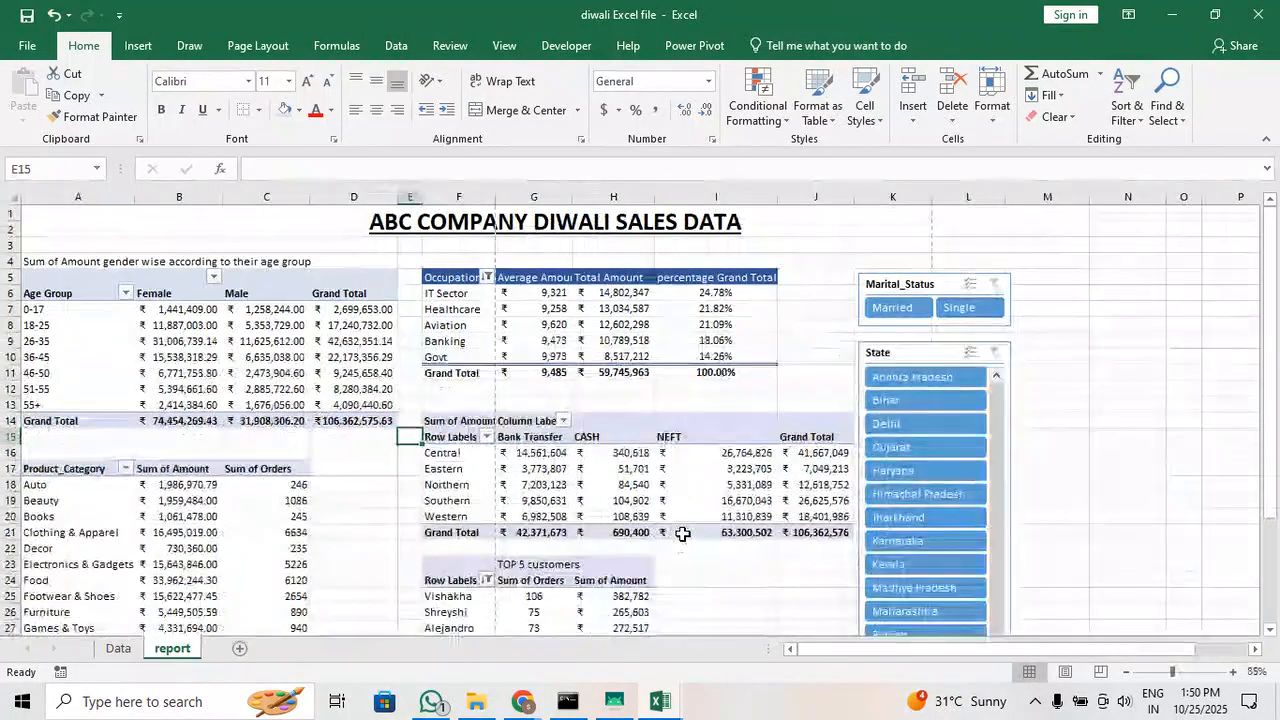
scroll(680, 531, down, 4)
scroll(622, 445, up, 4)
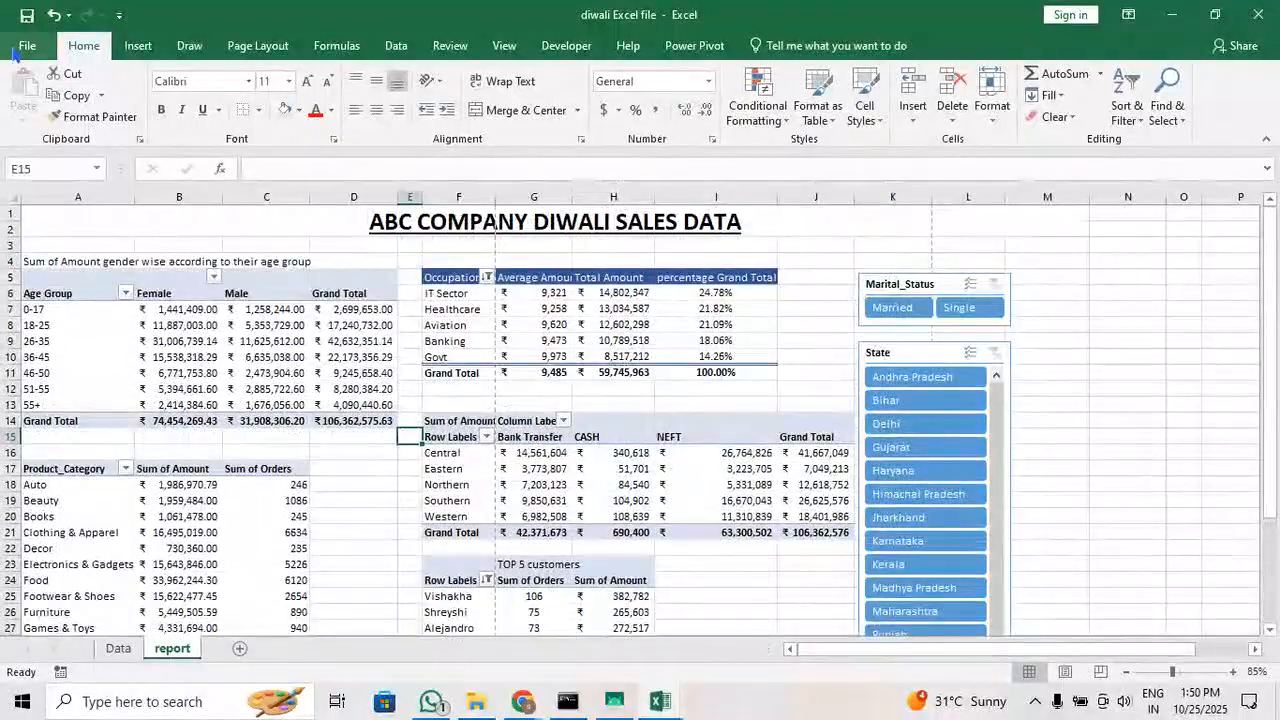
Save a copy of the workbook as "report of diwali data" in the excel folder under 8_sept
click(27, 45)
click(85, 222)
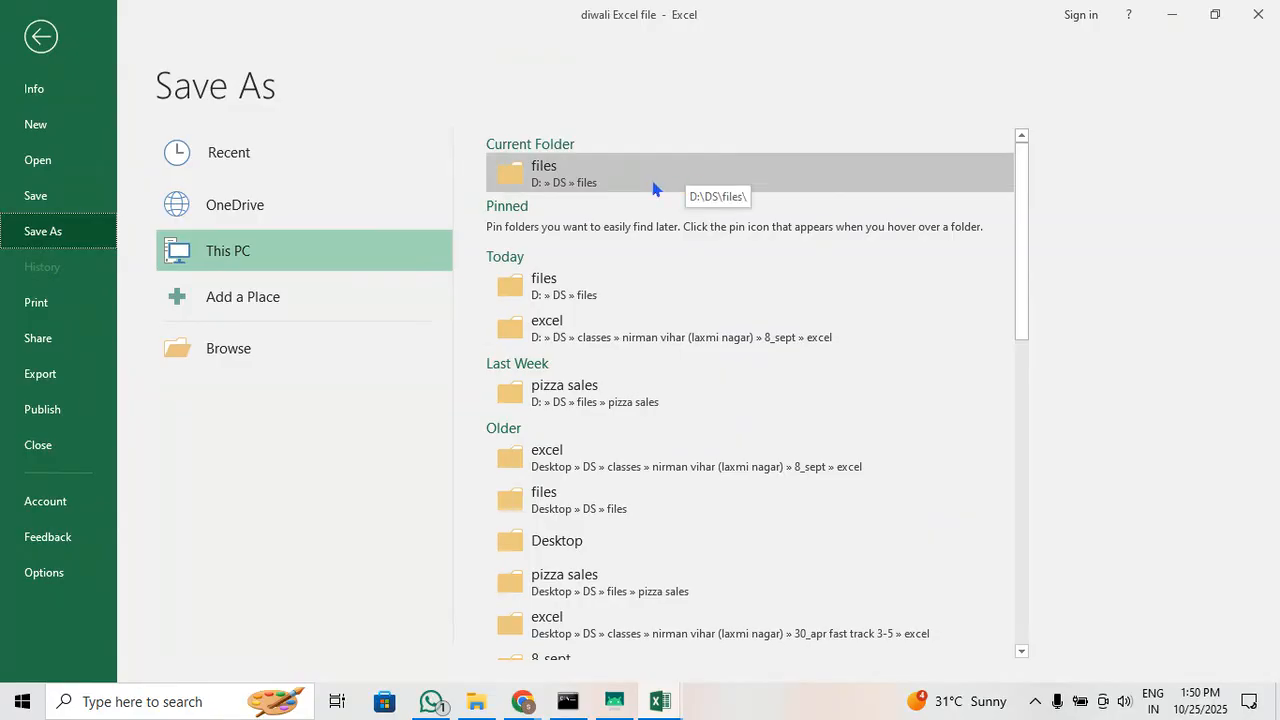
click(742, 340)
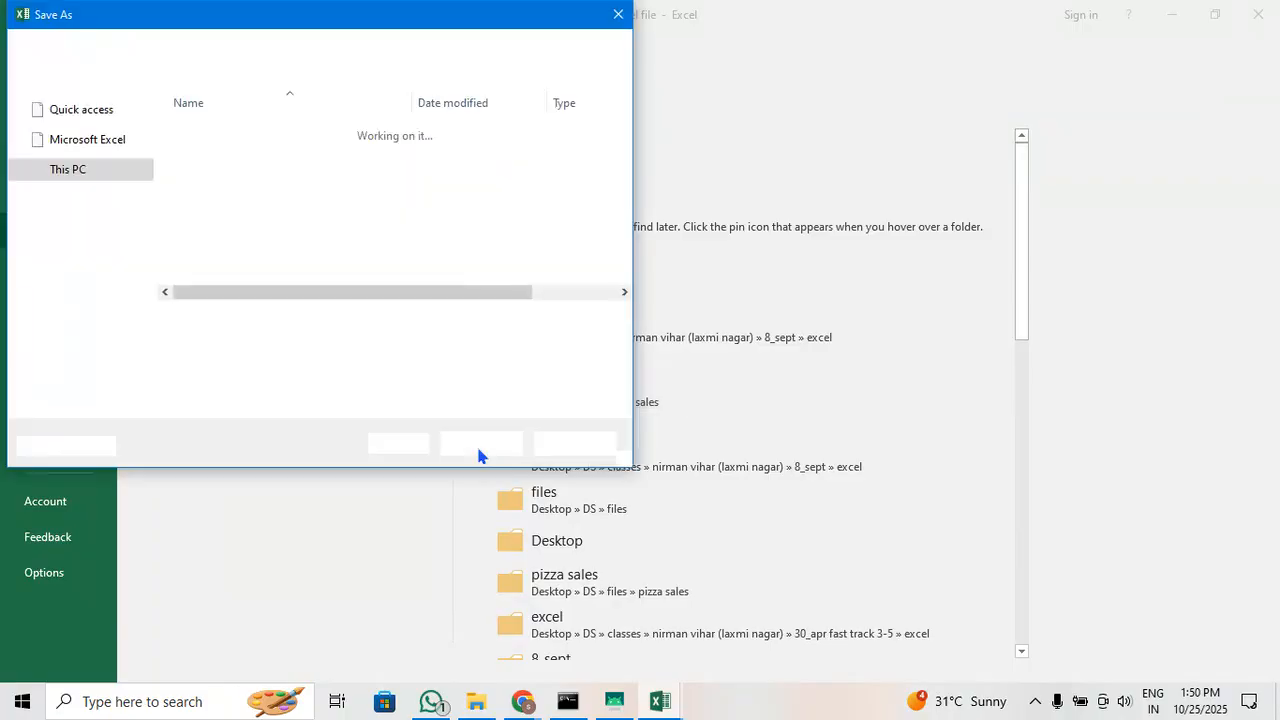
text(re)
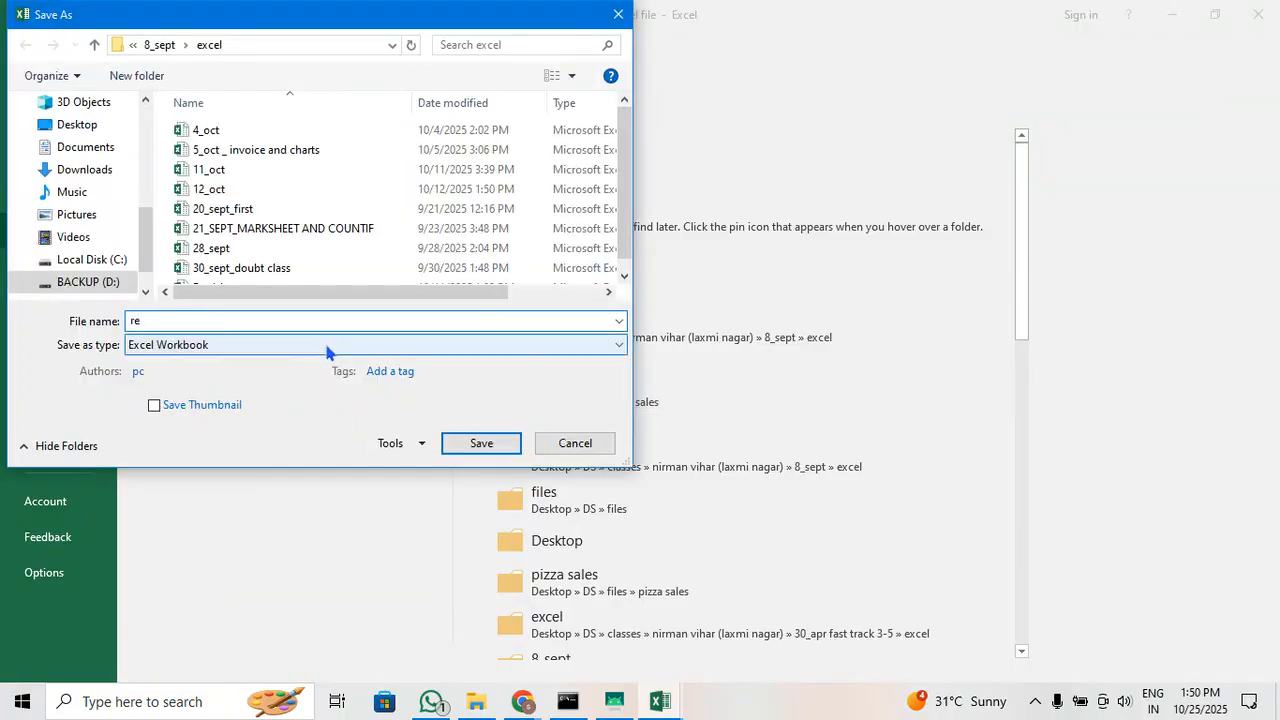
text(port of dataiwali data)
key(Return)
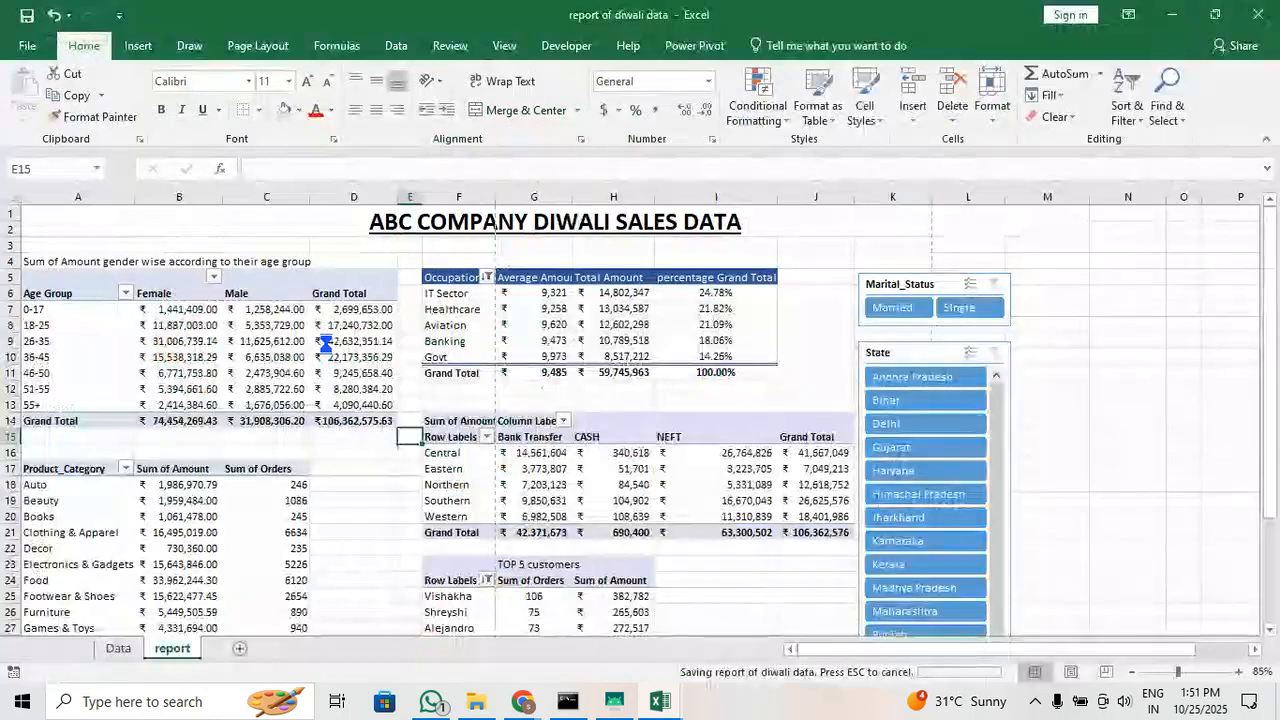
Look over the report's pivot tables, the area below them and the extent of the State slicer
click(376, 495)
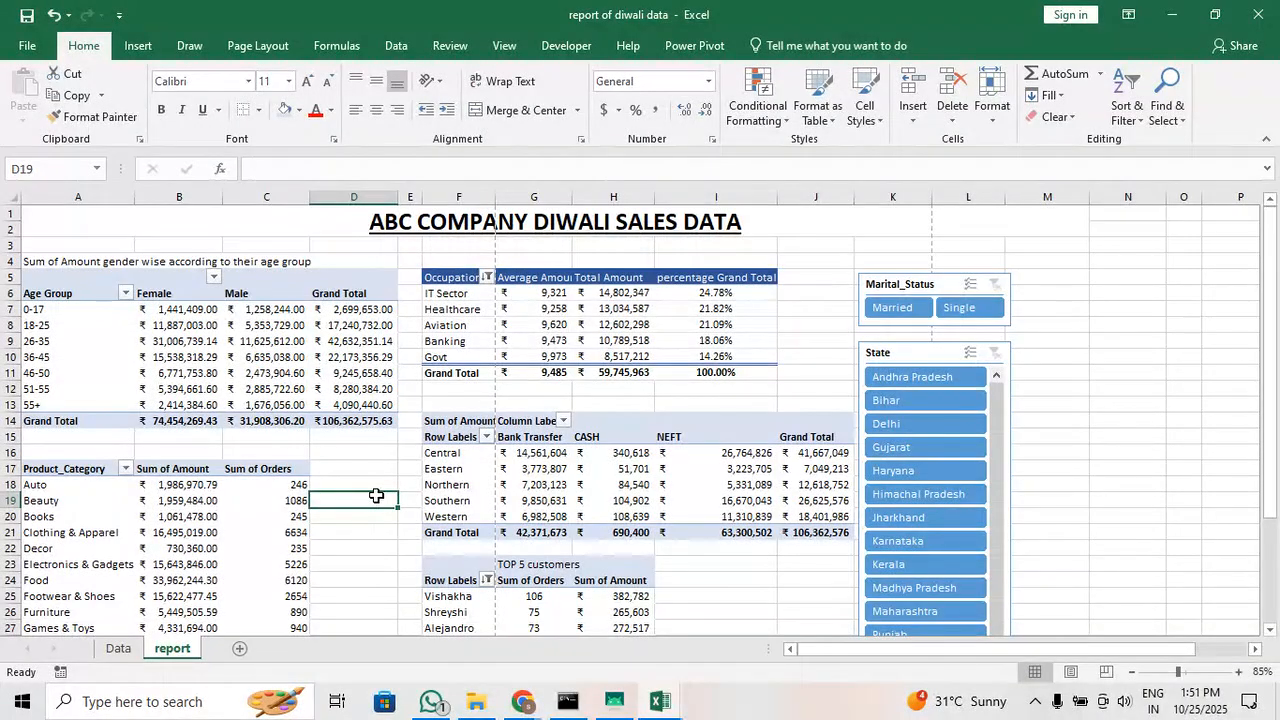
scroll(376, 495, down, 5)
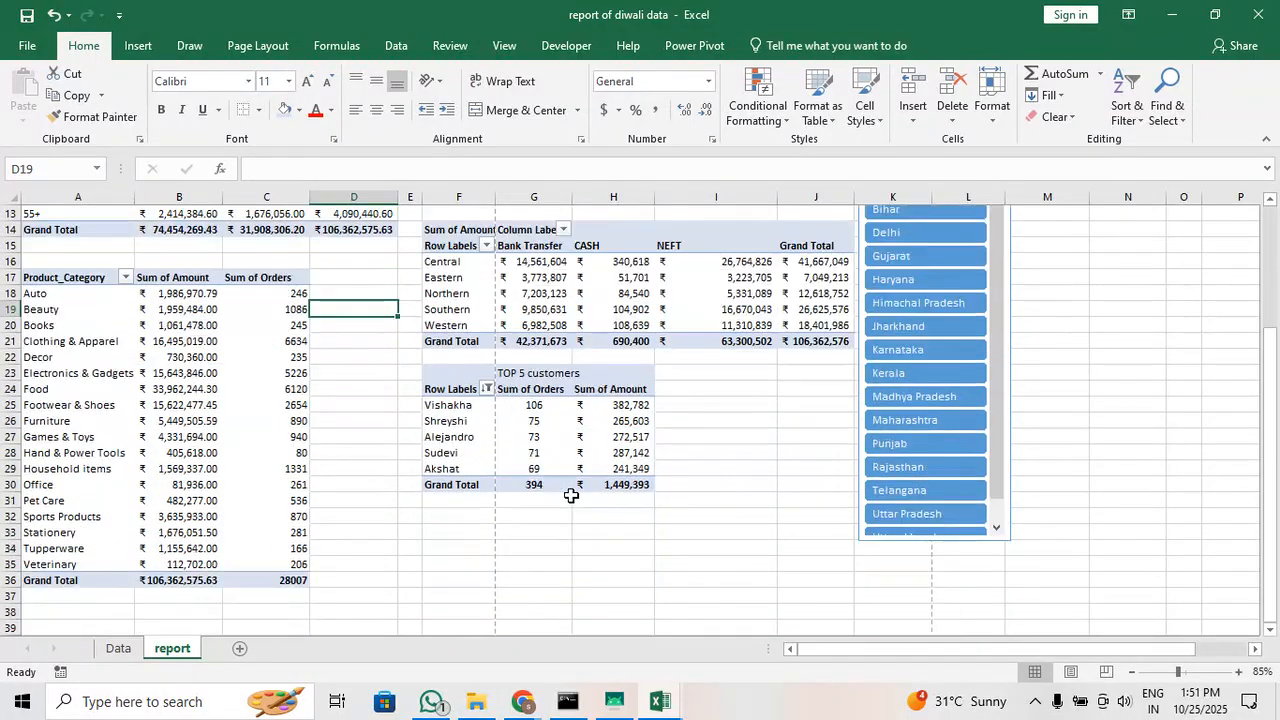
click(682, 481)
scroll(500, 500, down, 1)
scroll(366, 534, down, 4)
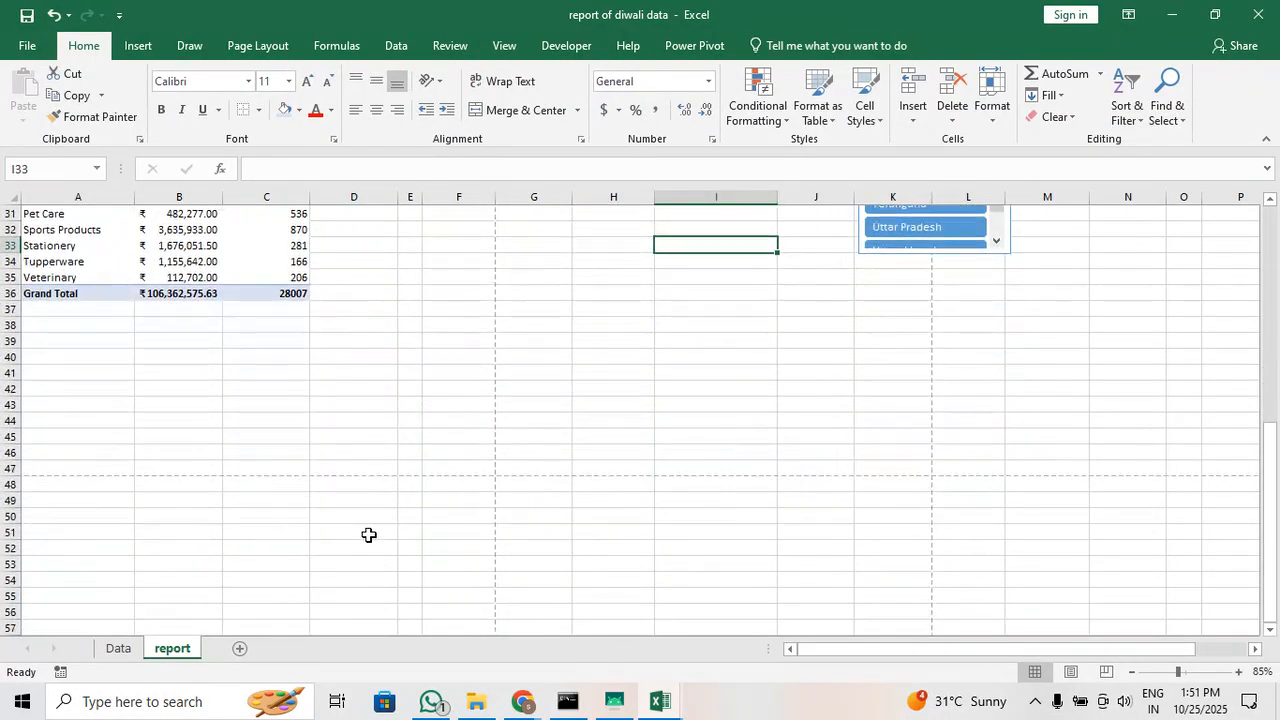
scroll(368, 535, up, 7)
scroll(368, 535, up, 3)
click(205, 338)
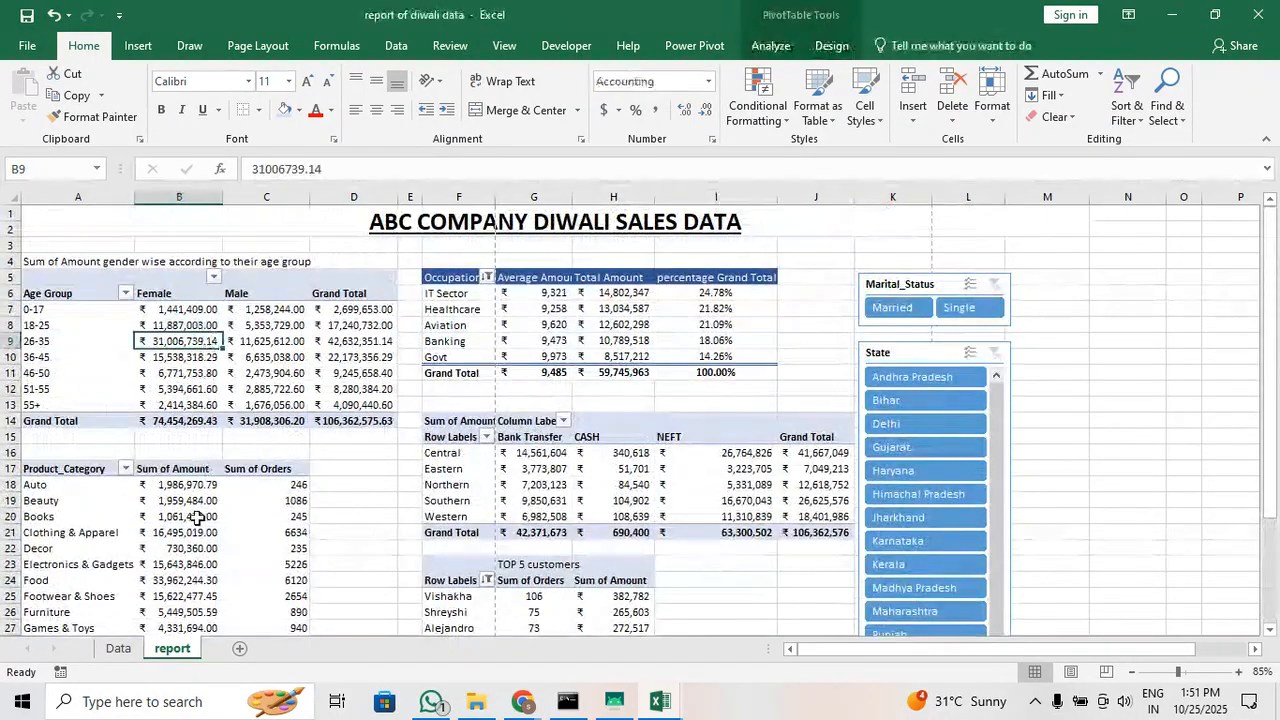
click(197, 530)
click(550, 486)
Lengthen the State slicer until all states down to Uttarakhand fit without its scroll bar
scroll(960, 458, down, 5)
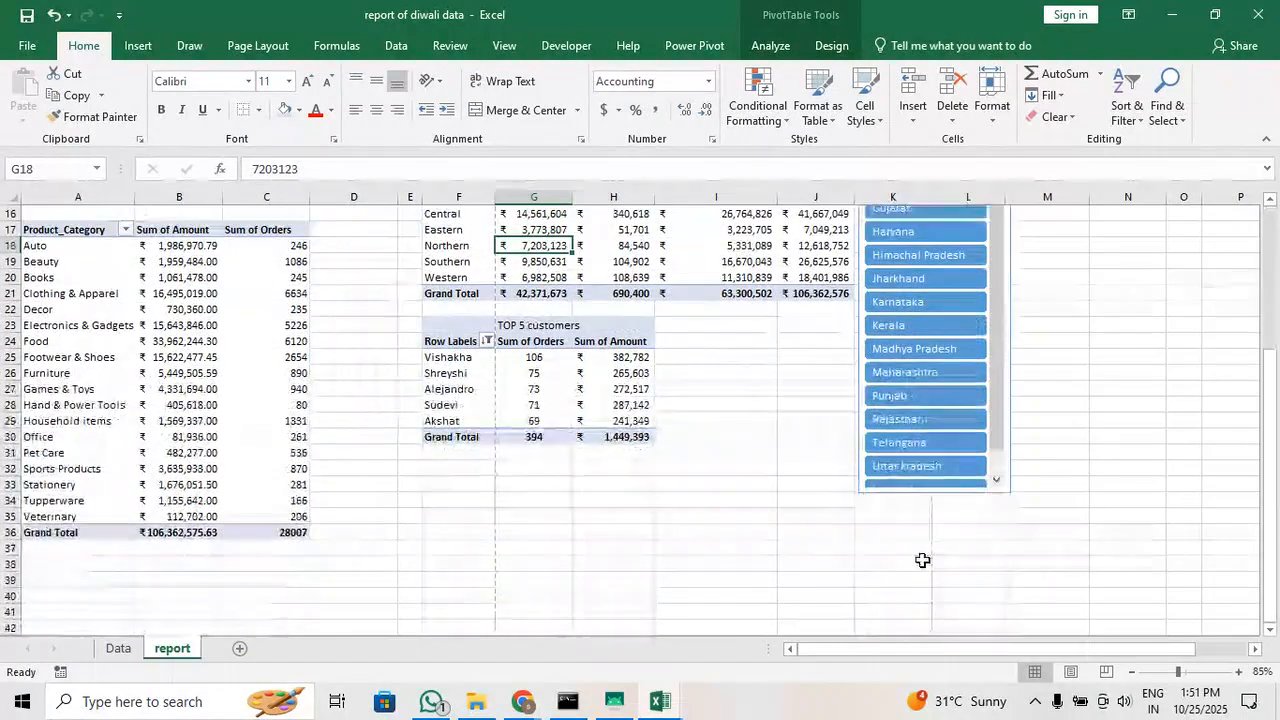
click(942, 494)
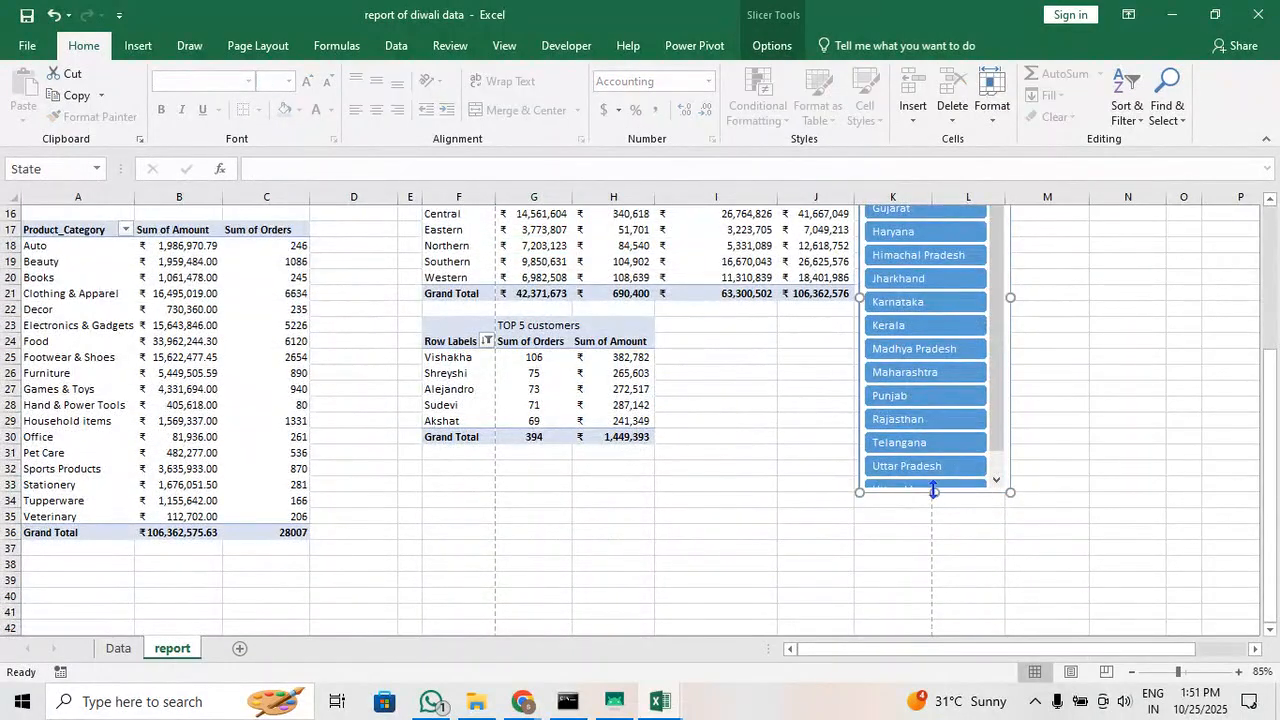
drag(934, 506, 934, 510)
click(705, 436)
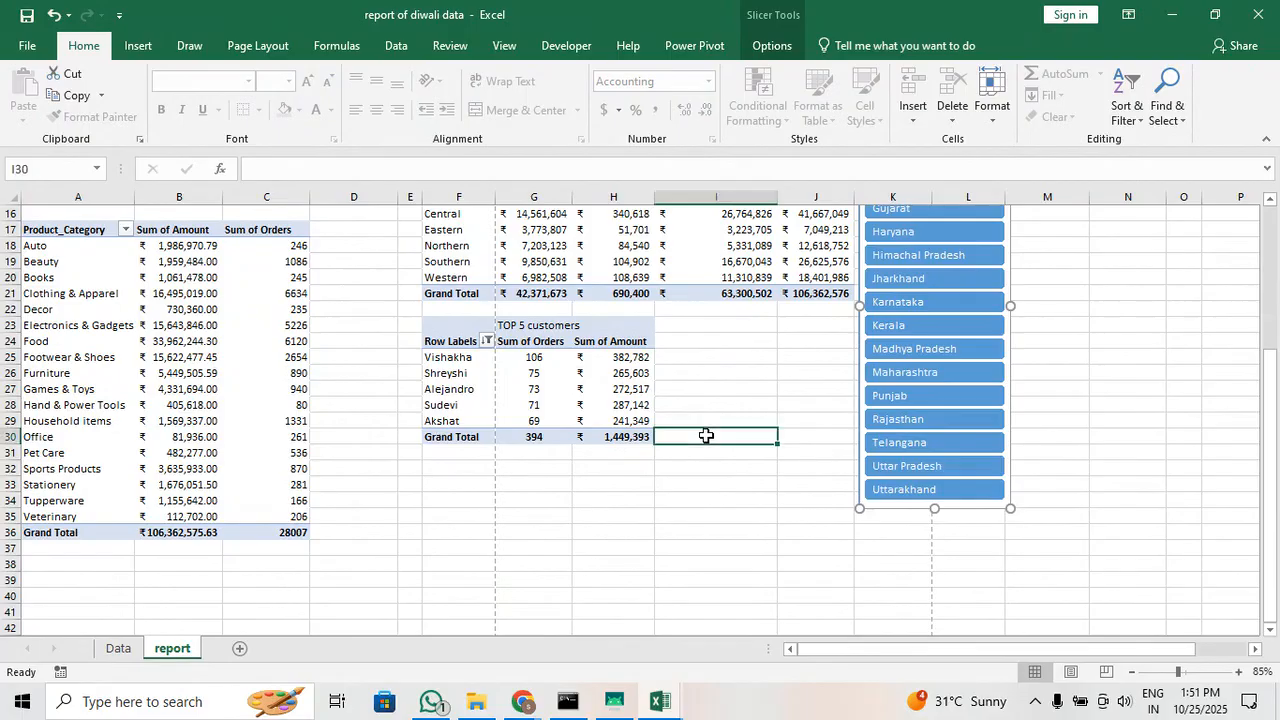
scroll(706, 435, up, 2)
scroll(706, 436, up, 3)
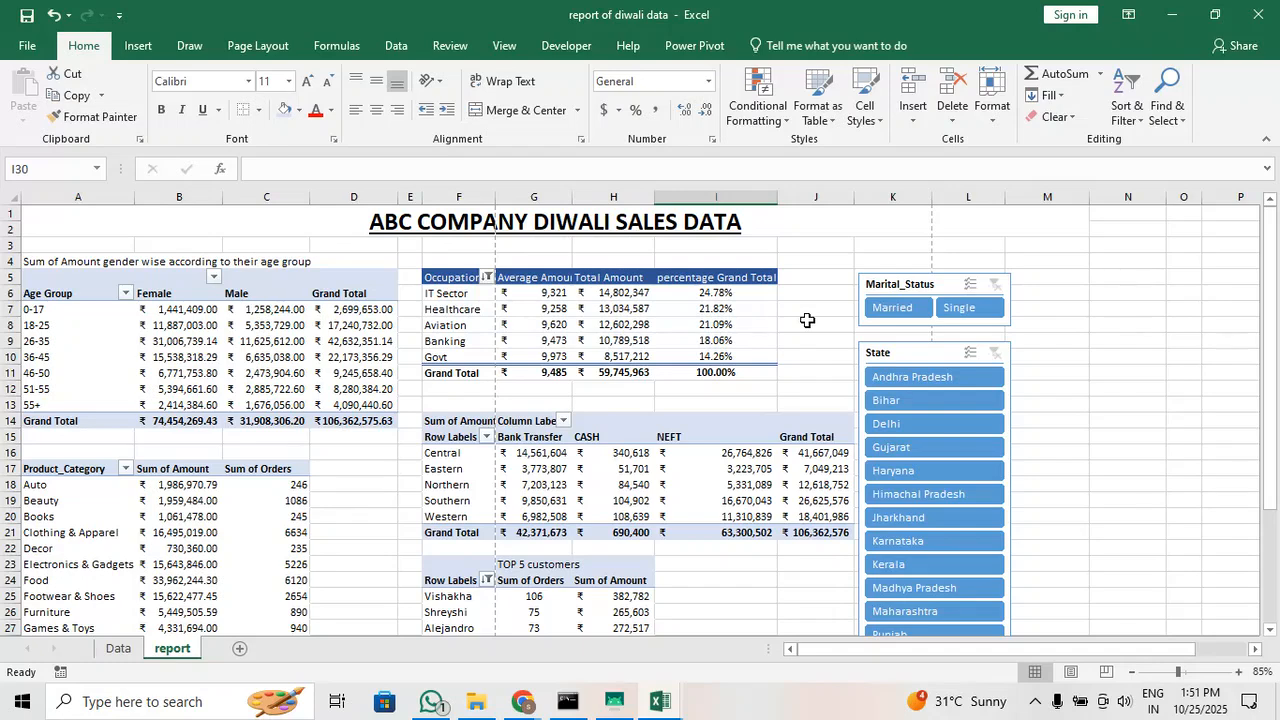
Examine the available Data Analysis tools, from Anova and Correlation to Regression and the t-Tests, and close the list without running any
click(390, 35)
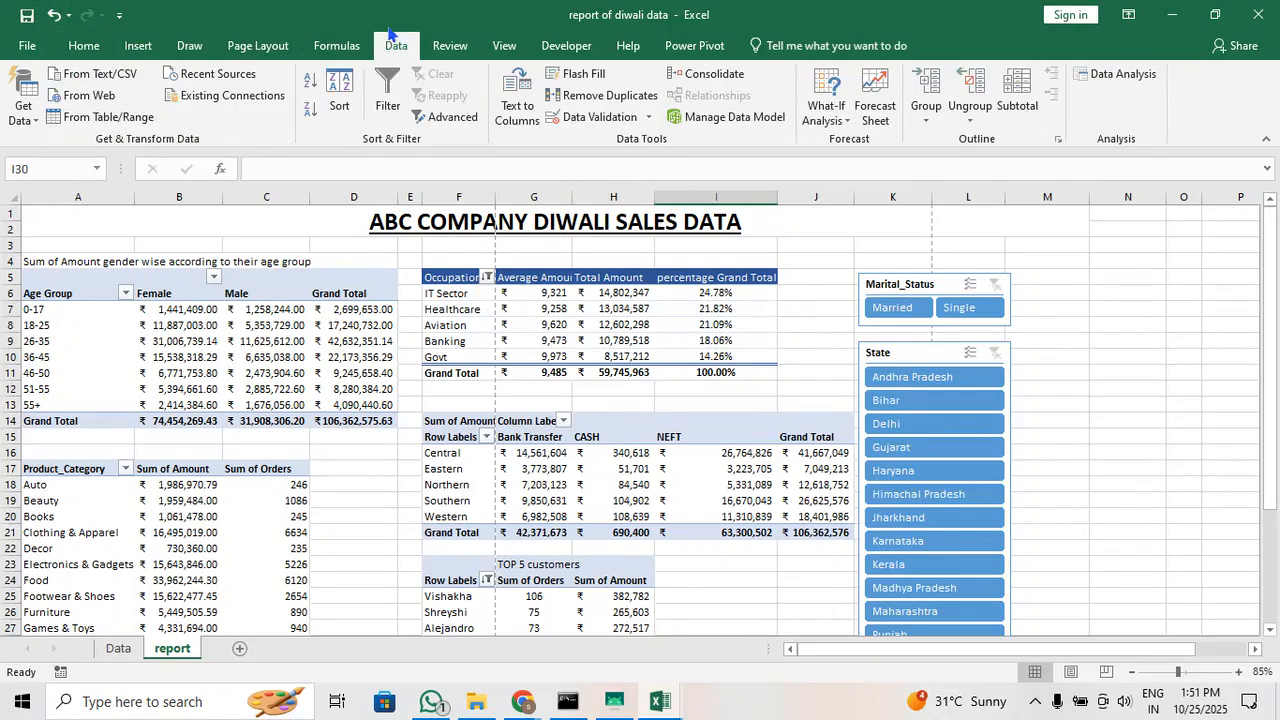
click(1119, 90)
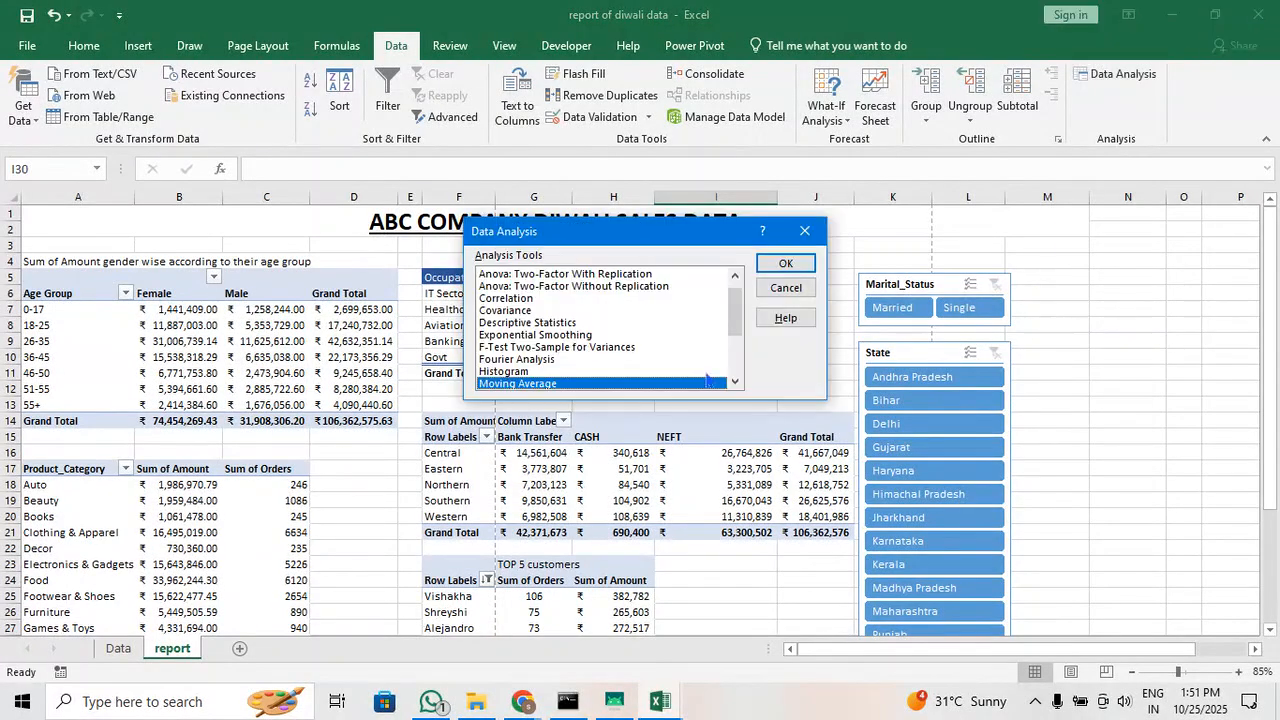
click(626, 349)
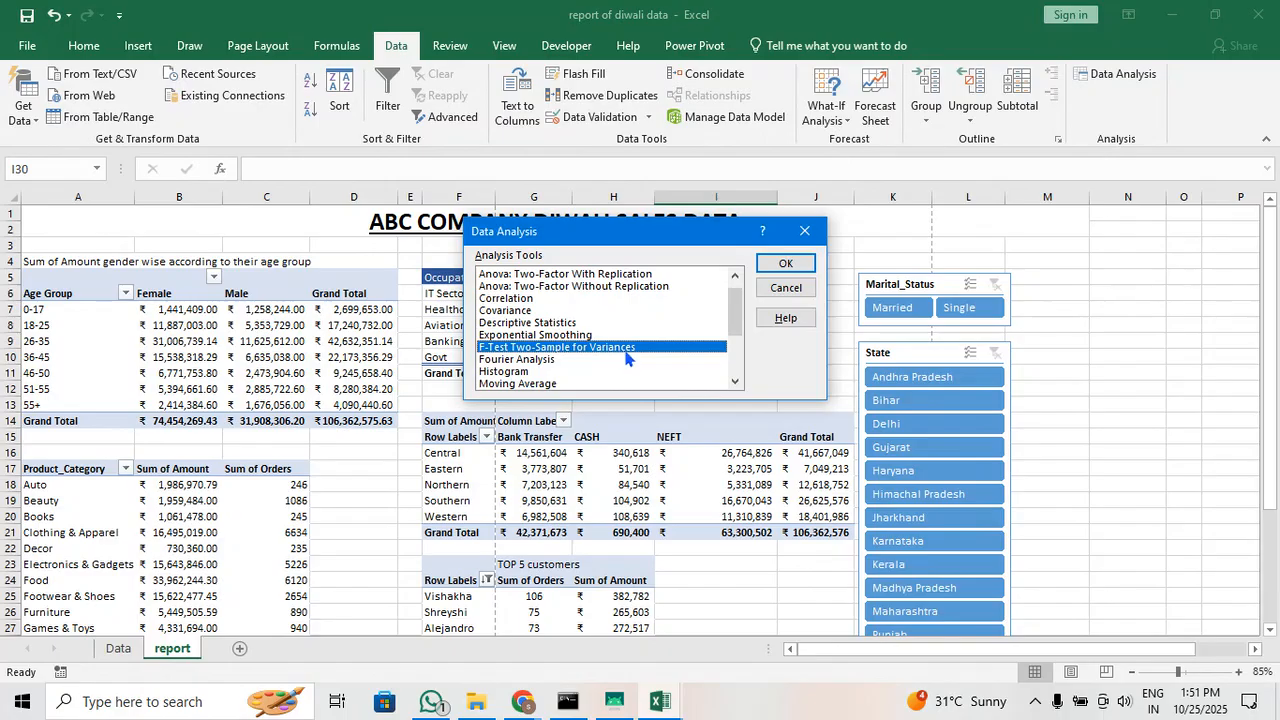
scroll(628, 358, up, 1)
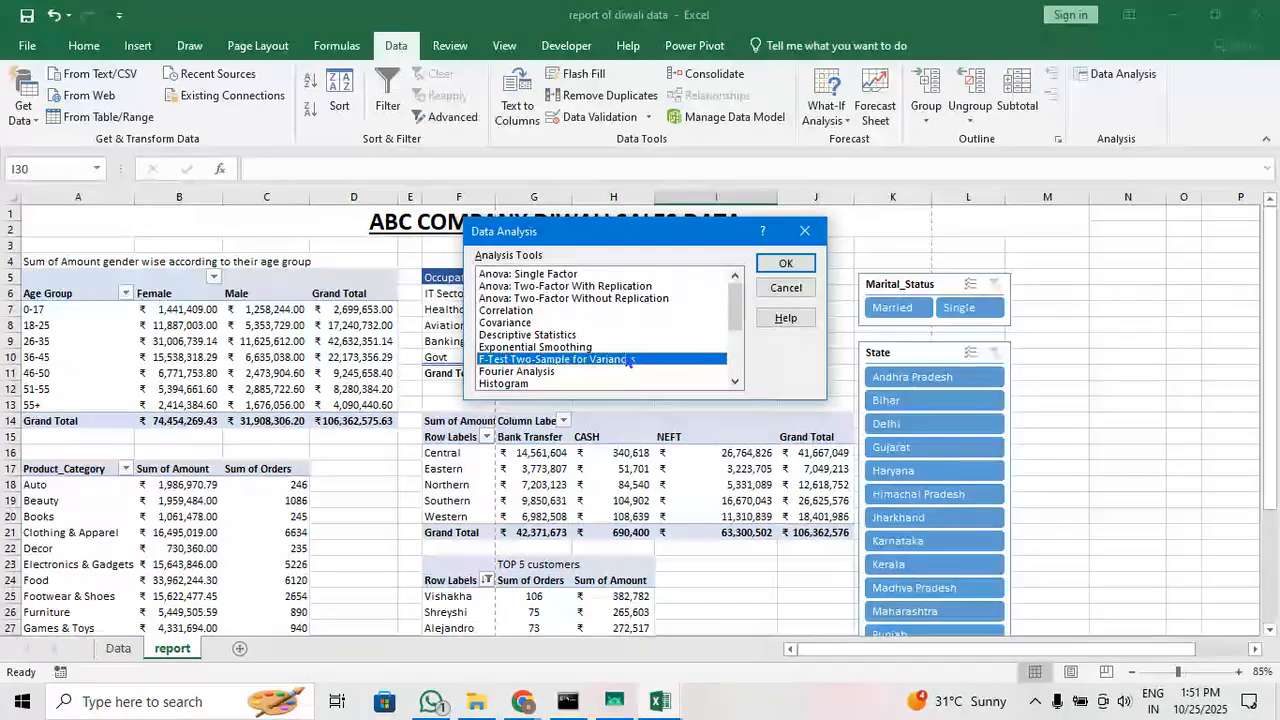
click(549, 312)
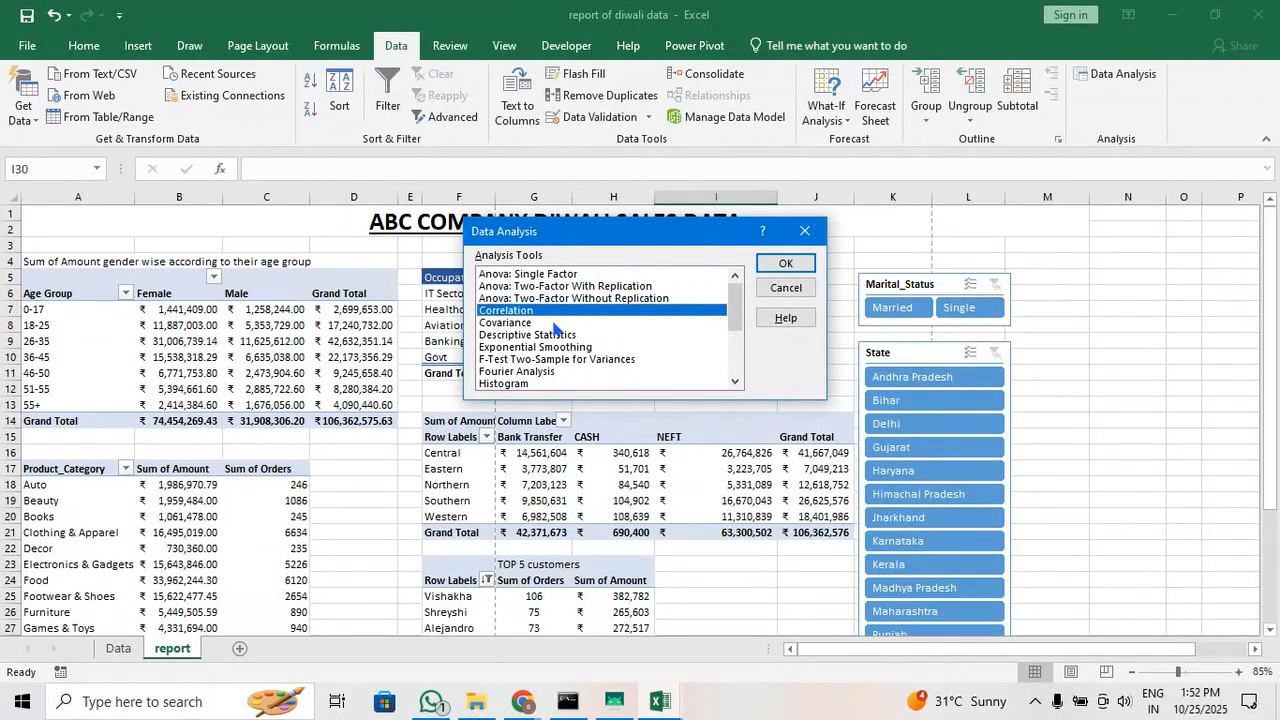
click(553, 324)
click(582, 287)
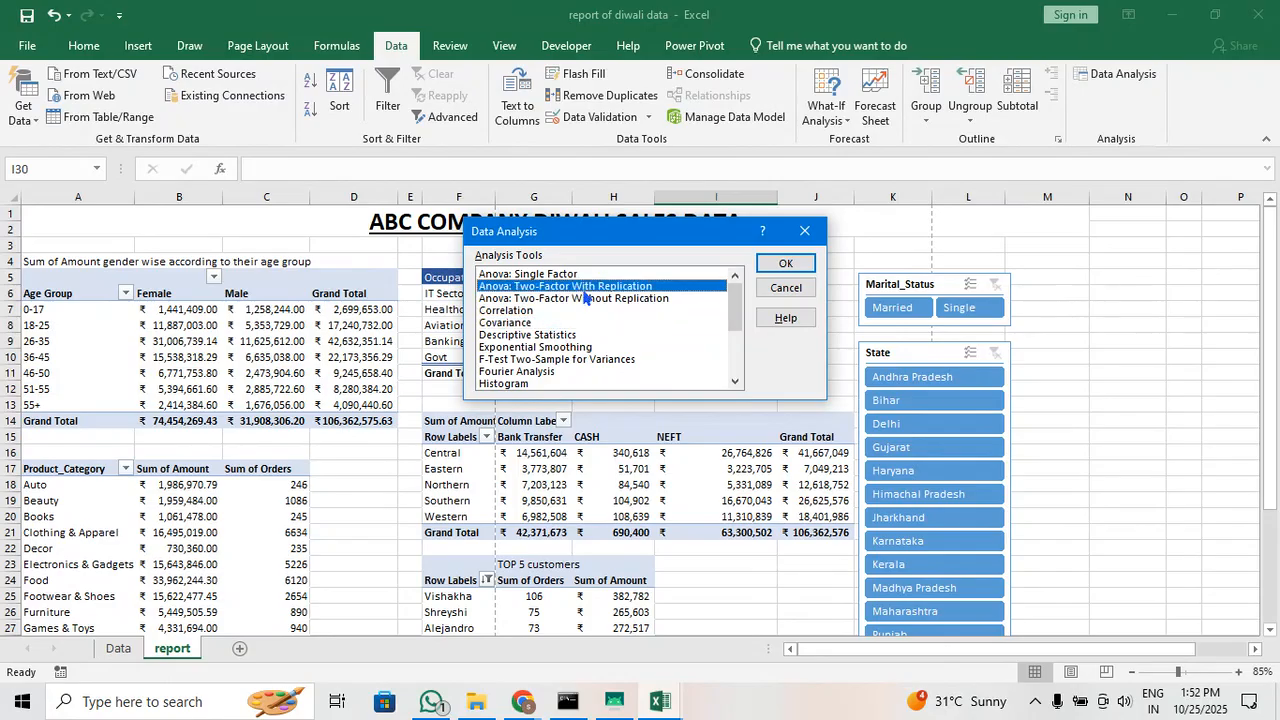
click(563, 348)
scroll(600, 362, down, 1)
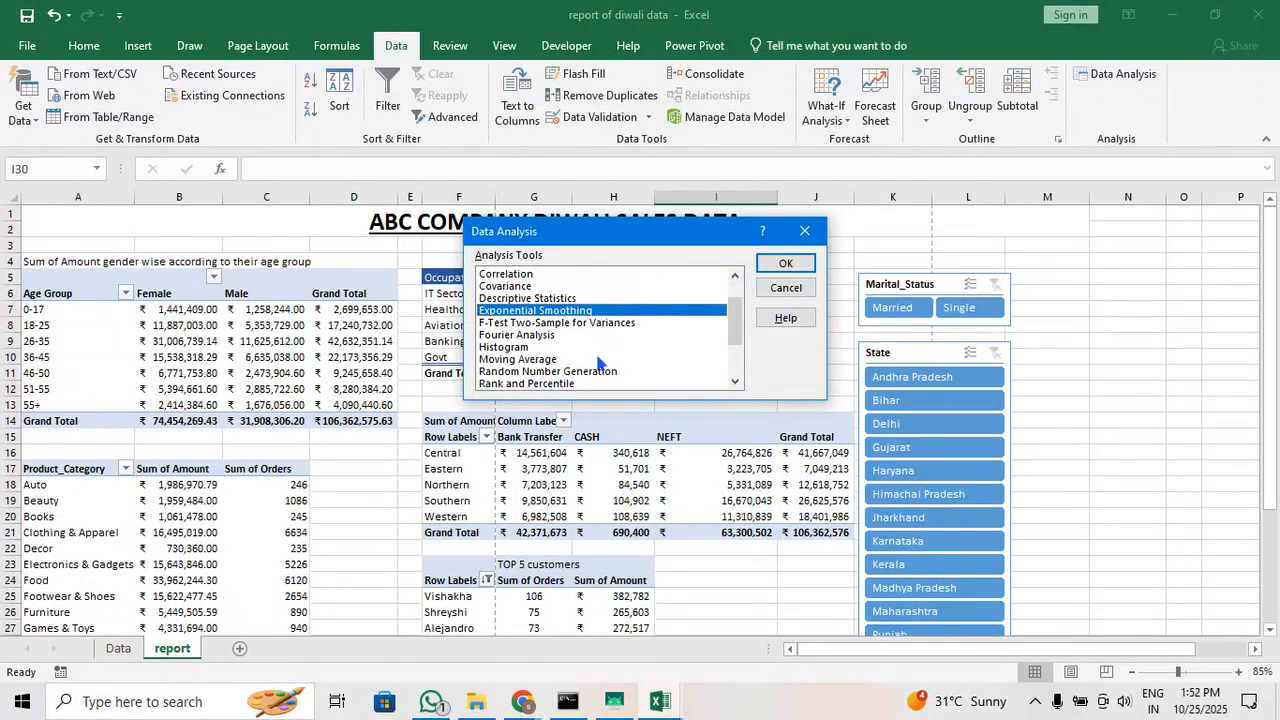
scroll(600, 362, down, 2)
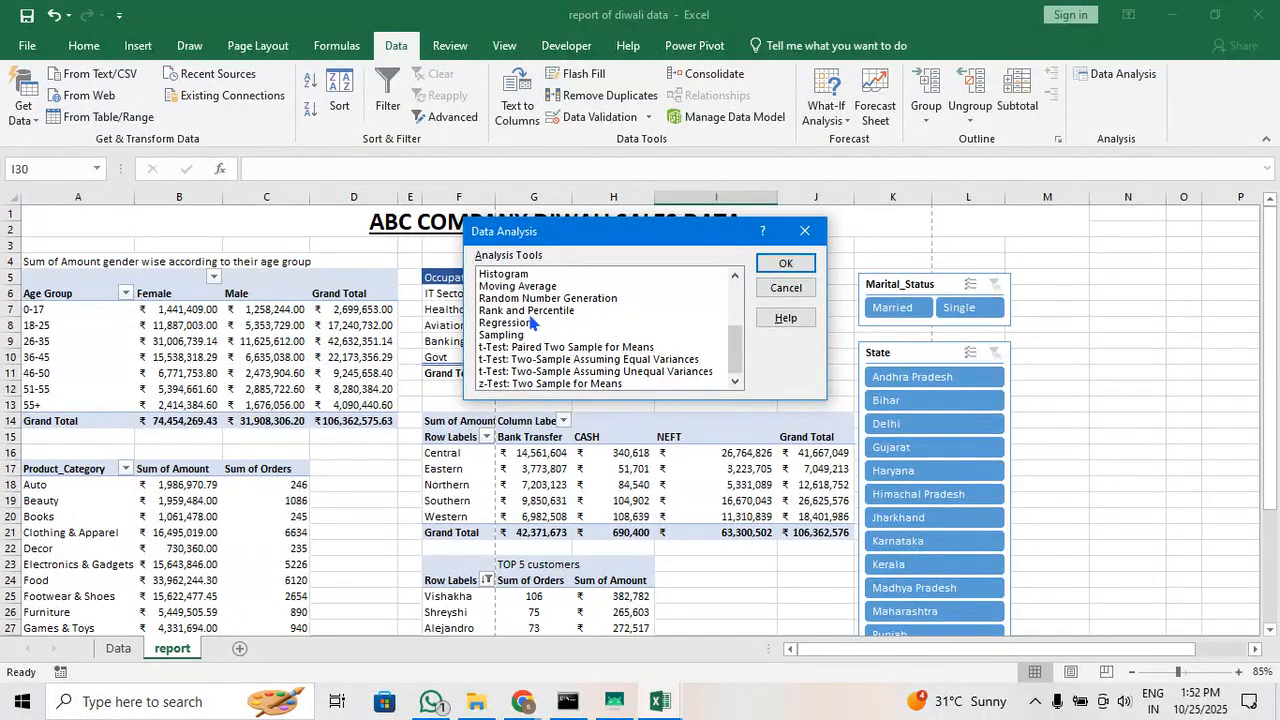
click(558, 300)
click(566, 311)
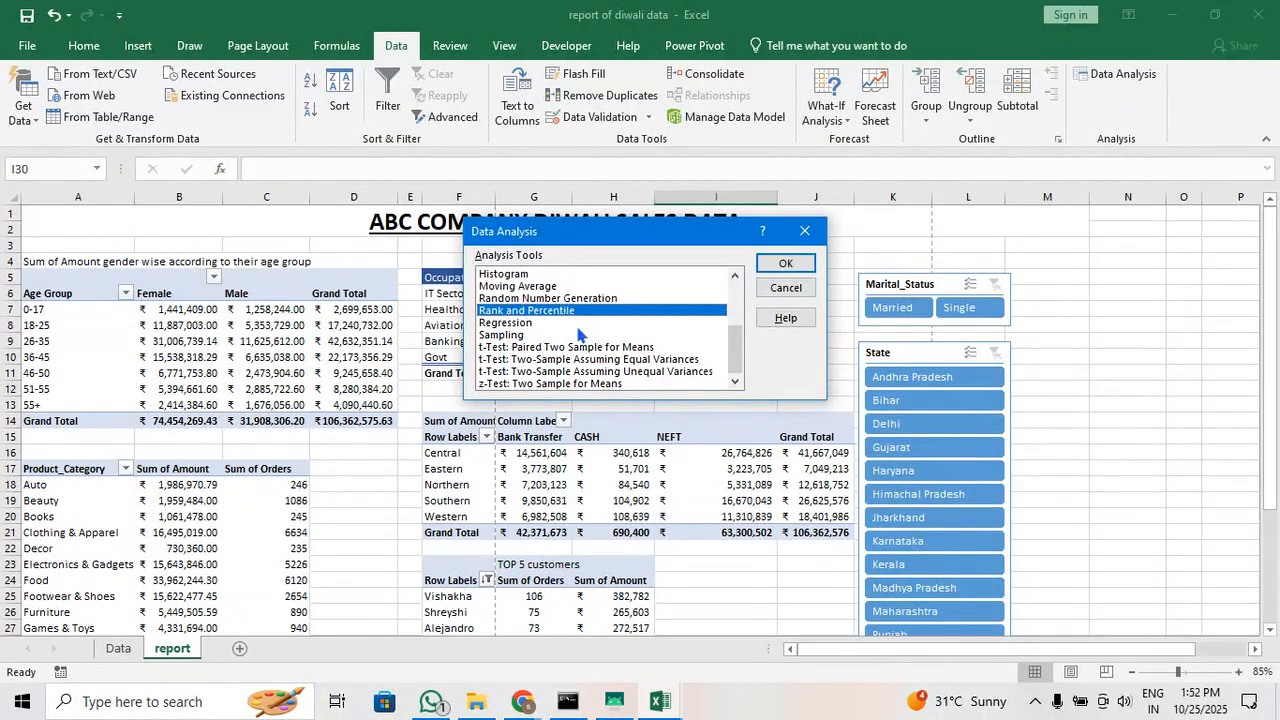
scroll(596, 322, up, 3)
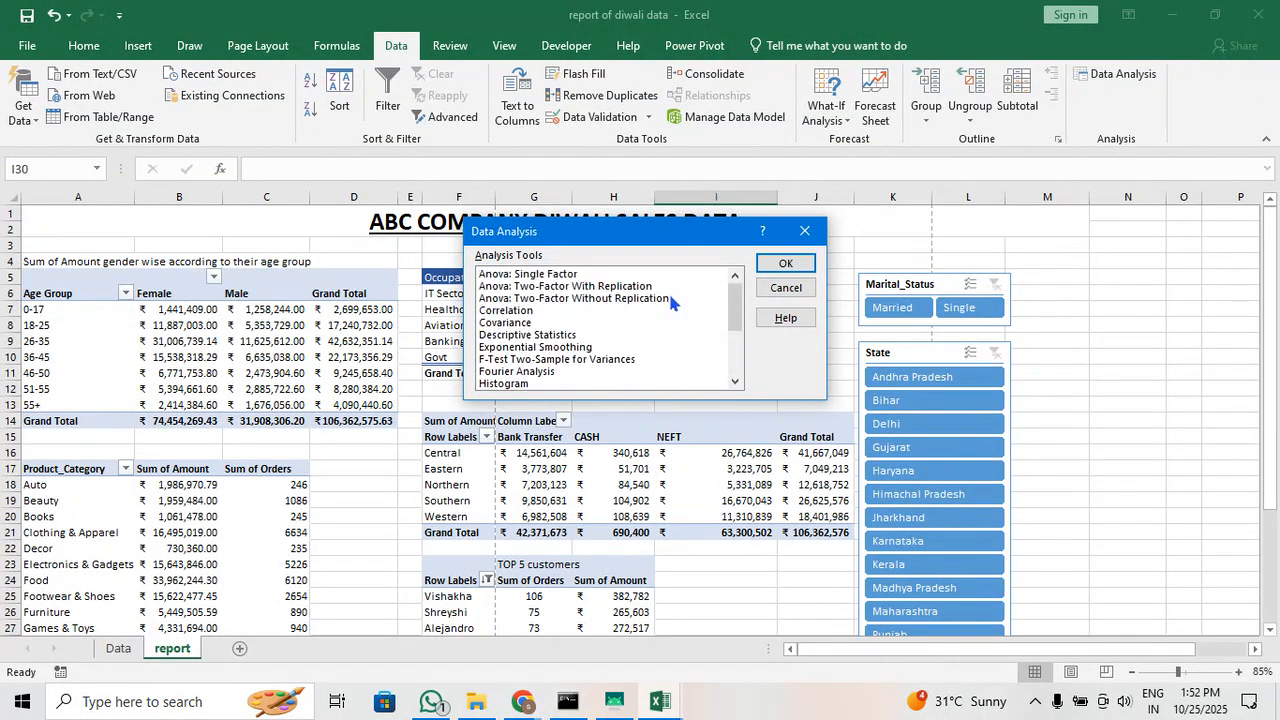
click(797, 240)
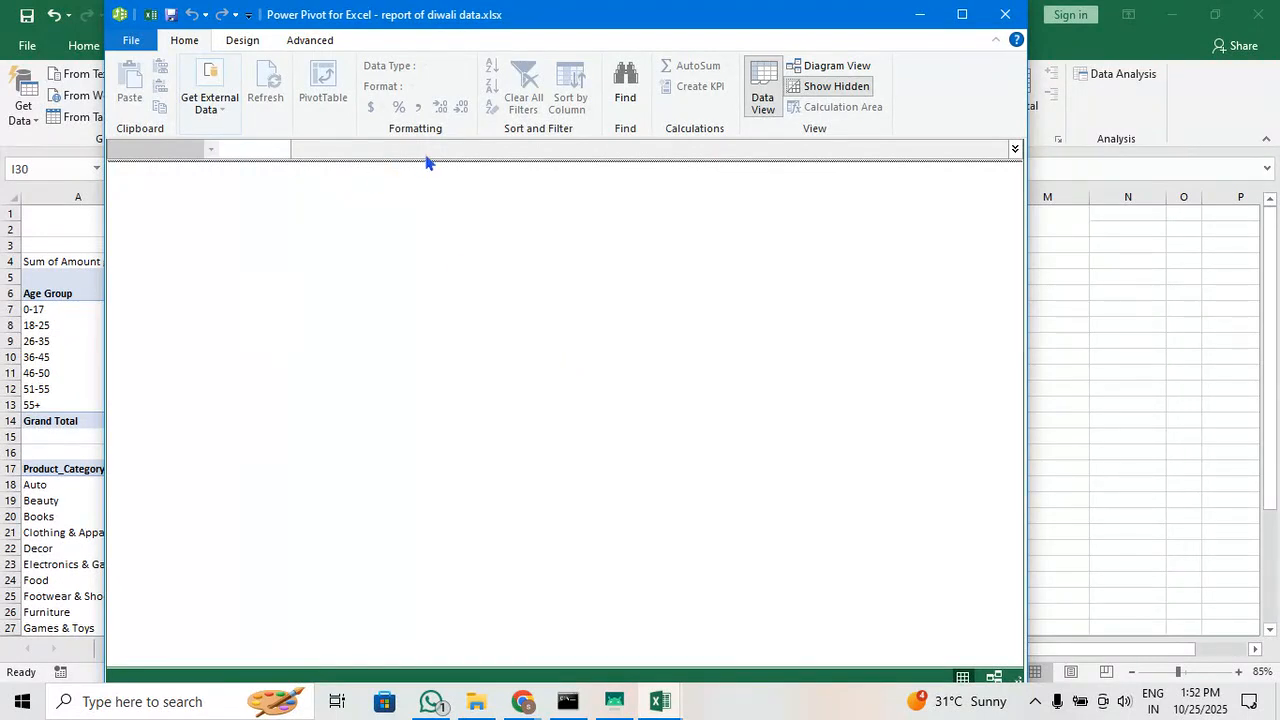
Close the empty Power Pivot window and look over the report sheet from the pivot tables to the State slicer
click(1005, 14)
click(1087, 452)
scroll(1089, 456, down, 3)
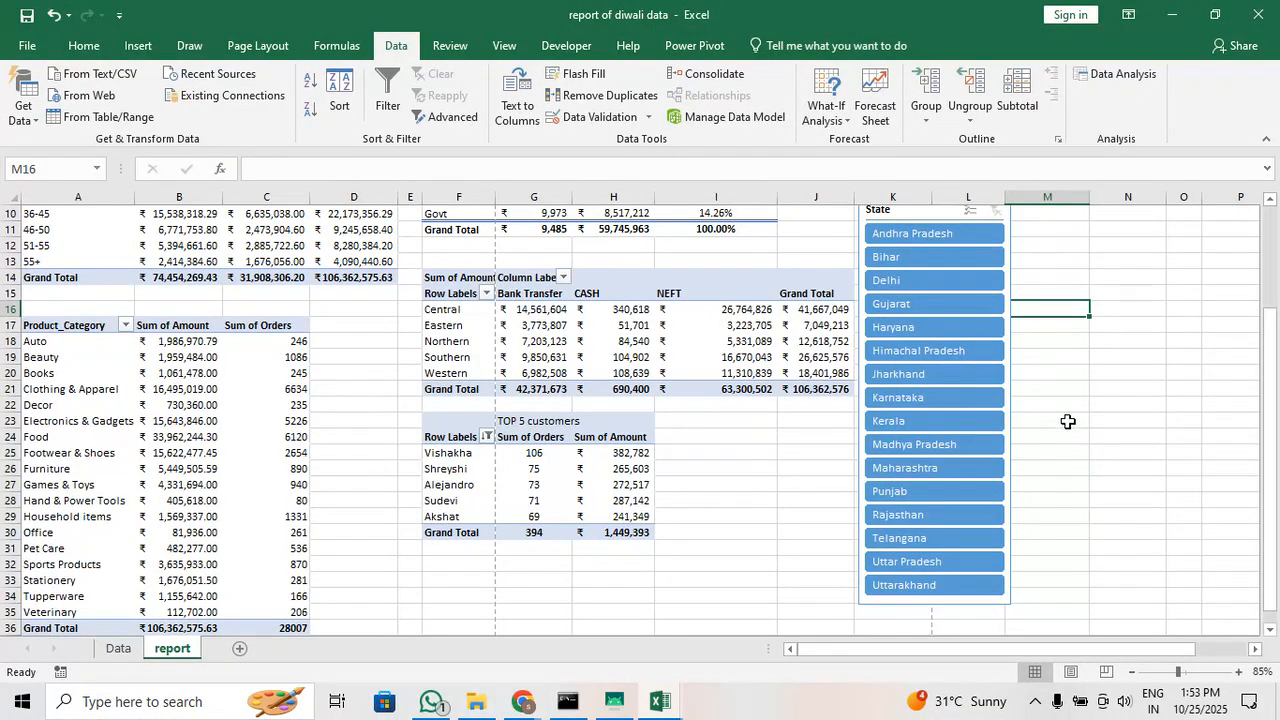
scroll(714, 436, down, 2)
scroll(714, 436, up, 5)
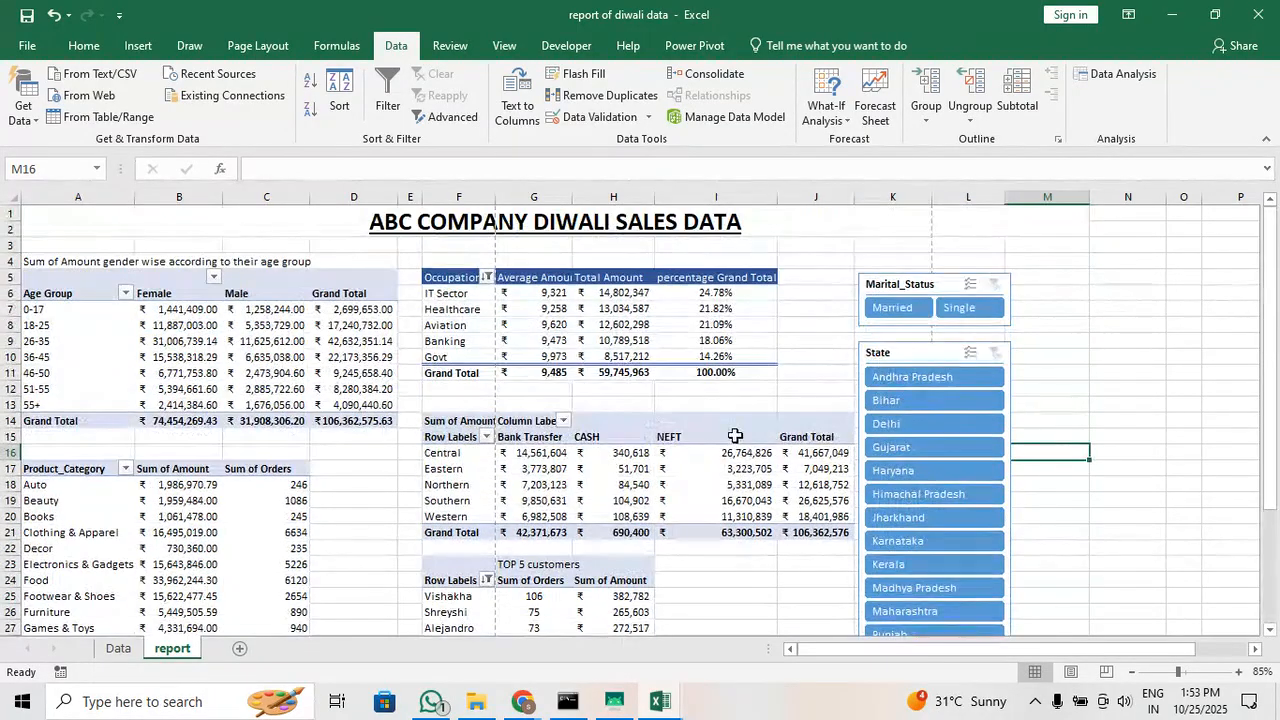
click(1102, 395)
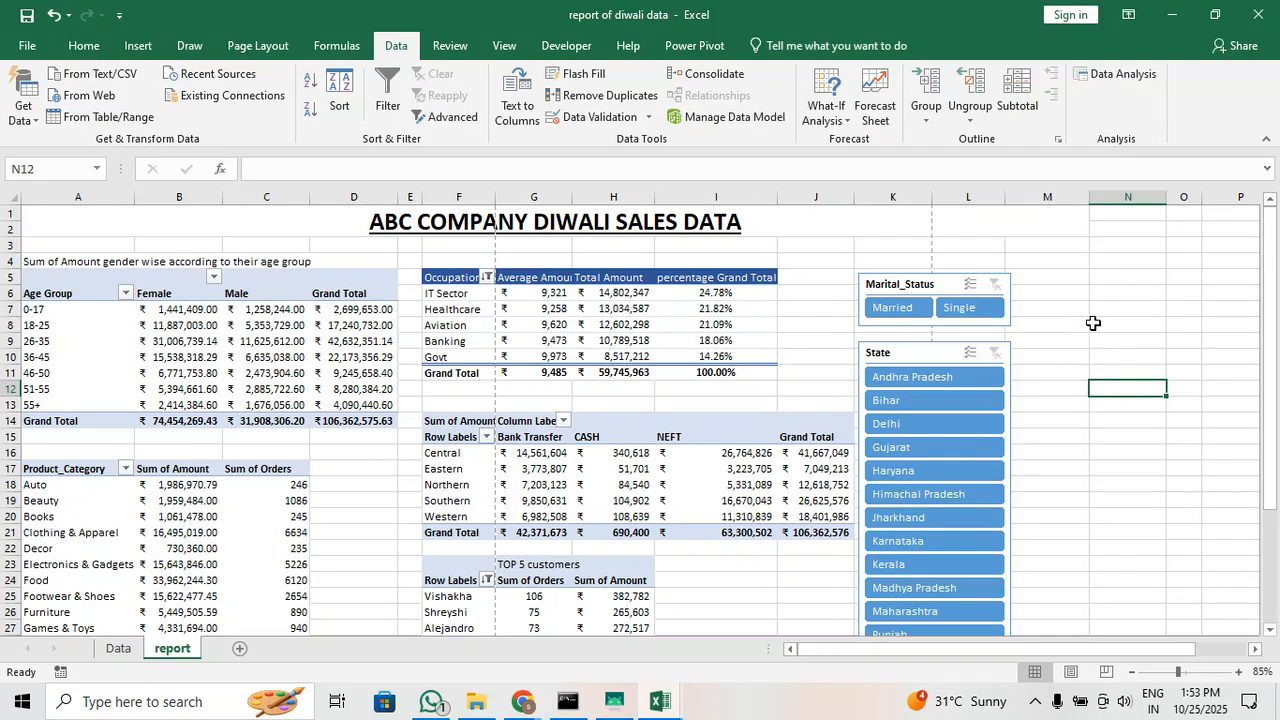
click(1065, 313)
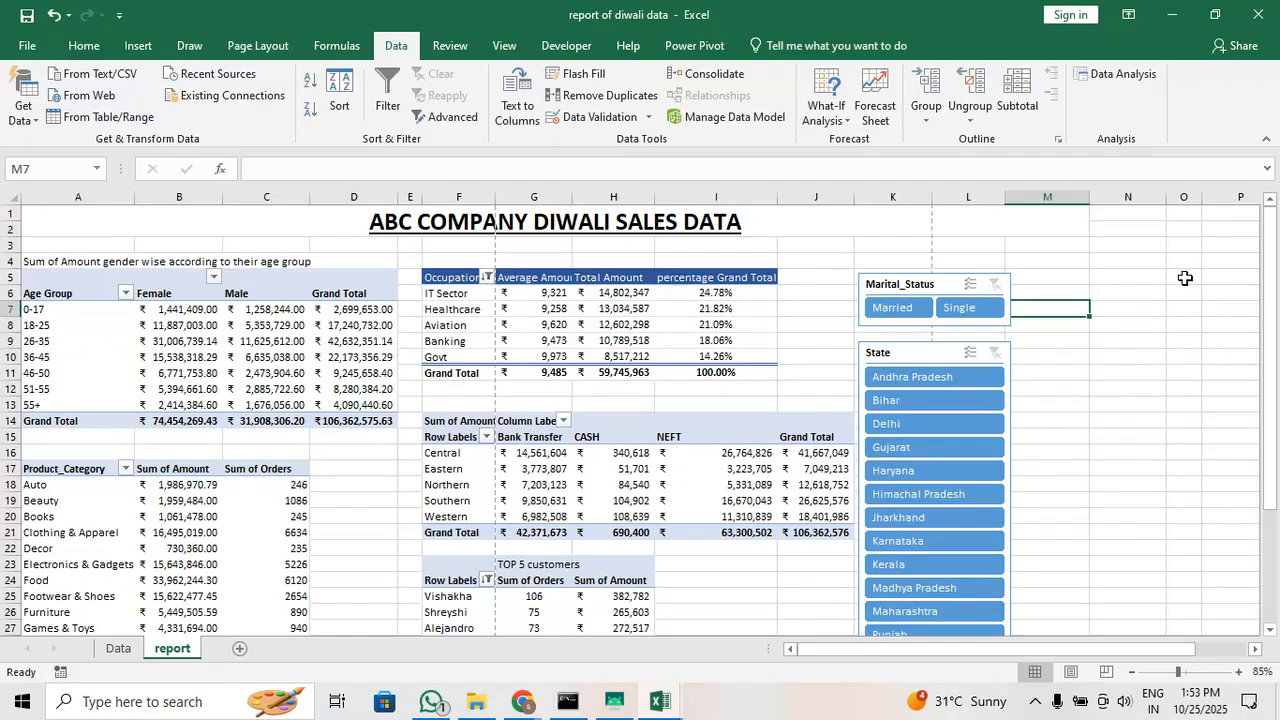
click(1085, 358)
click(1112, 339)
click(889, 246)
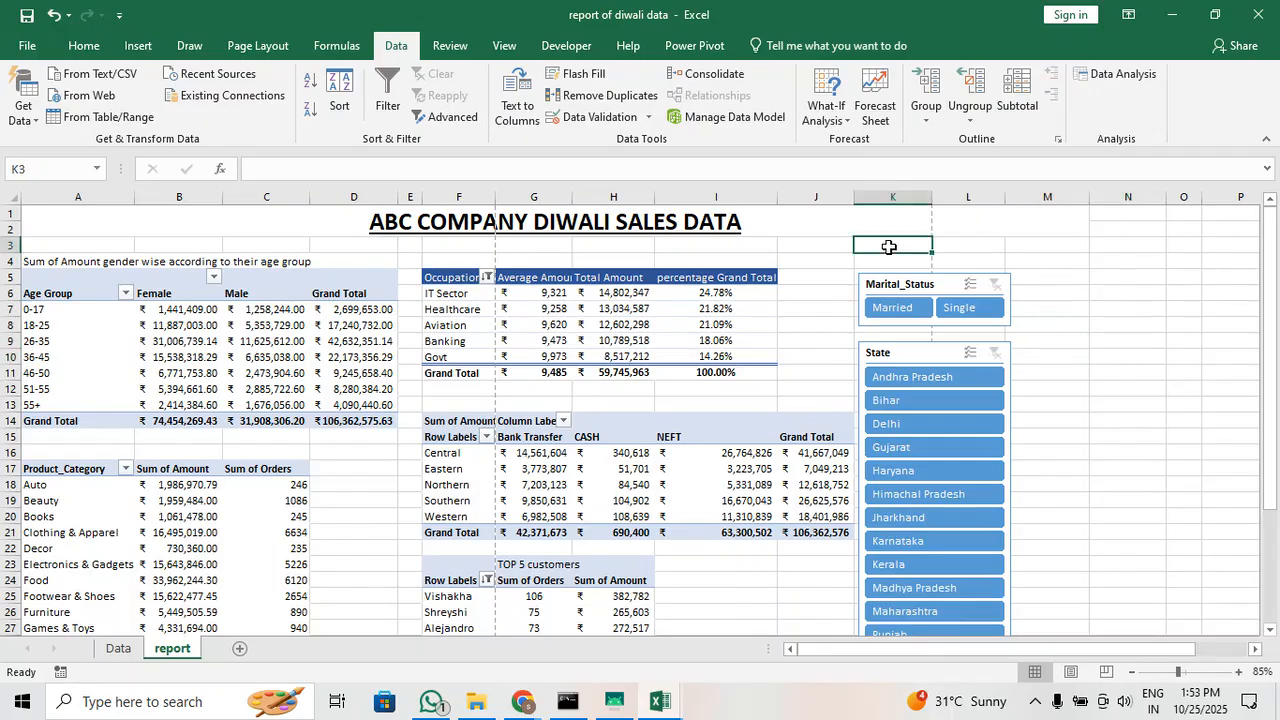
click(816, 235)
click(821, 244)
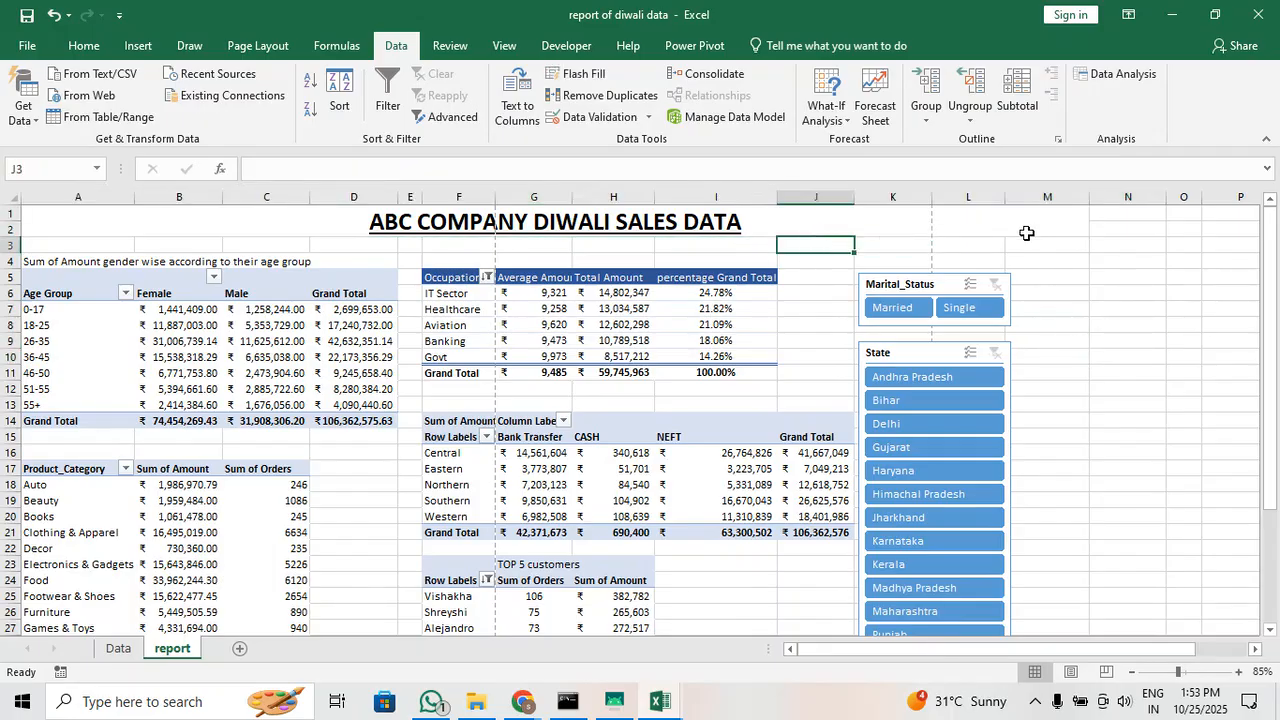
click(1028, 232)
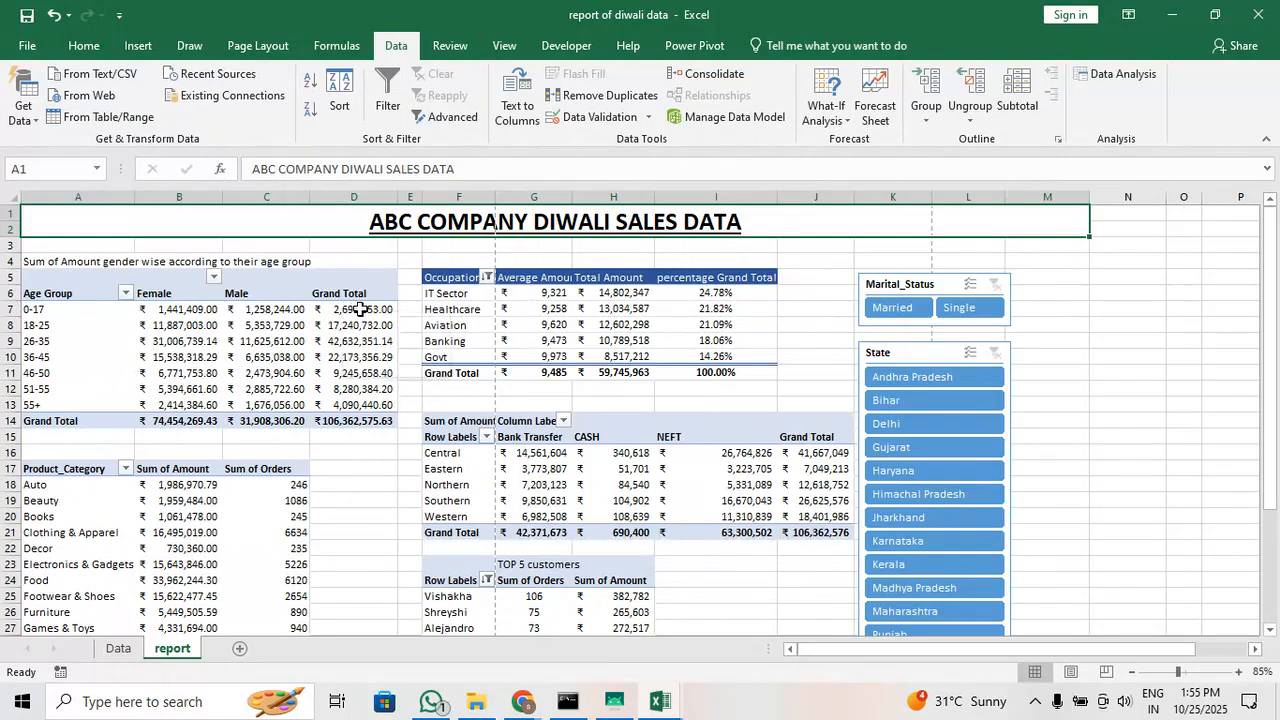
Show the age-group and gender table's amounts as percentages of the grand total
drag(343, 309, 352, 420)
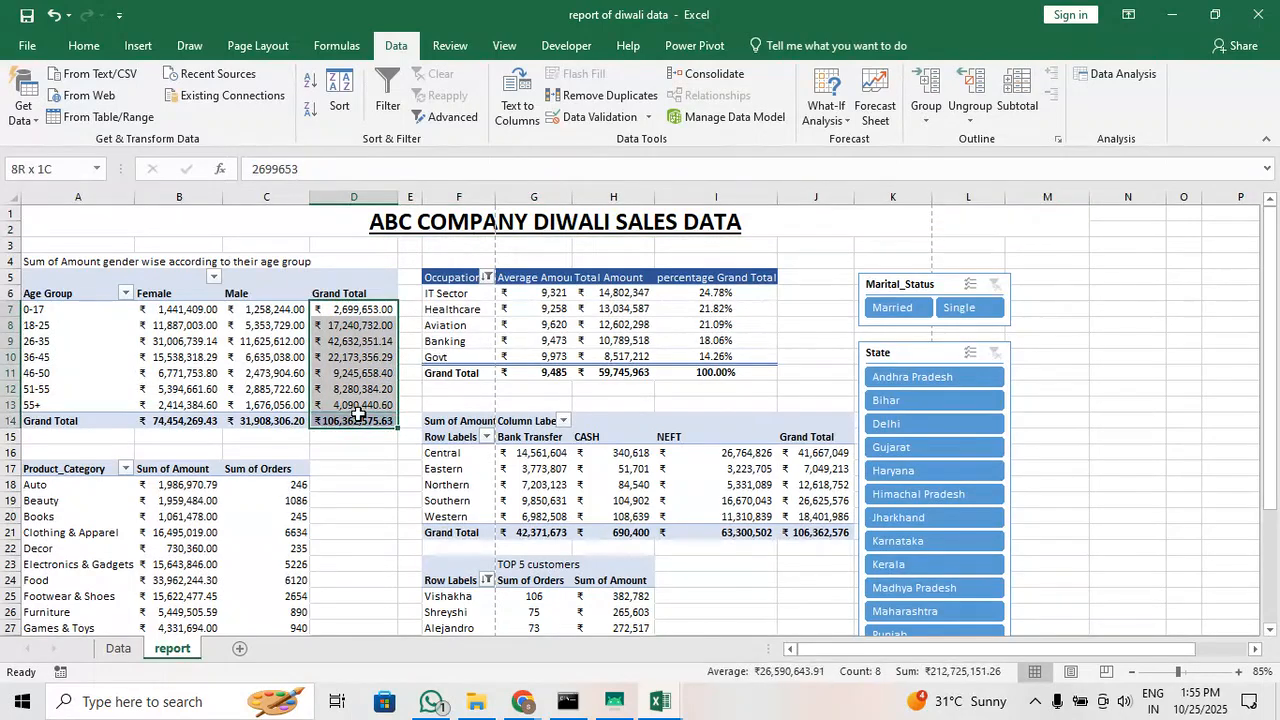
right_click(358, 343)
key(Escape)
click(355, 326)
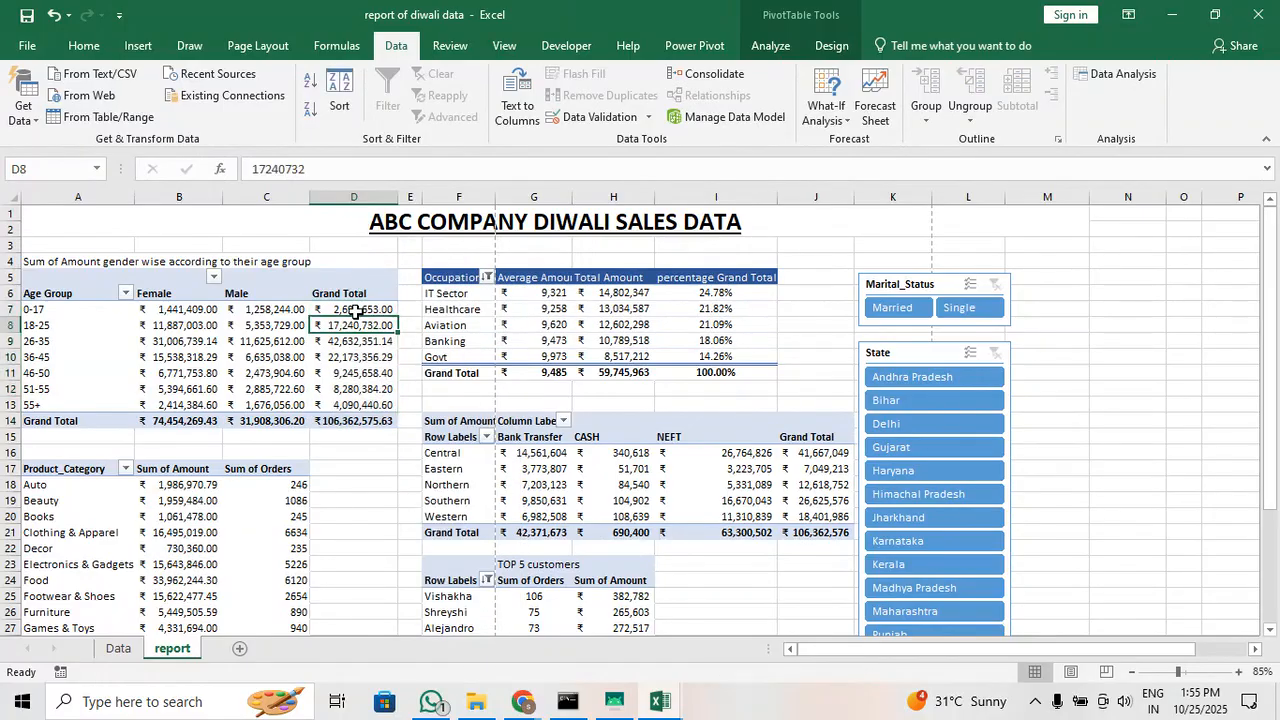
right_click(360, 328)
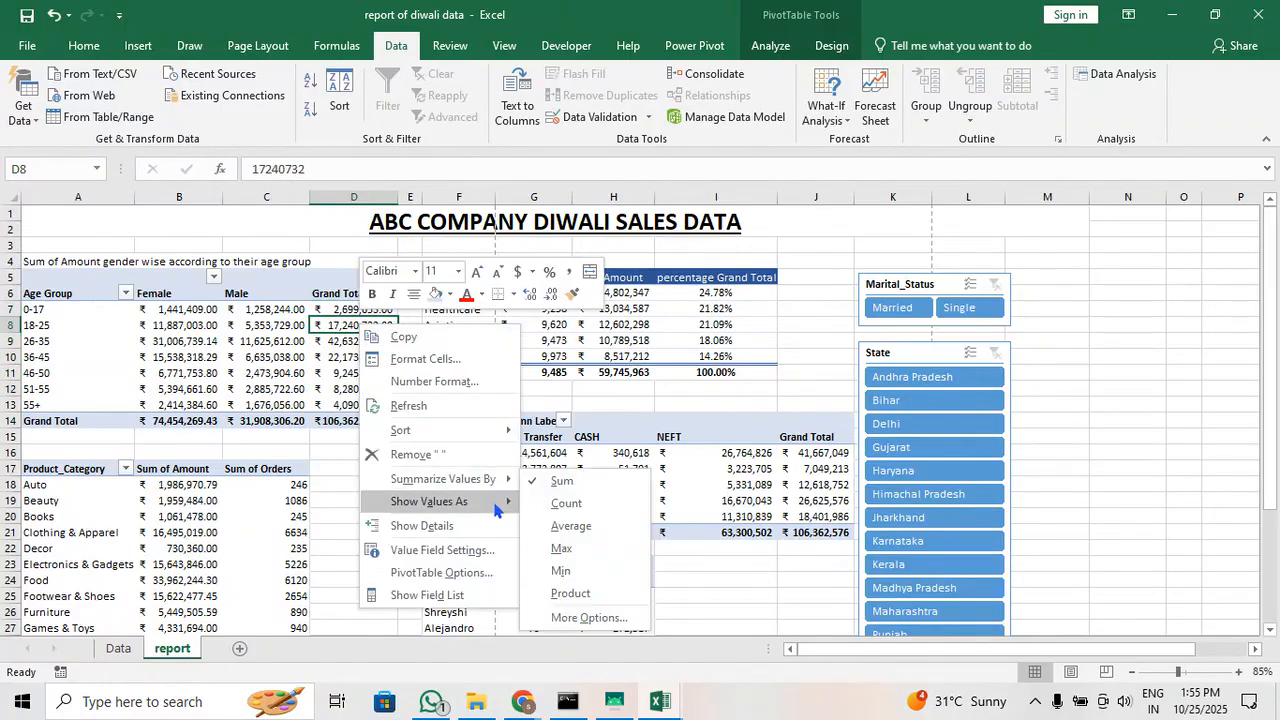
mouse_move(503, 505)
click(588, 348)
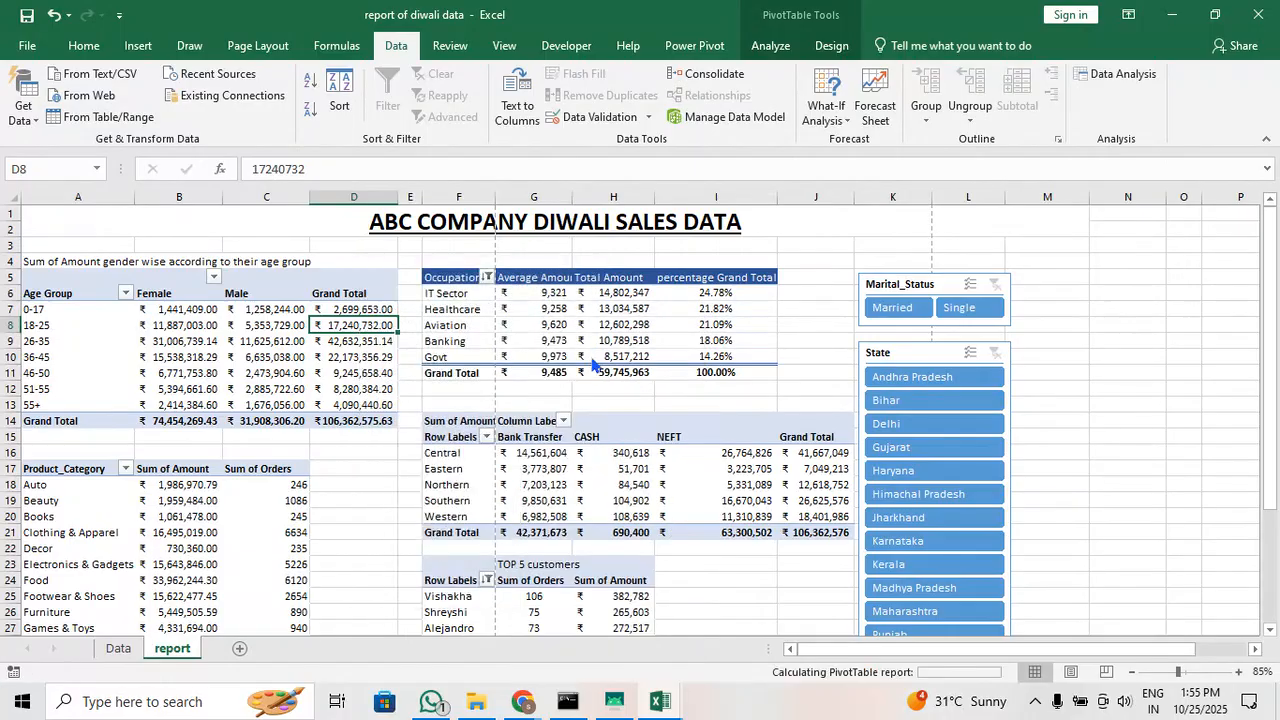
Check the 26-35 grand total share in the age-group table and the IT Sector row in the occupations table
click(210, 341)
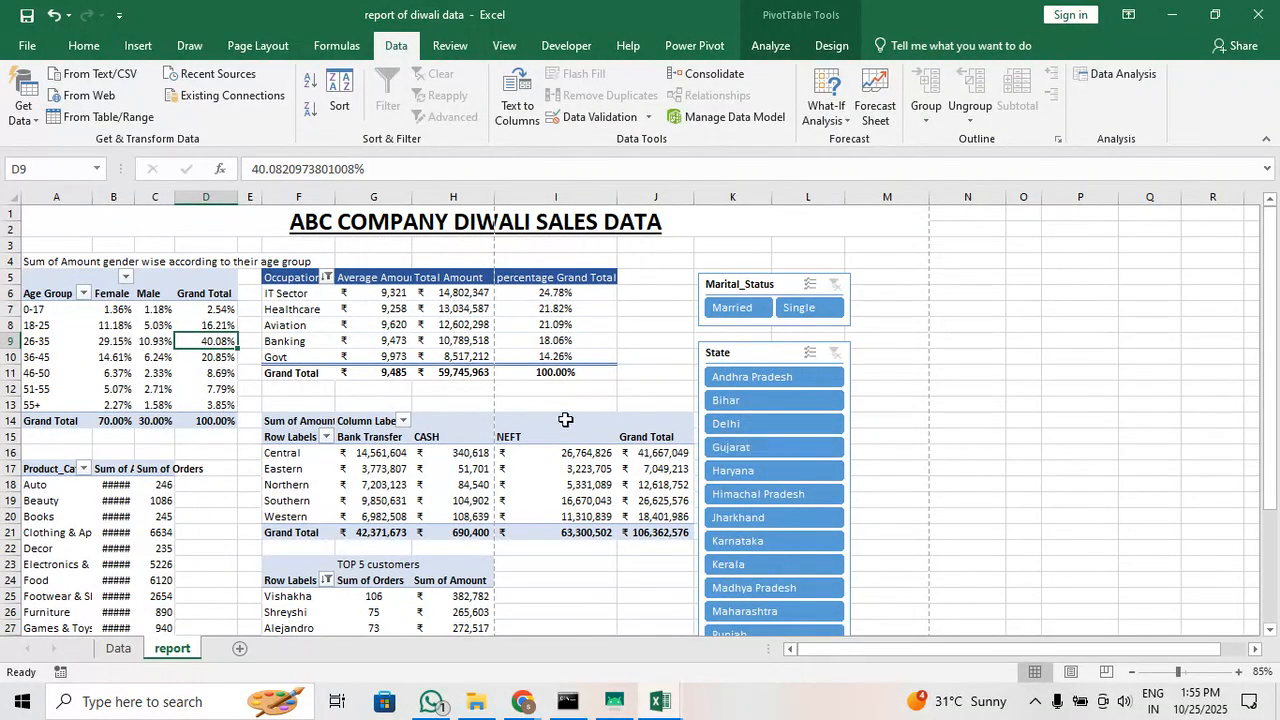
click(285, 293)
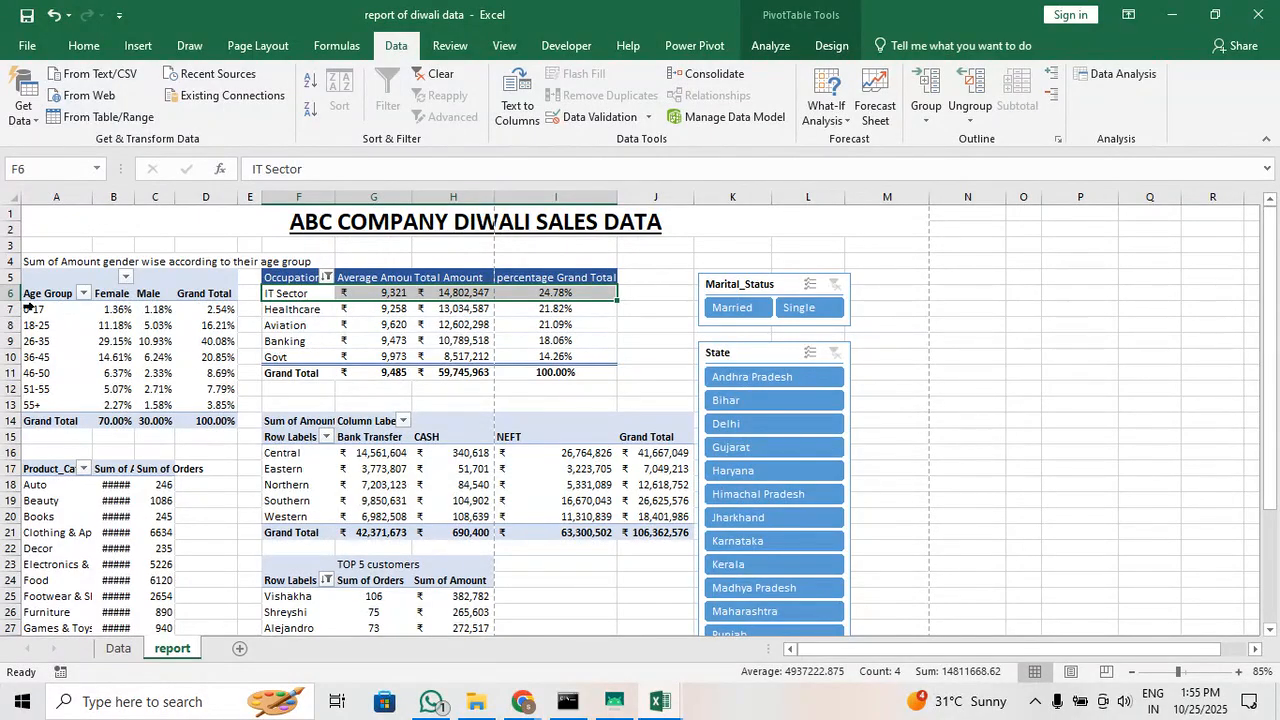
mouse_move(179, 356)
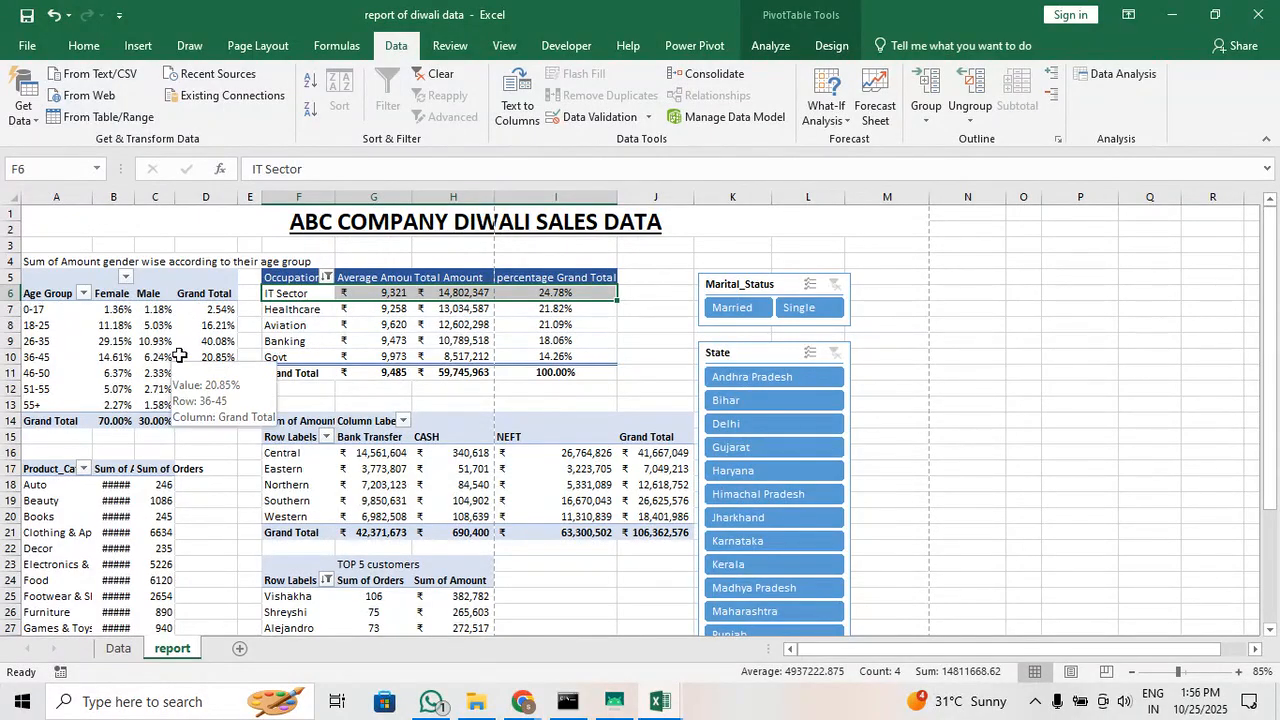
Widen column B so the product category amounts display in full
scroll(209, 425, down, 3)
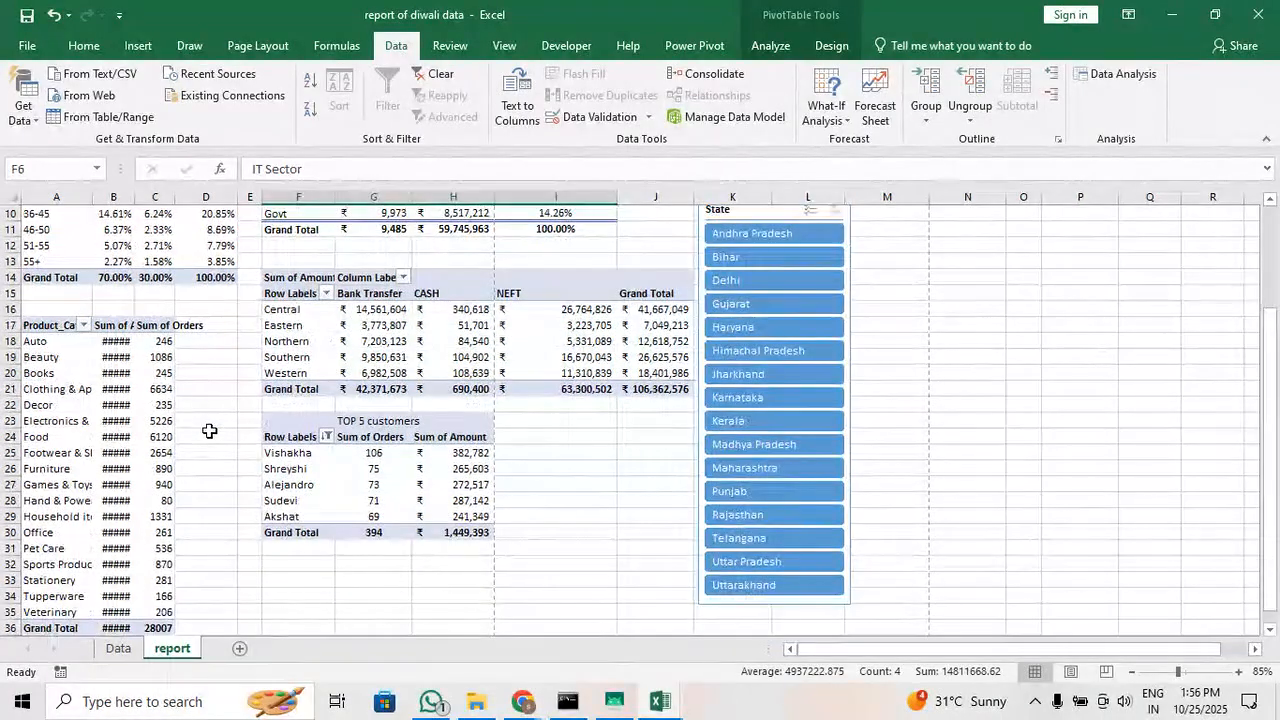
drag(134, 197, 180, 197)
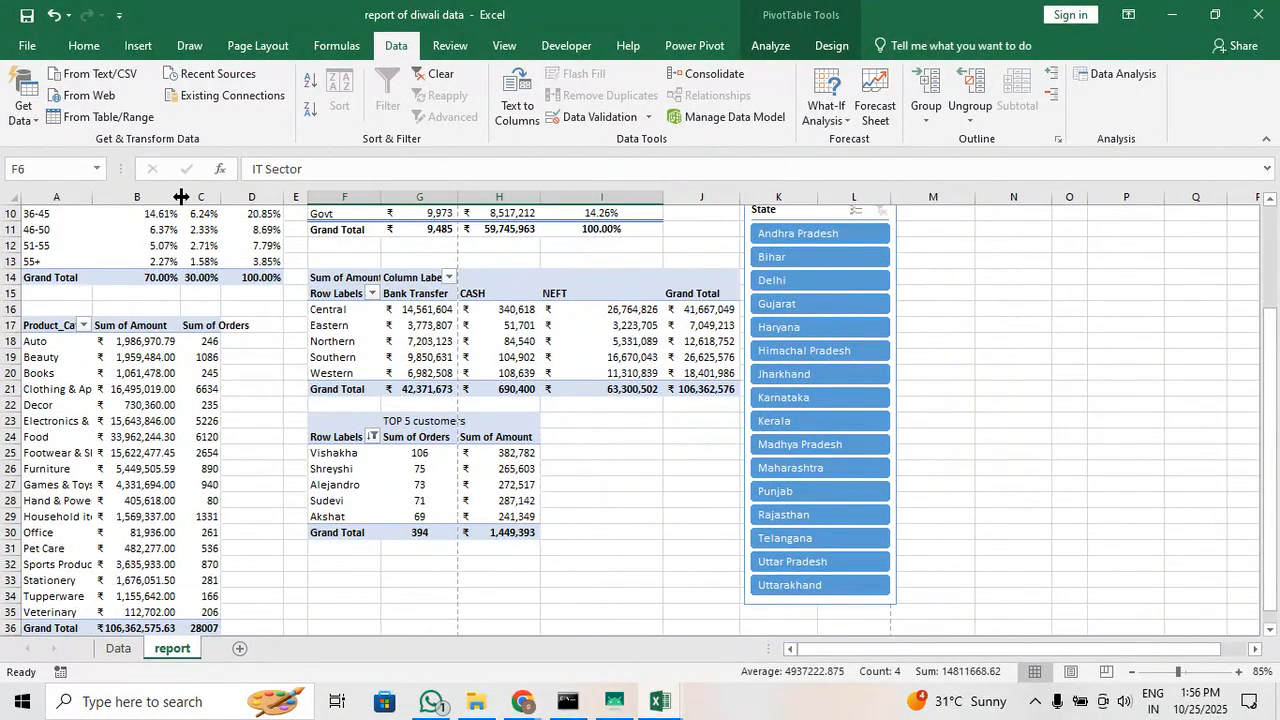
Check the Food row in the product category table and the Central zone's NEFT amount in the payment method table
click(138, 442)
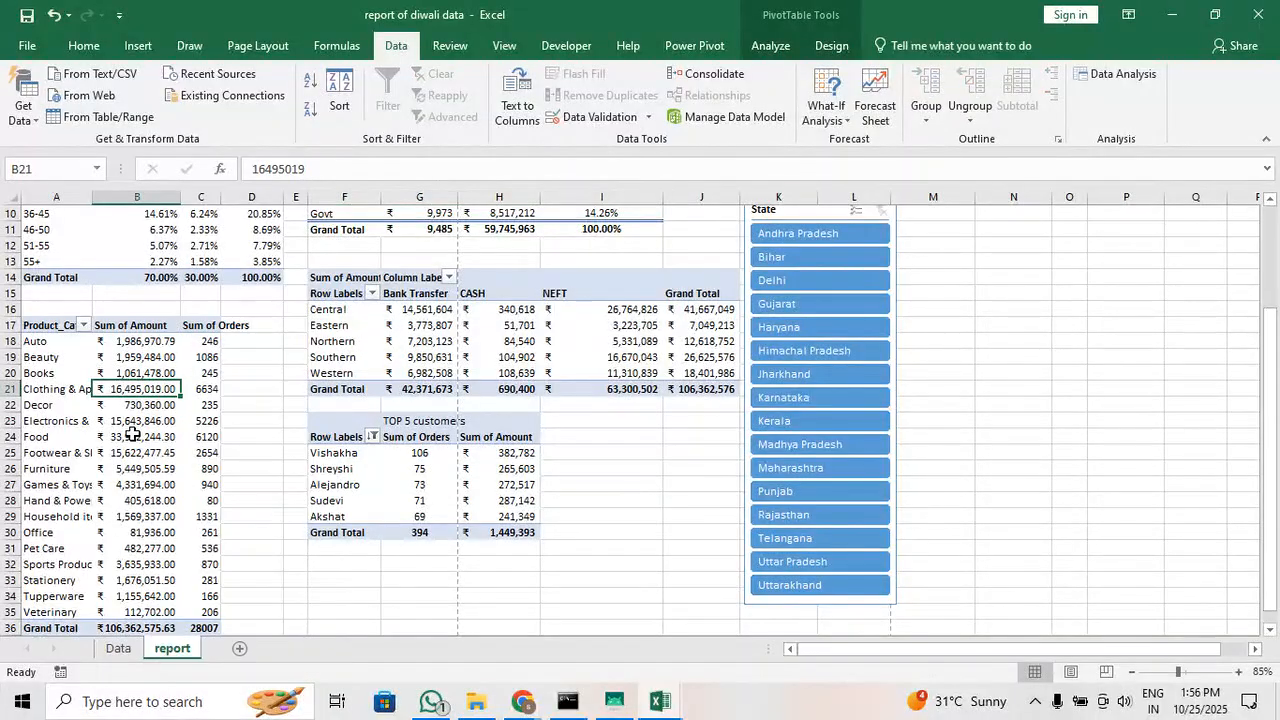
drag(37, 436, 195, 437)
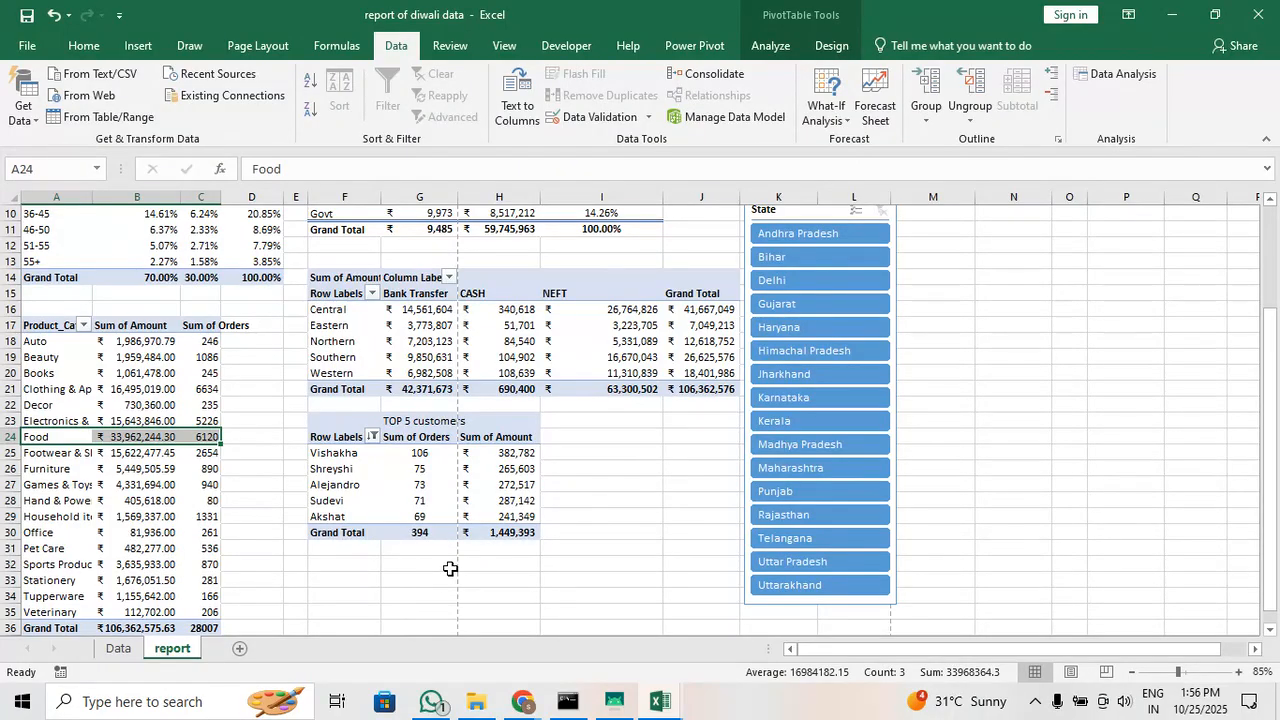
scroll(452, 562, up, 1)
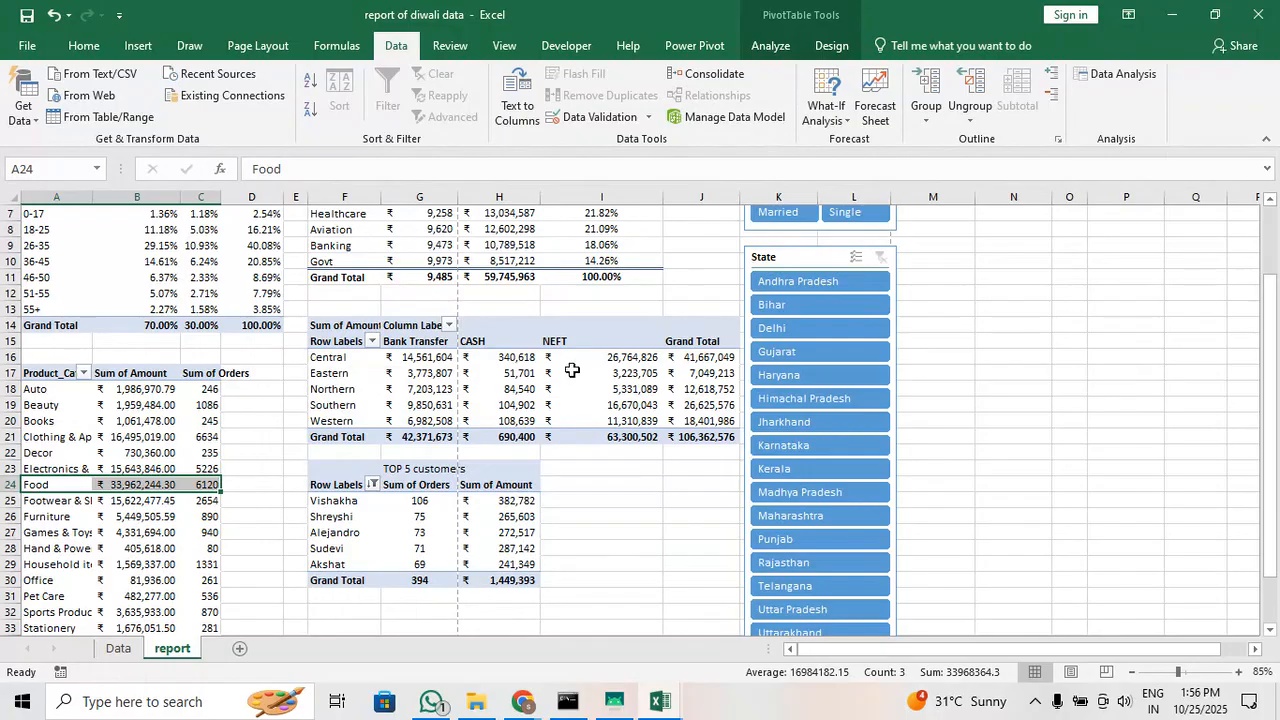
click(612, 364)
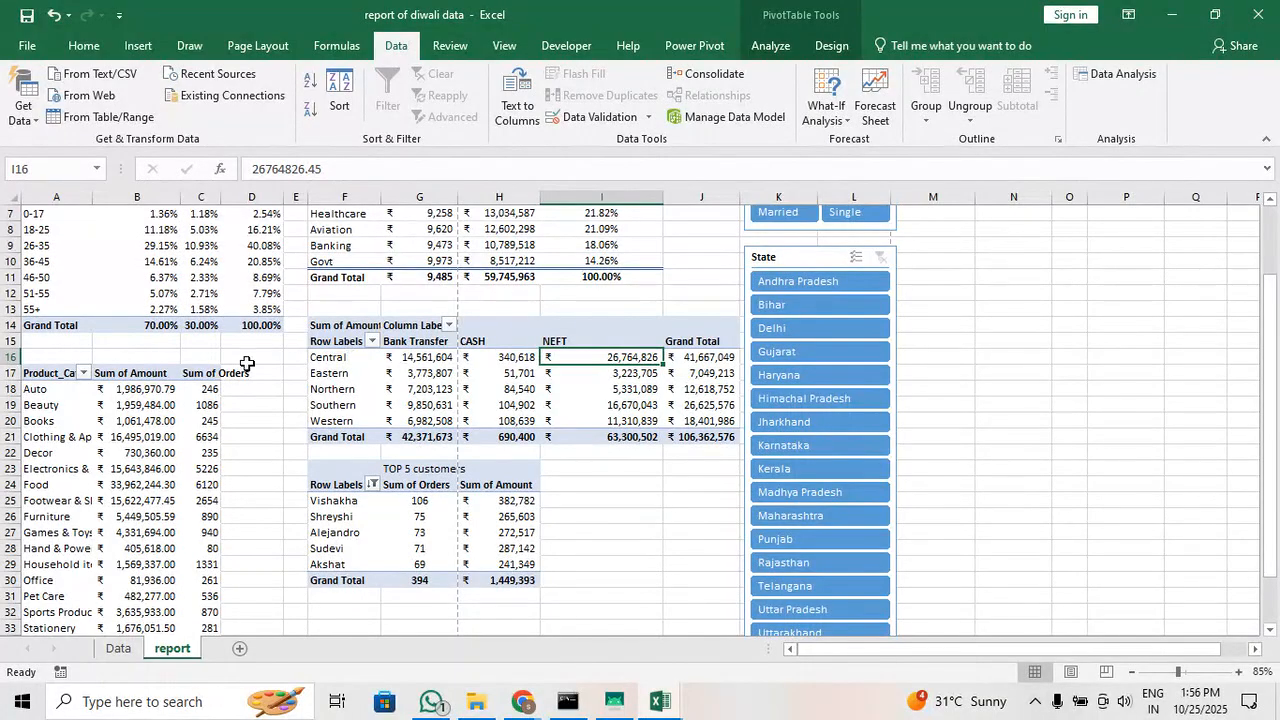
Check the Eastern zone's NEFT amount and the Aviation percentage in the occupations table, and look over the report sheet
scroll(143, 427, up, 1)
scroll(143, 427, up, 1)
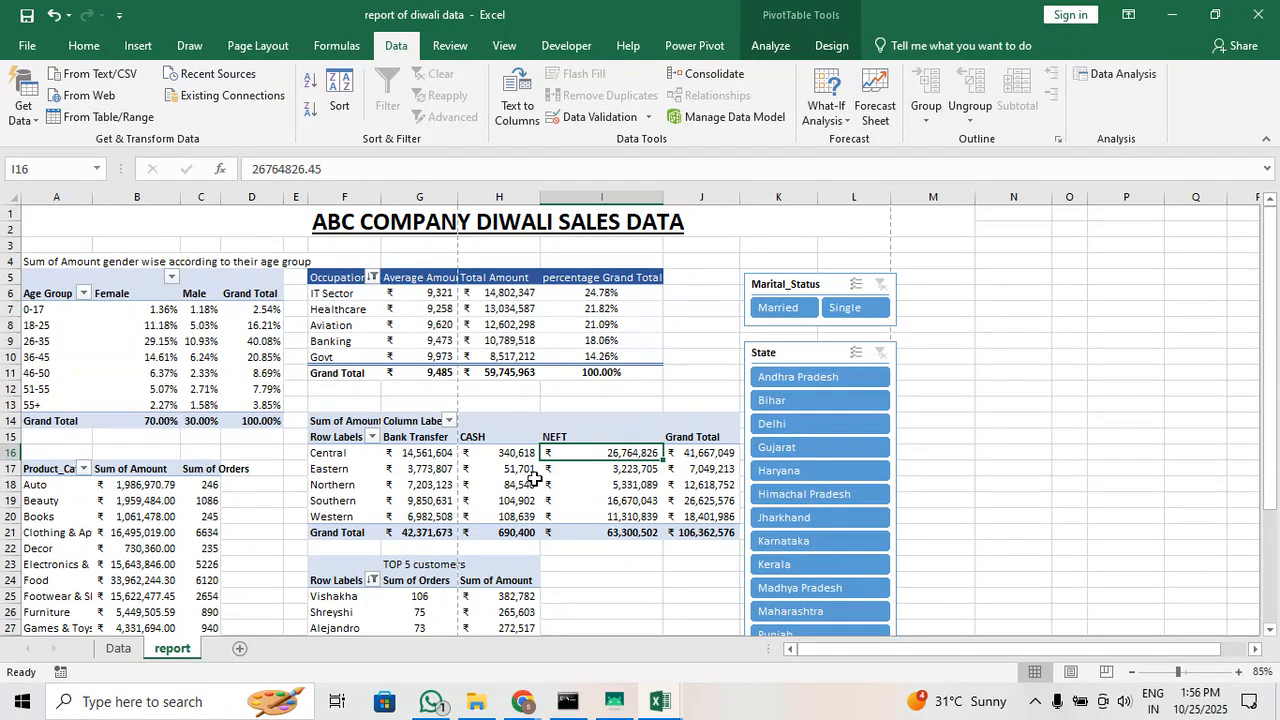
click(604, 470)
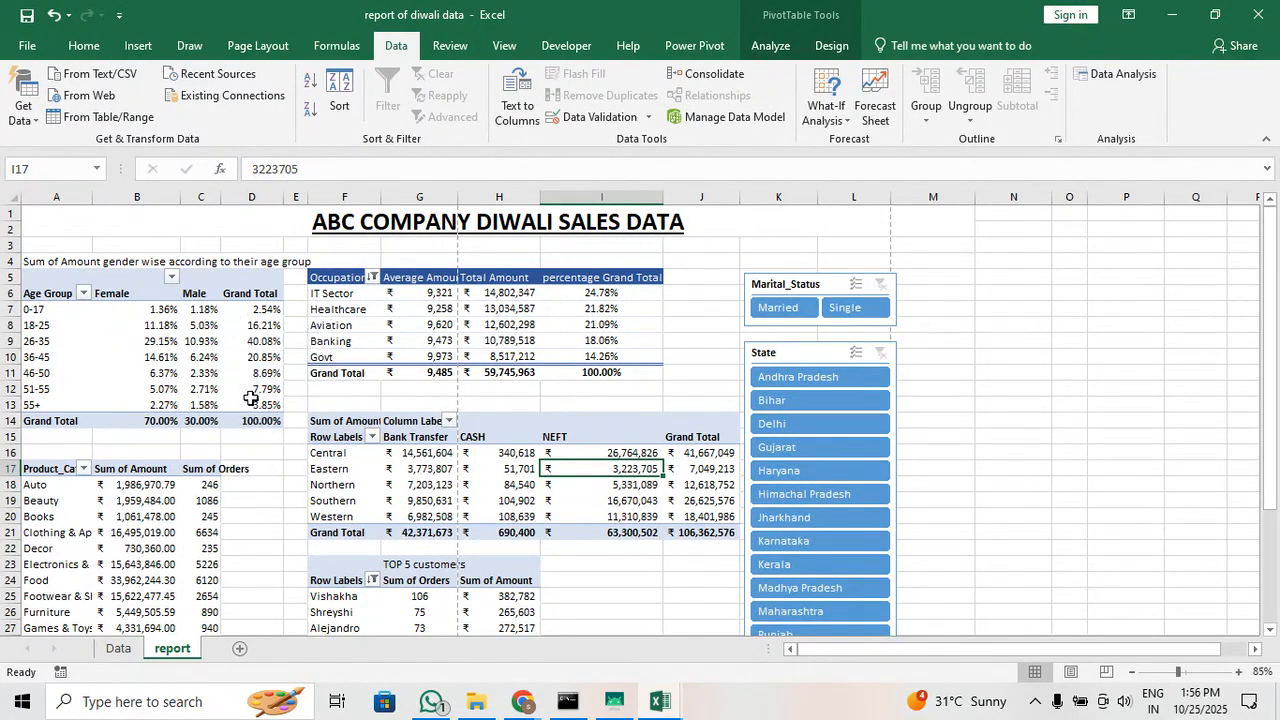
click(612, 324)
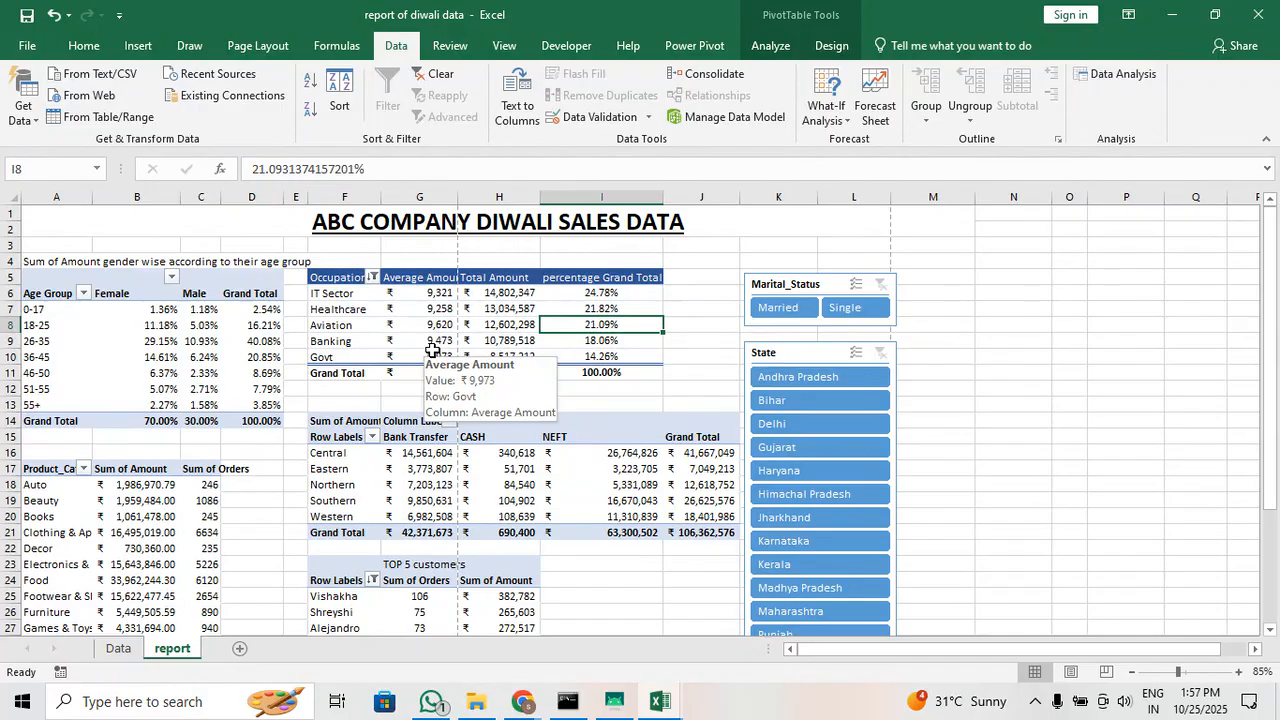
scroll(432, 350, down, 5)
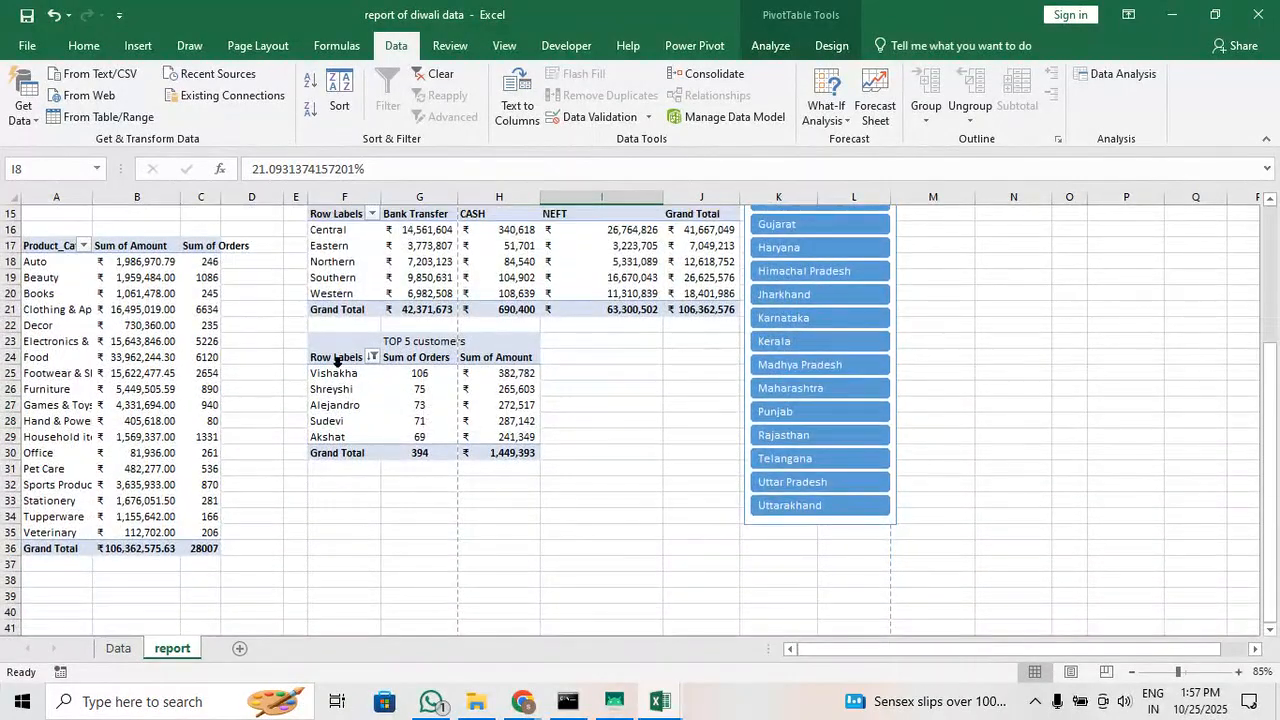
scroll(345, 365, up, 5)
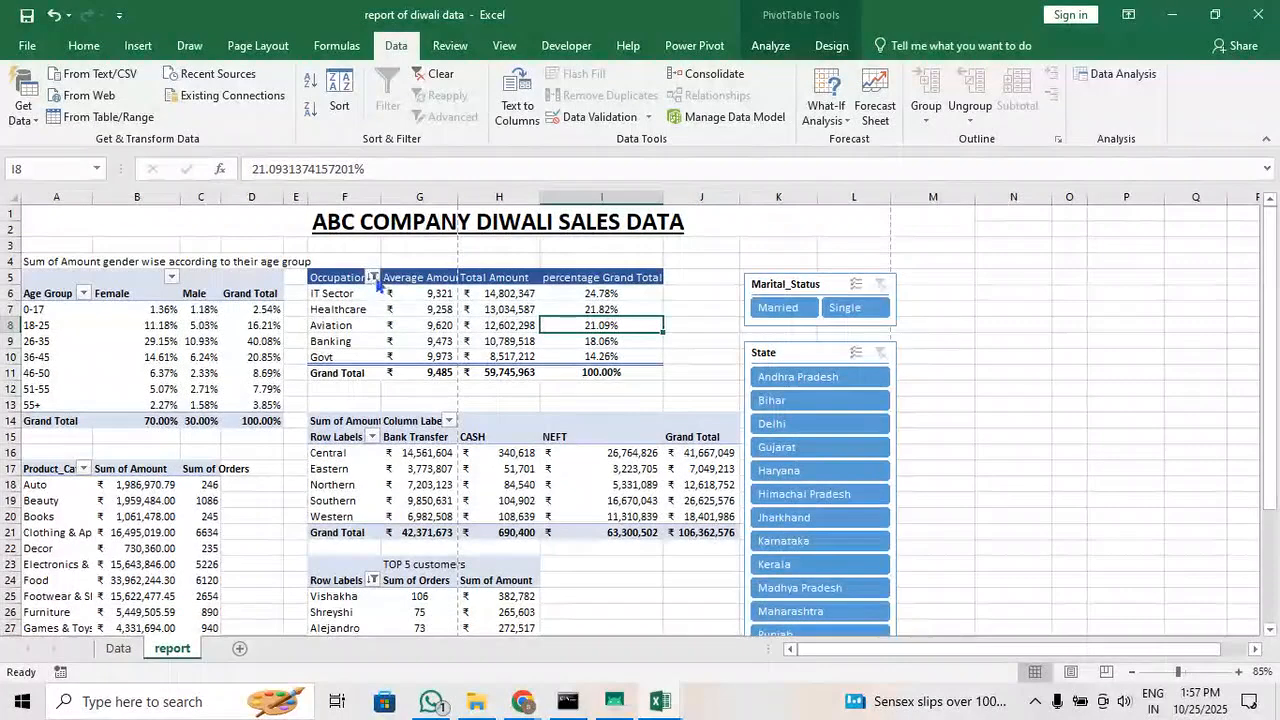
Filter the occupations table to the bottom 5 items by percentage Grand Total
click(372, 277)
mouse_move(281, 411)
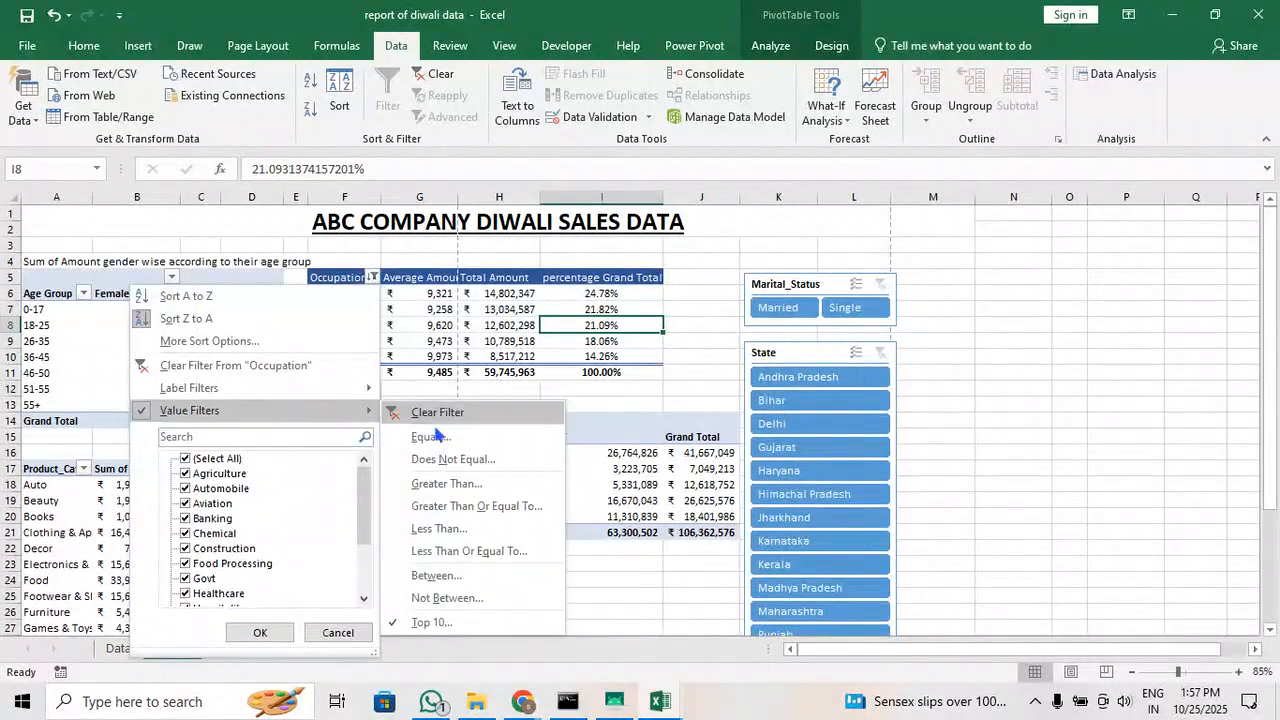
click(432, 622)
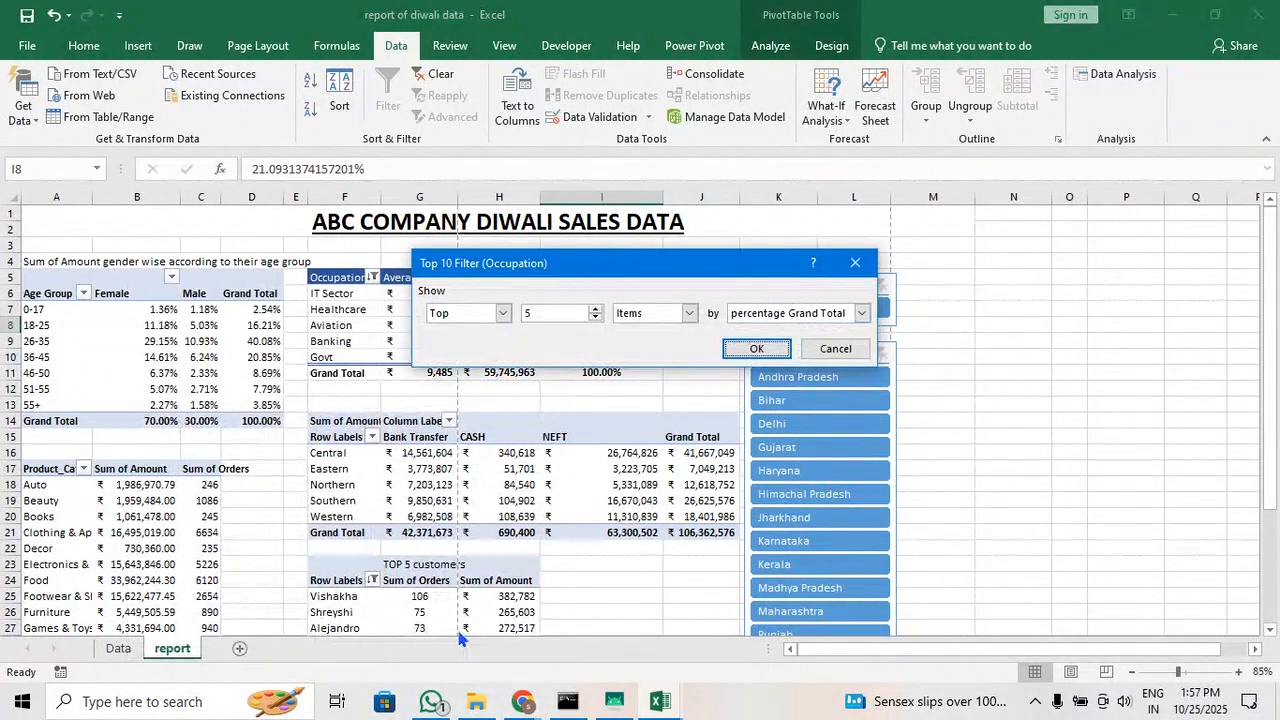
click(502, 313)
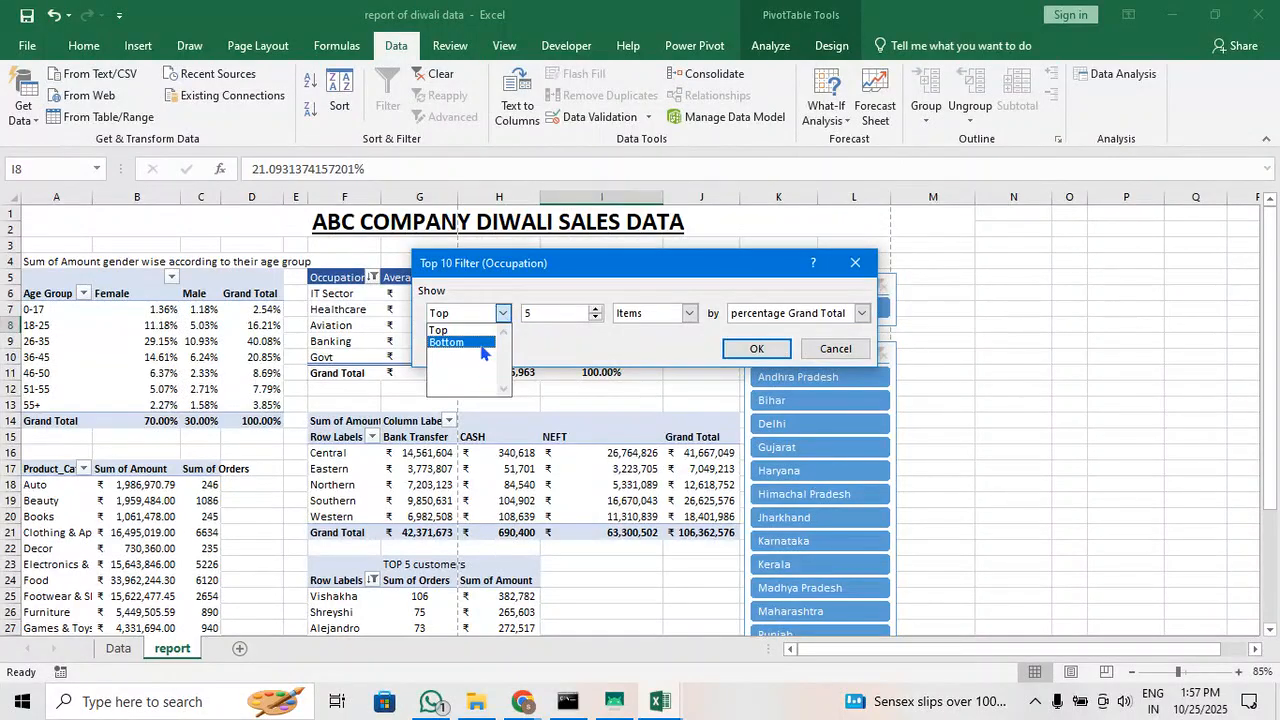
click(482, 344)
click(757, 348)
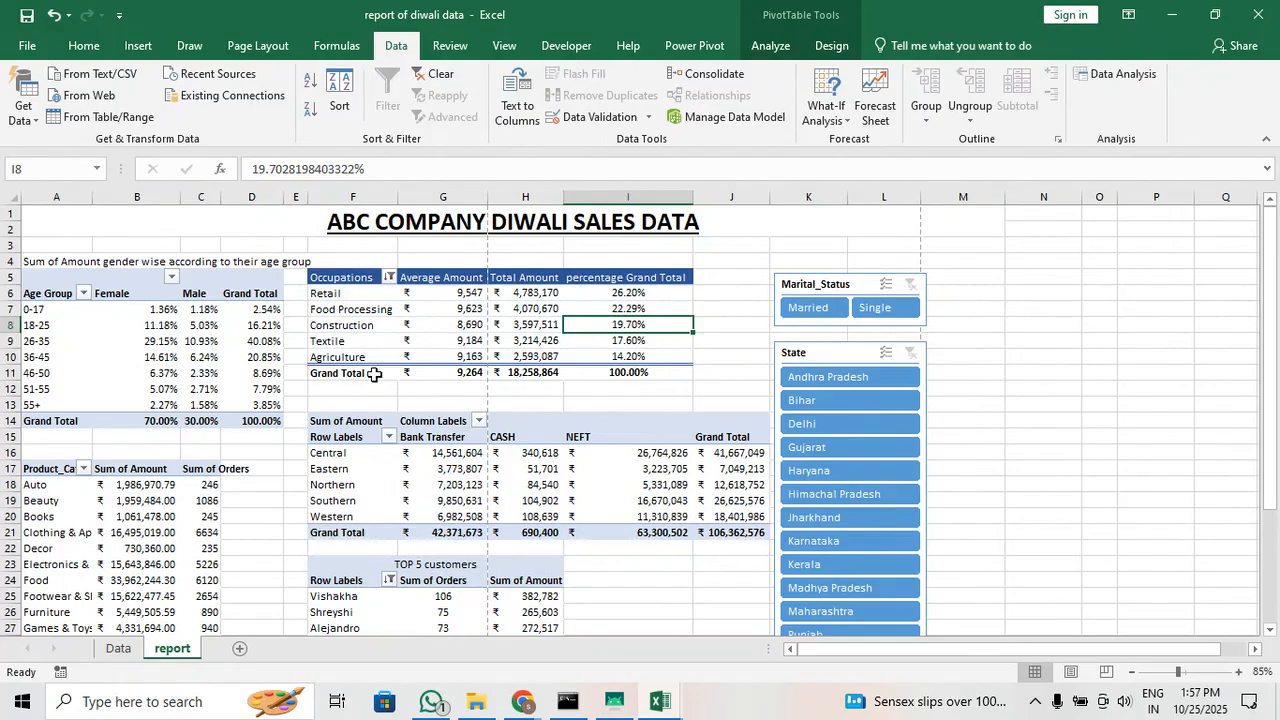
Filter the occupations table to the top 5 items by percentage Grand Total, and check the percentage column
click(389, 277)
mouse_move(228, 410)
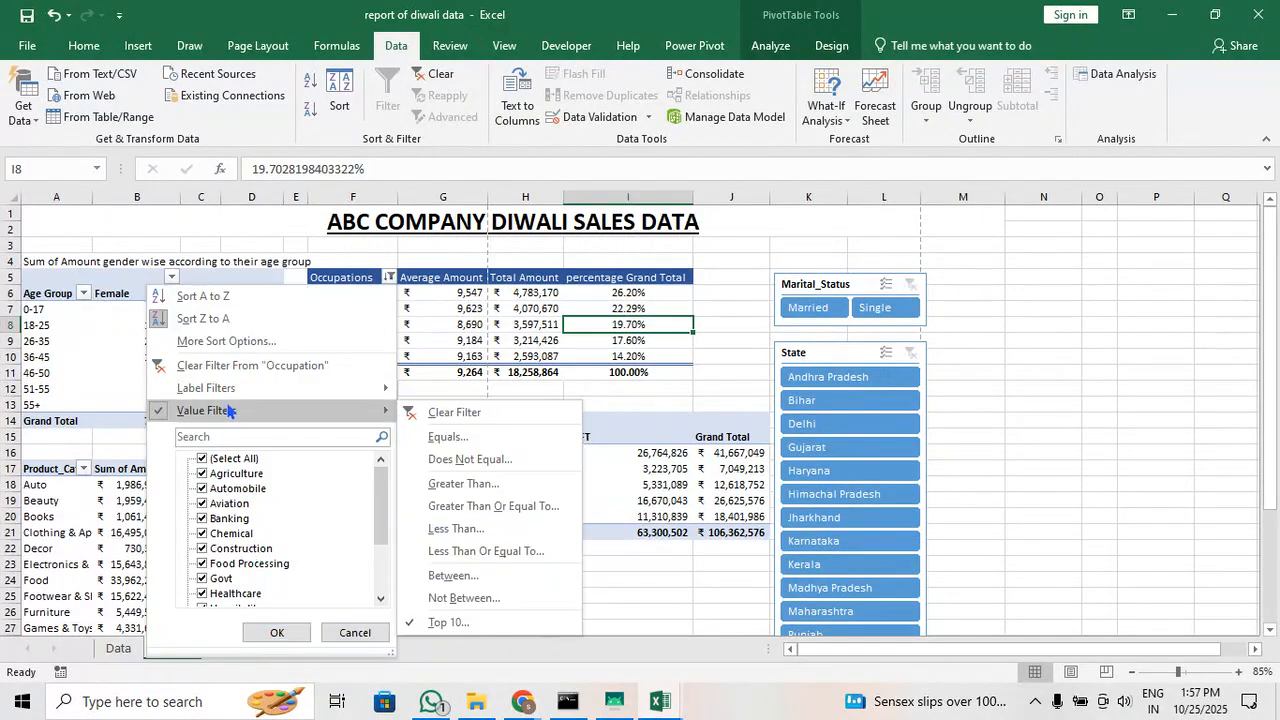
click(448, 622)
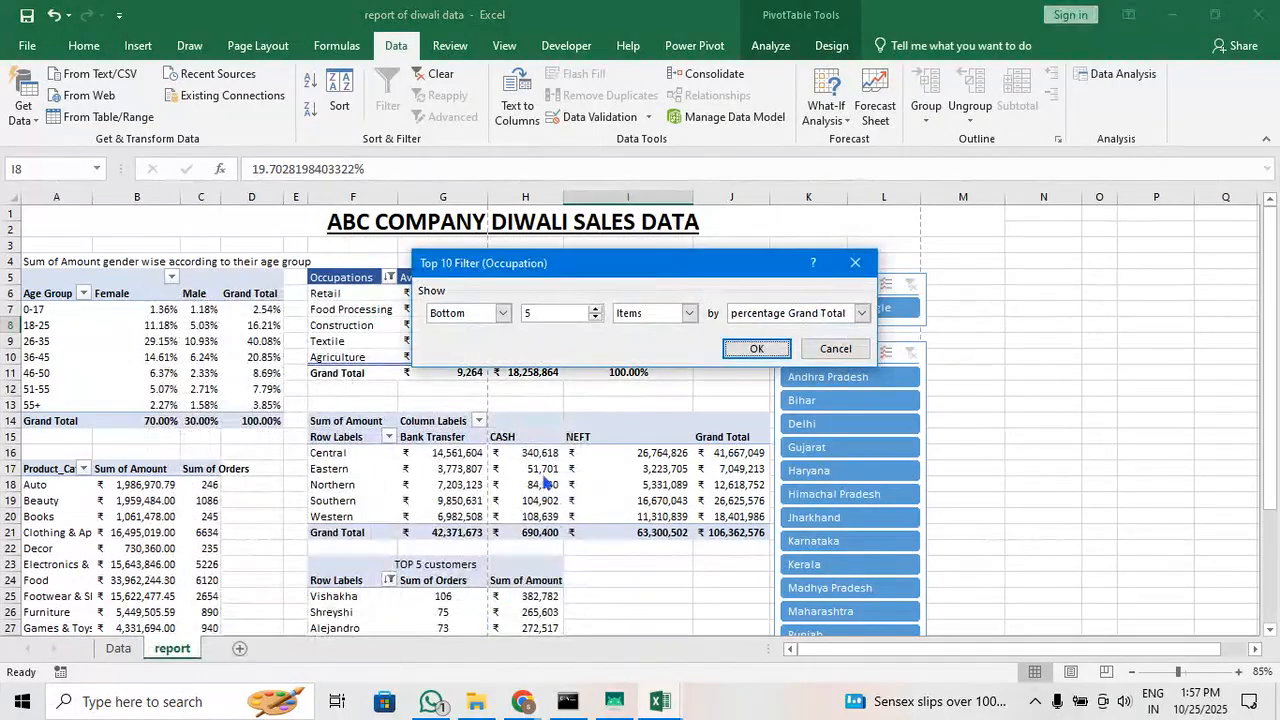
click(688, 313)
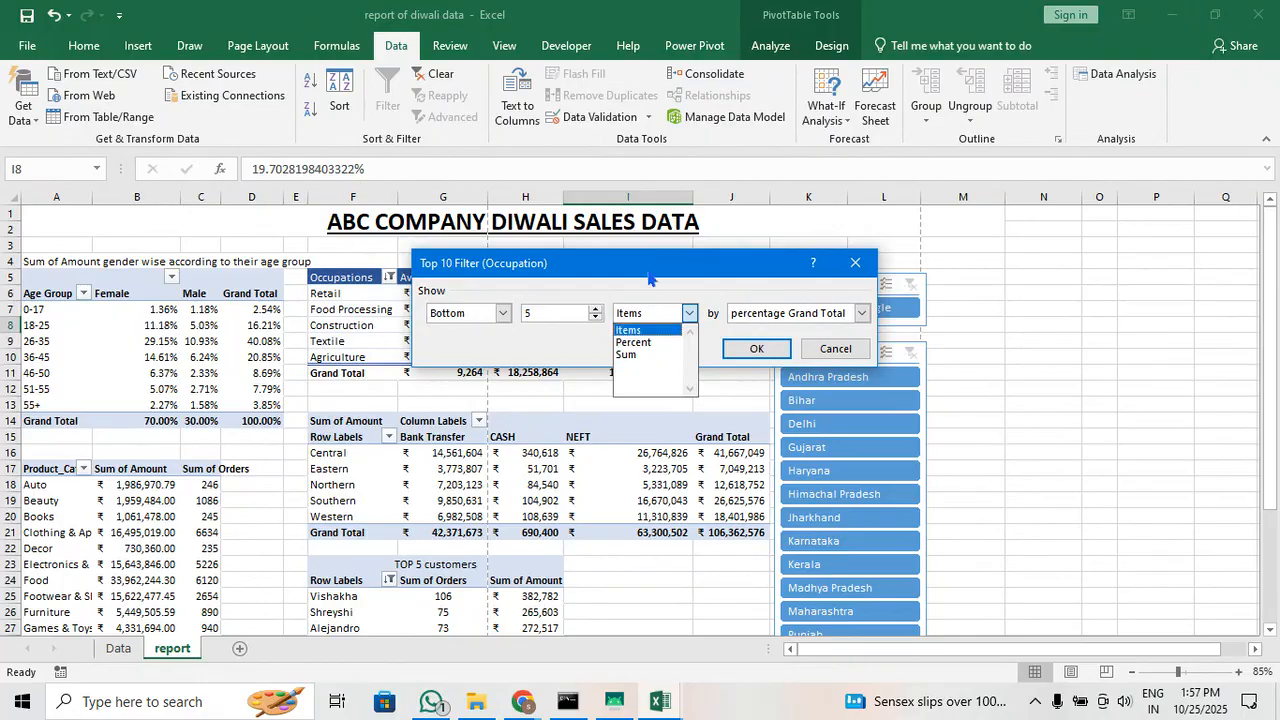
click(649, 330)
drag(631, 270, 666, 409)
click(716, 455)
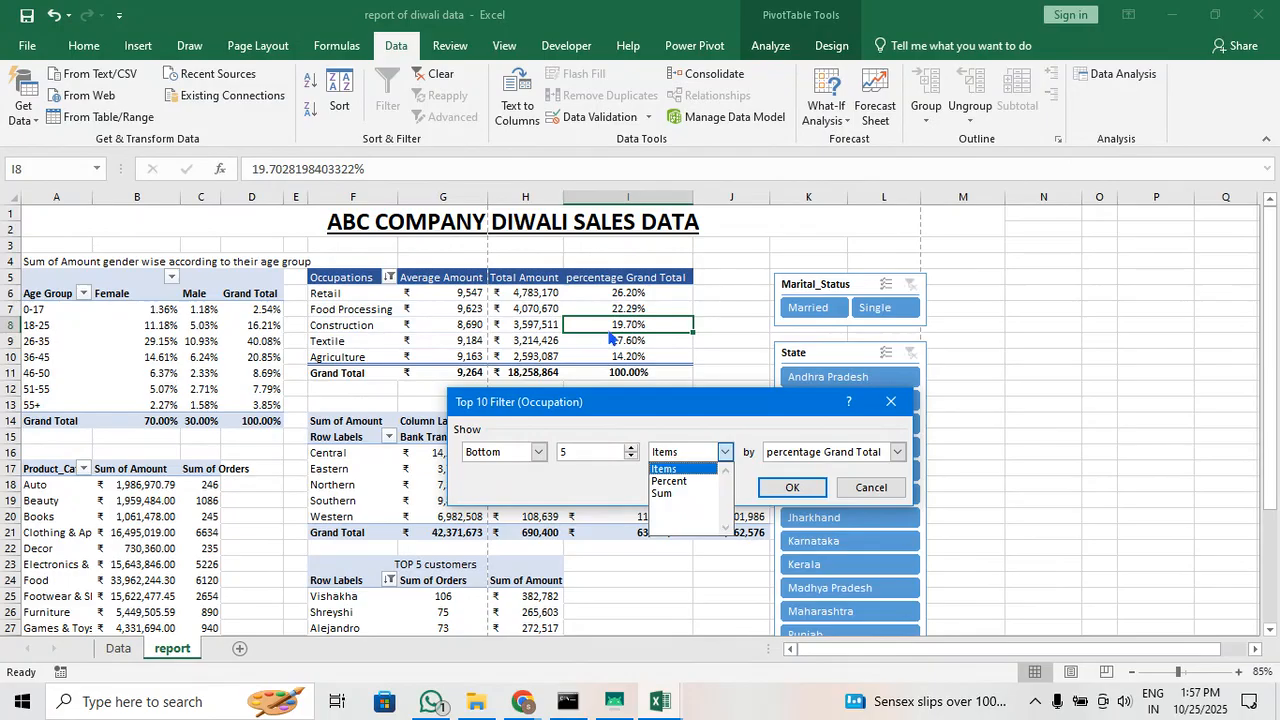
click(707, 471)
click(530, 455)
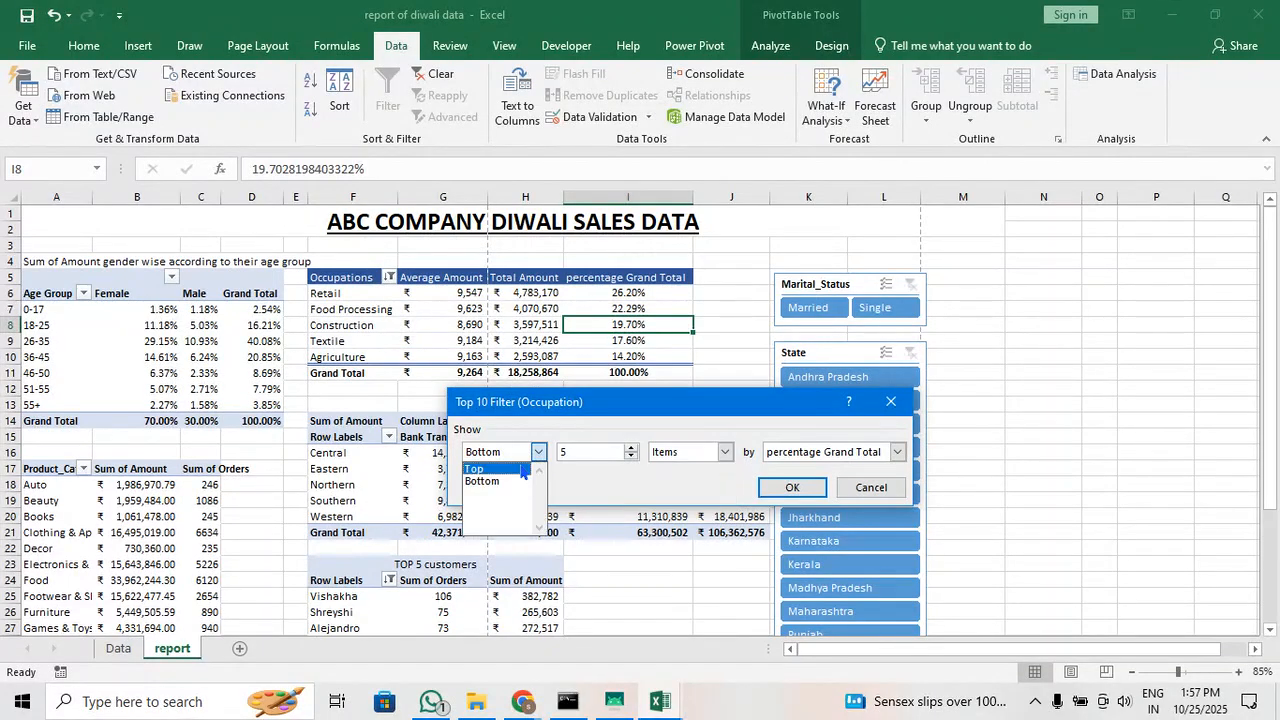
click(505, 469)
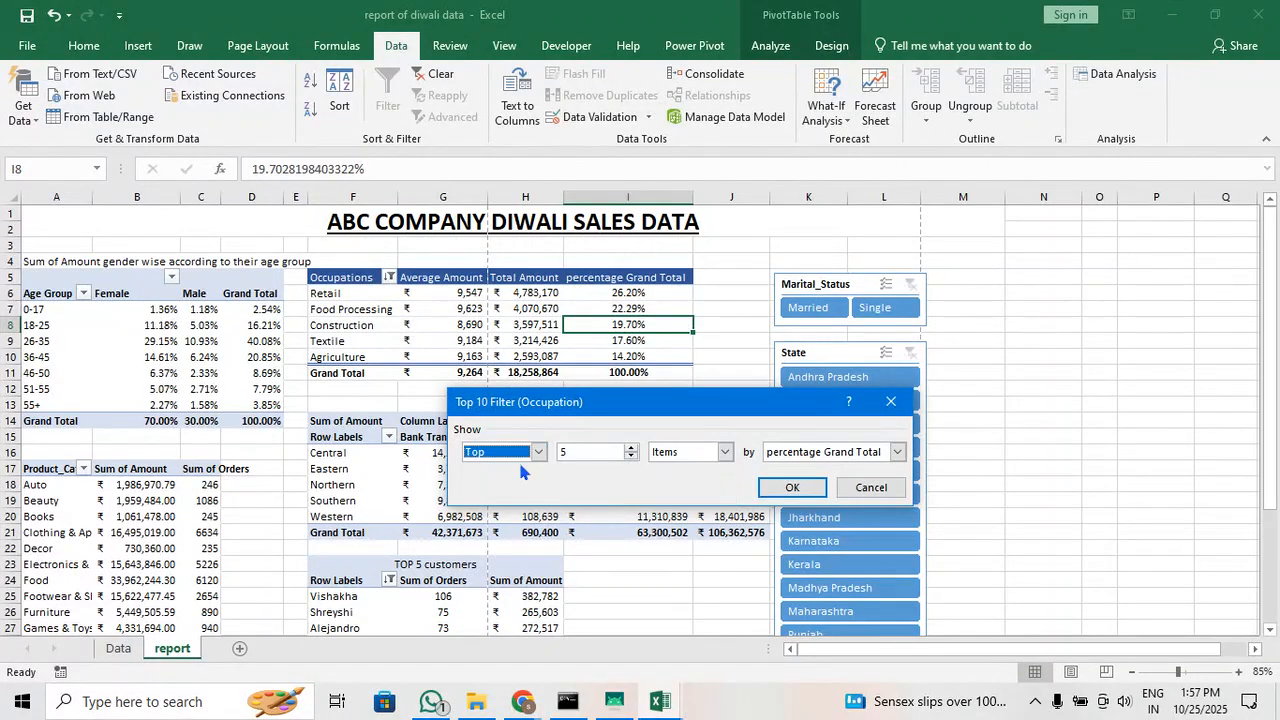
click(788, 488)
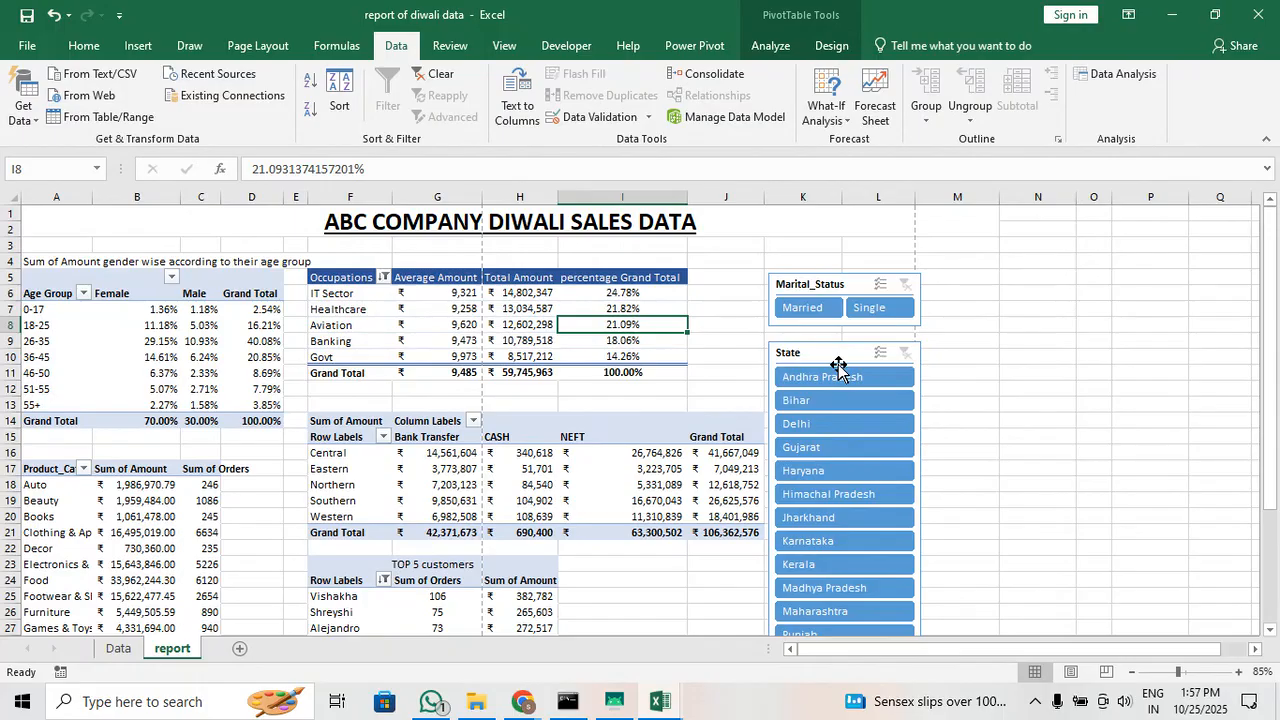
drag(627, 296, 660, 372)
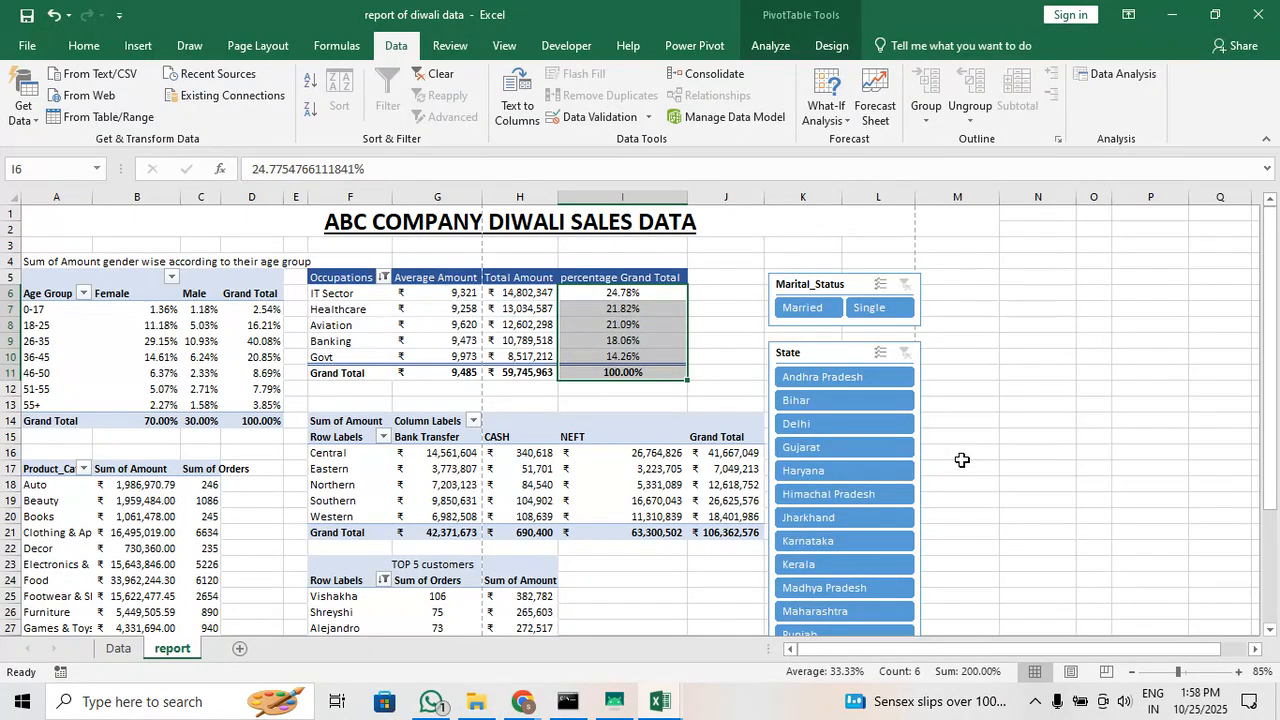
click(1010, 458)
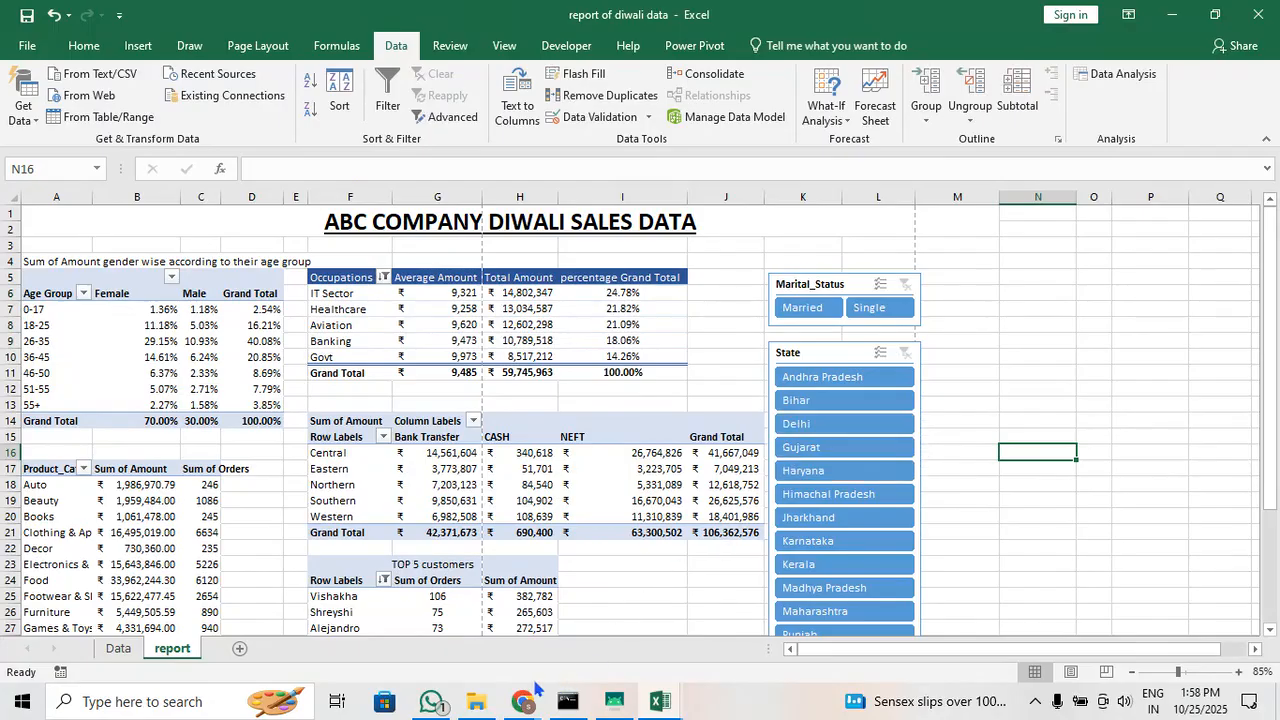
Switch to the Google Meet call and check its participant list and in-call messages
mouse_move(515, 697)
click(286, 614)
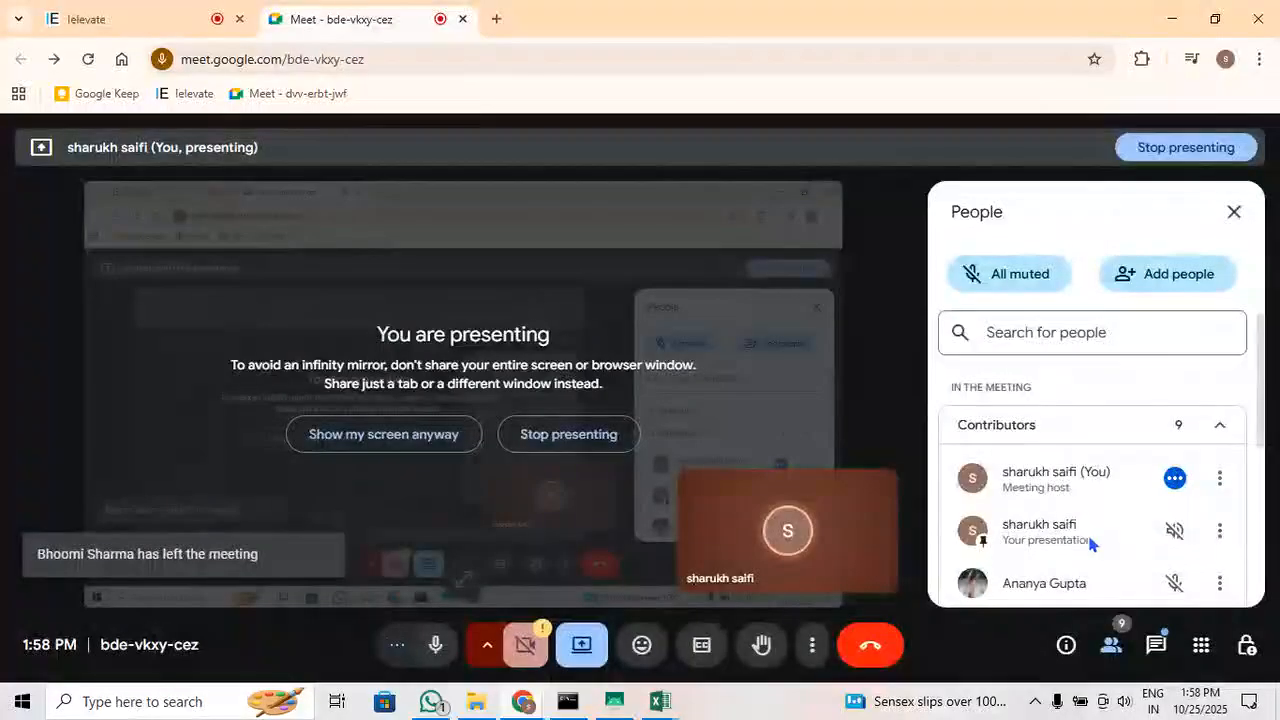
click(87, 16)
click(333, 16)
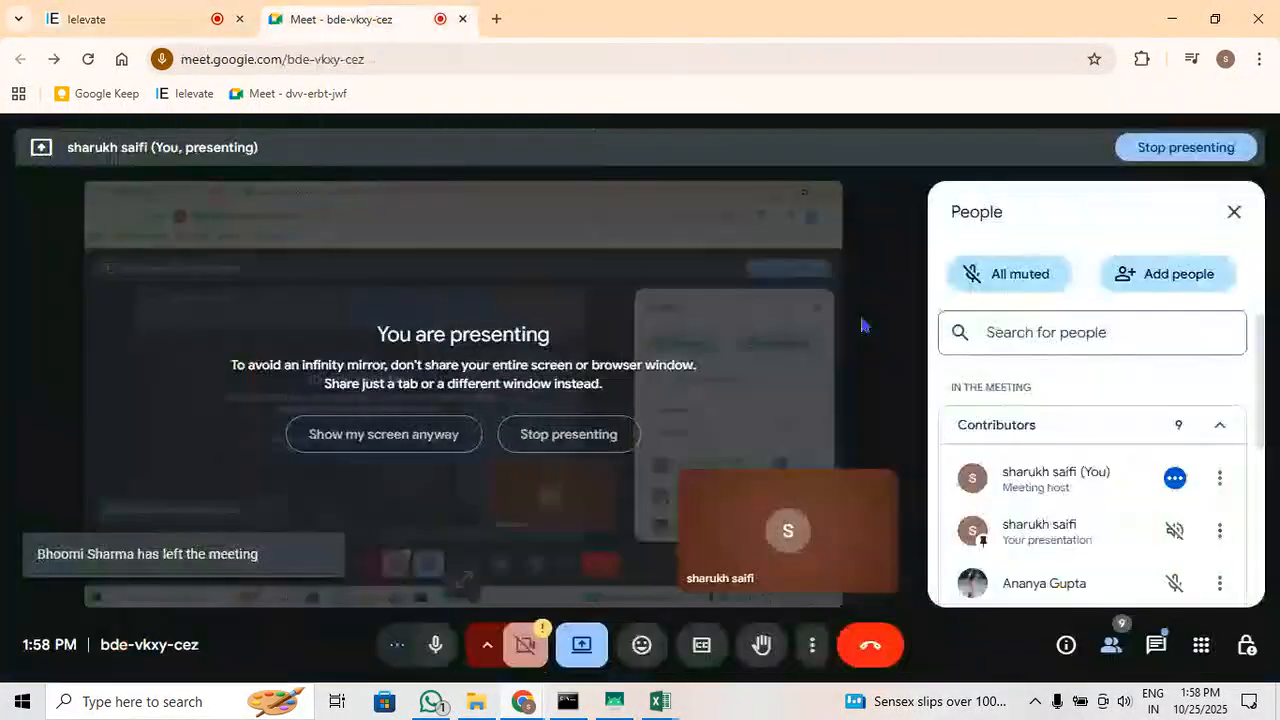
scroll(1086, 437, down, 4)
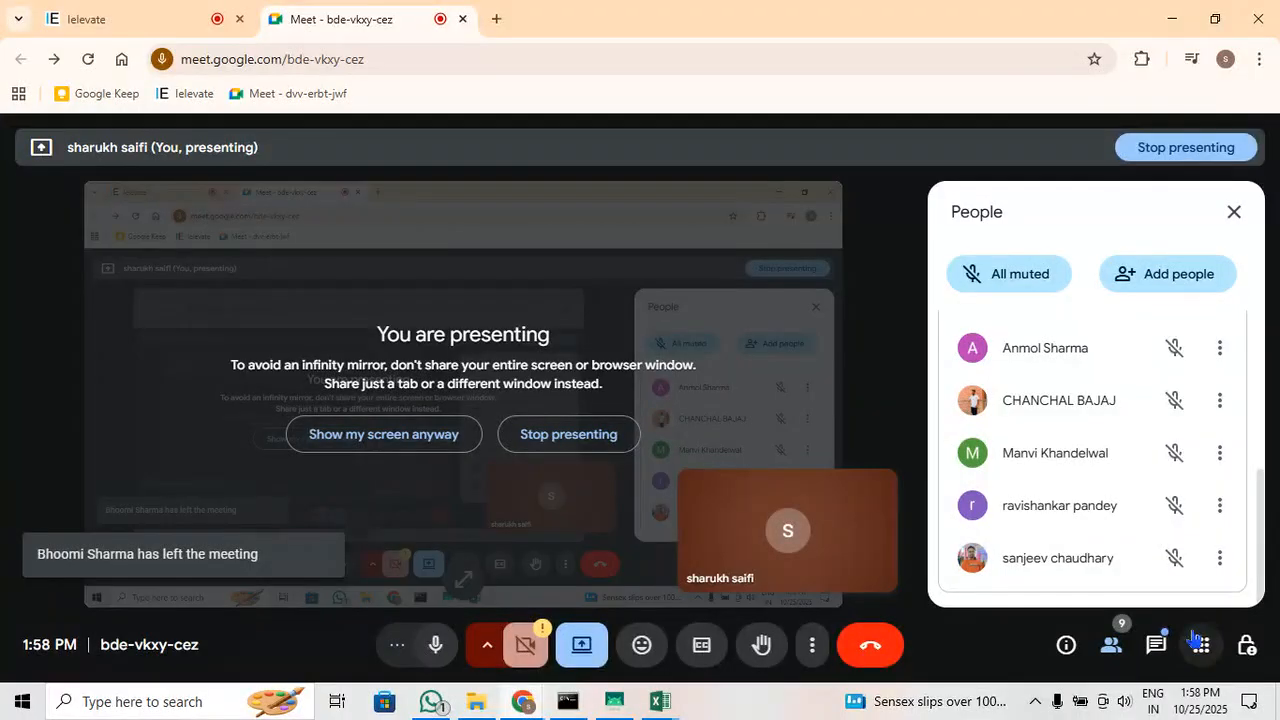
click(1158, 646)
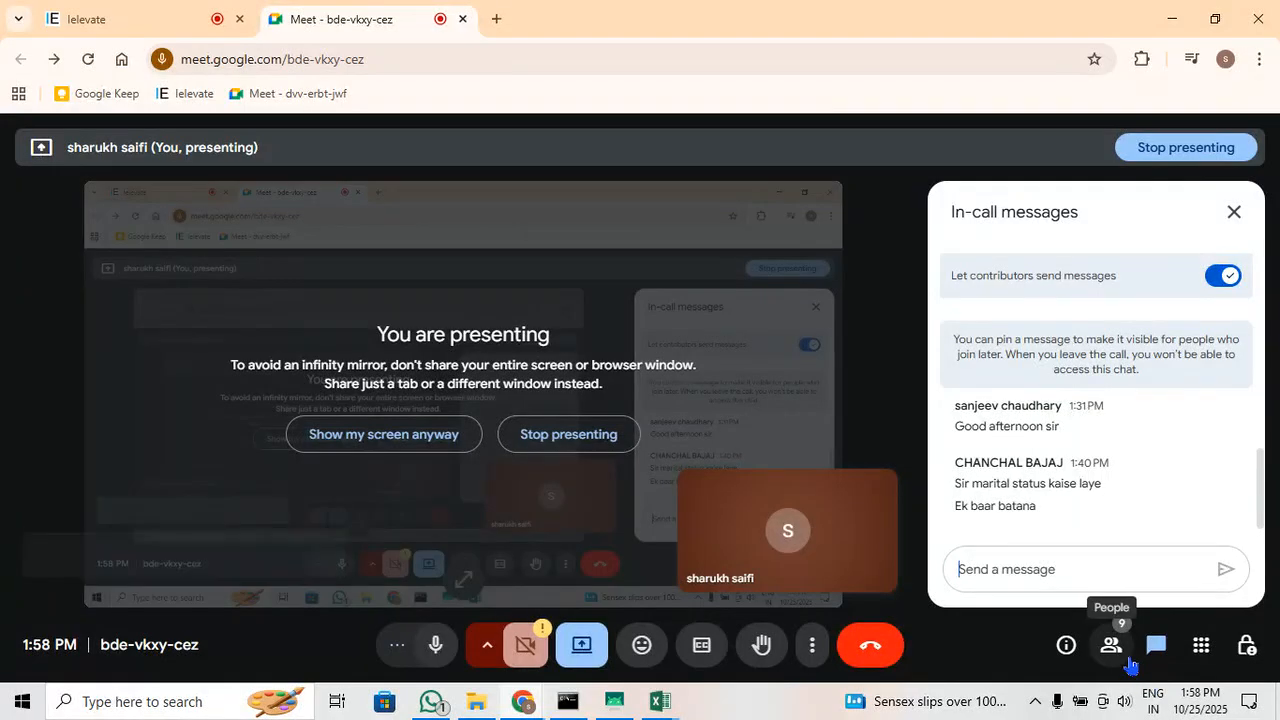
click(1111, 645)
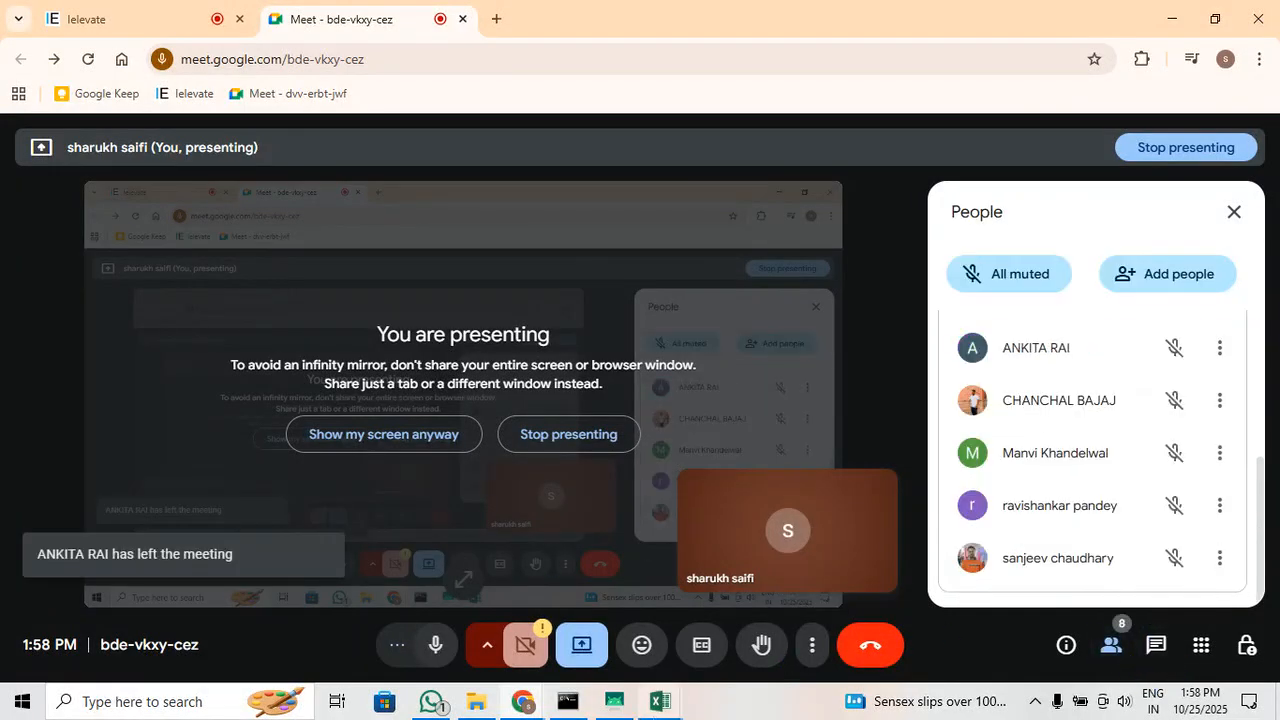
Switch back to the Excel report and select the State slicer
mouse_move(662, 702)
click(760, 615)
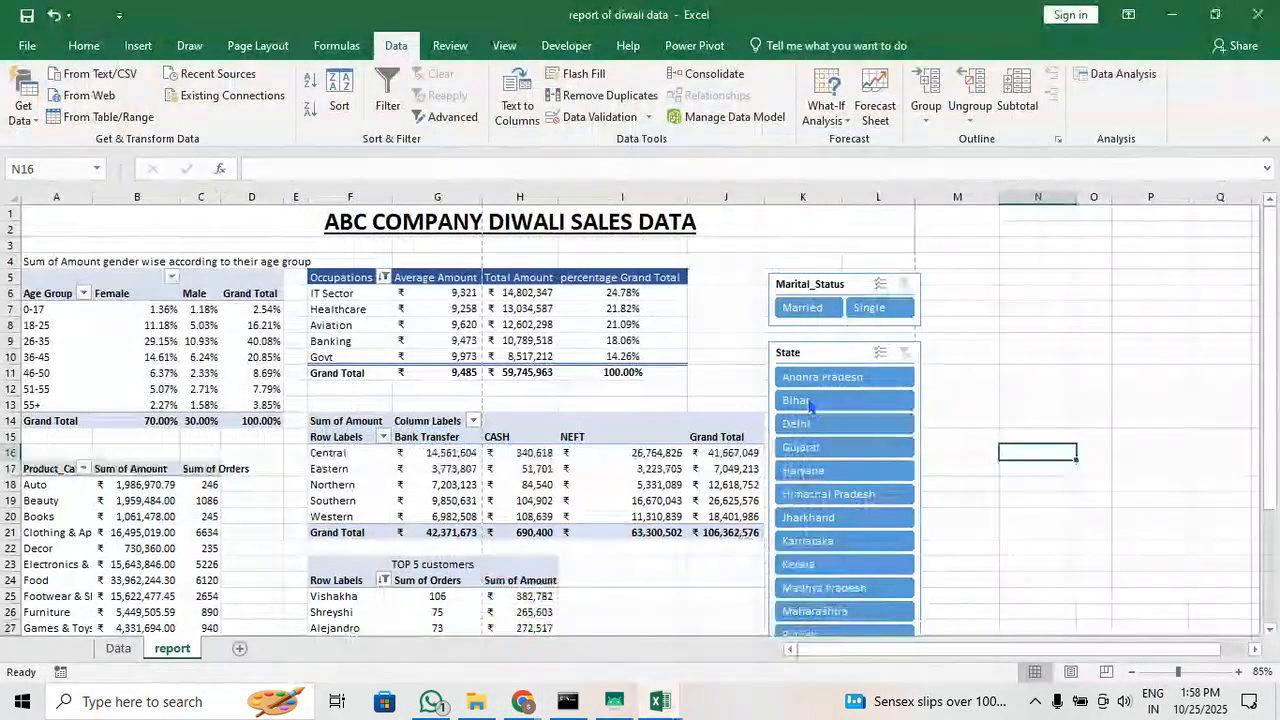
click(805, 353)
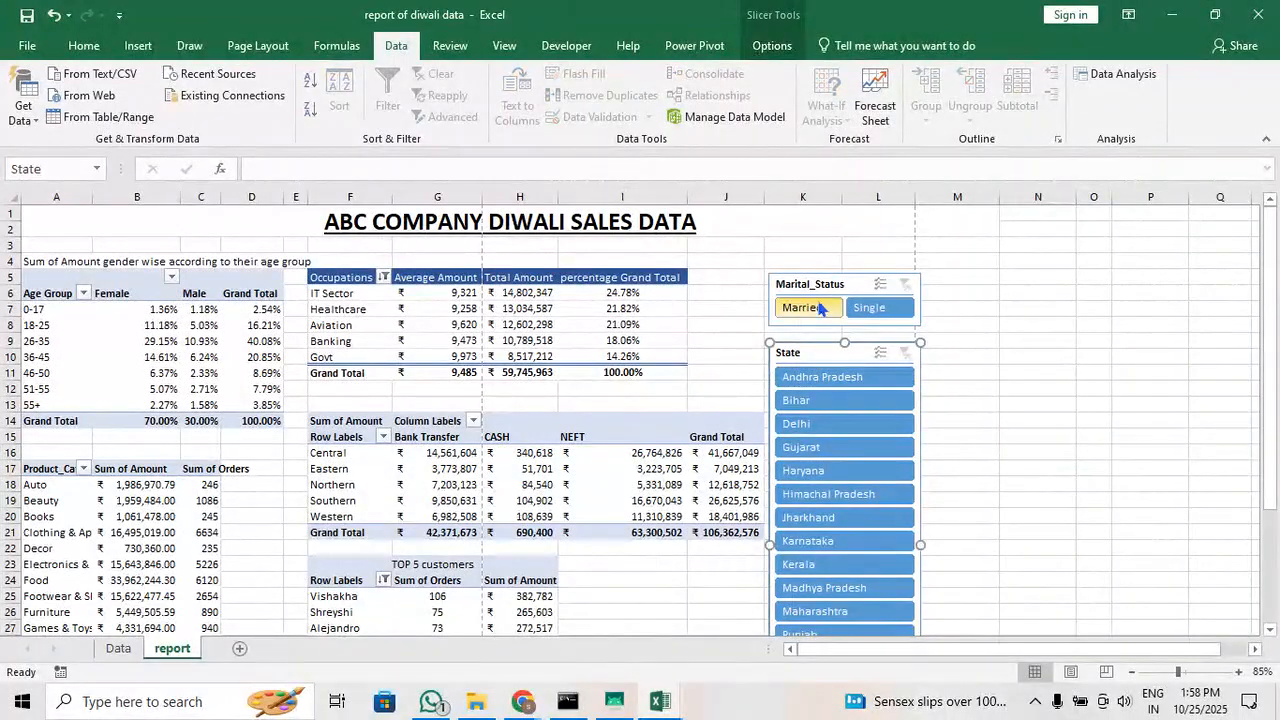
click(747, 343)
click(863, 350)
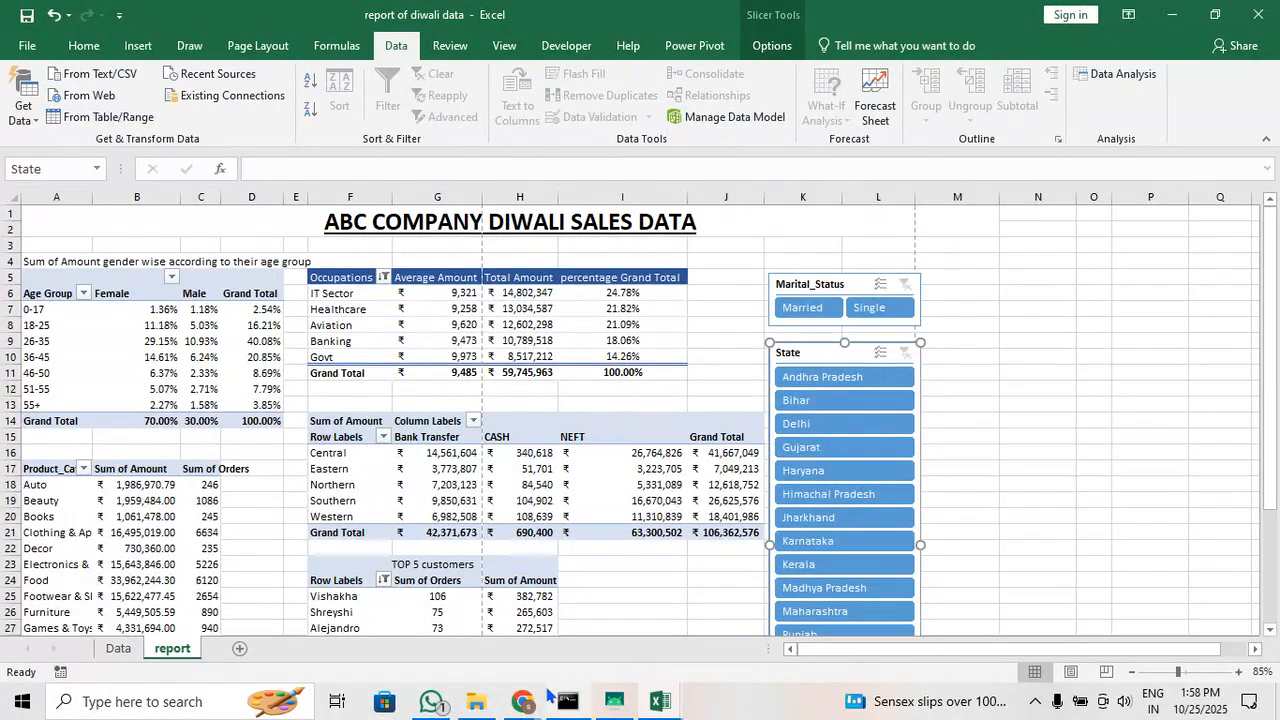
View the fields available for slicers on the age-group and gender table, and close the list without inserting any
mouse_move(537, 705)
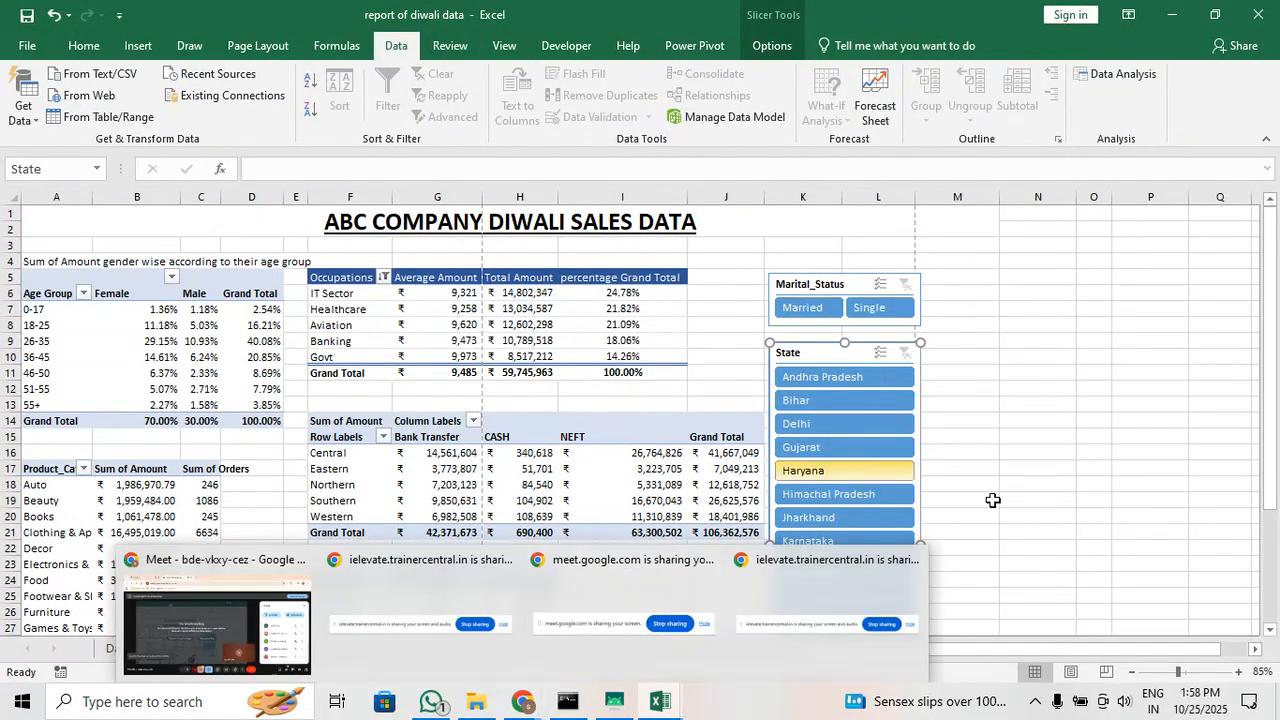
click(160, 343)
click(138, 45)
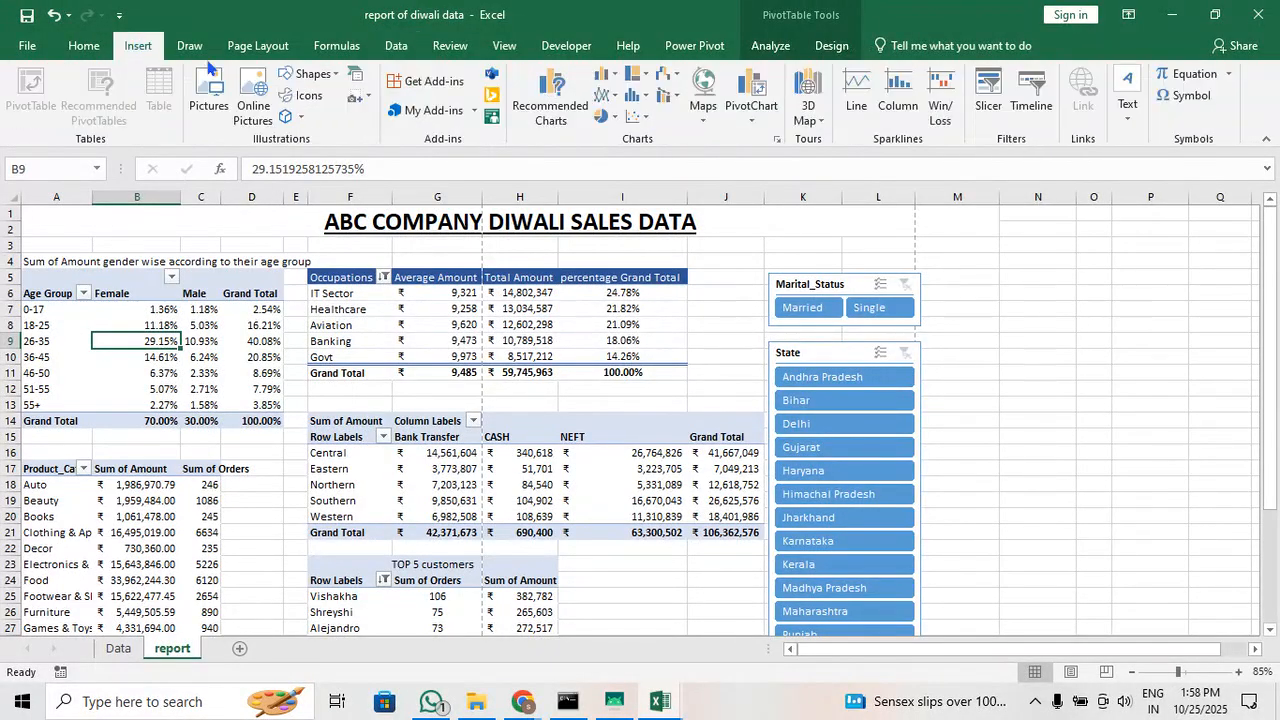
click(984, 97)
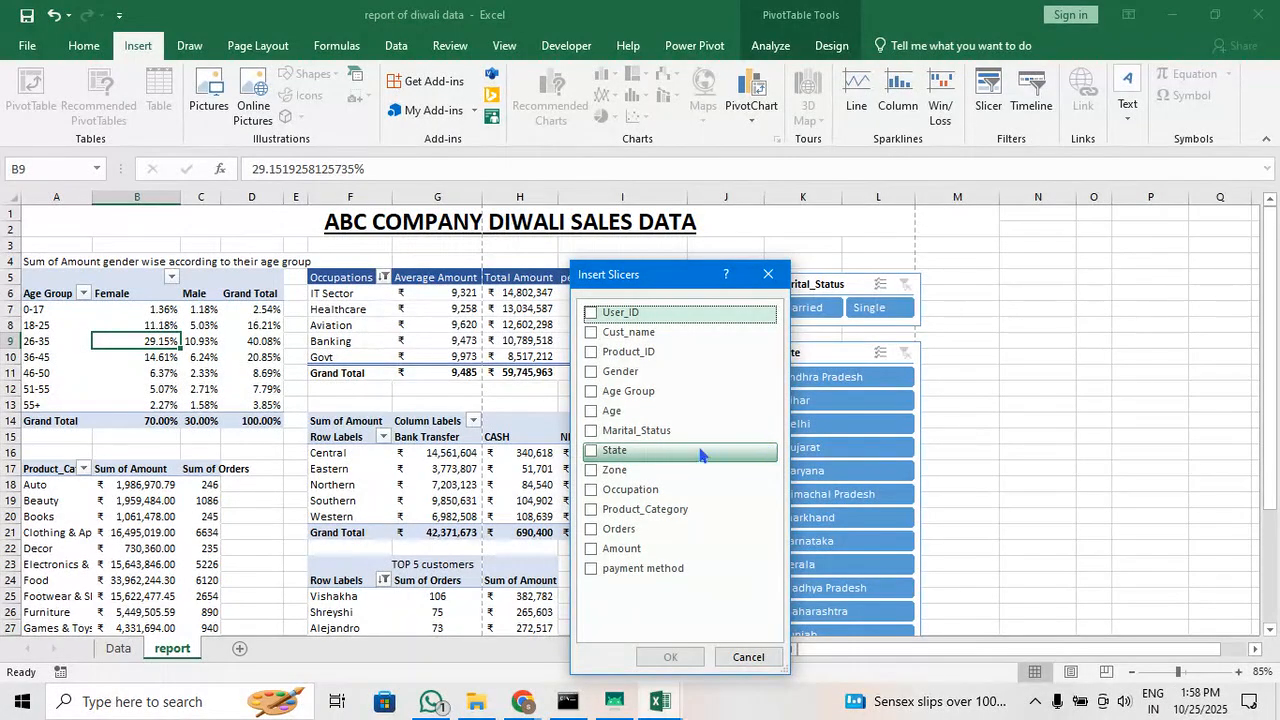
click(768, 274)
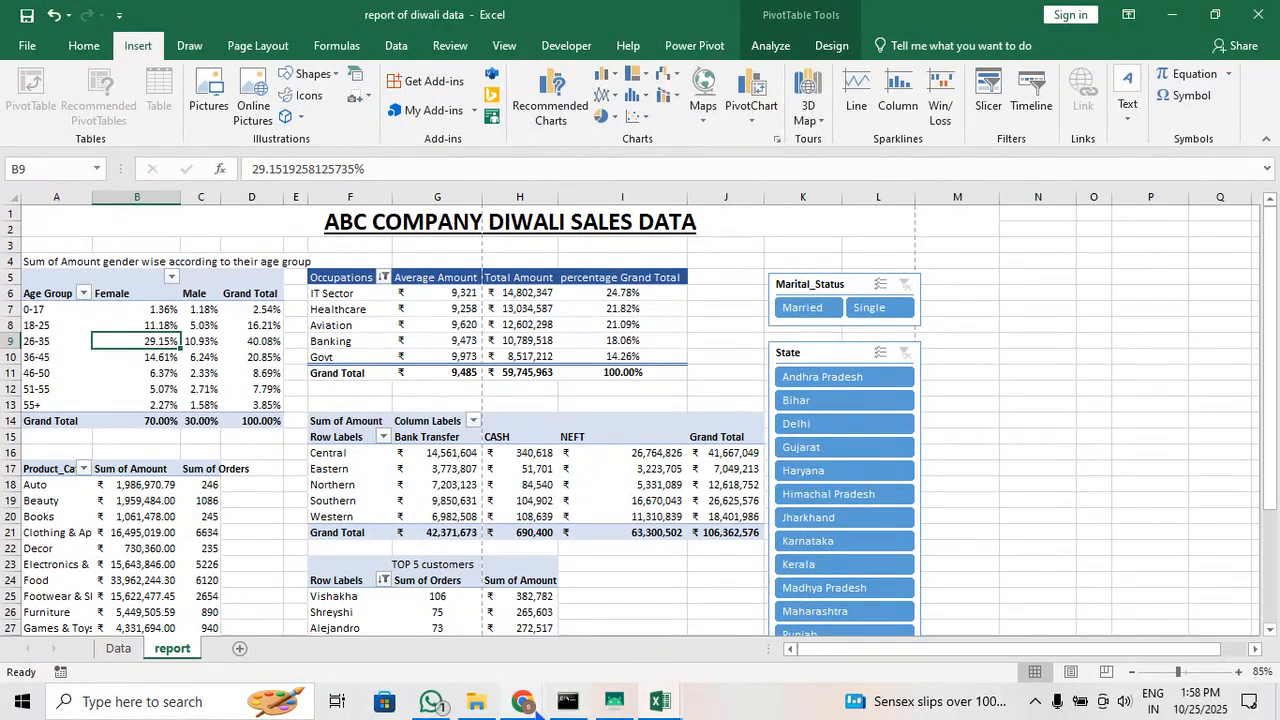
Switch to the Google Meet call, look through the participant list and end the call for everyone
mouse_move(535, 707)
click(250, 622)
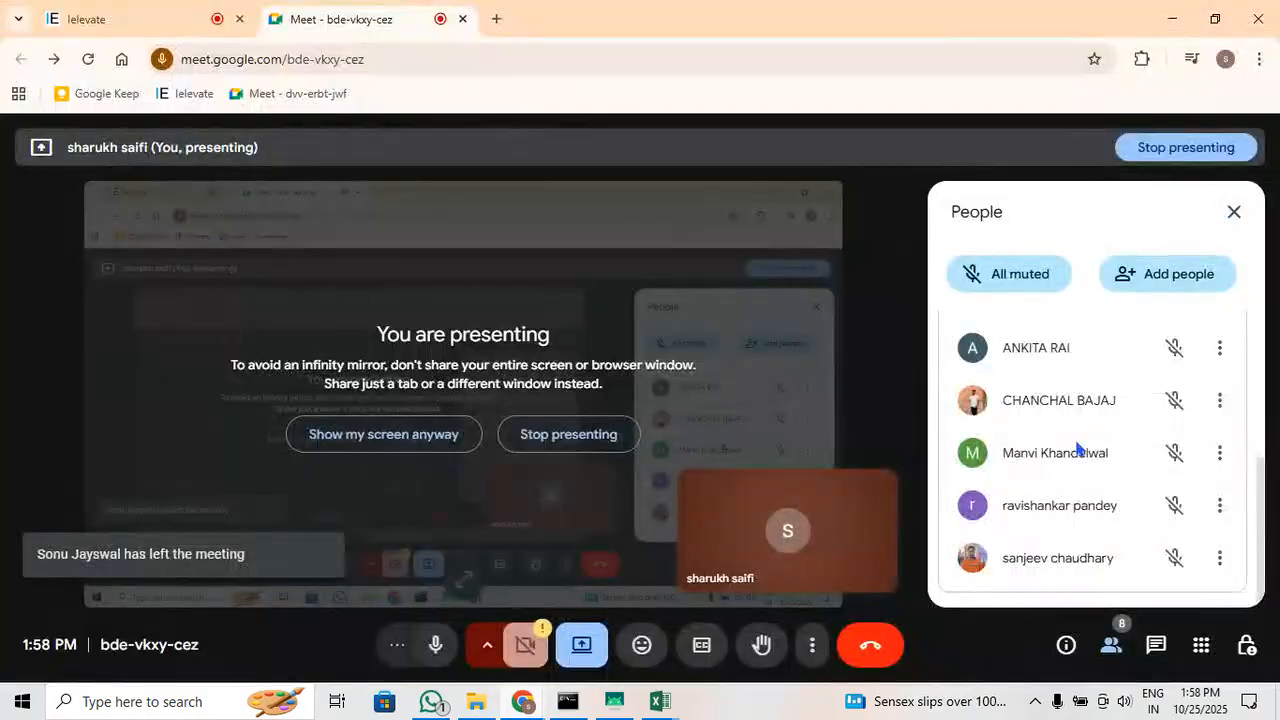
scroll(1080, 530, up, 5)
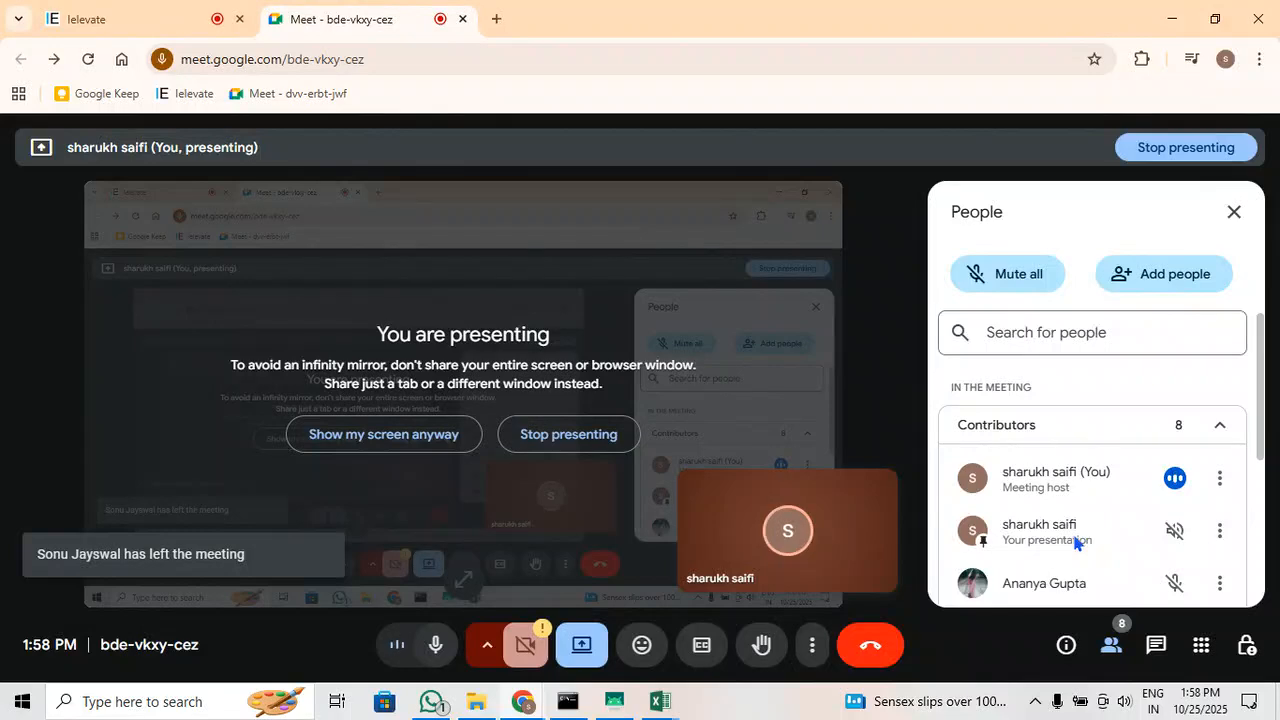
scroll(1107, 533, down, 5)
scroll(1104, 551, up, 5)
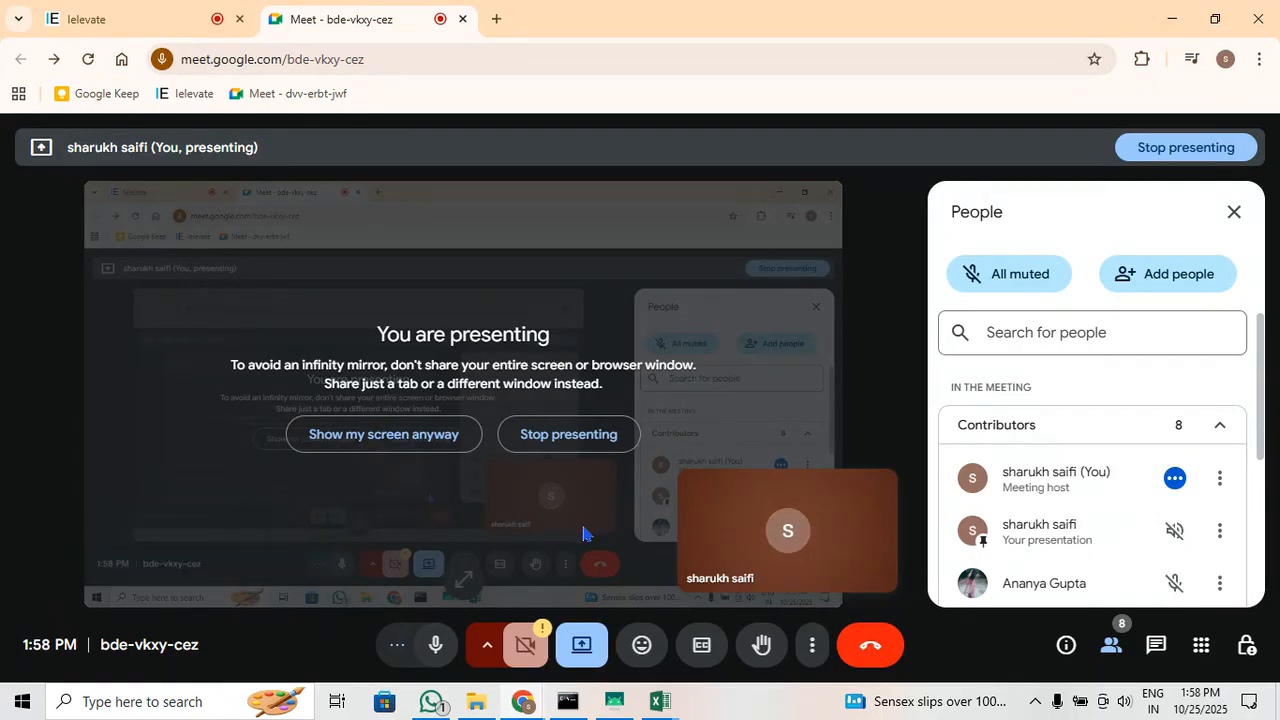
click(893, 653)
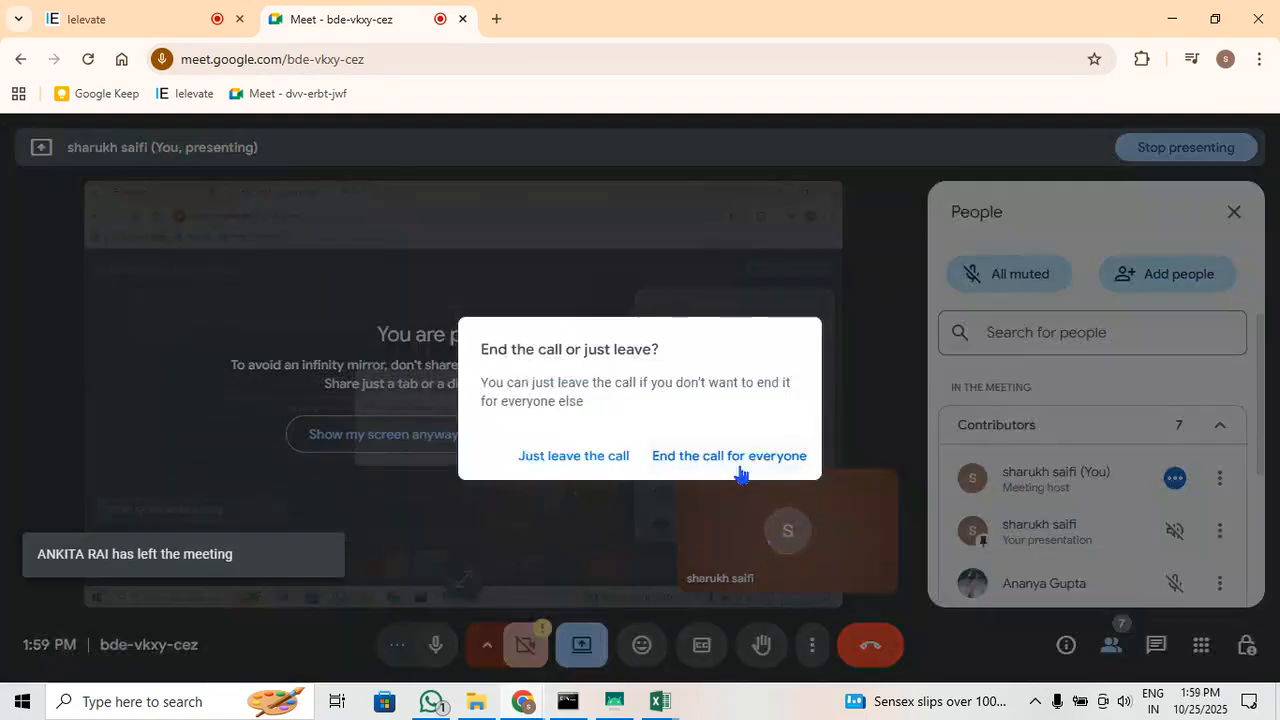
click(740, 456)
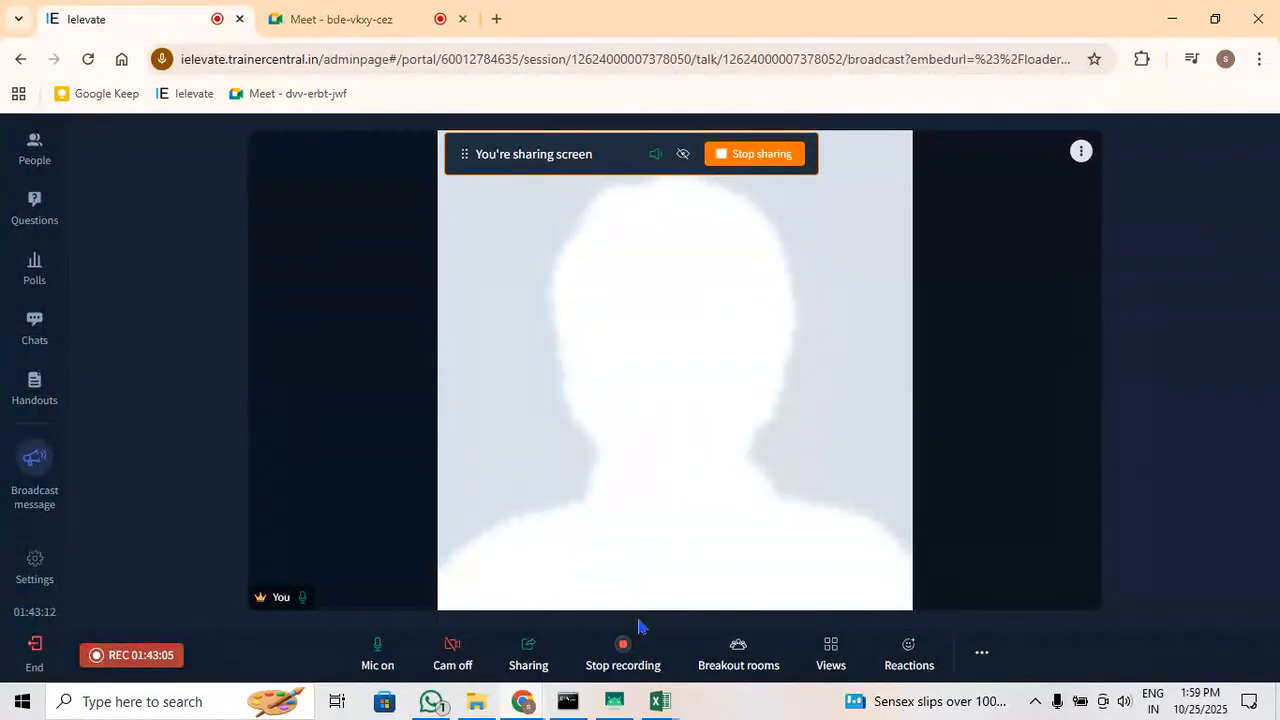